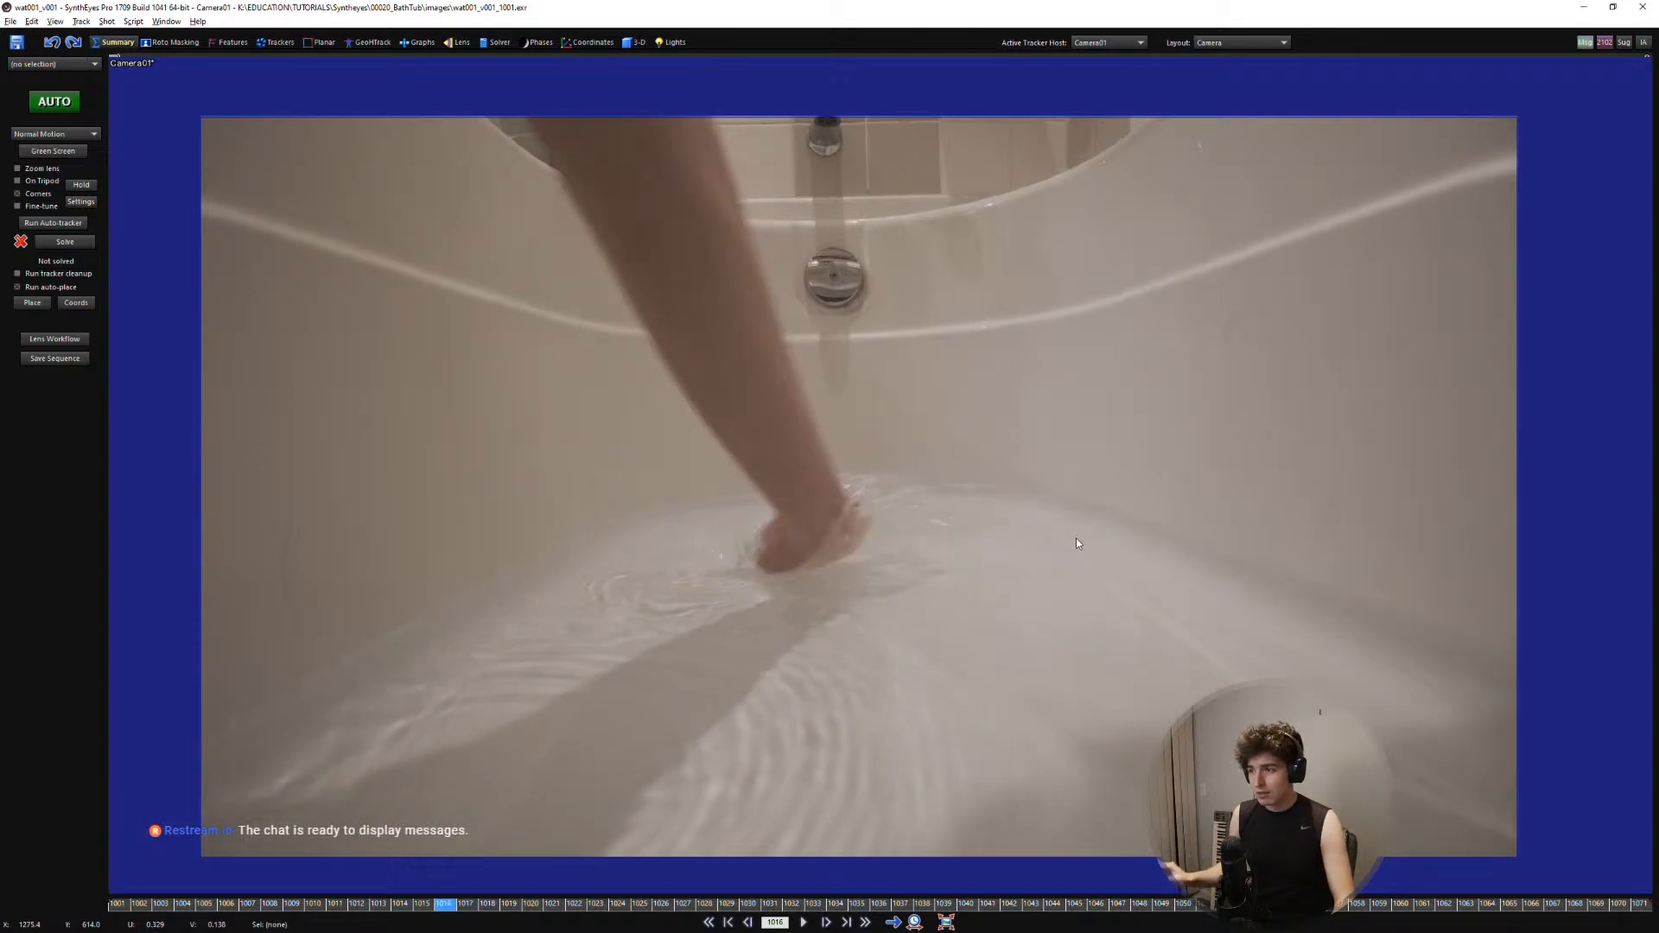
Step back through the bathtub shot from frame 1016 to frame 1001 to review the arm's movement
key(Left)
key(Left)
key(Left)
key(Left)
key(Left)
key(Left)
key(Left)
key(Left)
key(Left)
key(Left)
key(Left)
key(Left)
key(Left)
key(Left)
key(Left)
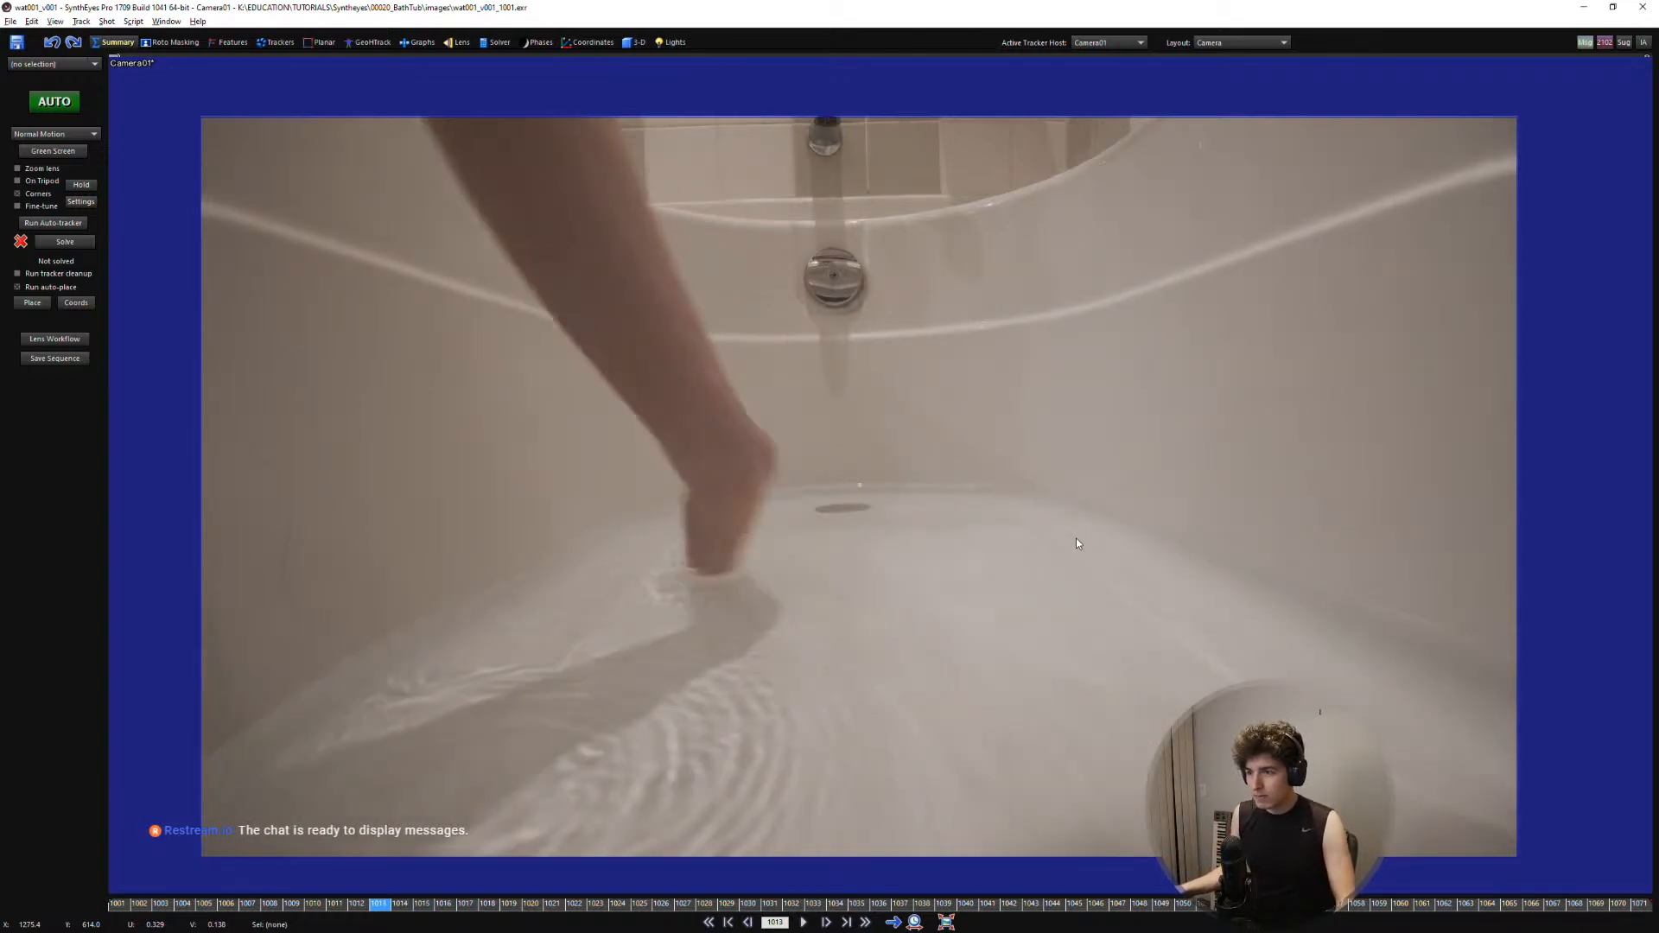
drag(411, 908, 120, 903)
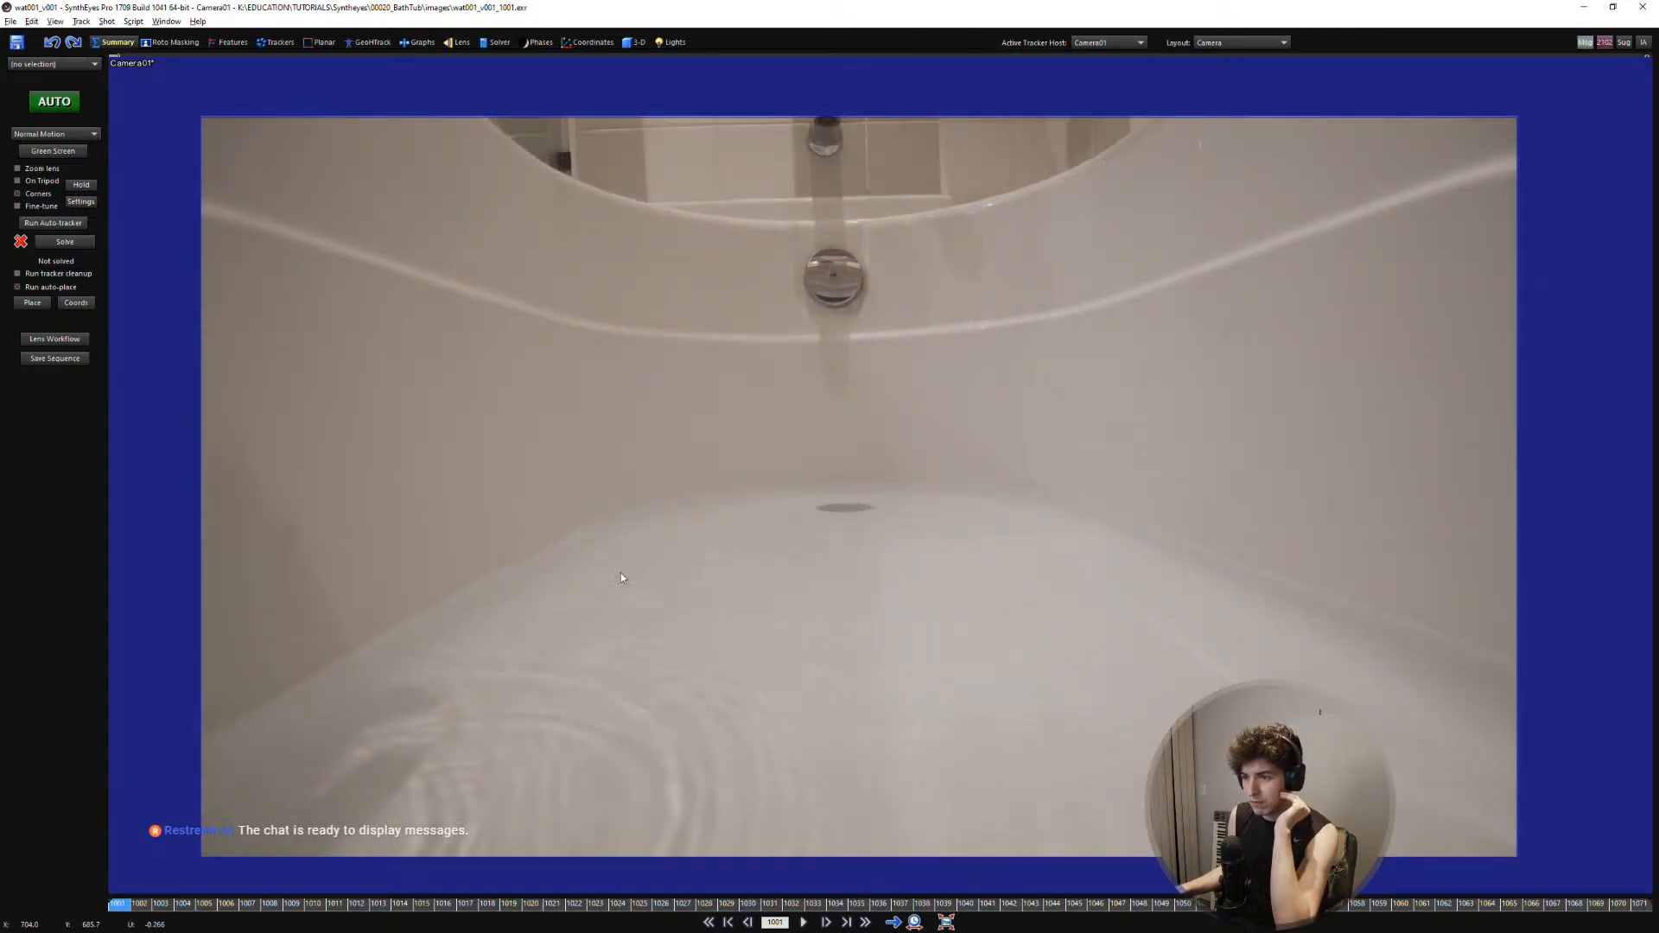
Play and scrub the footage up to frame 1032, inspect the tub and tiles, and return to frame 1001
mouse_move(811, 511)
middle_down()
mouse_move(833, 474)
mouse_move(813, 510)
middle_up()
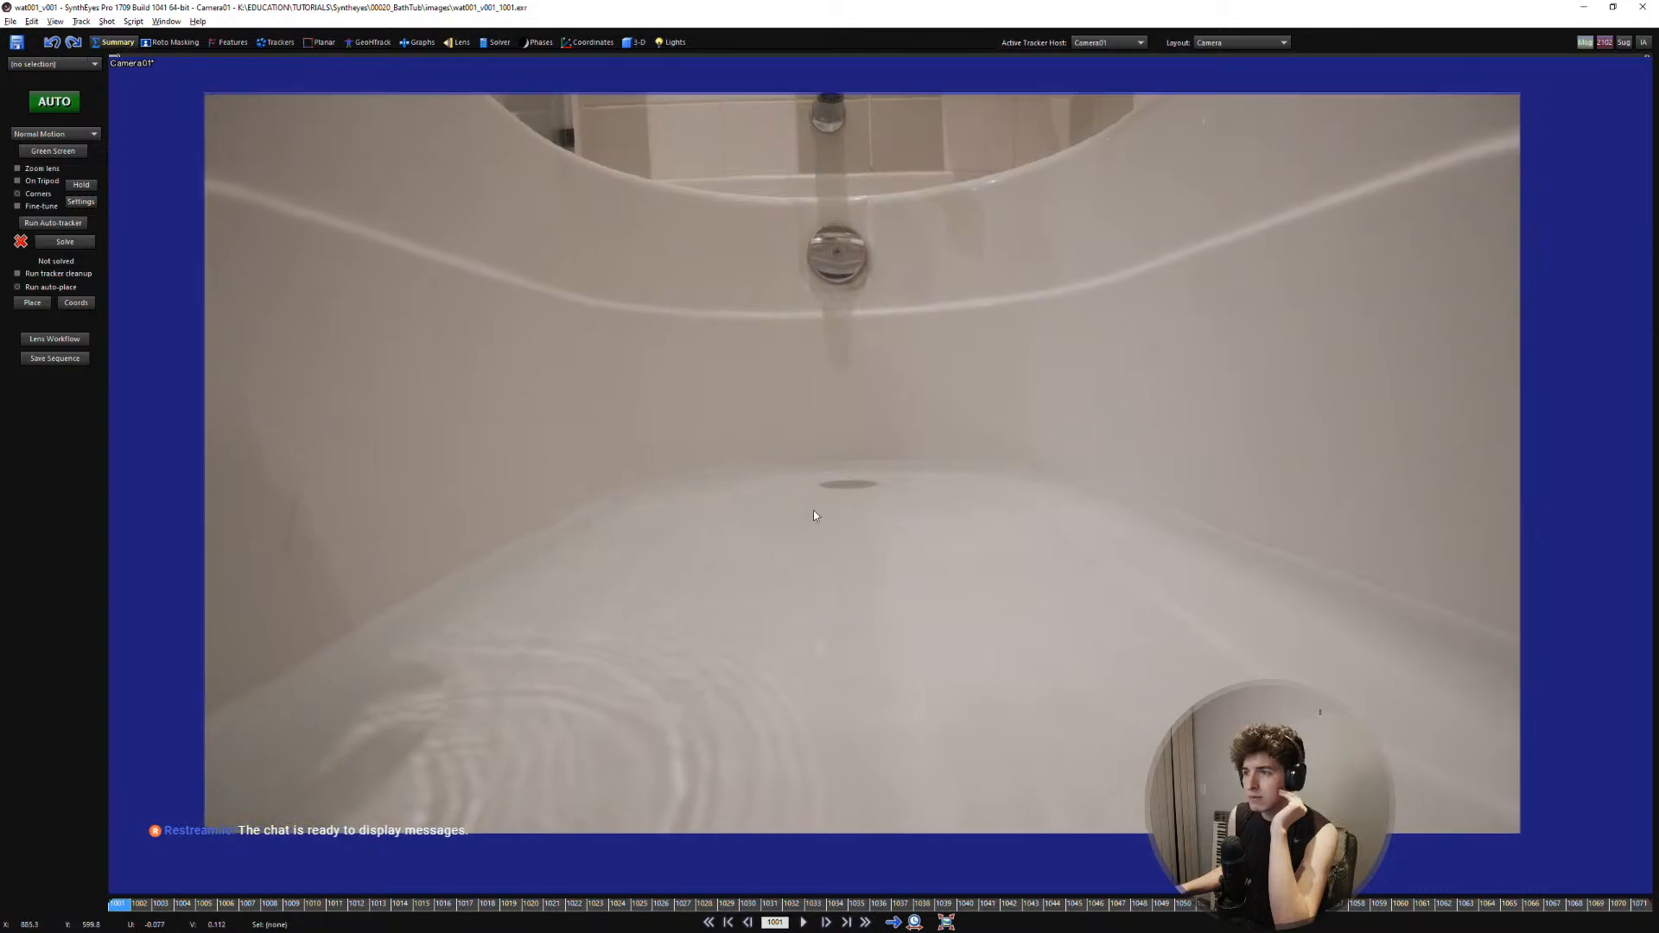
key(space)
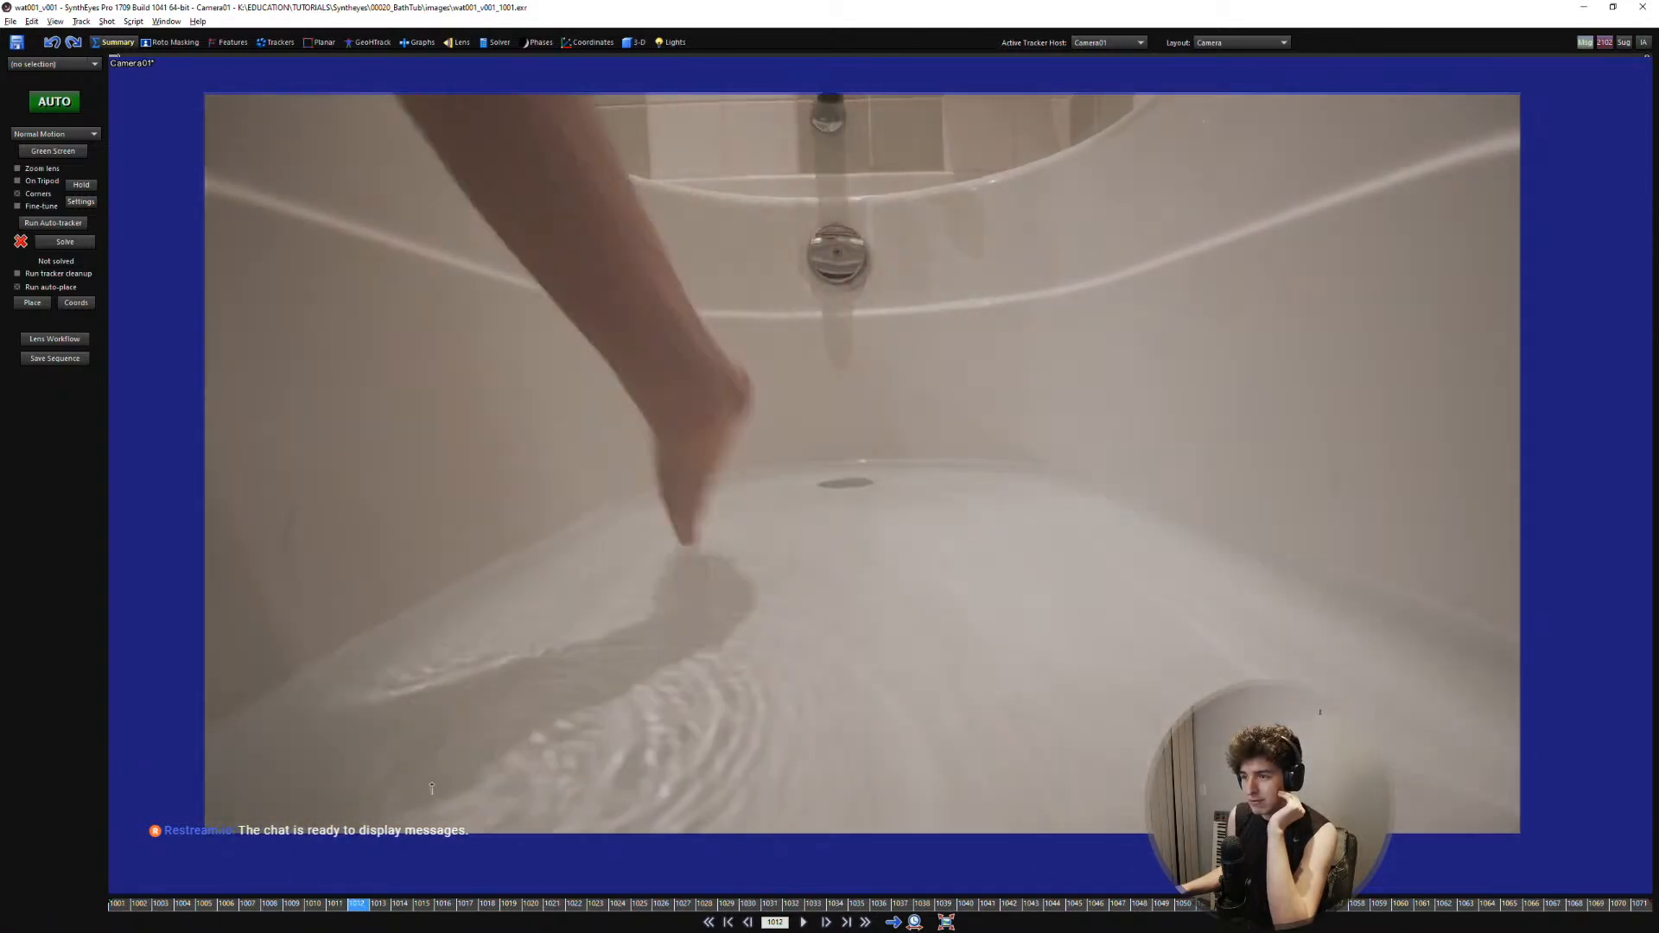
drag(431, 788, 938, 365)
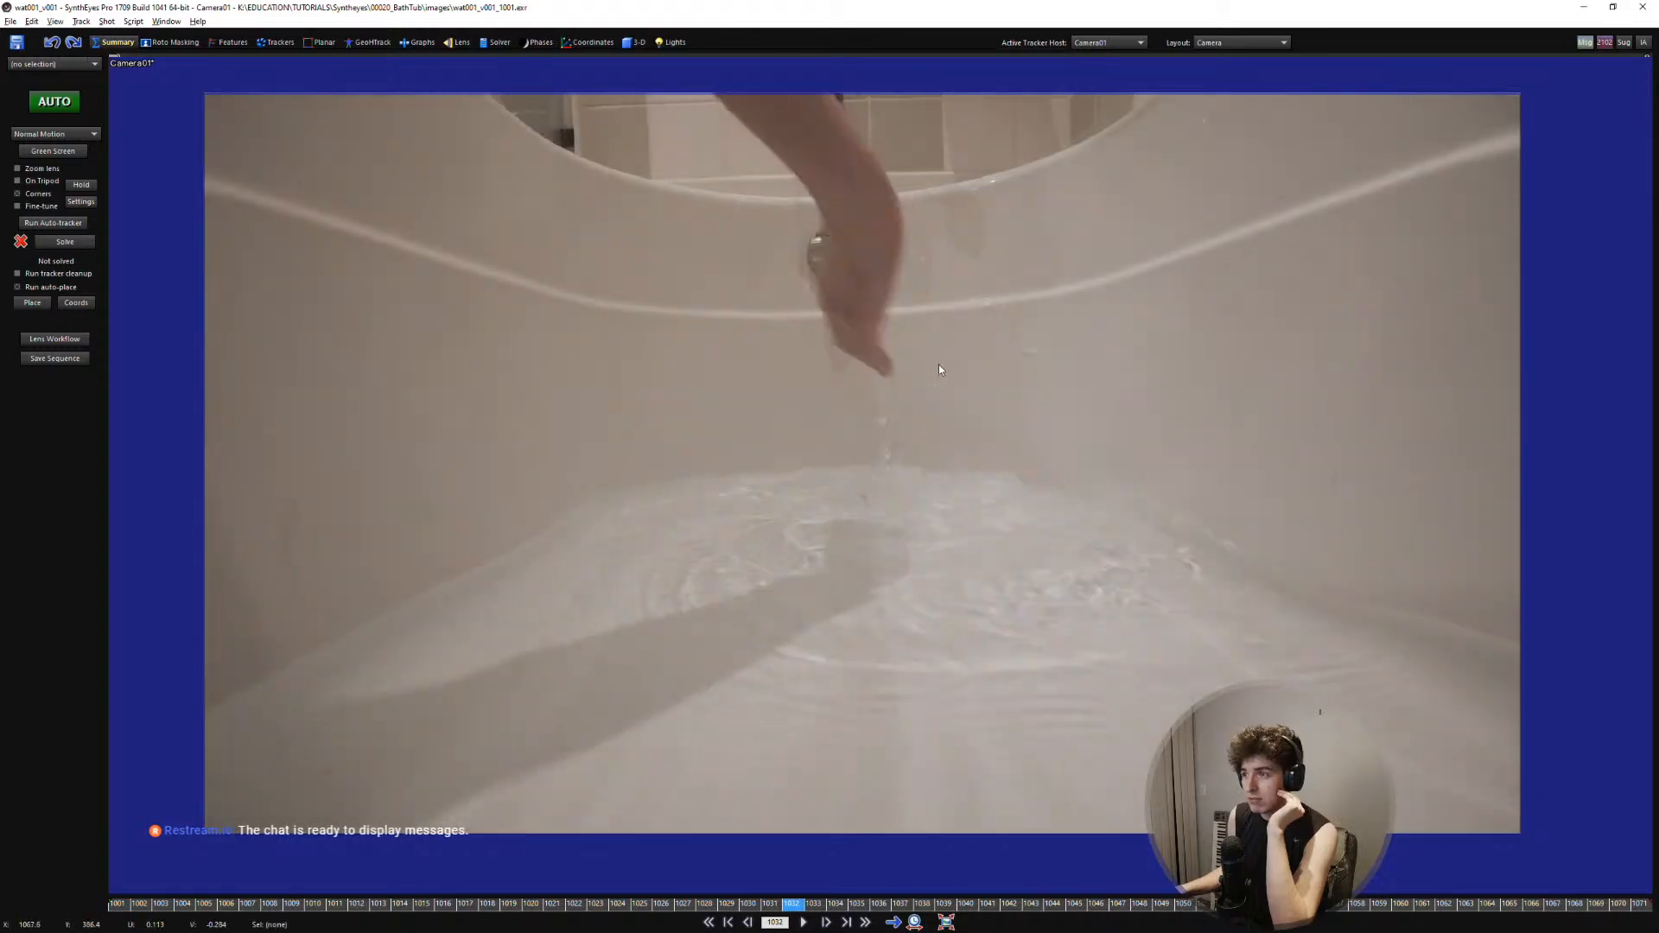
middle_drag(930, 380, 907, 508)
scroll(916, 446, up, 2)
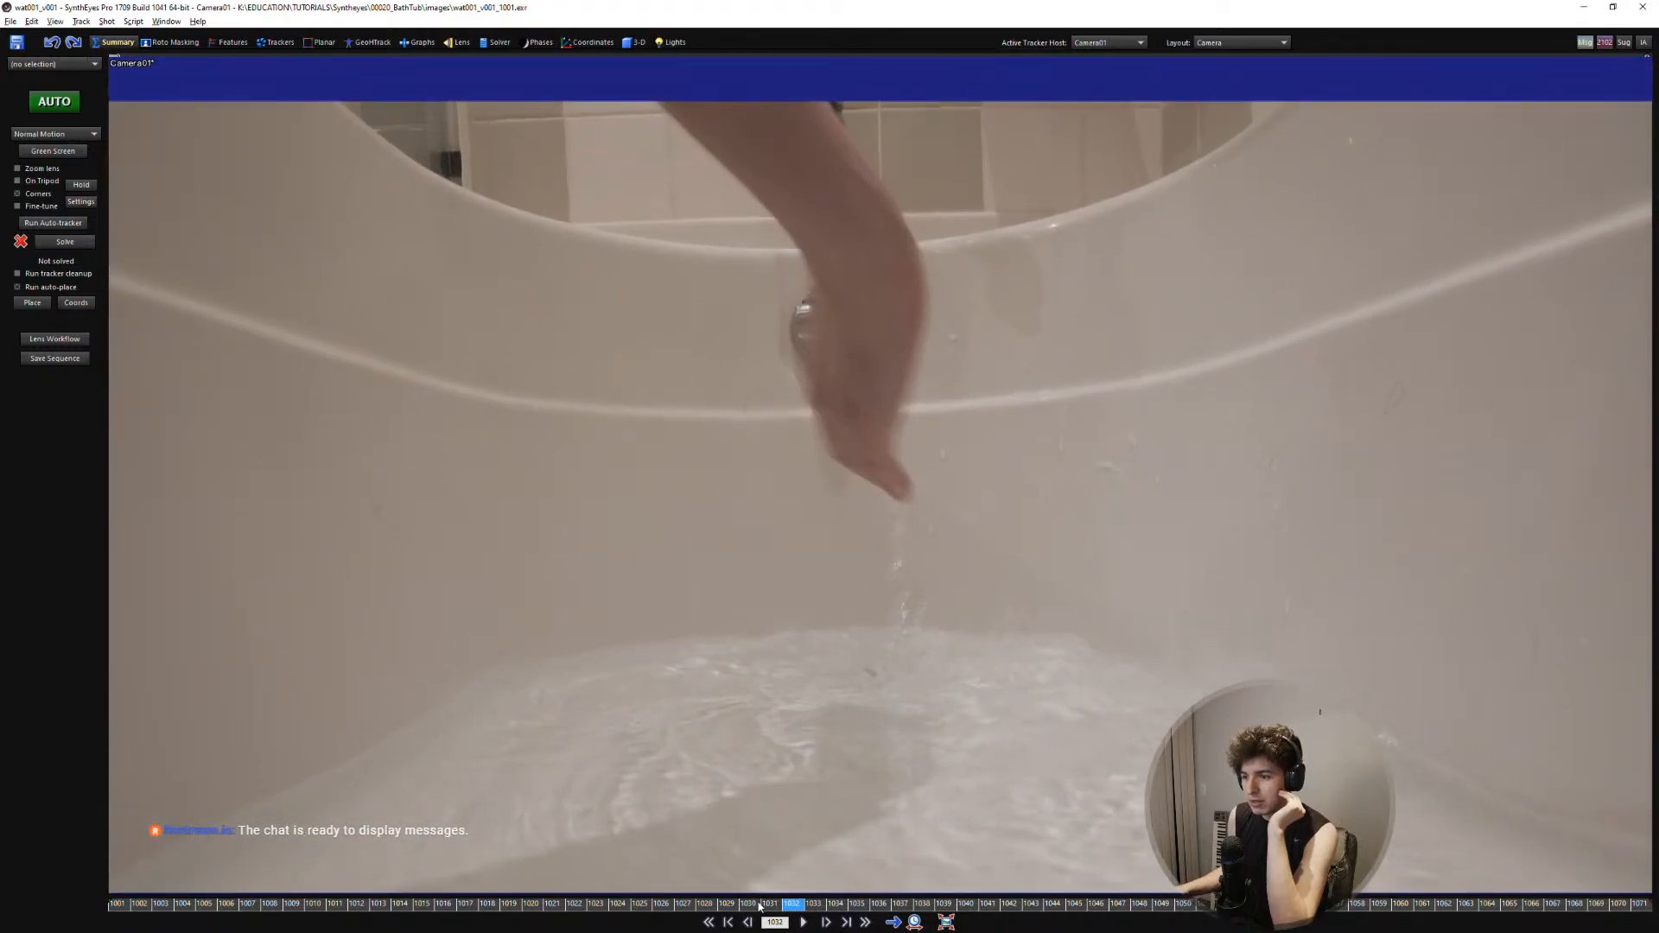
drag(761, 906, 129, 704)
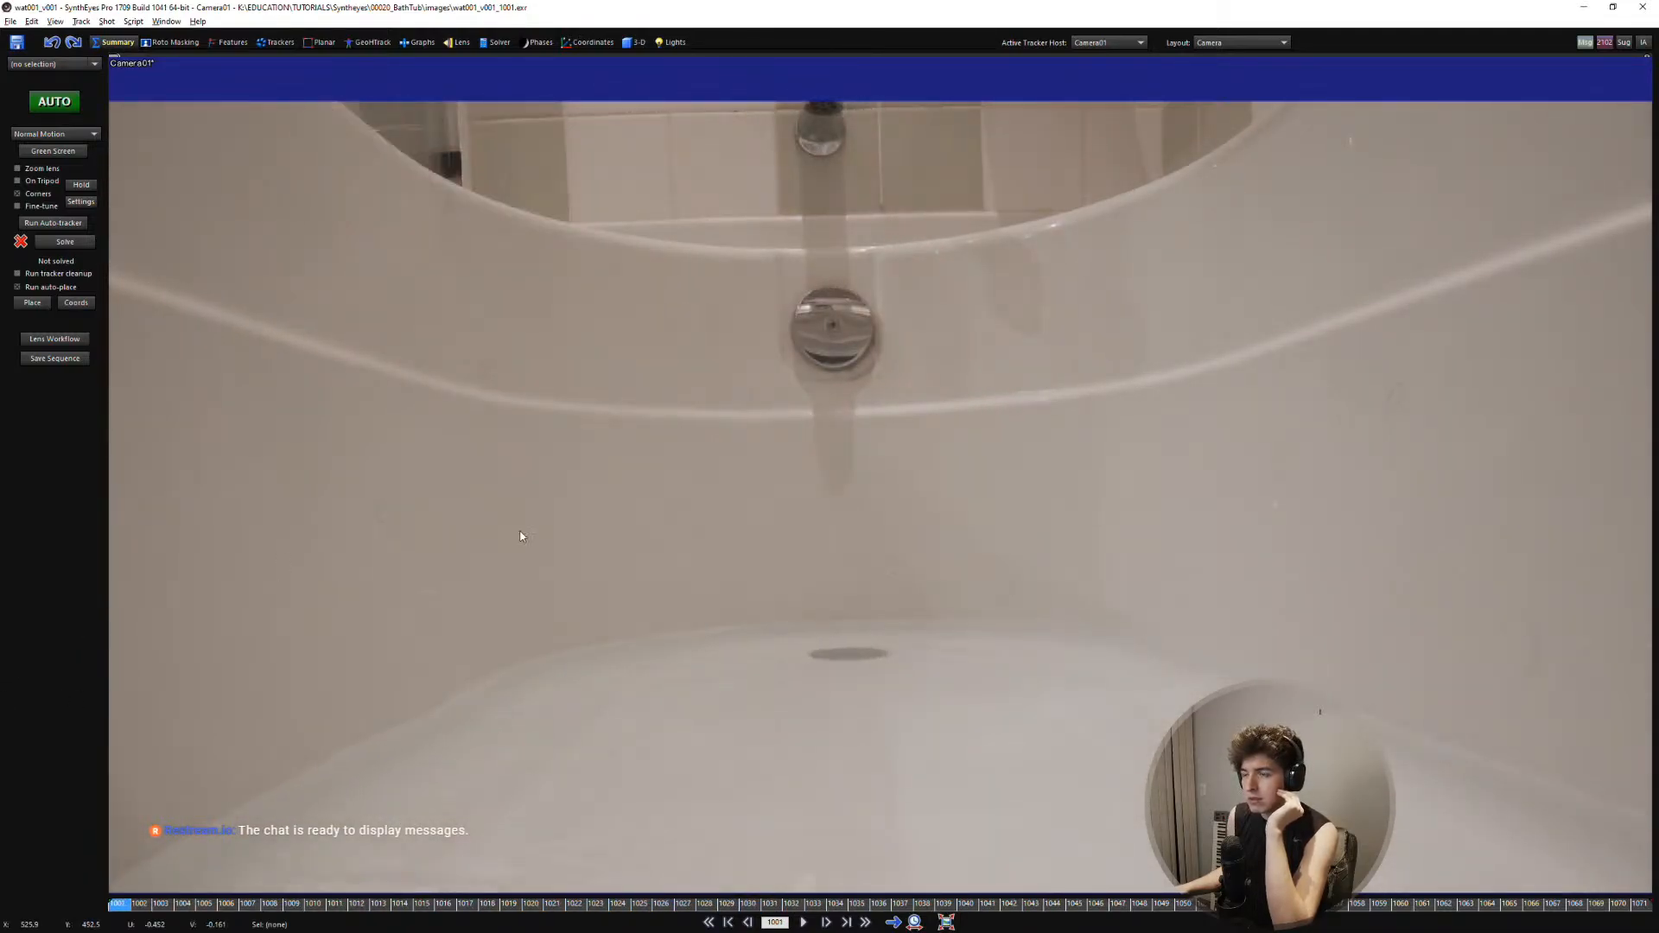
middle_drag(1078, 304, 1065, 376)
scroll(925, 335, down, 3)
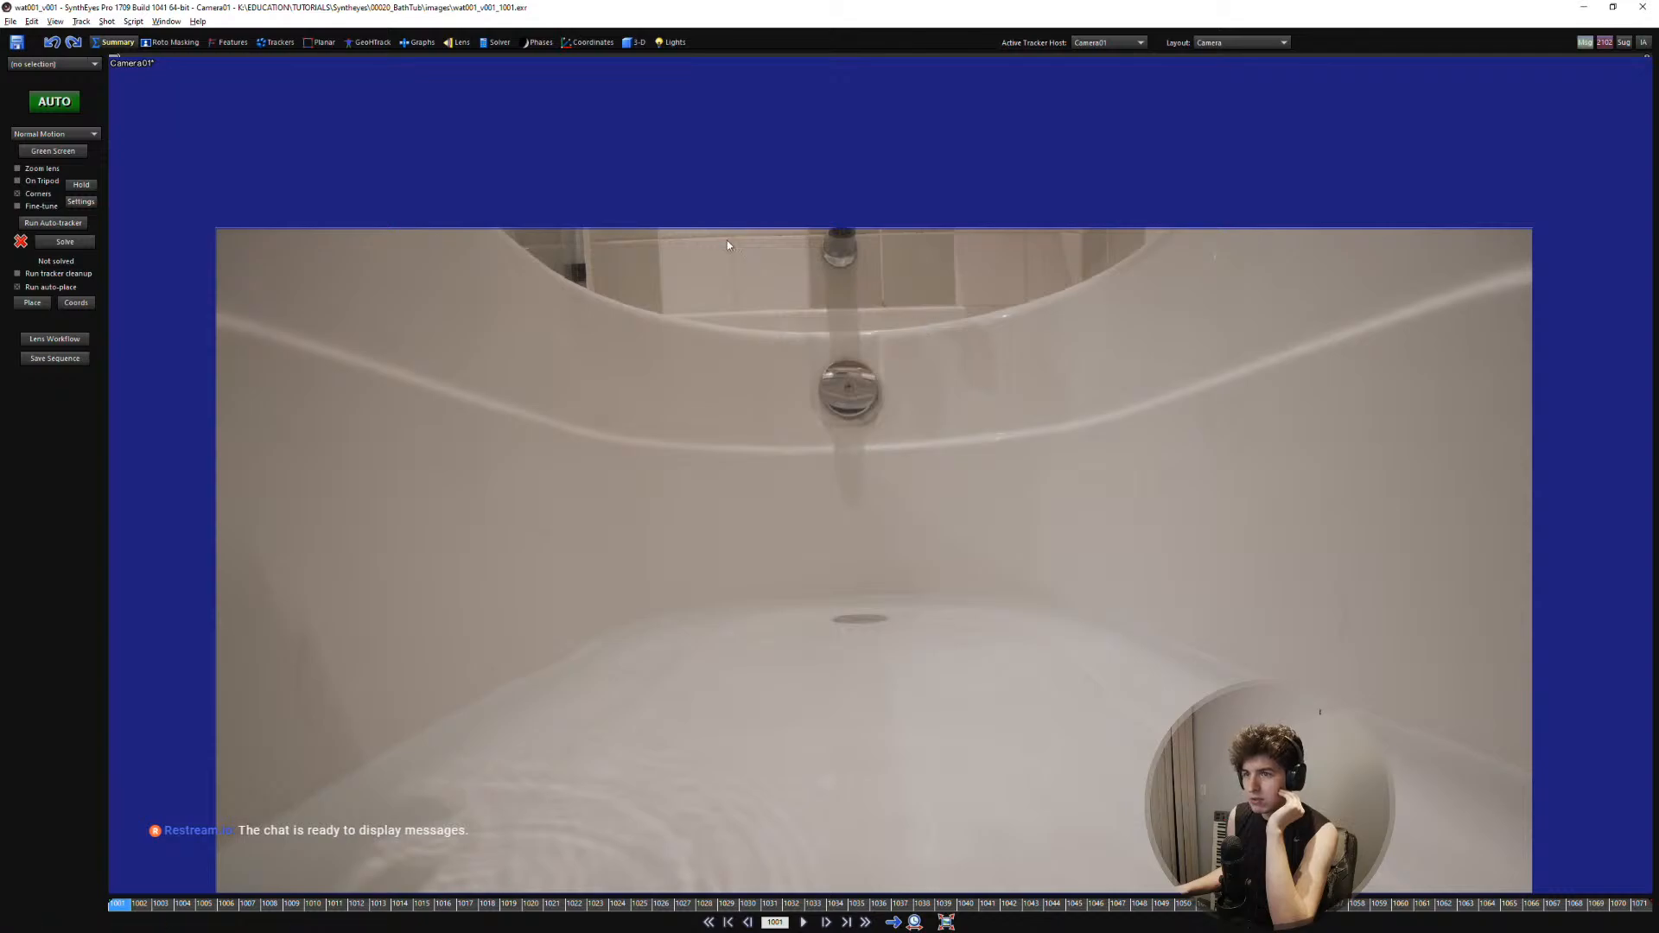
Add a lens alignment line along the lower tile edge behind the tub rim on frame 1001
click(458, 42)
scroll(641, 327, up, 2)
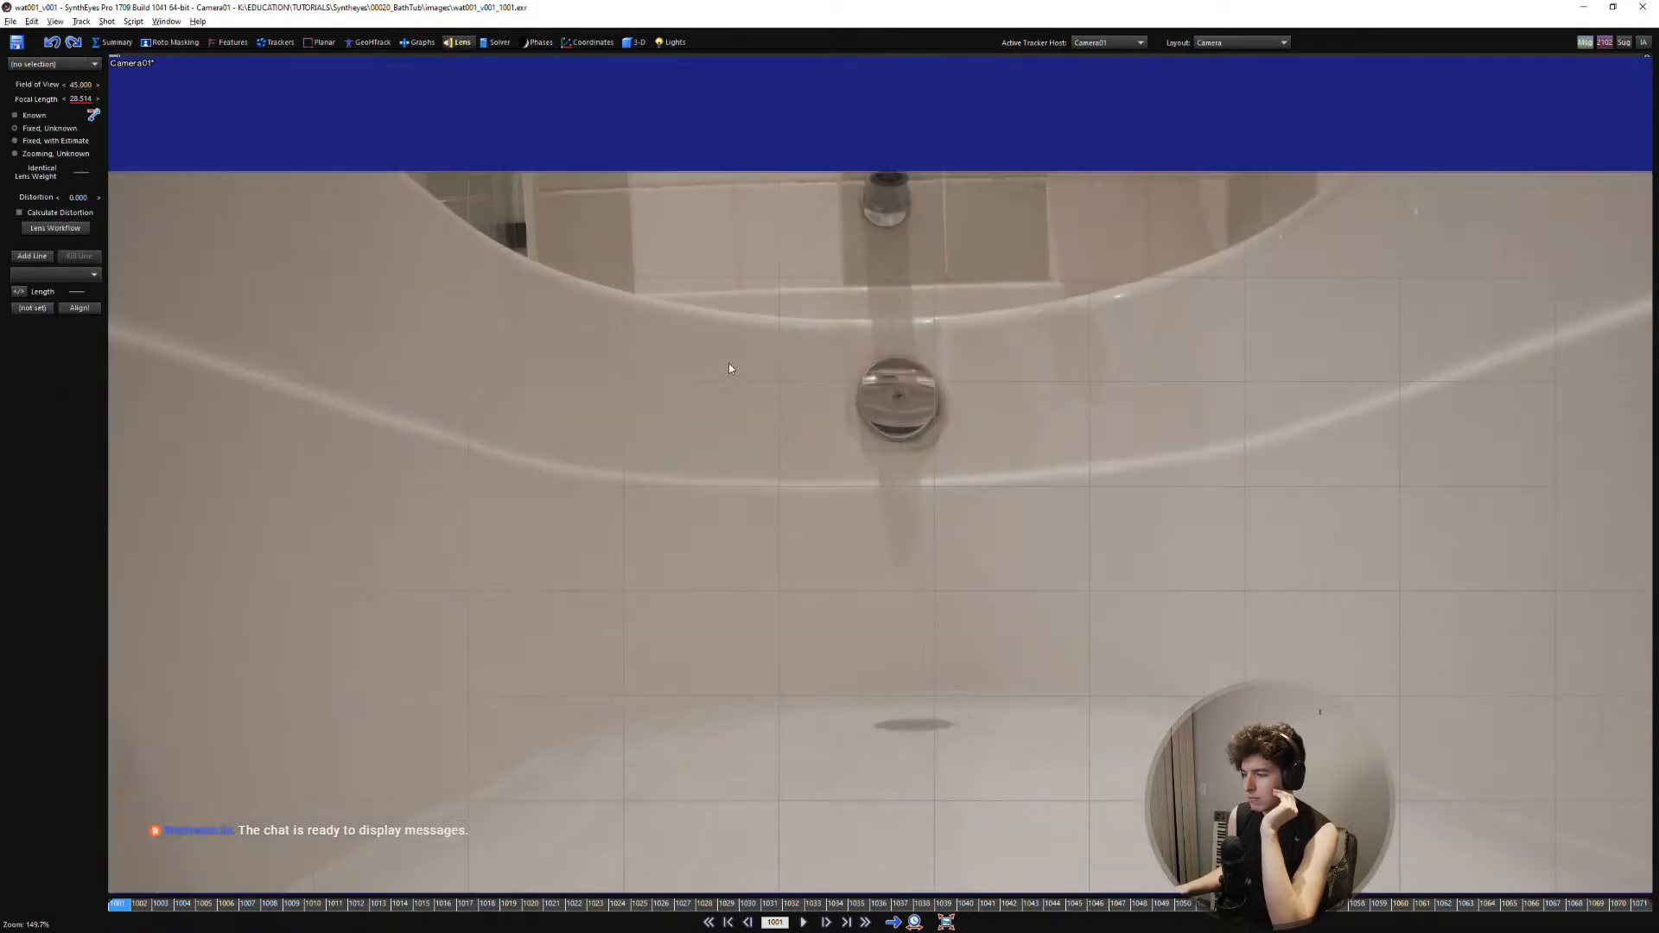
scroll(674, 414, up, 2)
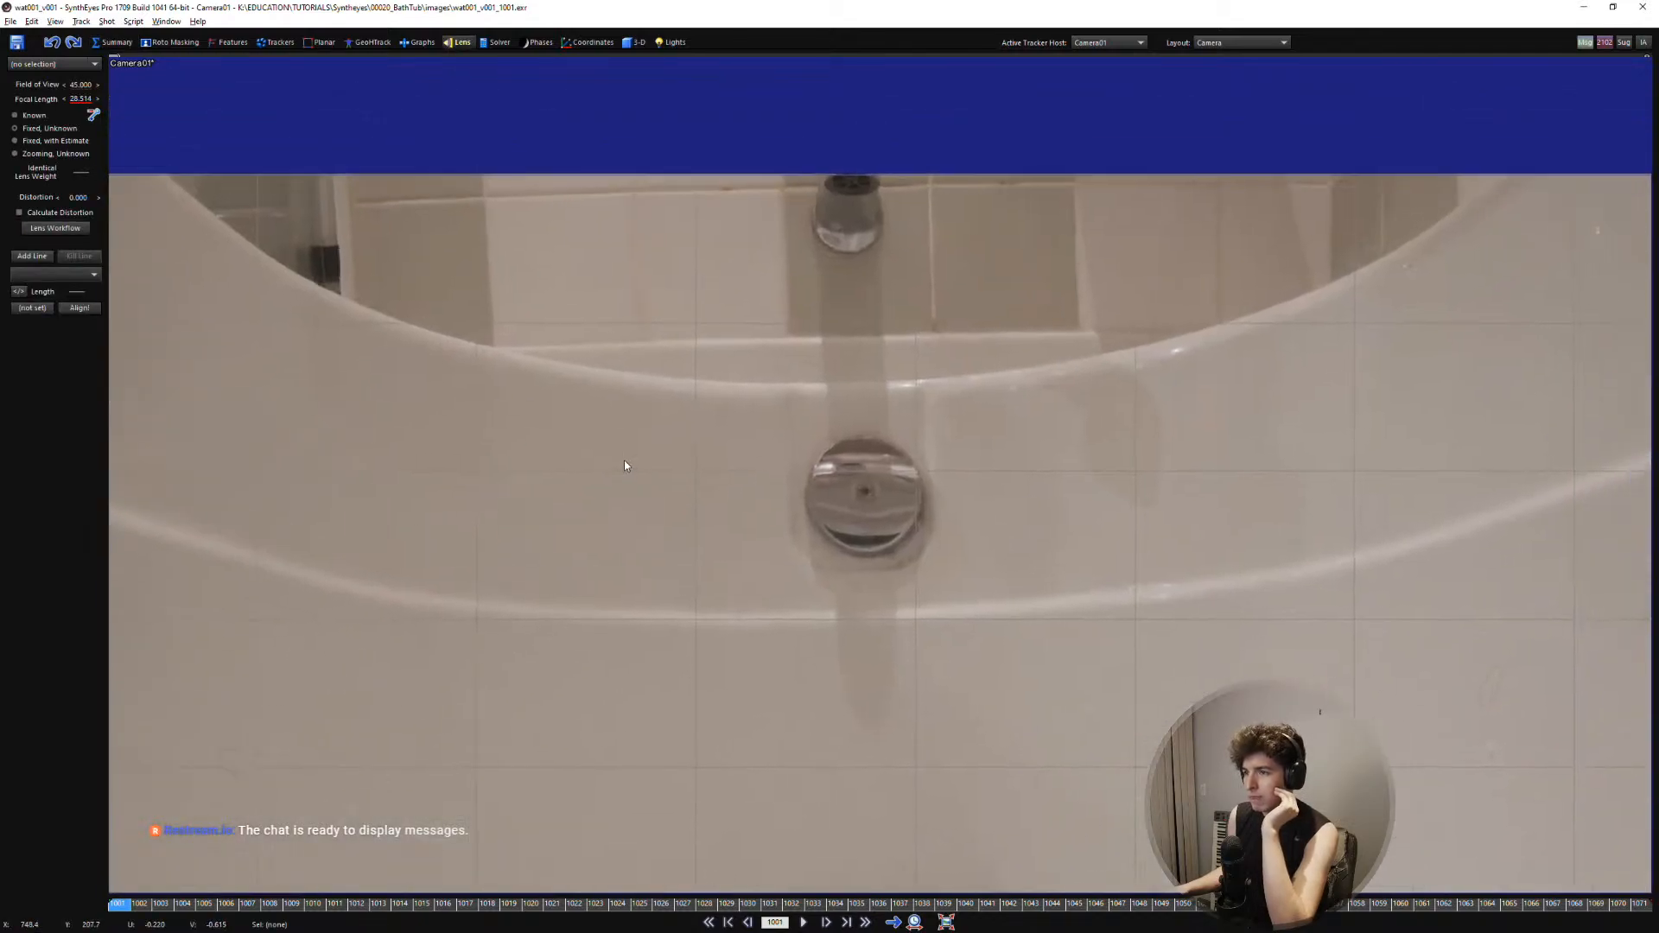
click(32, 256)
middle_drag(668, 358, 608, 344)
click(469, 351)
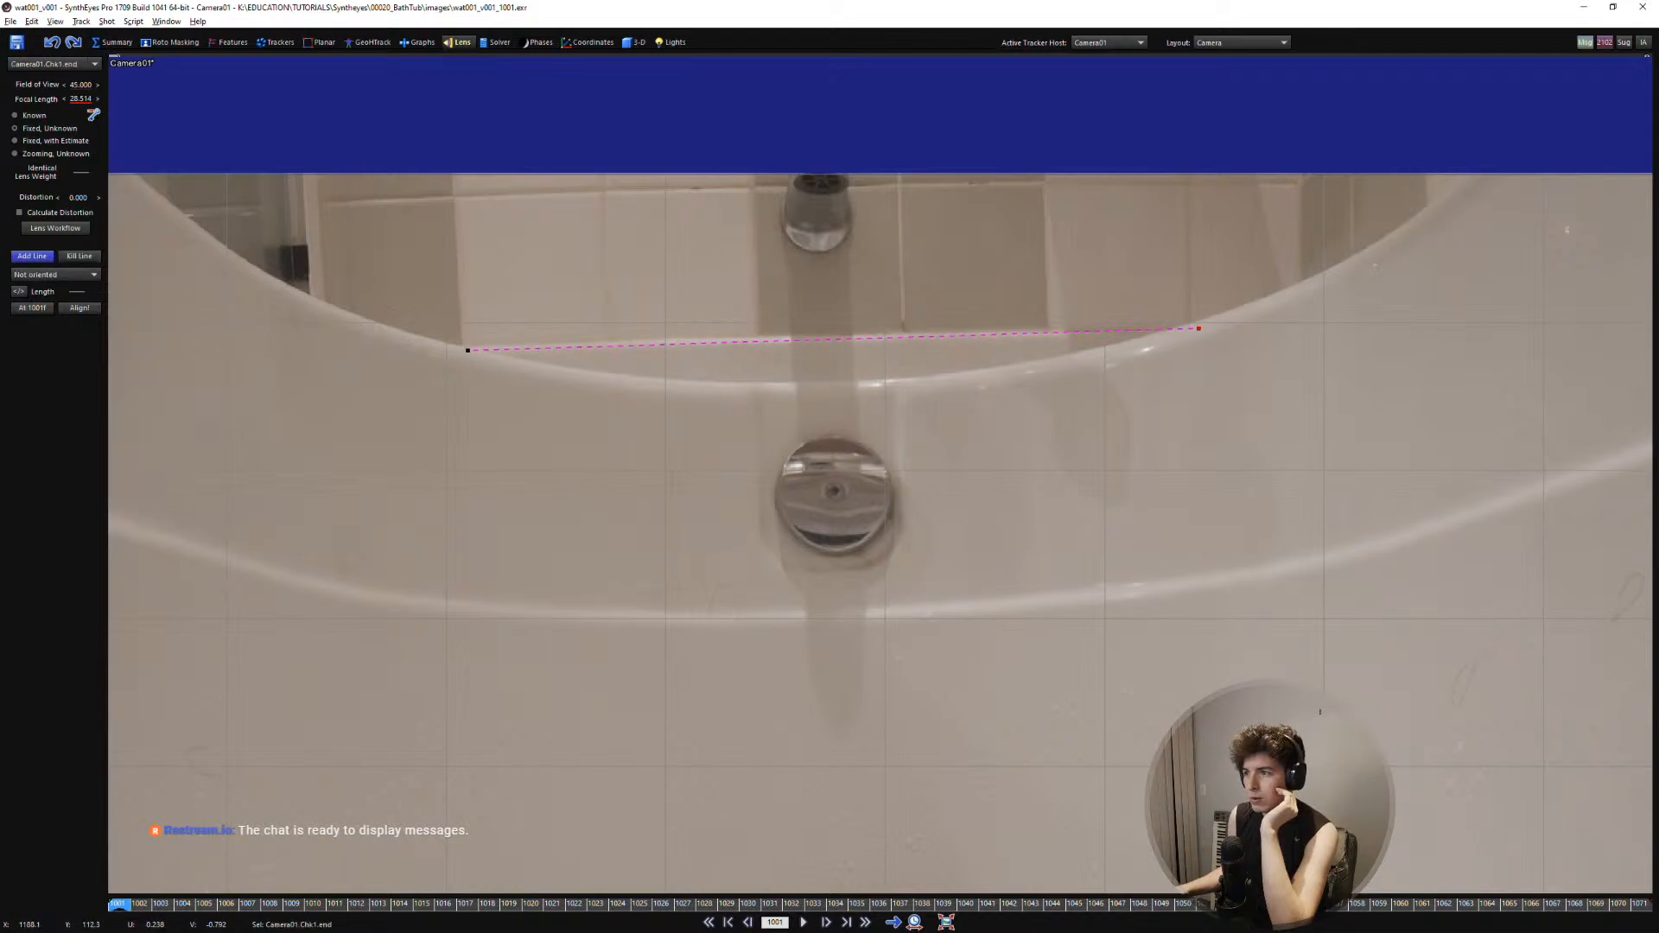
drag(1171, 329, 1171, 328)
click(1194, 337)
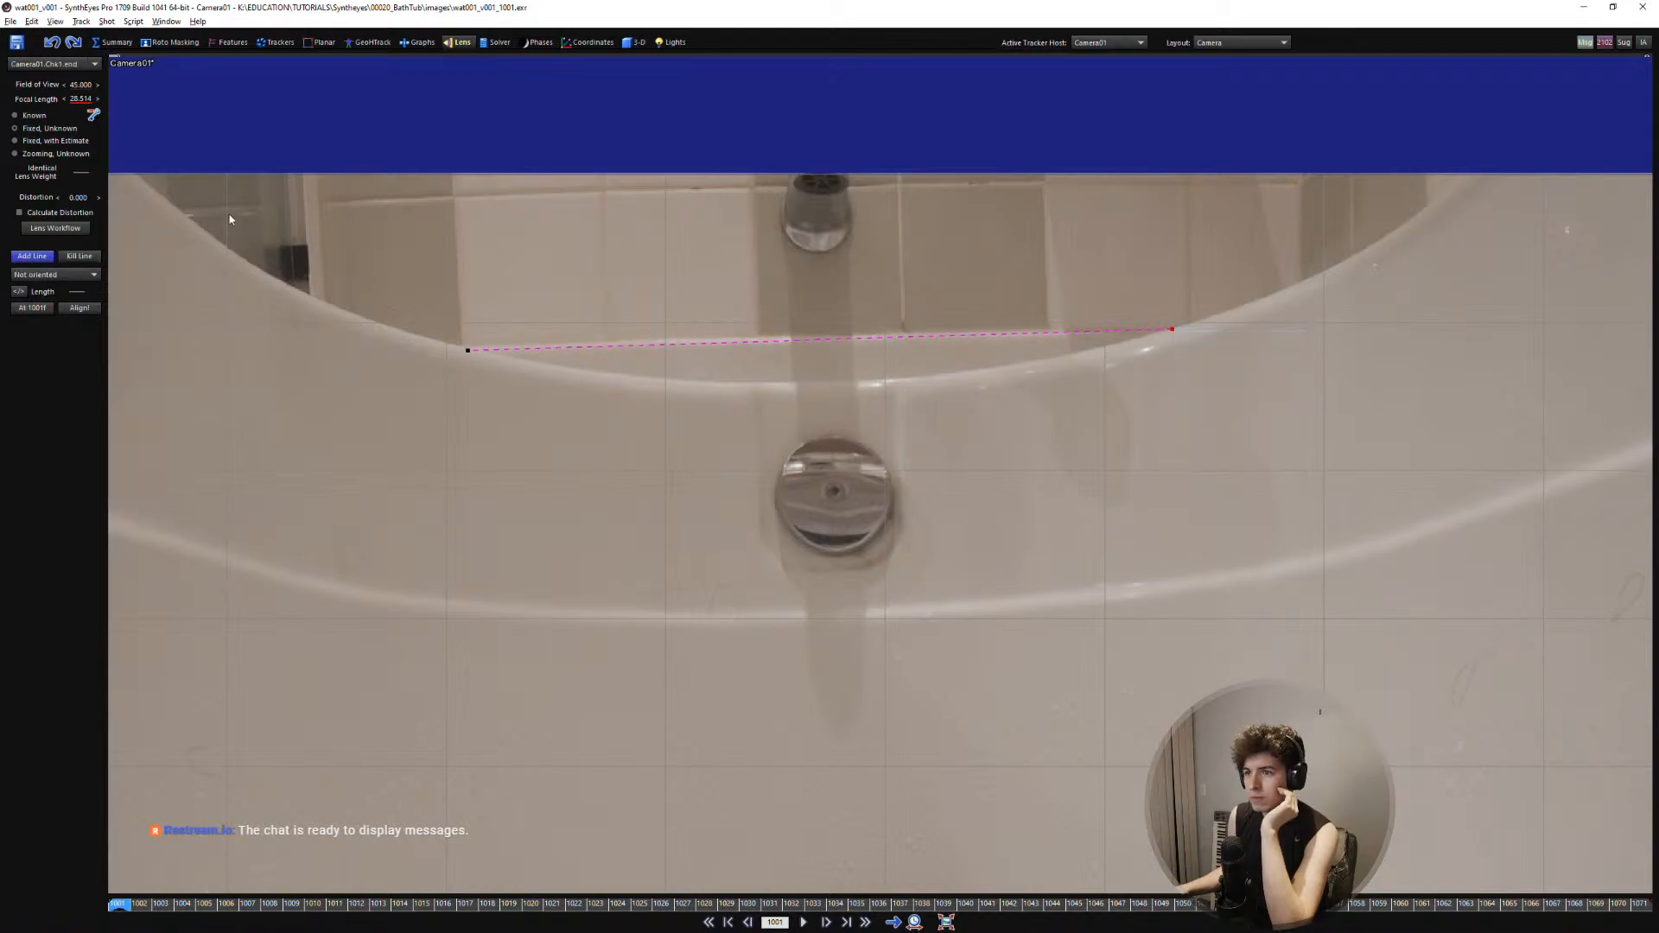
Set the lens distortion to -0.031 to curve the alignment line along the lower tile edge
drag(80, 198, 76, 198)
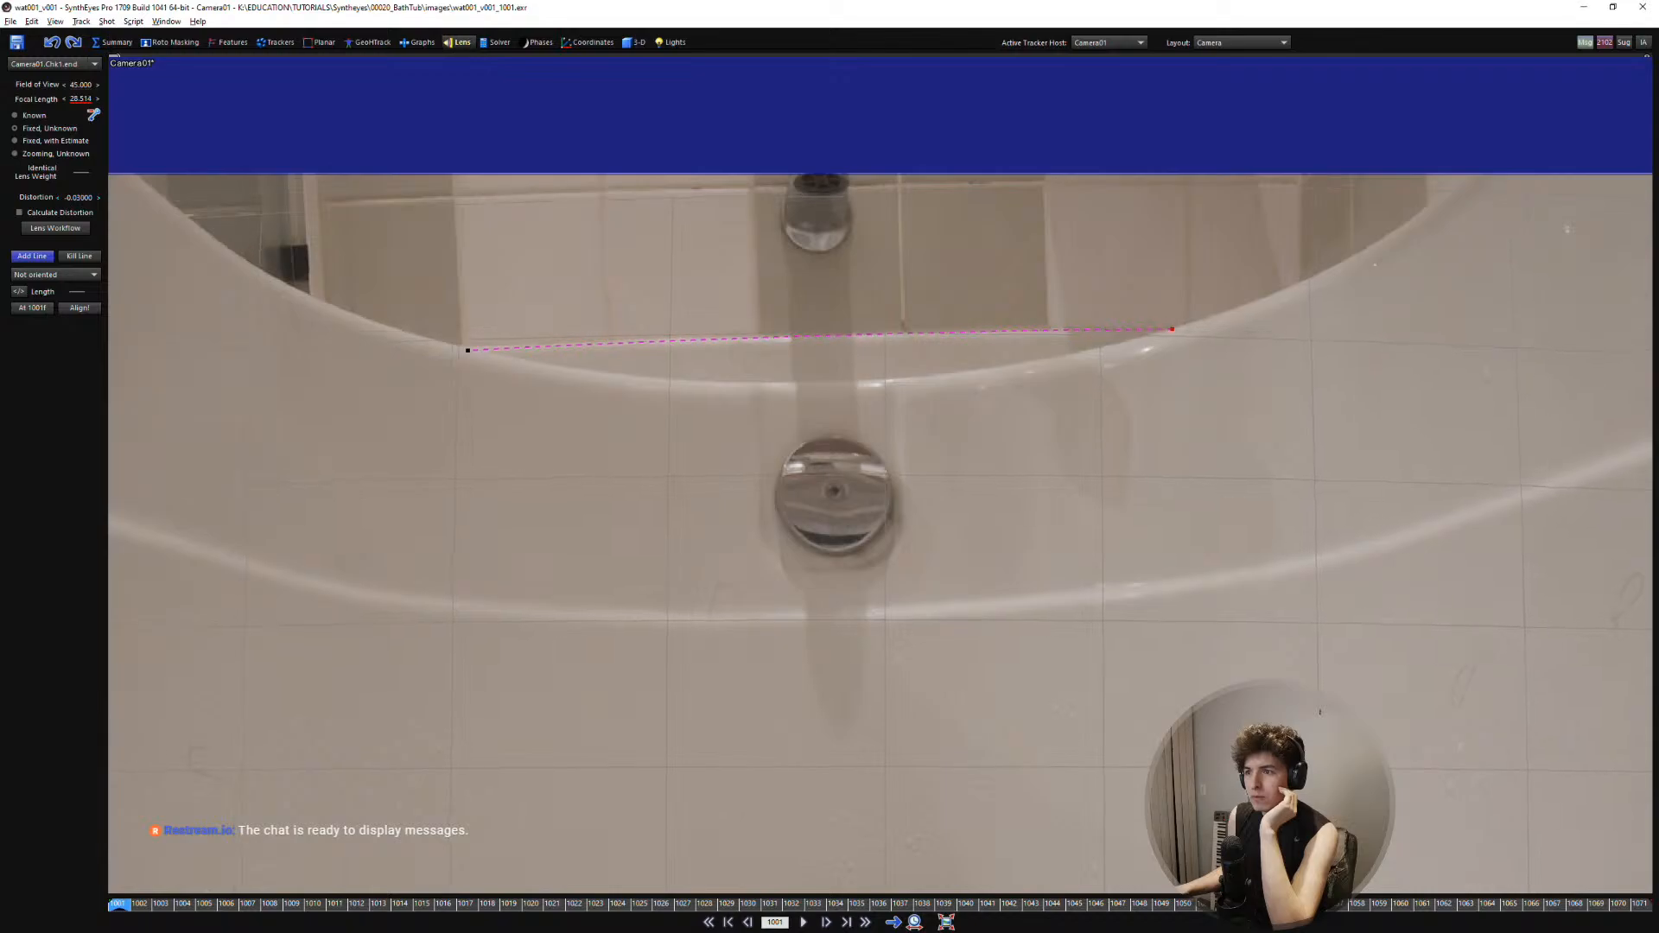
scroll(709, 282, down, 3)
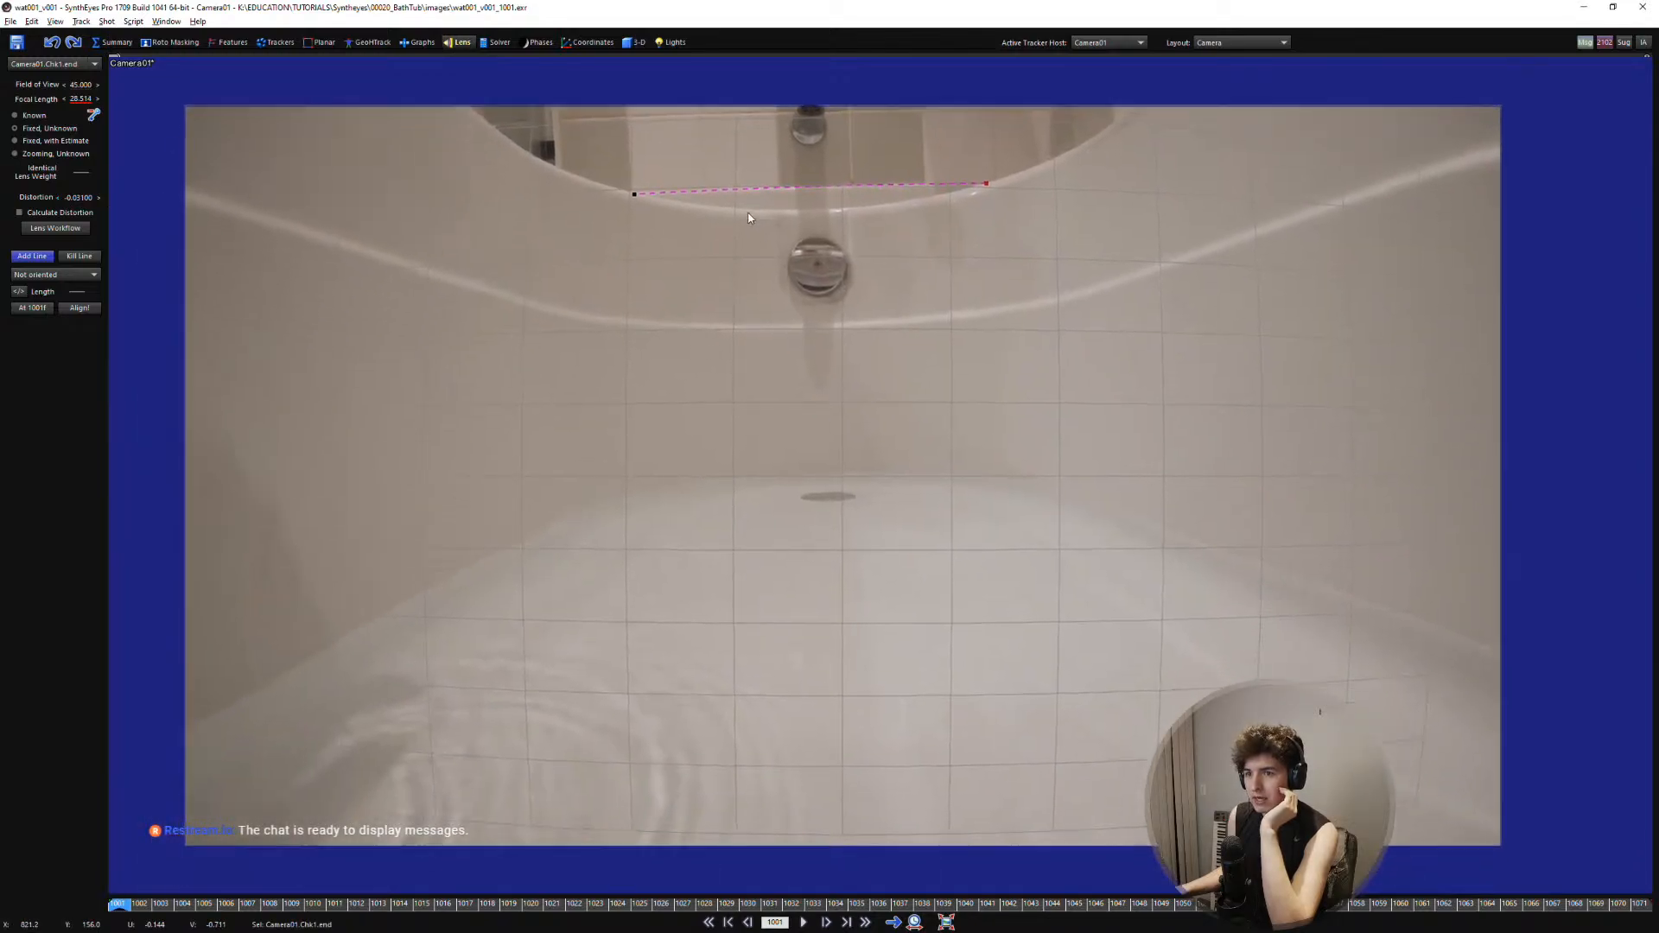
middle_drag(954, 285, 946, 312)
Lock the perspective view to Camera01 and examine the straightness of the tile edges in the undistorted image
key(6)
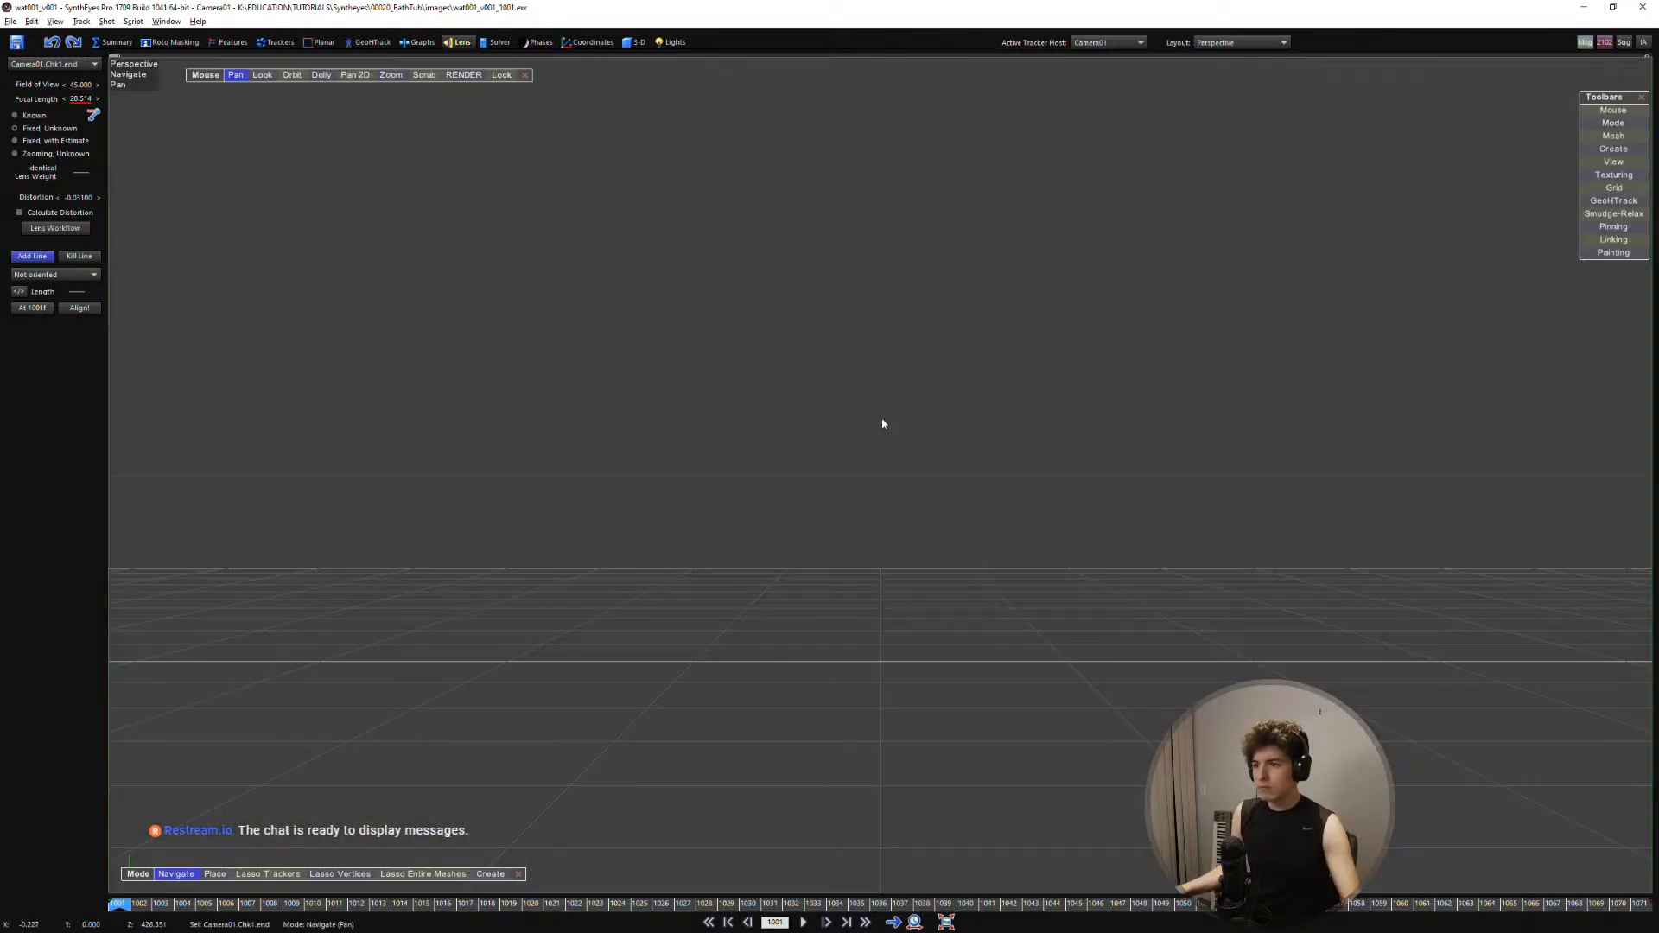
key(l)
scroll(847, 418, down, 4)
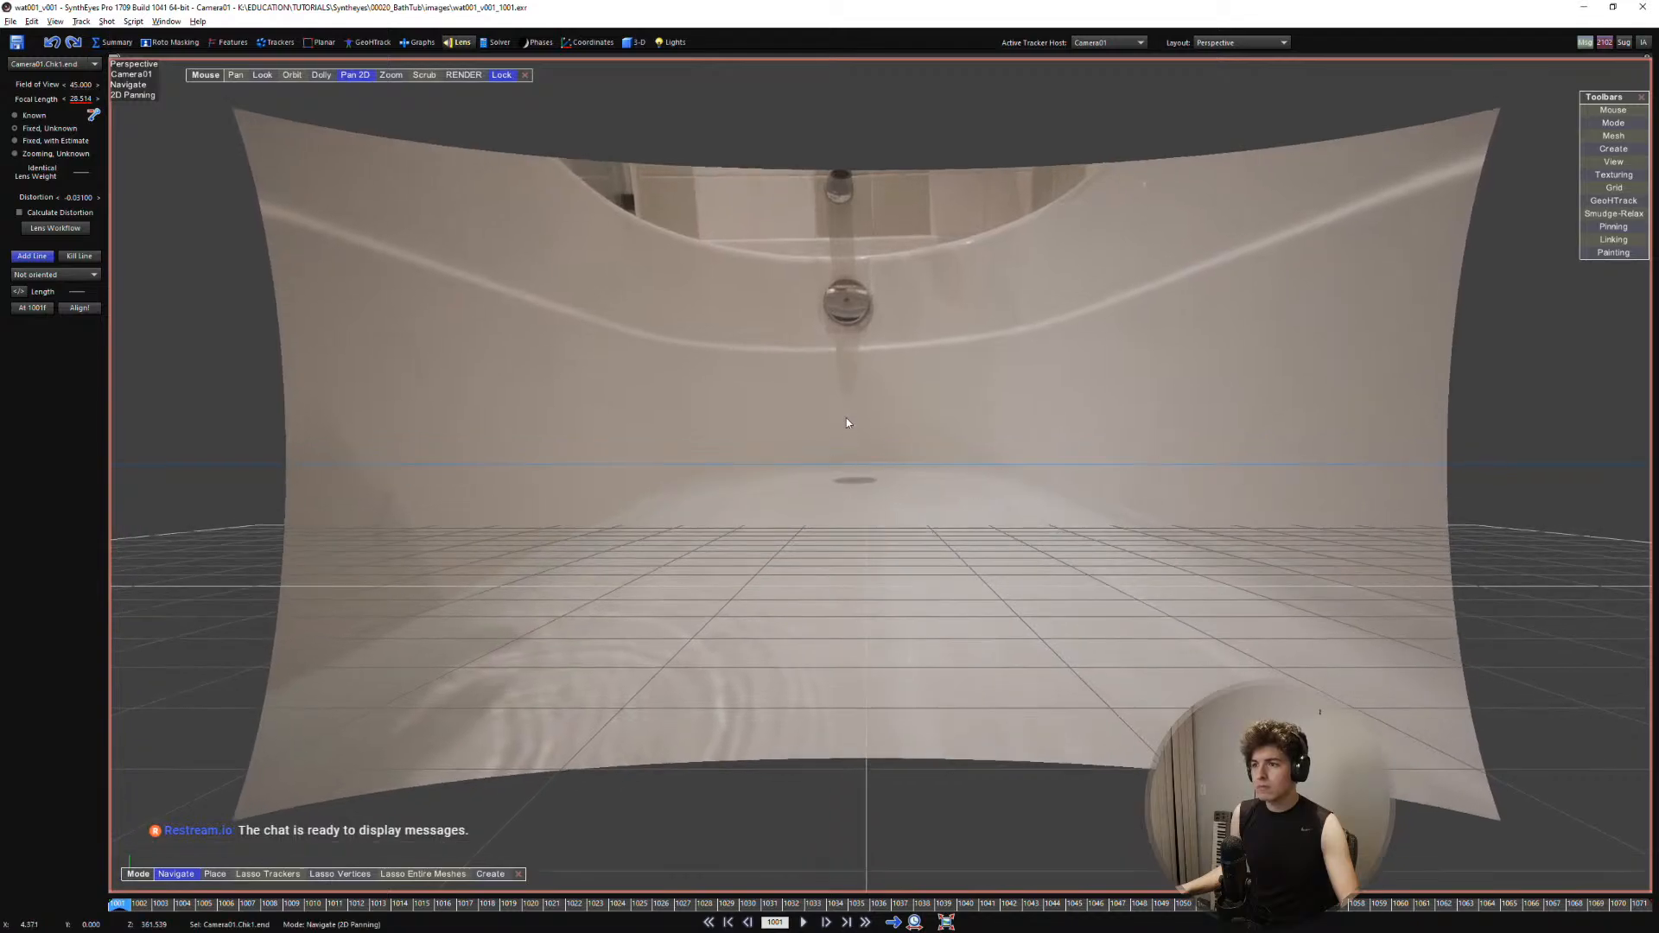
middle_drag(847, 418, 841, 439)
scroll(867, 429, up, 1)
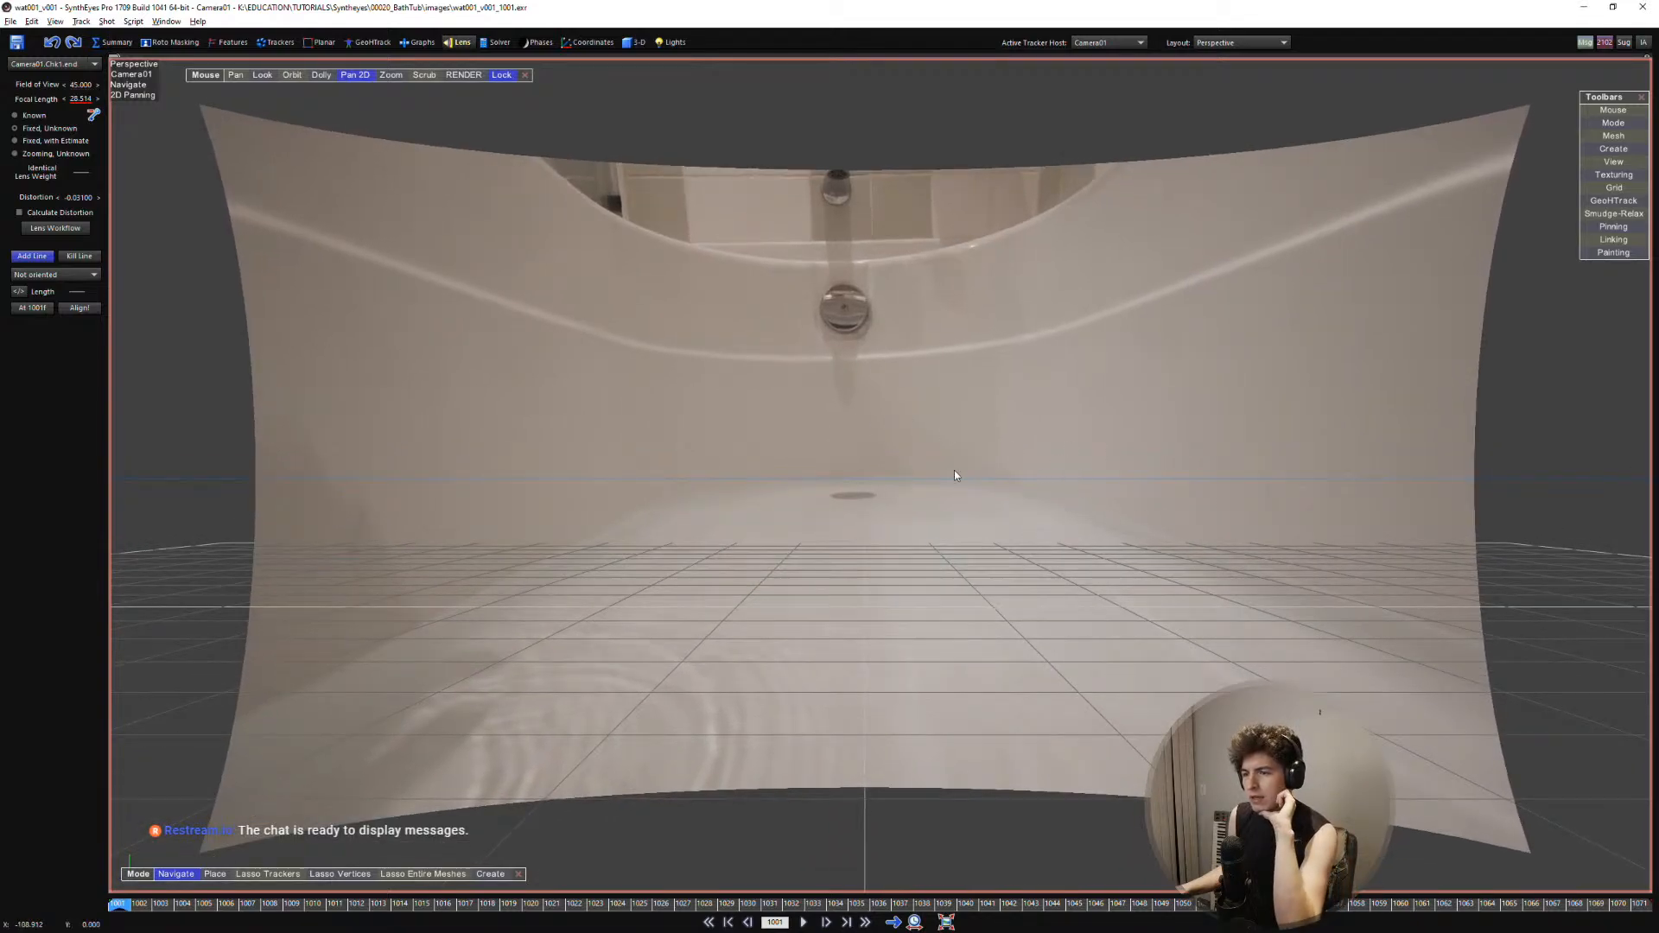
scroll(836, 280, up, 5)
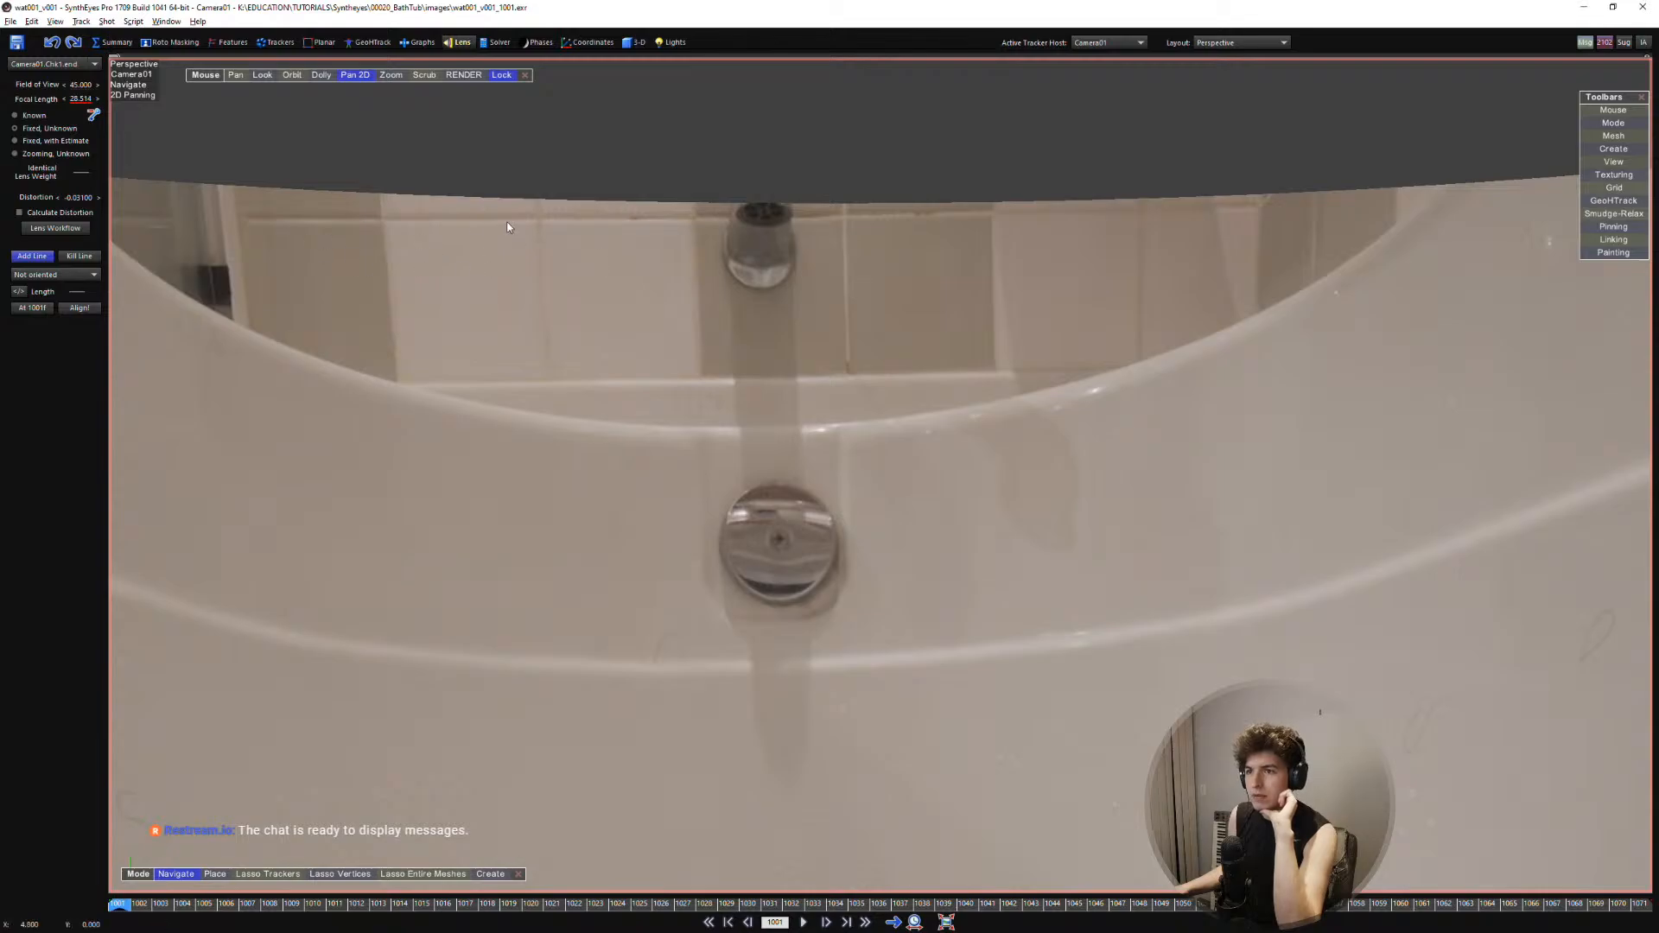
Add a second lens line along the upper tile grout behind the faucet, extending it to the far tile edge
key(7)
middle_drag(689, 220, 652, 295)
scroll(770, 247, up, 3)
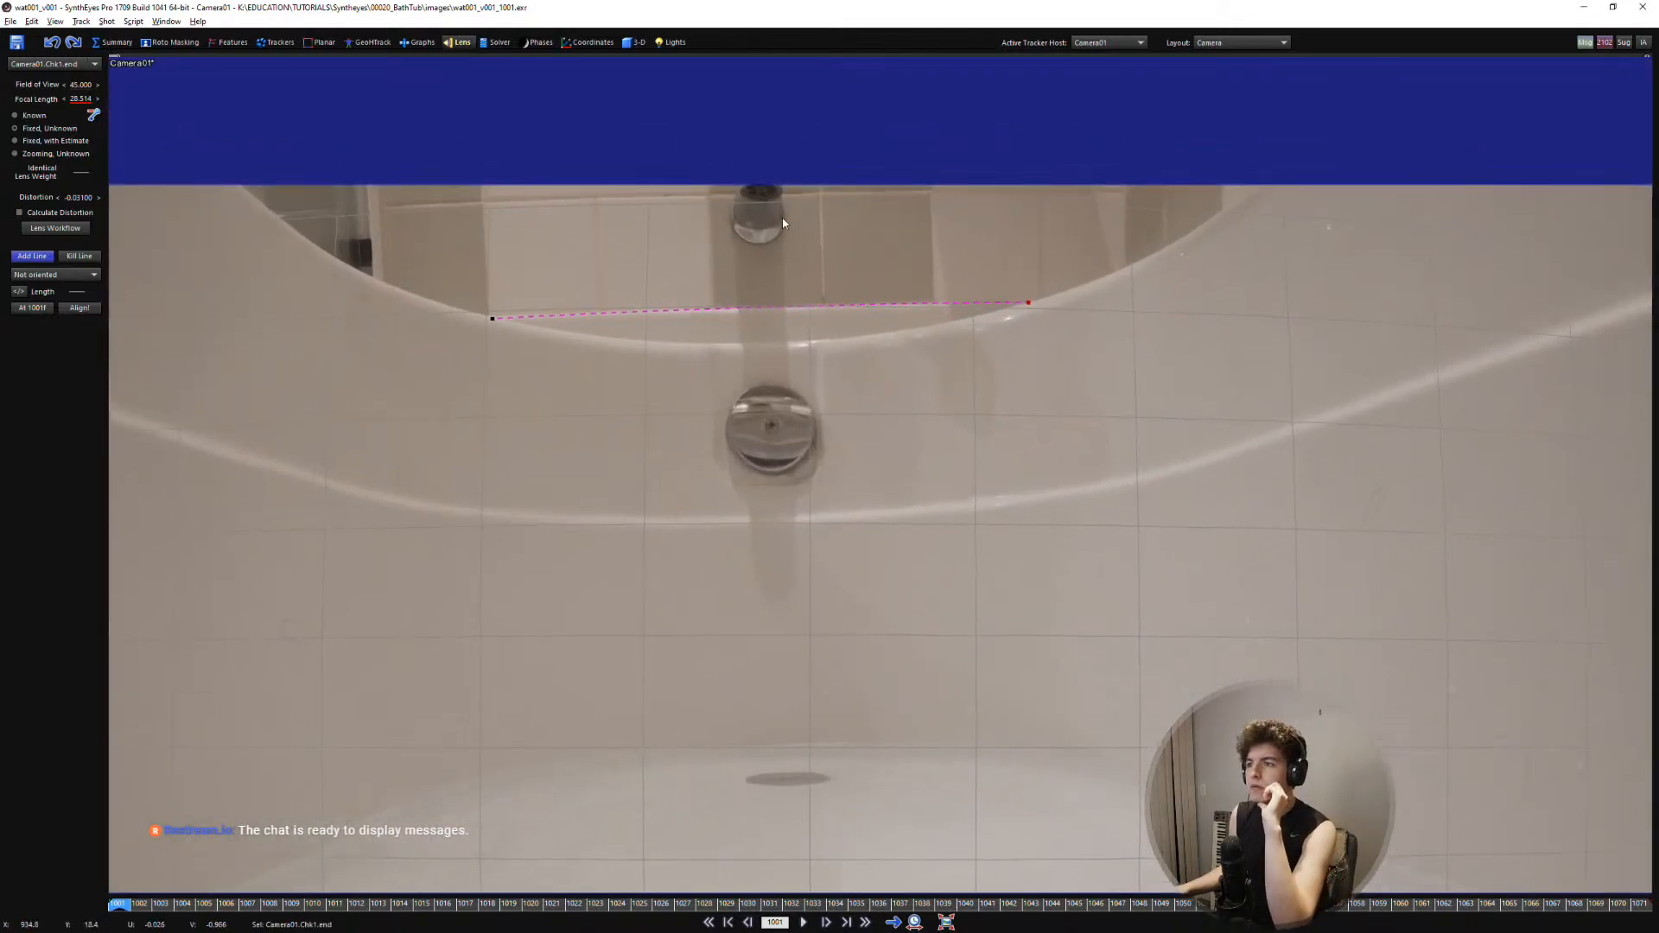
middle_drag(770, 134, 795, 249)
scroll(752, 268, up, 1)
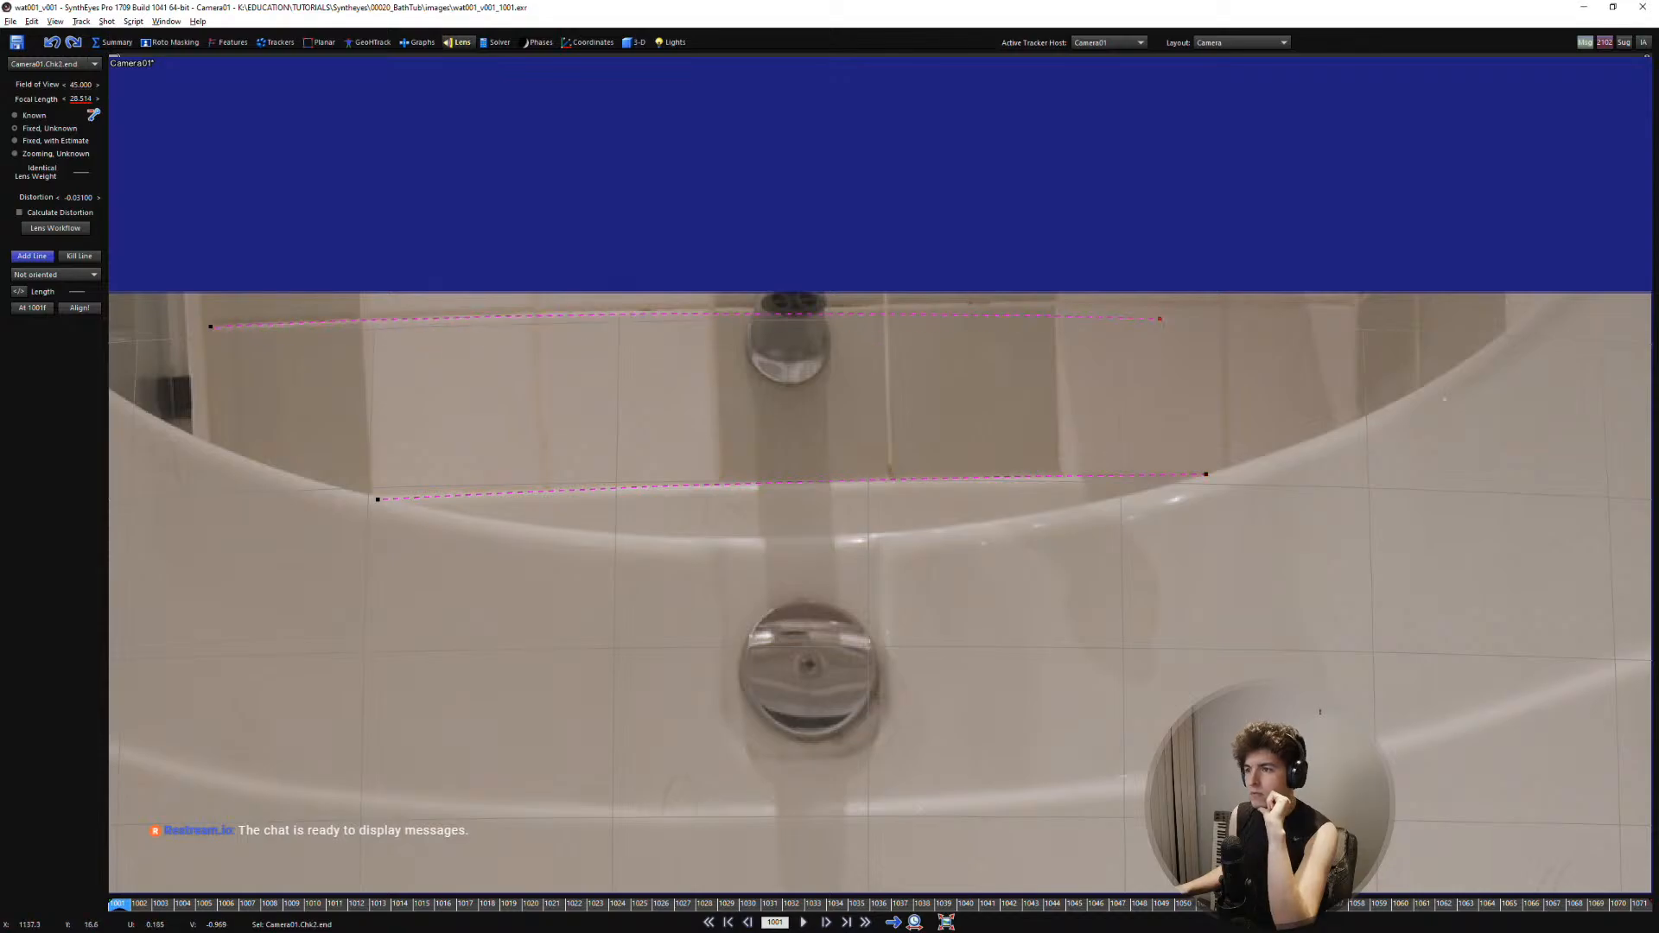
drag(1160, 319, 1339, 302)
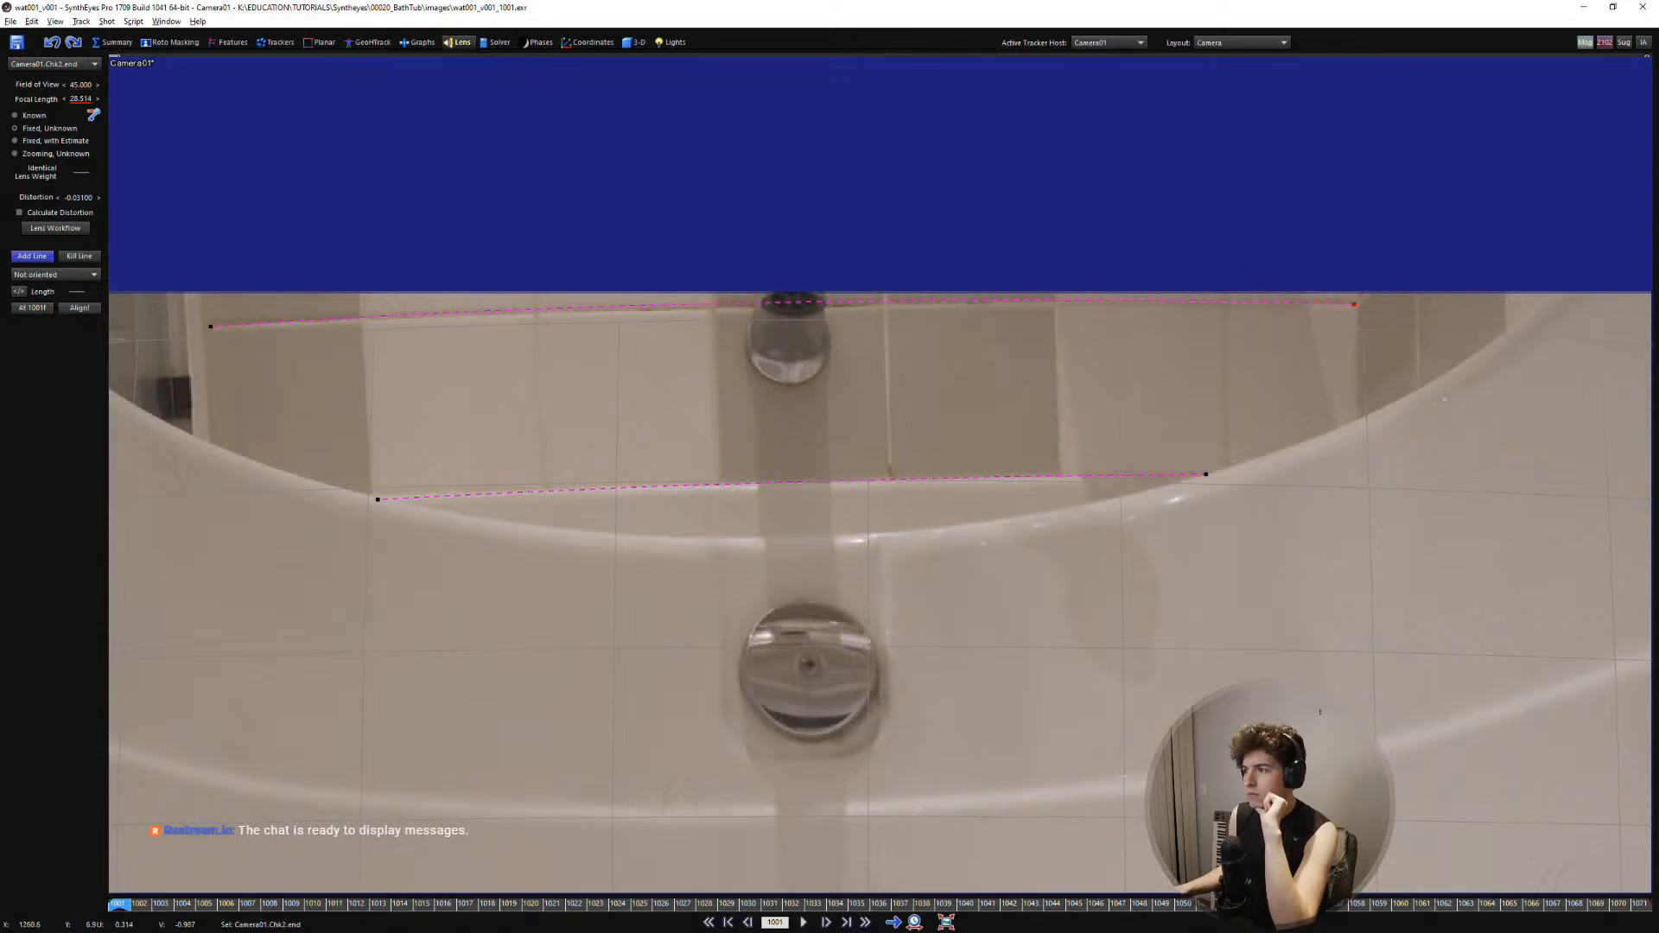
right_click(1353, 304)
key(Escape)
Set the lens distortion to -0.023 to match both lines to the tile edges
scroll(691, 303, up, 3)
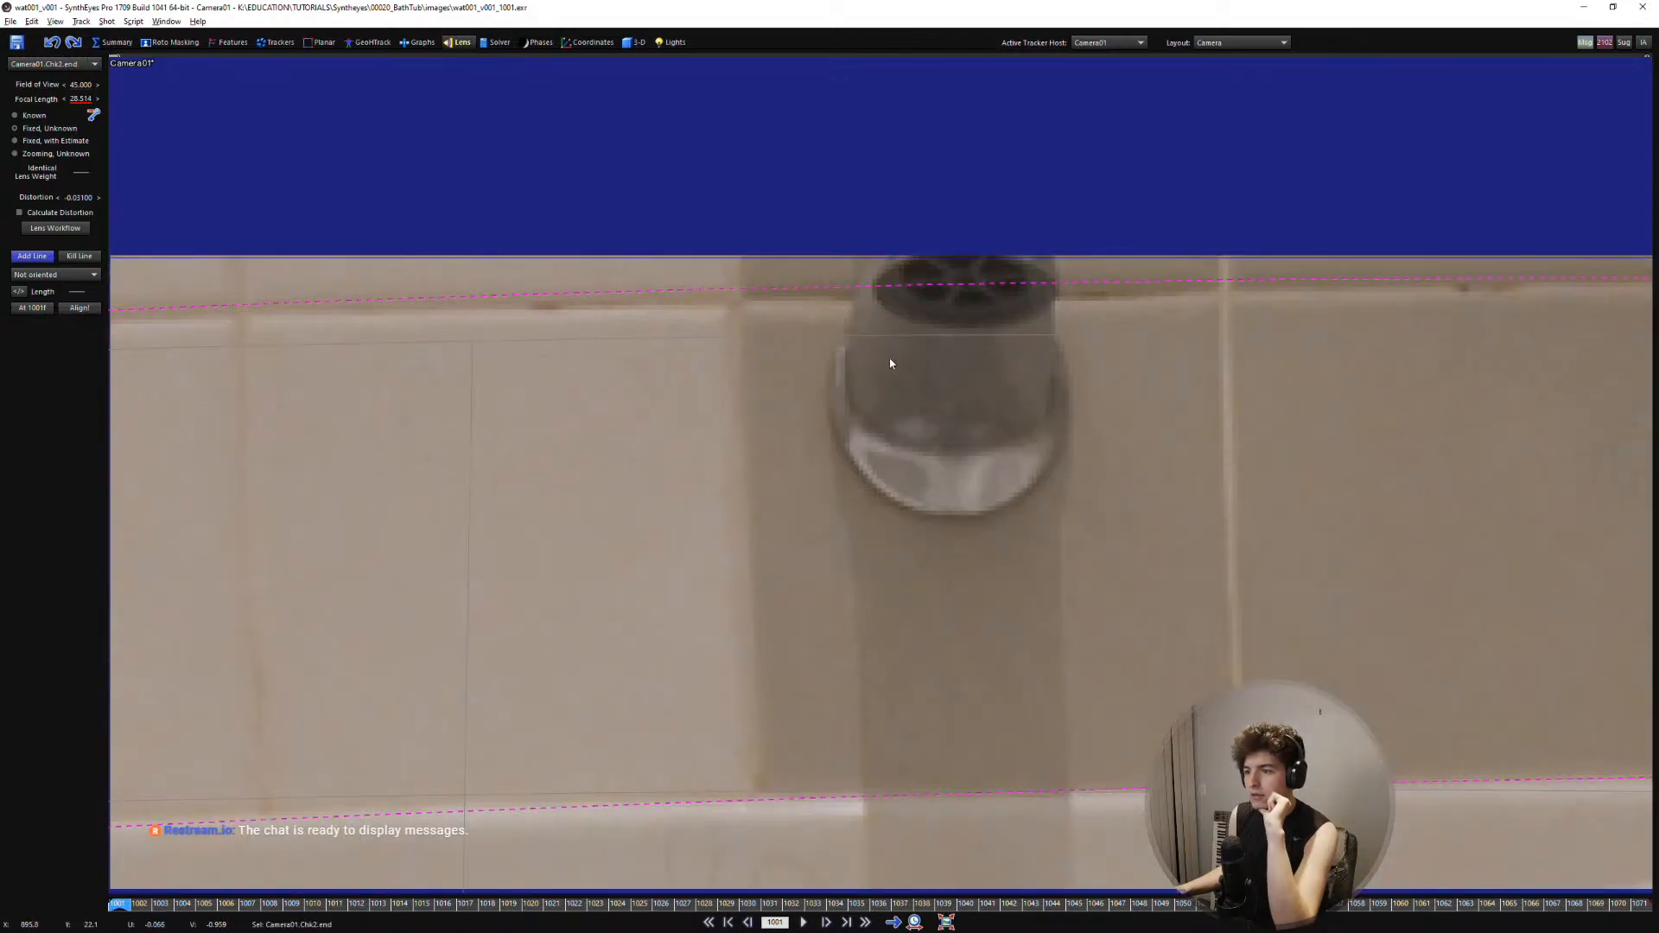
scroll(775, 553, down, 3)
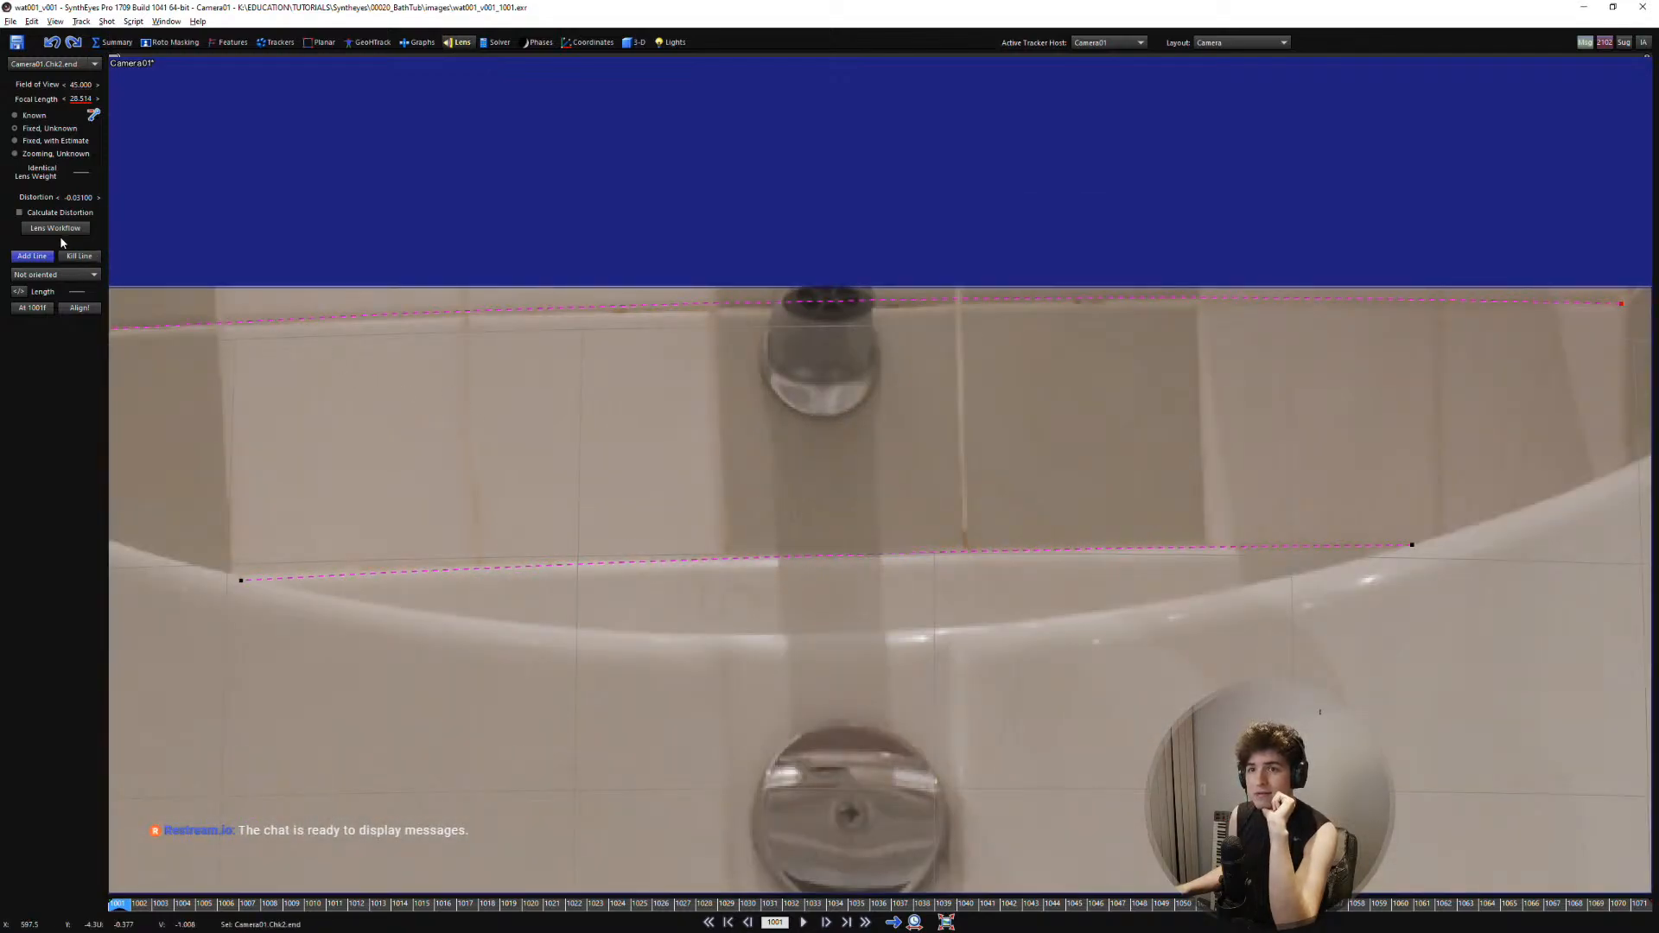
drag(77, 204, 84, 204)
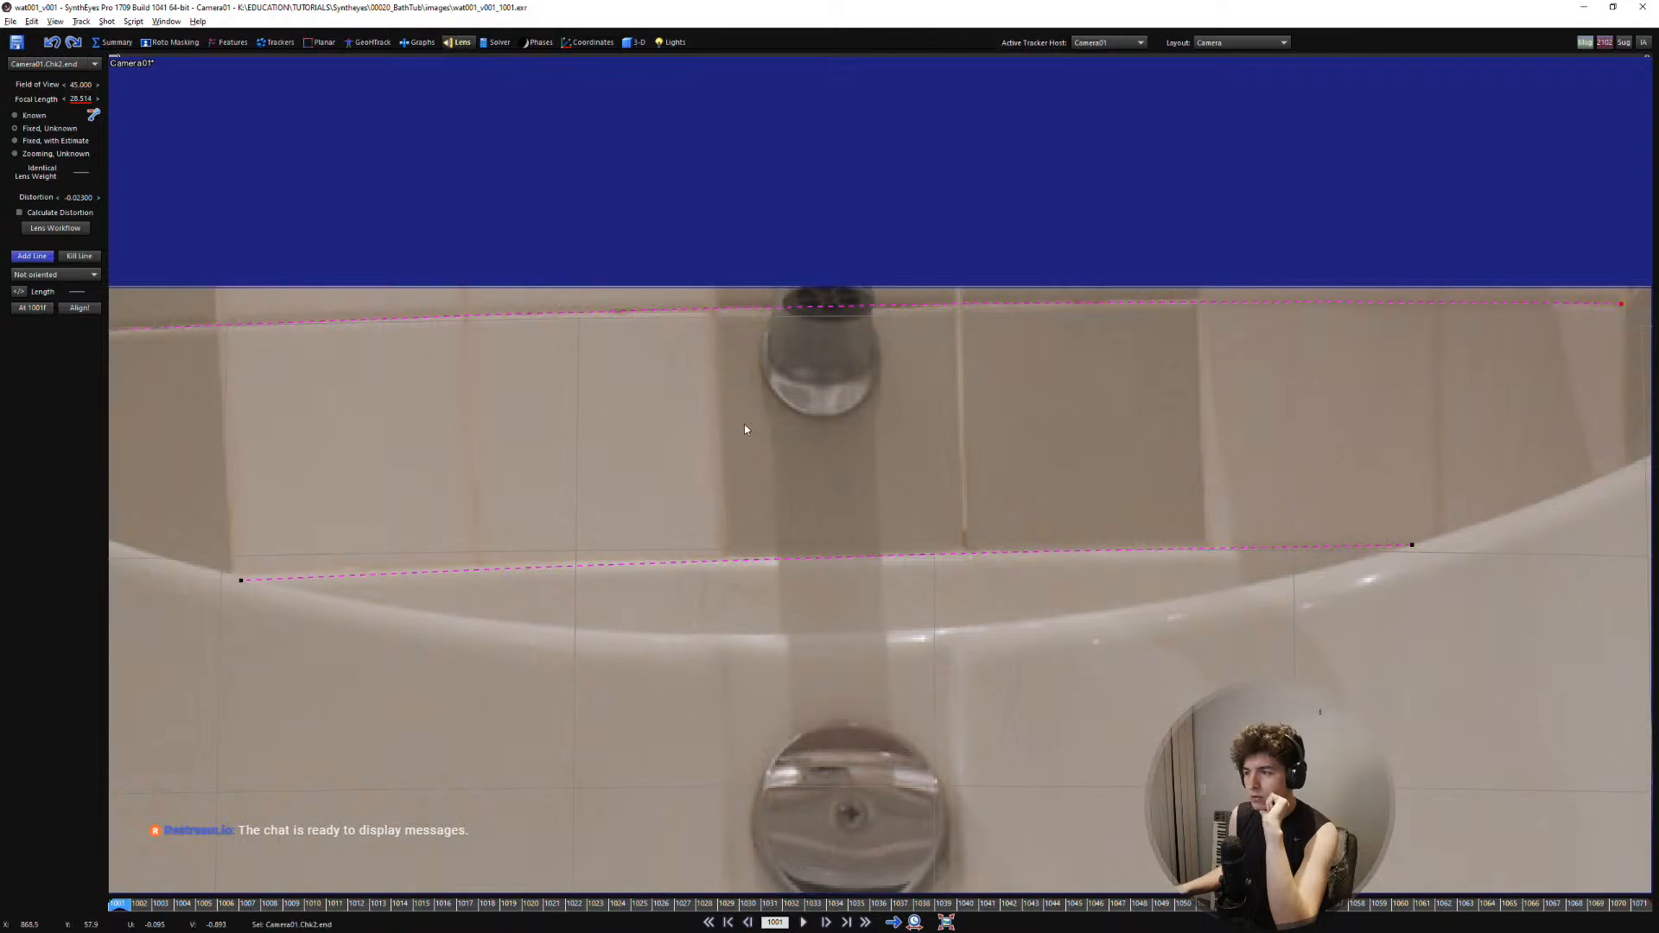
Inspect the undistorted image in the locked perspective view, checking the tile edges and the frame's overall shape
scroll(852, 478, down, 2)
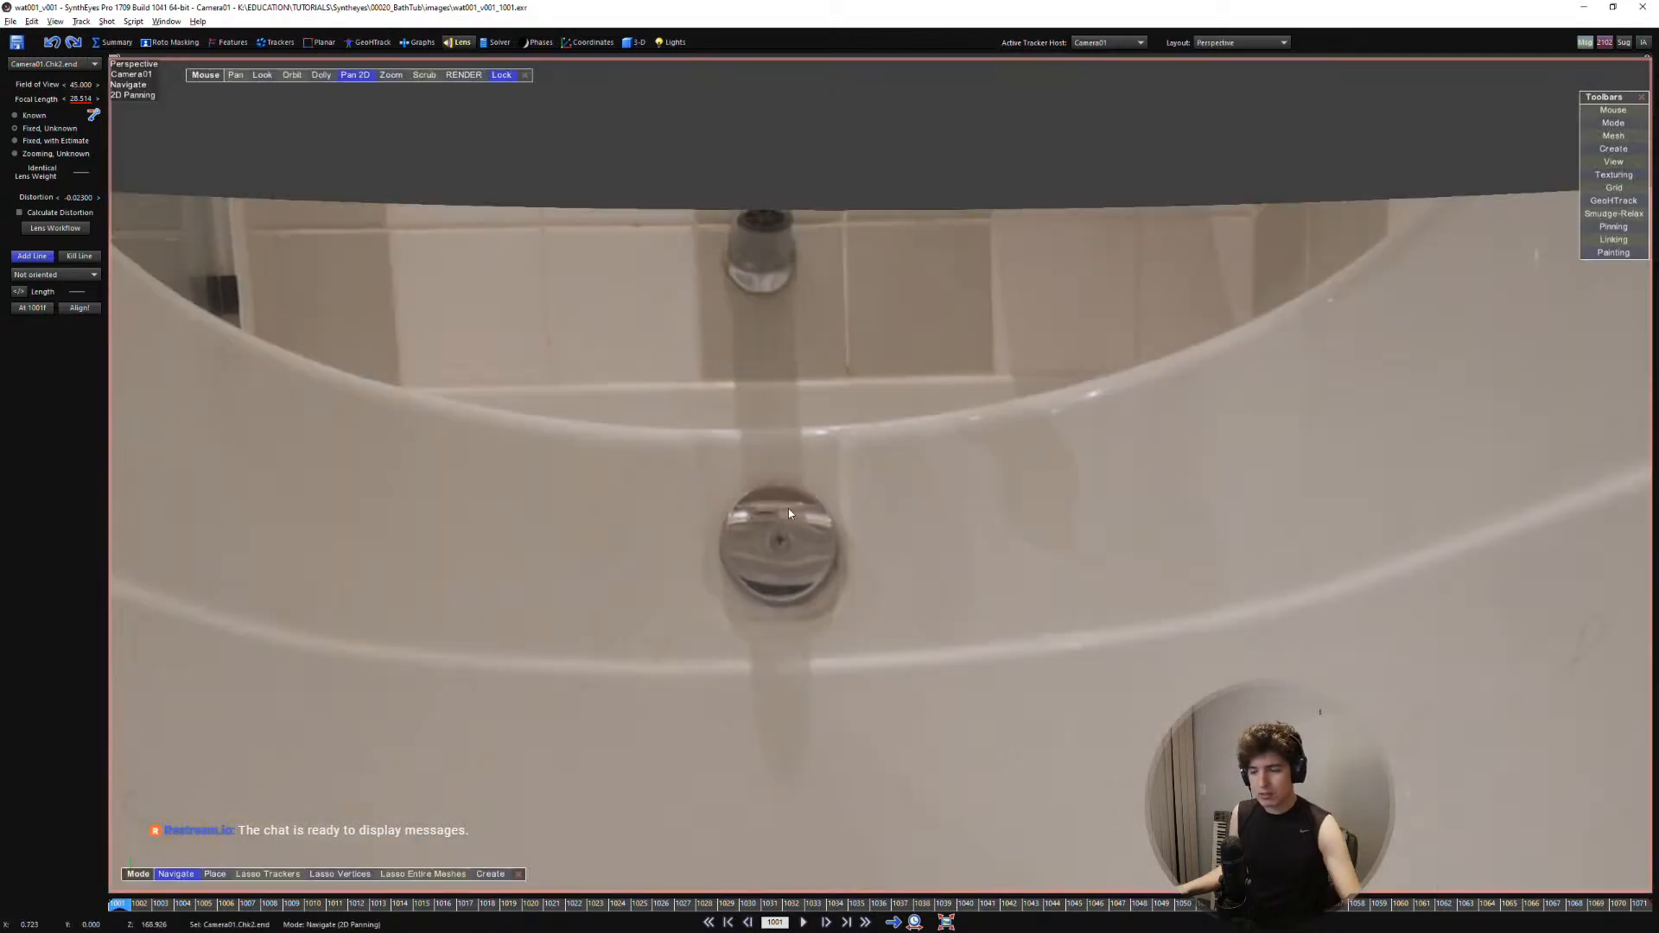
scroll(784, 519, down, 5)
middle_drag(782, 797, 811, 520)
scroll(796, 604, down, 2)
scroll(802, 682, up, 1)
scroll(802, 682, down, 1)
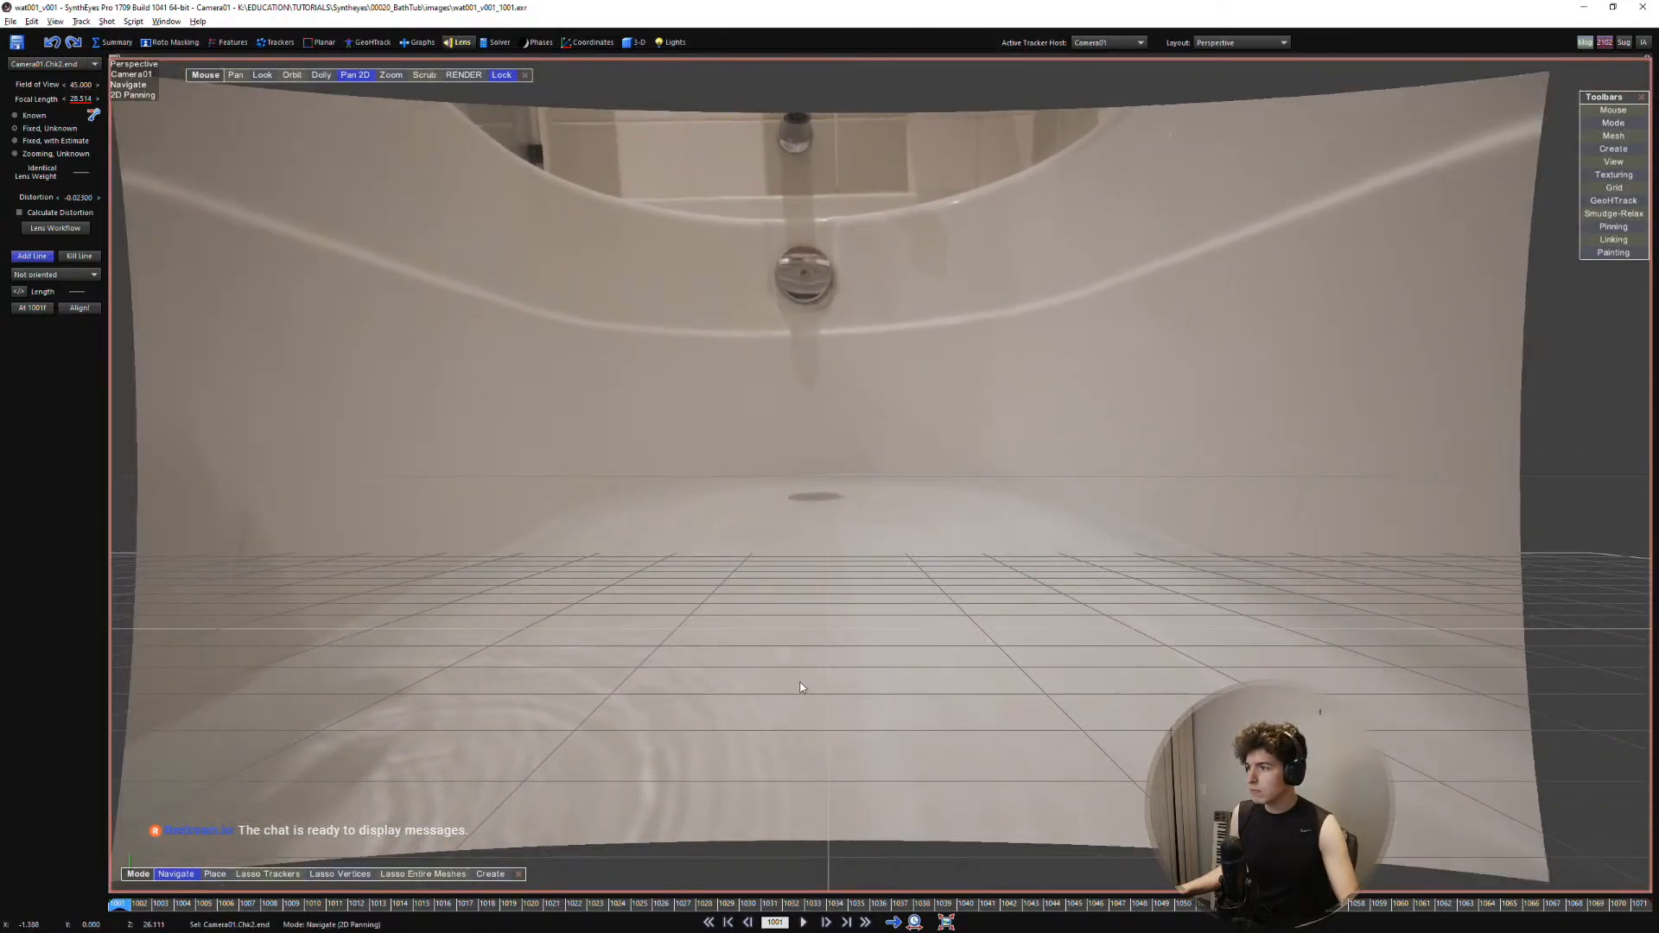
scroll(802, 681, up, 1)
scroll(779, 505, down, 1)
middle_drag(781, 316, 780, 381)
scroll(826, 195, up, 4)
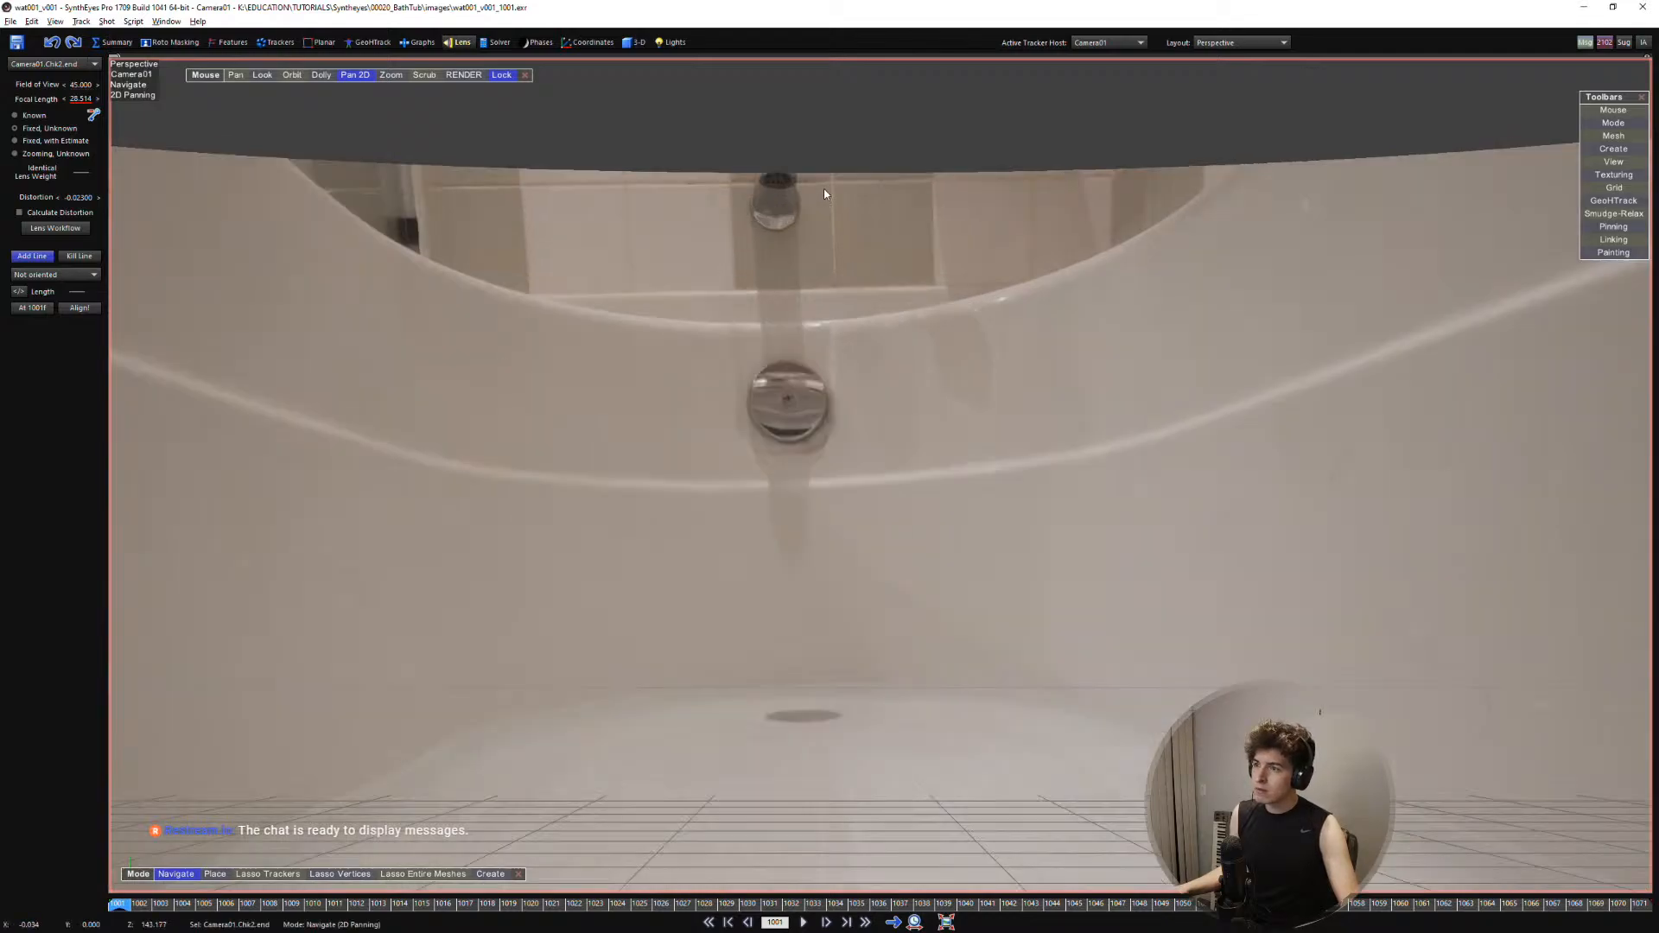
key(ctrl+z)
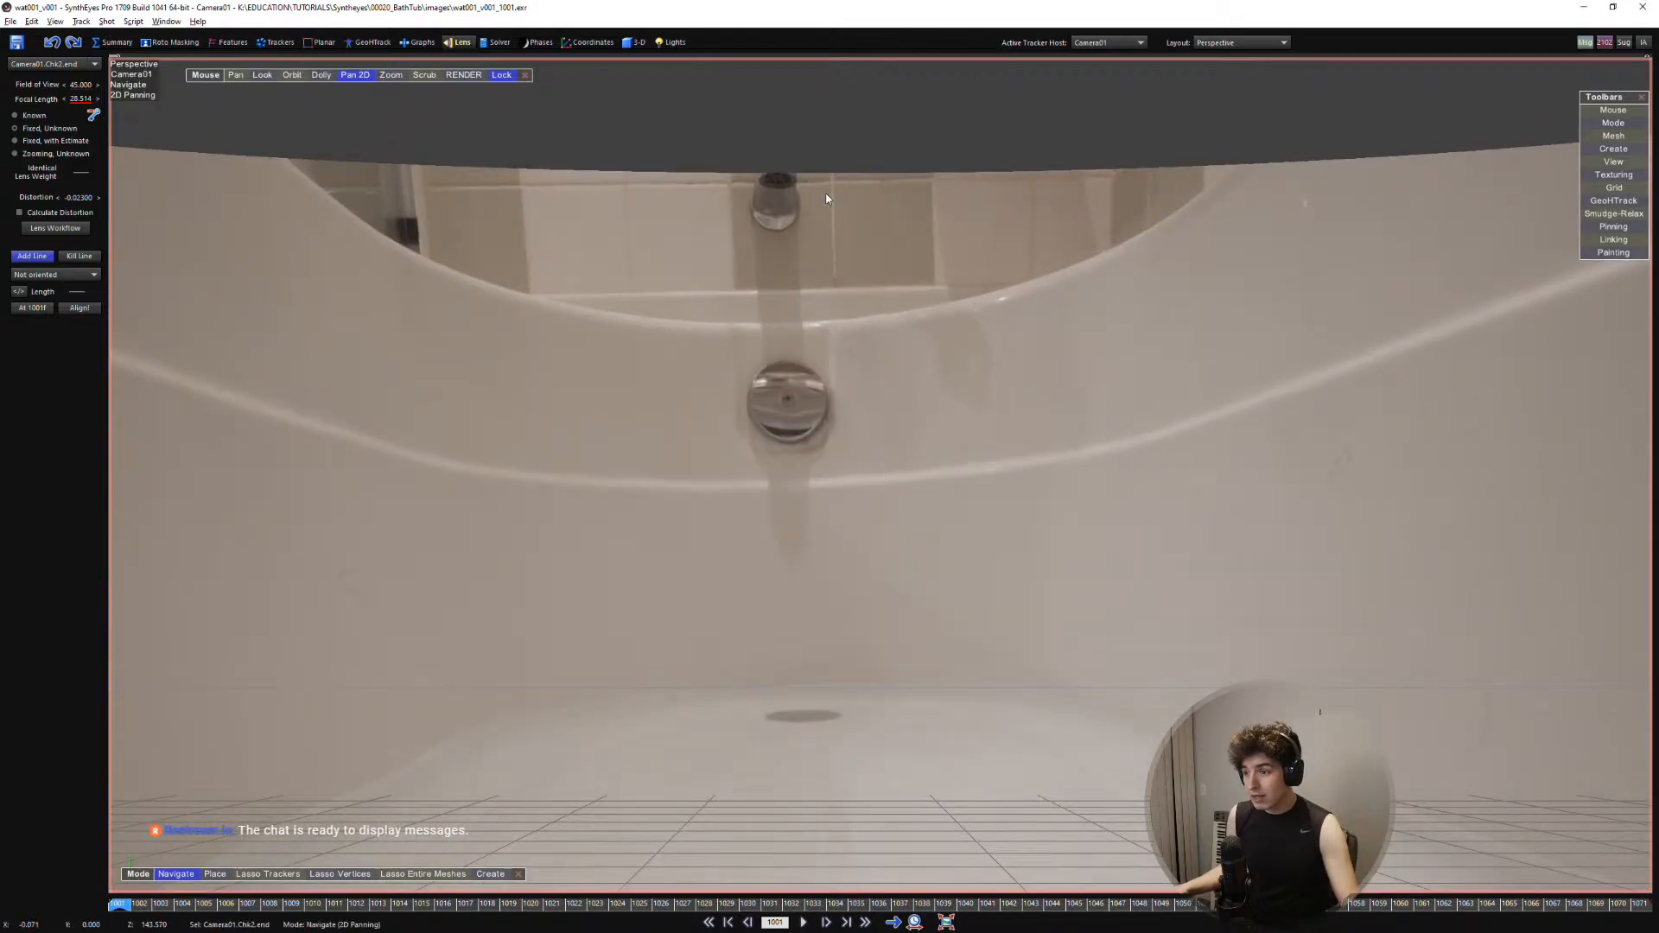
Compare the full frame and distortion grid in the camera view with the undistorted perspective view
key(c)
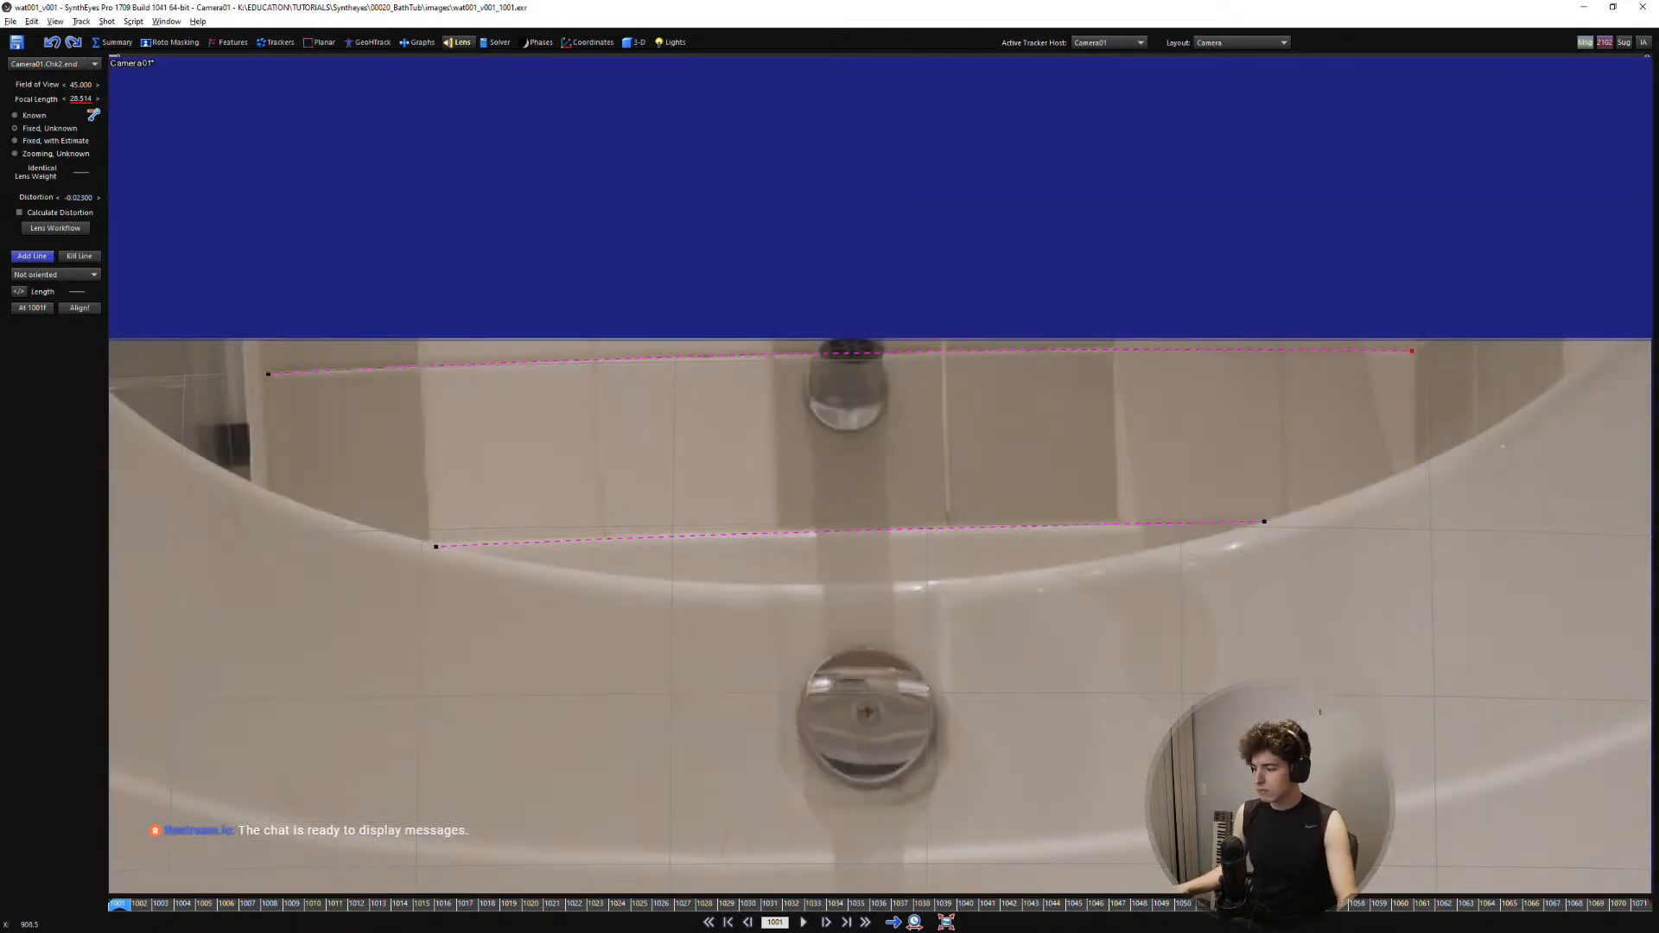
scroll(864, 551, down, 1)
middle_drag(864, 552, 792, 311)
scroll(790, 320, down, 7)
middle_drag(792, 481, 766, 328)
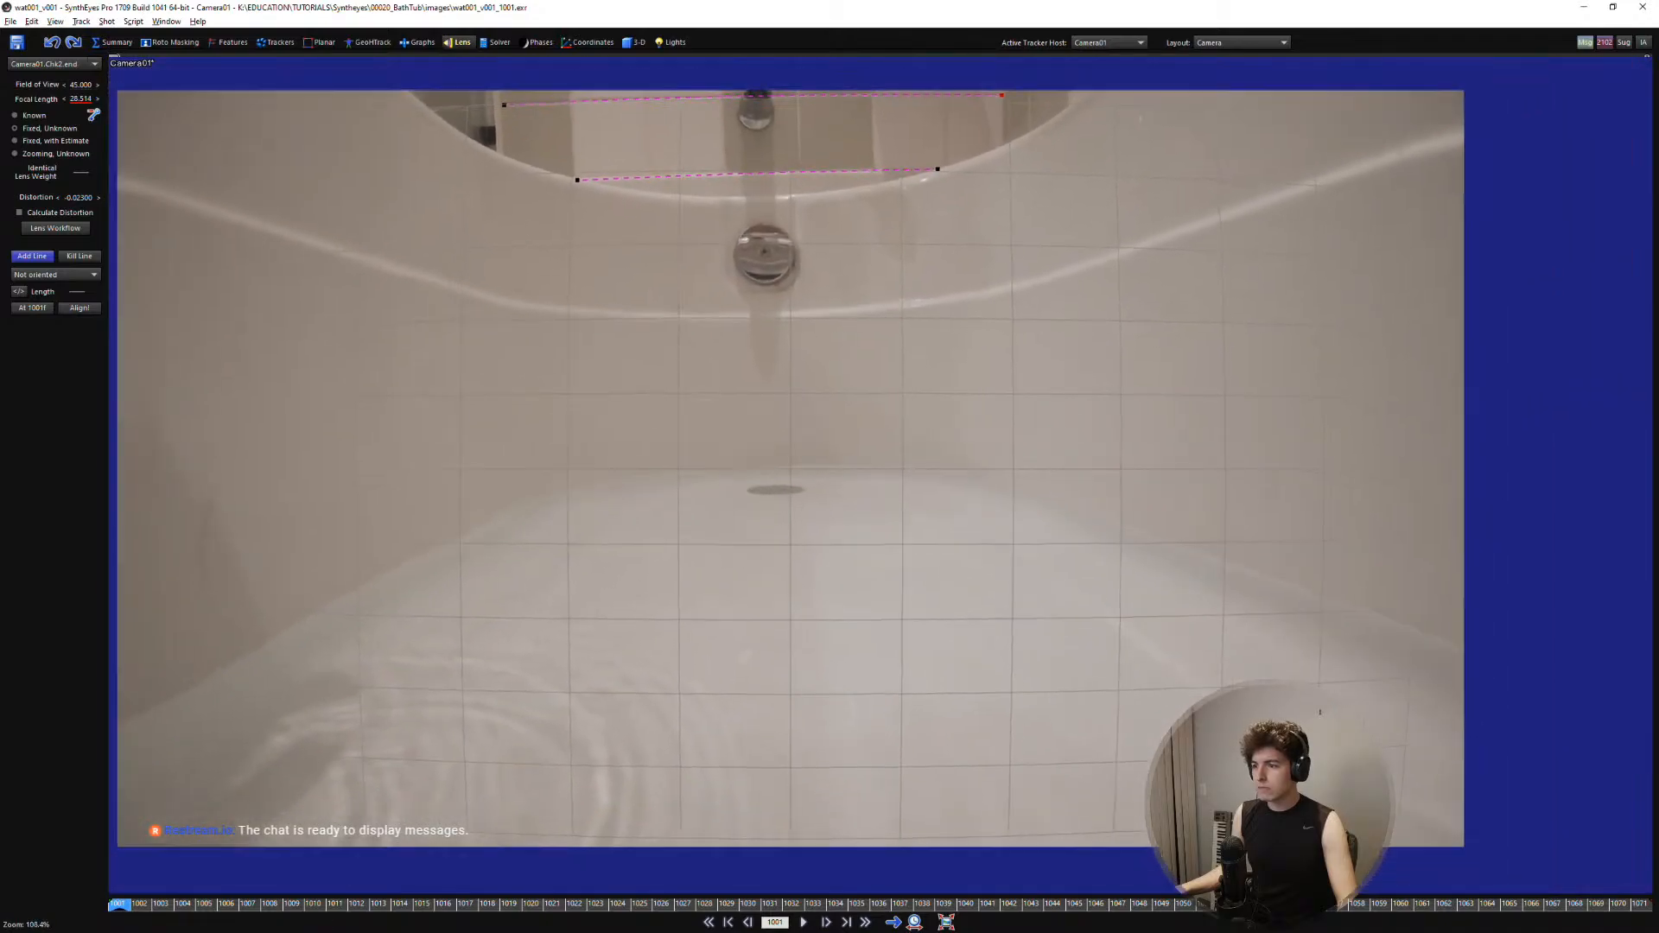
middle_drag(784, 424, 855, 376)
scroll(846, 417, up, 1)
key(p)
scroll(844, 466, down, 5)
scroll(860, 510, up, 2)
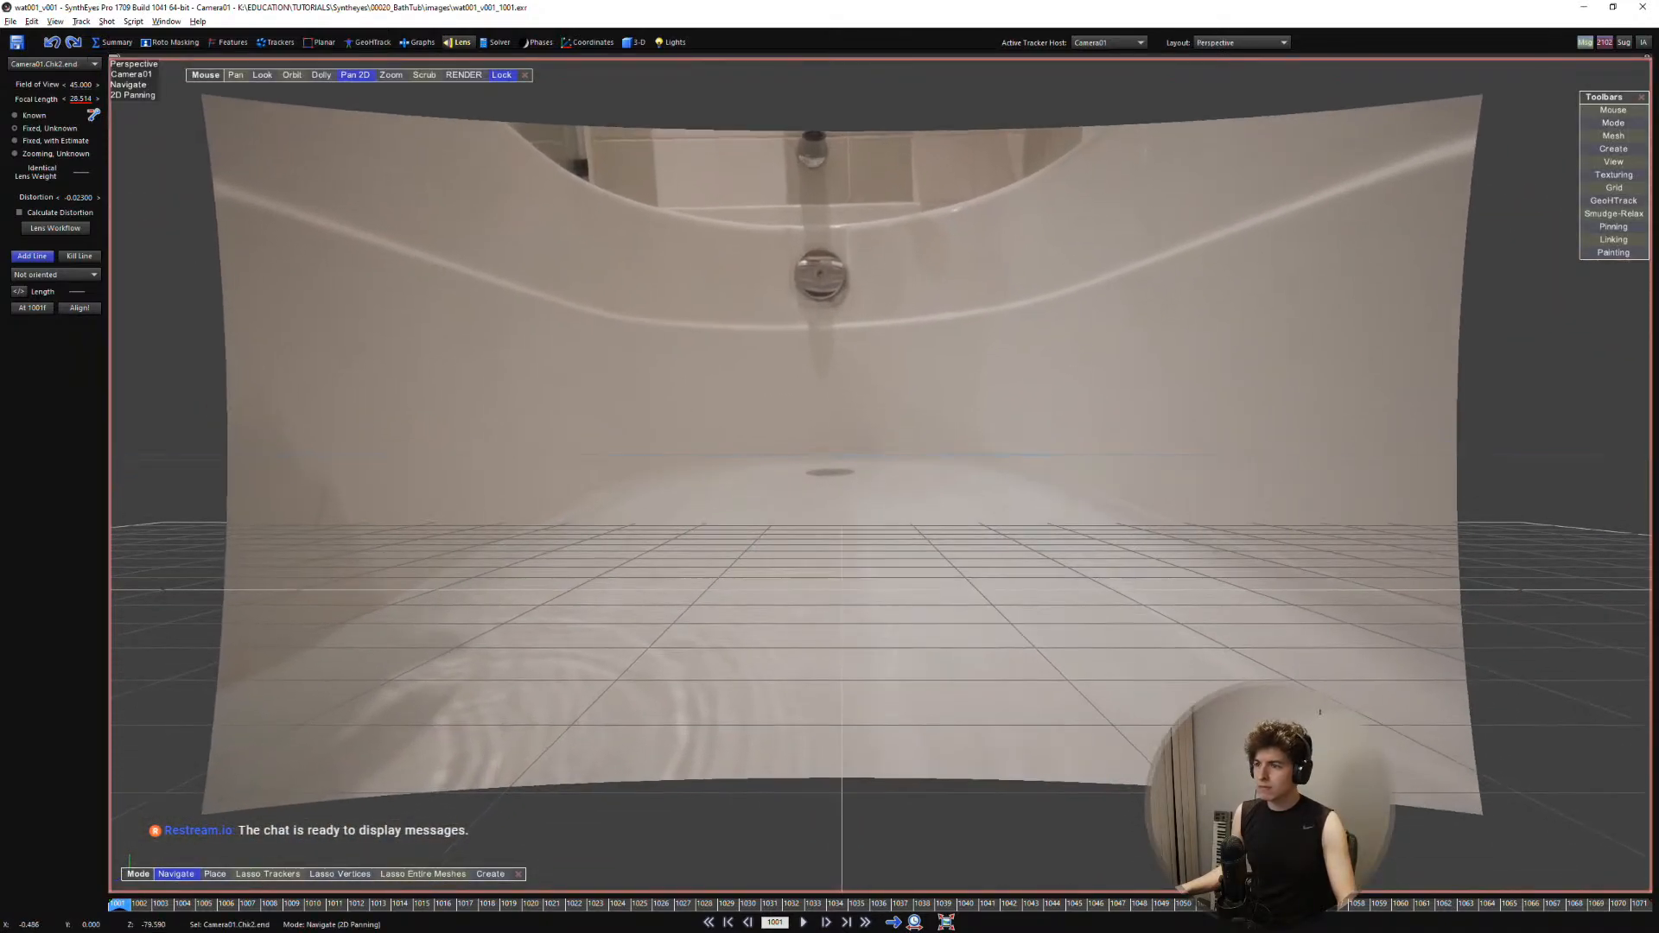
Examine both lens lines against the tile edges up close in the camera view
key(c)
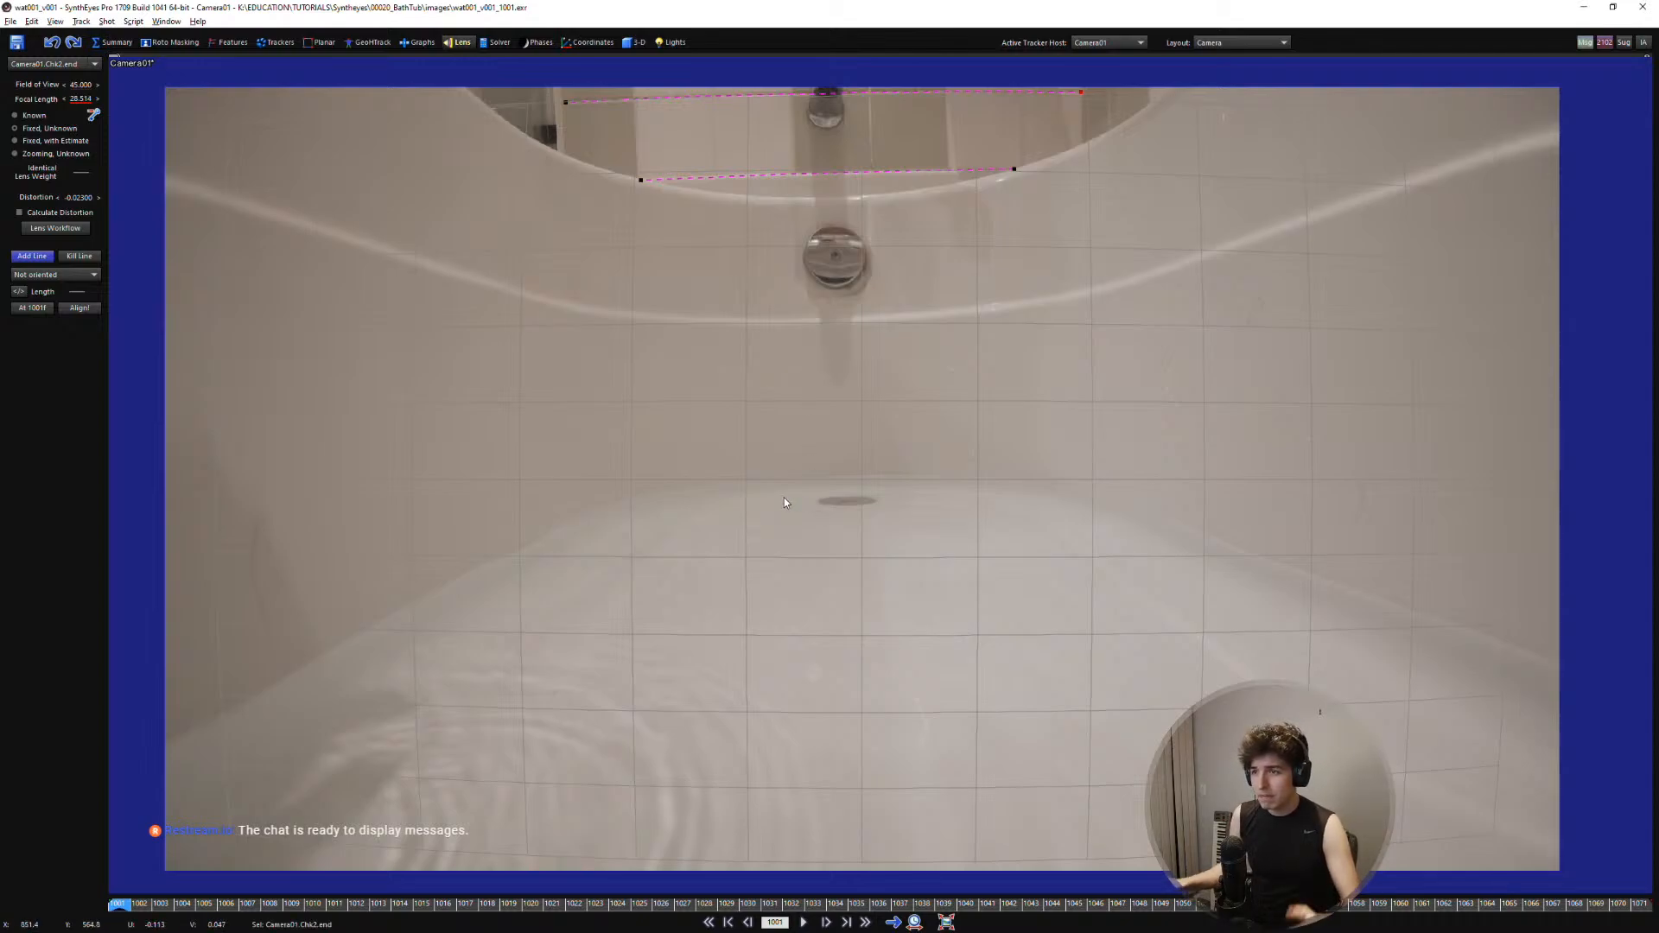
scroll(1036, 182, up, 2)
middle_drag(1038, 180, 972, 445)
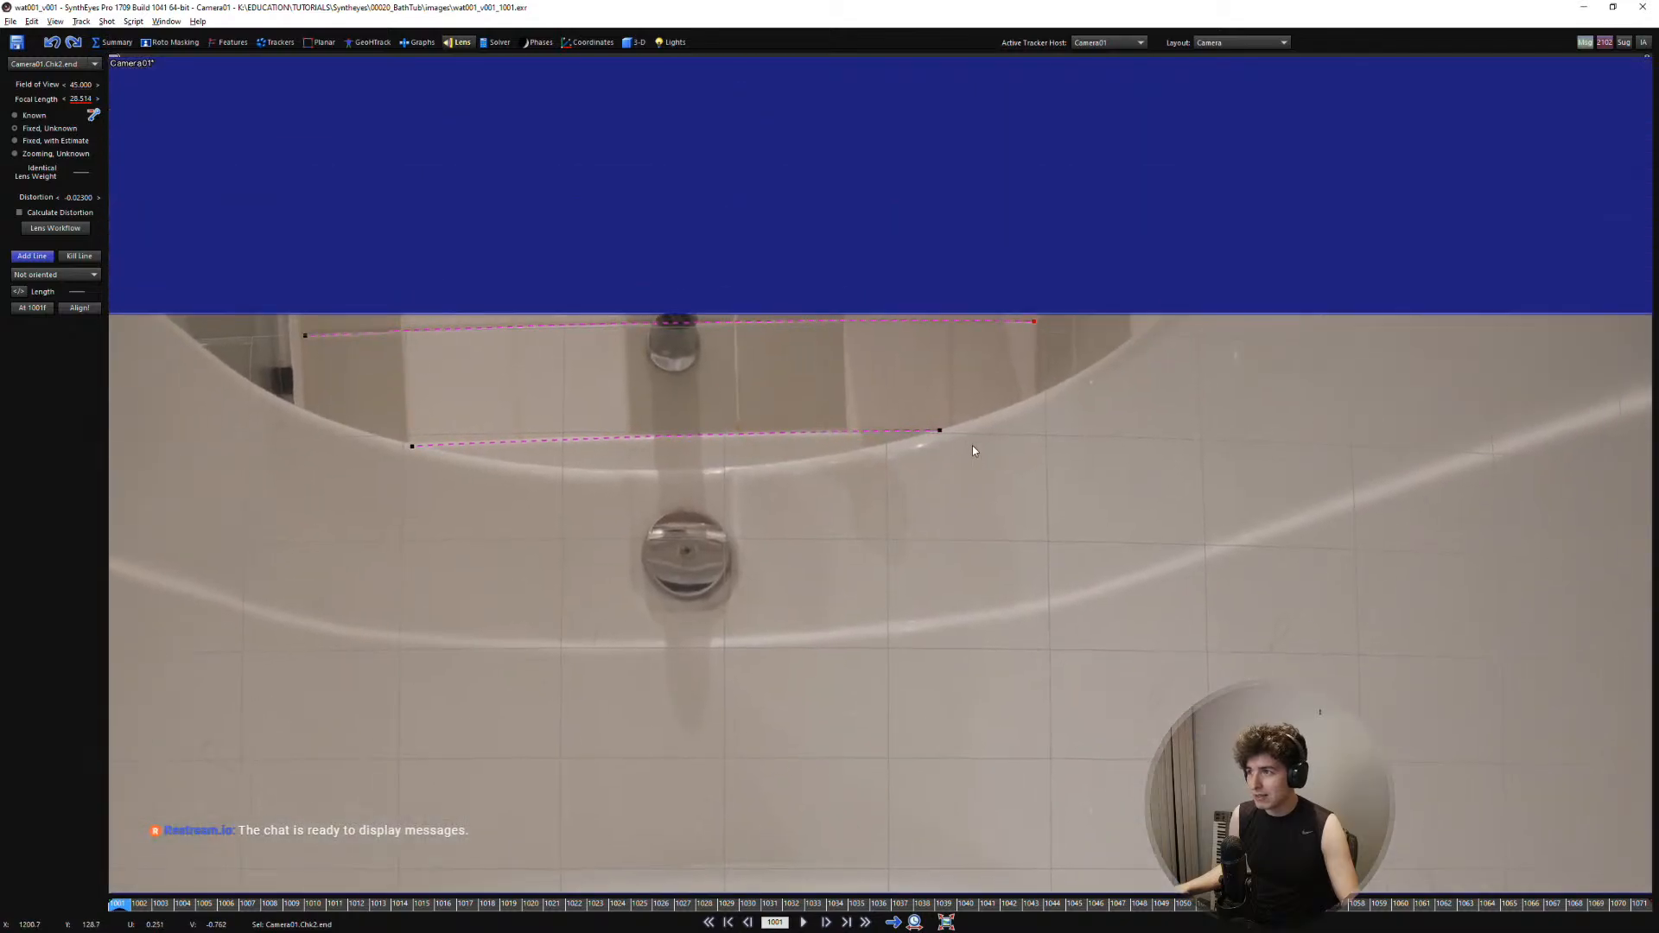
scroll(1011, 345, up, 4)
middle_drag(622, 419, 1066, 360)
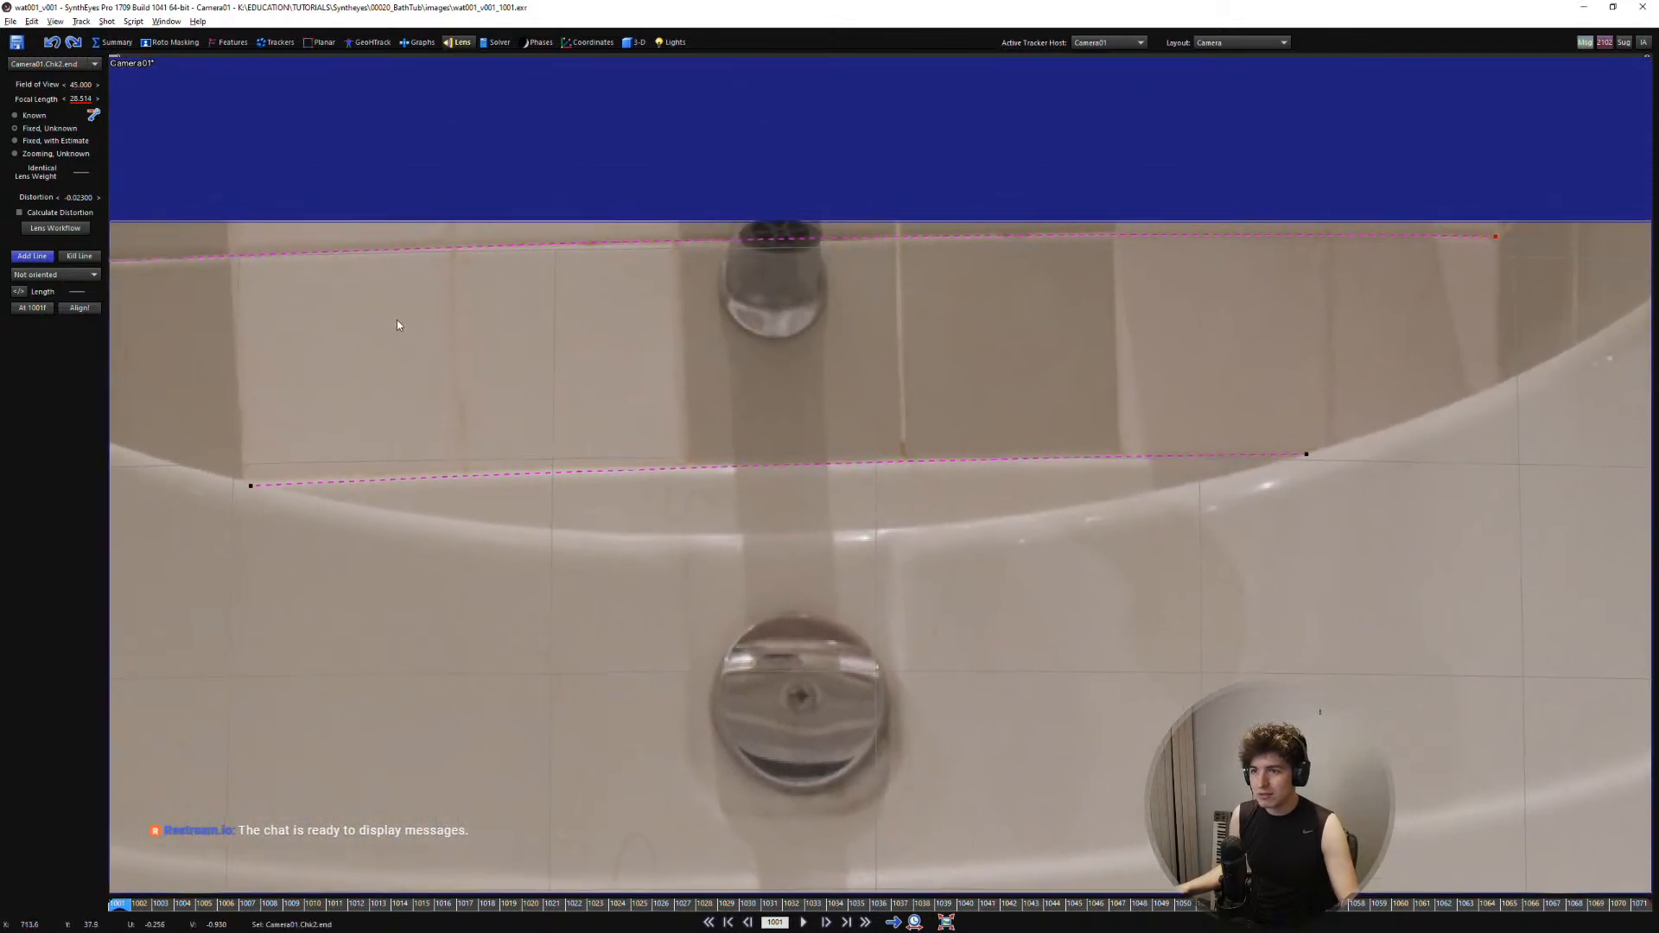
middle_drag(398, 325, 679, 329)
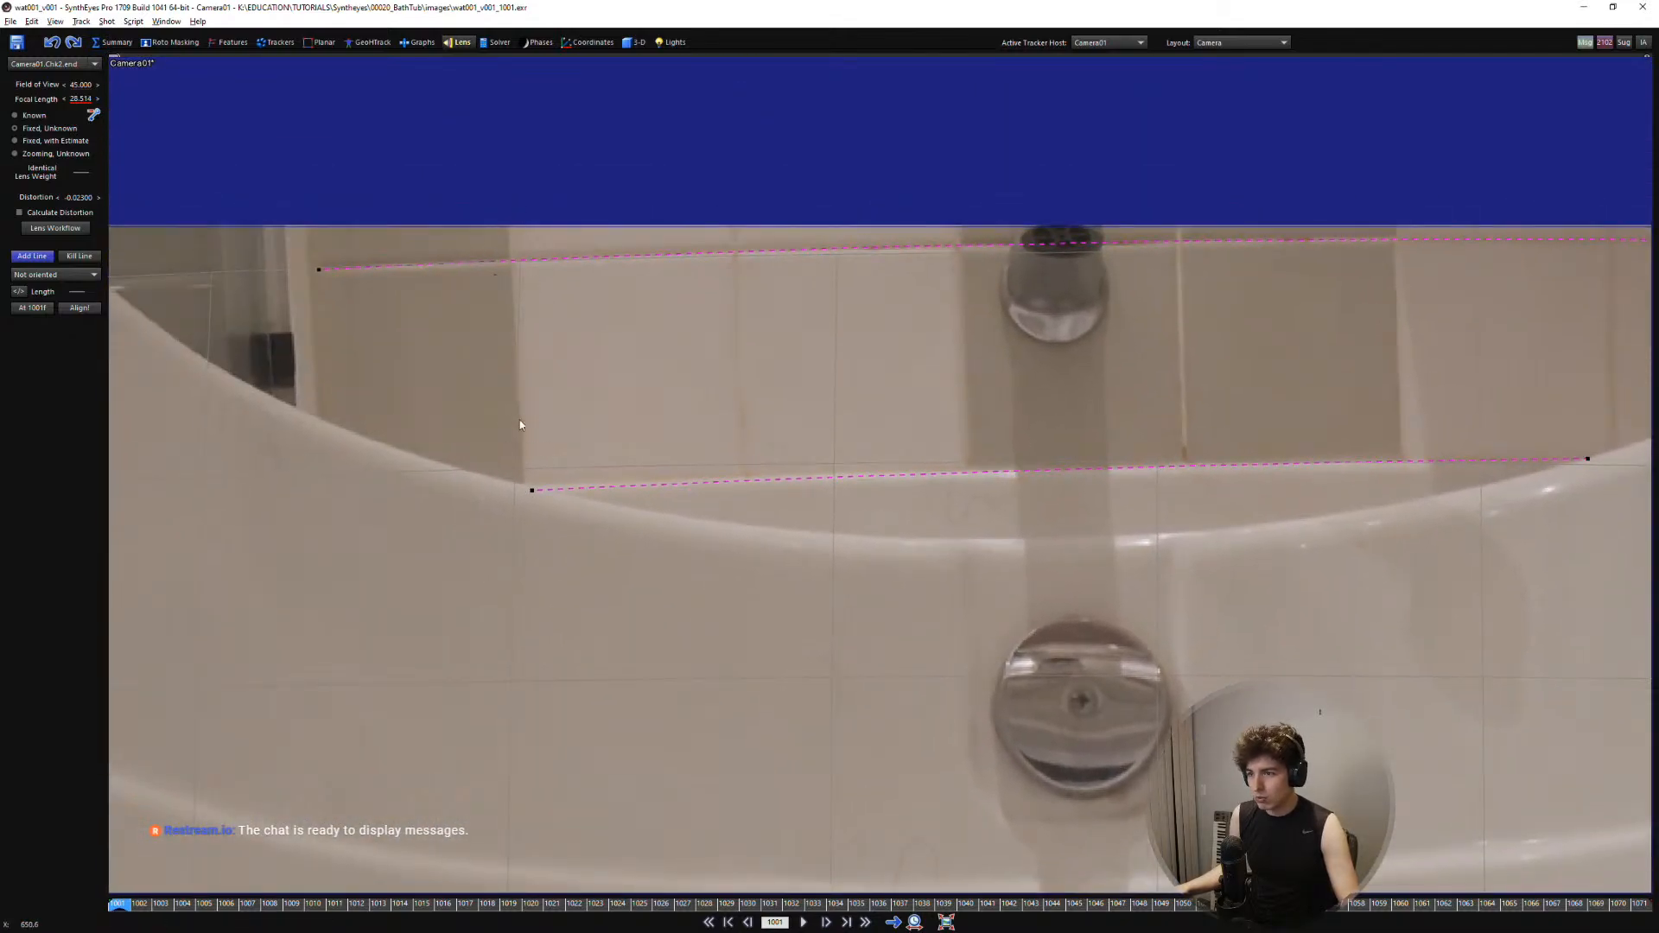
Delete both existing lens lines from the tile edges
scroll(1017, 471, down, 3)
middle_drag(1017, 471, 863, 380)
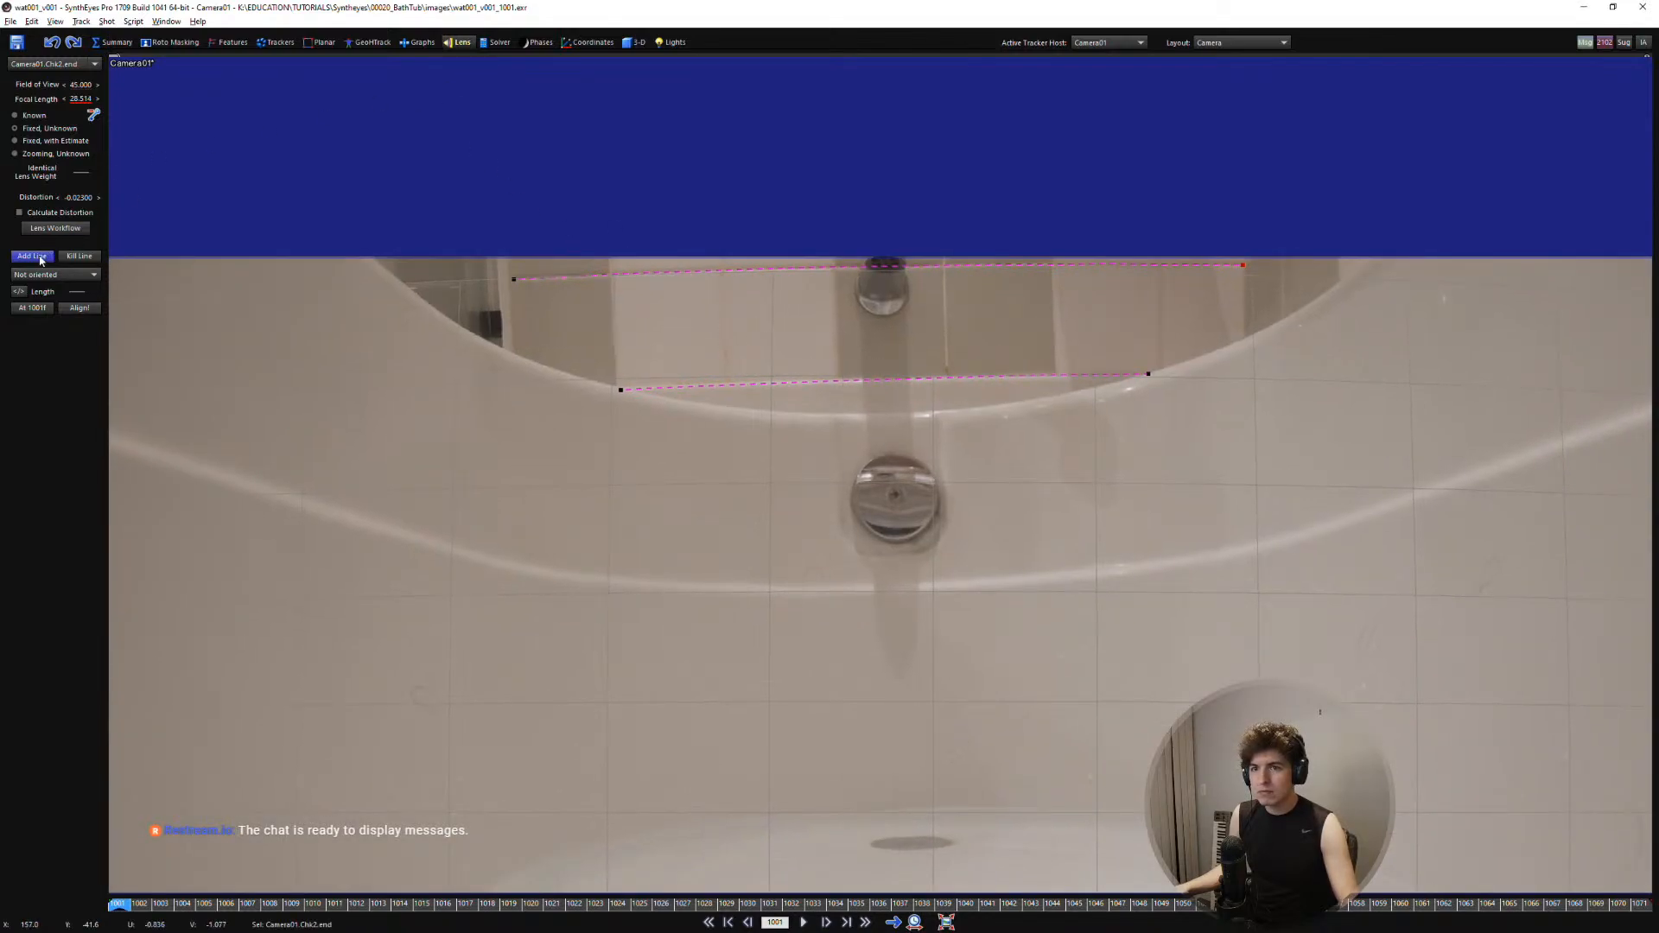
scroll(770, 357, up, 3)
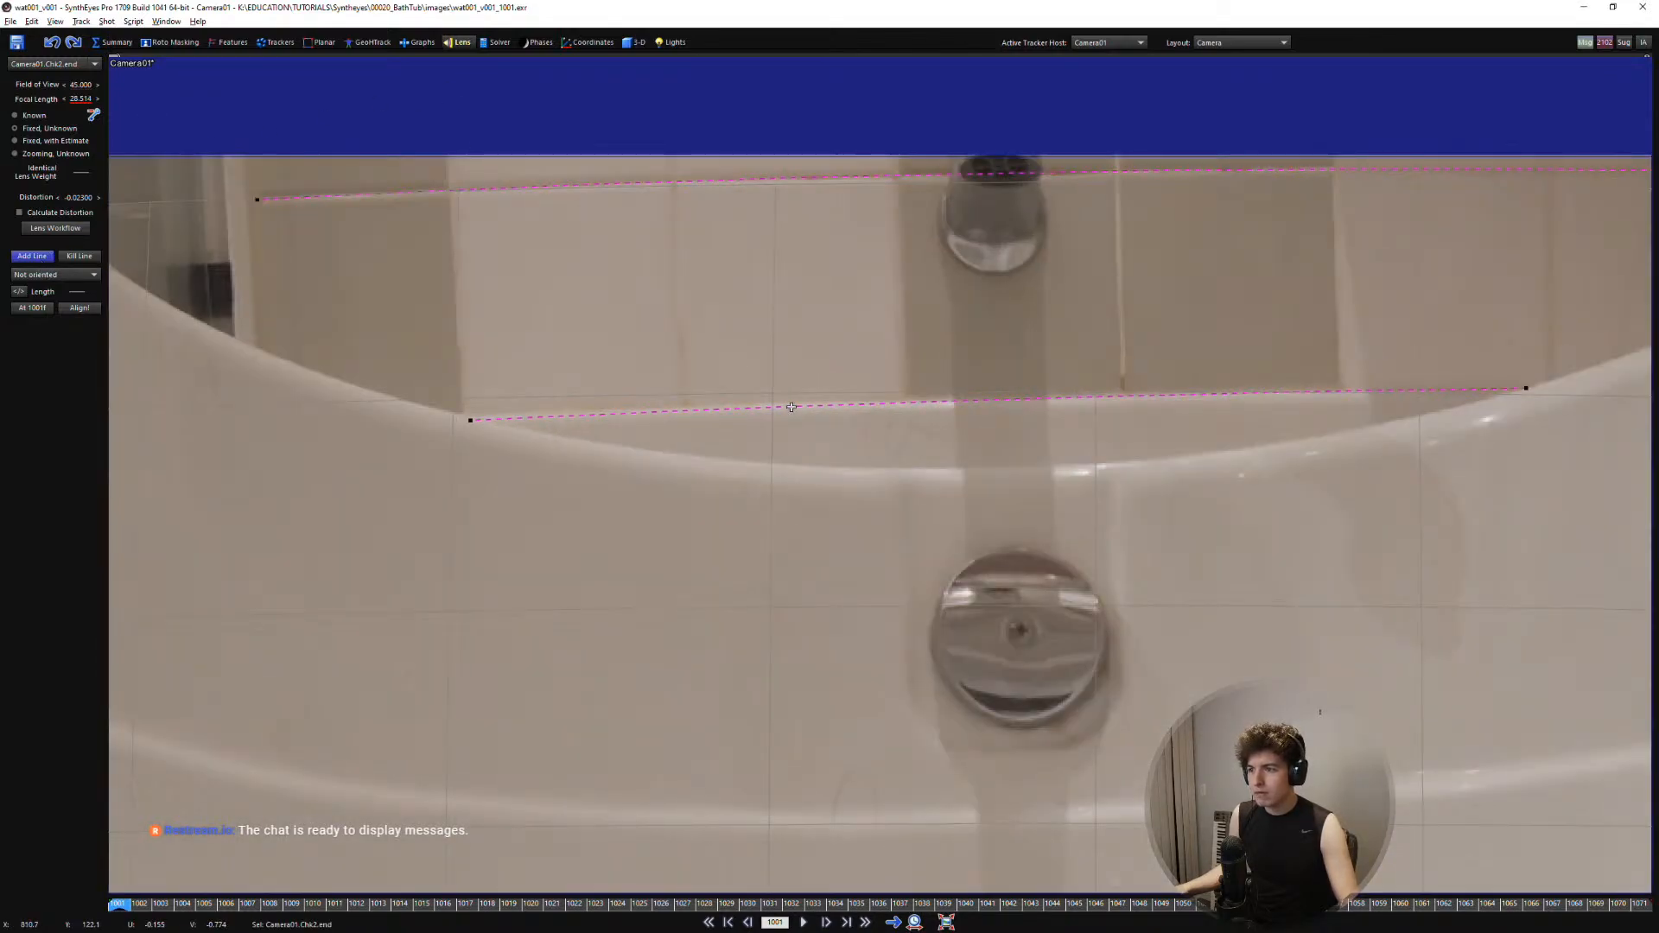
middle_drag(967, 404, 740, 432)
click(734, 426)
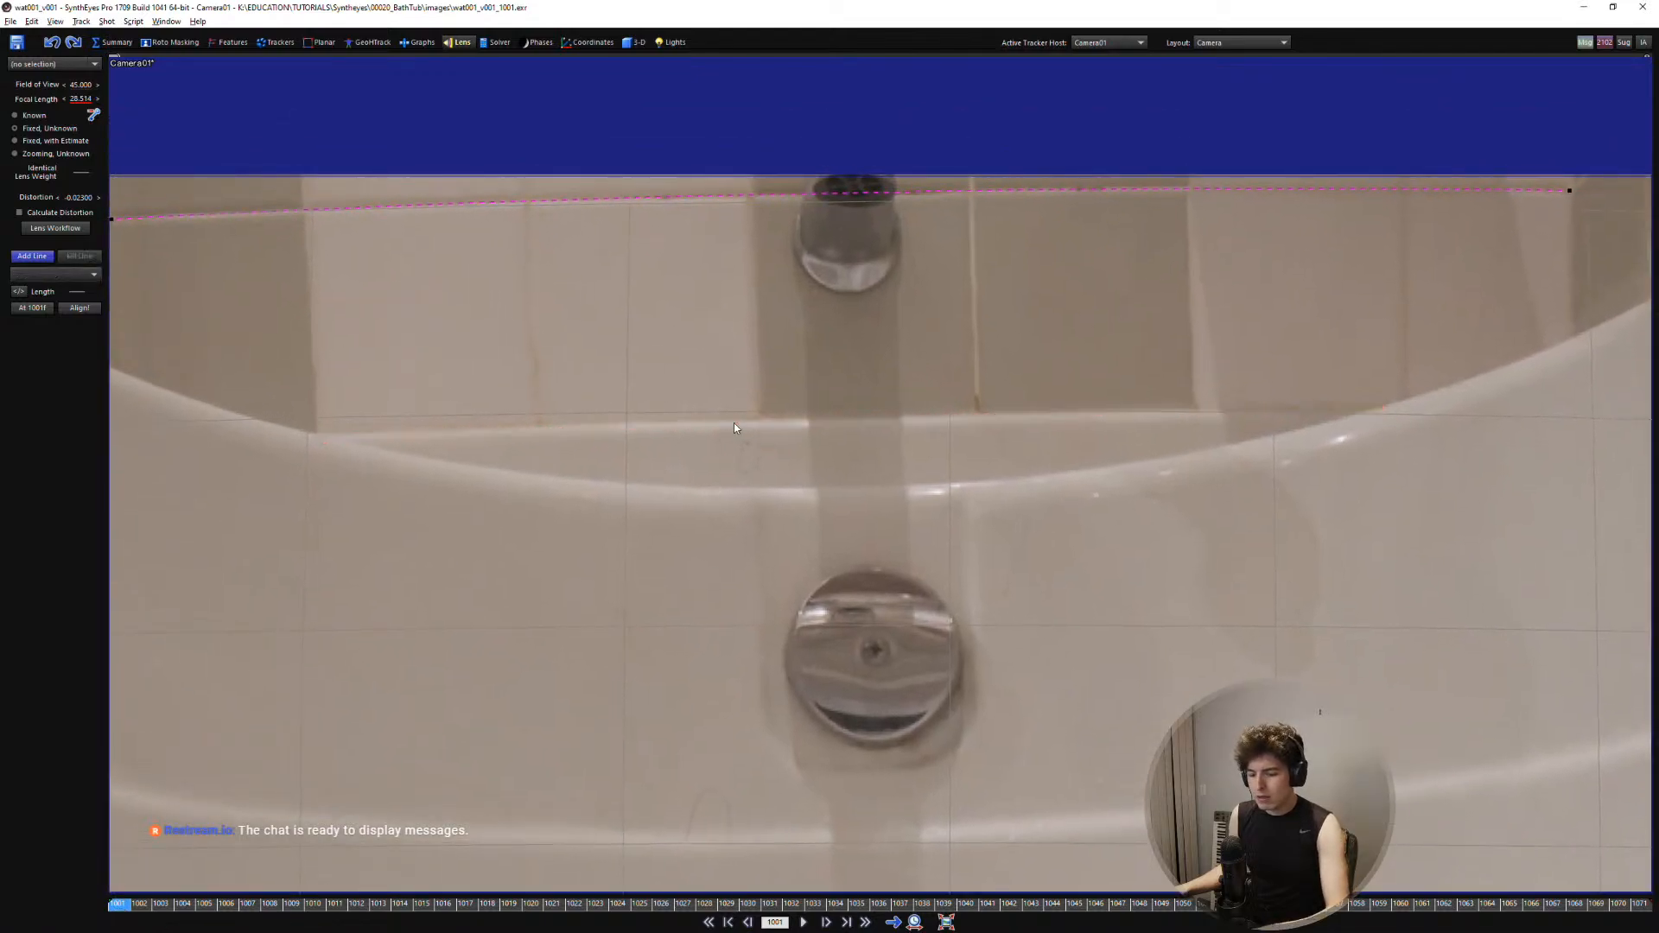
click(699, 200)
key(Delete)
middle_drag(696, 231, 755, 214)
scroll(754, 214, down, 2)
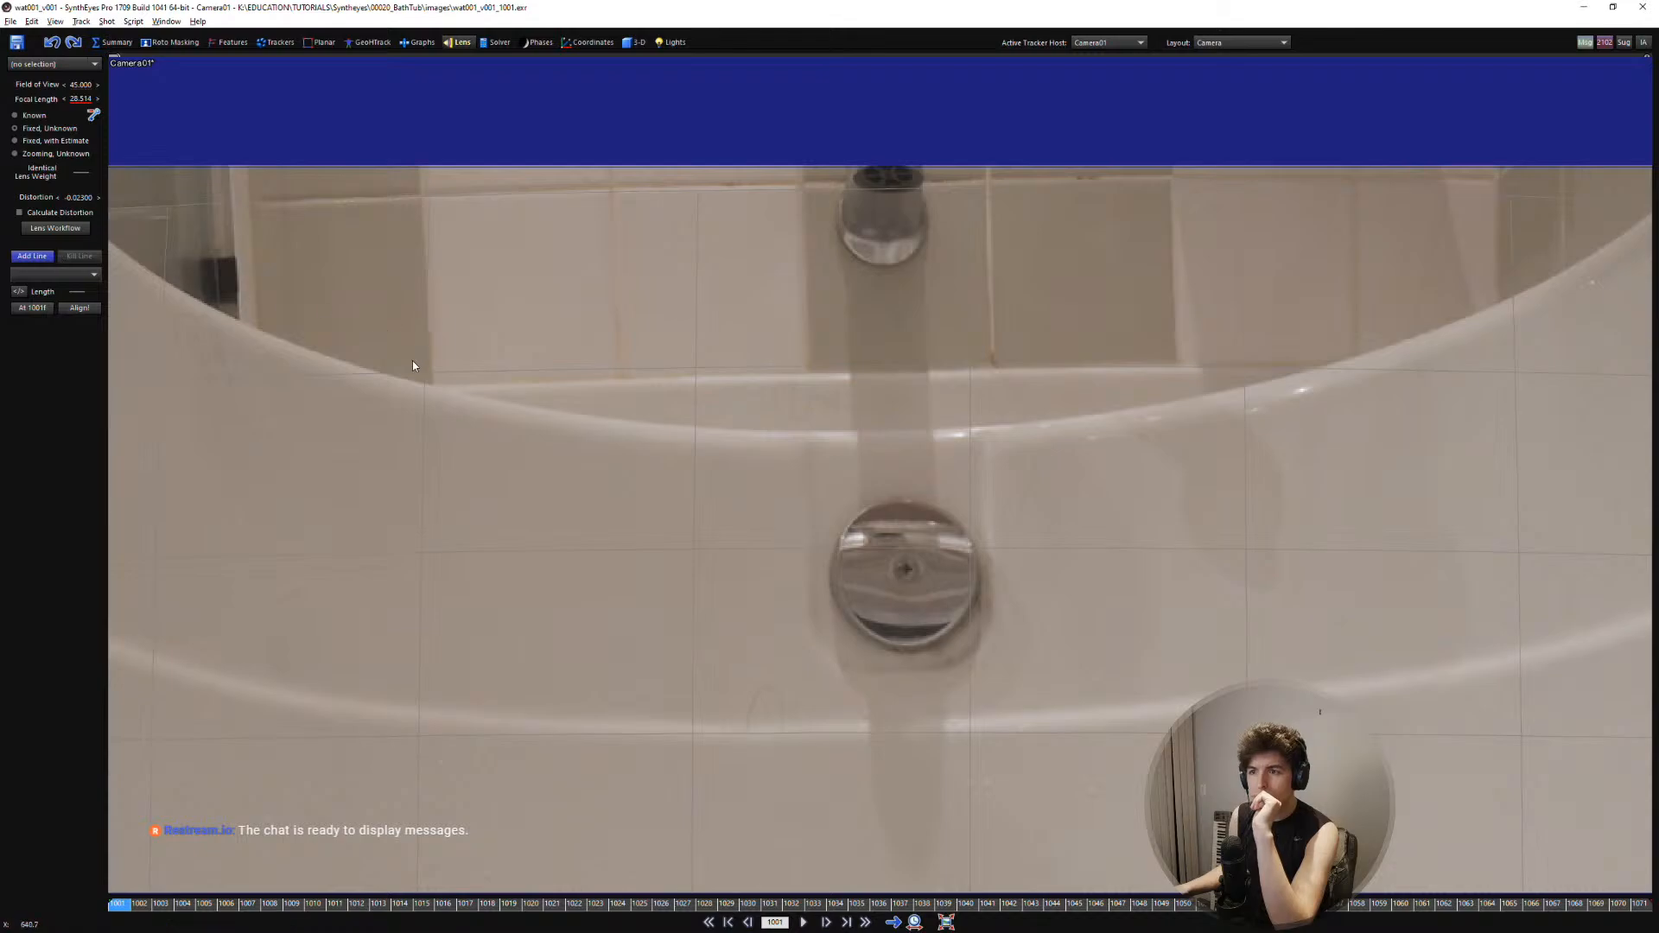
Draw a lens line along the lower tile edge above the tub rim and set its orientation to On X Axis
drag(436, 389, 696, 399)
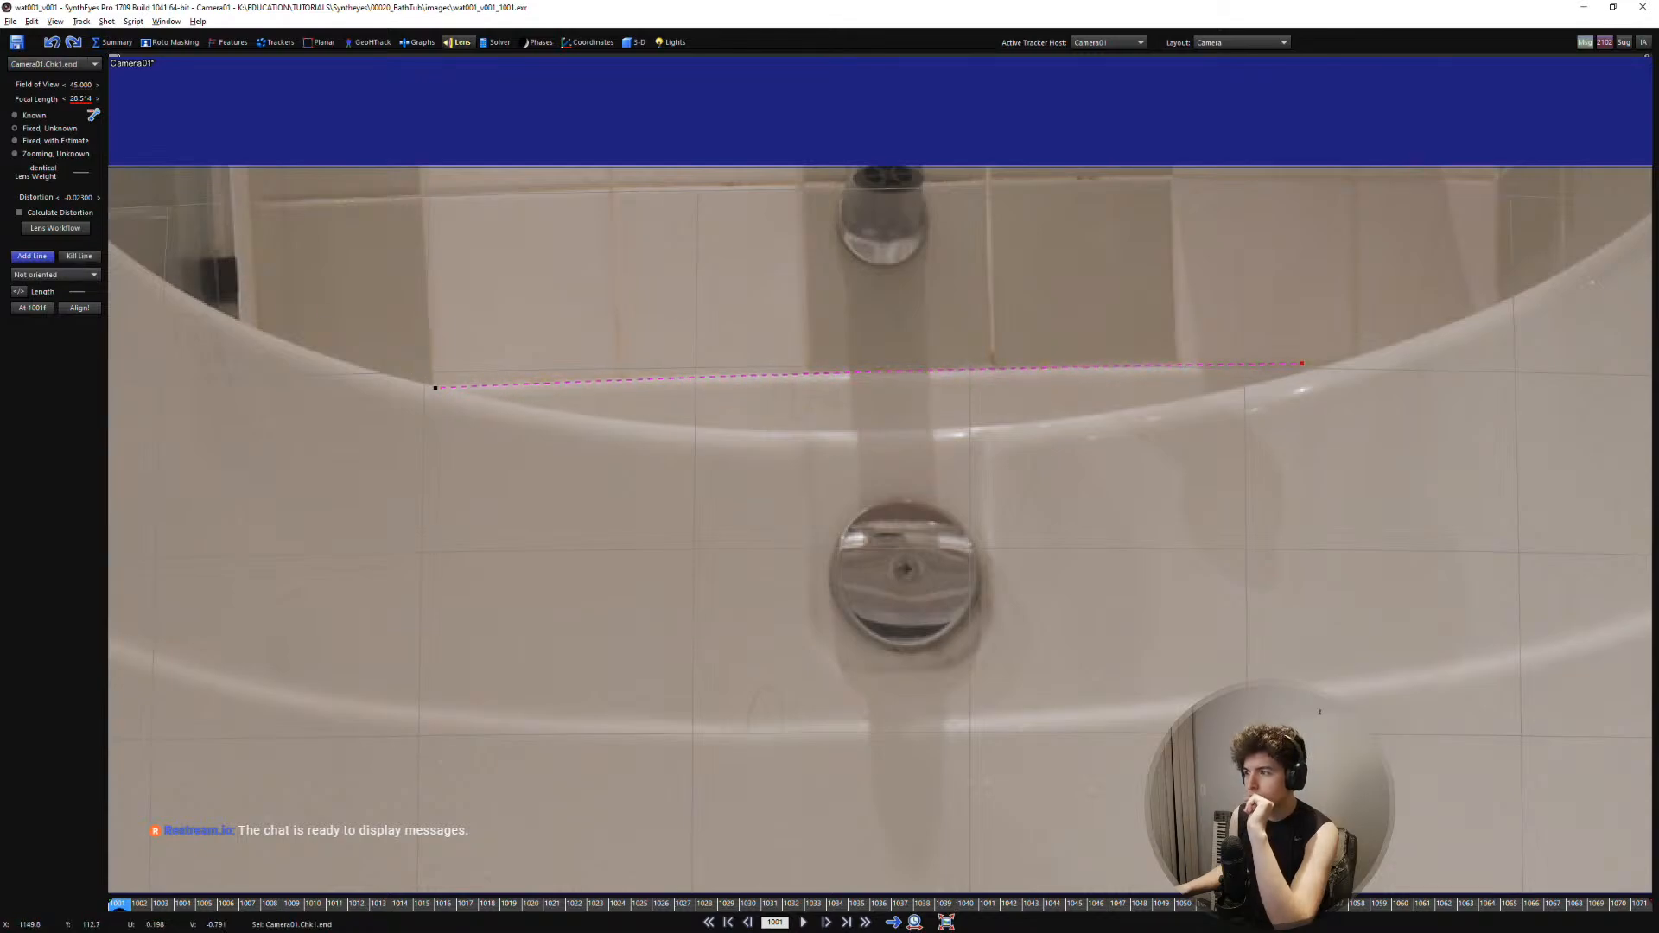
right_click(1302, 363)
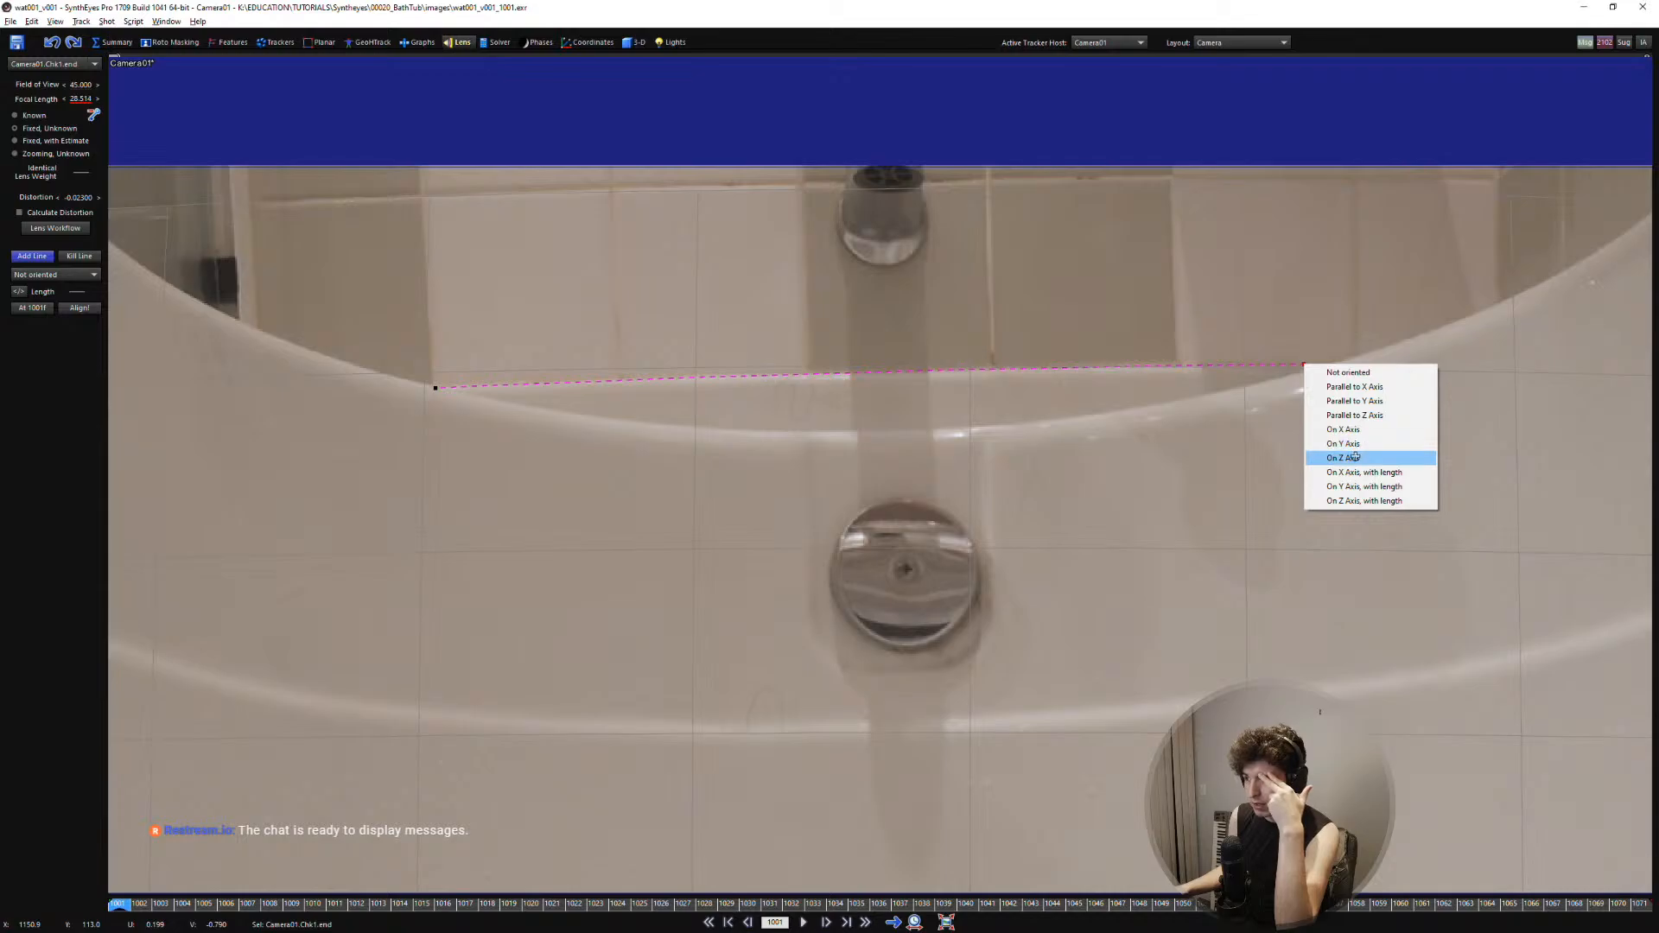
click(1347, 429)
Draw a vertical lens line up the tile edge from the X-axis line's start point and orient it On Y Axis
middle_drag(603, 346, 859, 481)
scroll(724, 442, up, 1)
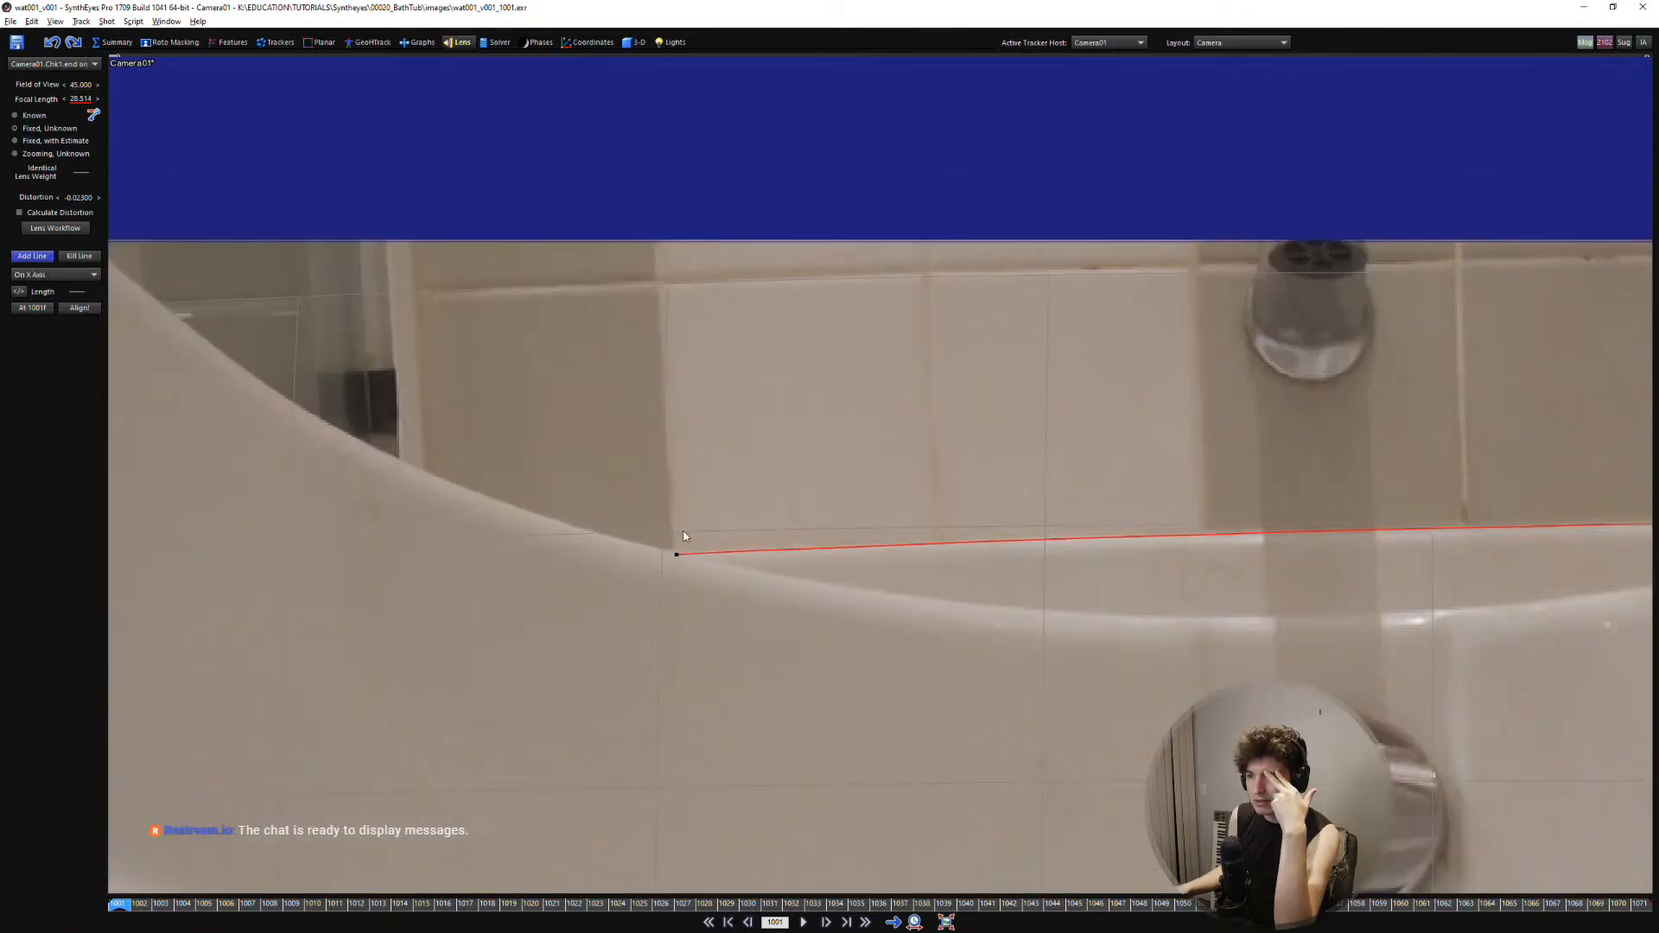
scroll(678, 553, up, 1)
drag(665, 261, 647, 134)
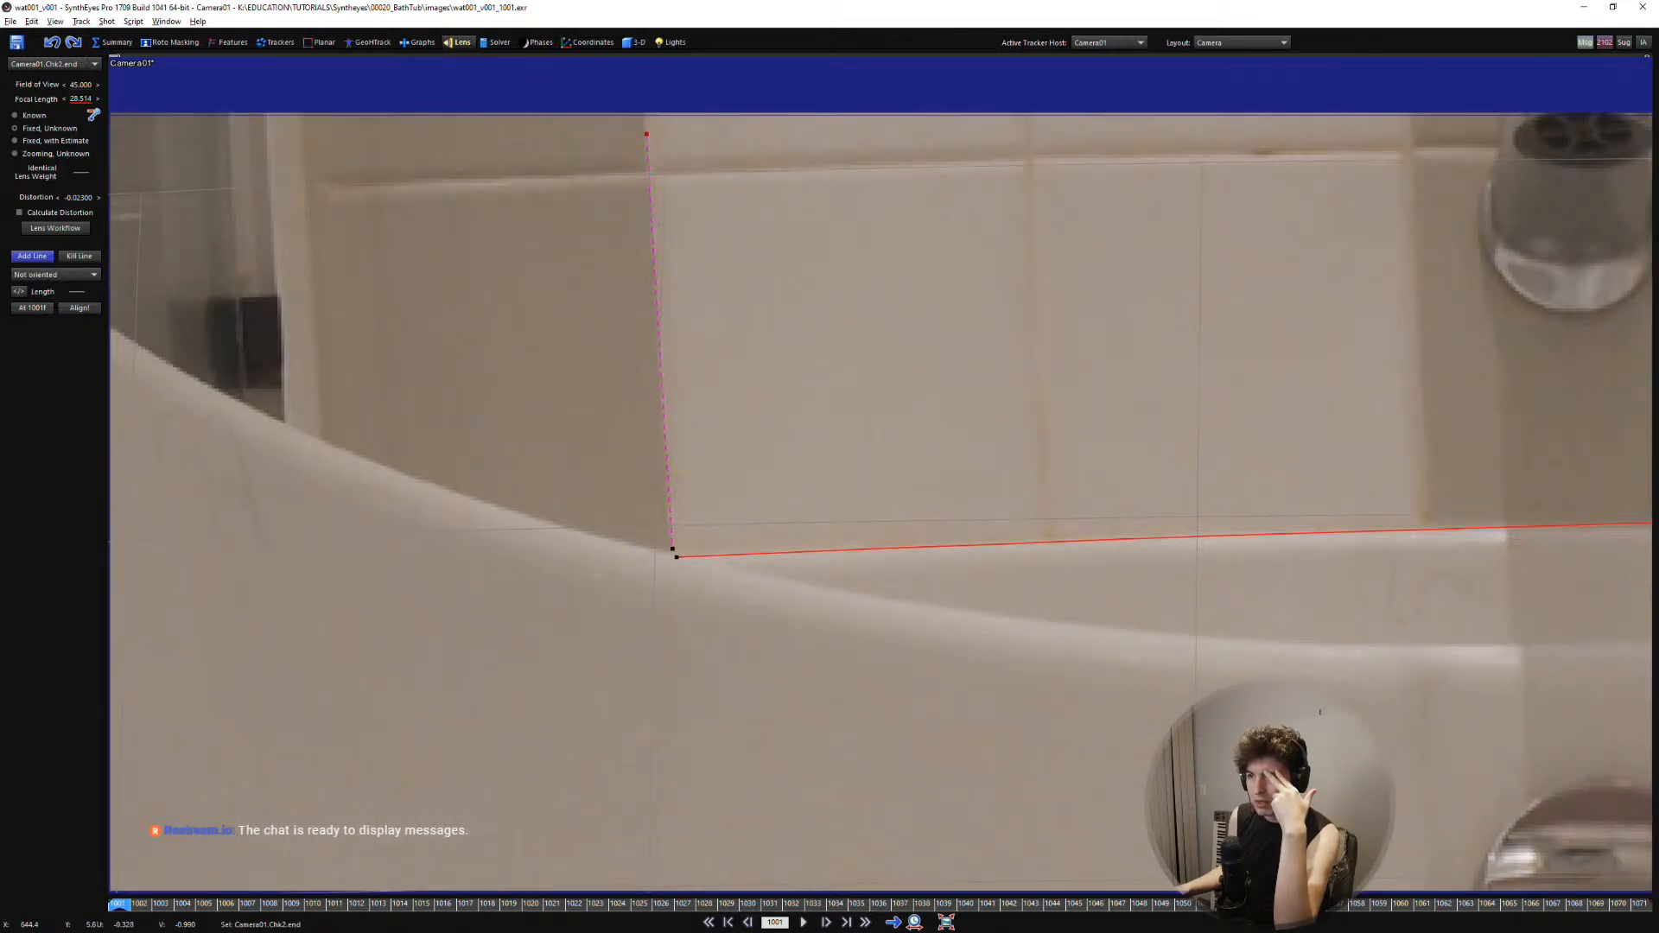
right_click(649, 123)
click(683, 193)
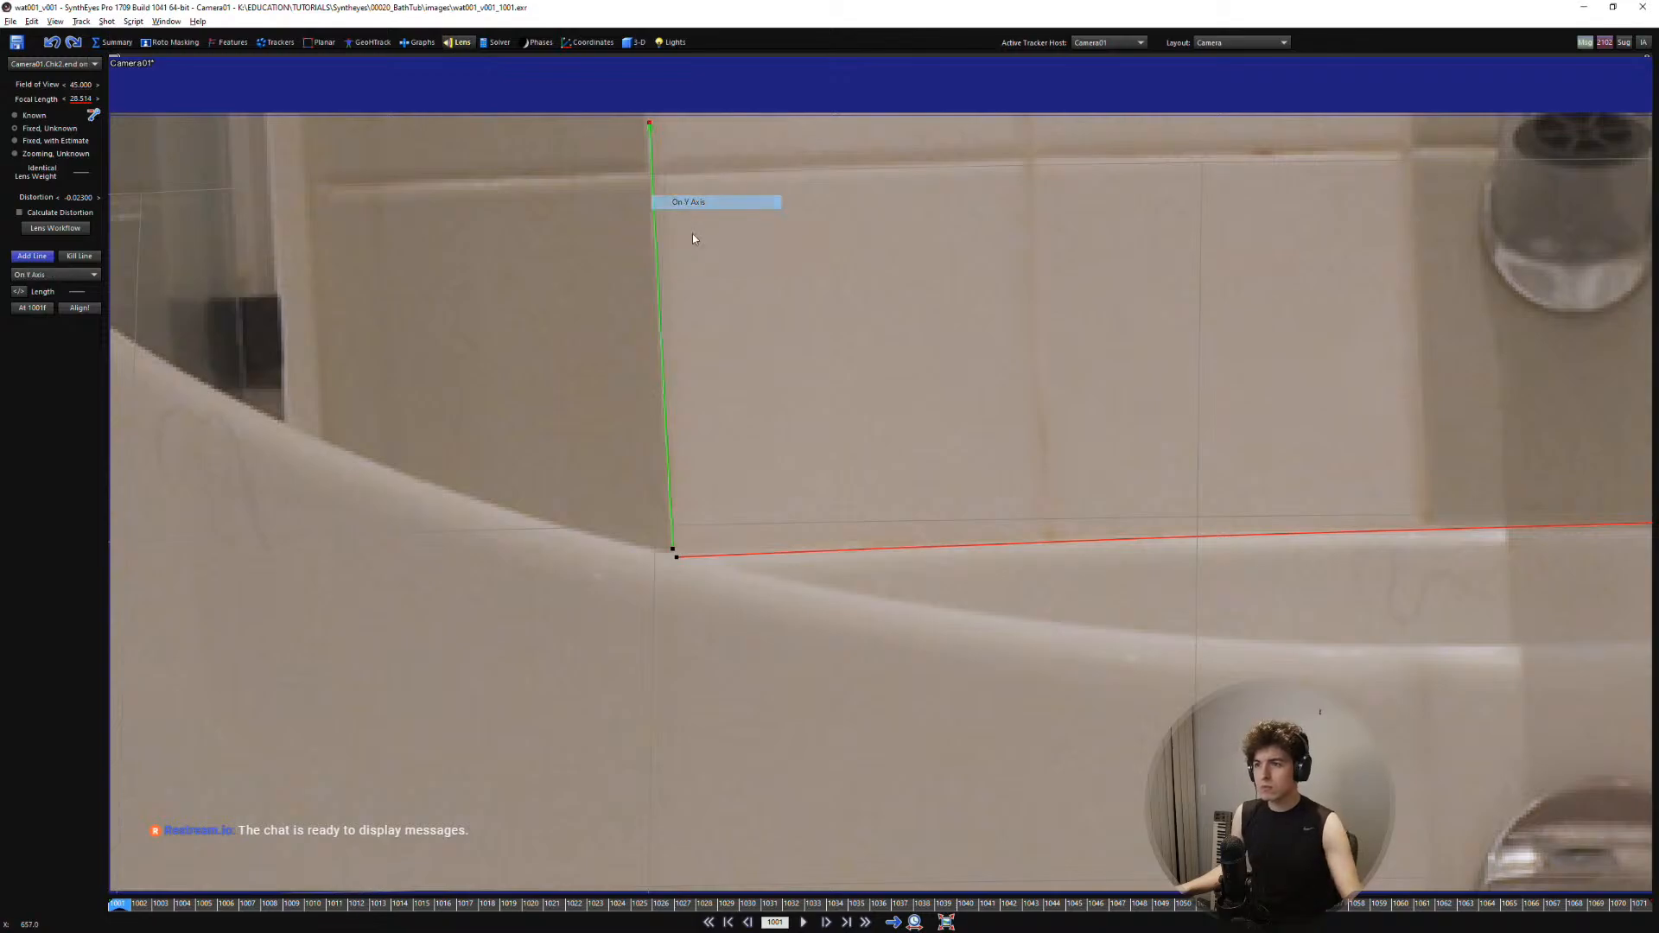
Add a vertical lens line along the dark tile's edge right of the overflow fitting and set it Parallel to Y Axis
scroll(750, 438, down, 2)
scroll(1232, 394, up, 4)
middle_drag(1181, 380, 1078, 471)
scroll(1078, 471, up, 2)
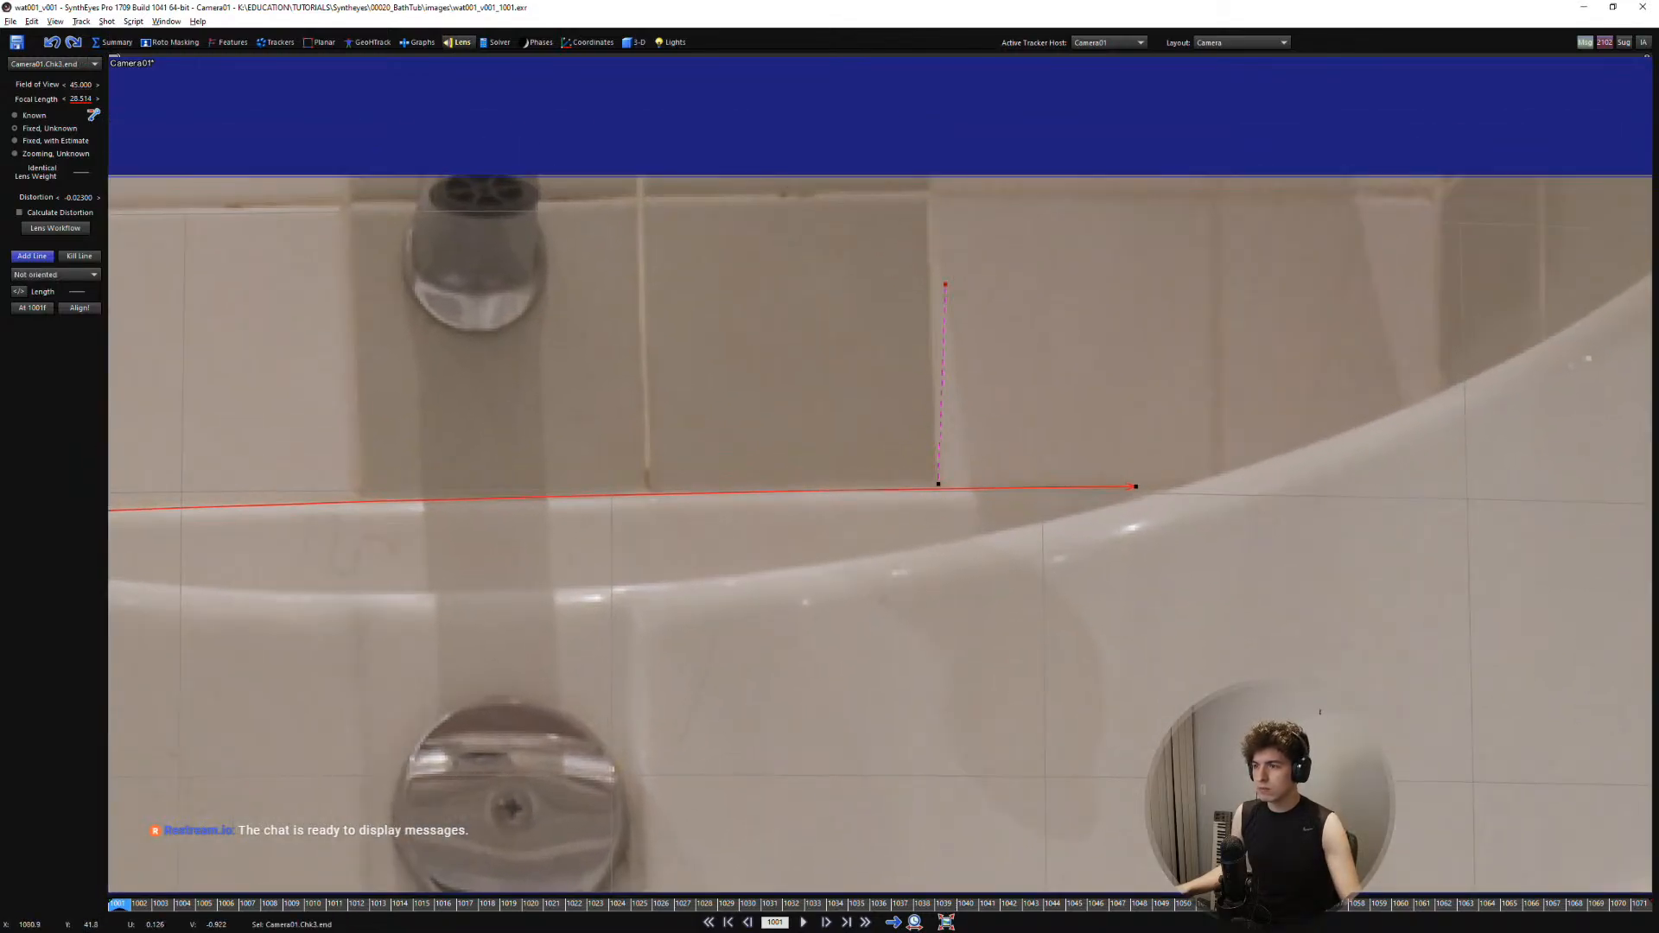
drag(945, 283, 935, 174)
right_click(930, 175)
click(959, 219)
scroll(860, 400, down, 2)
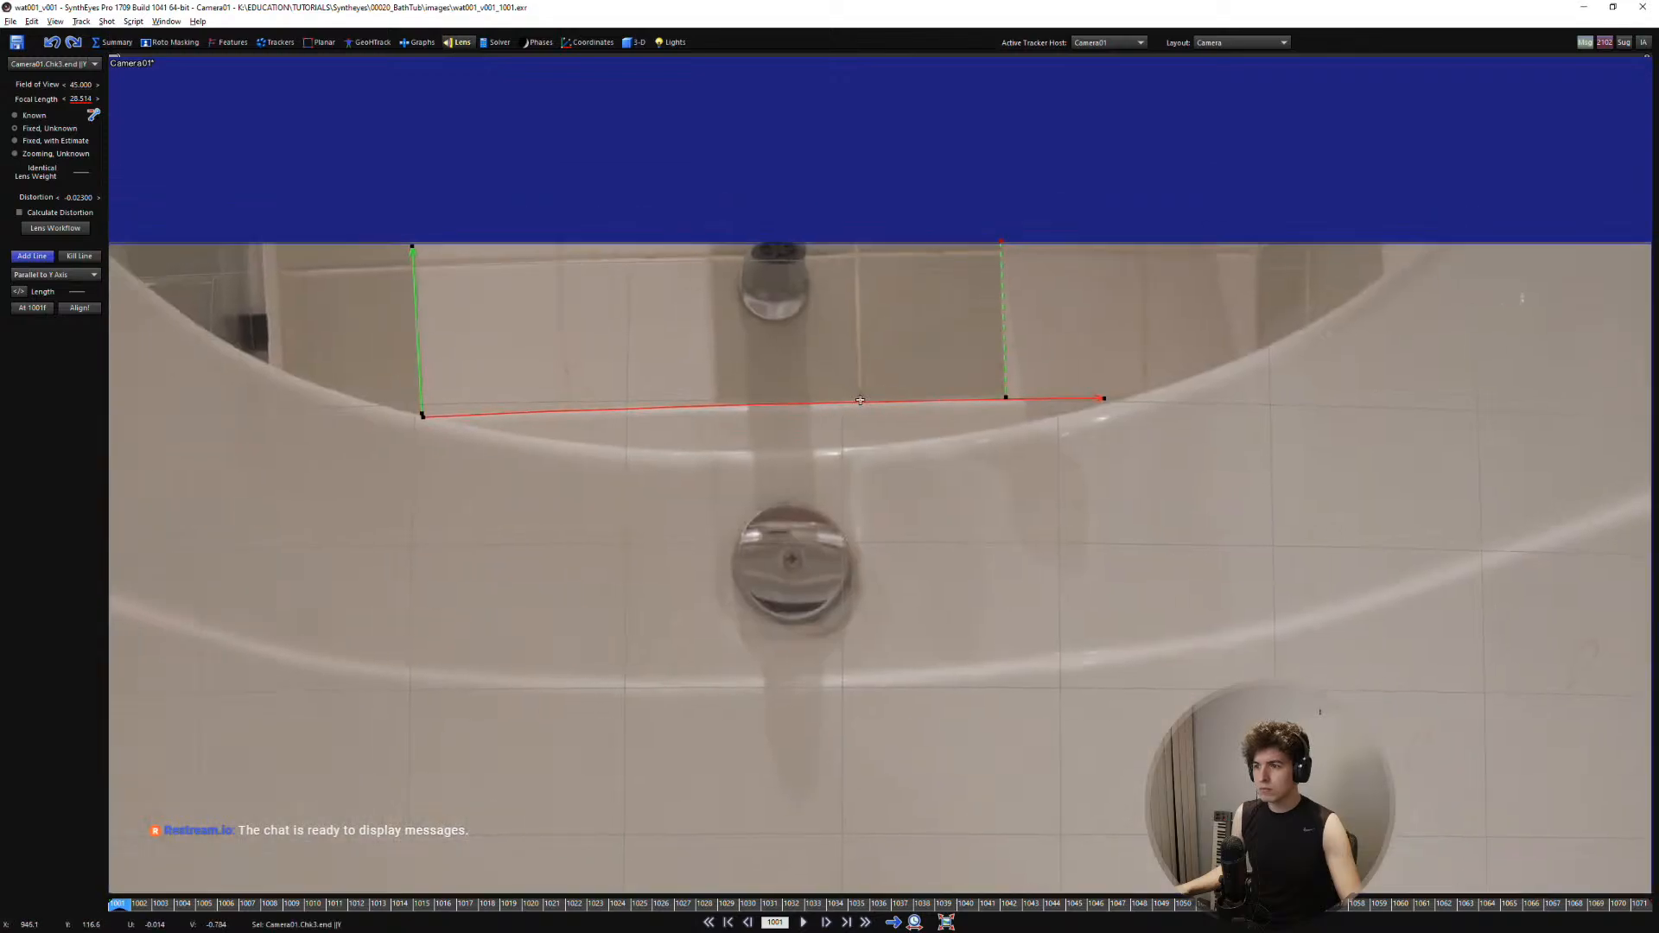
Draw another vertical lens line along the next tile joint to the right and make it Parallel to Y Axis
middle_drag(859, 400, 836, 425)
scroll(1250, 276, up, 2)
middle_drag(1249, 277, 1057, 372)
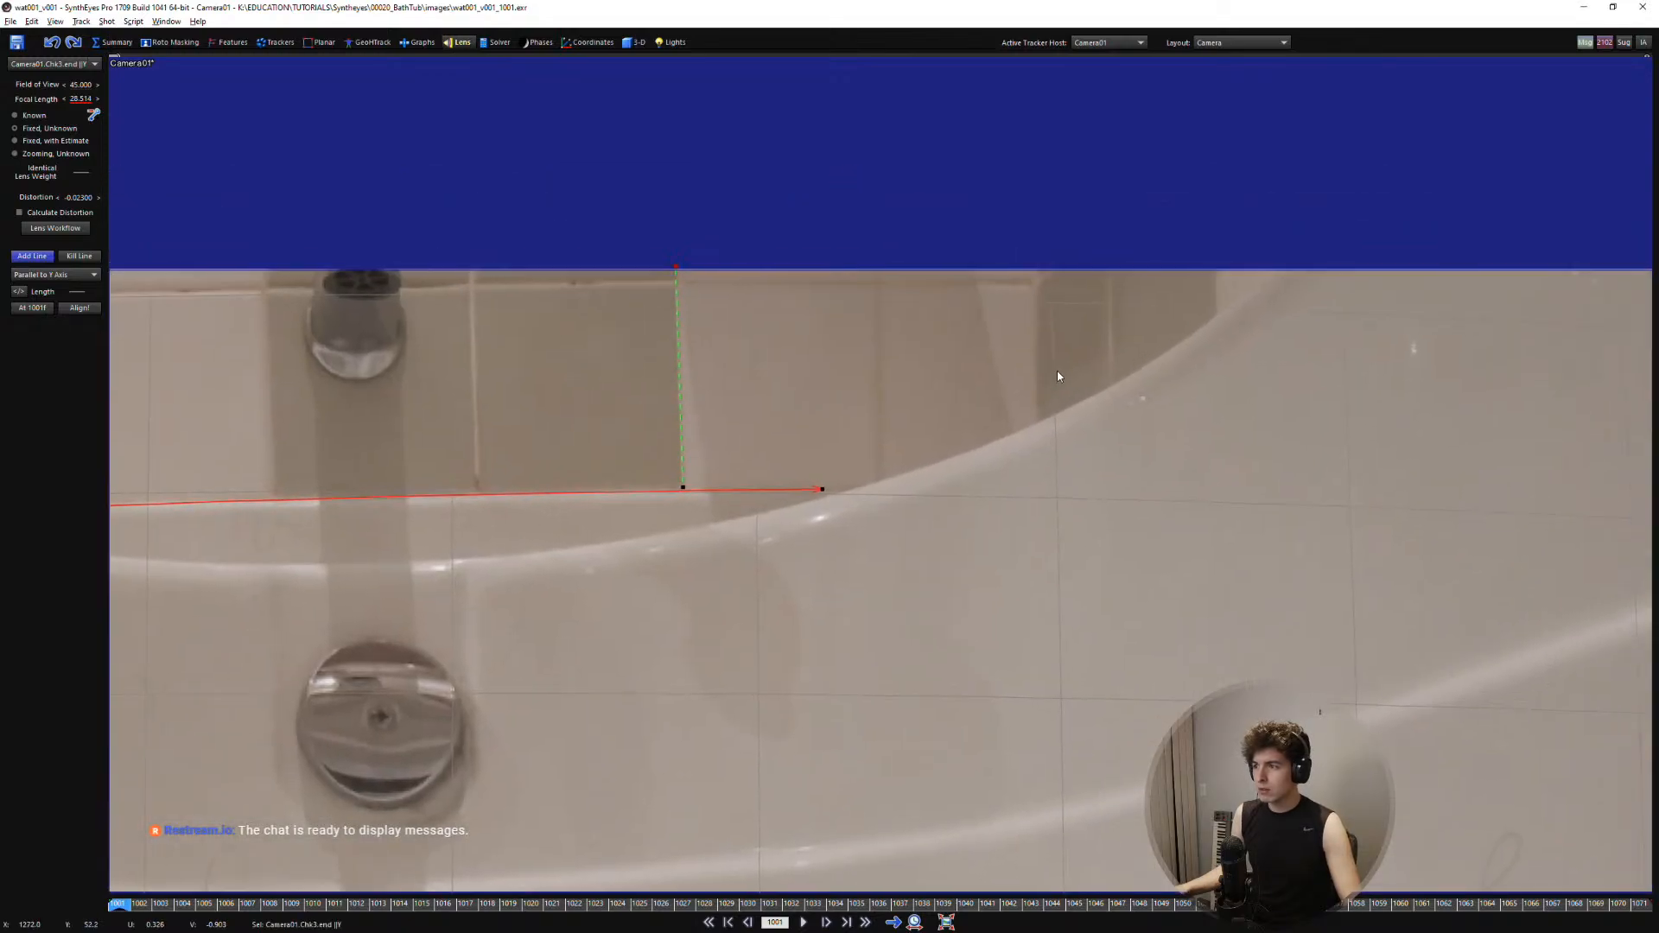
scroll(1058, 372, up, 1)
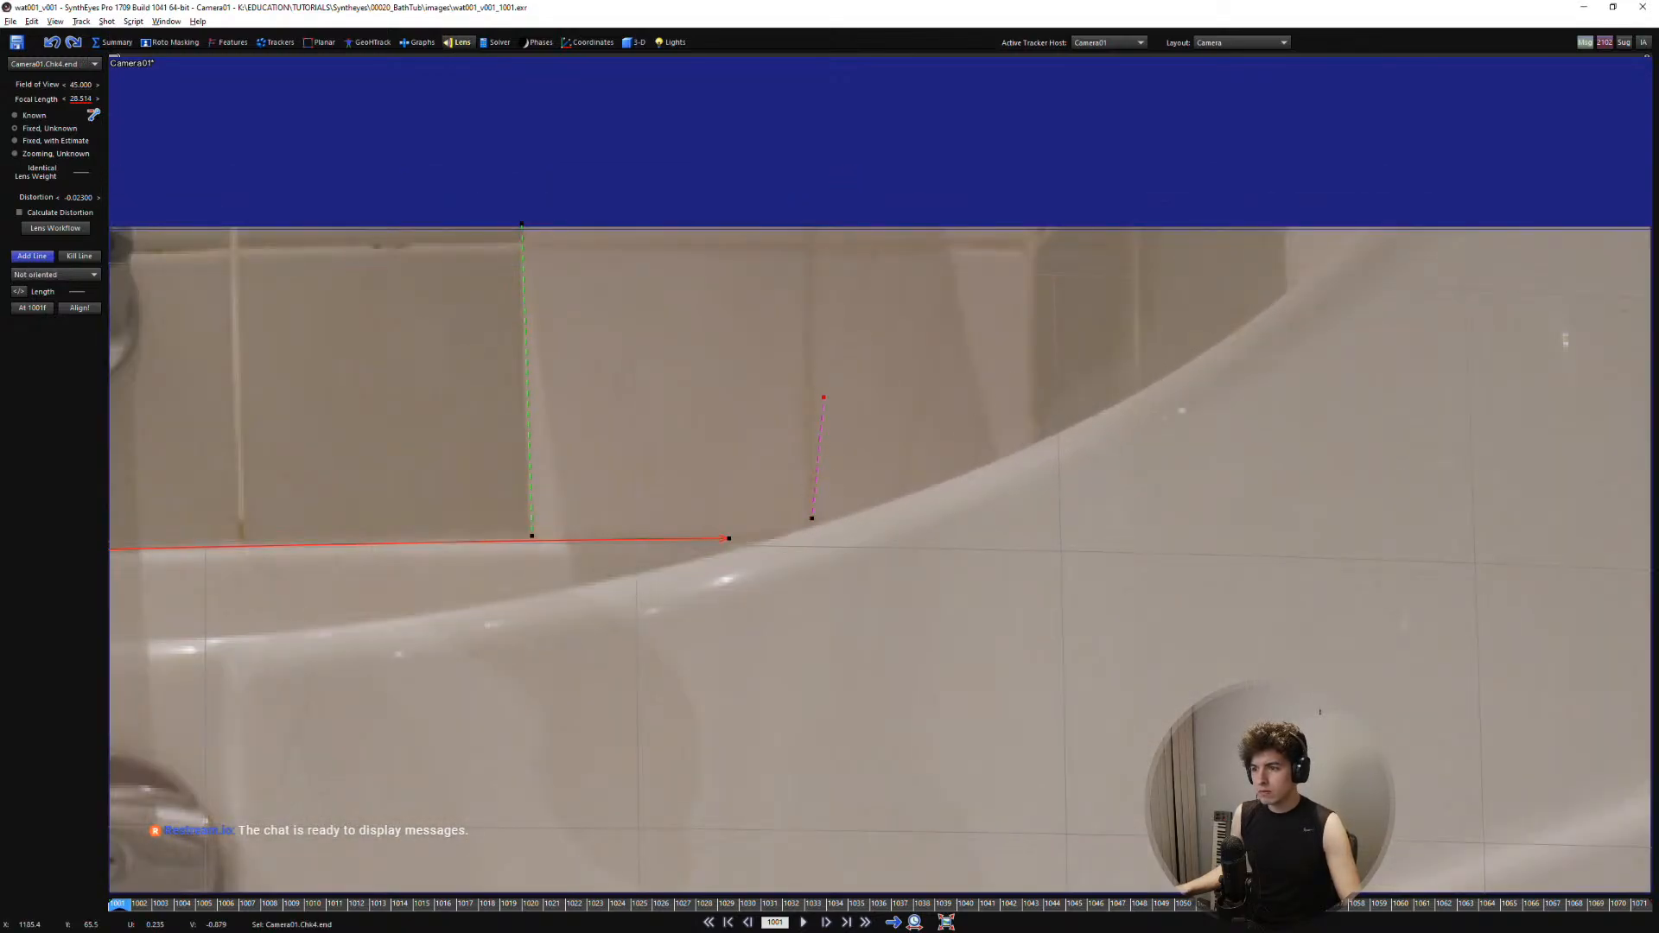
drag(823, 397, 804, 240)
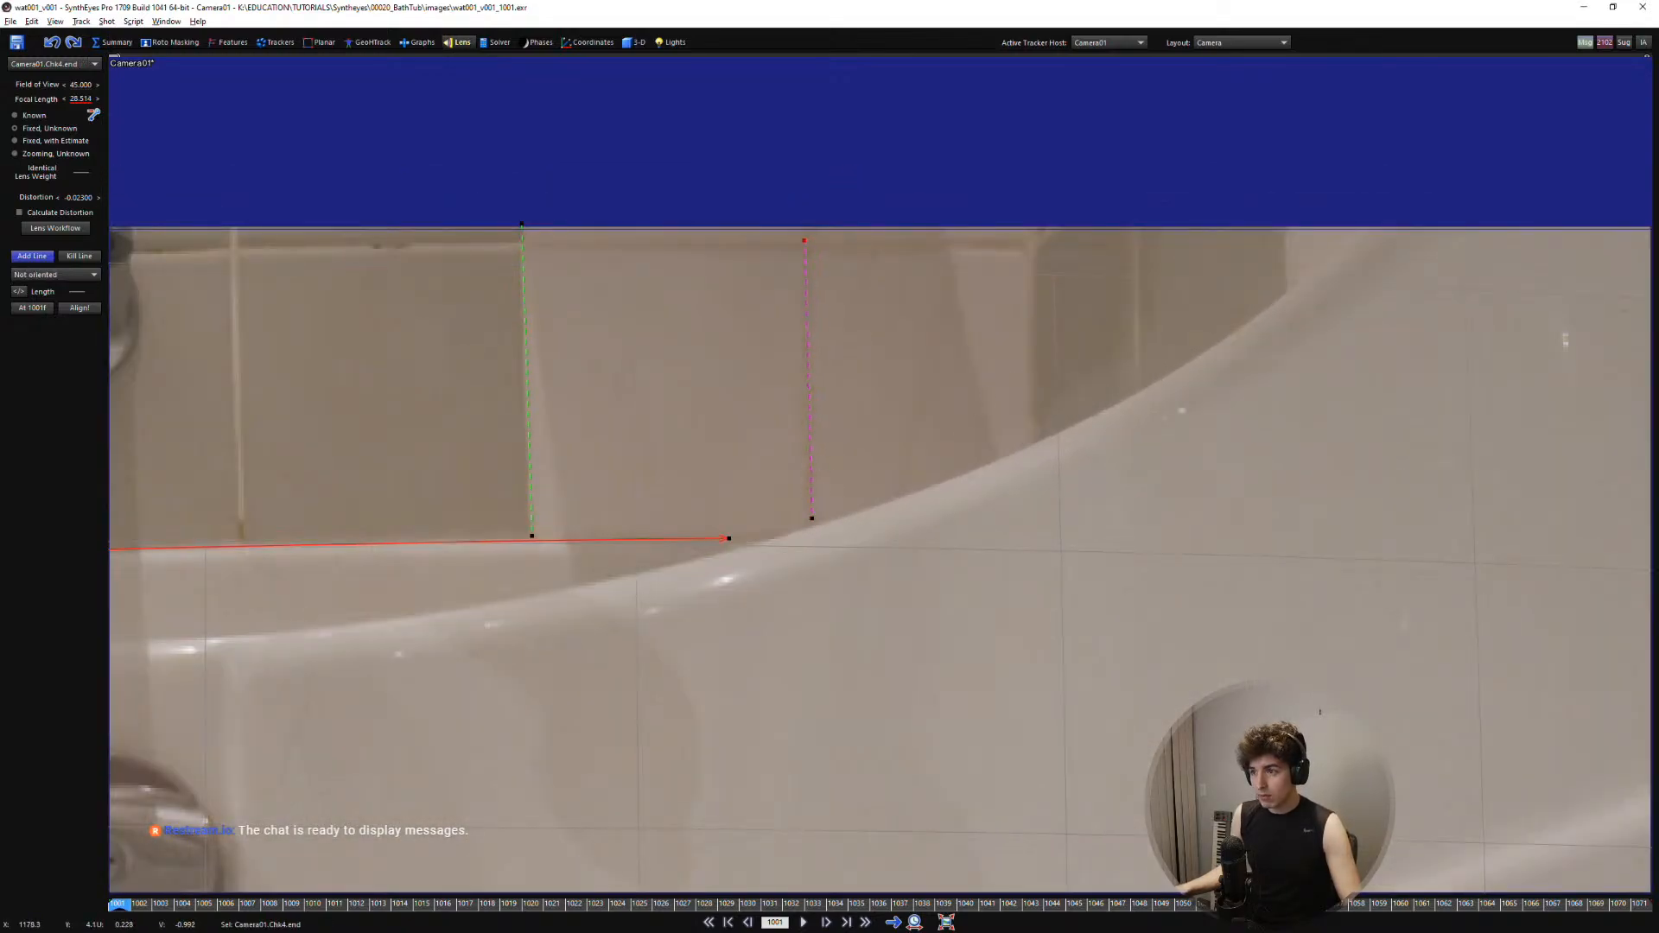
right_click(808, 237)
click(853, 272)
scroll(944, 357, down, 2)
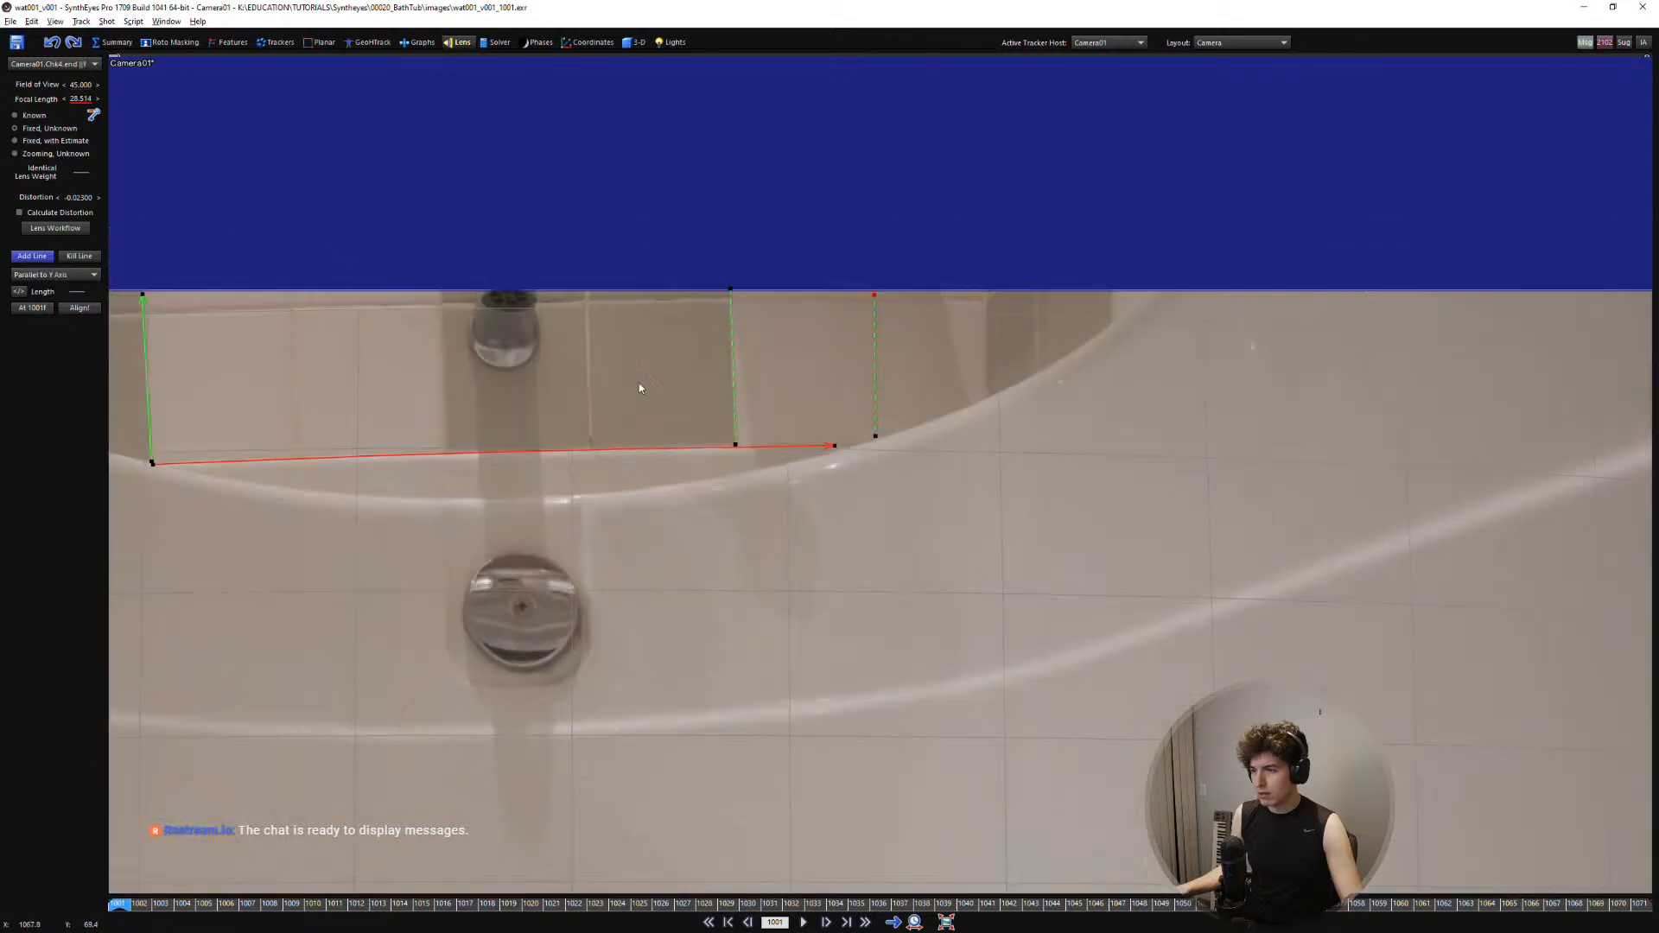
Draw a lens line up the vertical edge beside the black fixture at the far left and set it Parallel to Y Axis
middle_drag(639, 382, 1205, 409)
scroll(570, 413, up, 3)
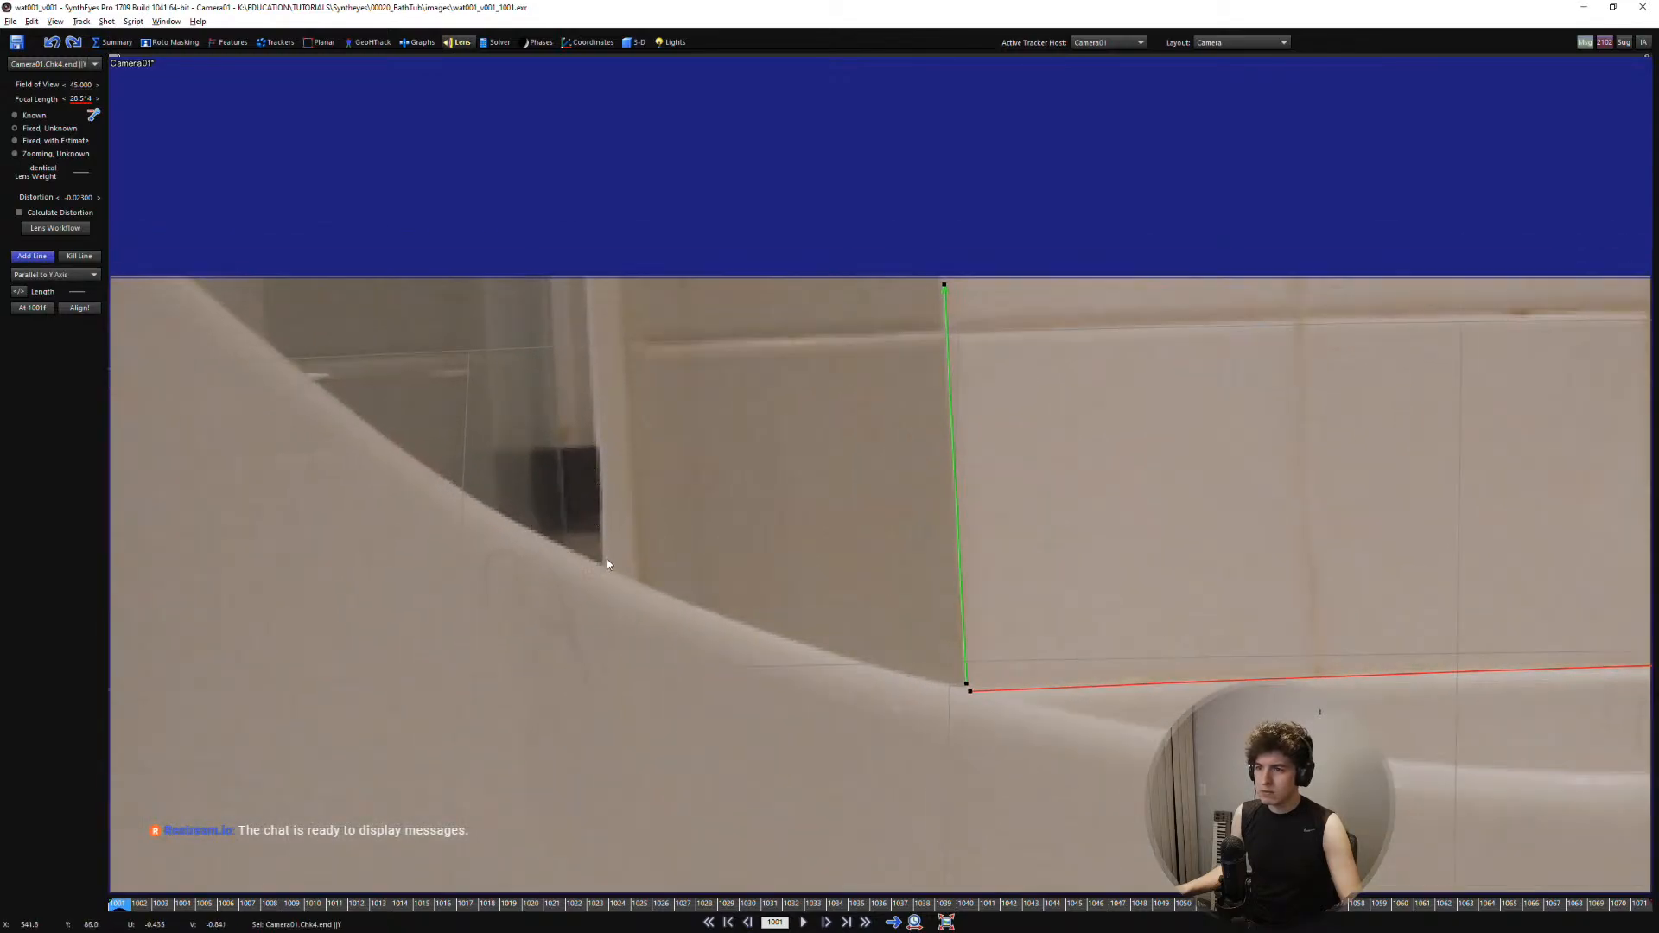
drag(602, 564, 597, 299)
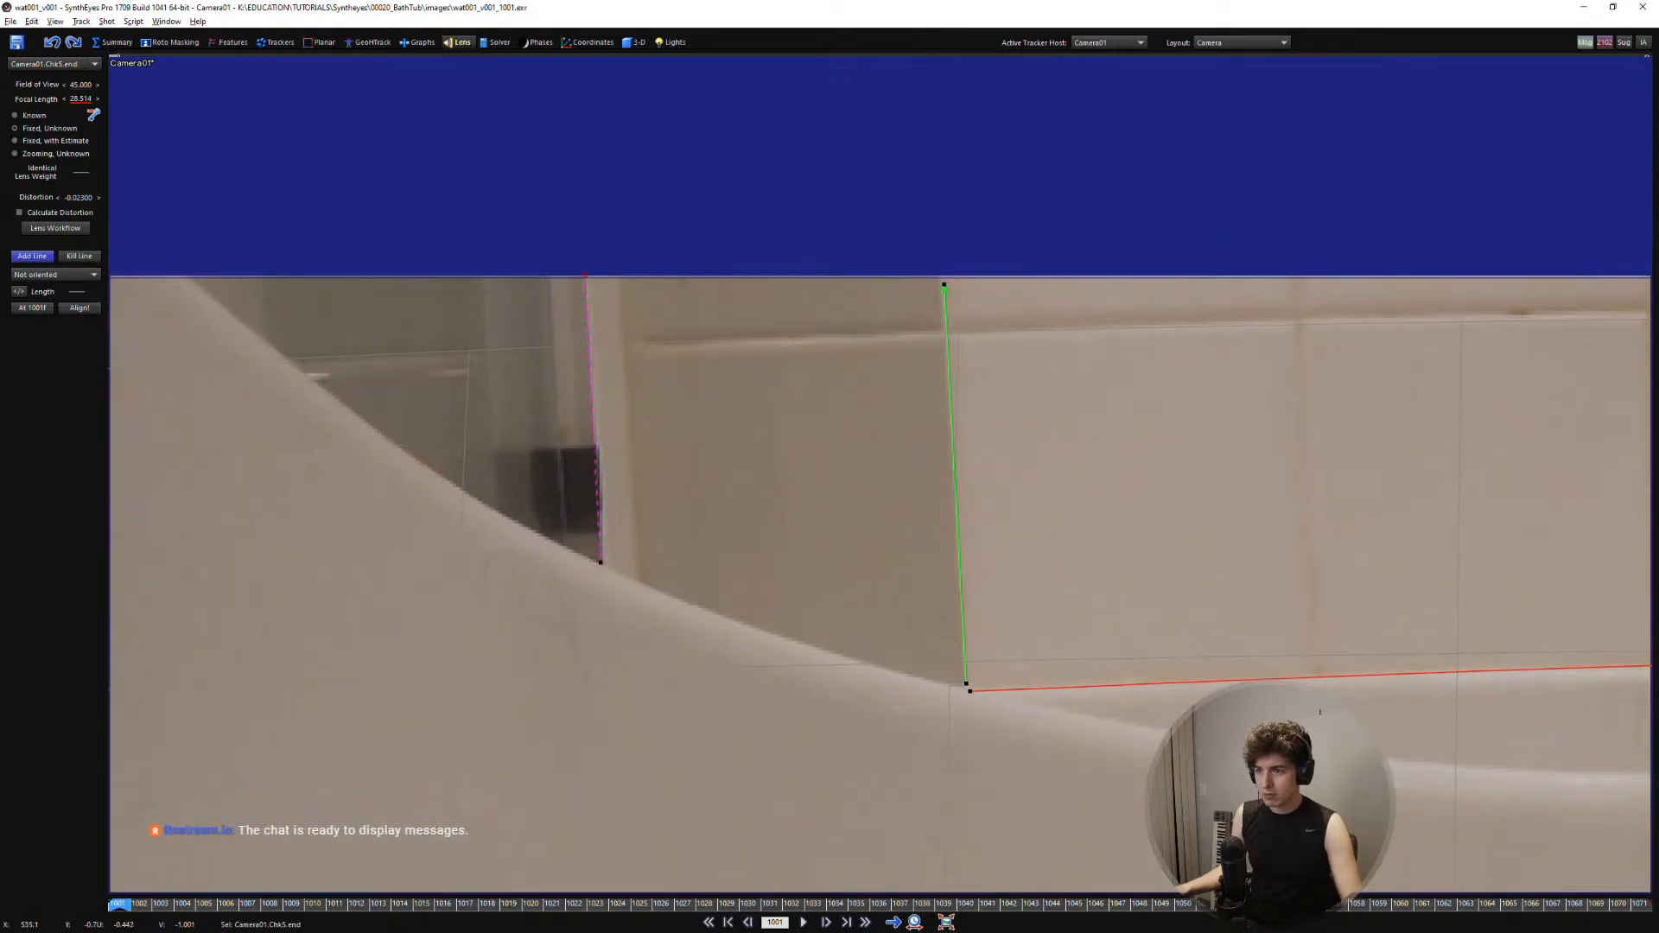
right_click(591, 275)
click(626, 310)
scroll(601, 436, down, 2)
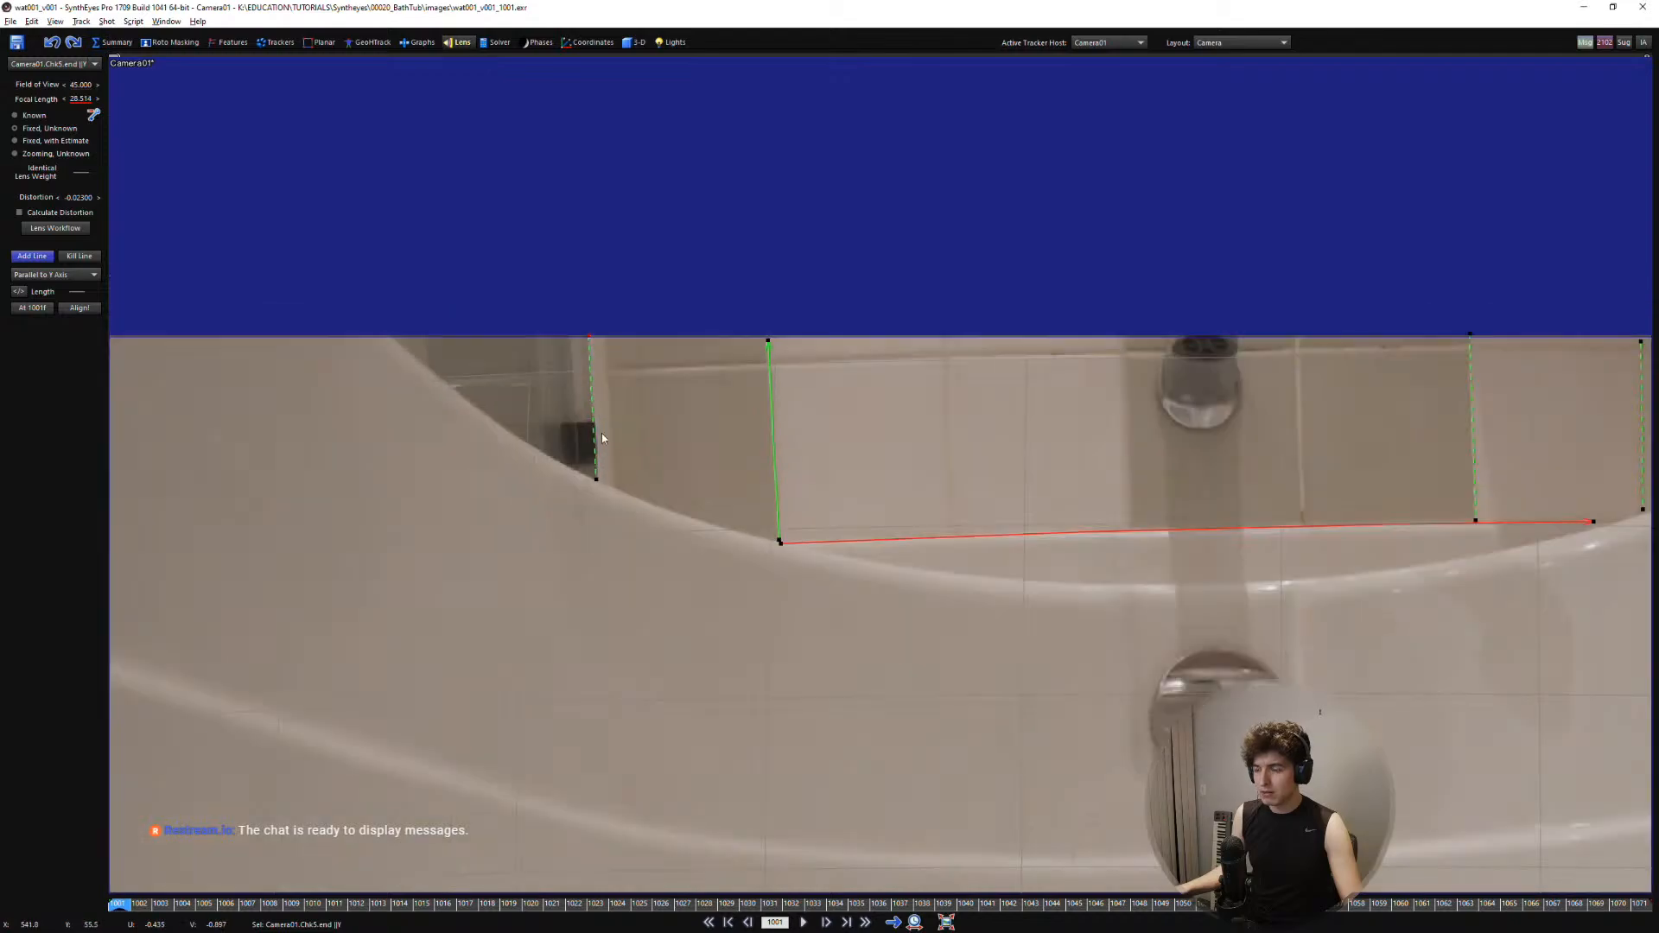
Examine the tub's sides and floor across the frame for straight edges running in depth
scroll(602, 438, down, 1)
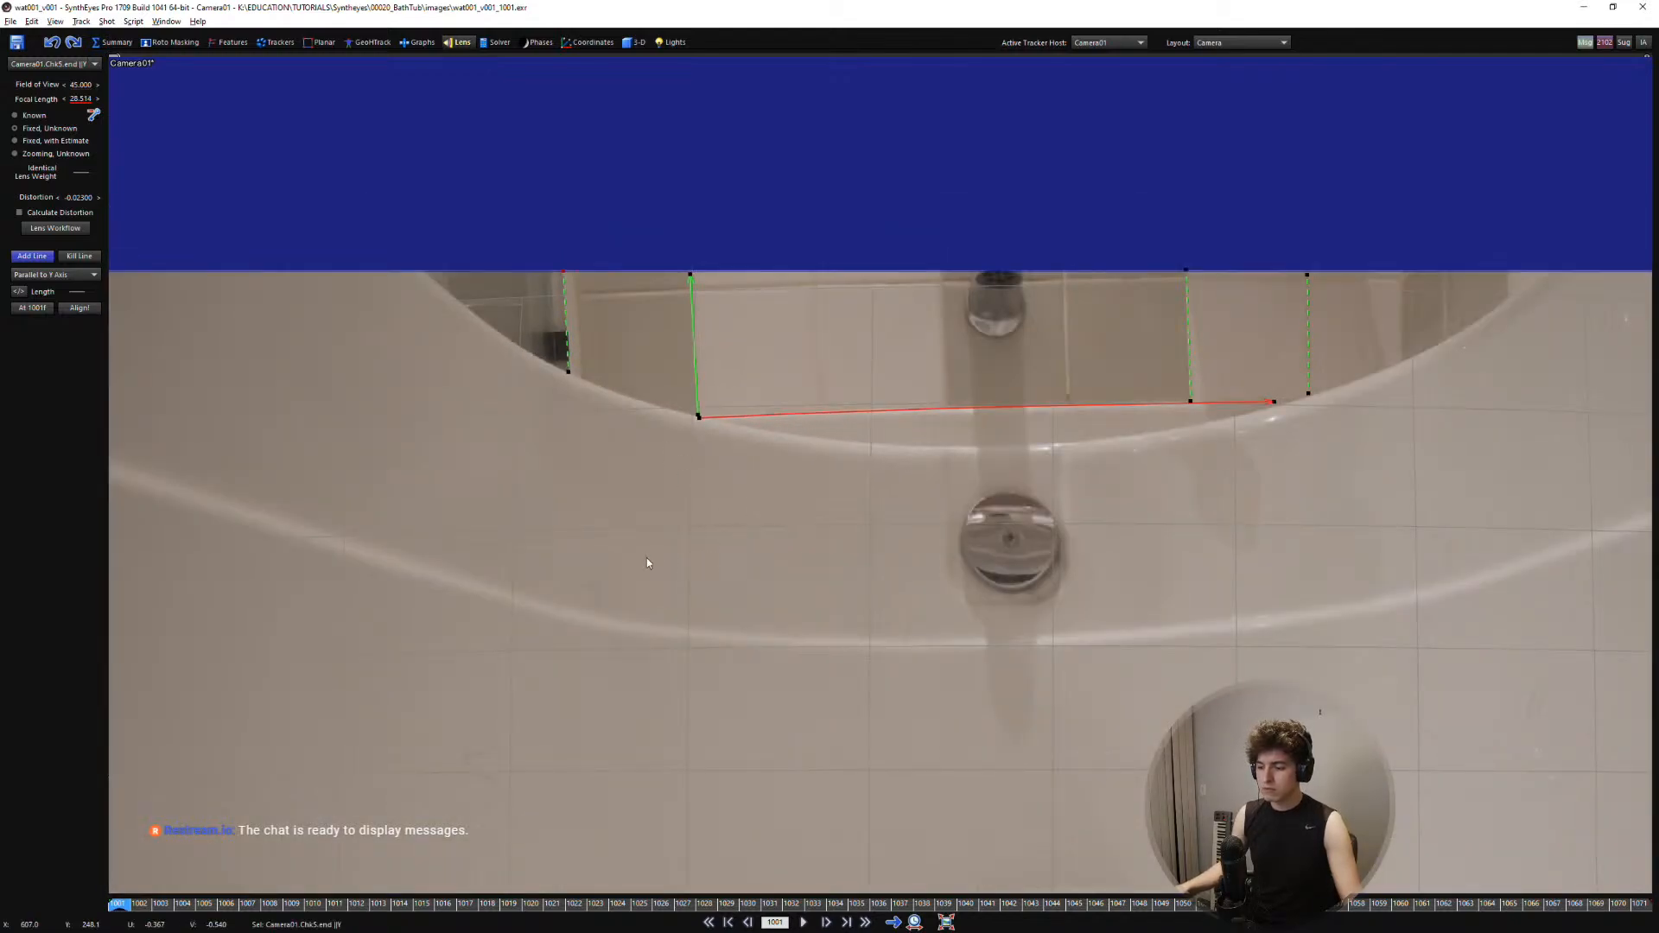
middle_drag(920, 543, 727, 530)
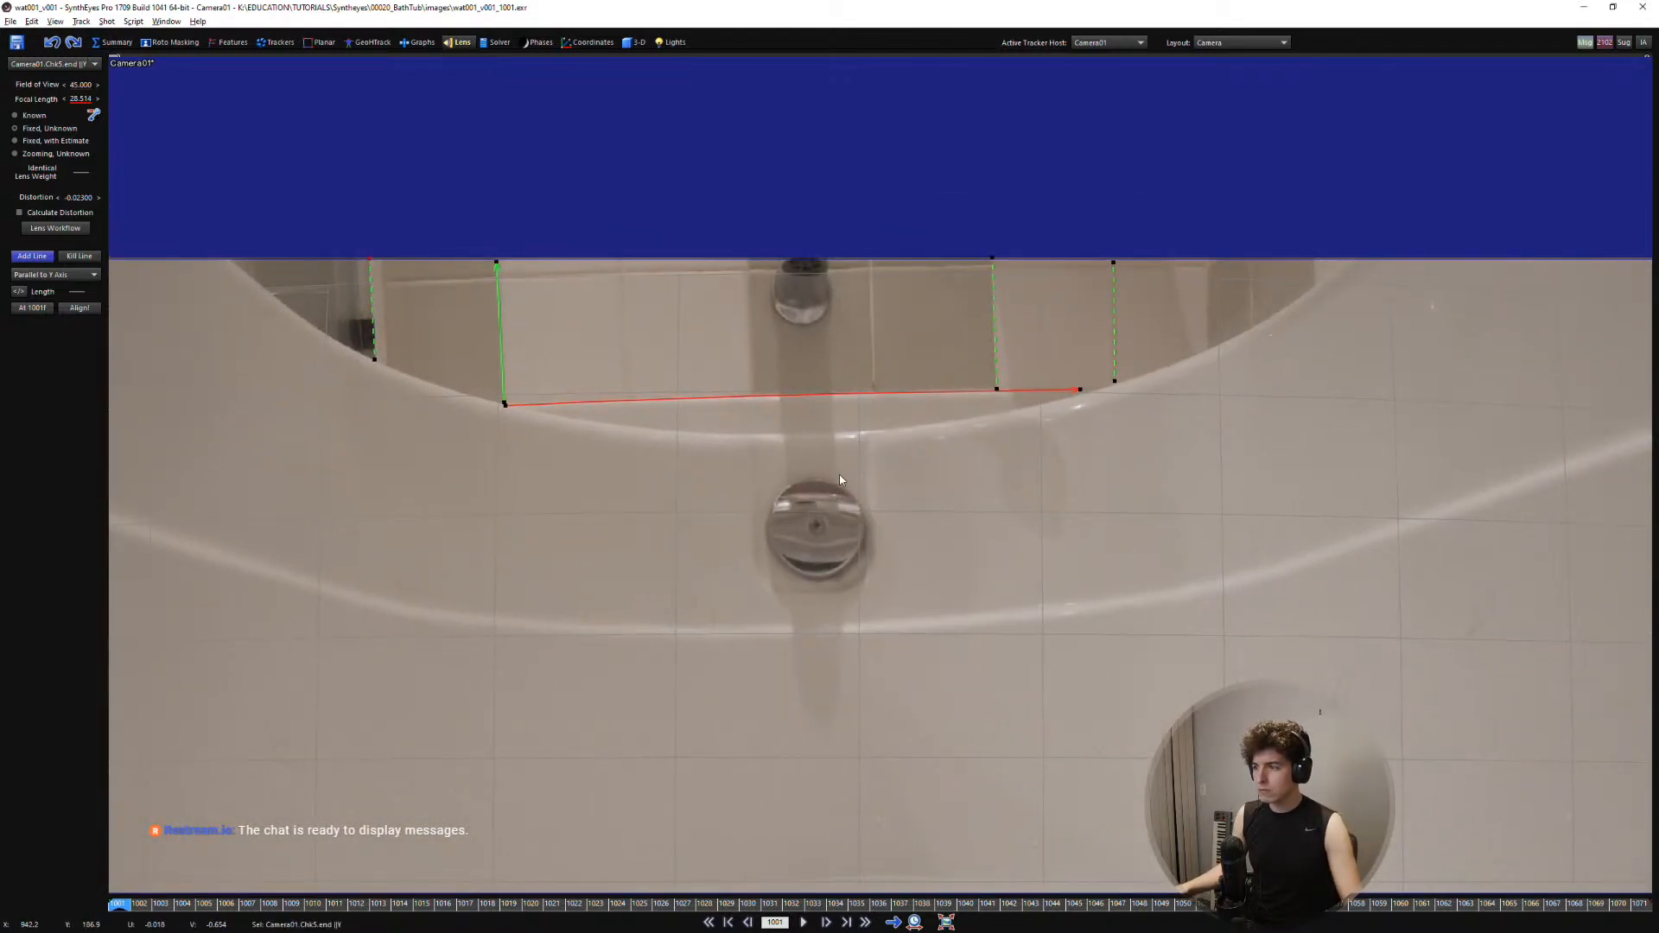
scroll(839, 476, down, 1)
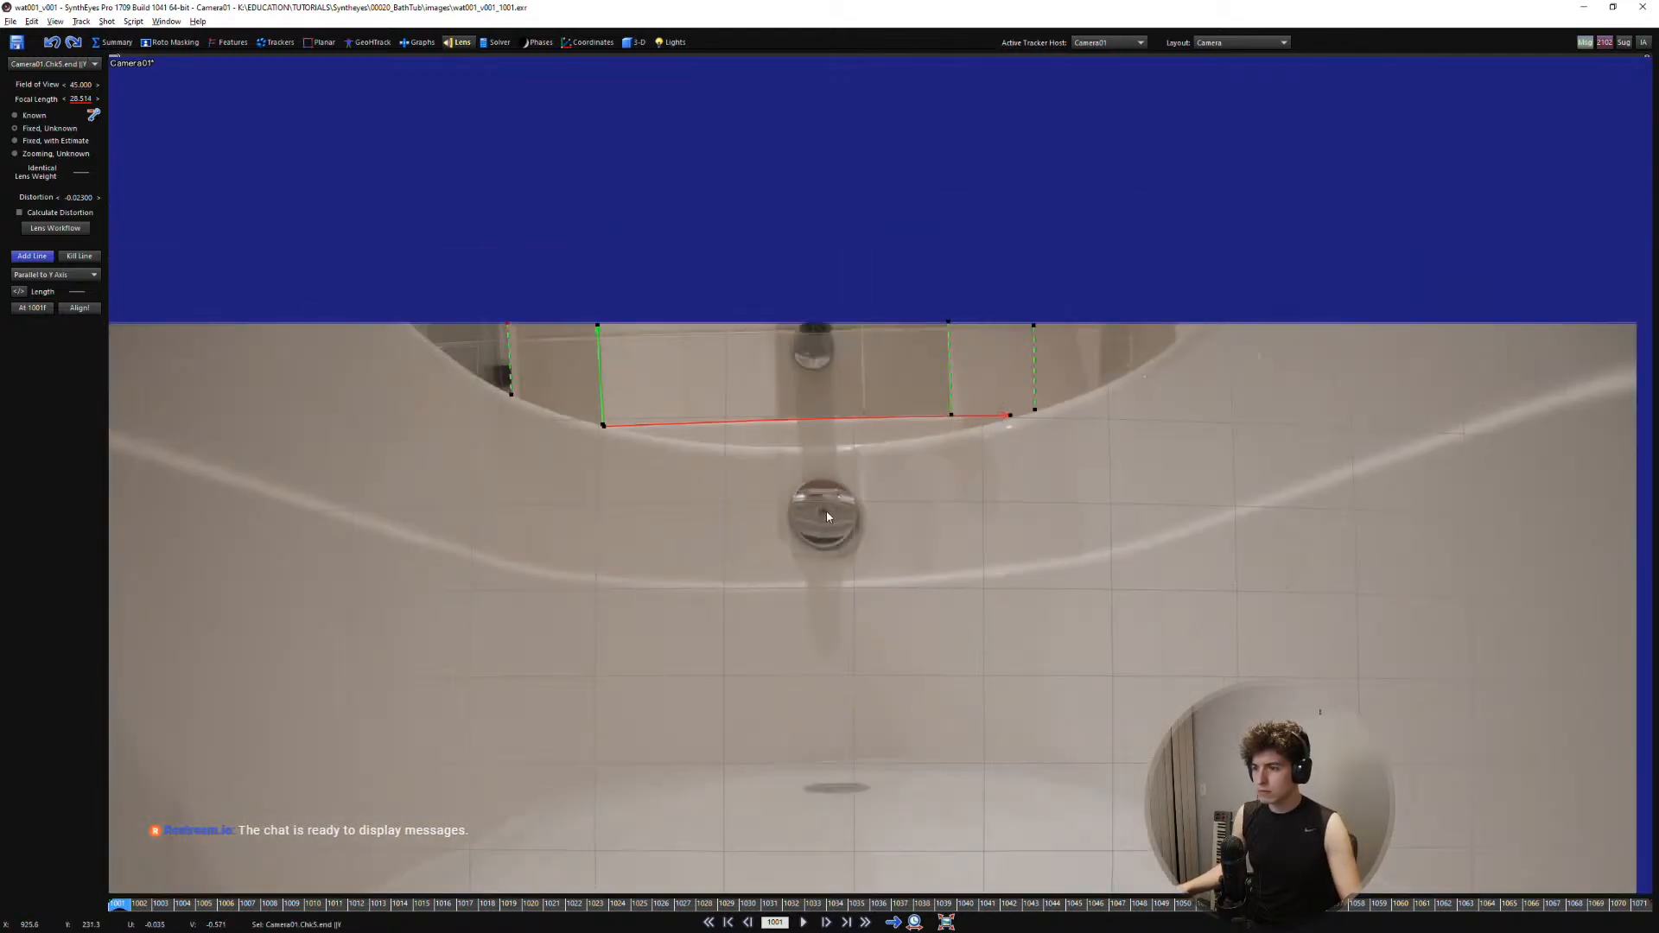
middle_drag(837, 544, 1018, 497)
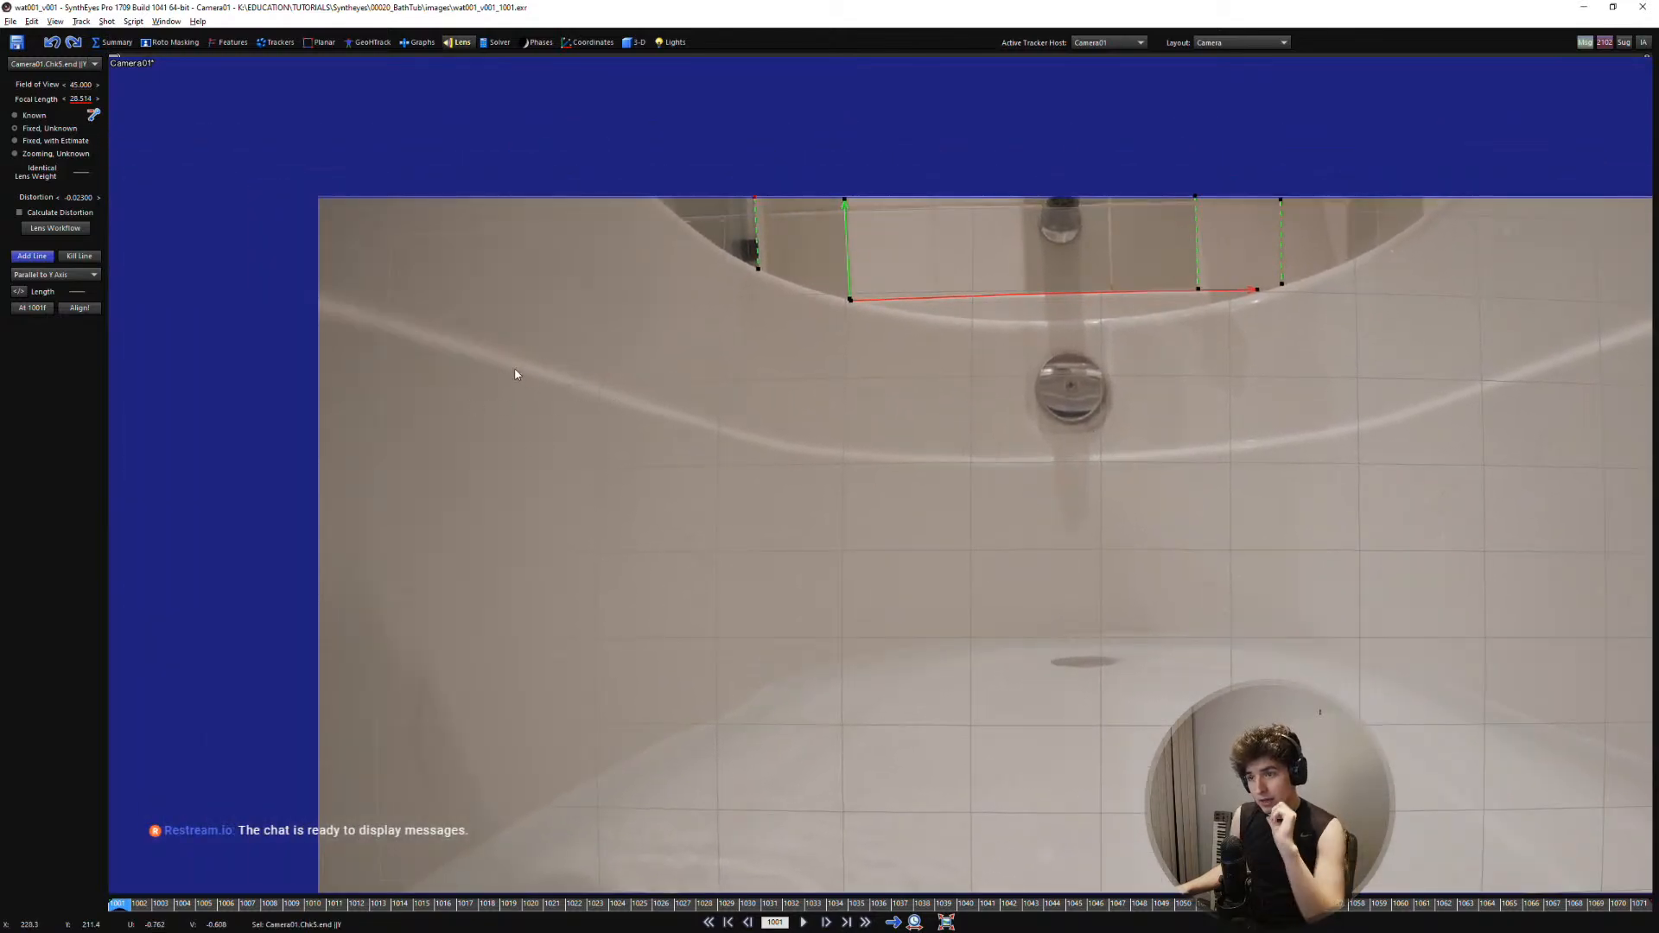
scroll(663, 412, up, 1)
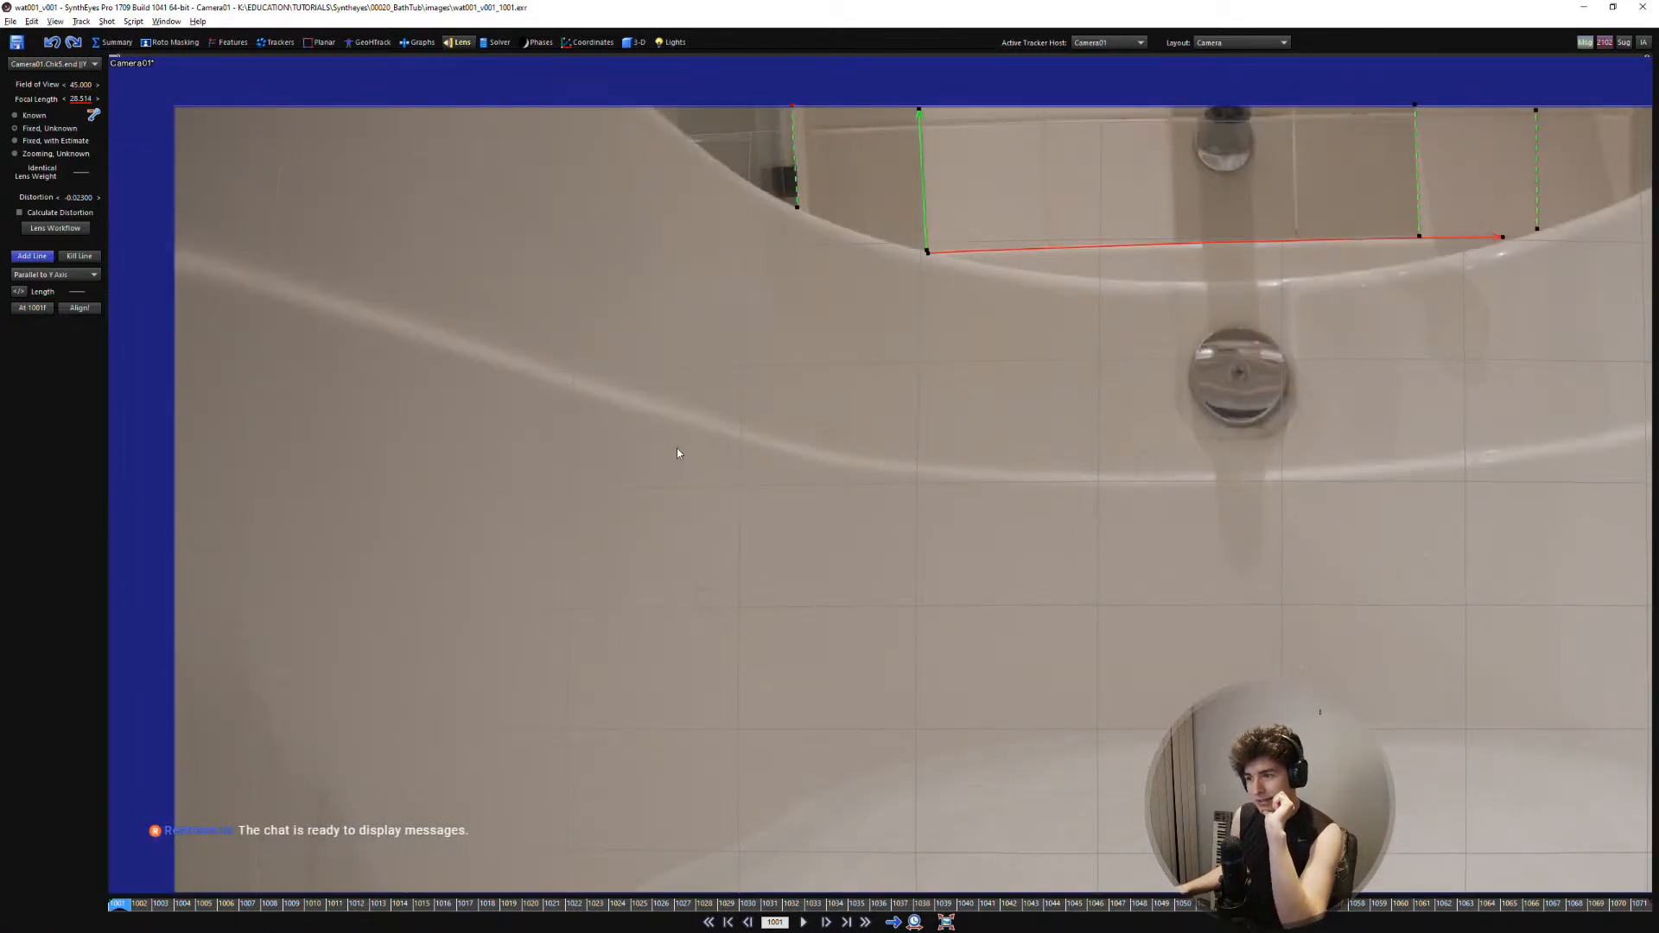
middle_drag(764, 510, 556, 361)
scroll(557, 361, down, 1)
middle_drag(1275, 584, 1135, 567)
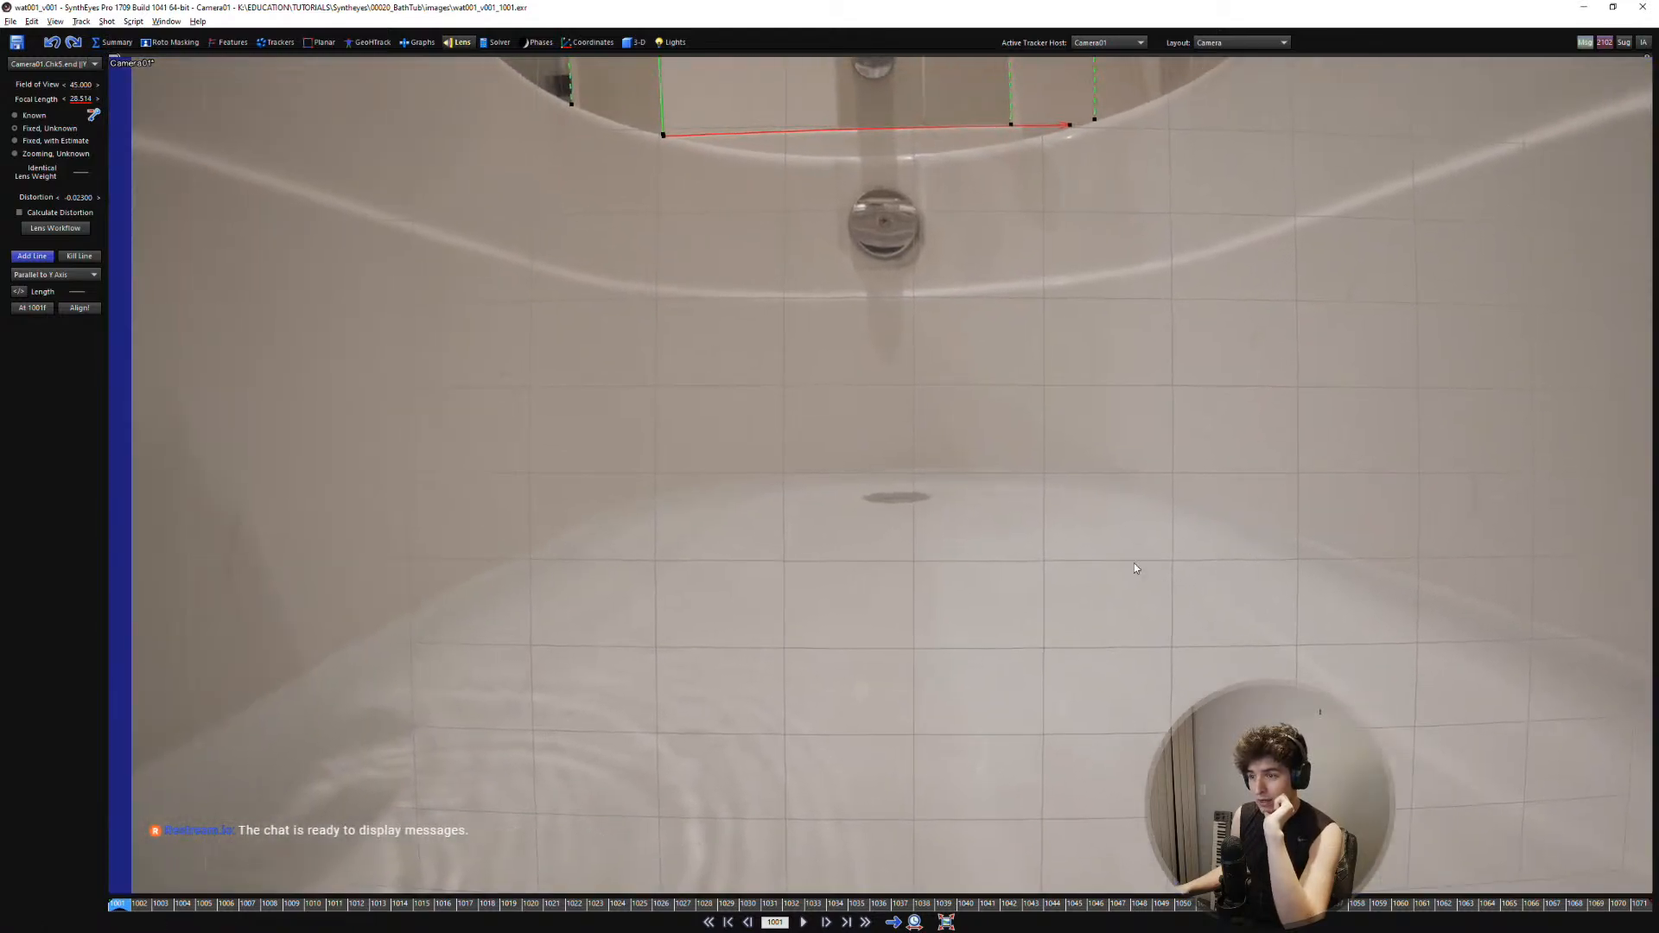
scroll(905, 546, down, 1)
middle_drag(900, 570, 841, 575)
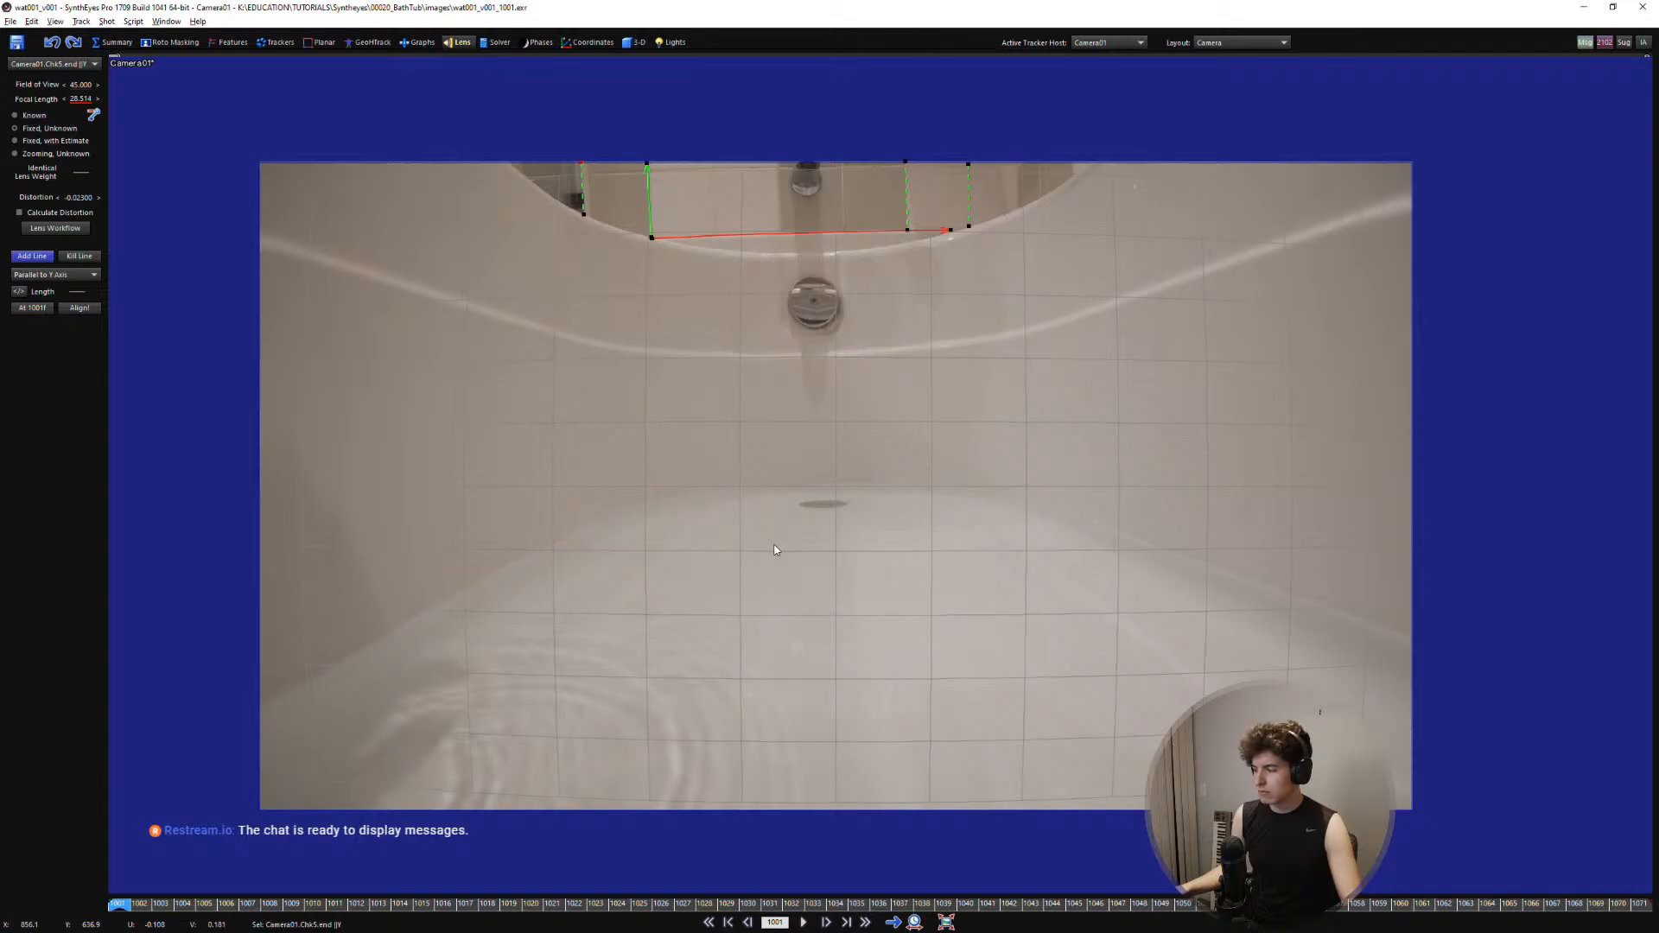
Draw a lens line along the left edge of the tub floor and set it Parallel to Z Axis
middle_drag(800, 544, 777, 555)
scroll(779, 554, up, 1)
middle_drag(672, 563, 662, 518)
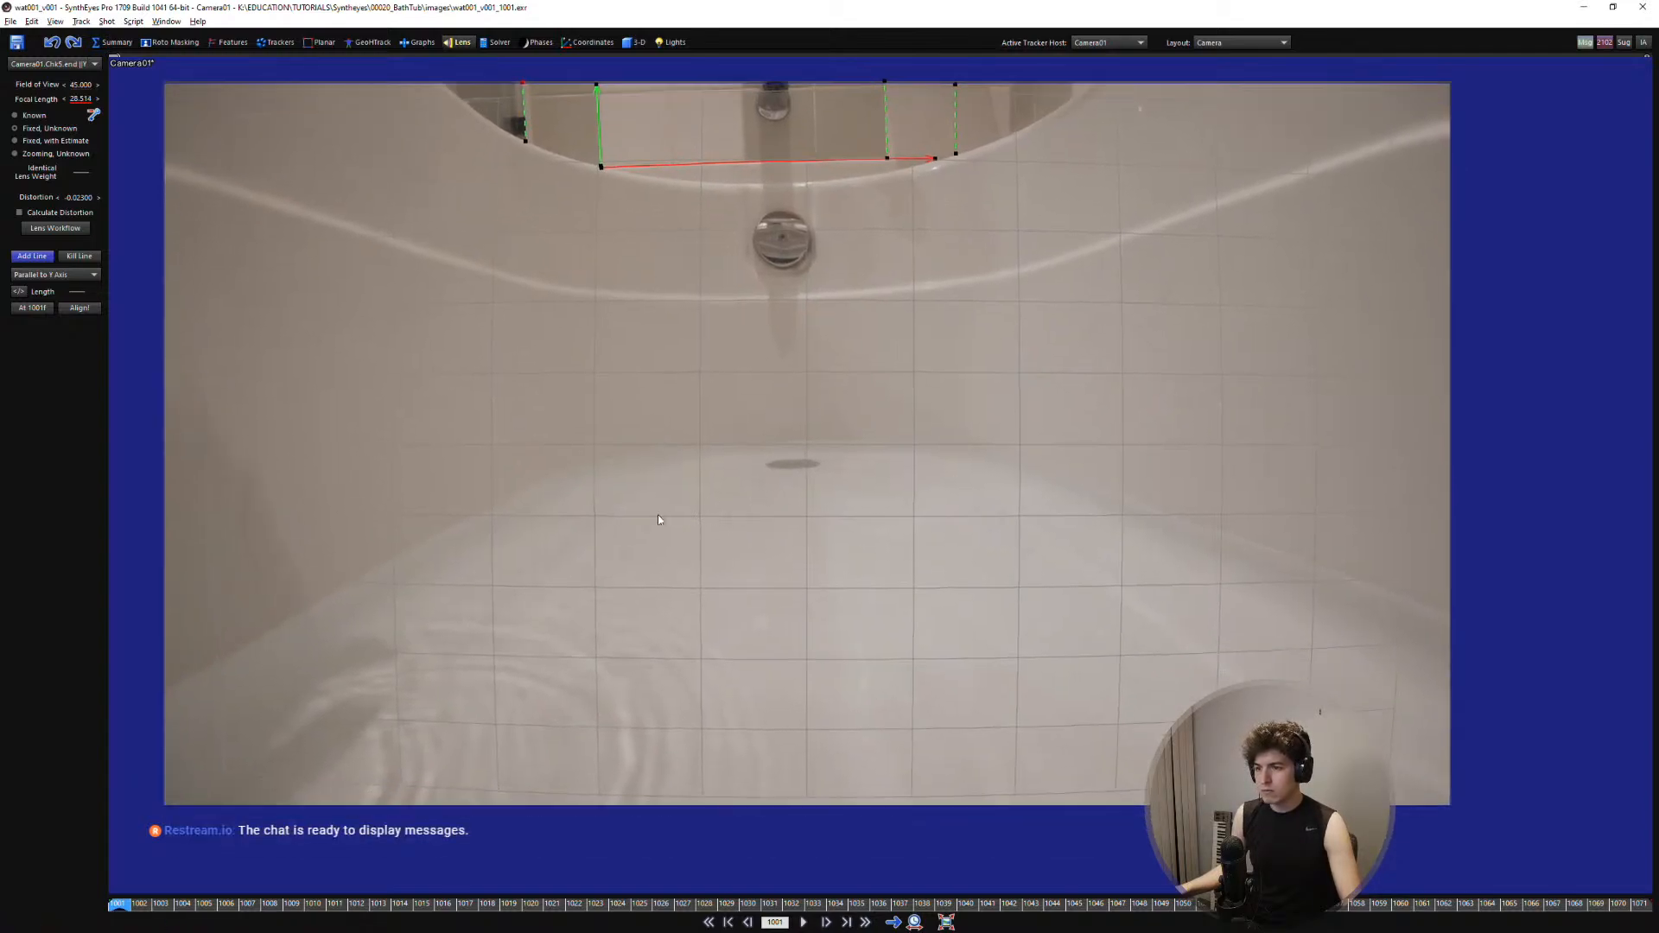
scroll(446, 561, up, 1)
middle_drag(443, 563, 603, 549)
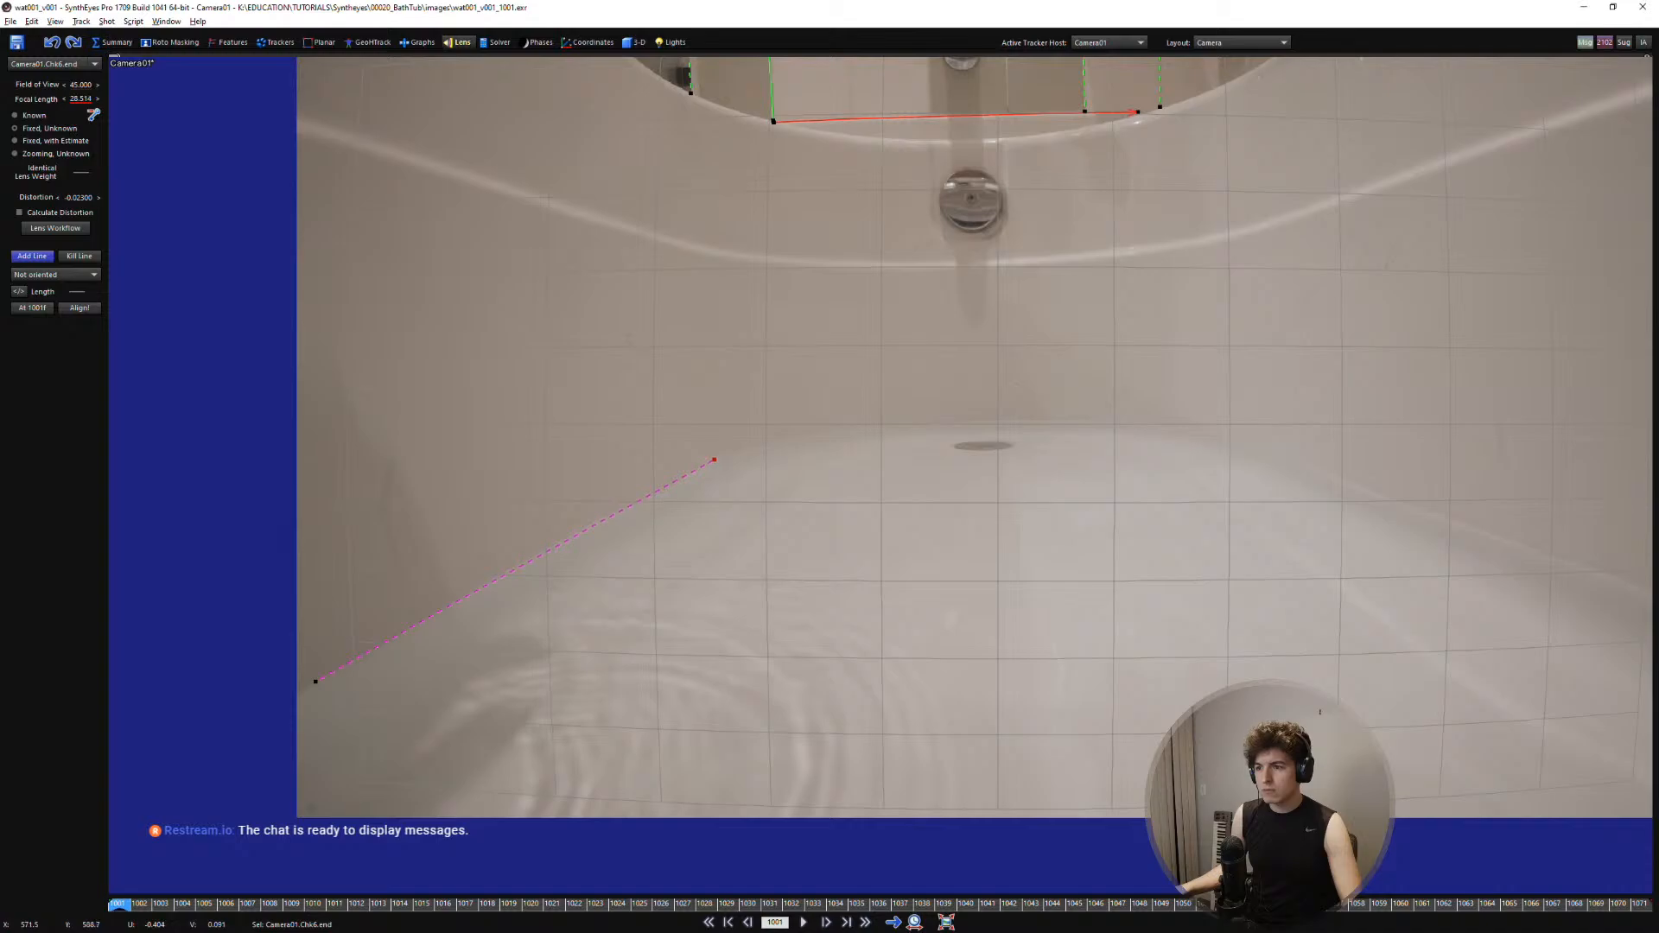
right_click(713, 459)
click(781, 507)
Draw a matching lens line along the right edge of the tub floor and orient it Parallel to Z Axis
middle_drag(1159, 574, 969, 445)
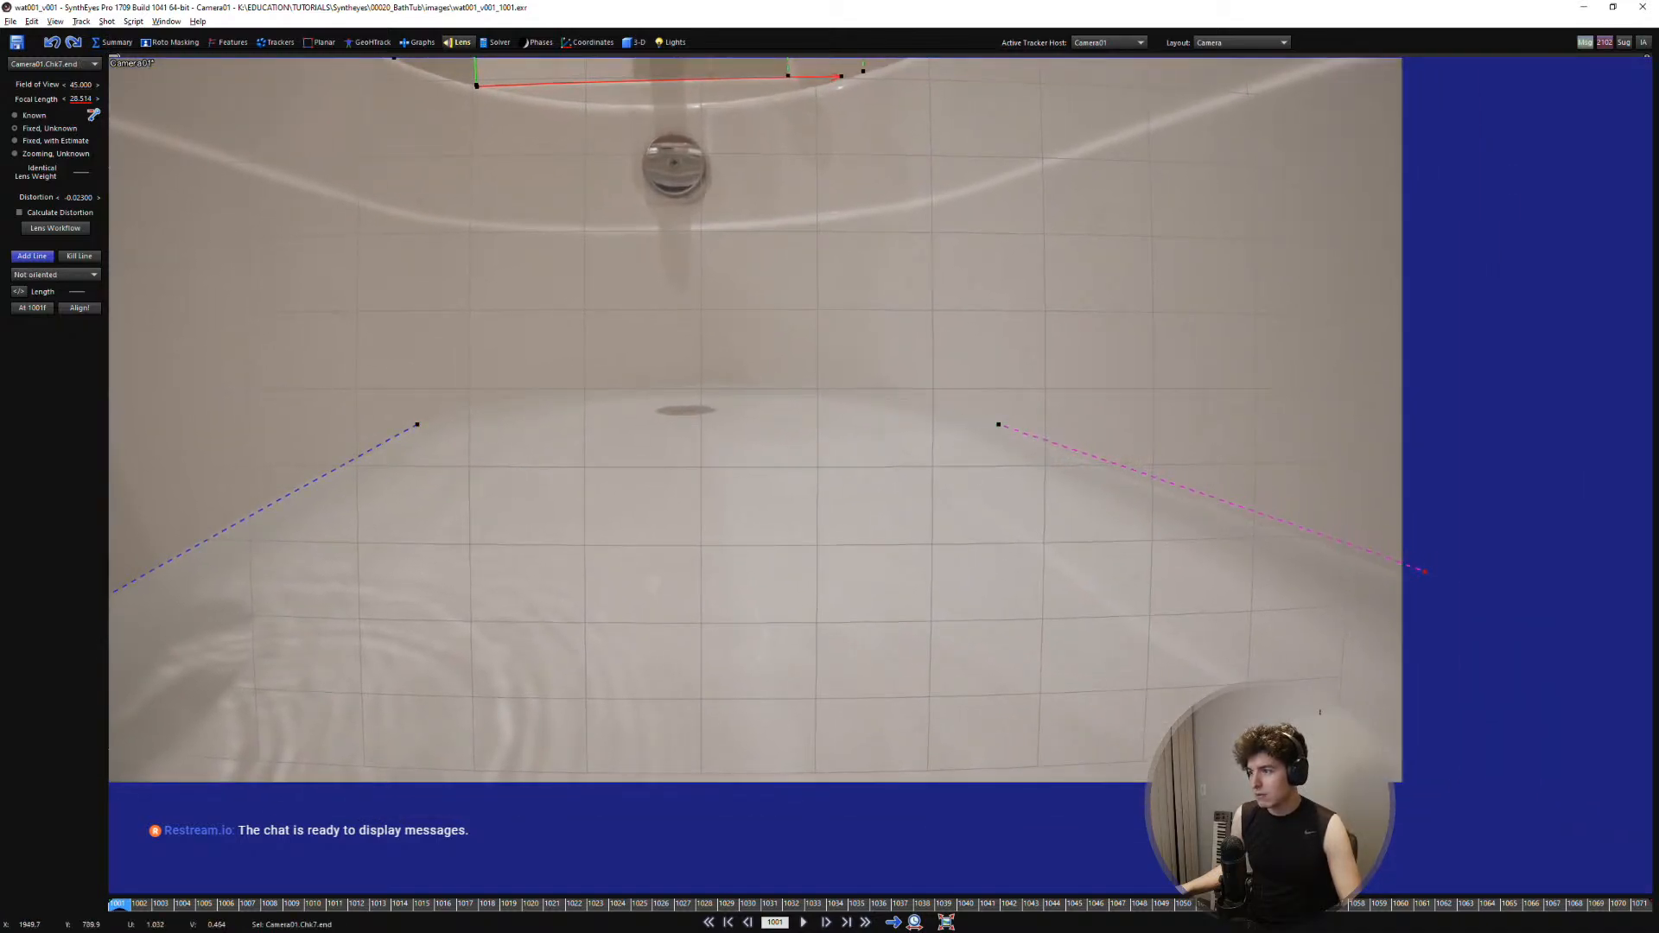
right_click(1423, 582)
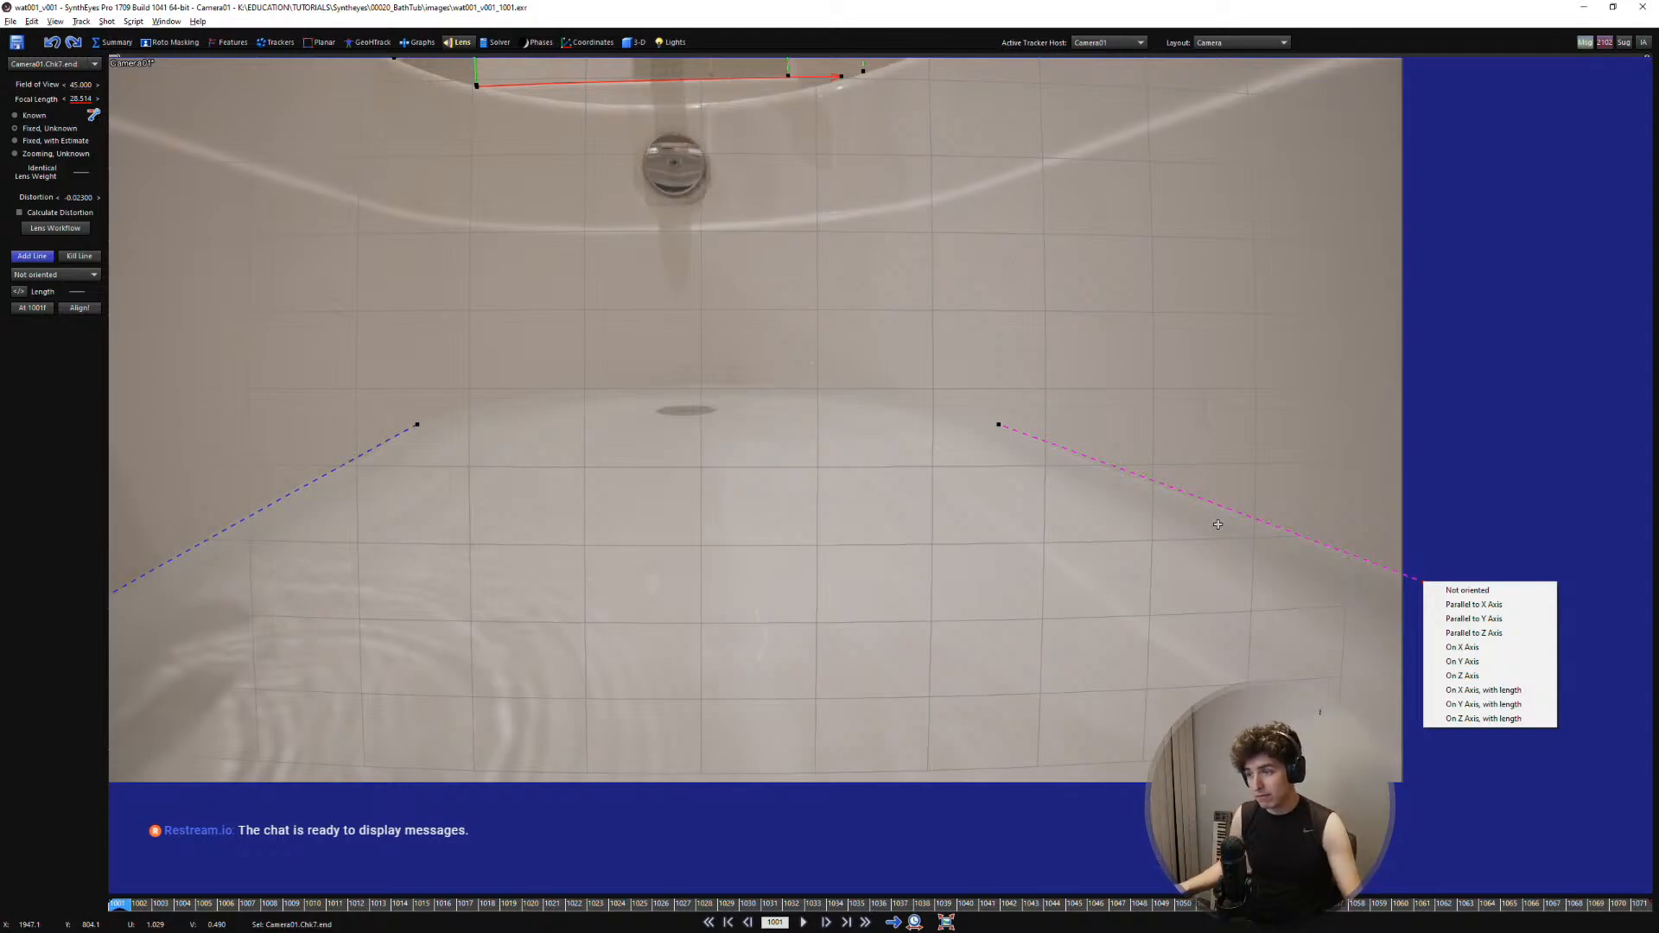
click(1473, 633)
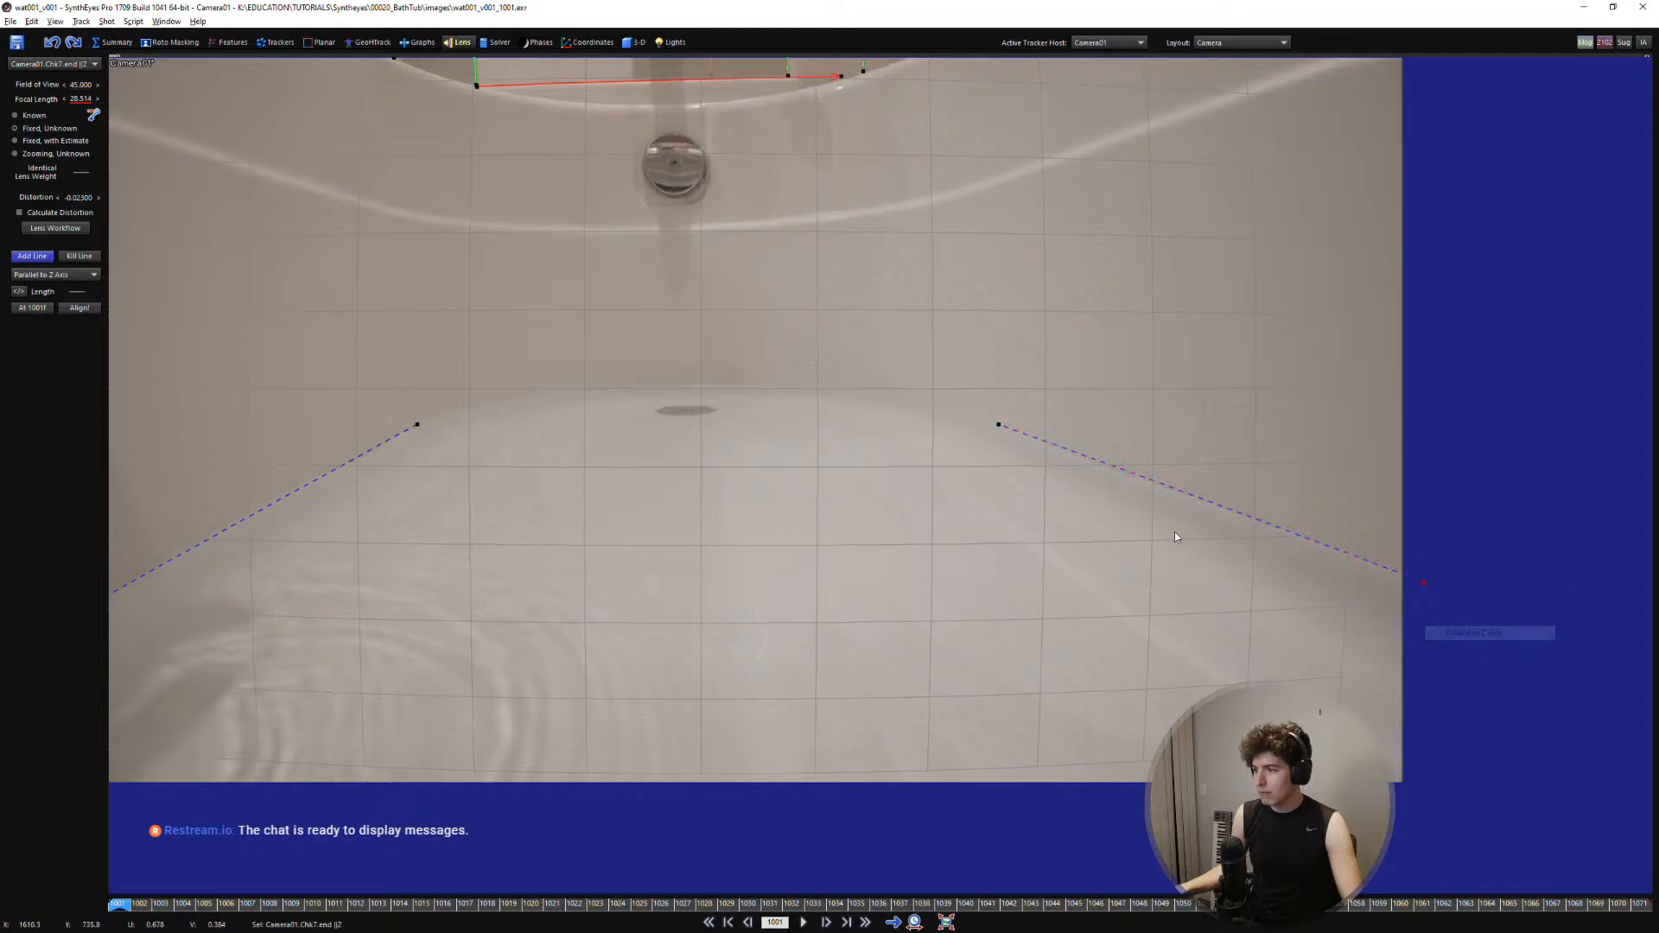
Draw a lens line along the straight part of the tub's upper left ridge and make it Parallel to Z Axis
middle_drag(273, 252, 365, 294)
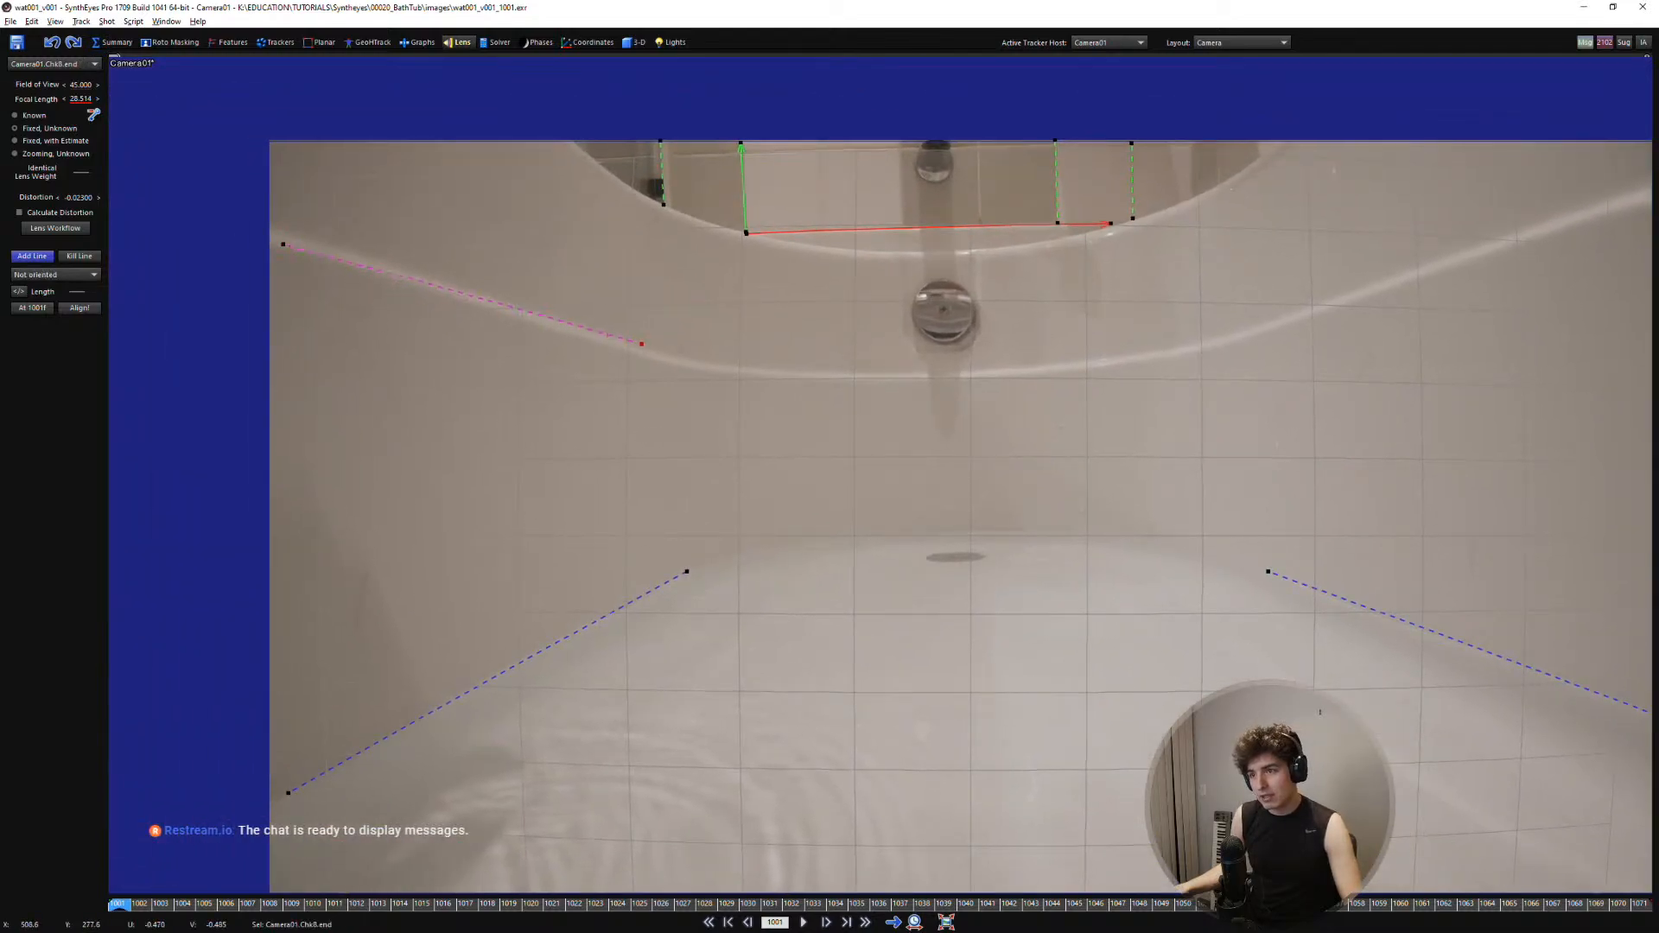
right_click(545, 332)
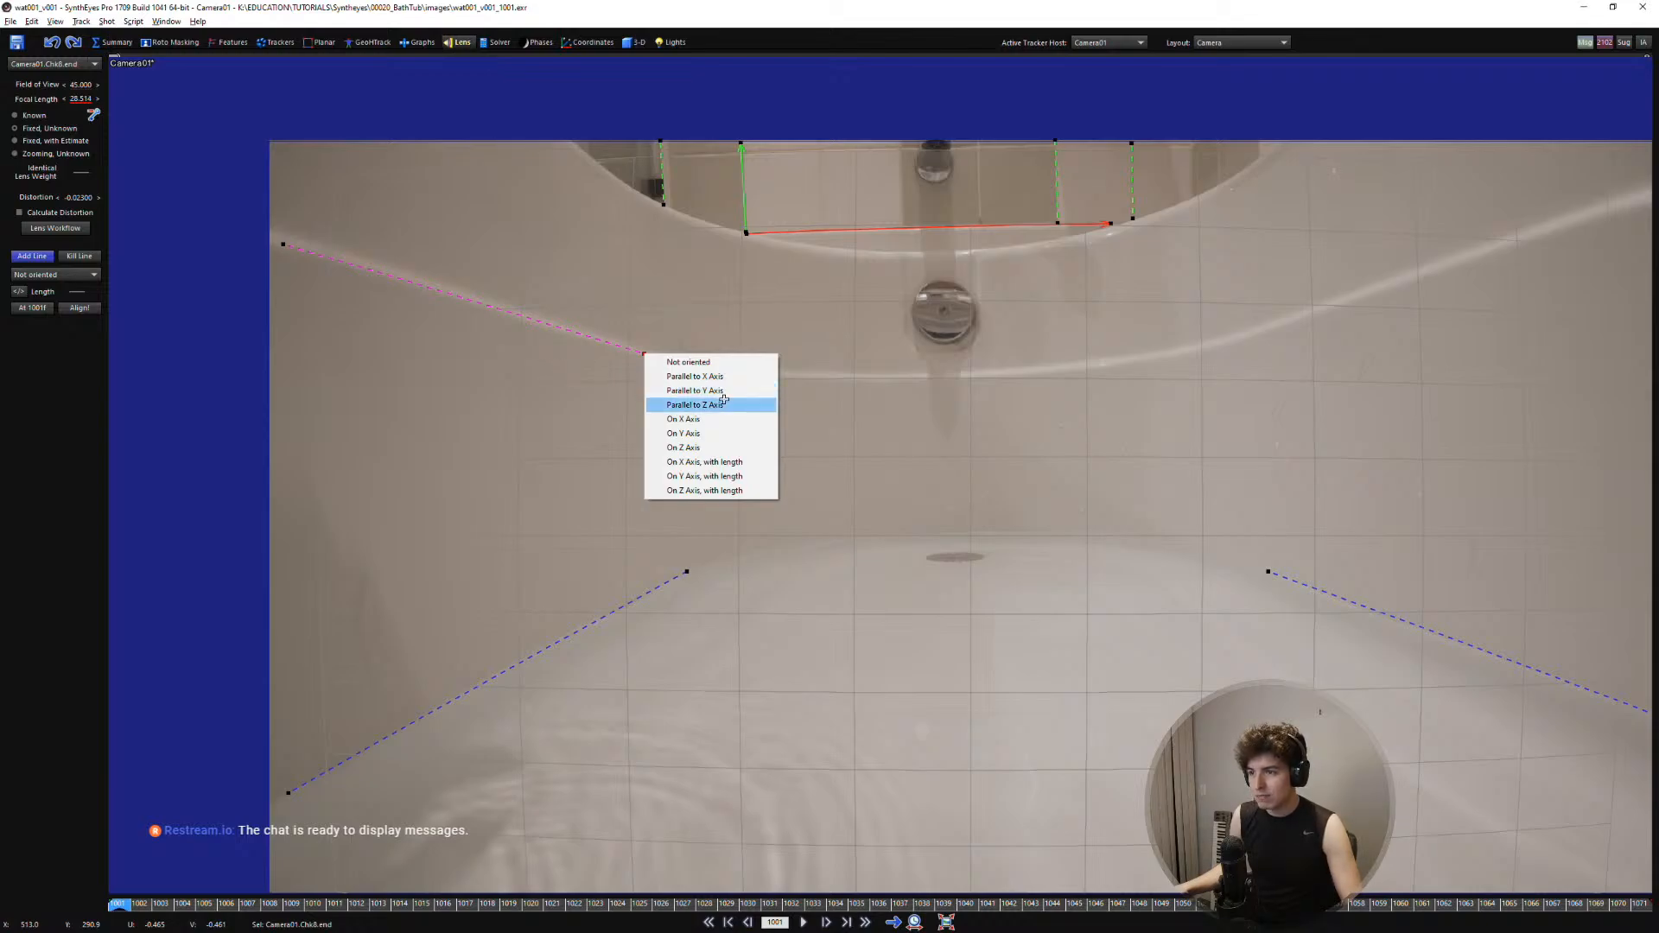
click(694, 404)
Add a lens line along the straight part of the tub's upper right ridge, oriented Parallel to Z Axis
middle_drag(970, 420, 896, 408)
drag(823, 425, 1180, 295)
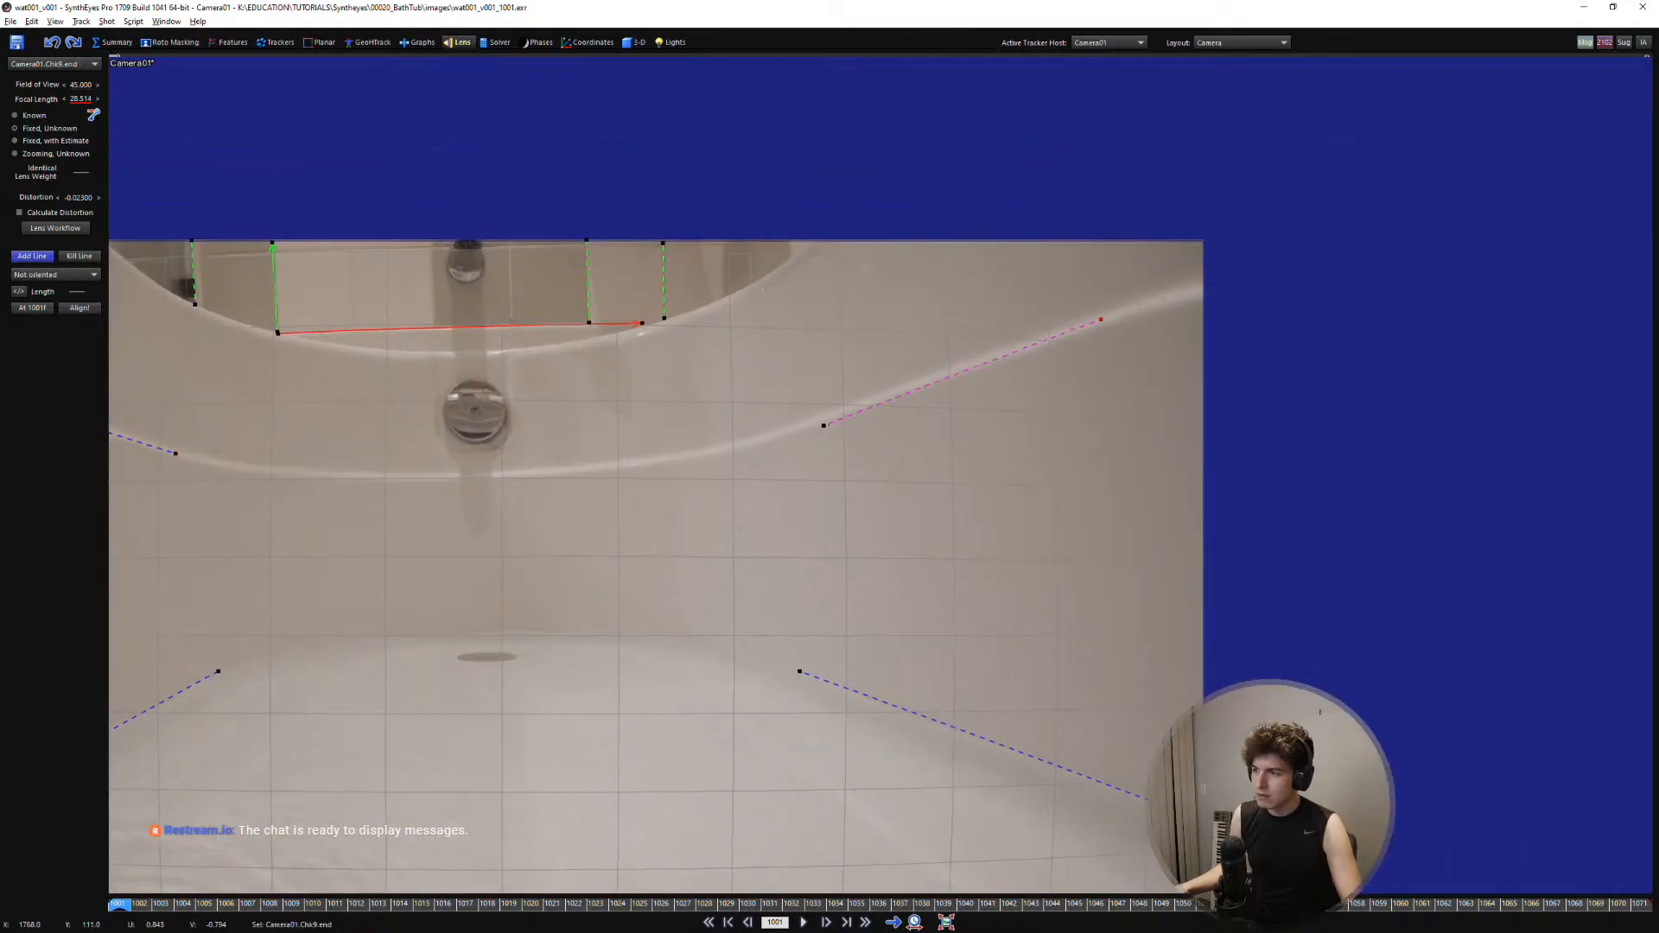
right_click(1180, 296)
middle_drag(889, 428, 1192, 355)
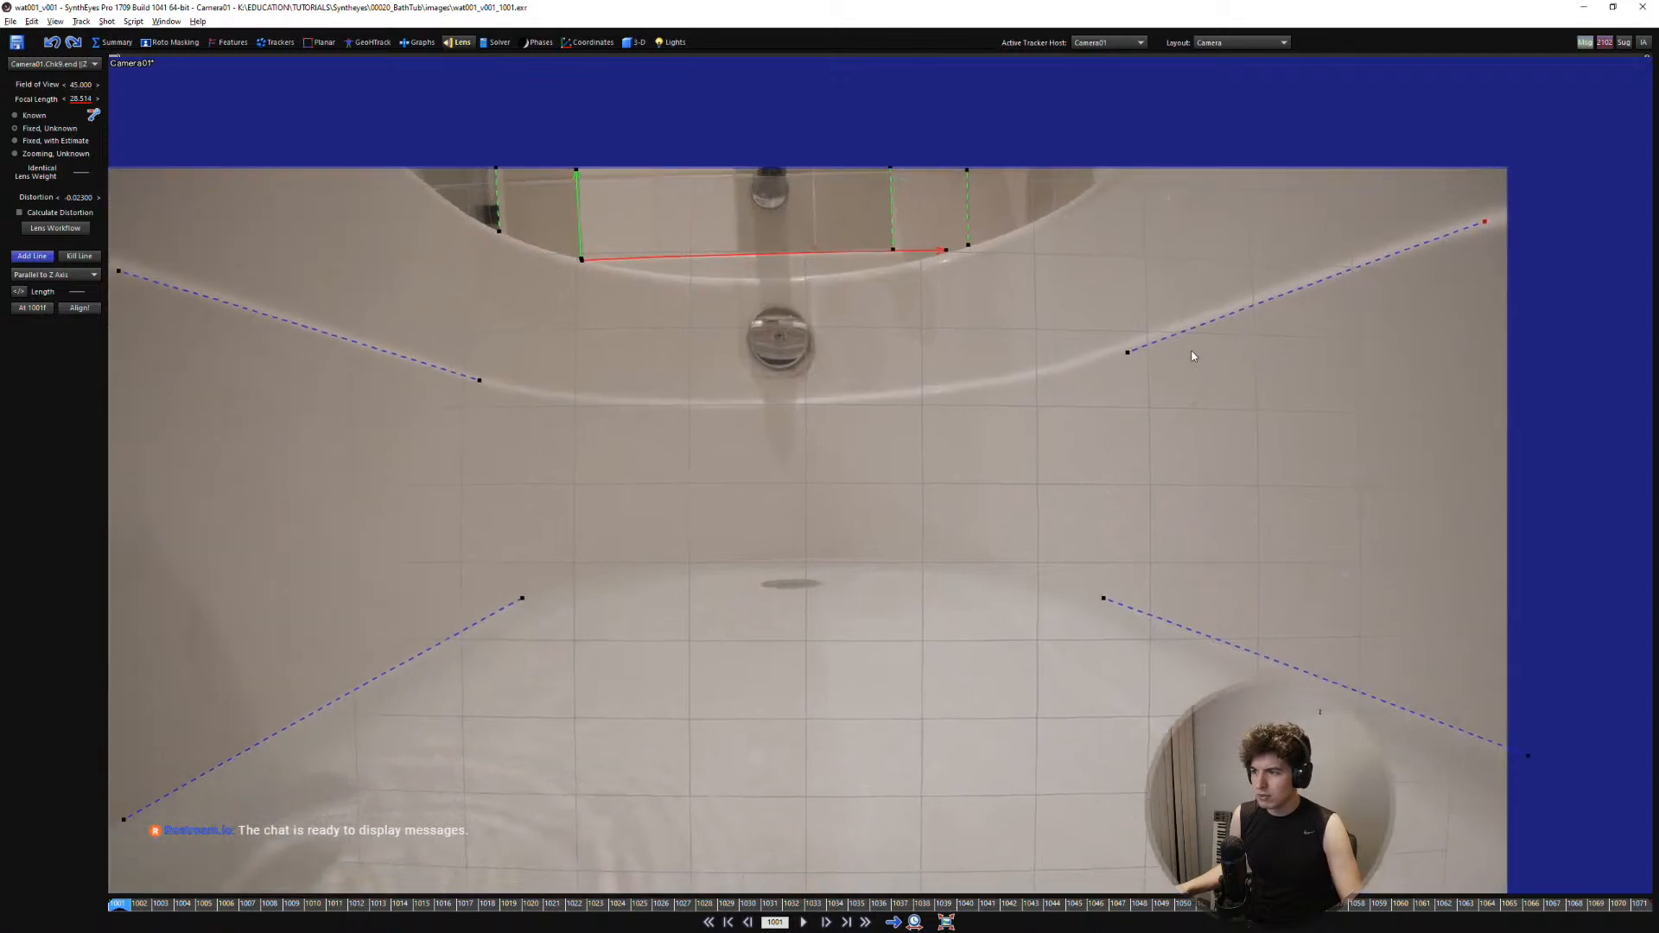
scroll(907, 449, down, 2)
middle_drag(893, 461, 875, 397)
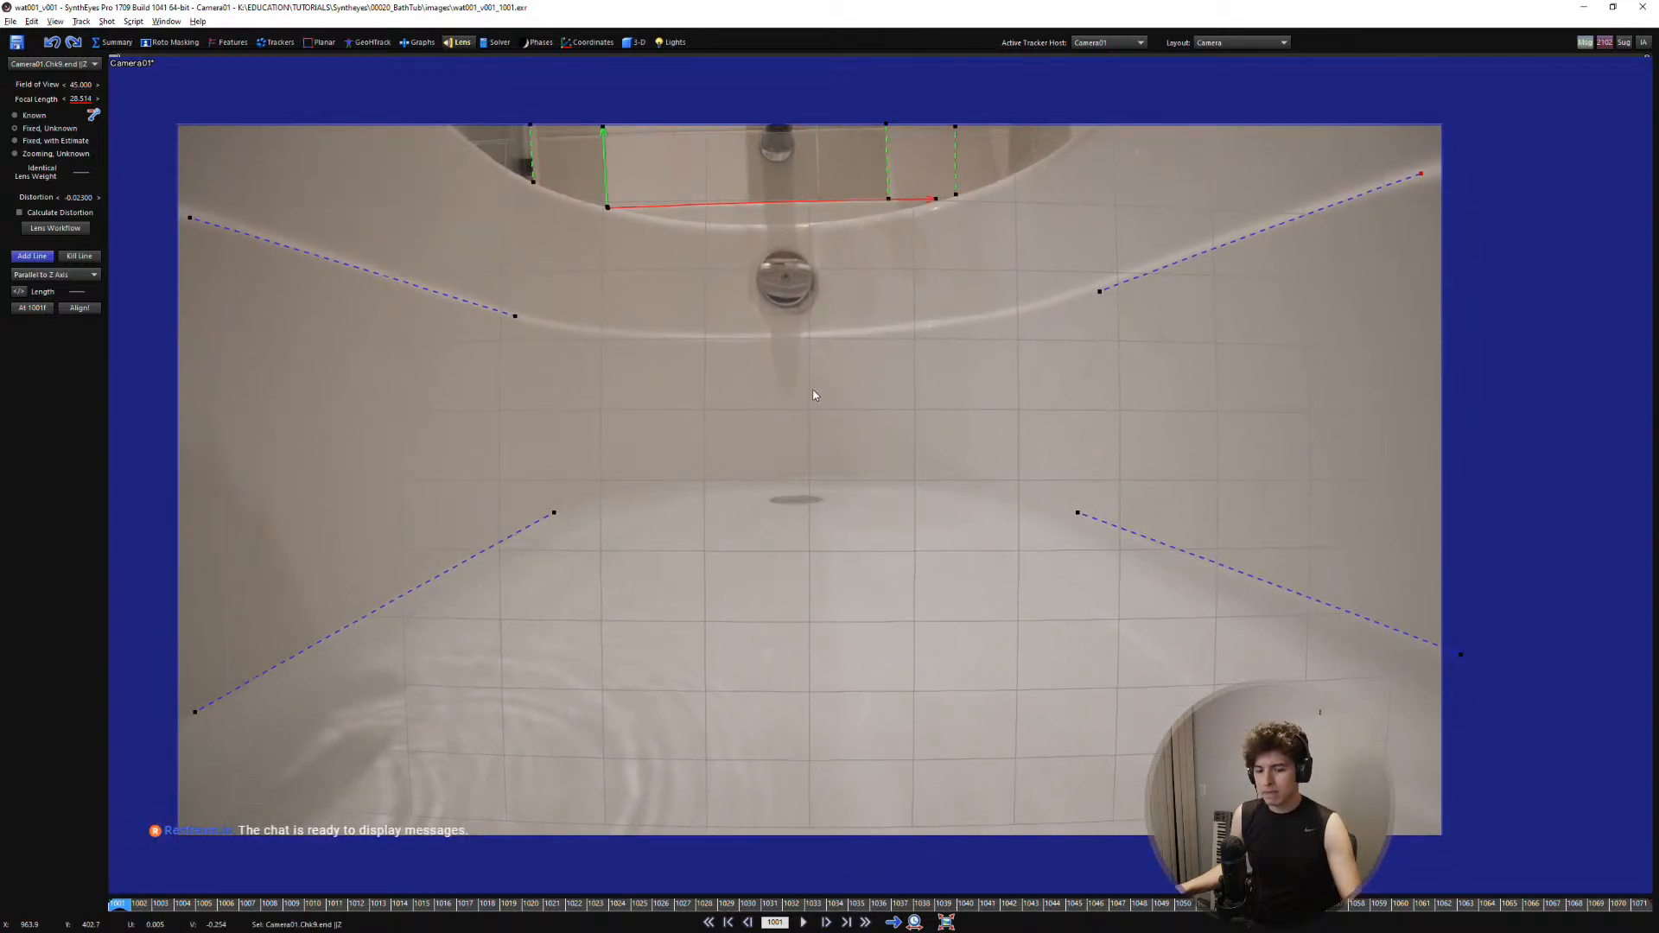
Align the camera to the drawn lens lines, viewing the result in the perspective view
key(5)
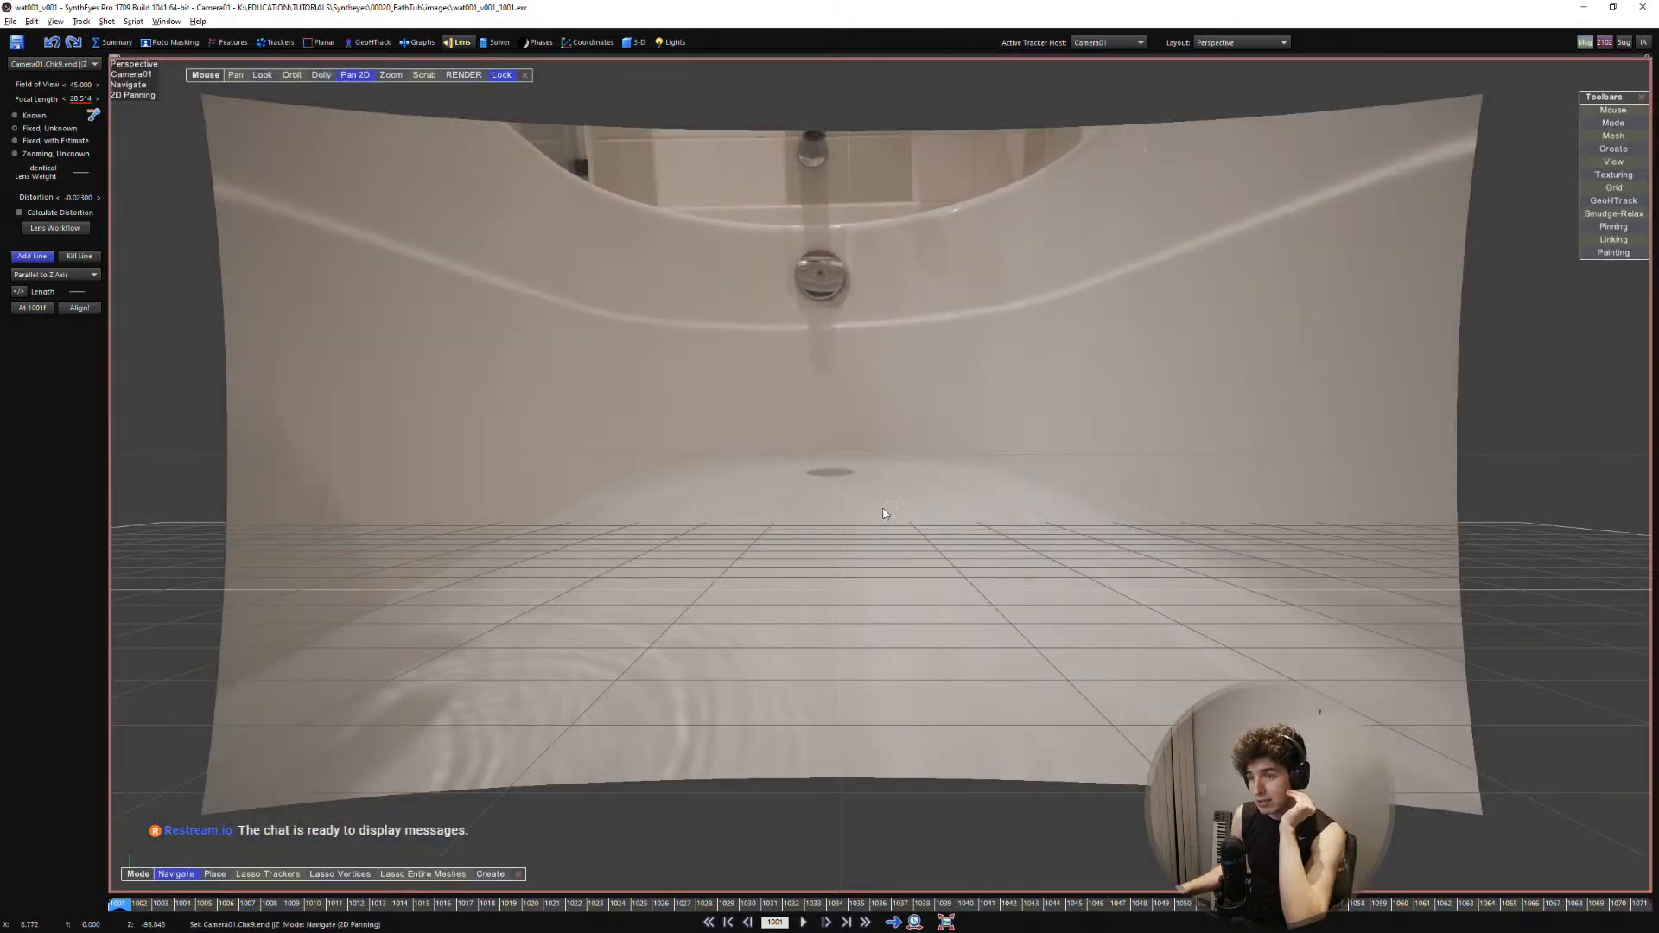
click(89, 306)
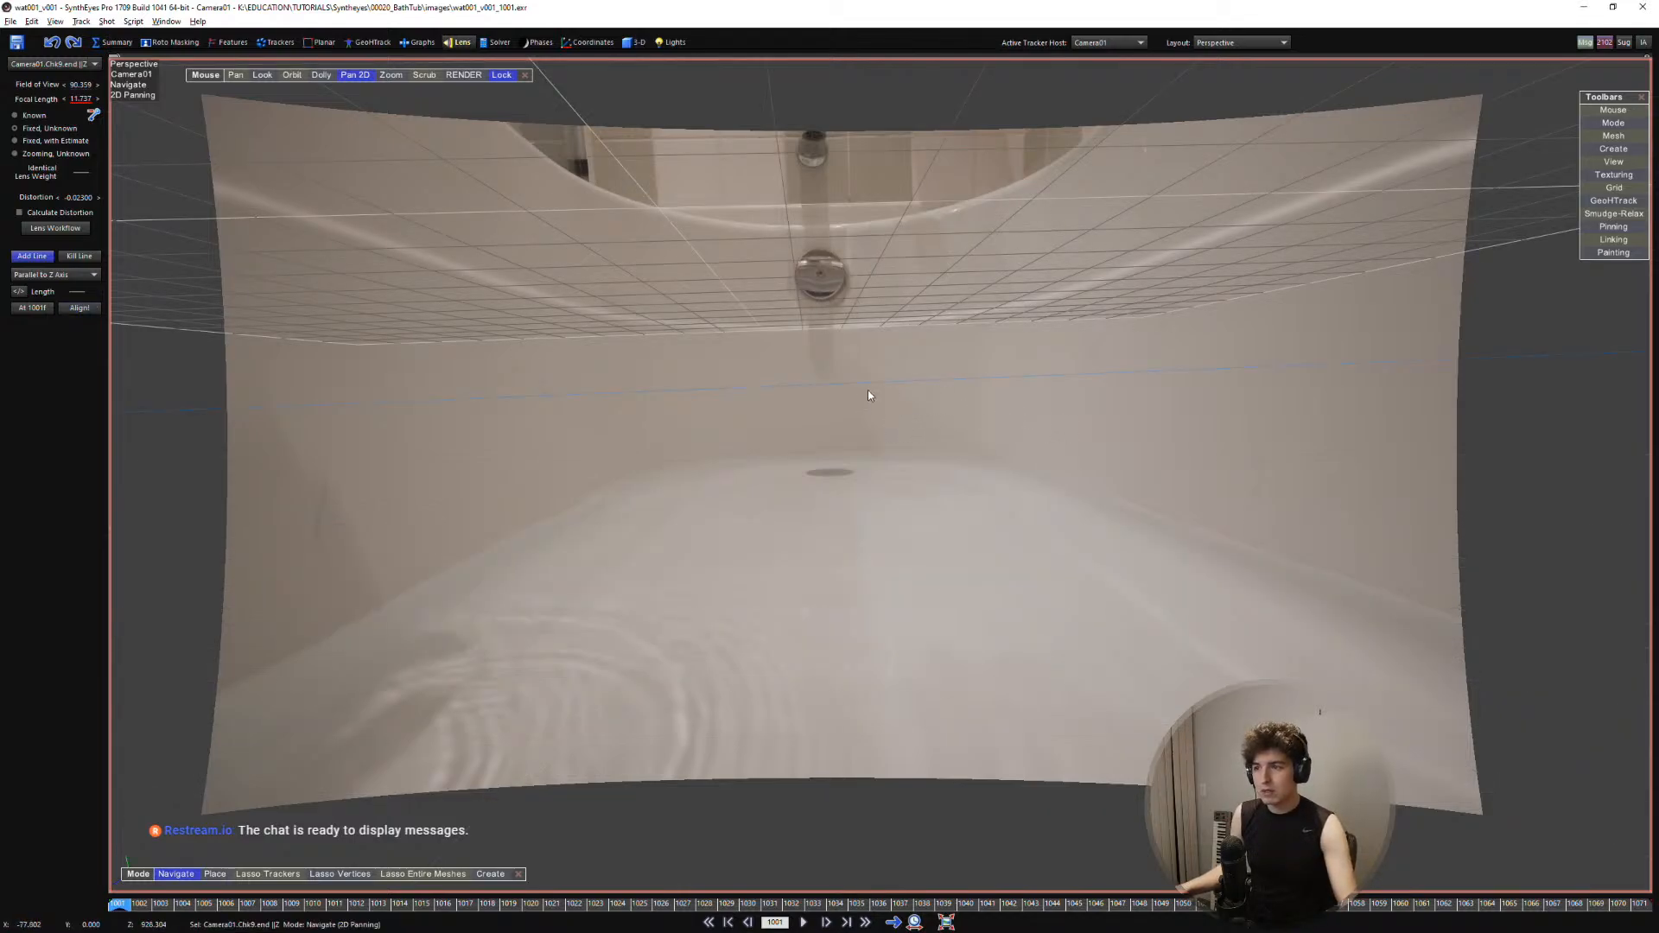
middle_drag(867, 392, 864, 420)
With Whole path moves enabled, reposition the camera in the Top and Front views to about X -3.08, Y 16.56, Z 33.58
key(7)
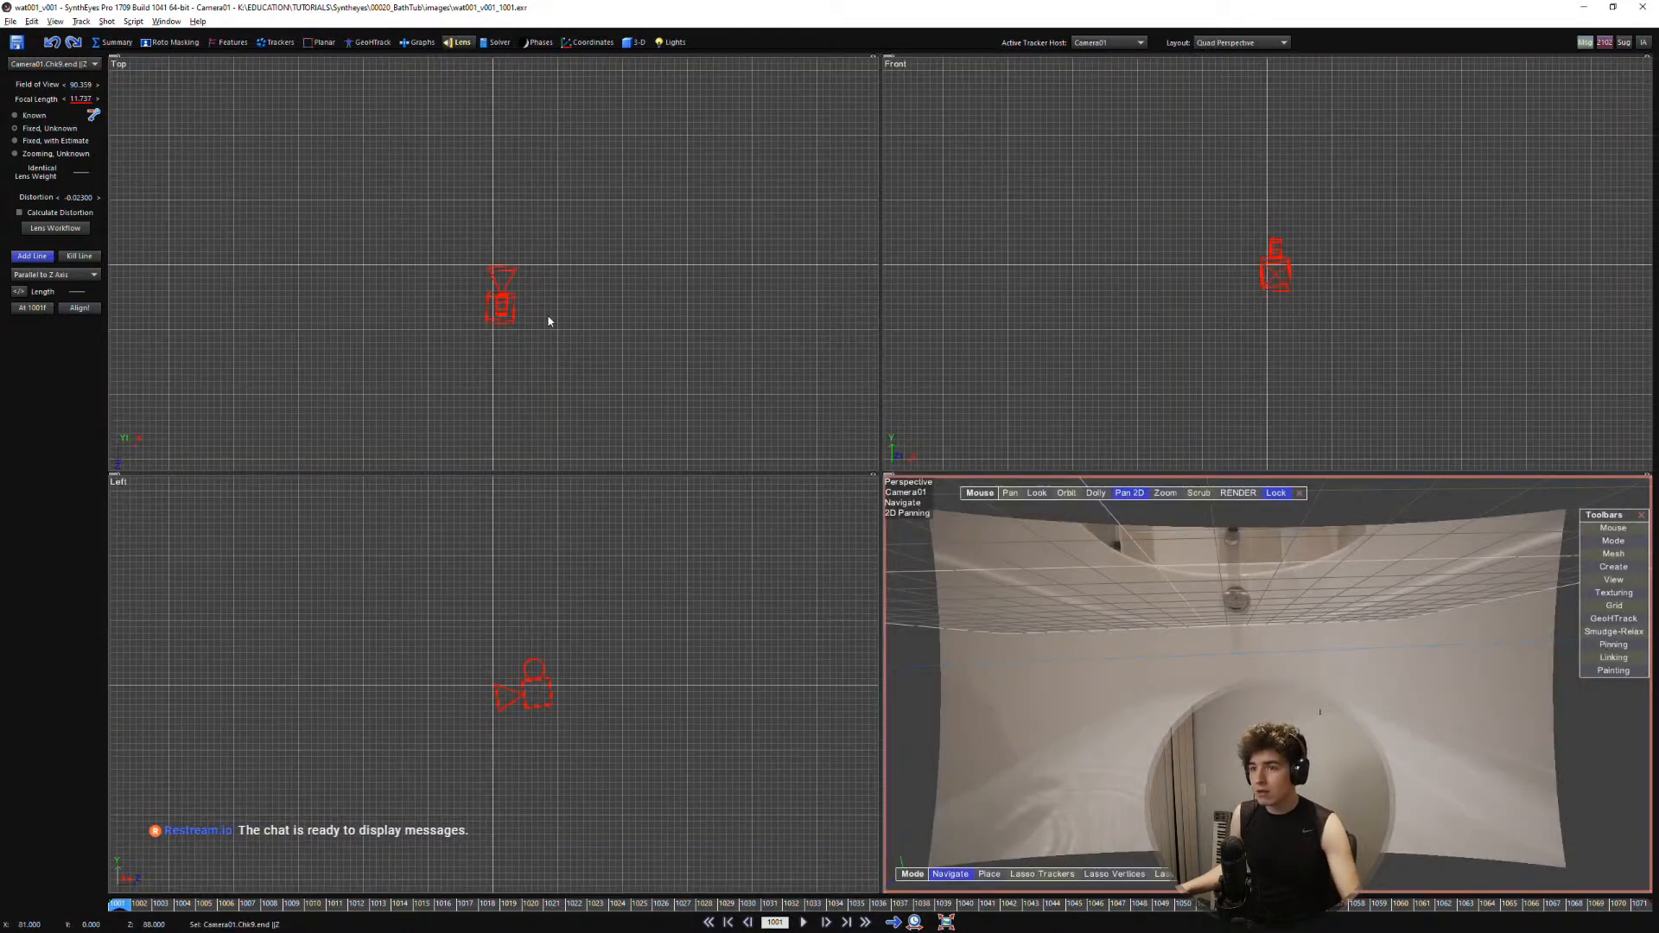
click(633, 42)
click(97, 215)
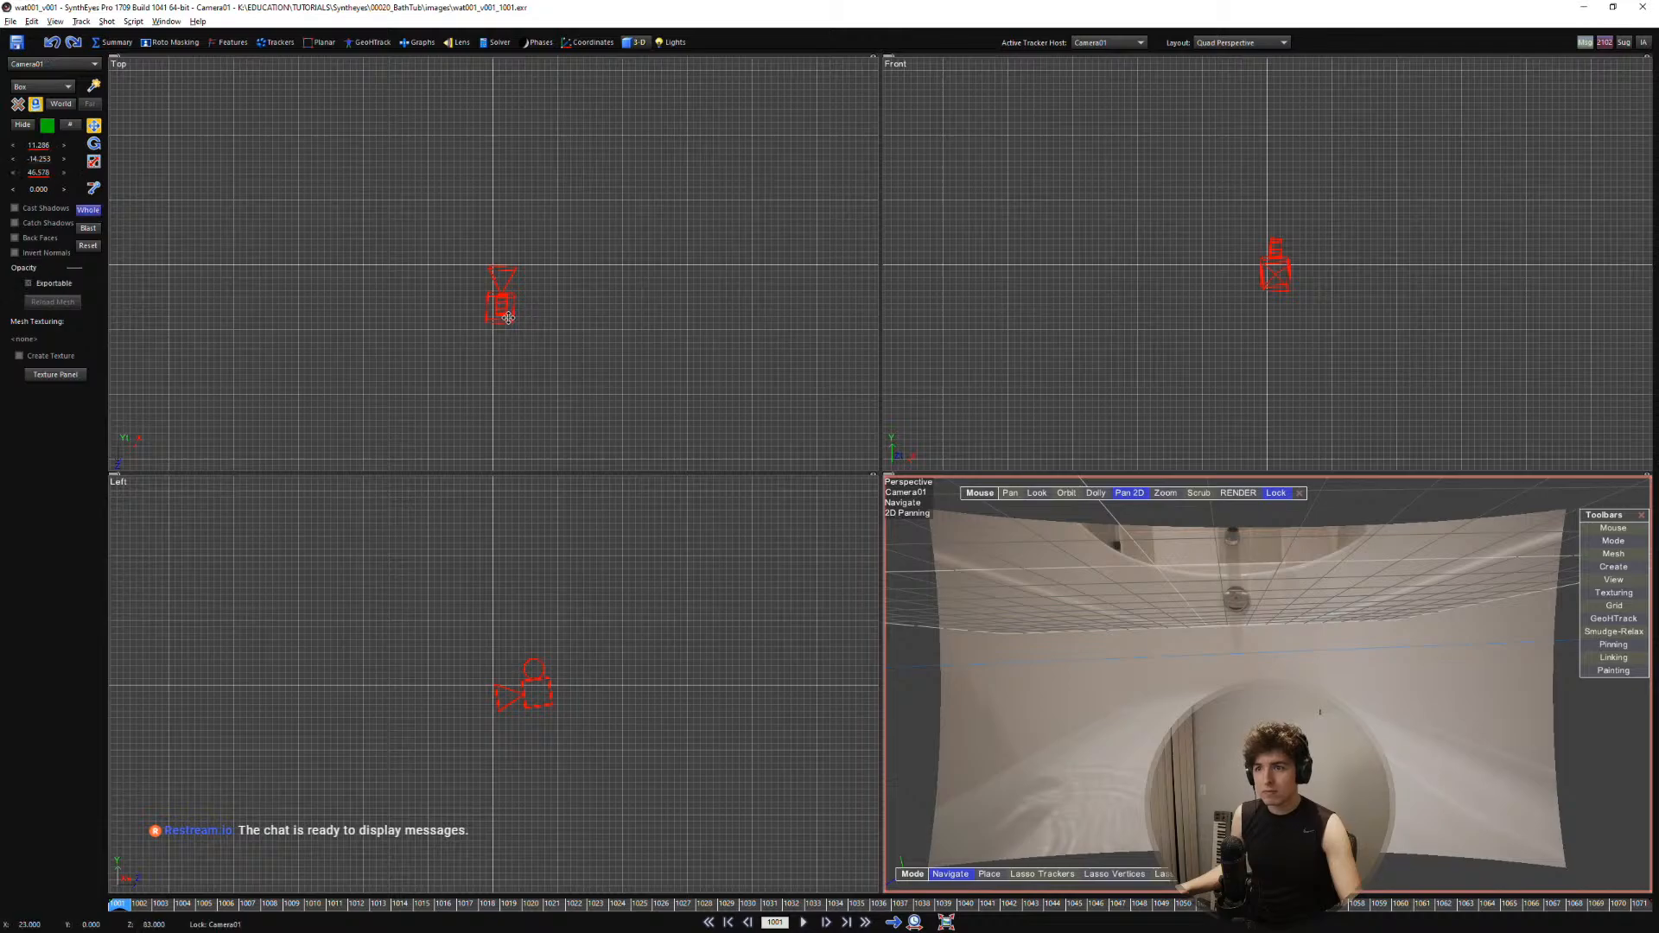
scroll(506, 304, up, 5)
drag(522, 337, 492, 302)
drag(1321, 305, 1251, 256)
scroll(1250, 619, up, 8)
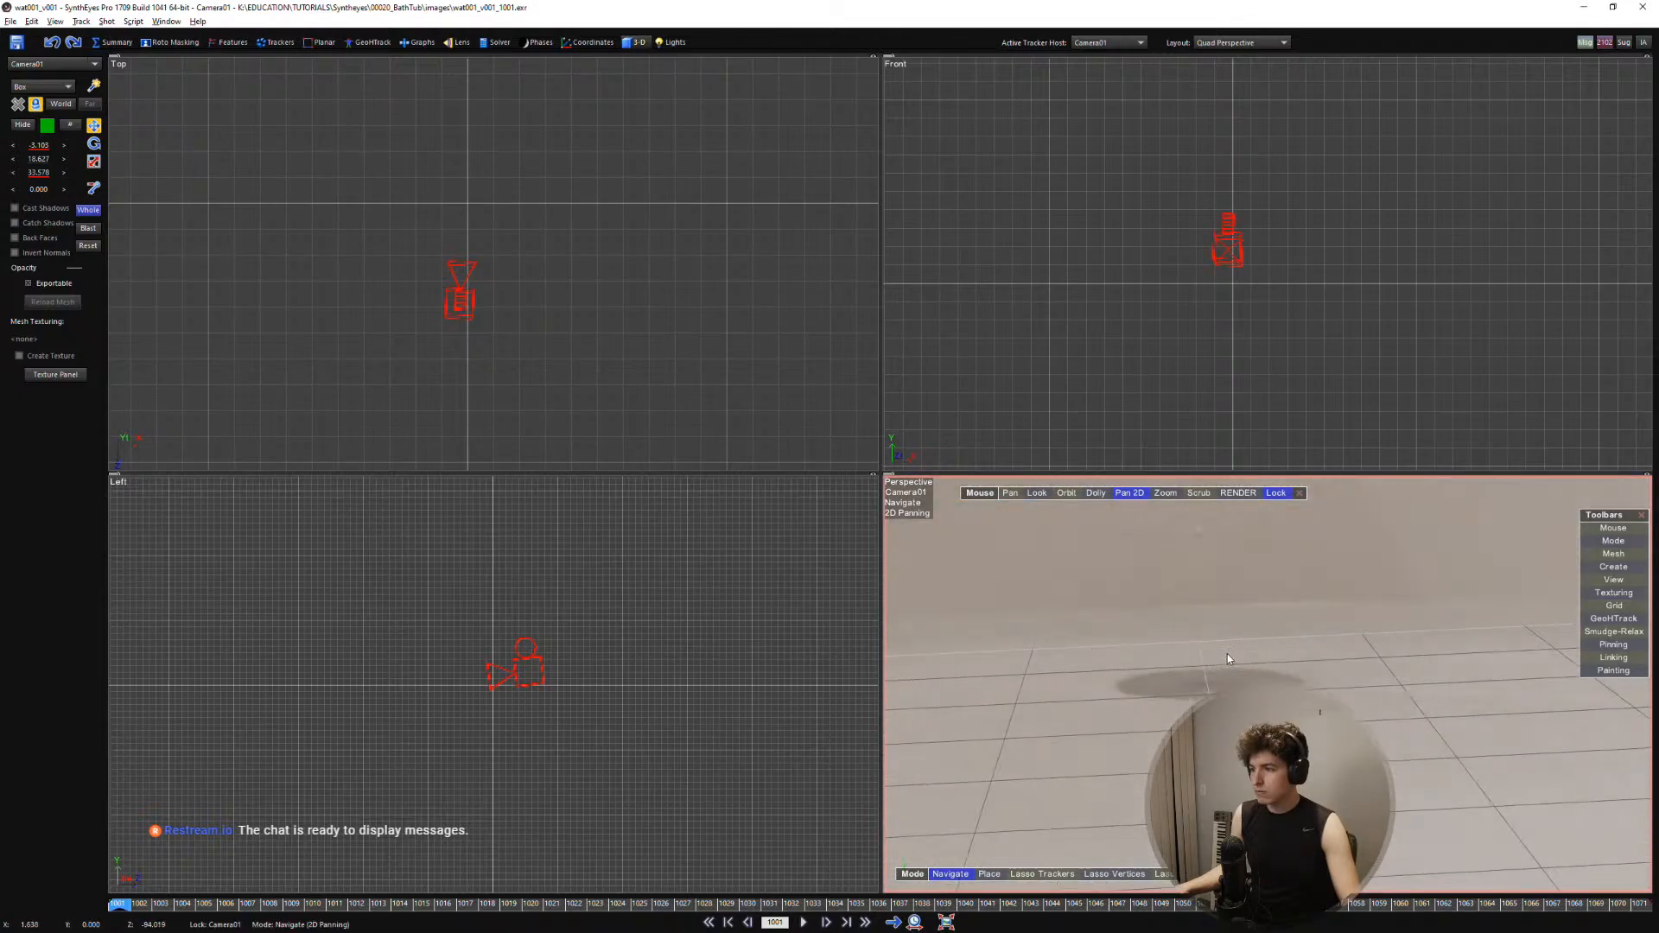
drag(1232, 242, 1185, 269)
Play the shot in the perspective view to check the ground grid against the tub floor
key(5)
key(6)
key(space)
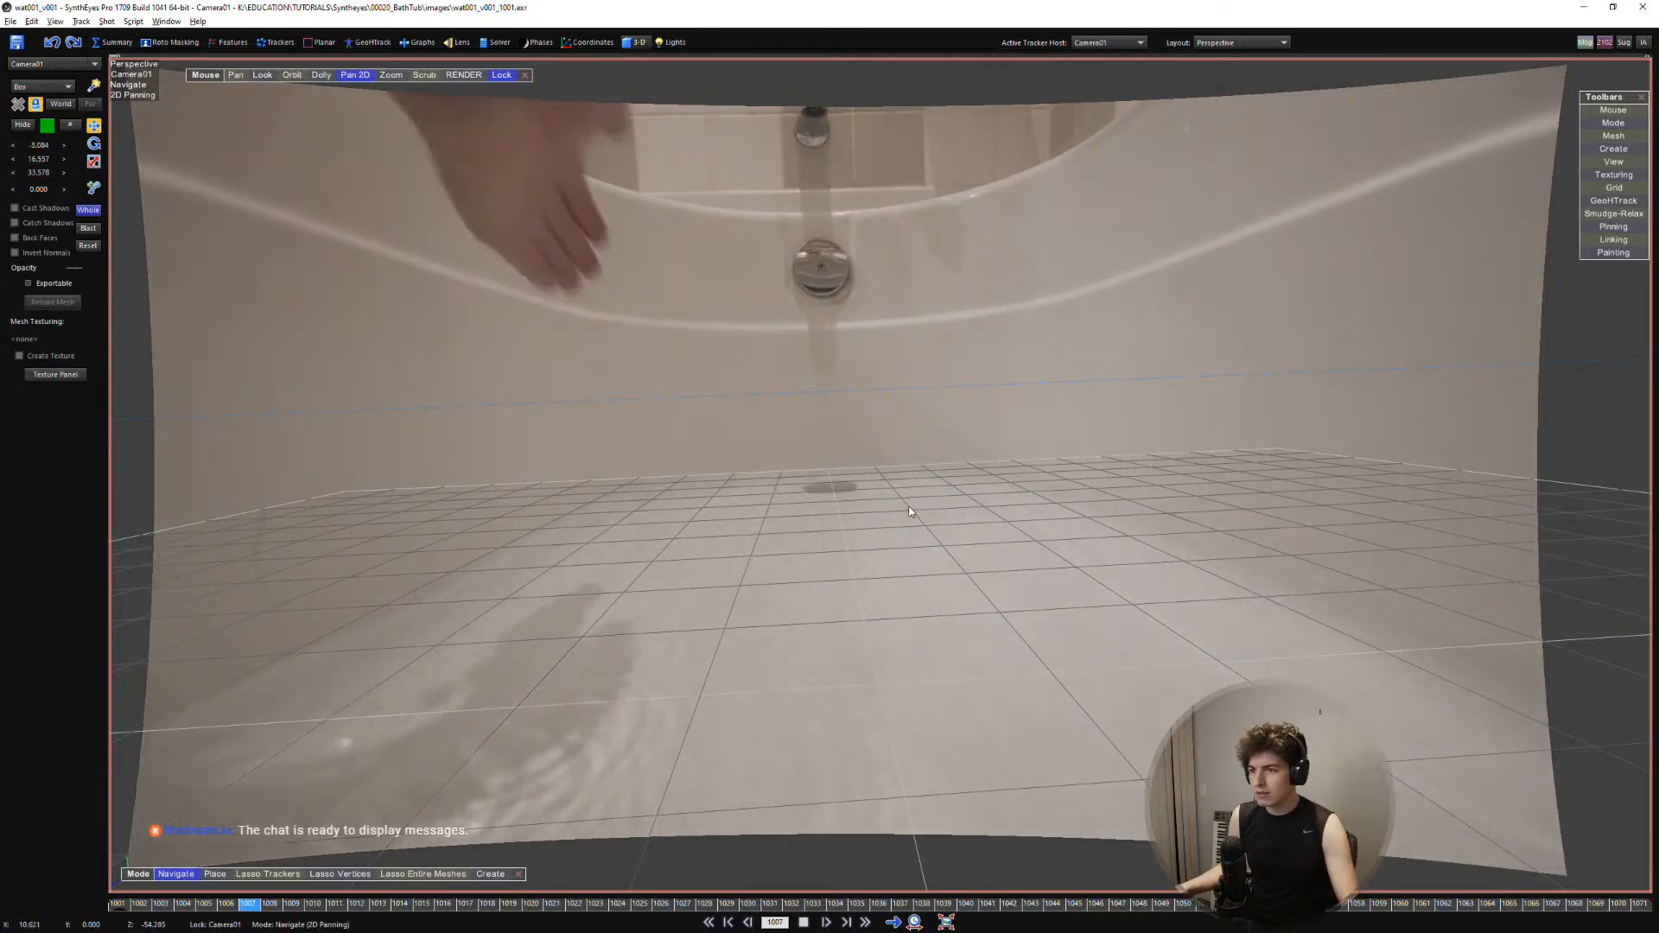
key(7)
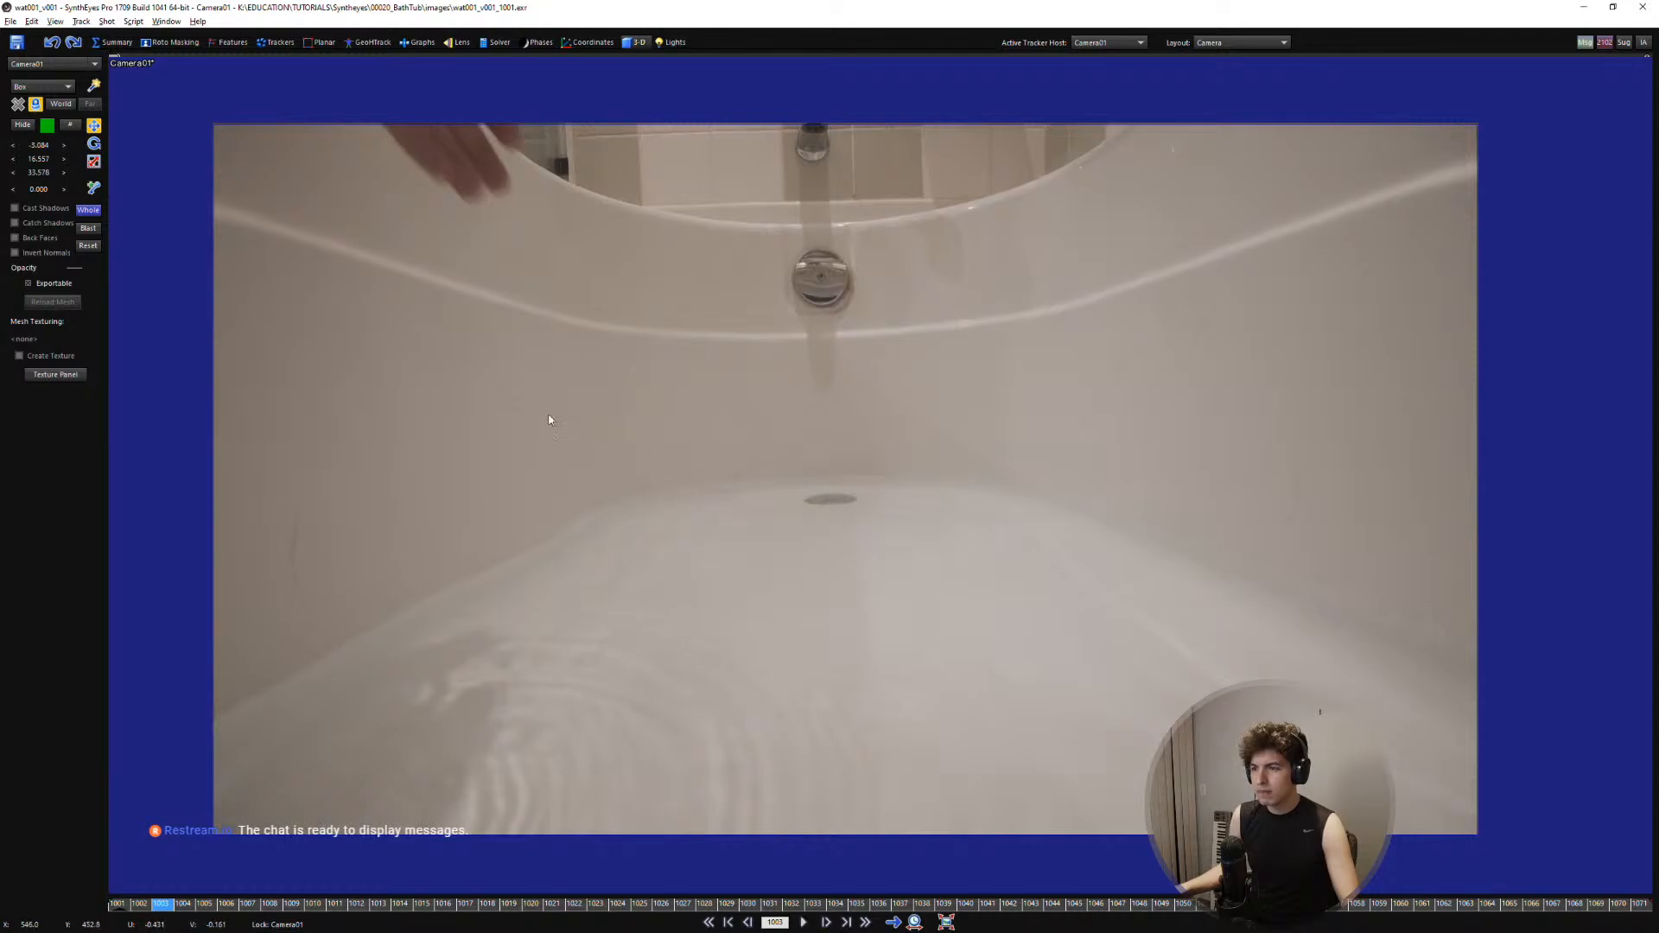
Run the Lens Workflow on the shot to undistort the bathtub footage
click(117, 44)
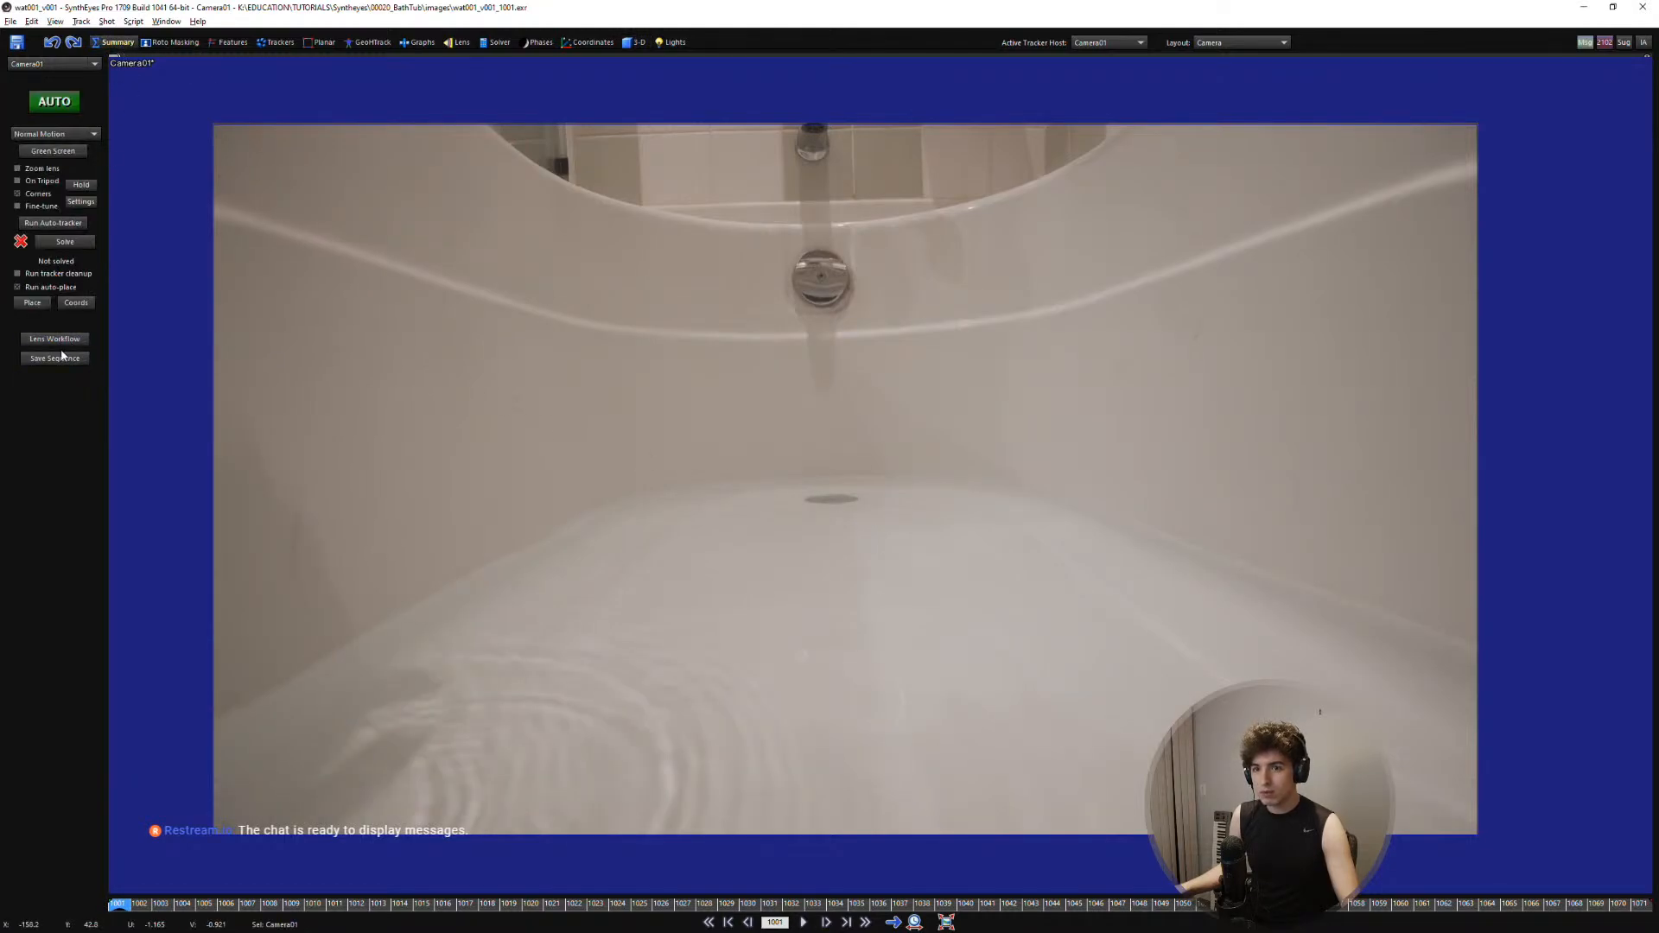
click(54, 339)
click(363, 62)
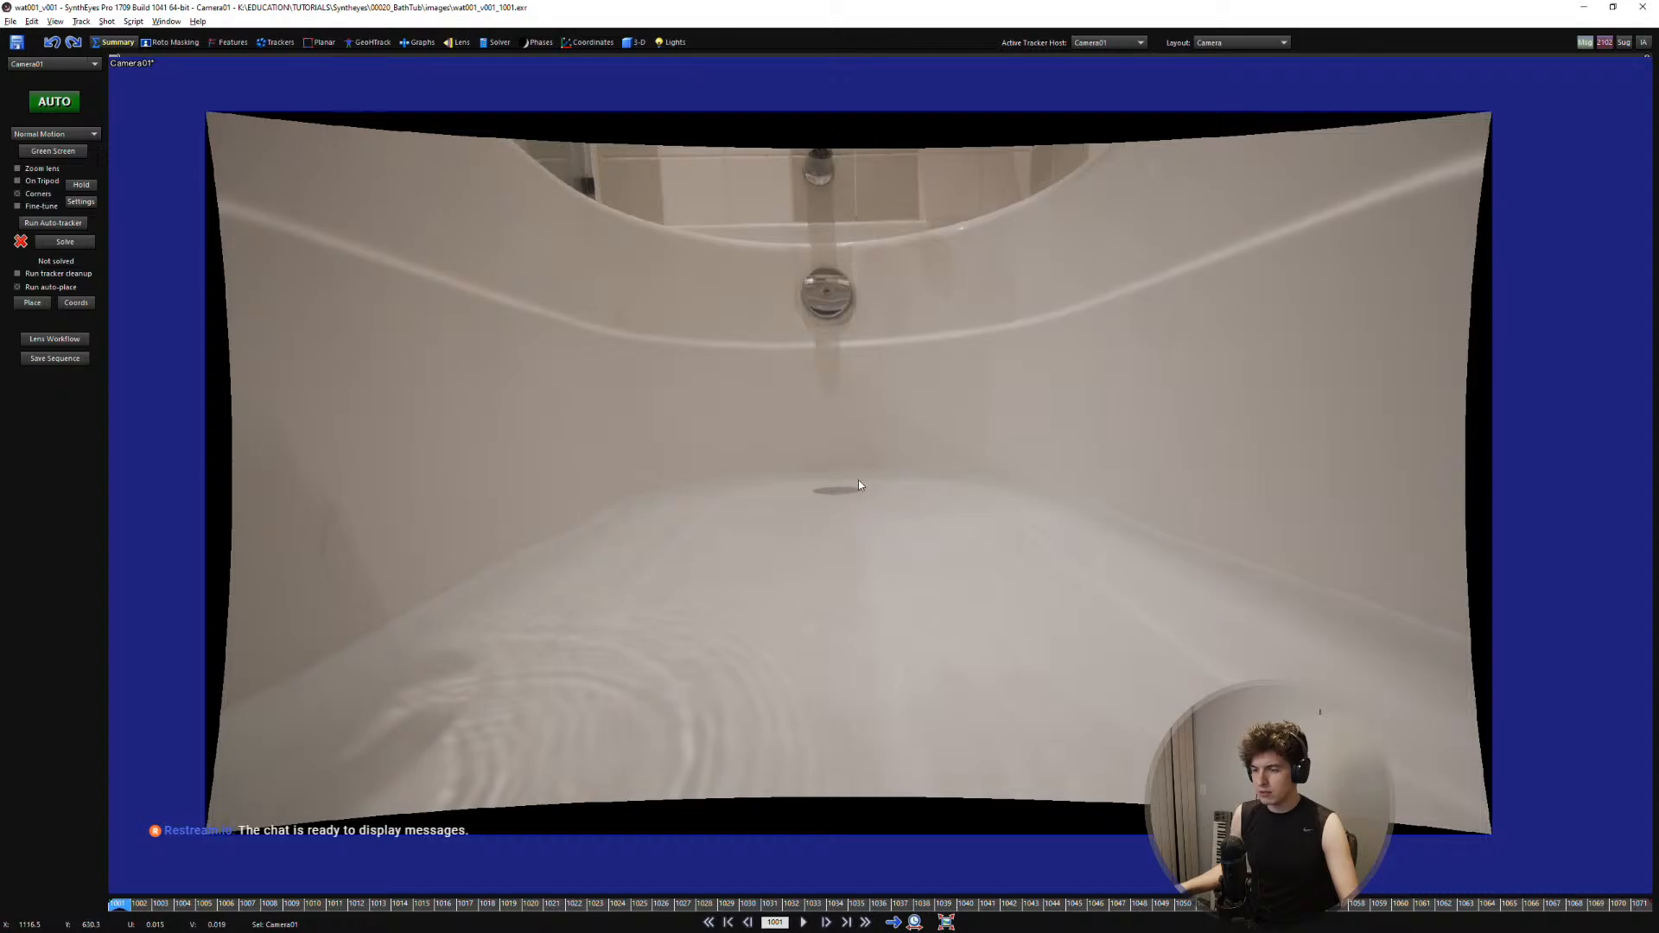
scroll(851, 260, up, 2)
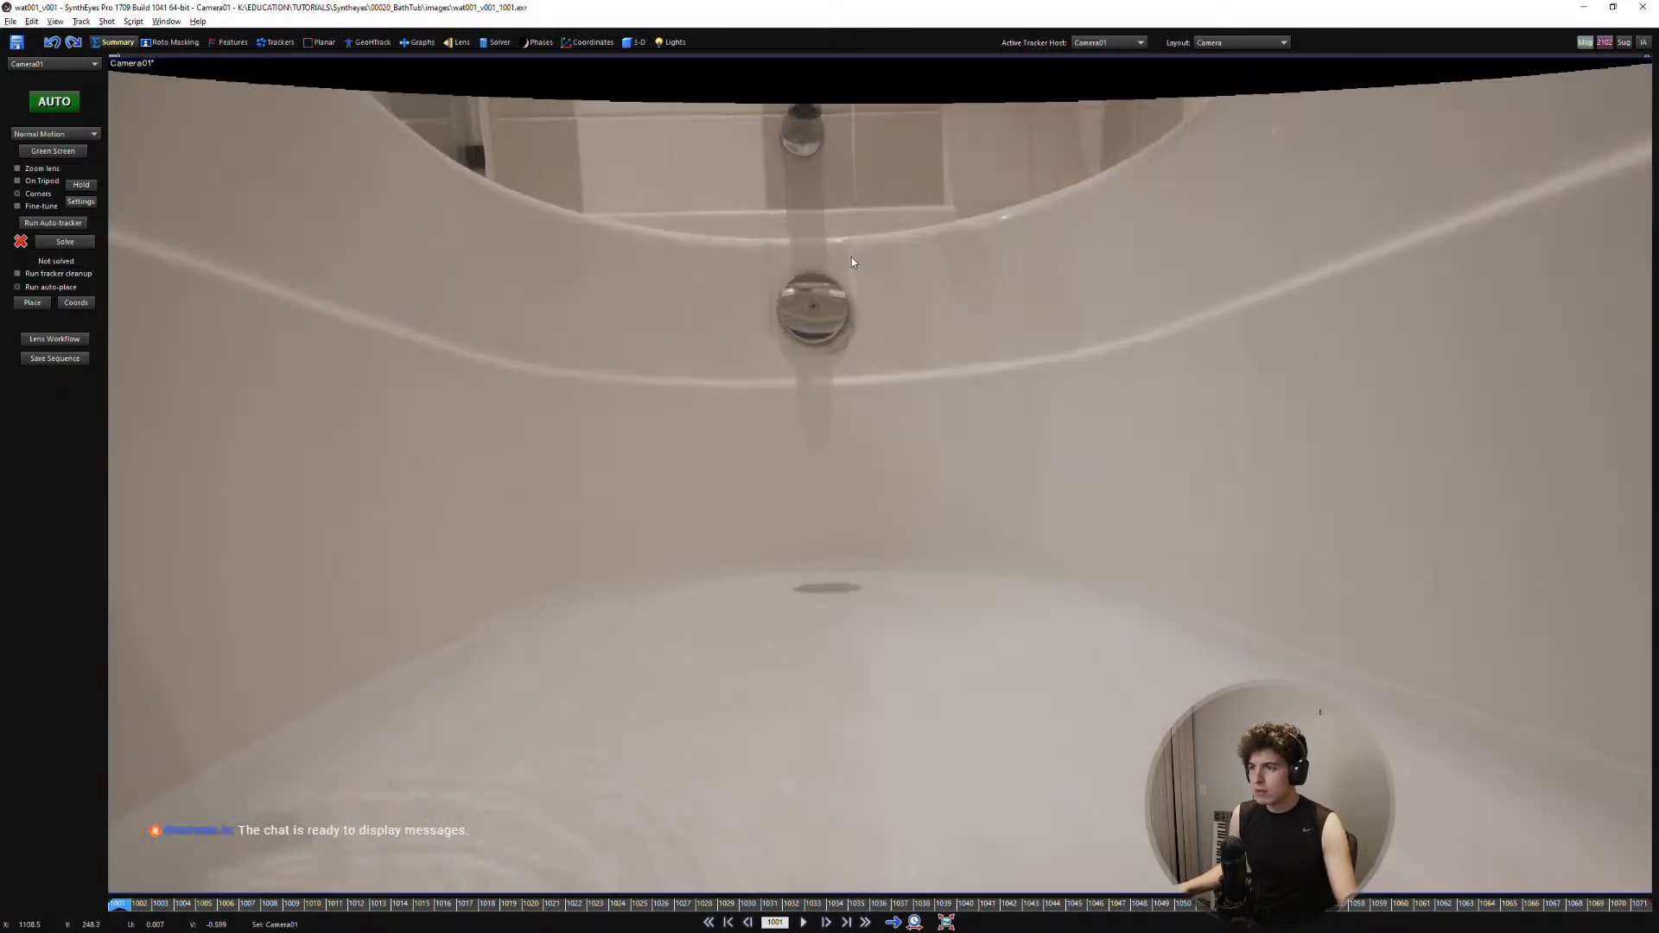
Create an Earthling figure at the origin in the Top view, drawn at a size of about 114
key(7)
middle_drag(608, 561, 639, 525)
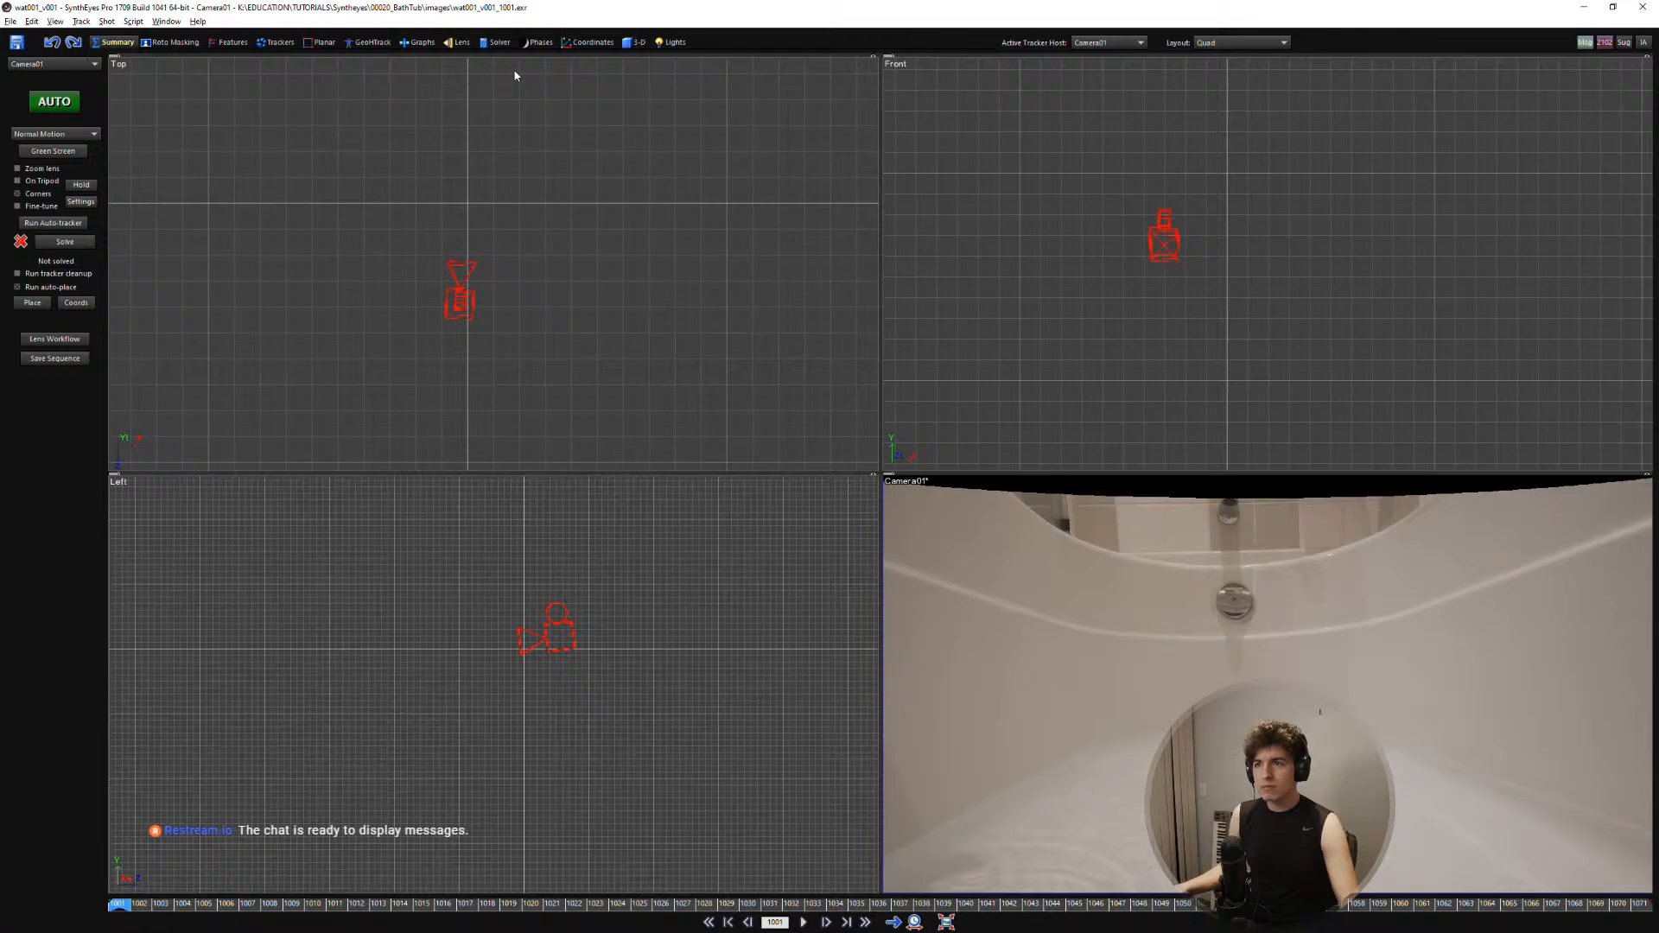
click(633, 42)
click(41, 86)
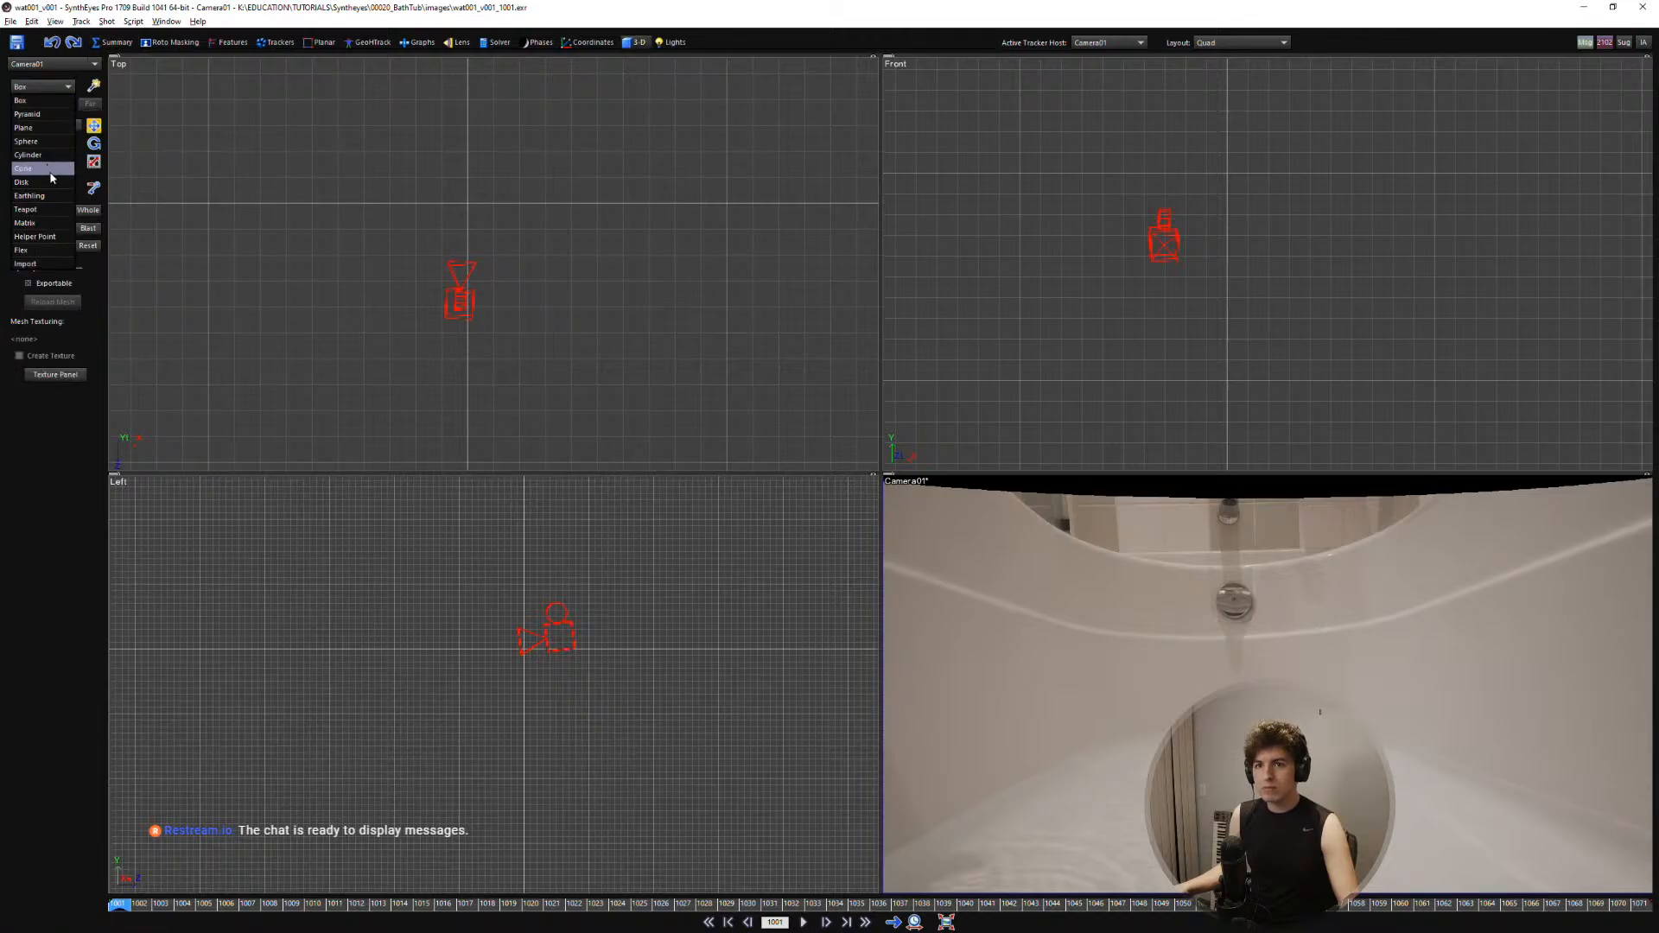
click(29, 195)
click(465, 201)
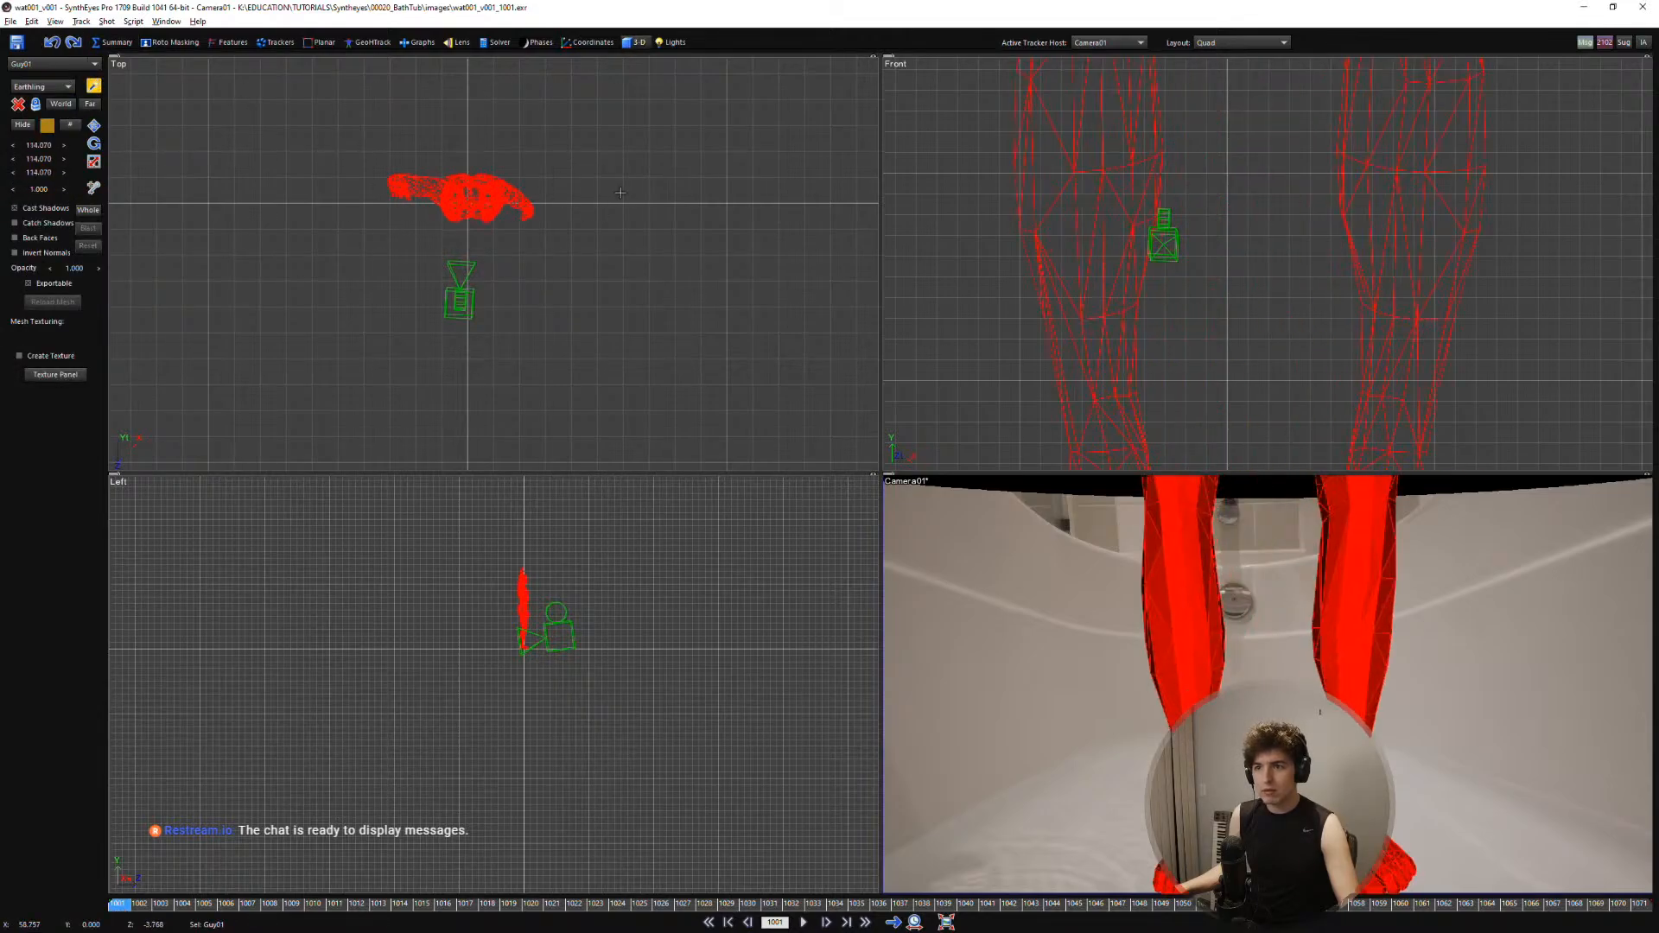
drag(620, 192, 619, 192)
Set the Earthling figure's size to 170
click(35, 145)
text(17)
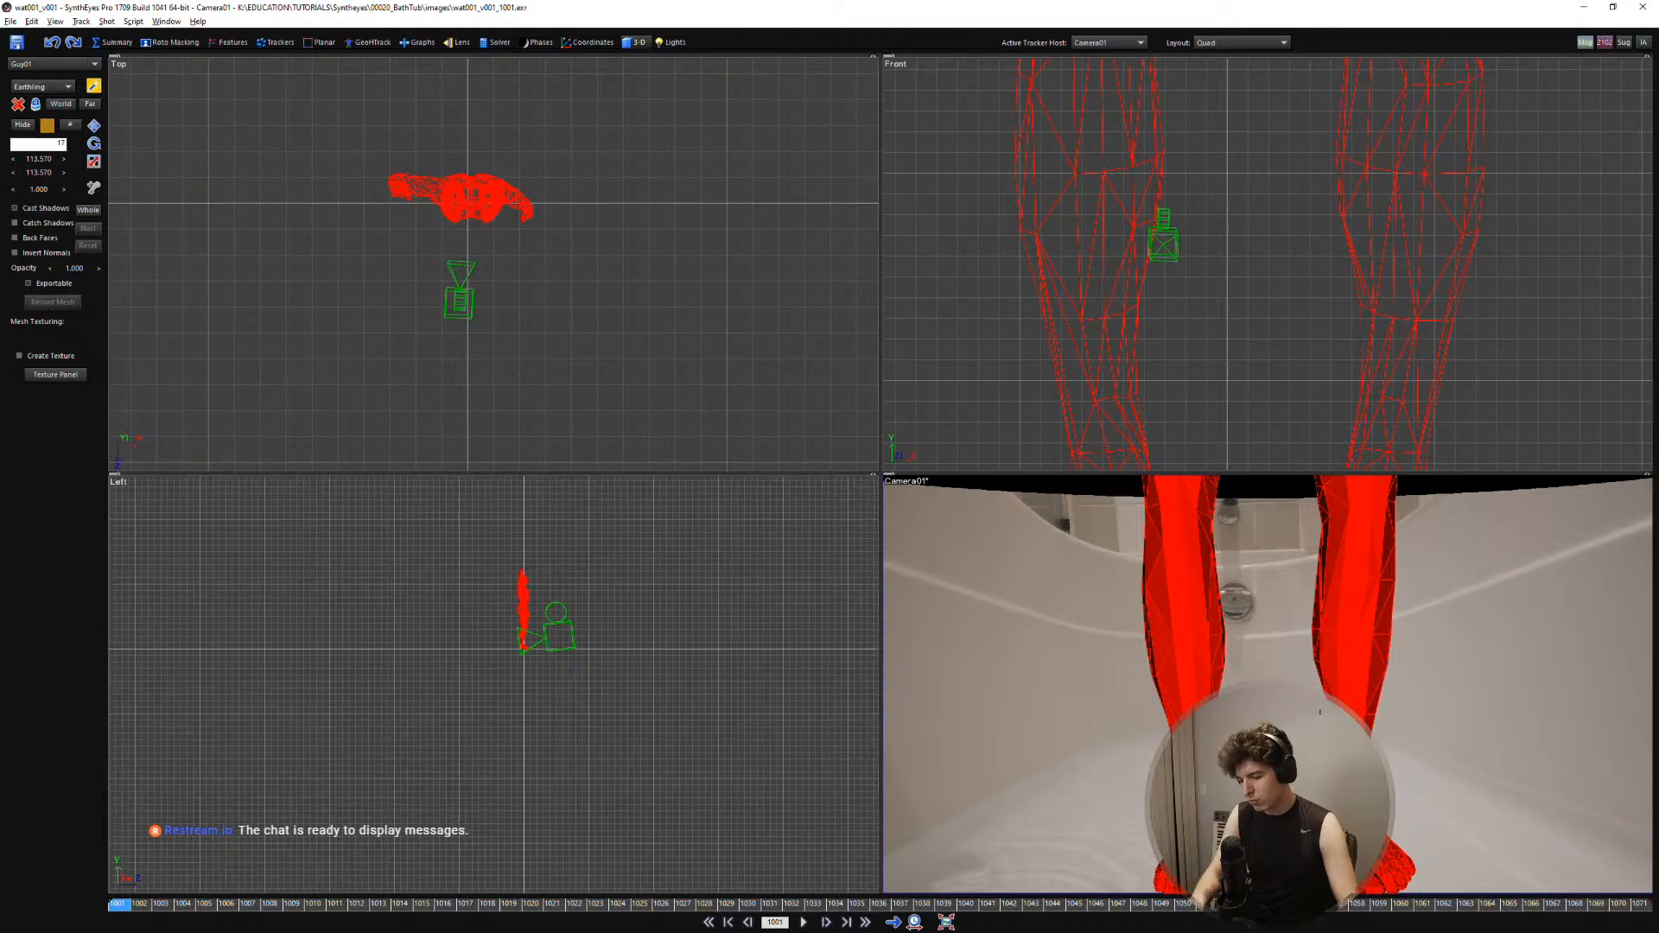
text(0)
key(Return)
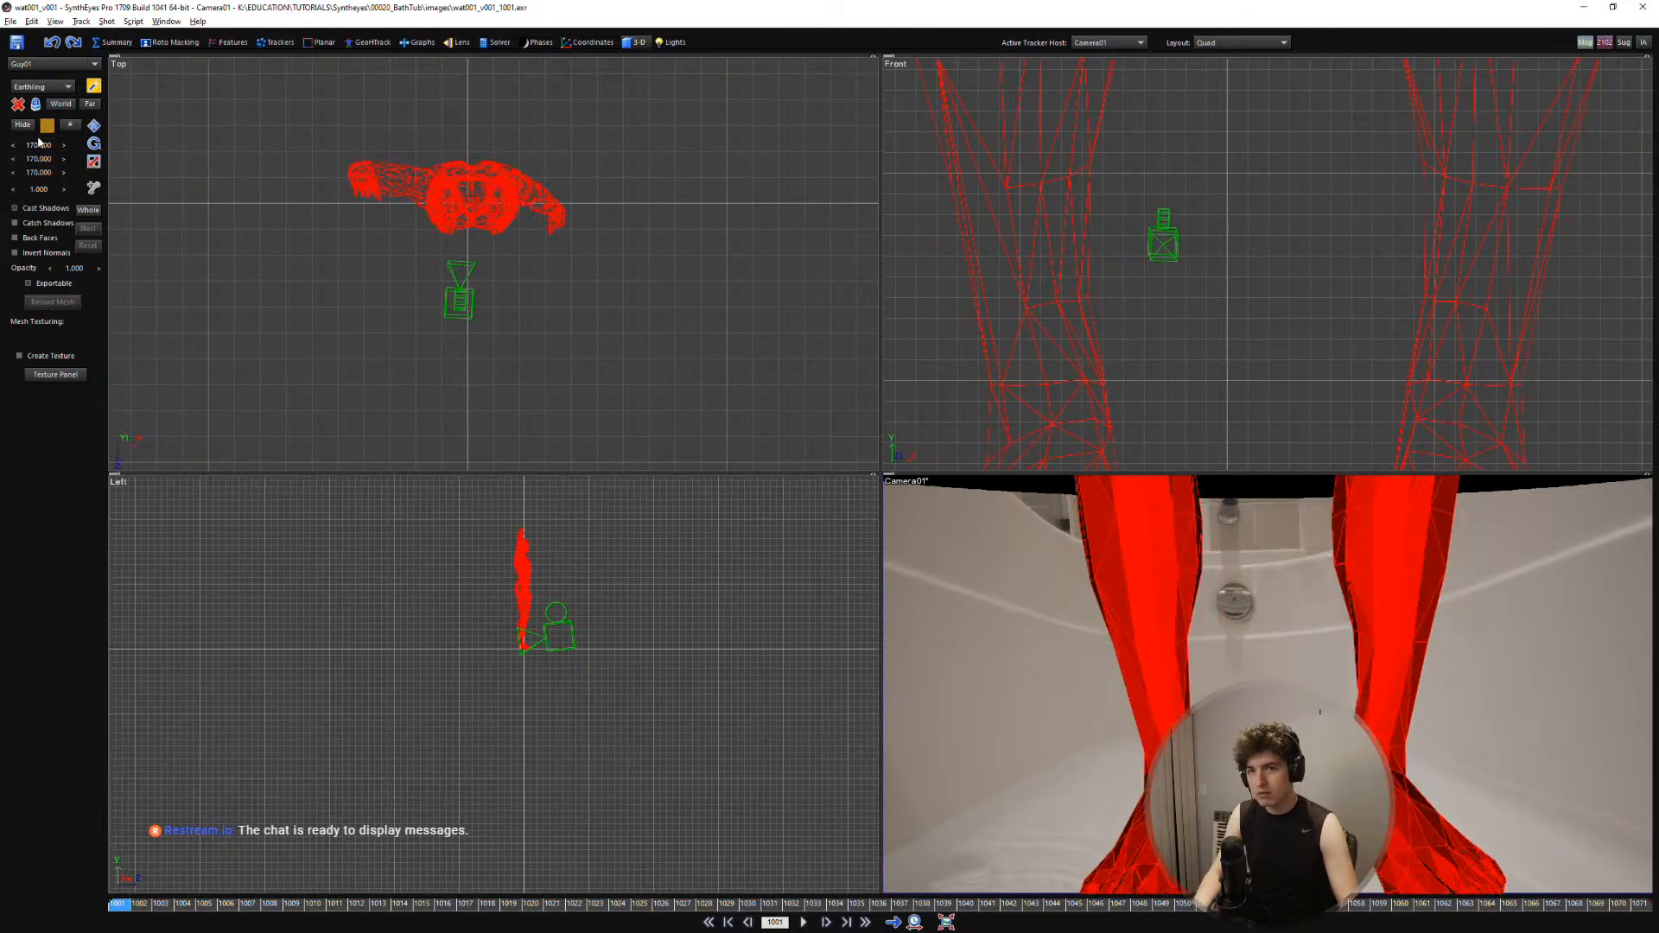
Enable Whole path movement for the camera, lock its selection, undo the stray second figure, and activate the Move tool
click(89, 211)
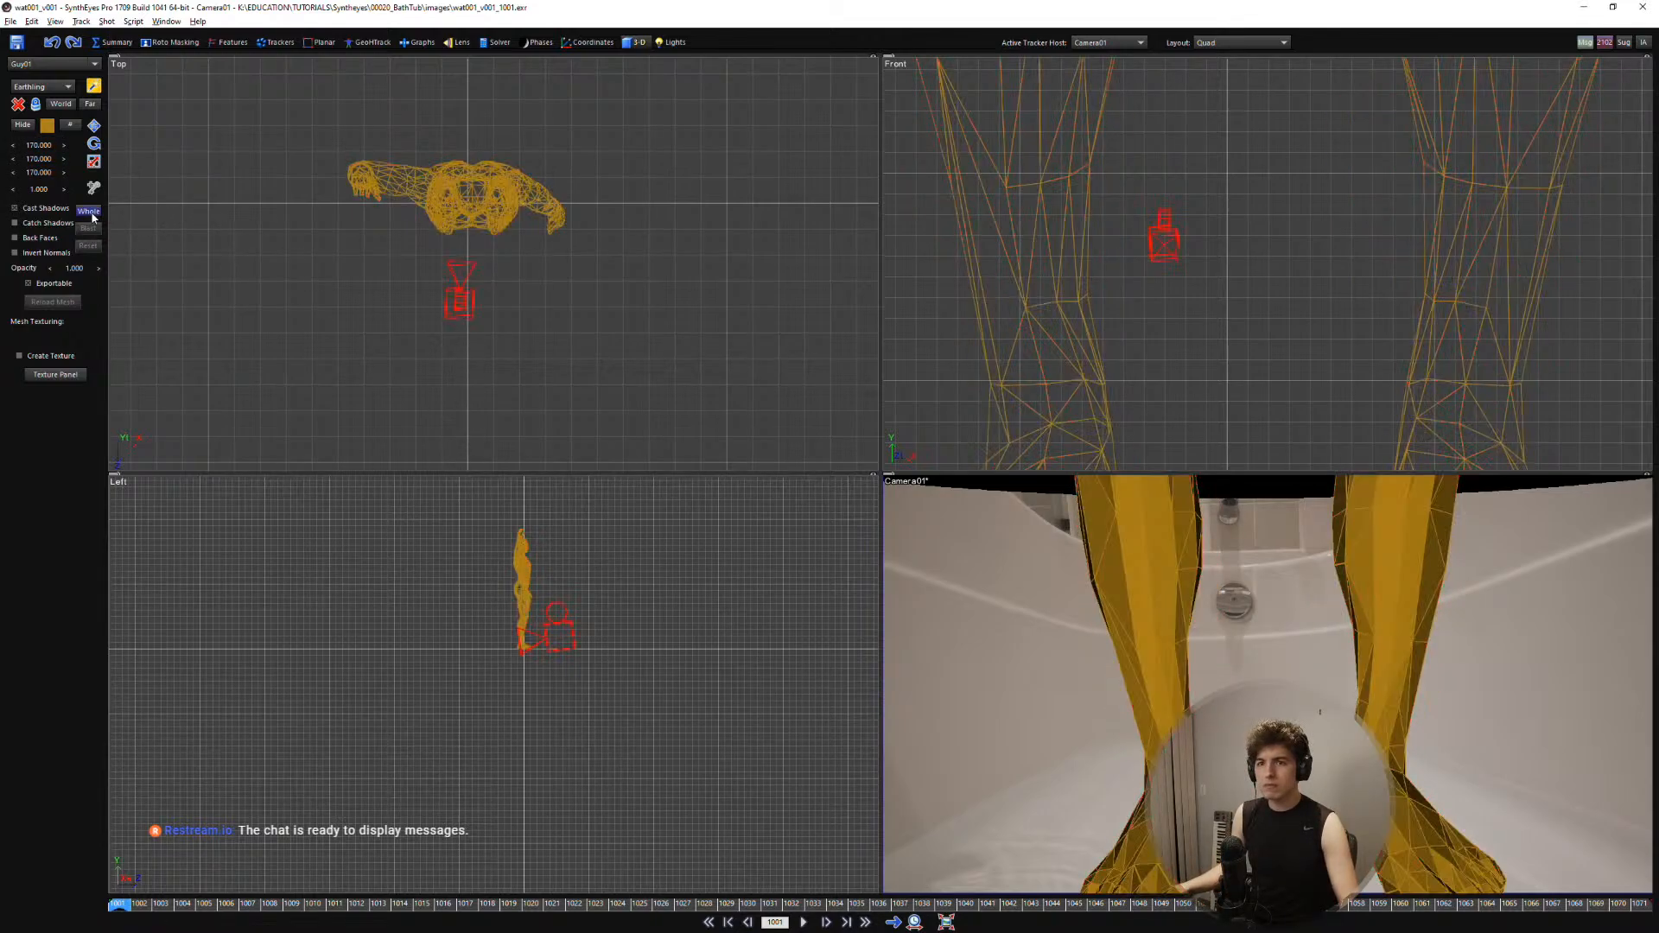
click(36, 105)
drag(511, 572, 243, 533)
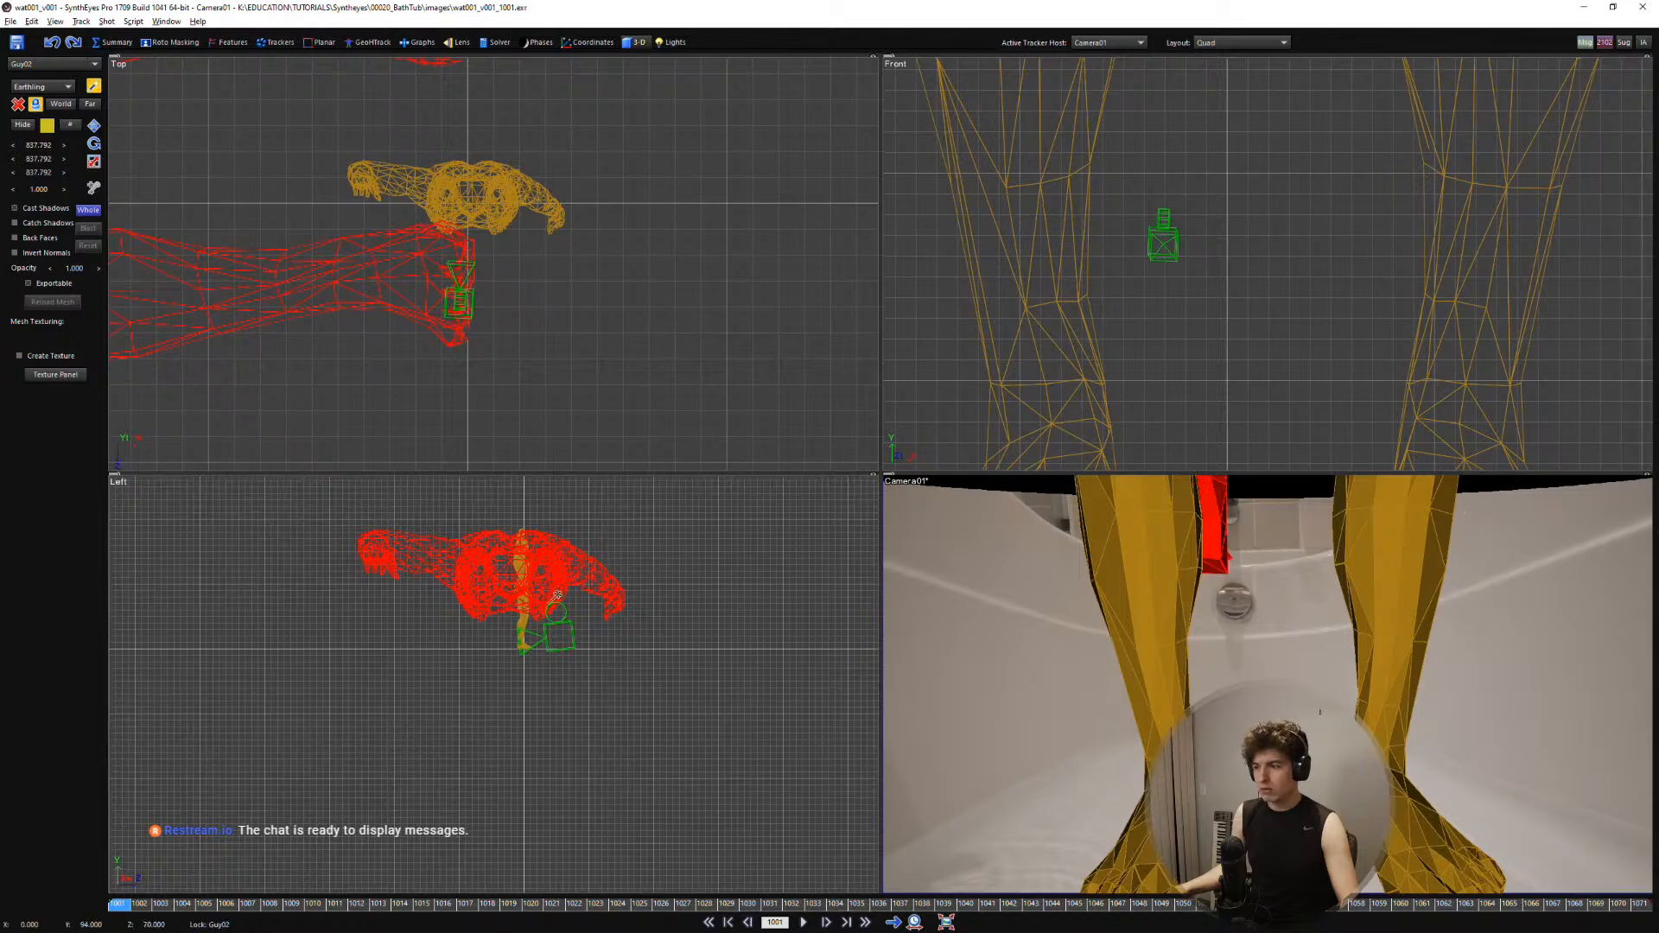
key(ctrl+z)
click(94, 126)
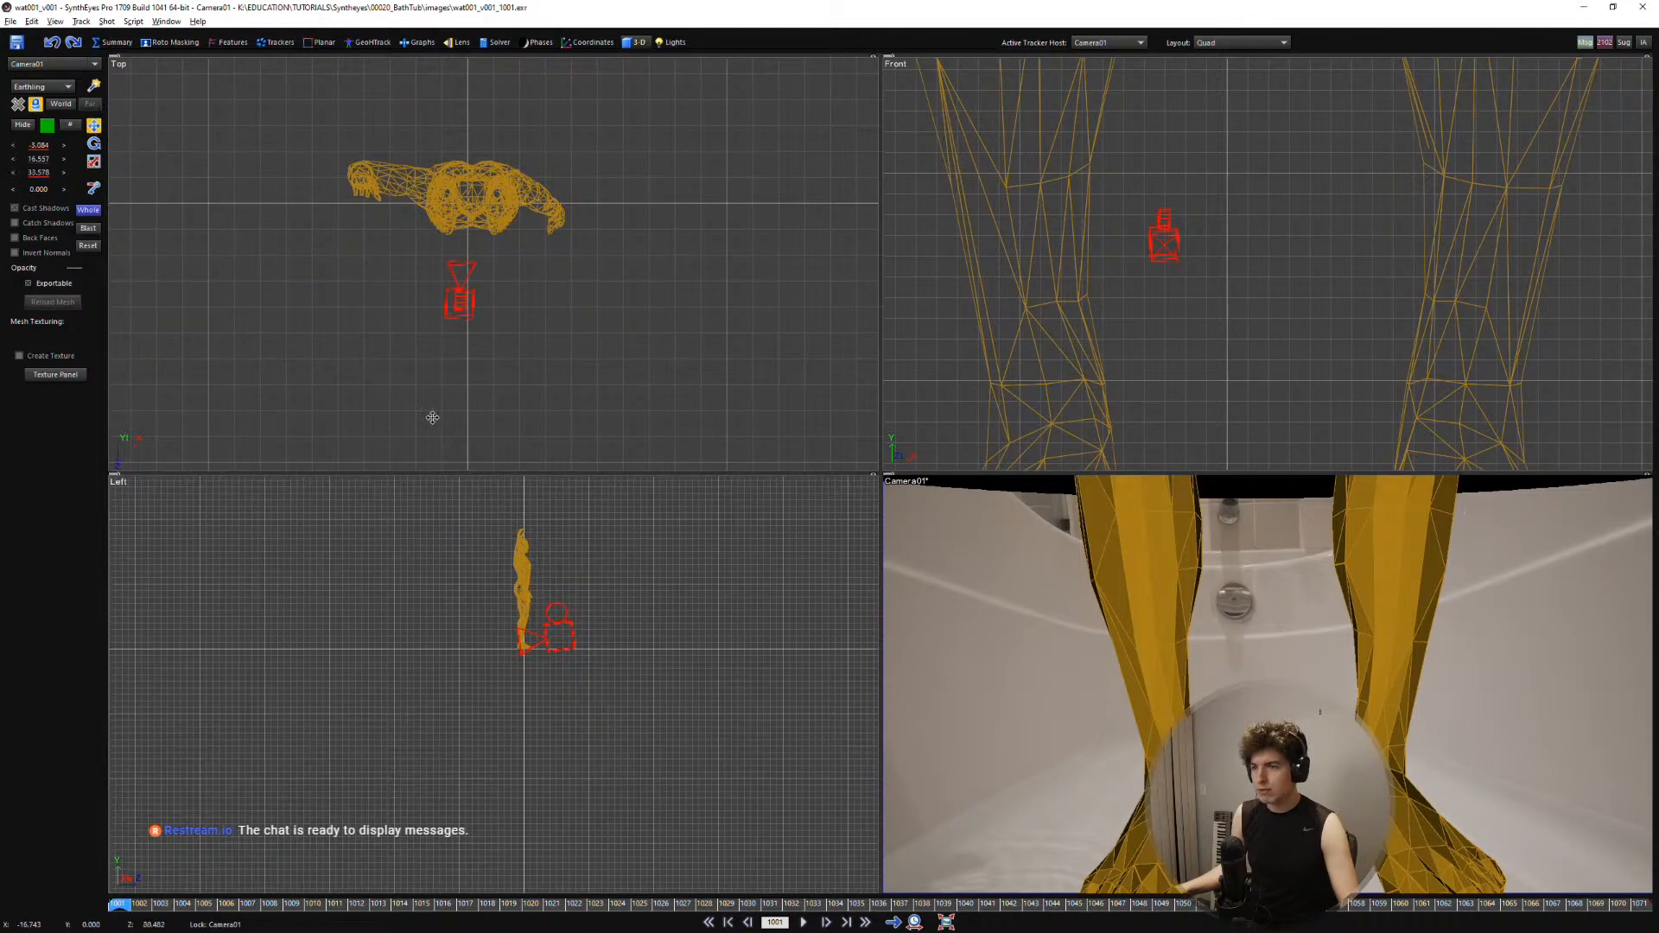
Turn off Whole affects meshes and move the camera back from the figure in the Left view to about Y 21.56, Z 77.58
right_click(573, 613)
mouse_move(669, 619)
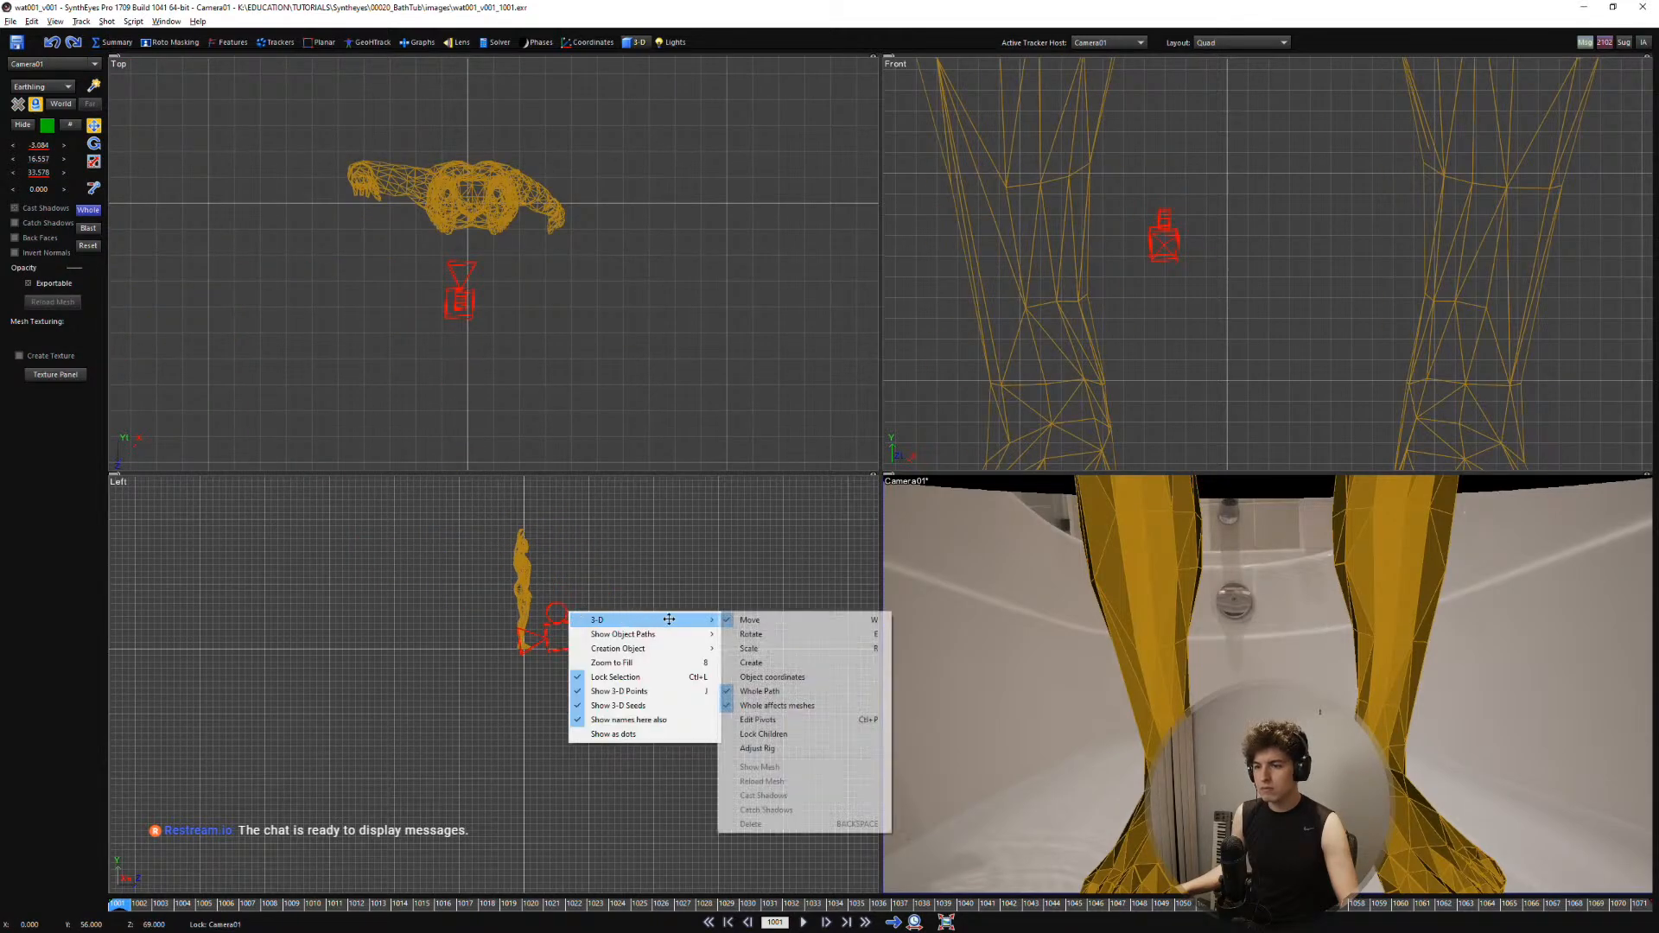
click(784, 704)
mouse_move(596, 655)
mouse_down()
mouse_move(717, 594)
mouse_move(740, 618)
mouse_move(628, 648)
mouse_up()
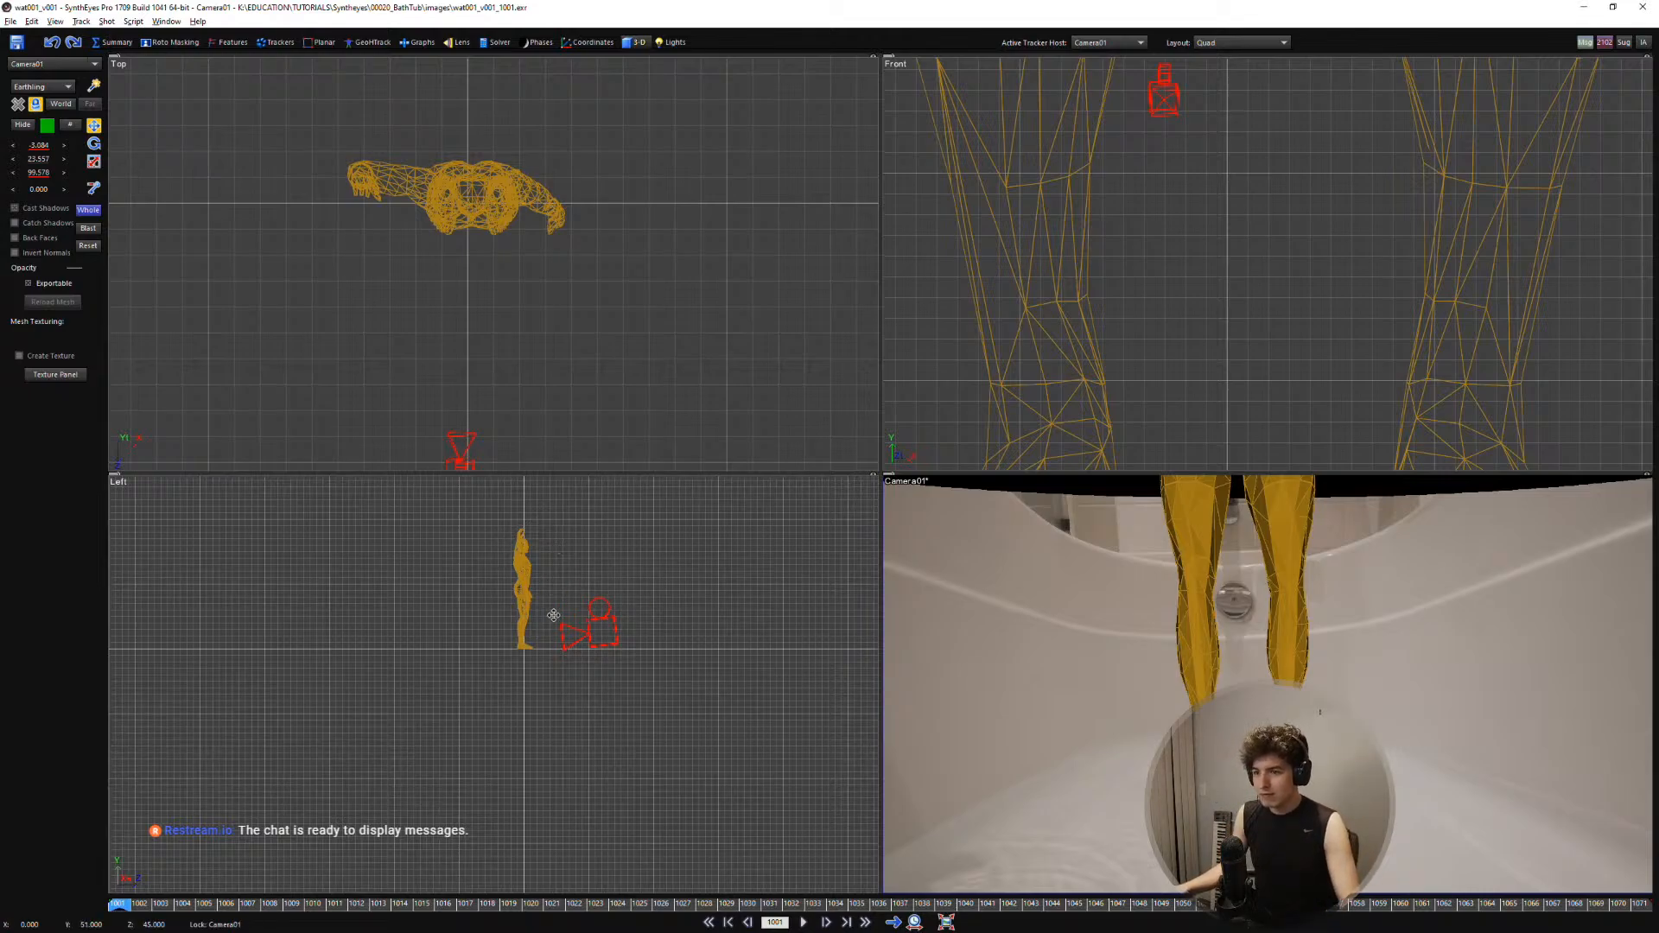
drag(553, 615, 539, 617)
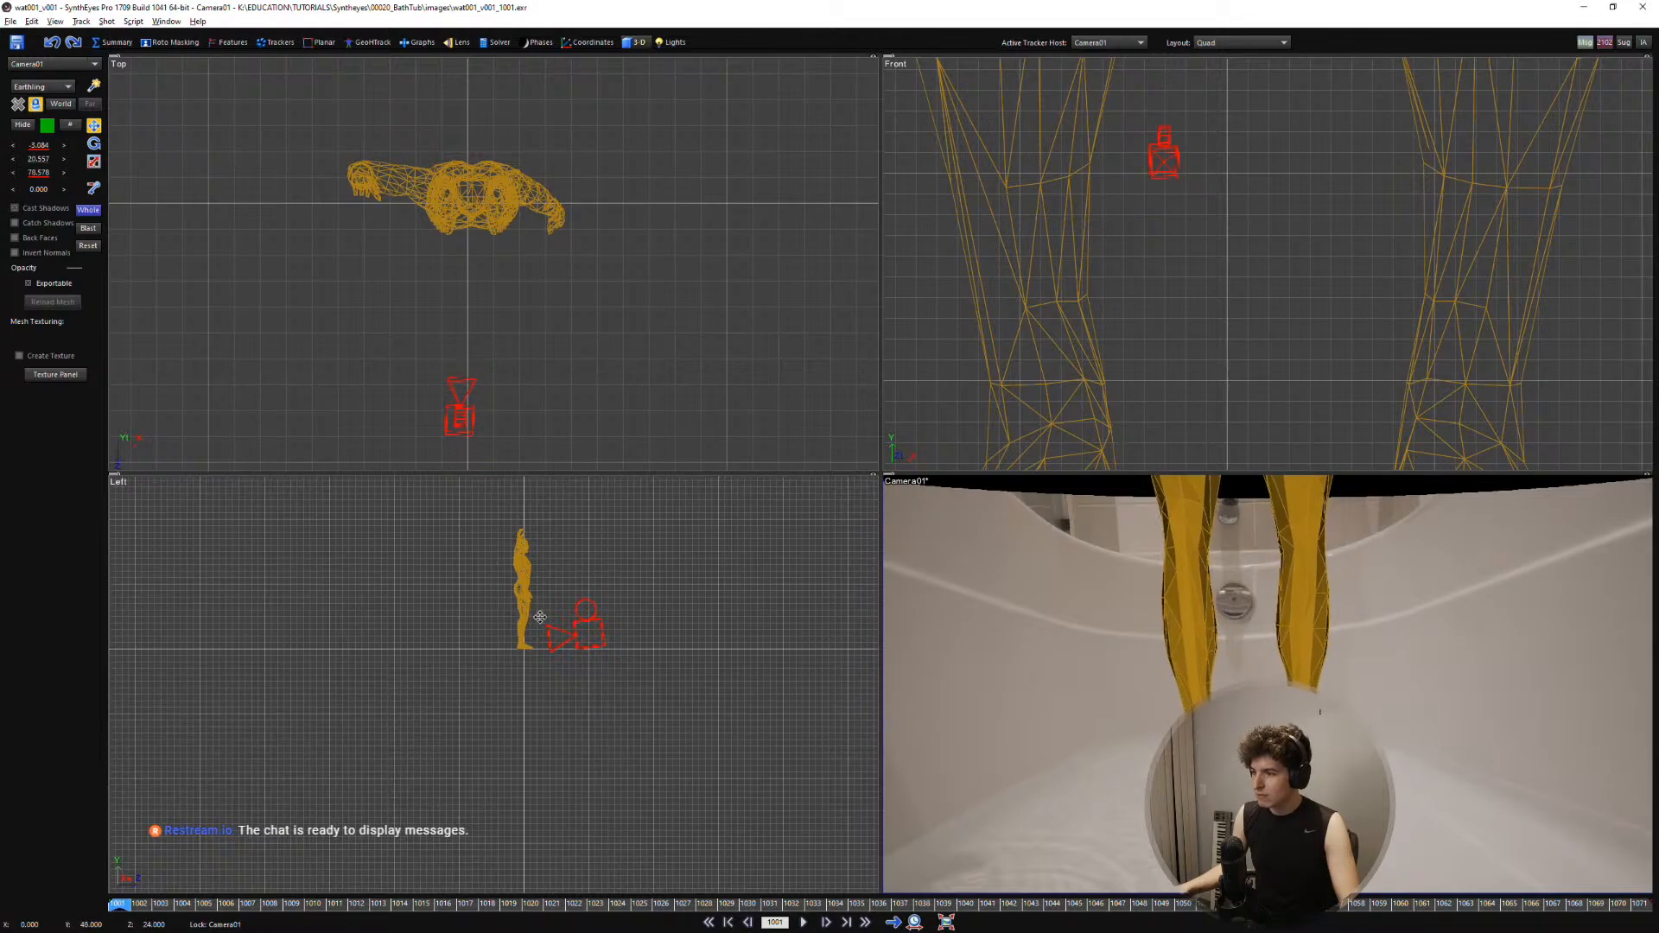
Select the Earthling figure in the Top view and reset its X and Z positions to 0
scroll(1209, 691, down, 2)
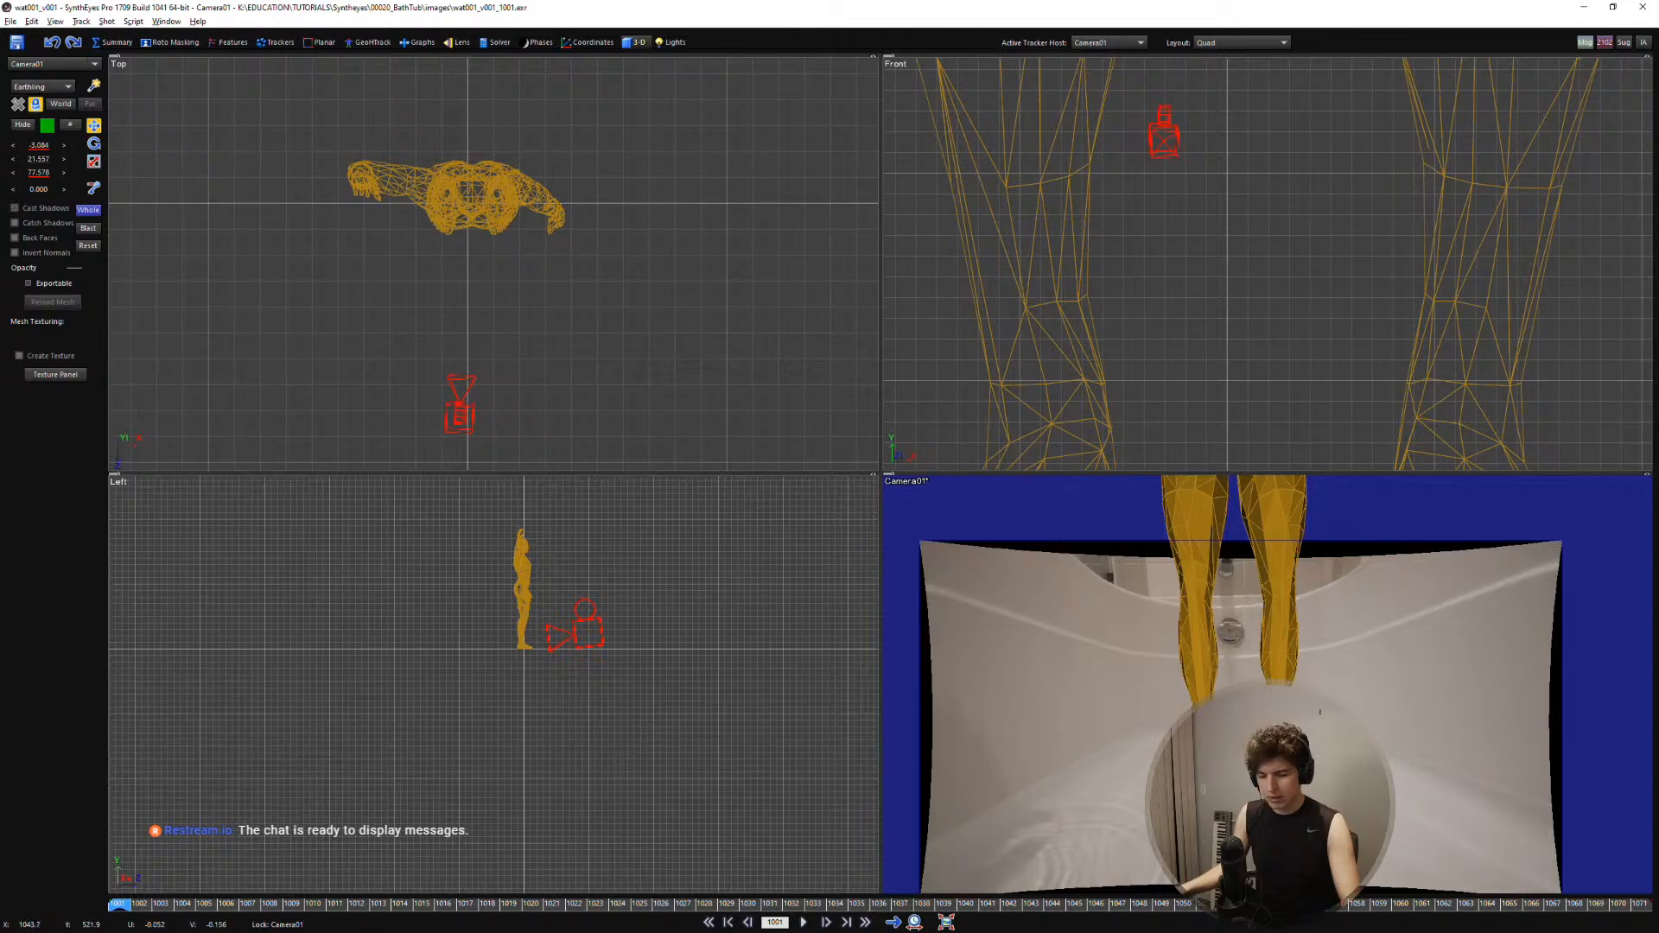
scroll(518, 641, up, 4)
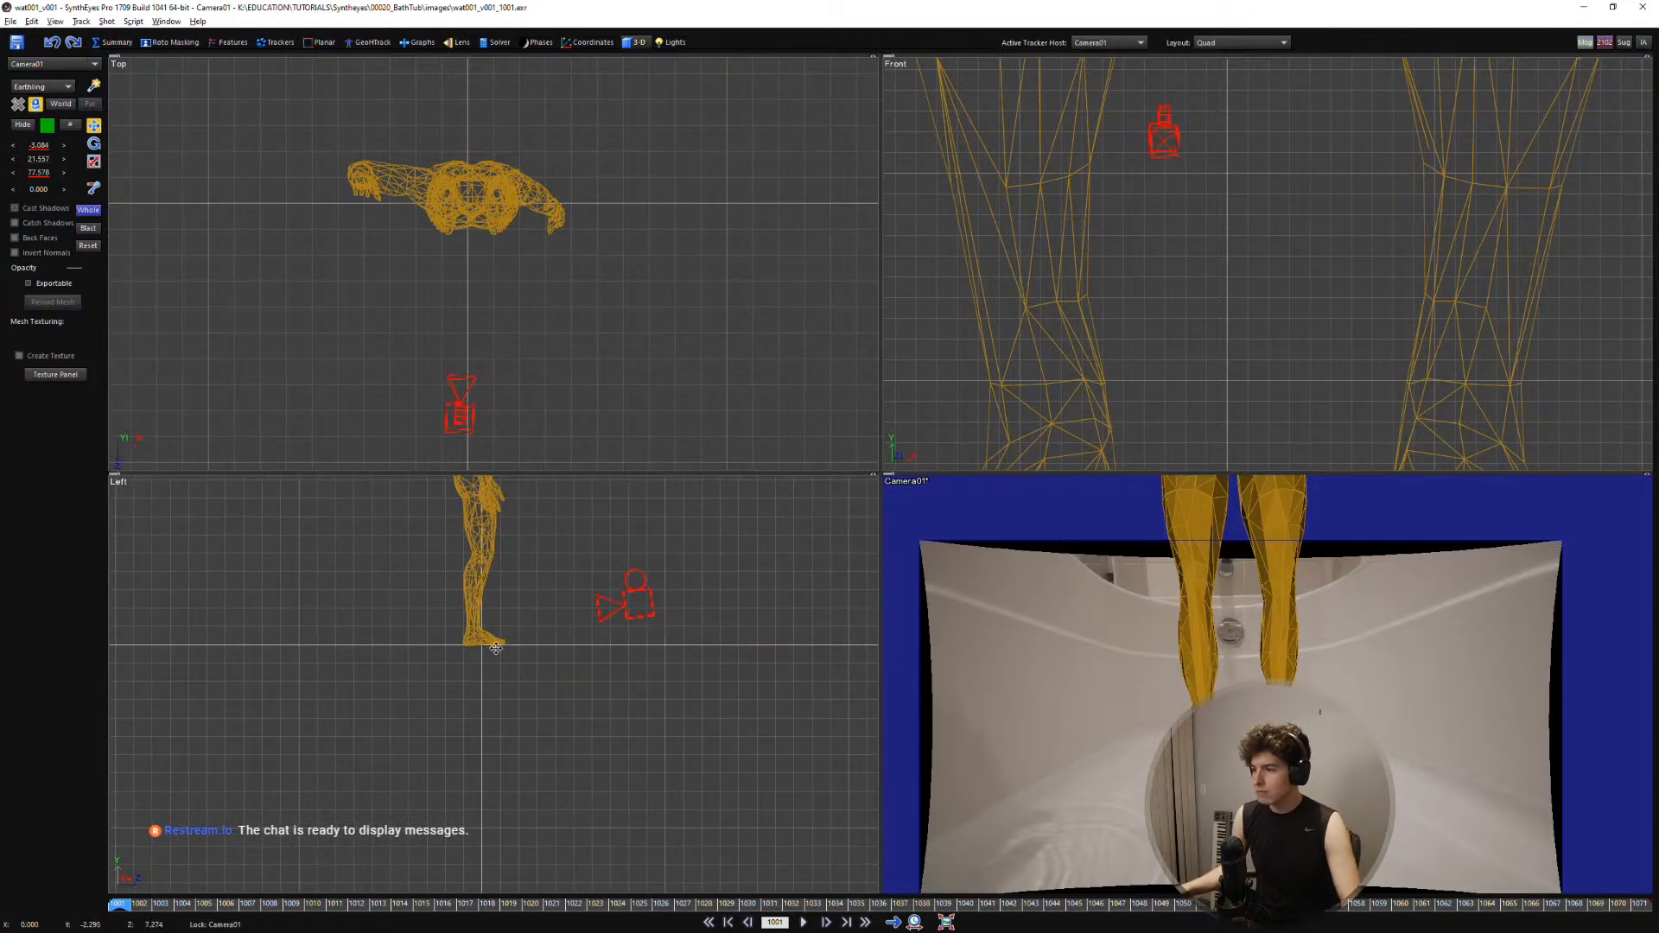
scroll(472, 235, up, 3)
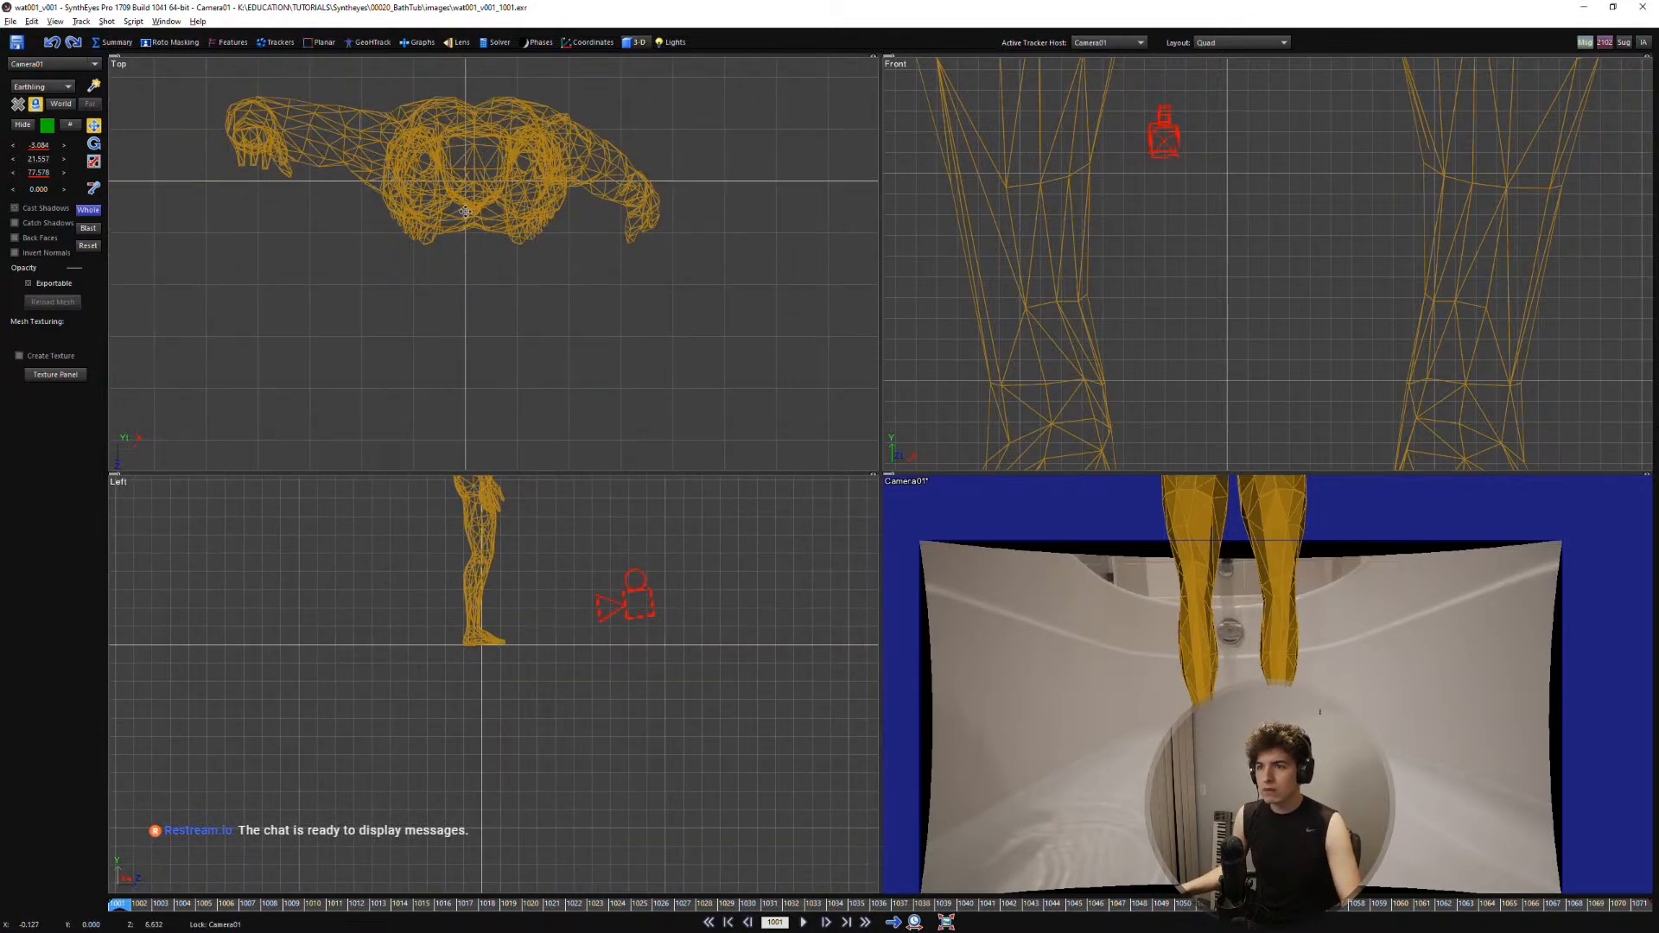
scroll(501, 226, up, 3)
middle_drag(521, 232, 541, 311)
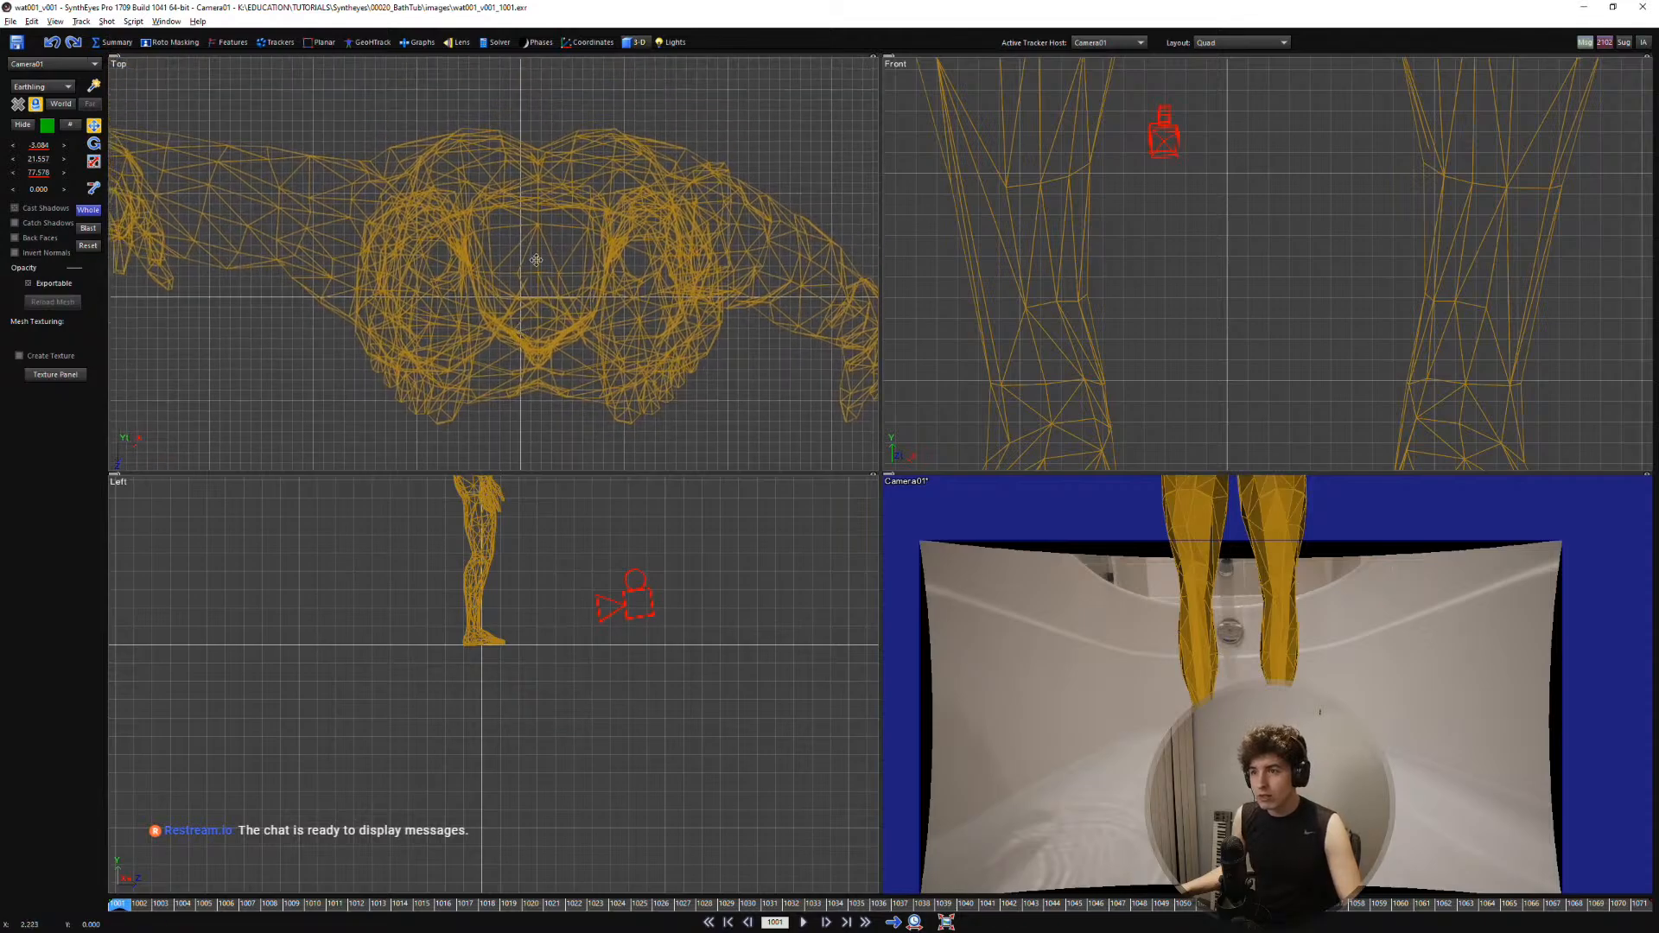
click(551, 288)
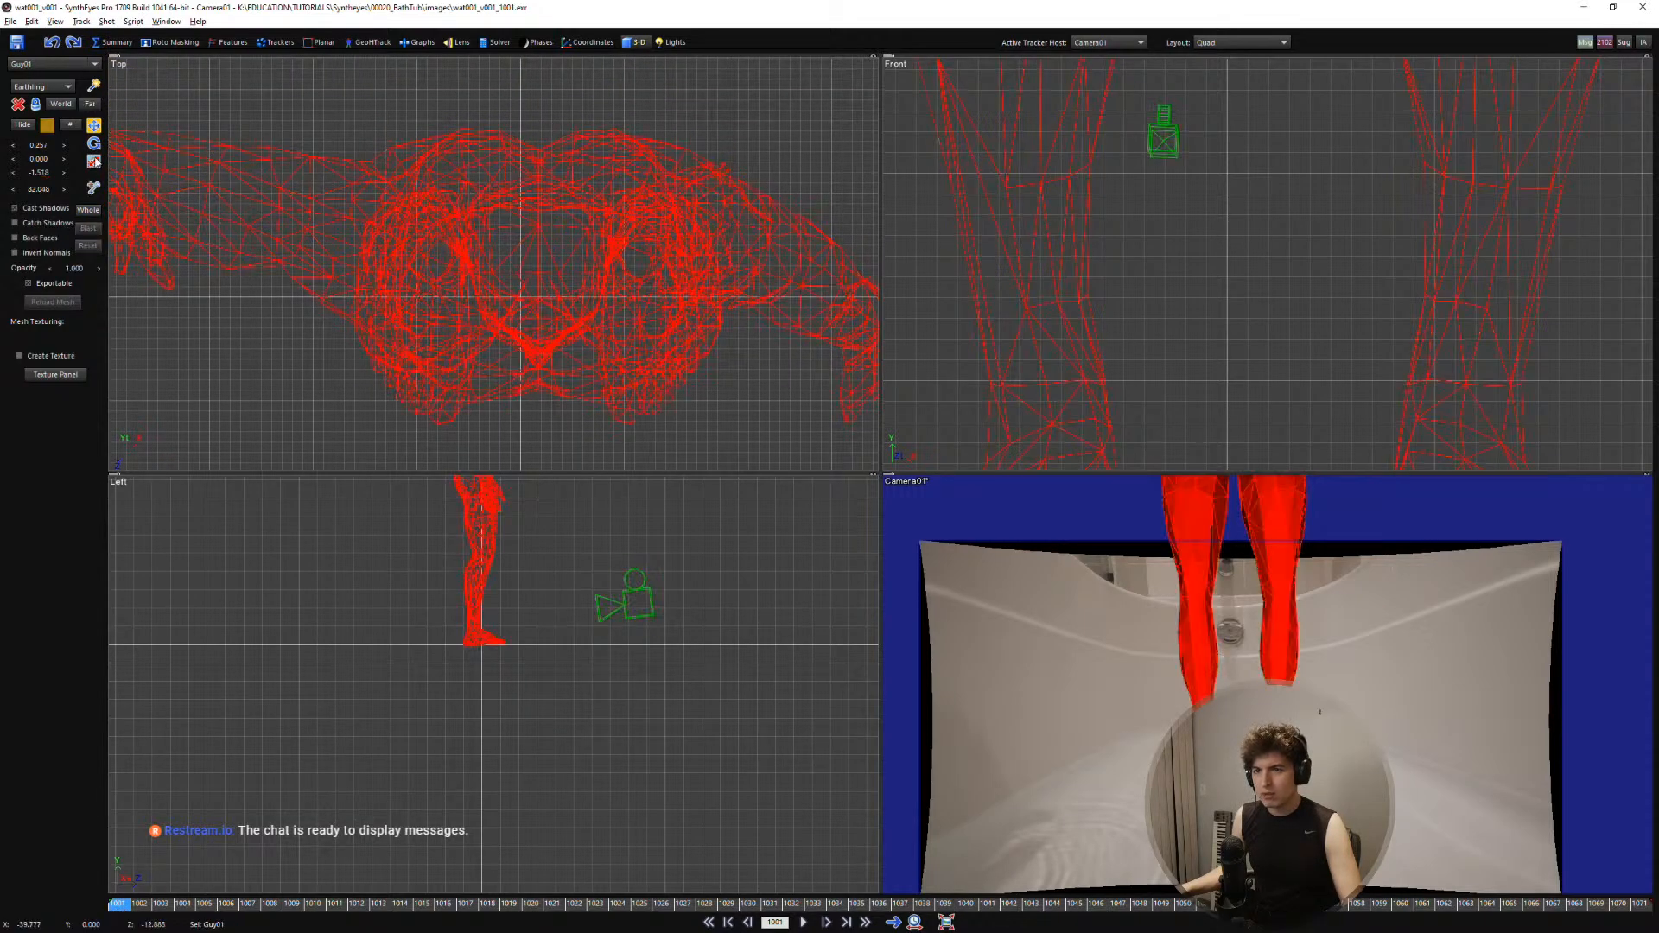
right_click(40, 147)
right_click(43, 172)
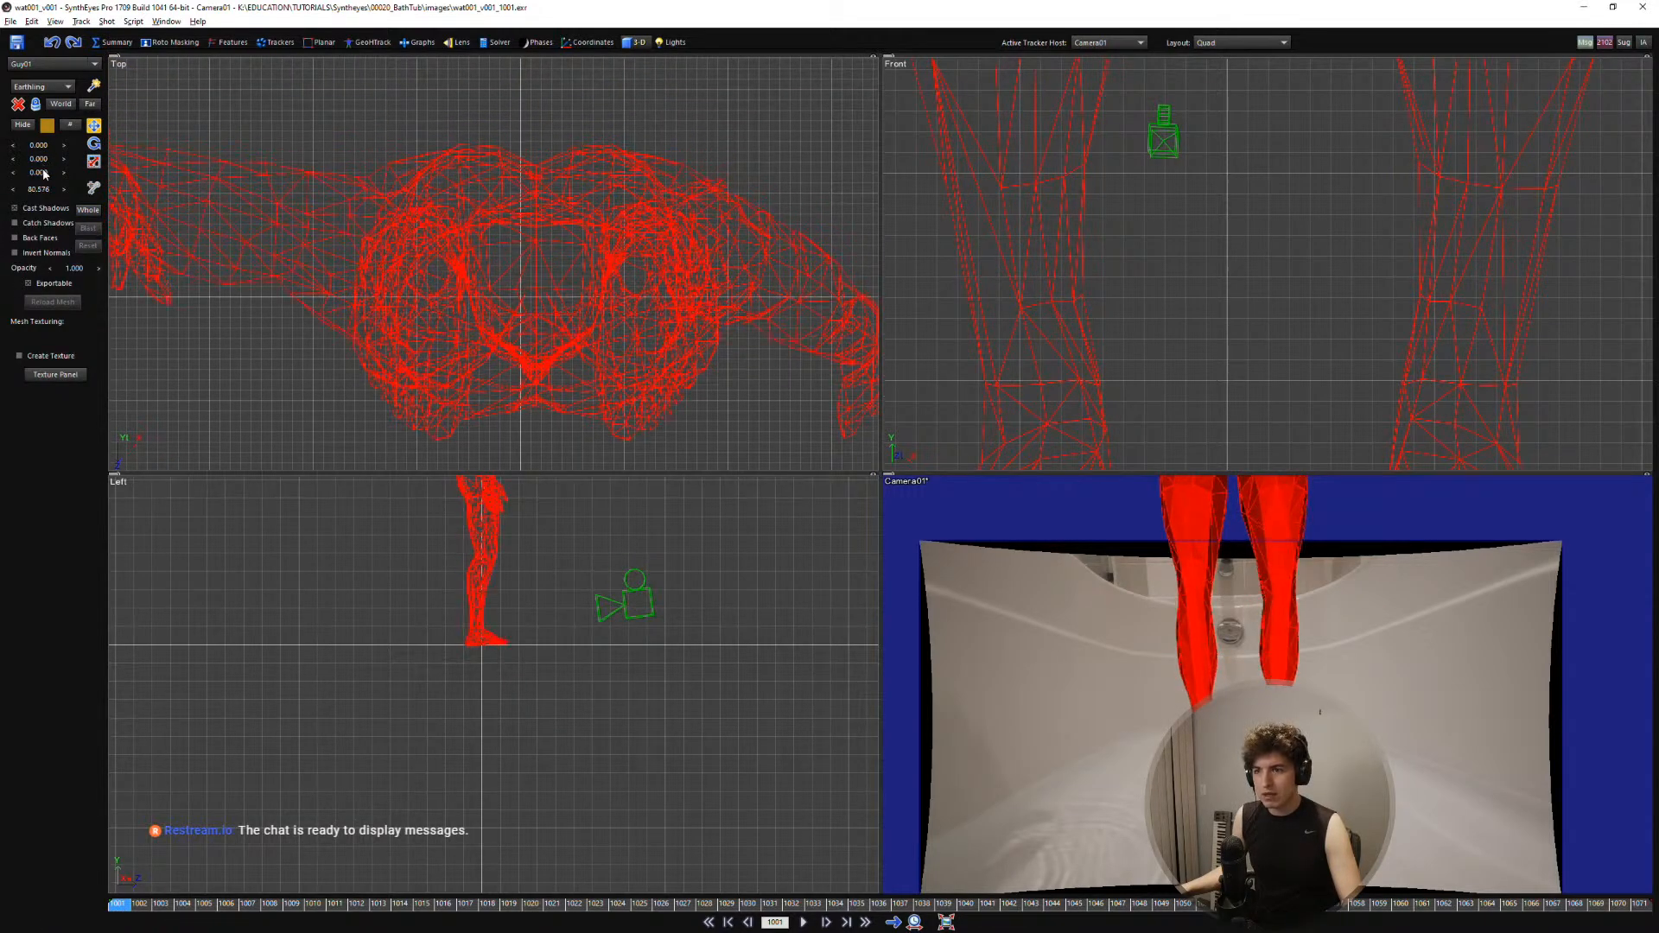
Center the figure's body on the vertical axis line in the Top view, at about X -1.36, Z -0.12
scroll(542, 276, up, 4)
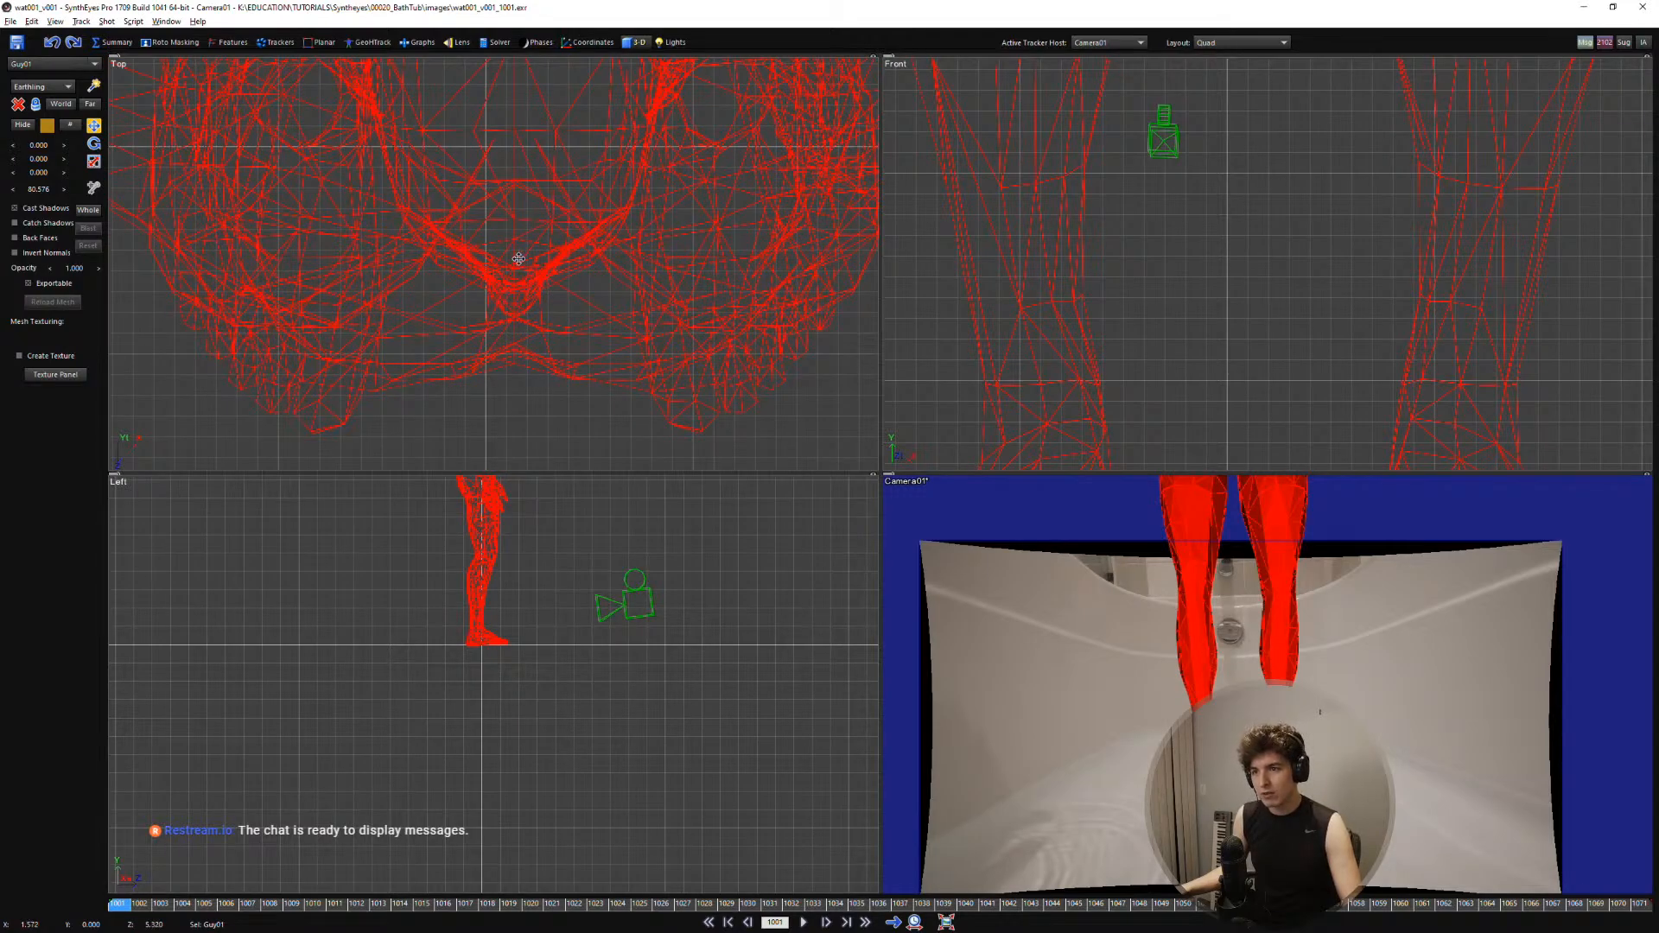
drag(516, 264, 492, 276)
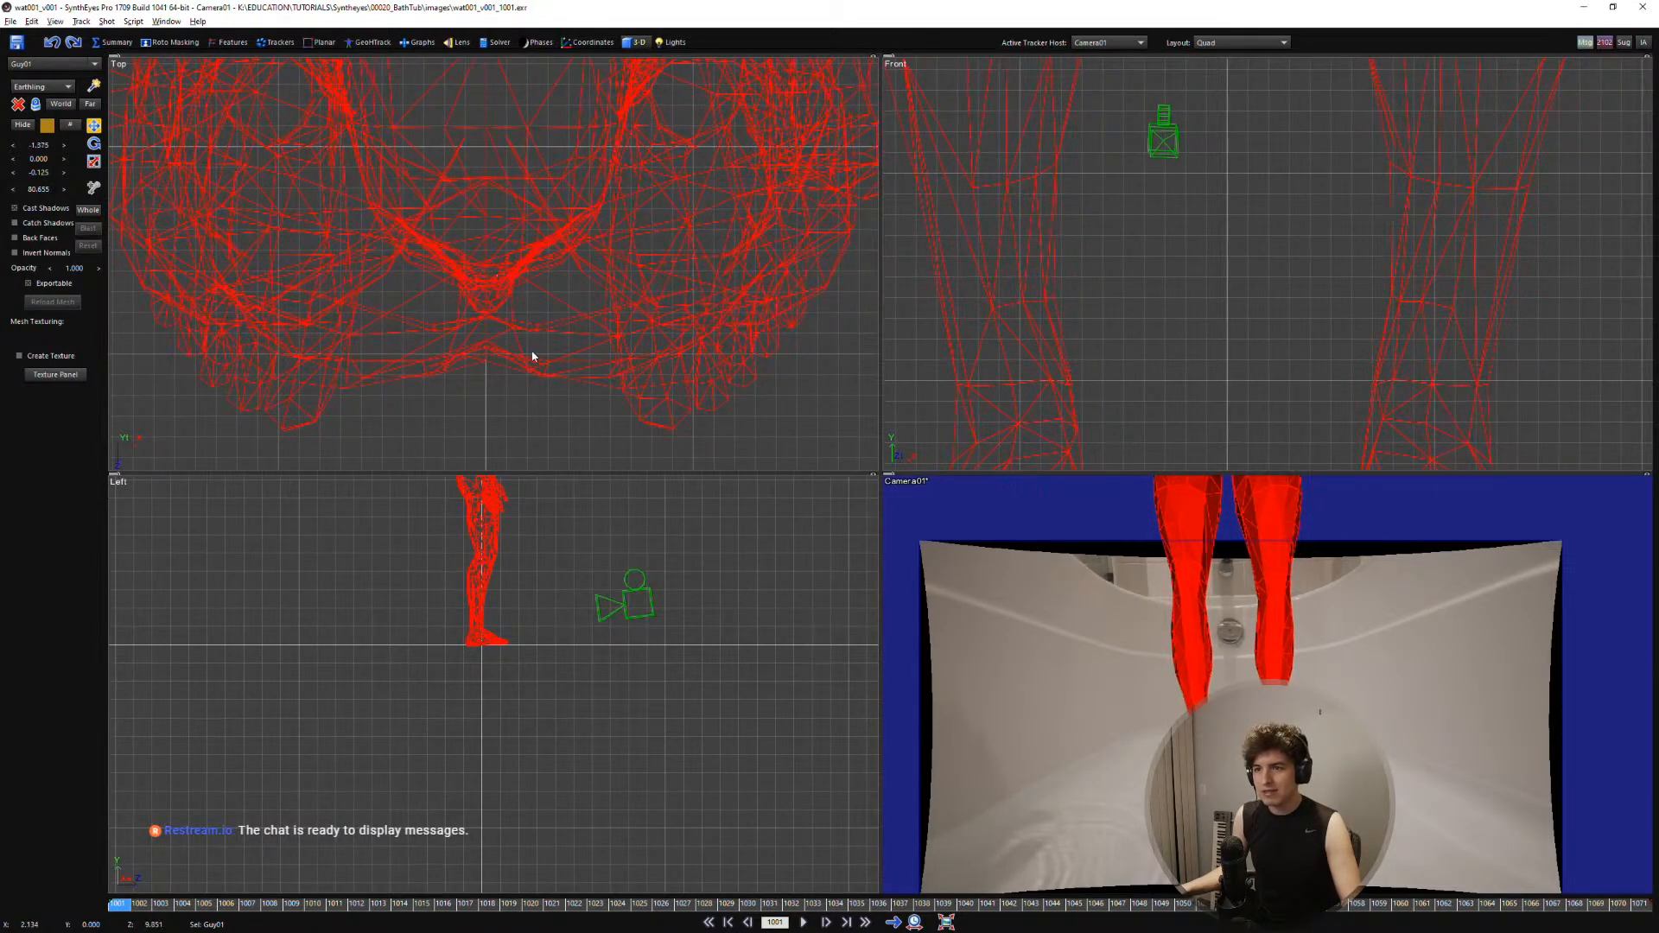
scroll(515, 342, up, 2)
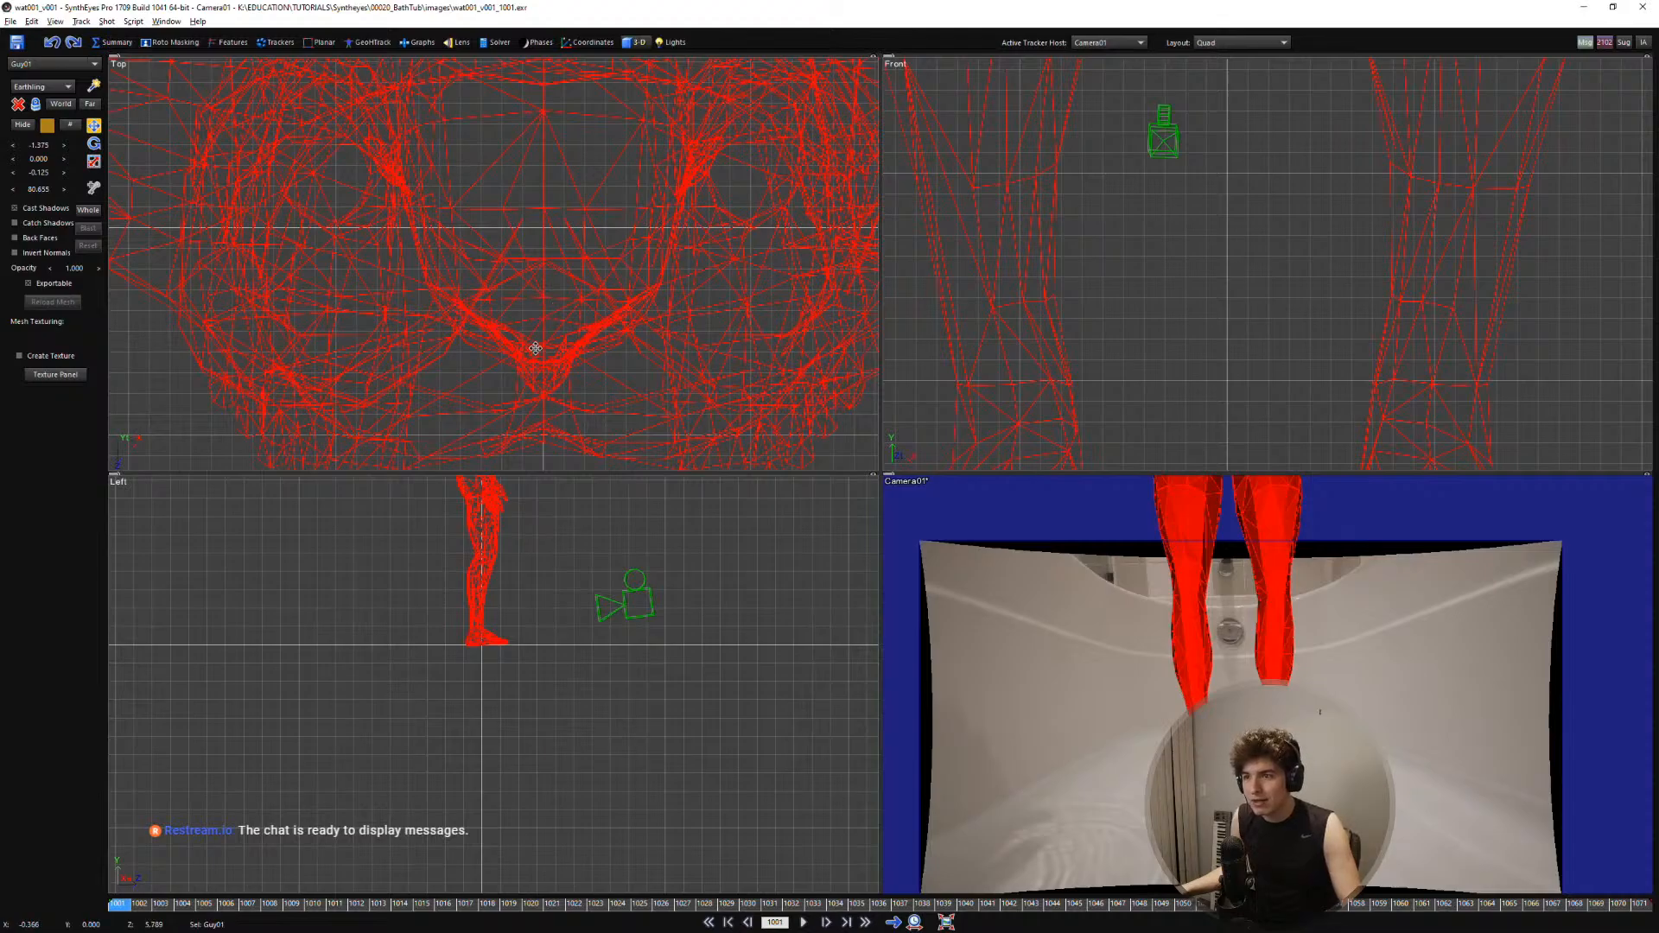
scroll(558, 354, up, 2)
scroll(558, 355, up, 4)
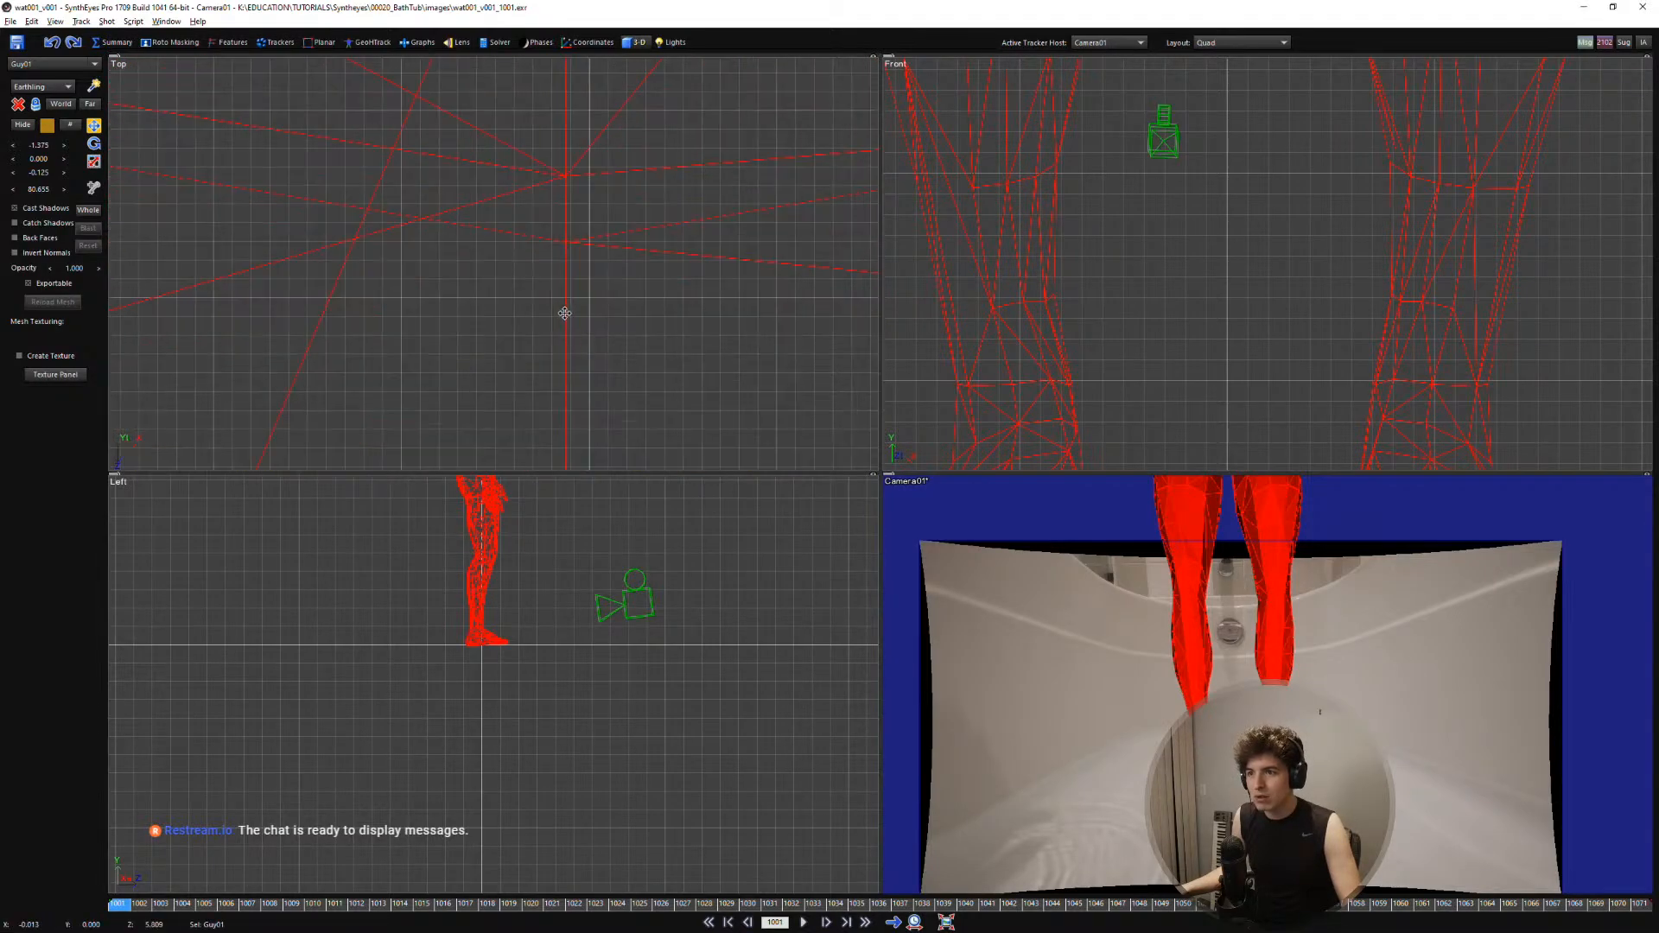
scroll(588, 320, down, 6)
Compare the figure's scale with the camera in the Top, Left and Front views, and play the shot
scroll(637, 424, up, 2)
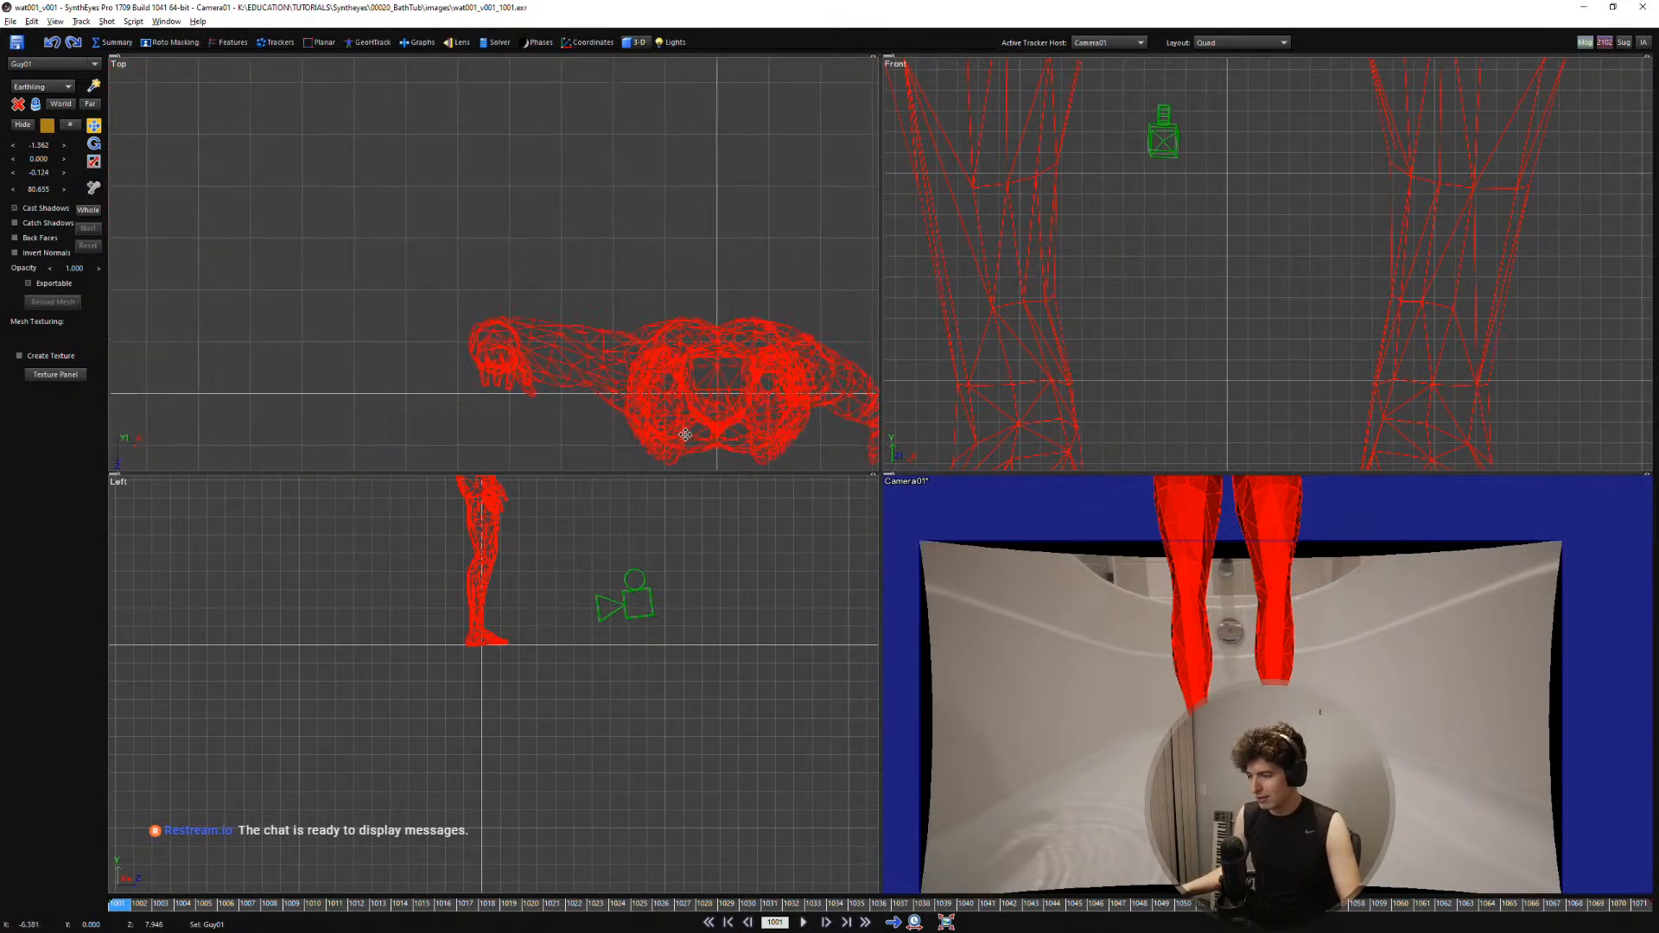
scroll(671, 391, up, 2)
middle_drag(678, 396, 529, 301)
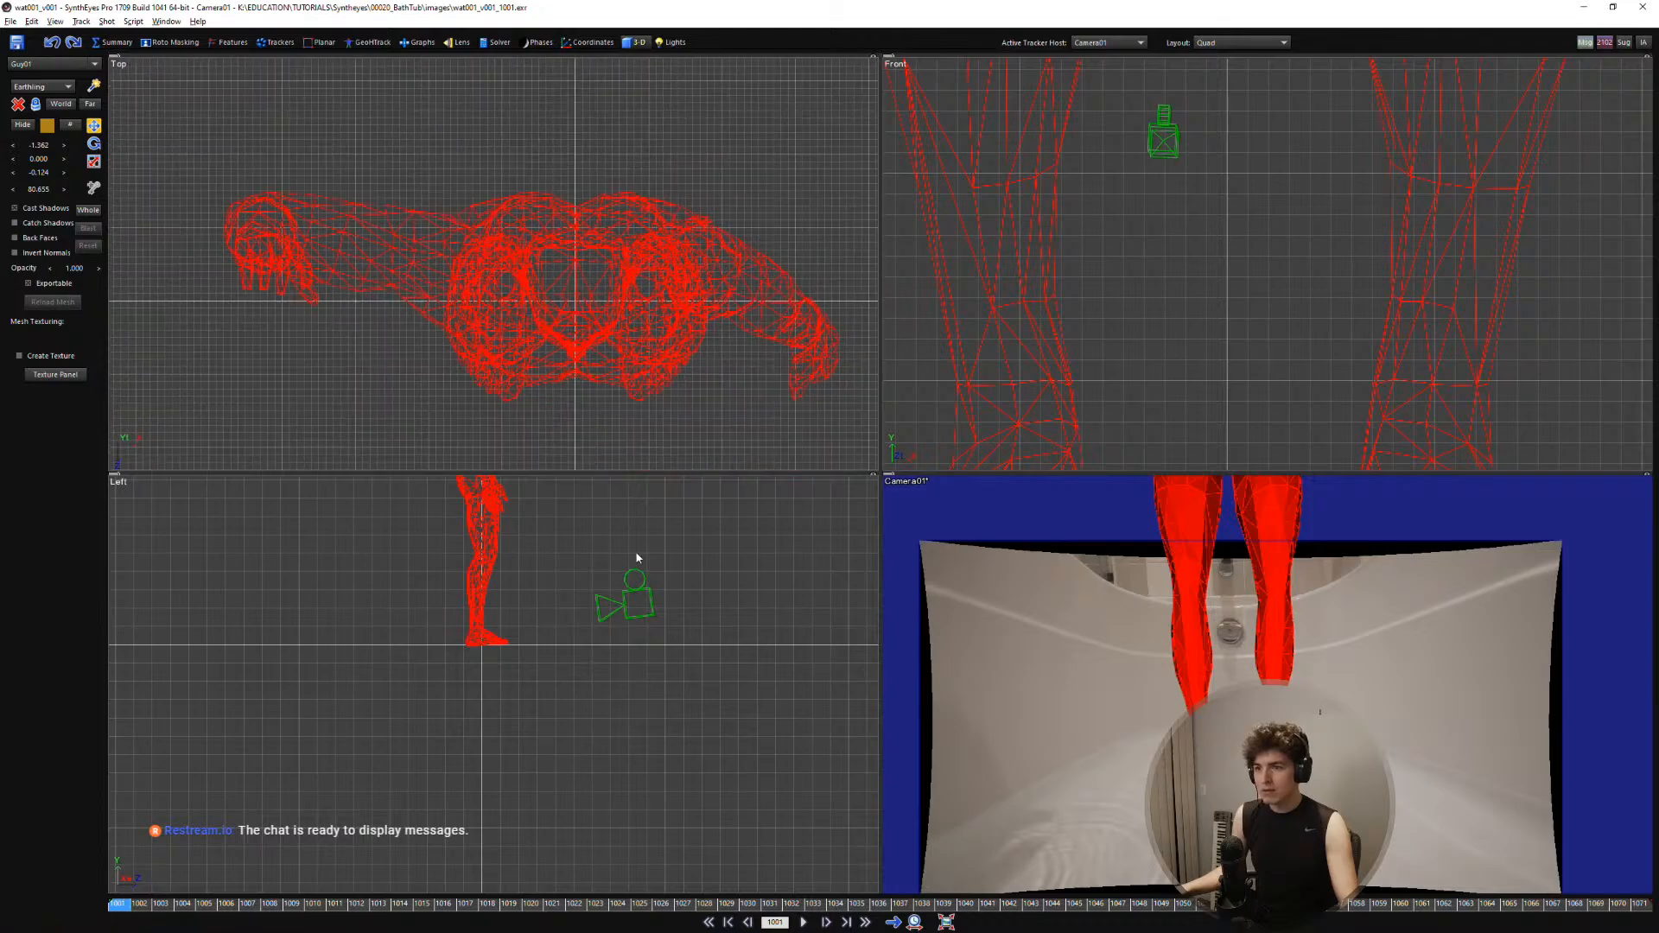
middle_drag(597, 592, 510, 614)
scroll(1171, 368, down, 7)
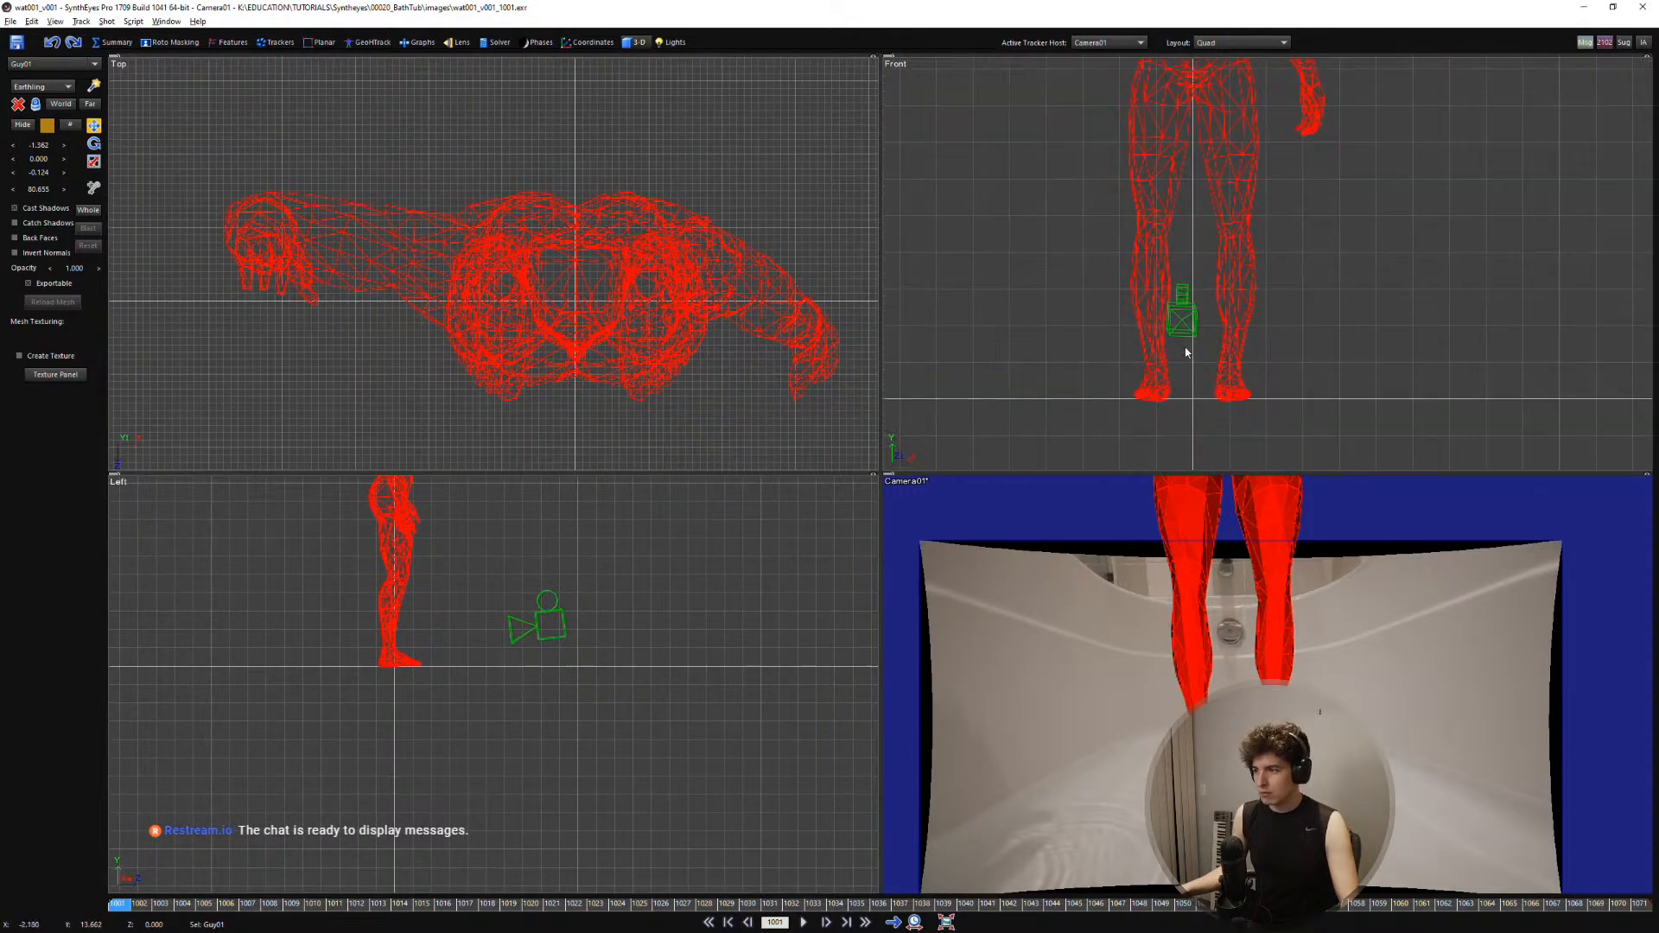
middle_drag(1179, 372, 1202, 399)
key(space)
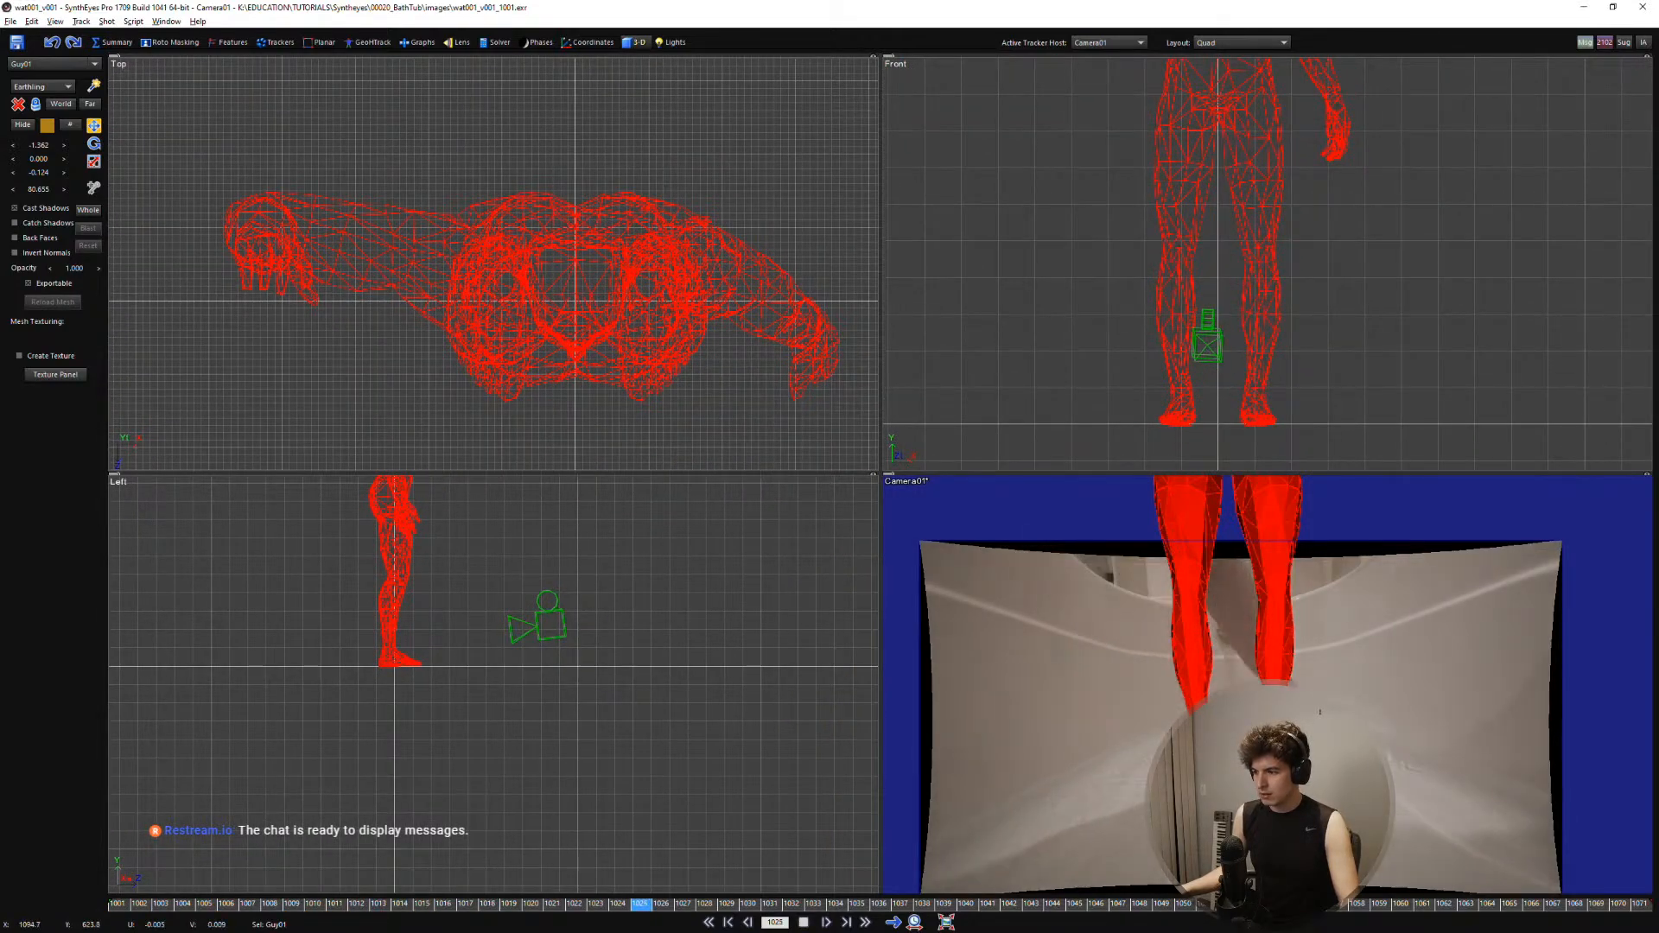
Play the shot from frame 1001 in the full Camera01 view to check the figure's scale, and deselect the figure
key(space)
key(shift+a)
key(c)
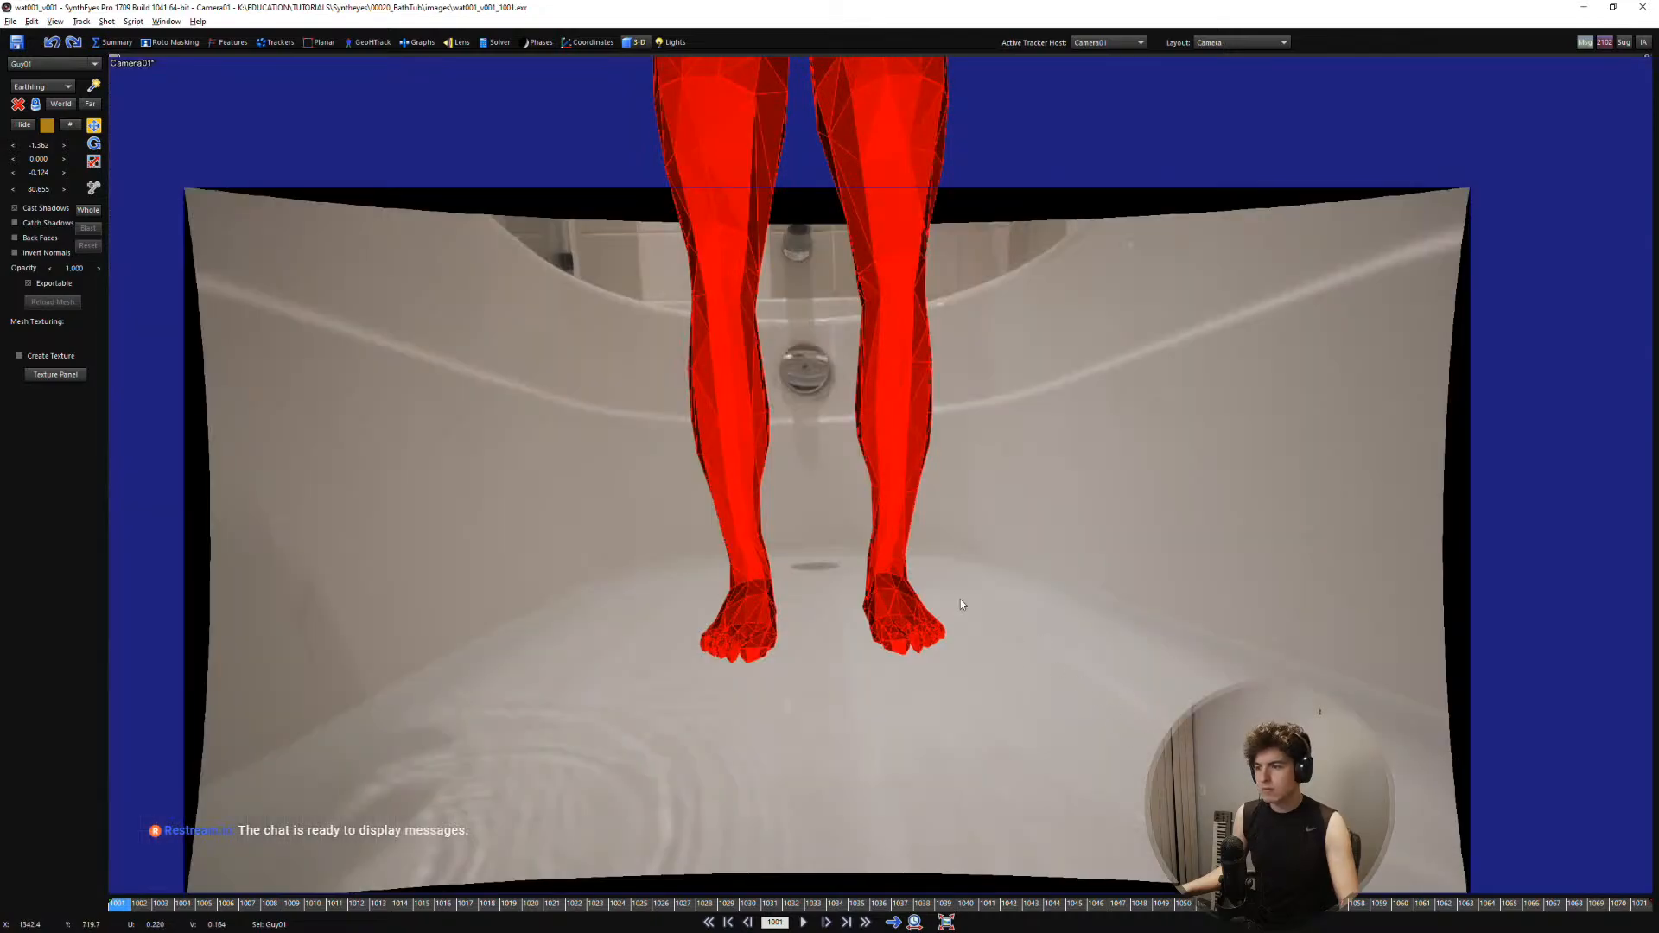
middle_drag(909, 603, 941, 519)
key(space)
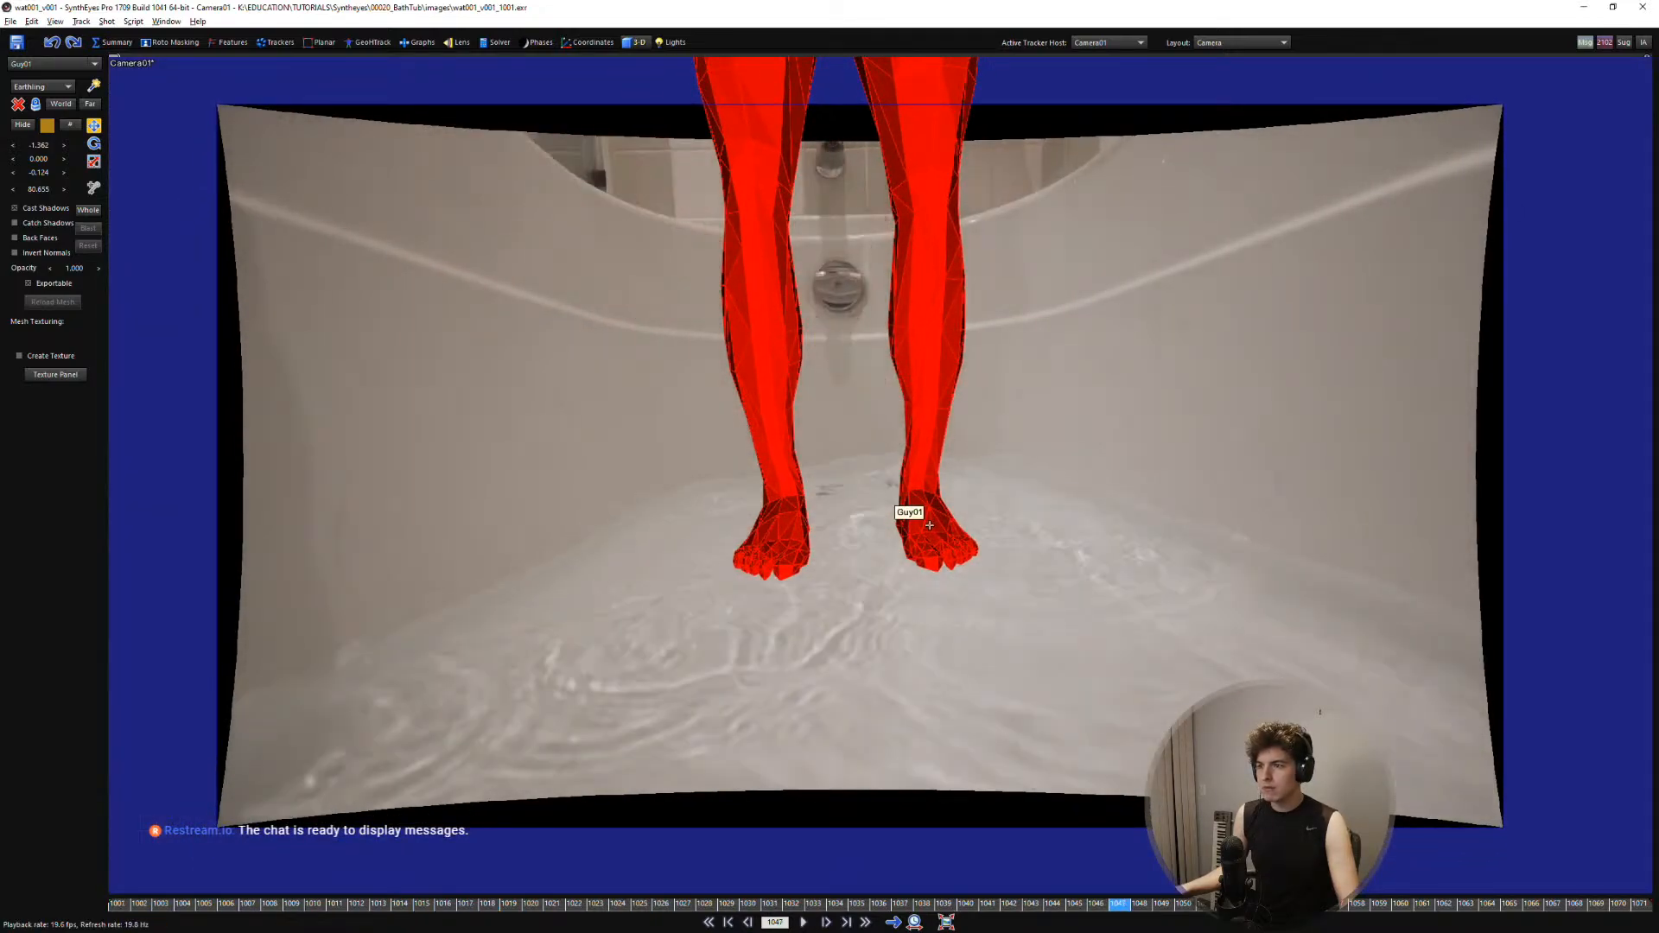
key(space)
key(shift+a)
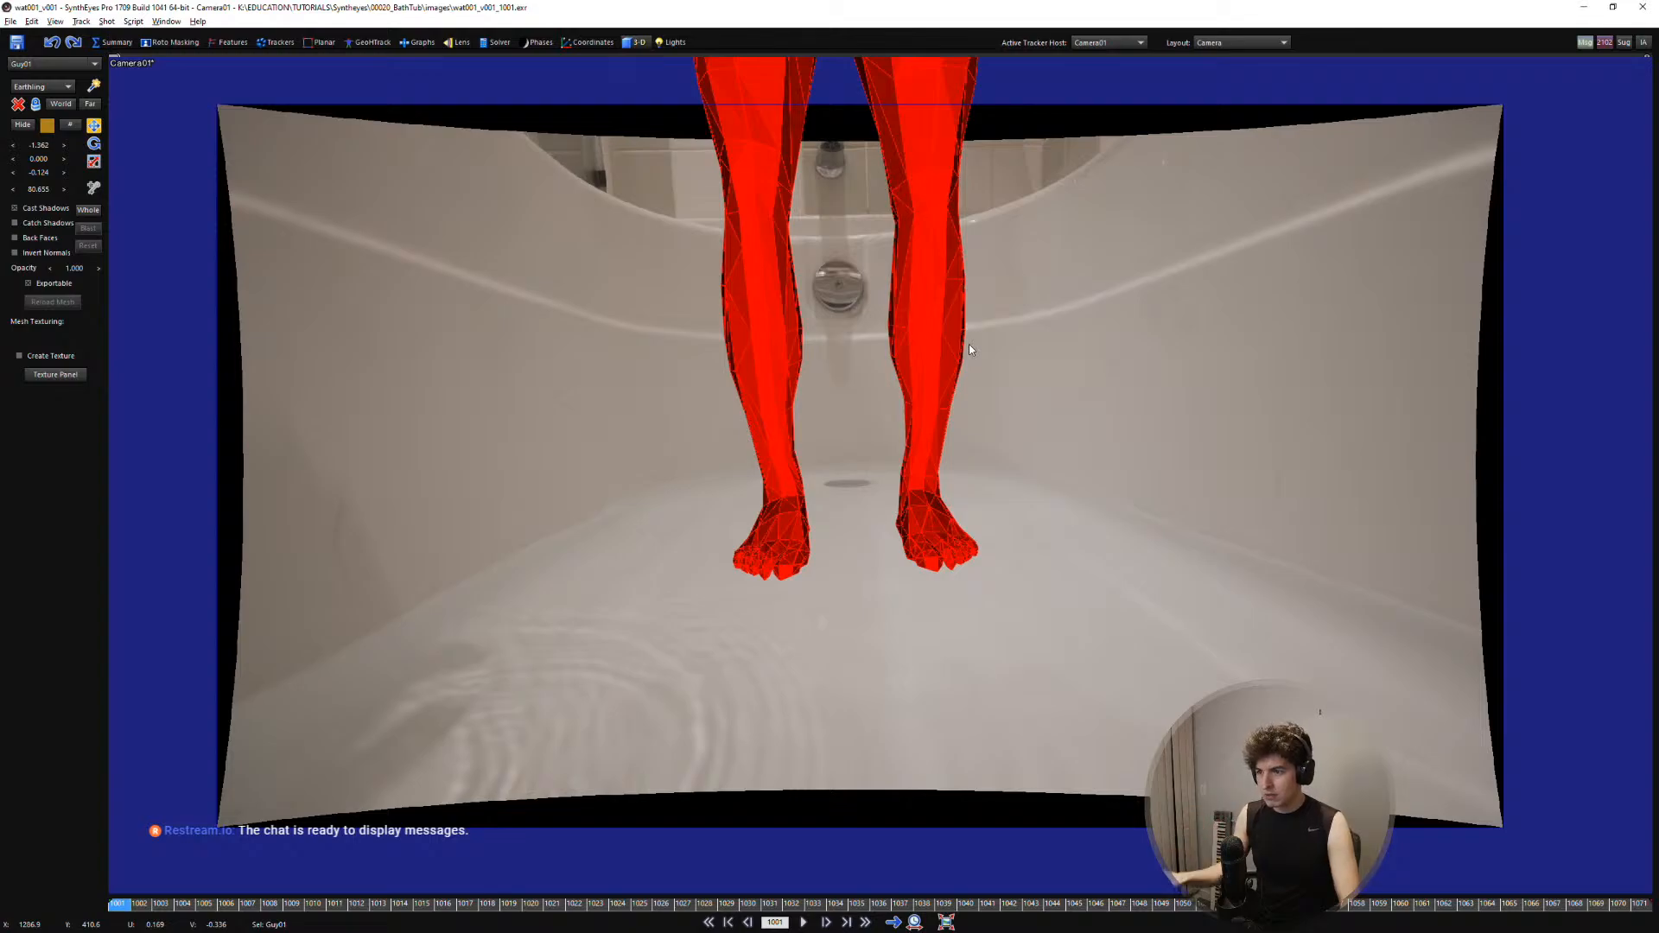
middle_drag(879, 399, 900, 398)
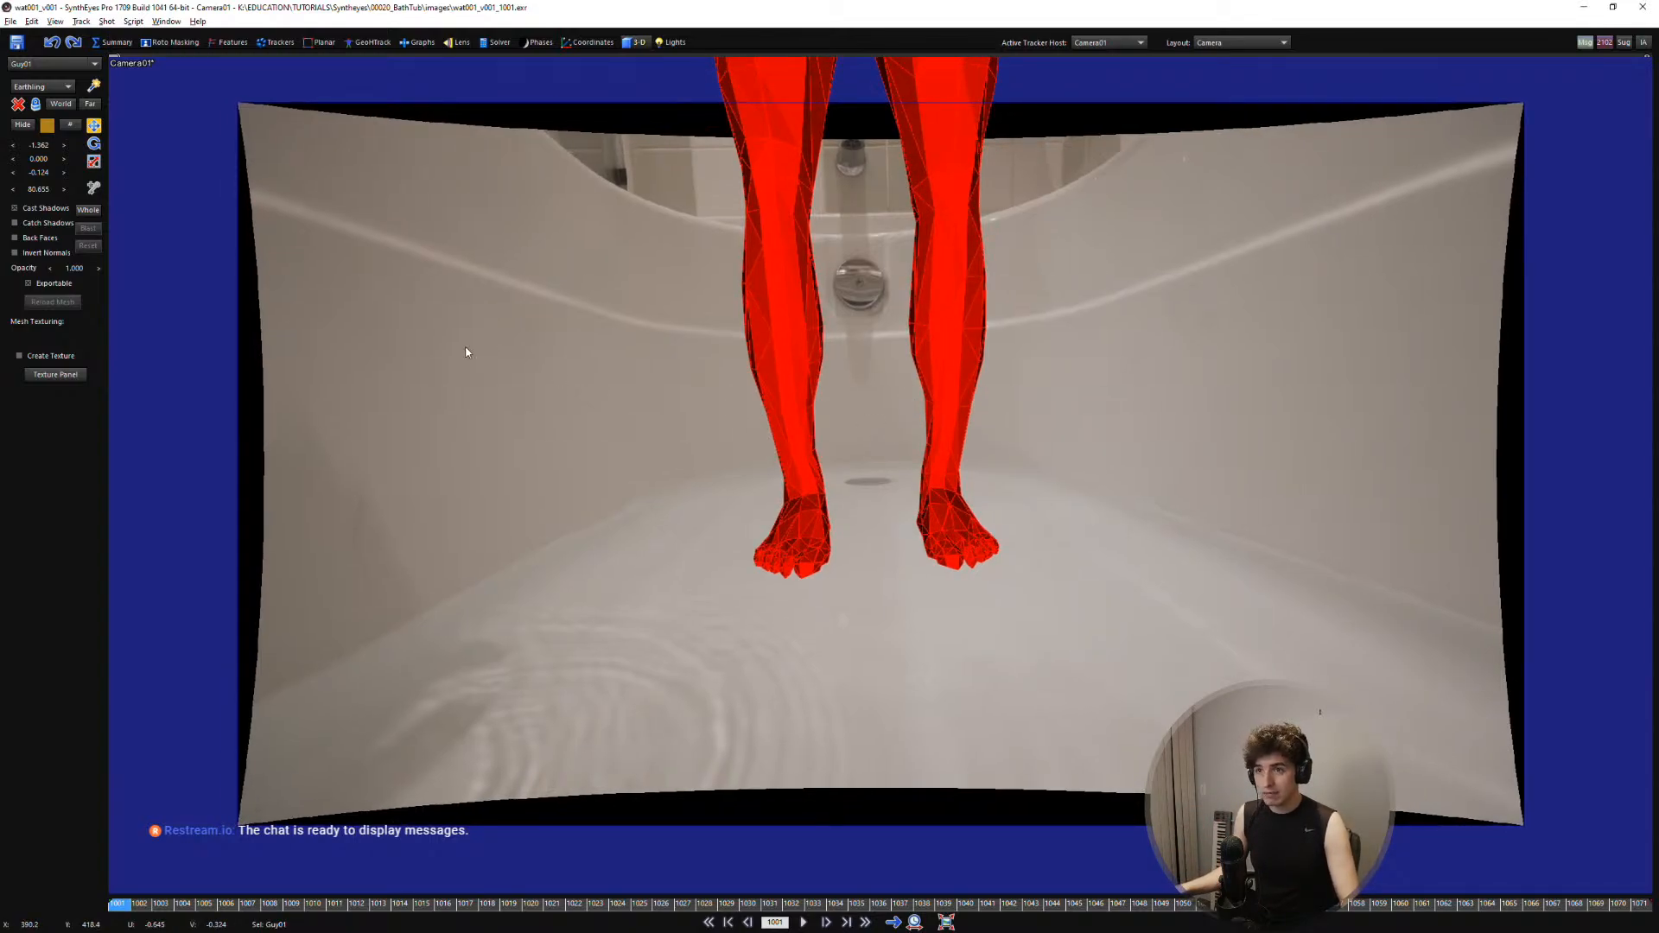
click(867, 421)
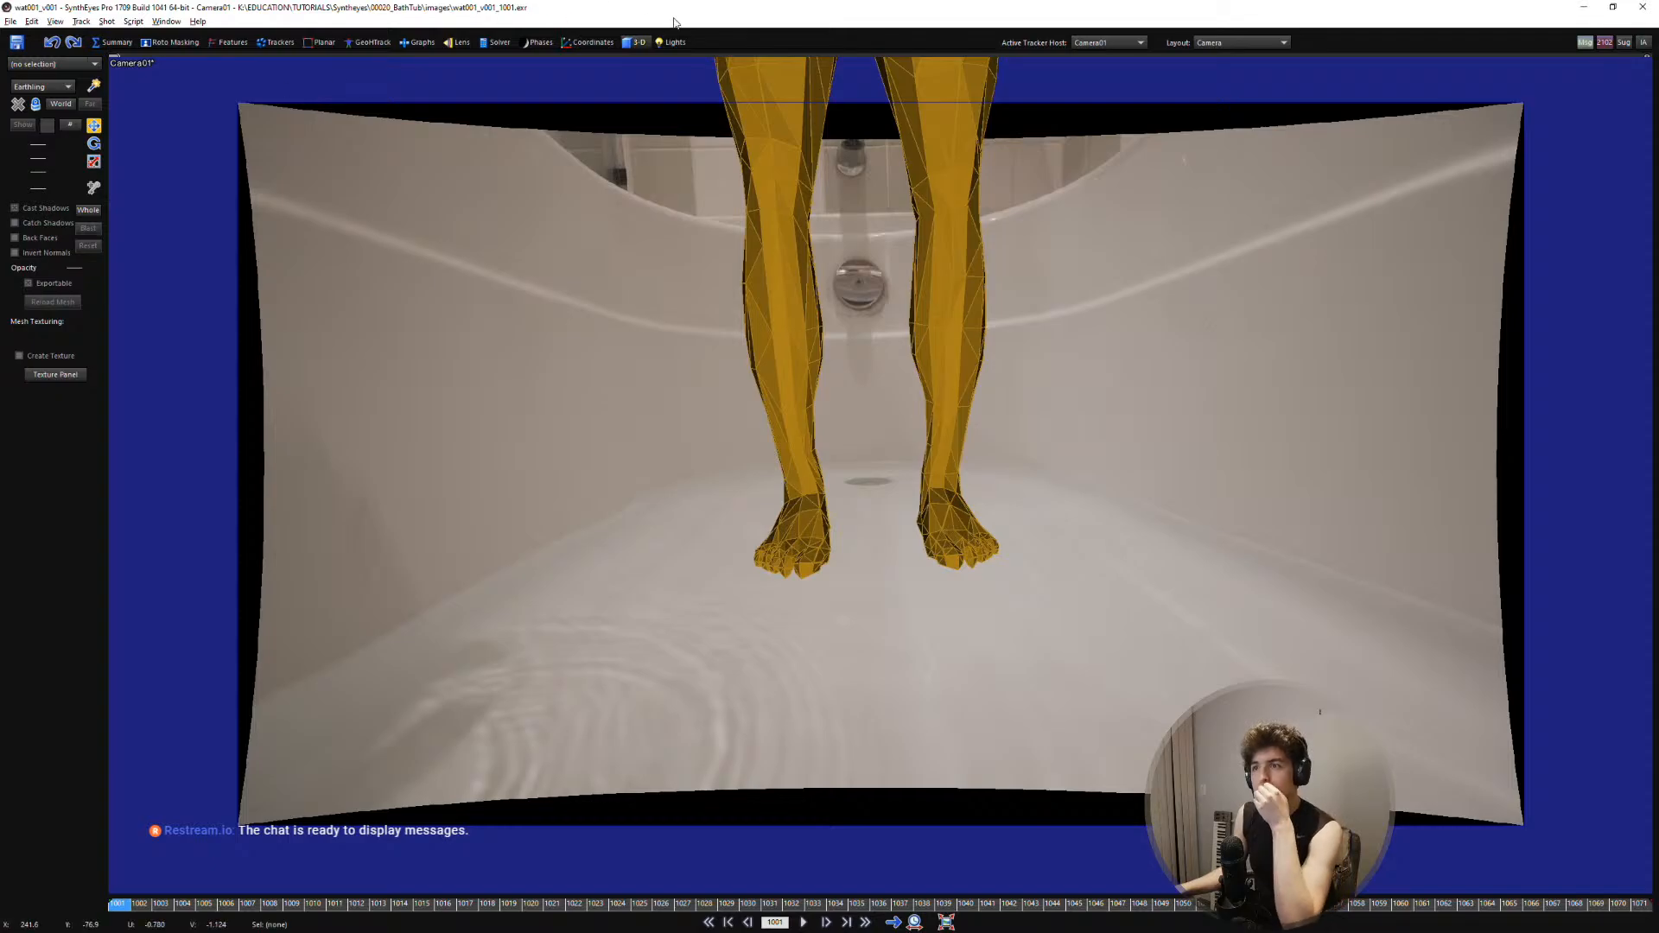
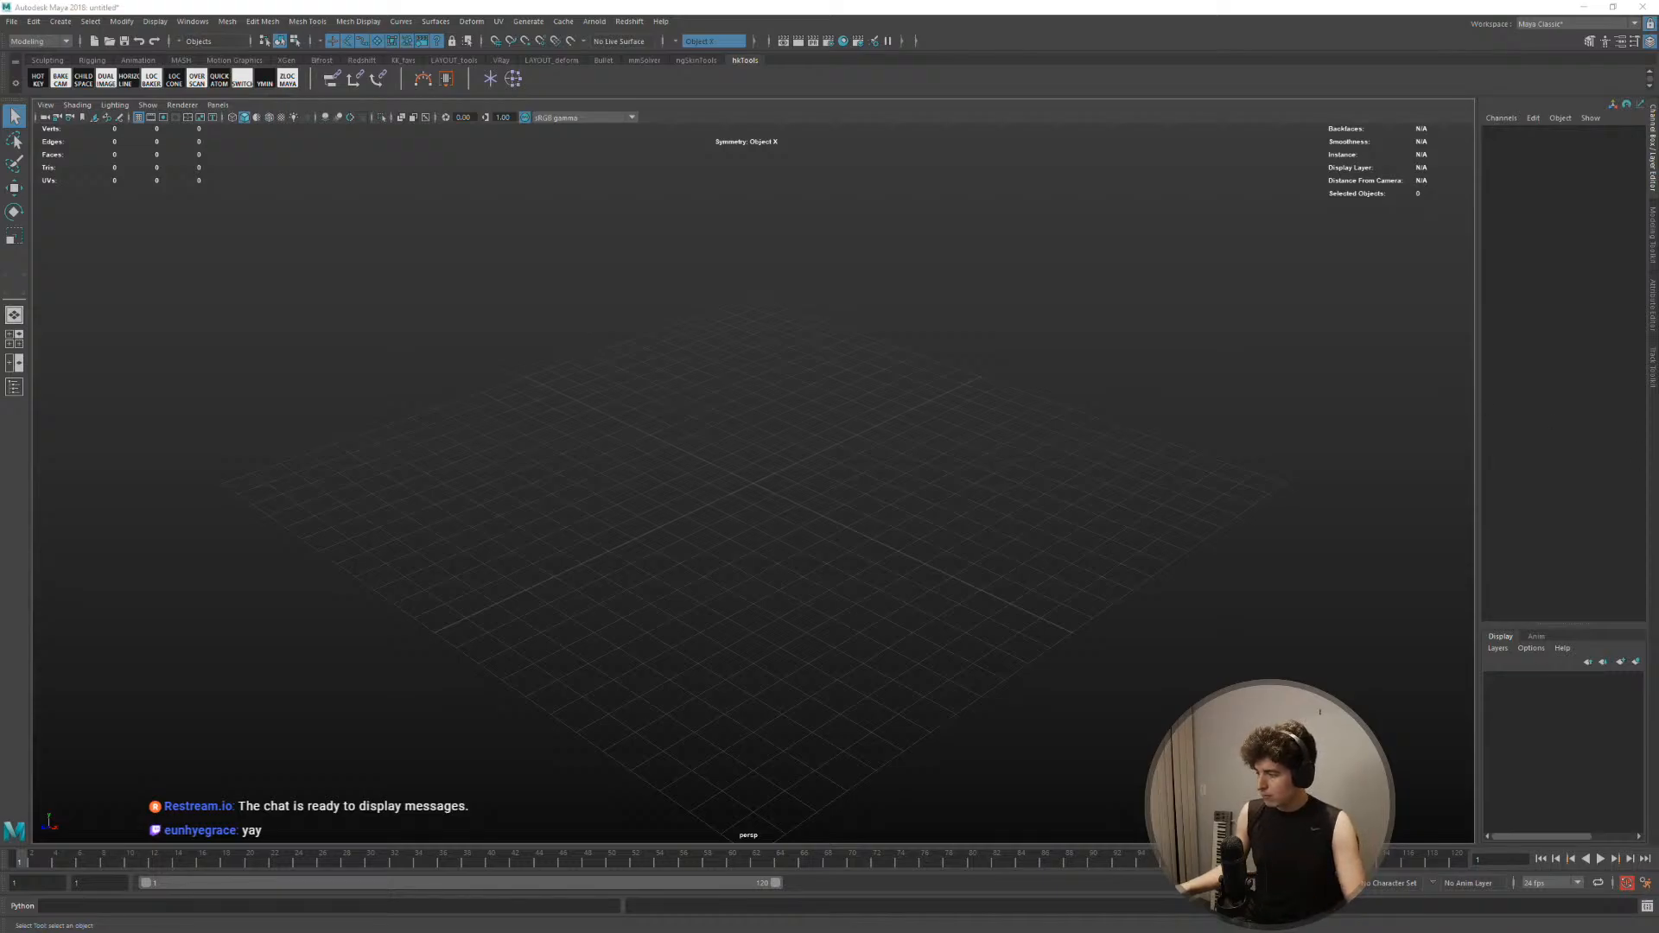
Switch to Maya with the exported wat001_v001 scene and look through Camera01 in the viewport
scroll(829, 443, down, 8)
alt+drag(715, 443, 864, 415)
alt+middle_drag(967, 427, 864, 535)
alt+drag(830, 455, 867, 483)
alt+middle_drag(867, 479, 795, 504)
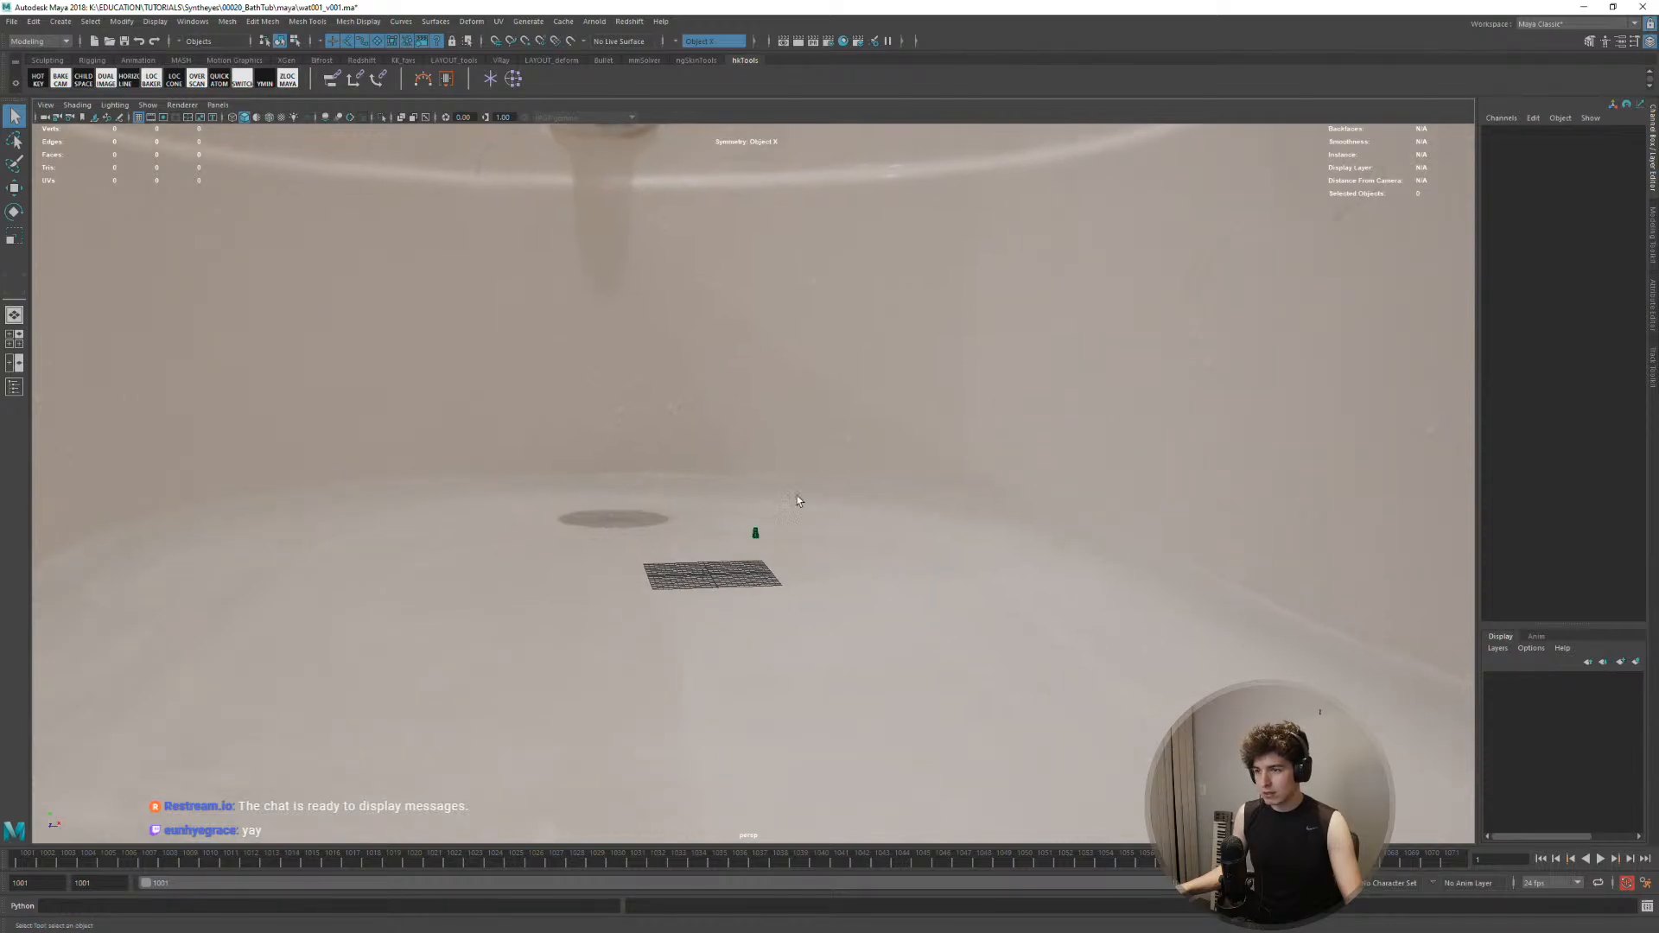
click(218, 104)
mouse_move(285, 118)
click(371, 121)
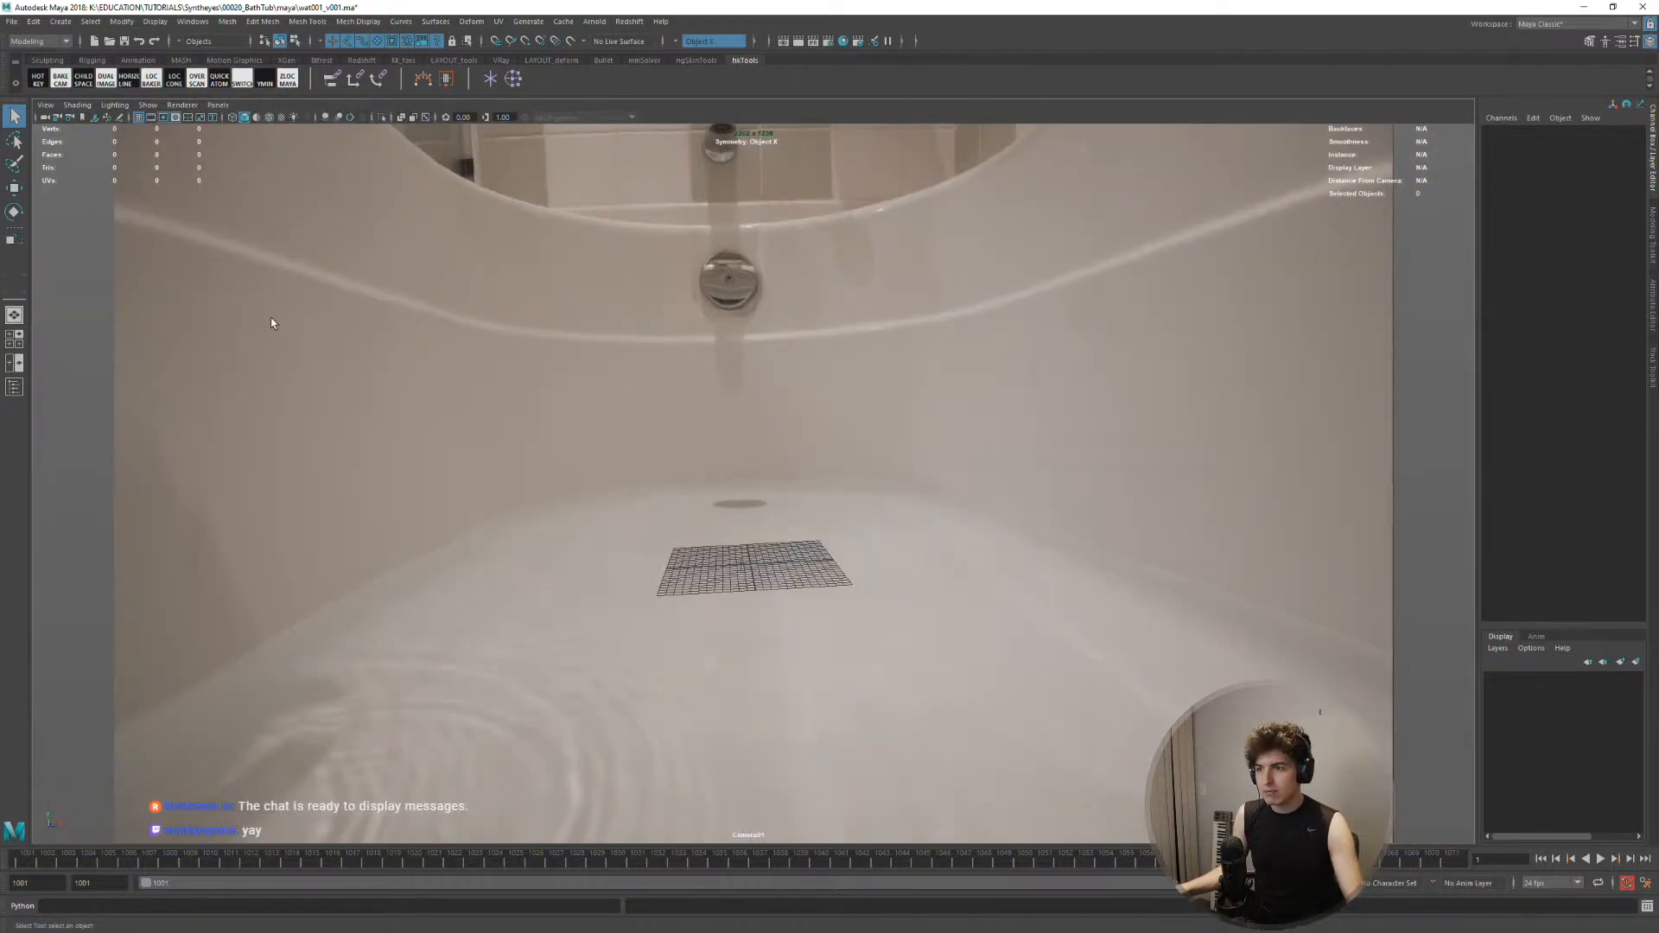
Split the workspace into two side-by-side views, one showing the perspective camera and the other Camera01
click(14, 363)
click(940, 104)
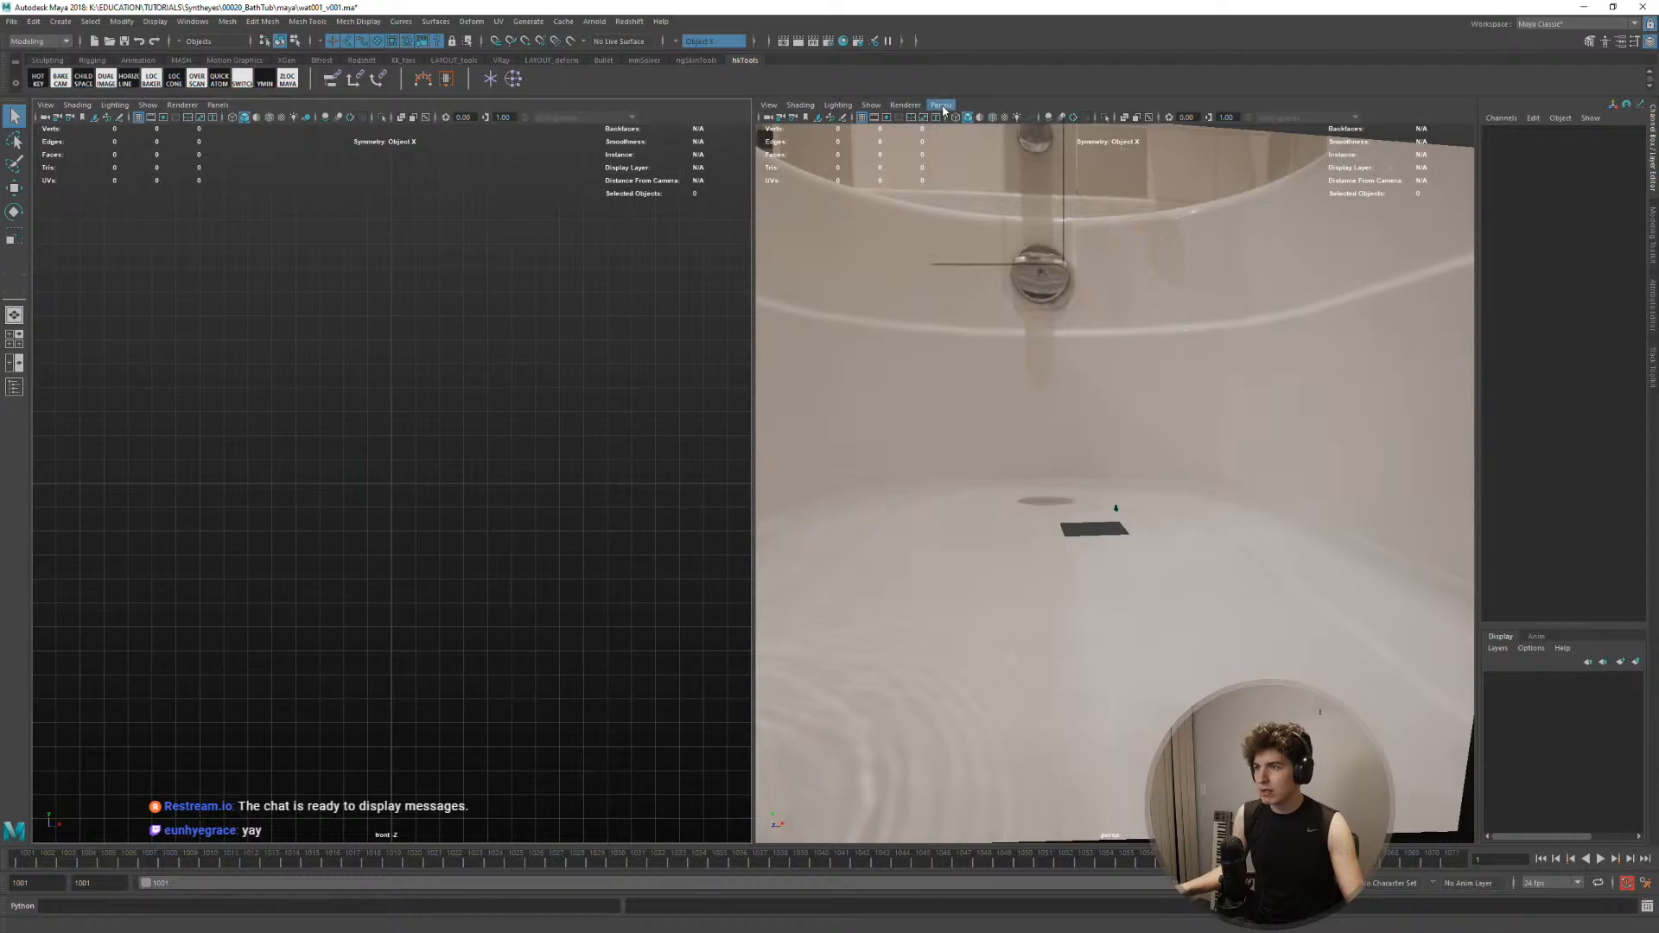
click(1094, 118)
key(space)
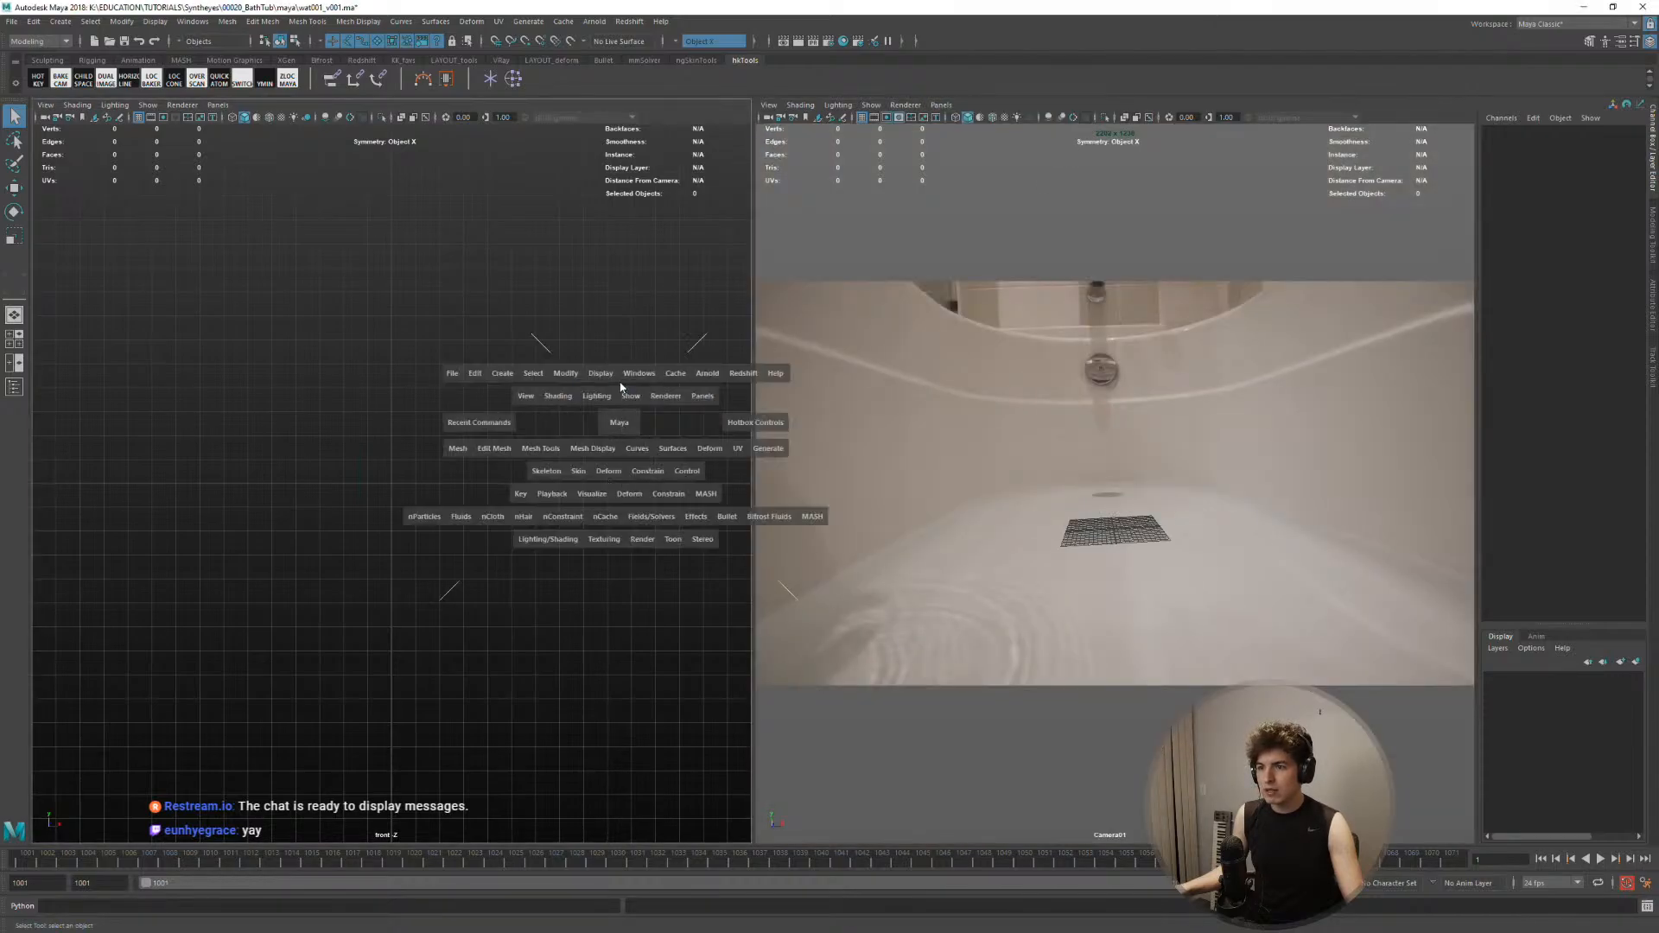
drag(615, 424, 489, 431)
scroll(490, 433, down, 5)
scroll(486, 438, up, 5)
scroll(486, 443, down, 3)
scroll(486, 442, up, 3)
scroll(484, 441, down, 5)
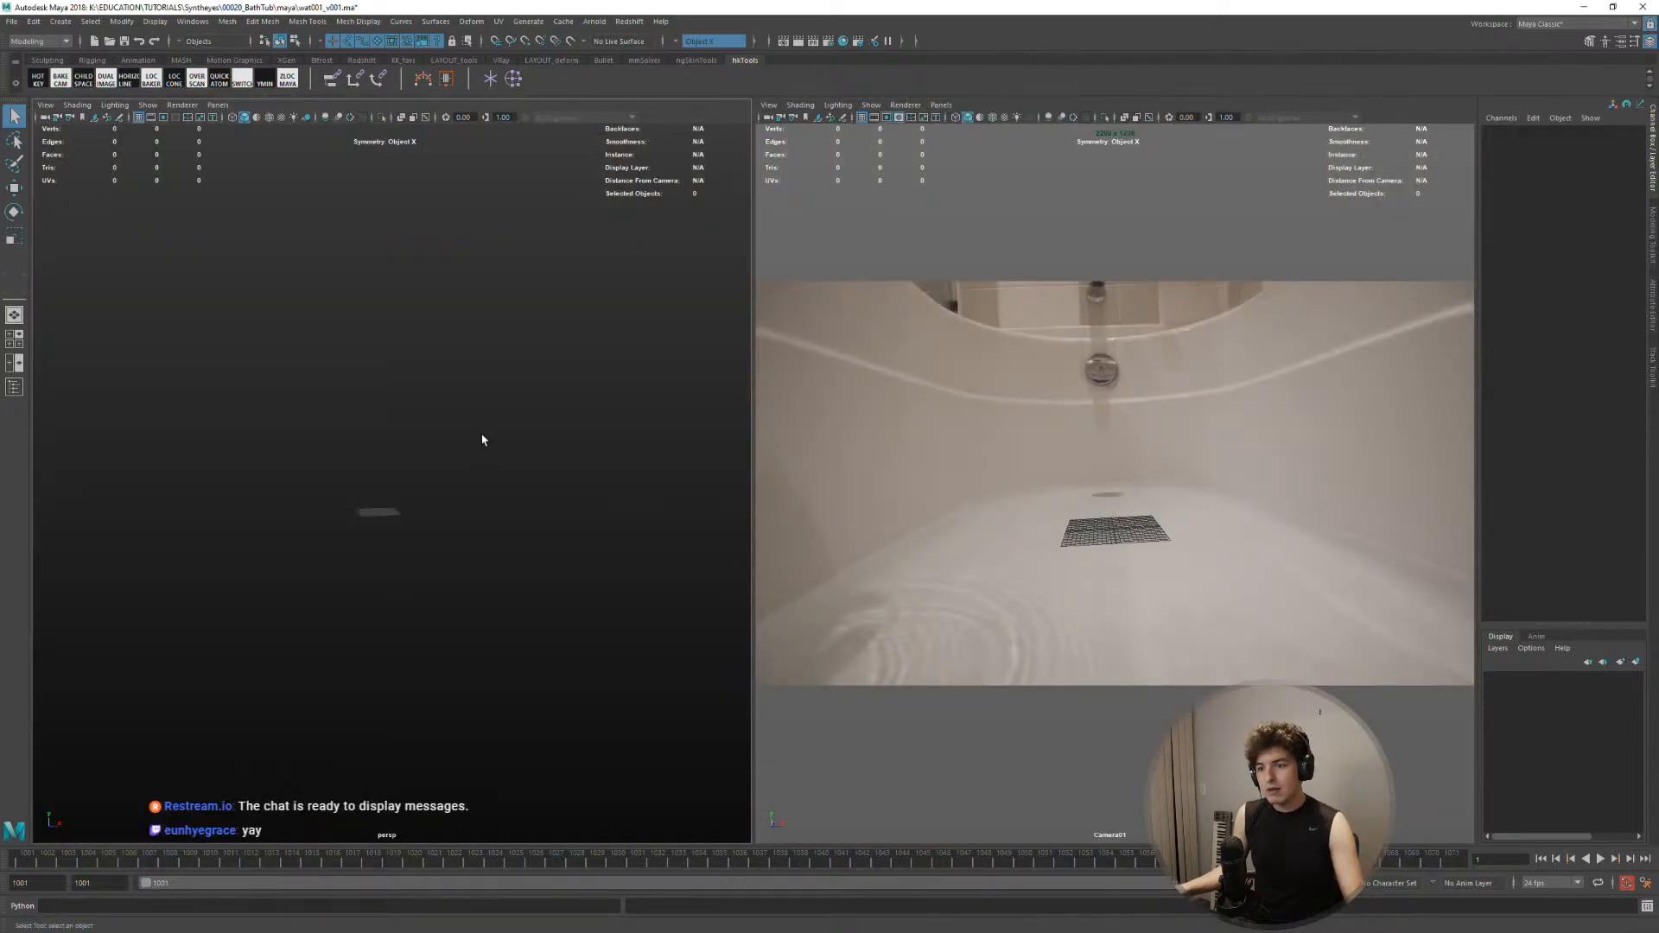
scroll(488, 451, up, 4)
scroll(513, 412, up, 2)
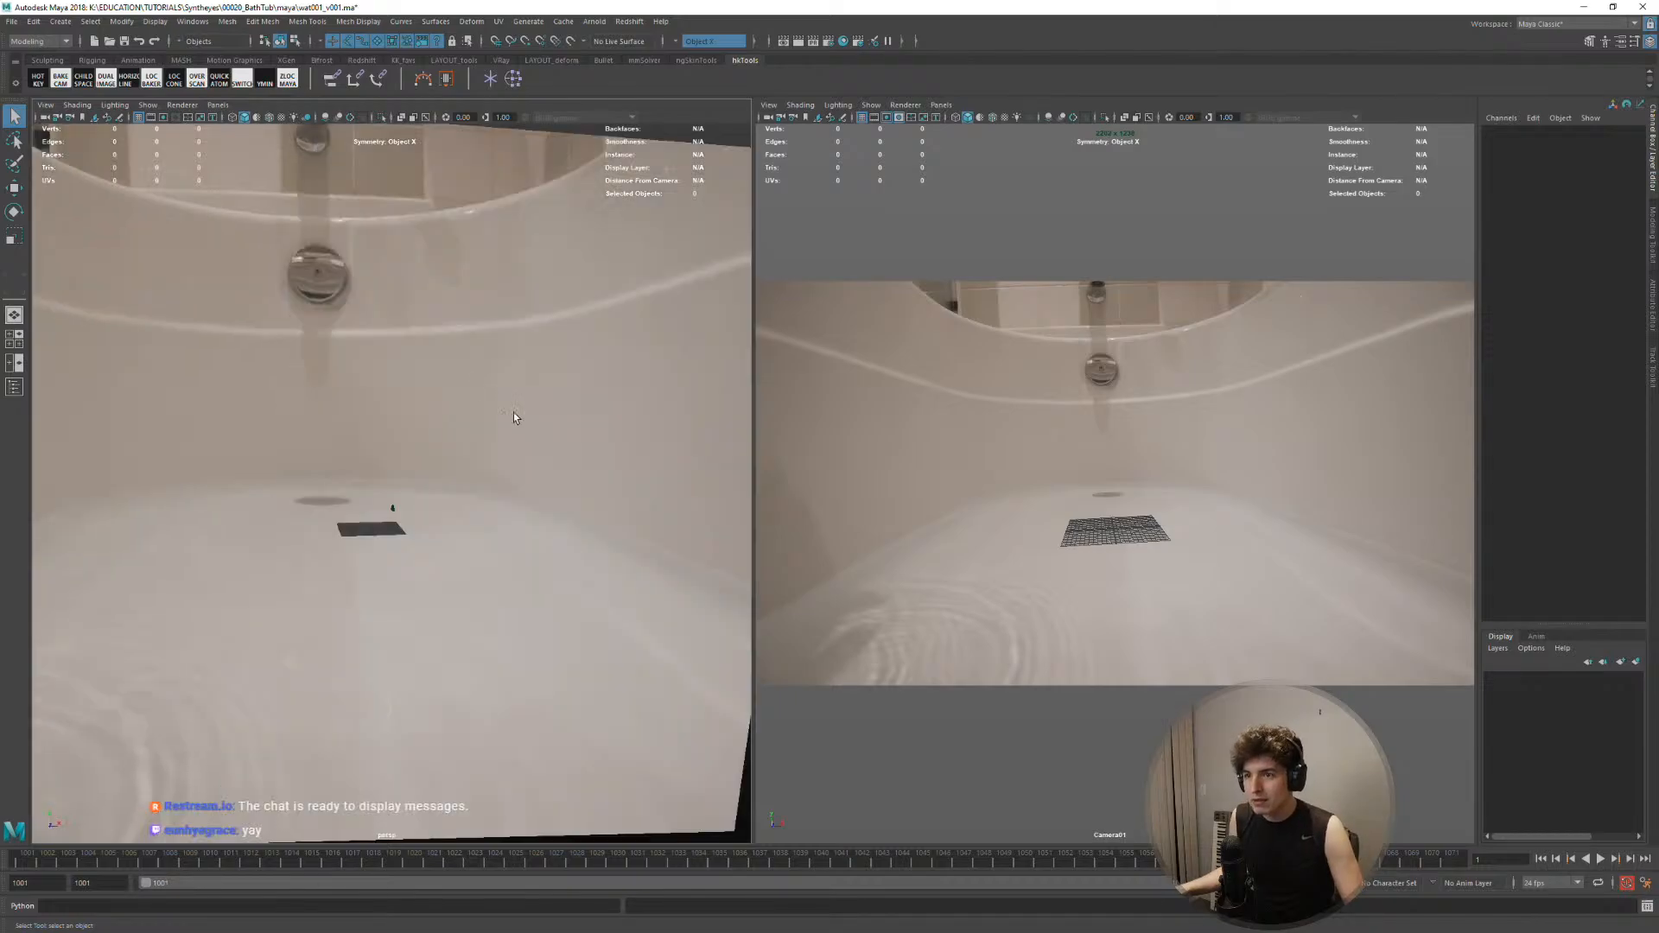
Set the perspective camera's near clip plane to 1 and its far clip plane to 100000
click(68, 118)
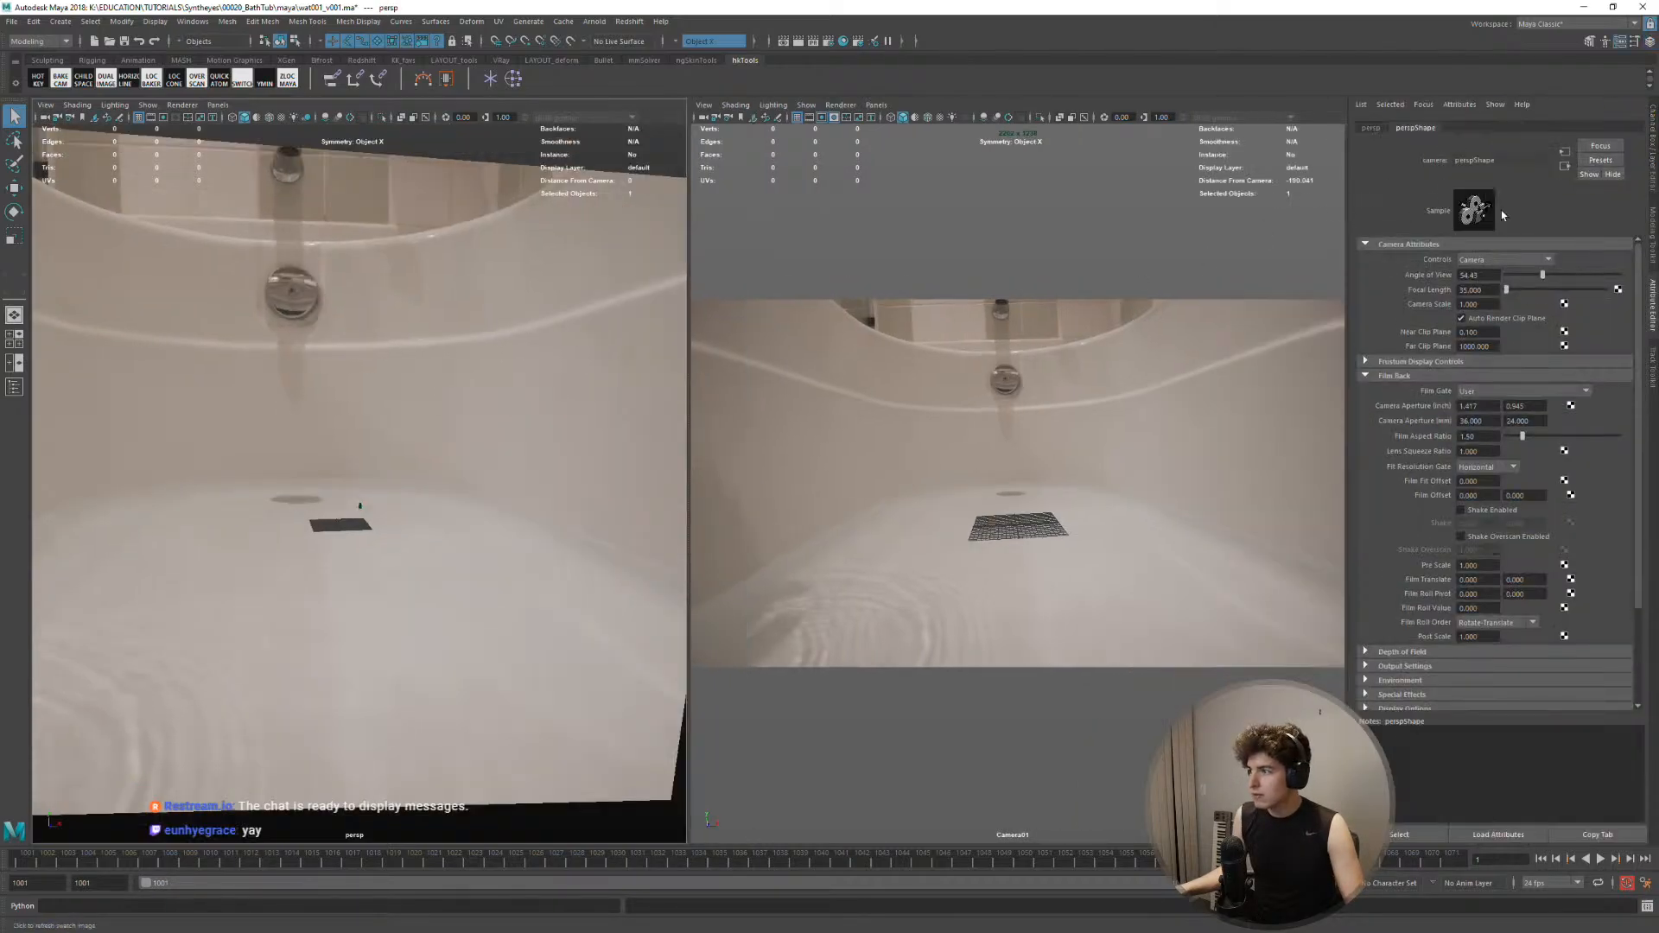
double_click(1467, 345)
double_click(1473, 332)
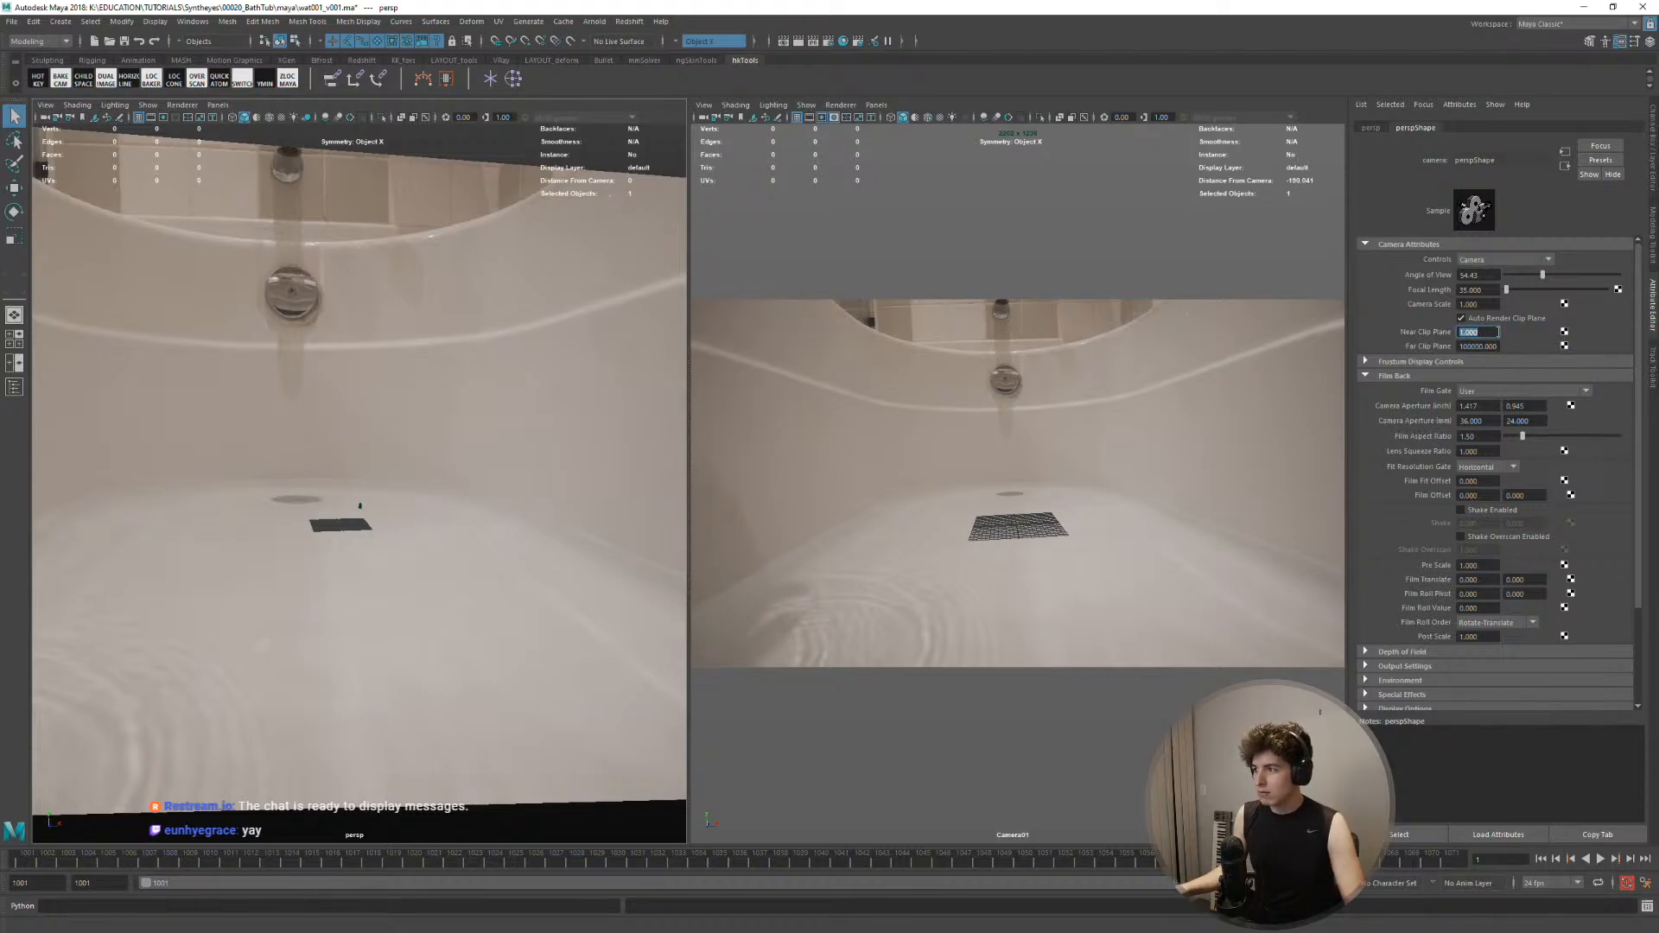
alt+drag(506, 282, 533, 287)
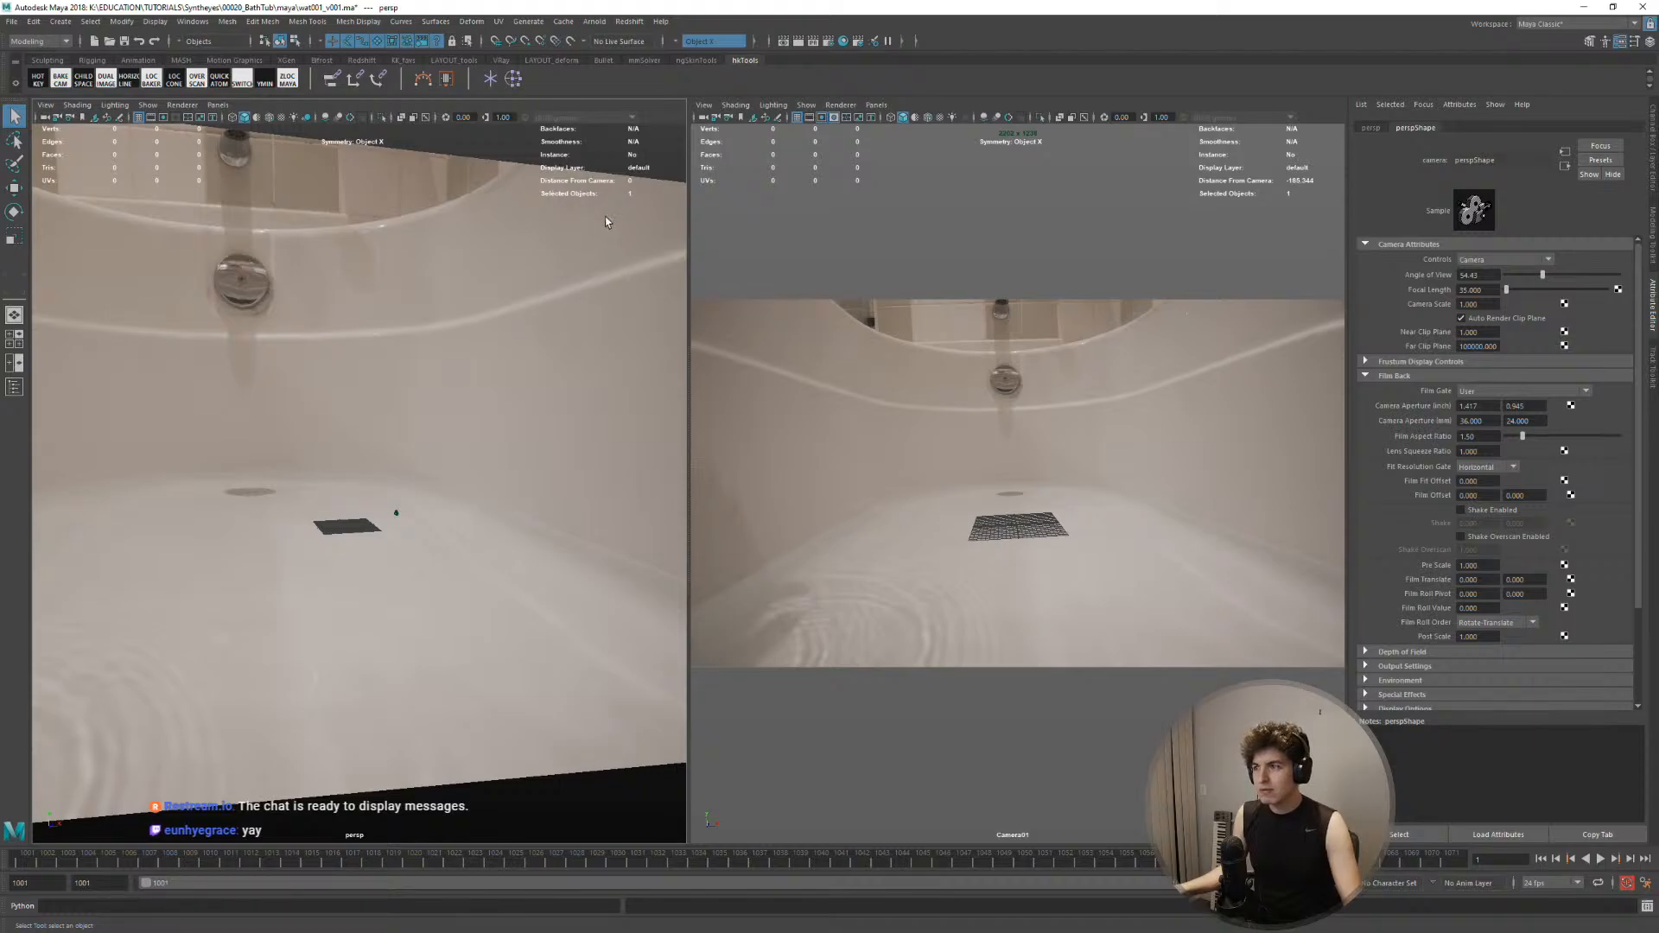
Select the Camera01 image plane in the perspective view and examine its extent and placement attributes
click(483, 173)
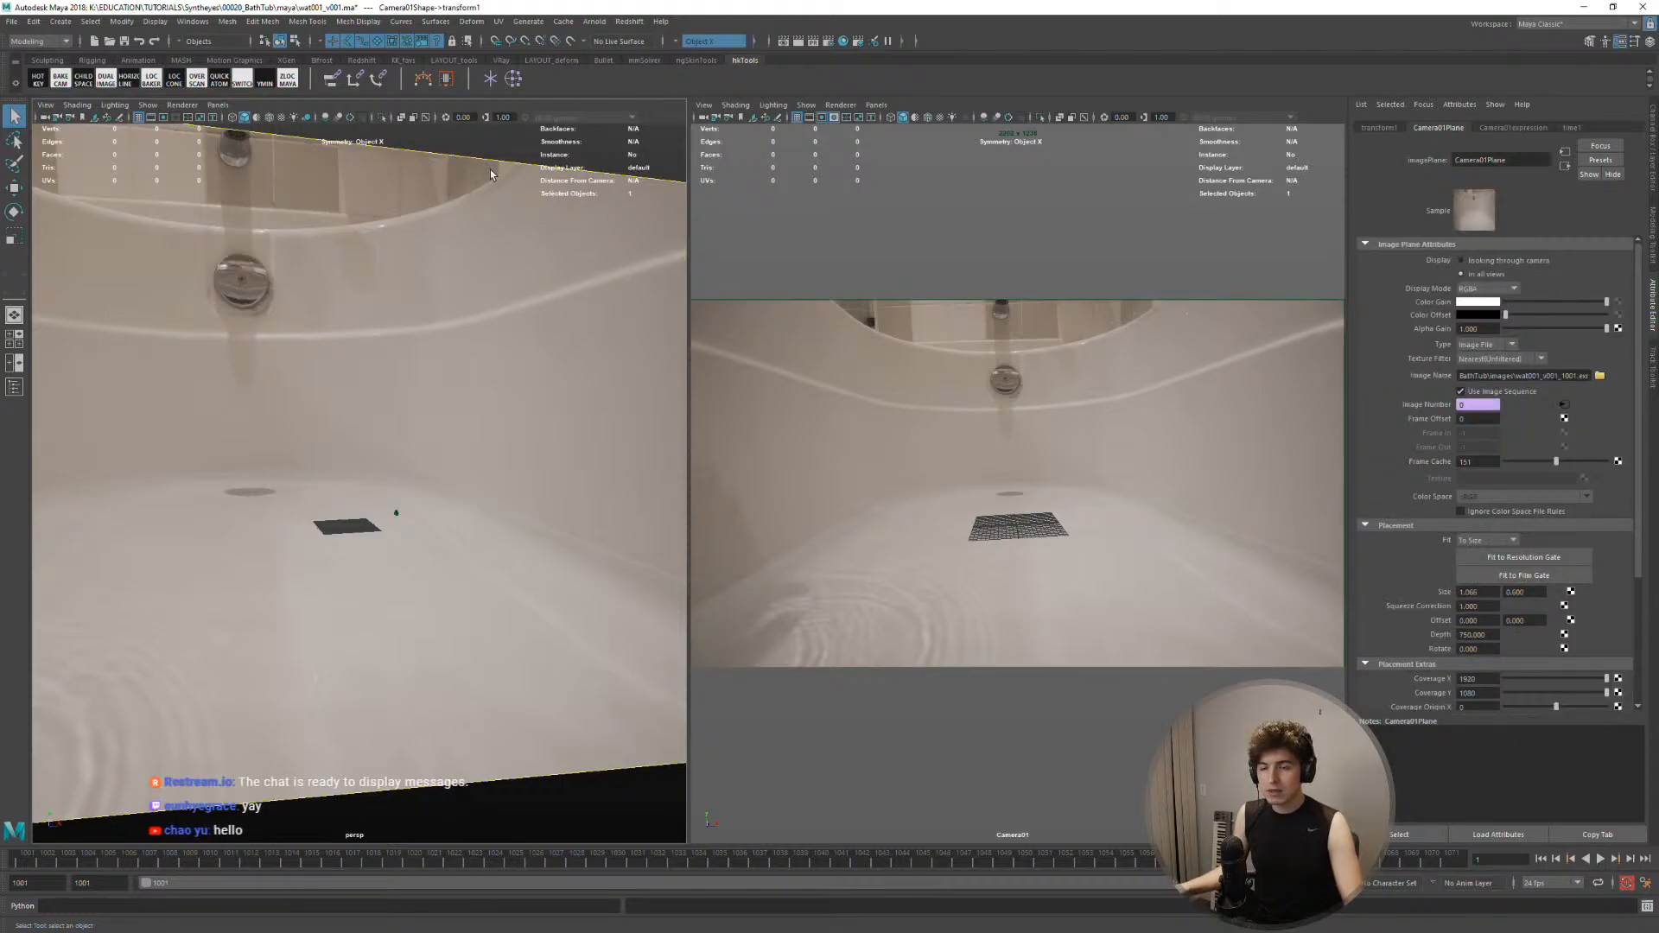
scroll(510, 238, down, 5)
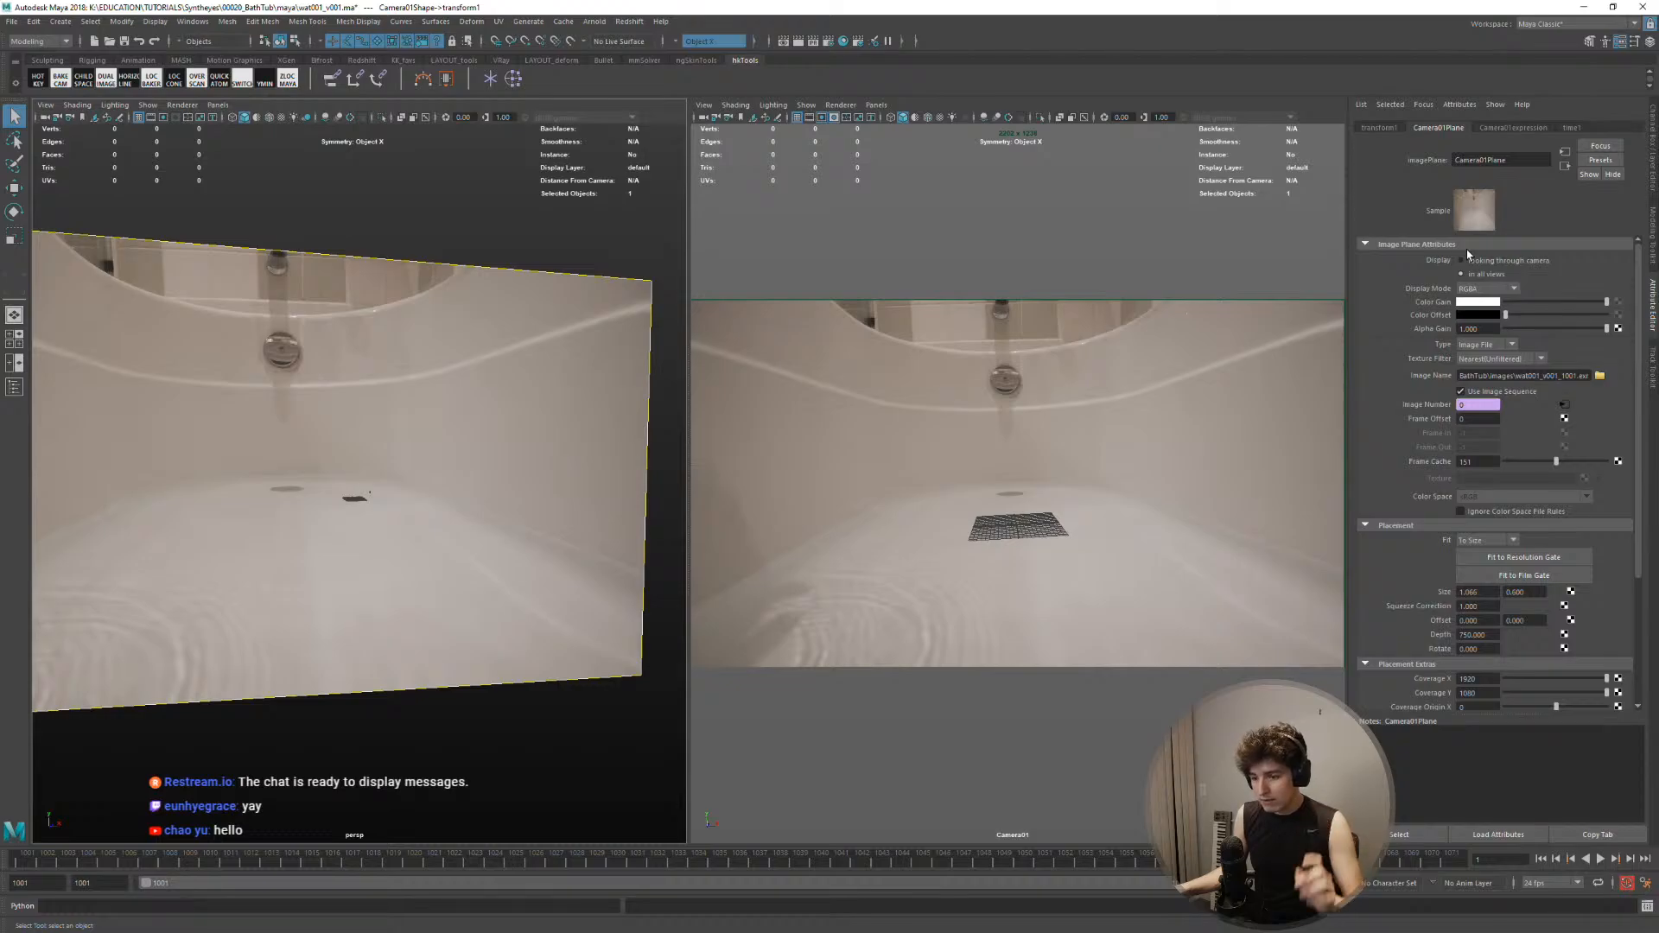
click(1466, 246)
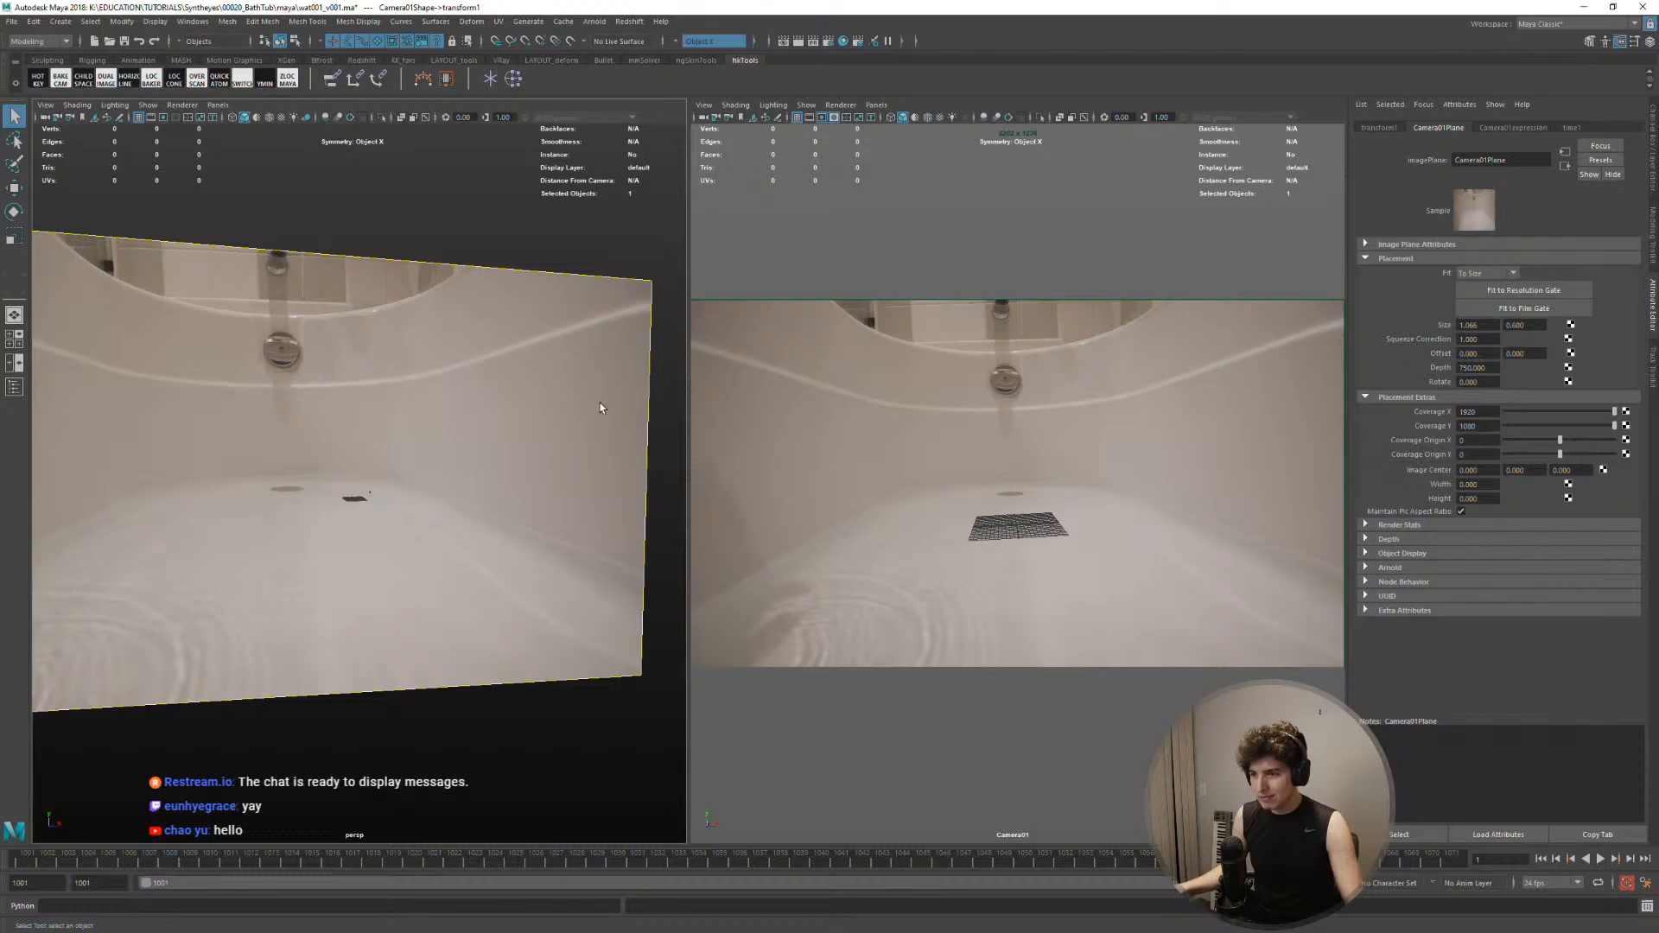
alt+drag(601, 407, 844, 498)
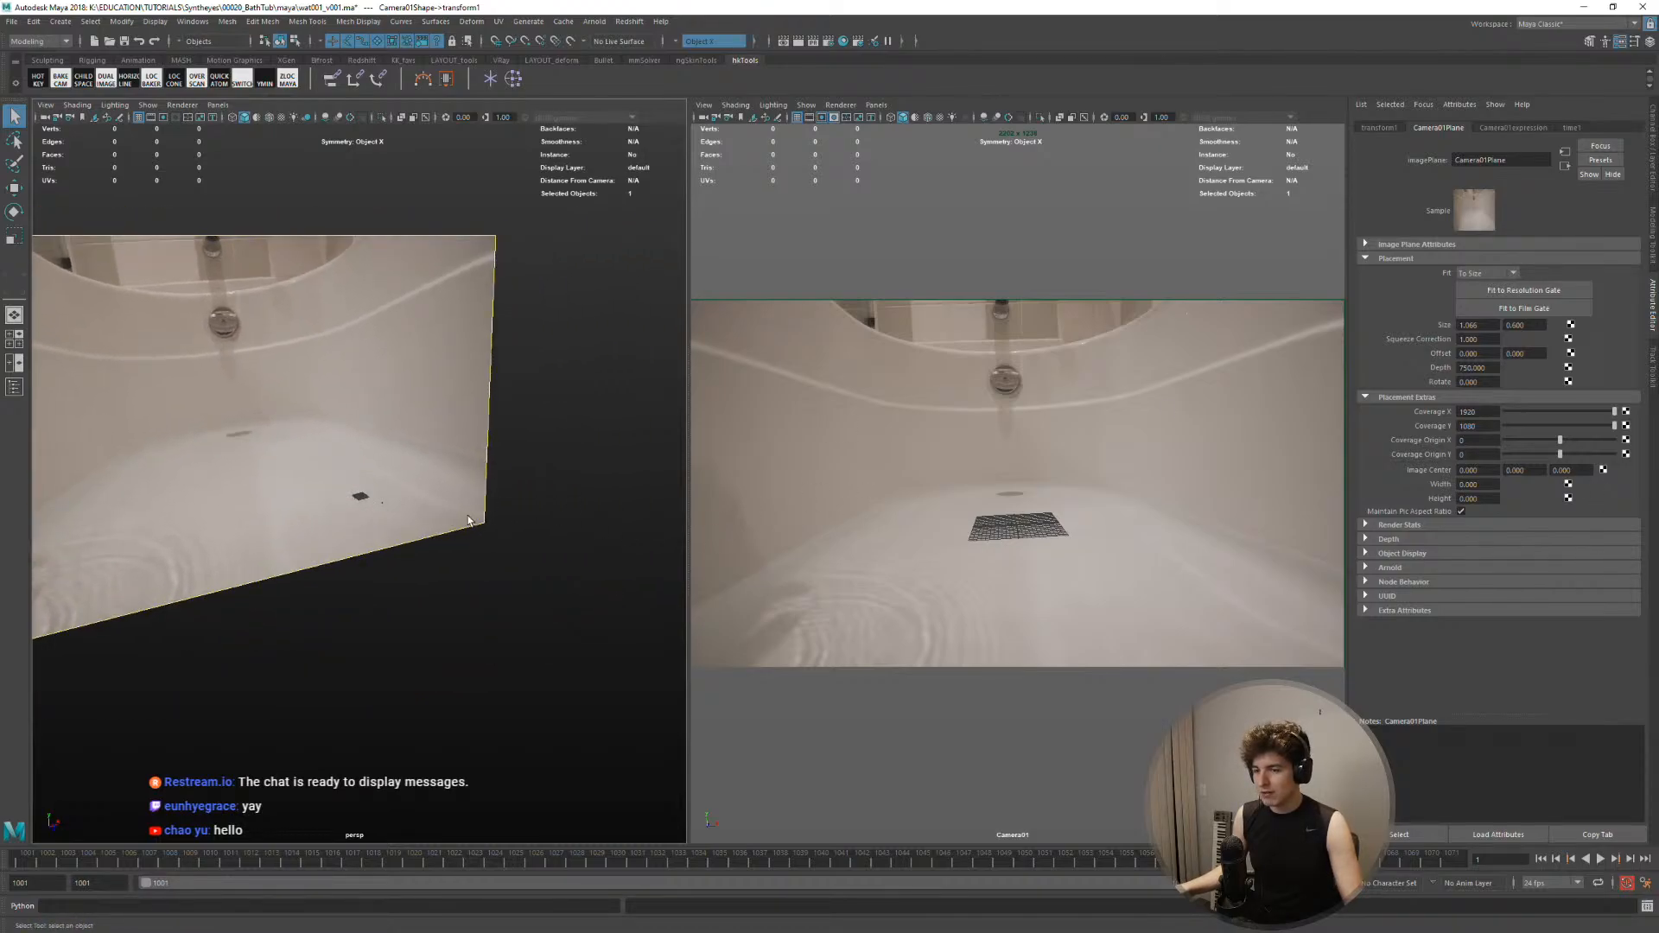
alt+drag(468, 520, 421, 529)
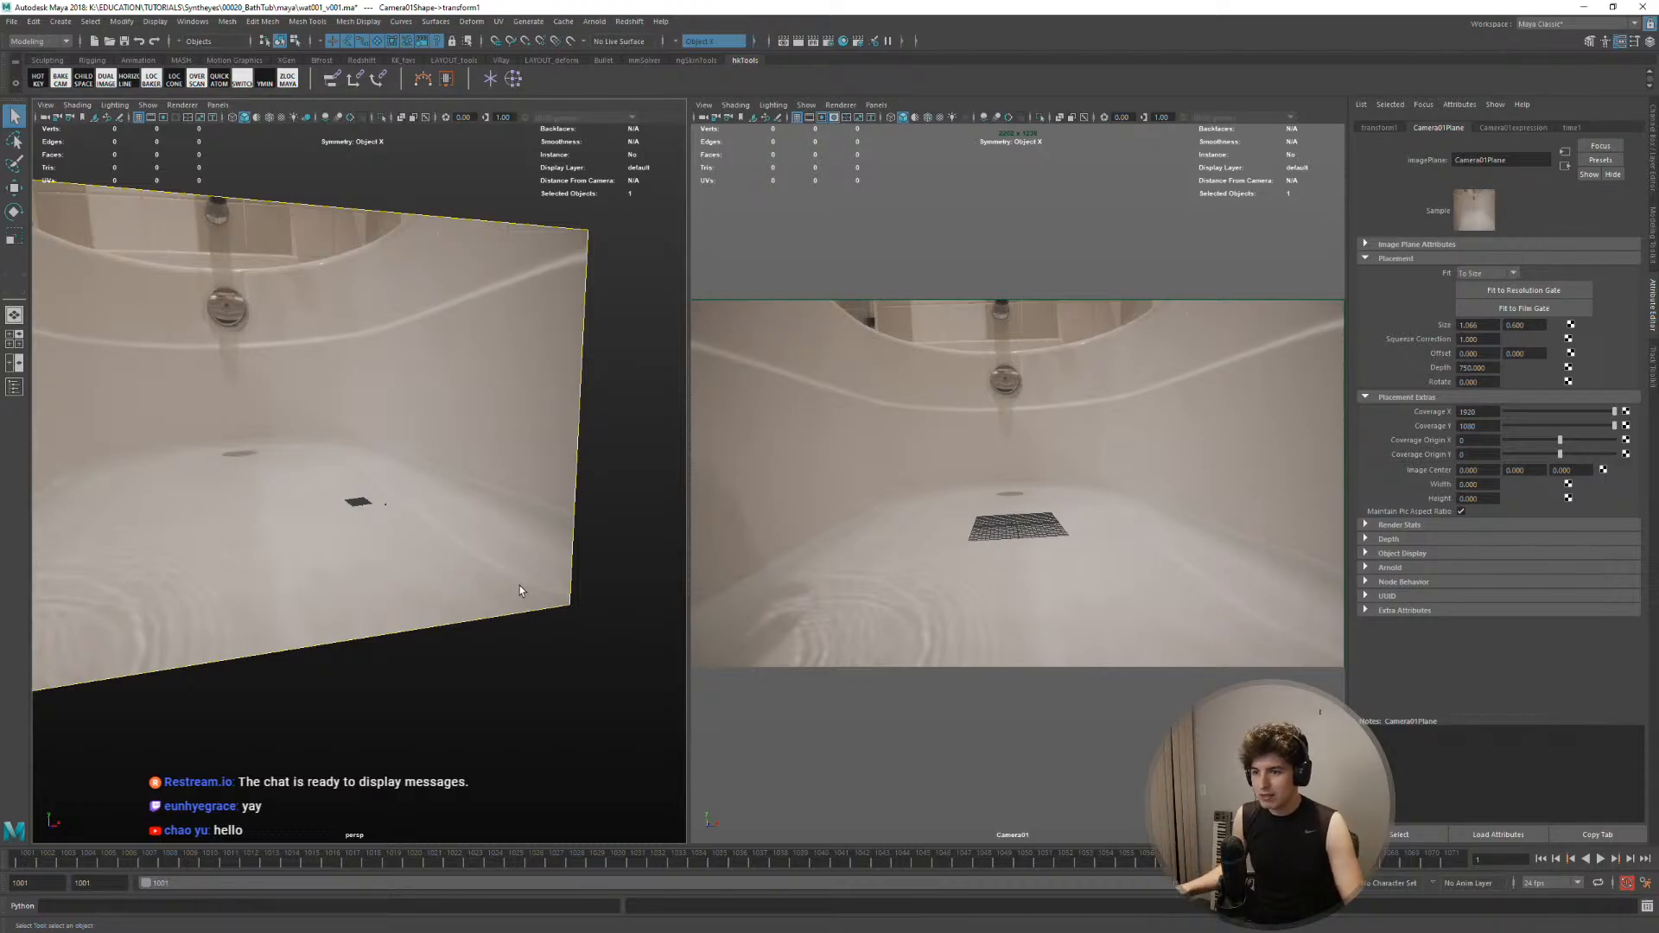
Play the shot in both views, maximize the Camera01 view, and stop the playback
key(alt+v)
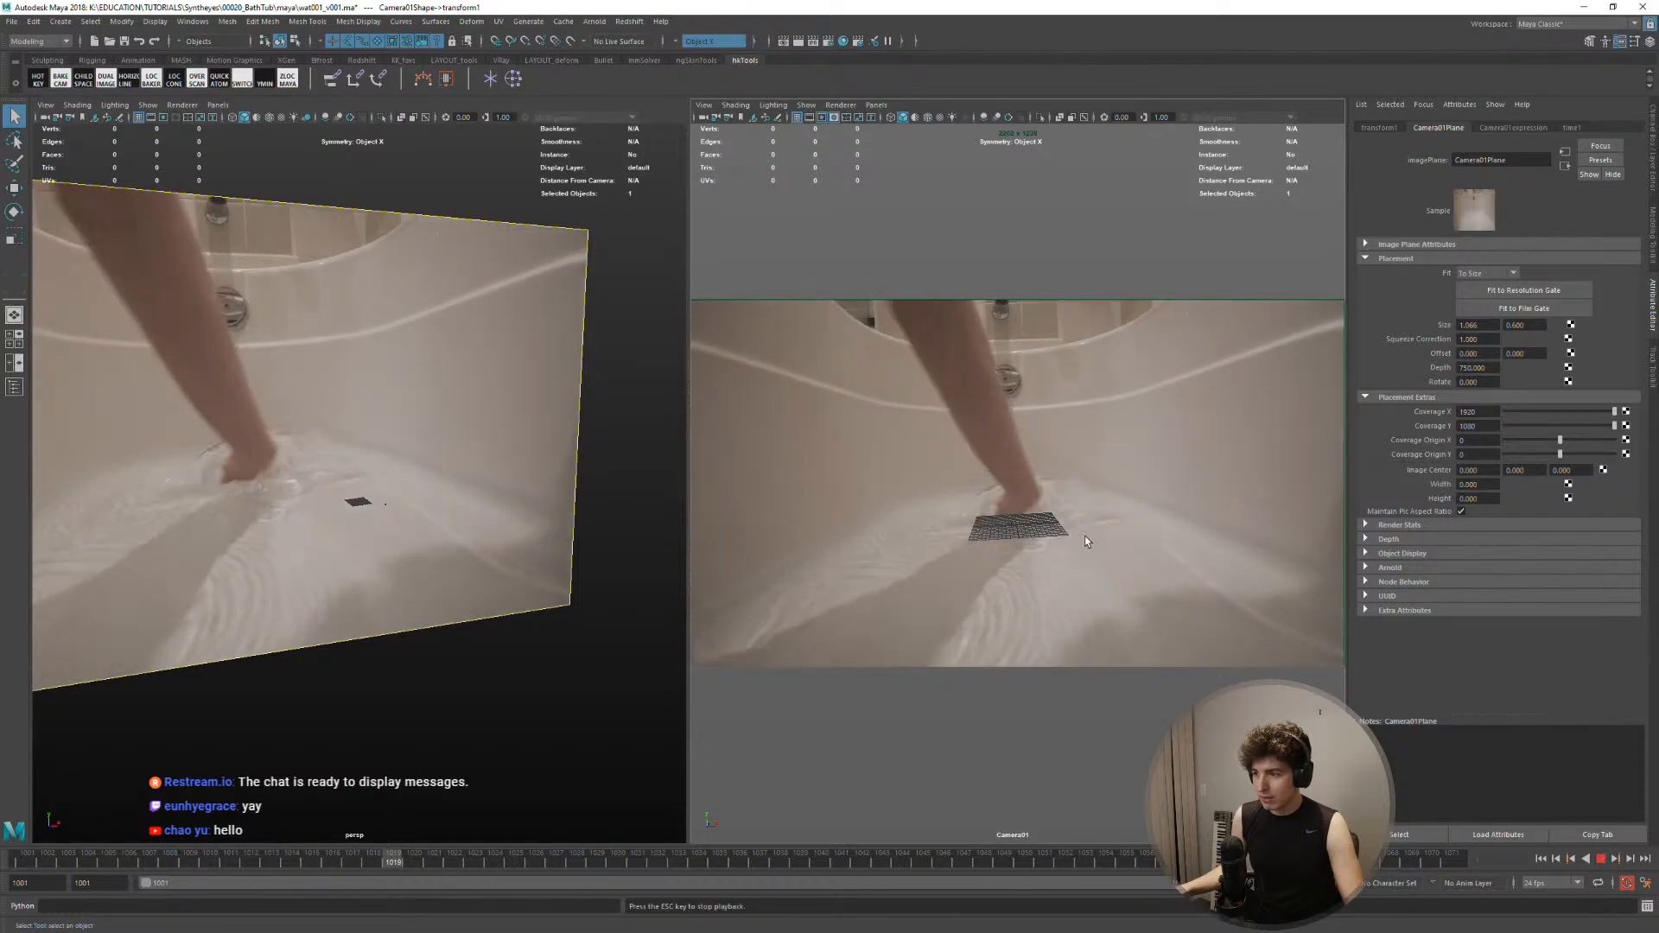
key(Escape)
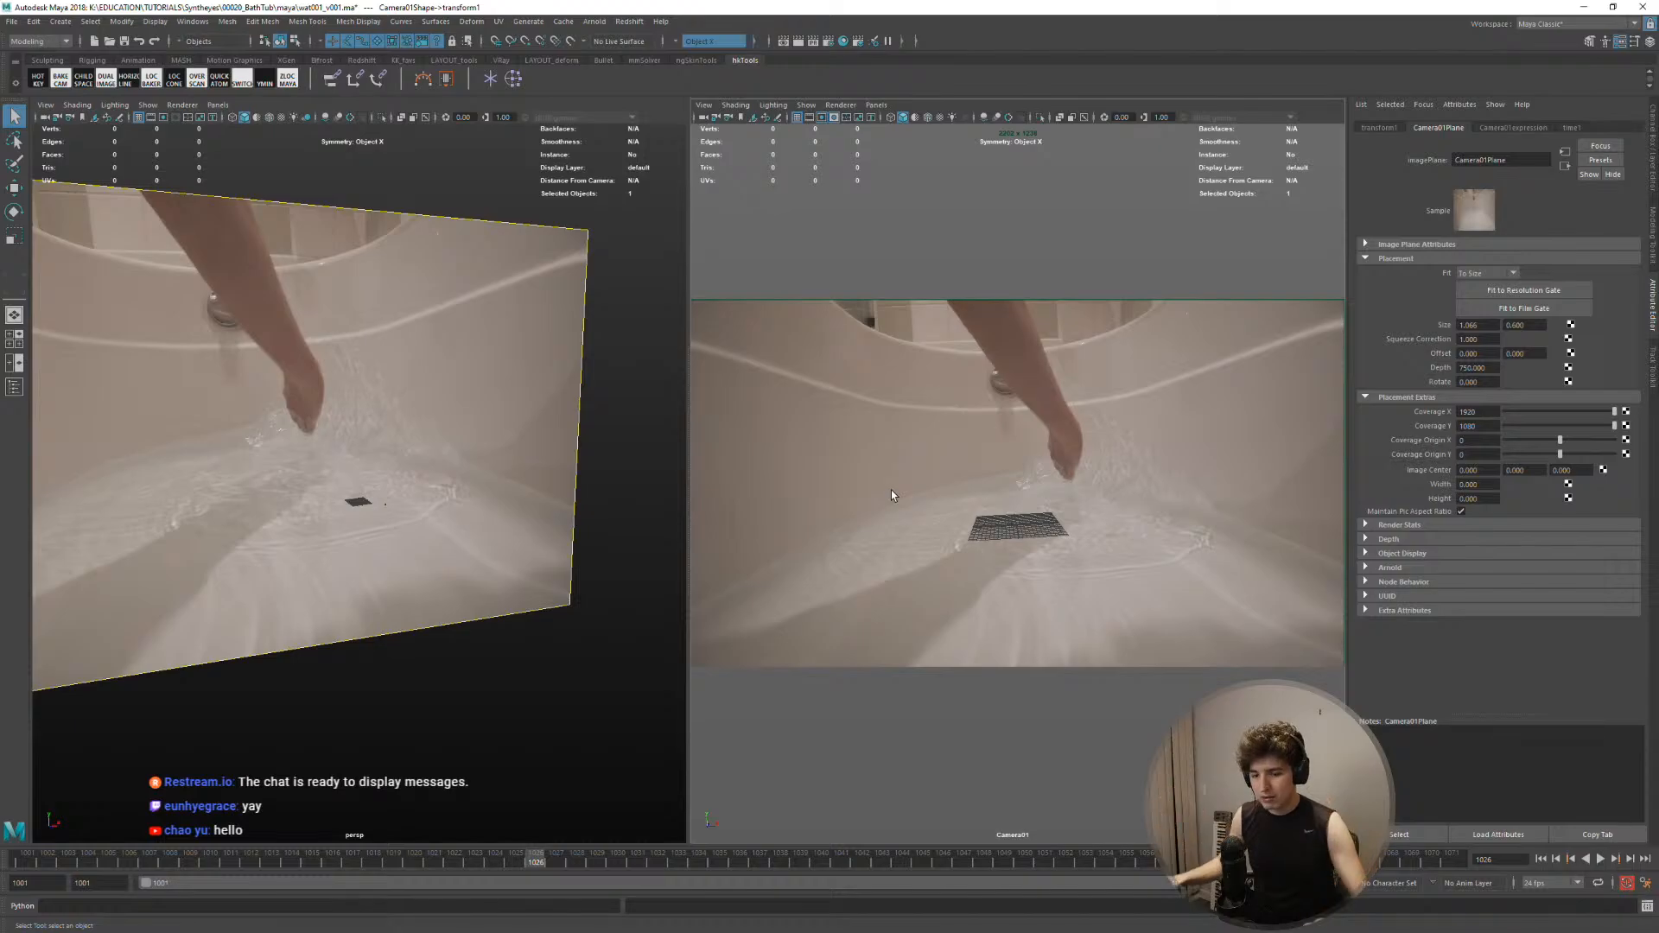
key(alt+v)
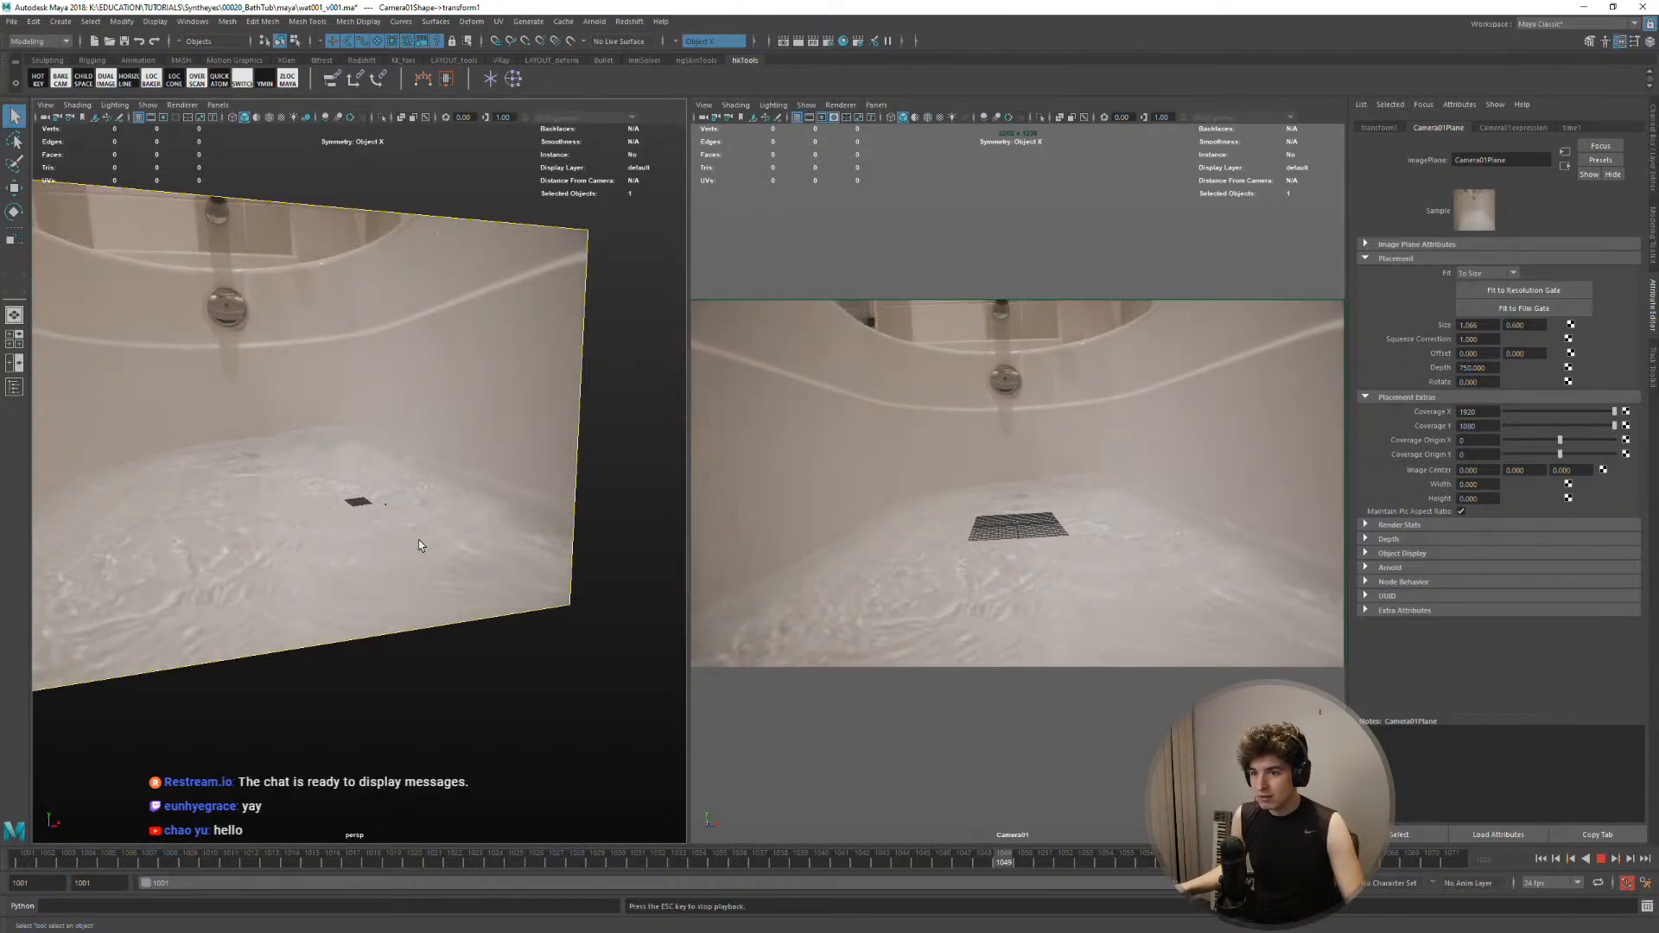
key(space)
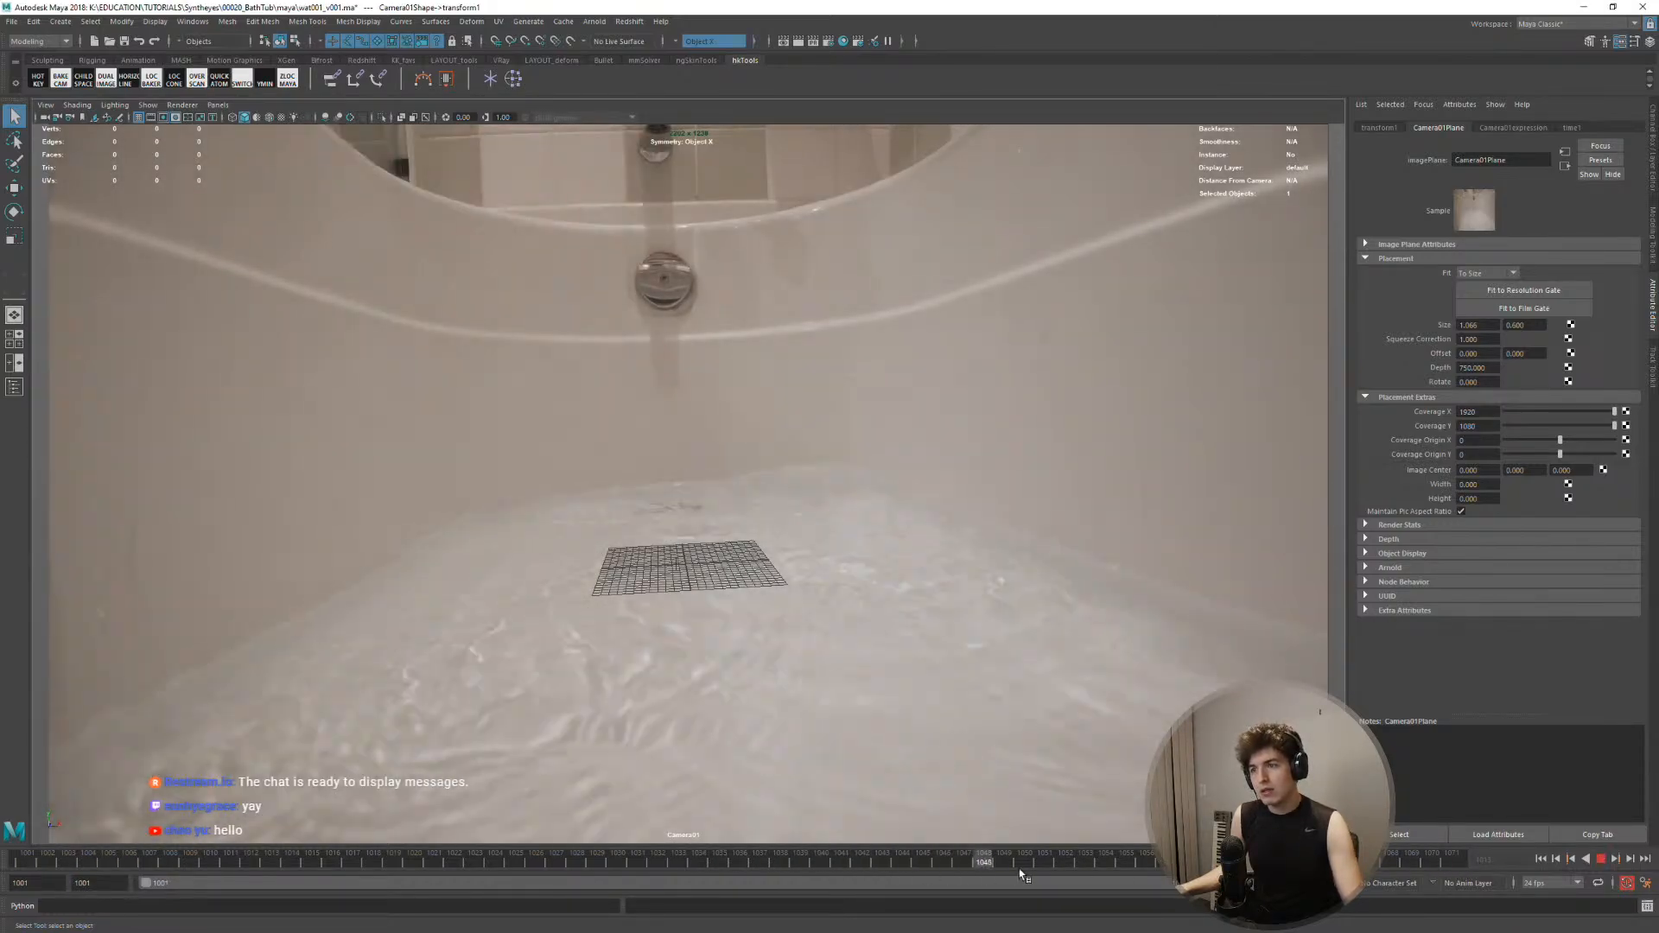
key(Escape)
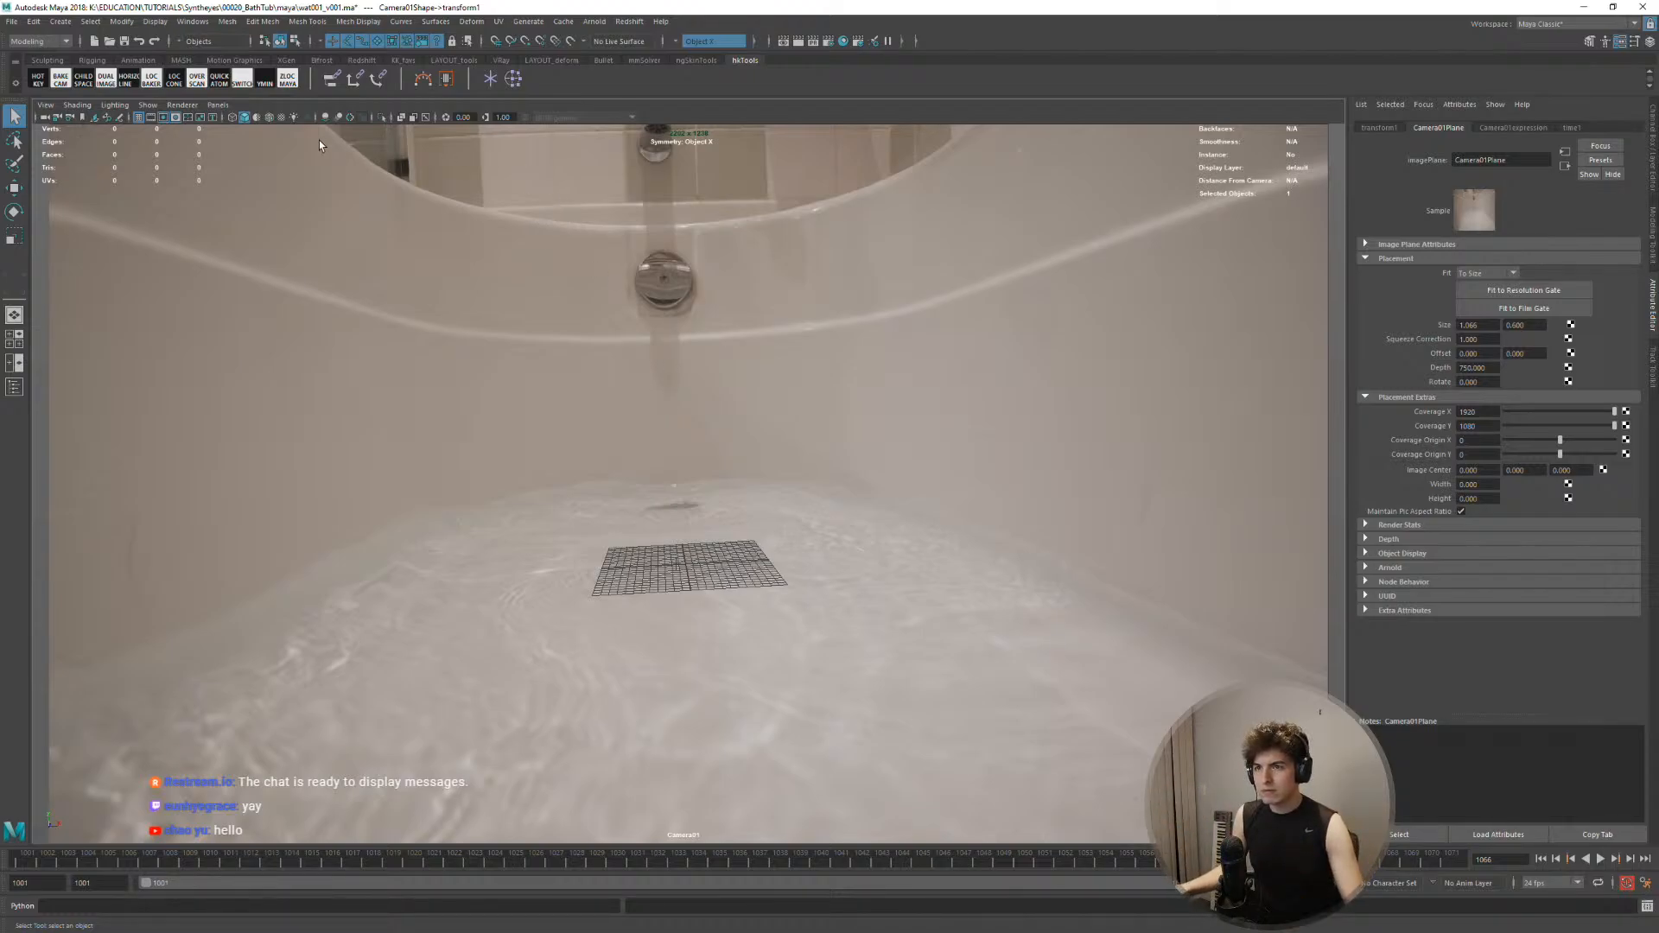
Turn on viewport anti-aliasing, create a polygon cube at the origin, and scale it uniformly to about 41.48
click(350, 117)
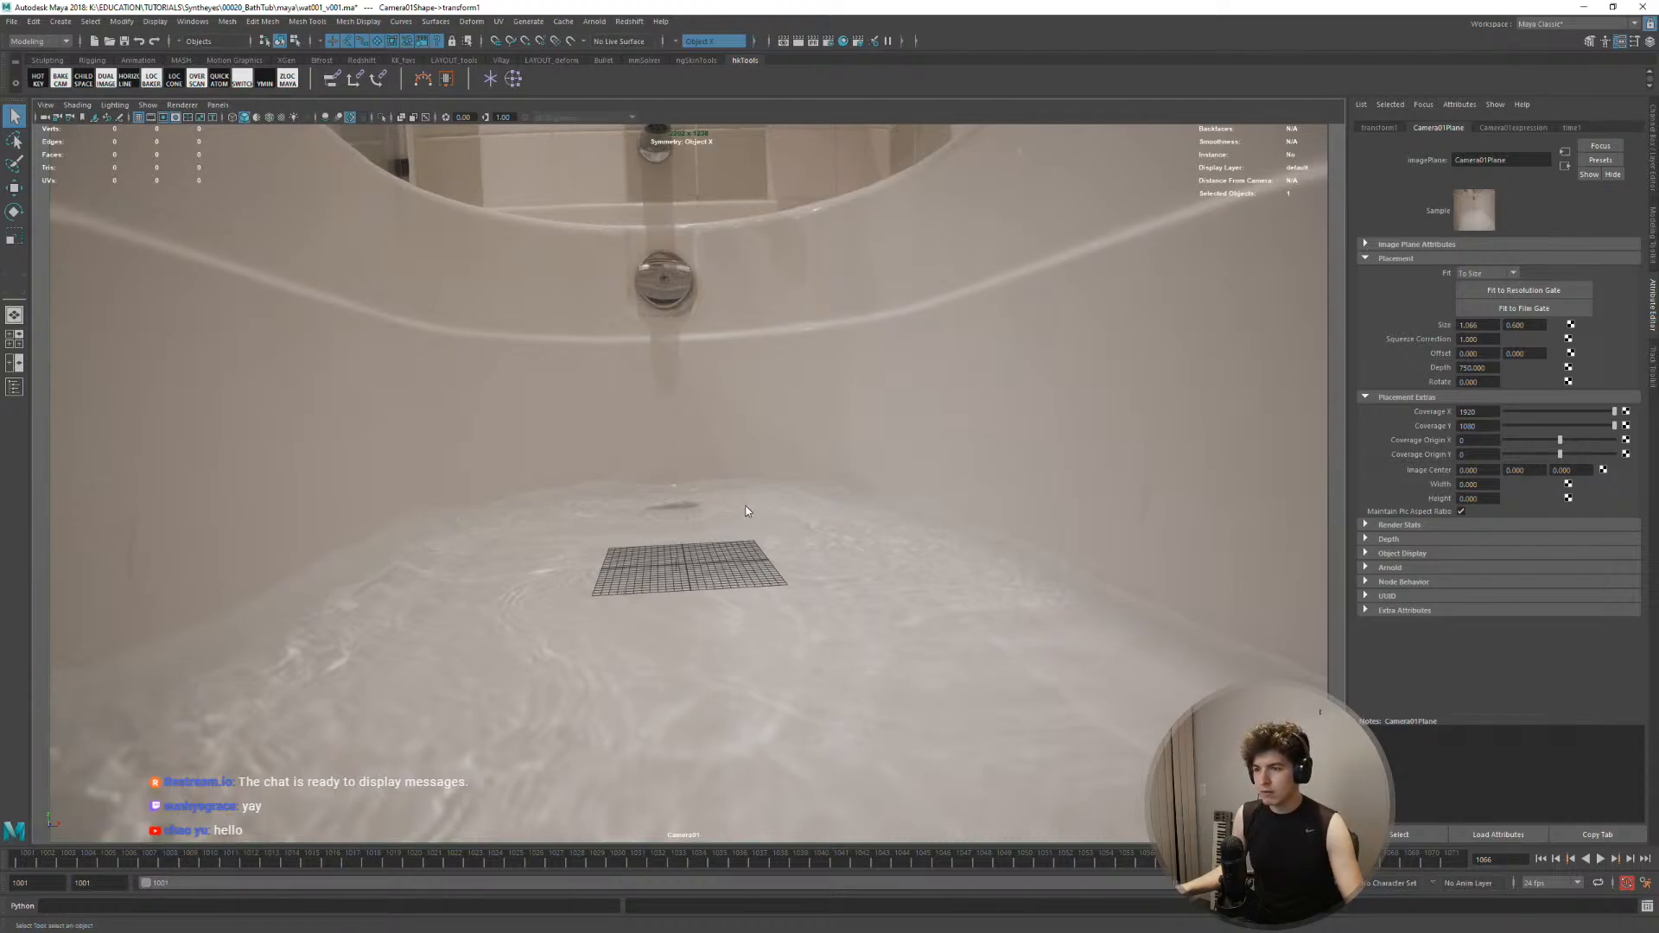
shift+right_drag(746, 507, 753, 543)
key(r)
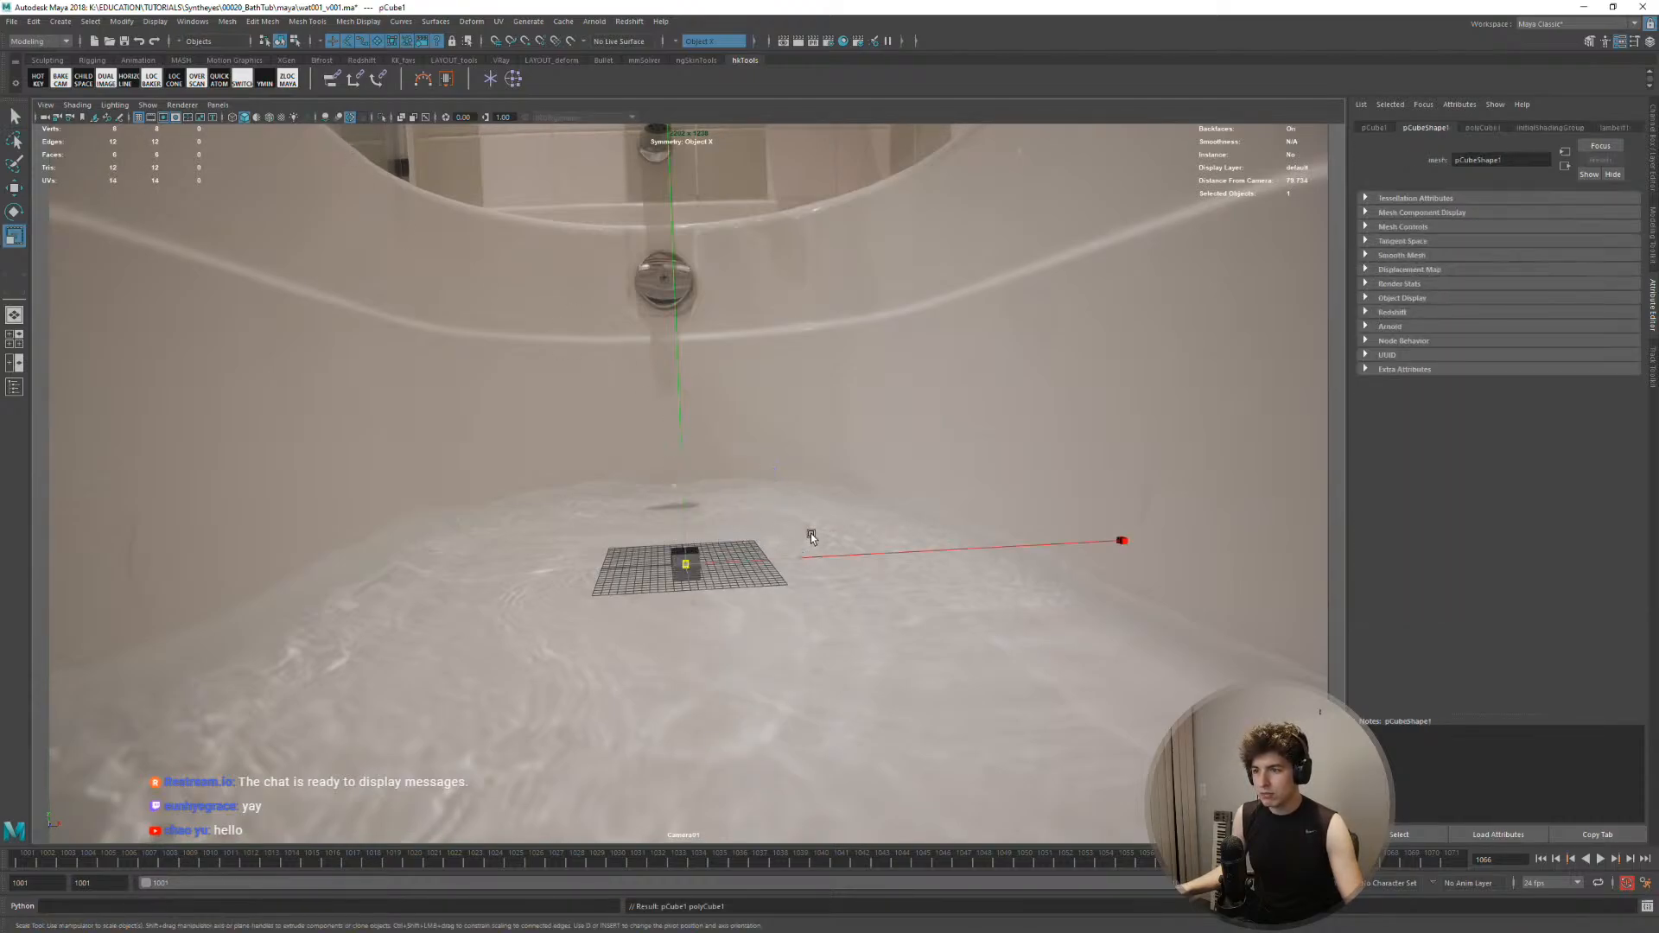
middle_drag(810, 533, 982, 507)
Set the cube's width subdivisions to 2 and display wireframe on shaded in the Camera01 view
key(ctrl+a)
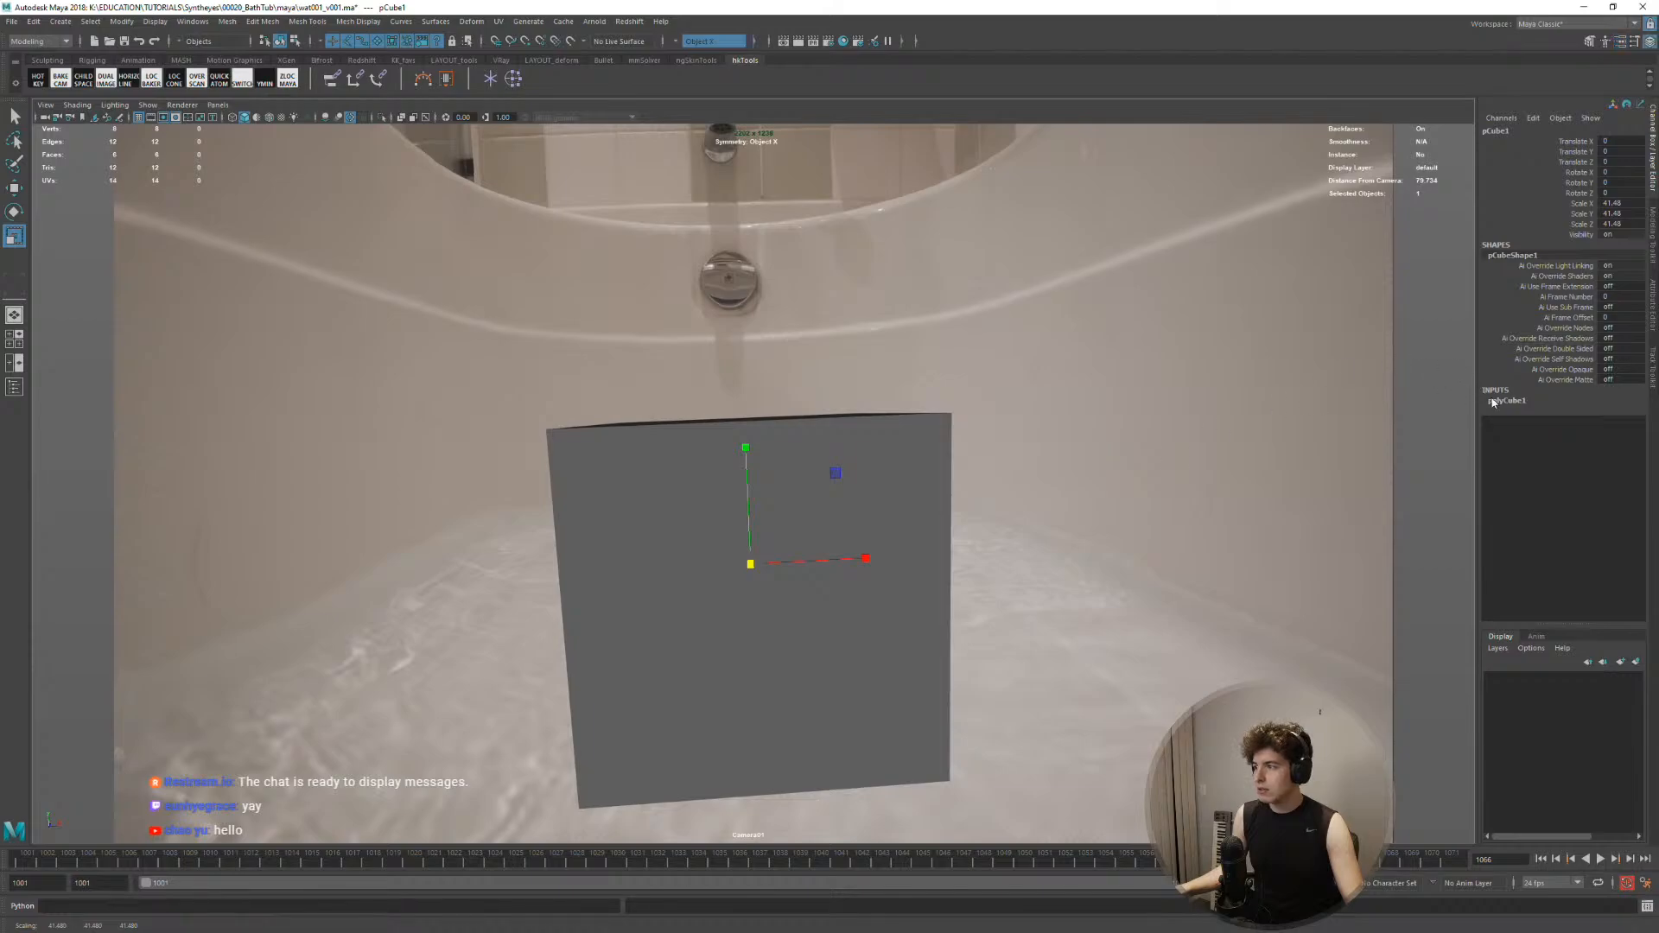
click(1497, 401)
click(1570, 442)
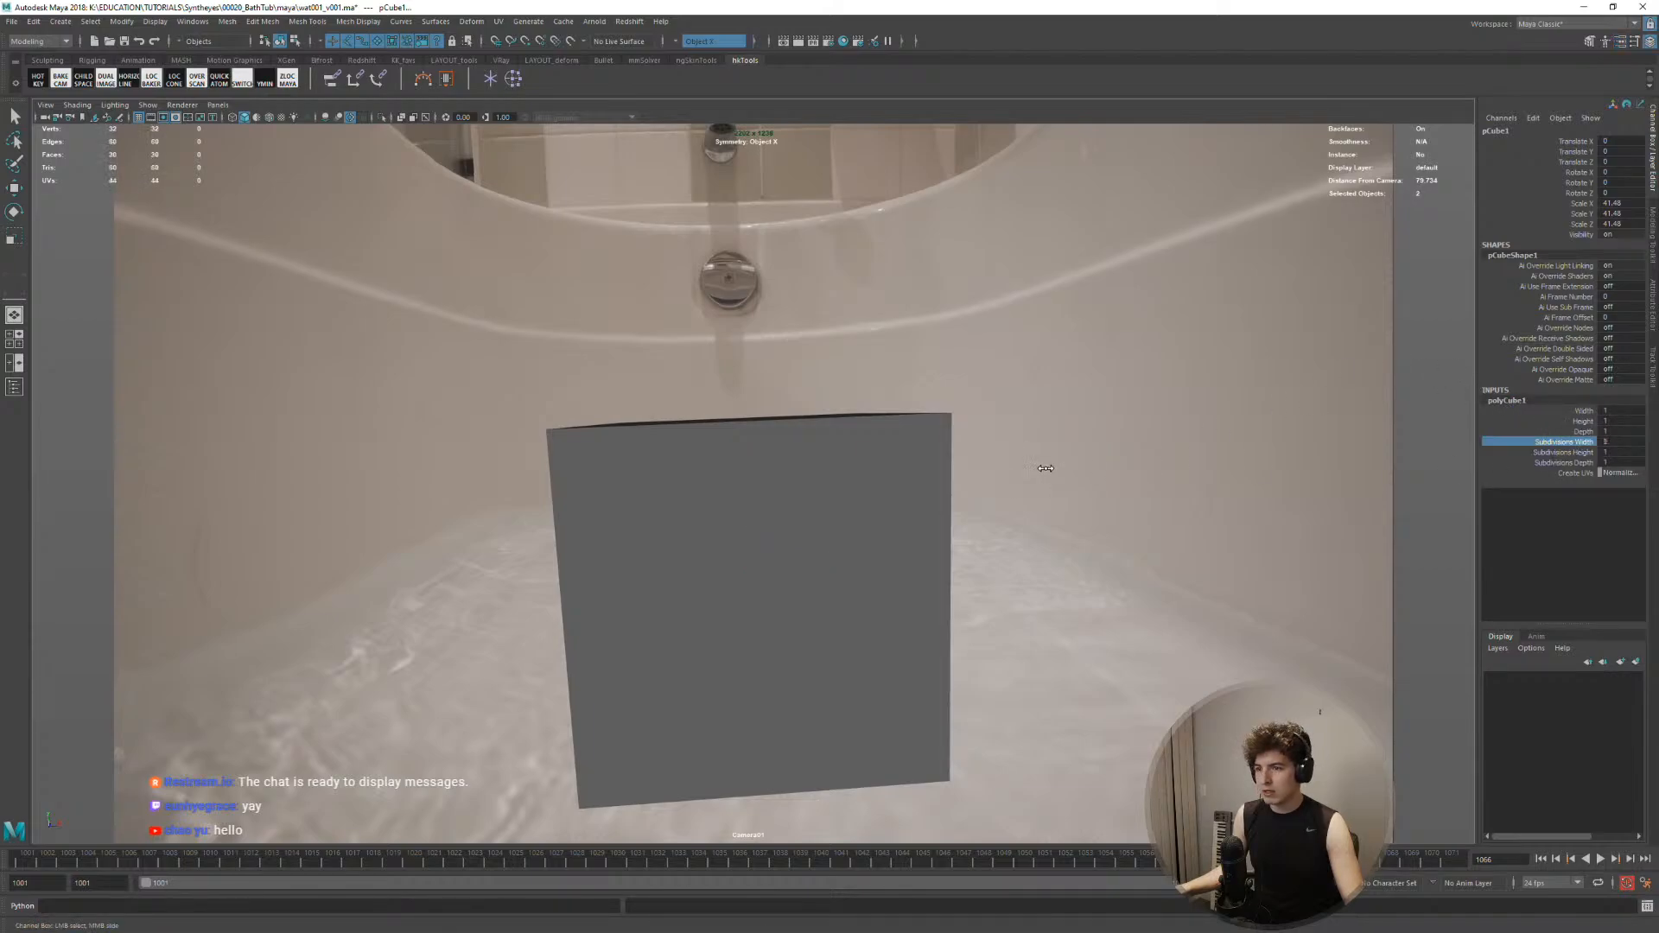
click(269, 117)
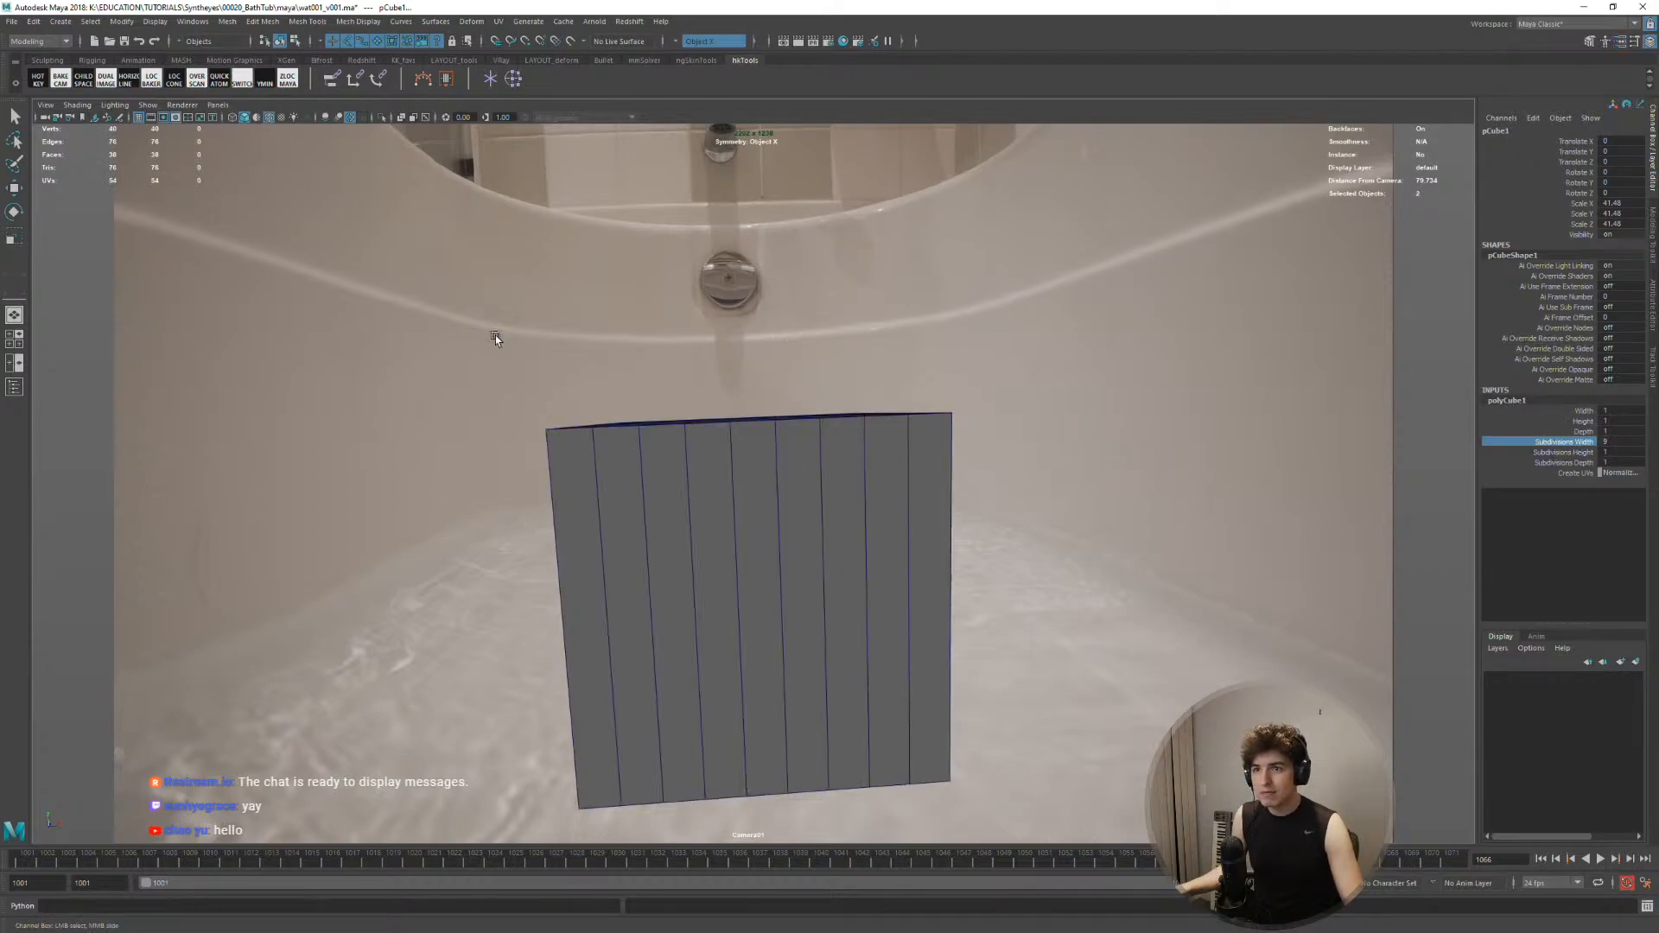
middle_drag(842, 464, 791, 469)
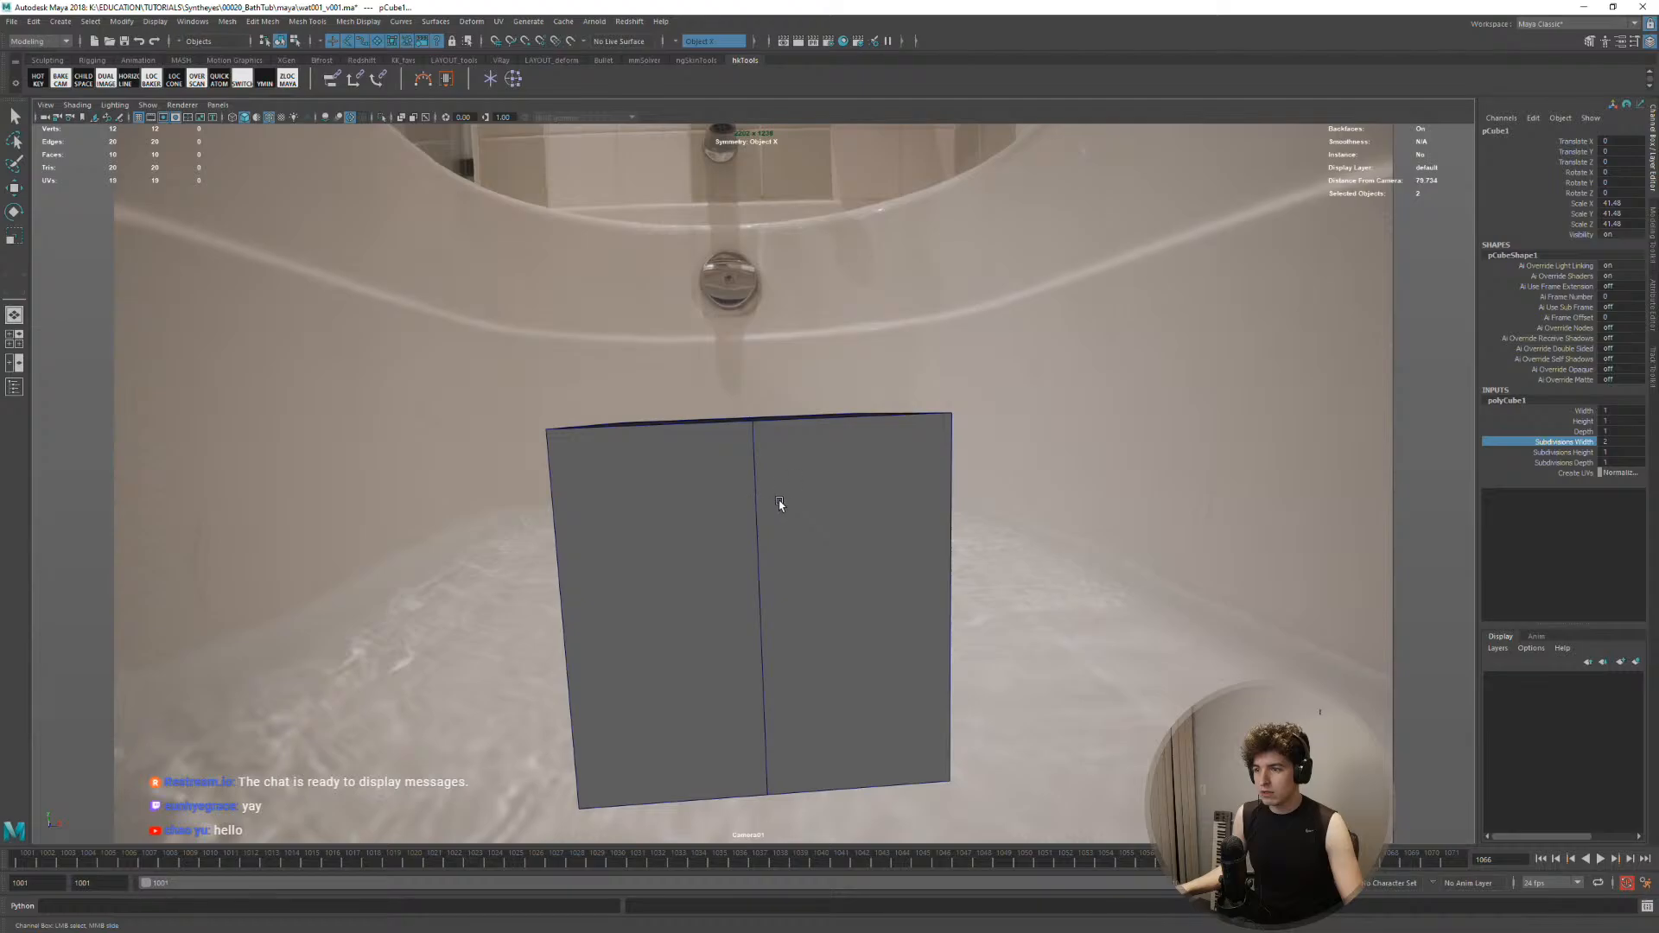
Enable backface culling on the cube
click(781, 501)
shift+right_click(799, 472)
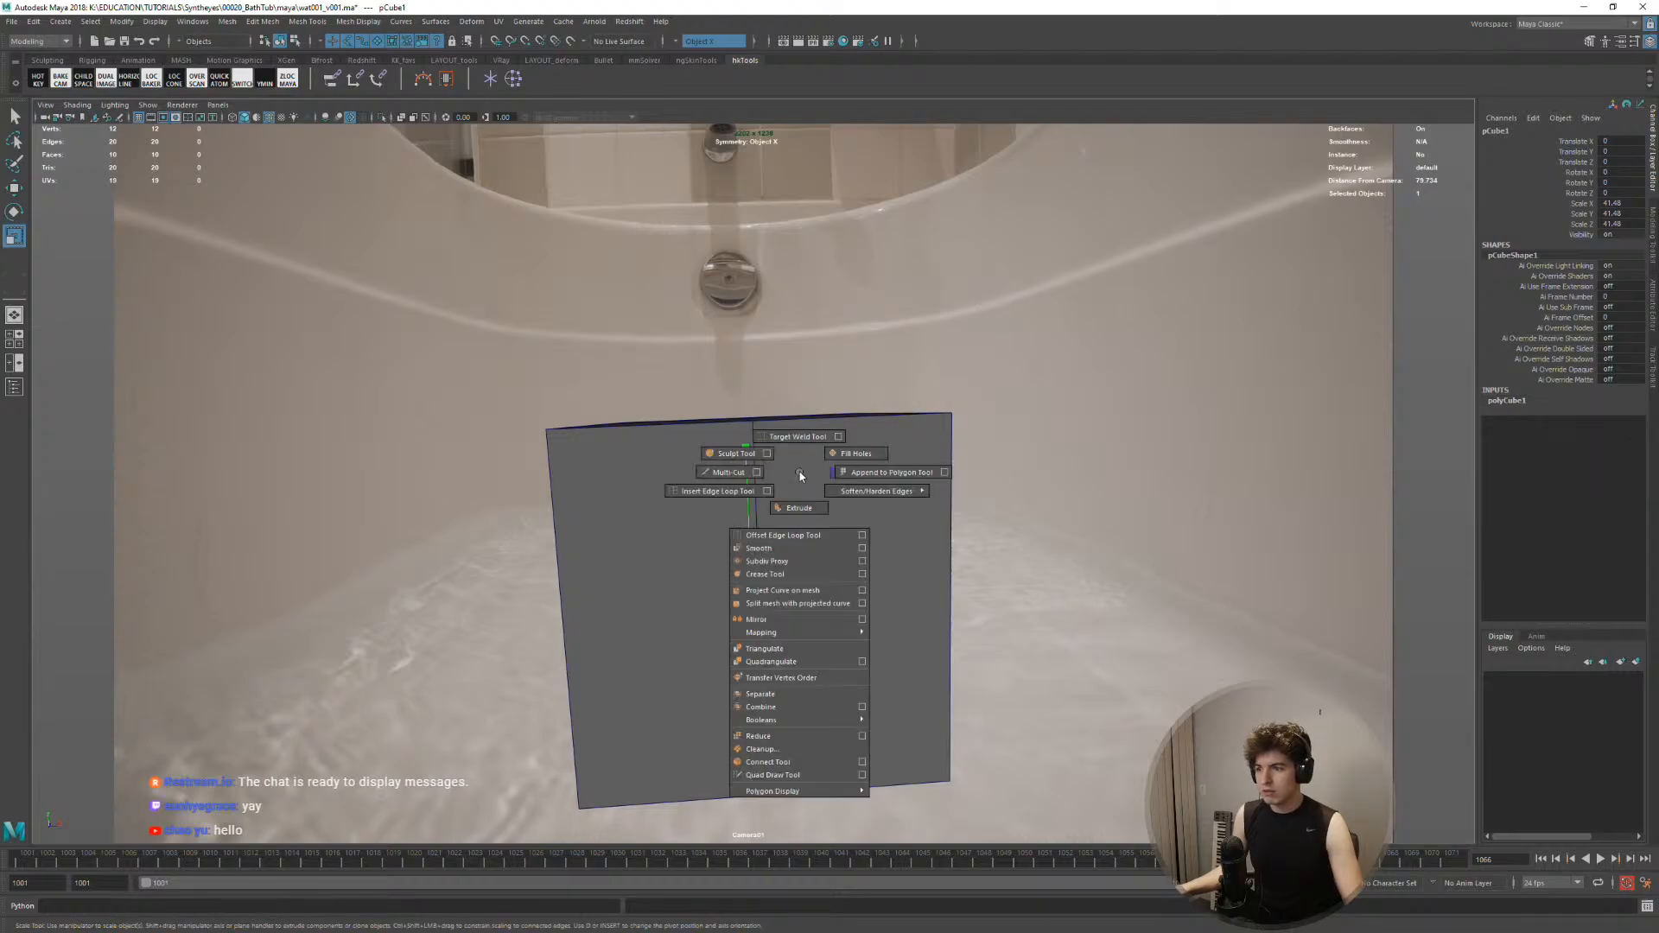
mouse_move(804, 791)
click(916, 794)
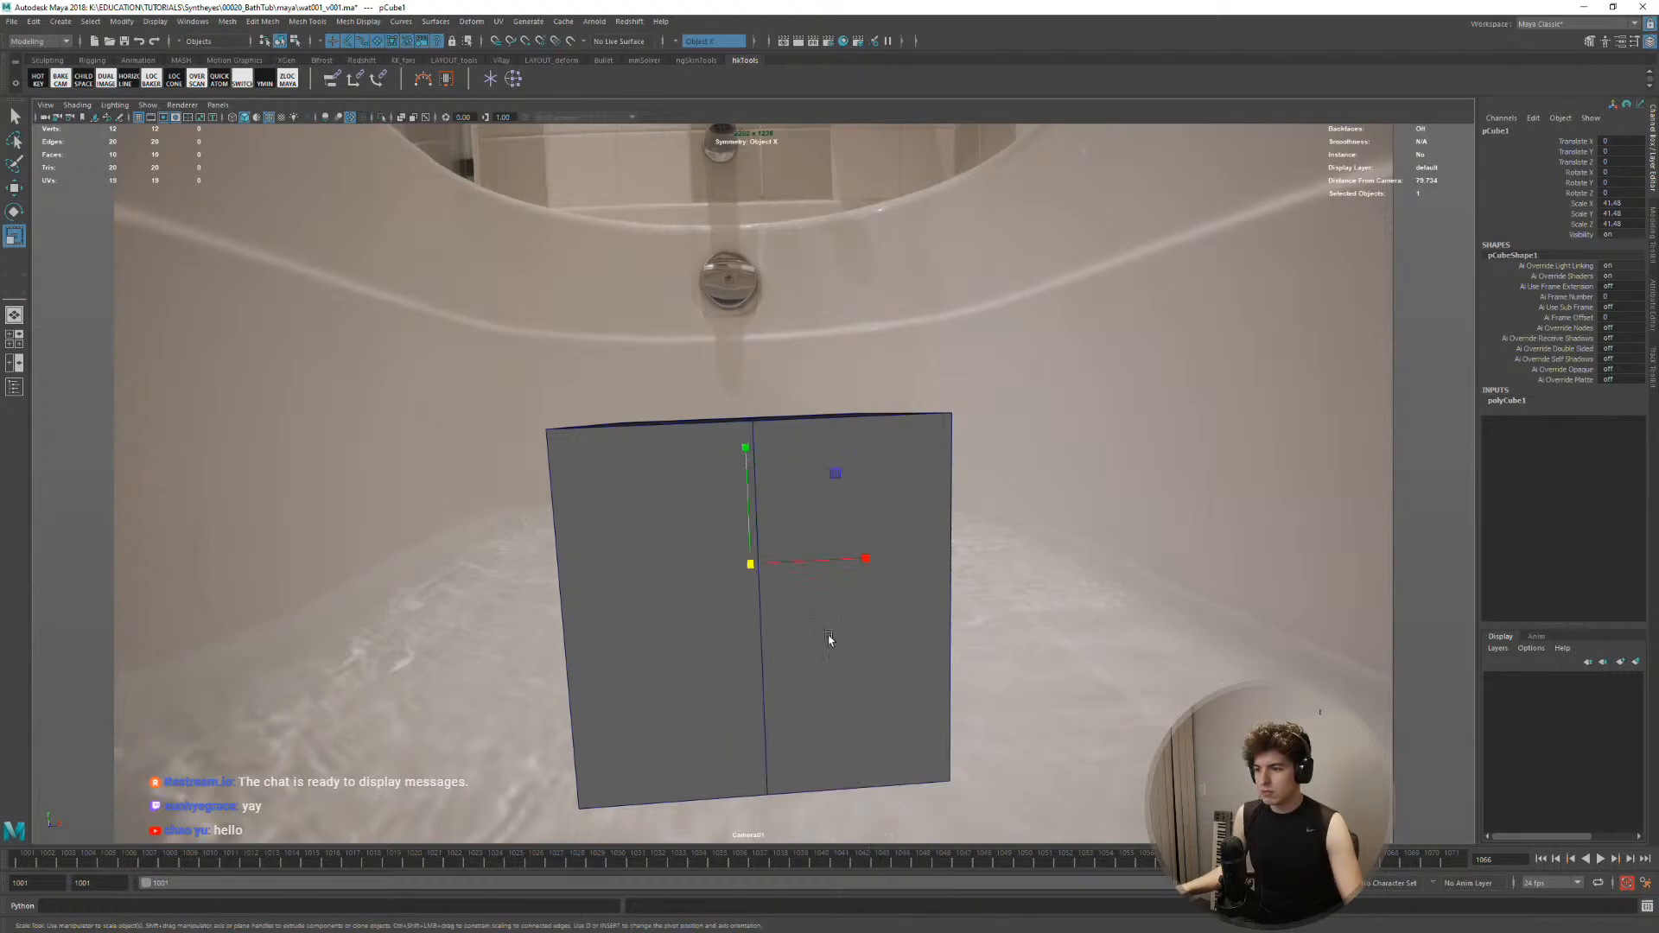
Reverse the cube's normals so its interior shows, and activate the Move tool in object mode
right_click(850, 531)
right_drag(850, 531, 905, 541)
double_click(848, 520)
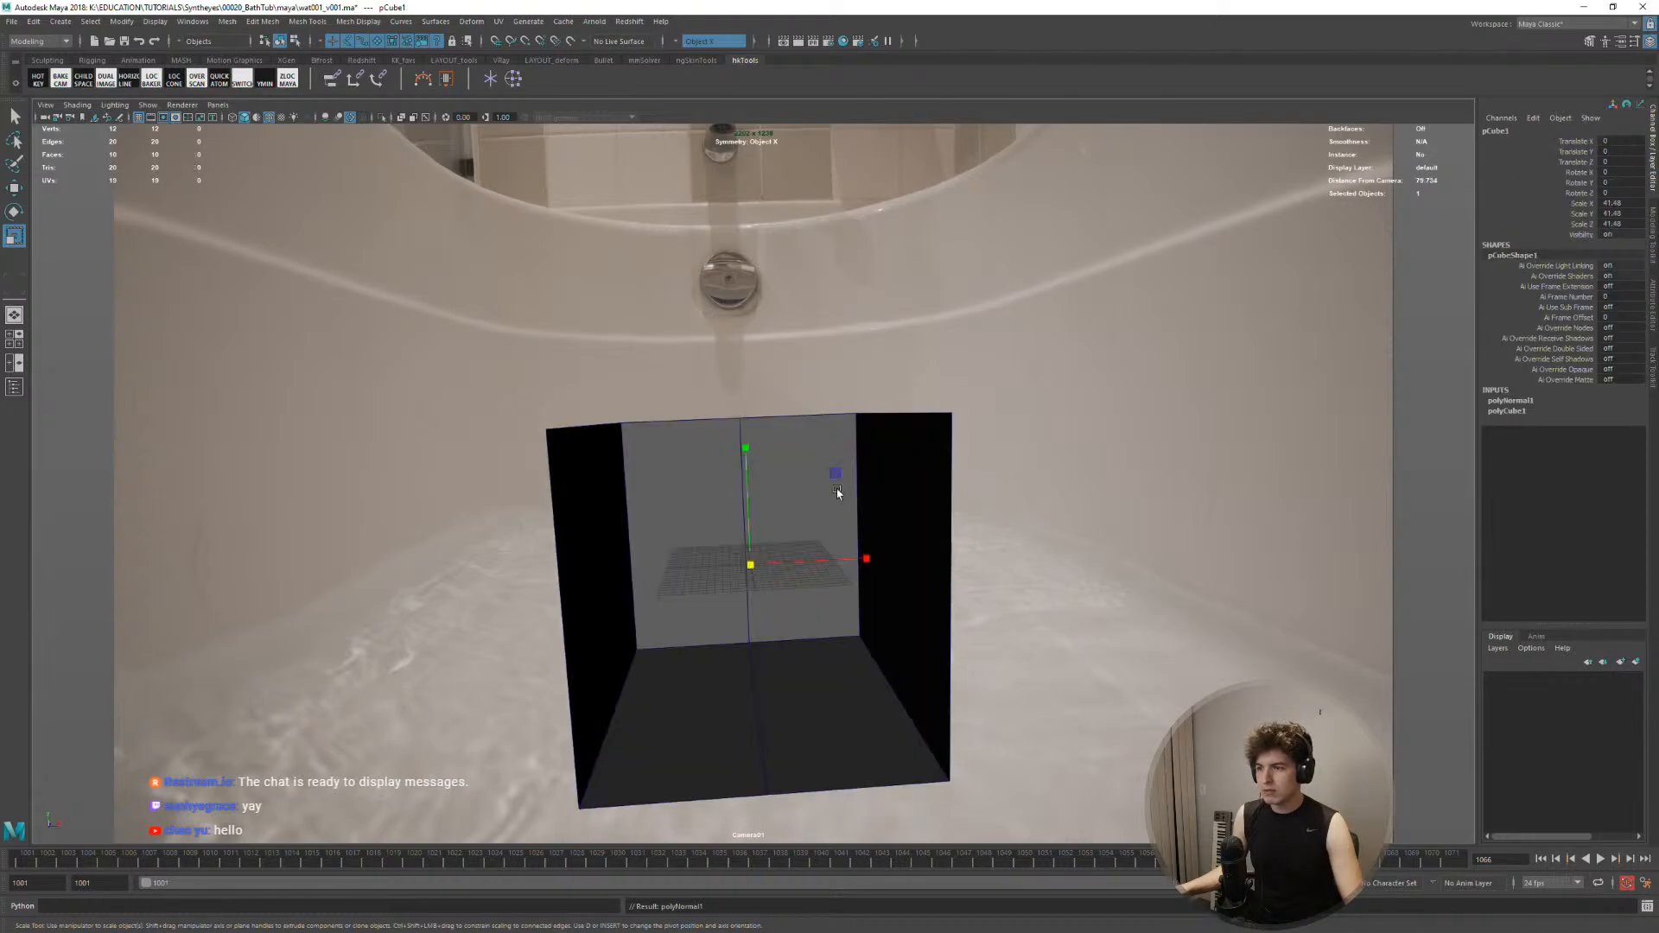
key(F8)
key(w)
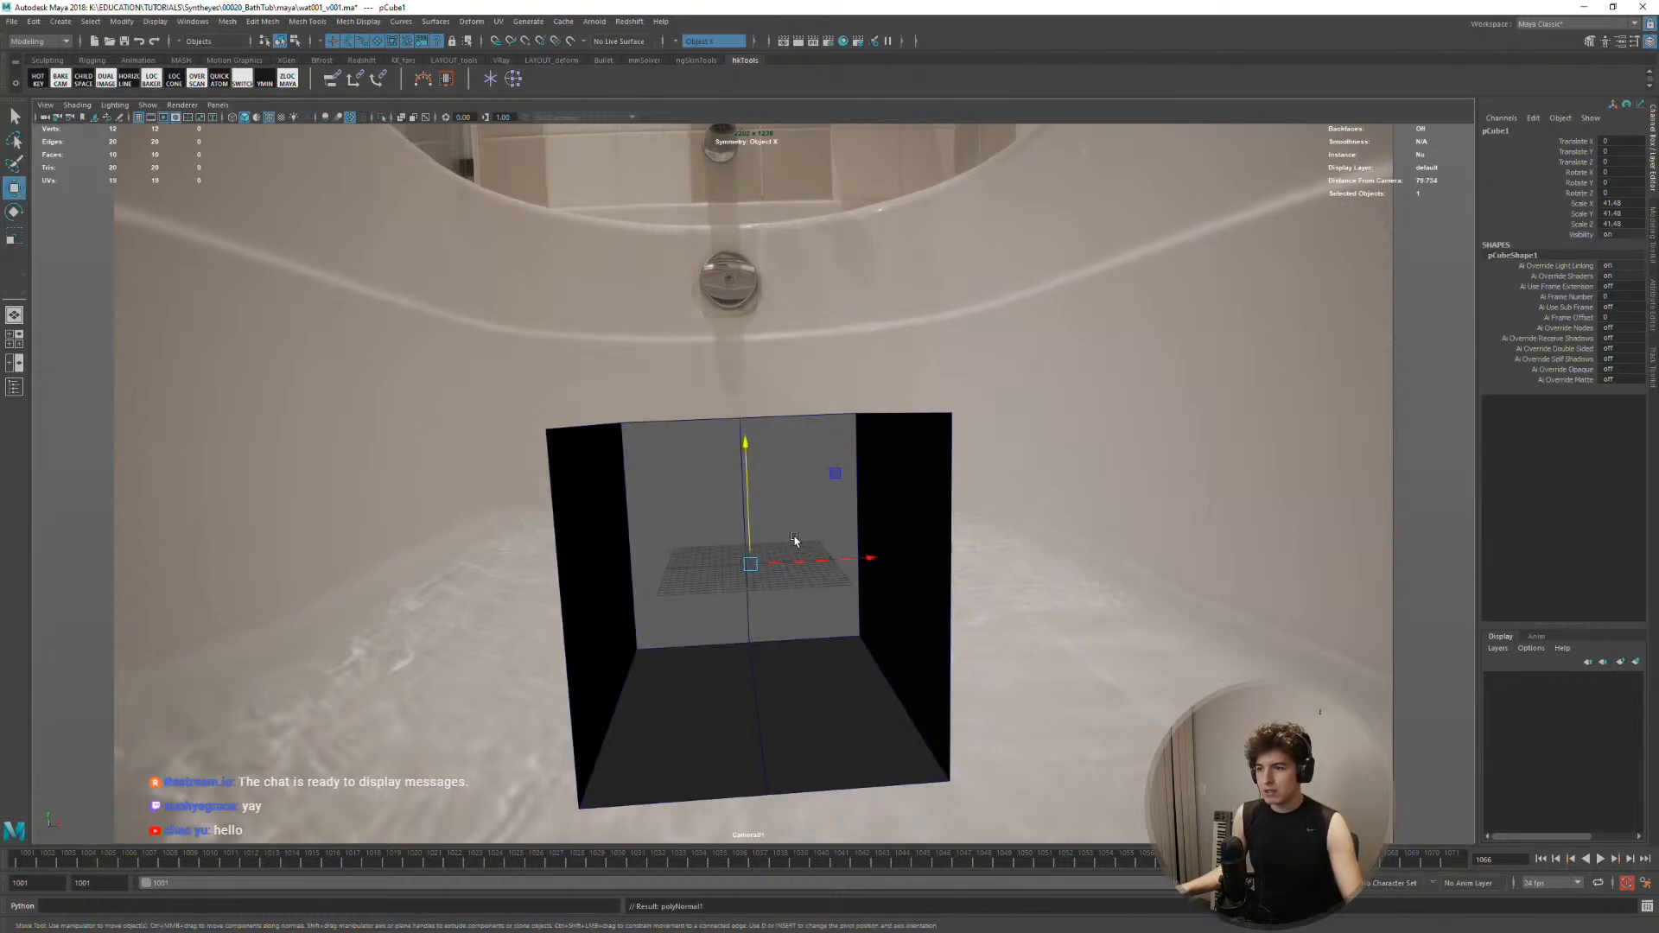
Raise the cube to about 23.1 in Y and snap its pivot to the centre edge of the back face
middle_drag(789, 541, 683, 343)
key(d)
key(c)
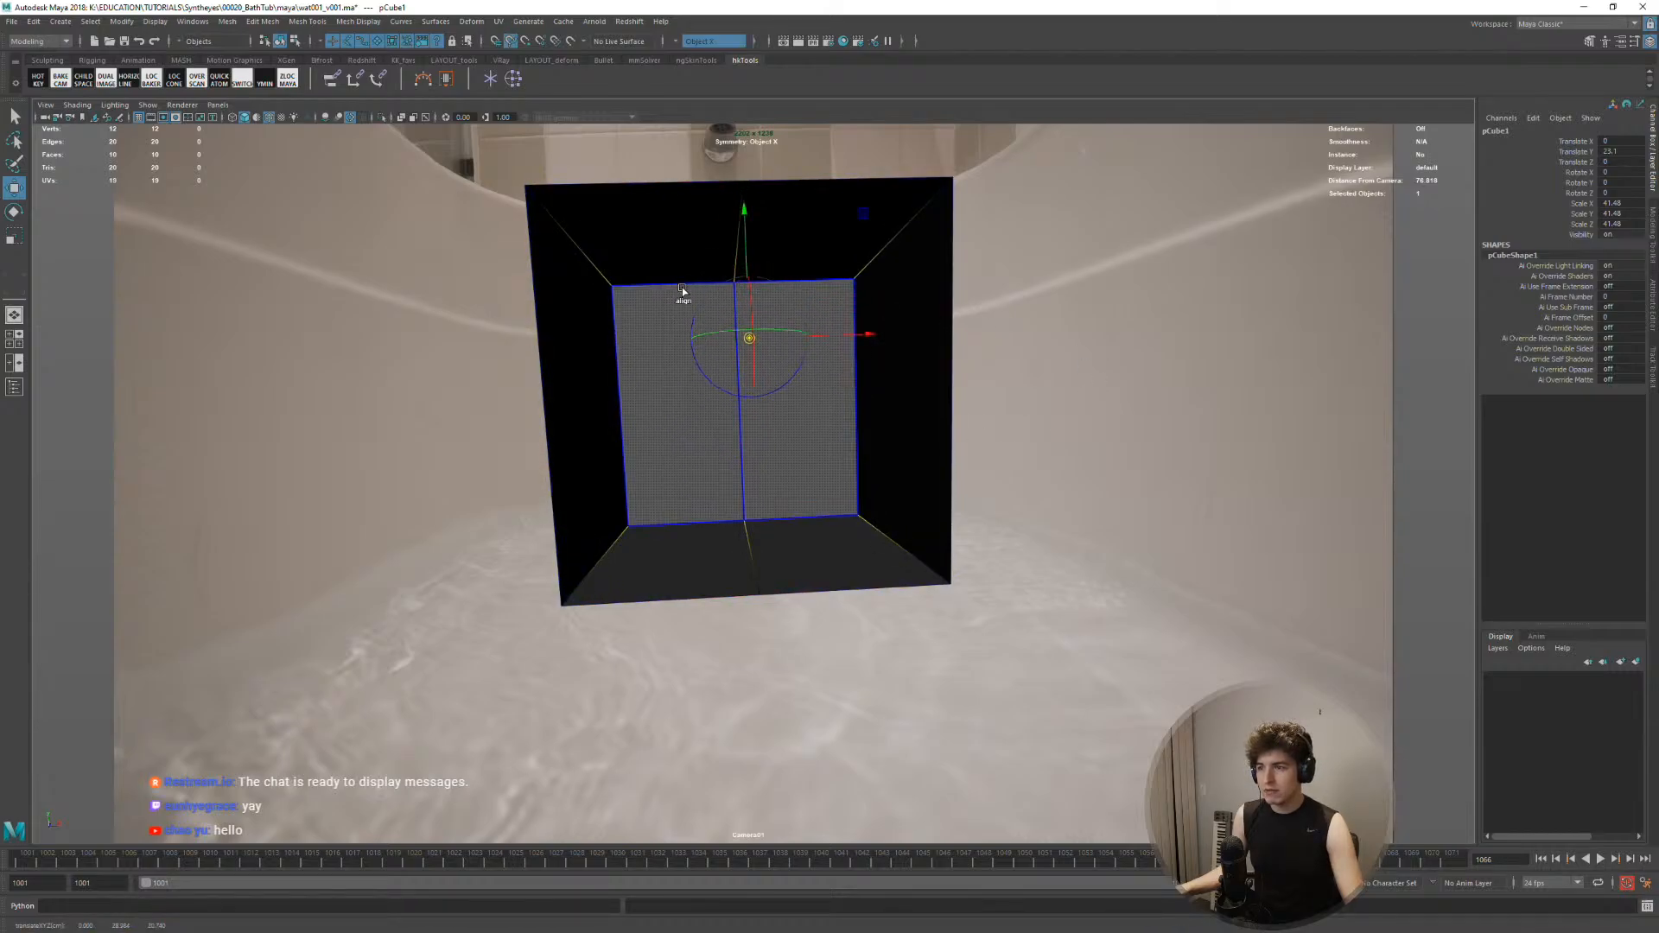
middle_drag(741, 432, 862, 523)
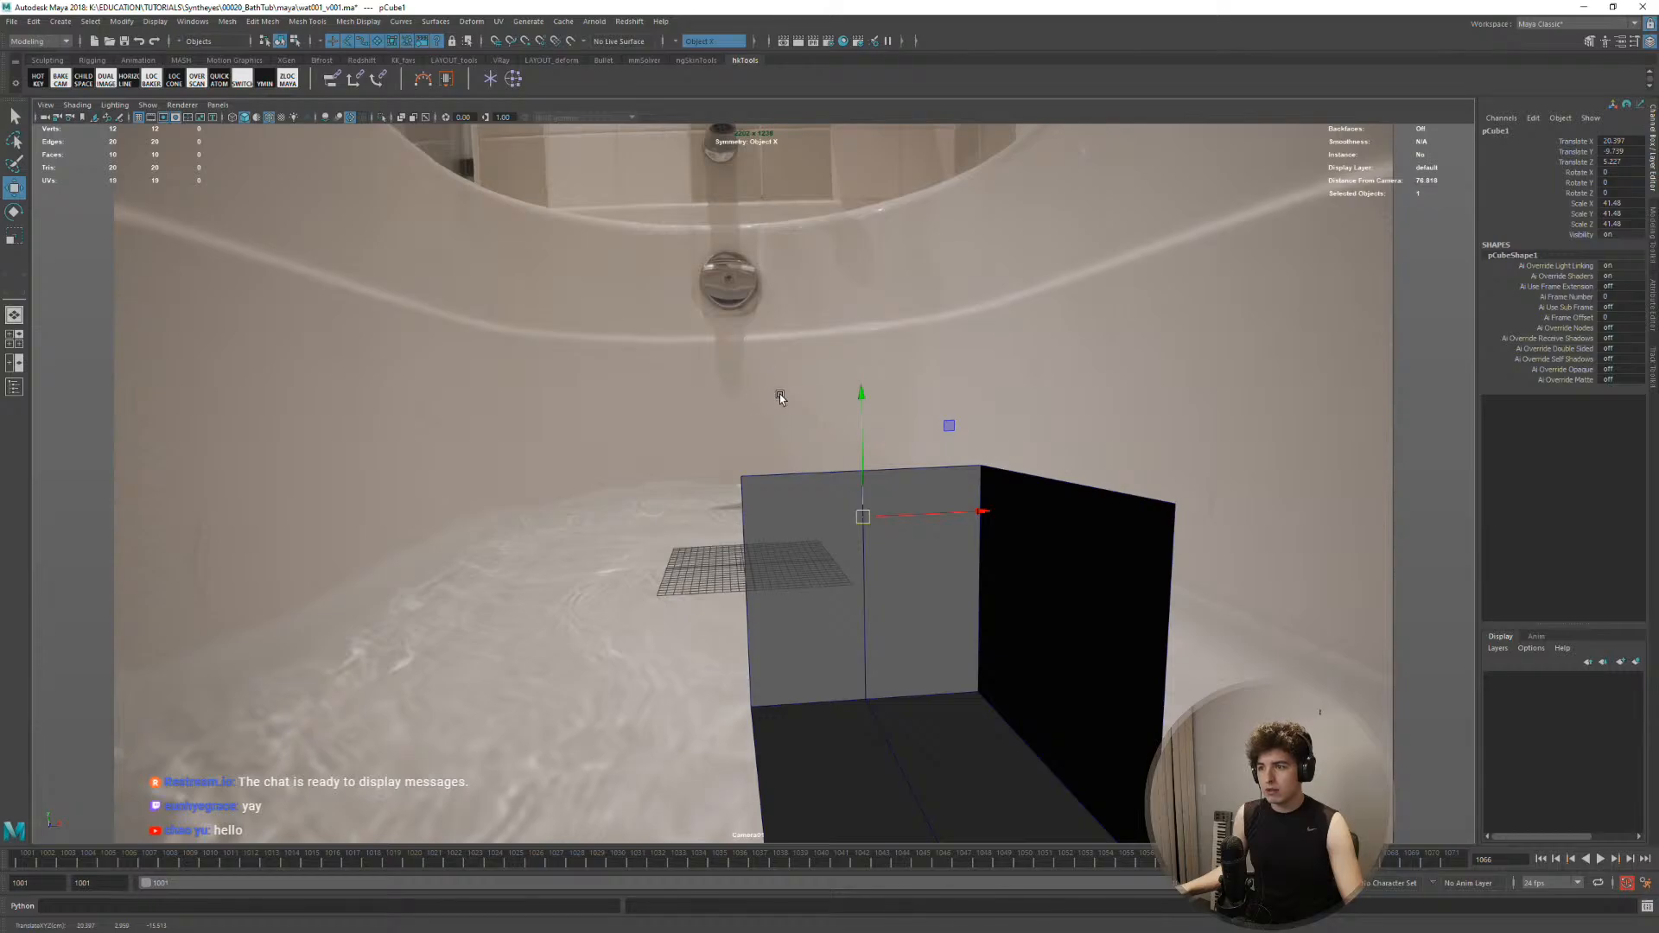
key(ctrl+z)
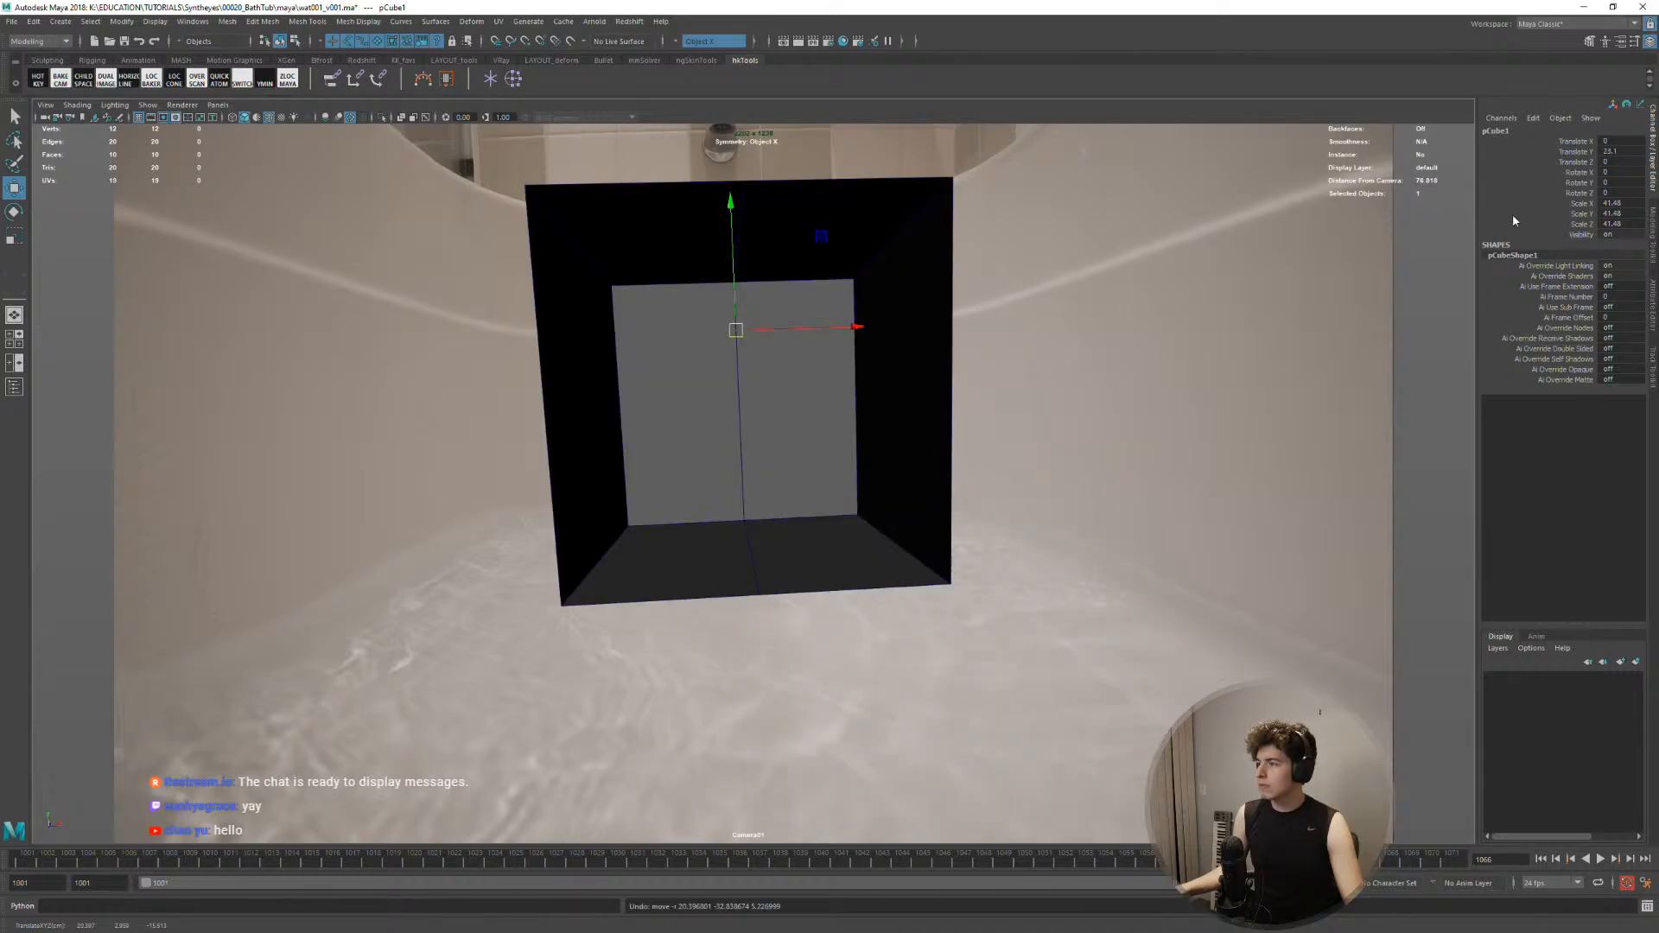
Assign a new Use Background material to the cube and move it up so its back-face pivot sits over the overflow cover
right_click(784, 289)
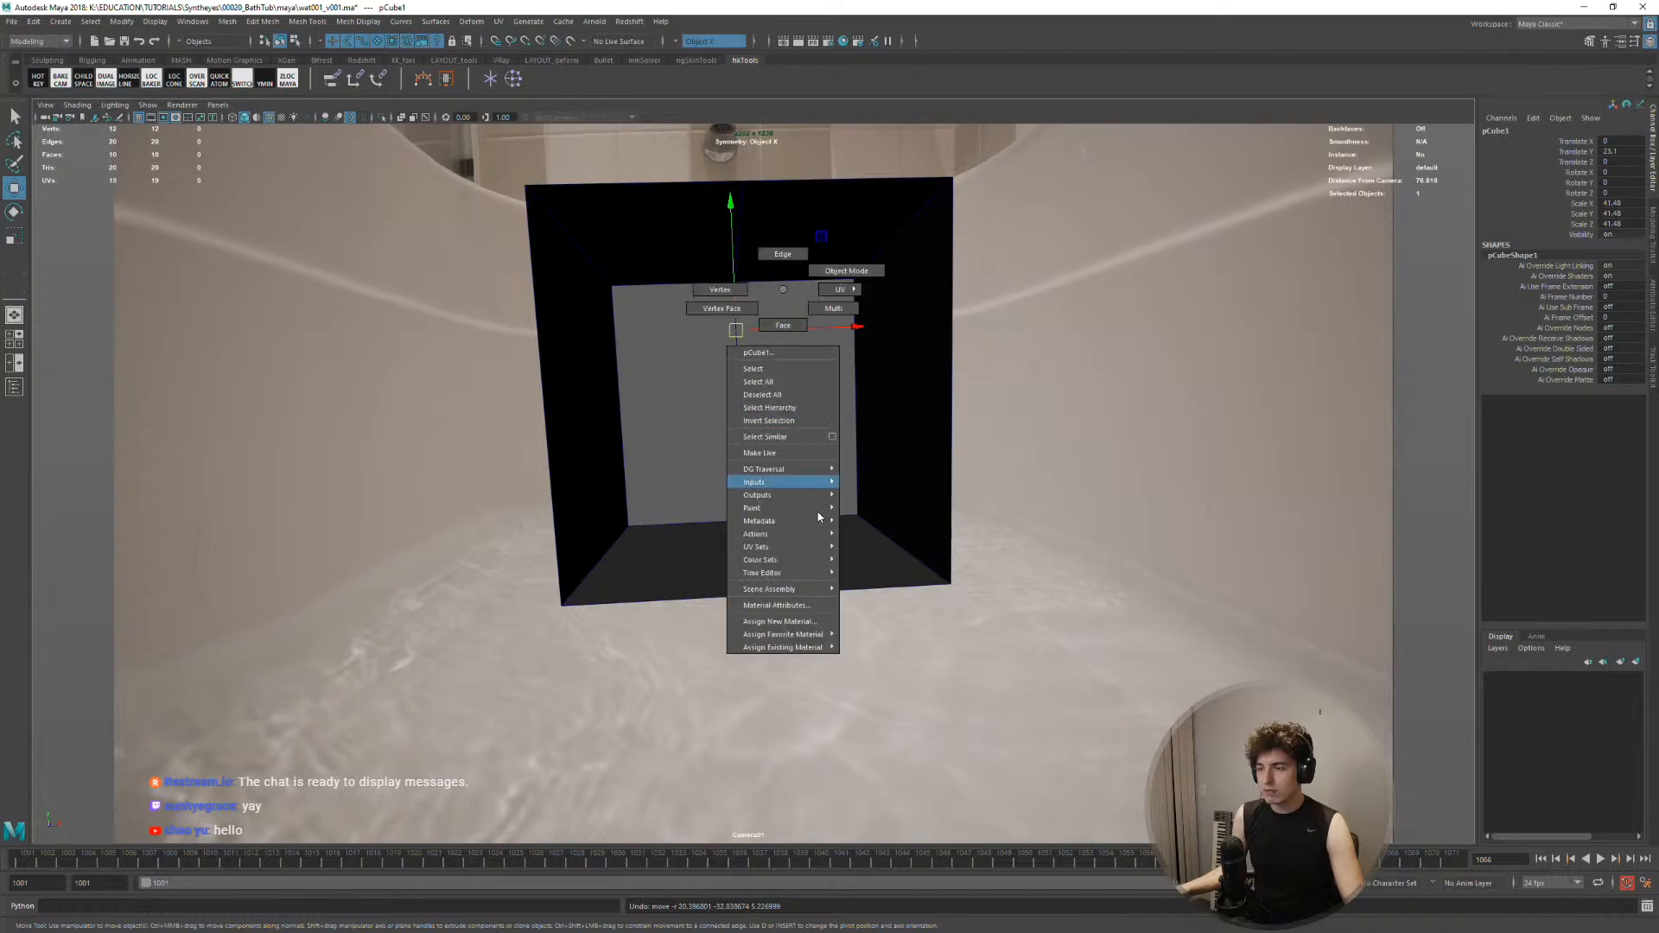
mouse_move(786, 634)
click(898, 709)
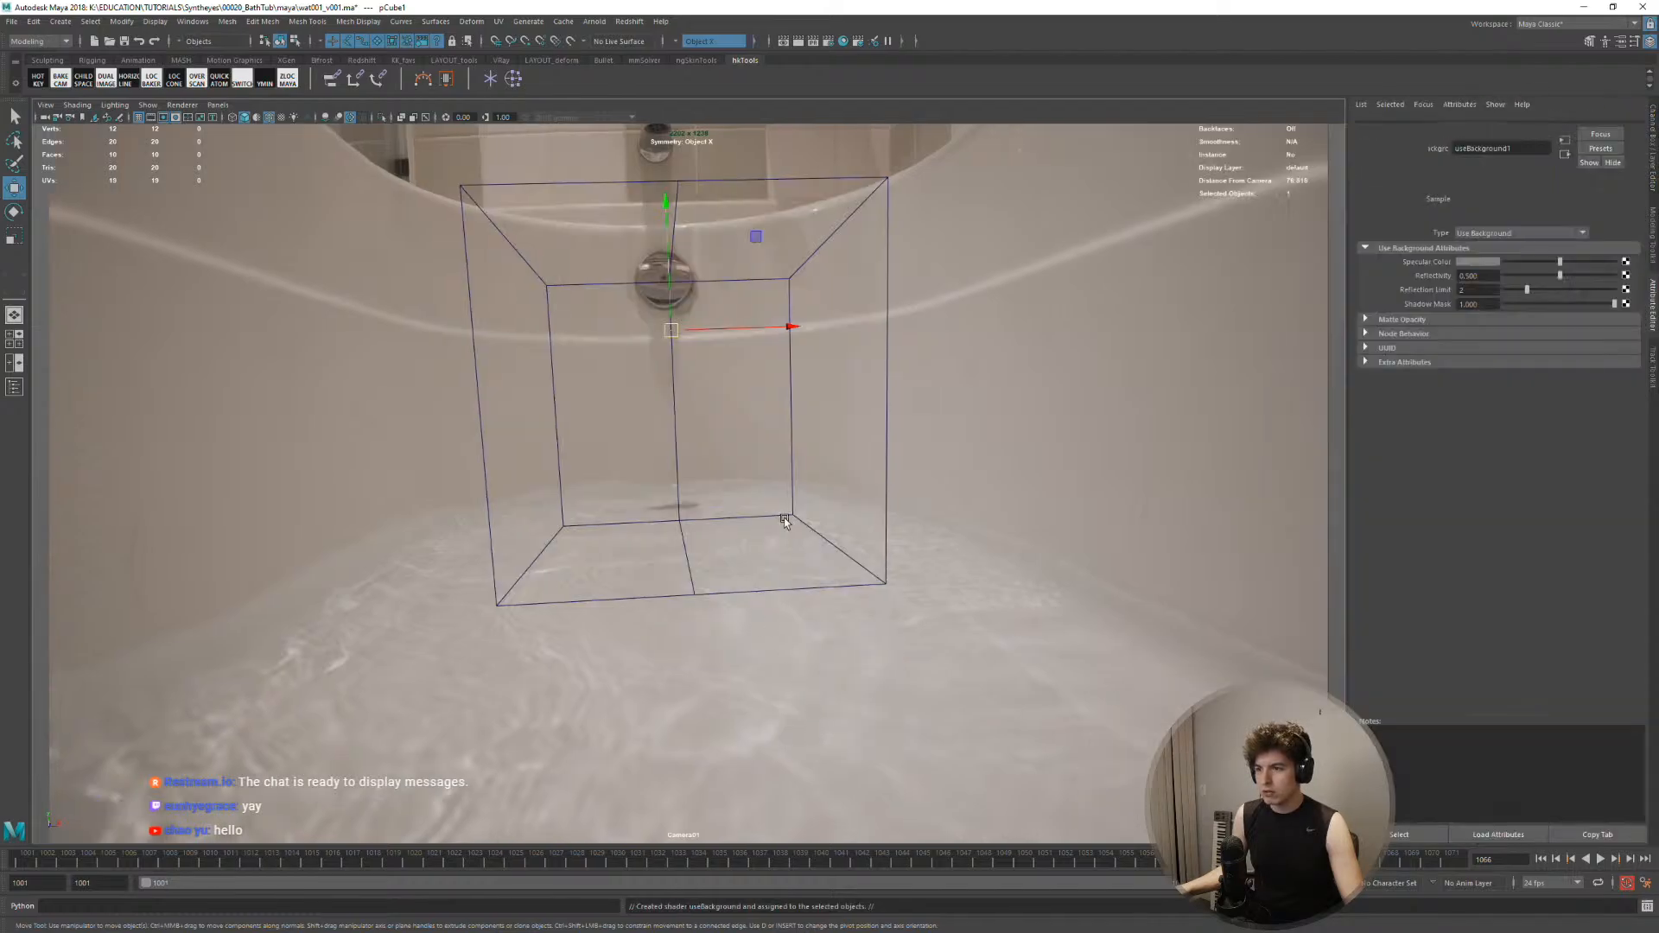
click(784, 517)
drag(671, 330, 667, 277)
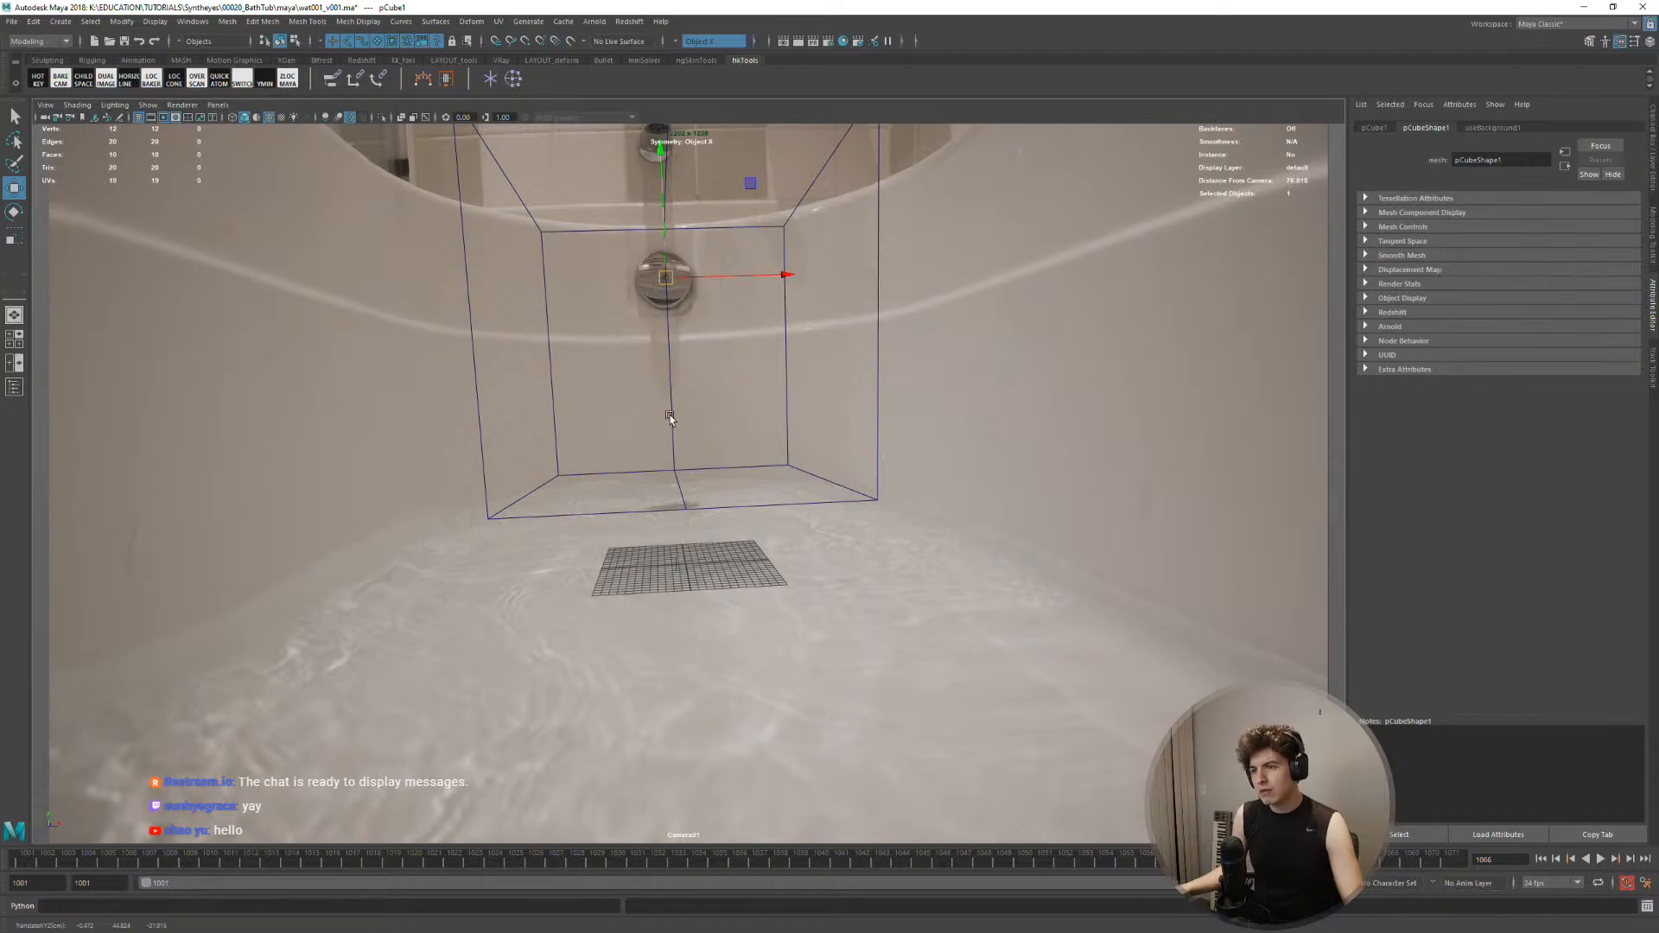
Examine the cube's placement relative to the grid and image plane from several angles in the perspective view
key(space)
alt+drag(377, 475, 340, 477)
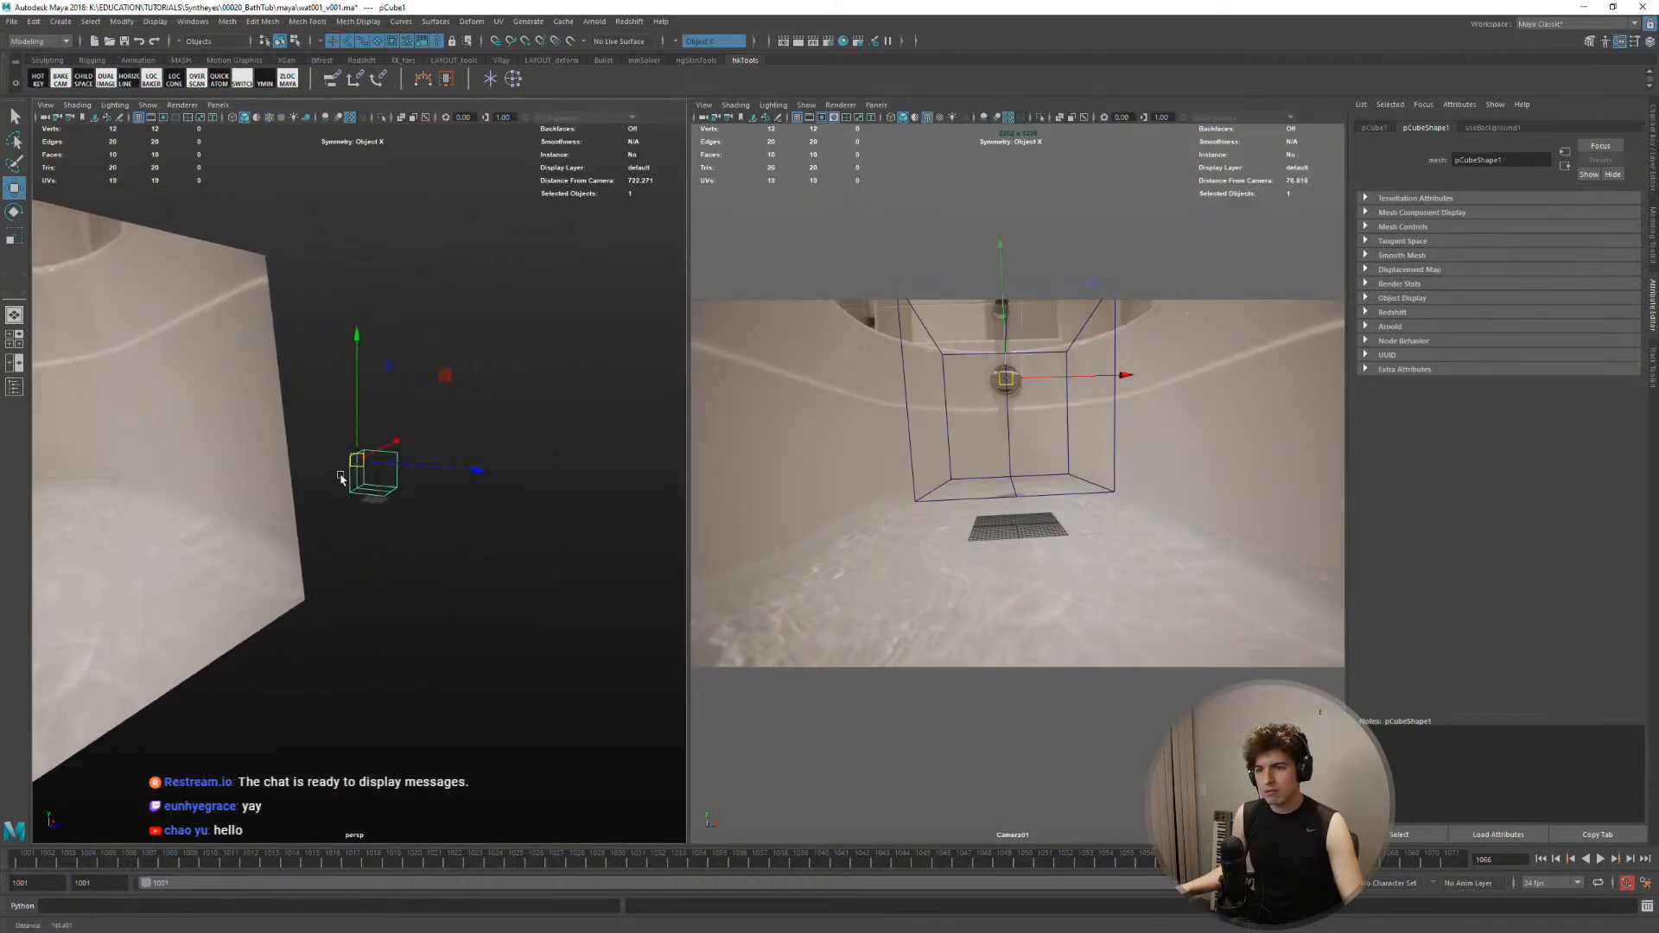
alt+right_drag(341, 477, 688, 549)
alt+drag(508, 522, 526, 522)
alt+right_drag(432, 517, 541, 530)
alt+middle_drag(541, 530, 451, 503)
alt+drag(451, 503, 469, 508)
alt+right_drag(490, 499, 412, 501)
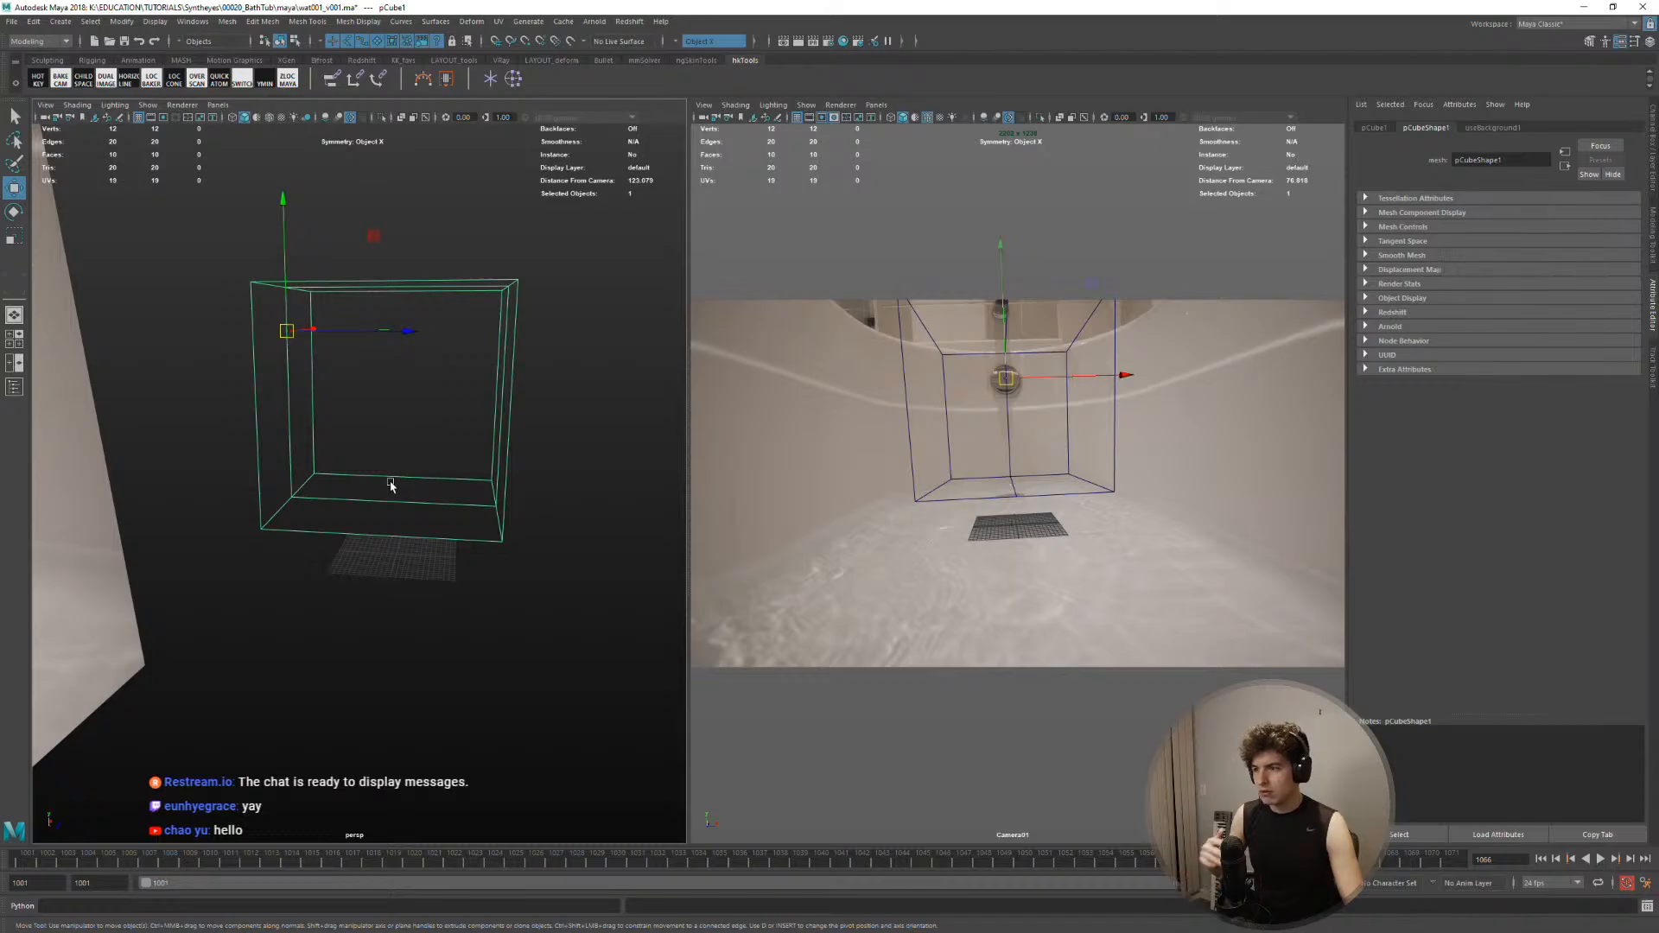
mouse_move(389, 486)
alt+mouse_down()
mouse_move(402, 466)
mouse_move(367, 459)
mouse_move(396, 504)
alt+mouse_up()
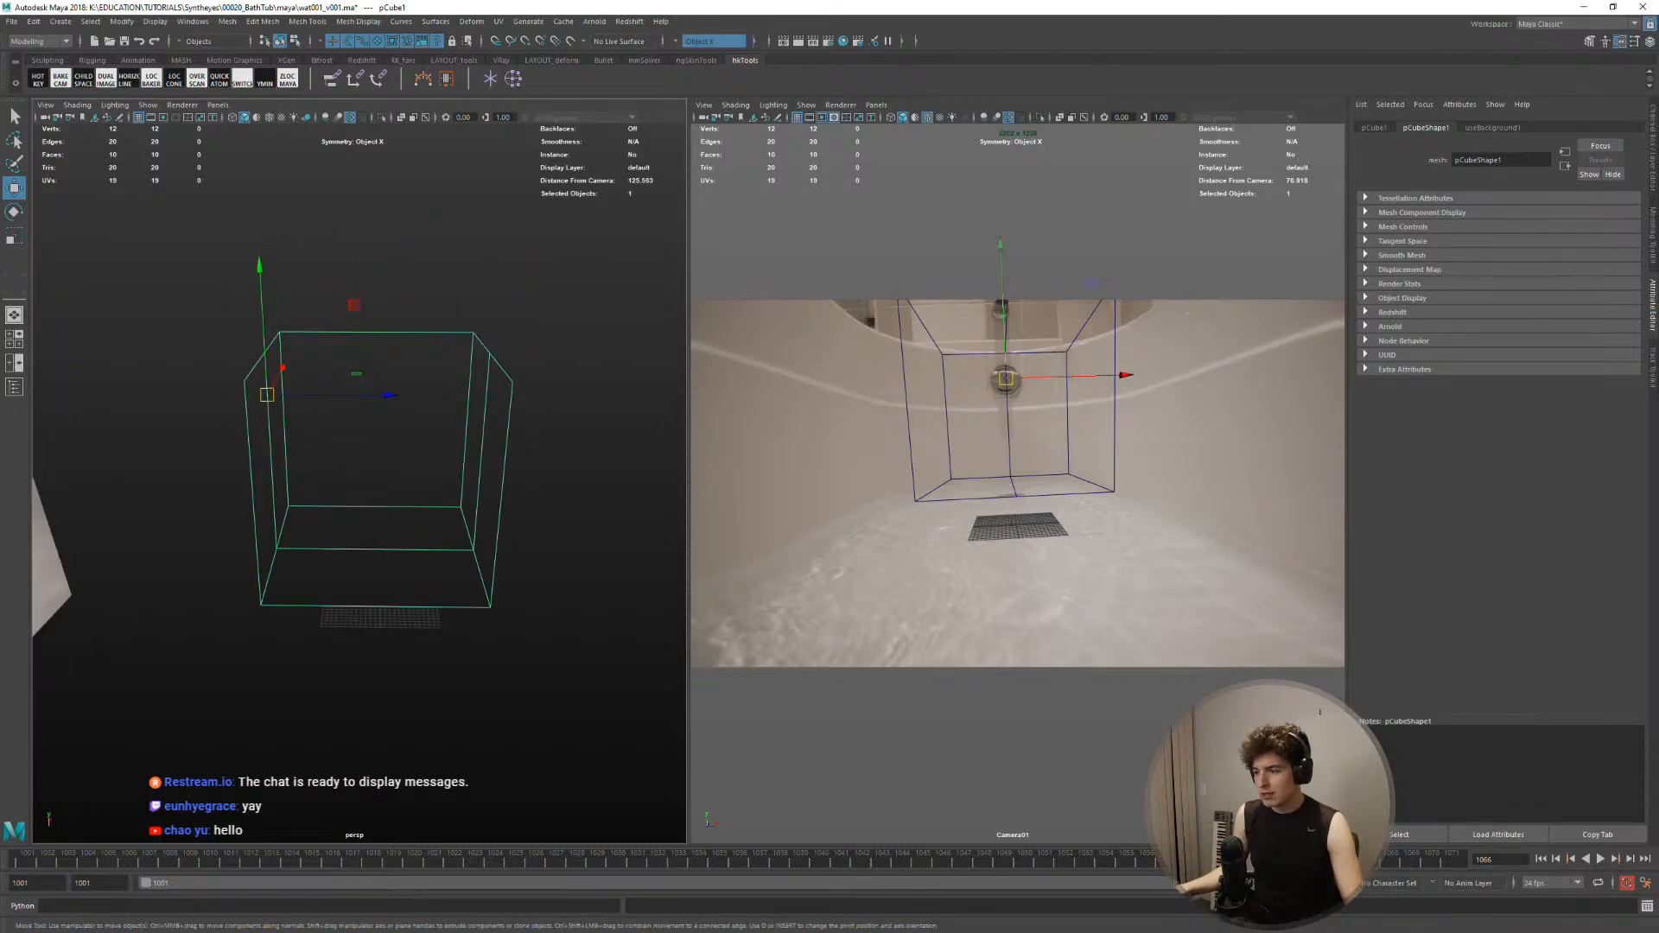
key(alt+Tab)
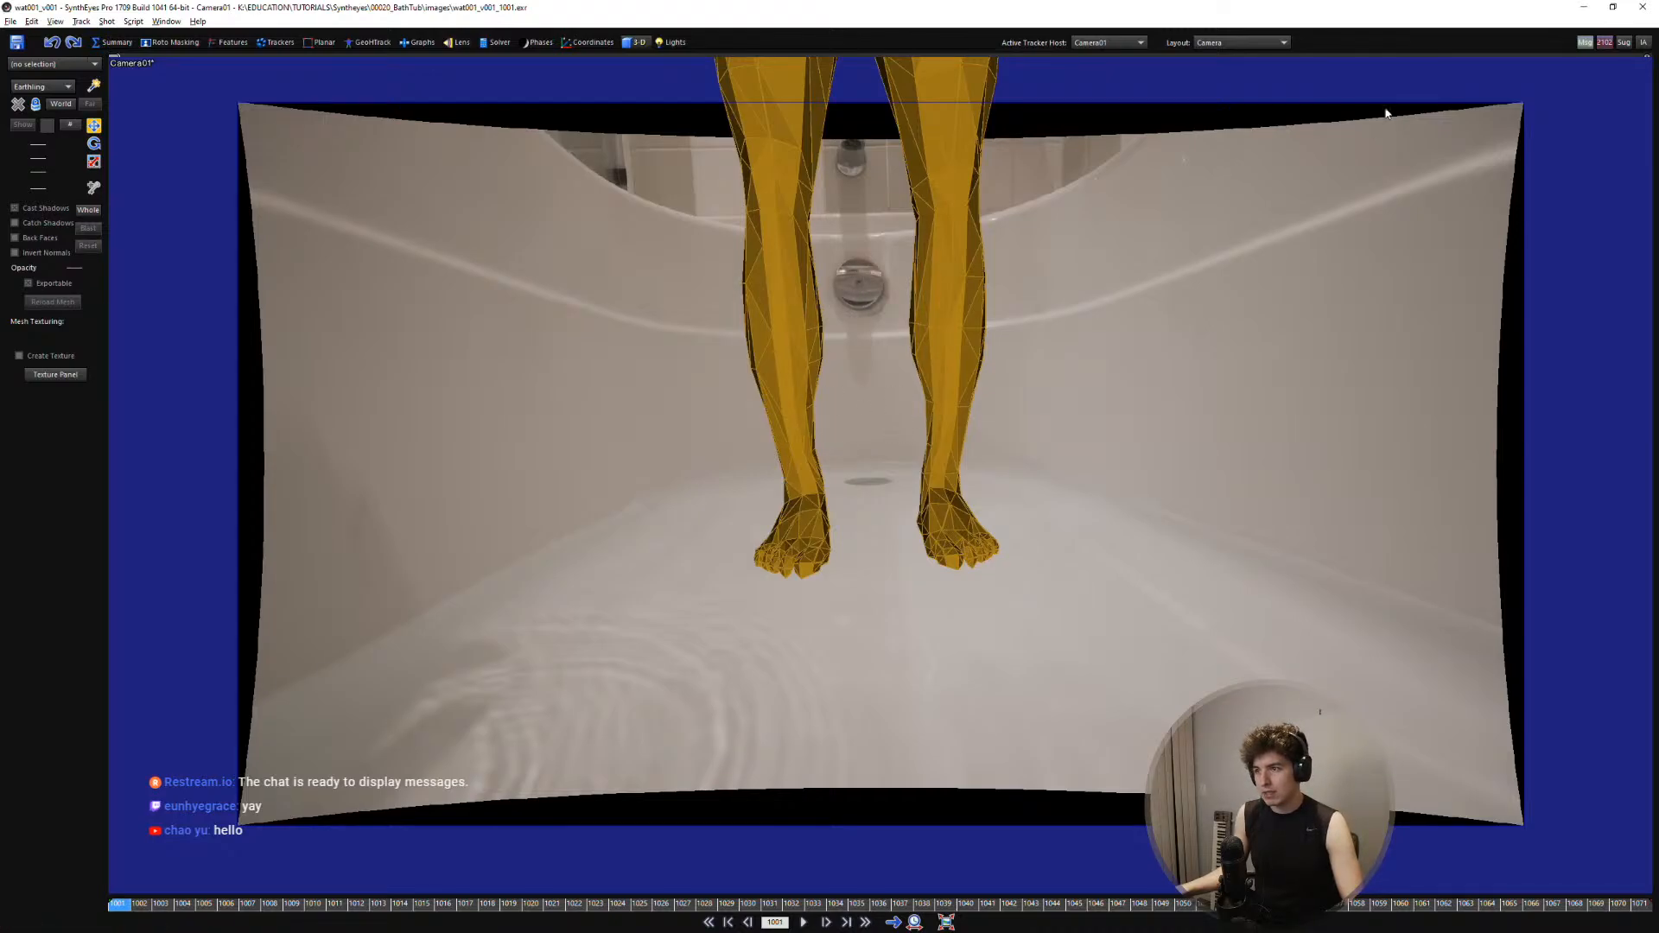
click(1584, 8)
alt+drag(395, 421, 355, 426)
alt+drag(339, 519, 254, 373)
Snap the cube's pivot to the top centre vertex of the back face in the Camera01 view
key(r)
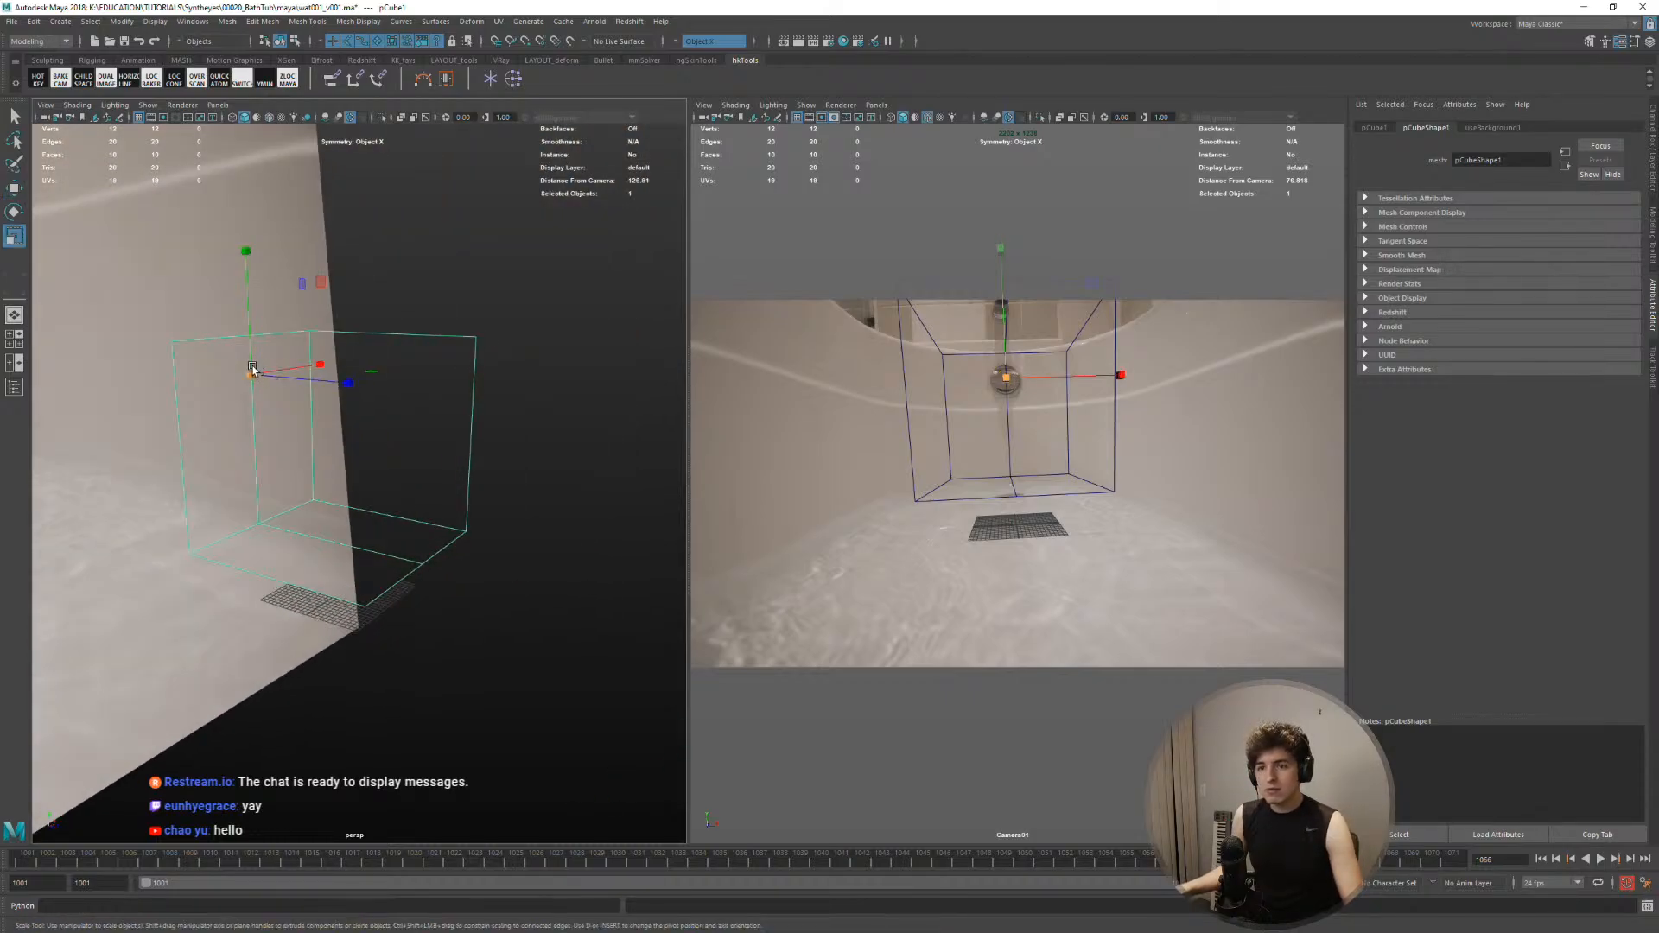
key(space)
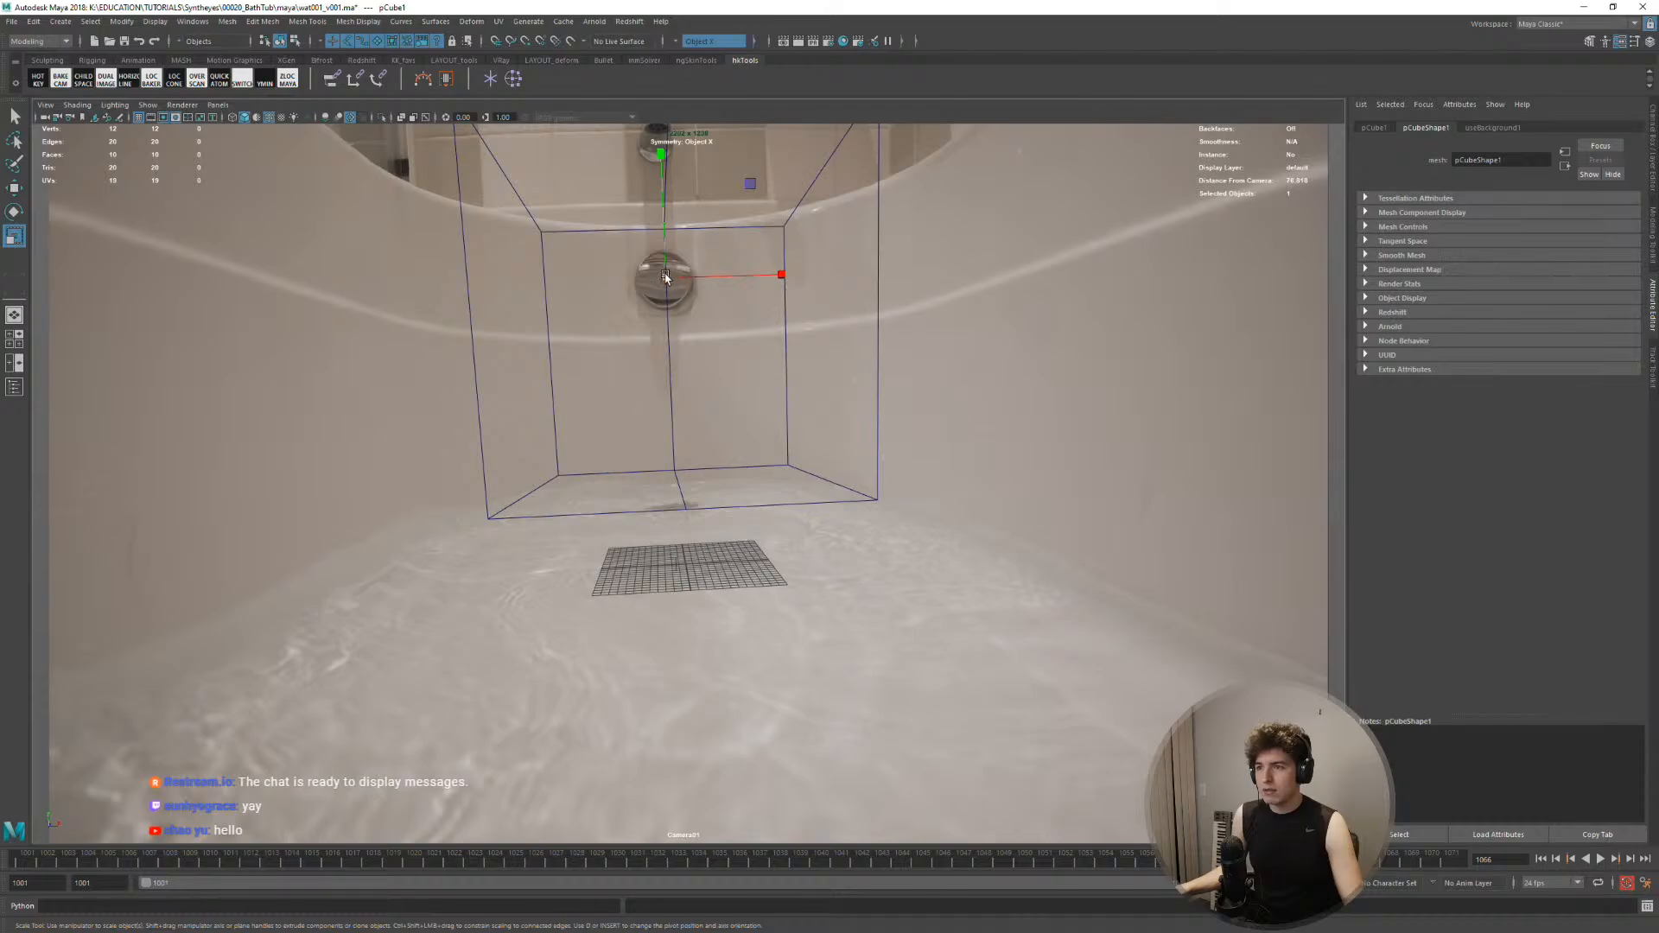
key(w)
key(d)
key(v)
drag(662, 192, 738, 231)
Enlarge the cube uniformly, nudge its top back edge up to the tub rim, and widen it along X to match the tub walls
key(r)
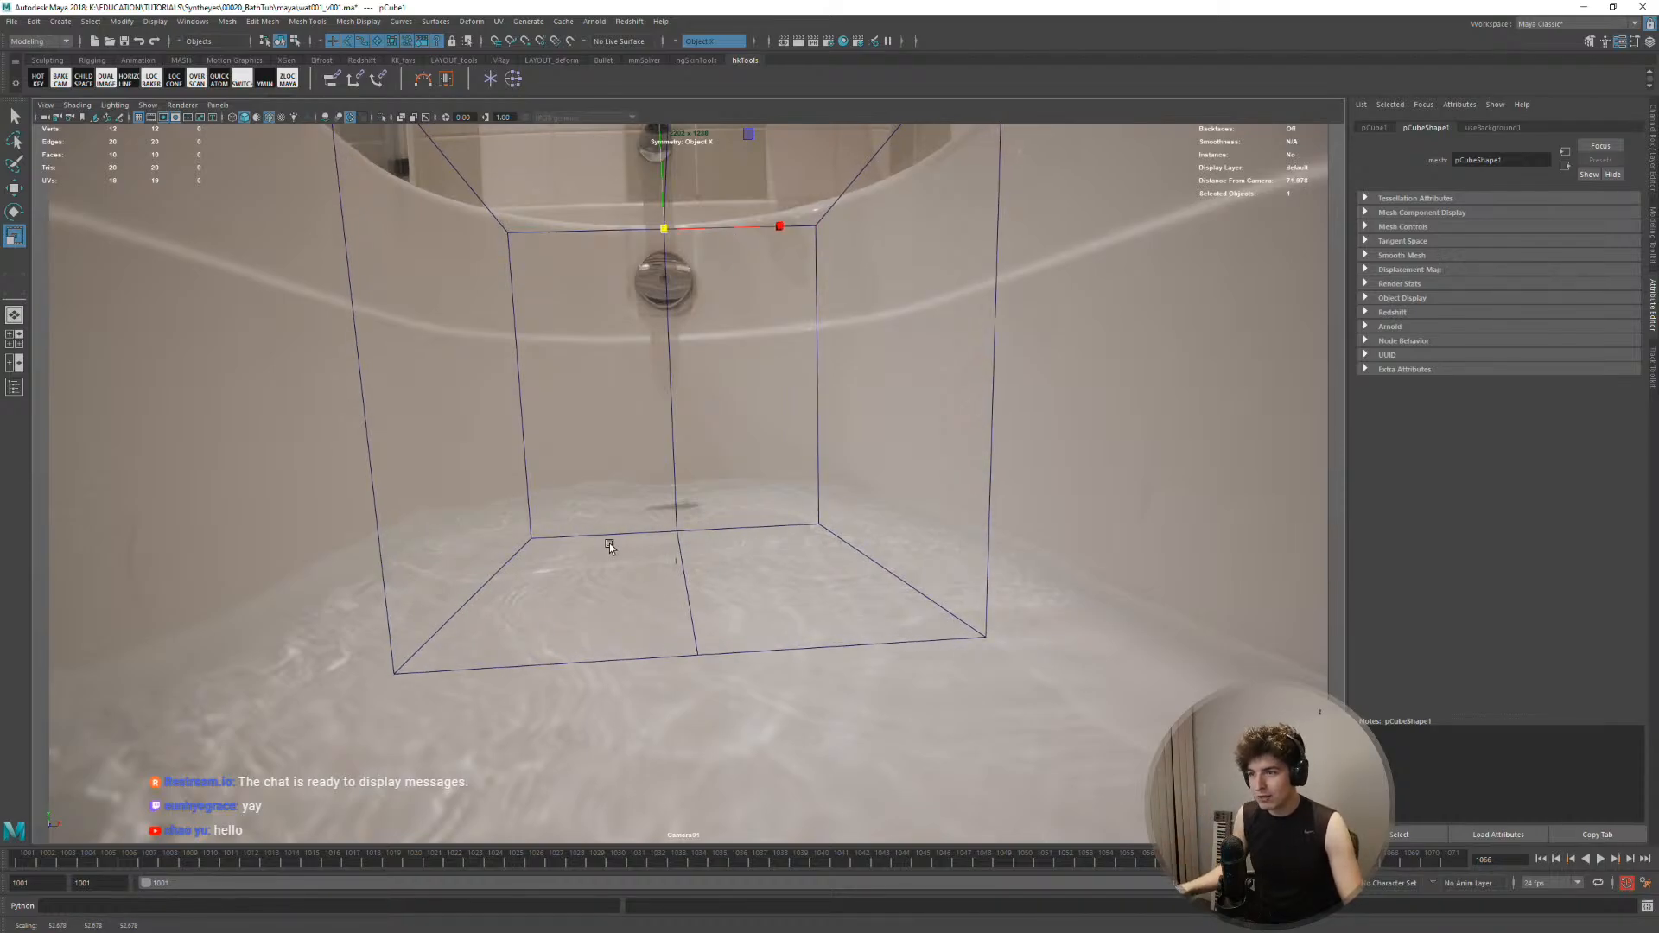
key(w)
drag(660, 196, 671, 225)
key(r)
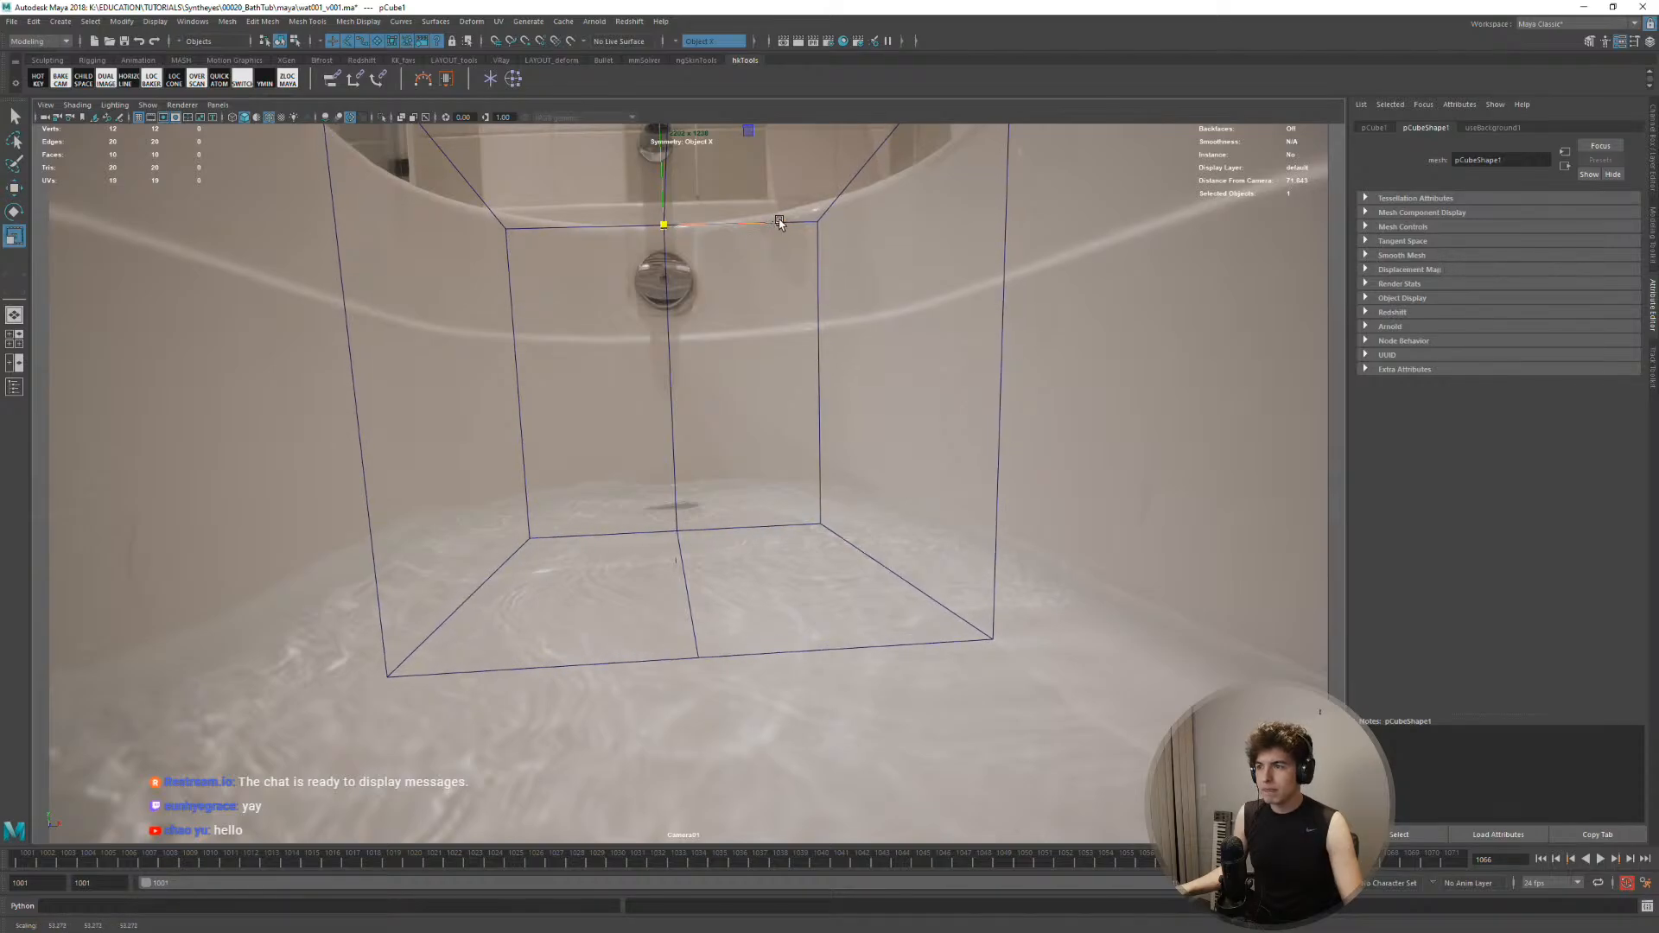
drag(779, 223, 838, 216)
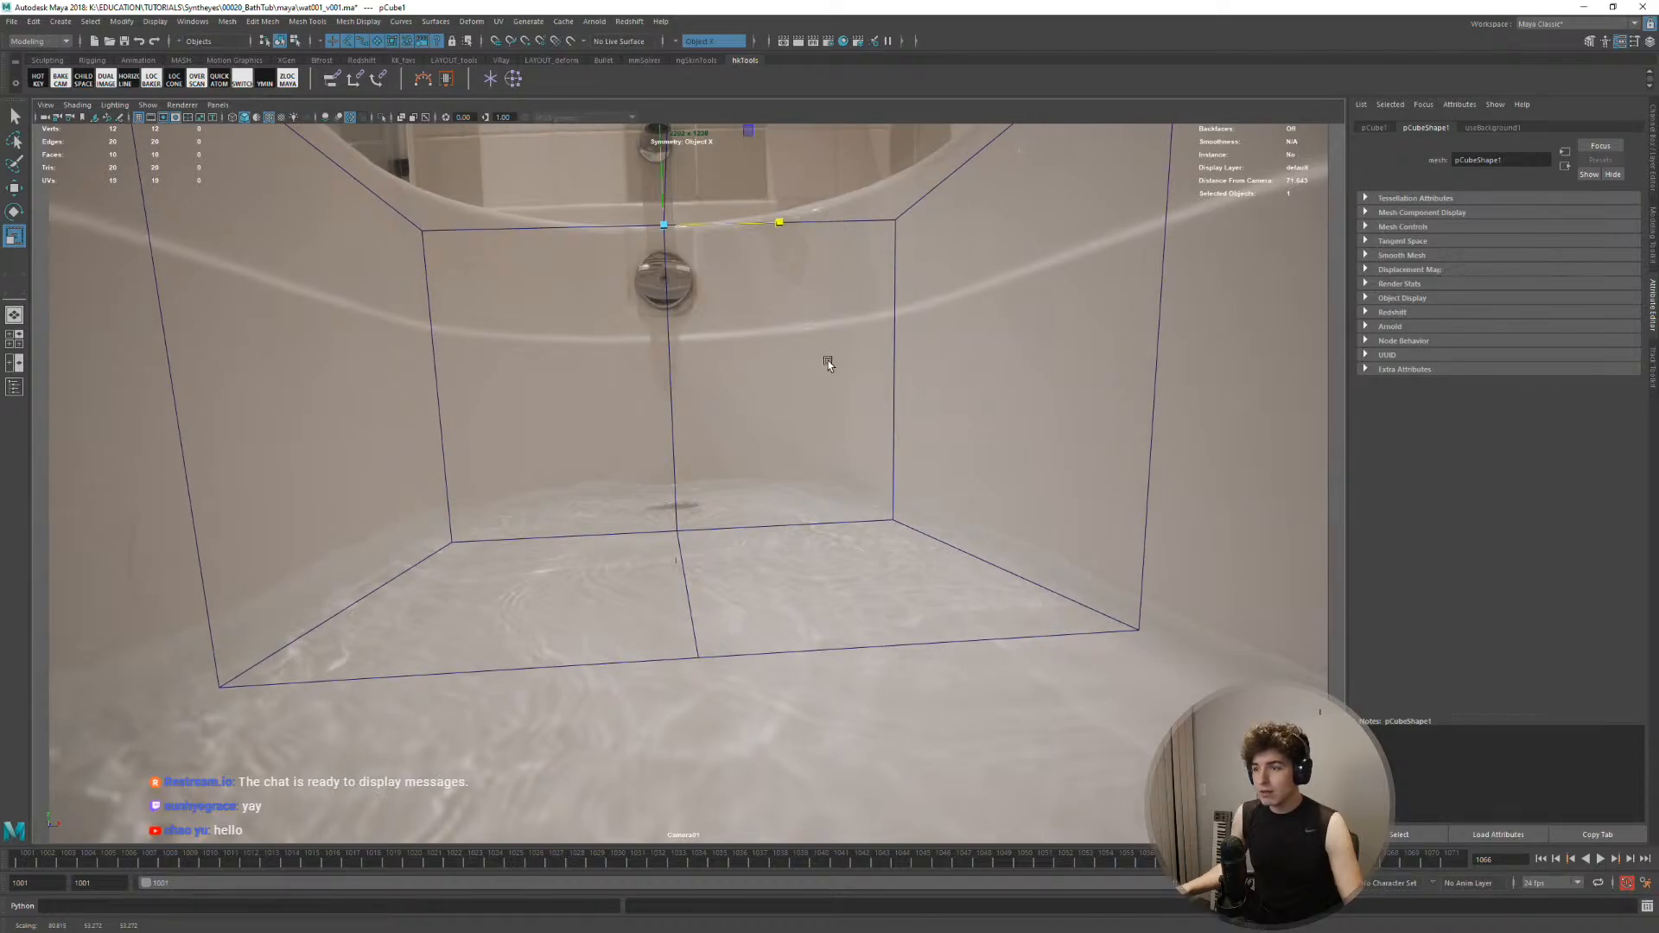
Bevel the two vertical back corner edges with a fraction of 0.64 and 6 segments, keeping Chamfer on
right_drag(897, 388, 870, 444)
click(894, 356)
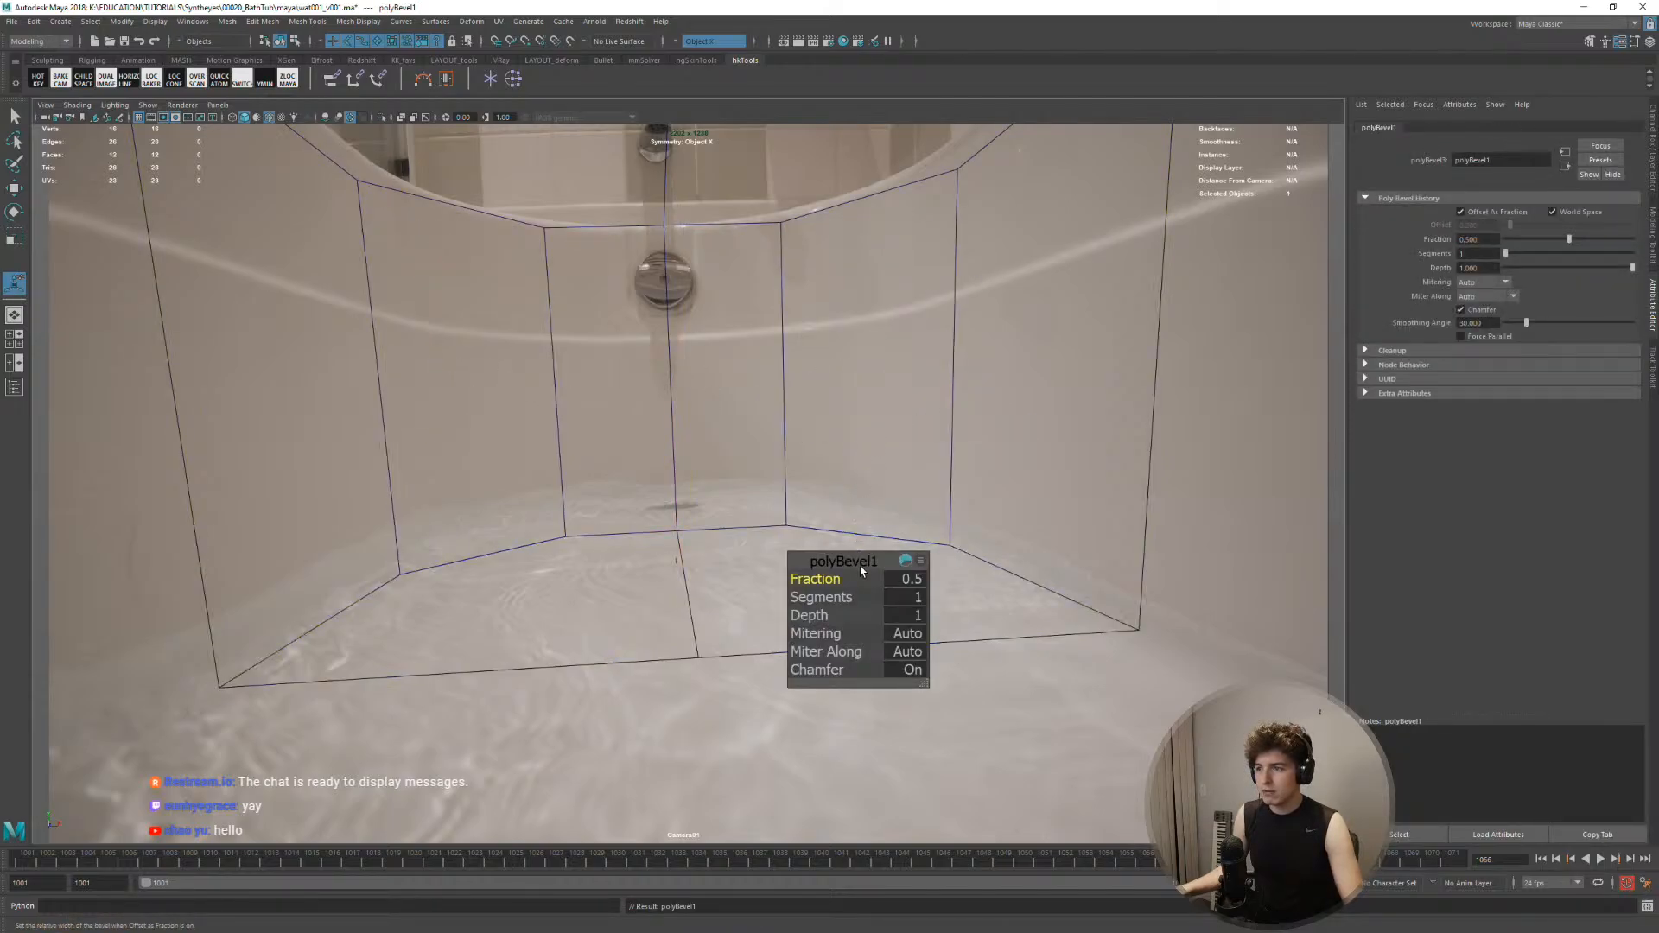
drag(827, 597, 880, 620)
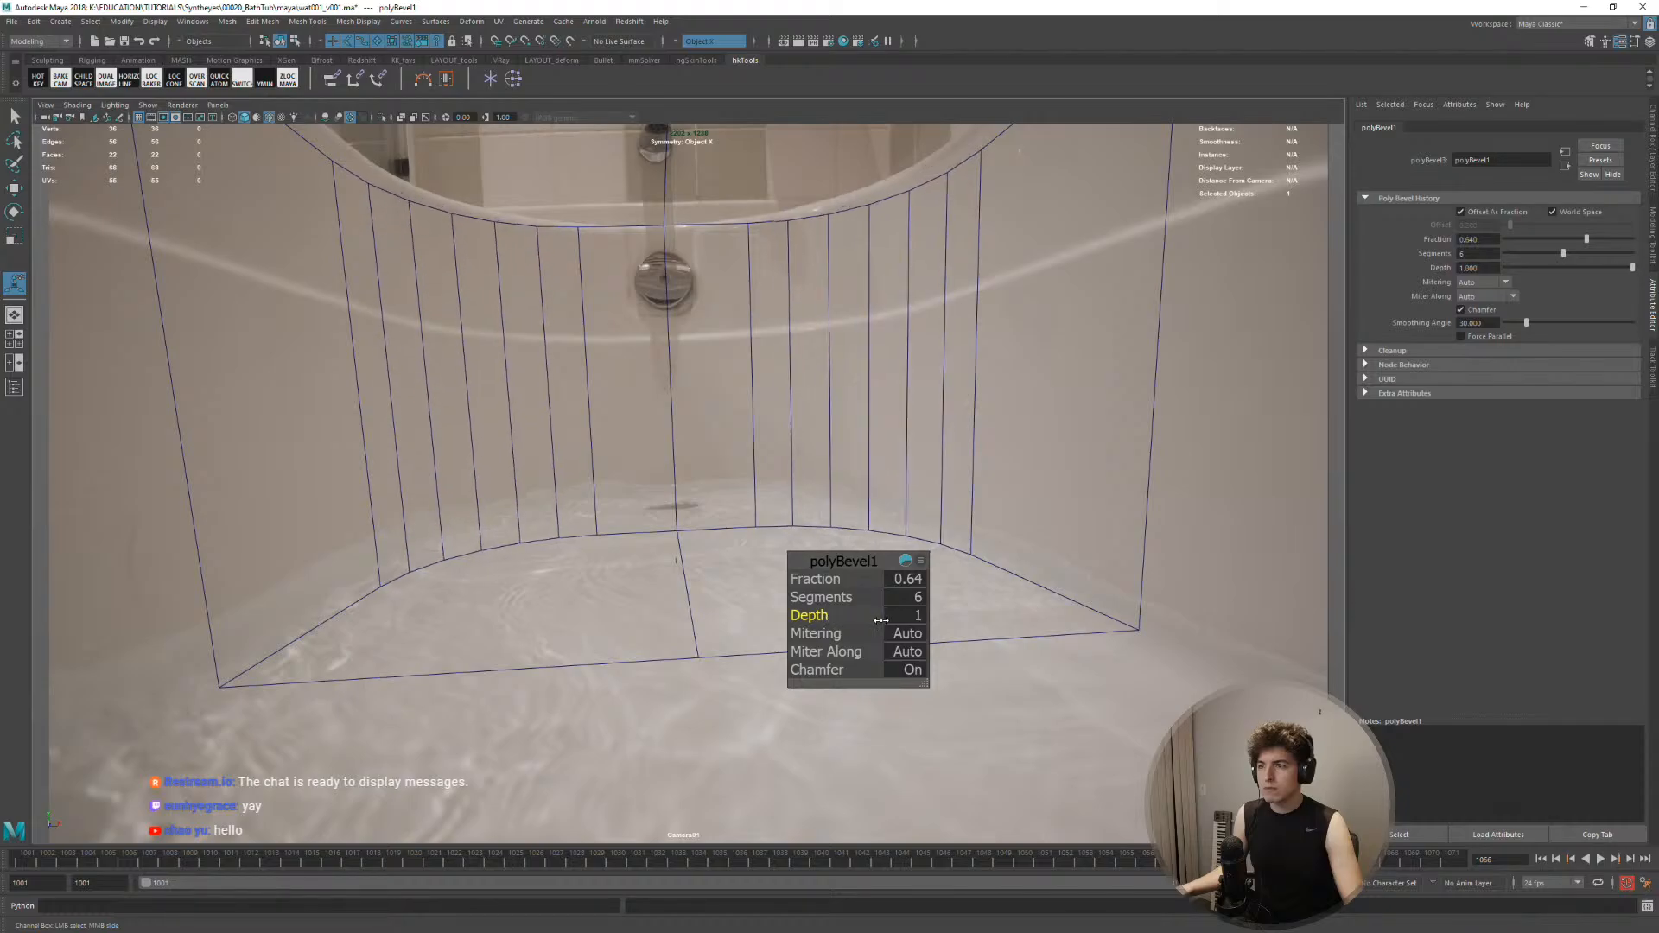
click(829, 670)
key(ctrl+z)
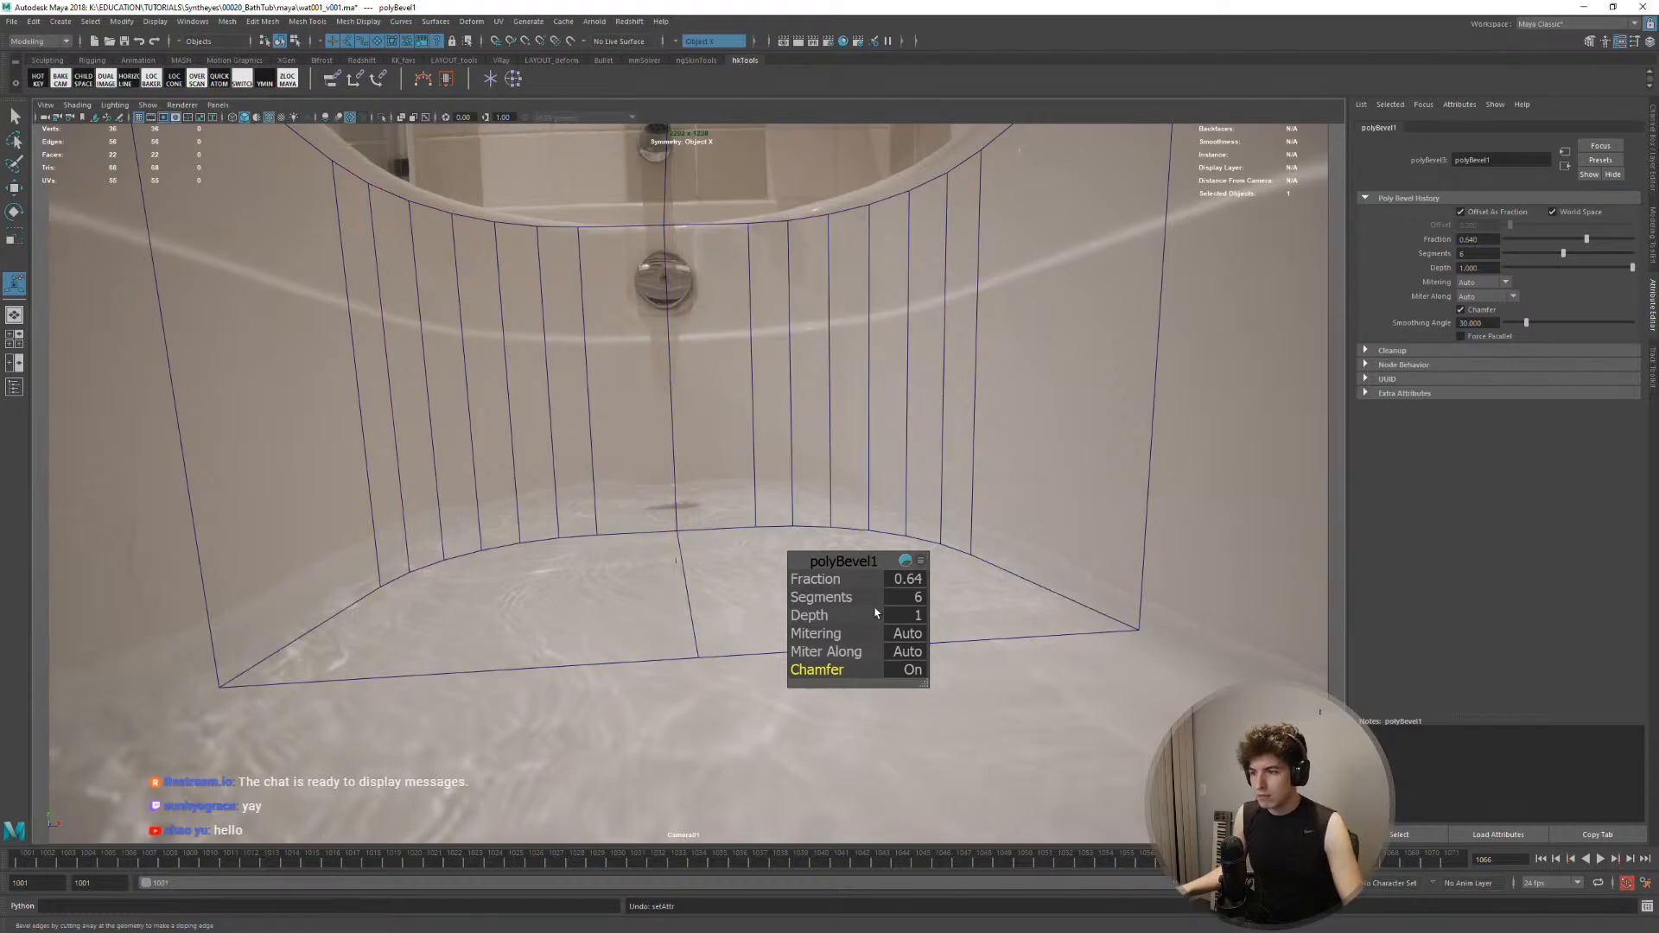
Scale the bevelled cube slightly narrower along X so its curved back follows the tub rim
click(786, 303)
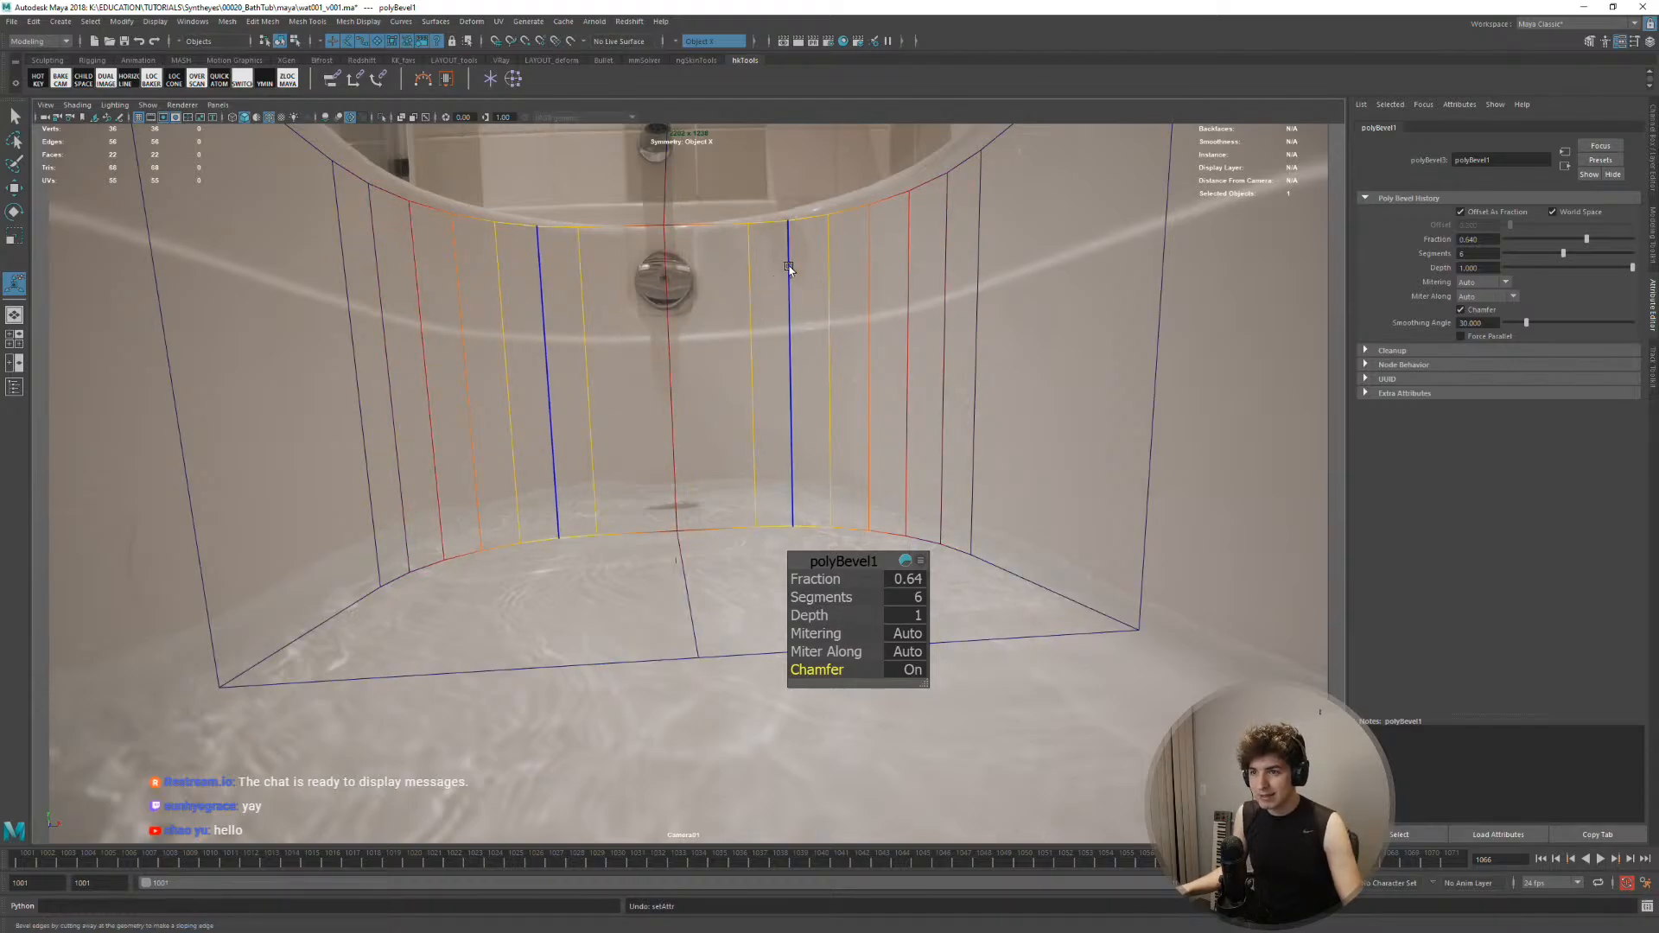
click(504, 403)
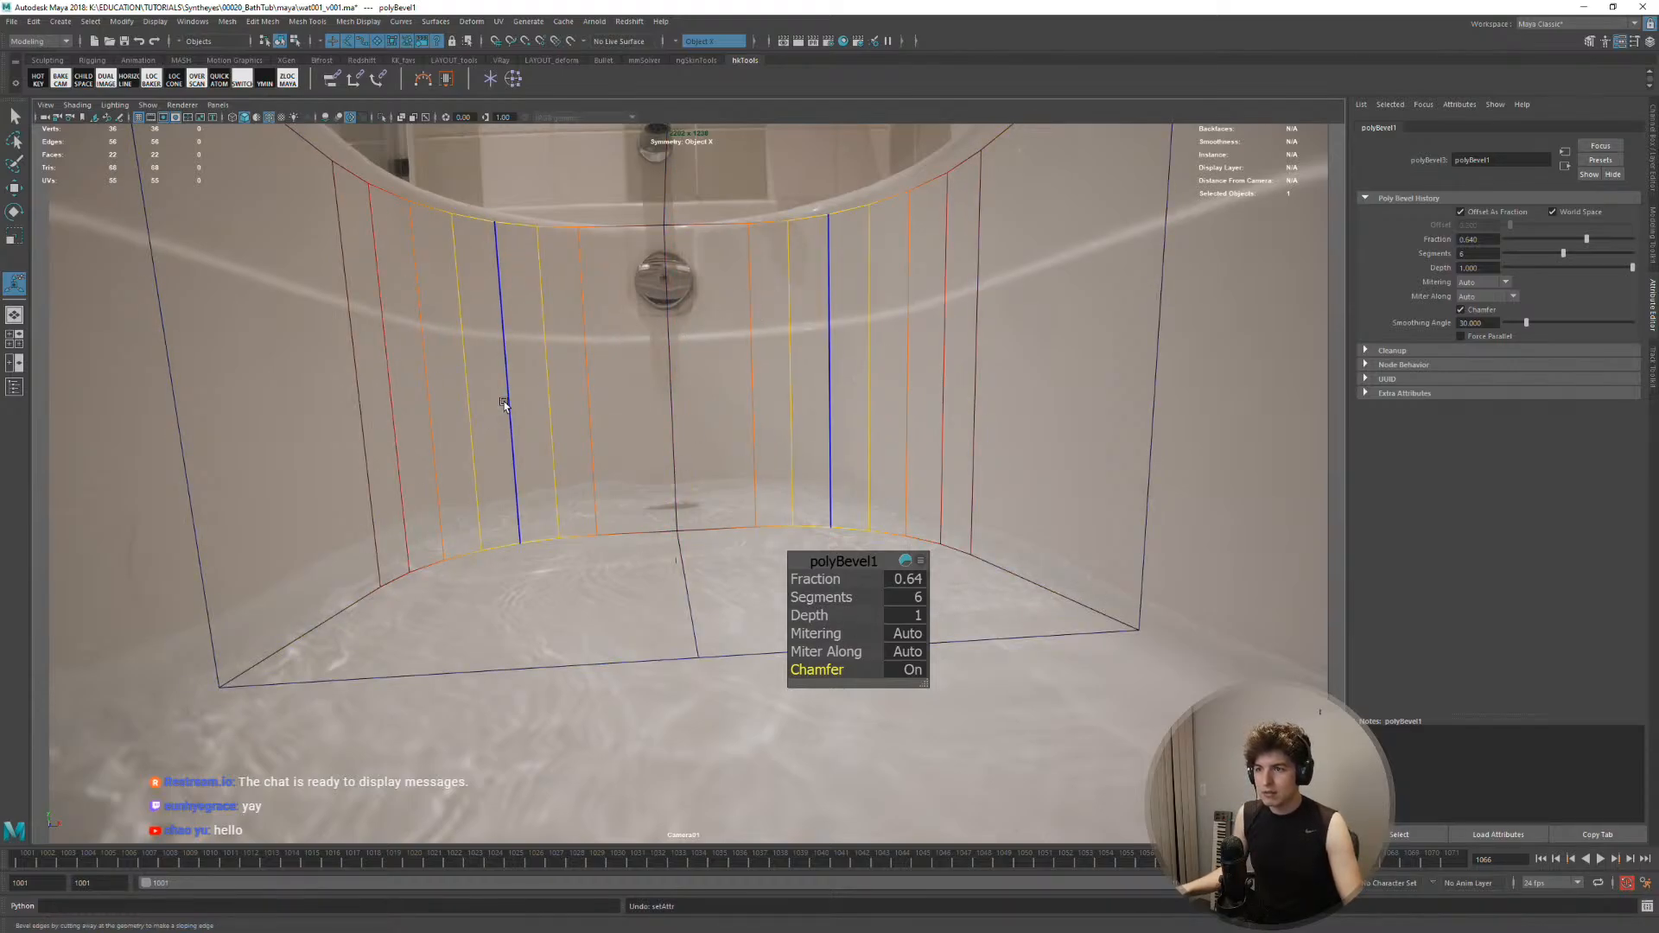
key(r)
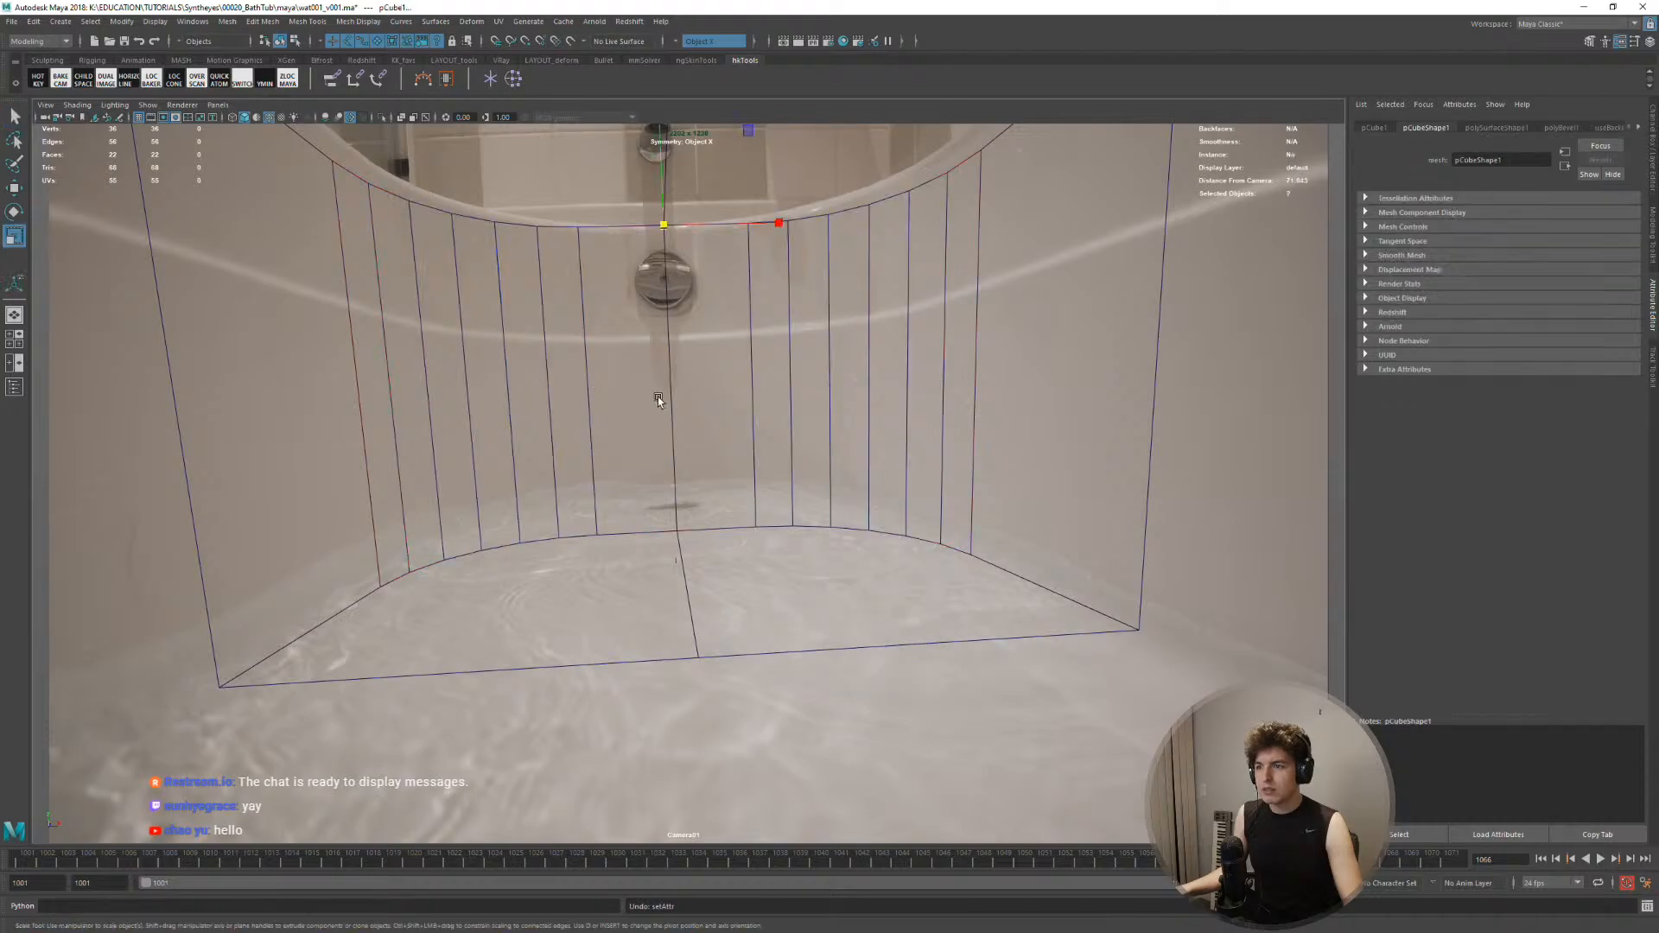
drag(777, 224, 769, 228)
key(w)
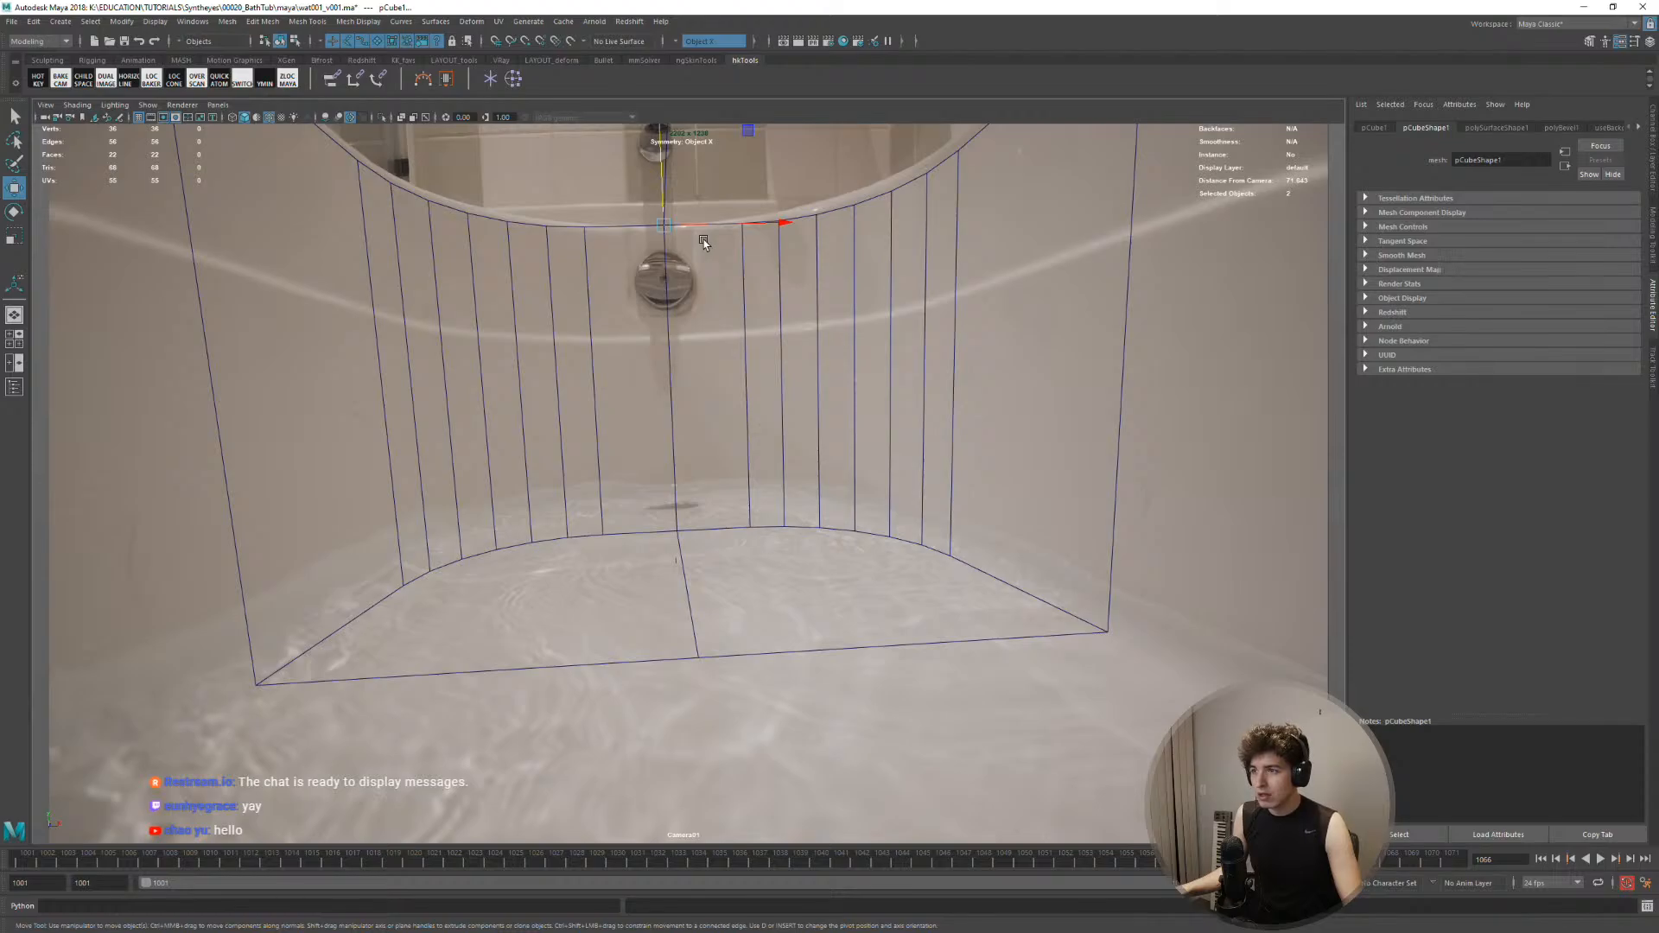
Shift a vertical edge of the curved corner in the horizontal XZ plane with soft selection and X symmetry to fit the rim
right_drag(834, 273, 835, 238)
click(851, 289)
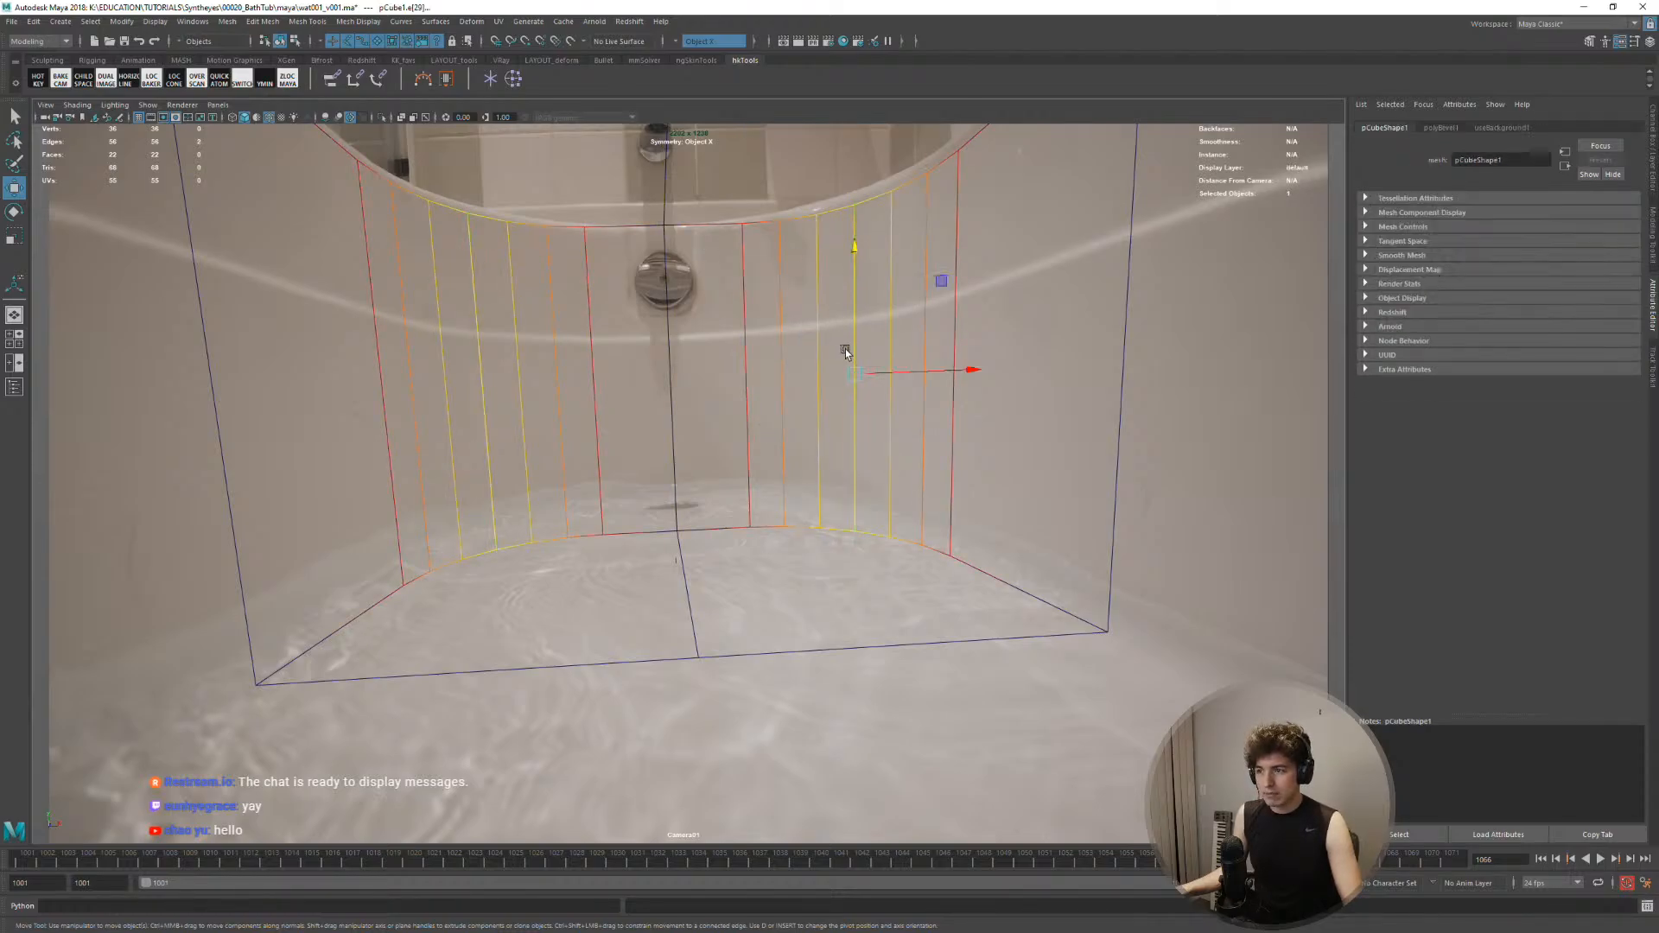
key(space)
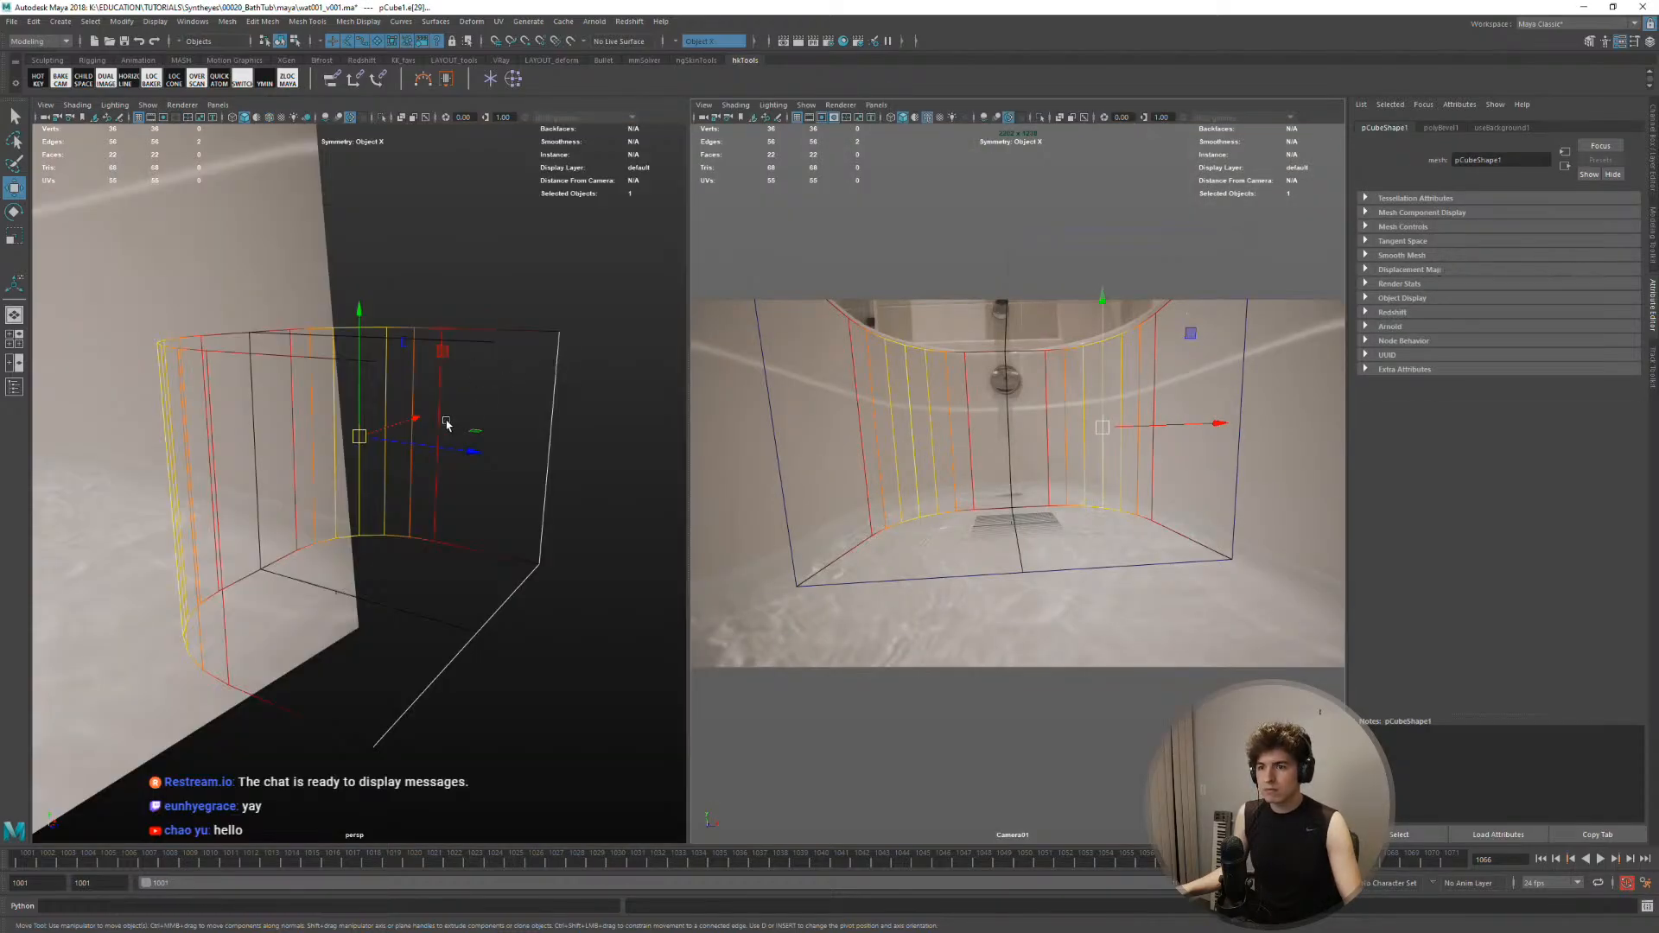
scroll(410, 439, up, 4)
alt+drag(415, 437, 501, 432)
key(backslash)
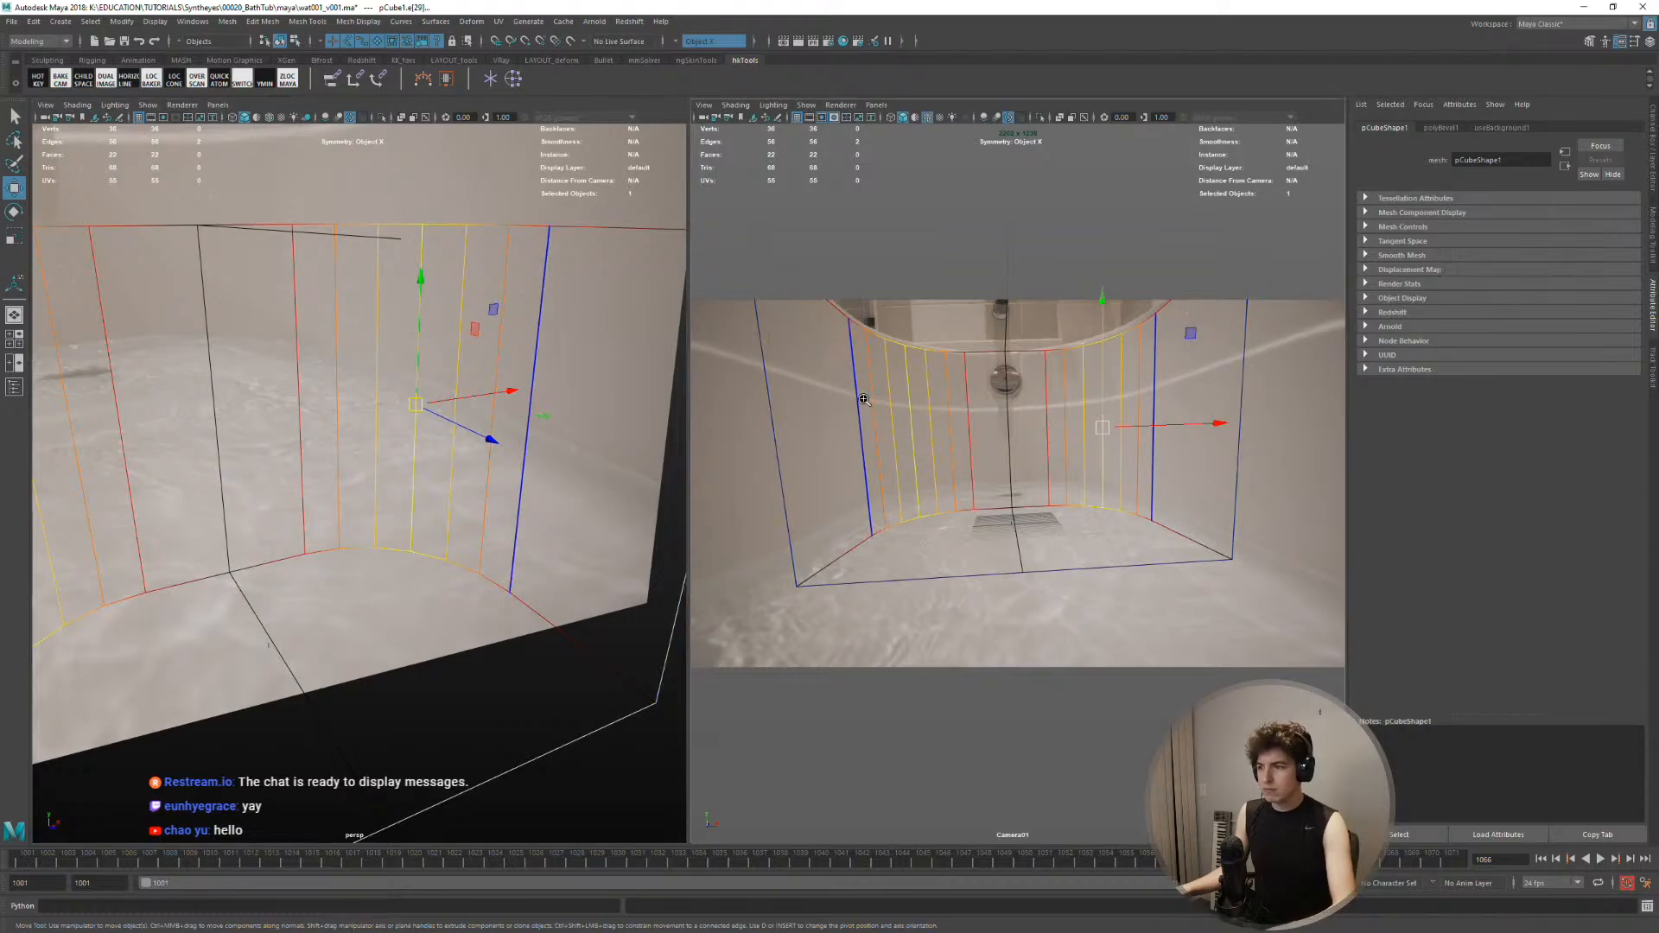
right_drag(864, 398, 1098, 429)
middle_drag(1098, 428, 1046, 551)
right_drag(1046, 552, 1114, 467)
middle_drag(1115, 466, 985, 469)
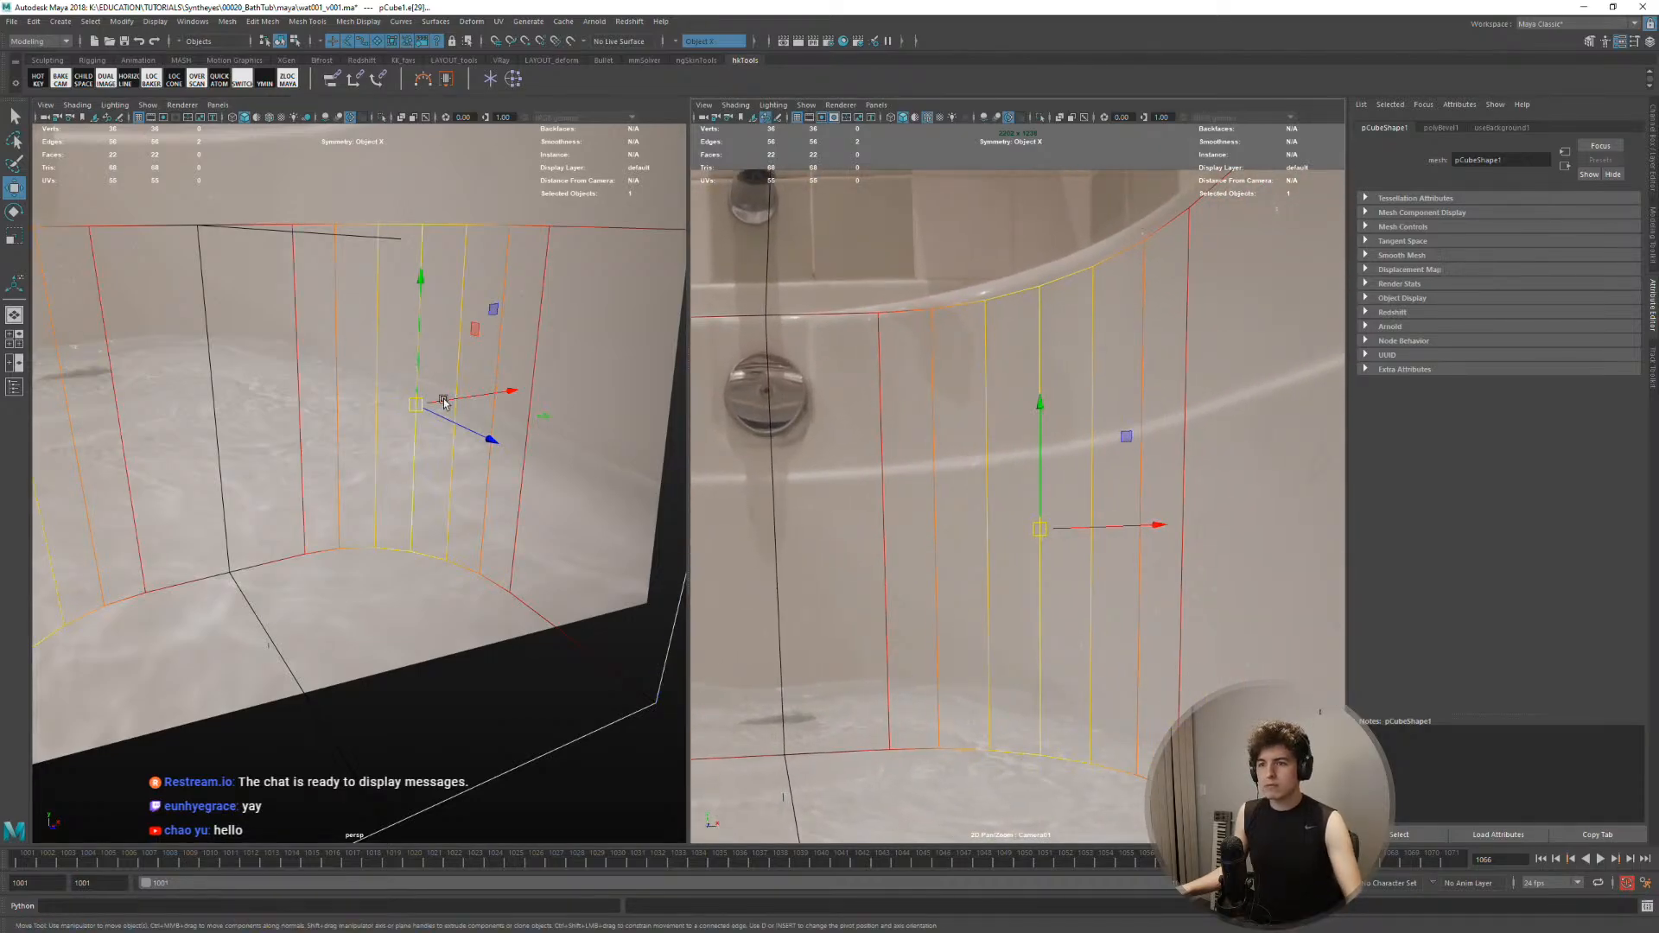
alt+drag(443, 403, 533, 404)
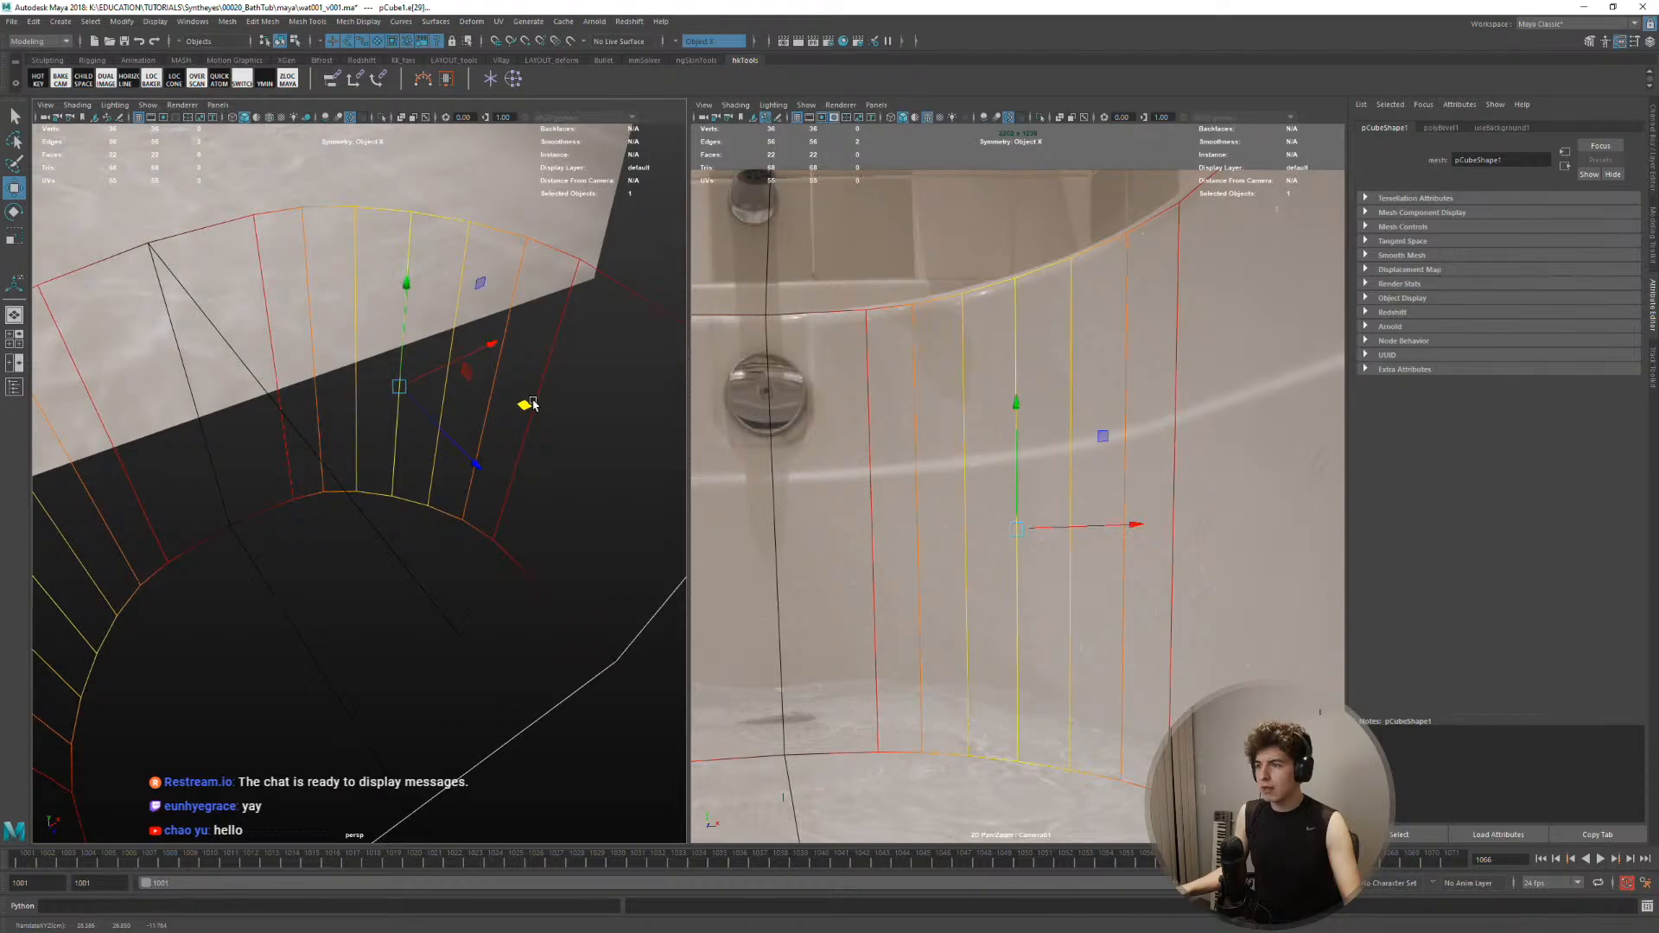
Check the curved back wall's fit against the tub rim in the perspective and Camera01 views
alt+drag(400, 441, 303, 458)
alt+middle_drag(304, 459, 631, 444)
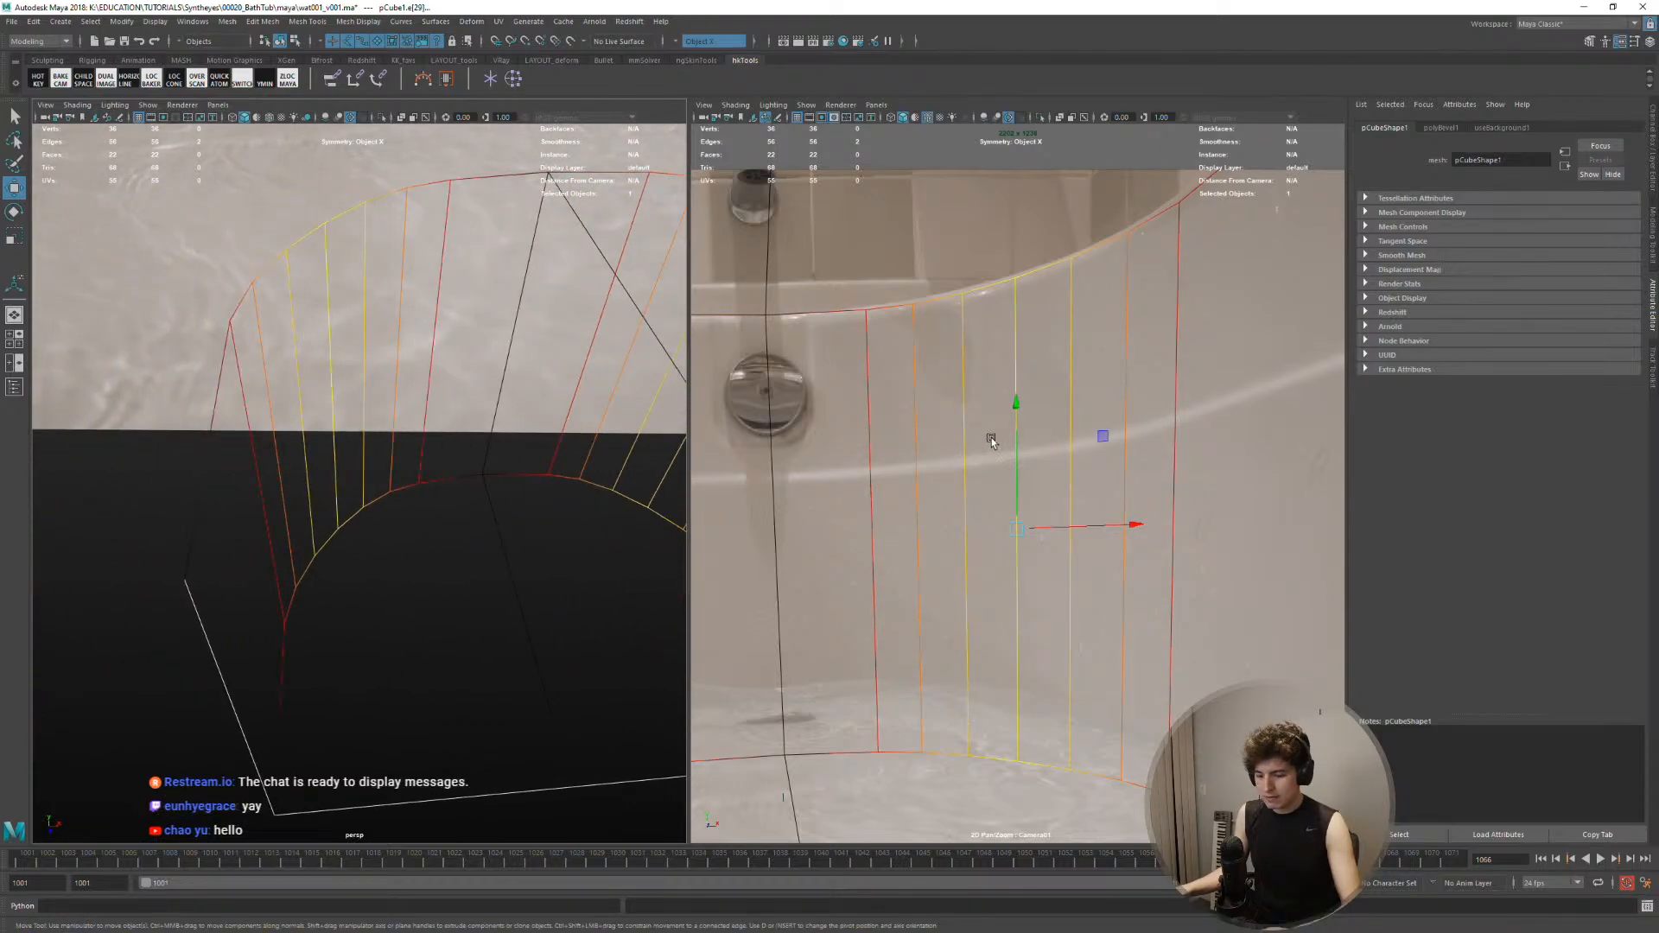
right_drag(992, 437, 812, 410)
middle_drag(876, 453, 1063, 445)
right_drag(955, 447, 1041, 447)
middle_drag(1041, 447, 915, 470)
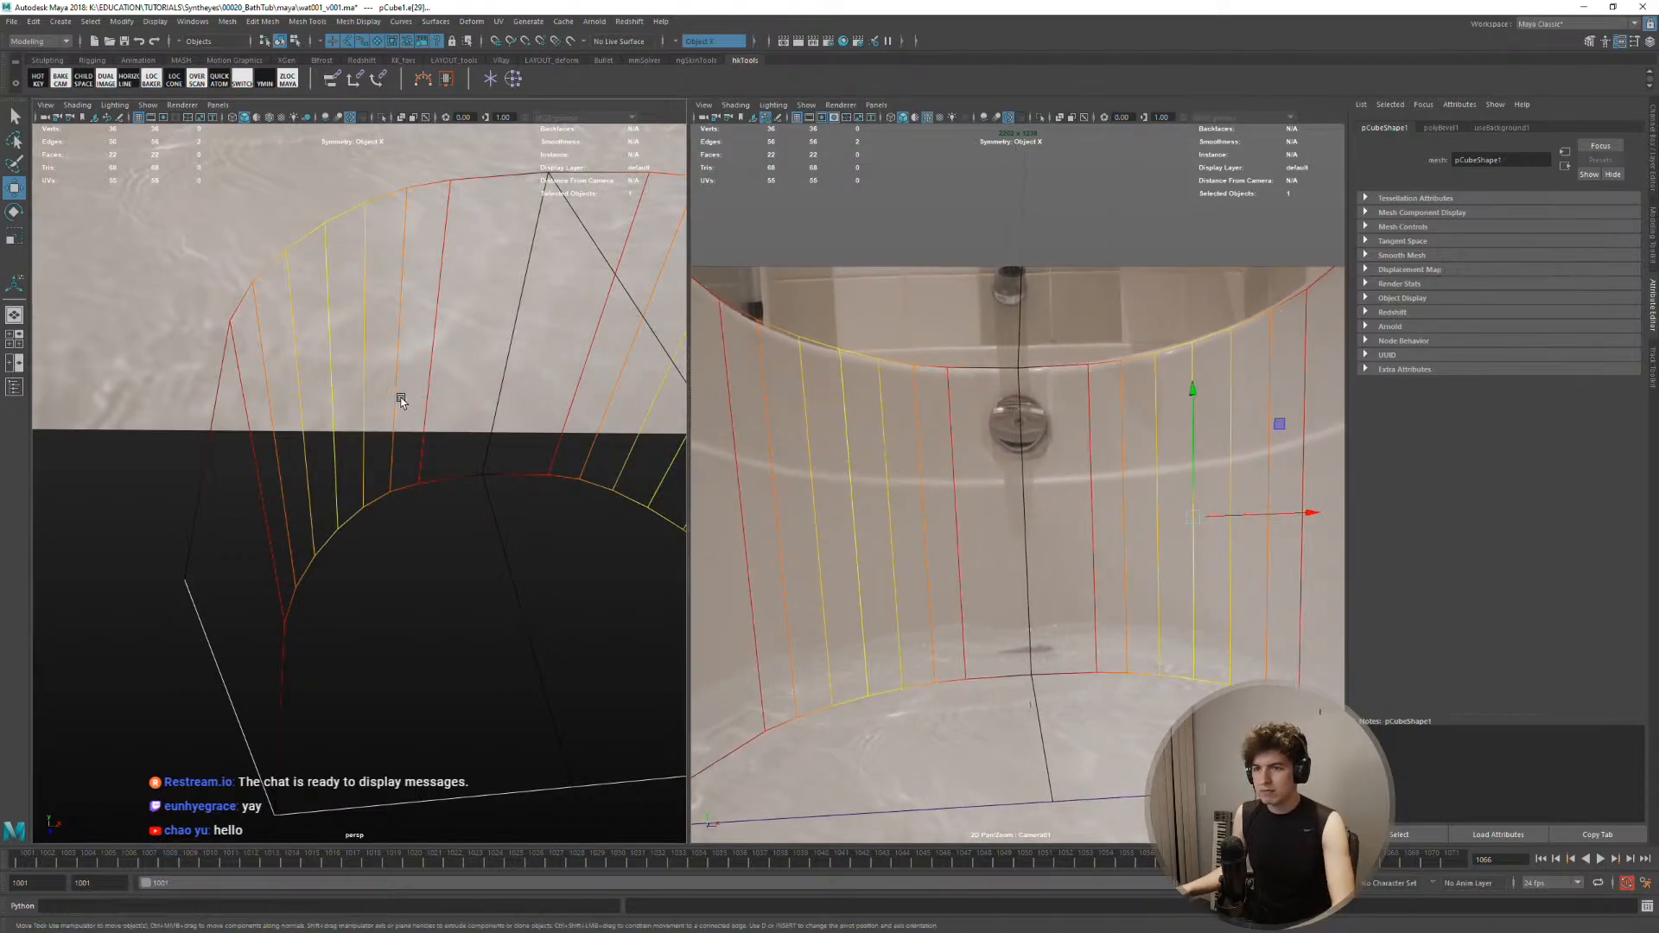
right_drag(401, 400, 391, 354)
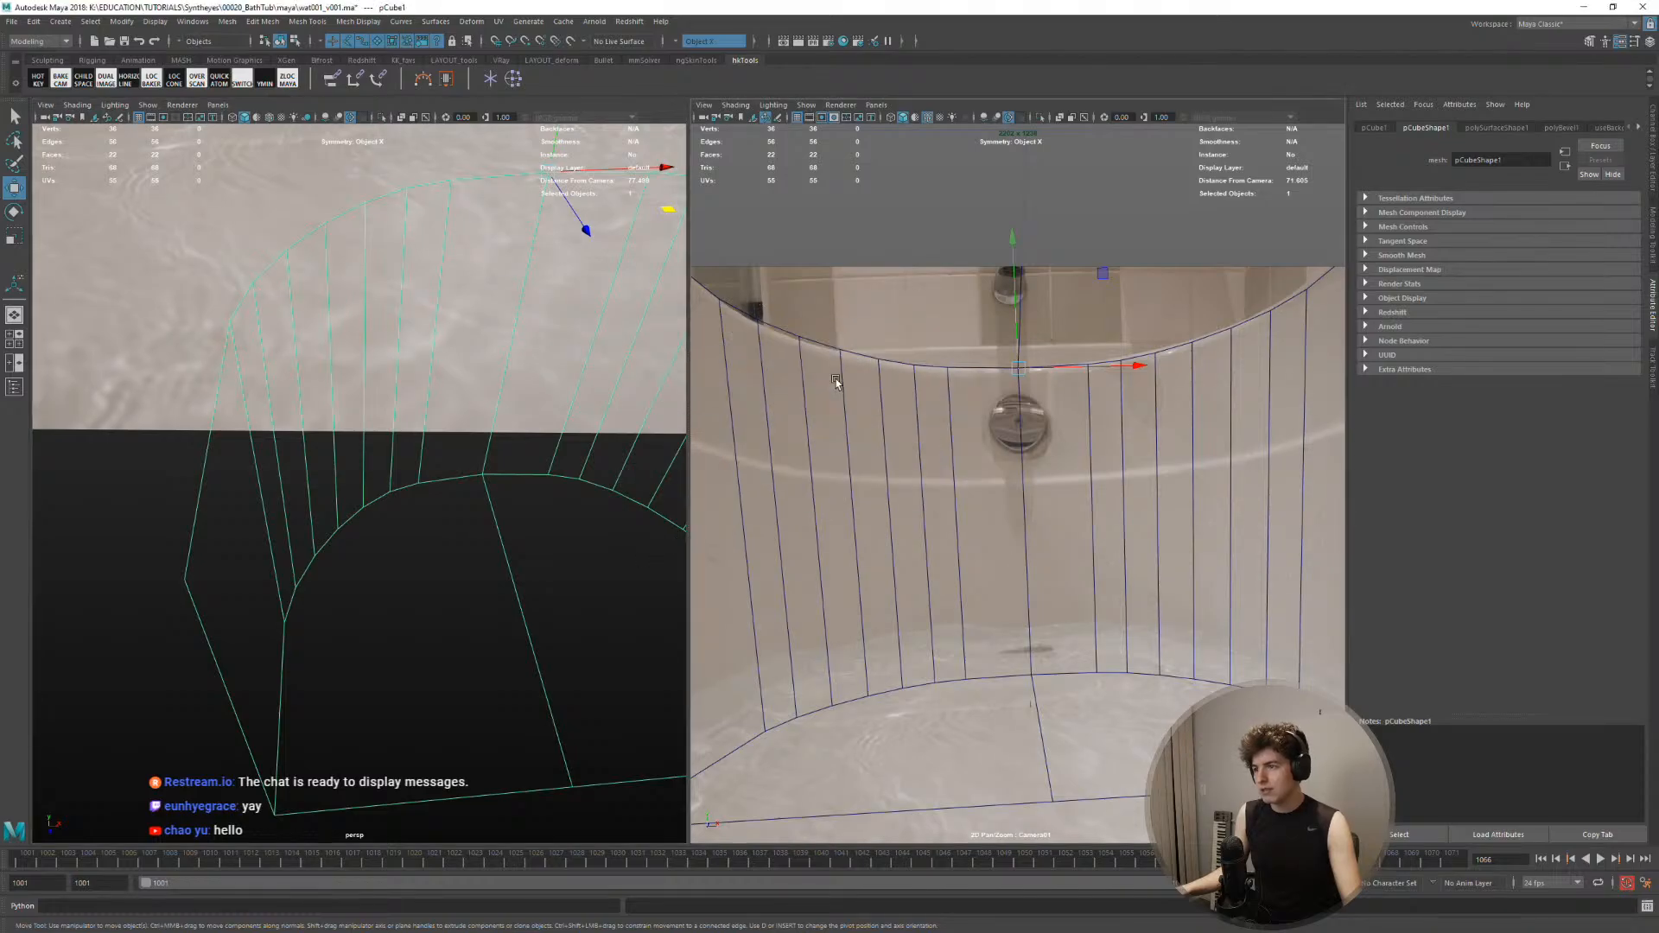
key(space)
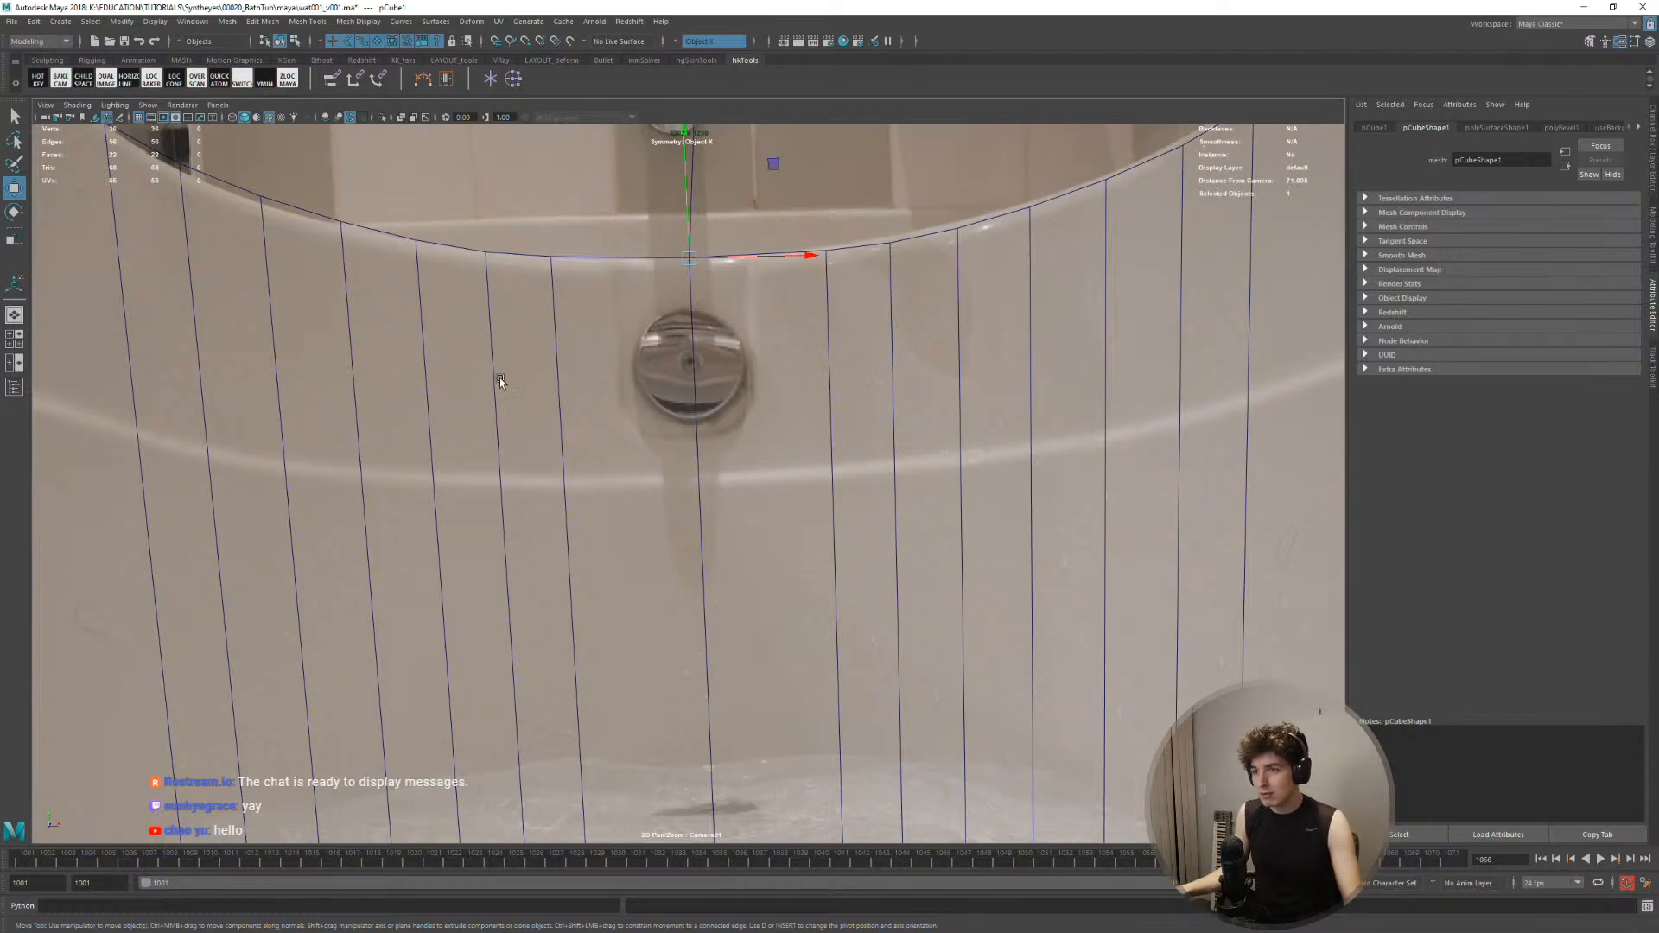
alt+right_drag(631, 324, 462, 321)
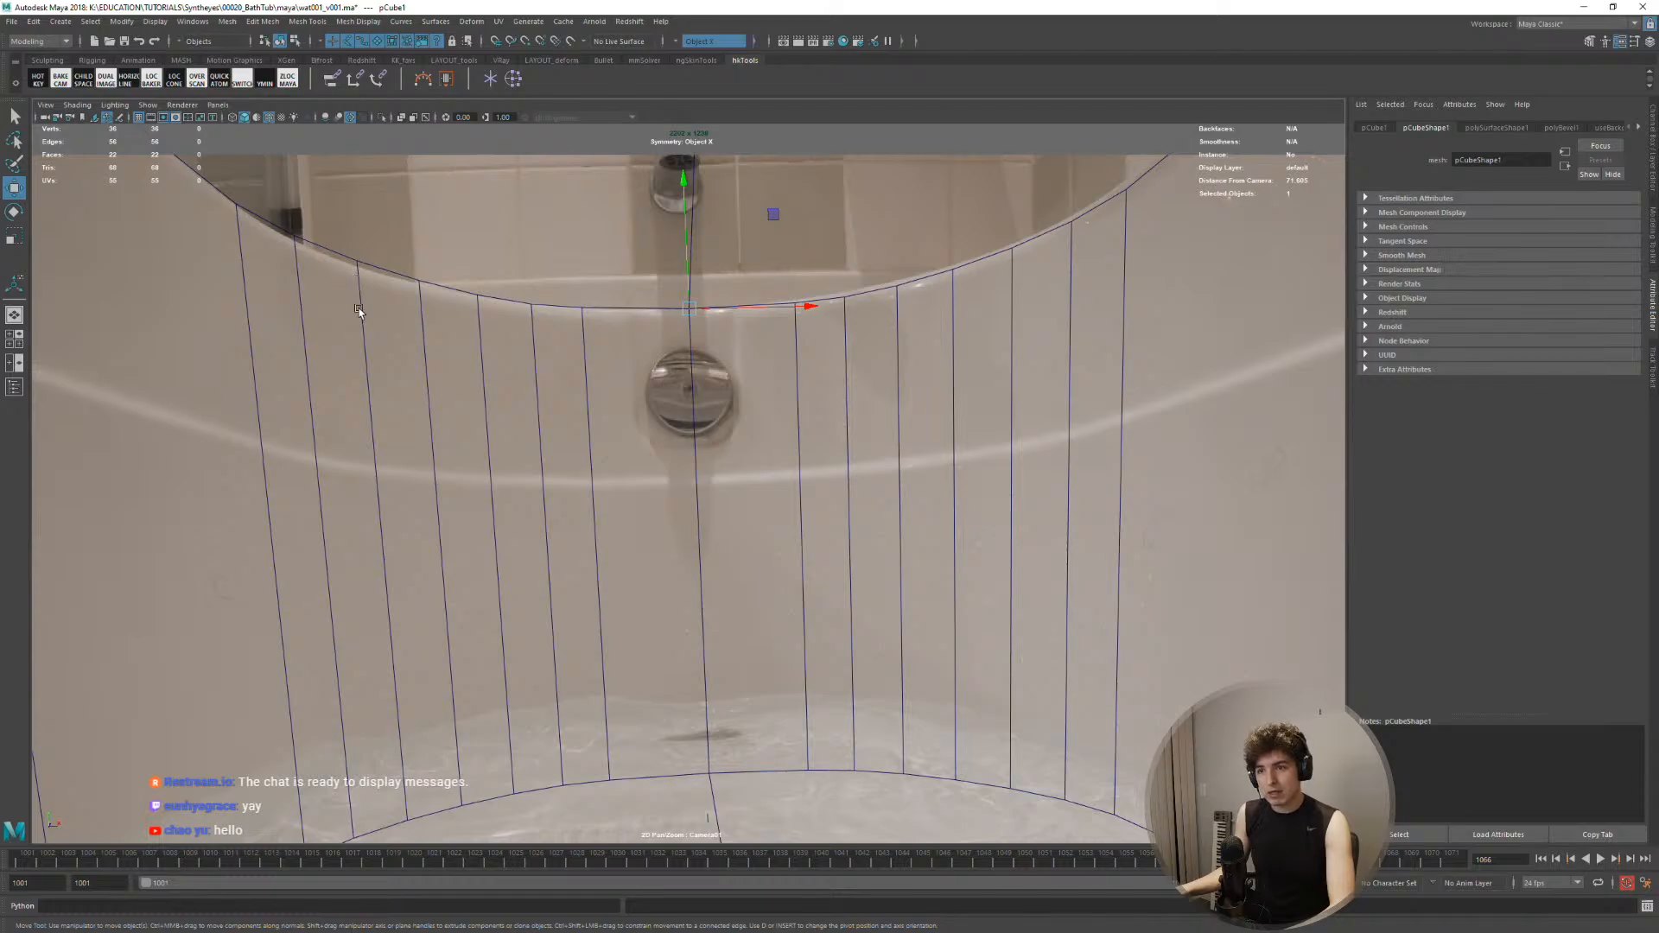
alt+right_drag(716, 329, 737, 371)
alt+middle_drag(737, 371, 715, 367)
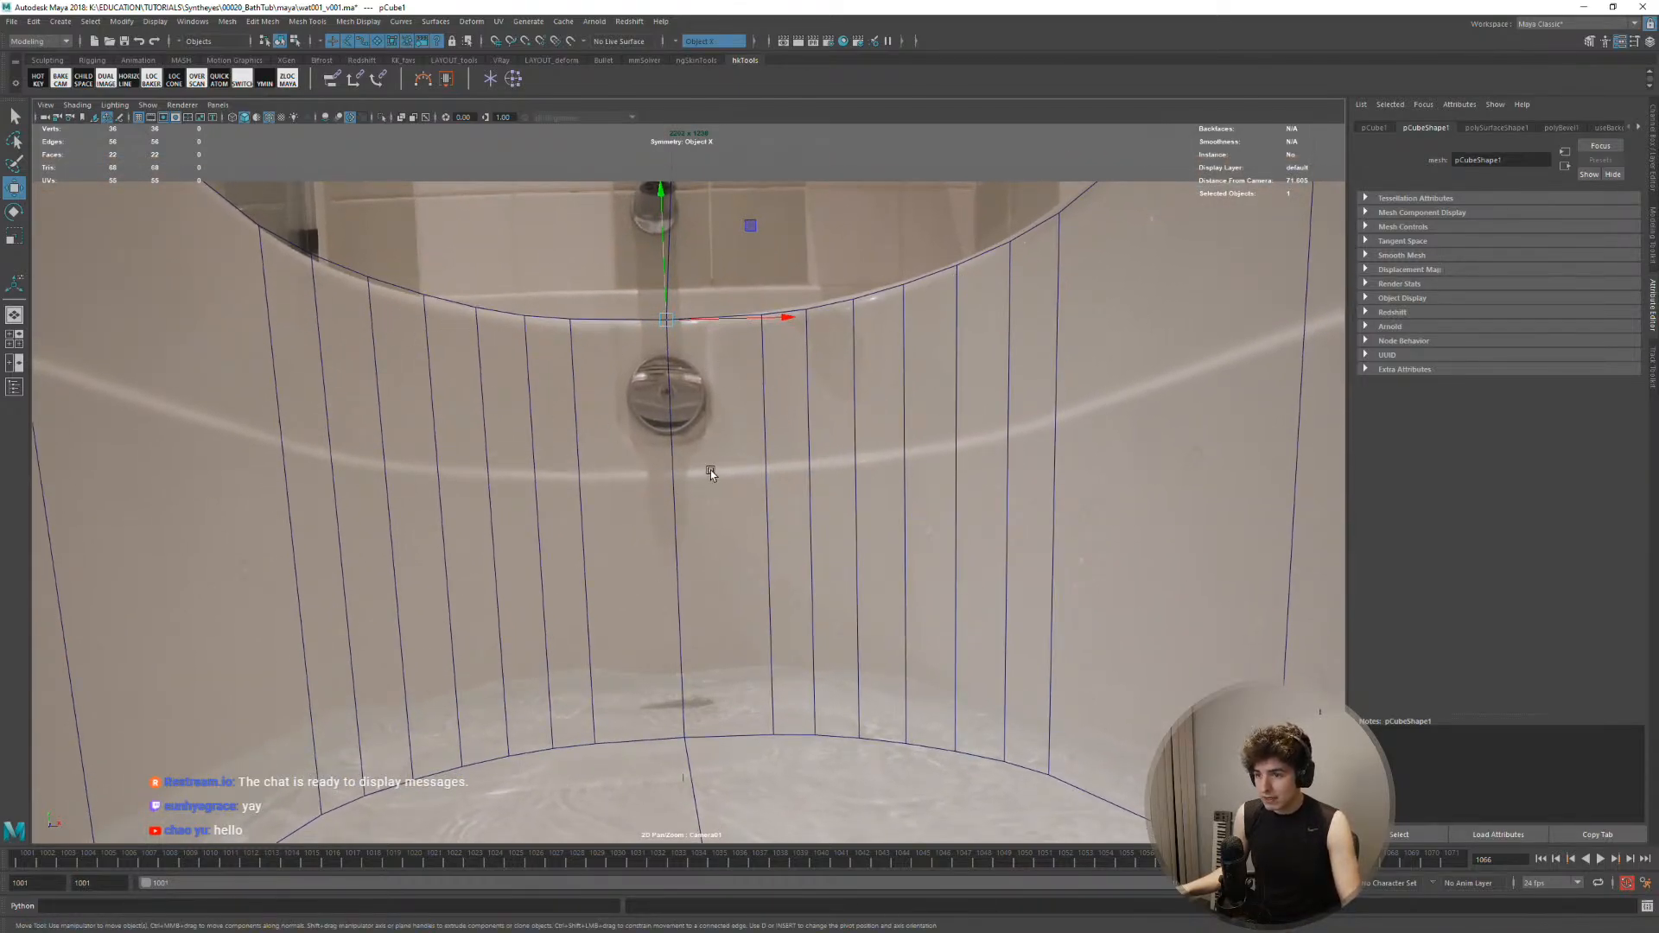
alt+right_drag(726, 507, 685, 393)
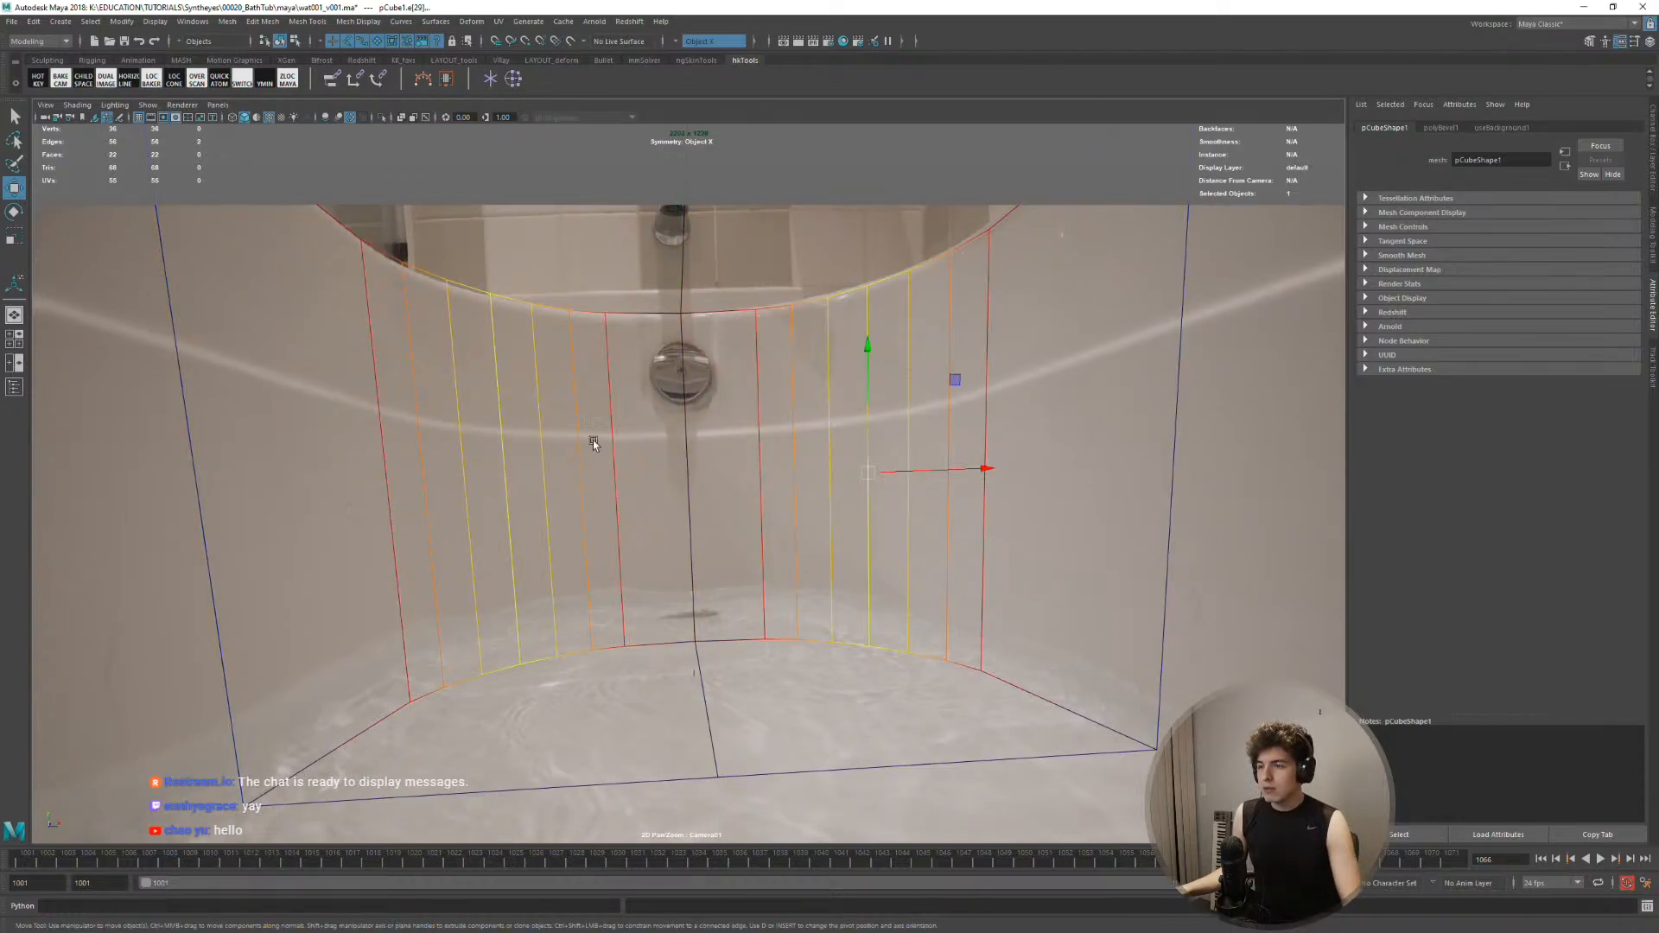
Select the two flat end faces of the cube opposite its curved back wall, with X symmetry on
right_drag(659, 574, 676, 587)
click(899, 691)
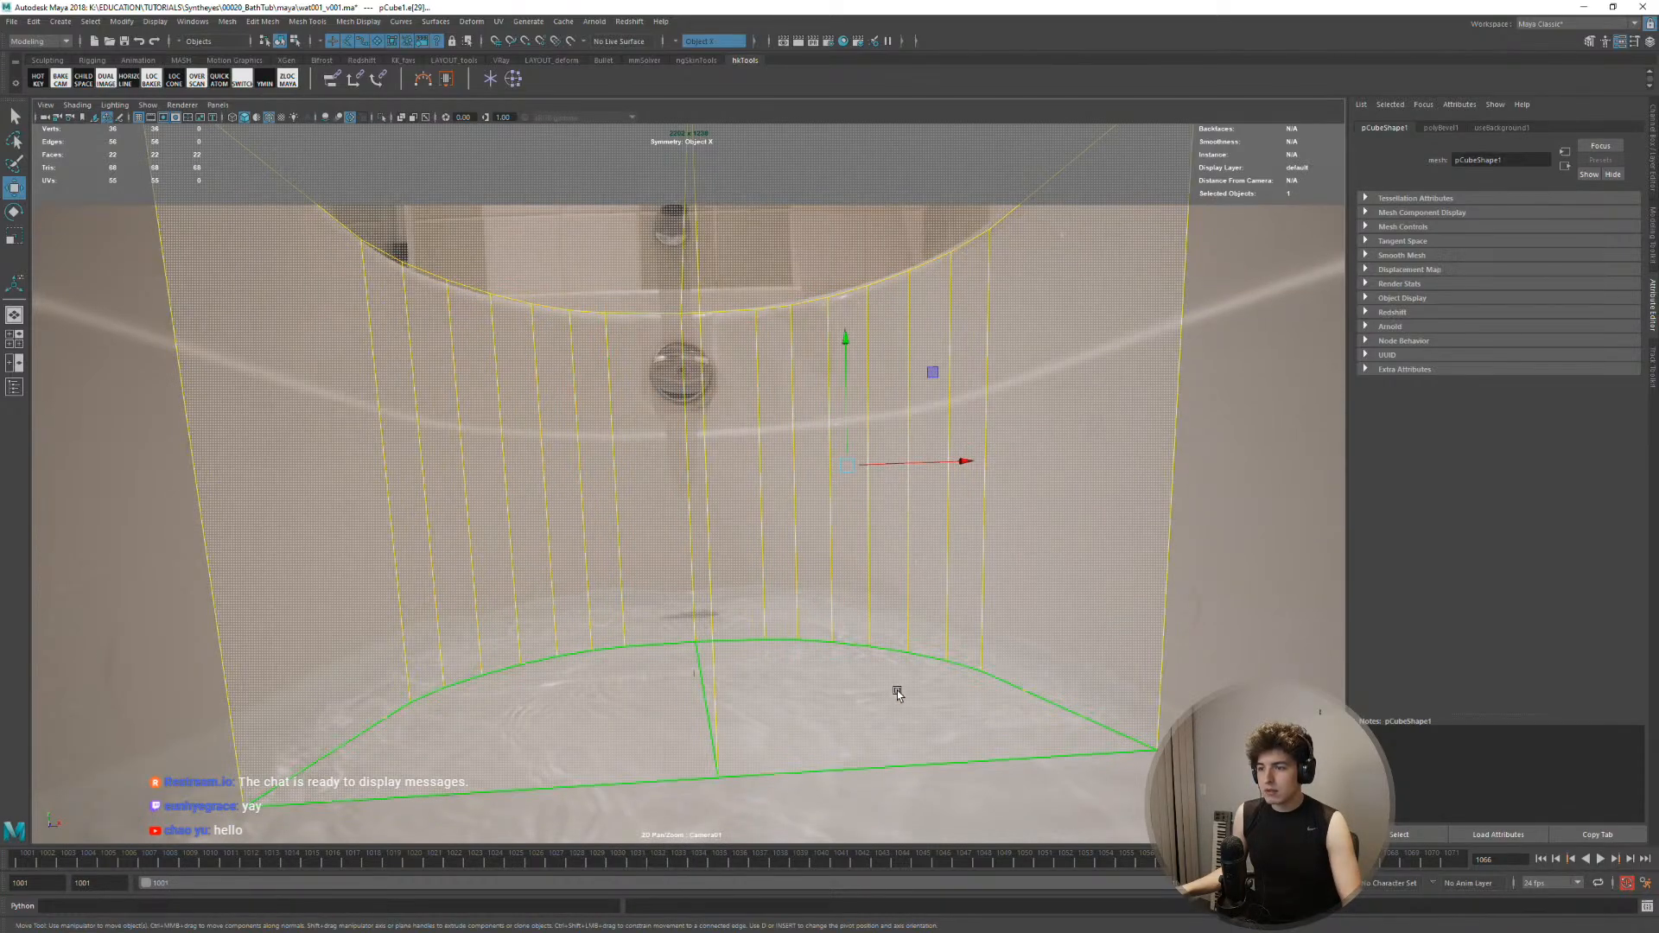
click(838, 242)
key(space)
scroll(425, 432, down, 4)
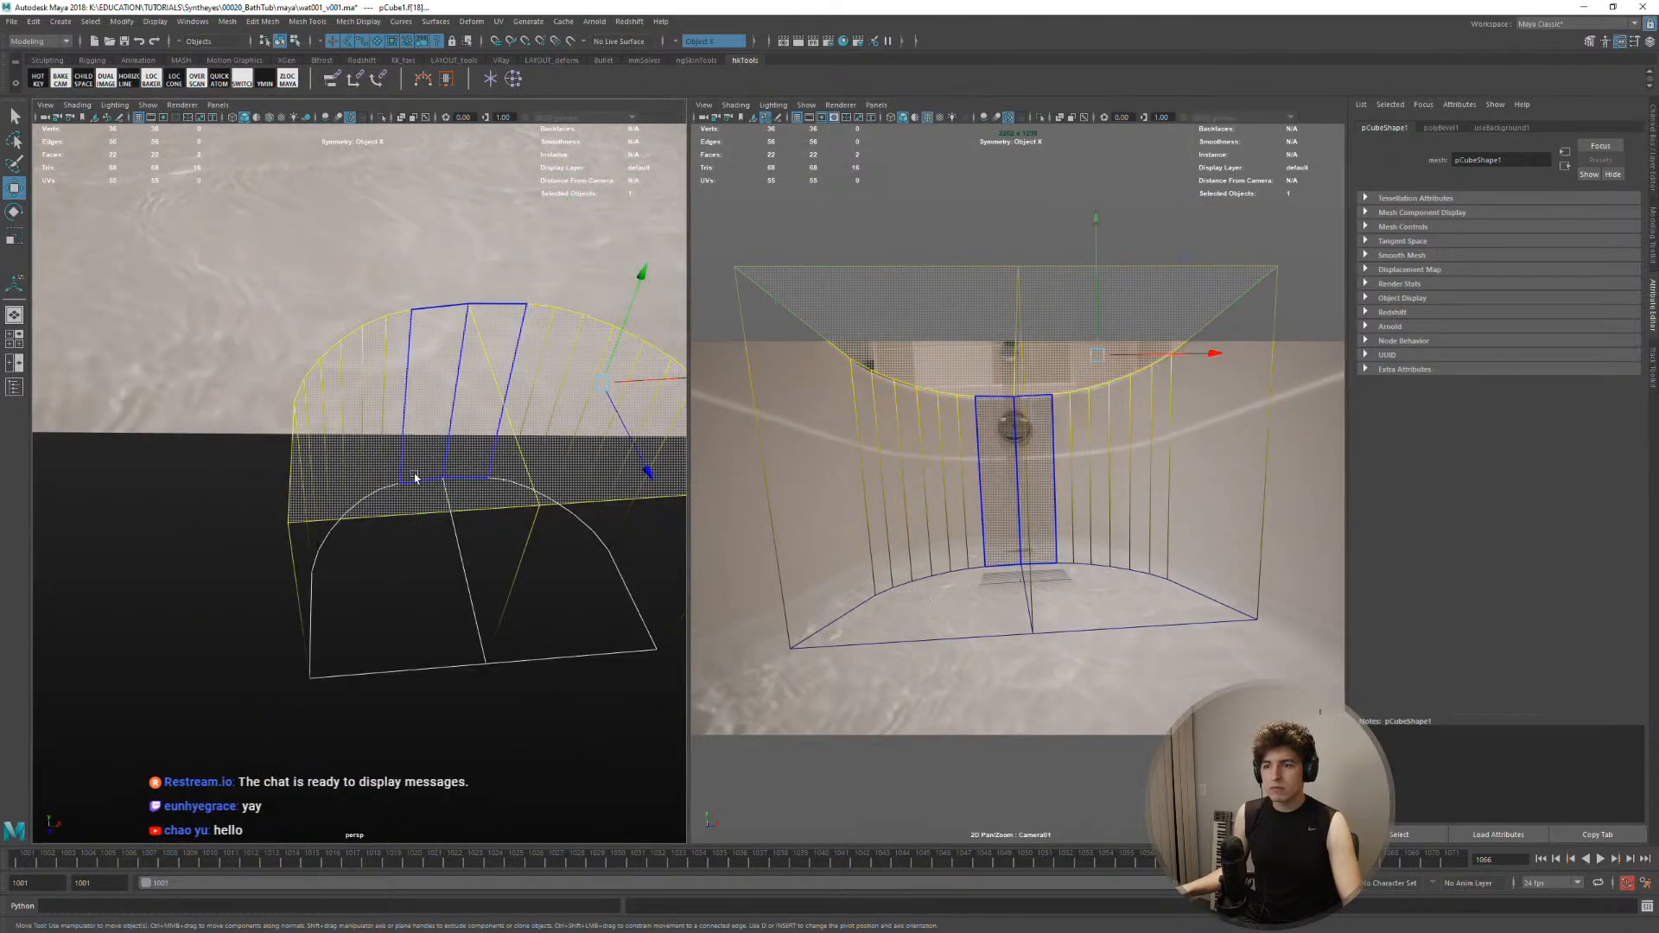
key(space)
alt+drag(418, 473, 643, 406)
click(723, 377)
alt+drag(864, 413, 718, 463)
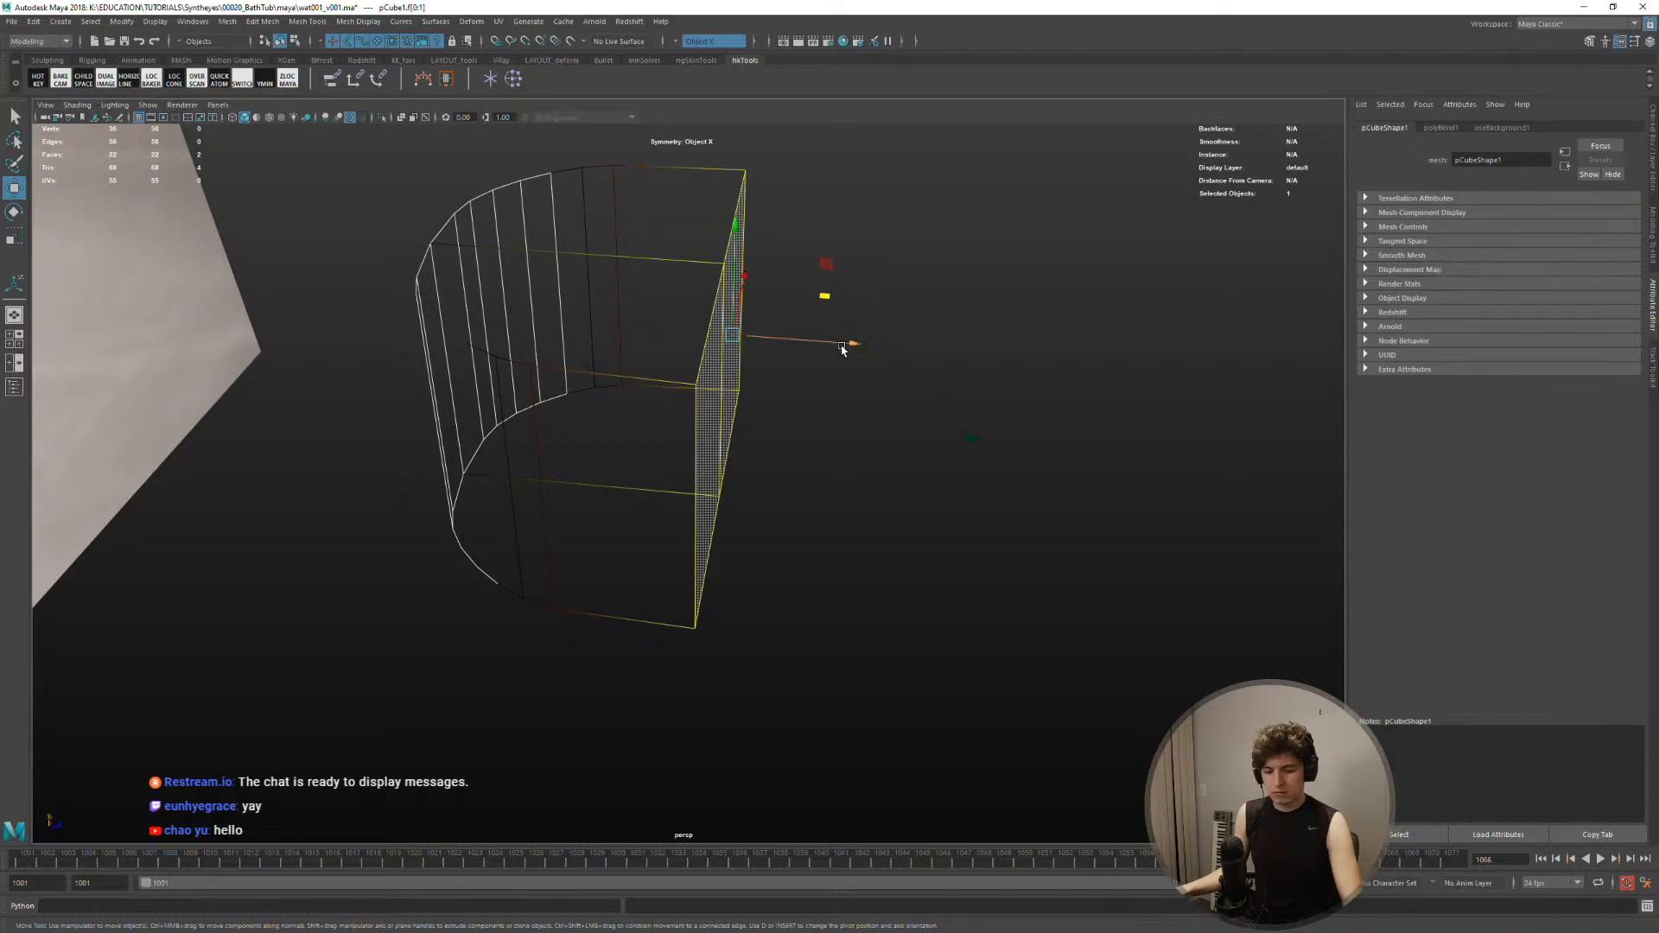
Try to move the two flat end faces farther out along the length of the tub
drag(843, 348, 777, 418)
middle_drag(777, 418, 745, 520)
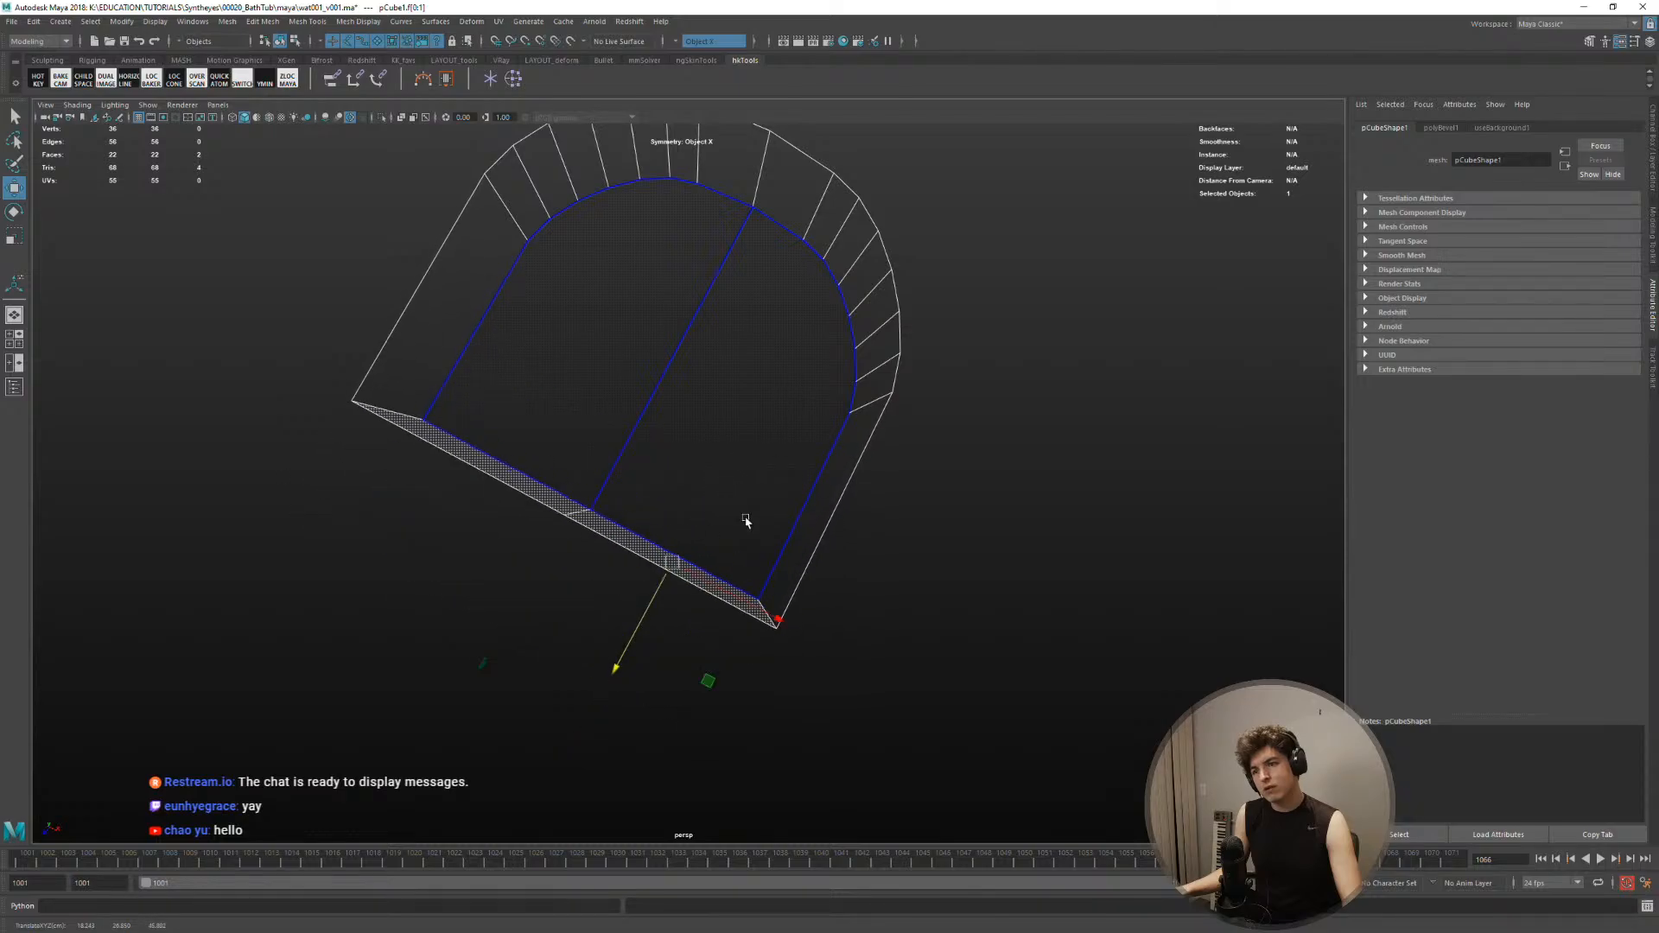
key(ctrl+z)
alt+drag(764, 434, 700, 471)
shift+right_click(697, 469)
shift+right_drag(698, 531, 708, 701)
alt+drag(733, 478, 753, 507)
drag(607, 611, 777, 270)
key(ctrl+z)
key(w)
Extrude the two flat end faces to a thickness of about -99.9, keeping the faces together, to lengthen the tub
shift+right_click(708, 502)
click(706, 534)
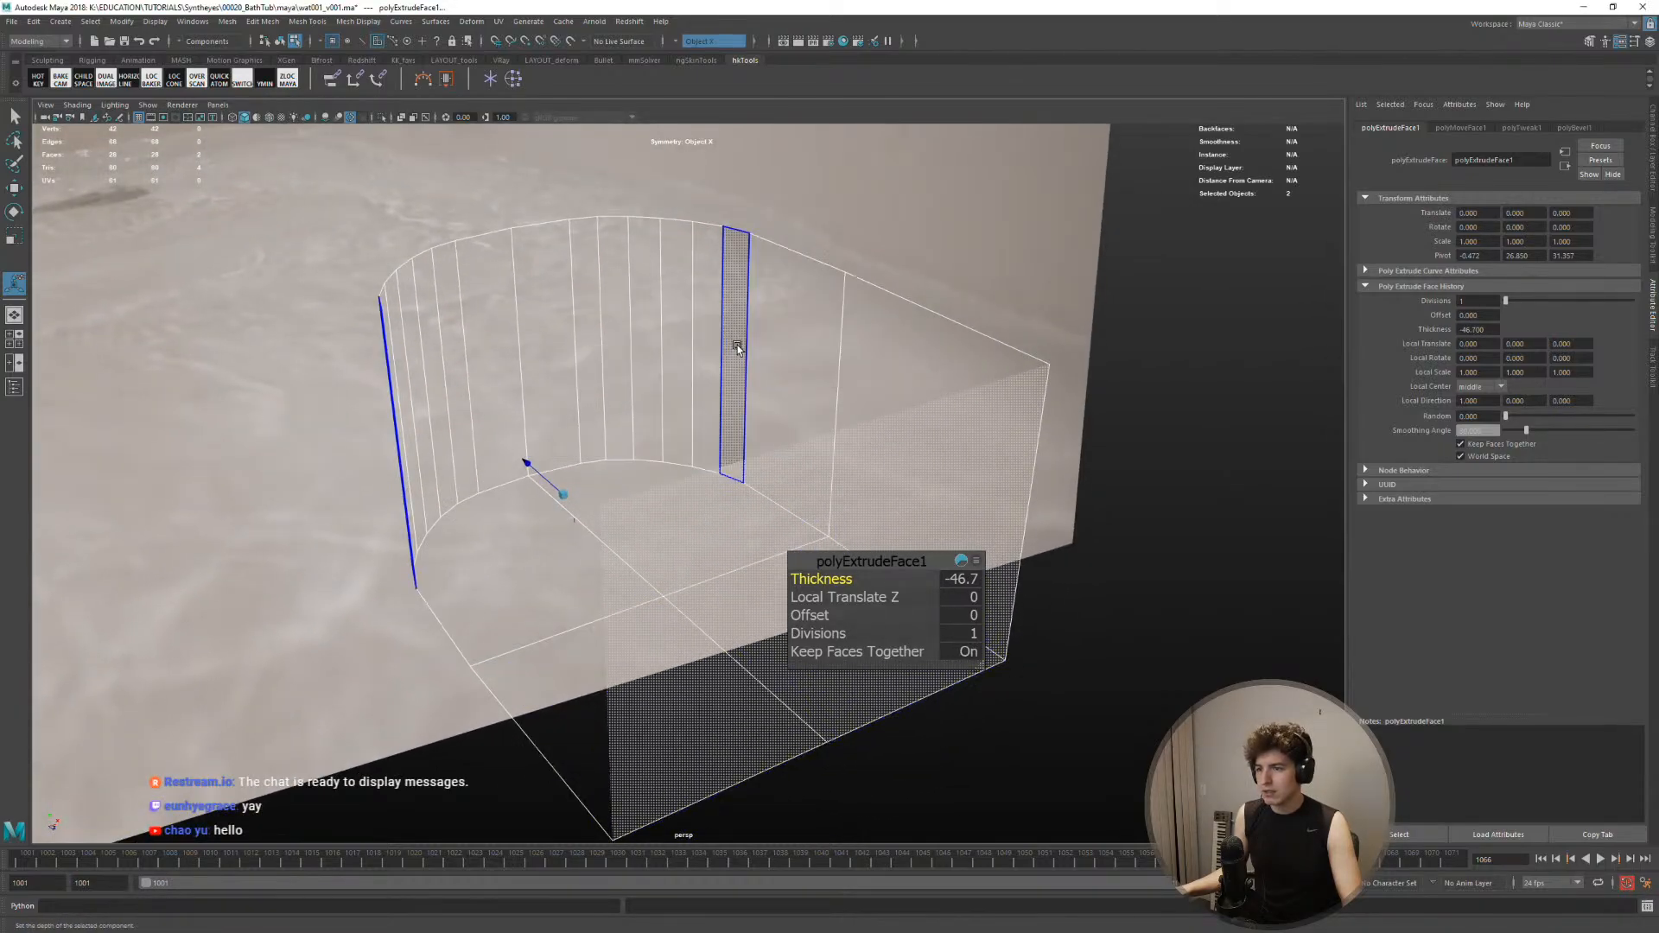
key(space)
alt+drag(435, 399, 537, 390)
middle_drag(513, 387, 241, 379)
alt+drag(307, 342, 344, 424)
middle_drag(344, 424, 317, 406)
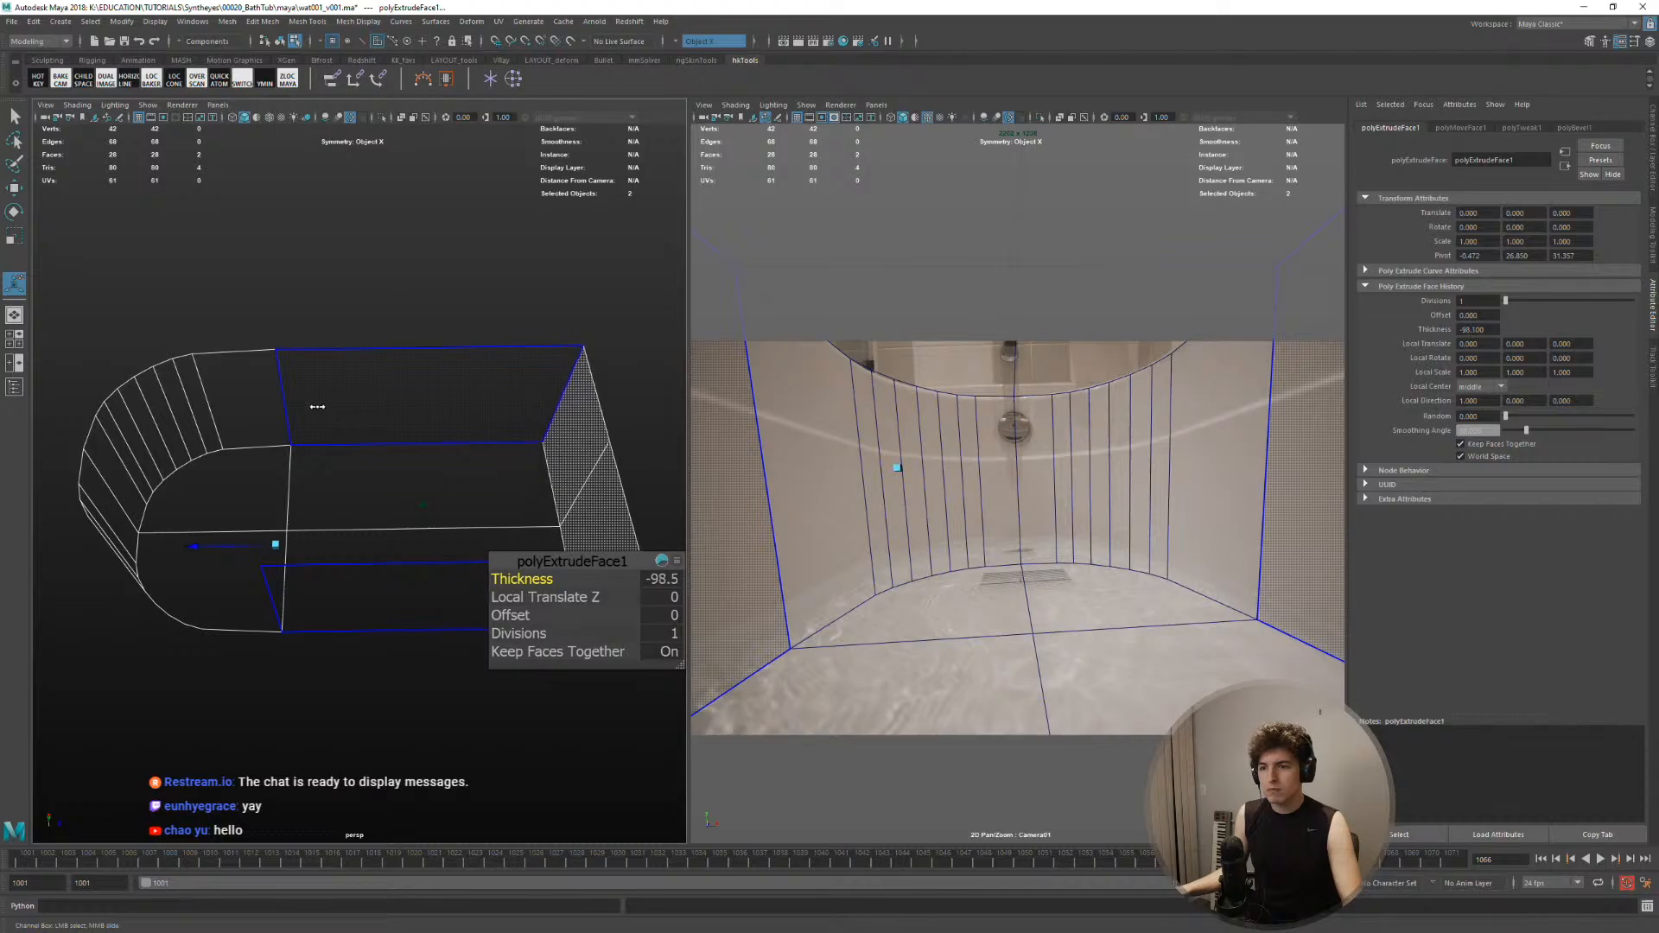
alt+drag(308, 410, 466, 403)
key(w)
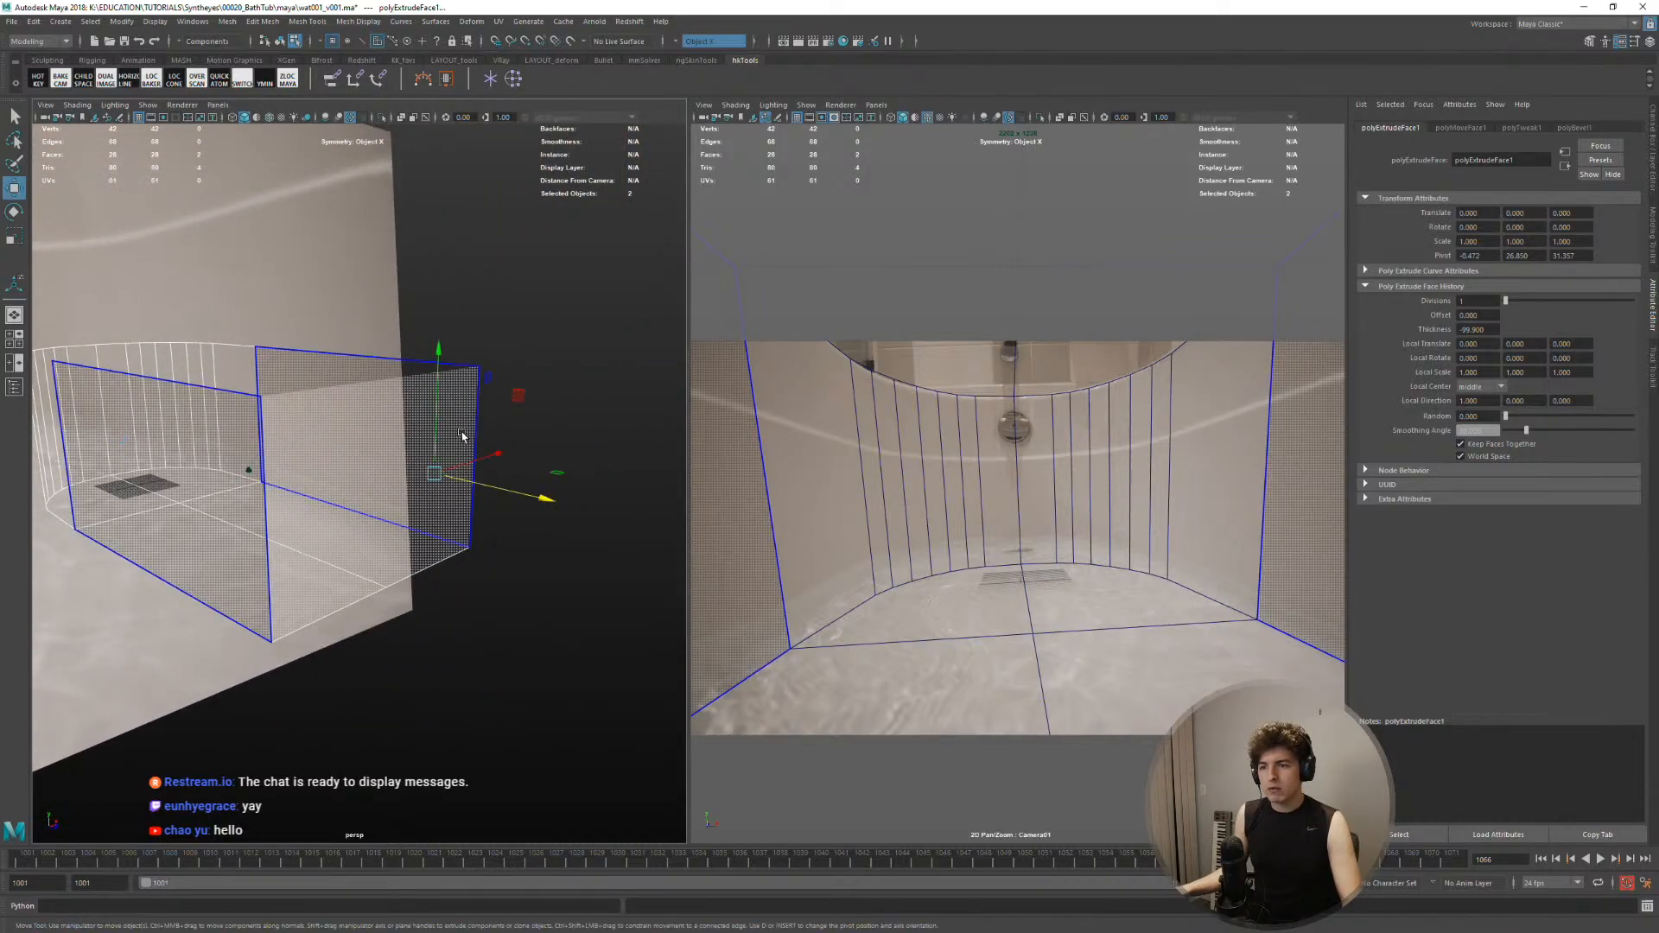
Delete the end faces and the top faces of the newly extruded tub section
right_click(462, 433)
right_drag(463, 460, 462, 468)
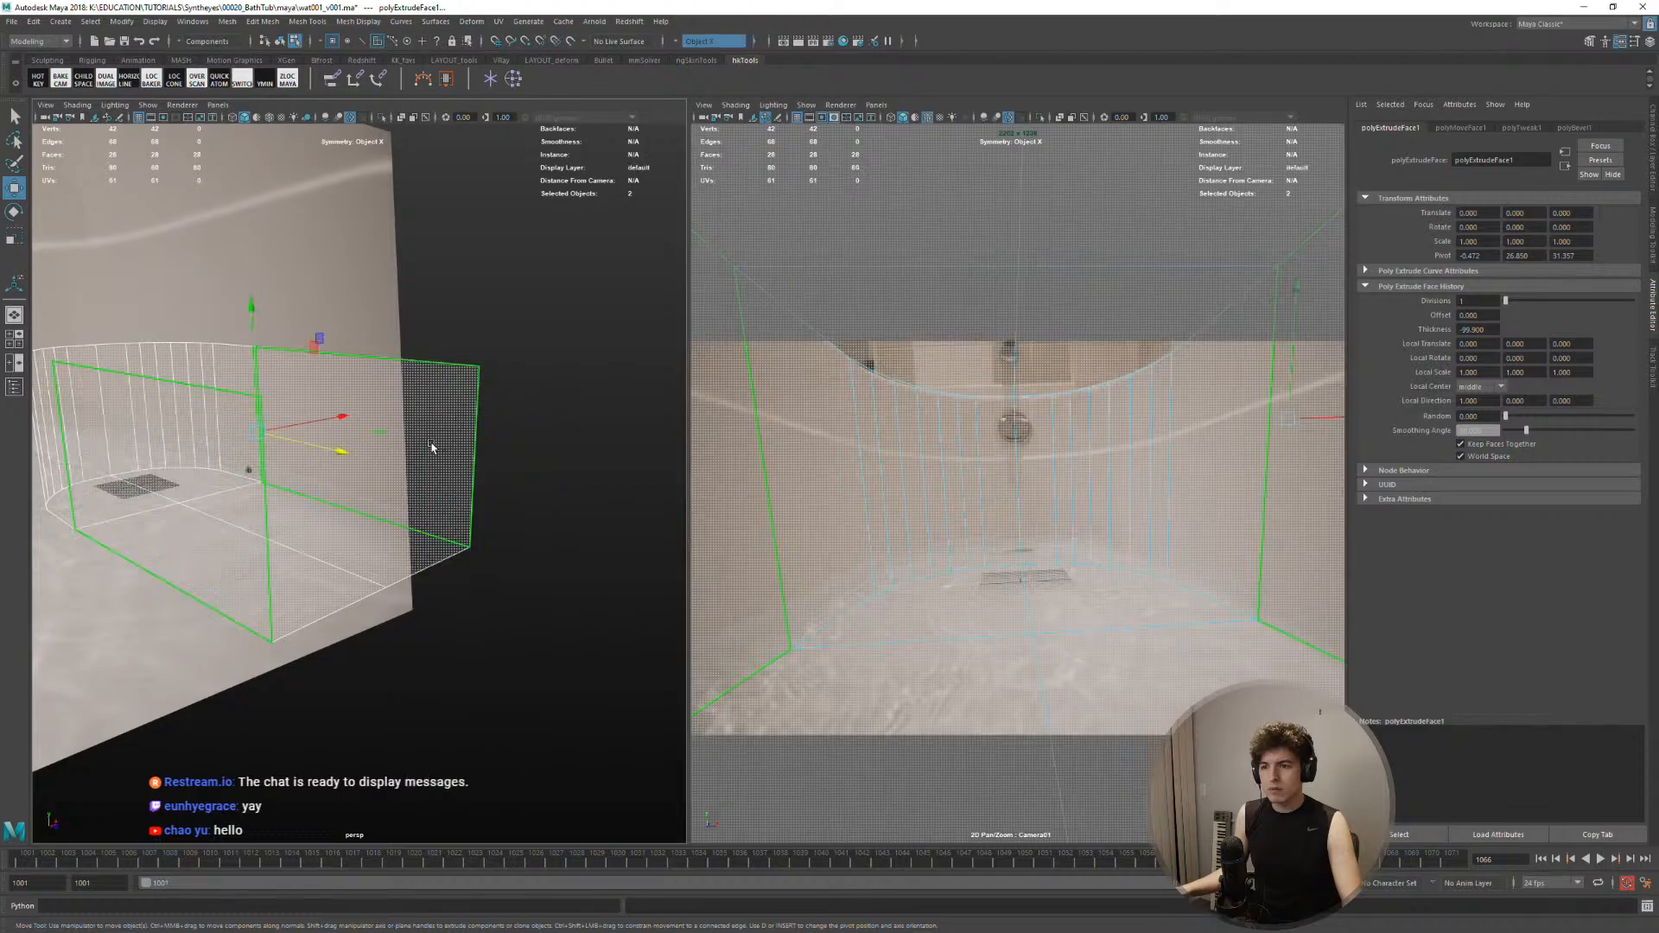
click(433, 449)
alt+drag(434, 477, 553, 470)
click(551, 413)
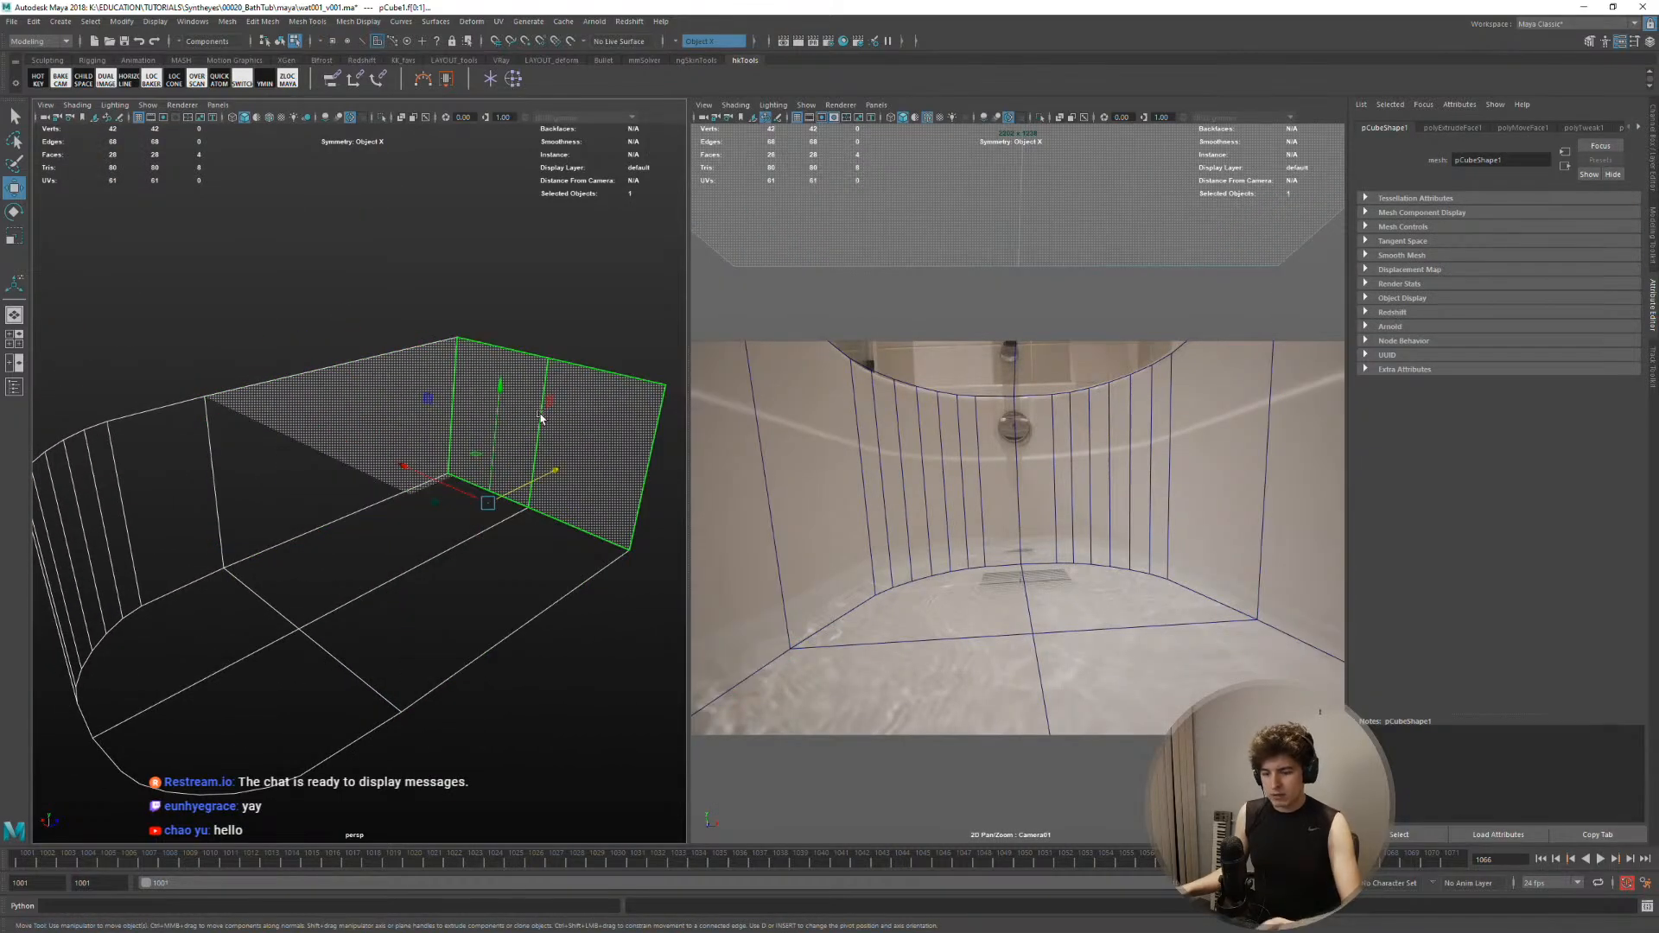
key(Delete)
Try to select the rim edges along both sides of the extruded tub section
alt+drag(444, 426, 520, 484)
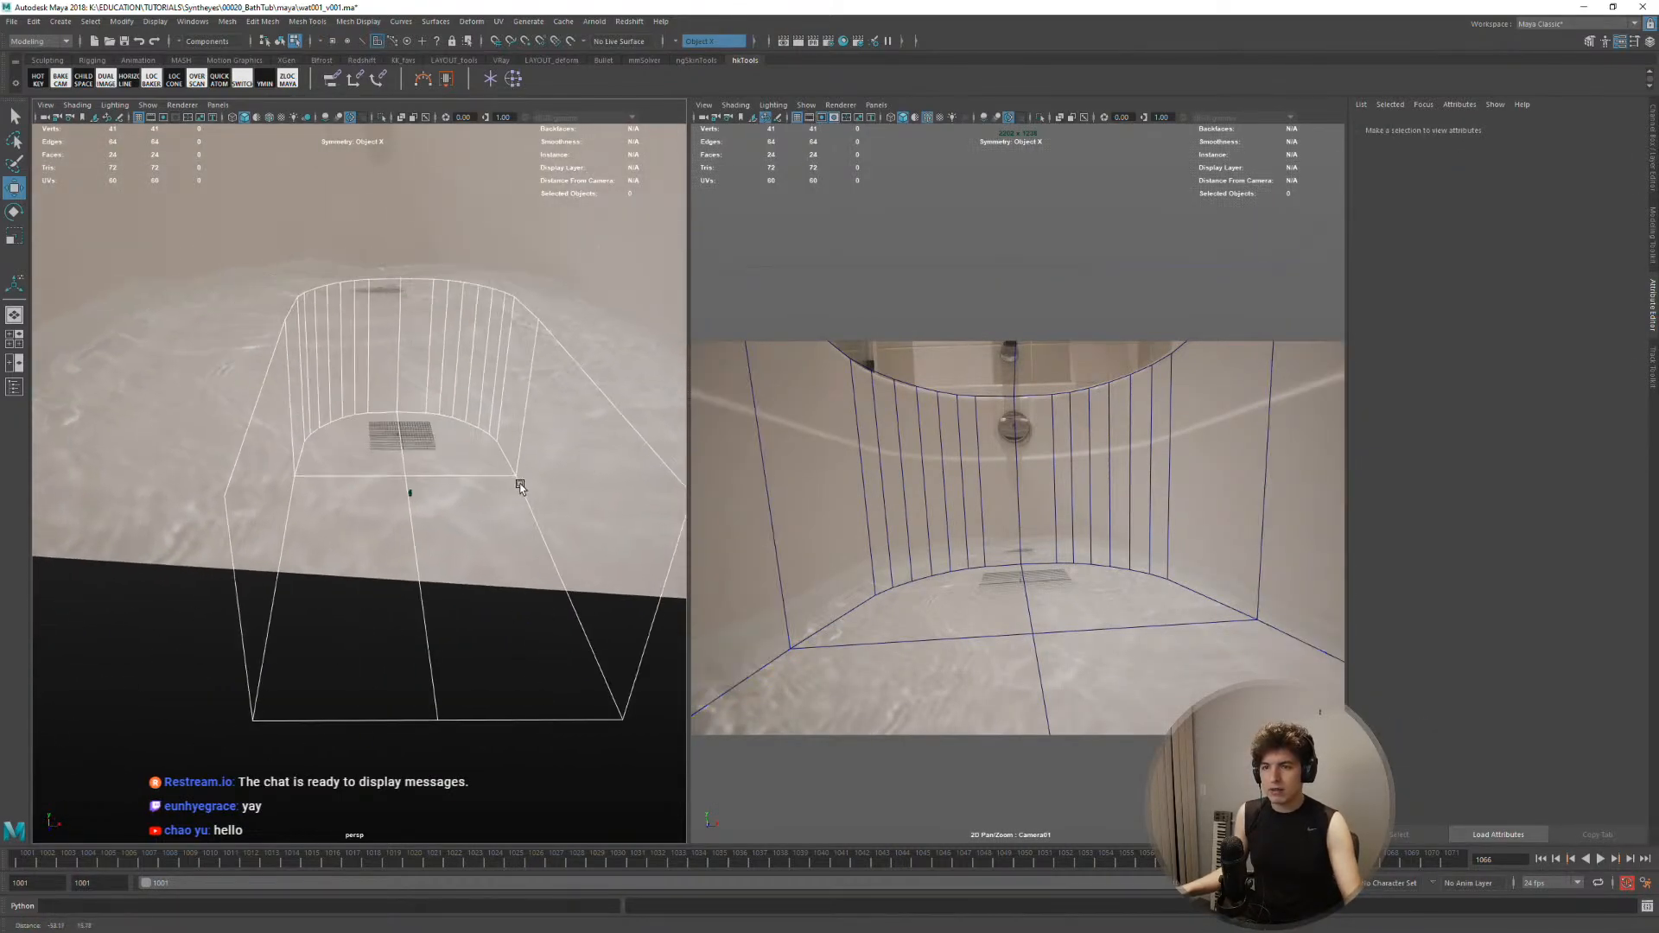
alt+middle_drag(520, 484, 524, 485)
right_drag(371, 393, 371, 359)
click(257, 433)
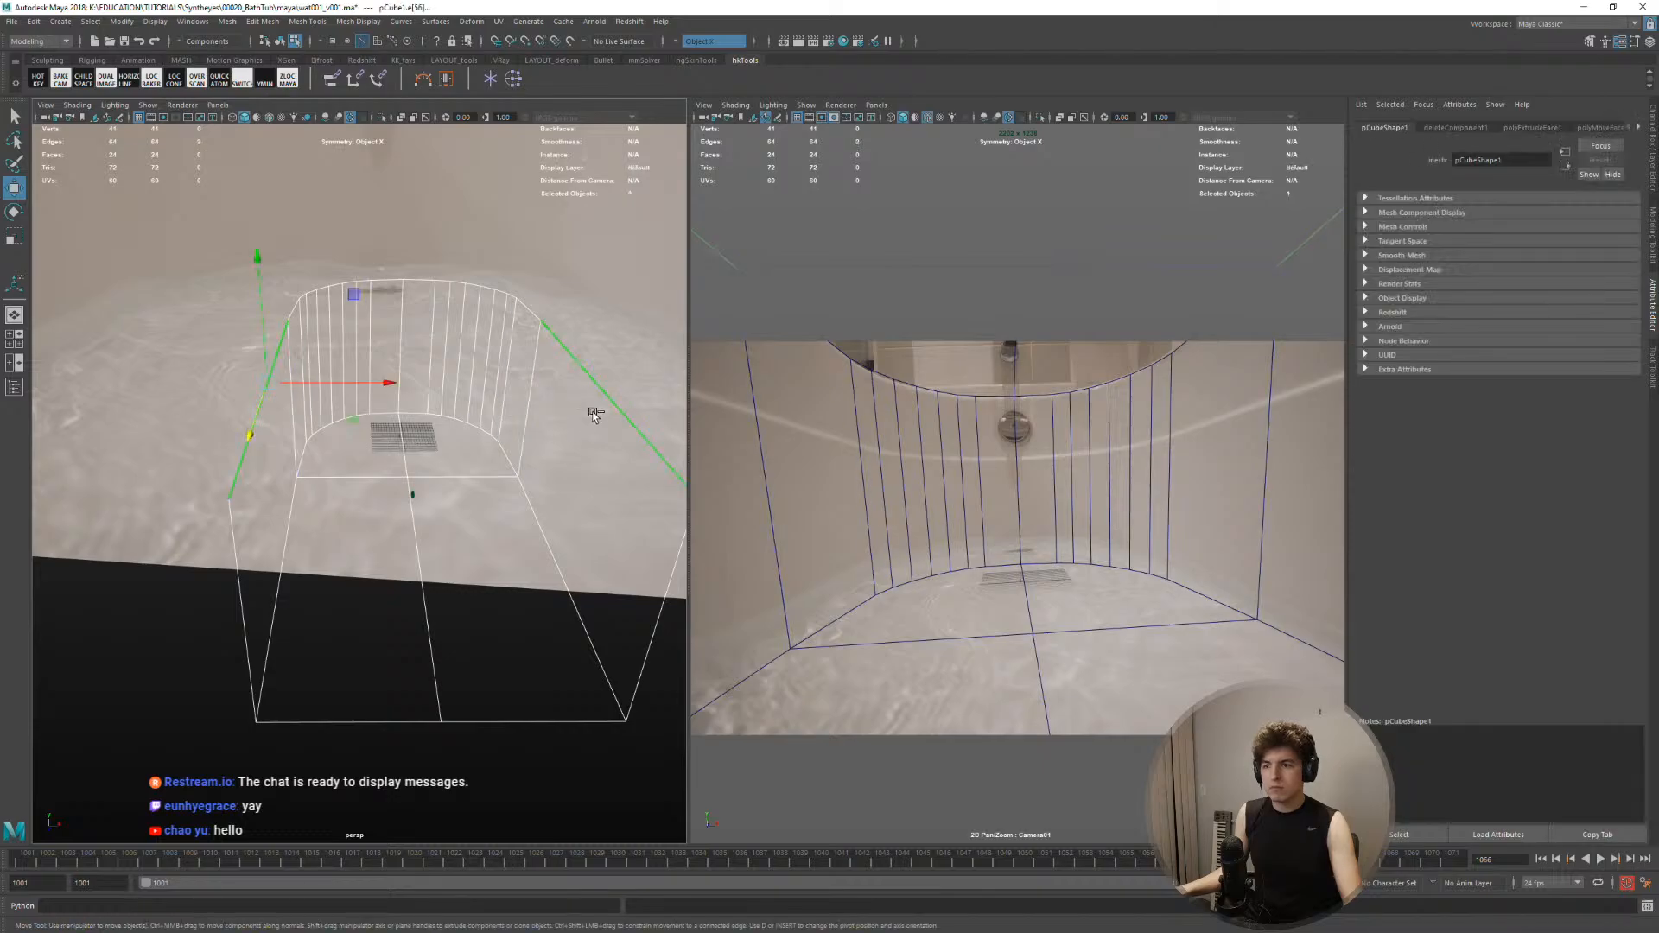
double_click(593, 392)
alt+right_drag(496, 477, 430, 496)
alt+drag(430, 496, 587, 566)
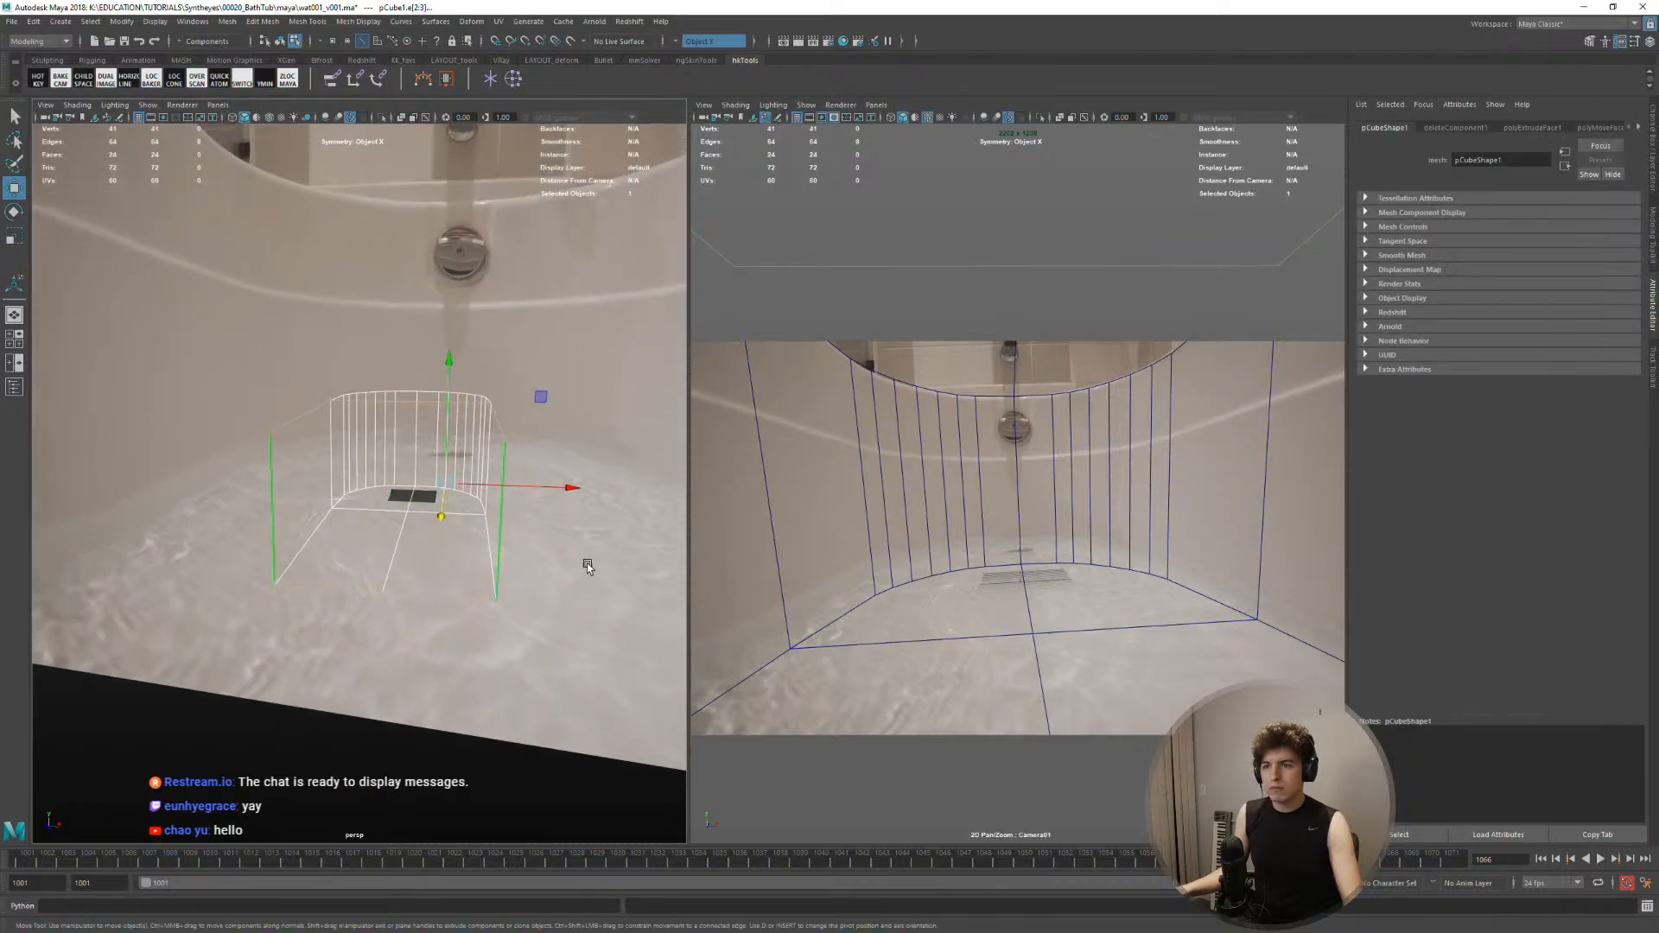
alt+drag(225, 579, 111, 601)
alt+drag(439, 390, 511, 470)
alt+middle_drag(510, 470, 478, 533)
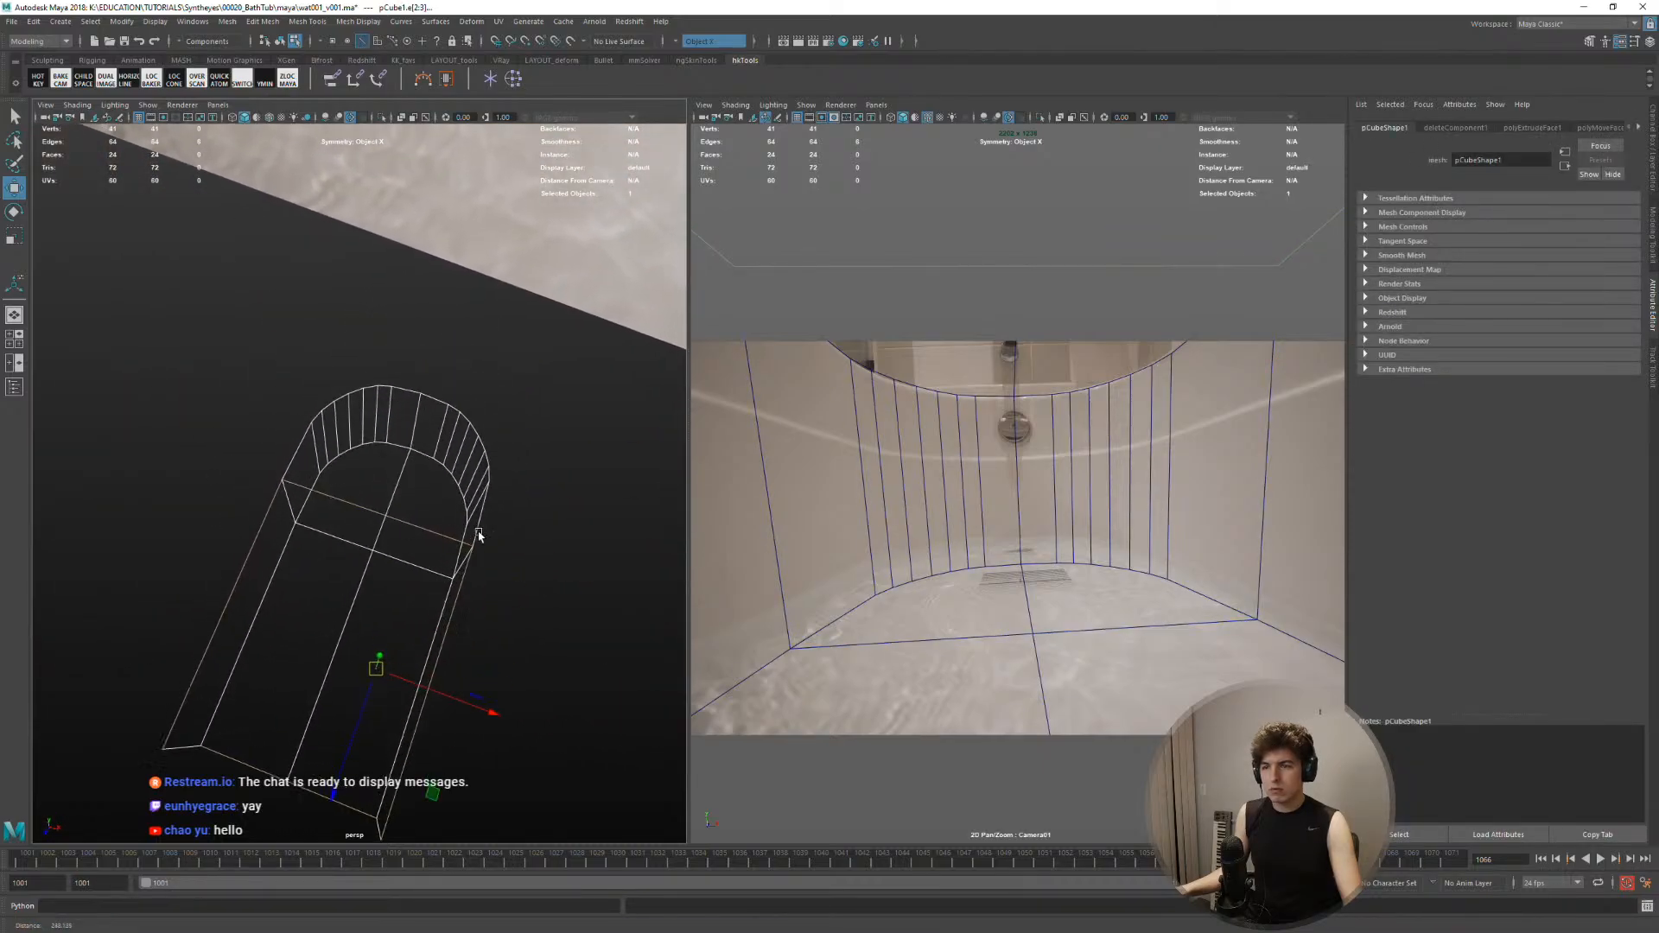
alt+right_drag(478, 533, 546, 522)
Switch the perspective view to shaded display and delete the remaining top faces covering the curved end of the tub
key(5)
right_drag(424, 435, 425, 467)
double_click(428, 465)
alt+drag(429, 465, 446, 368)
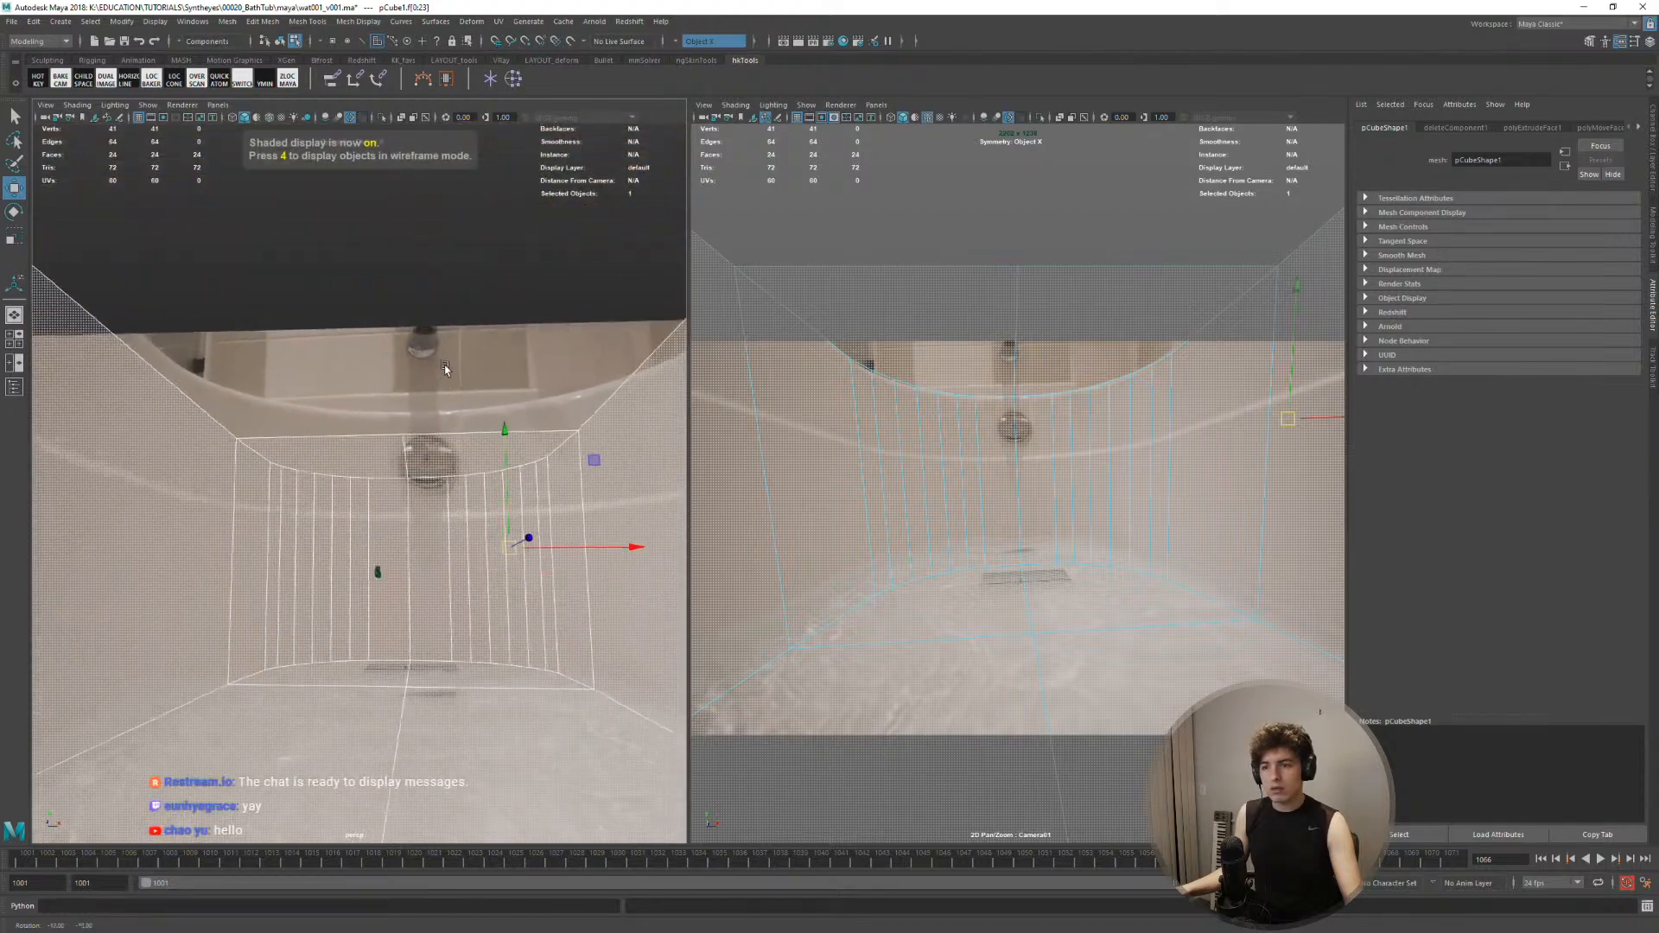
alt+right_drag(446, 368, 553, 456)
click(436, 404)
key(Delete)
Select the open top rim edges around the tub, leaving out the border edges at the open end
alt+right_drag(426, 408, 380, 402)
alt+drag(428, 441, 449, 534)
alt+right_drag(449, 534, 419, 495)
mouse_move(419, 495)
alt+mouse_down()
mouse_move(472, 536)
mouse_move(418, 528)
mouse_move(425, 499)
mouse_move(401, 500)
alt+mouse_up()
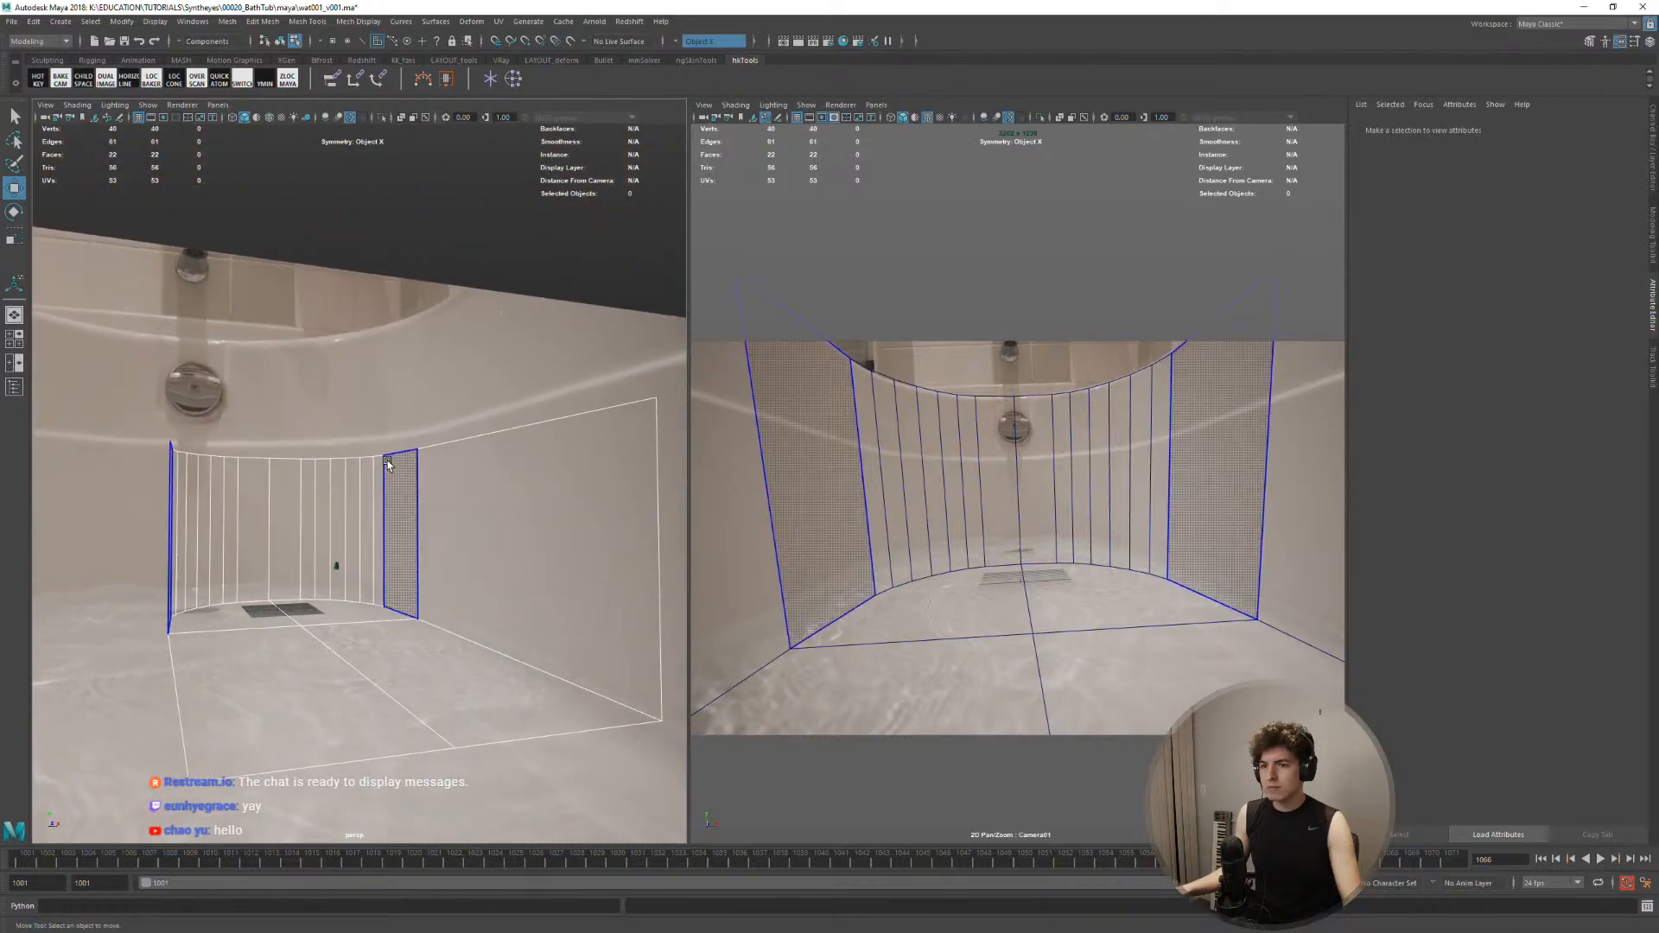
right_drag(378, 467, 378, 434)
alt+drag(455, 452, 462, 442)
double_click(463, 443)
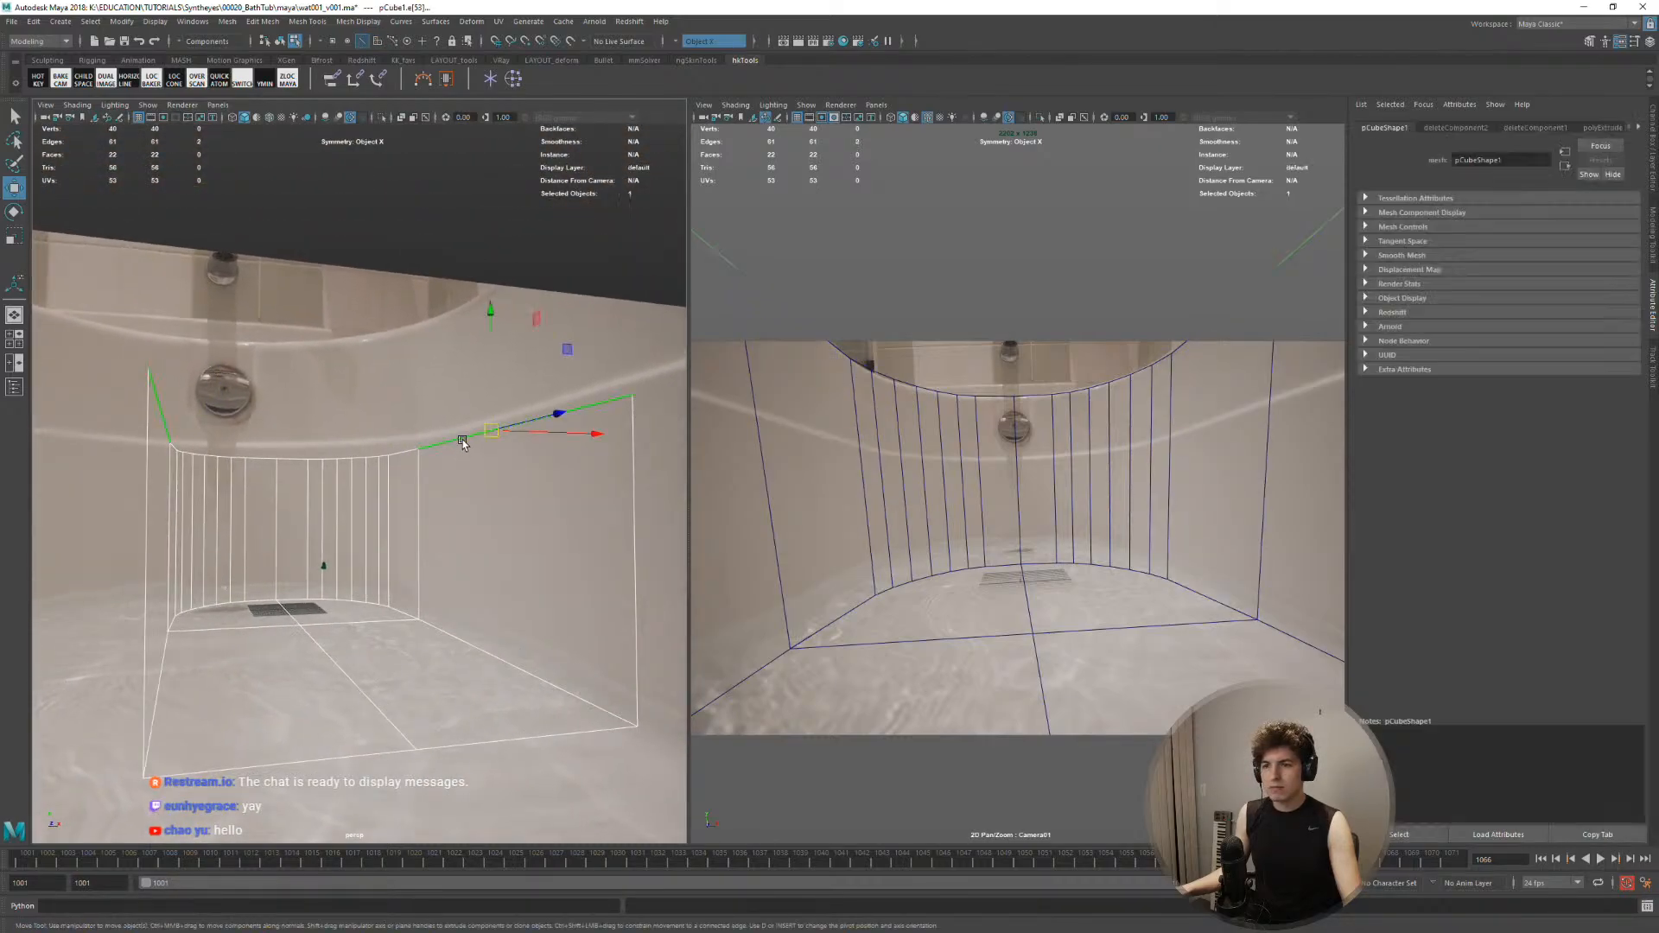
ctrl+drag(275, 725, 102, 771)
alt+drag(345, 693, 370, 724)
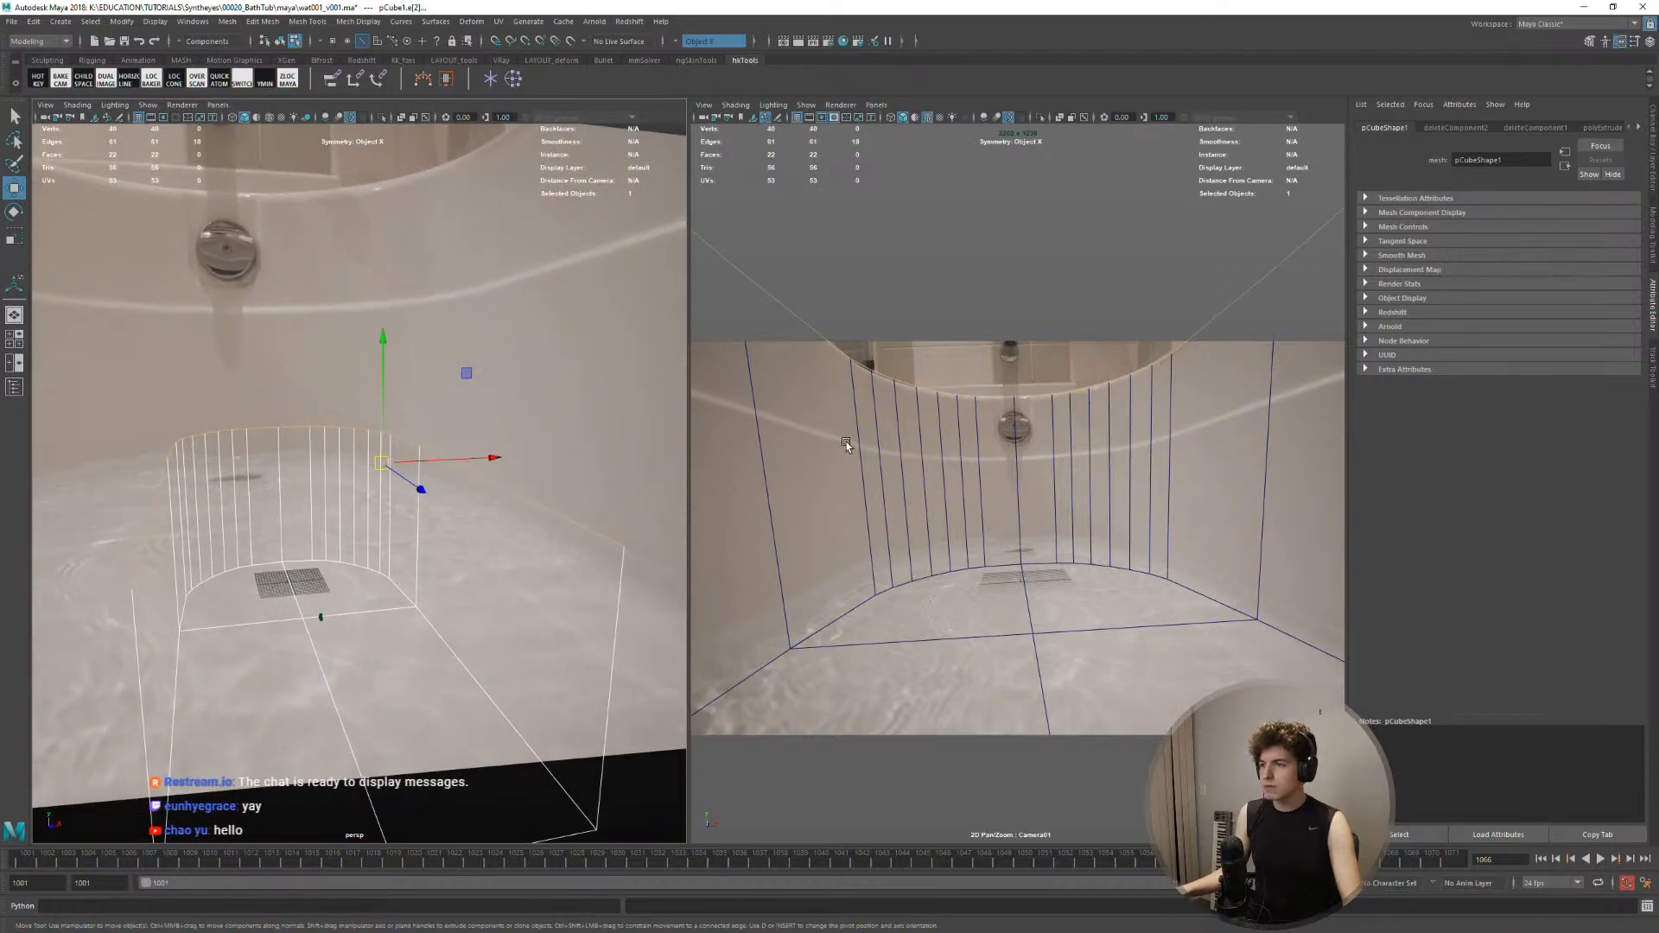
Extrude the top rim edges outward into a flat lip with an Offset of 0 and Local Translate Z of about -14.4
alt+drag(549, 476, 469, 490)
shift+right_drag(489, 519, 472, 577)
drag(396, 615, 435, 617)
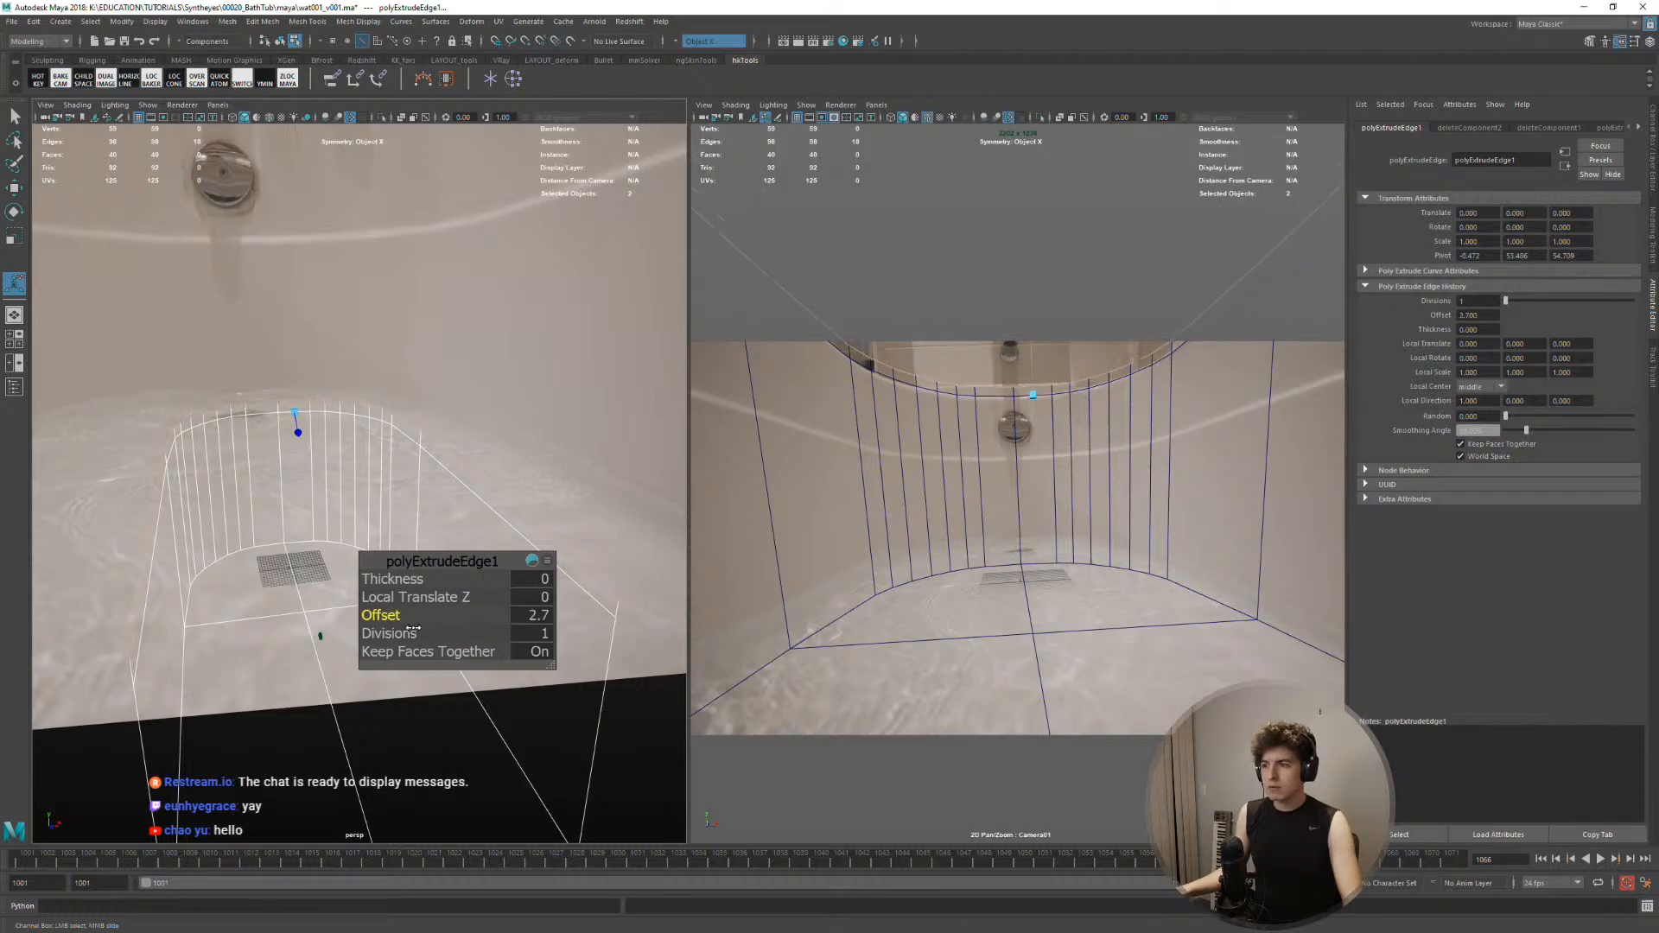
drag(413, 628, 394, 630)
alt+drag(300, 541, 330, 544)
drag(406, 597, 478, 596)
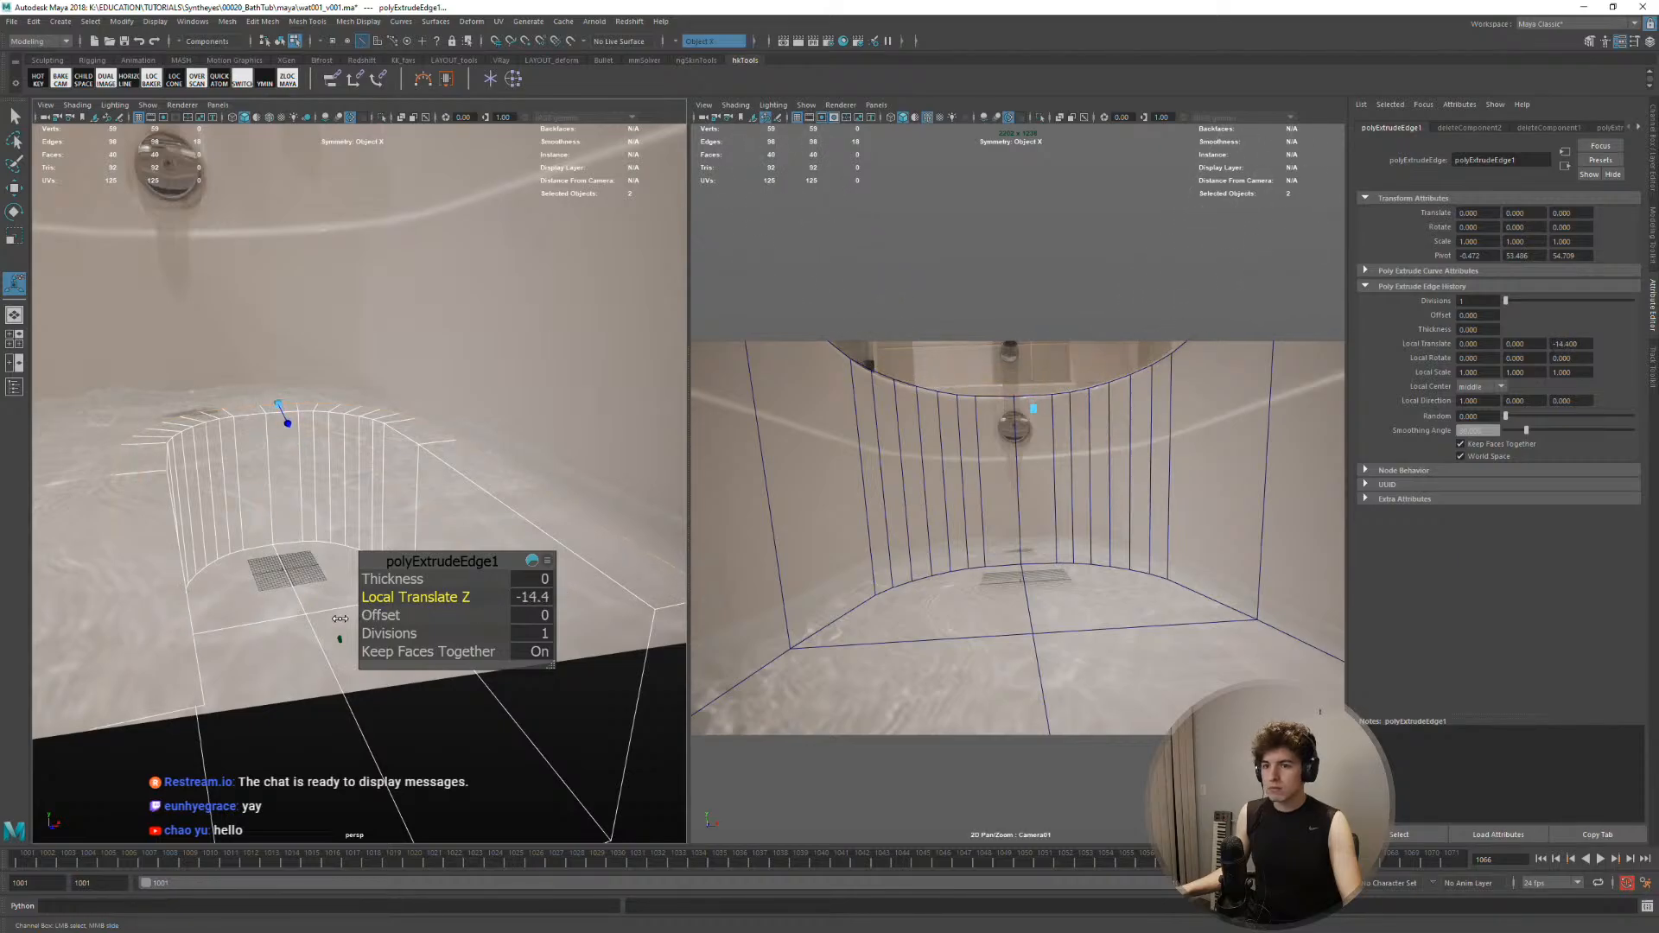
alt+drag(339, 619, 506, 446)
drag(446, 598, 430, 414)
Bevel the inner rim edge loop between wall and lip with a fraction of 0.07 and 3 segments
right_drag(433, 409, 434, 371)
double_click(406, 342)
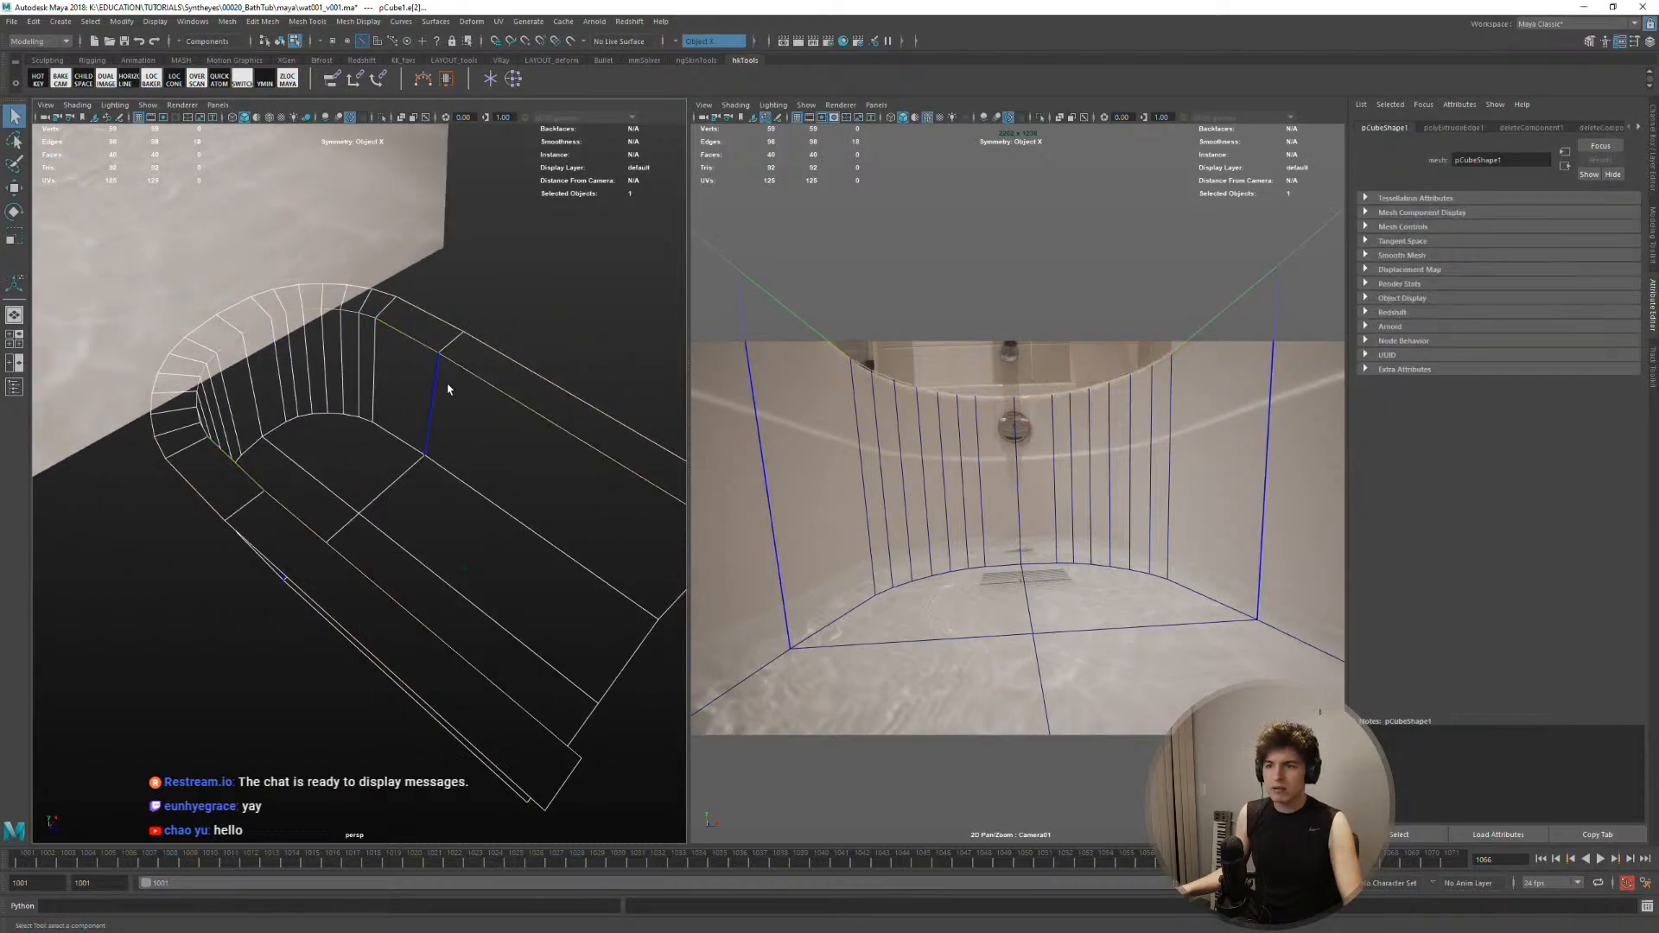
alt+drag(448, 389, 387, 423)
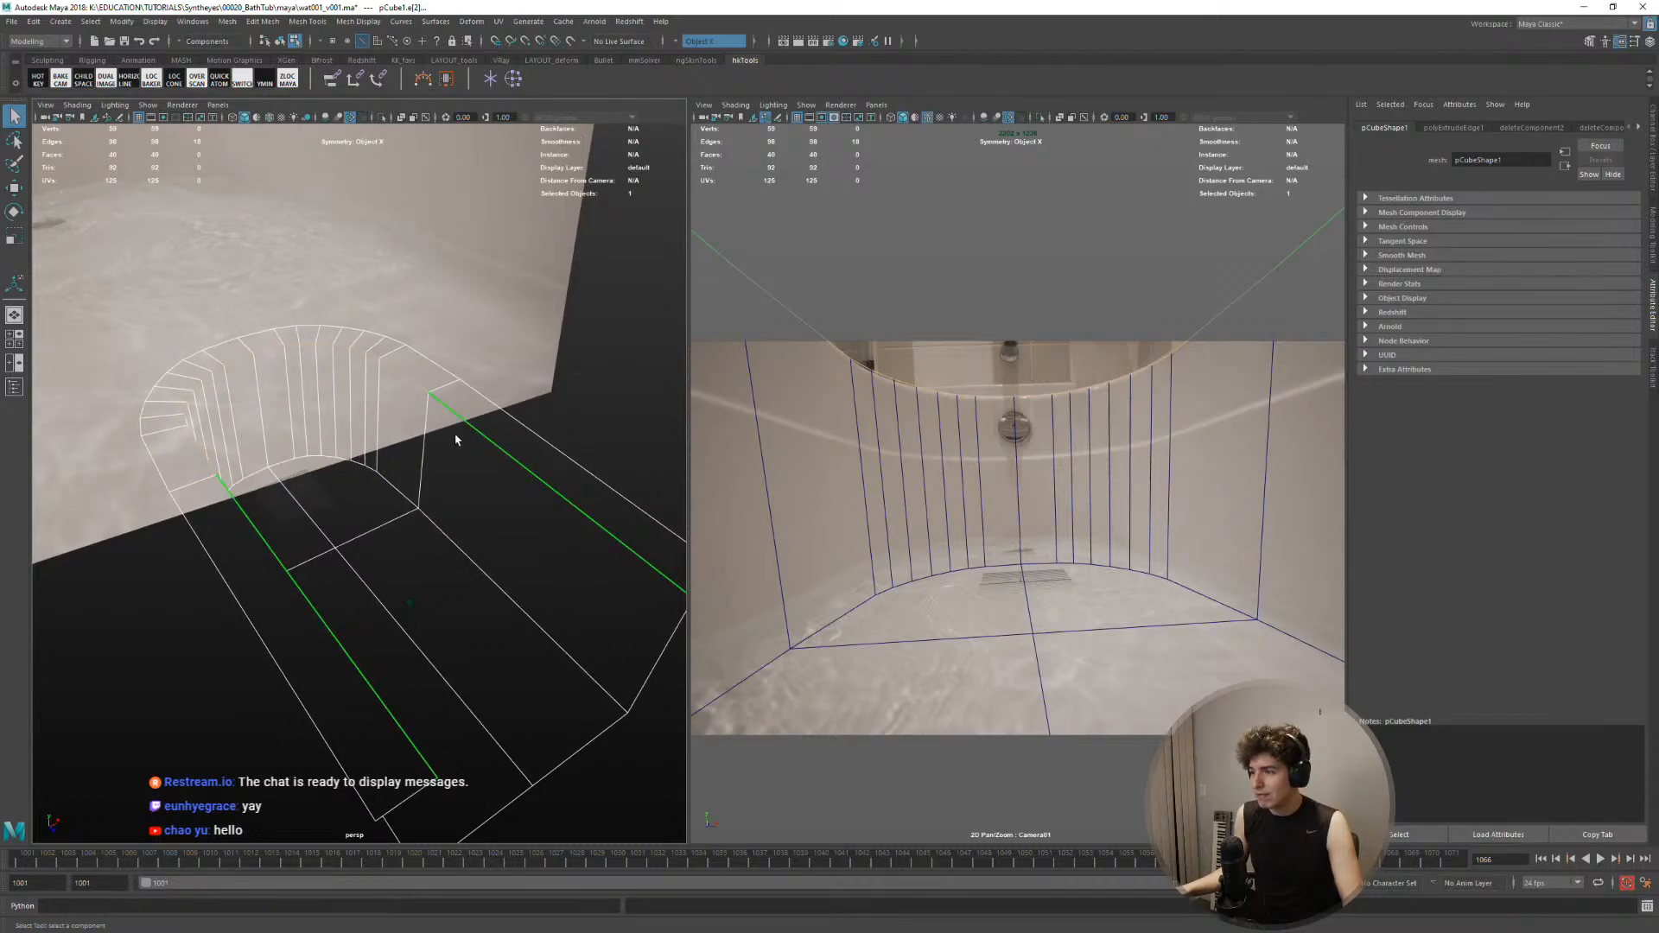
alt+drag(460, 447, 474, 470)
shift+right_drag(476, 459, 546, 458)
key(space)
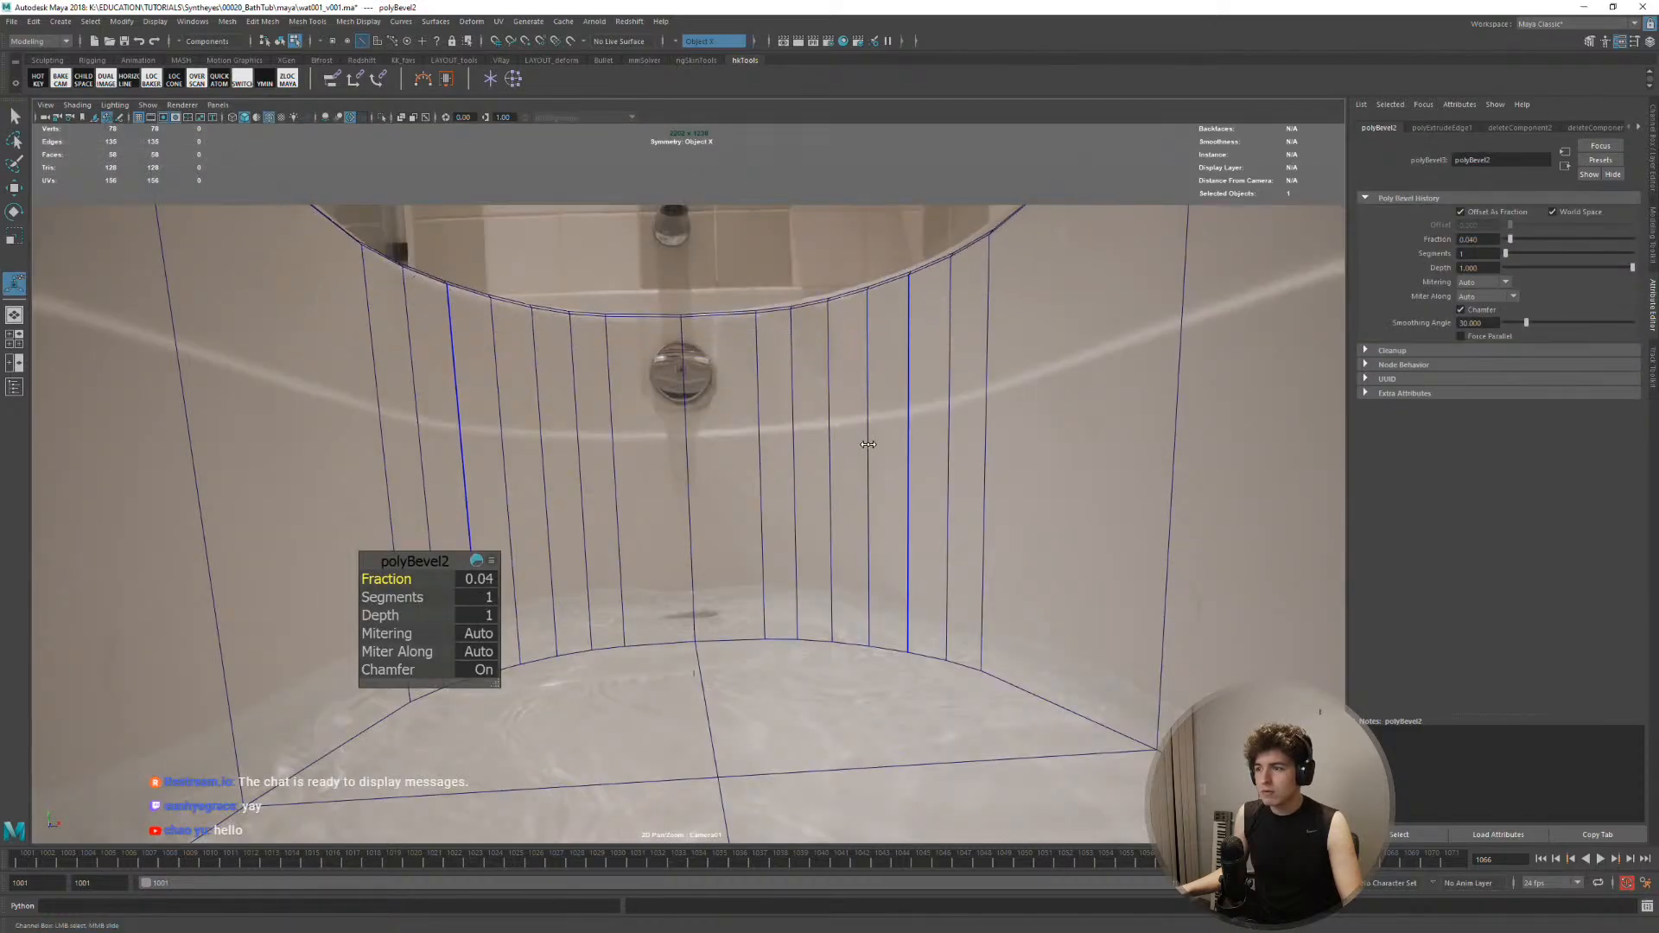
drag(868, 445, 899, 445)
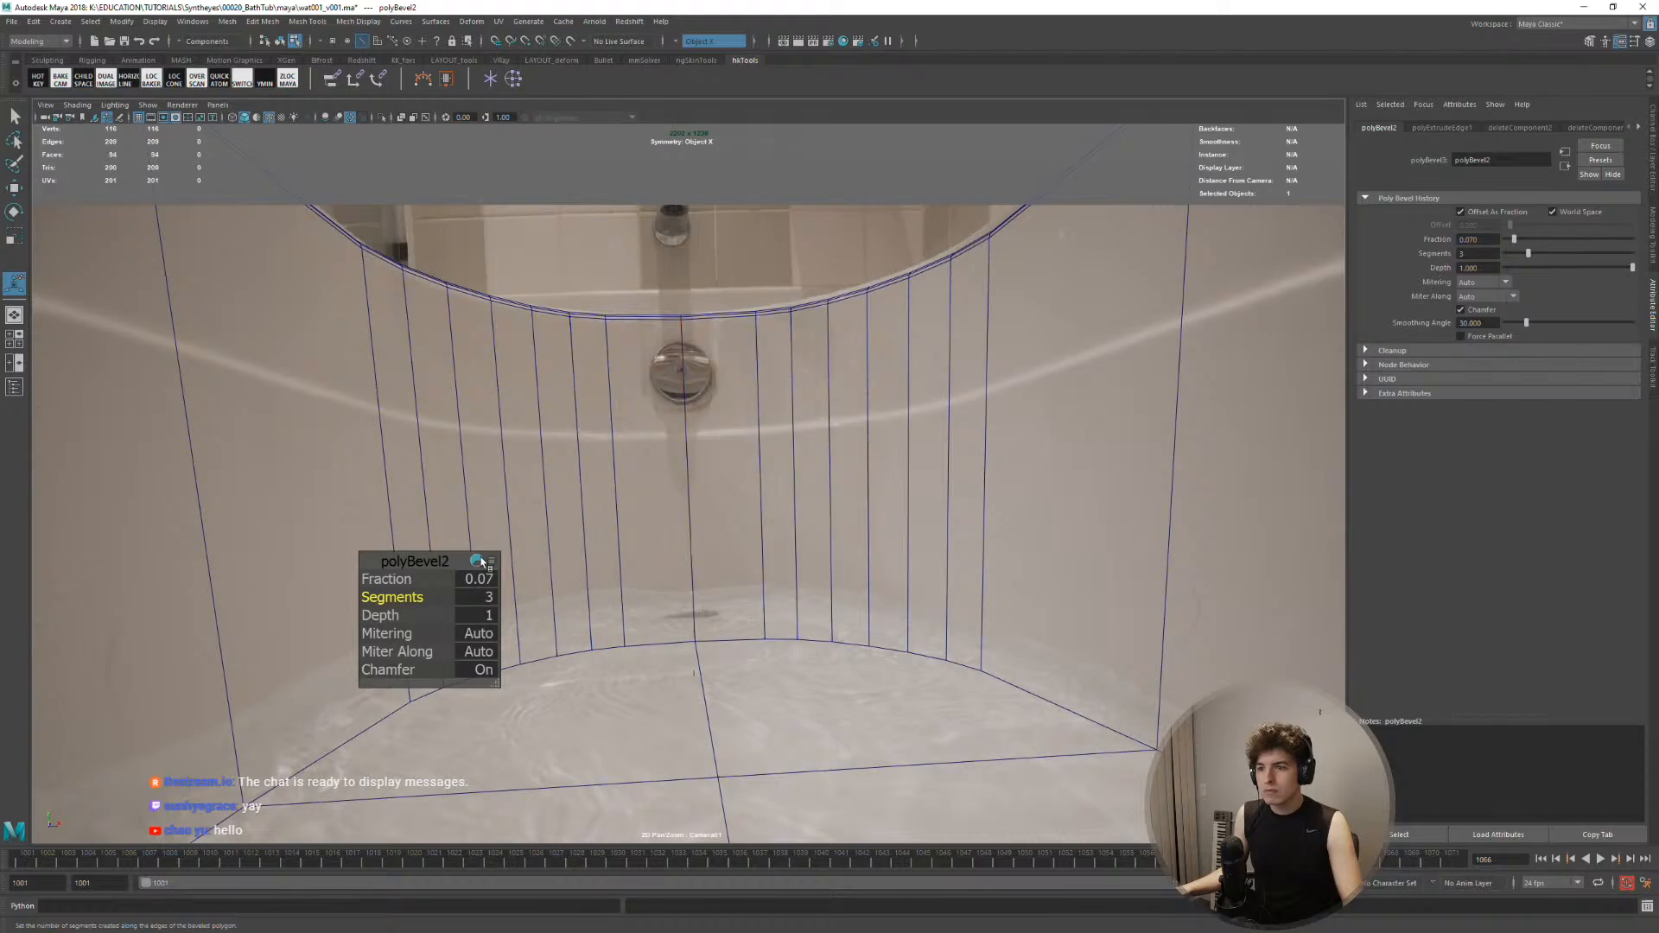
Delete the floor faces of the tub, including those of the extruded section
right_drag(795, 347, 744, 355)
key(q)
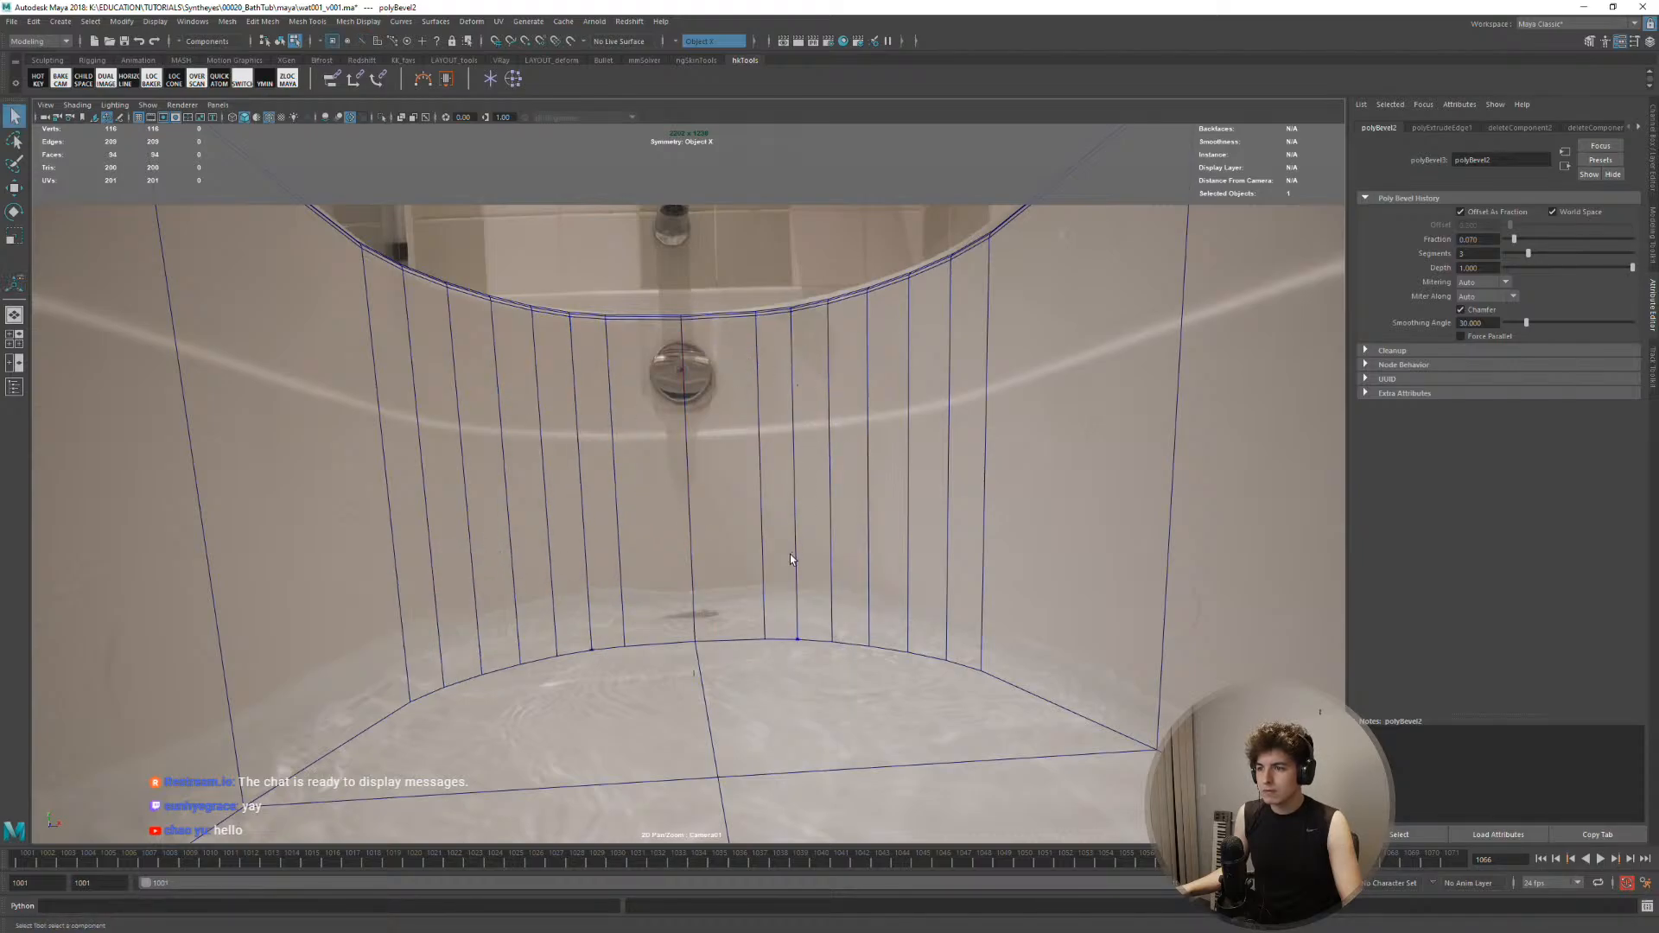
key(w)
right_drag(800, 544, 791, 643)
click(742, 724)
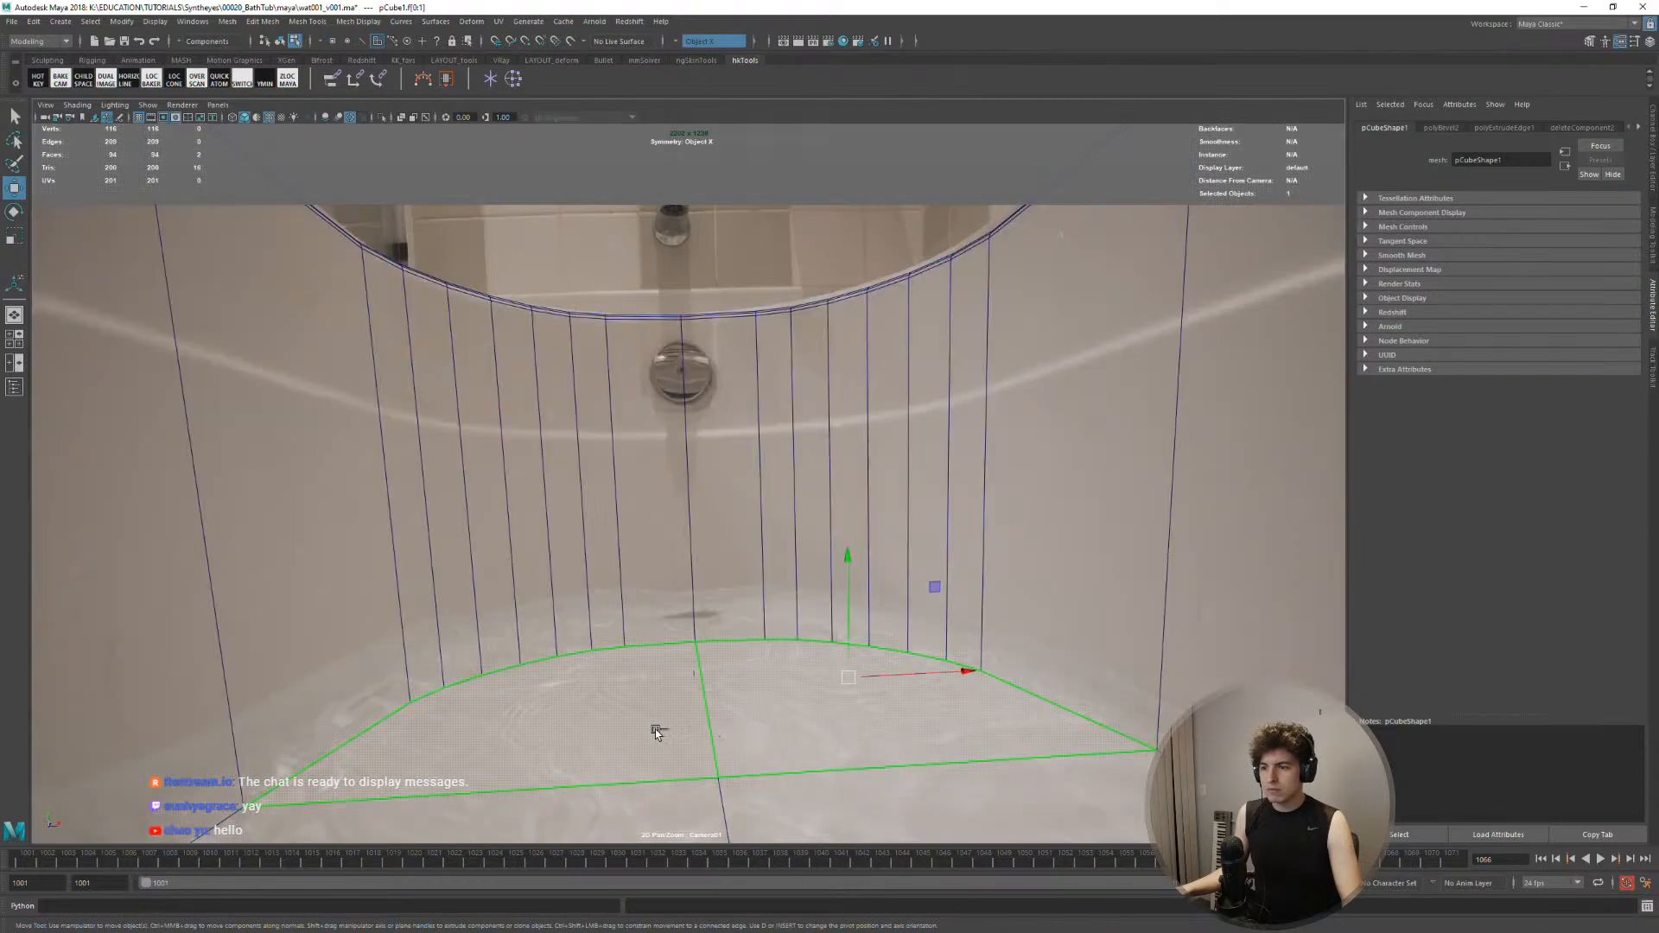
shift+click(821, 792)
key(Delete)
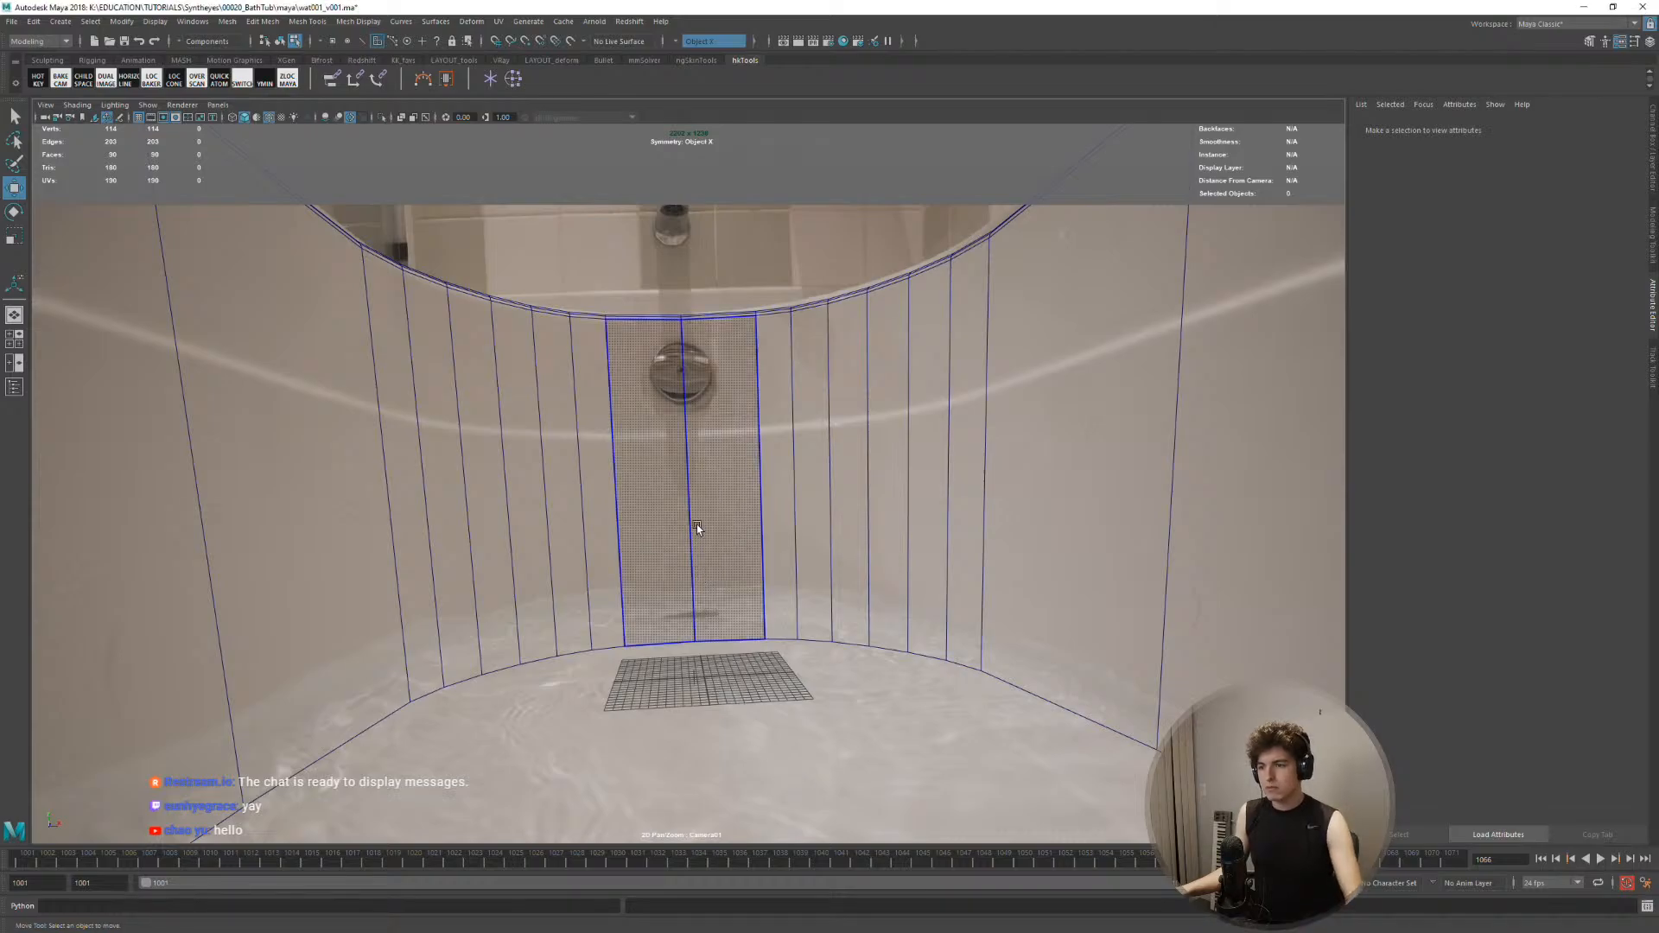
Select a vertex on the tub's curved rim in the Camera01 view and turn symmetry off
key(space)
alt+drag(439, 520, 458, 484)
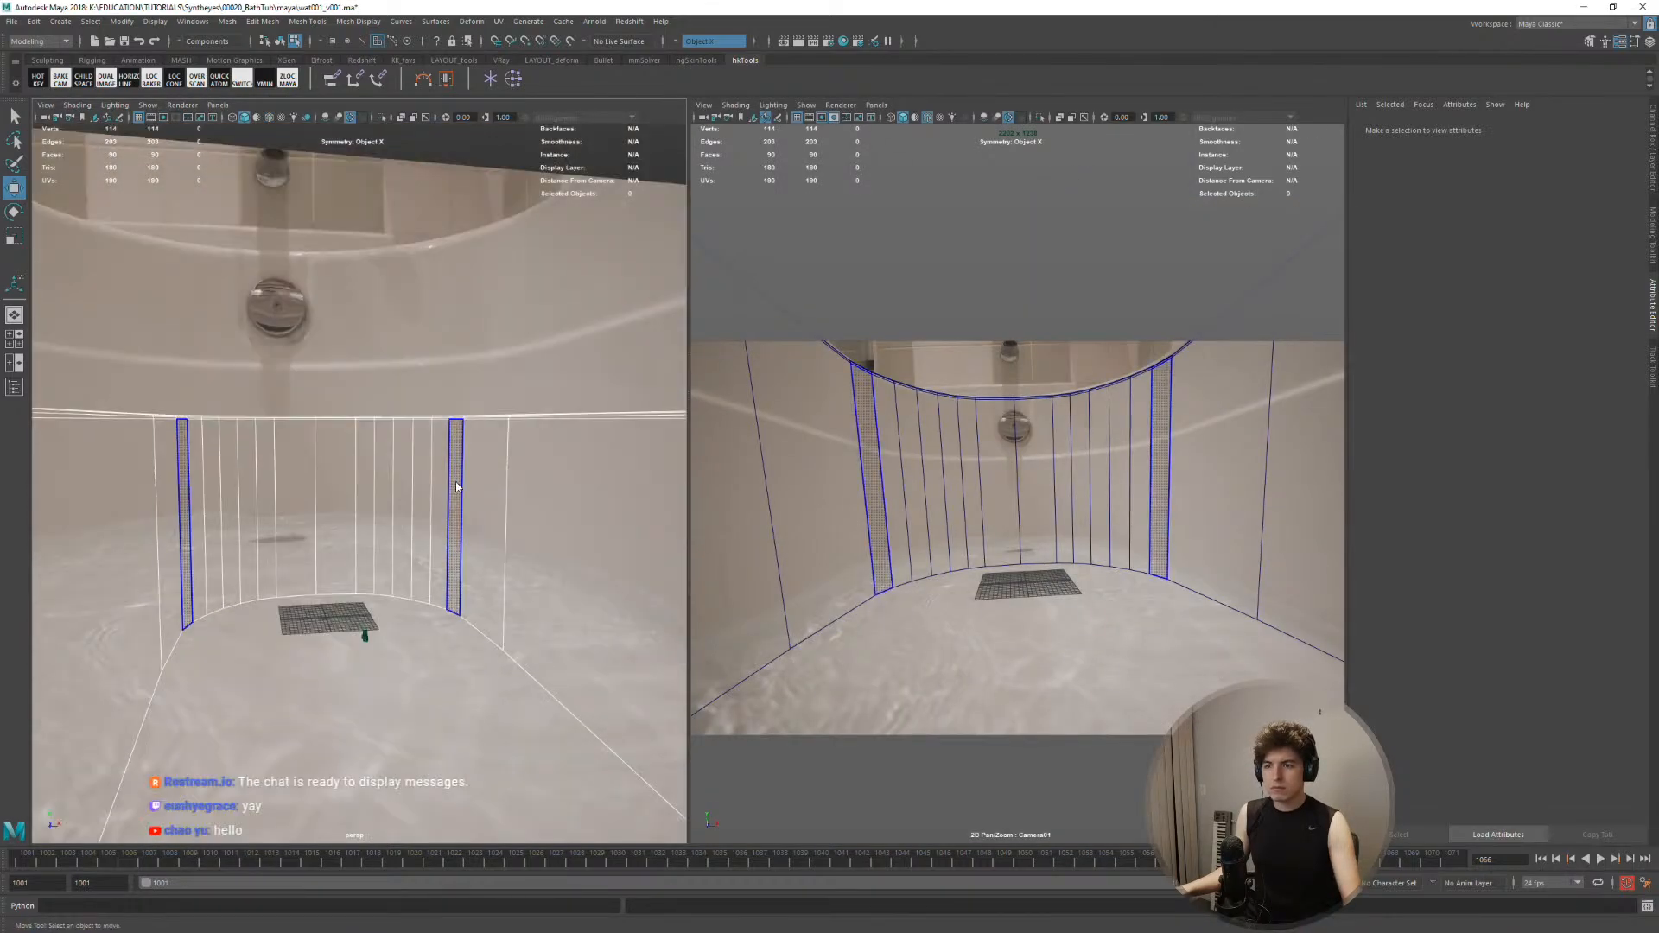
right_drag(457, 485, 470, 477)
click(961, 471)
key(space)
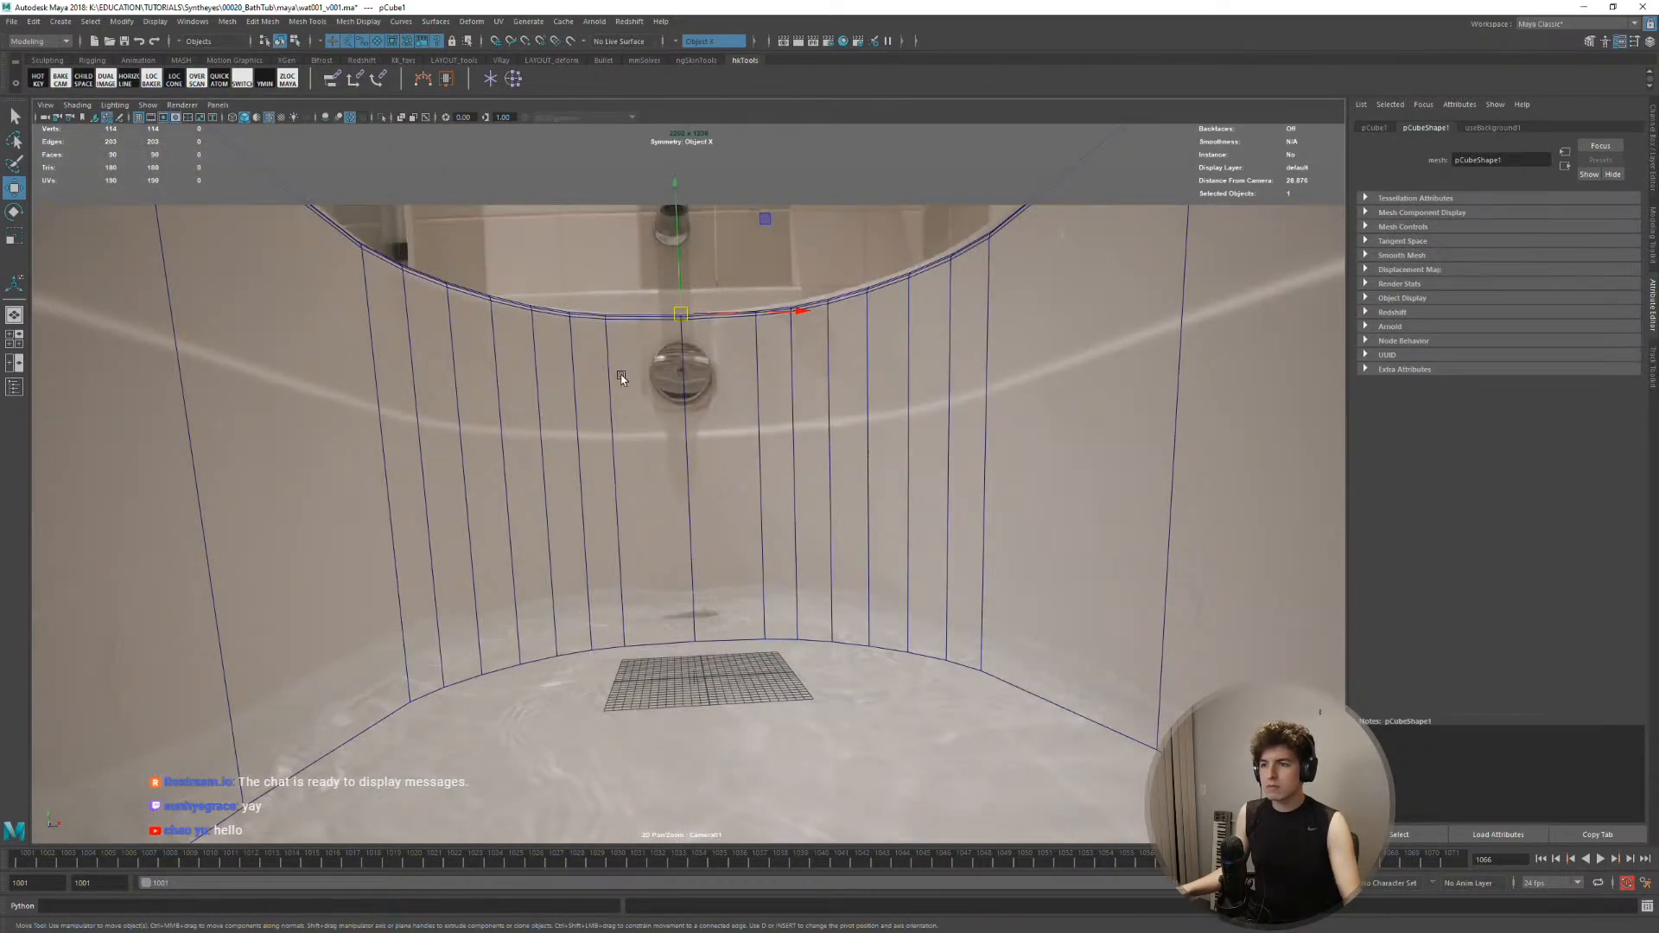
right_drag(622, 378, 615, 341)
click(867, 286)
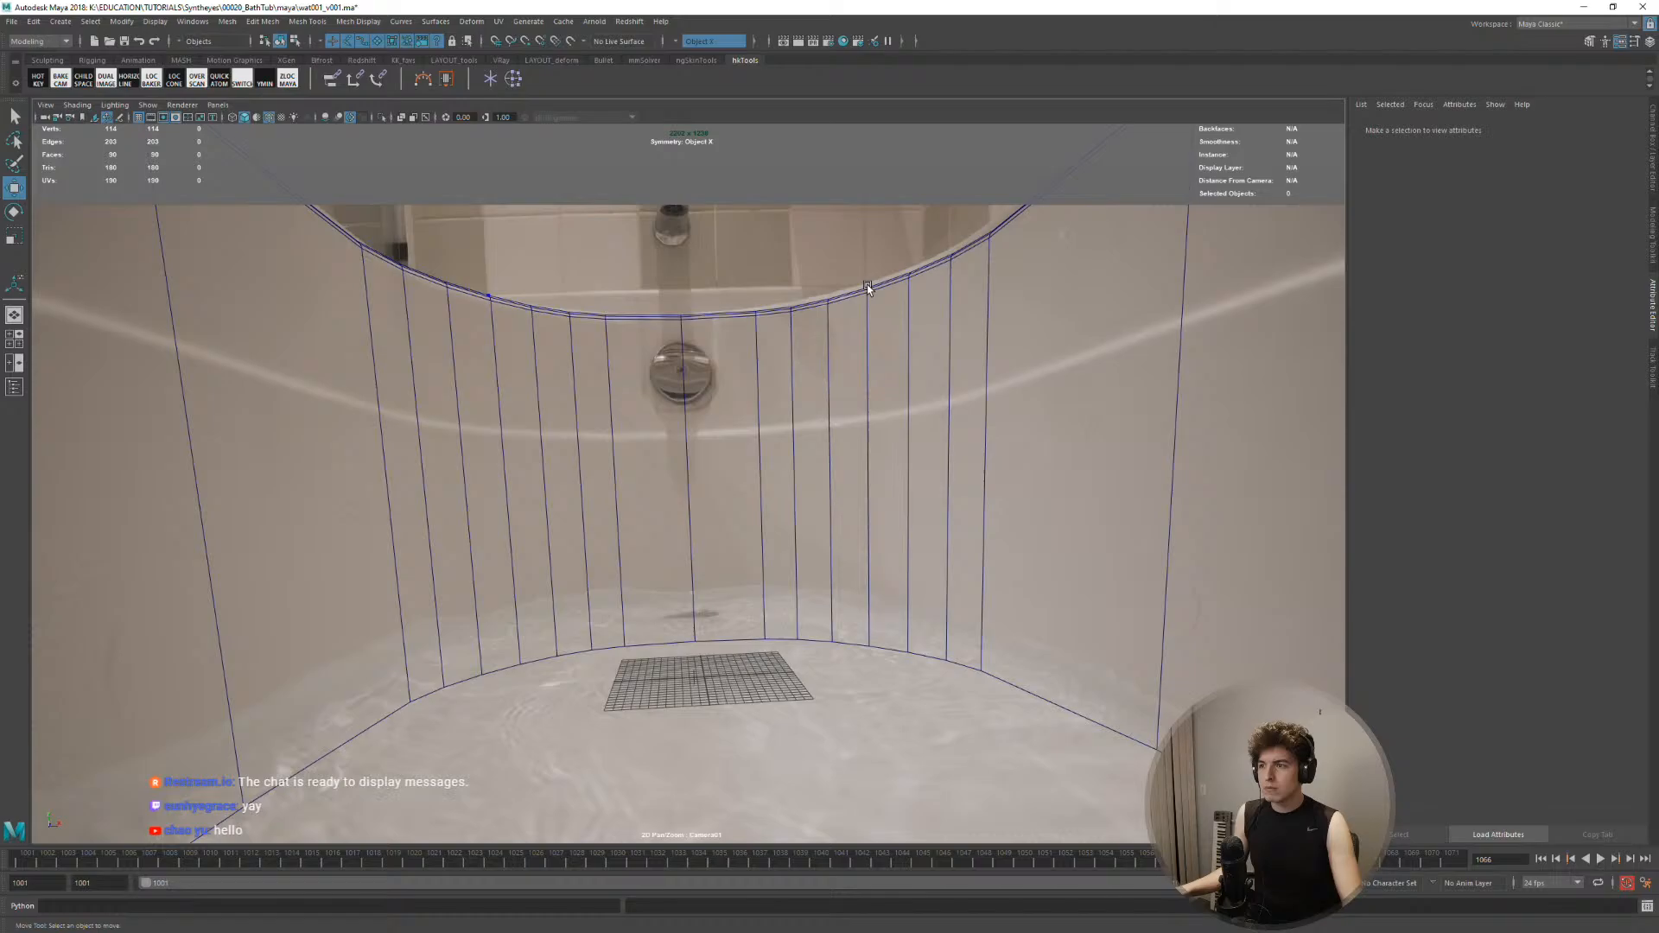
click(864, 337)
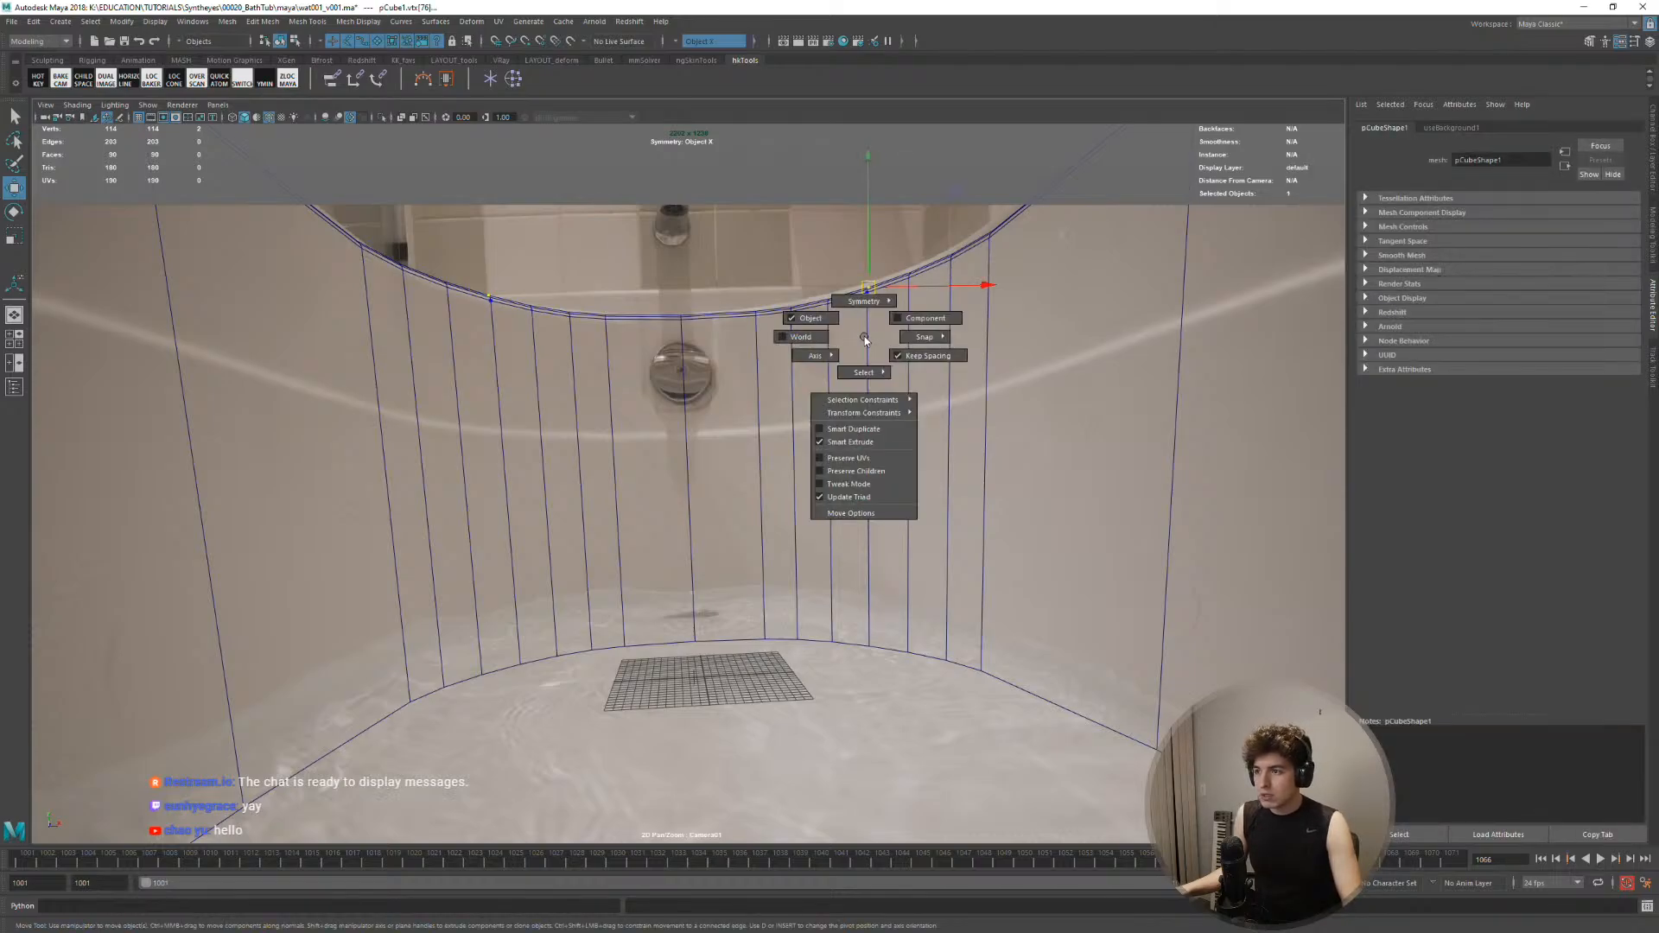
mouse_move(863, 335)
mouse_down()
mouse_move(852, 259)
mouse_move(858, 320)
mouse_up()
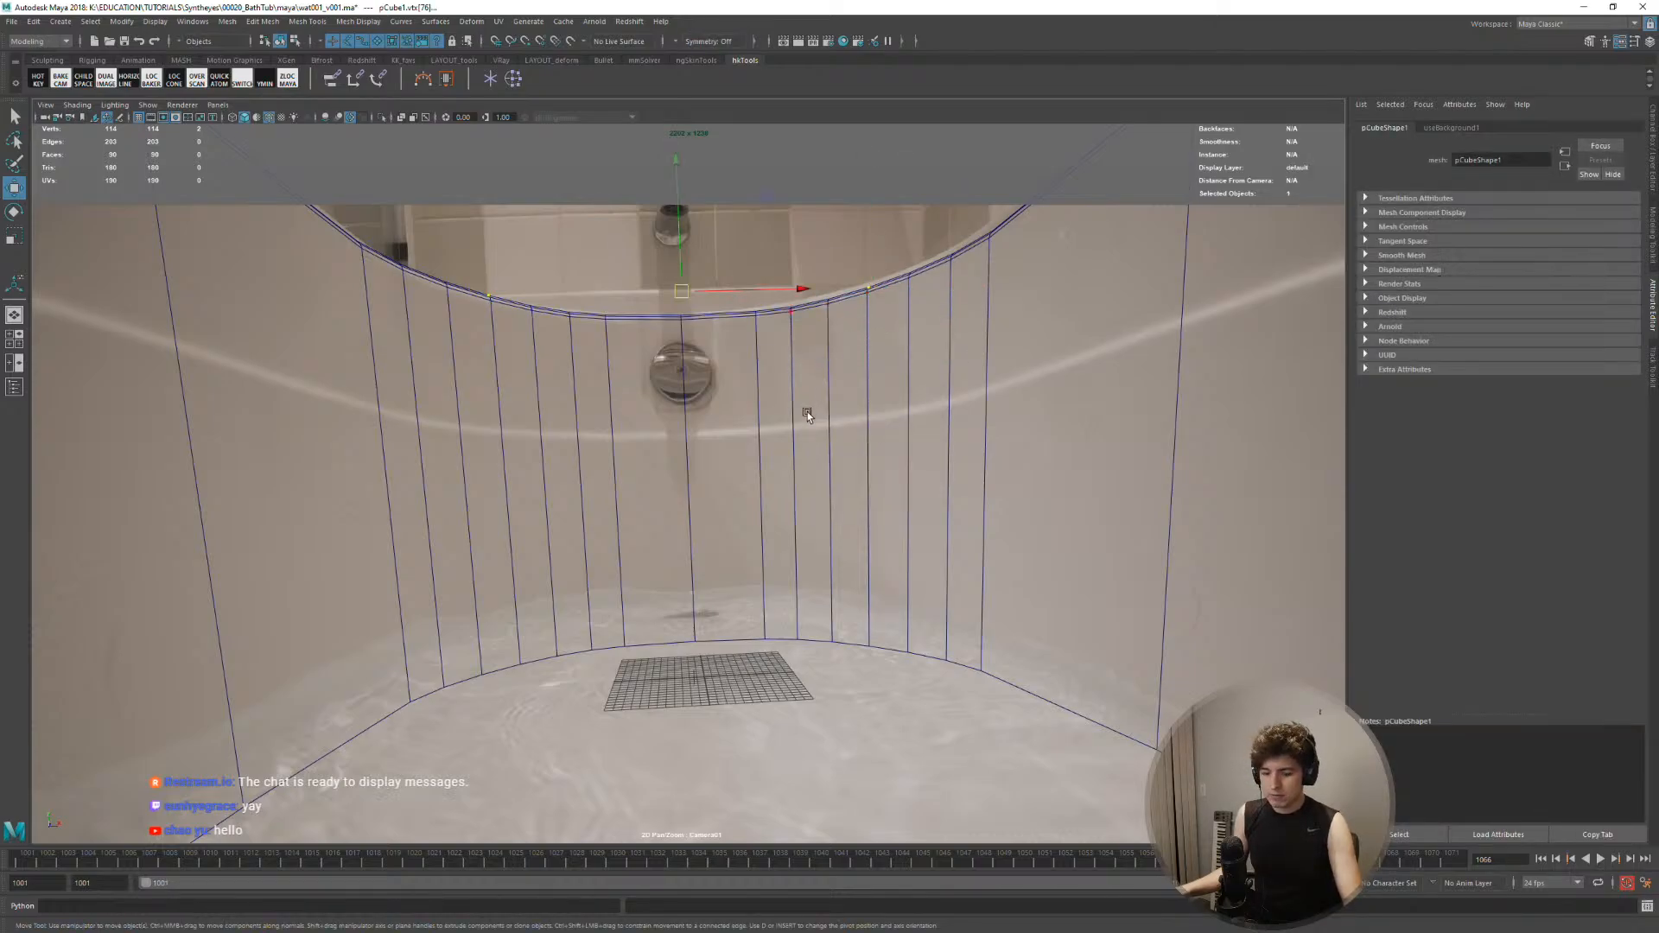
Turn on soft selection and select a rim vertex to the right of the overflow drain, adjusting the falloff radius
scroll(806, 406, up, 3)
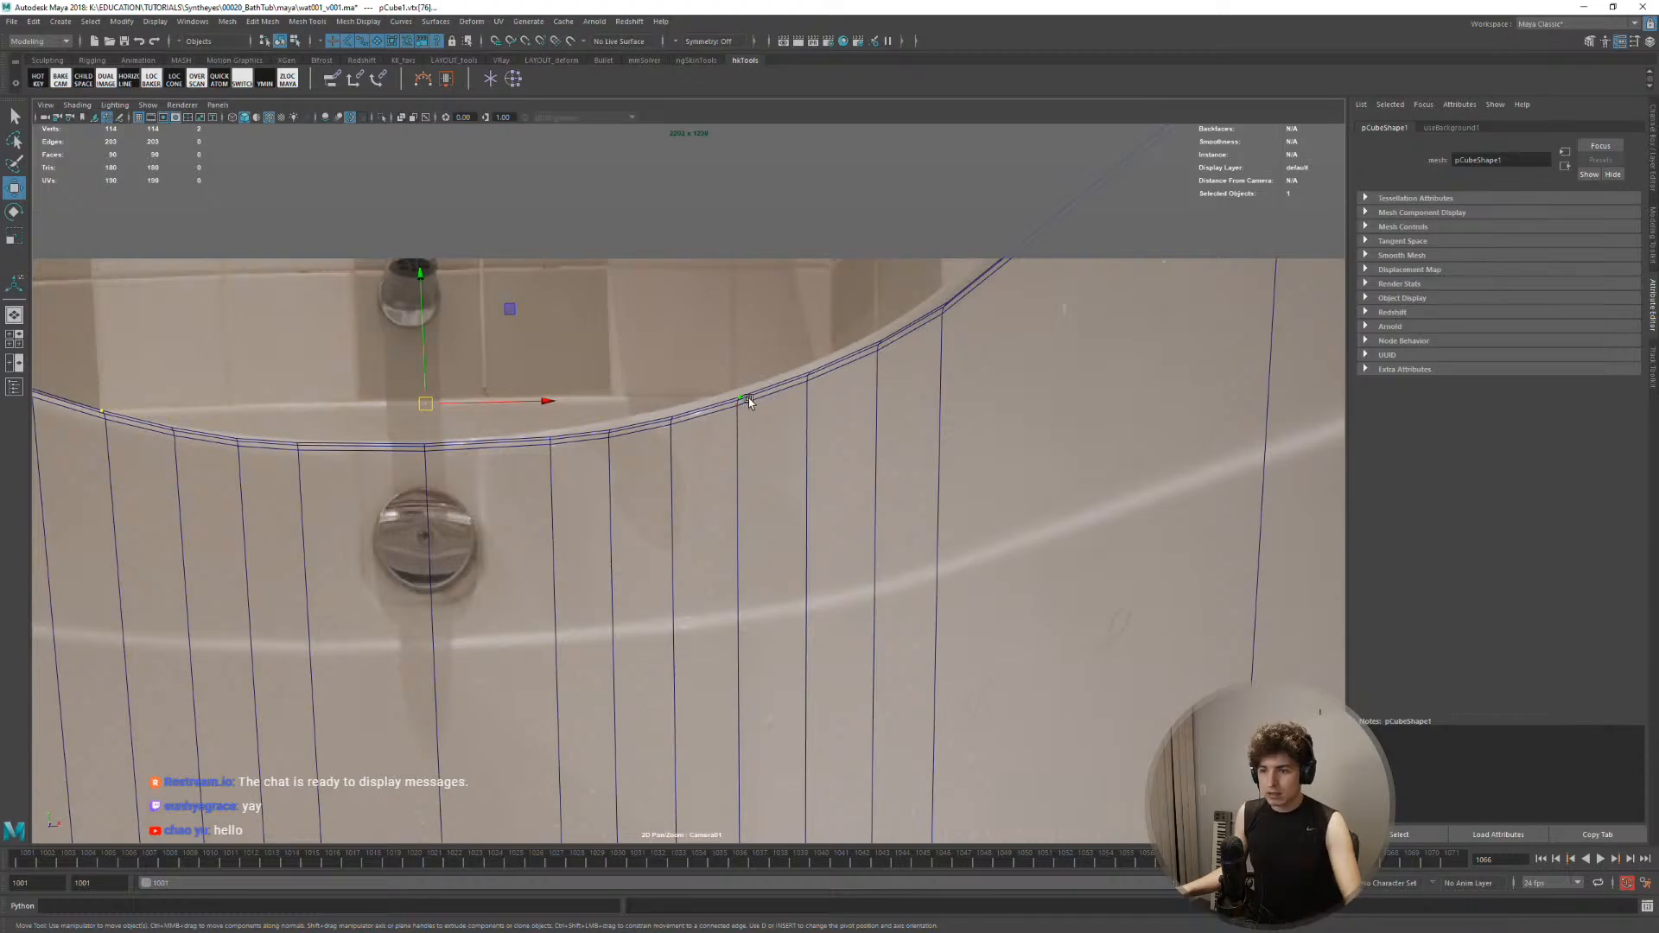
key(b)
click(739, 401)
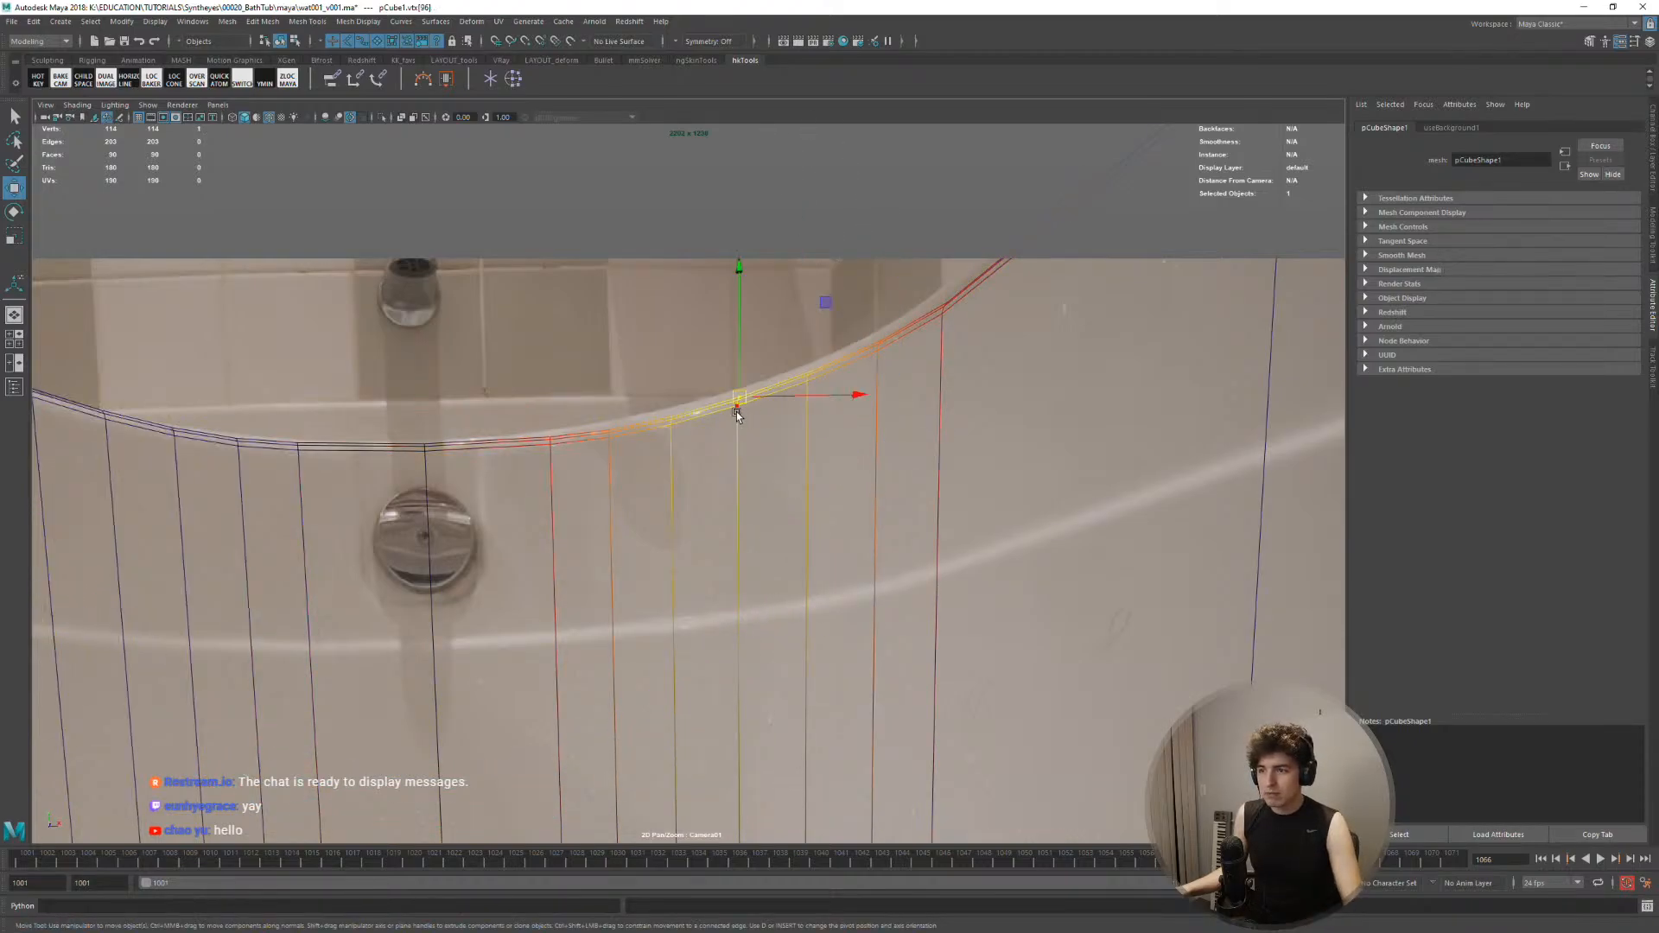
click(736, 405)
click(740, 404)
click(738, 401)
key(b)
middle_drag(733, 415, 730, 414)
click(734, 409)
key(b)
drag(745, 421, 862, 456)
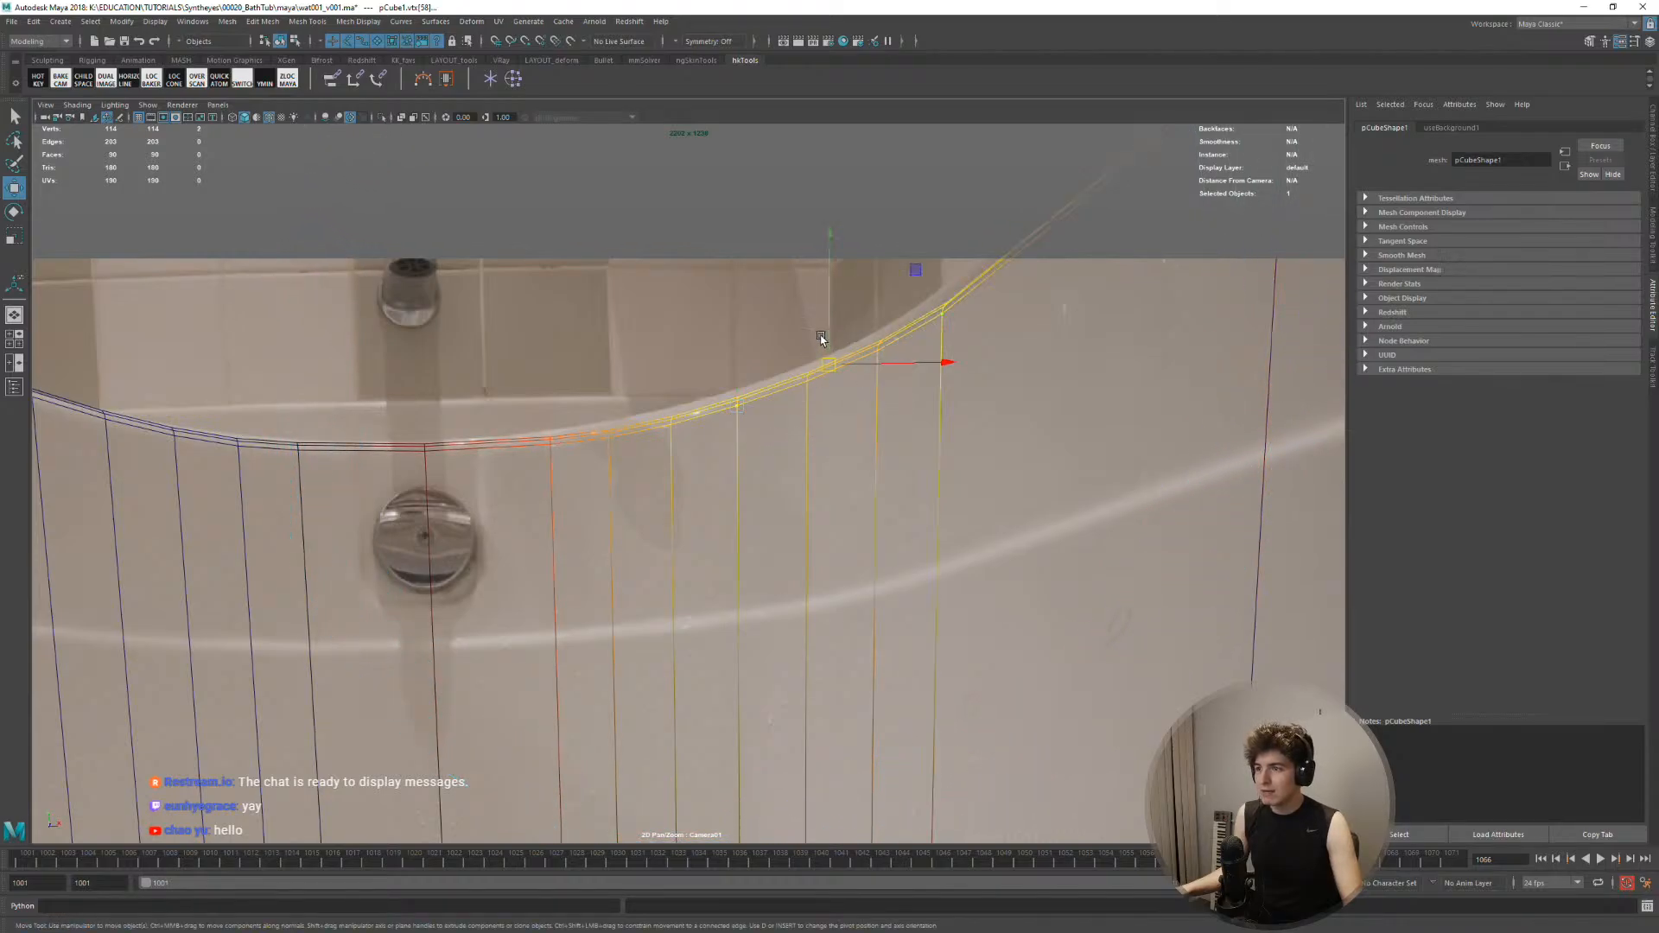
Nudge the rim's right-hand curve upward to match the footage, narrowing the soft-selection falloff around the corner vertex
drag(820, 337, 832, 324)
click(942, 301)
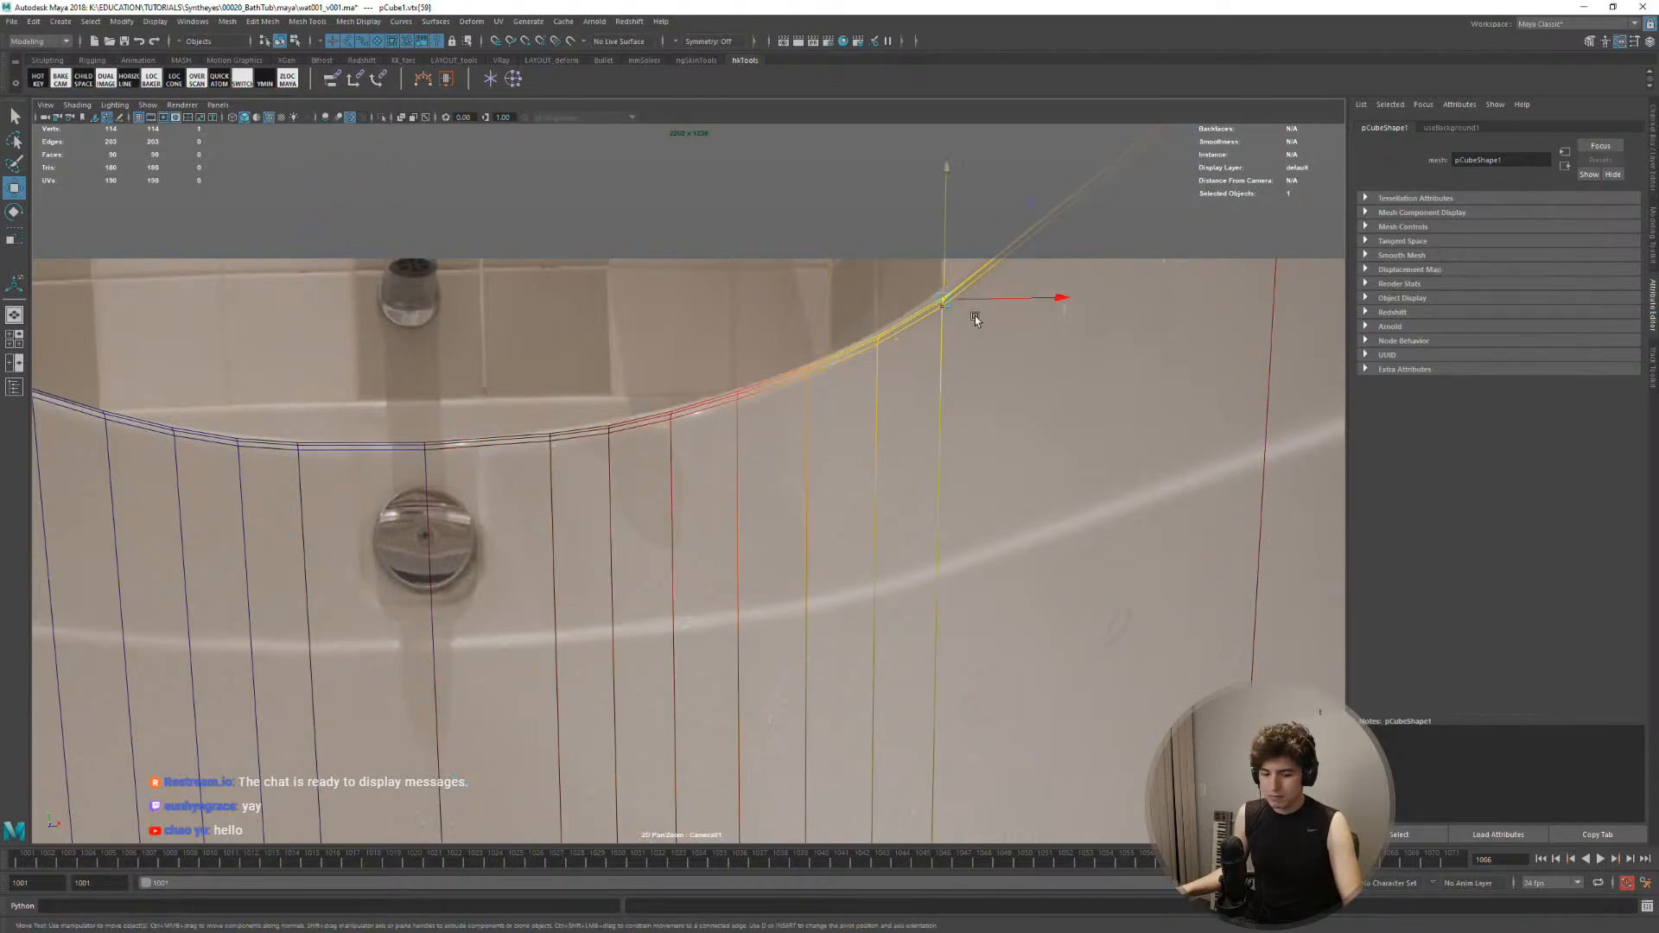
key(b)
drag(971, 320, 689, 311)
drag(949, 272, 941, 261)
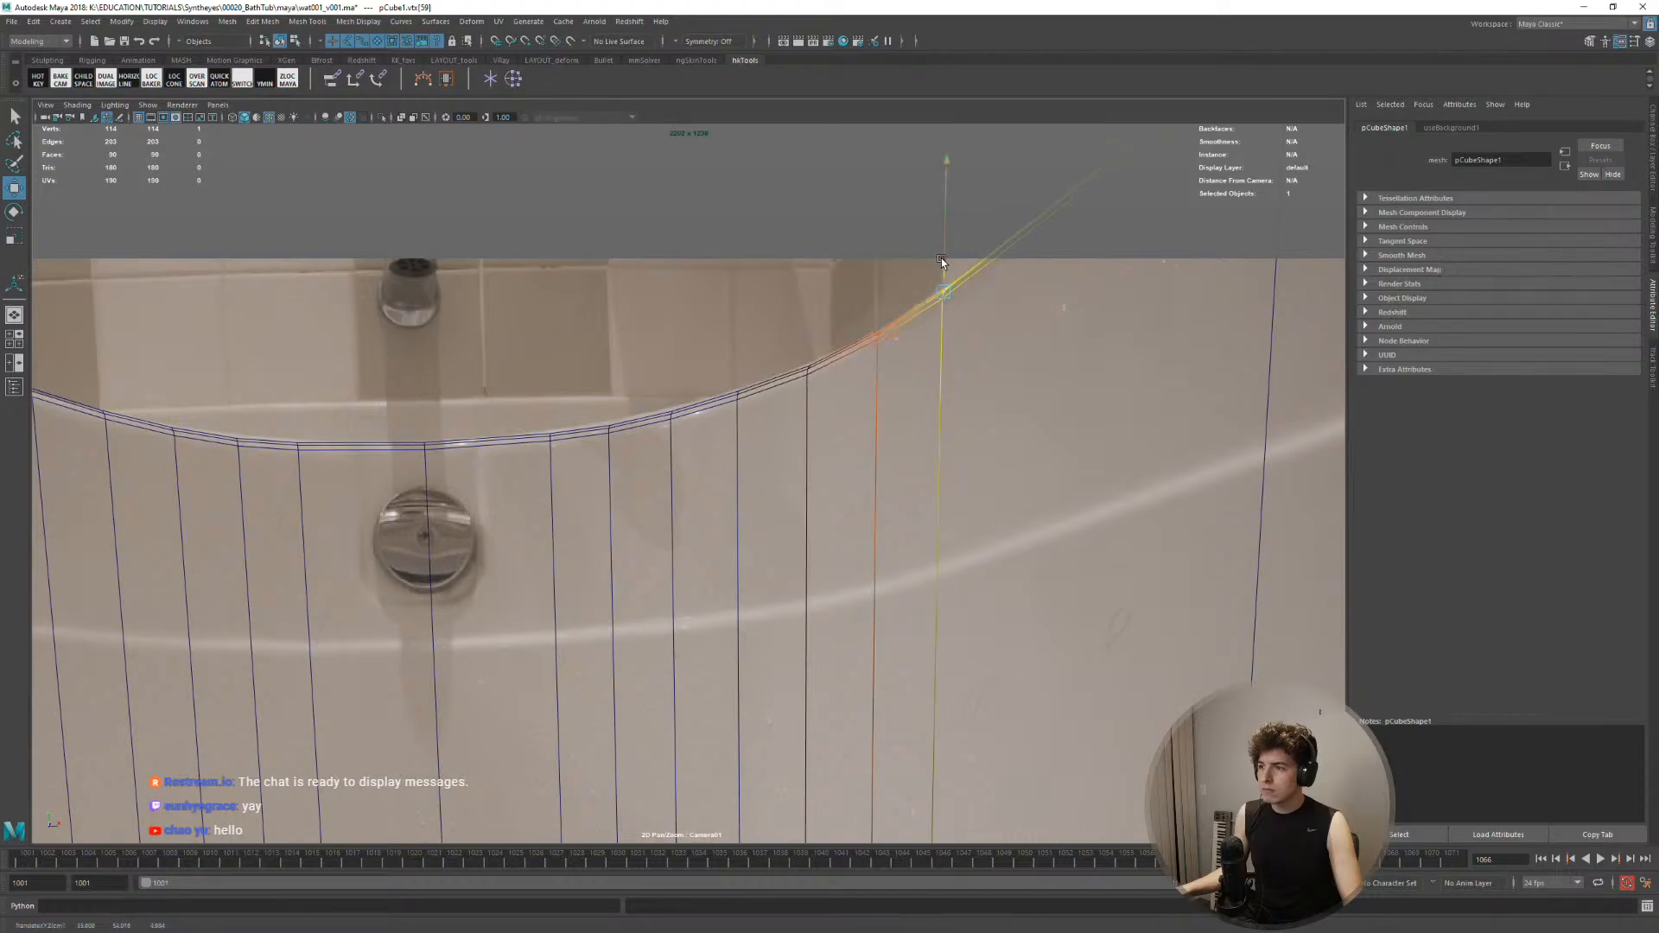
Adjust the left half of the curved rim by moving a soft-selected vertex and rim edges to follow the filmed tub edge
click(233, 443)
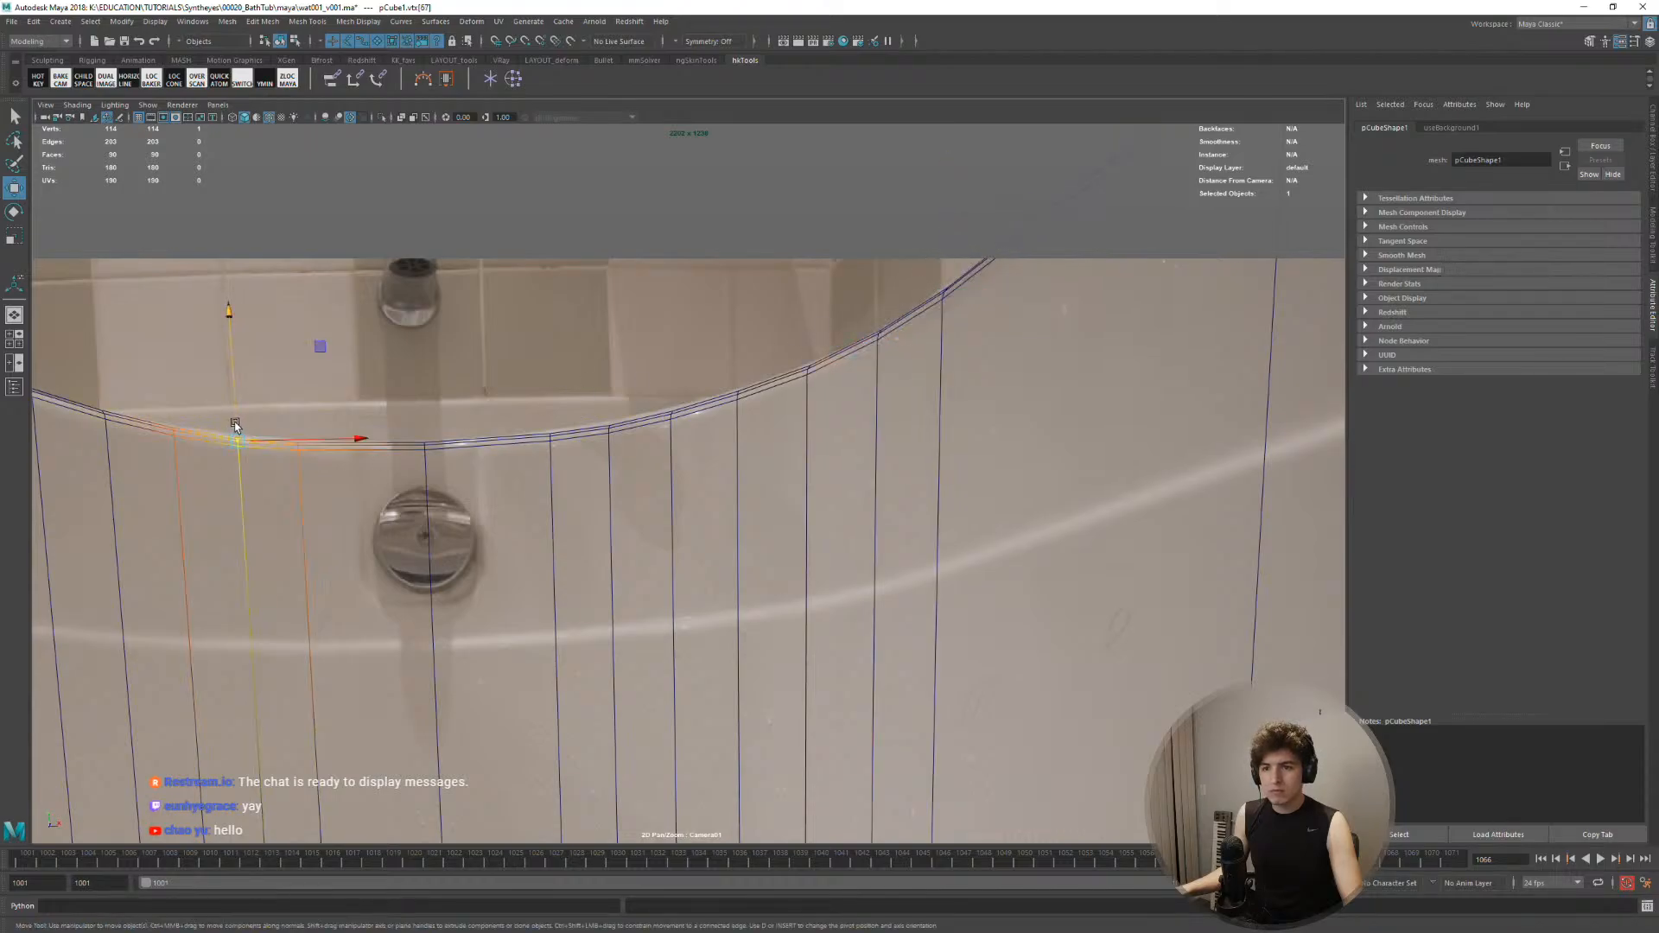
middle_drag(778, 450, 947, 463)
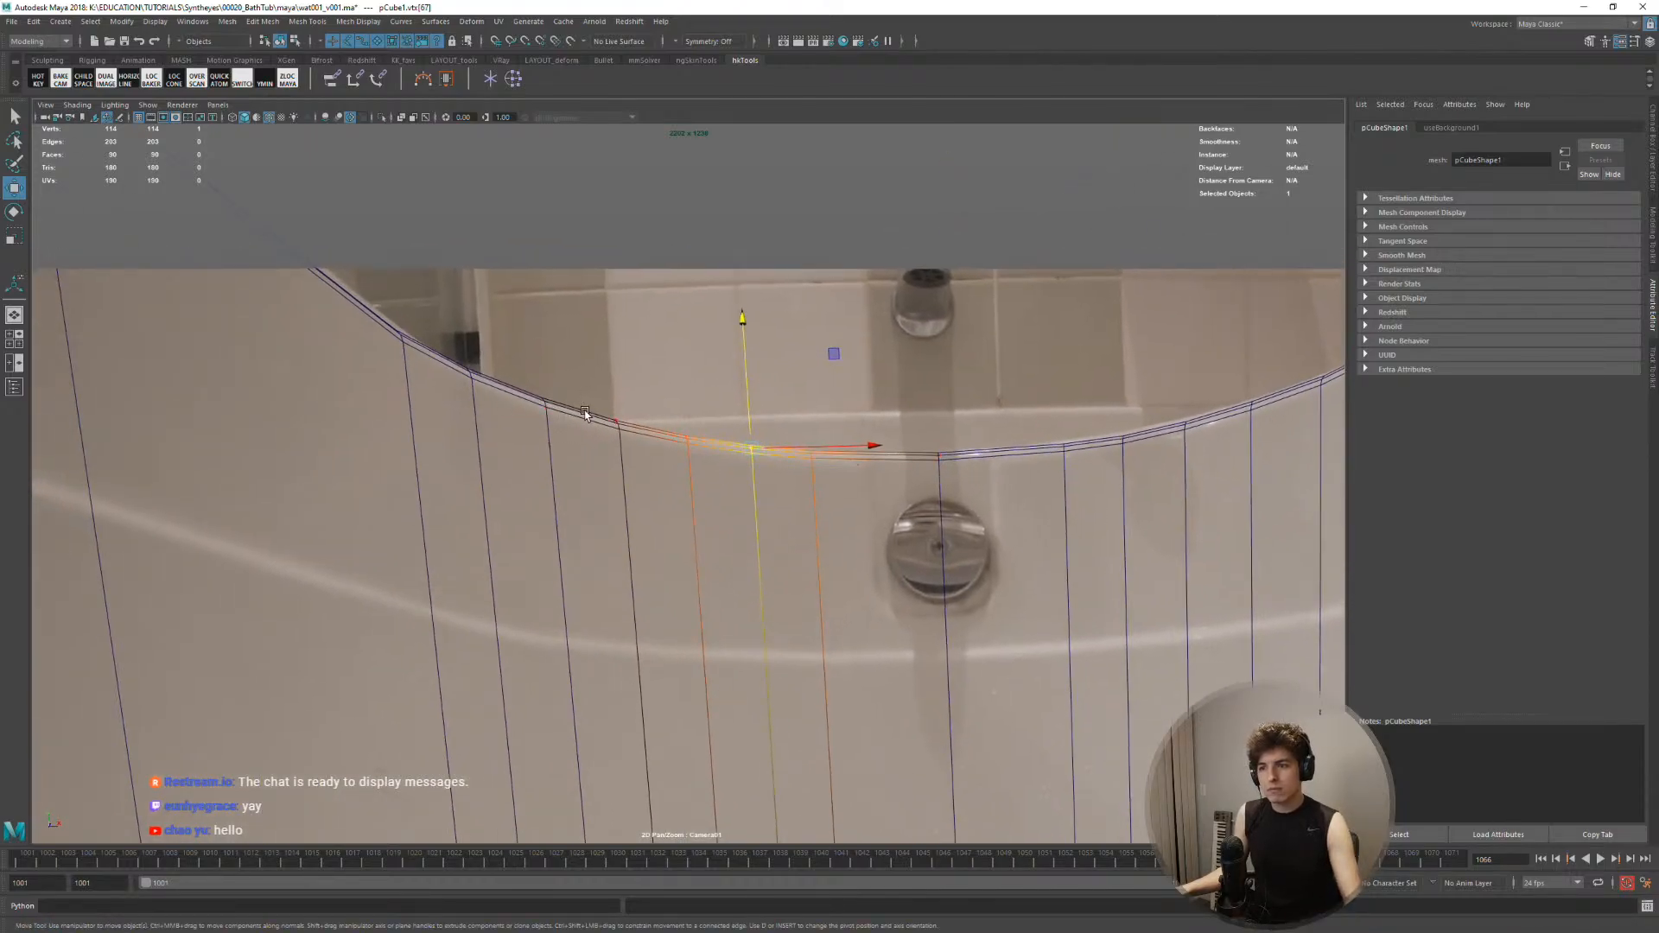
right_drag(585, 413, 581, 378)
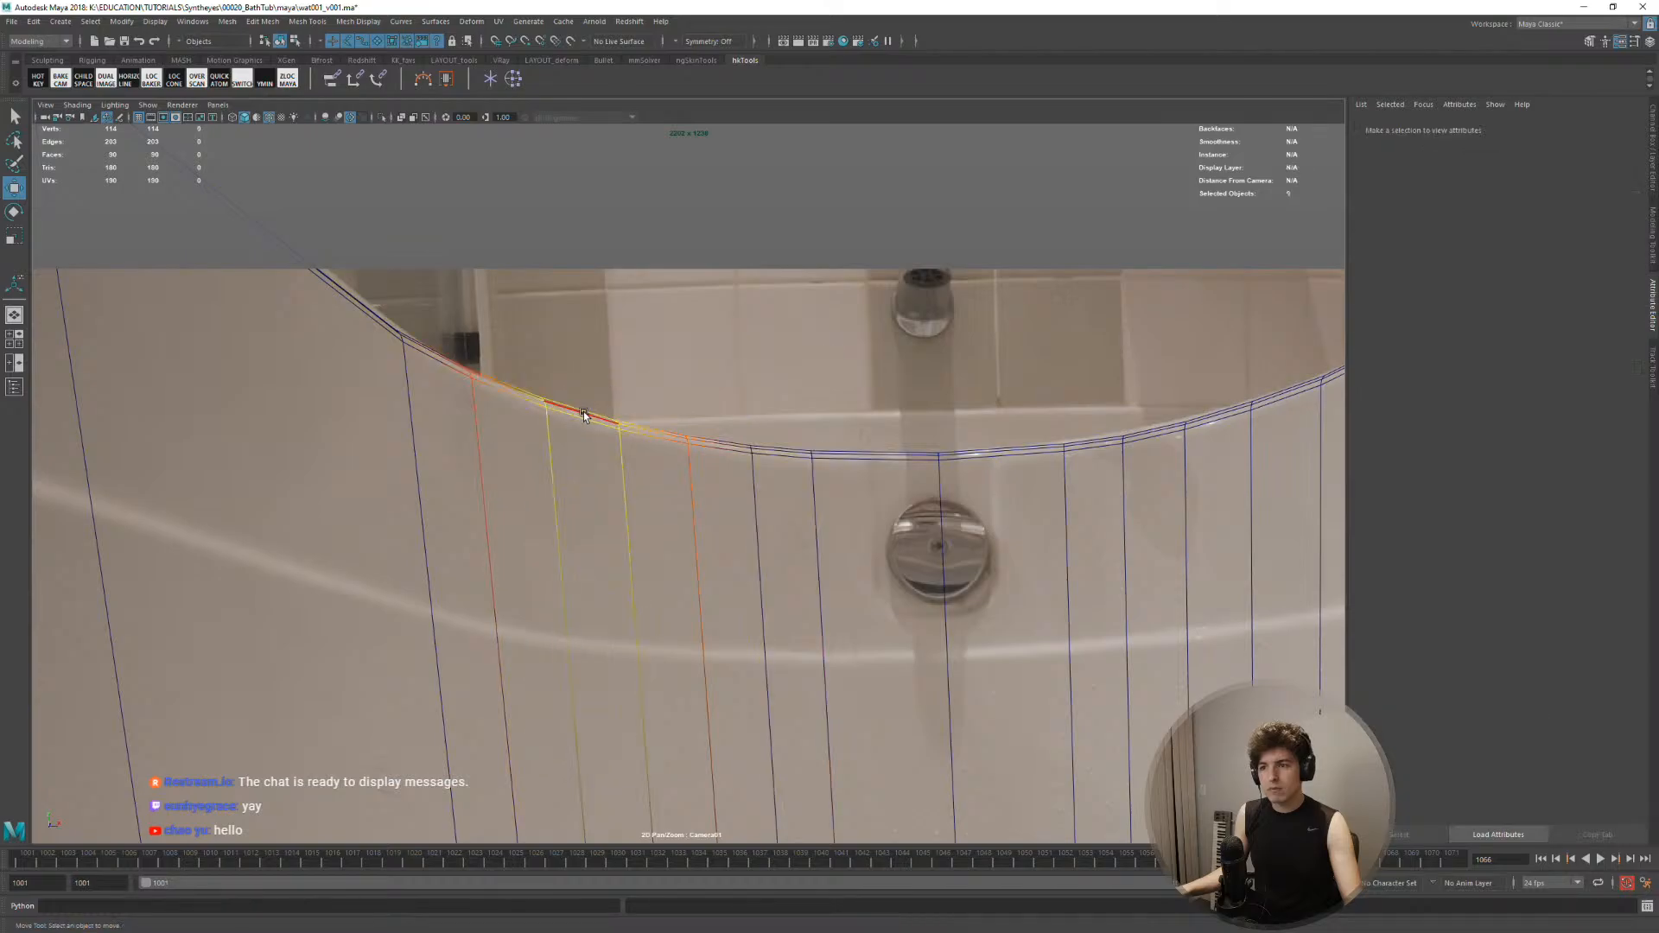
click(581, 410)
key(b)
drag(574, 381, 576, 387)
click(354, 297)
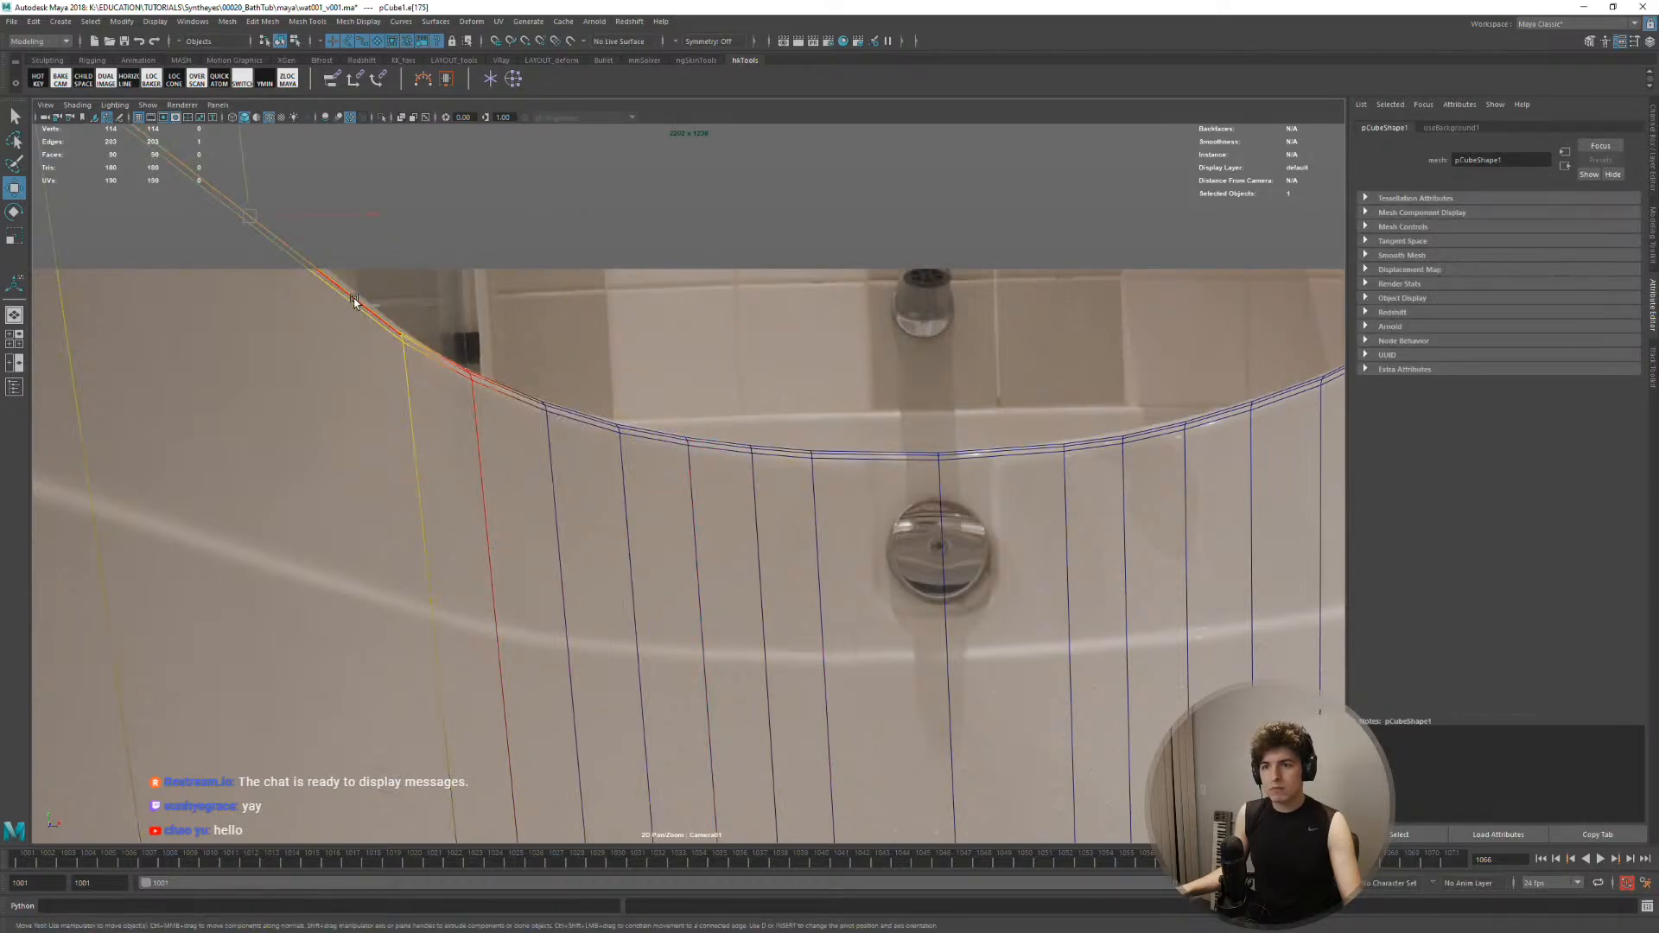
drag(245, 191, 244, 184)
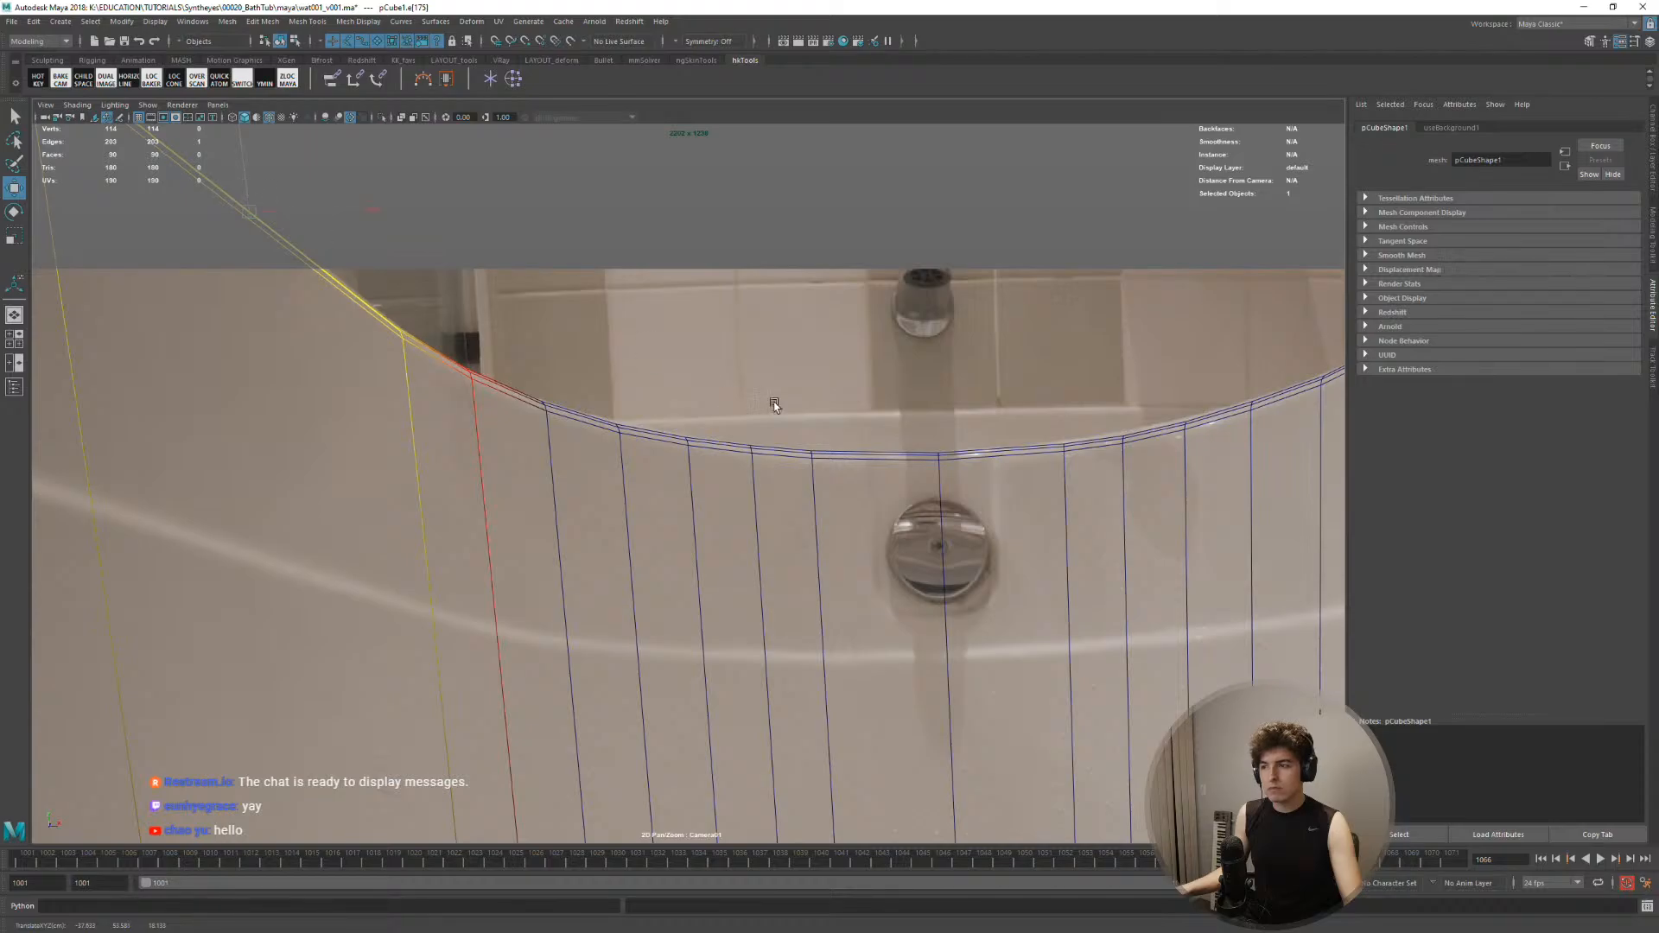
Raise the rim vertex just right of the overflow drain slightly to meet the filmed tub edge
right_drag(1128, 439, 1046, 443)
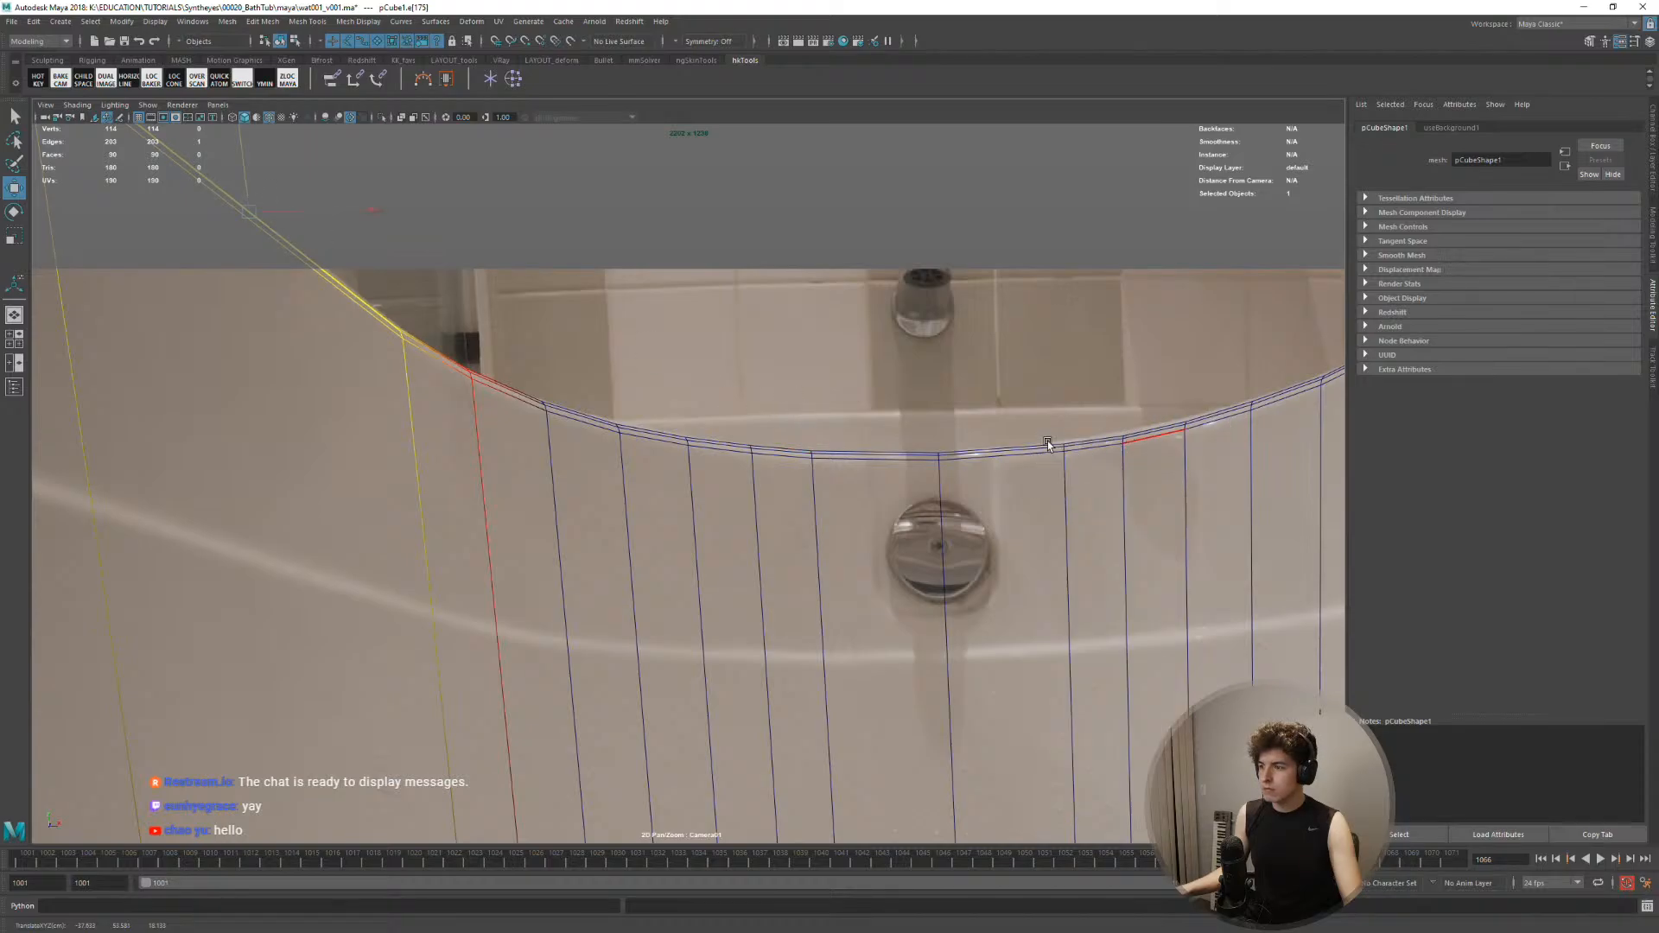
click(1127, 436)
drag(1125, 417, 1124, 415)
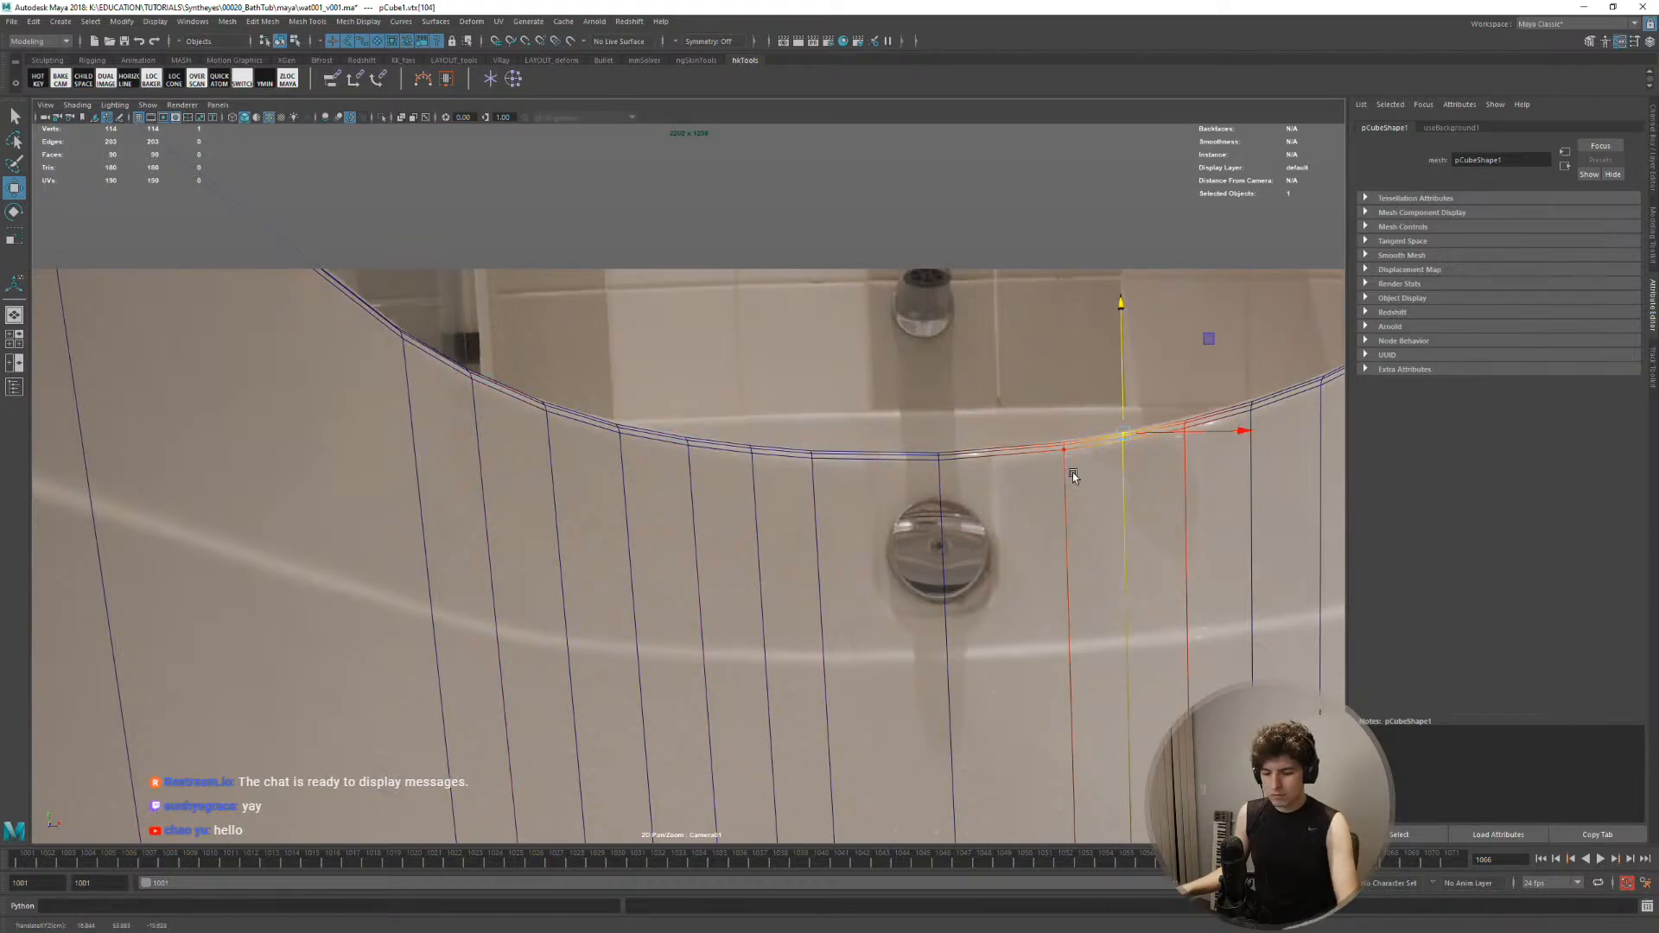
Insert two closely spaced edge loops with Multi-Cut around the tub wall along the bright ridge line in the footage
right_drag(1073, 474, 936, 467)
middle_drag(936, 467, 775, 291)
right_drag(775, 290, 587, 382)
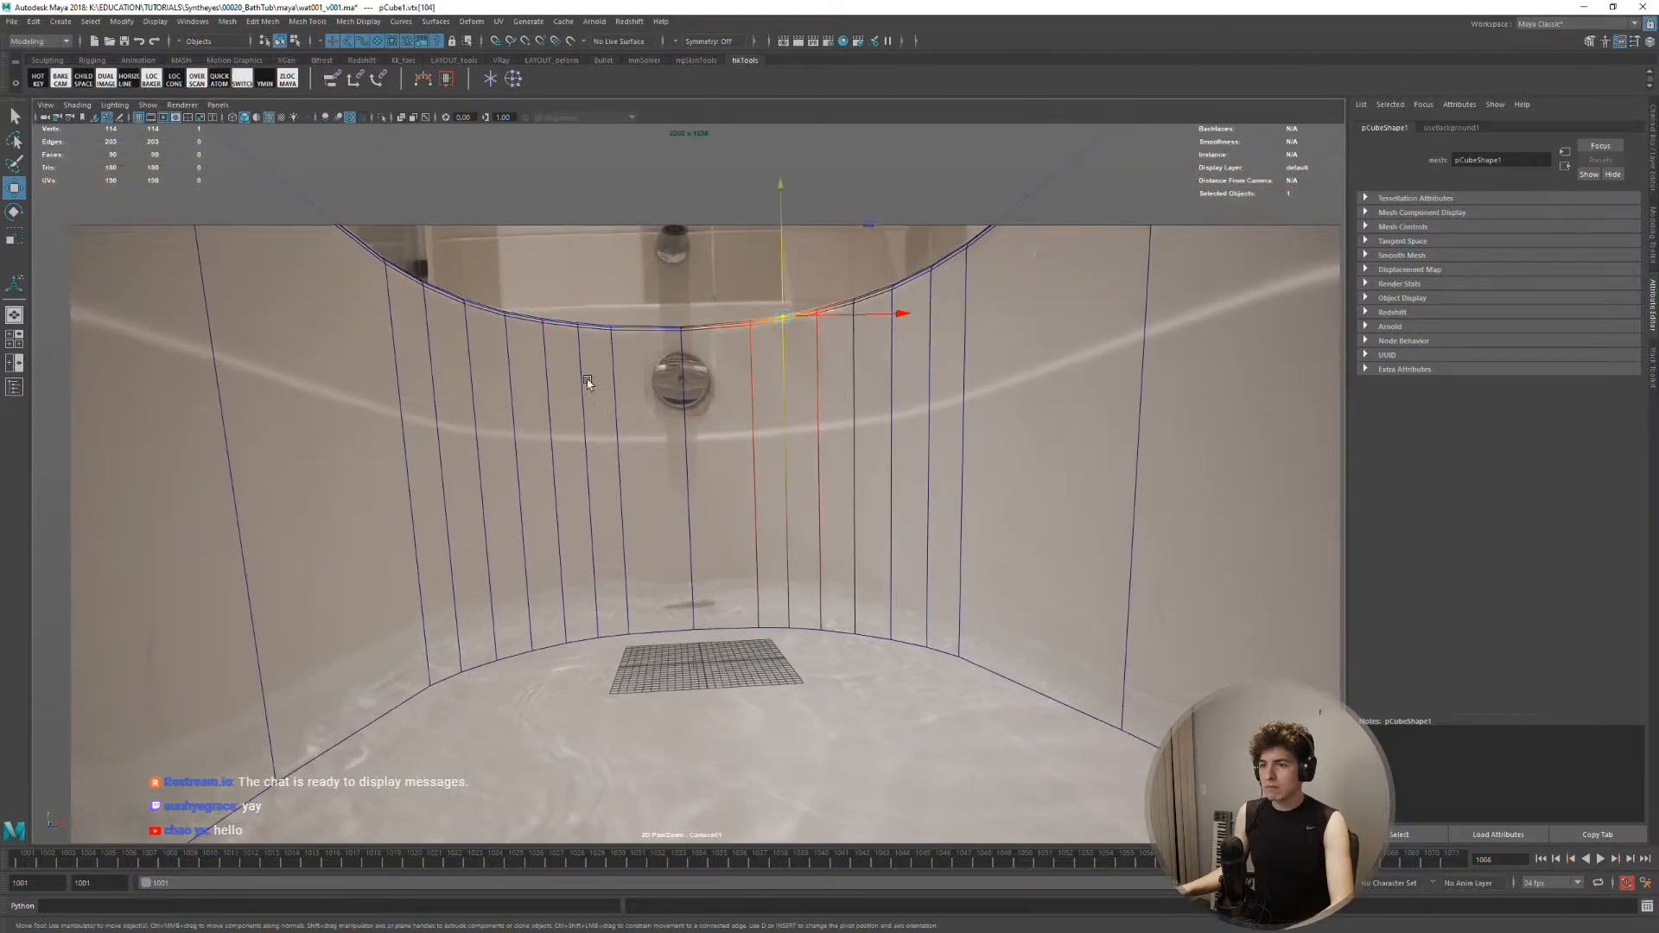
middle_drag(587, 382, 796, 432)
right_drag(795, 432, 847, 413)
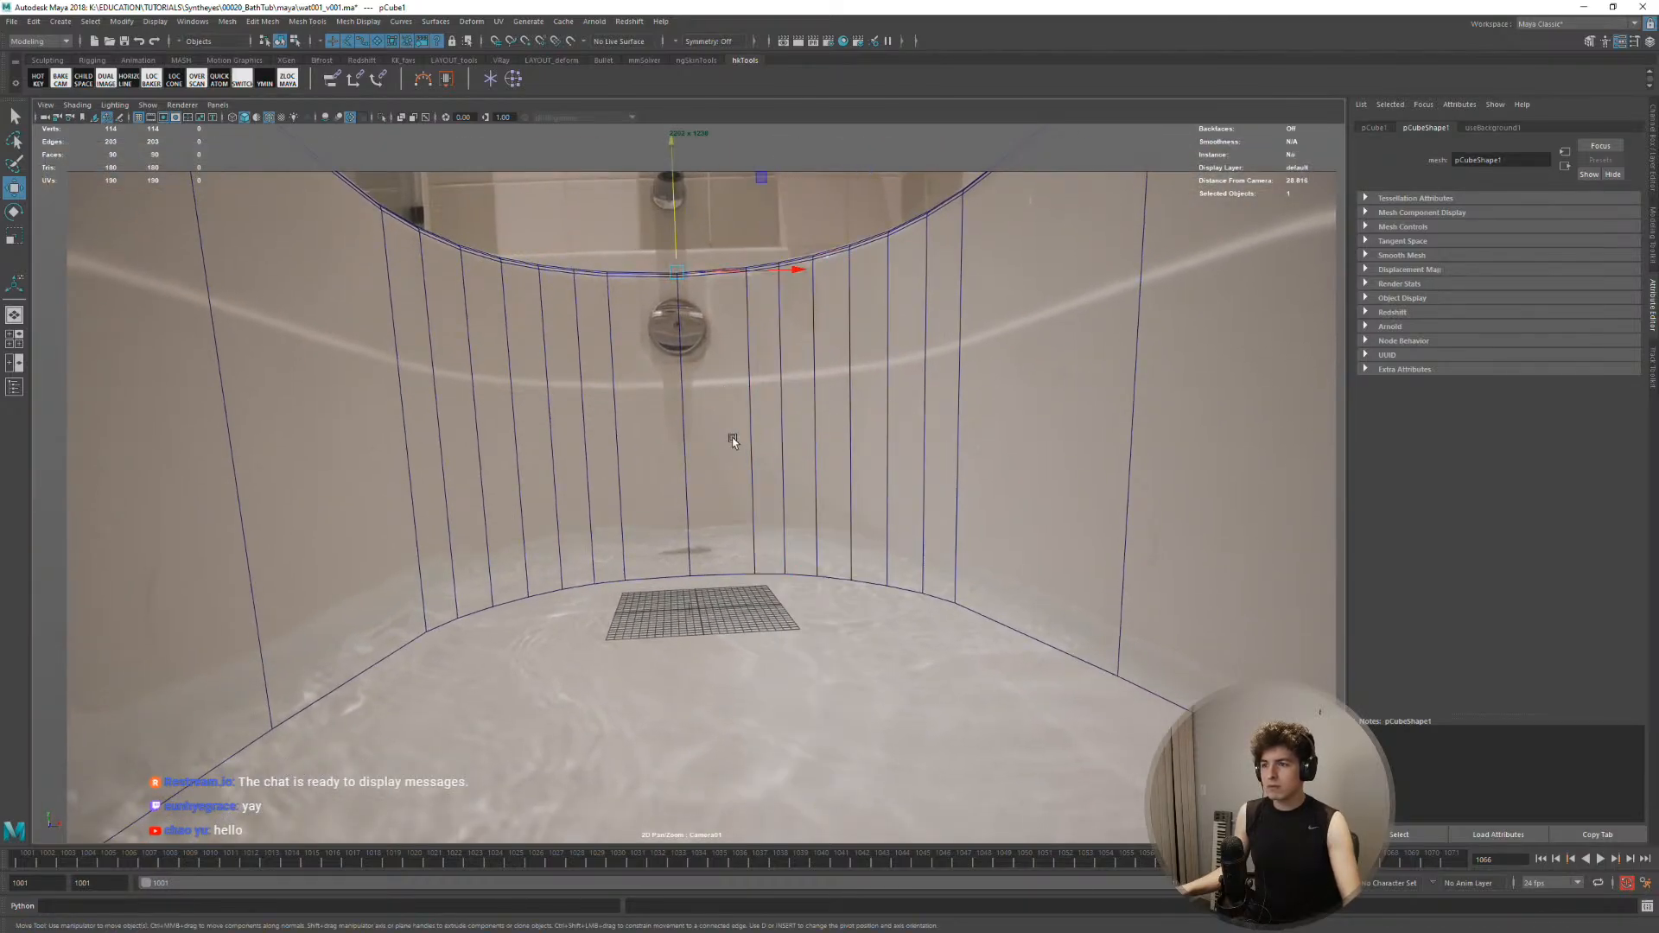
right_click(445, 375)
shift+right_drag(445, 375, 378, 375)
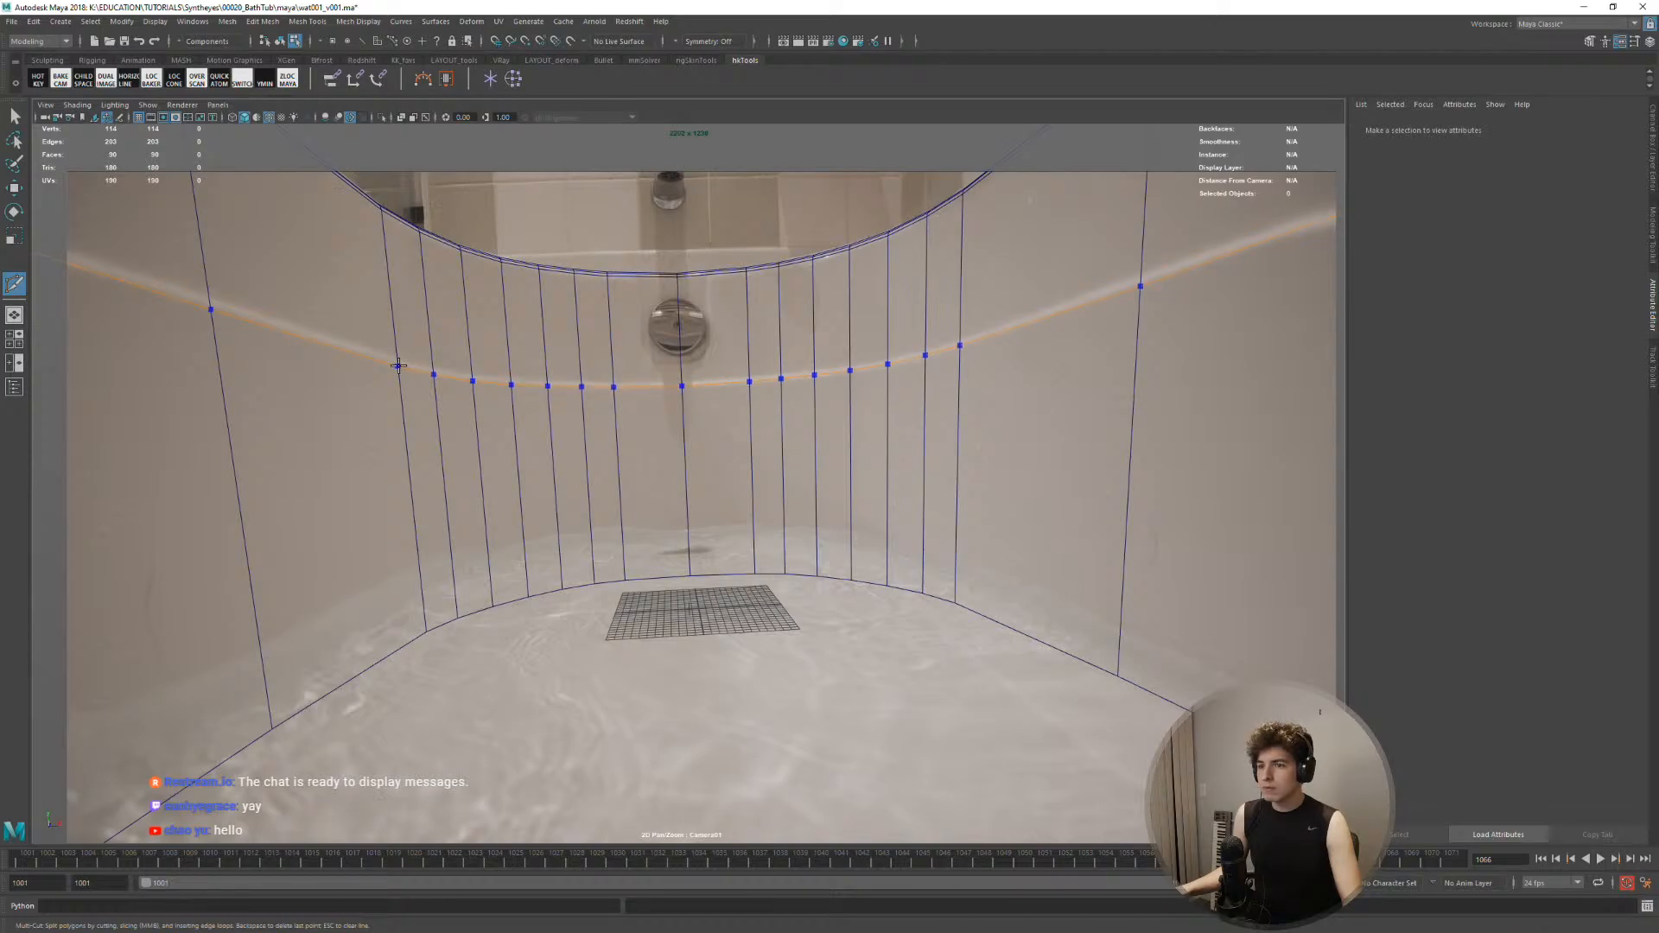
ctrl+click(397, 365)
ctrl+click(397, 356)
Select the full band of wall faces below the new edge loops
key(w)
right_drag(402, 365, 404, 401)
click(380, 475)
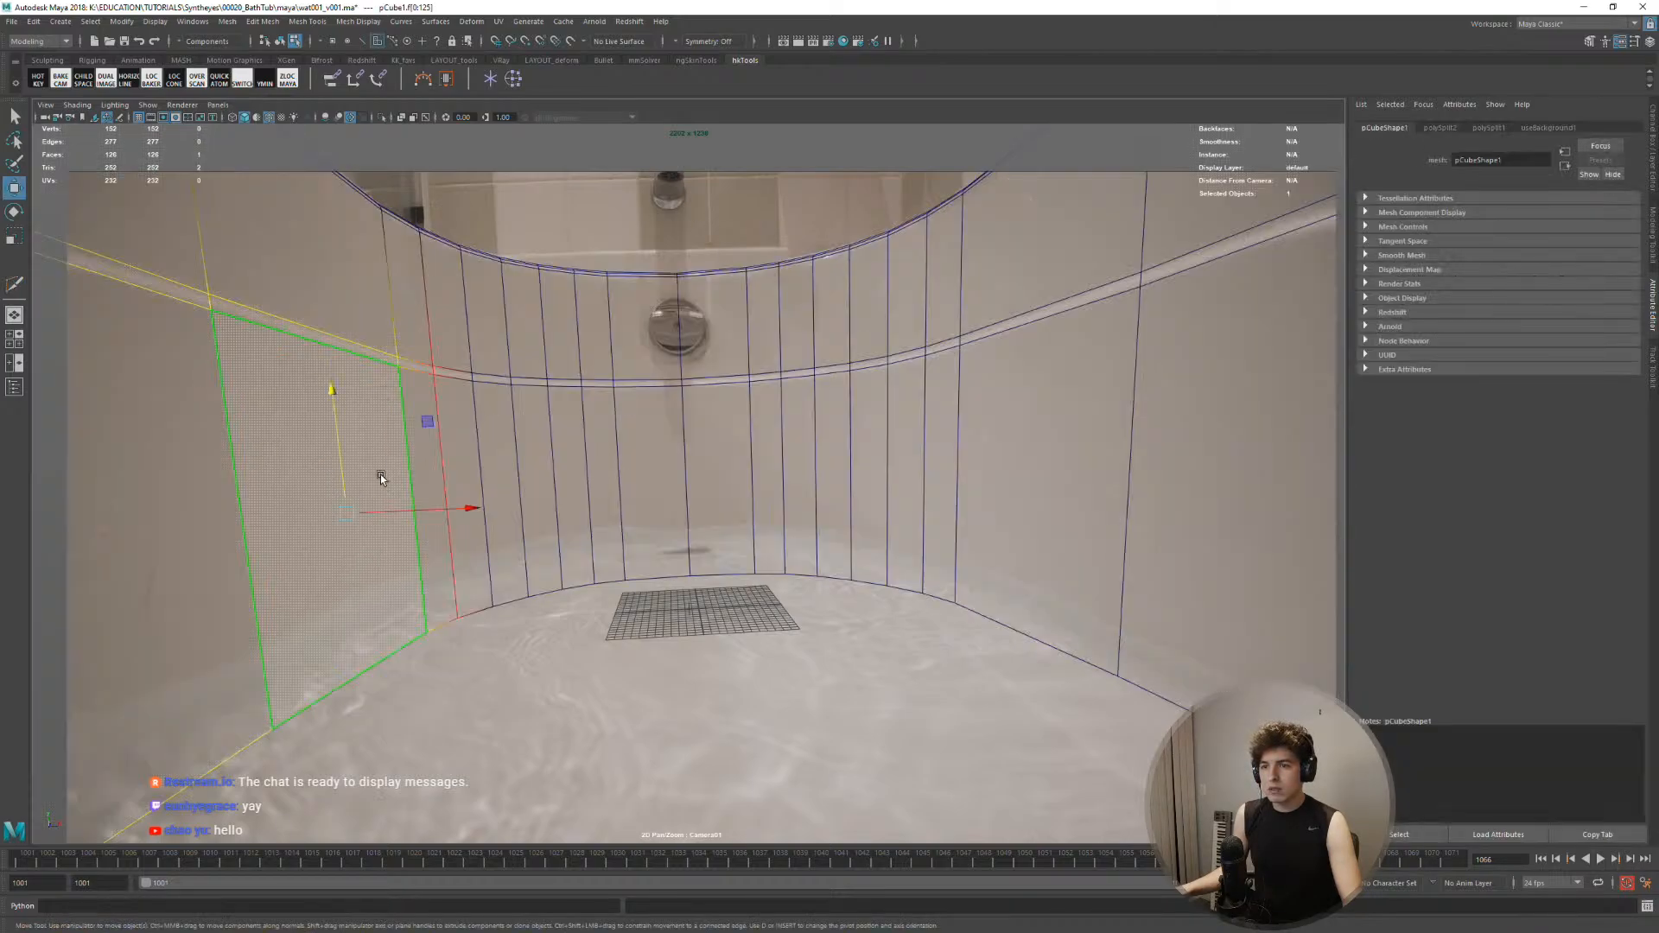
double_click(428, 474)
click(661, 481)
shift+double_click(611, 480)
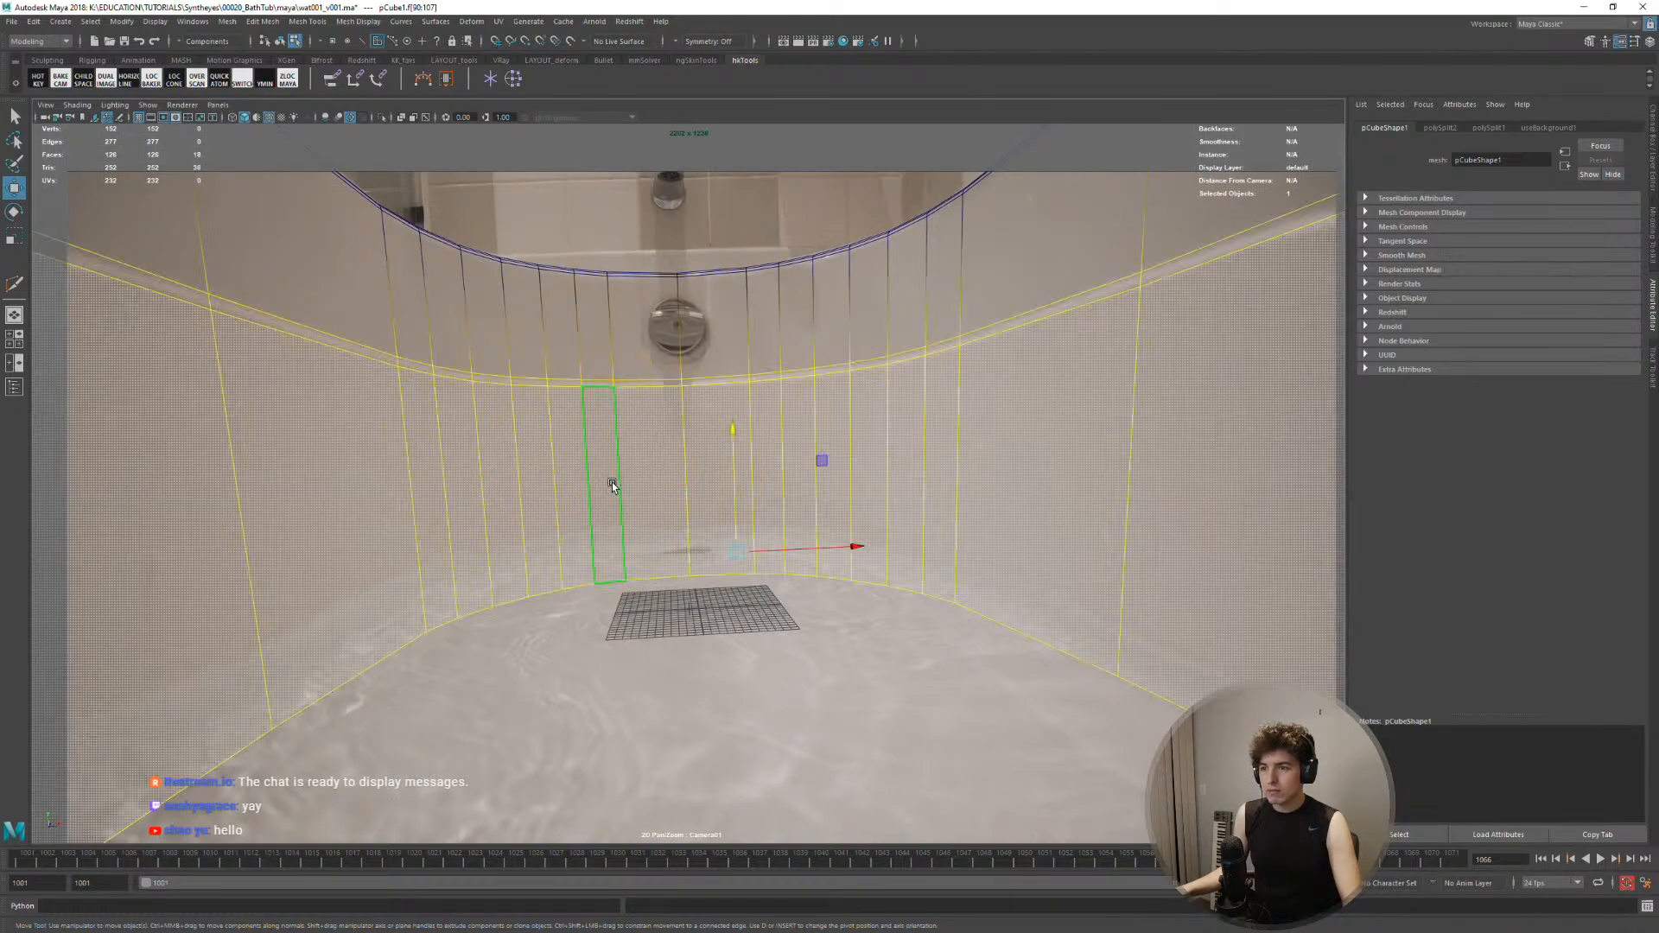
Try to scale the selected lower wall faces in the perspective view, and undo the change
key(space)
key(space)
alt+drag(445, 527, 430, 563)
alt+middle_drag(717, 571, 704, 448)
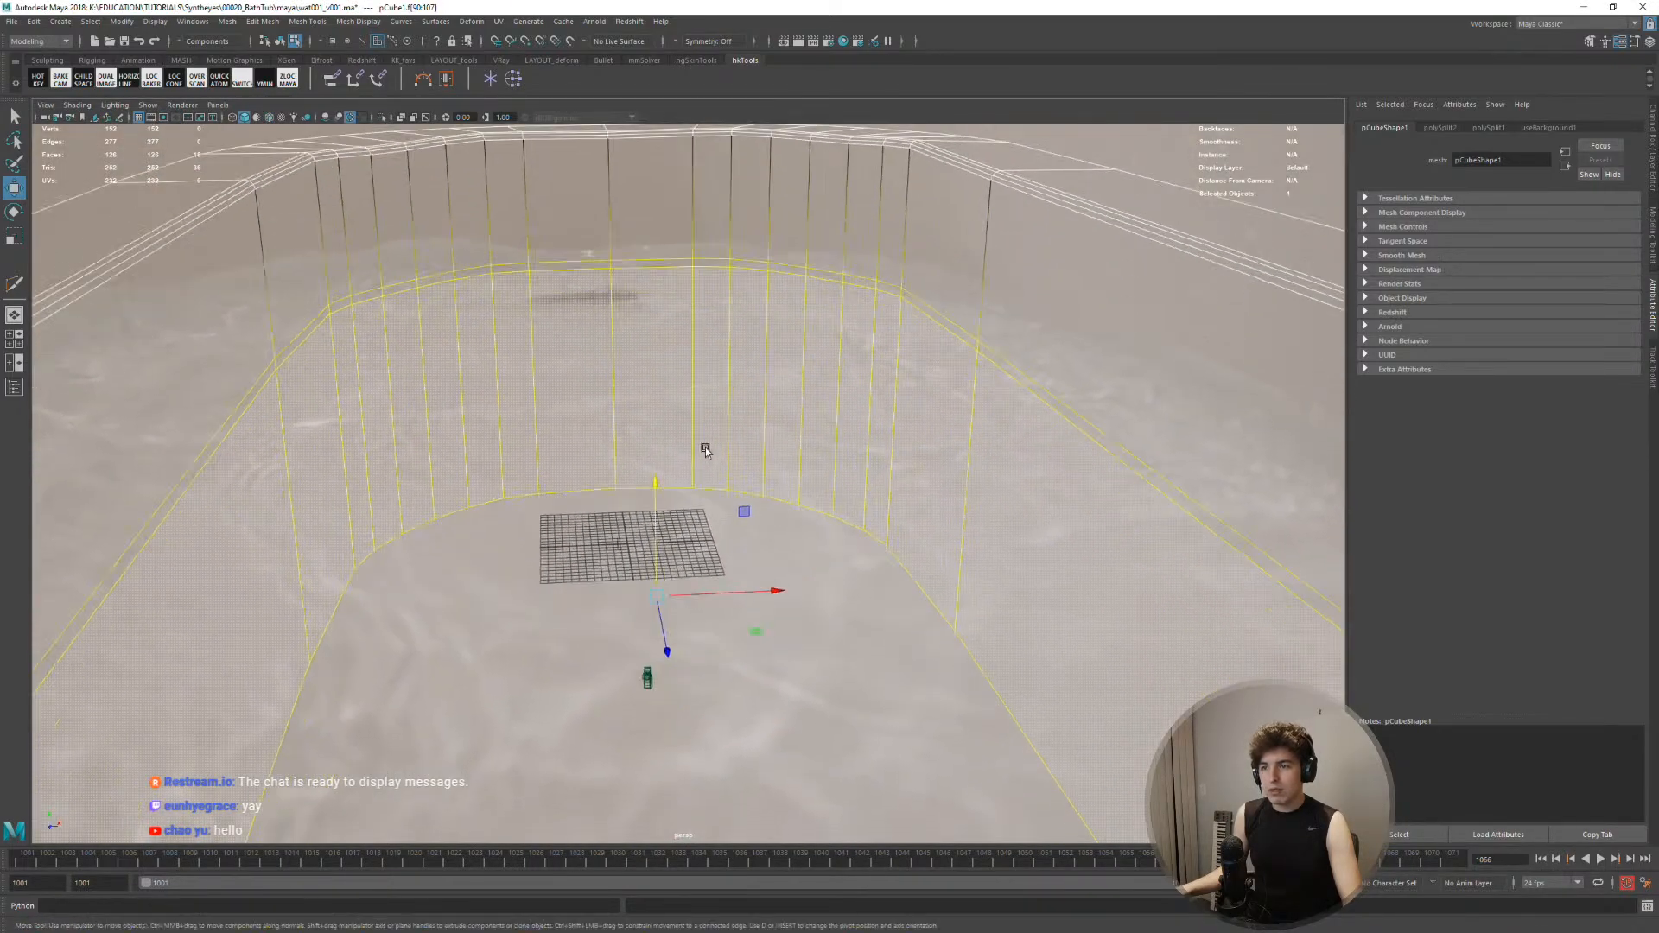
alt+right_drag(703, 448, 657, 513)
alt+drag(718, 585, 656, 554)
key(r)
ctrl+drag(660, 453, 660, 473)
key(ctrl+z)
alt+middle_drag(194, 726, 278, 599)
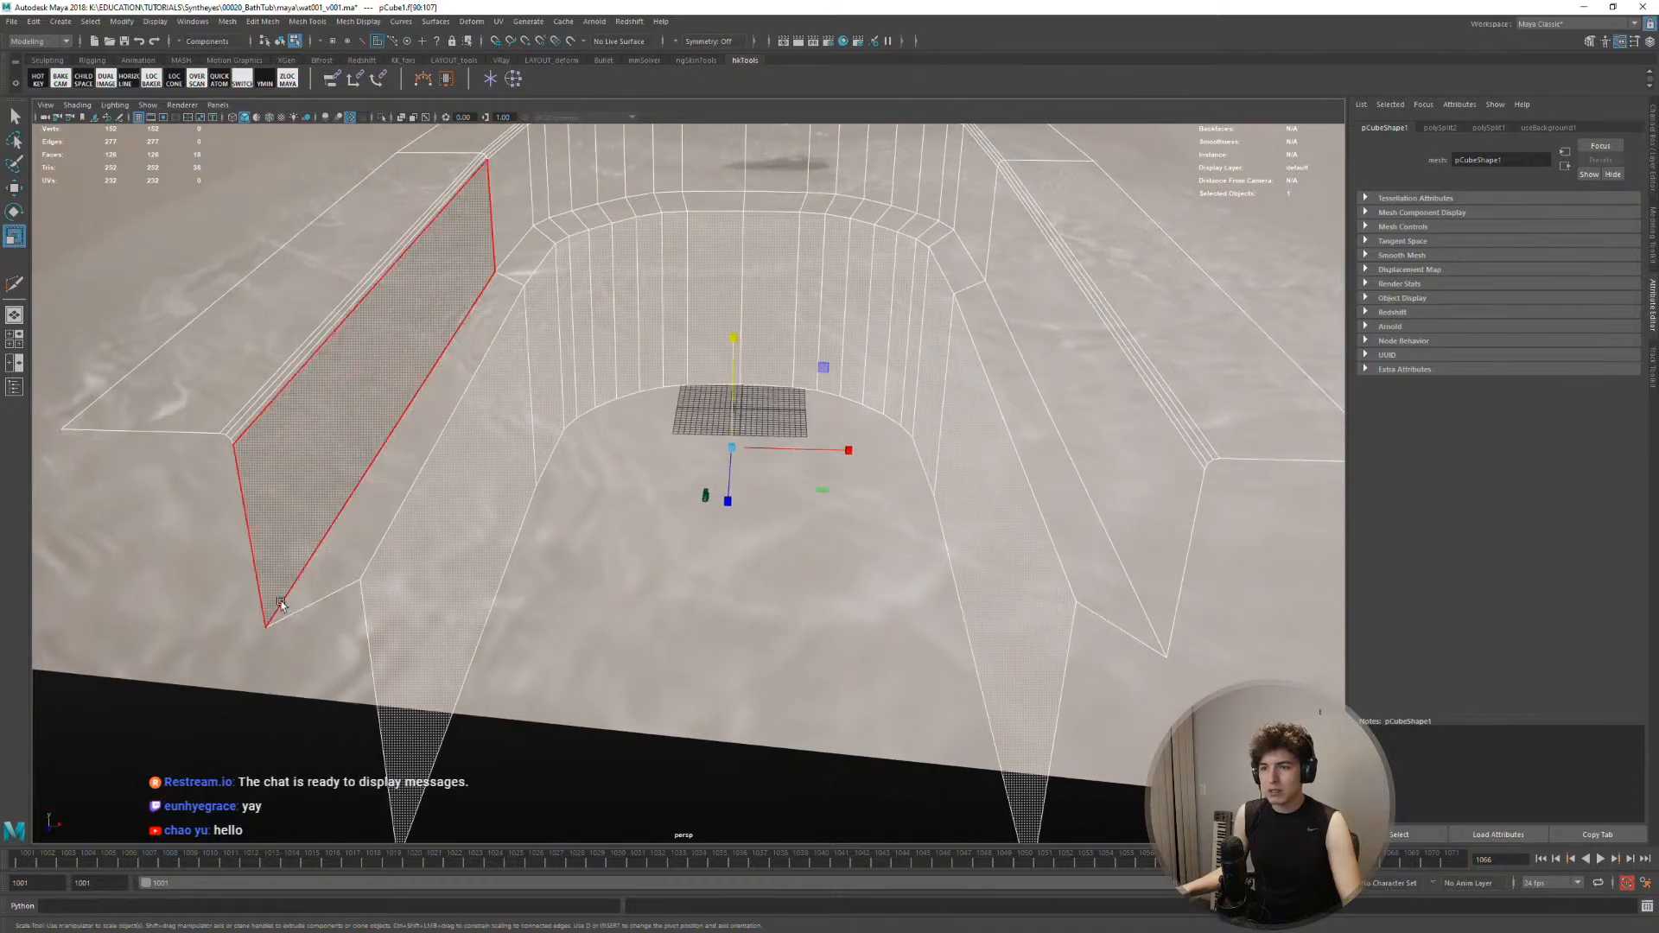
key(ctrl+z)
Transform the lower wall faces with a Local Translate Z of about 5.46 and return to object mode in the Camera01 view
shift+right_drag(656, 343, 653, 565)
mouse_move(511, 534)
mouse_down()
mouse_move(536, 520)
mouse_move(545, 536)
mouse_move(507, 533)
mouse_move(543, 543)
mouse_up()
key(space)
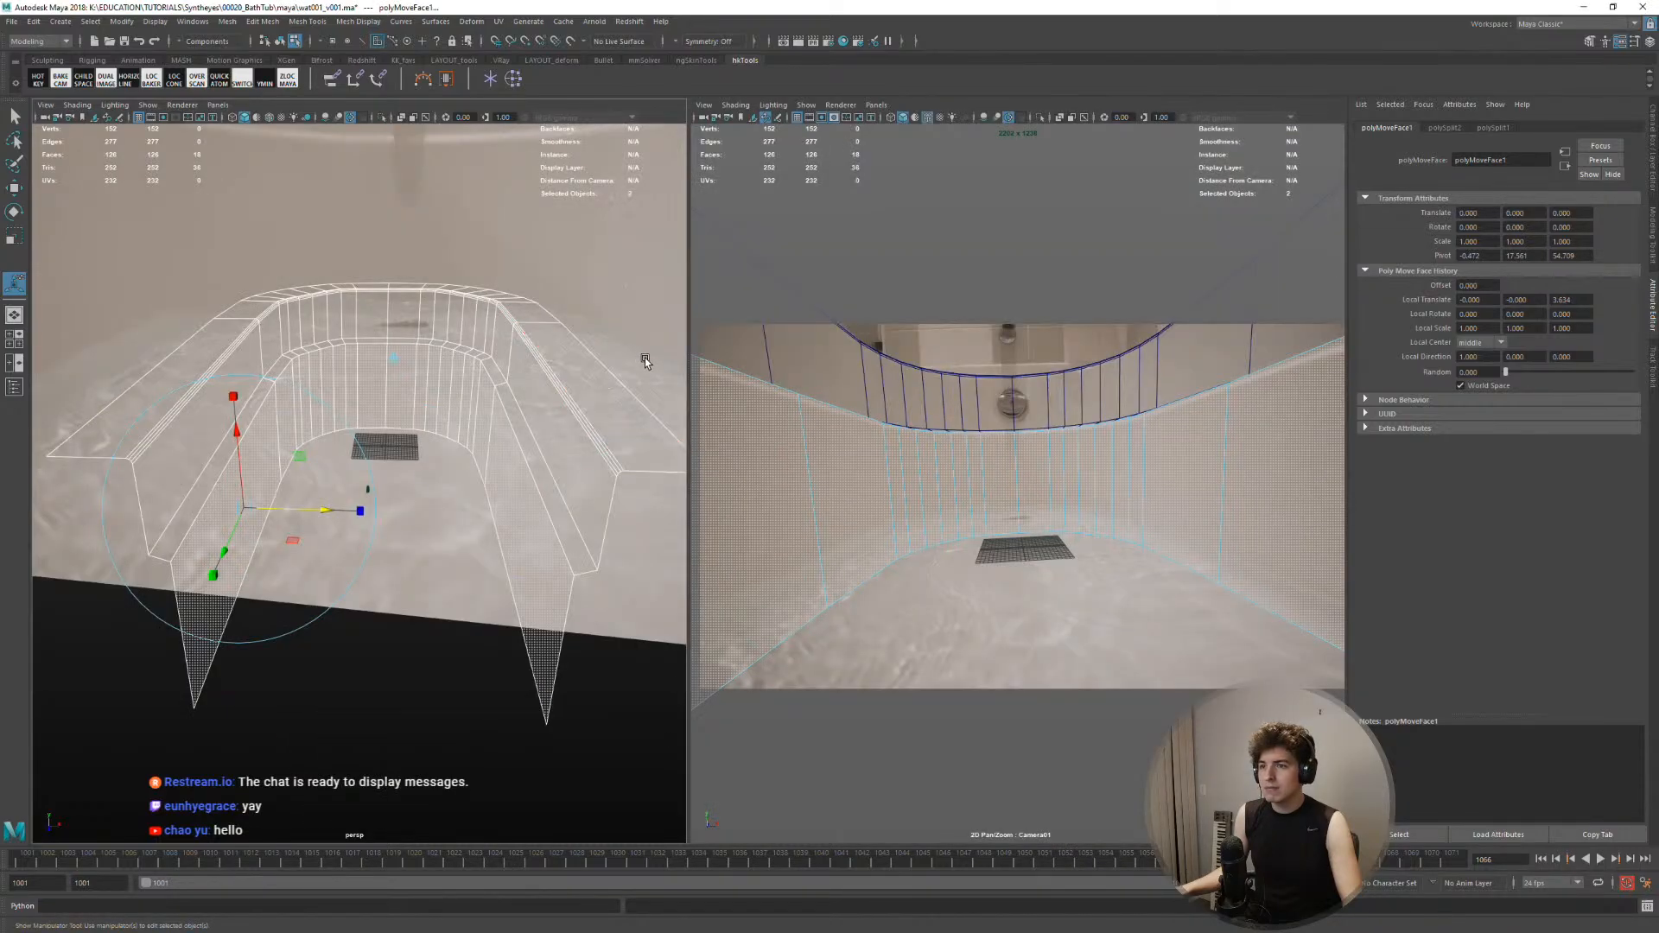
key(space)
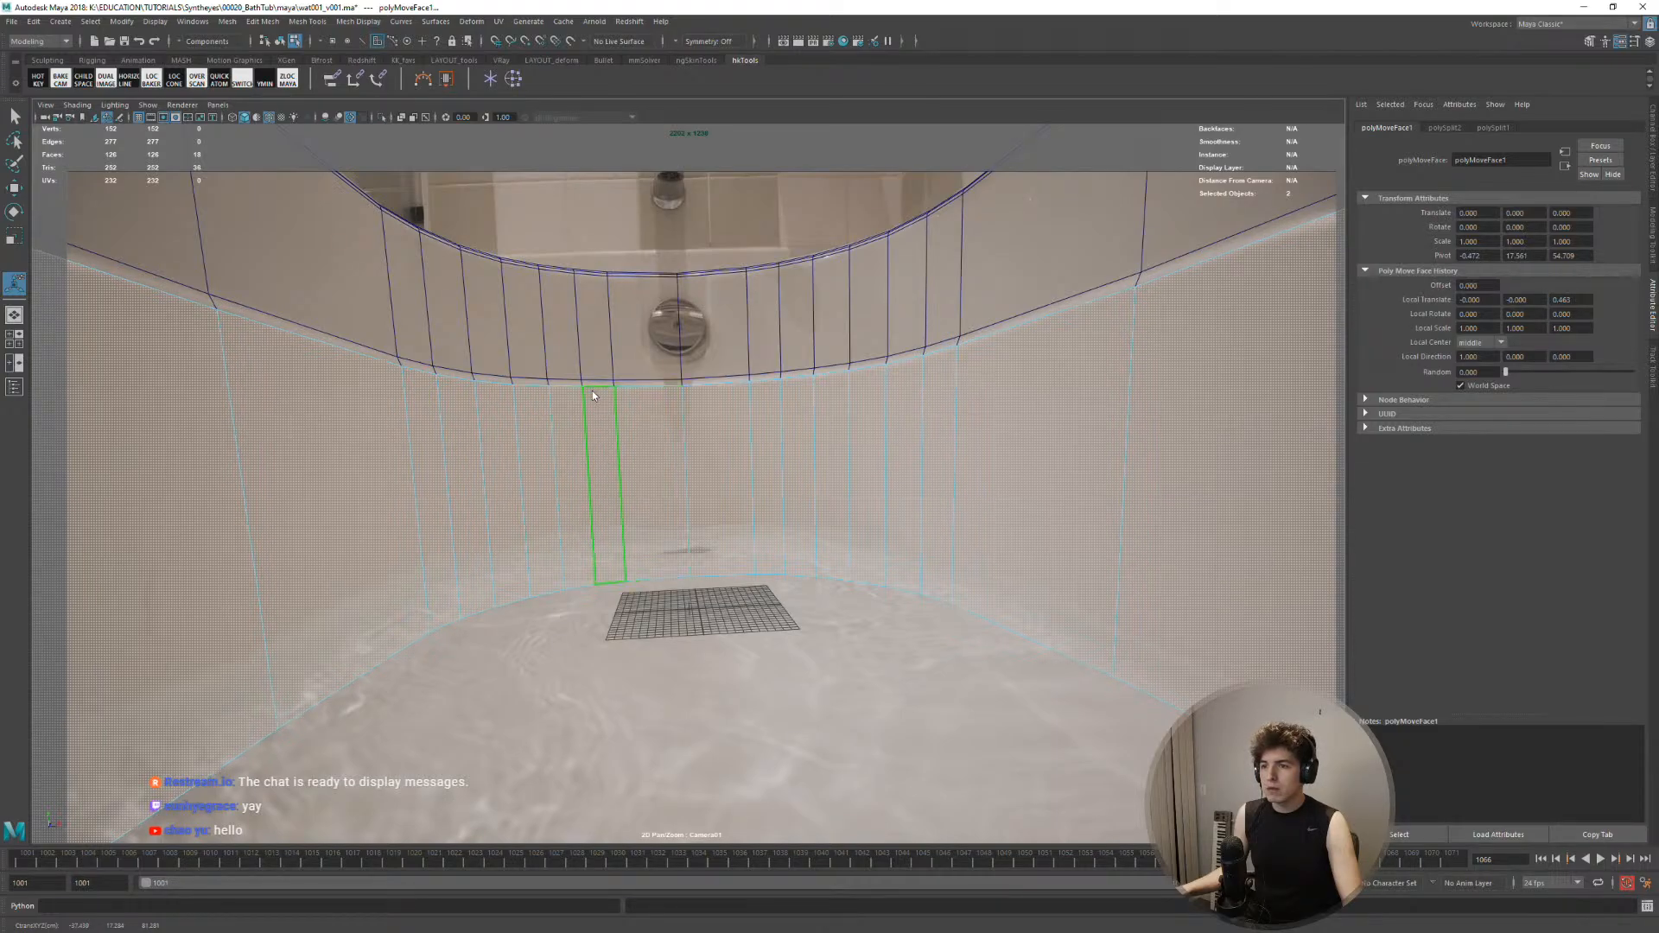
right_drag(592, 395, 642, 385)
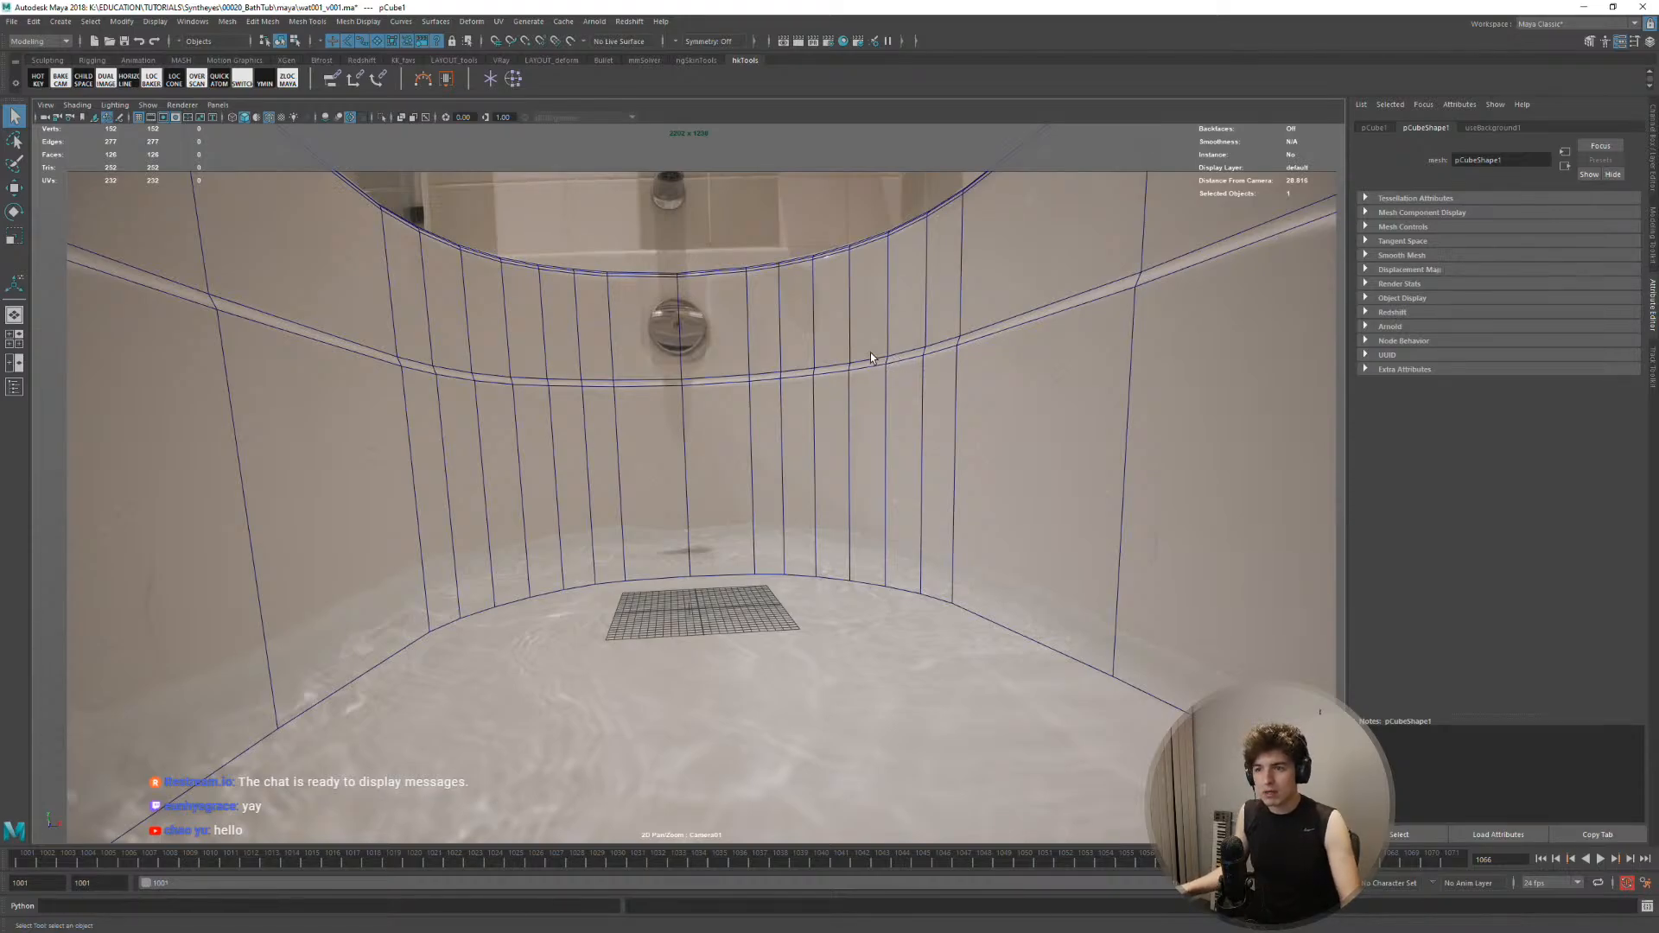
Play through the shot with the updated tub geometry and save the scene
key(alt+v)
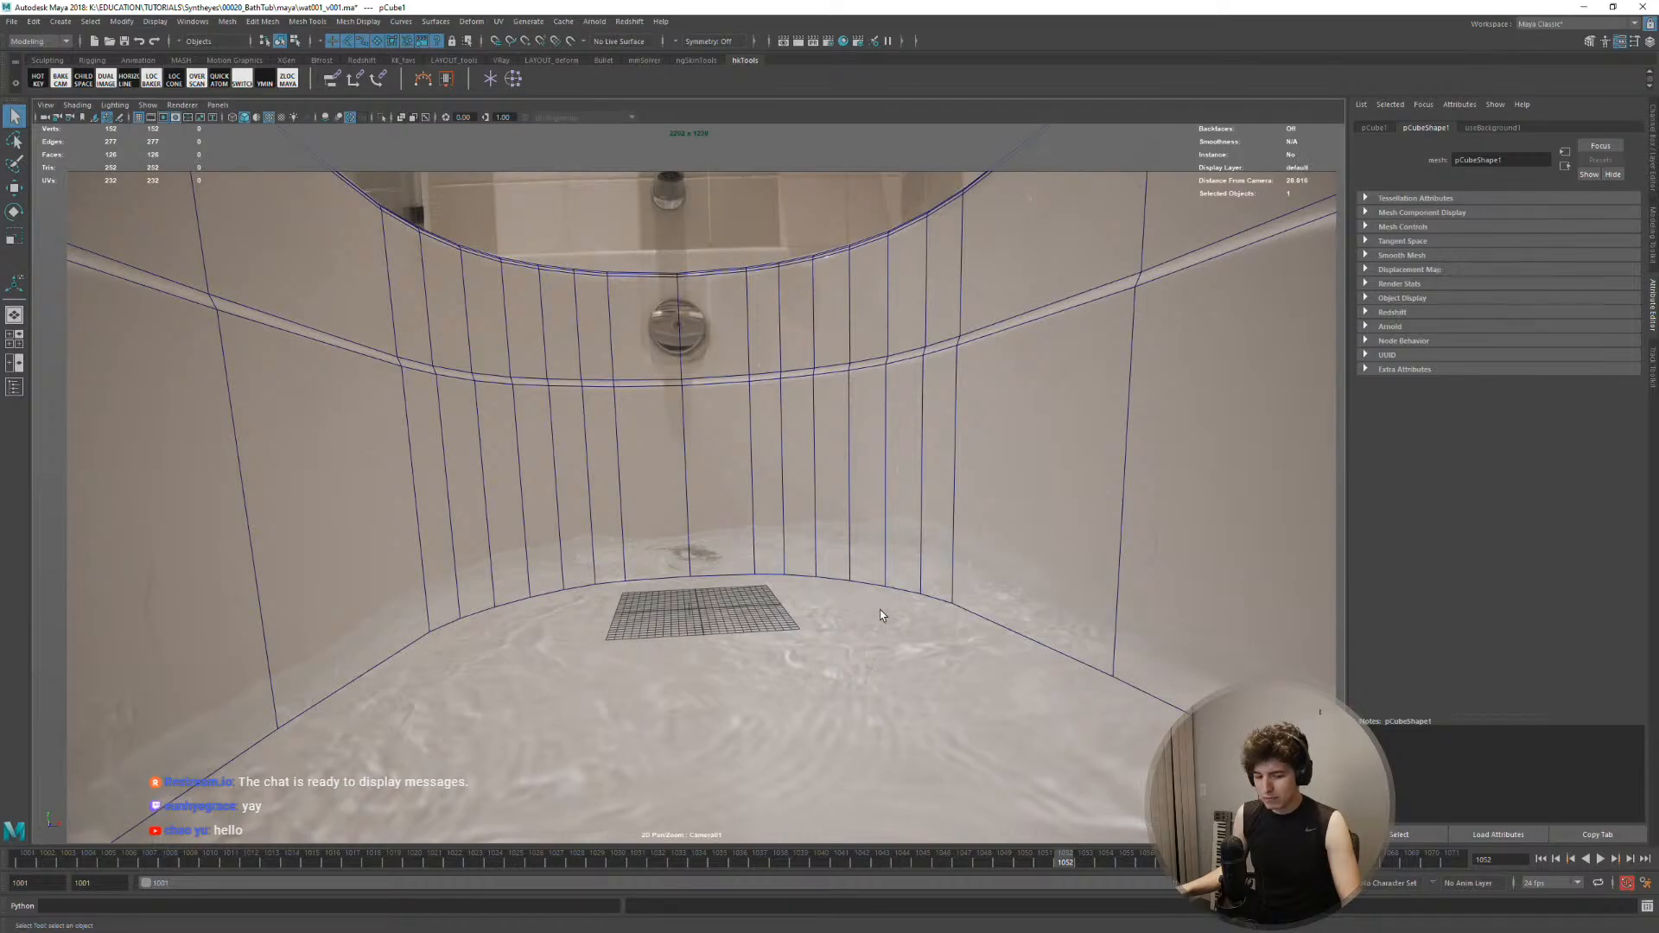
key(ctrl+s)
click(872, 682)
Play back the footage in the Camera01 view to examine how the tub wireframe tracks with the shot
key(alt+v)
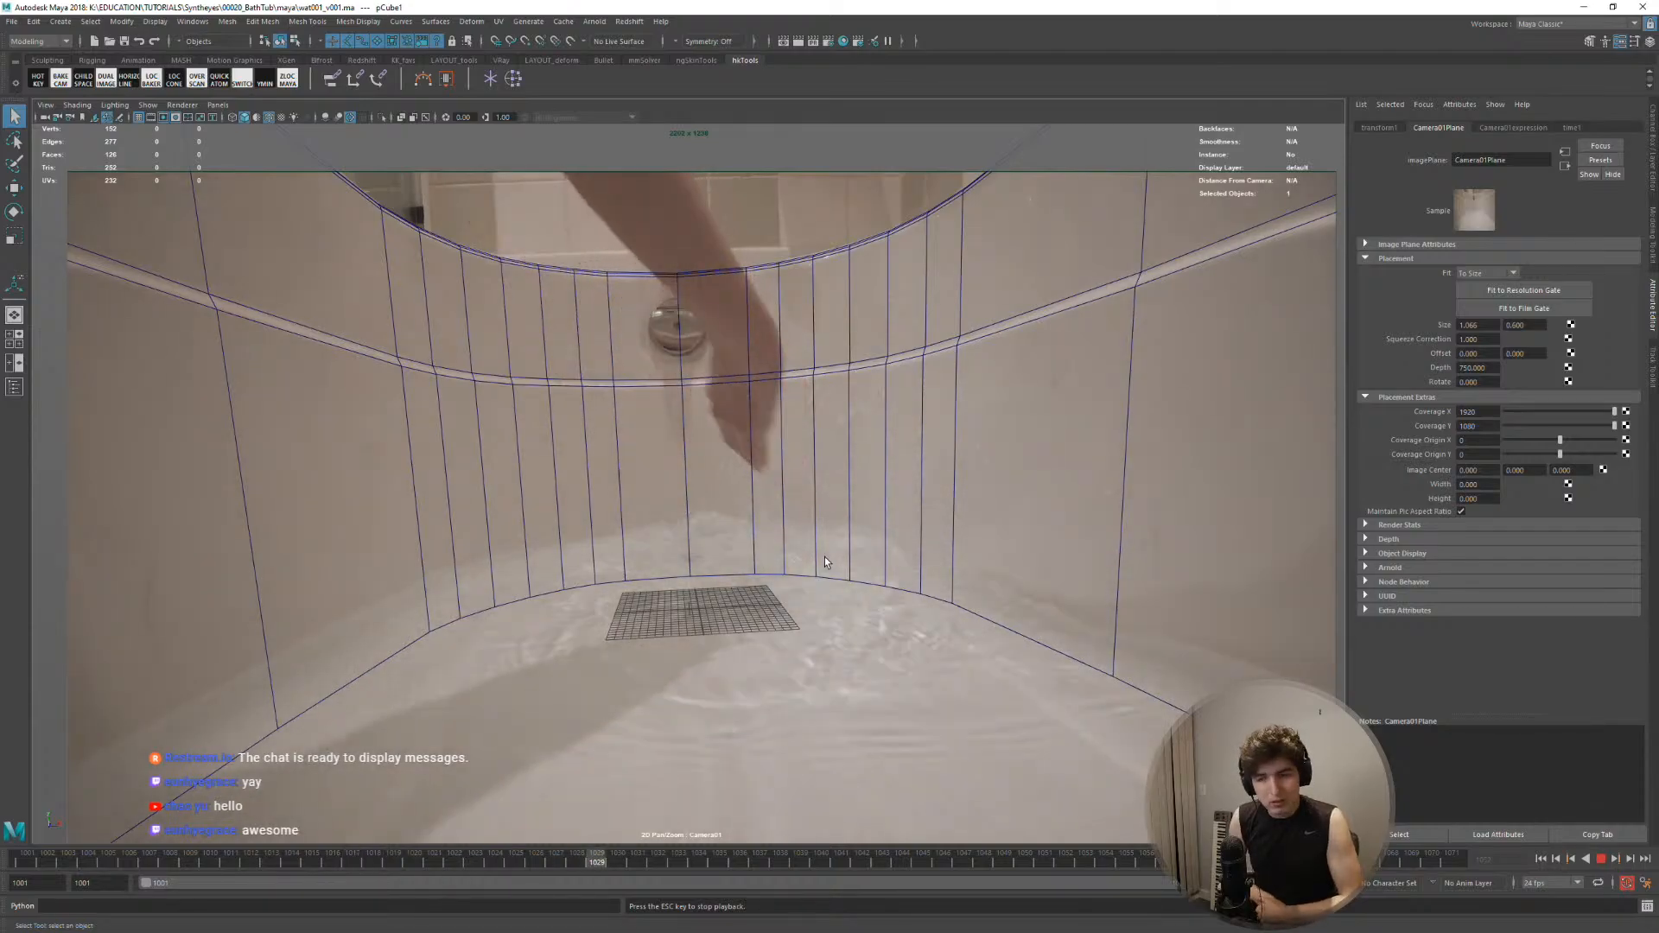
key(space)
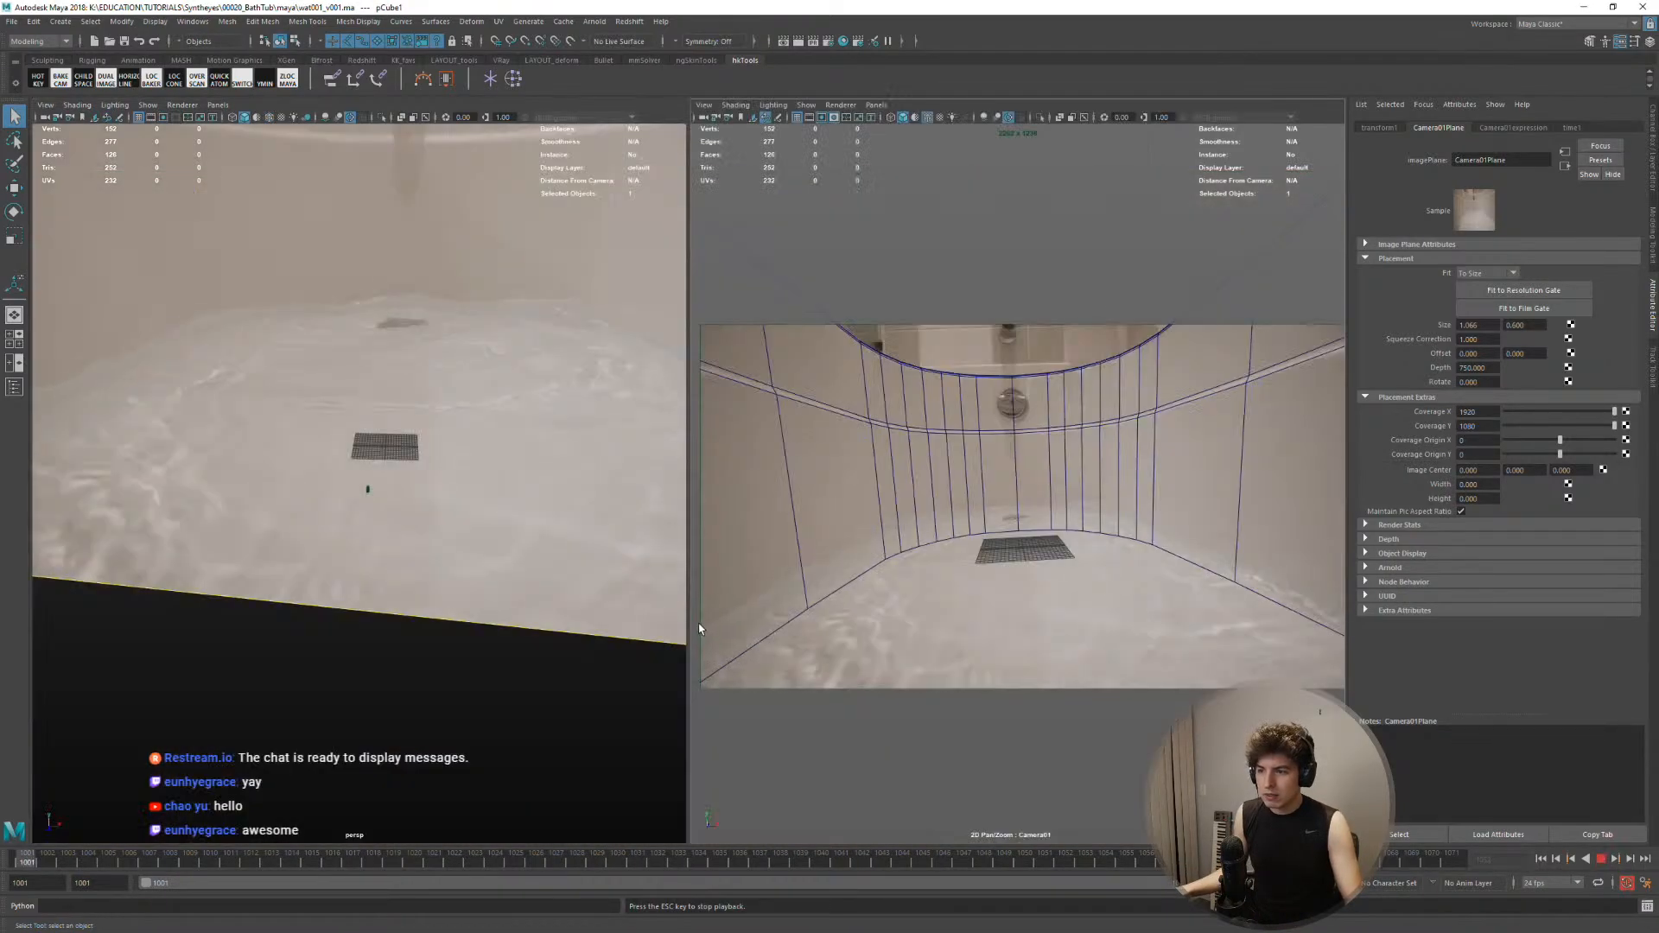
key(space)
key(space)
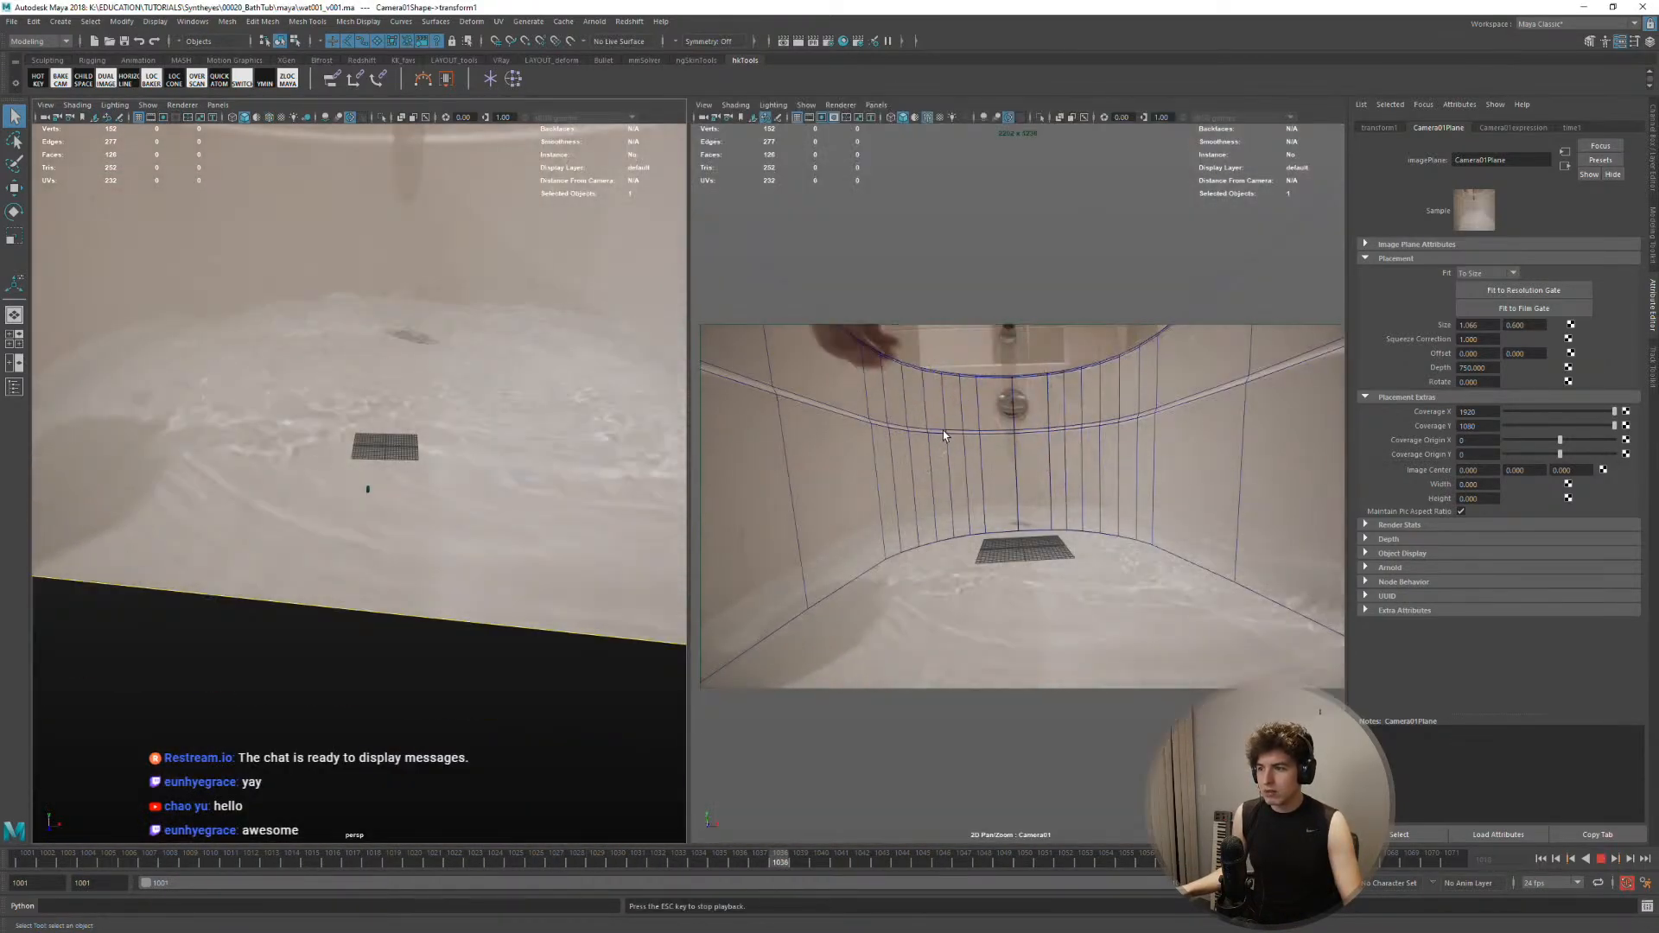
key(space)
key(Escape)
Select the open border edges along the bottom of the tub walls
click(737, 526)
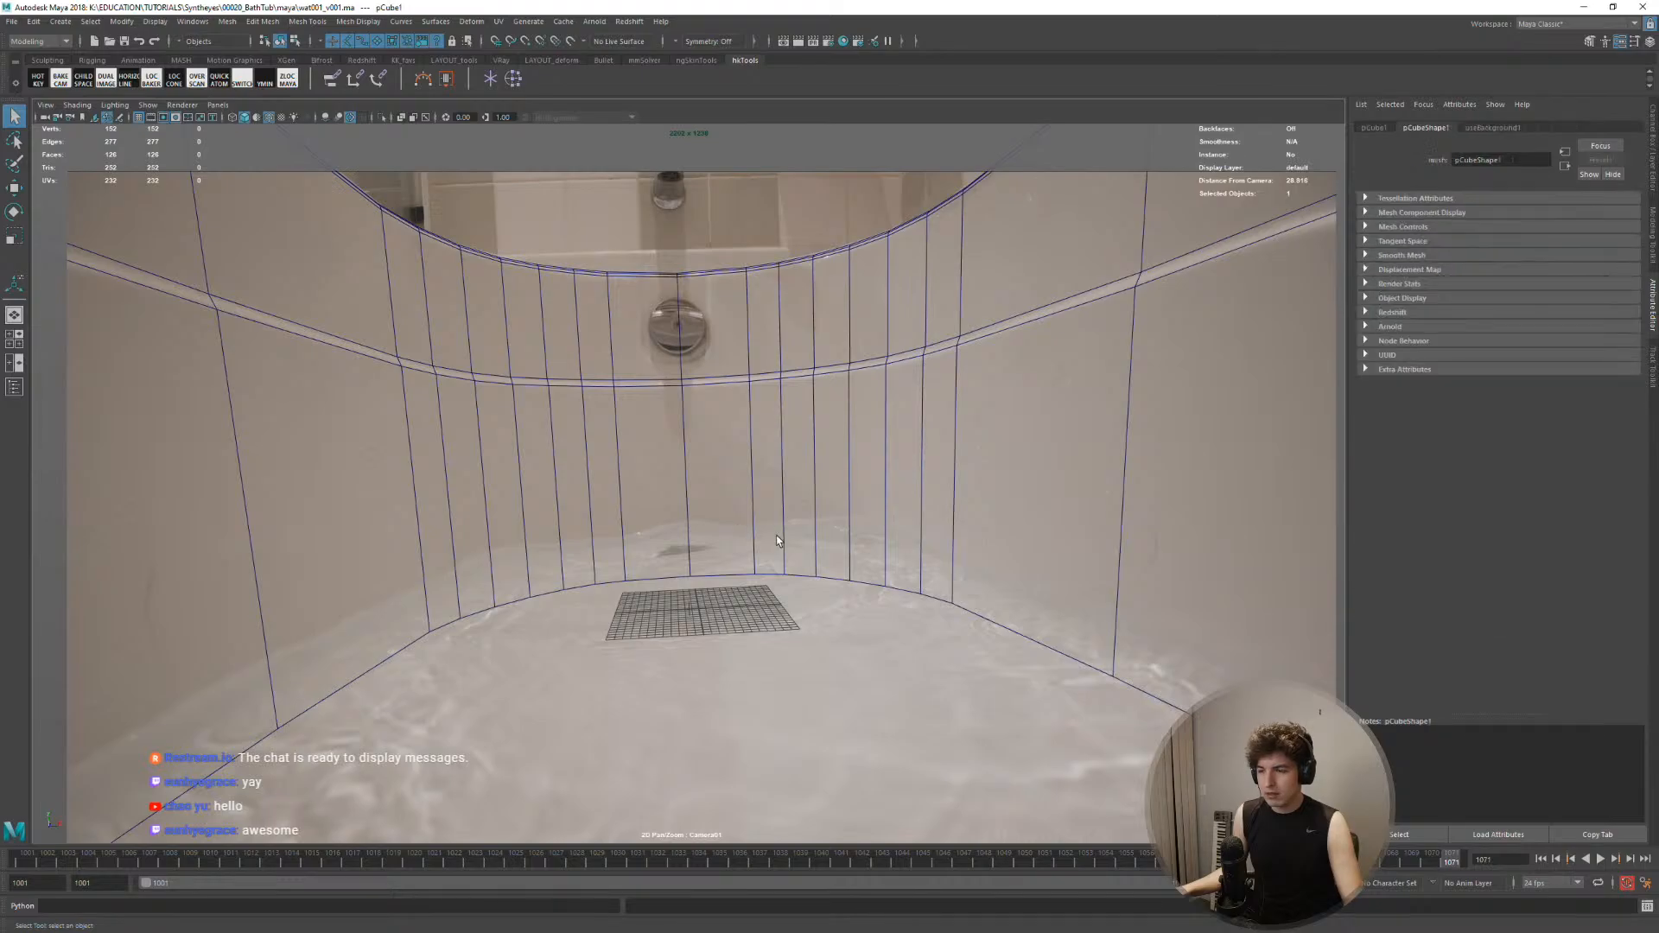
right_drag(786, 541, 779, 495)
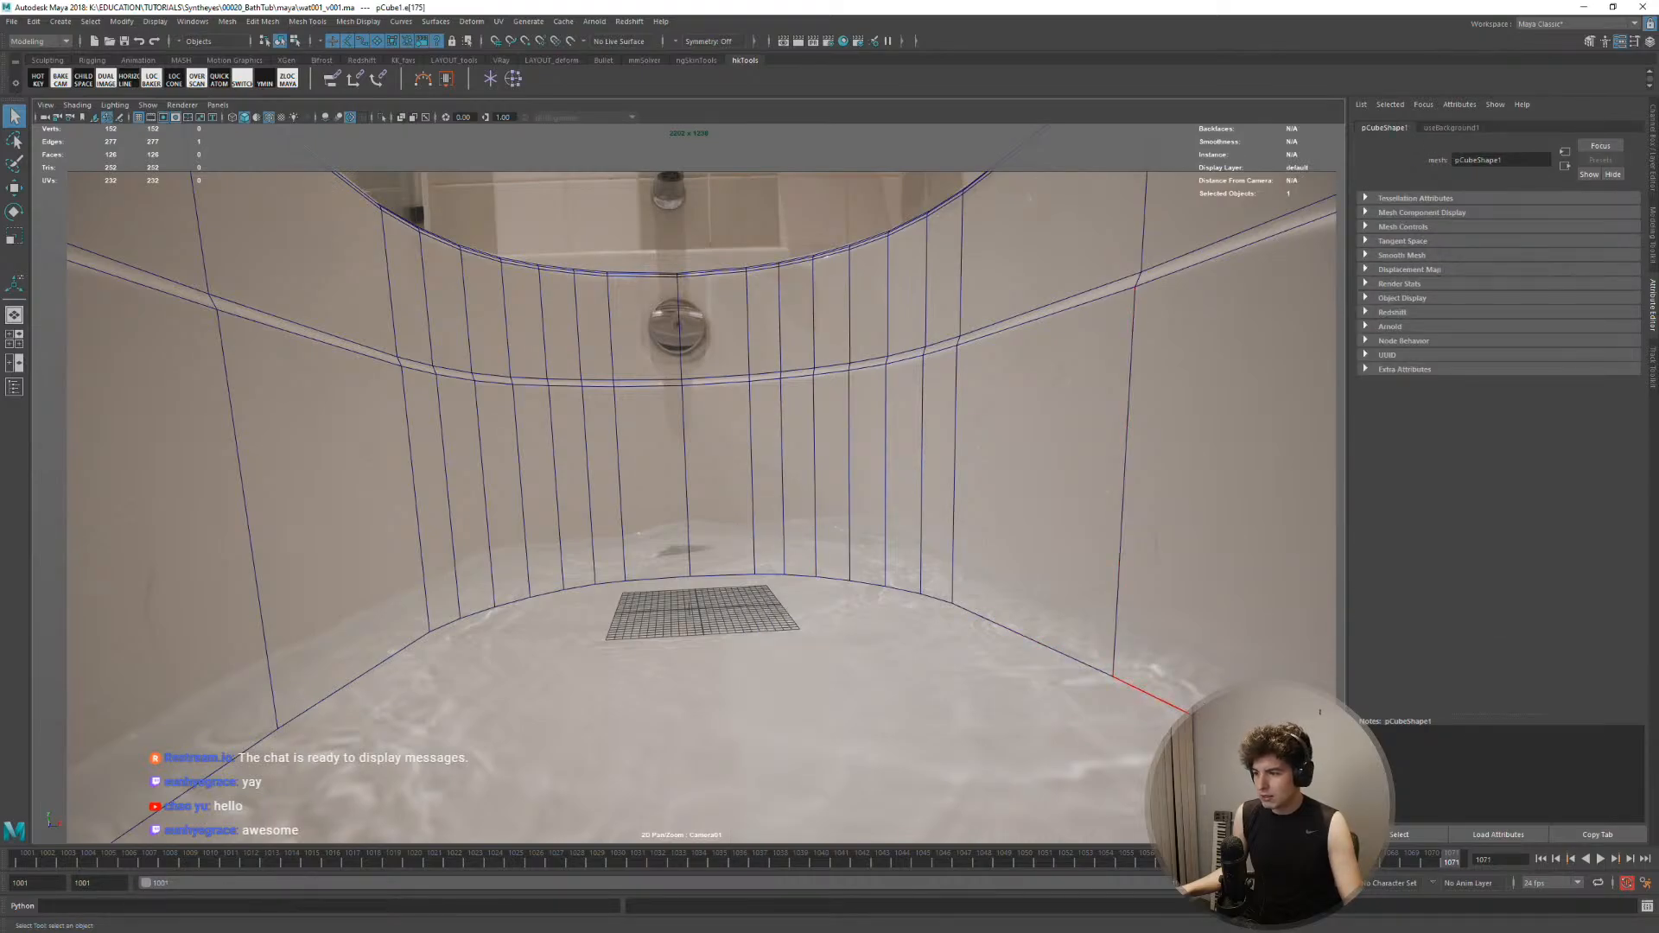
double_click(1060, 657)
key(space)
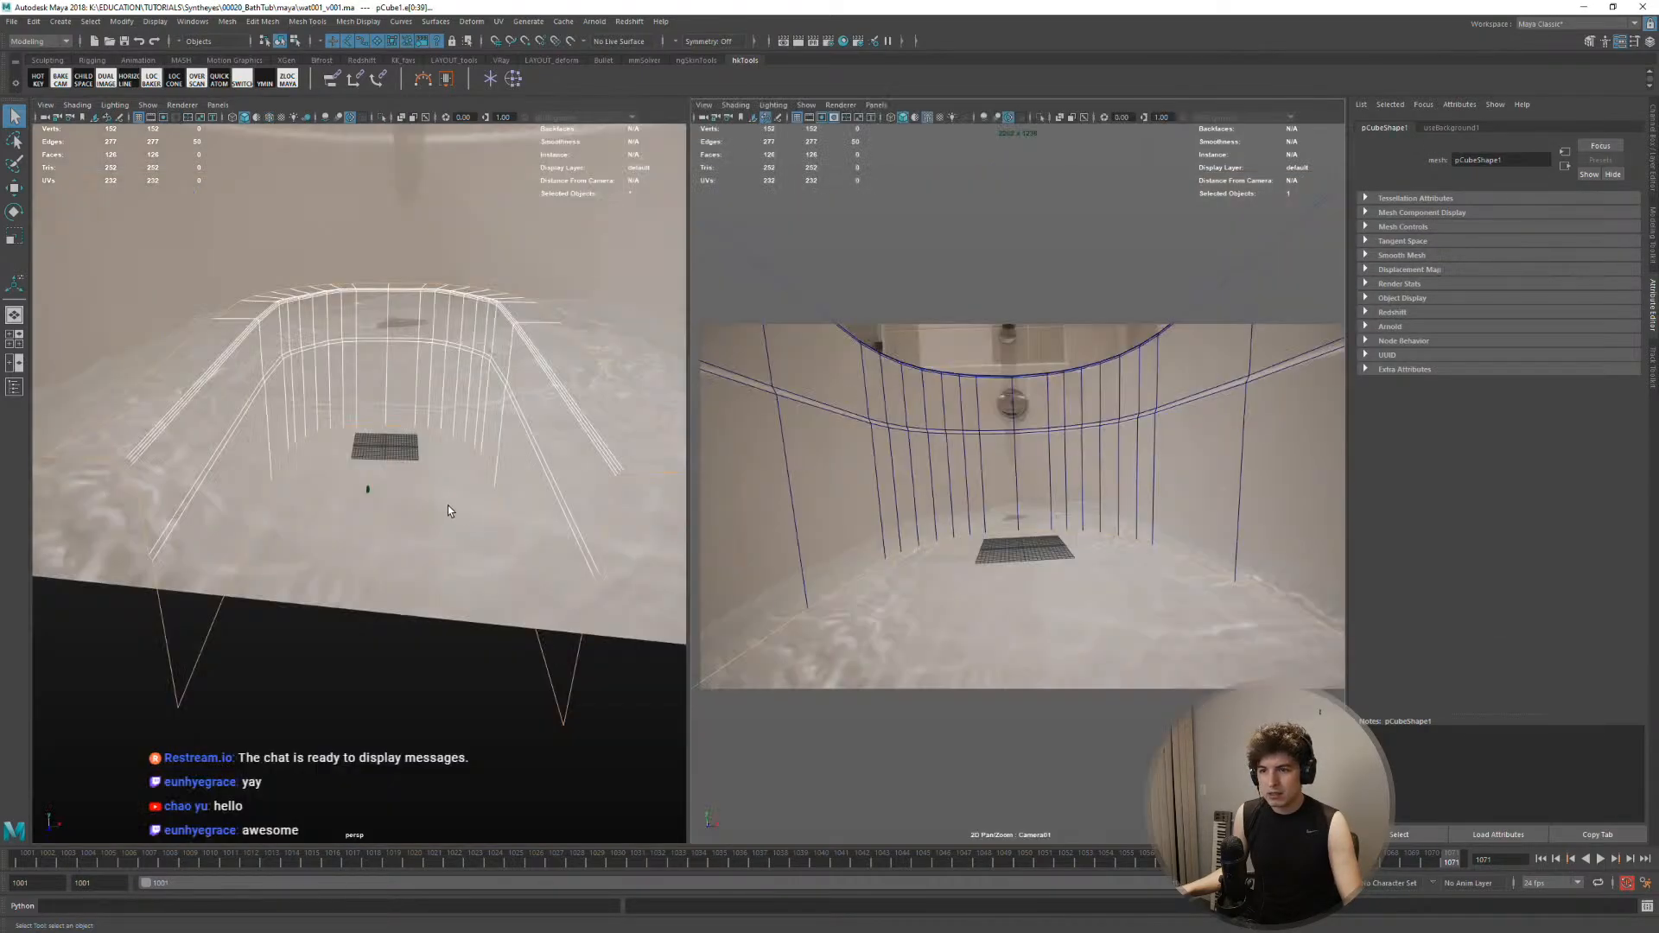
key(space)
scroll(699, 488, down, 3)
click(948, 595)
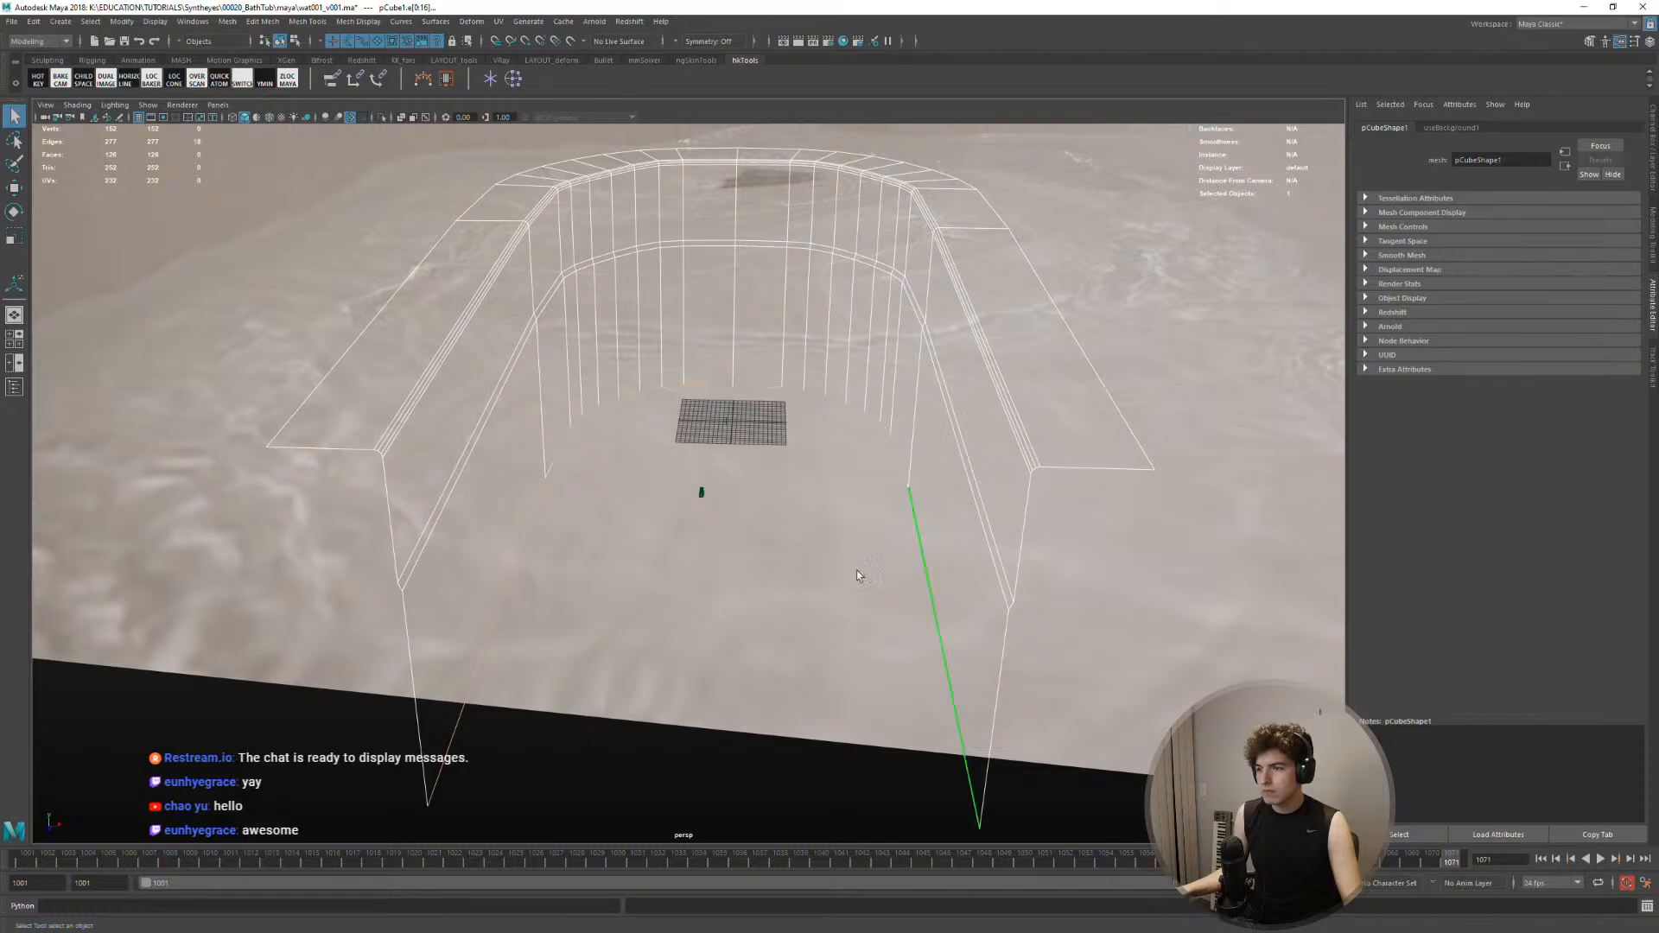
Extrude the bottom wall edges inward as a floor strip with a Local Translate Z of 16.9
alt+drag(857, 570, 730, 539)
shift+right_drag(803, 484, 803, 523)
alt+drag(700, 537, 862, 596)
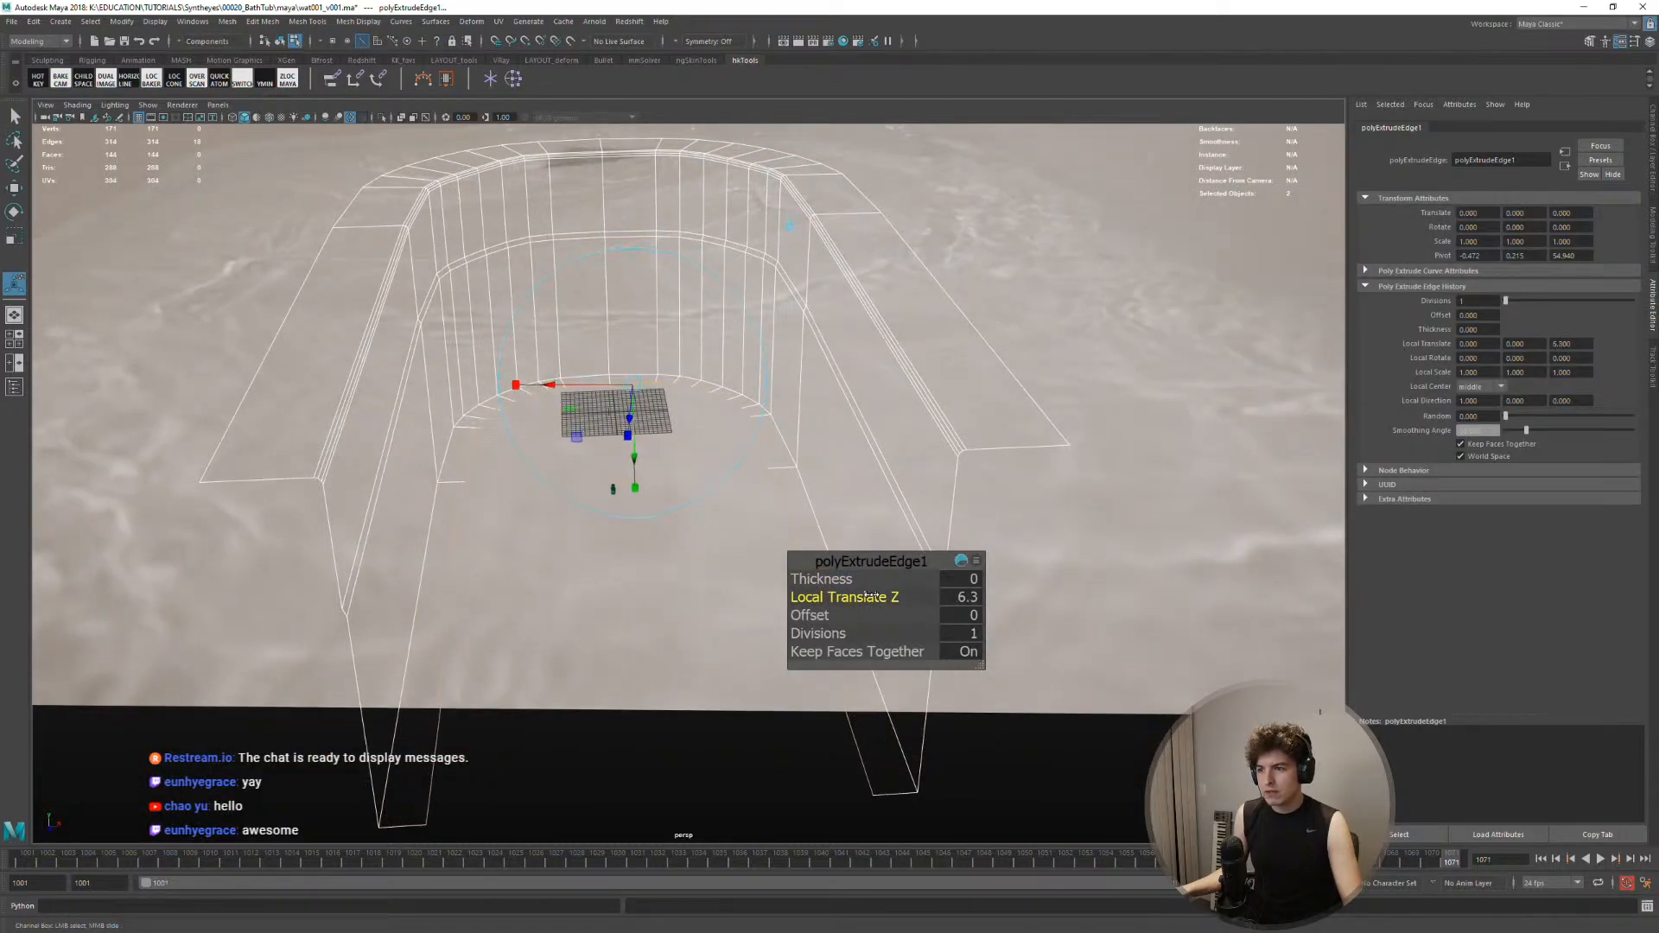
key(space)
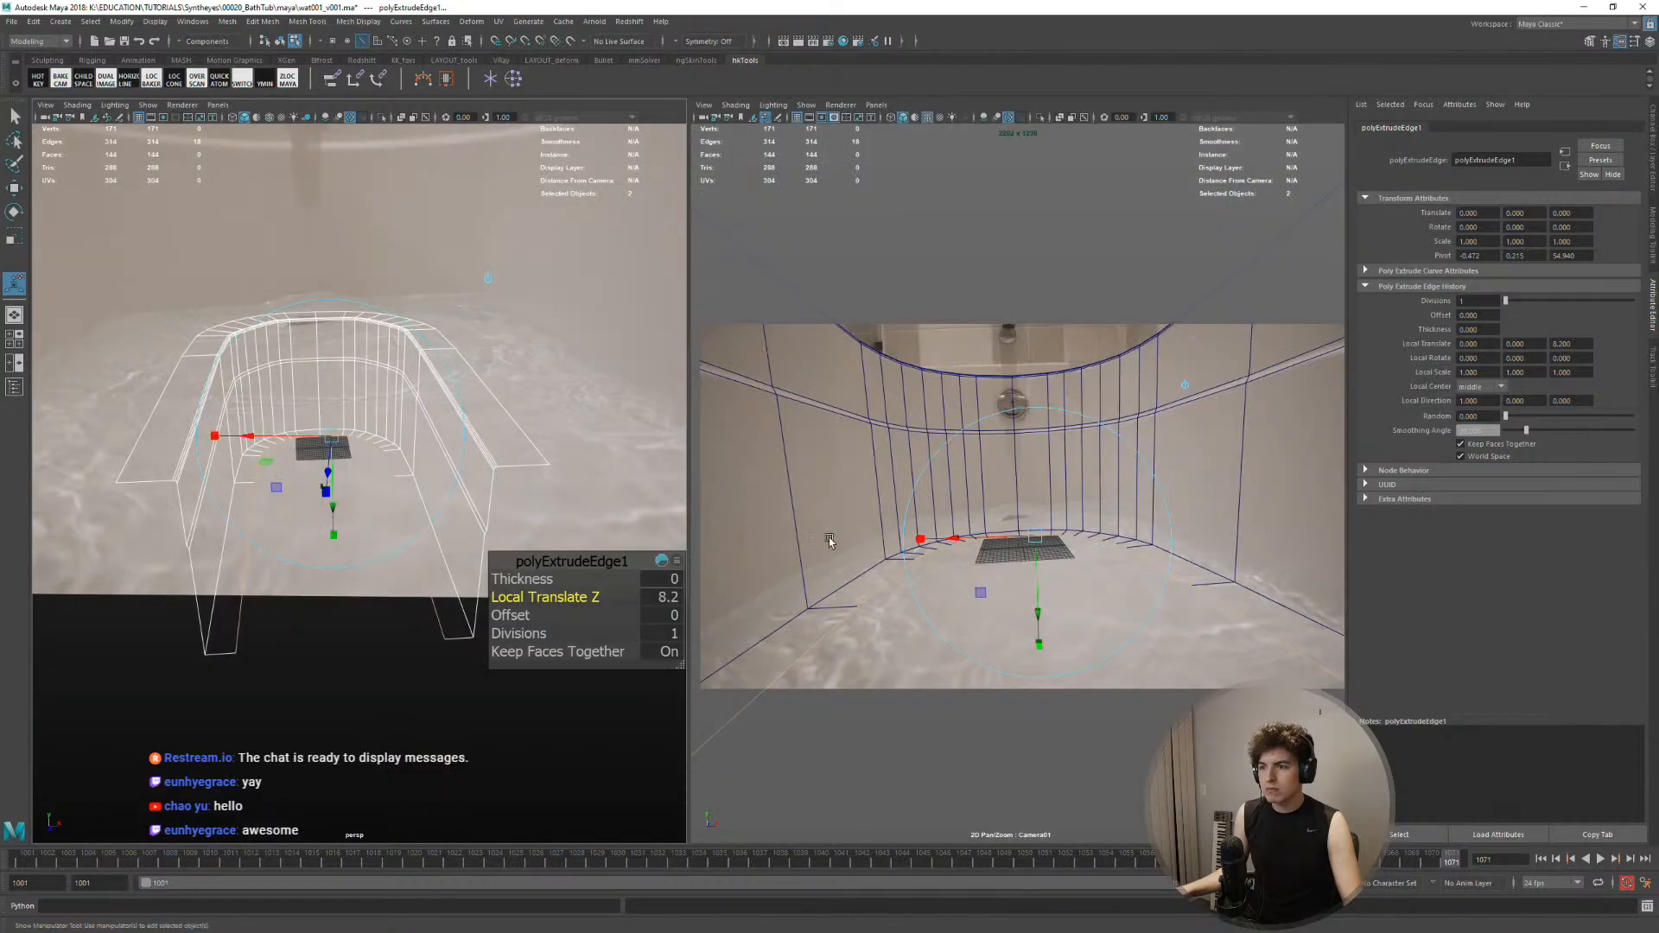
key(e)
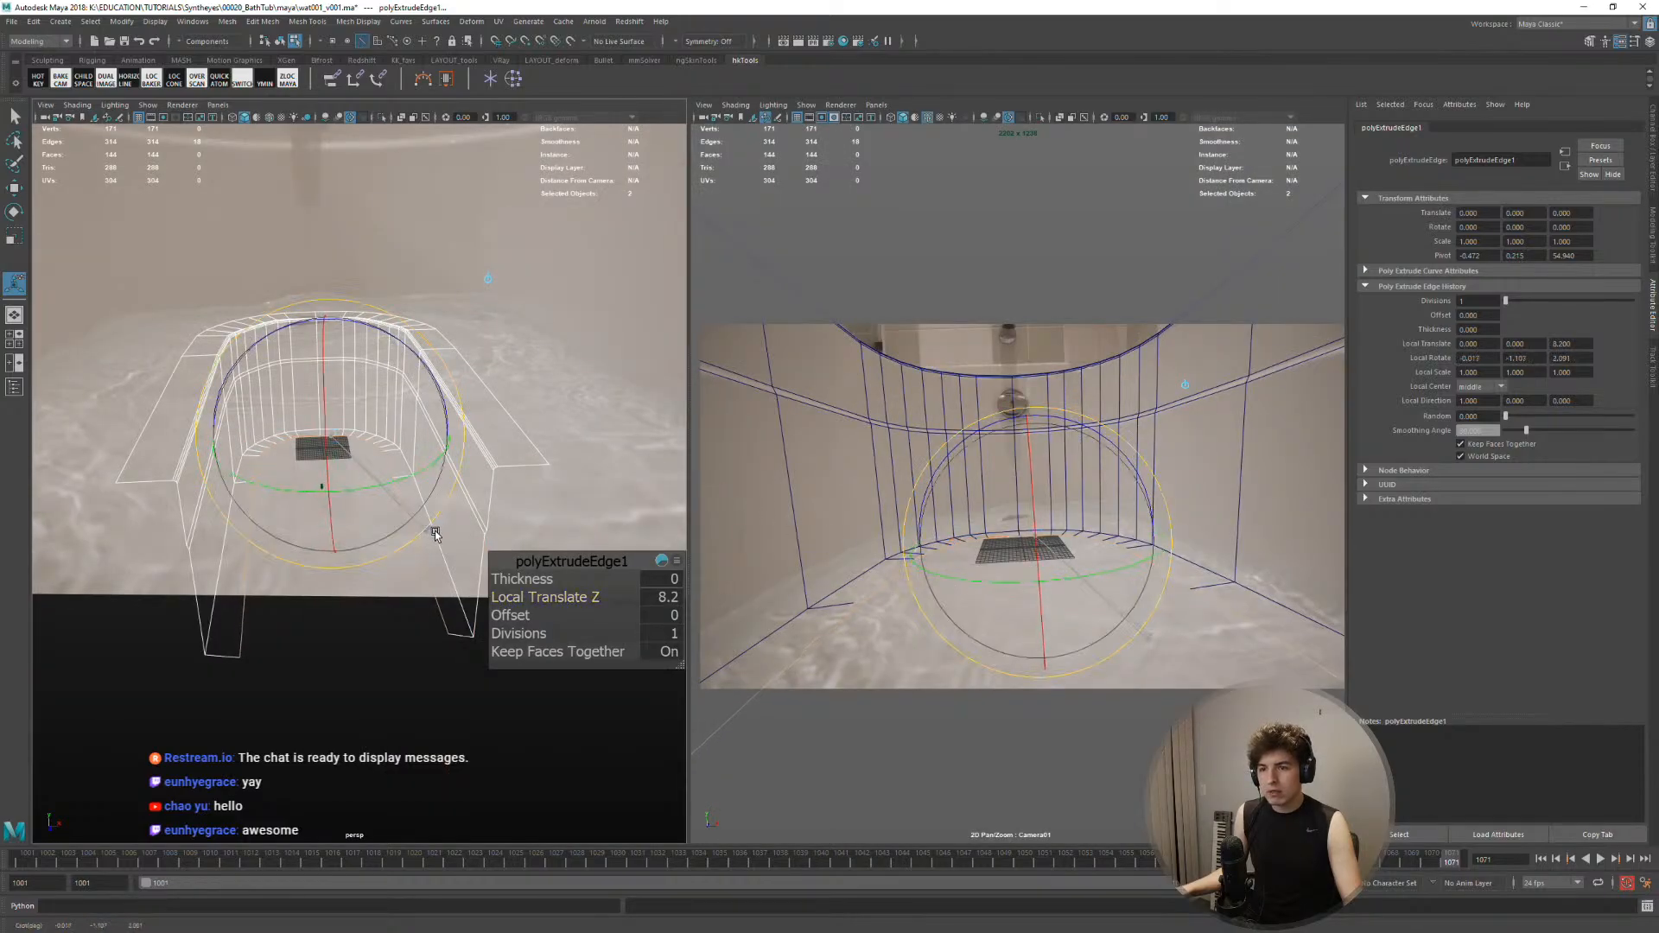
drag(540, 596, 594, 592)
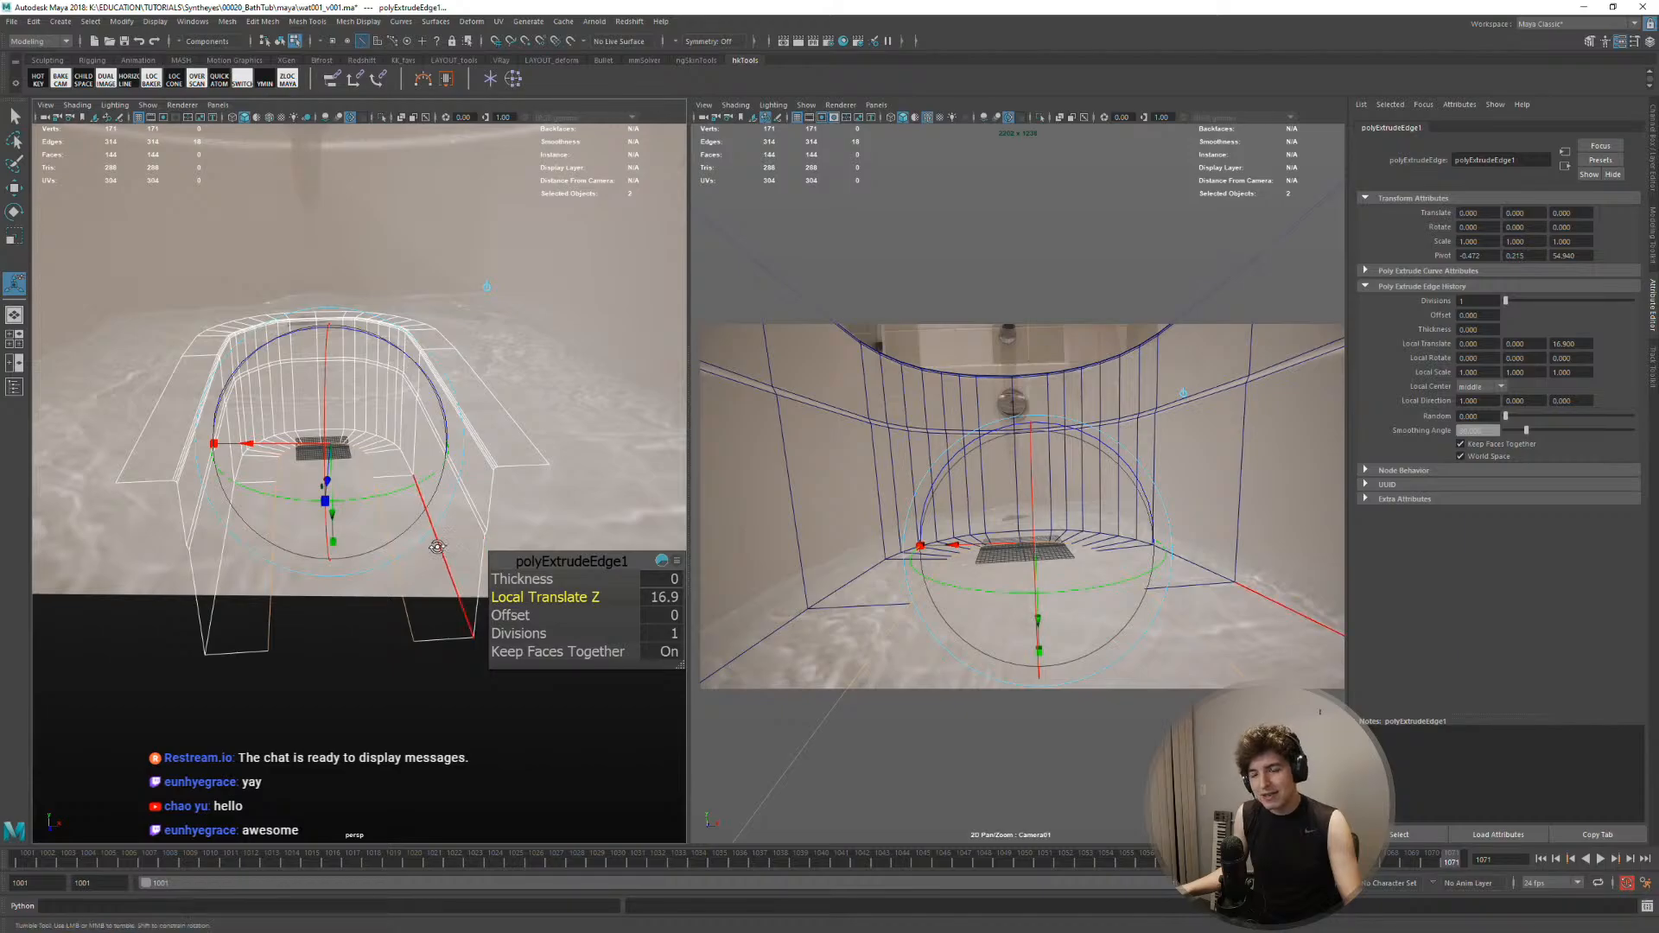
Select the faces of the extruded floor strip and extract them from the tub walls
alt+drag(437, 547, 427, 561)
alt+right_drag(415, 535, 406, 735)
key(w)
double_click(404, 534)
double_click(251, 521)
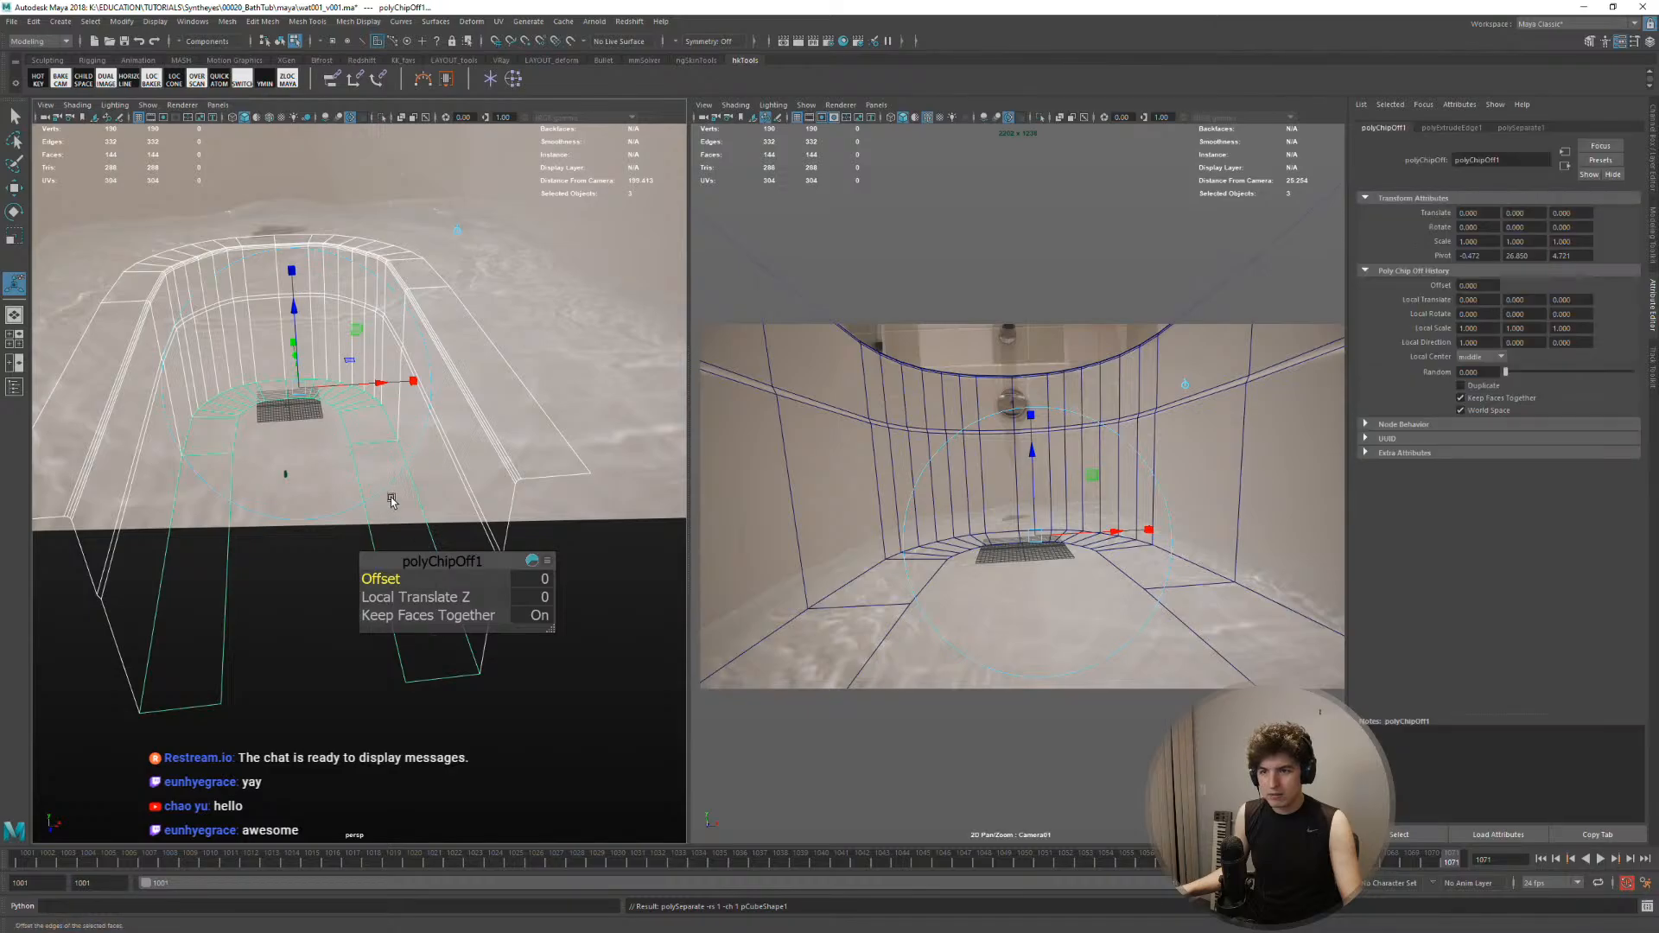
Raise the extracted floor strip to a Local Translate Z of 8.205, fitting it to the tub floor at frame 1001
alt+drag(318, 399, 461, 462)
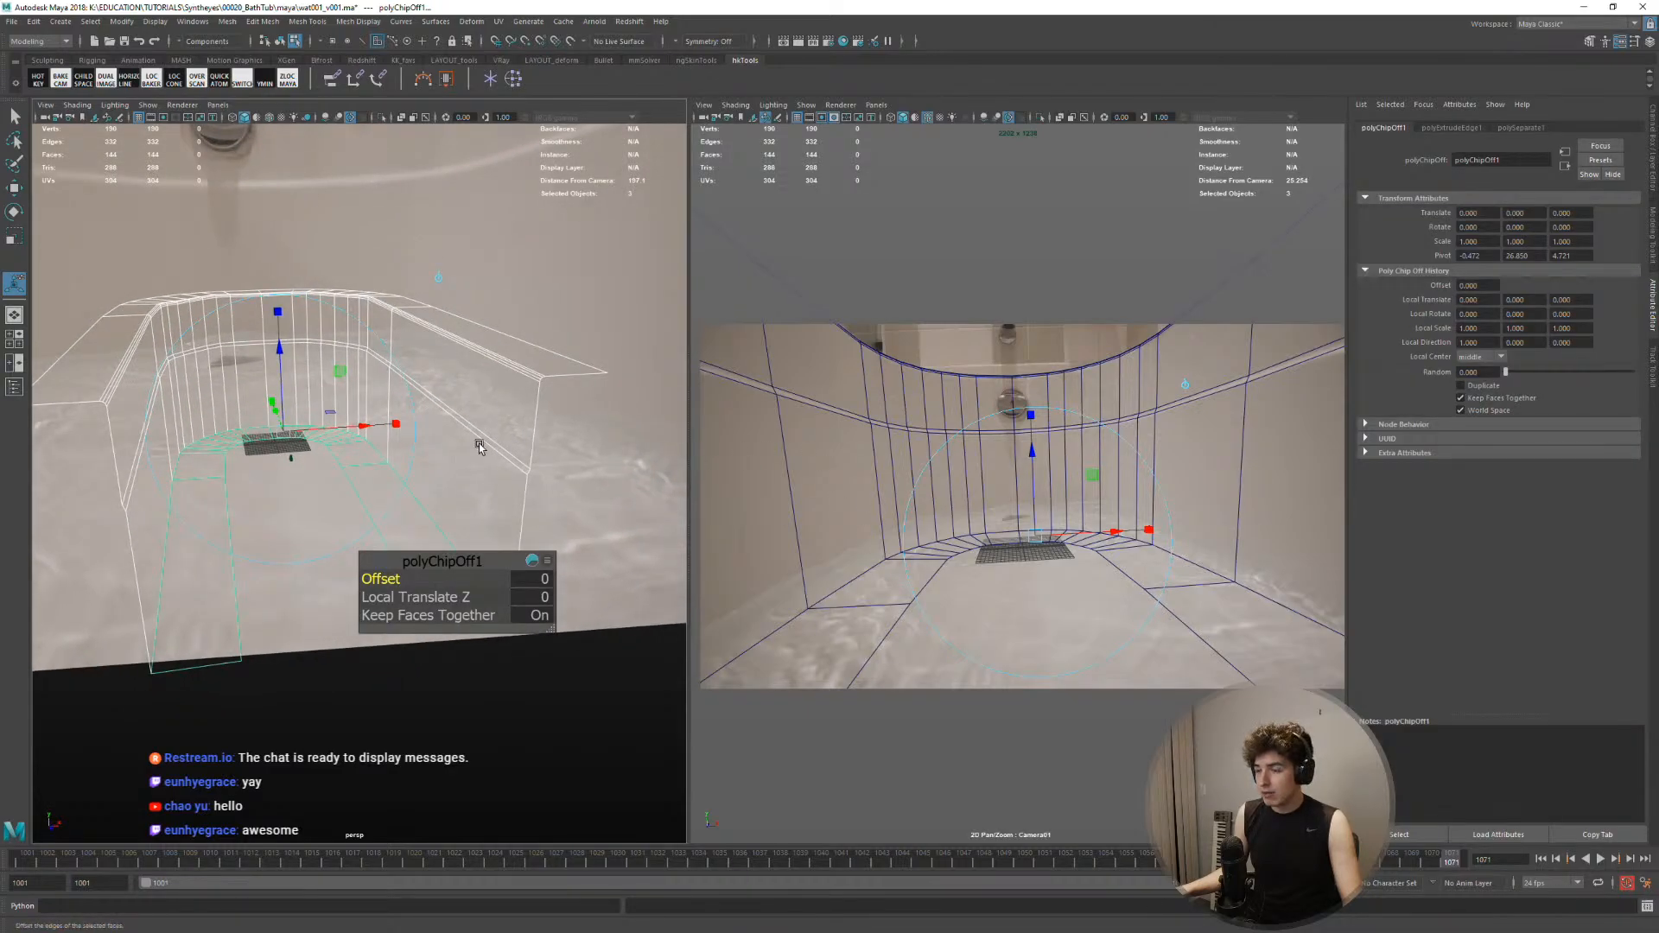
mouse_move(289, 361)
mouse_down()
mouse_move(291, 334)
mouse_move(275, 367)
mouse_move(277, 339)
mouse_up()
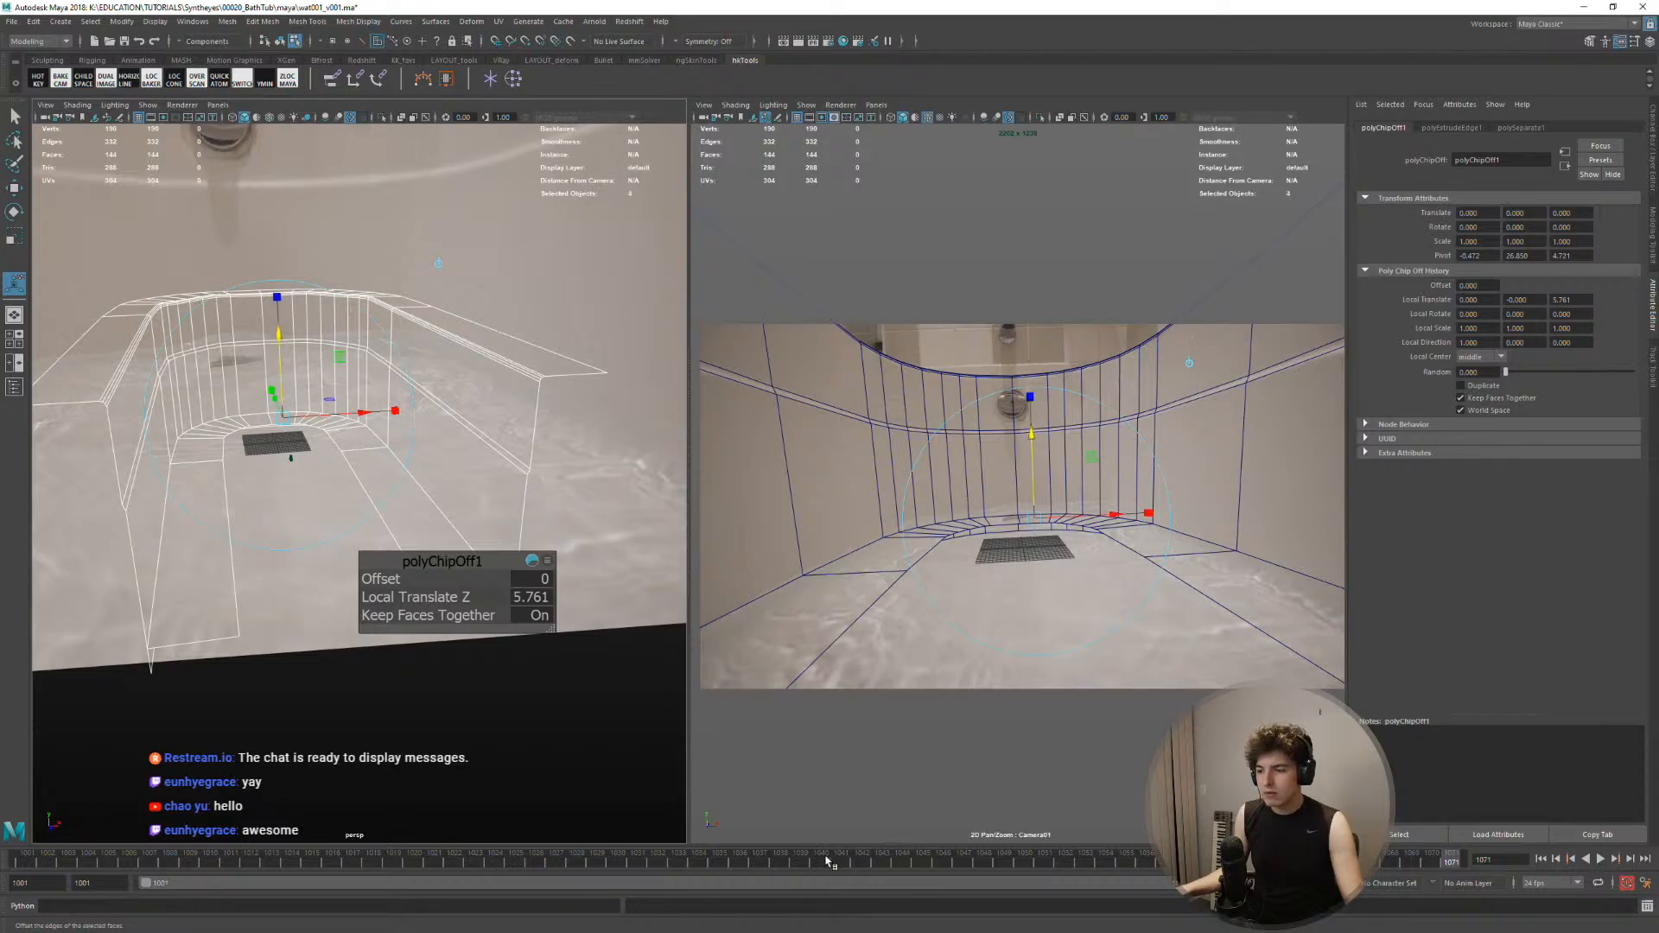
drag(828, 861, 26, 862)
key(space)
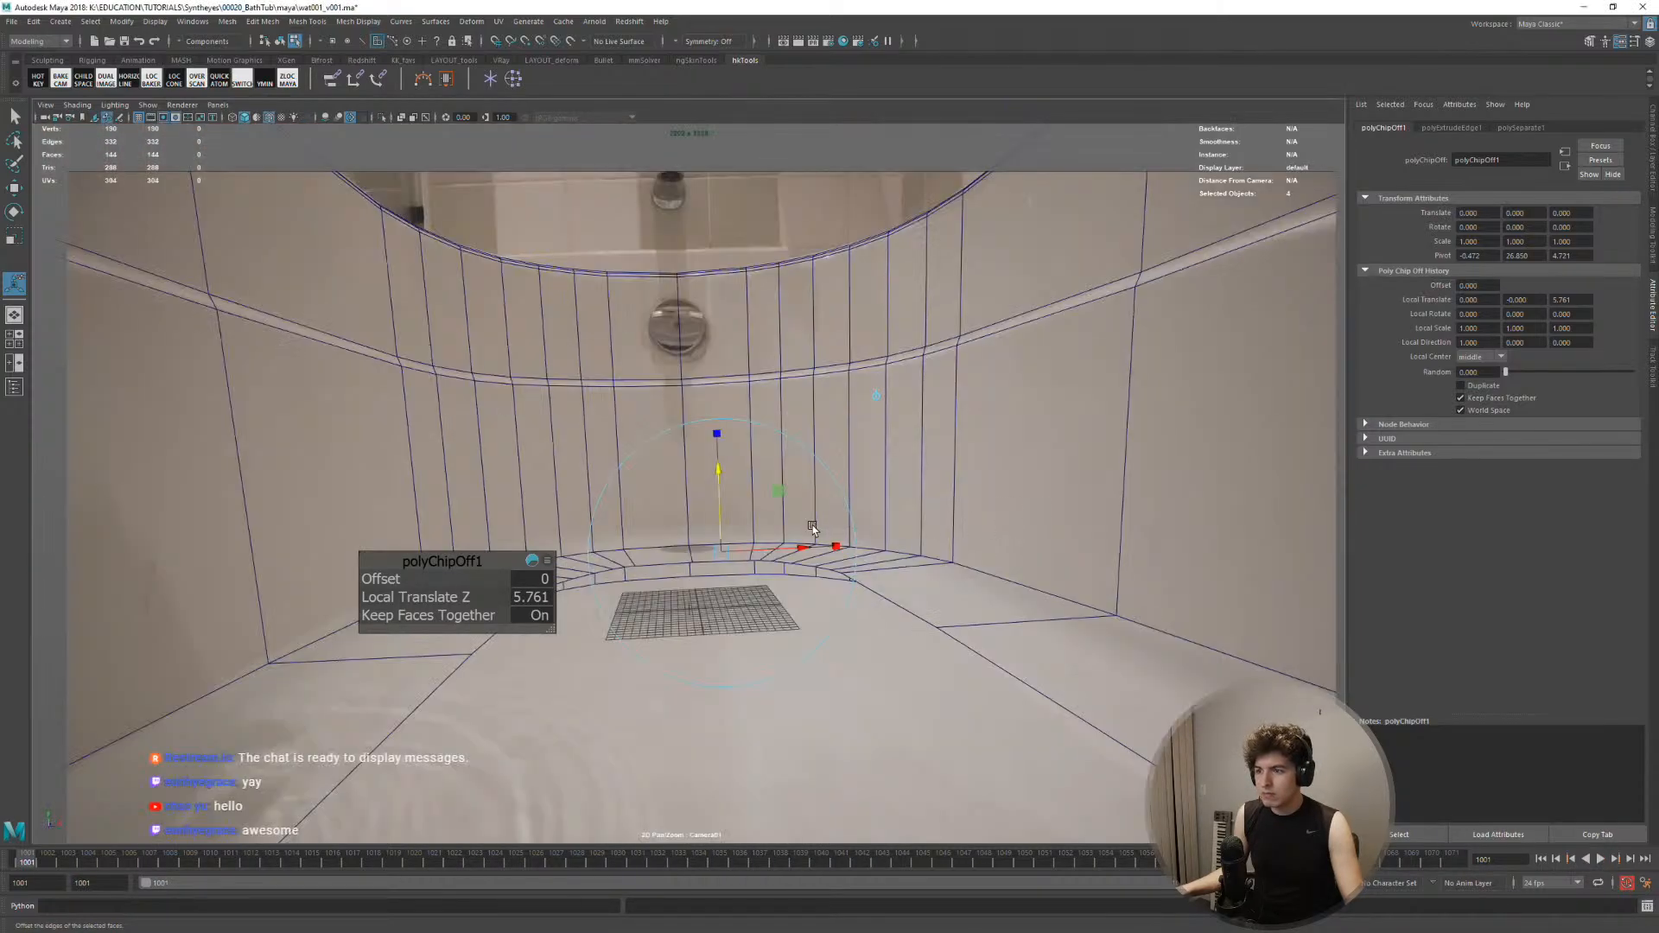
drag(713, 479, 707, 473)
key(space)
key(space)
alt+drag(328, 484, 455, 506)
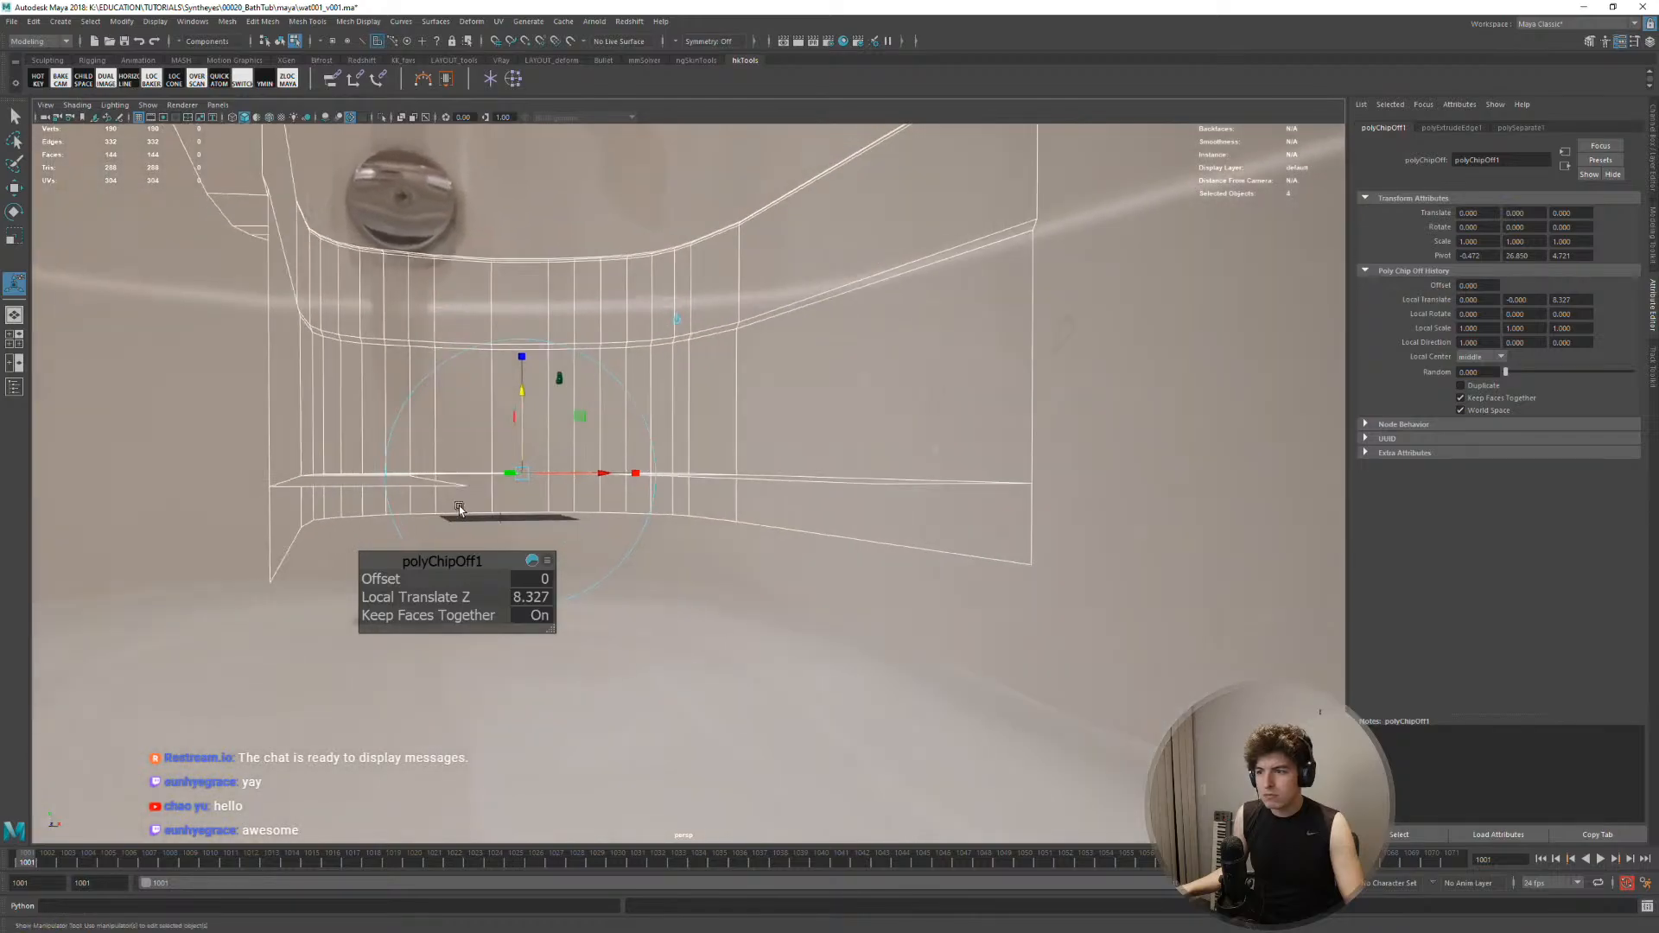
key(space)
key(space)
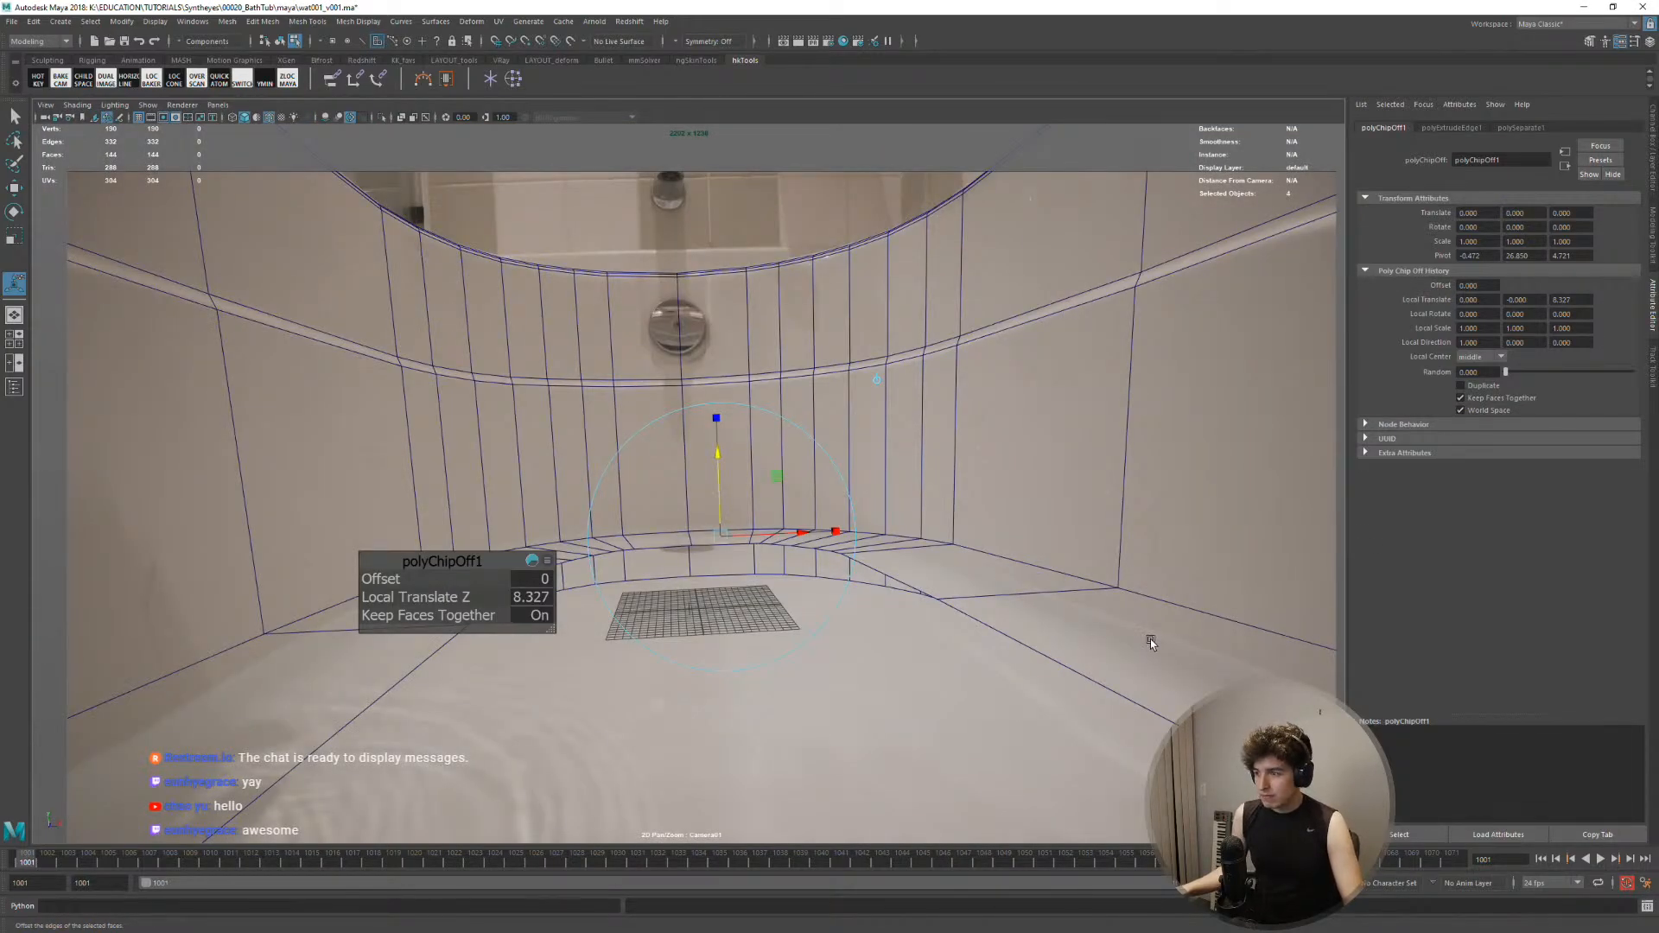
drag(719, 453, 721, 456)
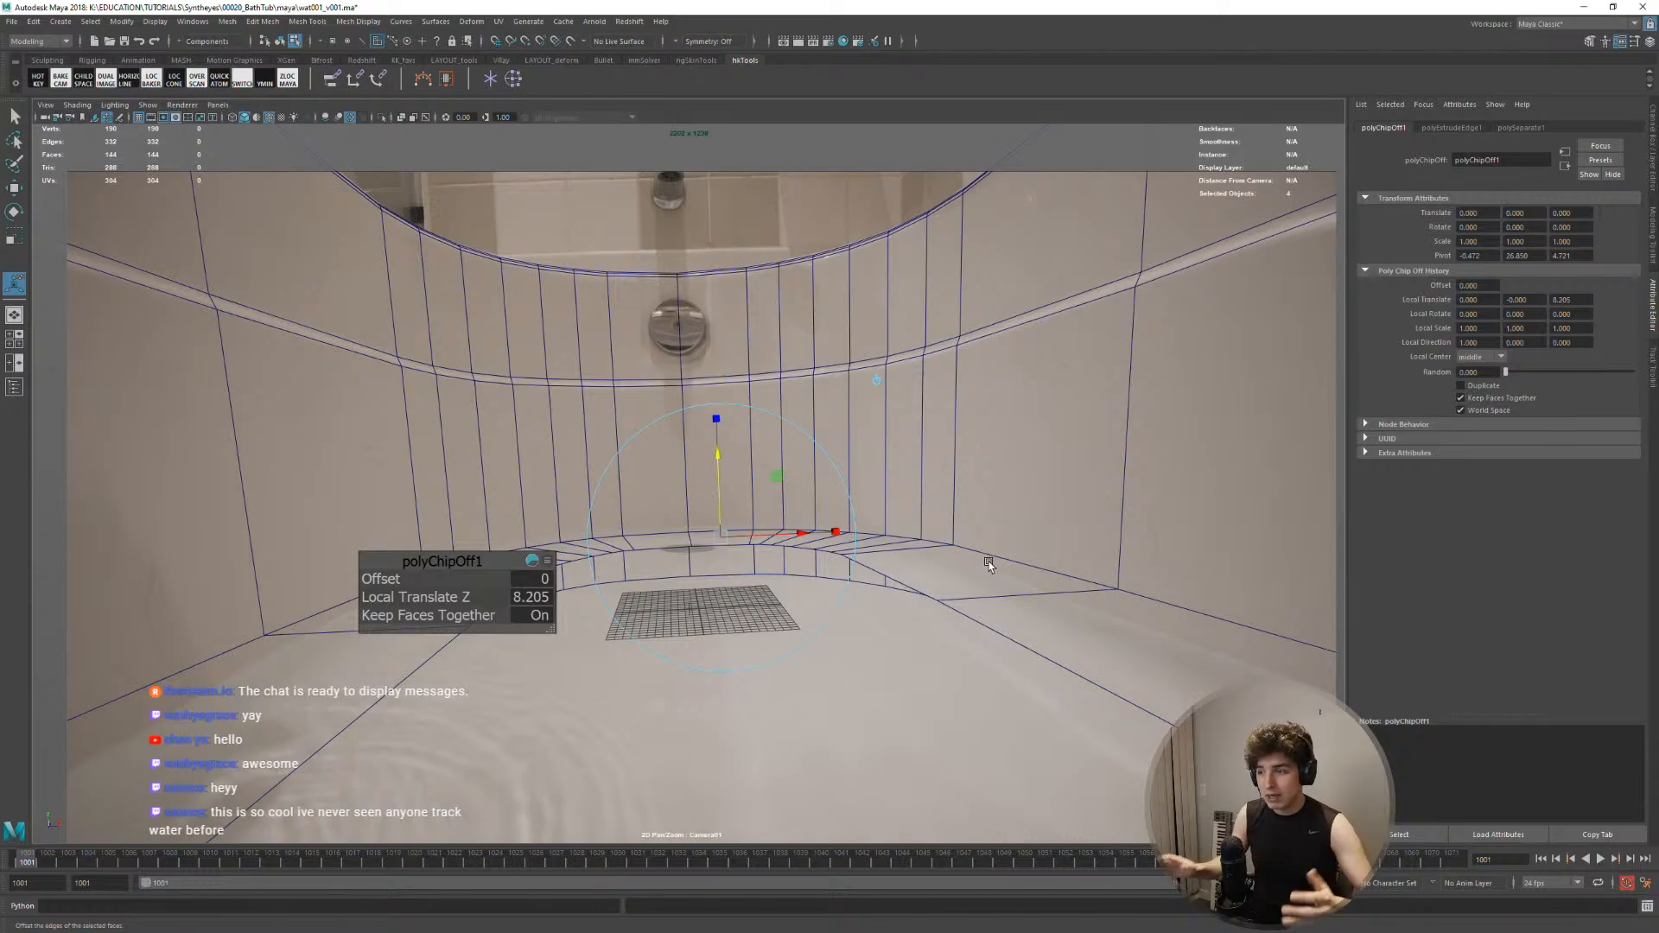
Select the vertical edge loops on both side walls of the tub and scale them inward across the width
double_click(1037, 594)
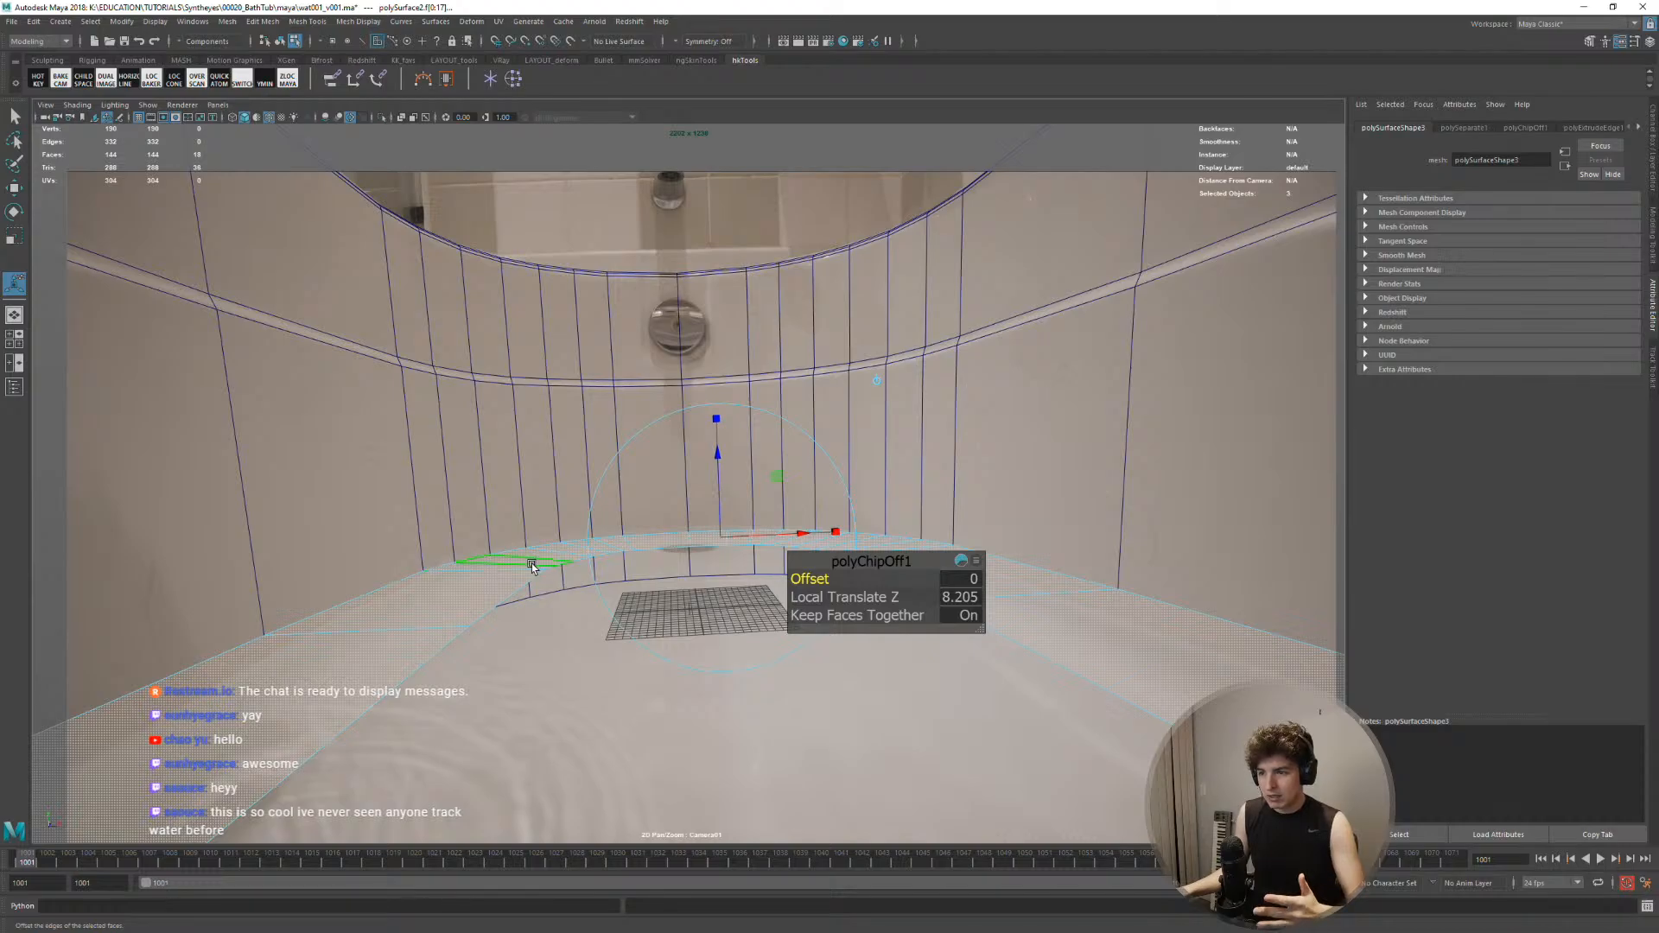
right_drag(431, 602, 464, 566)
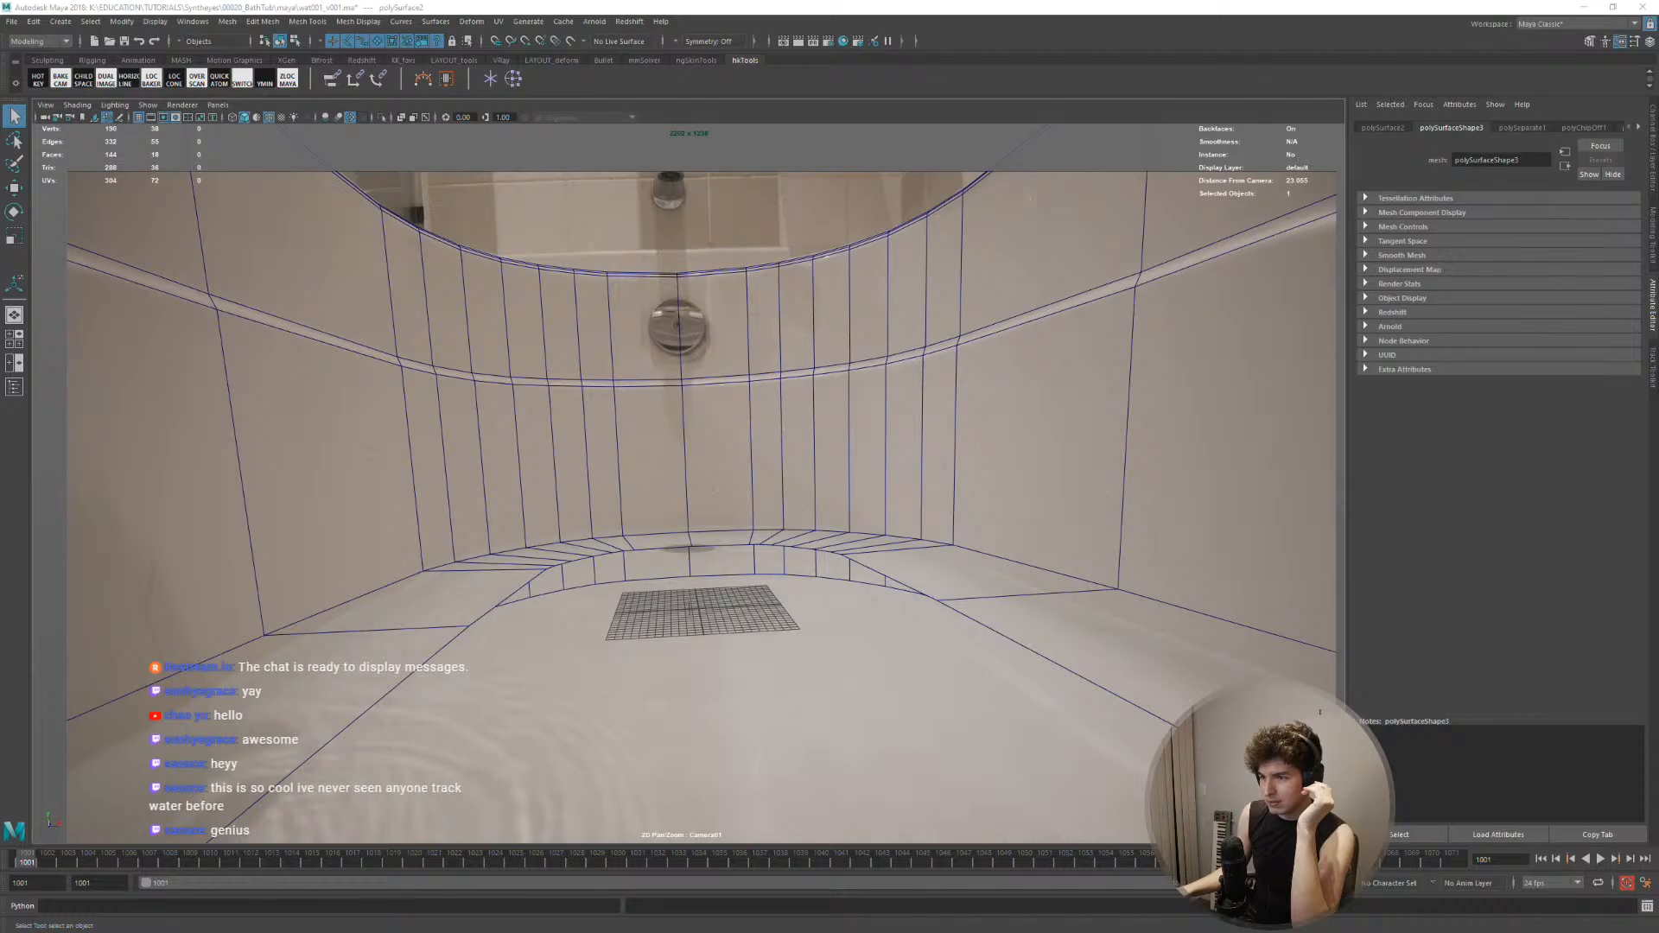
click(924, 566)
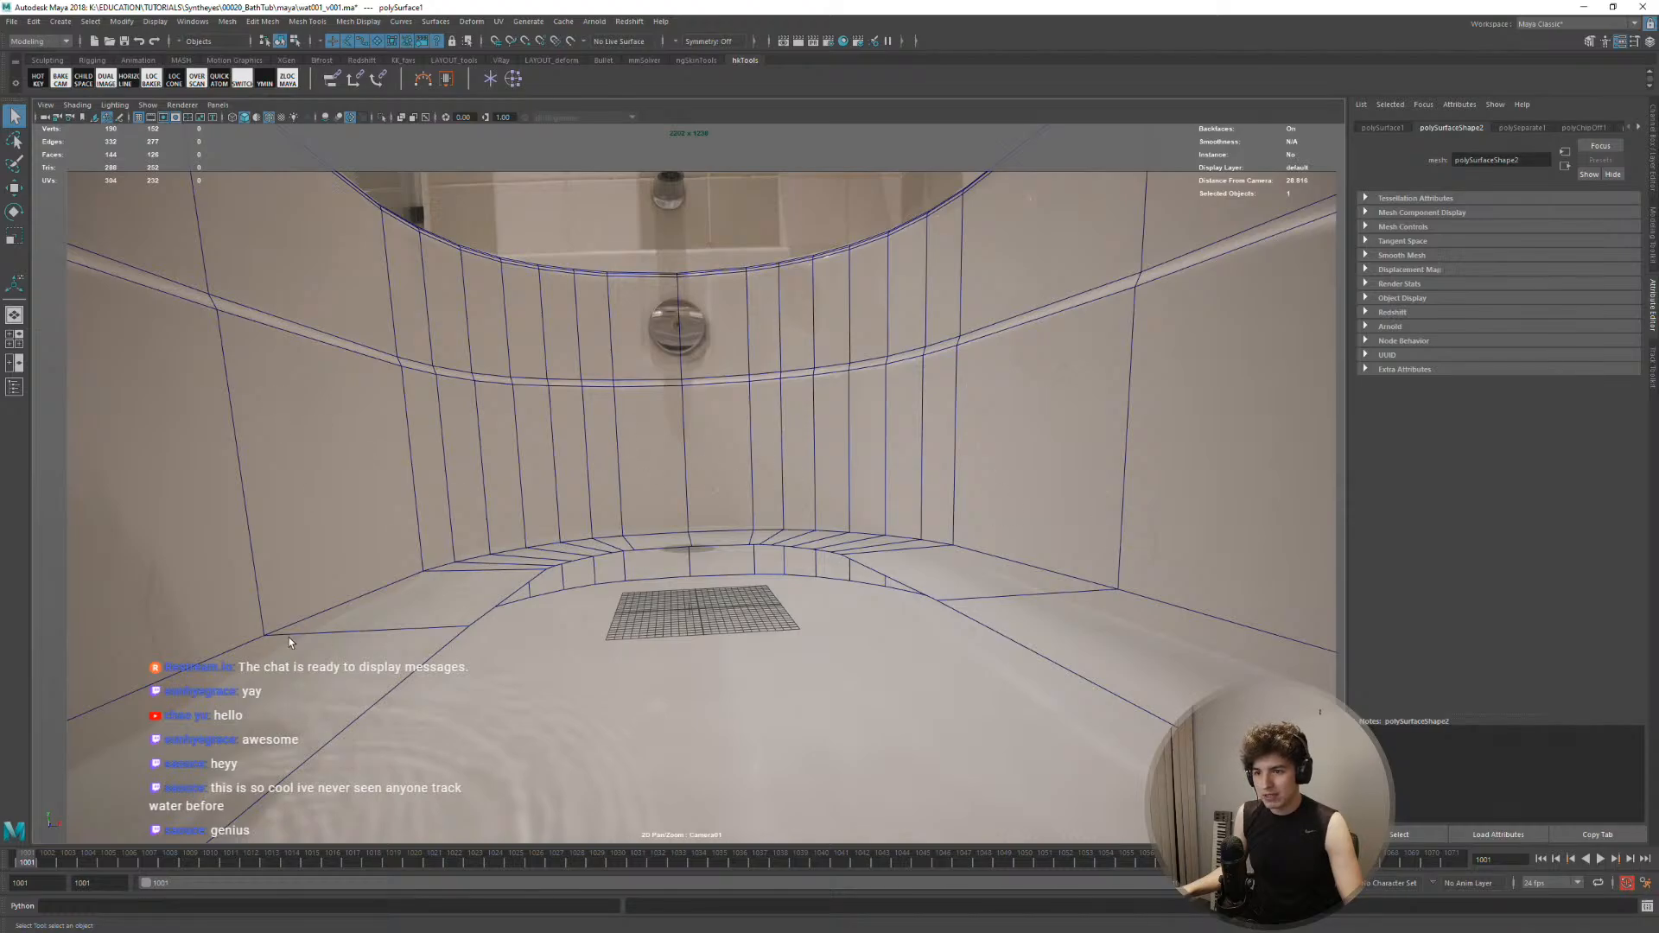
right_drag(419, 523, 363, 525)
click(250, 505)
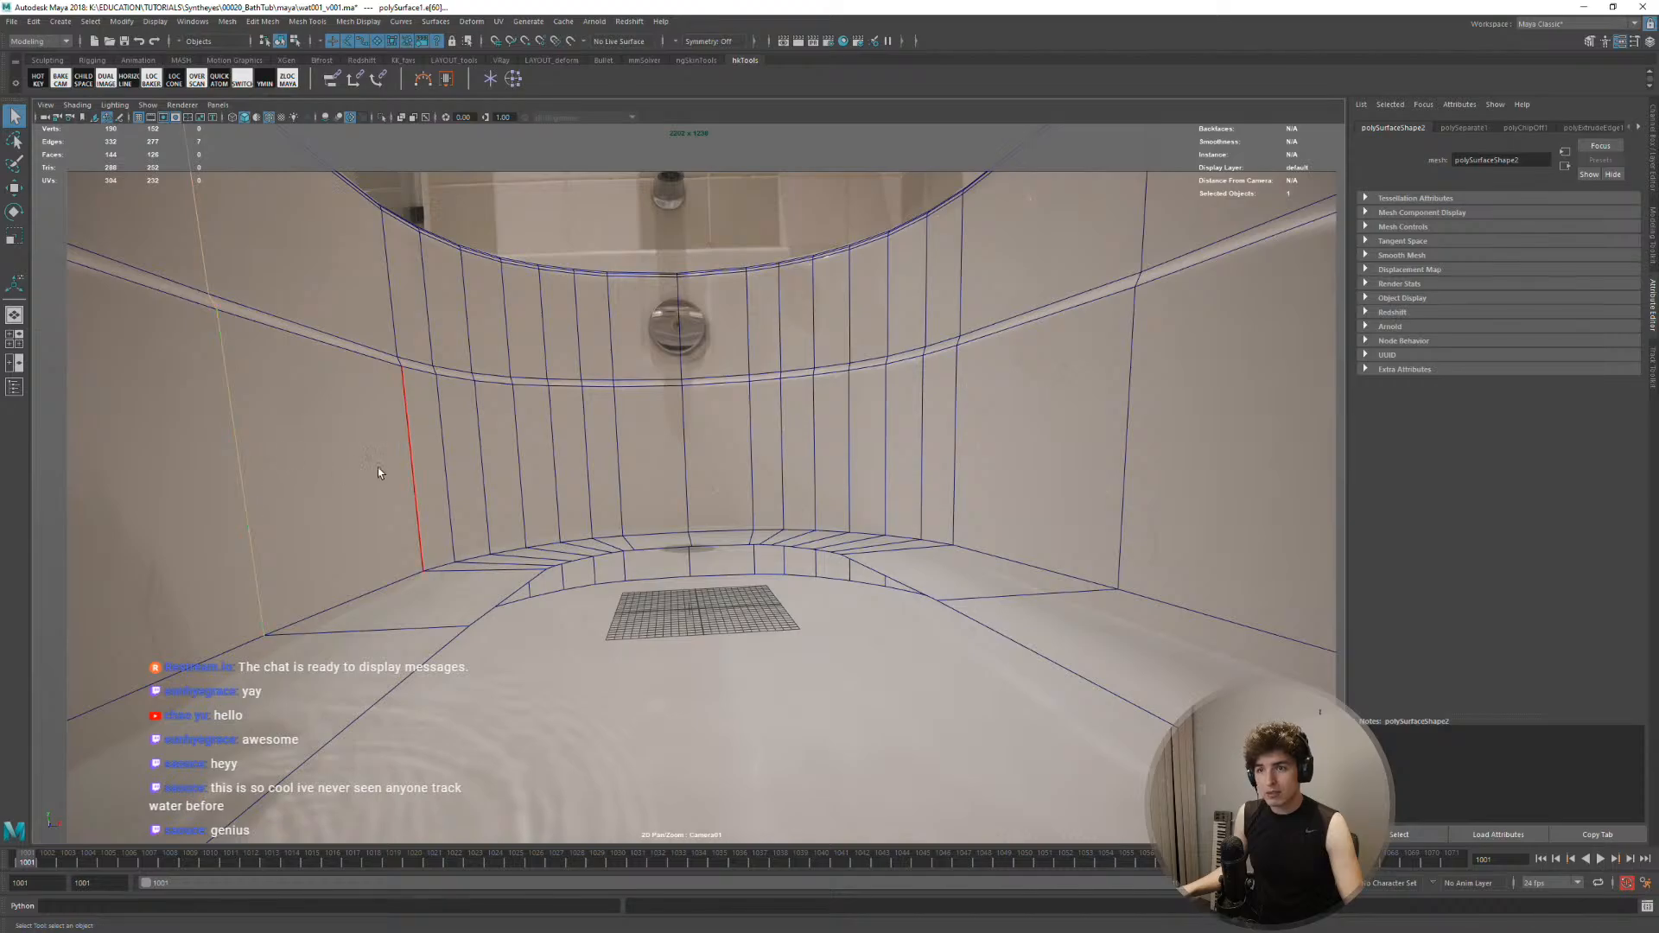
shift+click(1142, 432)
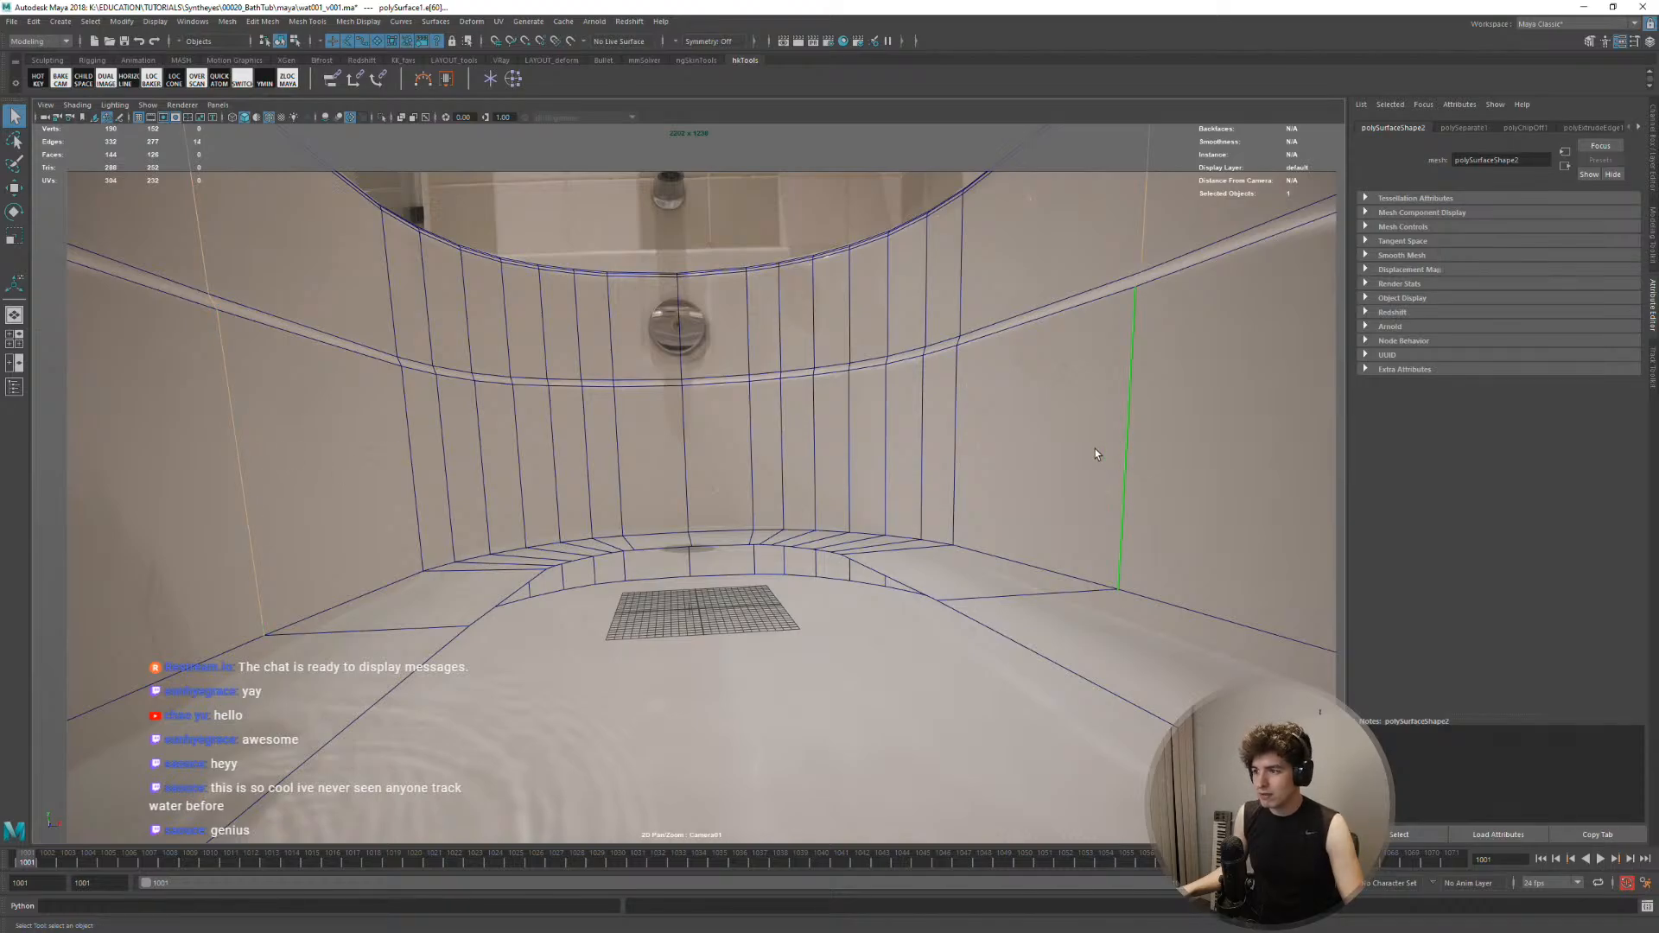
key(r)
drag(821, 390, 805, 390)
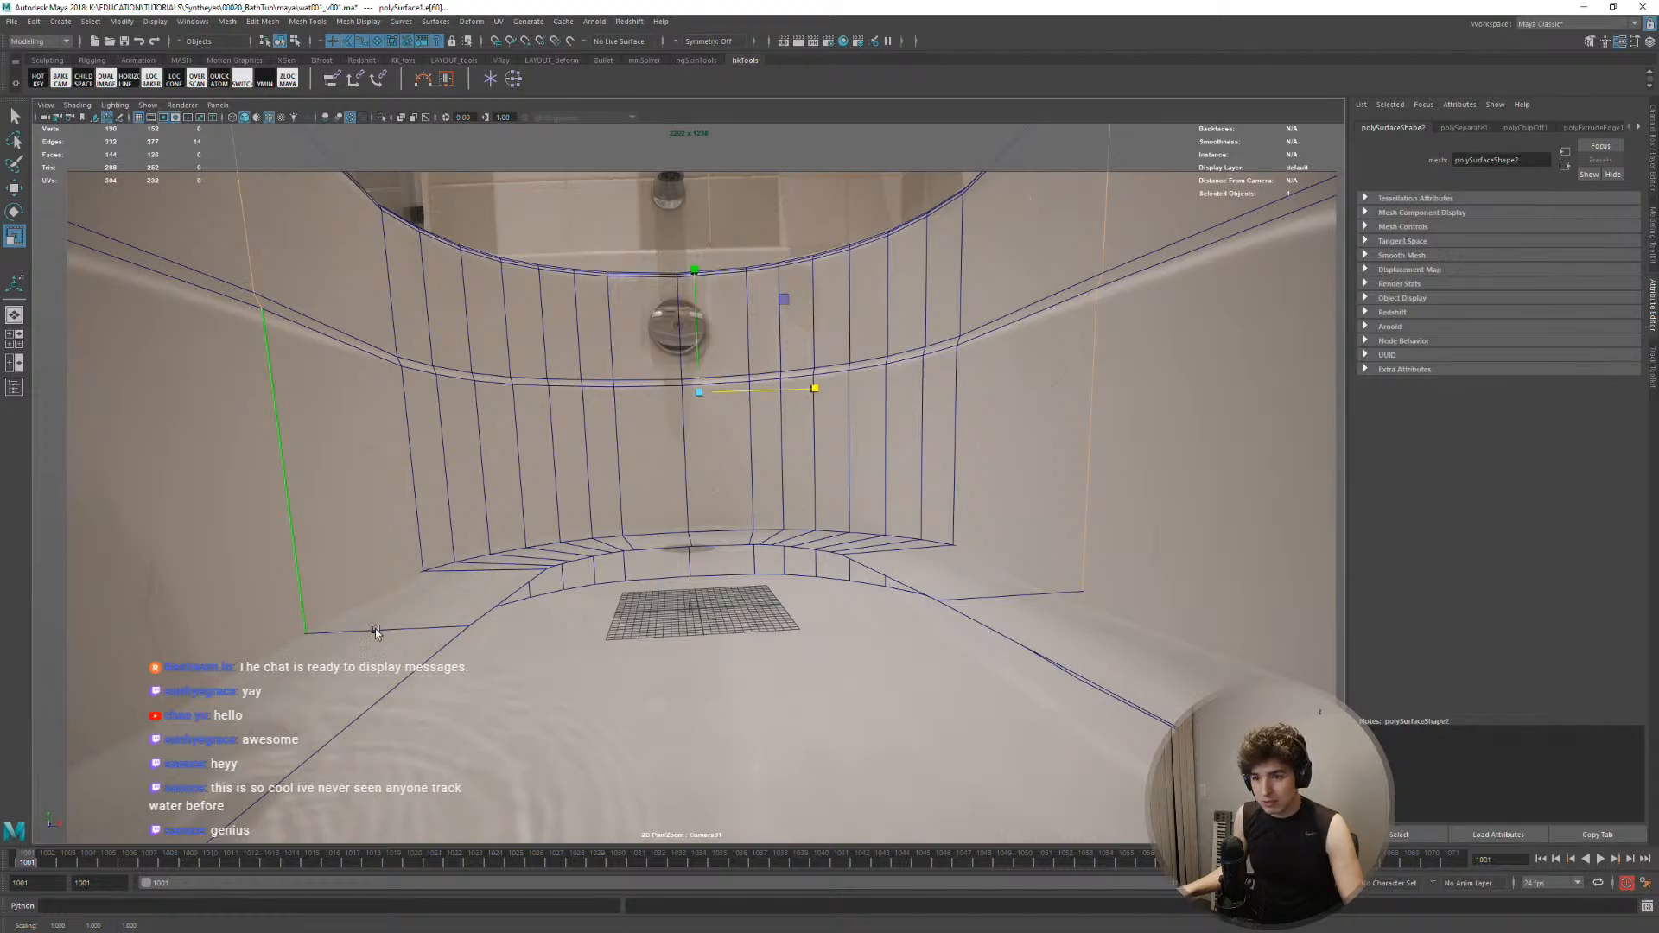
click(1078, 601)
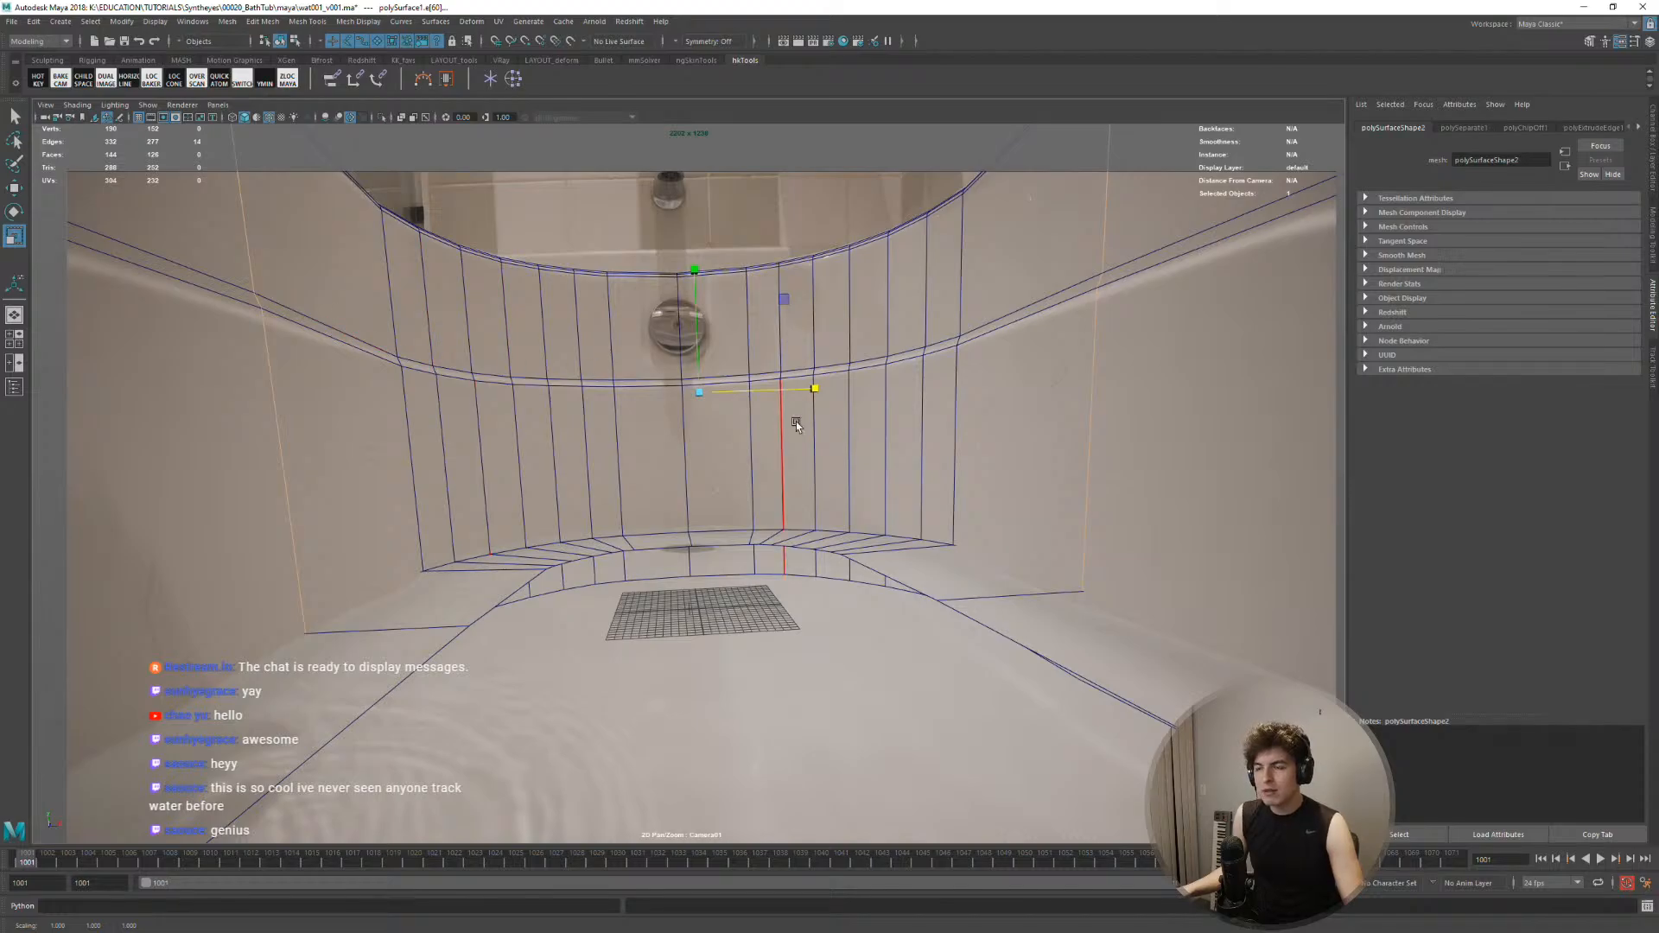
Select the vertices at the open end of the tub walls, adjust their scale across the width and return to object selection
key(space)
key(space)
mouse_move(559, 377)
alt+mouse_down()
mouse_move(591, 468)
mouse_move(870, 452)
mouse_move(882, 437)
mouse_move(703, 397)
mouse_move(712, 493)
mouse_move(766, 585)
mouse_move(781, 659)
mouse_move(763, 329)
mouse_move(799, 275)
mouse_move(737, 259)
mouse_move(743, 296)
alt+mouse_up()
right_drag(748, 299, 751, 302)
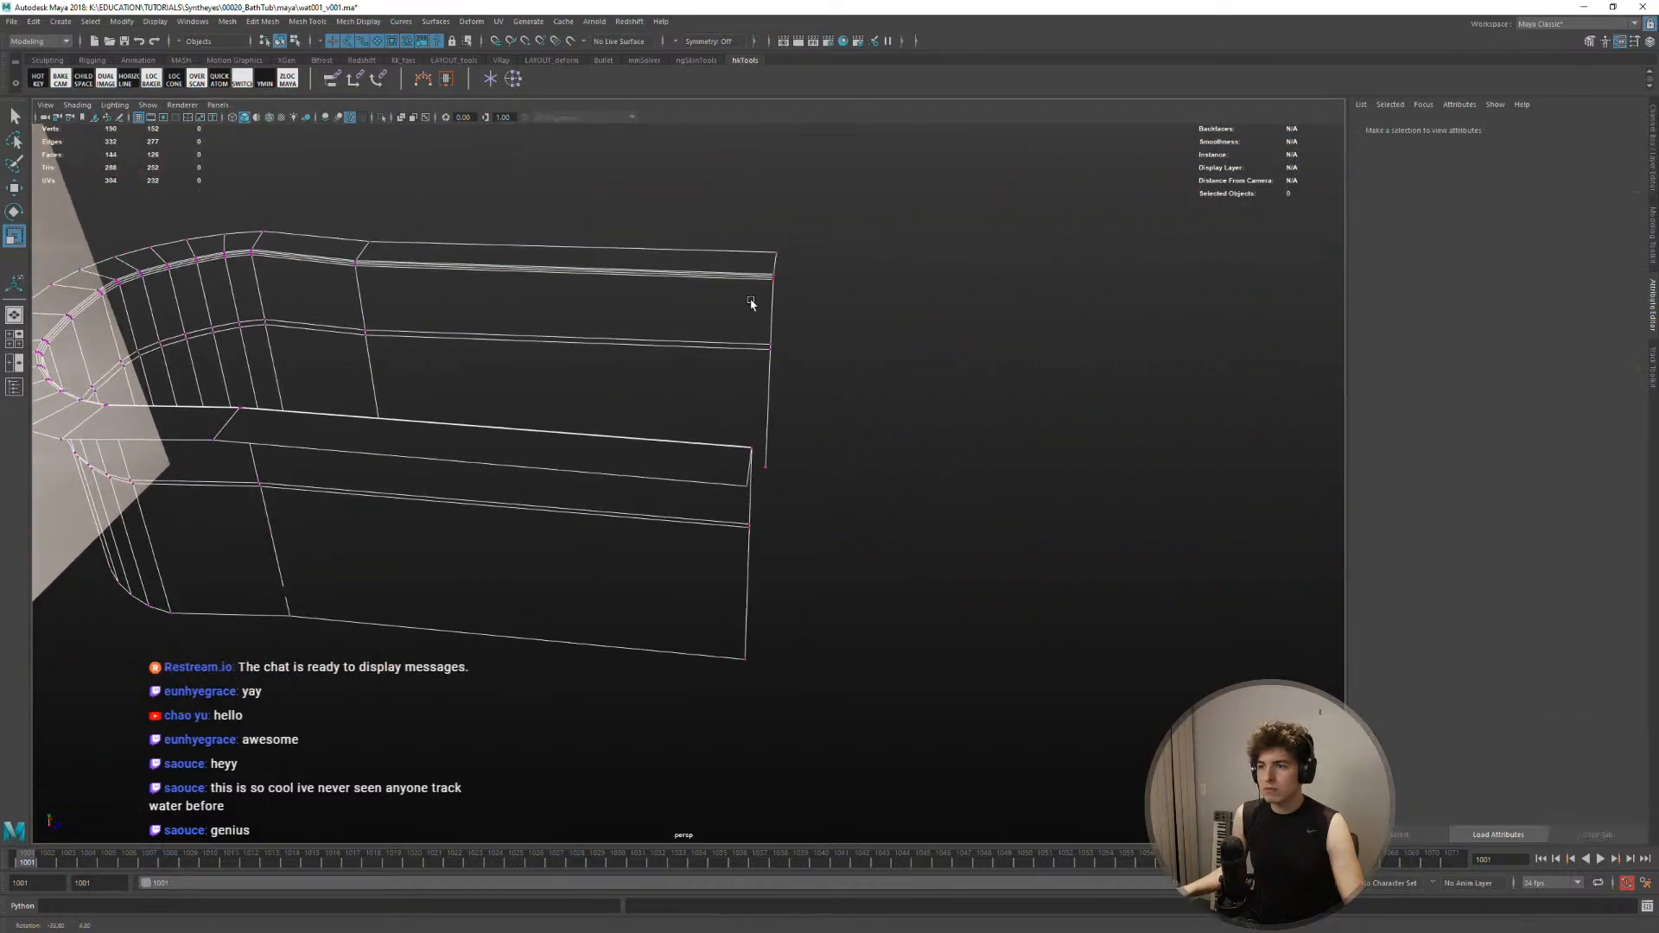
drag(657, 165, 774, 484)
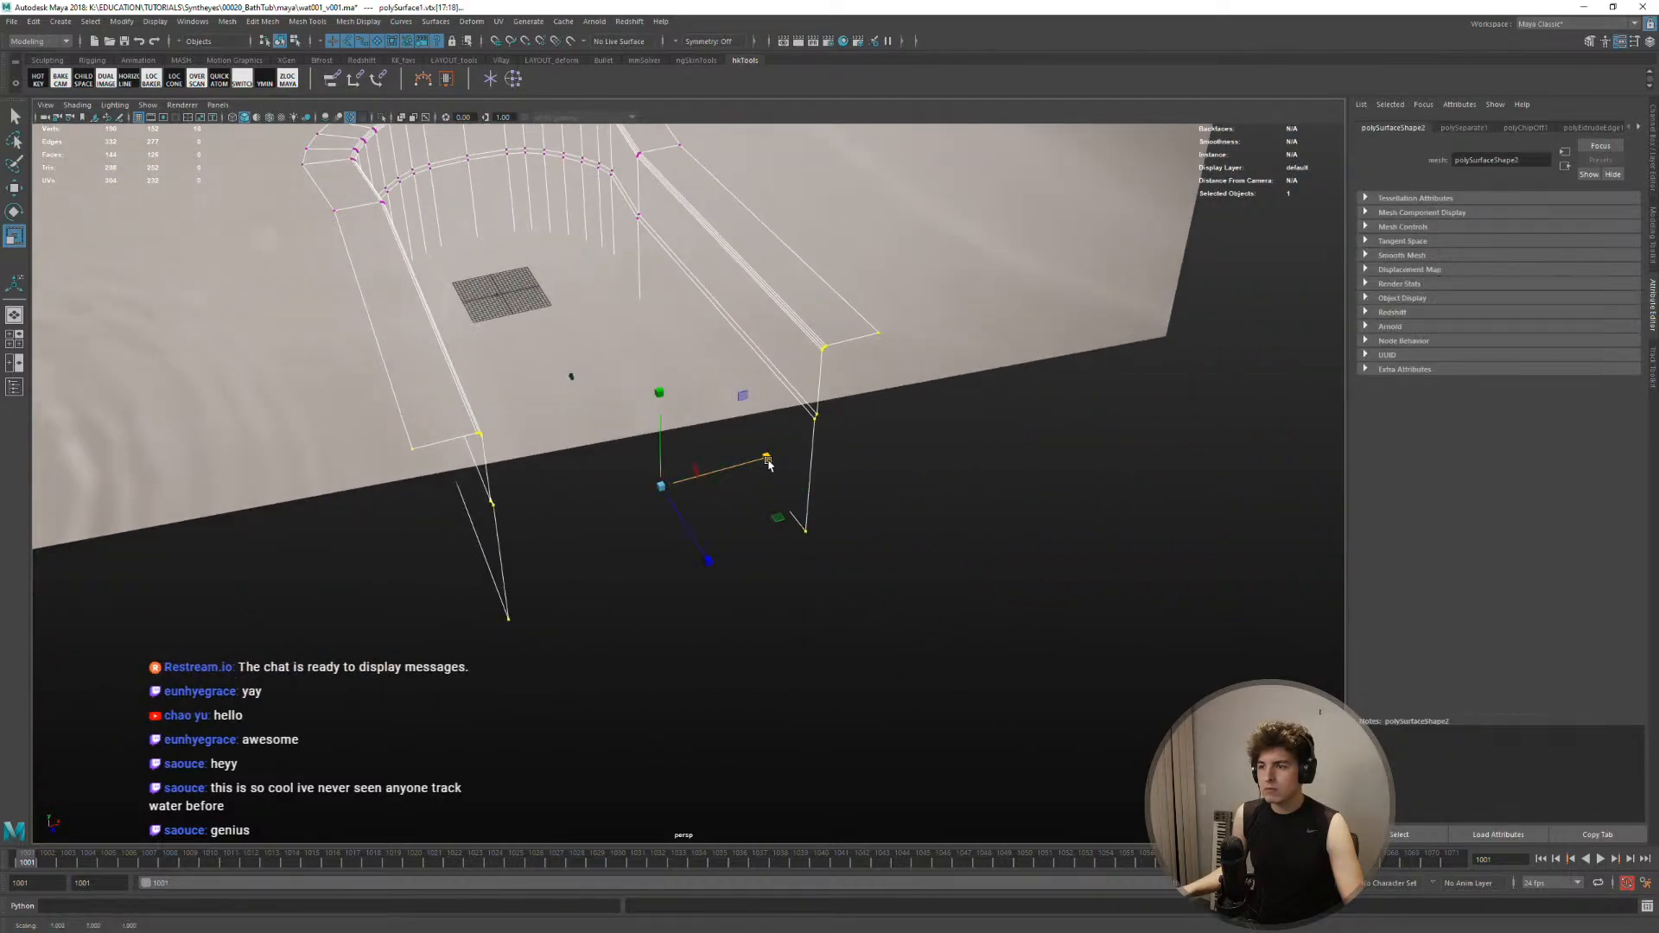
key(space)
key(space)
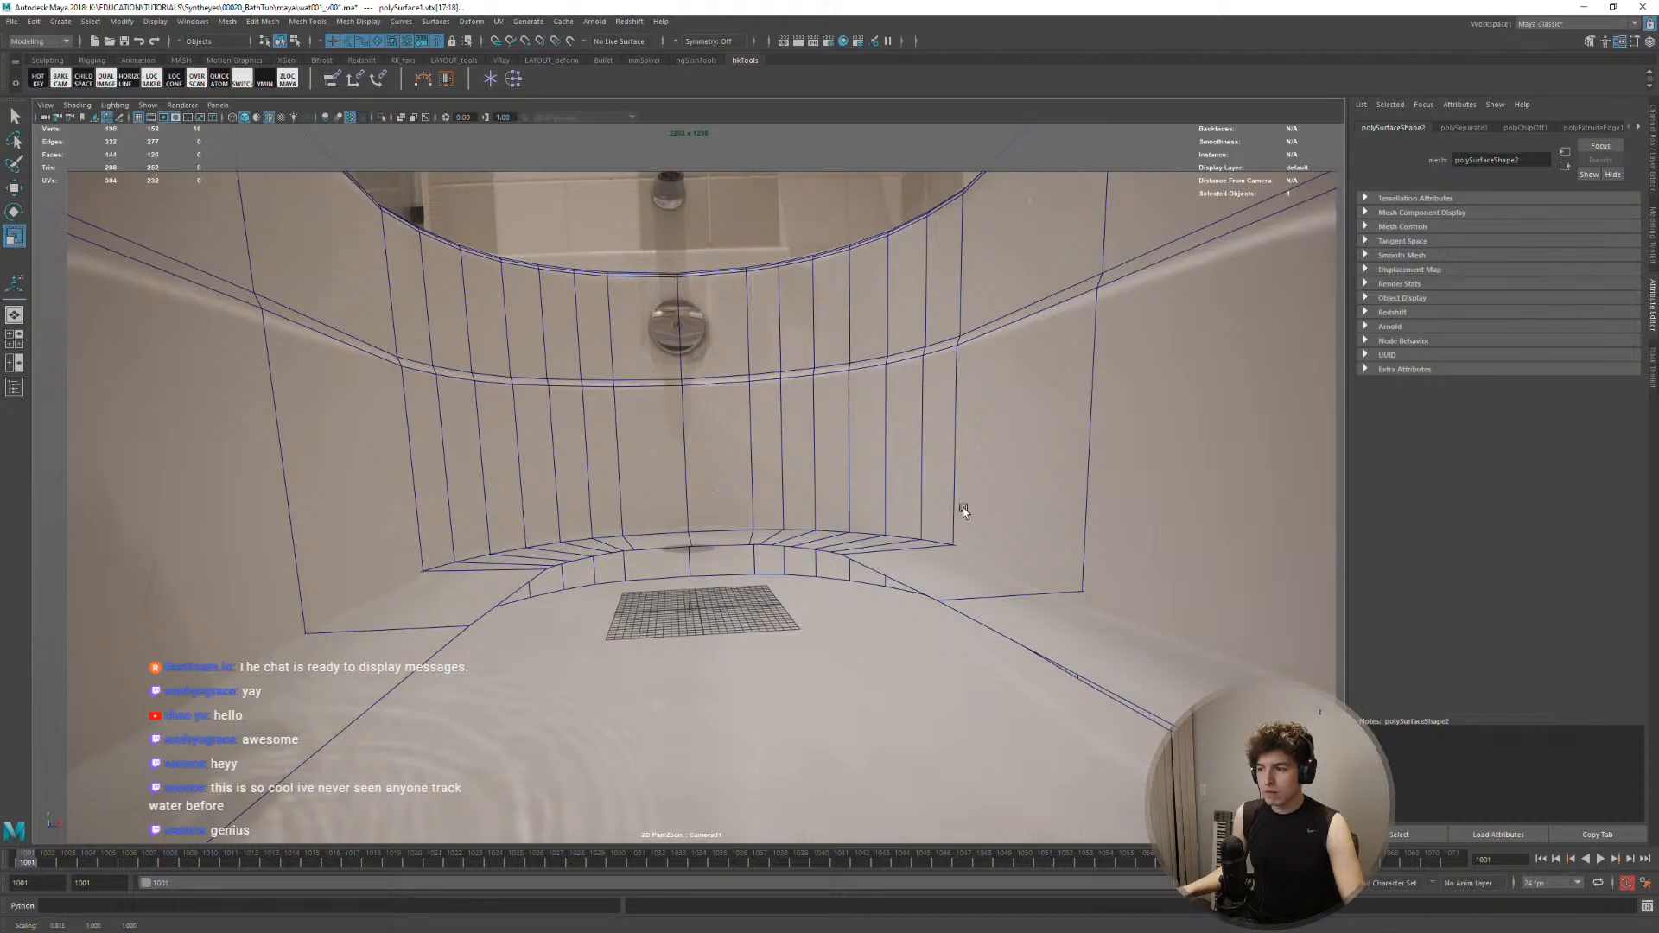
middle_drag(962, 509, 936, 566)
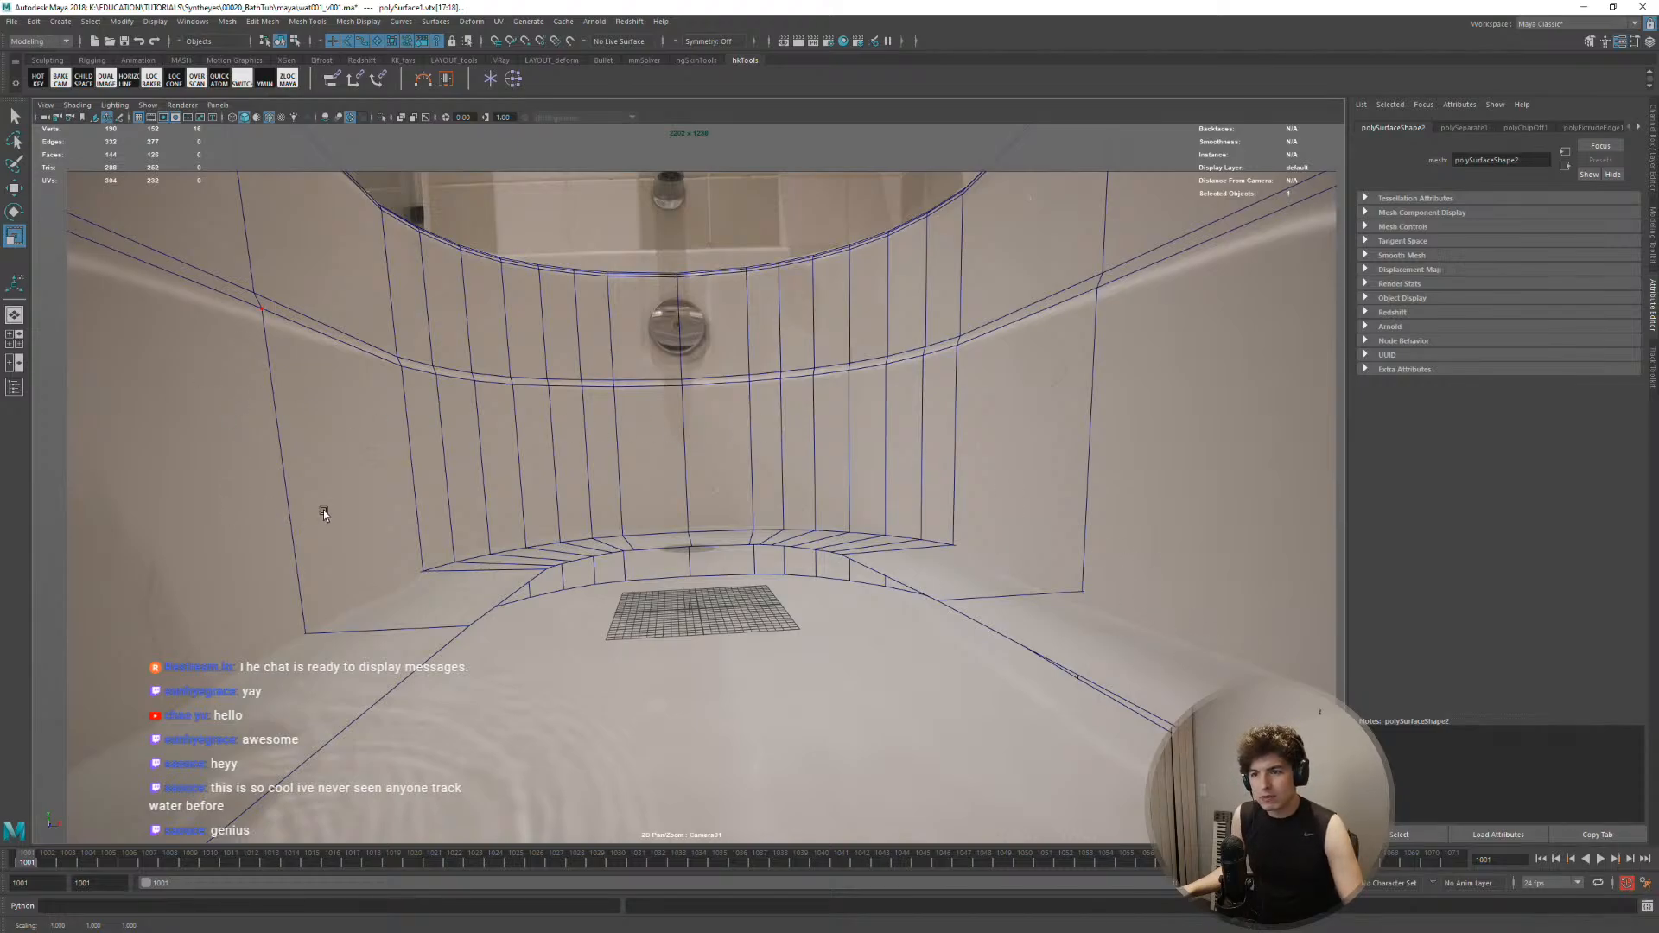
right_drag(481, 386, 516, 383)
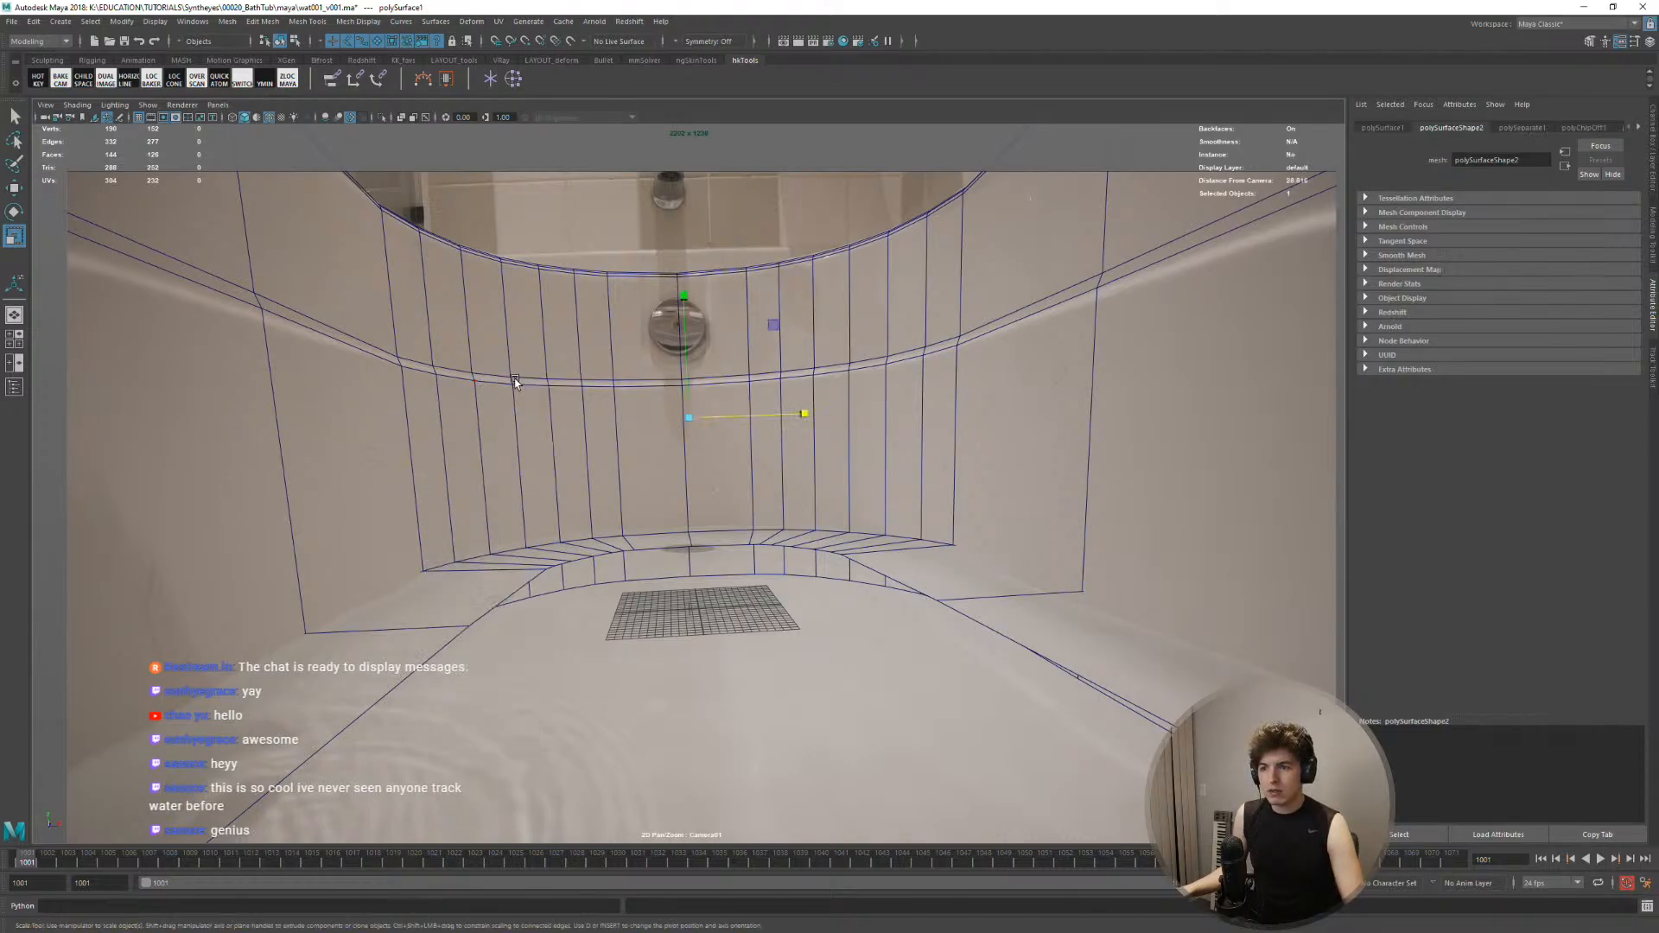
Turn on the smooth mesh preview for the tub walls and enable Display Subdivisions
key(3)
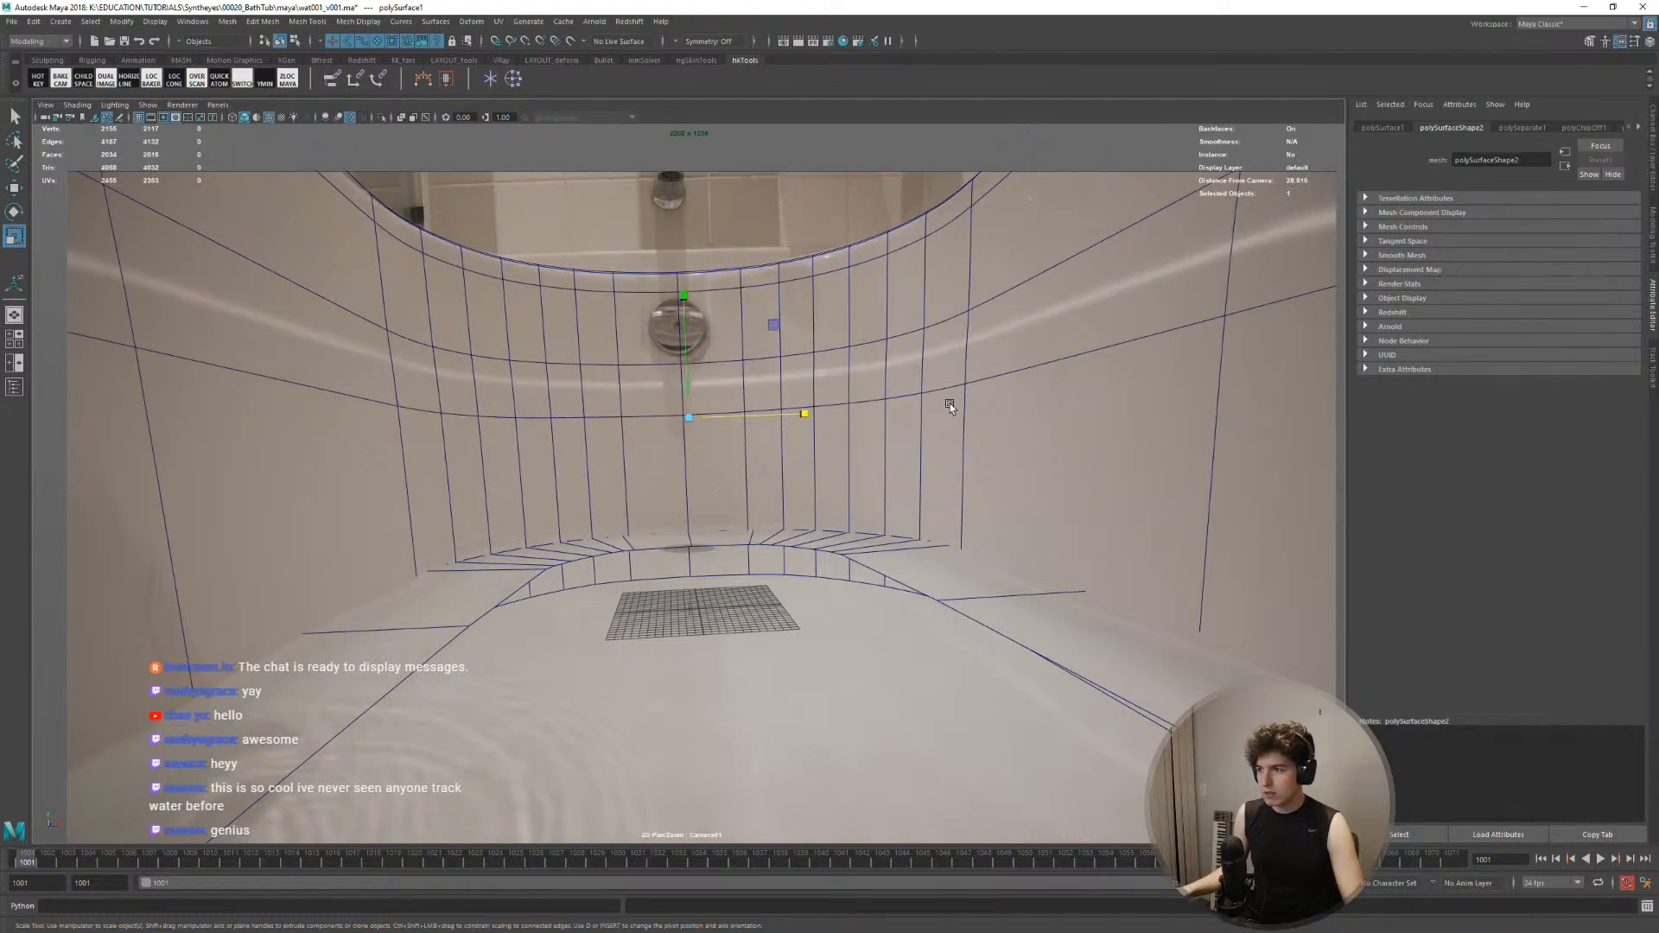
key(ctrl+a)
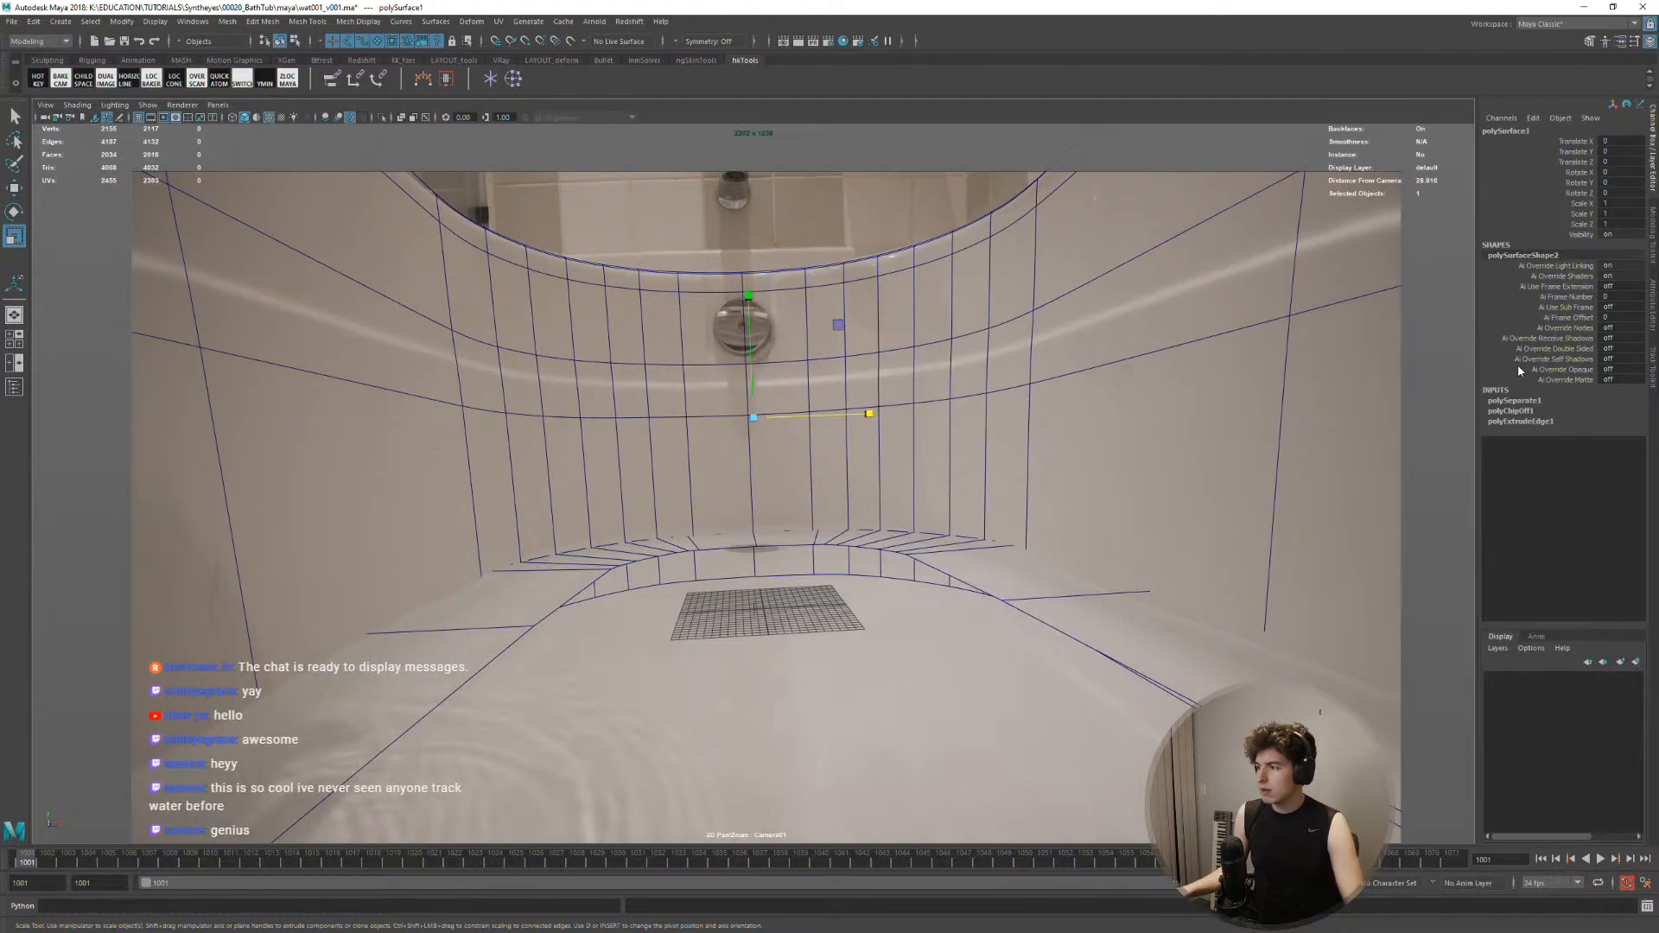
key(ctrl+a)
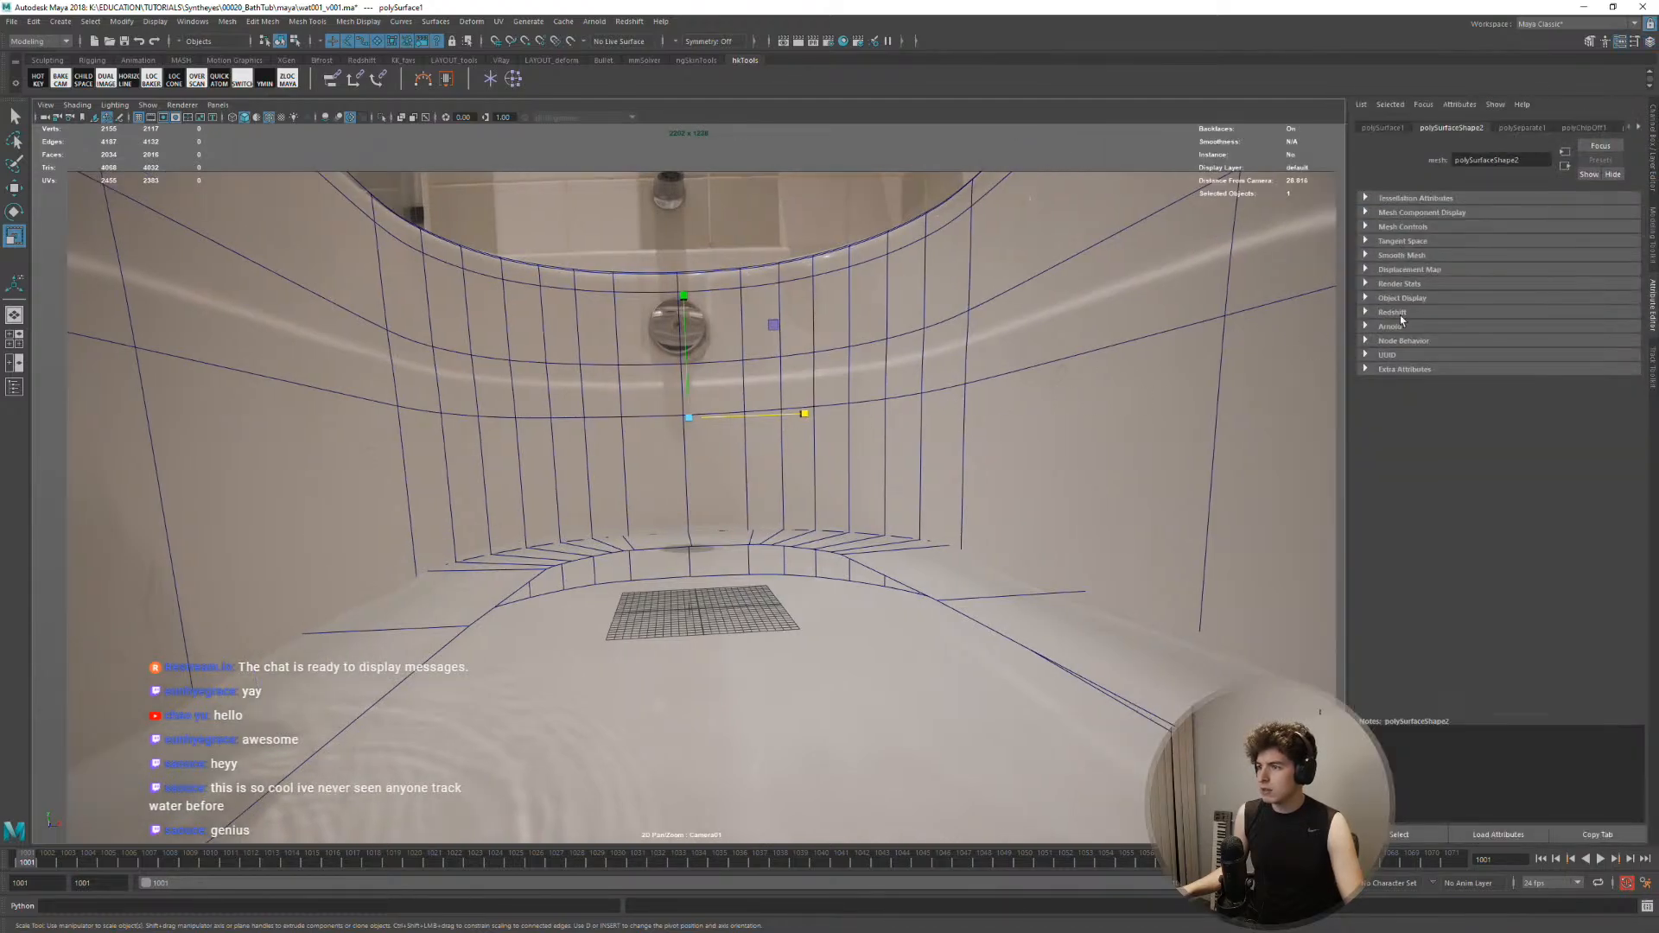
click(1407, 255)
click(1466, 359)
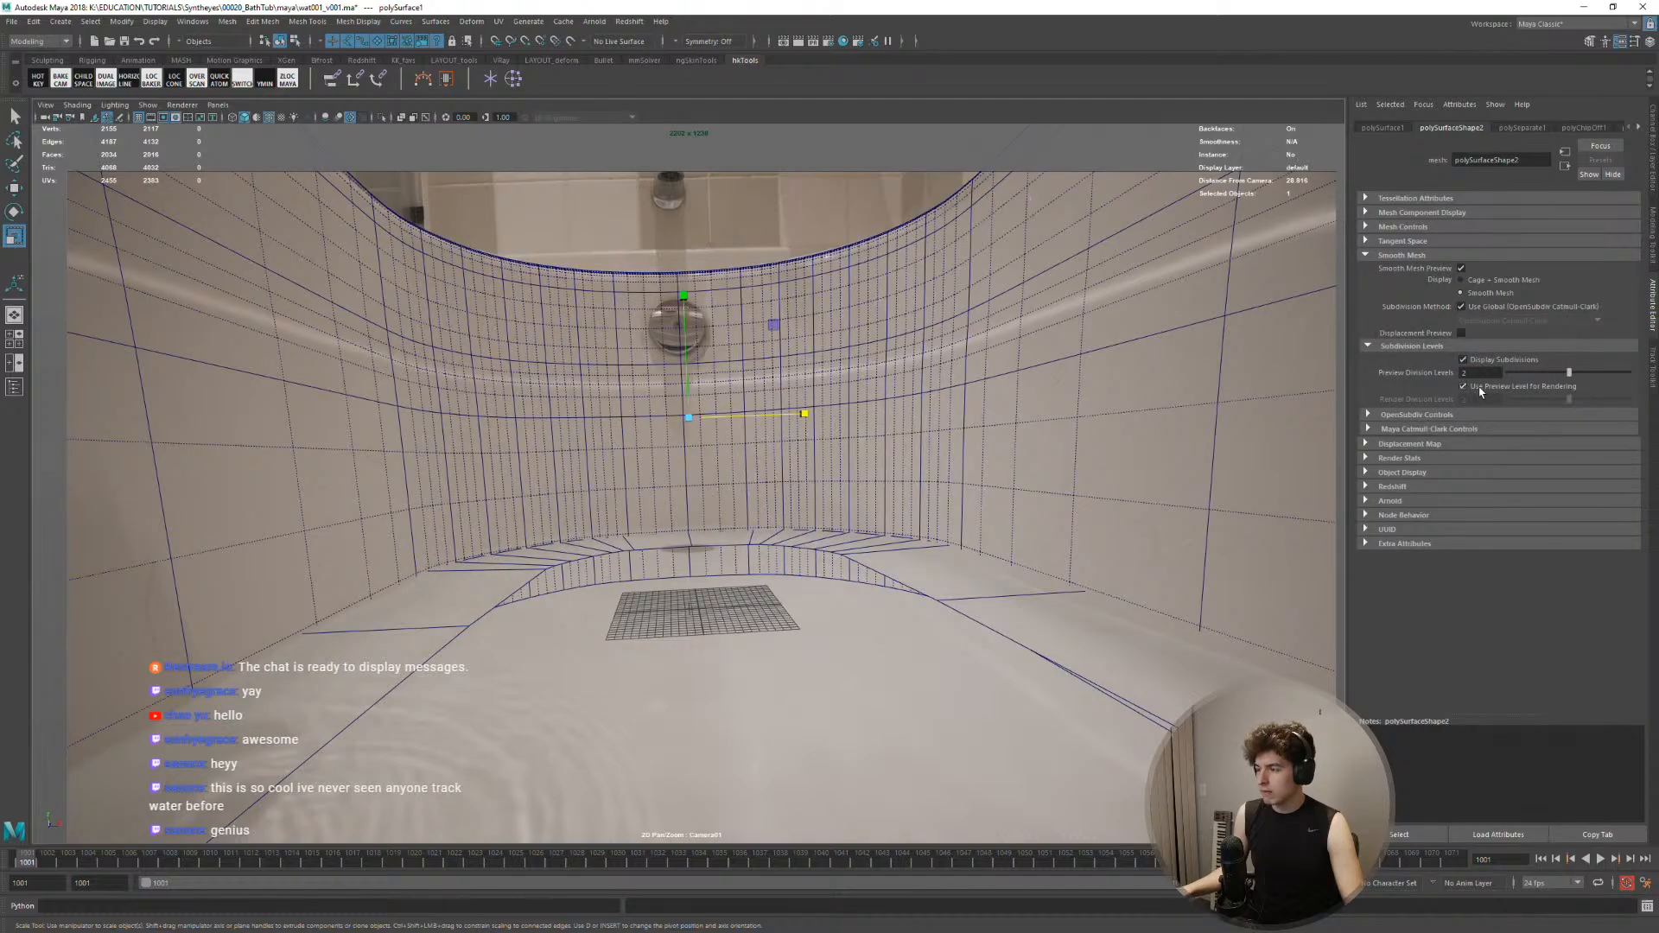
Set the tub walls' OpenSubdiv UV Boundary Smoothing to None
click(1422, 414)
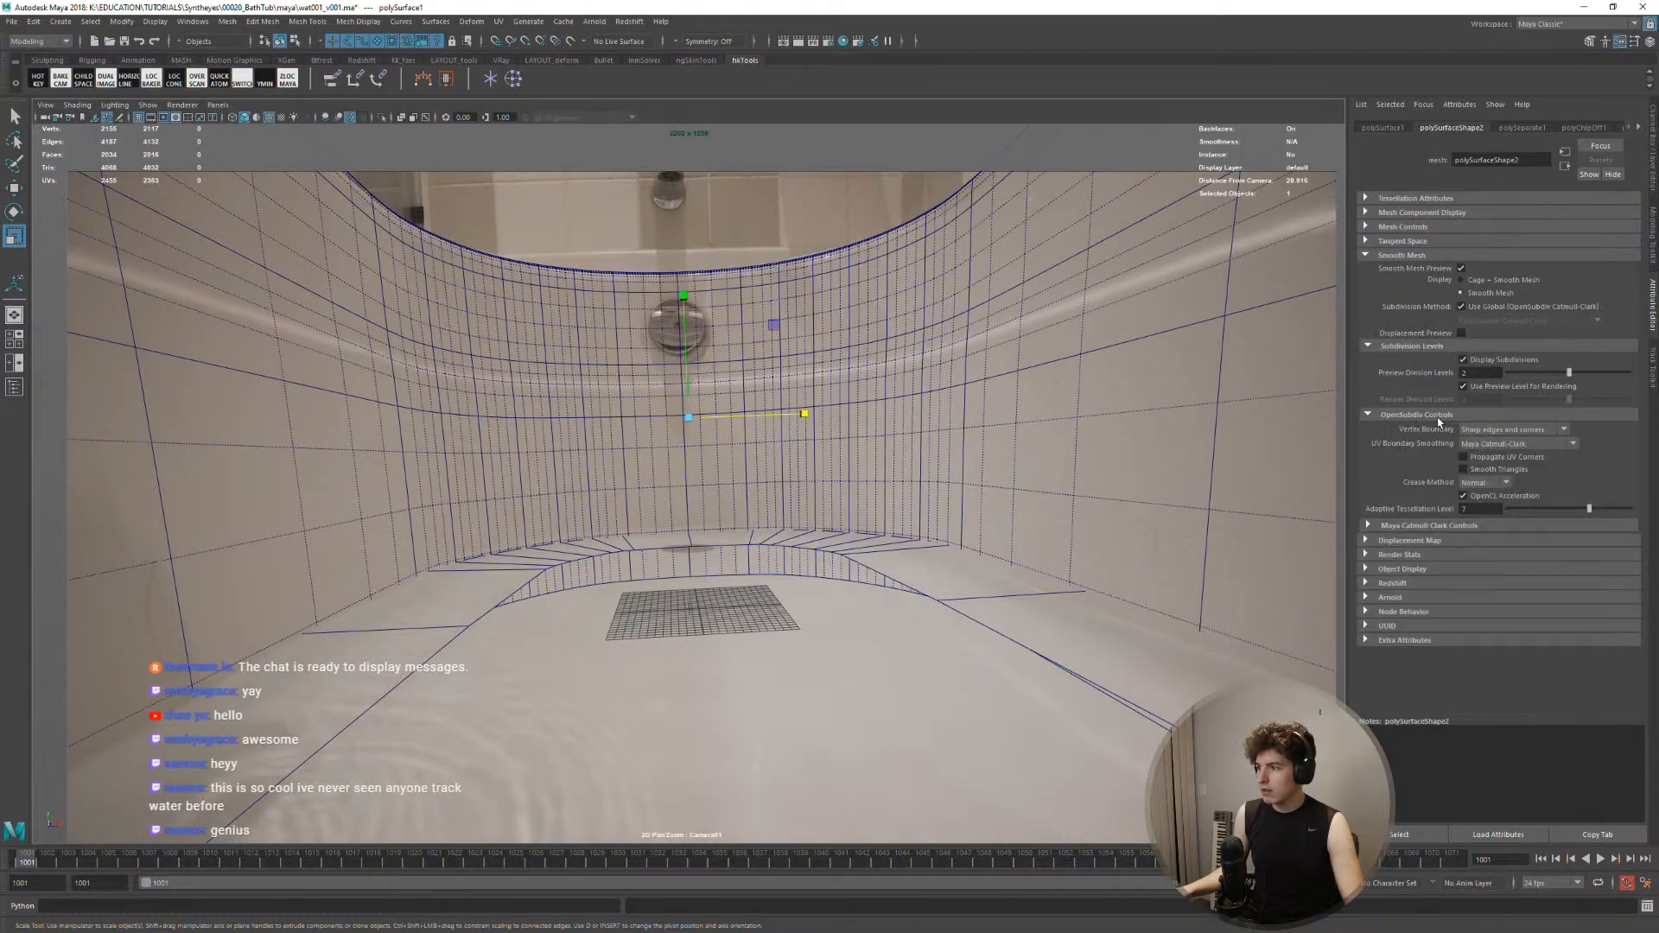
click(1509, 446)
click(1503, 457)
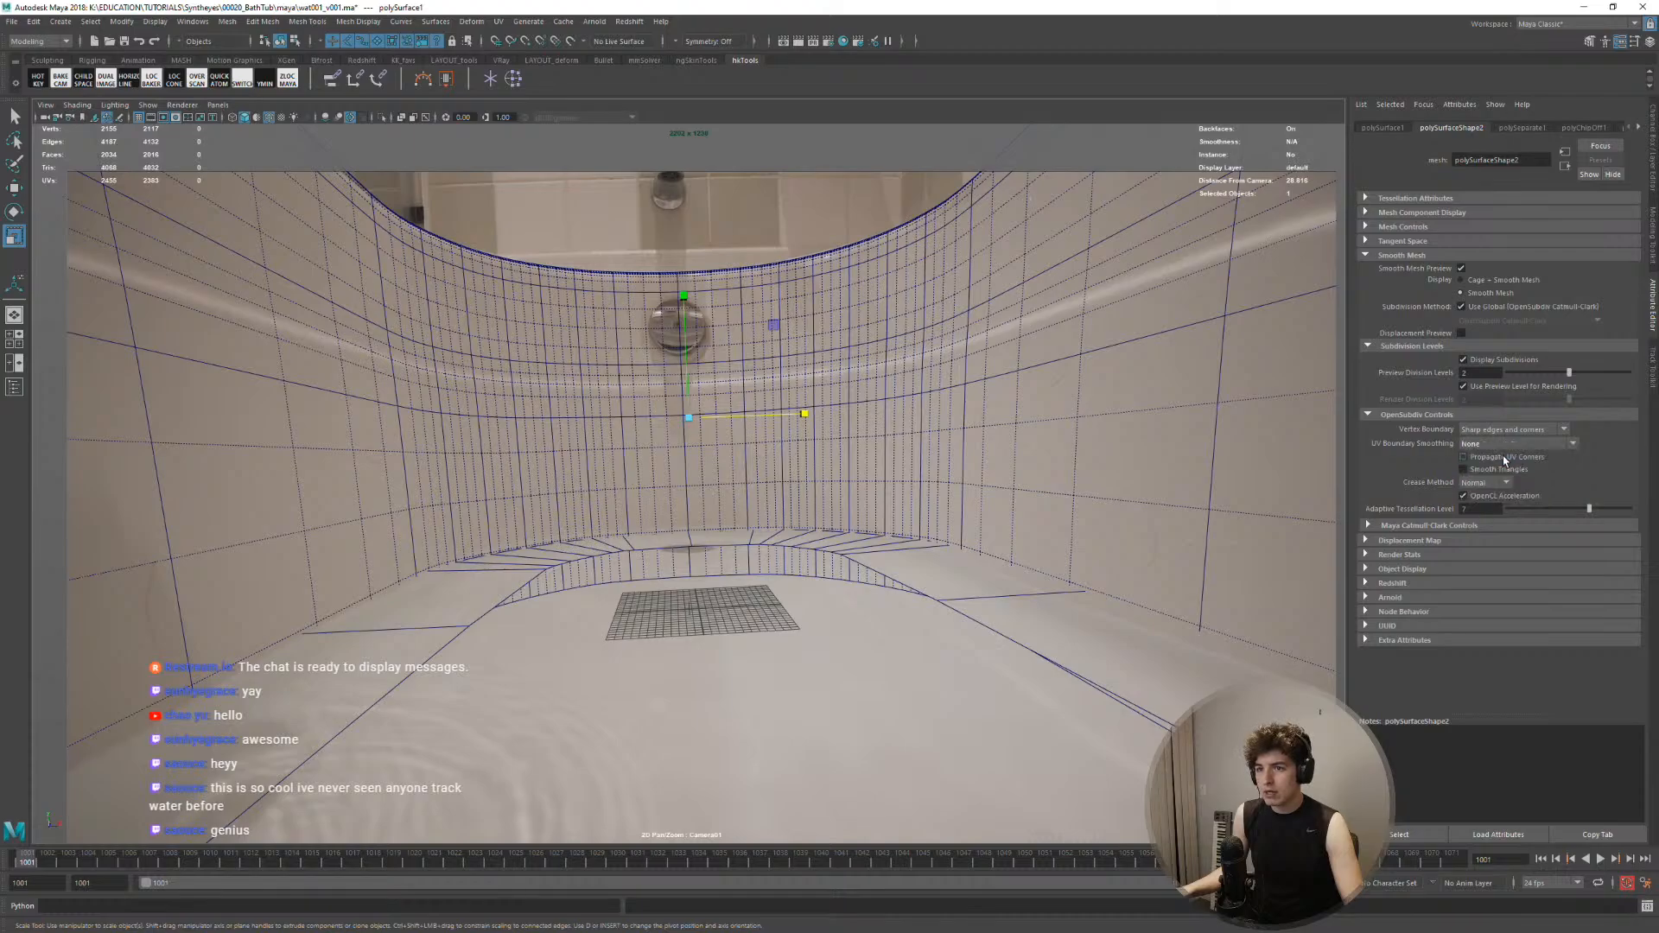
click(1500, 446)
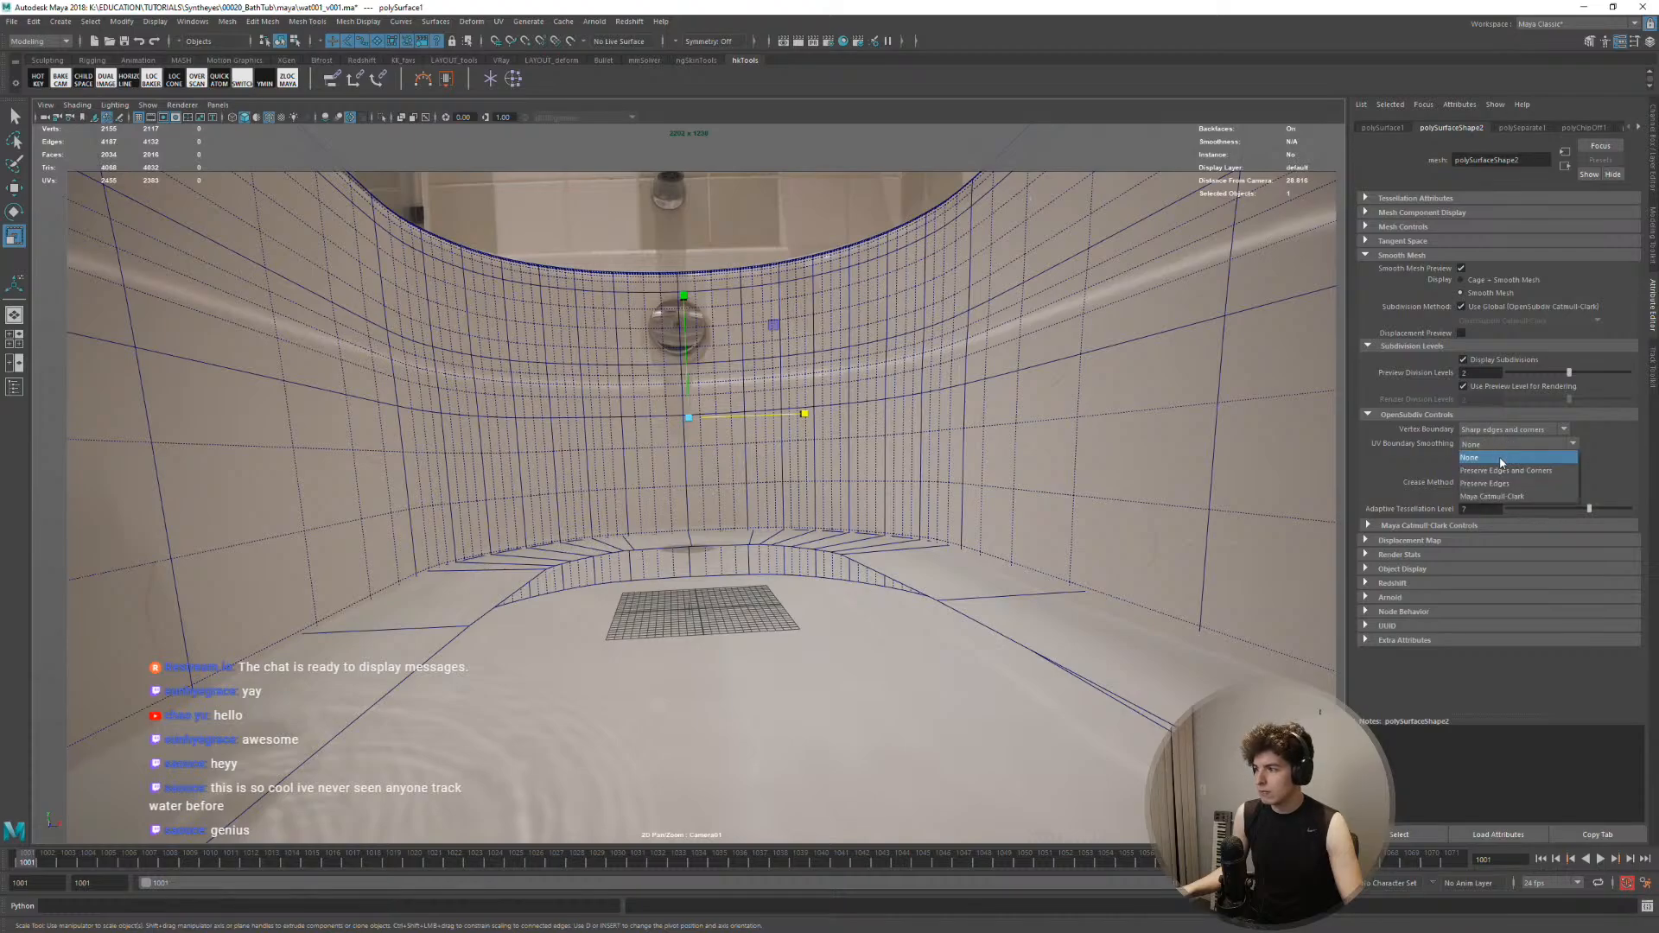
click(1499, 458)
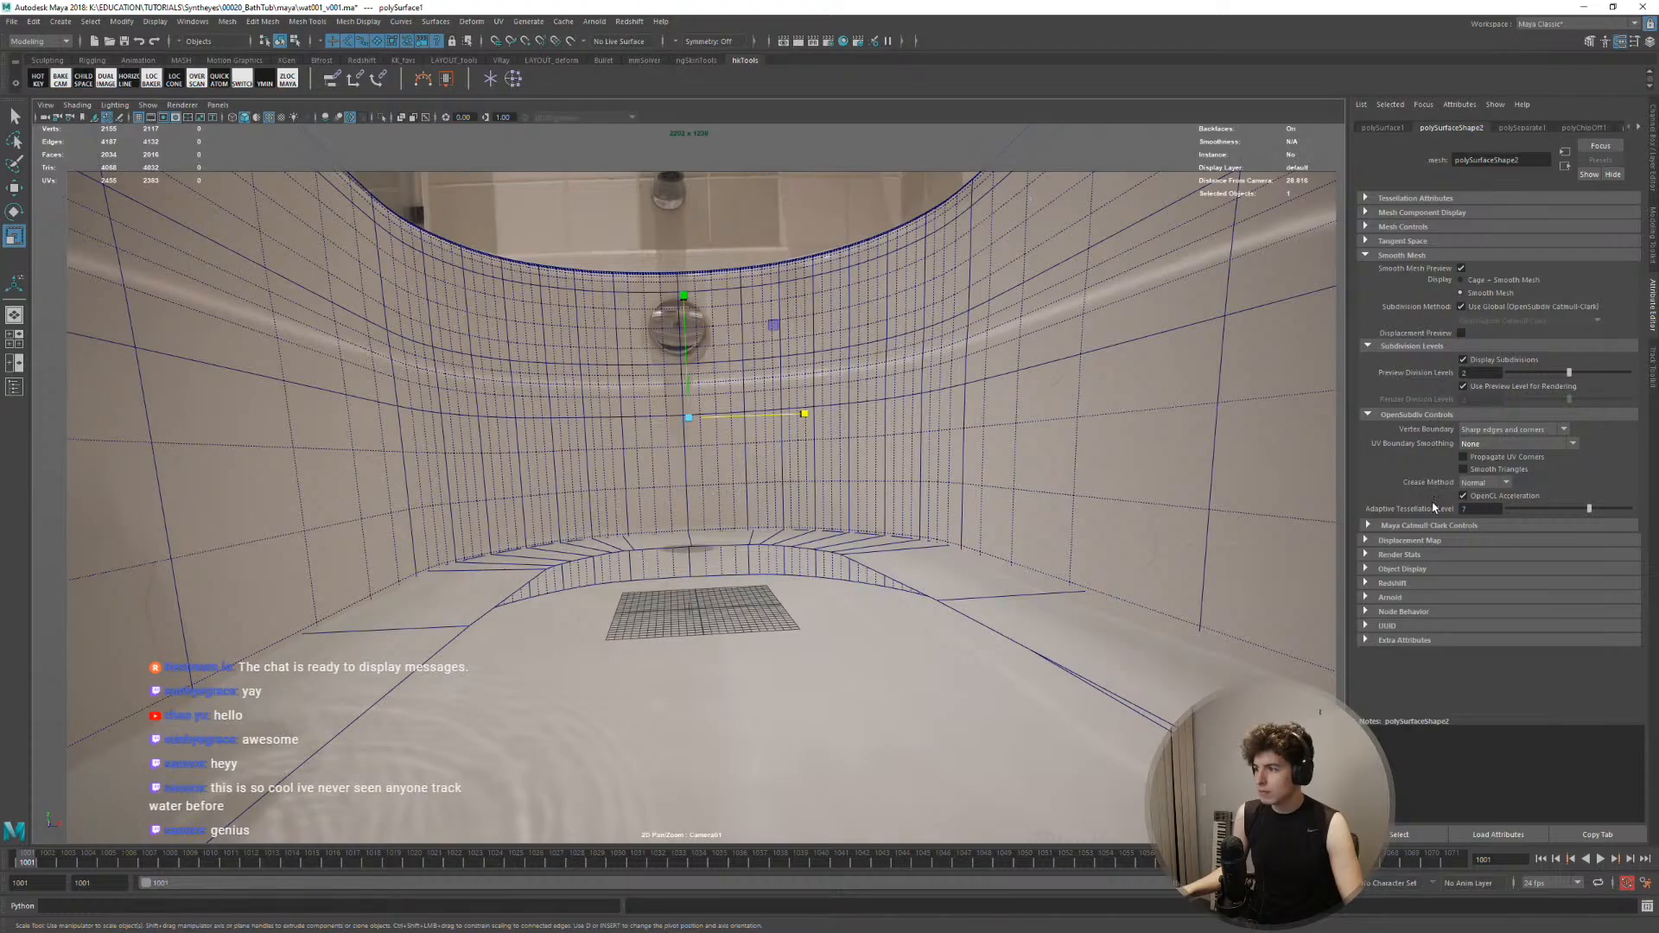
Keep the Maya Catmull-Clark Boundary Rules at Crease All and set Continuity to 1.000 for the tub walls
click(1431, 525)
click(1485, 545)
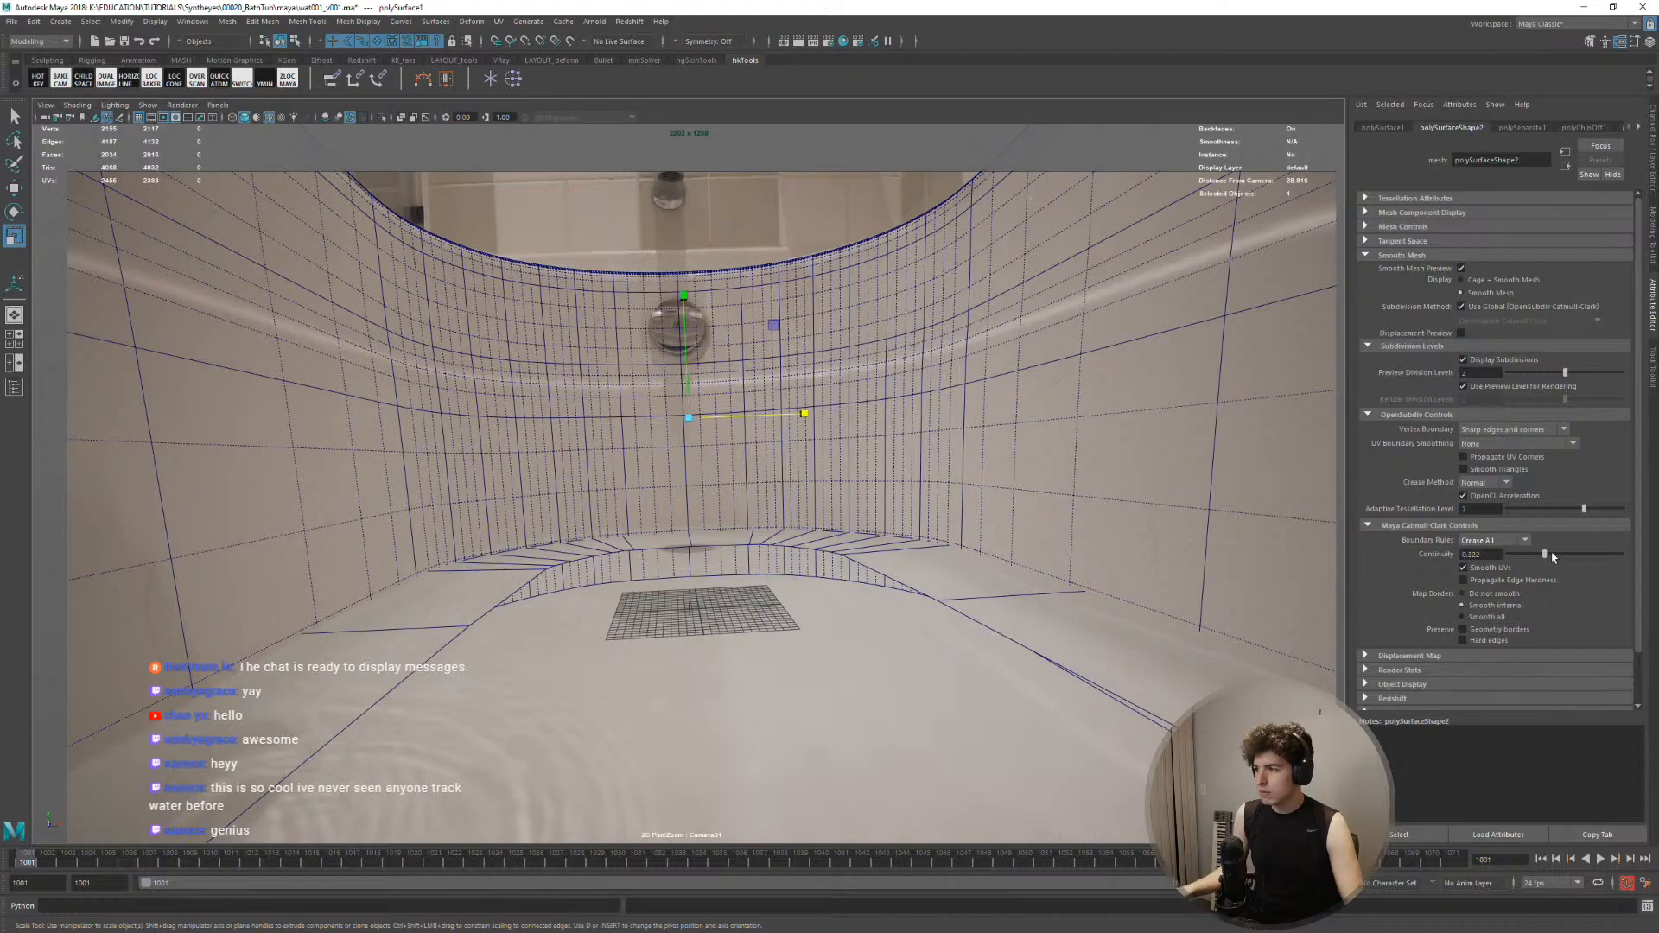
drag(1551, 557, 1627, 557)
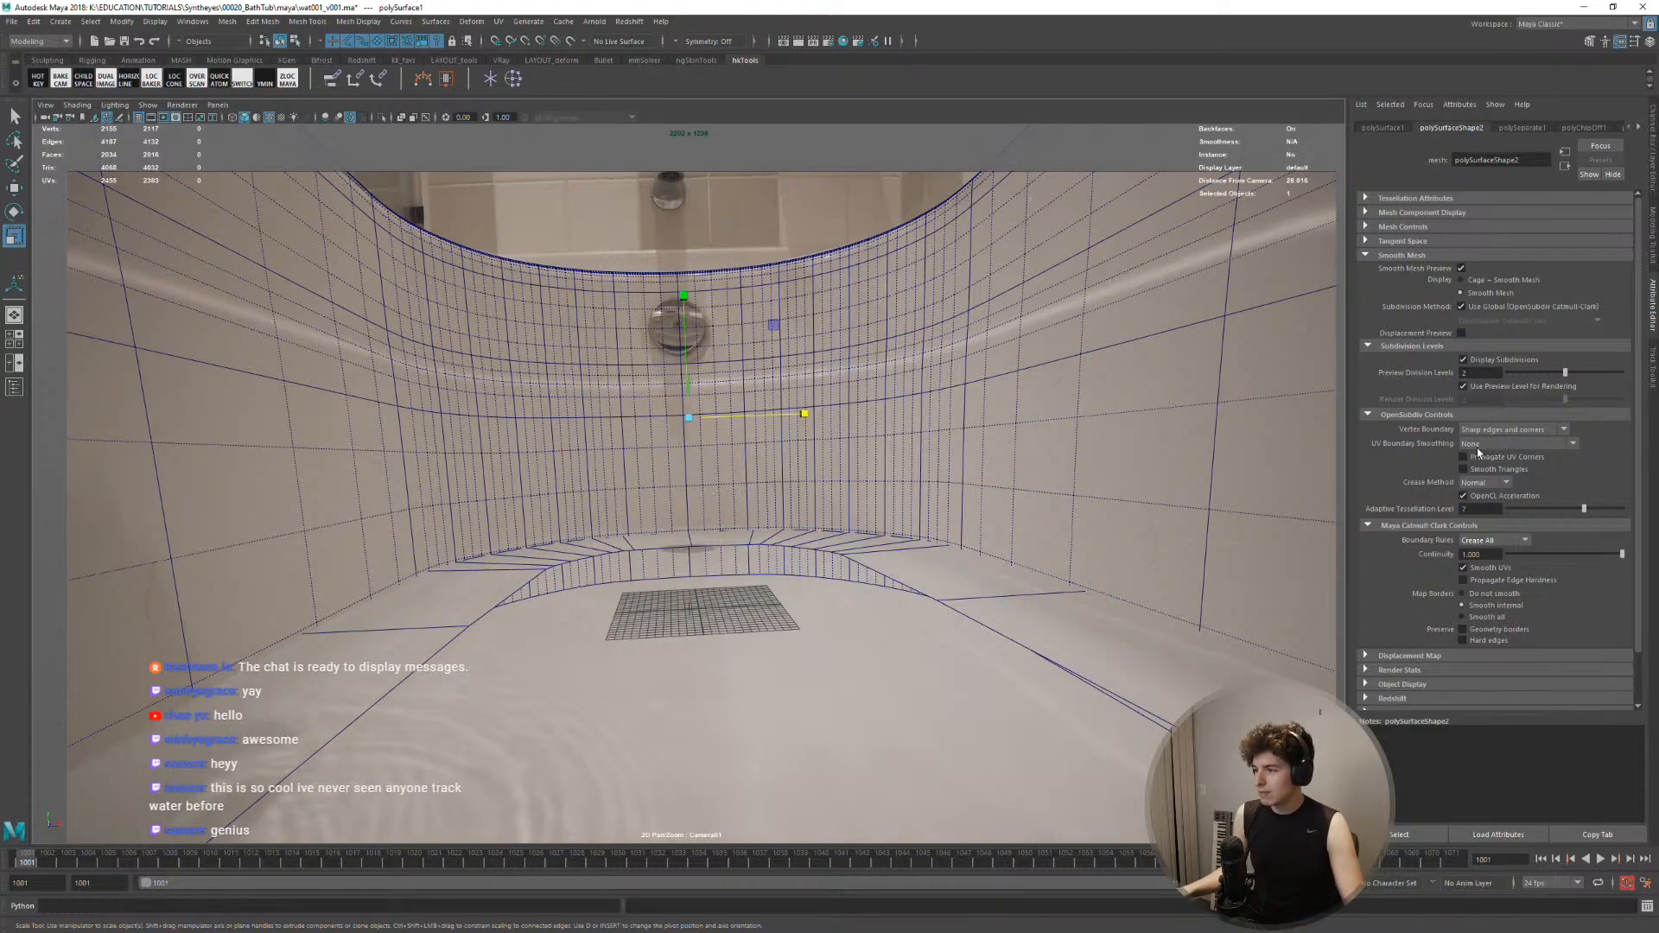
Try toggling Display Subdivisions and Cage + Smooth Mesh on the tub walls, and turn off the smooth mesh preview
click(1501, 360)
click(1501, 360)
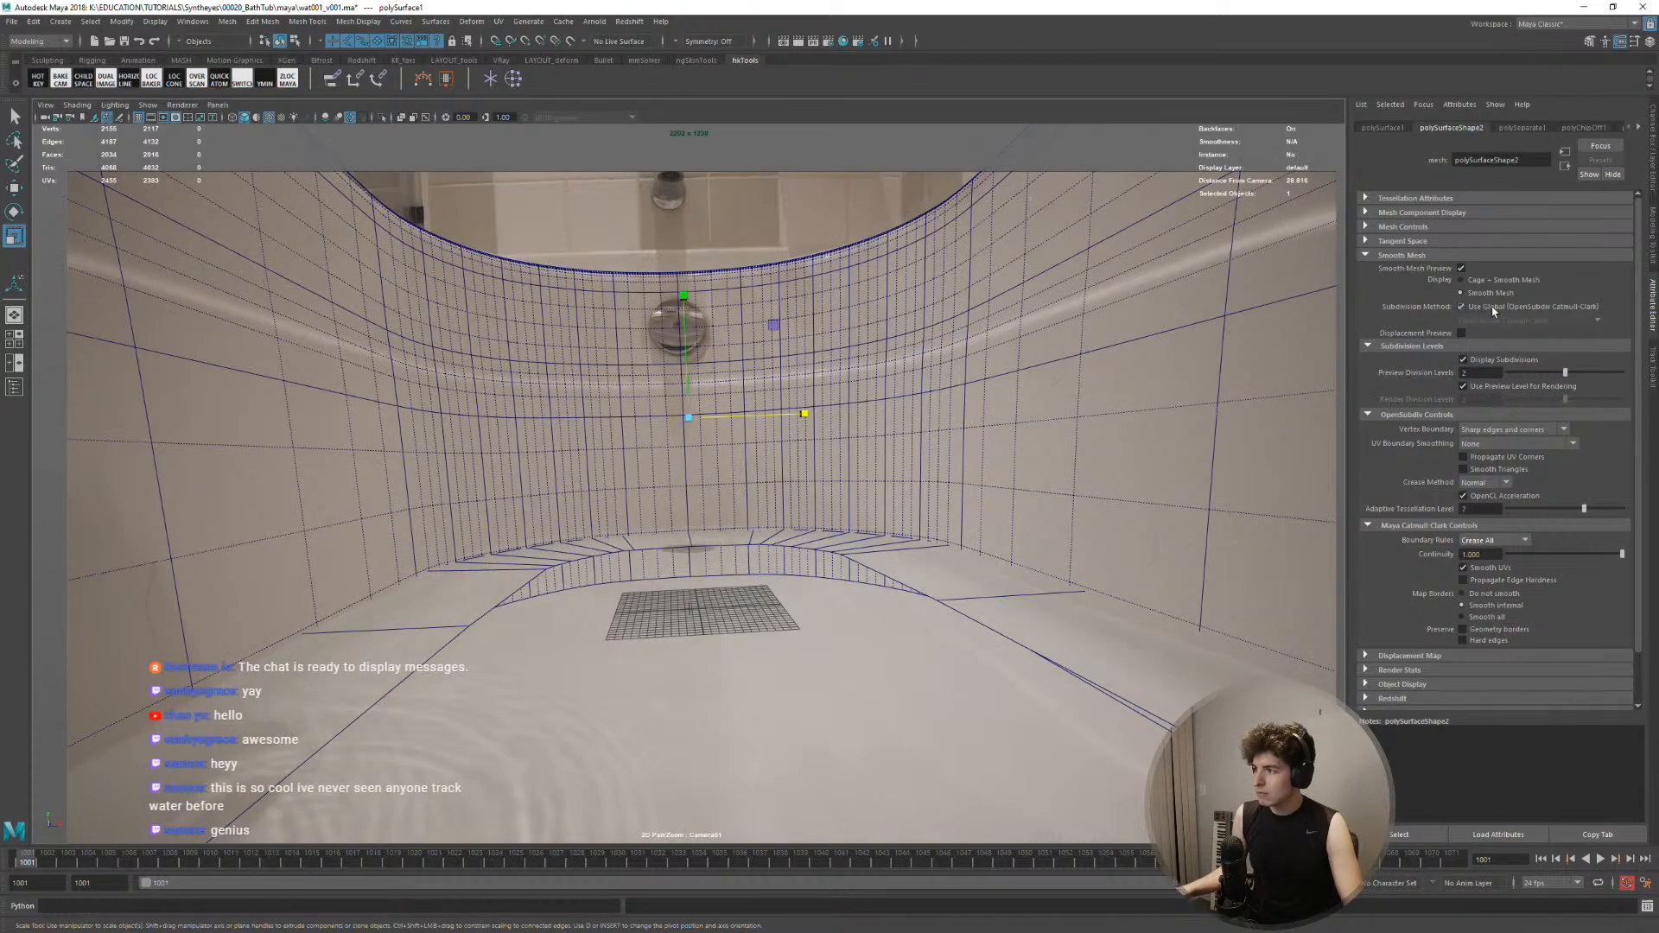
click(1490, 282)
click(1489, 294)
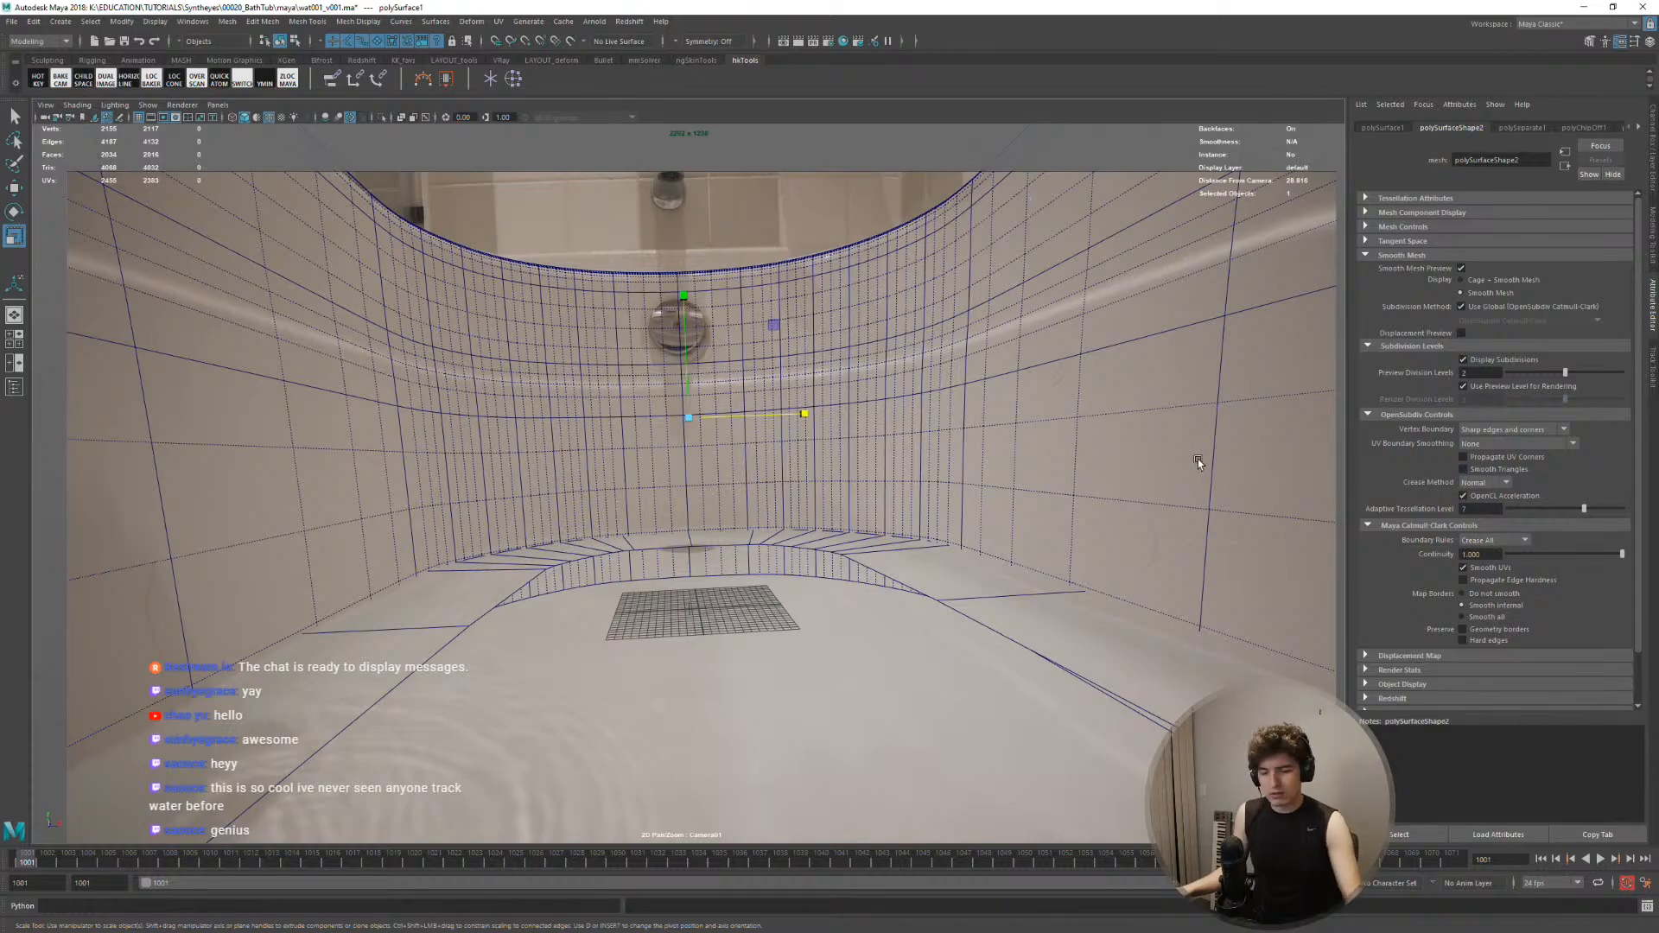
key(1)
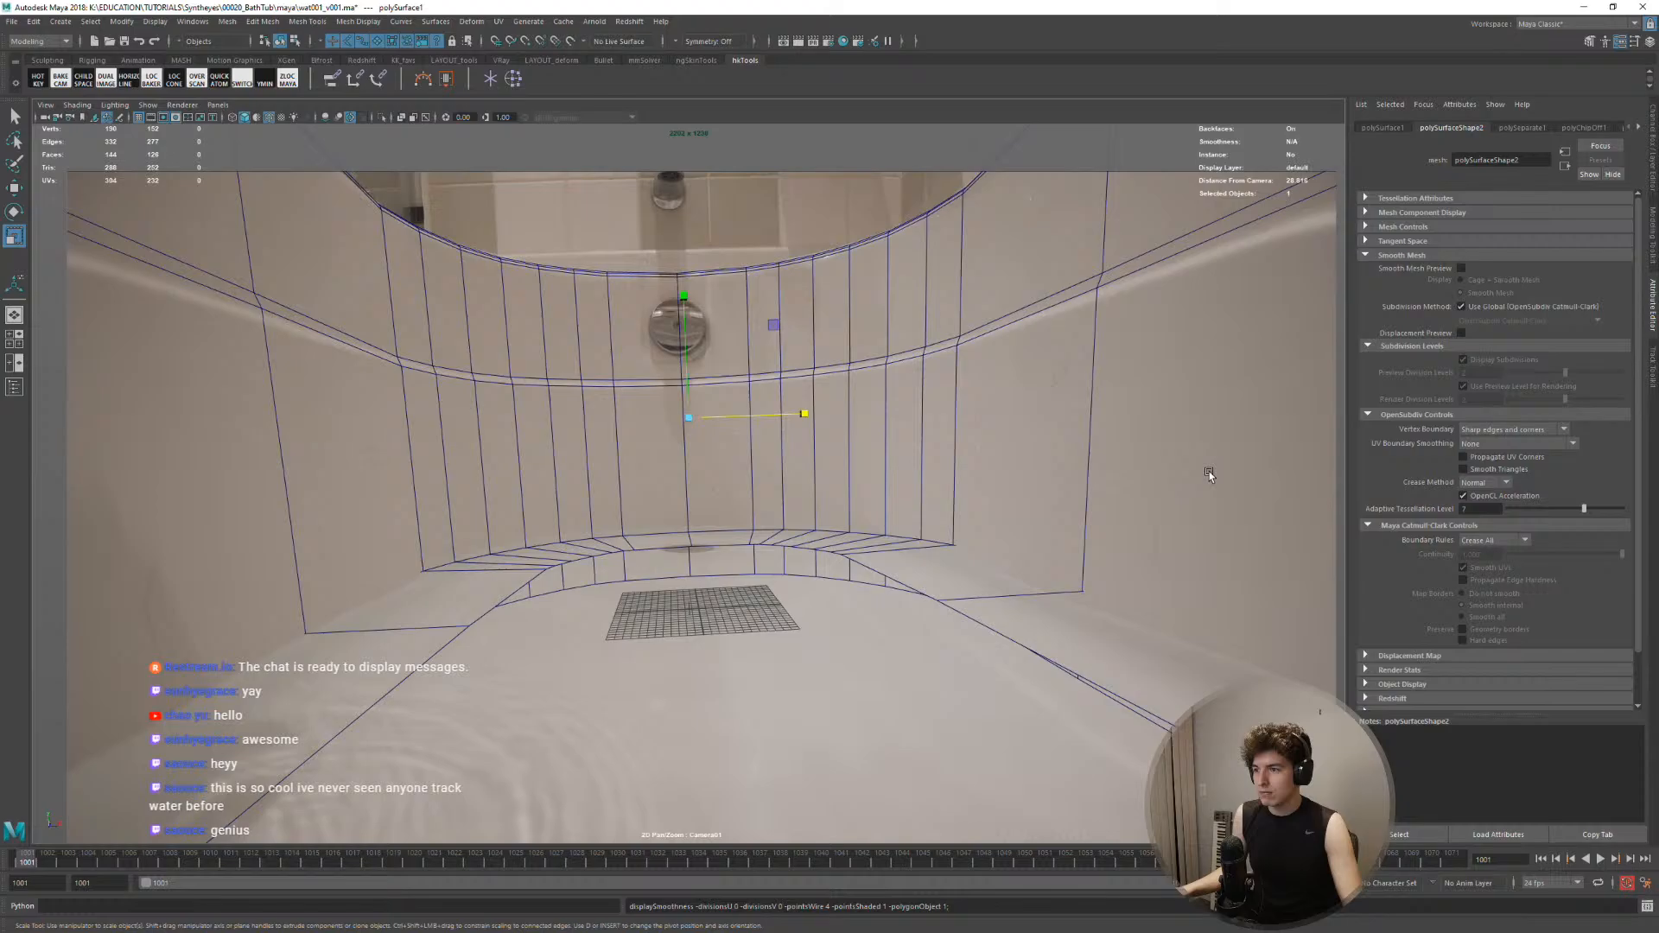
Expand pCube1 in the Outliner and delete the construction history of polySurface1 and polySurface2
click(1094, 432)
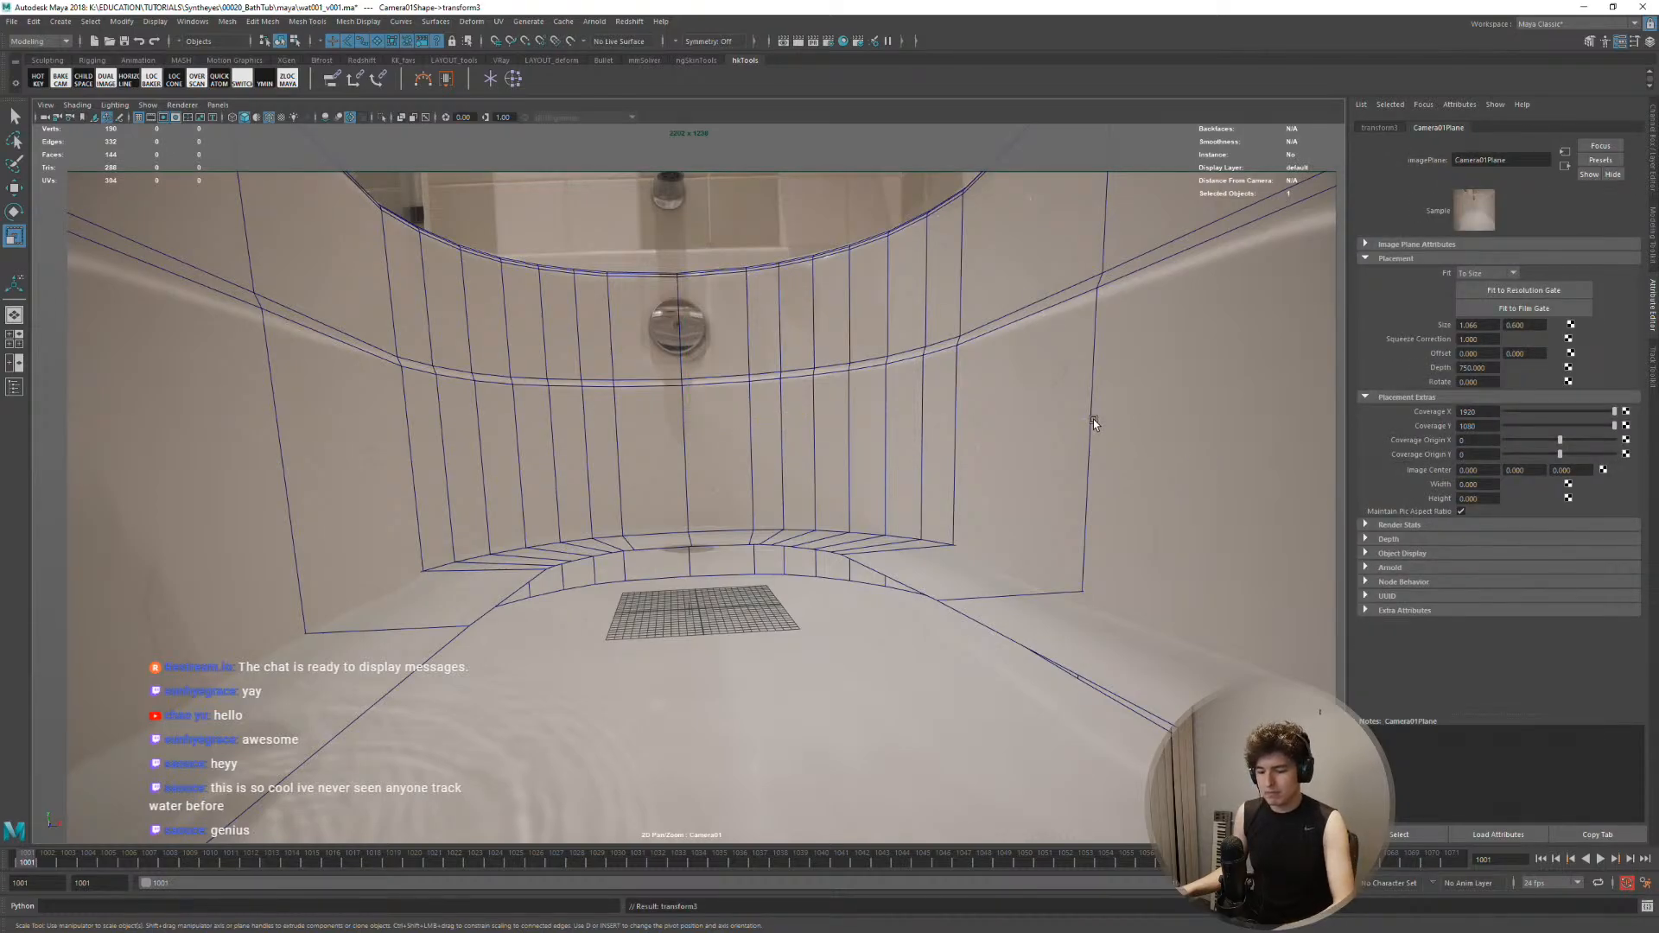
click(14, 386)
drag(96, 576, 110, 298)
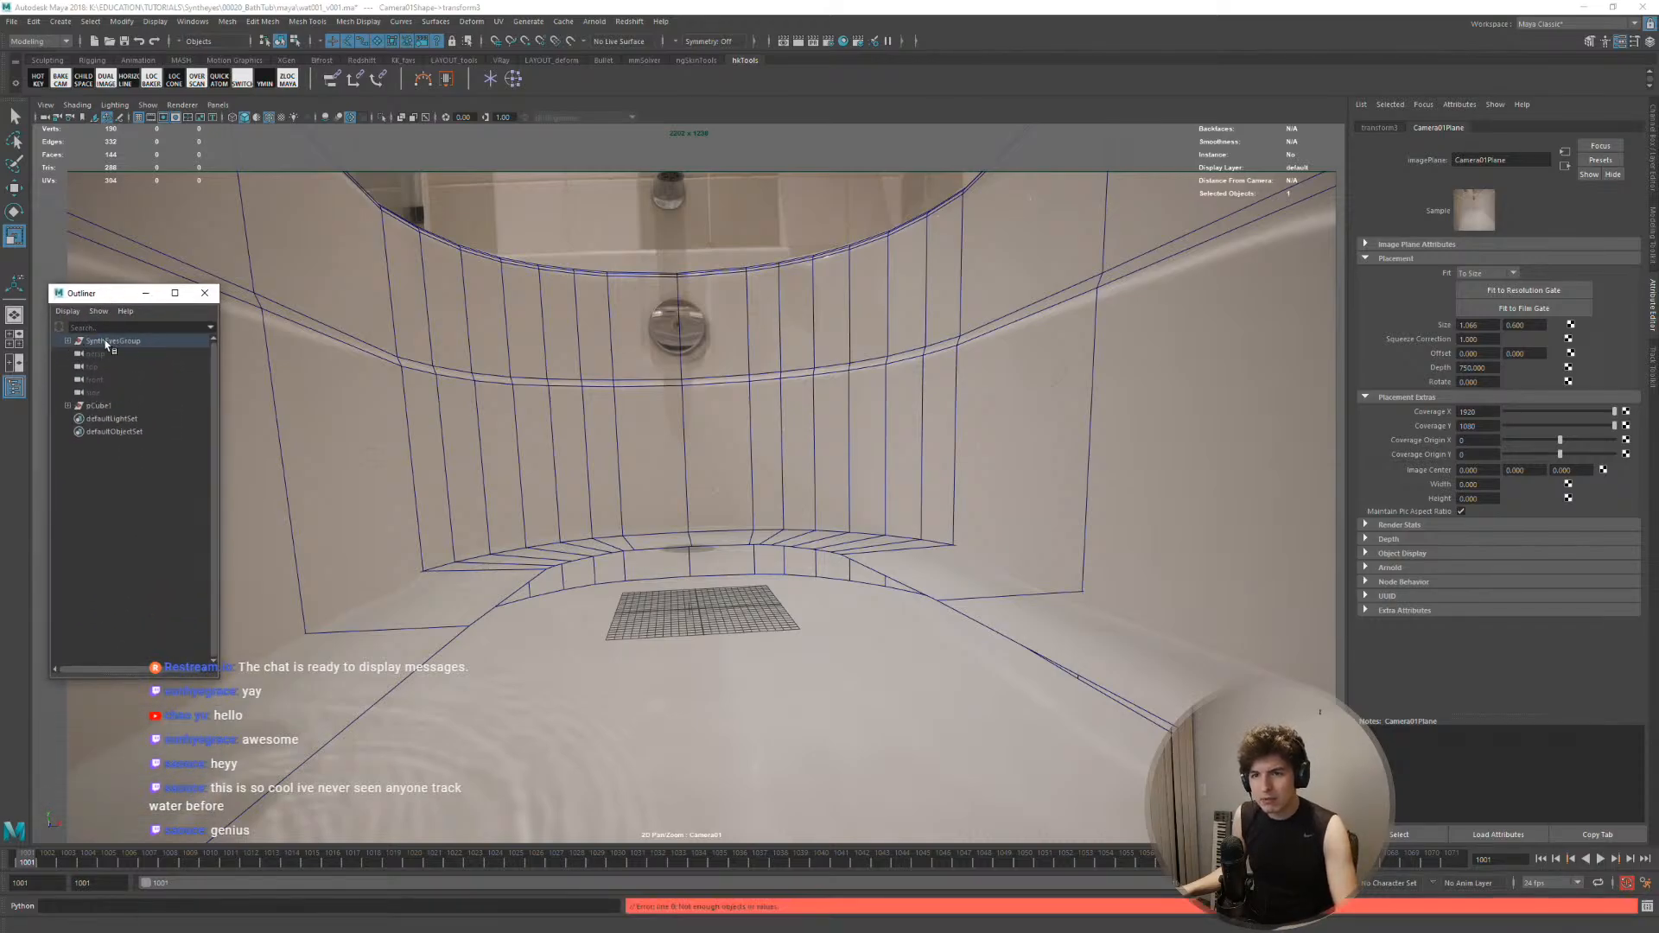
click(95, 405)
click(67, 405)
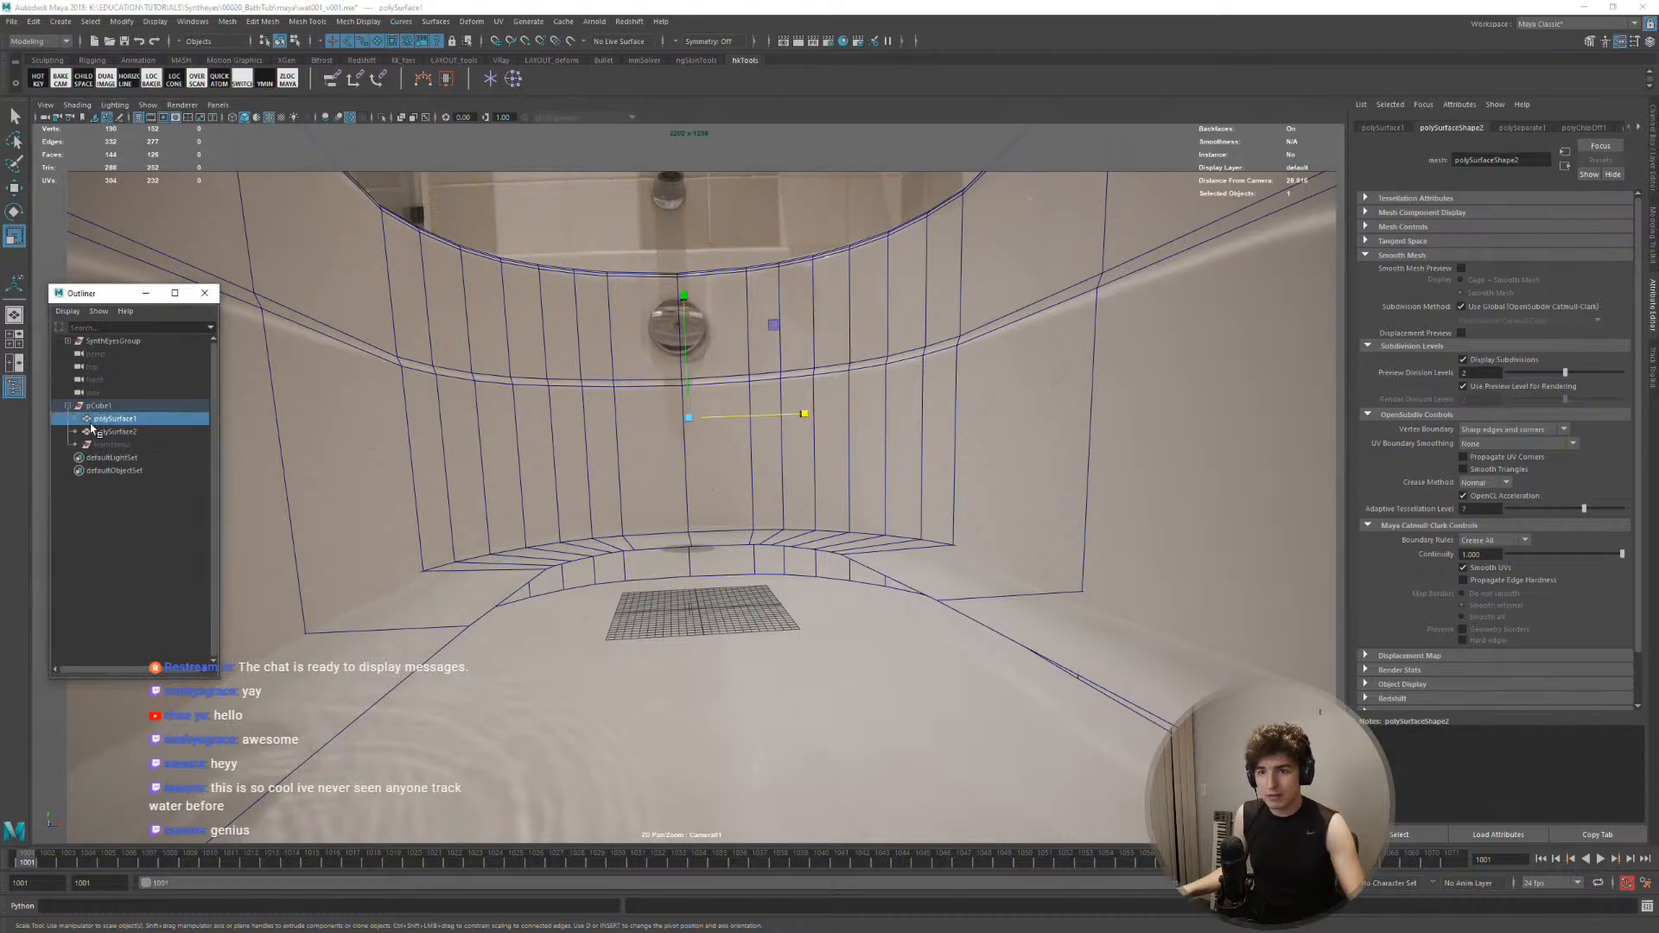
click(110, 432)
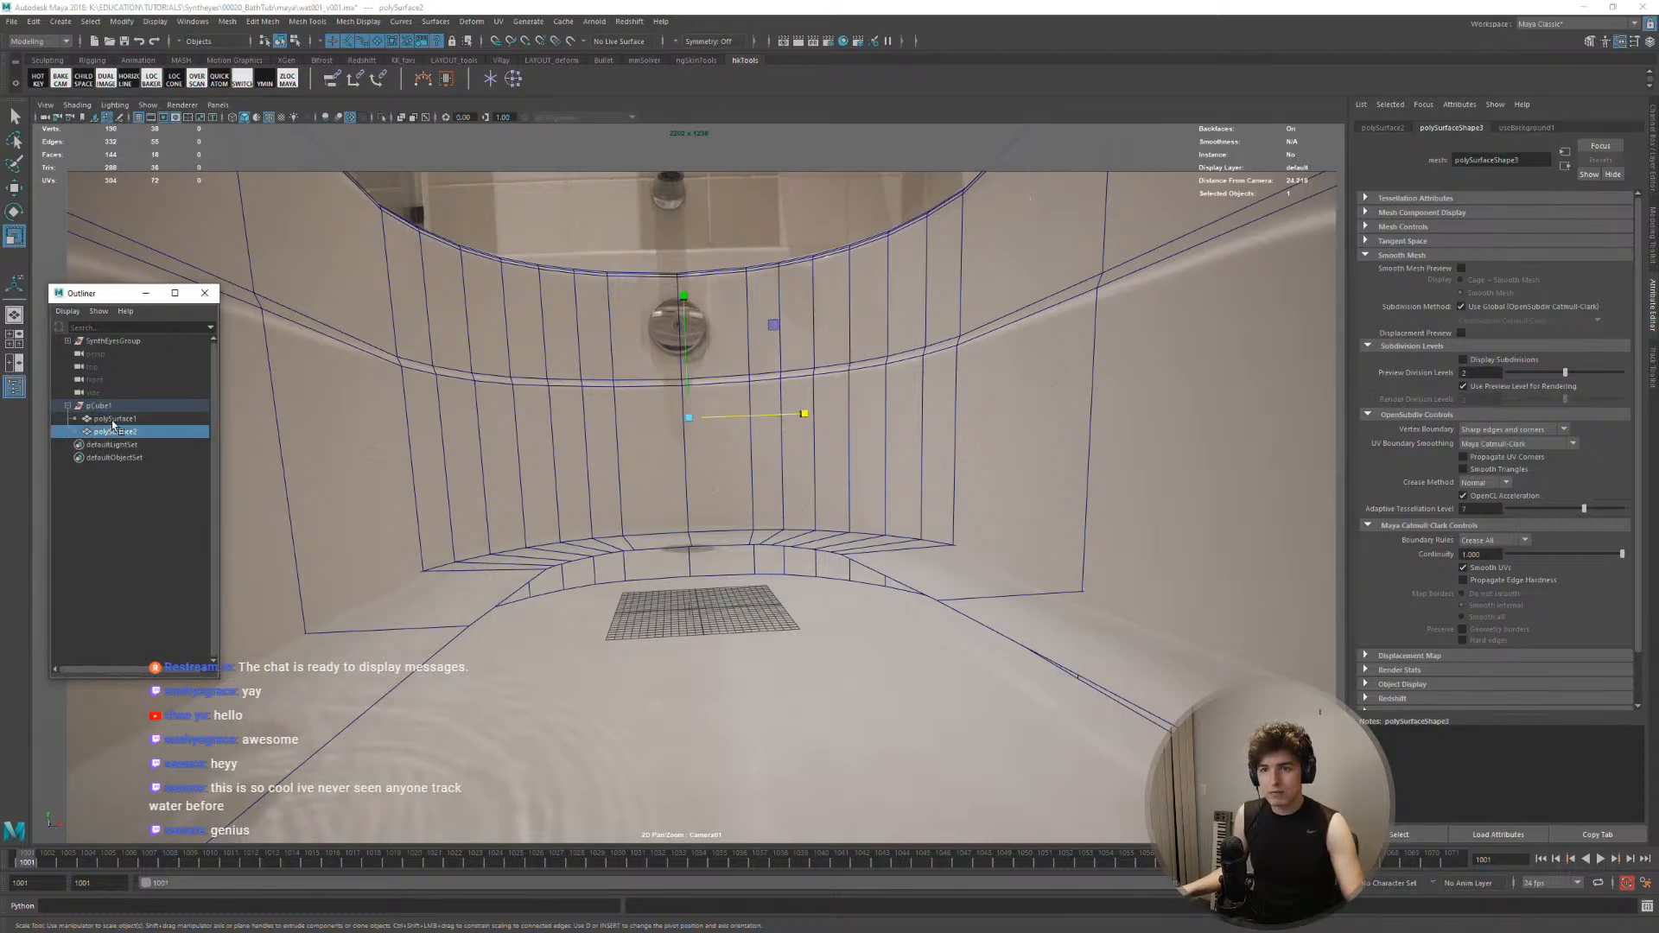
Subdivide the tub walls (polySurface1) twice with Add Divisions, using 1 division each time
click(111, 420)
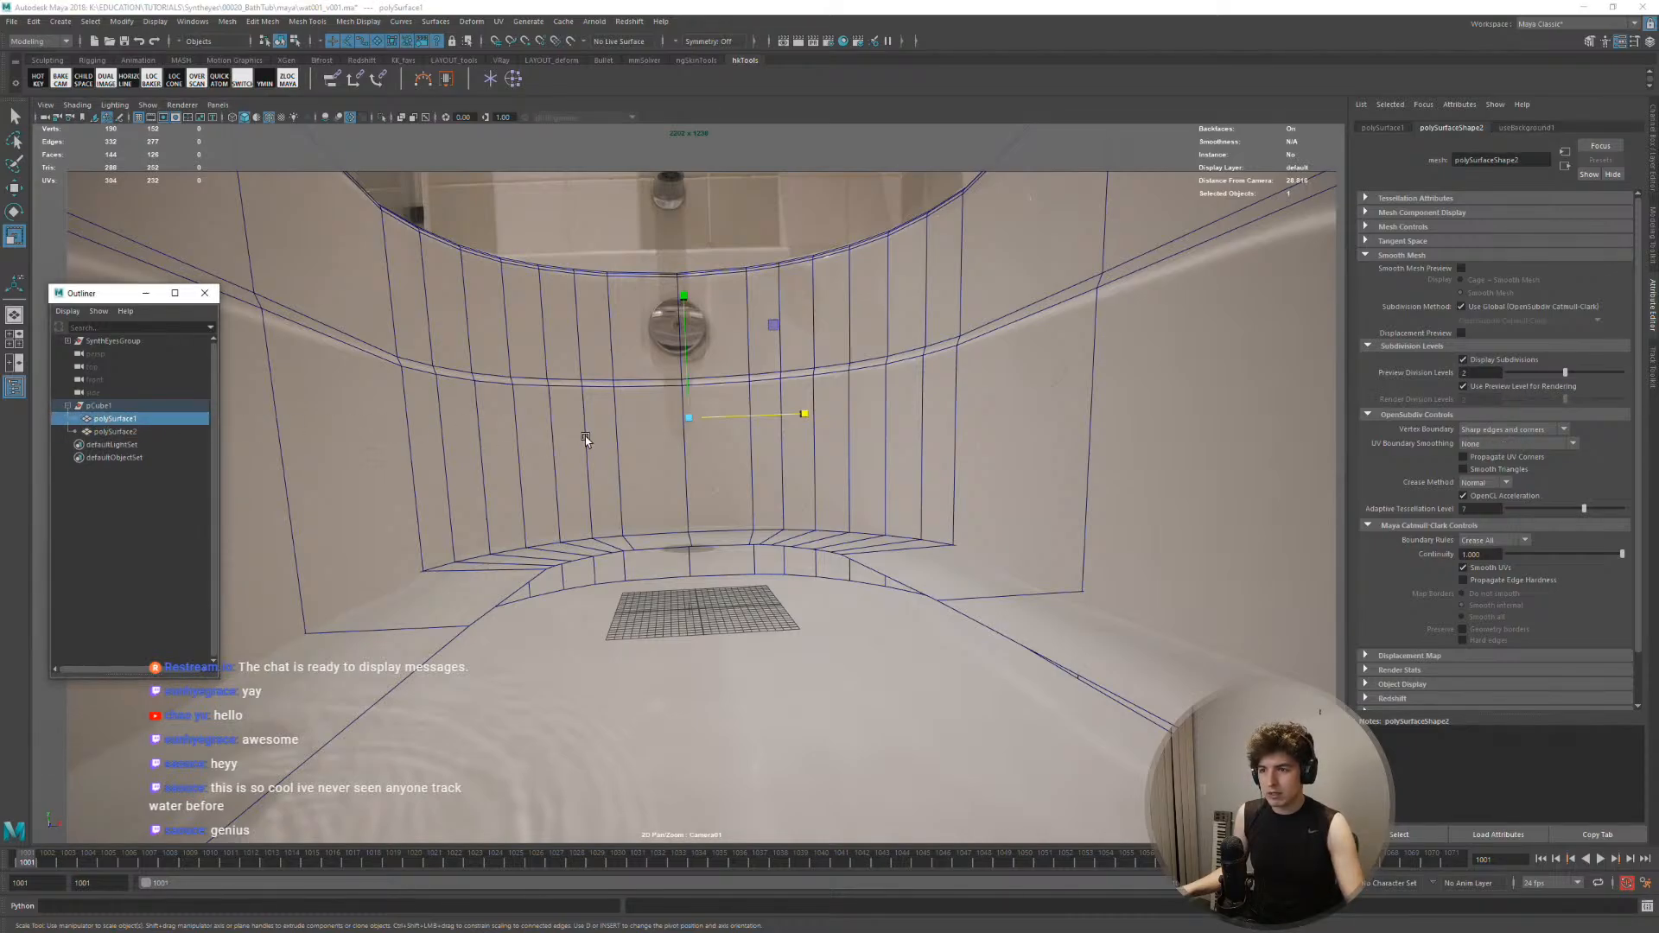
right_drag(585, 438, 593, 533)
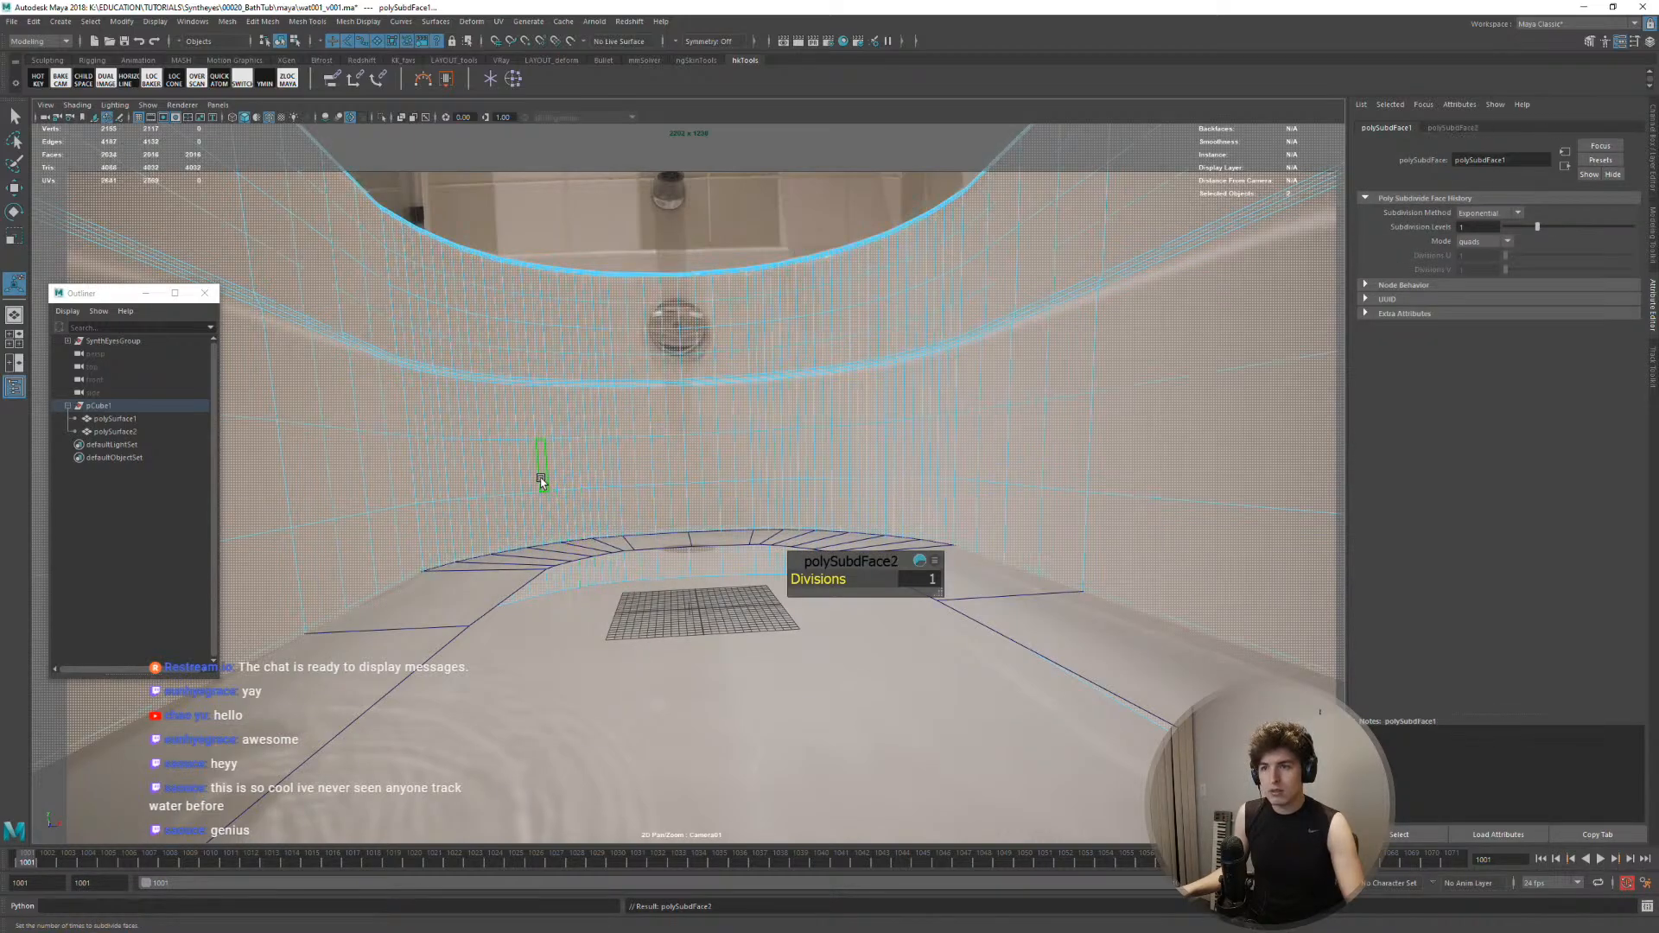
right_drag(516, 450, 562, 432)
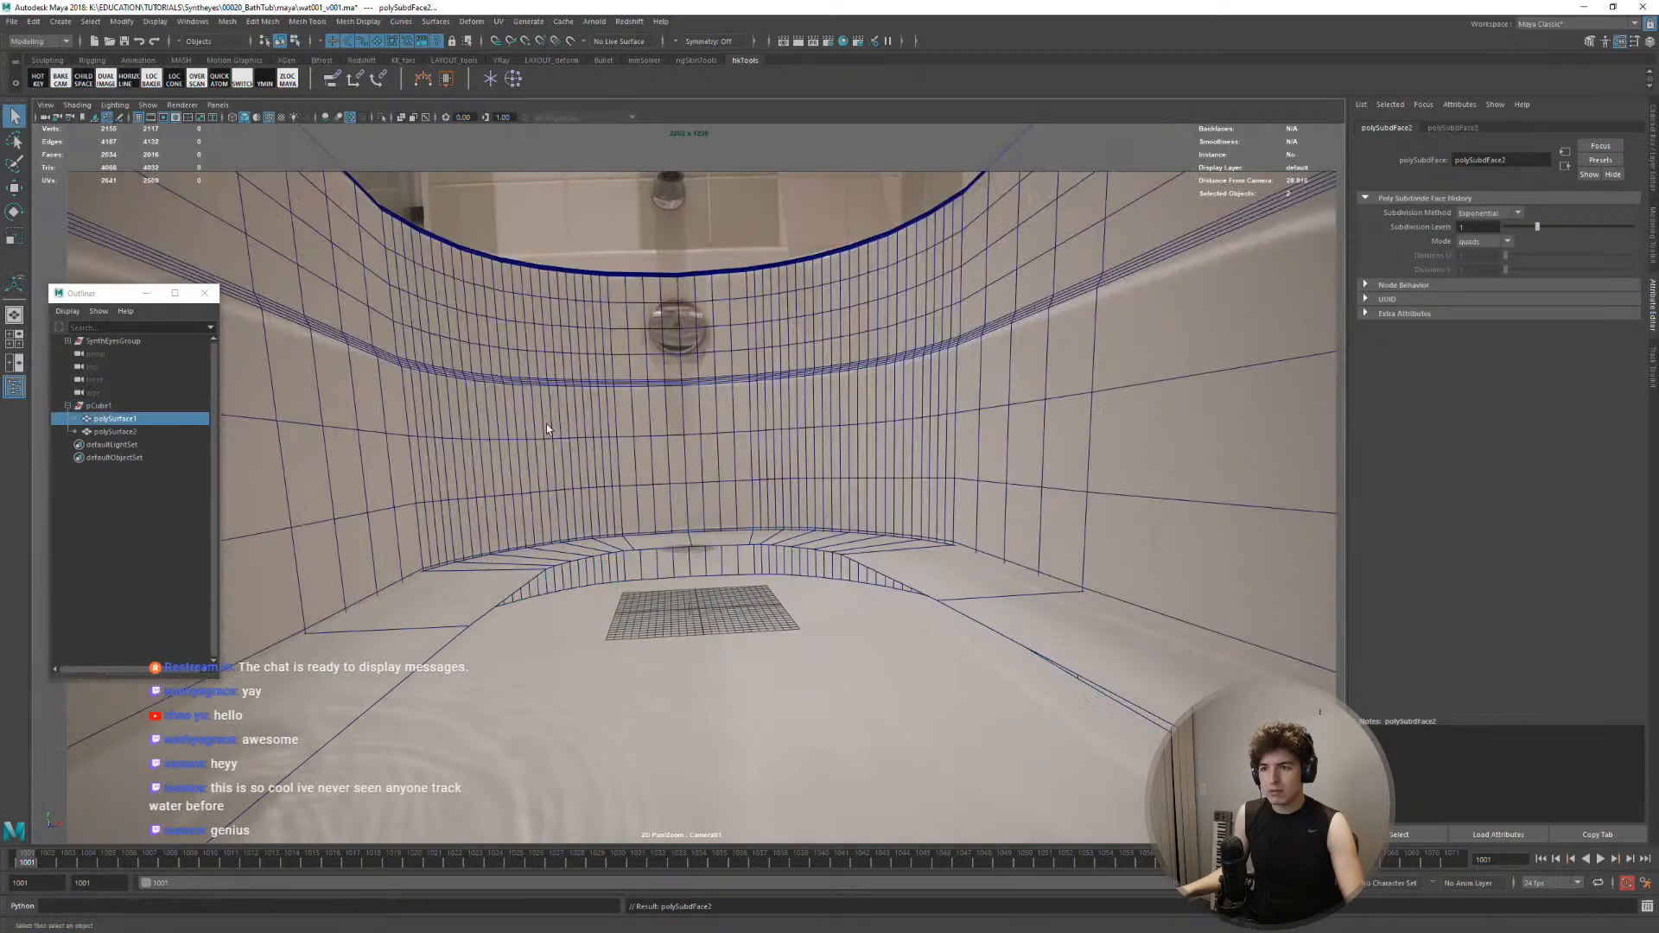
Create a Wrap deformer on the tub walls (polySurface1) using the floor strip (polySurface2) as the influence
click(124, 425)
ctrl+click(114, 431)
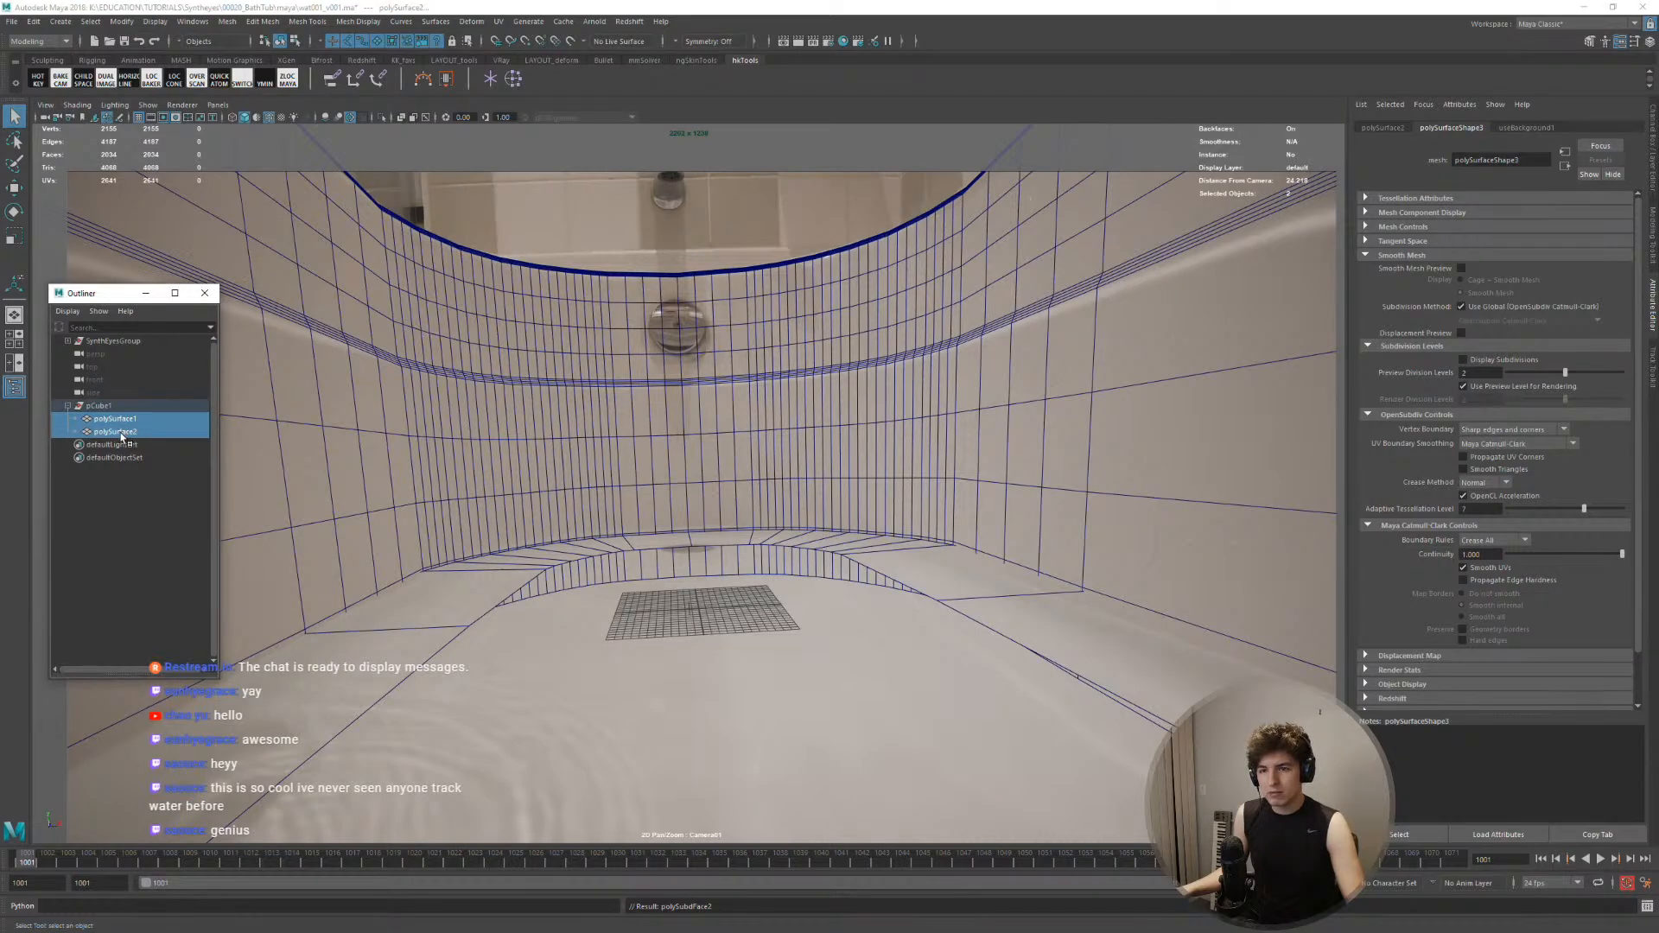
key(space)
click(427, 477)
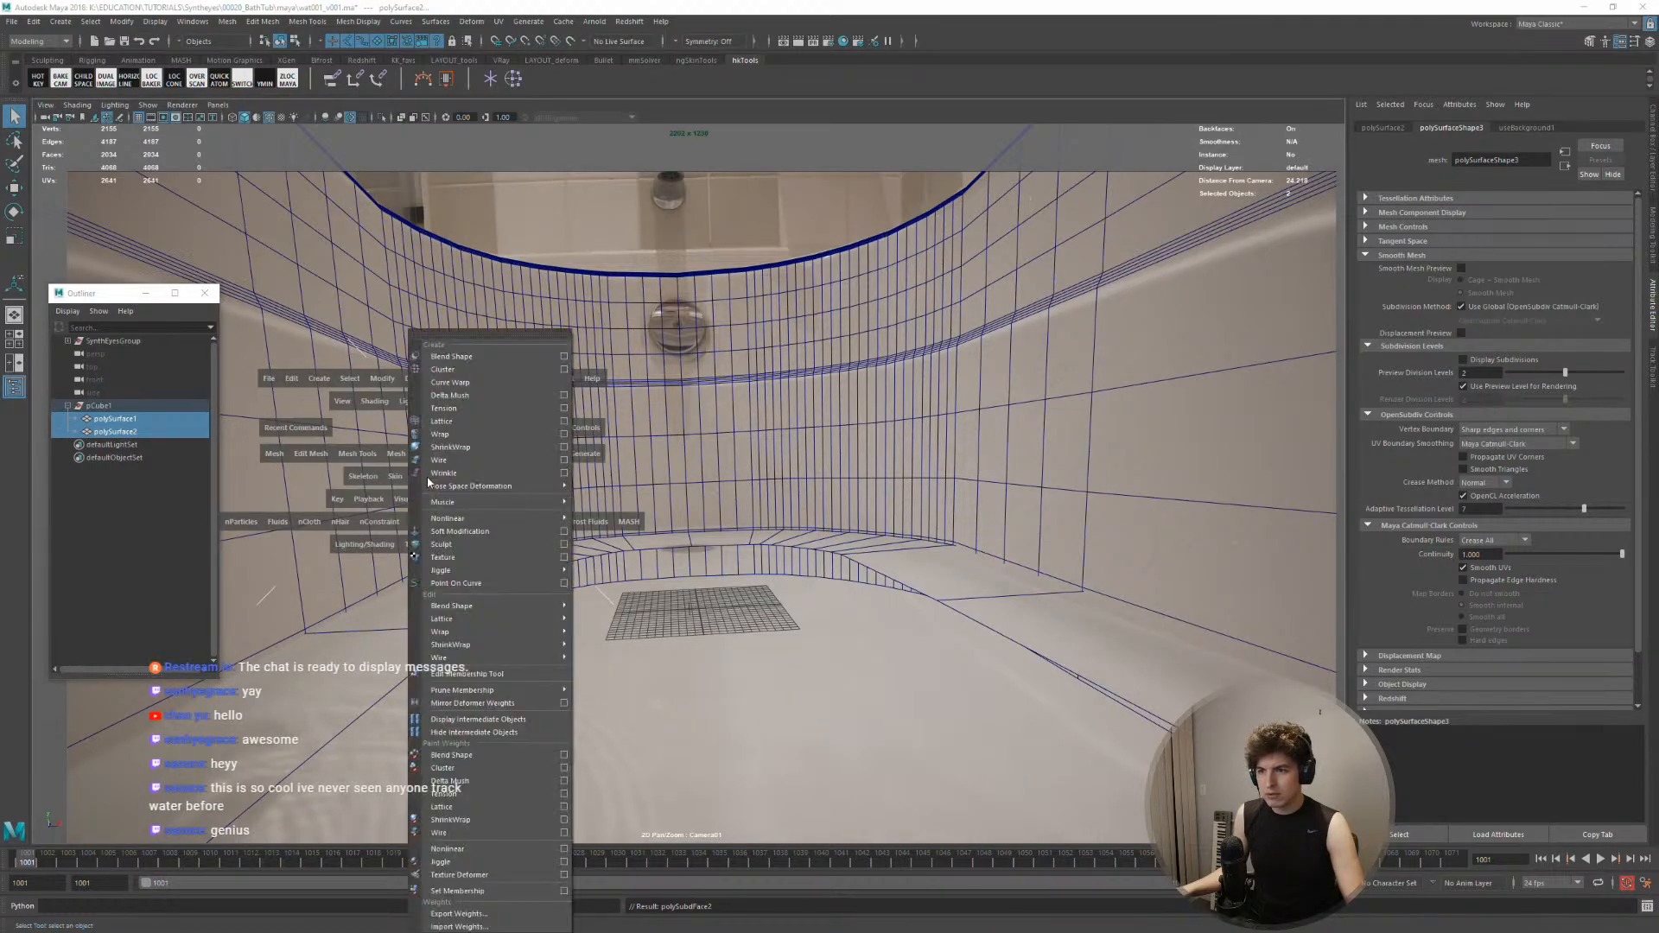
click(460, 444)
Put the tub walls in a new display layer, colour the layer red and set it to Reference
click(97, 418)
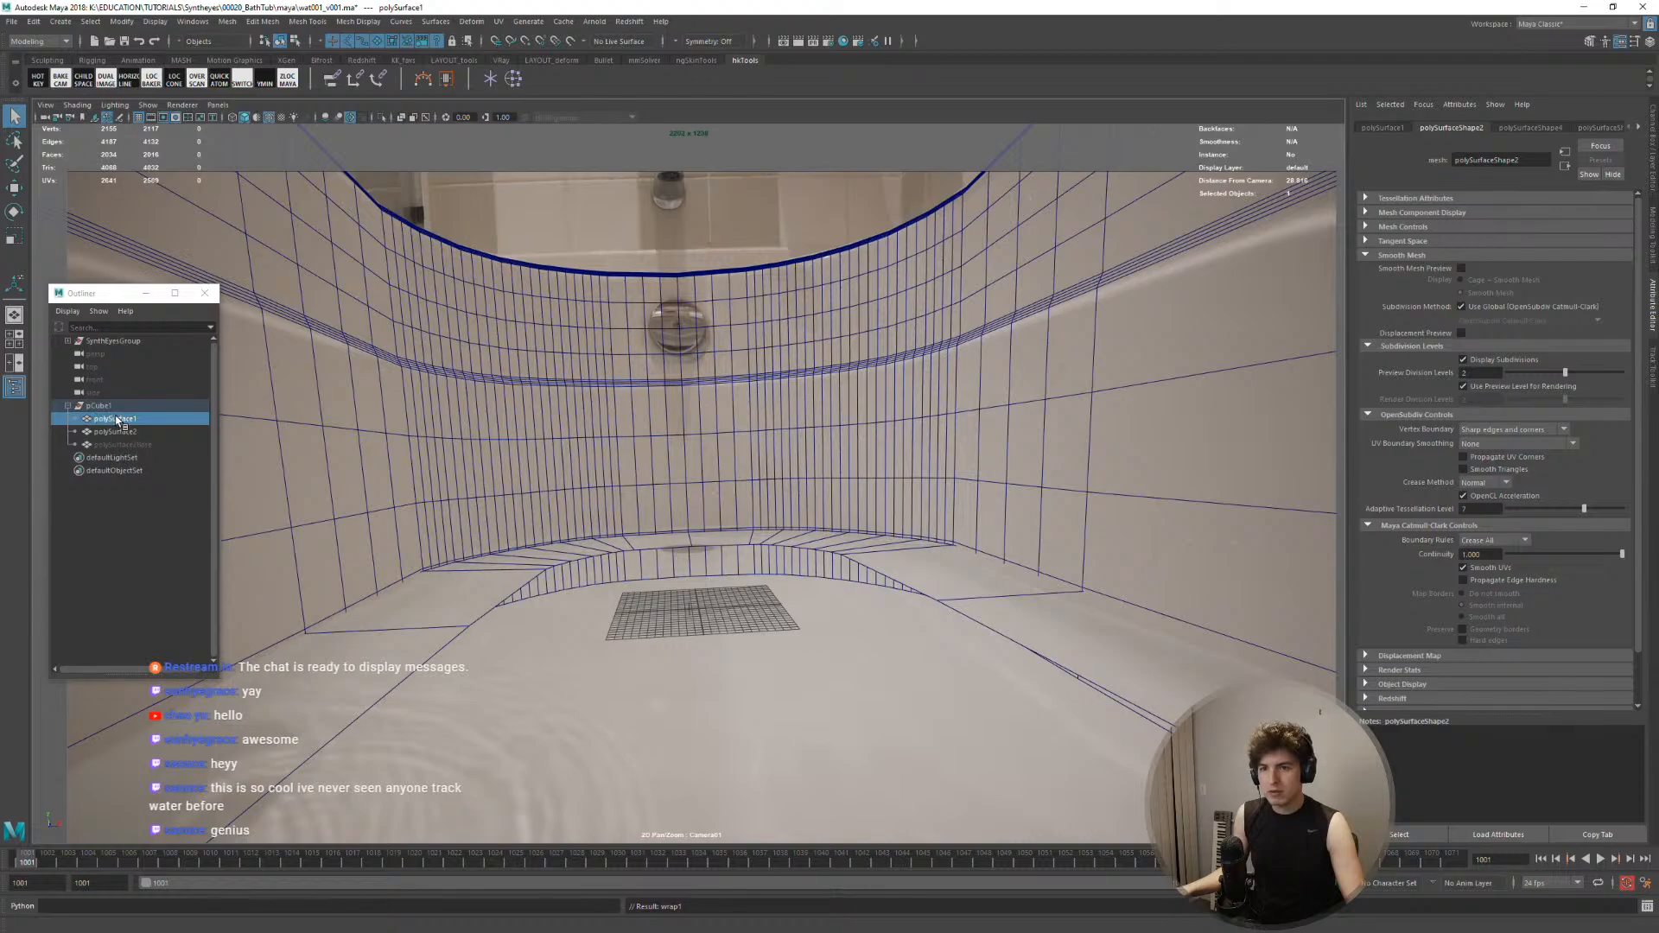
key(ctrl+a)
click(1614, 663)
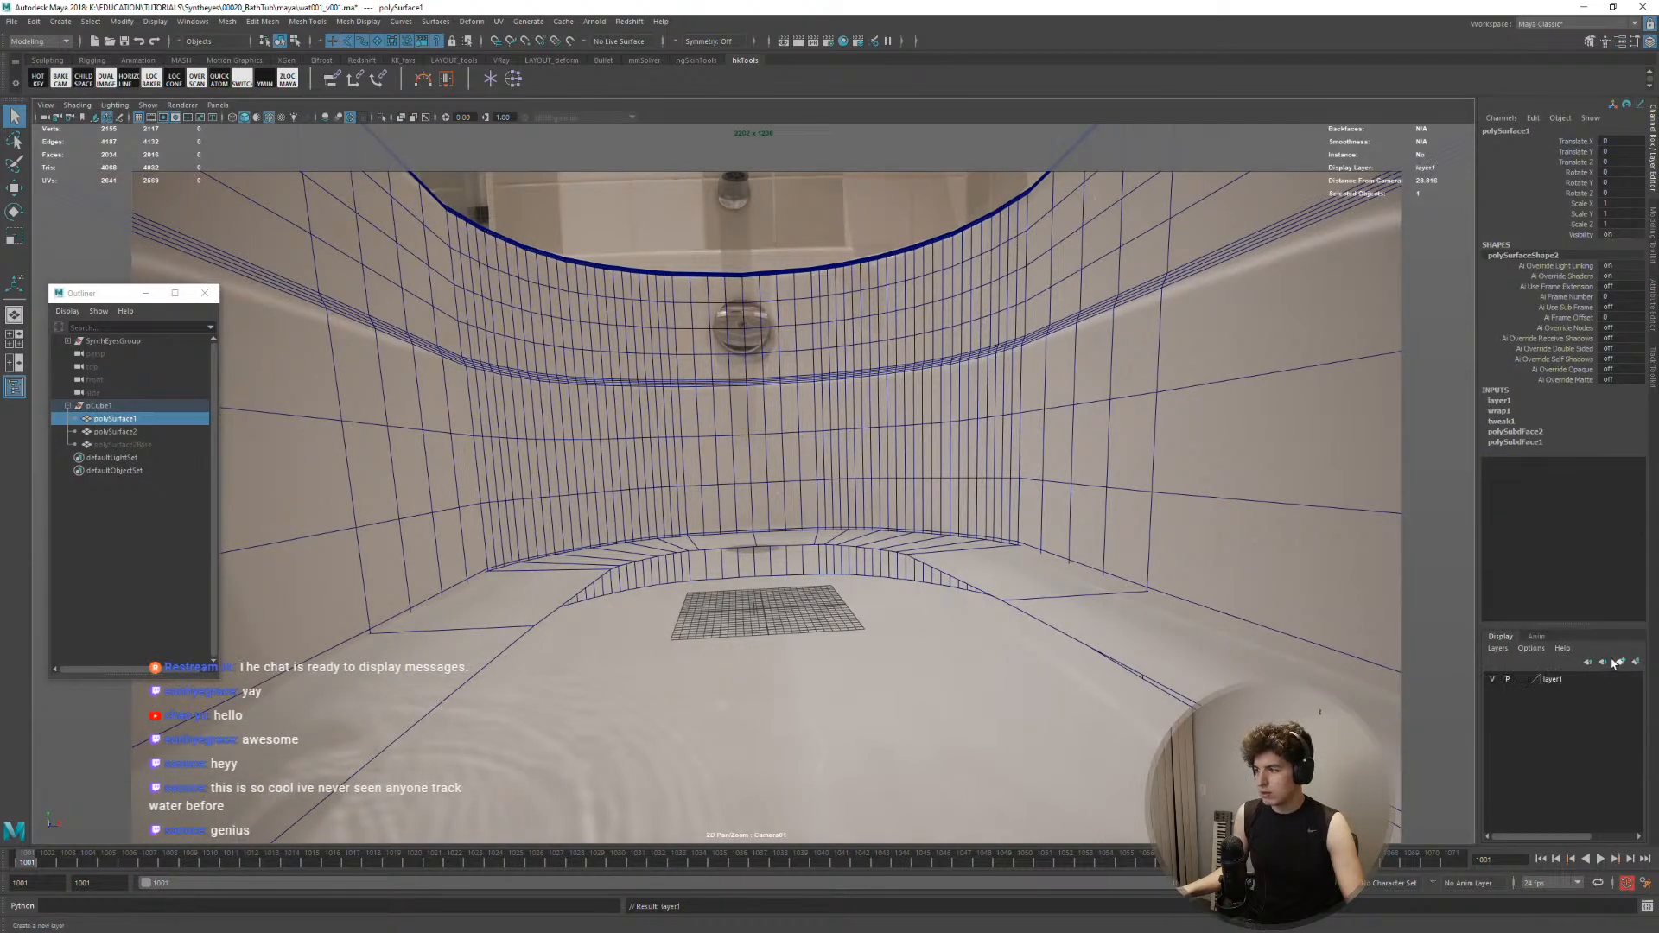
double_click(1536, 681)
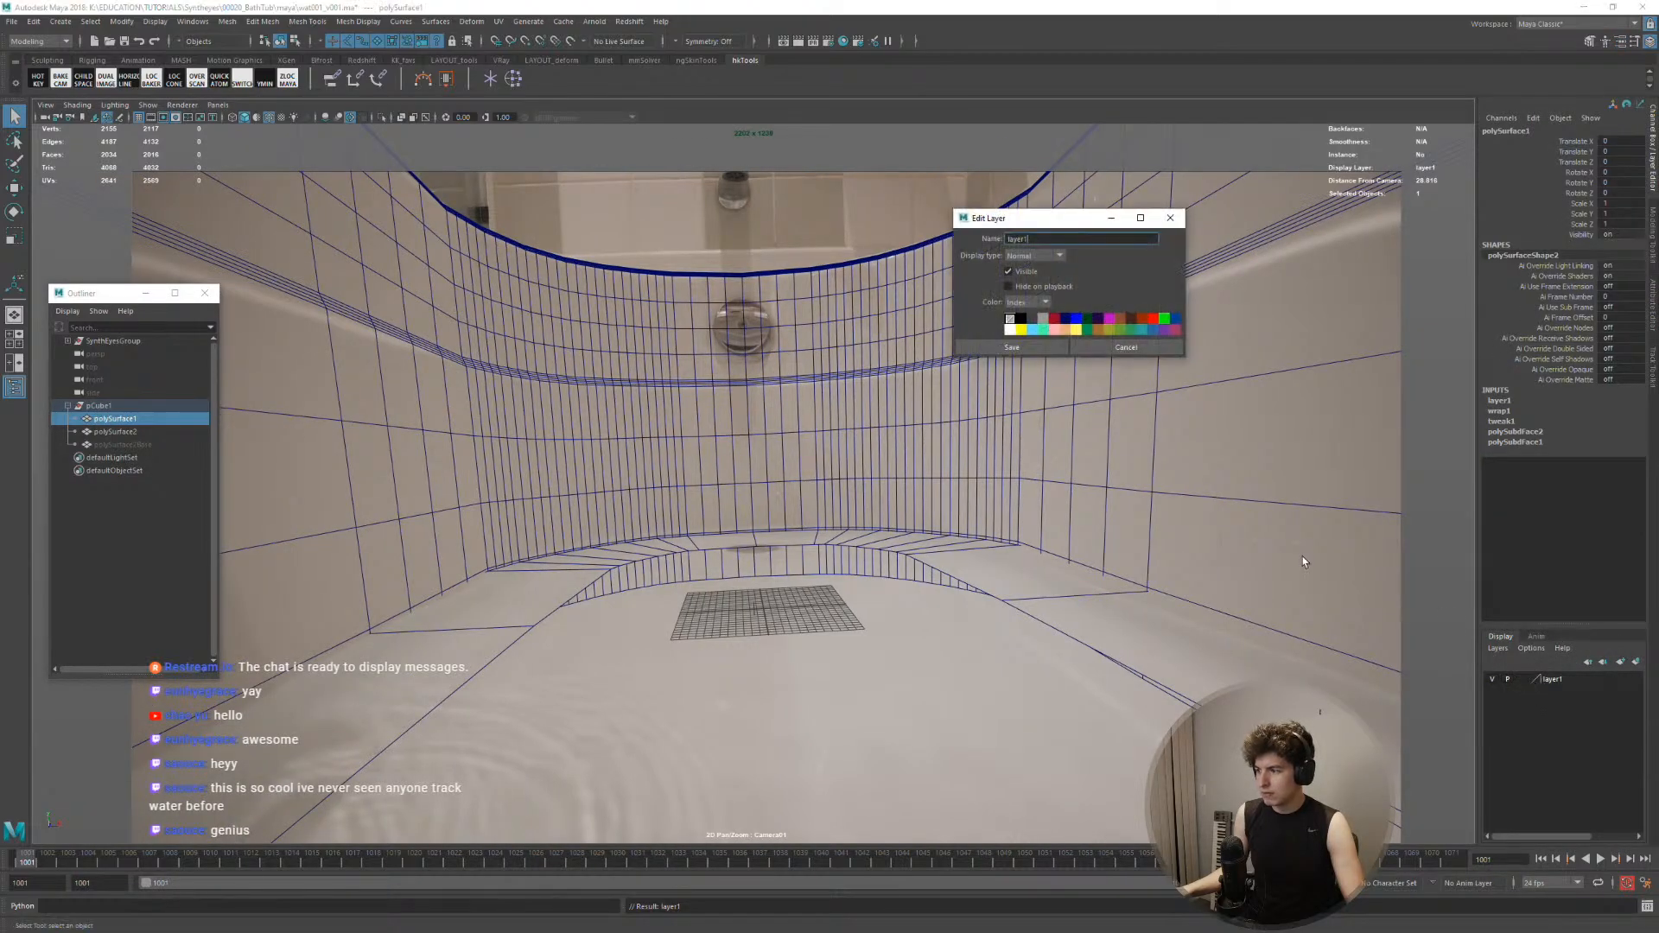
click(1047, 349)
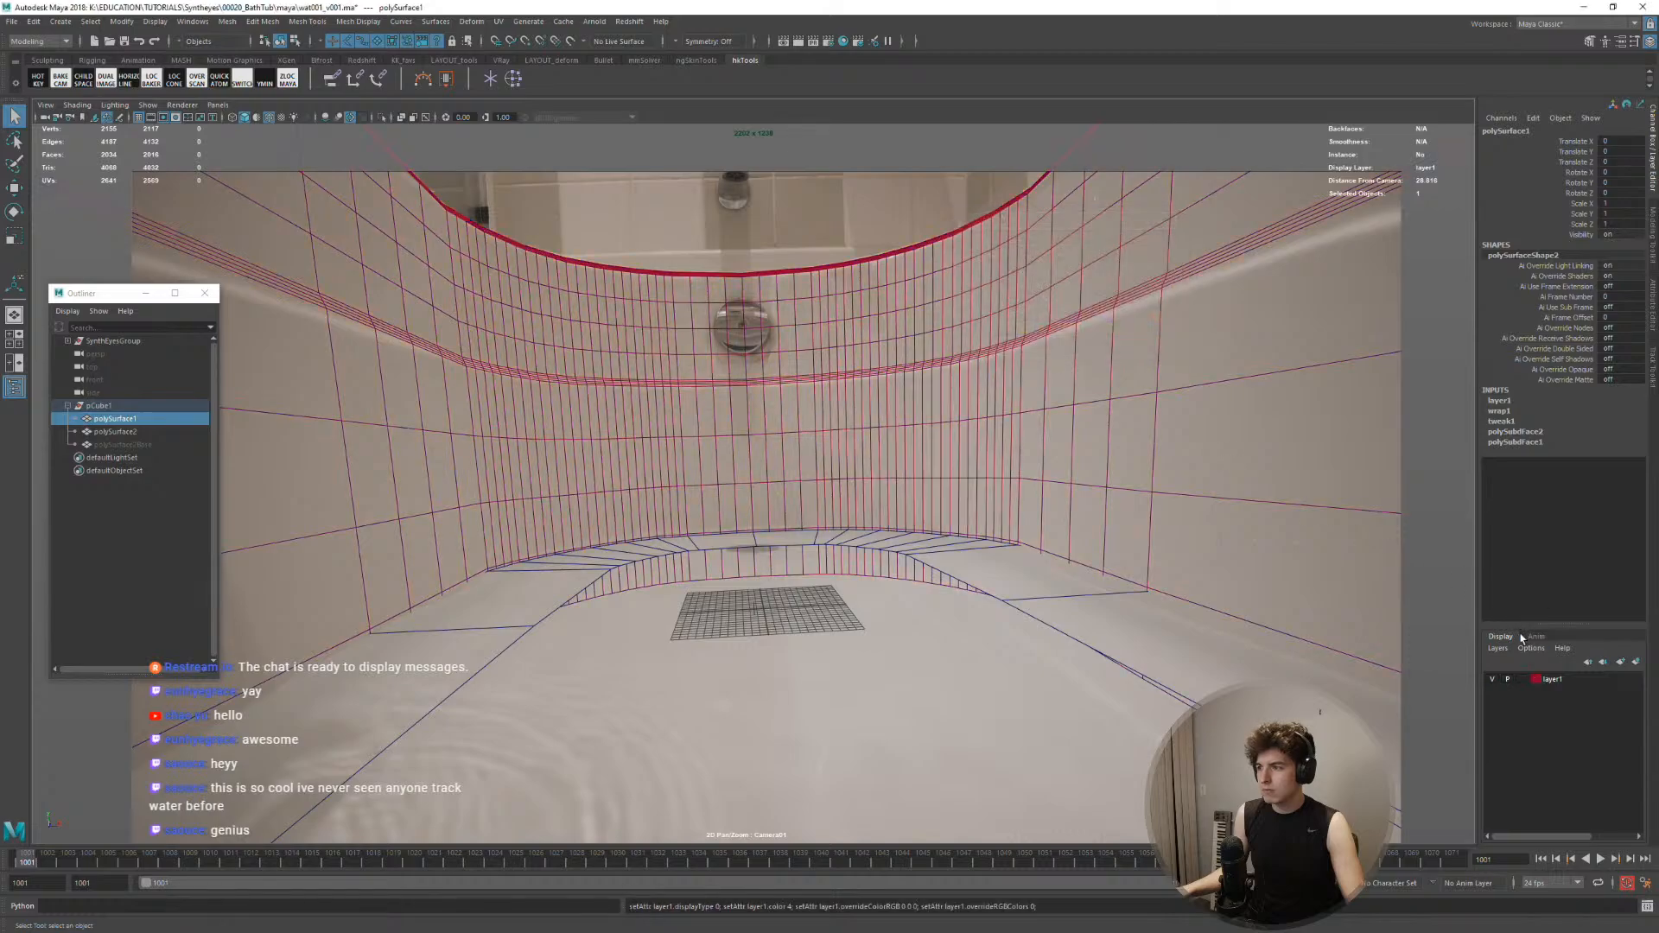
click(1518, 683)
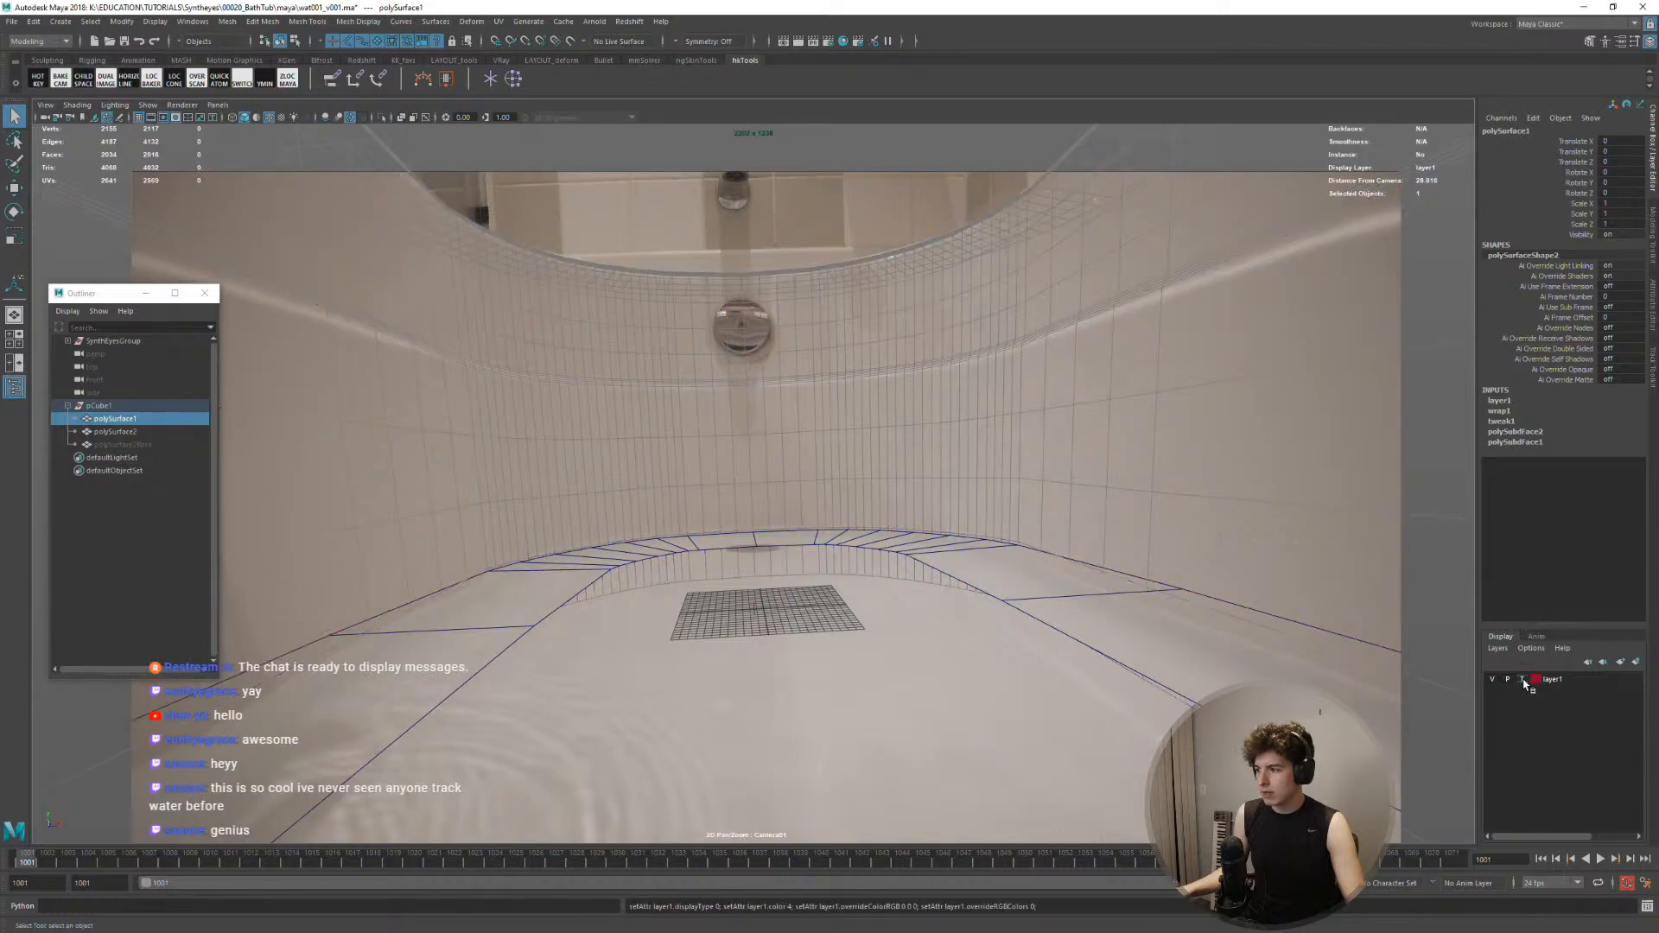
click(513, 449)
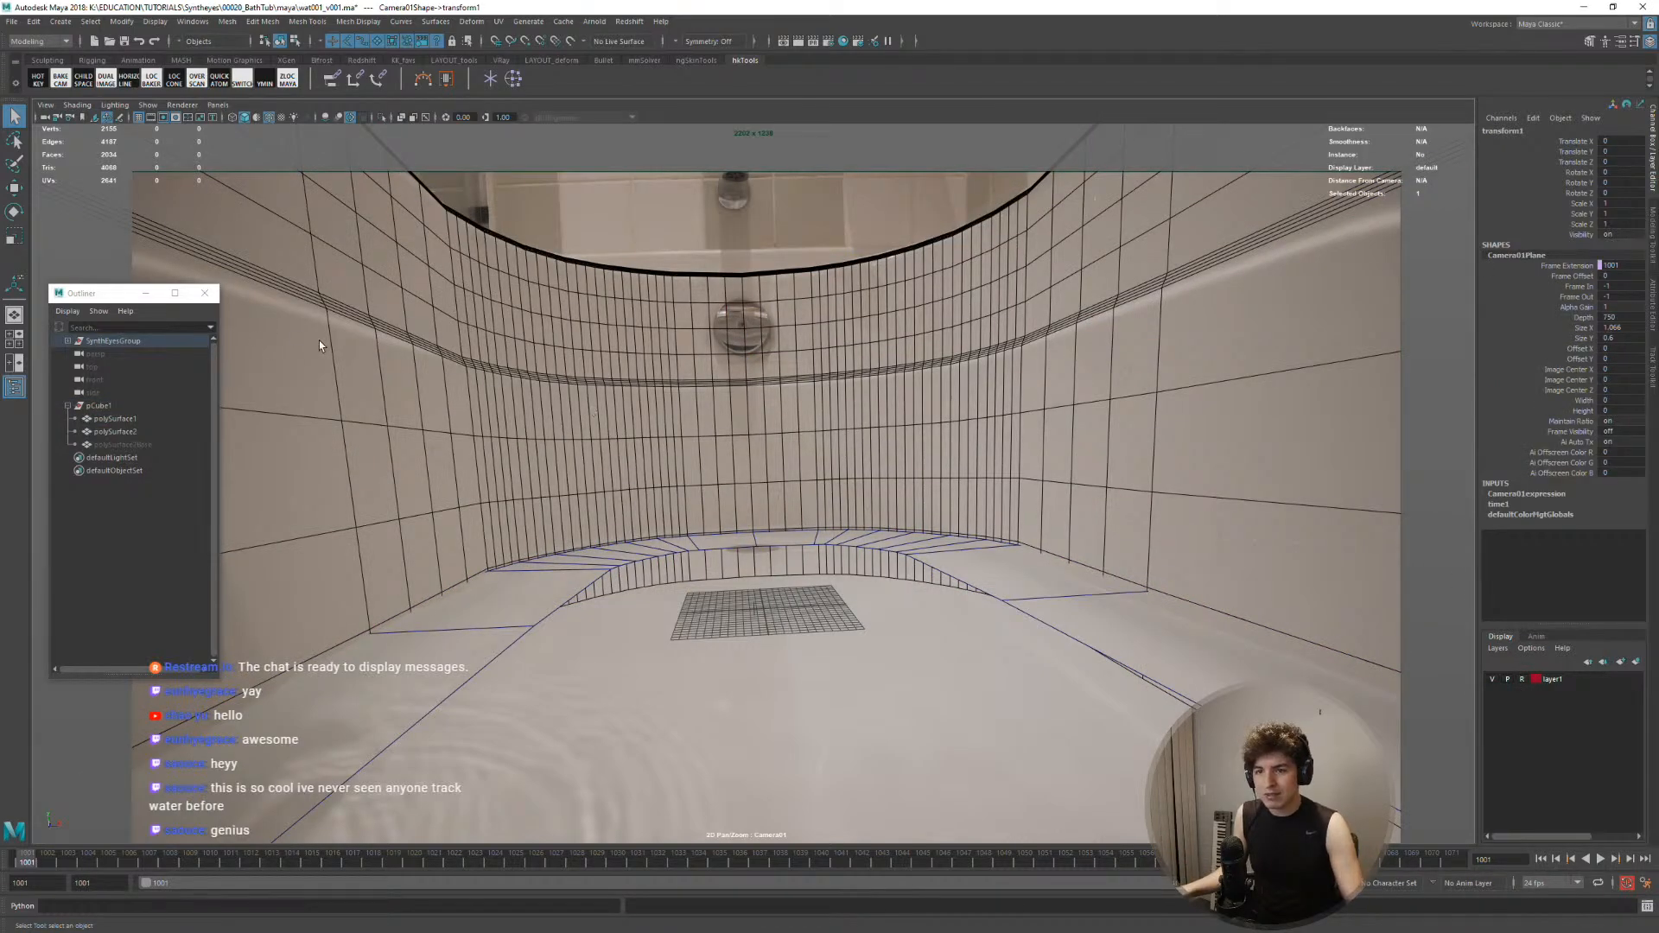
Try scaling the floor strip and the tub walls along X to test the wrap, undoing each scale
click(112, 431)
key(w)
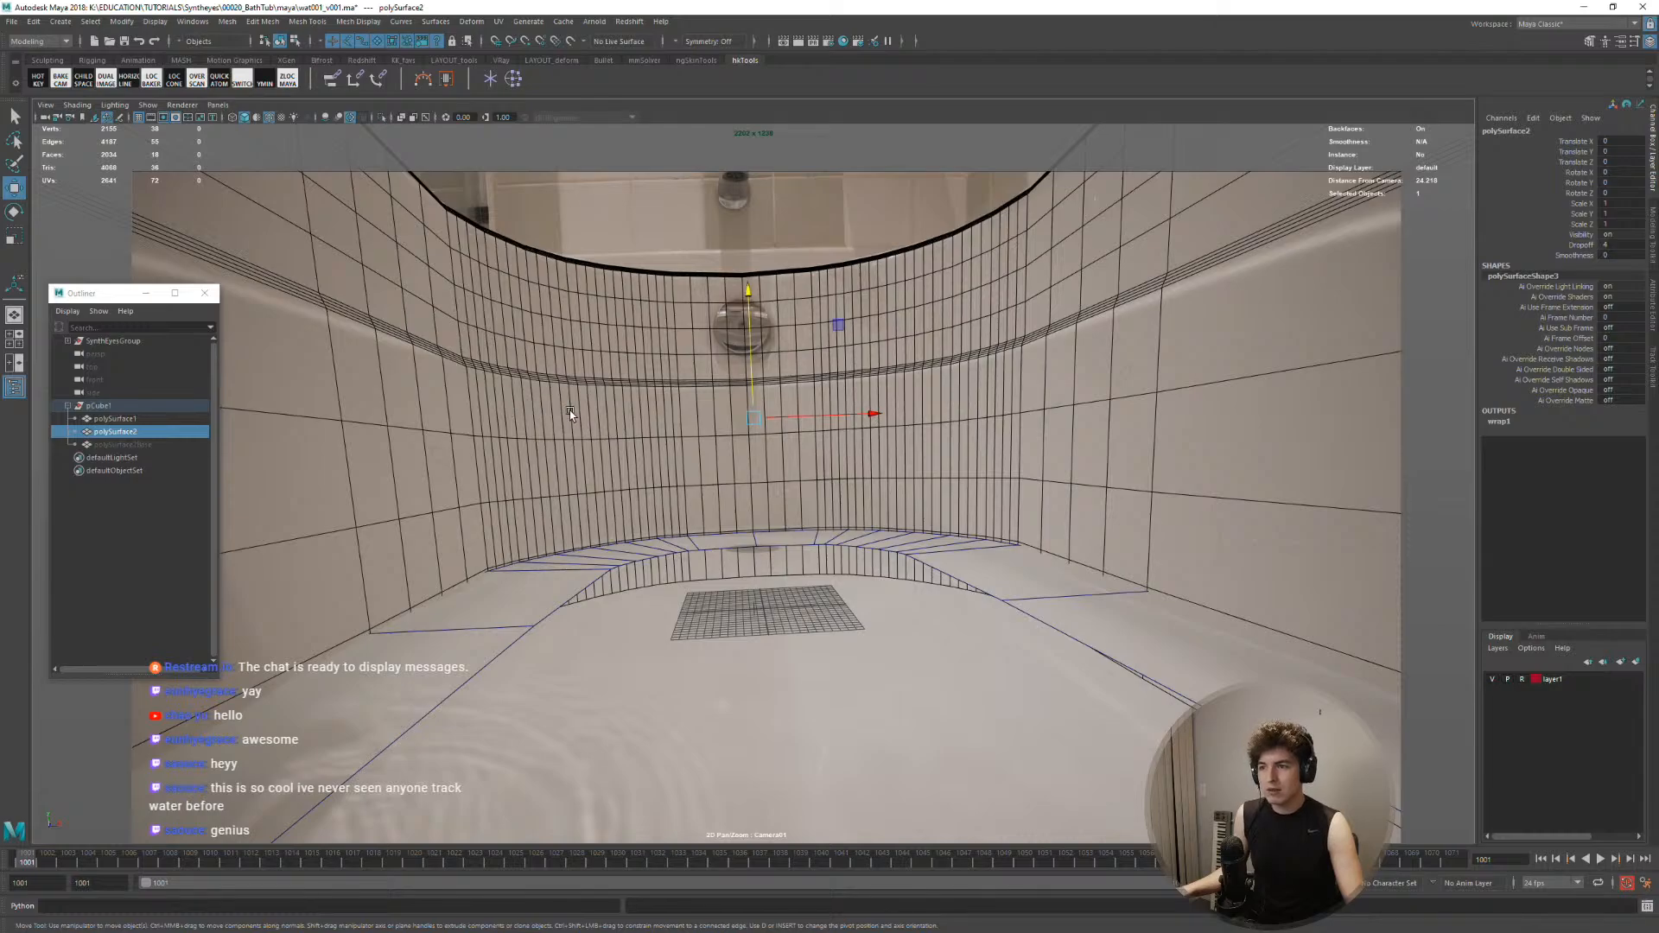
key(r)
middle_drag(785, 416, 738, 436)
key(ctrl+z)
key(ctrl+z)
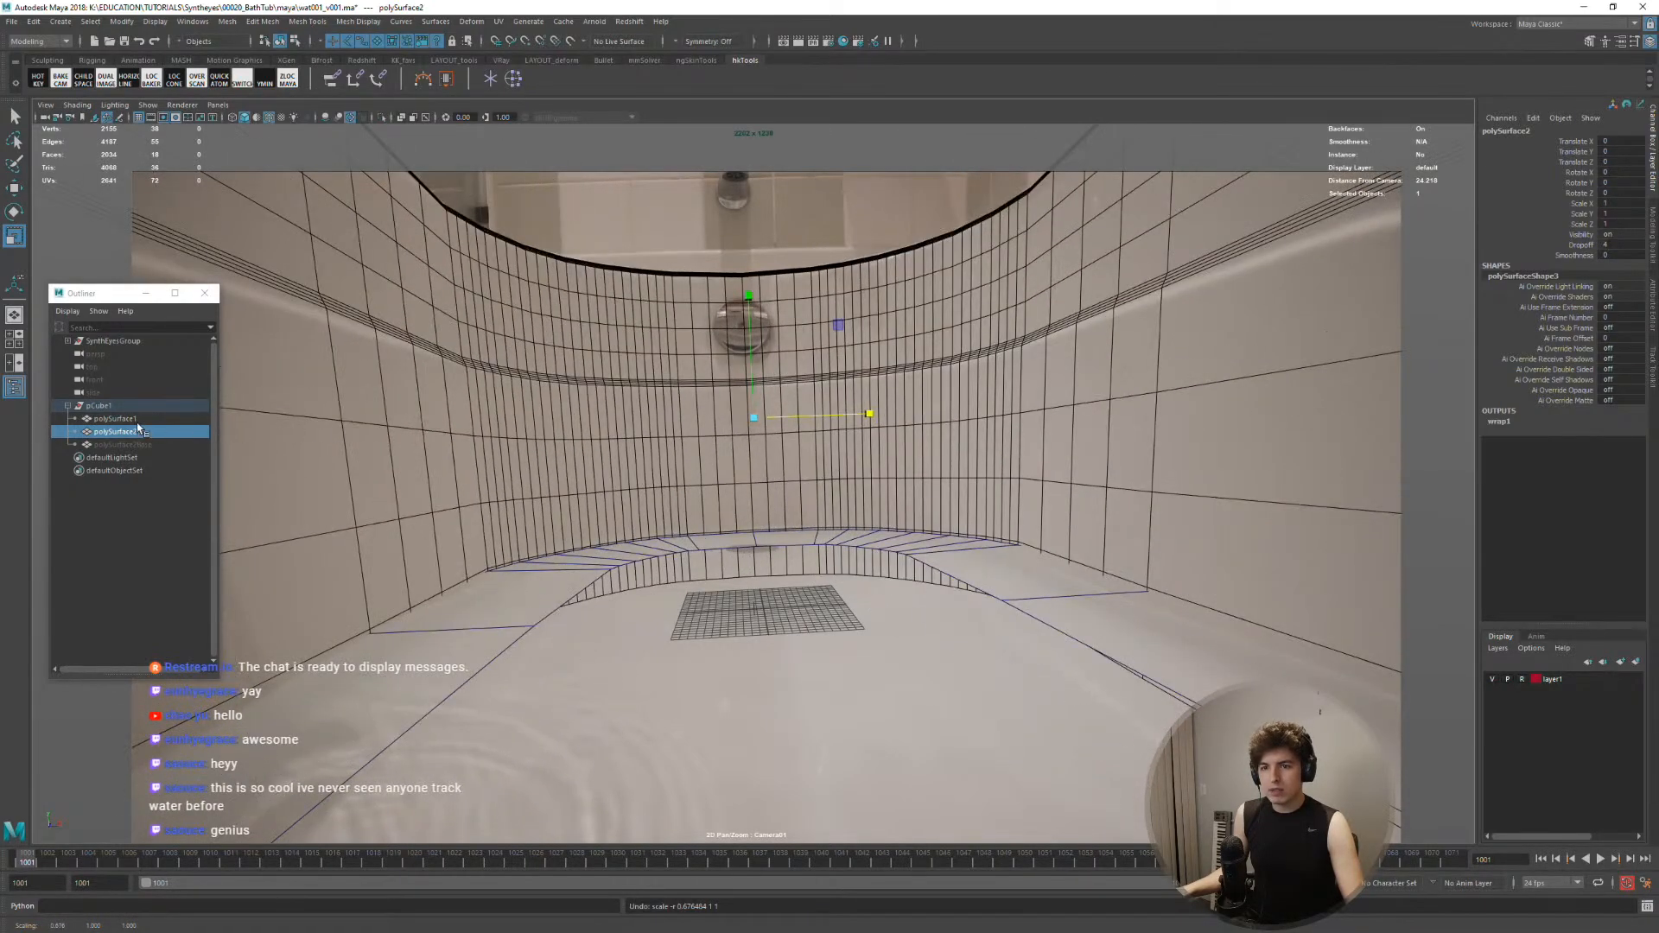
click(187, 420)
mouse_move(854, 440)
middle_down()
mouse_move(825, 432)
mouse_move(1019, 449)
mouse_move(878, 455)
middle_up()
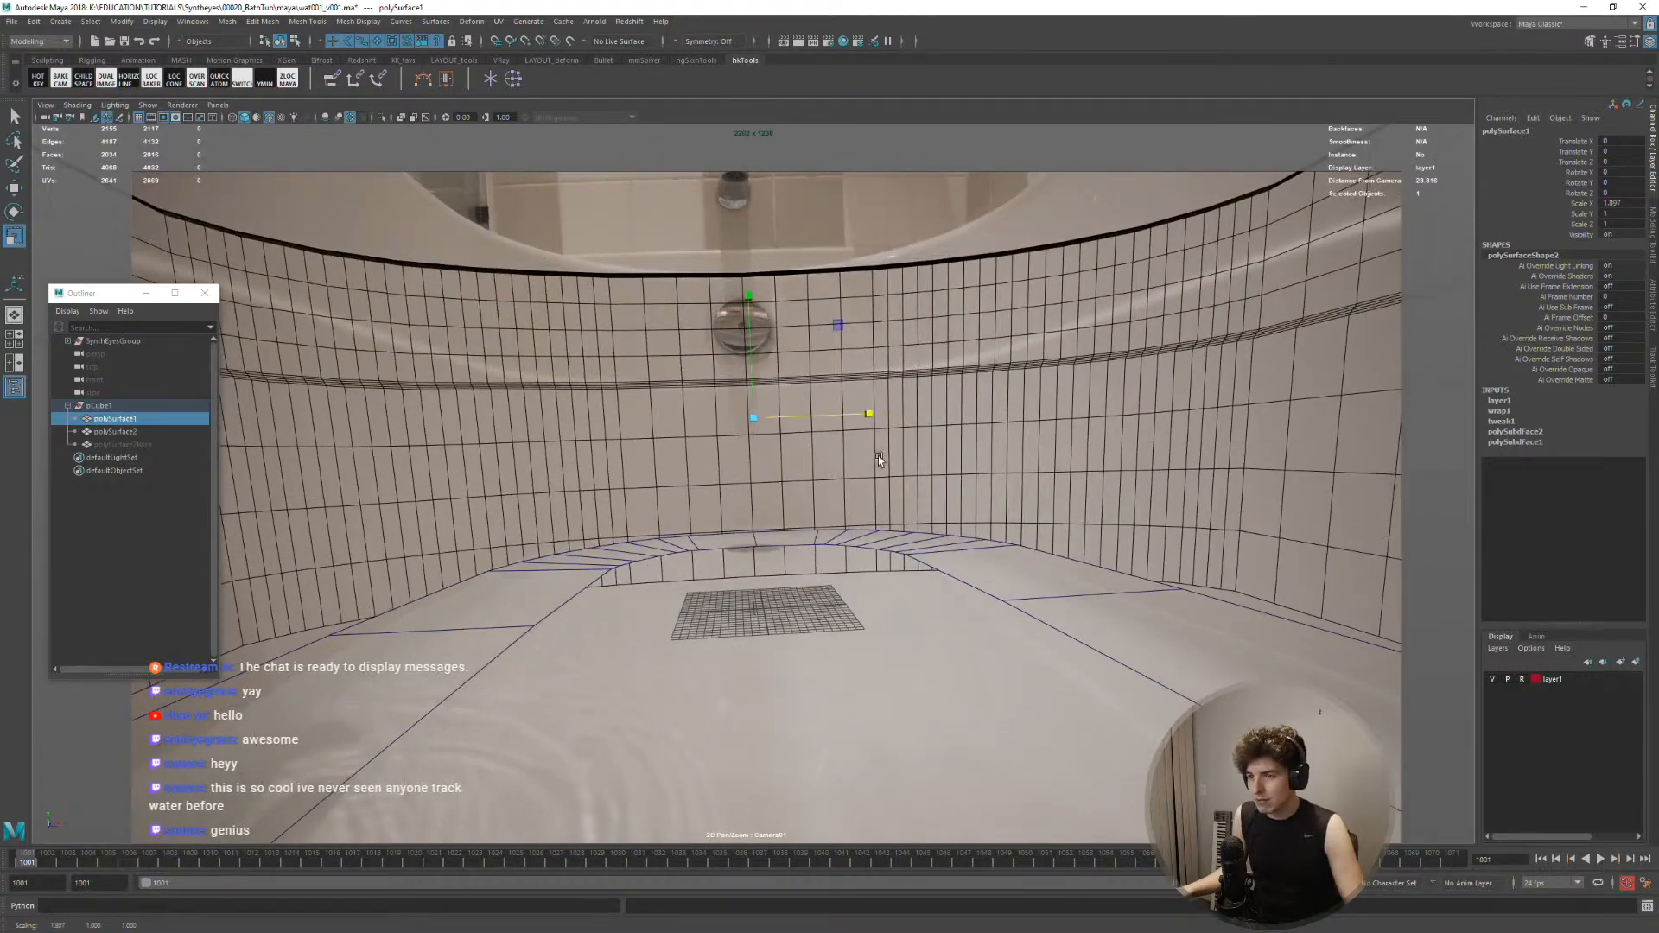
key(ctrl+z)
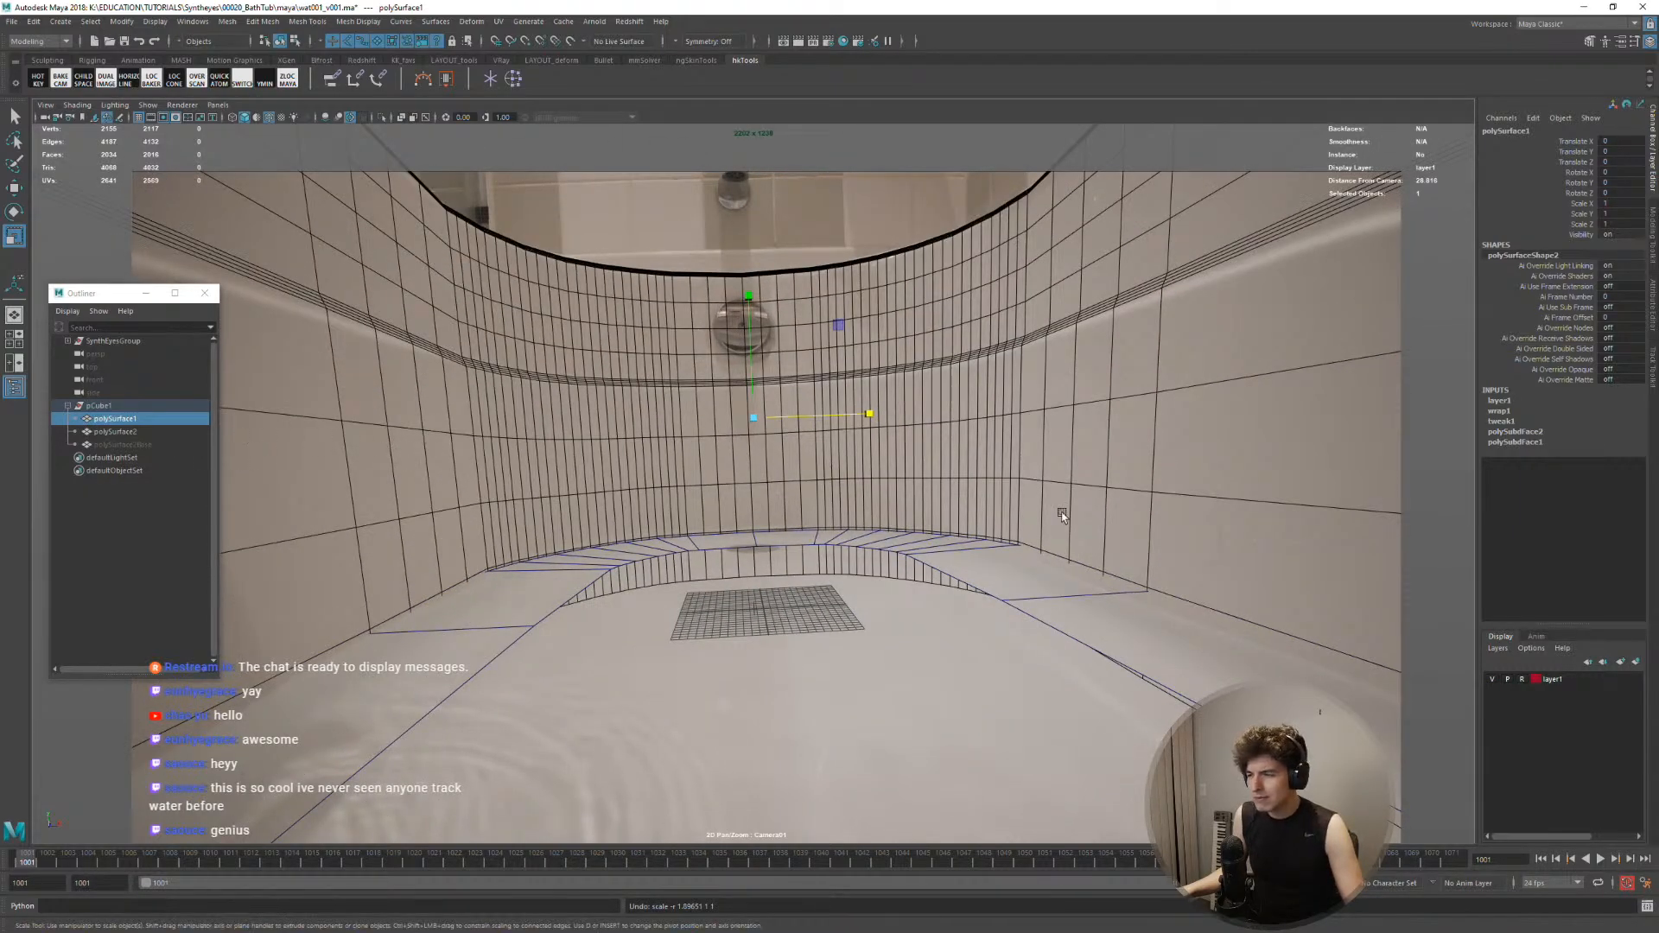
Examine the wrapped tub walls and floor strip in the perspective view, selecting the floor strip to check their connection
key(space)
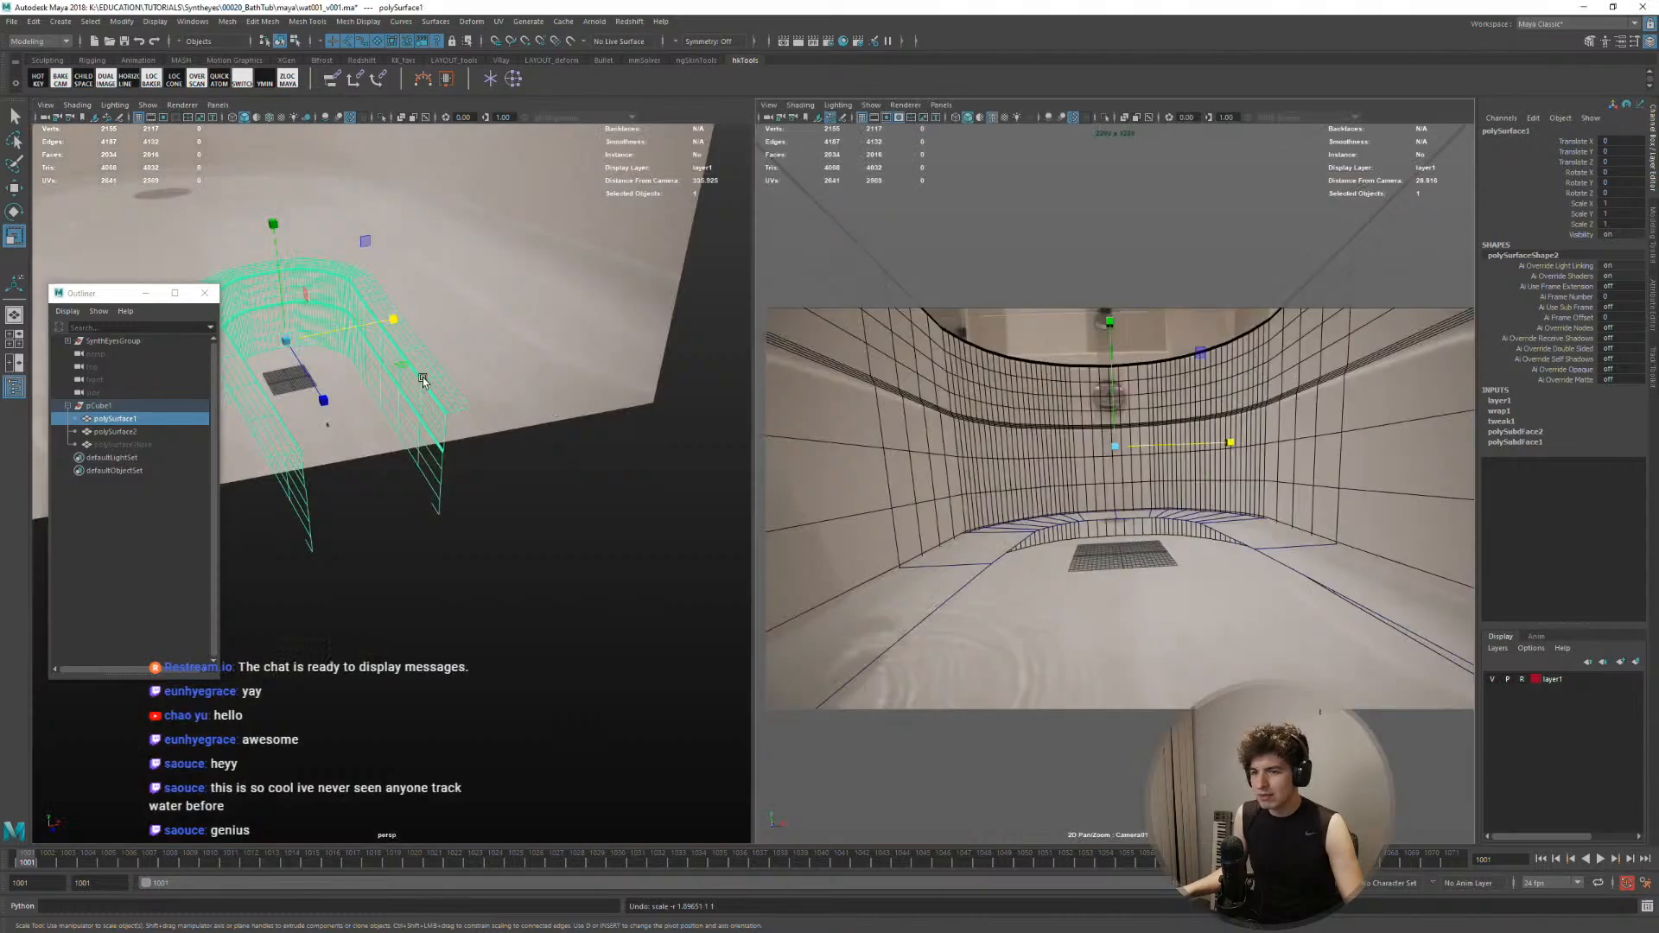
key(space)
alt+drag(579, 434, 640, 445)
alt+middle_drag(641, 446, 919, 545)
drag(835, 489, 912, 515)
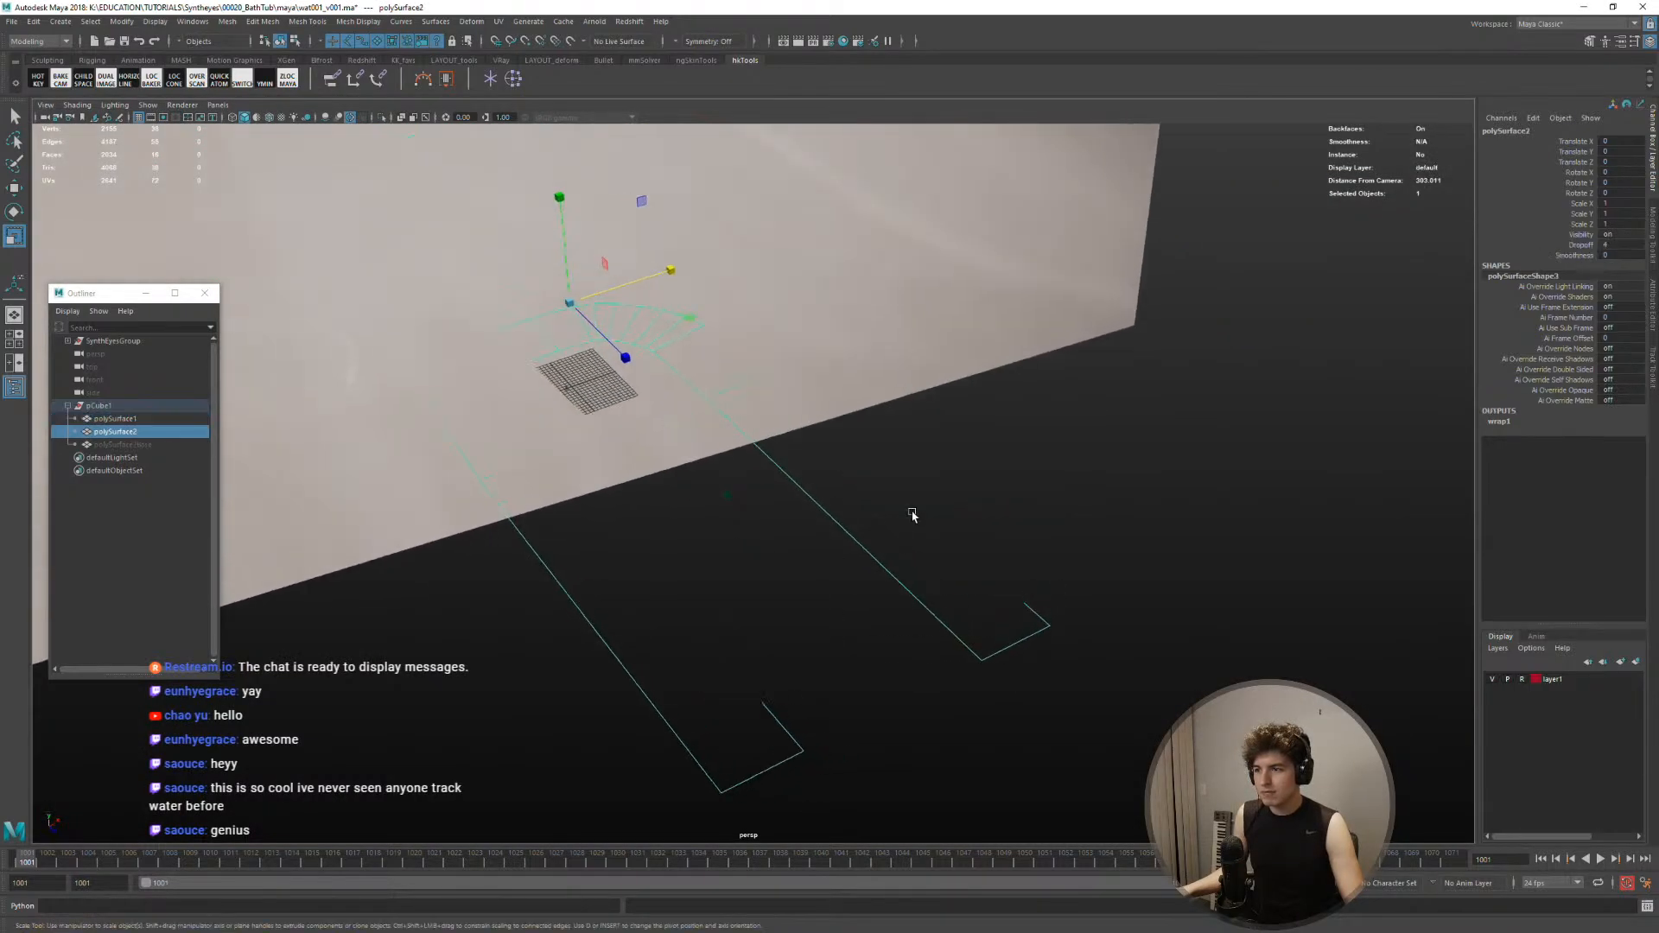
click(269, 121)
alt+drag(929, 406, 881, 399)
click(827, 400)
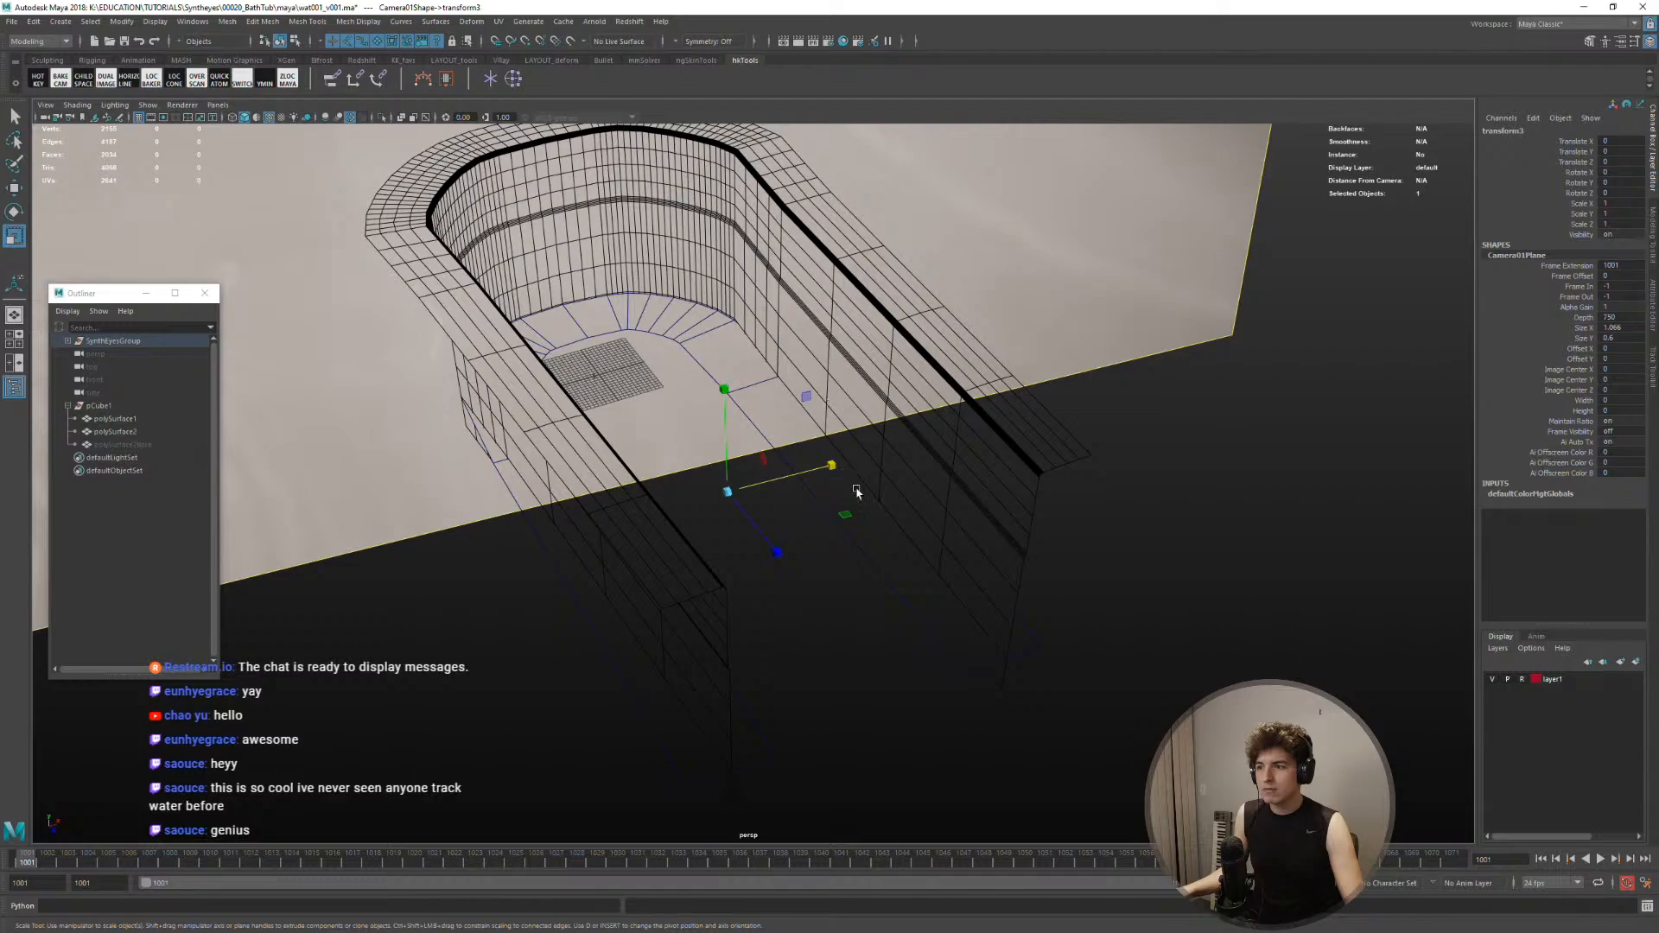
click(877, 516)
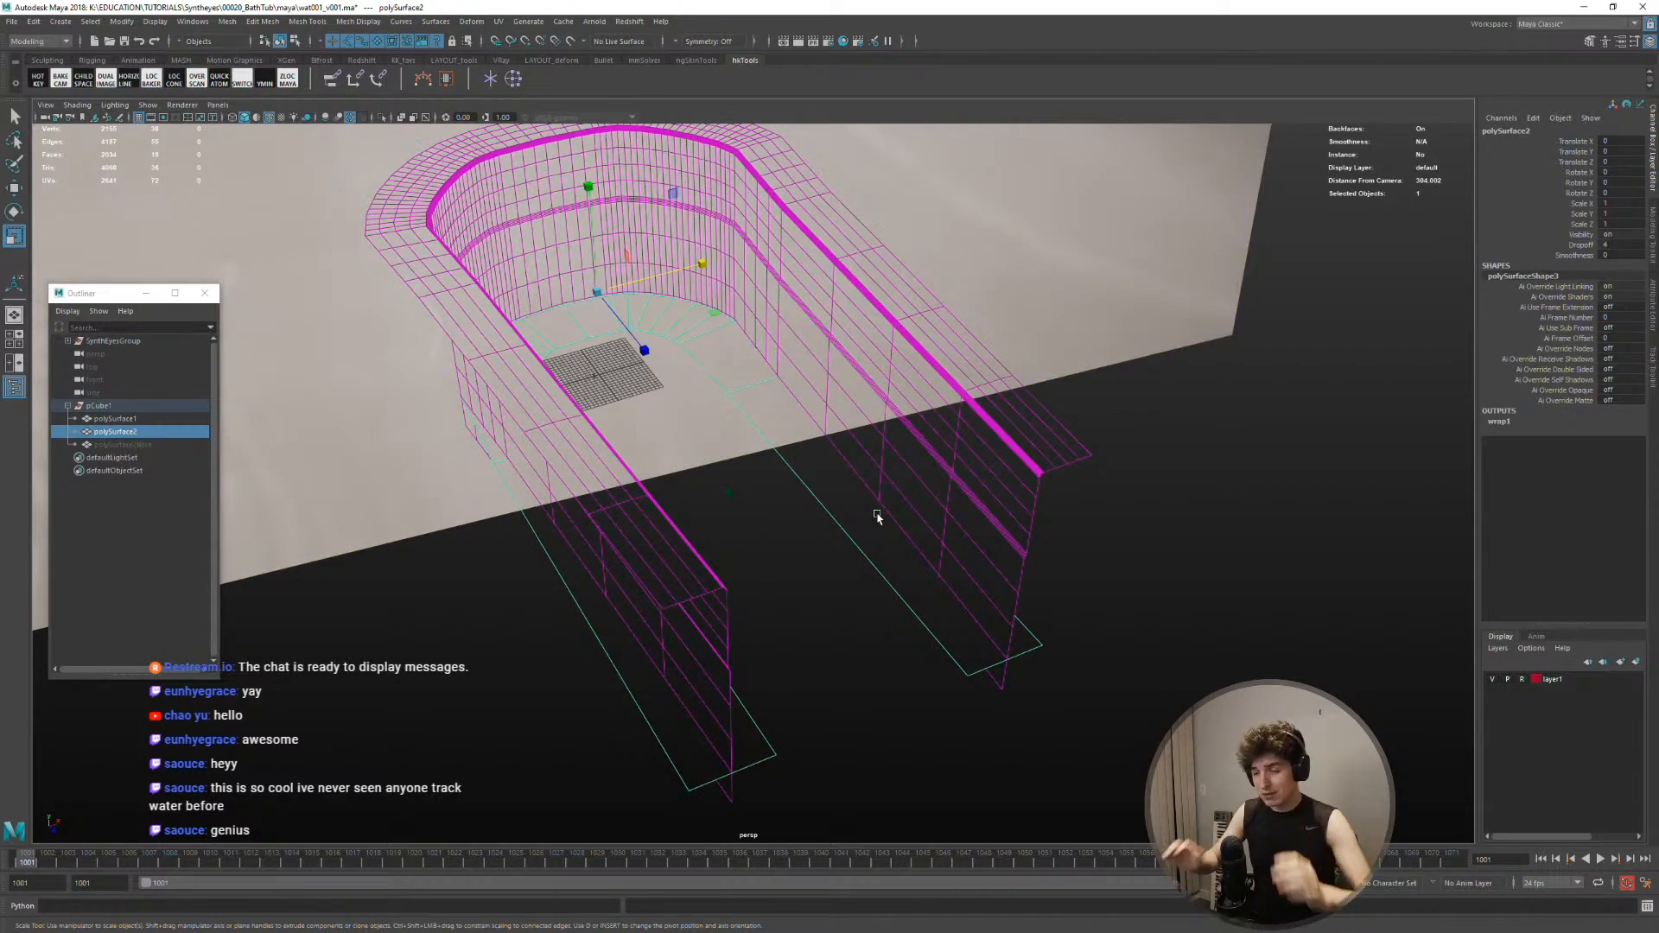
Delete the tub walls' history to remove the wrap and delete the leftover polySurface2Base mesh
click(127, 434)
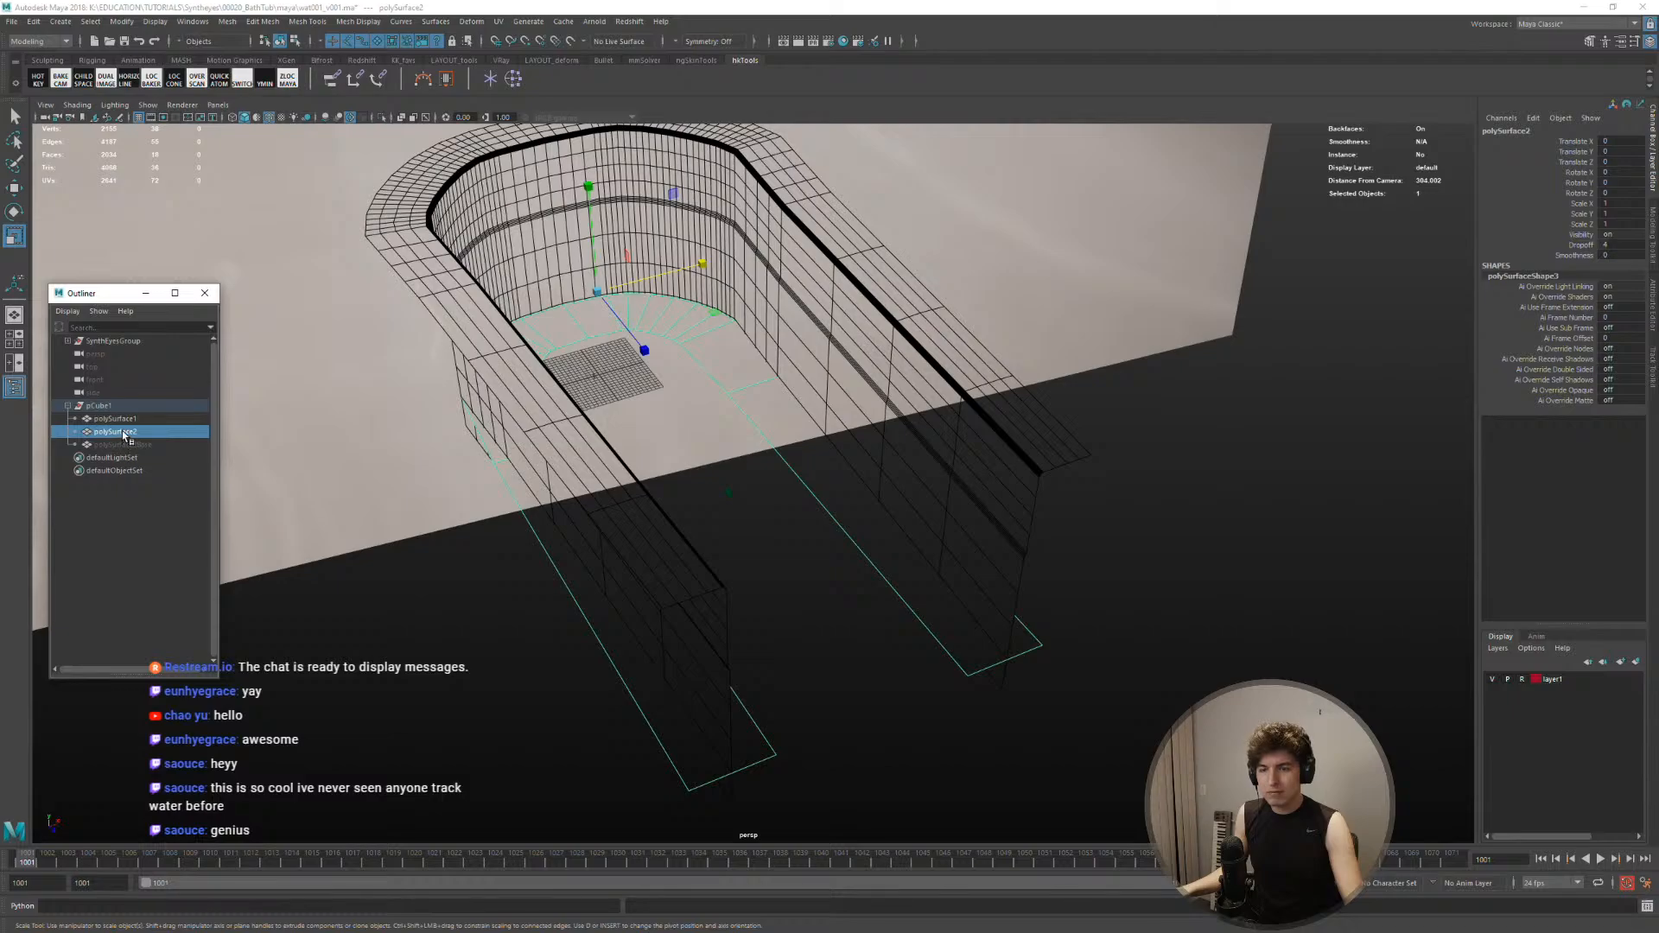
click(130, 420)
click(138, 445)
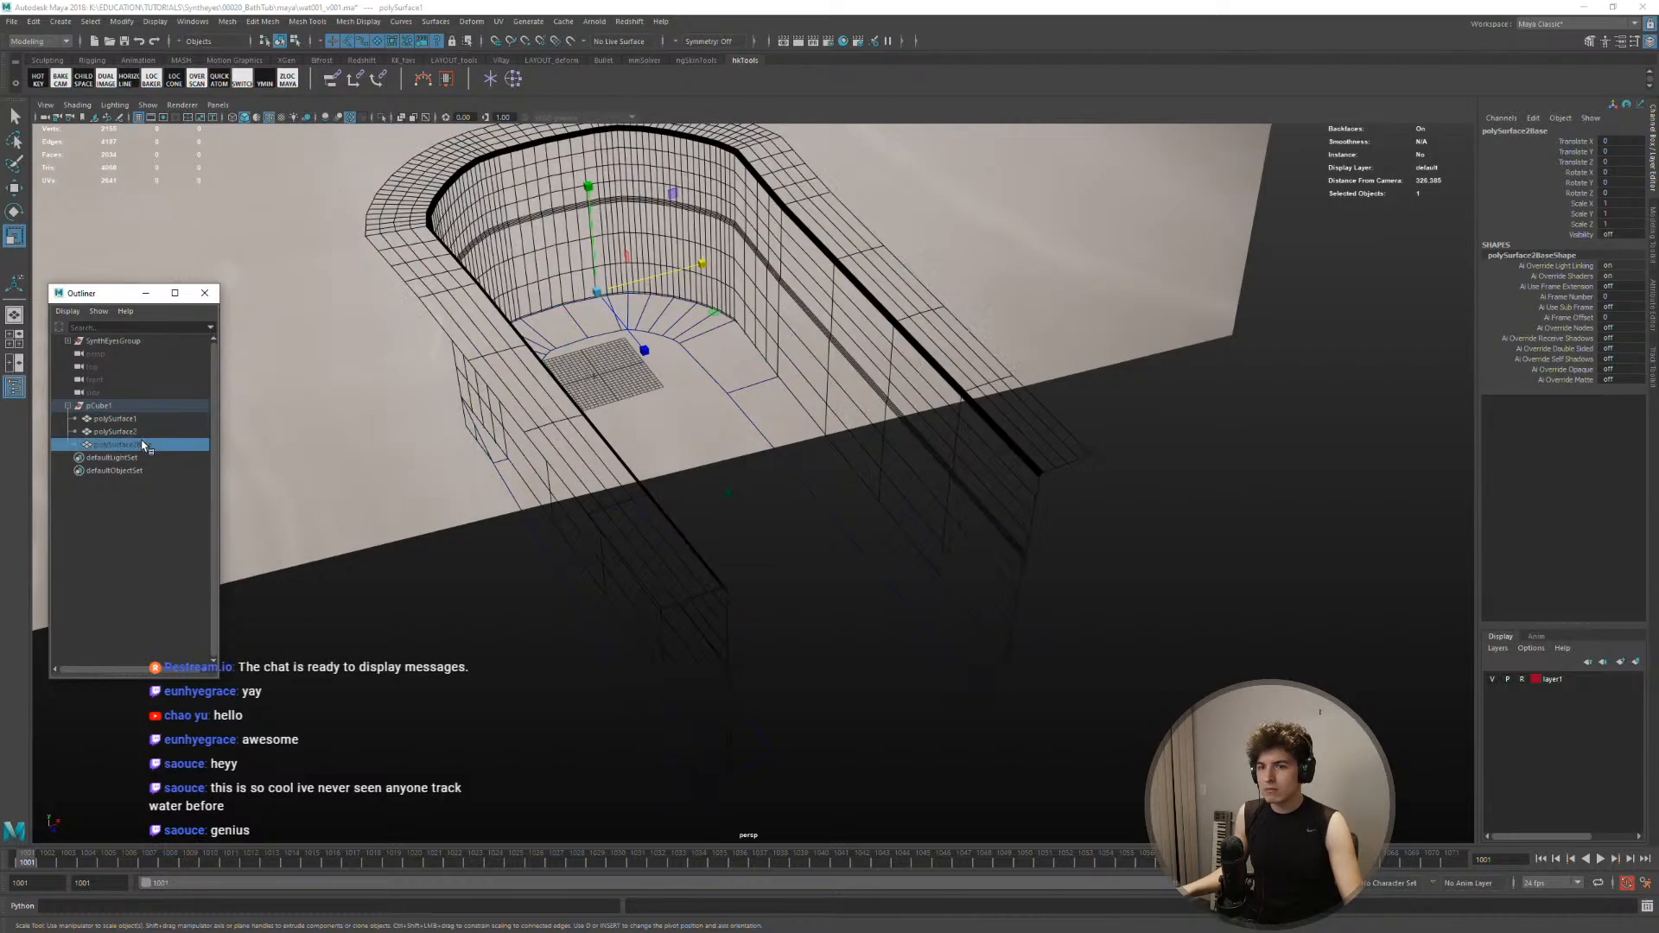
key(Delete)
click(811, 475)
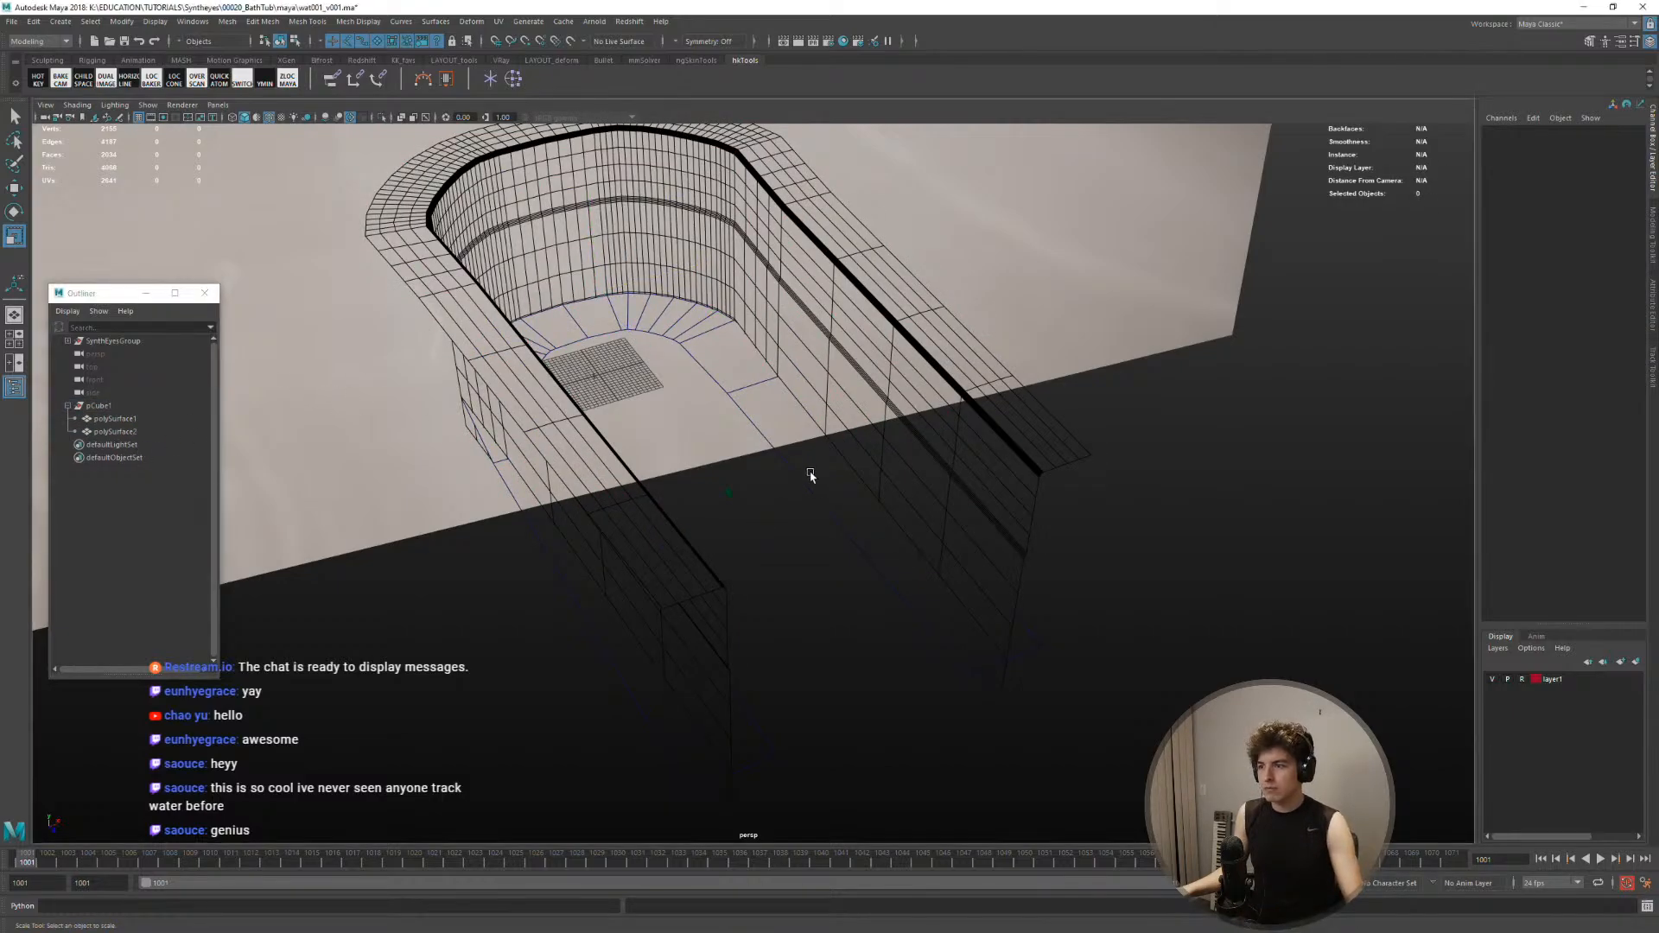
Delete the display layer layer1 that holds the tub walls
alt+drag(811, 474, 868, 454)
click(1221, 559)
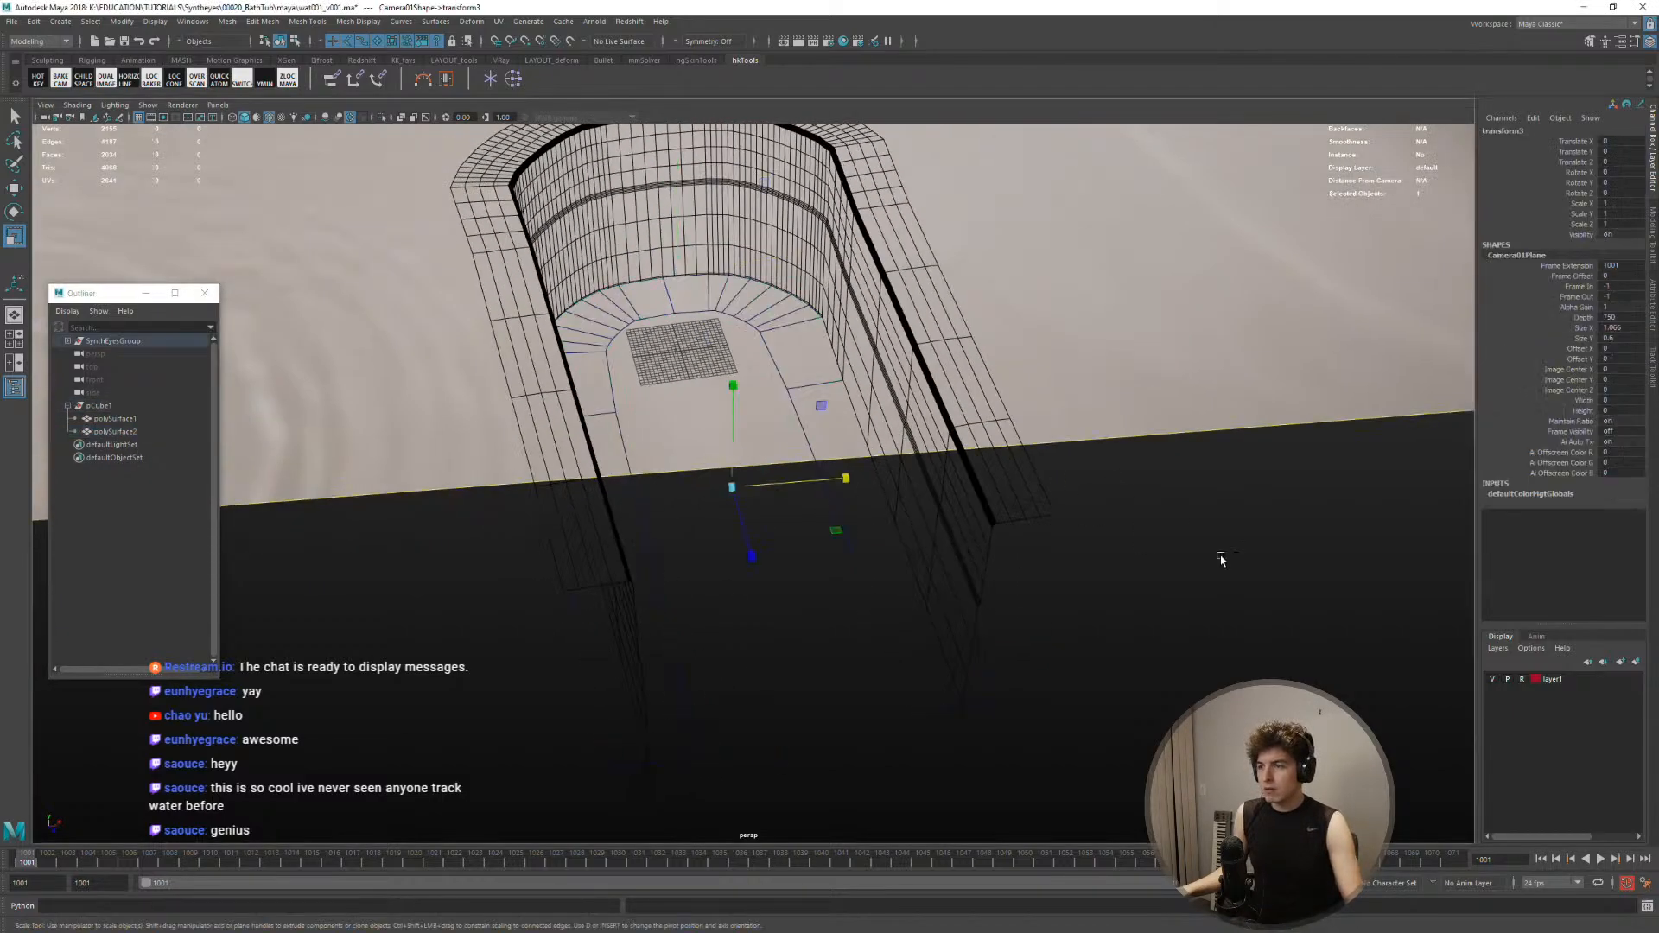
click(1540, 686)
right_click(1542, 688)
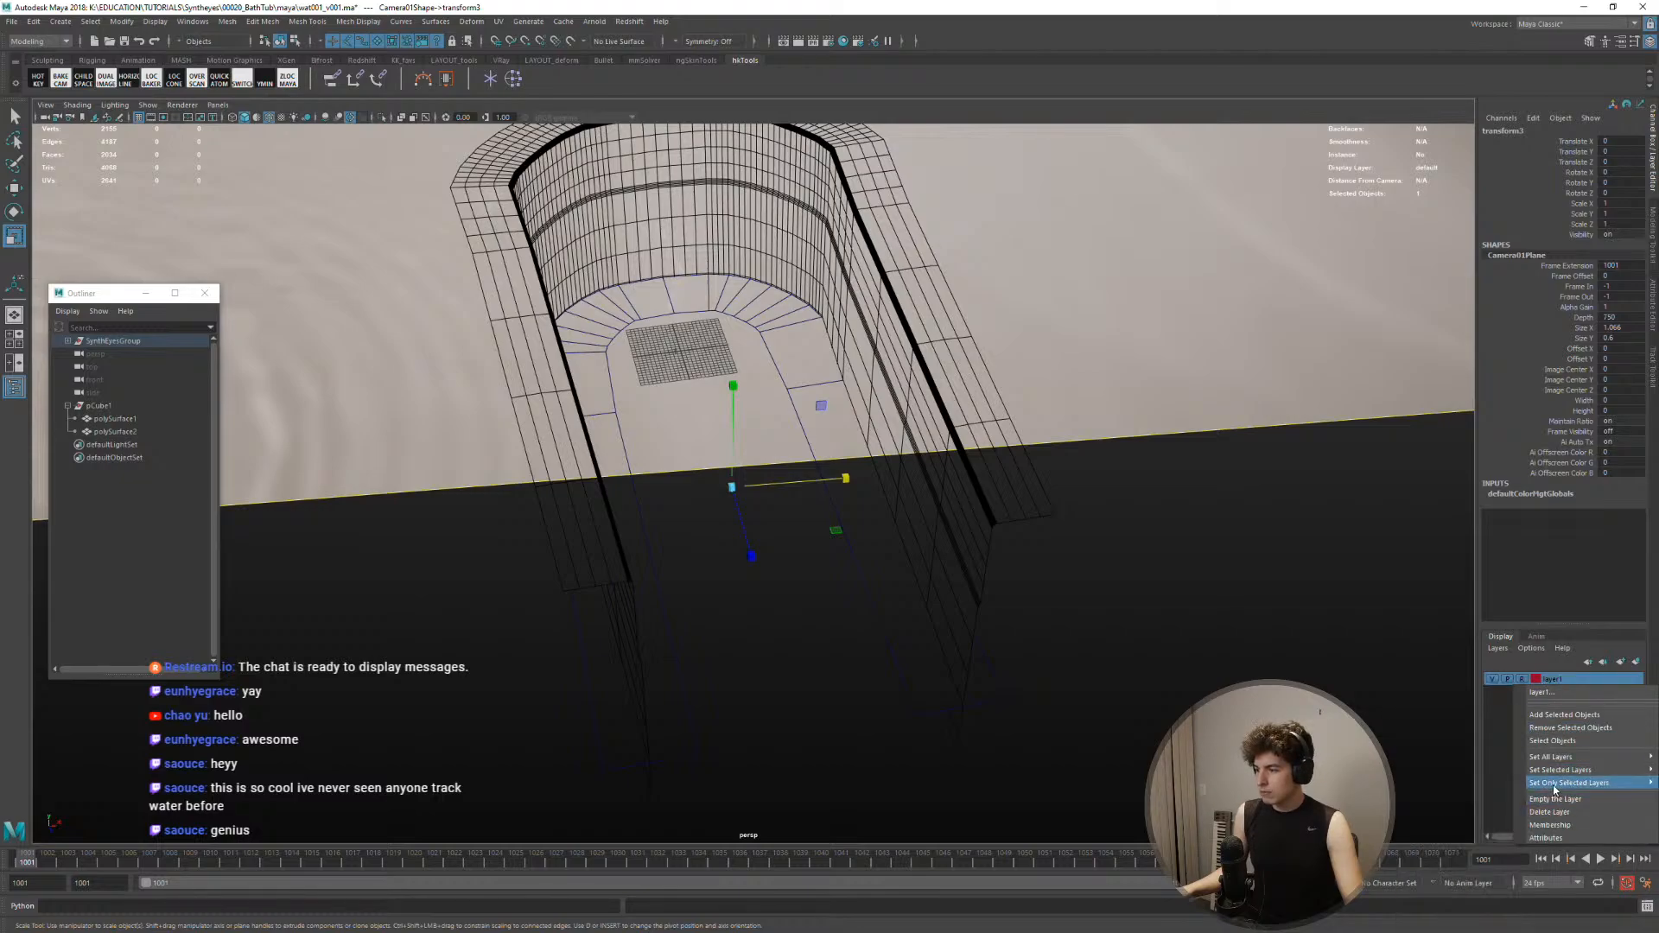
click(1549, 812)
Duplicate the tub walls, hide the floor strip and isolate the duplicate in the perspective view
click(950, 480)
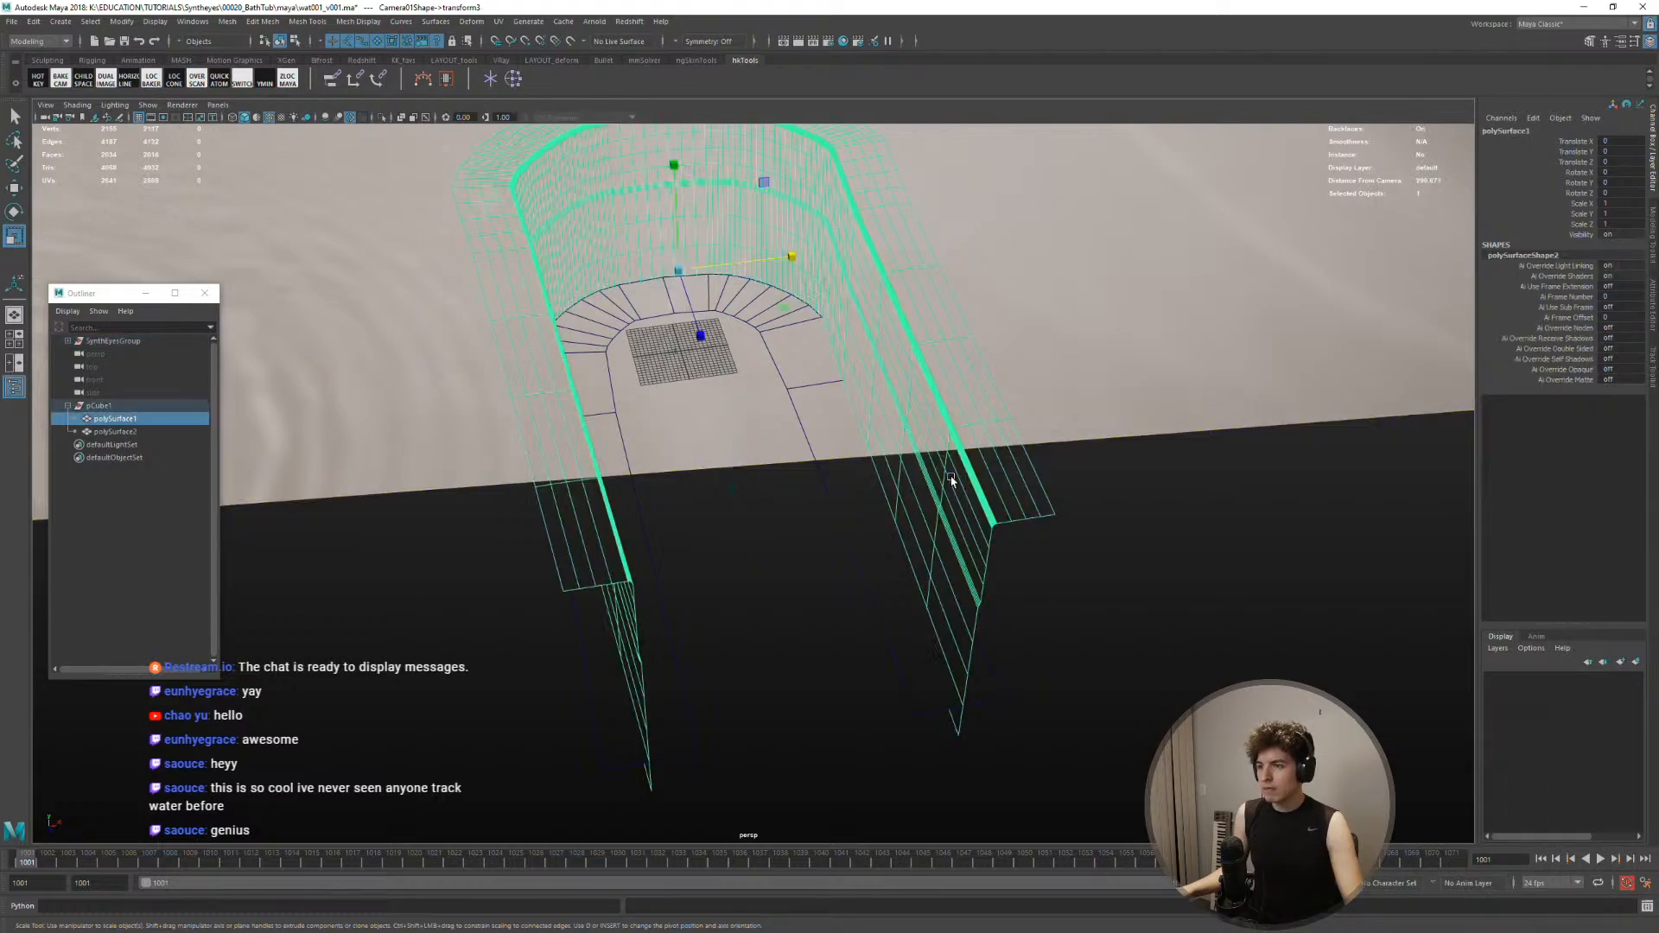
alt+drag(950, 481, 897, 514)
key(ctrl+d)
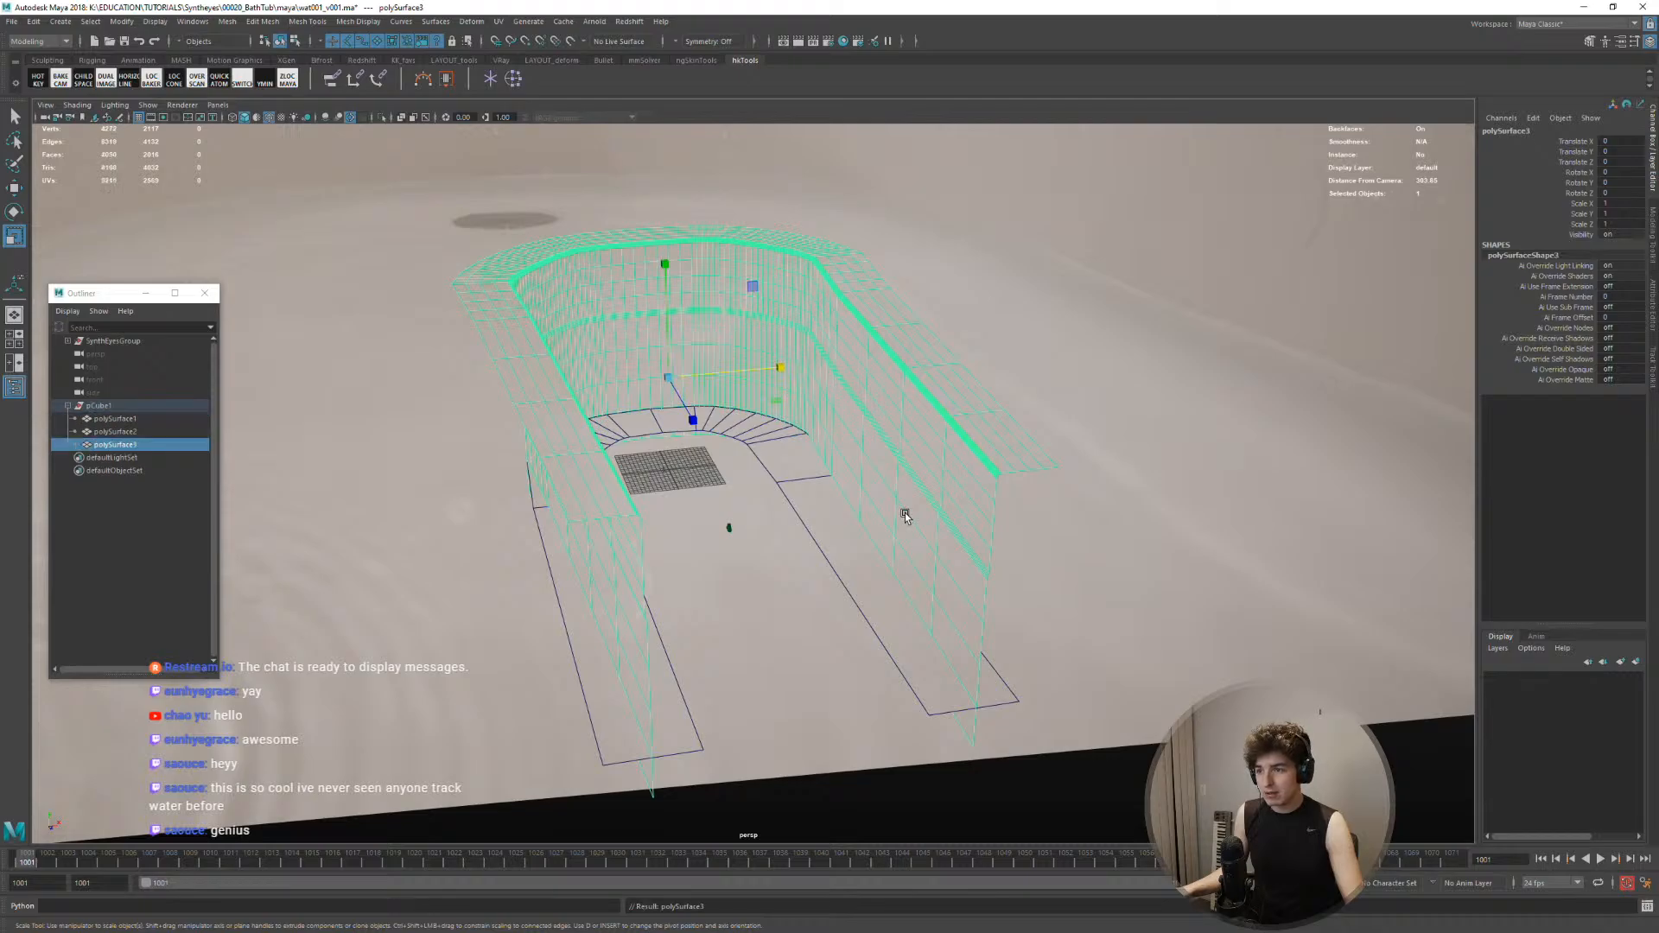
click(115, 431)
key(ctrl+h)
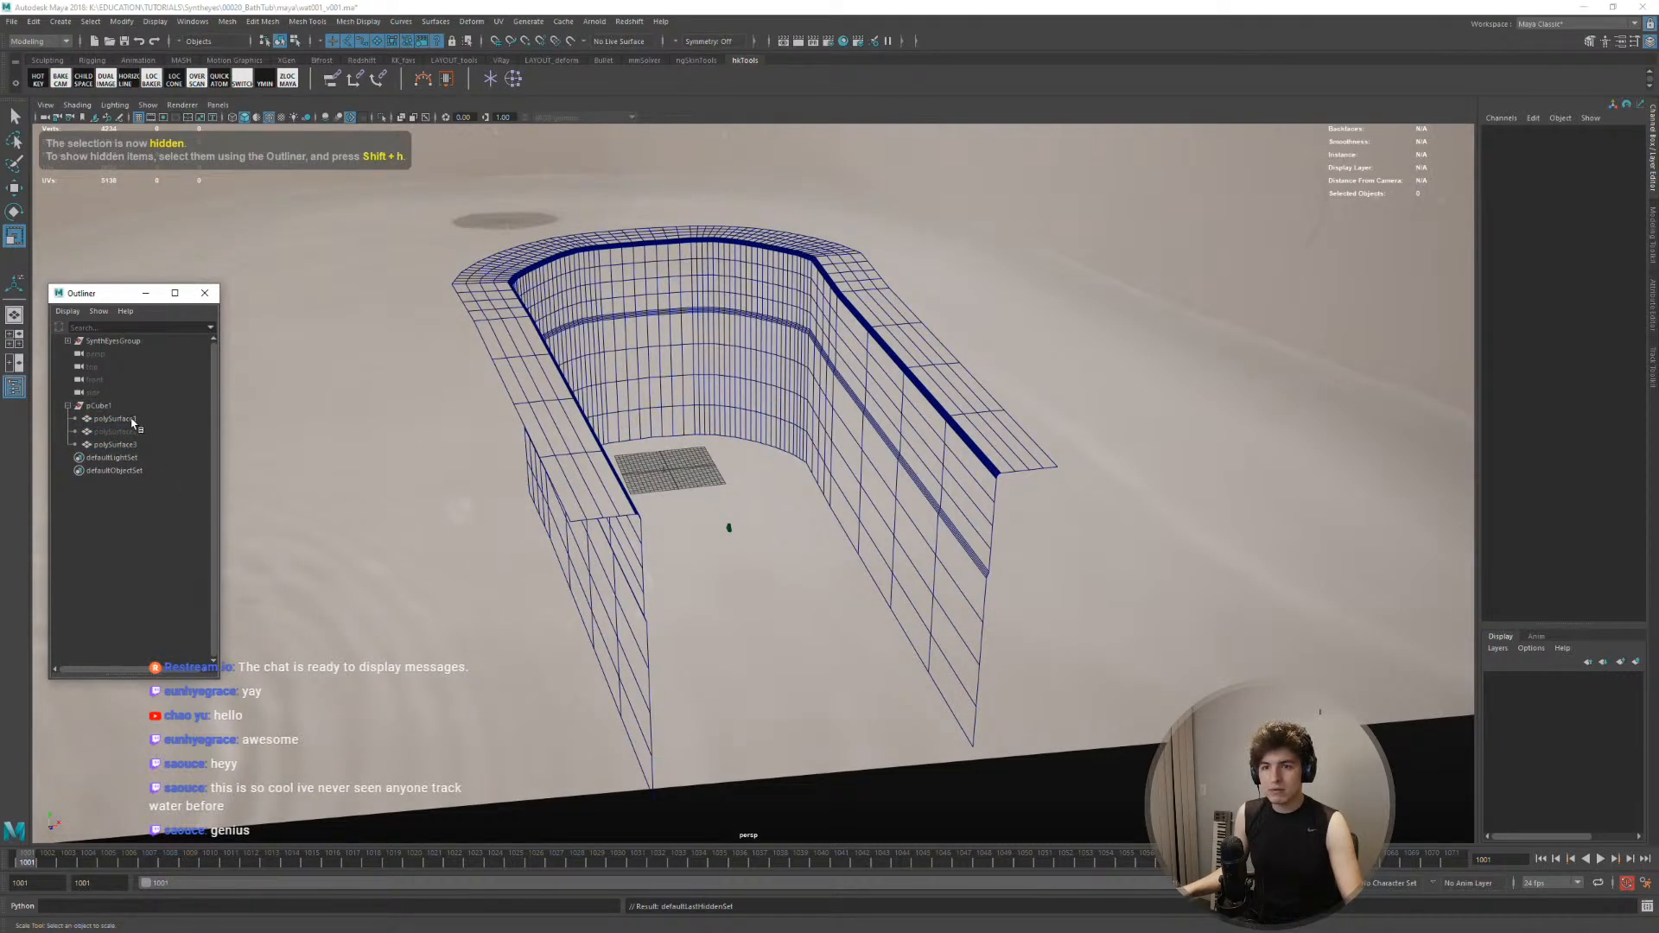
click(115, 444)
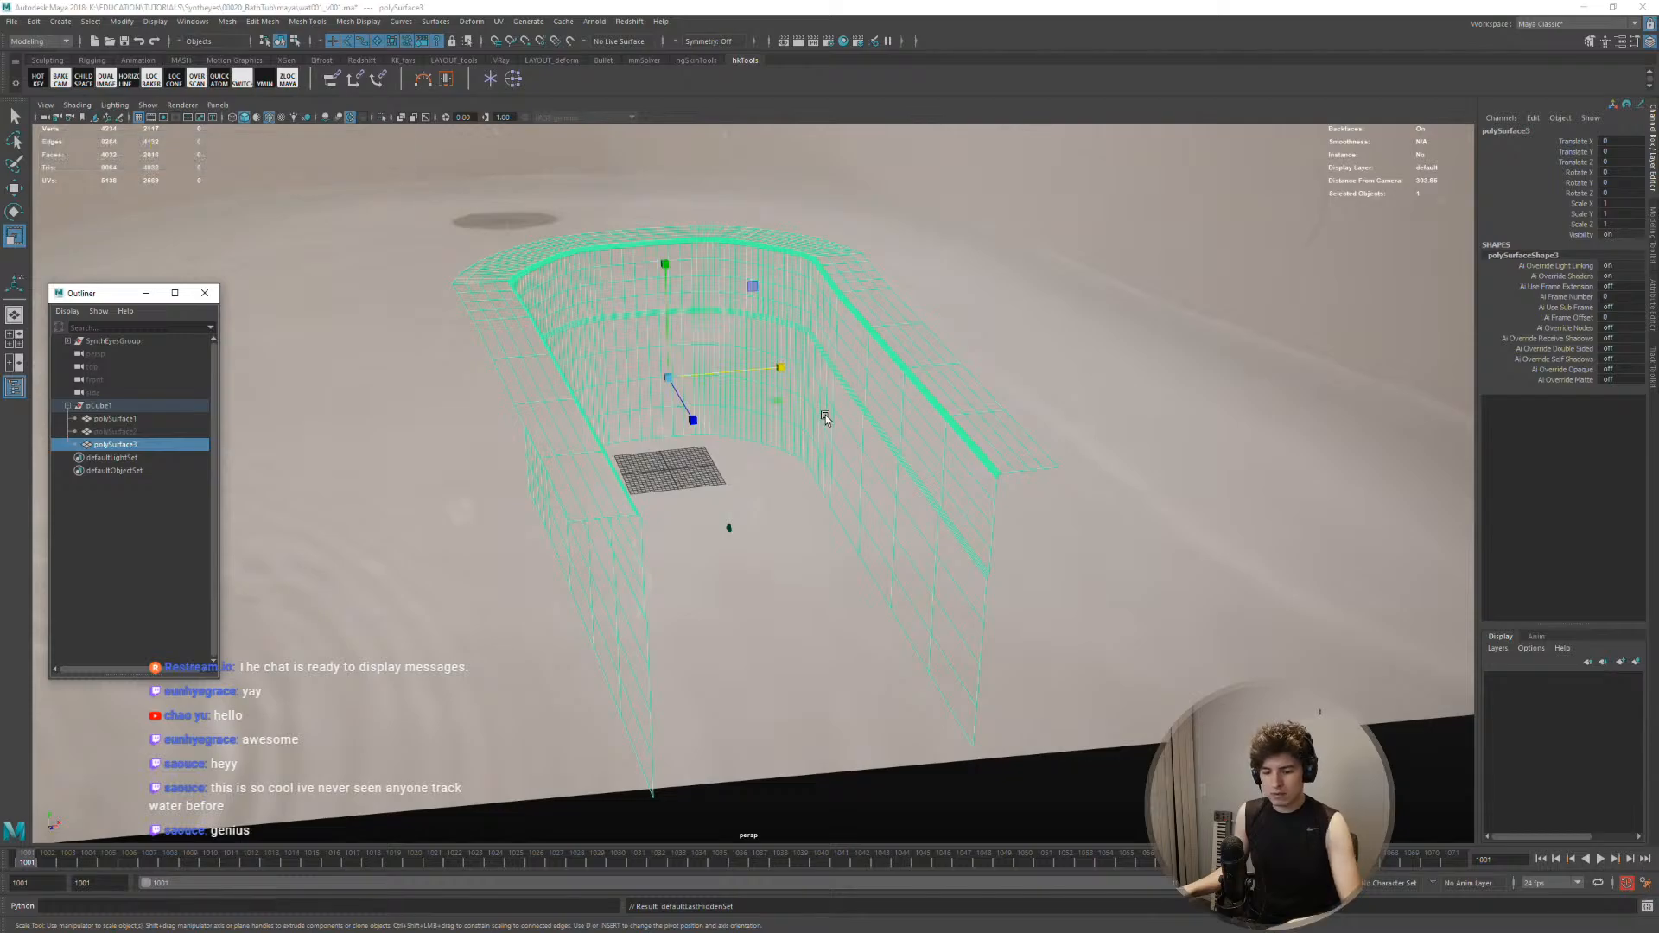
key(ctrl+1)
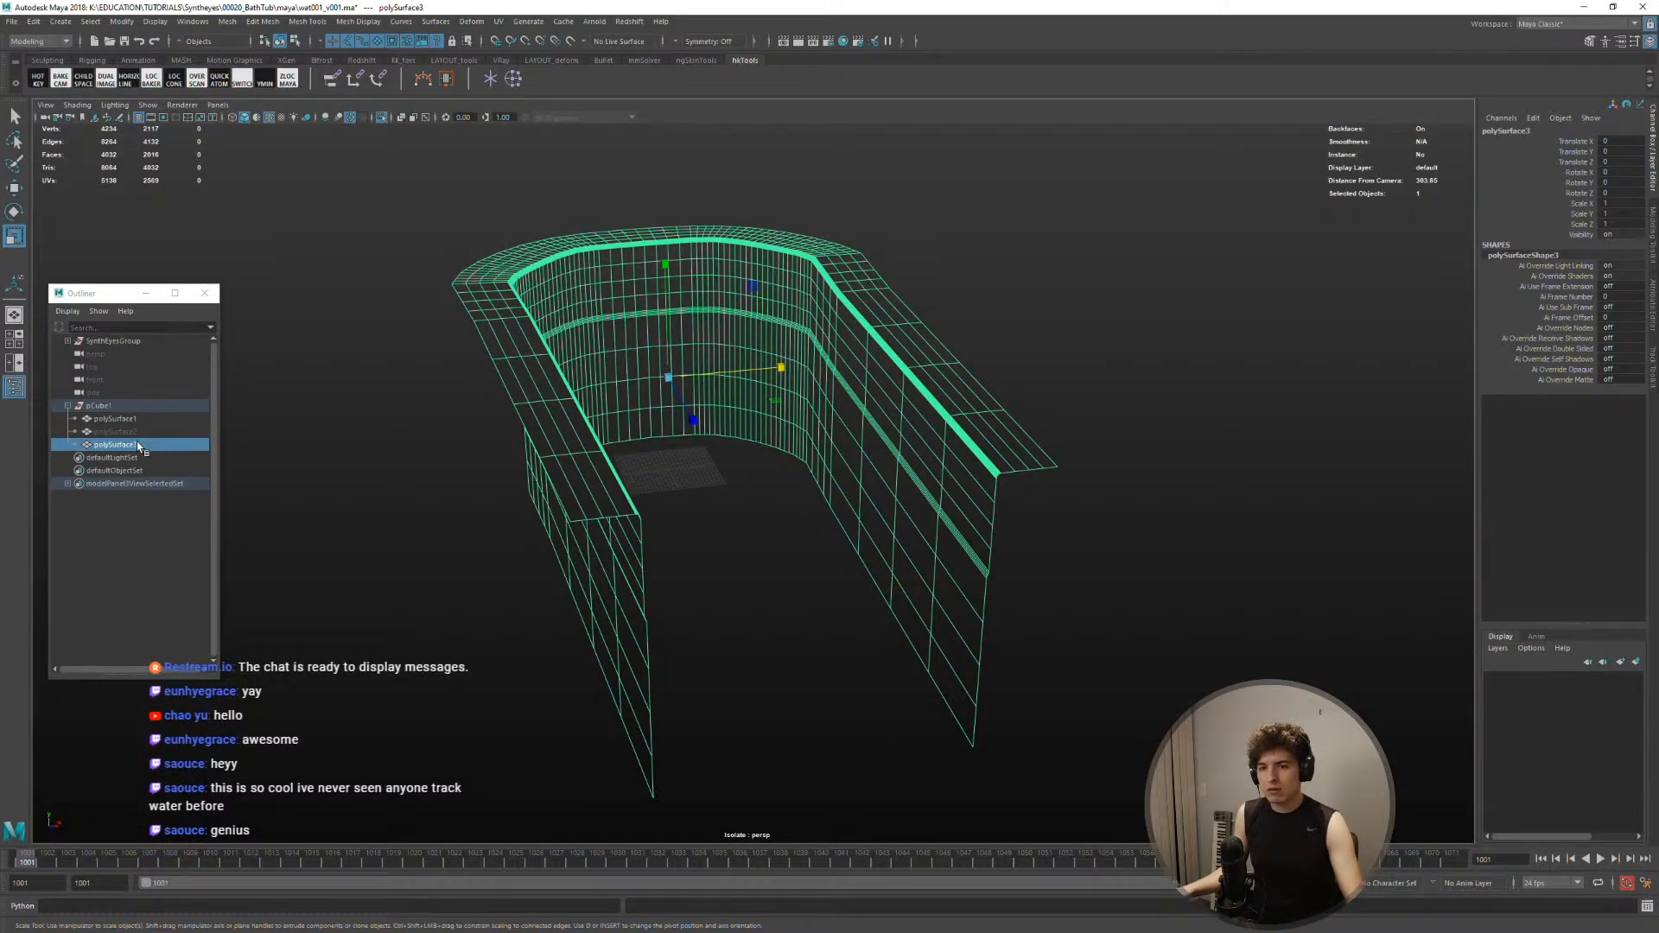
Undo the recent edits, from the wall duplicate back through the layer deletion and the history deletion
key(Delete)
key(ctrl+z)
key(ctrl+z)
key(ctrl+z)
key(ctrl+z)
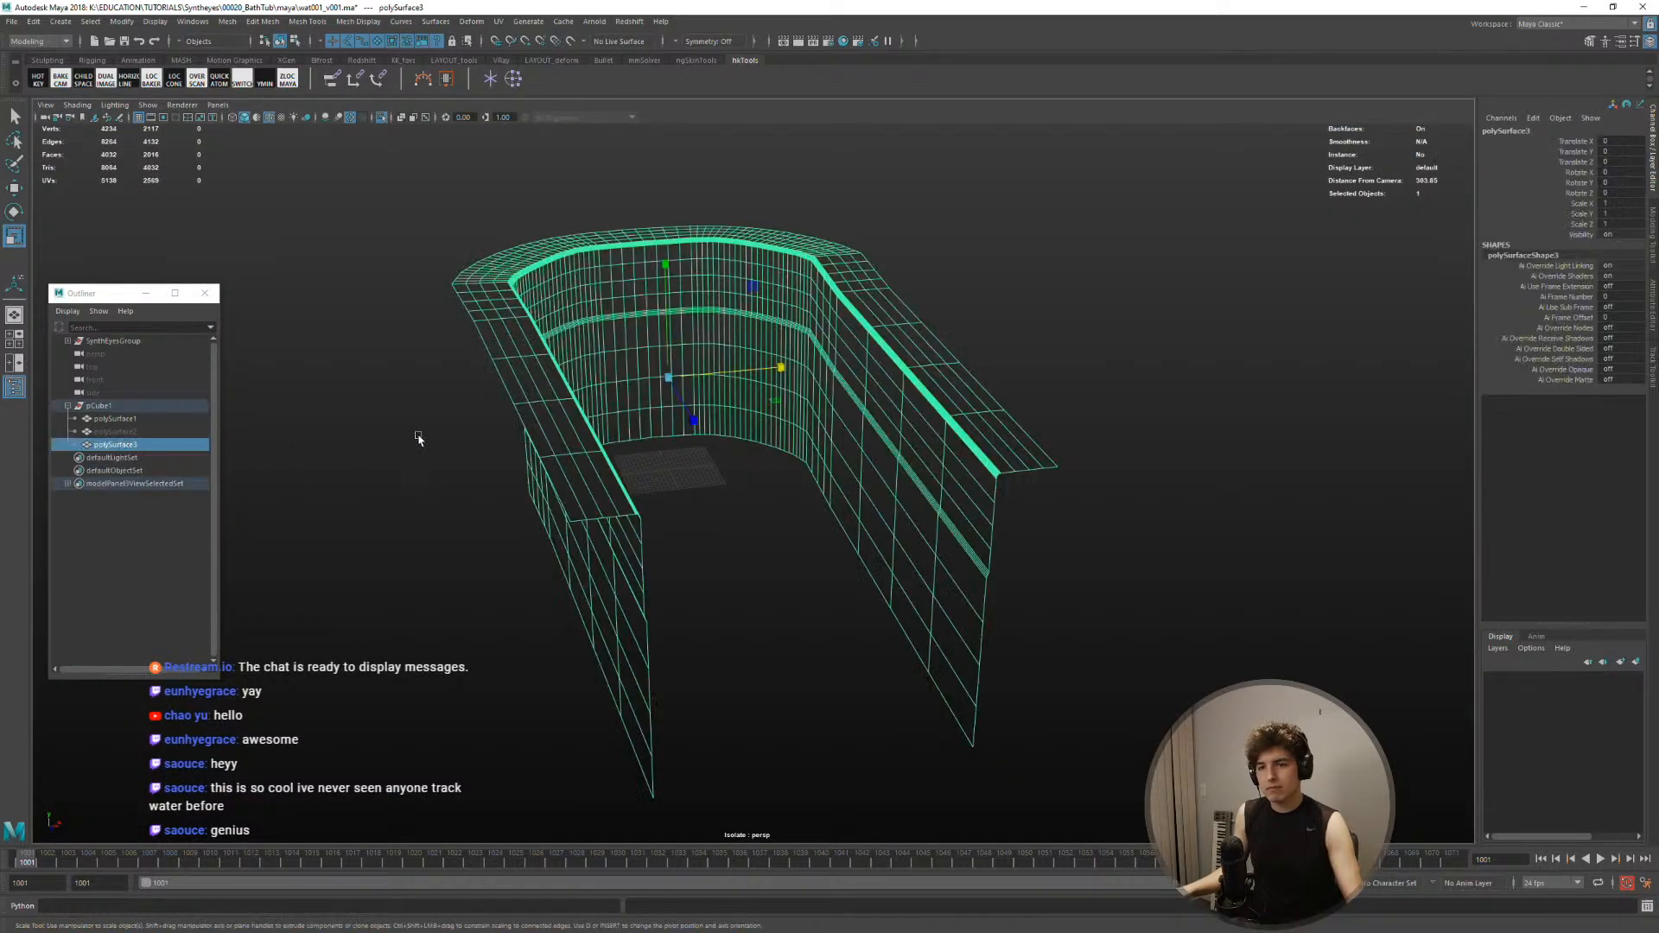
key(ctrl+z)
key(ctrl+z)
key(ctrl+z)
key(ctrl+z)
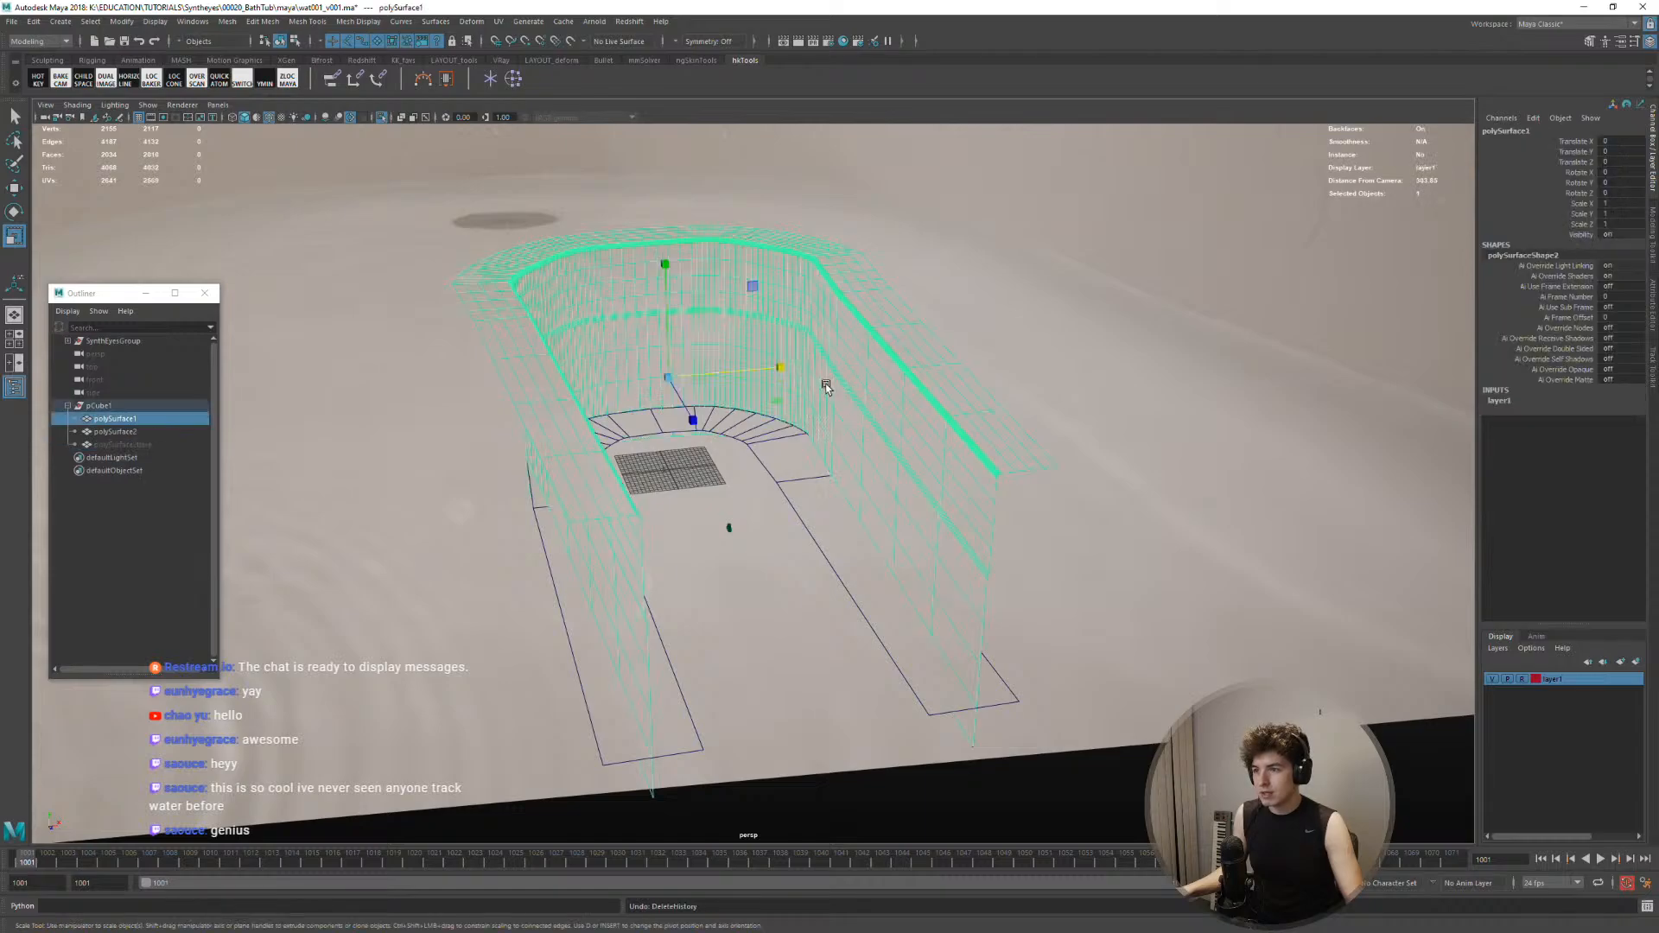
Undo the earlier edits back through the display layer, the wrap deformer and the face subdivisions of the tub walls
key(ctrl+z)
key(ctrl+z)
key(ctrl+z)
key(ctrl+z)
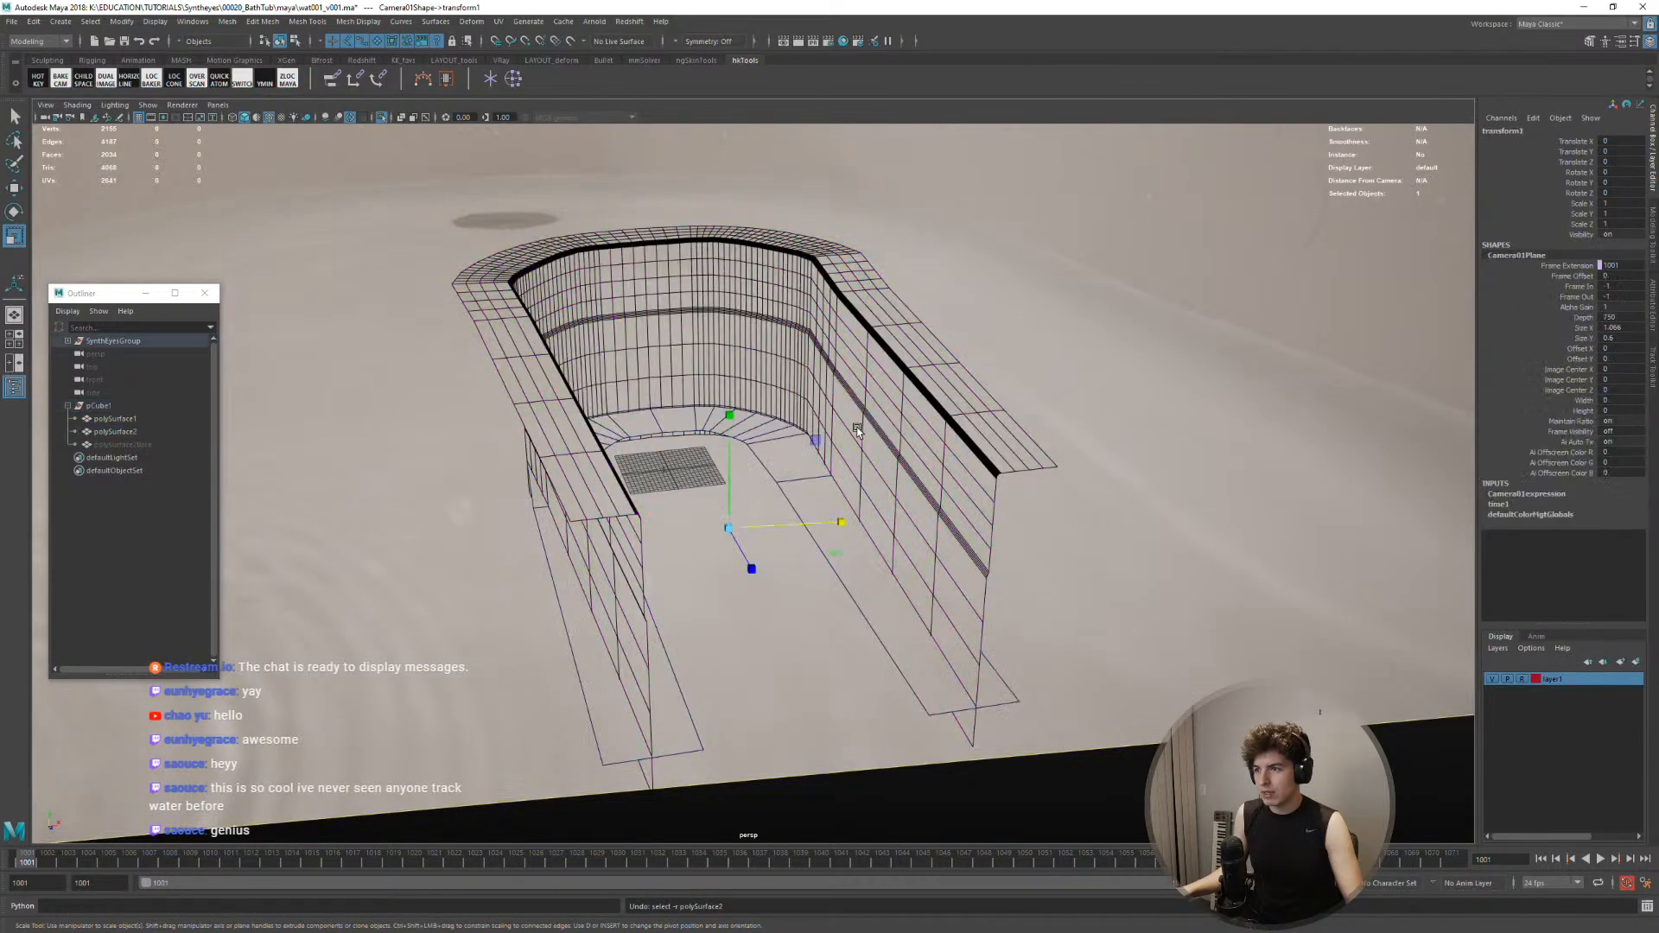
key(ctrl+z)
key(ctrl+z)
key(ctrl+z)
key(ctrl+z)
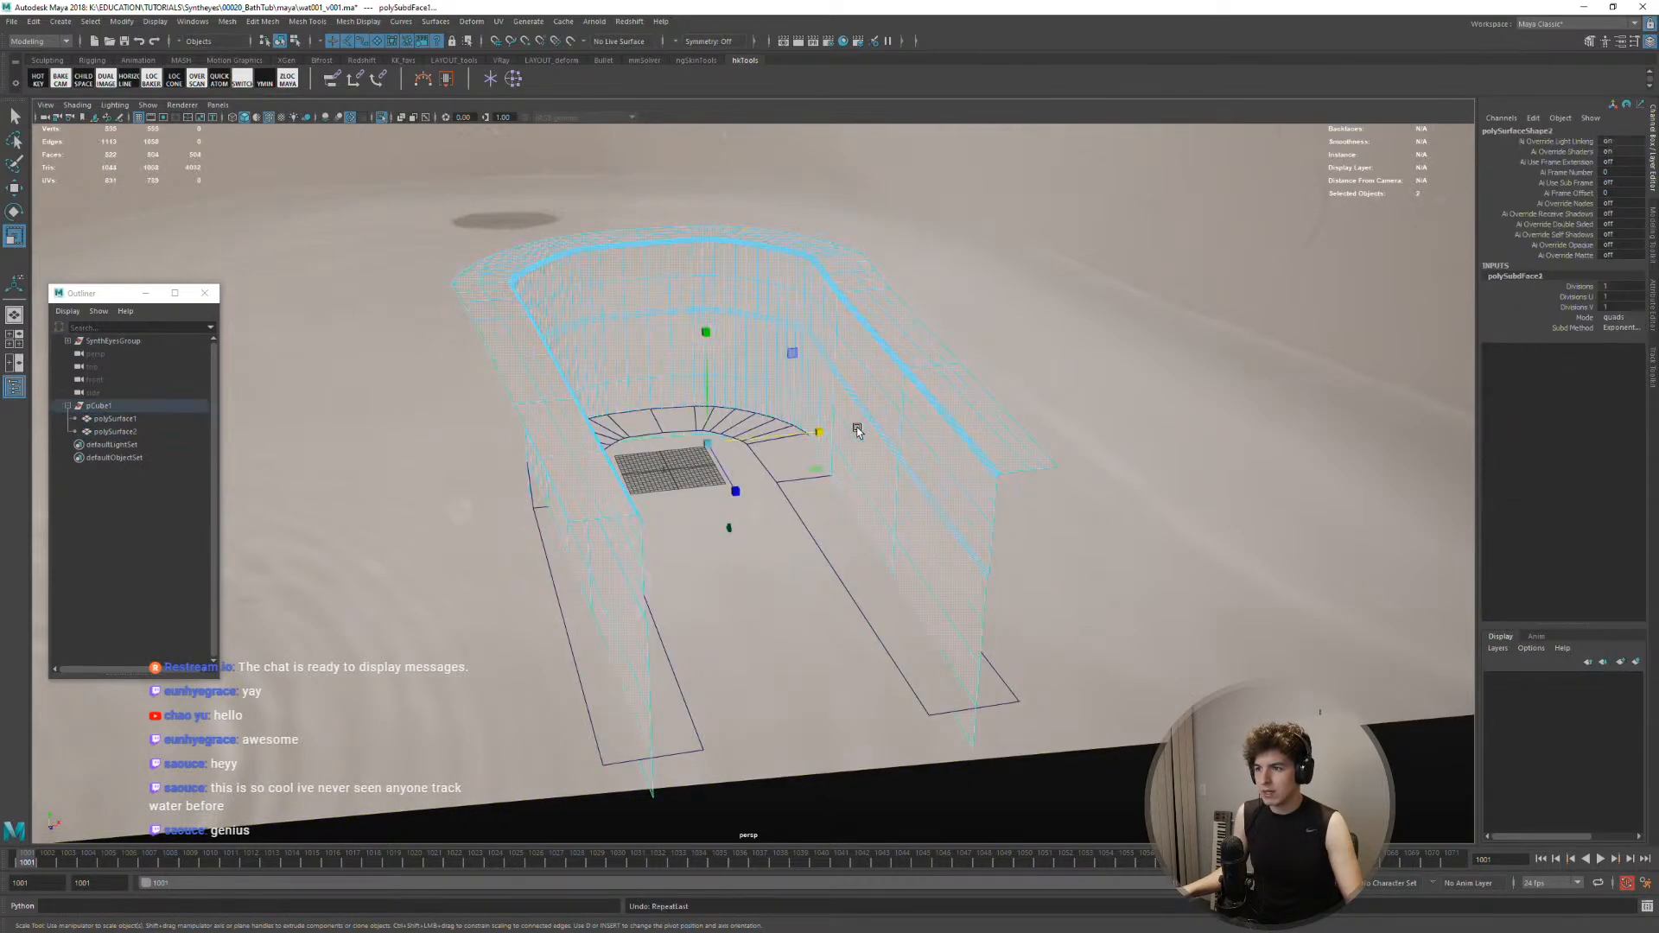
key(ctrl+z)
key(ctrl+z)
key(ctrl+z)
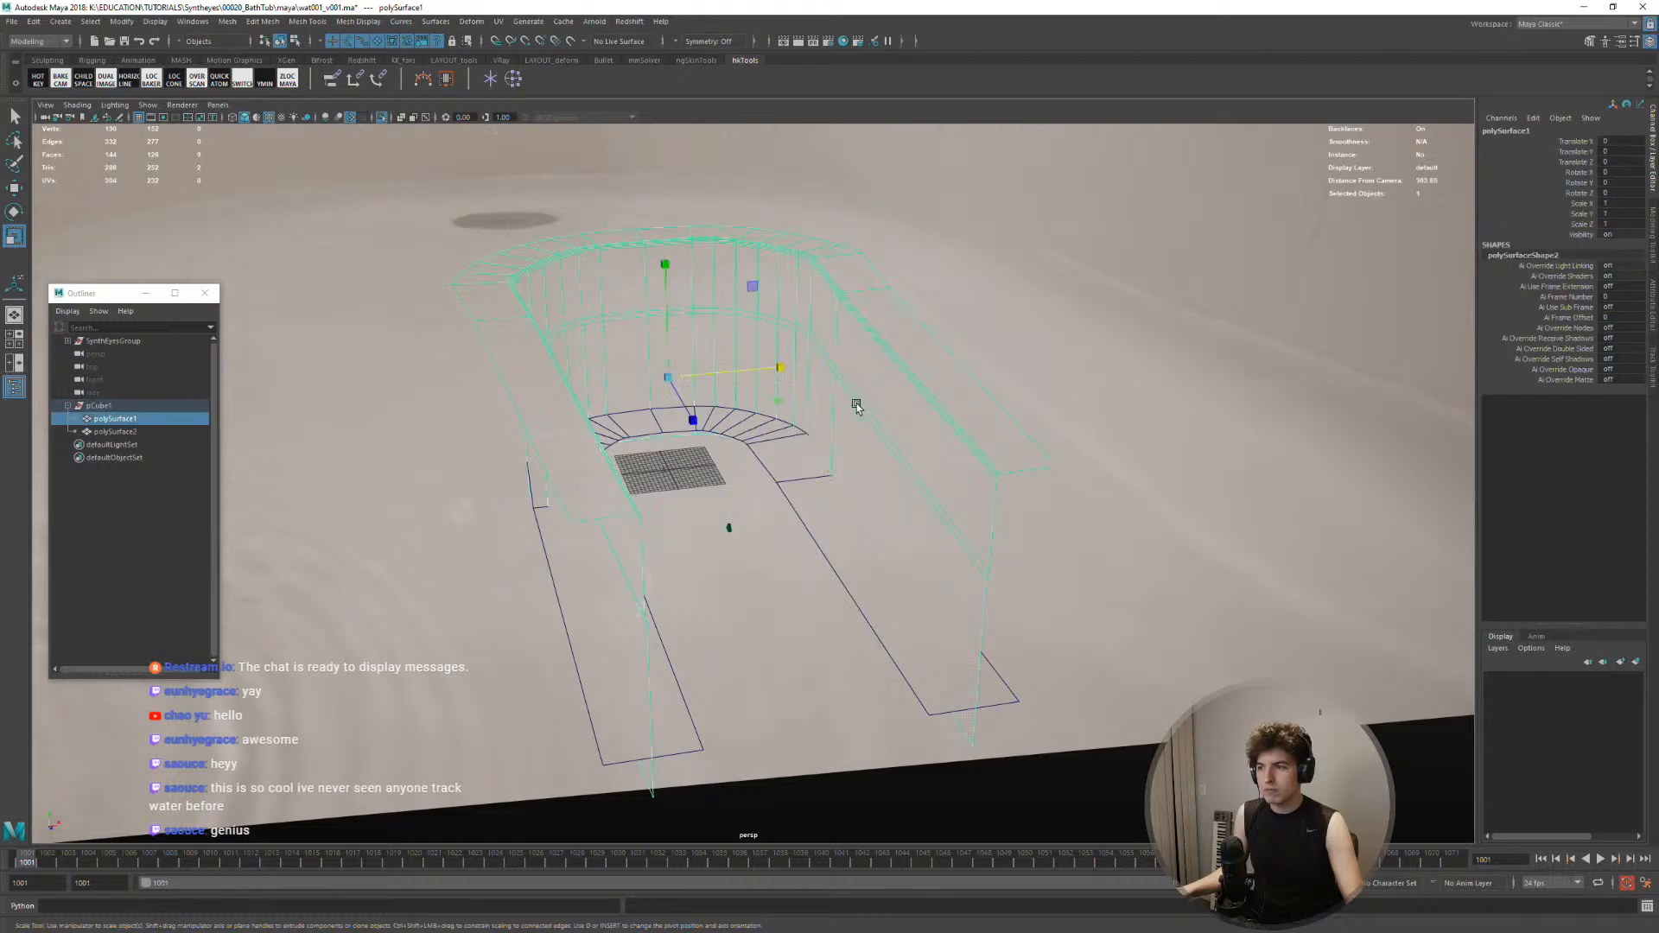
Rename the tub walls mesh as tub and the floor strip mesh as waterline
double_click(118, 421)
text(tub)
key(Return)
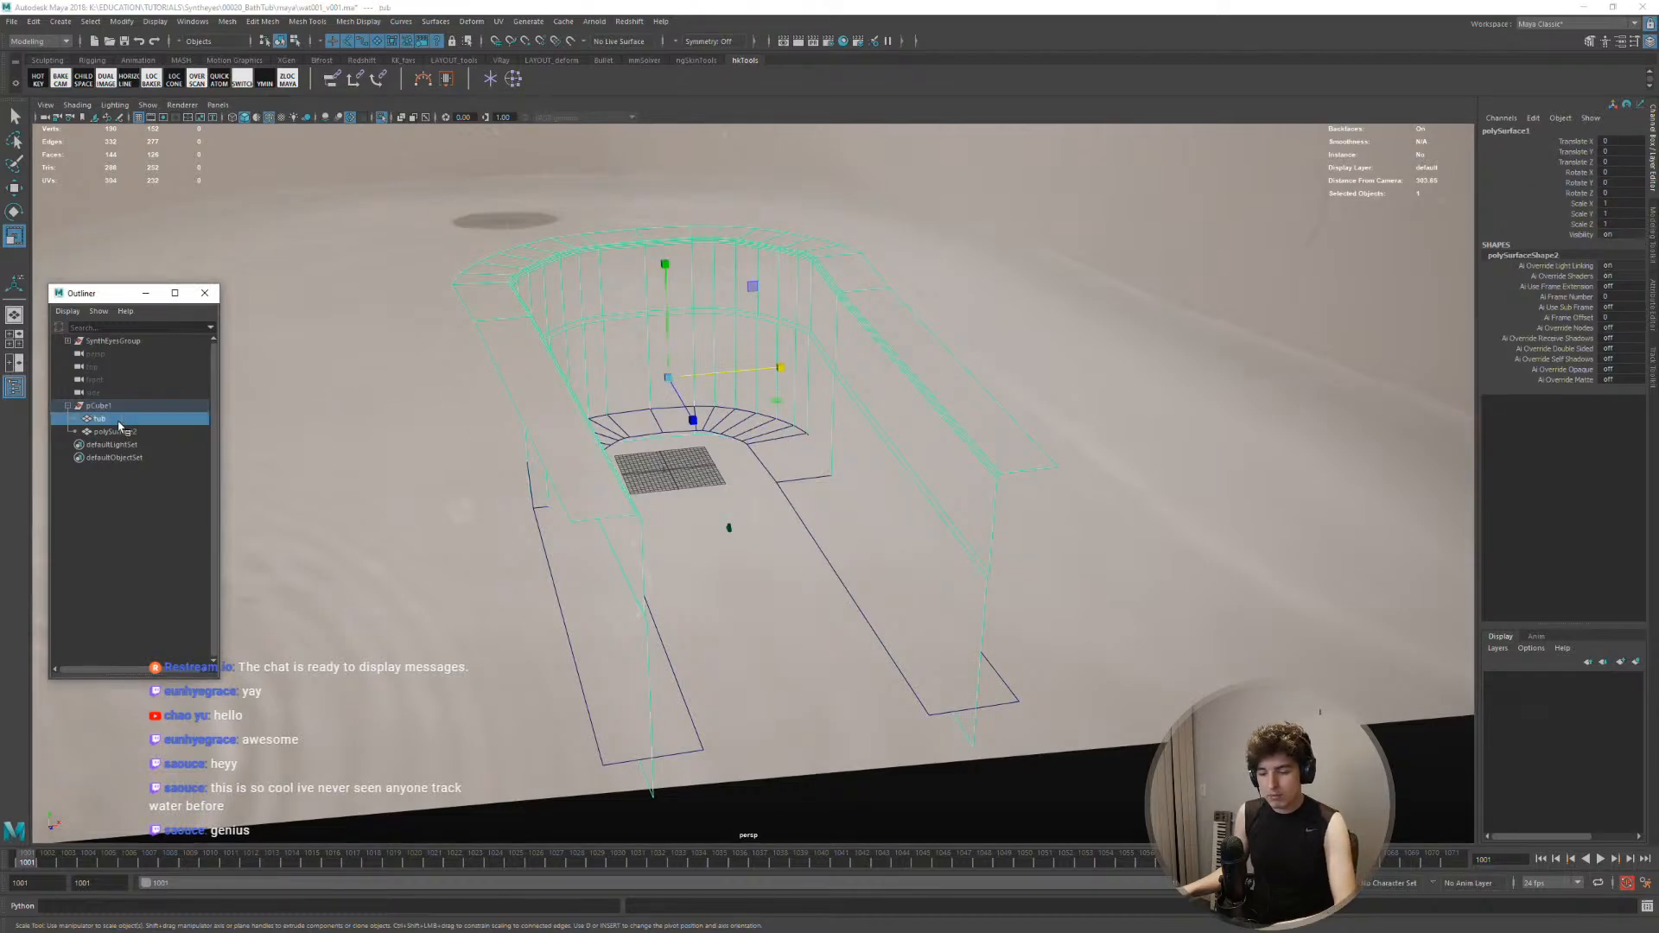
double_click(118, 431)
text(water)
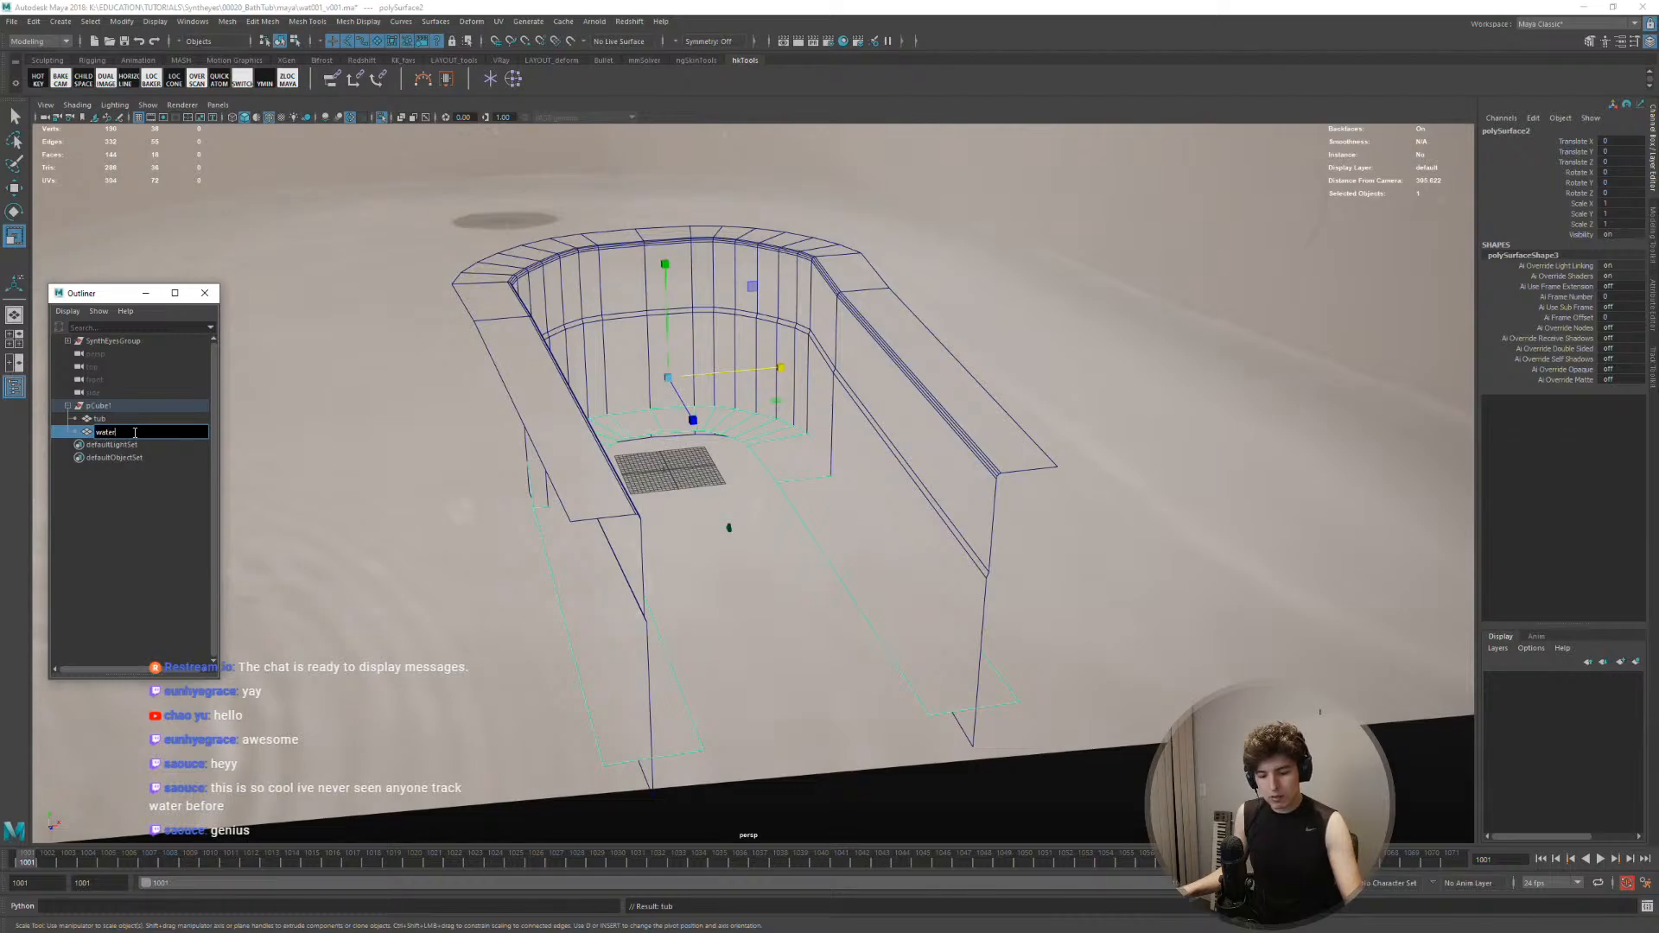
text(line)
key(Return)
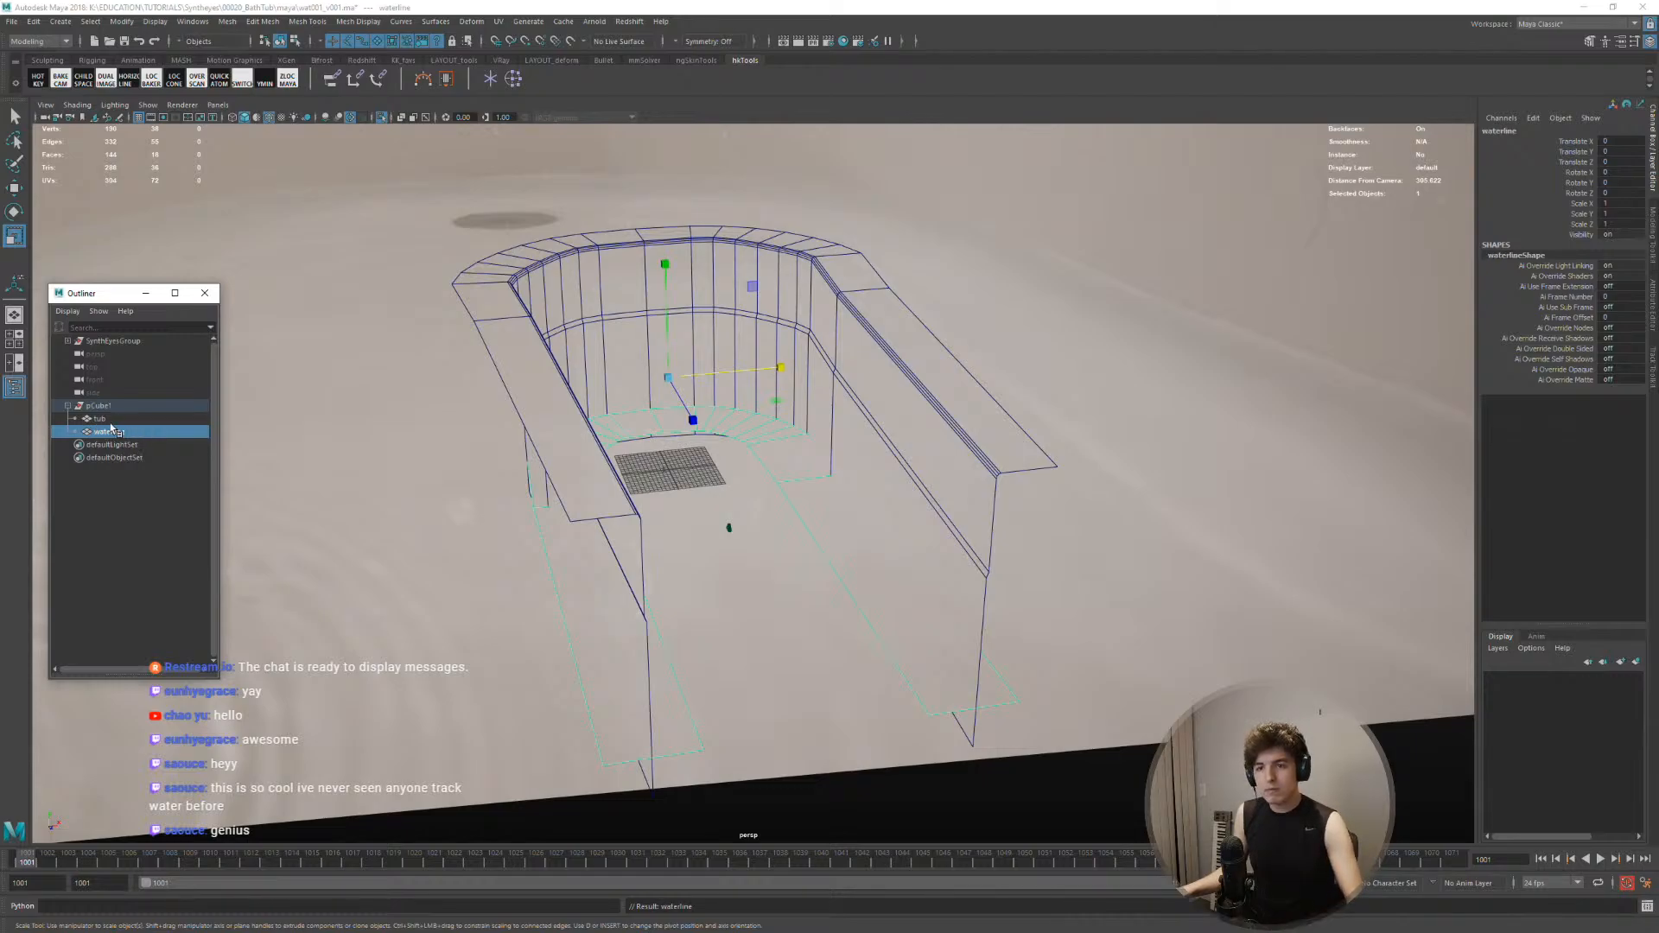
Duplicate the tub mesh and subdivide the duplicate's faces twice, with 1 division each time
click(109, 421)
key(ctrl+d)
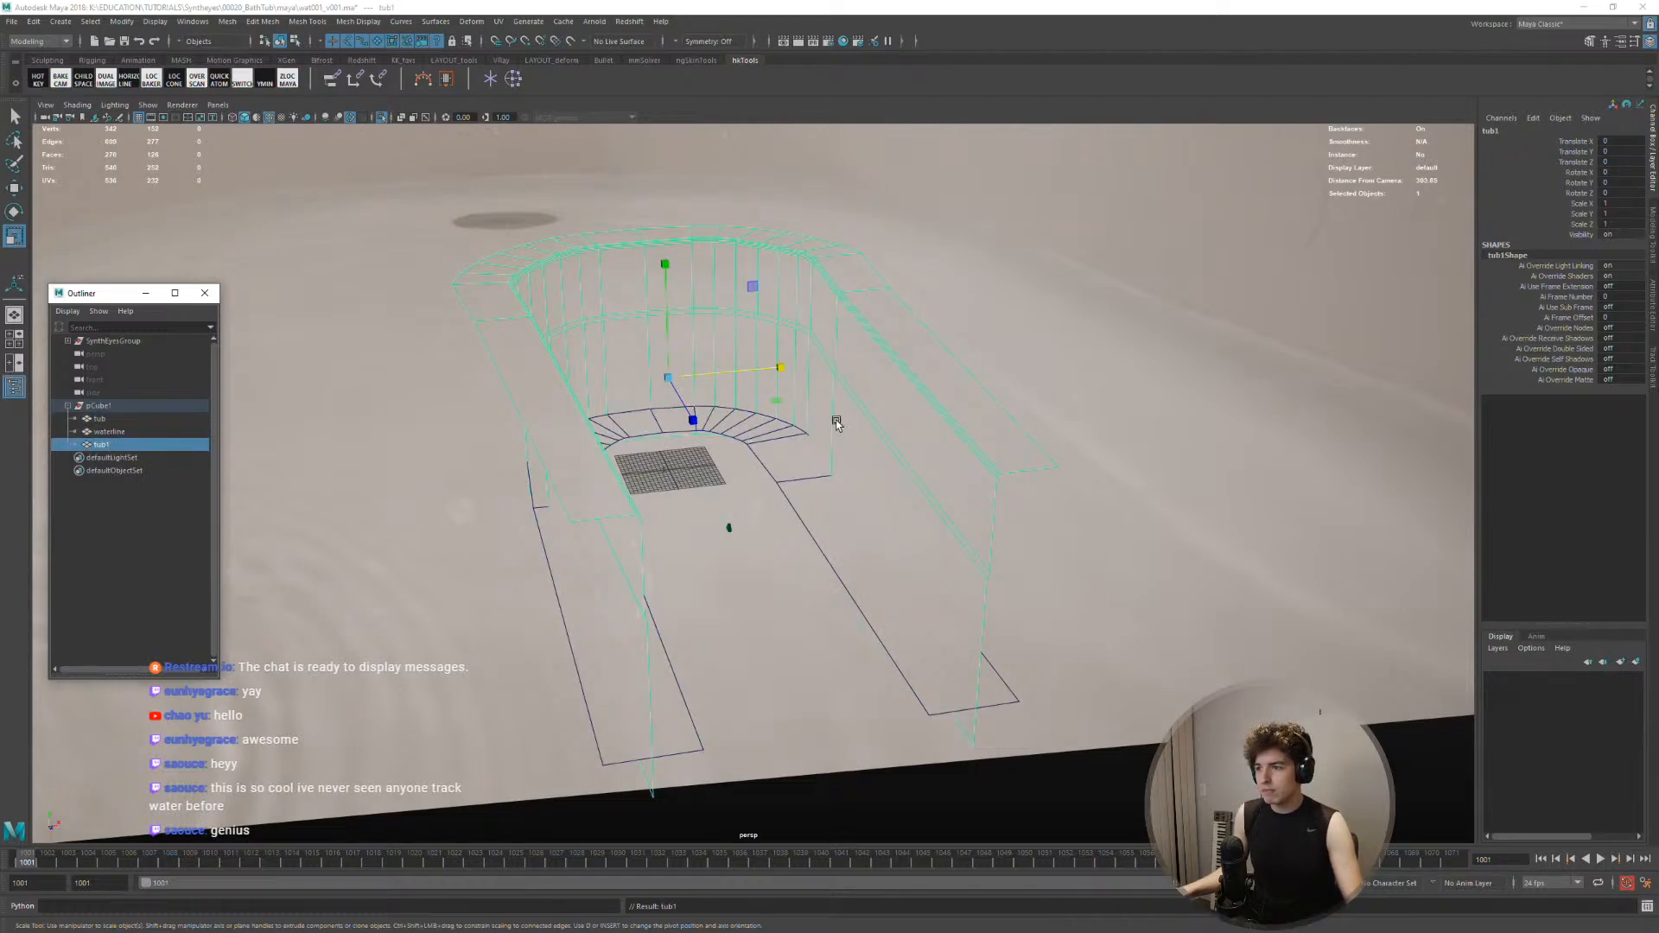
right_drag(866, 427, 860, 529)
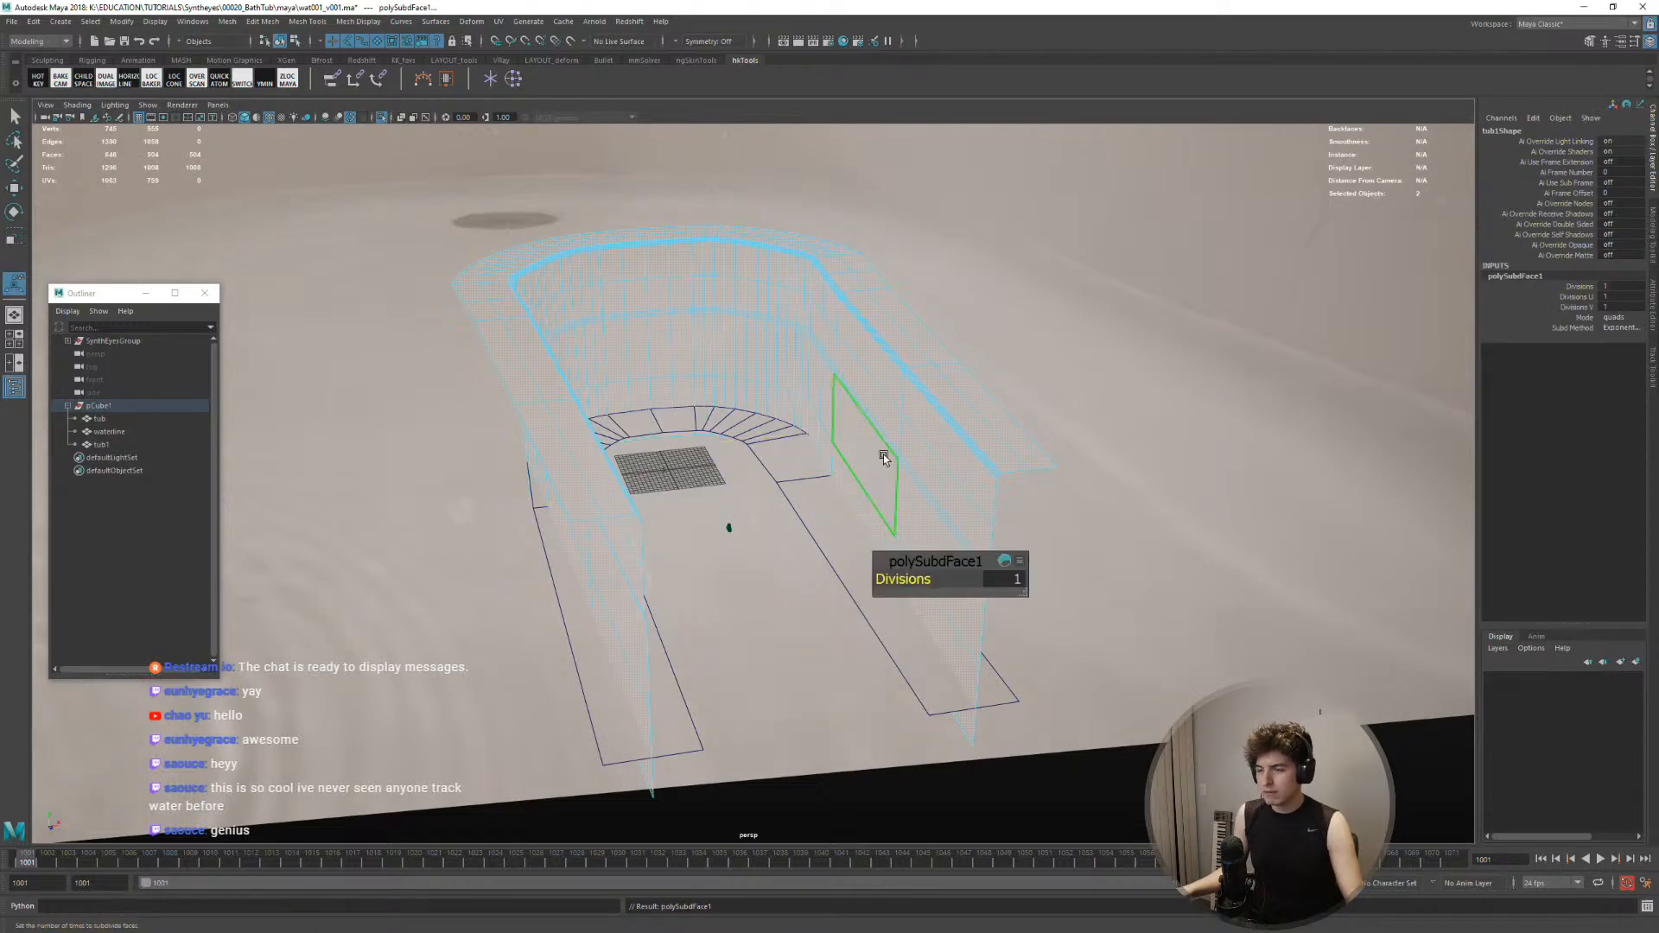
key(g)
right_drag(881, 438, 907, 422)
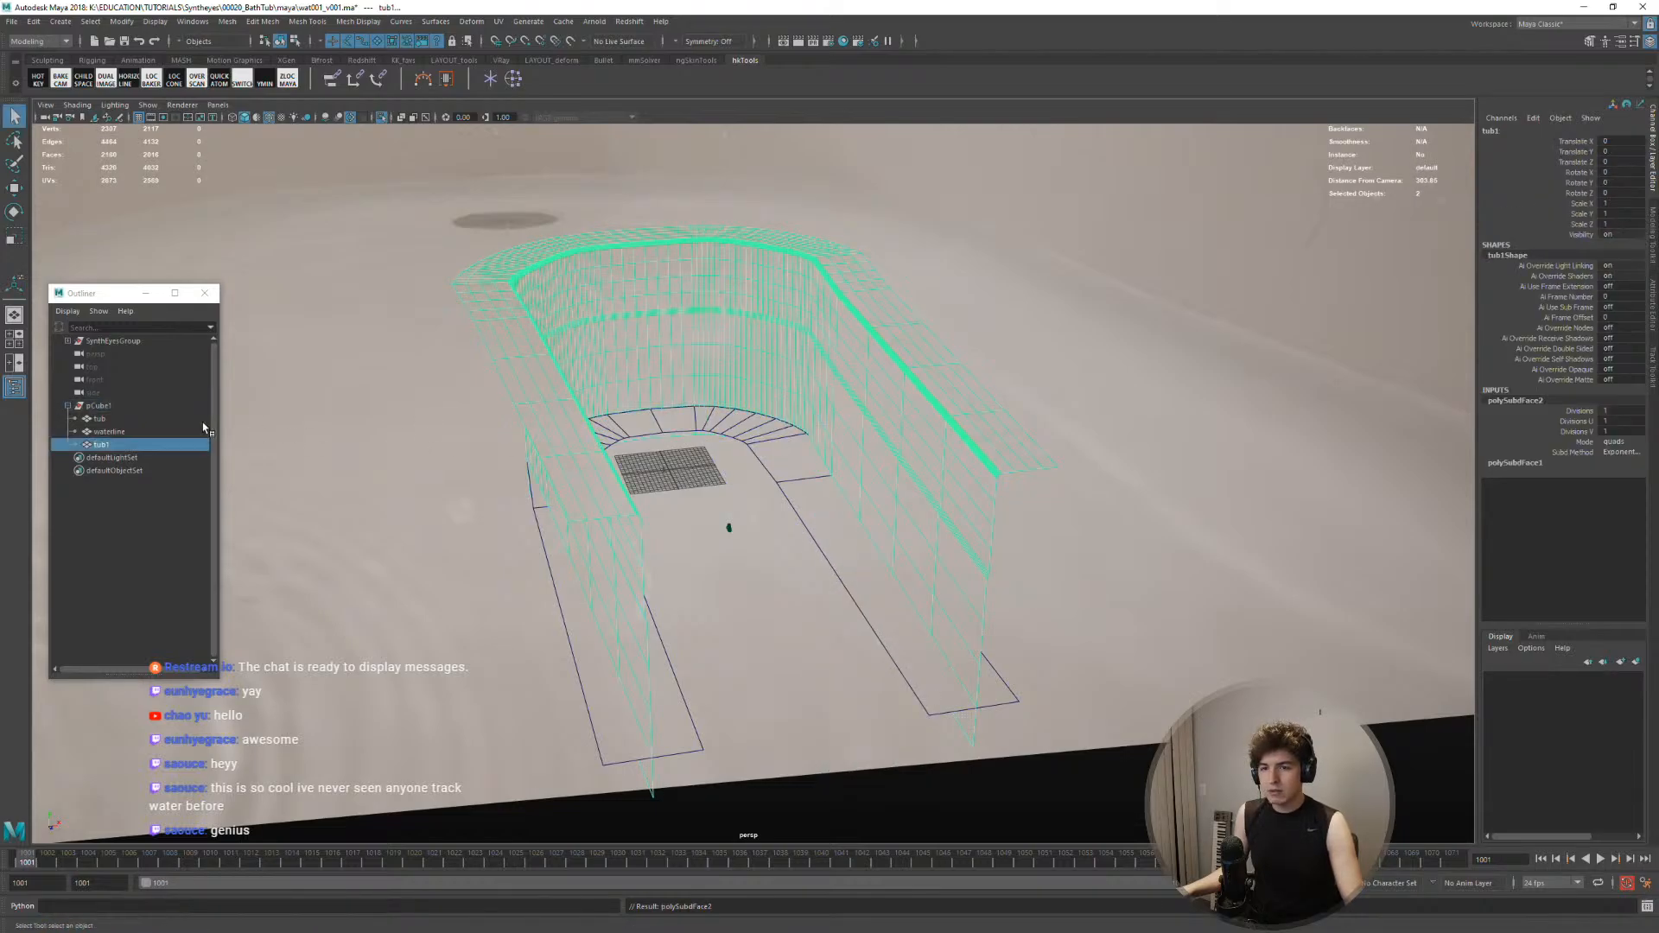
Add a Wrap deformer so the original tub mesh drives the subdivided duplicate tub1
ctrl+click(109, 421)
key(space)
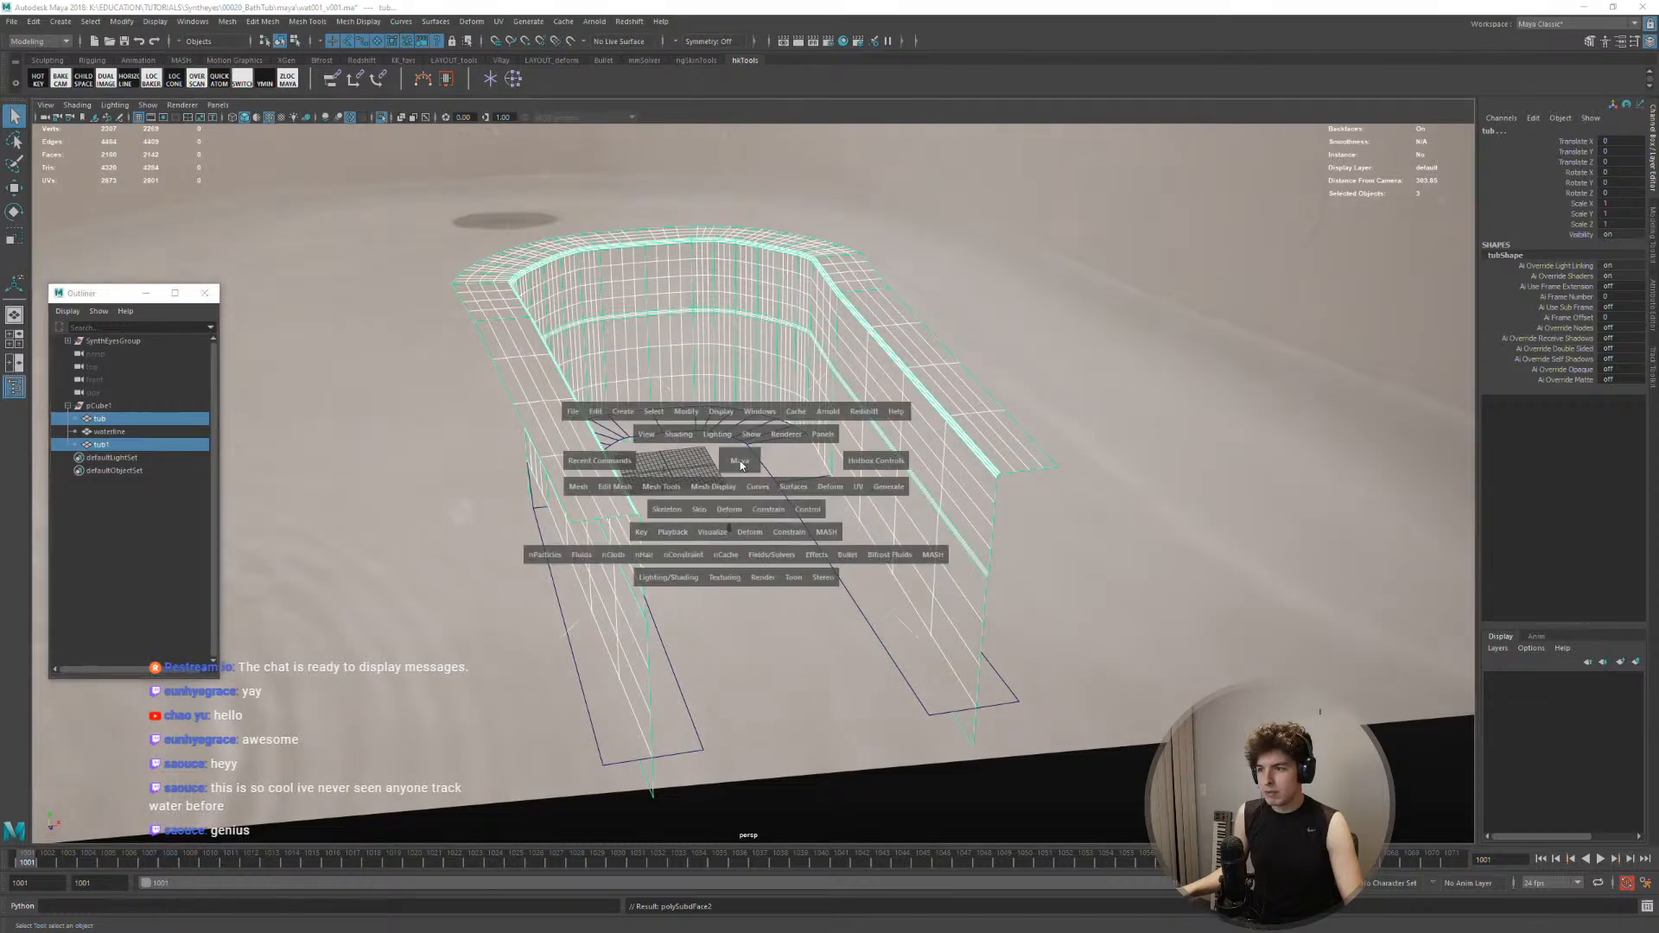
click(731, 509)
click(745, 433)
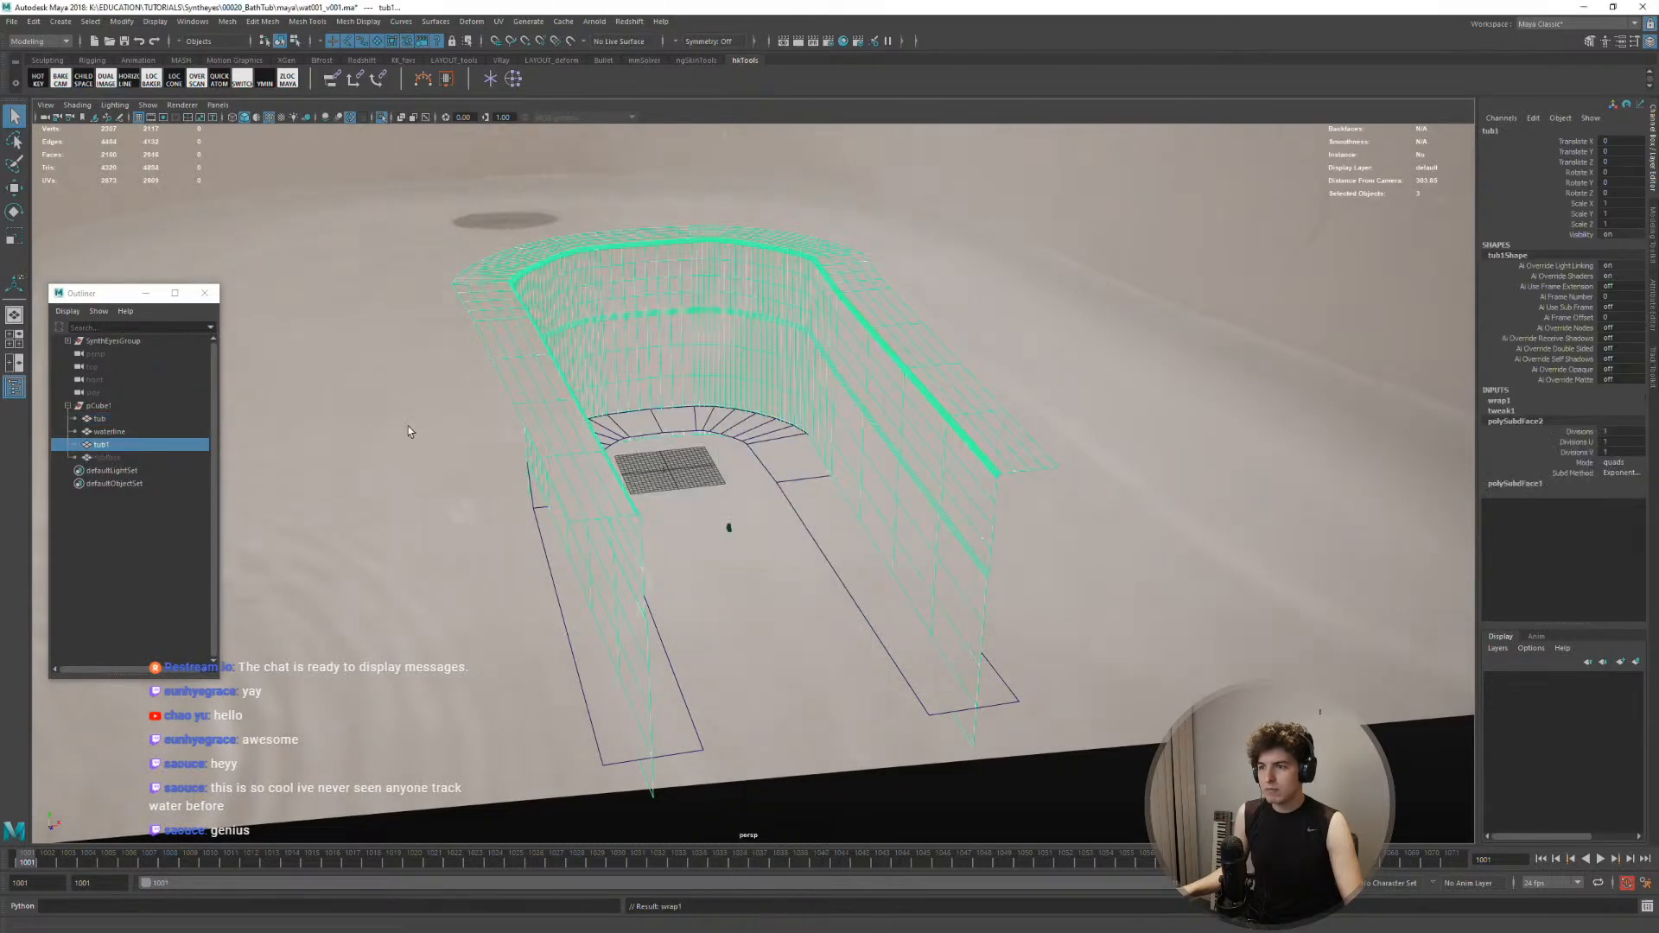
Put tub1 in a new display layer and set the layer to reference mode
click(100, 419)
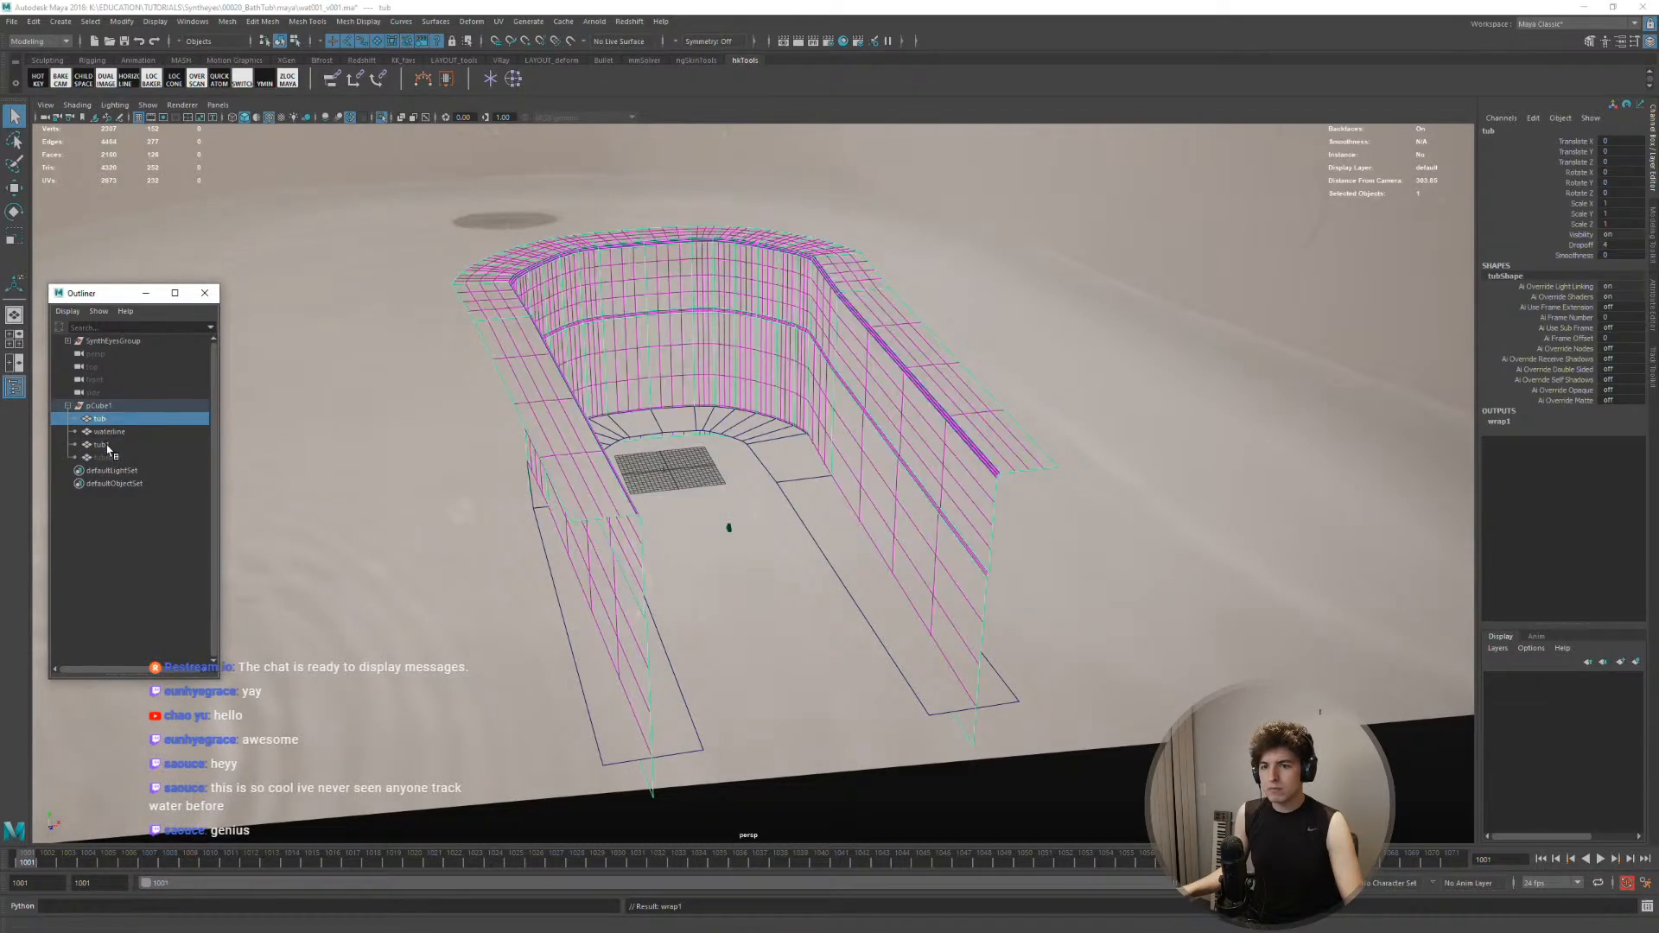
click(107, 444)
click(1634, 663)
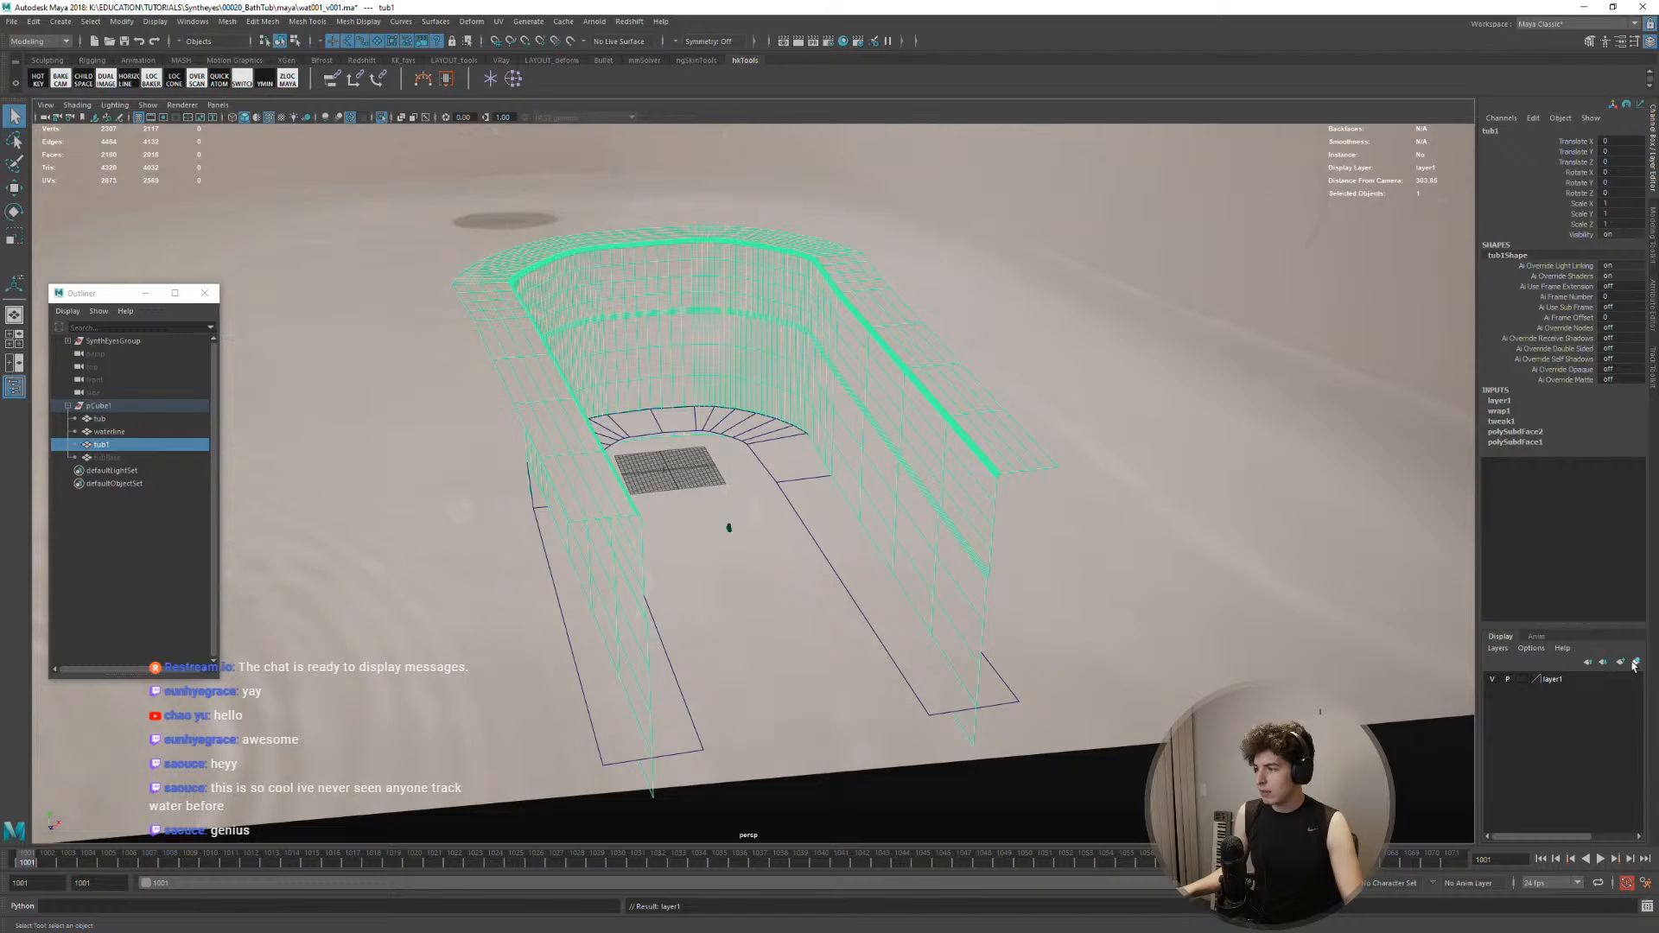
click(1522, 680)
click(1522, 680)
Switch the low-resolution tub mesh to vertex editing and select the vertices at its open end
click(861, 425)
alt+right_drag(861, 425, 971, 459)
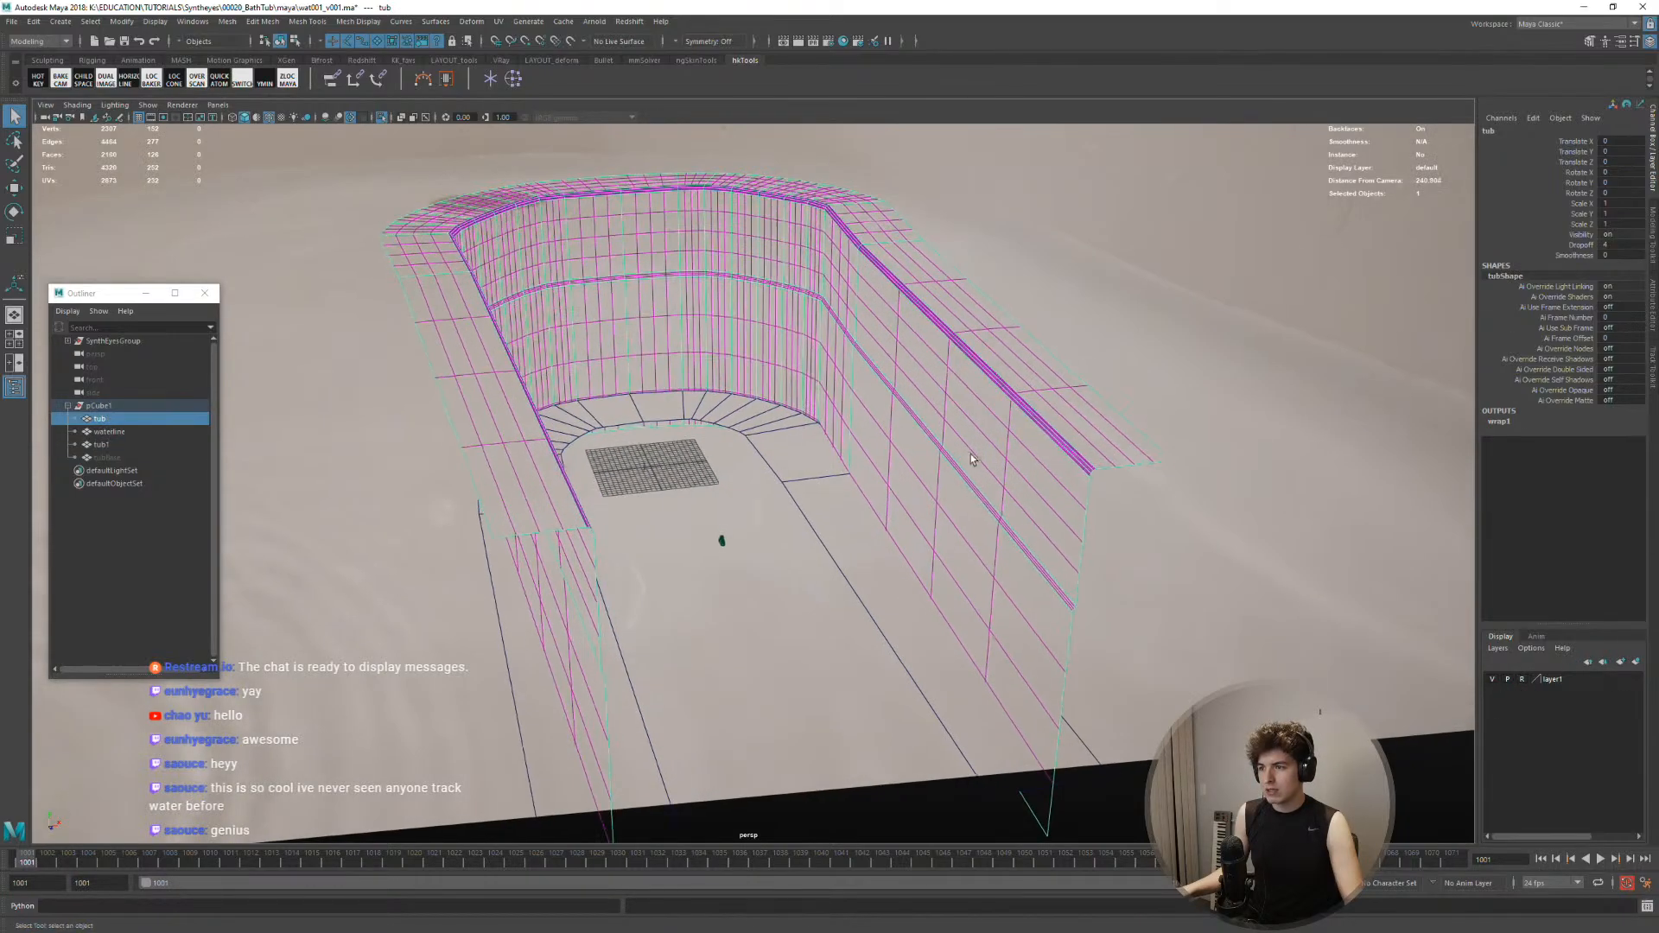
alt+drag(971, 459, 968, 560)
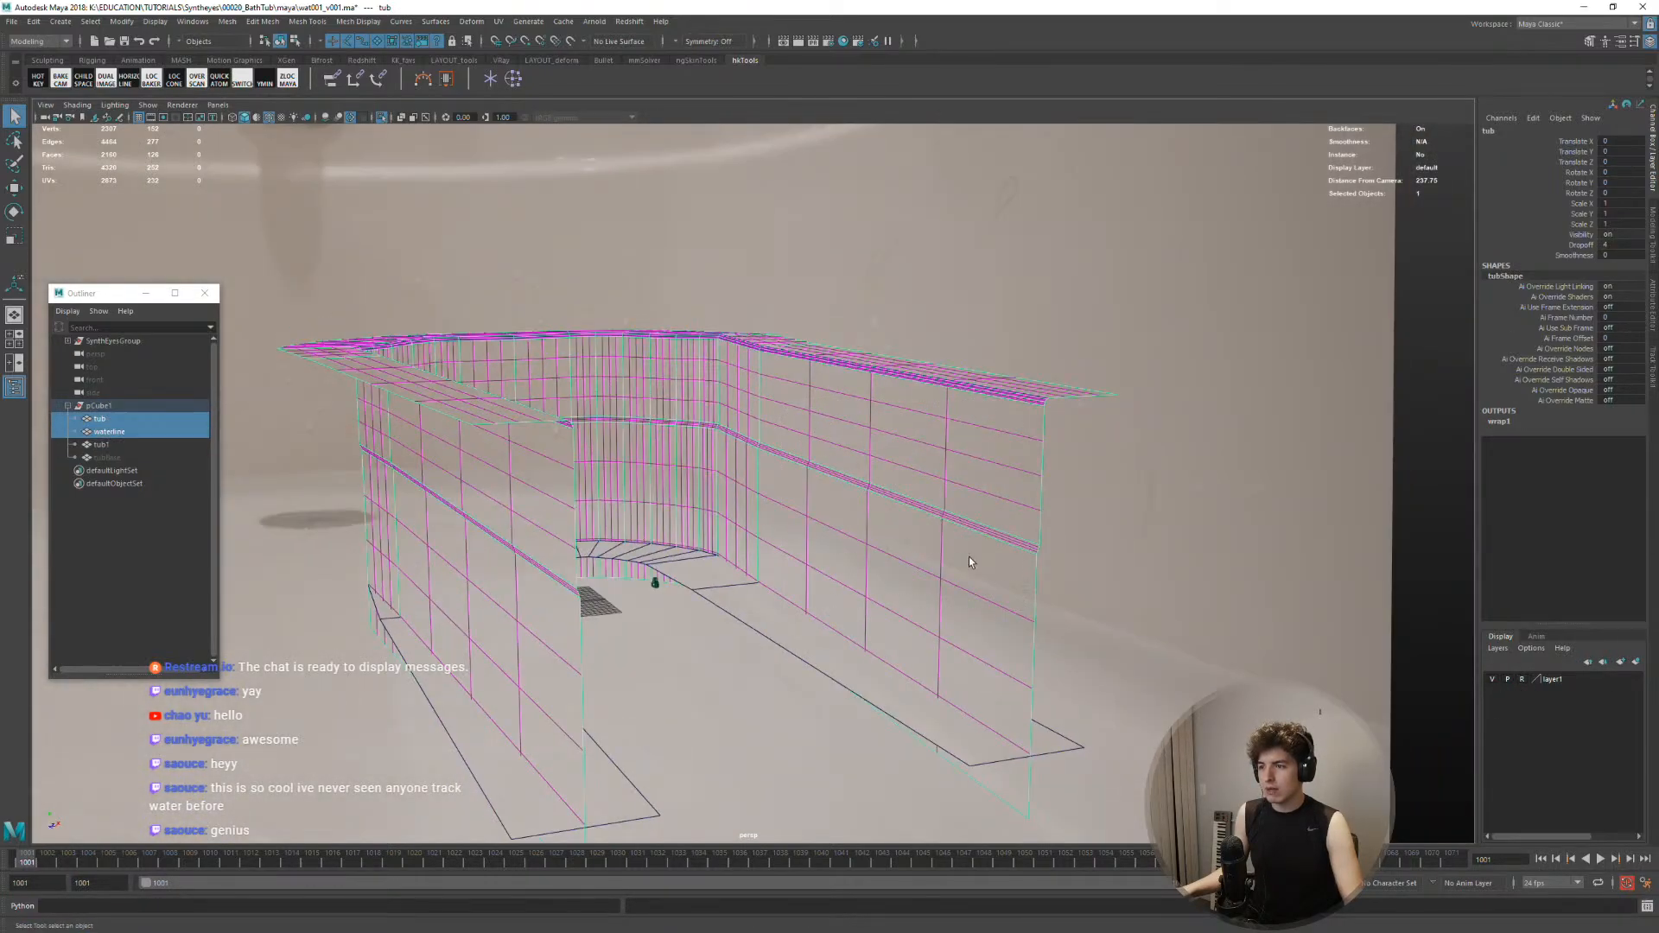
click(810, 442)
alt+drag(817, 463, 809, 460)
right_drag(818, 463, 784, 467)
alt+right_drag(1023, 461, 991, 459)
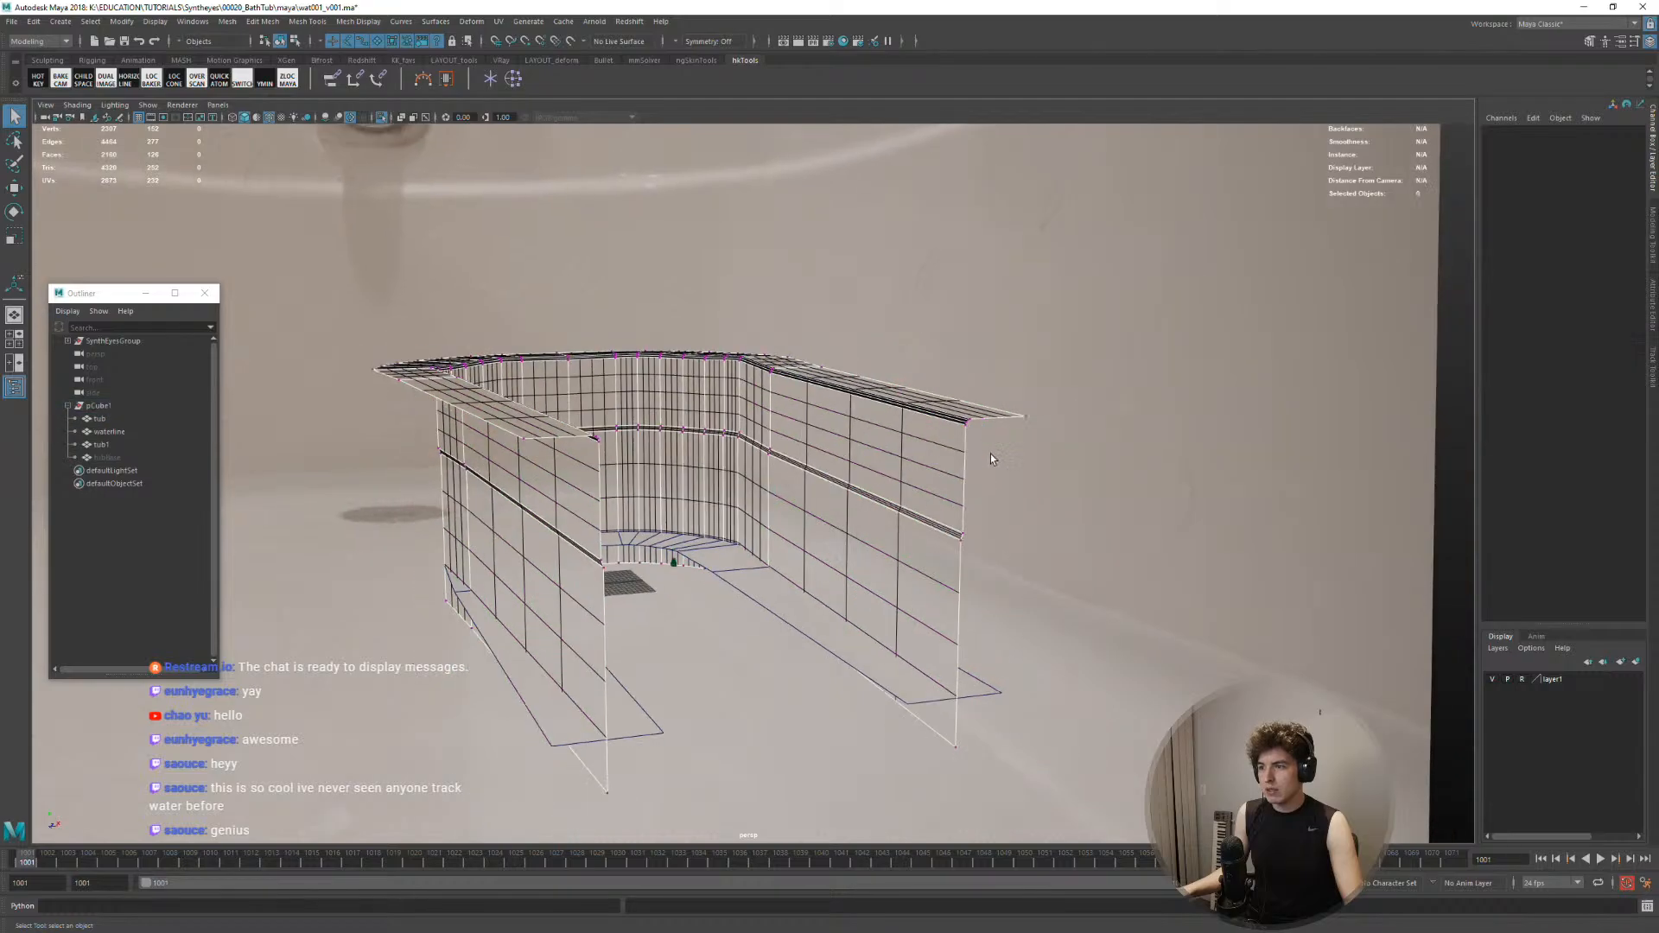
alt+drag(991, 459, 1209, 432)
drag(889, 231, 1301, 849)
alt+drag(1141, 620, 856, 475)
Try to scale the selected open-end vertices to fit the tub walls to the footage in the camera view
key(r)
key(ctrl+z)
key(space)
key(space)
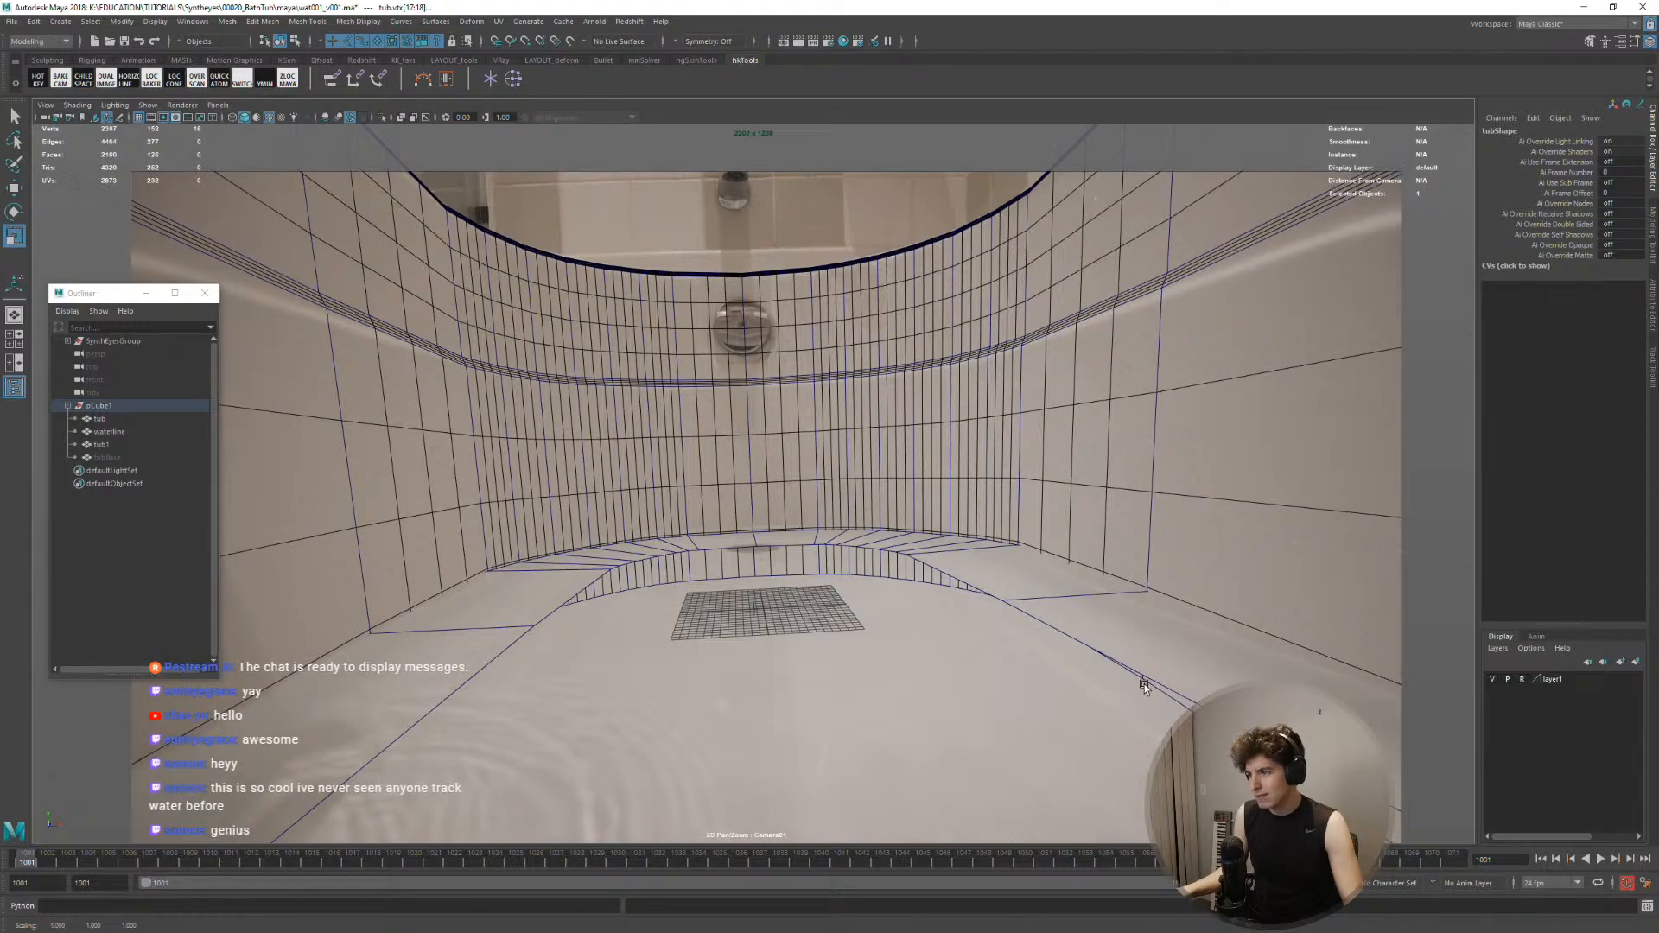
middle_drag(1180, 624, 1080, 674)
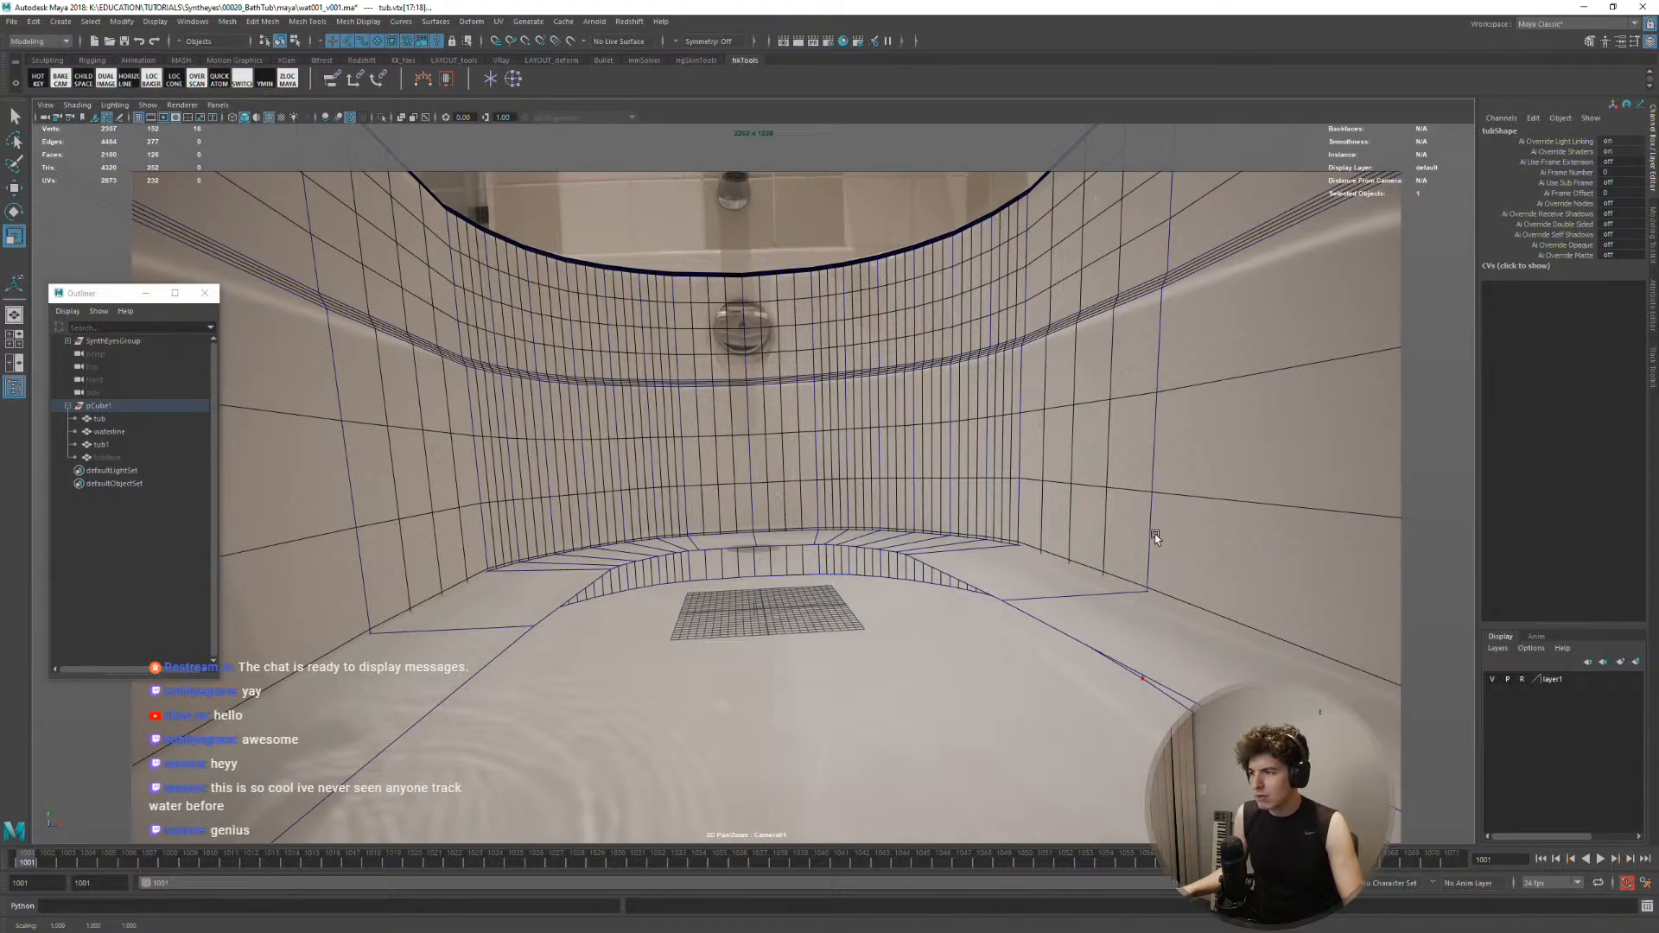
key(space)
alt+drag(466, 406, 522, 485)
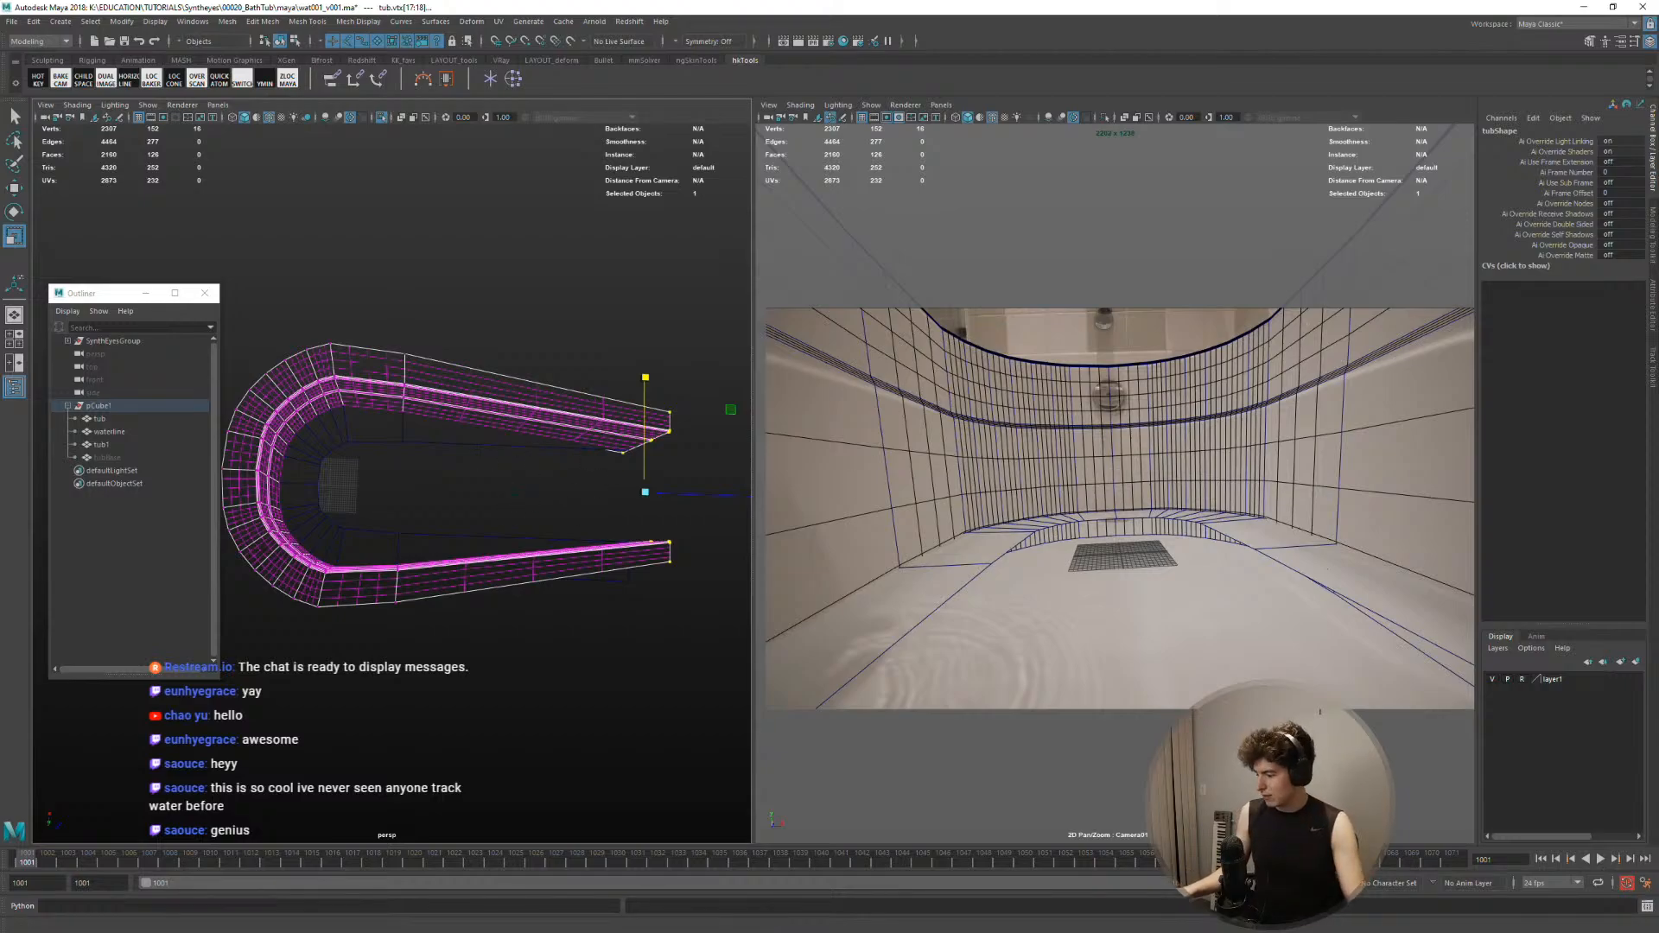
Switch to SynthEyes, delete the two lens alignment lines along the tub's upper ledges, and realign the camera from the remaining lines
key(alt+Tab)
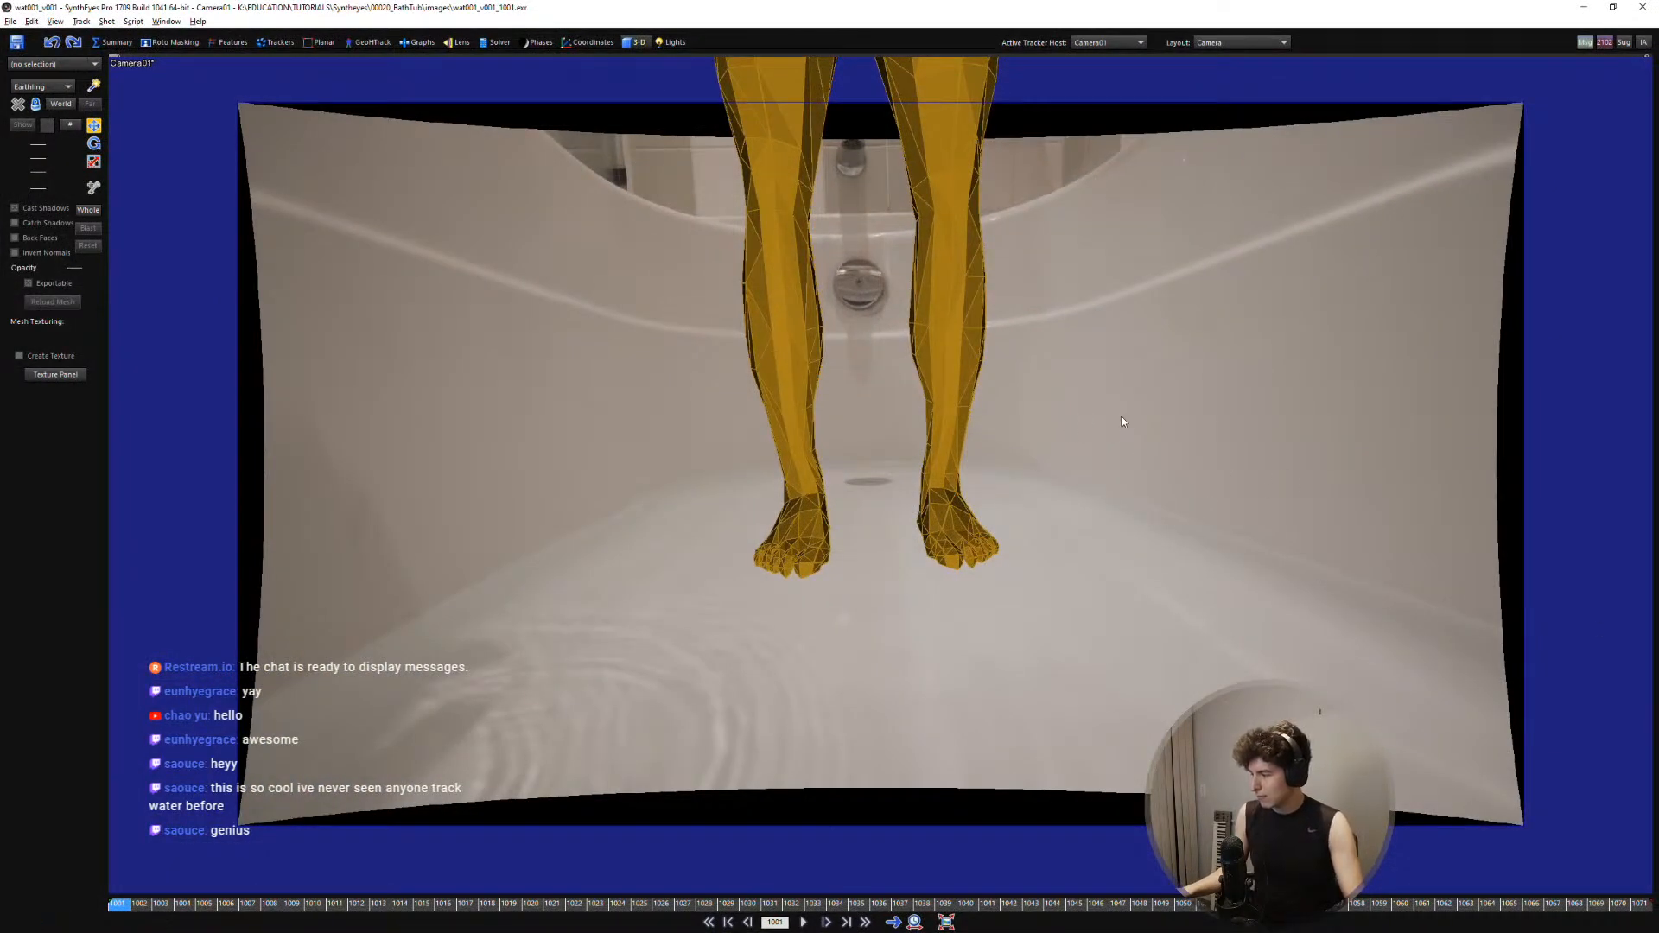
click(458, 41)
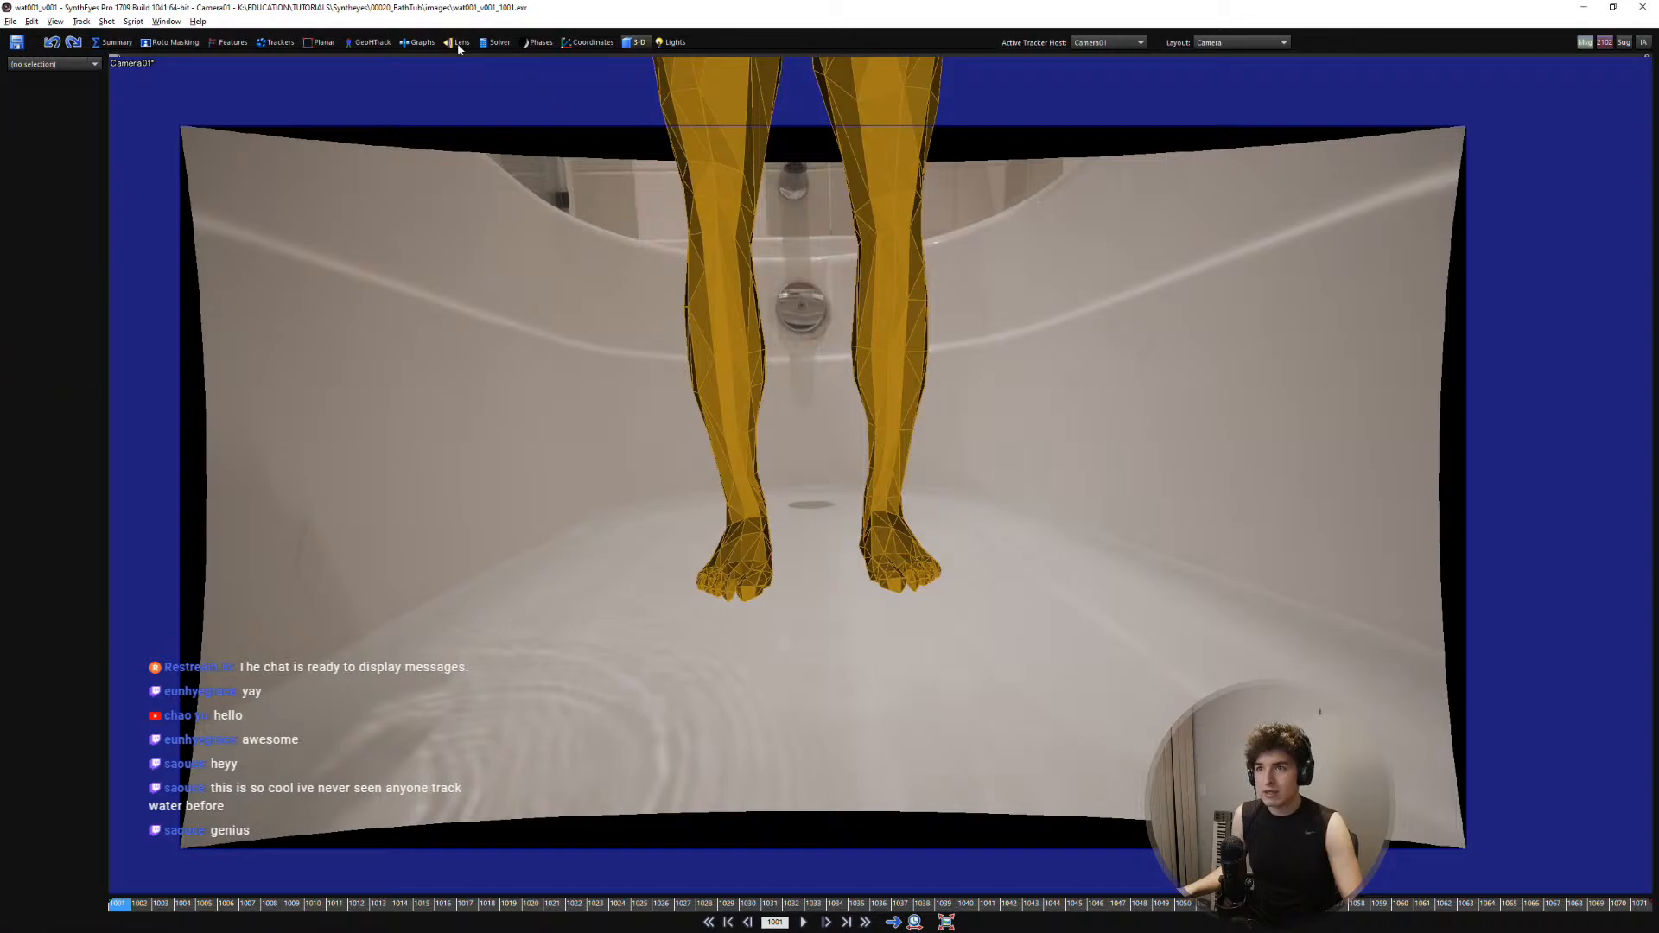
click(393, 280)
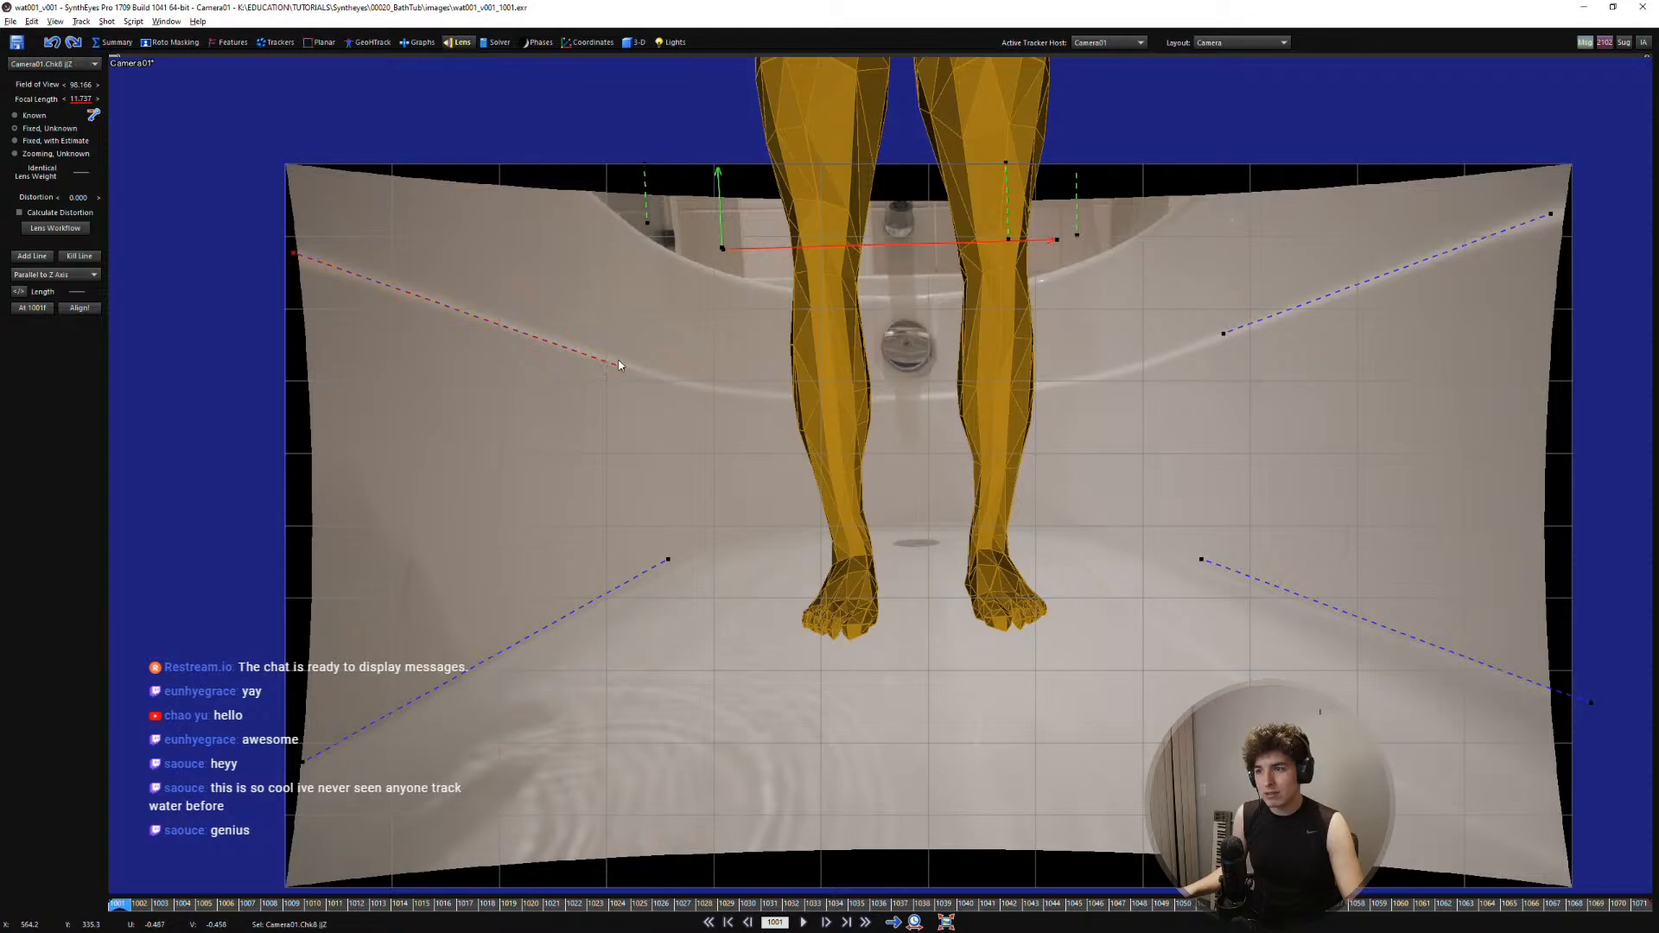
key(Delete)
click(1253, 323)
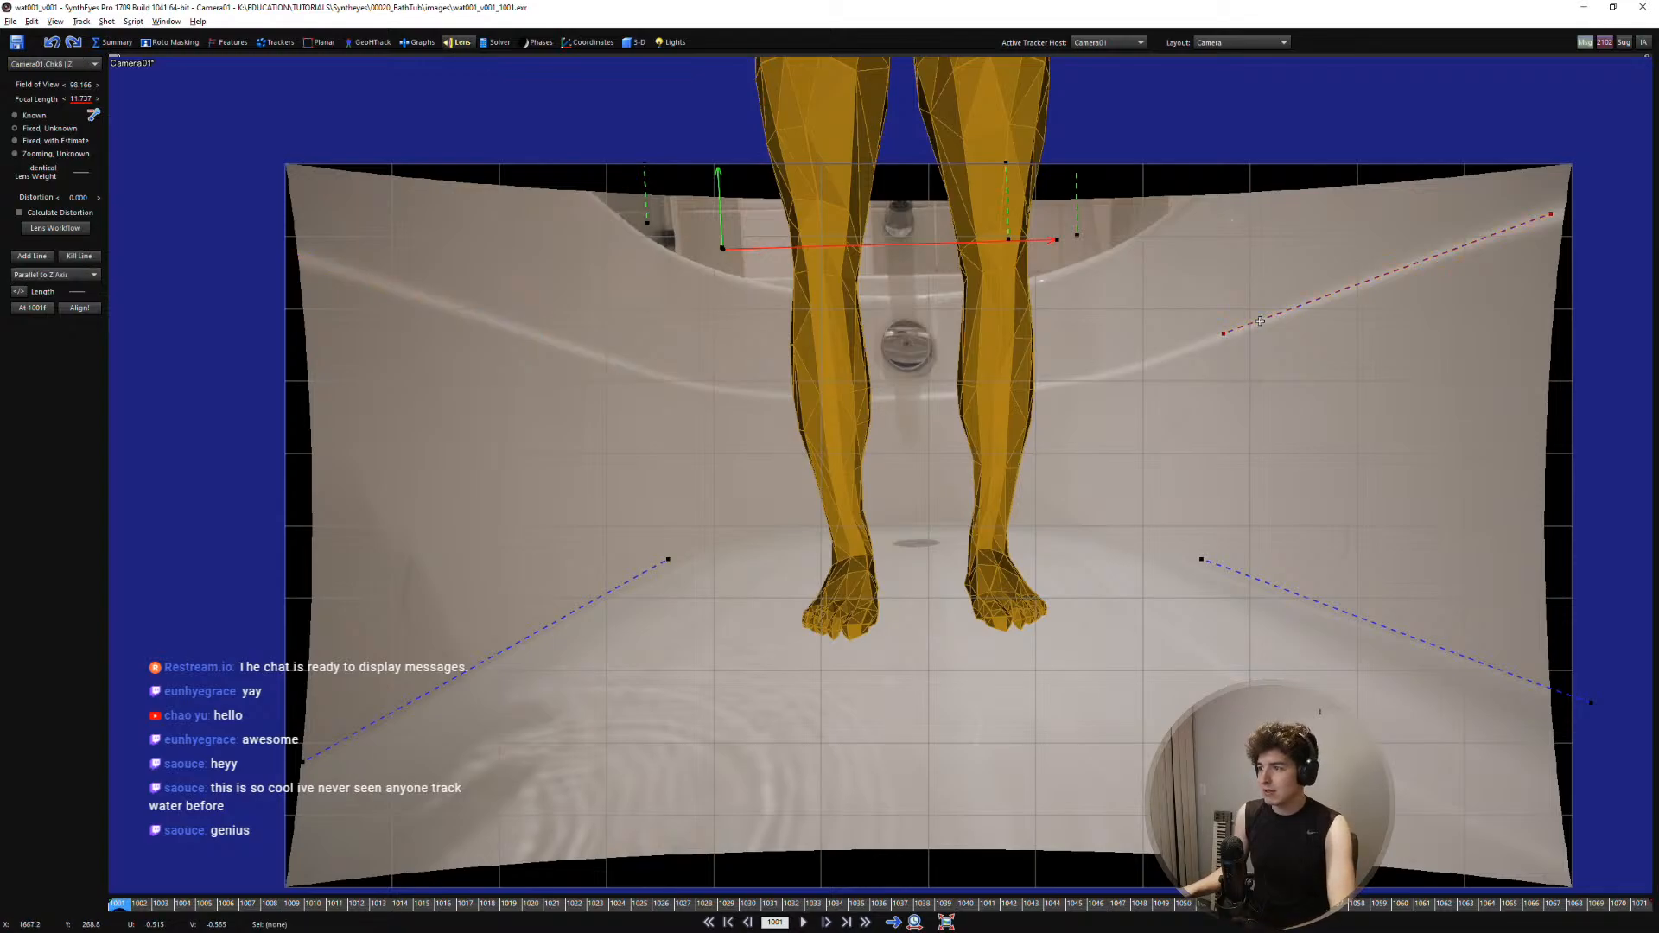
key(Delete)
key(p)
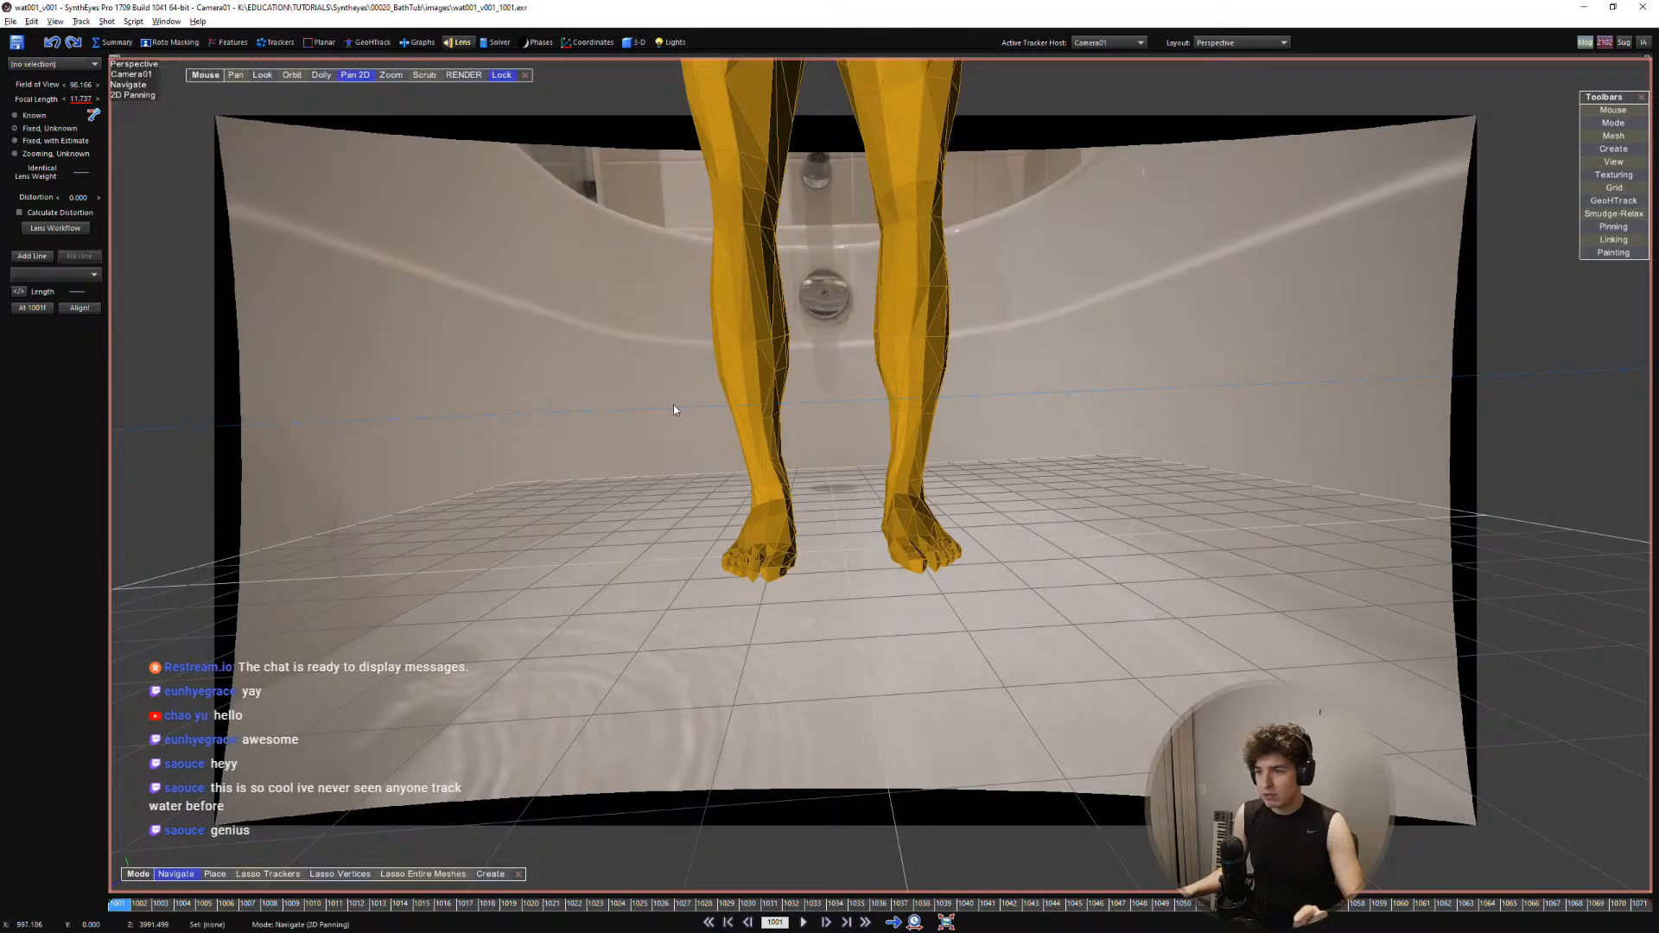
click(79, 307)
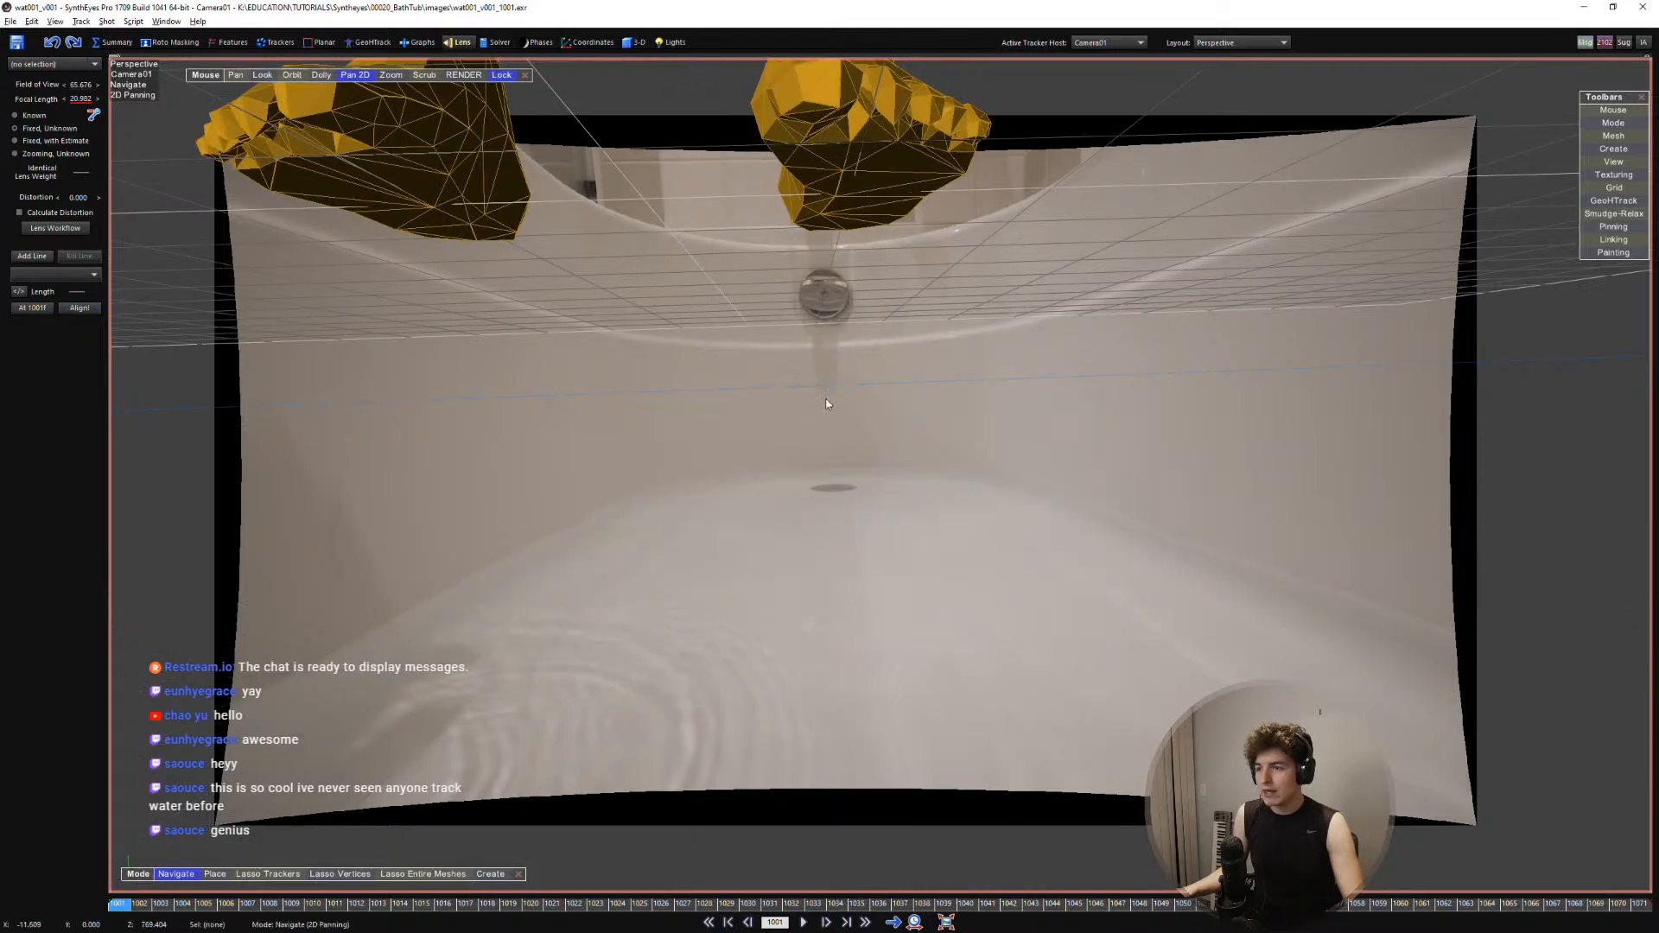
Compare the new camera alignment with the previous one by undoing and redoing it, and return to Maya
key(ctrl+z)
key(ctrl+y)
key(ctrl+z)
key(ctrl+y)
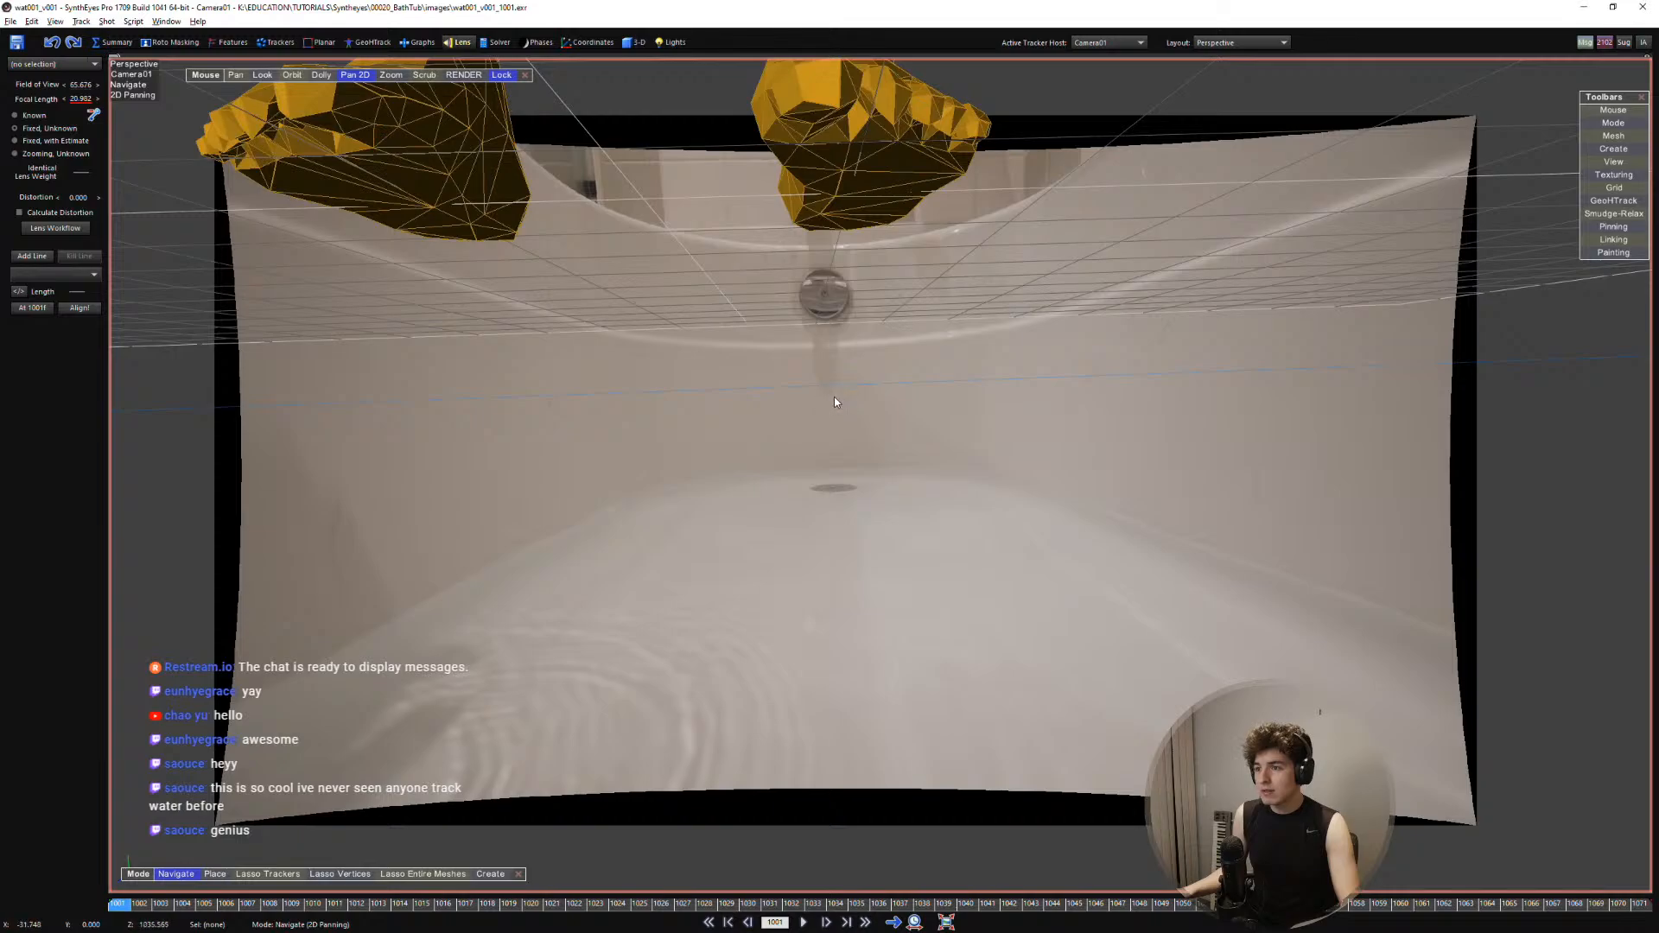
key(ctrl+z)
key(ctrl+y)
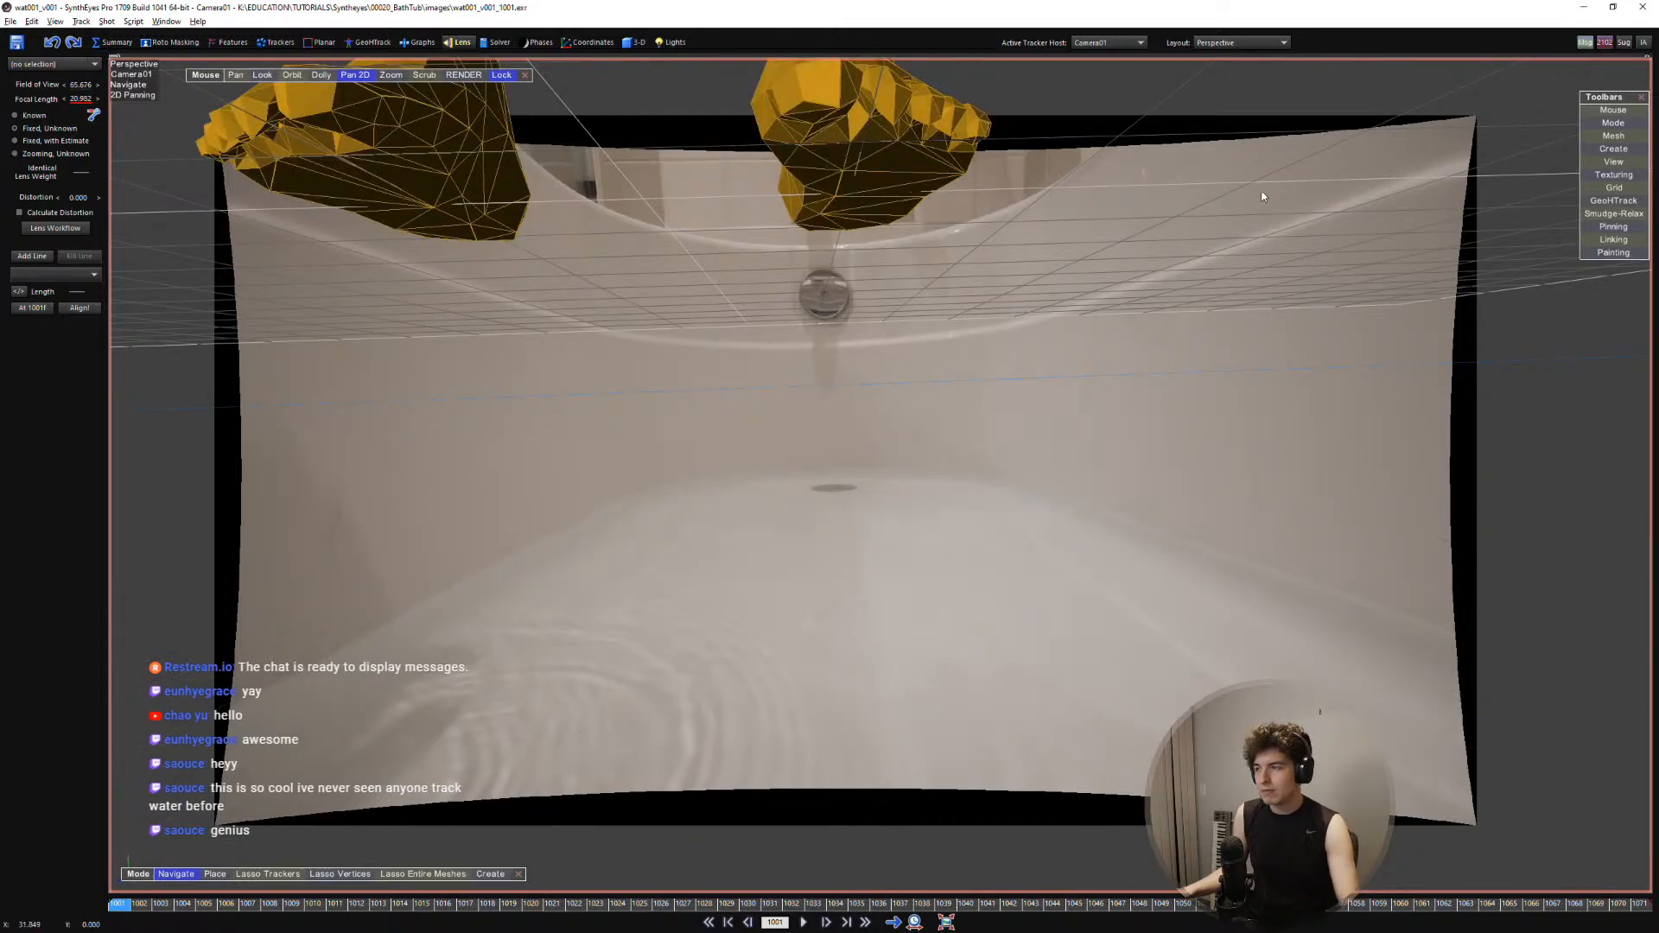
click(1593, 7)
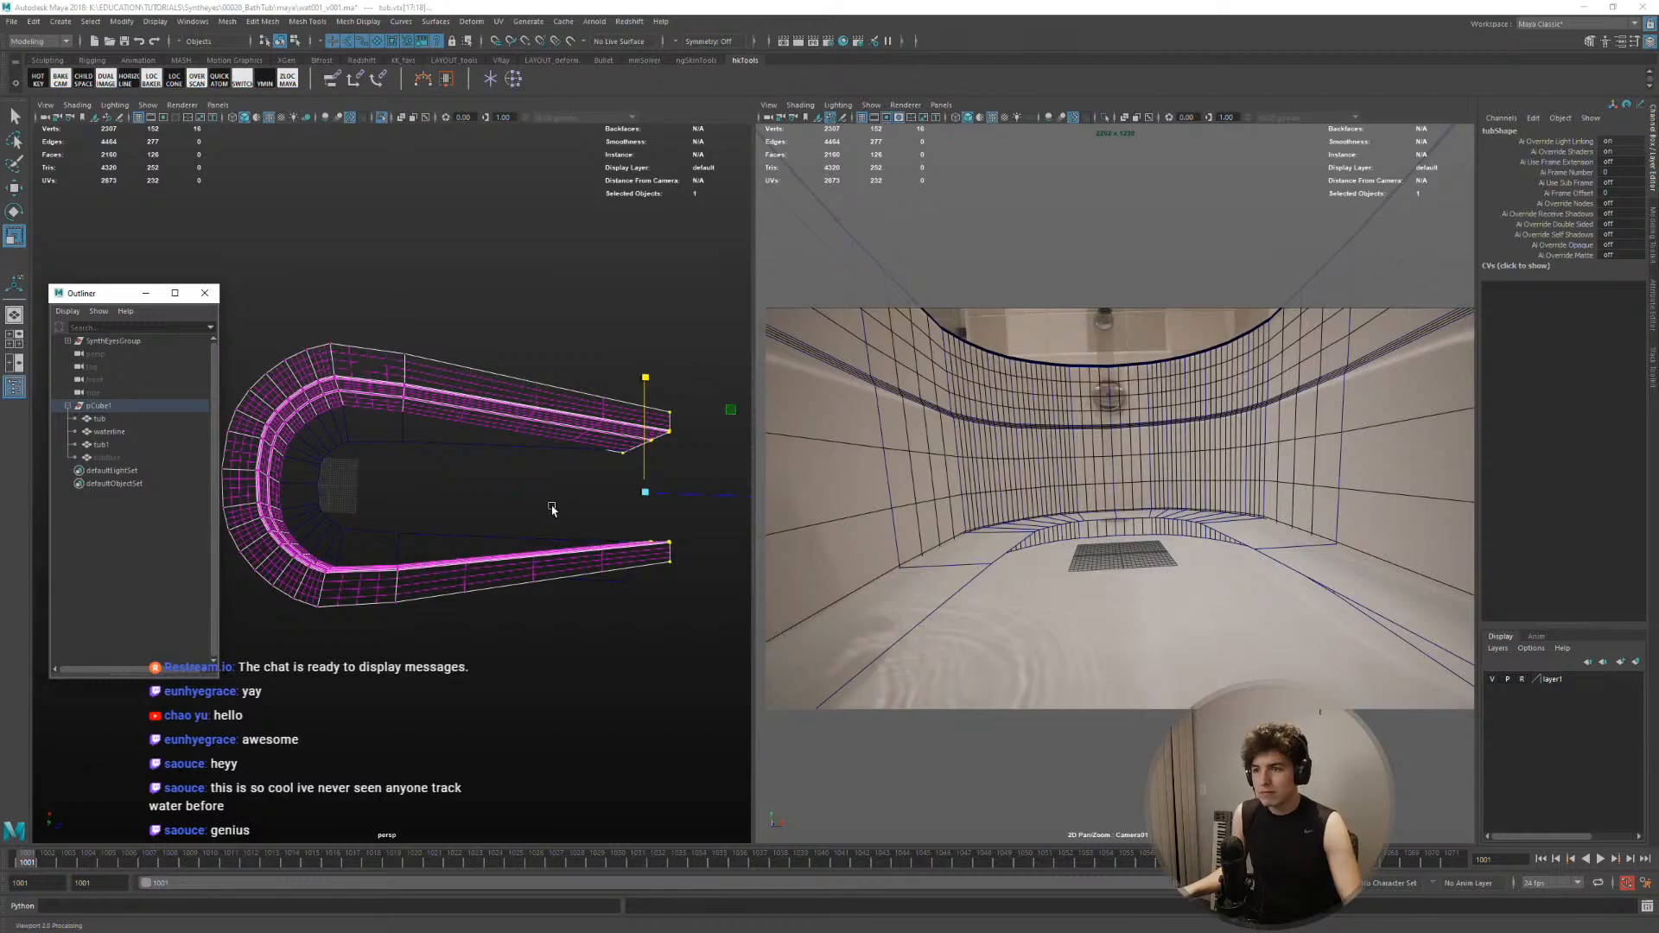
Undo the latest edits to the vertices at the tub mesh's open end
alt+drag(552, 509, 370, 501)
alt+right_drag(370, 501, 436, 499)
alt+middle_drag(437, 499, 440, 434)
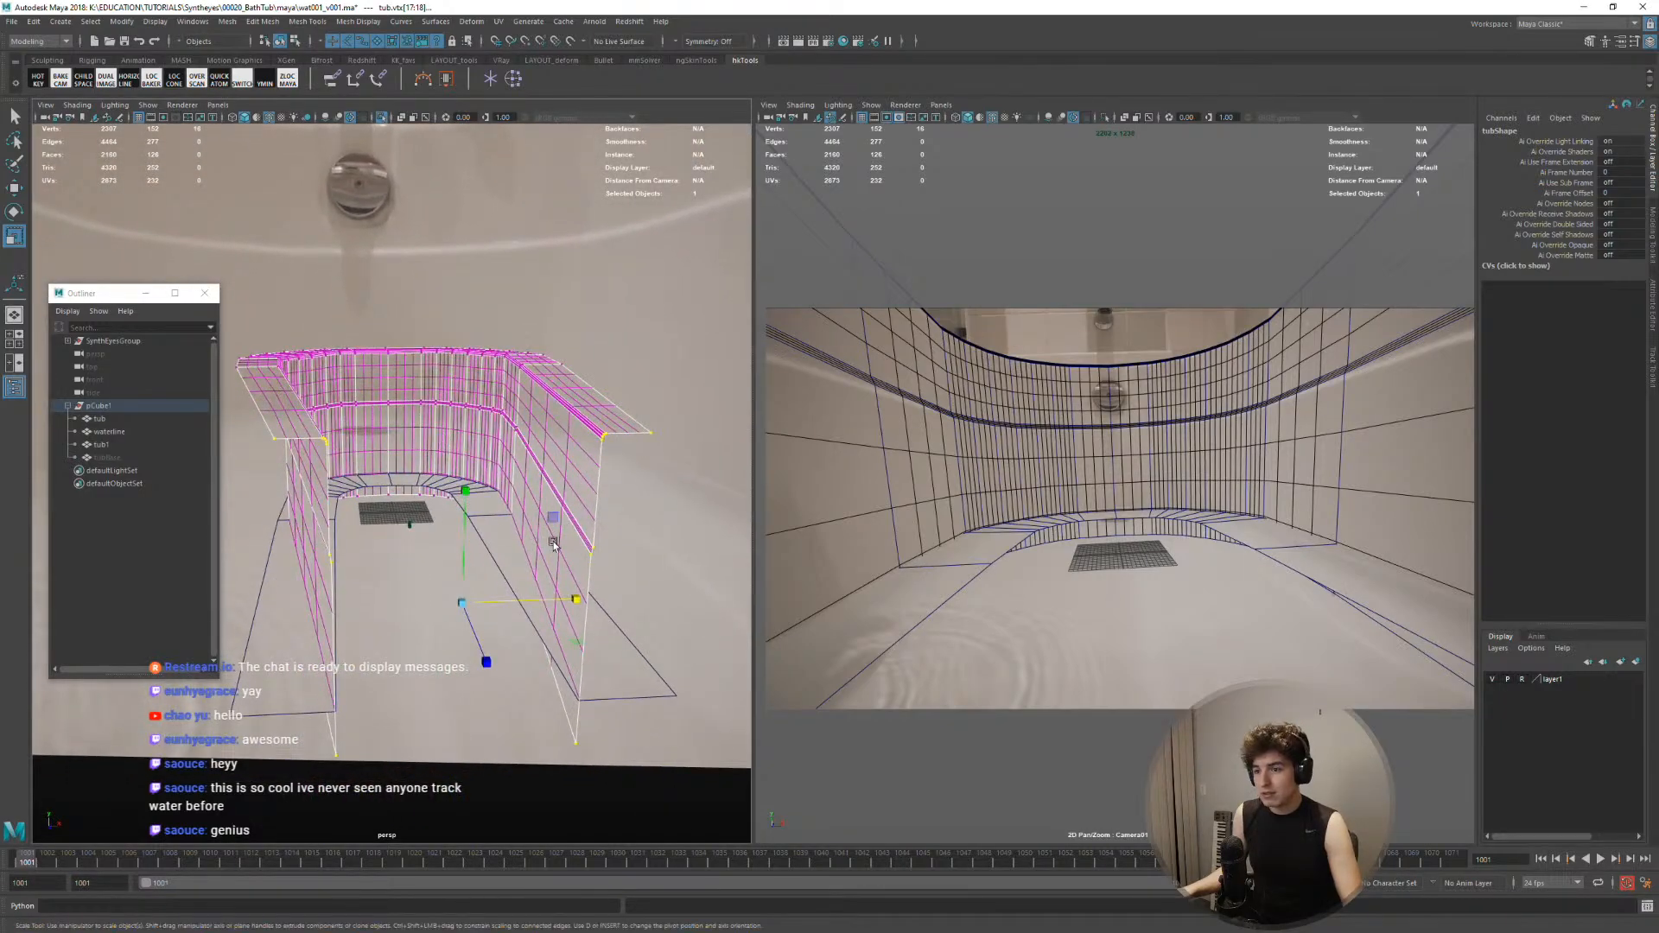
mouse_move(531, 540)
alt+mouse_down()
mouse_move(520, 558)
mouse_move(482, 533)
mouse_move(555, 549)
mouse_move(536, 546)
alt+mouse_up()
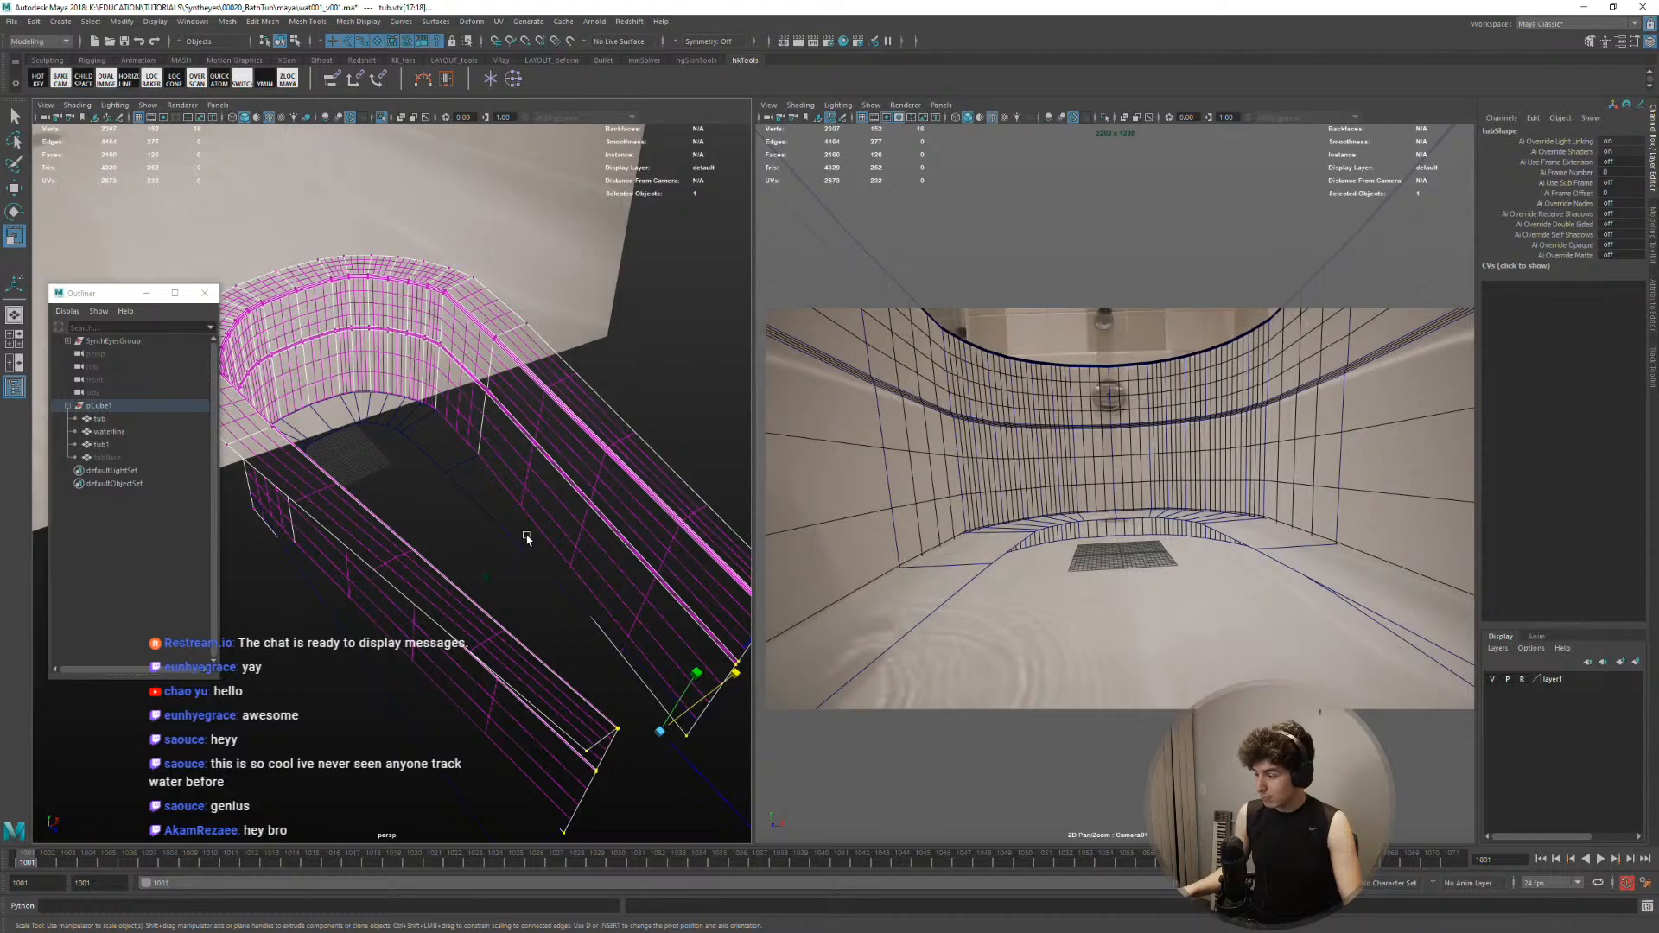
alt+drag(523, 547, 513, 501)
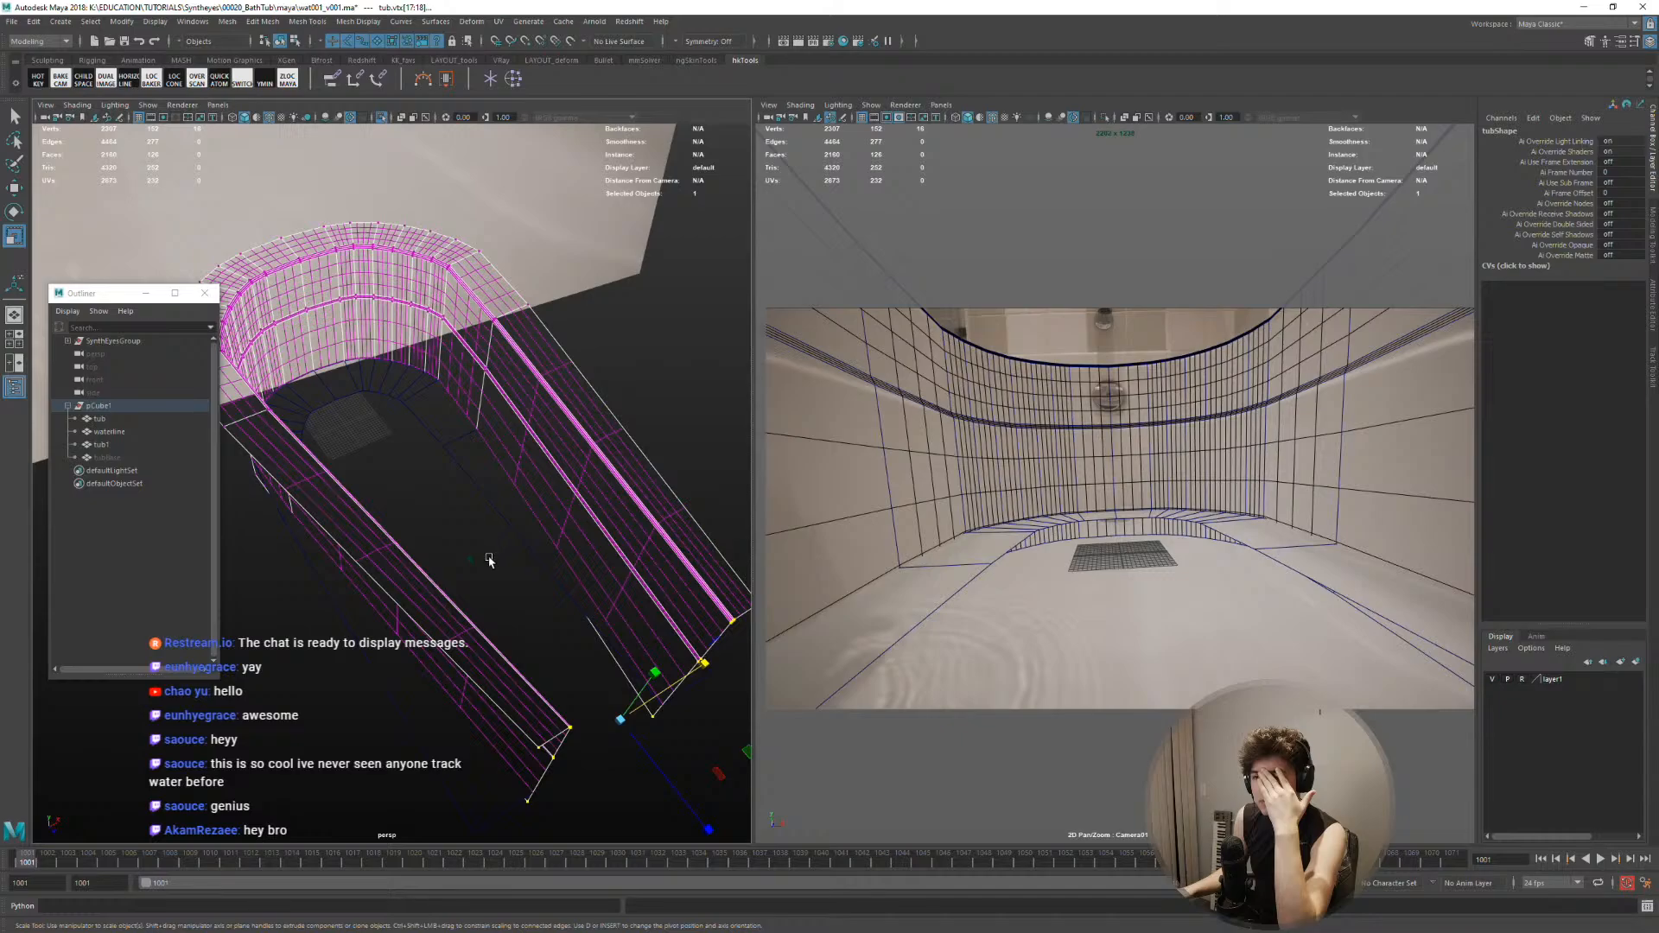
key(ctrl+z)
key(ctrl+z)
key(ctrl+z)
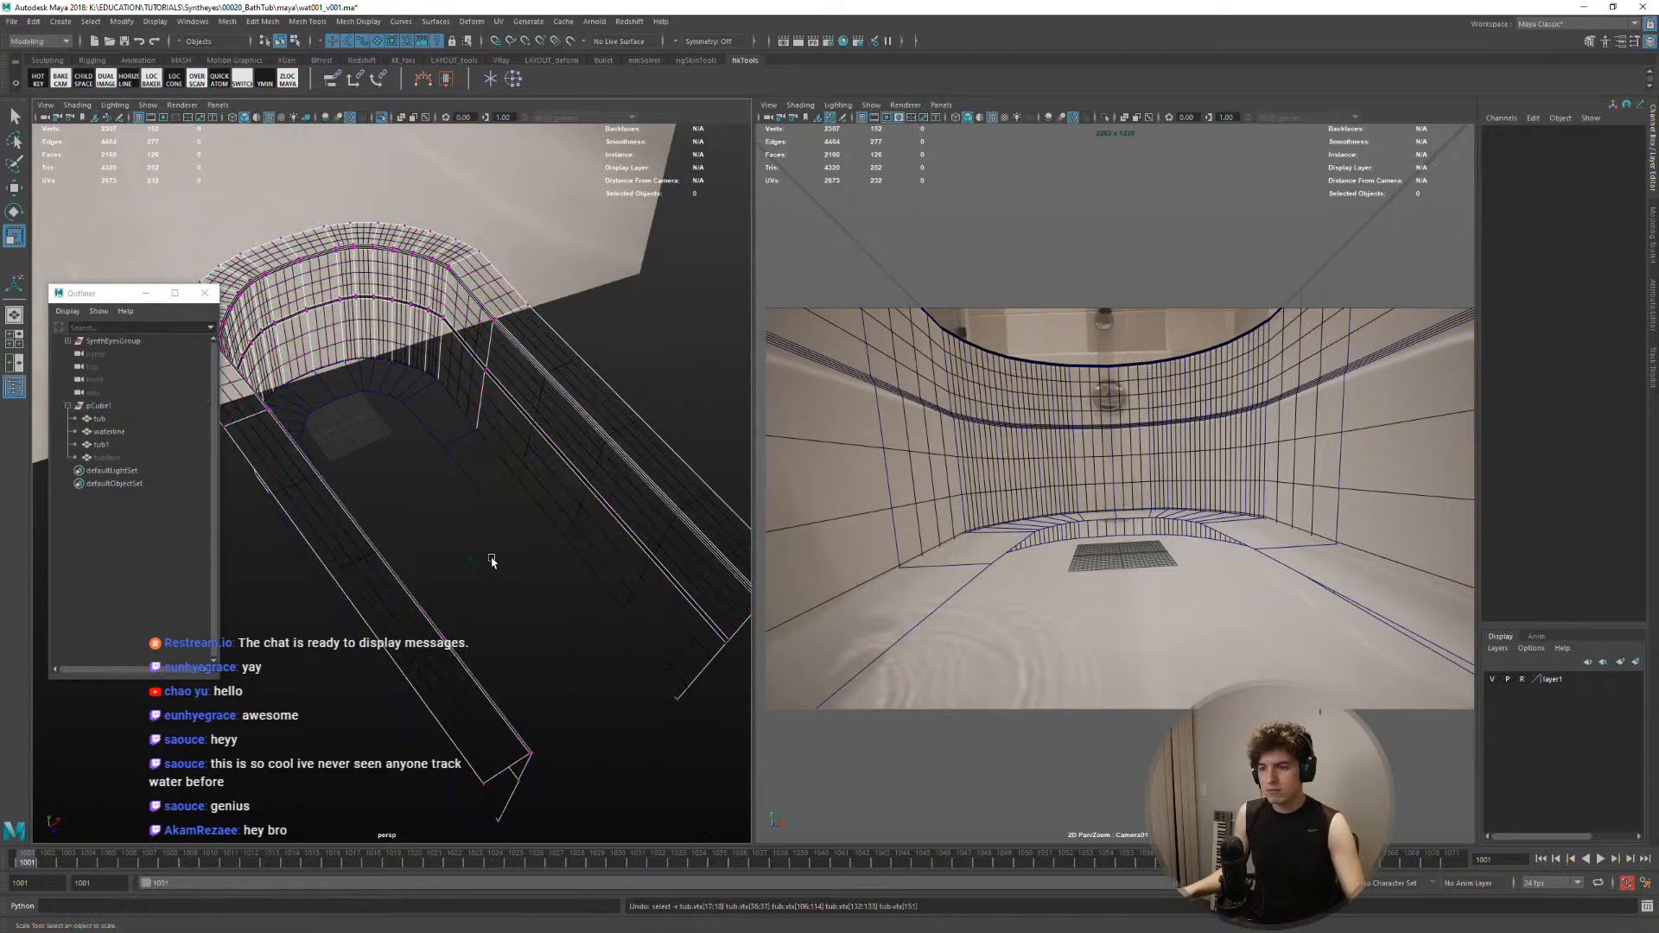
alt+drag(491, 560, 474, 472)
right_drag(513, 400, 550, 393)
alt+drag(506, 454, 481, 500)
key(ctrl+z)
key(ctrl+z)
key(ctrl+z)
key(ctrl+z)
Select the vertices at the tub's open end and scale them slightly along the tub's width
alt+drag(453, 563, 341, 518)
right_drag(283, 492, 230, 493)
alt+drag(298, 519, 434, 485)
drag(534, 251, 718, 788)
alt+drag(662, 651, 510, 638)
alt+middle_drag(510, 638, 645, 659)
alt+right_drag(645, 659, 555, 640)
drag(566, 634, 589, 637)
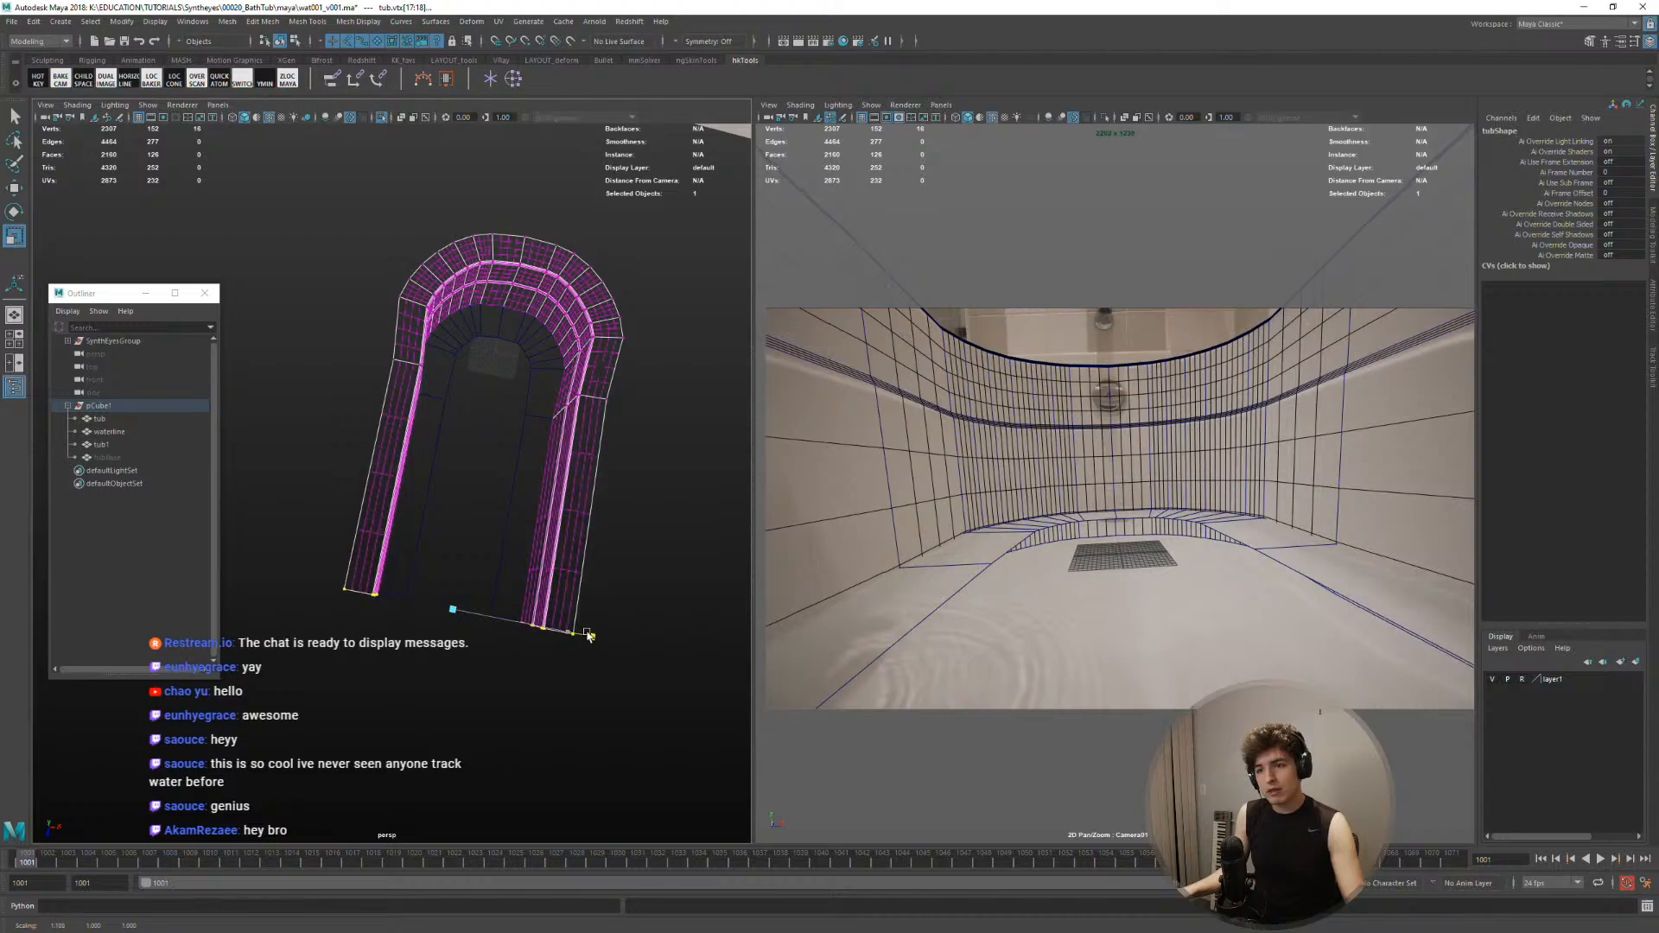
Select the vertices where the tub's side walls meet the rounded end, and return the tub to object mode
alt+drag(553, 496, 532, 511)
alt+middle_drag(532, 511, 479, 576)
drag(288, 431, 559, 481)
alt+drag(482, 541, 441, 528)
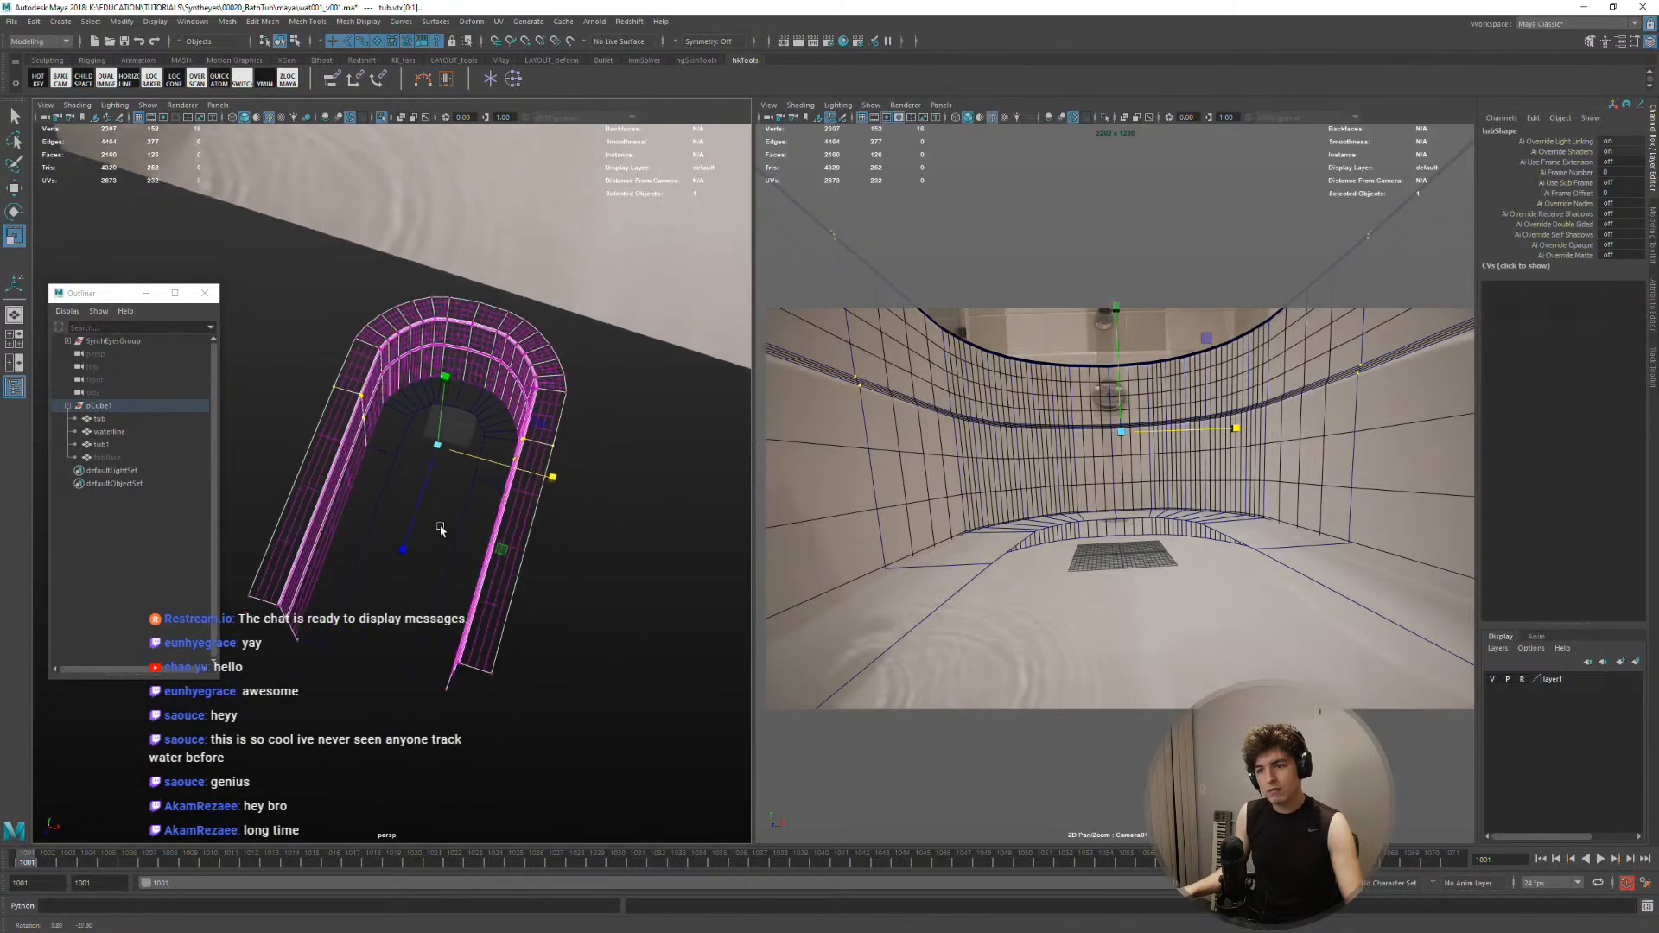
alt+right_drag(442, 528, 526, 509)
alt+middle_drag(525, 510, 484, 562)
alt+drag(484, 561, 571, 352)
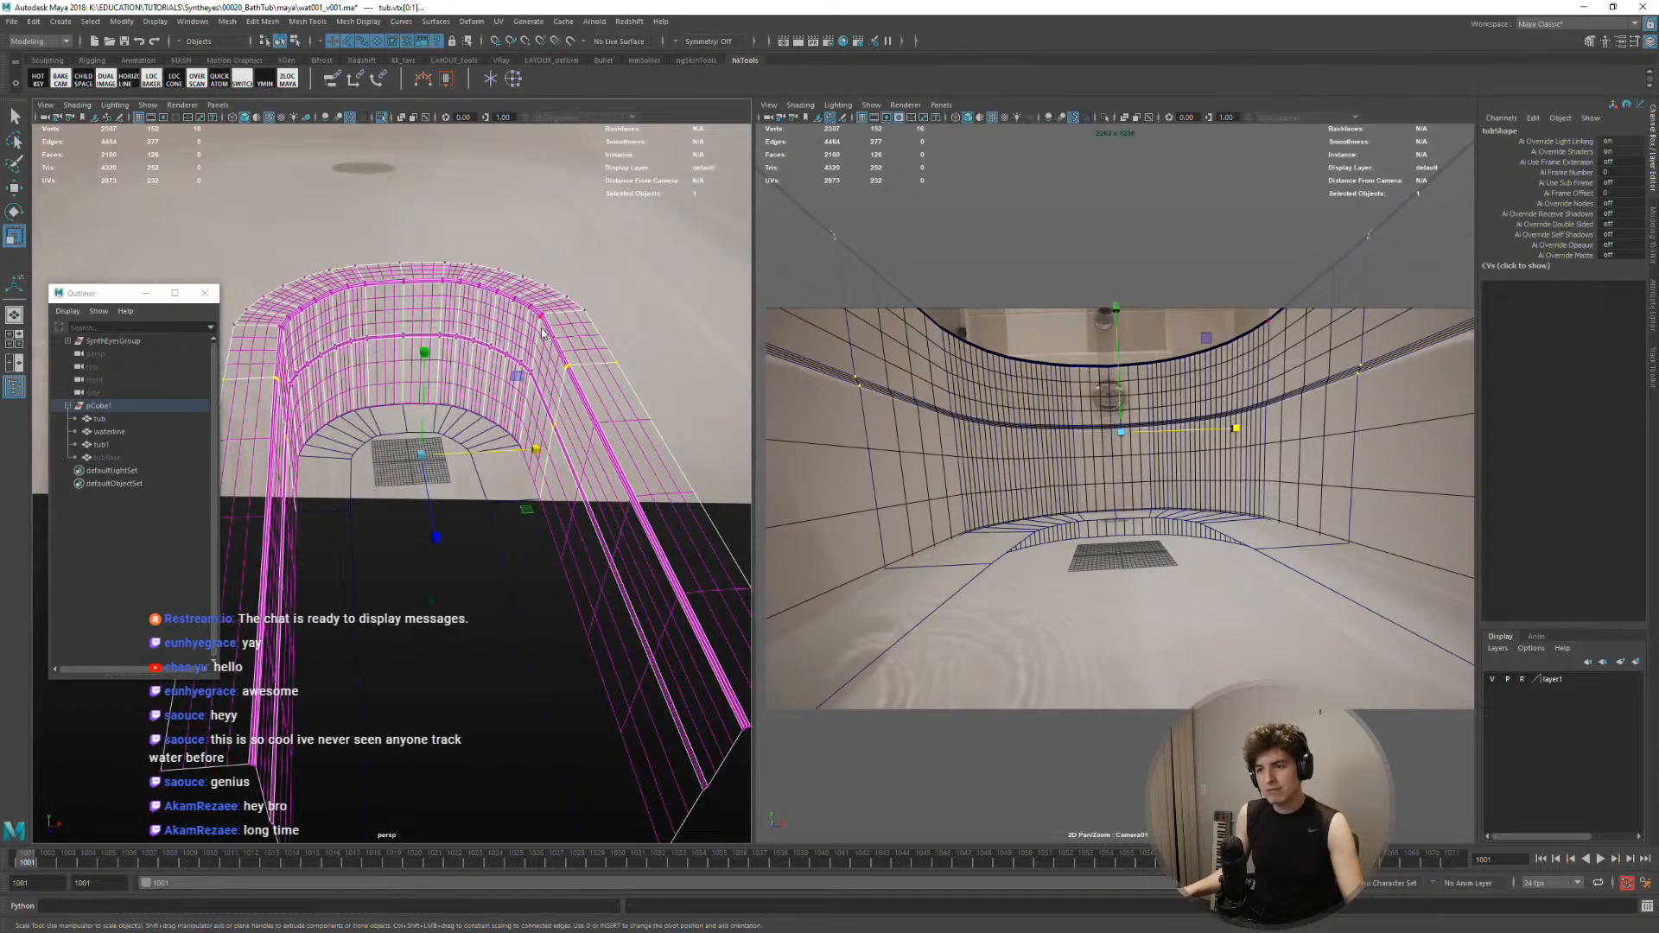
right_drag(546, 332, 578, 310)
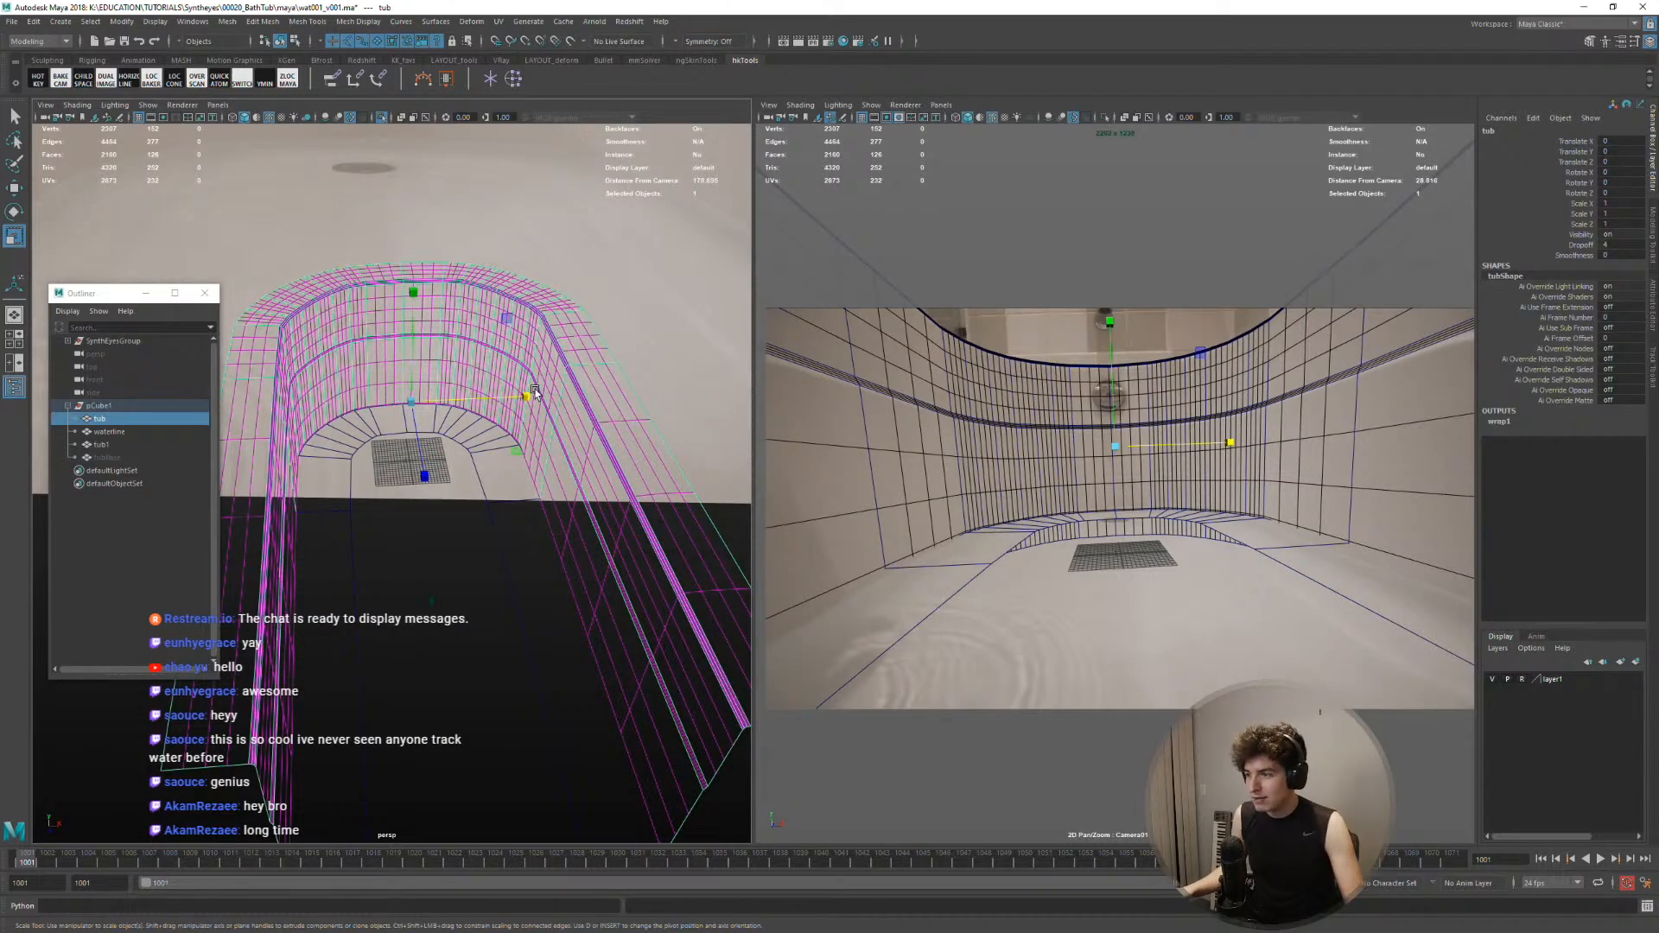
Hide the waterline mesh and leave nothing selected
alt+drag(469, 446, 456, 442)
click(457, 443)
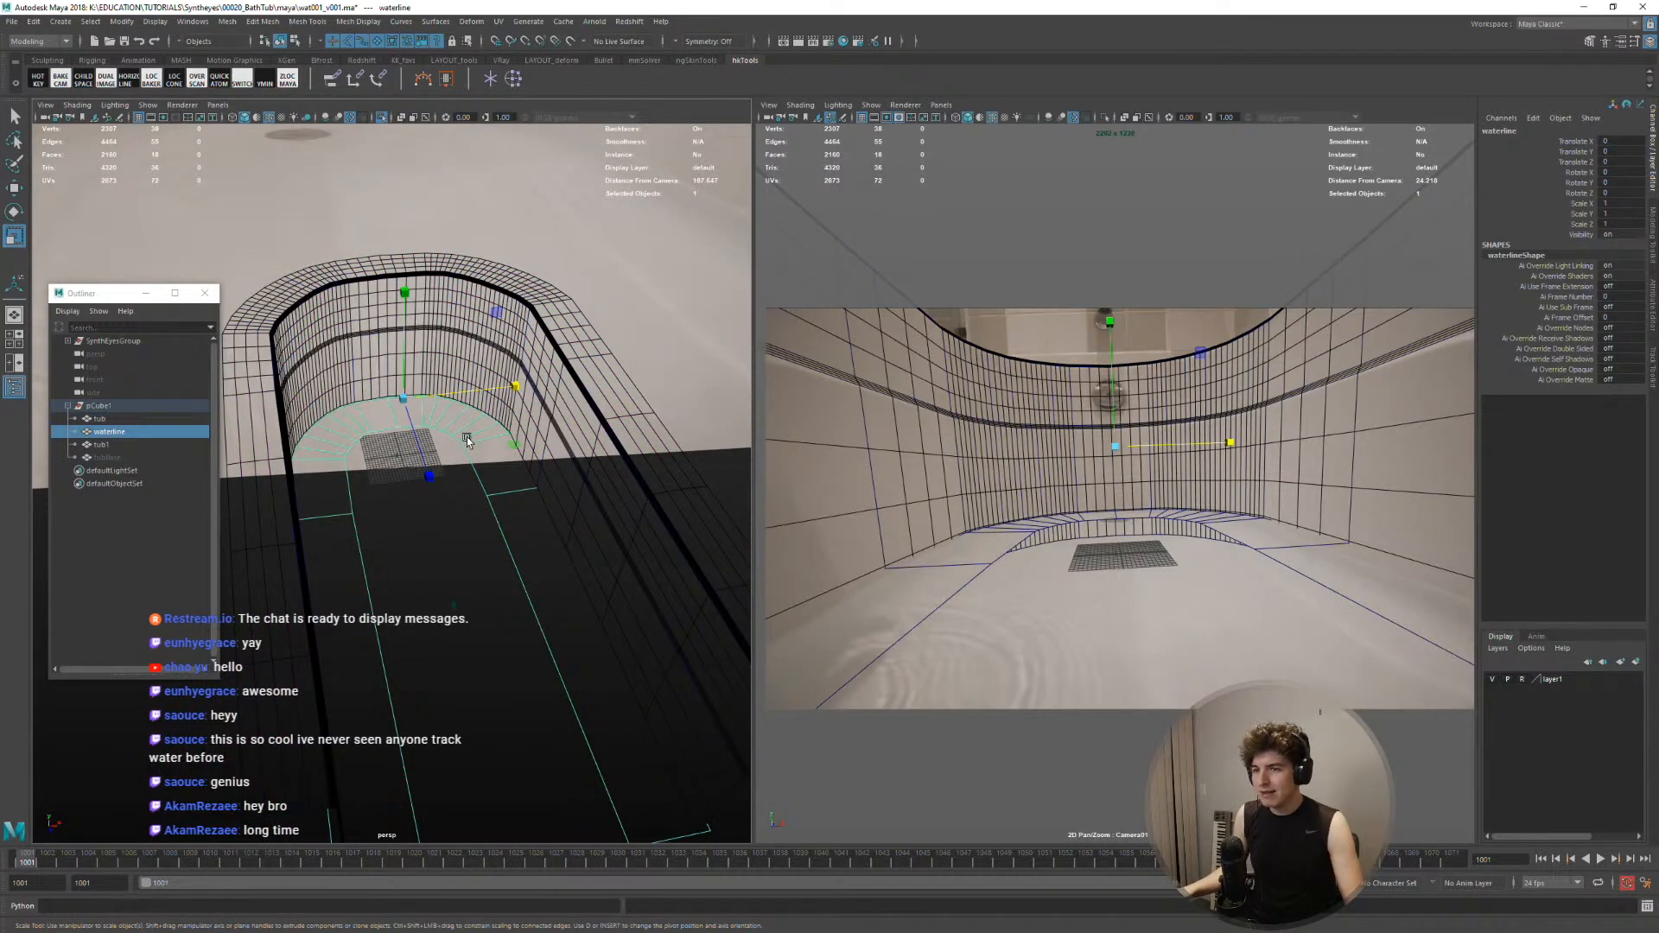
key(ctrl+h)
click(415, 395)
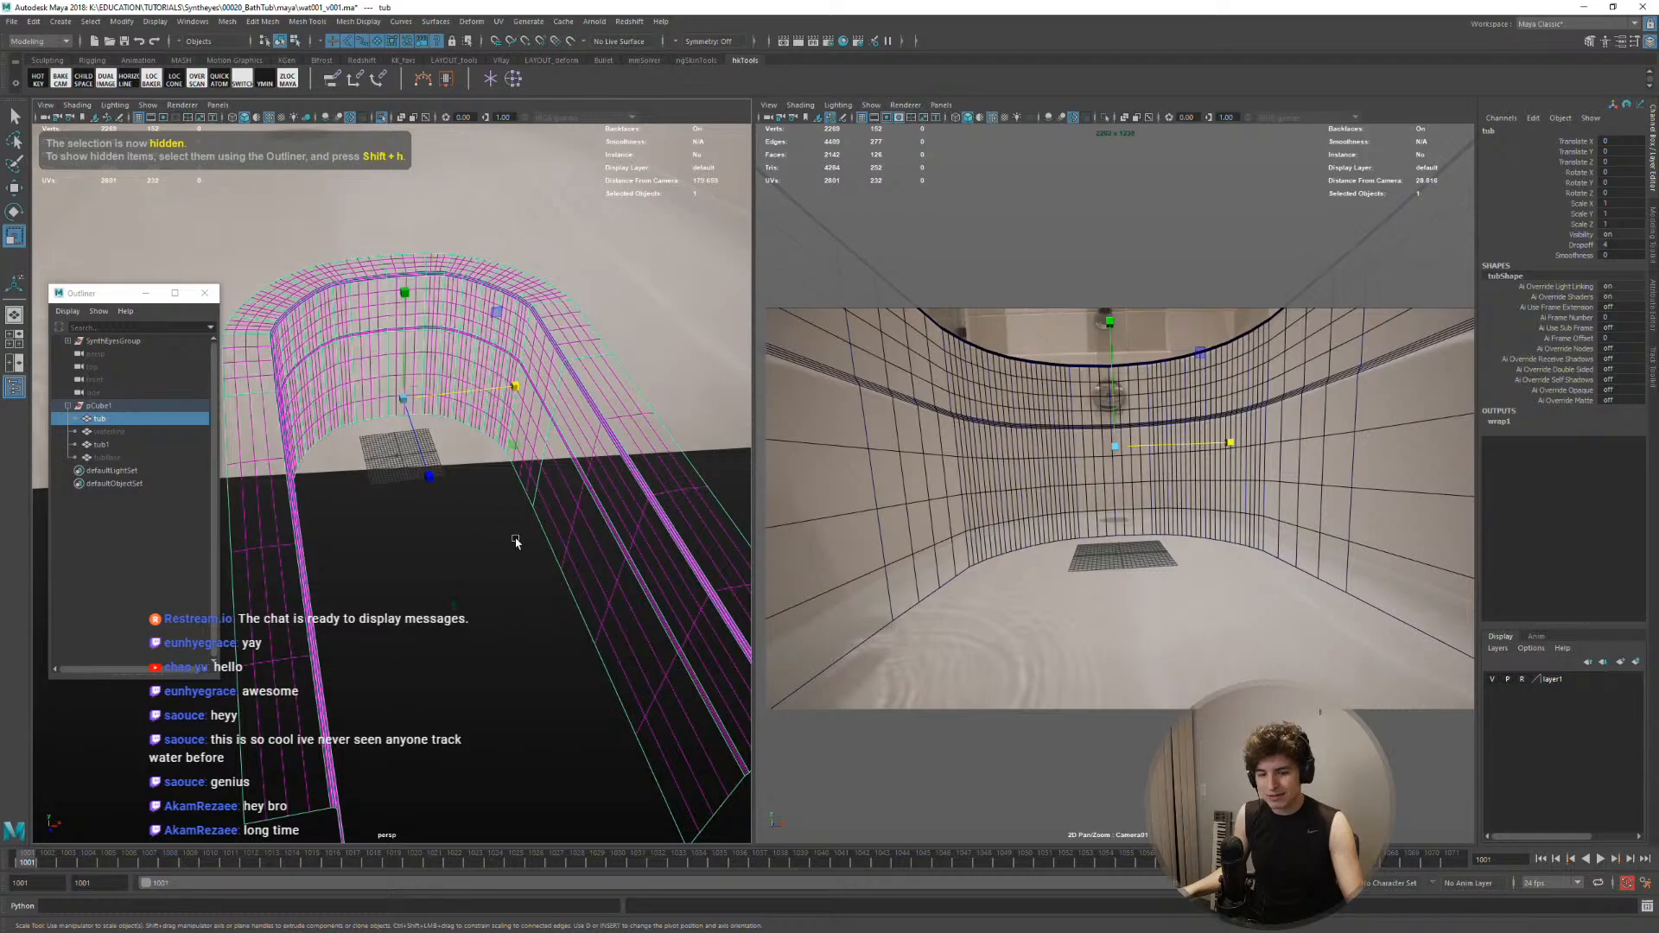
click(516, 542)
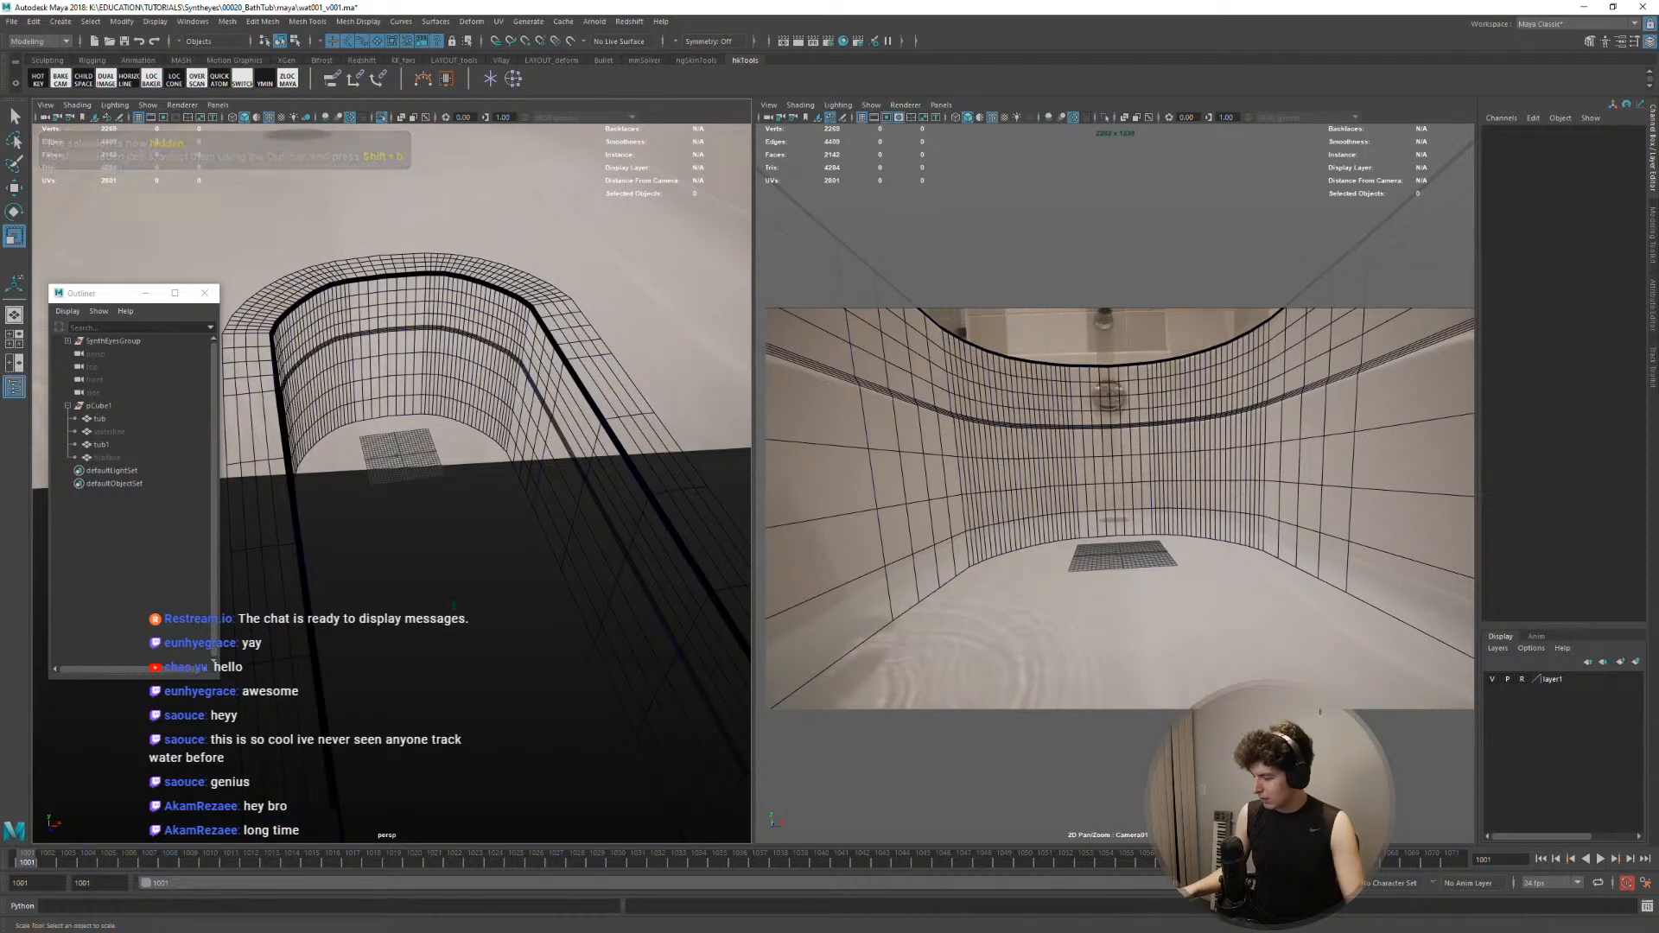
Switch briefly to SynthEyes, then return to Maya and import the camera scene wat001_newCam_v001.ma
key(alt+Tab)
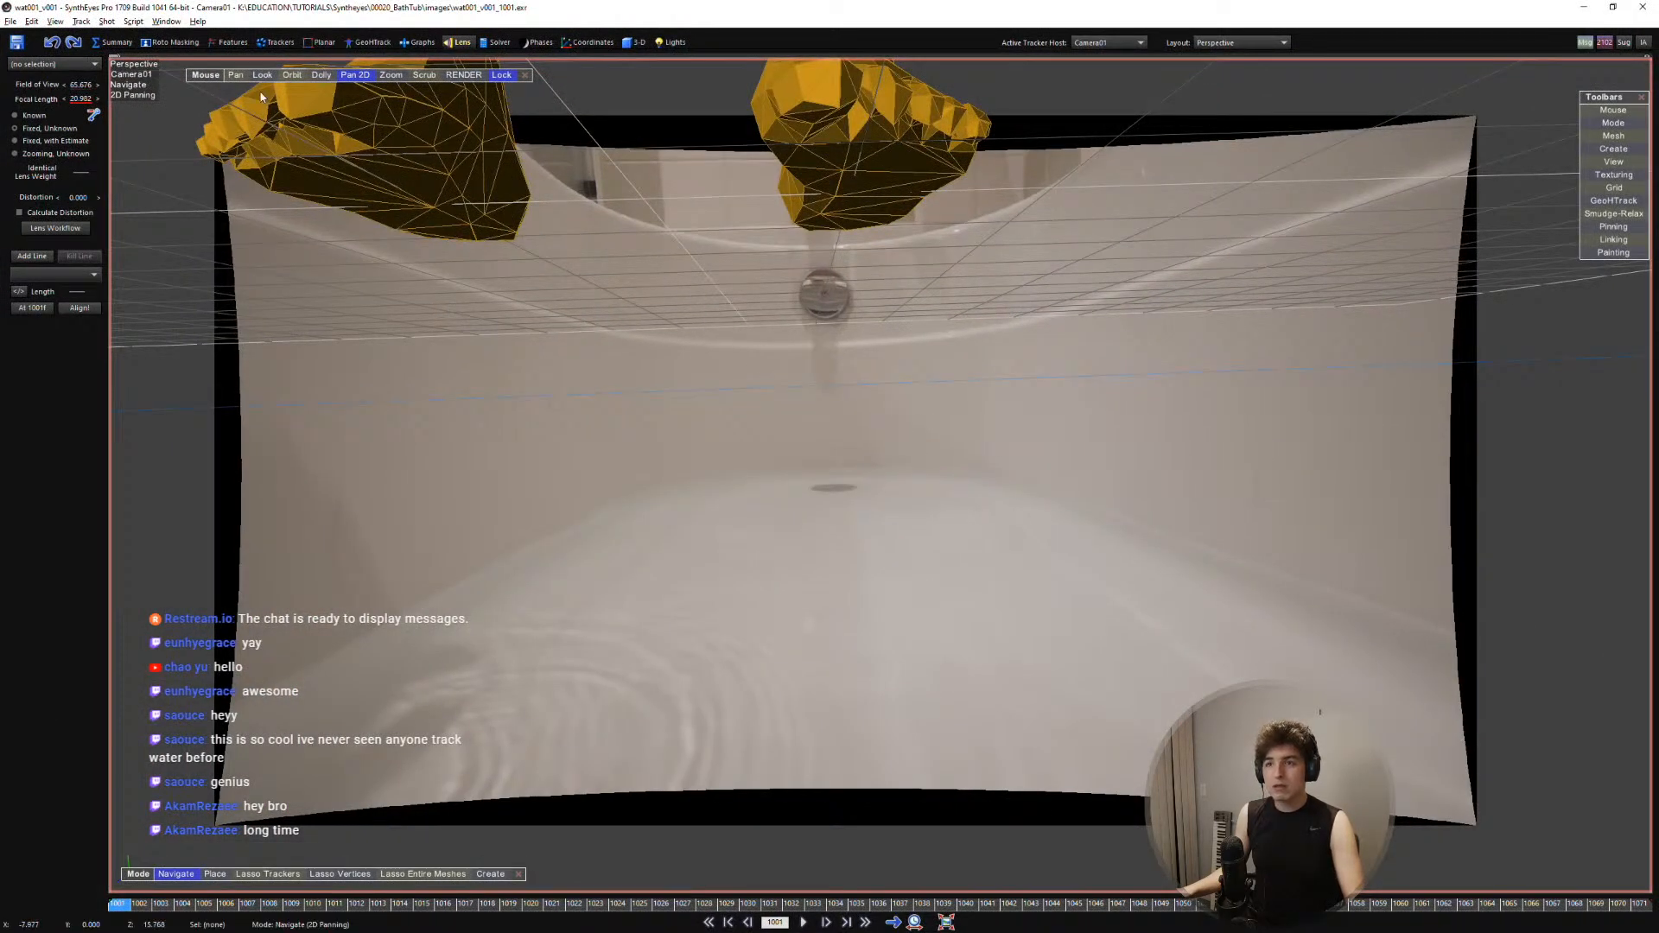
key(alt+Tab)
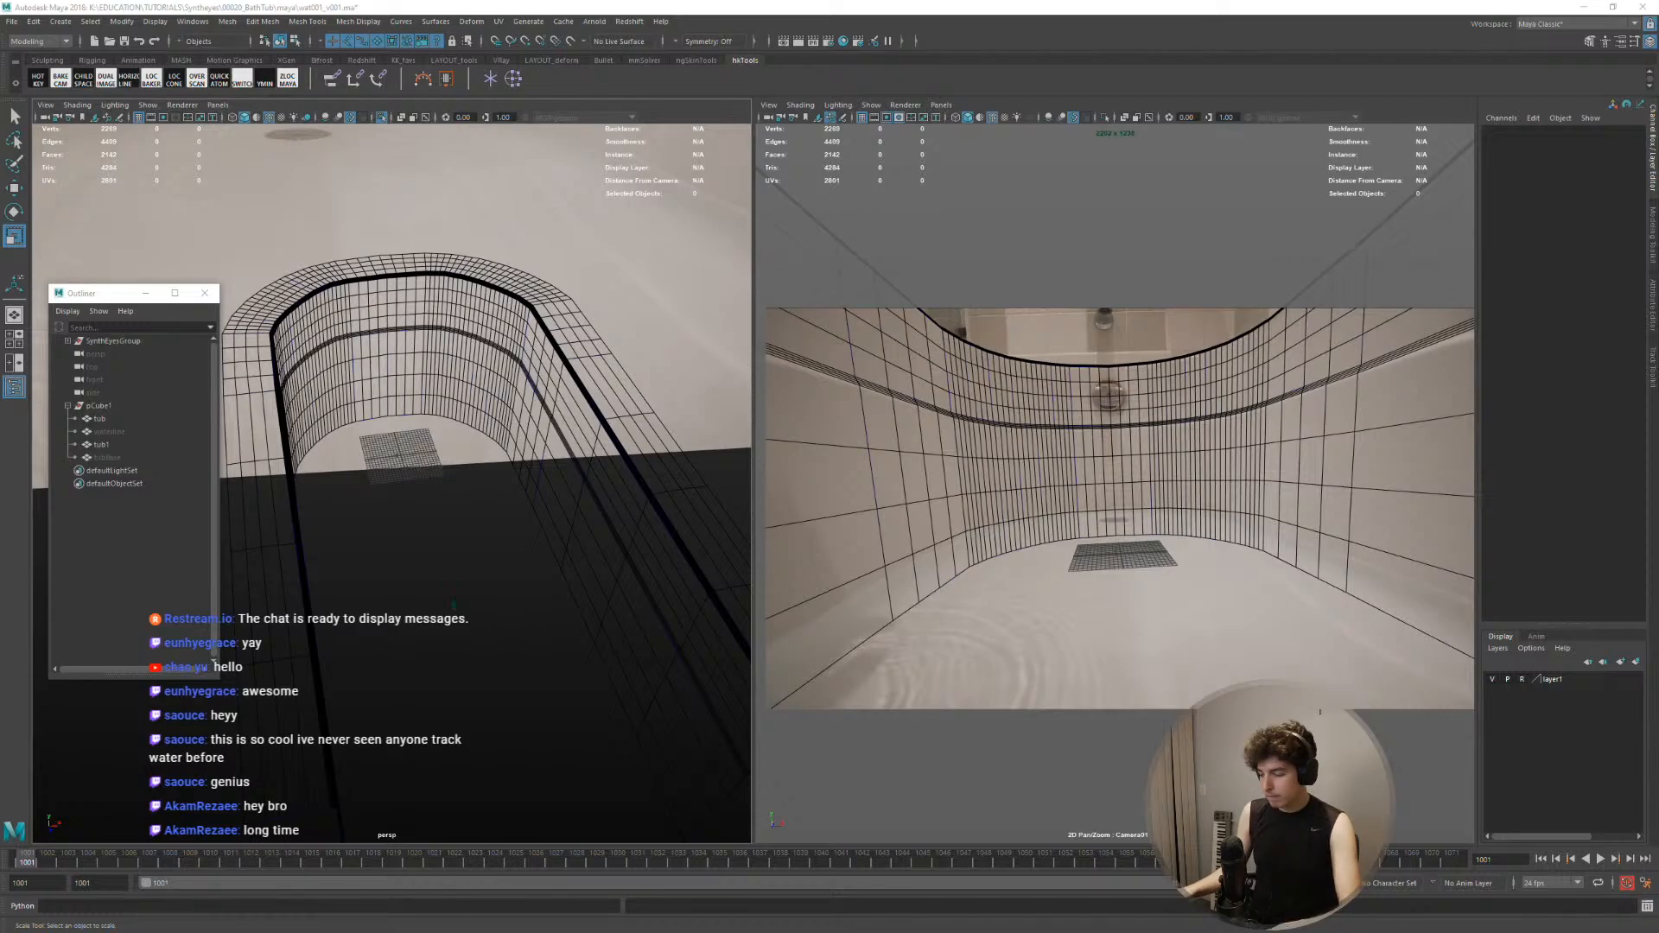
click(687, 294)
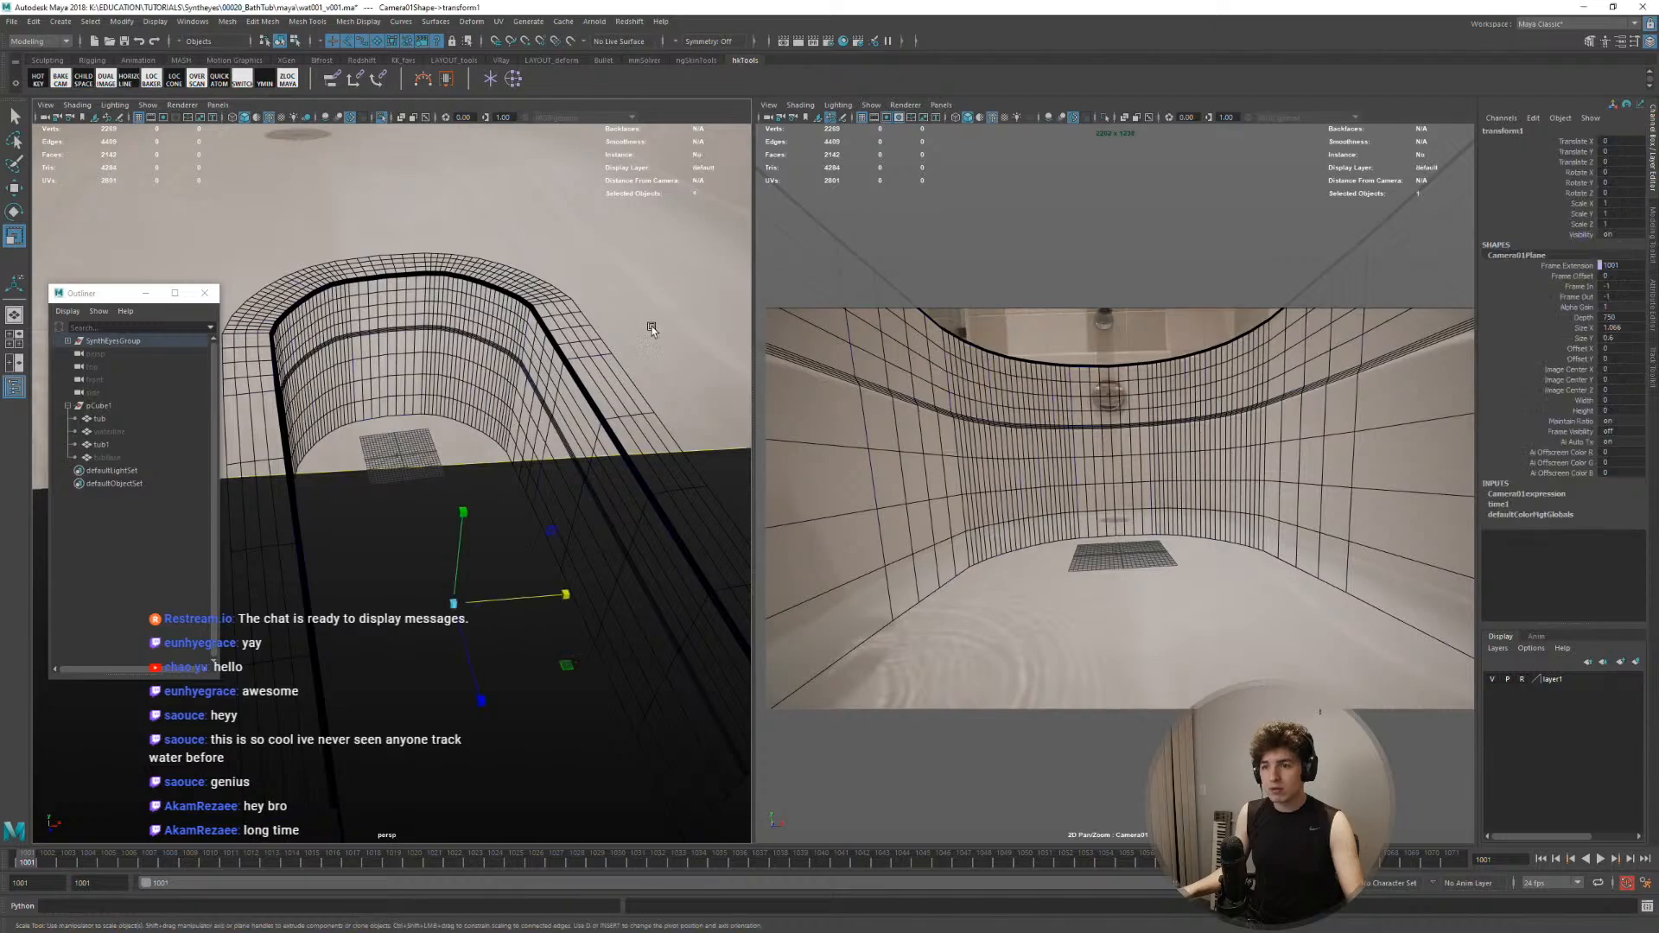
click(772, 491)
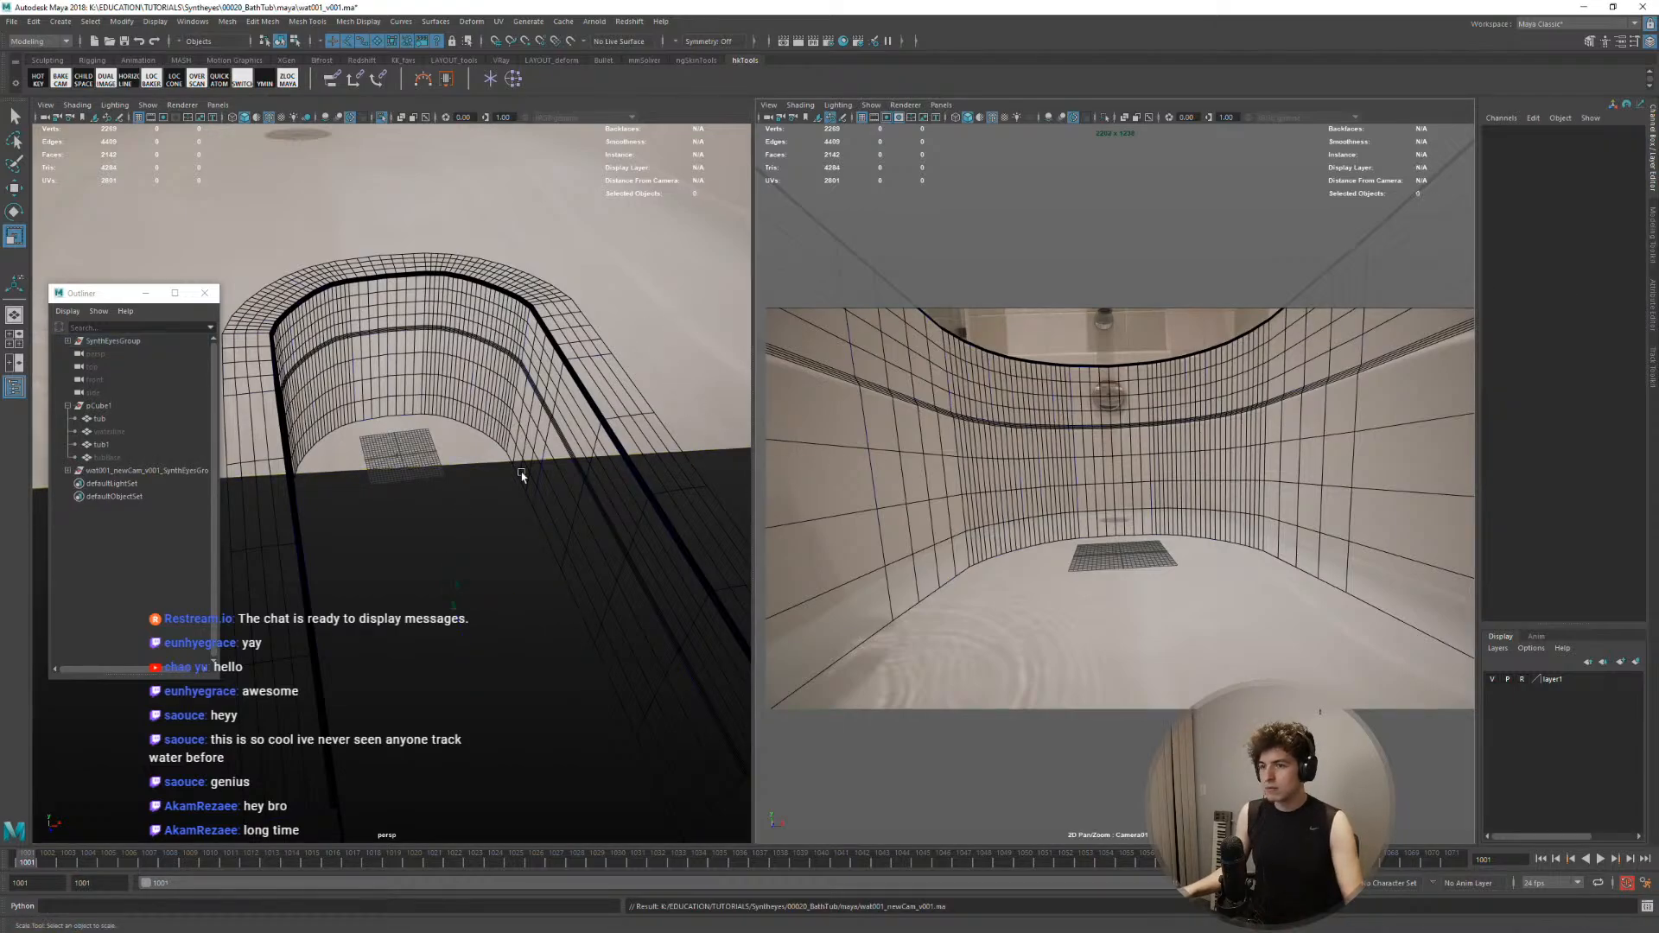
Delete the old SynthEyesGroup and make the camera viewport look through the newly imported Camera01
click(90, 340)
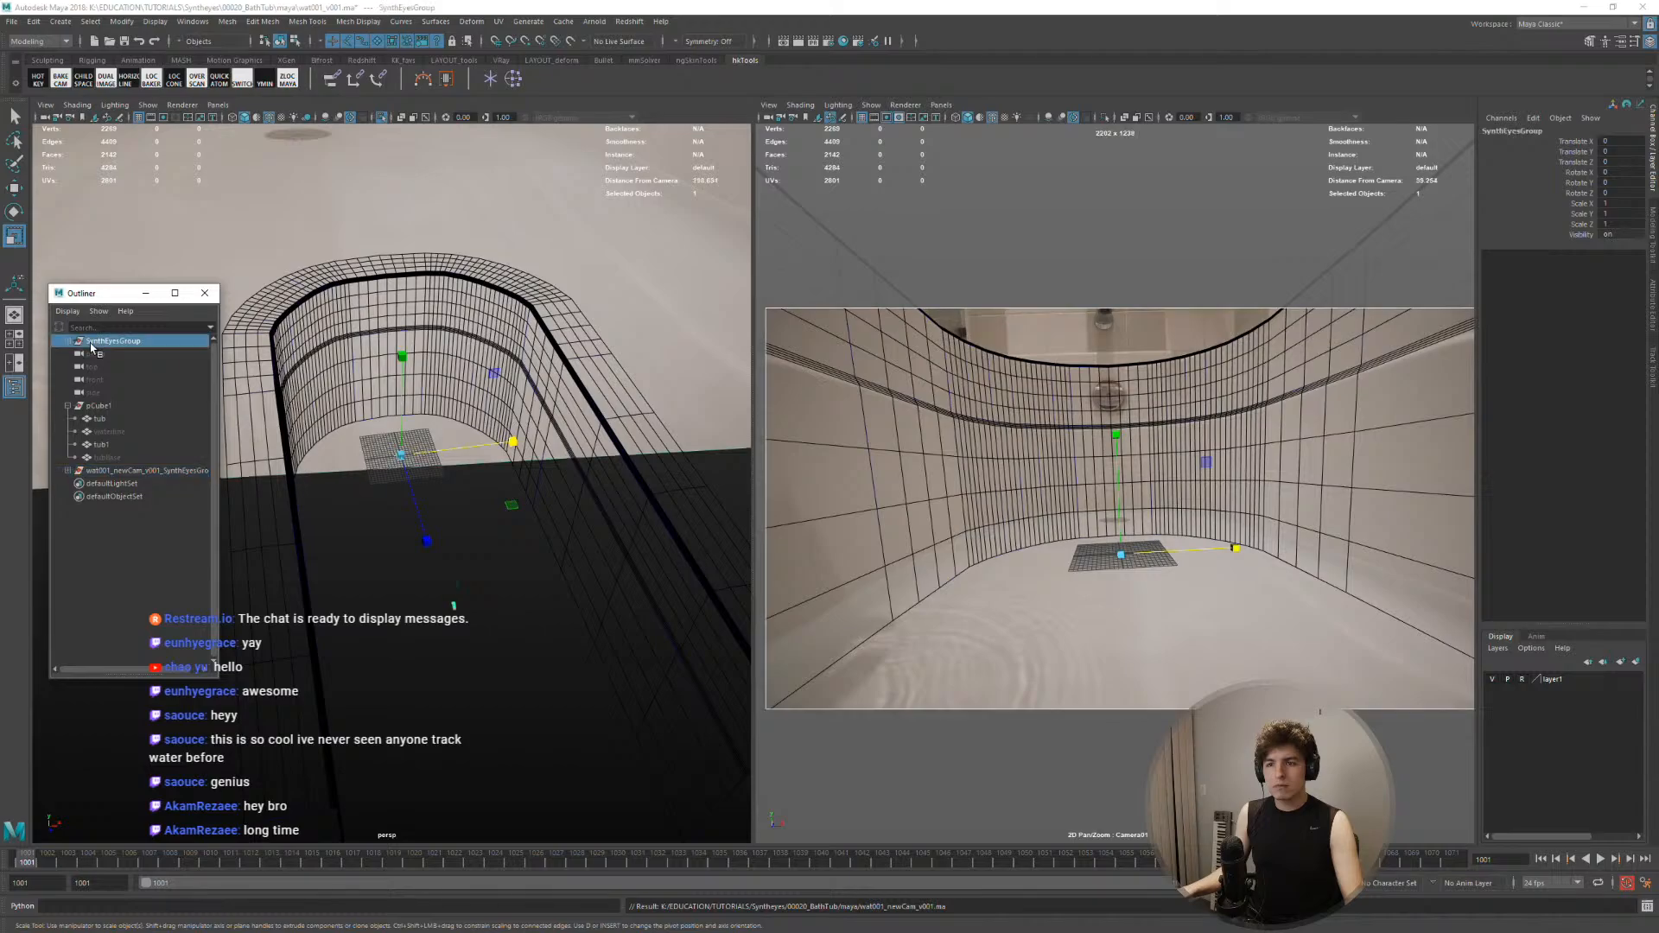
key(Delete)
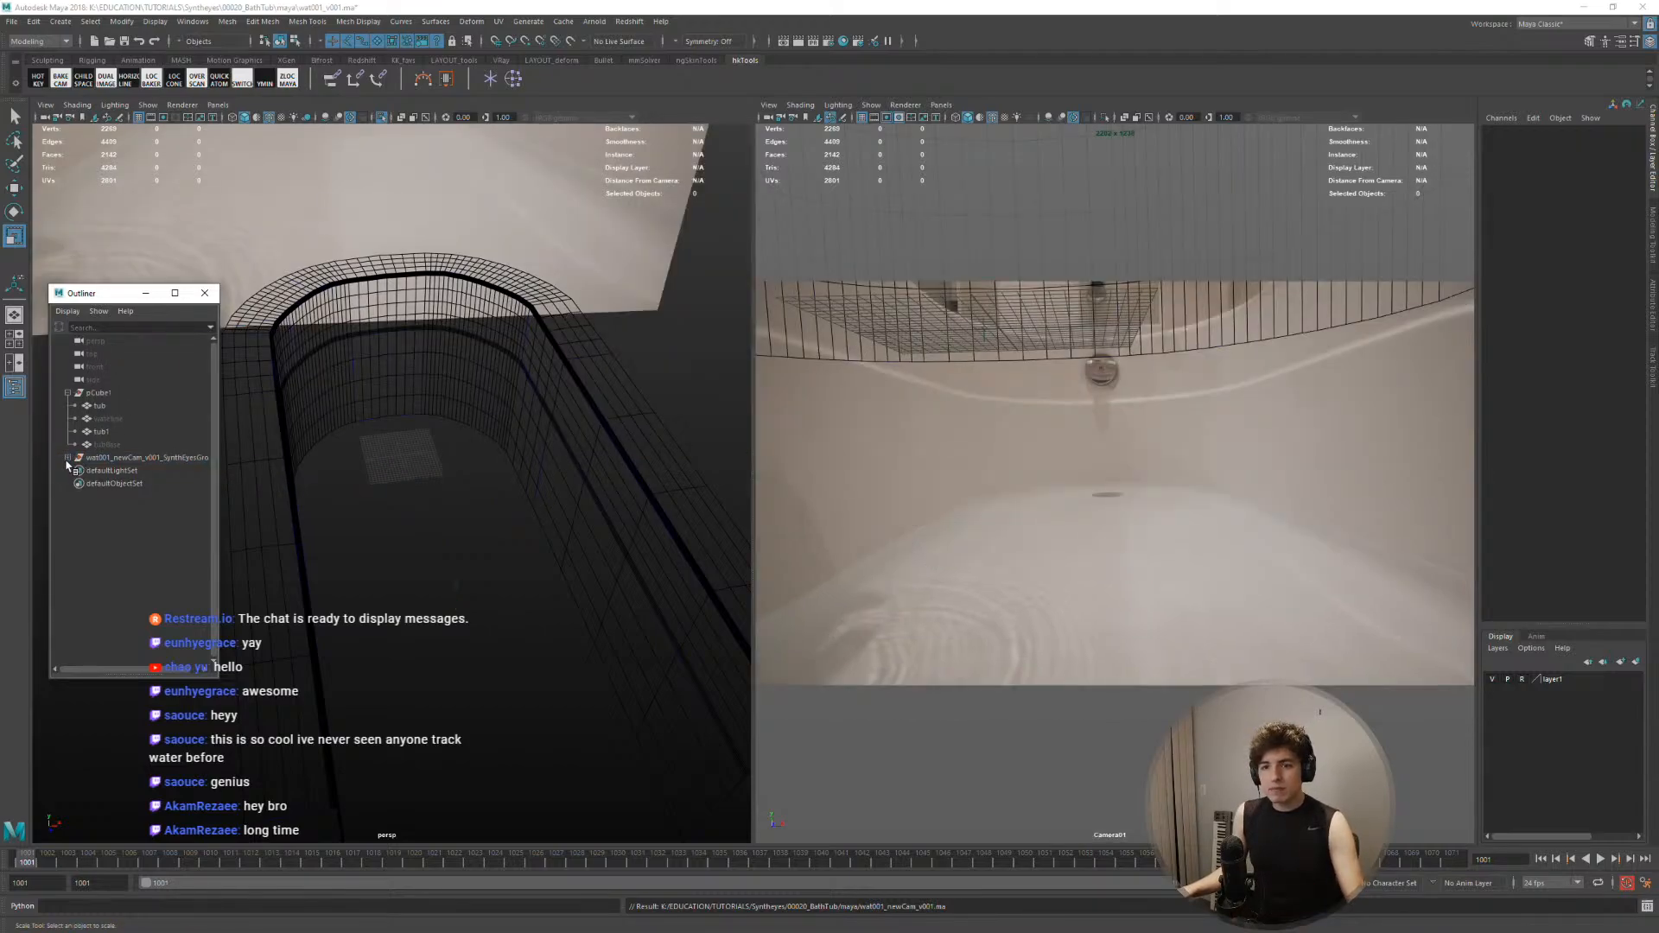
click(97, 459)
click(943, 106)
mouse_move(1000, 121)
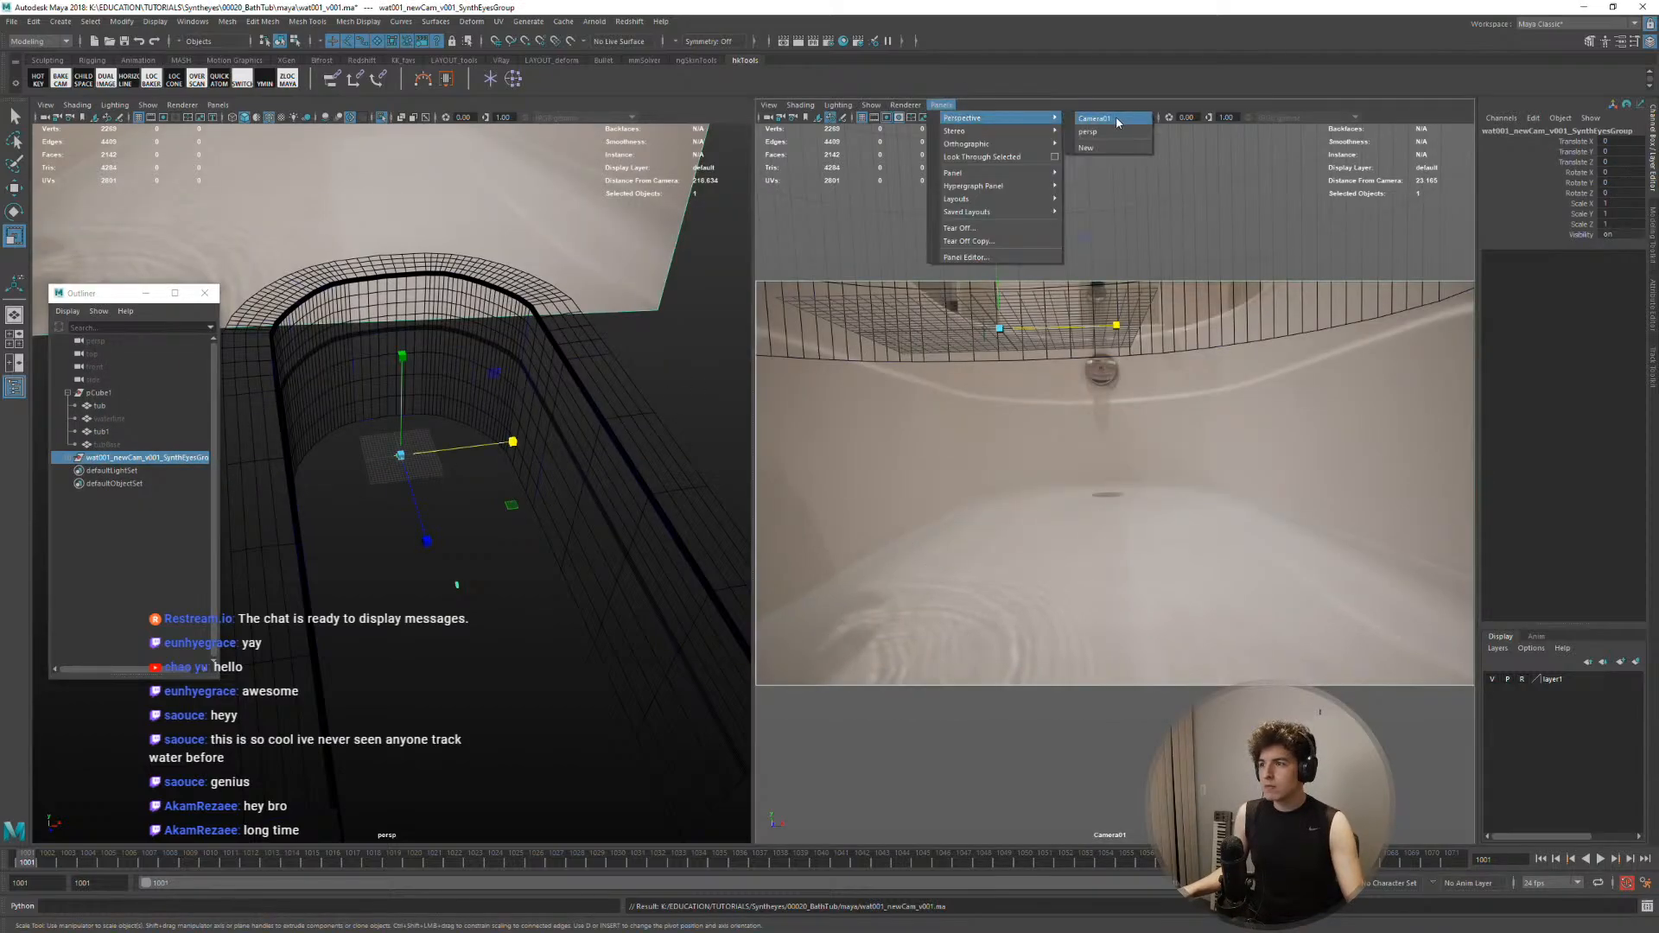
click(1117, 121)
Move the new wat001_newCam_v001_SynthEyesGroup to about Y 10.3 and Z -1
alt+drag(398, 476, 449, 494)
key(w)
drag(414, 428, 410, 395)
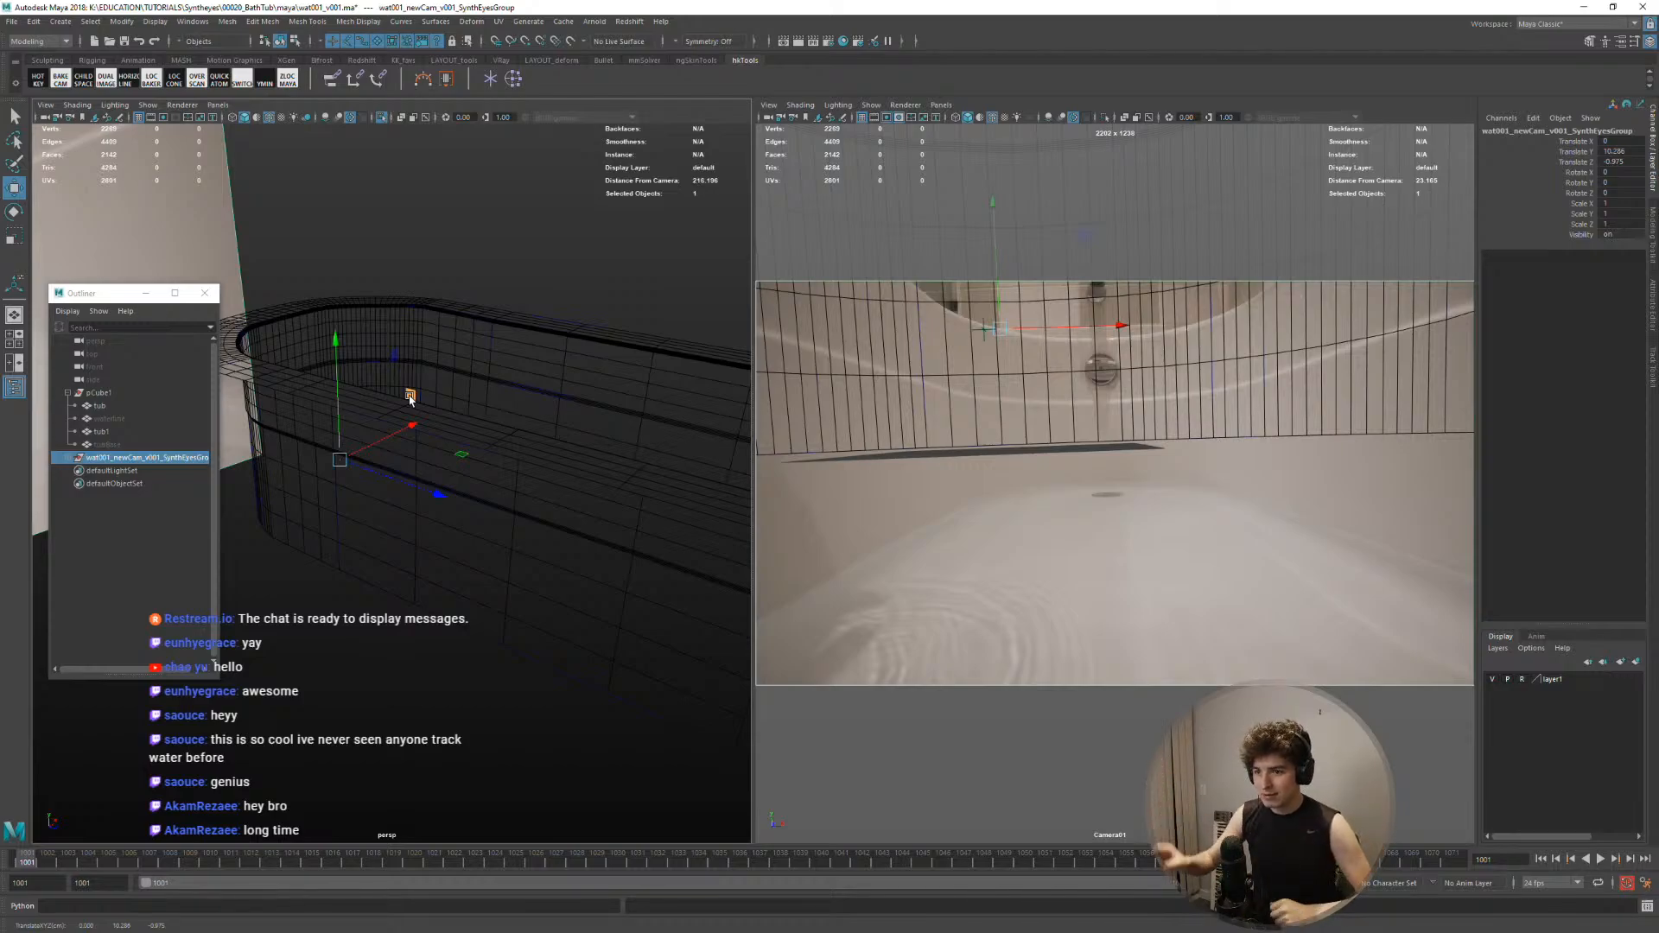
Reposition the new camera group to about X -11.8, Y 24.6 and Z 88.4 to align the tub wireframe with the footage
alt+drag(480, 381, 411, 399)
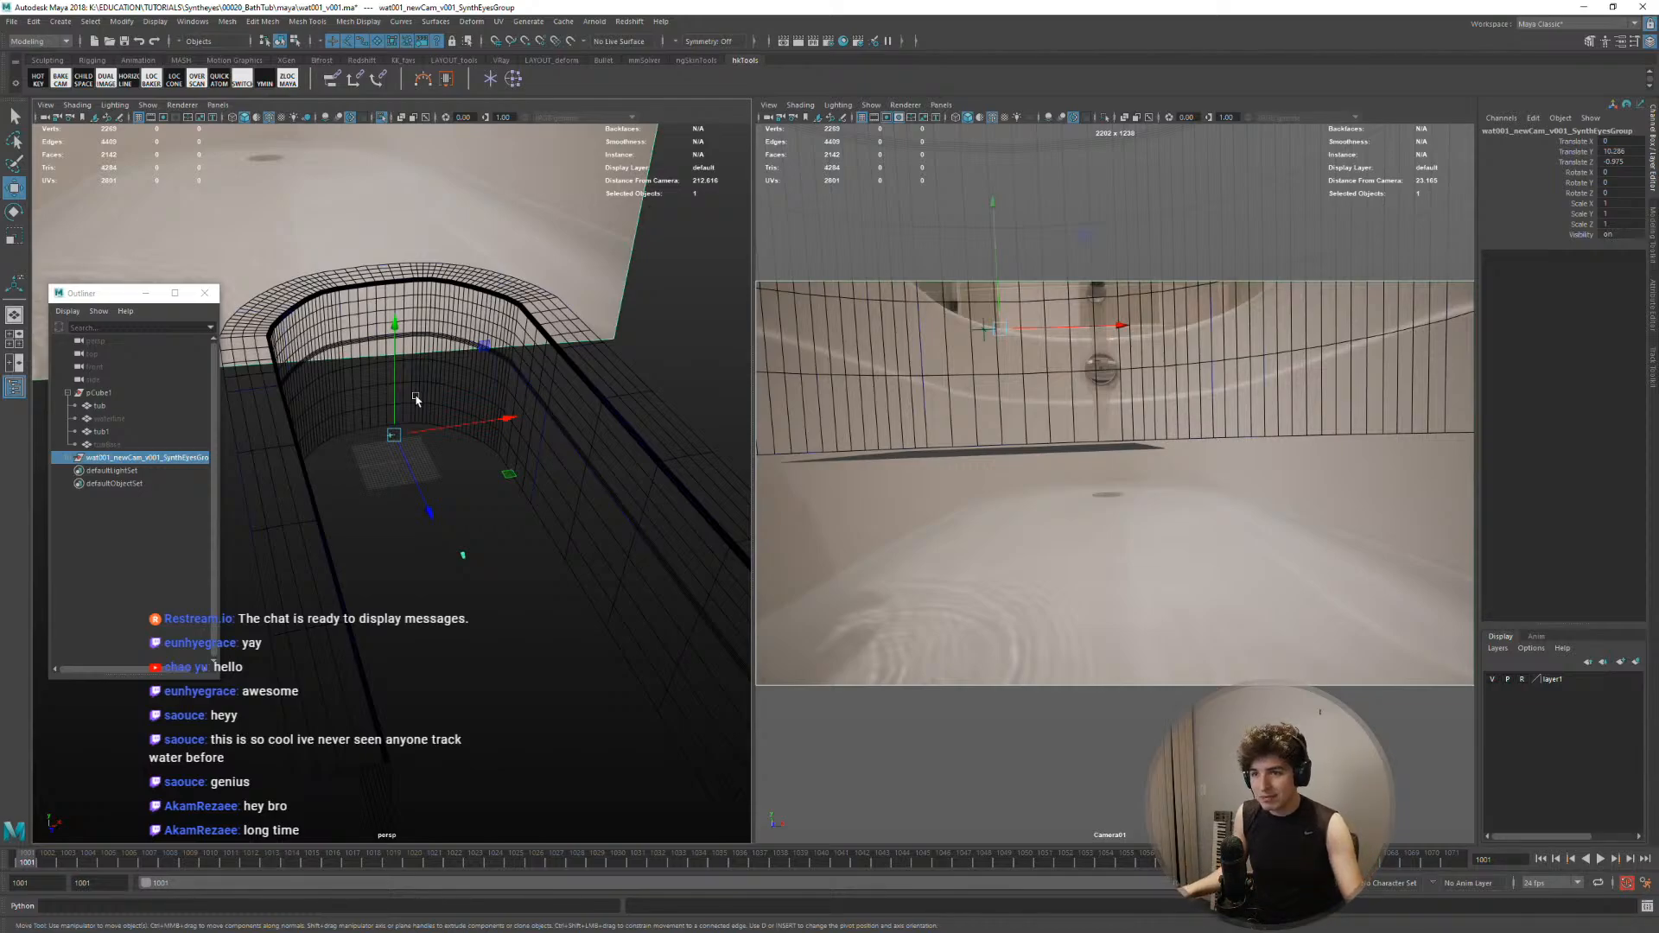
alt+drag(424, 411, 438, 484)
alt+right_drag(438, 483, 492, 500)
alt+drag(493, 499, 494, 470)
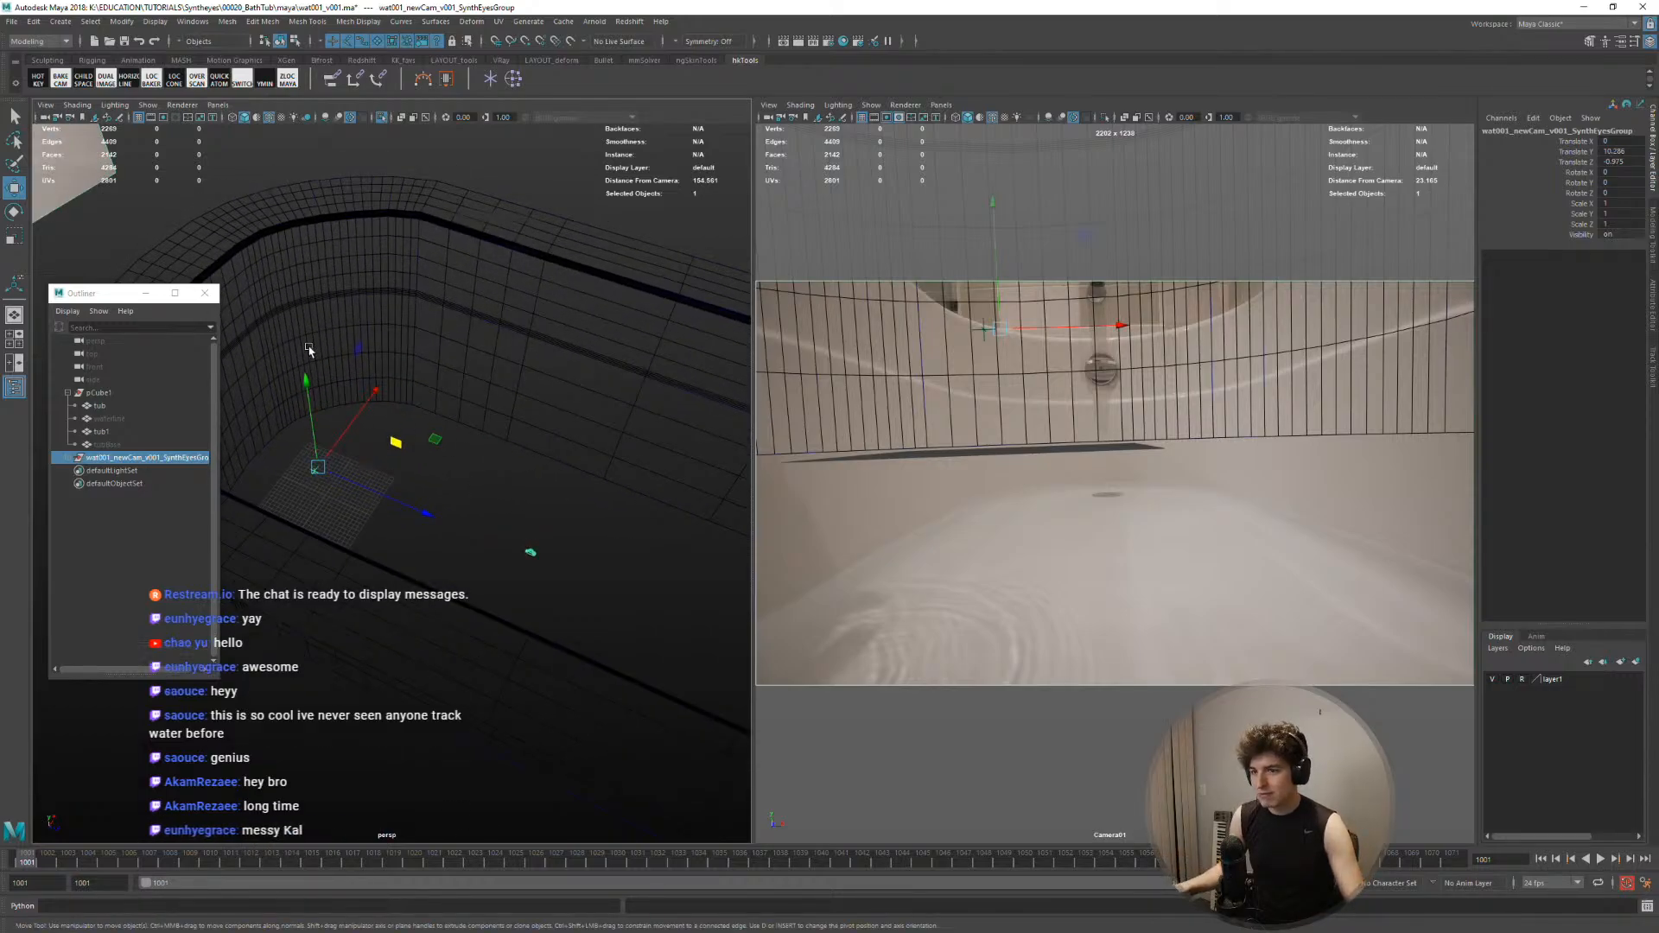
alt+middle_drag(494, 470, 510, 488)
alt+drag(509, 489, 851, 605)
alt+drag(612, 449, 485, 441)
scroll(484, 440, down, 5)
drag(532, 648, 500, 642)
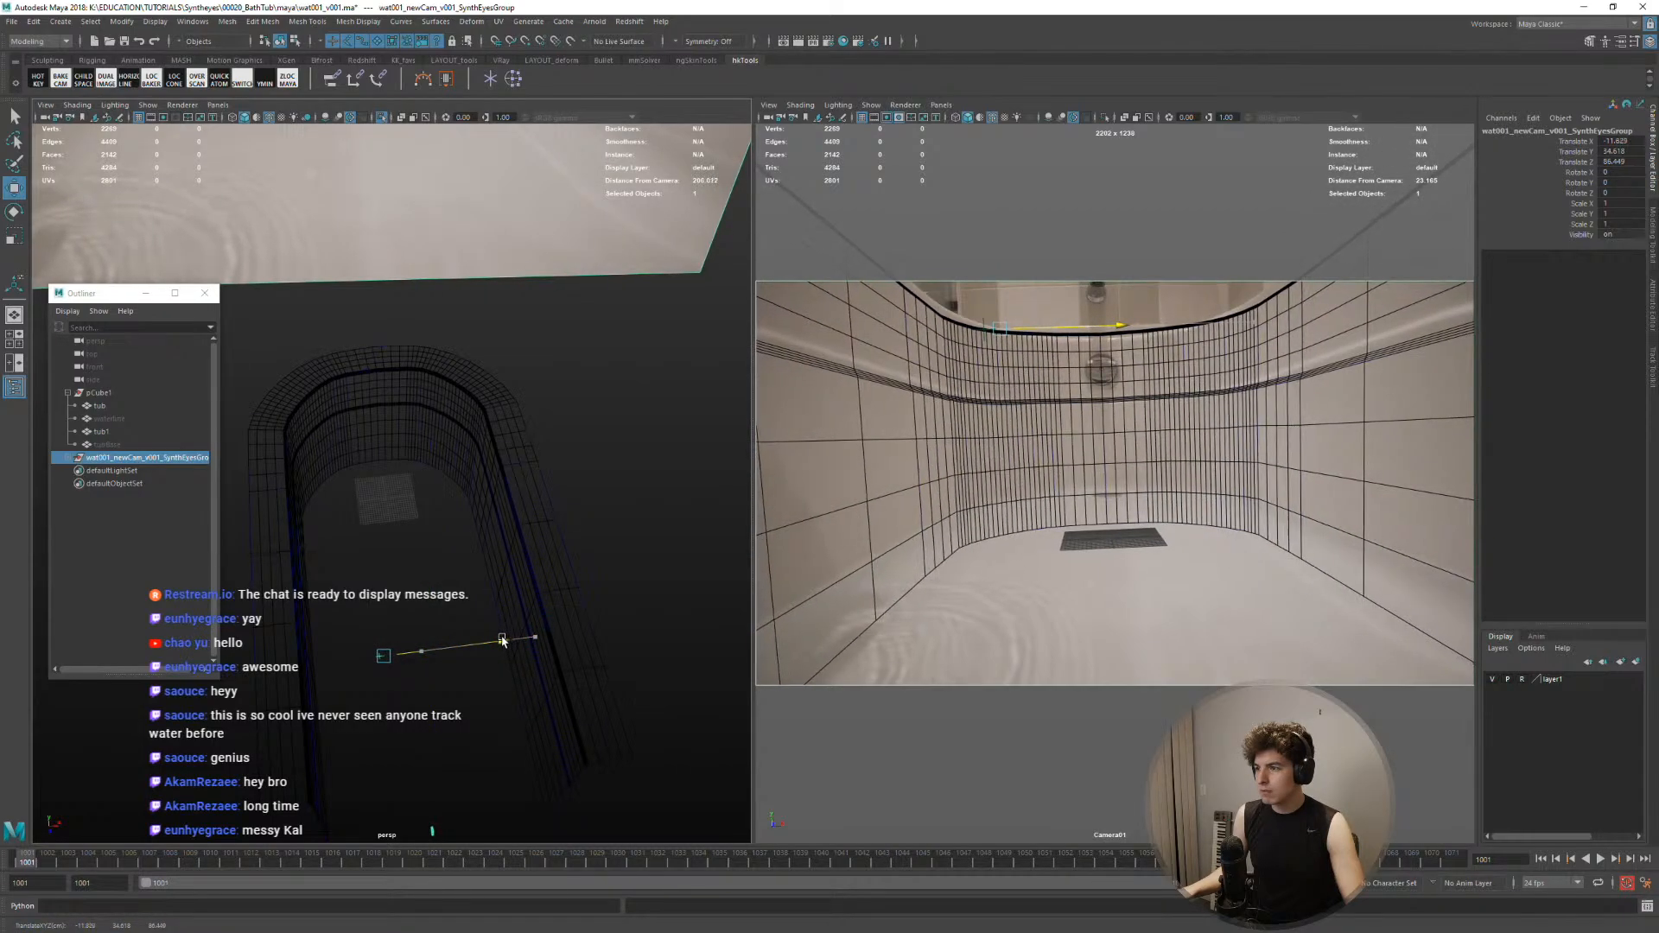
Snap the camera group's pivot to the tub's rounded end and move the group to about Z 92.1
key(d)
key(v)
middle_drag(612, 400, 377, 393)
alt+drag(386, 416, 443, 453)
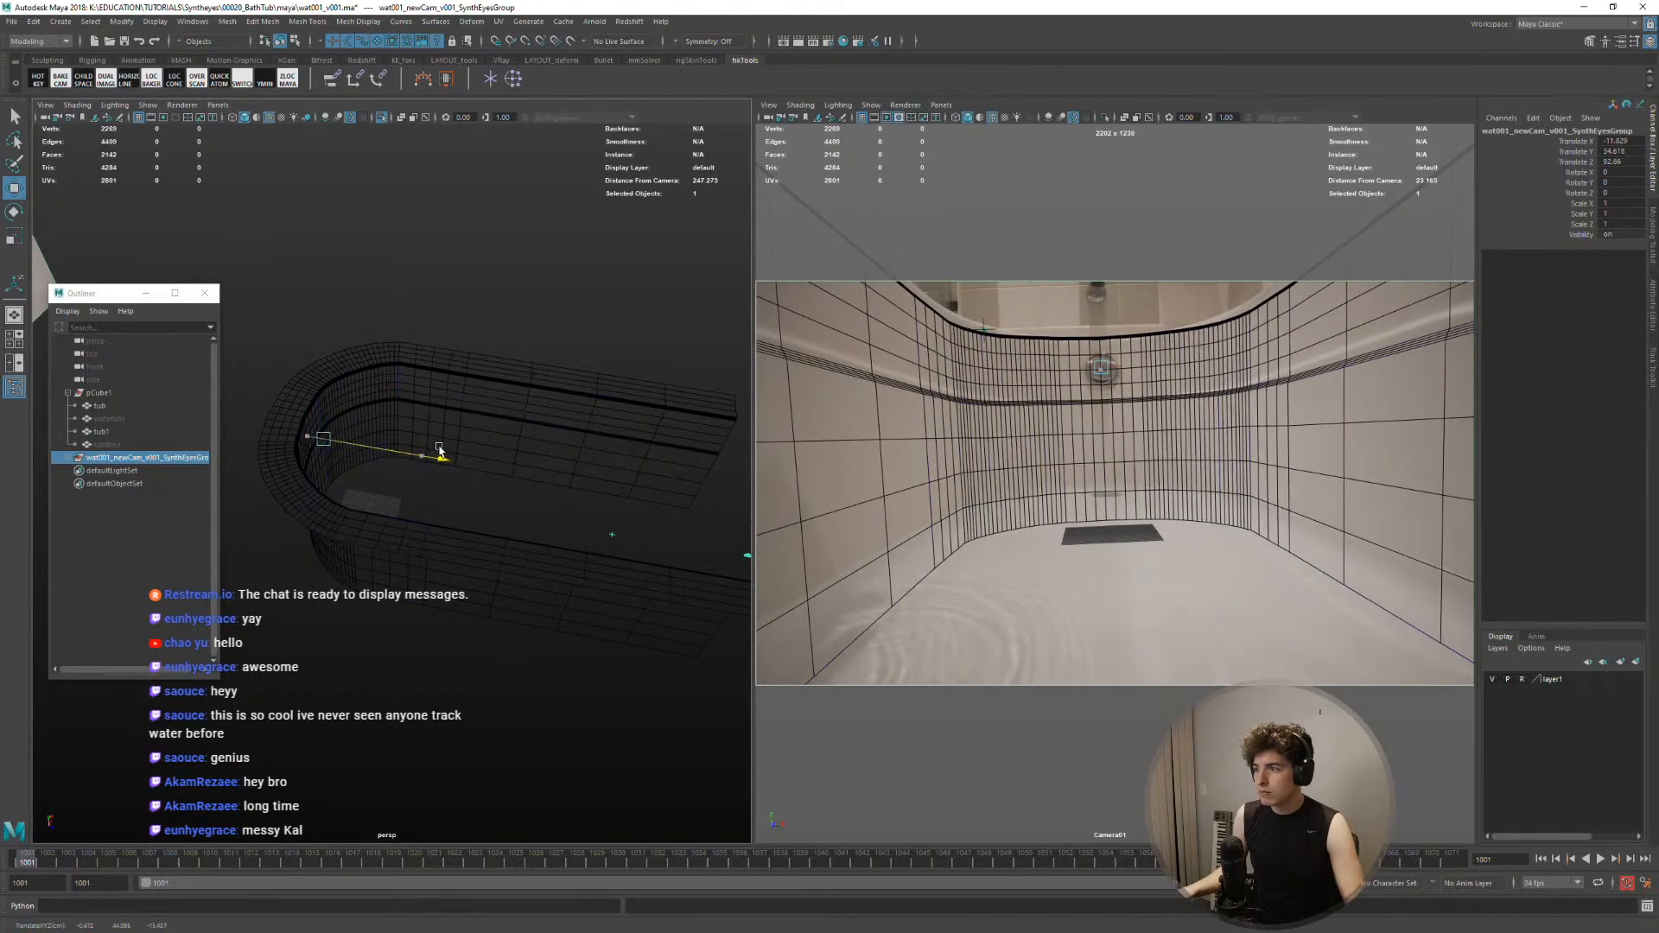
Widen the camera viewport and raise the camera group to about Y 24.7
drag(754, 423, 514, 436)
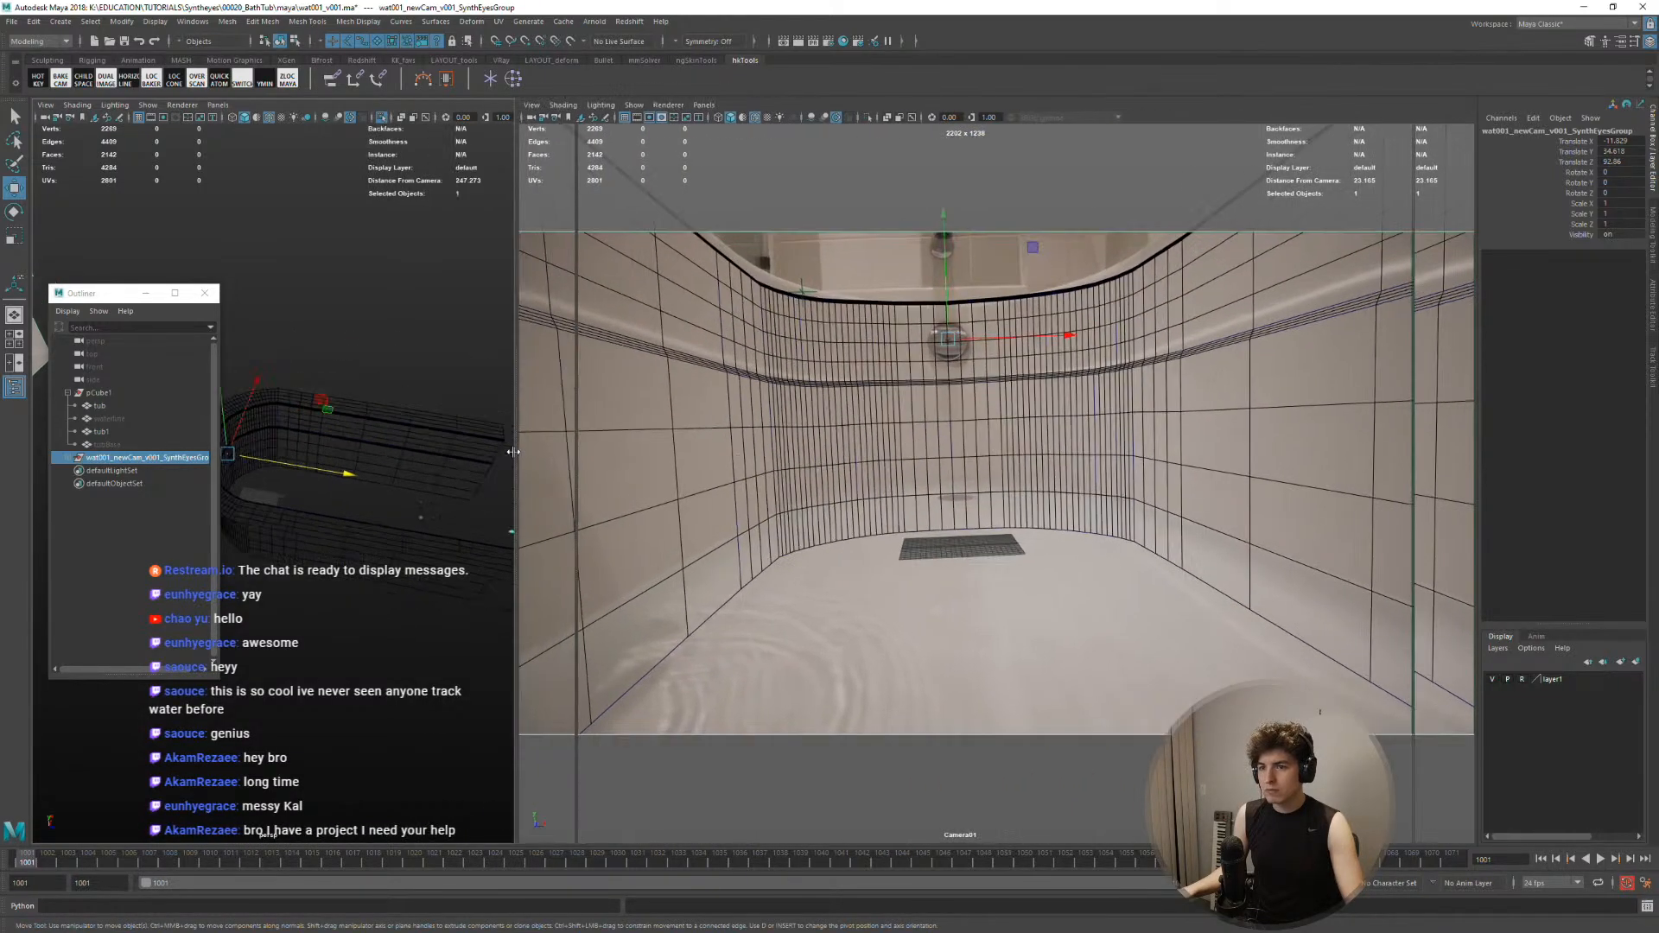
alt+drag(389, 444, 415, 457)
alt+right_drag(414, 458, 448, 463)
alt+drag(448, 463, 352, 437)
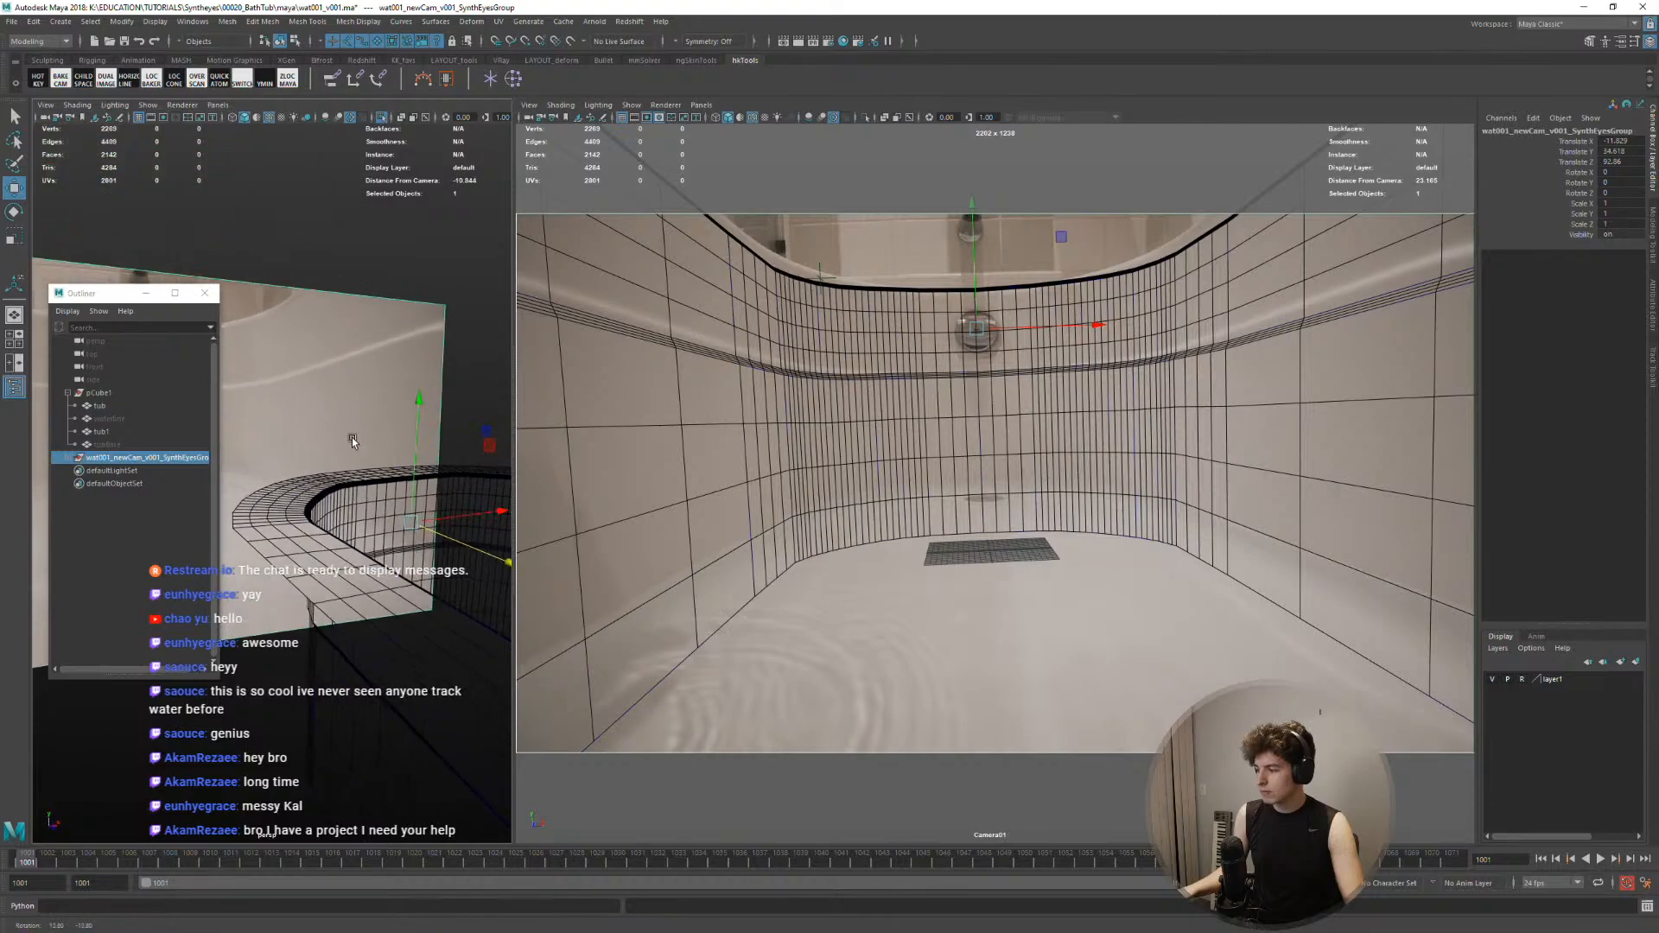
alt+middle_drag(352, 437, 367, 437)
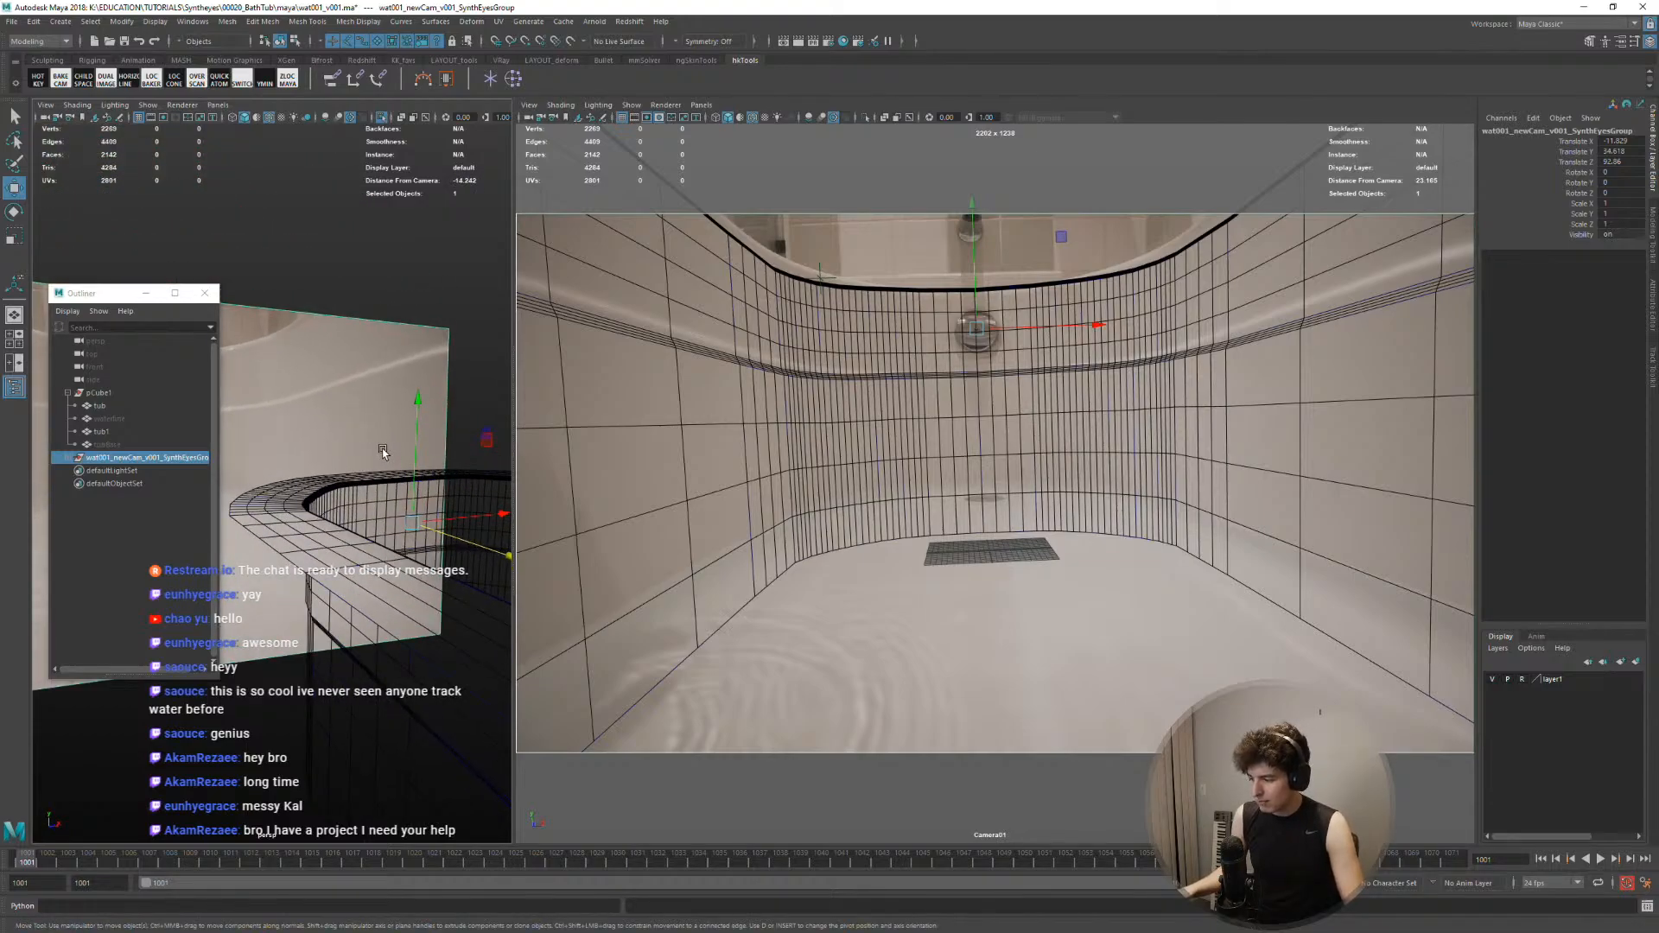
alt+drag(416, 462, 325, 451)
alt+middle_drag(325, 451, 341, 456)
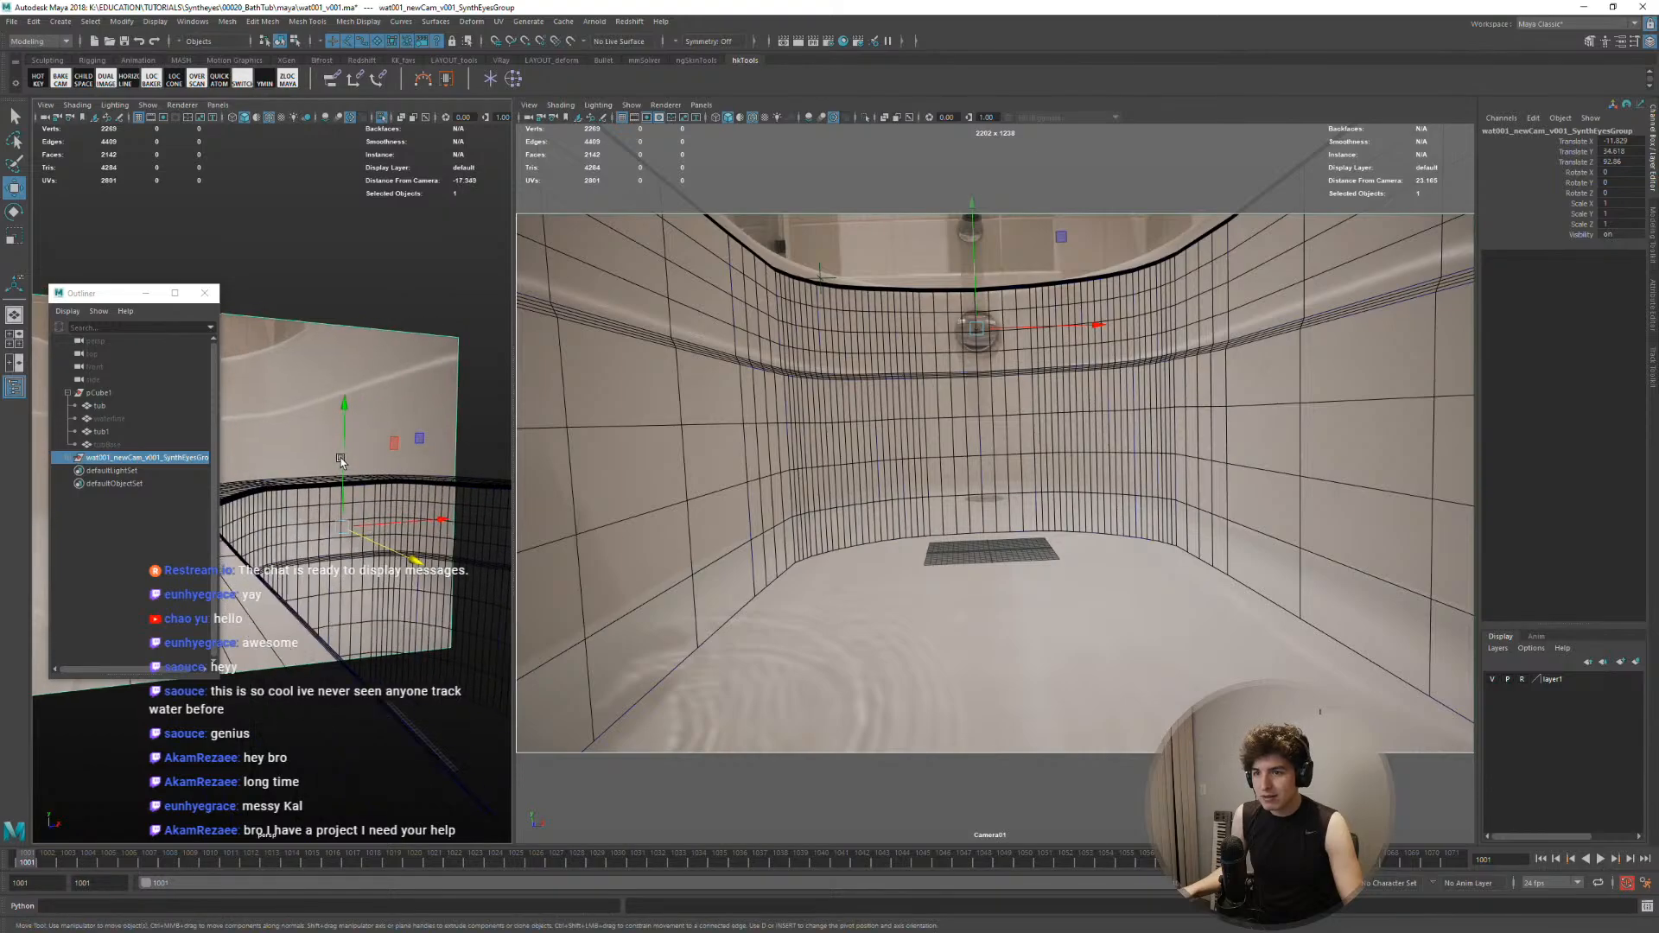
drag(344, 450, 329, 449)
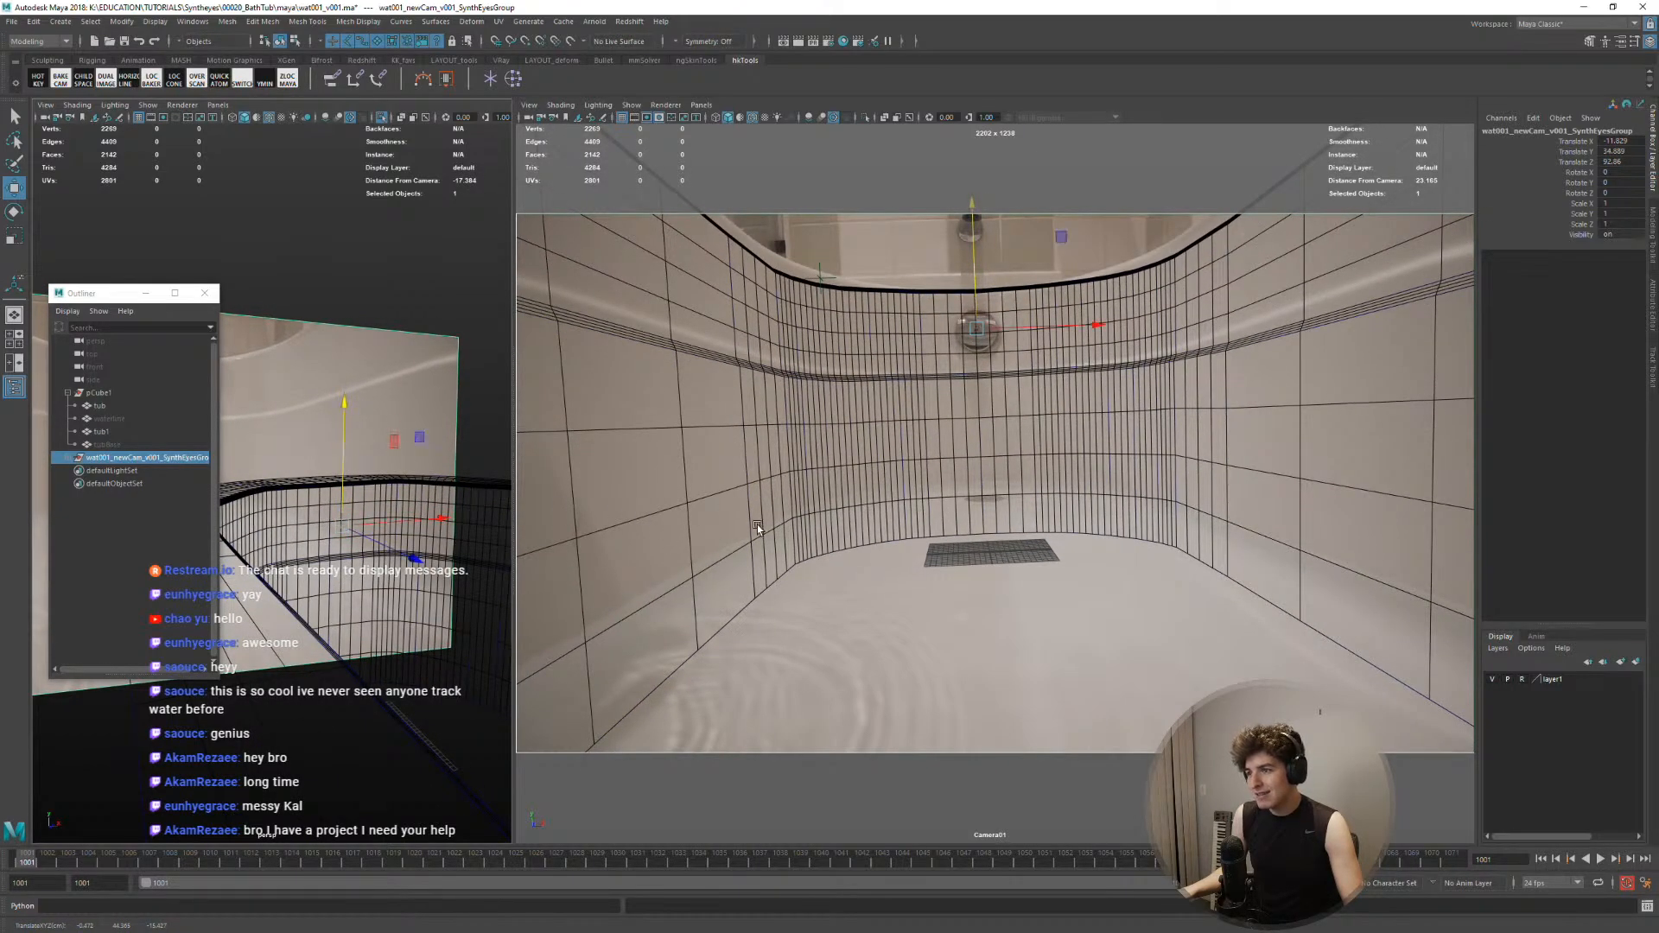
key(space)
middle_drag(785, 450, 777, 410)
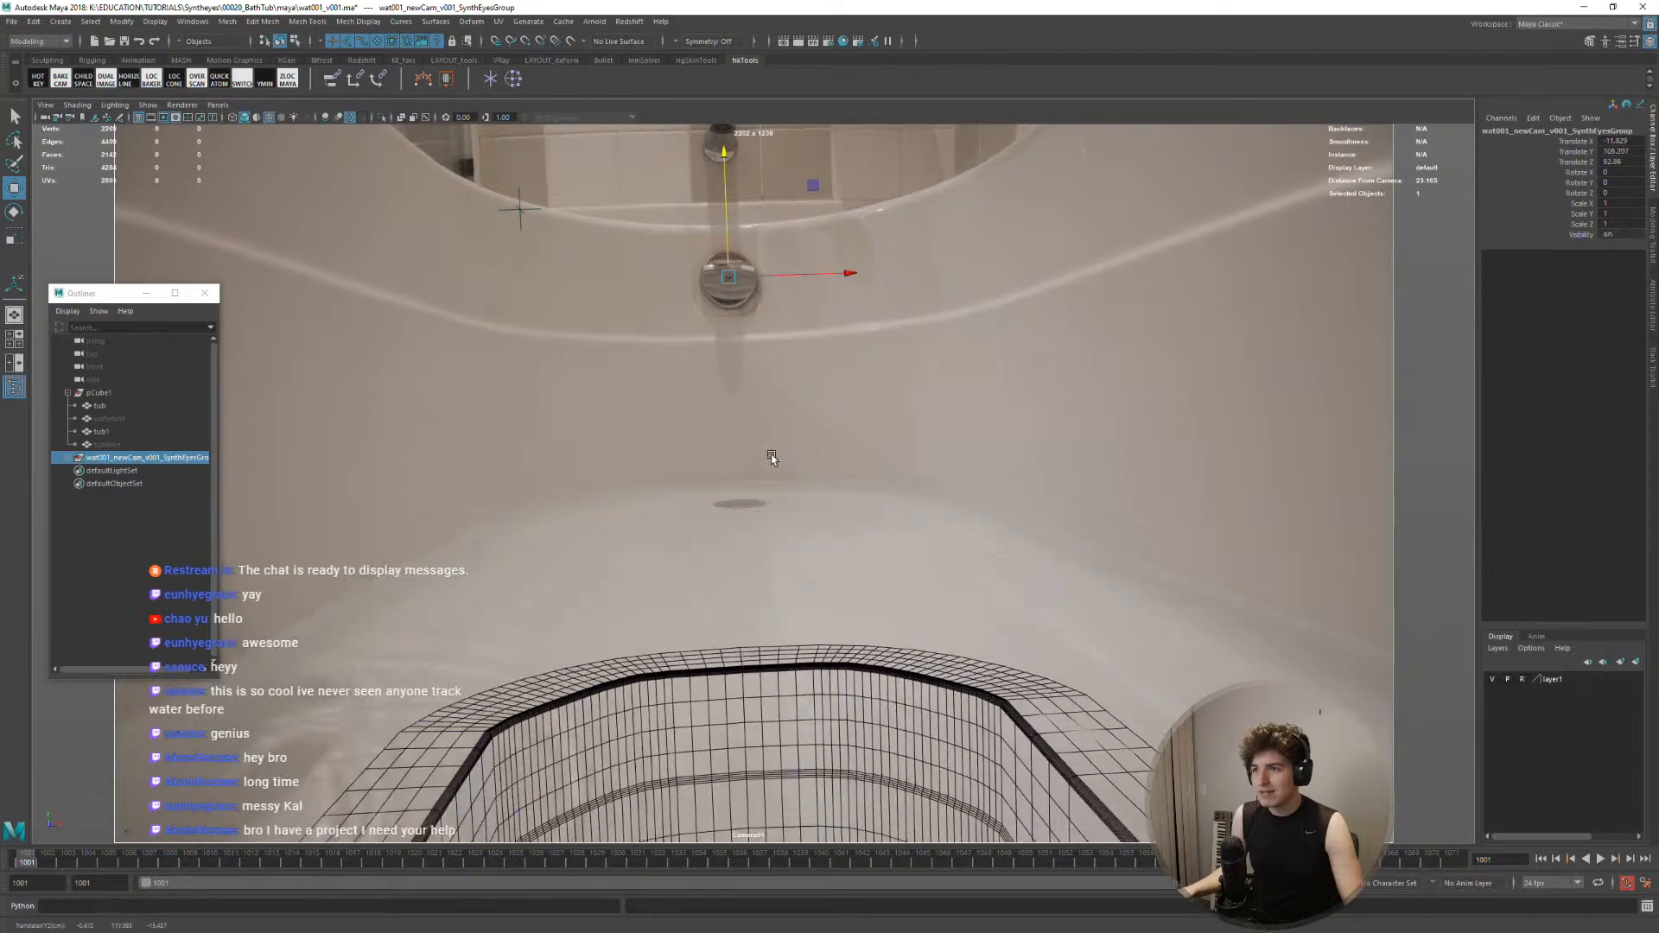
key(ctrl+z)
key(space)
Fine-tune the camera group's height to about Y 25.1 so the tub wireframe follows the rim in the footage
alt+drag(398, 375, 376, 397)
middle_drag(376, 398, 378, 400)
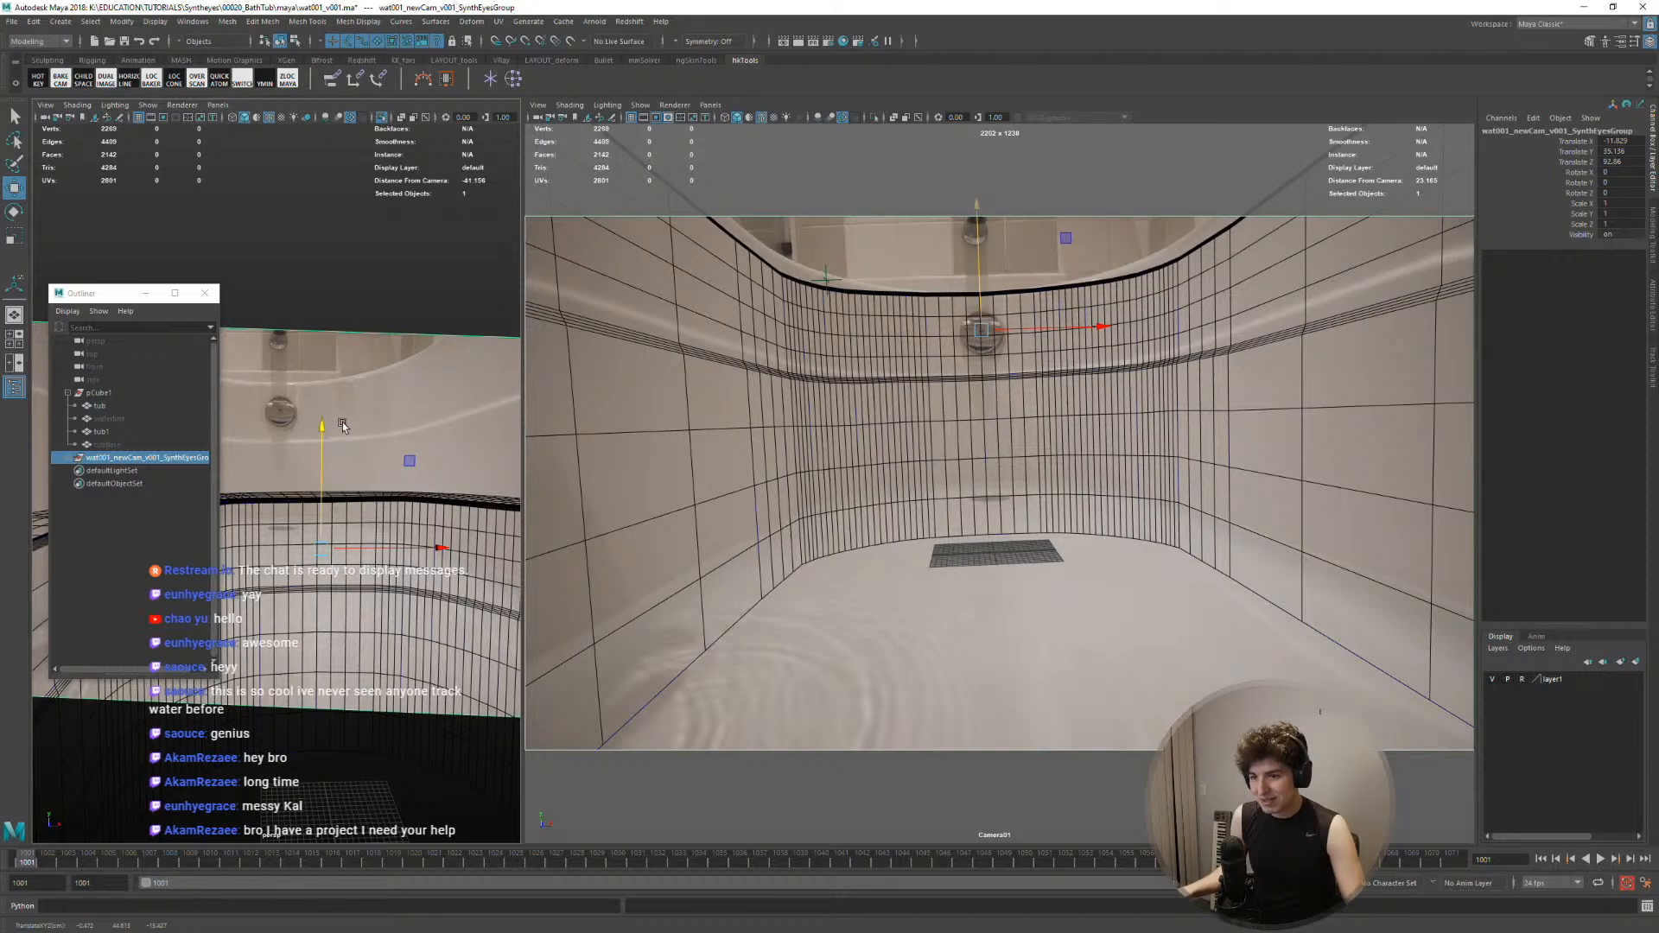
drag(324, 431, 325, 425)
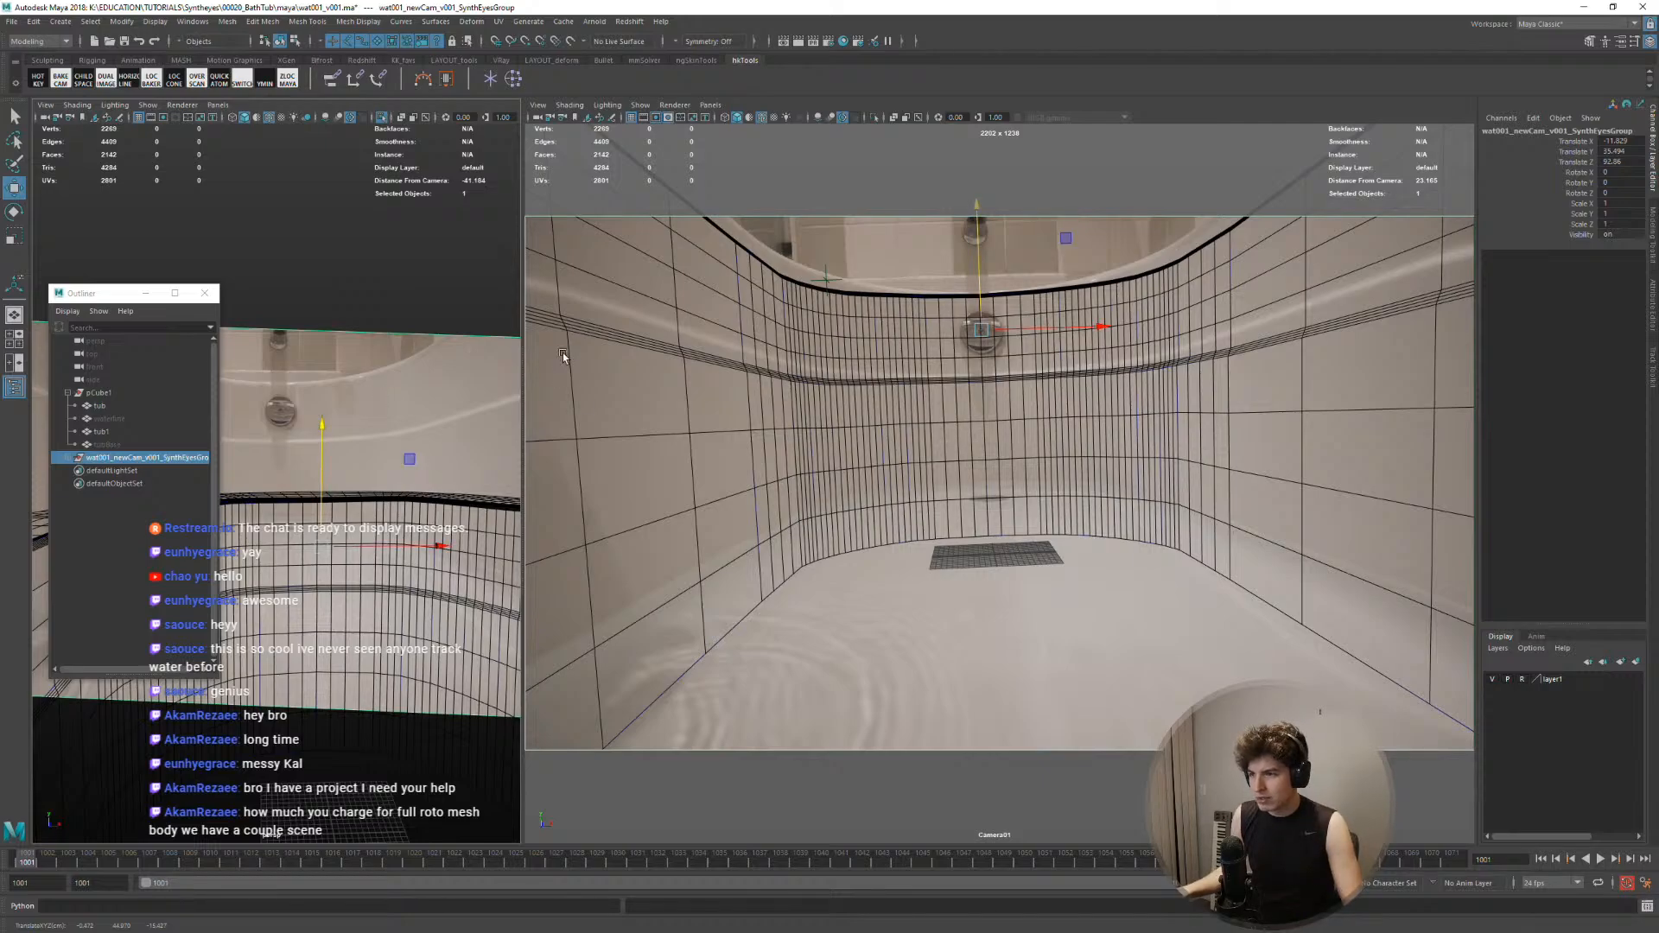
drag(322, 421, 324, 425)
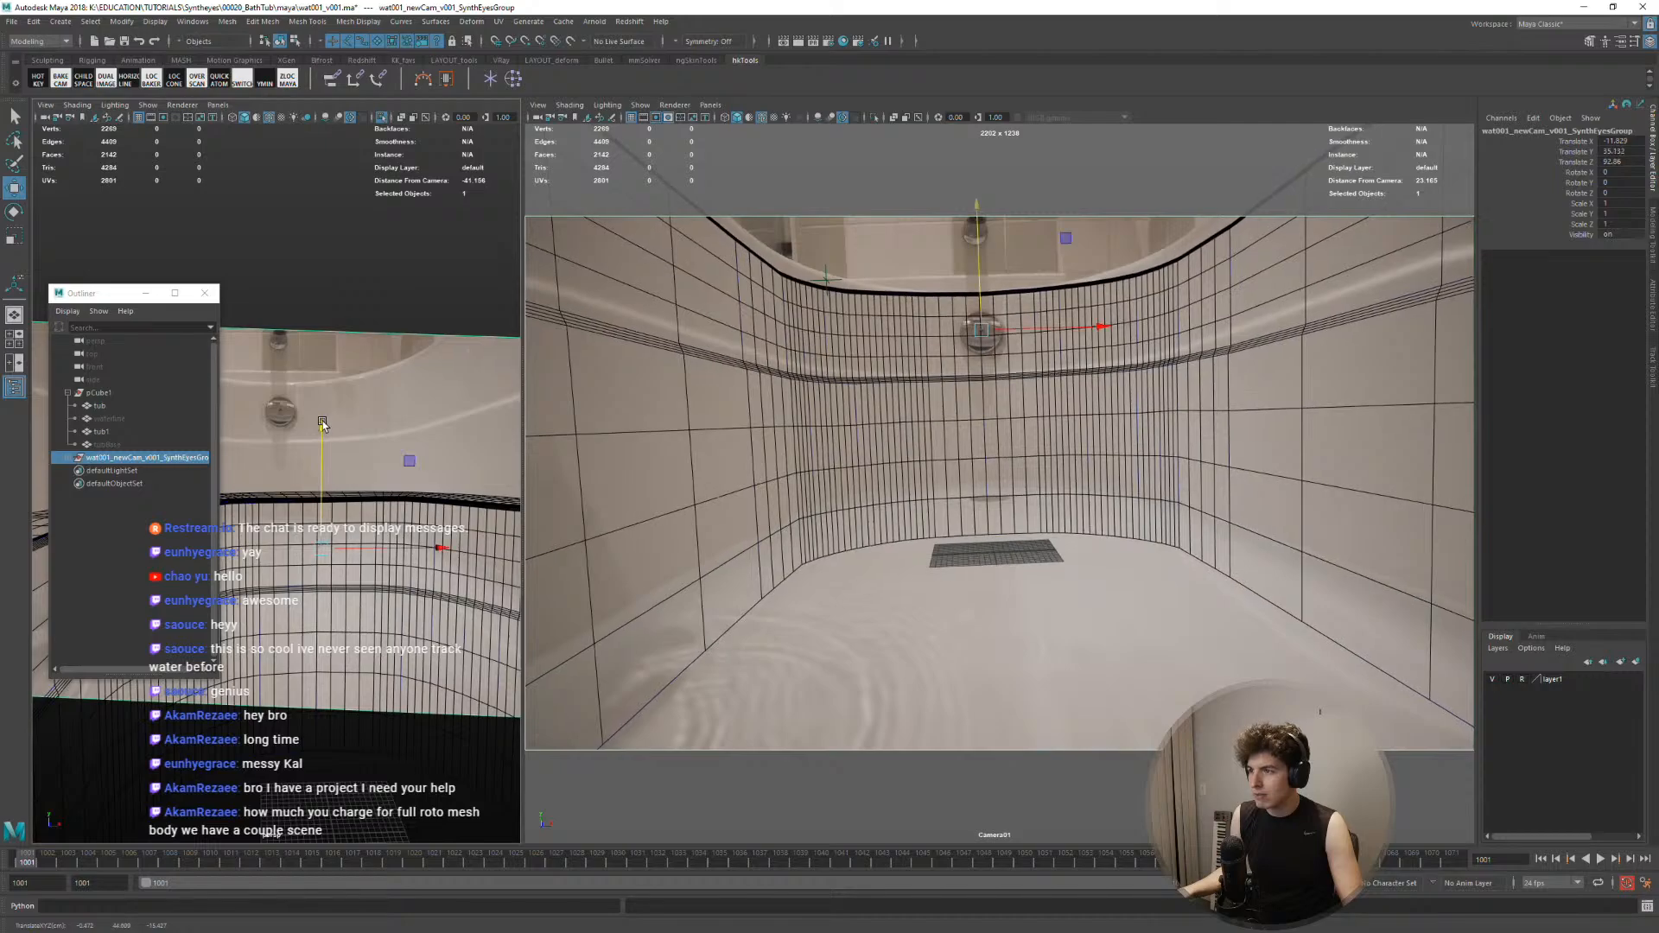
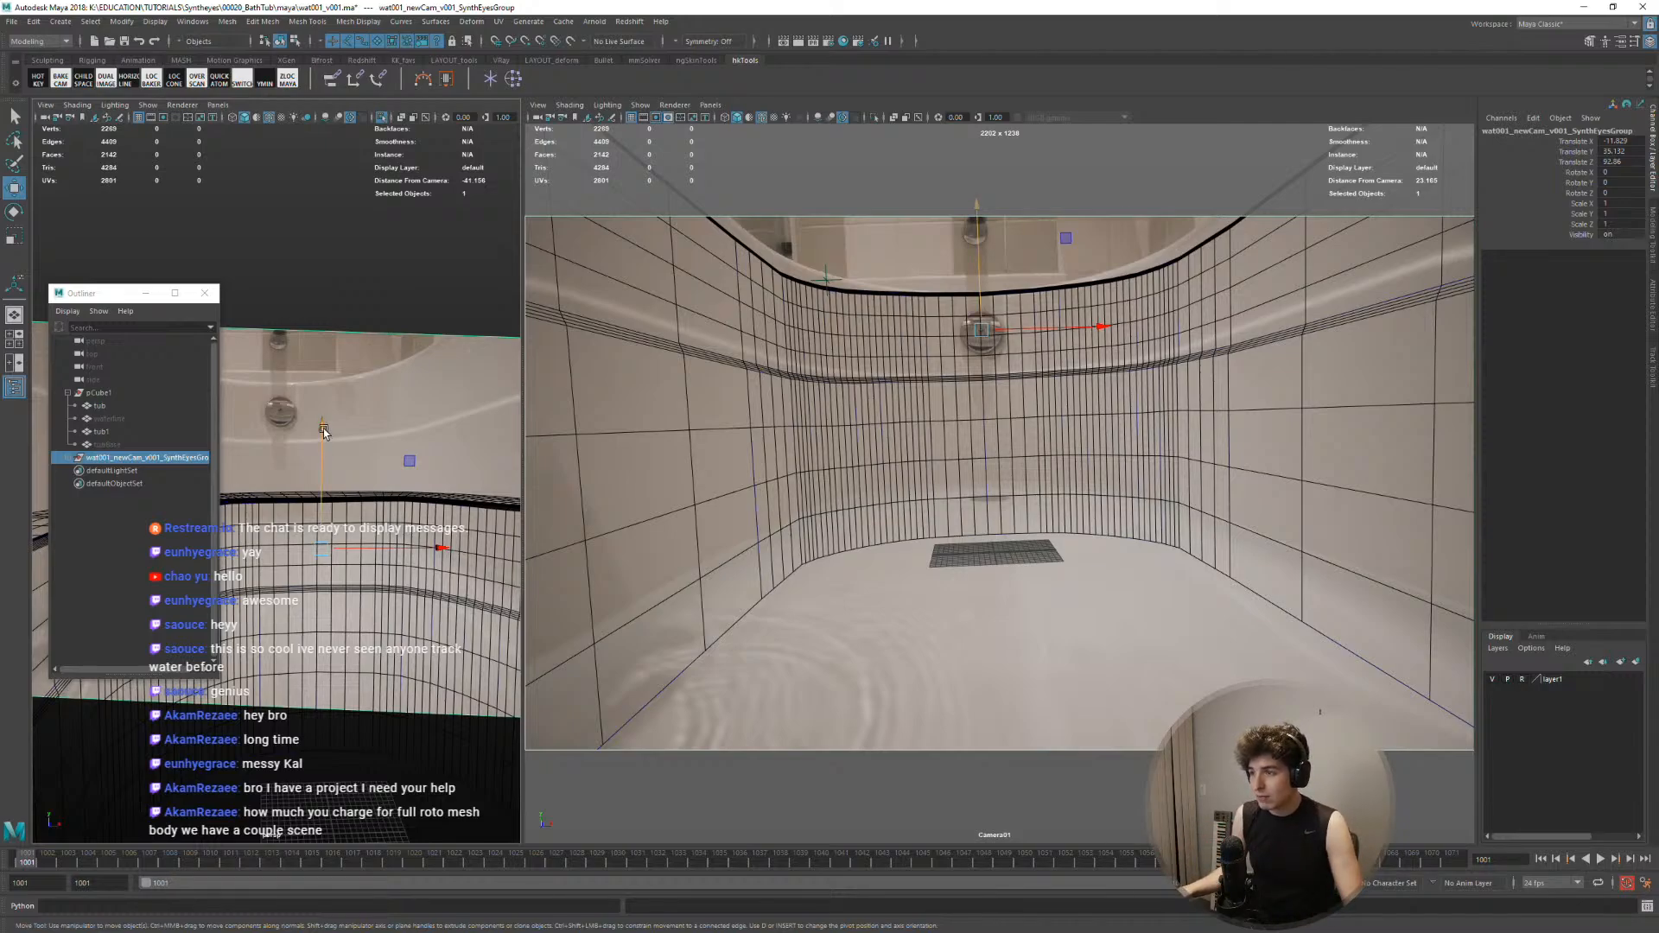
key(space)
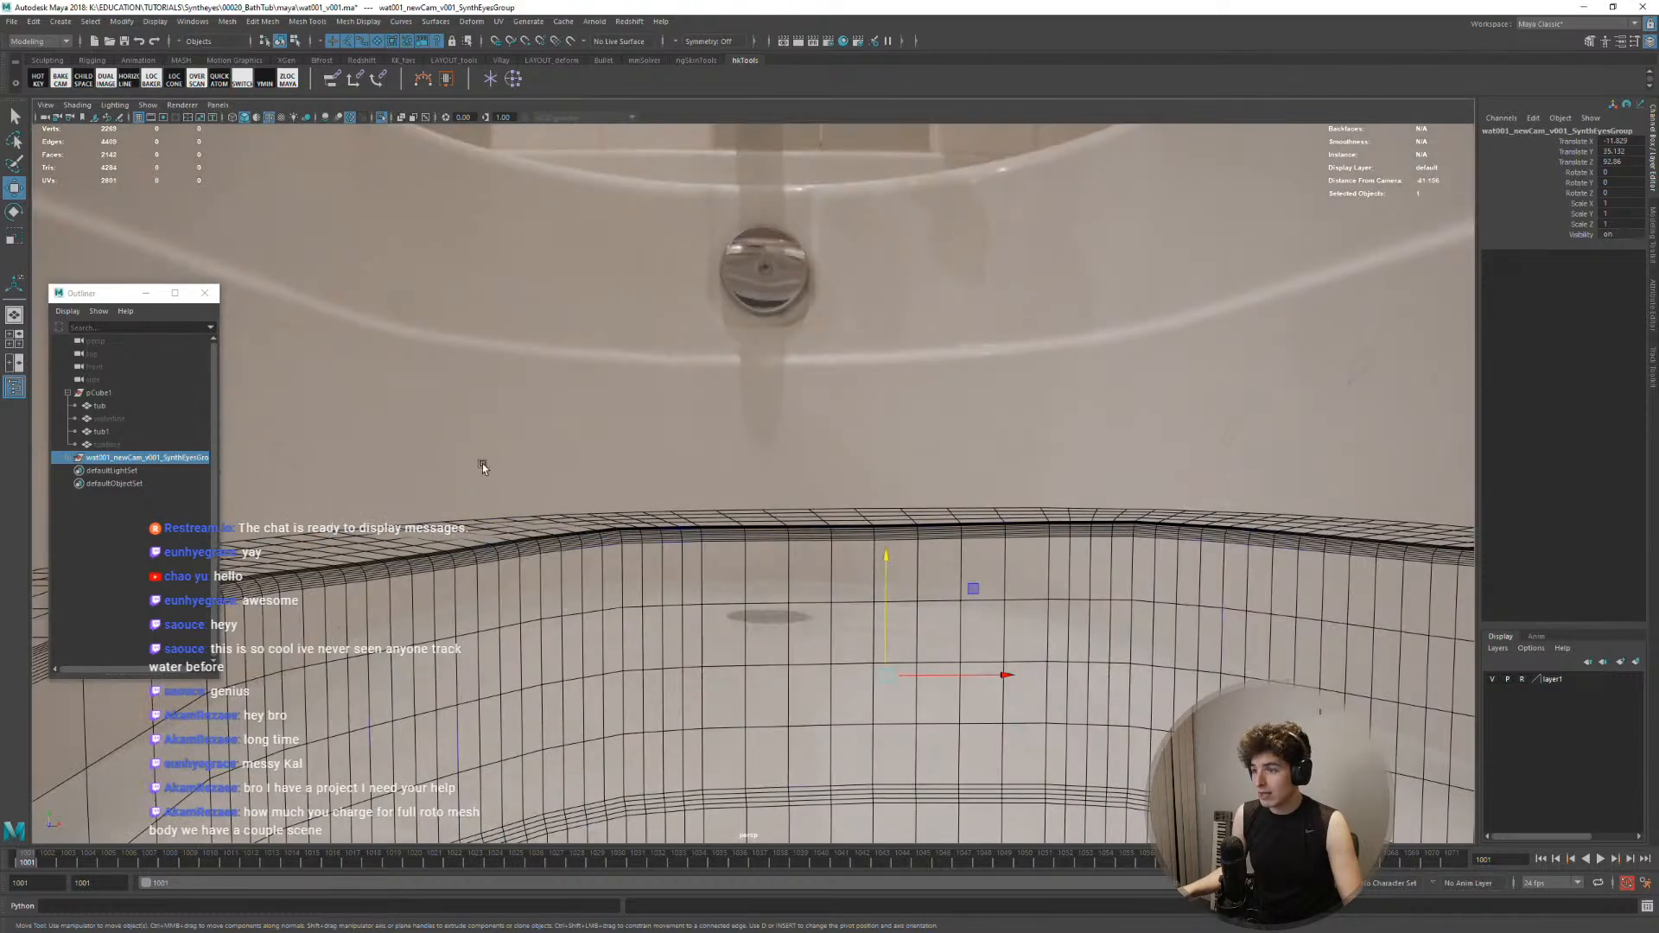
key(space)
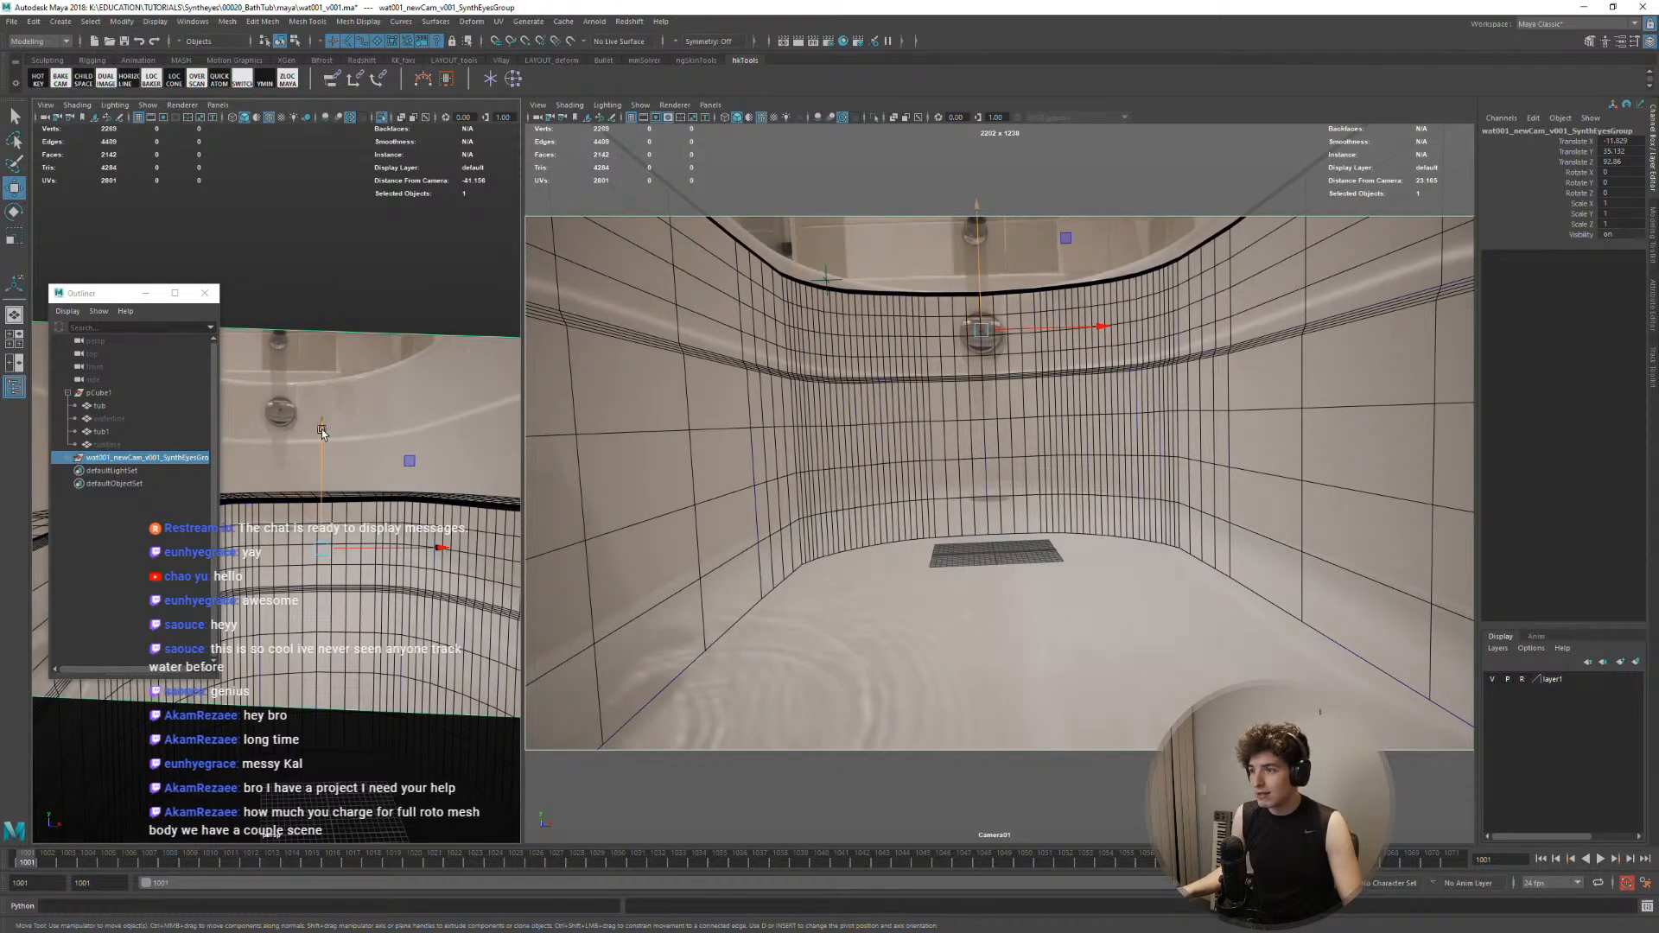
drag(321, 430, 322, 431)
key(ctrl+z)
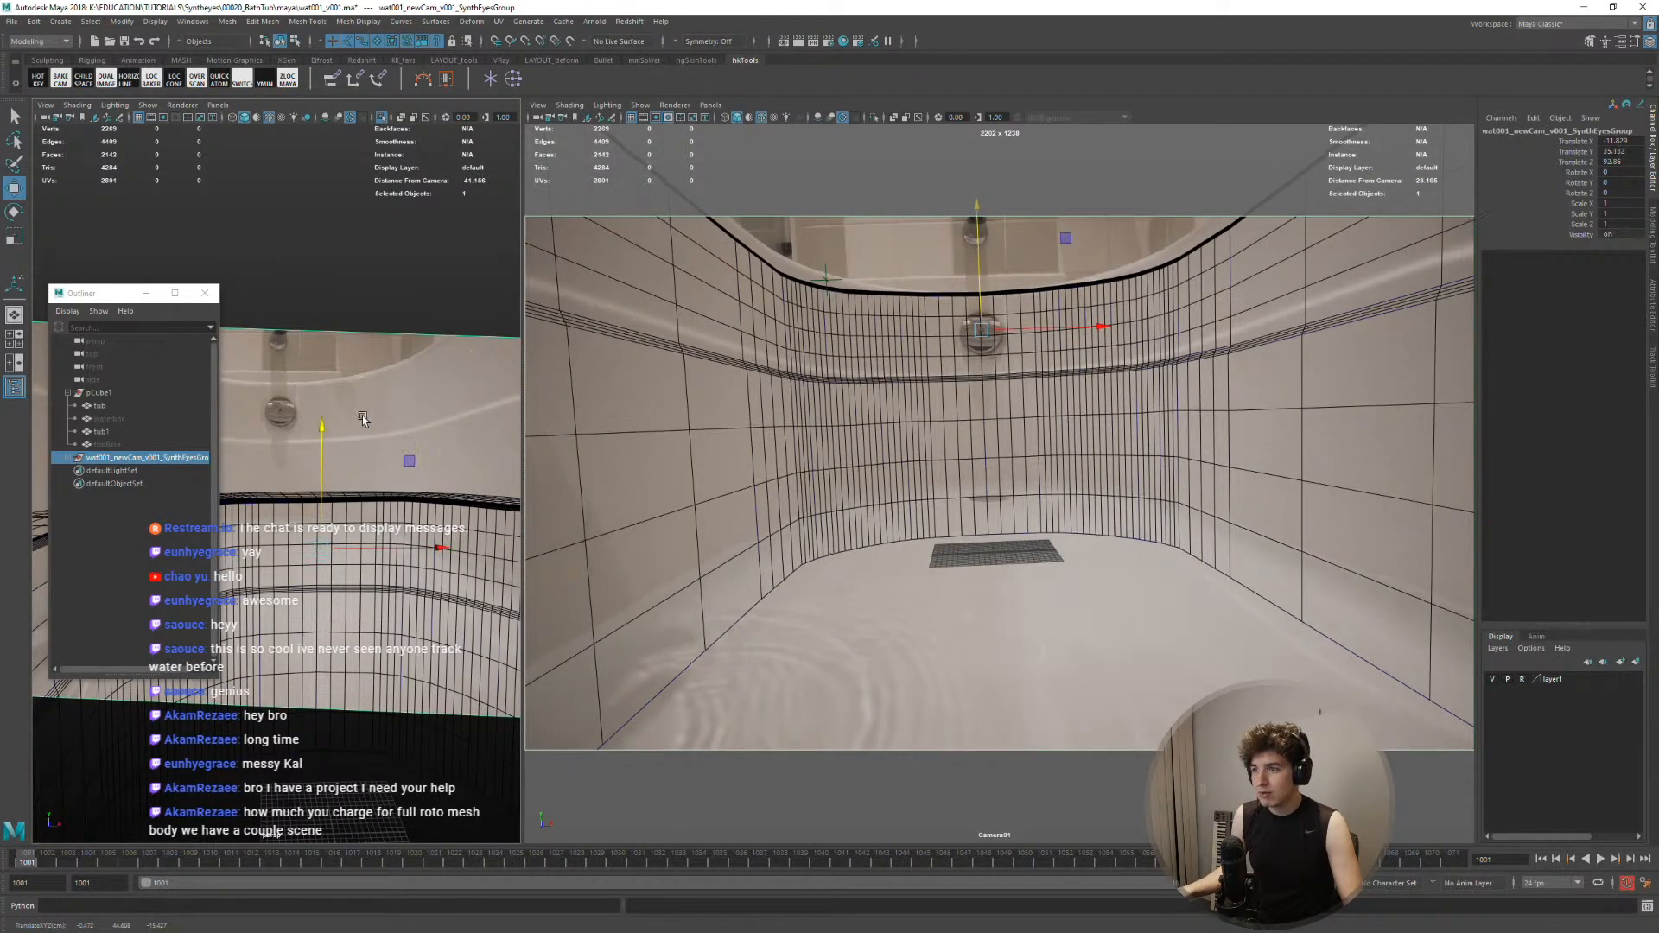
key(r)
drag(325, 551, 333, 551)
key(ctrl+z)
Raise the camera group's pivot to the tub's rim and activate the Scale tool
key(w)
key(d)
drag(976, 231, 976, 192)
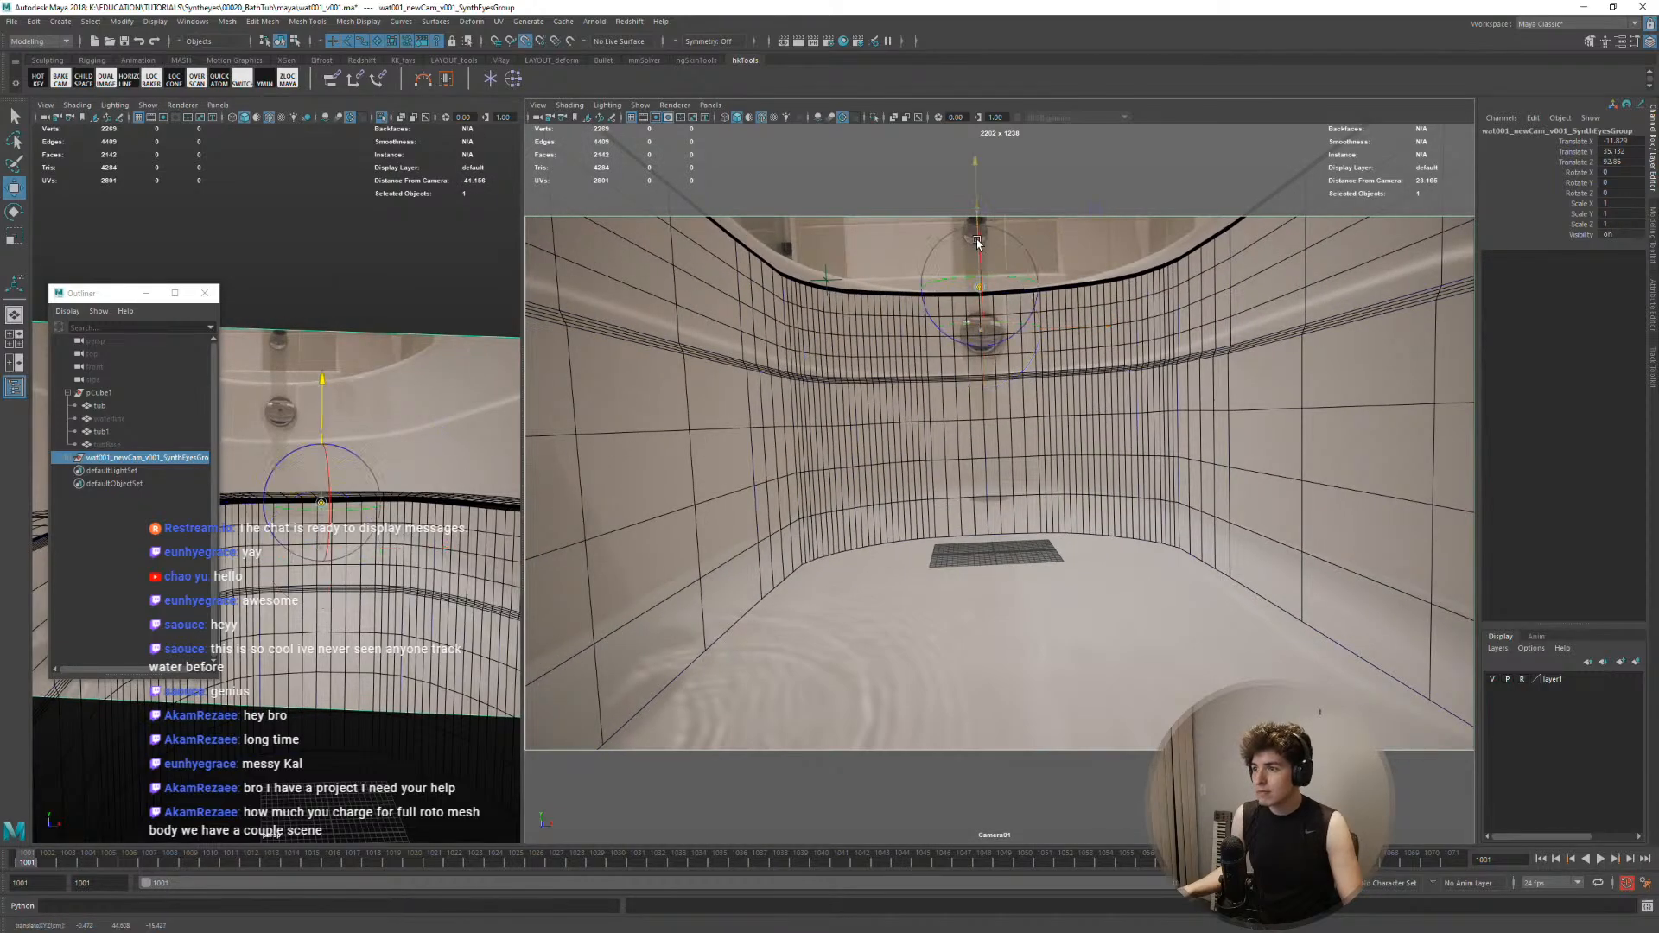
key(r)
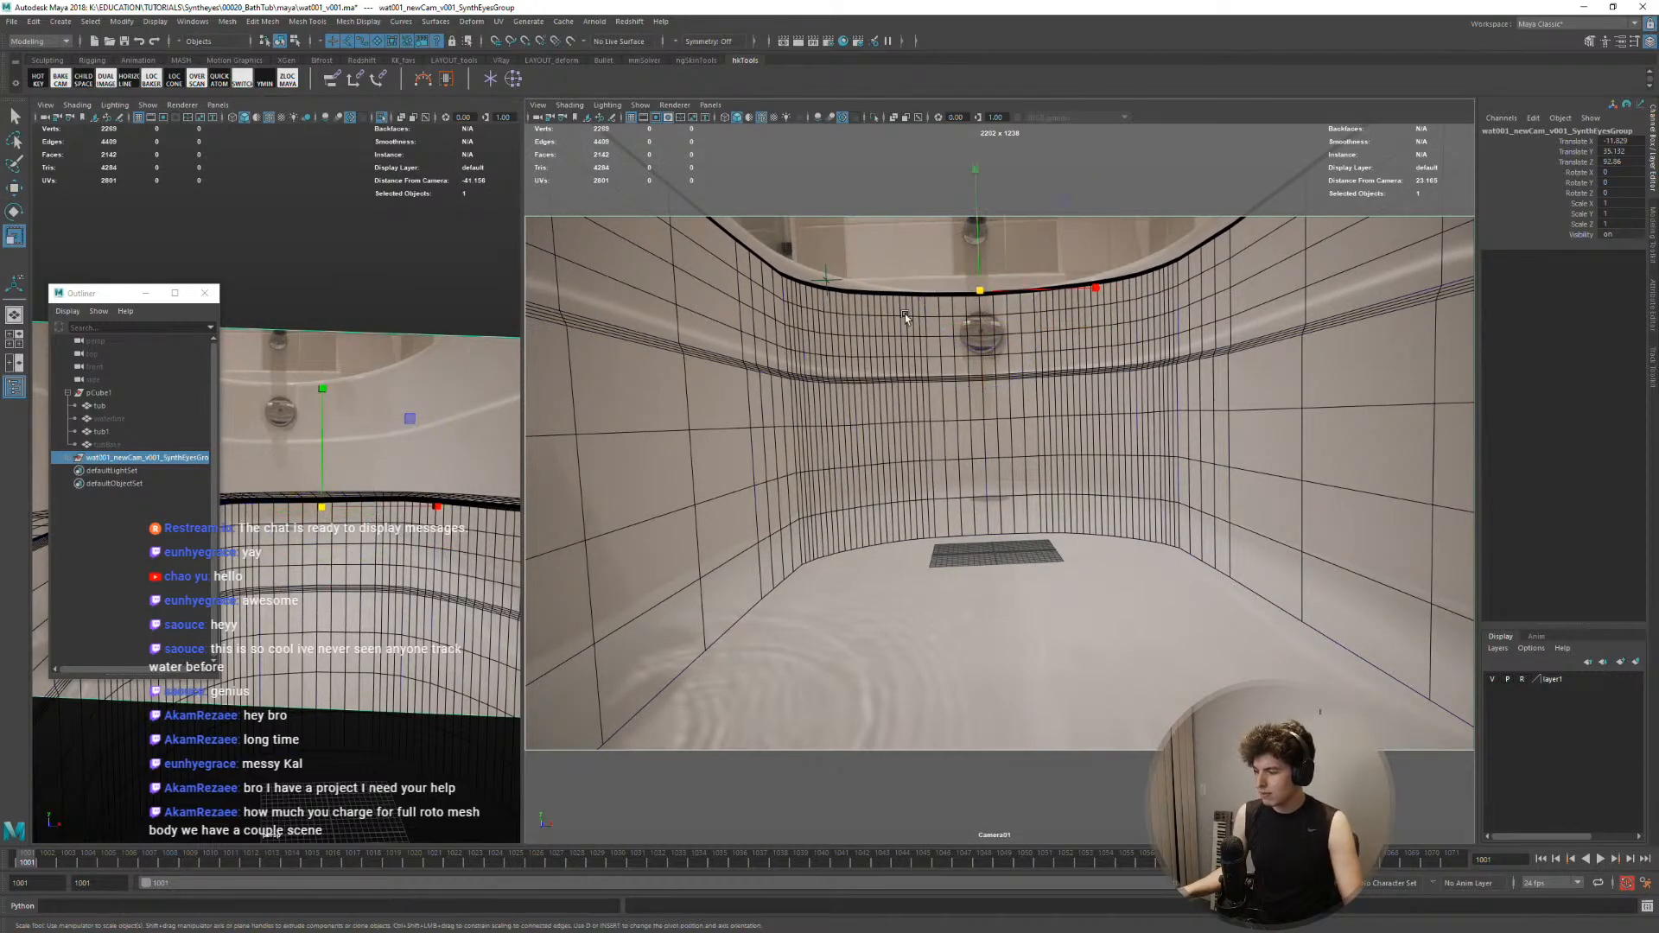
middle_drag(438, 378, 458, 410)
Delete the dense tub1 mesh under pCube1, keeping and selecting the low-poly tub
click(923, 439)
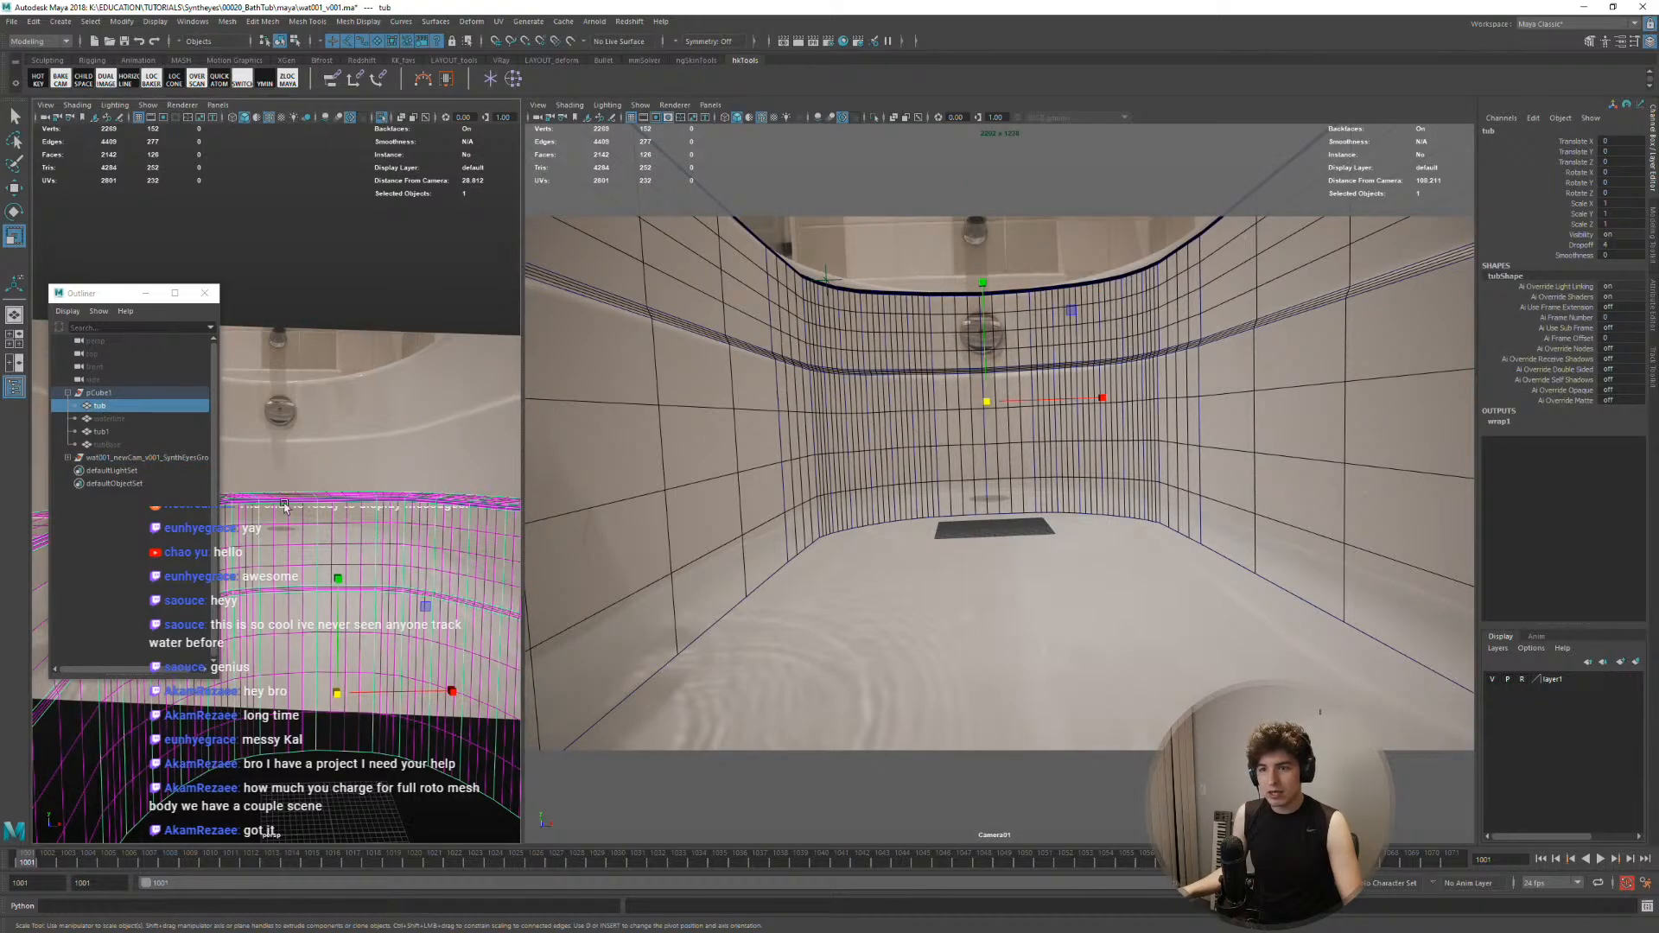
scroll(298, 476, down, 4)
alt+drag(302, 476, 479, 526)
click(117, 433)
alt+middle_drag(483, 527, 426, 503)
alt+right_drag(426, 503, 342, 495)
key(Delete)
click(340, 494)
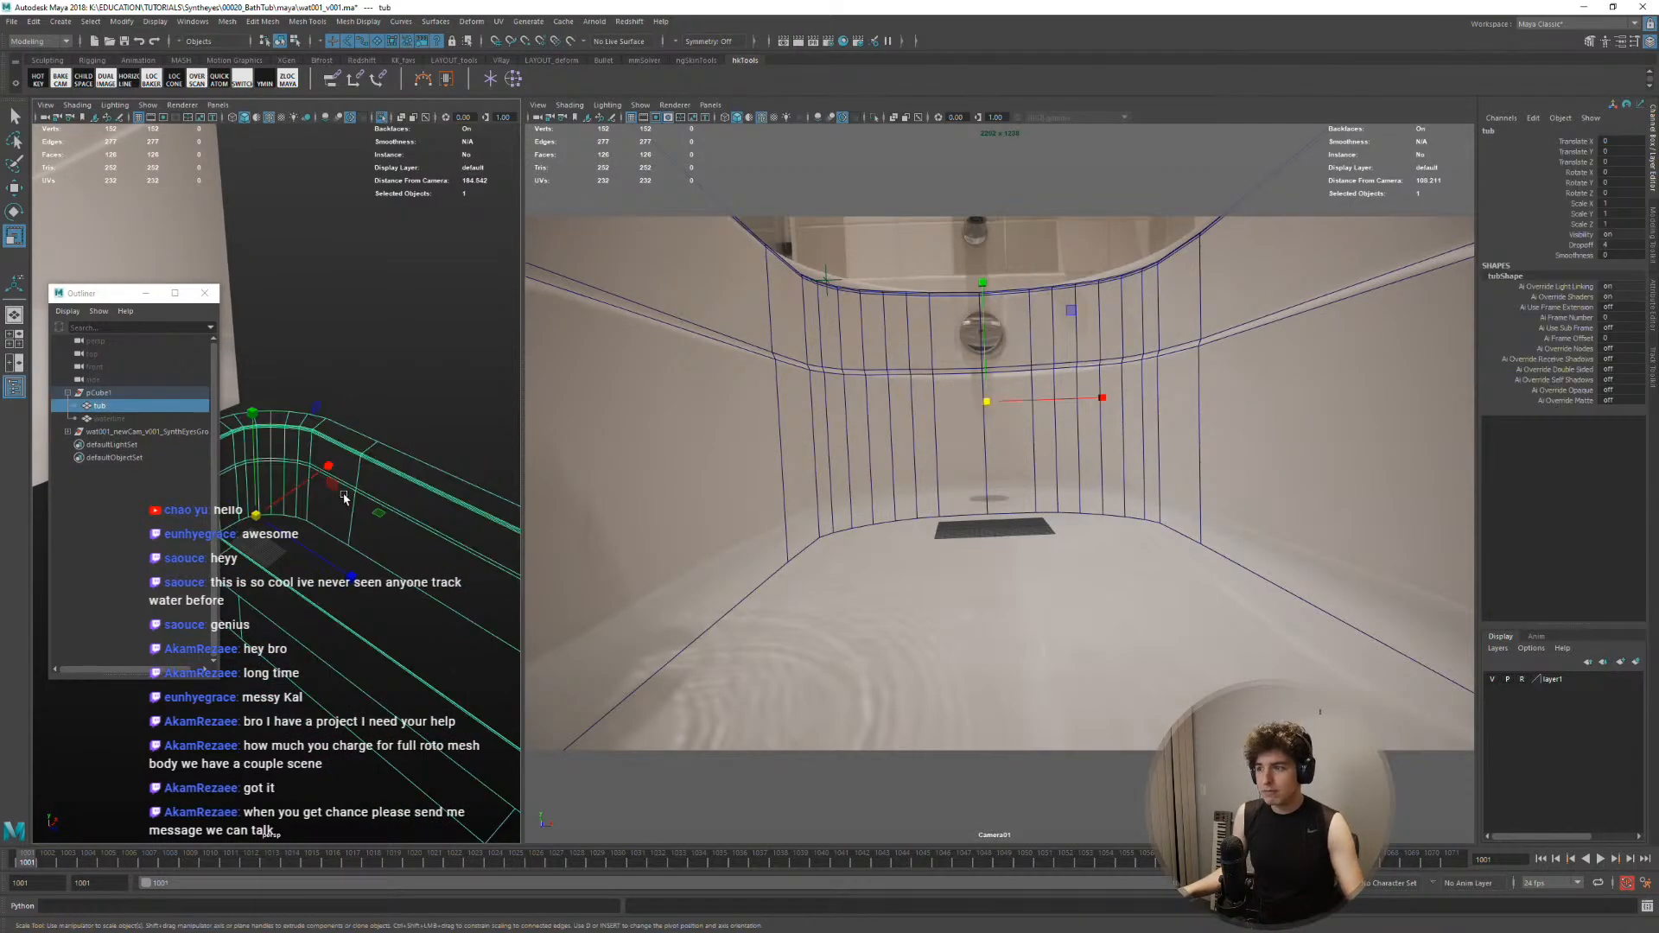
Switch the low-poly tub to edge selection and enable Object X symmetry
right_drag(891, 378, 1040, 344)
click(930, 339)
ctrl+shift+right_drag(1040, 346, 1041, 298)
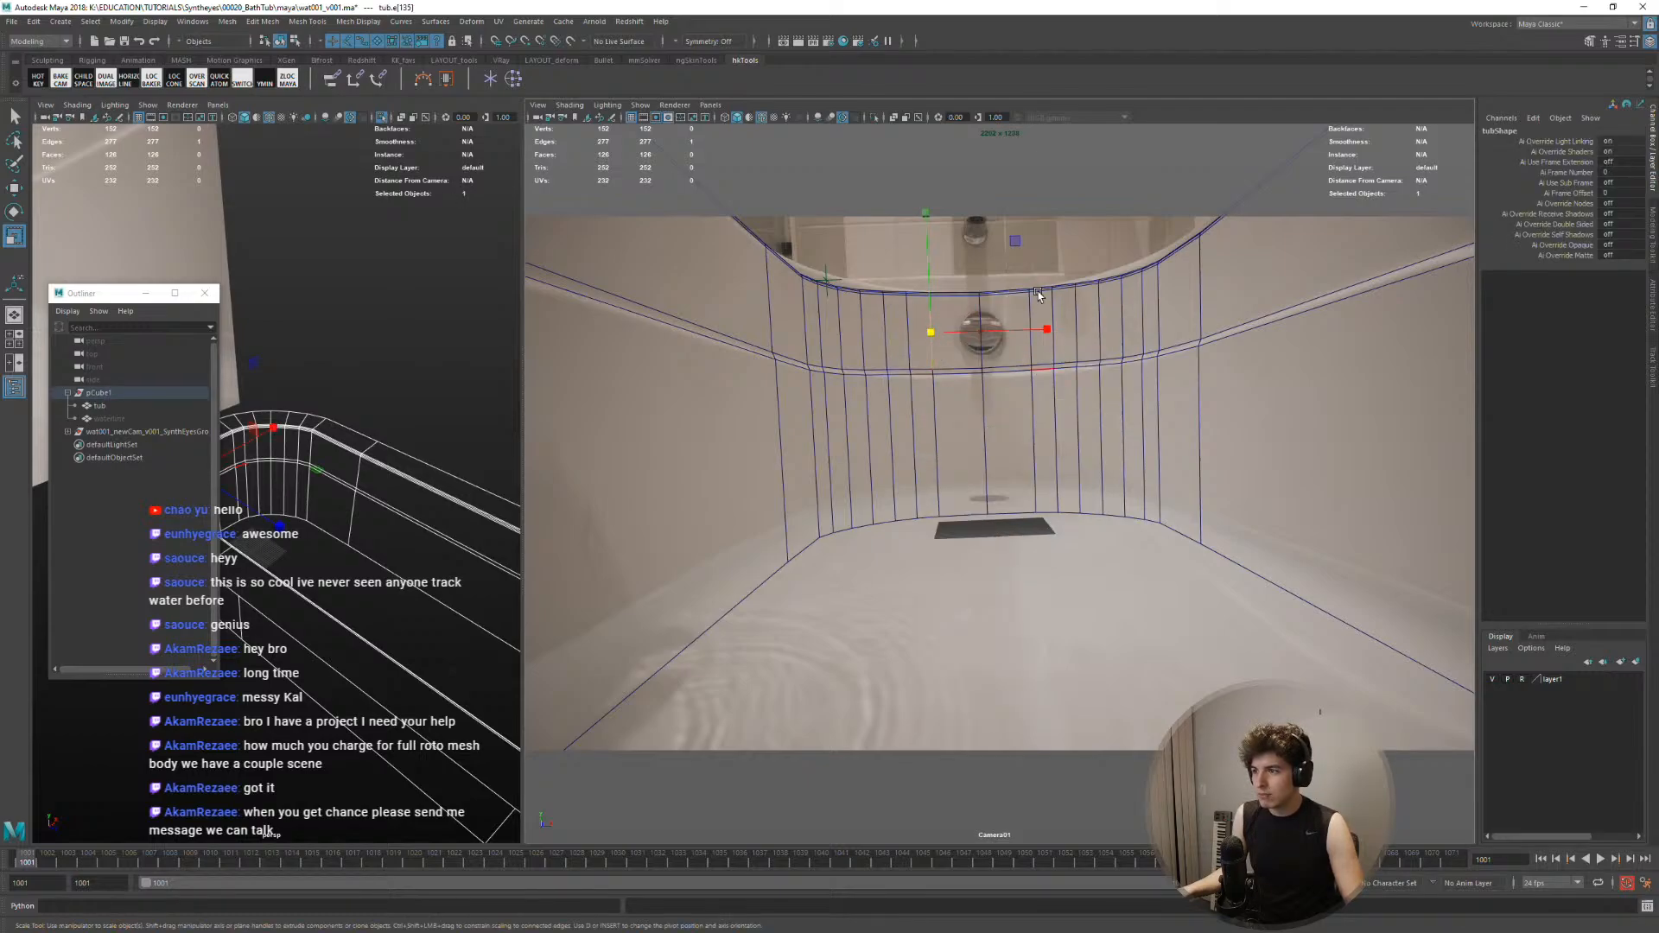
double_click(1030, 345)
shift+double_click(1052, 338)
shift+double_click(1076, 334)
shift+double_click(1098, 324)
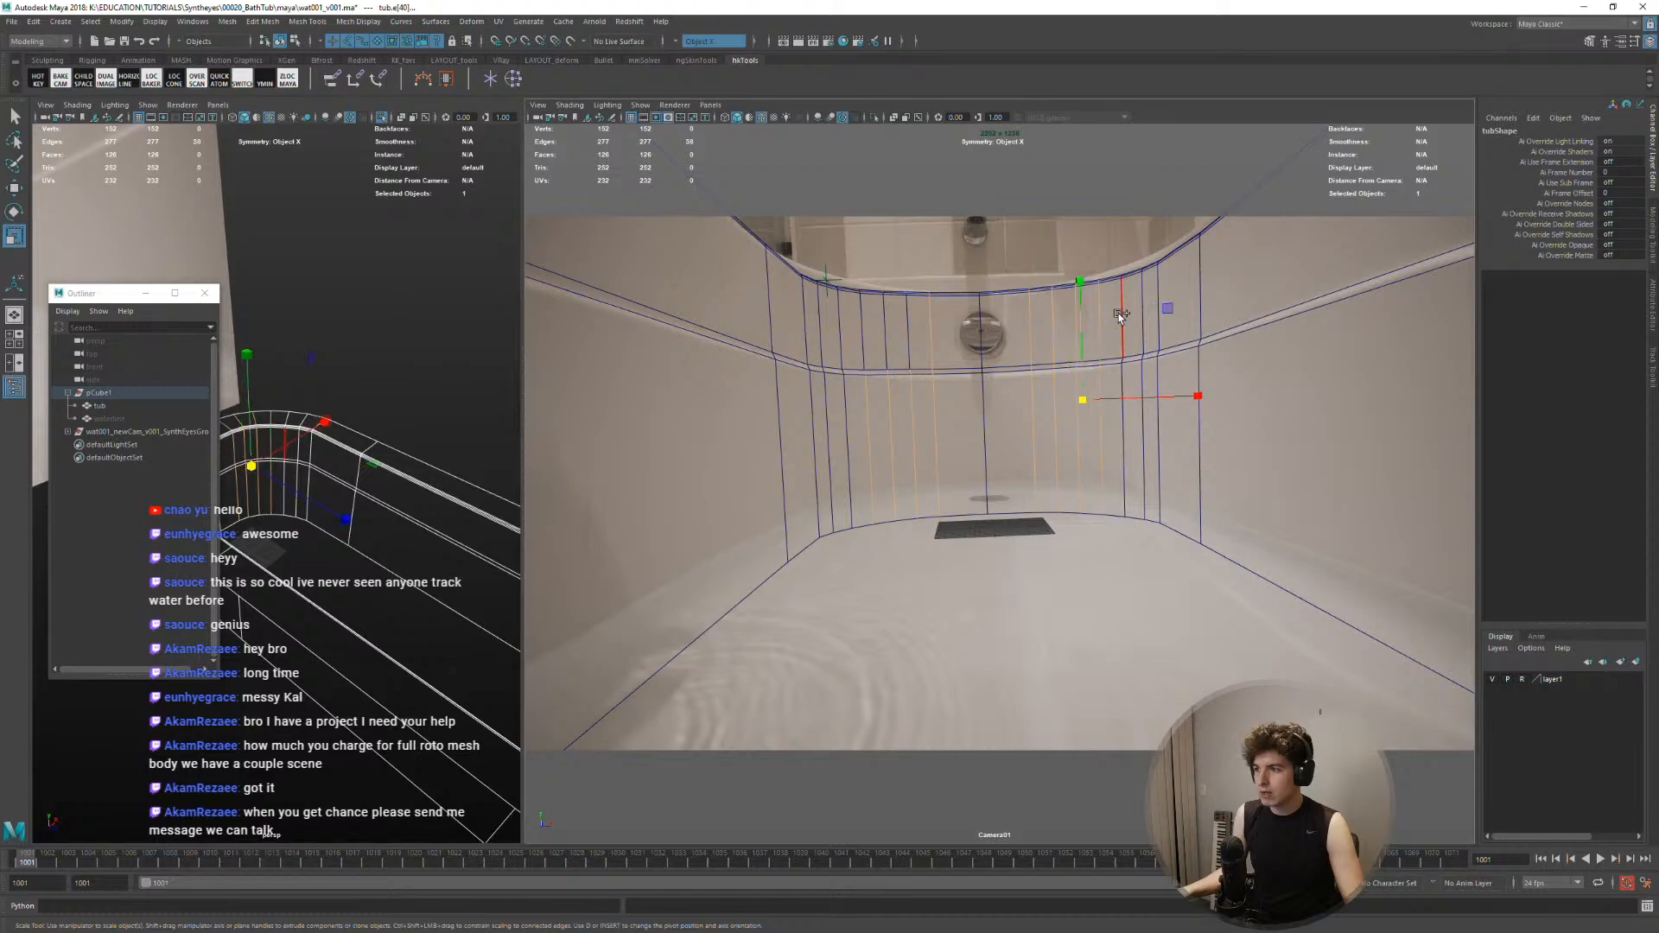
shift+double_click(1121, 314)
shift+double_click(1138, 310)
shift+double_click(1157, 305)
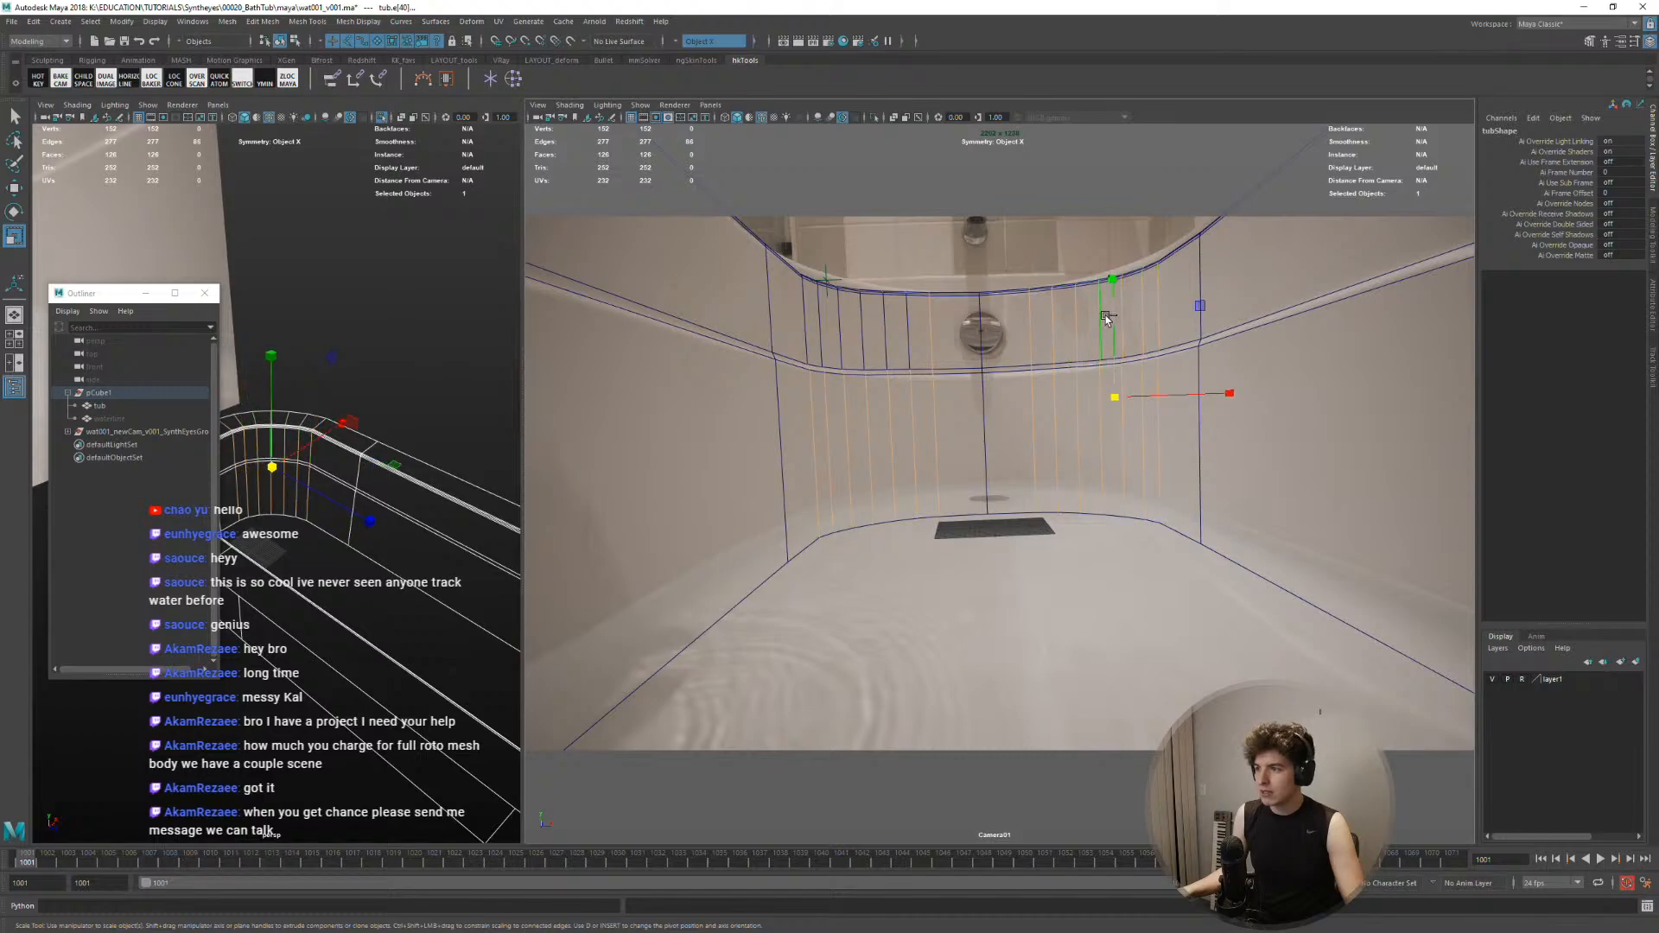
ctrl+double_click(1119, 414)
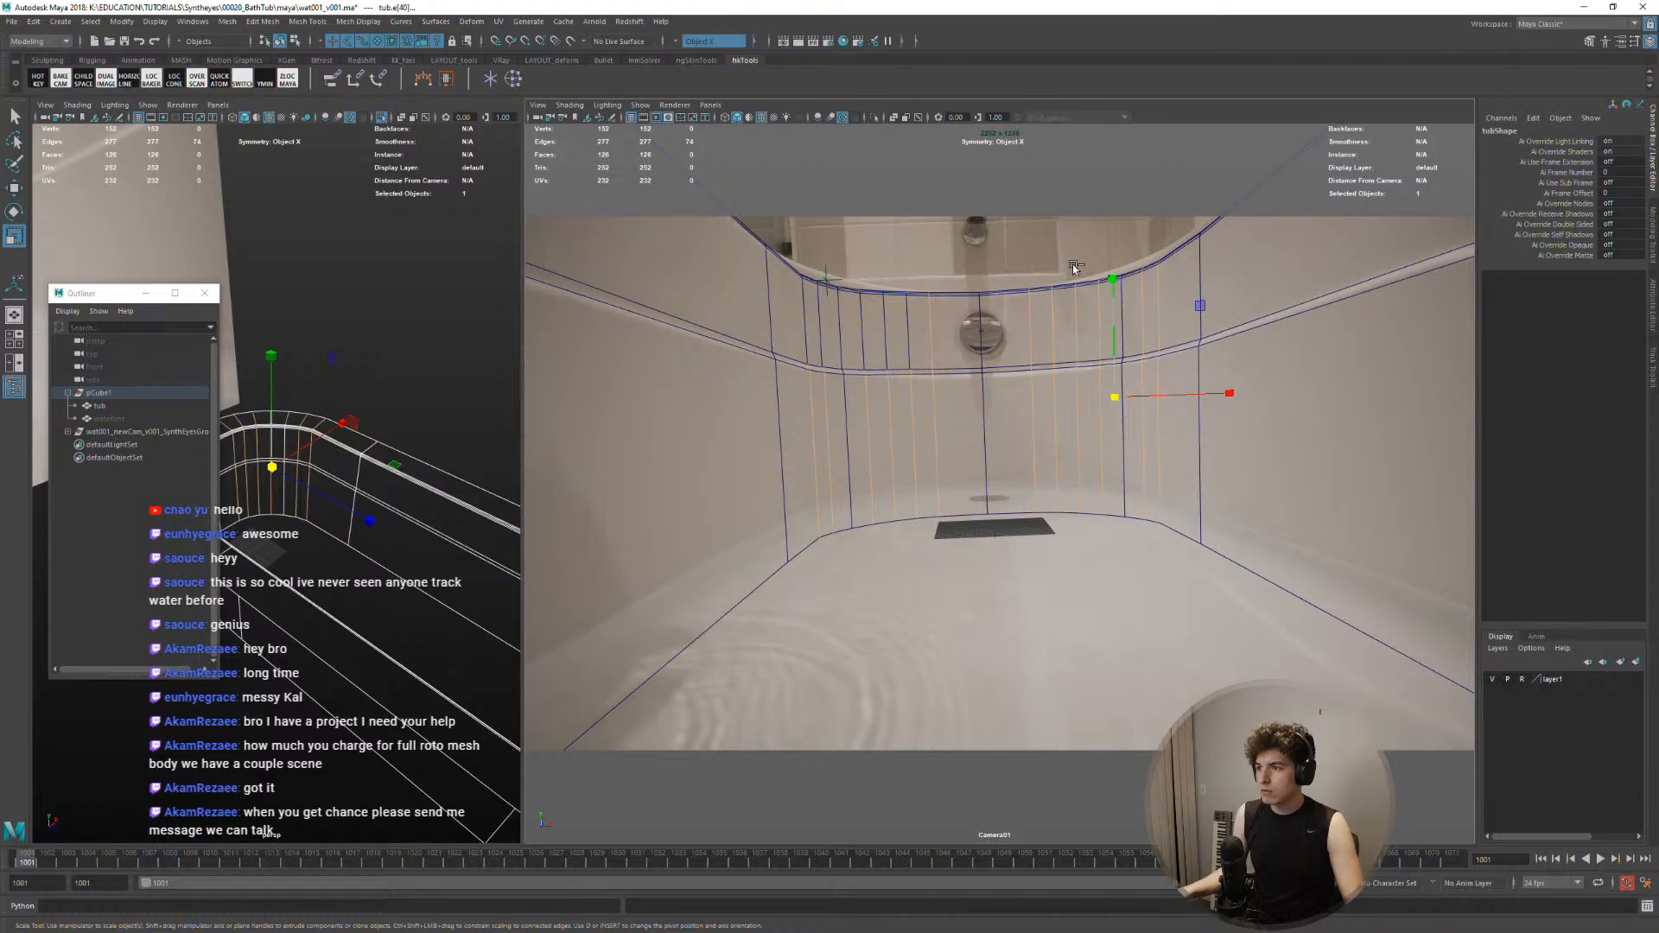
Delete the surplus vertical edge loops around the tub's rounded end to simplify its curve
double_click(1036, 351)
shift+double_click(1066, 346)
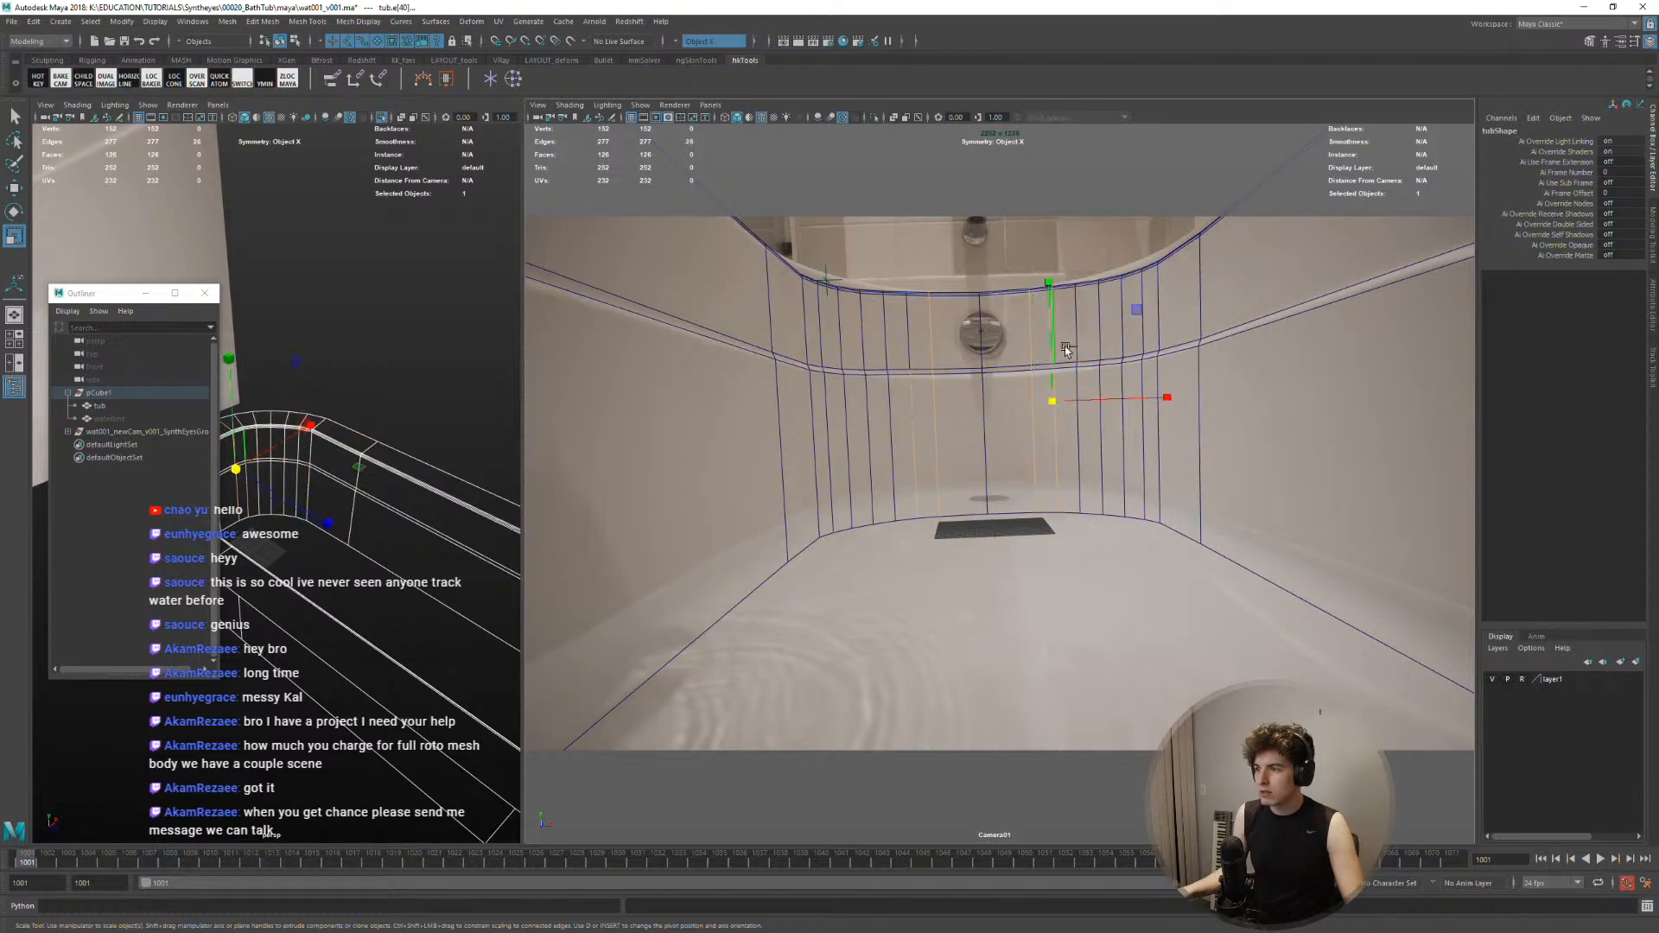
shift+double_click(1143, 330)
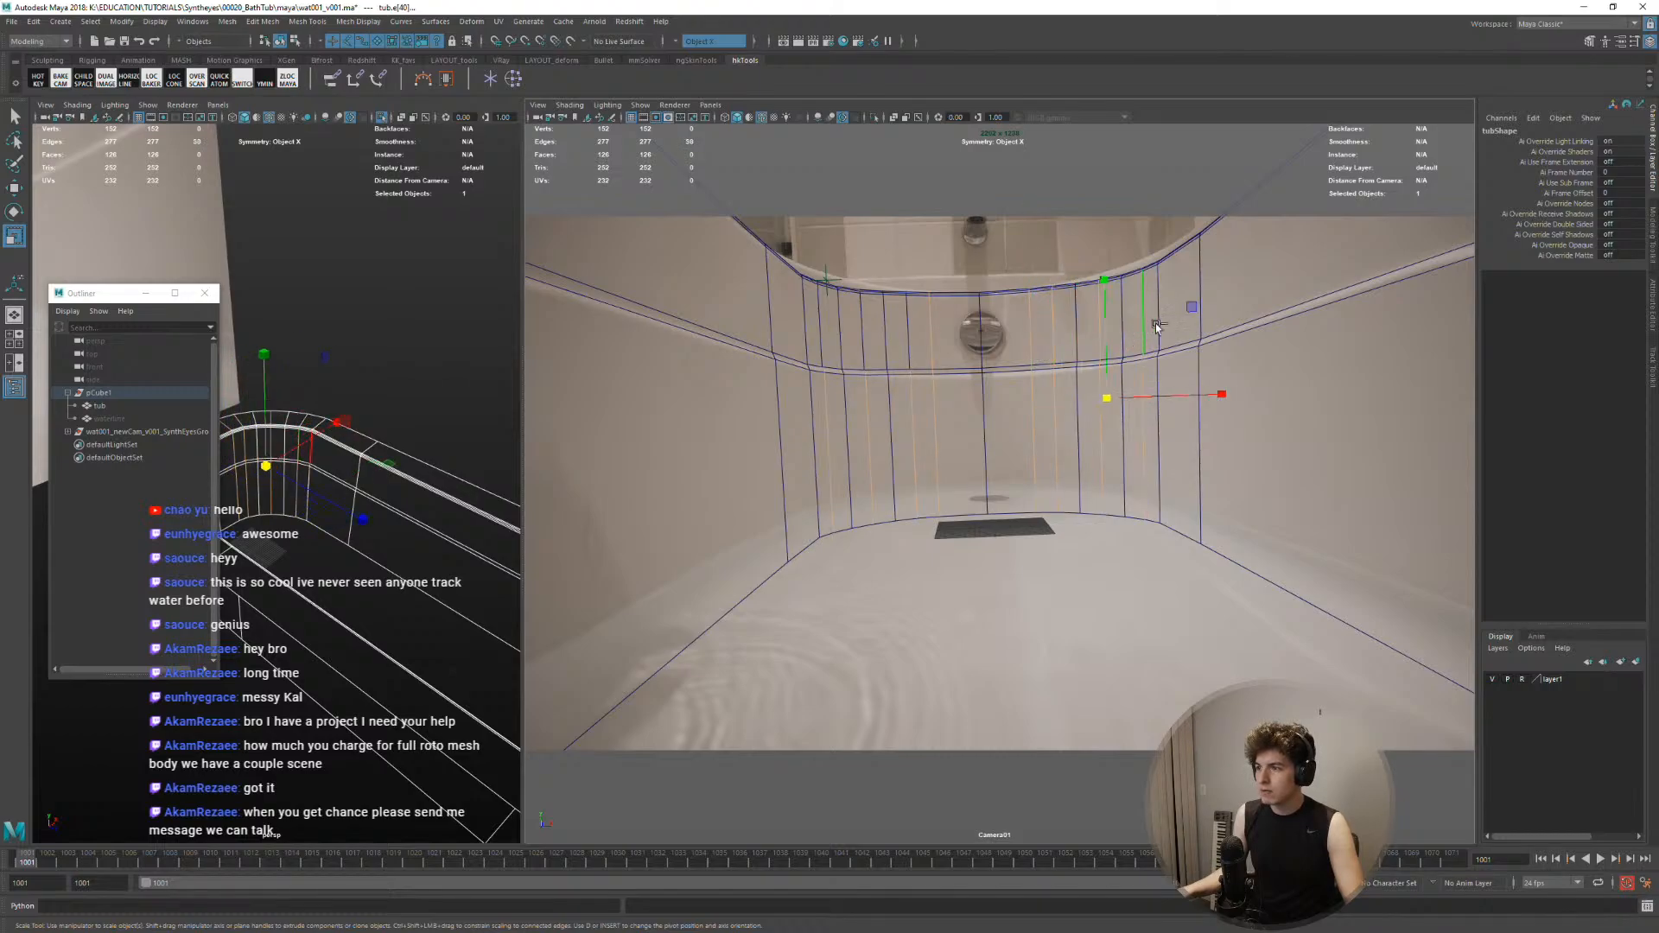
shift+right_drag(1140, 330, 1116, 345)
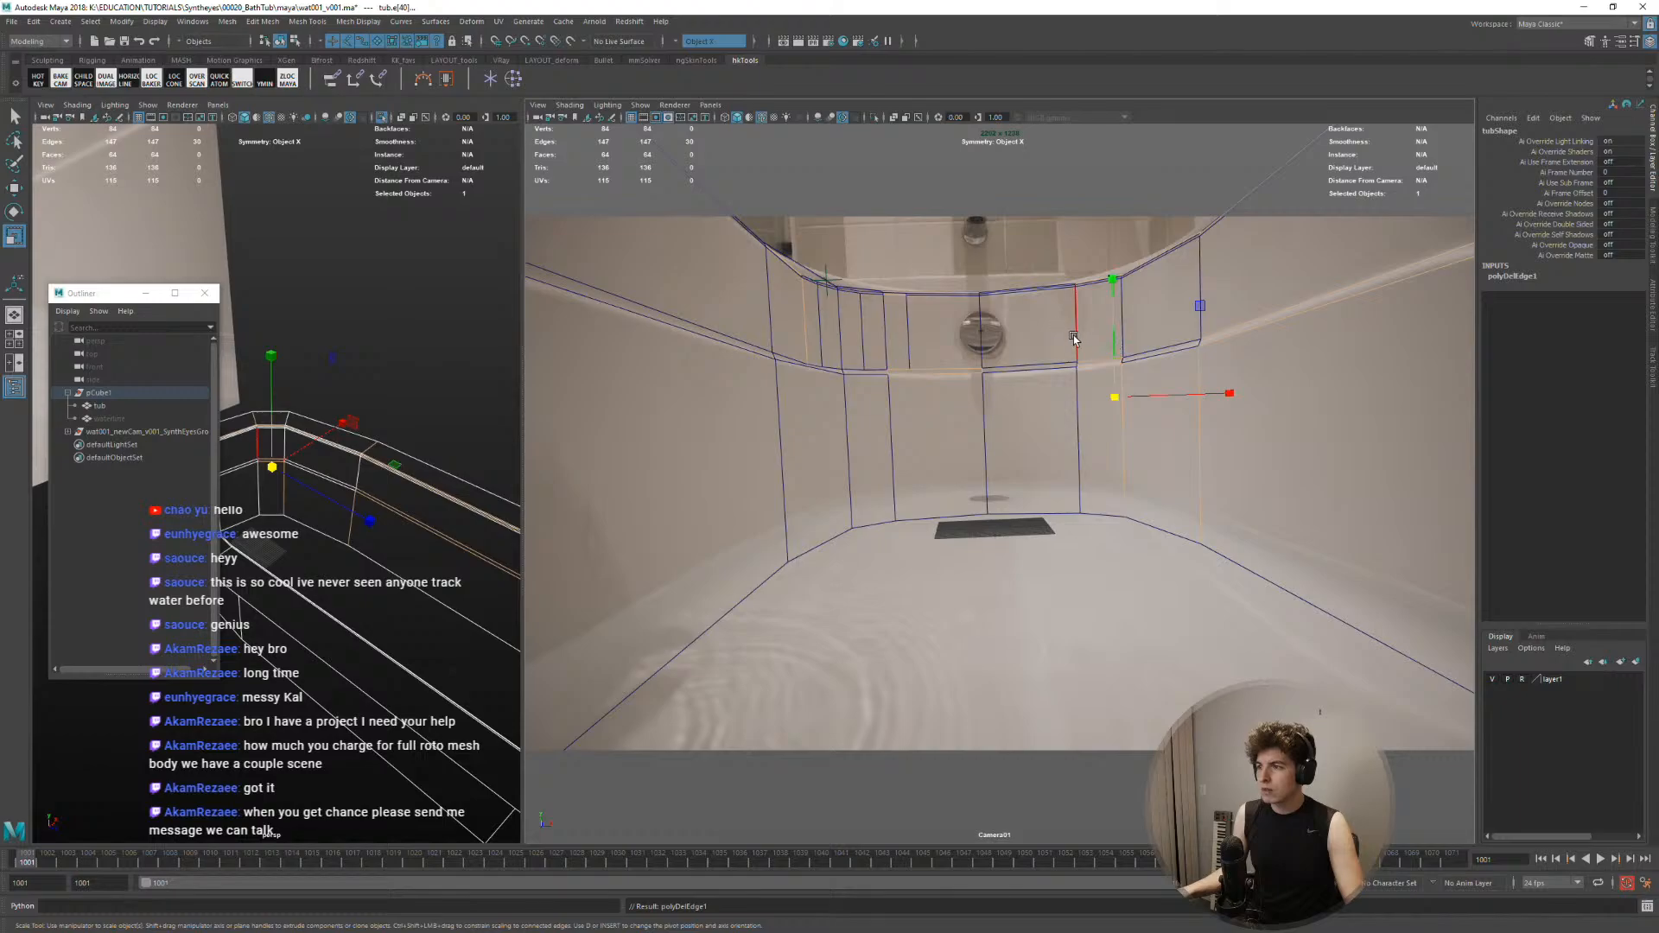
Examine the leftover edges and faces on the tub's rounded end for places where the two halves do not match
key(w)
double_click(1068, 370)
click(885, 346)
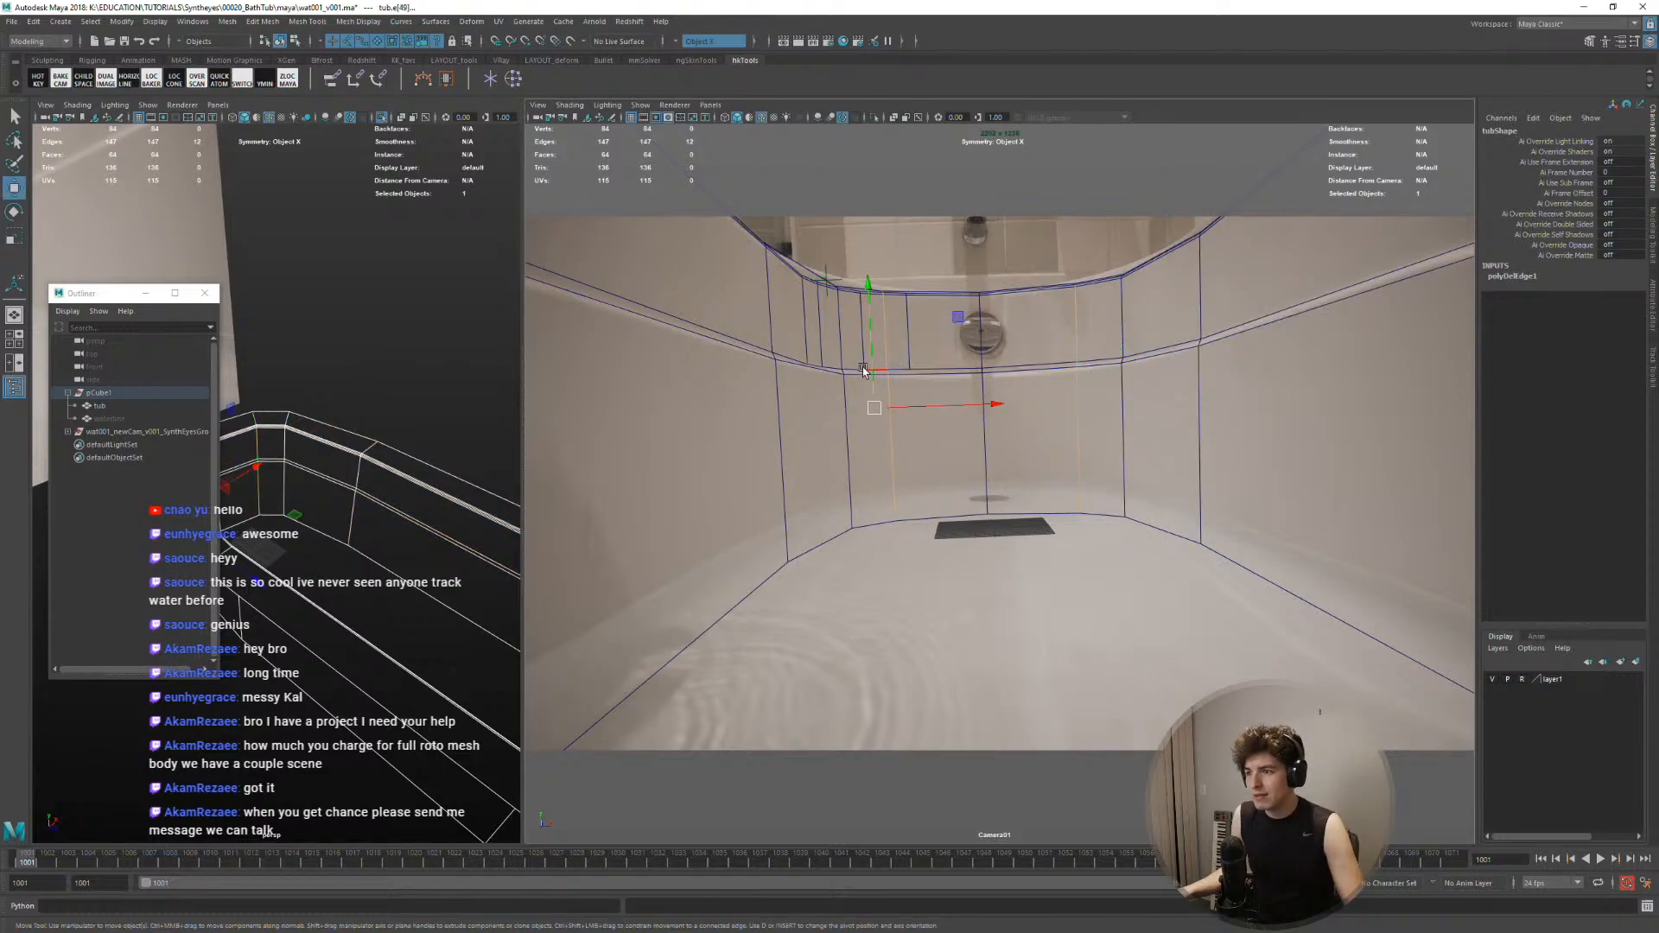
click(907, 333)
key(space)
alt+drag(502, 491, 732, 479)
alt+right_drag(733, 479, 763, 475)
alt+drag(763, 474, 809, 439)
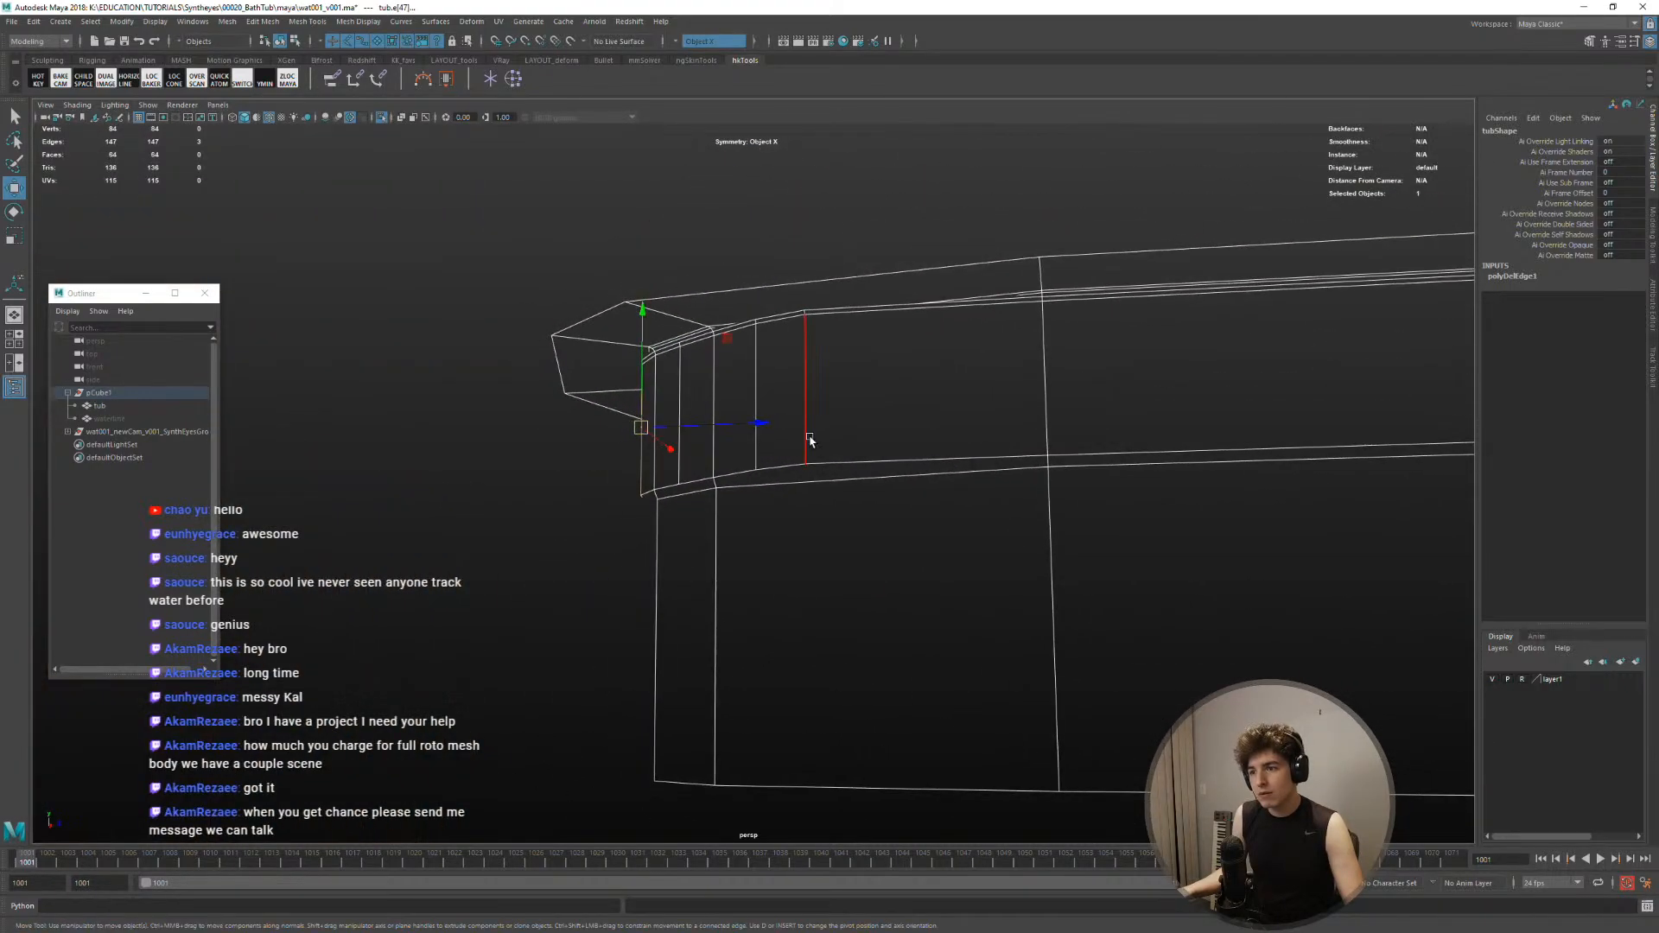
right_drag(810, 437, 812, 477)
click(825, 445)
alt+drag(765, 442, 830, 493)
shift+double_click(873, 415)
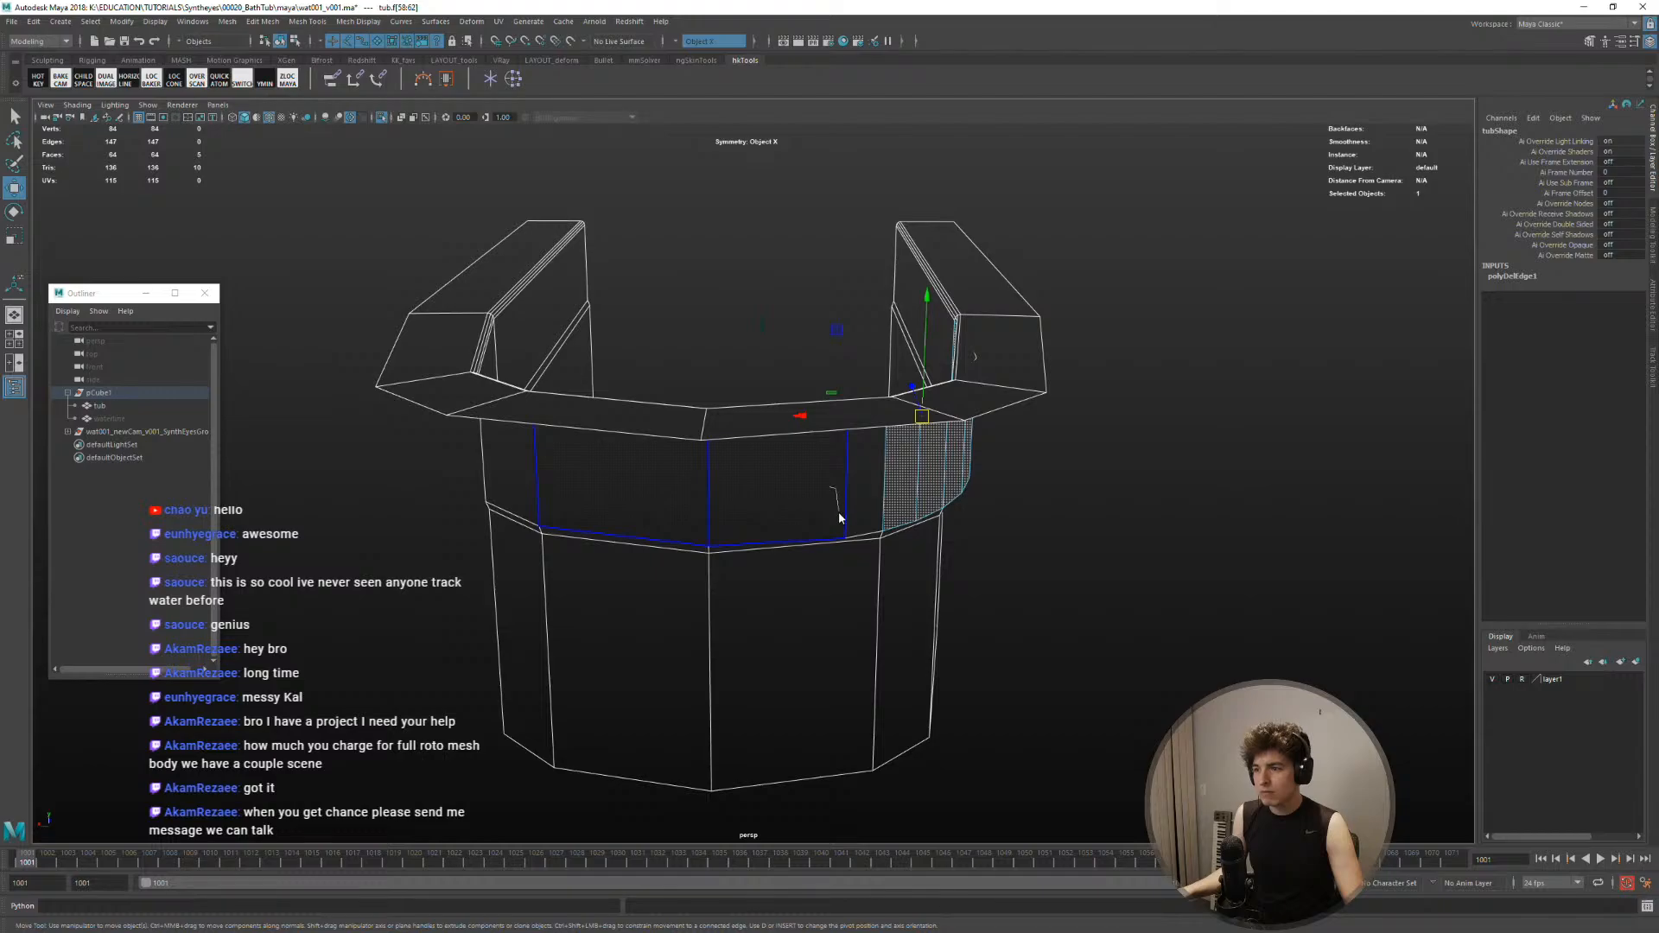
Turn off selection symmetry and delete the half of the tub that contains the leftover vertical edges
right_drag(839, 519, 840, 524)
scroll(826, 507, down, 2)
key(w)
click(823, 505)
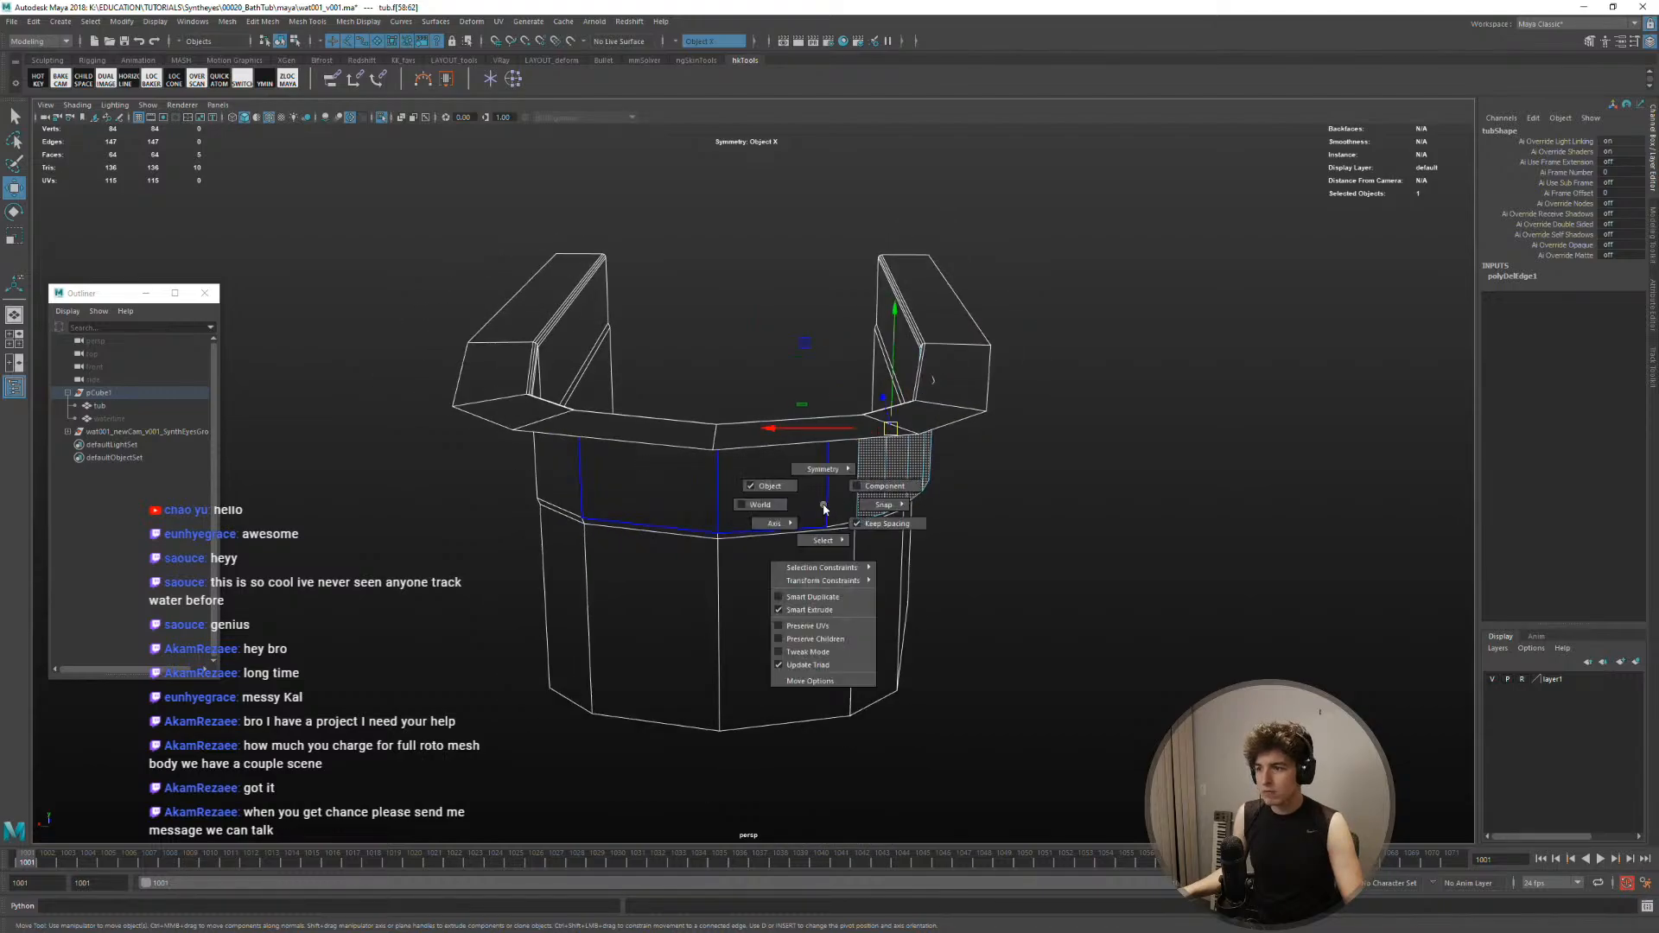
click(821, 469)
drag(789, 170, 1063, 769)
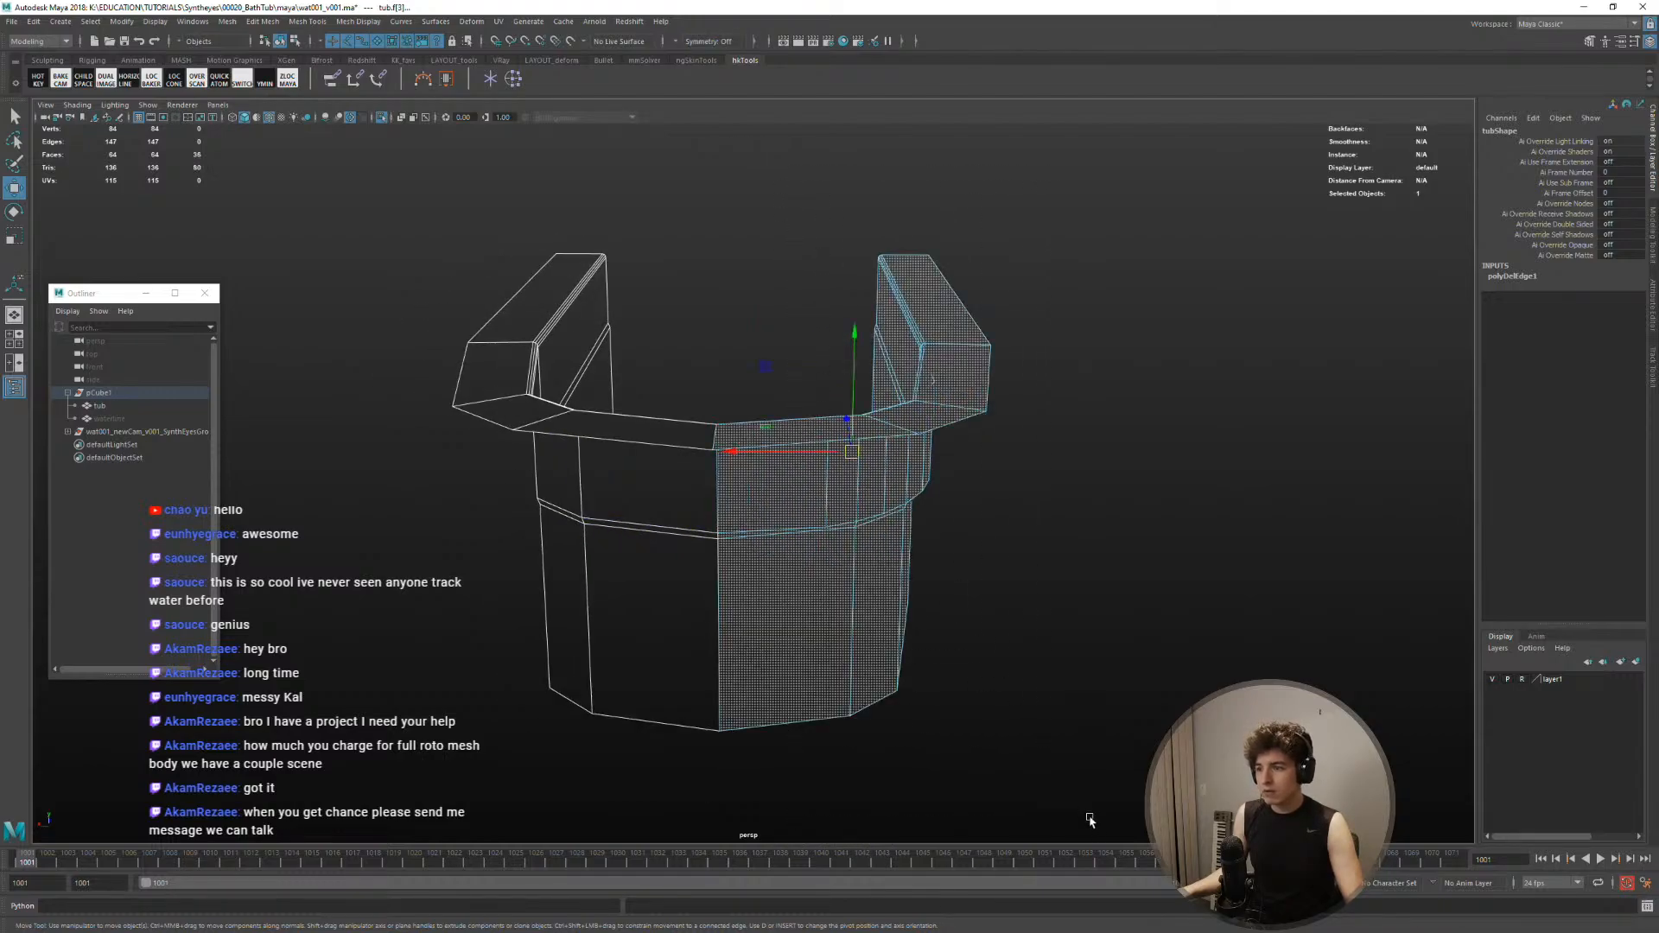
key(Delete)
Try to mirror the remaining tub half across the world X axis with the border merged
right_drag(619, 523, 695, 508)
alt+drag(697, 510, 442, 522)
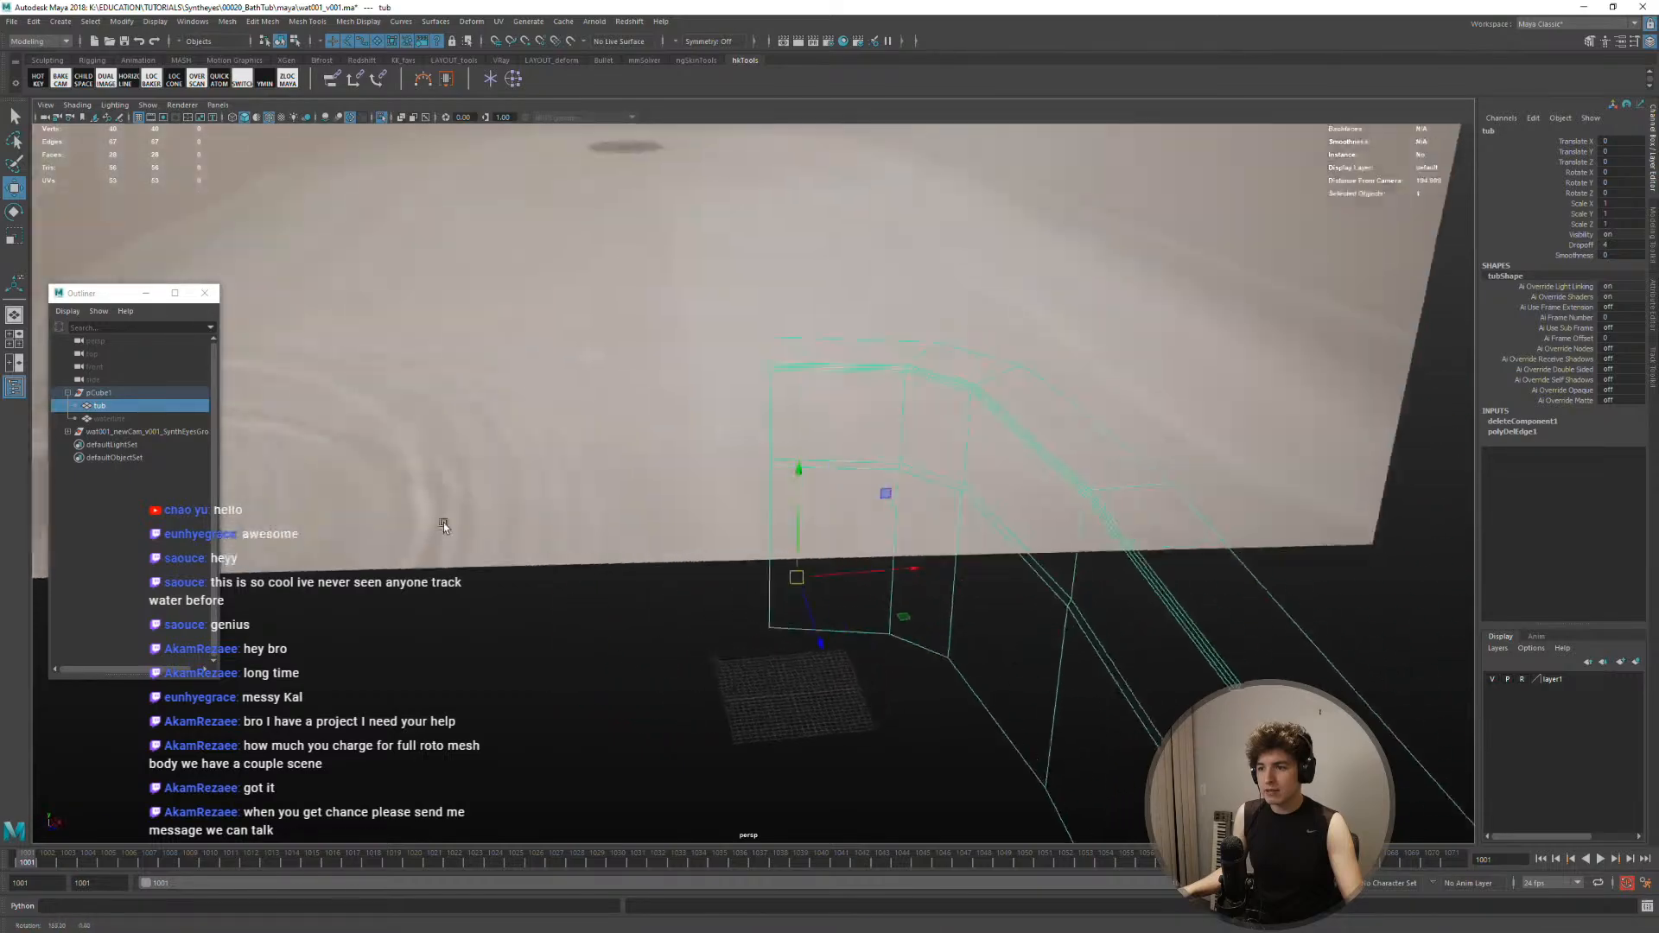
alt+middle_drag(816, 568, 801, 527)
alt+drag(801, 529, 770, 481)
shift+right_drag(924, 456, 926, 460)
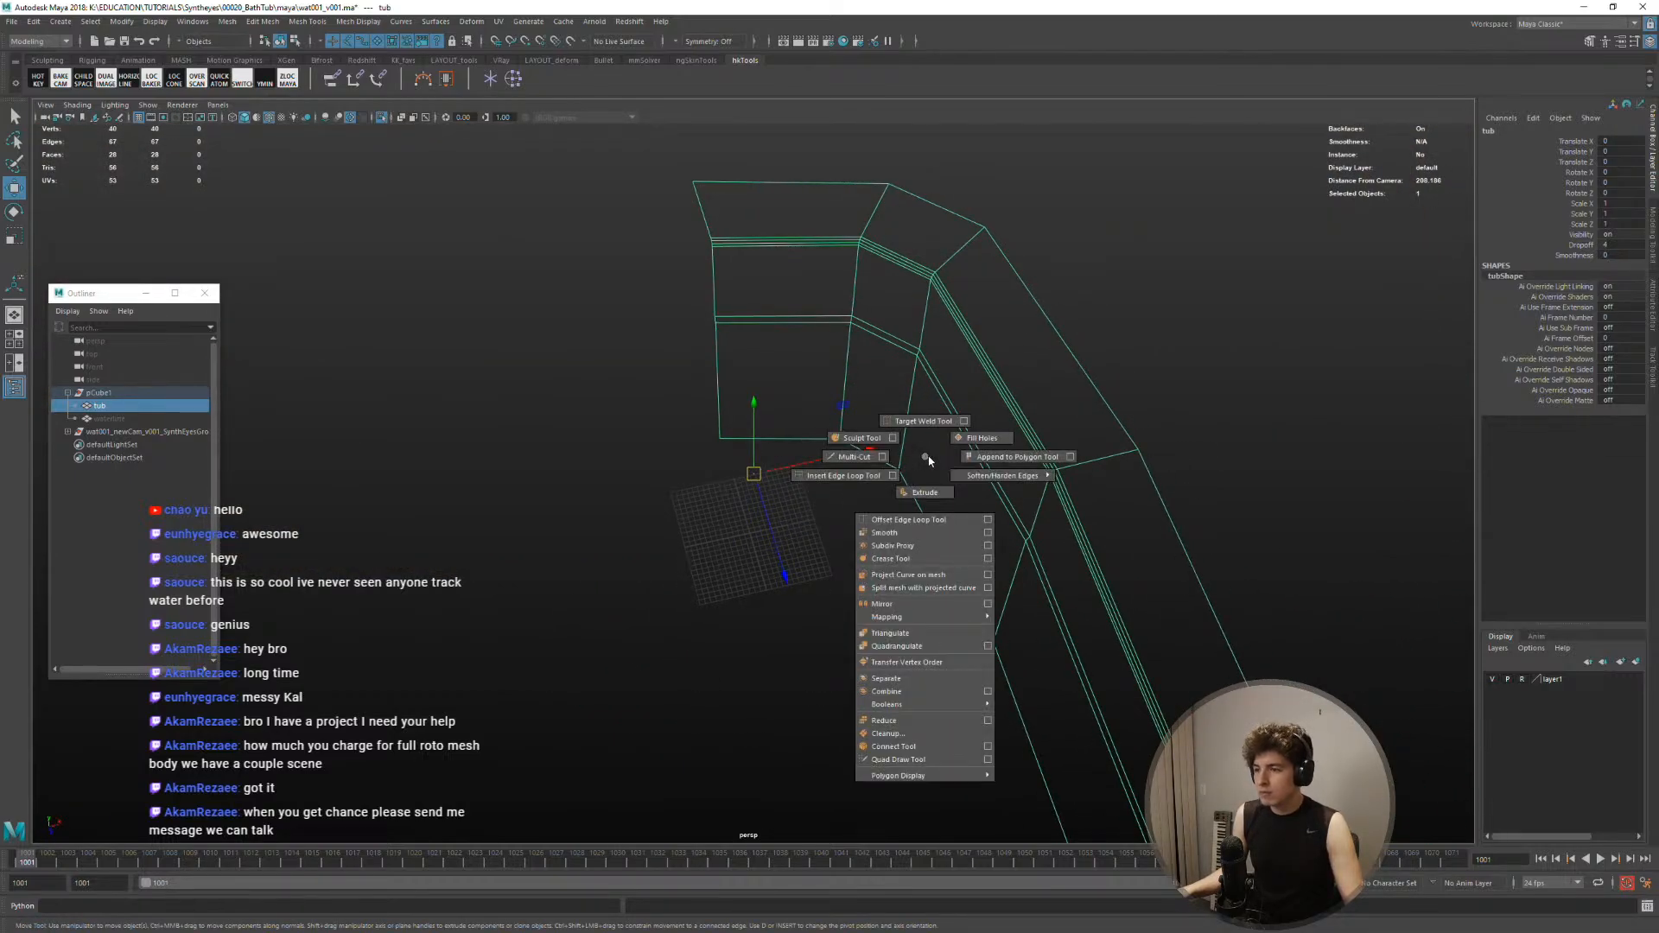
click(940, 606)
alt+drag(830, 458, 793, 432)
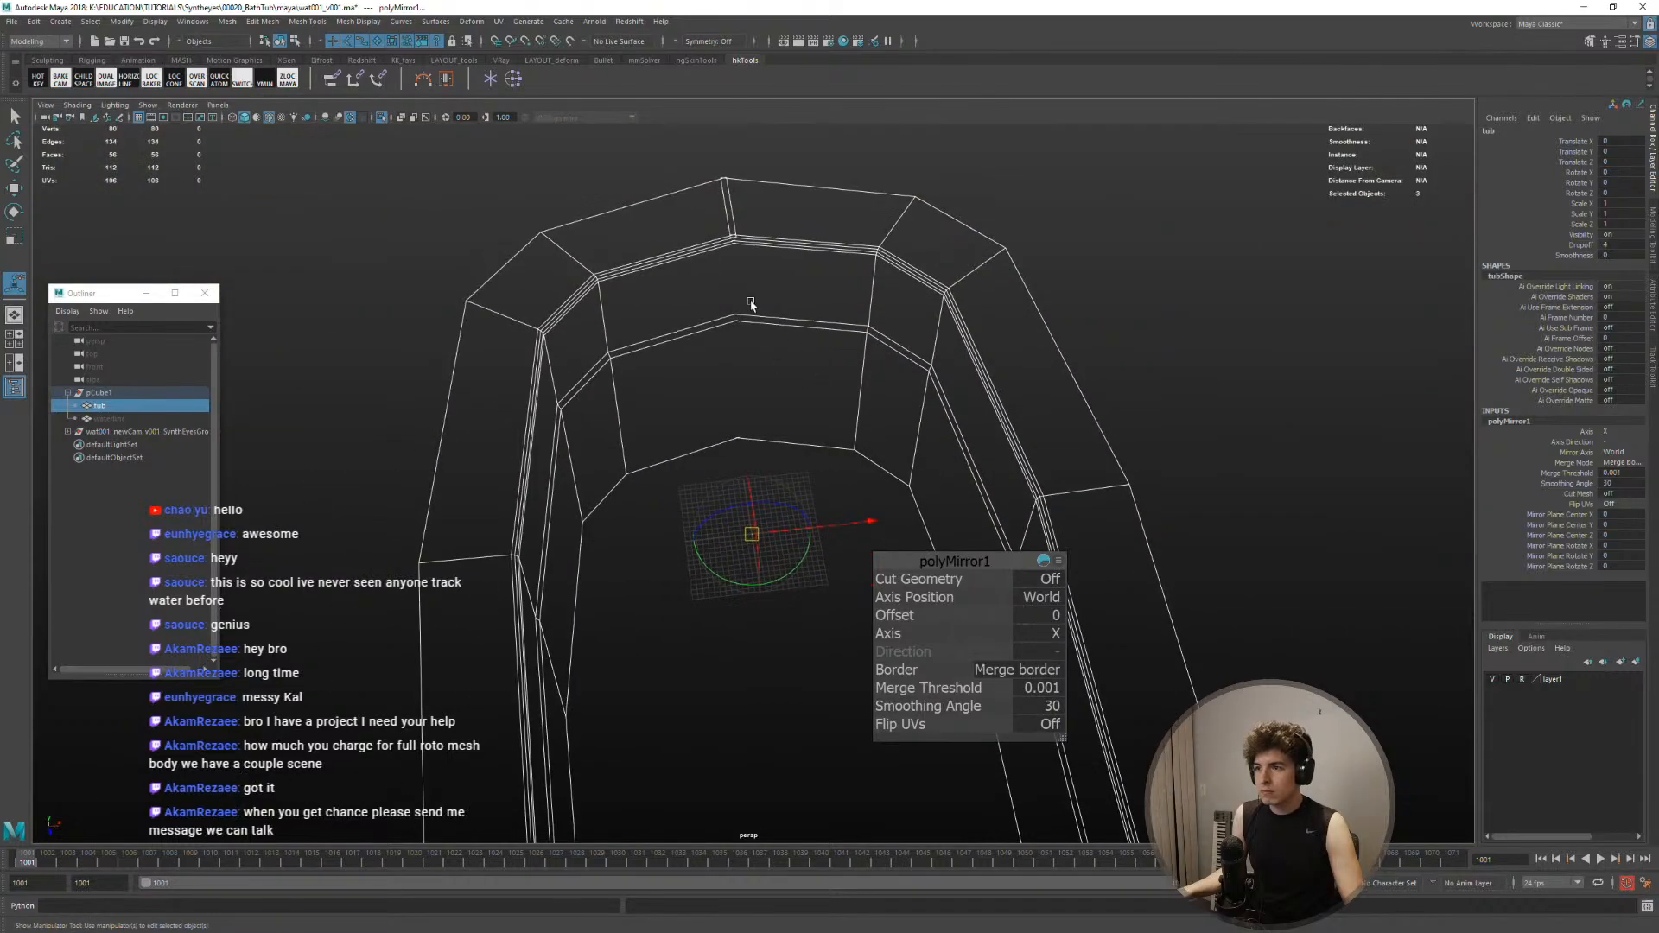
alt+middle_drag(730, 289, 724, 342)
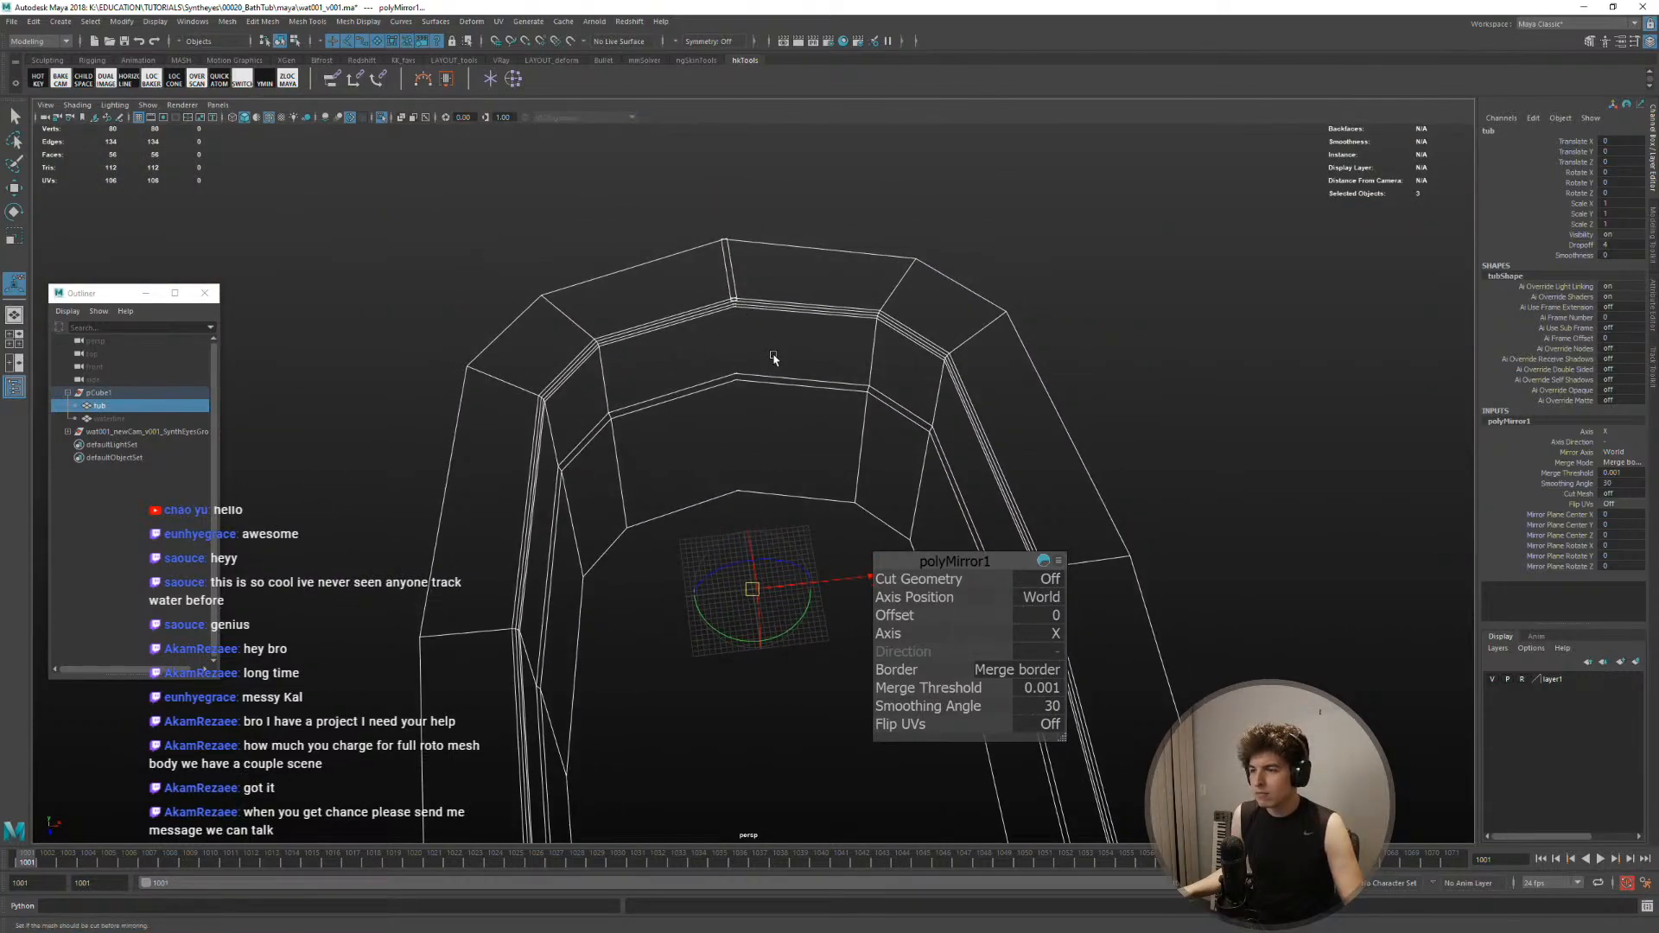
key(ctrl+z)
Duplicate the tub half, snap the copy's pivot to the centre edge and flip it by scaling negatively in X
alt+drag(778, 367, 812, 400)
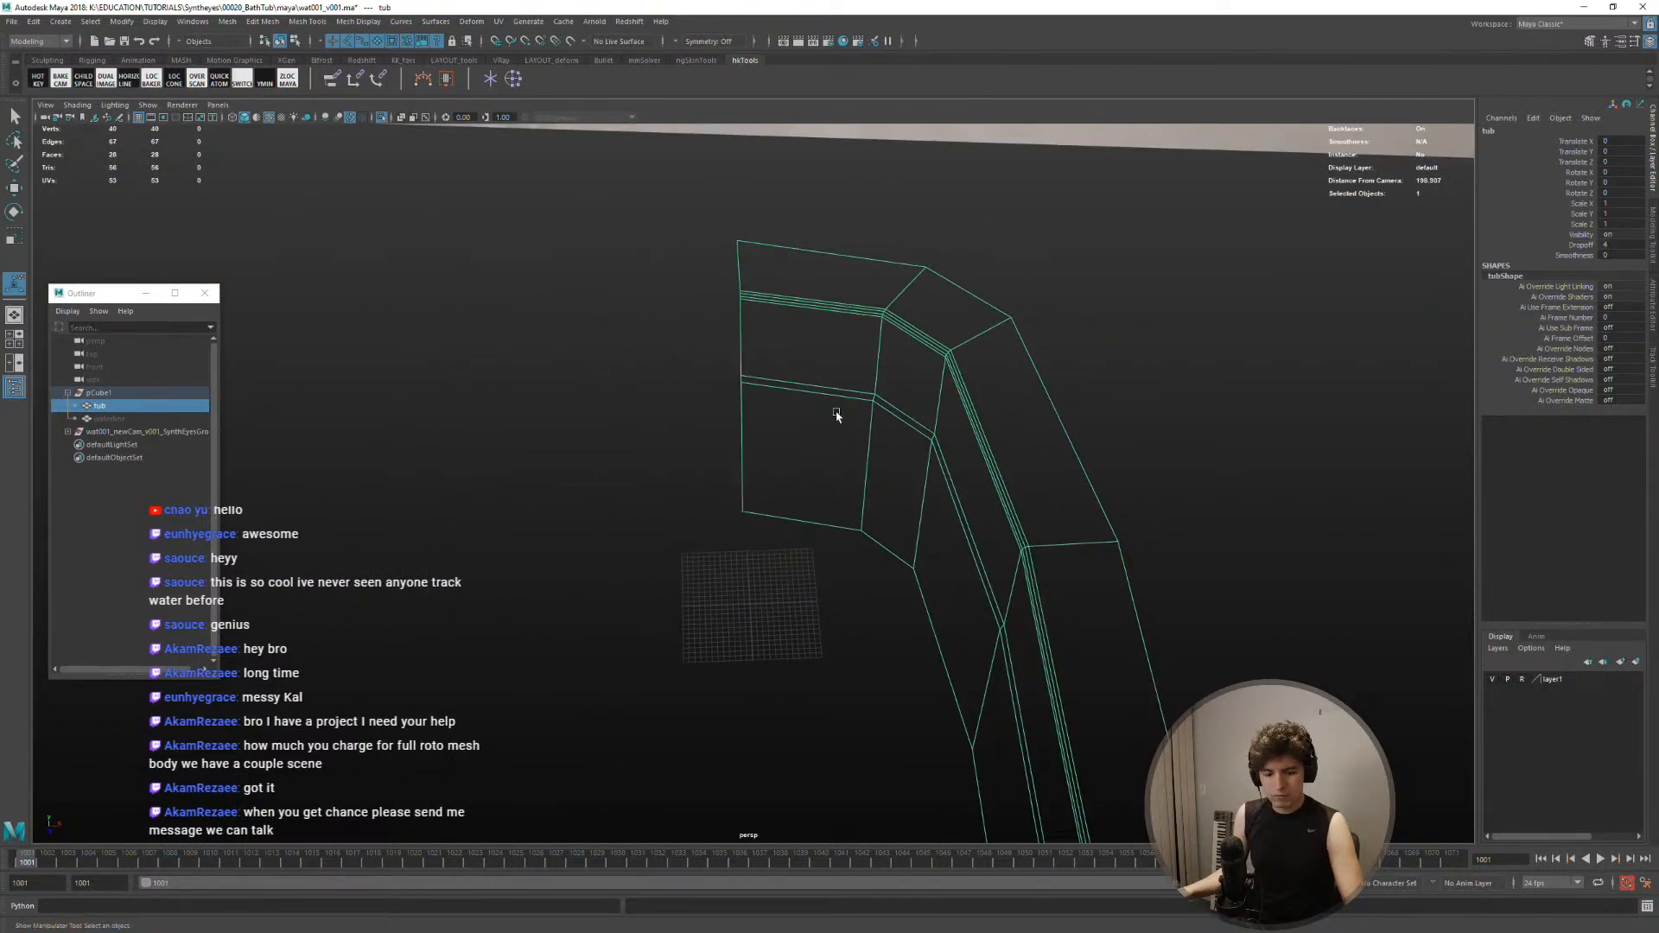
key(ctrl+d)
key(w)
key(d)
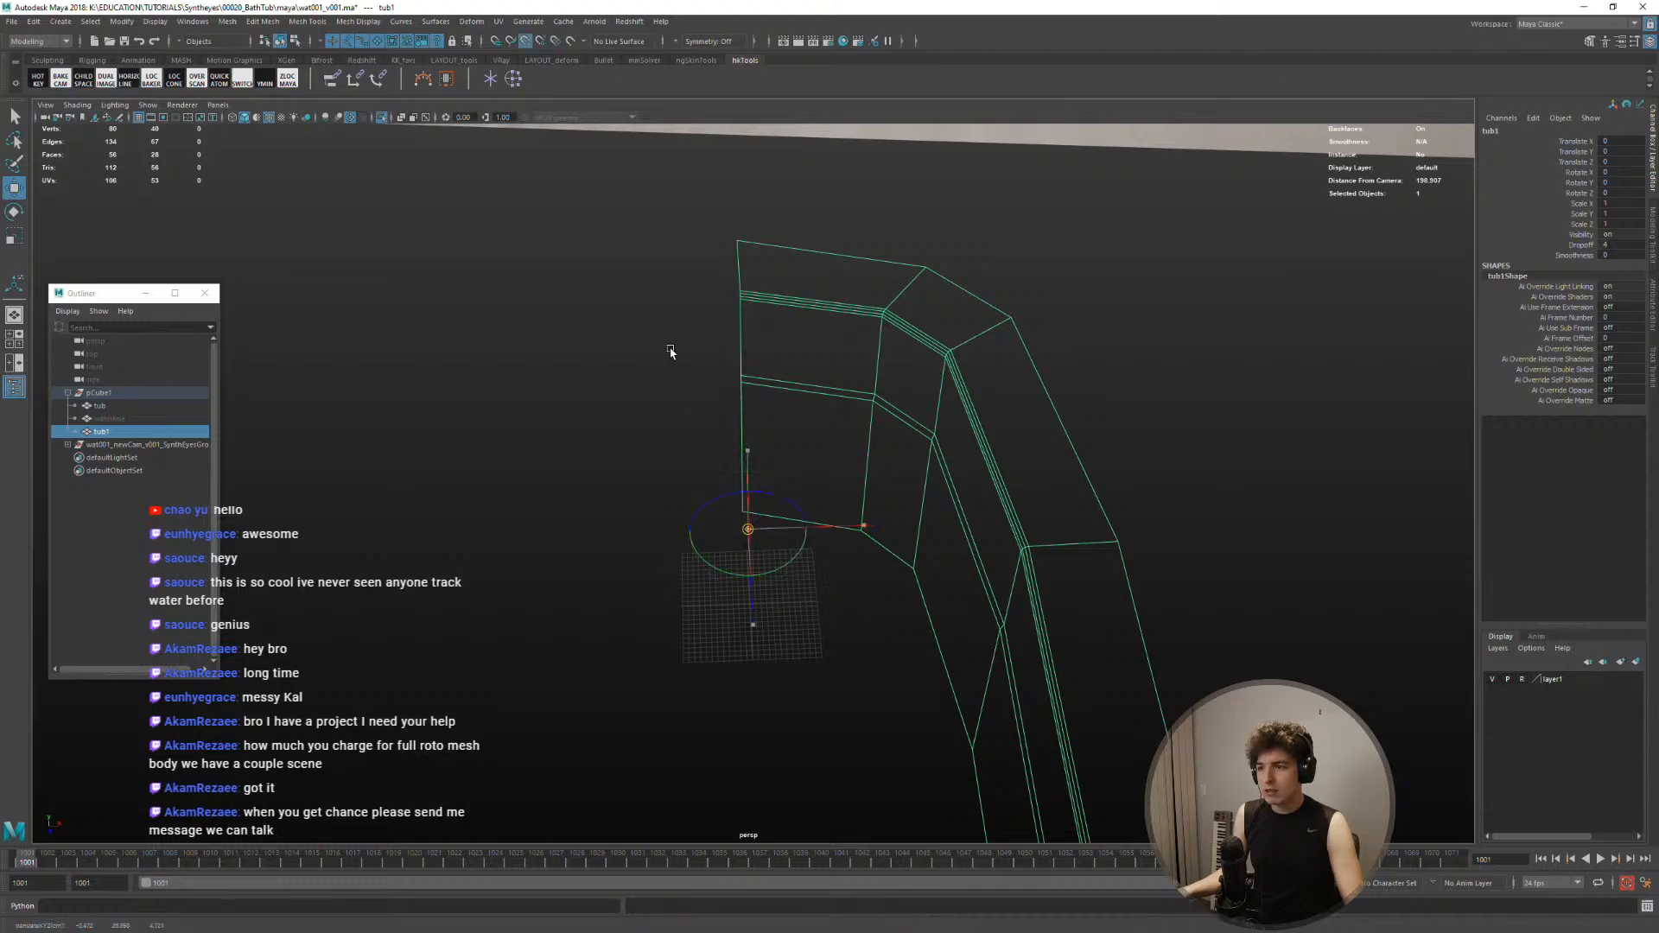
key(v)
middle_drag(670, 352, 711, 345)
key(r)
drag(856, 300, 622, 304)
Combine the original tub half and its flipped copy into one mesh
shift+click(831, 402)
shift+right_click(832, 401)
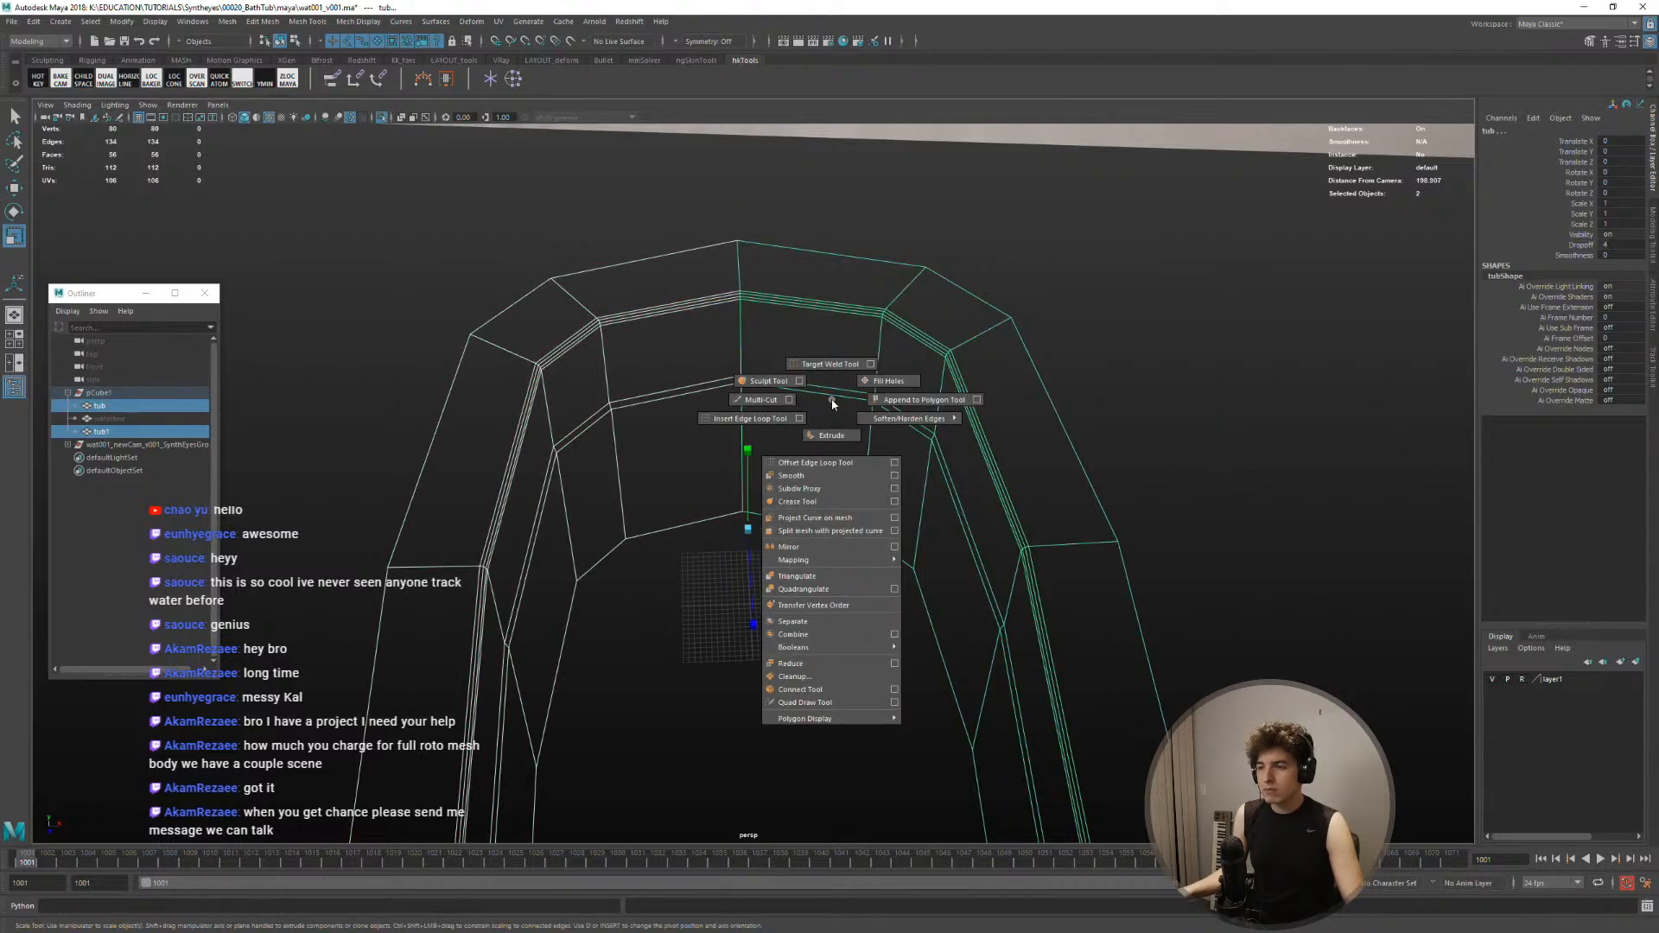
ctrl+shift+right_click(831, 399)
shift+right_click(833, 400)
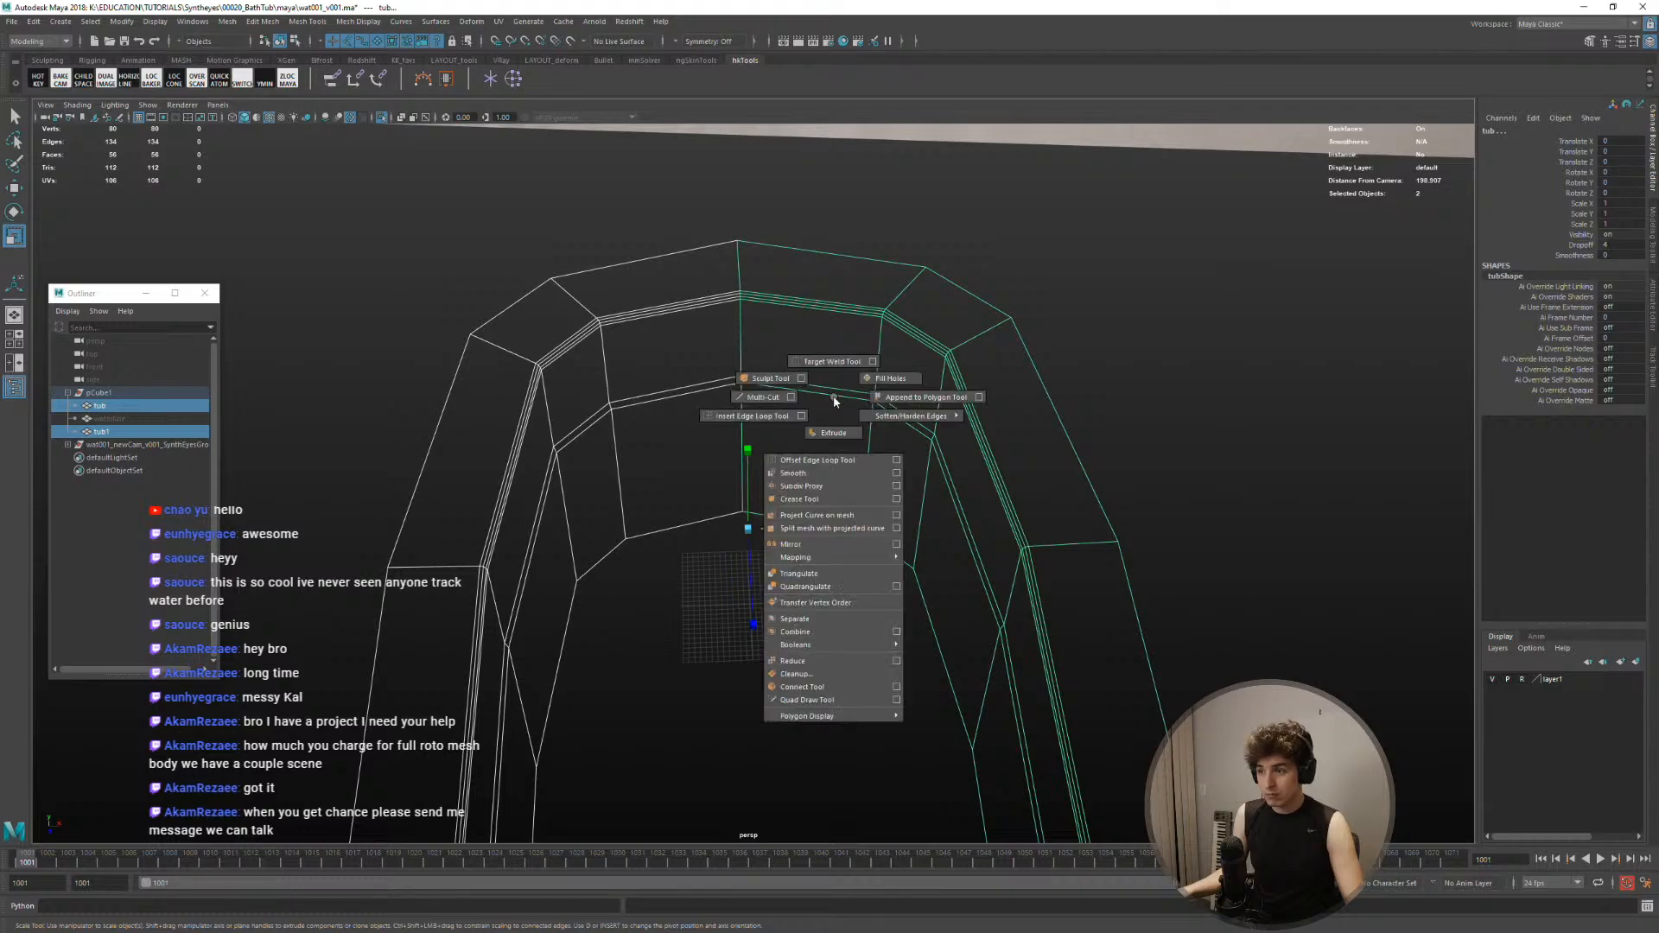
click(833, 630)
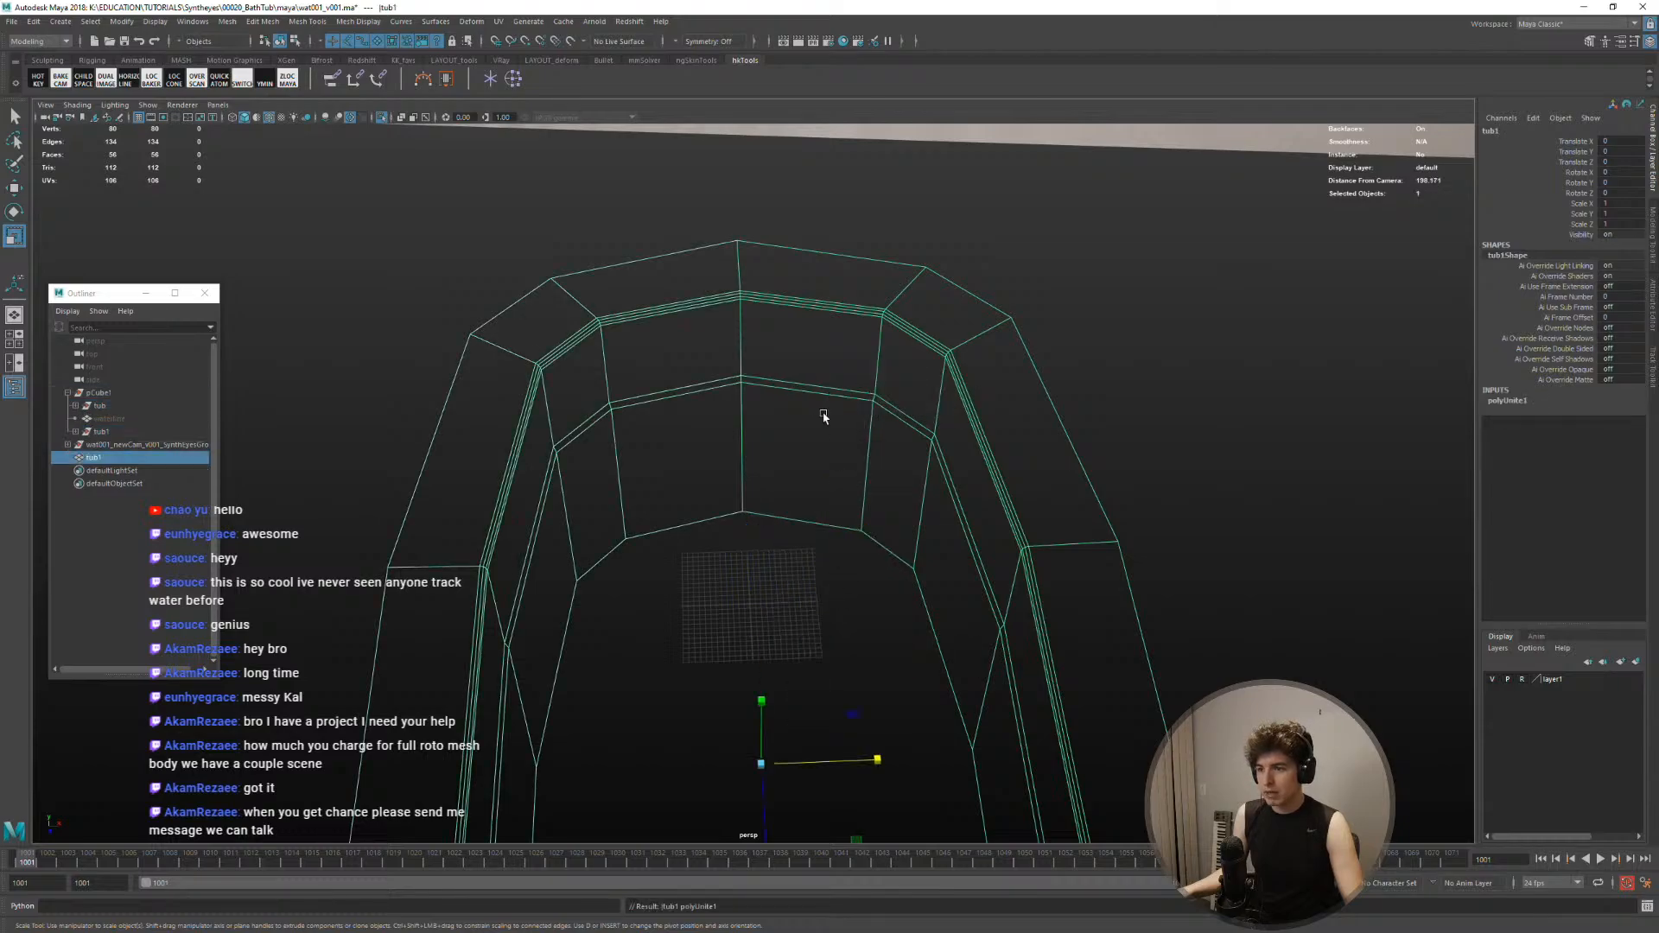
Merge the vertices along the combined tub's centre seam
alt+middle_drag(787, 359, 807, 490)
alt+right_drag(807, 490, 963, 505)
right_drag(840, 432, 776, 432)
drag(678, 217, 888, 731)
shift+right_drag(860, 462, 776, 401)
Test-move a centre seam vertex near the rim to check the weld, and undo the move
scroll(776, 399, up, 3)
click(772, 381)
key(w)
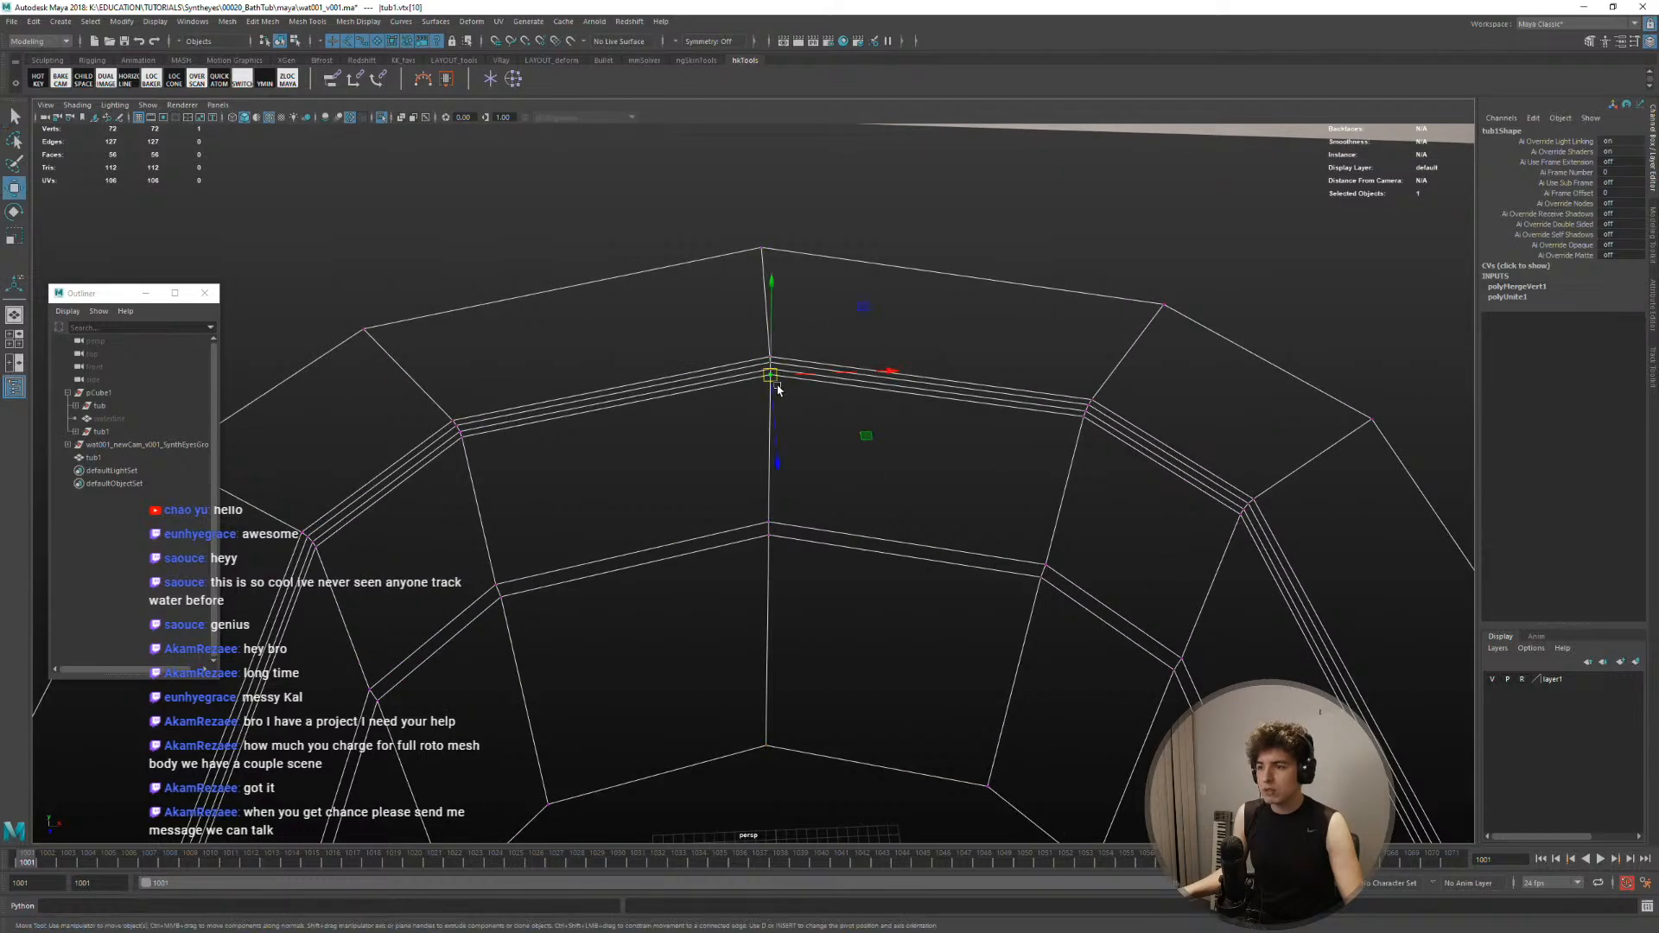
drag(772, 381, 730, 355)
key(ctrl+z)
click(769, 357)
key(ctrl+z)
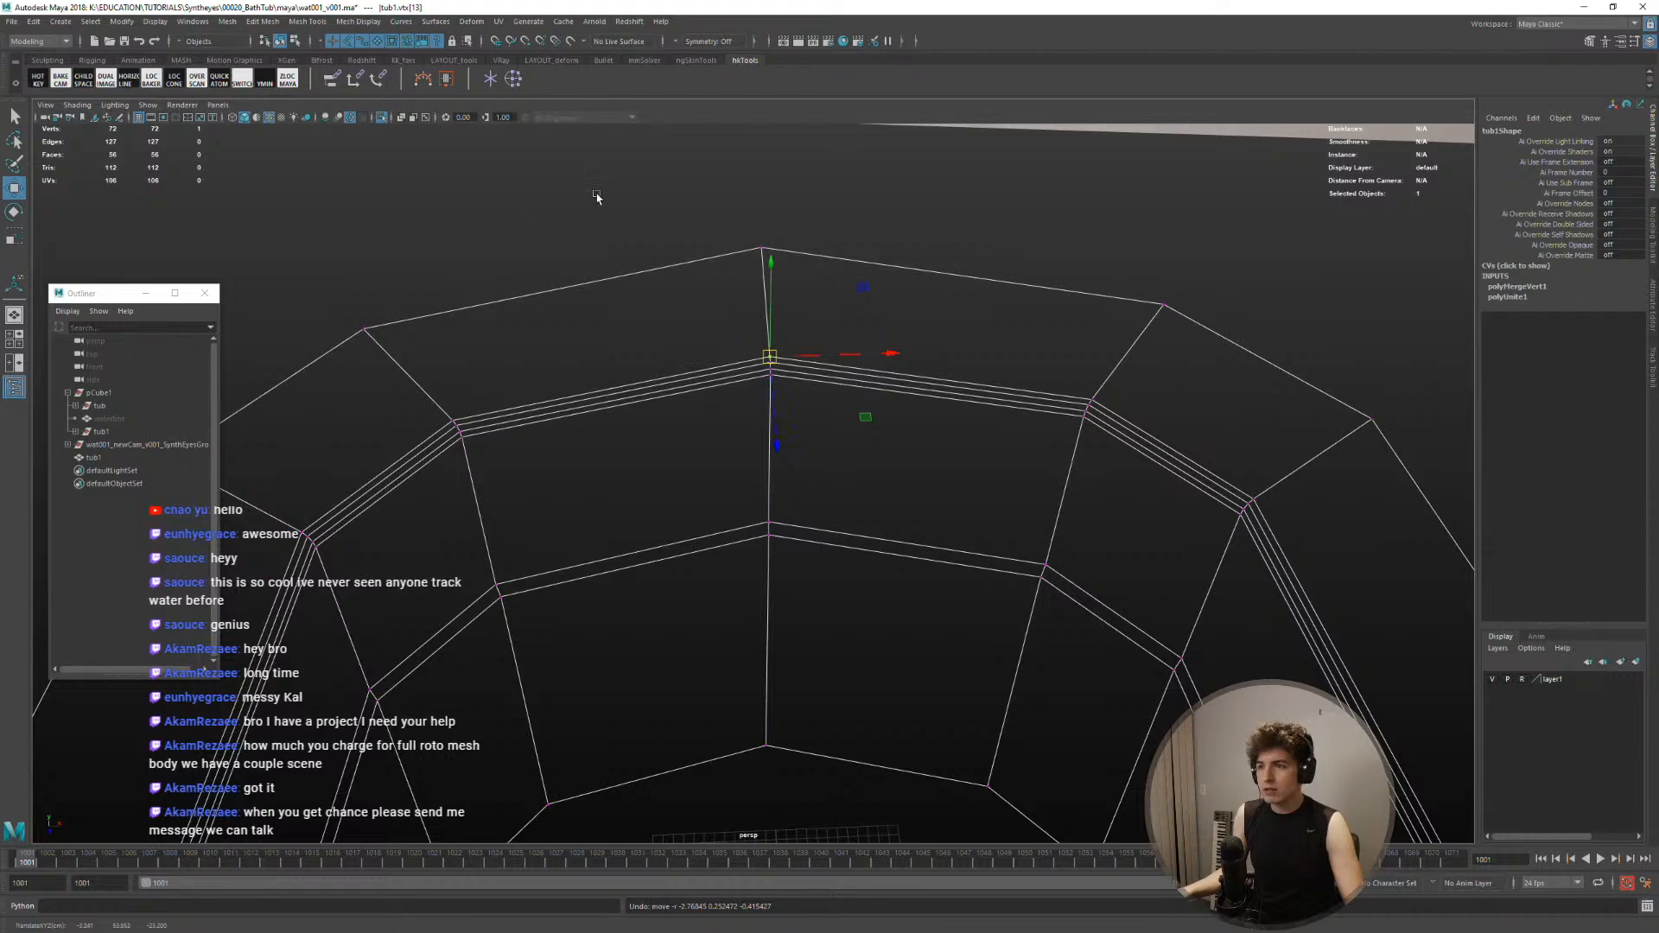
Return the combined tub to object mode and show it through the tracked camera over the footage
scroll(792, 401, down, 3)
alt+right_drag(844, 573, 463, 362)
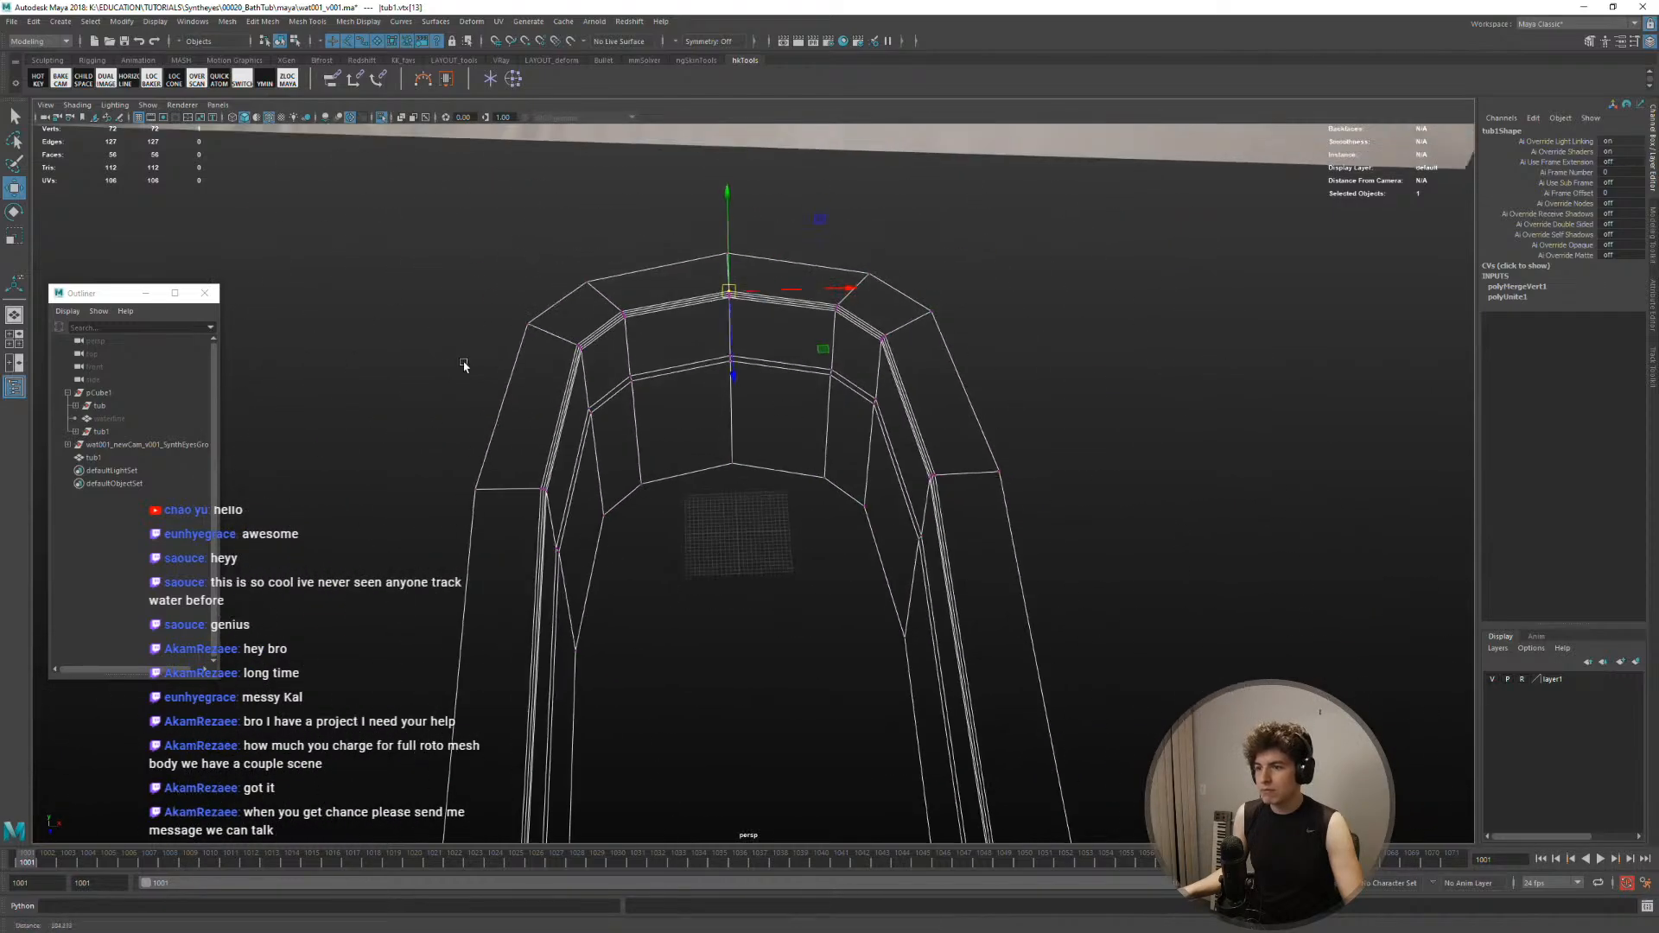
alt+drag(738, 553, 737, 415)
key(F8)
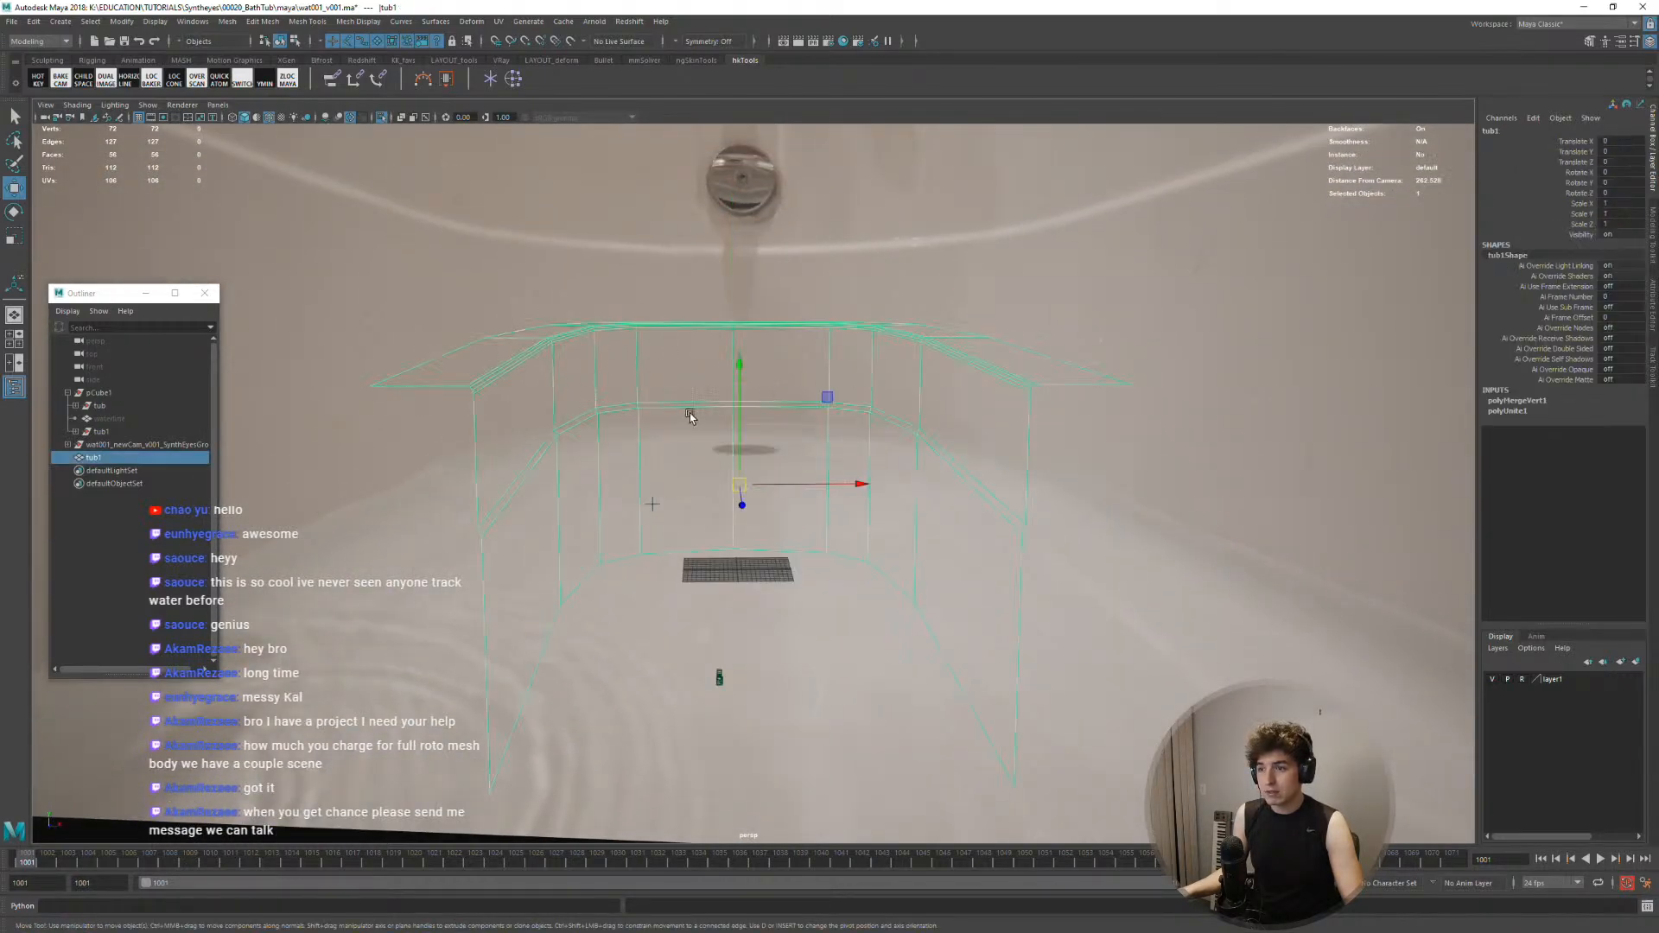
key(space)
click(936, 406)
key(space)
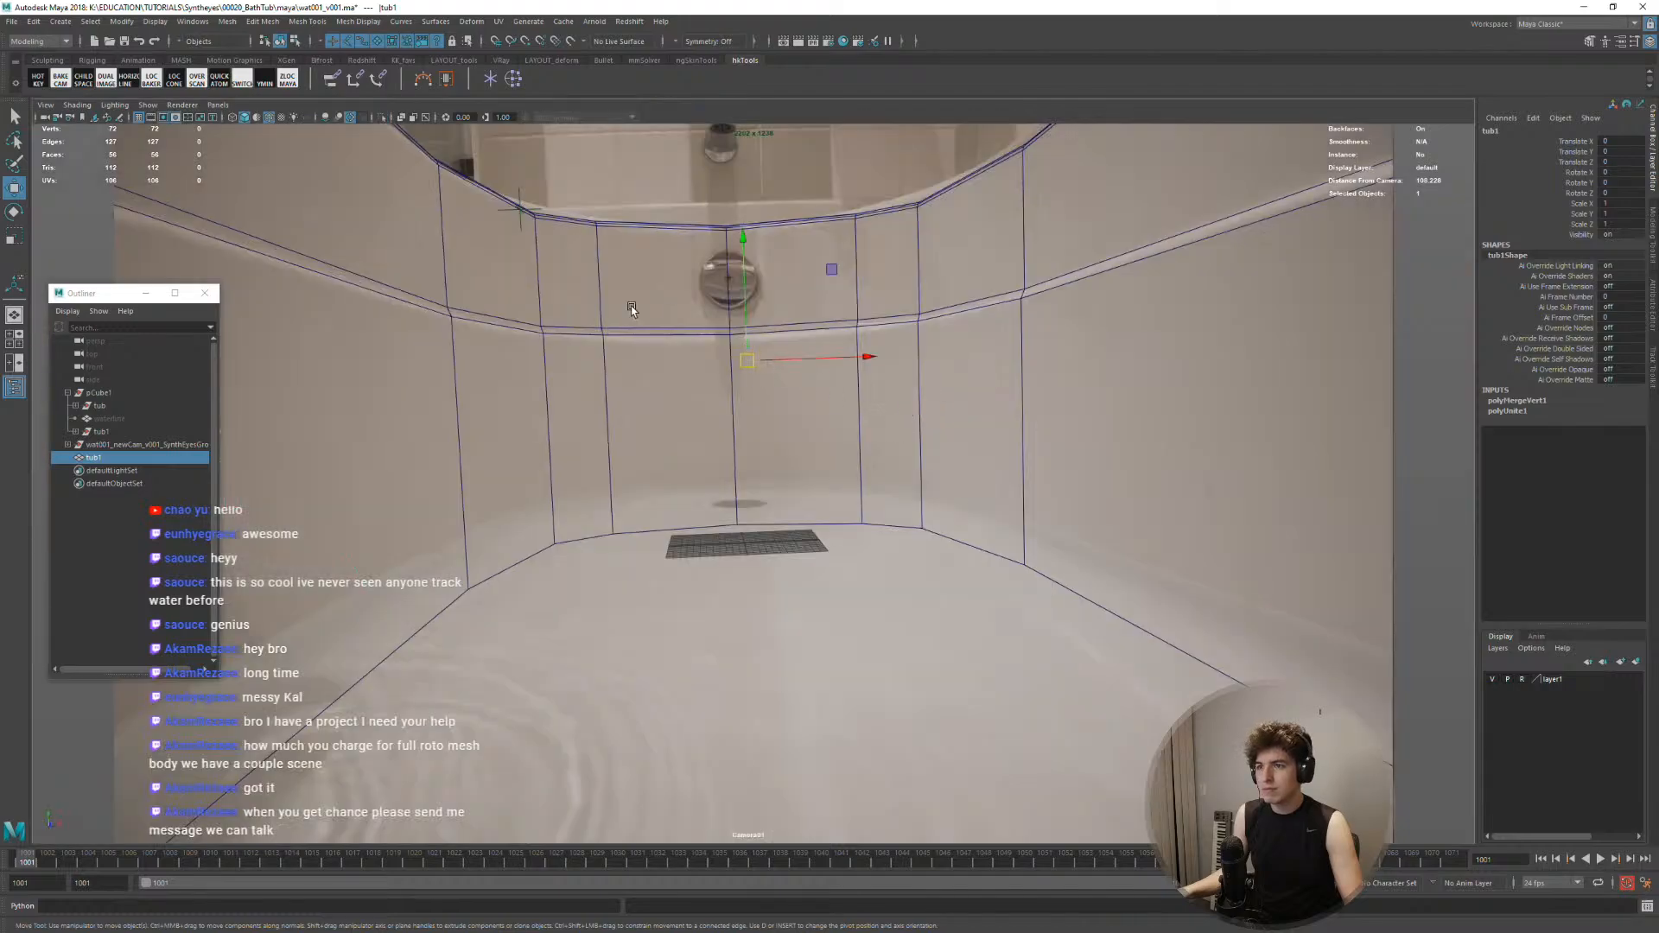
Select the vertical edge loop at one corner of the tub's rounded end and shift it horizontally in the XZ plane
right_drag(622, 315, 574, 327)
key(F10)
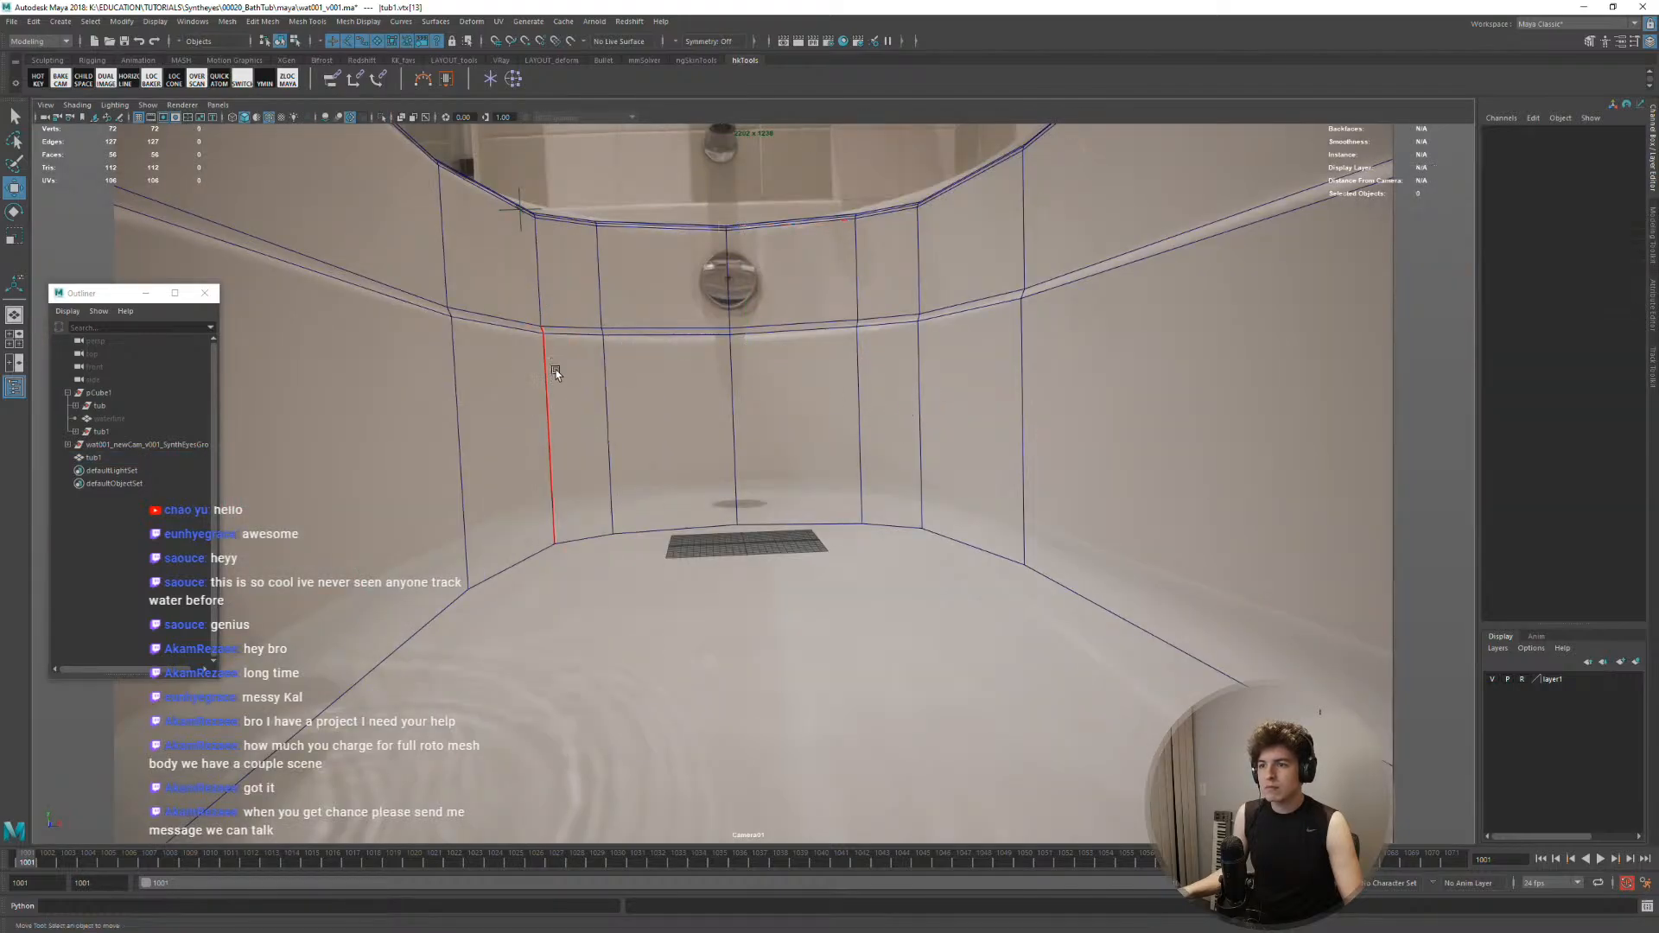
click(552, 378)
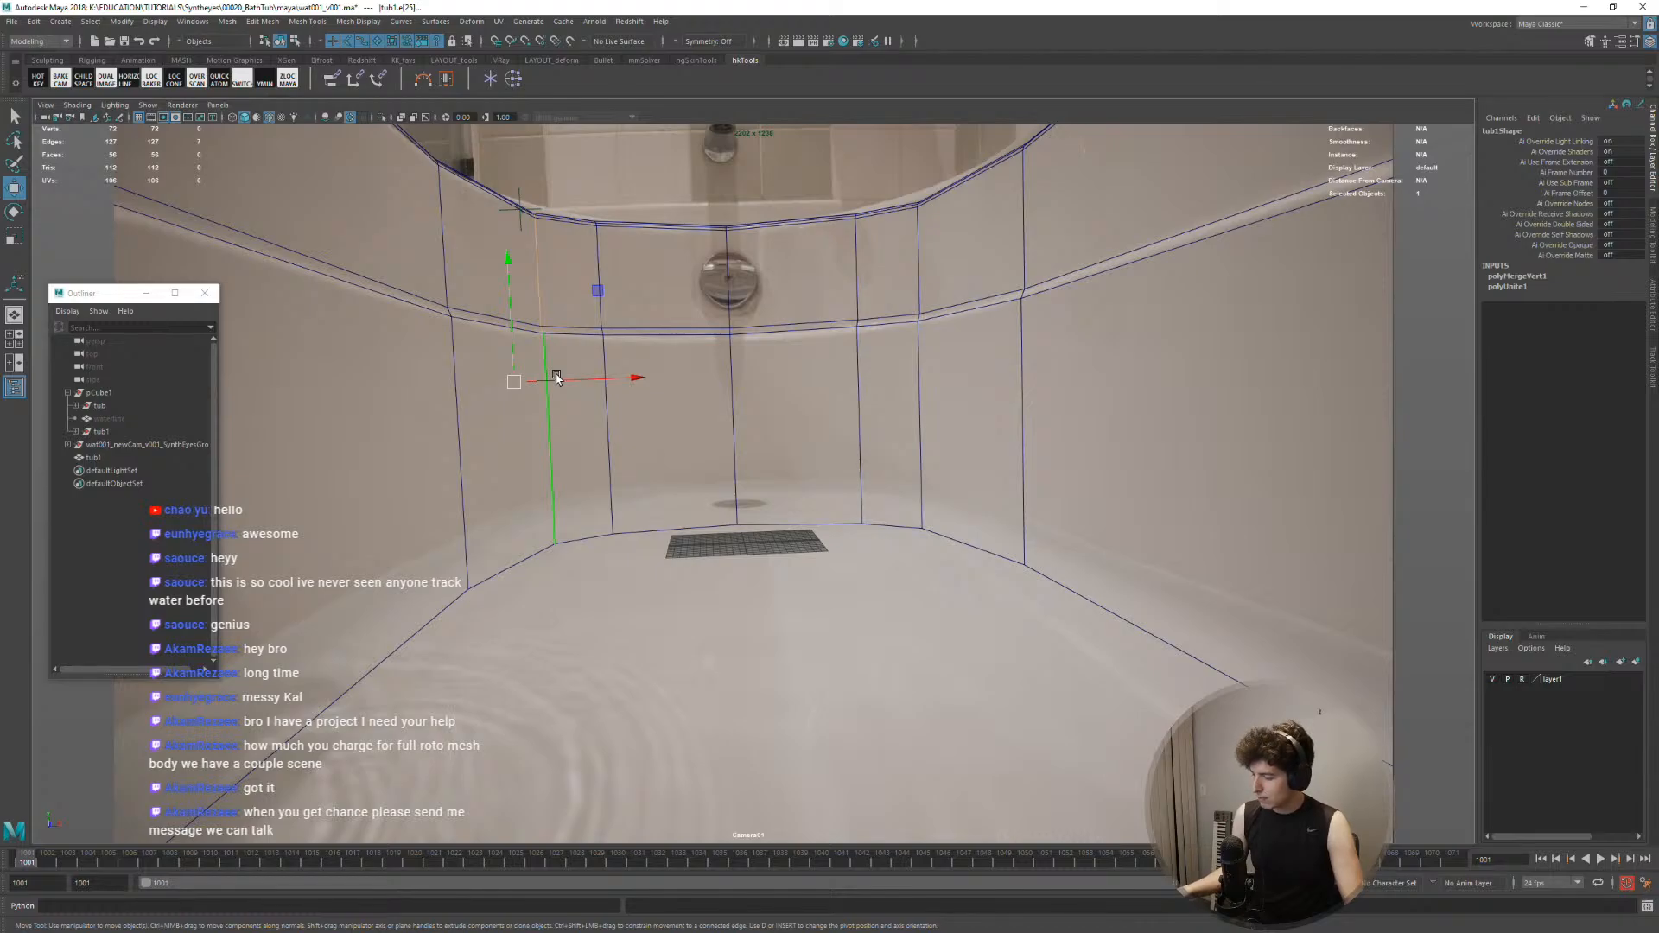
key(space)
alt+drag(336, 424, 305, 502)
key(f)
scroll(372, 485, down, 5)
click(364, 508)
scroll(361, 508, up, 4)
double_click(339, 455)
scroll(328, 488, down, 2)
scroll(346, 523, up, 3)
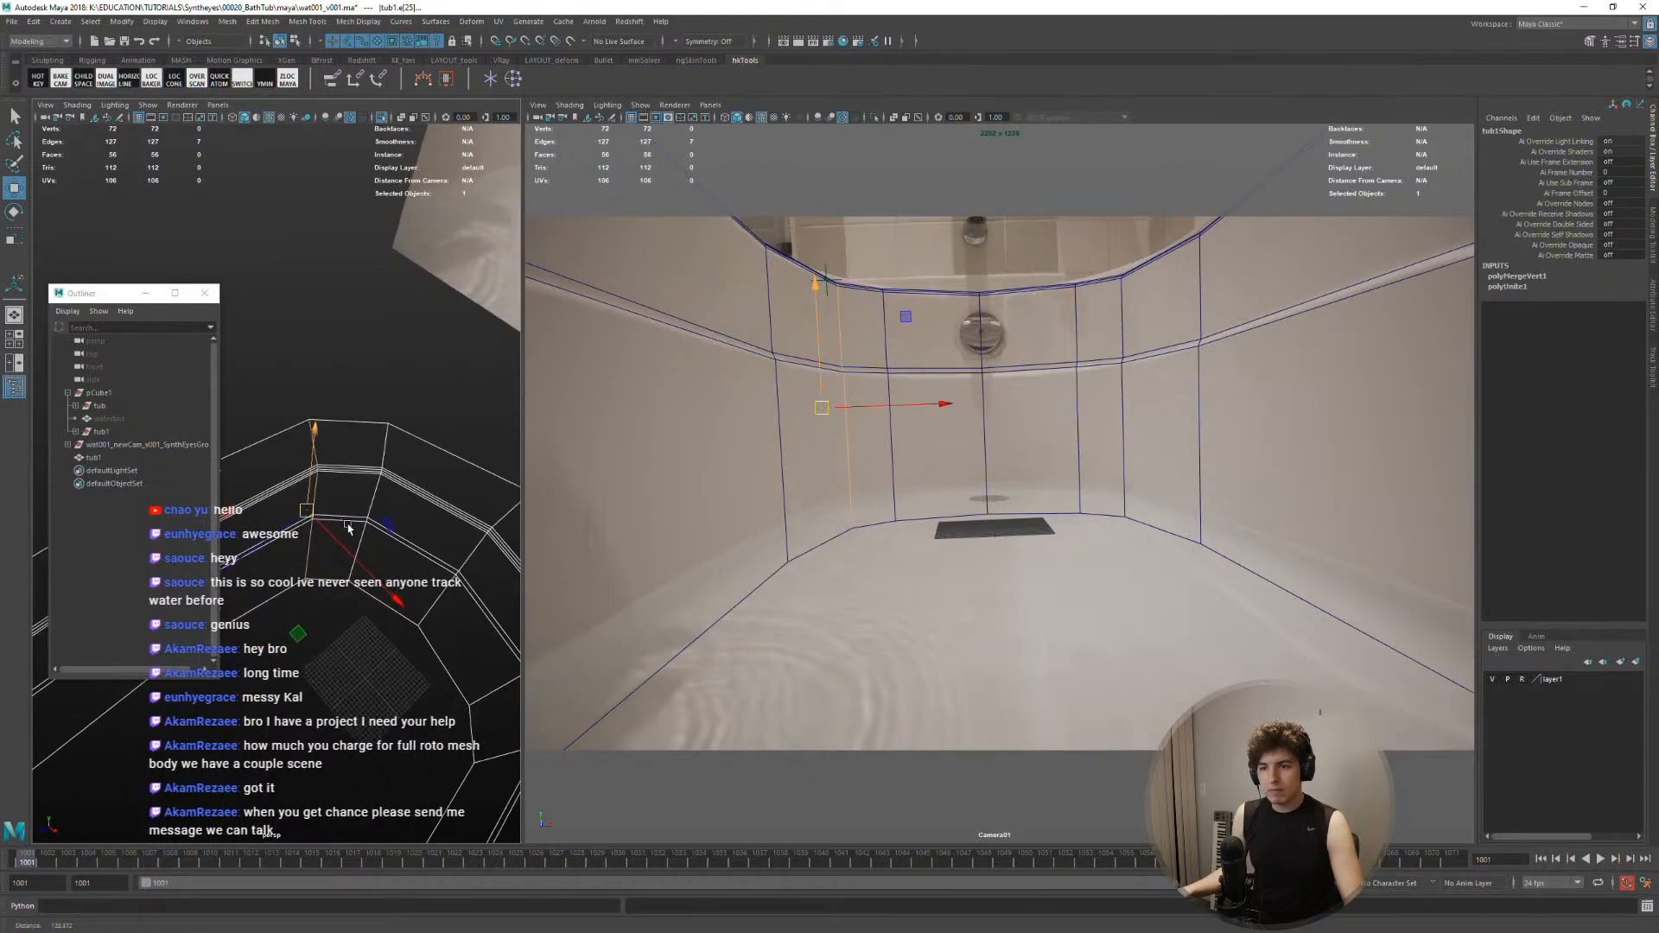
drag(296, 635, 288, 650)
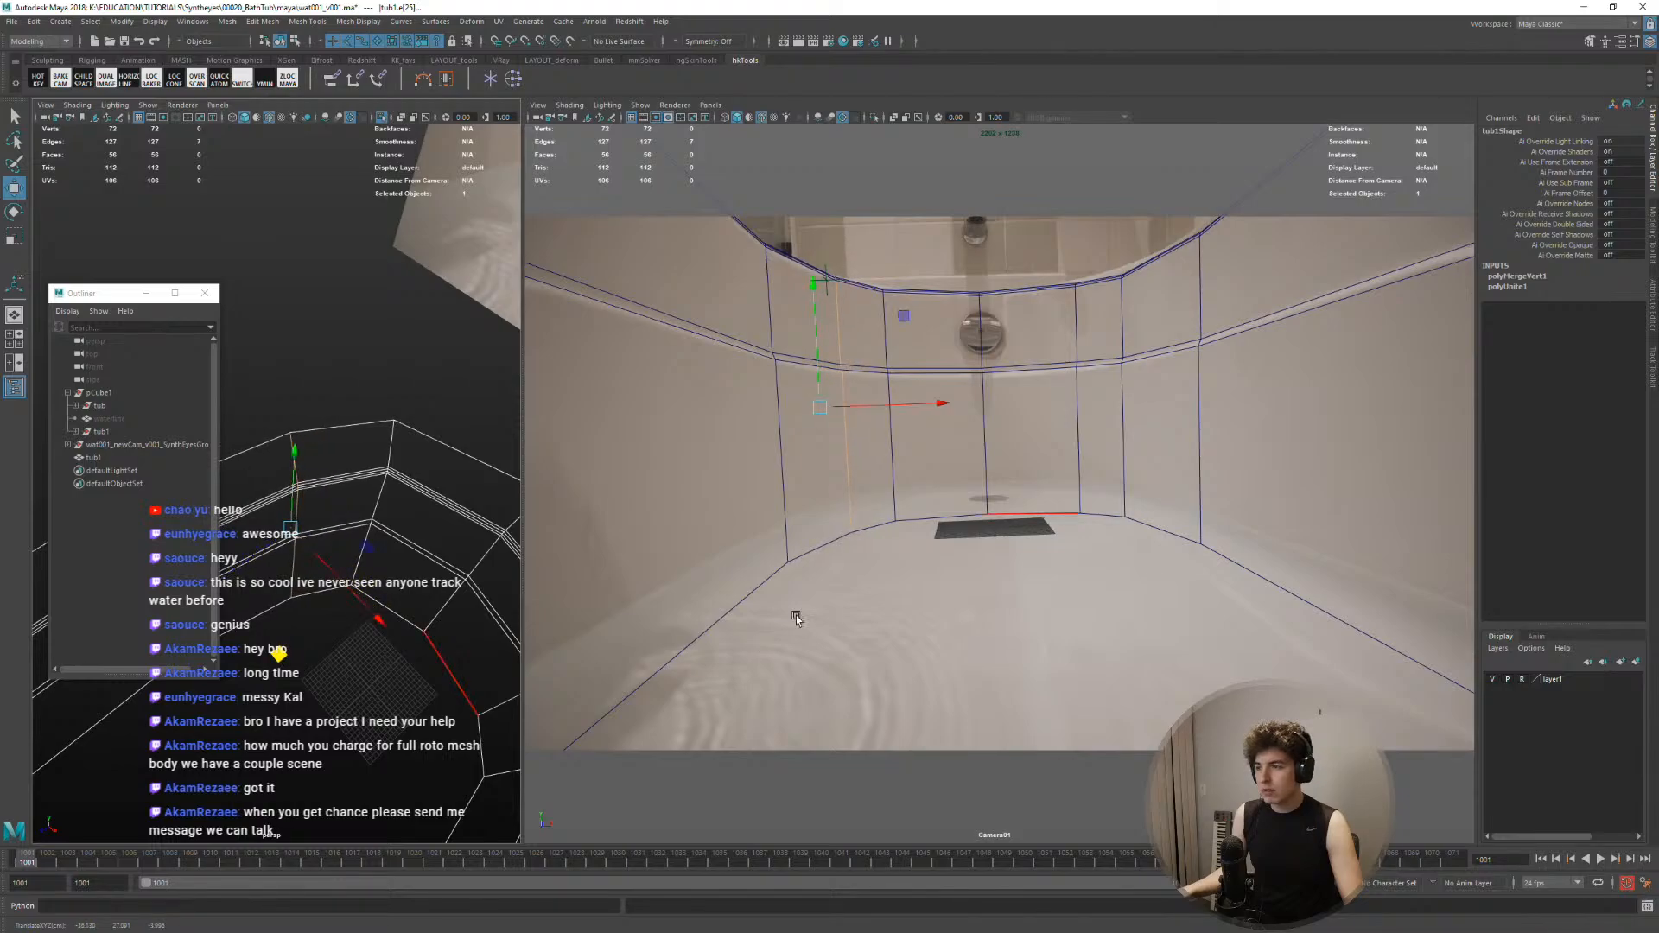
Undo the last shift of the vertical edge loop at the corner of the tub's rounded end
key(space)
click(926, 253)
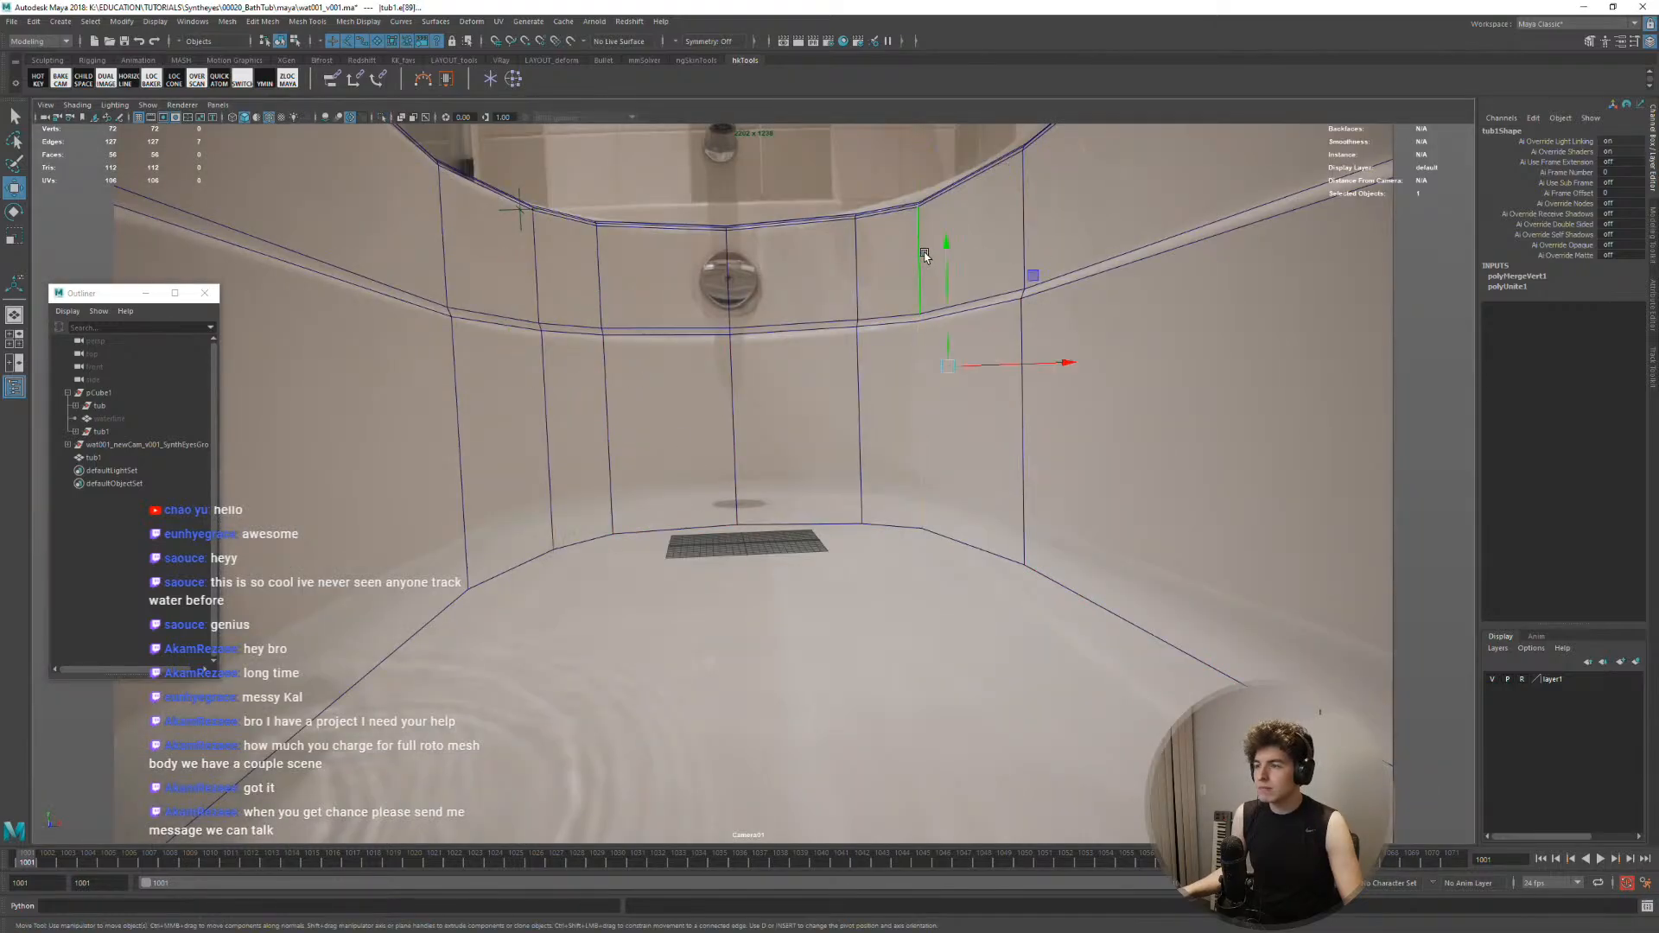
key(ctrl+z)
key(ctrl+z)
key(ctrl+z)
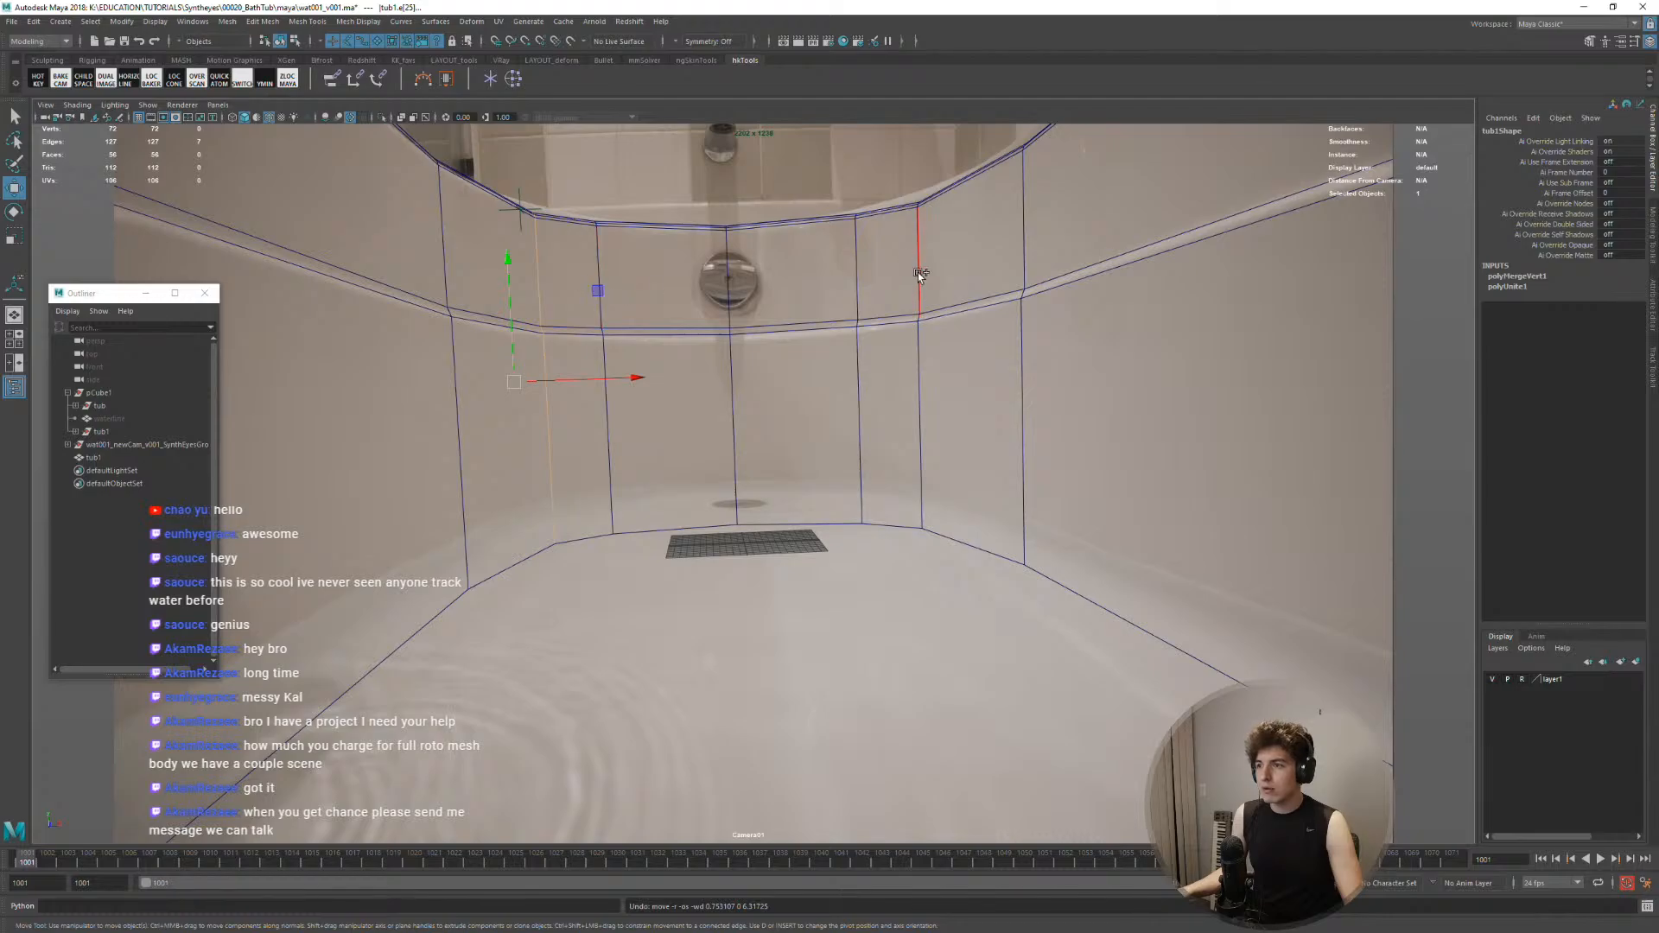
Add the matching vertical edge loop at the opposite corner to the selection and move both loops along the tub's length towards the camera
shift+double_click(920, 274)
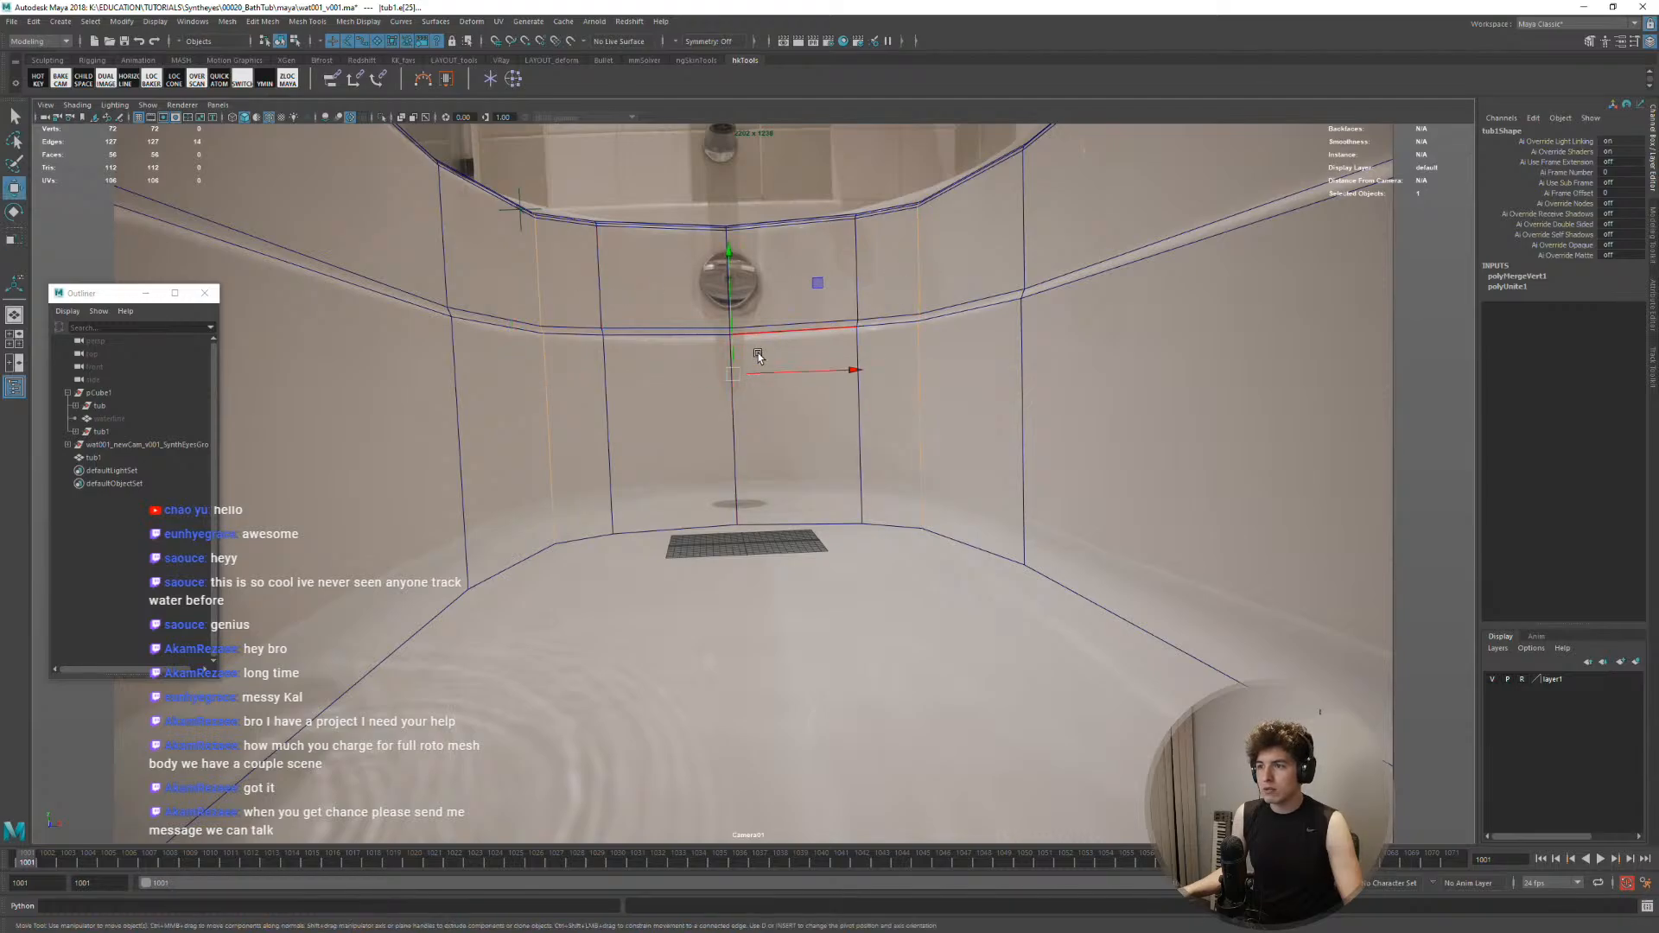
key(space)
alt+drag(418, 463, 427, 515)
drag(310, 593, 286, 640)
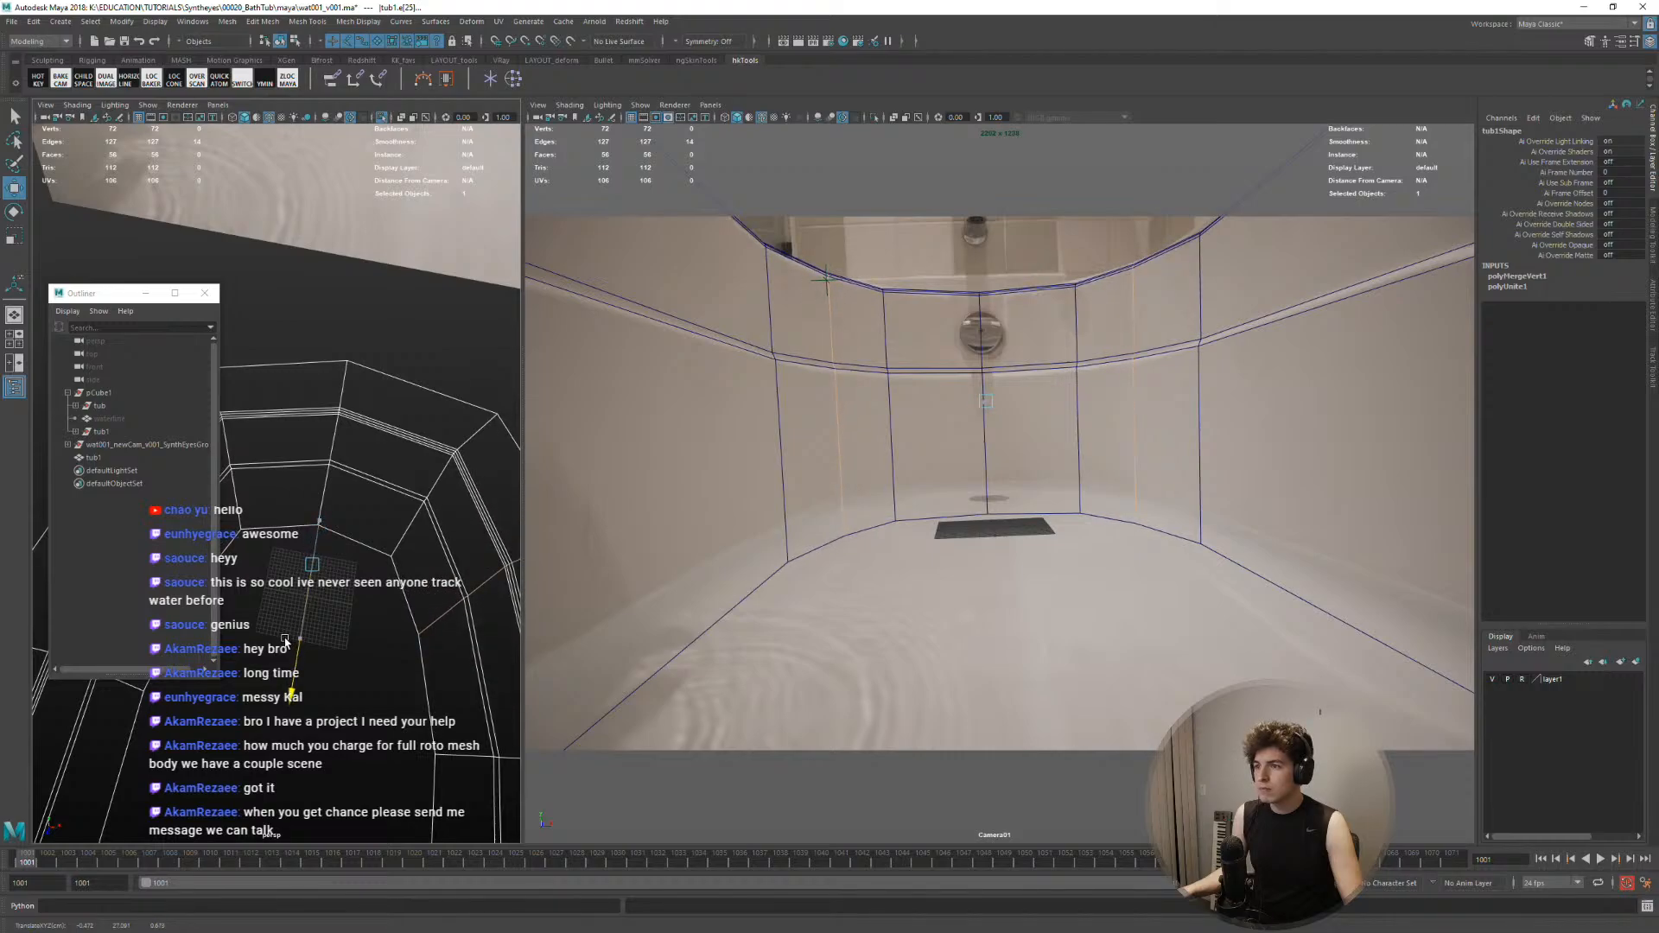
key(space)
mouse_move(541, 337)
right_down()
mouse_move(533, 308)
mouse_move(542, 336)
right_up()
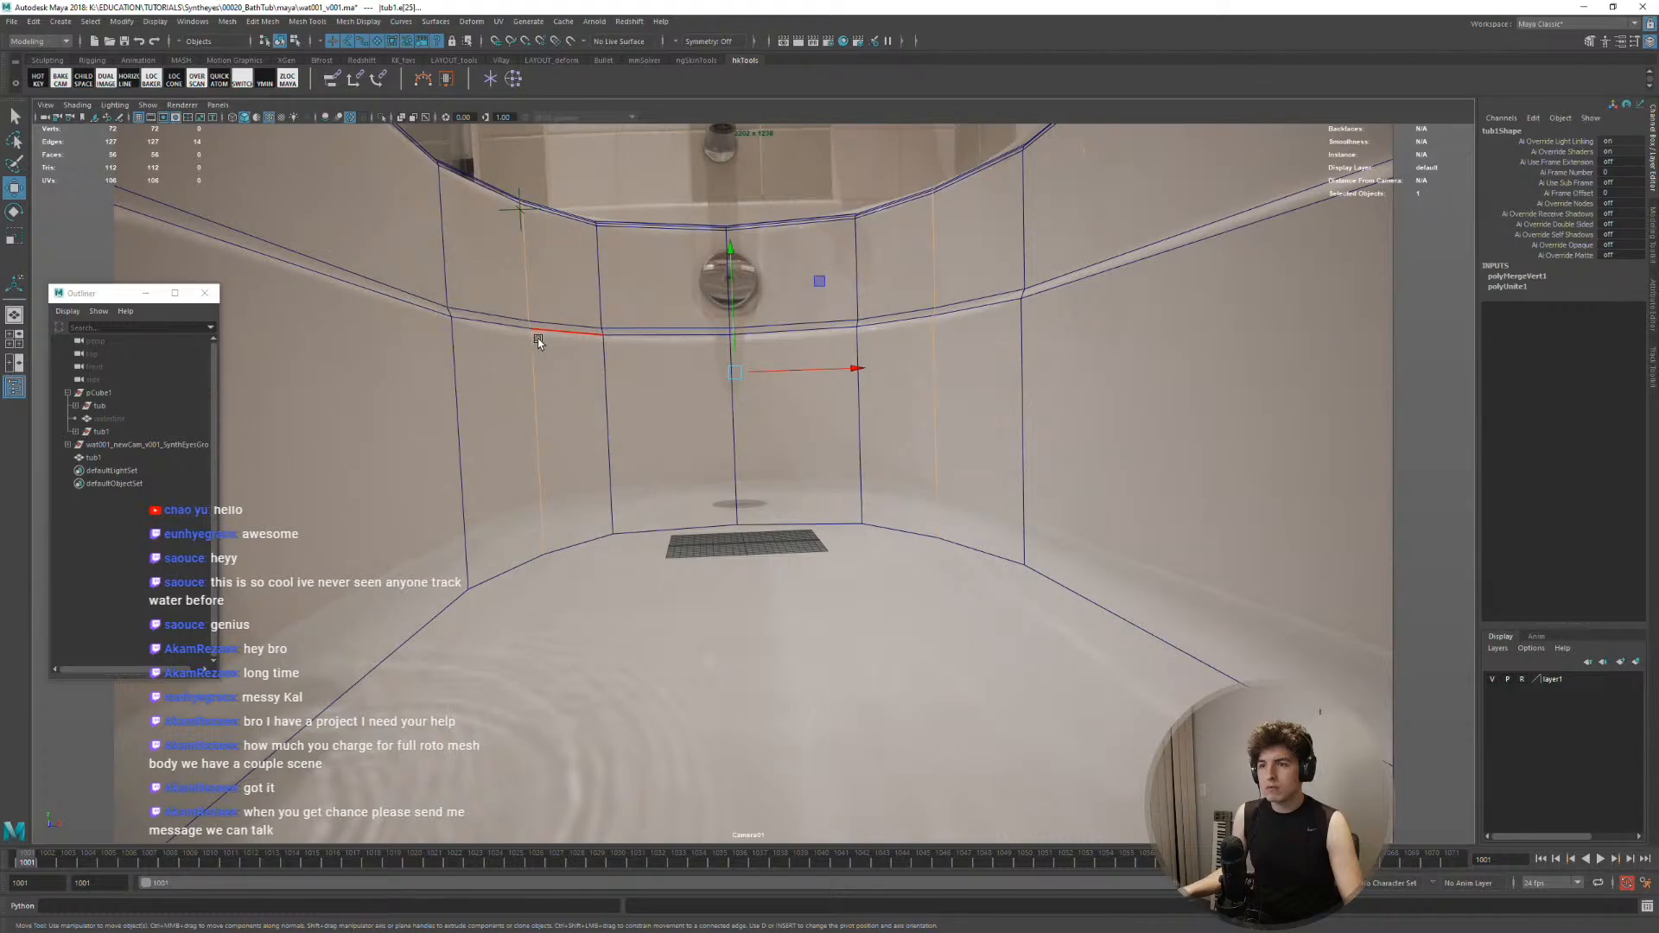
Select one horizontal edge loop of the tub's ledge and flatten it by scaling it vertically
key(space)
alt+drag(415, 371, 466, 447)
alt+middle_drag(389, 442, 485, 481)
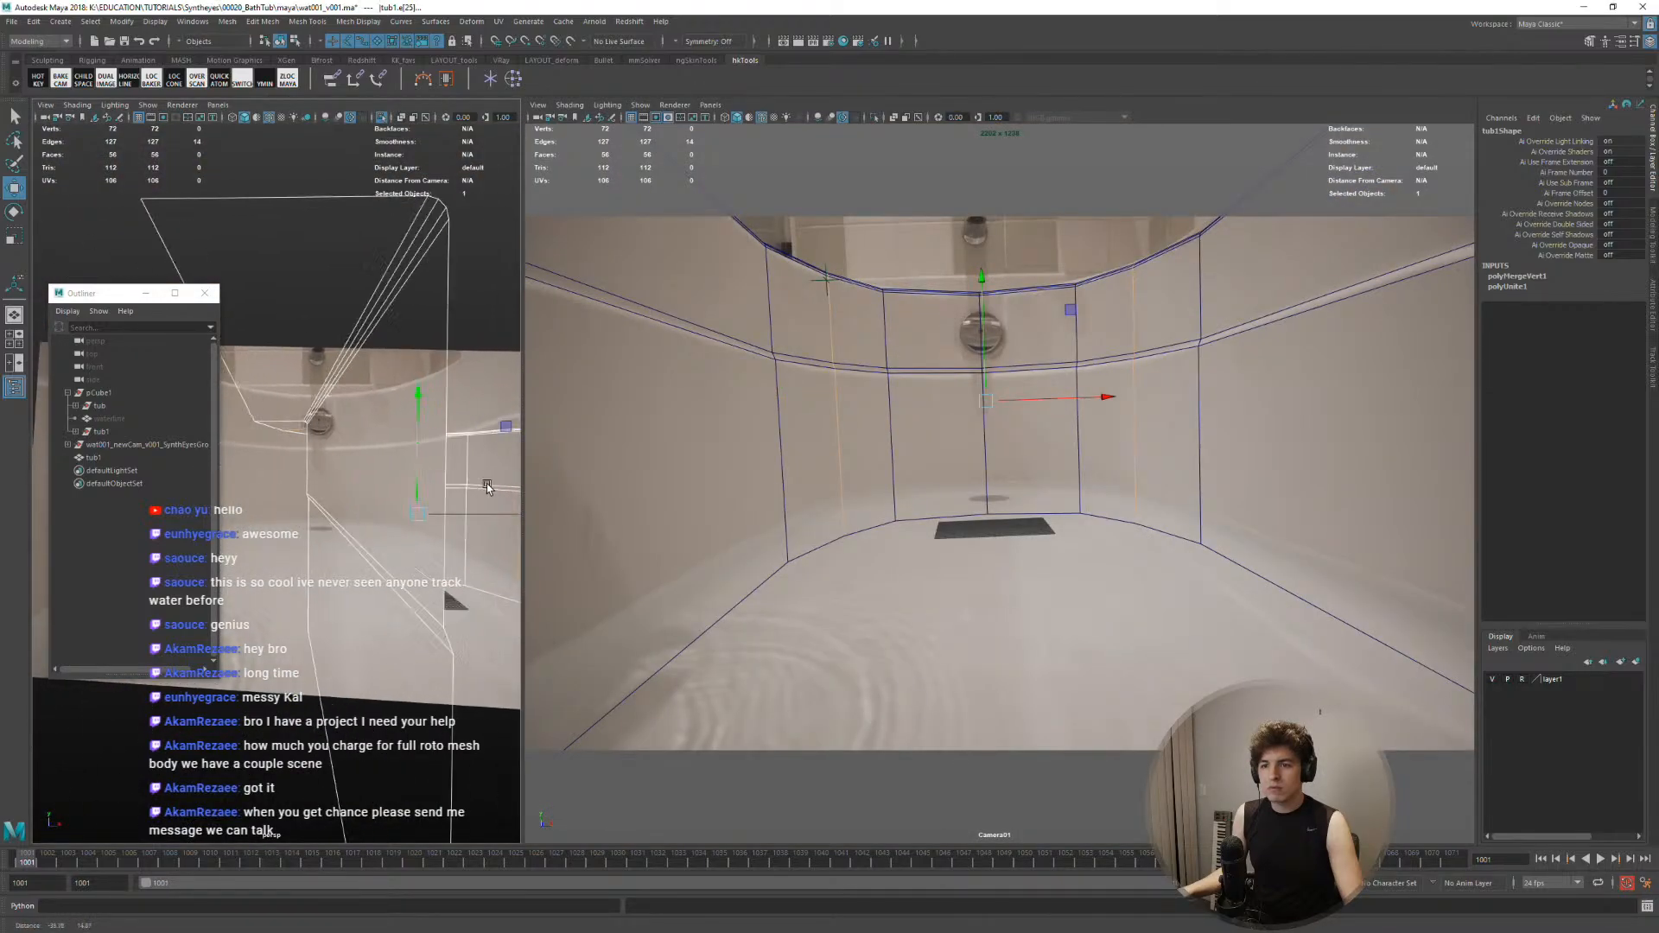
alt+drag(485, 481, 395, 475)
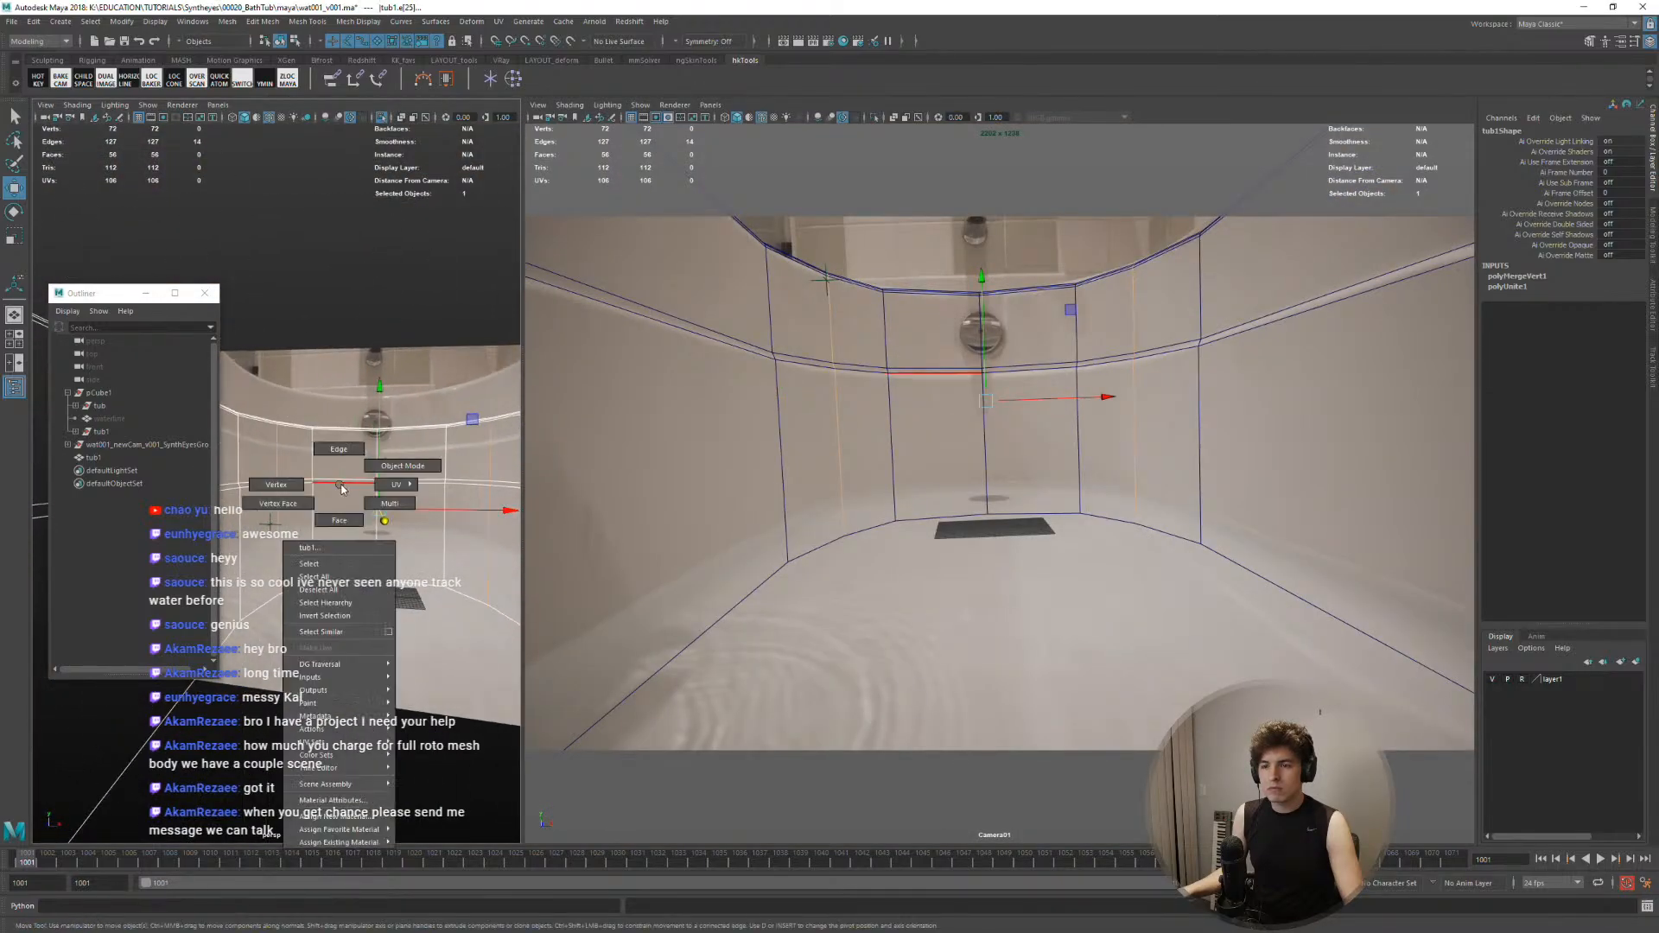
right_drag(340, 485, 340, 455)
double_click(345, 480)
key(r)
drag(389, 370, 397, 486)
Flatten the neighbouring horizontal ledge loop by scaling it vertically, and return the tub to object mode in the camera view
double_click(327, 490)
double_click(344, 487)
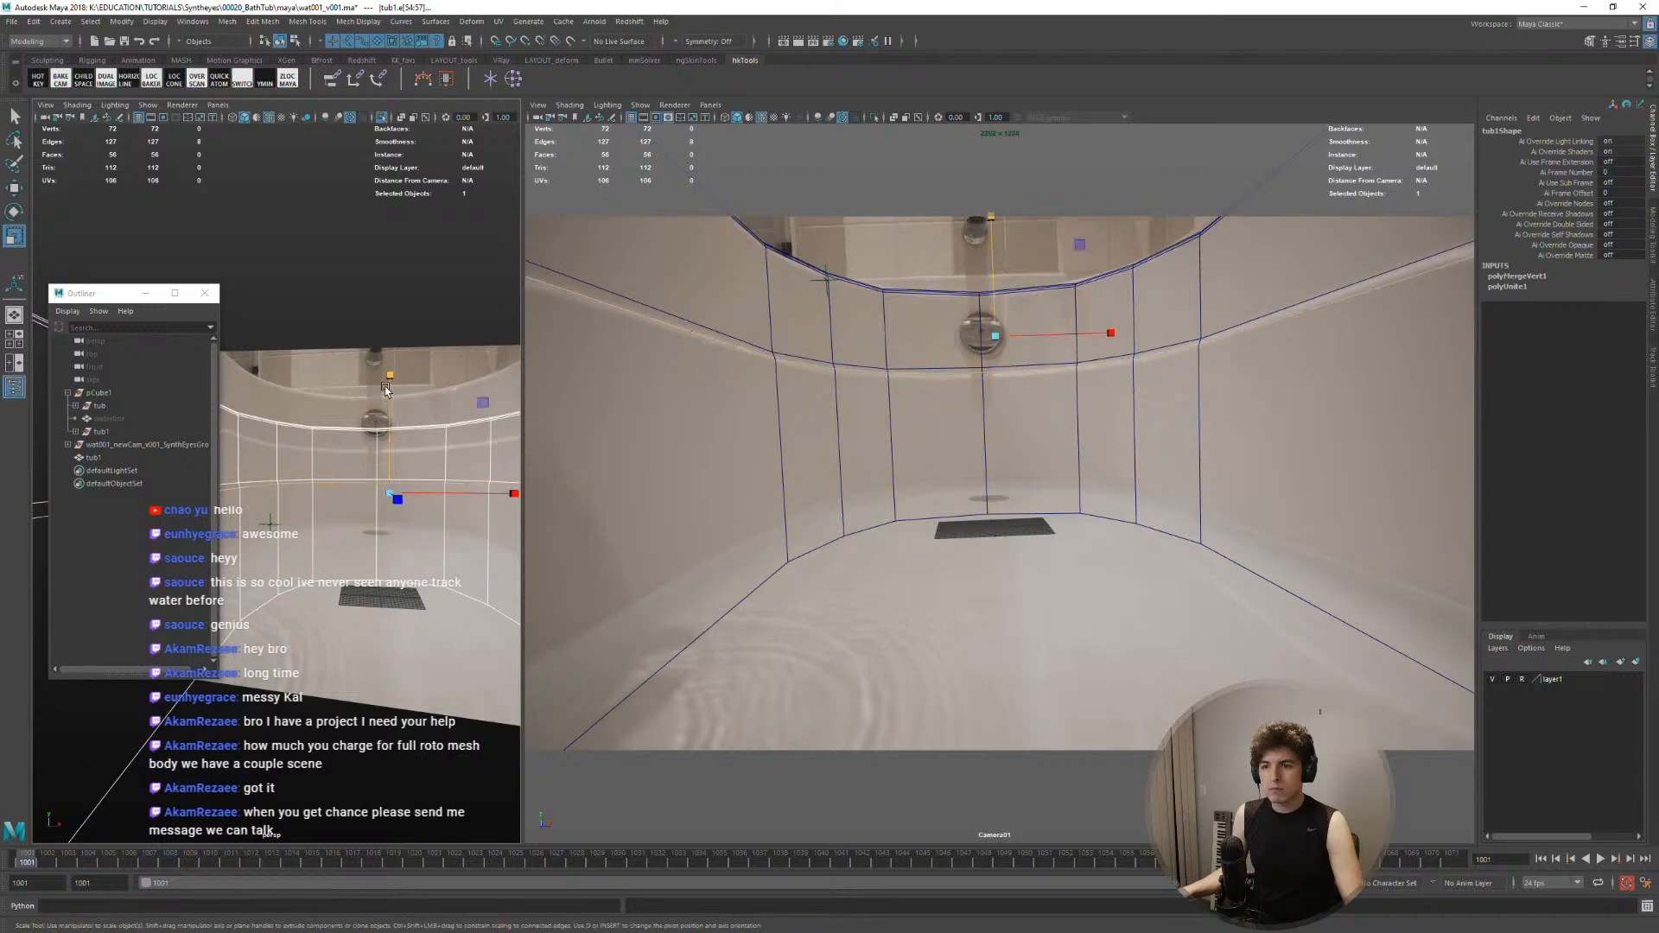
drag(389, 377, 390, 489)
right_drag(415, 430, 404, 442)
key(space)
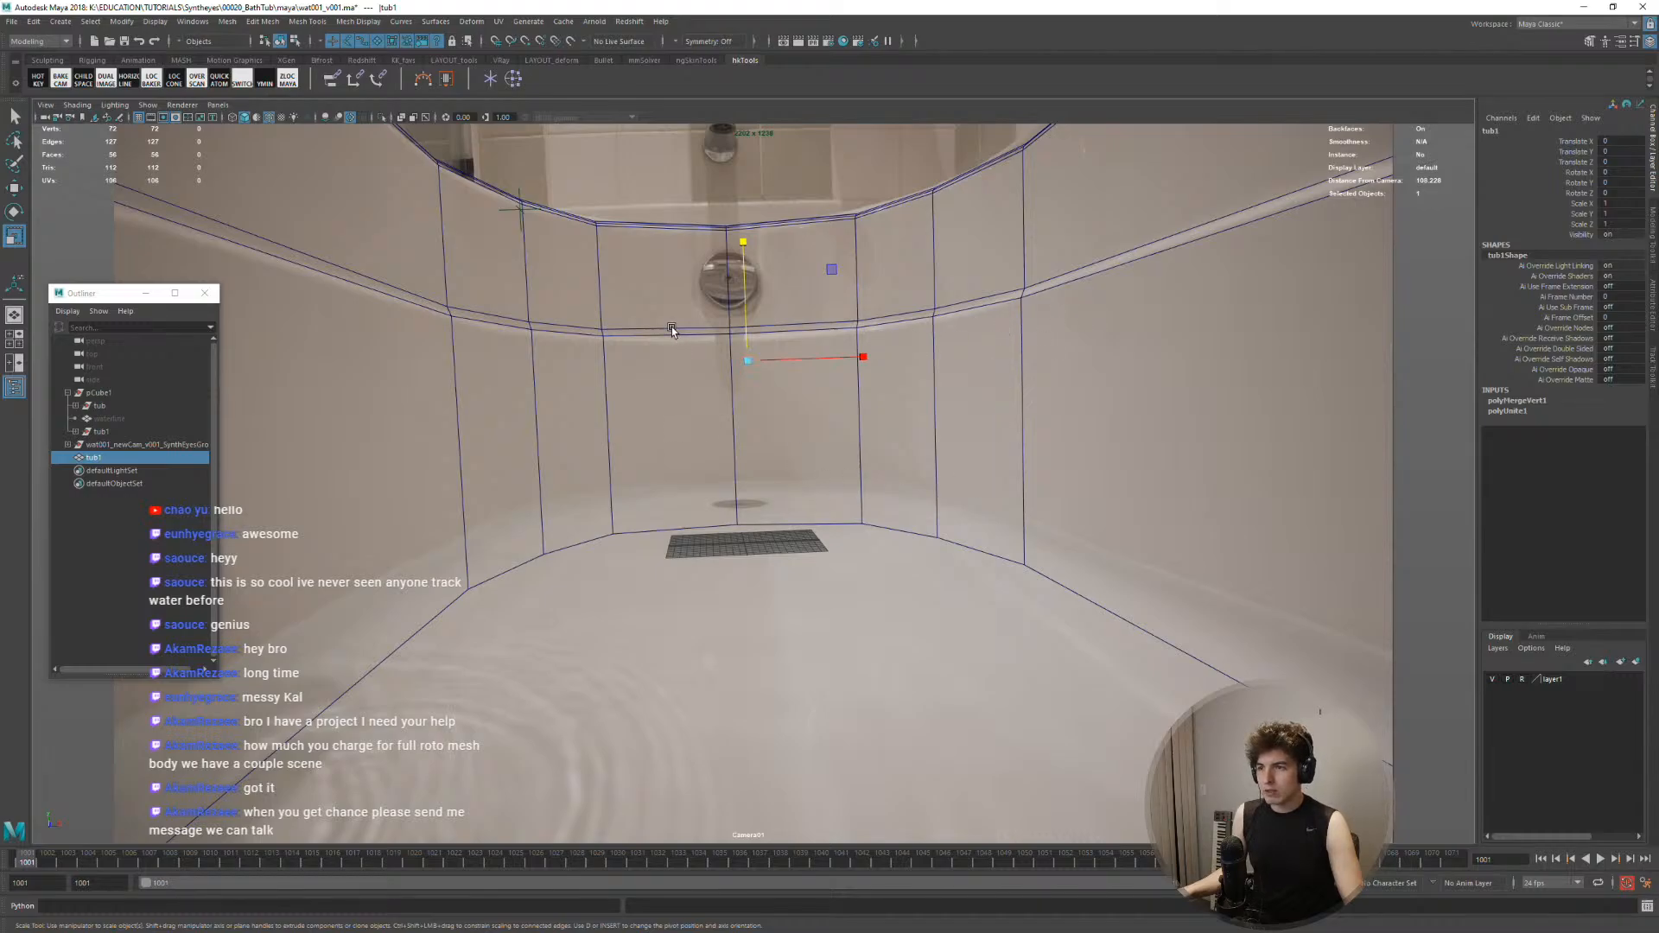
Lower the ledge vertices on both sides of the centre seam vertically to follow the ledge in the footage
right_drag(720, 335, 670, 336)
mouse_move(710, 313)
mouse_down()
mouse_move(753, 354)
mouse_move(731, 305)
mouse_up()
key(w)
drag(848, 309, 873, 347)
shift+drag(629, 304, 590, 357)
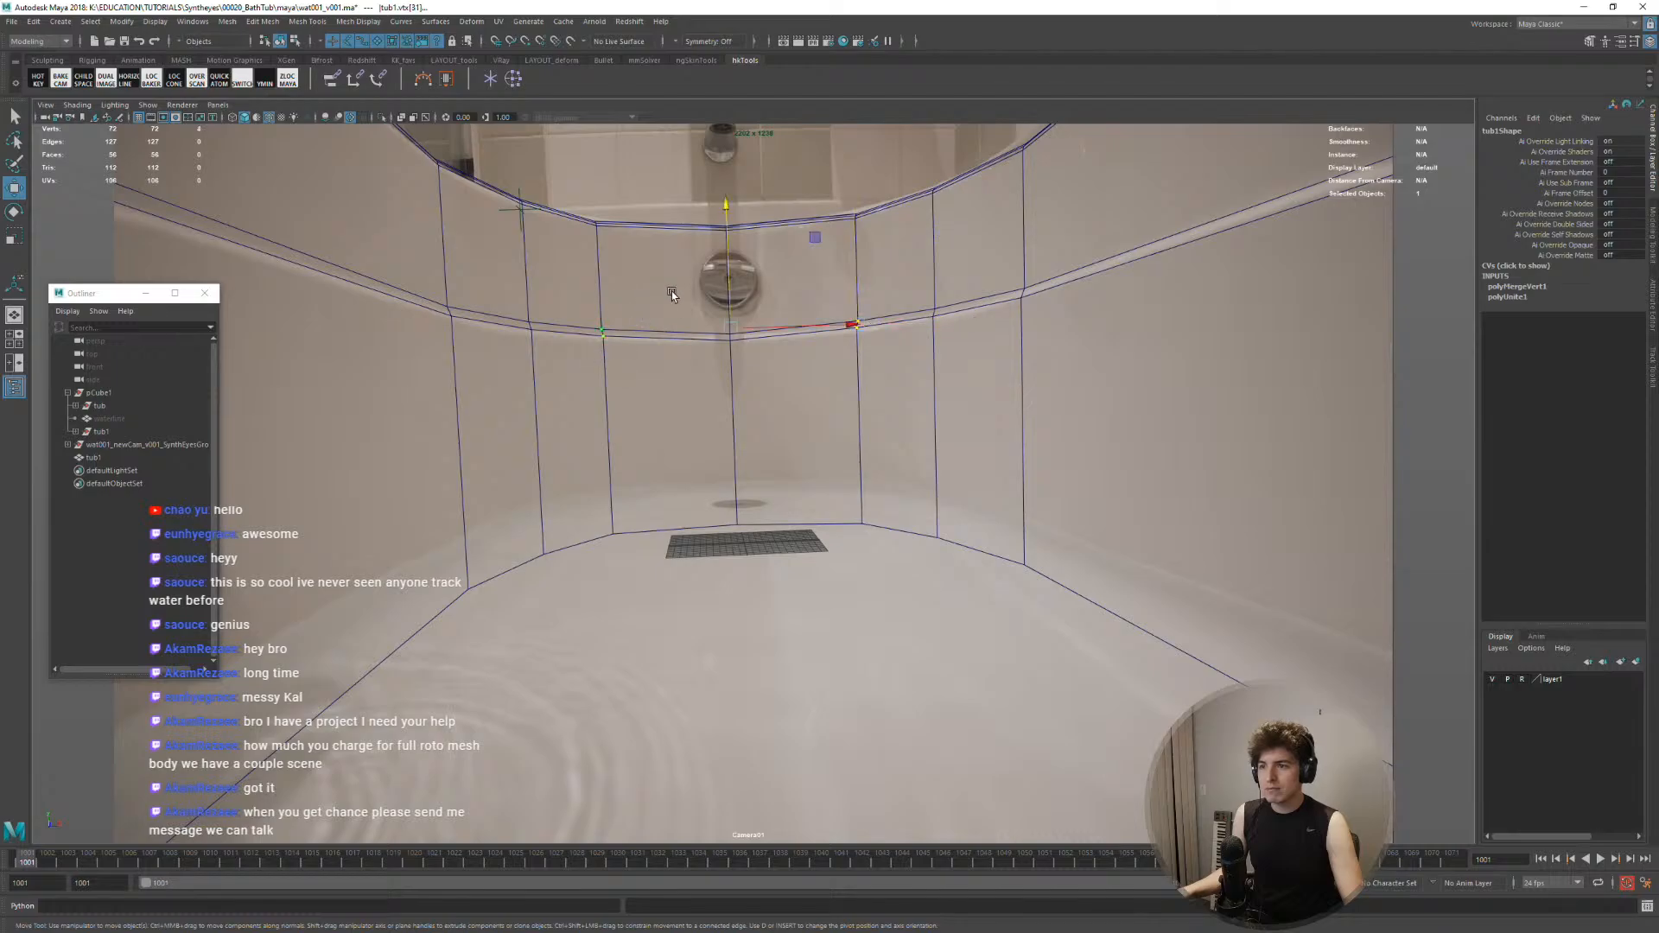
drag(730, 285, 731, 288)
Adjust the height of the ledge vertices around the rounded end's corners to match the footage, and return the tub to object mode
drag(546, 309, 513, 354)
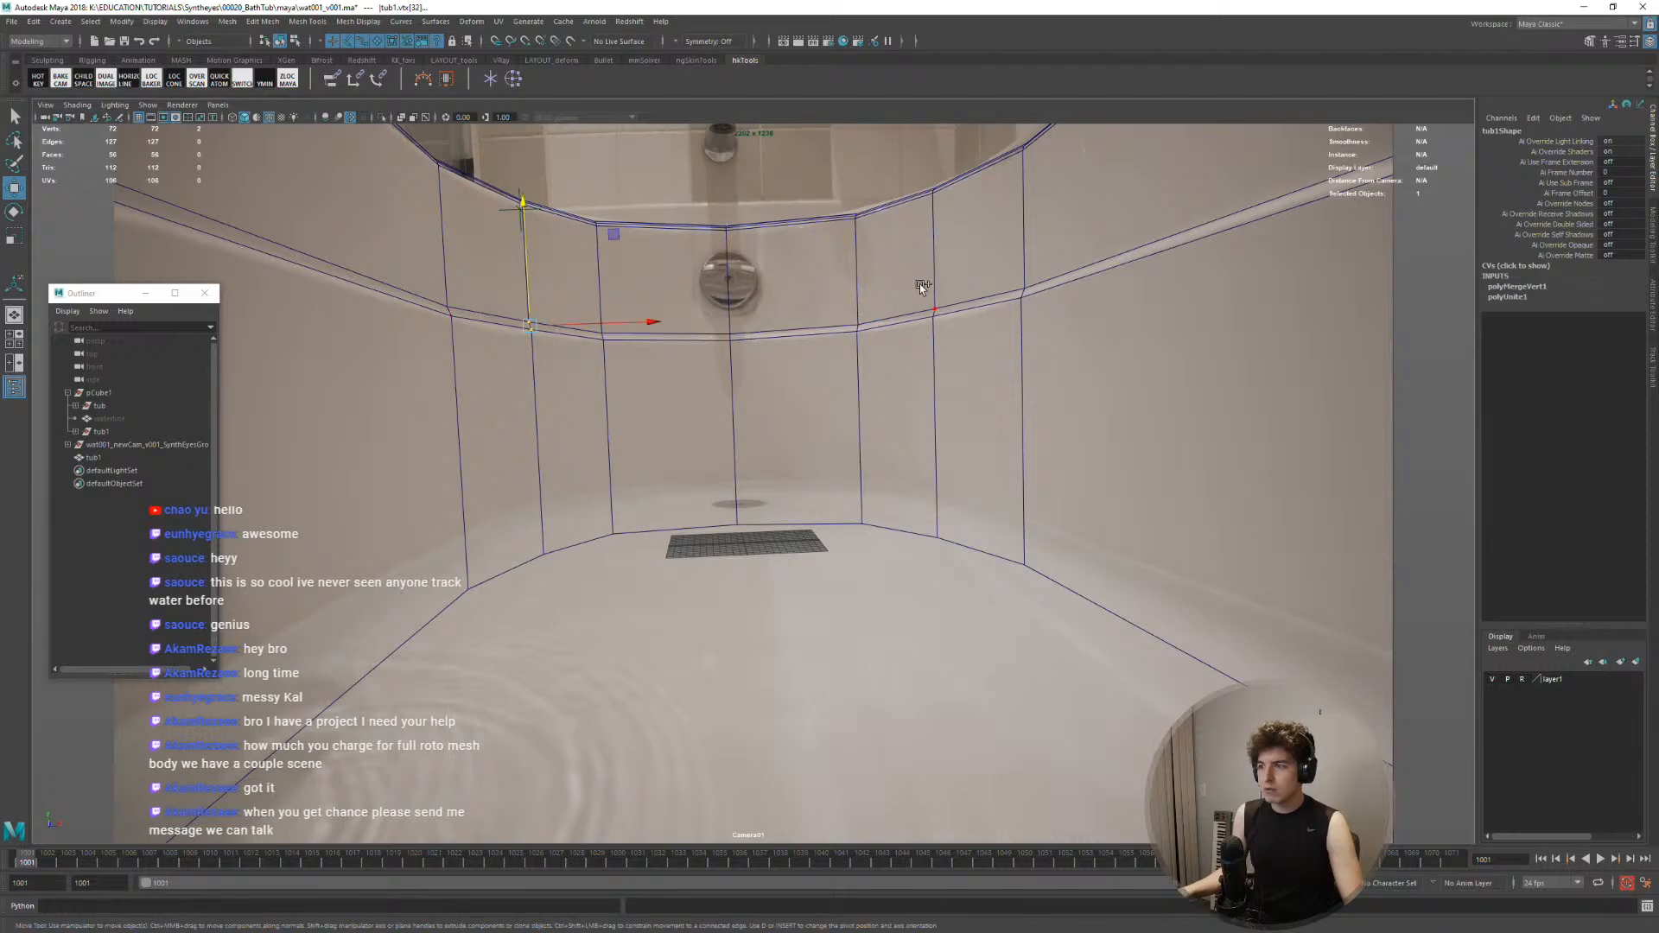
shift+drag(923, 287, 951, 342)
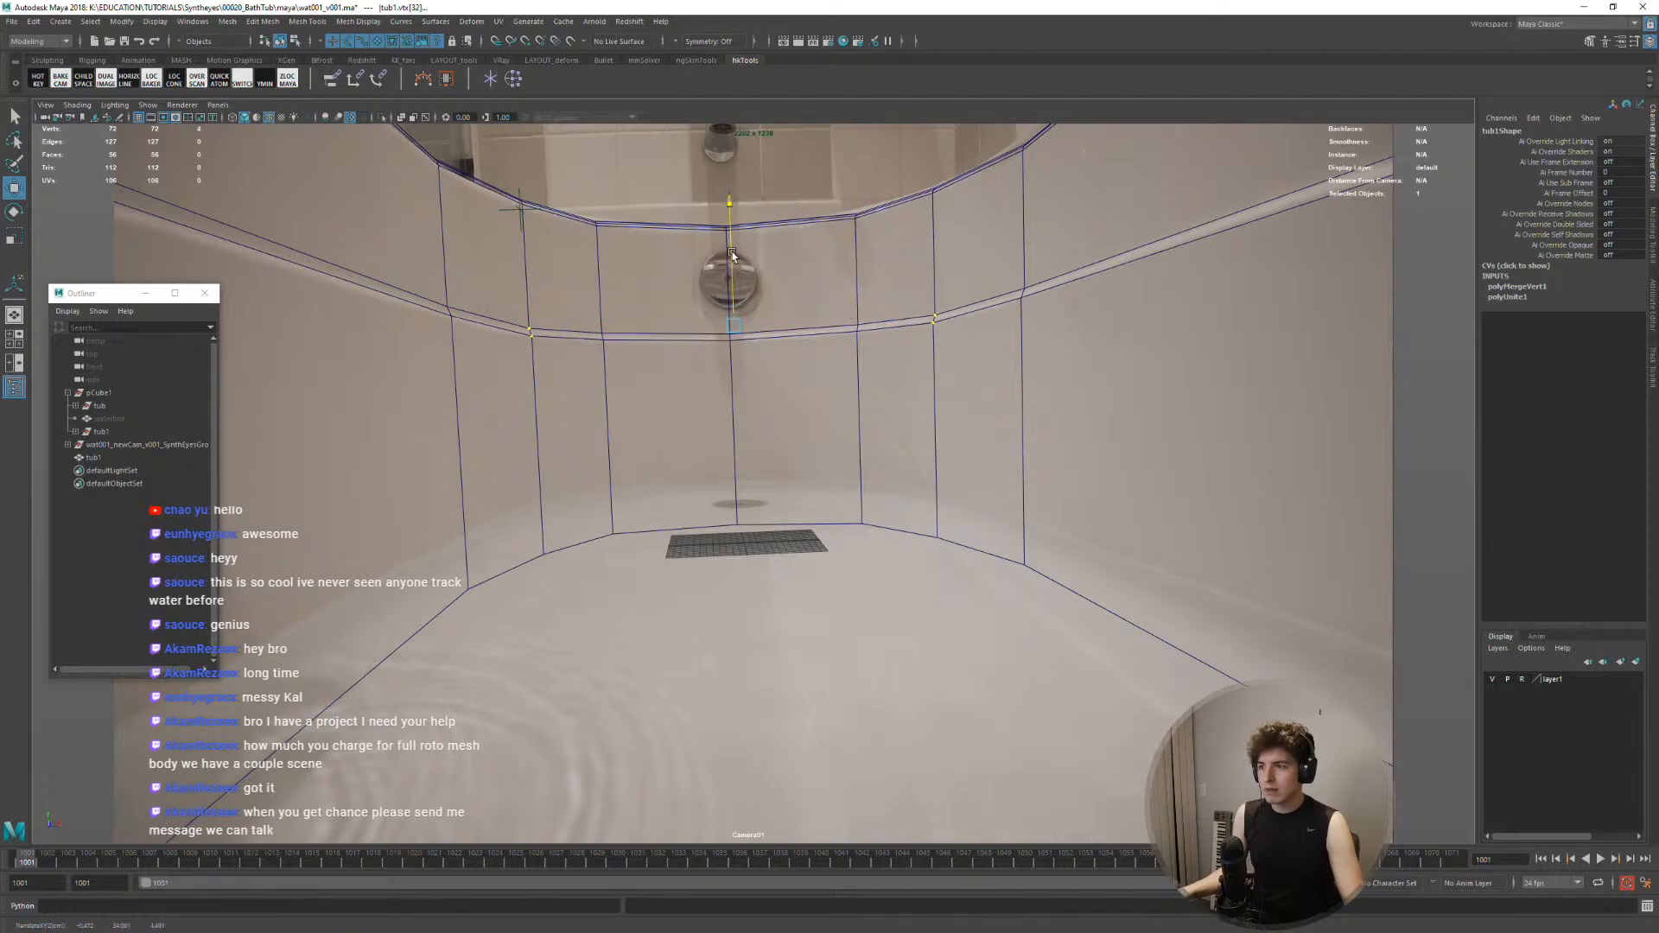
drag(484, 292, 444, 276)
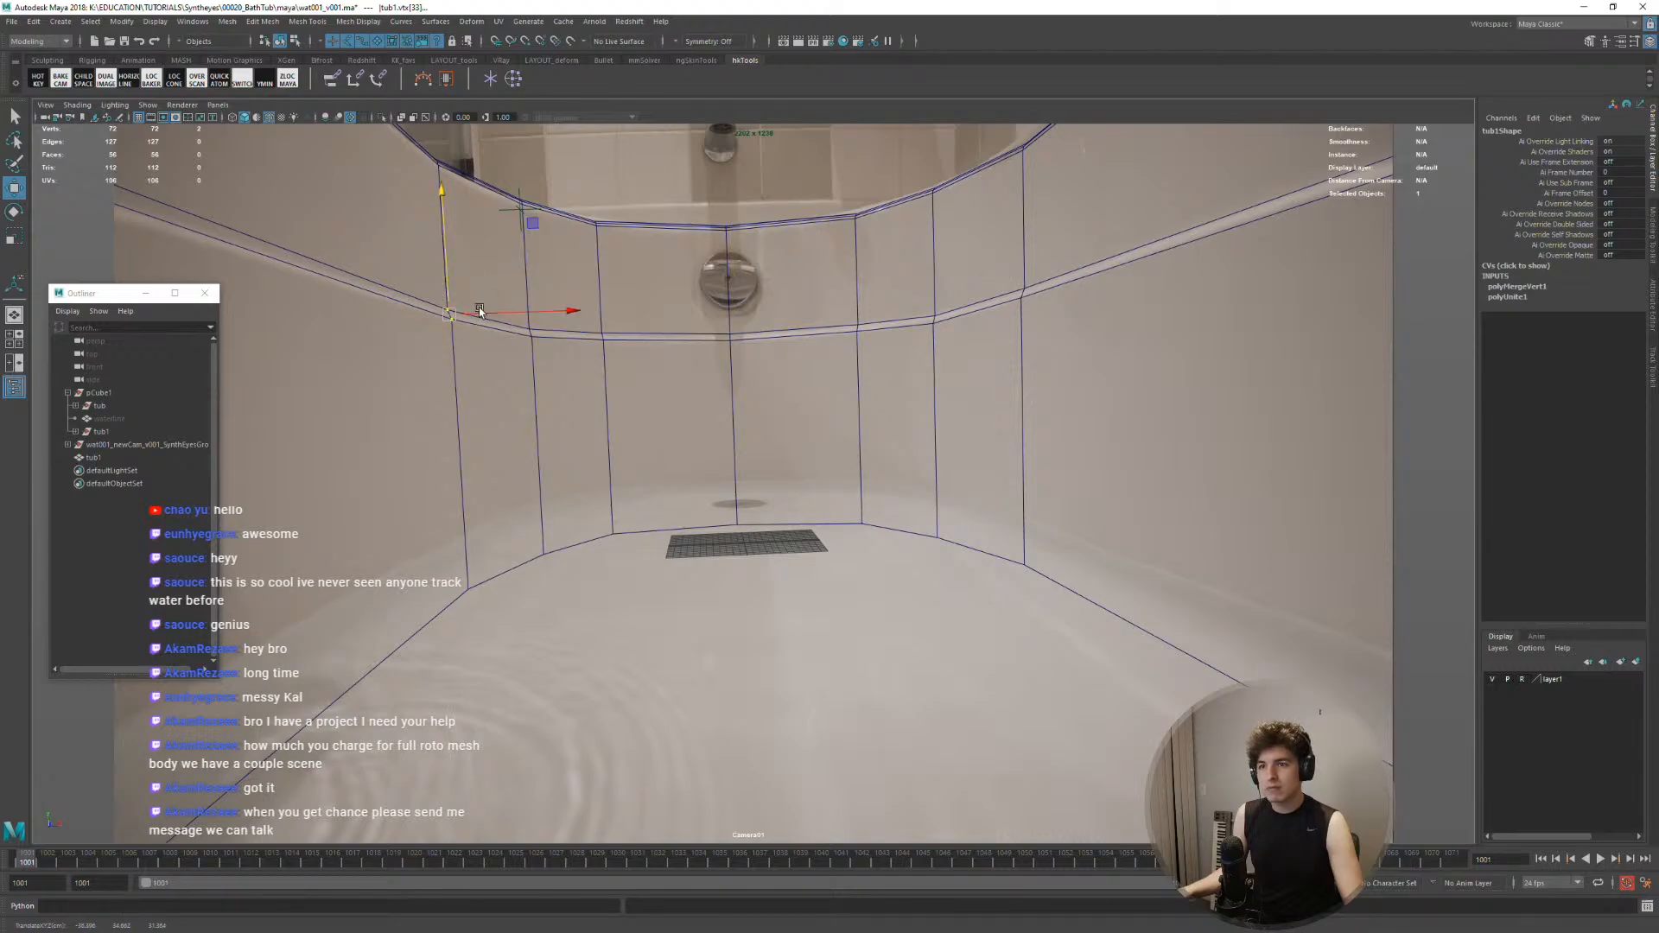
right_drag(671, 361, 777, 326)
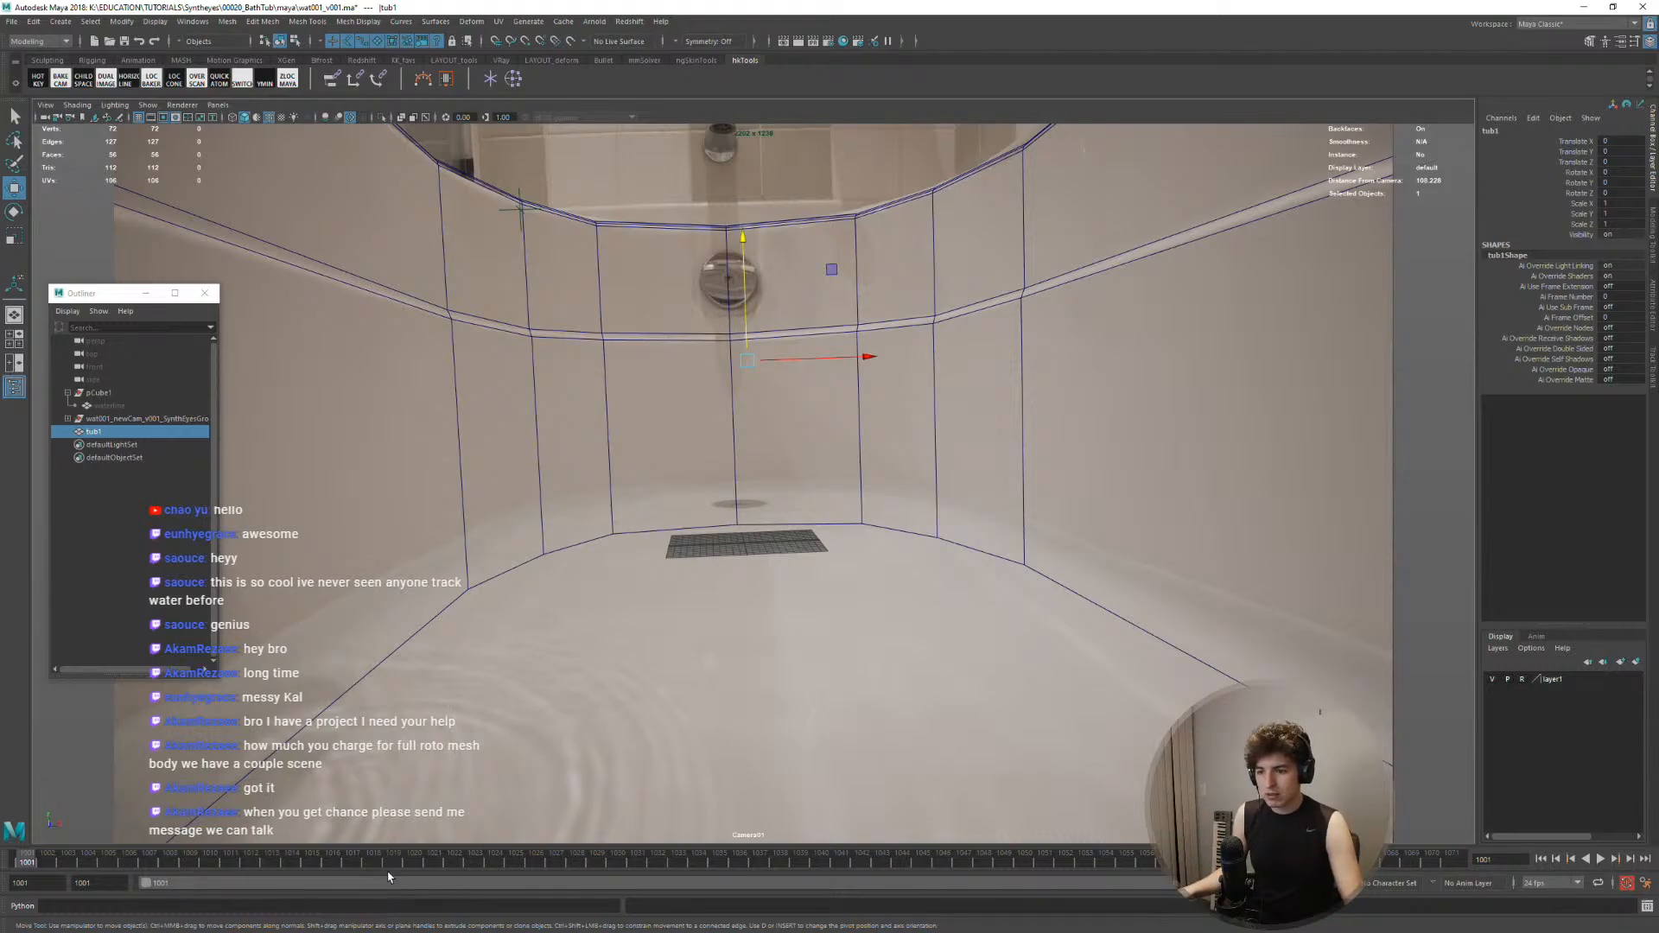
Play and scrub through the shot to check the tub wireframe against the footage, and return to frame 1001
key(alt+v)
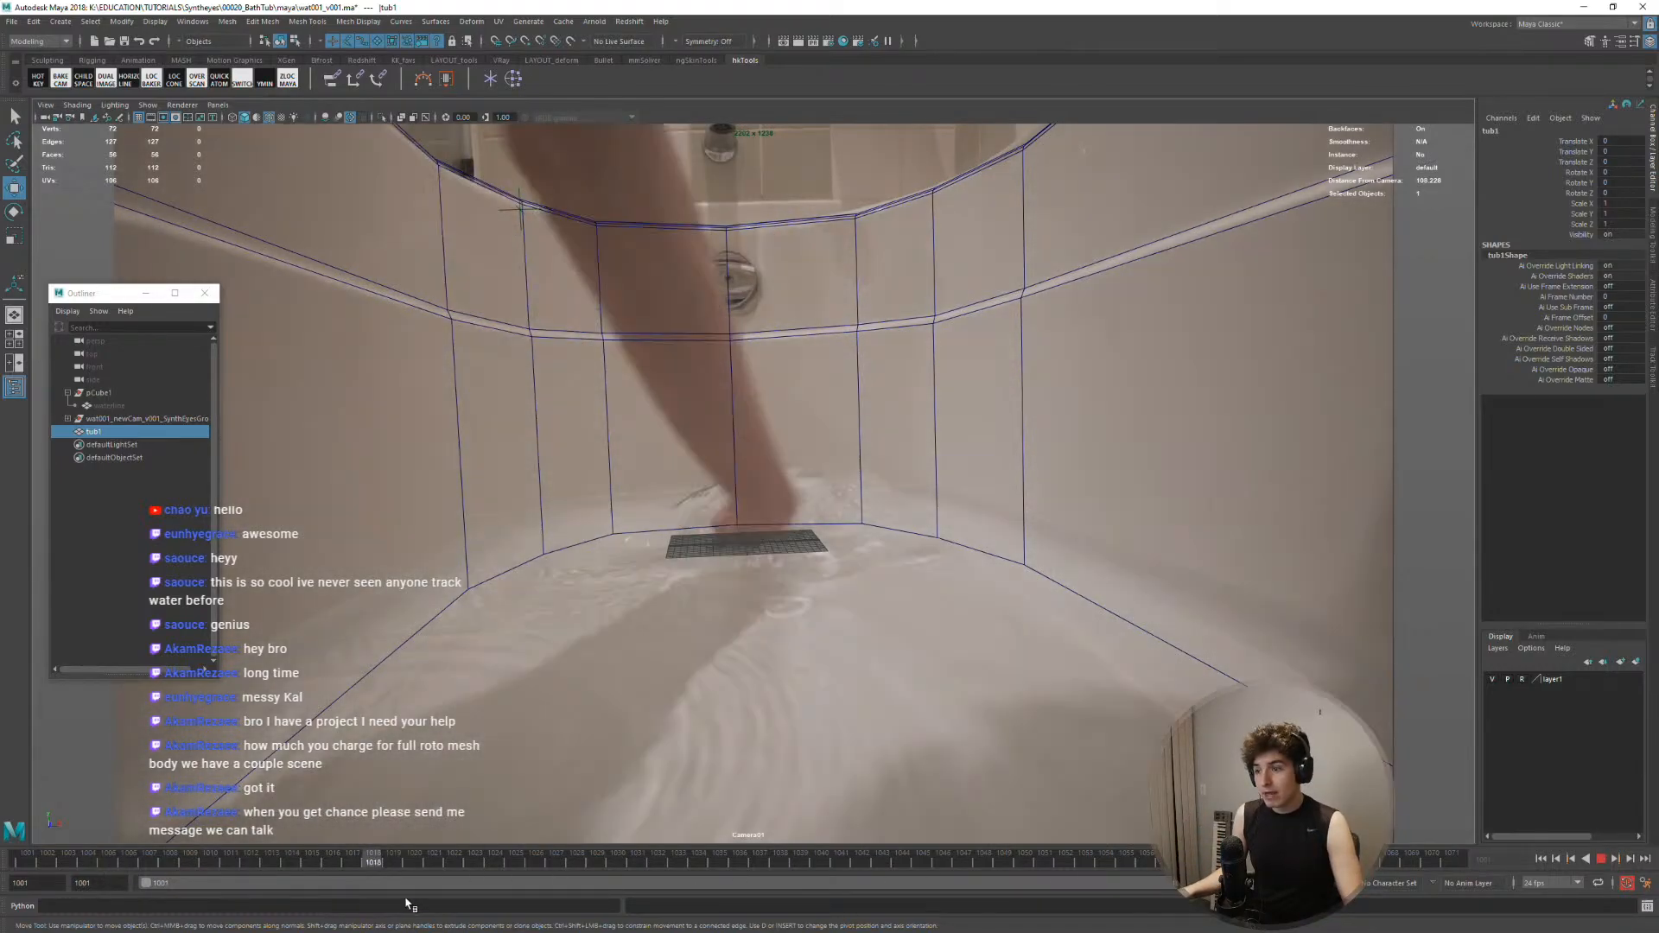
key(alt+v)
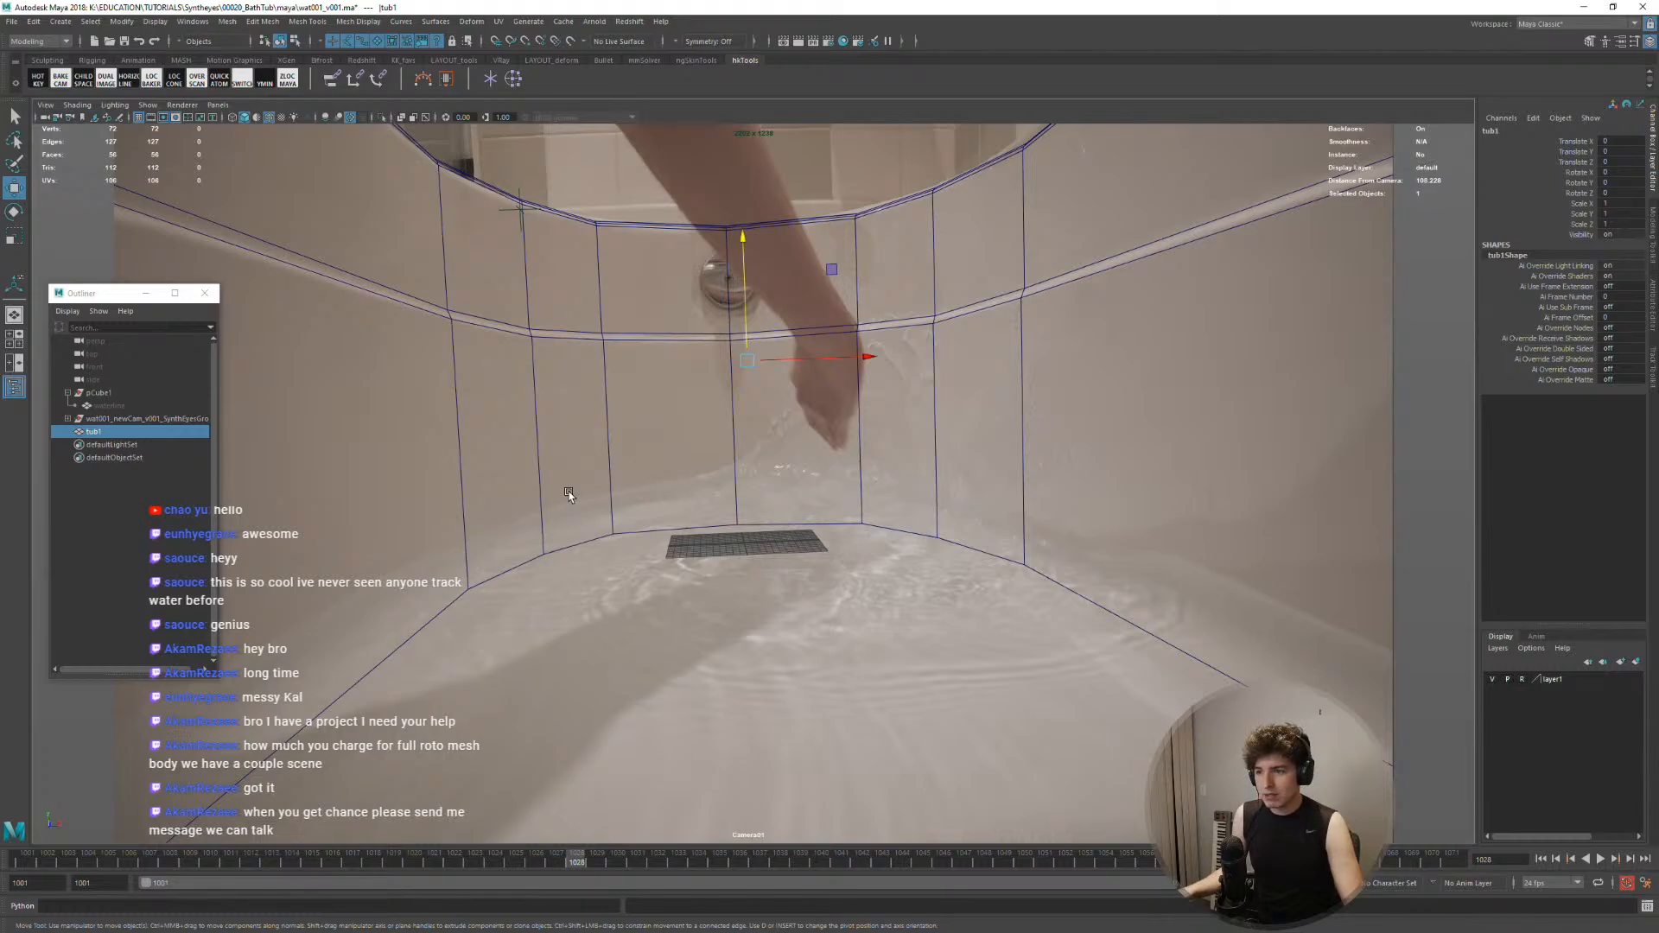
key(alt+v)
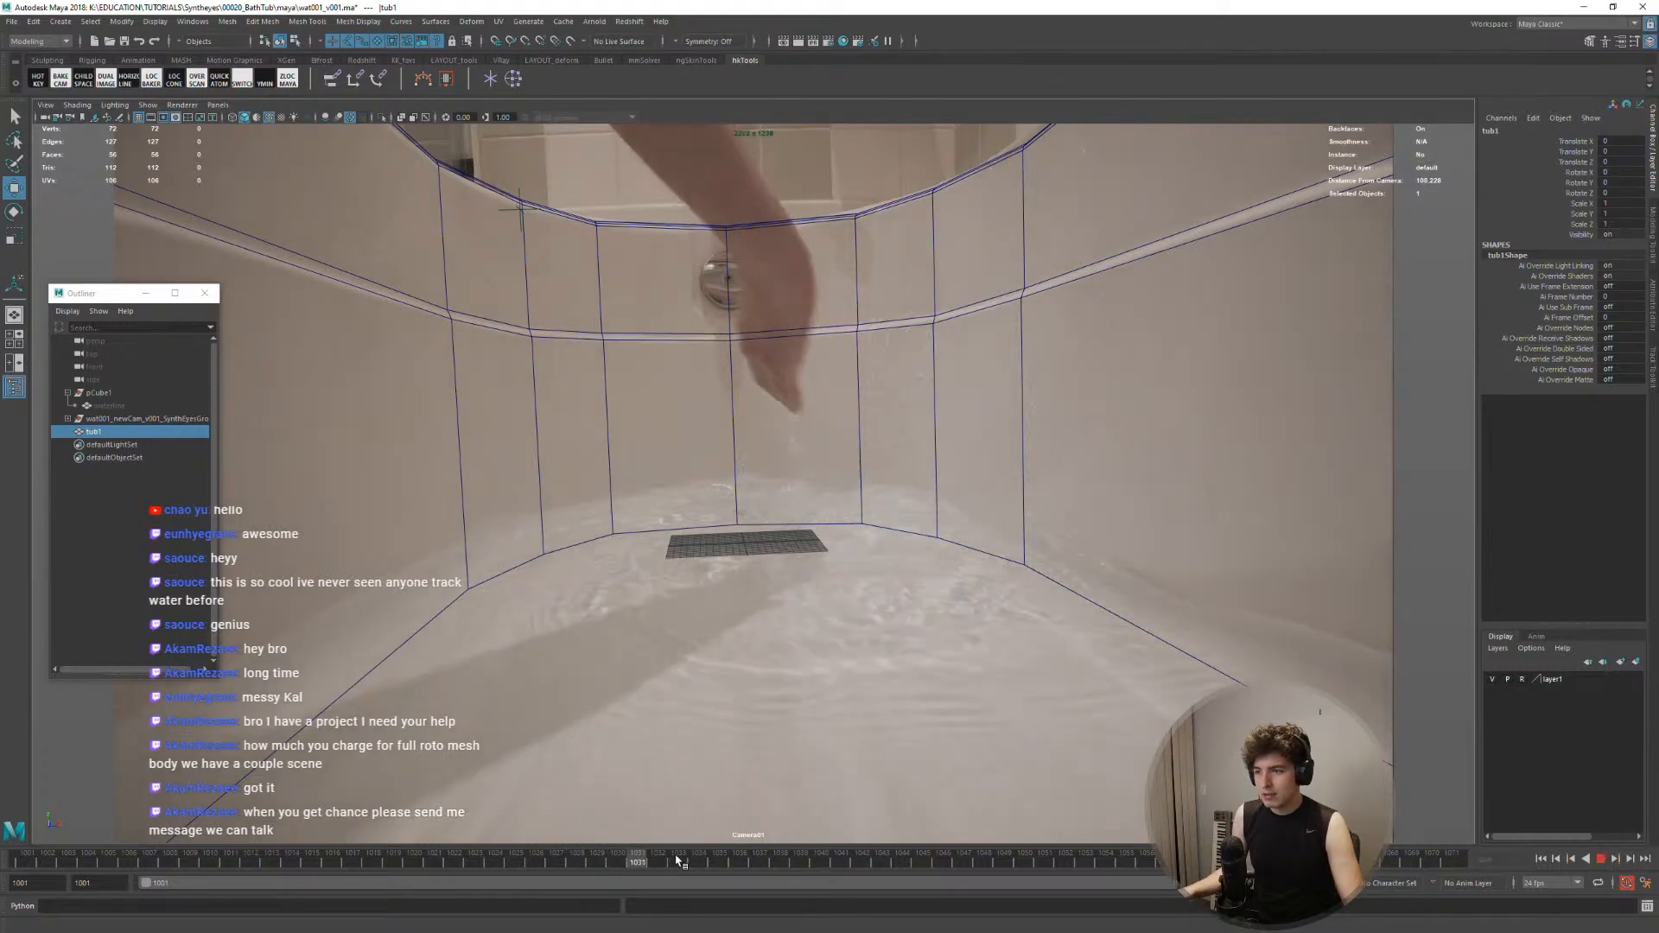
drag(682, 836, 741, 863)
drag(836, 856, 24, 872)
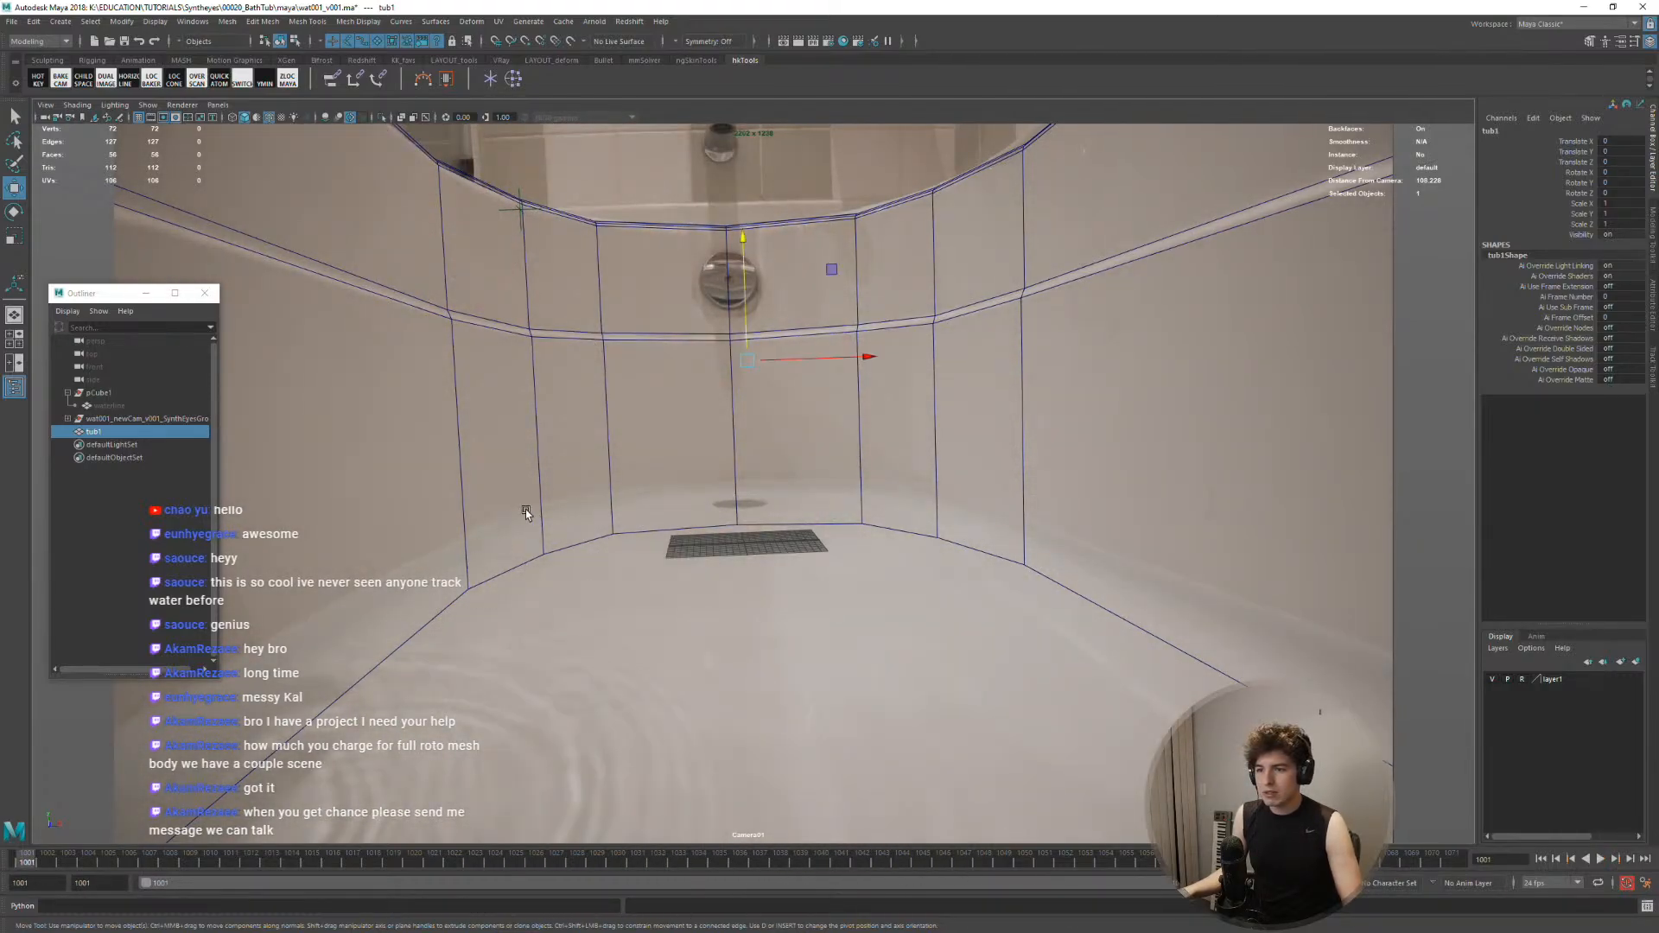
right_drag(546, 500, 544, 501)
key(space)
key(space)
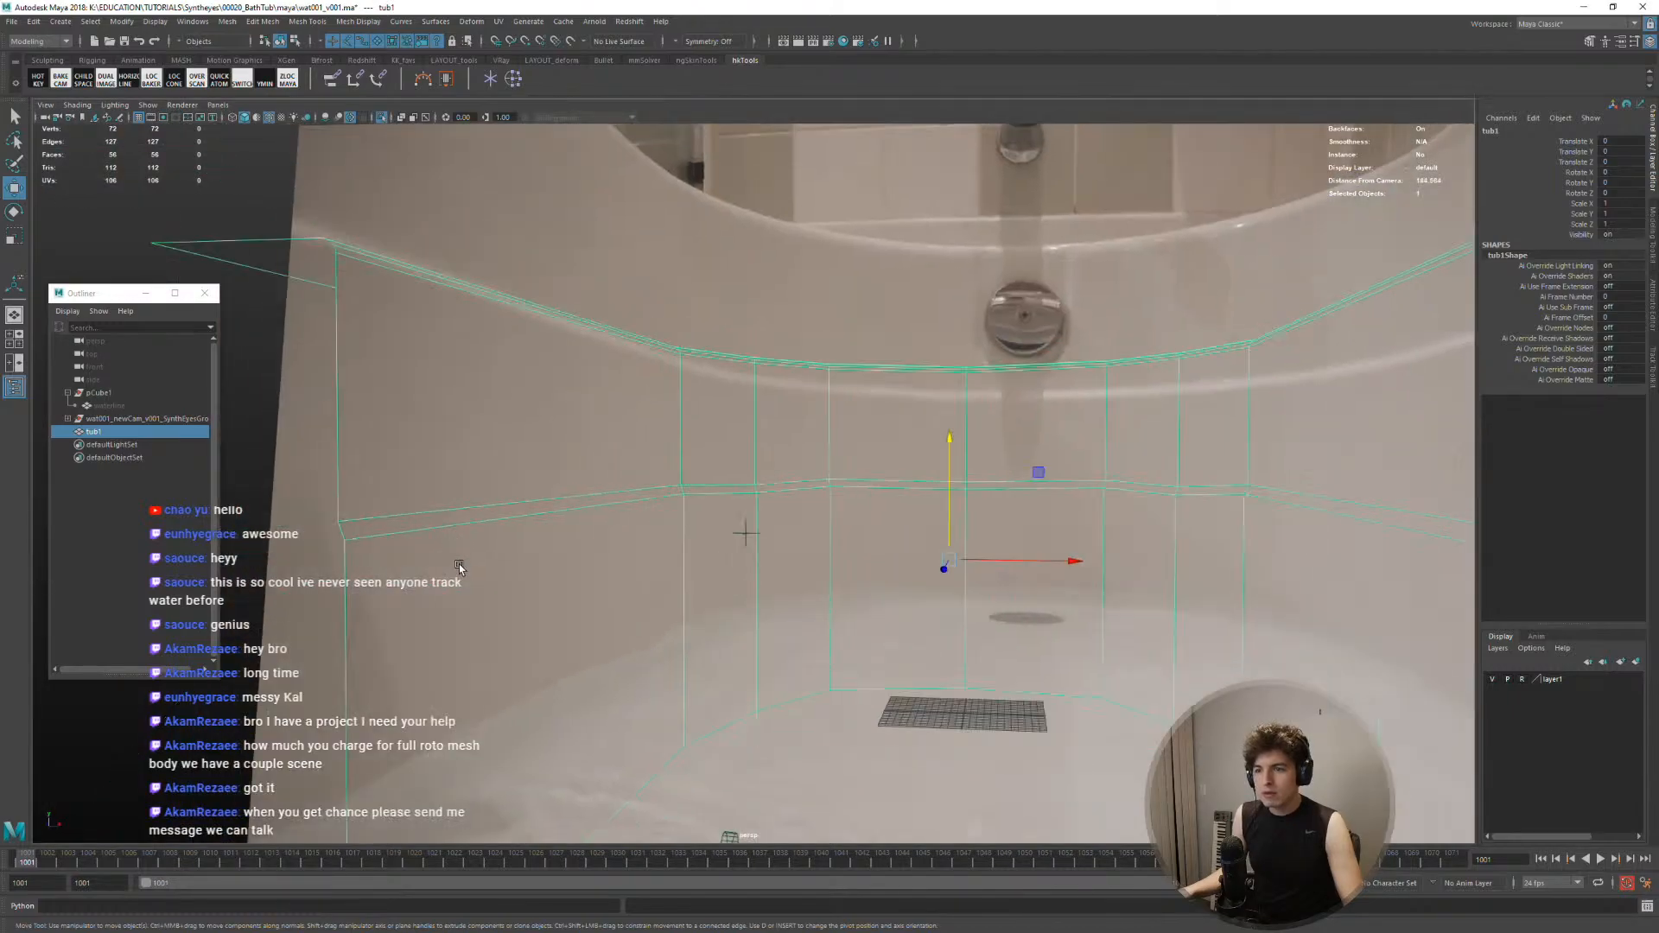
alt+drag(459, 563, 756, 480)
right_drag(756, 480, 753, 448)
click(650, 582)
shift+double_click(1265, 588)
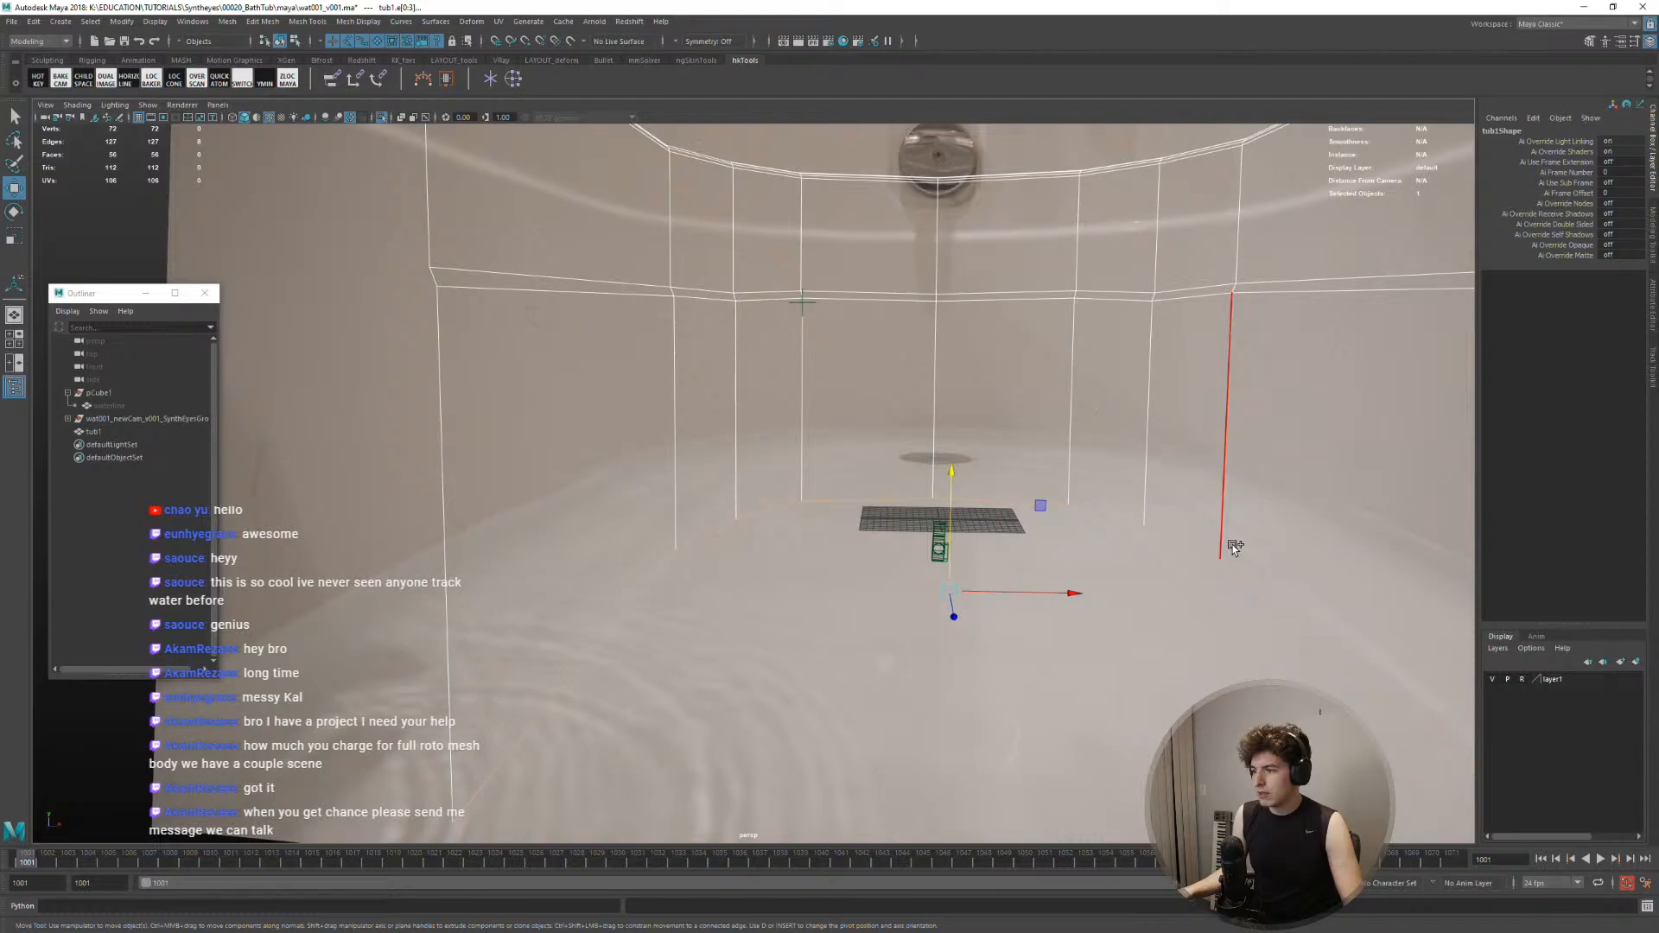
shift+right_drag(1232, 545, 1233, 548)
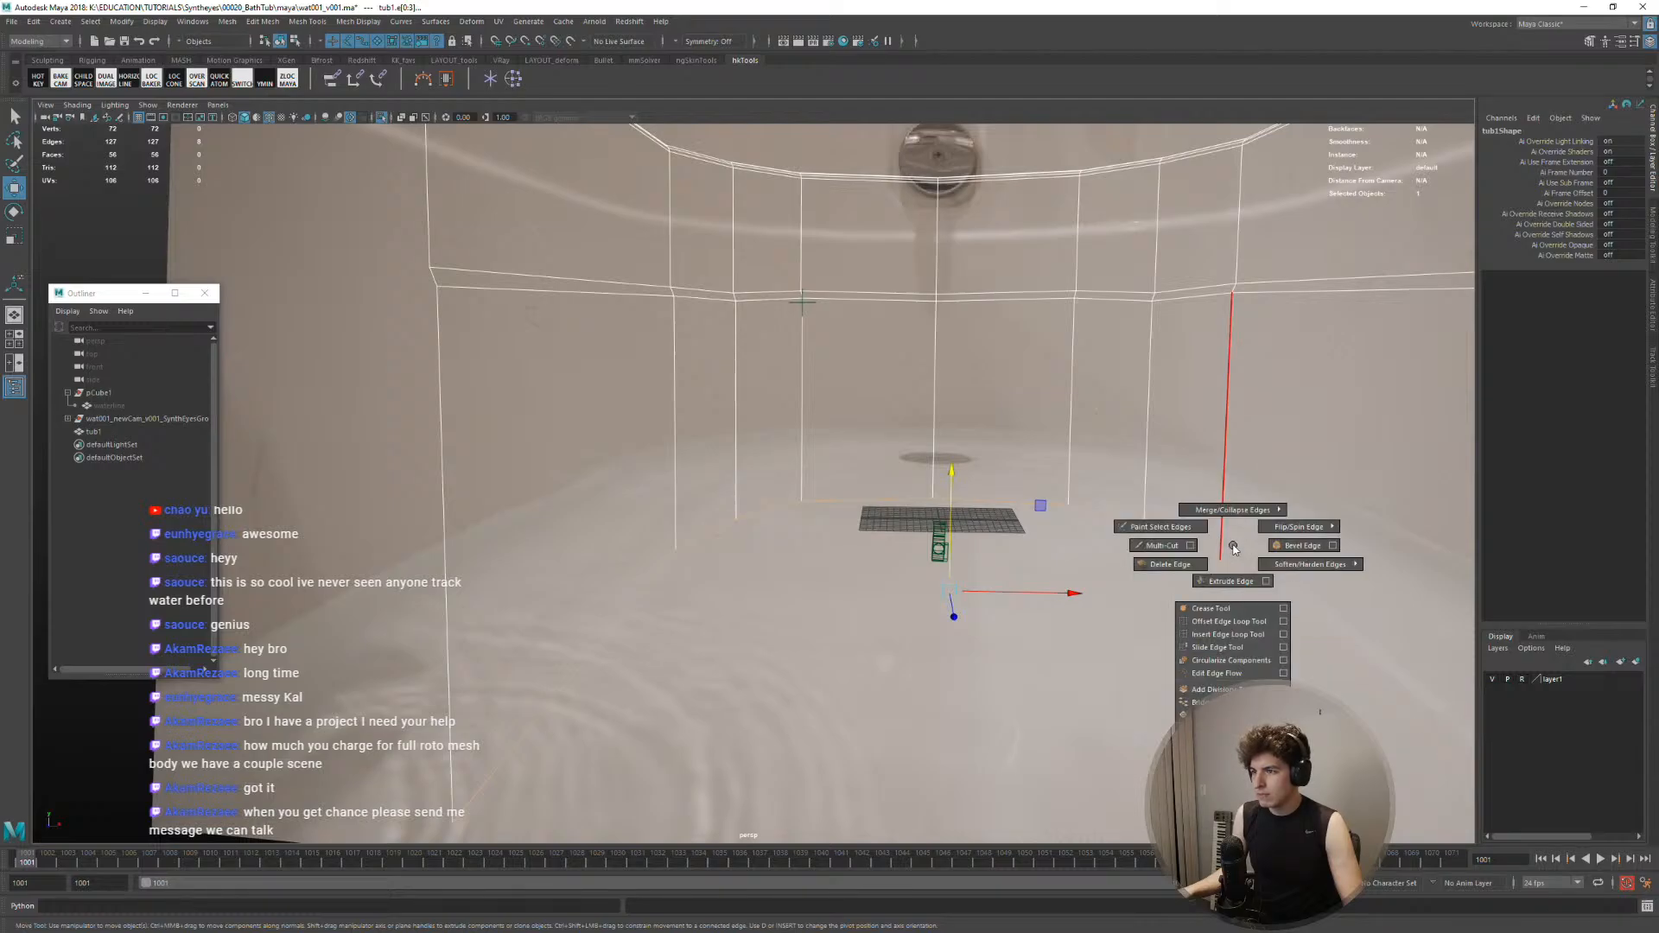
shift+right_drag(1233, 548, 1232, 548)
right_drag(1080, 388, 1114, 374)
key(space)
key(space)
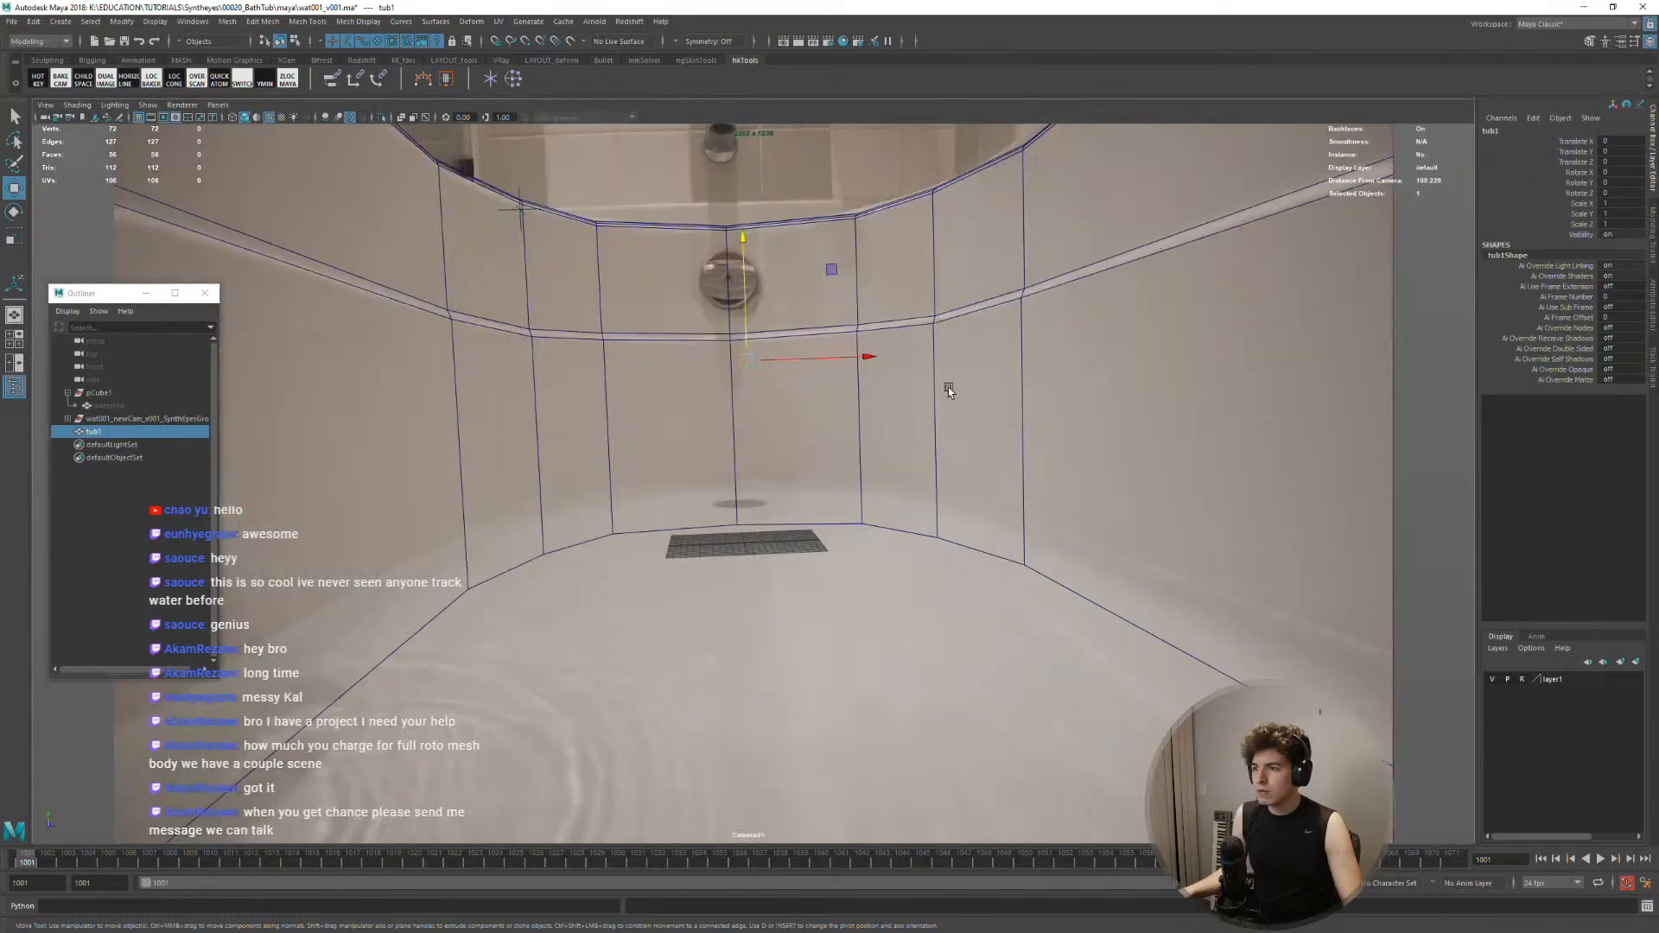
Turn on the tub's smooth preview, crease the horizontal edge loops along its ledge with the Crease Tool, and return to object mode
right_drag(637, 340, 602, 442)
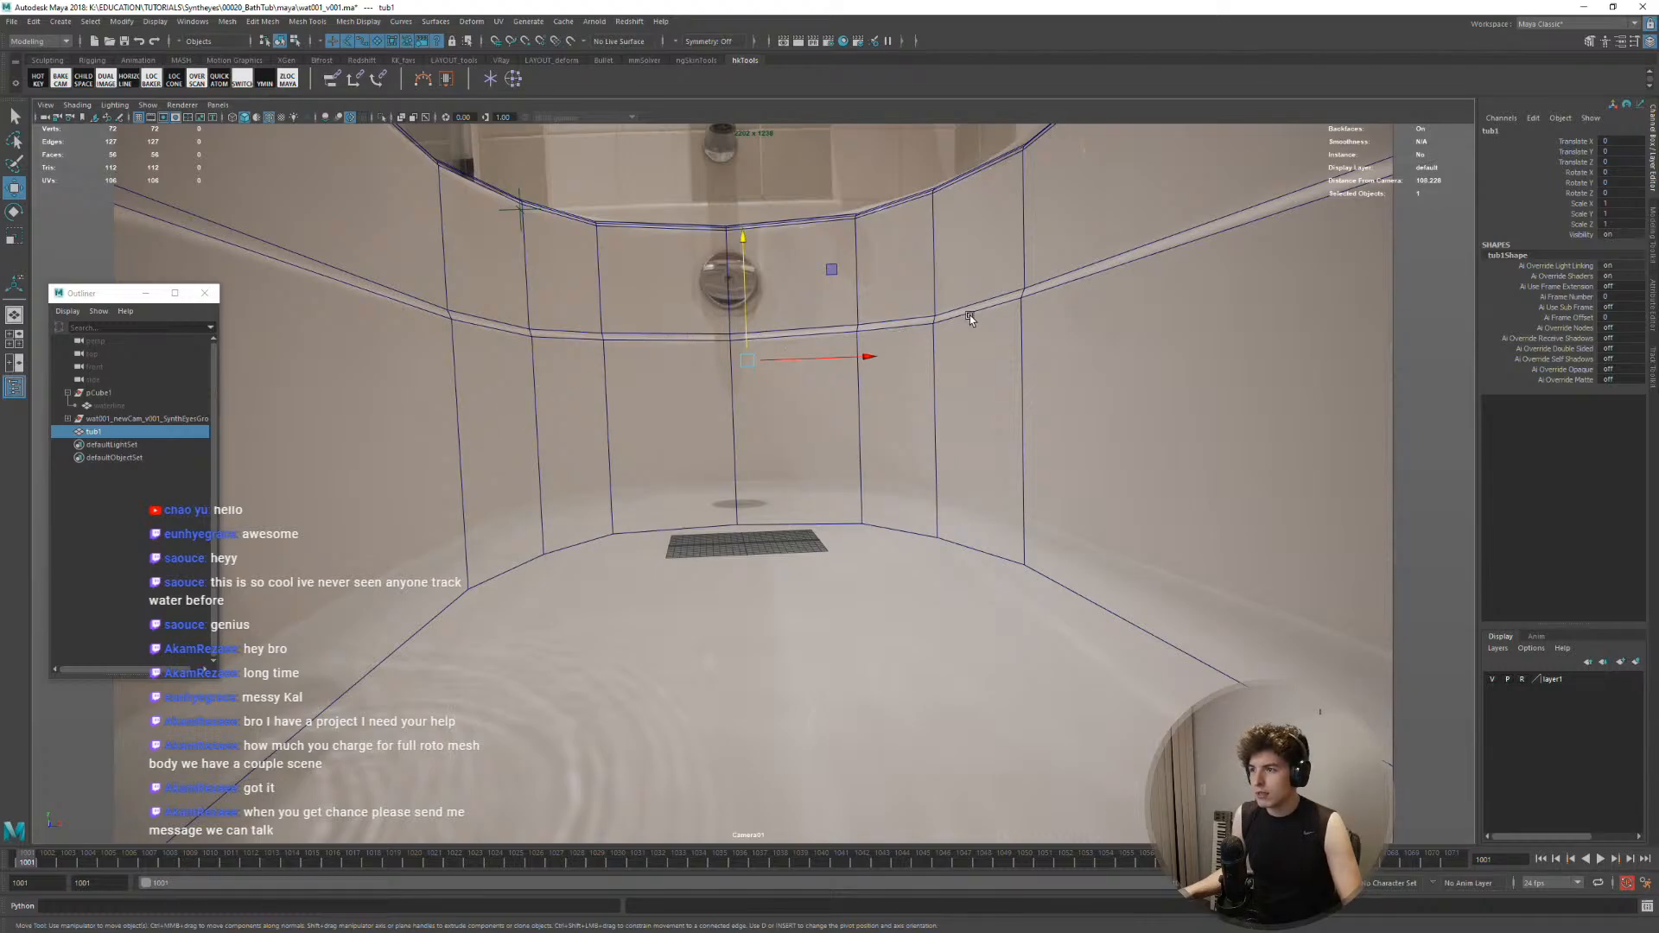
key(3)
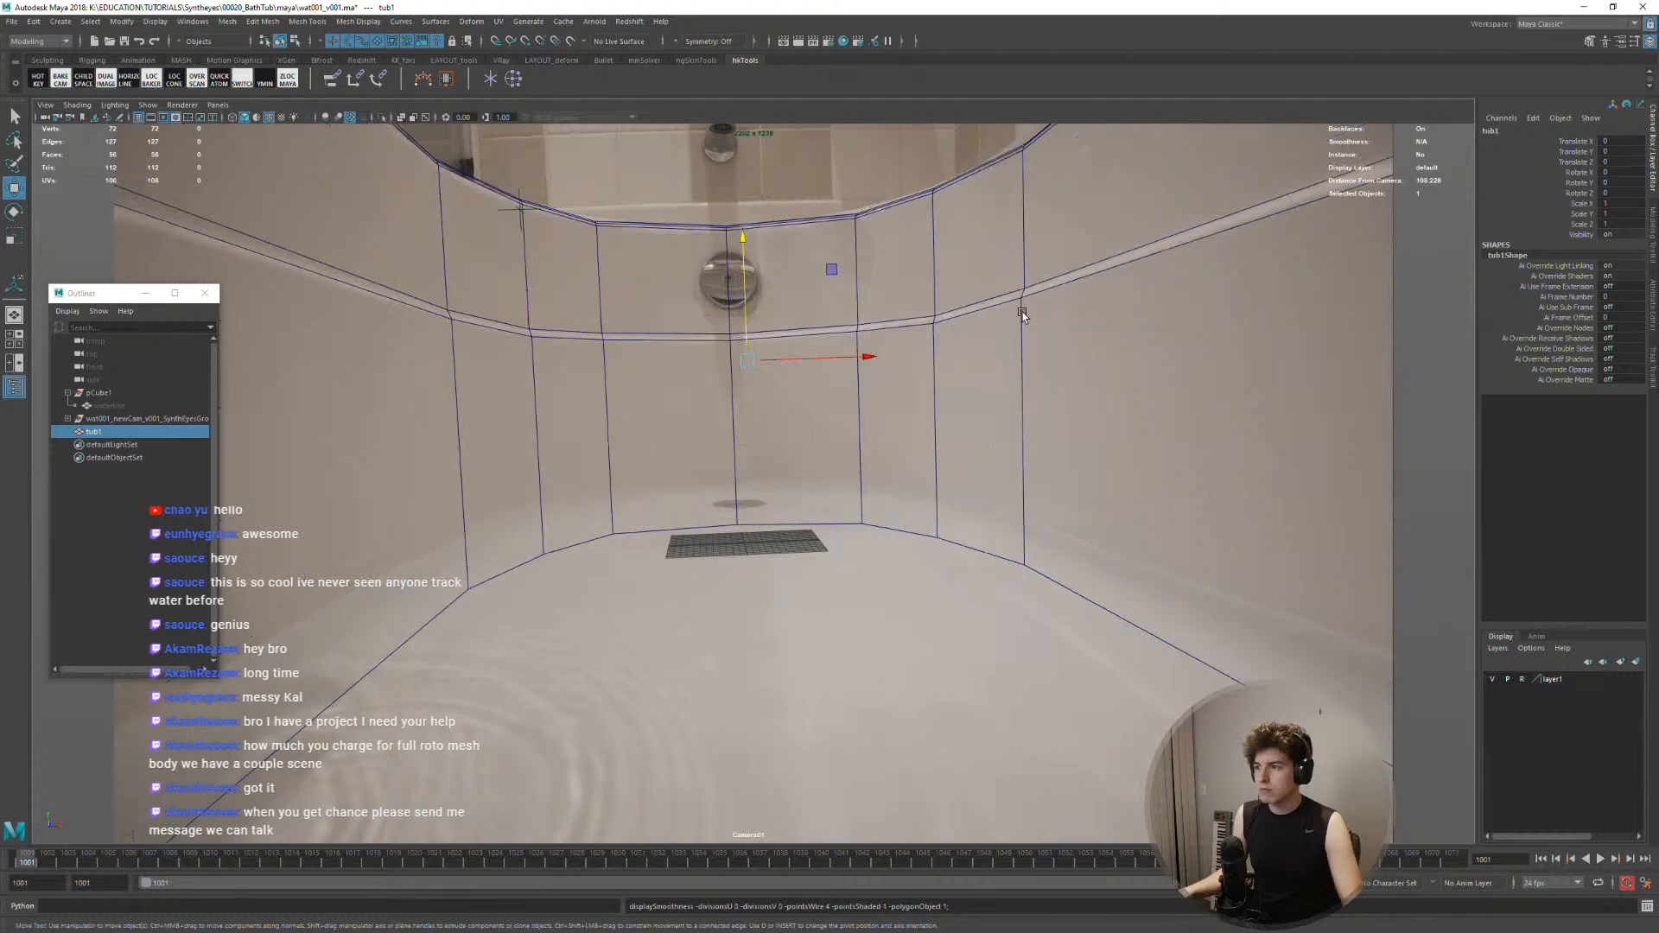
right_drag(1043, 304, 1048, 273)
click(1083, 321)
shift+double_click(1076, 242)
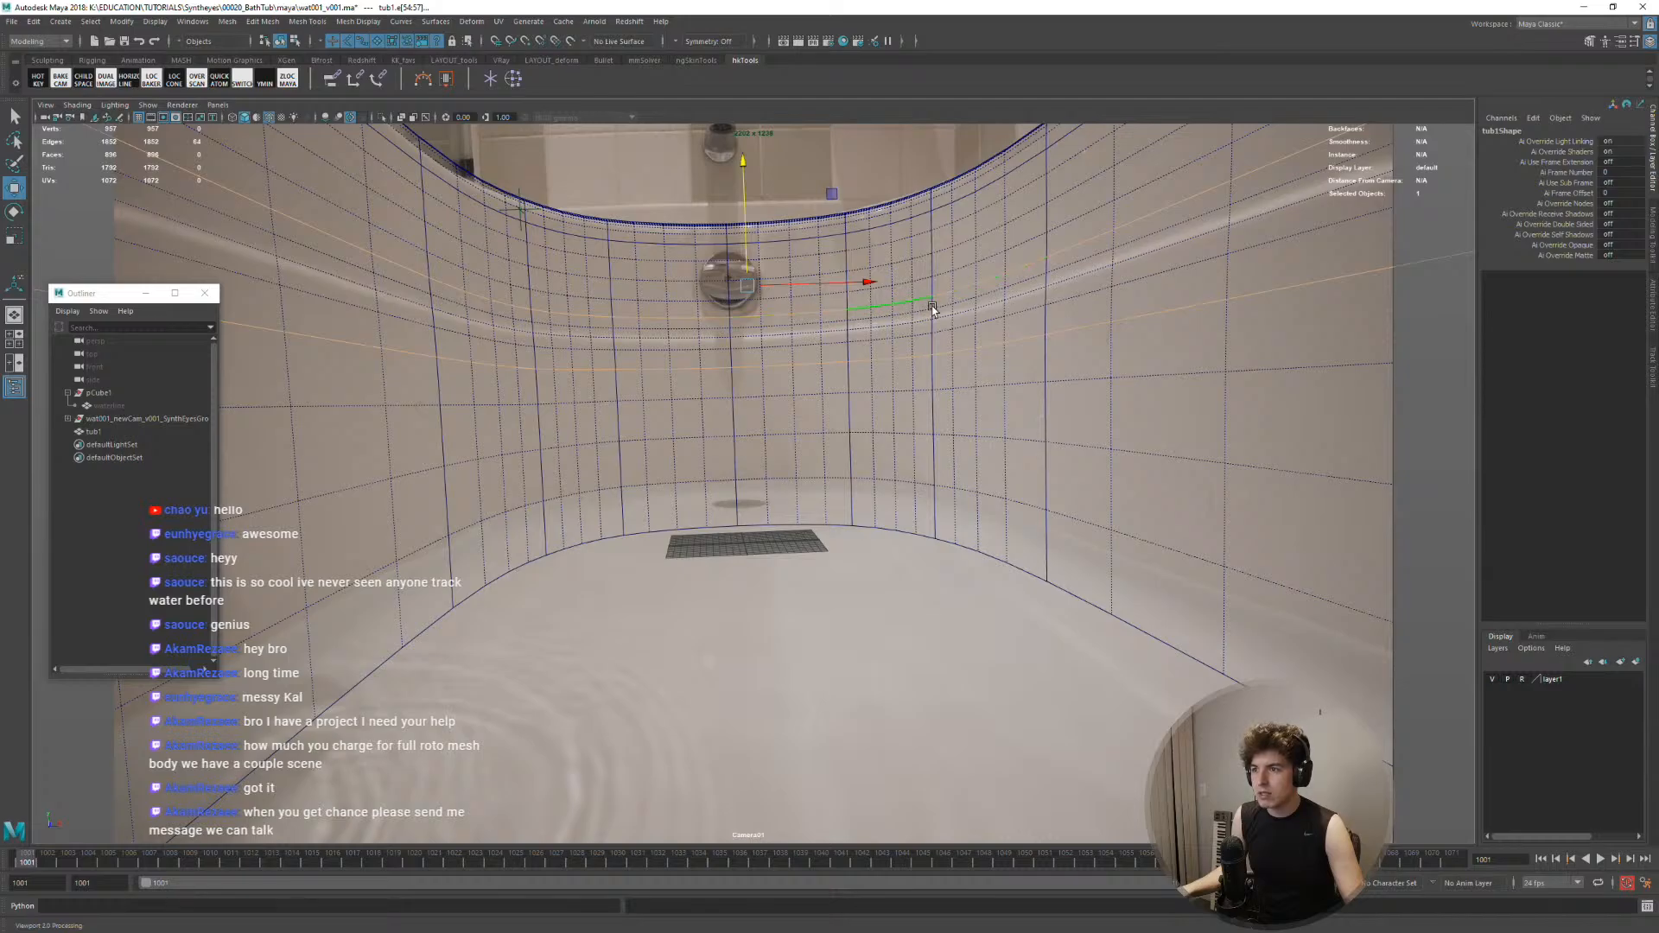
shift+right_drag(954, 299, 960, 365)
mouse_move(1082, 385)
middle_down()
mouse_move(1056, 390)
mouse_move(1089, 392)
middle_up()
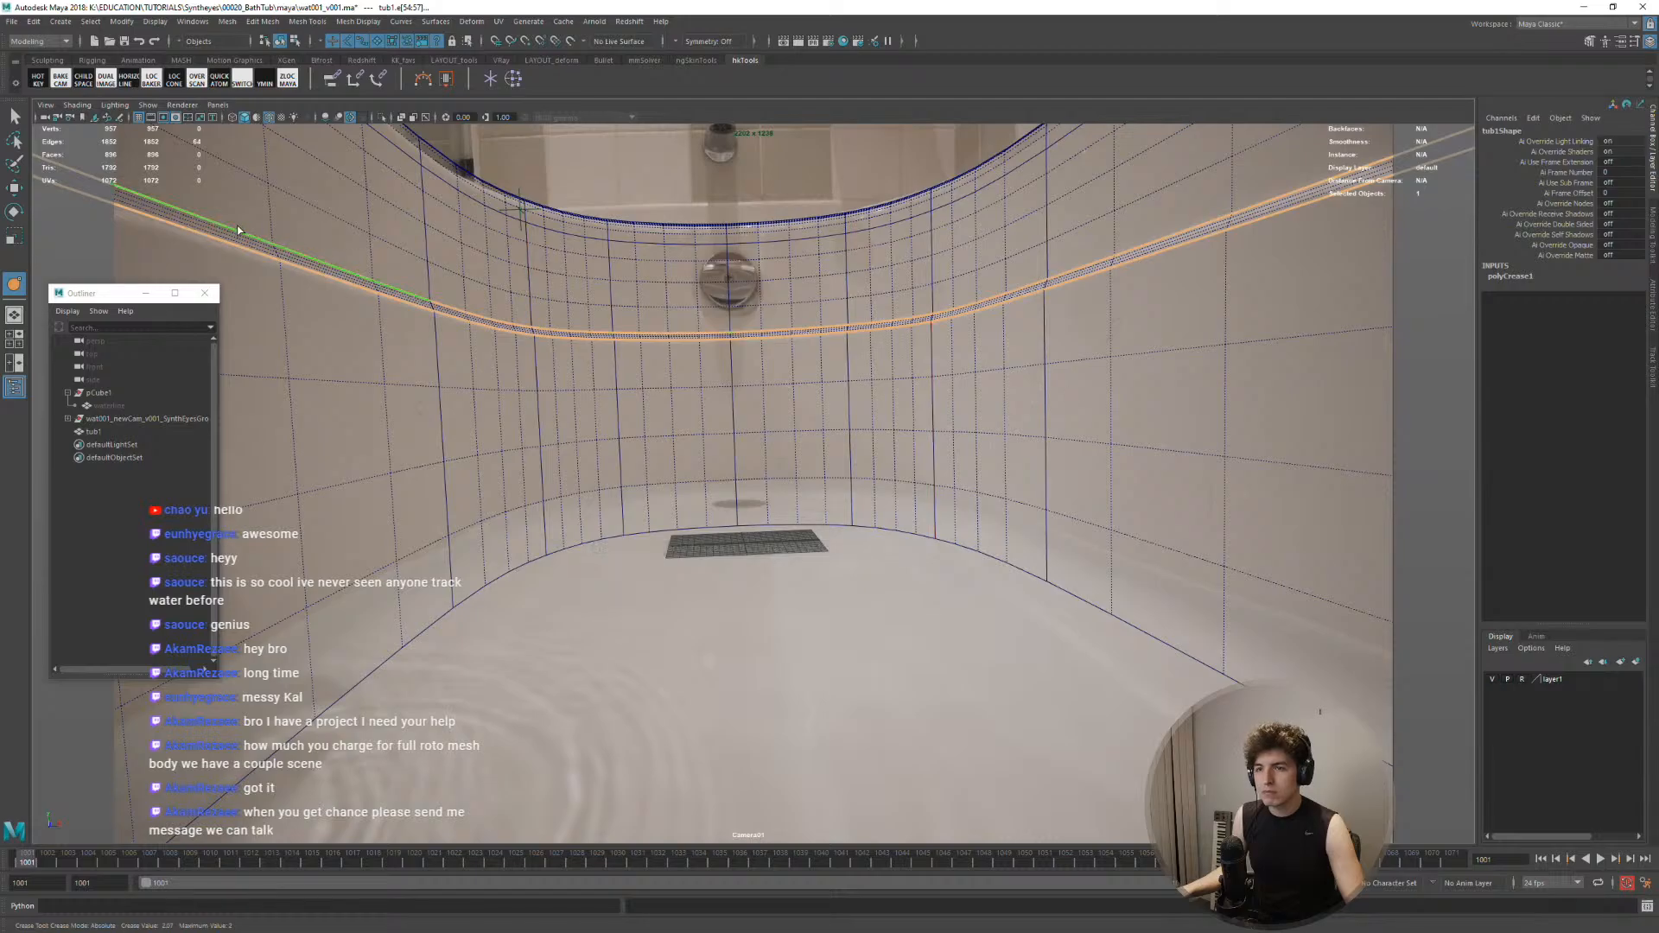
key(w)
key(F9)
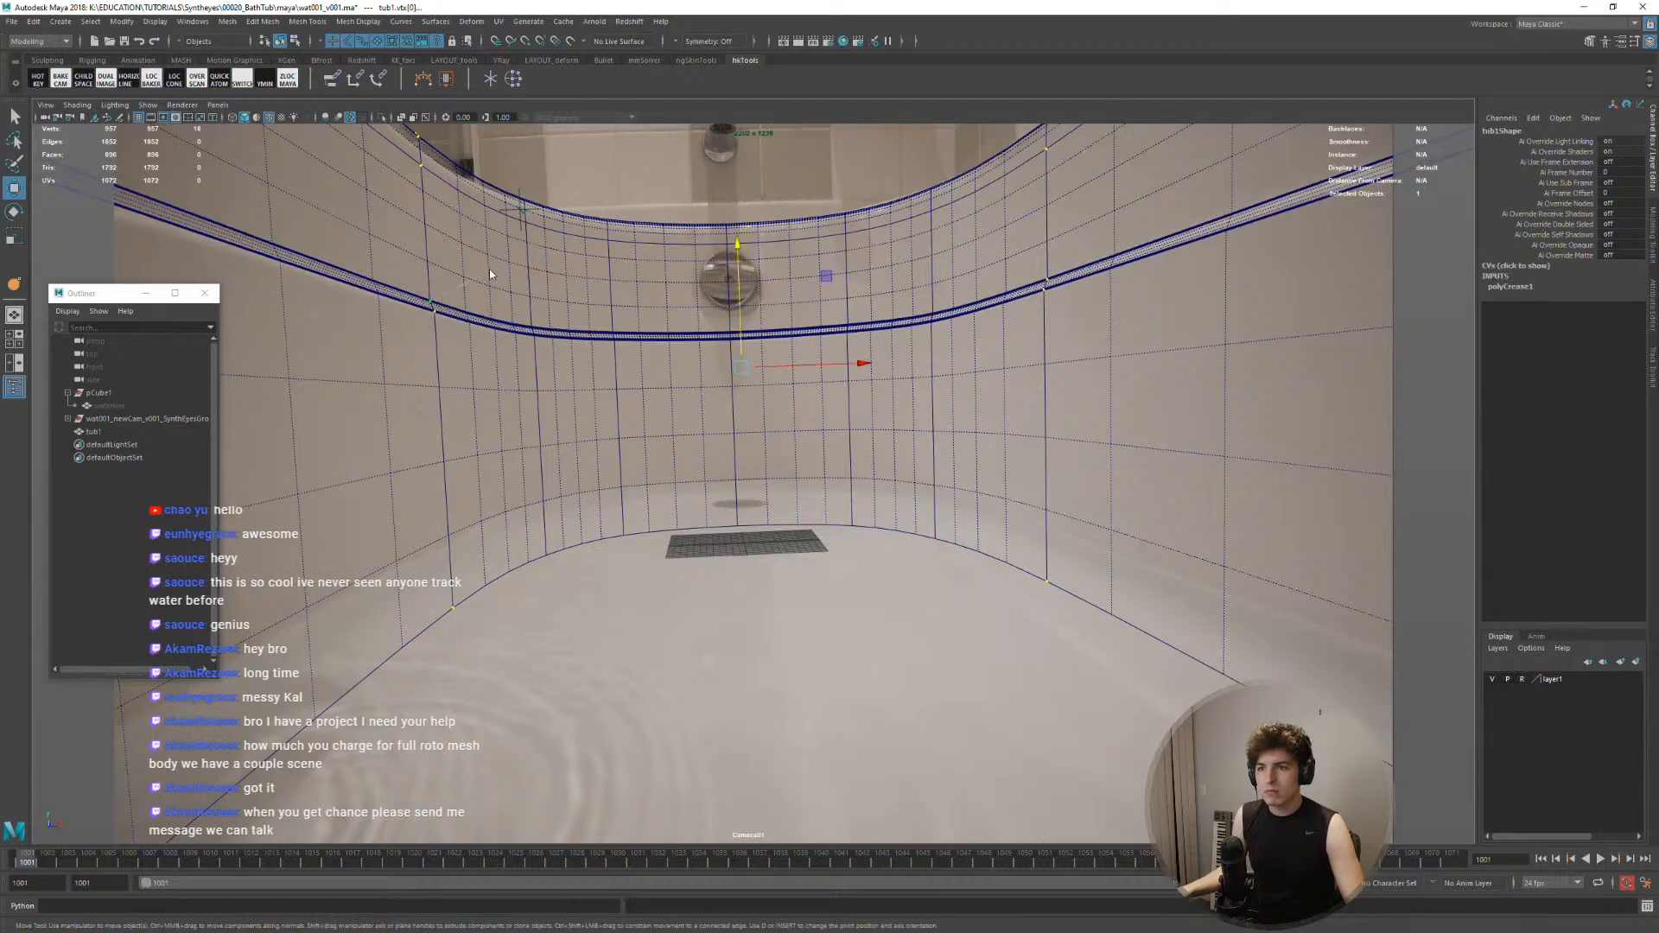
key(F8)
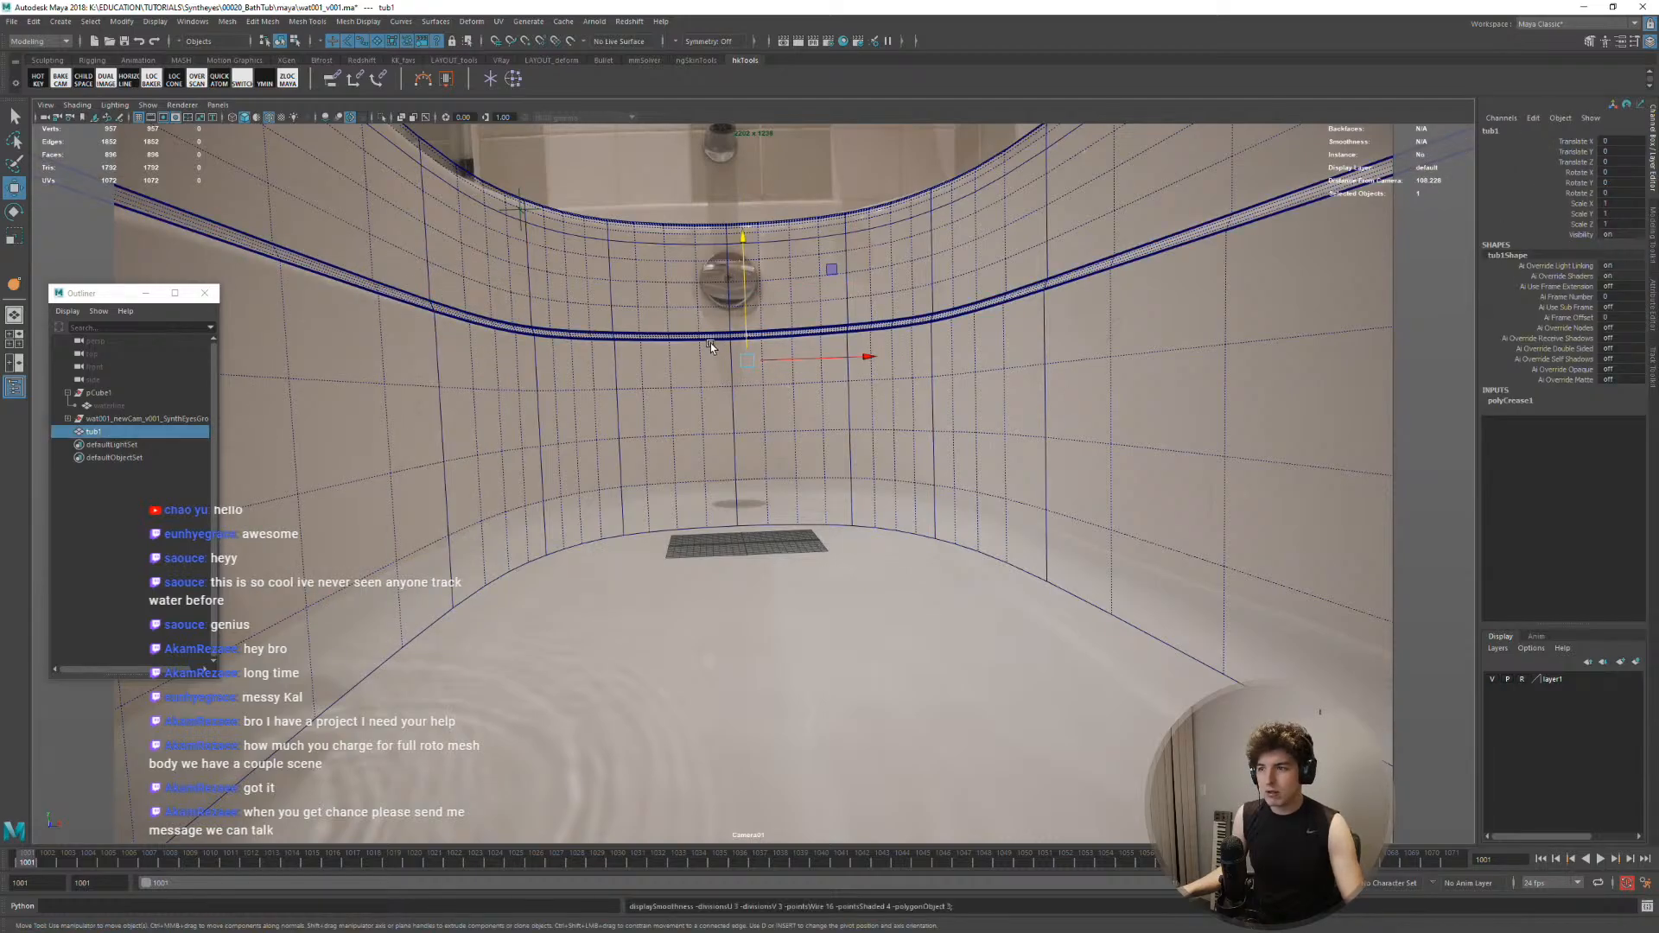
Turn off the smooth preview and apply Smooth to the tub with exponential divisions, division level 1 and OpenSubdiv Catmull-Clark
key(1)
shift+right_click(711, 344)
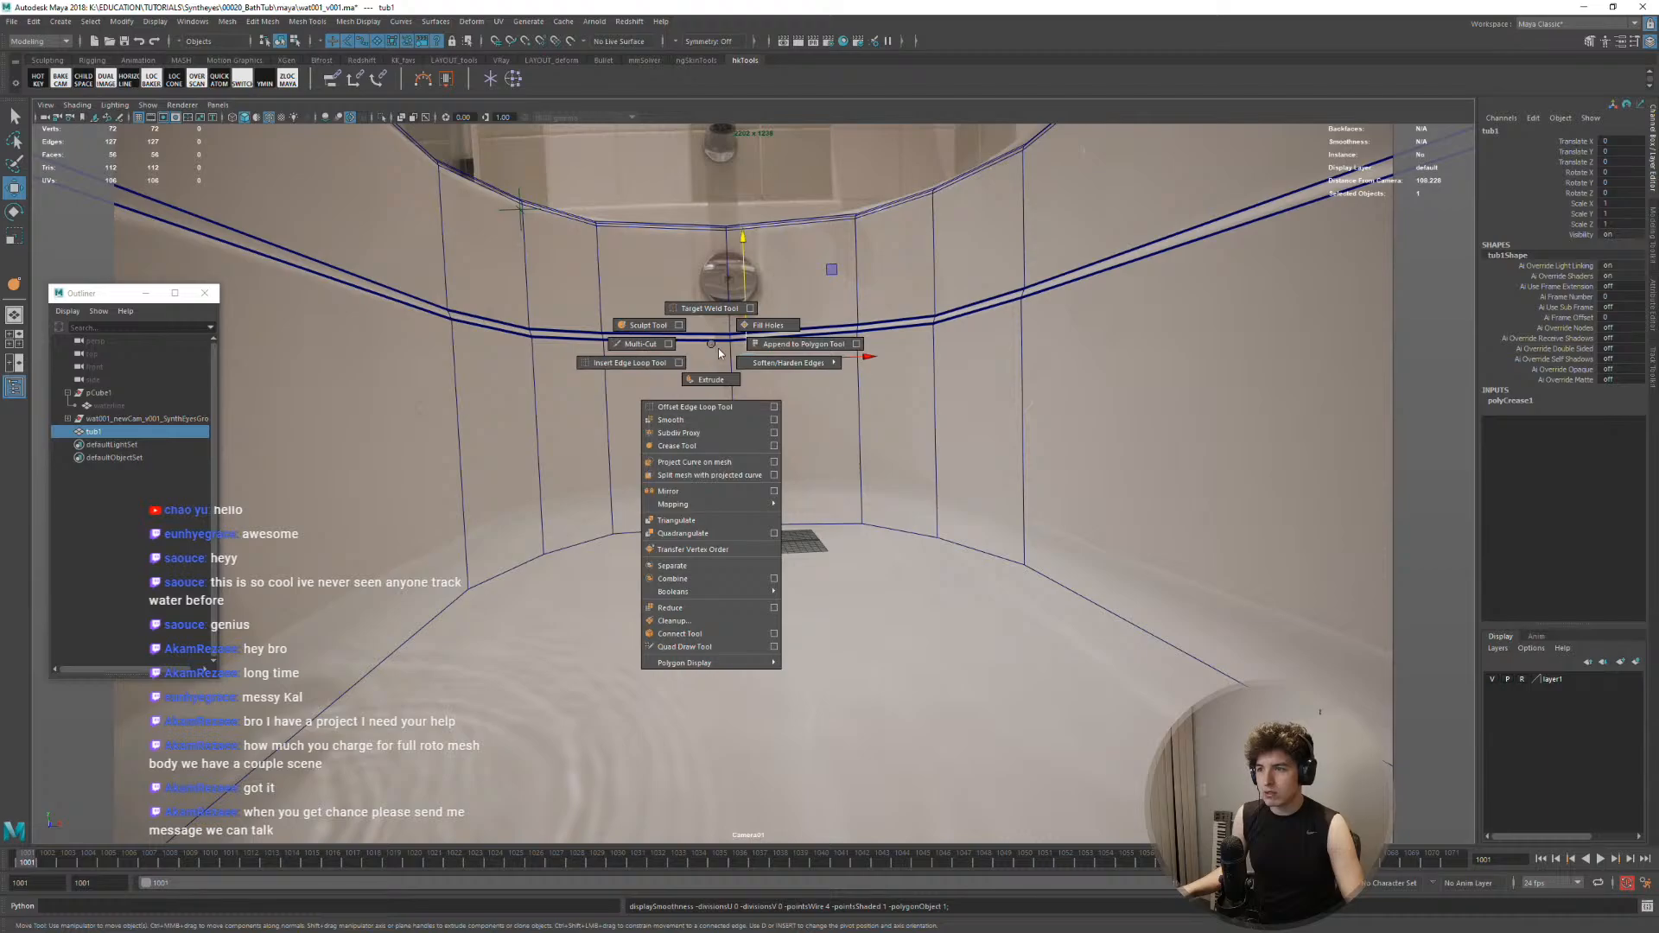
click(773, 420)
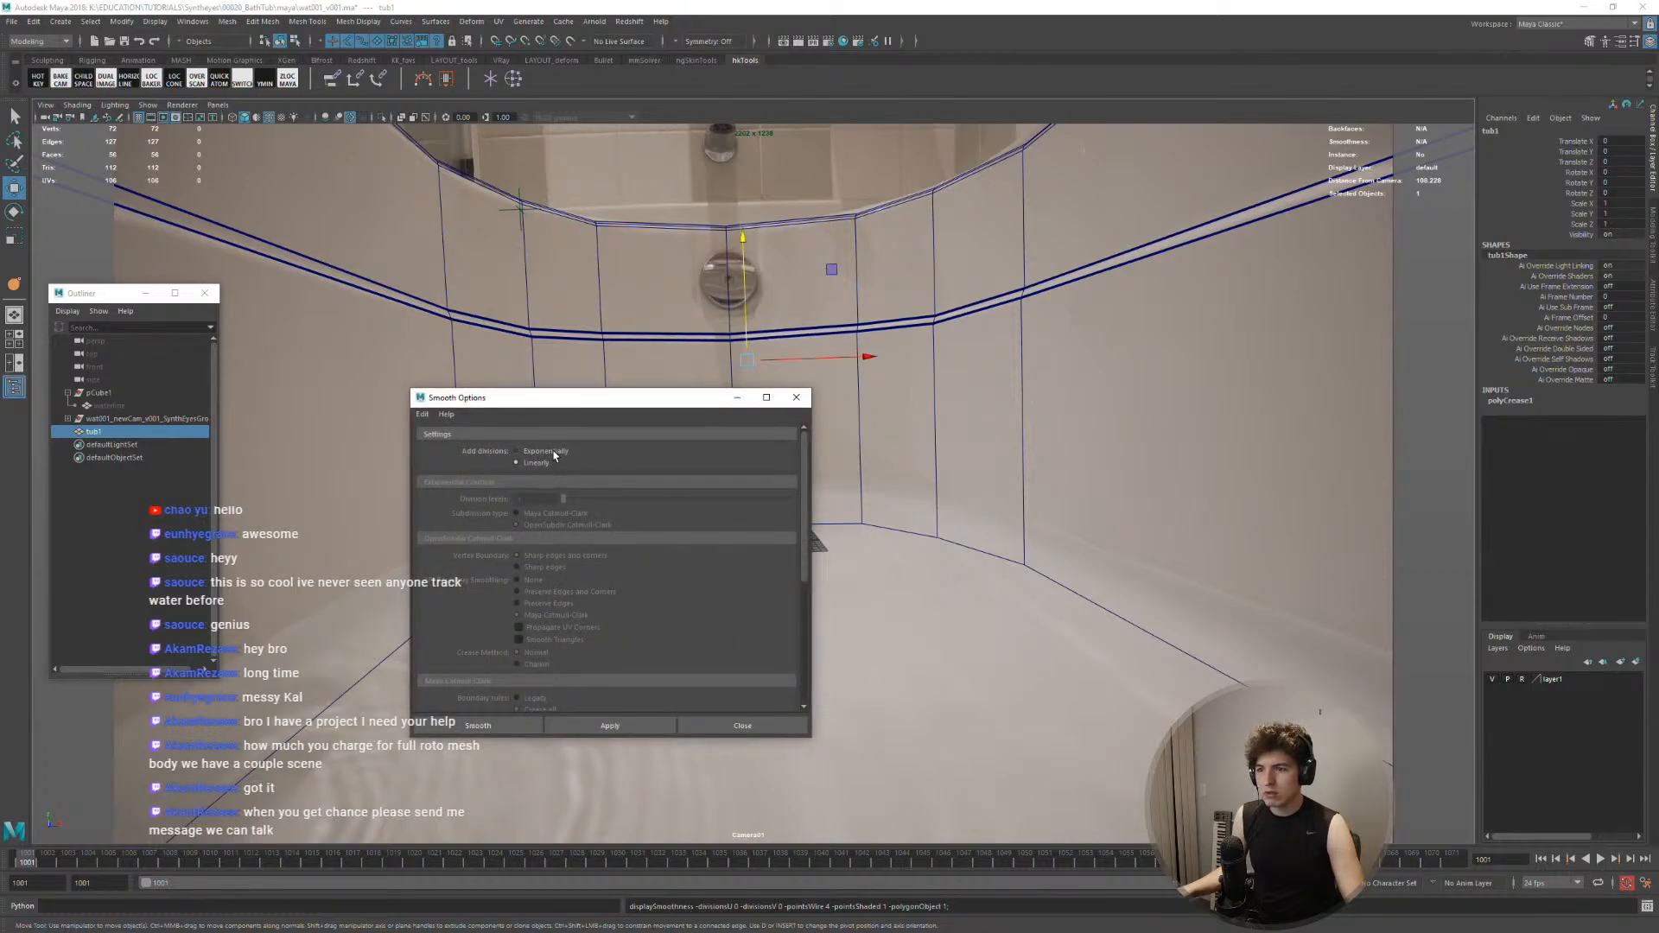
click(547, 451)
click(537, 462)
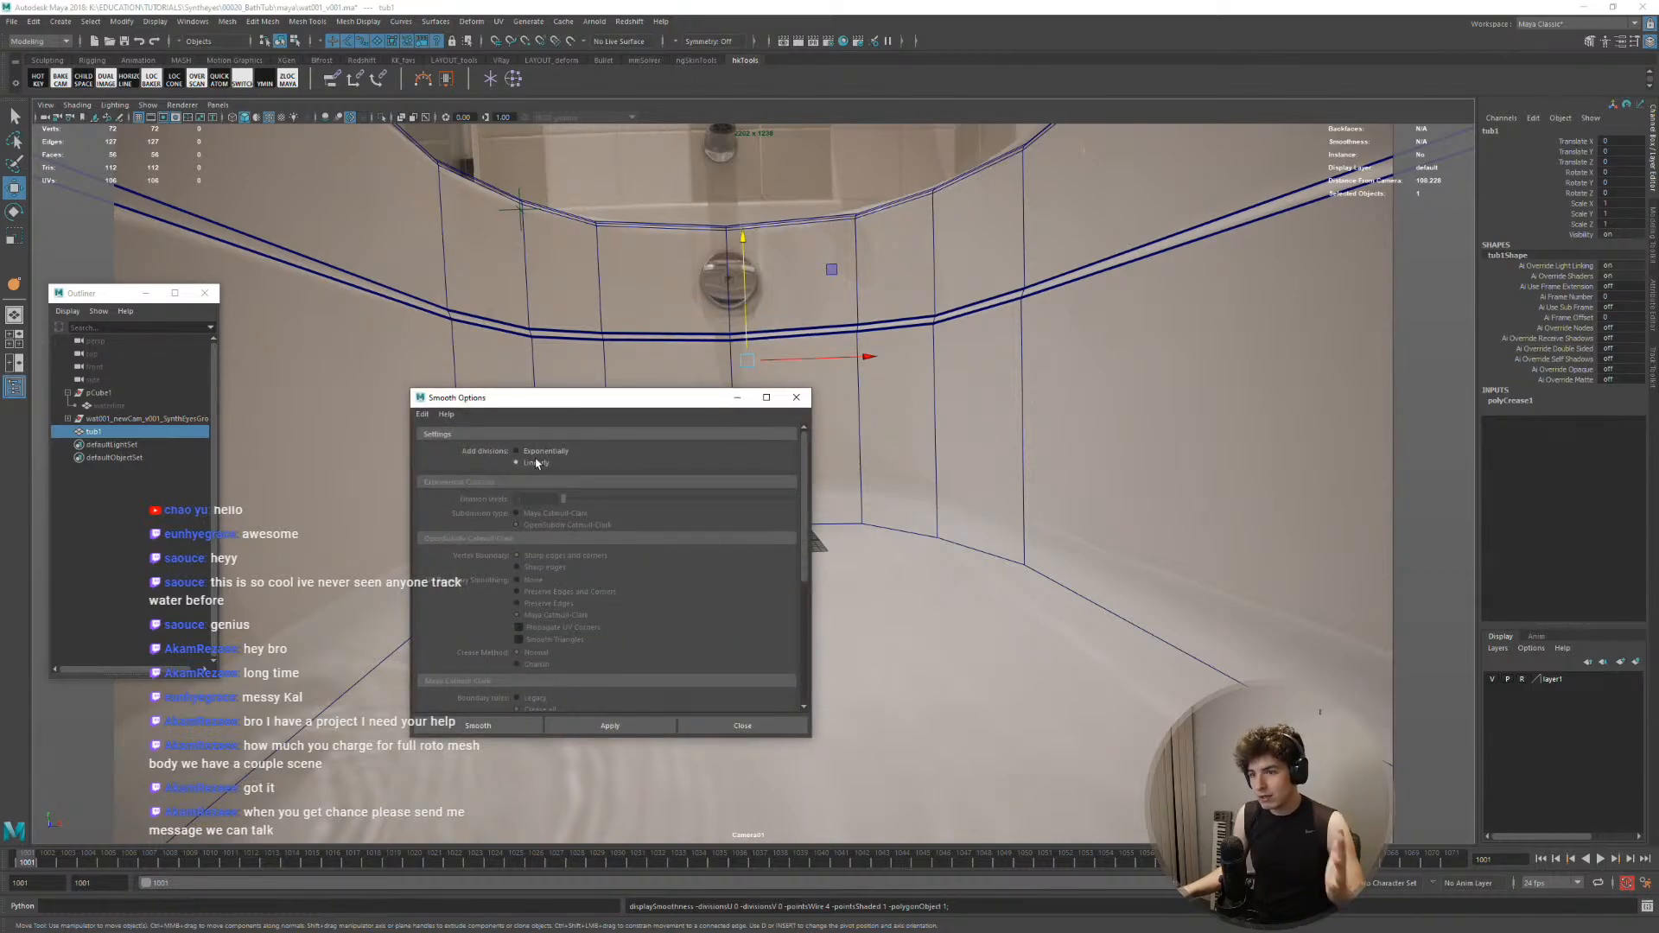
click(544, 451)
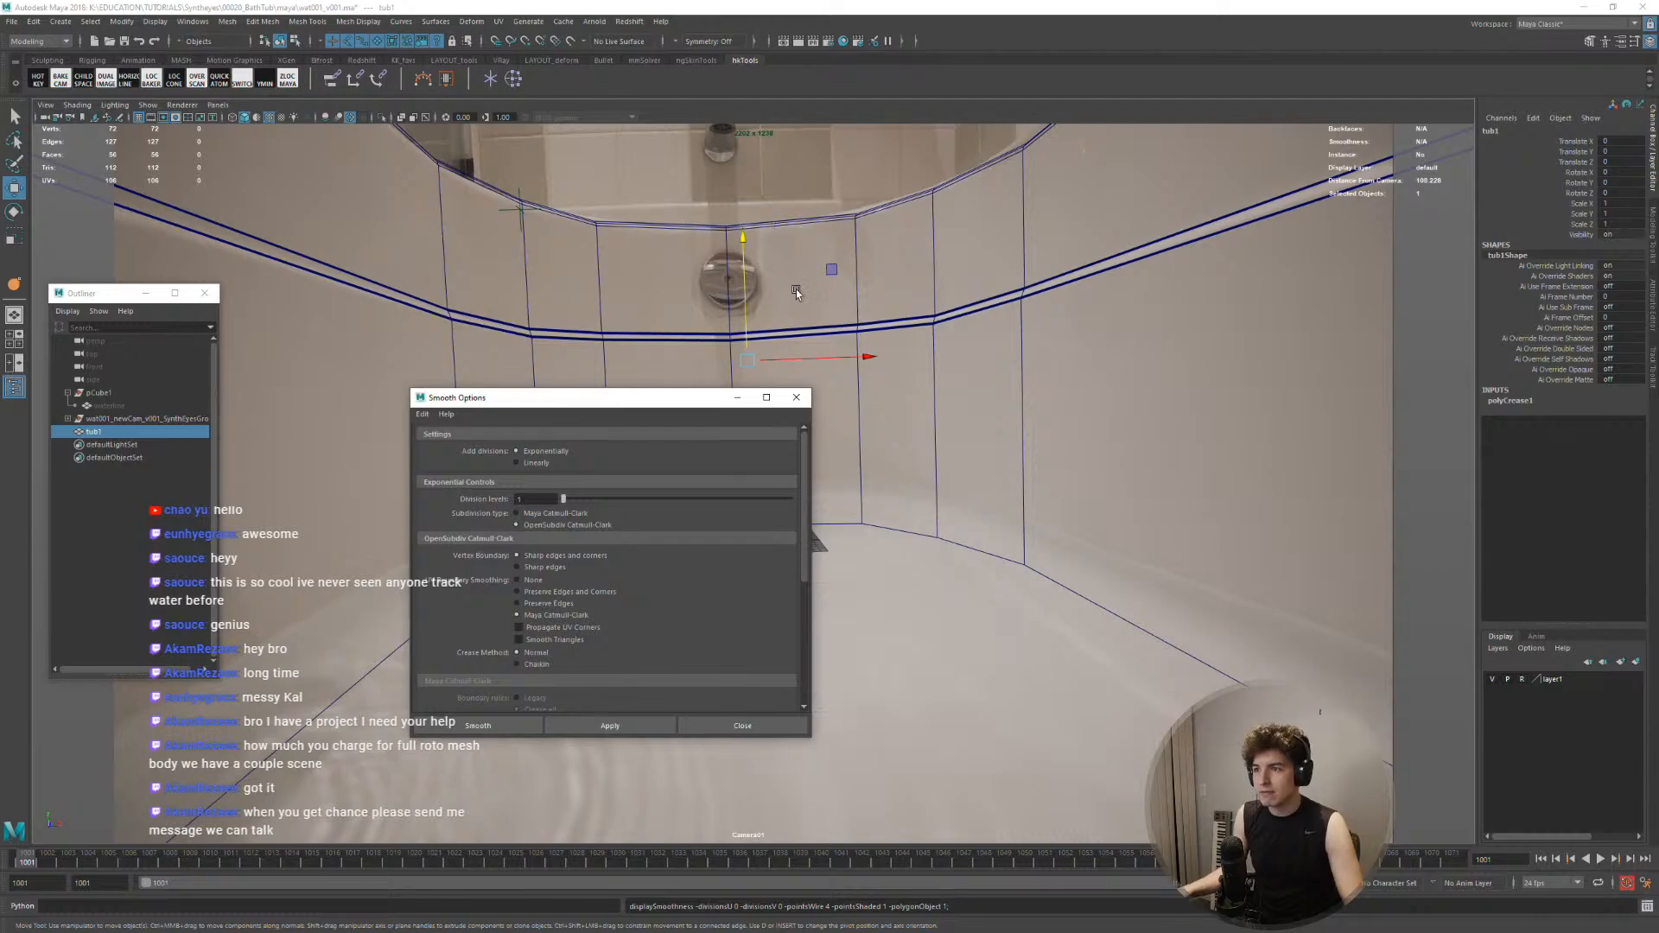
click(479, 725)
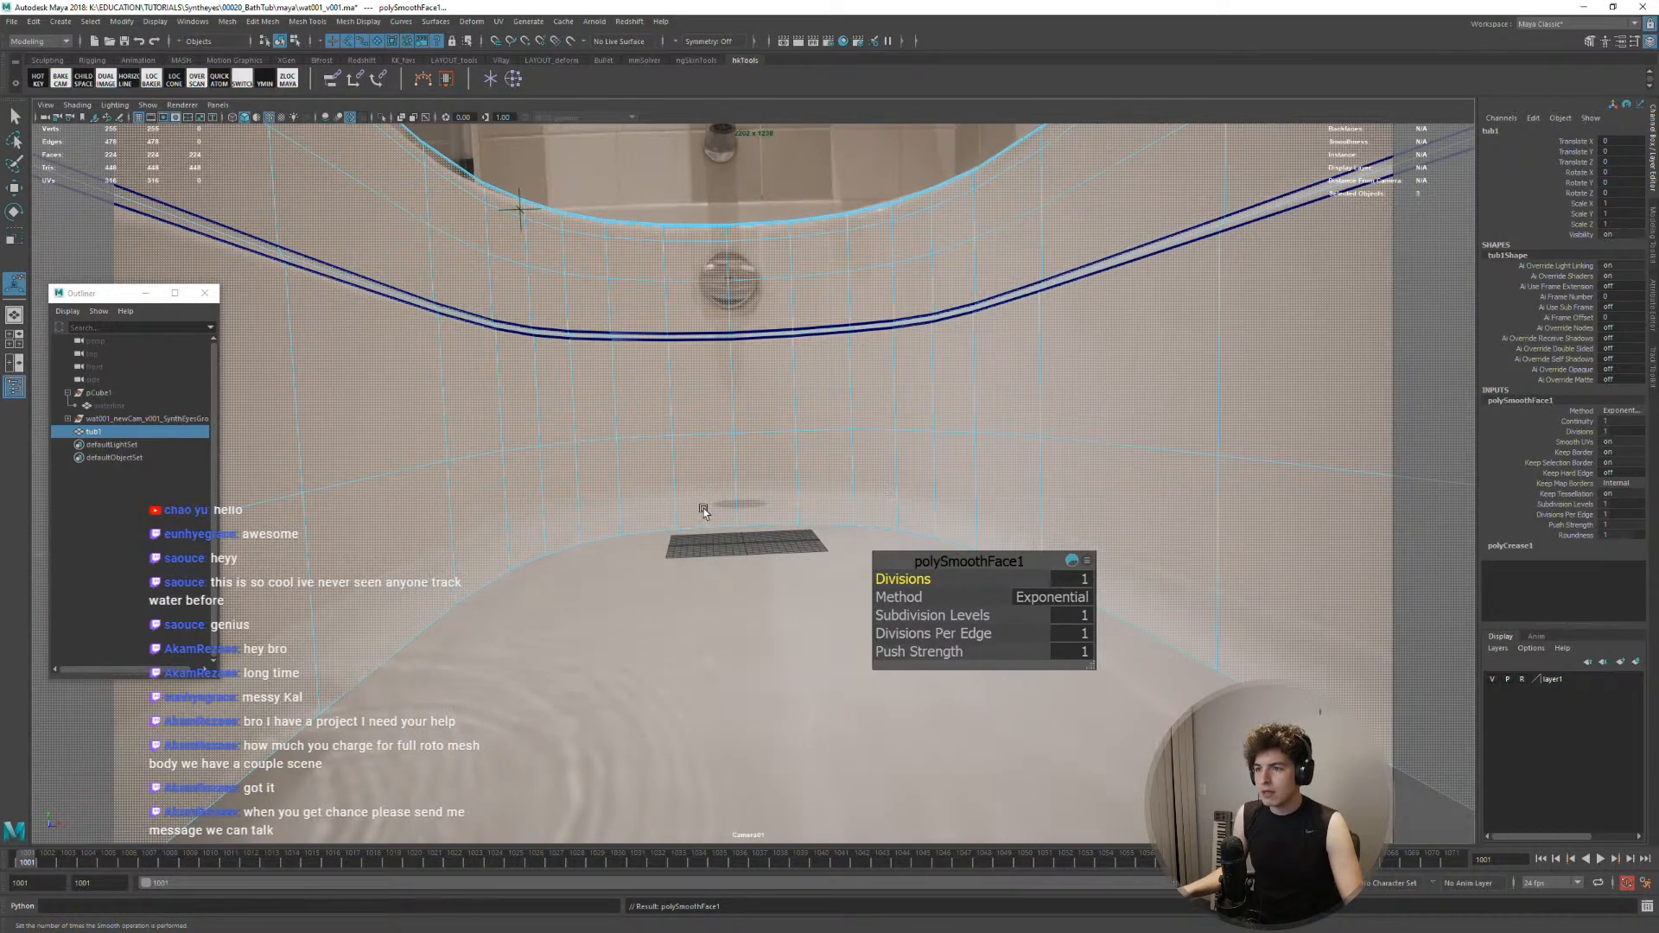
click(668, 482)
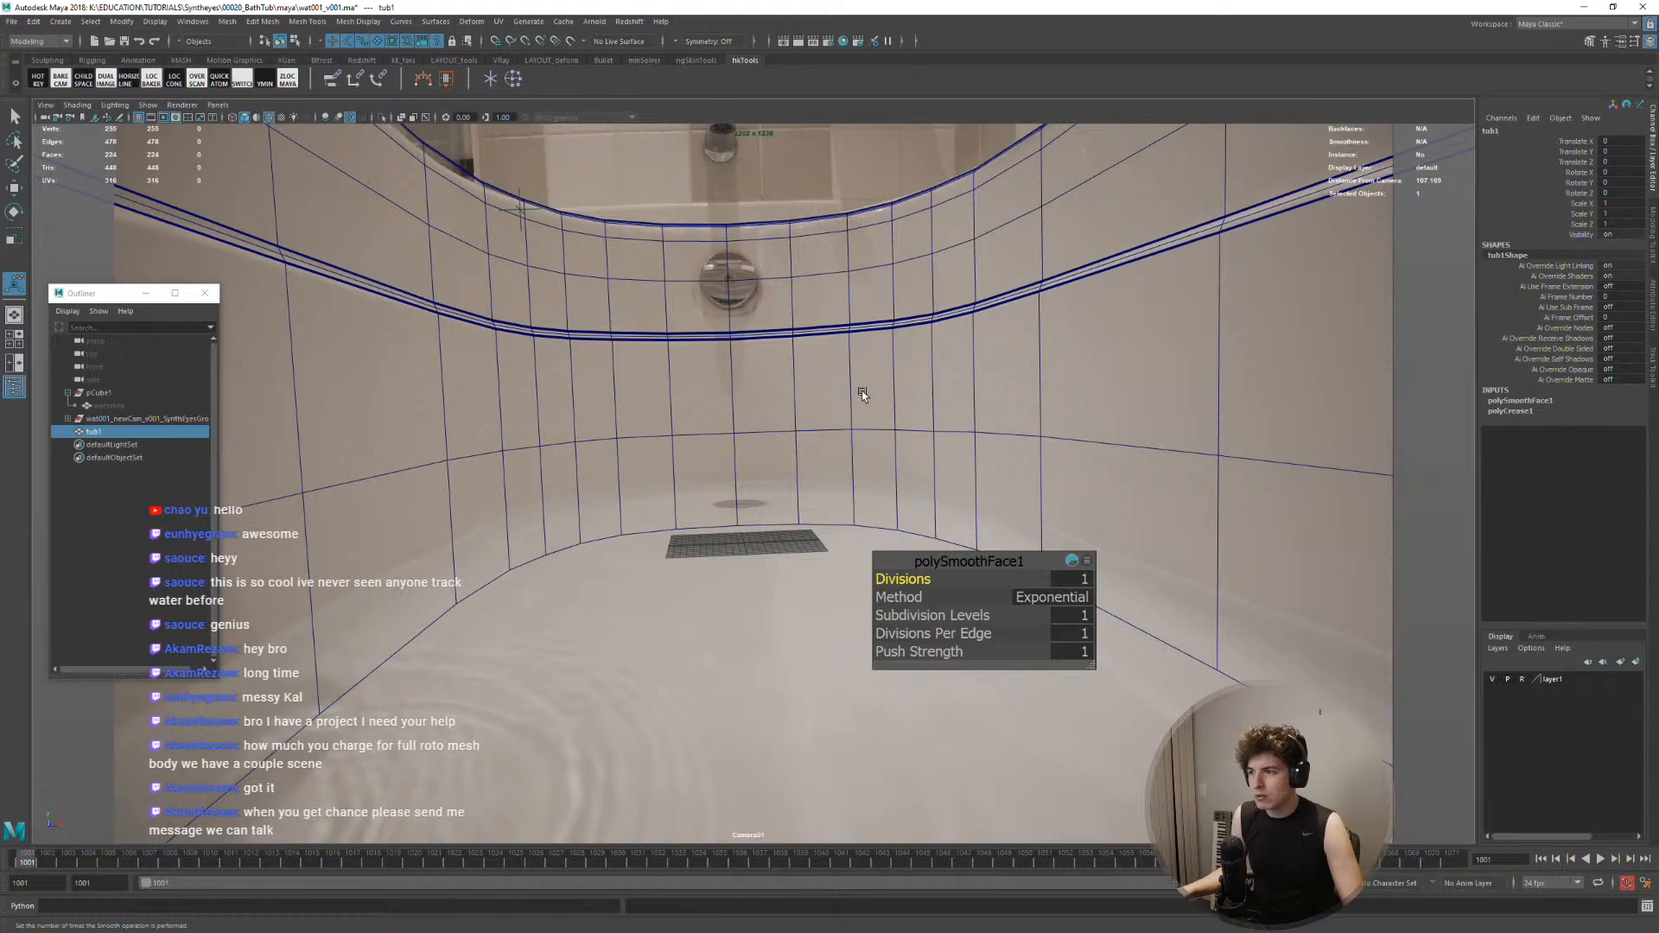
key(space)
key(space)
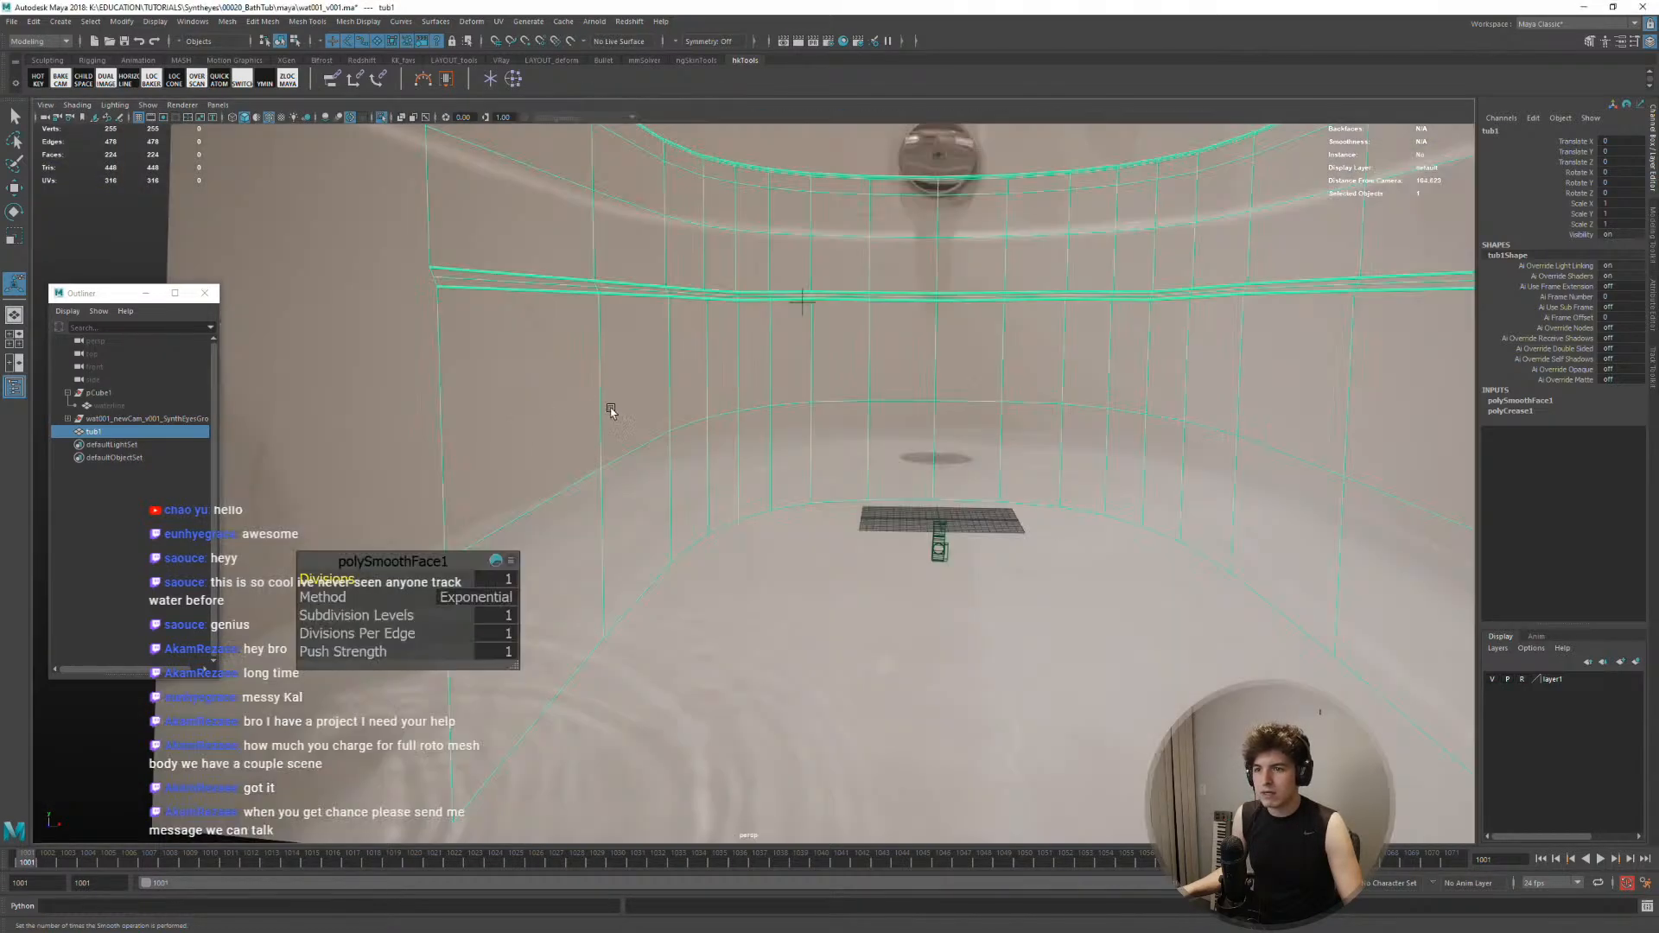
Set the tub's smooth divisions to 2 and view the denser mesh through the shot camera
key(ctrl+1)
alt+drag(829, 385, 782, 488)
key(ctrl+1)
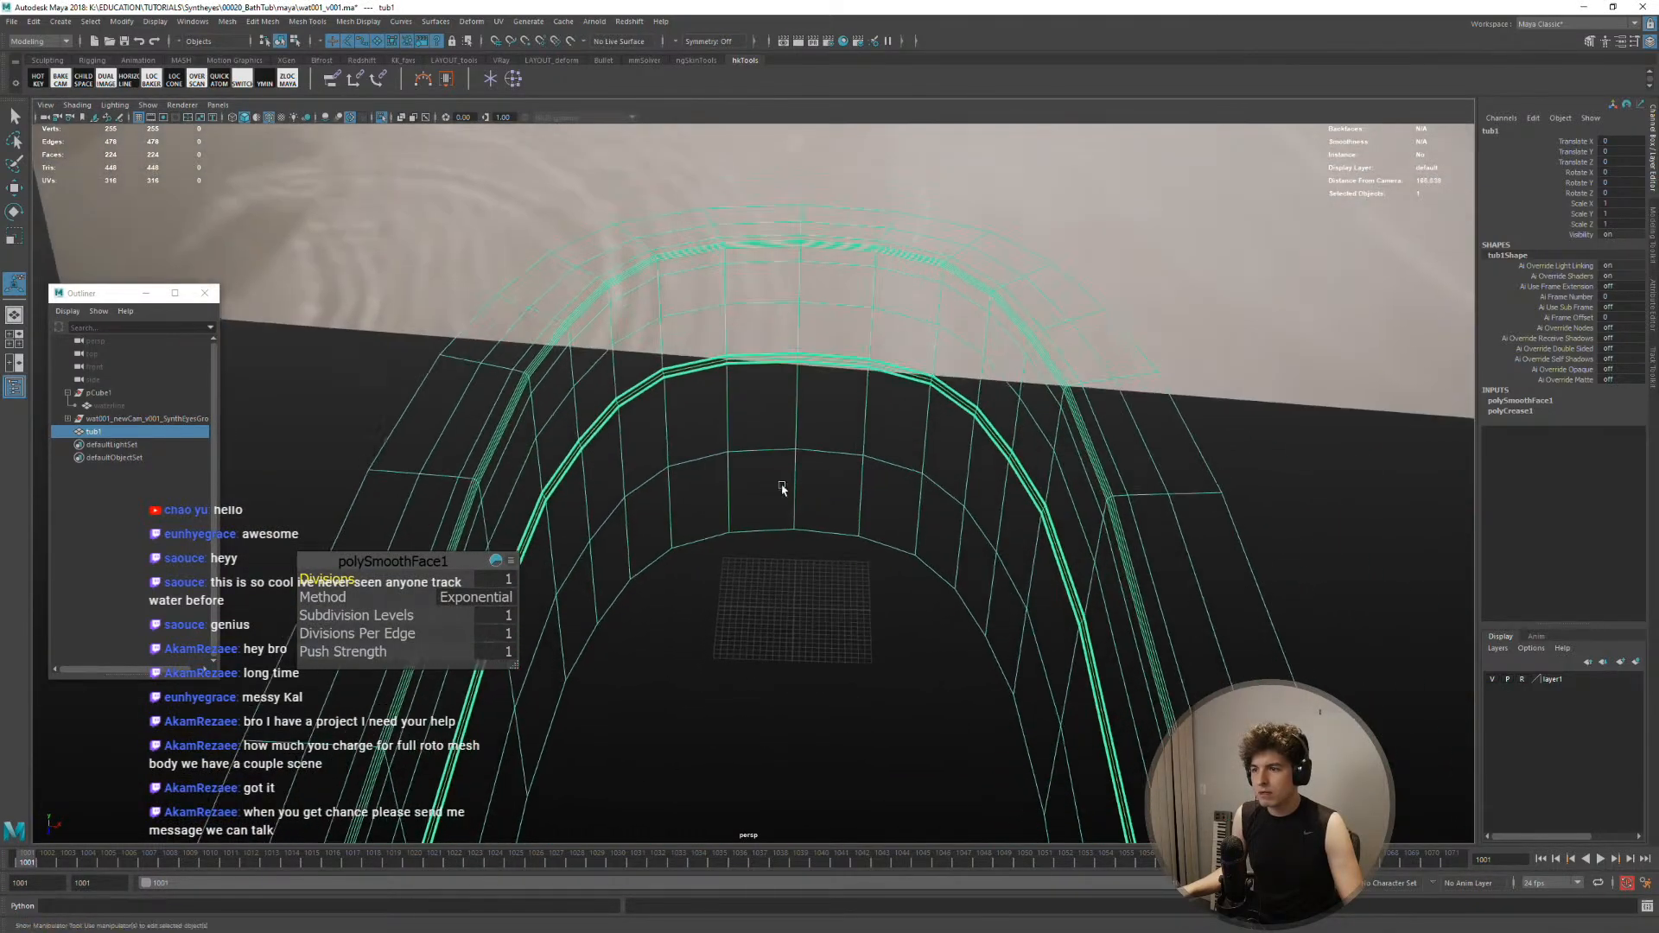
drag(350, 581, 366, 581)
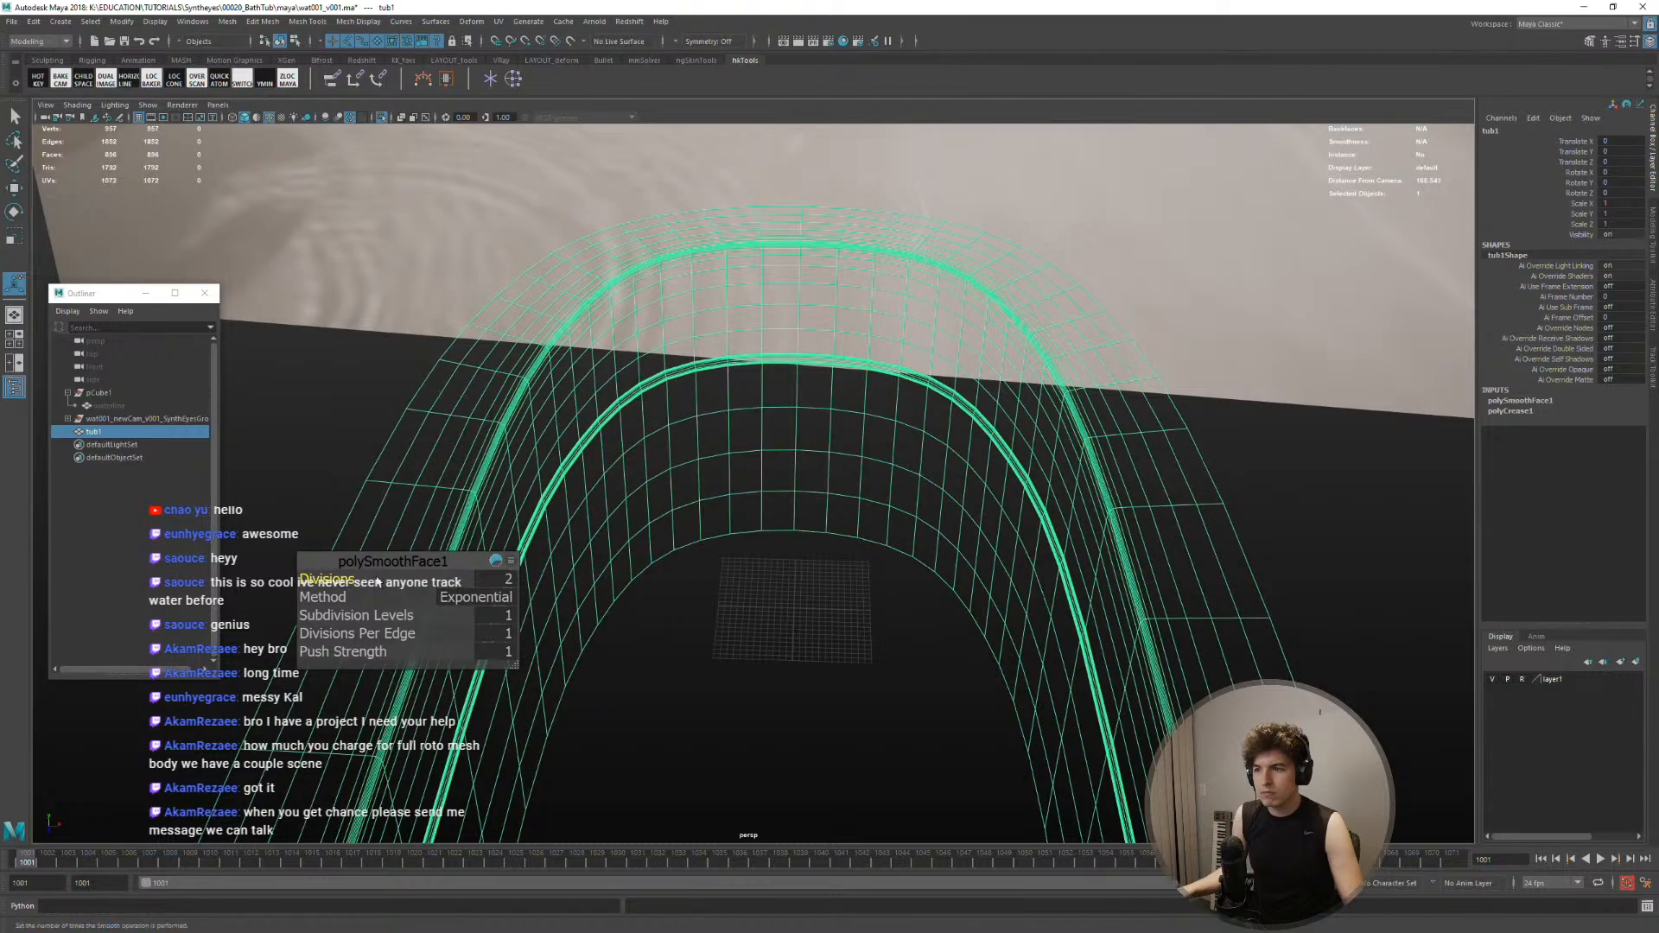
key(space)
key(space)
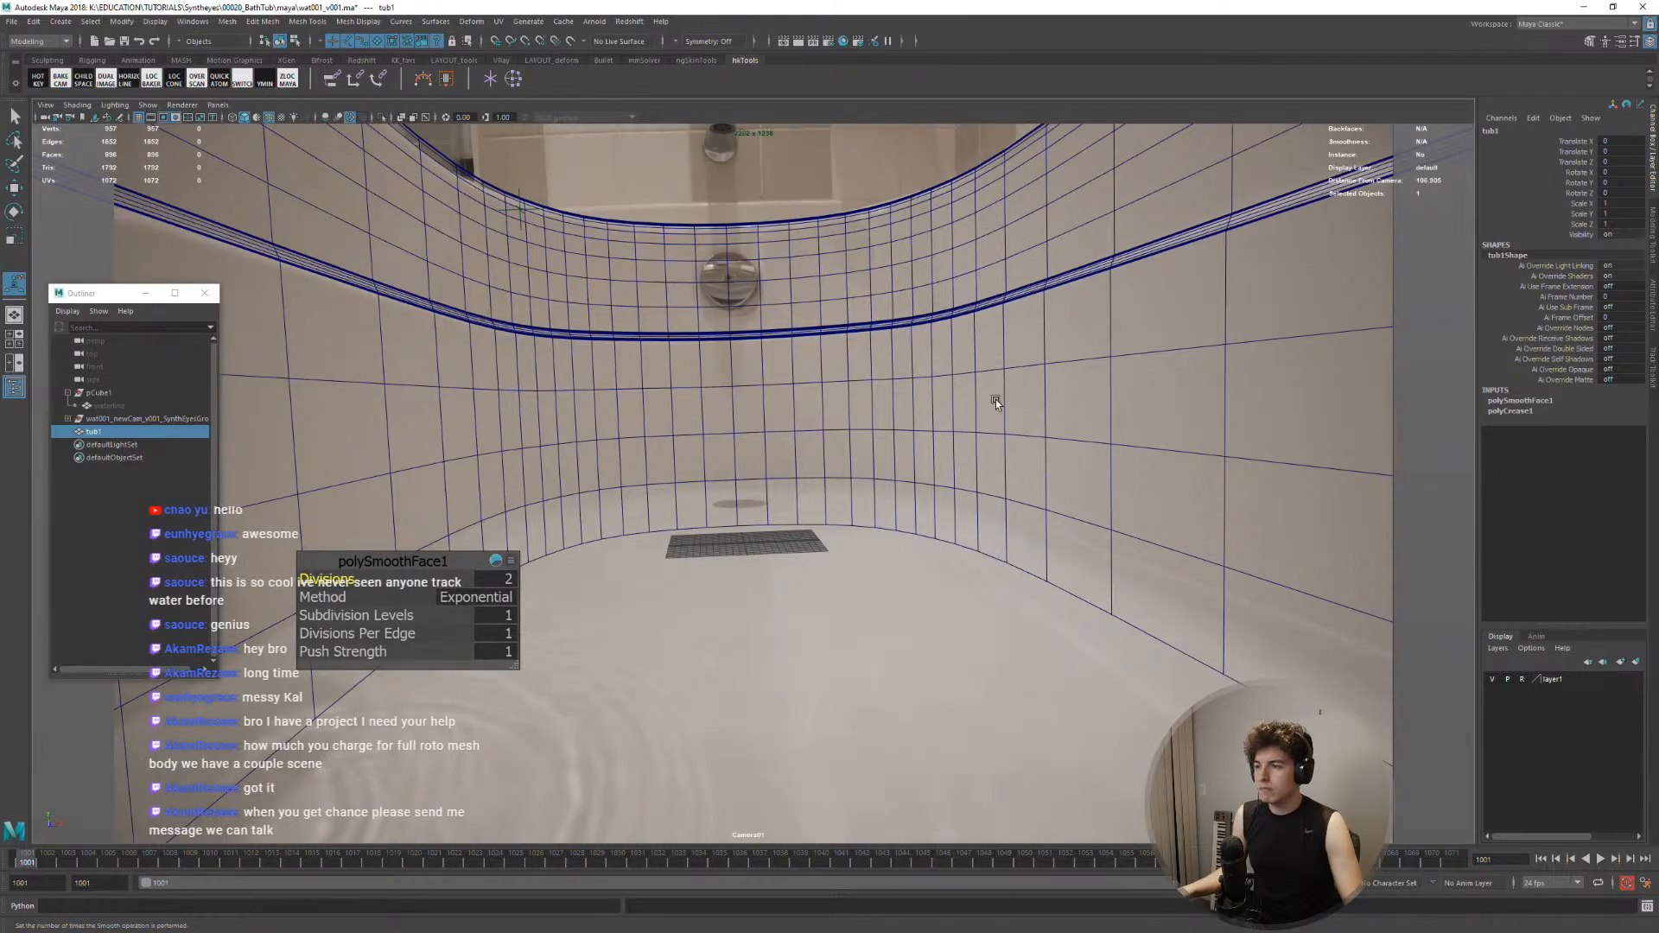
Delete one of the edge loops running along the tub's ledge and clear the tub's construction history
click(996, 367)
right_drag(996, 363, 1009, 330)
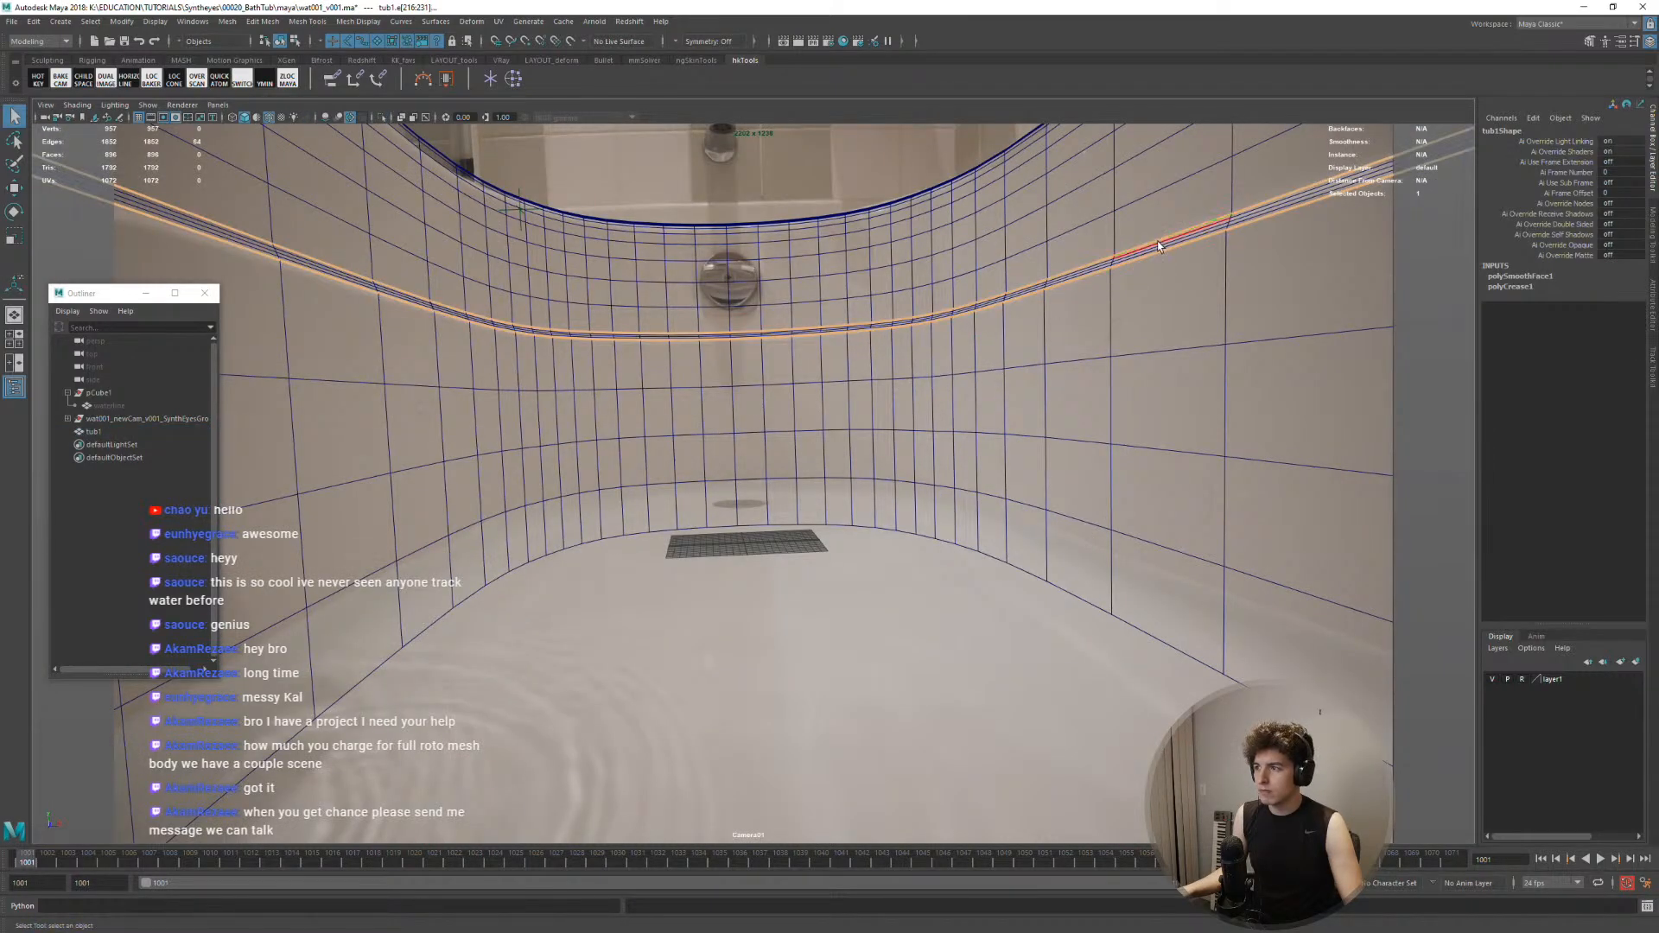
double_click(1158, 250)
shift+right_drag(1158, 249, 1152, 286)
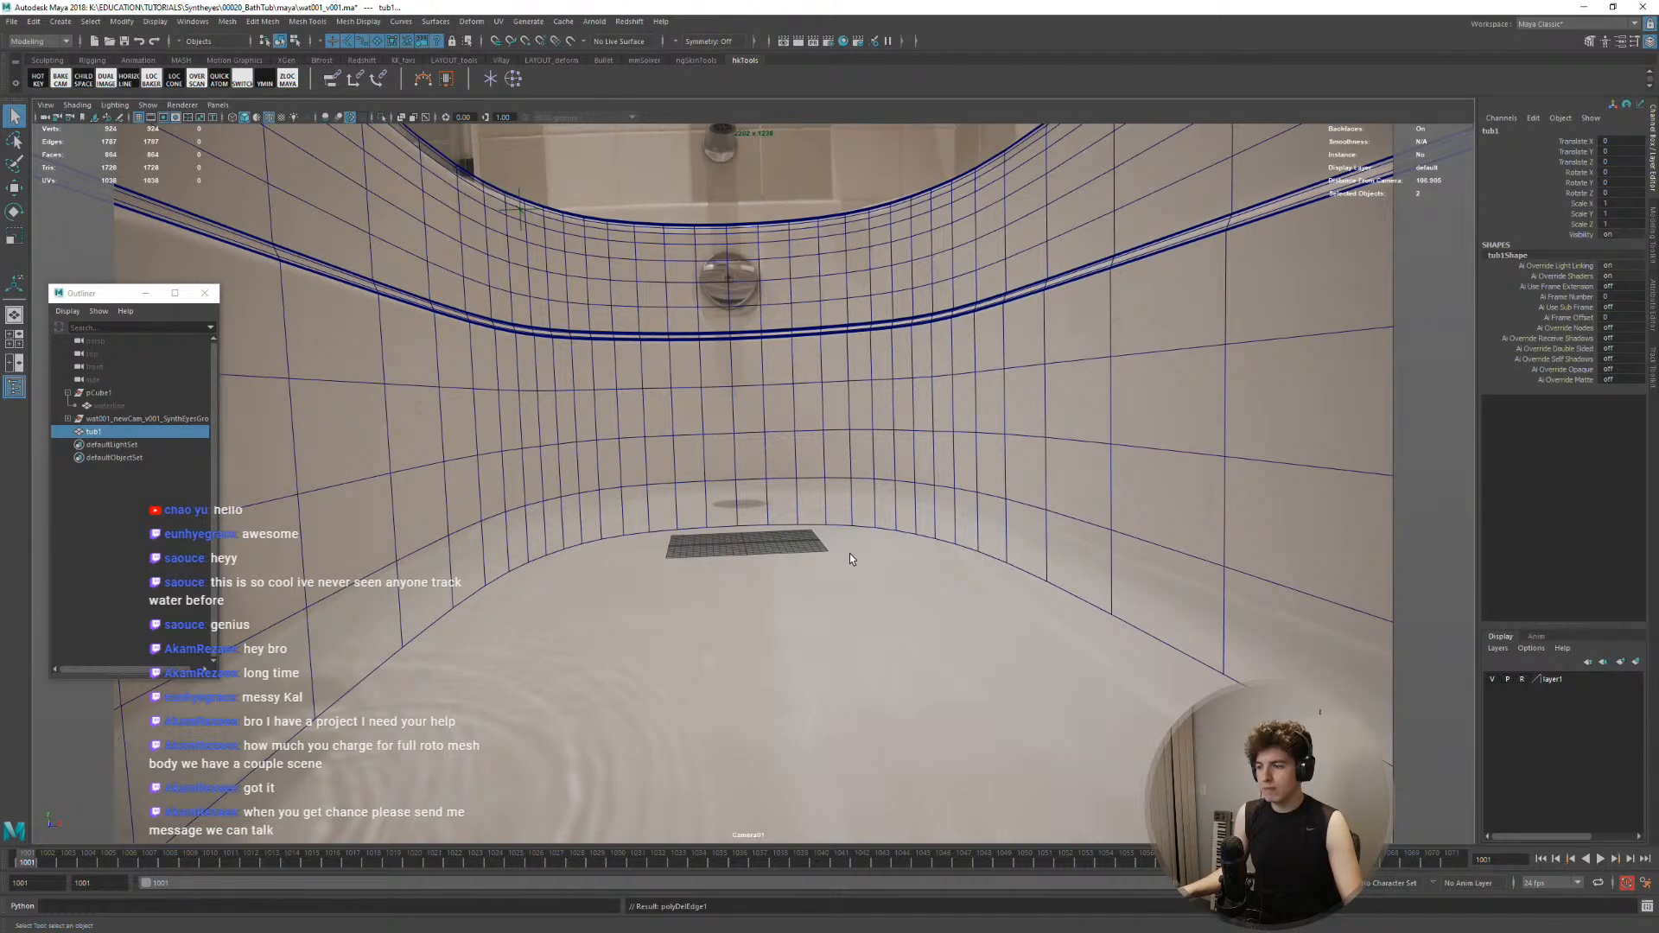
Extrude the tub's bottom border edges inward with a Local Translate Z of 18.3 and return to object mode
key(space)
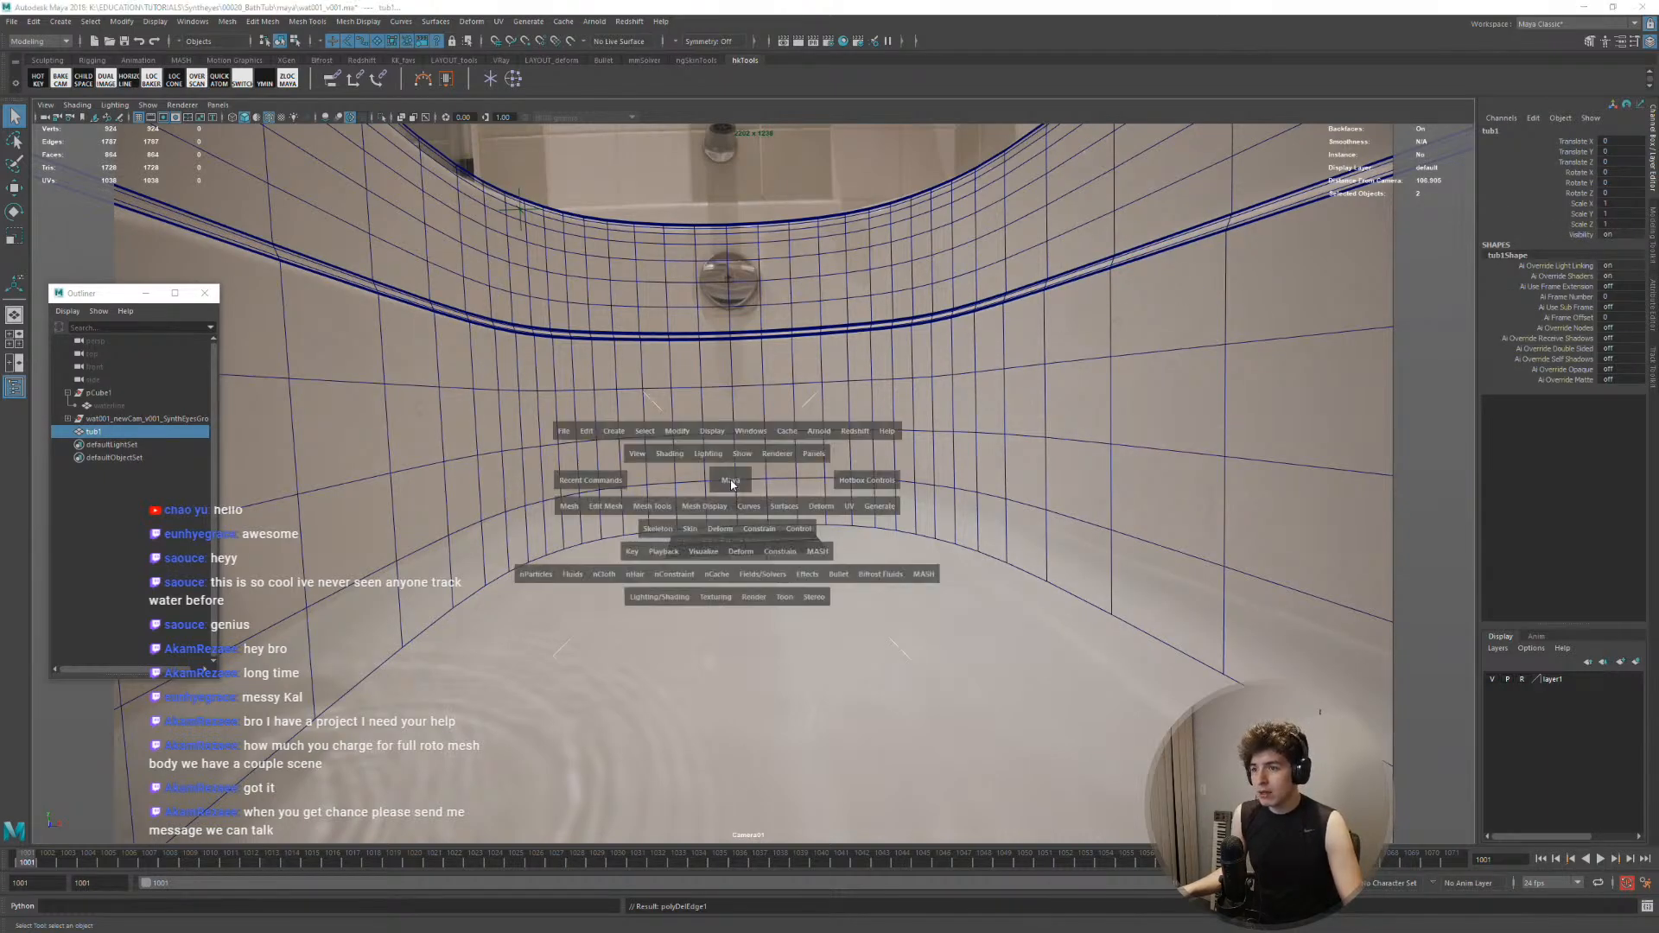
alt+drag(366, 481, 626, 512)
key(space)
key(space)
key(space)
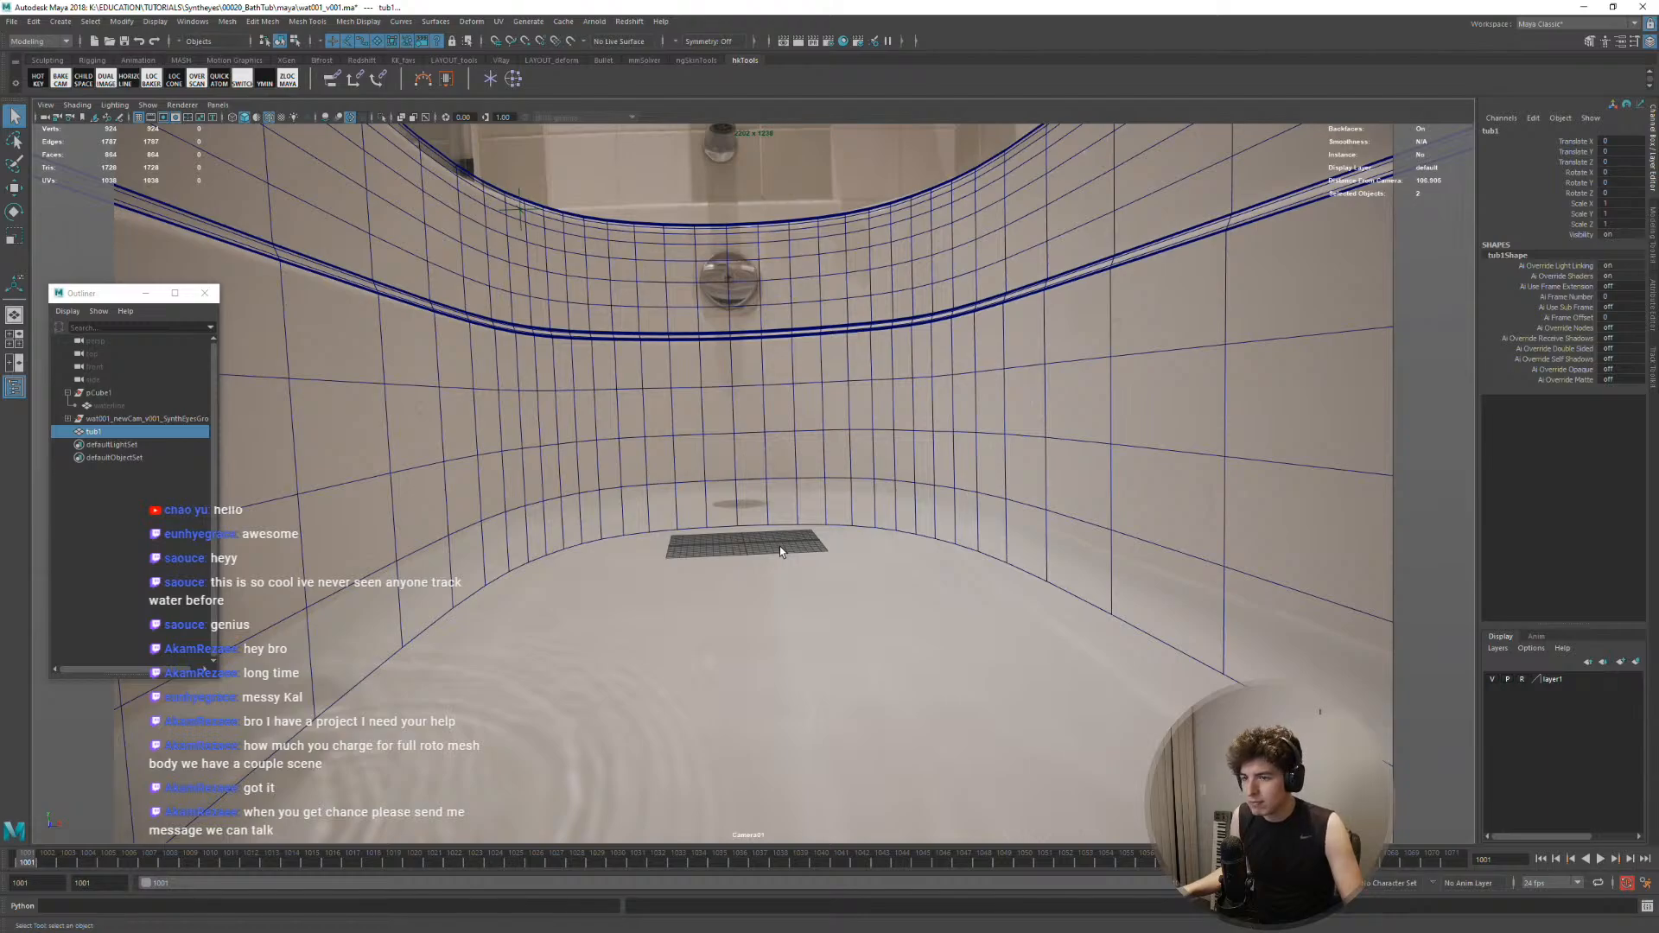
right_drag(706, 476, 661, 478)
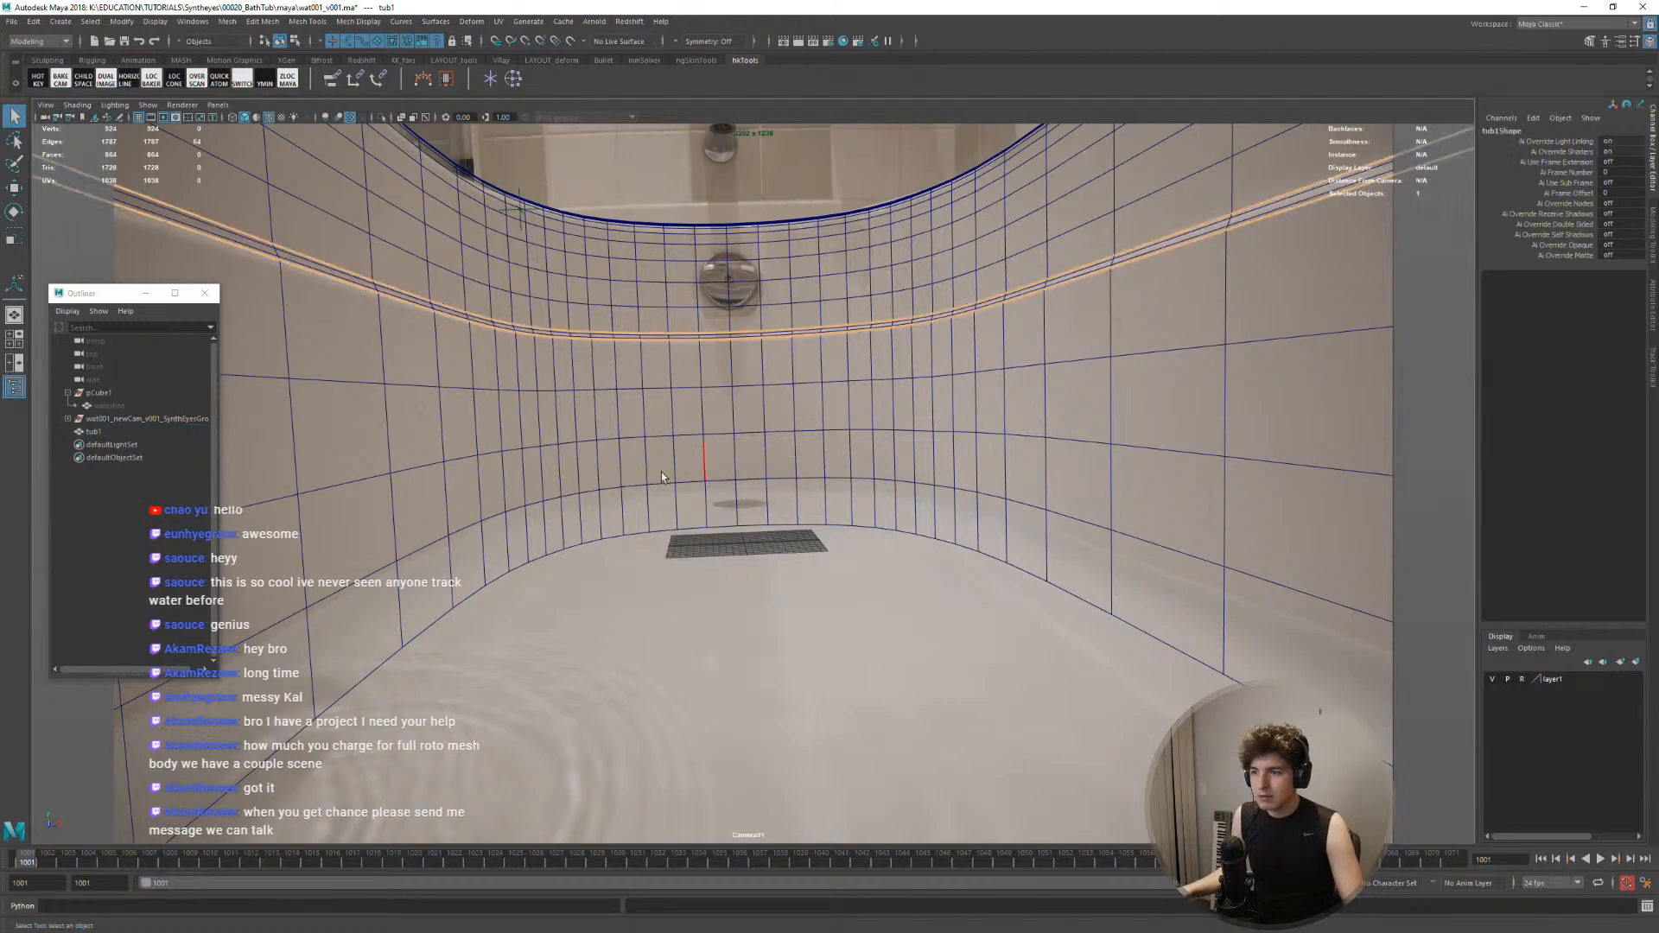
double_click(687, 476)
key(space)
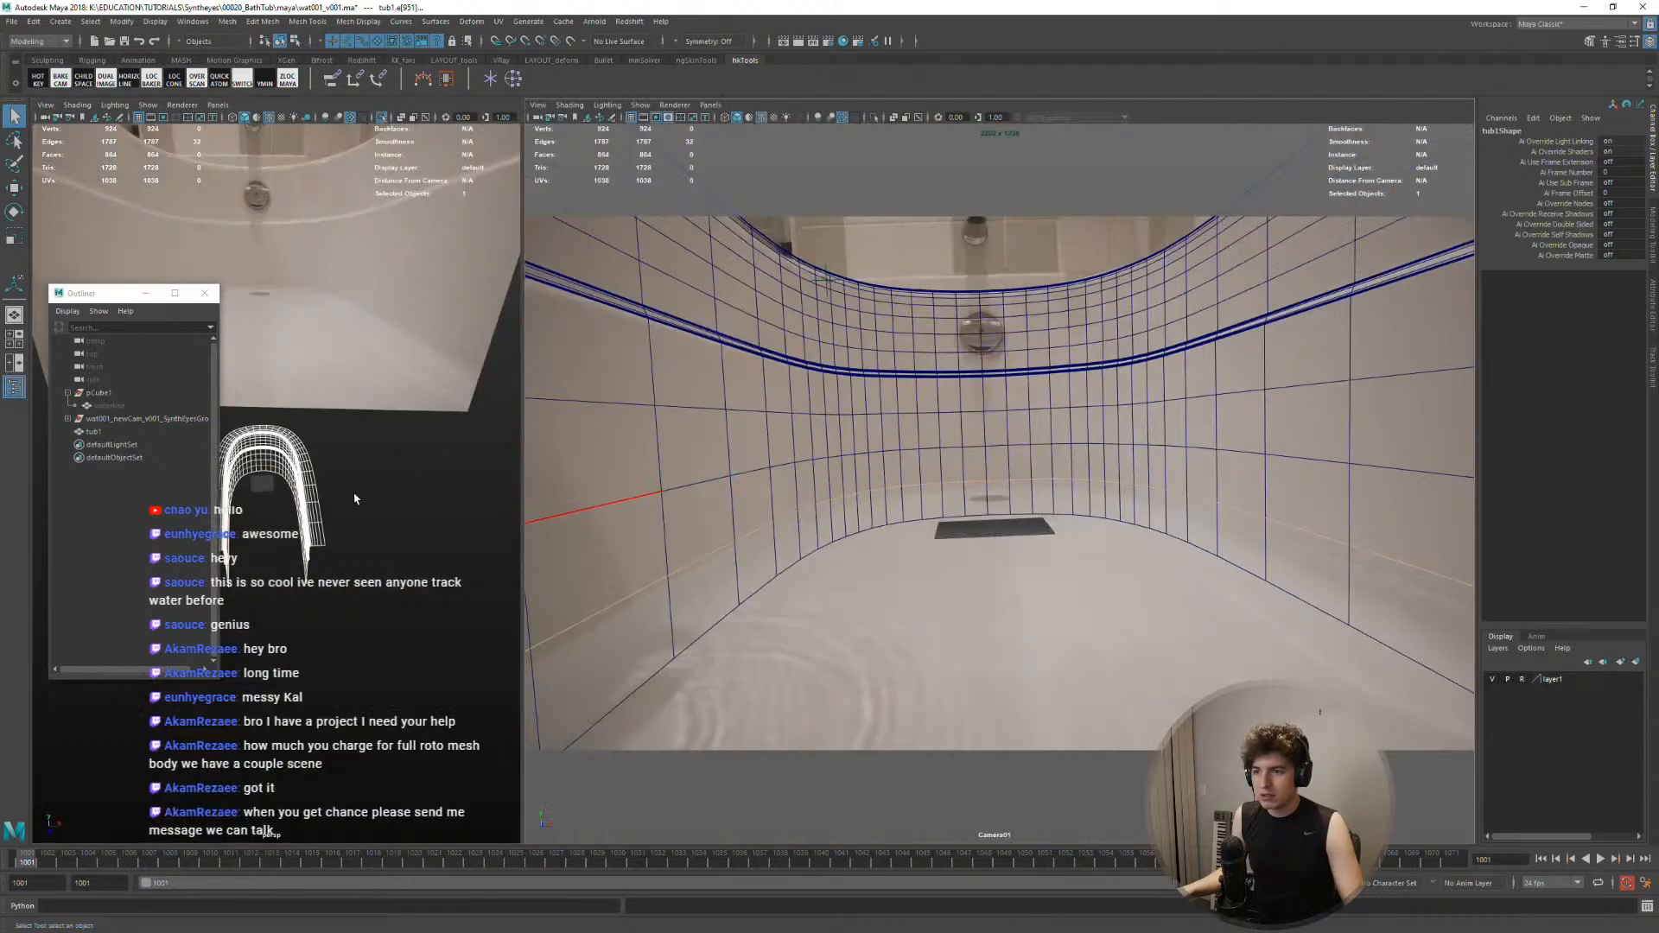
alt+drag(356, 496, 376, 461)
key(space)
shift+right_click(897, 489)
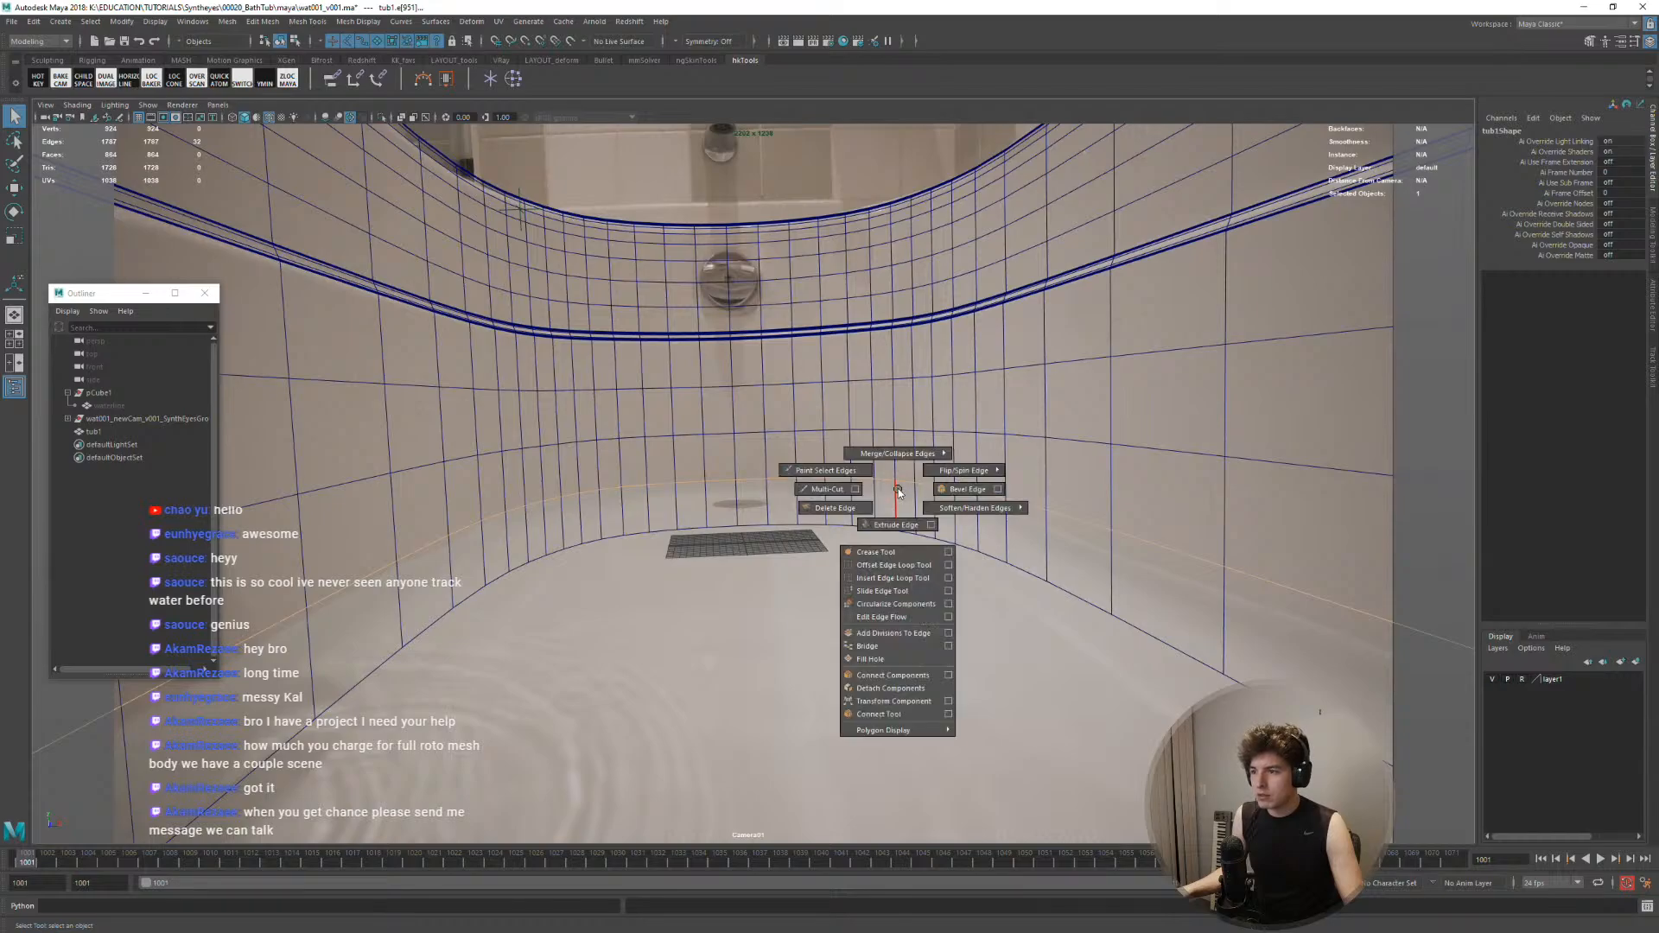
click(896, 524)
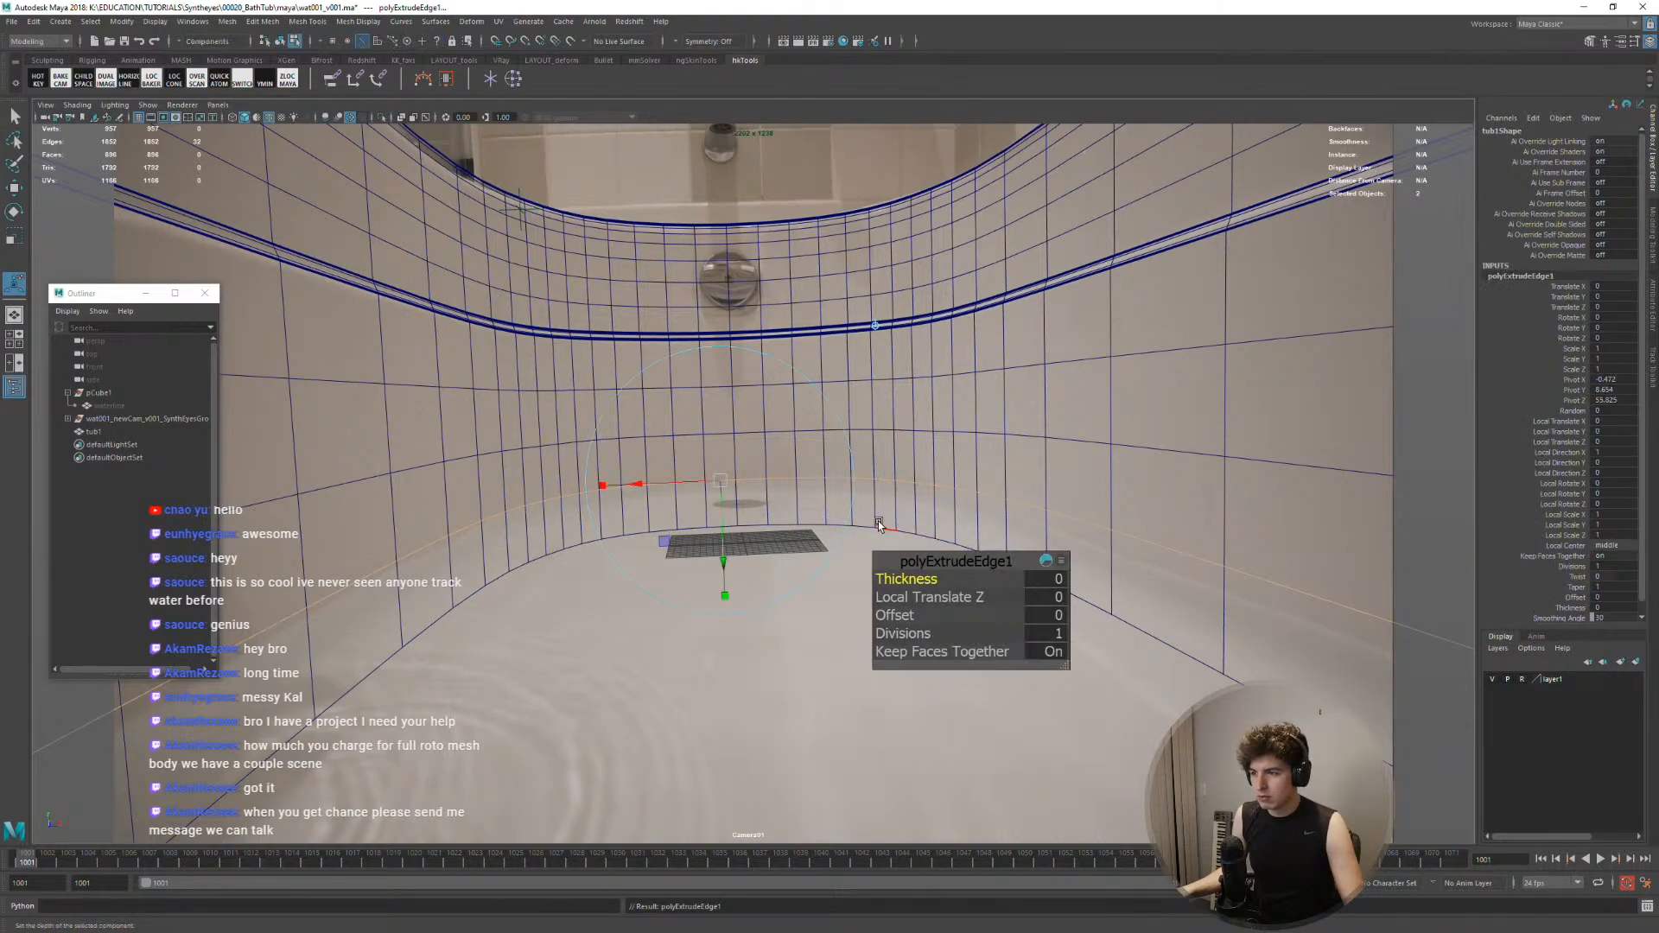
drag(925, 597, 1016, 593)
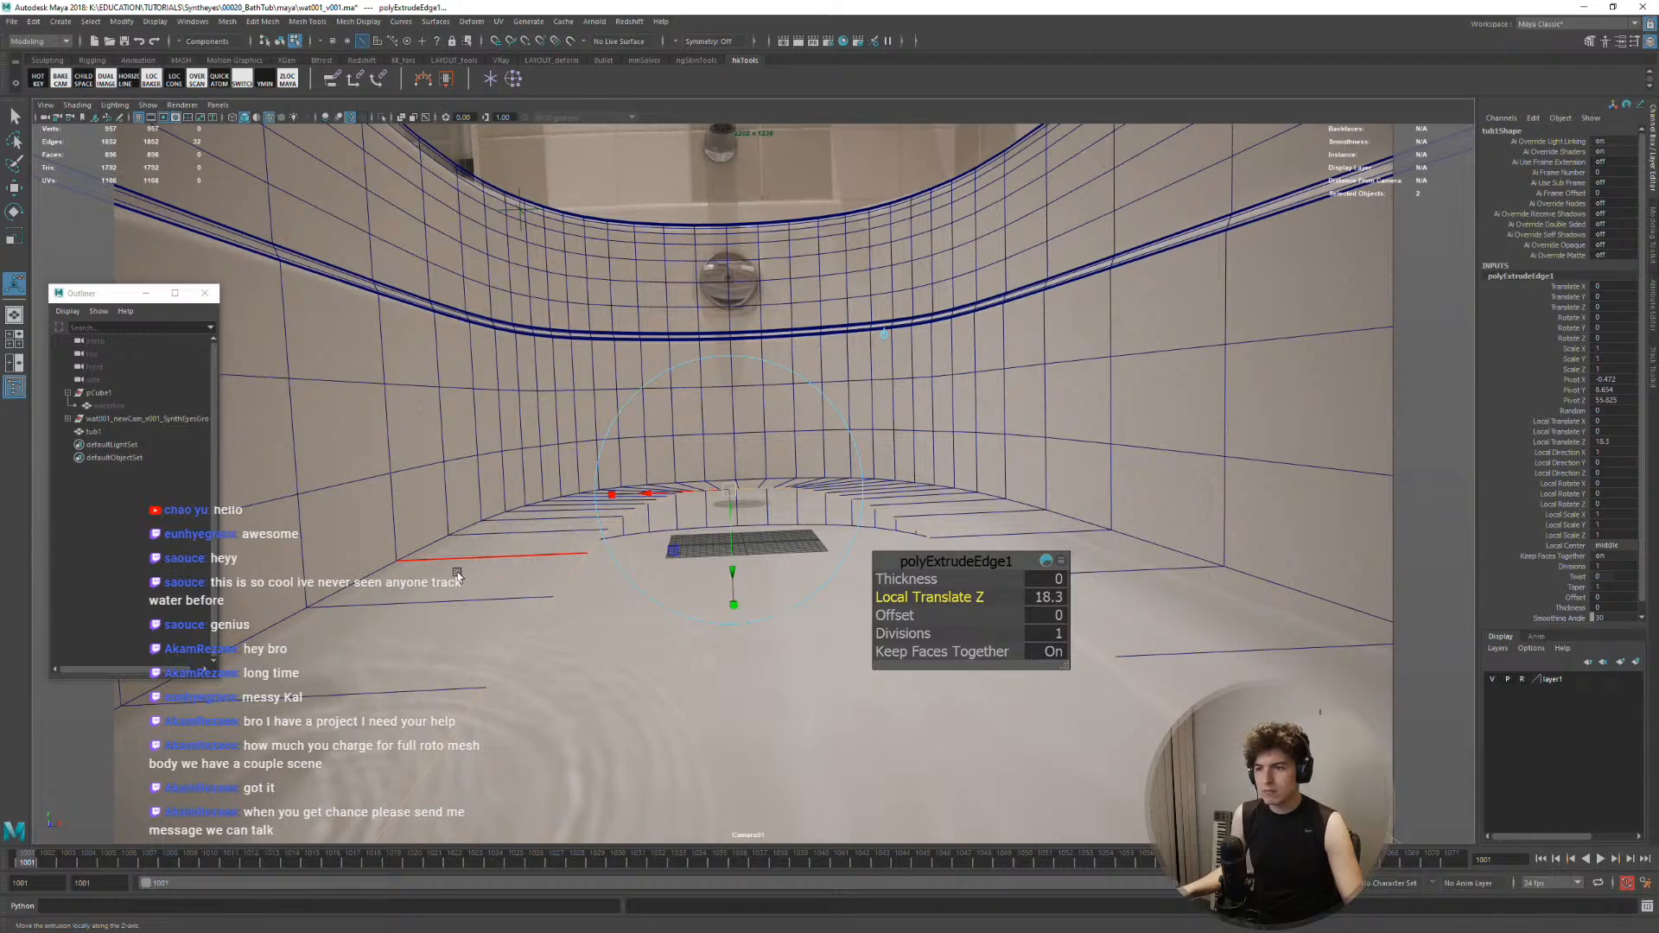
right_drag(489, 589, 526, 552)
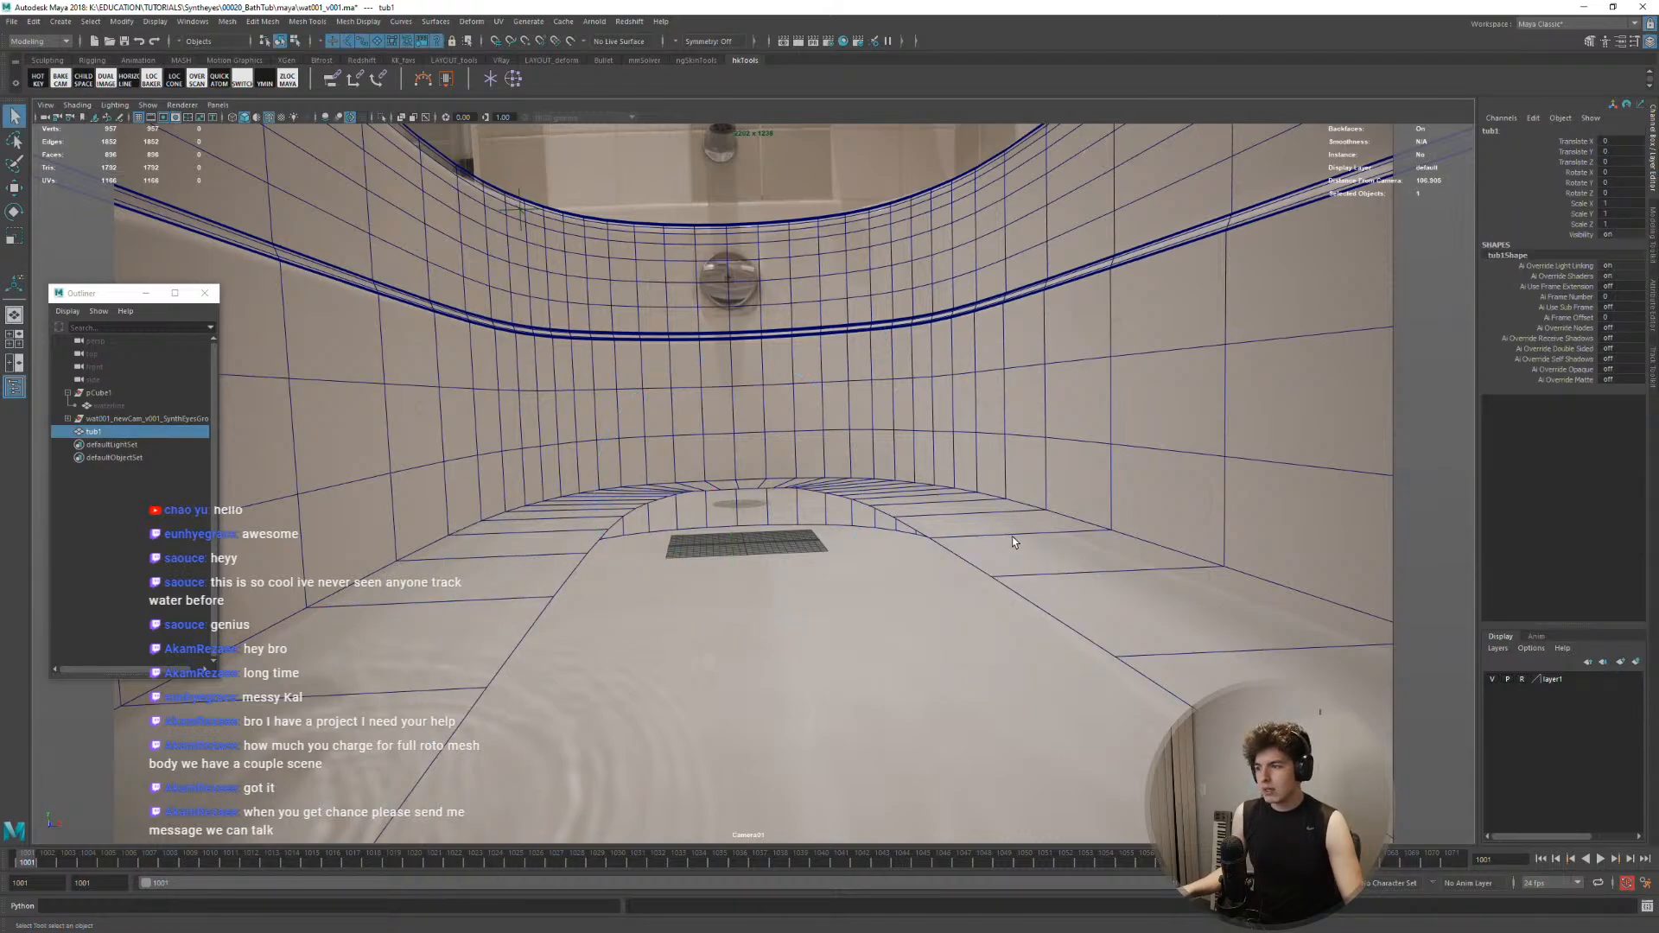
Select the whole strip of newly extruded floor faces and extract it from the tub as a separate mesh
key(space)
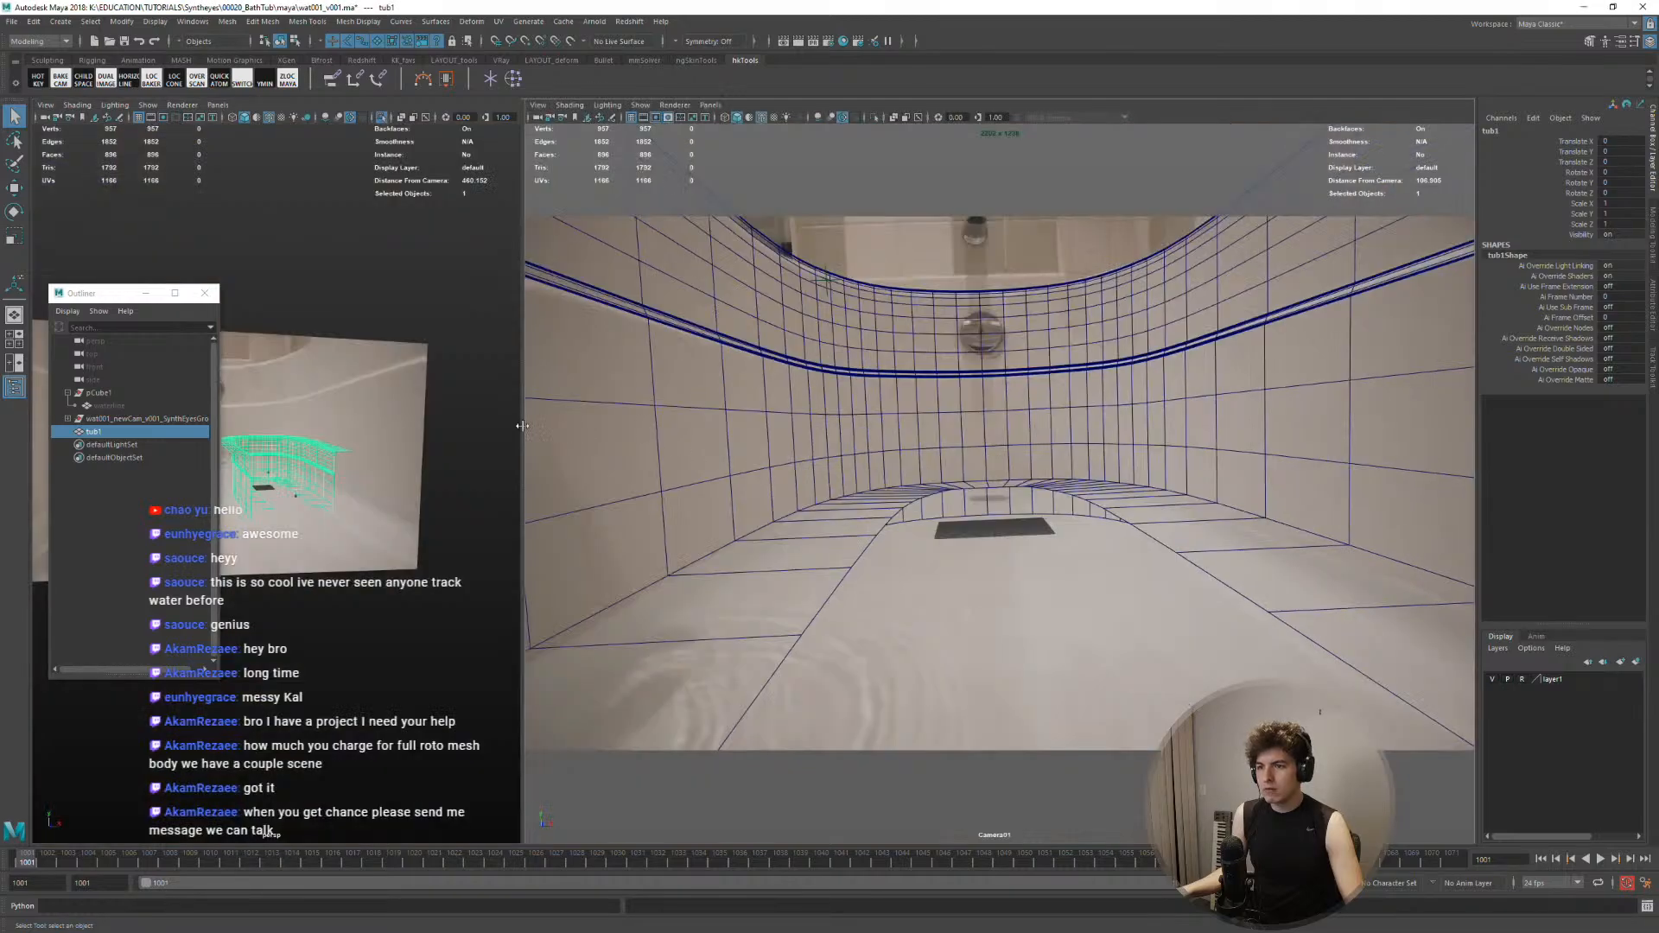
key(space)
alt+drag(463, 489, 596, 588)
alt+right_drag(596, 587, 642, 581)
alt+middle_drag(642, 581, 591, 500)
right_drag(591, 498, 590, 529)
click(592, 529)
shift+click(567, 706)
click(568, 656)
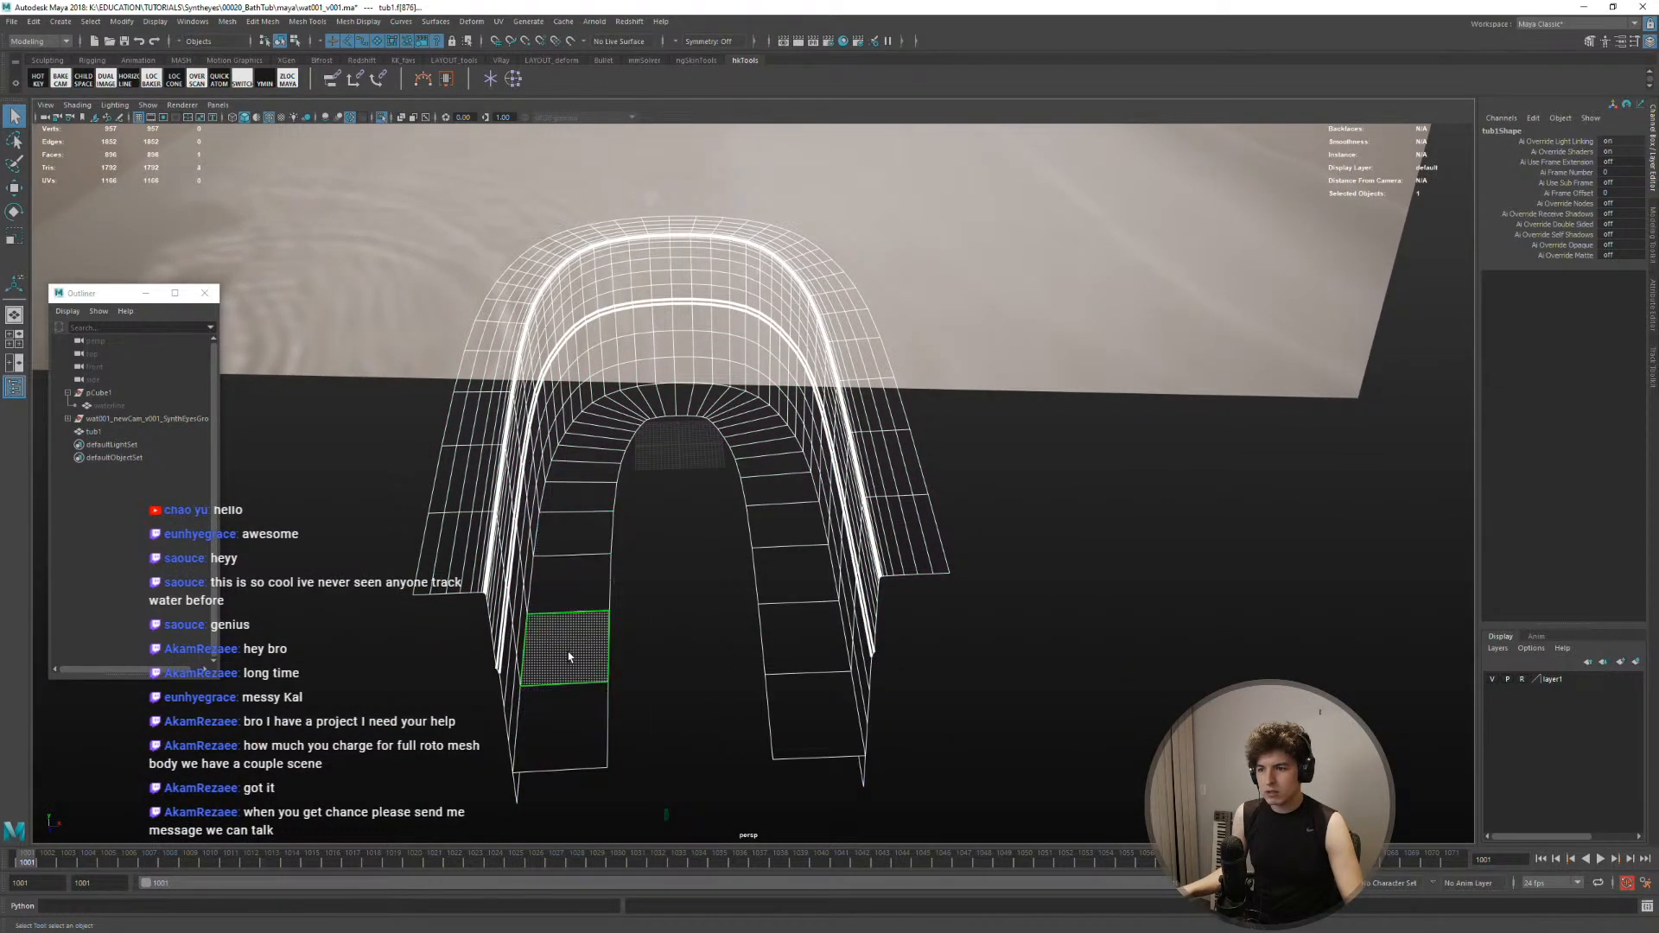
shift+double_click(577, 702)
alt+drag(596, 578, 562, 536)
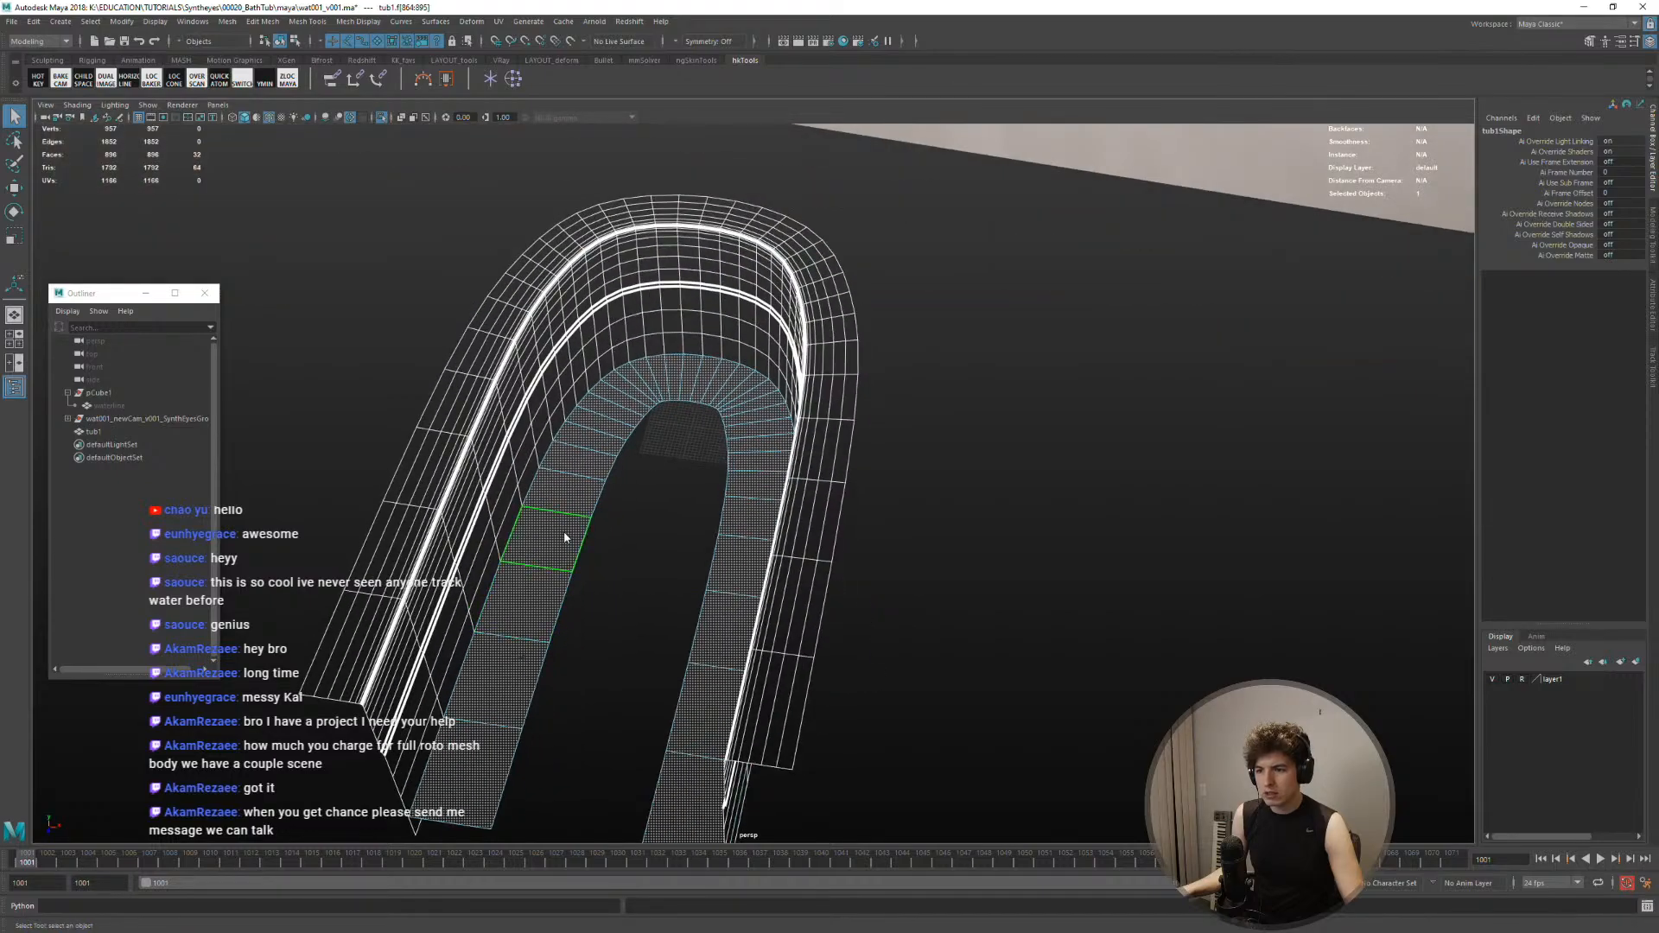
shift+right_drag(563, 533, 563, 744)
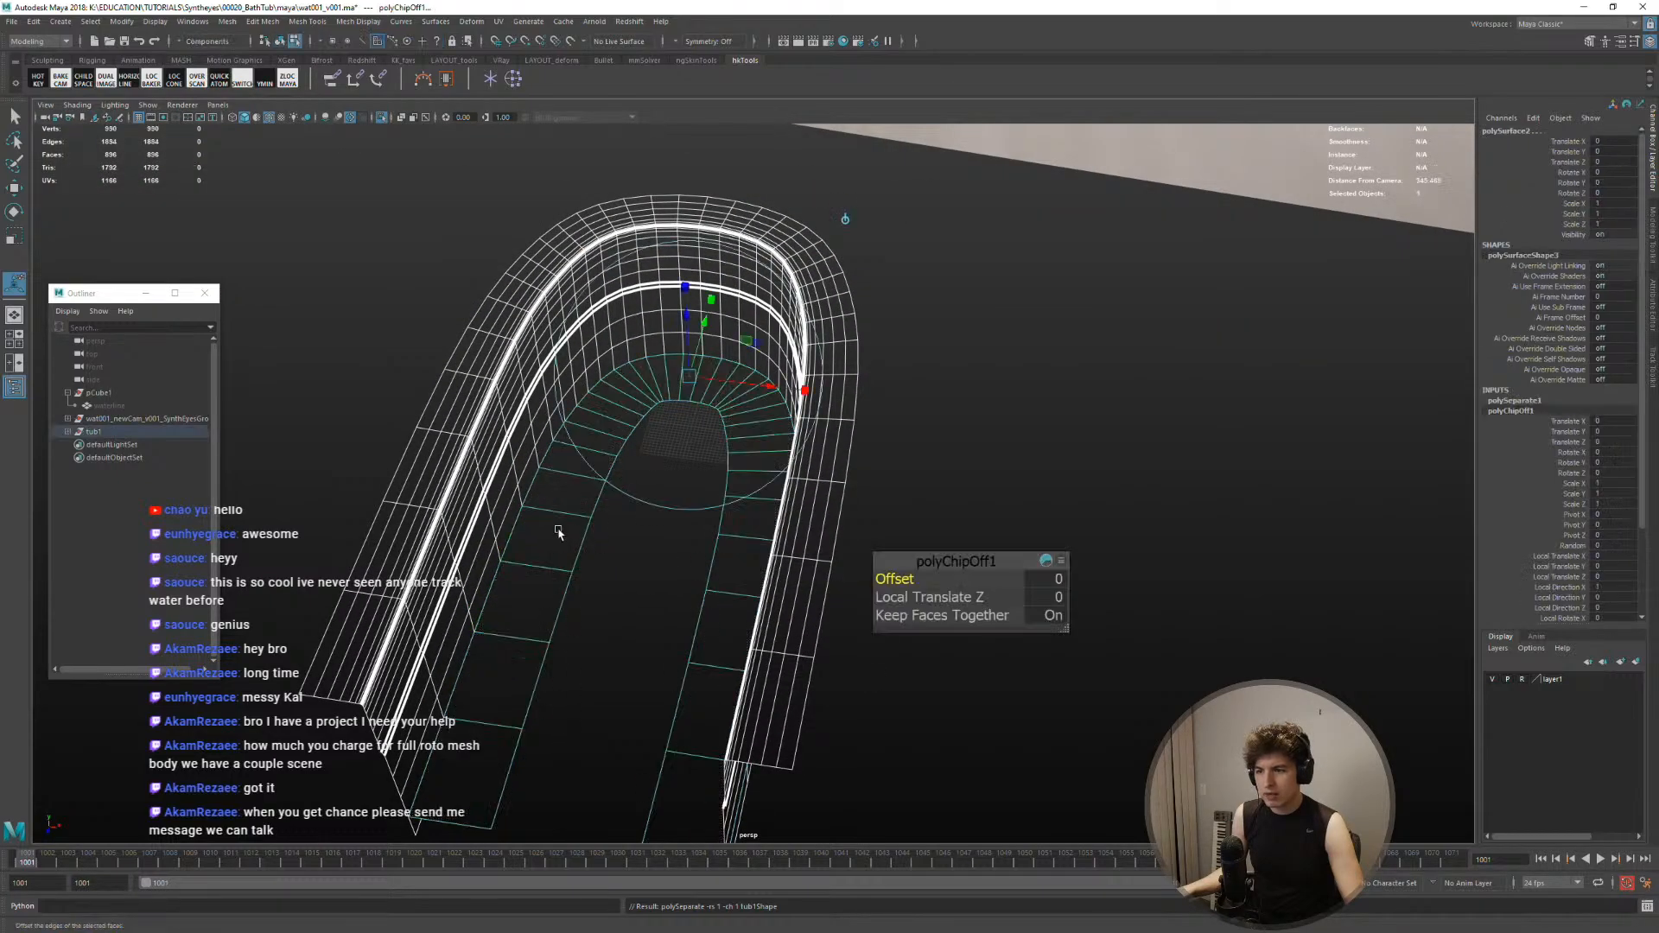
Select the extracted floor strip as an object and turn on Object X symmetry with the Move tool active
right_drag(558, 527, 583, 512)
click(583, 512)
alt+drag(584, 517, 608, 530)
alt+right_drag(609, 531, 694, 455)
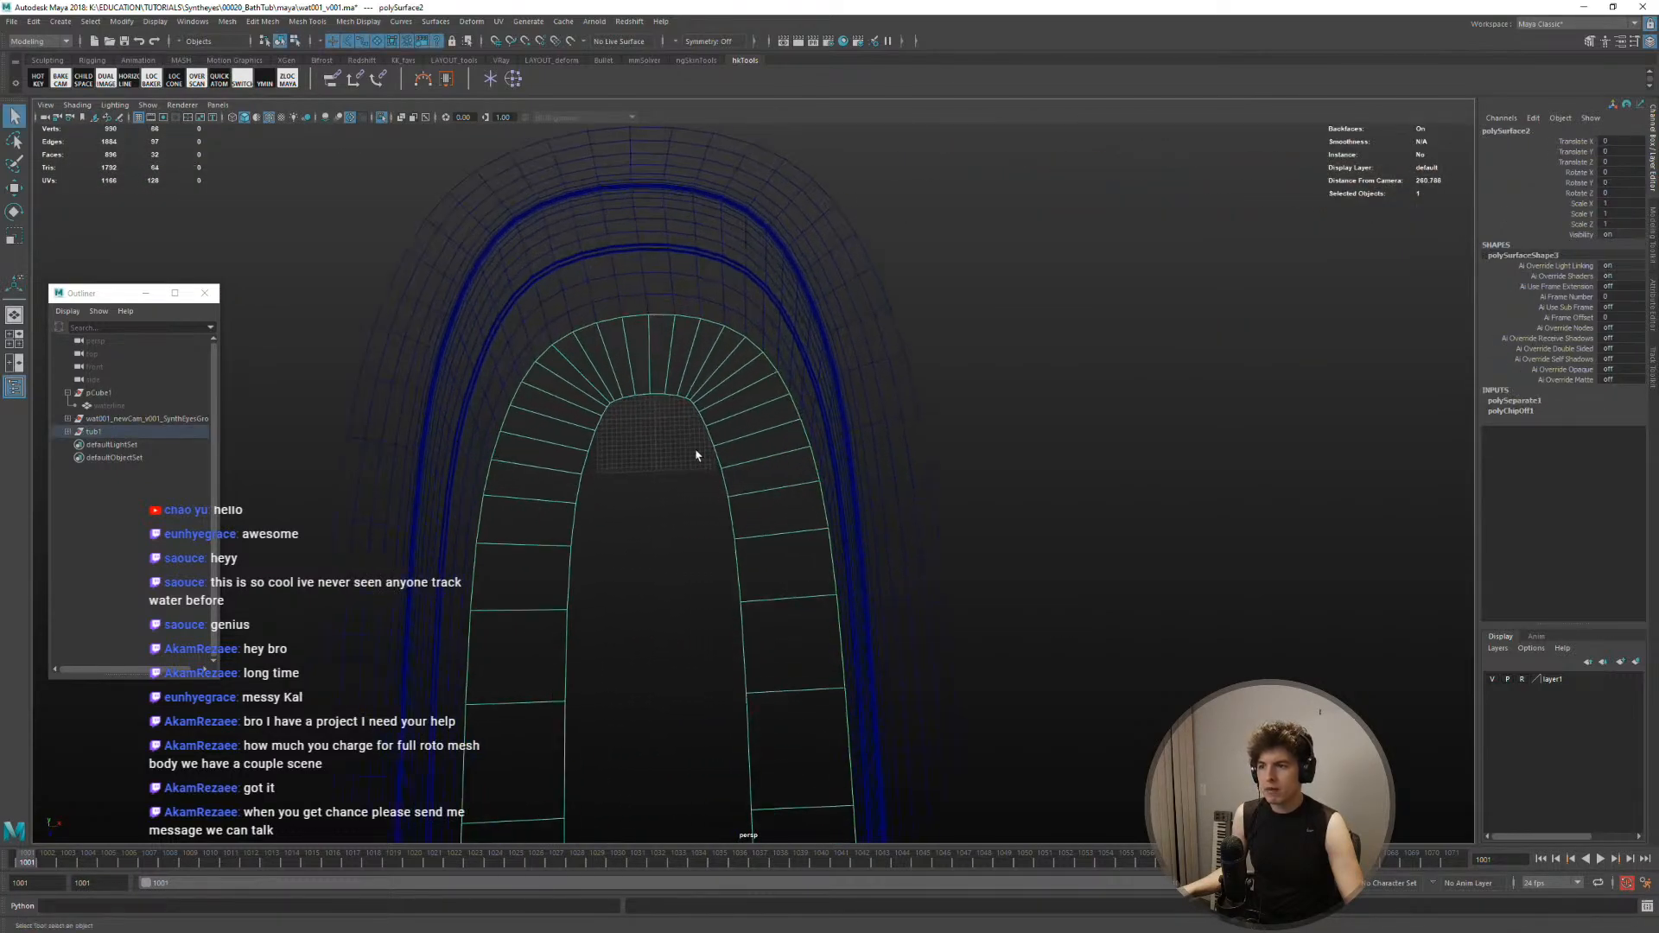
right_drag(722, 384, 714, 350)
click(669, 348)
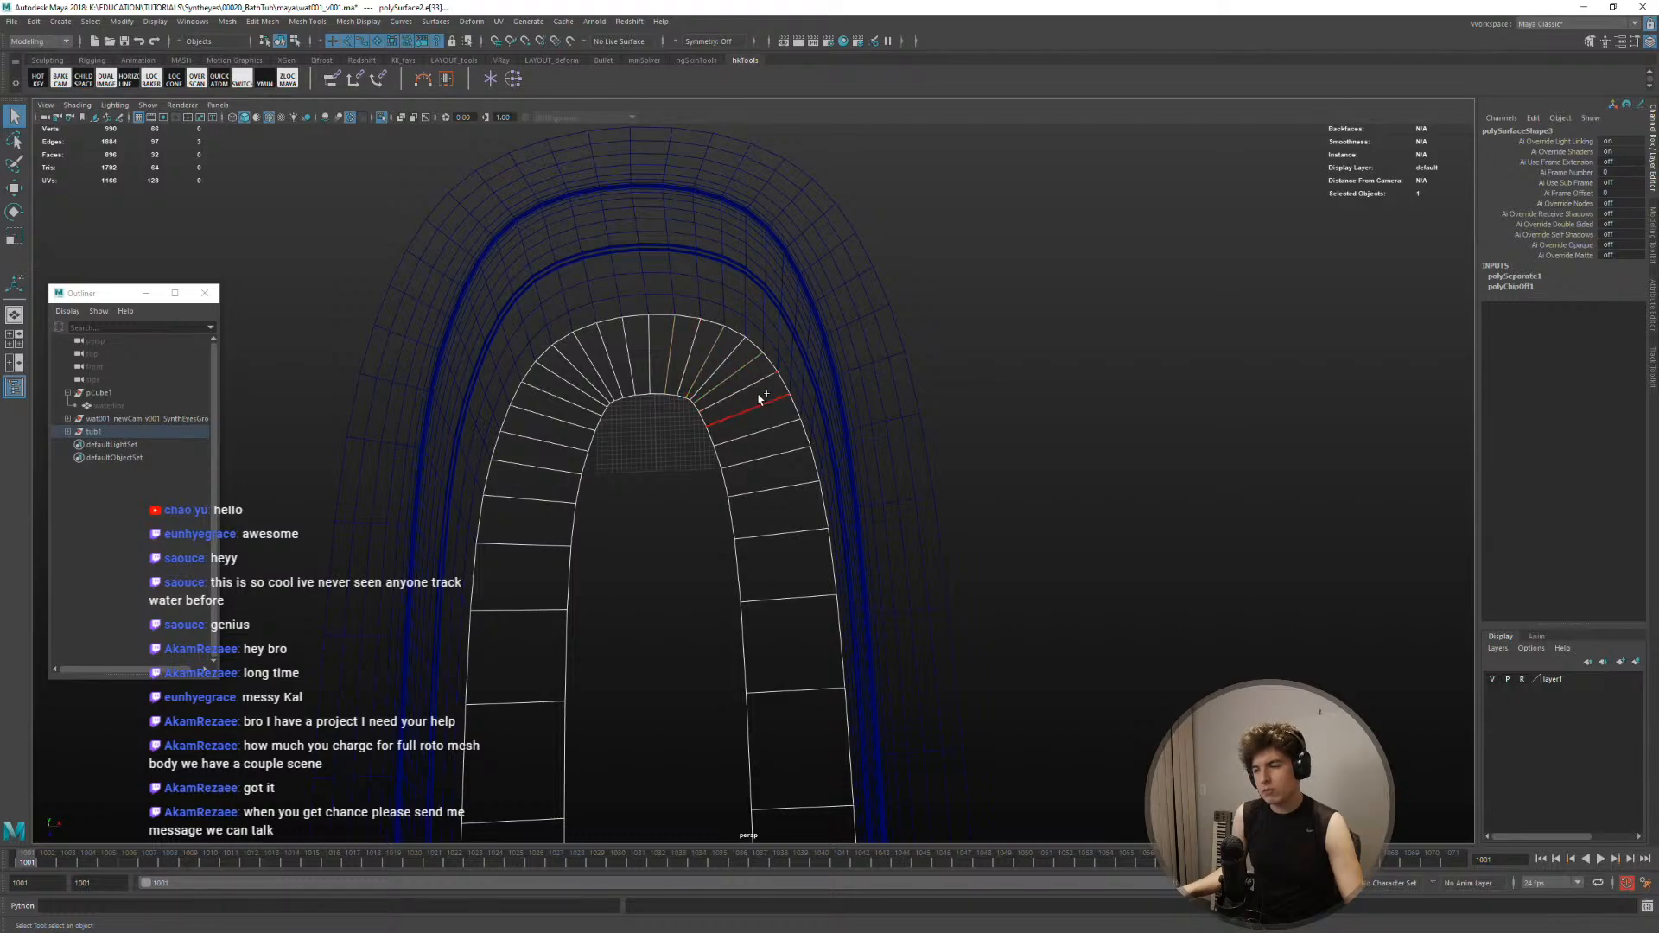
alt+drag(779, 478, 771, 474)
right_drag(660, 367, 719, 292)
shift+right_click(716, 369)
key(w)
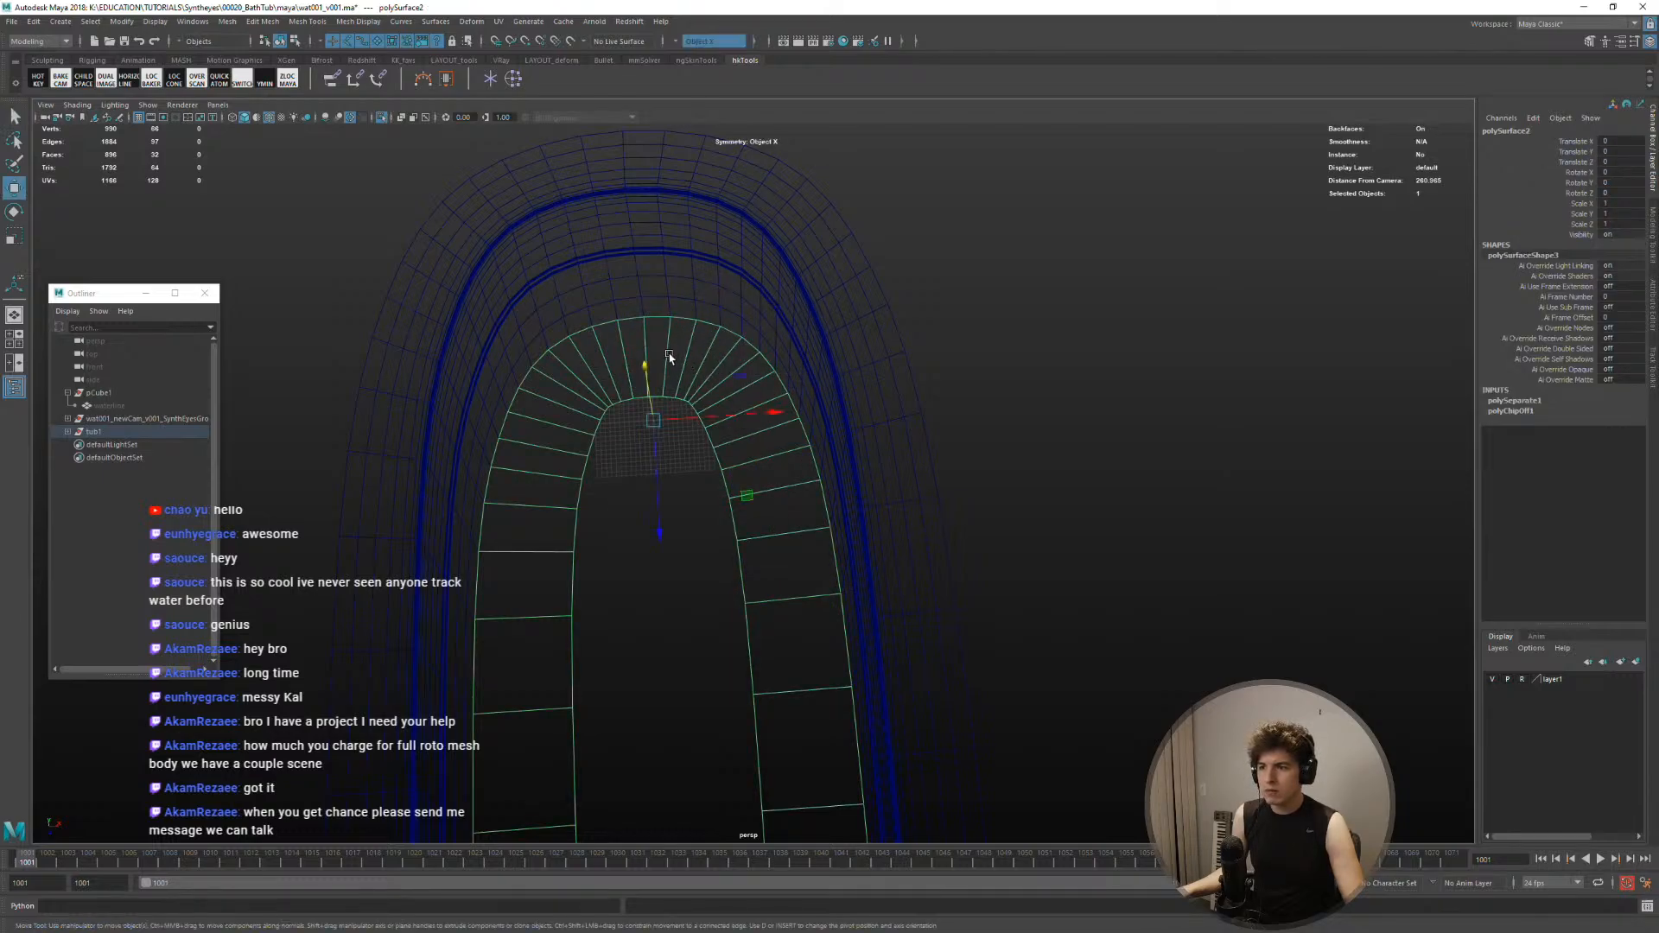
Select every second cross edge around the floor strip's curved end and delete those on its right half
right_drag(670, 359, 670, 325)
click(669, 347)
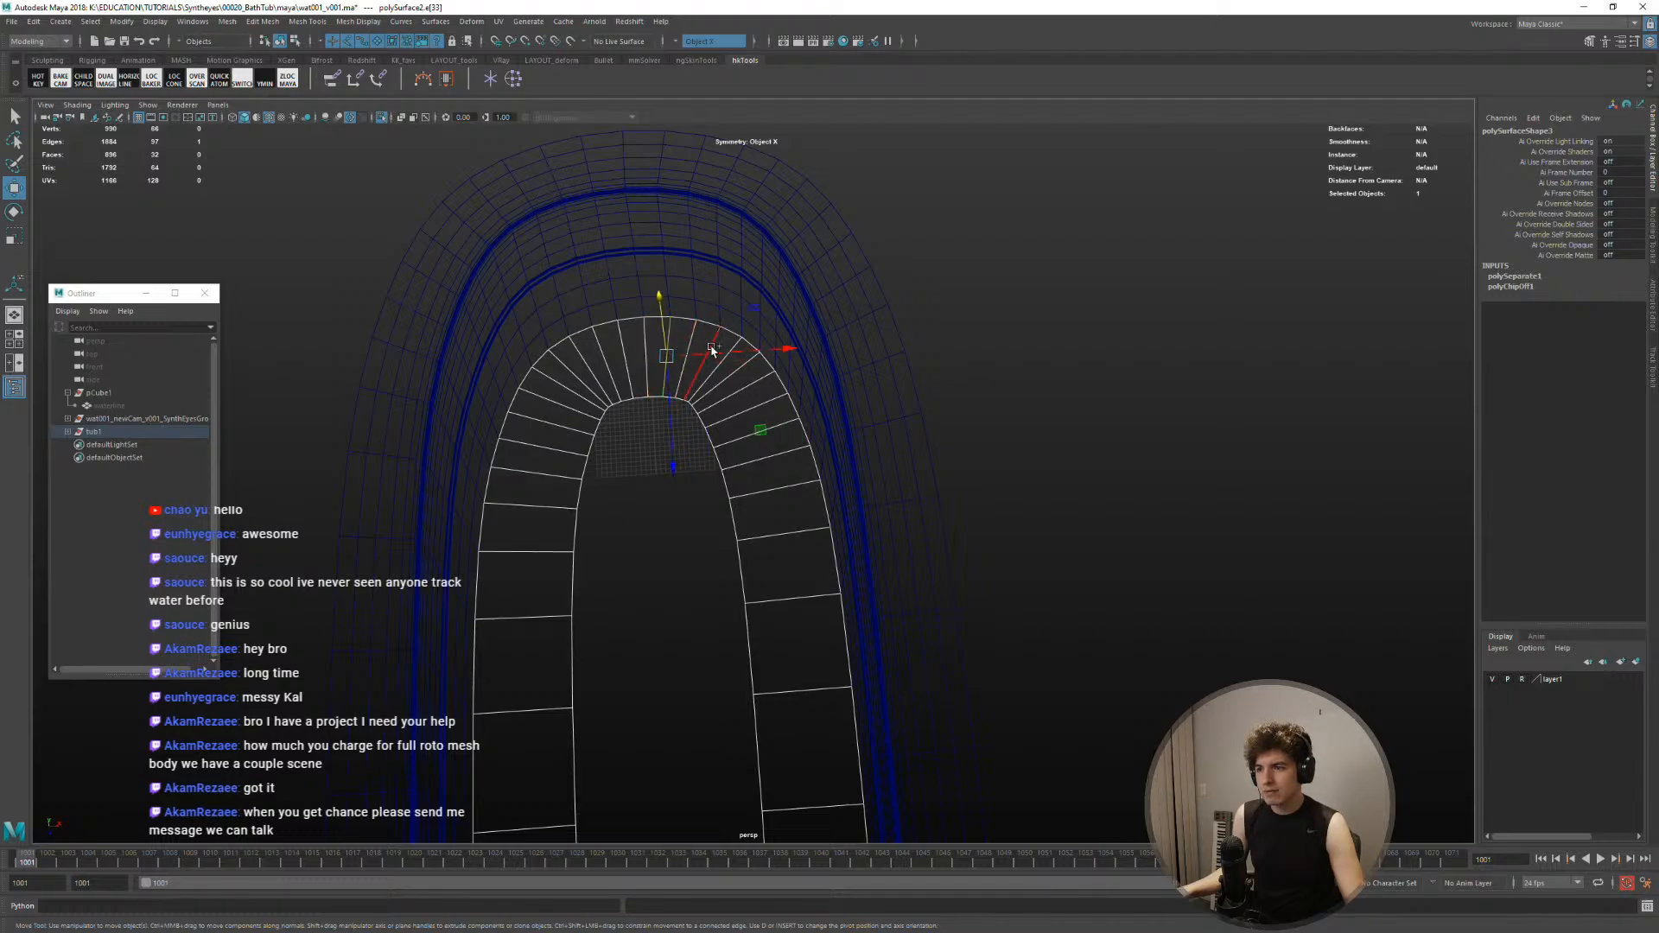
shift+click(711, 349)
shift+click(735, 371)
shift+click(755, 408)
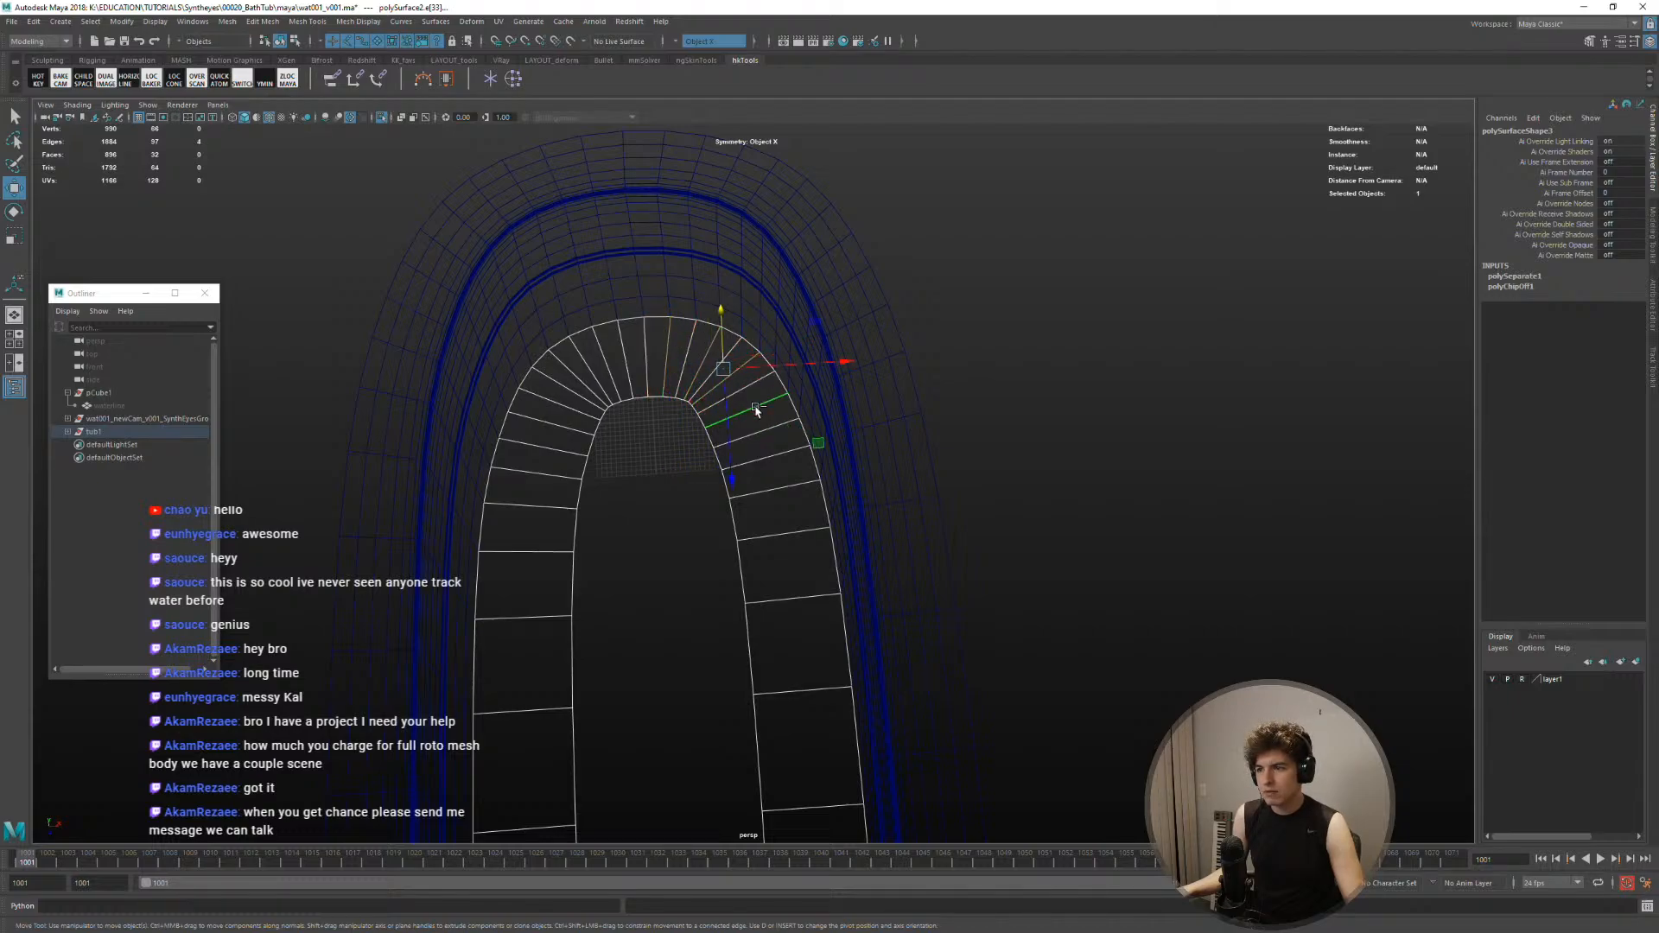
shift+click(768, 456)
shift+click(782, 531)
mouse_move(785, 568)
alt+middle_down()
mouse_move(788, 345)
mouse_move(814, 564)
alt+middle_up()
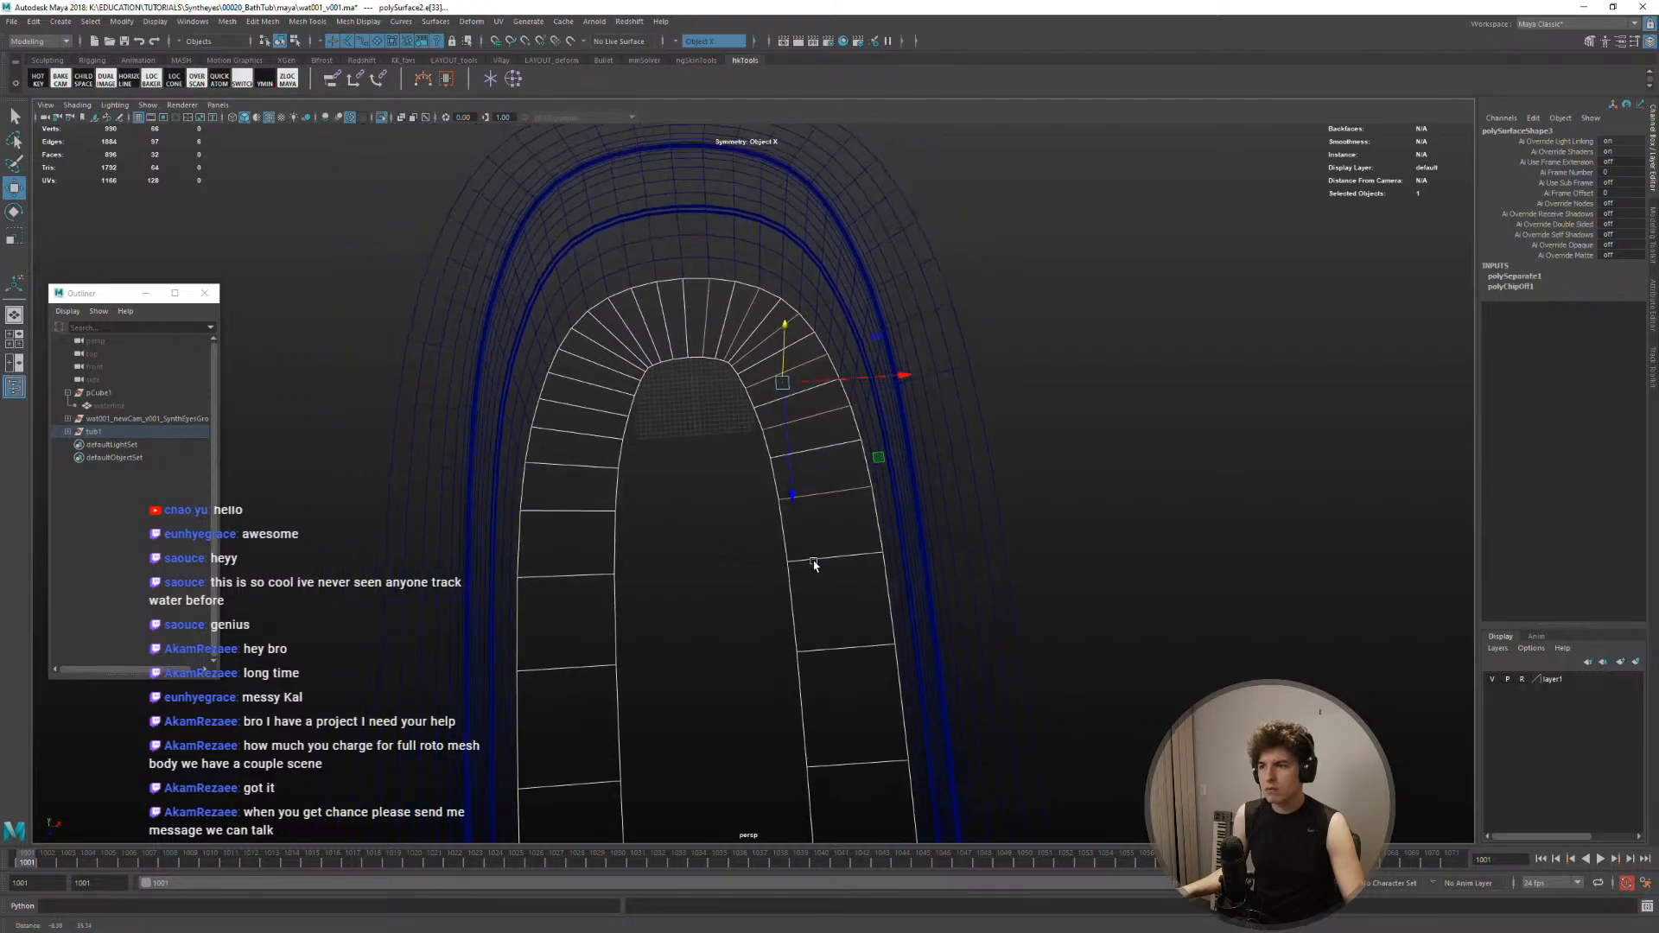
shift+click(661, 309)
shift+click(620, 321)
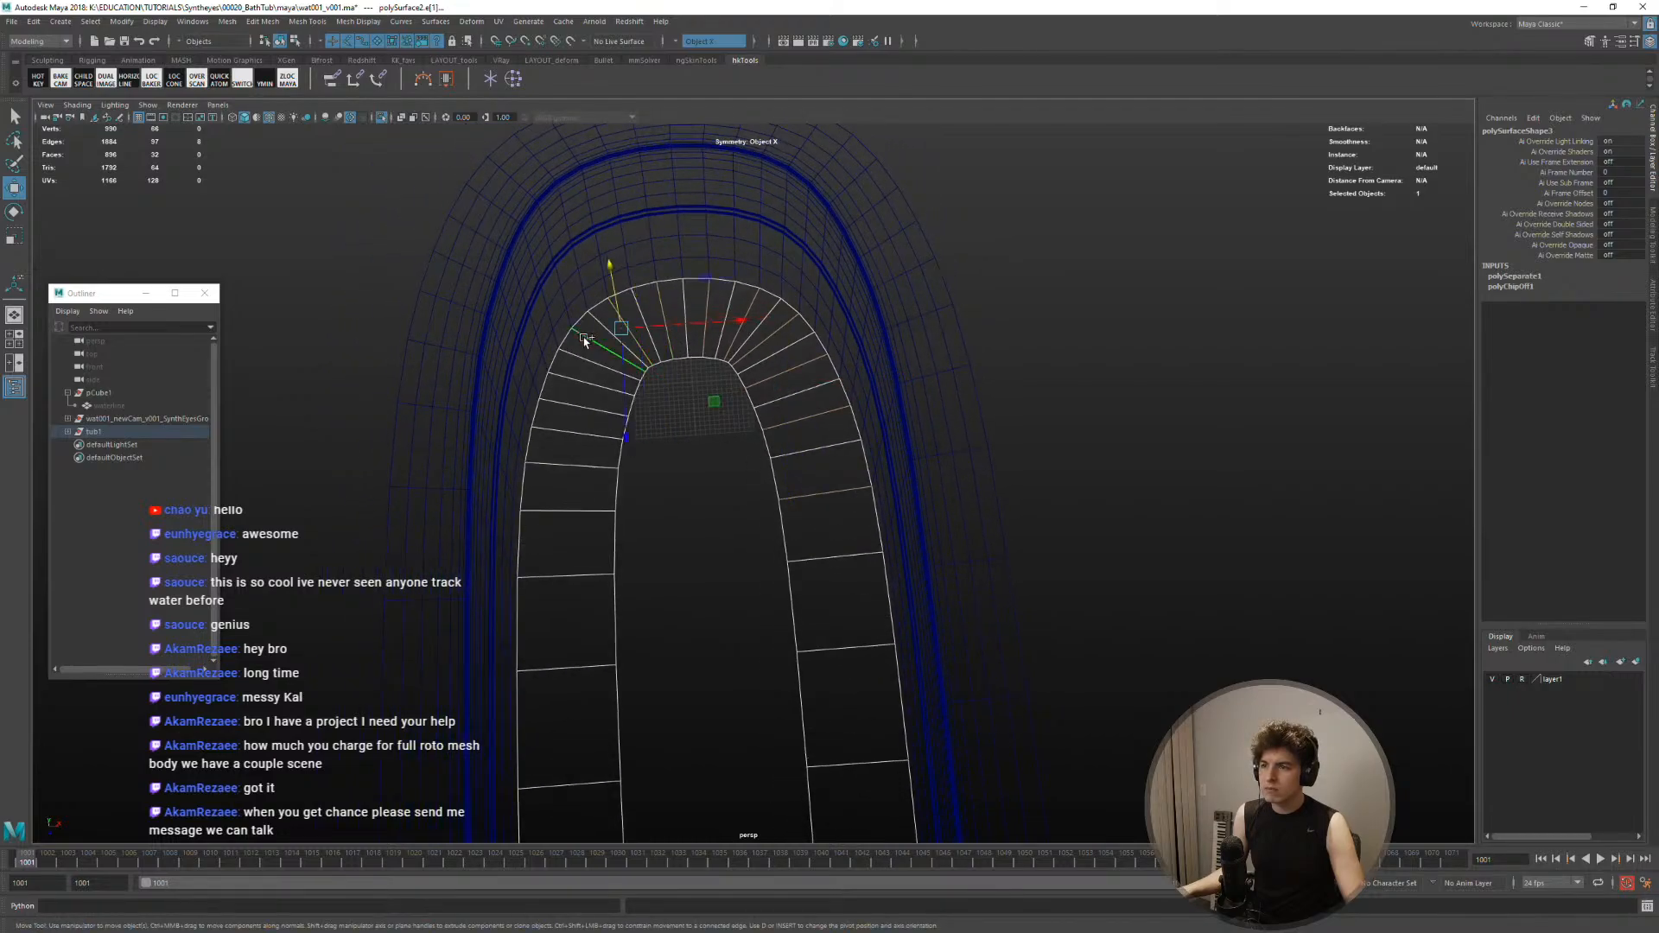
shift+click(572, 376)
shift+click(562, 434)
shift+click(548, 508)
shift+right_drag(833, 438, 780, 439)
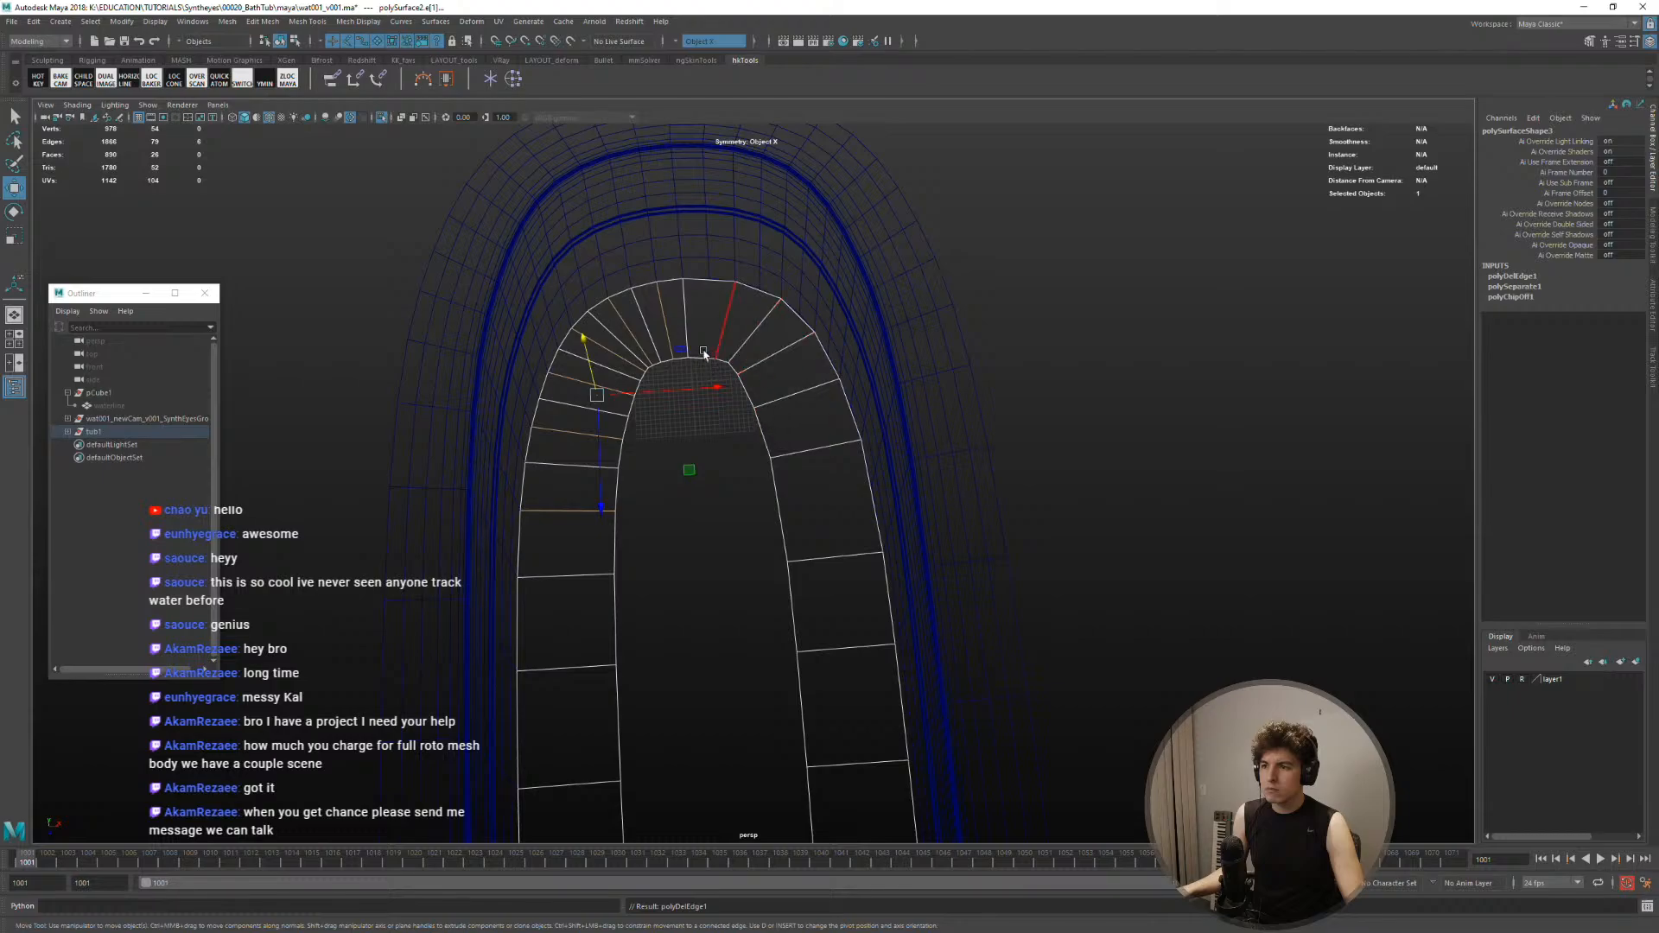
Try to delete the alternating cross edges on the left half of the floor strip with symmetry on
shift+right_drag(659, 319, 616, 336)
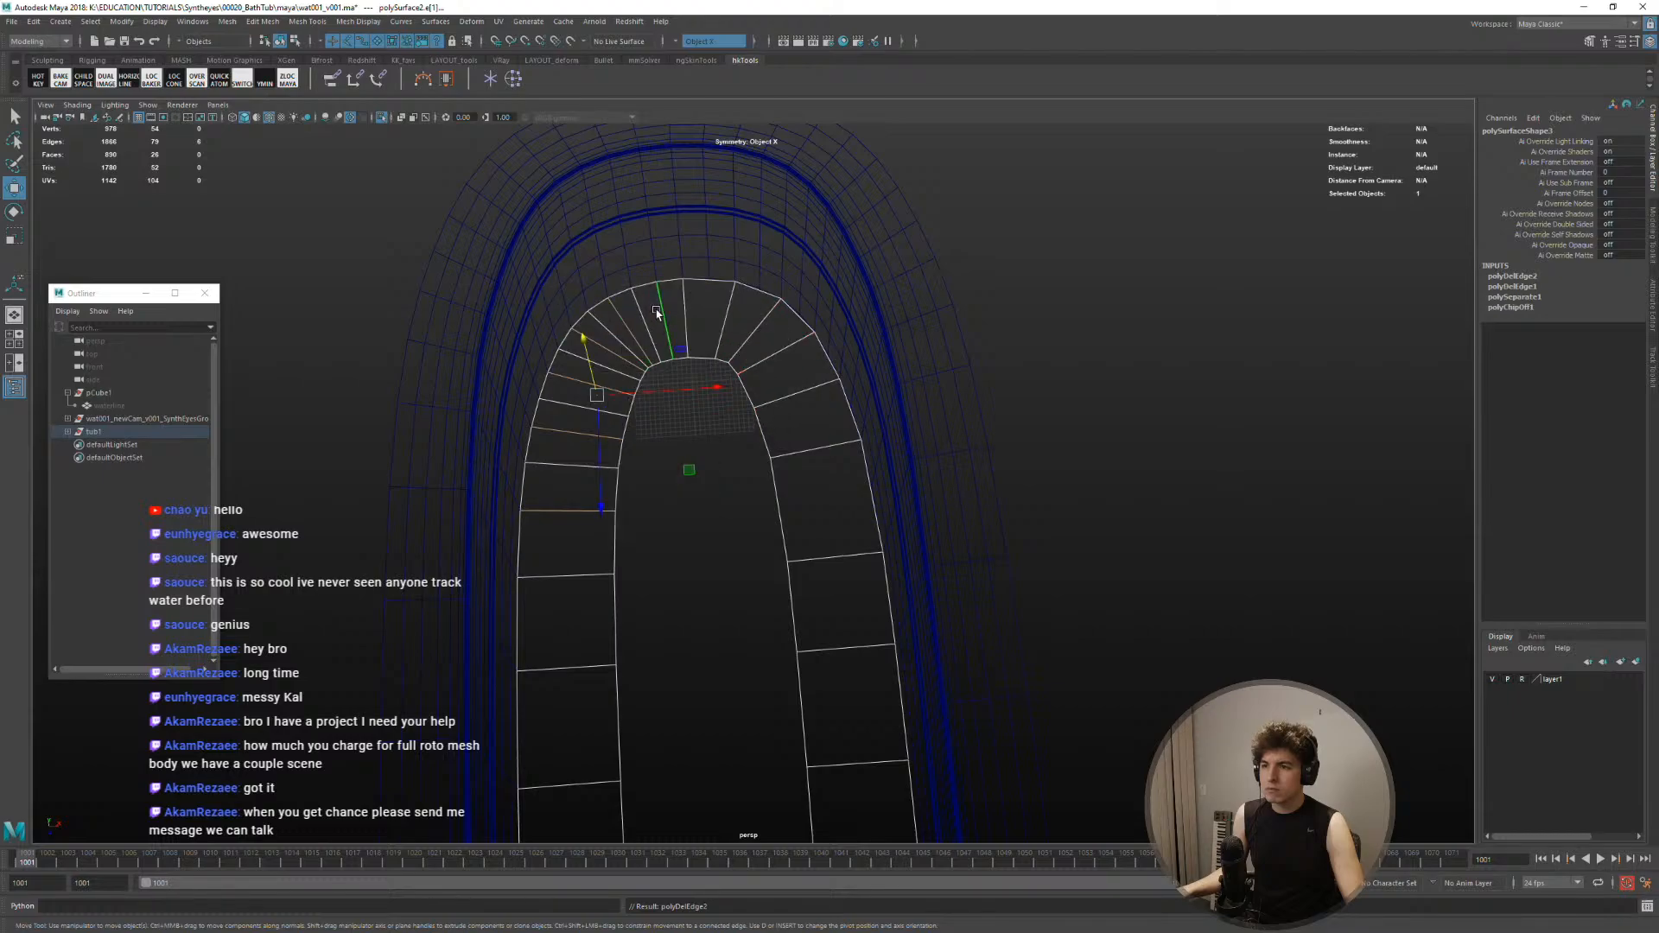
click(649, 328)
shift+click(620, 315)
shift+click(594, 351)
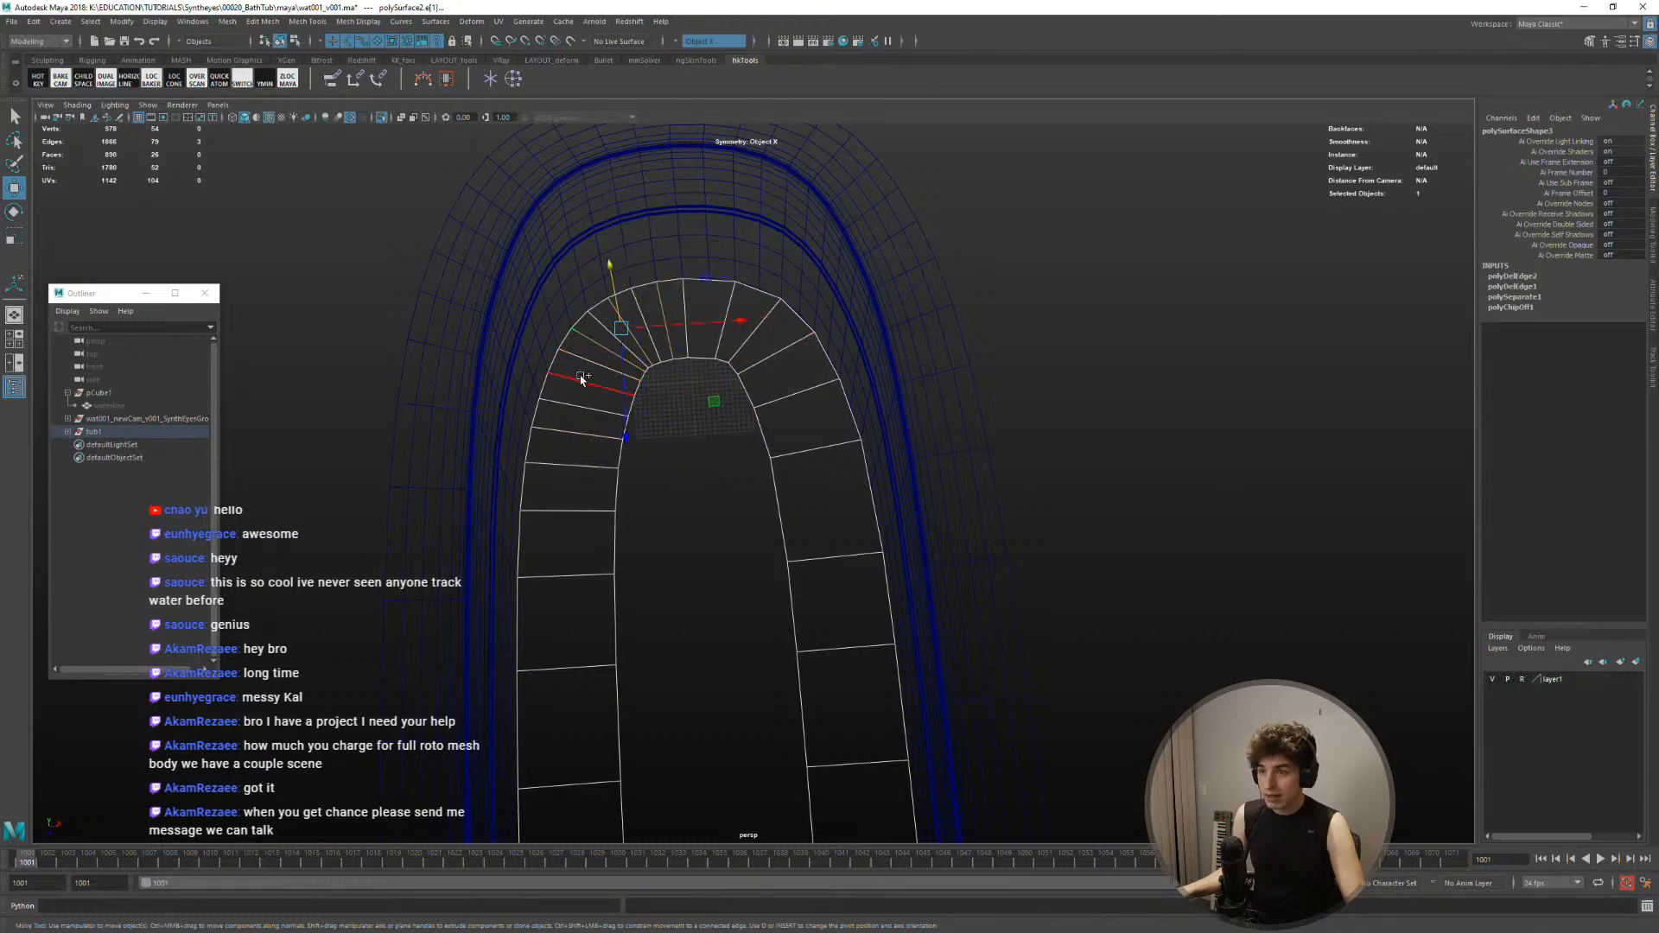
shift+click(582, 377)
shift+click(564, 411)
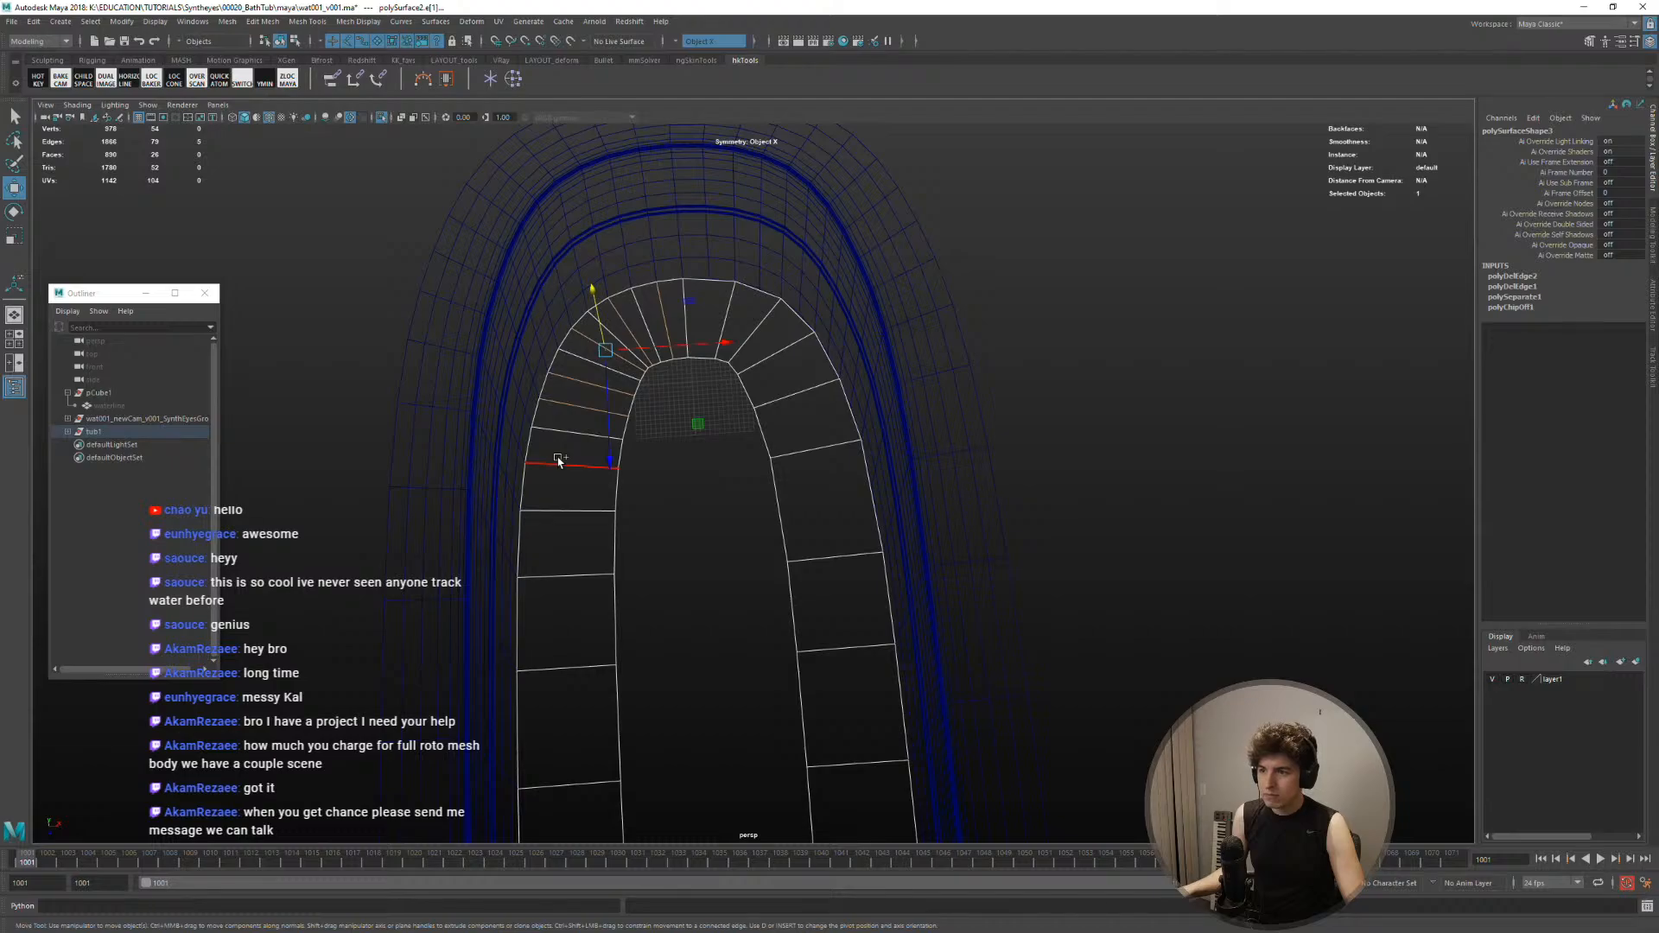
shift+click(558, 460)
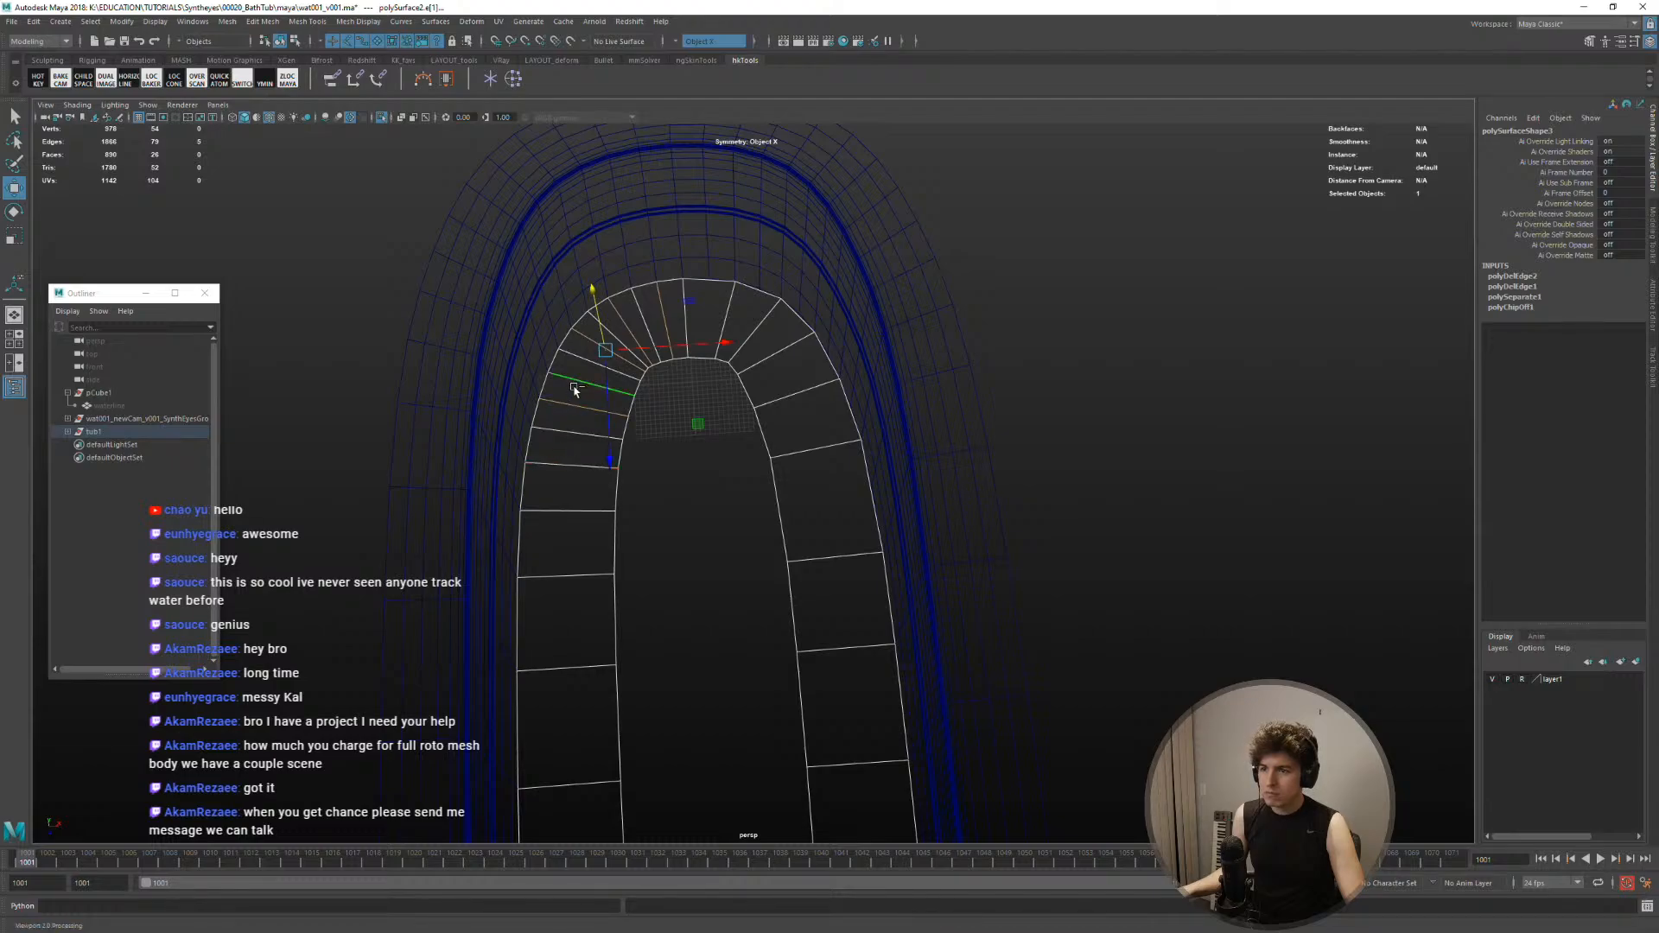
shift+click(573, 409)
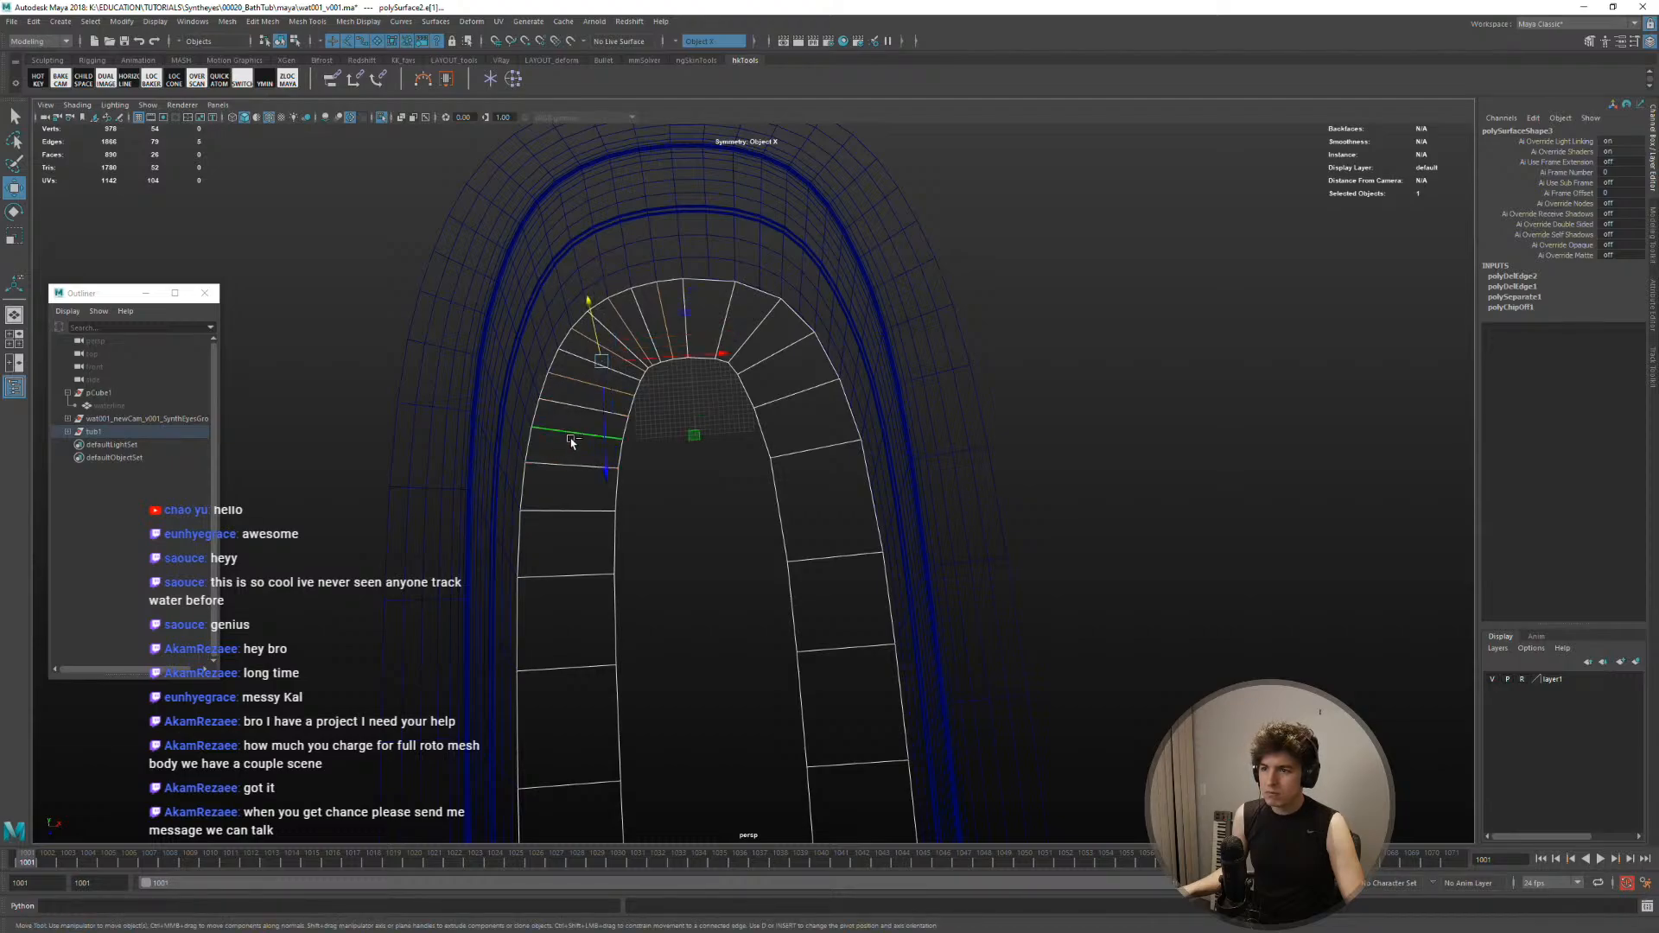
shift+right_drag(573, 441, 530, 442)
click(581, 406)
click(577, 440)
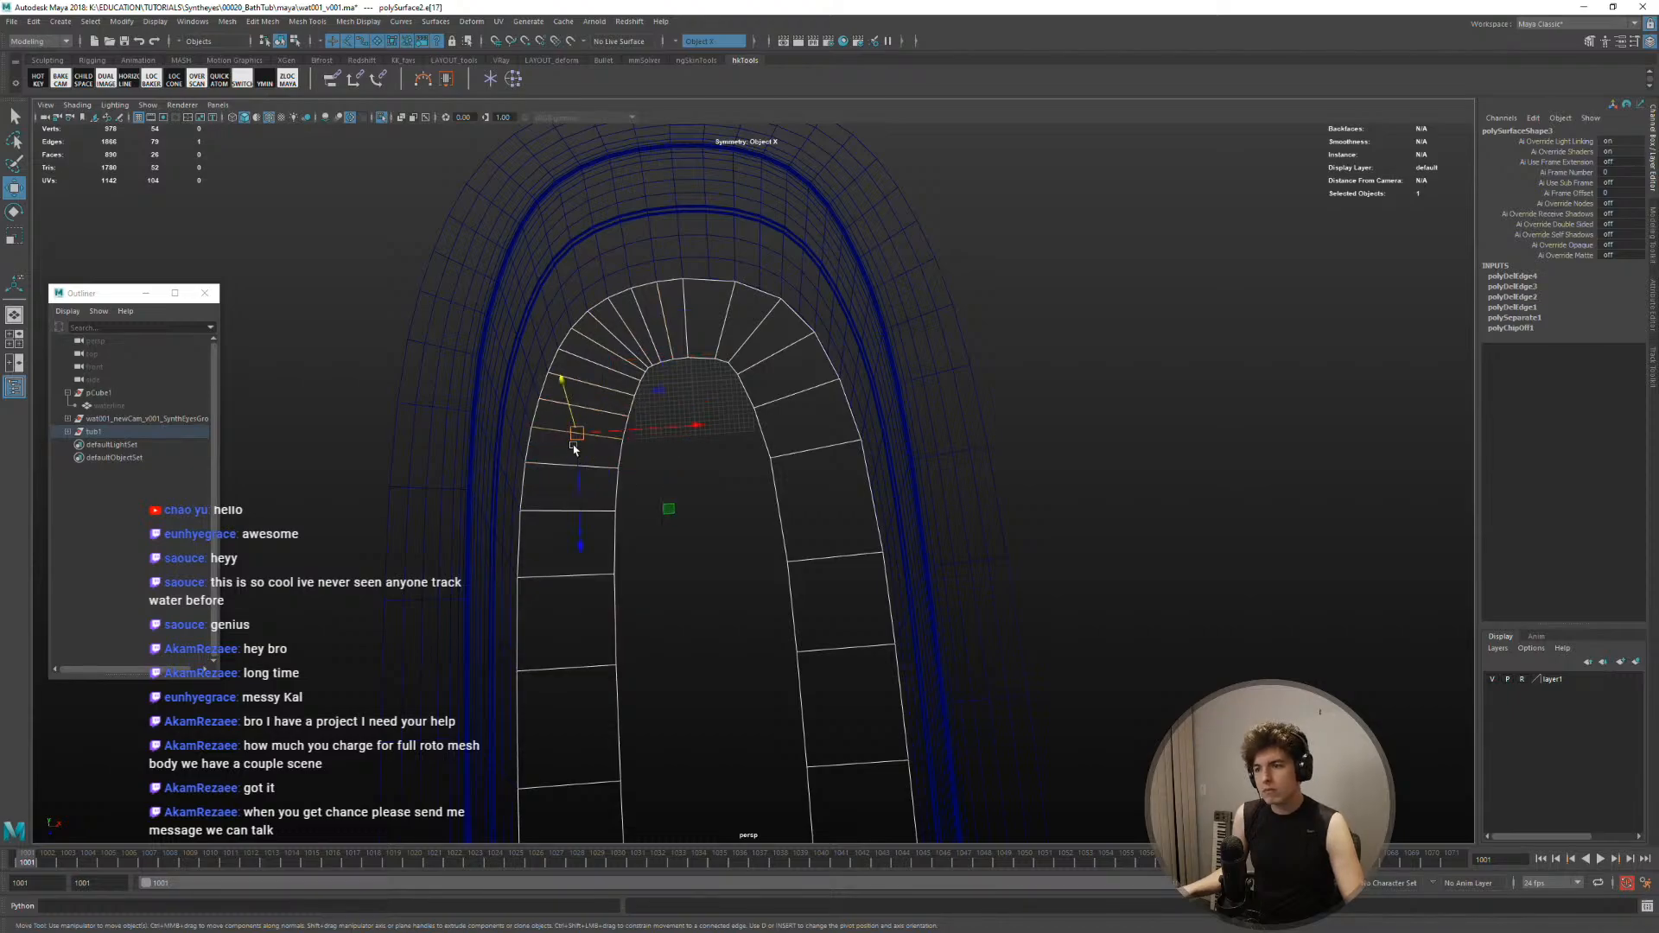
alt+drag(573, 449, 574, 435)
alt+right_drag(574, 435, 755, 444)
alt+middle_drag(546, 324, 604, 440)
alt+right_drag(604, 441, 665, 408)
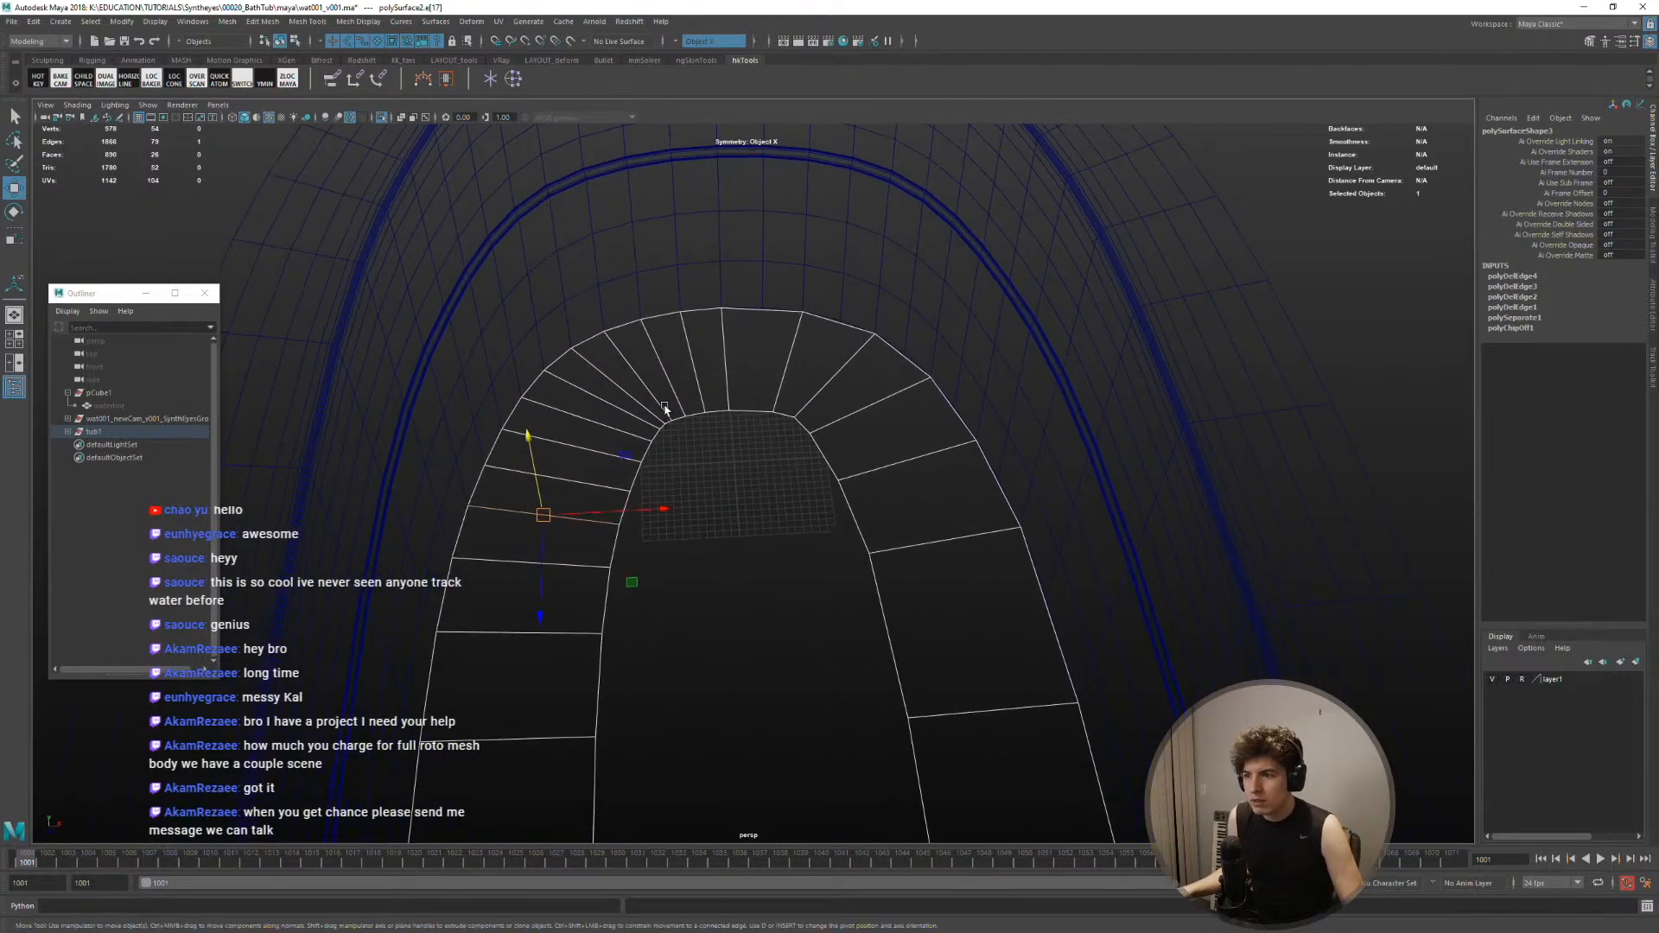
click(692, 361)
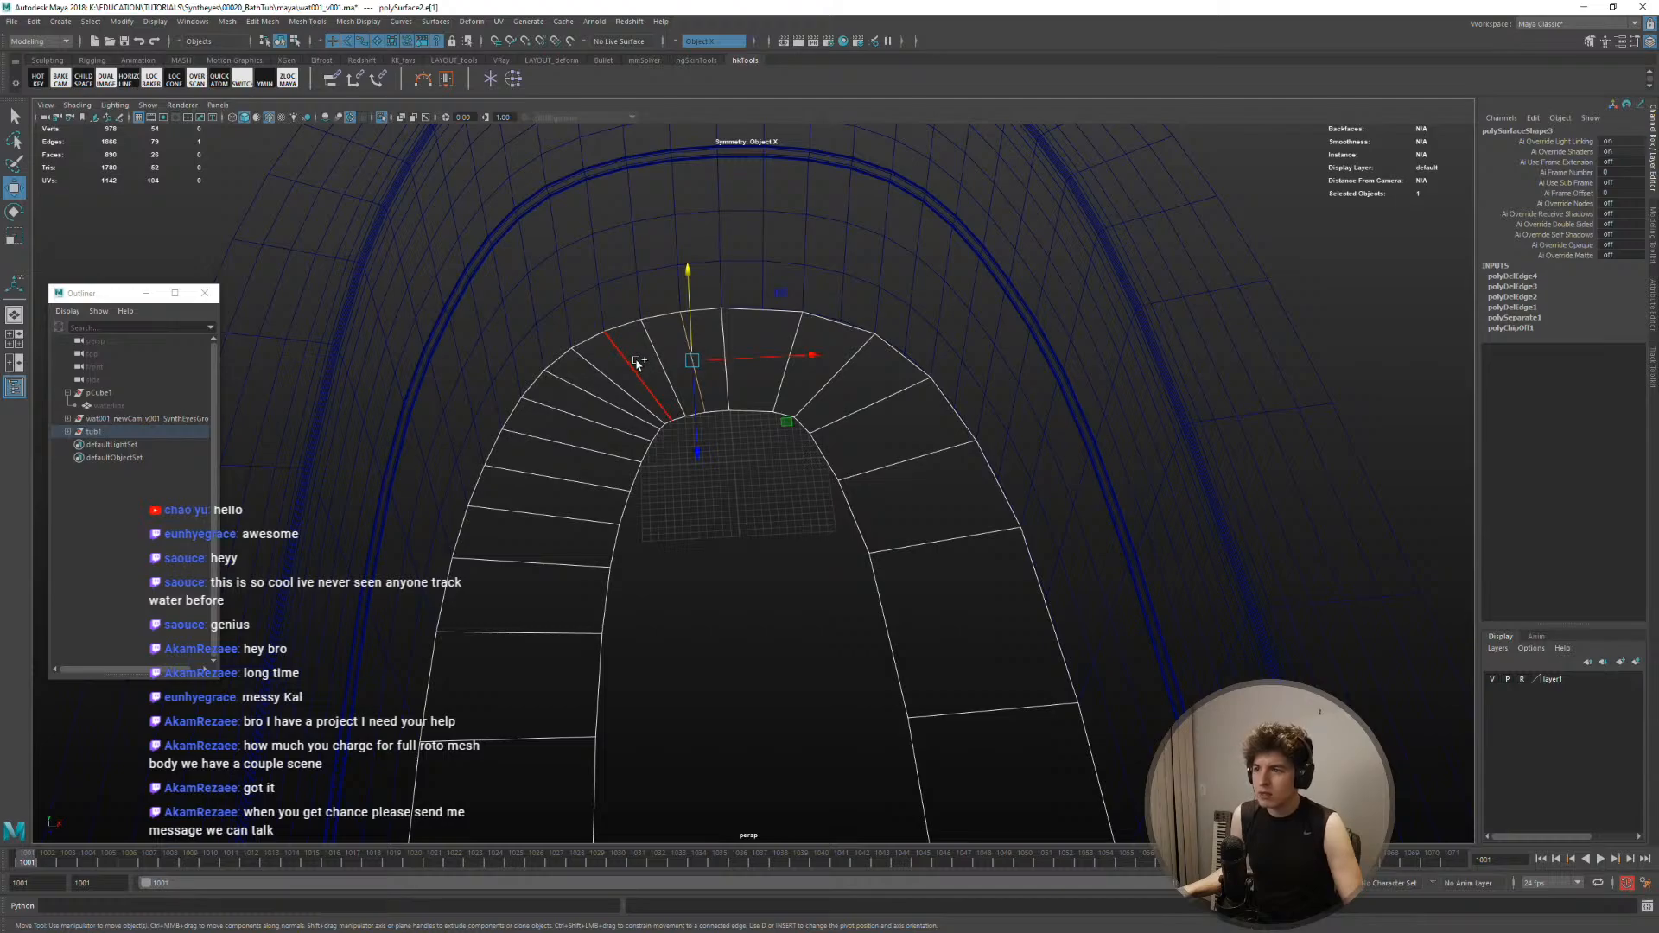
shift+click(635, 362)
shift+click(577, 388)
shift+click(552, 441)
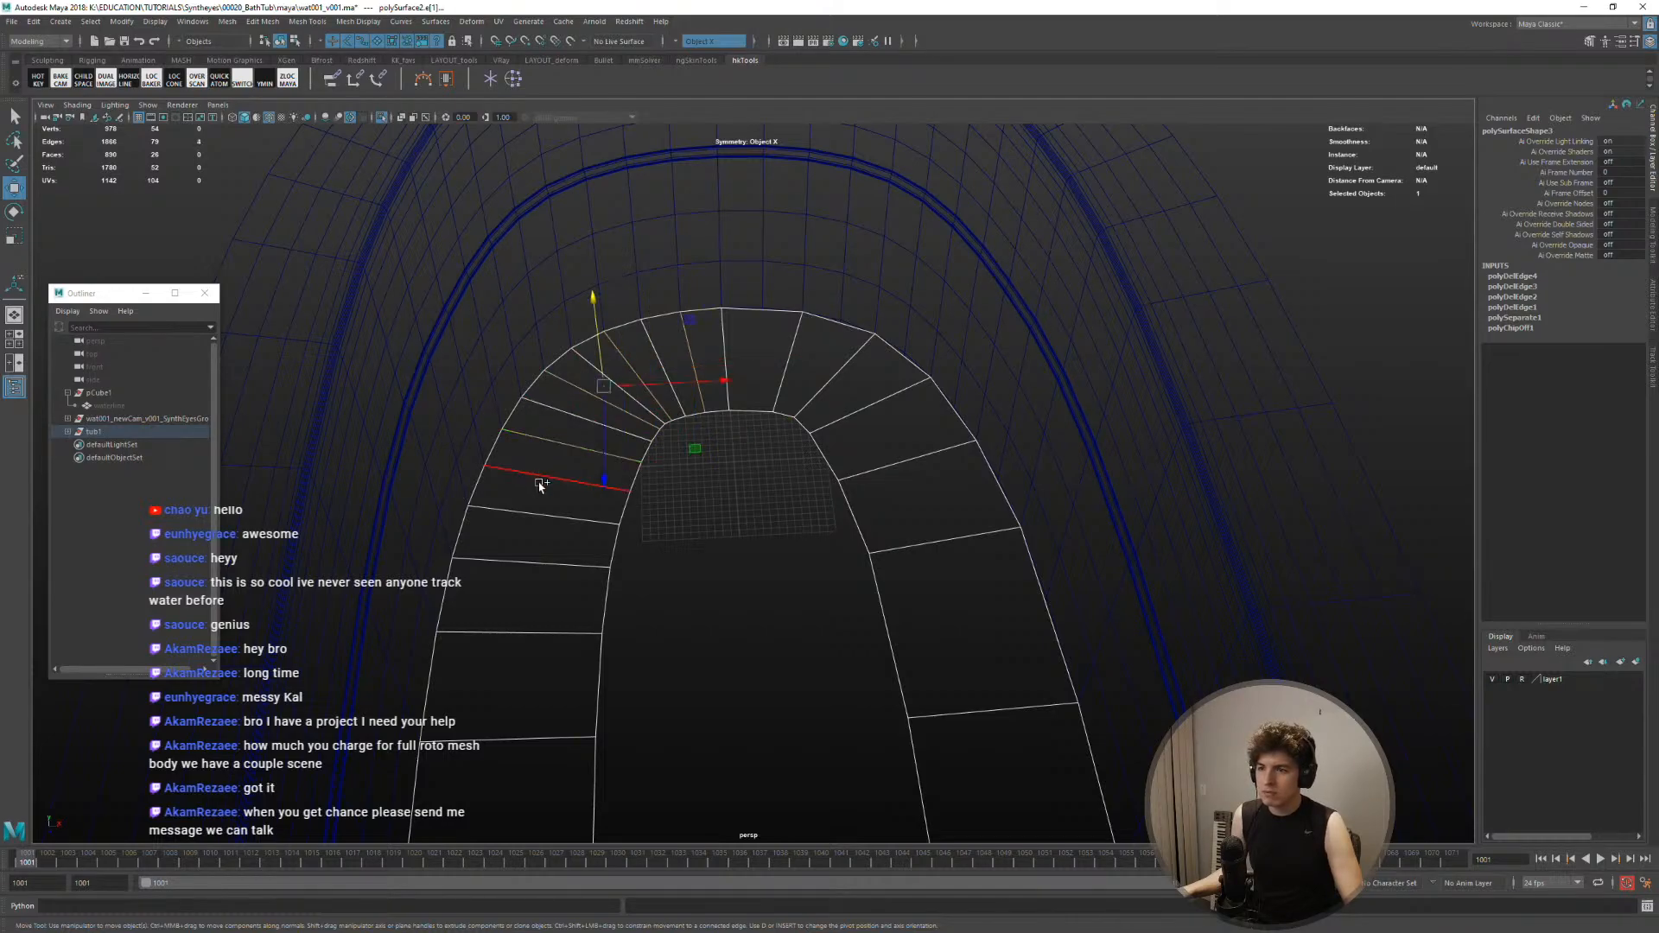
Turn symmetry off and try to delete every second cross edge on the left half of the floor strip's curved end
click(708, 41)
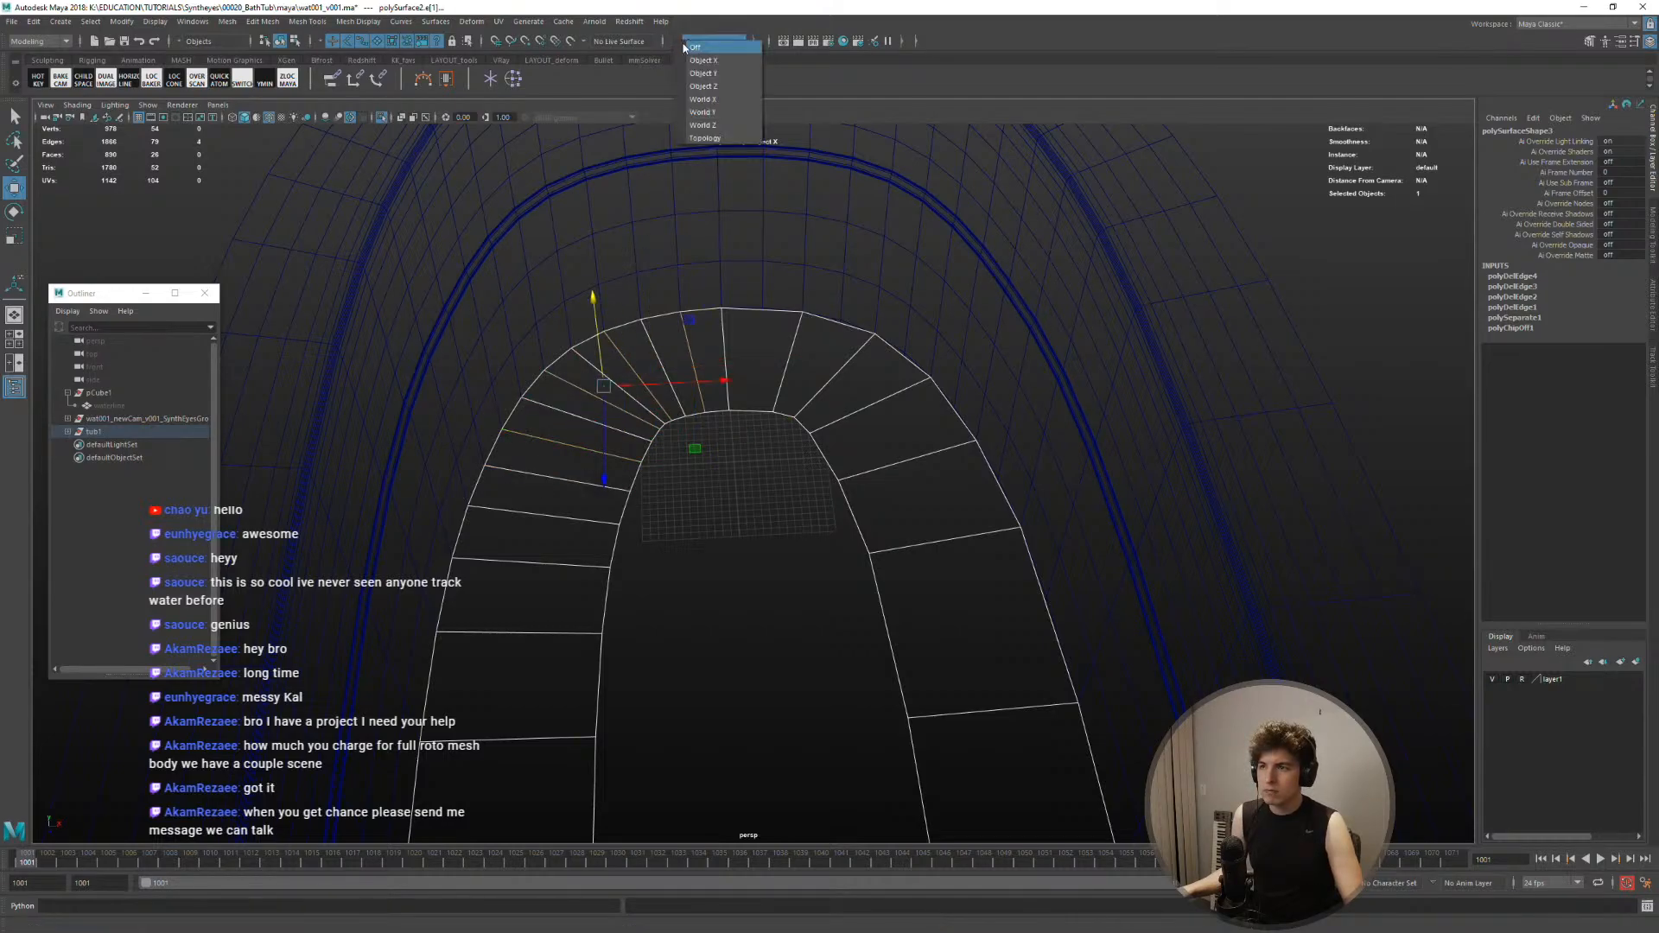
click(696, 48)
click(685, 353)
shift+click(638, 372)
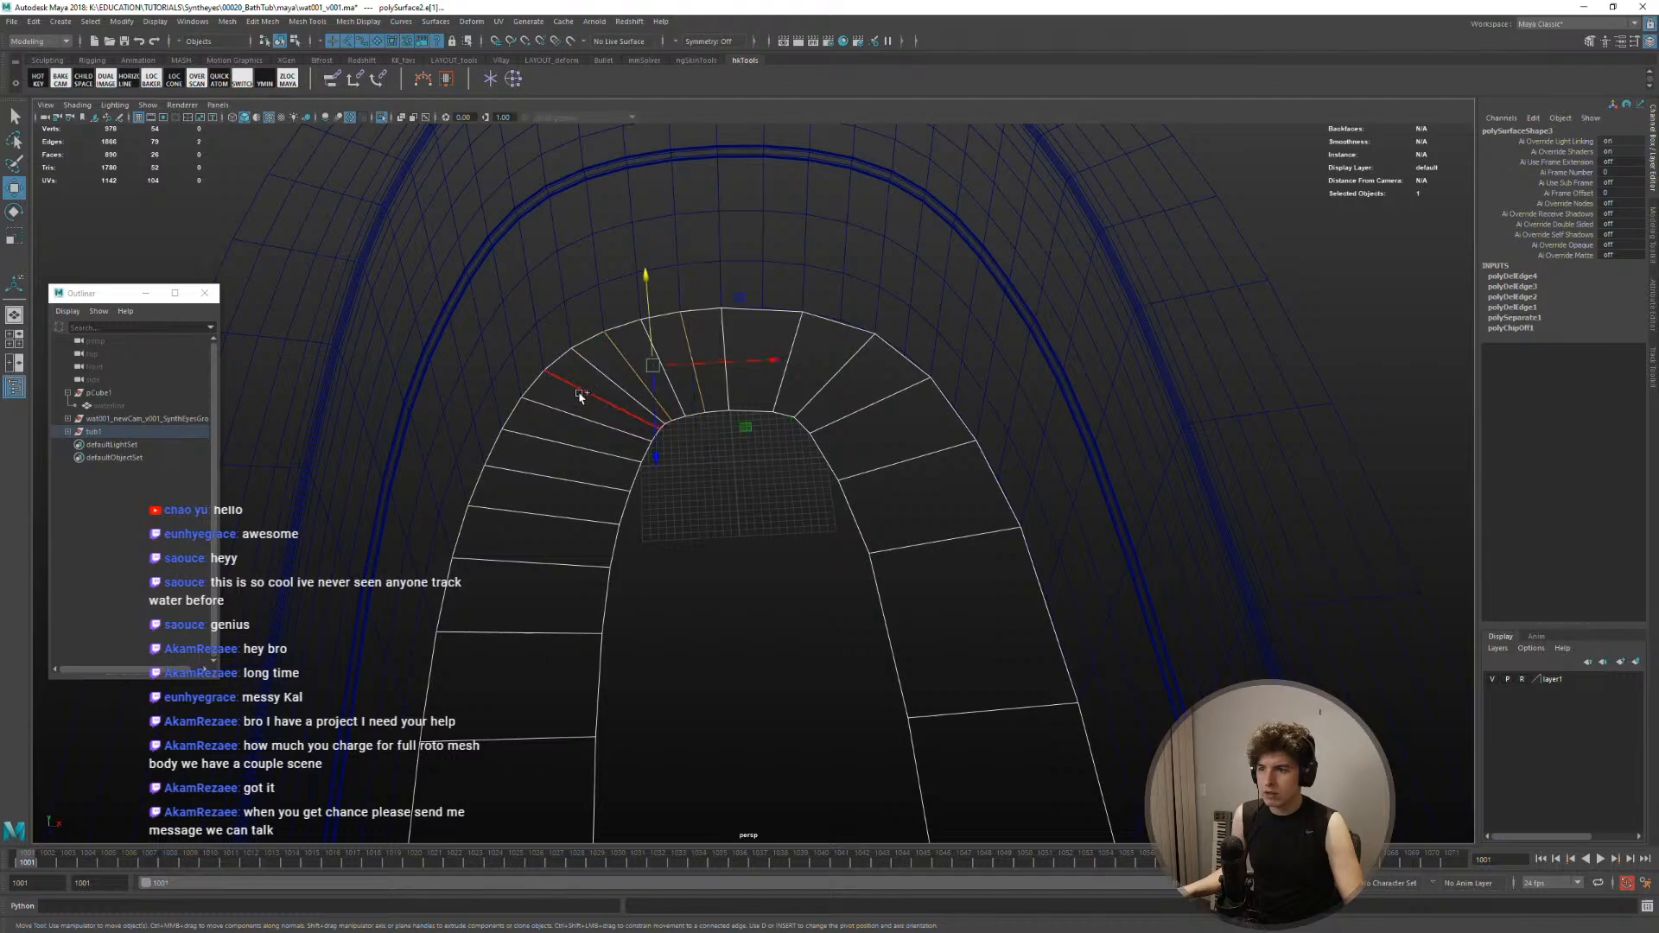
shift+click(578, 392)
shift+click(551, 438)
shift+click(522, 514)
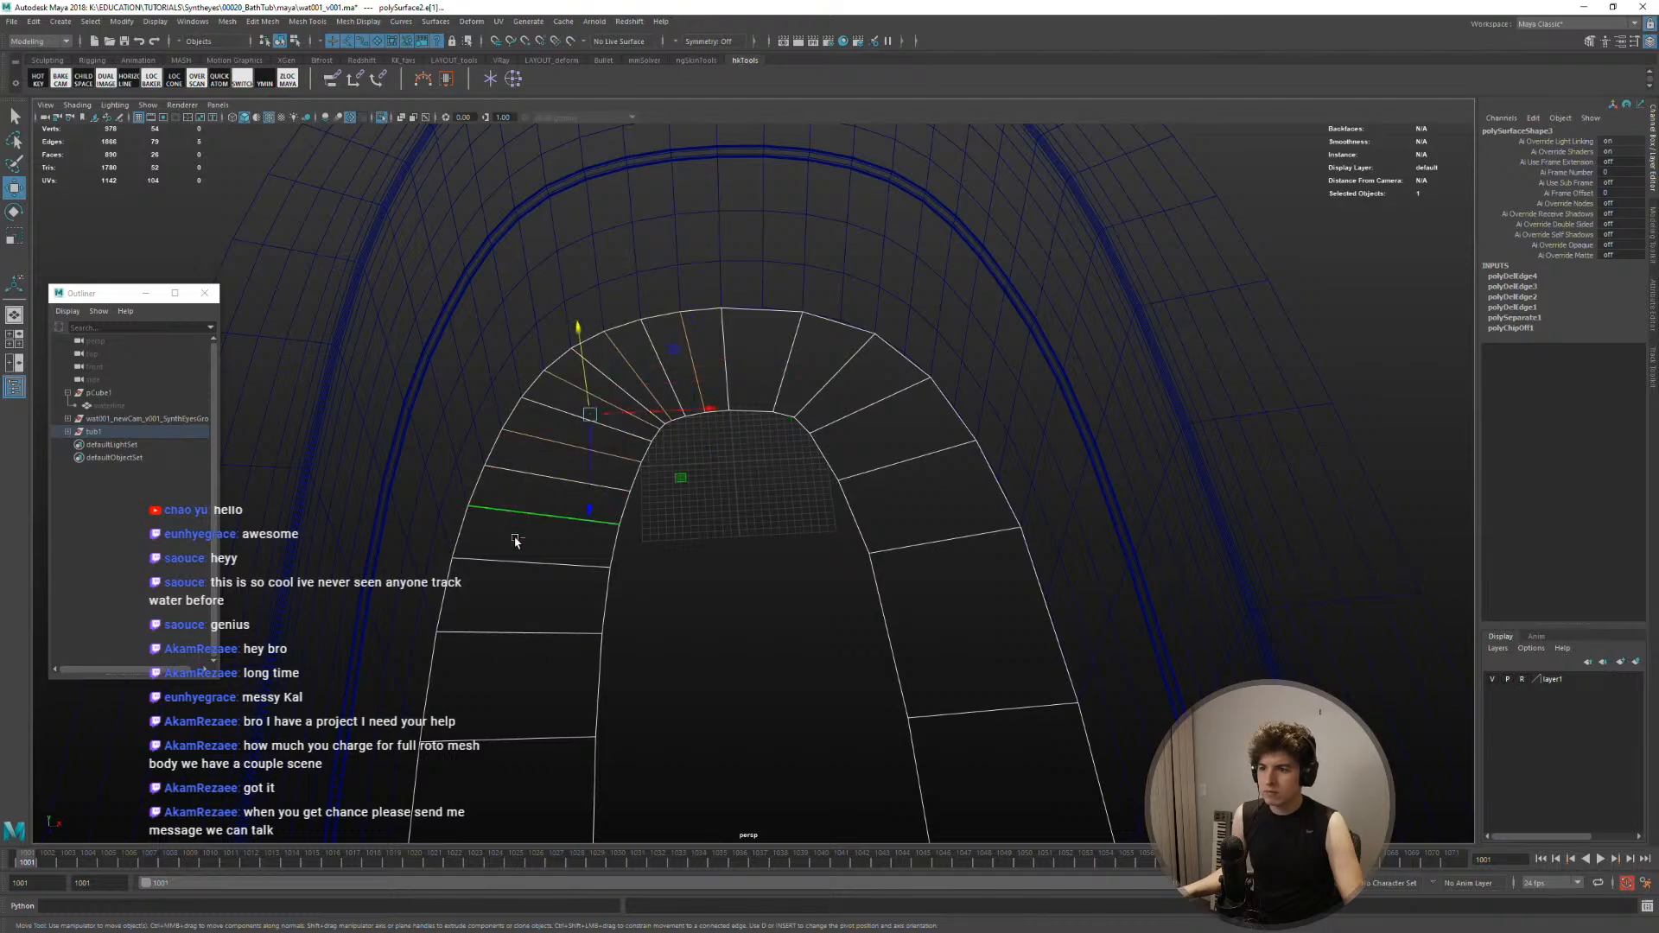
alt+drag(515, 557, 572, 542)
shift+right_drag(572, 560, 520, 563)
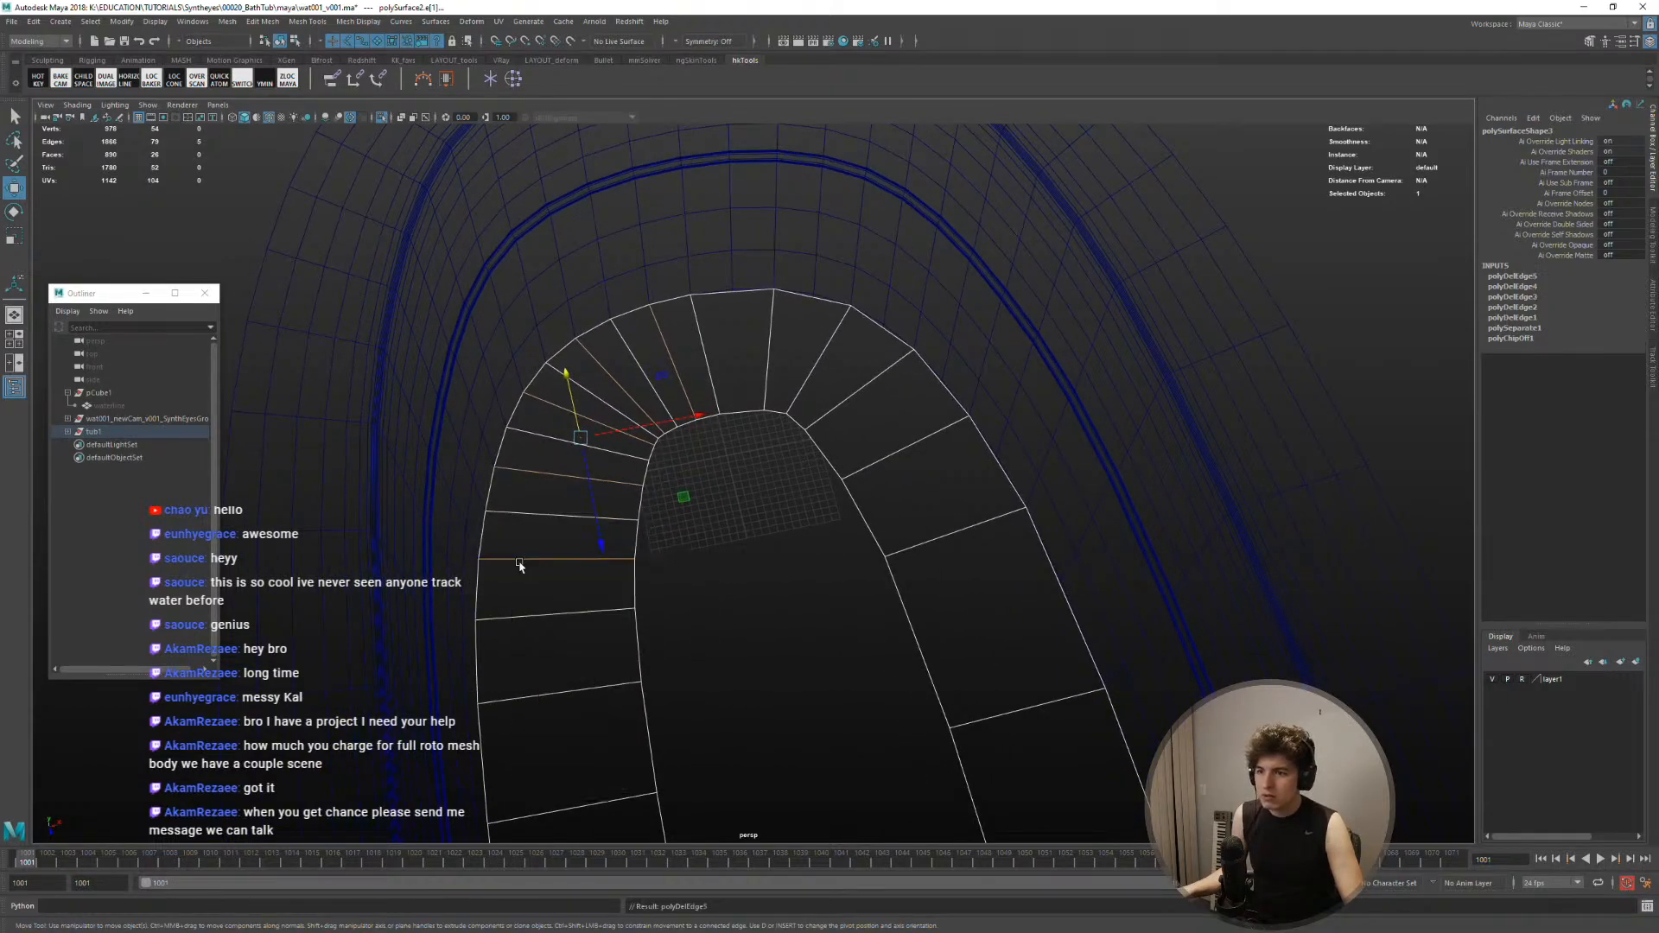
Delete the floor strip's construction history, try moving one face on its left half, and undo that move
alt+drag(596, 543, 568, 537)
right_drag(563, 510, 582, 499)
key(alt+shift+d)
click(581, 464)
drag(560, 441, 546, 384)
key(ctrl+z)
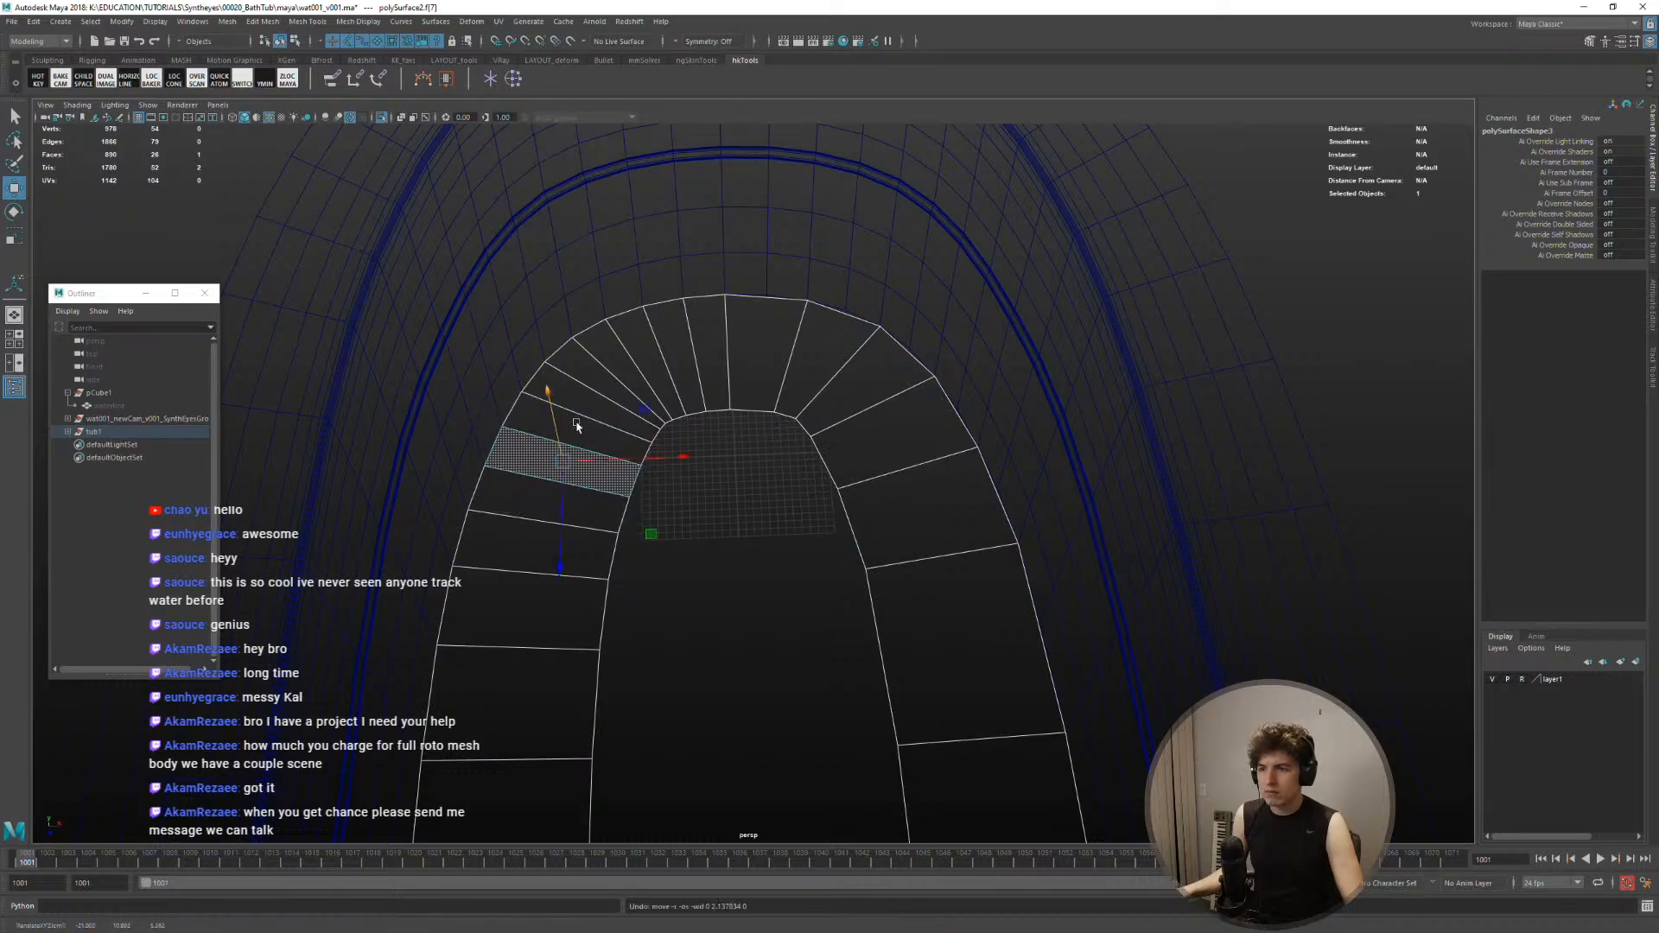
Try to delete a single cross edge just left of the middle of the floor strip's curved end
click(663, 340)
right_drag(672, 322, 654, 350)
mouse_move(655, 361)
alt+mouse_down()
mouse_move(637, 360)
mouse_move(668, 360)
alt+mouse_up()
alt+right_drag(668, 360, 711, 382)
key(Delete)
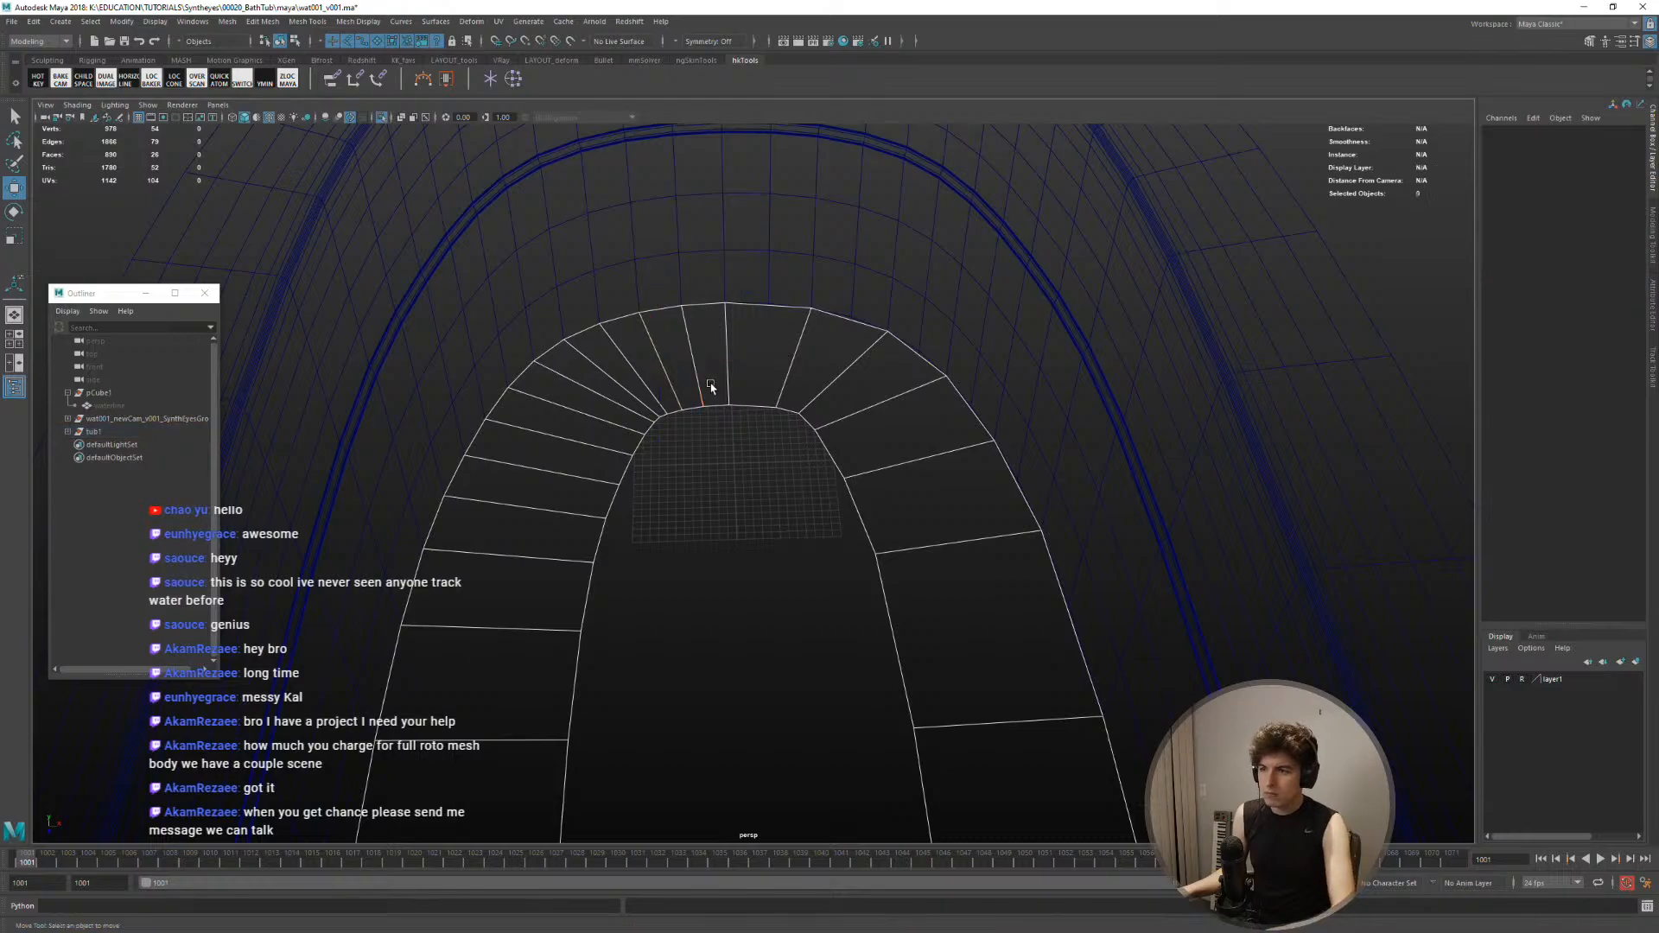
click(673, 381)
Select all faces on the left half of the floor strip, starting beside the middle of the curve, and delete them
alt+middle_drag(669, 383, 703, 444)
alt+drag(701, 444, 751, 435)
right_drag(752, 435, 755, 471)
alt+right_drag(758, 463, 724, 472)
click(744, 445)
alt+drag(724, 471, 708, 518)
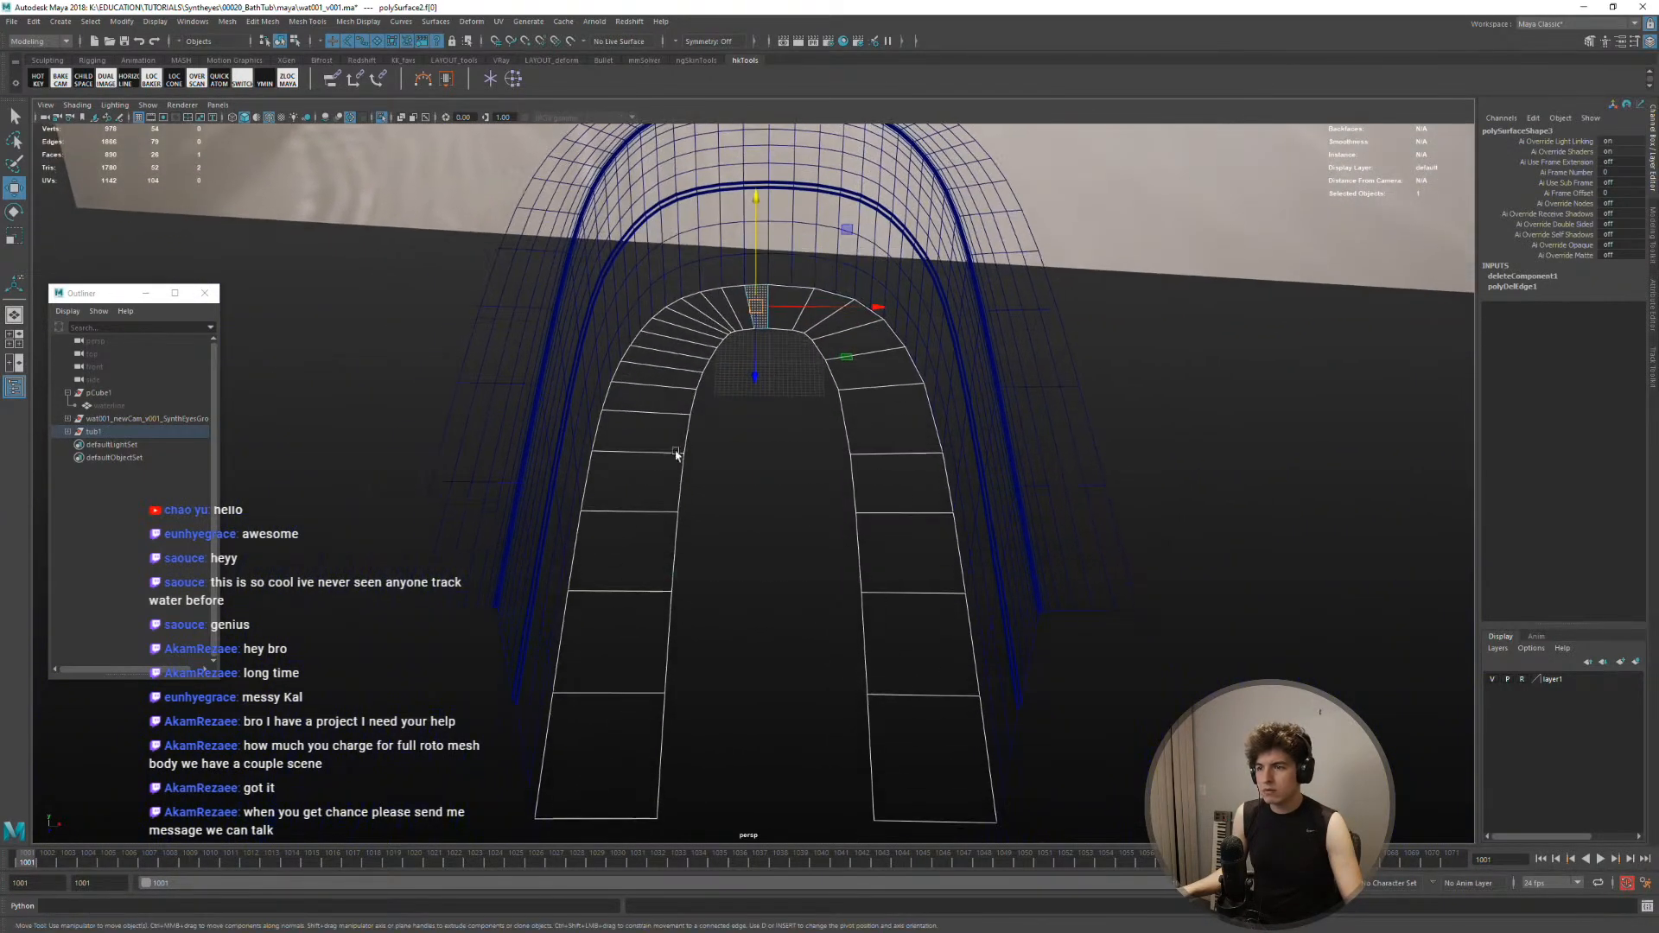
shift+double_click(656, 698)
key(Delete)
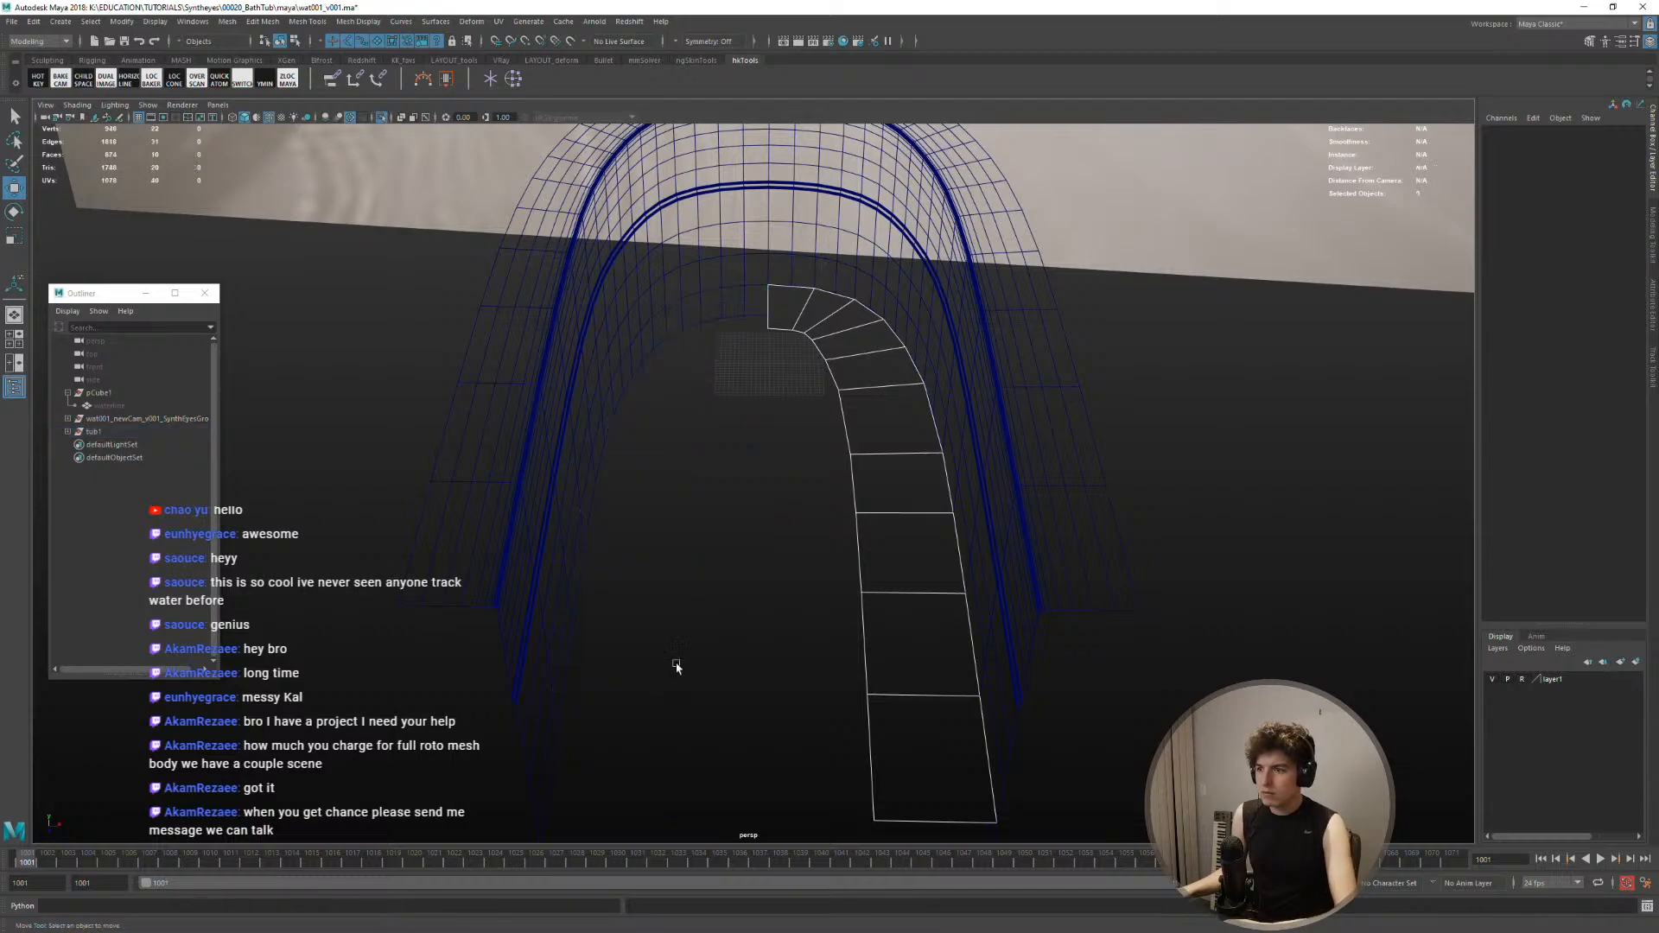
Duplicate the remaining right half of the floor strip and mirror the copy across the centre line with Scale X -1
key(F8)
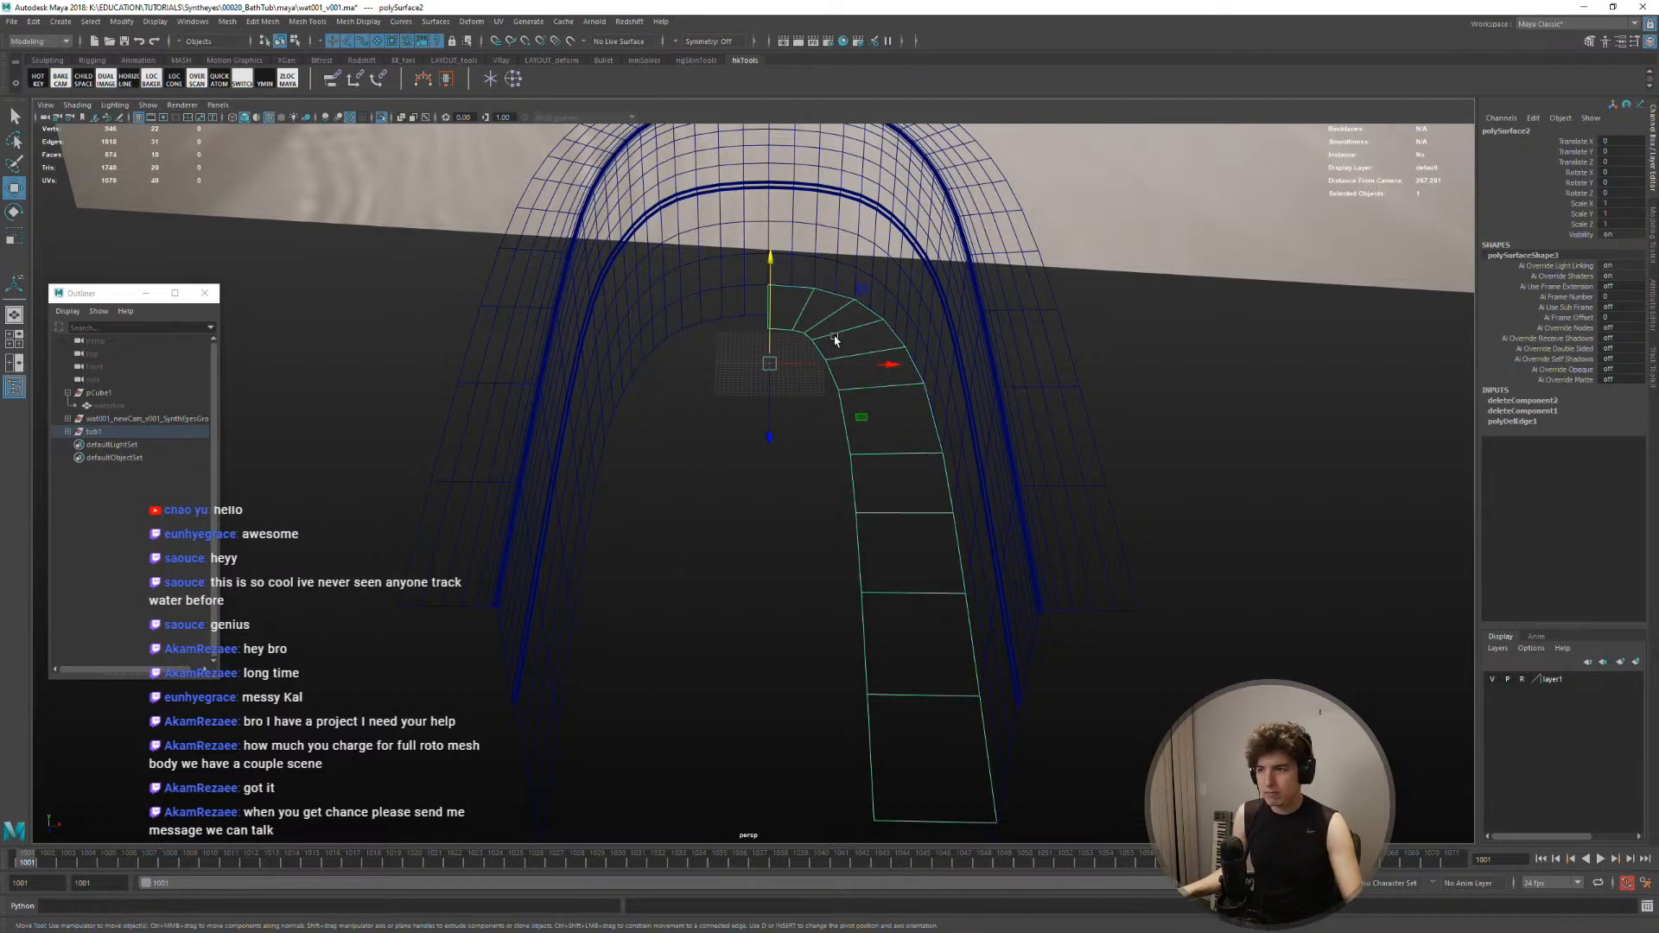
alt+drag(835, 339, 828, 489)
key(ctrl+d)
key(d)
mouse_move(720, 457)
middle_down()
mouse_move(722, 440)
mouse_move(749, 459)
middle_up()
key(space)
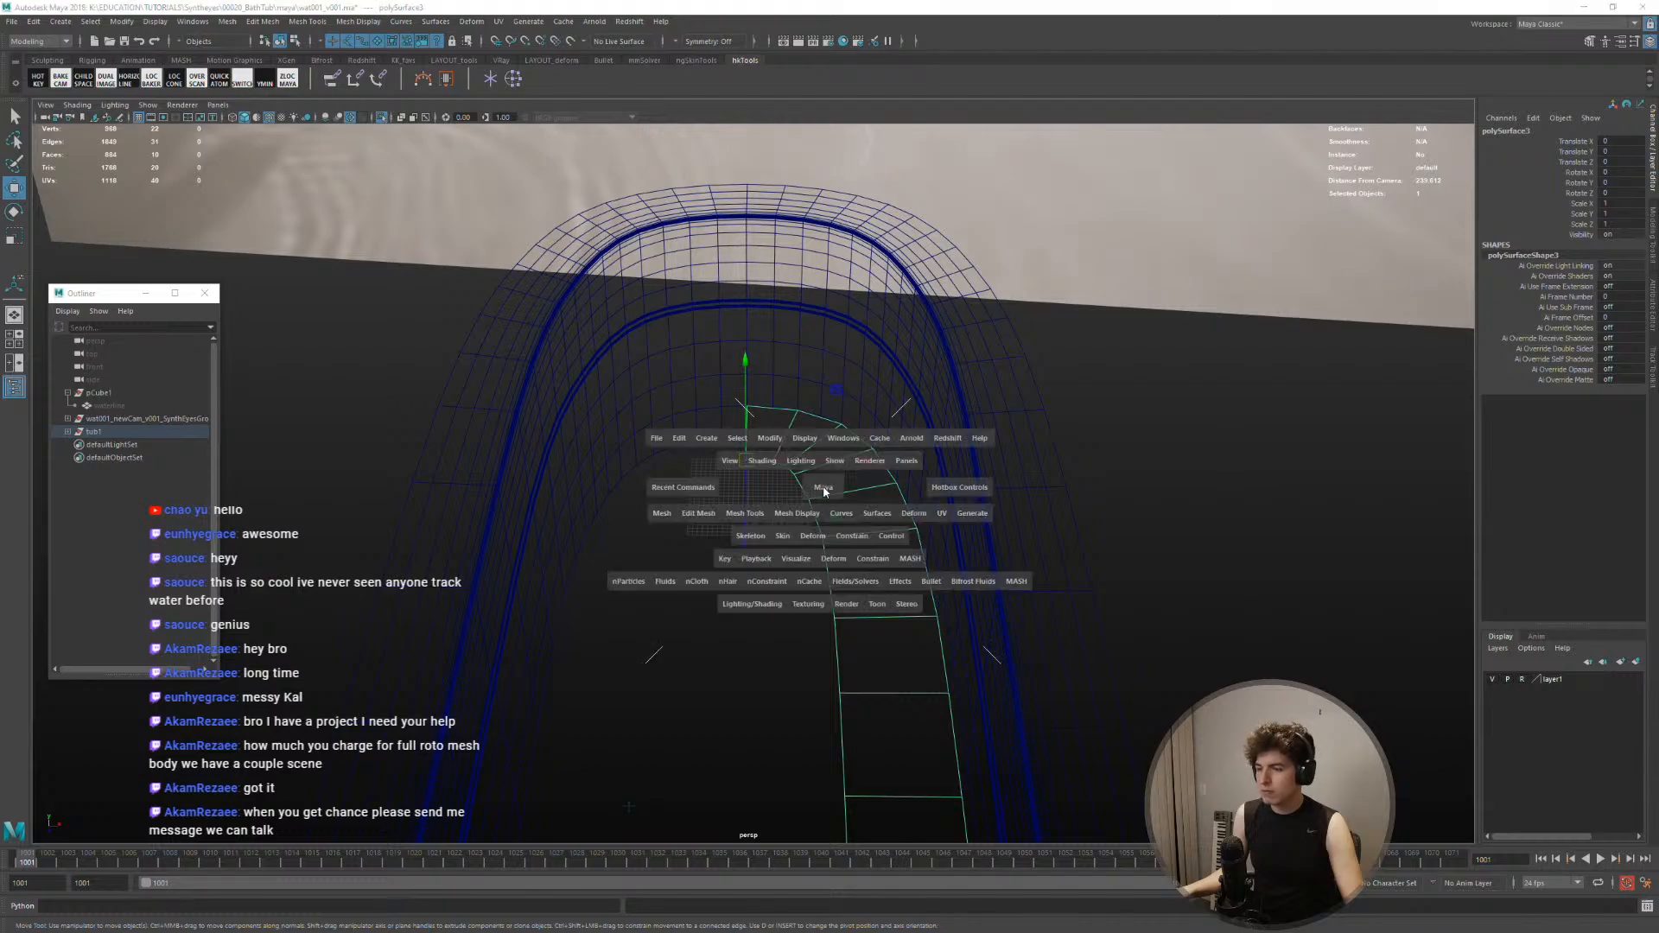
key(r)
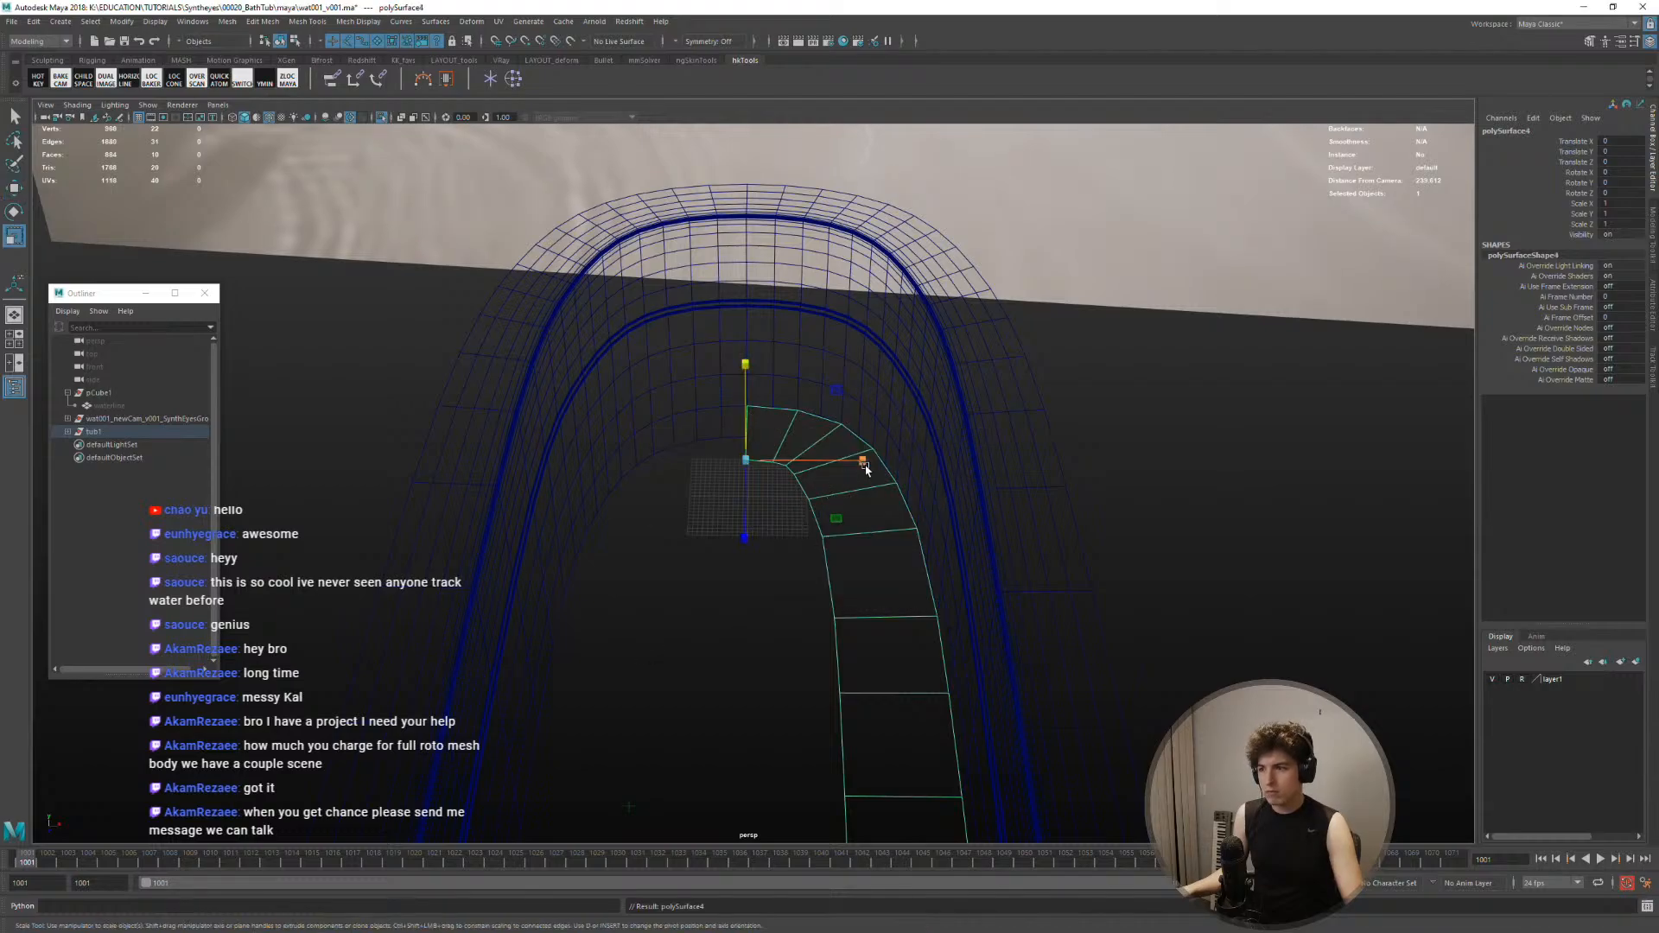
drag(863, 463, 672, 467)
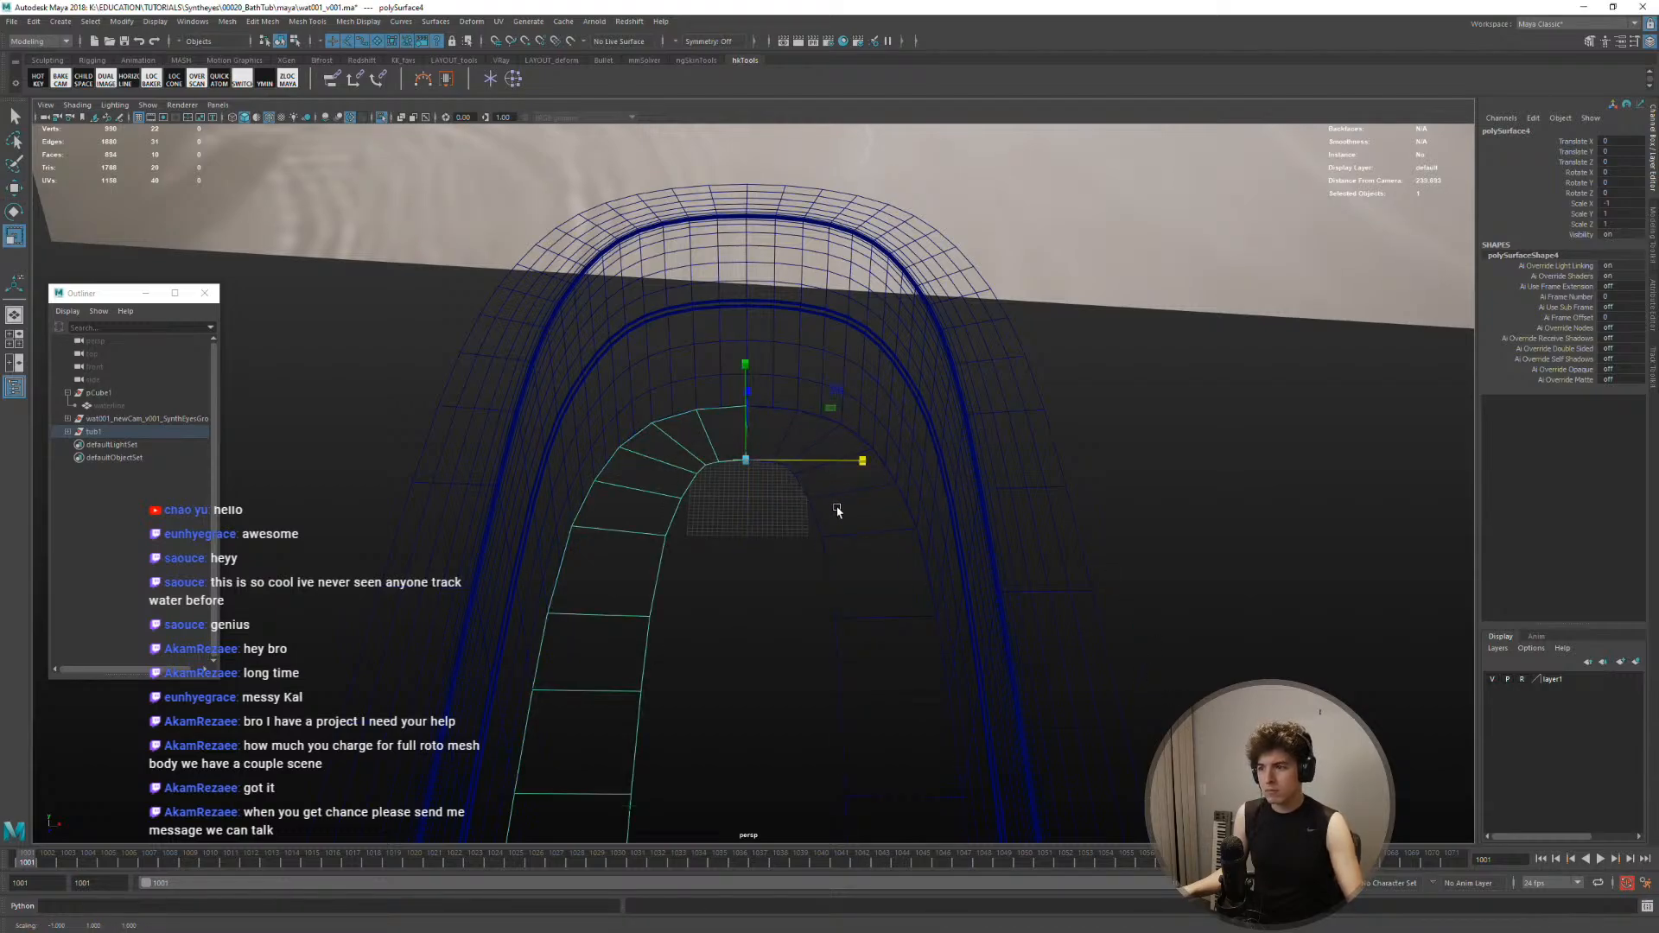
Combine the original and mirrored halves of the floor strip into one mesh and delete its history
shift+click(837, 509)
shift+right_click(838, 508)
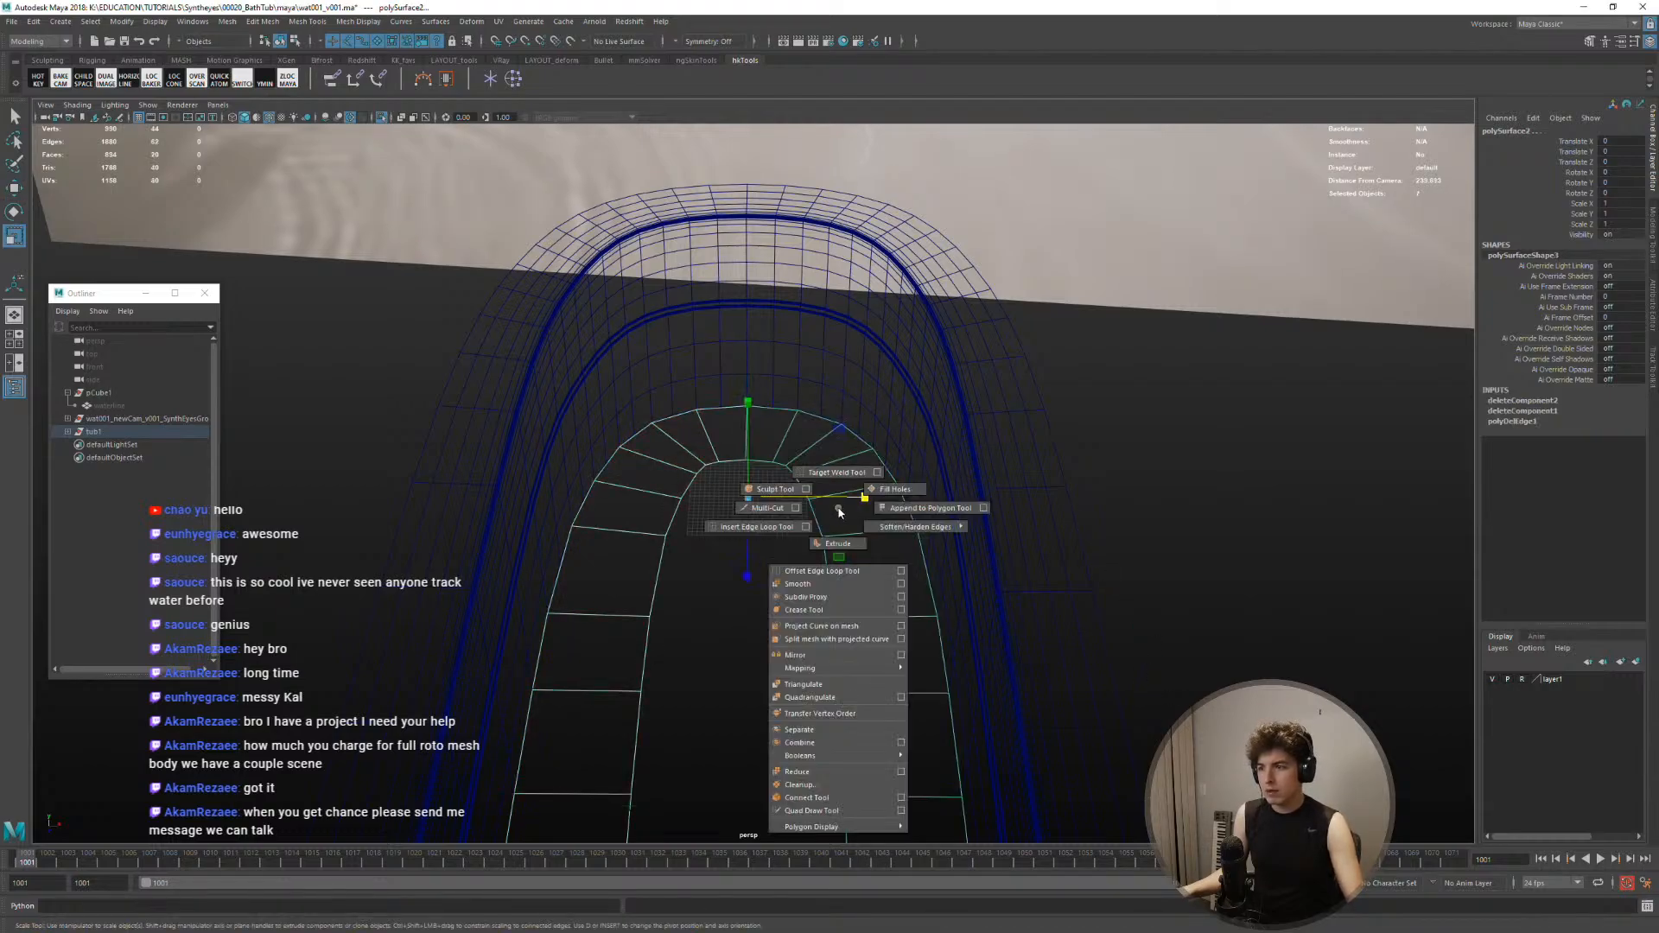
click(831, 743)
key(alt+shift+d)
Merge the vertices along the centre seam of the floor strip with a 0.0001 distance threshold and clear the mesh's history
right_drag(782, 458, 734, 454)
drag(727, 380, 767, 478)
shift+right_click(759, 427)
click(807, 373)
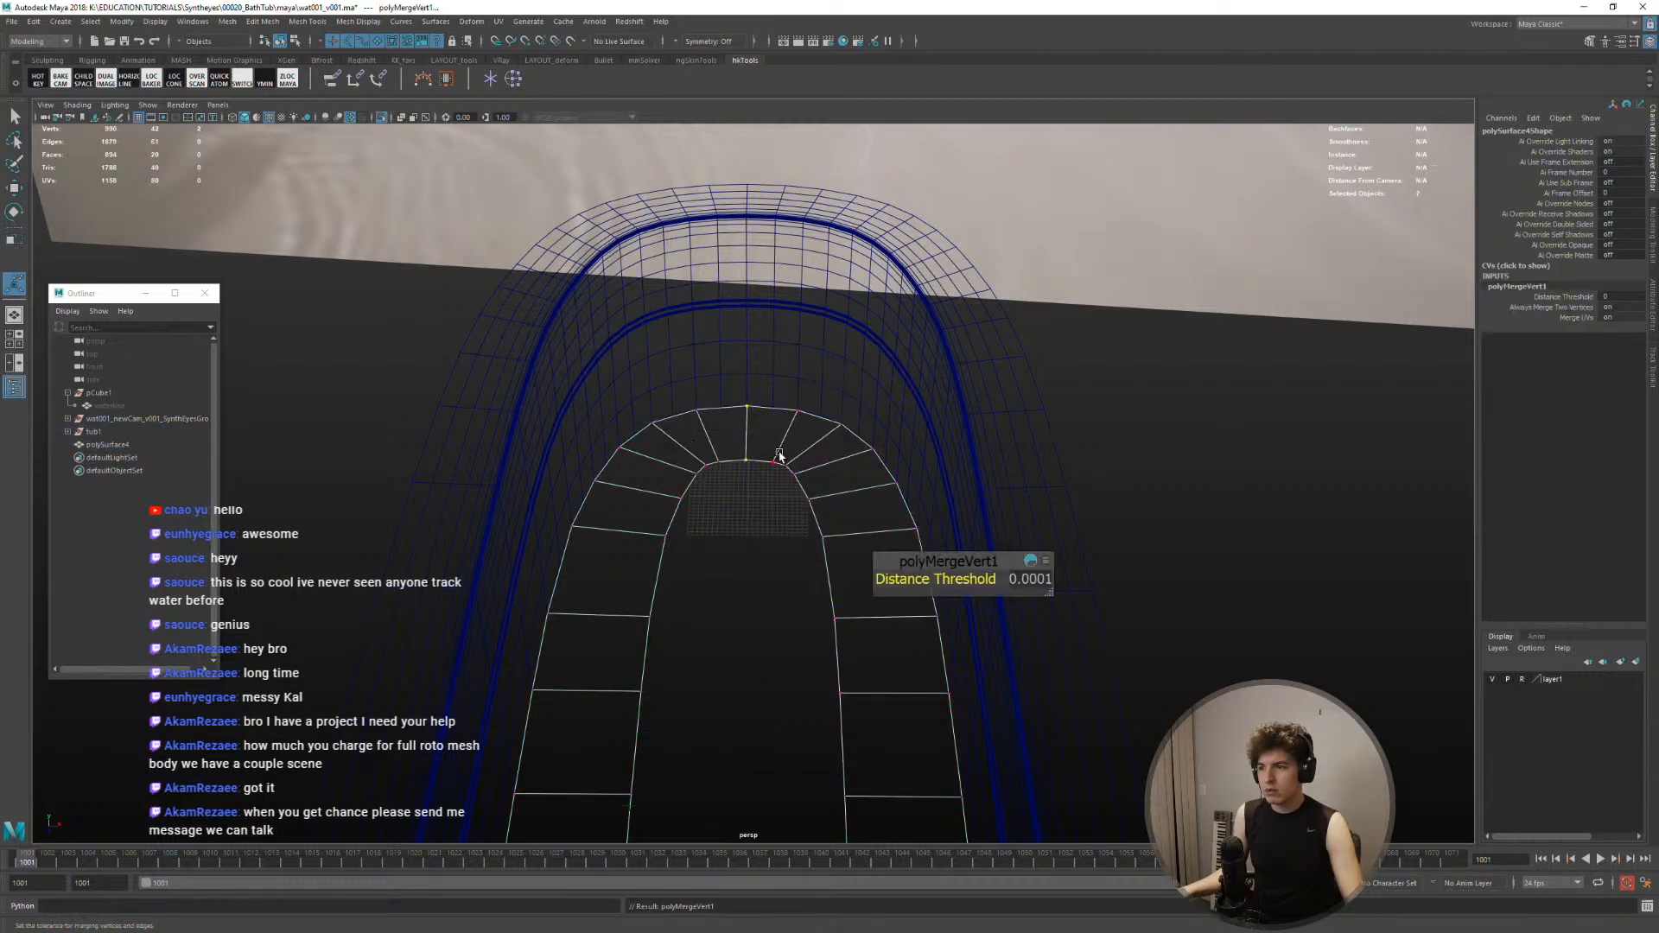
right_drag(787, 455, 845, 425)
key(alt+shift+d)
Examine how the curved end of the floor strip lines up with the tub in the tracked camera view
key(space)
key(space)
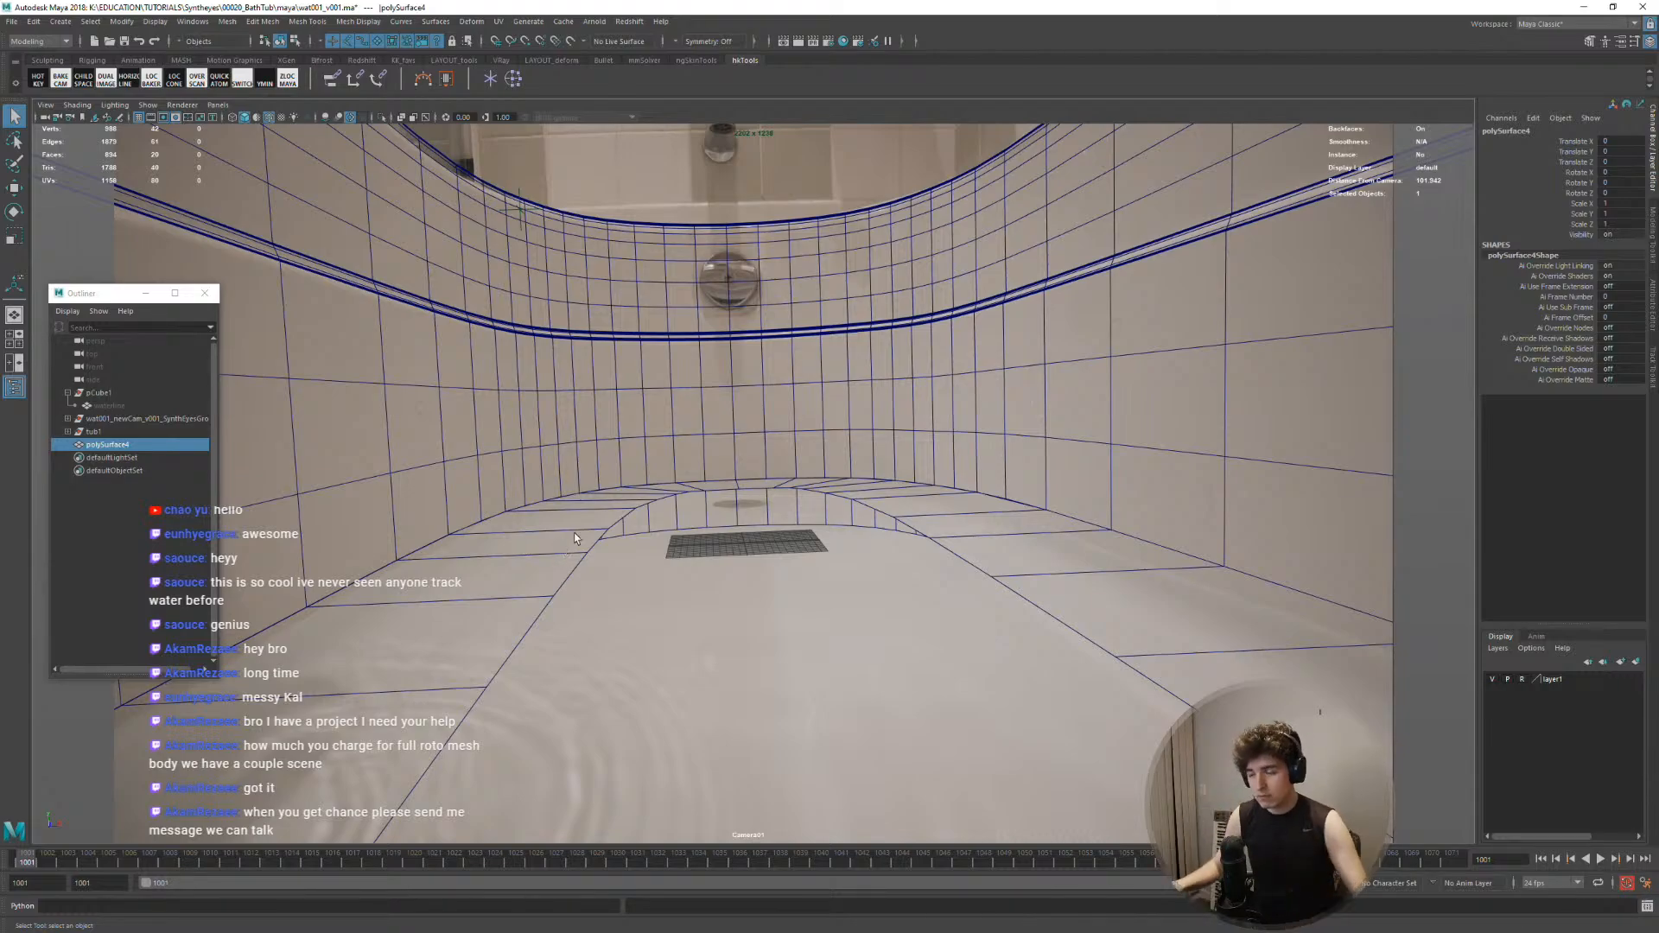
right_click(730, 486)
click(735, 471)
click(738, 480)
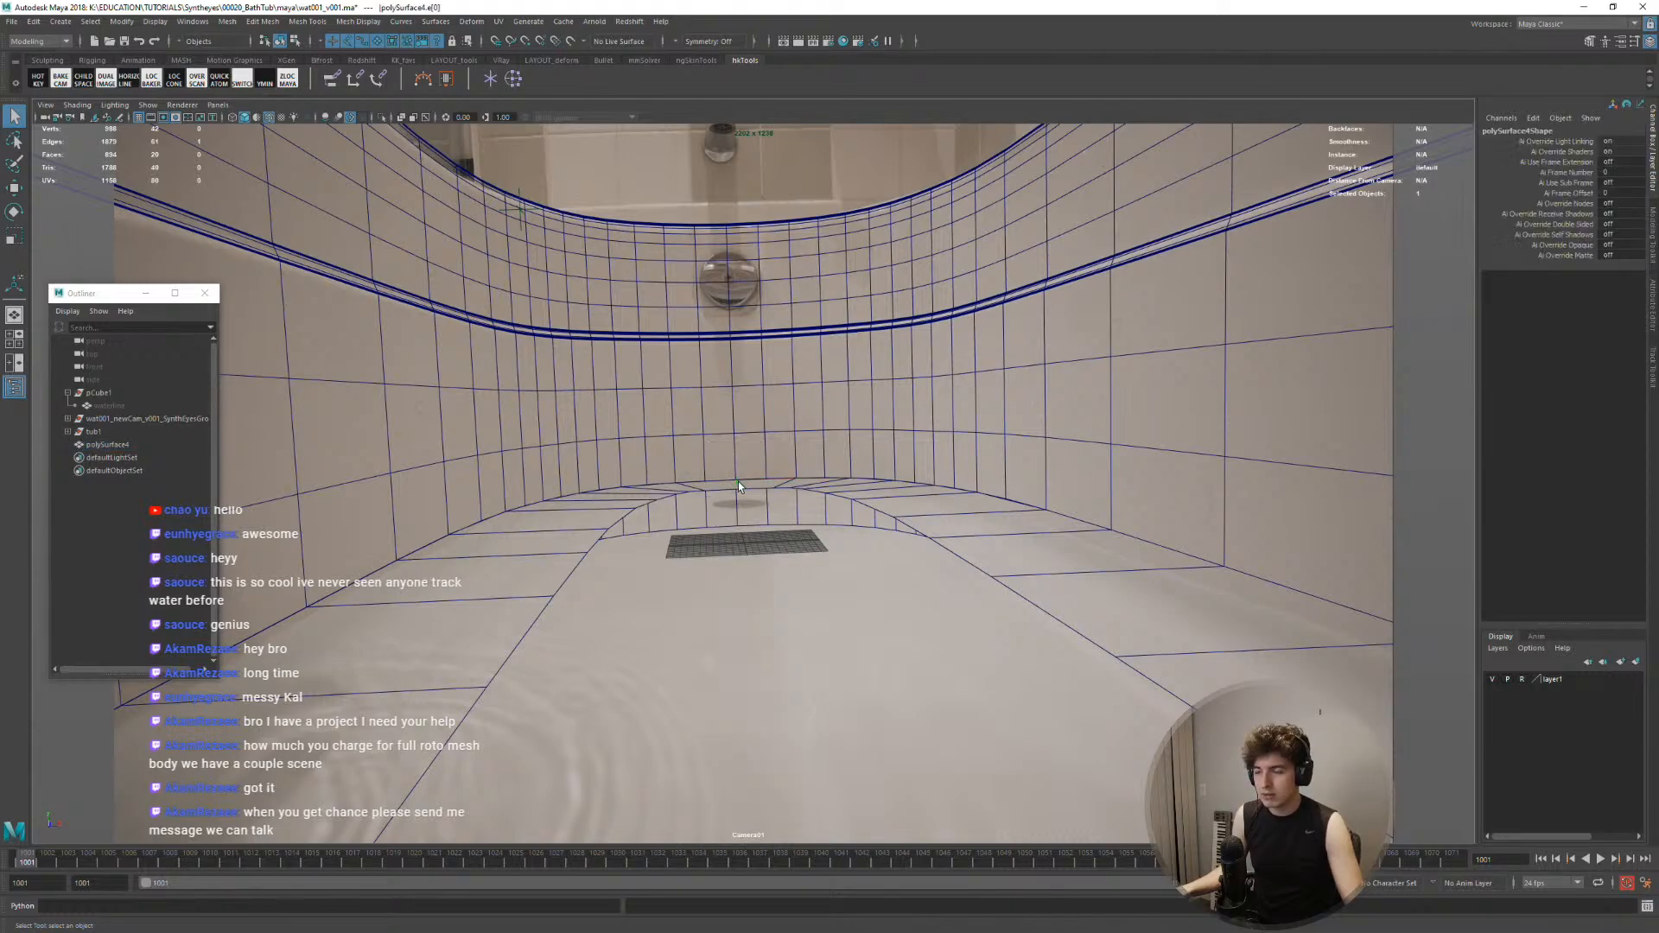
key(backslash)
scroll(738, 482, up, 4)
scroll(596, 504, up, 3)
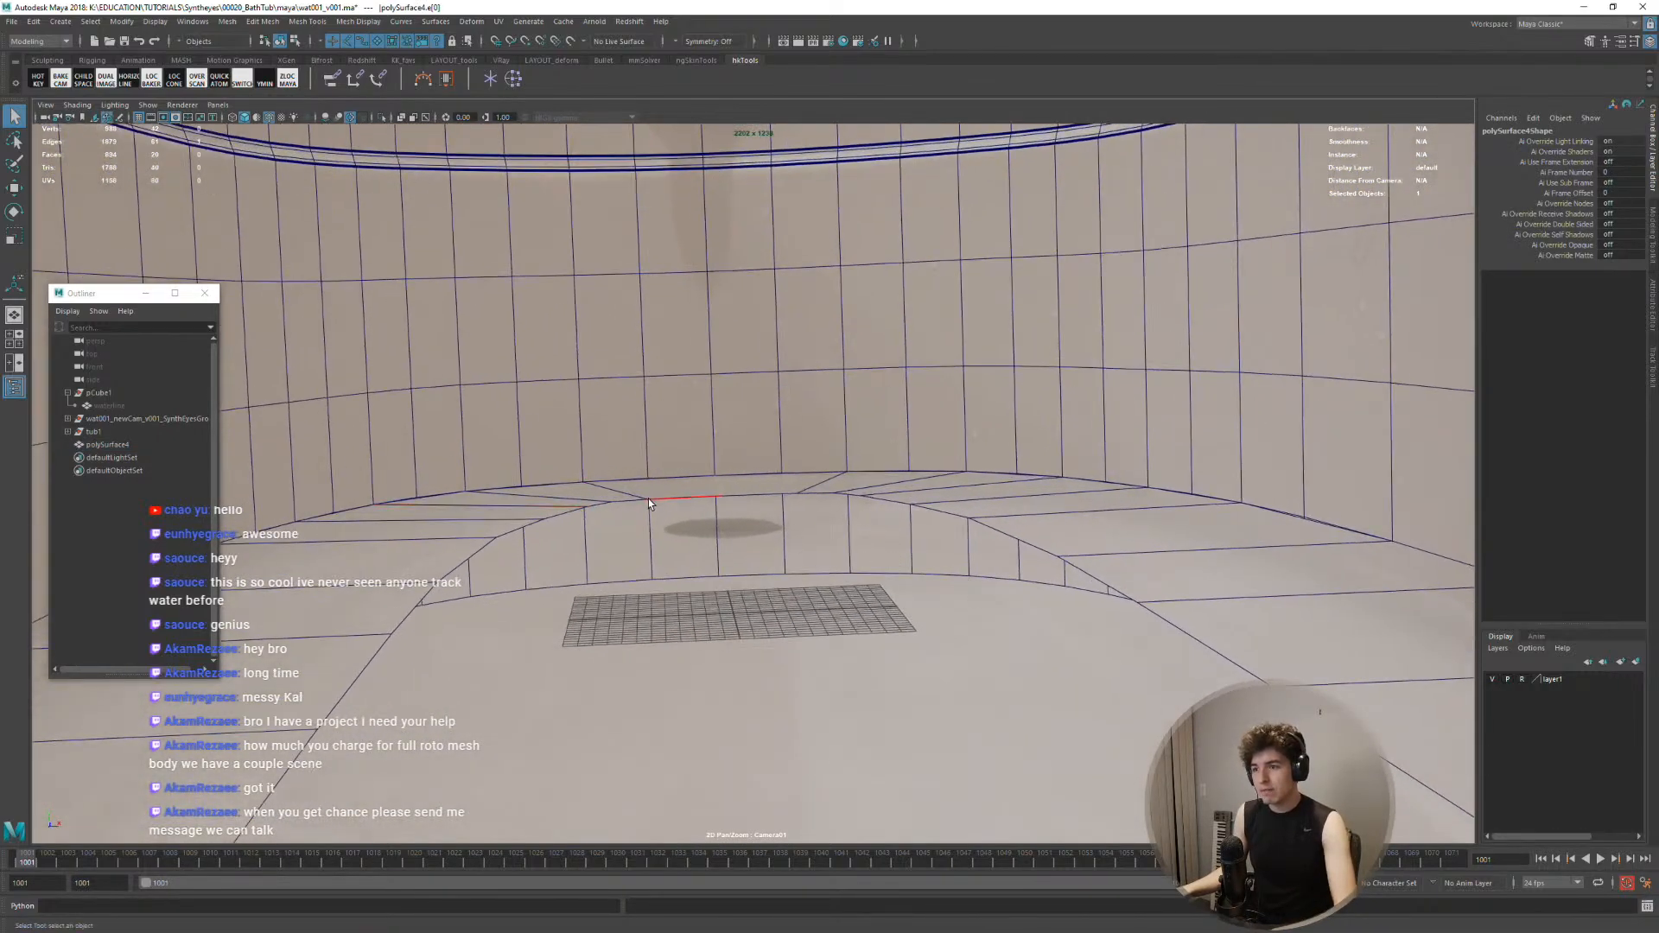
middle_drag(648, 500, 648, 517)
Scrub and play the footage to check the floor strip against the moving tub floor
drag(291, 861, 455, 871)
key(alt+v)
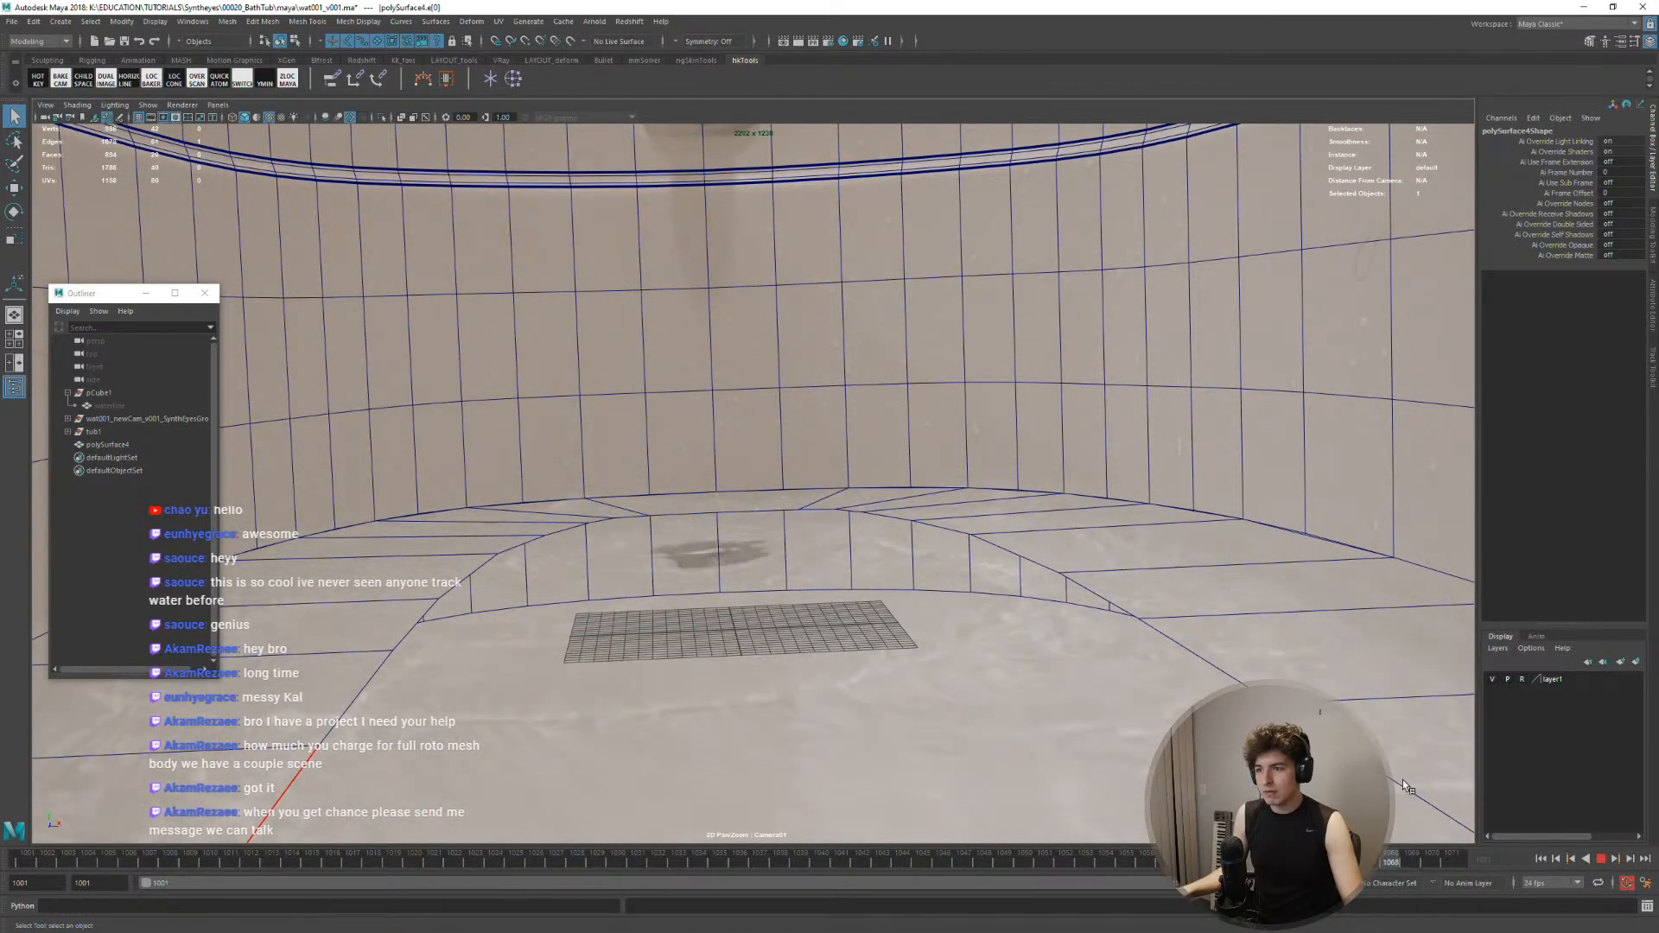
key(alt+v)
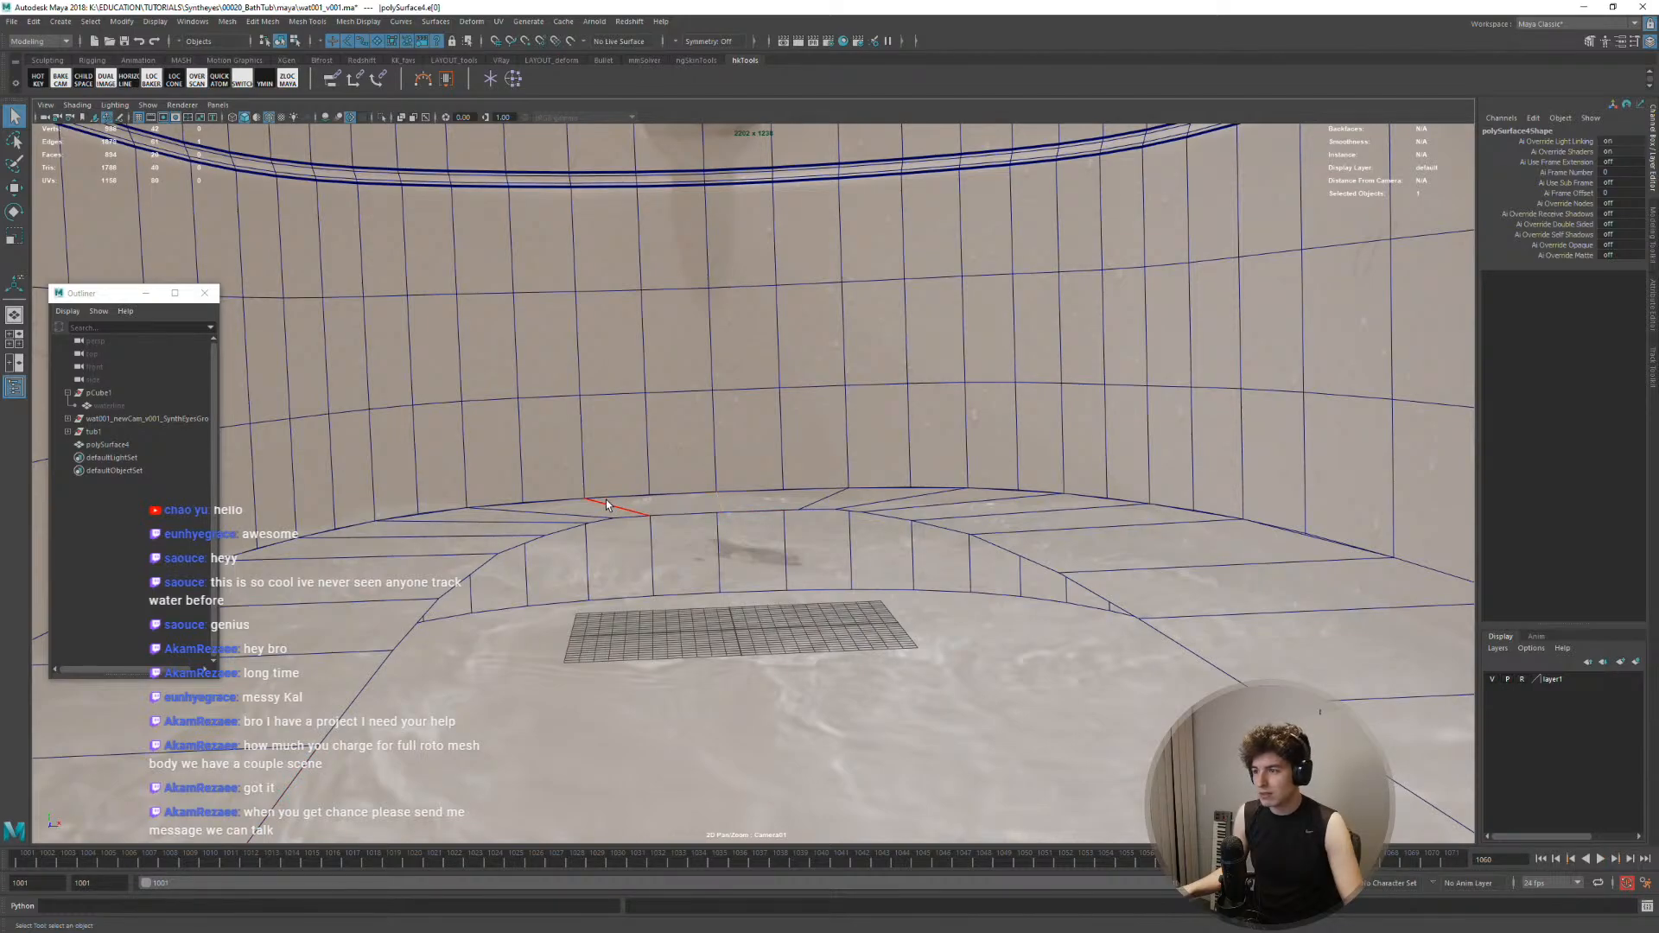
key(alt+v)
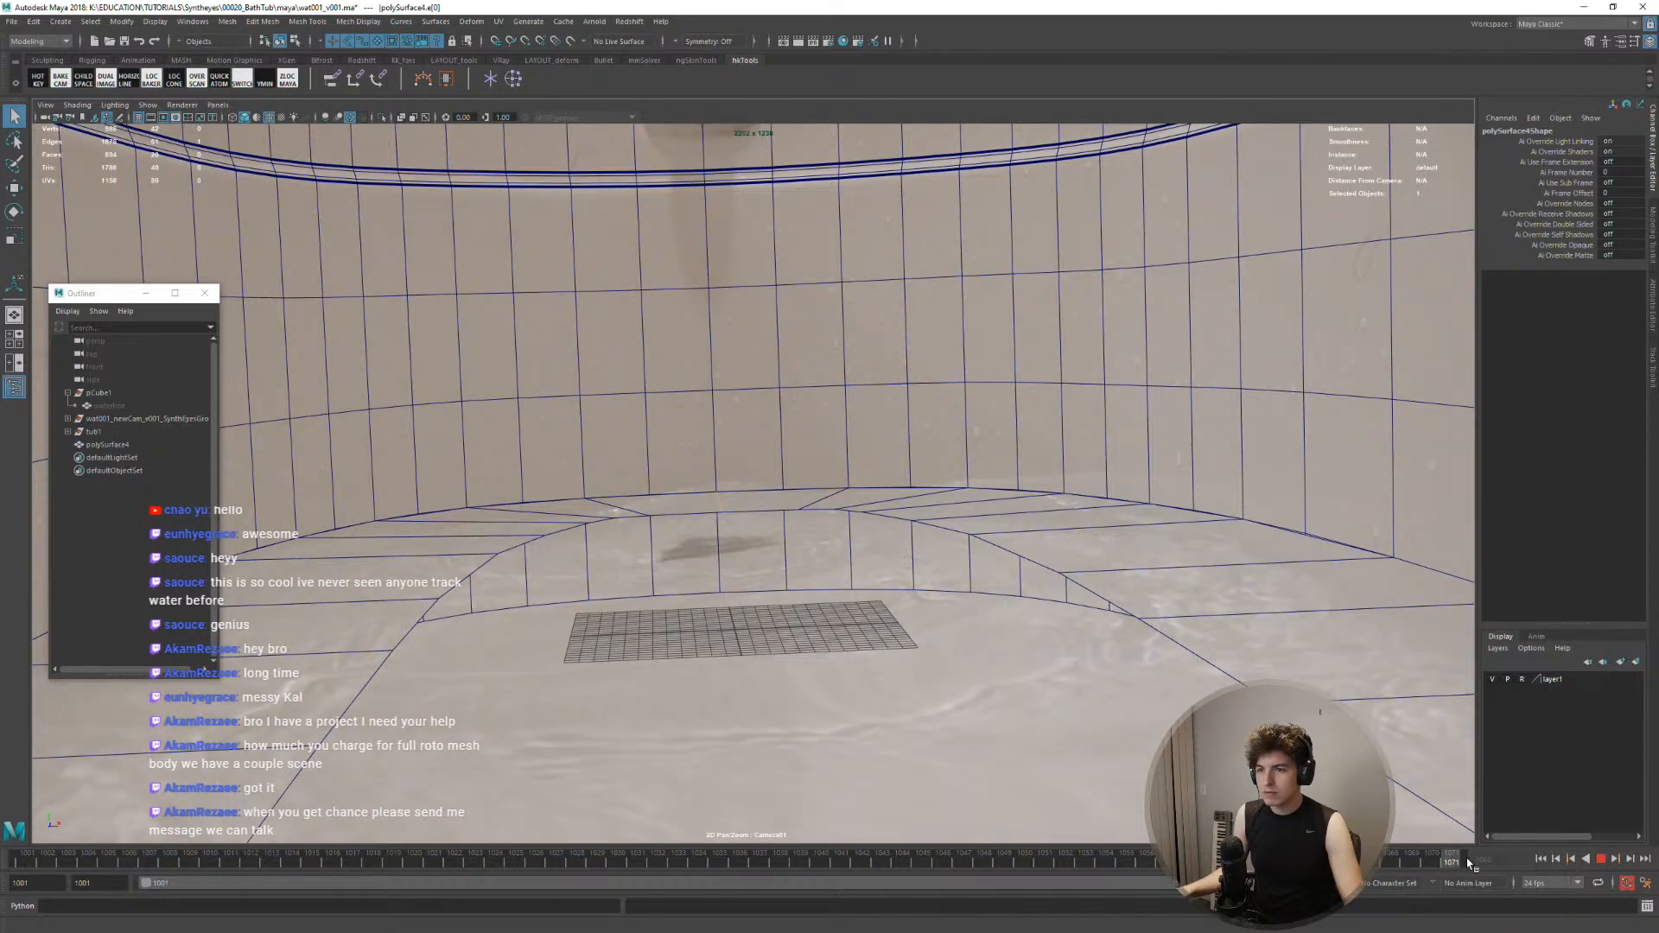
key(alt+v)
key(space)
key(space)
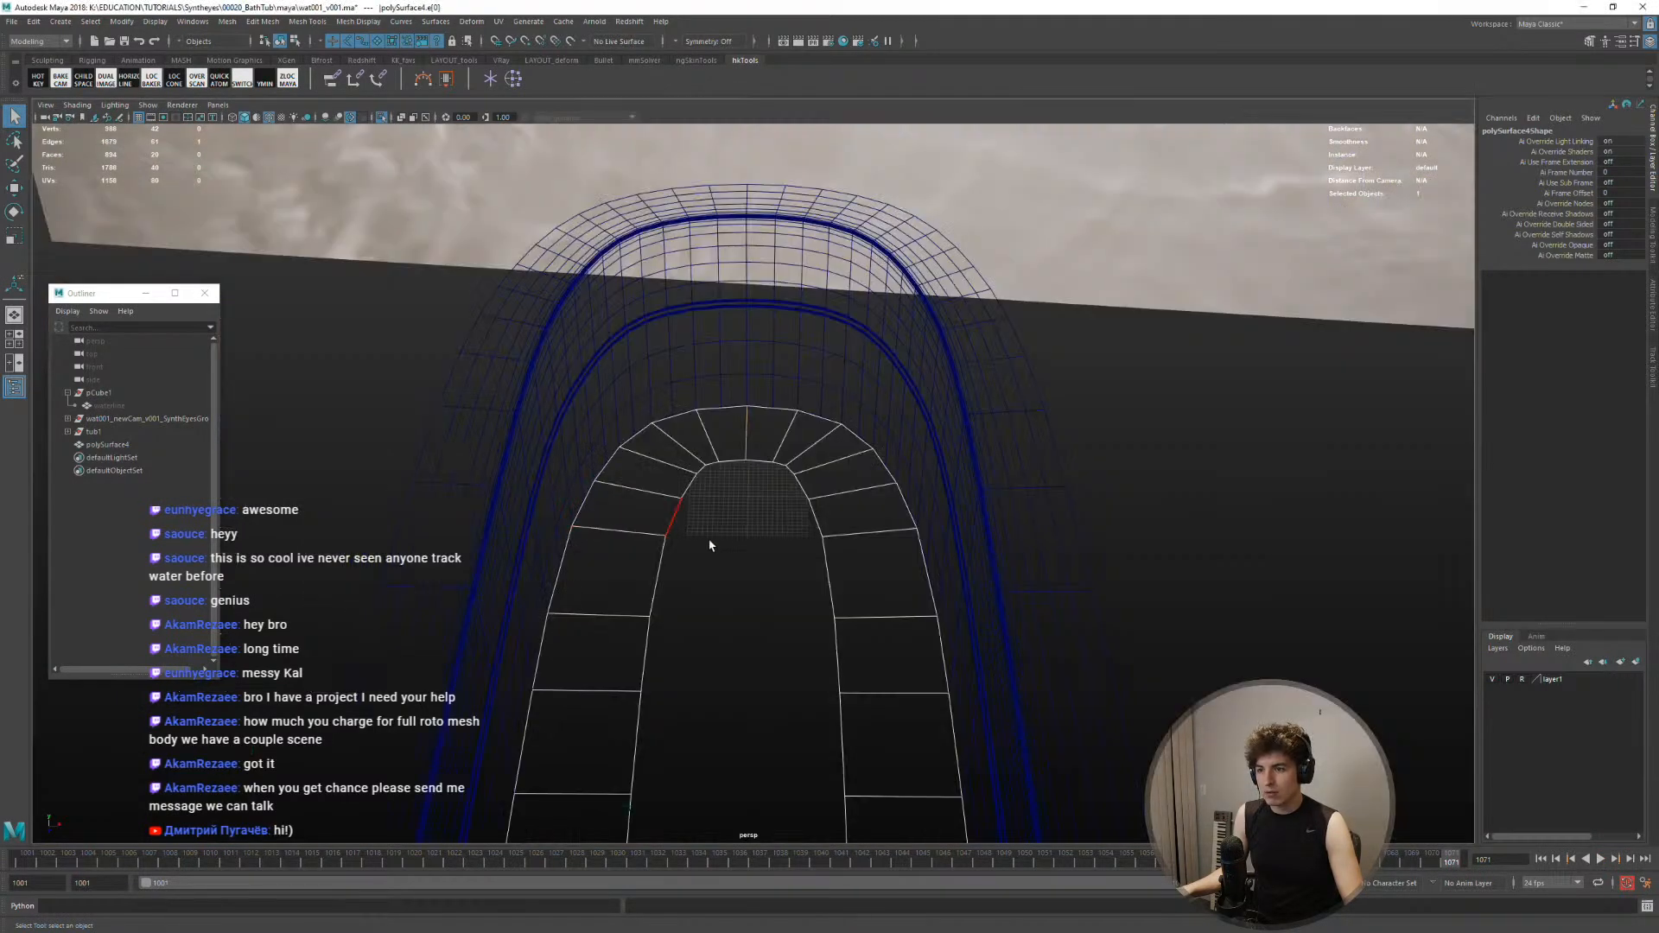
Select every second cross edge on both sides of the floor strip's curved end and delete them
alt+drag(711, 544, 805, 441)
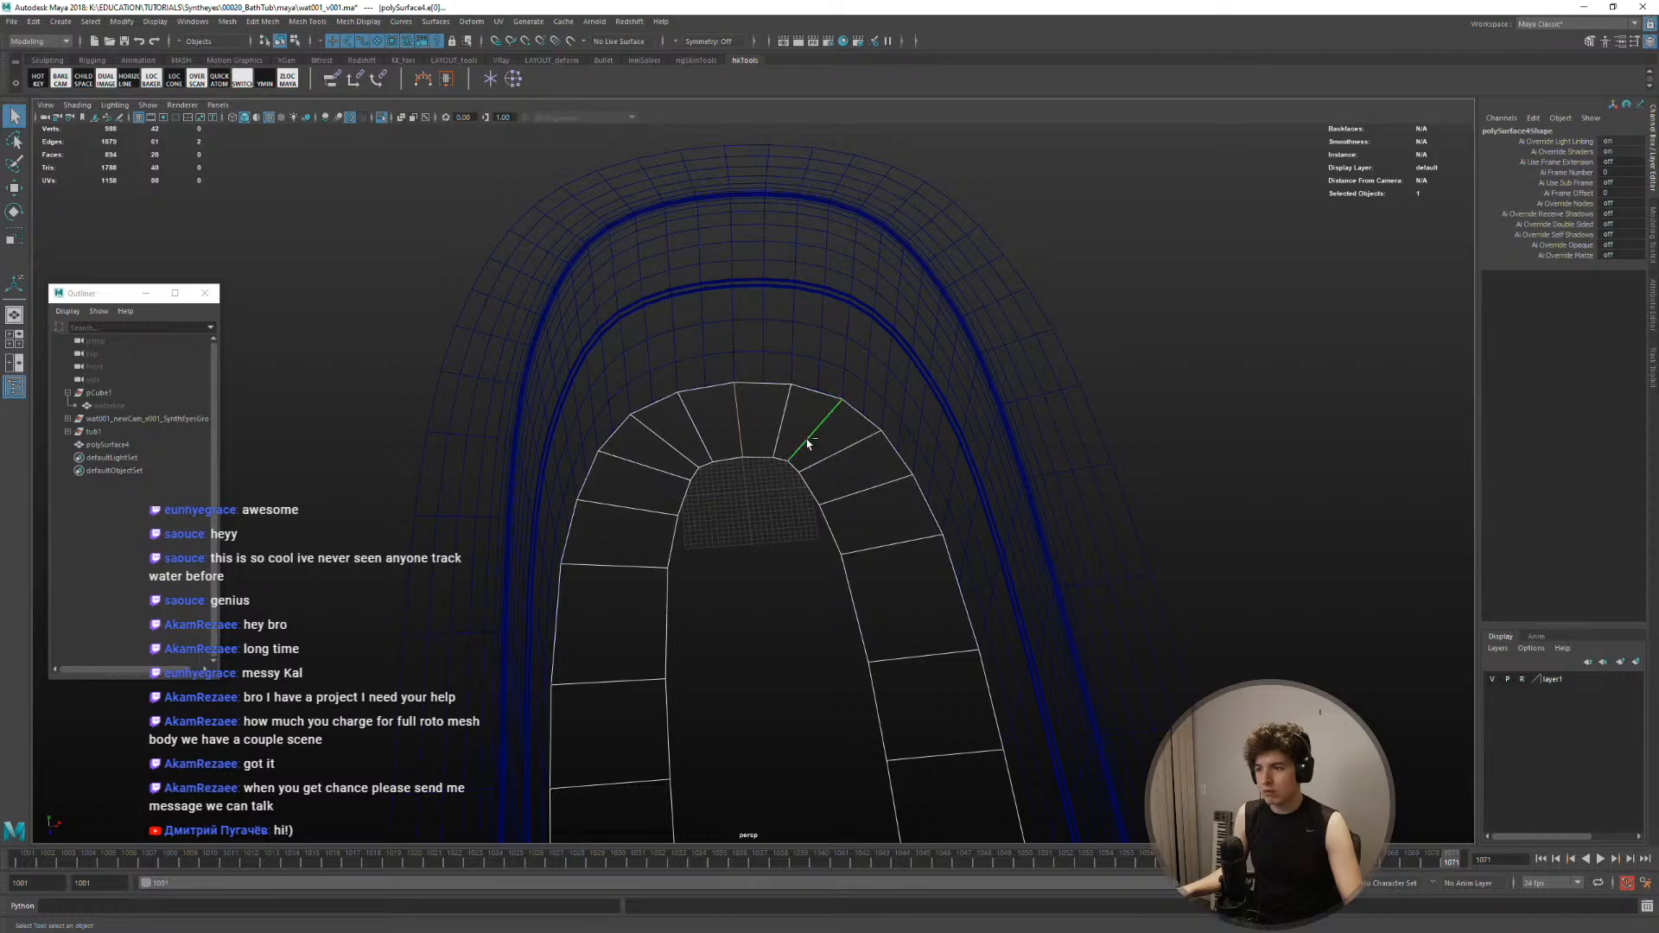
shift+click(668, 438)
shift+click(879, 501)
alt+middle_drag(619, 573, 661, 425)
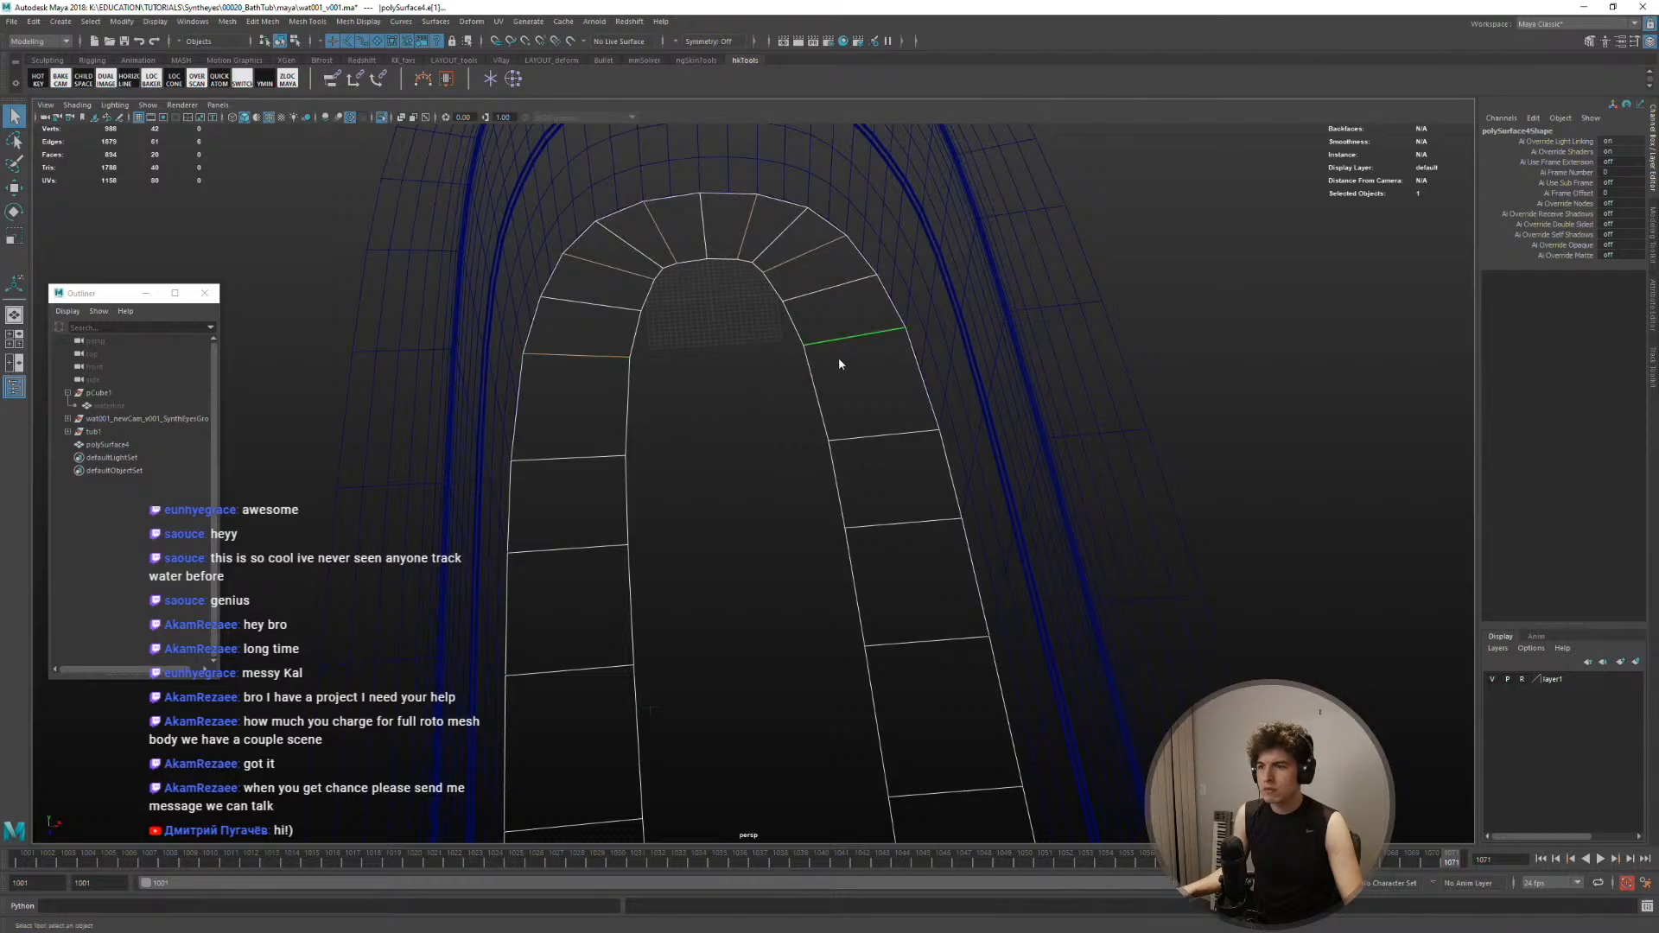
shift+right_drag(838, 361, 796, 374)
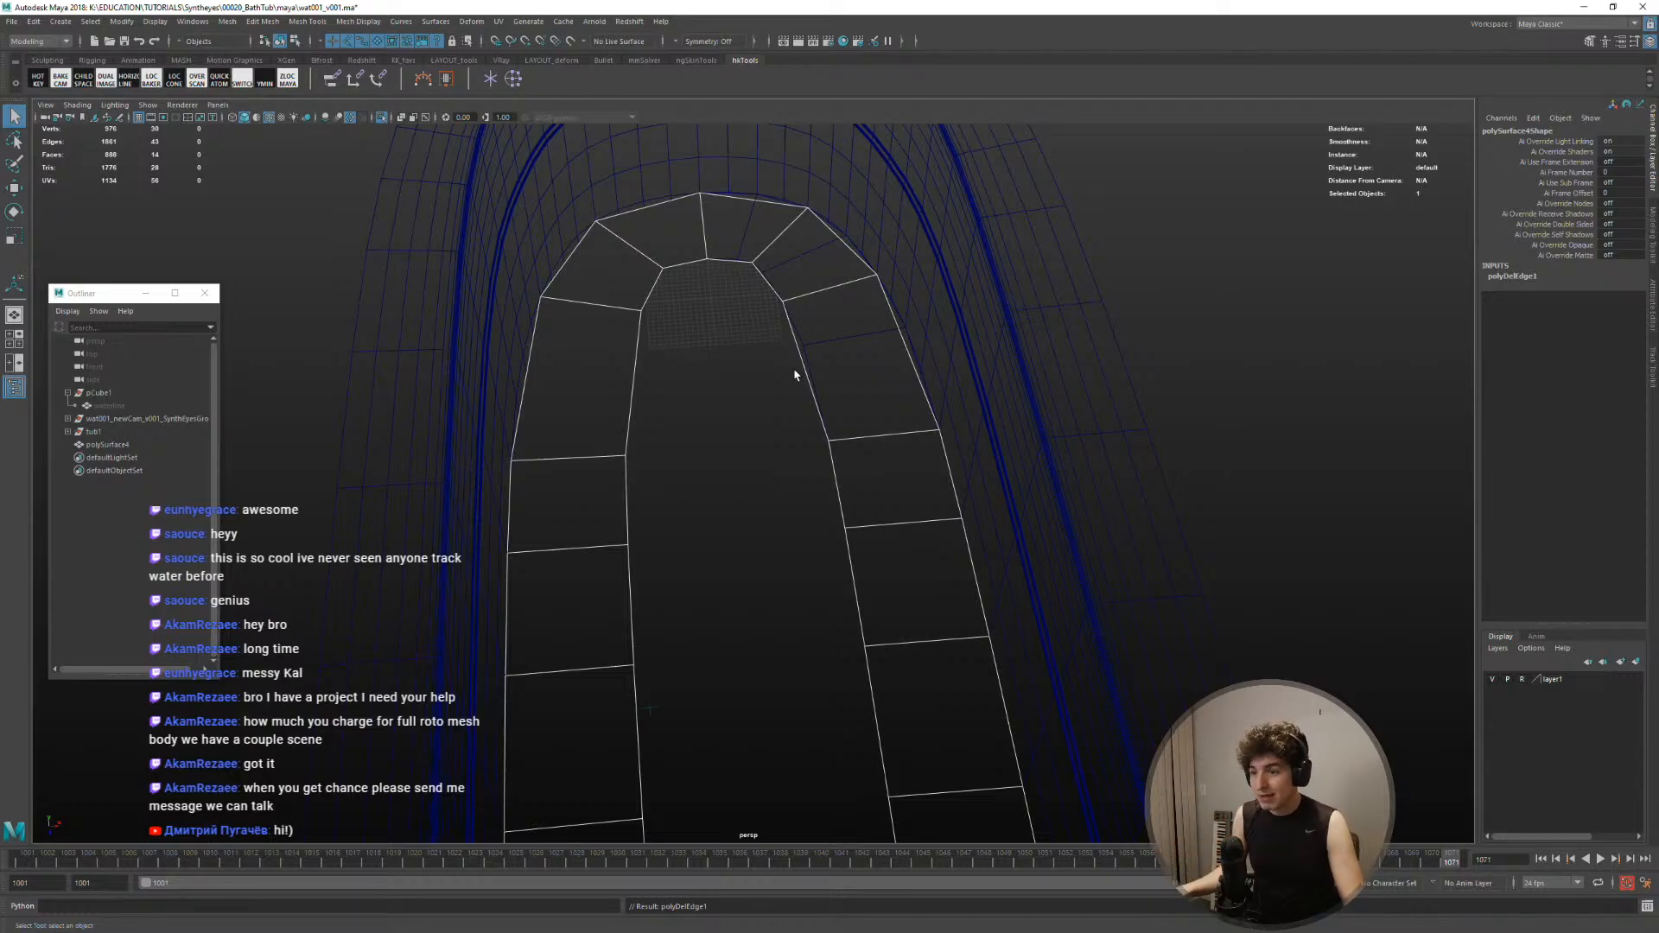
Compare the simplified floor strip with the tub's floor and drain area in the tracked camera view
alt+drag(795, 373, 753, 475)
key(space)
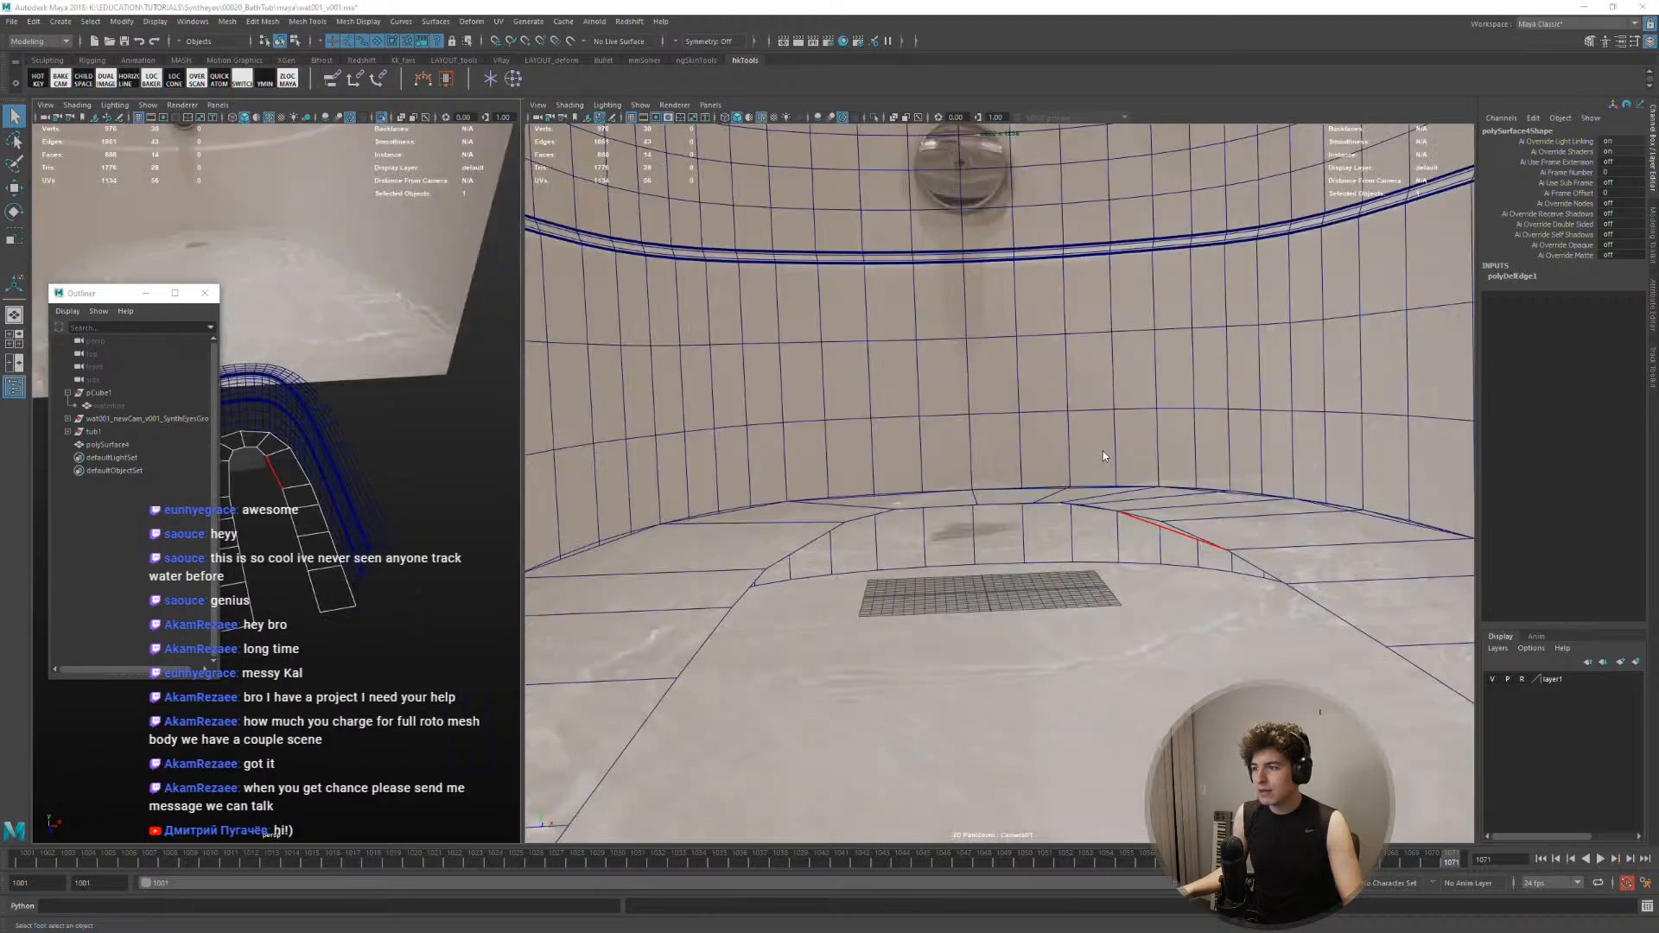
key(space)
right_drag(788, 510, 549, 519)
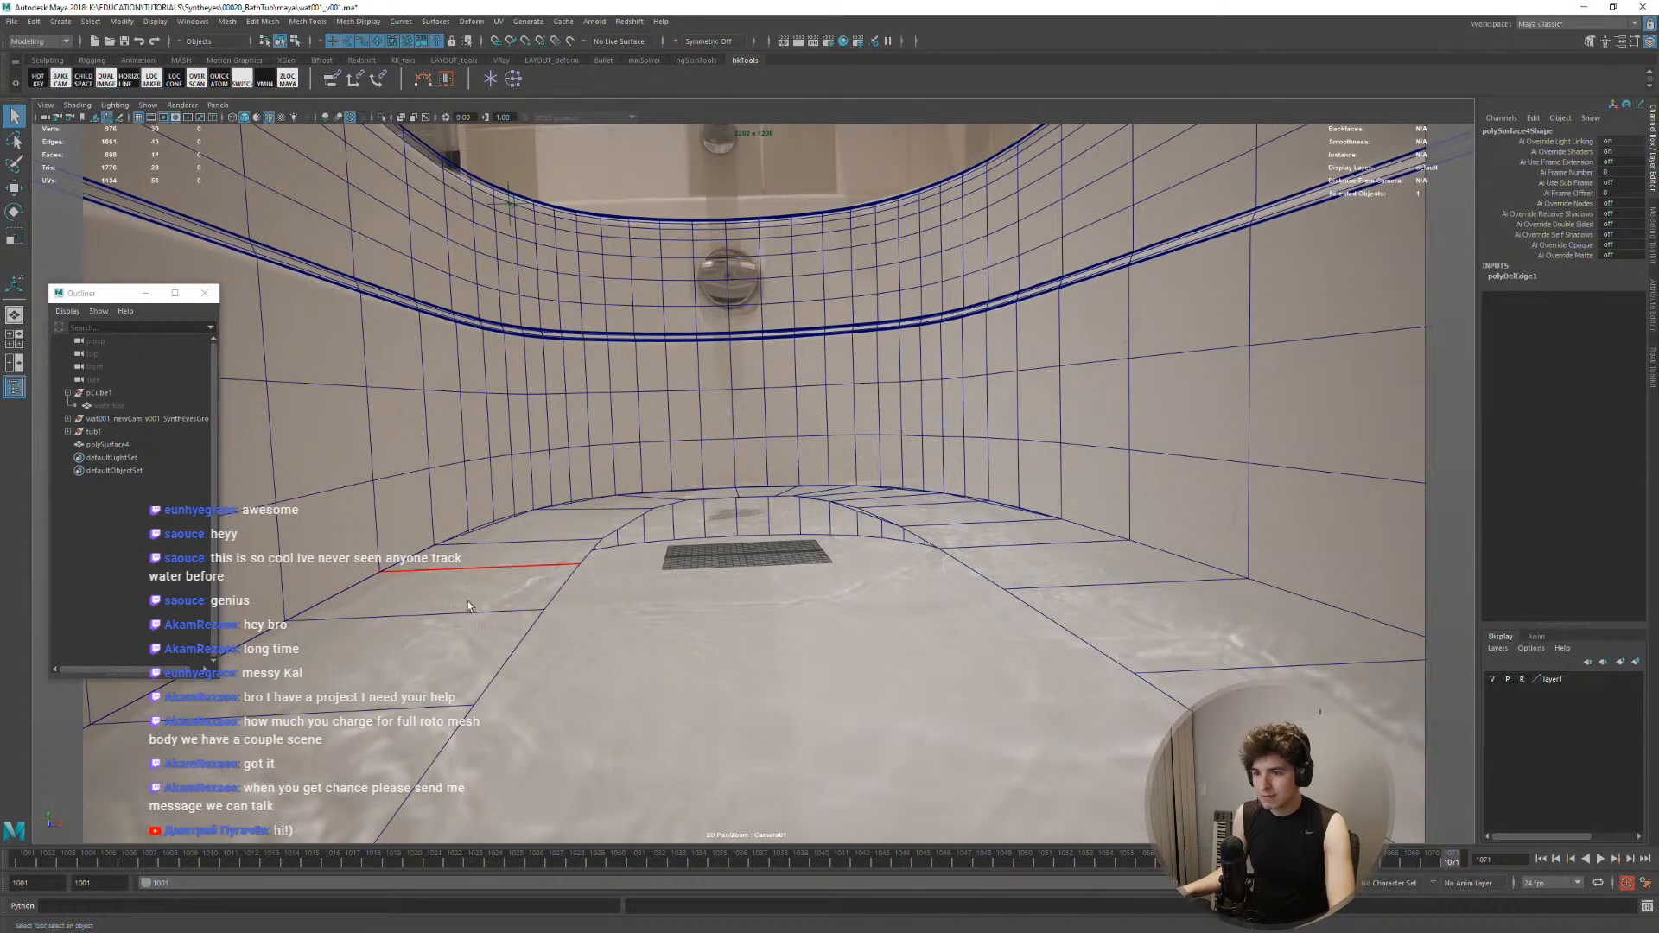
key(alt+v)
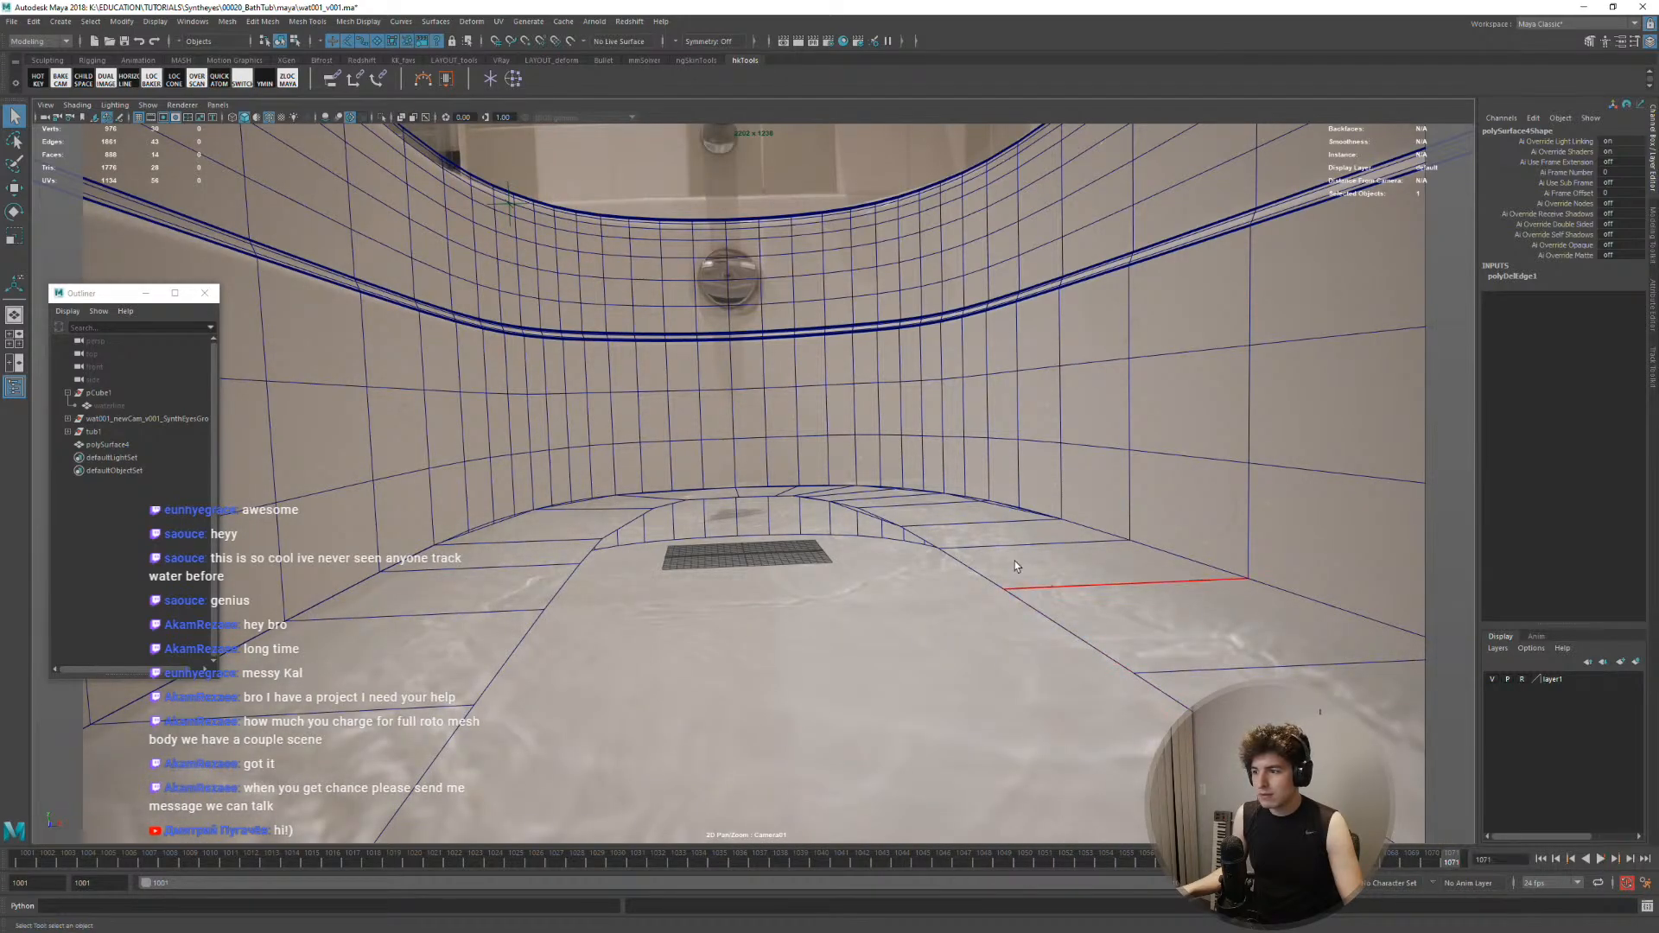
click(733, 490)
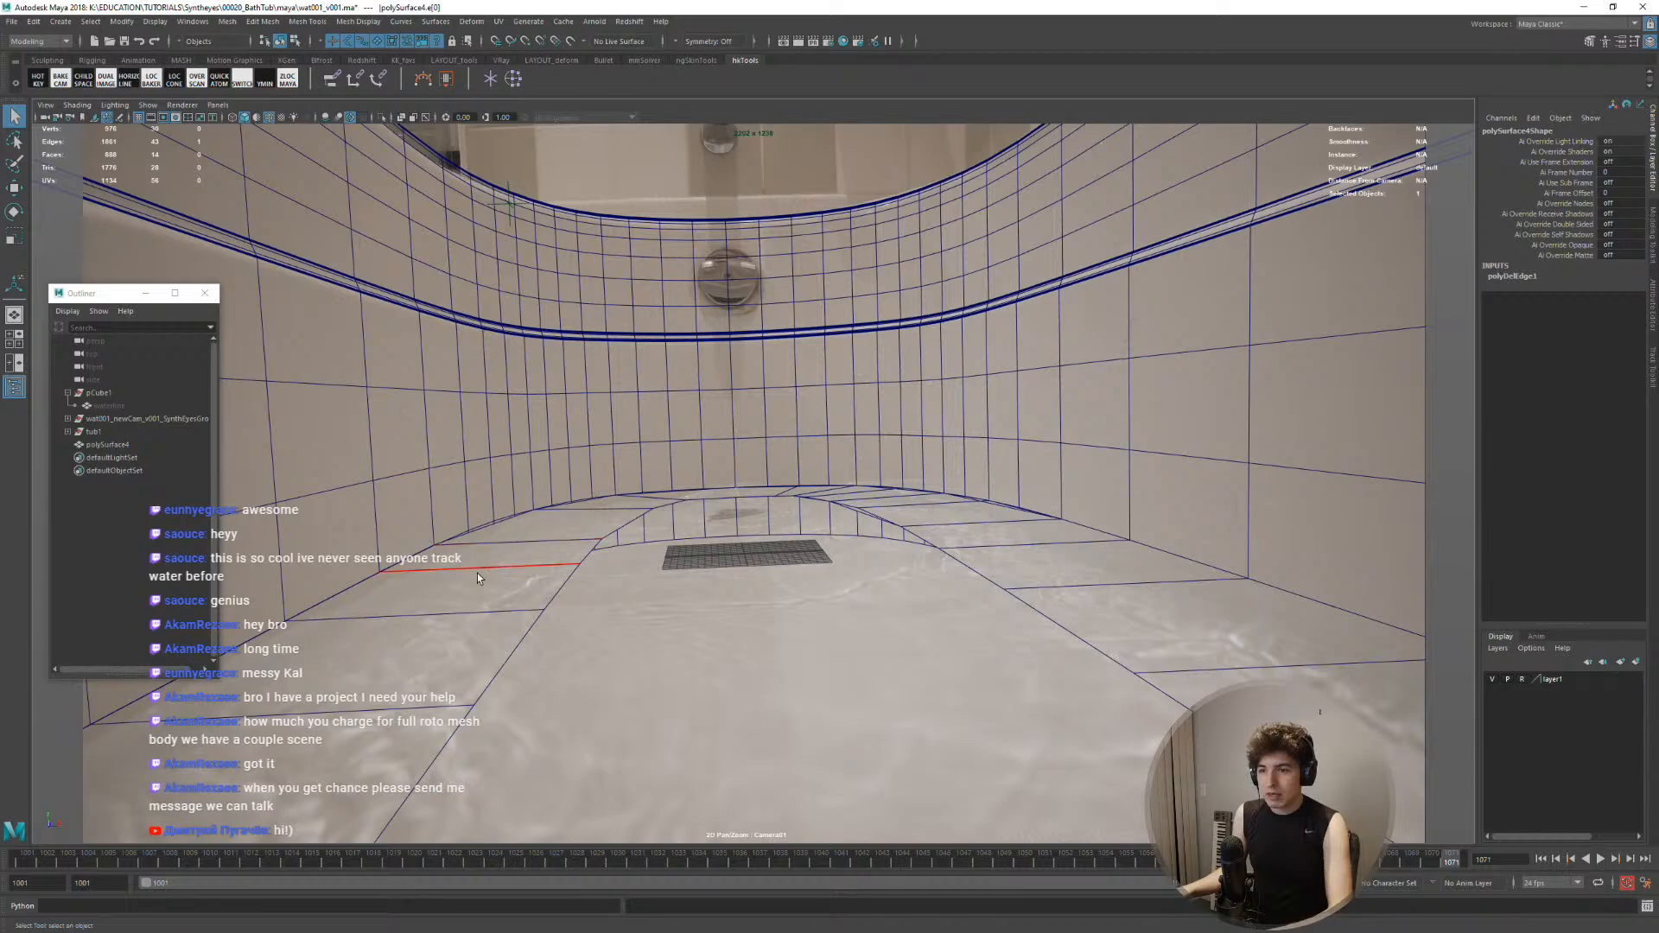
right_drag(604, 527, 1253, 622)
right_drag(785, 541, 993, 553)
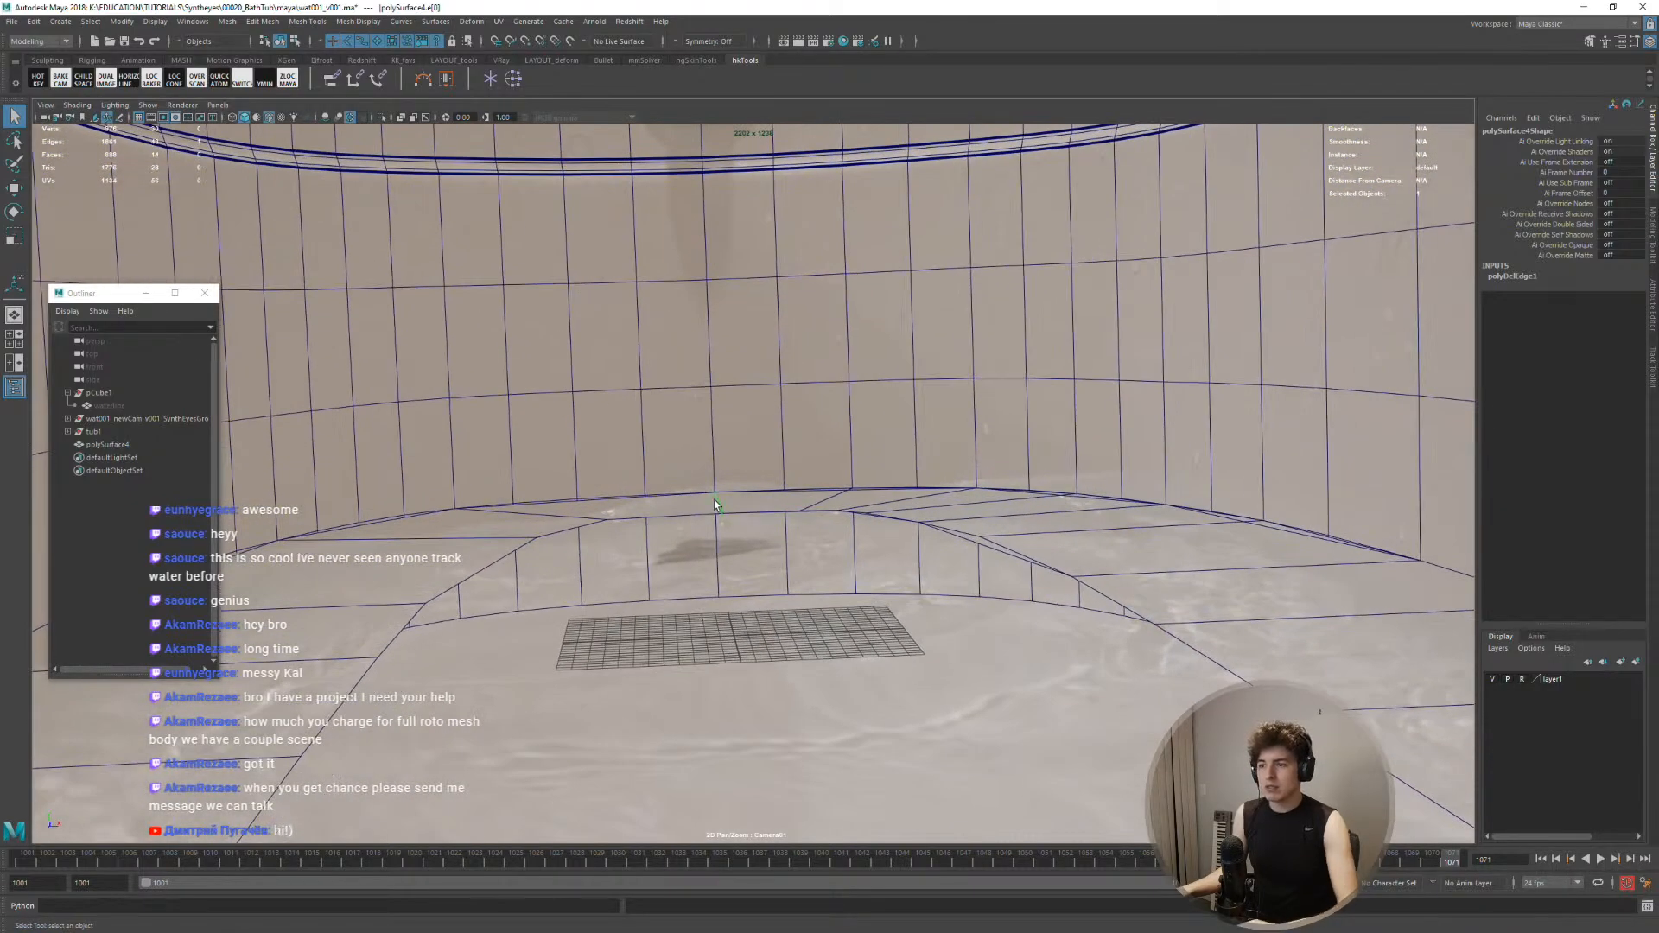
Create a cluster deformer on the cross edge in the middle of the floor strip's curved far end
key(space)
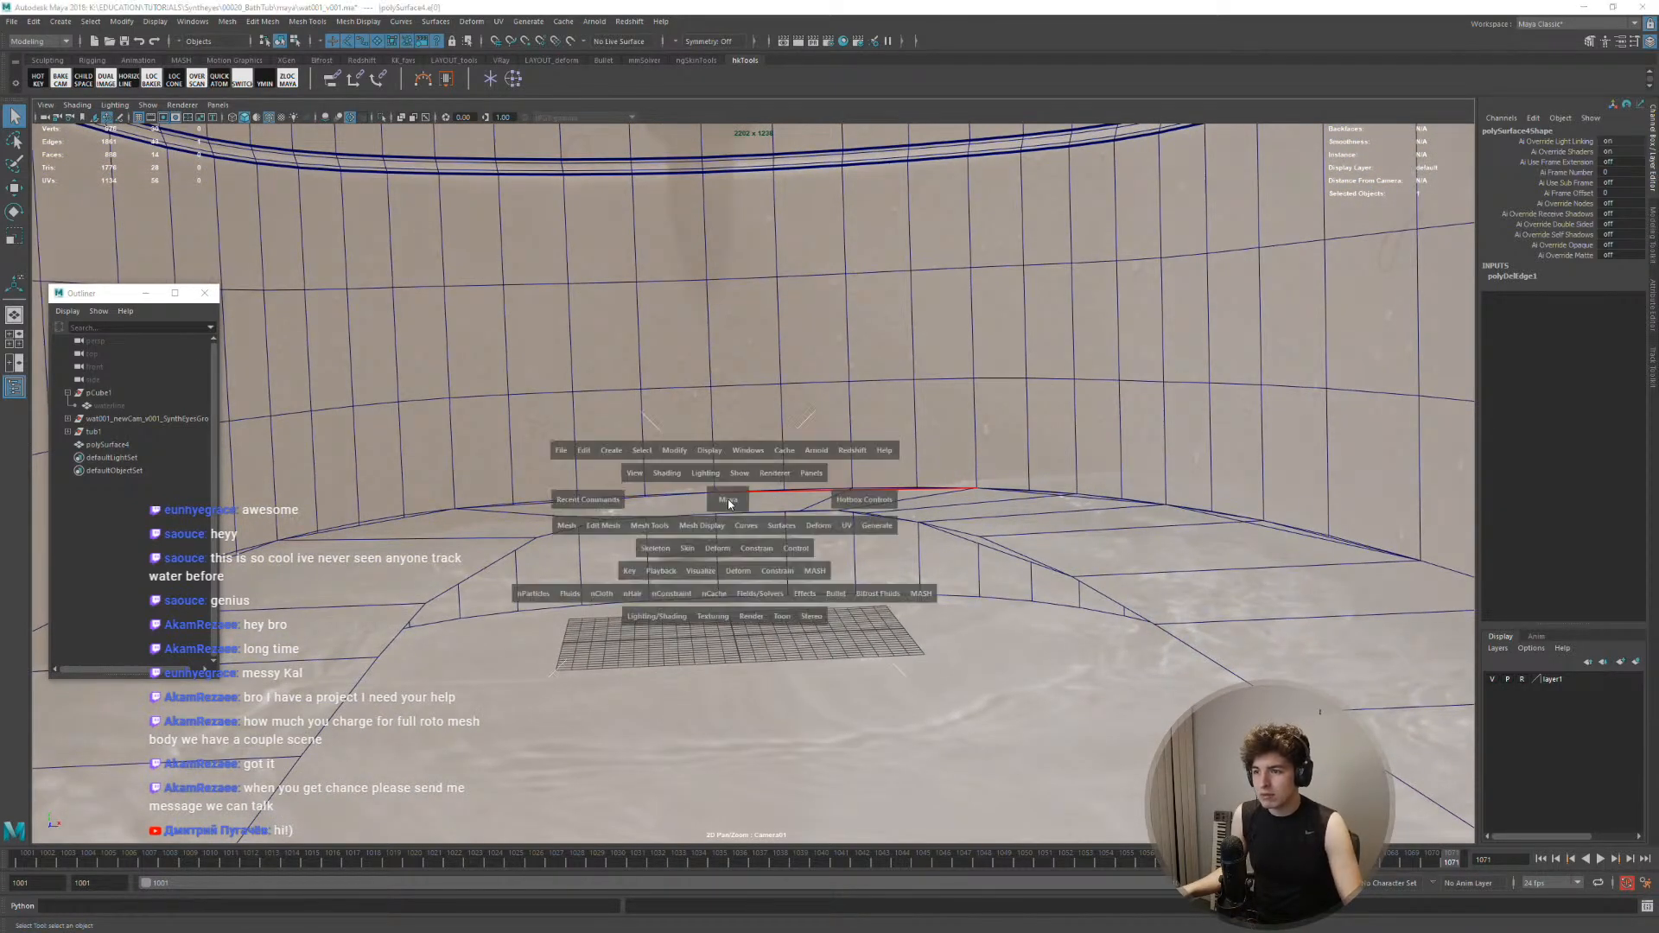
click(783, 526)
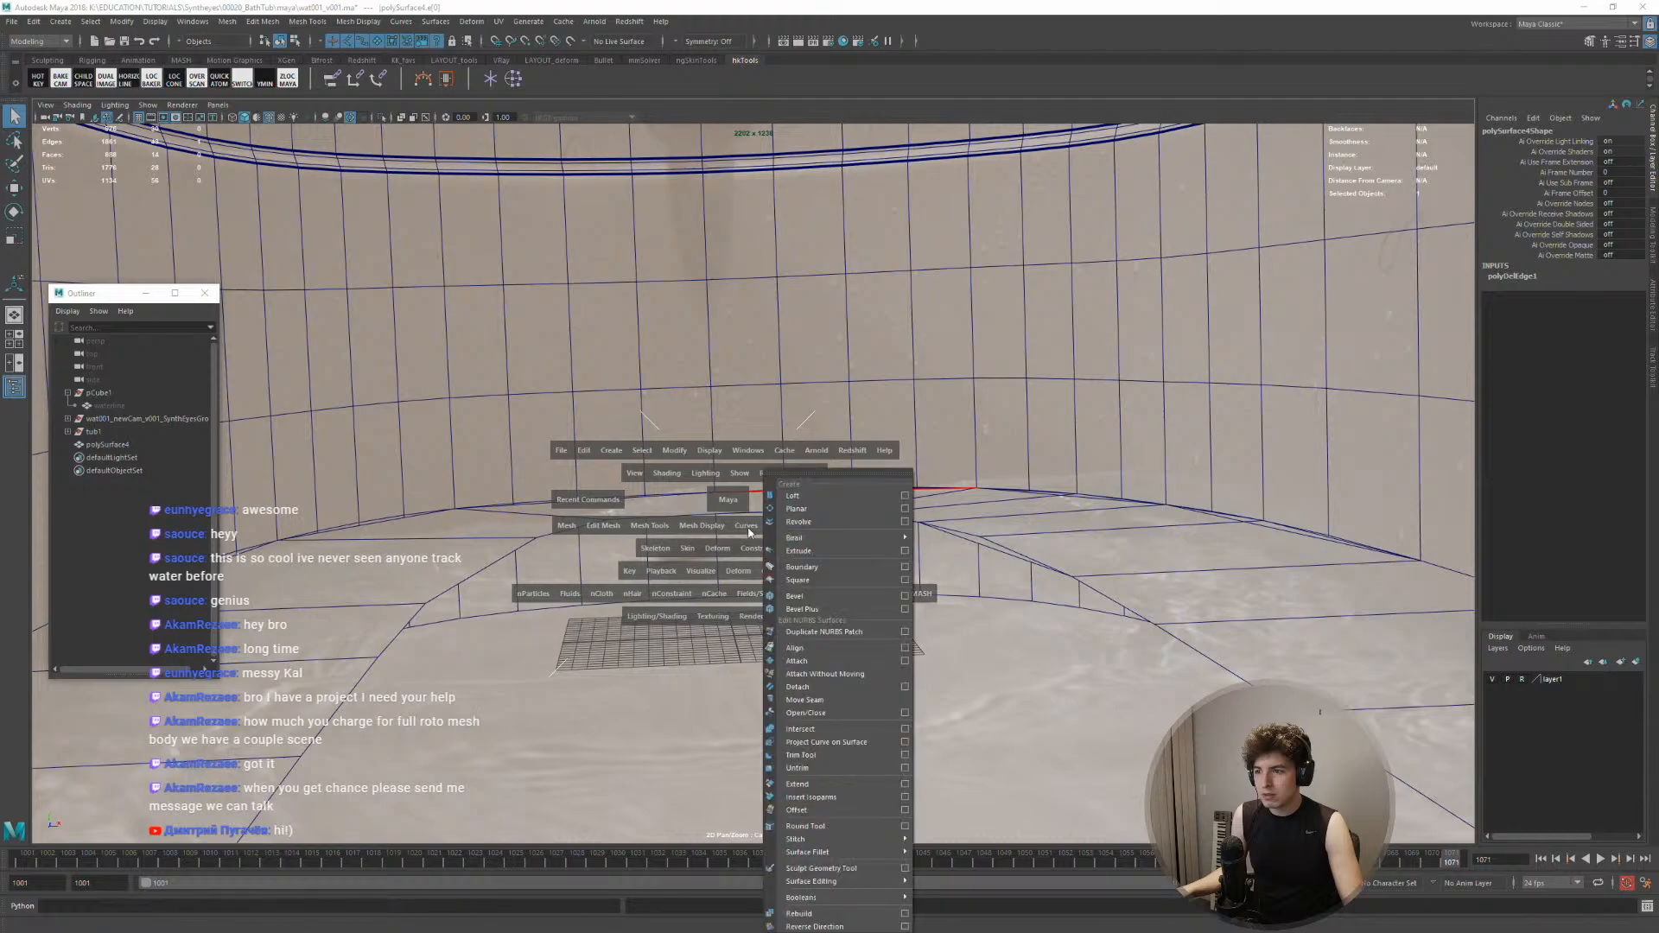
click(679, 531)
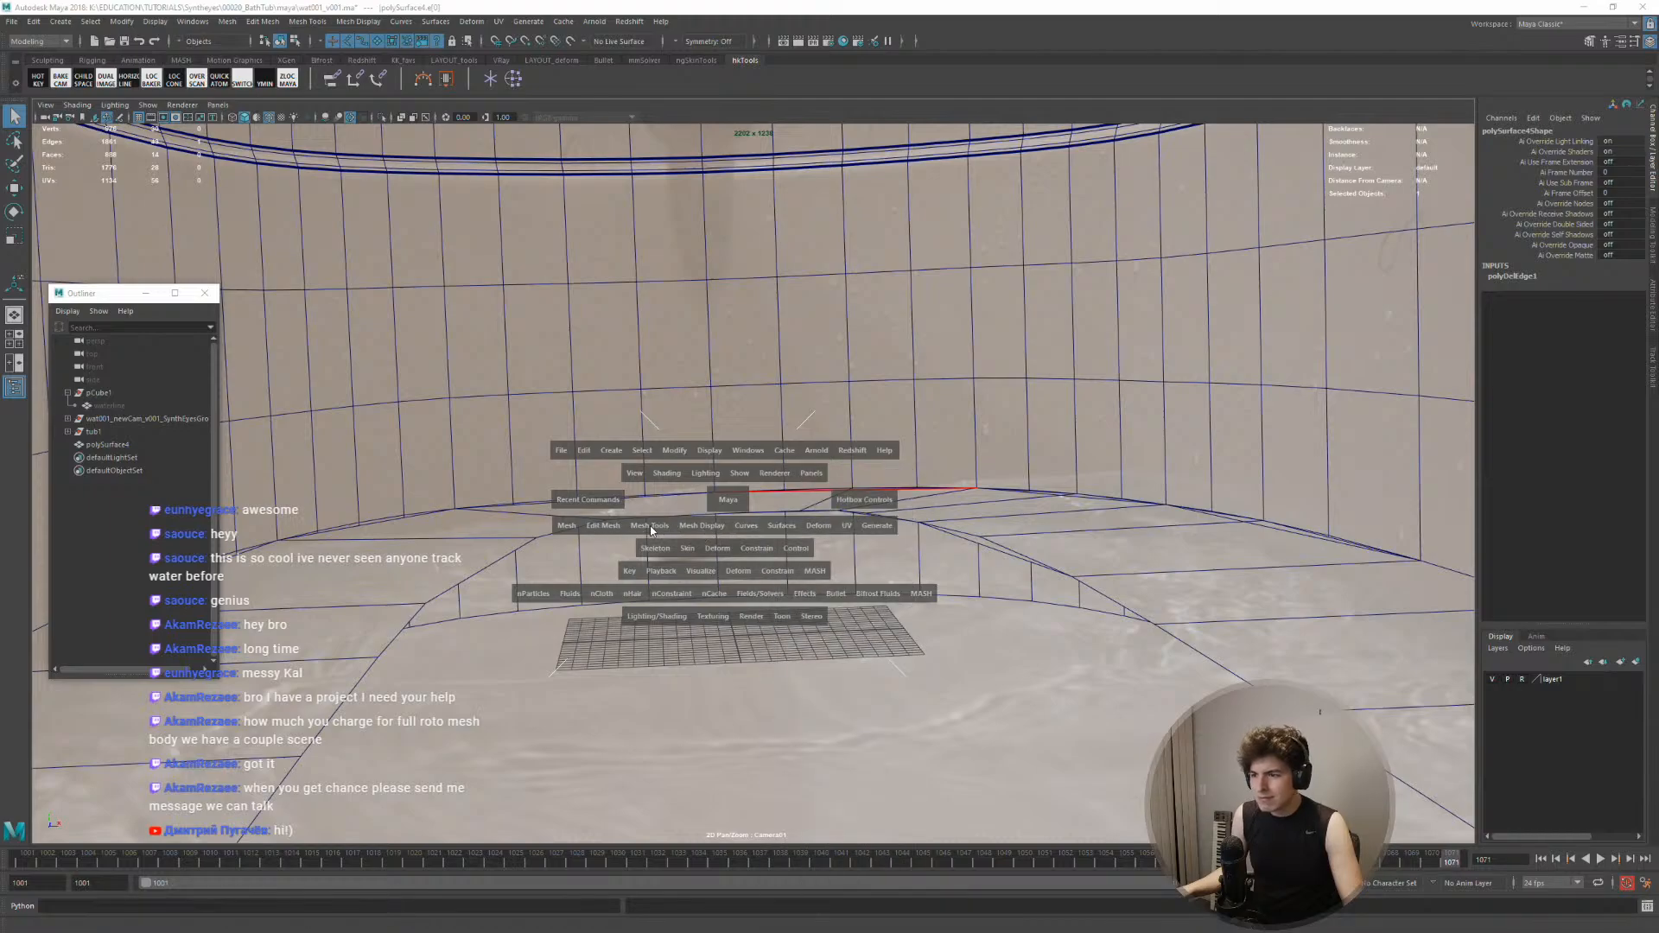
click(716, 549)
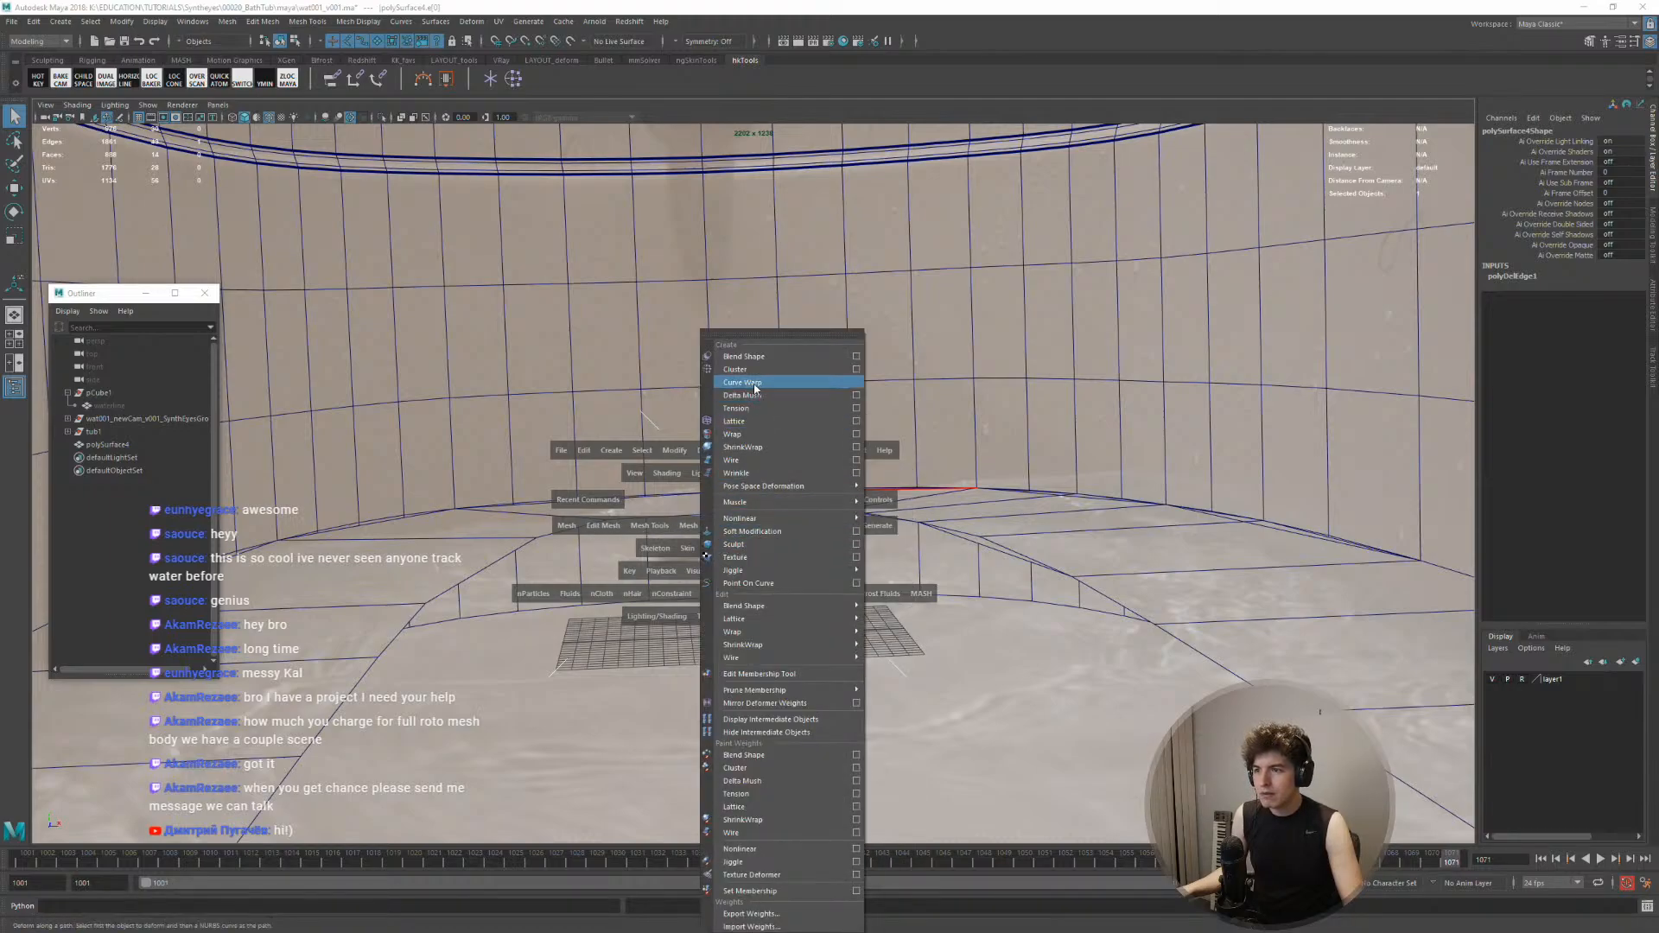
click(750, 370)
Undo the cluster handle's trial move and remove the animation from its Translate X and Translate Z channels
key(w)
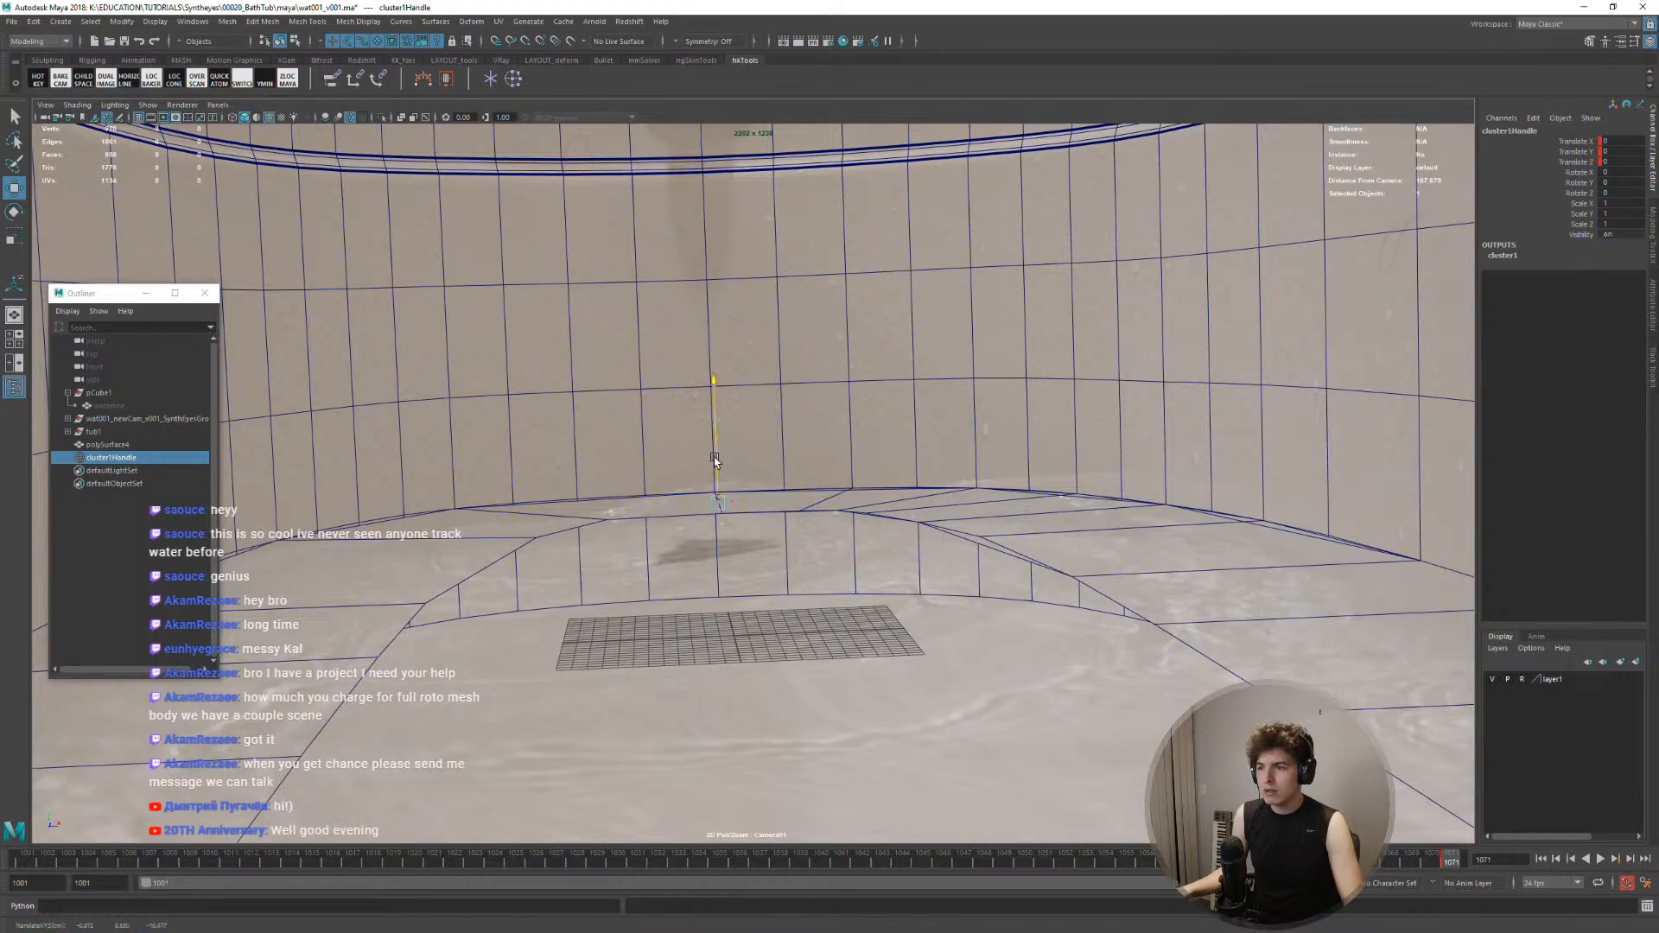
mouse_move(719, 456)
mouse_down()
mouse_move(721, 471)
mouse_move(716, 456)
mouse_up()
key(ctrl+z)
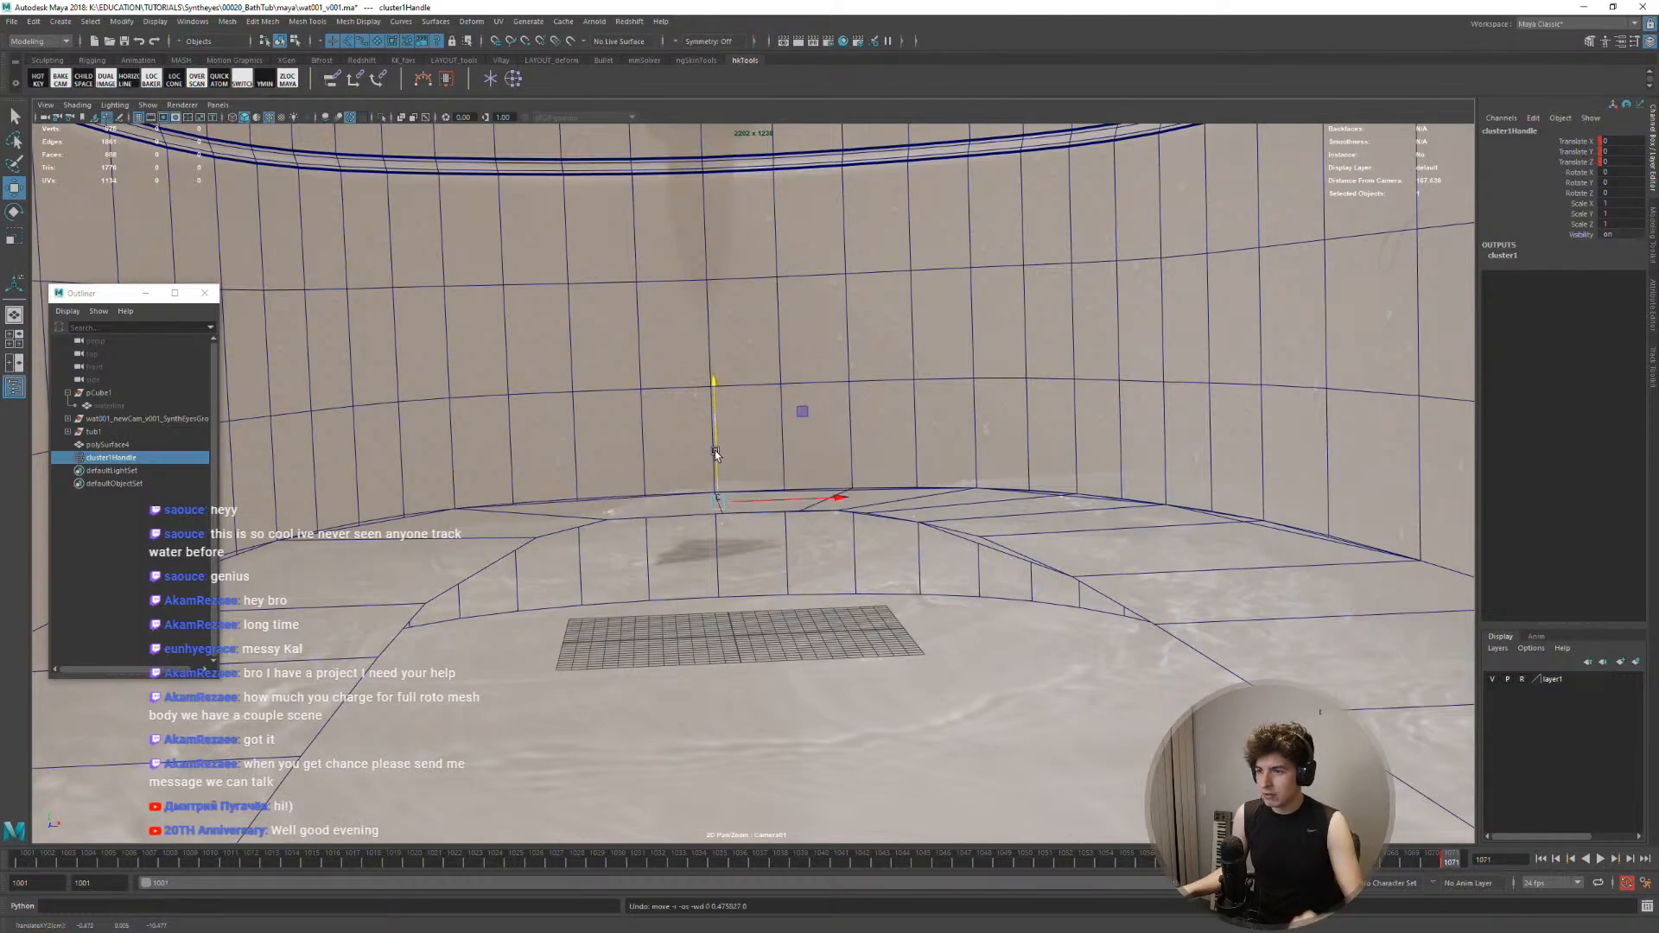
click(1578, 140)
ctrl+click(1578, 161)
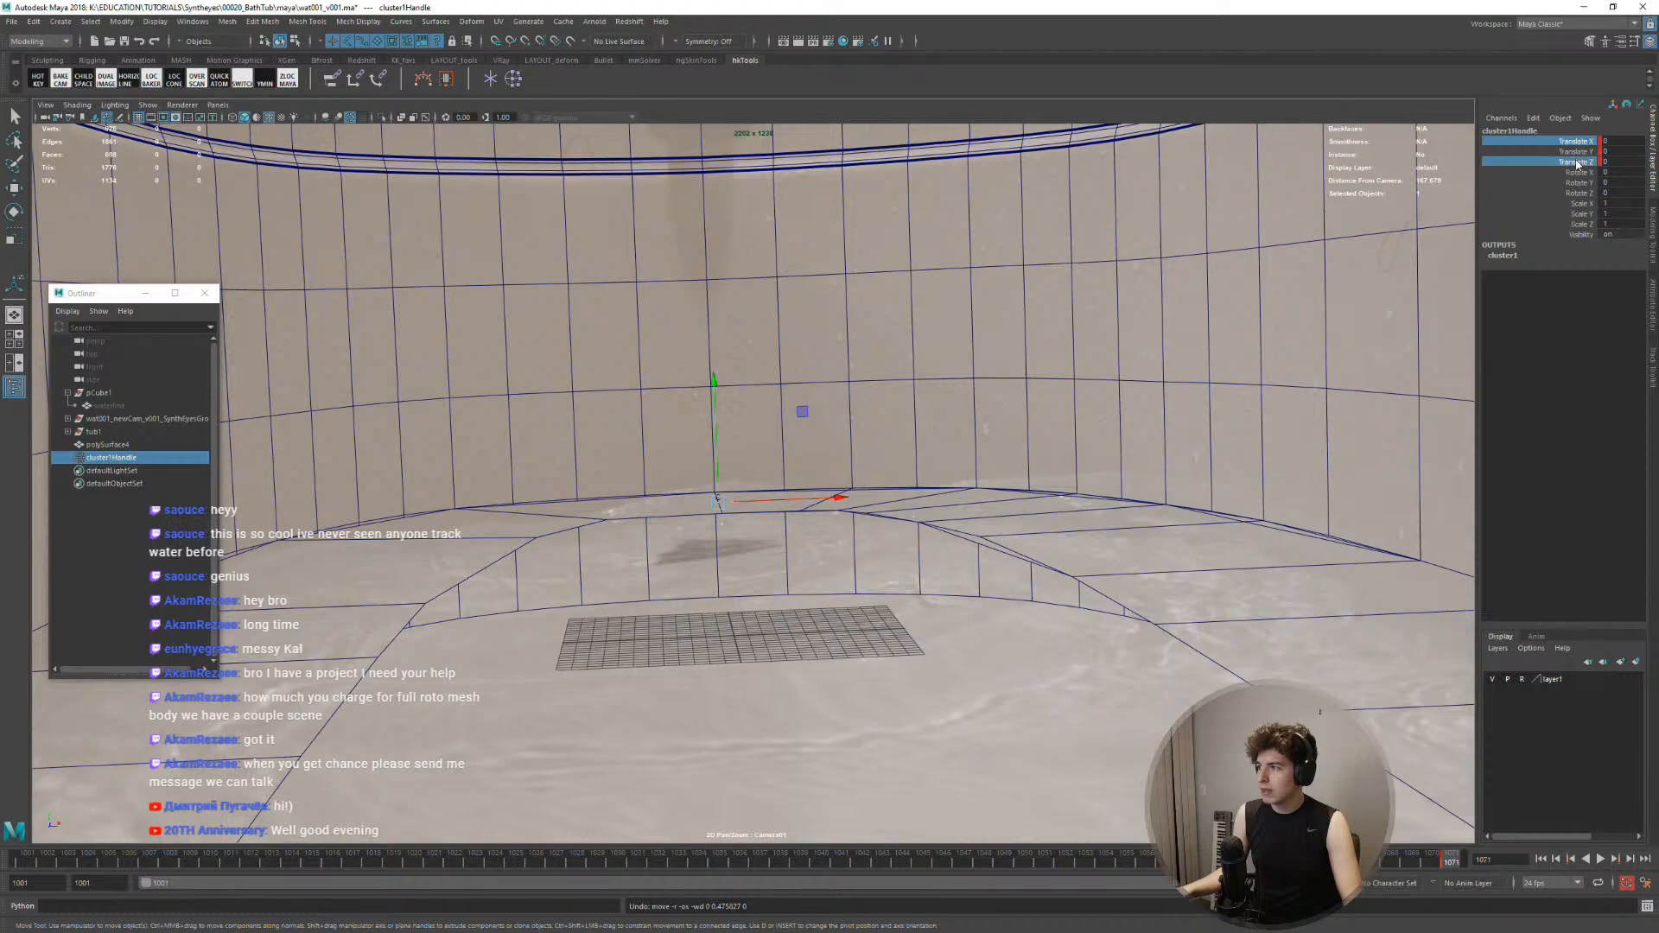
right_click(1578, 162)
click(1555, 438)
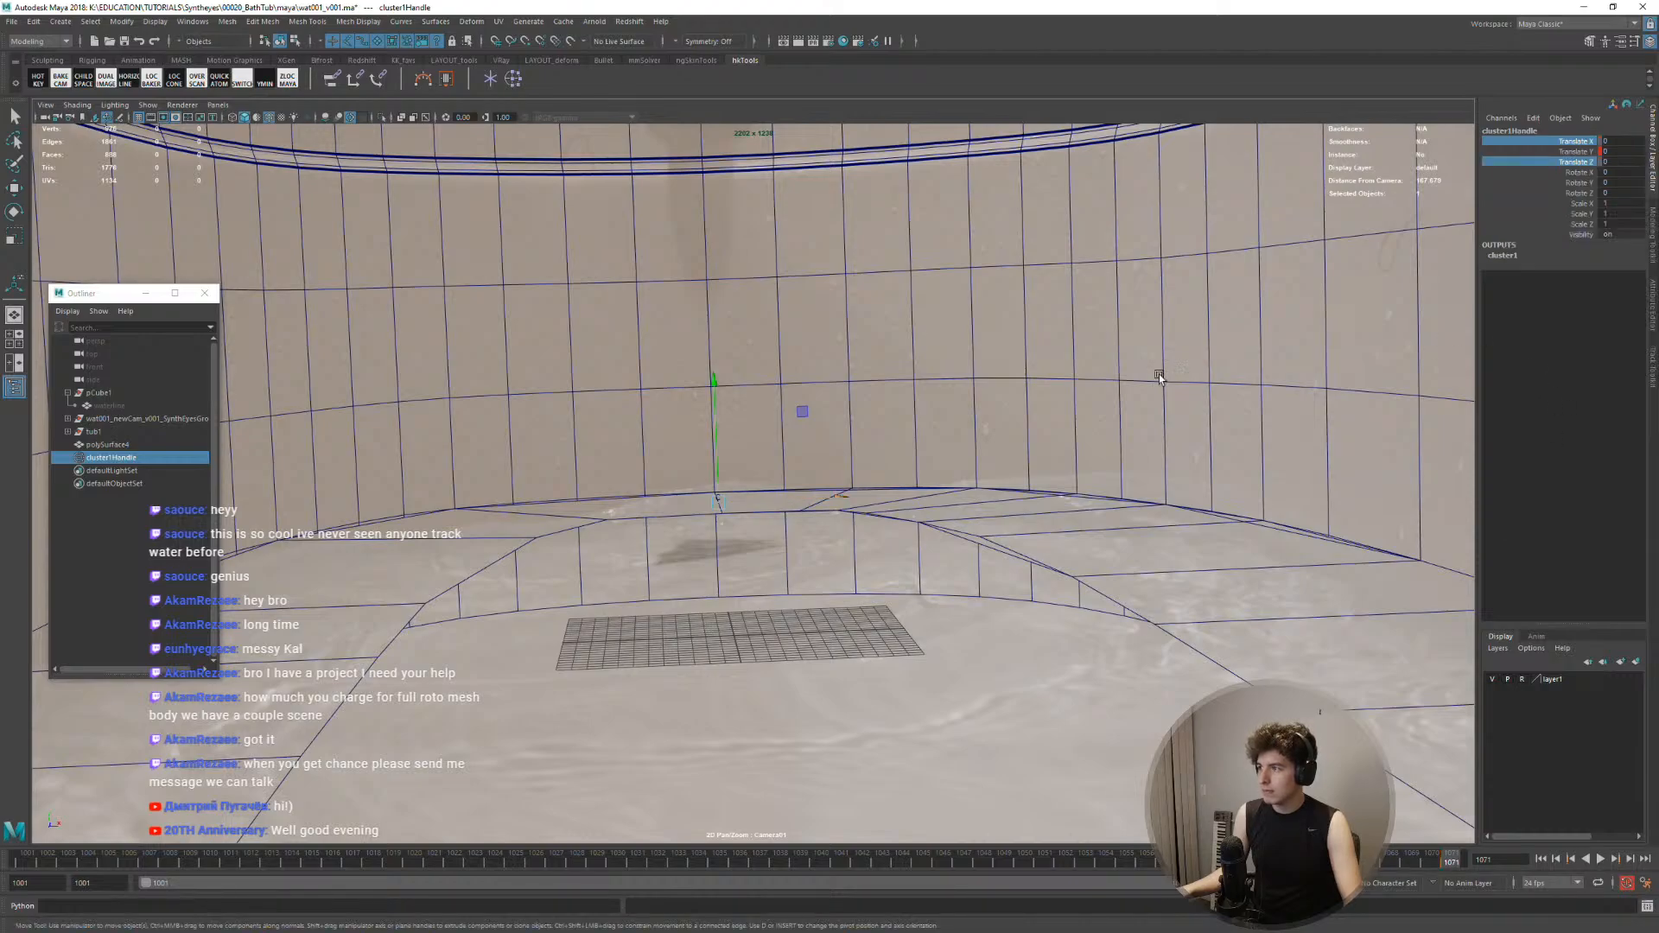
Raise the cluster handle vertically to about 0.33 in Translate Y at frame 1071
key(w)
drag(722, 490, 792, 465)
middle_drag(1037, 326, 414, 407)
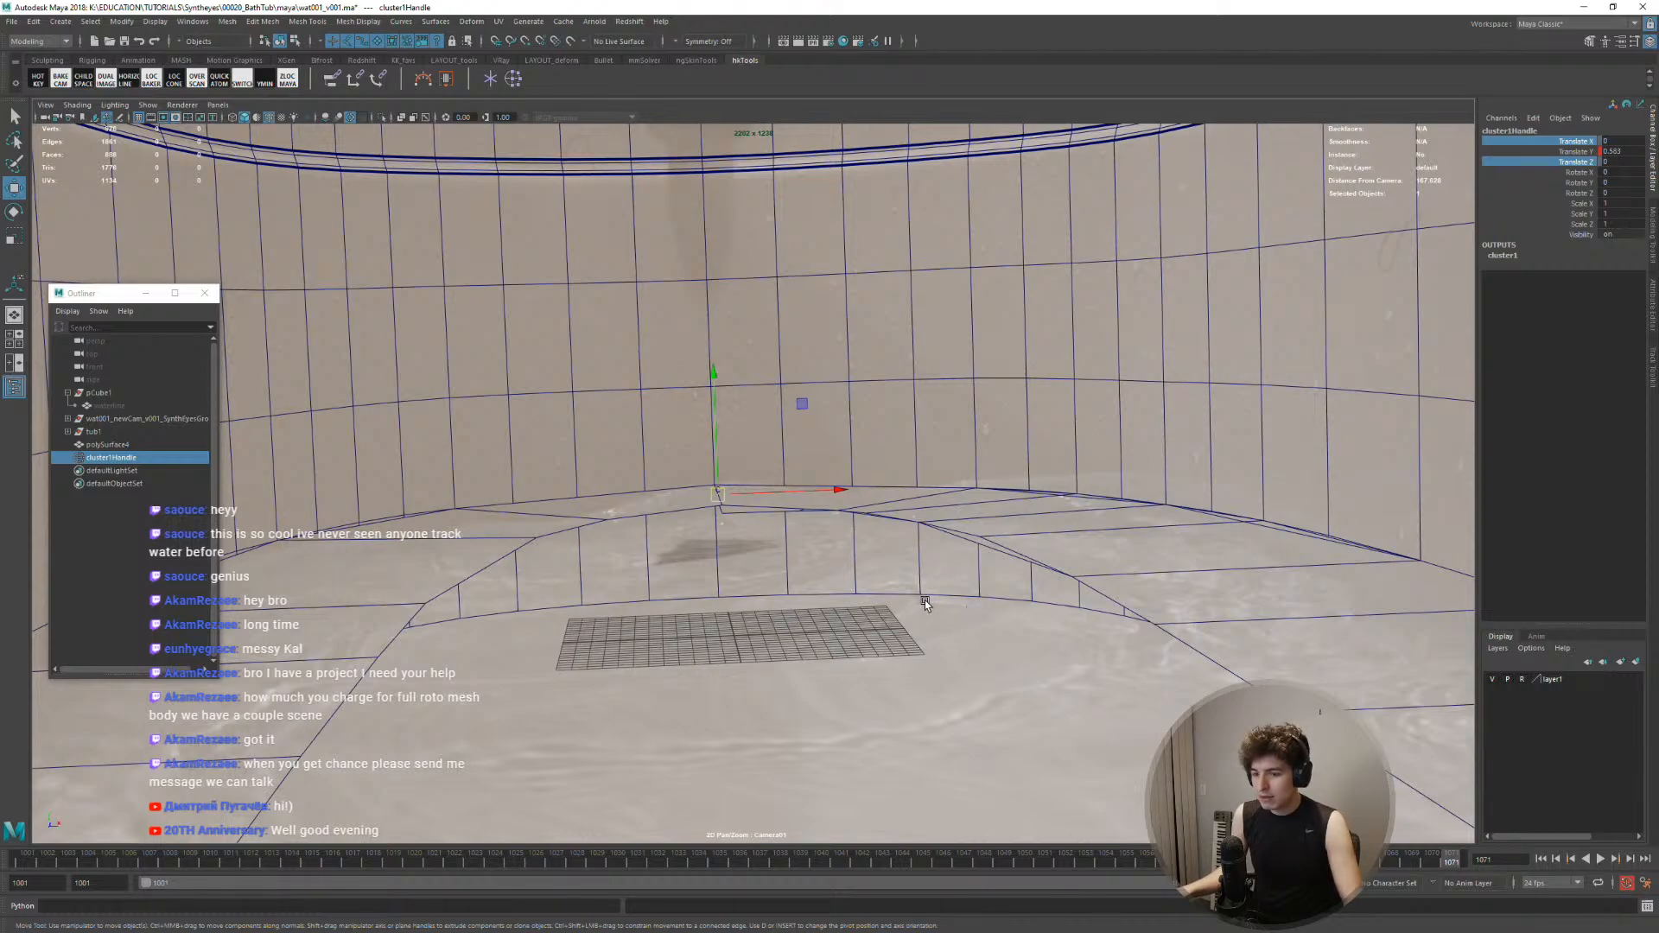
Step through frames 1071 to 1067 and adjust the cluster's height to follow the moving edge in the footage
key(alt+period)
key(alt+comma)
key(alt+period)
middle_drag(916, 592, 917, 603)
key(alt+comma)
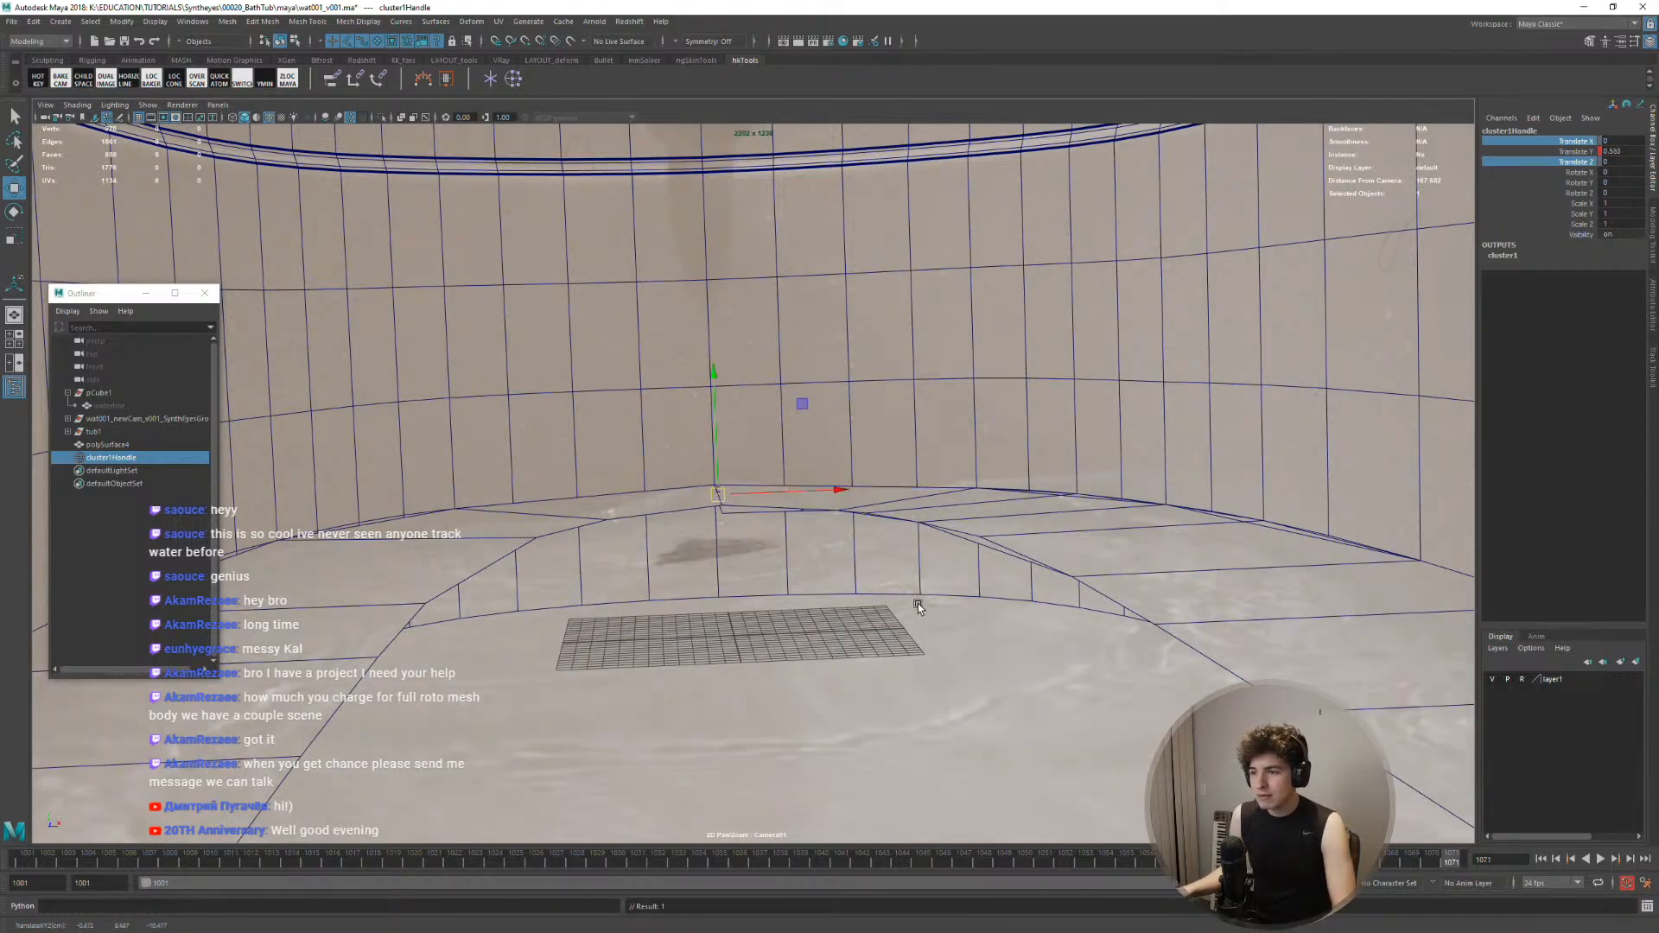
key(alt+period)
key(alt+comma)
key(alt+comma)
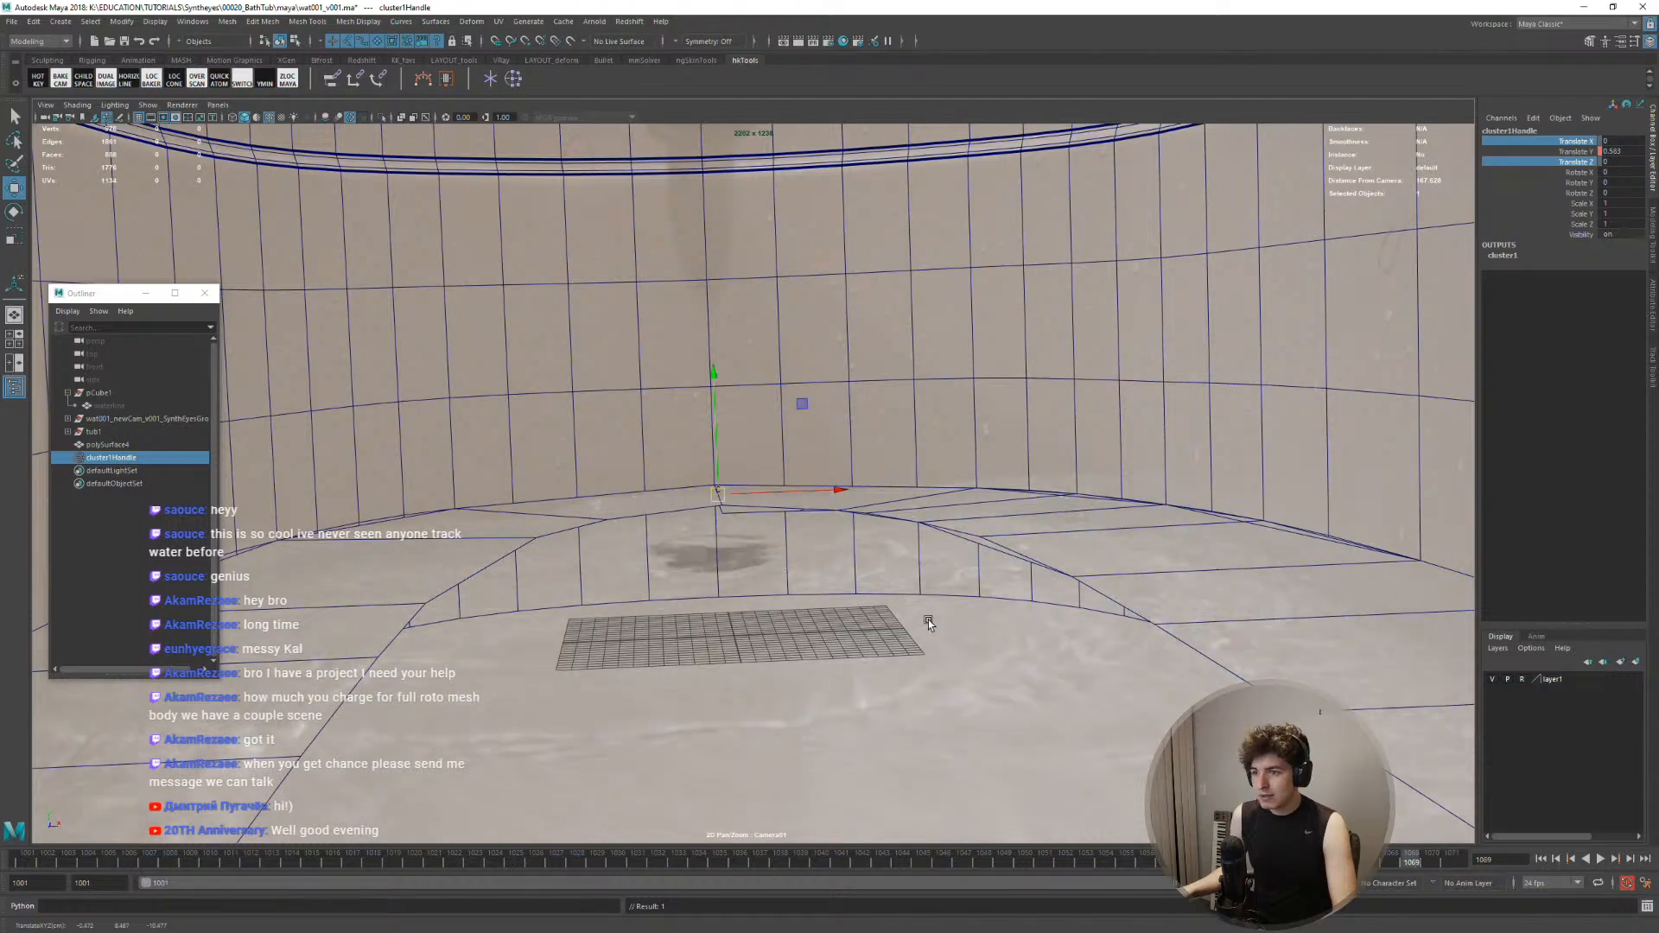
middle_drag(950, 615, 948, 611)
key(alt+comma)
key(alt+comma)
key(alt+comma)
Hide the tub mesh and delete all faces of the separate surface overlapping one side of the floor strip
click(940, 421)
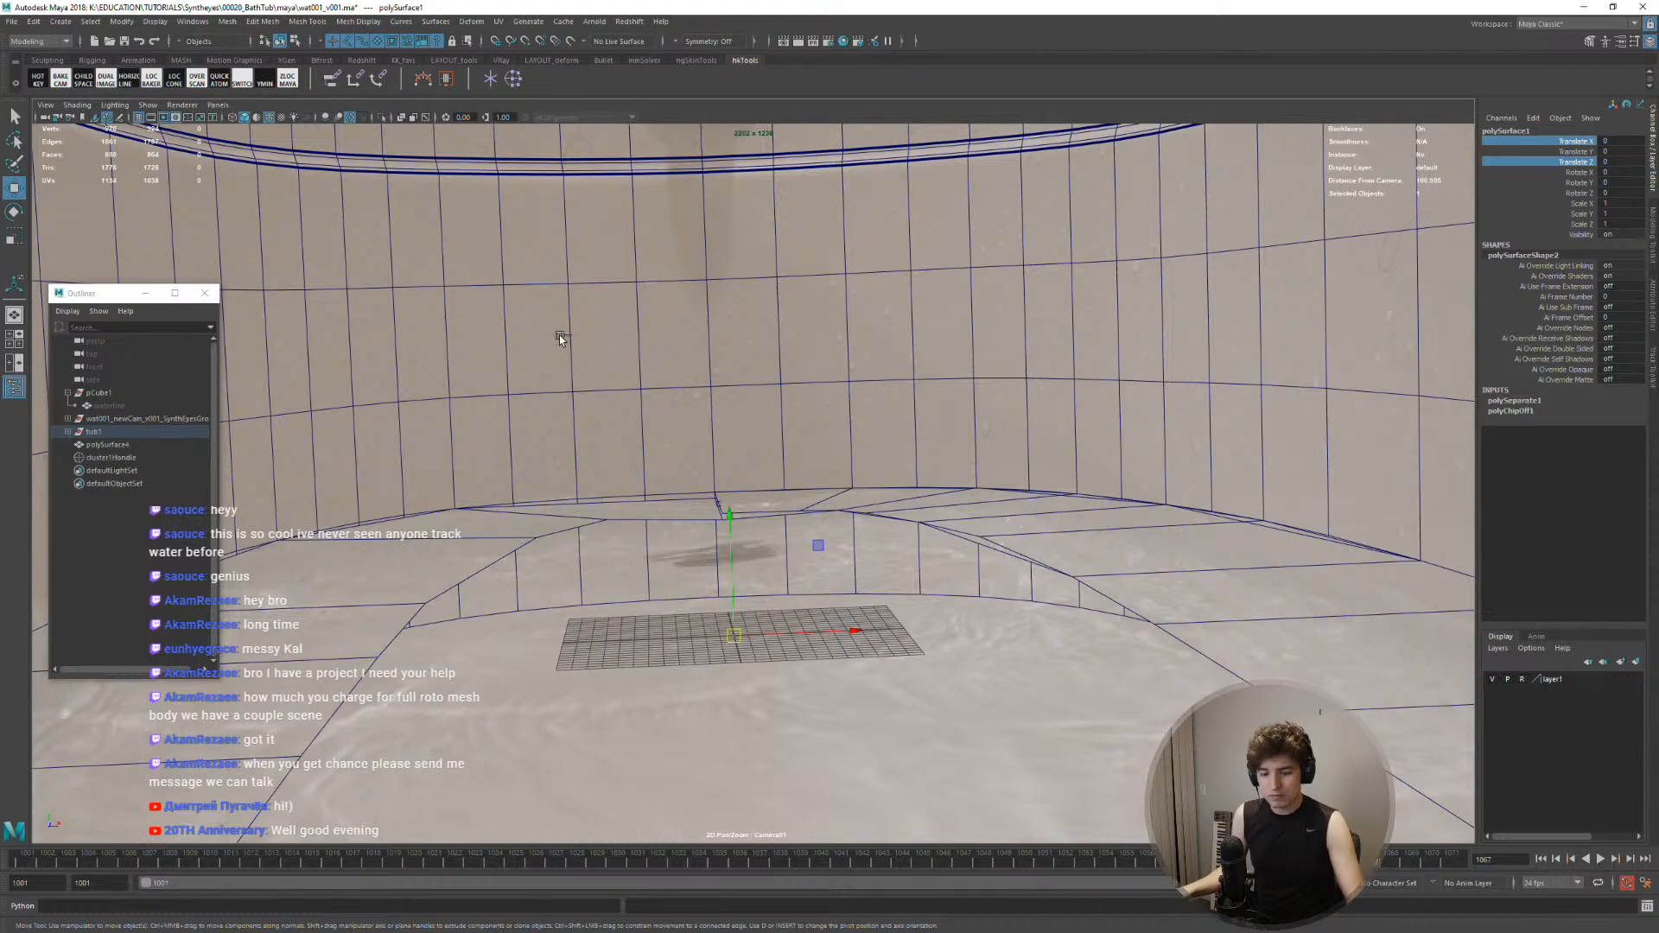
key(ctrl+h)
click(768, 495)
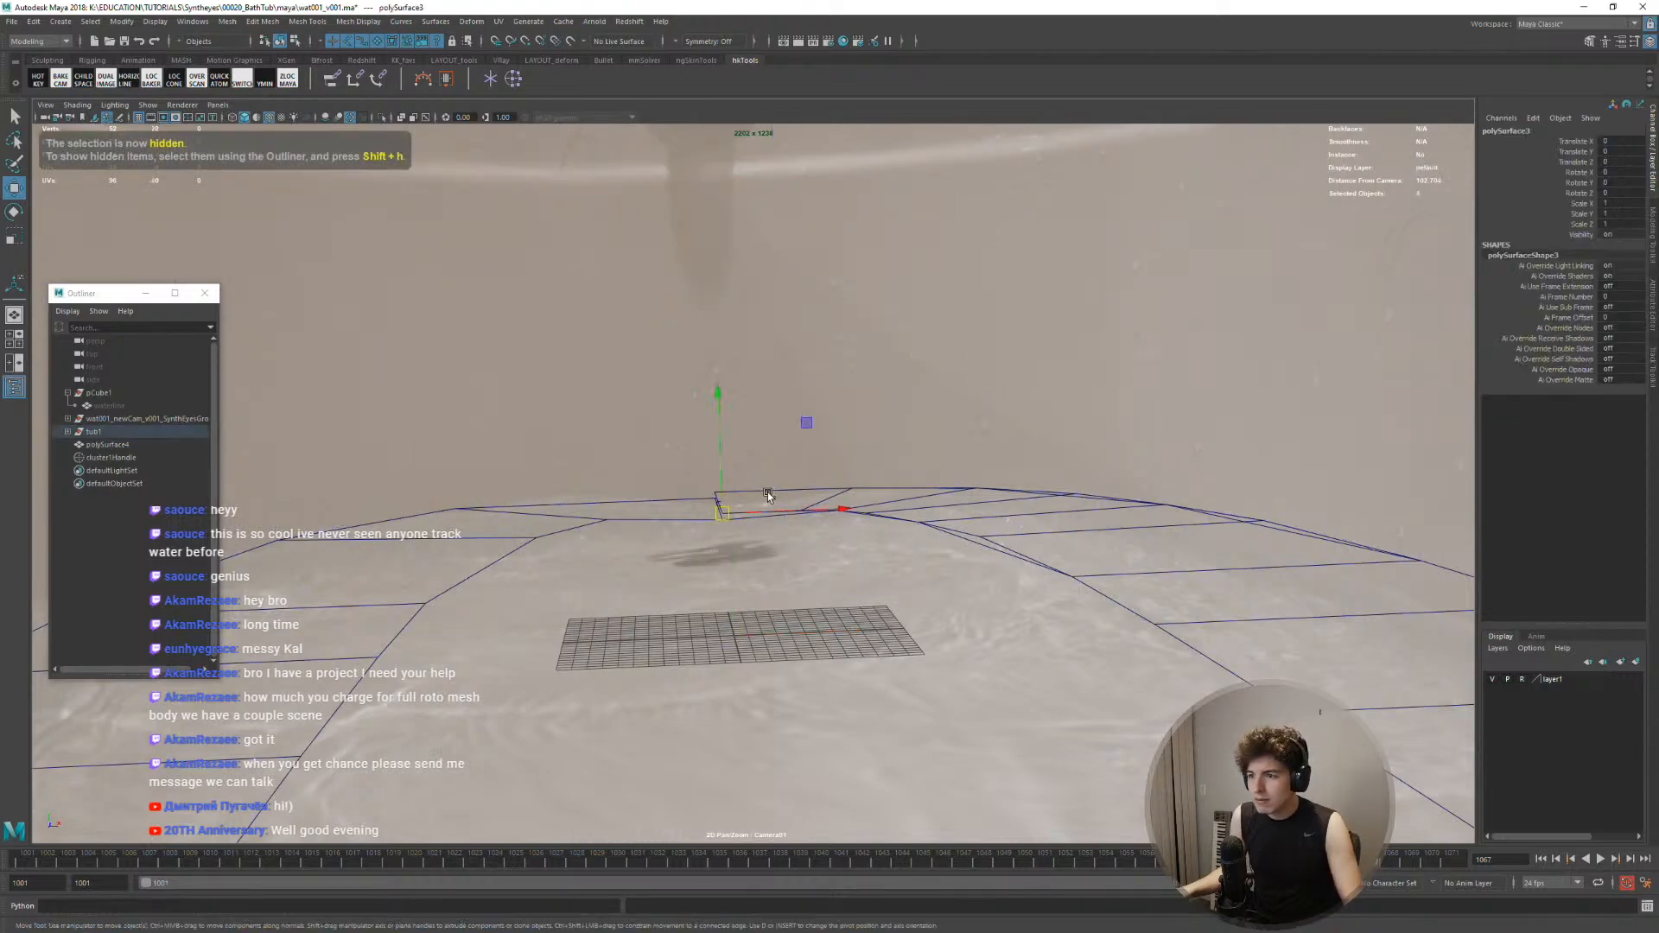
right_drag(758, 496, 761, 526)
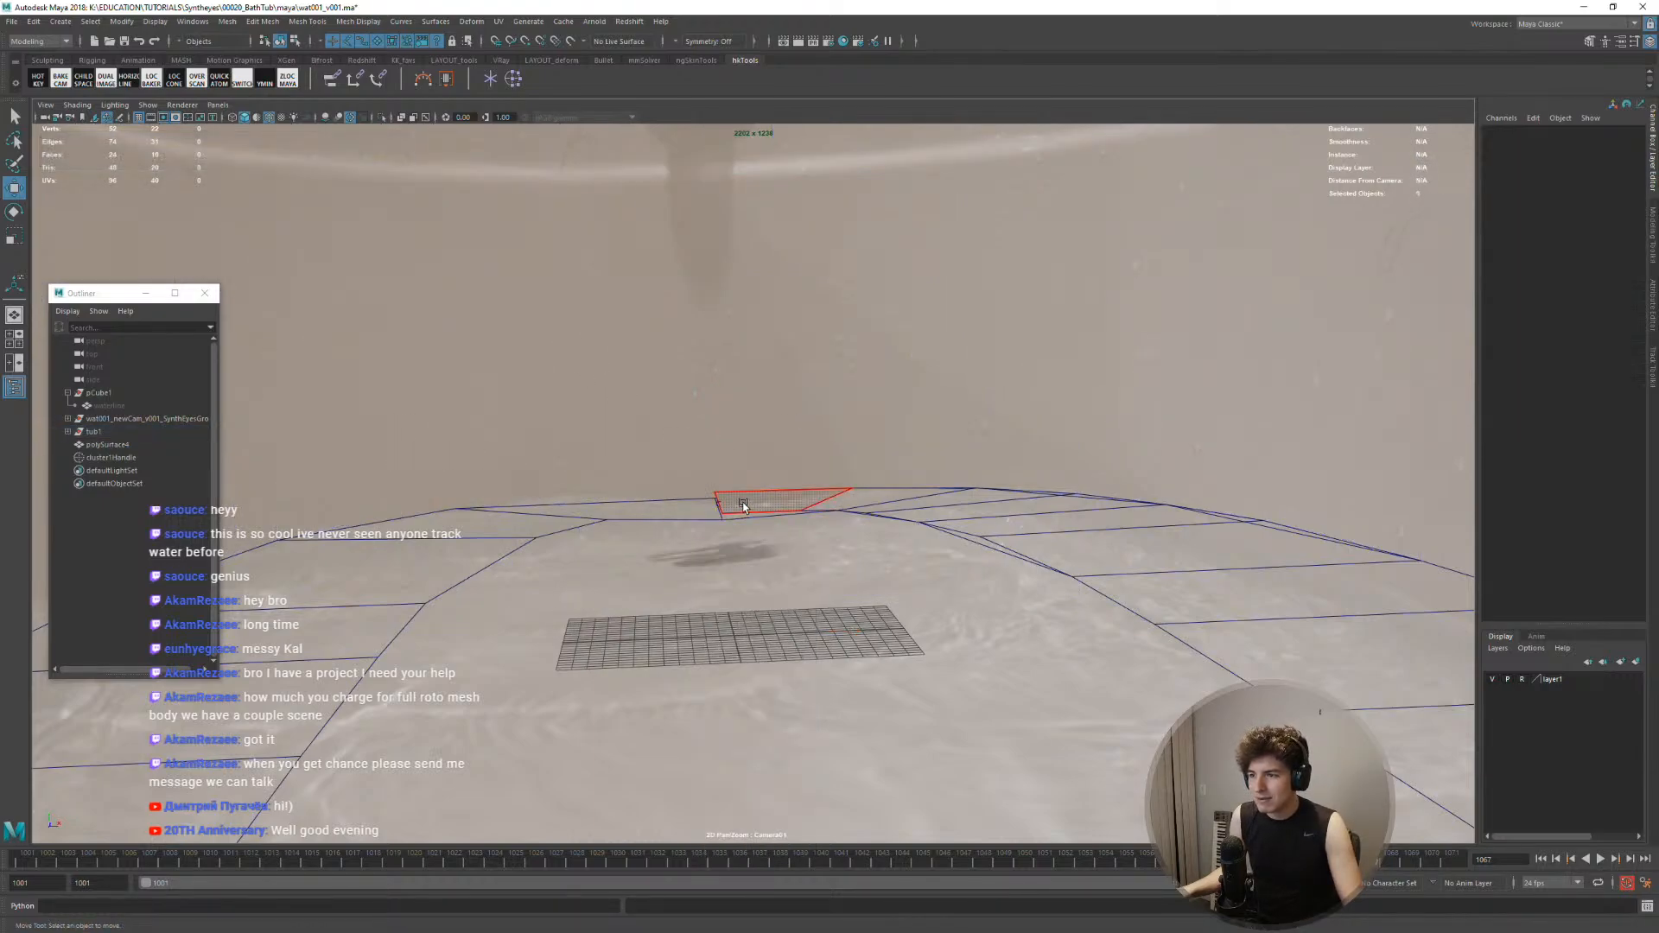
click(745, 503)
double_click(751, 504)
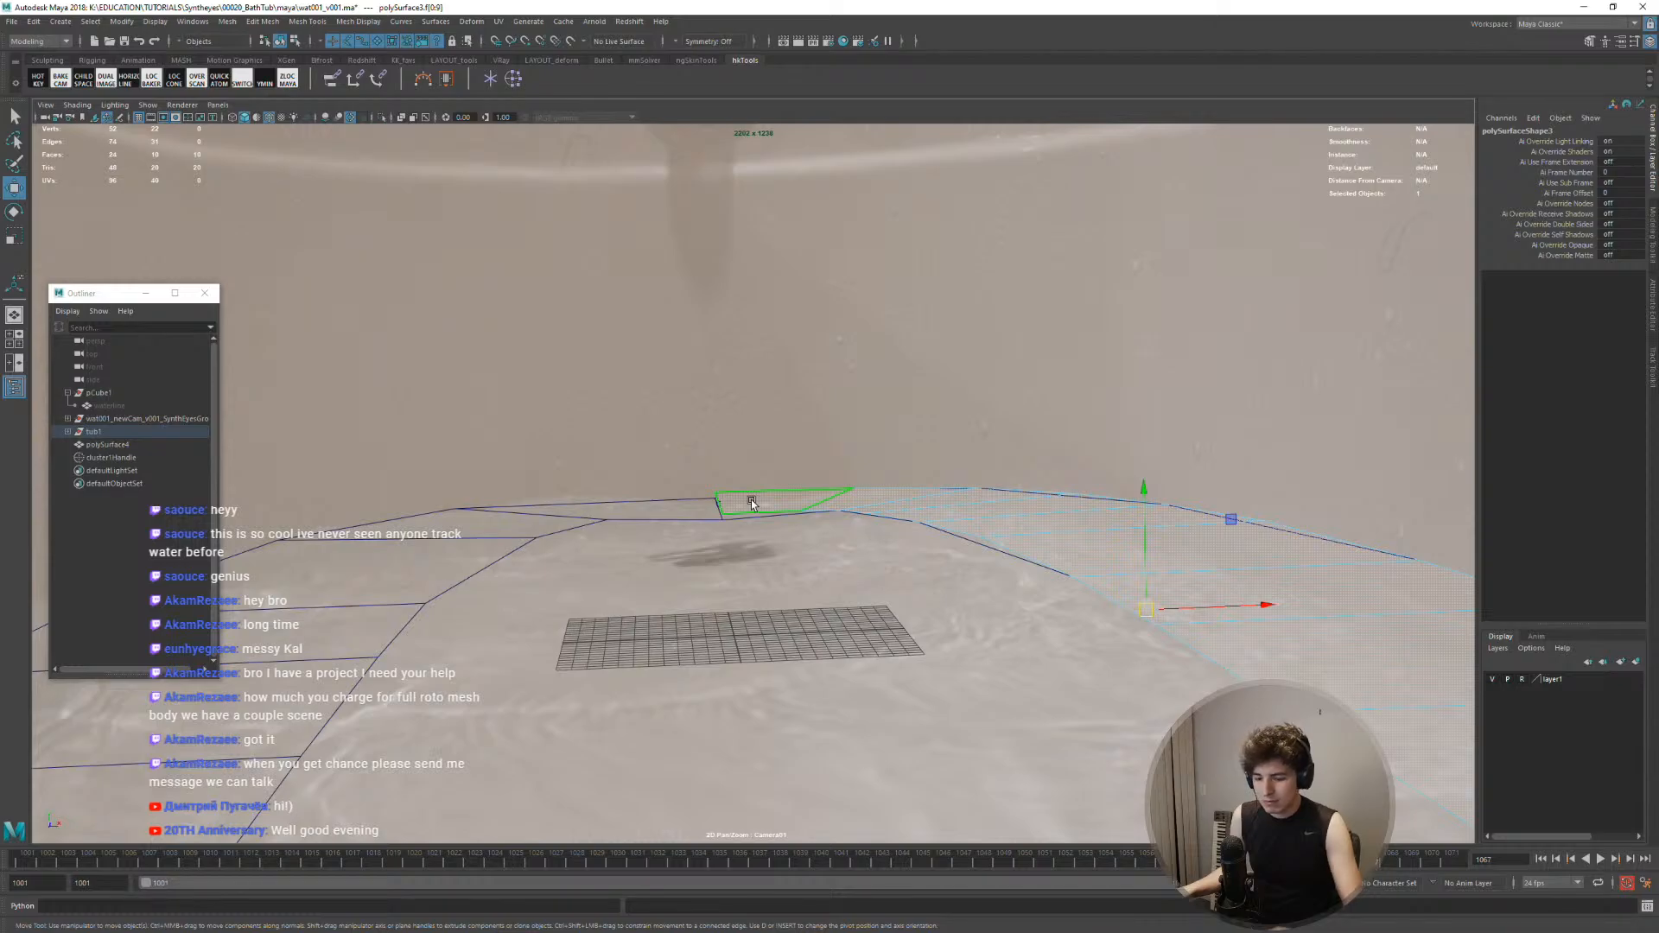
key(Delete)
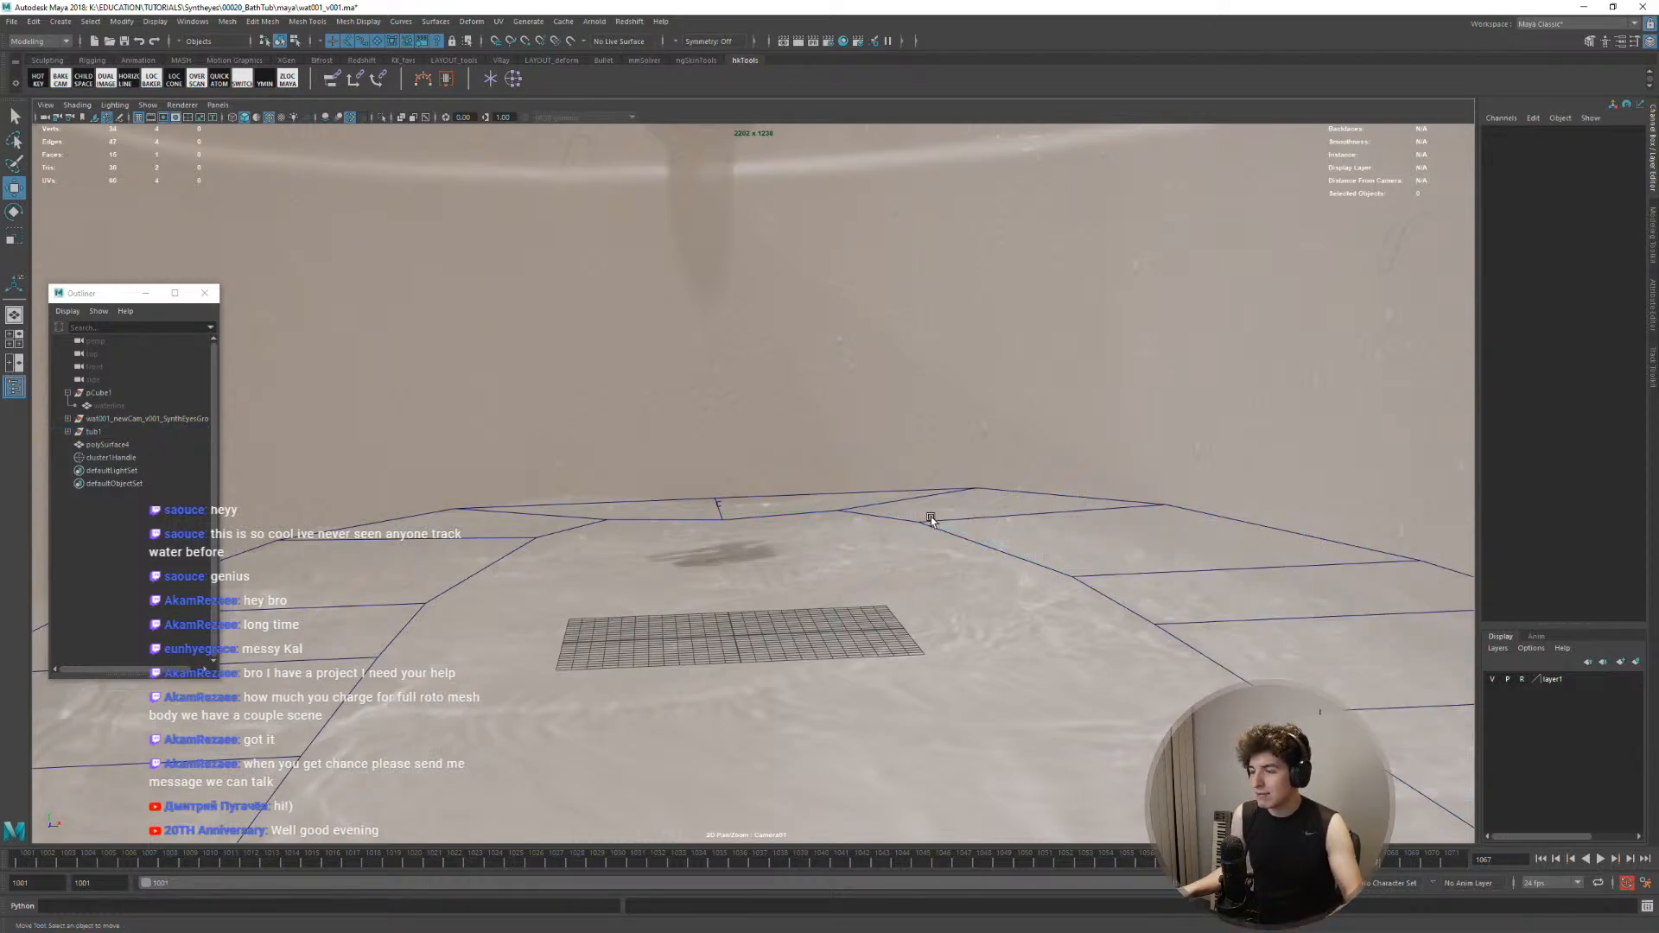
Reselect the cluster handle at the strip's far end and lower it to about -0.86 in Translate Y at frame 1067
drag(704, 479, 800, 498)
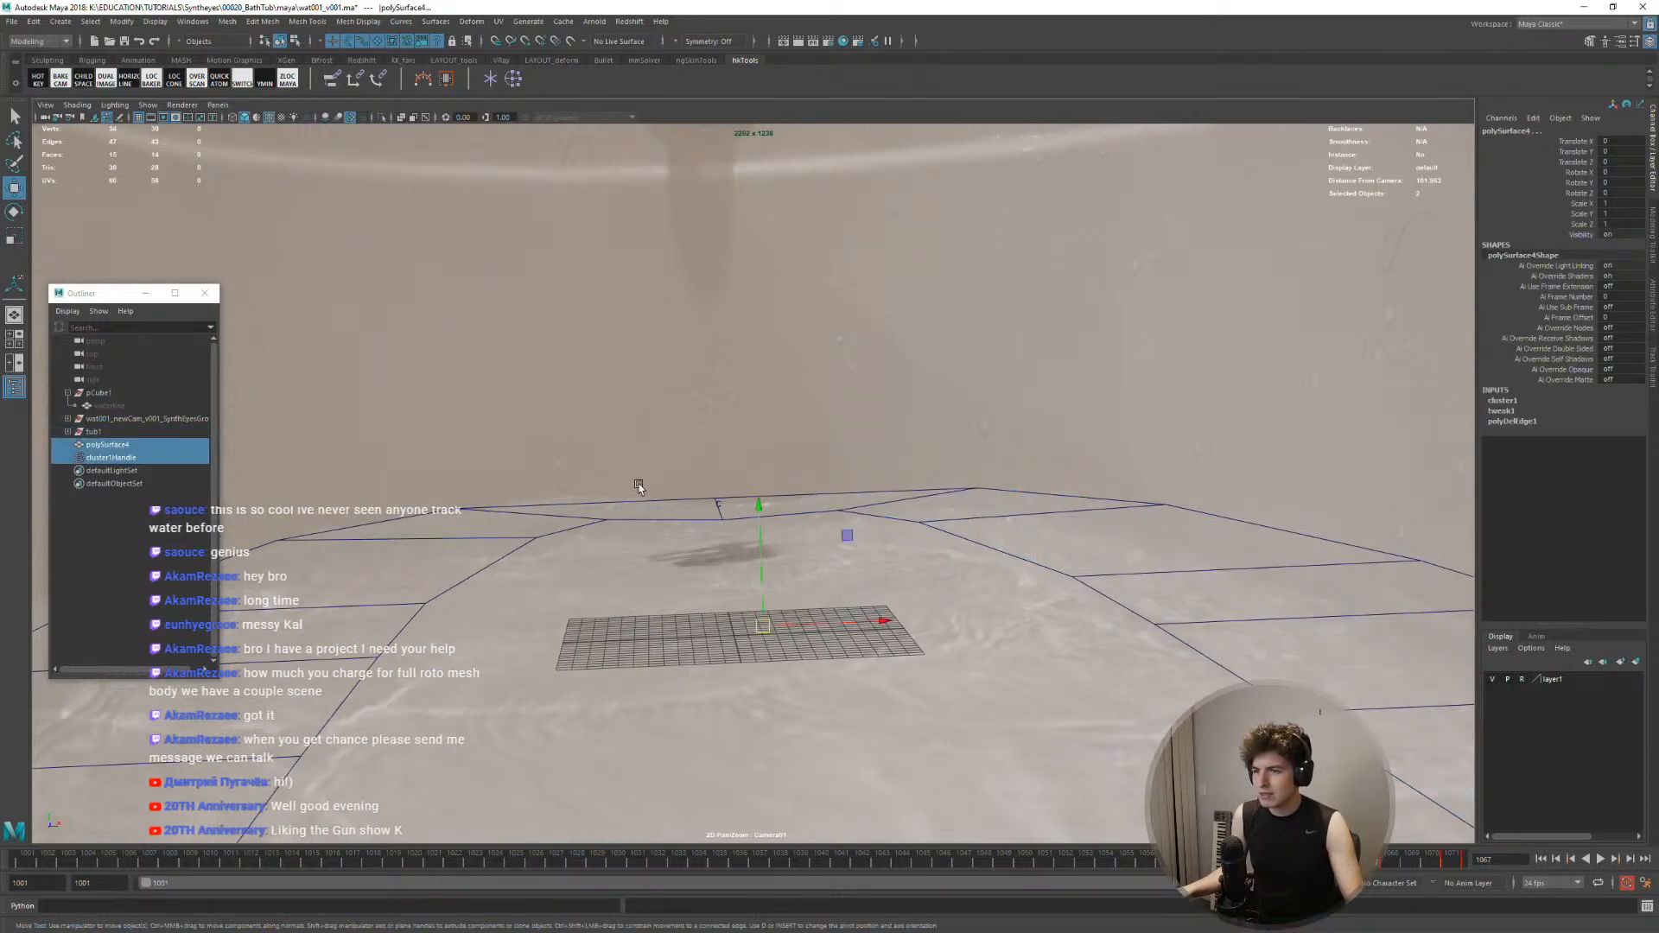
ctrl+drag(602, 497, 613, 520)
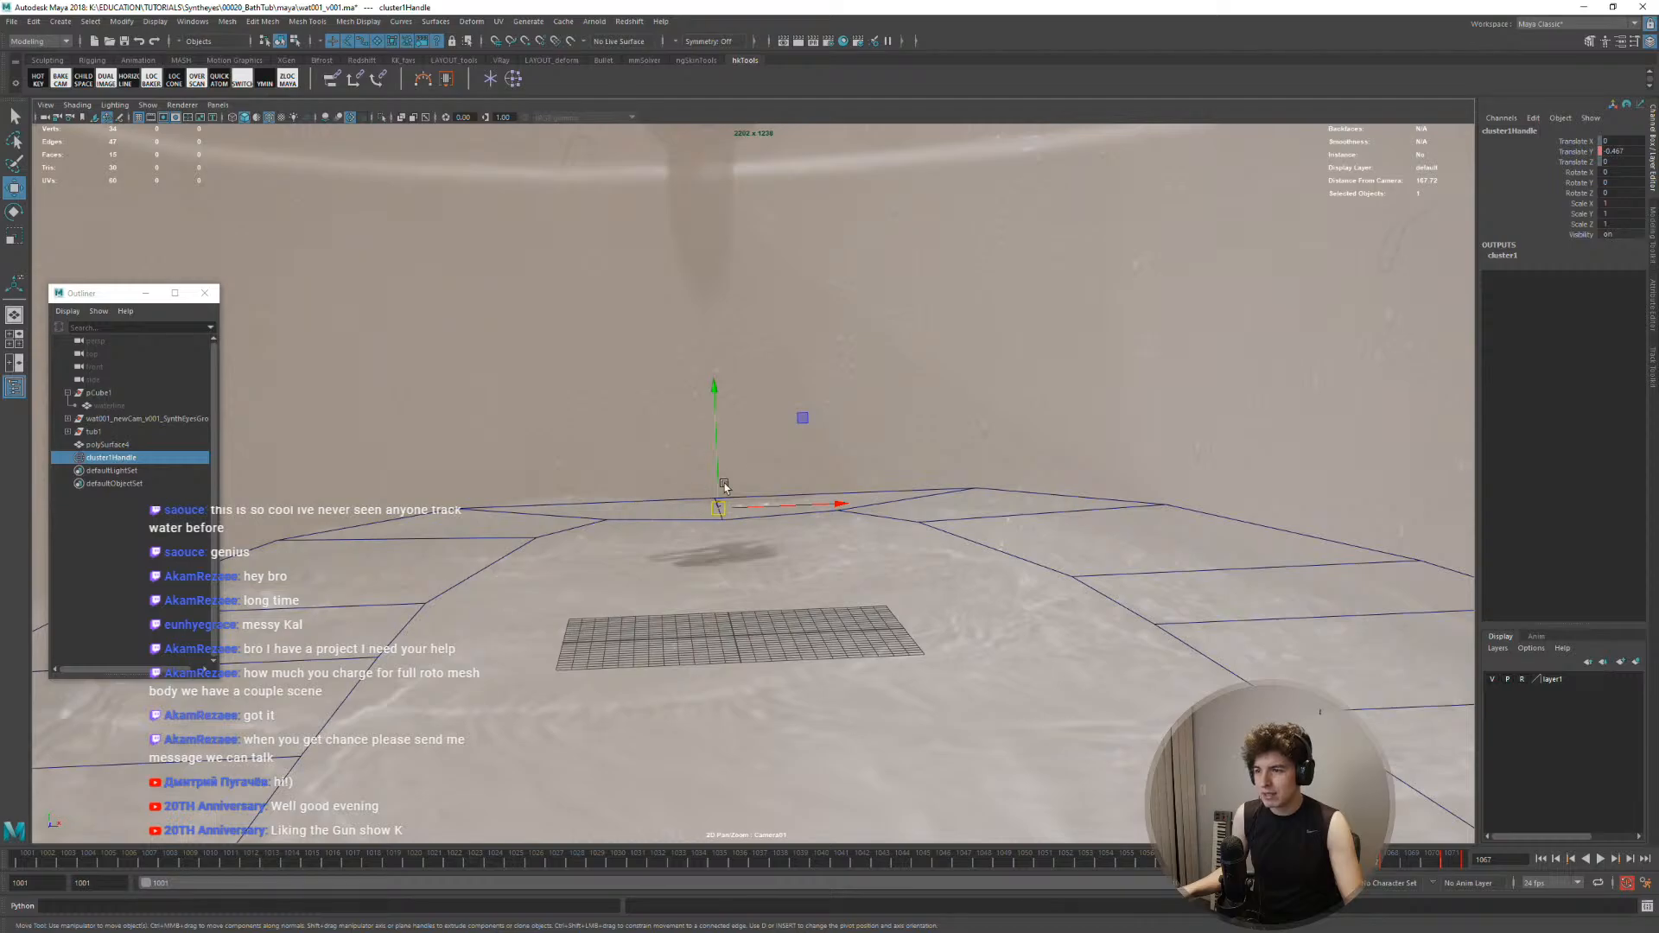
drag(718, 503, 719, 482)
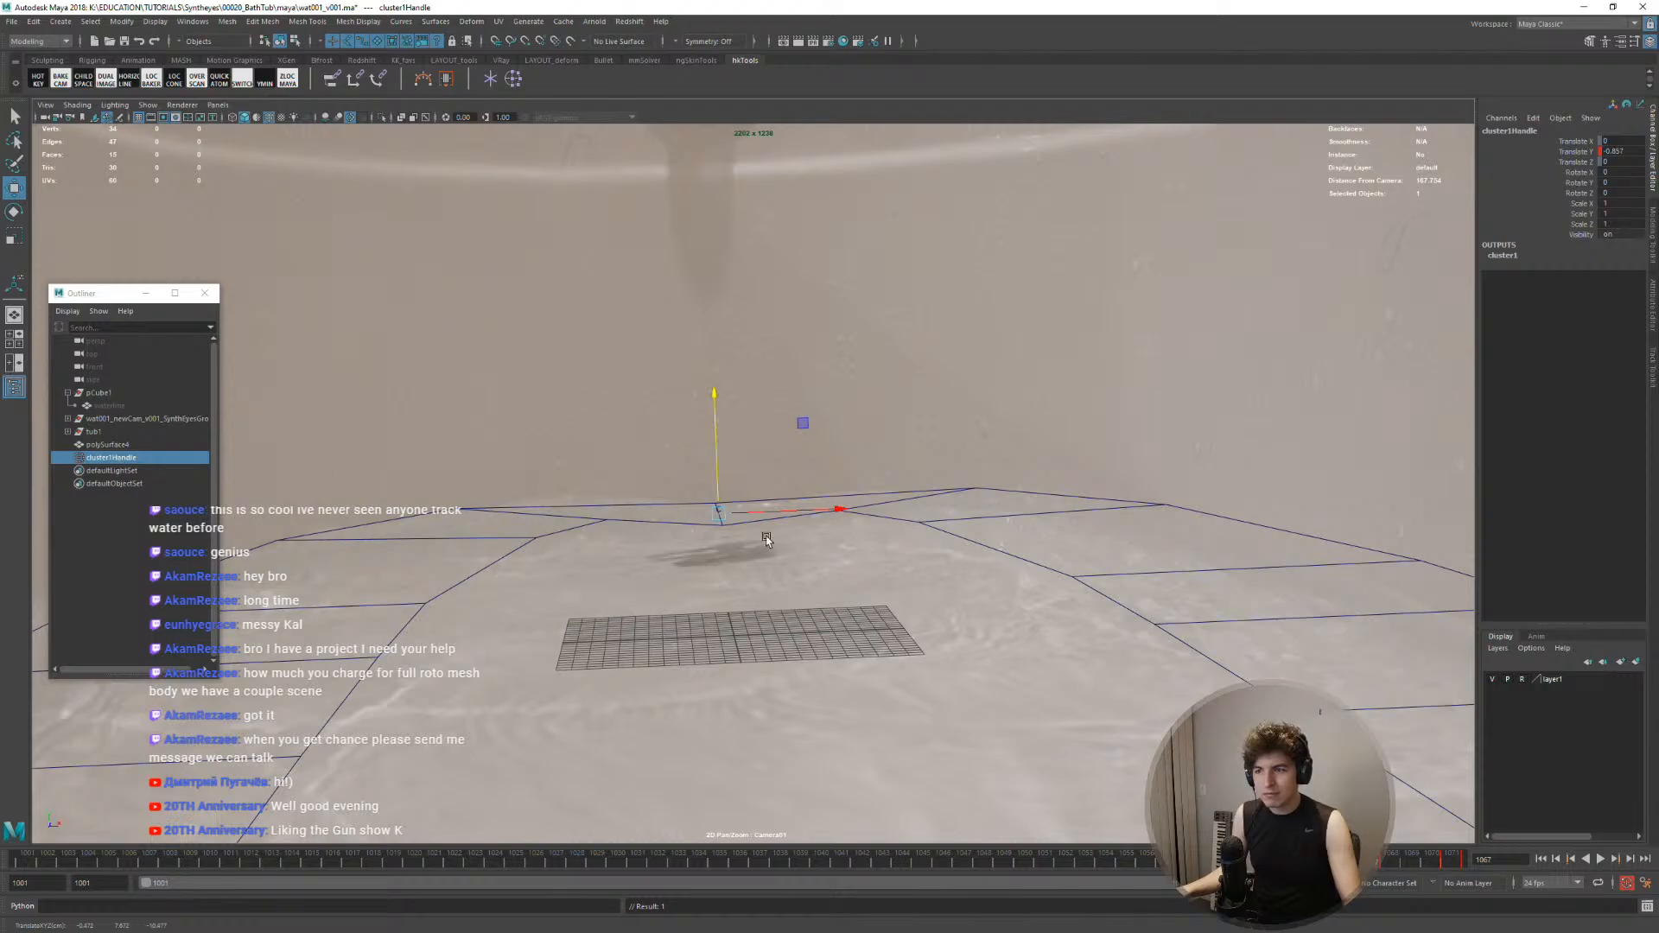
Animate the cluster's height backwards through frames 1066 to 1054, matching the strip's far edge to the footage
key(alt+comma)
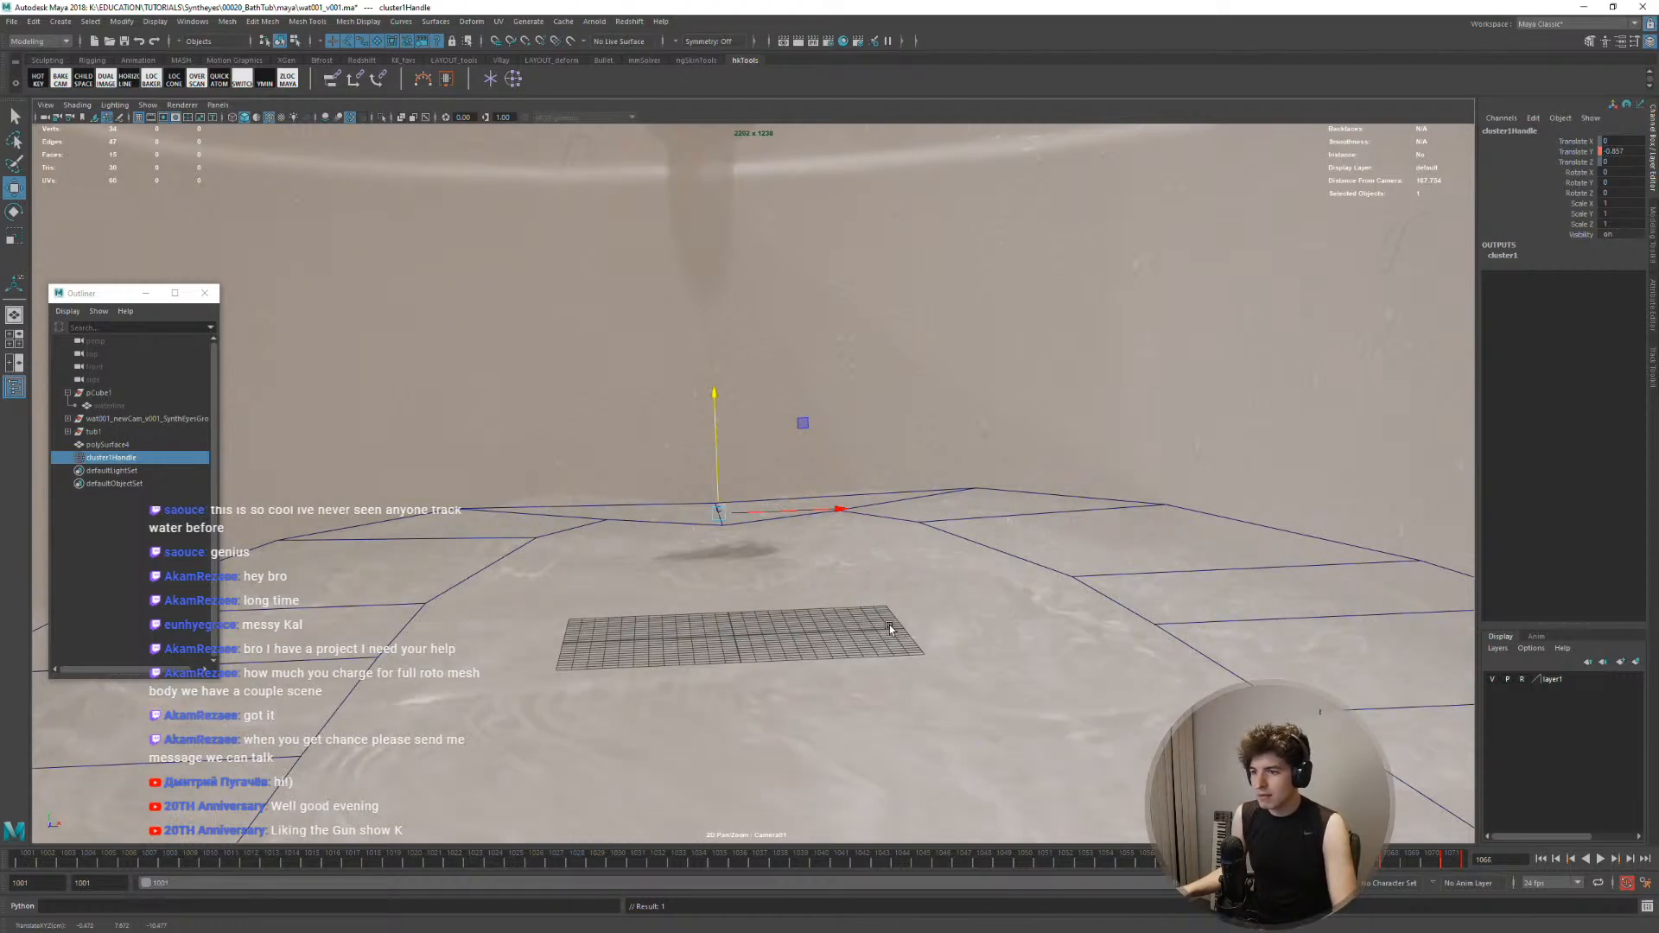
key(alt+comma)
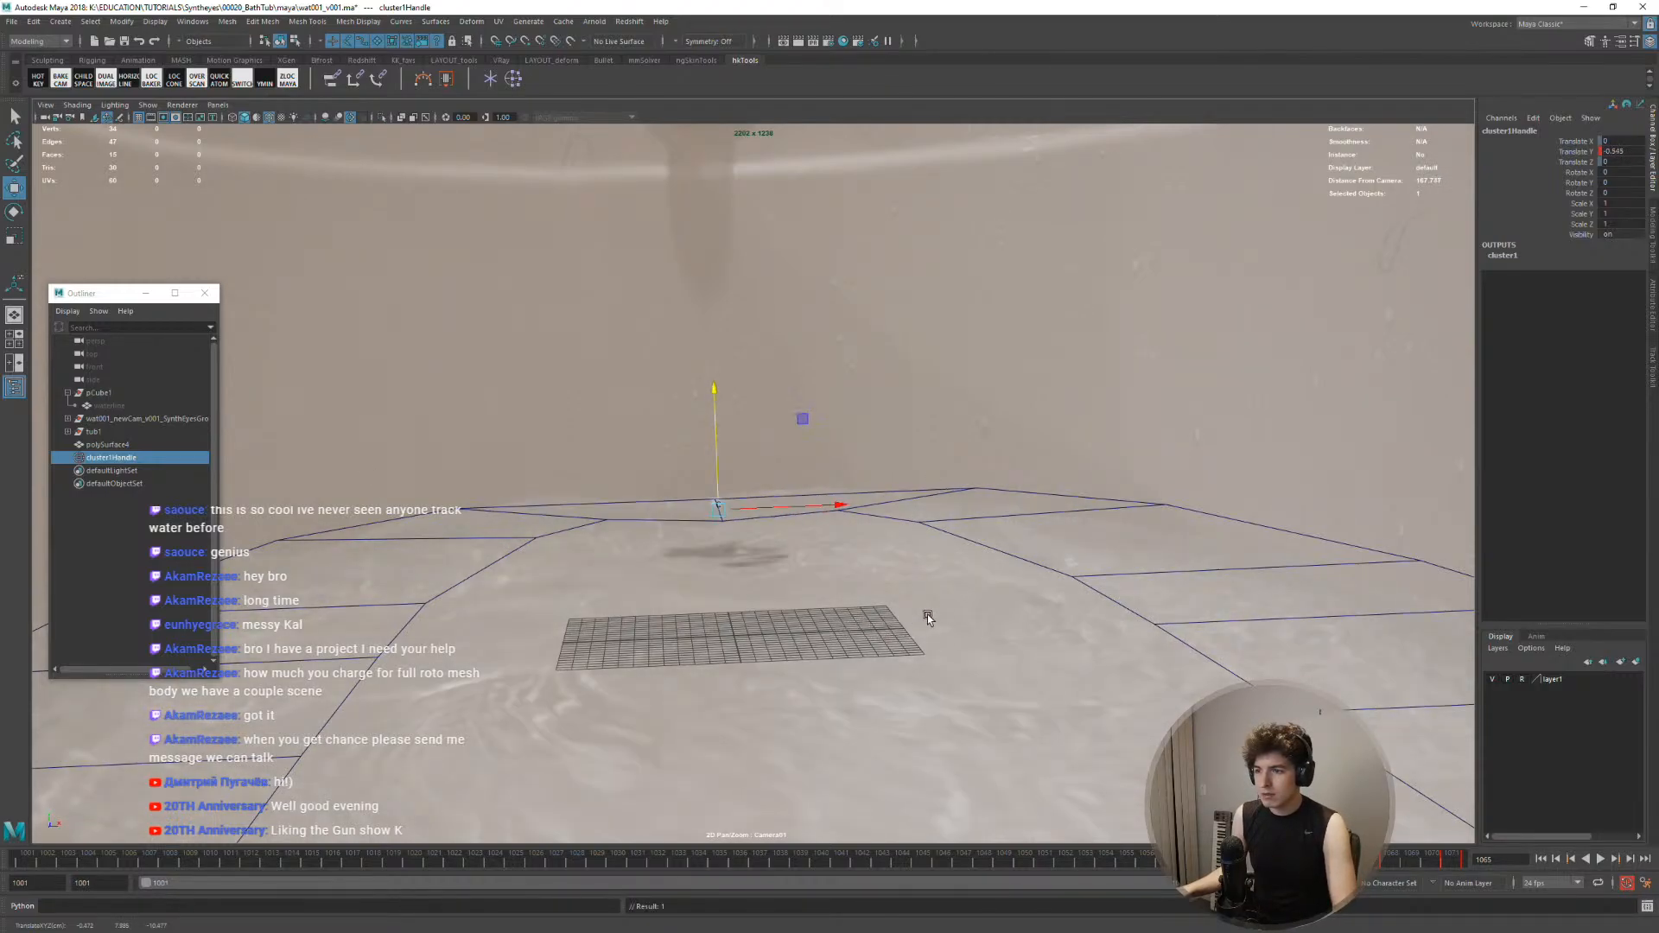
key(alt+comma)
key(alt+comma)
key(alt+comma)
key(alt+comma)
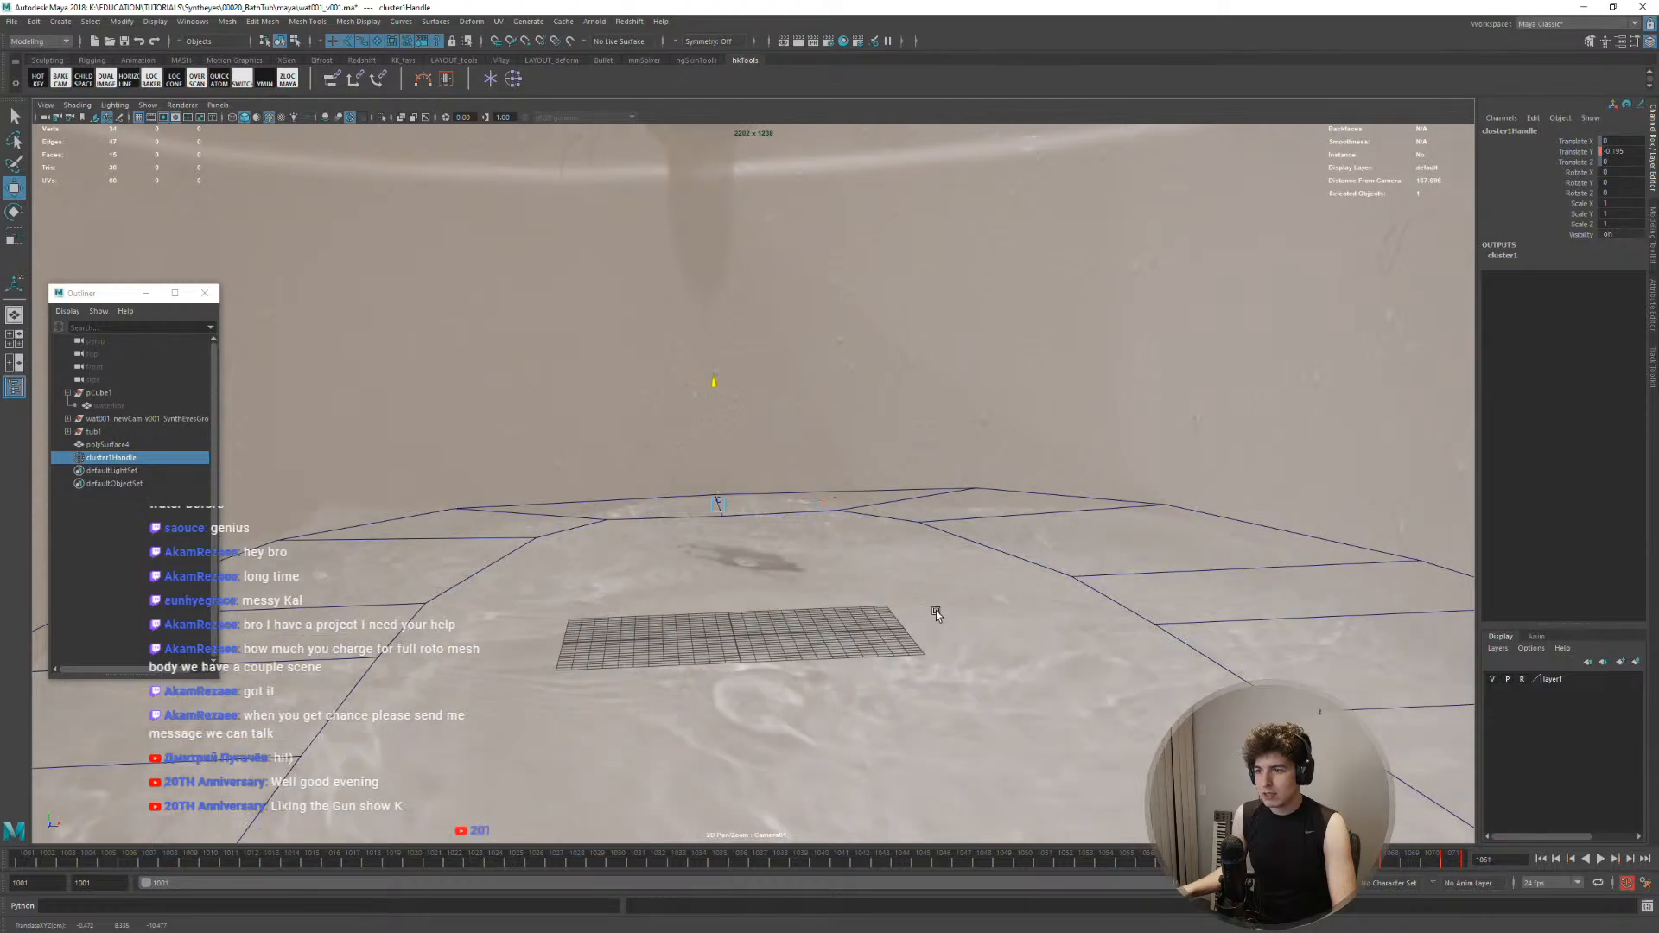
key(alt+comma)
key(alt+comma)
key(alt+comma)
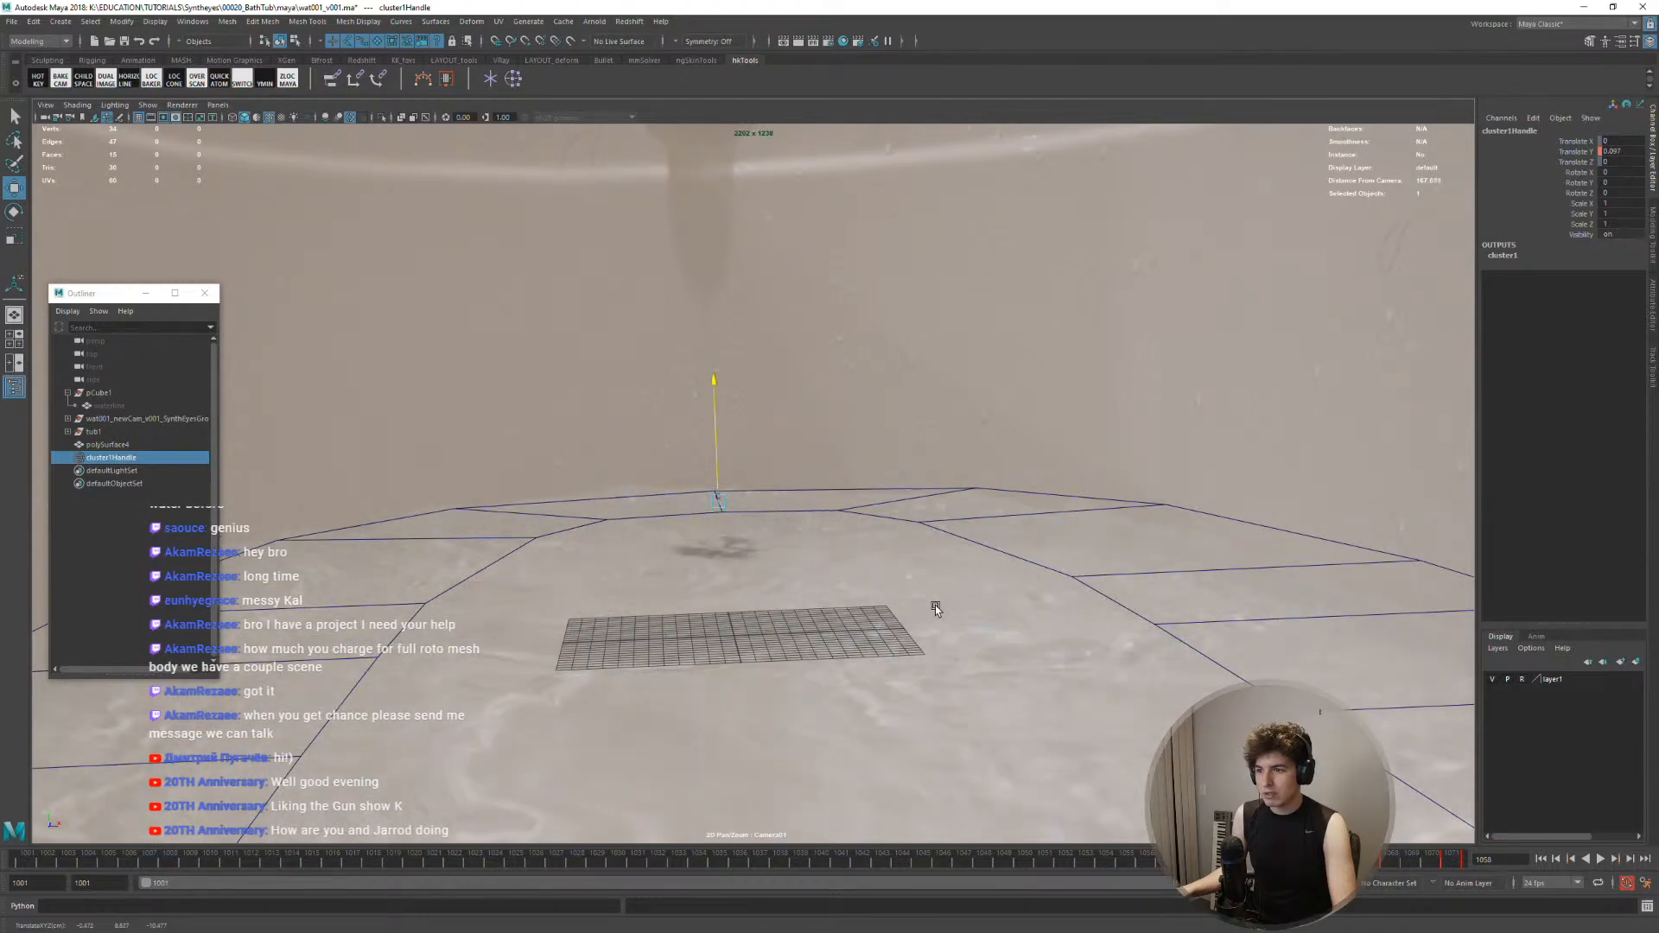
key(alt+comma)
key(alt+comma)
key(alt+comma)
key(alt+comma)
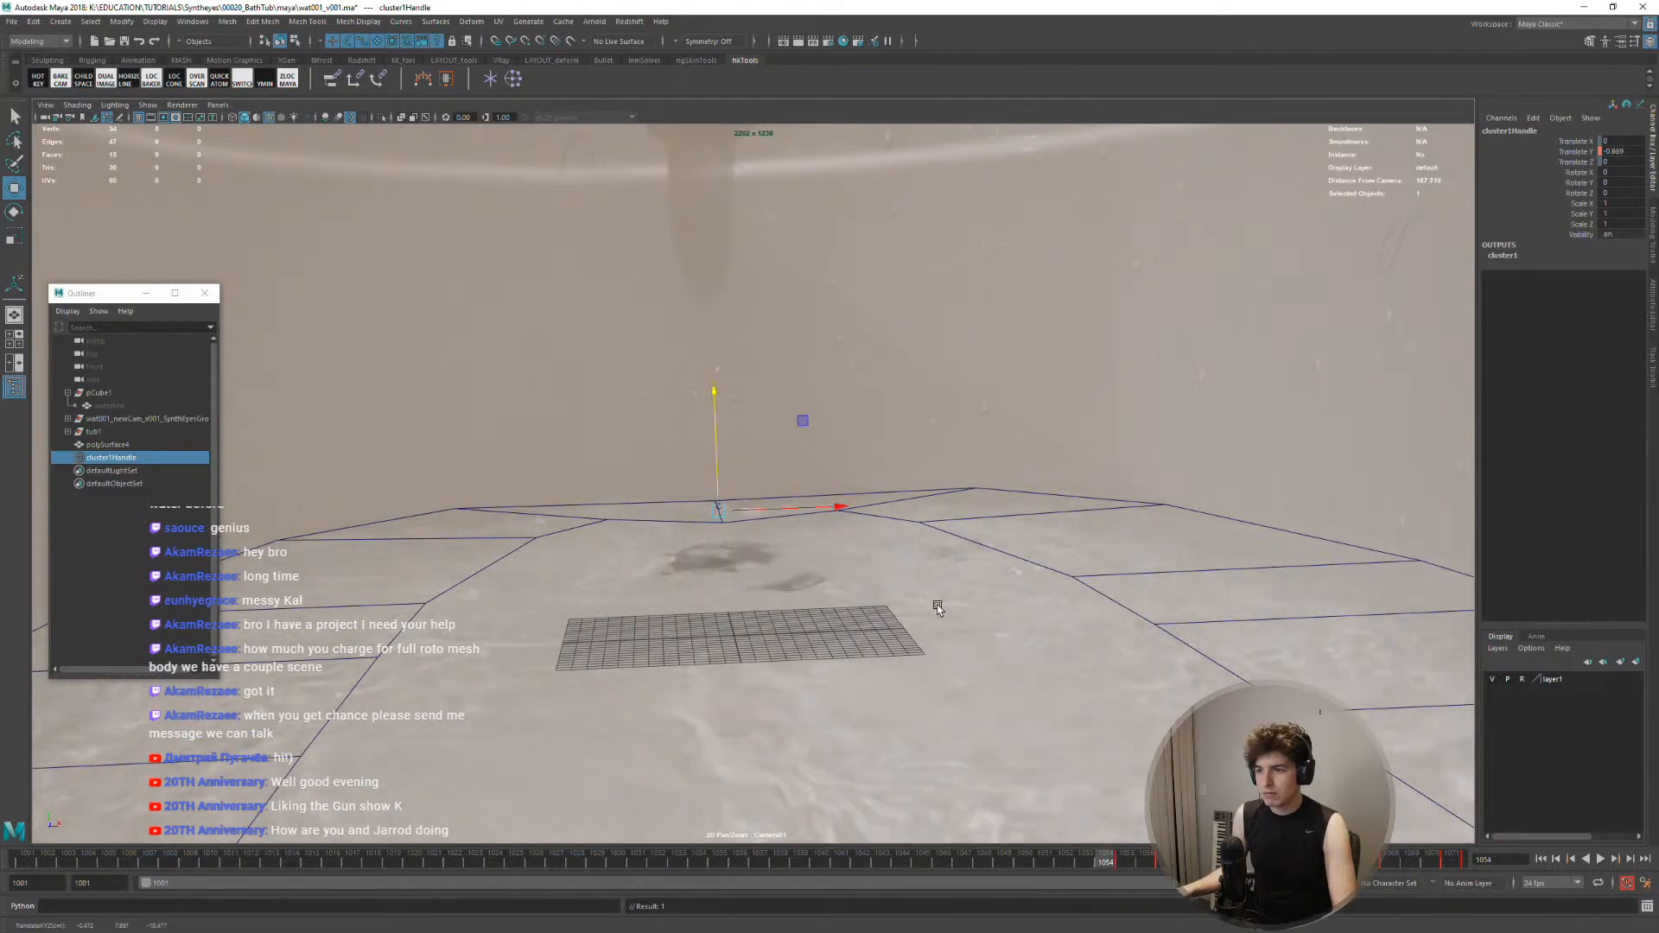
Return to the cluster's existing height keys and rework them frame by frame back to frame 1064
key(comma)
mouse_move(935, 604)
middle_down()
mouse_move(907, 592)
mouse_move(925, 595)
mouse_move(927, 576)
middle_up()
key(comma)
key(comma)
key(alt+comma)
key(alt+comma)
key(alt+comma)
key(alt+comma)
key(alt+comma)
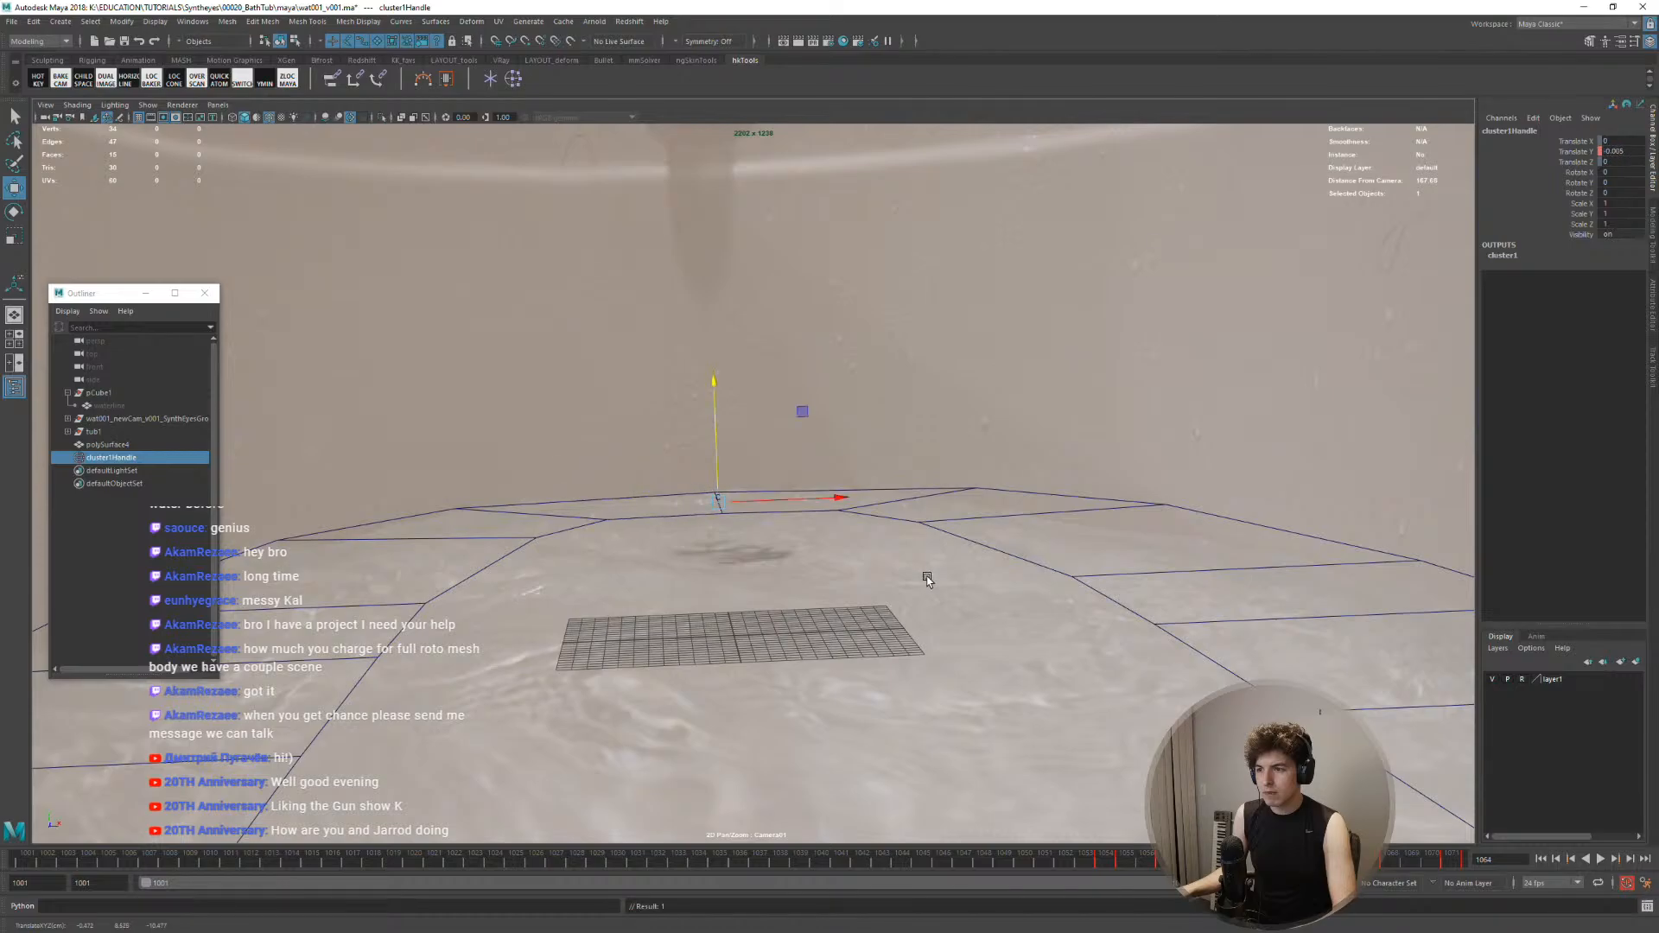
Readjust the cluster's height backwards from frame 1064, reaching about -0.04 in Translate Y at frame 1057 and lowering it further at frame 1054
key(alt+comma)
drag(927, 577, 928, 576)
key(alt+comma)
middle_drag(928, 575, 932, 564)
key(alt+comma)
key(alt+comma)
key(alt+comma)
key(alt+comma)
middle_drag(932, 564, 924, 574)
key(alt+comma)
key(alt+period)
key(alt+comma)
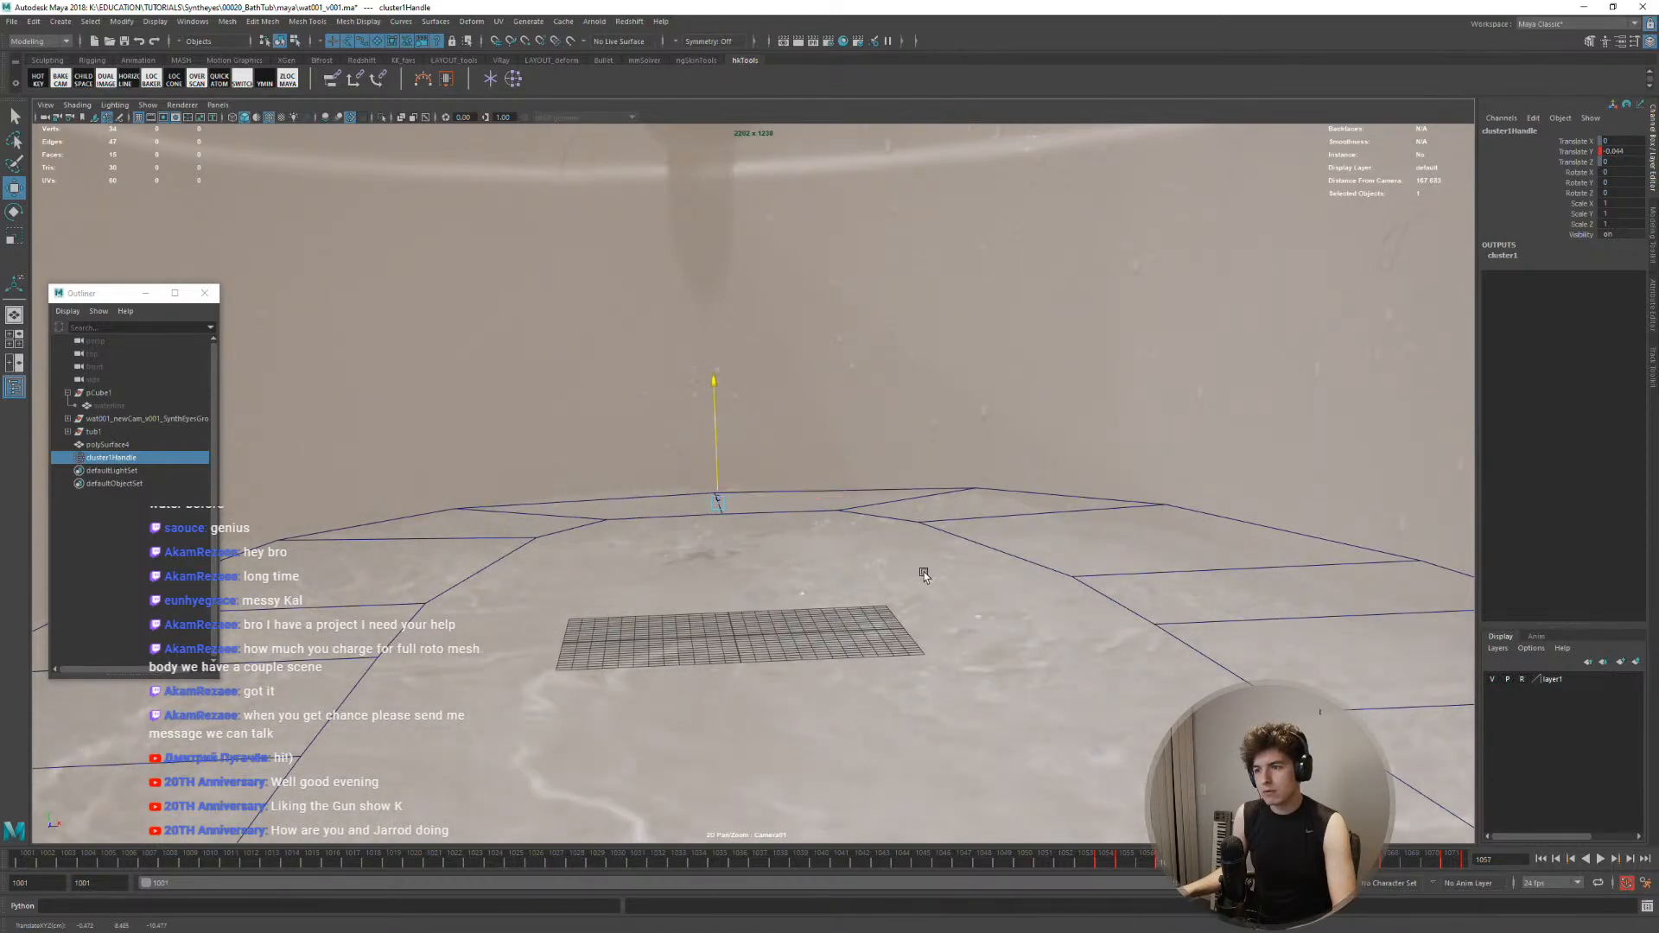
key(alt+comma)
key(alt+comma)
key(alt+comma)
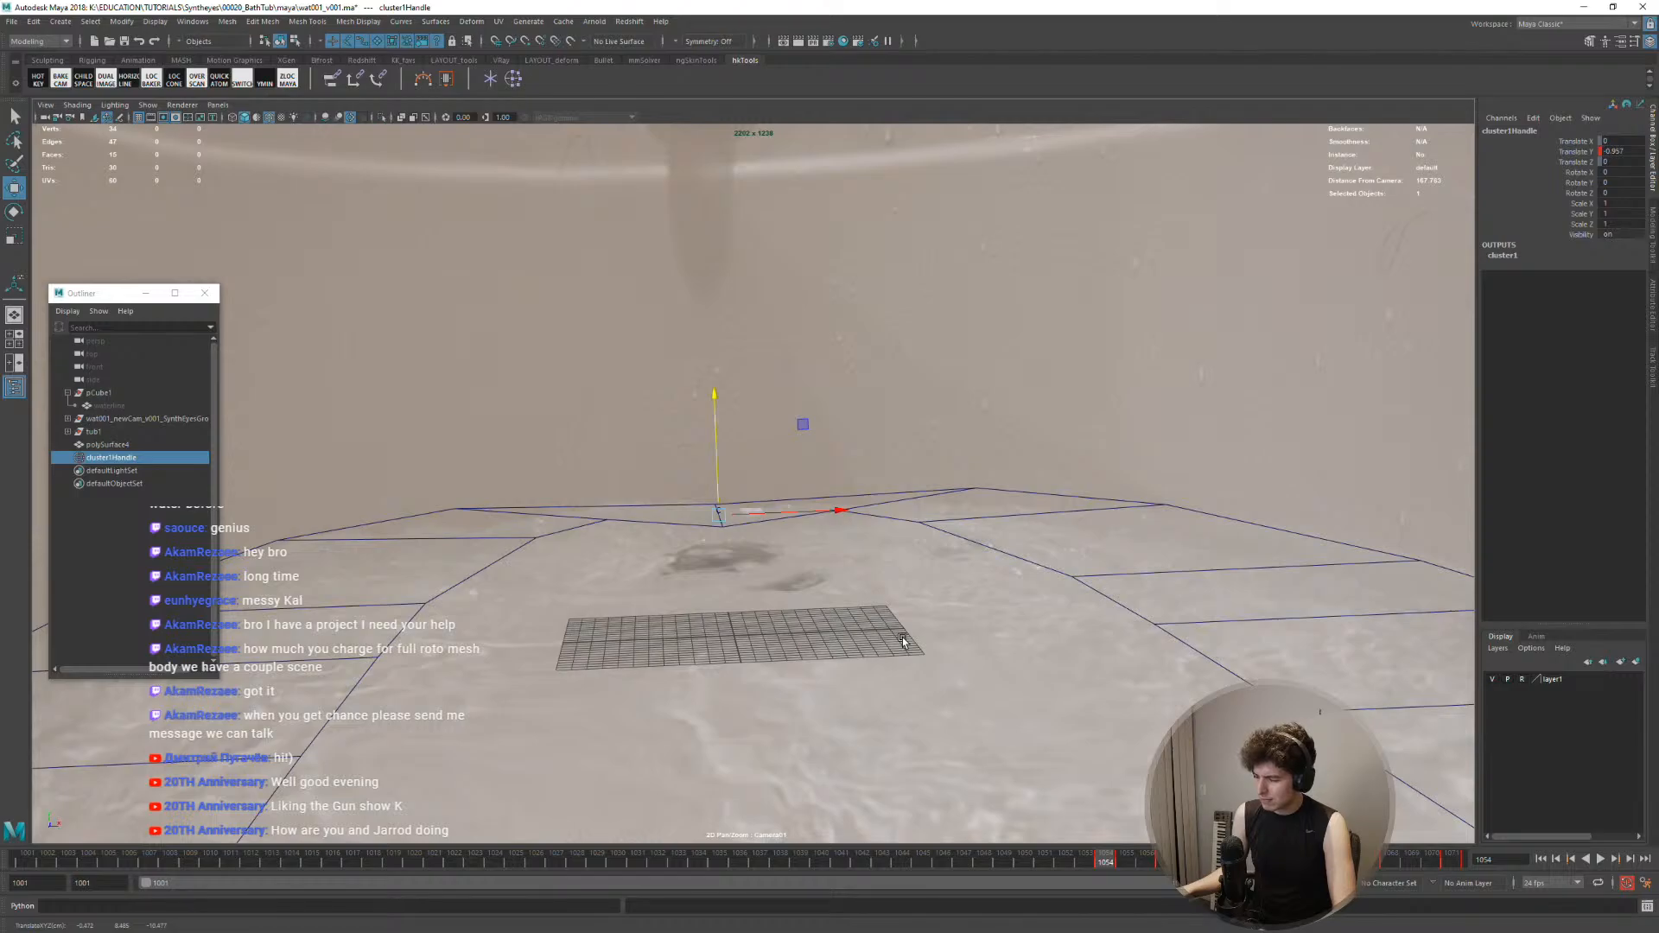
Animate the cluster's height from frame 1053 back to 1049, with Translate Y about -1.7 at 1051 and -0.6 at 1049
key(alt+comma)
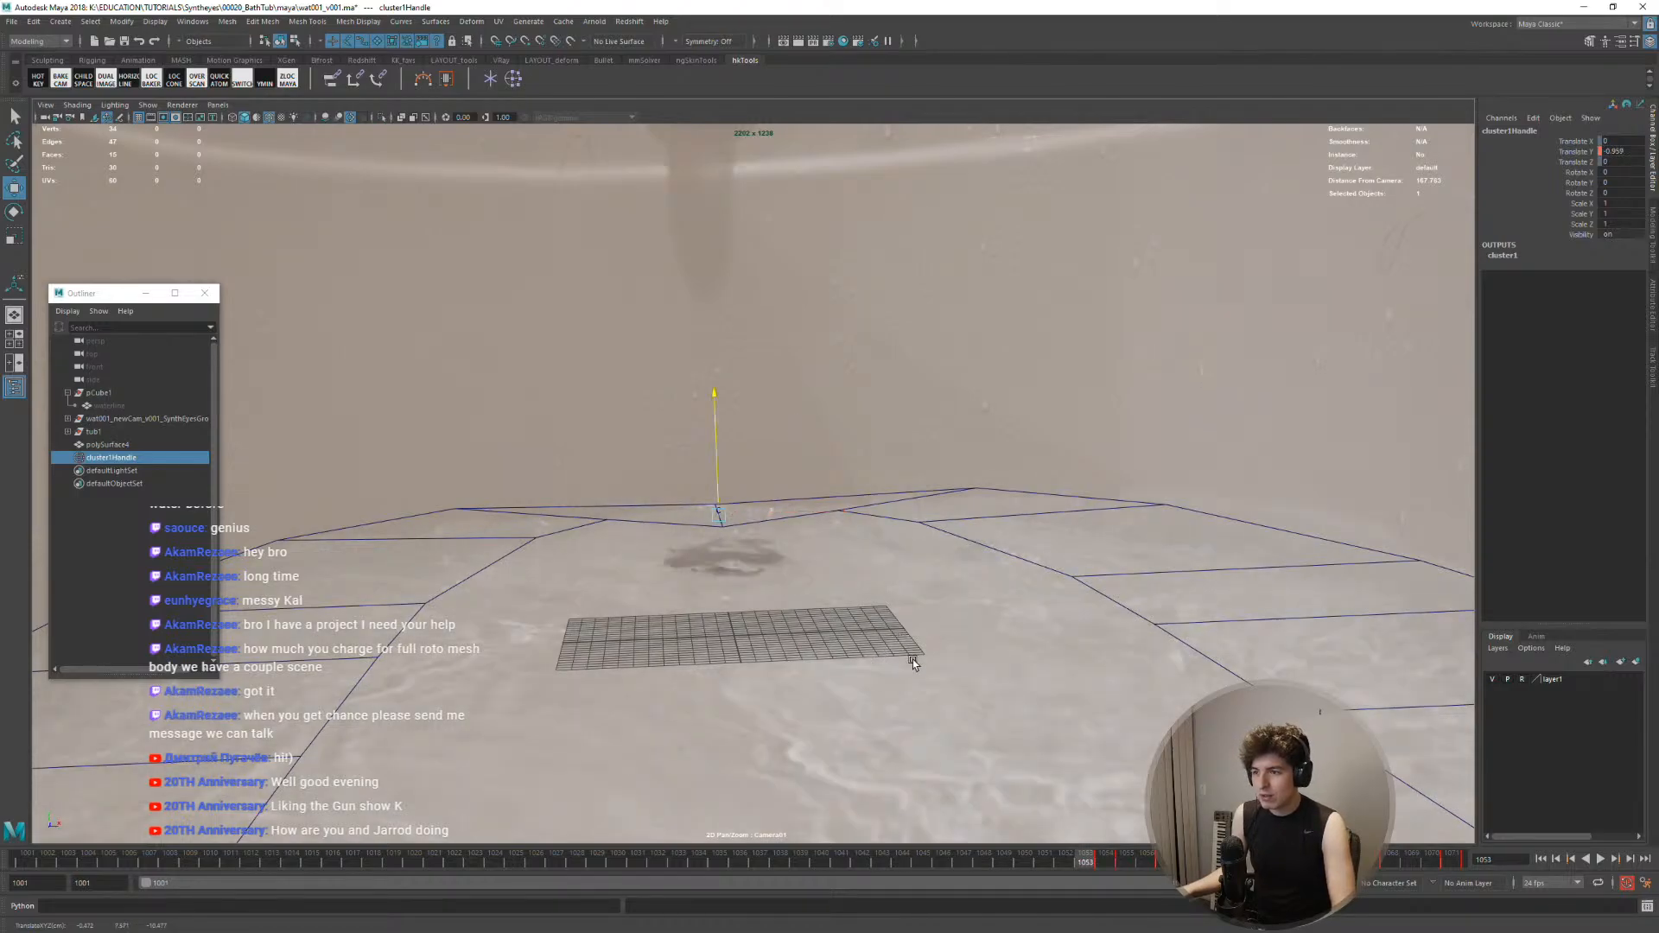
middle_drag(937, 656, 939, 666)
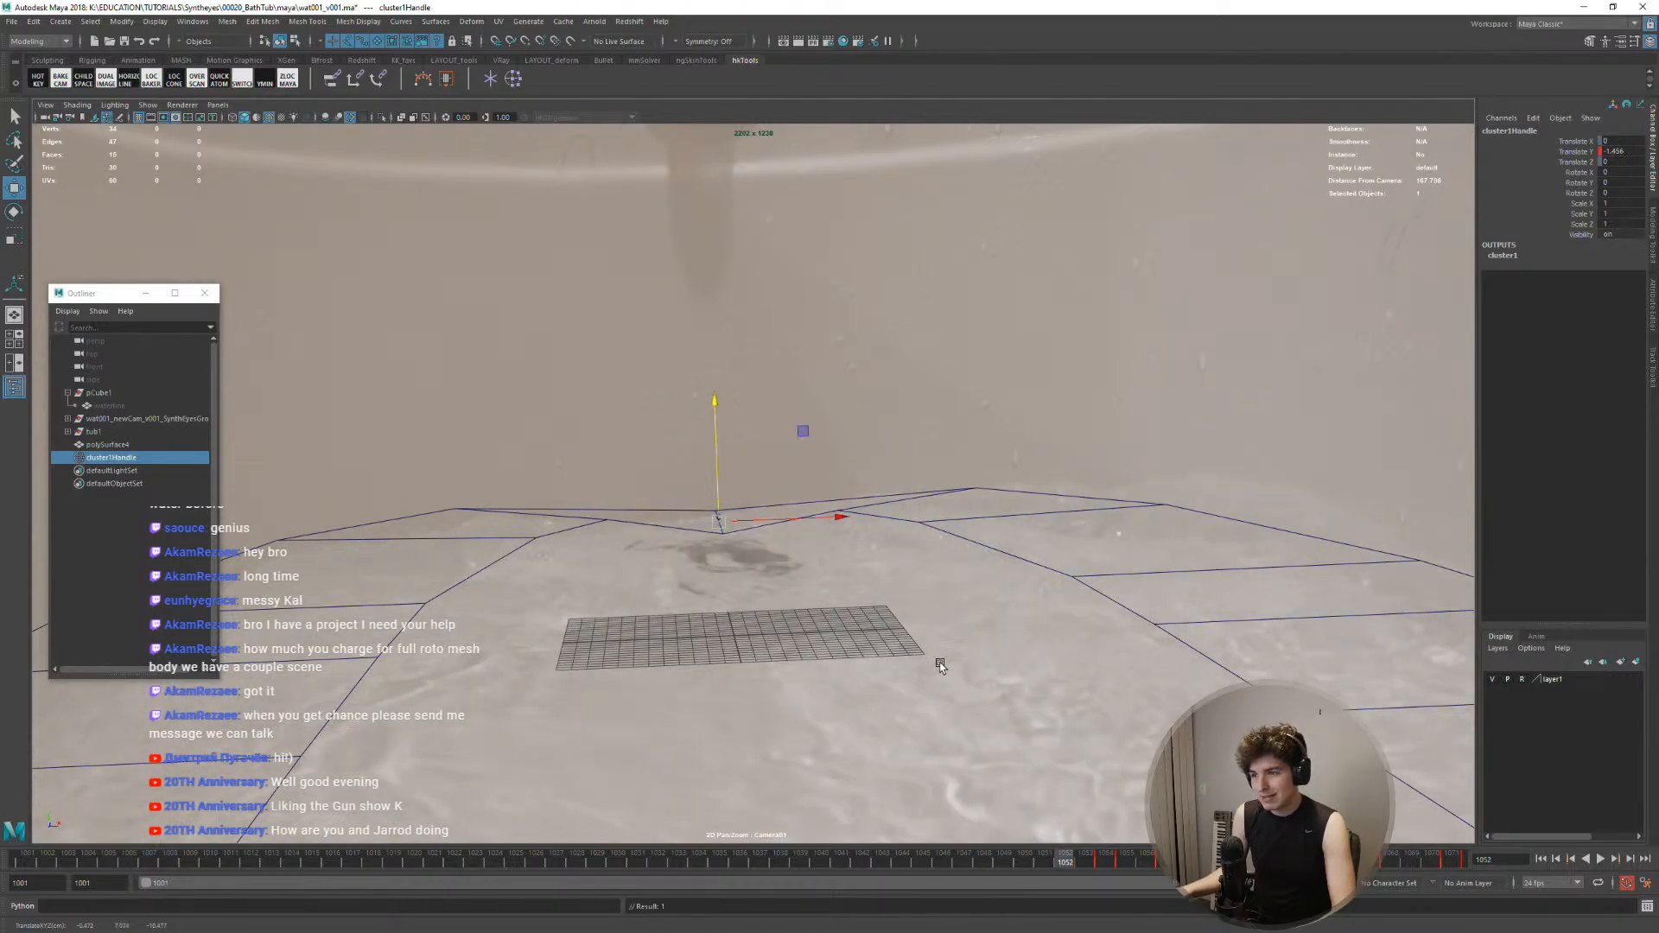
key(alt+comma)
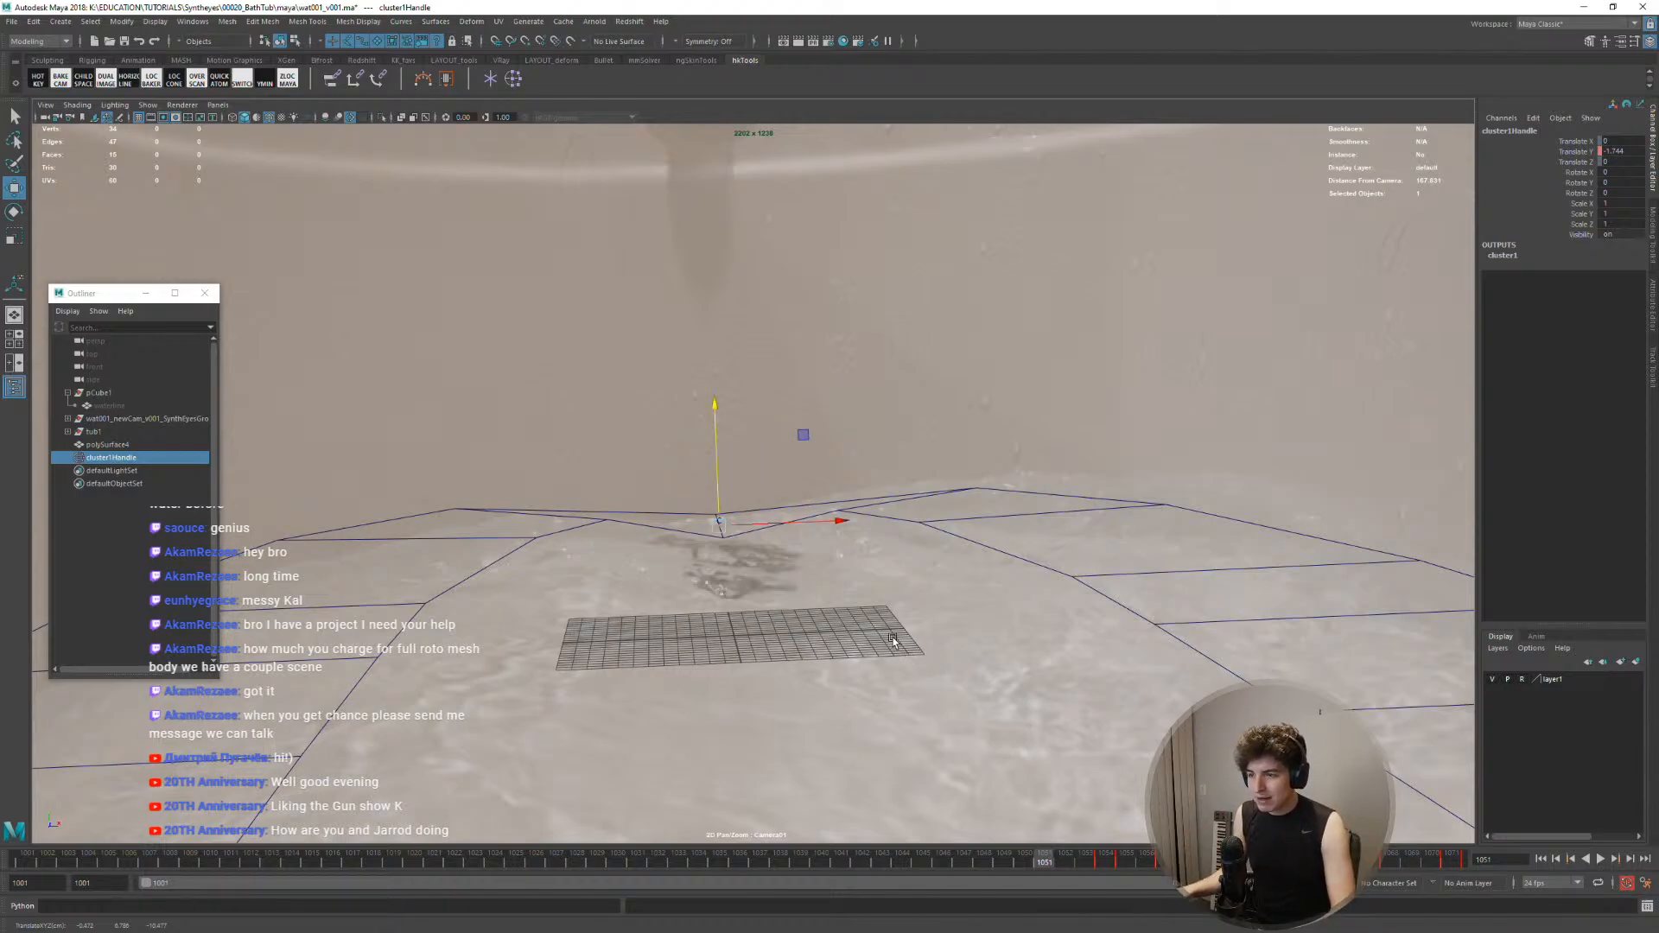
key(alt+comma)
key(alt+period)
key(alt+comma)
middle_drag(835, 652, 871, 635)
key(alt+comma)
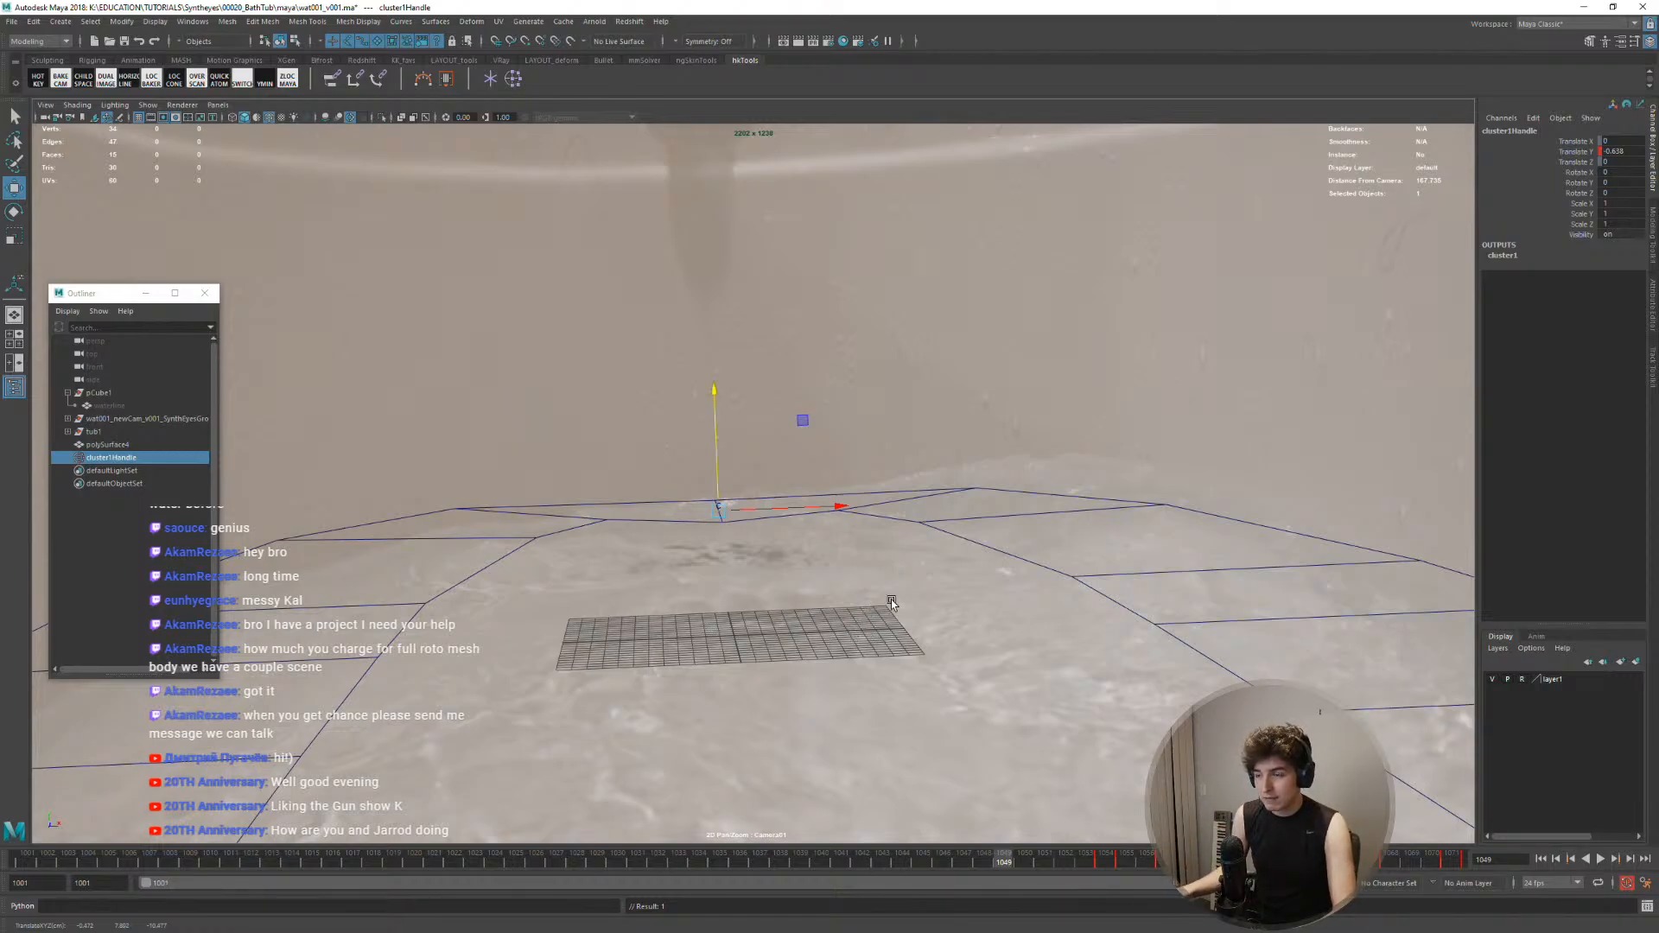
Step back and forth through the frames just before 1049, adjust the cluster's height, and key it against the footage
middle_drag(895, 618, 856, 610)
key(alt+period)
key(alt+comma)
key(alt+comma)
key(alt+period)
key(alt+comma)
key(alt+comma)
key(alt+period)
key(alt+comma)
key(alt+period)
key(alt+comma)
key(alt+comma)
key(alt+comma)
key(alt+period)
key(alt+comma)
key(s)
Continue animating the cluster's height backwards to frame 1032, with Translate Y at about -1.6 there
key(alt+comma)
key(alt+period)
key(alt+comma)
key(alt+comma)
key(alt+comma)
key(alt+comma)
key(alt+comma)
key(alt+comma)
key(alt+comma)
key(alt+comma)
key(alt+comma)
key(alt+comma)
key(alt+comma)
key(alt+comma)
key(alt+comma)
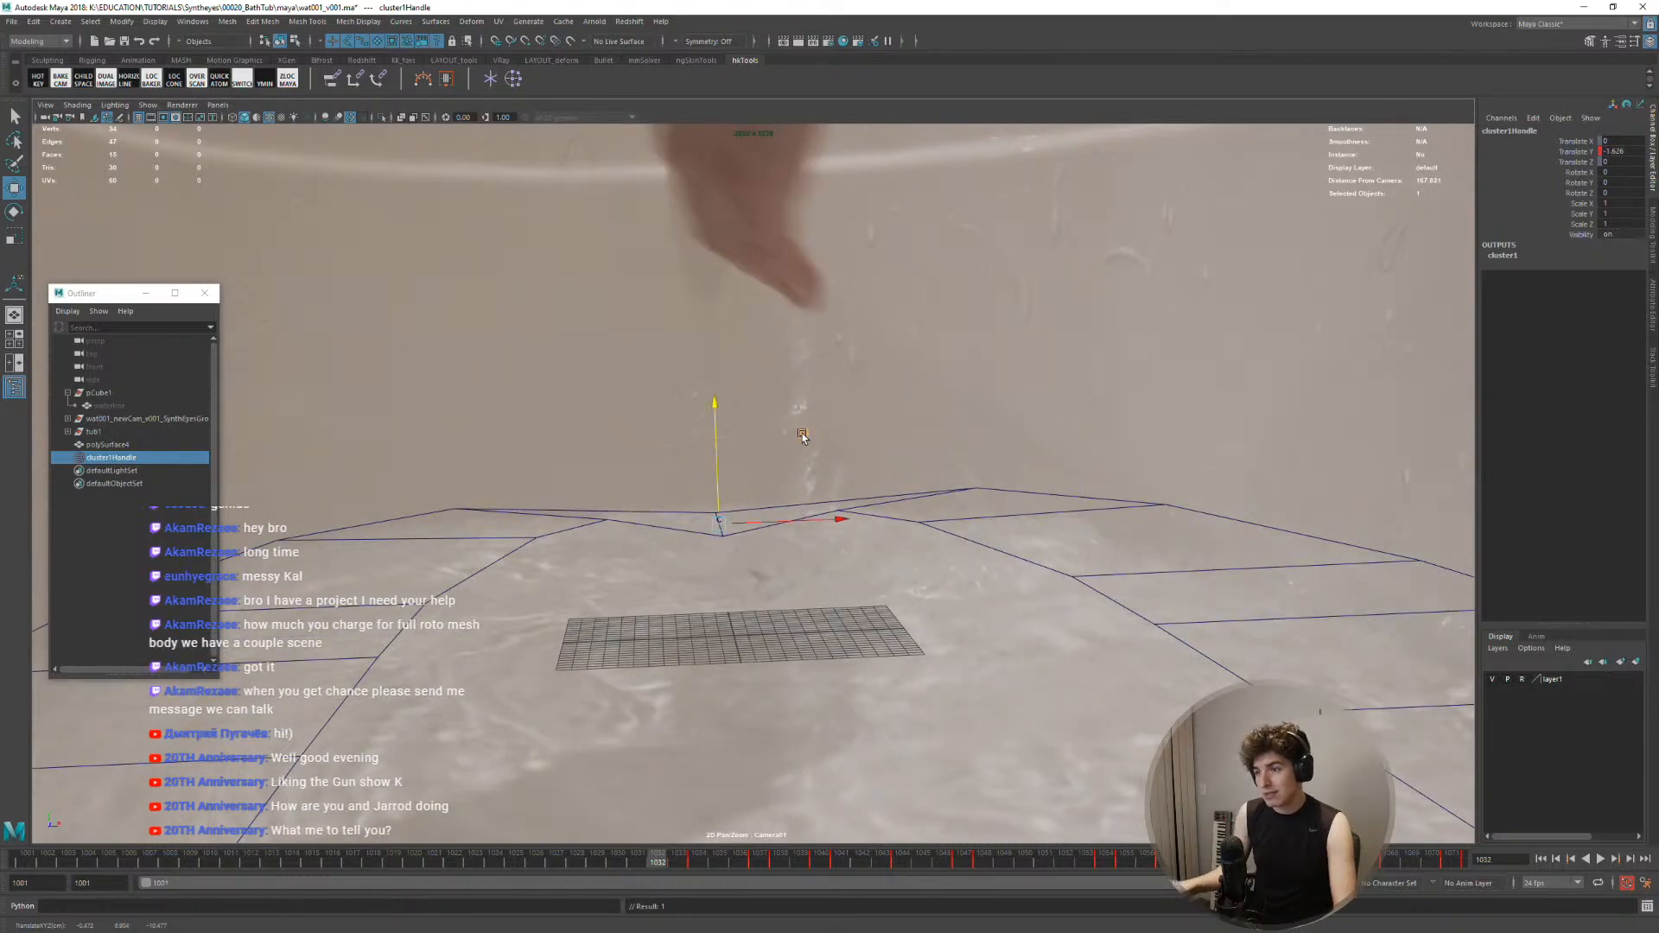
Raise the cluster through the preceding frames, to about -0.13 in Translate Y at frame 1031 and 1.8 at frame 1028
key(alt+comma)
key(alt+comma)
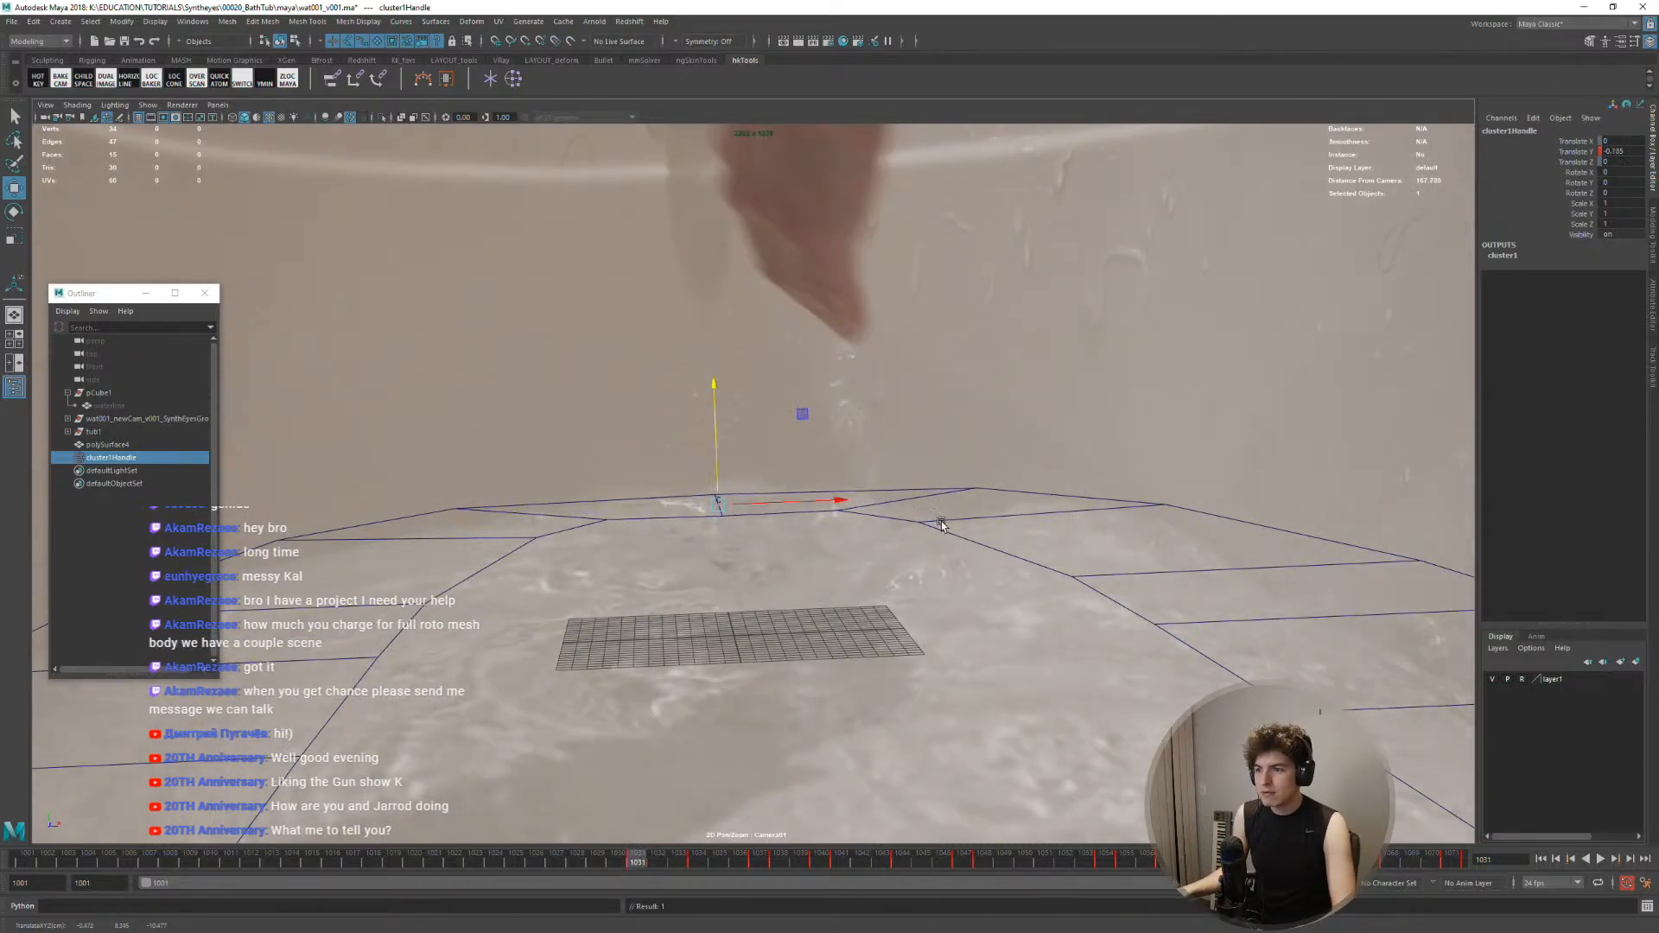
key(alt+comma)
key(alt+comma)
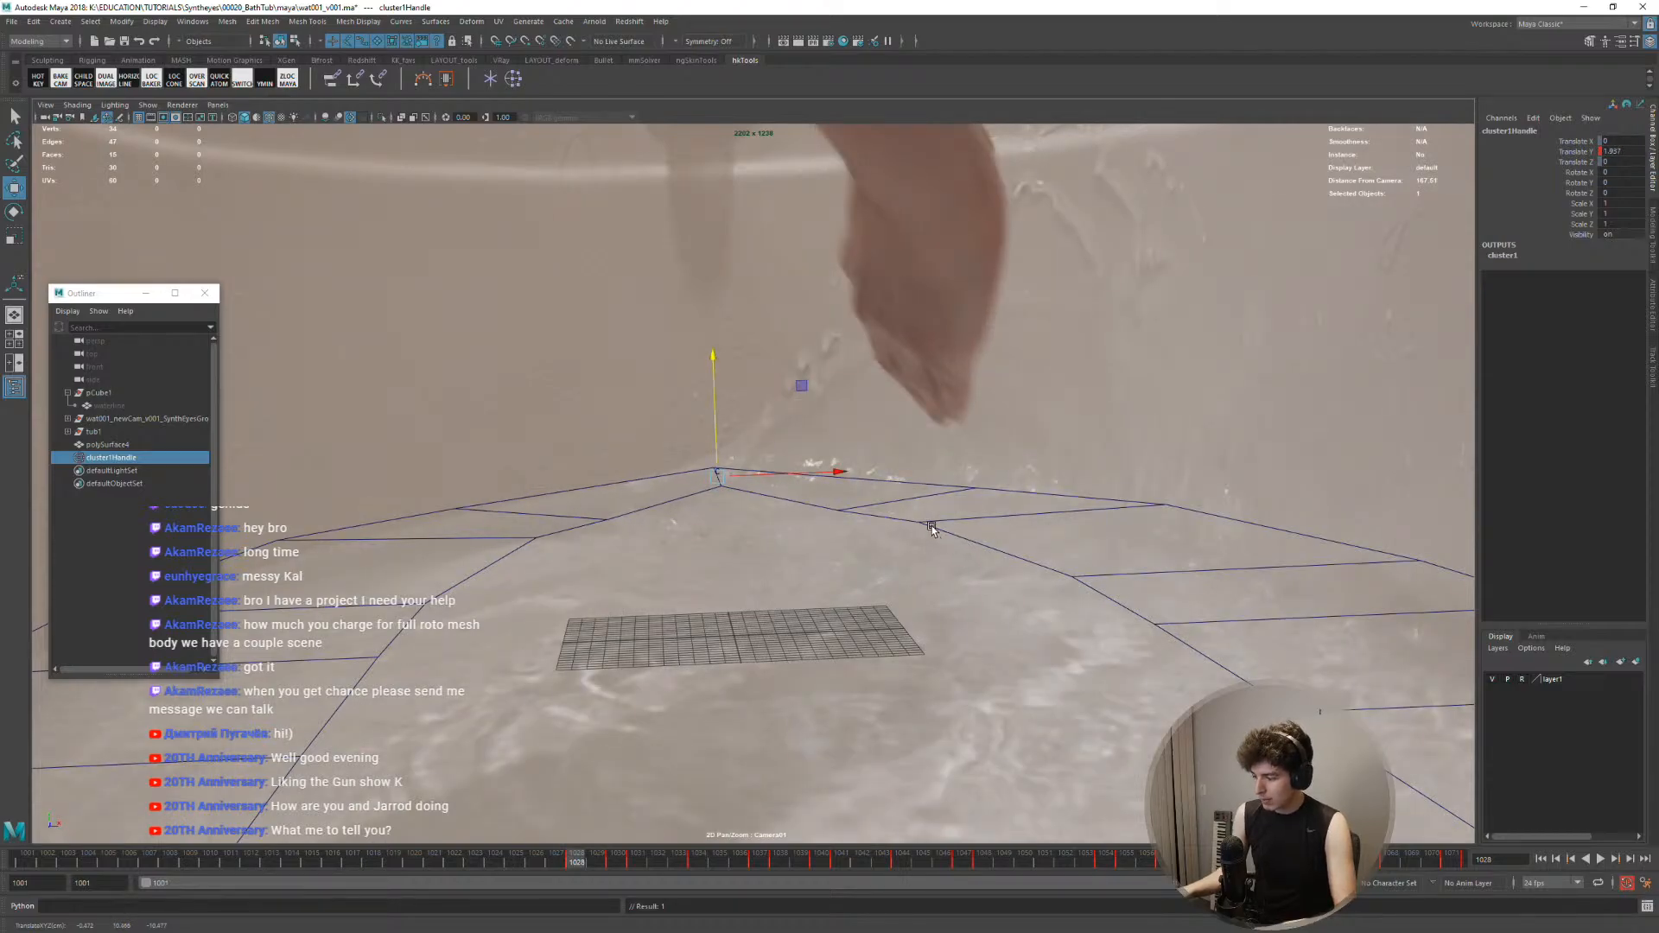
Animate the first cluster's height backwards from frame 1028 to 1004, with Translate Y about -0.03 there, and play the result back
middle_drag(930, 552, 977, 571)
key(alt+period)
key(alt+comma)
key(alt+comma)
key(alt+period)
key(alt+comma)
key(alt+period)
key(alt+comma)
key(alt+comma)
key(alt+comma)
key(alt+comma)
key(alt+period)
key(alt+comma)
key(alt+comma)
key(alt+comma)
key(alt+period)
key(alt+comma)
key(alt+comma)
key(alt+comma)
key(alt+period)
key(alt+comma)
key(alt+period)
key(alt+comma)
key(alt+comma)
key(alt+comma)
key(alt+comma)
key(alt+comma)
key(alt+comma)
key(alt+comma)
key(alt+comma)
key(alt+period)
key(alt+period)
key(alt+period)
key(alt+comma)
key(alt+comma)
key(alt+comma)
key(alt+comma)
key(alt+comma)
key(alt+comma)
key(alt+comma)
key(alt+comma)
key(alt+comma)
key(alt+comma)
key(alt+comma)
key(alt+comma)
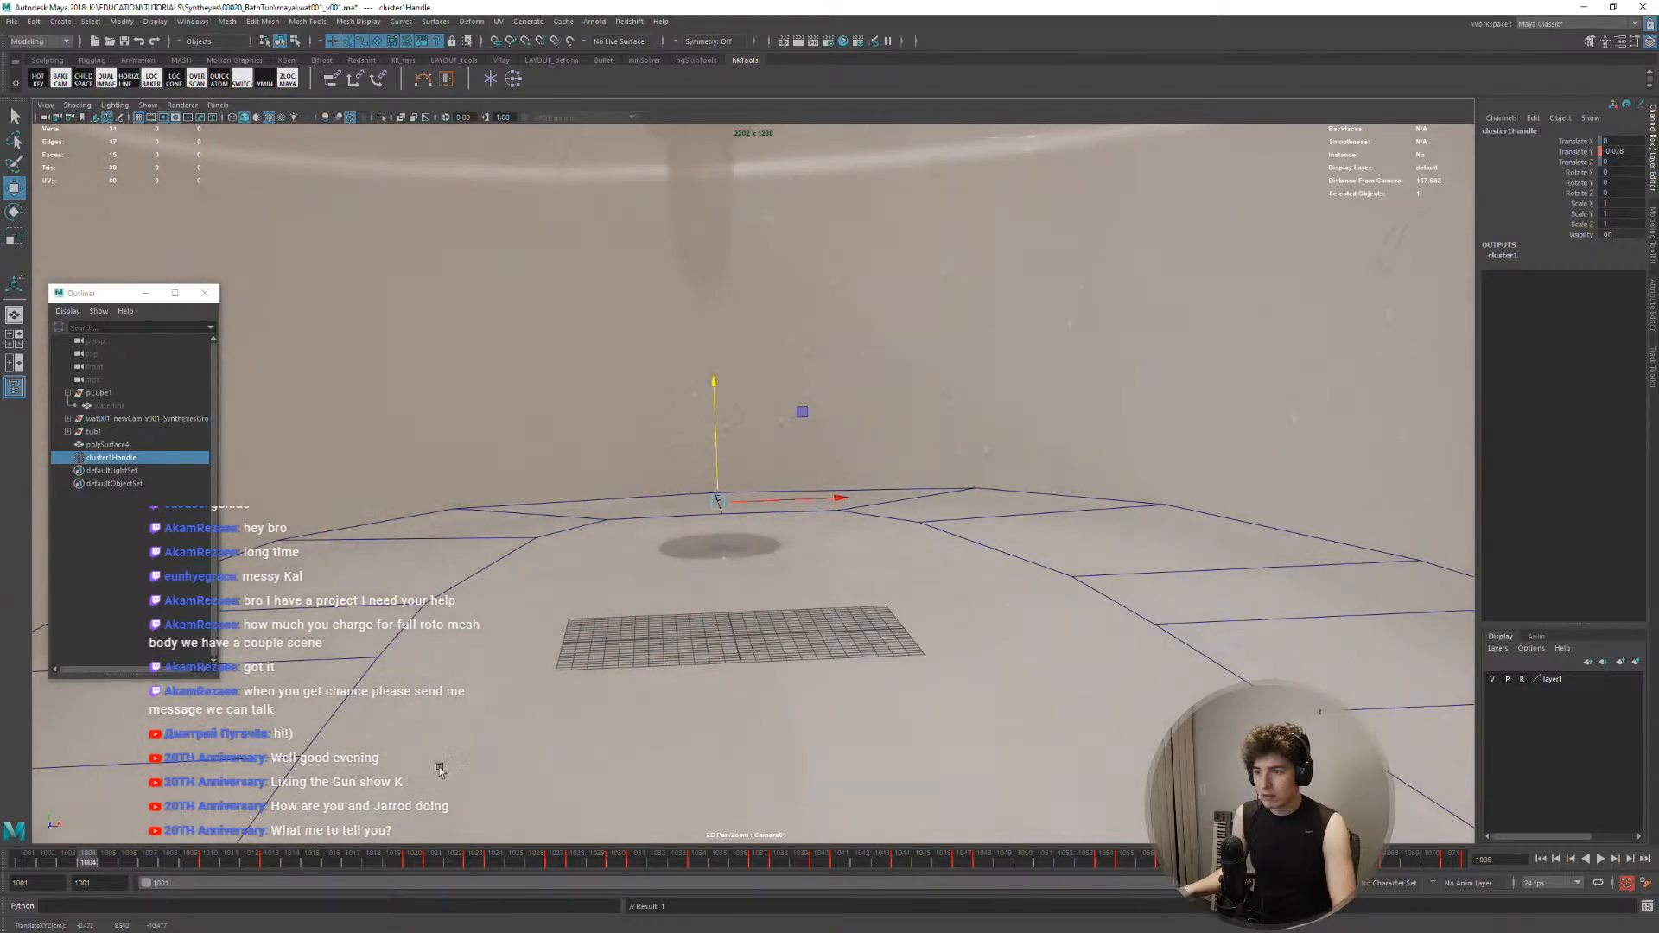
key(alt+v)
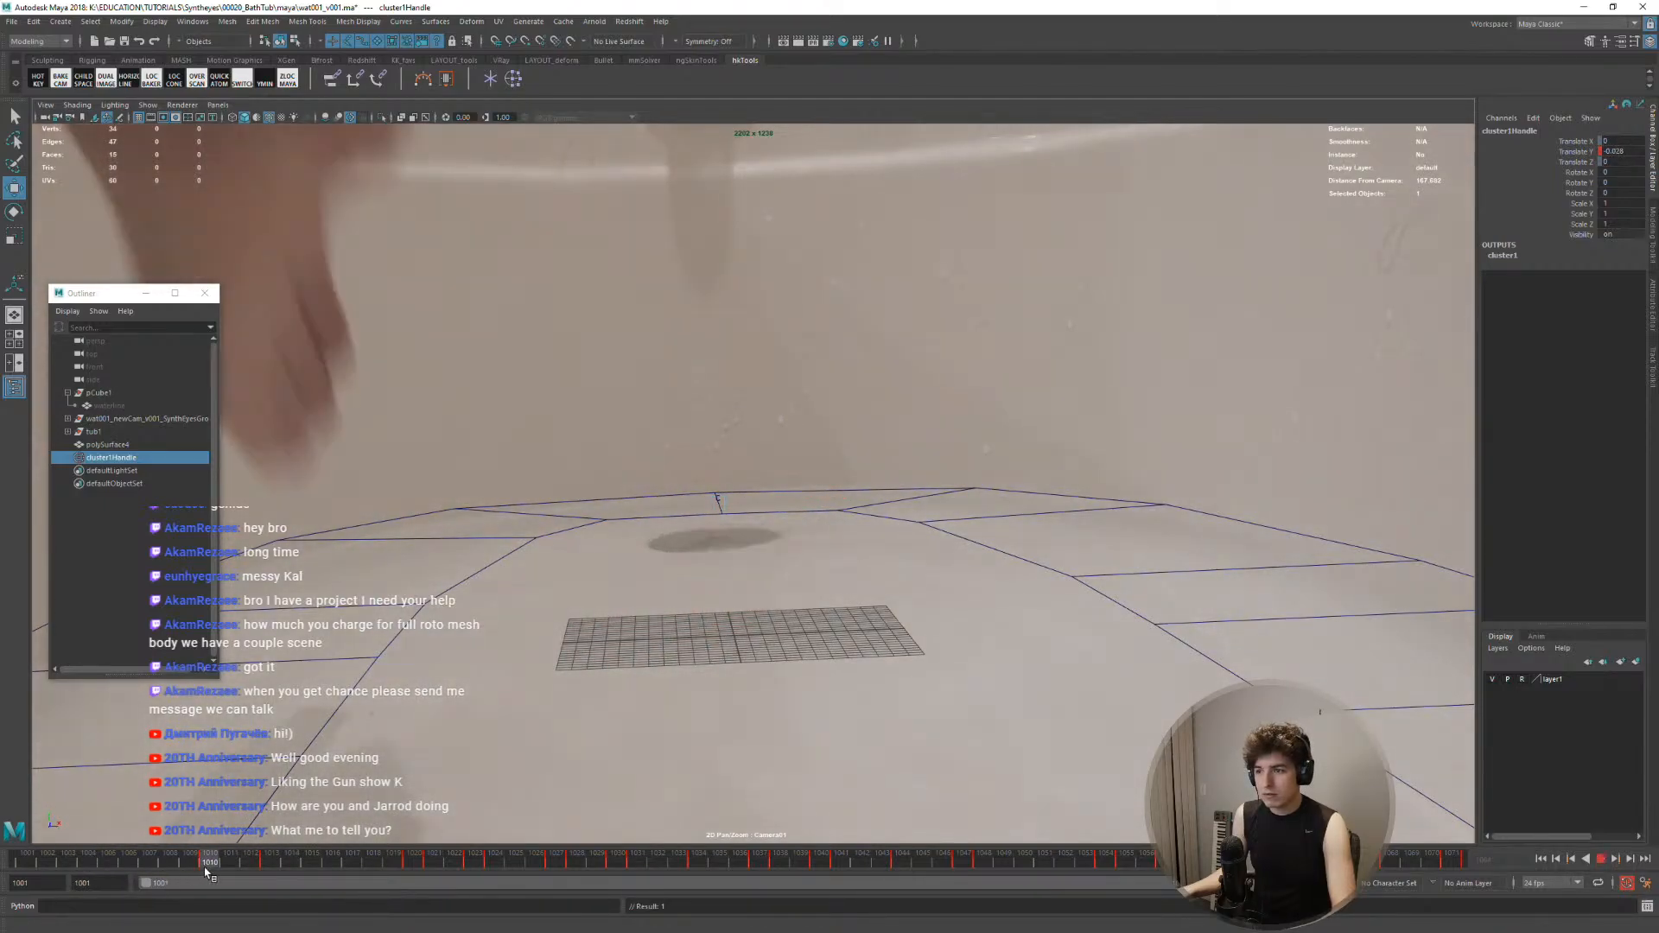
key(alt+v)
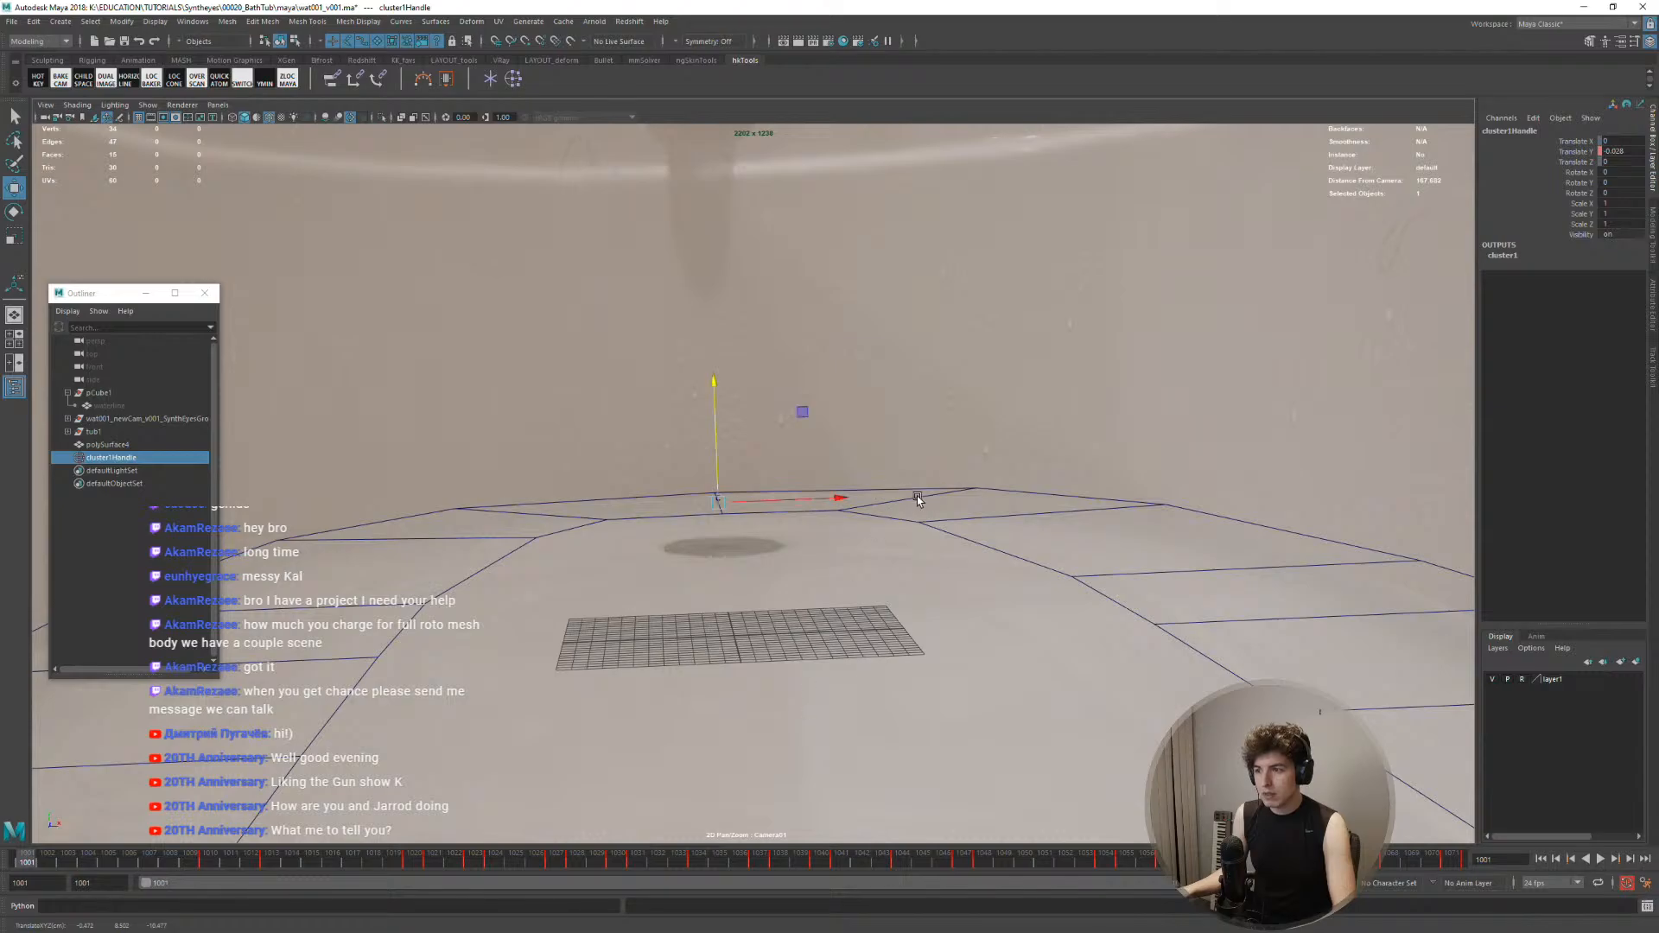
Create a second cluster on the cross edge just right of the first cluster at the floor strip's far end
click(911, 494)
right_drag(911, 494, 909, 494)
click(909, 505)
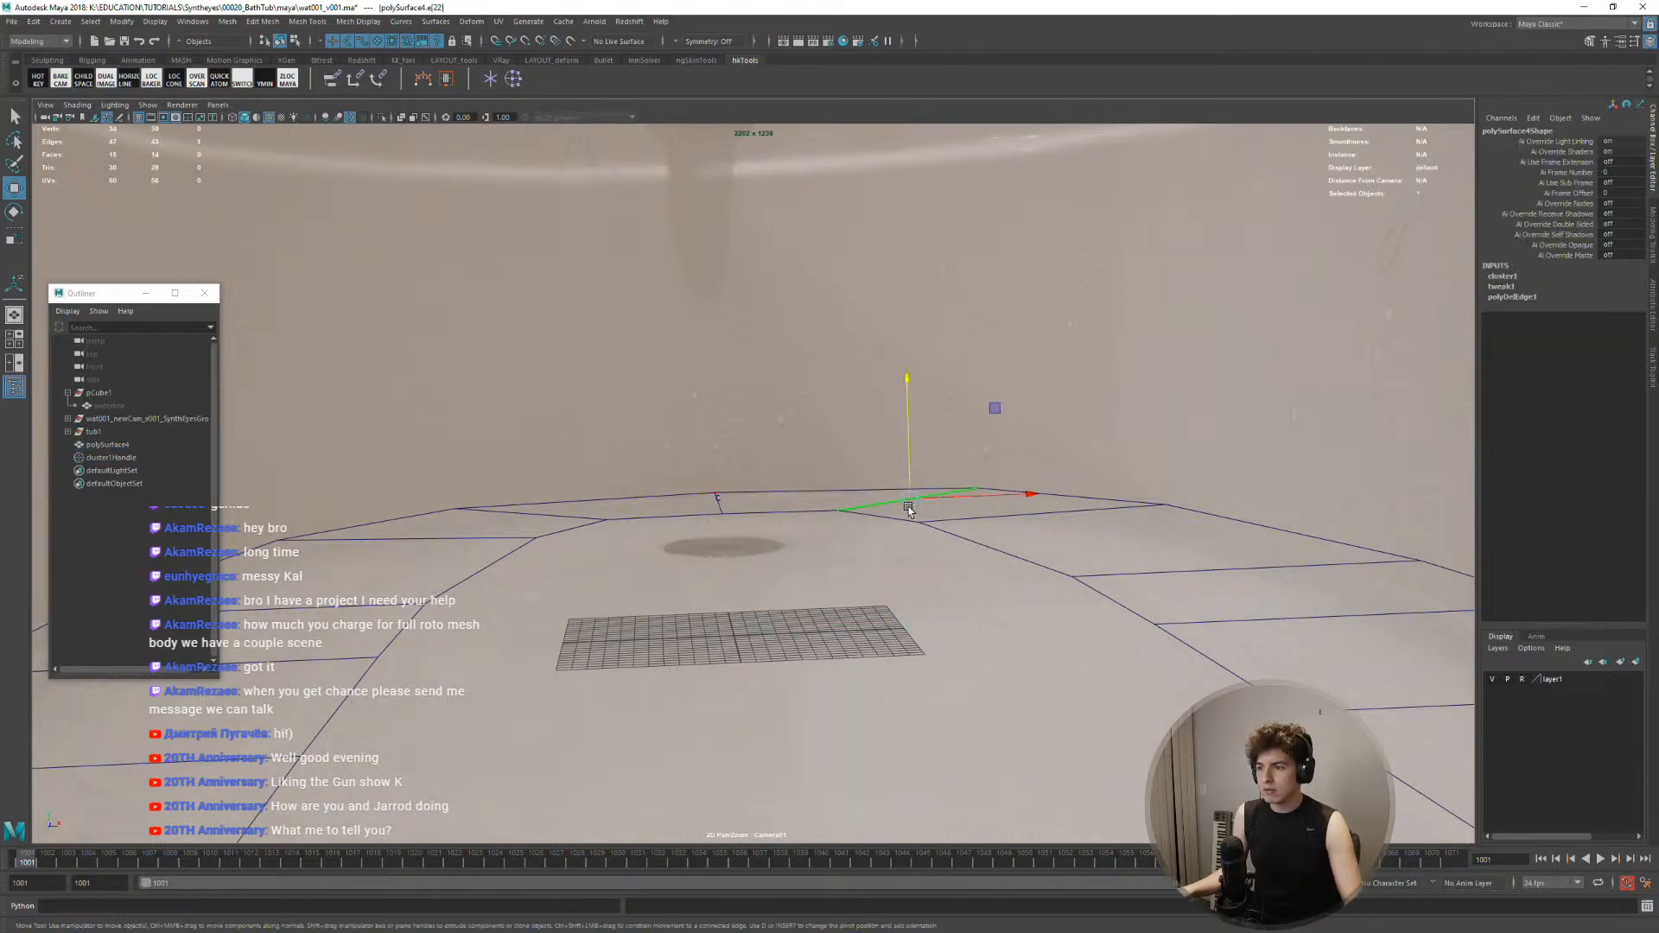
double_click(522, 88)
click(471, 622)
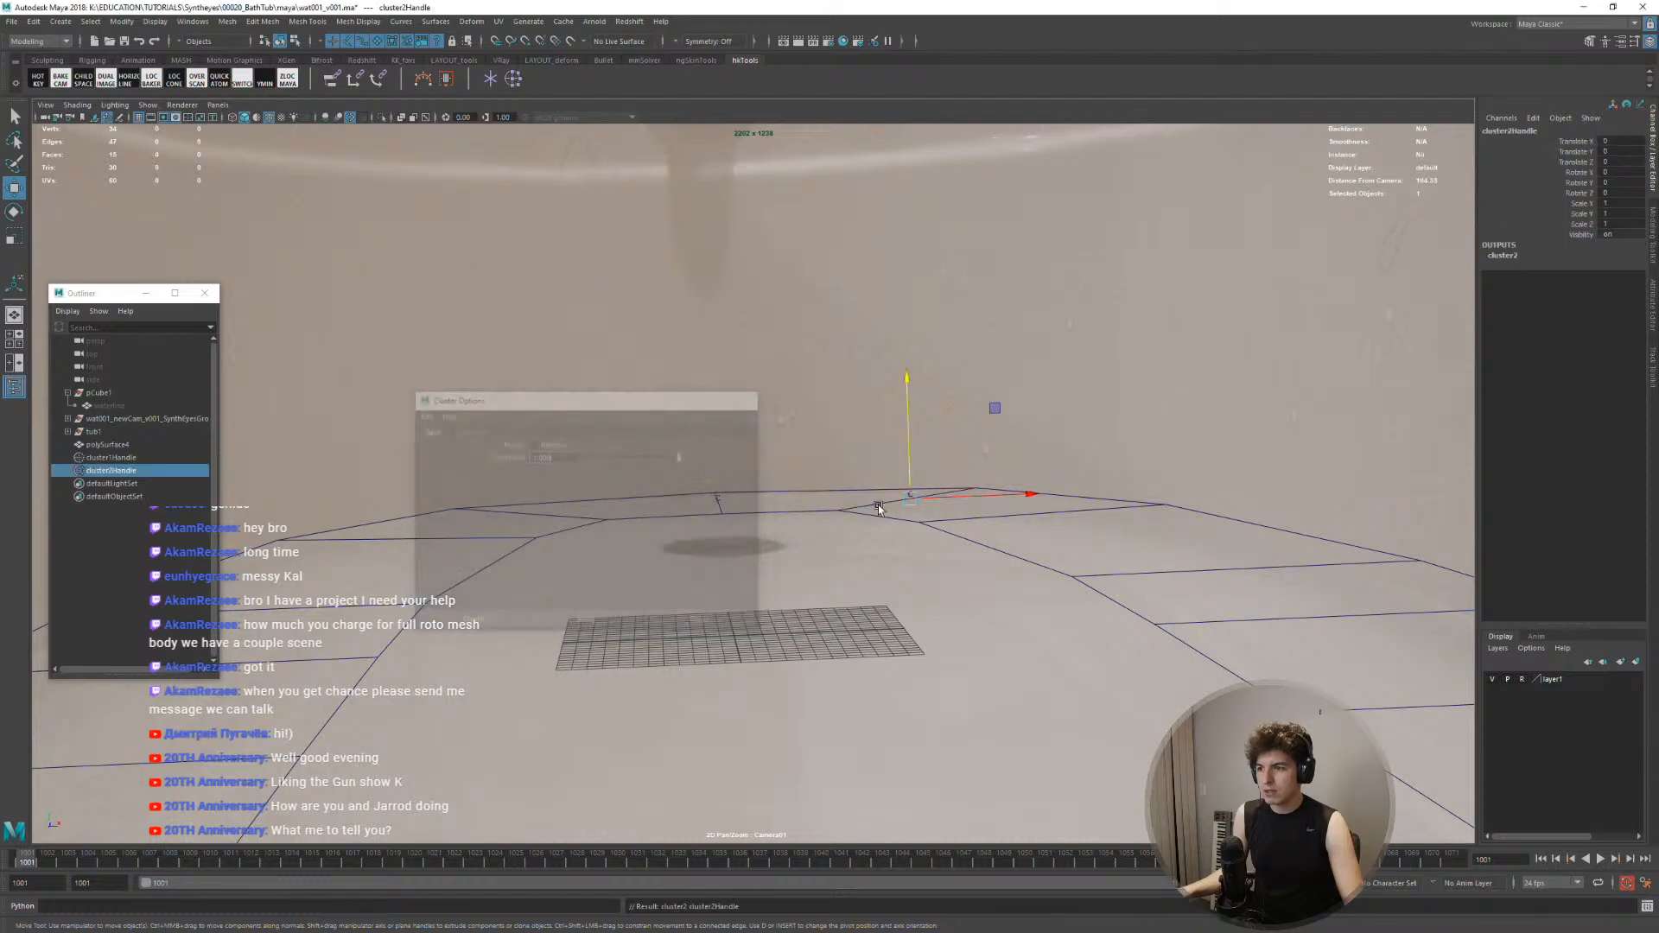
Lock the second cluster's Translate X and Translate Z, and key its height at 0 on frame 1001
click(1581, 142)
ctrl+click(1577, 162)
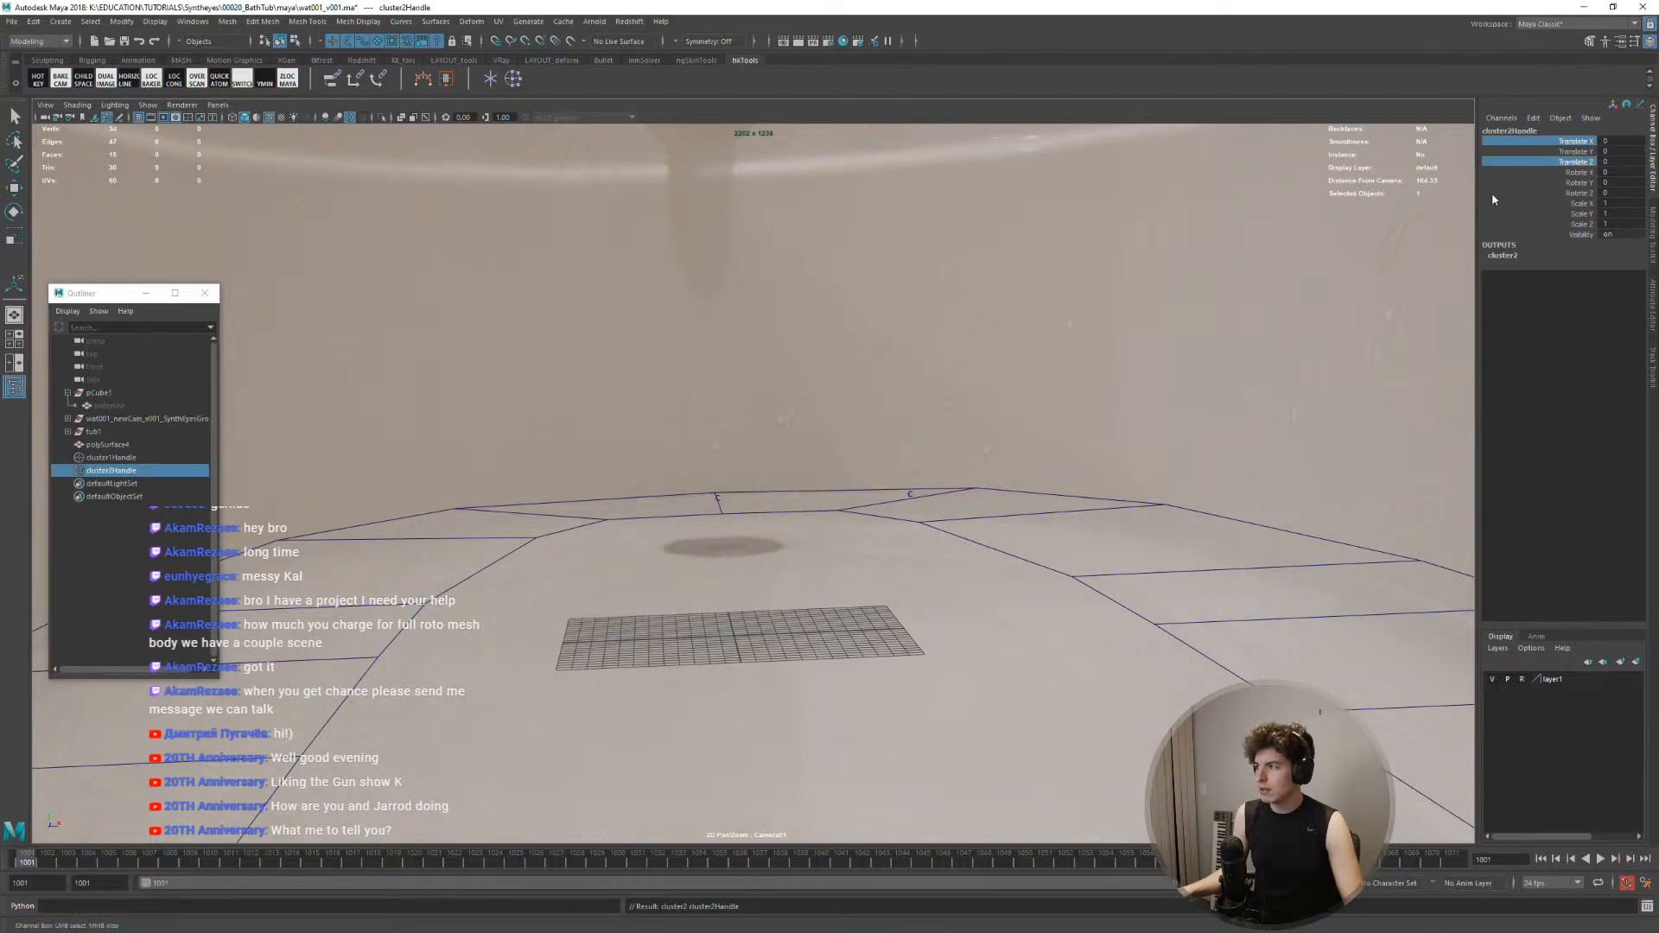
right_click(1577, 162)
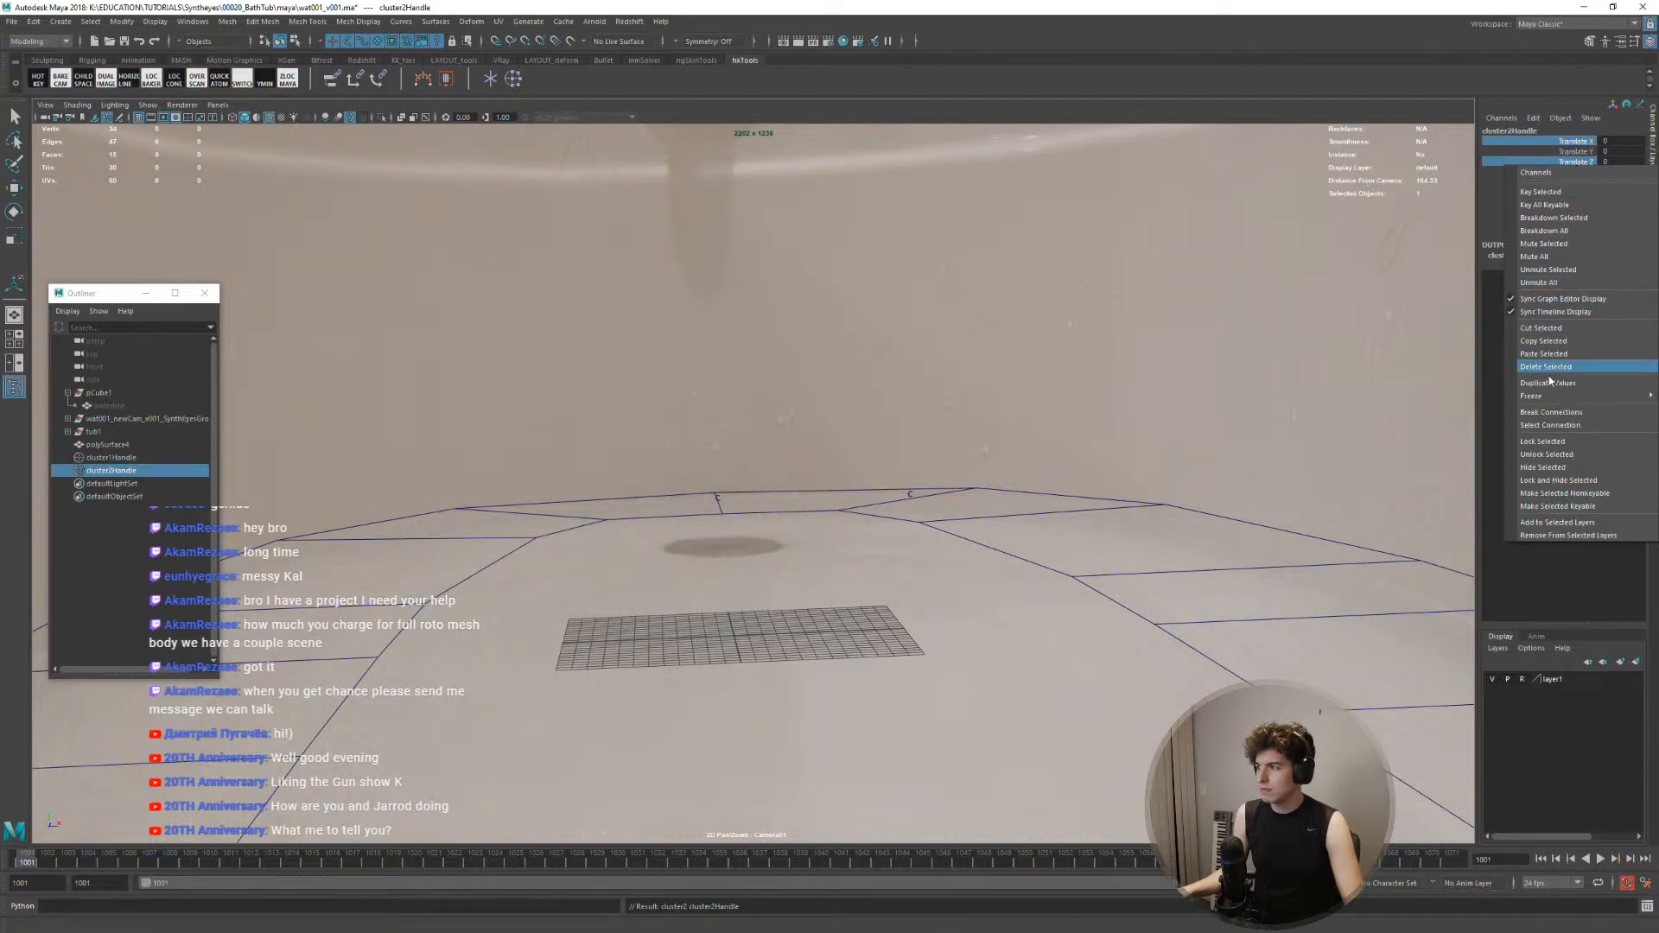
click(1558, 443)
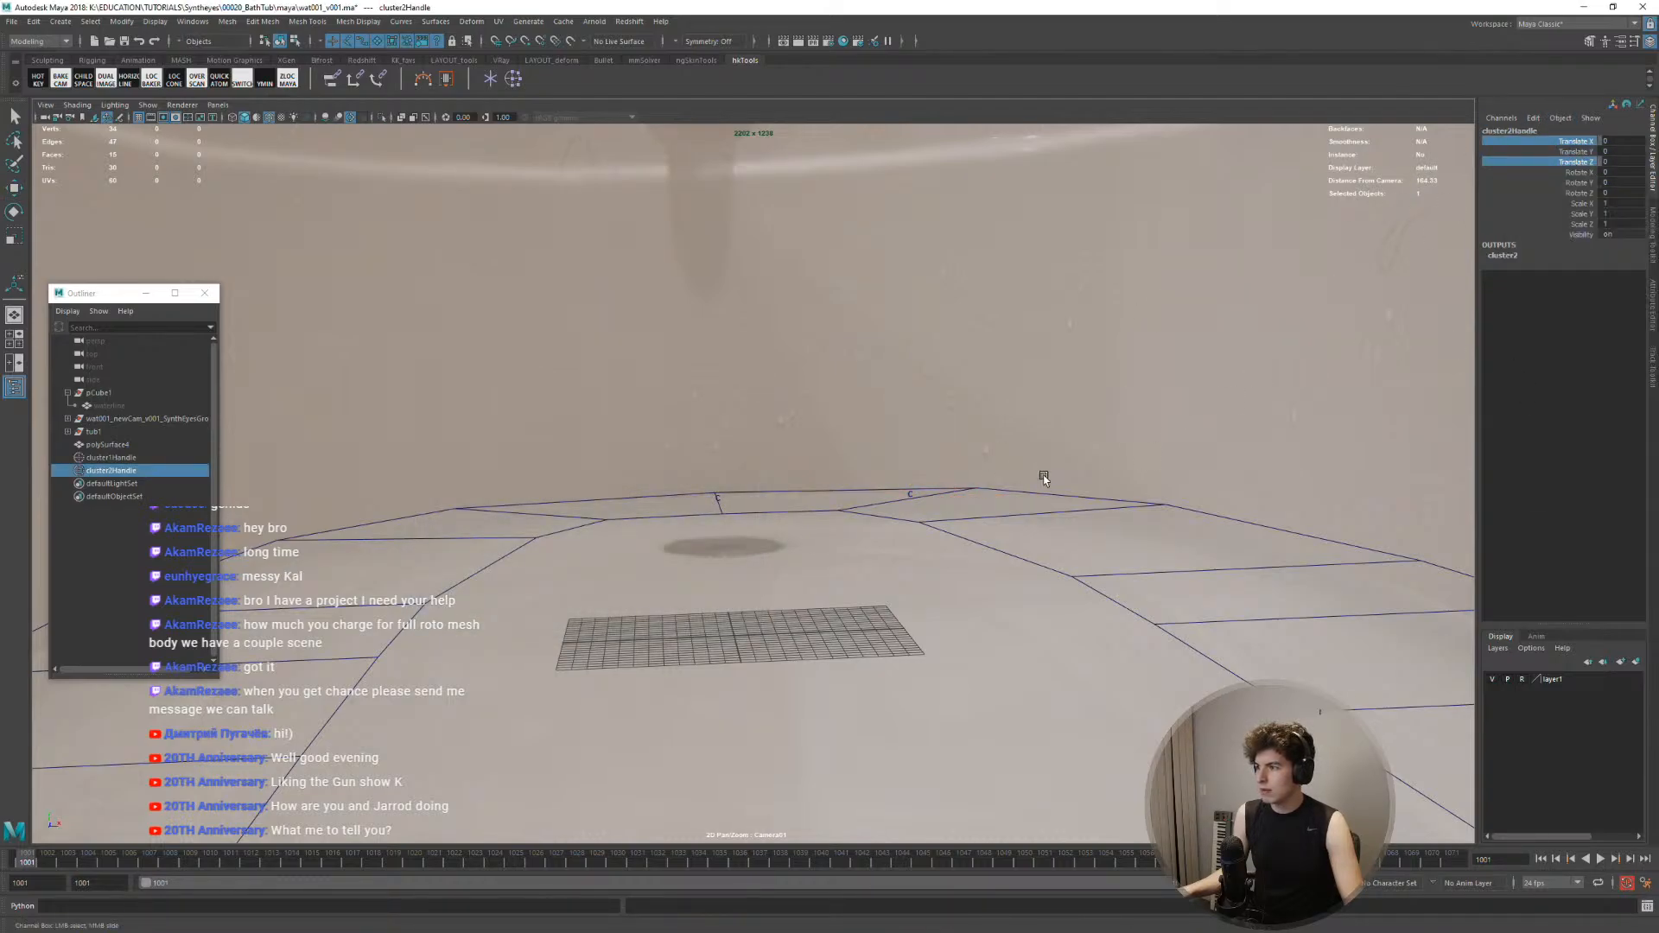
shift+click(910, 496)
key(ctrl+z)
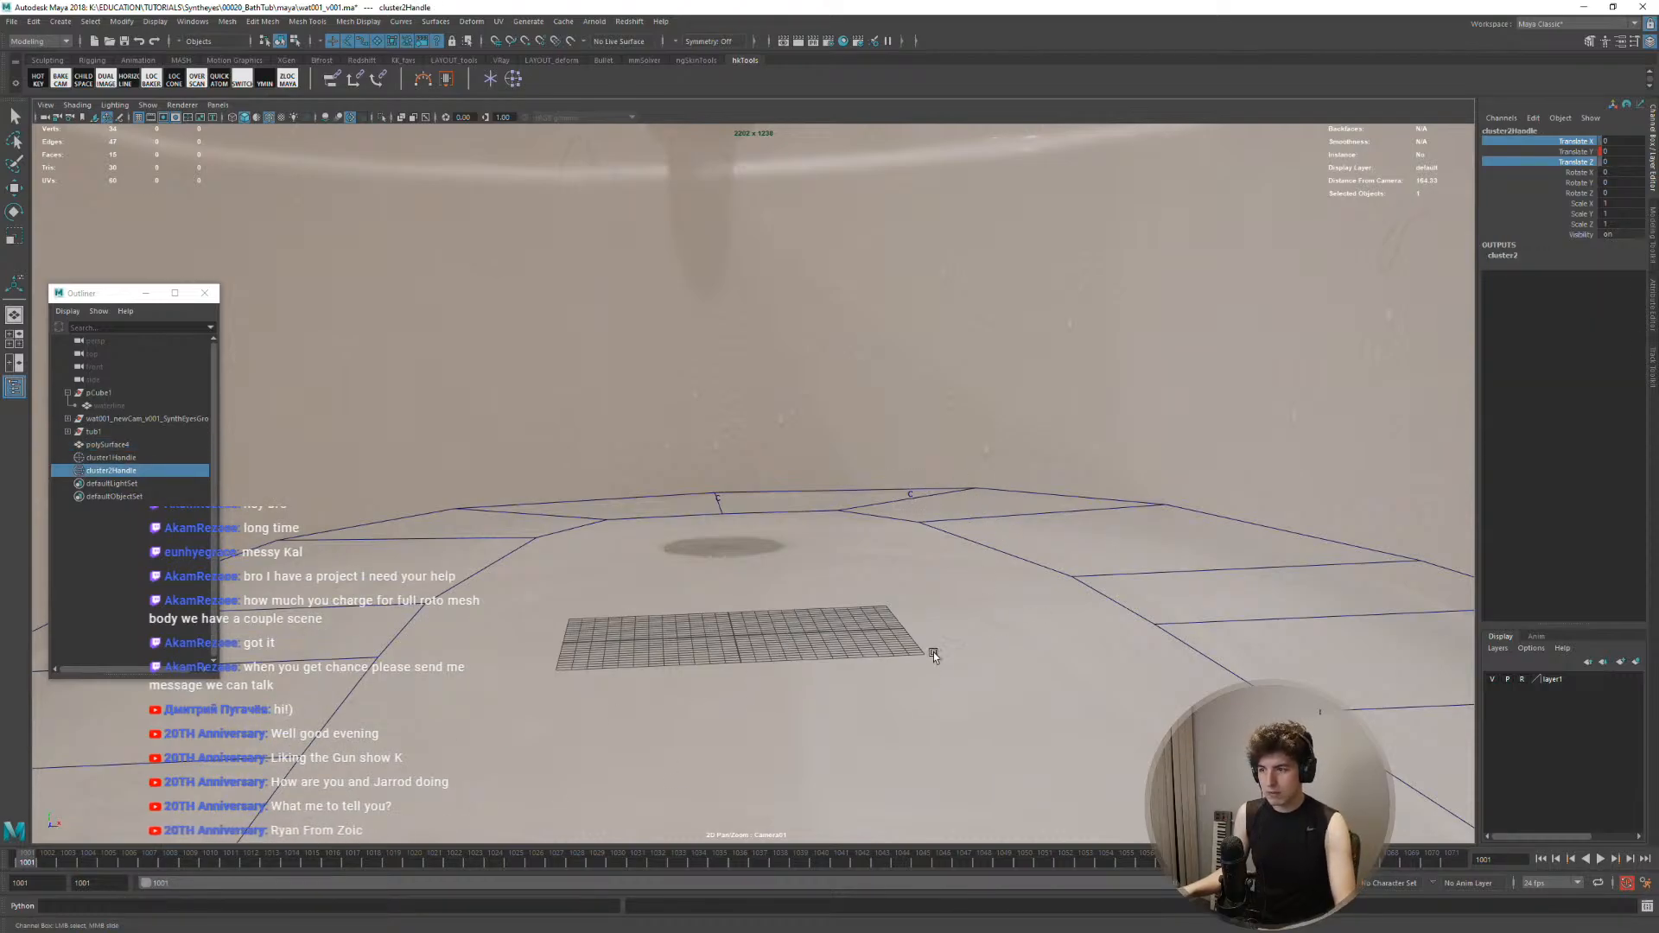
Lower the second cluster to follow the water from frame 1007 to 1017, with Translate Y at about -0.57
drag(933, 654, 980, 590)
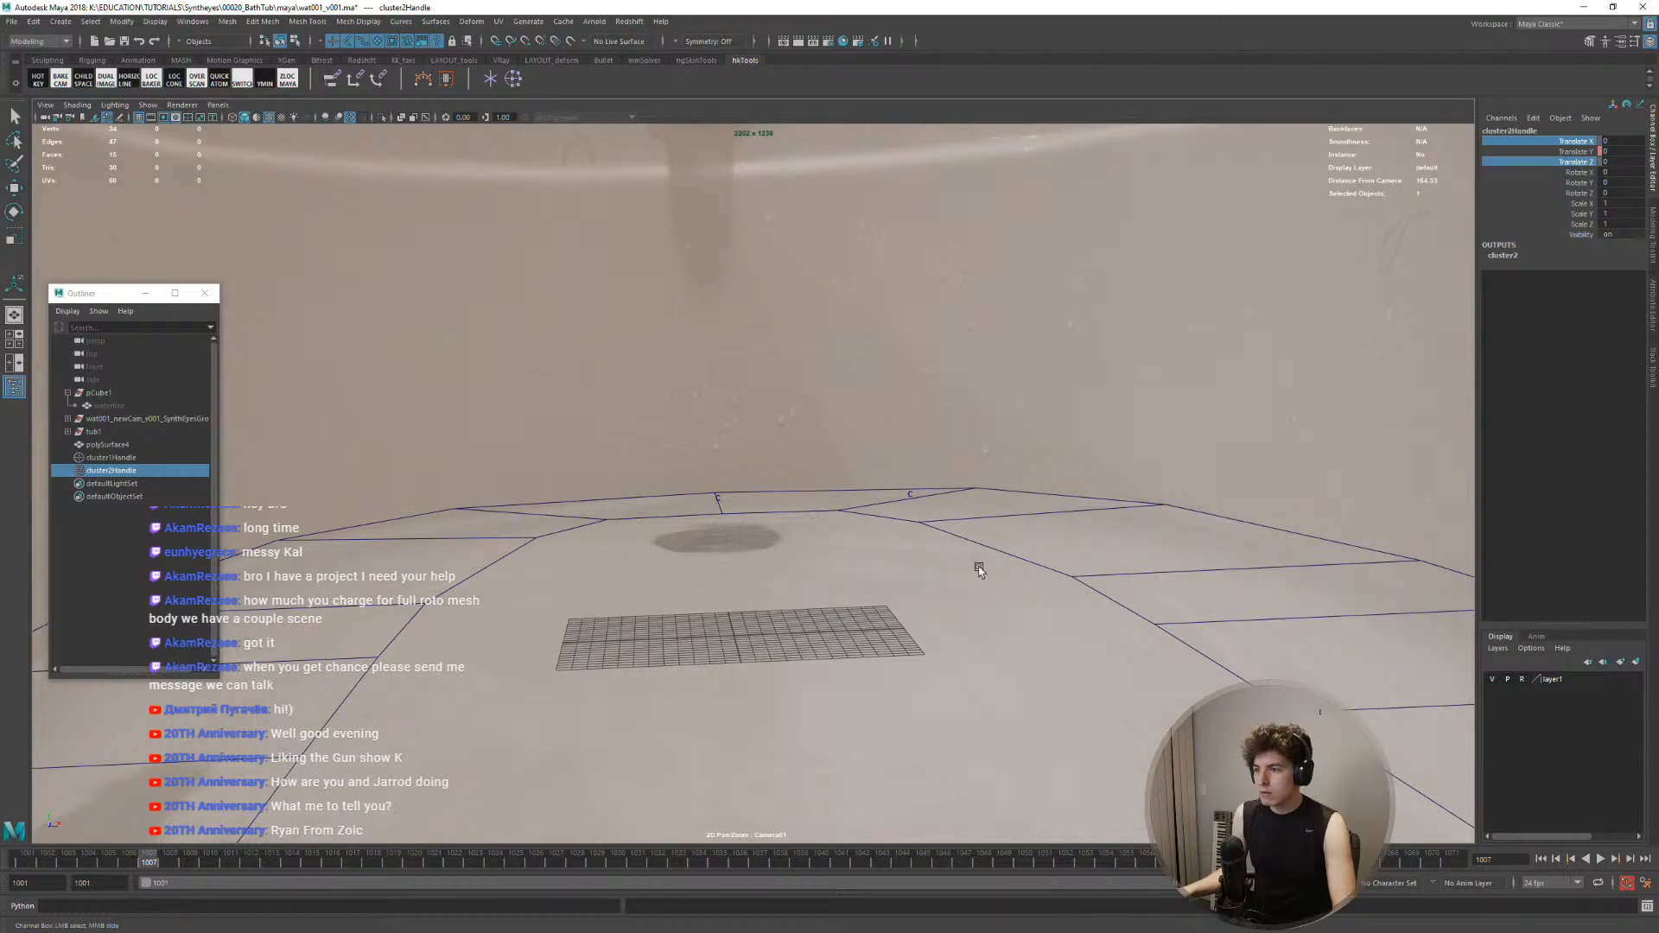
key(w)
middle_drag(959, 575, 1007, 580)
key(alt+period)
key(alt+period)
key(alt+period)
key(alt+period)
key(alt+period)
key(alt+period)
key(alt+period)
key(alt+period)
key(alt+period)
key(alt+period)
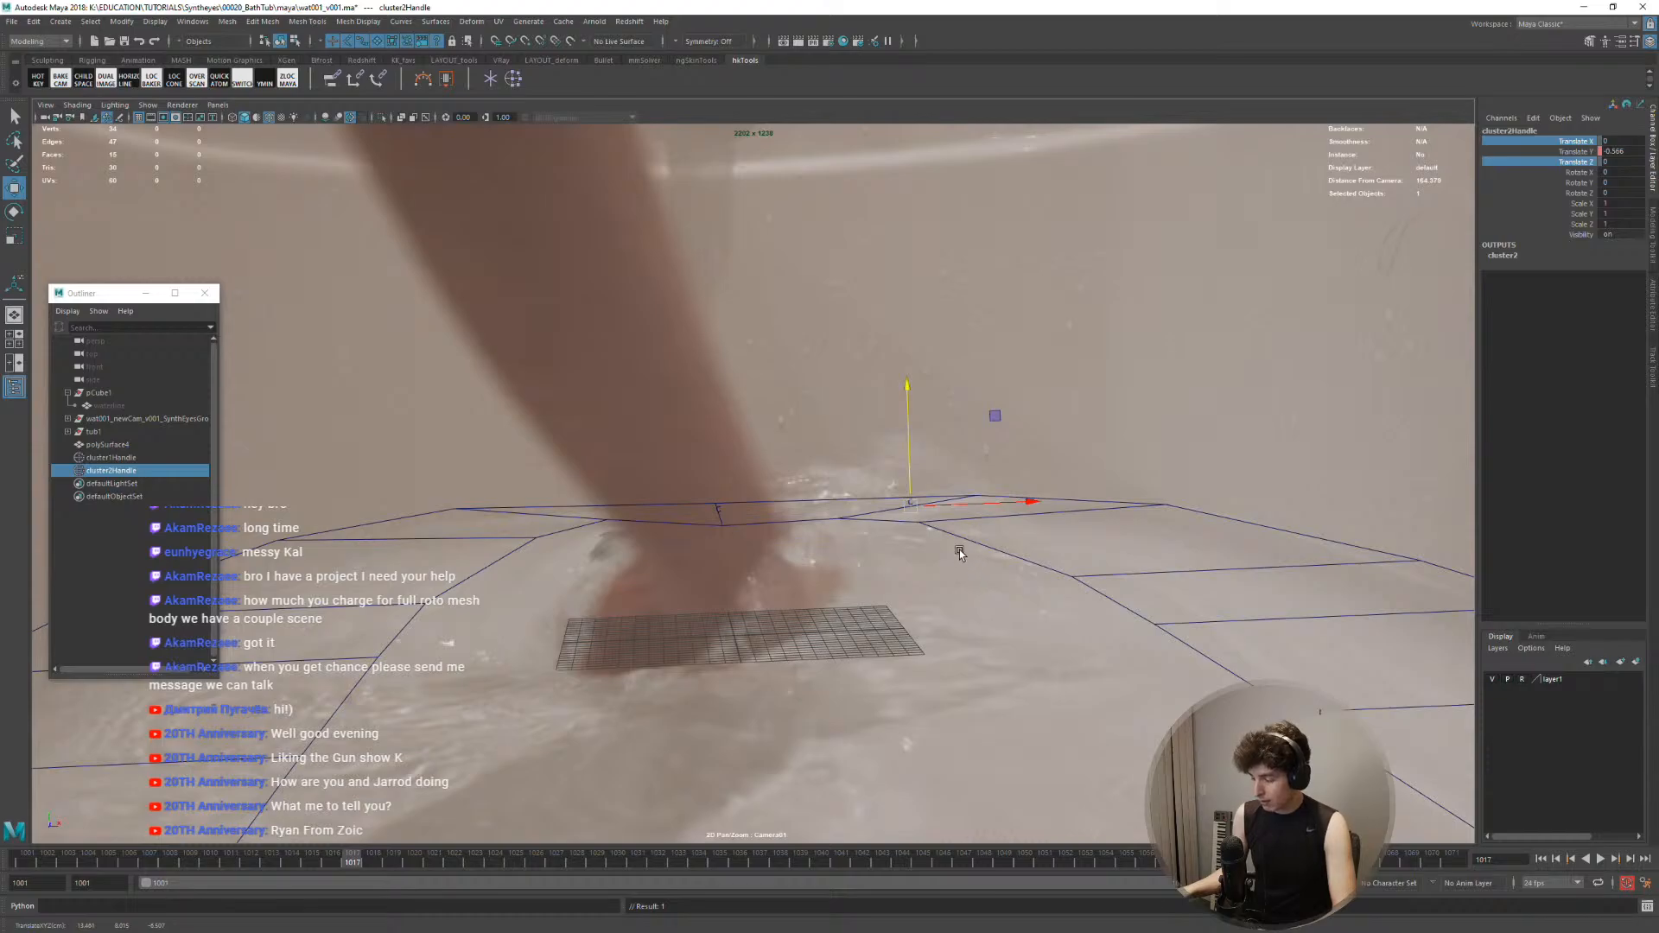
Continue animating the second cluster's height forwards to frame 1069, with Translate Y about 0.4 there, and play the animation back
key(alt+period)
key(alt+period)
key(alt+period)
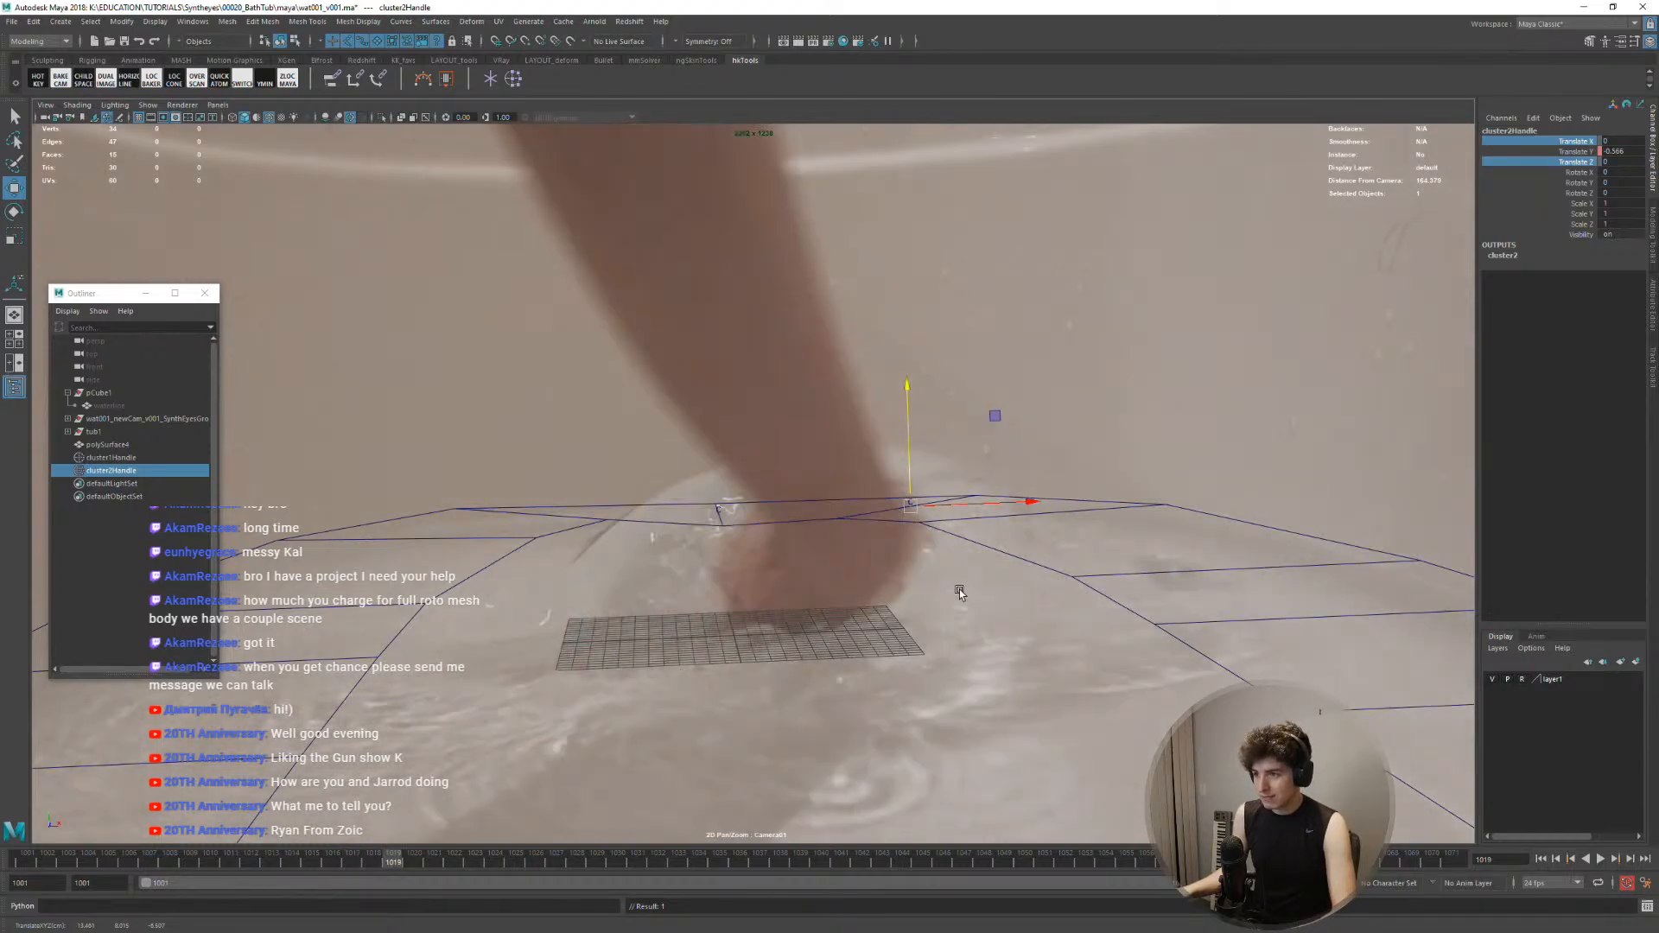
key(alt+period)
key(alt+period)
key(alt+period)
key(alt+period)
key(alt+period)
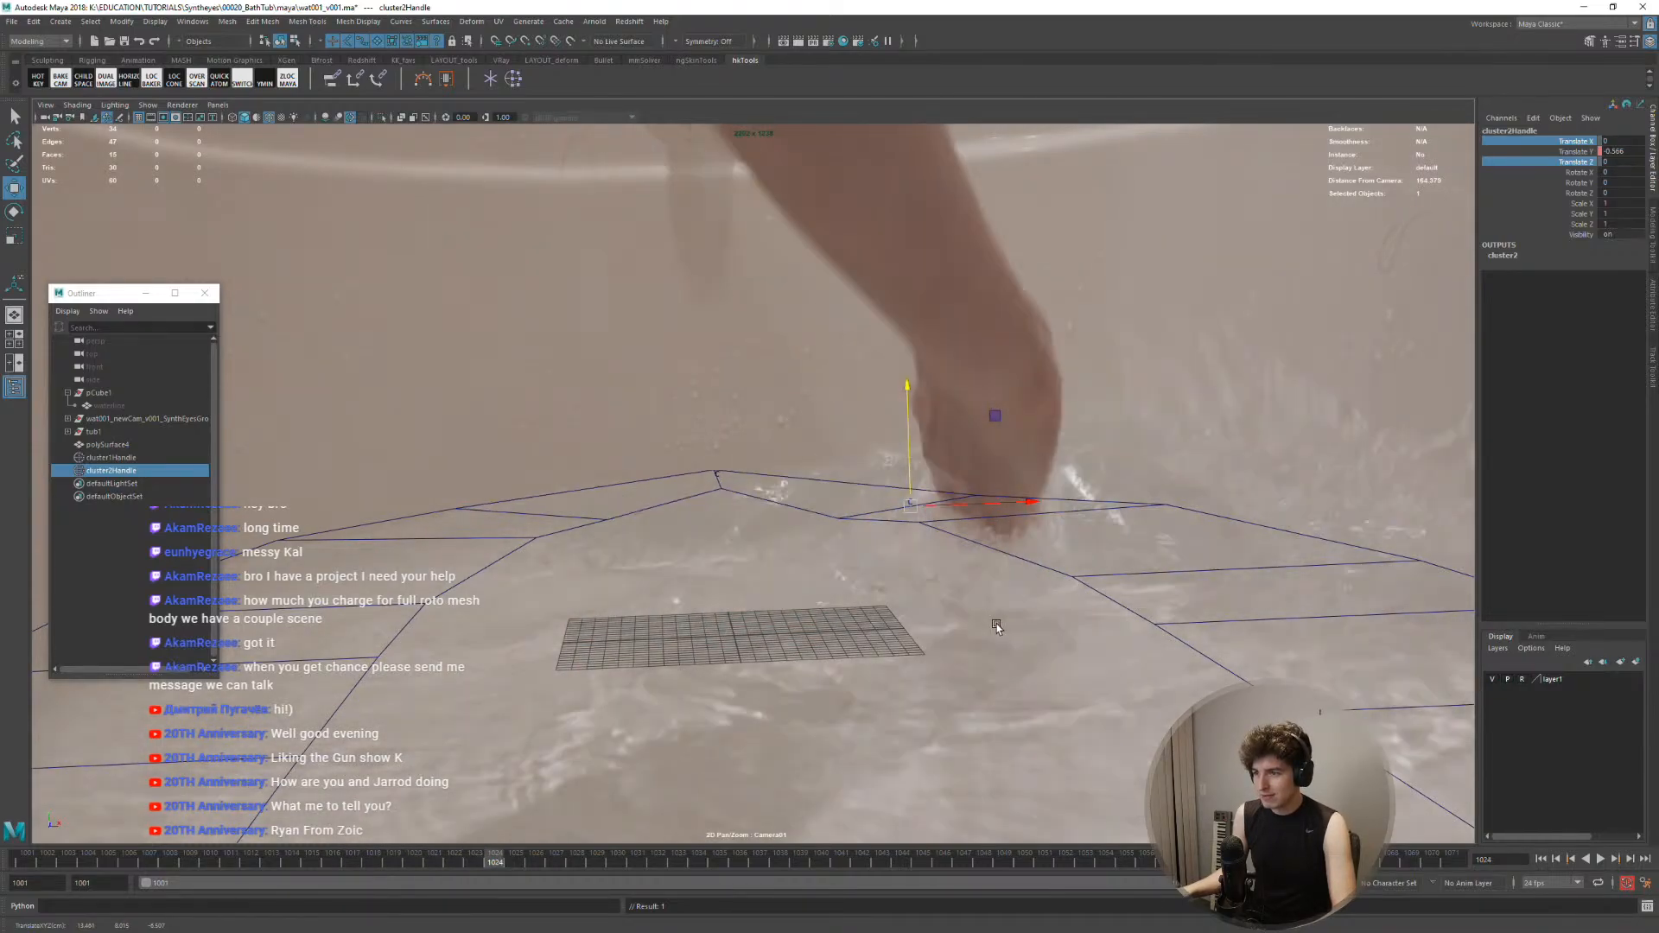
middle_drag(995, 620, 1003, 684)
key(alt+period)
key(alt+period)
key(alt+period)
key(alt+period)
key(alt+period)
key(alt+period)
key(alt+period)
key(alt+comma)
key(alt+comma)
key(alt+comma)
key(alt+comma)
key(alt+comma)
key(alt+period)
key(alt+period)
key(alt+period)
key(alt+period)
key(alt+period)
key(alt+period)
key(alt+period)
key(alt+period)
key(alt+period)
key(alt+period)
key(alt+period)
key(alt+period)
key(alt+period)
key(alt+period)
key(alt+period)
key(alt+period)
key(alt+period)
key(alt+period)
key(alt+period)
key(alt+comma)
key(alt+period)
key(alt+period)
key(alt+period)
key(alt+period)
key(alt+period)
key(alt+period)
key(alt+period)
key(alt+period)
key(alt+period)
key(alt+period)
key(alt+period)
key(alt+period)
key(alt+period)
key(alt+period)
key(alt+period)
key(alt+period)
key(alt+period)
key(alt+period)
key(alt+period)
key(alt+period)
key(alt+period)
key(alt+period)
key(alt+period)
key(alt+period)
key(alt+period)
key(alt+period)
key(alt+period)
key(alt+period)
key(alt+comma)
key(alt+comma)
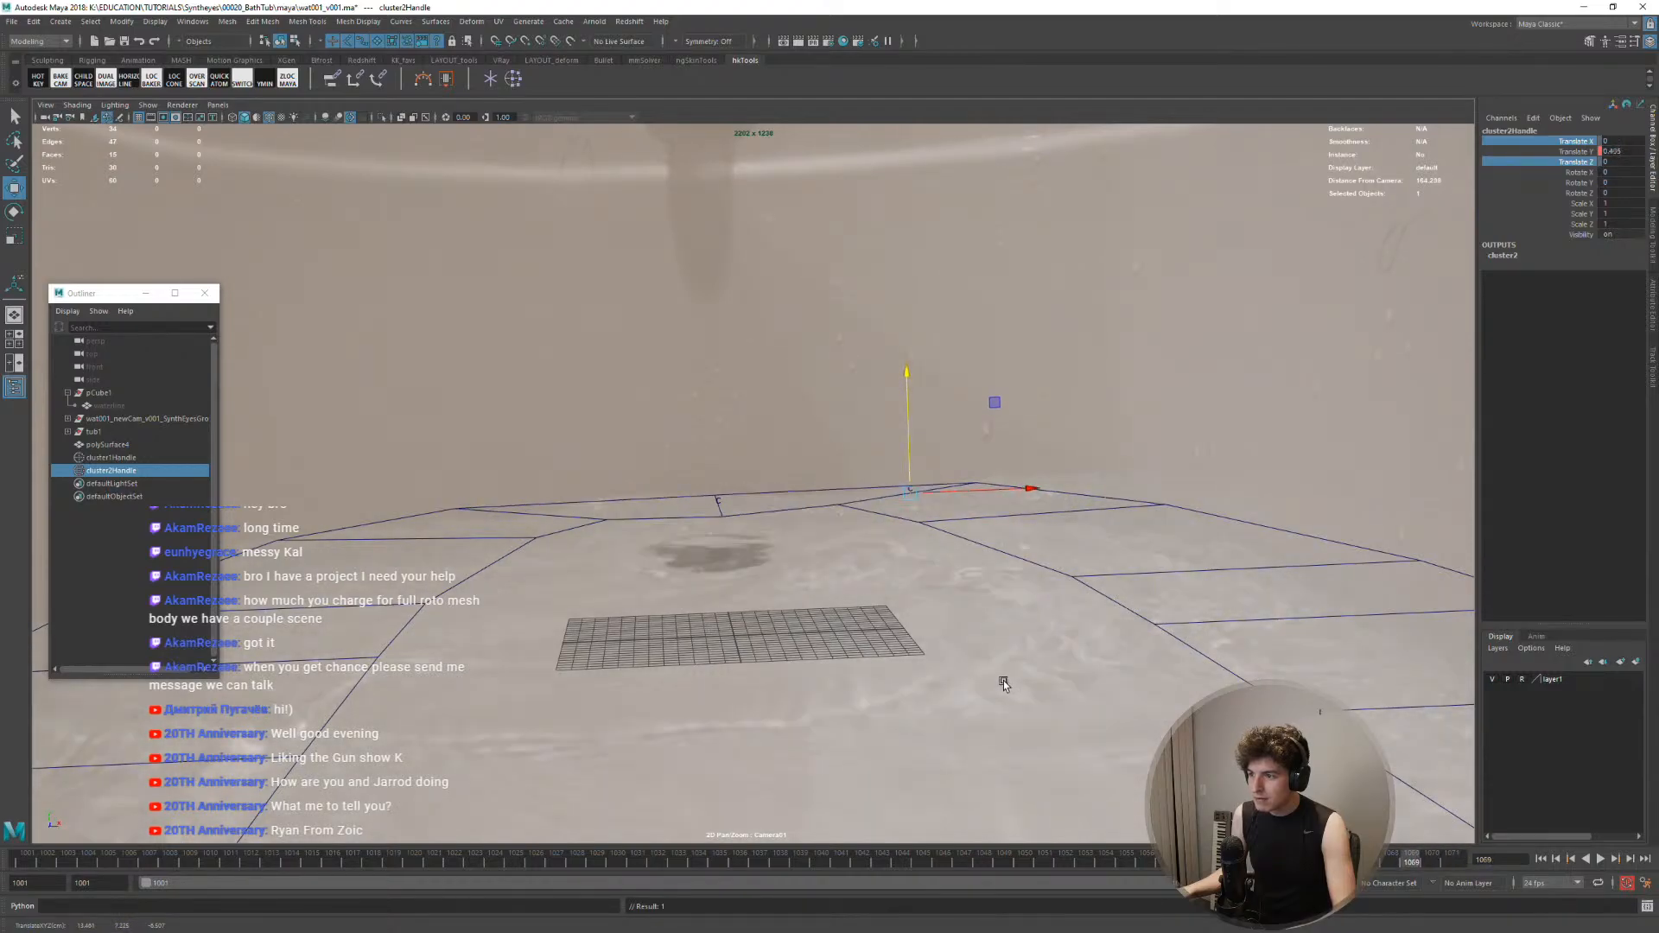
key(alt+comma)
key(alt+period)
key(alt+v)
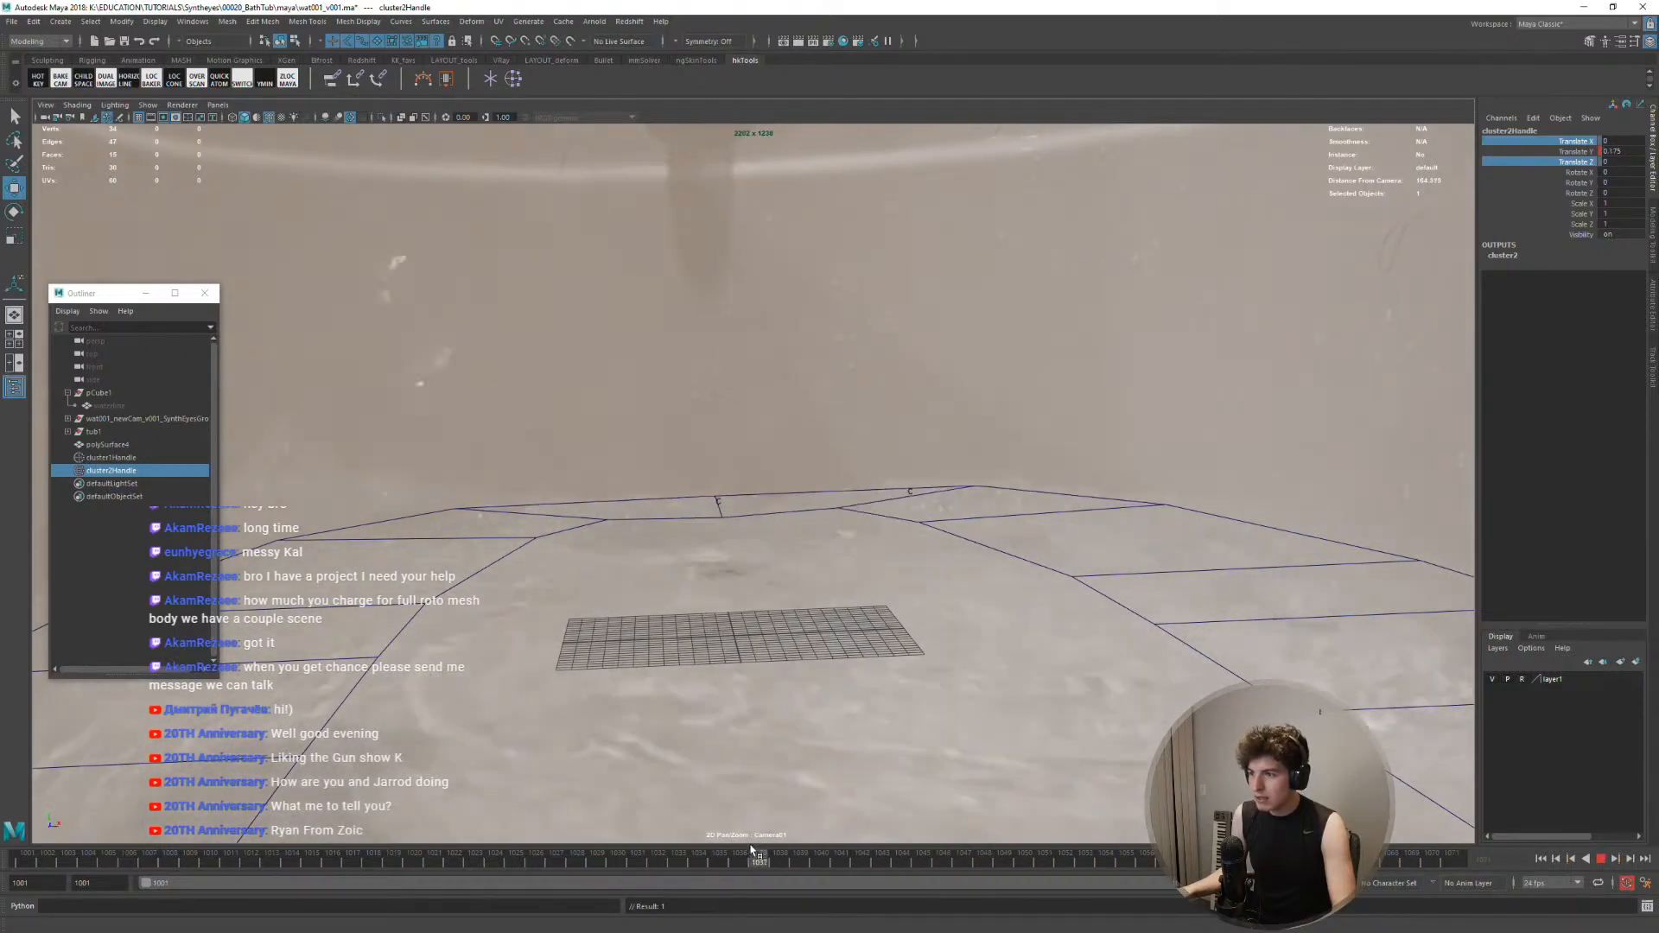
key(alt+v)
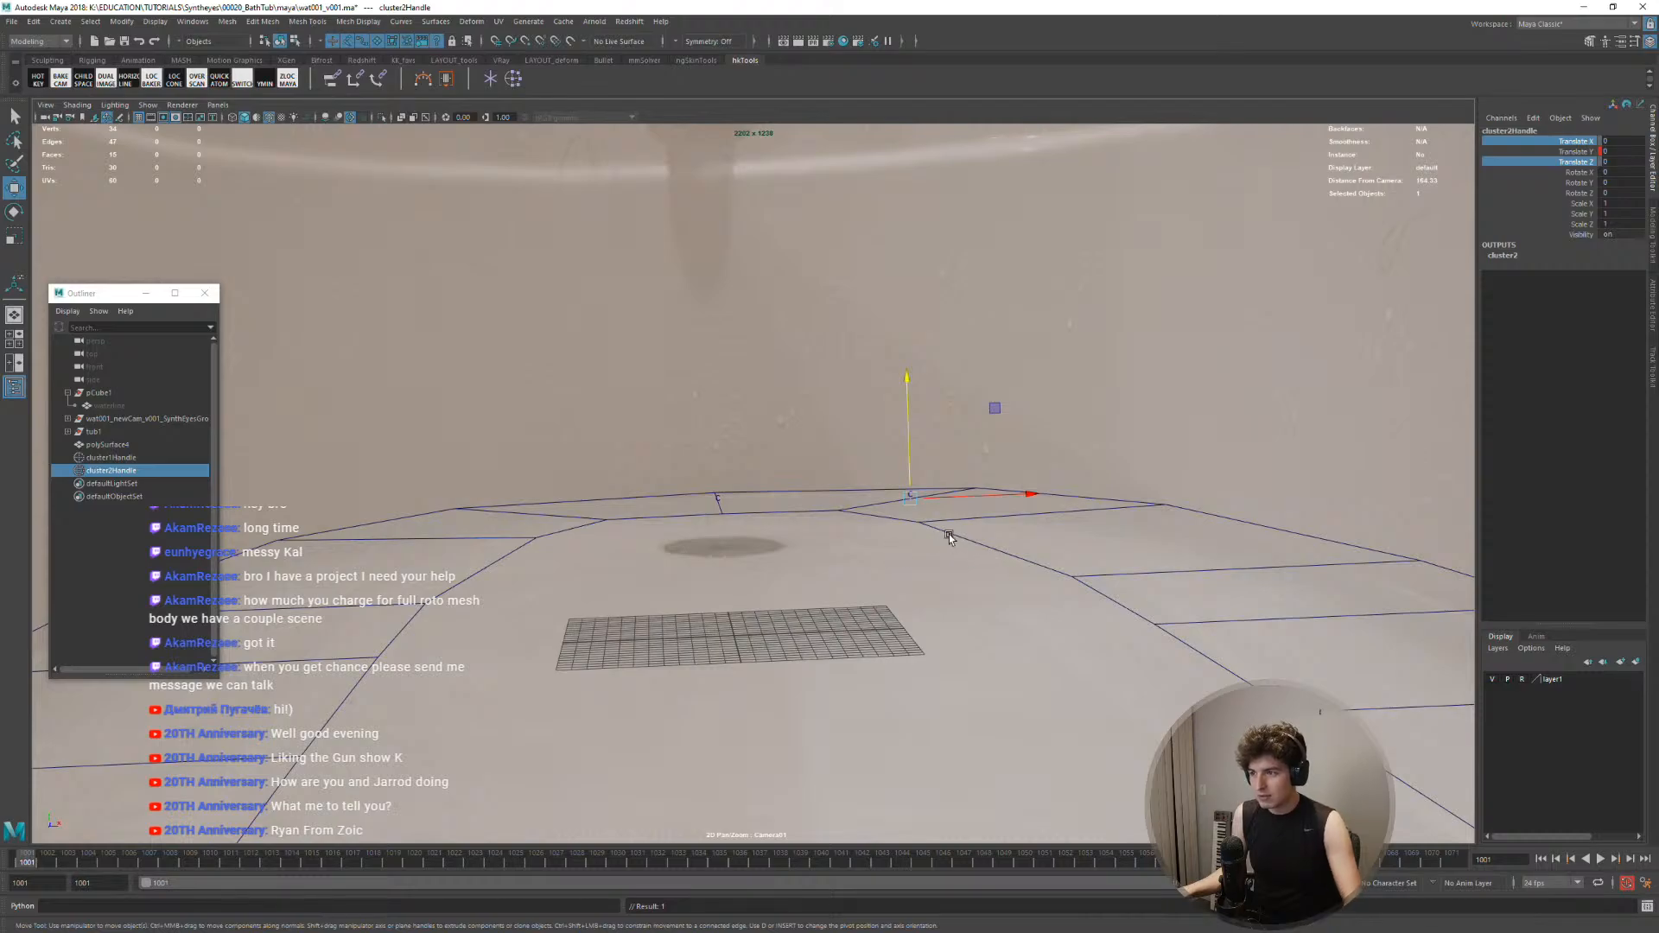
Create a third cluster on the next cross edge of the floor strip, right of the second cluster
scroll(789, 473, down, 2)
right_drag(790, 472, 704, 548)
middle_drag(903, 537, 937, 548)
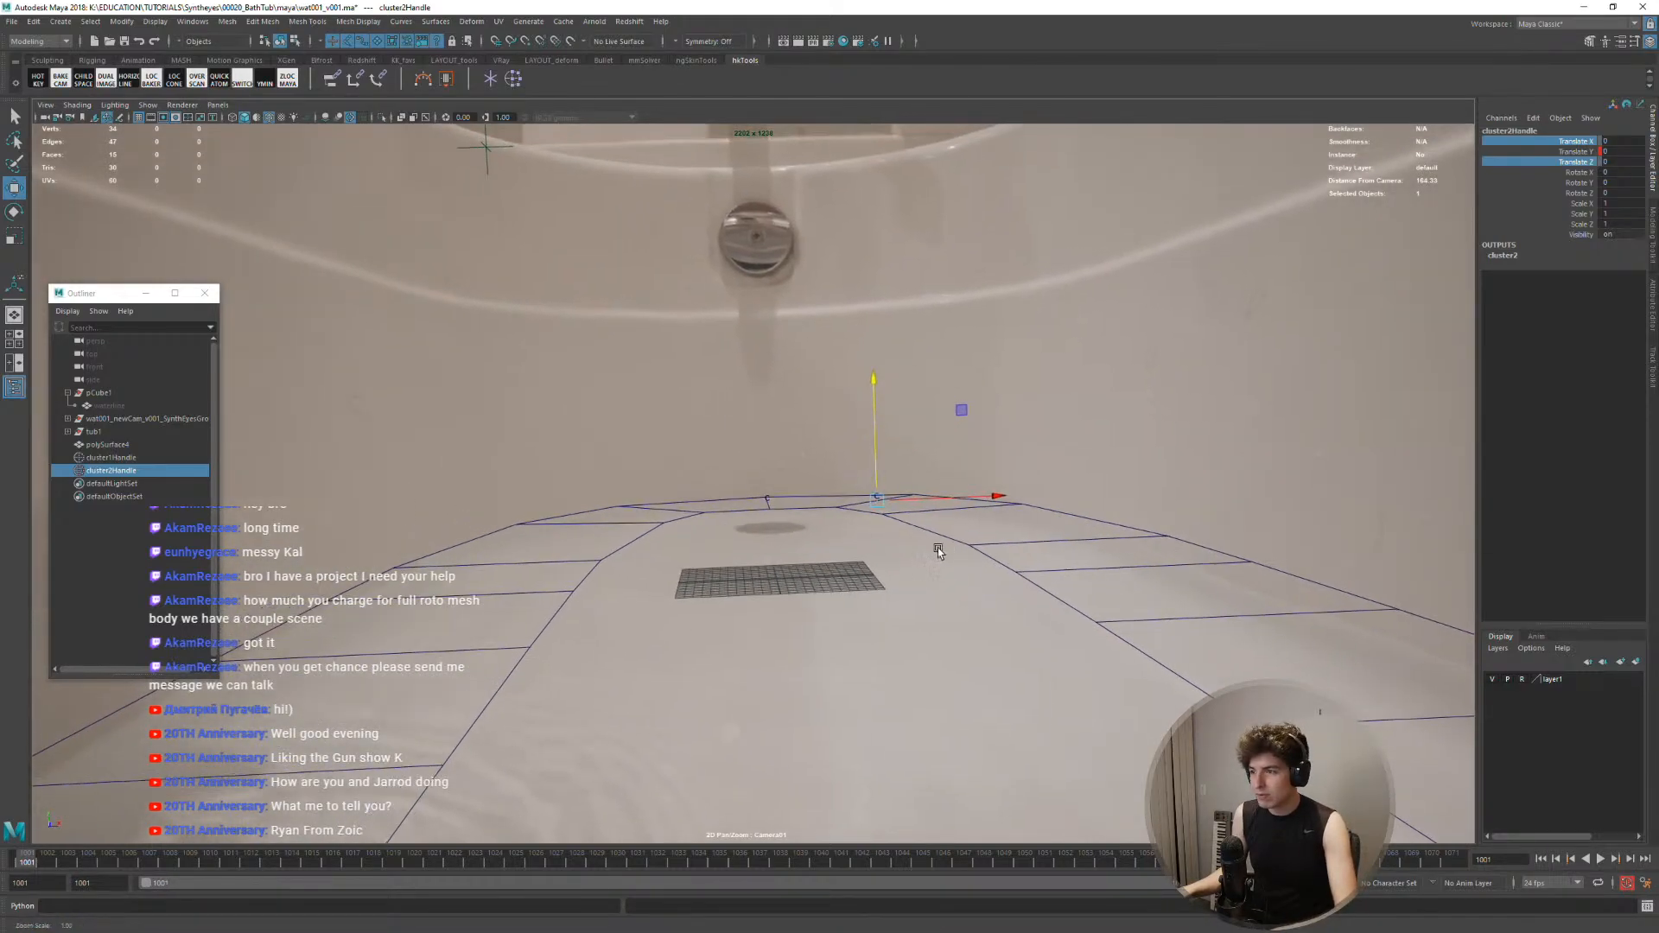
right_drag(937, 548, 1091, 565)
middle_drag(1091, 565, 889, 533)
right_drag(890, 533, 891, 501)
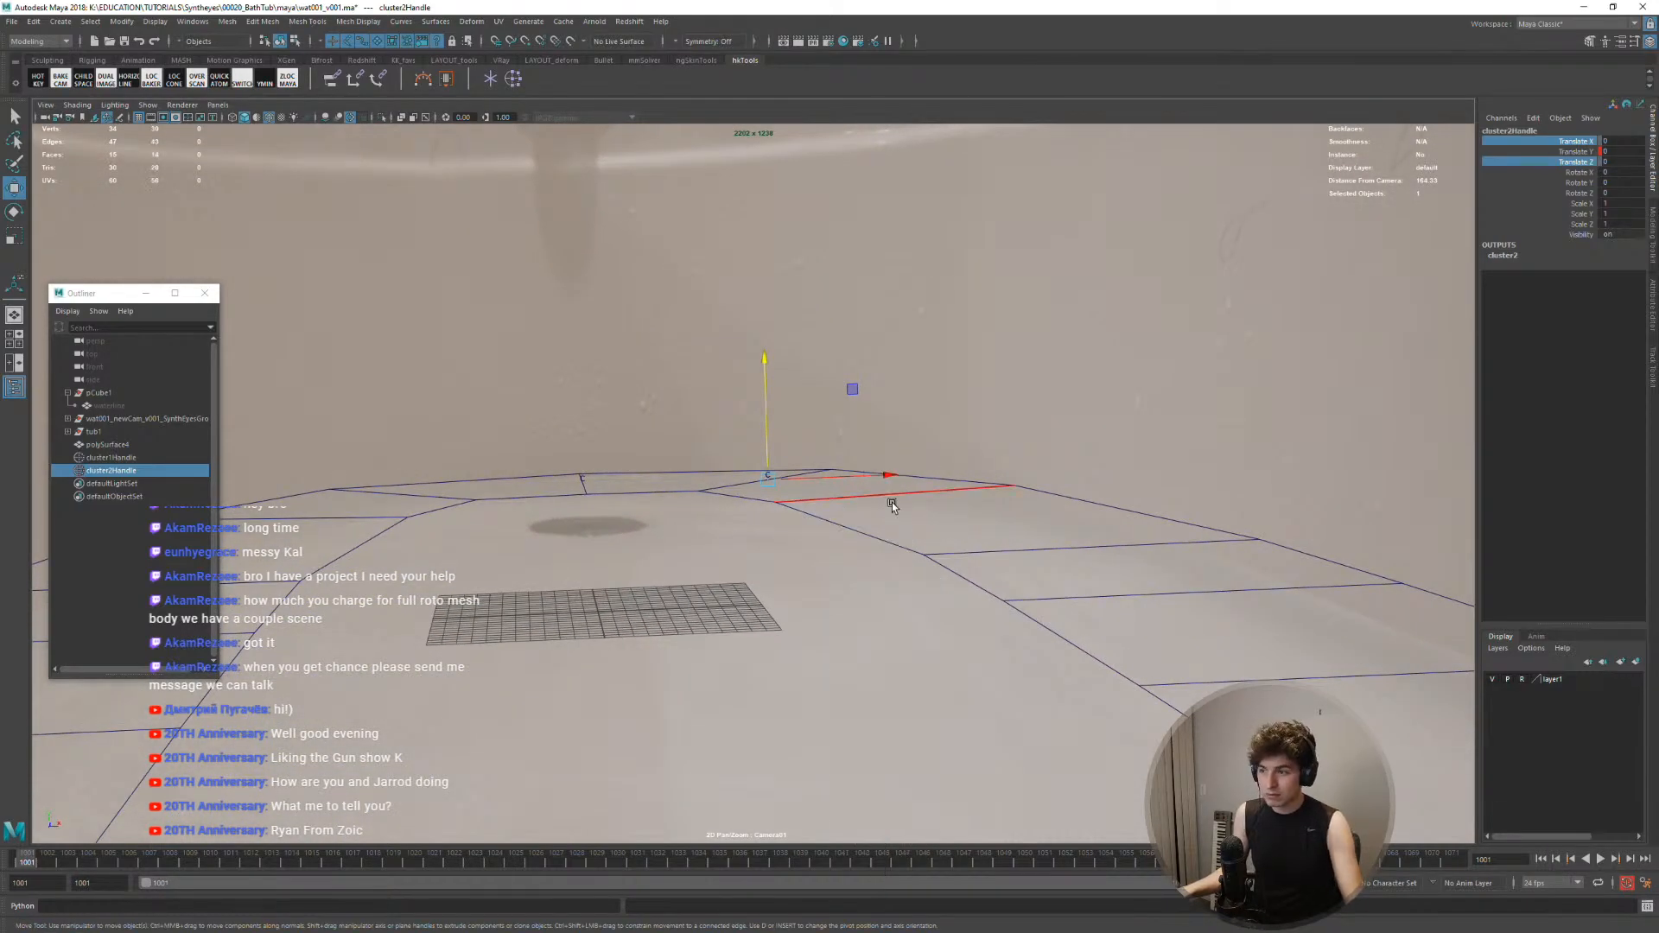
click(892, 501)
key(alt+v)
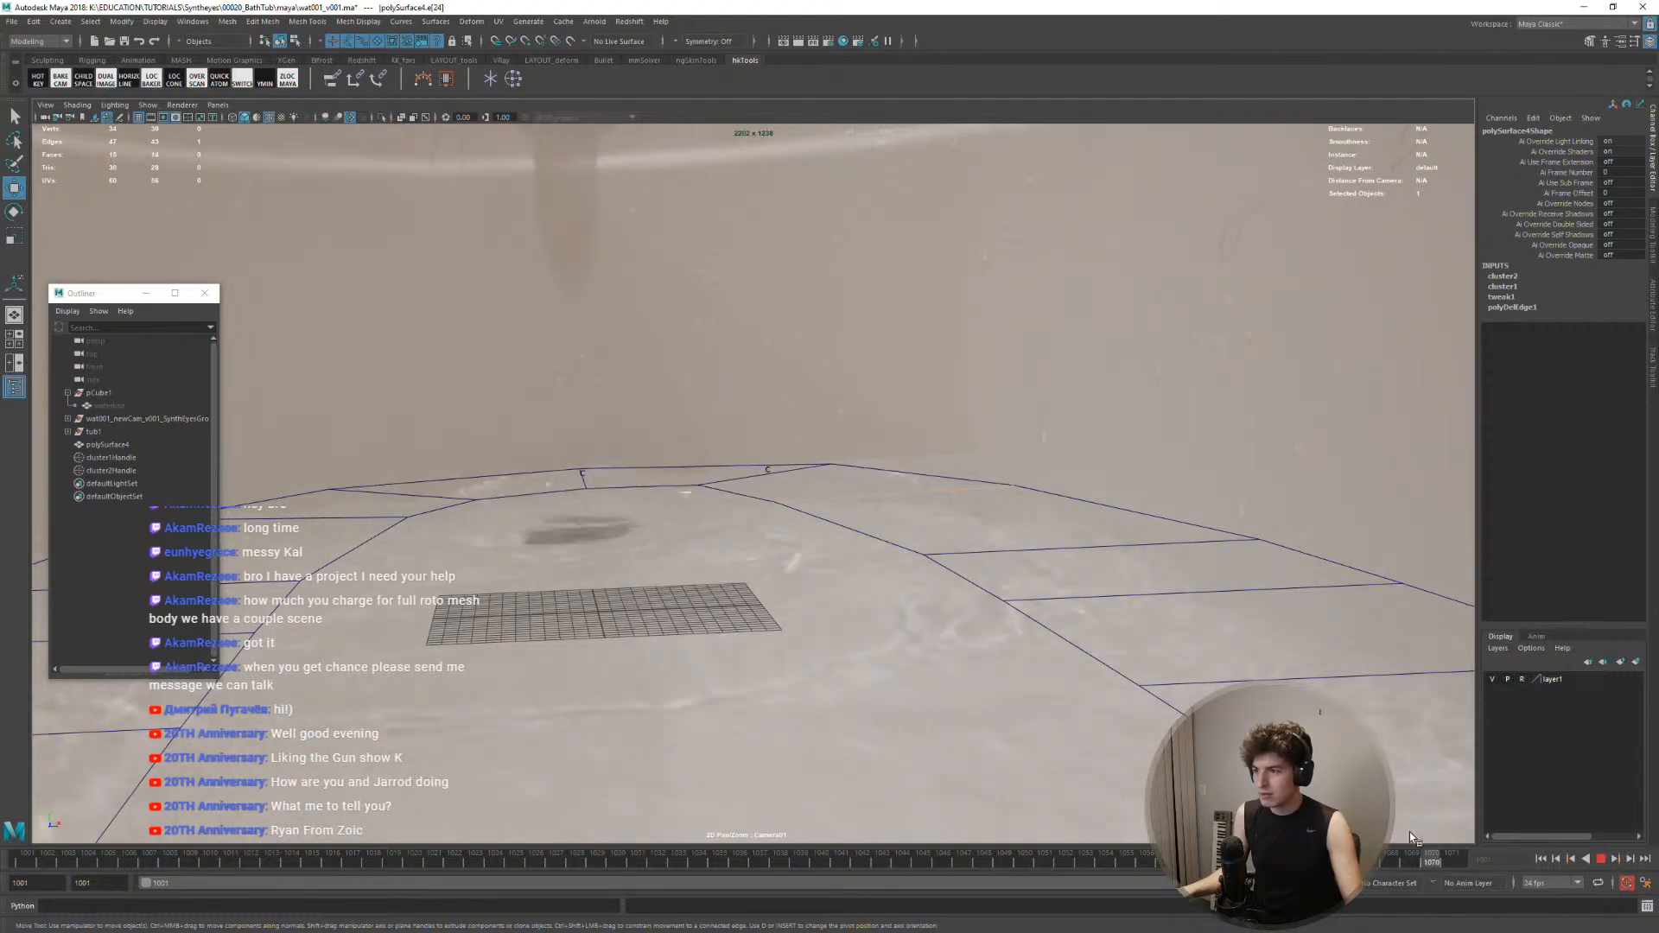
key(Escape)
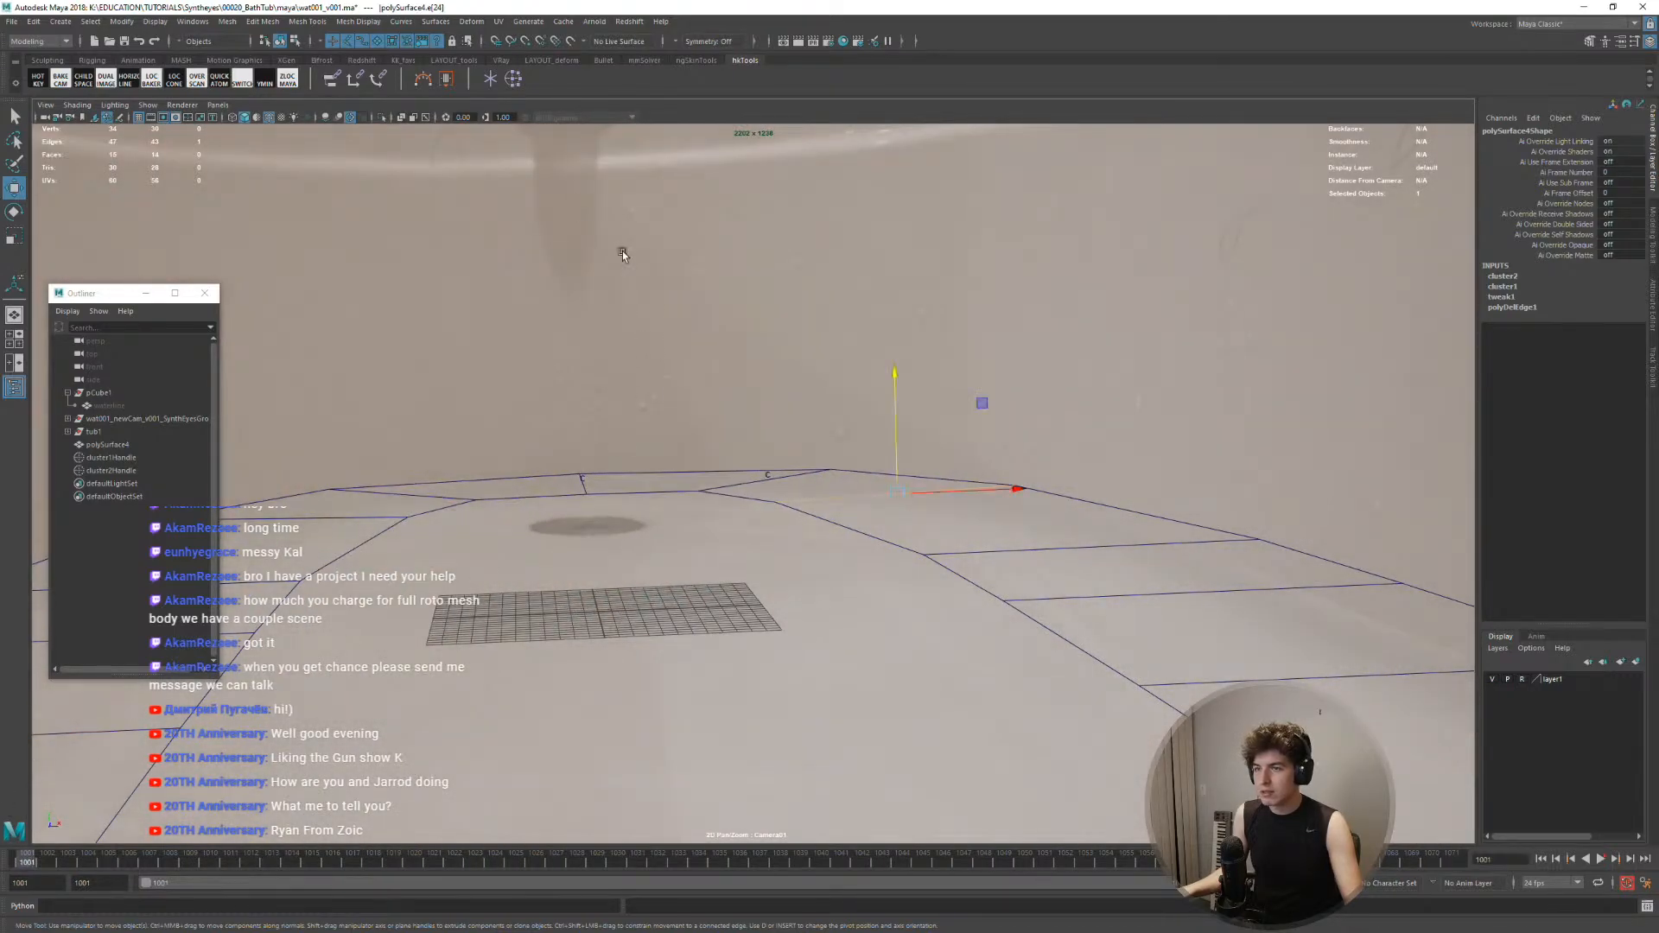
click(512, 81)
click(474, 624)
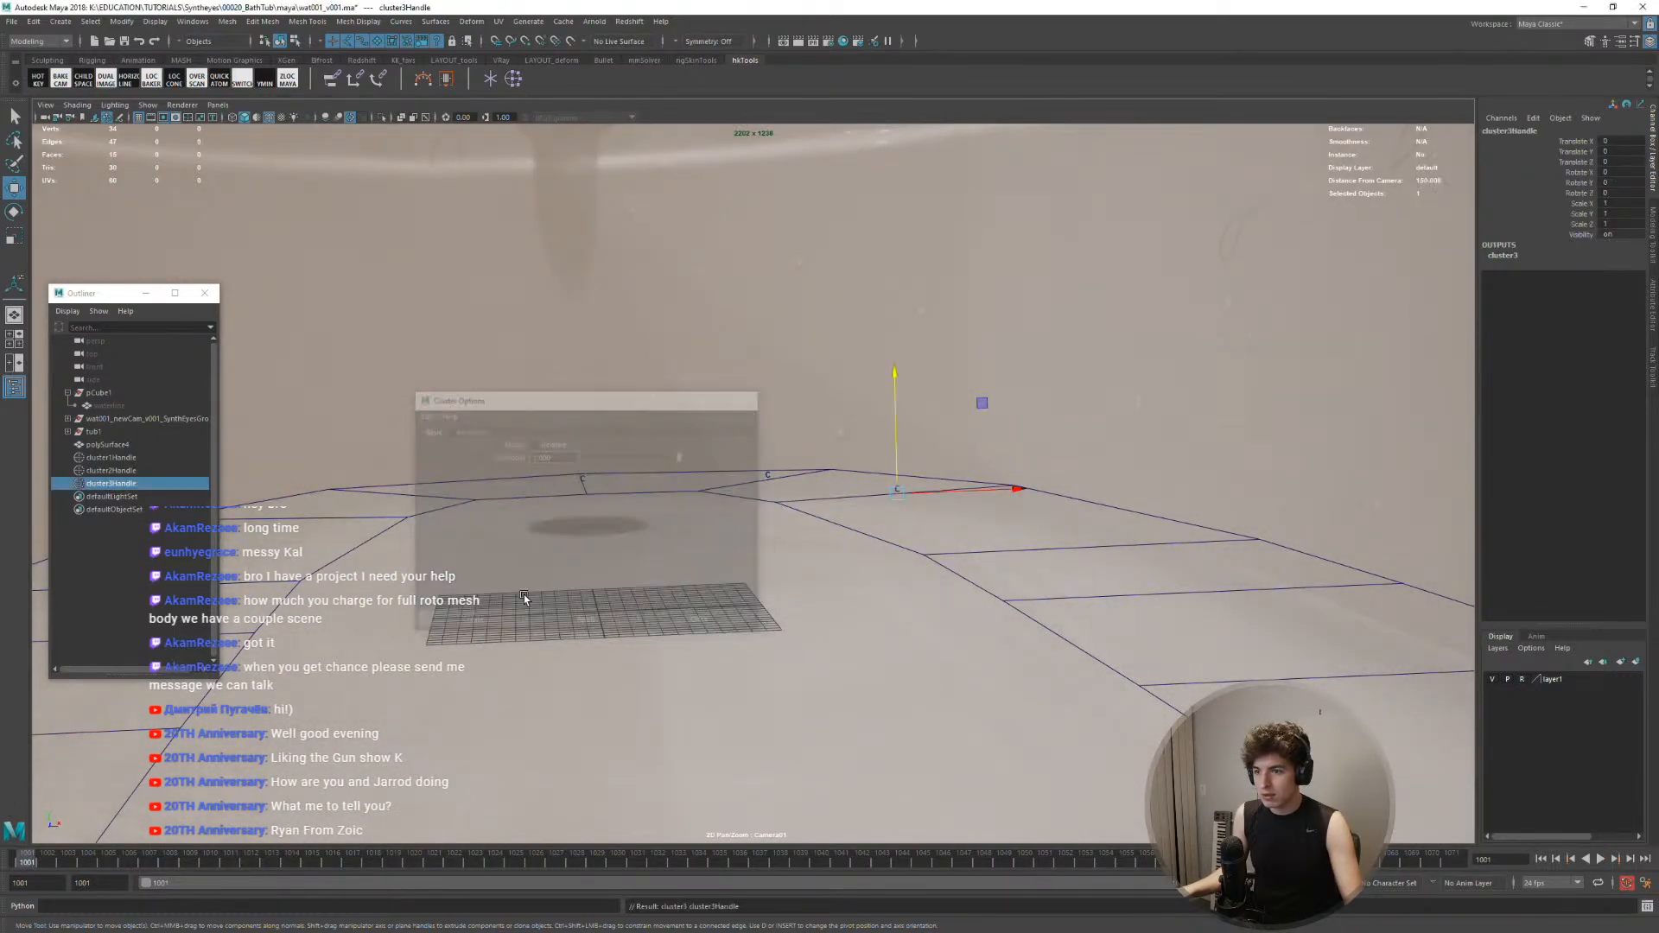
Lock the third cluster's Translate X and Translate Z so only its height can be animated
drag(1574, 141, 1520, 162)
right_click(1518, 162)
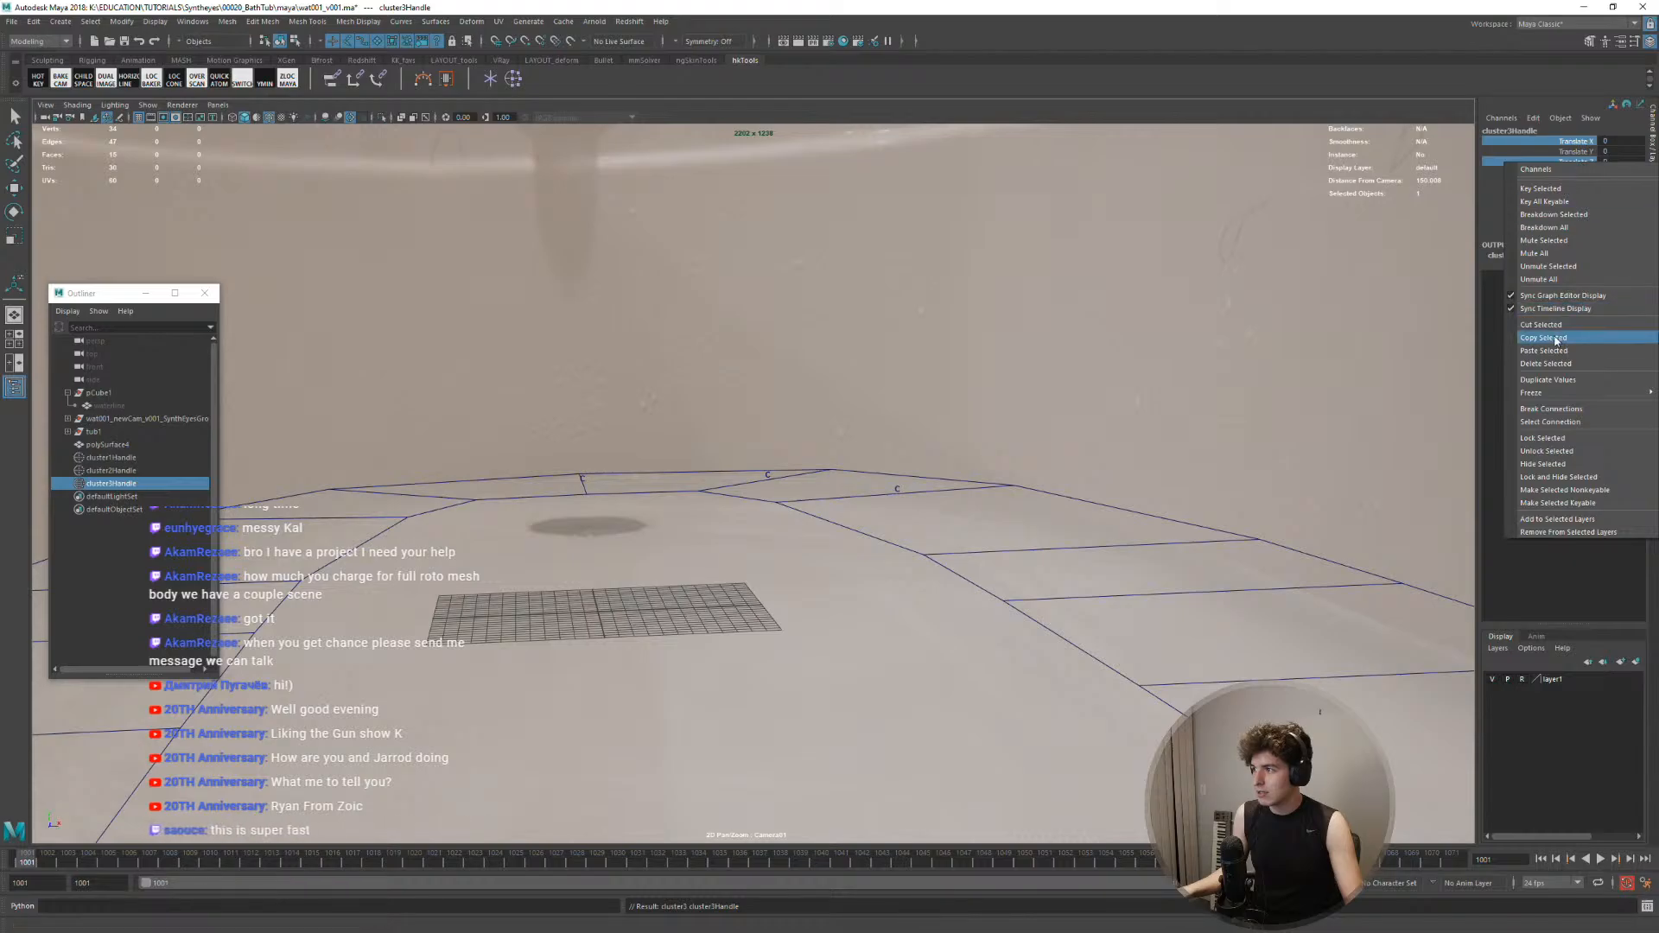
click(1545, 439)
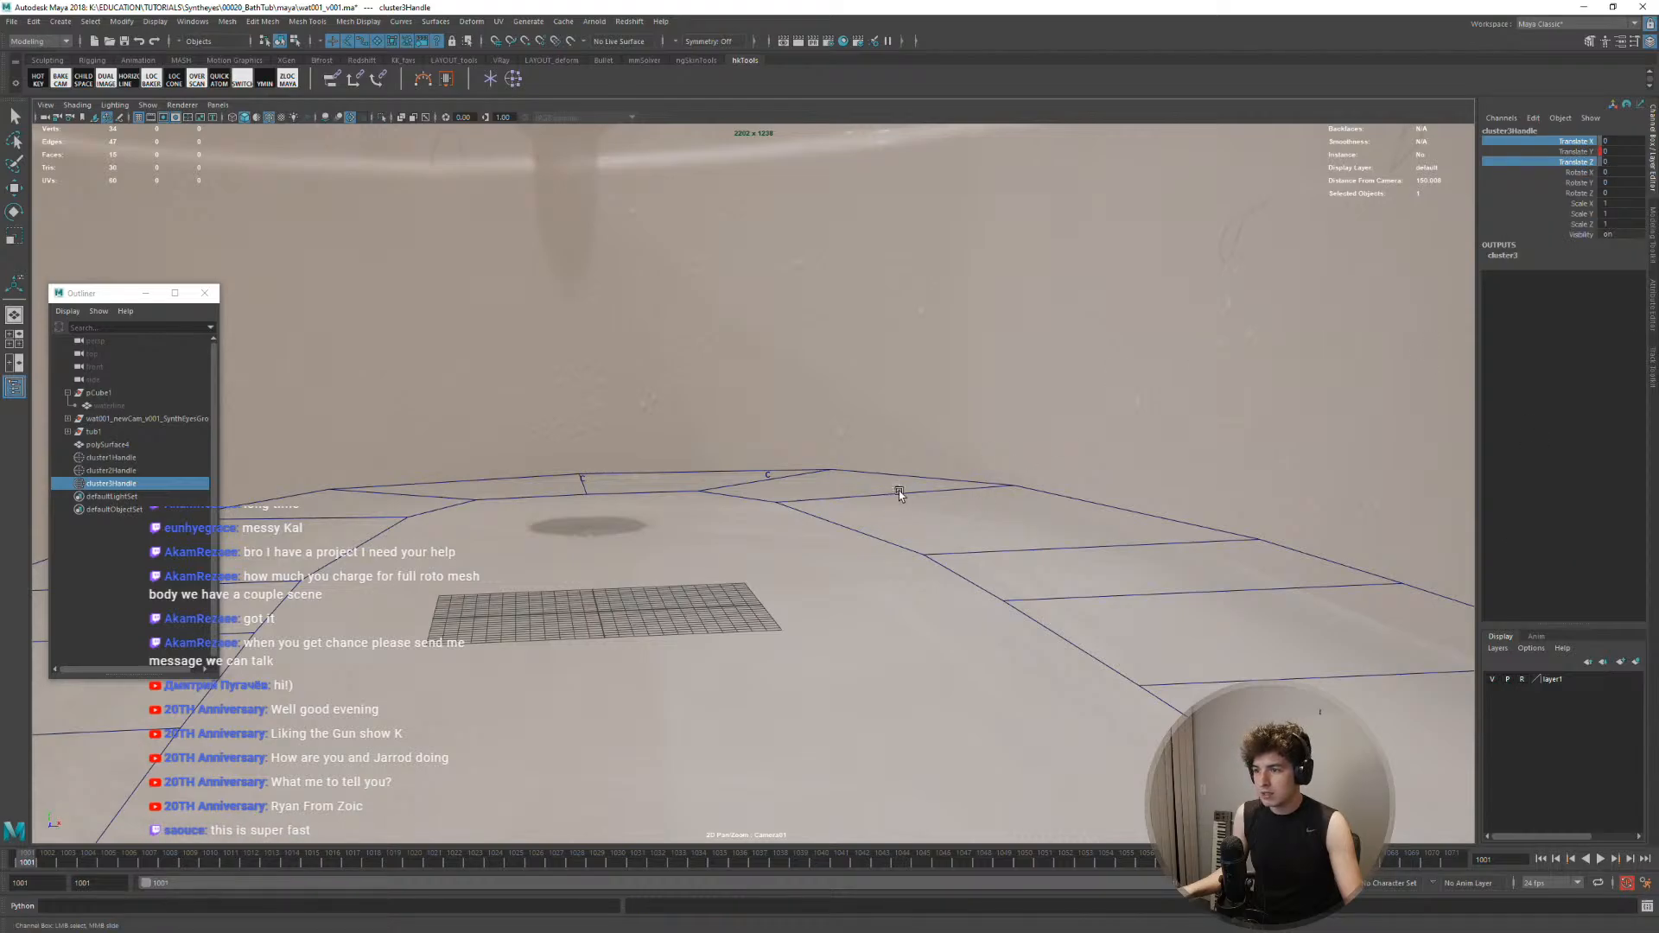
Lower the third cluster at frame 1003 to meet the water surface, with Translate Y at about -0.48
key(w)
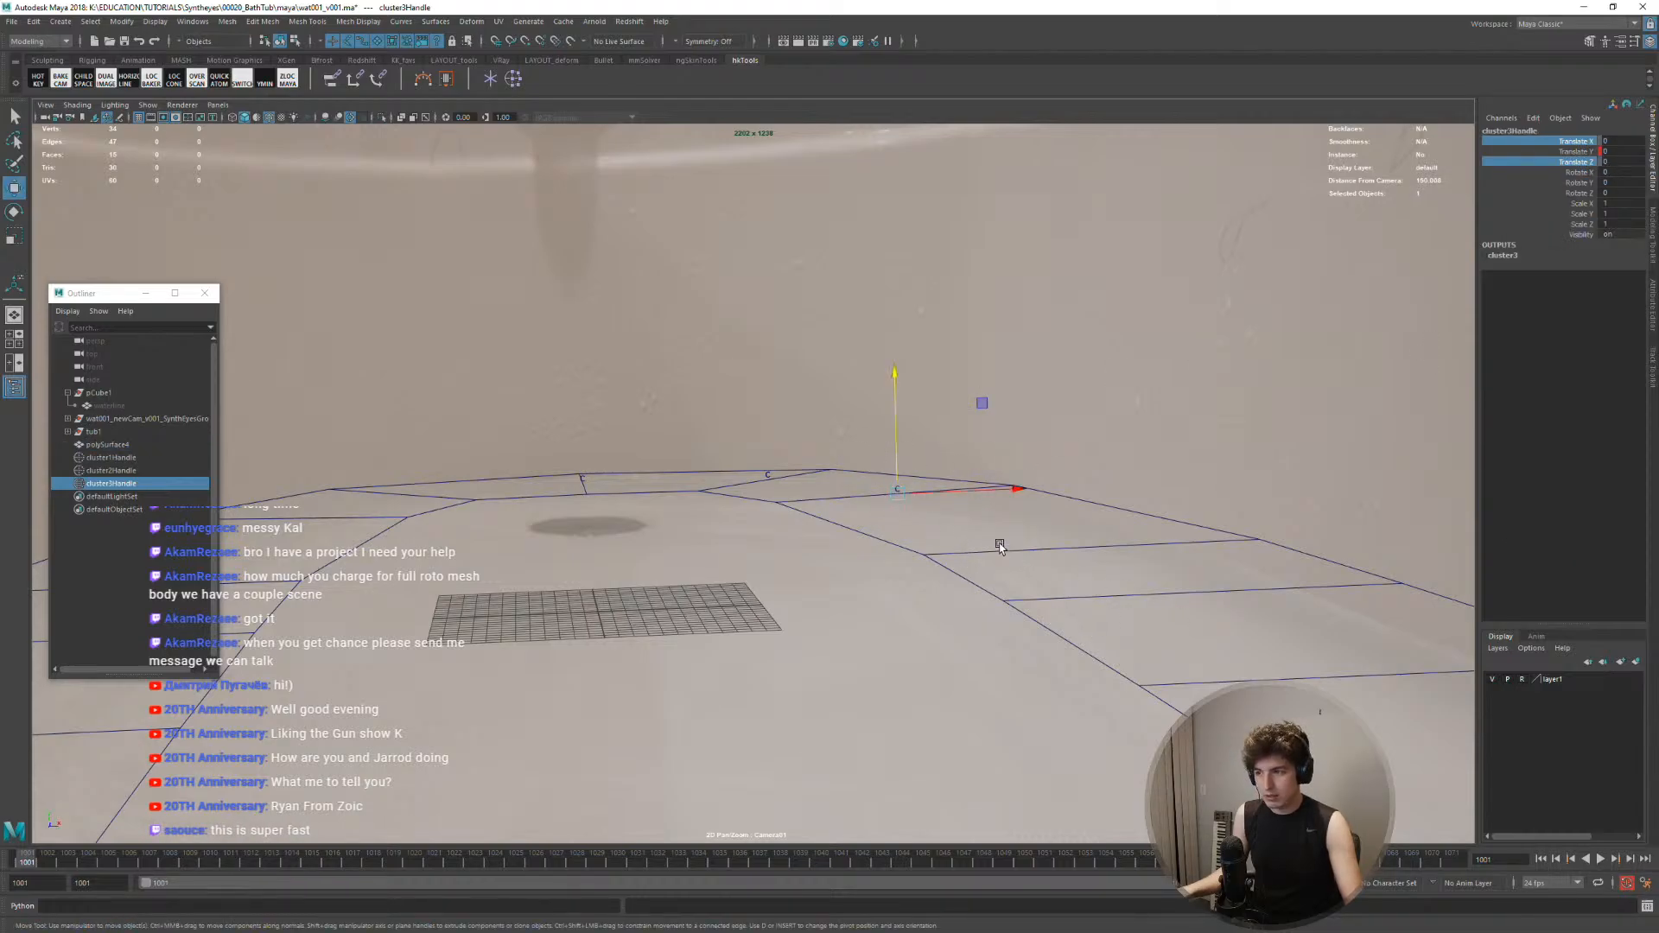
drag(897, 499, 528, 395)
key(ctrl+z)
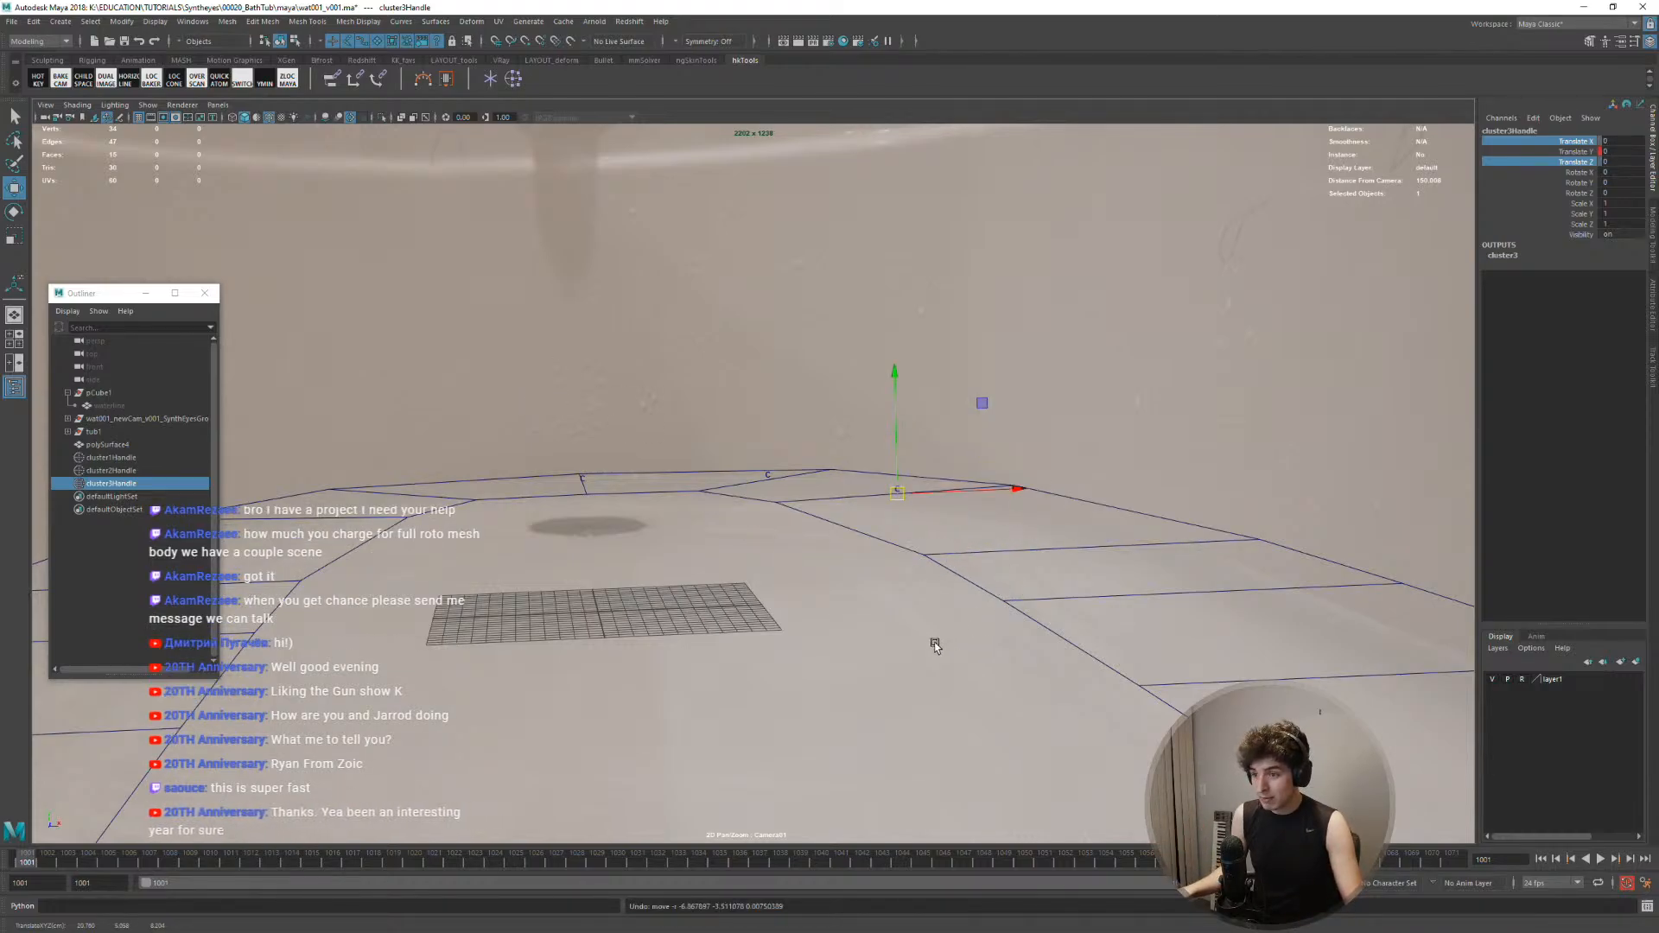
key(alt+period)
key(alt+period)
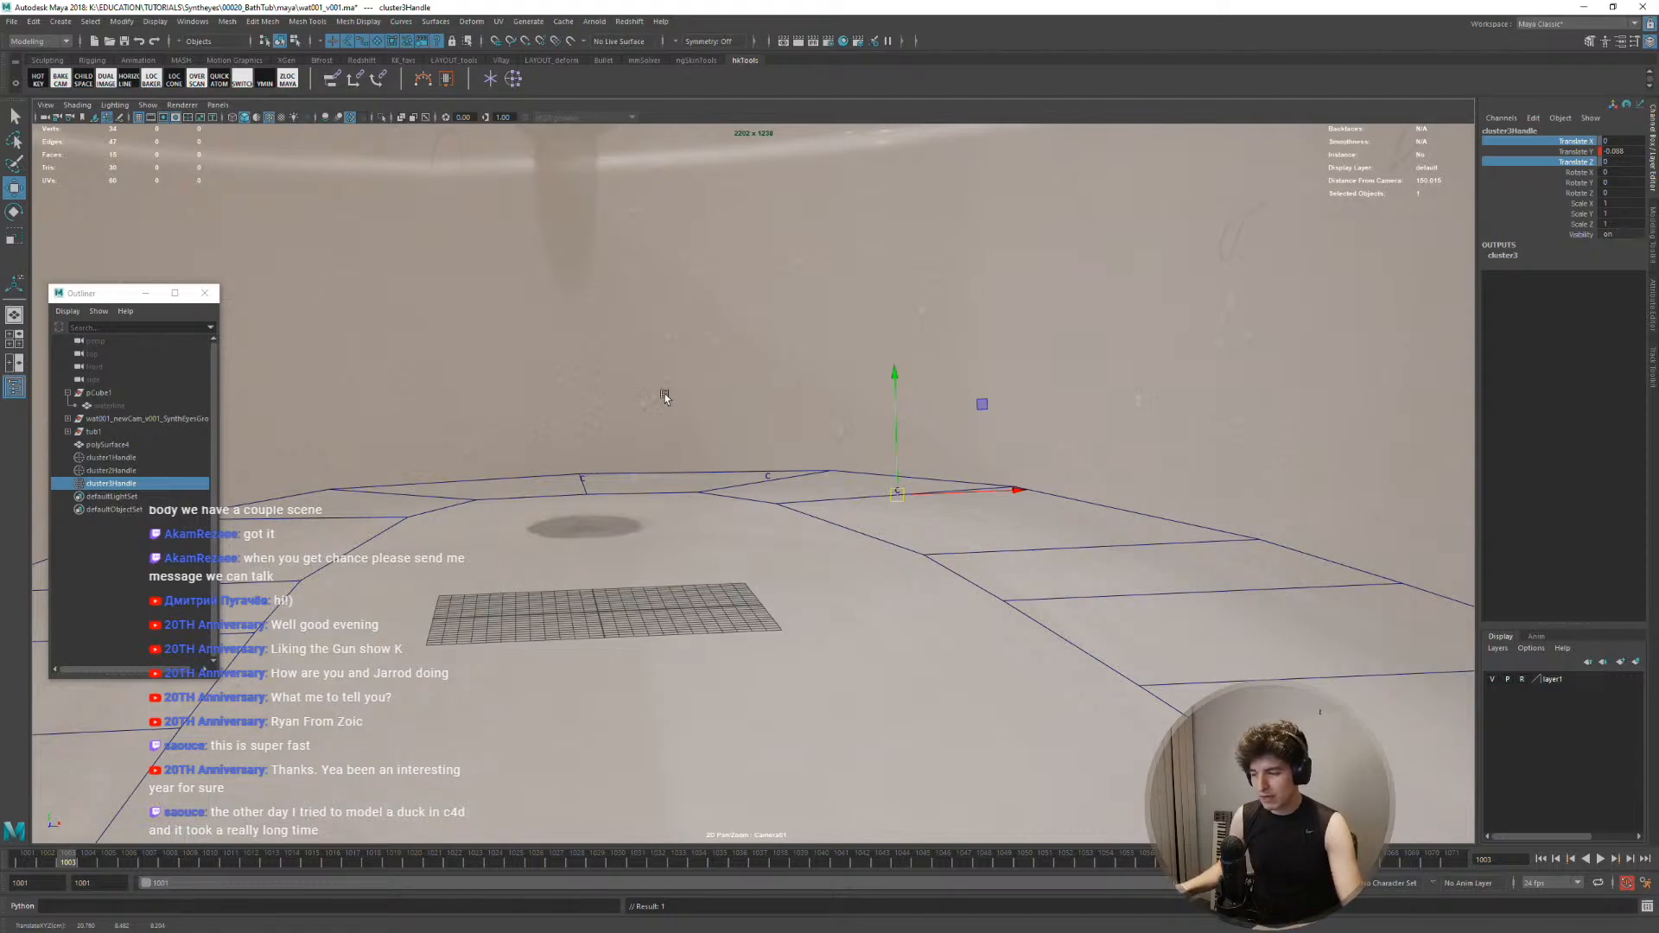
middle_drag(838, 601, 843, 609)
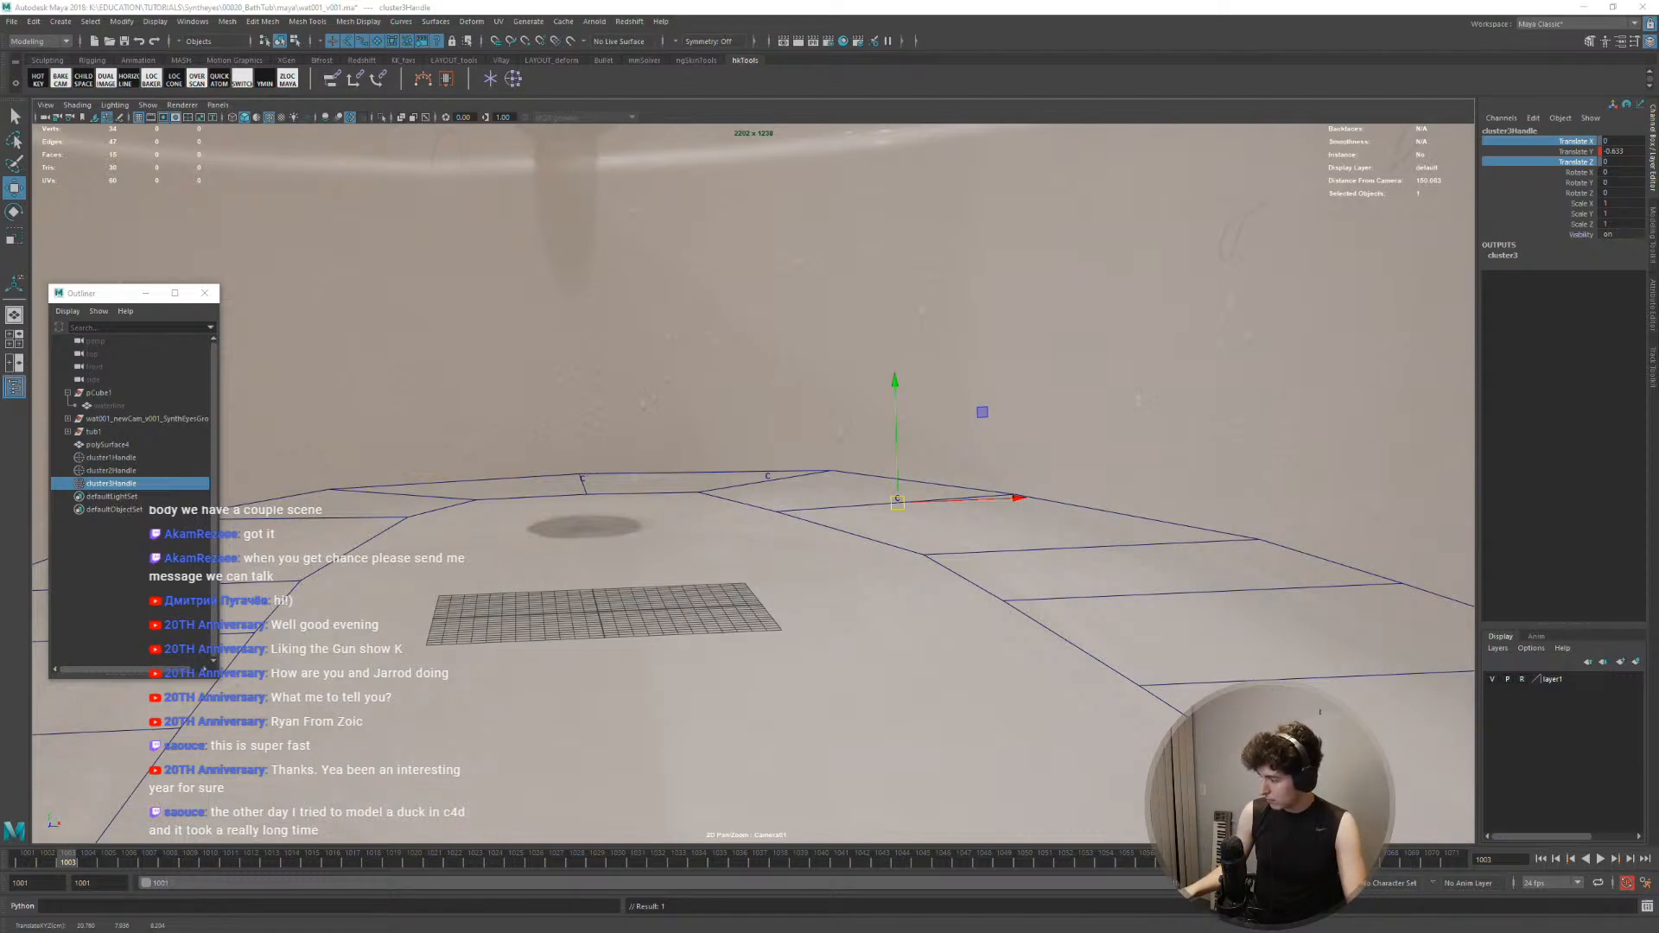
click(1209, 12)
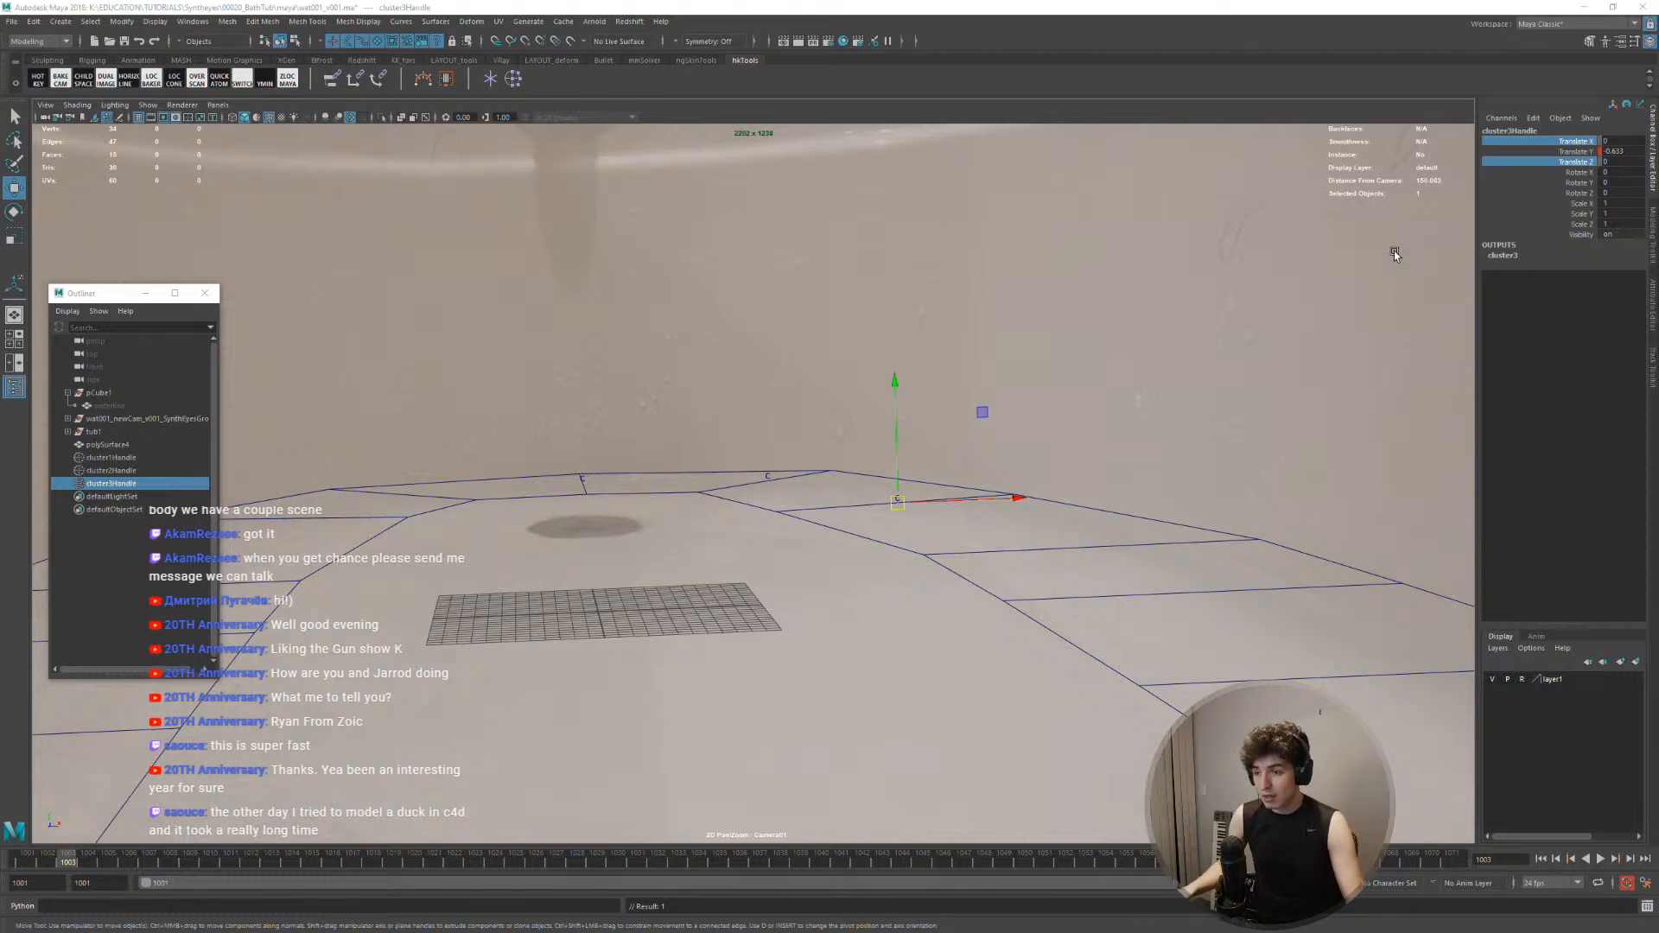
click(791, 314)
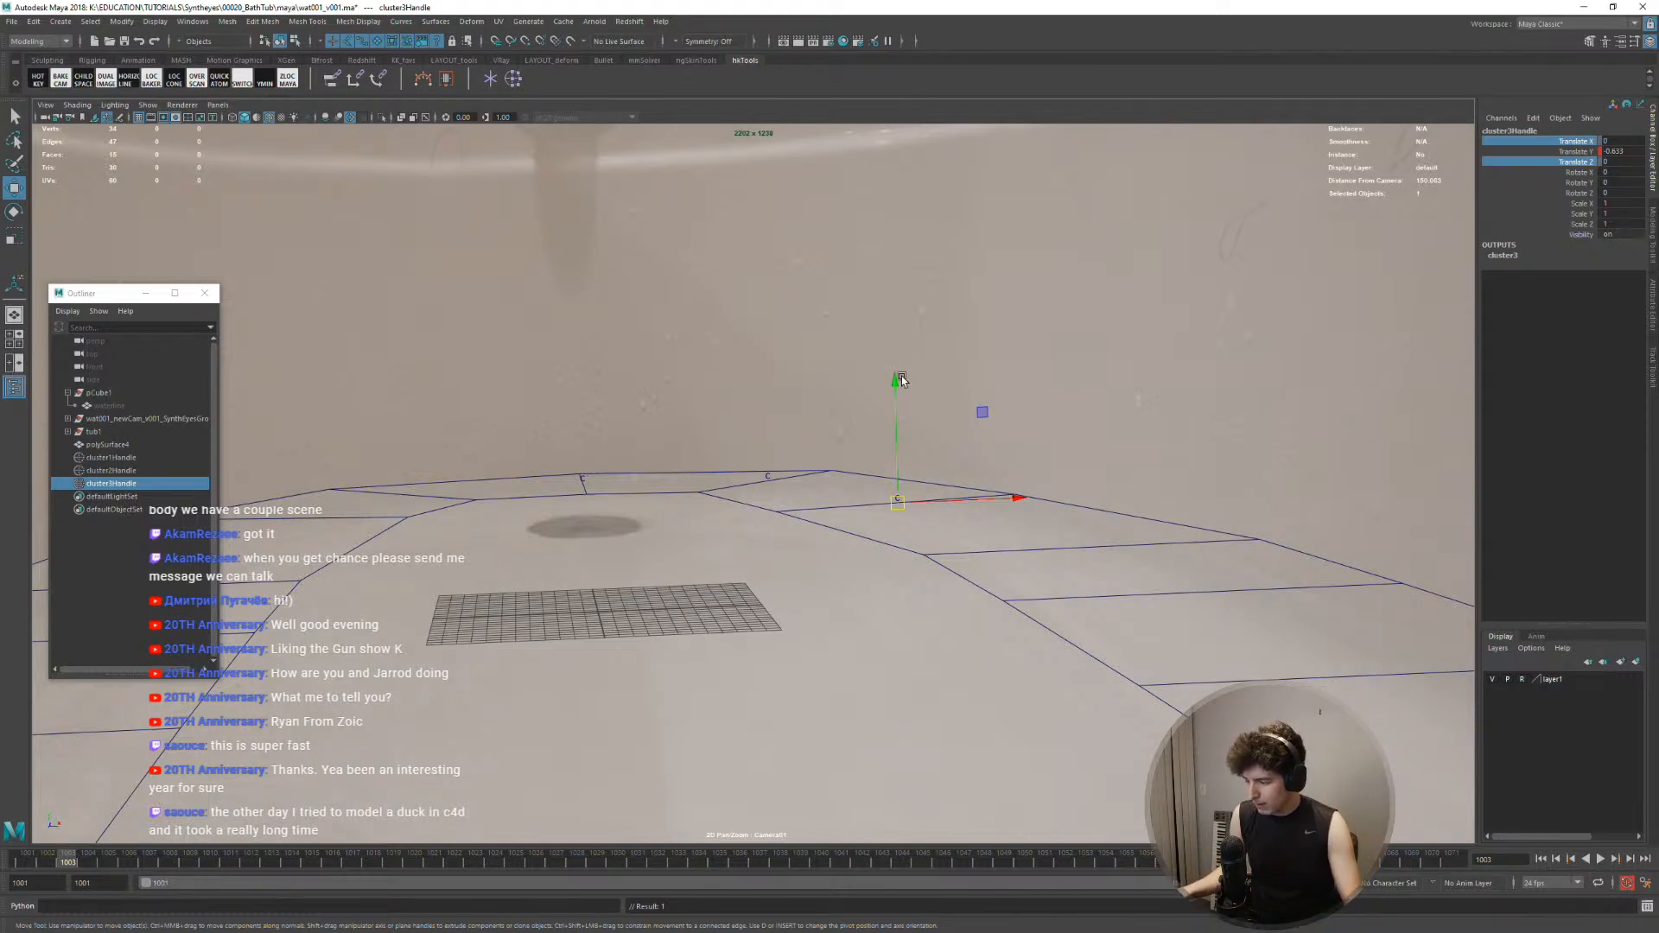
click(902, 502)
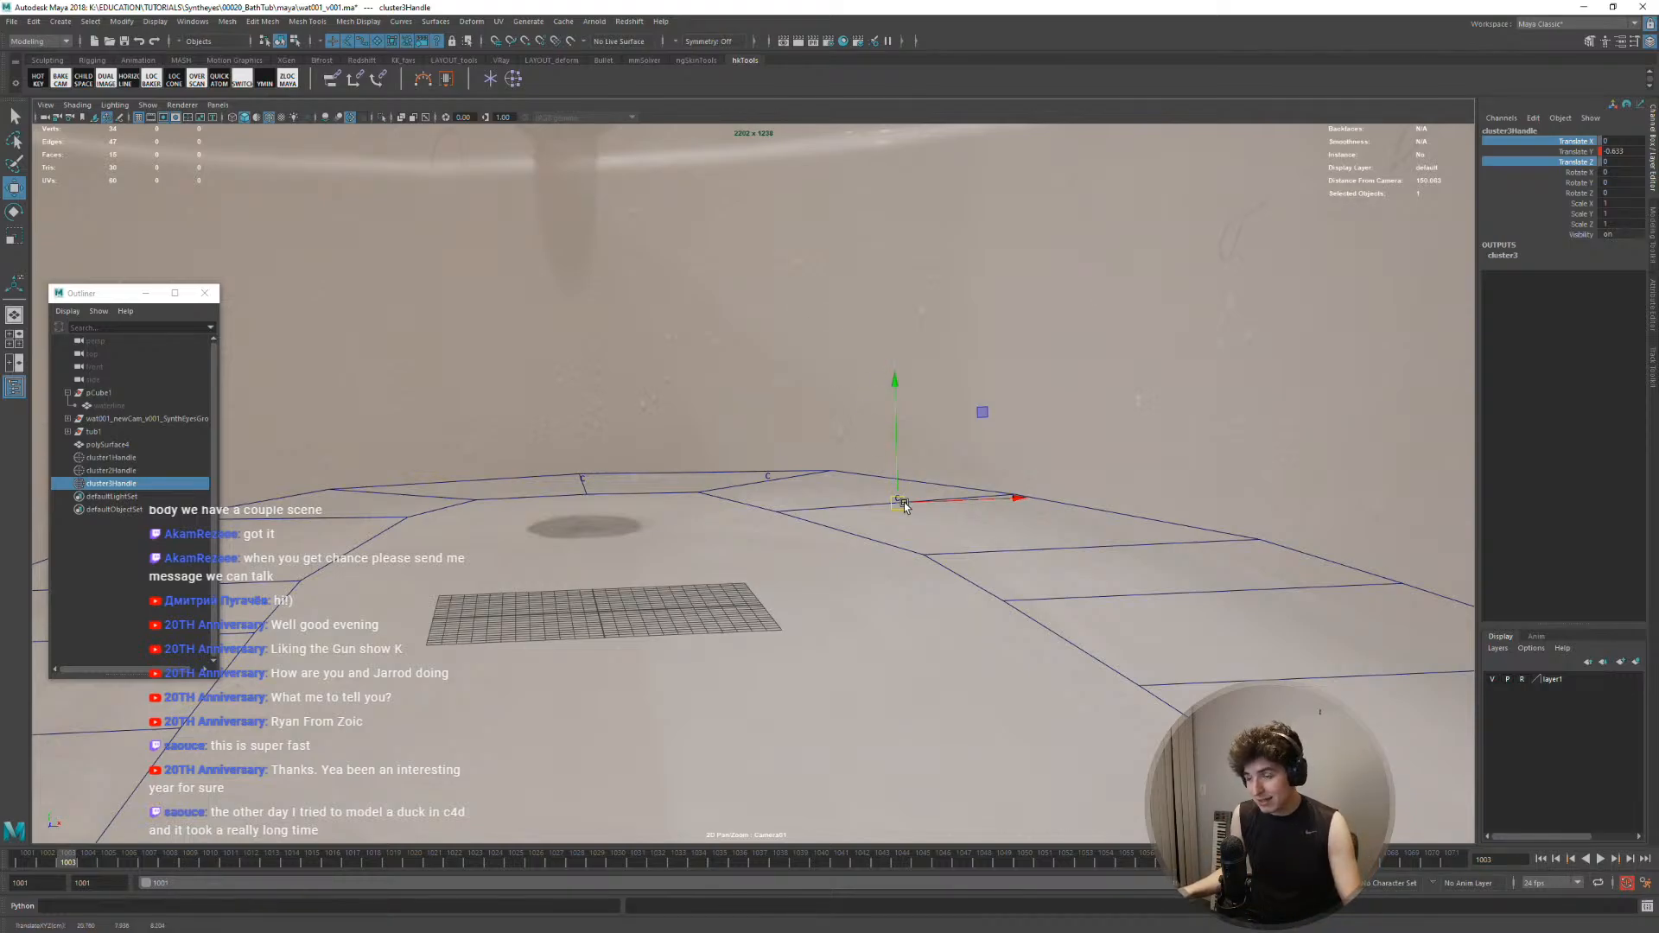
drag(915, 553, 949, 567)
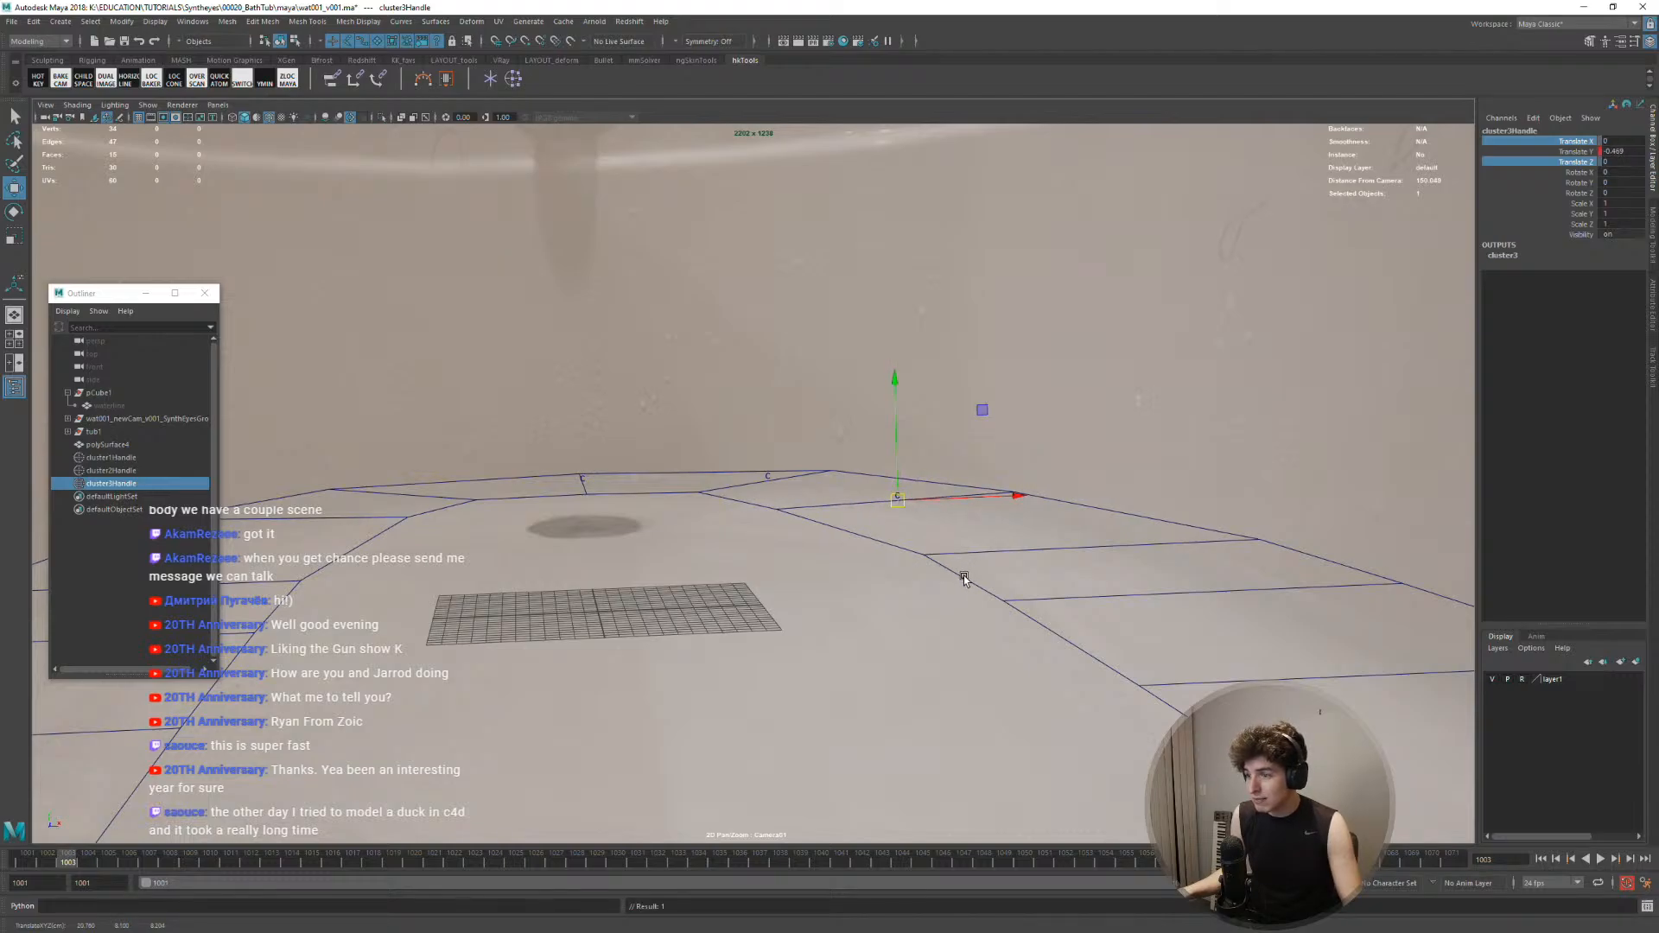
middle_drag(962, 575, 968, 584)
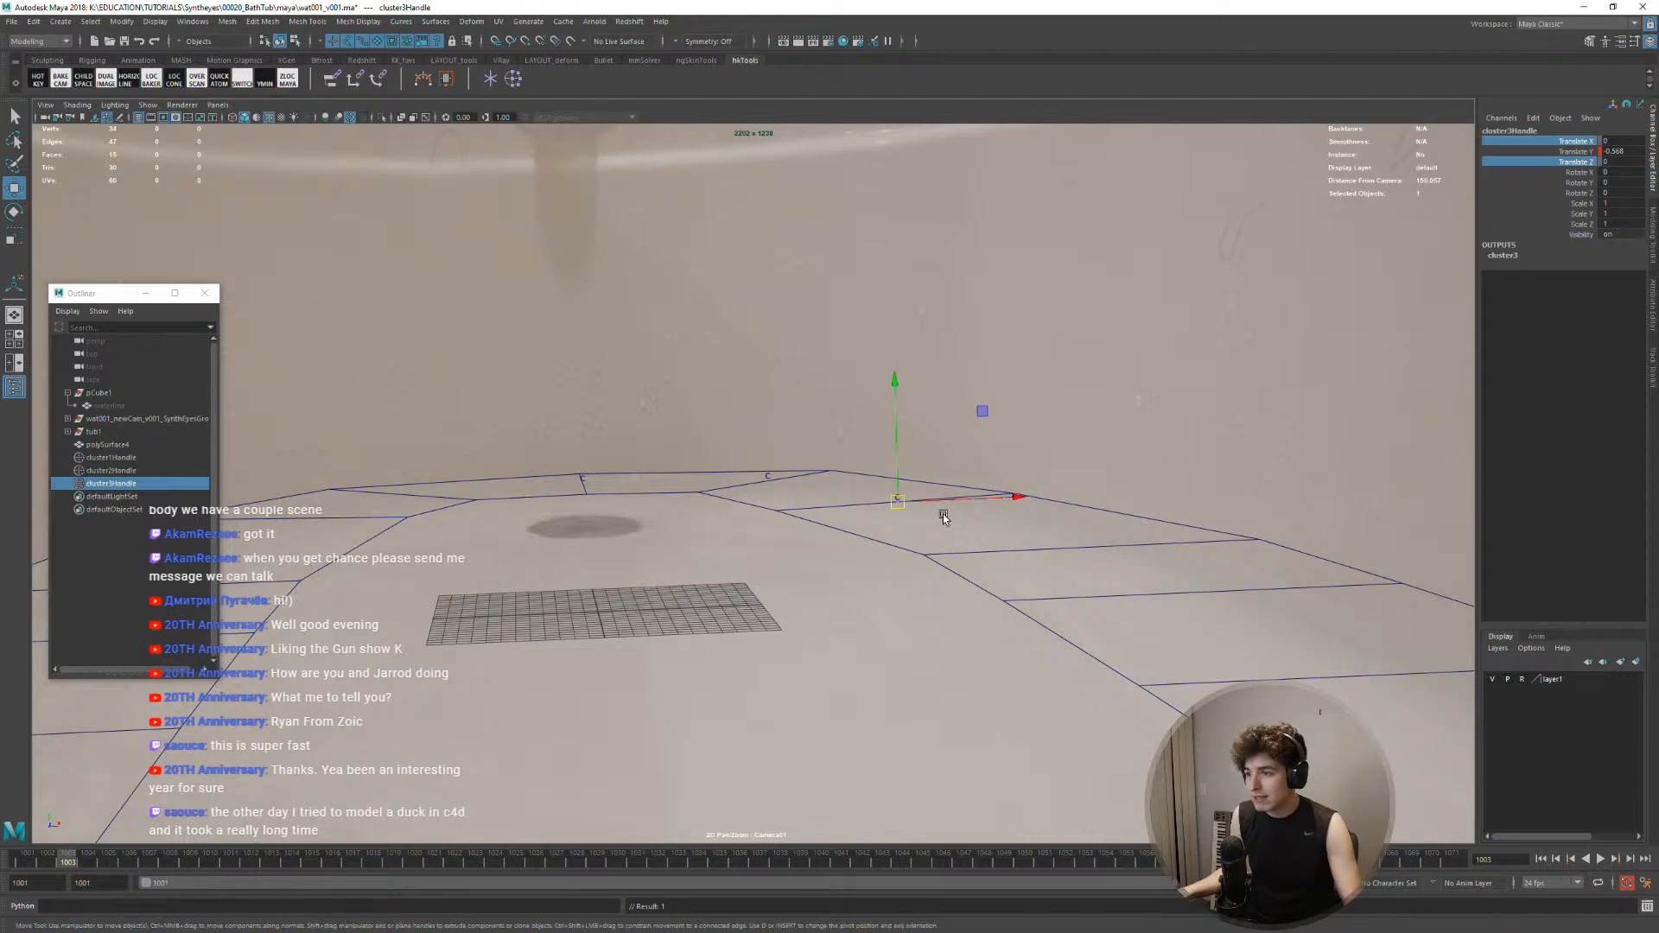
mouse_move(935, 588)
middle_down()
mouse_move(928, 626)
mouse_move(942, 579)
middle_up()
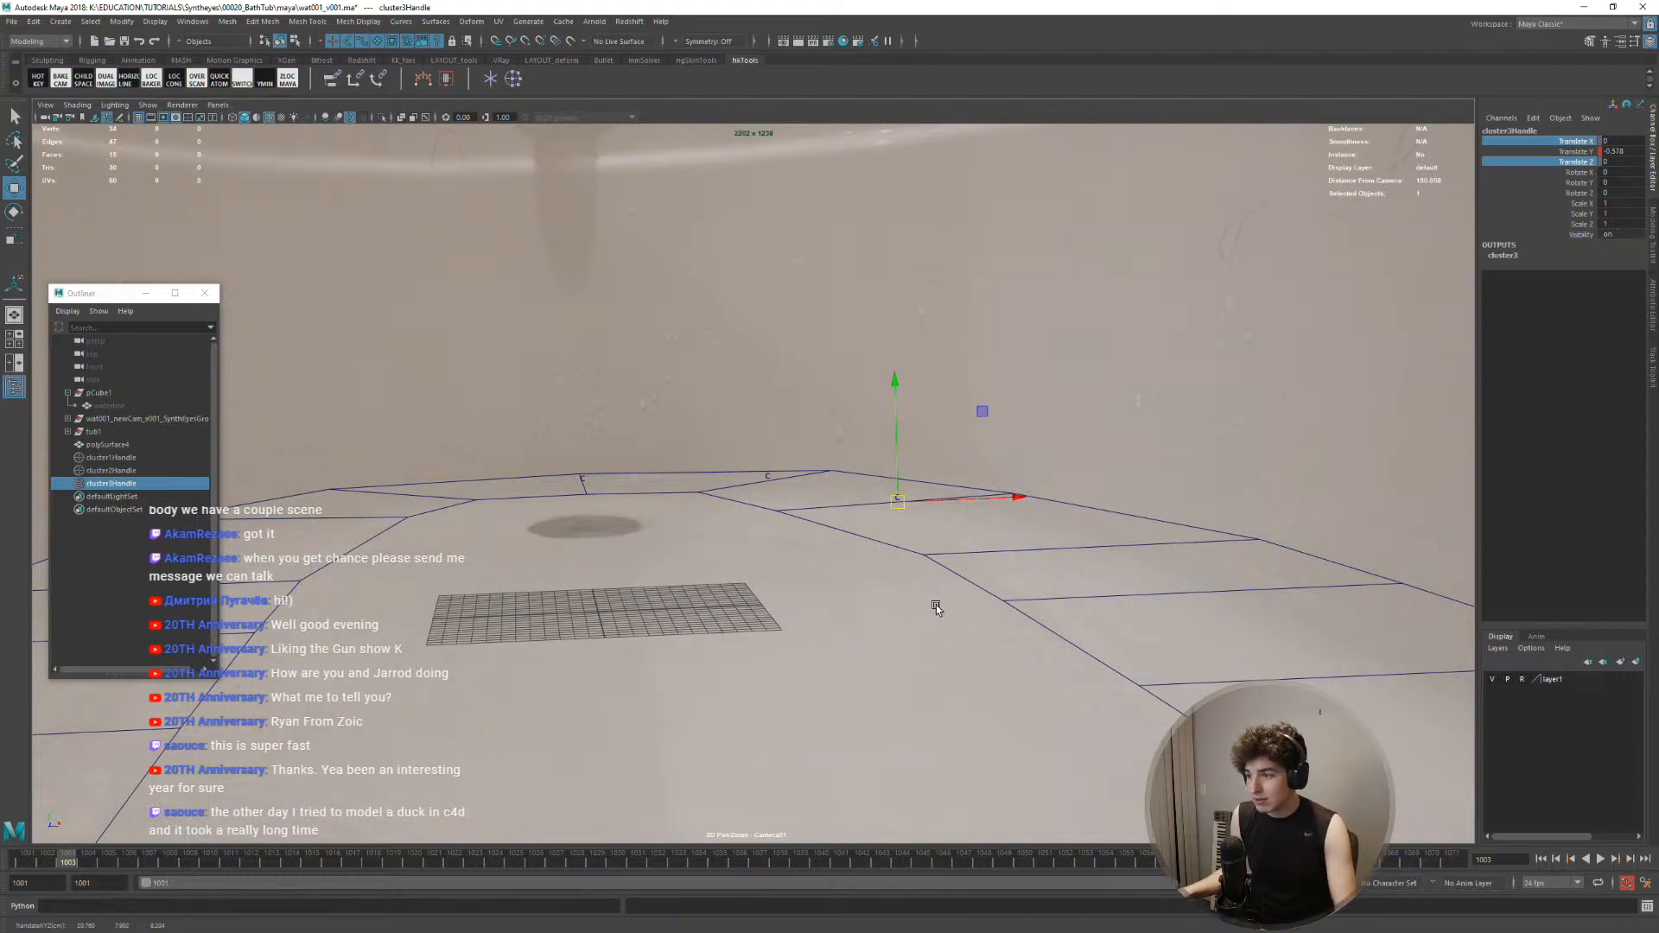
mouse_move(936, 604)
middle_down()
mouse_move(935, 623)
mouse_move(933, 603)
middle_up()
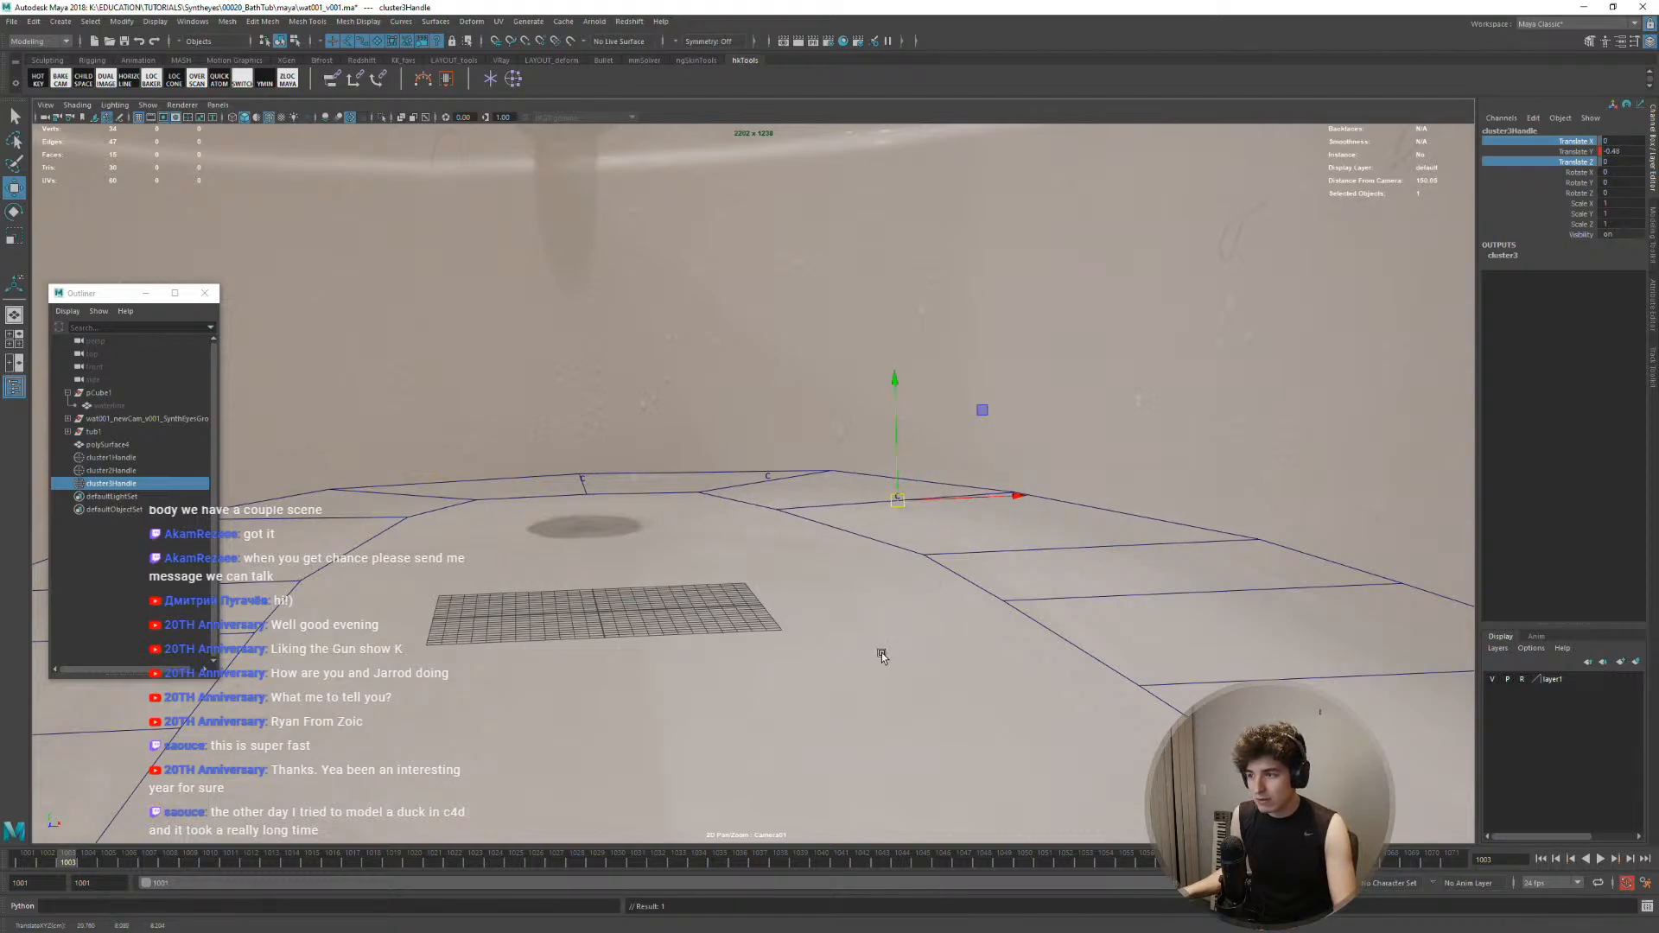
Continue animating the third cluster's height to frame 1010, with Translate Y about -0.2 there
key(alt+period)
key(alt+period)
key(alt+period)
key(alt+period)
middle_drag(1066, 644, 1066, 641)
key(alt+period)
key(alt+period)
key(alt+period)
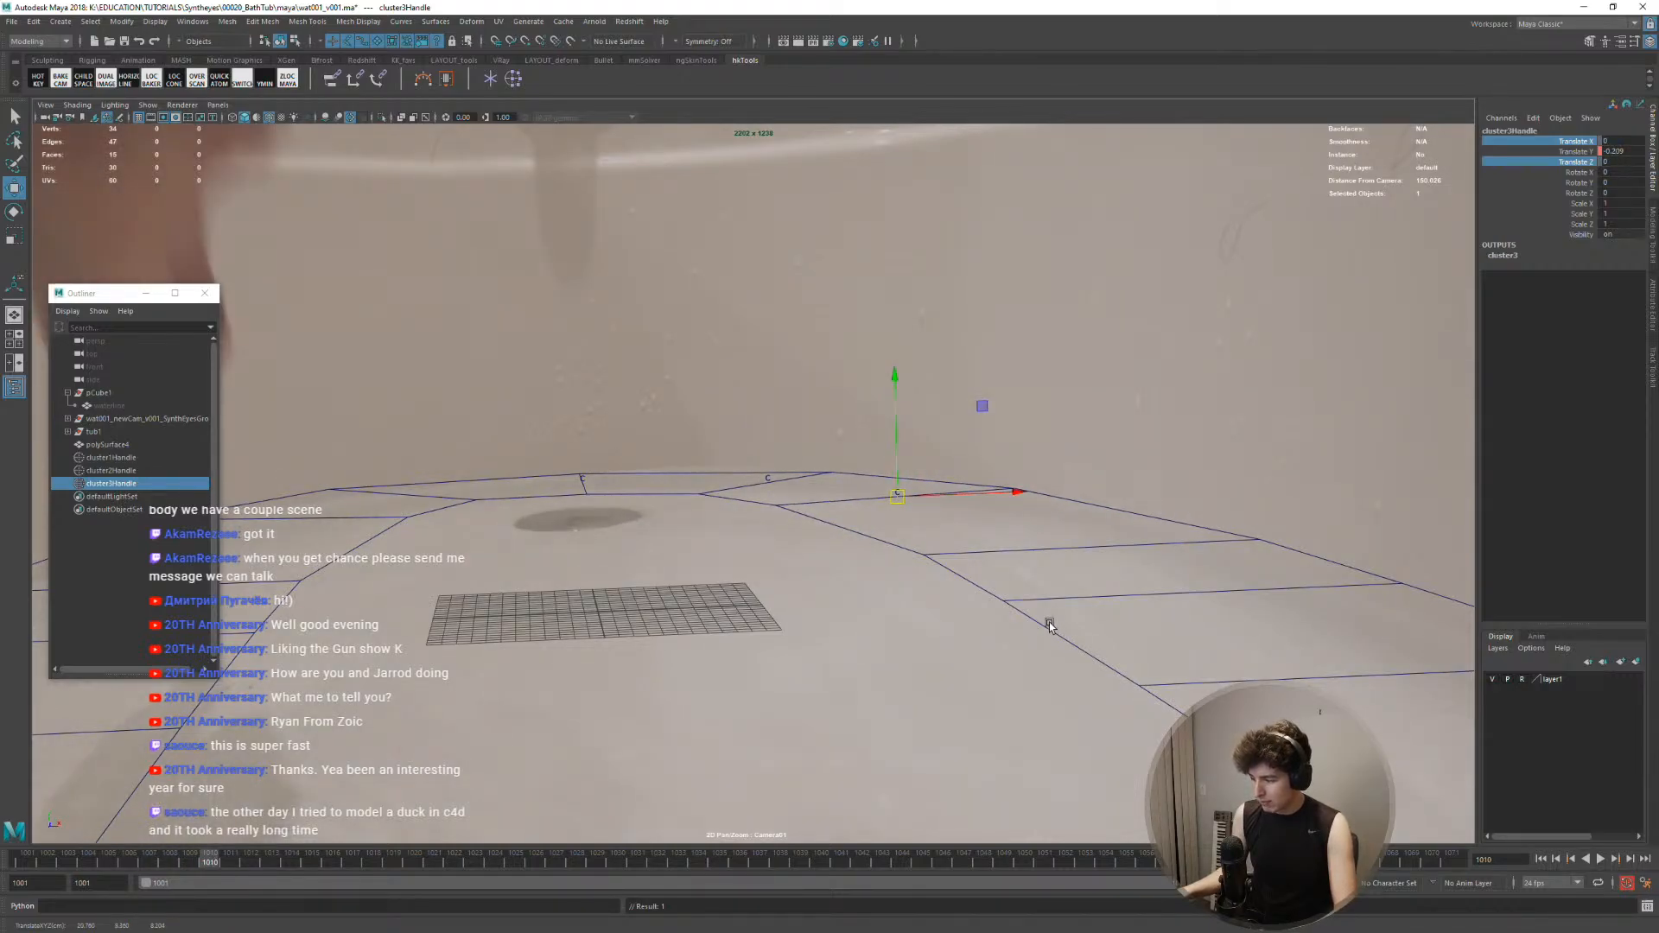
Lower the third cluster from frame 1010 and follow the water to frame 1017, with Translate Y about -0.6 at frame 1015
mouse_move(1057, 625)
middle_down()
mouse_move(1029, 643)
mouse_move(1029, 629)
middle_up()
key(alt+period)
key(alt+period)
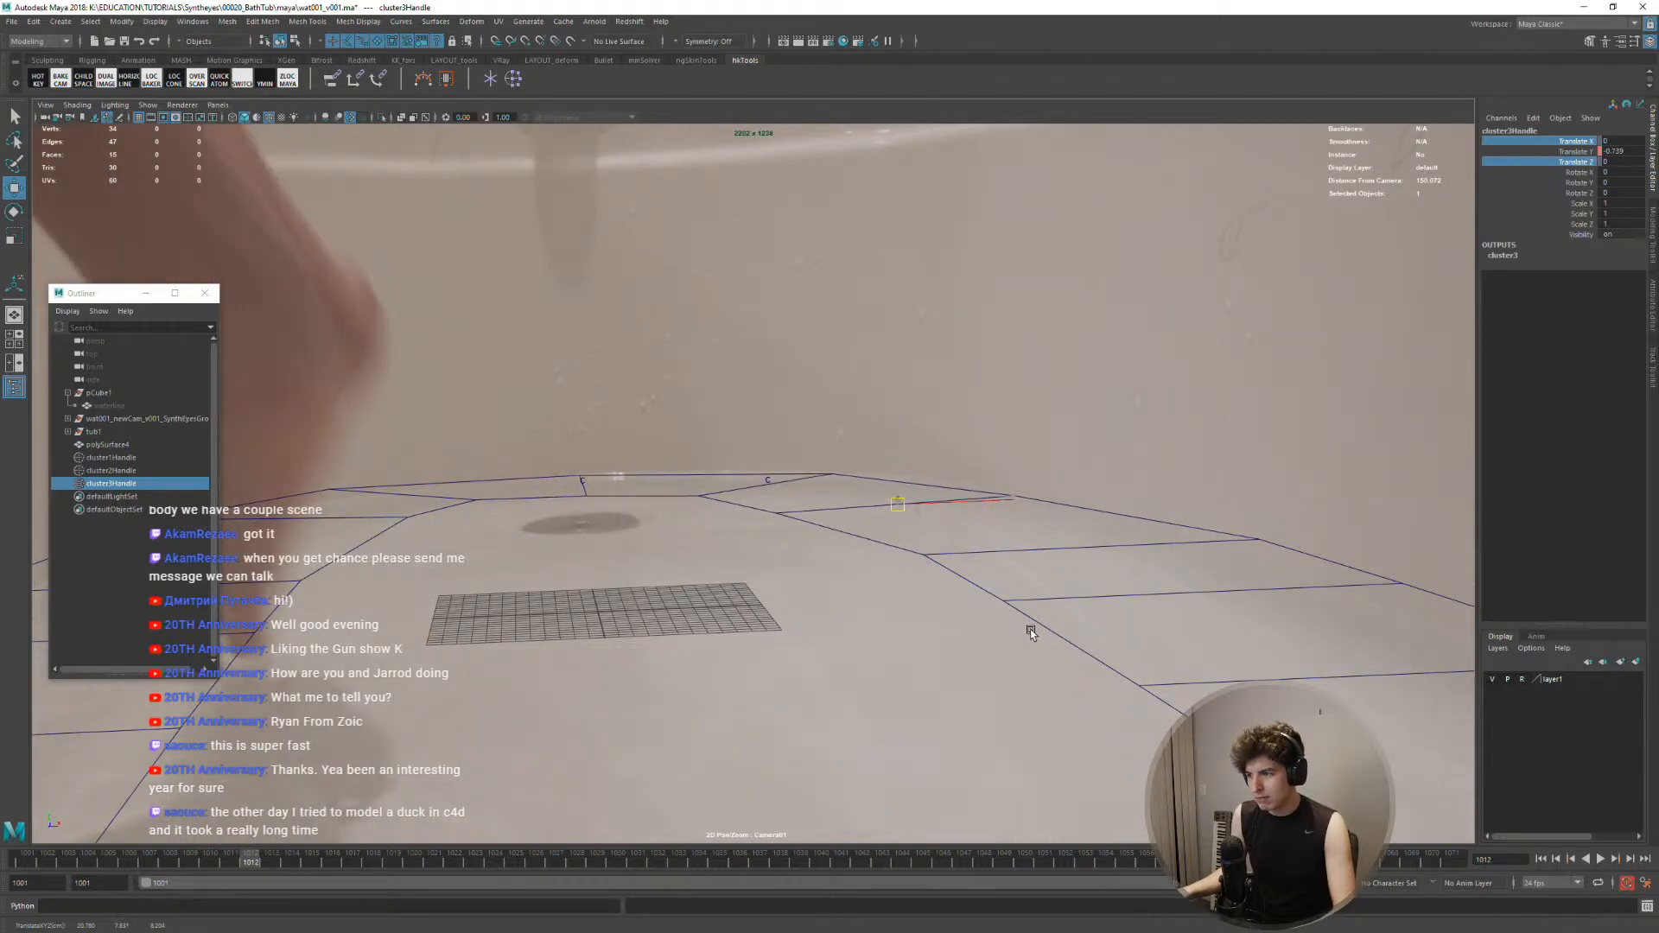
key(alt+period)
key(alt+period)
key(alt+period)
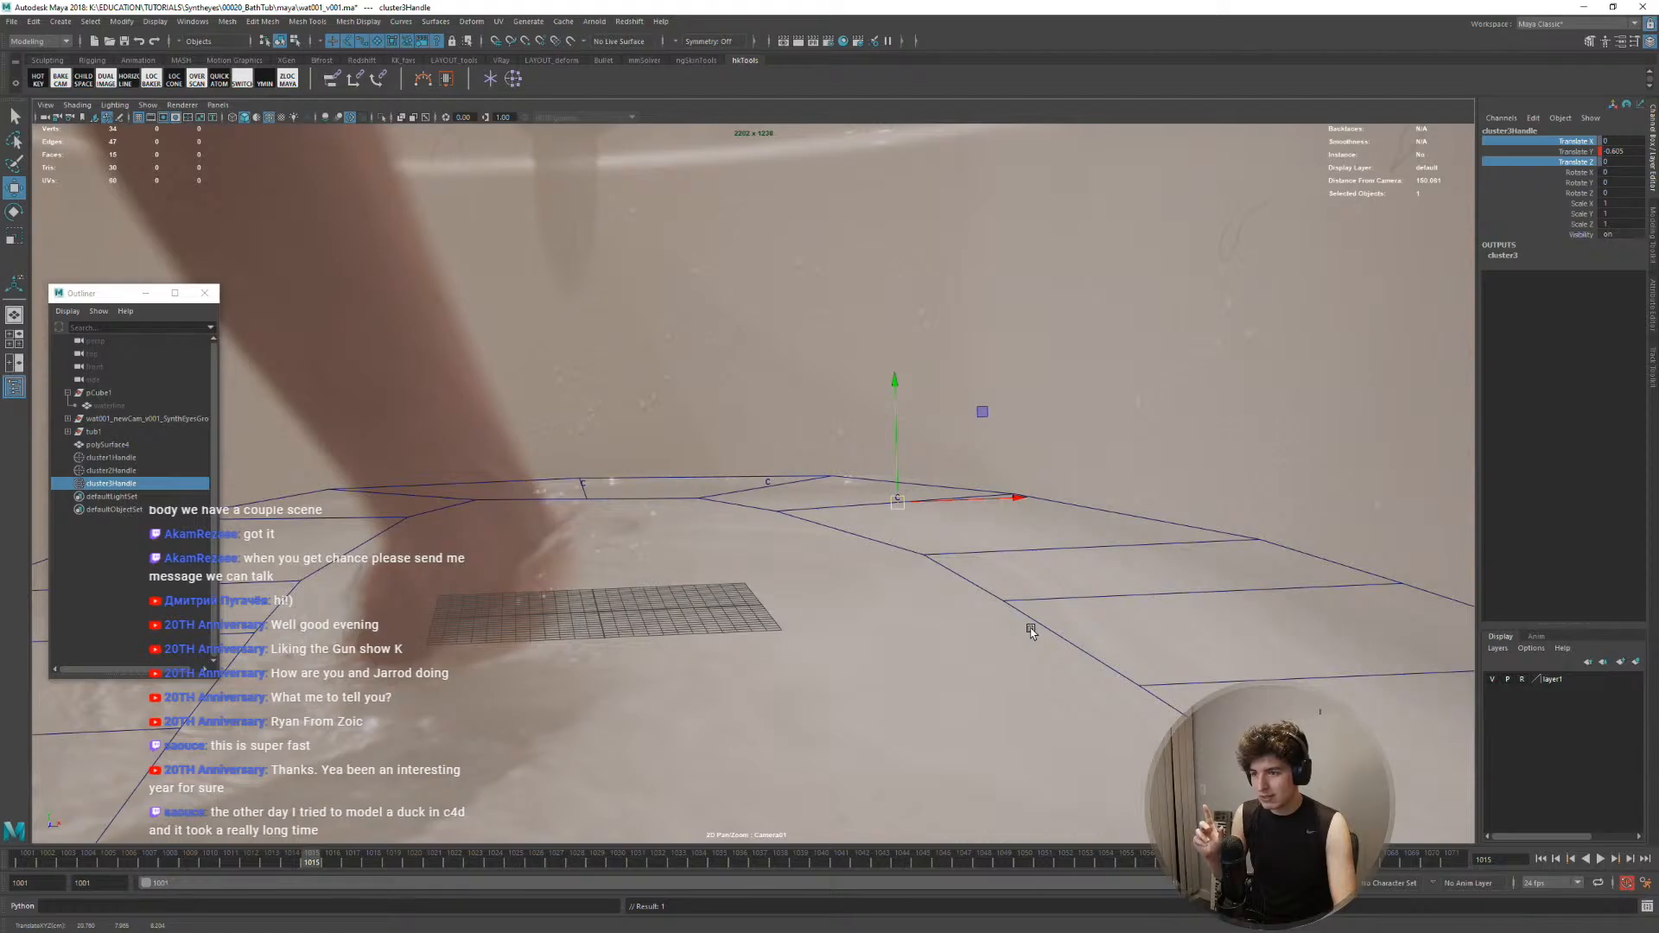
key(alt+period)
key(alt+period)
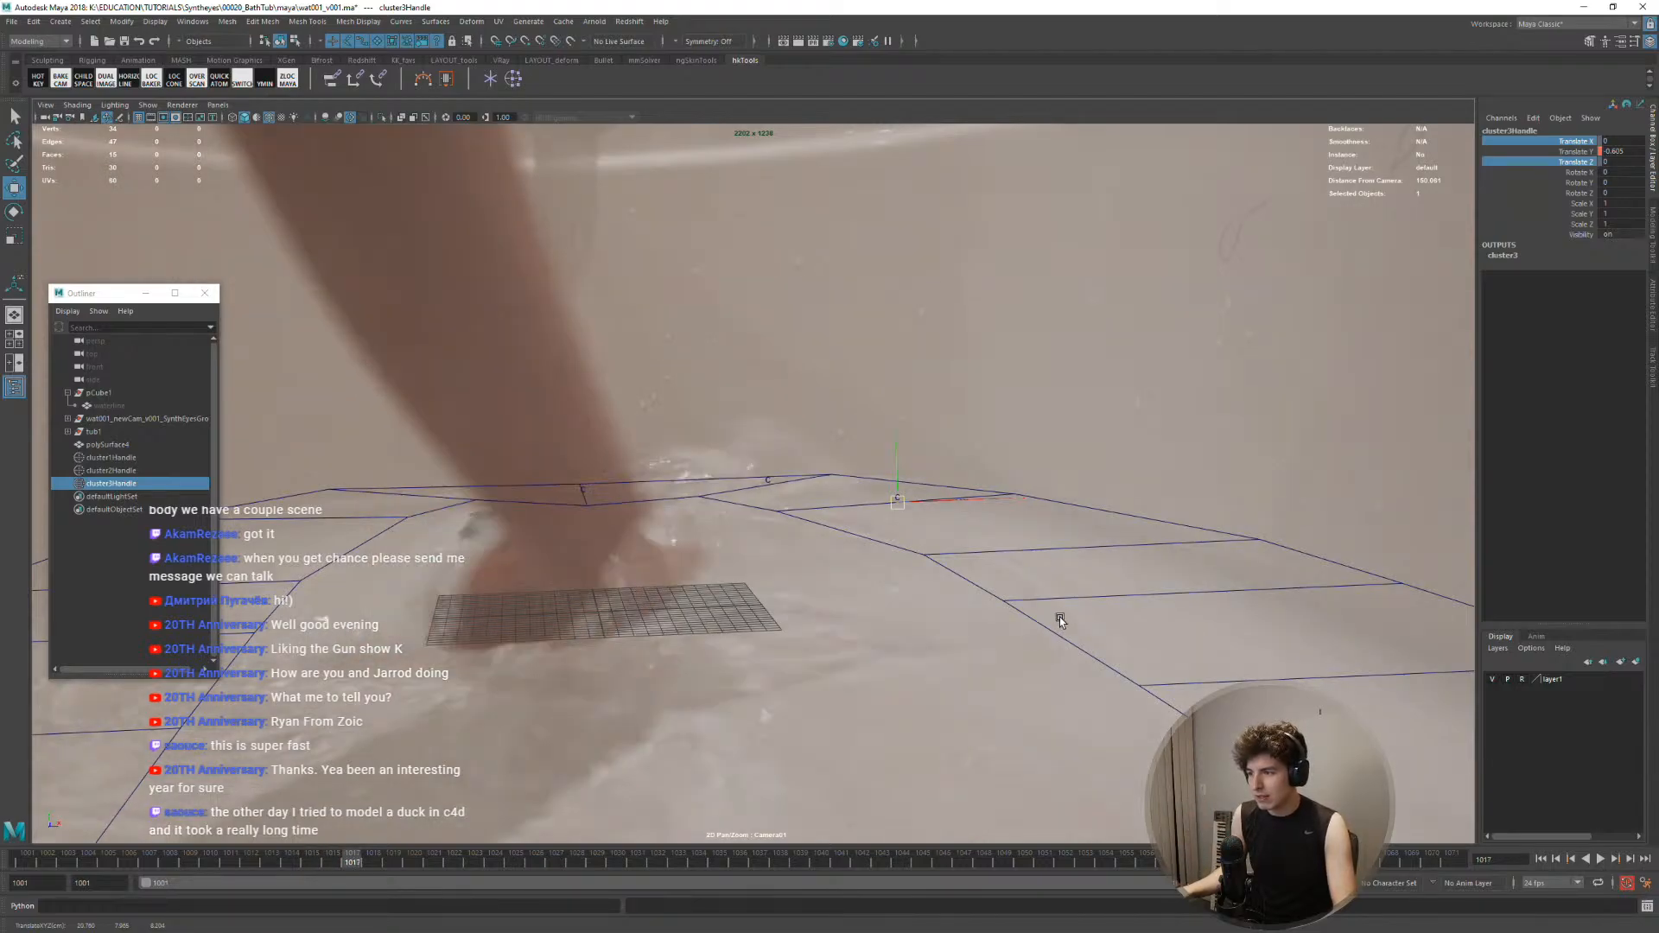
Raise the third cluster with the splash to Translate Y about 3.3 at frame 1023, and bring it down to about 1.6 by frame 1028
mouse_move(1059, 617)
middle_down()
mouse_move(1026, 636)
mouse_move(1060, 588)
middle_up()
key(alt+period)
key(alt+period)
key(alt+period)
key(alt+period)
key(alt+period)
key(alt+period)
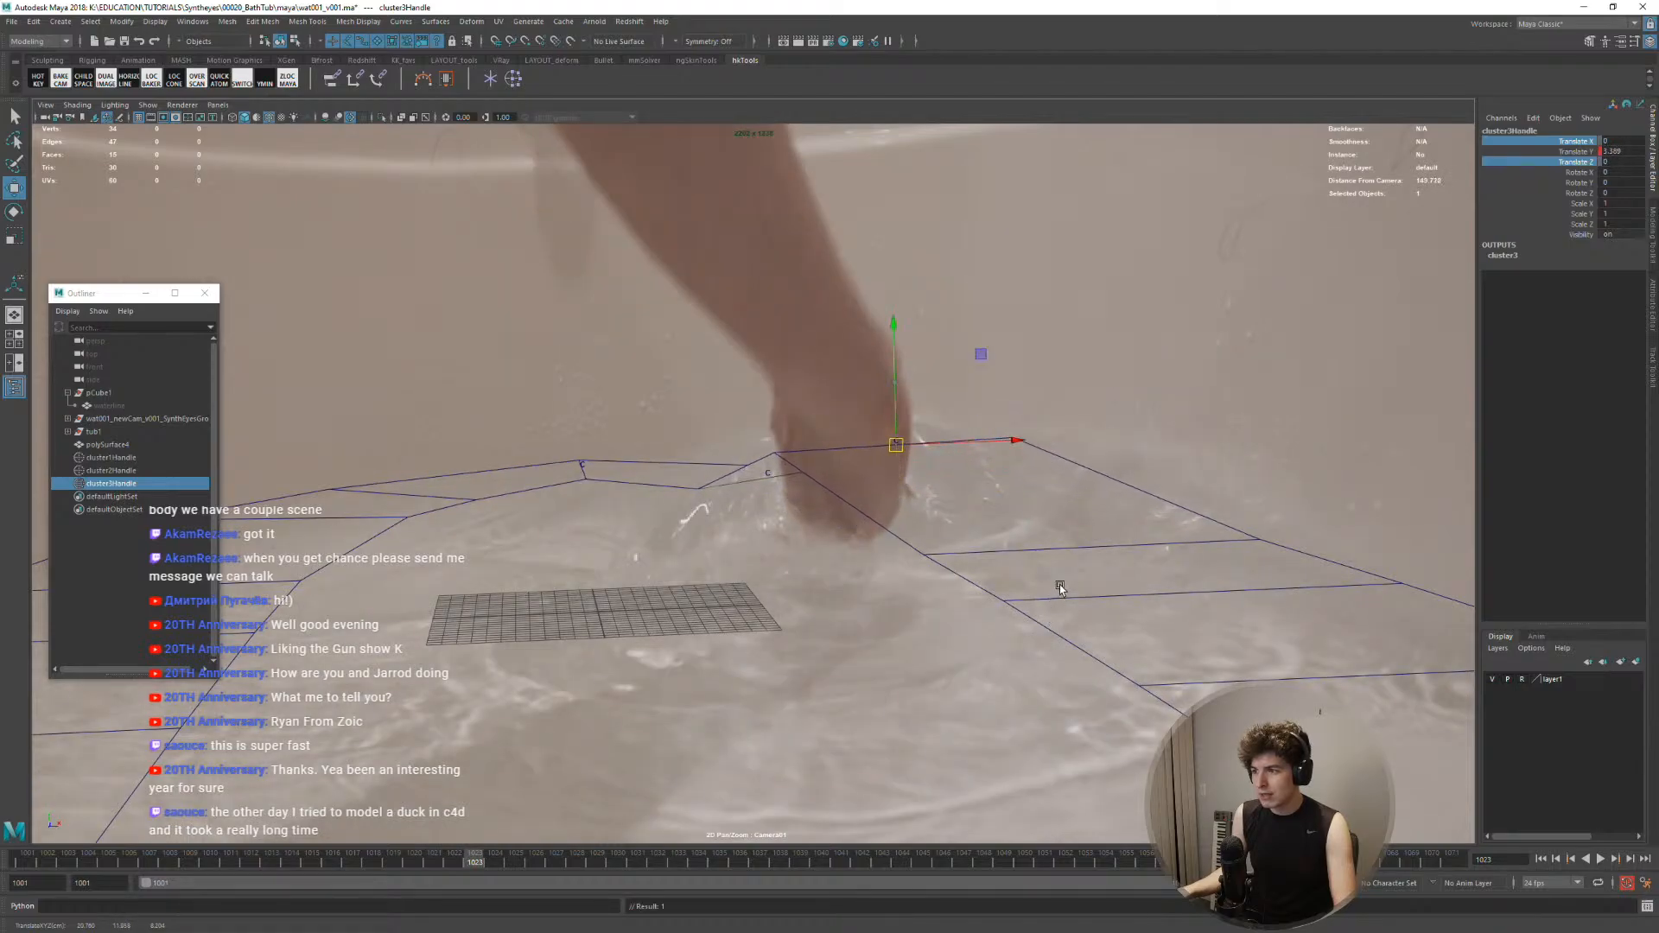
key(alt+period)
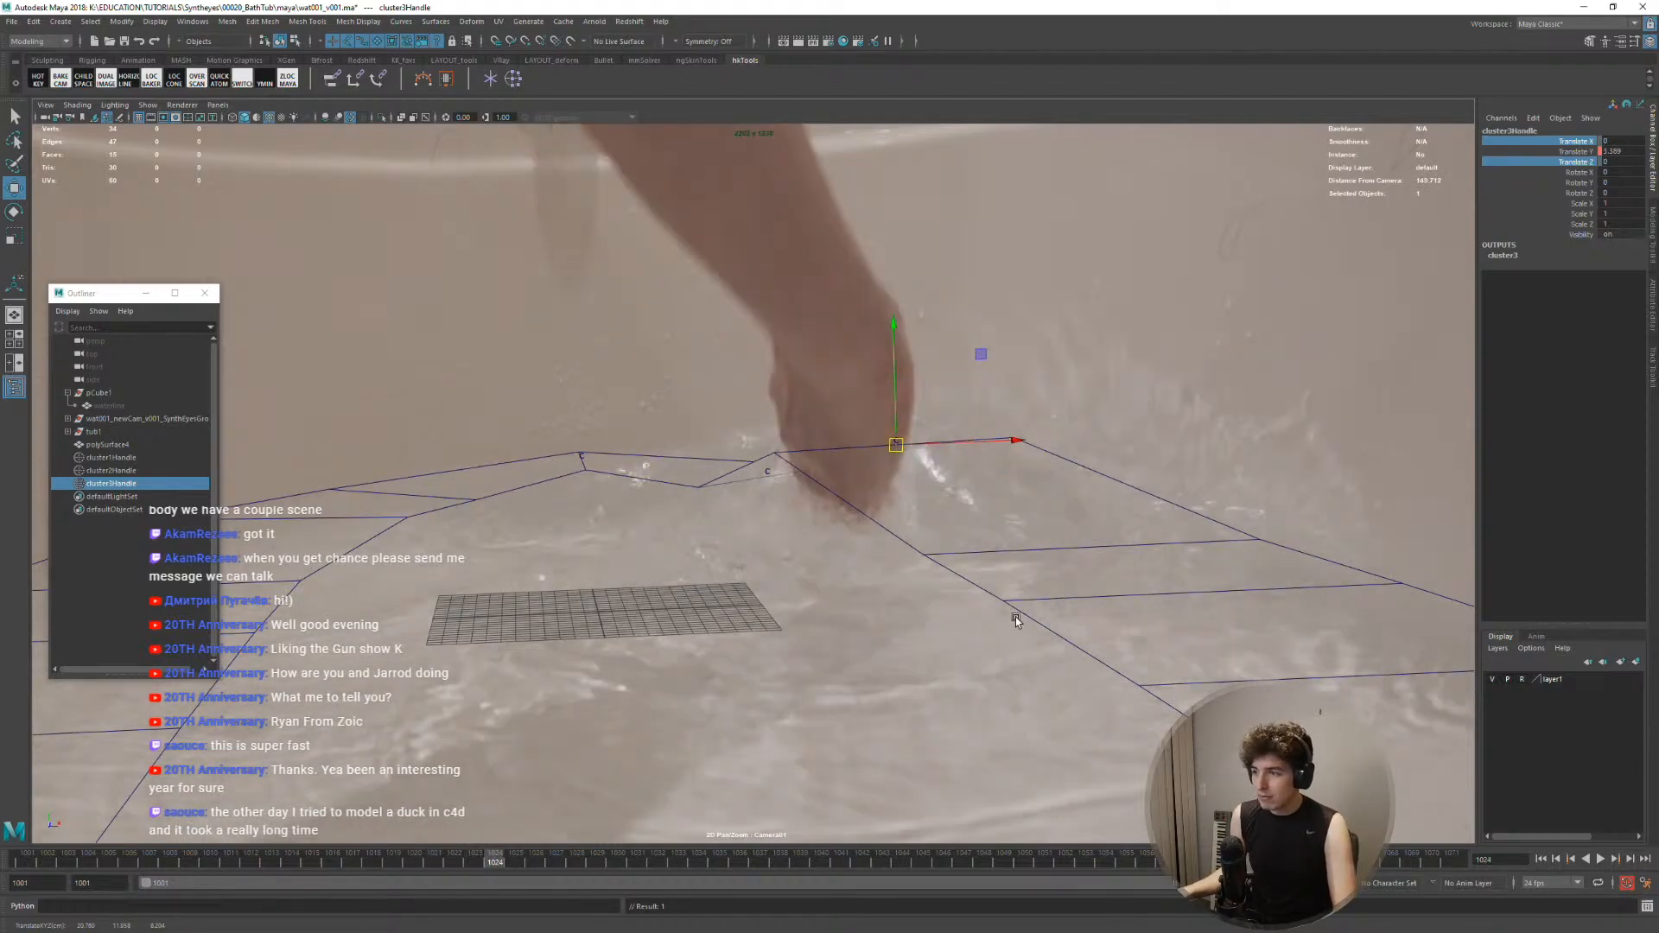
middle_drag(1050, 631, 1046, 665)
key(alt+period)
key(alt+period)
key(alt+period)
key(alt+period)
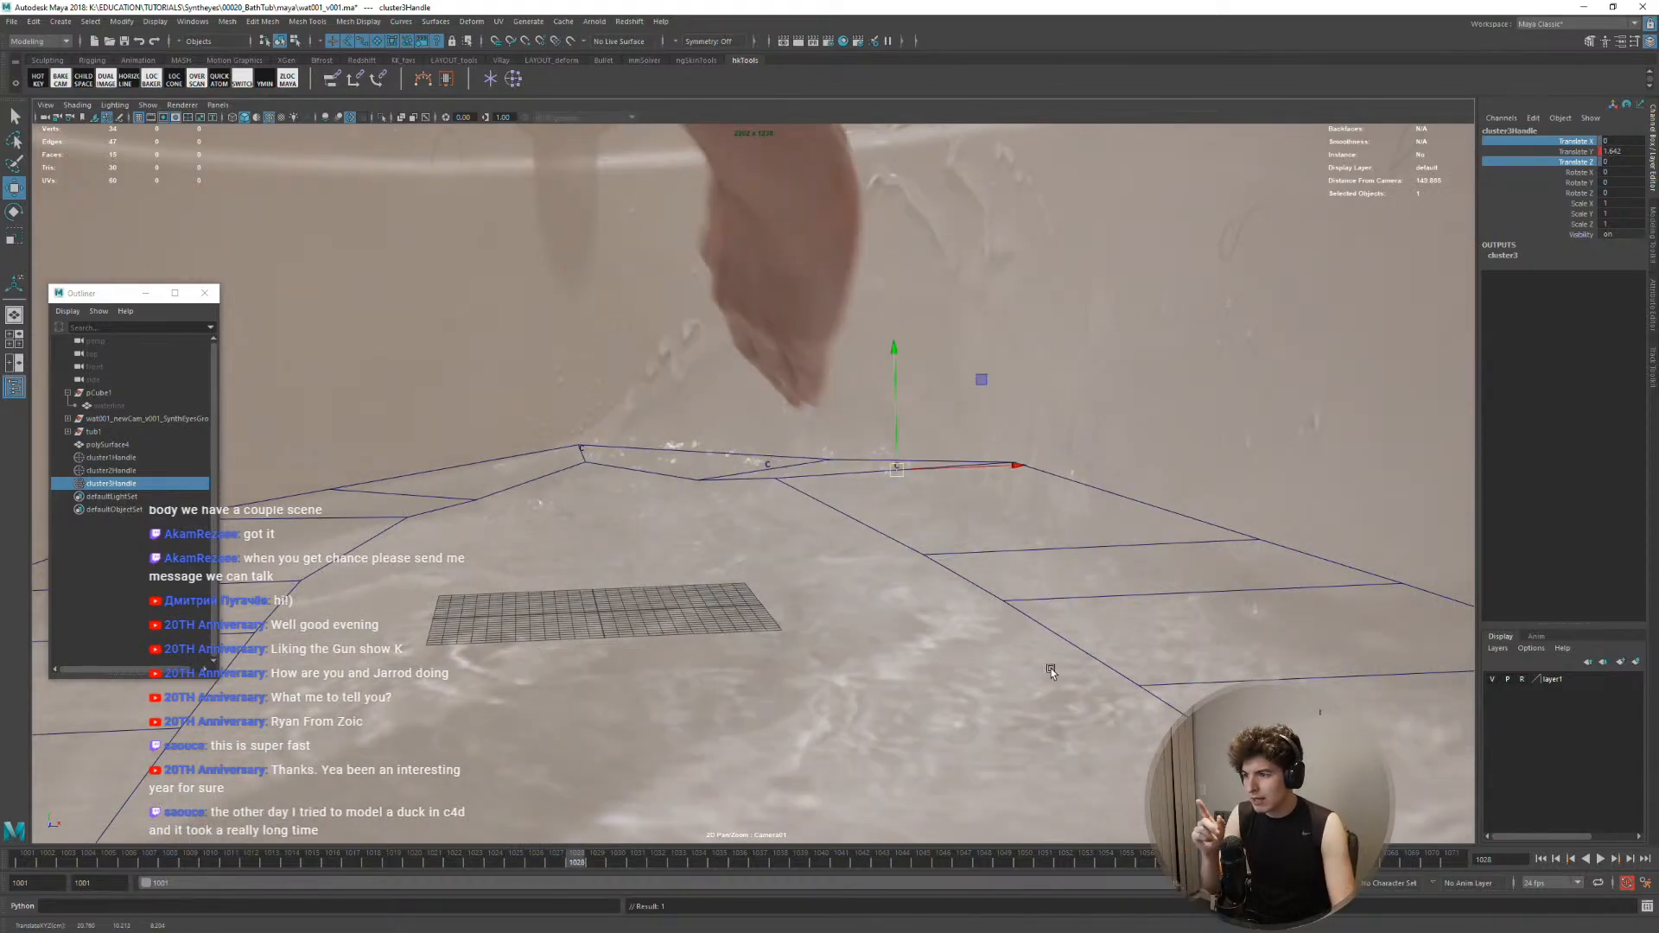
Rework the third cluster's rise from frame 1017, with Translate Y peaking at about 6.3 on frame 1025
key(alt+comma)
key(alt+comma)
key(alt+comma)
key(alt+comma)
key(alt+comma)
key(alt+comma)
key(alt+comma)
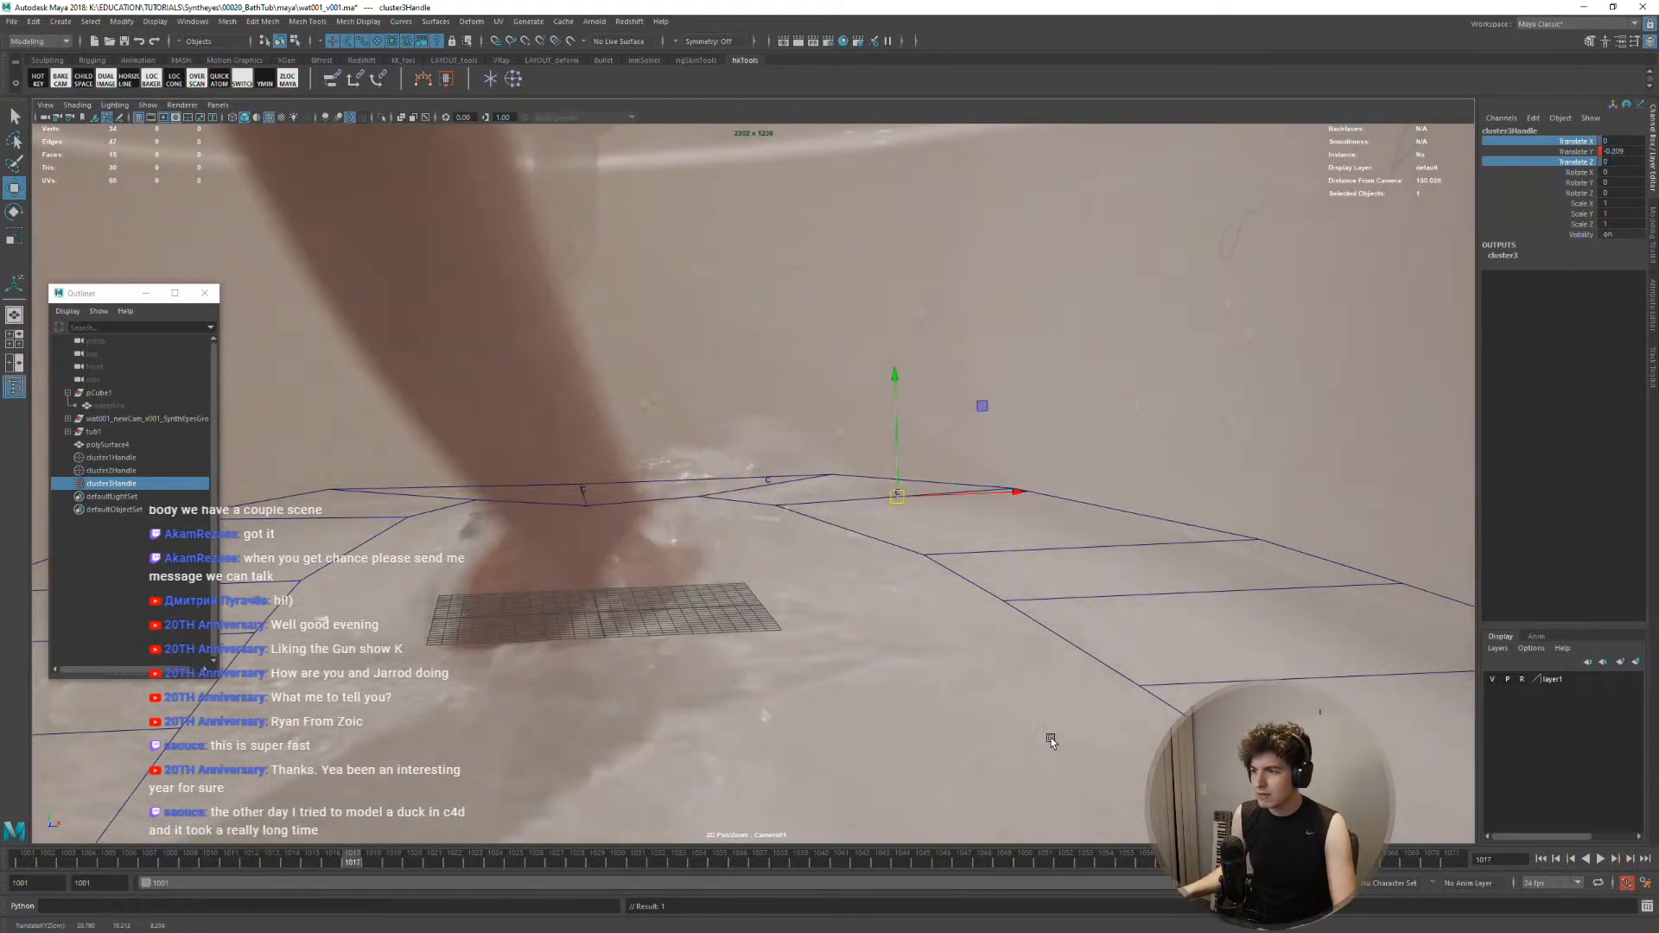
key(alt+period)
key(alt+period)
key(alt+period)
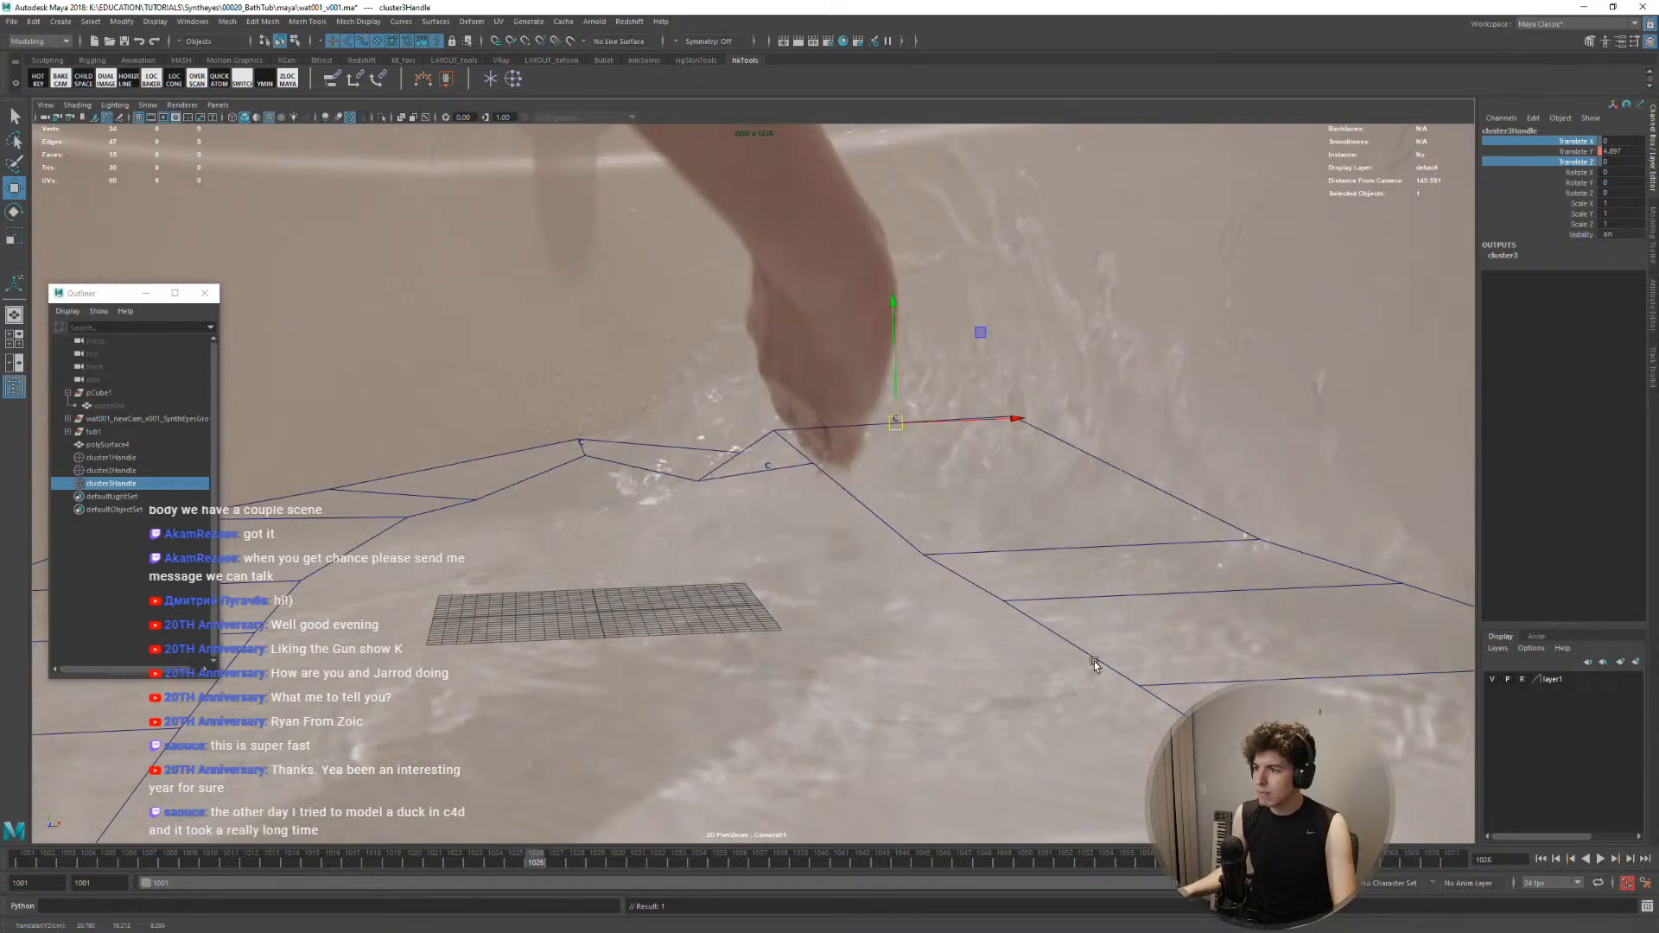
key(alt+period)
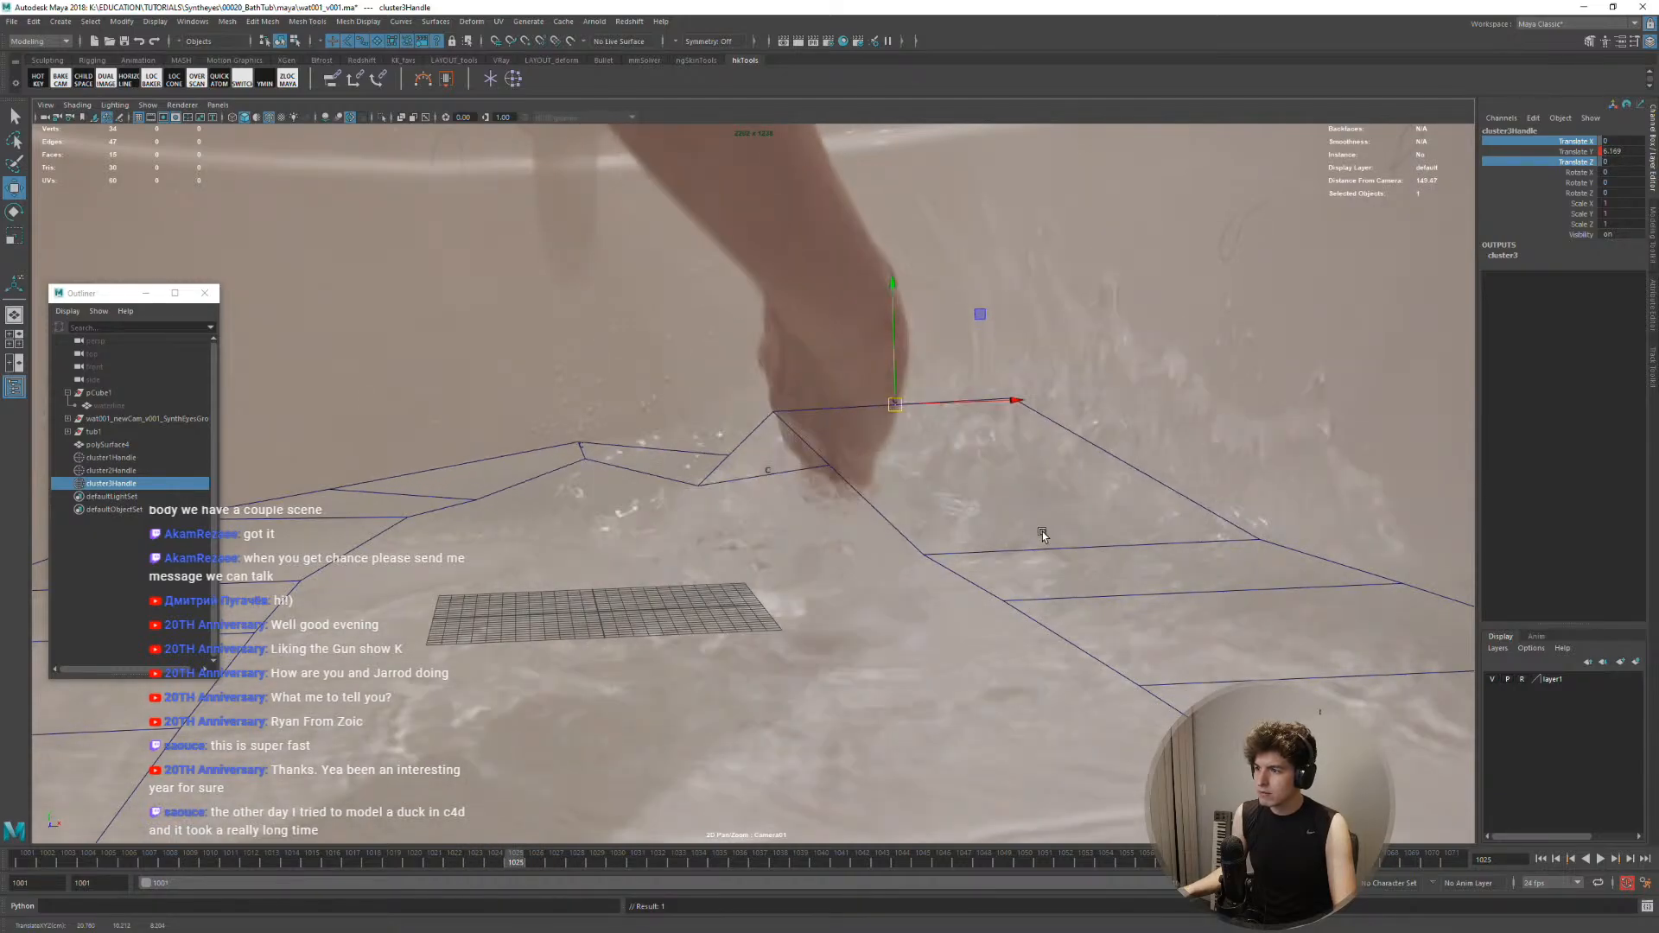
middle_drag(1042, 532, 1036, 523)
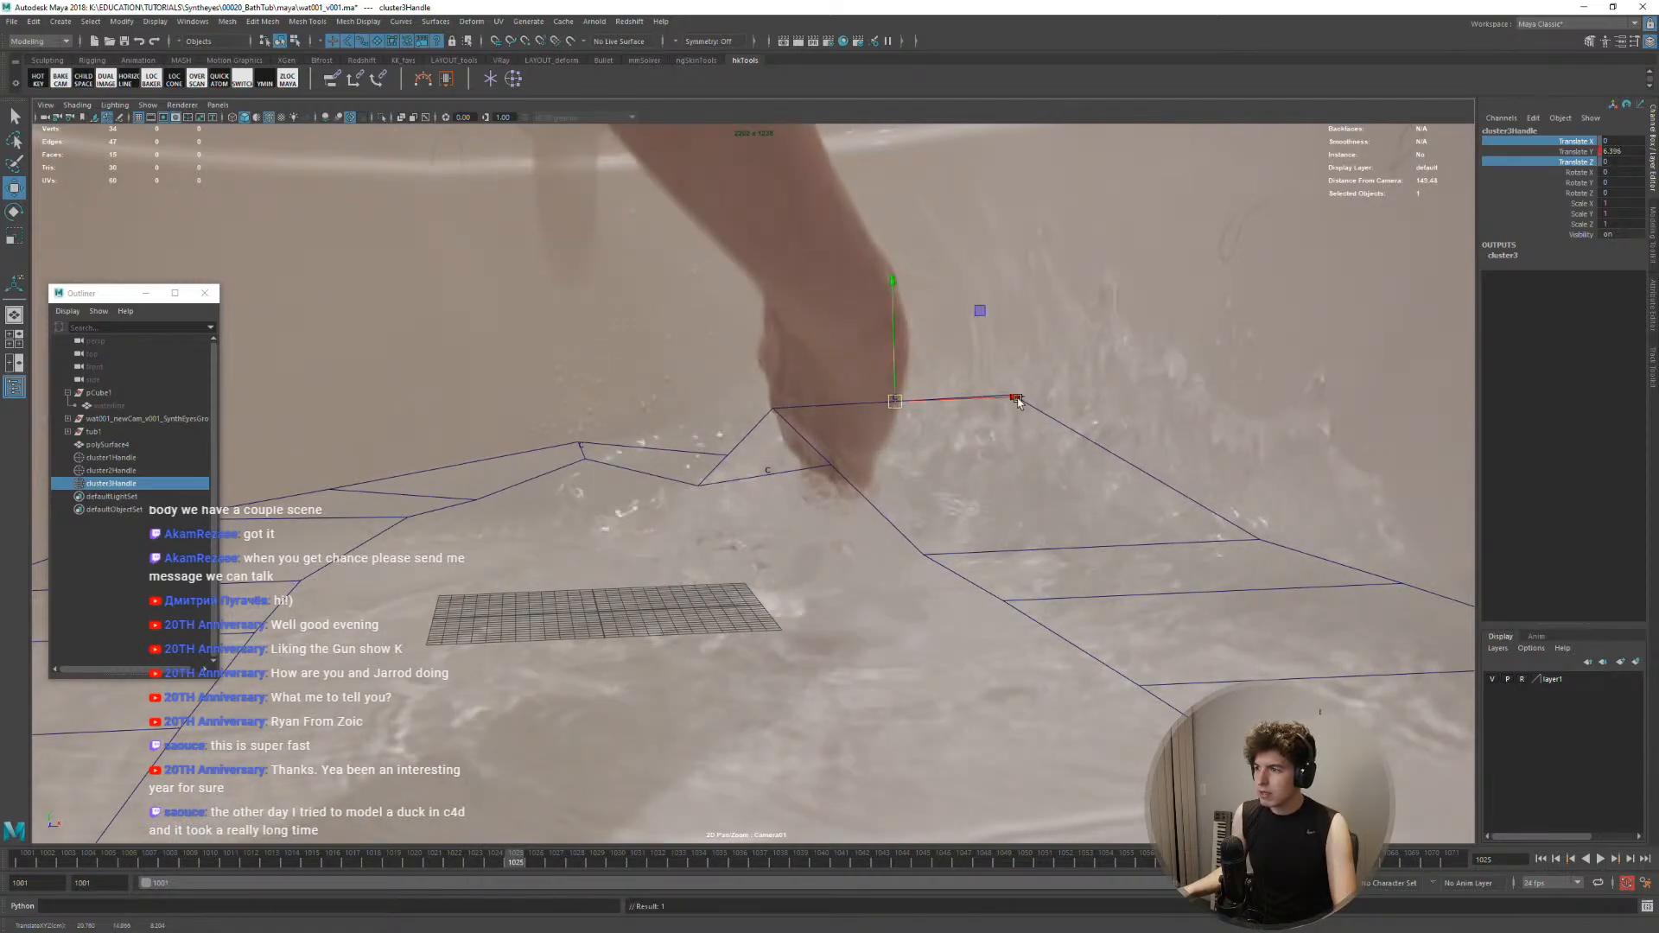
Bring the third cluster down after the splash to Translate Y about 0.13 at frame 1036
key(alt+period)
key(alt+period)
key(alt+period)
key(alt+period)
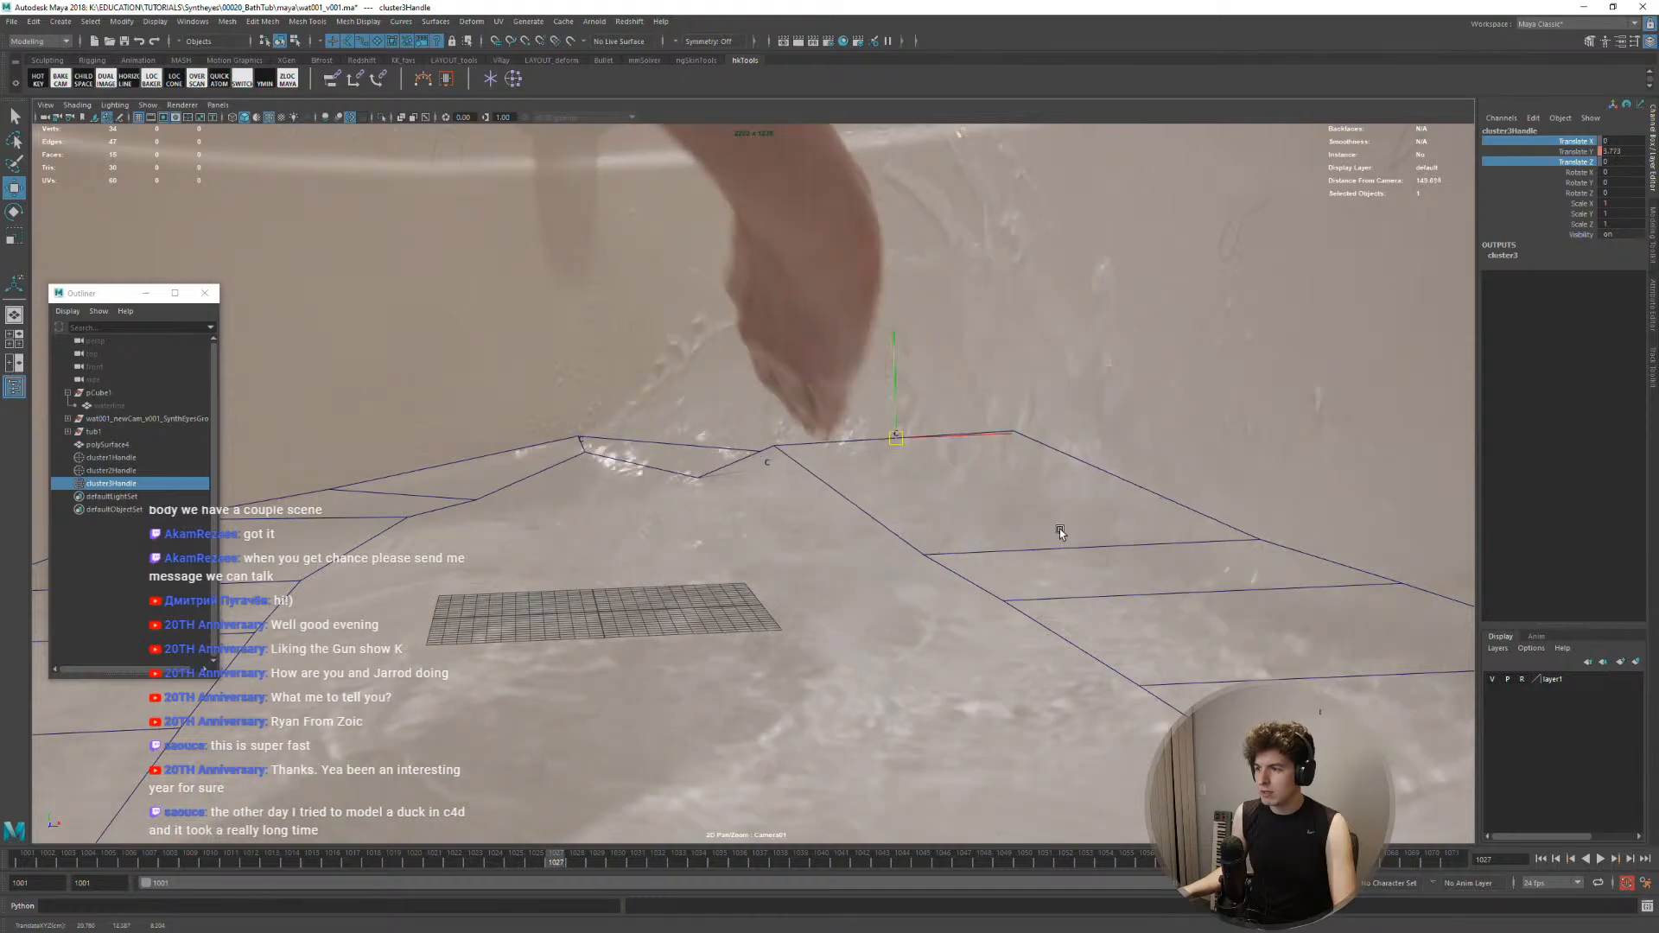
mouse_move(1080, 561)
middle_down()
mouse_move(1090, 622)
mouse_move(1098, 586)
middle_up()
key(alt+period)
key(alt+period)
key(alt+period)
key(alt+period)
key(alt+period)
key(alt+period)
key(alt+period)
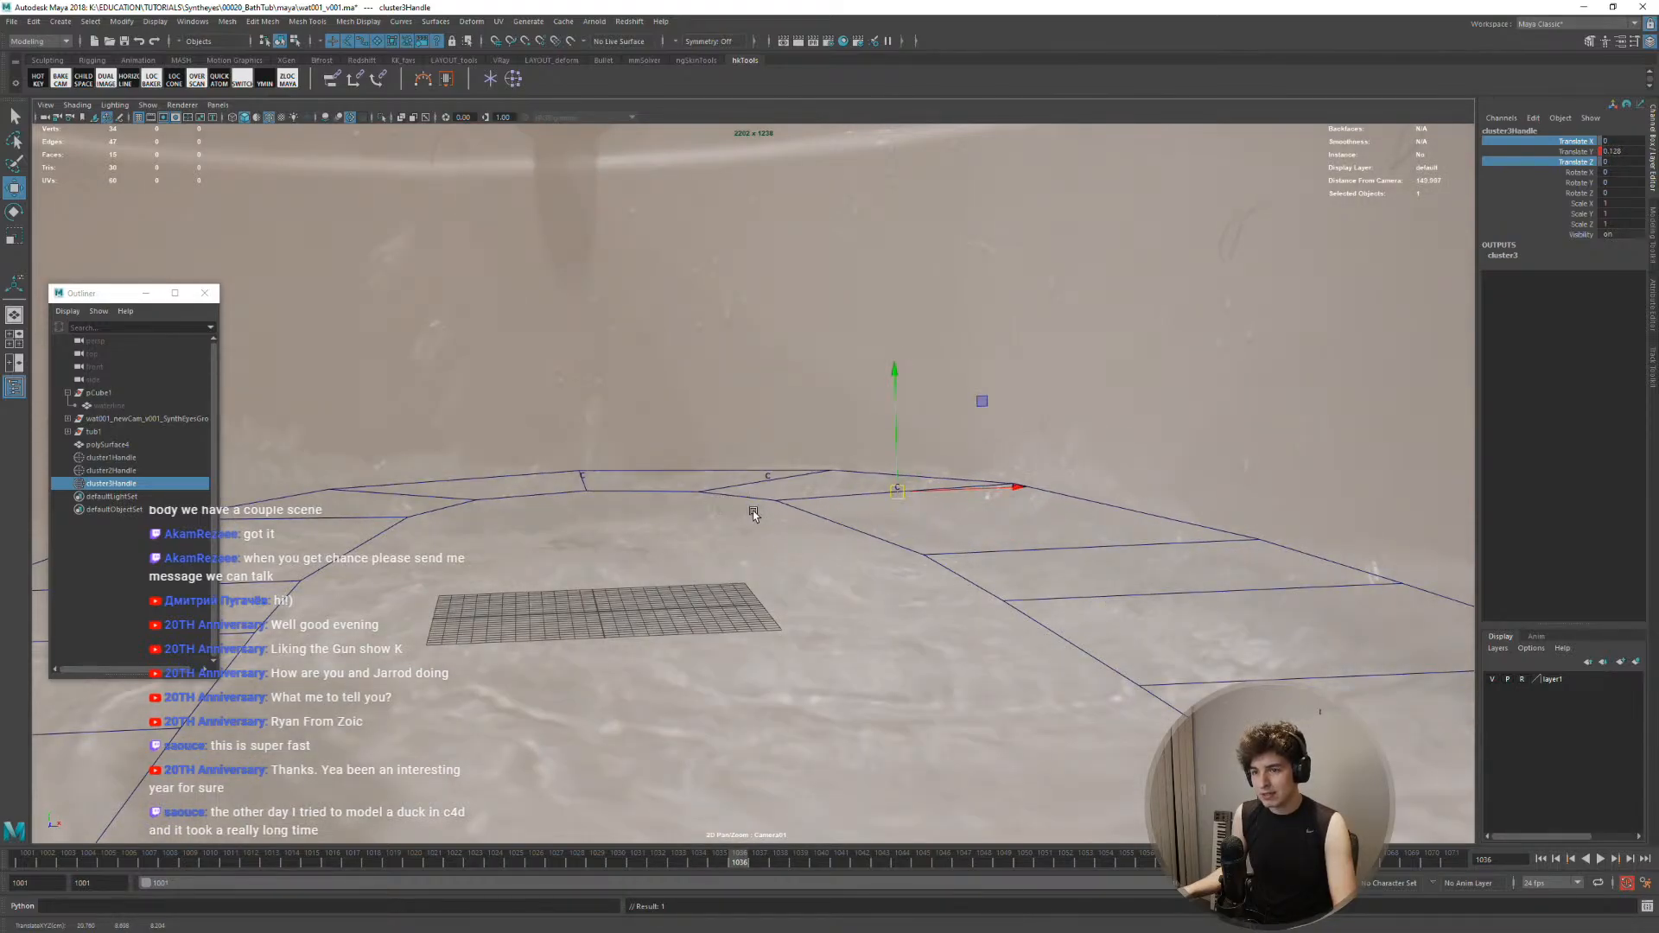
scroll(851, 512, down, 3)
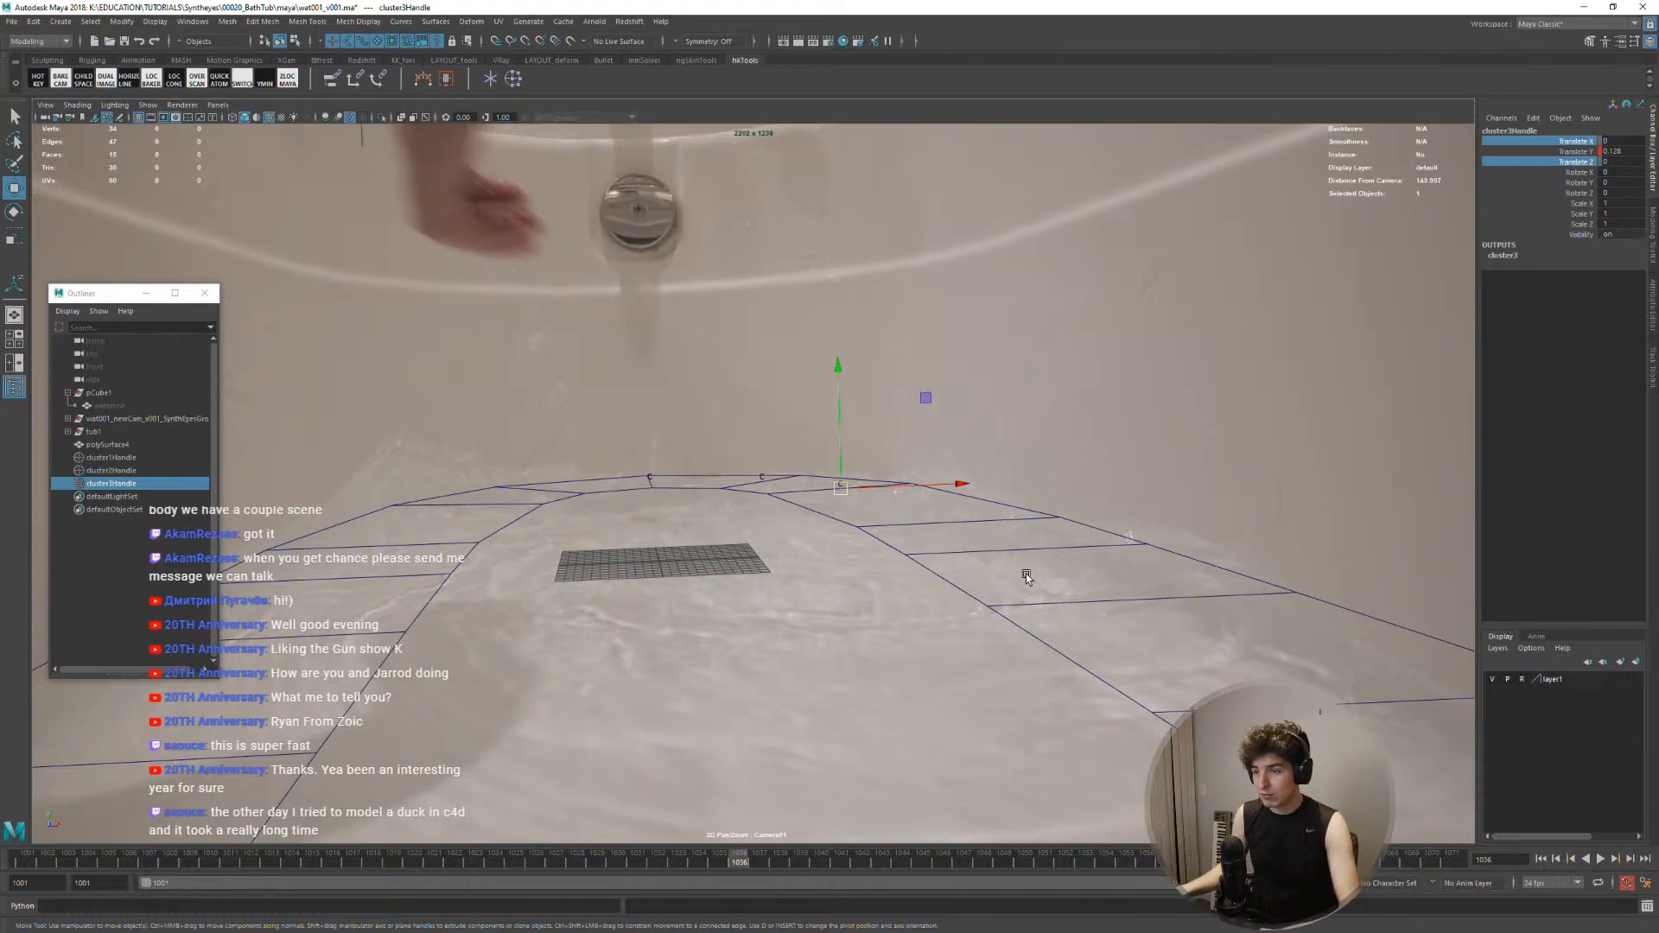
scroll(862, 561, up, 3)
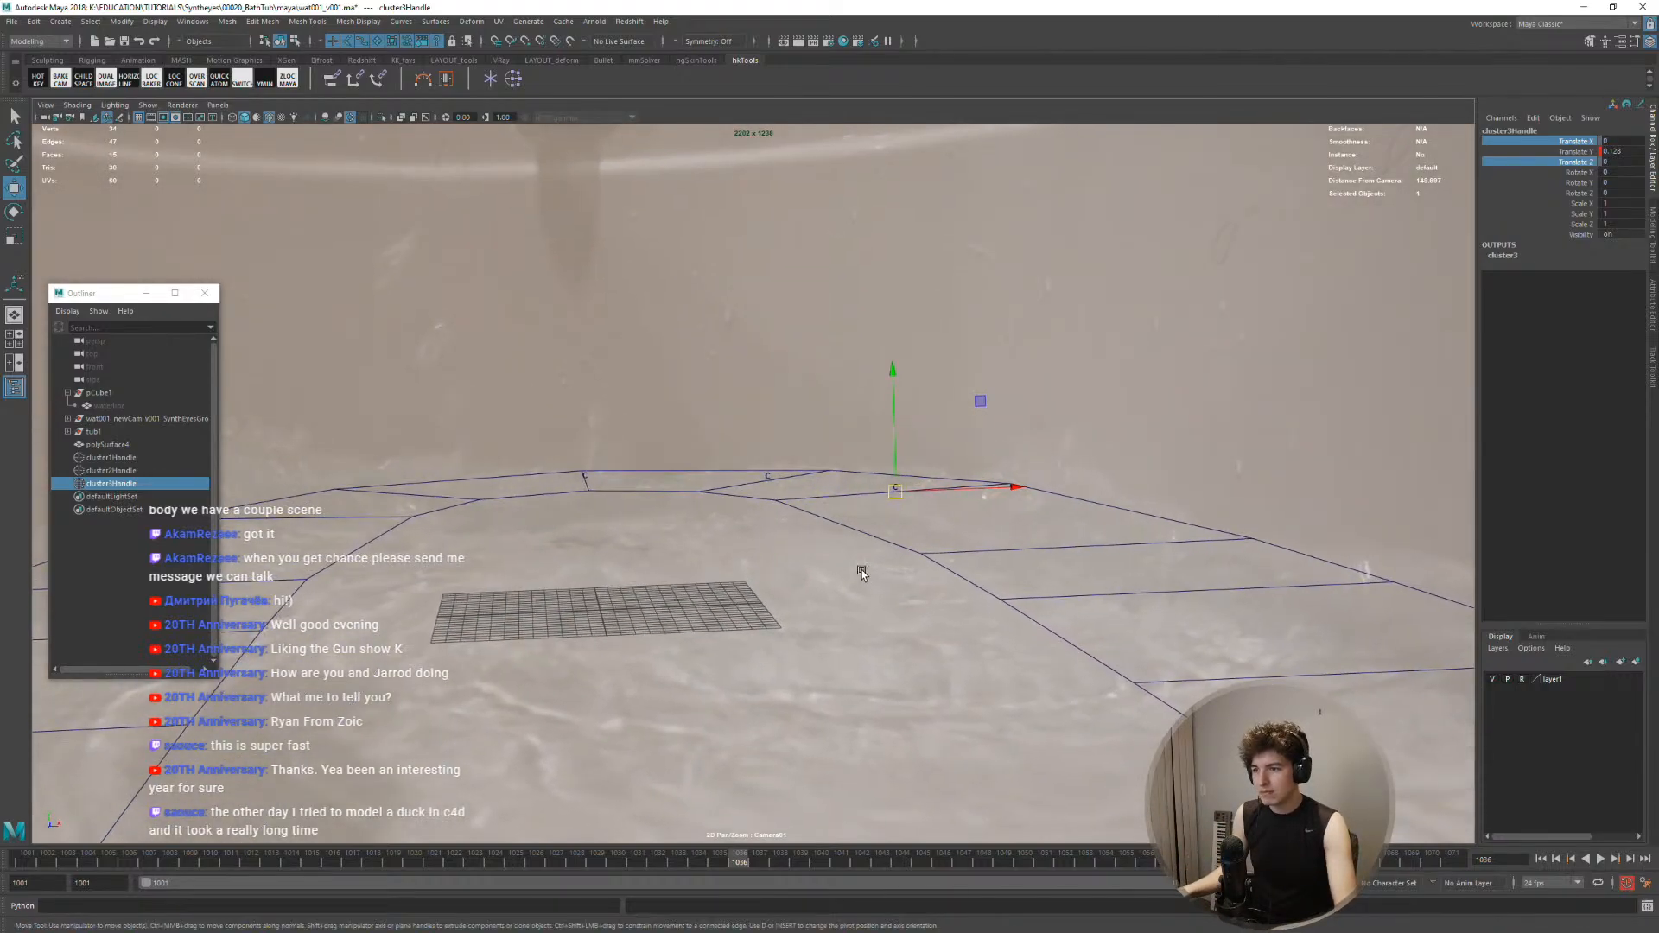
Raise the third cluster slightly over frames 1037 to 1039, with Translate Y about 0.32 at frame 1038
key(alt+period)
middle_drag(951, 597, 952, 590)
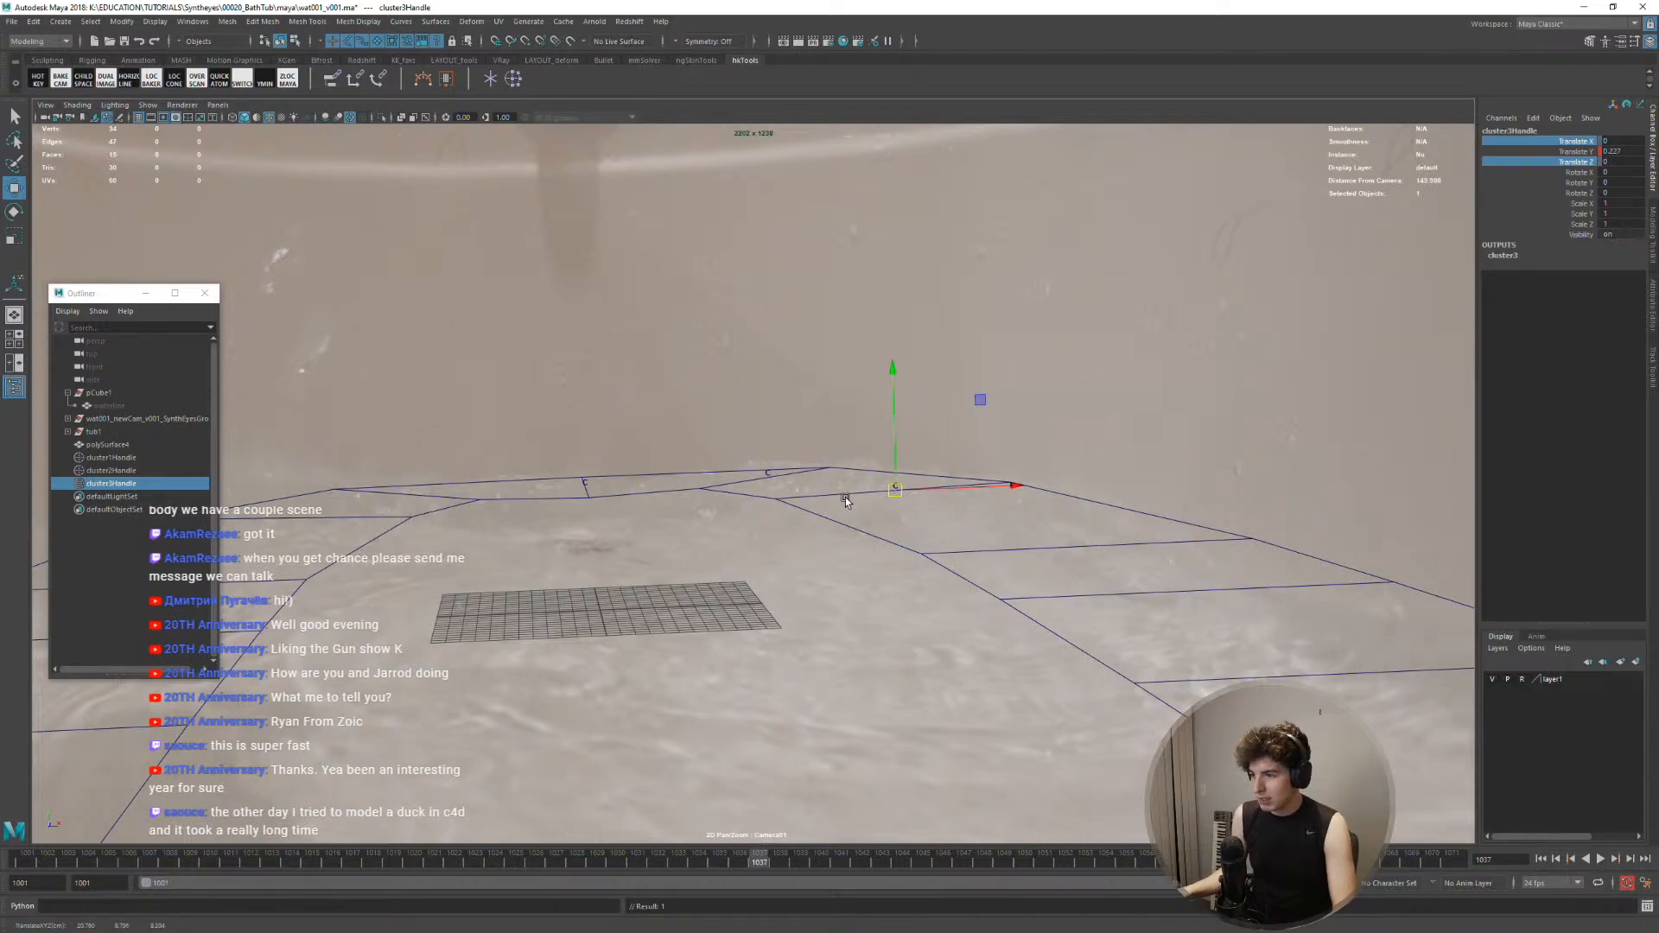
key(alt+period)
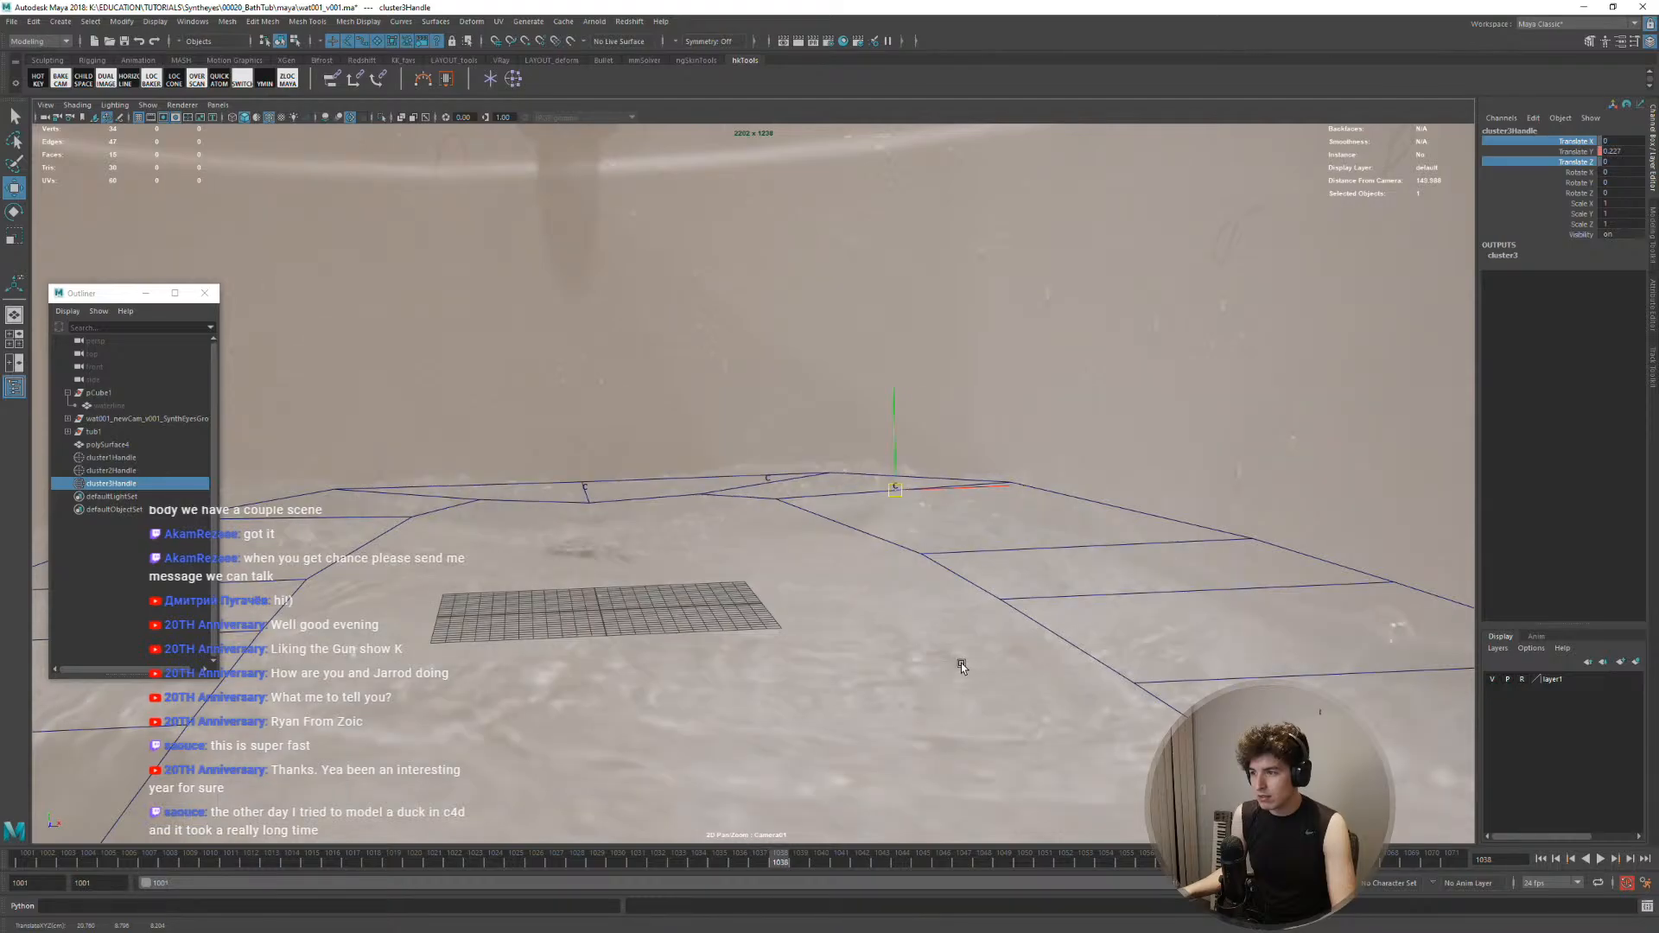
middle_drag(960, 662, 957, 660)
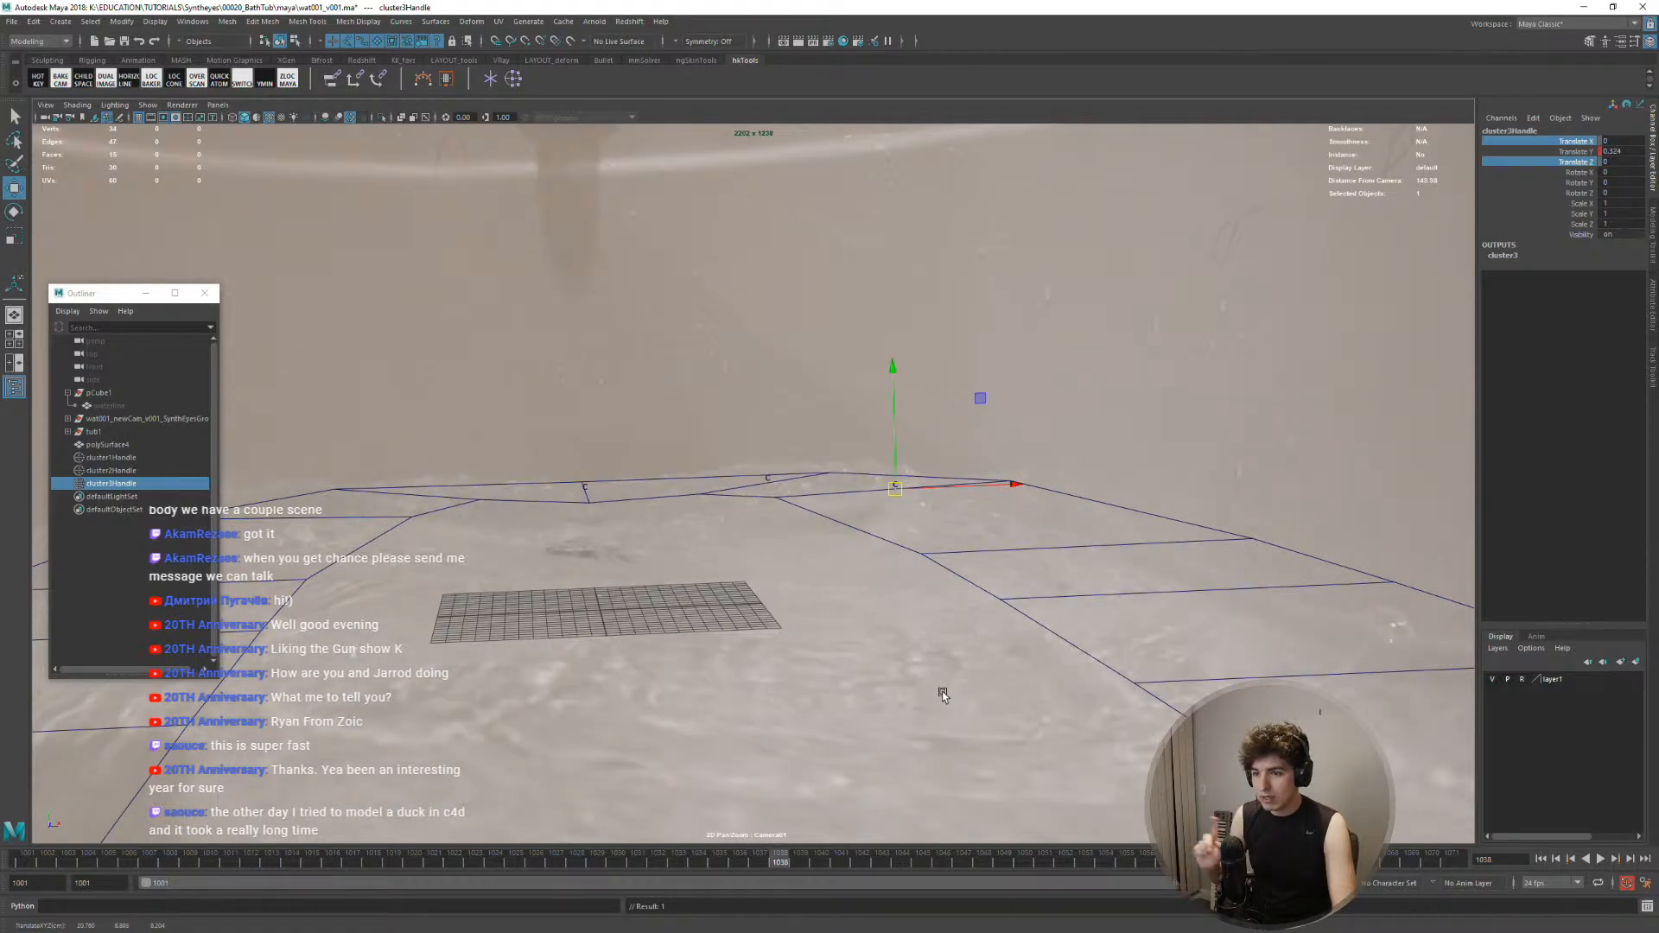
key(alt+period)
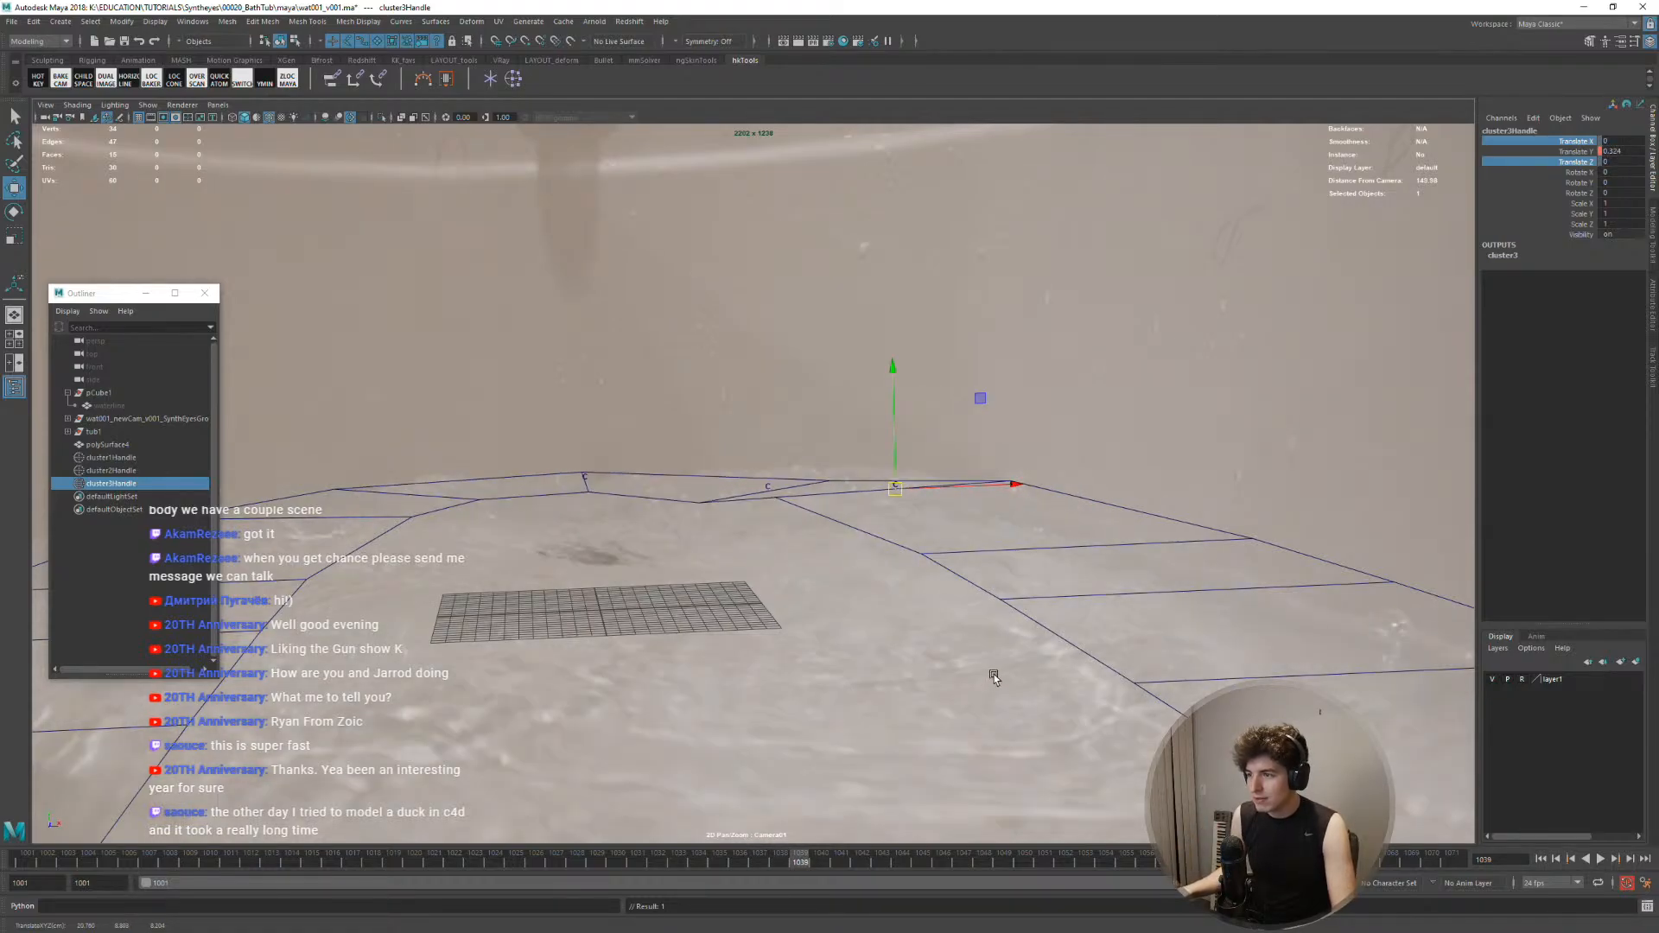
middle_drag(1001, 669, 1090, 621)
Continue animating the third cluster's height to frame 1065, with Translate Y about -1.66 there
key(alt+period)
key(alt+comma)
key(alt+period)
key(alt+period)
key(alt+period)
key(alt+period)
key(alt+period)
key(alt+period)
key(alt+period)
key(alt+period)
key(alt+period)
key(alt+period)
key(alt+period)
key(alt+period)
key(alt+period)
key(alt+period)
key(alt+period)
key(alt+period)
key(alt+period)
key(alt+period)
key(alt+period)
key(alt+period)
key(alt+period)
key(alt+period)
key(alt+period)
key(alt+period)
key(alt+period)
key(alt+period)
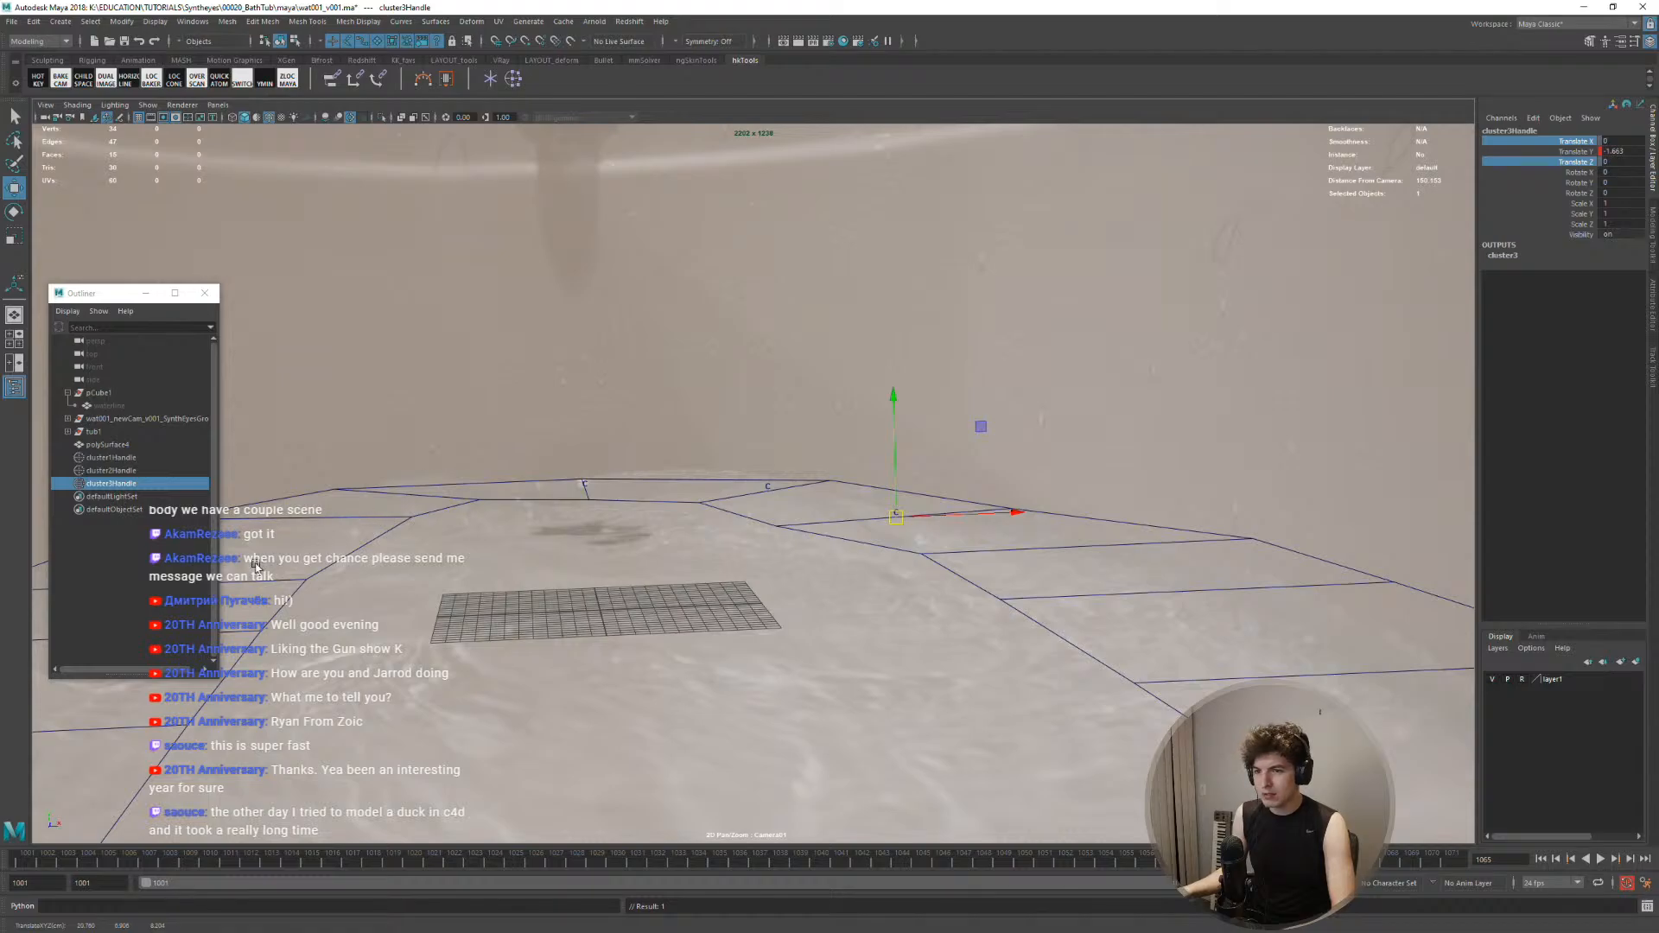
Adjust the third cluster's height past frame 1065 to finish matching the water, checking the neighbouring frames
key(alt+period)
key(alt+period)
mouse_move(980, 627)
middle_down()
mouse_move(998, 576)
mouse_move(991, 624)
middle_up()
key(alt+period)
key(alt+period)
key(alt+period)
key(alt+period)
key(alt+period)
key(alt+period)
key(alt+comma)
key(alt+comma)
key(alt+comma)
key(alt+comma)
key(alt+comma)
Review the third cluster's animation from frame 1001 to 1048 against the water in the footage
drag(1128, 864, 188, 866)
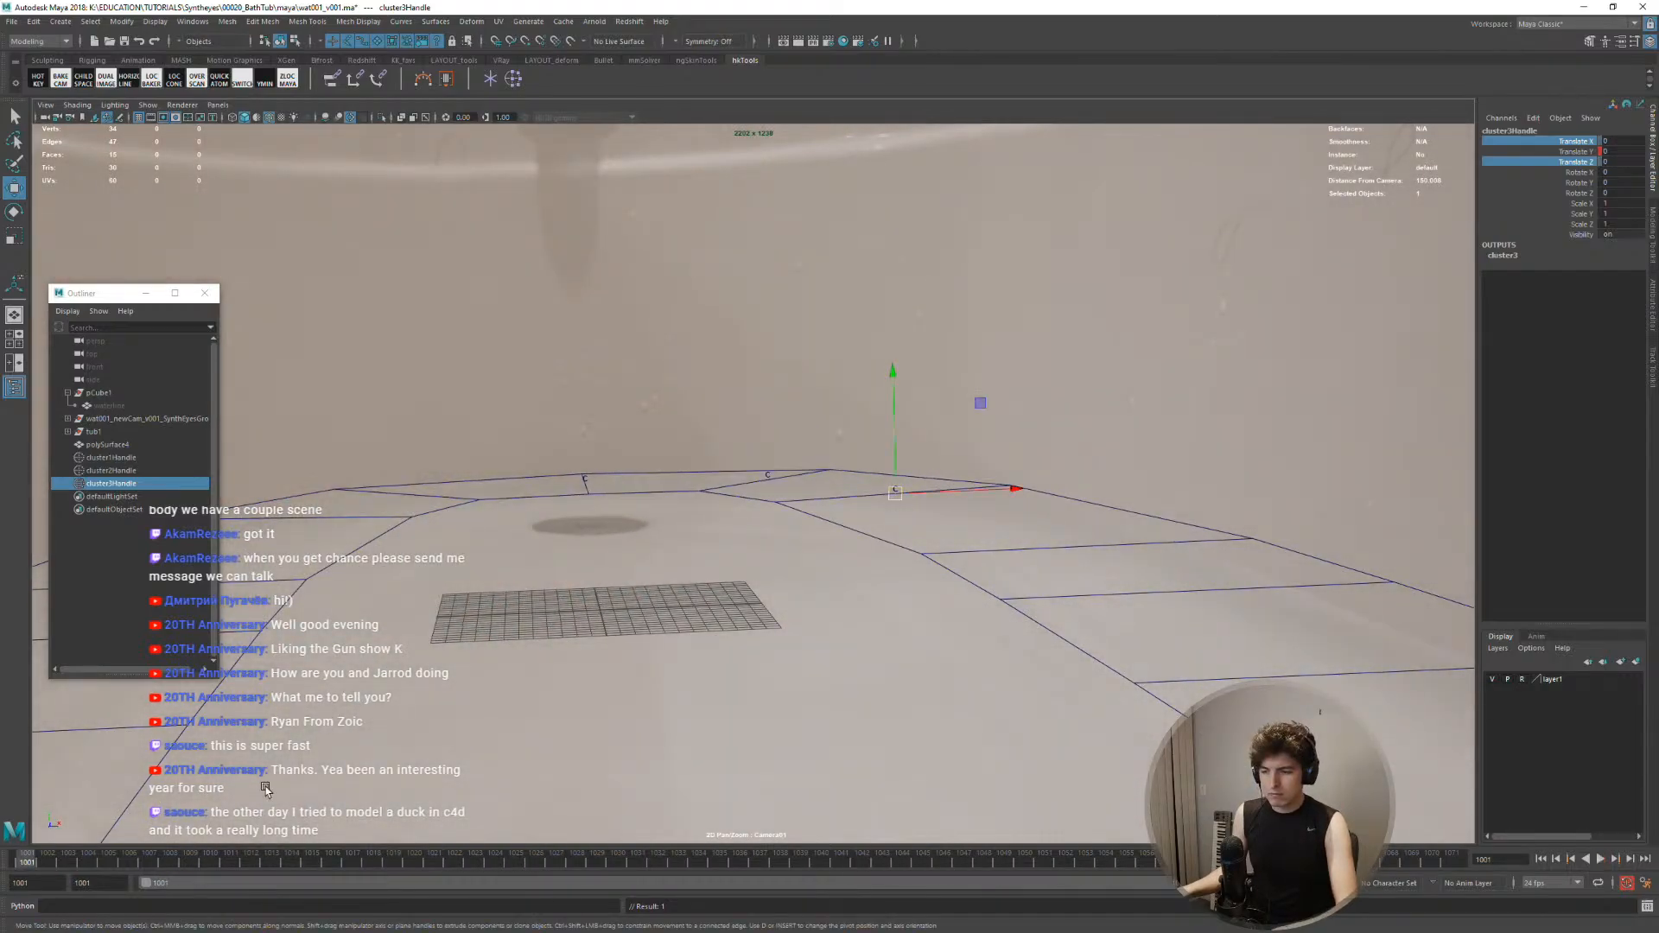
key(alt+shift+v)
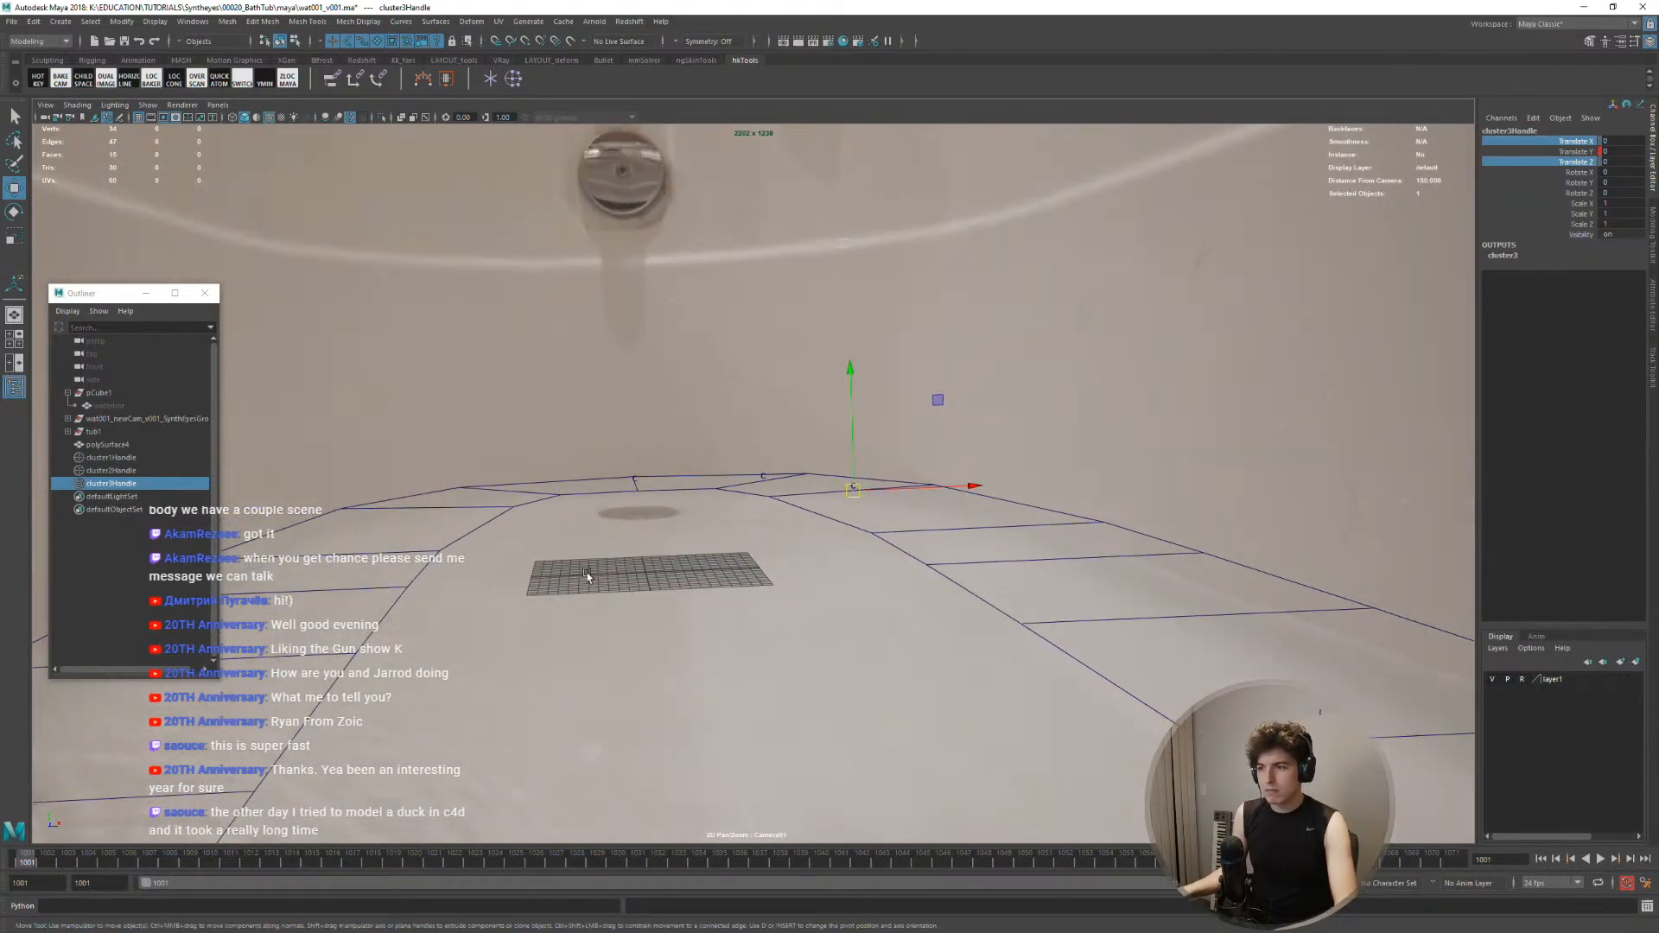
middle_drag(587, 576, 772, 537)
right_drag(855, 527, 1049, 589)
middle_drag(1048, 589, 907, 656)
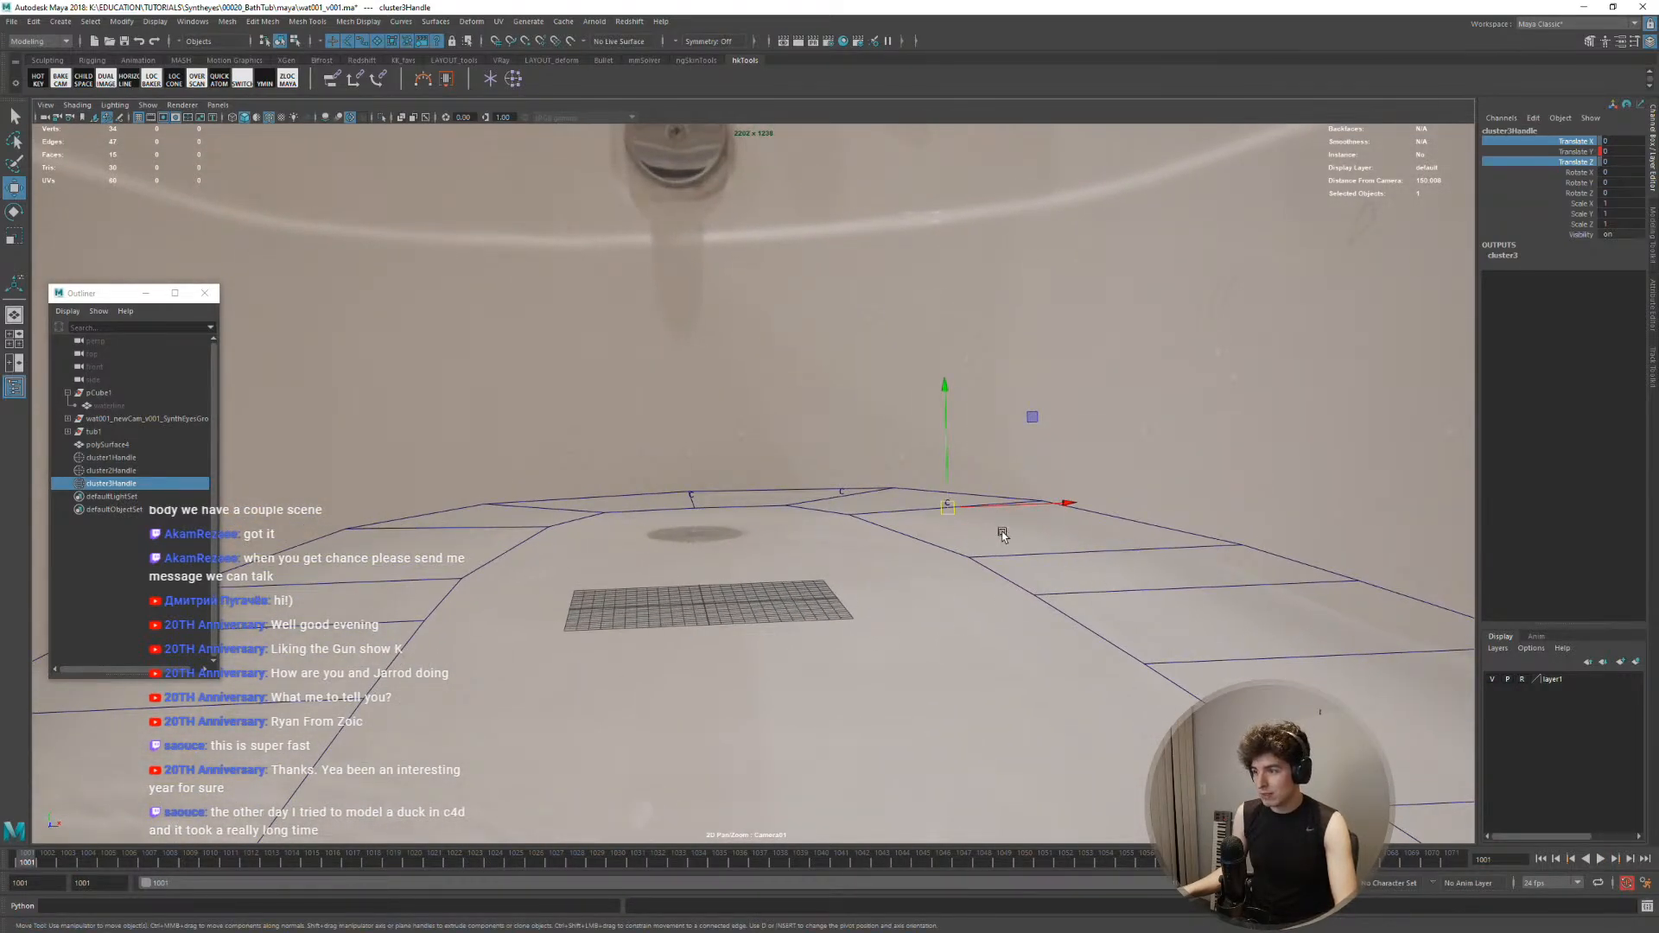
drag(684, 858, 977, 825)
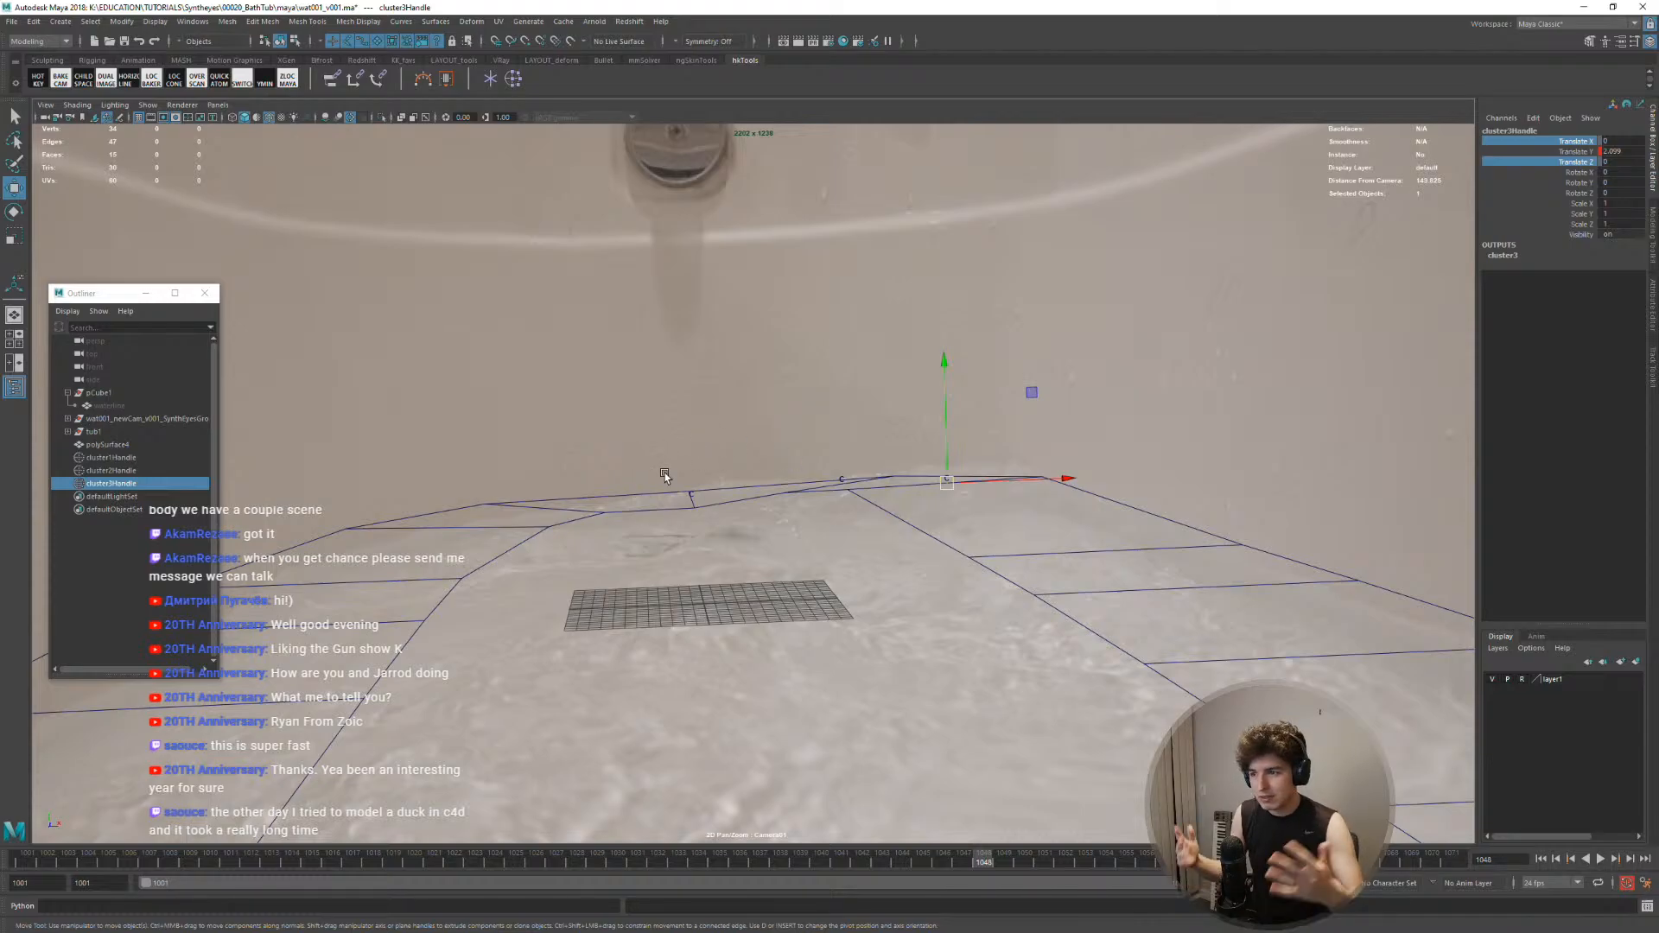
Return to frame 1001 and create a cluster from the floor strip's next crosswise edge, just right of the third cluster
click(906, 864)
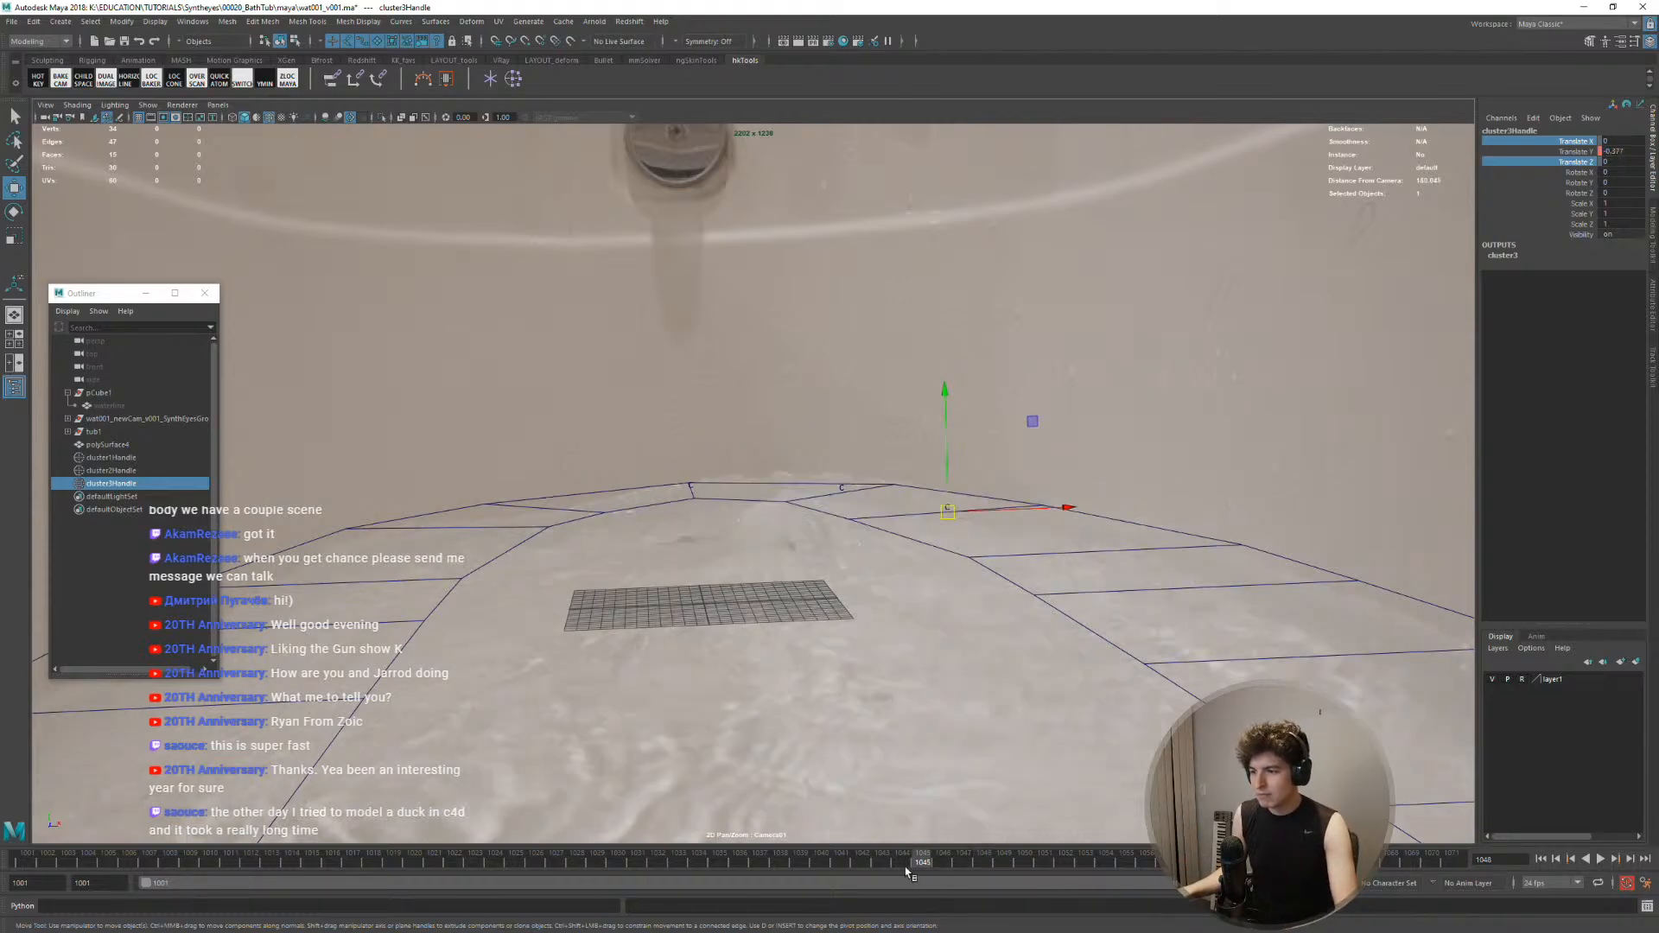
key(alt+v)
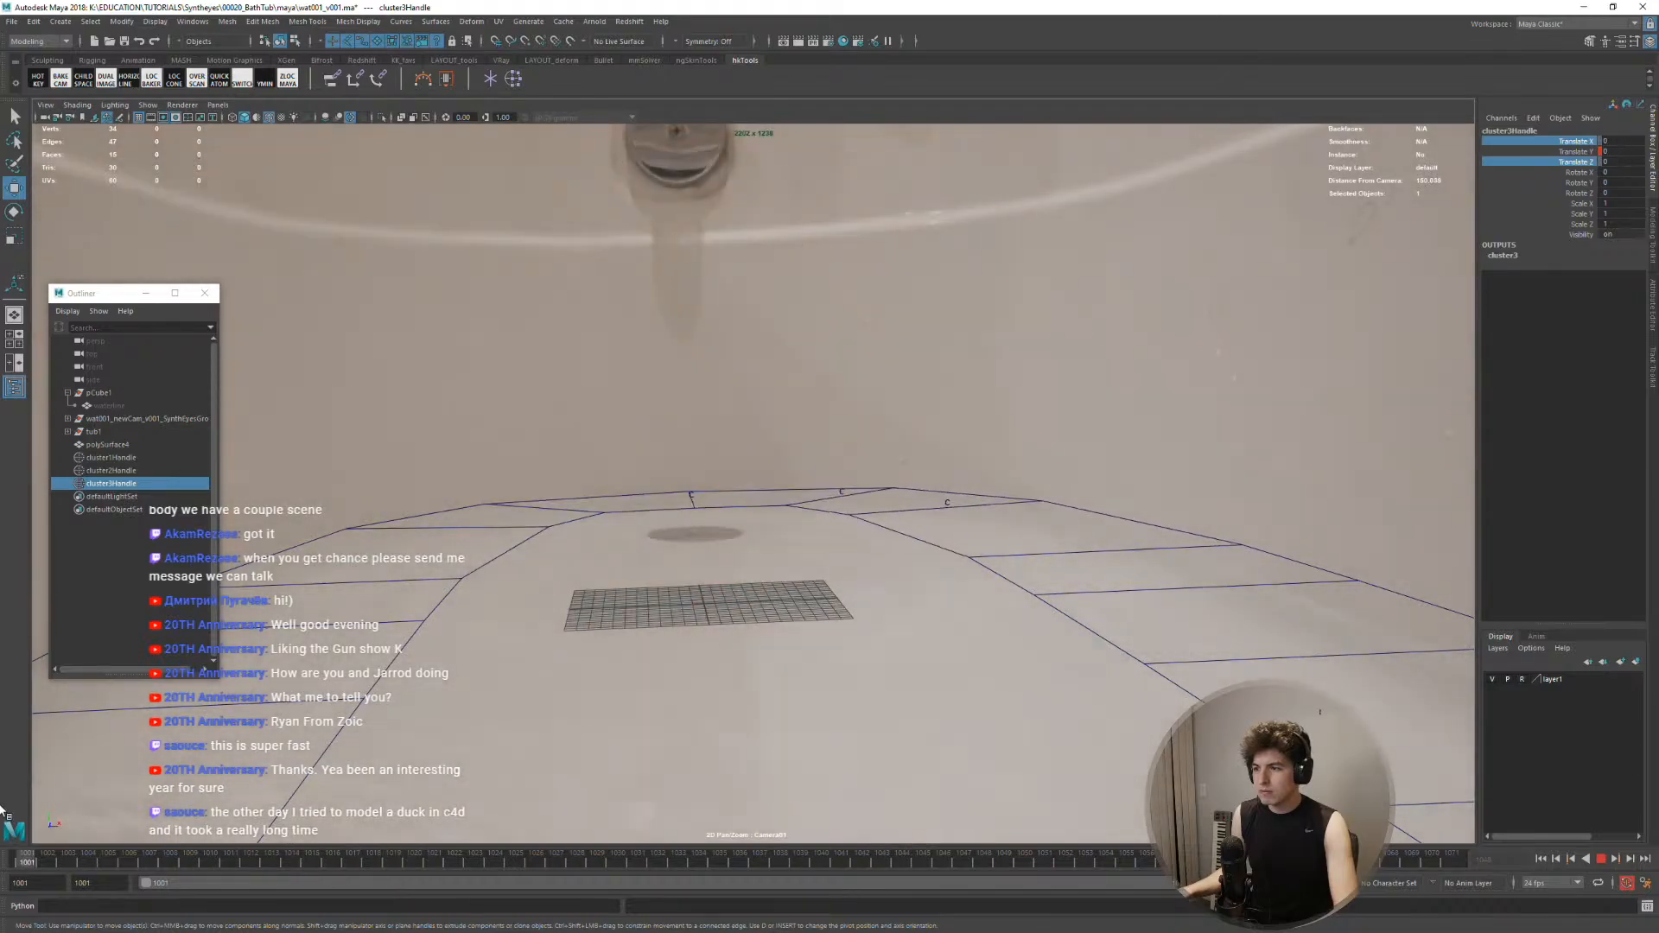
click(1080, 552)
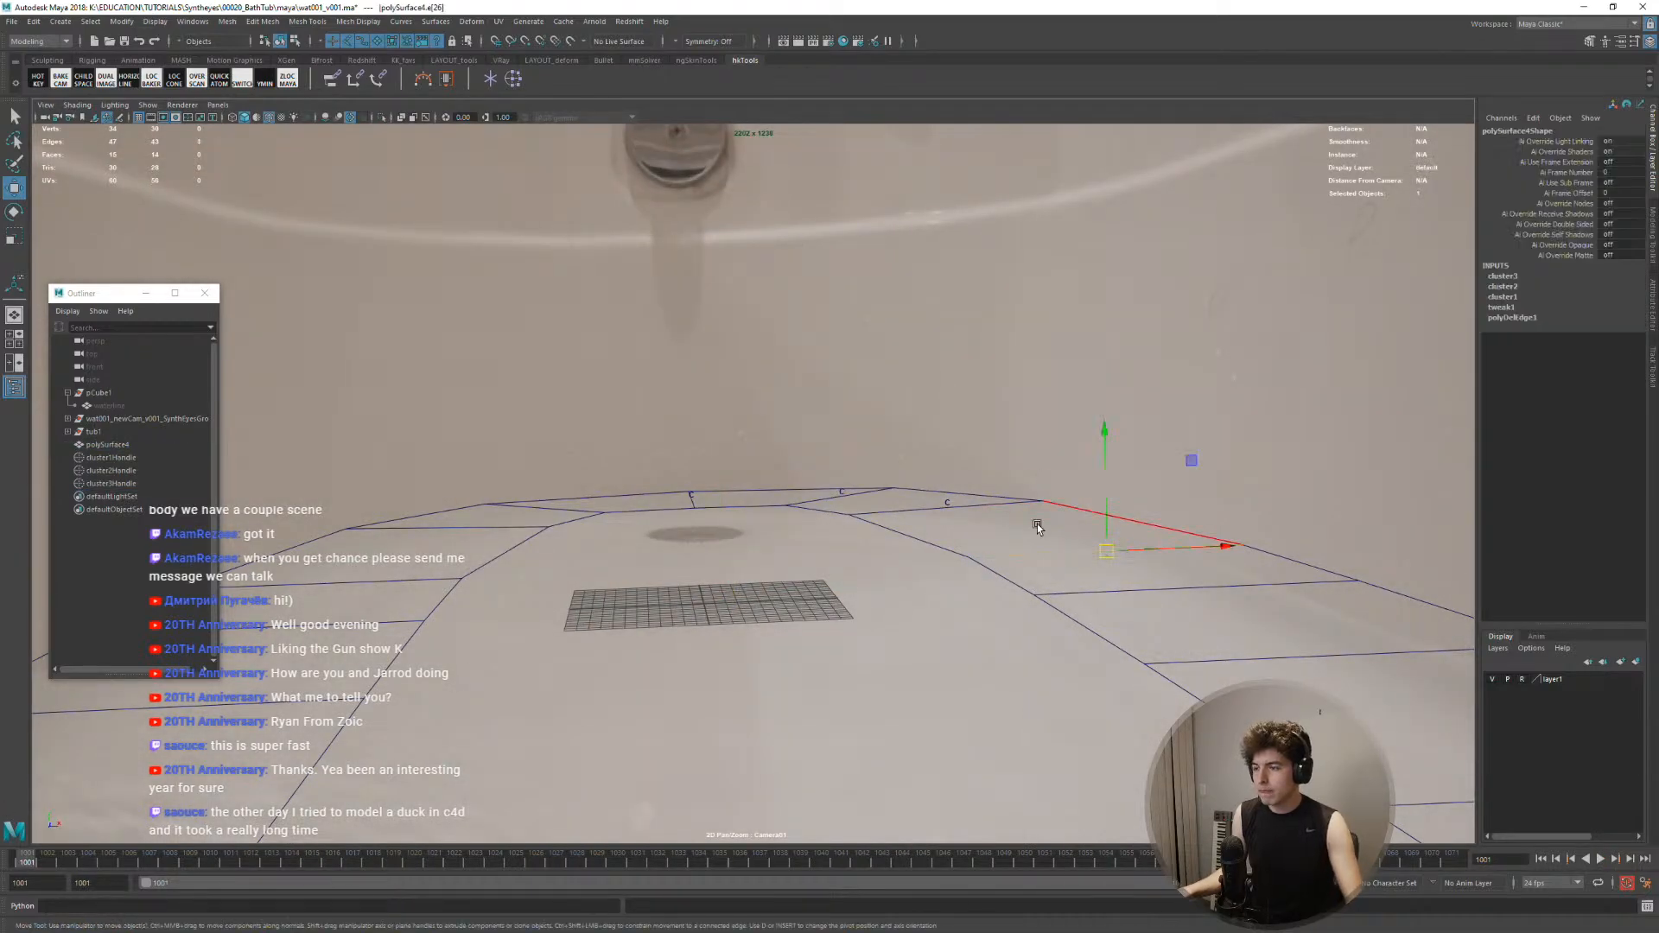
key(space)
drag(1060, 600, 1089, 372)
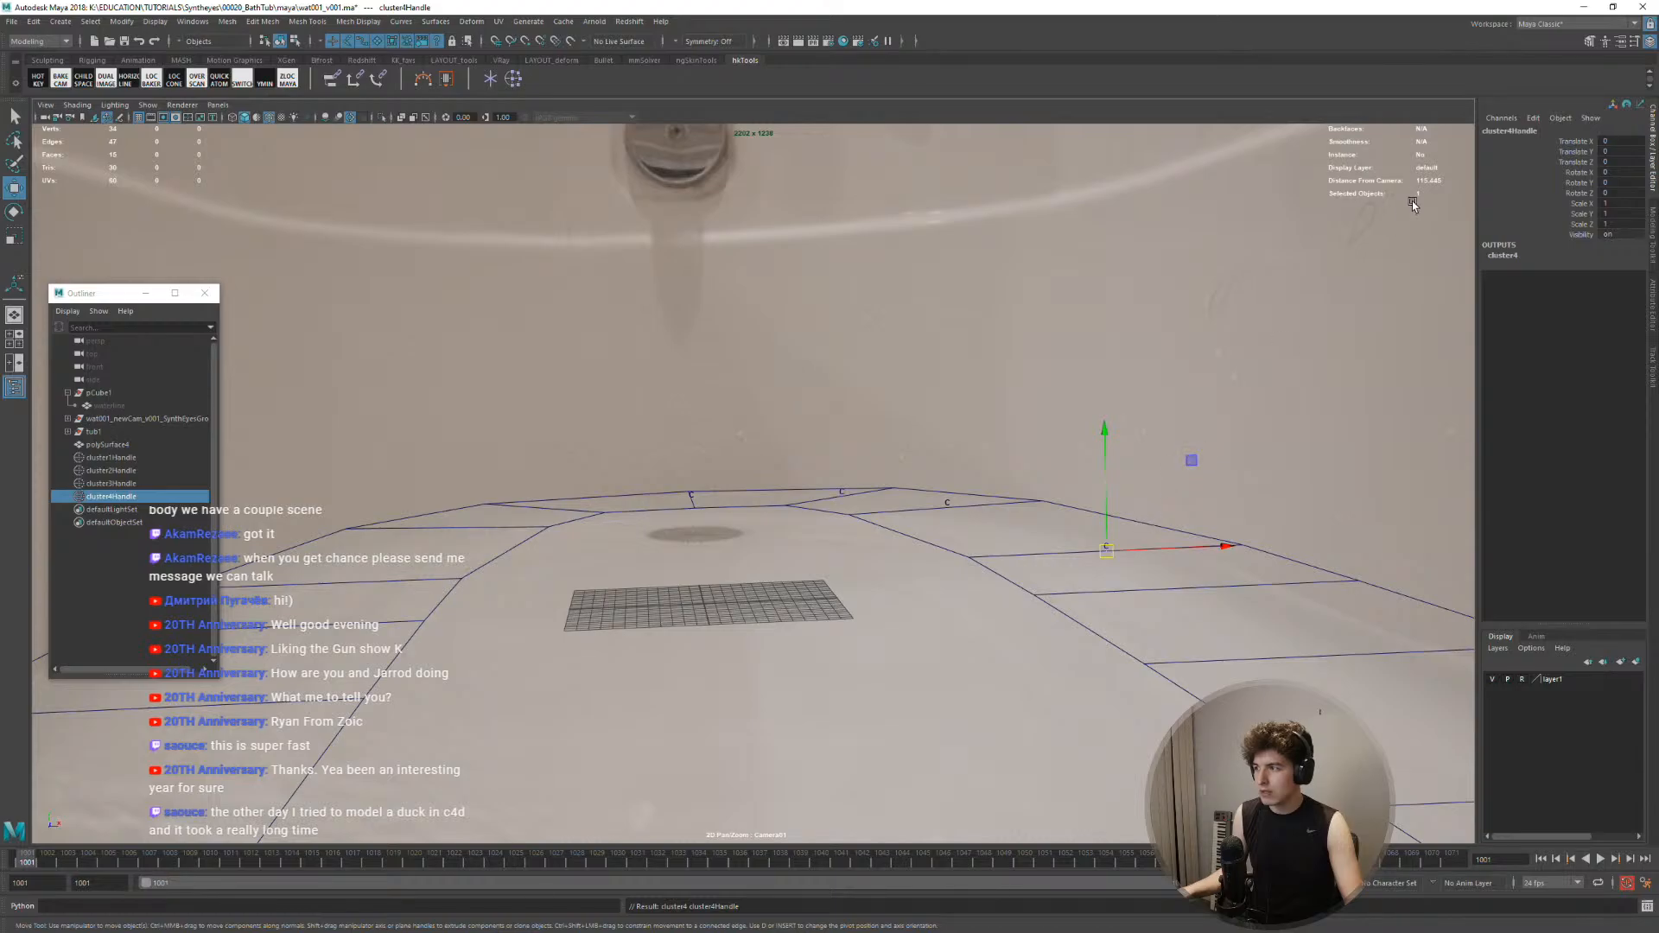
Lock the fourth cluster's Translate X and Translate Z, and key its Translate Y at frame 1001
drag(1570, 140, 1571, 162)
right_click(1571, 162)
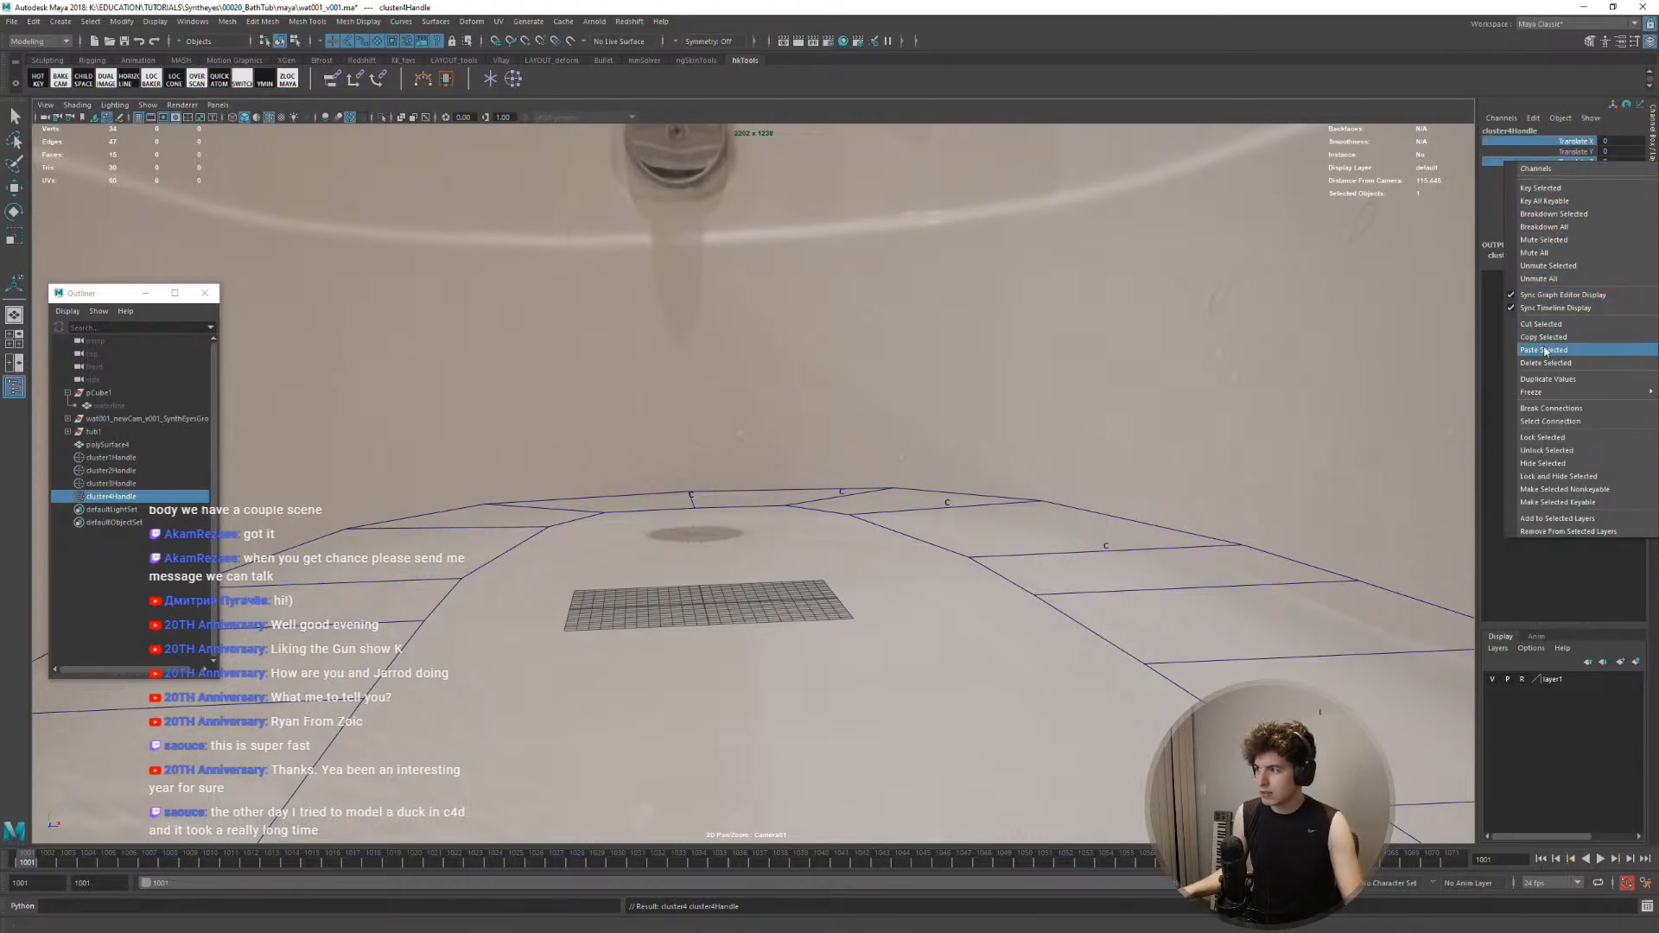
click(1551, 421)
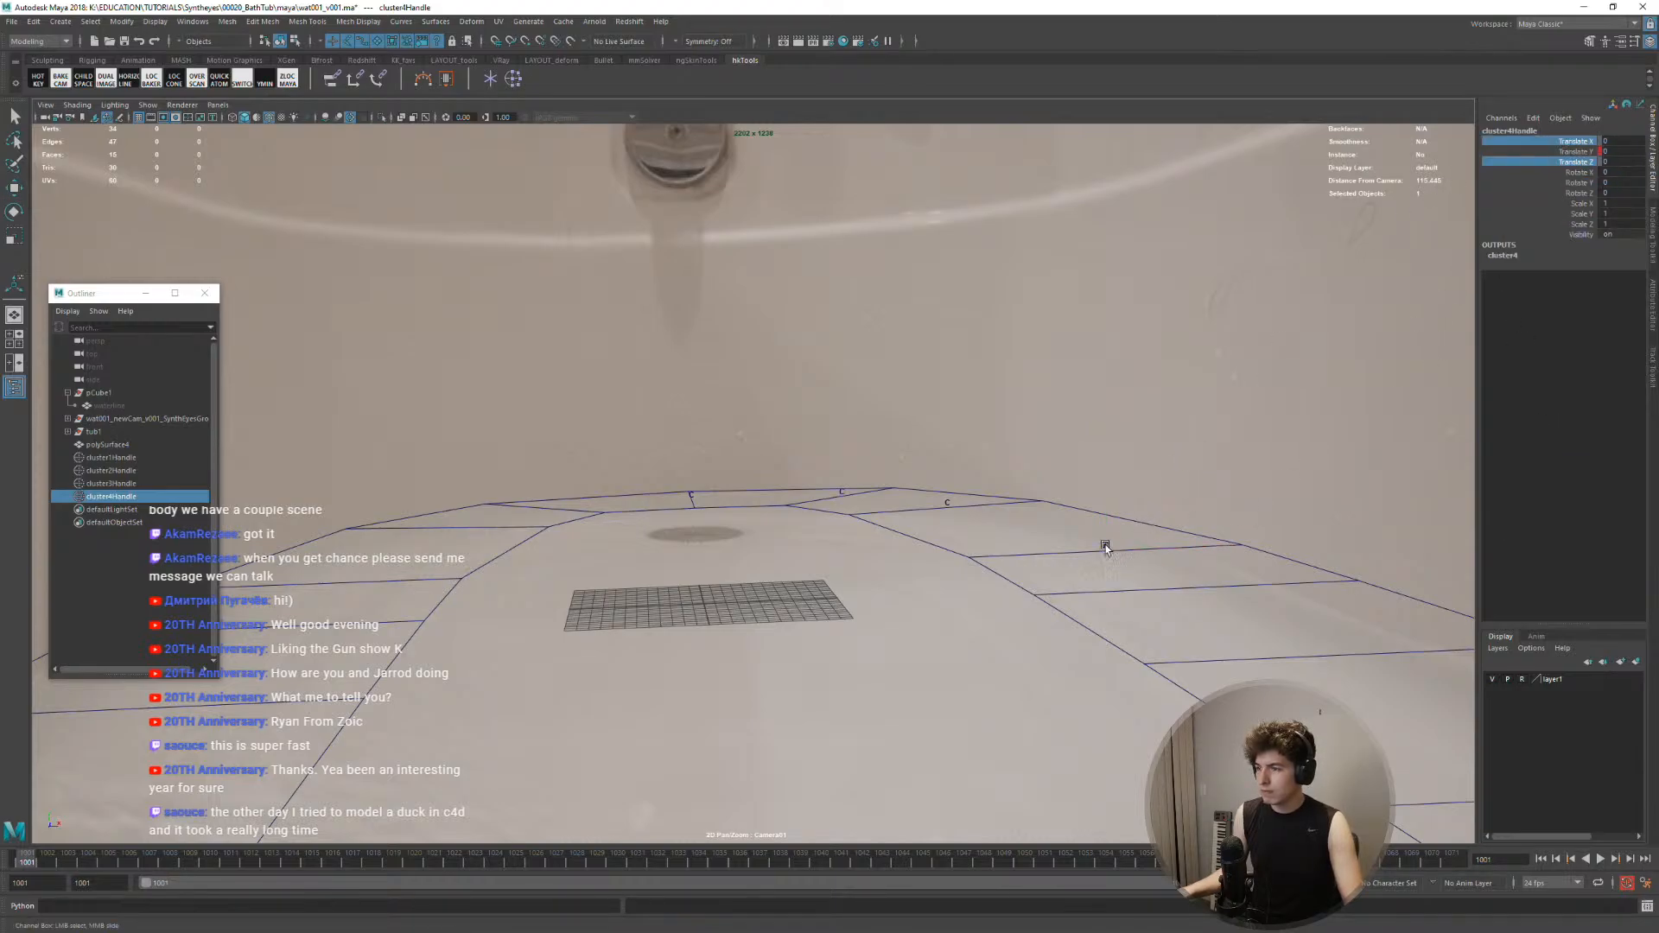
key(w)
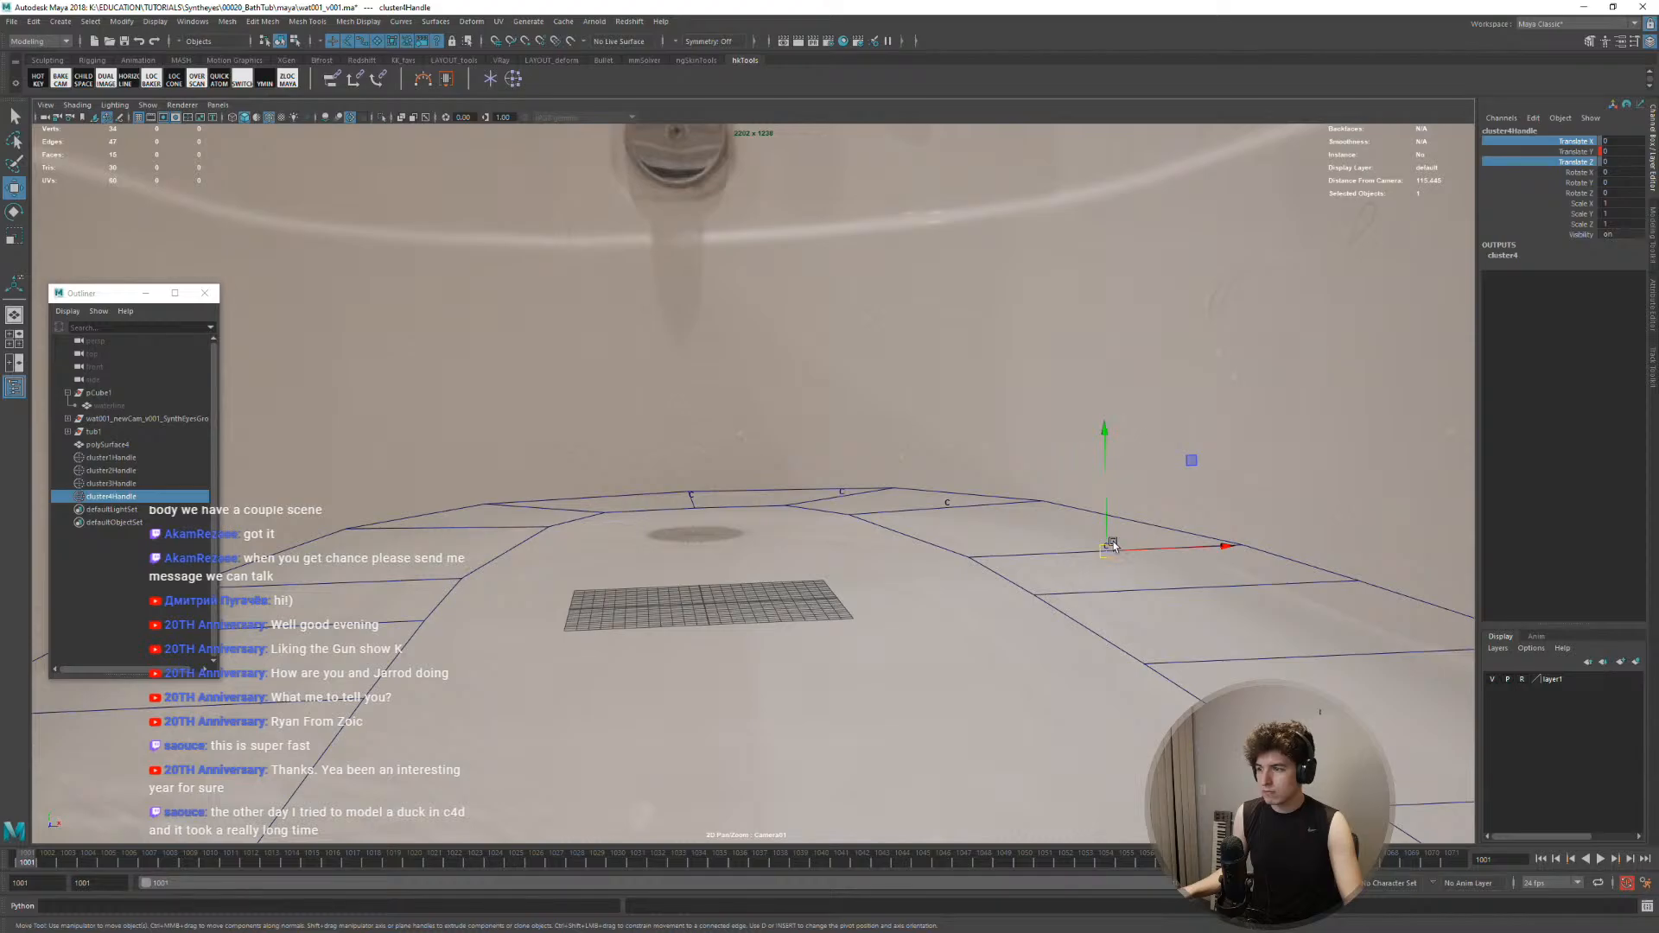
Animate the fourth cluster's height from frame 1001 to 1020, with Translate Y about -1.154 at frame 1020
drag(1113, 544, 1093, 557)
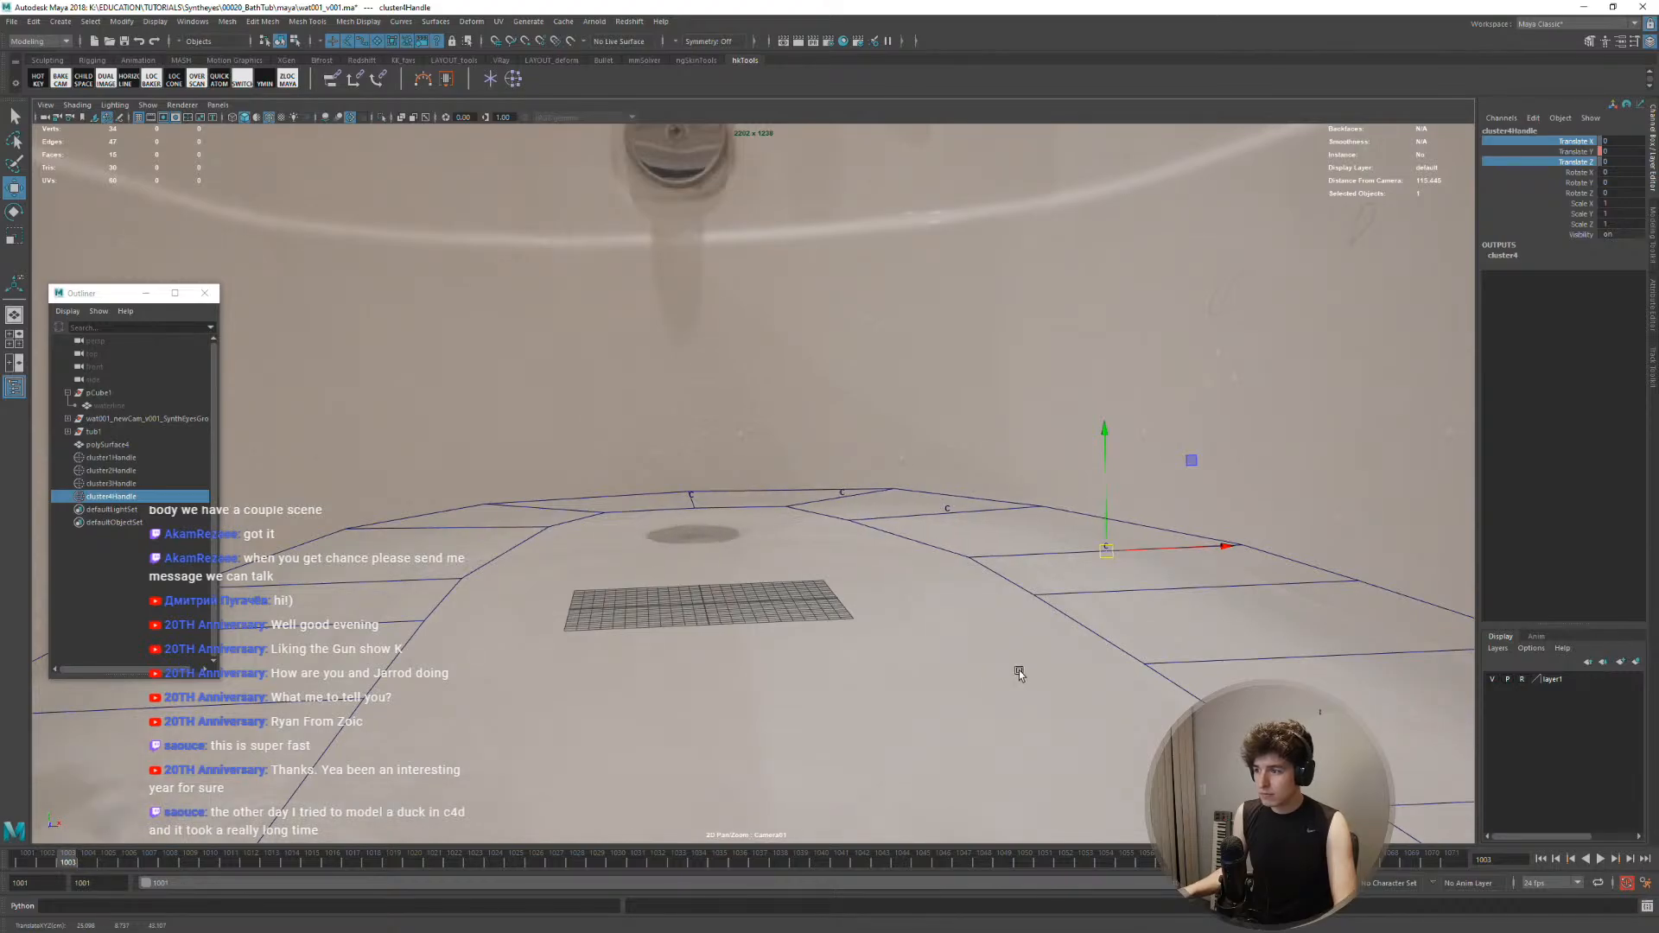
middle_drag(1037, 654, 1028, 676)
drag(1028, 676, 1044, 697)
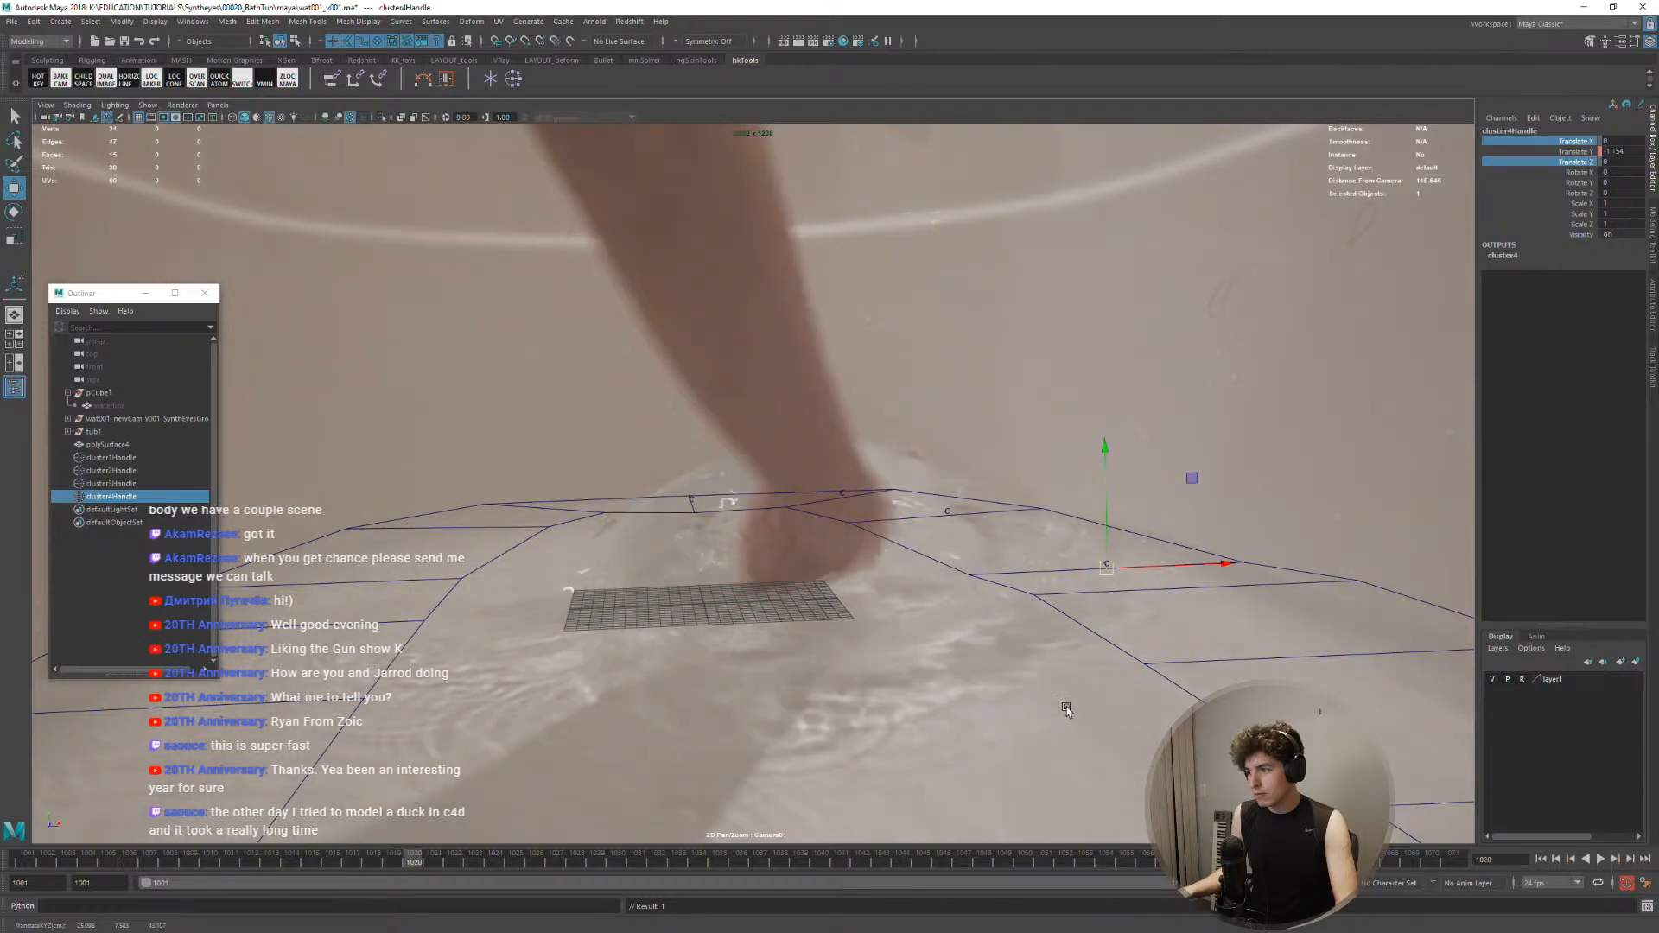
Continue animating the fourth cluster's height frame by frame past frame 1020 to the end of the shot, following the water
key(alt+period)
middle_drag(1071, 701, 1117, 696)
key(alt+period)
key(alt+period)
key(alt+period)
key(alt+period)
key(alt+period)
key(alt+period)
key(alt+period)
key(alt+period)
key(alt+period)
key(alt+period)
key(alt+comma)
key(alt+comma)
key(alt+period)
key(alt+period)
key(alt+period)
key(alt+period)
key(alt+period)
key(alt+period)
key(alt+period)
key(alt+period)
key(alt+period)
key(alt+period)
key(alt+period)
key(alt+period)
key(alt+period)
key(alt+period)
key(alt+period)
key(alt+period)
key(alt+period)
key(alt+period)
key(alt+period)
key(alt+period)
key(alt+period)
key(alt+period)
key(alt+period)
key(alt+period)
key(alt+period)
key(alt+period)
key(alt+period)
key(alt+period)
key(alt+period)
key(alt+period)
key(alt+period)
key(alt+period)
key(alt+period)
key(alt+period)
key(alt+period)
key(alt+period)
key(alt+period)
key(alt+period)
key(alt+period)
key(alt+comma)
key(alt+period)
key(alt+period)
Return to frame 1001 and create a cluster with envelope 1.000 from the crosswise edge just left of the strip's leftmost cluster
drag(1419, 866, 22, 856)
click(577, 510)
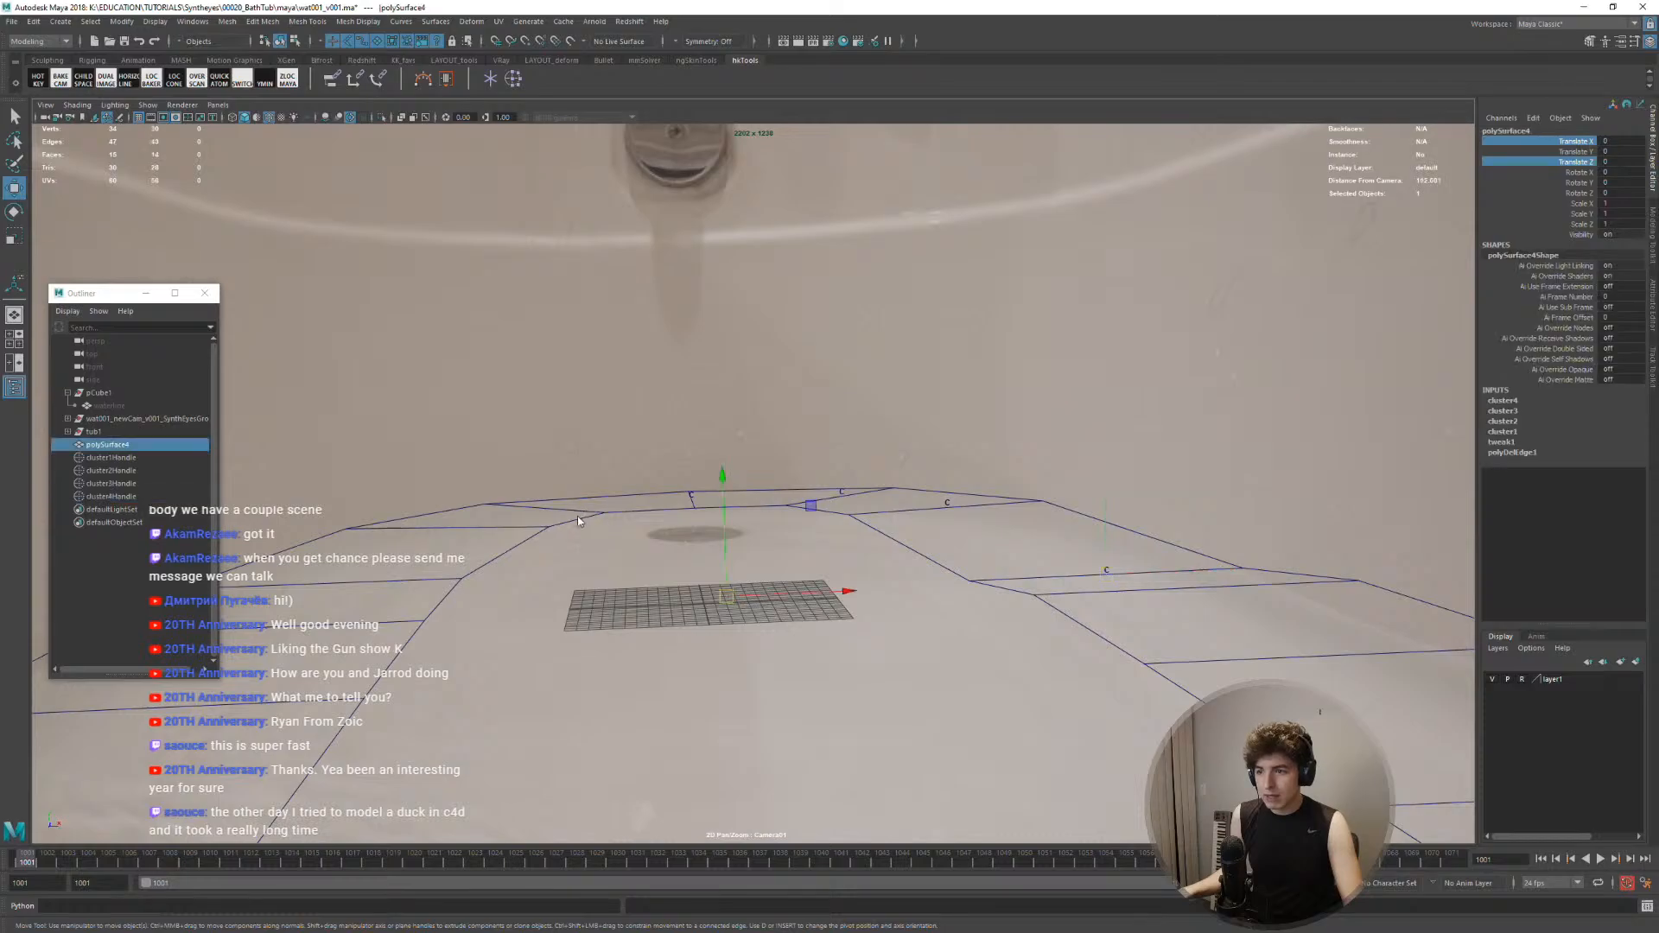
right_drag(577, 509, 572, 482)
click(561, 504)
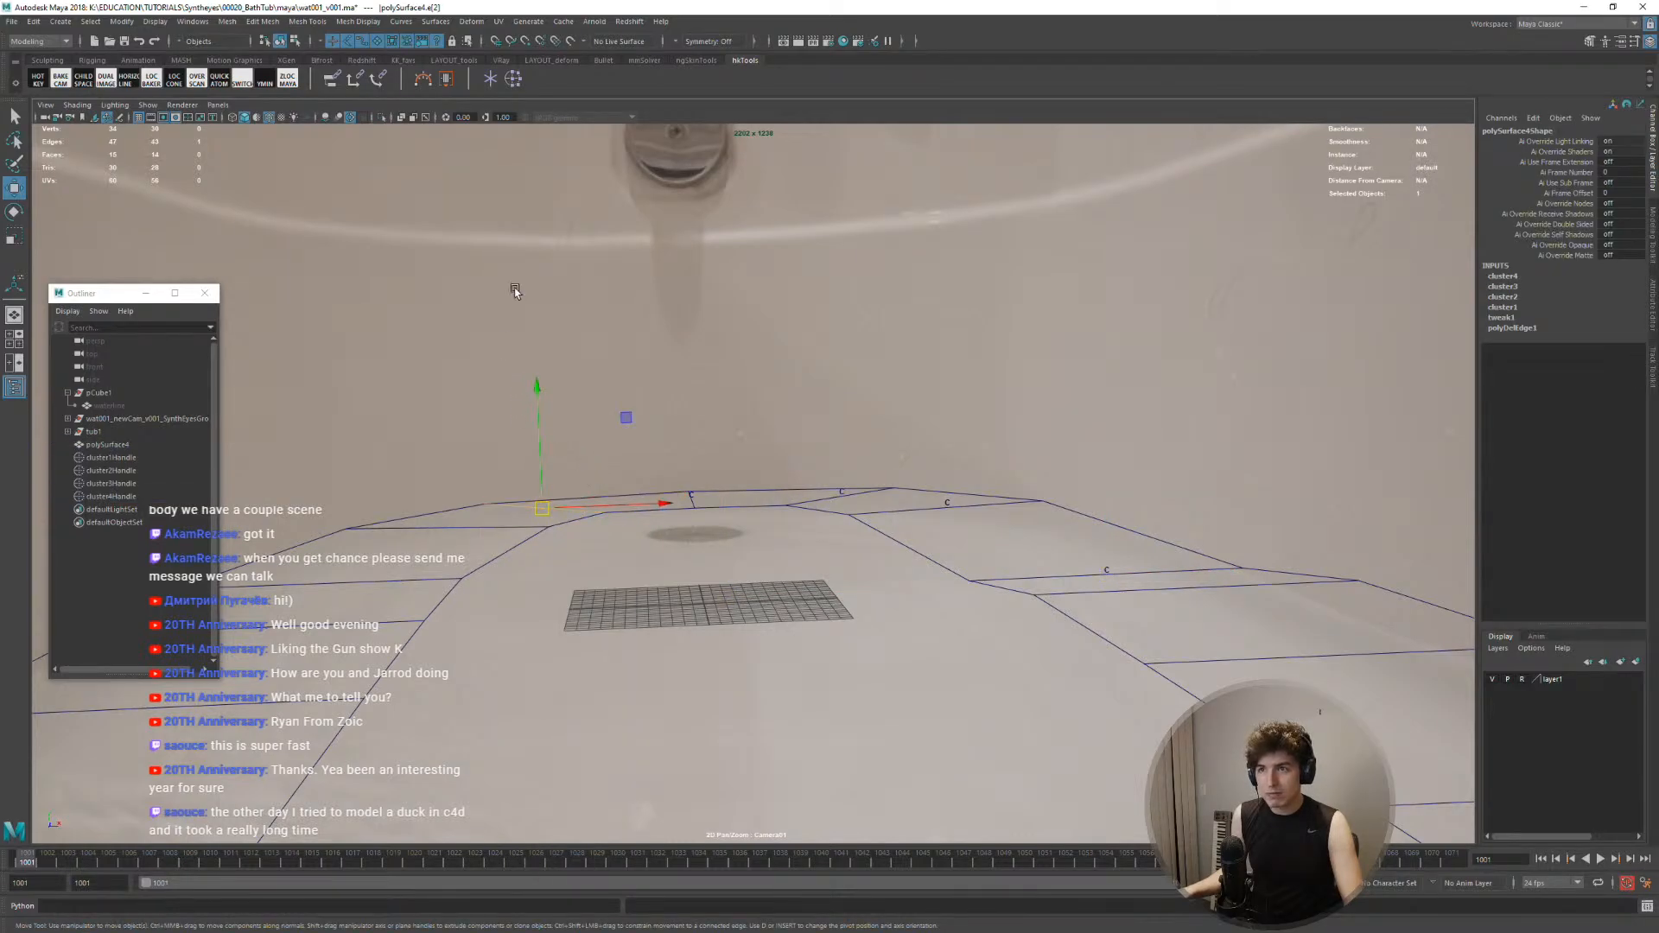
click(515, 84)
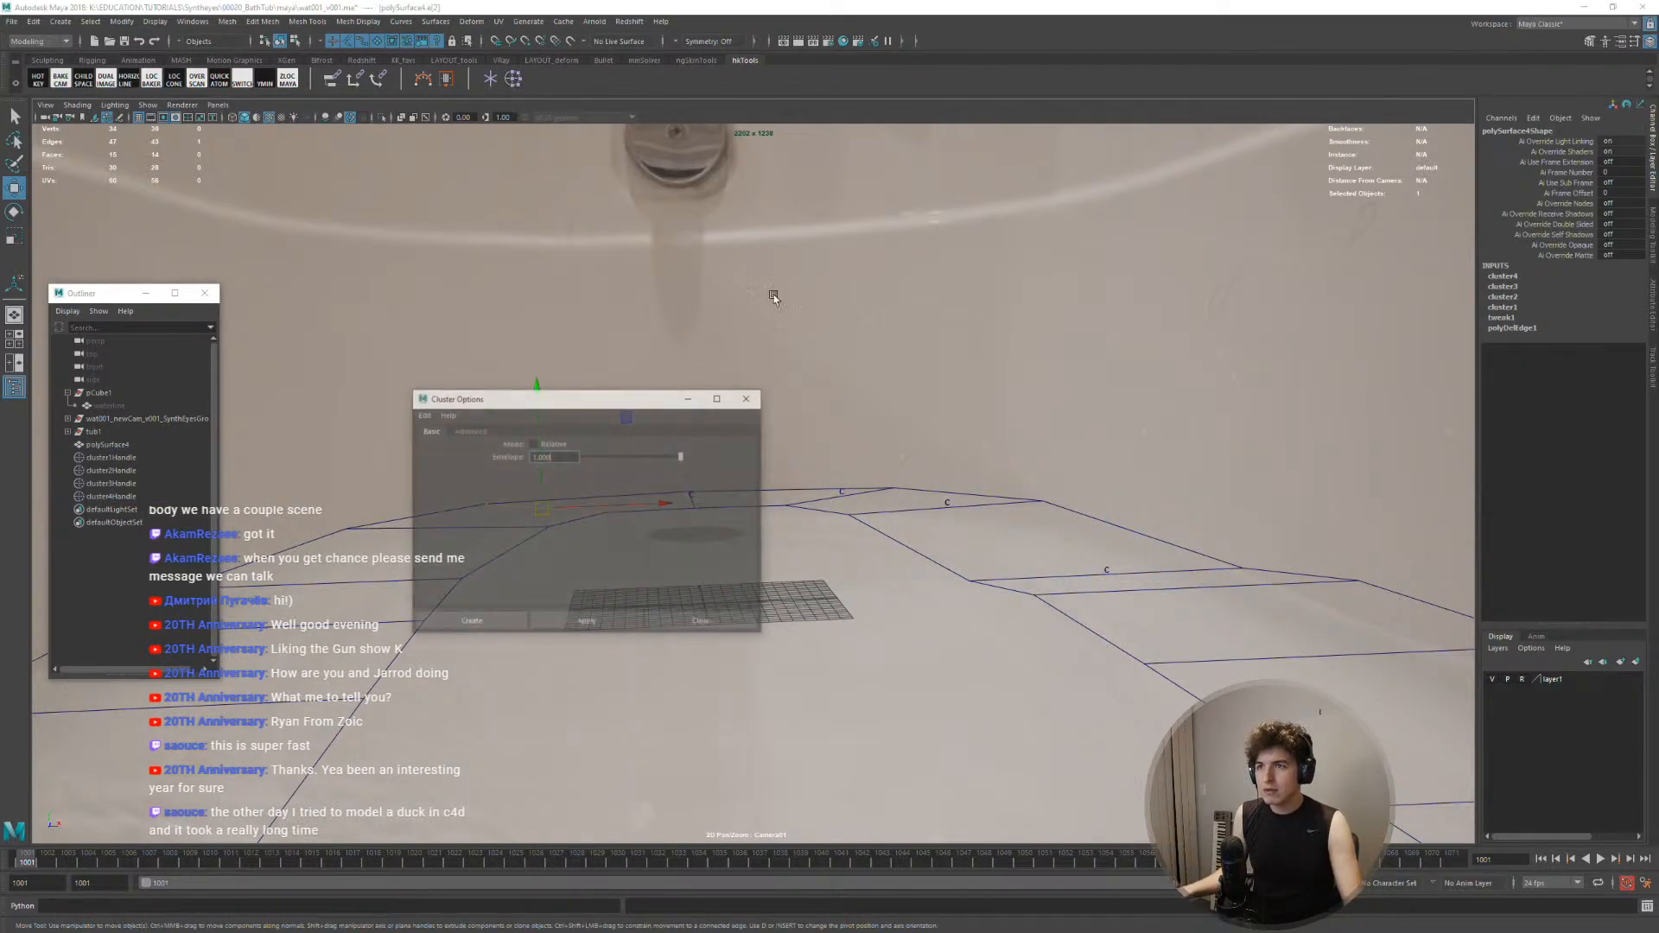
click(471, 620)
Lock the fifth cluster's Translate X and Translate Z, and key its Translate Y at frame 1001
drag(1565, 142, 1574, 163)
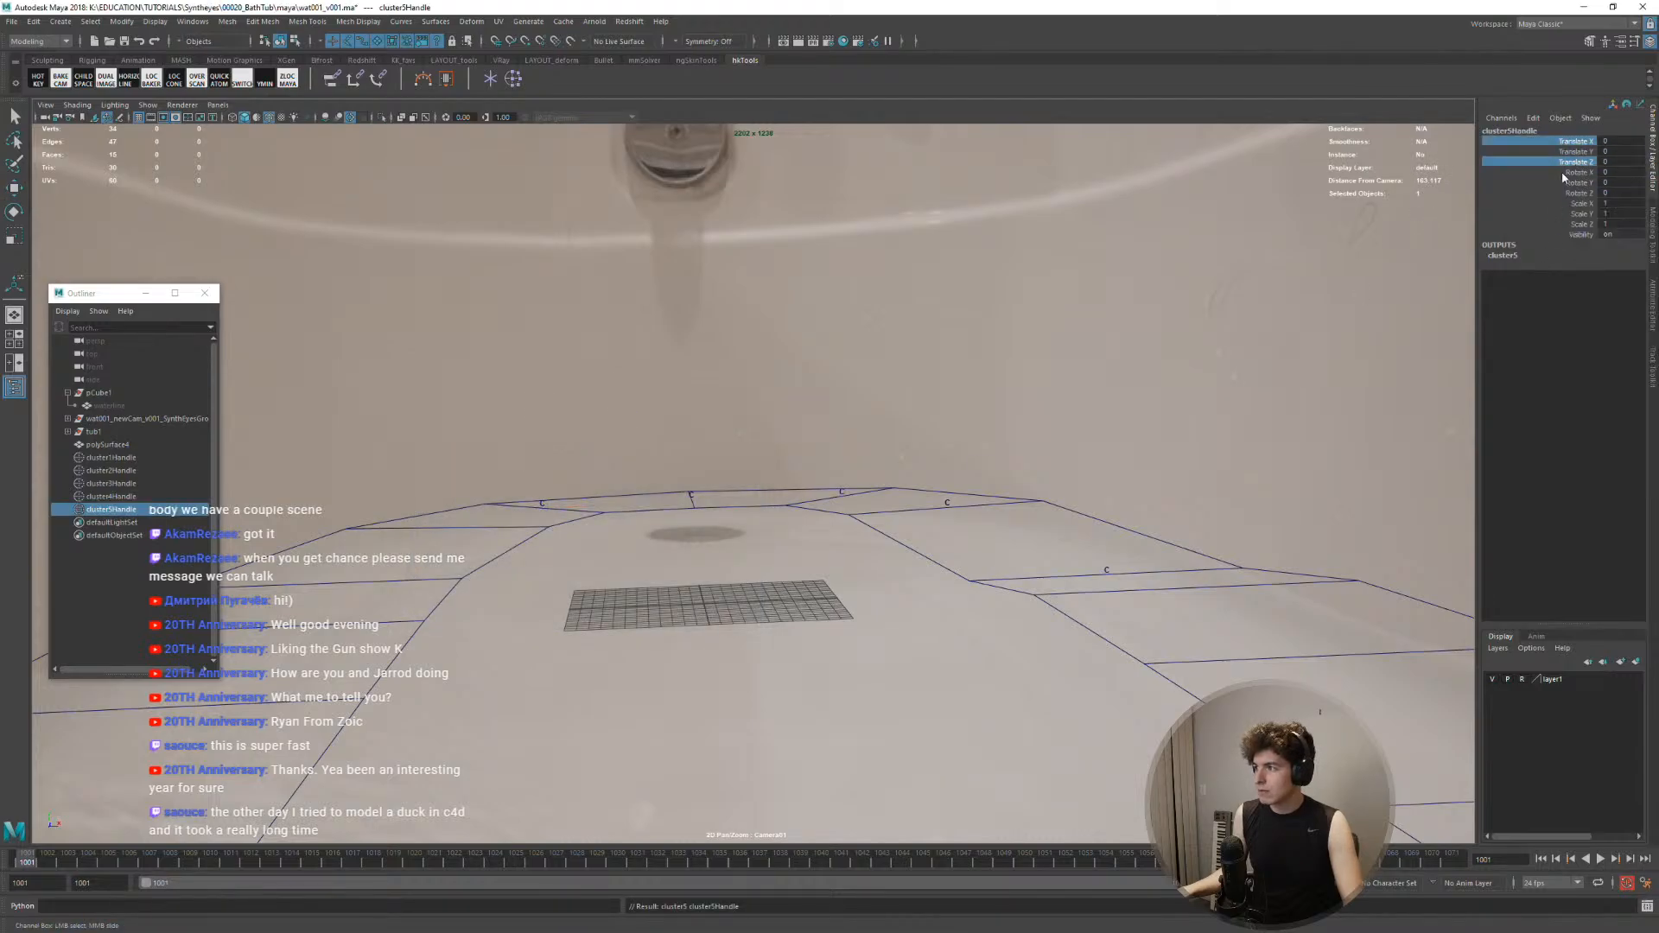
right_click(1570, 165)
click(1547, 436)
click(1572, 153)
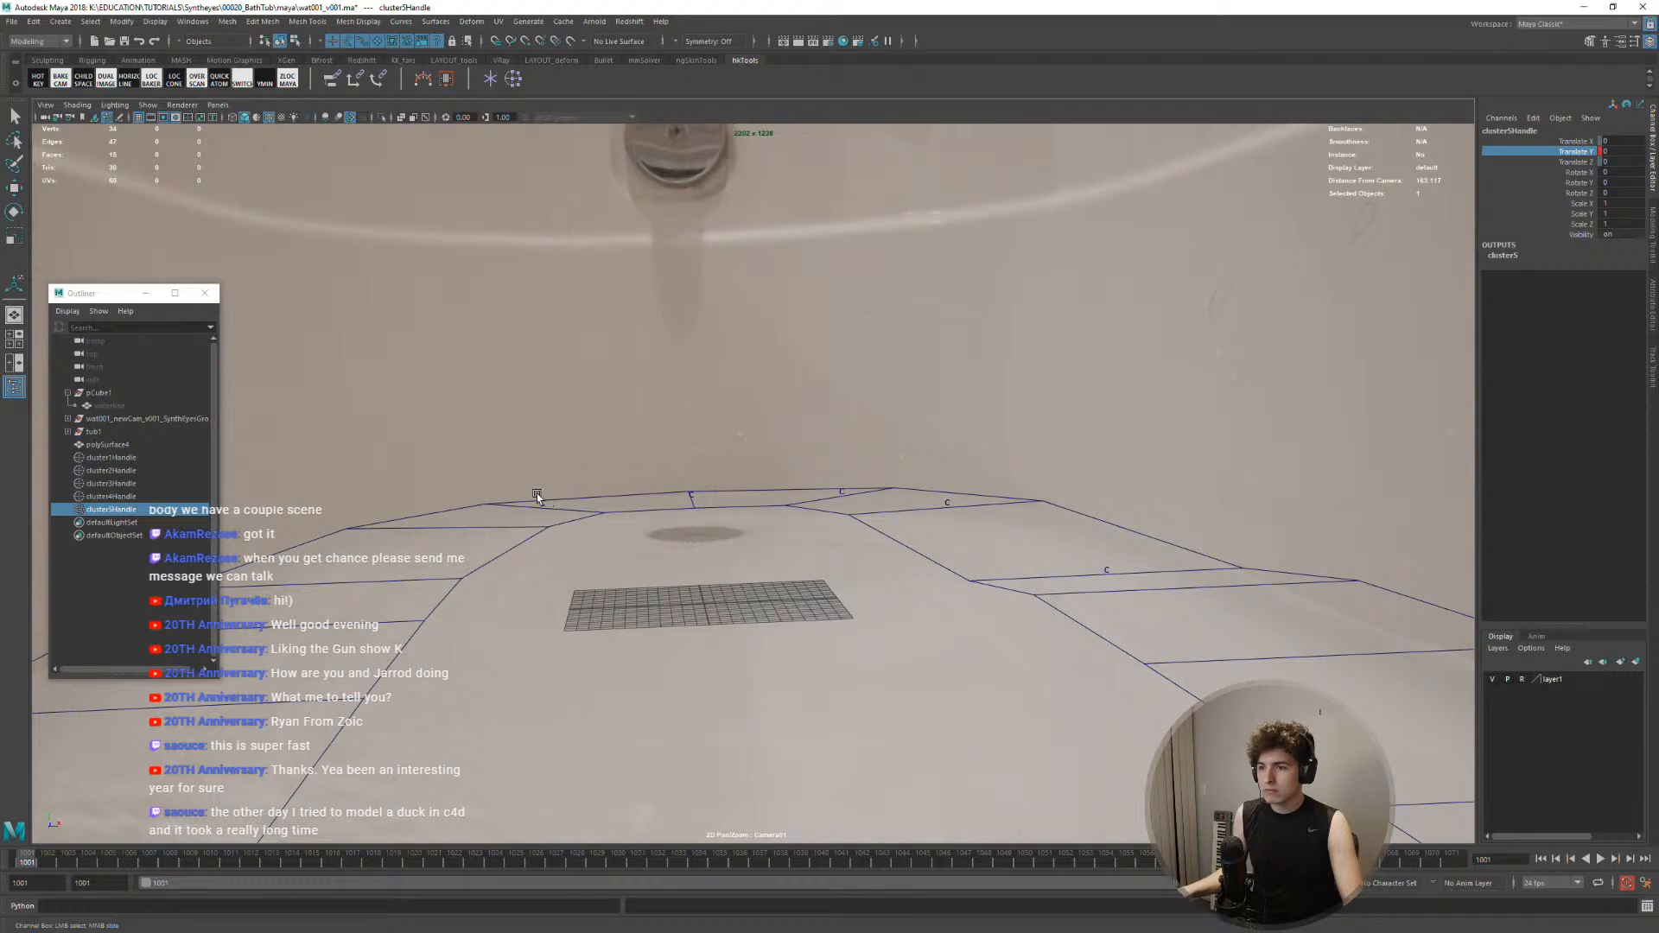
drag(559, 517, 563, 519)
key(w)
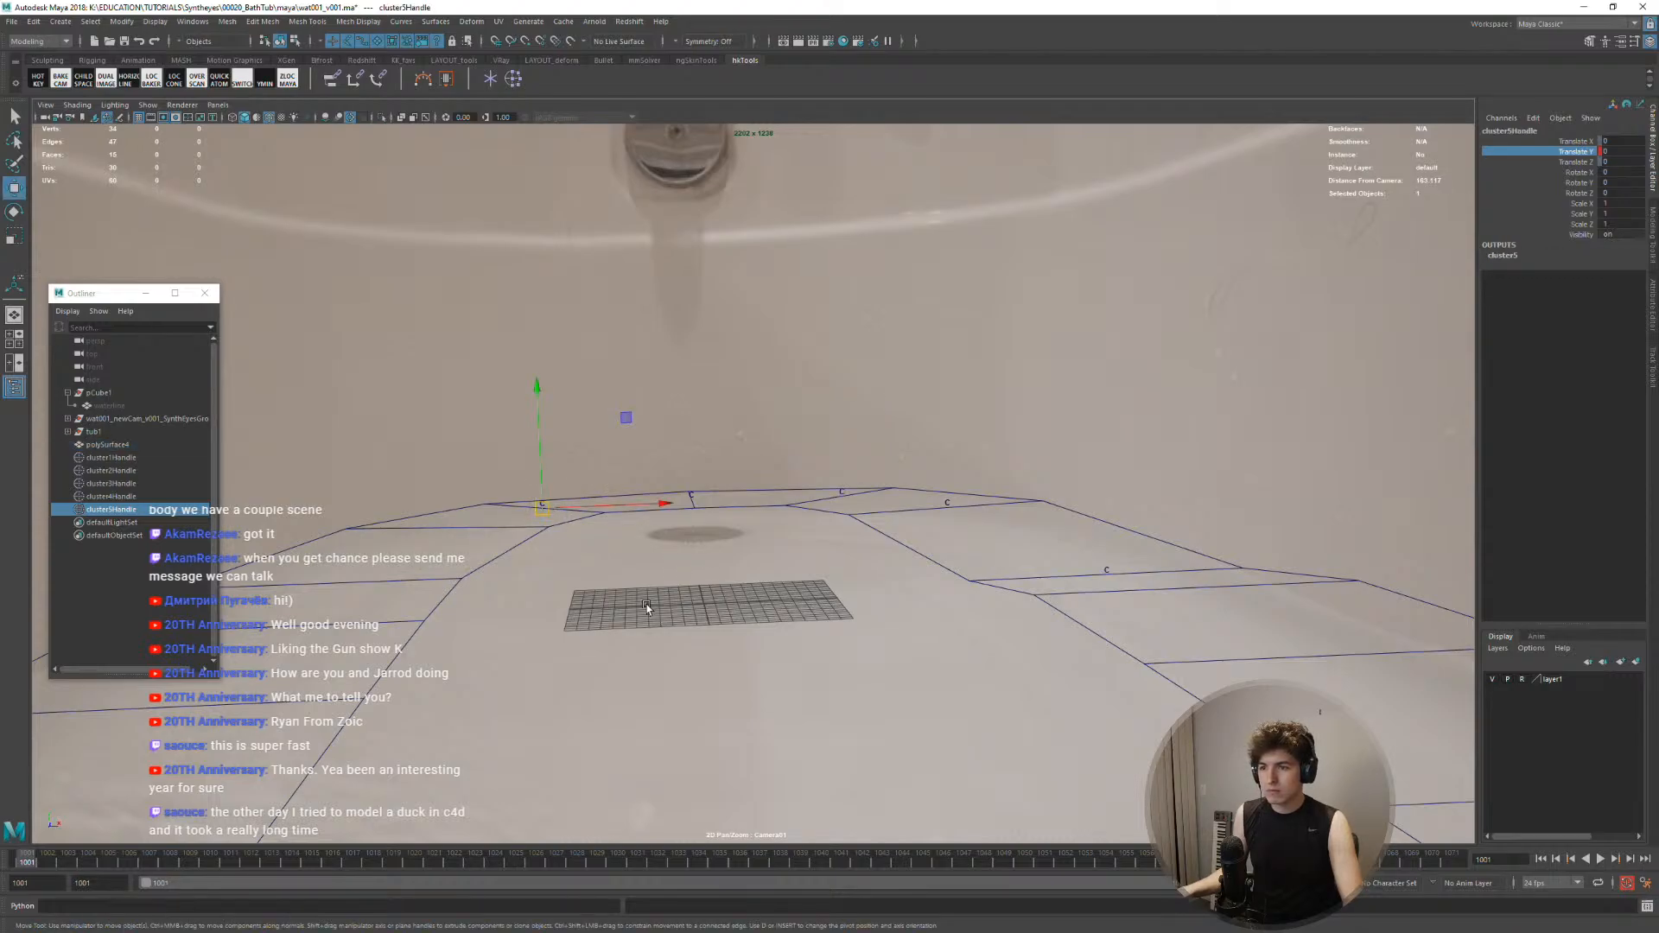
Animate the fifth cluster's height from frame 1002 to 1026, with Translate Y about -0.023 at frame 1026
middle_drag(646, 607, 672, 598)
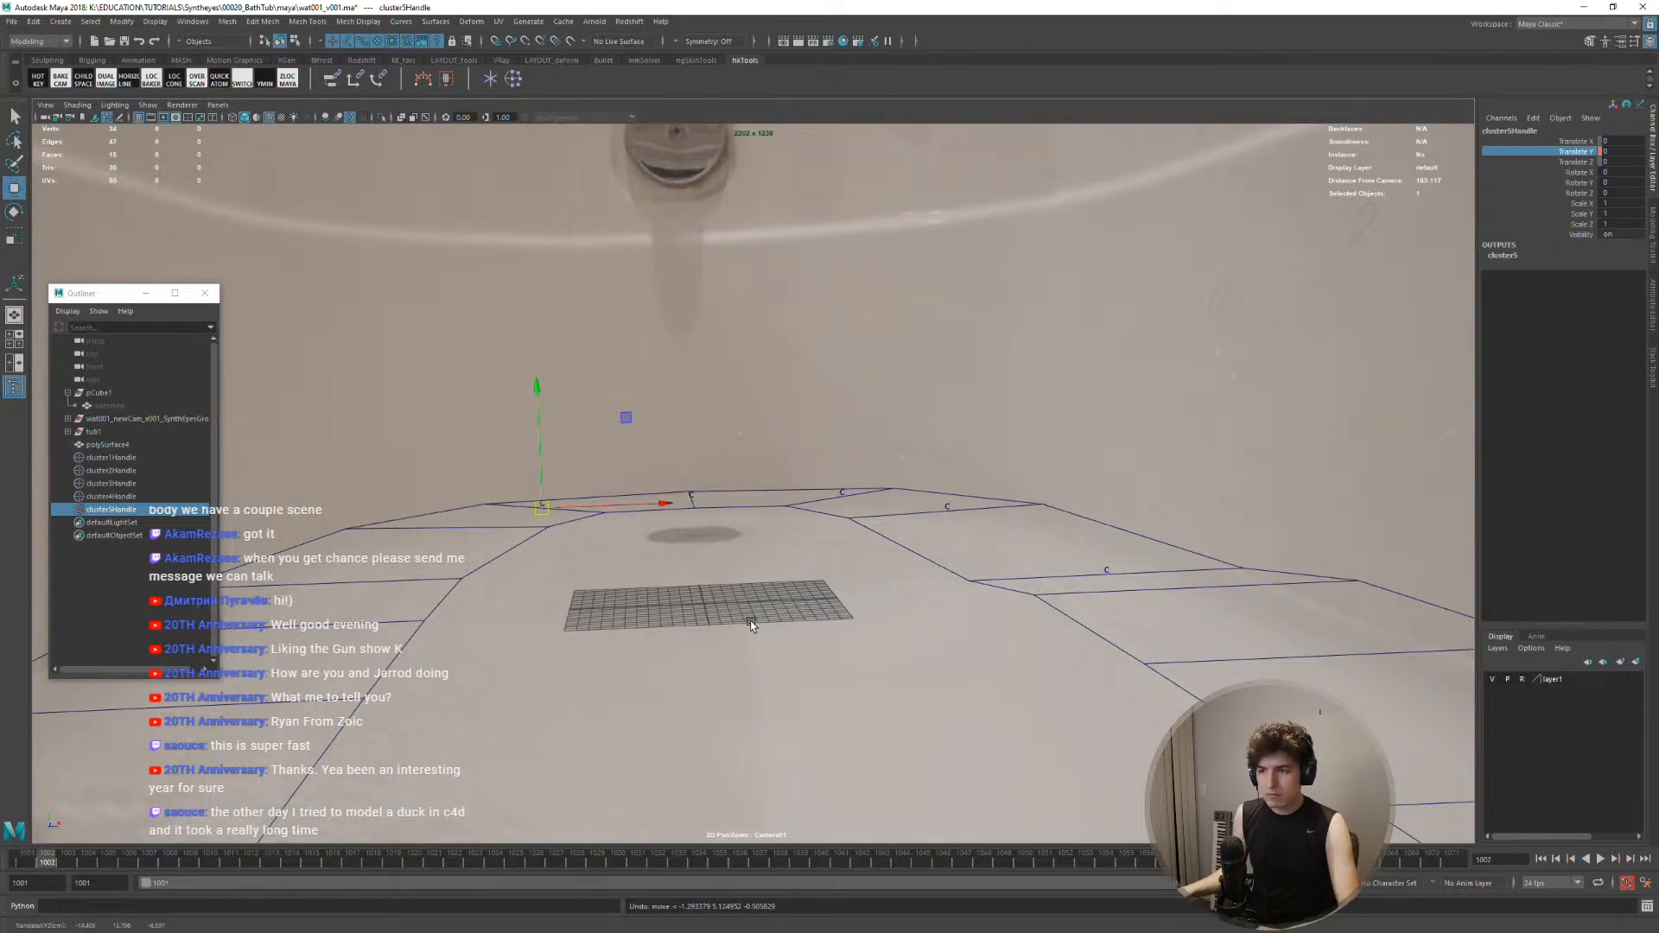
middle_drag(774, 655, 780, 663)
key(alt+v)
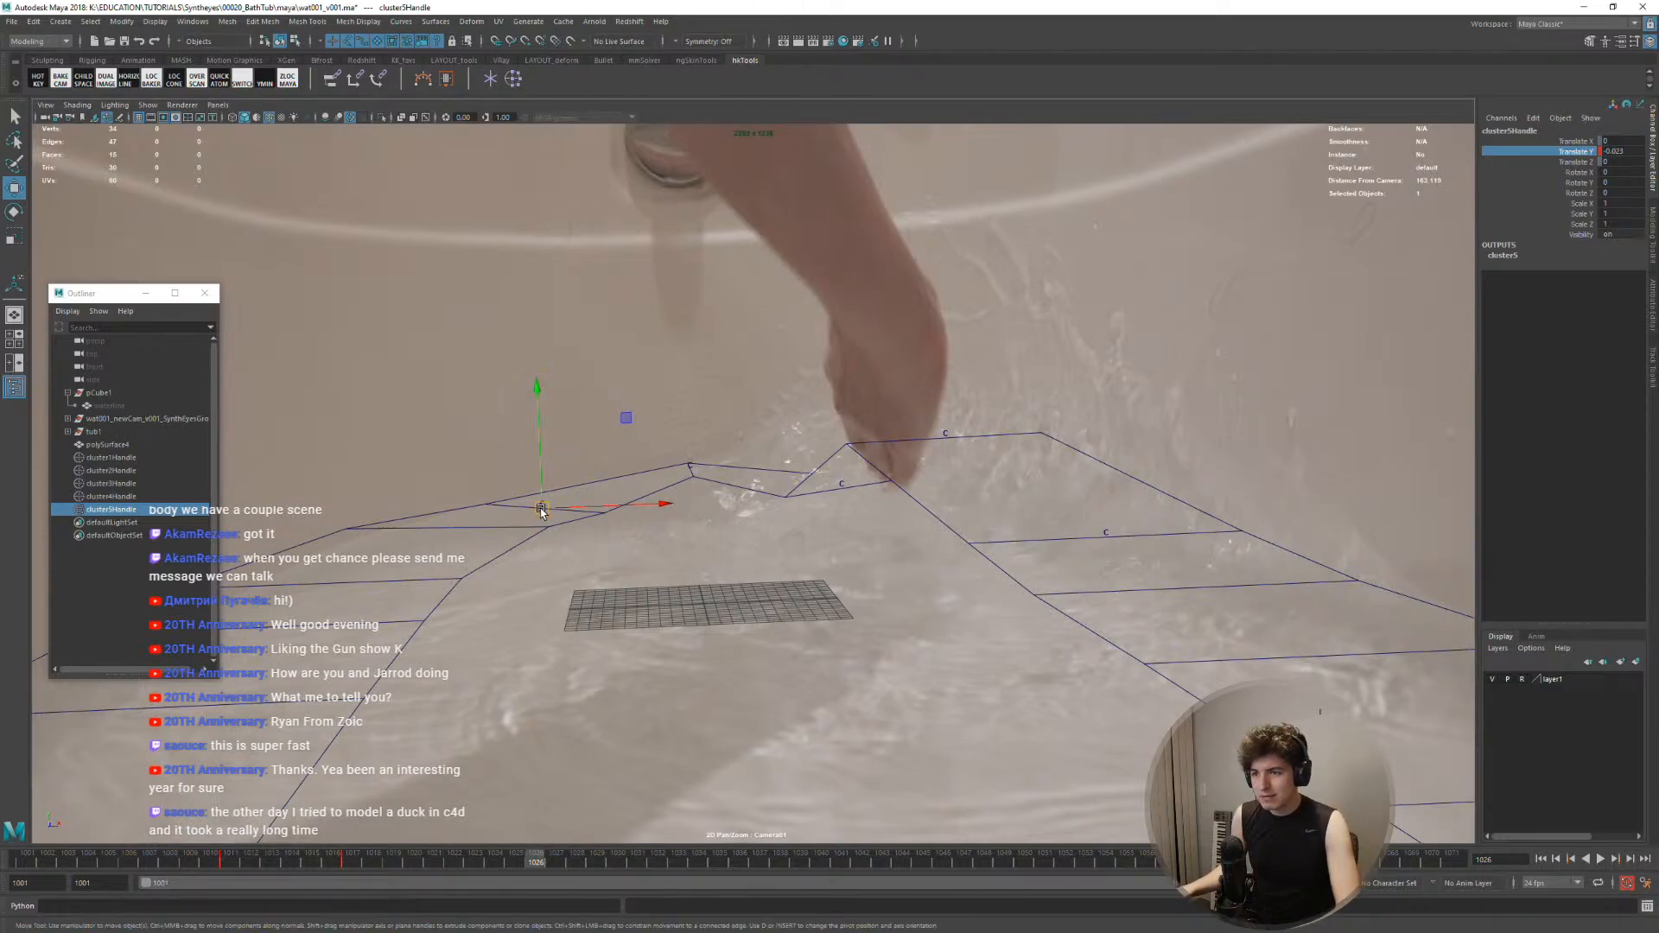
drag(541, 512, 542, 509)
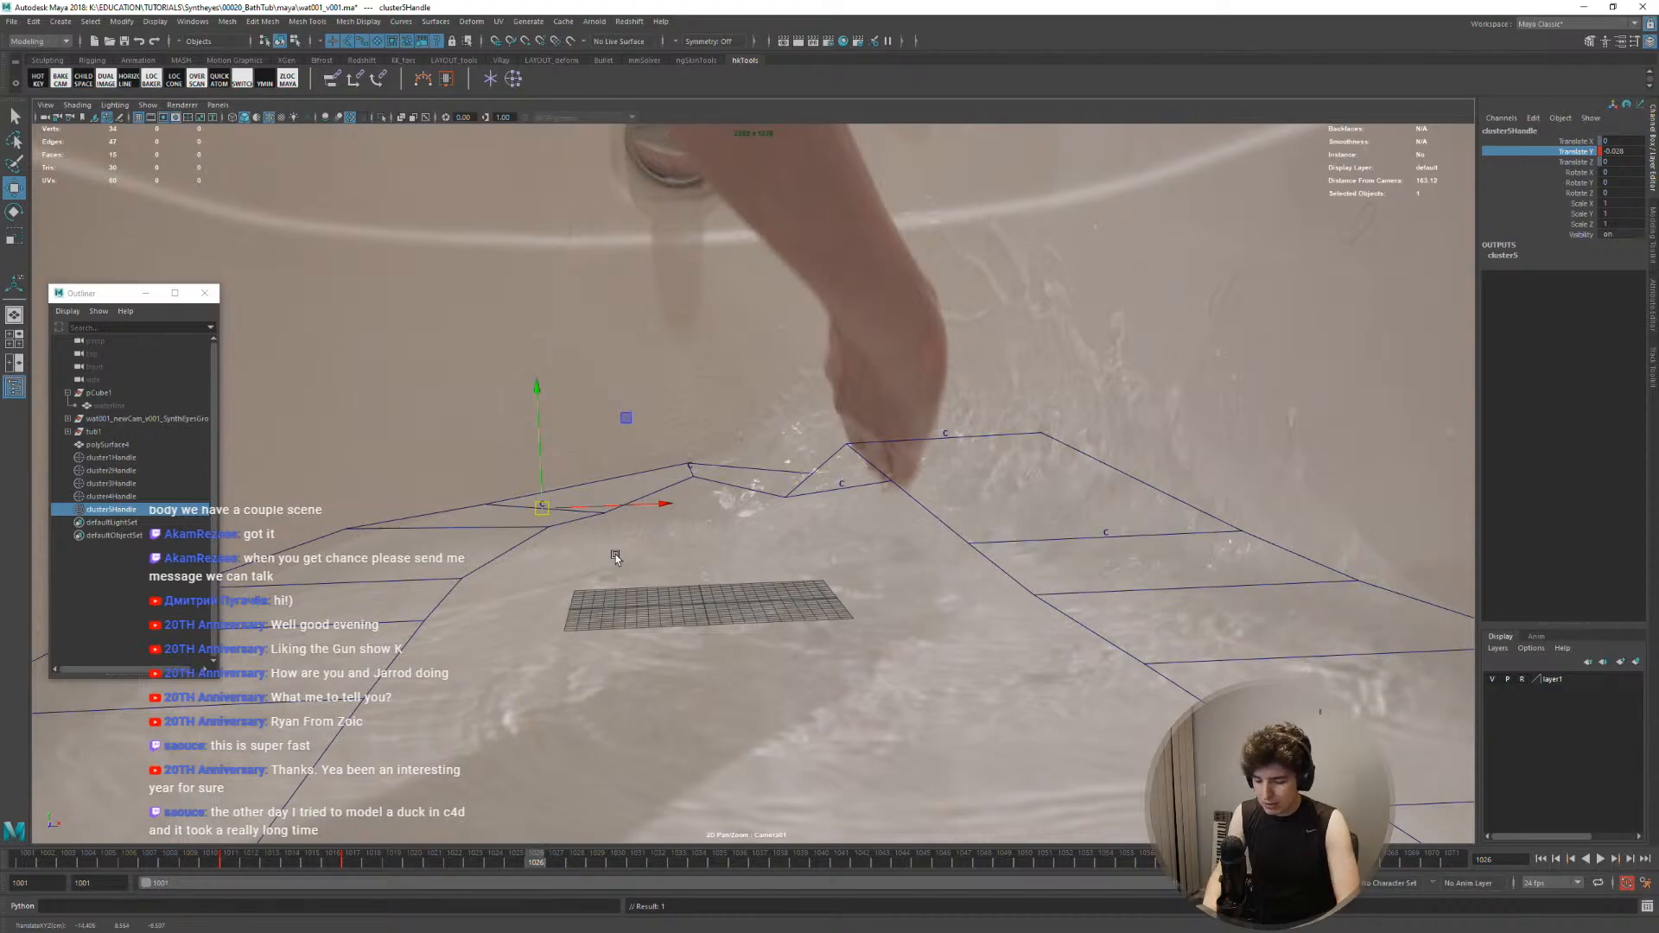
key(ctrl+z)
key(ctrl+y)
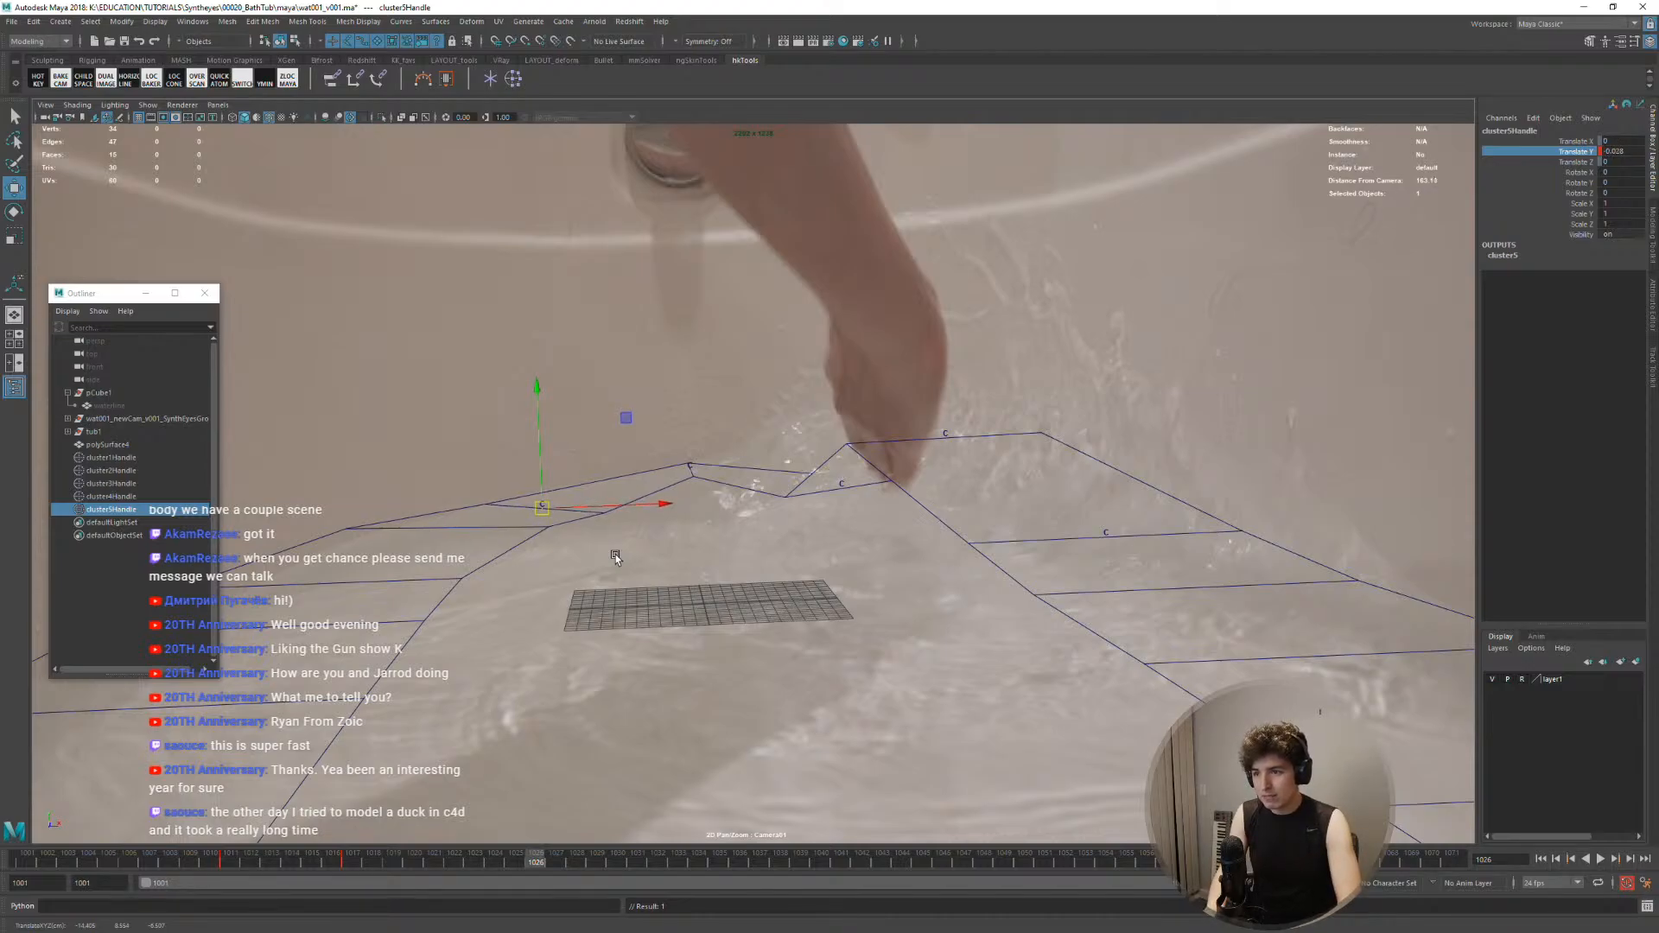
key(ctrl+z)
Continue animating the fifth cluster's height from frame 1026 to the end of the shot and key it there
key(alt+period)
key(alt+period)
key(alt+period)
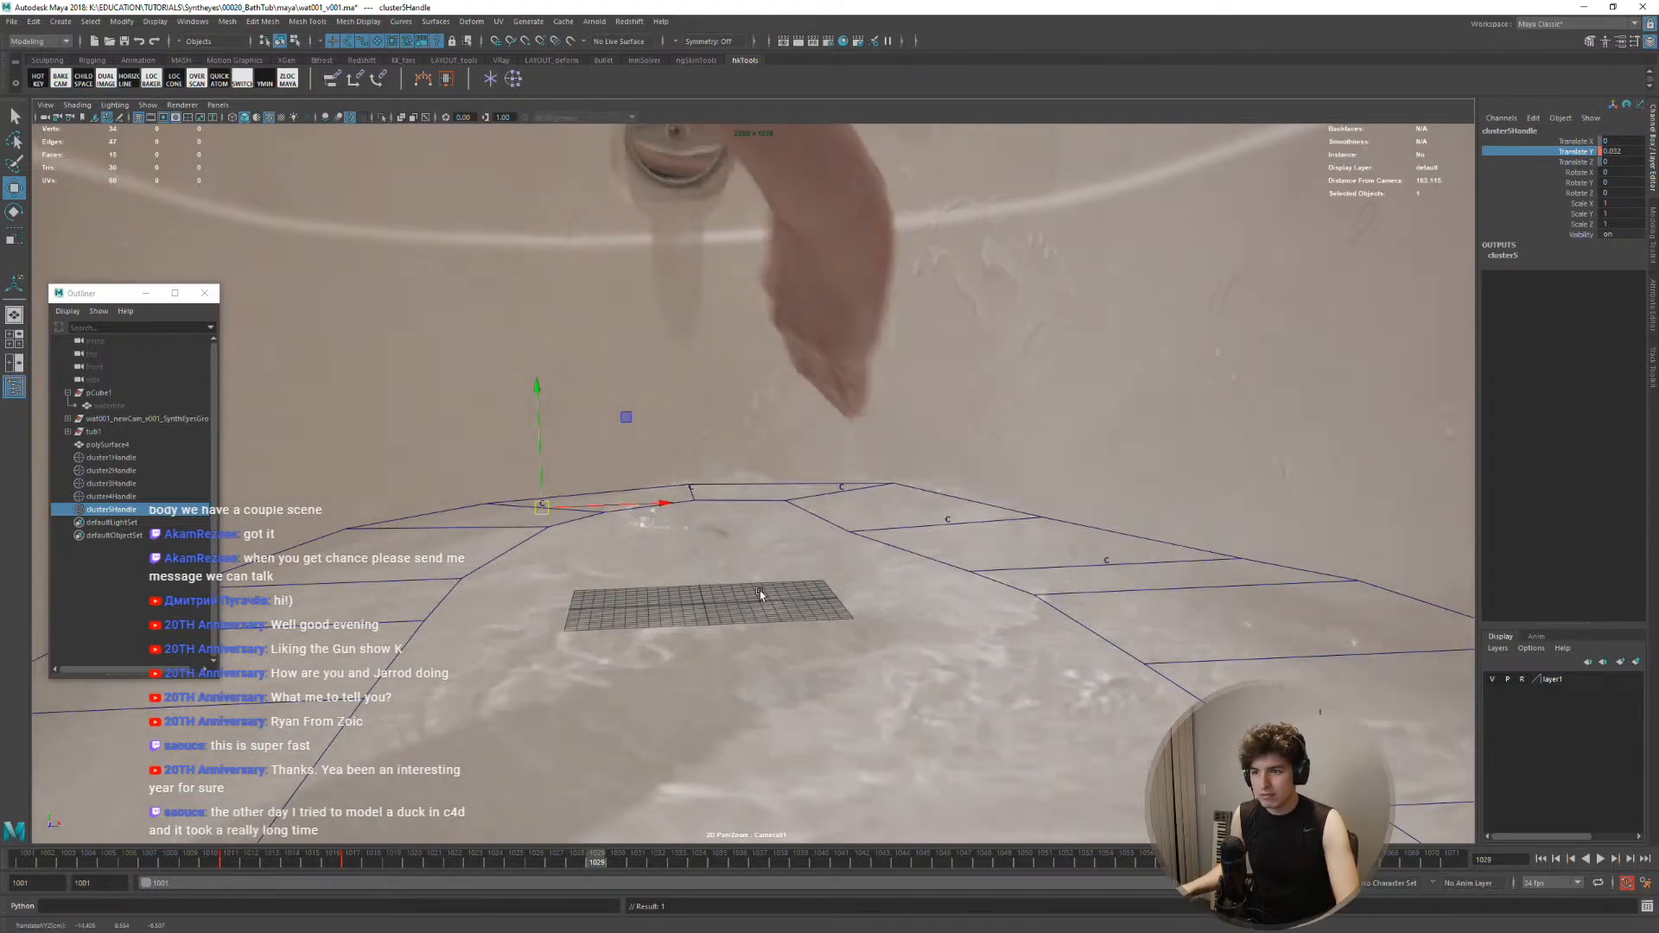
middle_drag(759, 589, 859, 607)
key(alt+period)
key(alt+period)
key(alt+period)
key(alt+period)
key(alt+period)
key(alt+period)
key(alt+period)
key(alt+period)
key(alt+period)
key(alt+period)
key(alt+period)
key(alt+period)
key(alt+period)
key(alt+period)
key(alt+period)
key(alt+period)
key(alt+period)
key(alt+period)
key(alt+period)
key(alt+period)
key(alt+period)
key(alt+period)
key(alt+period)
key(alt+period)
key(alt+period)
key(alt+period)
key(alt+period)
key(alt+period)
key(alt+period)
key(alt+period)
key(alt+period)
key(alt+period)
key(alt+period)
key(alt+period)
key(alt+period)
key(alt+period)
key(alt+period)
key(alt+period)
key(alt+period)
key(alt+period)
key(alt+period)
key(alt+period)
key(alt+period)
key(s)
key(alt+period)
Return to frame 1001 and create a cluster with envelope 1.000 from the next crosswise edge left of the fifth cluster
drag(1439, 866, 26, 892)
click(486, 528)
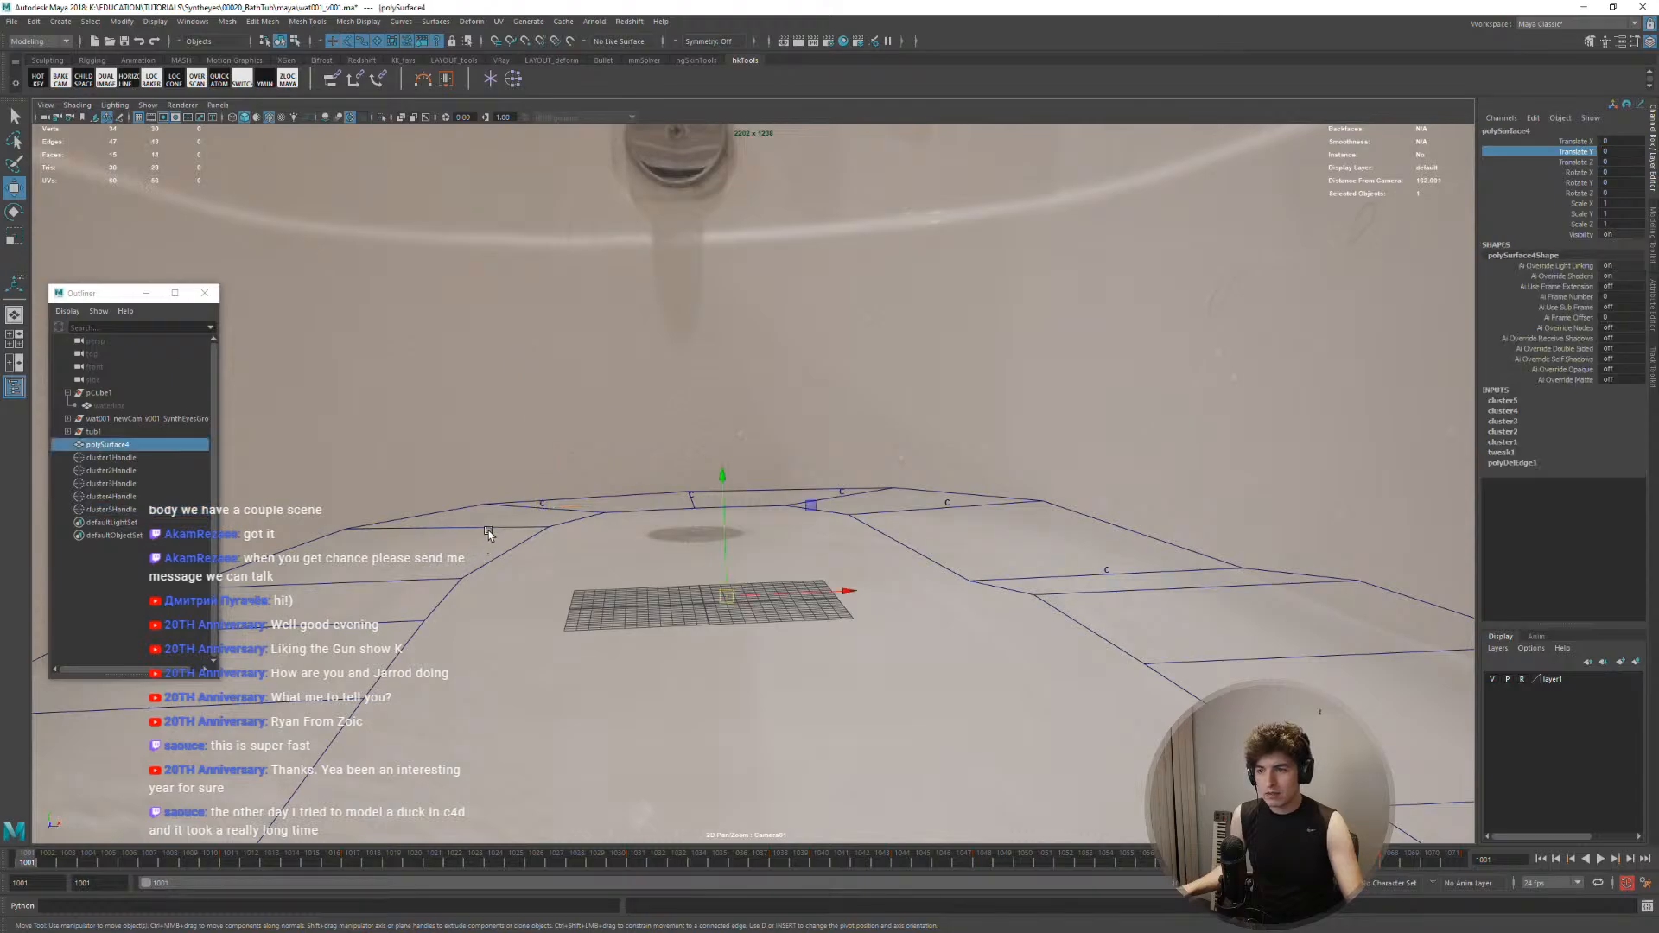
shift+right_drag(488, 530, 484, 511)
click(480, 526)
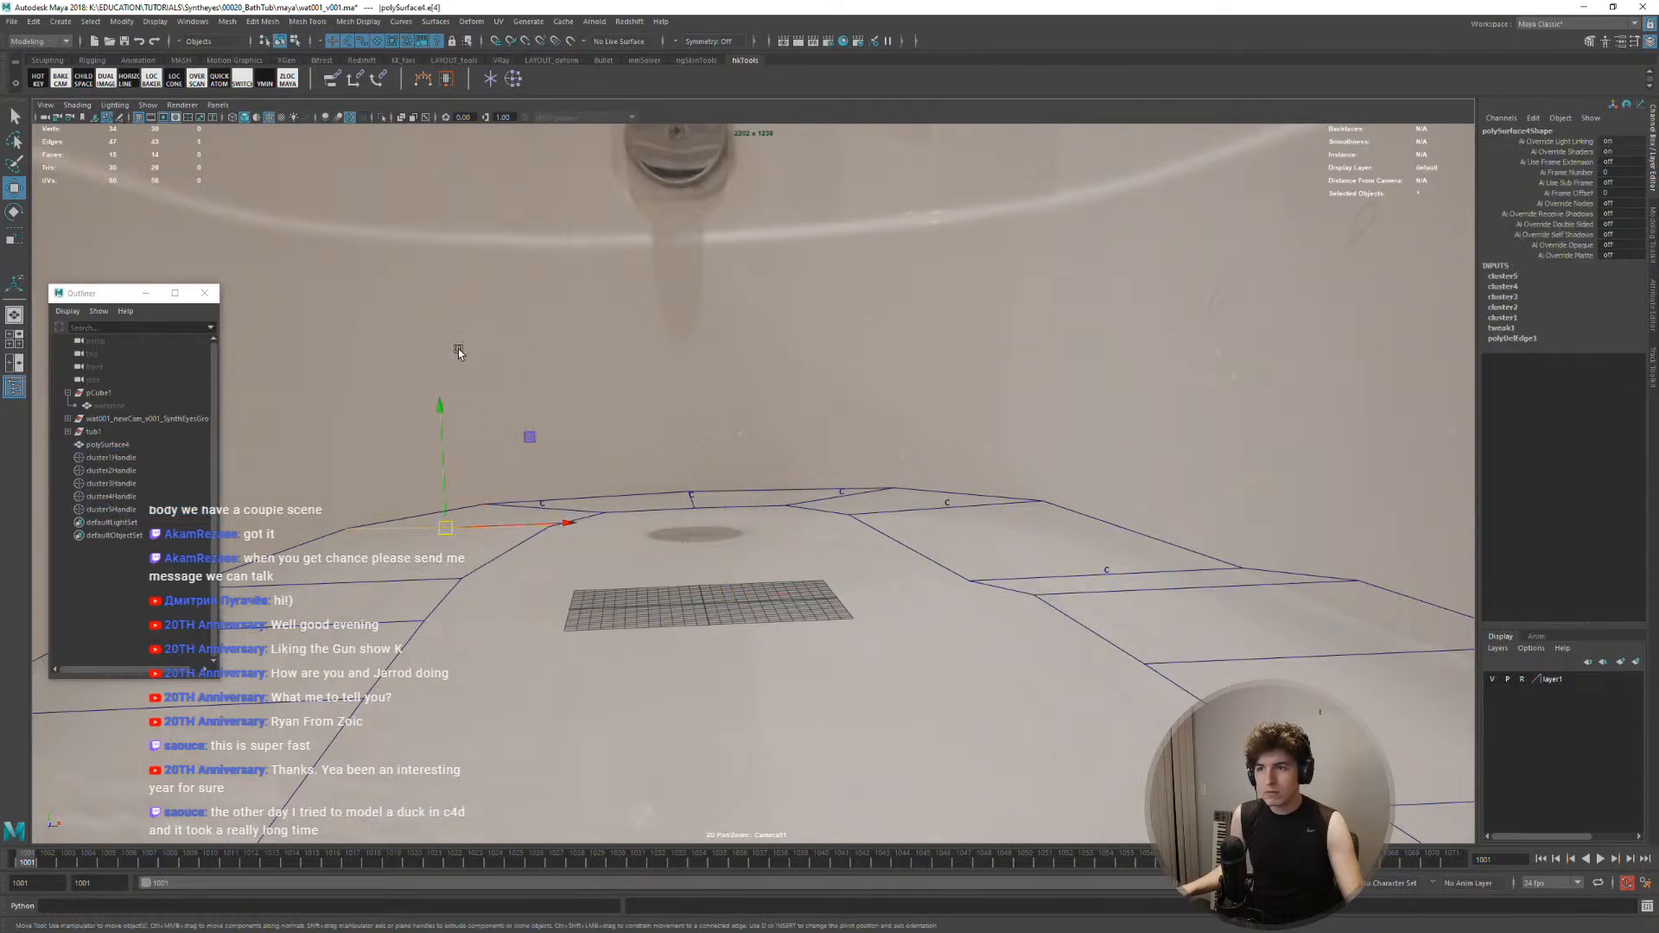
double_click(513, 79)
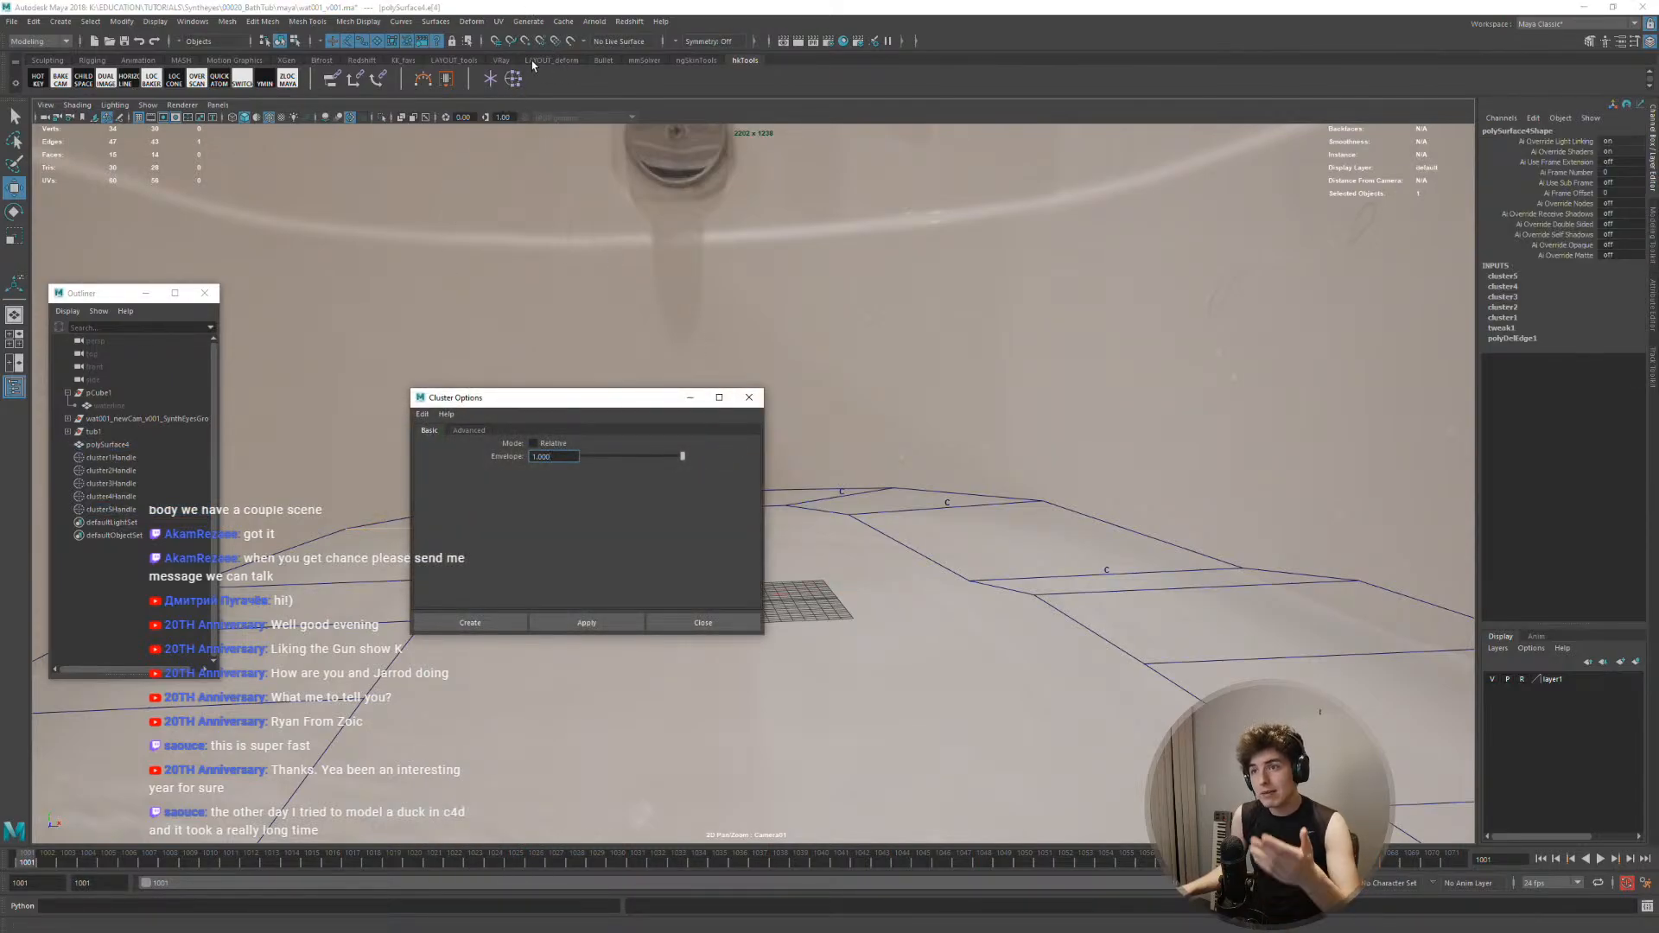
drag(484, 398, 606, 407)
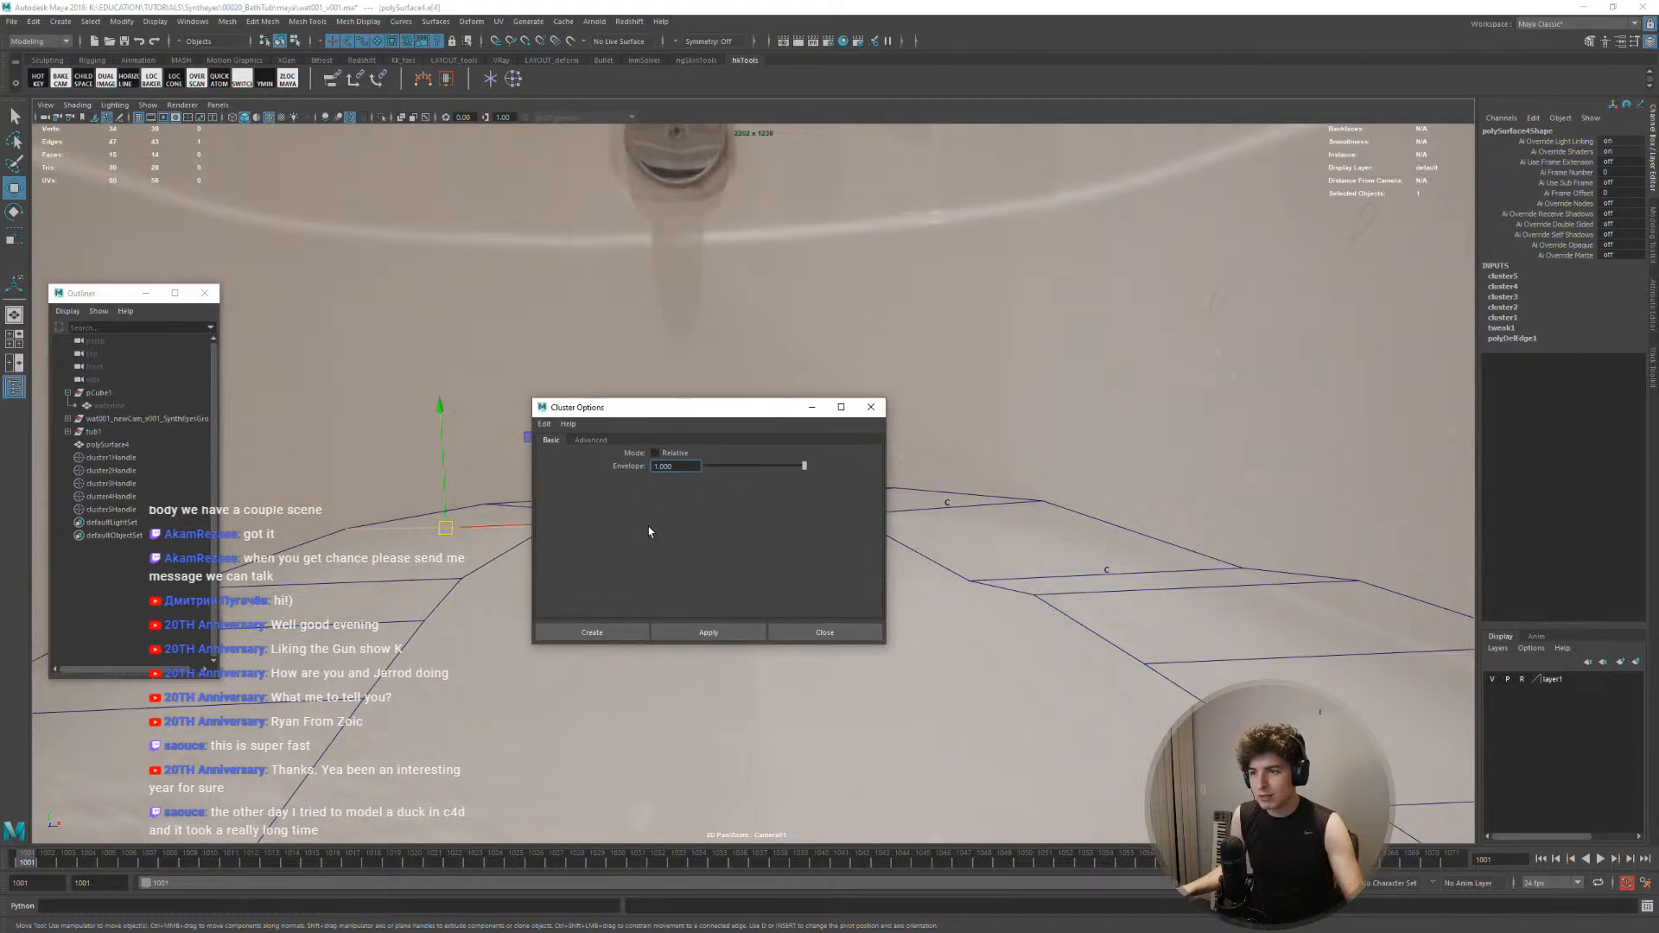
click(620, 630)
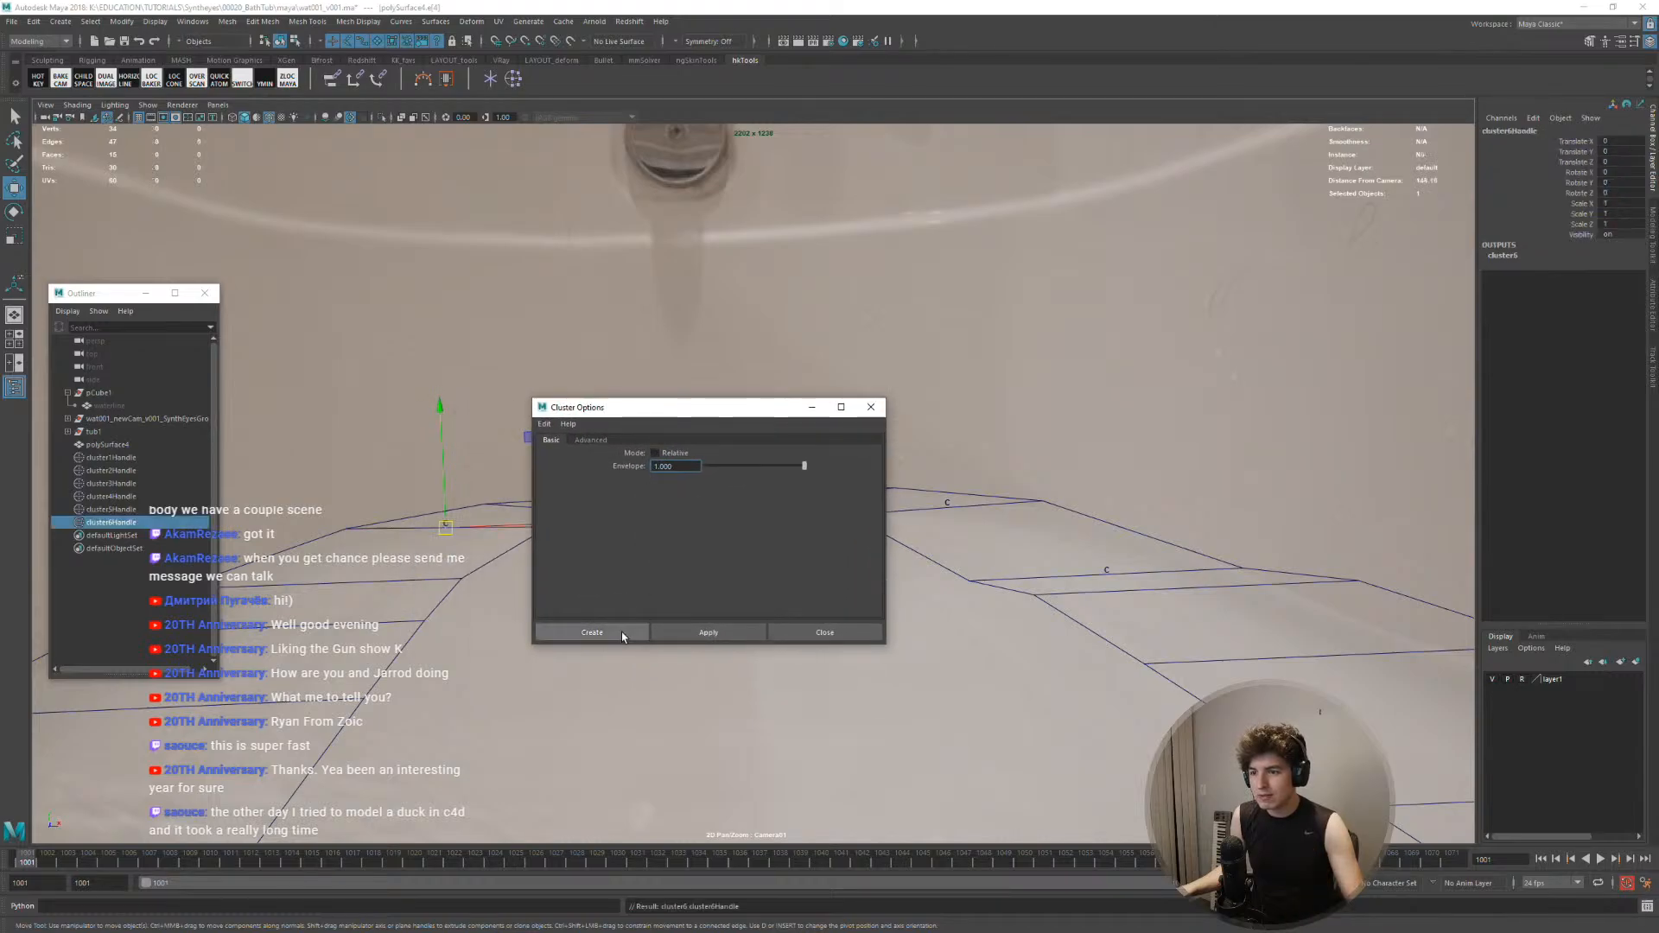
Lock the sixth cluster's Translate X and Translate Z, and key its Translate Y at frame 1001
click(1574, 141)
ctrl+click(1577, 173)
click(1575, 161)
ctrl+click(1573, 142)
right_click(1572, 150)
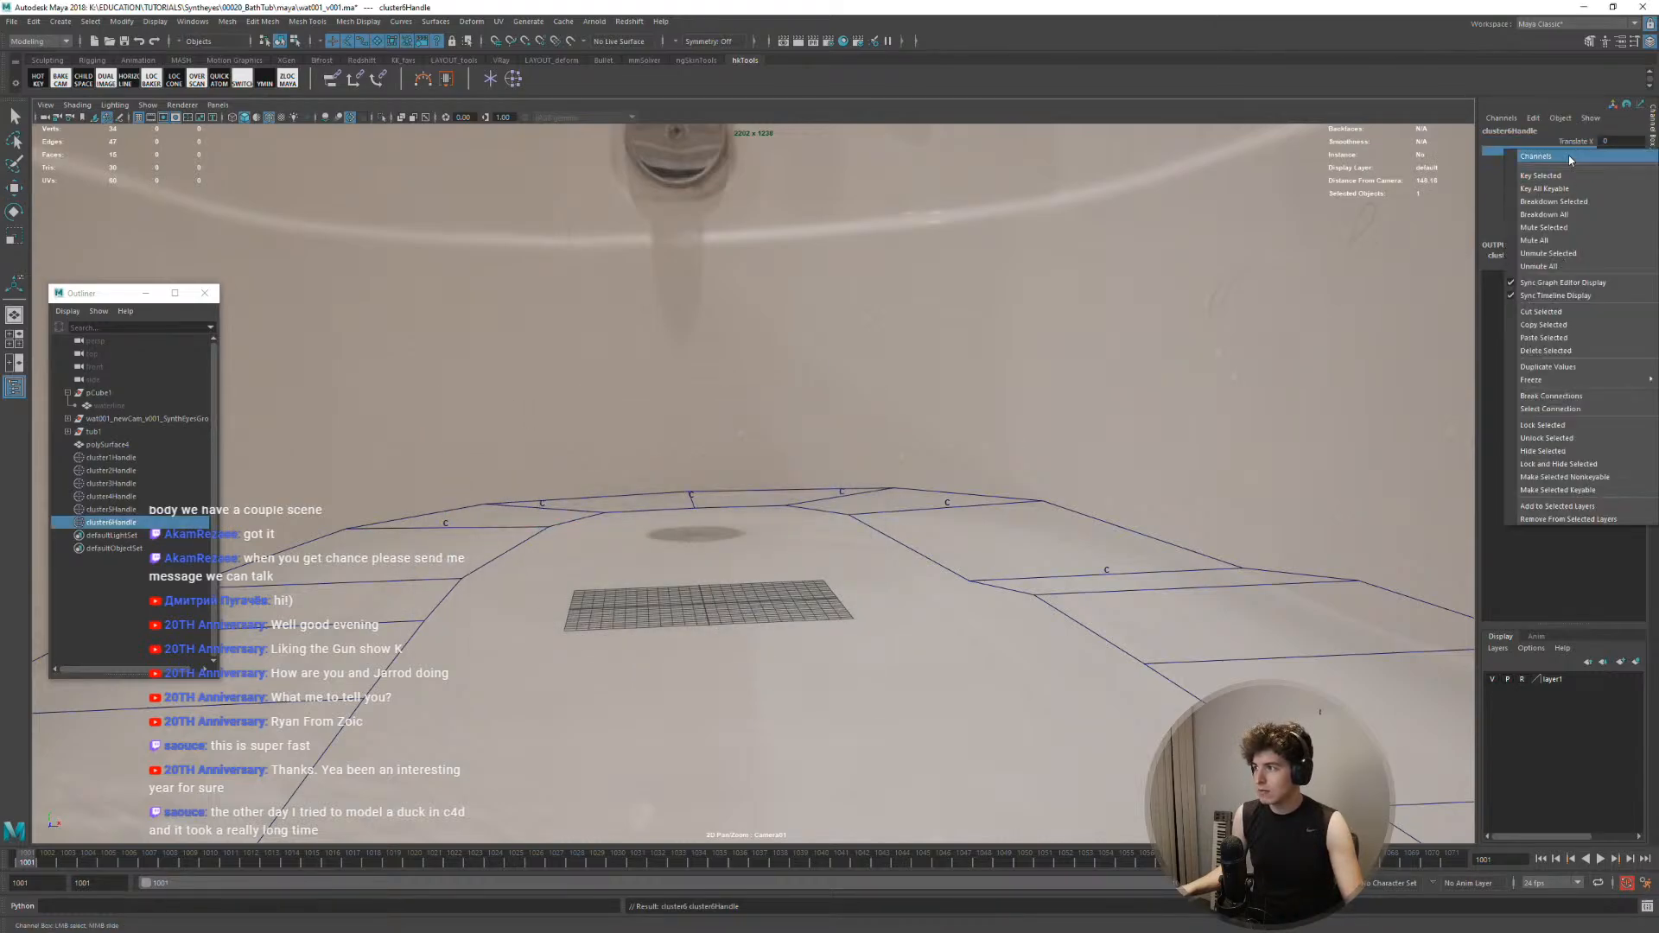
click(1573, 142)
ctrl+click(1573, 162)
right_click(1572, 162)
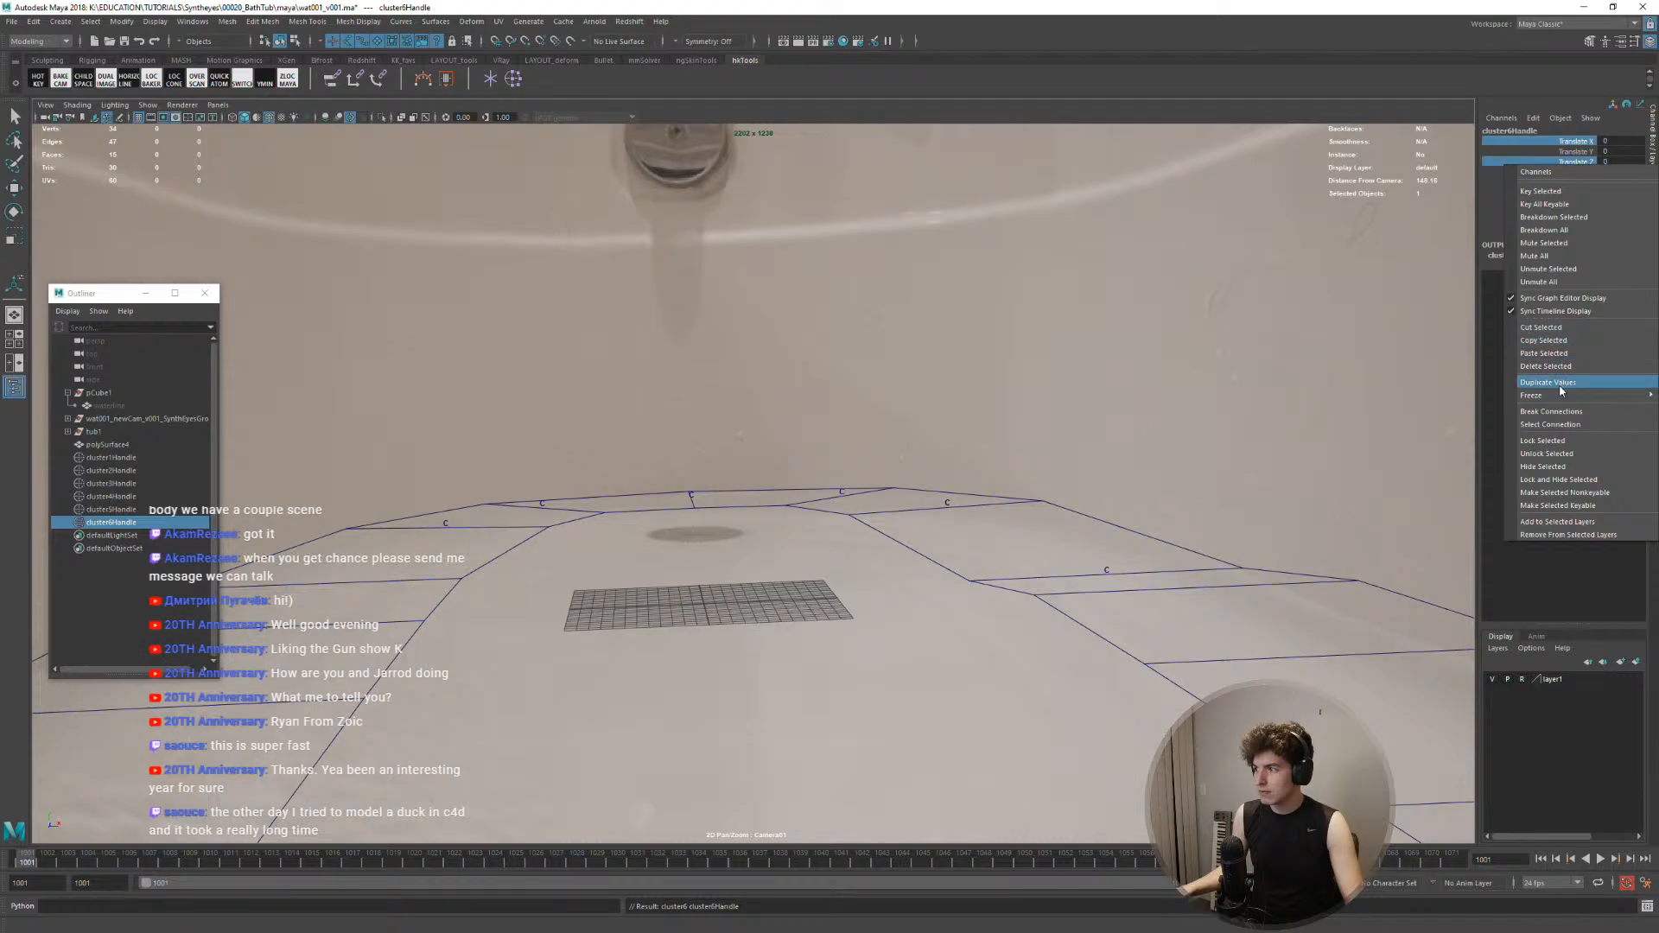
click(1563, 439)
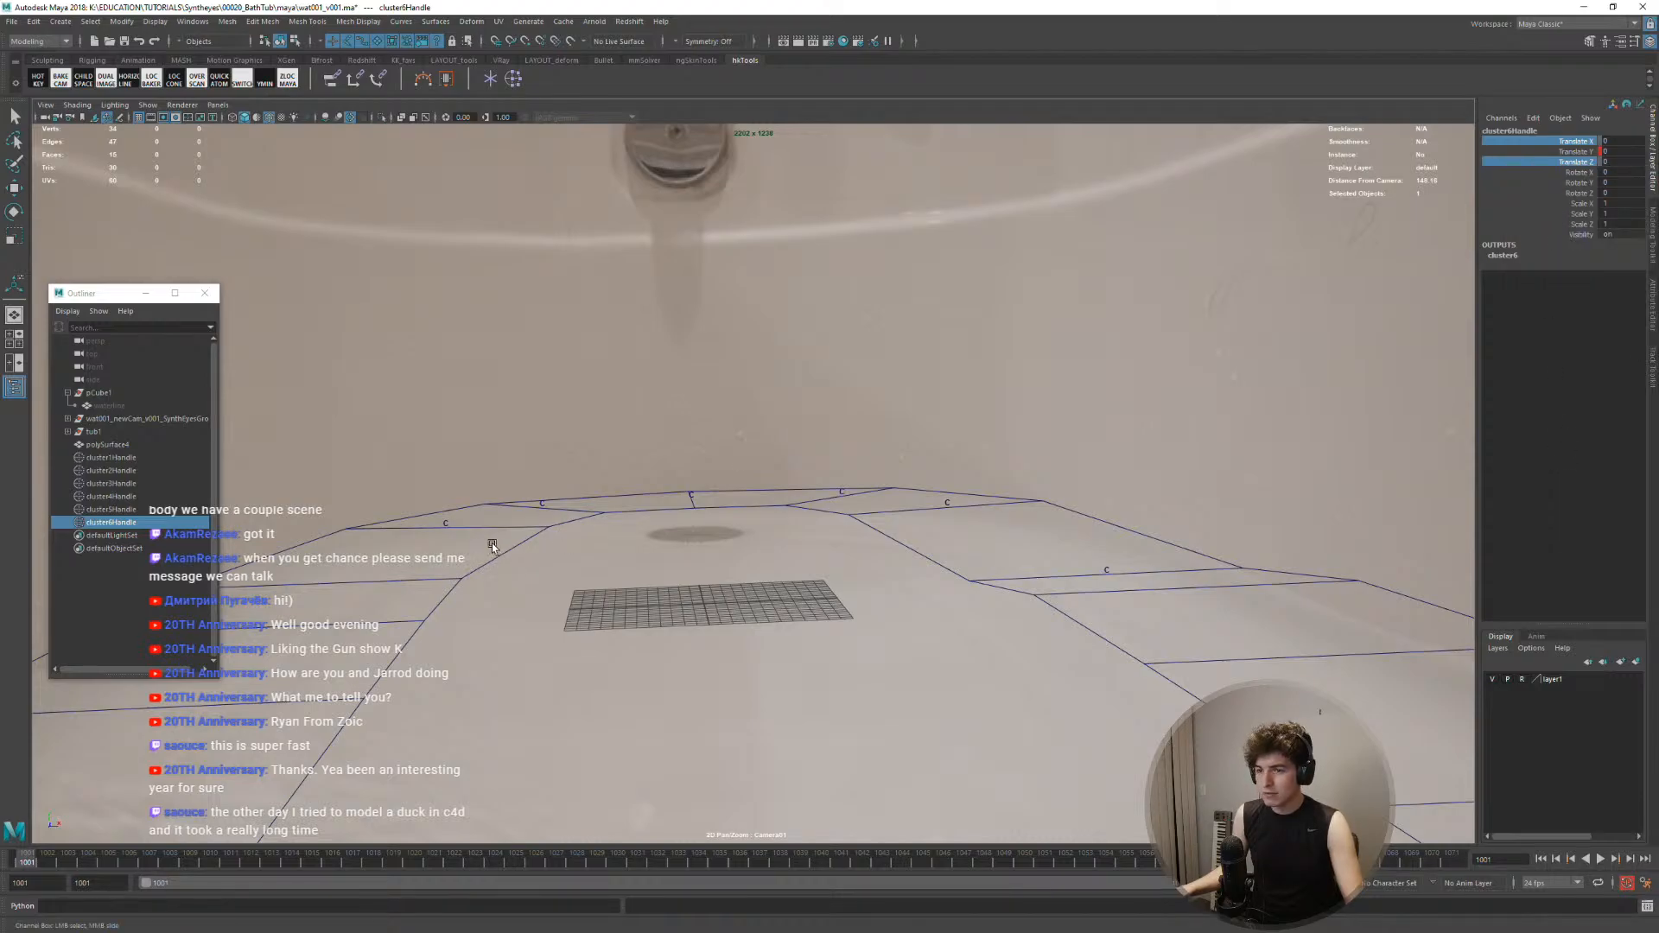
key(w)
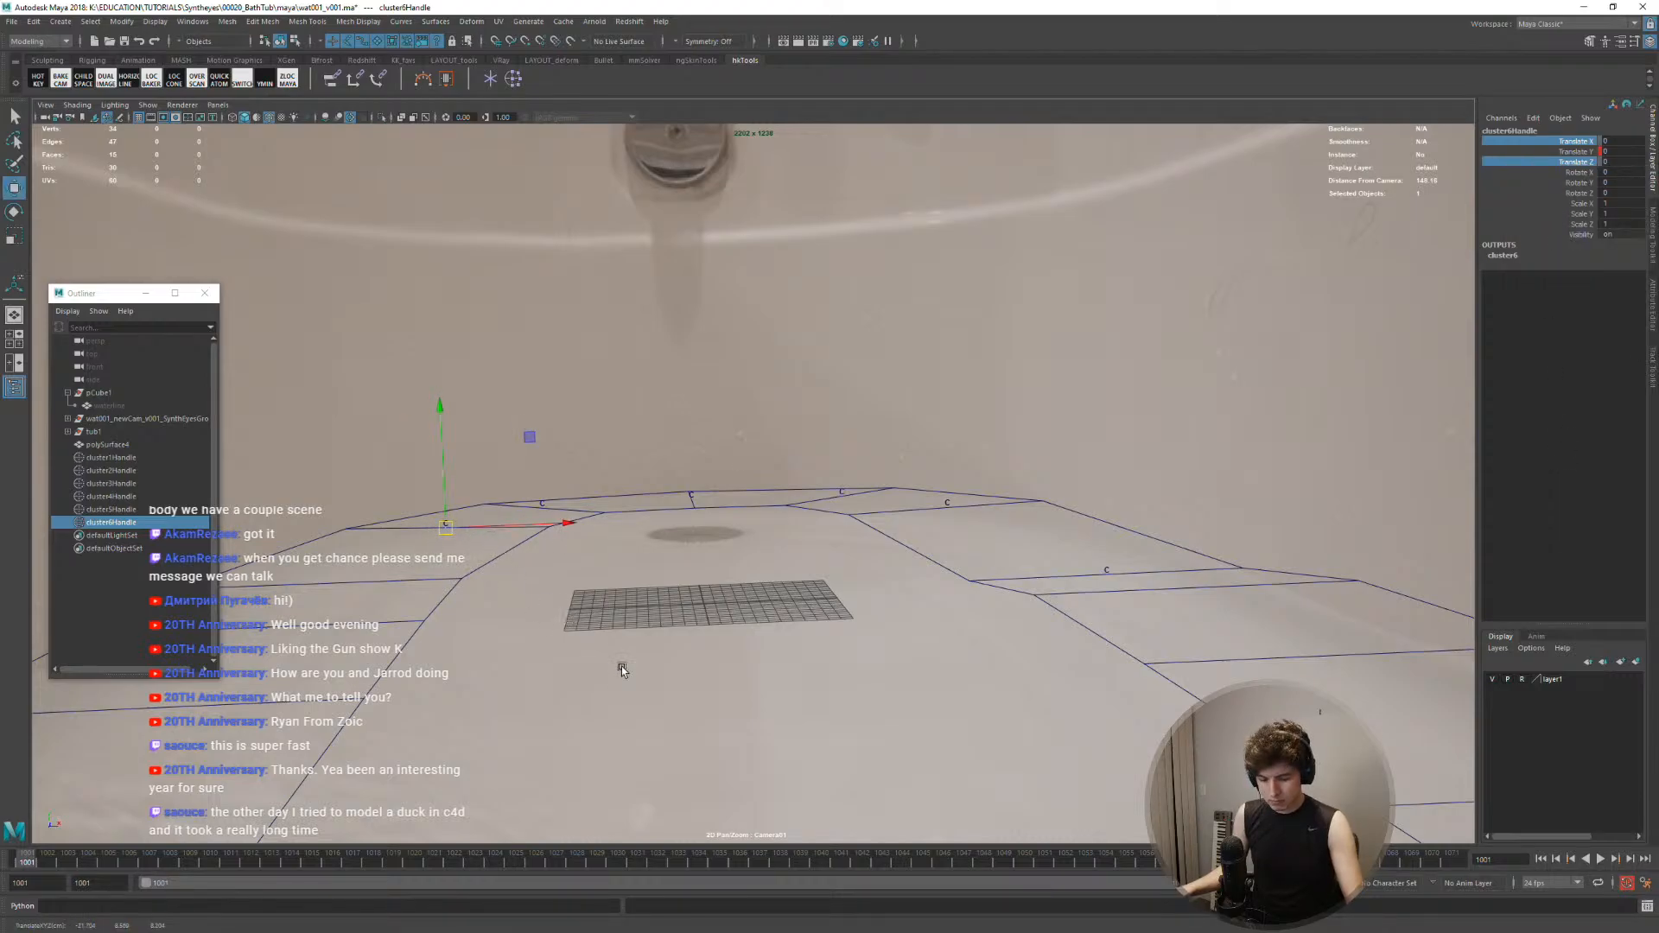
Animate the sixth cluster's height frame by frame from 1001 to 1036, with Translate Y about 2.0 at frame 1036
key(alt+period)
key(alt+period)
key(alt+period)
key(alt+period)
key(alt+period)
key(alt+period)
key(alt+period)
key(alt+period)
key(alt+period)
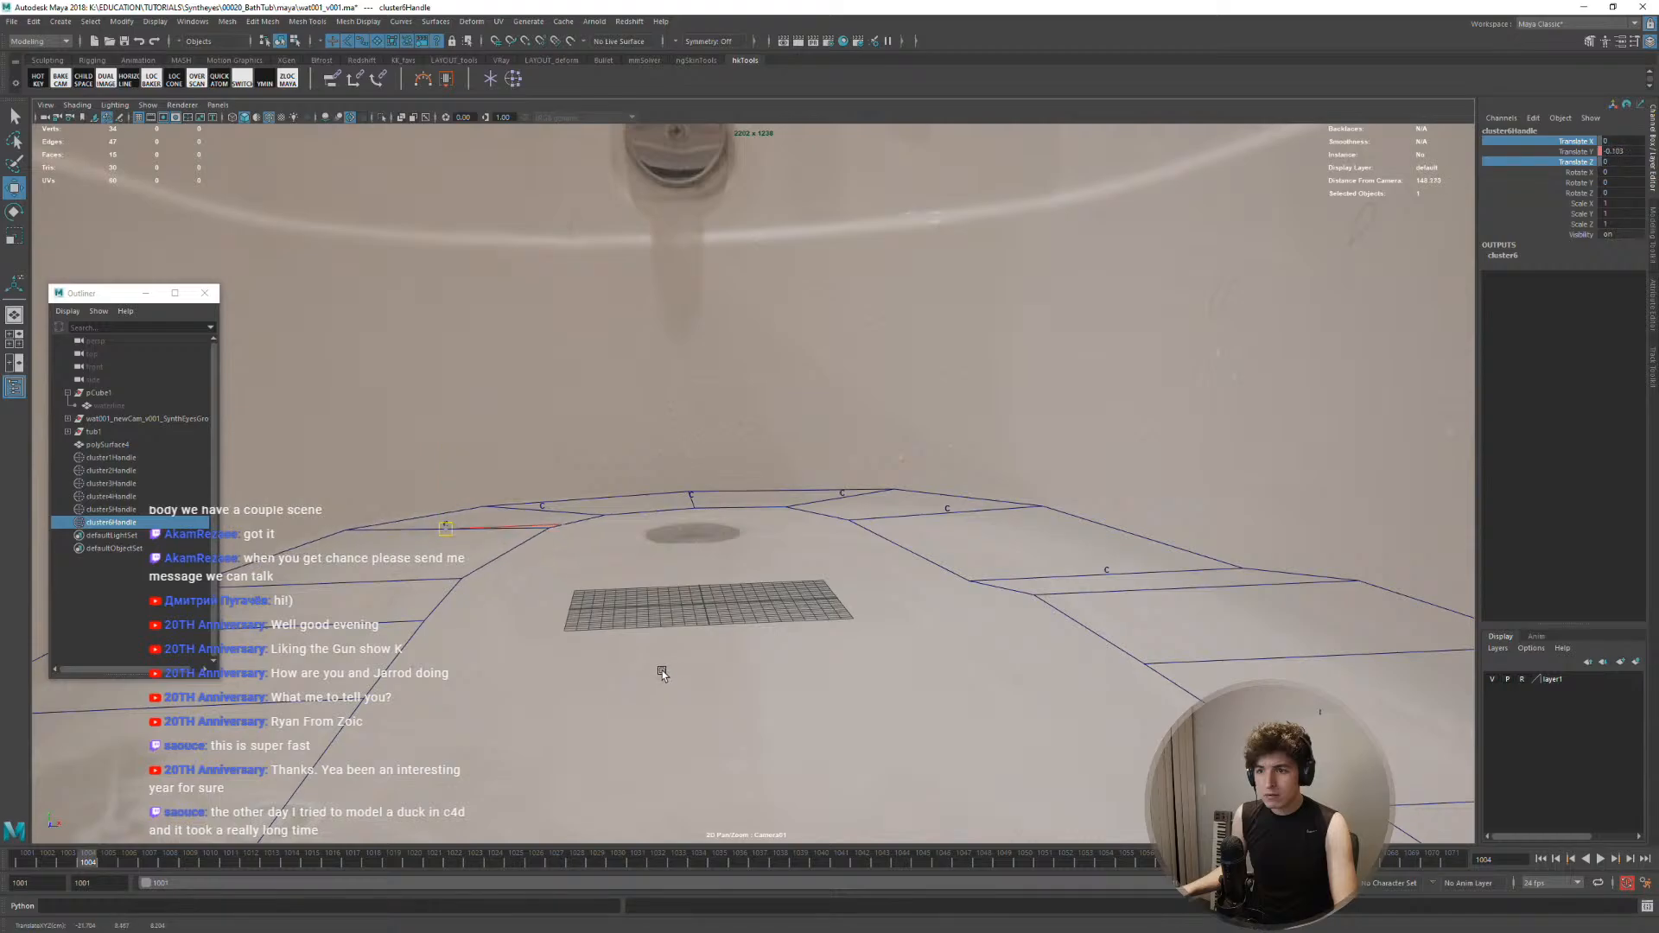
key(alt+period)
key(alt+period)
key(alt+period)
key(alt+period)
key(alt+period)
key(alt+period)
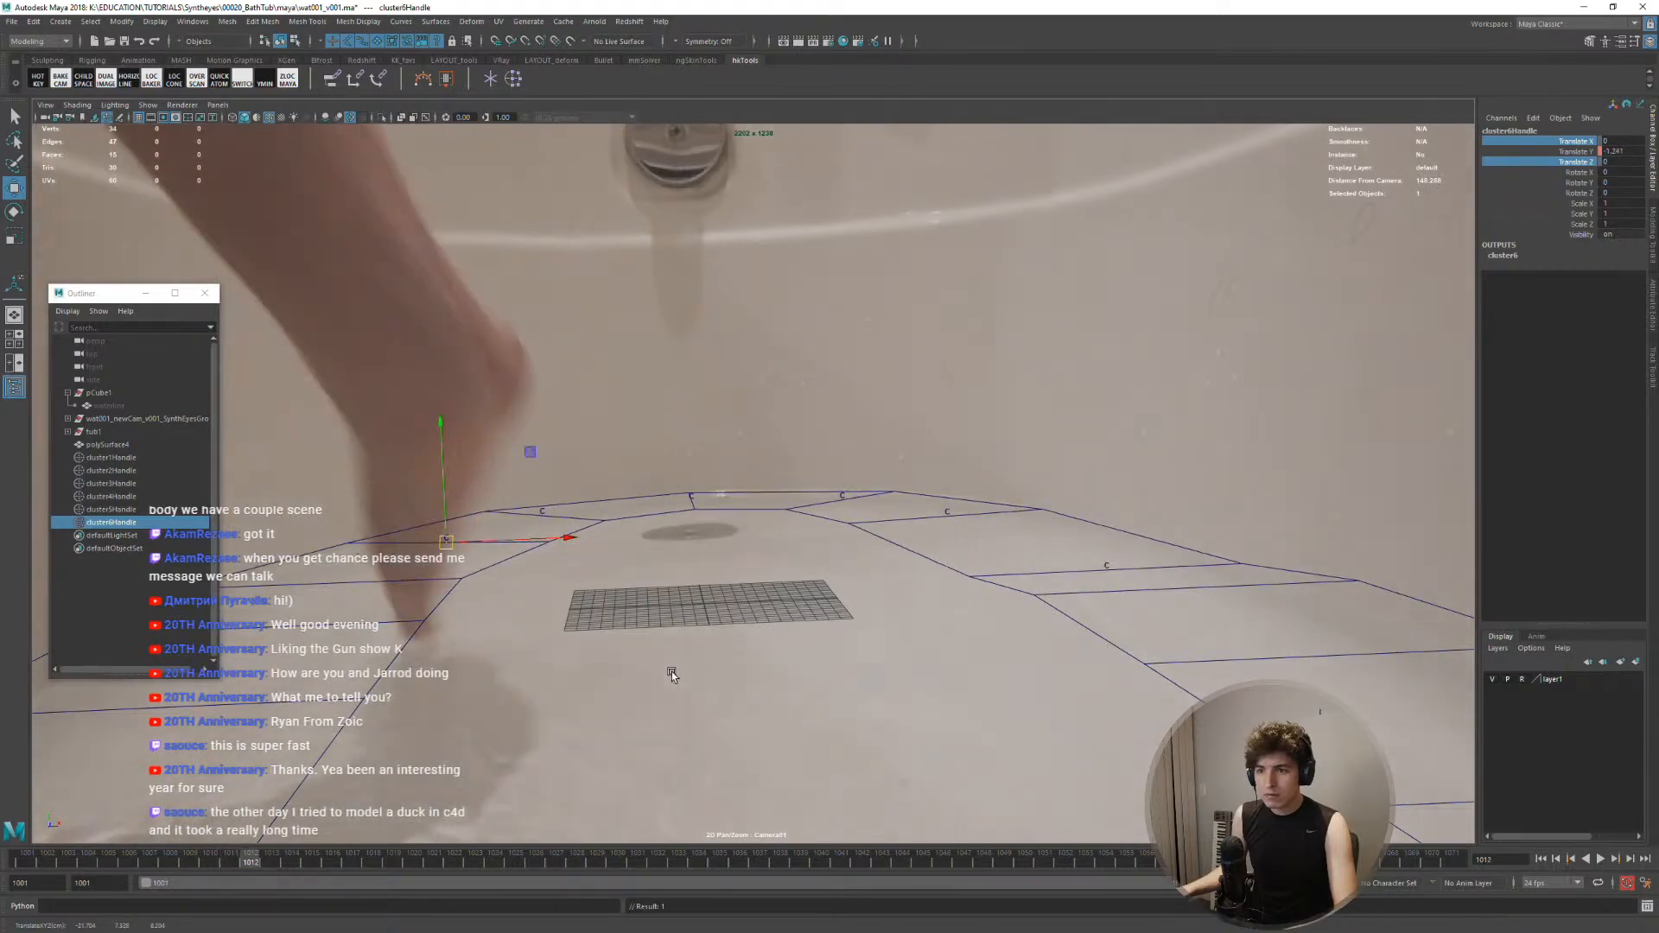
key(alt+period)
key(alt+period)
key(alt+period)
key(alt+period)
key(alt+period)
key(alt+period)
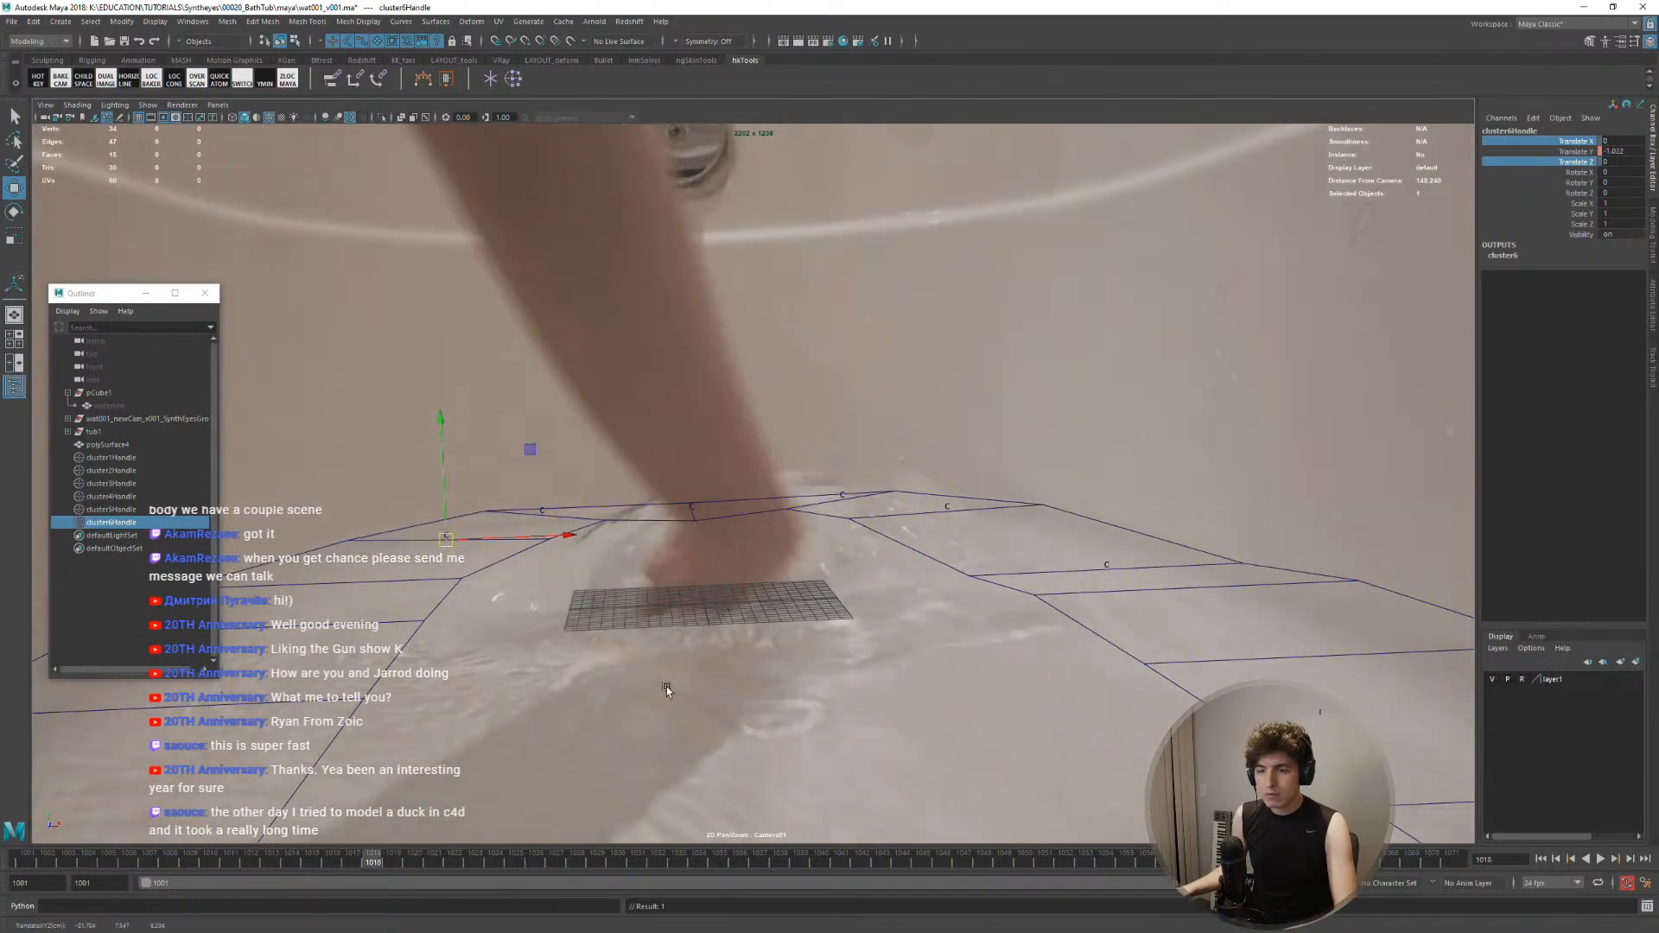
key(alt+period)
key(alt+period)
key(alt+period)
key(alt+period)
key(alt+period)
key(alt+period)
key(alt+period)
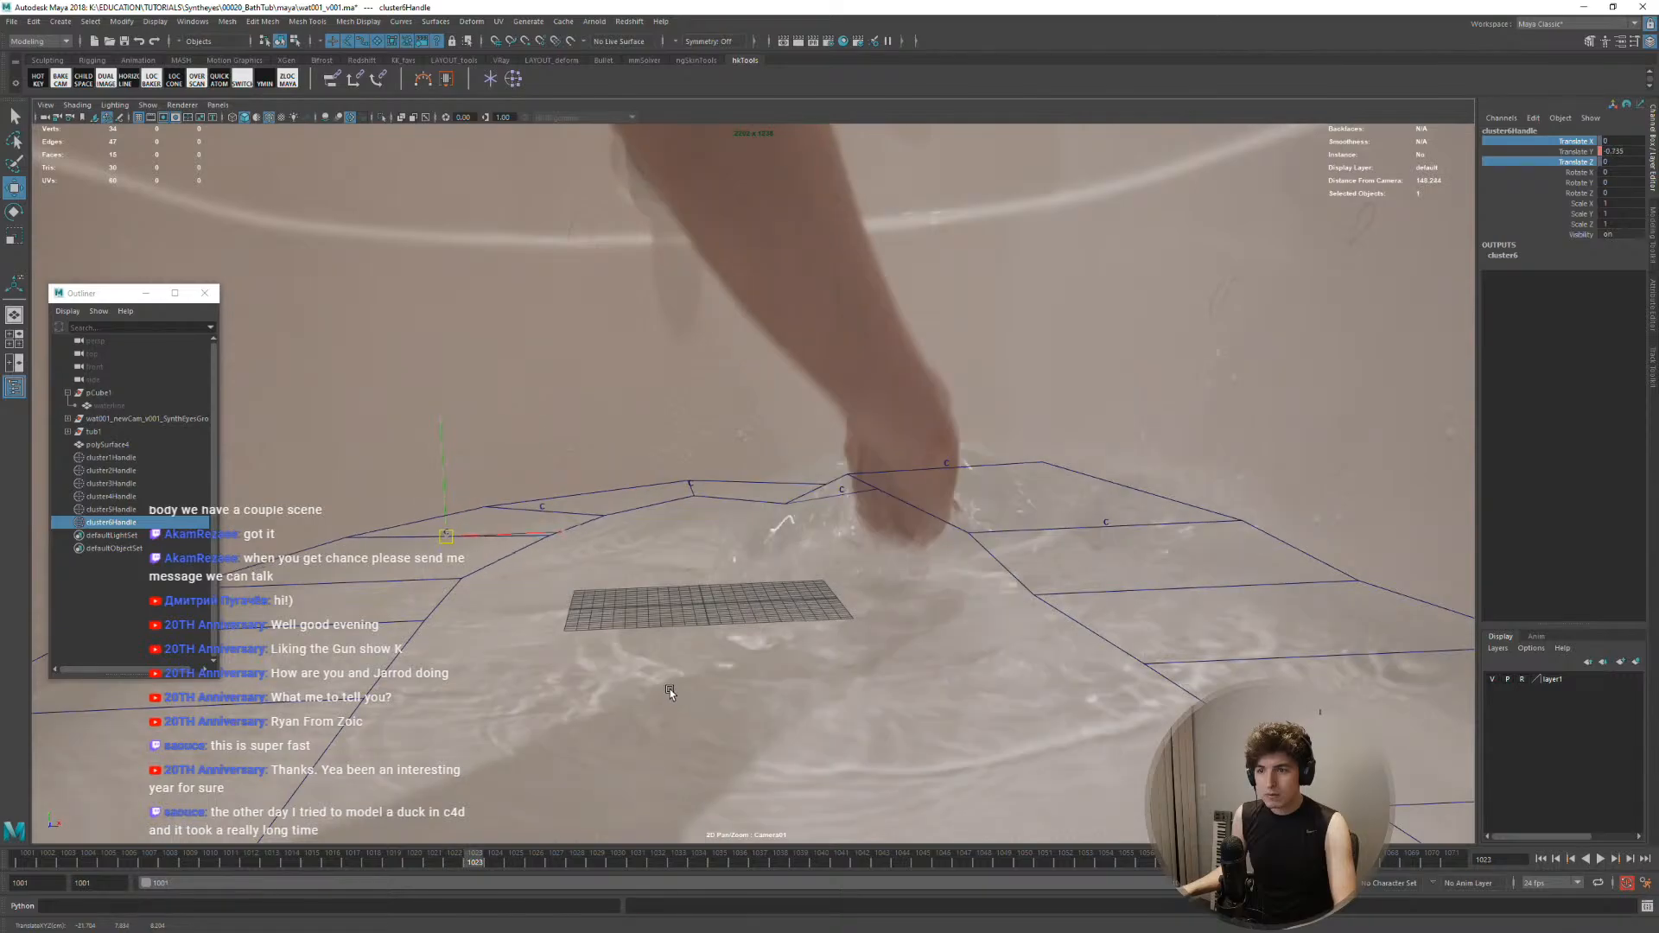
key(alt+period)
key(alt+period)
key(alt+period)
key(alt+period)
key(alt+period)
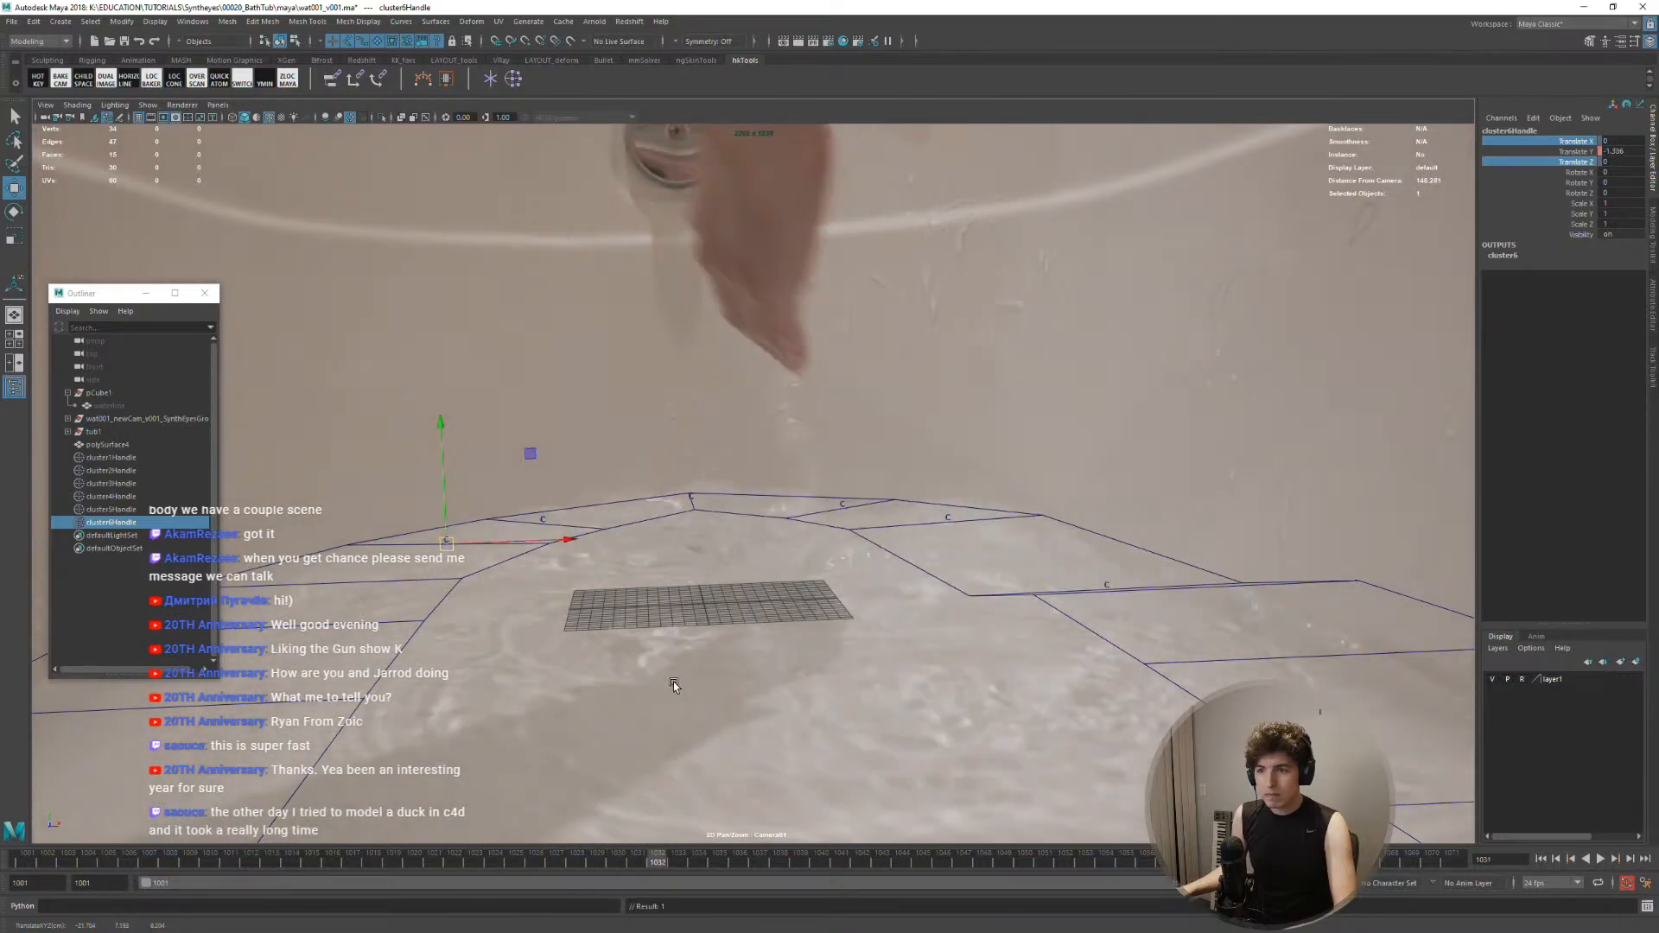
key(alt+period)
key(alt+period)
key(alt+period)
key(alt+period)
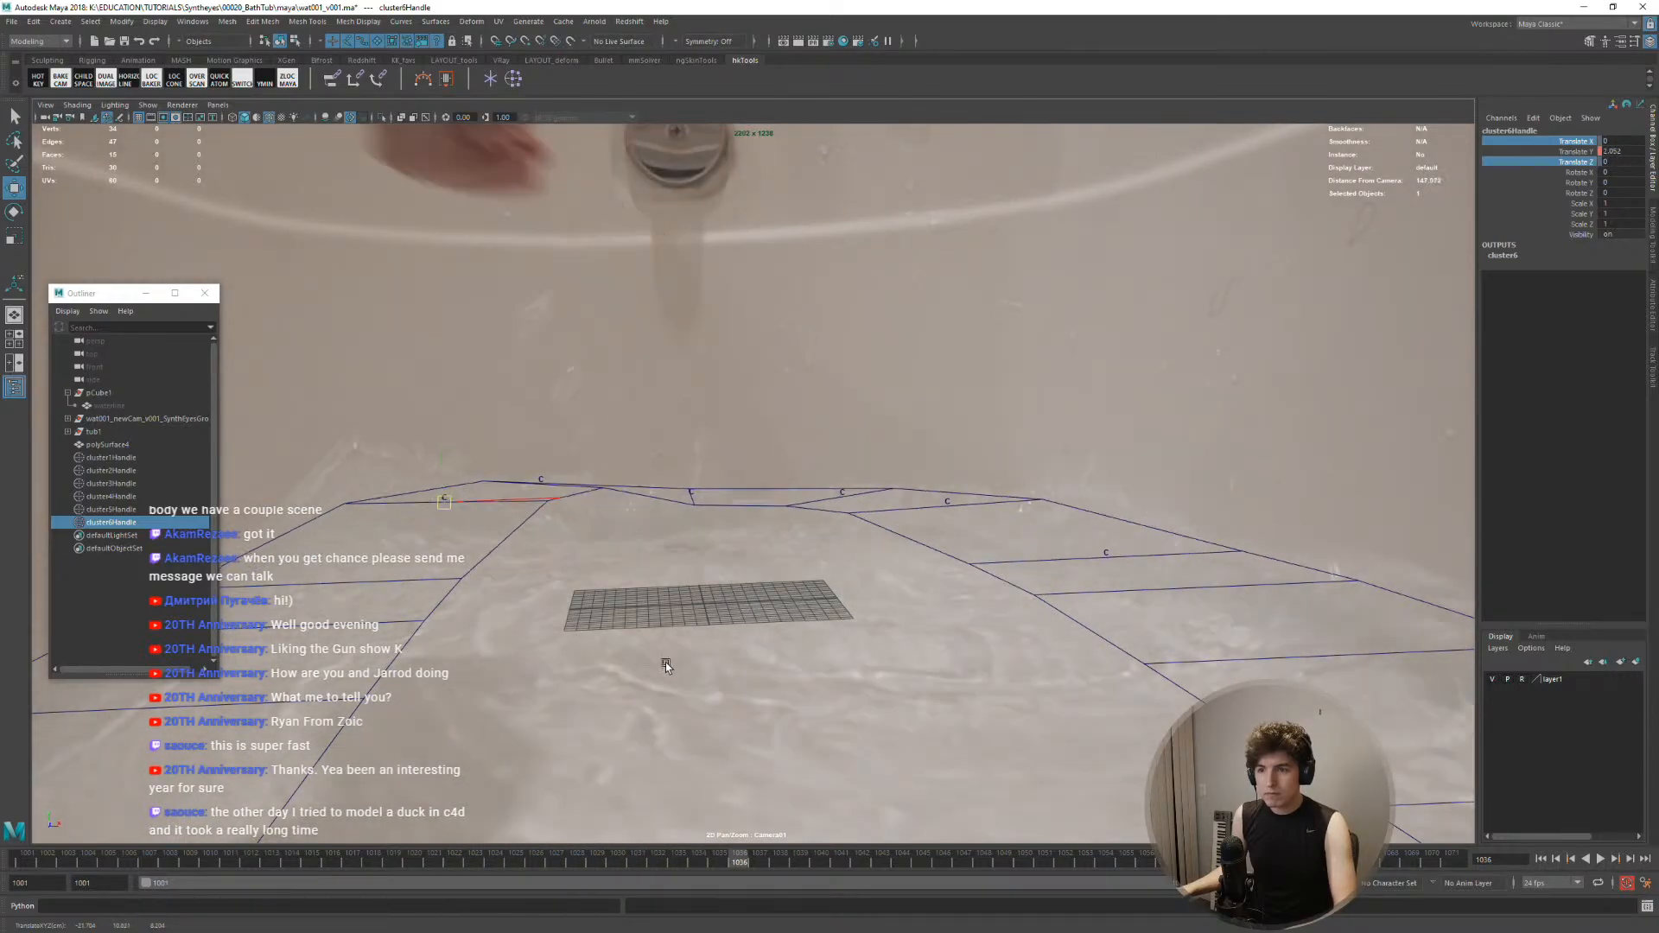
Continue animating the sixth cluster's height from frame 1036 to the end of the shot, following the water
key(alt+period)
key(alt+period)
key(alt+period)
key(alt+period)
key(alt+period)
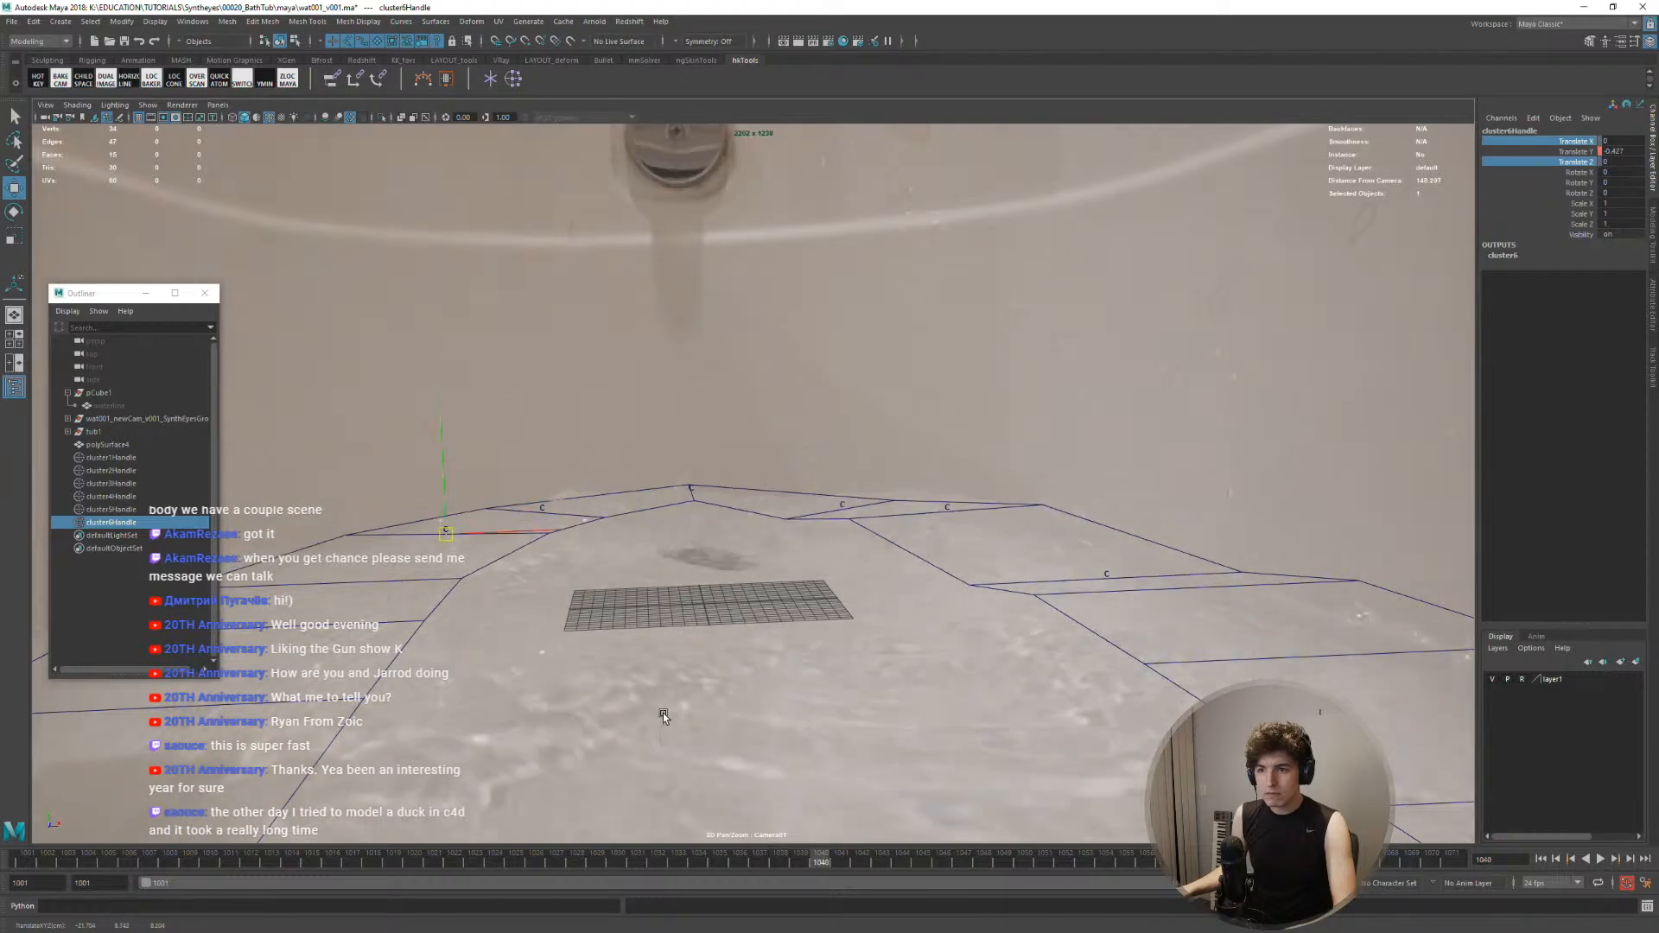
key(alt+period)
key(alt+period)
key(alt+period)
key(alt+period)
key(alt+period)
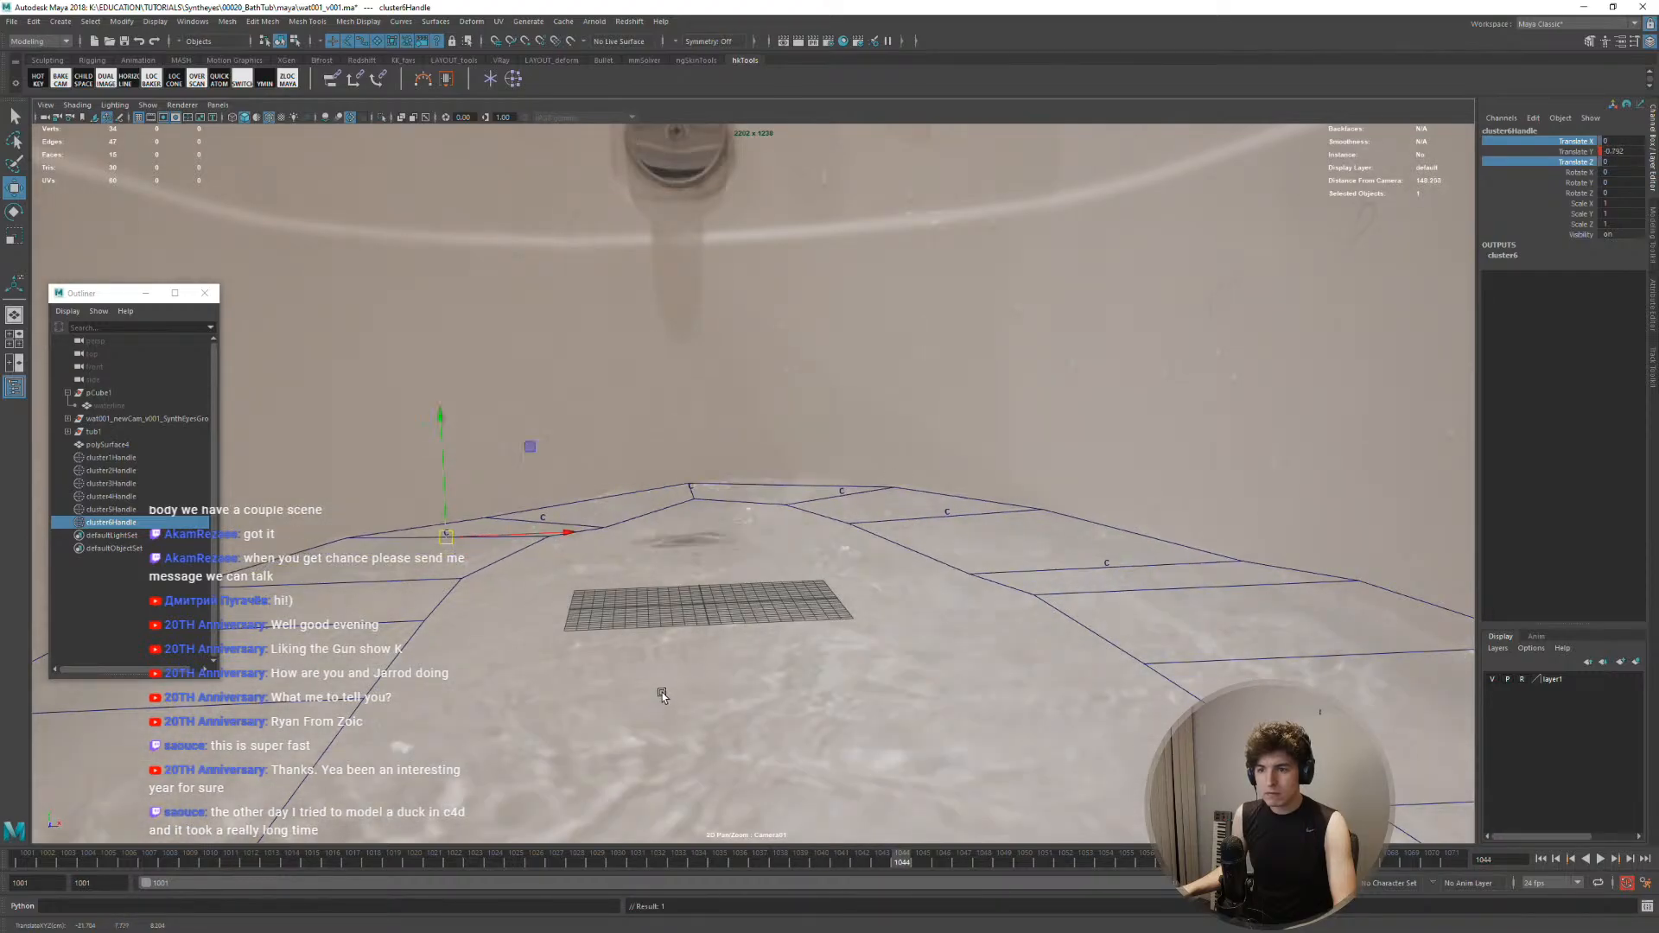
key(alt+period)
key(alt+period)
key(alt+period)
key(alt+period)
key(alt+period)
key(alt+period)
key(alt+period)
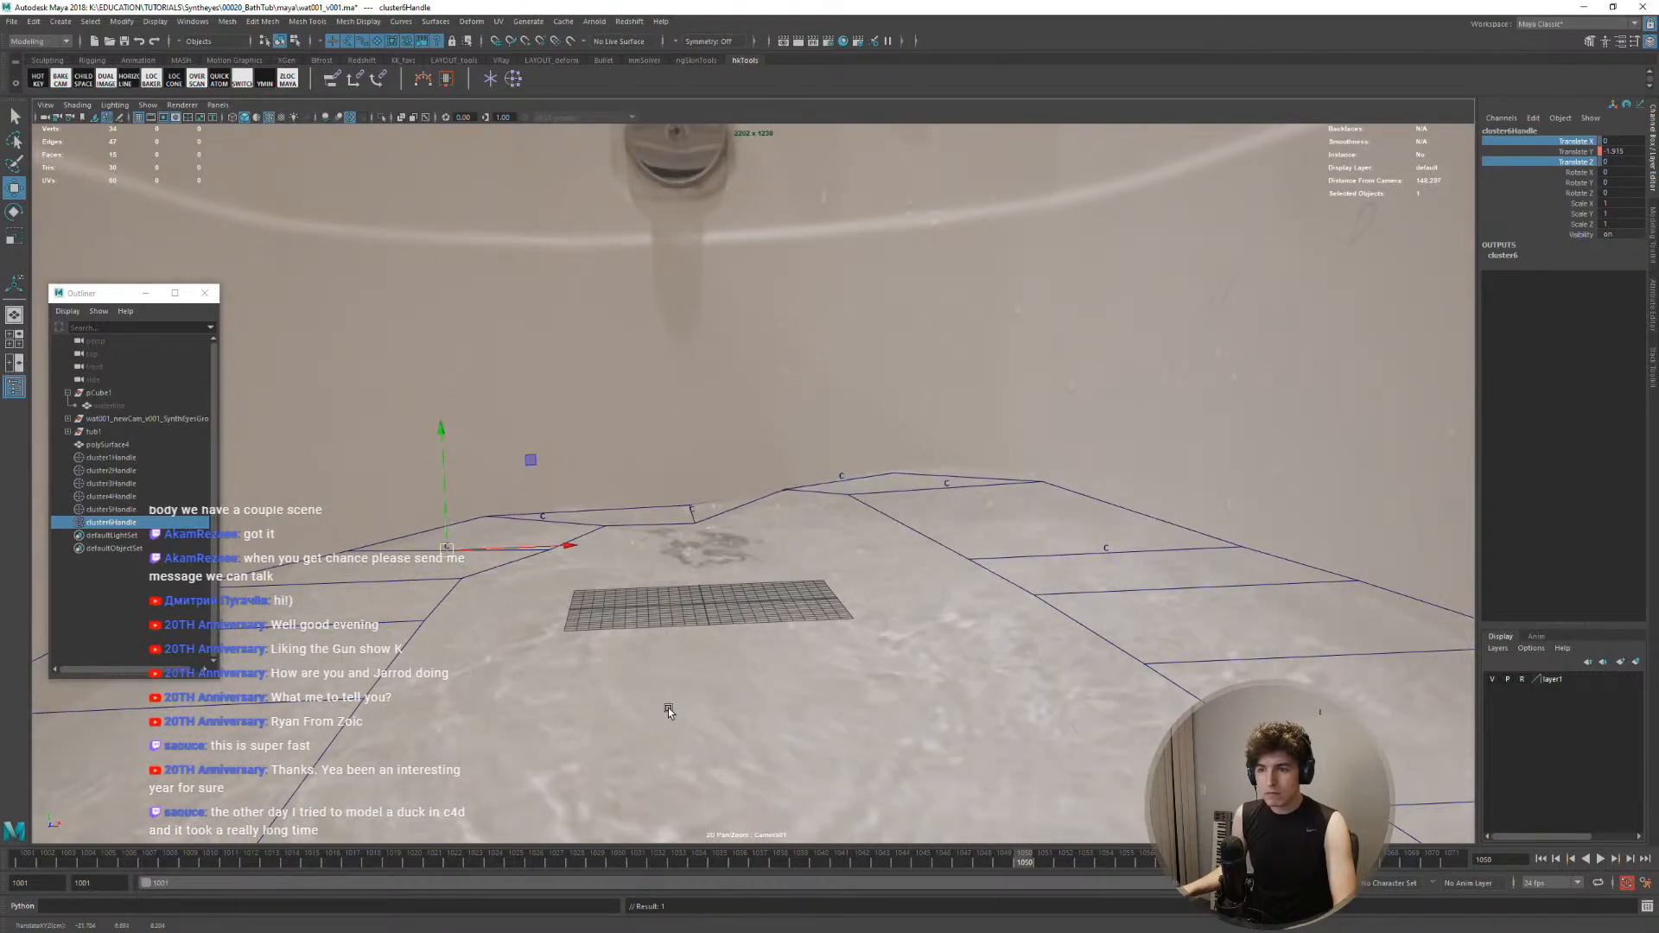
key(alt+period)
key(alt+period)
key(alt+period)
key(alt+period)
key(alt+period)
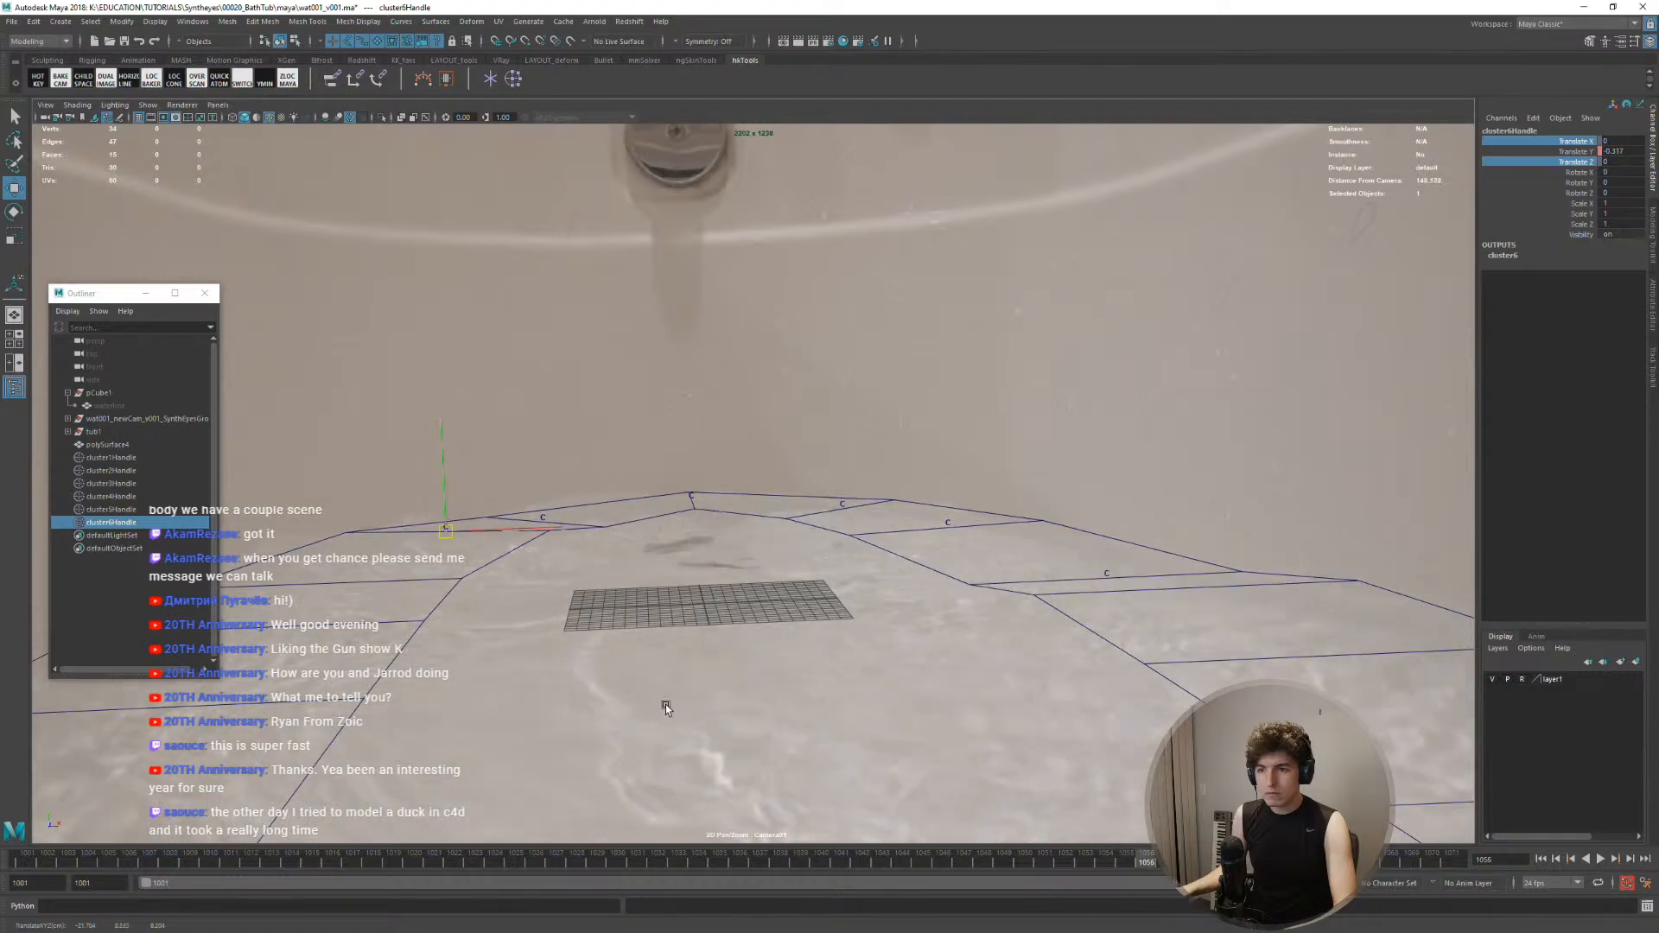
key(alt+period)
key(alt+period)
key(alt+period)
key(alt+period)
key(alt+period)
key(alt+period)
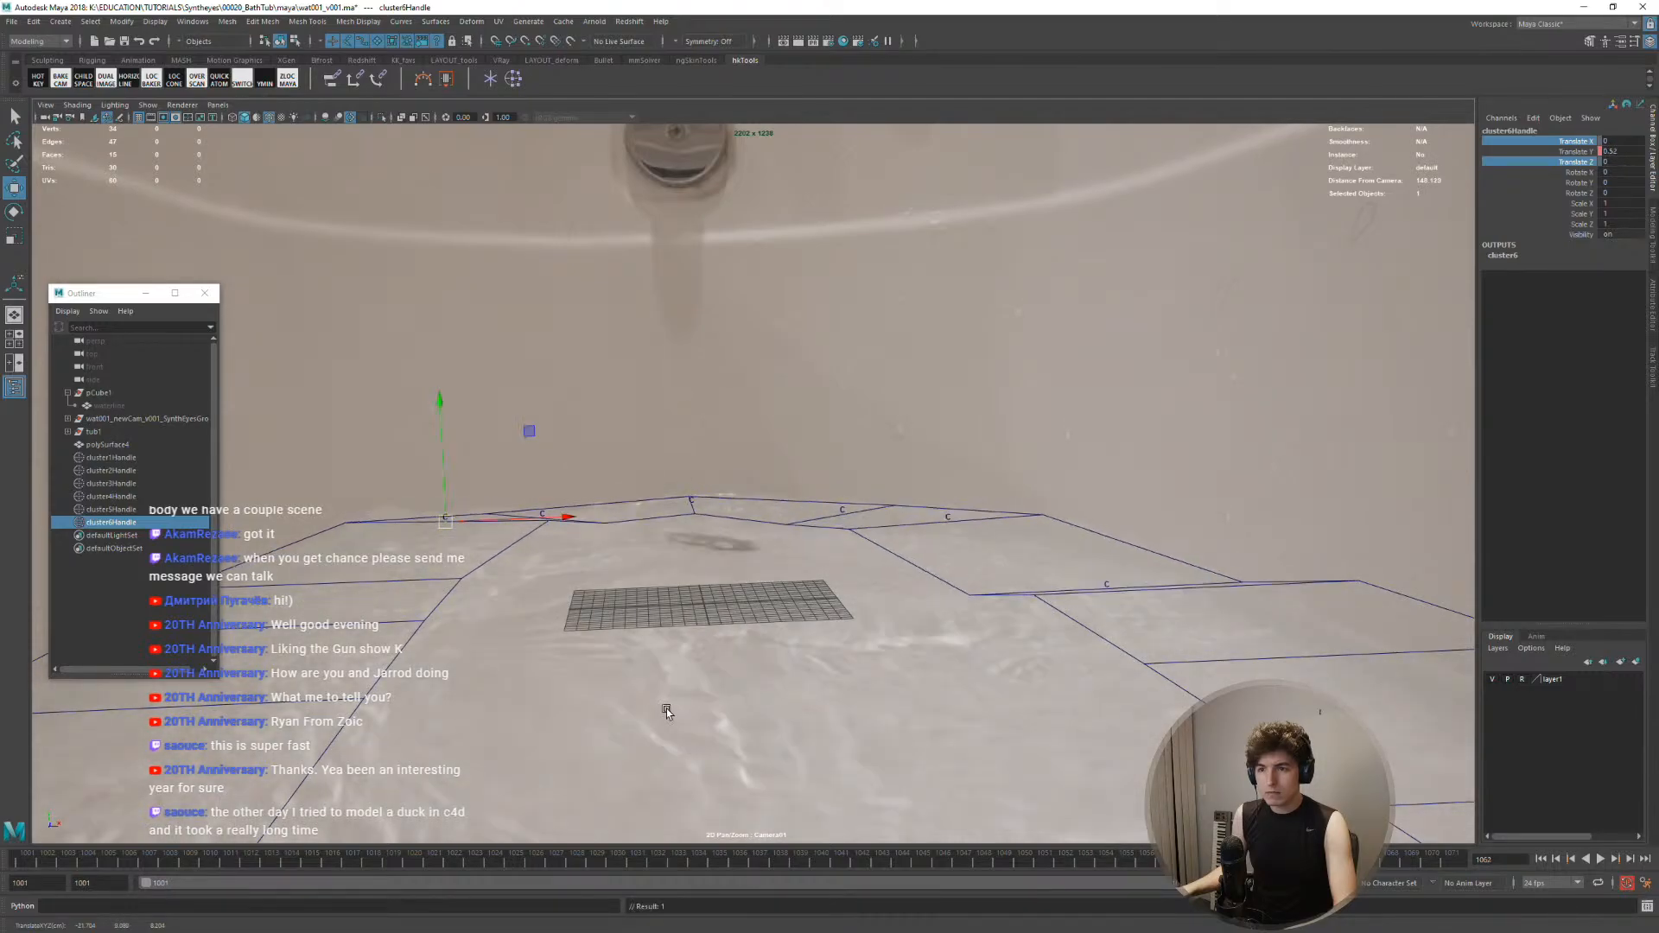
key(alt+period)
key(alt+period)
key(alt+period)
key(alt+period)
key(alt+period)
key(alt+period)
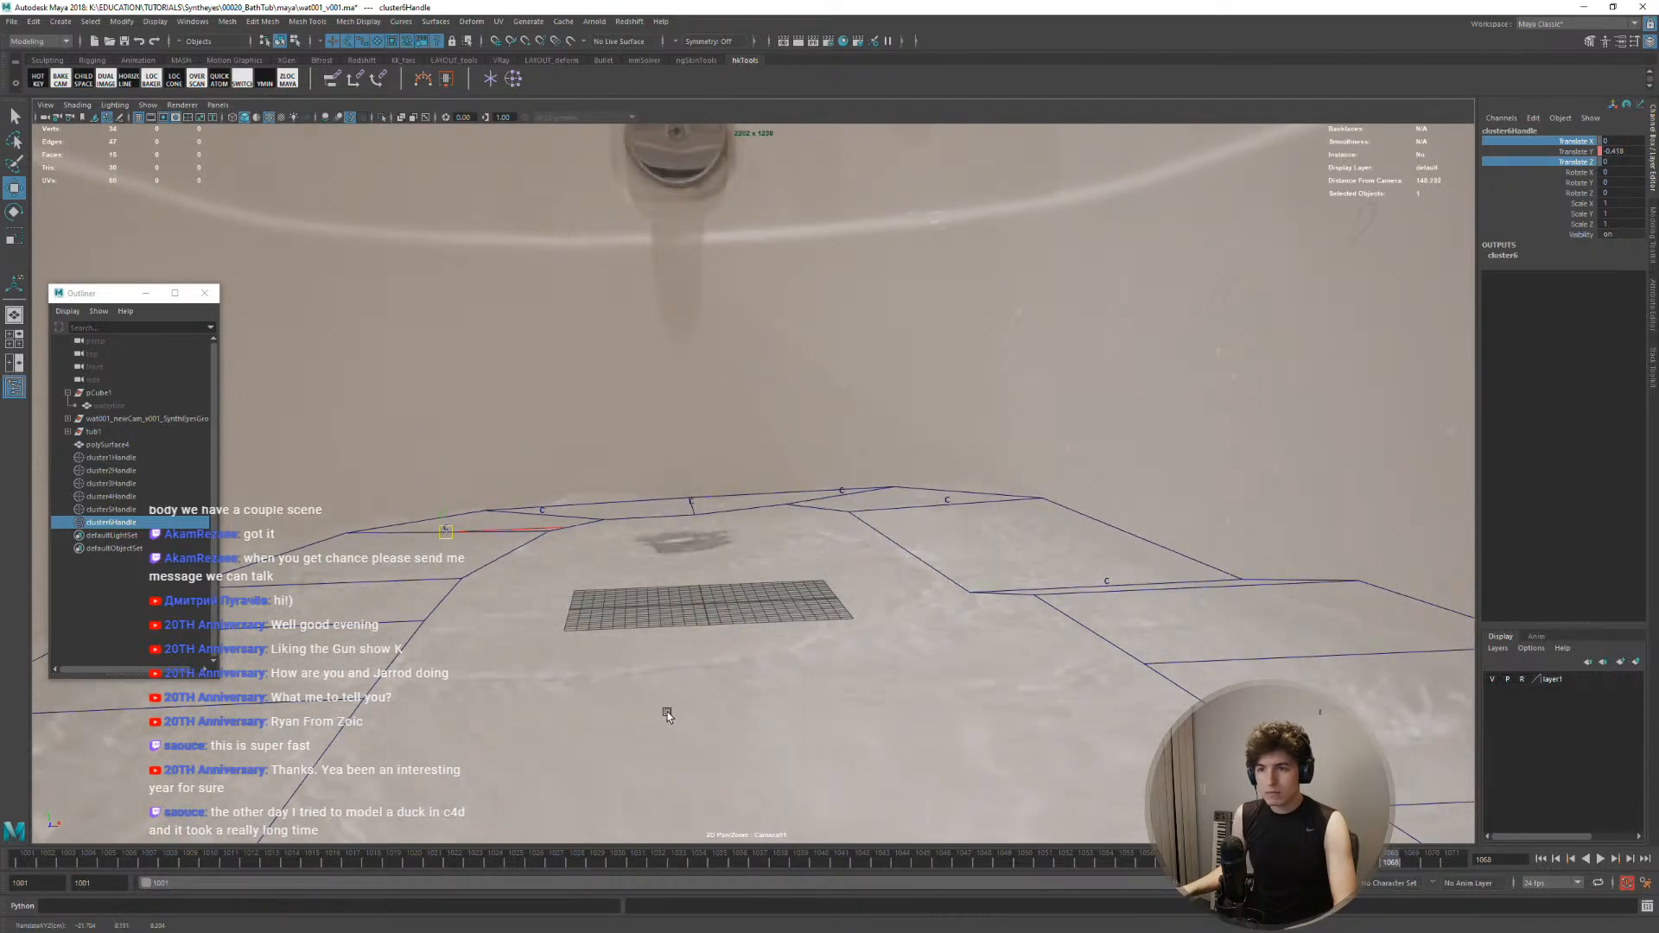
key(alt+comma)
key(alt+comma)
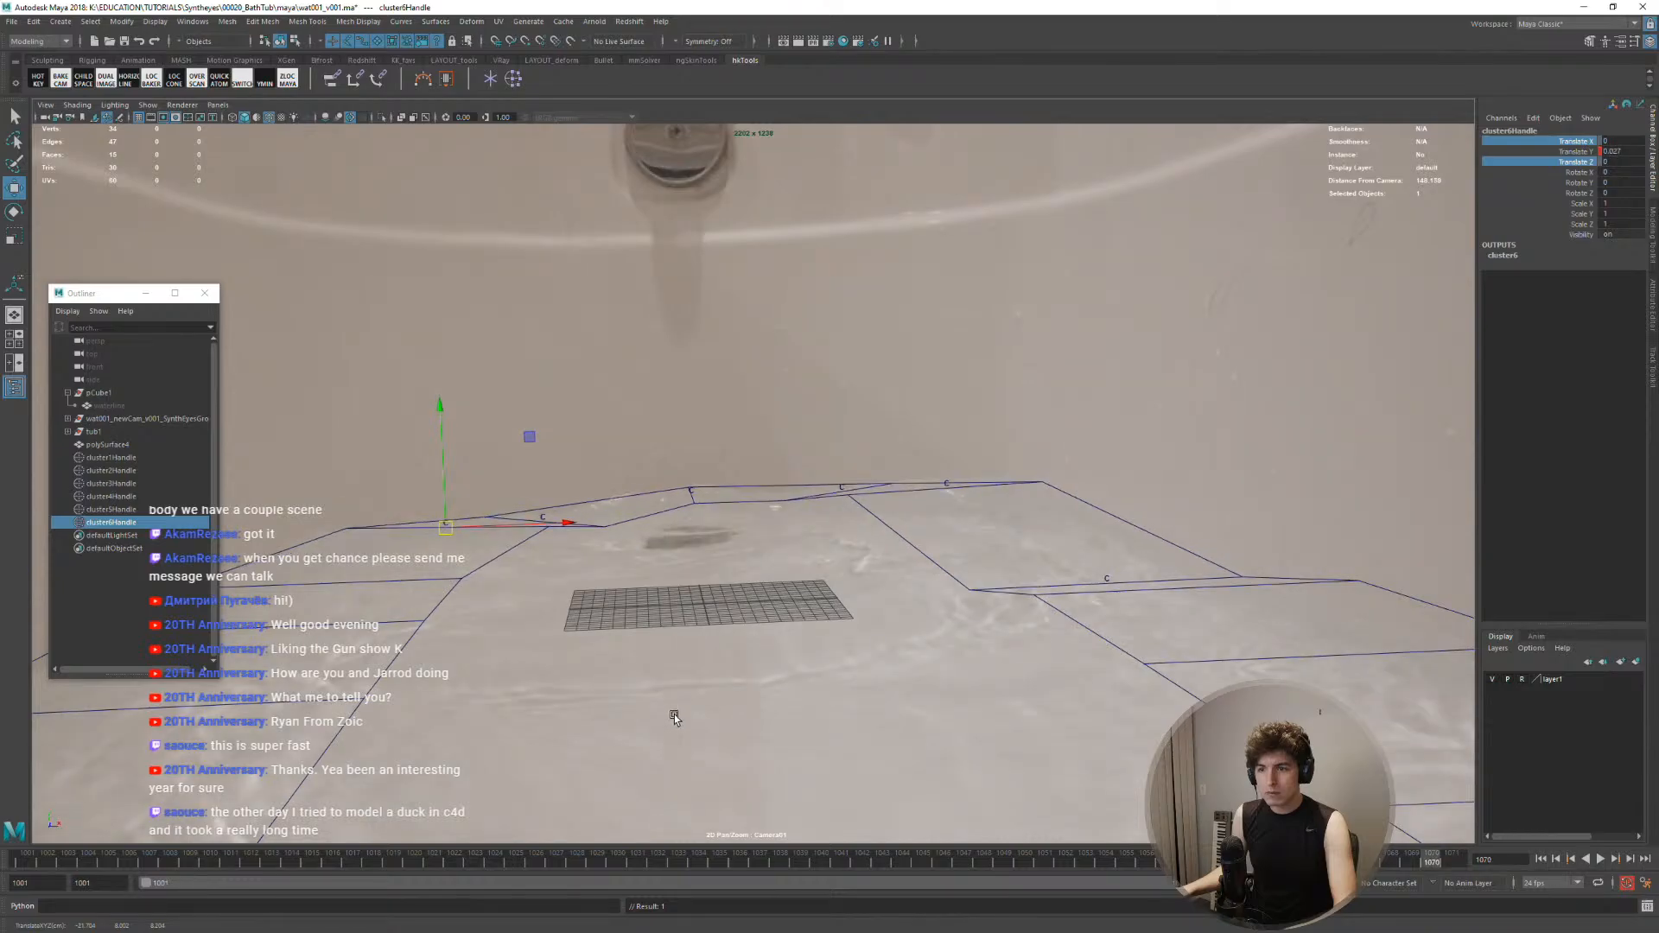
key(alt+period)
middle_drag(674, 714, 674, 718)
Return to frame 1001 and create a cluster with envelope 1 from the next crosswise edge left of the sixth cluster
drag(1402, 861, 27, 812)
click(370, 580)
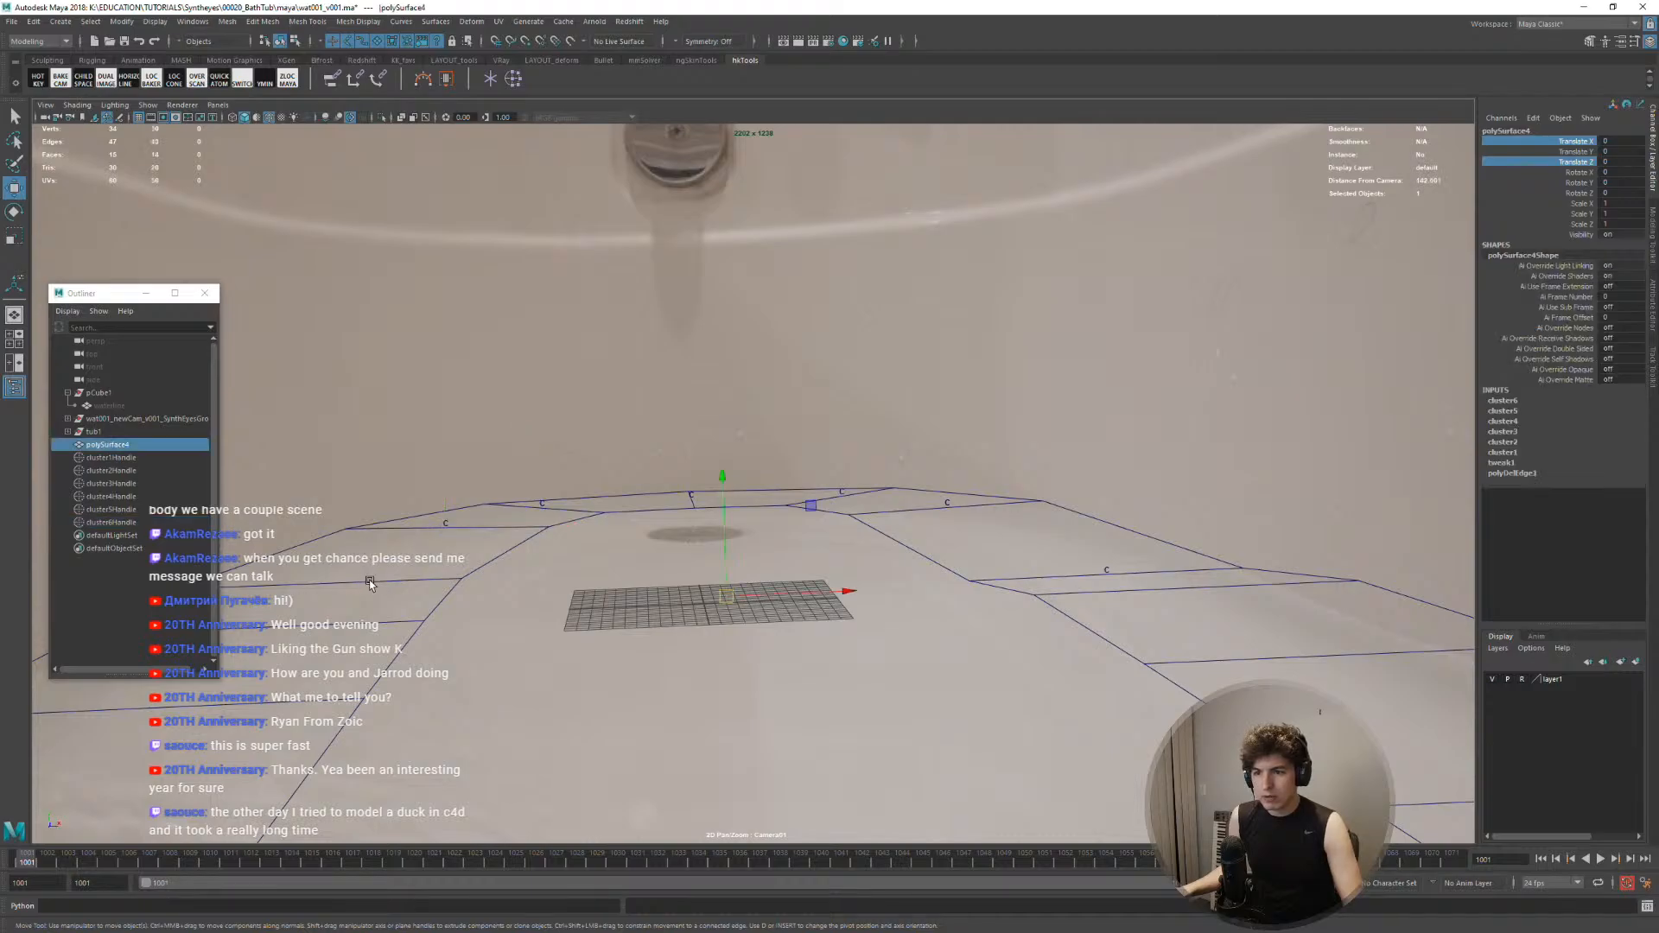
right_drag(390, 582, 392, 546)
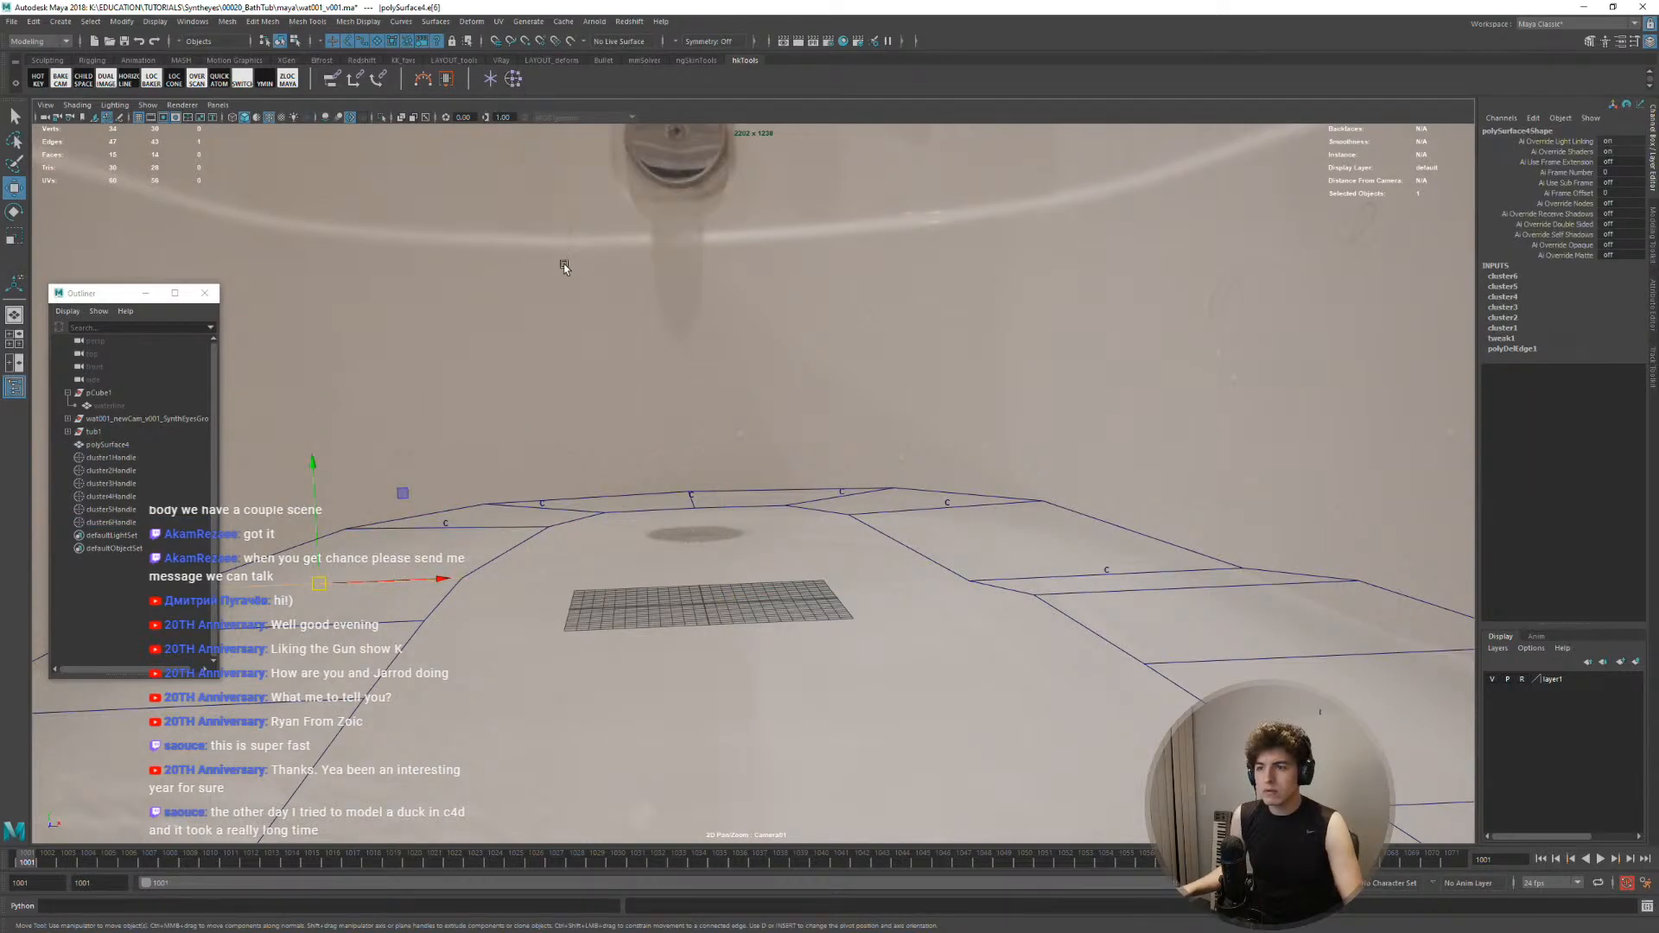
key(space)
drag(588, 505, 619, 520)
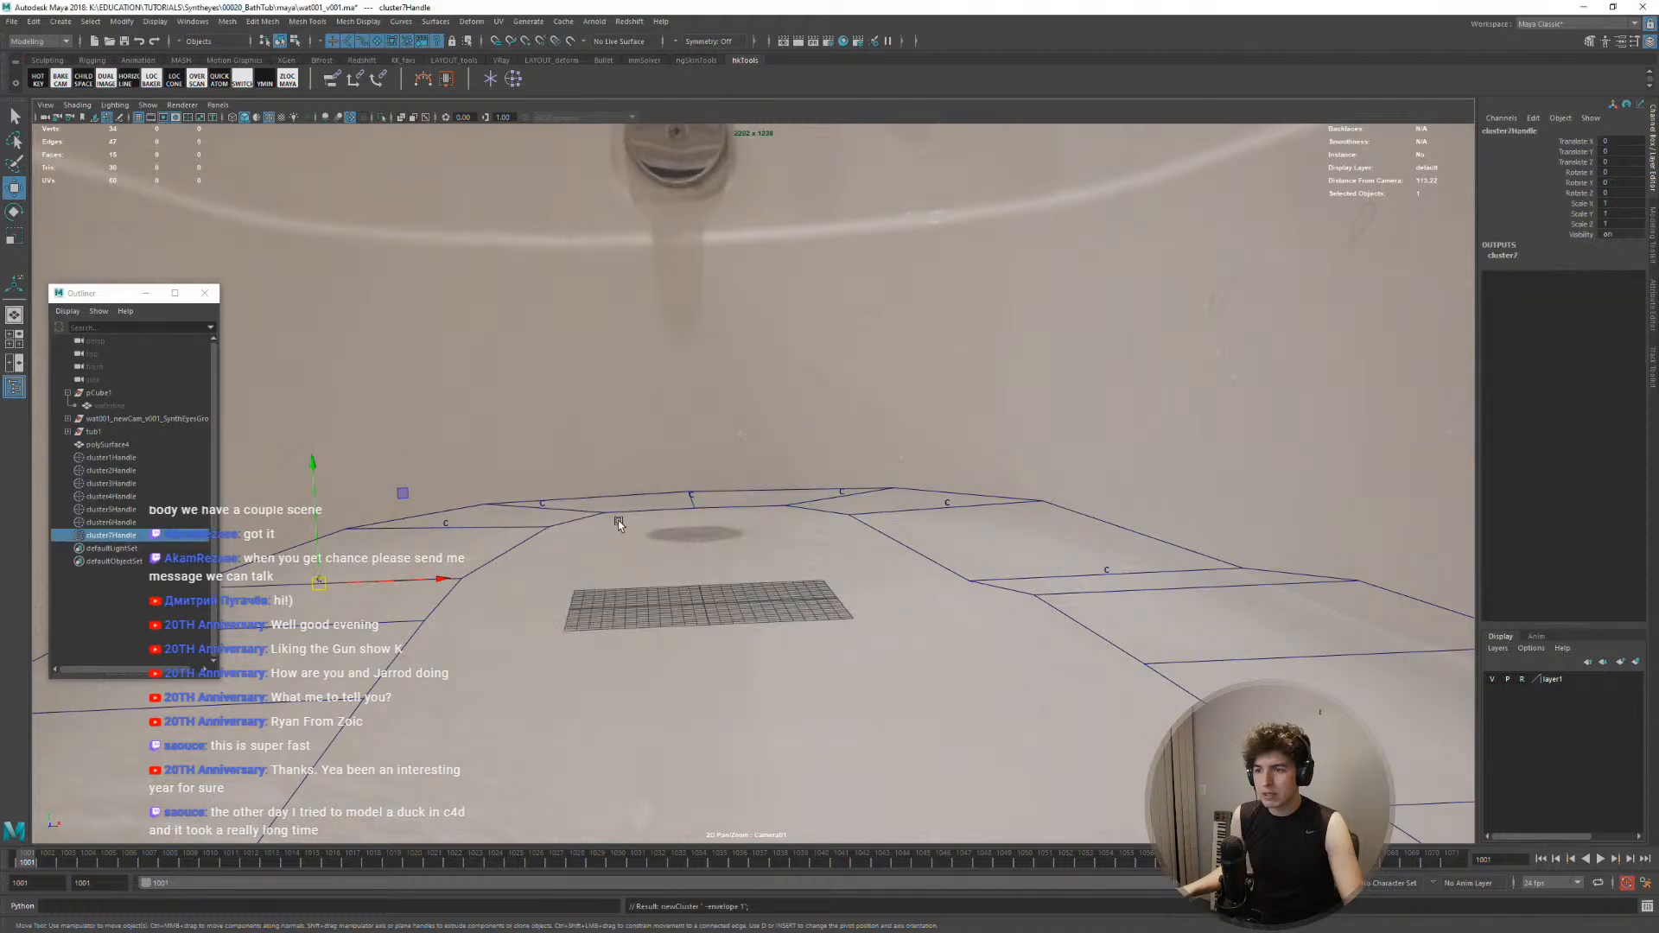
Undo the last translate key, lock the seventh cluster's Translate X and Translate Z, and key its Translate Y at frame 1001
key(ctrl+z)
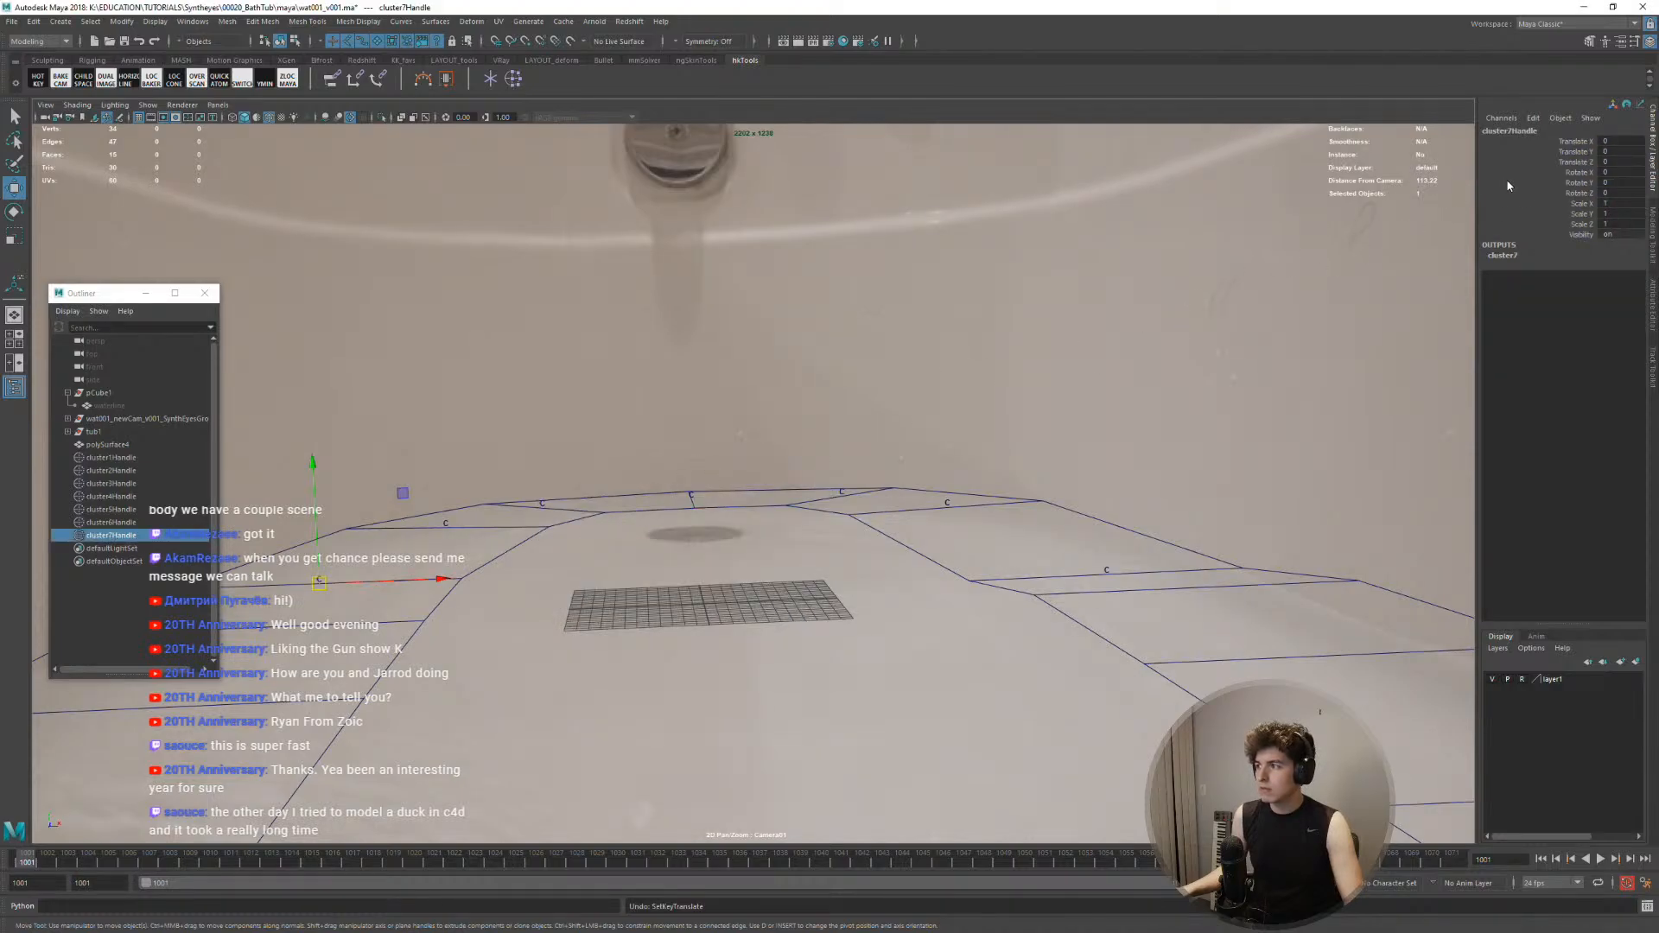
click(1586, 141)
ctrl+click(1581, 172)
ctrl+click(1580, 162)
click(1580, 145)
ctrl+click(1578, 162)
right_click(1577, 162)
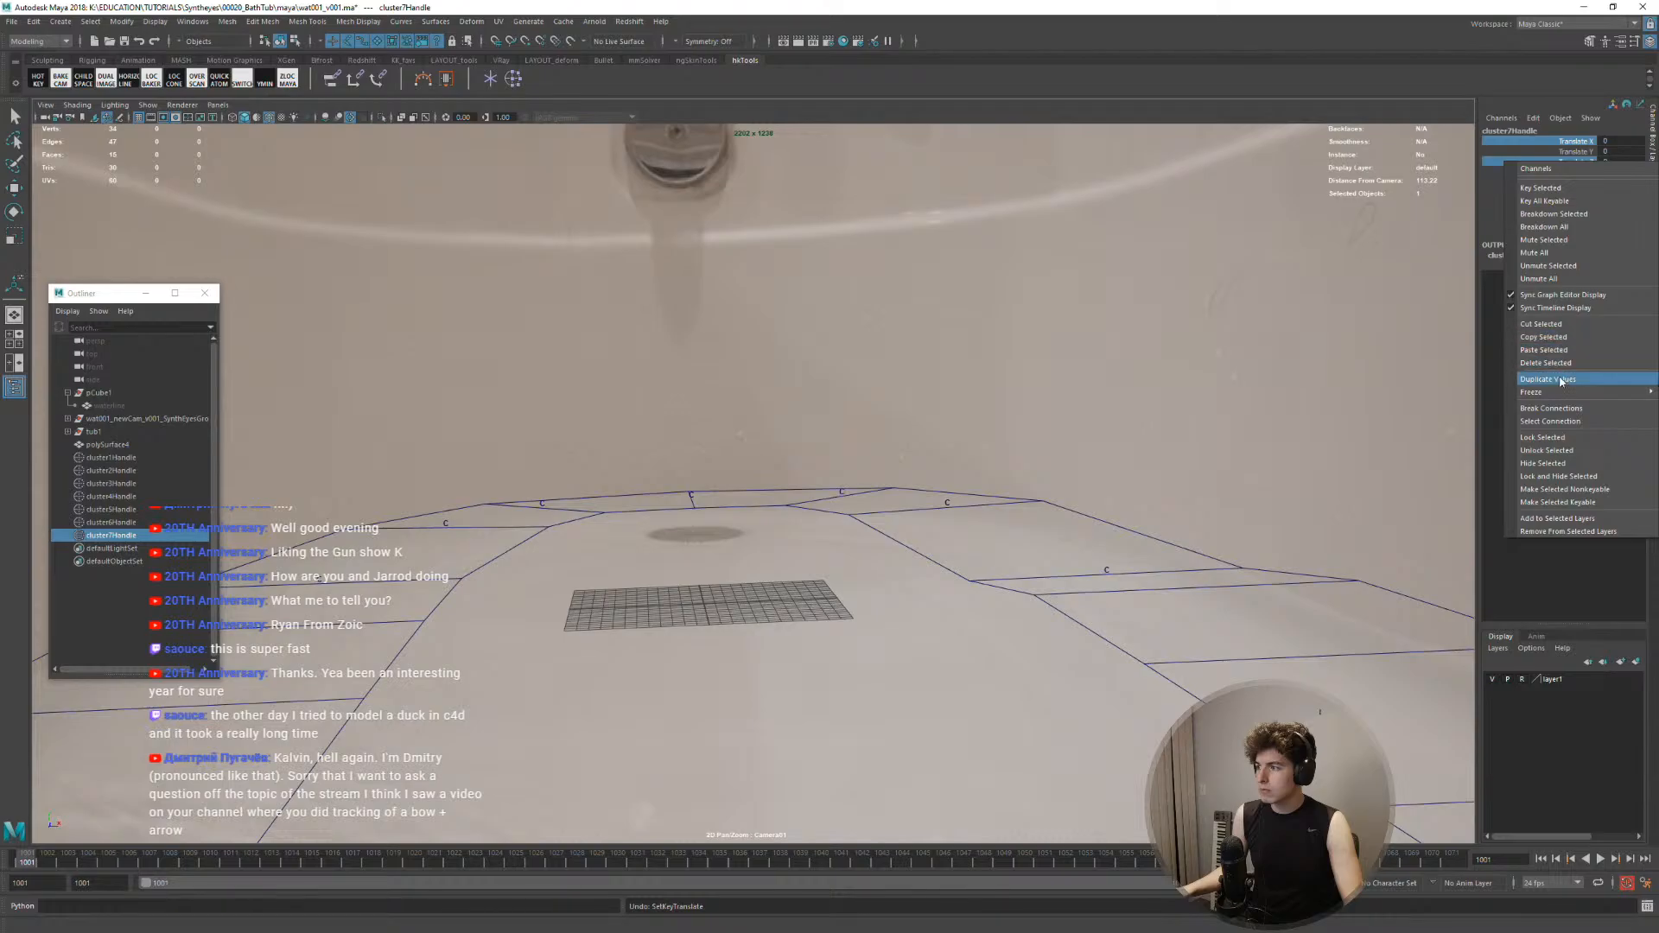
click(1562, 439)
key(w)
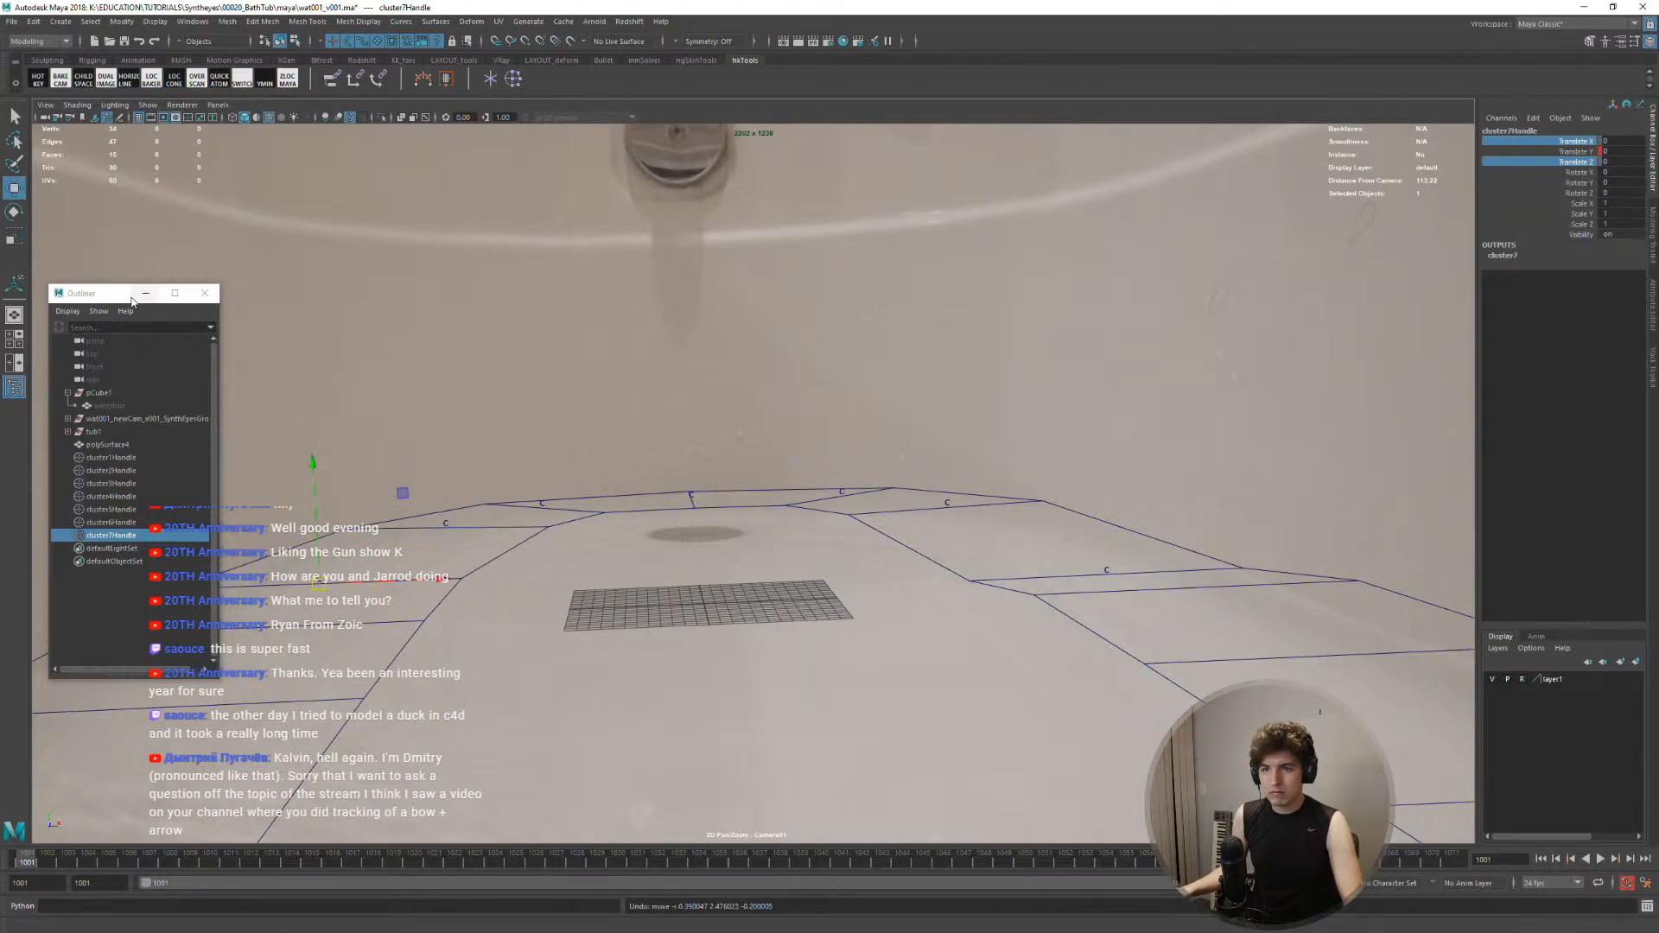
Move the Outliner clear of the strip's left side and lower the seventh cluster to Translate Y about -1.2 at frame 1002
drag(121, 299, 1273, 196)
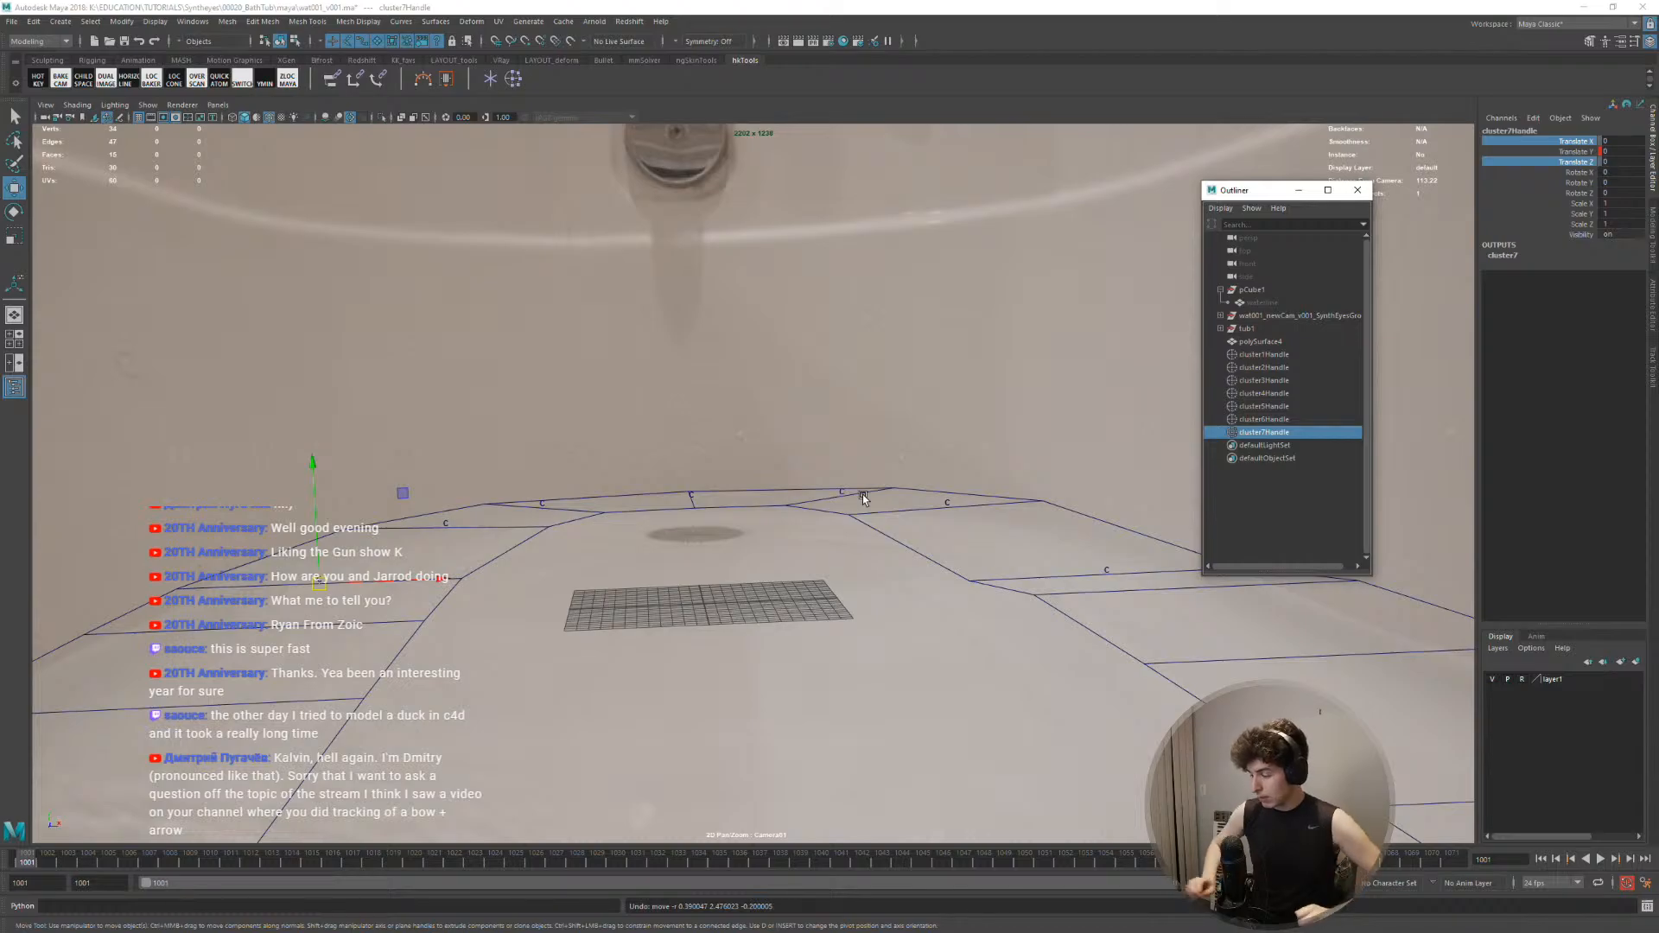
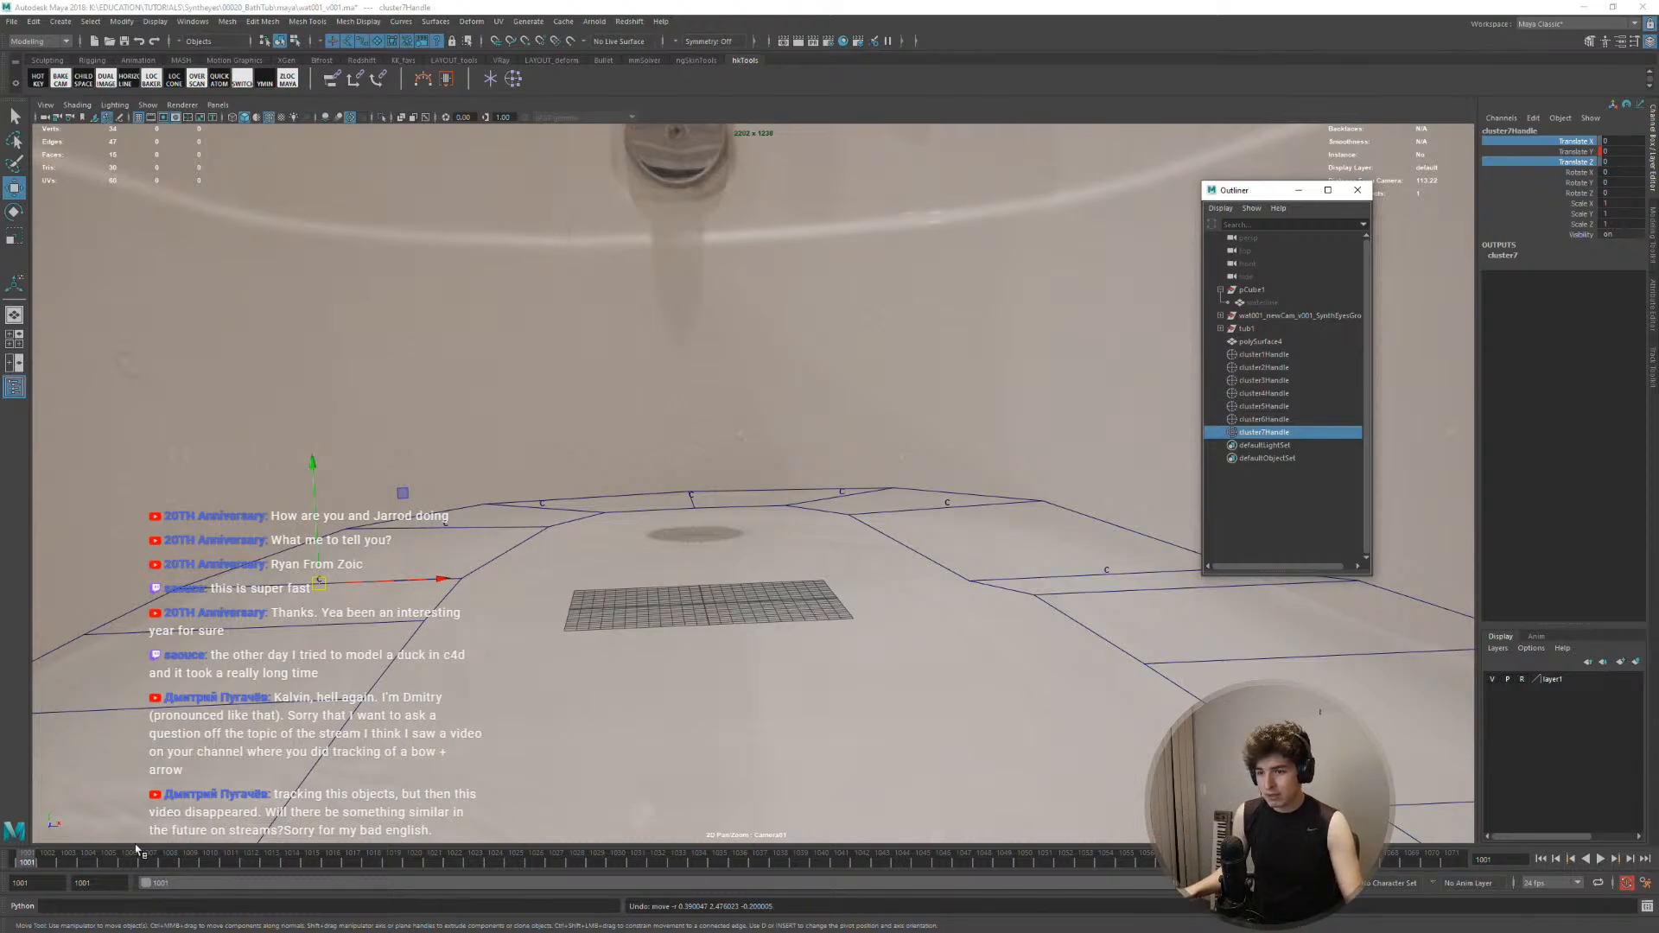
mouse_move(41, 864)
mouse_down()
mouse_move(141, 854)
mouse_move(11, 862)
mouse_move(459, 866)
mouse_move(53, 868)
mouse_up()
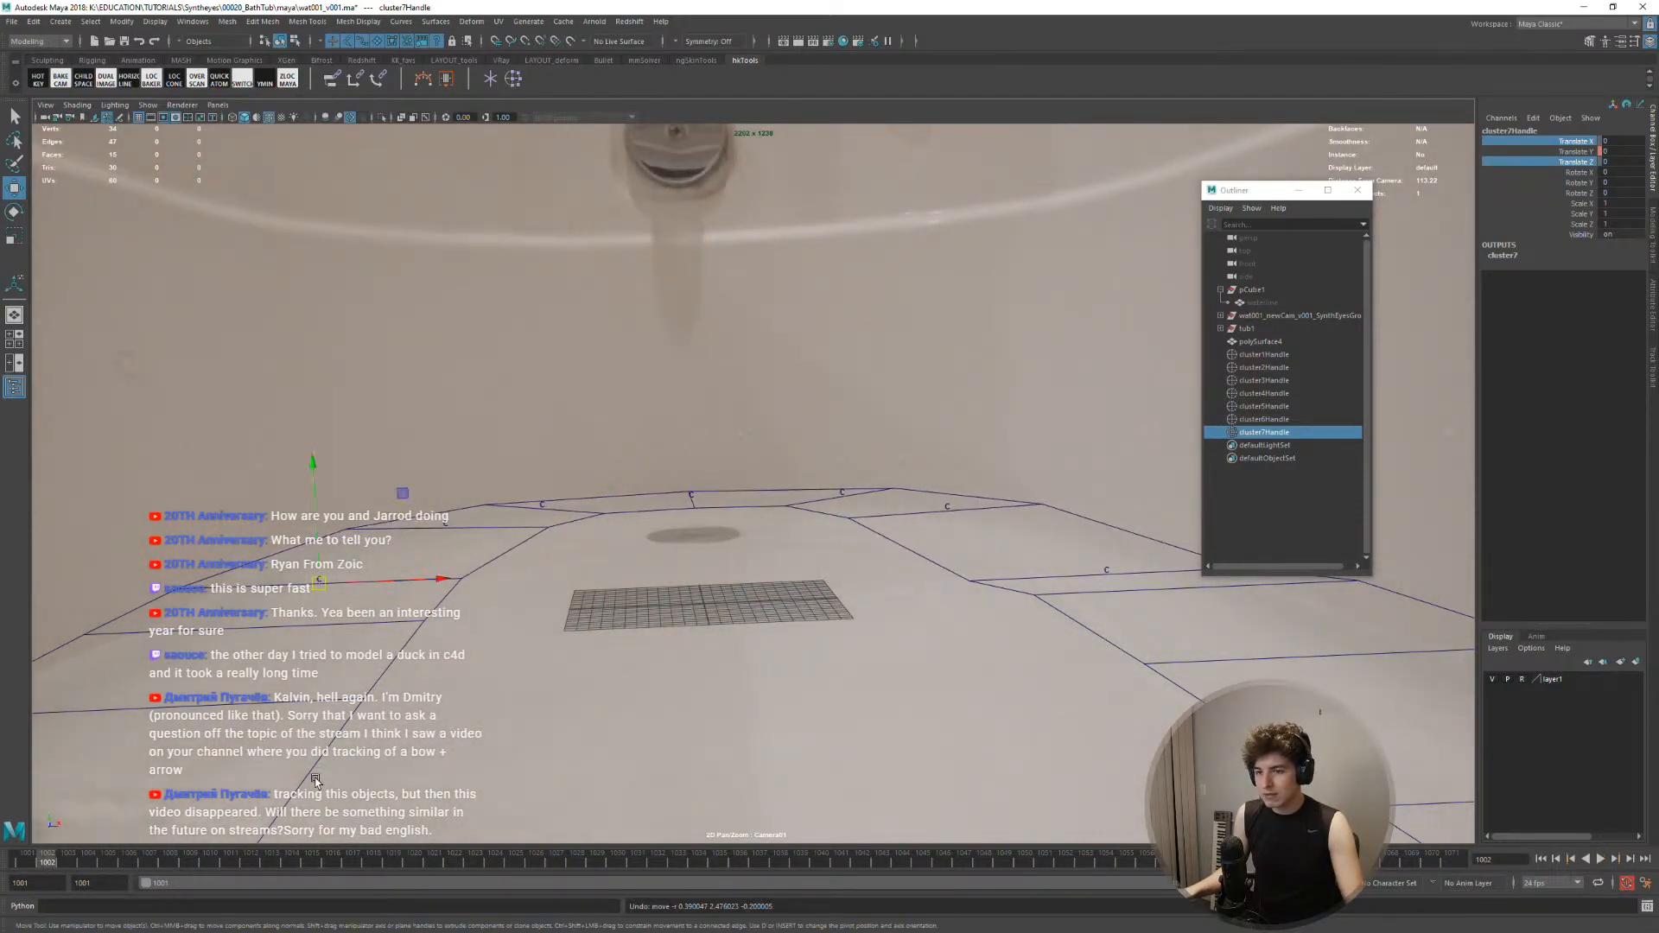
drag(317, 566, 320, 602)
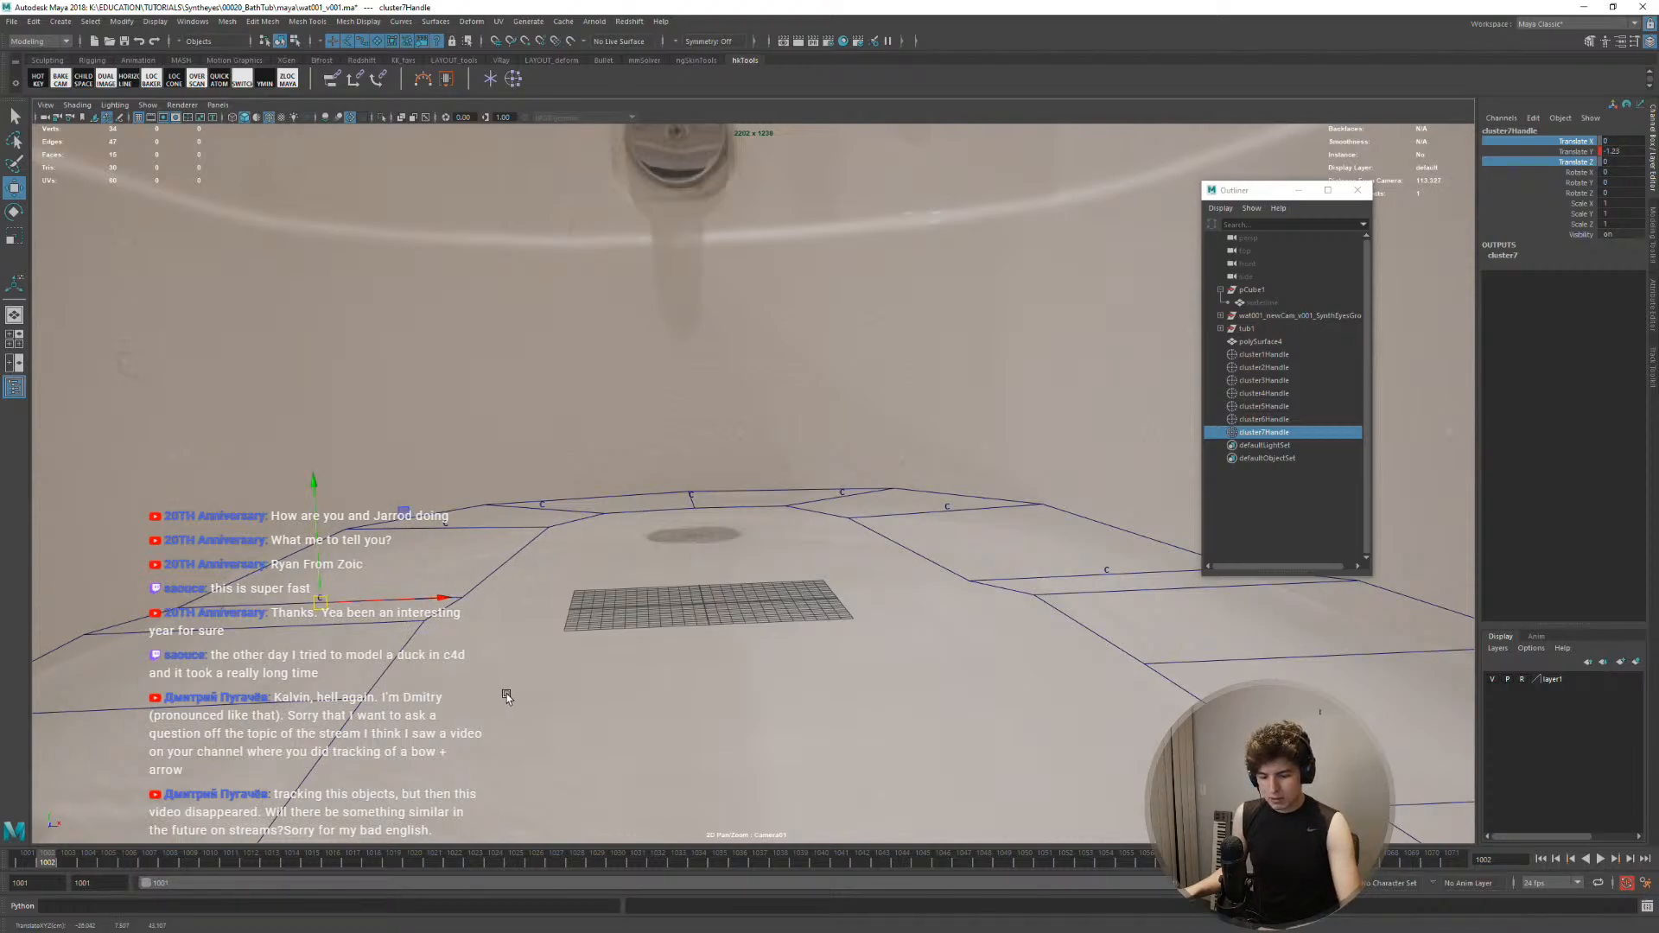
scroll(383, 655, down, 1)
middle_drag(383, 656, 556, 592)
key(alt+period)
key(alt+period)
key(alt+period)
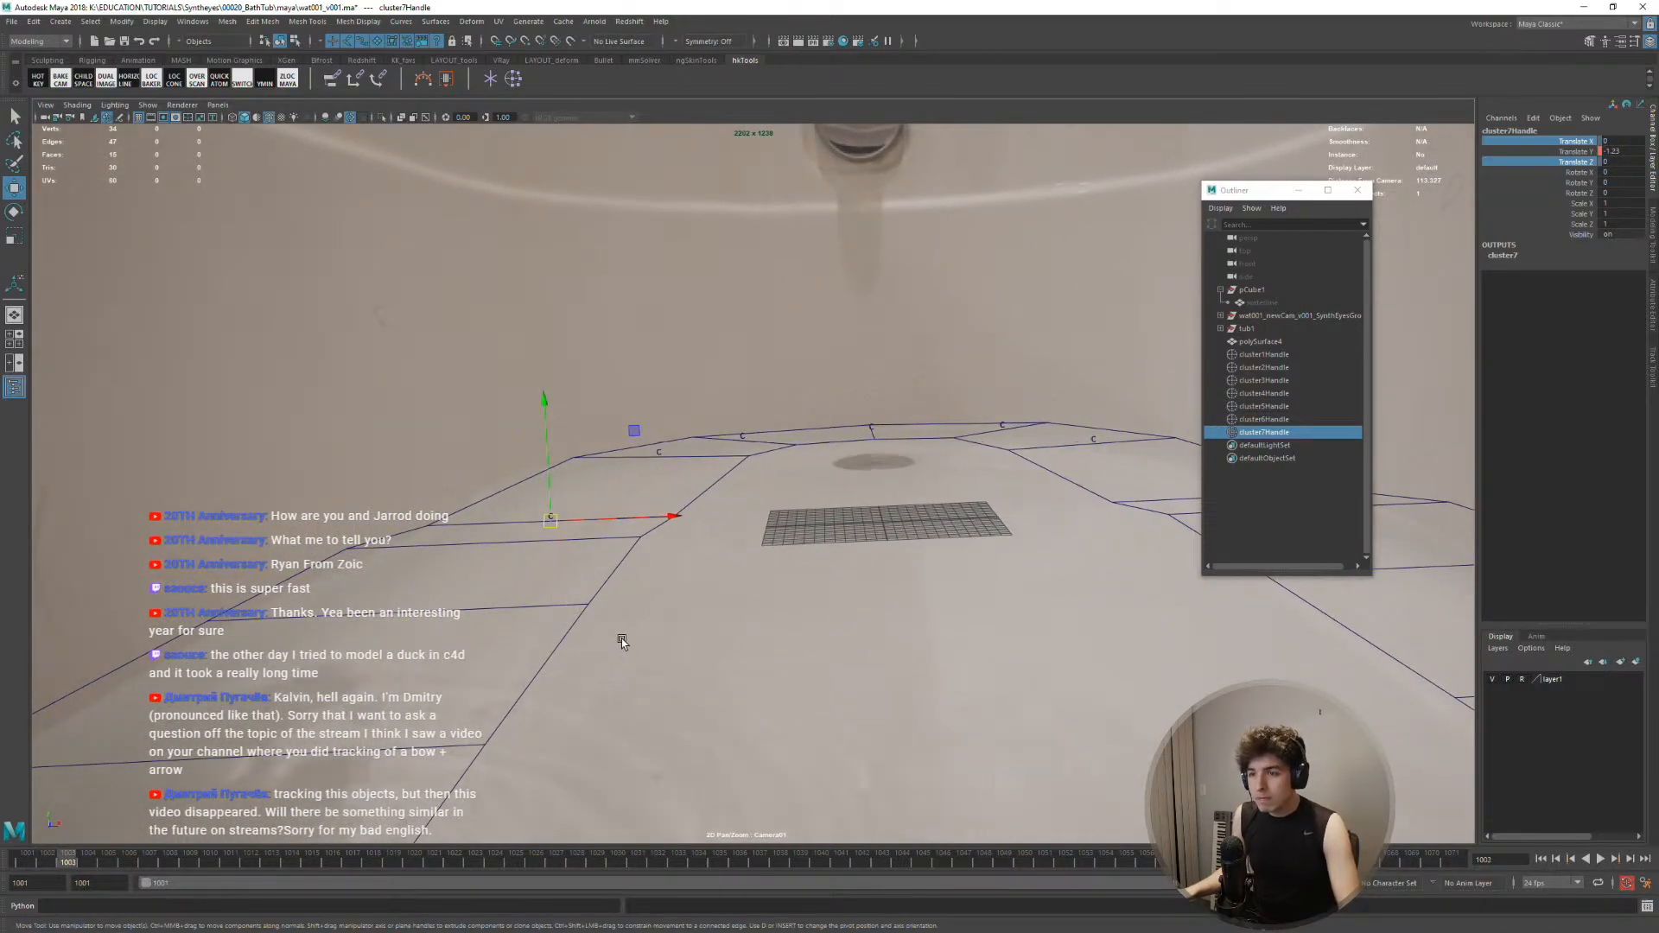
Animate the seventh cluster's height from frame 1003 to the end of the shot and play back the result
middle_drag(671, 639, 707, 682)
key(alt+period)
key(alt+period)
key(alt+period)
key(alt+period)
key(alt+period)
key(alt+period)
key(alt+period)
key(alt+period)
key(alt+period)
key(alt+period)
key(alt+period)
key(alt+period)
key(alt+period)
key(alt+period)
key(alt+period)
key(alt+period)
key(alt+period)
key(alt+period)
key(alt+period)
key(alt+period)
key(alt+period)
key(alt+period)
key(alt+period)
key(alt+period)
key(alt+period)
key(alt+period)
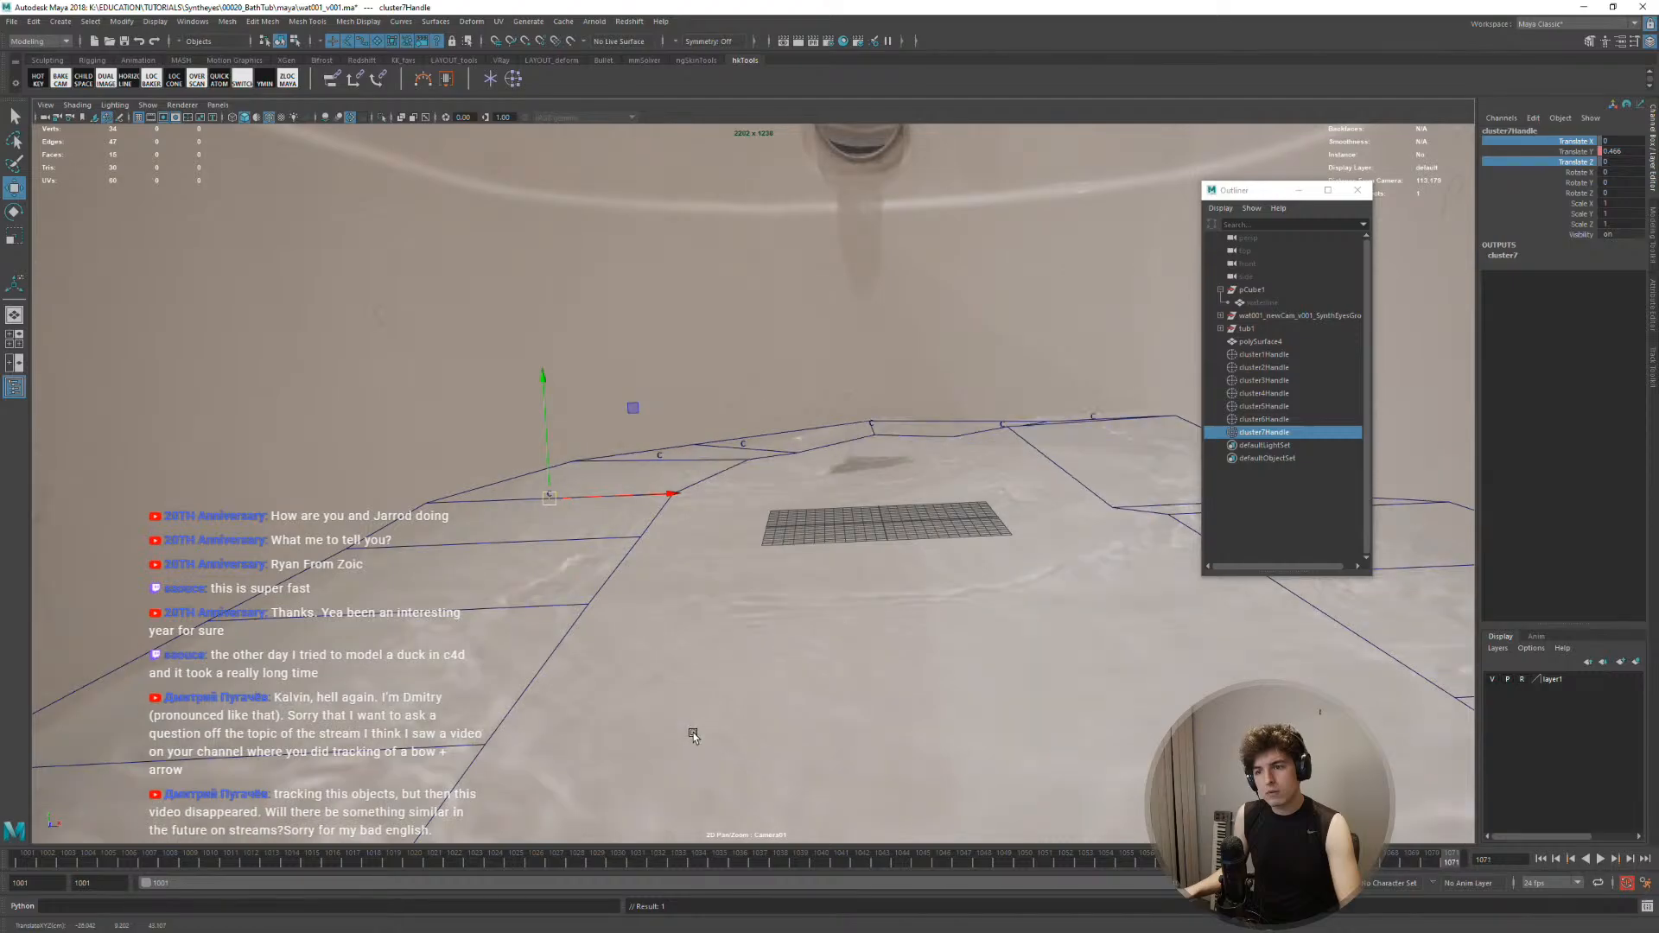
middle_drag(691, 725, 696, 728)
key(alt+period)
key(alt+v)
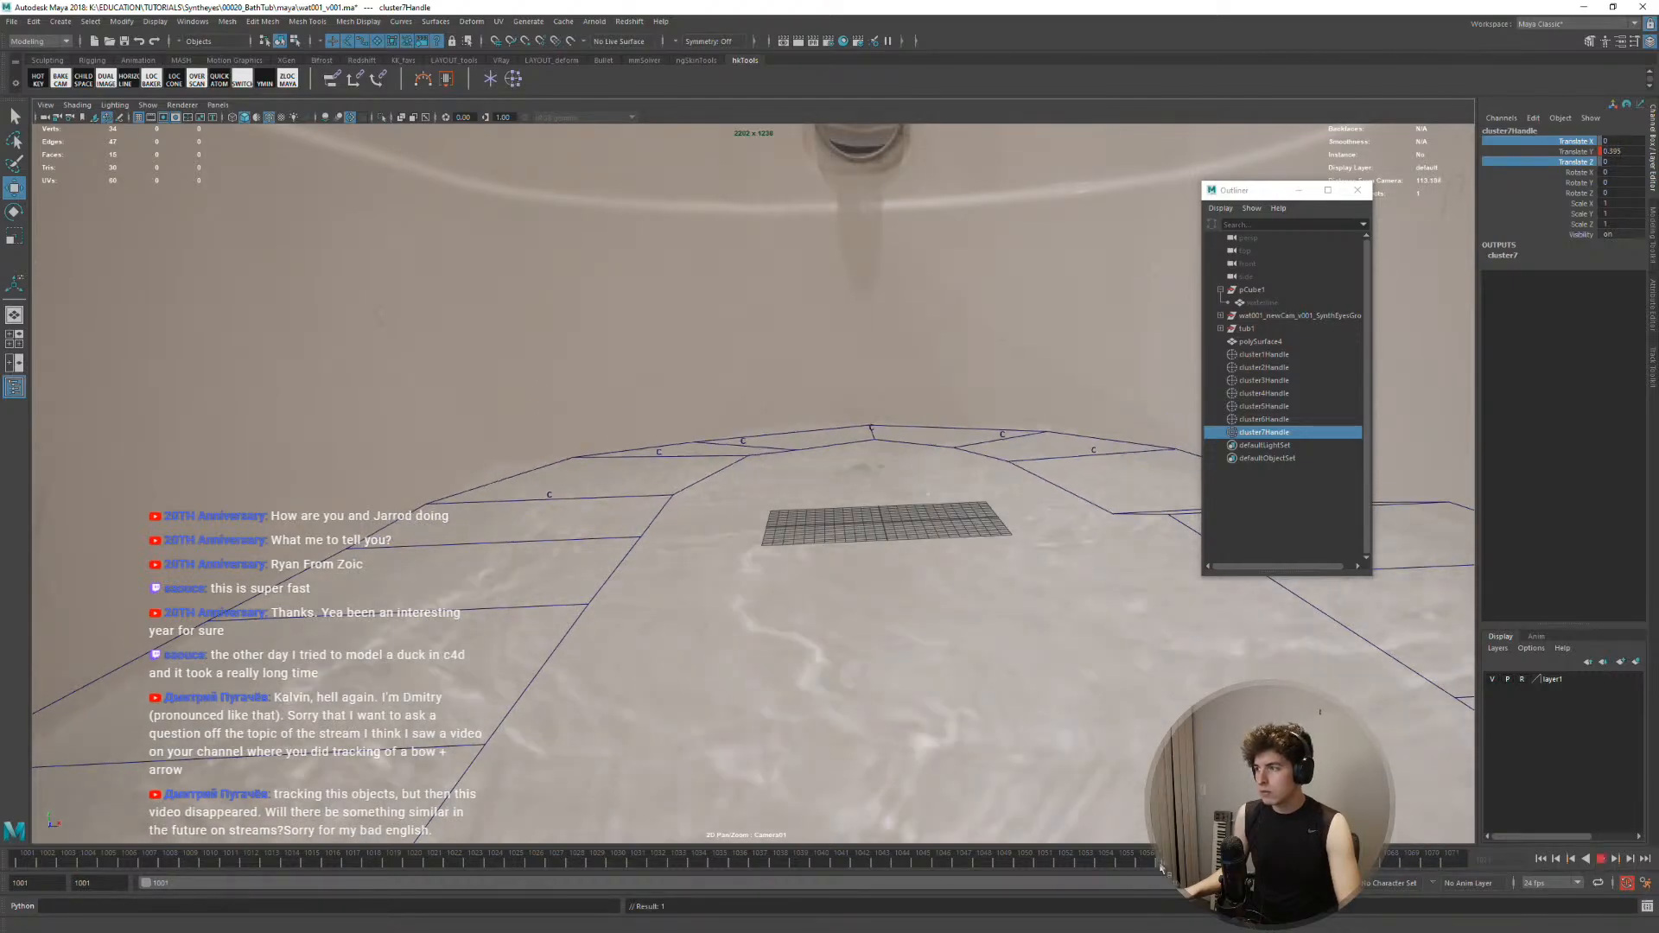
Return to frame 1001 and create a cluster with envelope 1 from the two strip faces in front of the one beside the seventh cluster
click(27, 862)
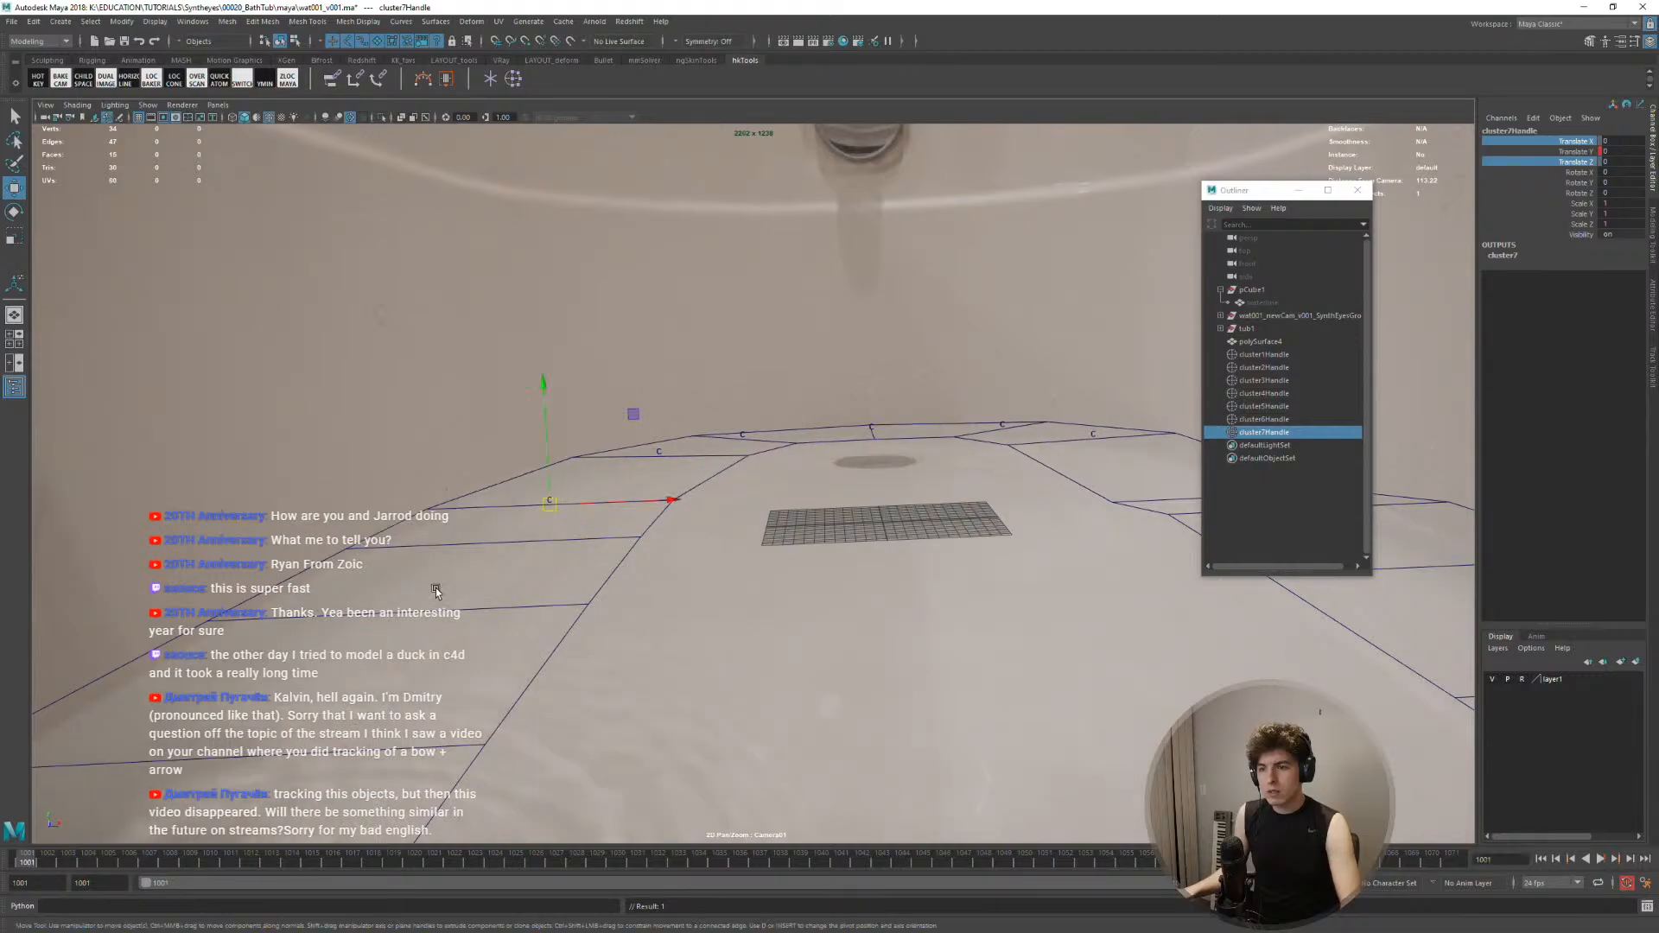
right_drag(466, 562, 461, 596)
click(455, 577)
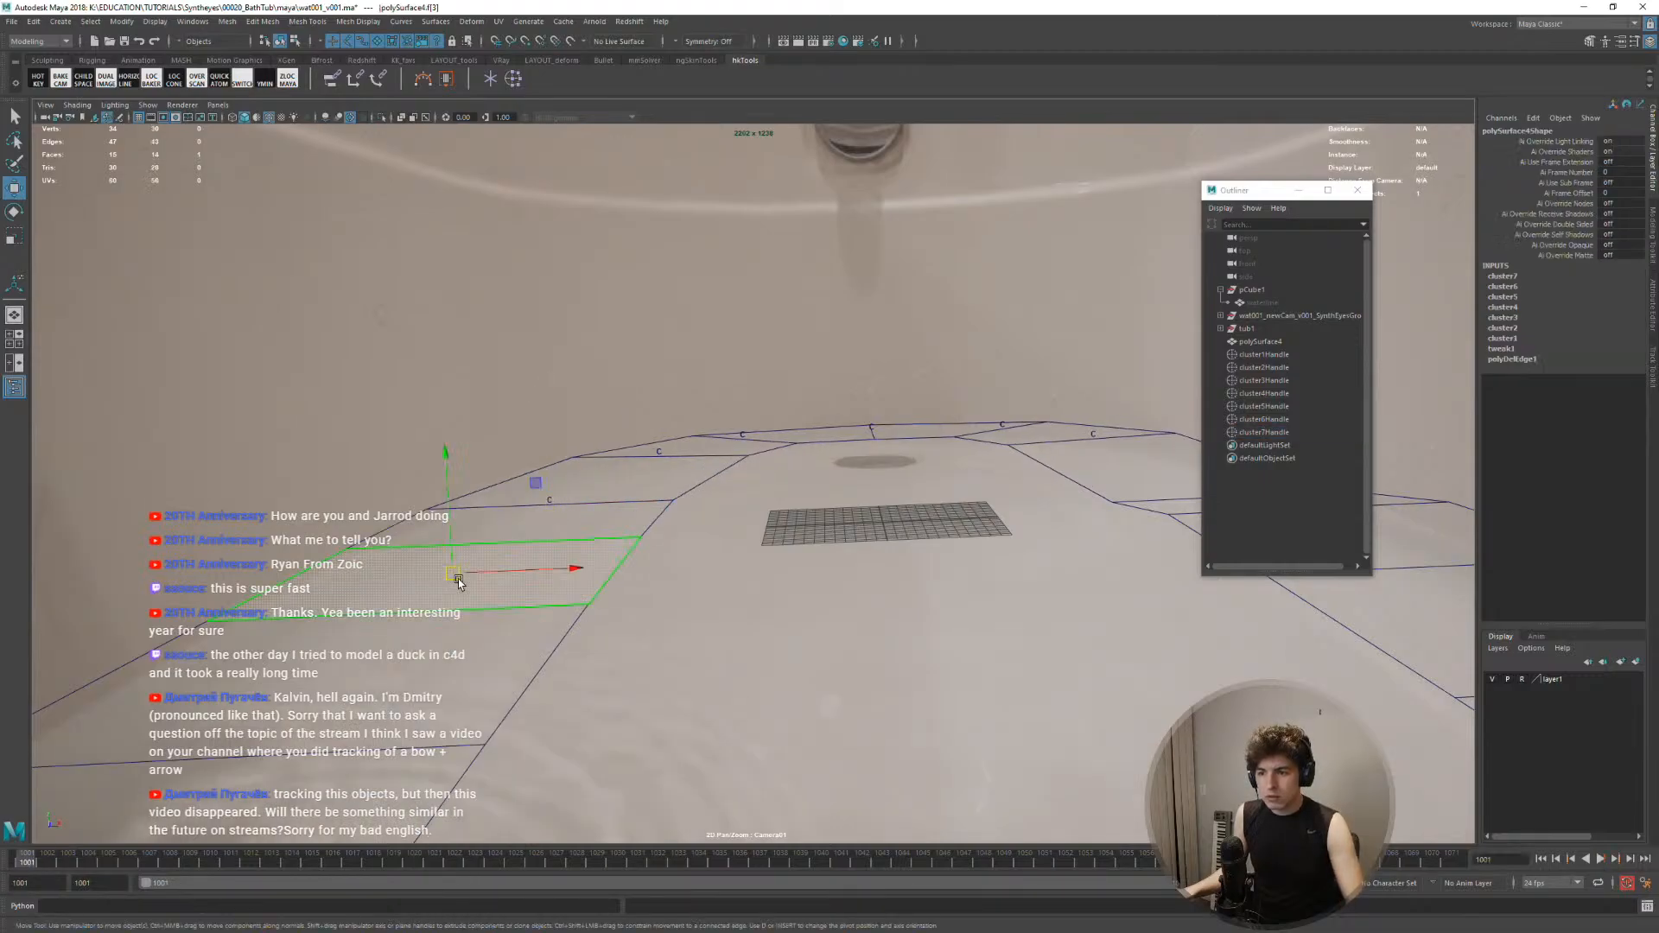
shift+click(403, 652)
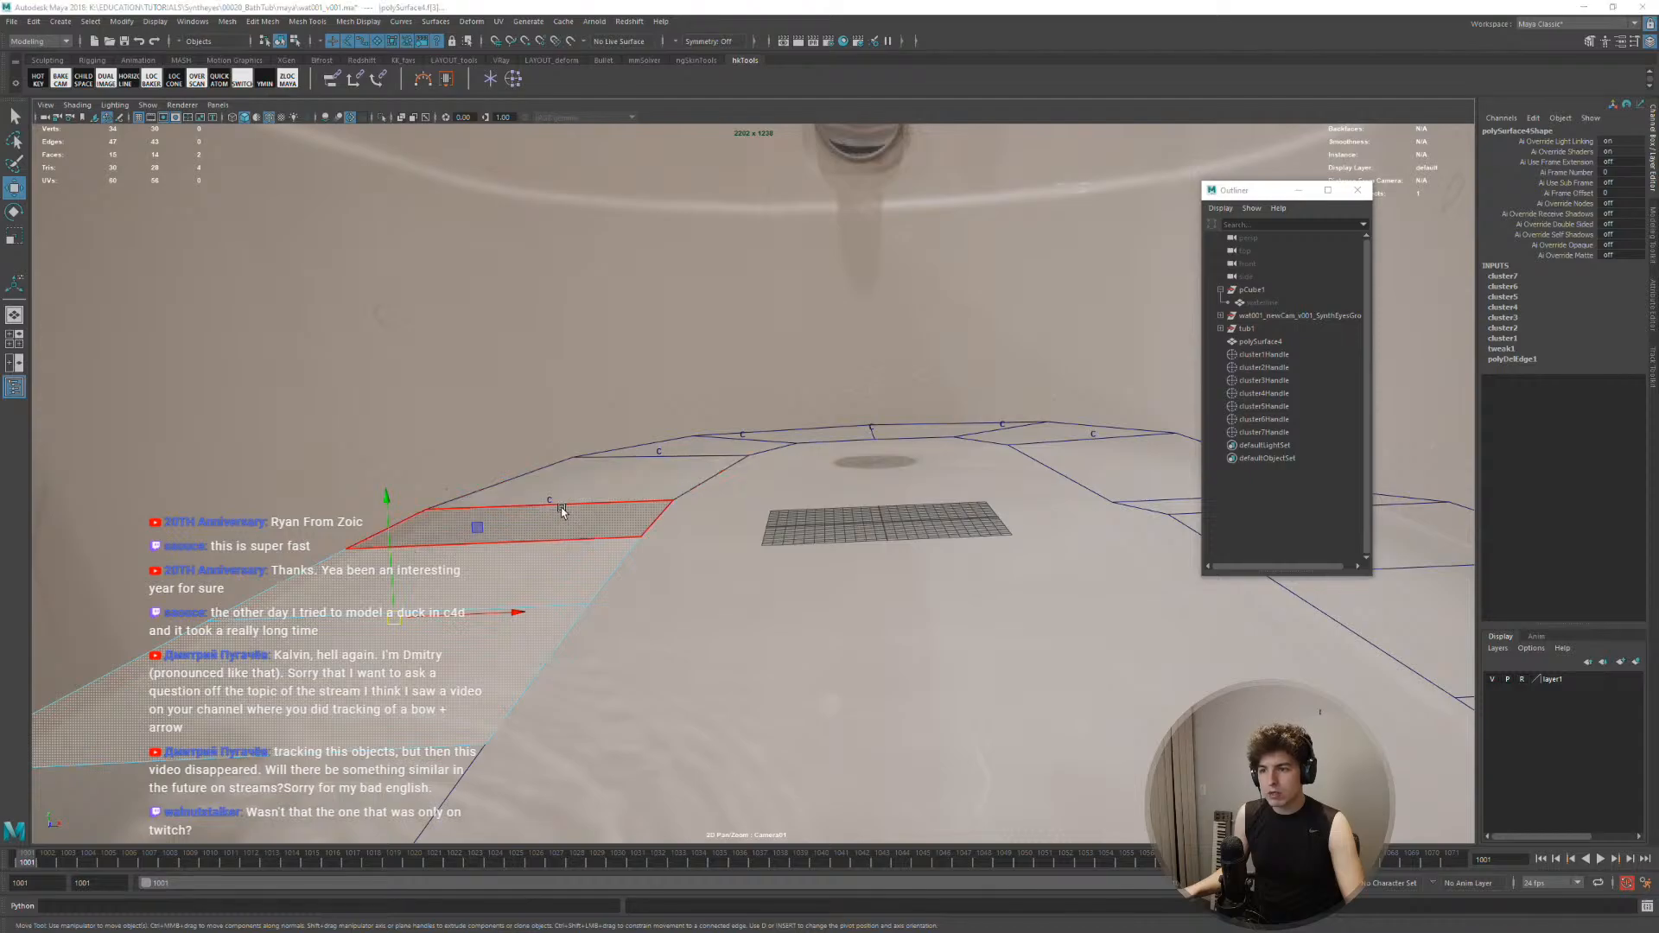
key(space)
click(437, 511)
click(446, 537)
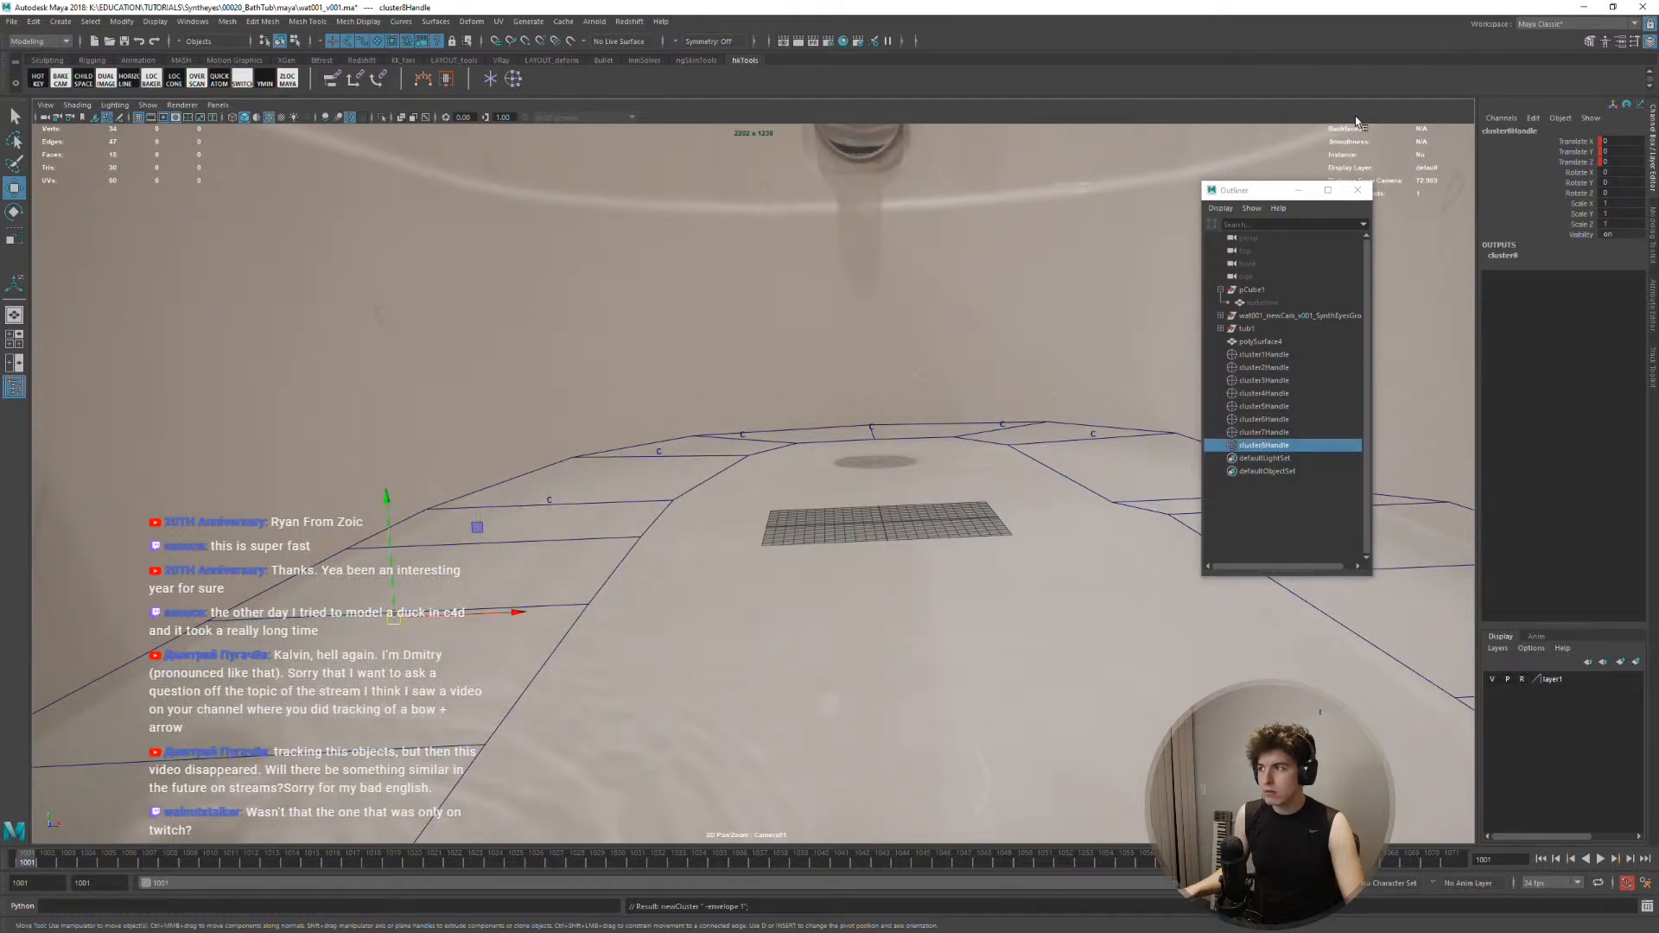
Break the connections on the eighth cluster's Translate X and Translate Z, leaving only Translate Y keyed
drag(1563, 140, 1564, 162)
right_click(1563, 162)
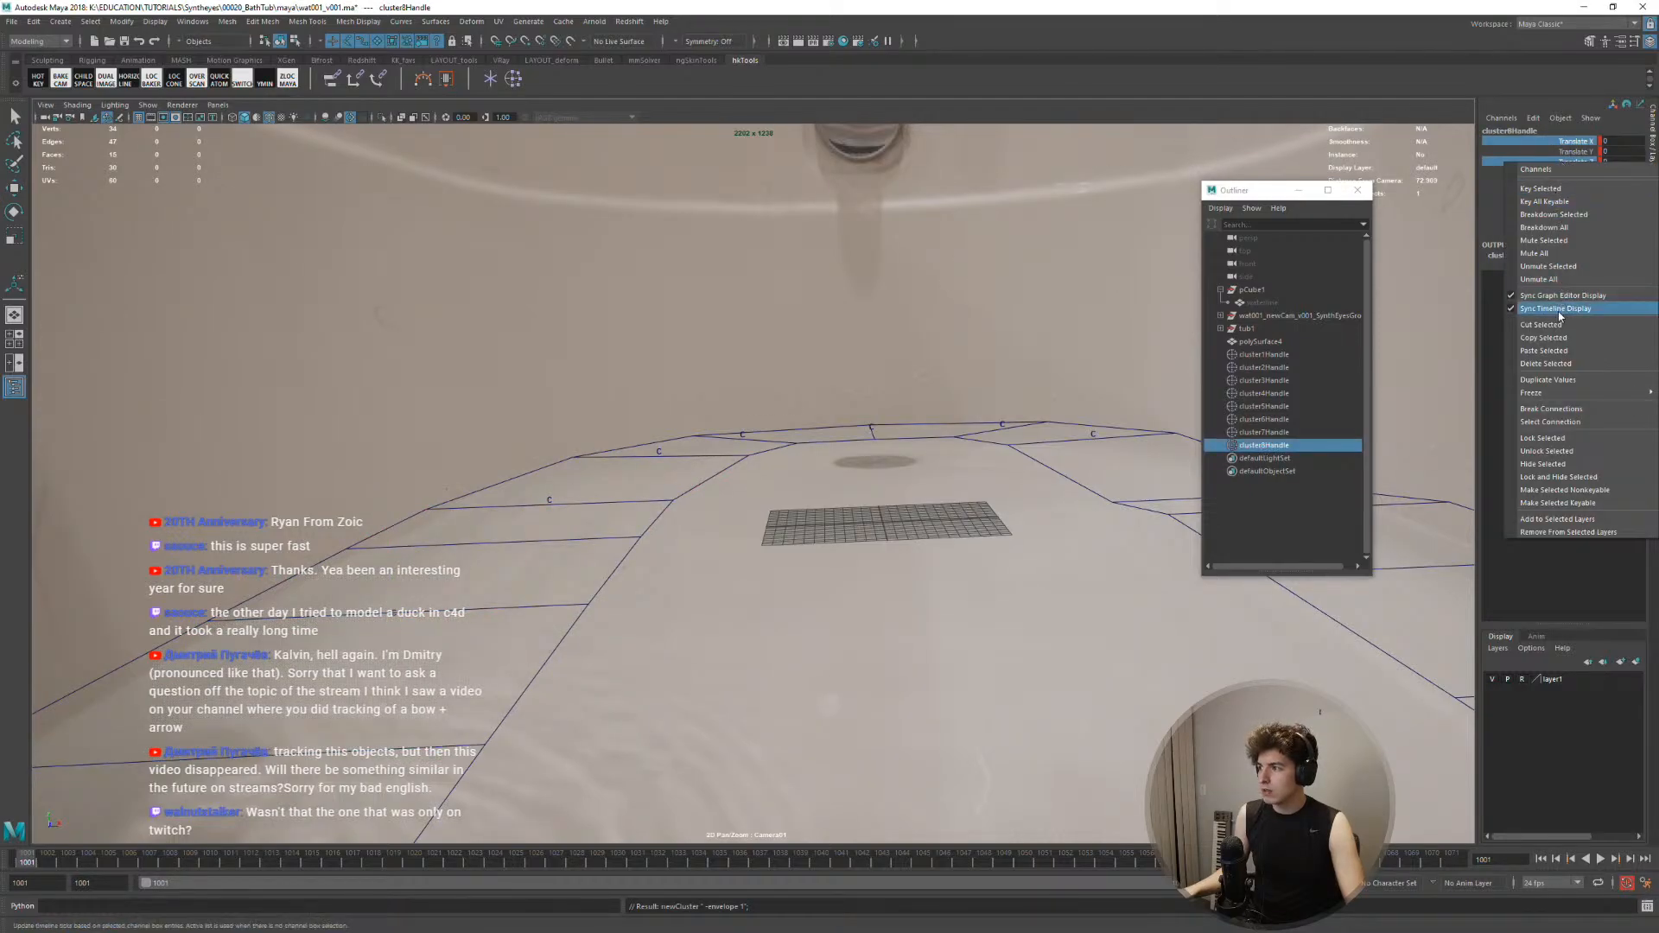
click(1559, 411)
key(w)
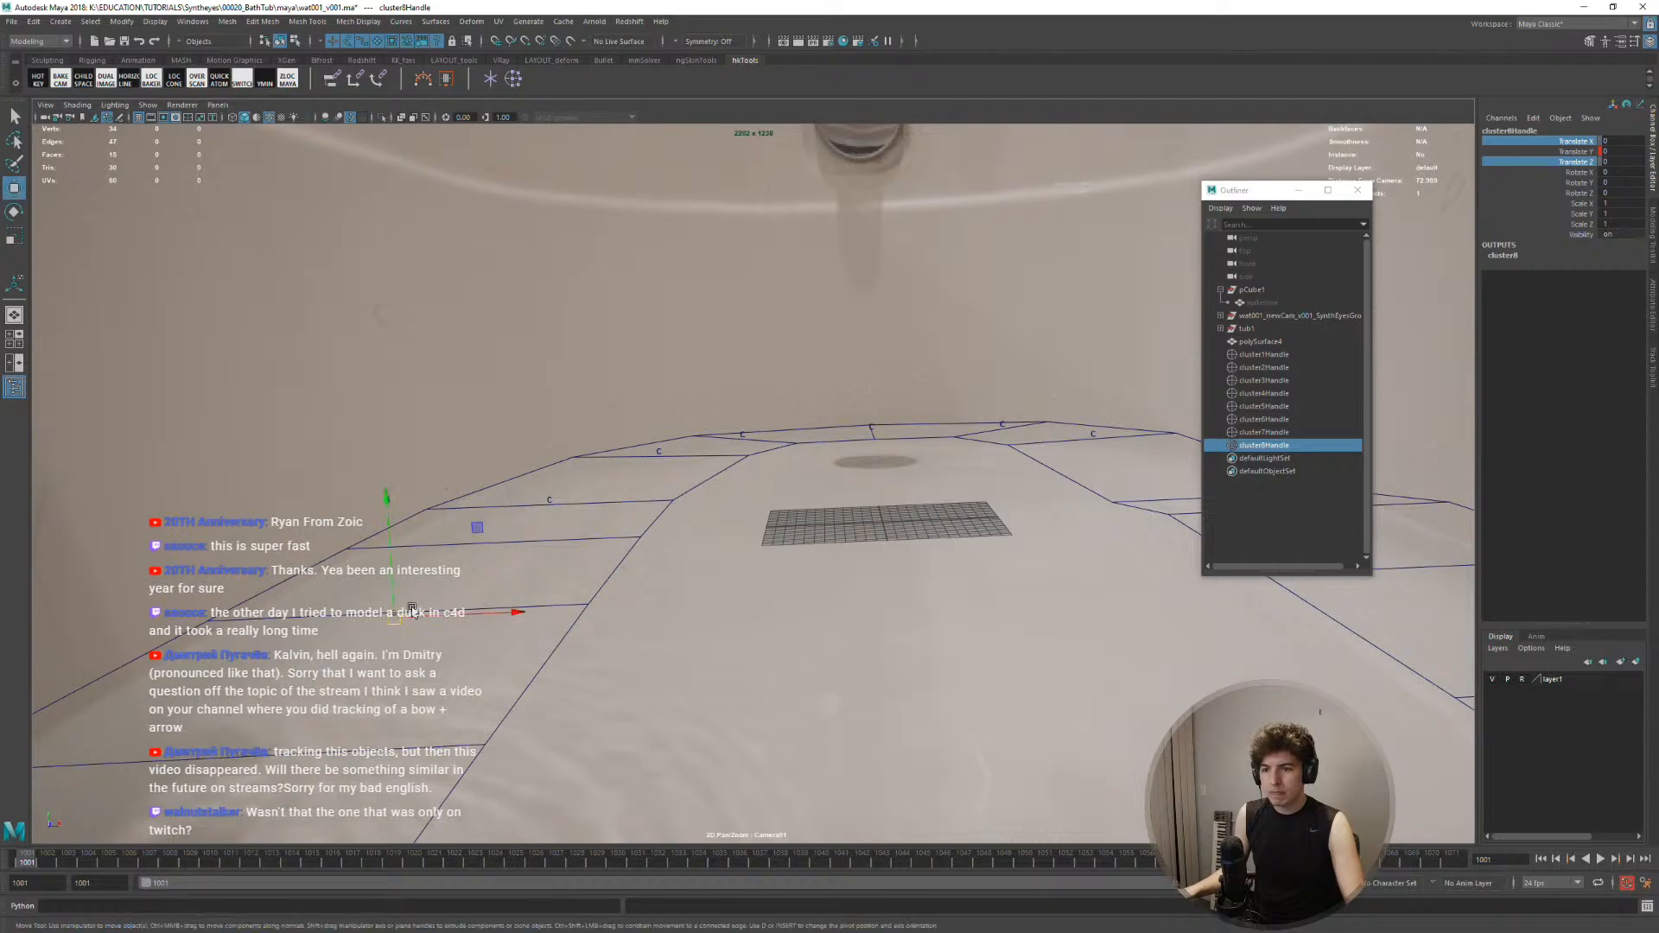
Lower the eighth cluster to Translate Y about -0.74 at frame 1001 and animate its height frame by frame down to about -1.34 at frame 1008
drag(389, 580, 338, 595)
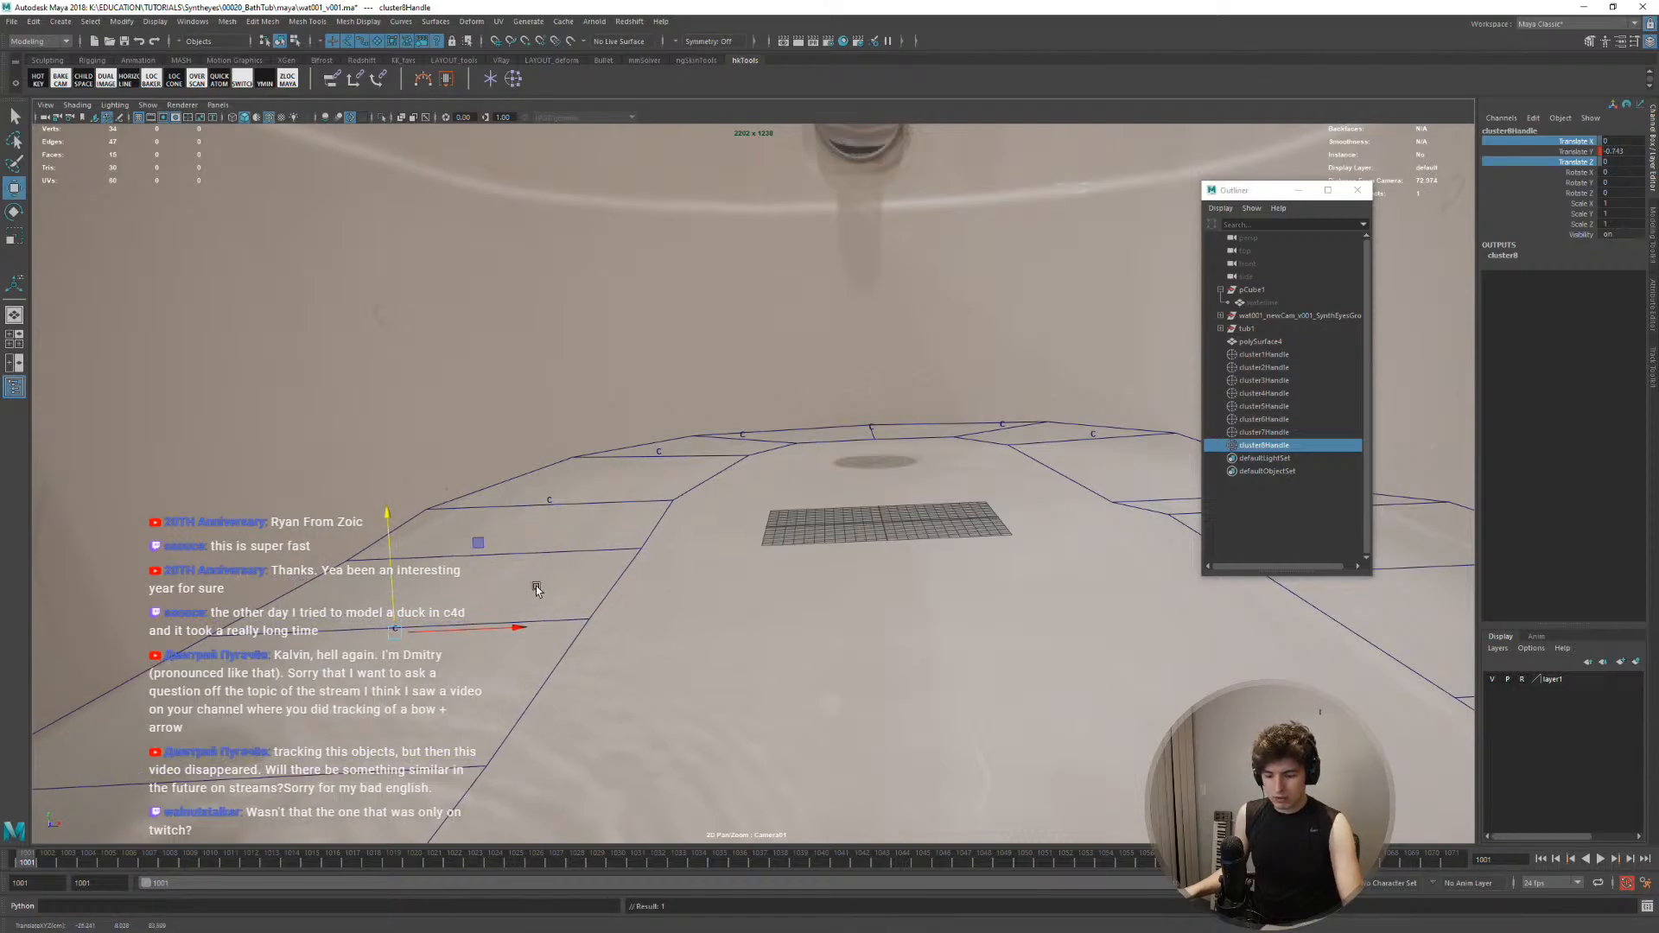
key(alt+period)
key(alt+period)
key(alt+period)
key(alt+period)
key(alt+period)
key(alt+period)
key(alt+period)
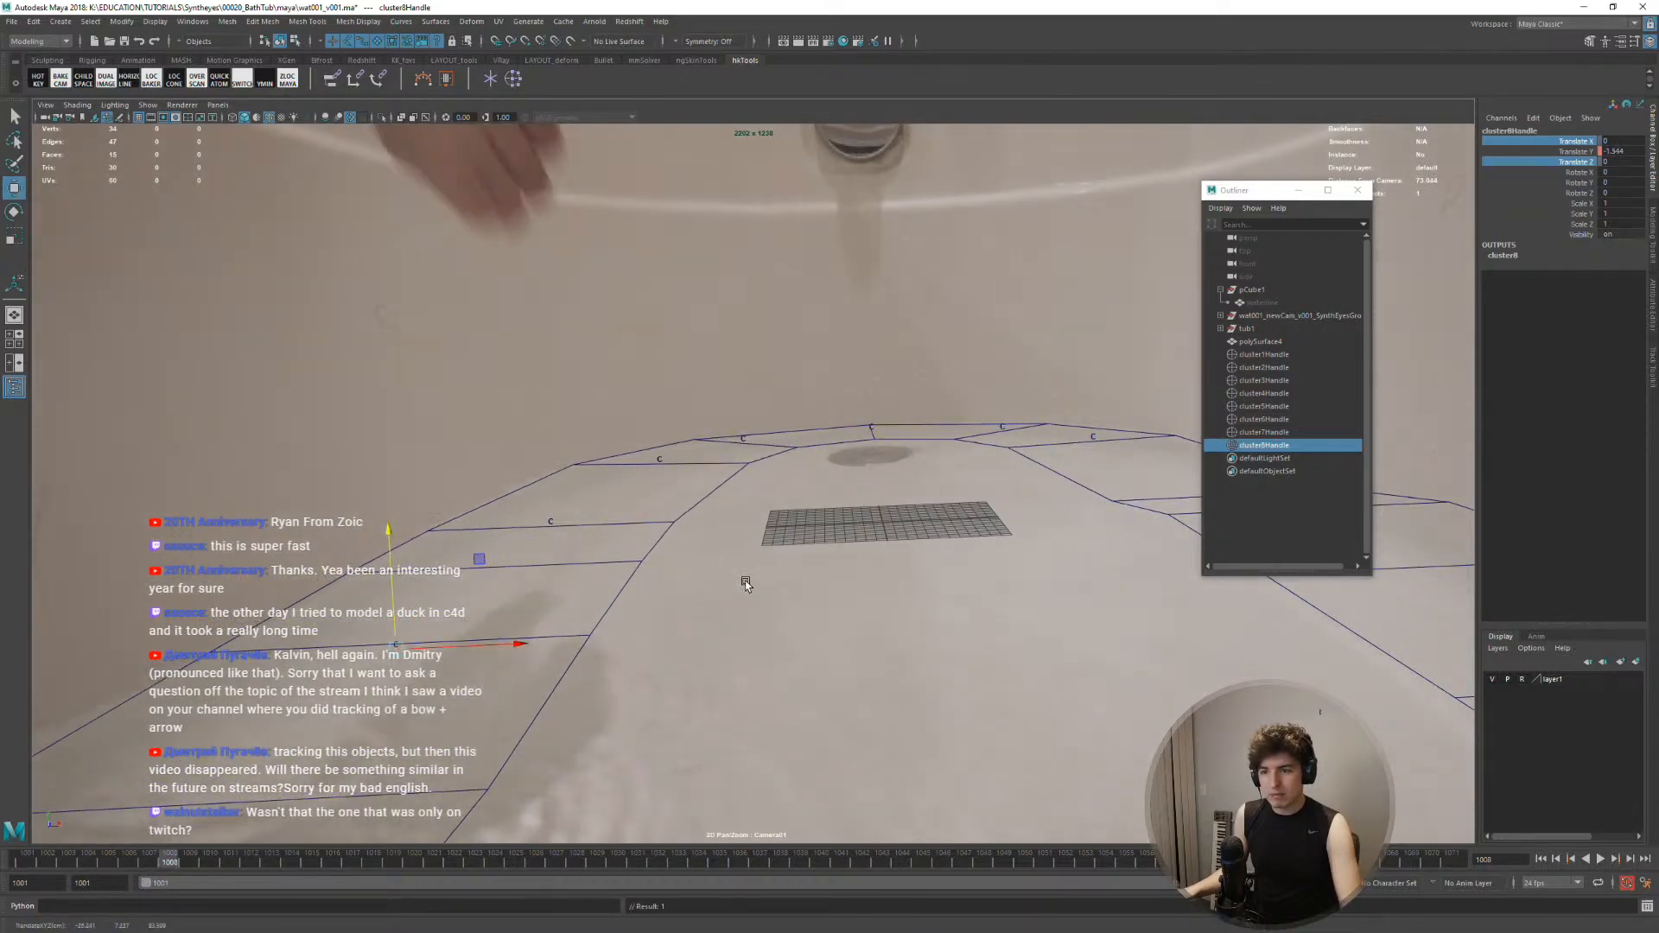
Animate the eighth cluster's height from frame 1009 to 1021, dipping to Translate Y about -2.0 at frame 1015 as the arm passes
key(alt+period)
key(alt+period)
key(alt+period)
key(alt+period)
key(alt+period)
key(alt+period)
key(alt+period)
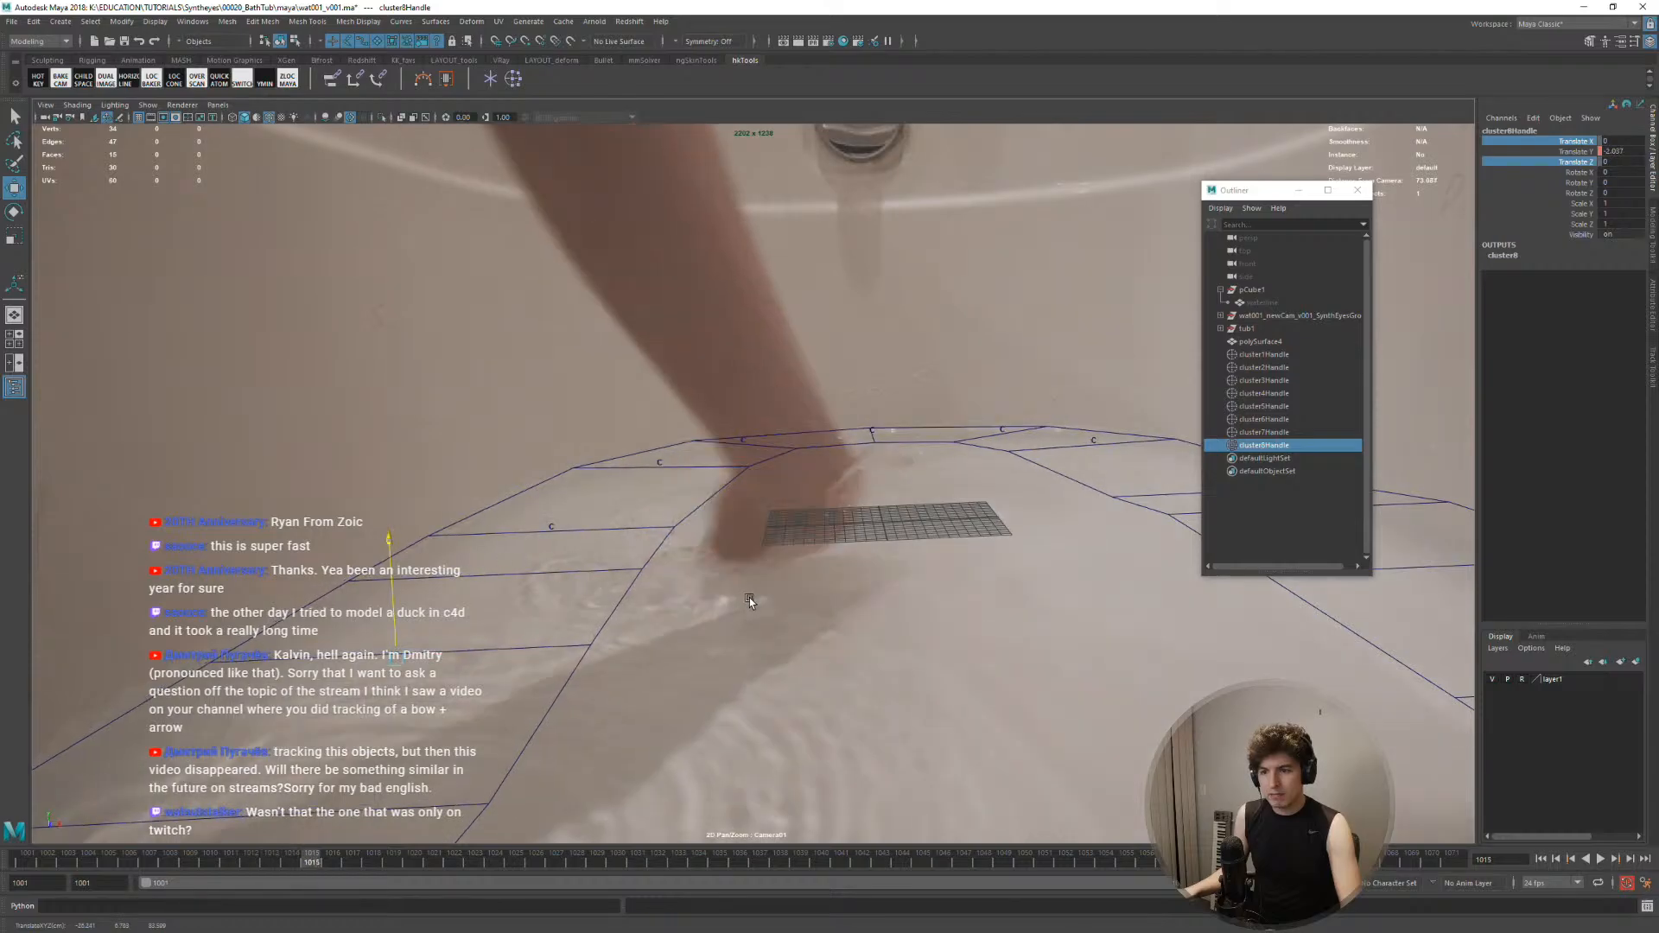
key(alt+period)
key(alt+period)
key(alt+period)
key(alt+period)
key(alt+period)
key(alt+period)
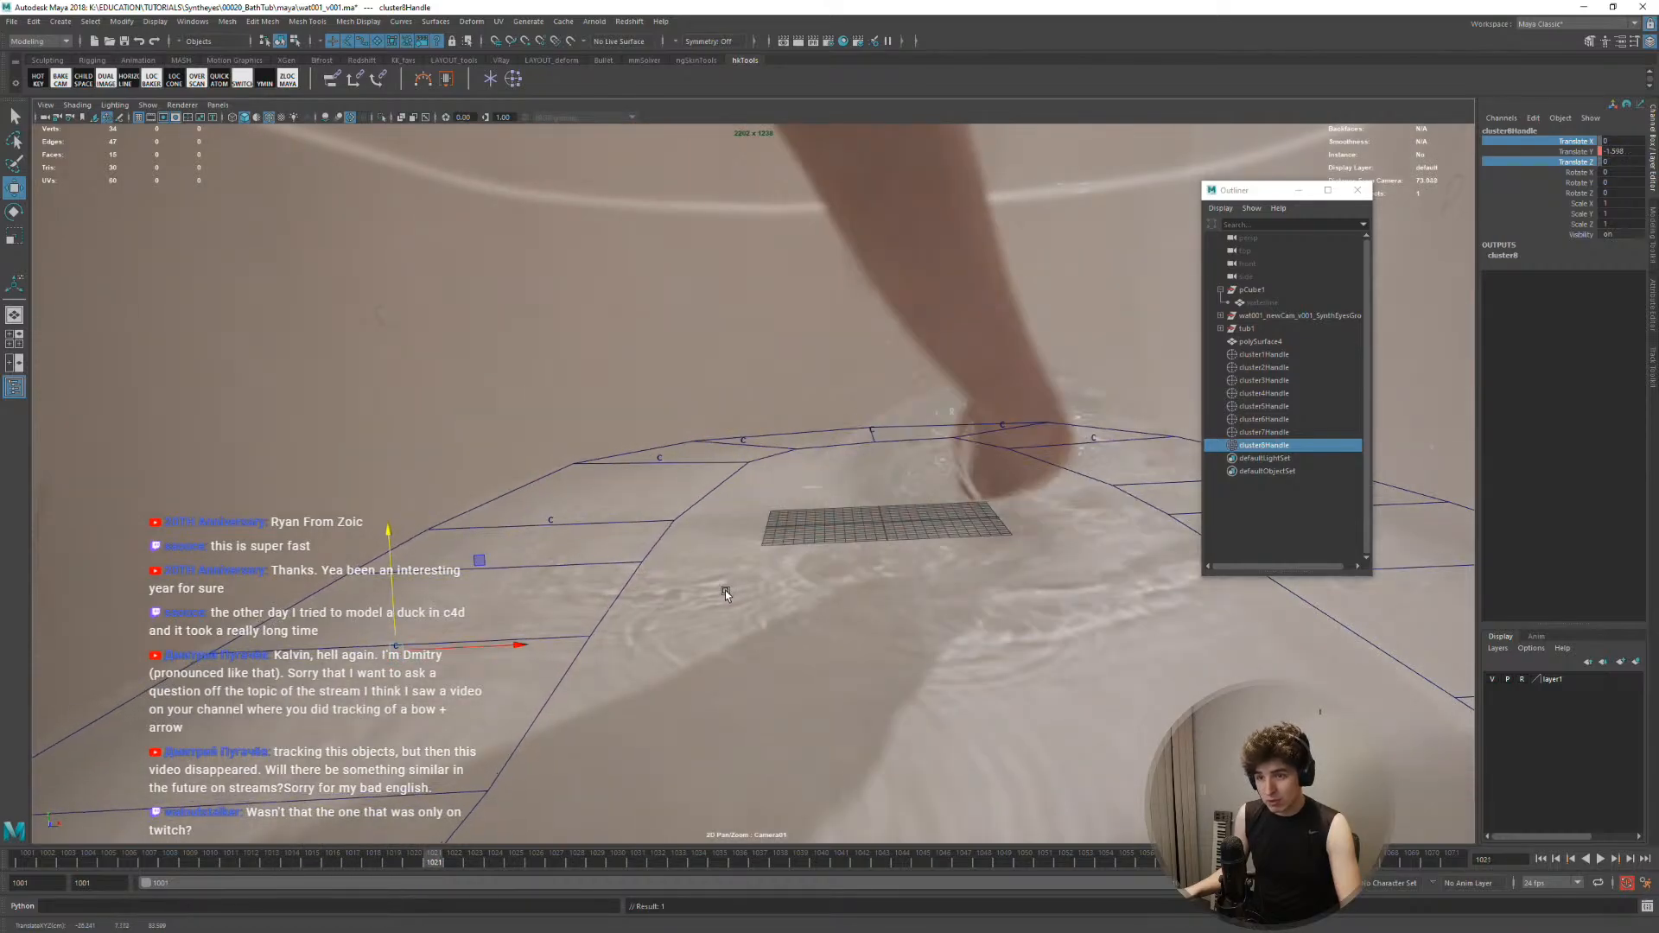
Continue matching the eighth cluster's height to the water through frame 1037, raising Translate Y to about -0.5 there
key(alt+period)
key(alt+period)
key(alt+period)
key(alt+period)
key(alt+period)
key(alt+period)
key(alt+period)
key(alt+period)
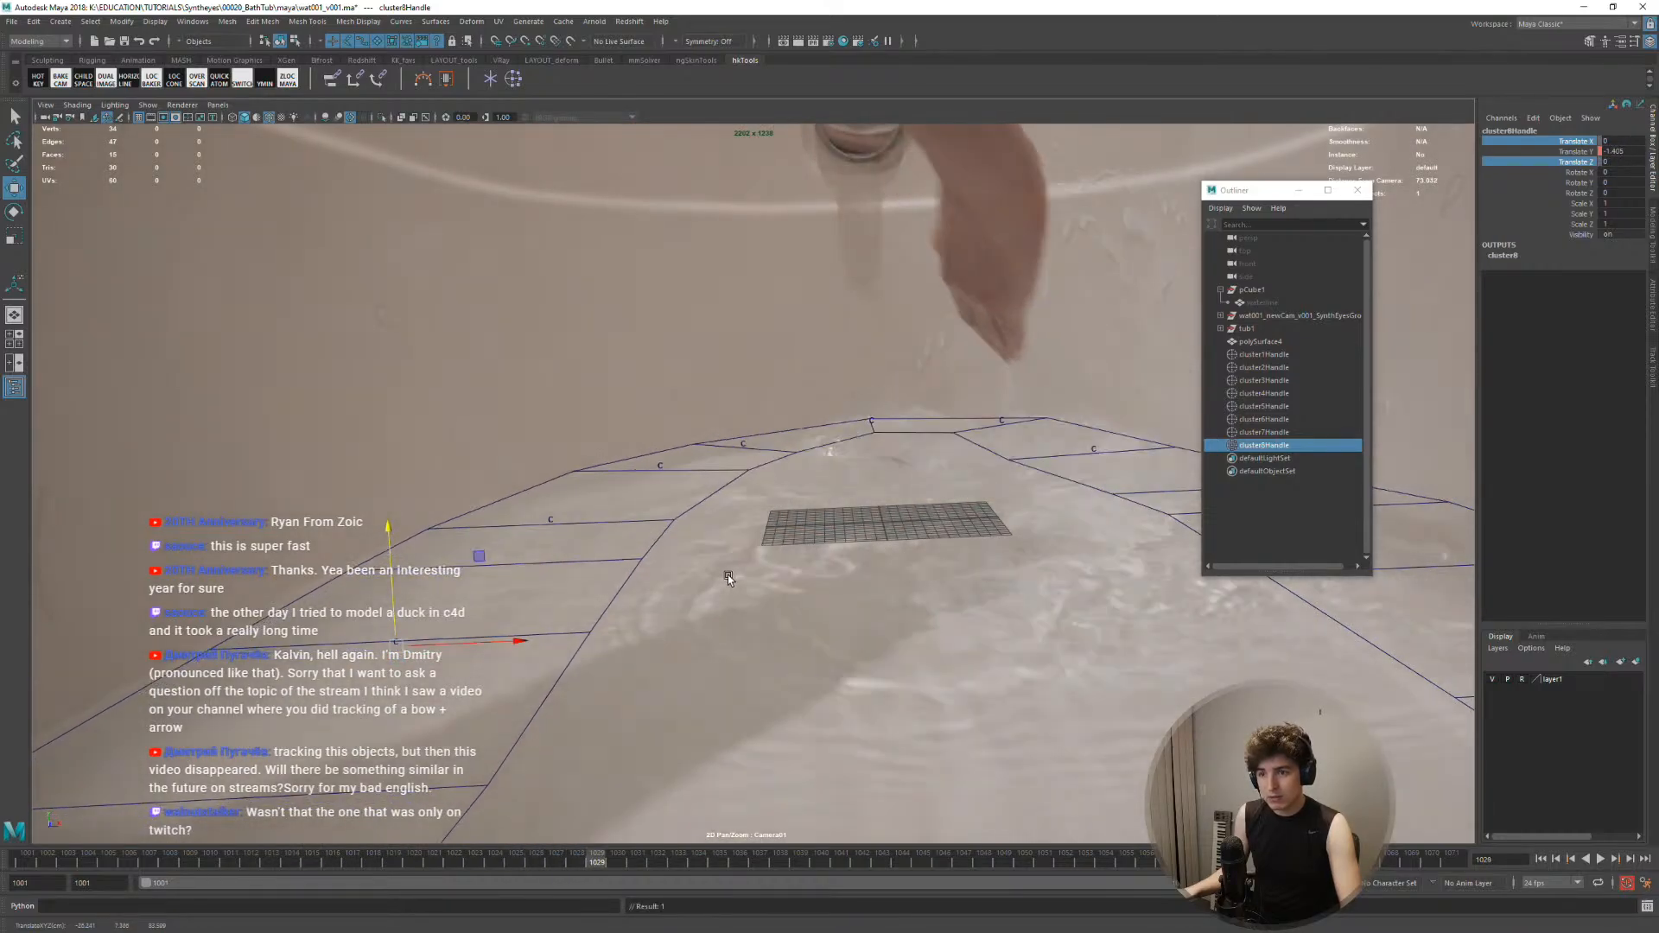
key(alt+period)
key(alt+period)
key(alt+period)
key(alt+period)
key(alt+period)
key(alt+period)
key(alt+period)
key(alt+period)
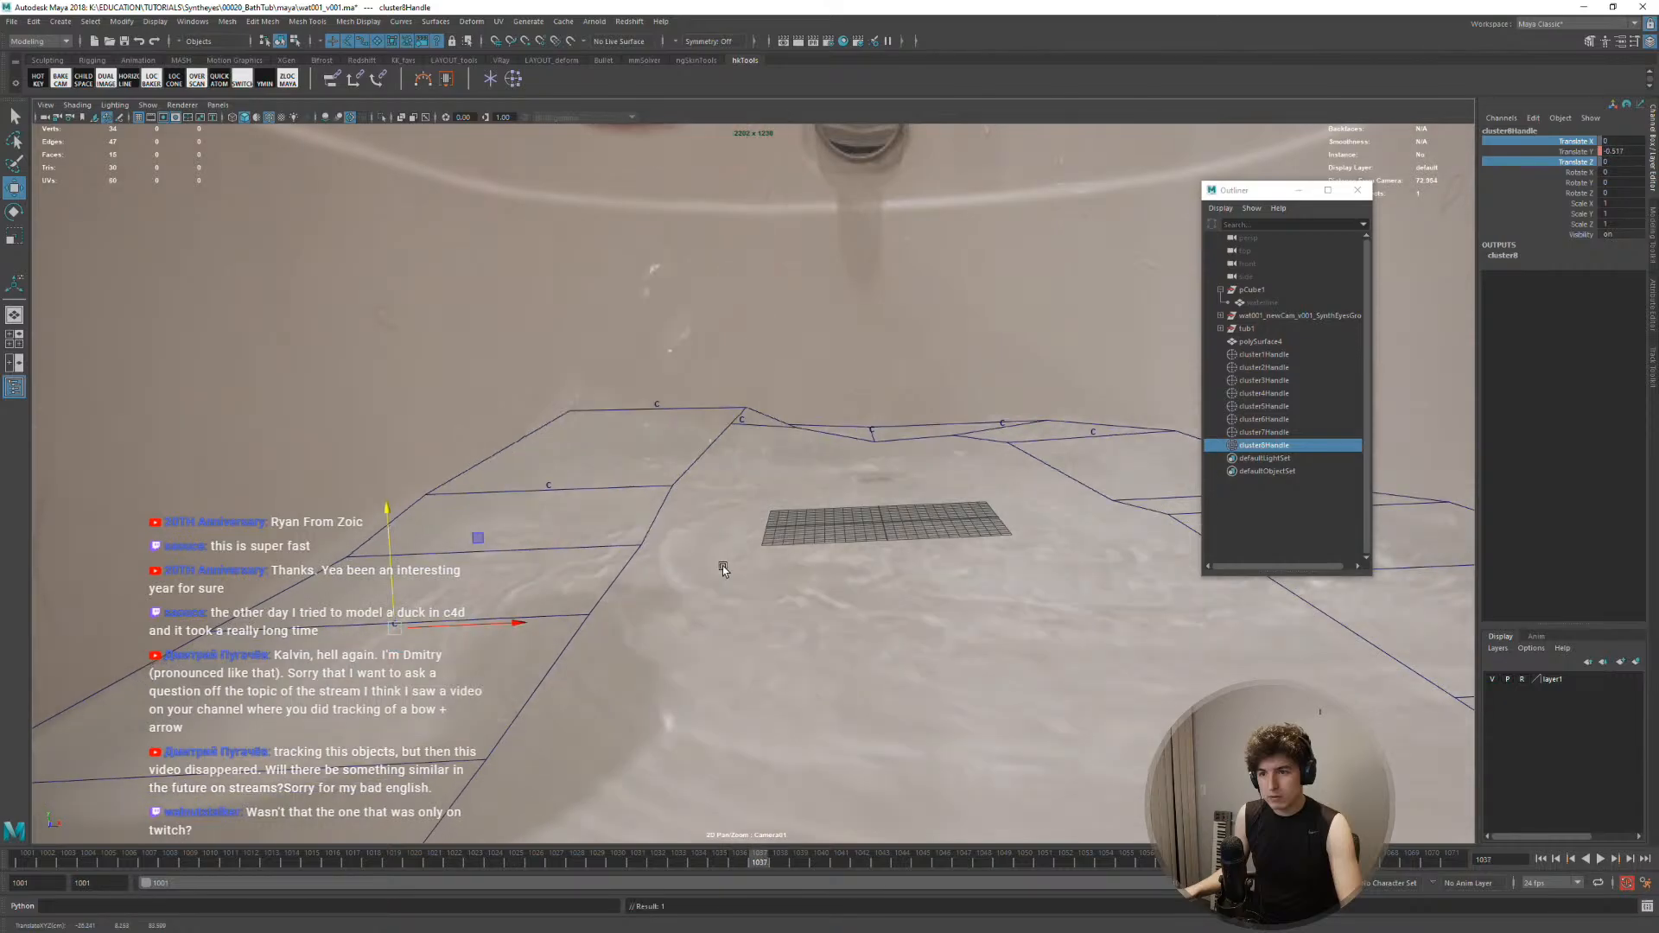
Raise the eighth cluster step by step to a slightly positive Translate Y at frame 1043 to follow the rising wave
key(alt+period)
key(alt+period)
key(alt+period)
key(alt+period)
key(alt+period)
key(alt+period)
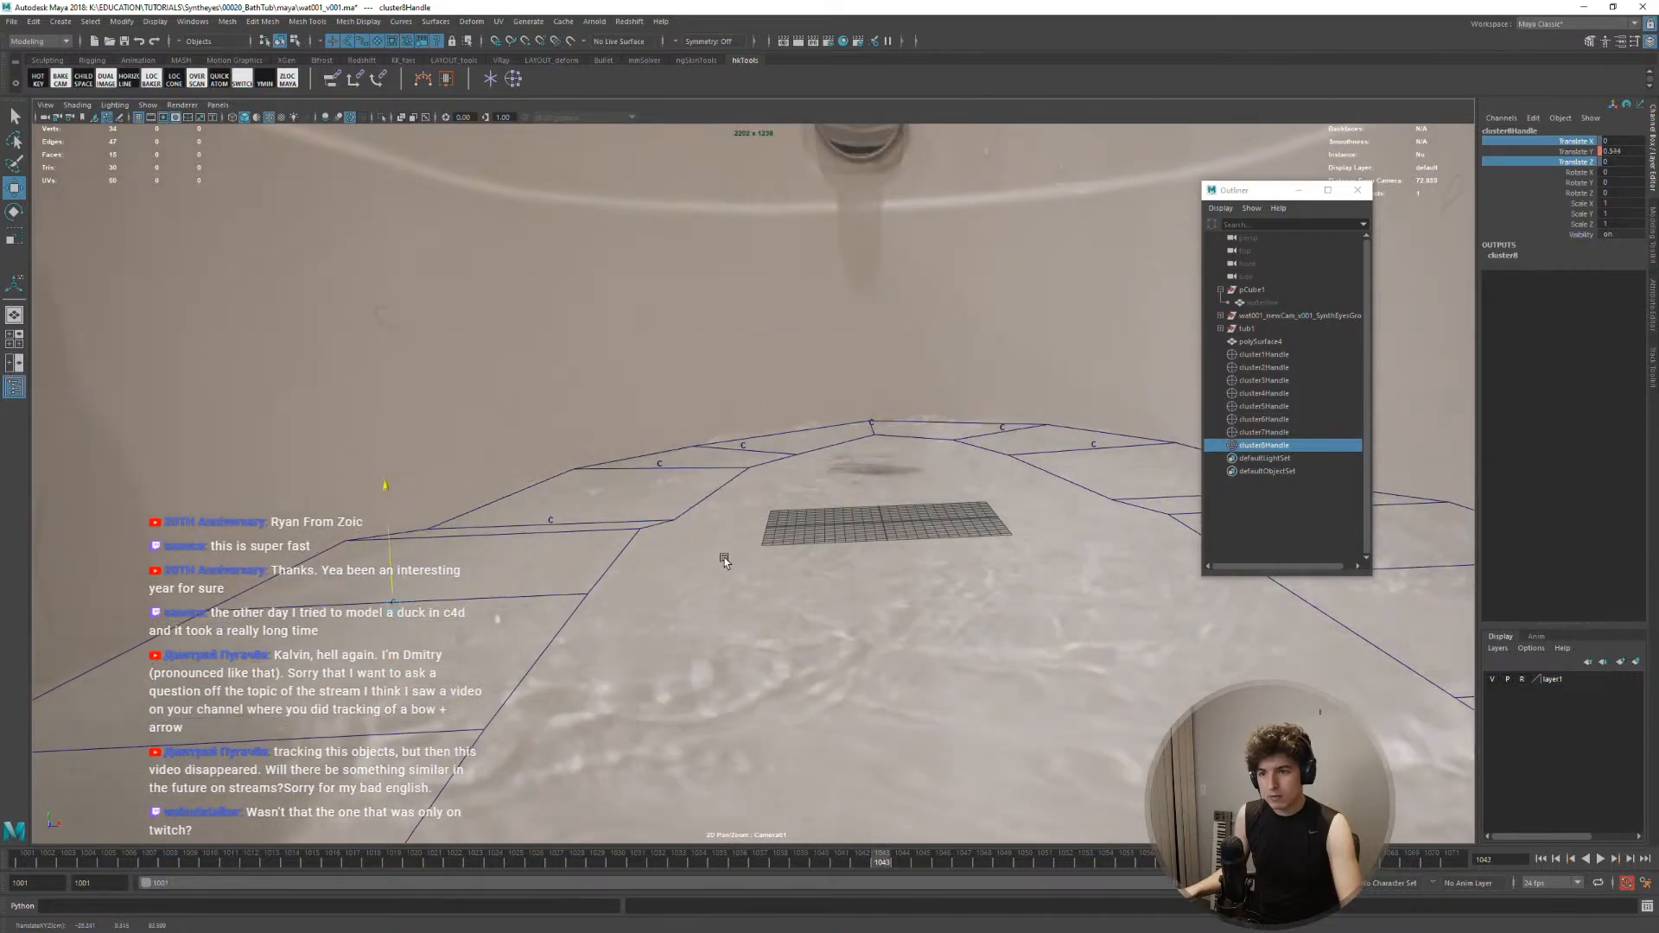
Drop the eighth cluster to about -3.1 by frame 1049, bring it back to about -1.27 at frame 1054, and key it
key(alt+period)
key(alt+period)
key(alt+period)
key(alt+period)
key(alt+period)
key(alt+period)
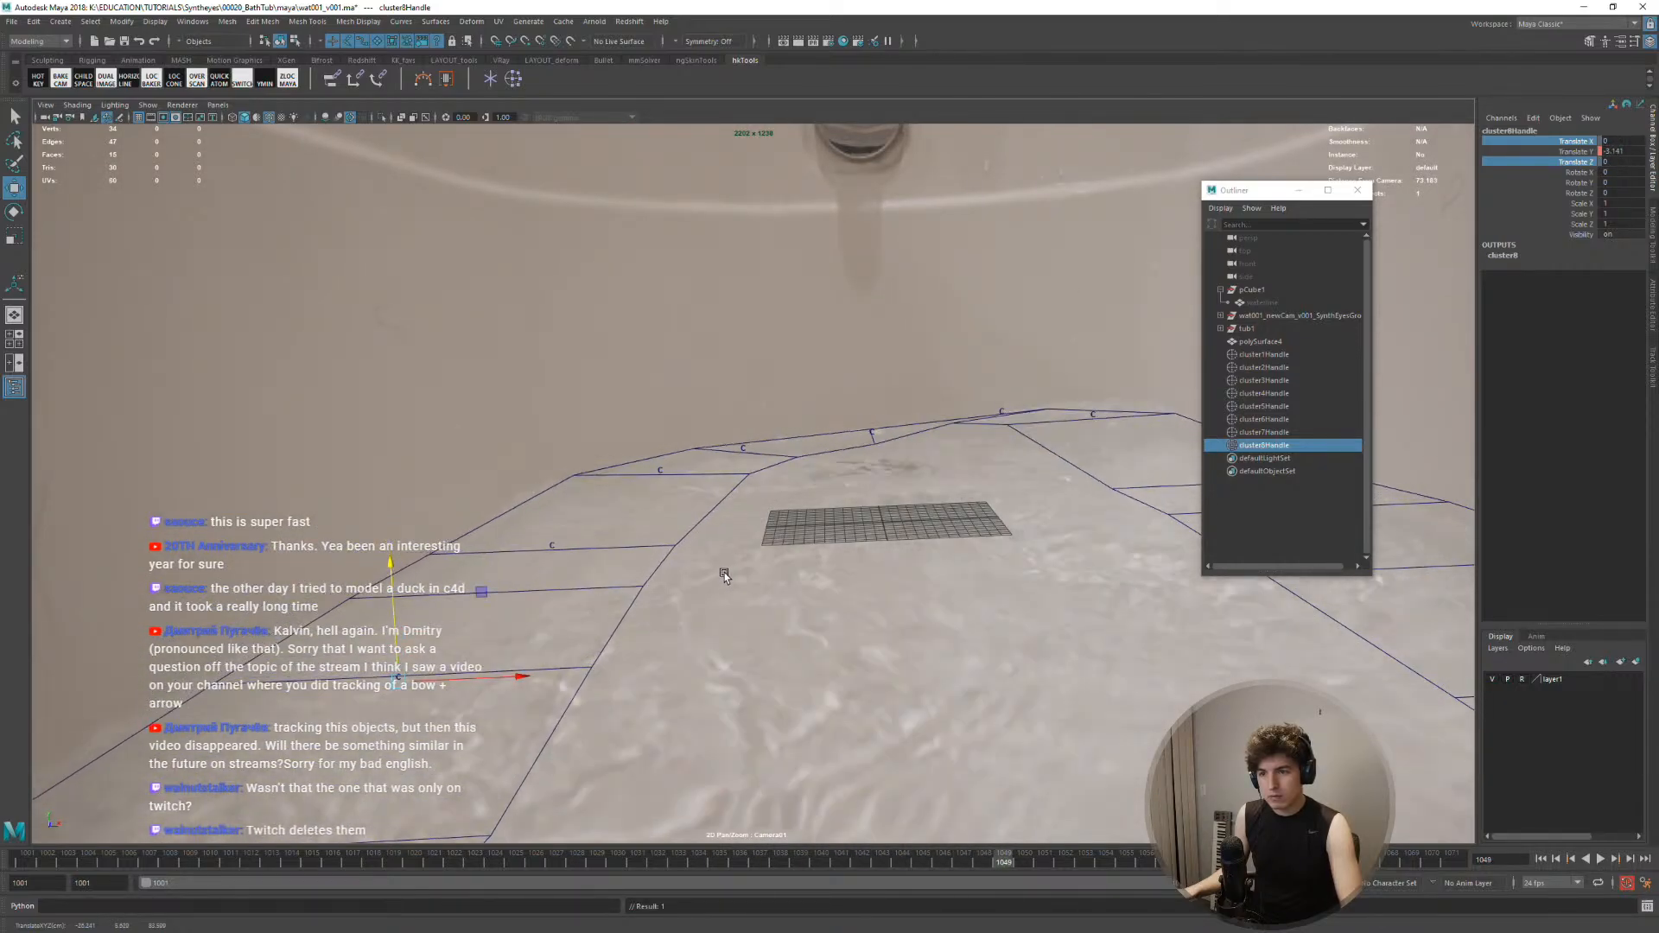
key(alt+period)
key(alt+period)
key(alt+period)
key(alt+period)
key(alt+period)
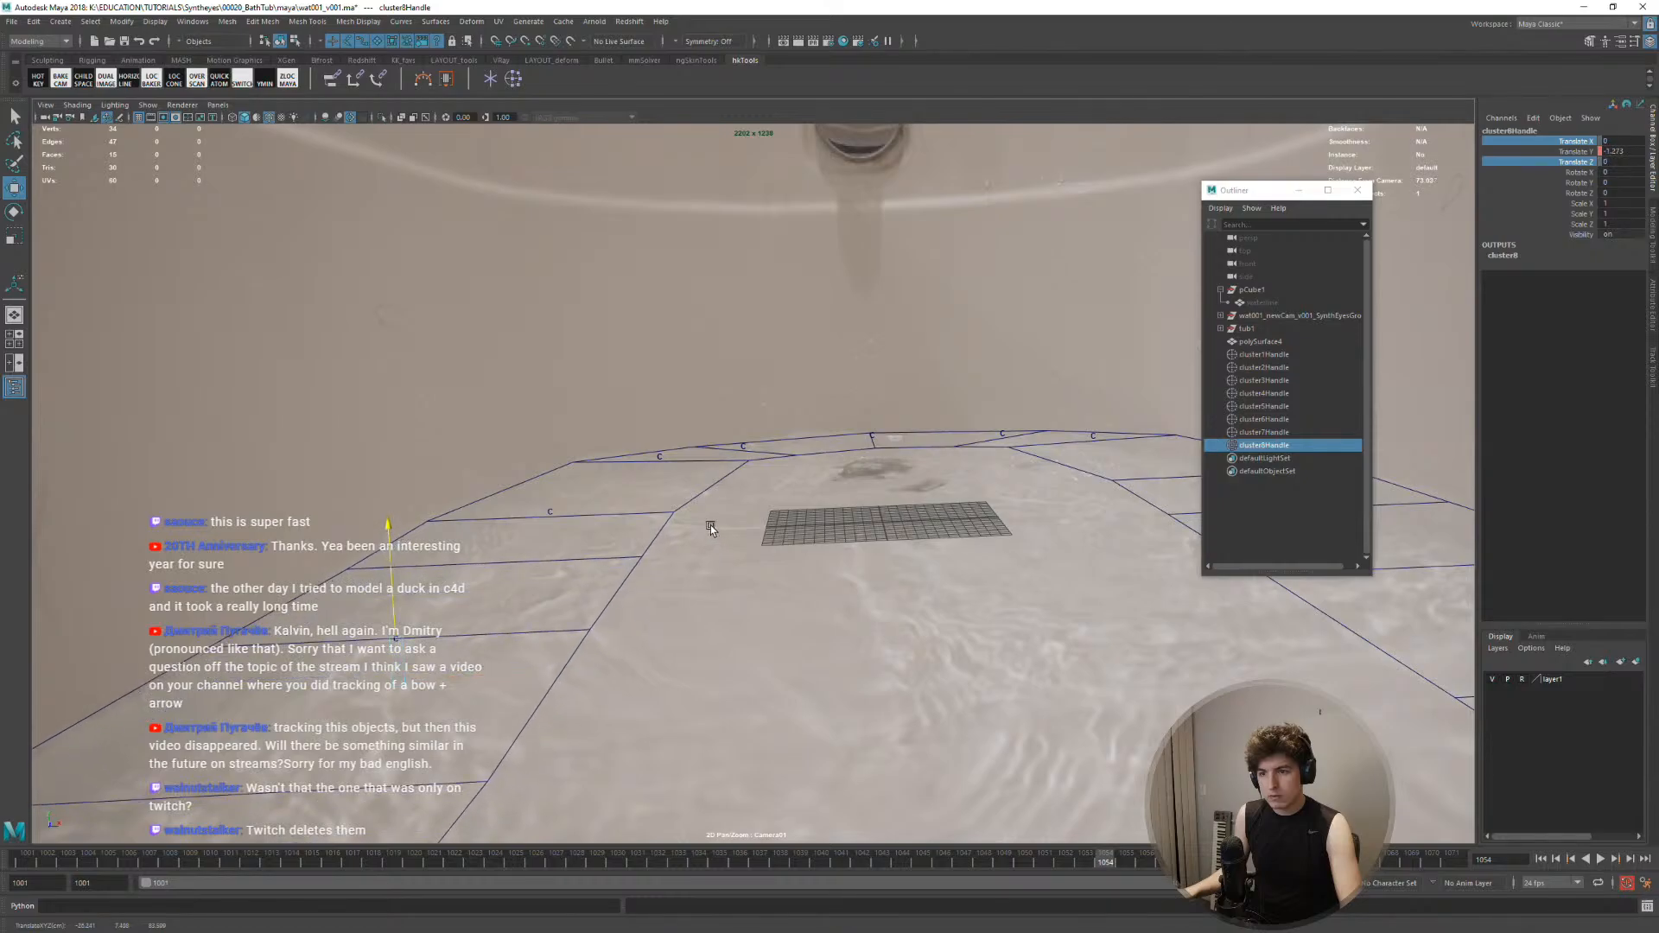
key(s)
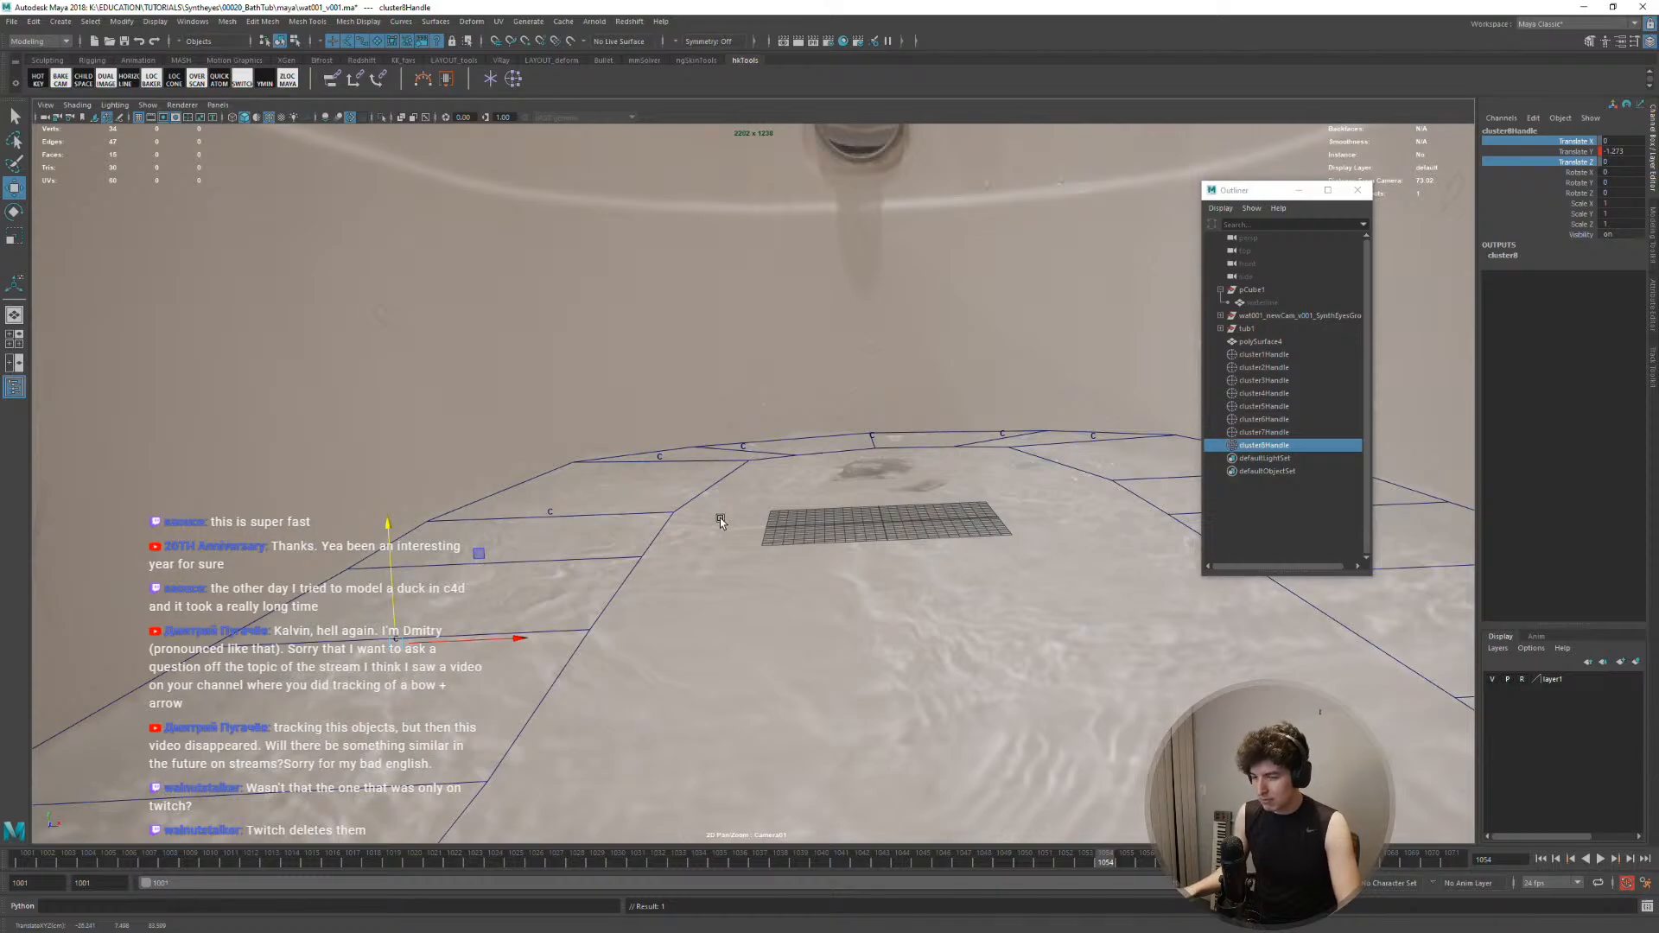
Raise the eighth cluster to Translate Y about -0.29 at frame 1056 and continue animating its height toward the end of the shot
key(alt+period)
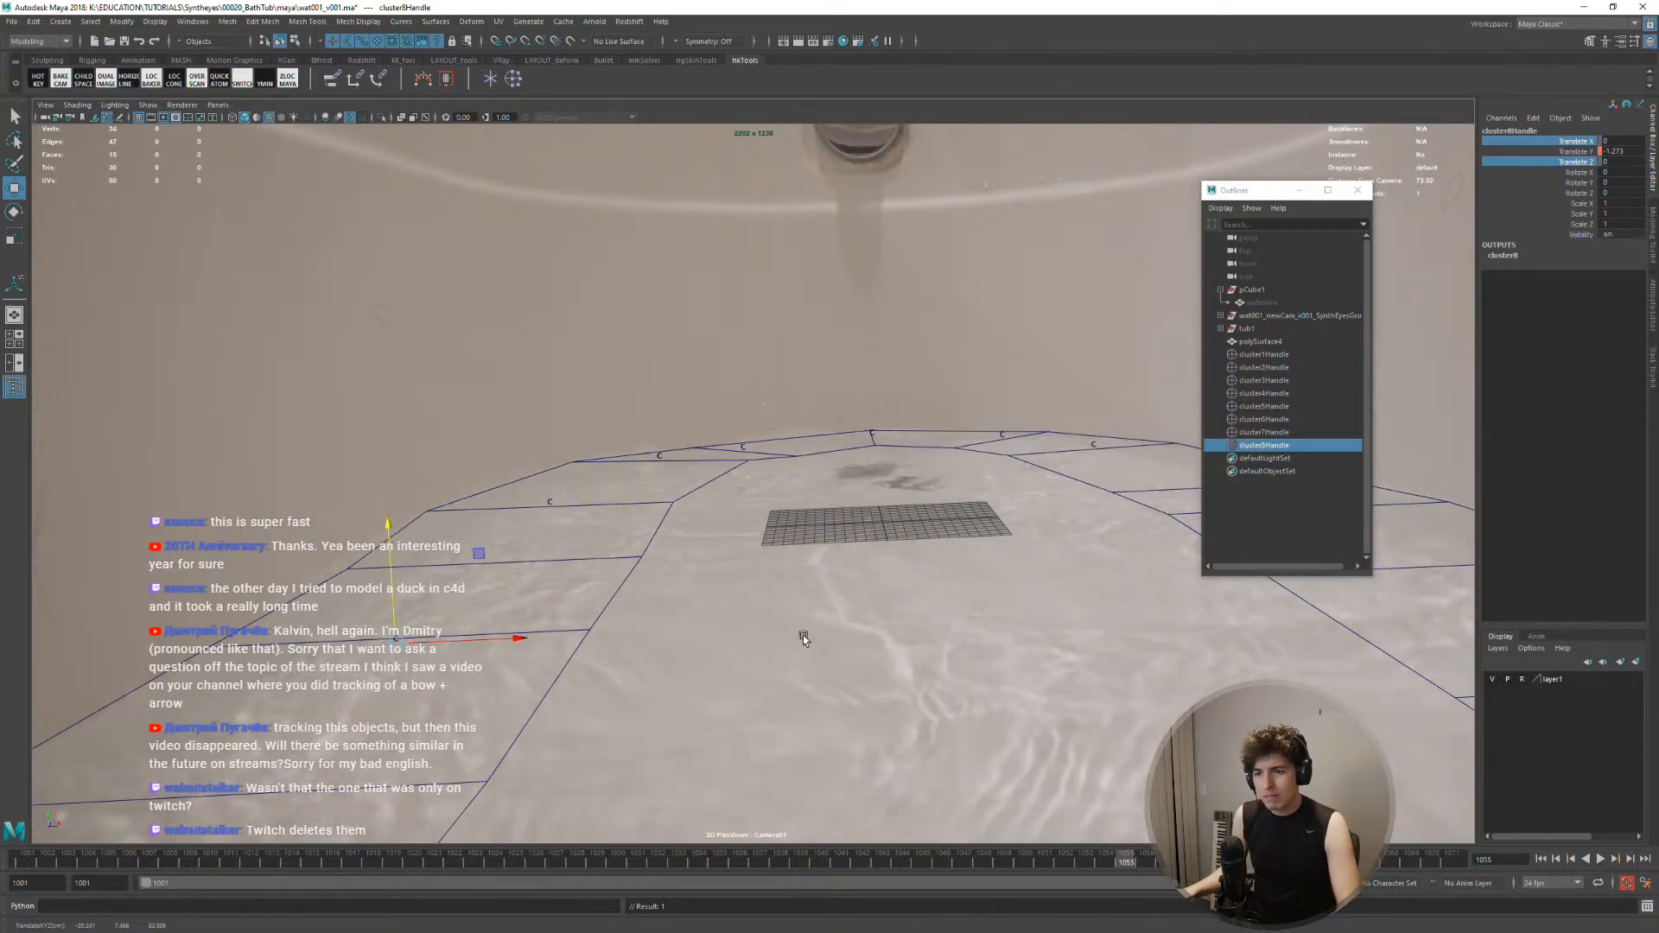
key(alt+period)
middle_drag(801, 635, 804, 605)
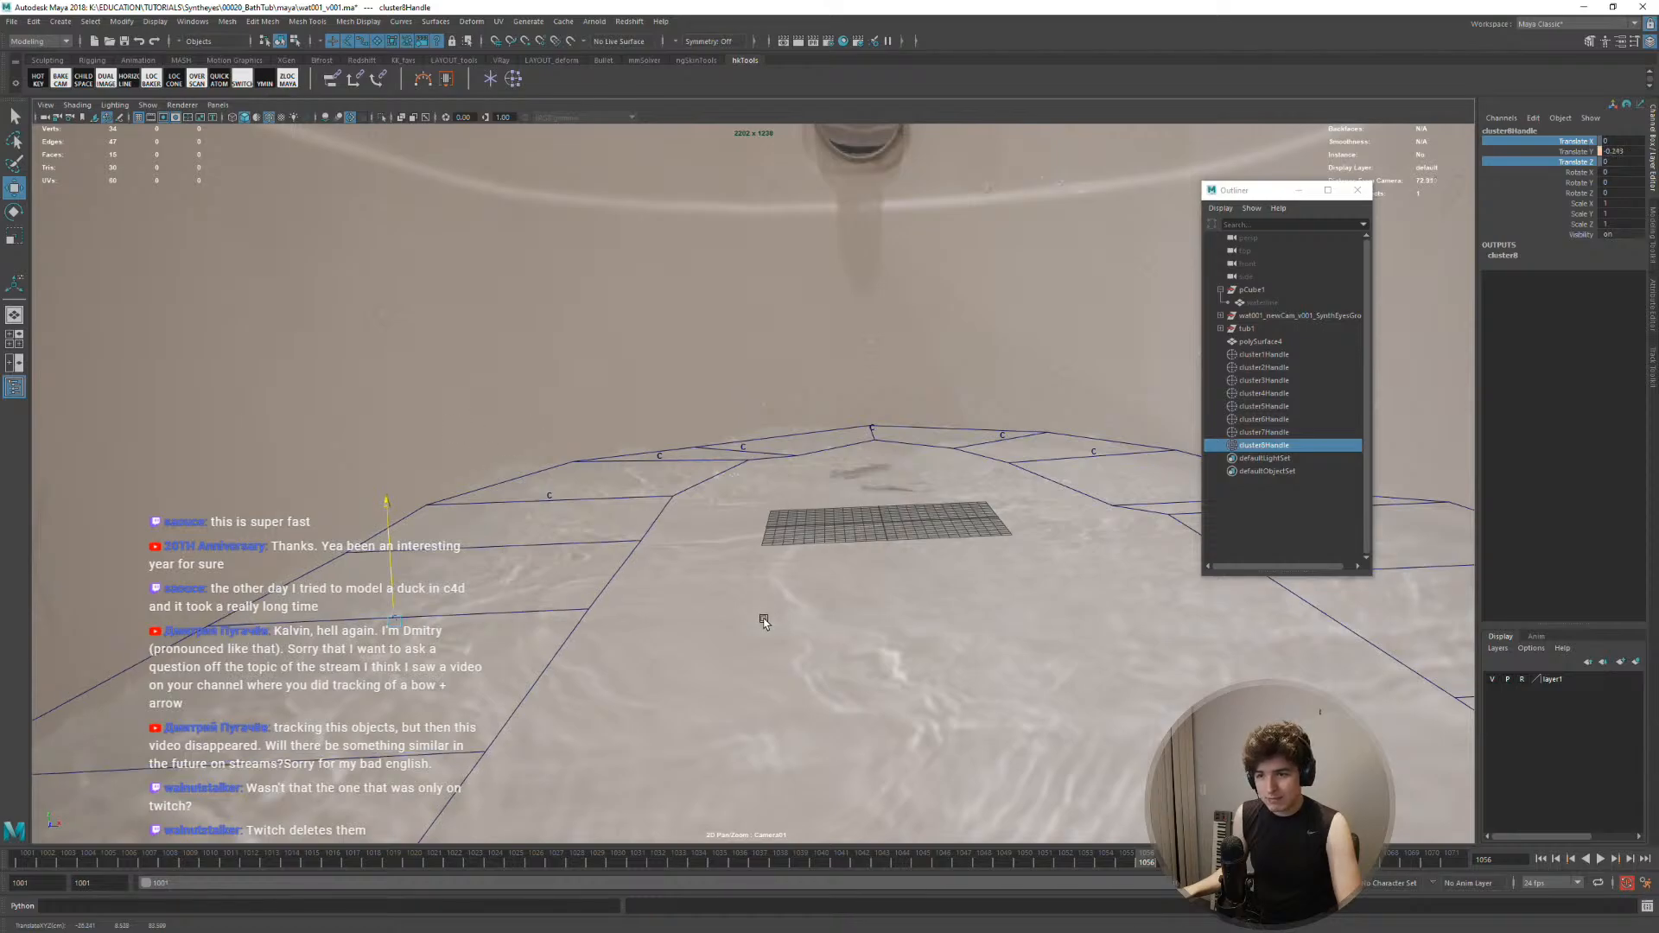
key(alt+period)
key(alt+period)
key(alt+period)
key(alt+period)
key(alt+period)
key(alt+period)
key(alt+period)
key(alt+period)
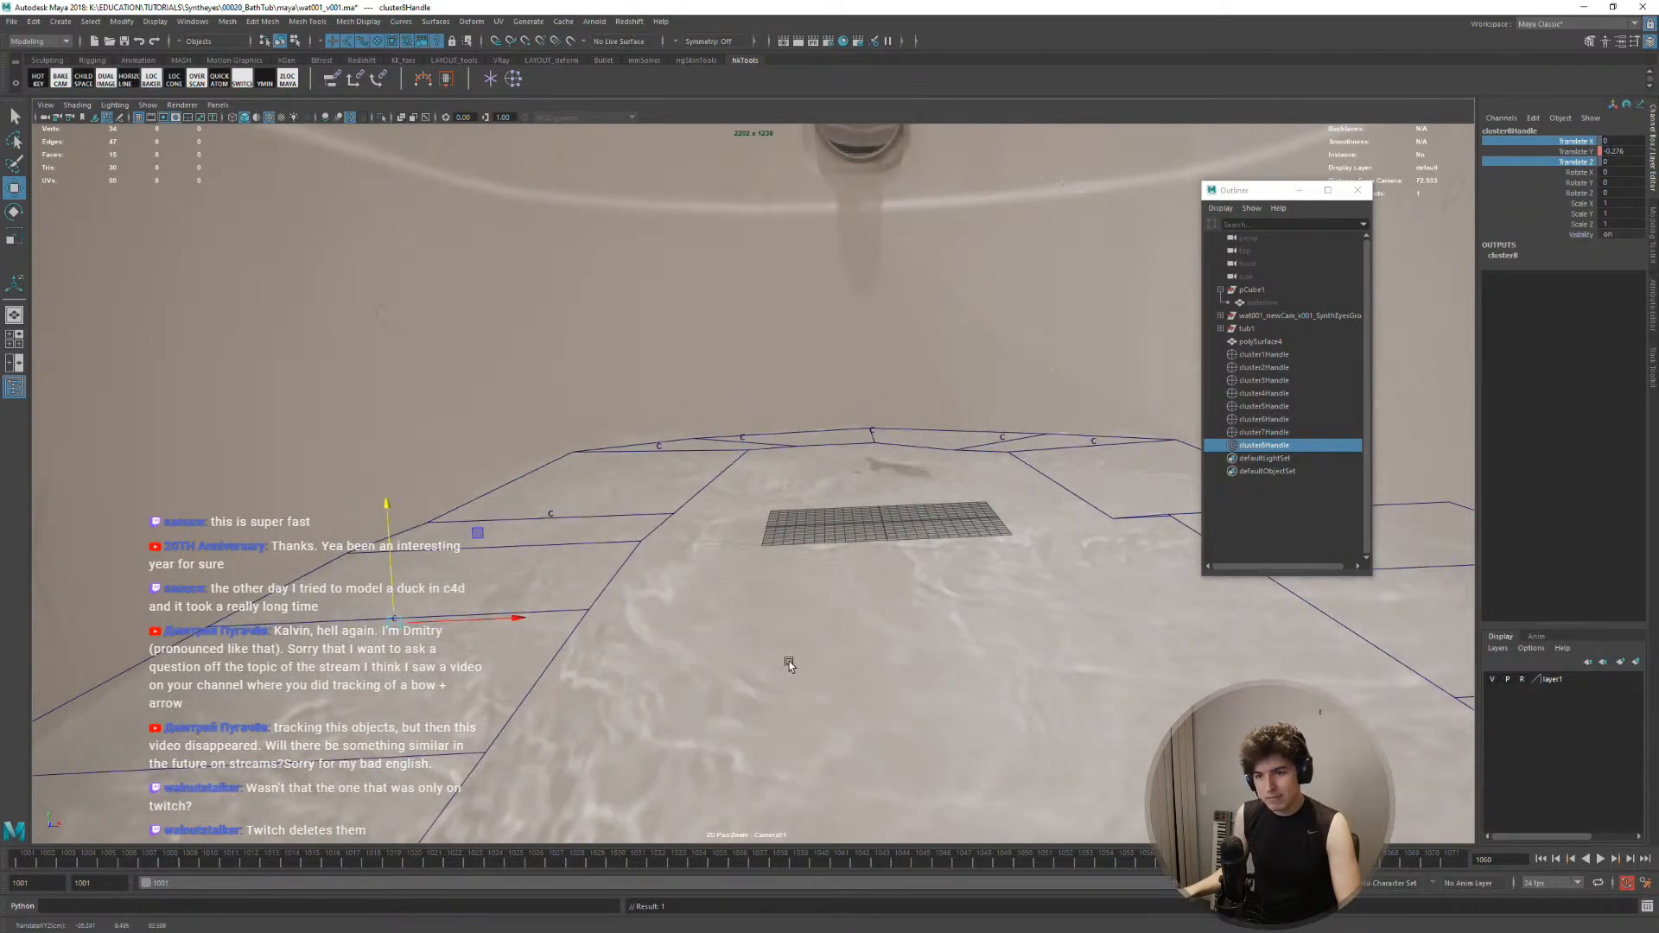
Keyframe cluster8's Y translation at intervals between frames 1052 and 1066 so the mesh edge follows the water in the footage
key(alt+period)
key(alt+period)
key(alt+period)
key(alt+period)
key(alt+period)
key(alt+period)
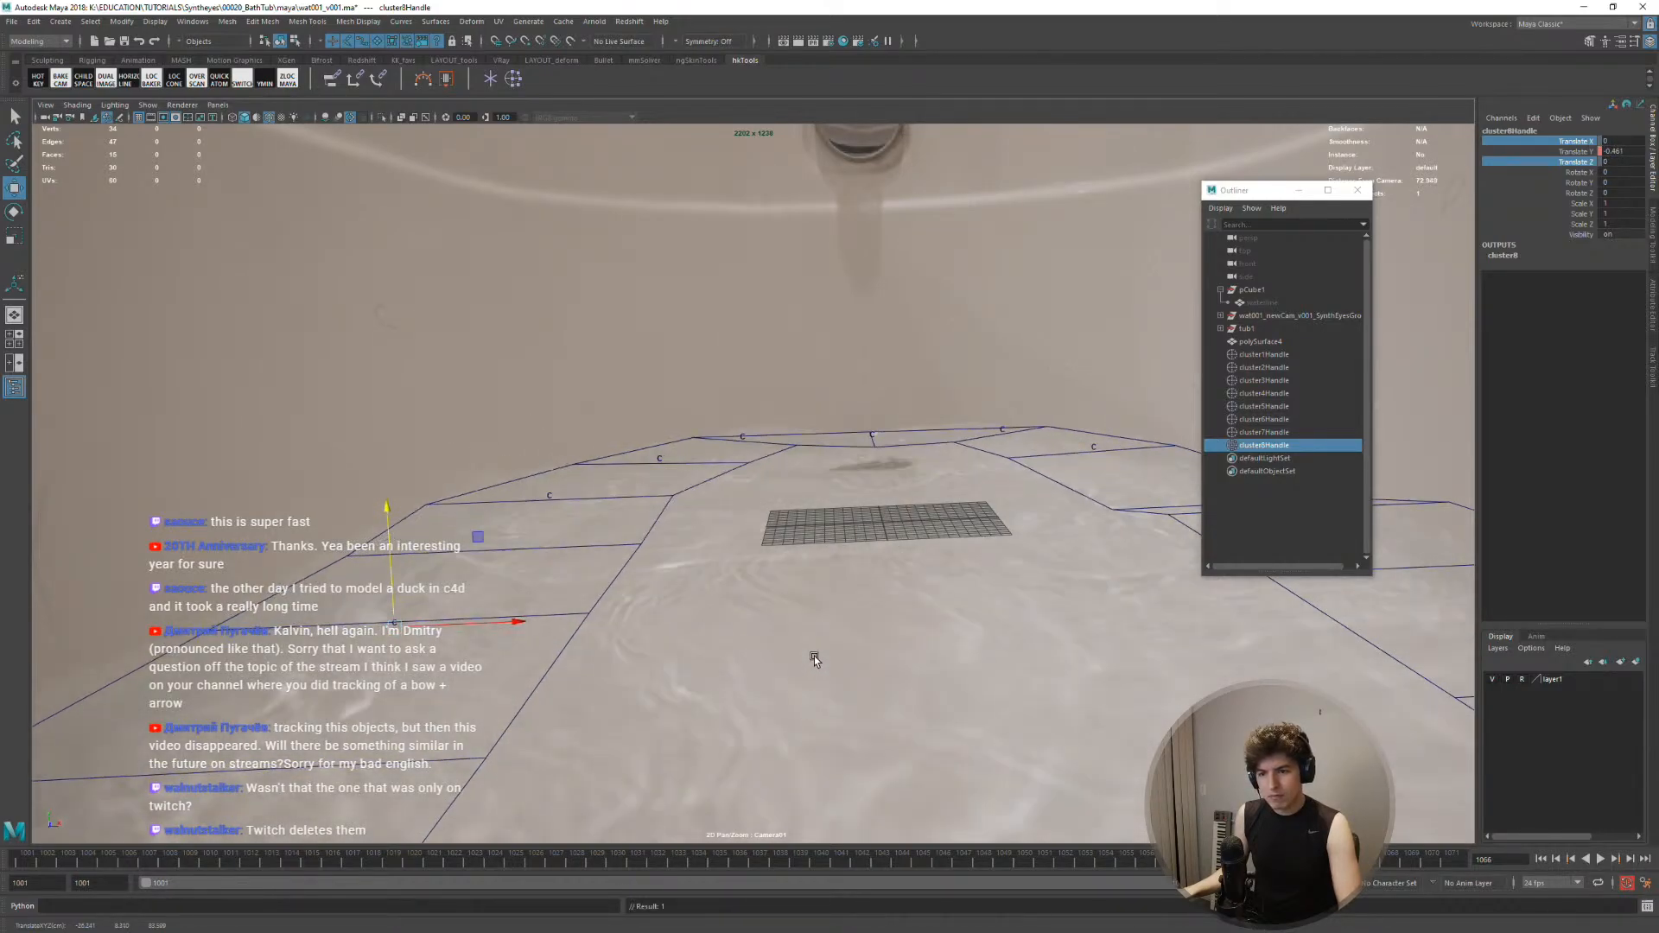
key(alt+comma)
key(alt+comma)
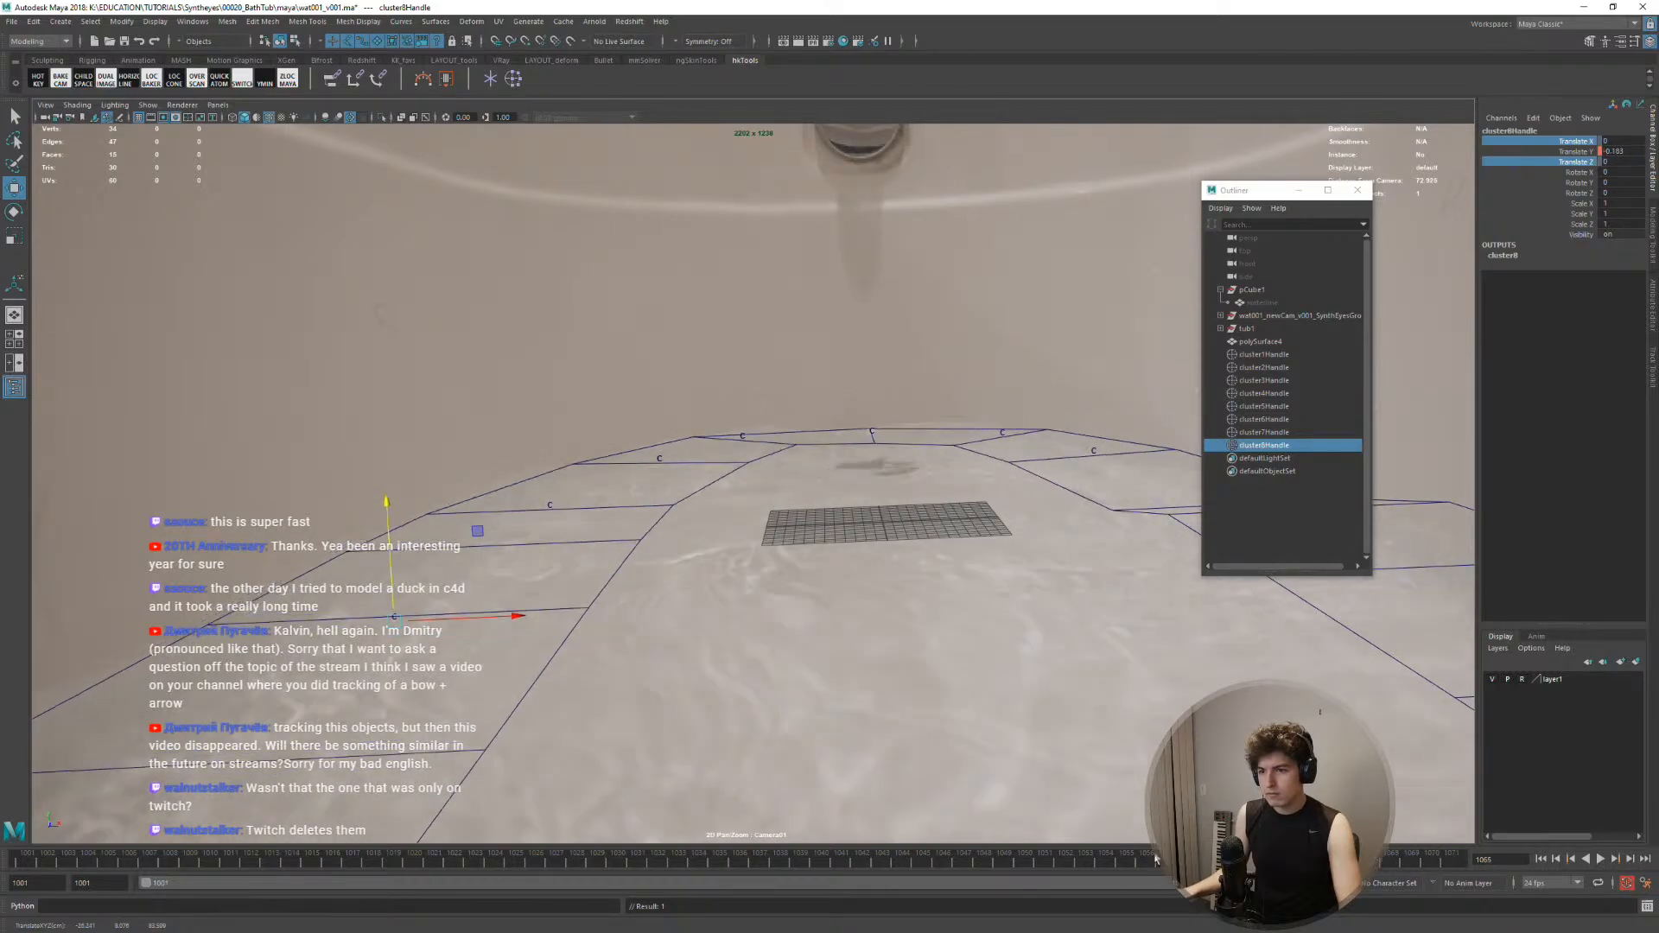
key(alt+comma)
key(alt+comma)
key(alt+comma)
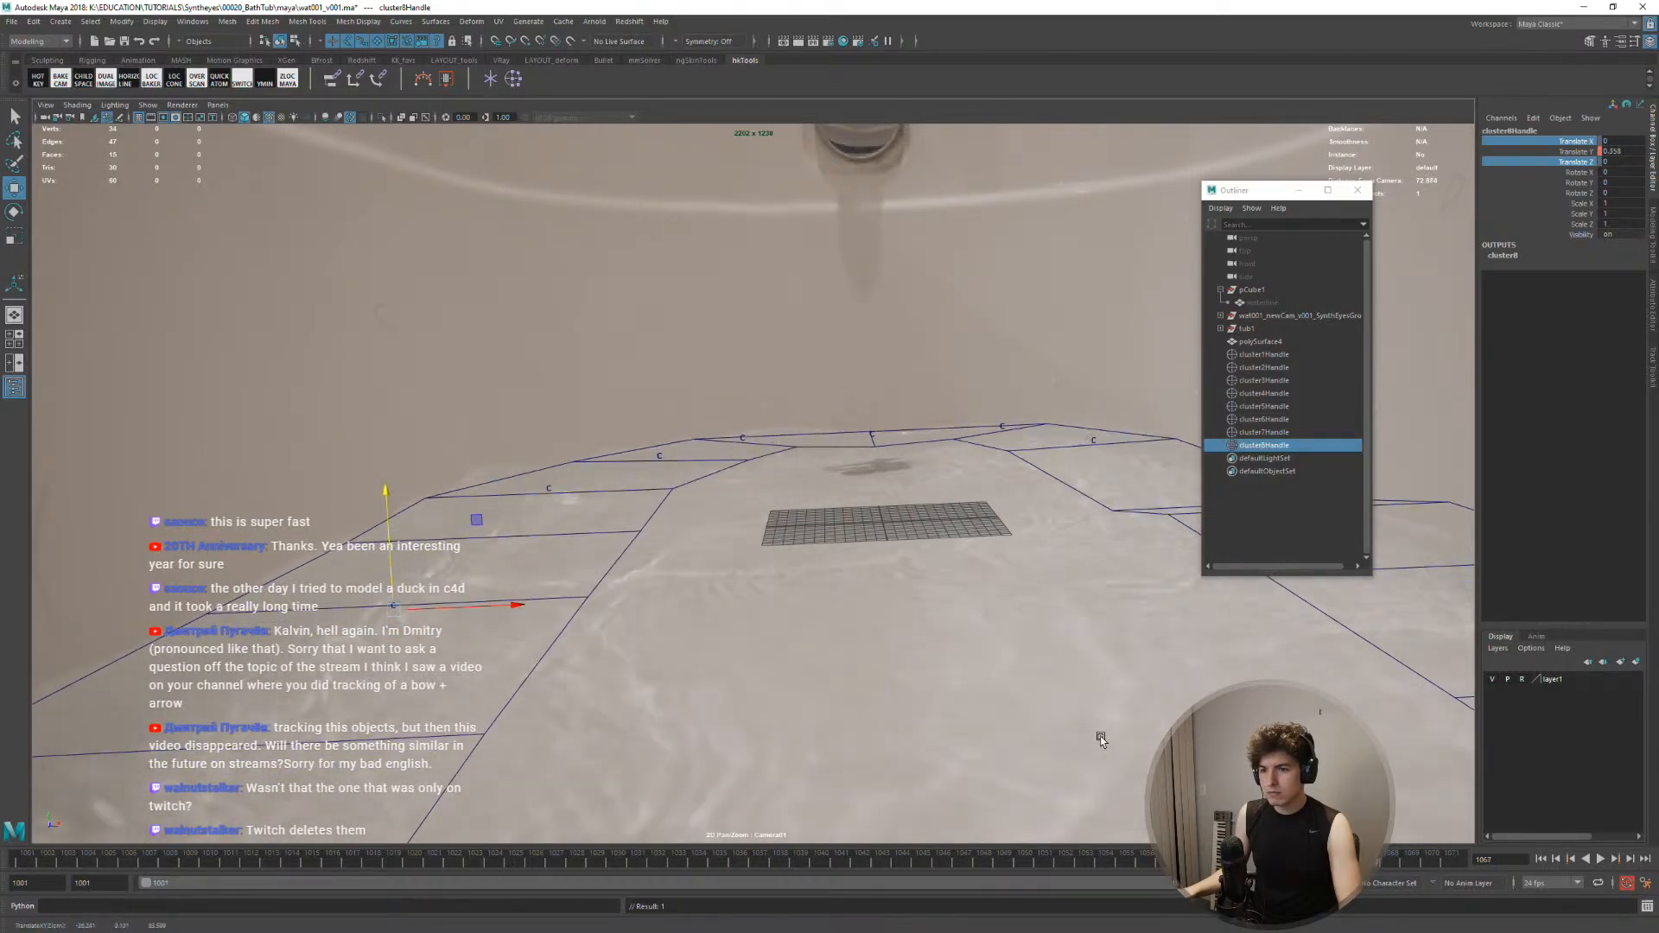
key(alt+comma)
key(alt+comma)
key(alt+comma)
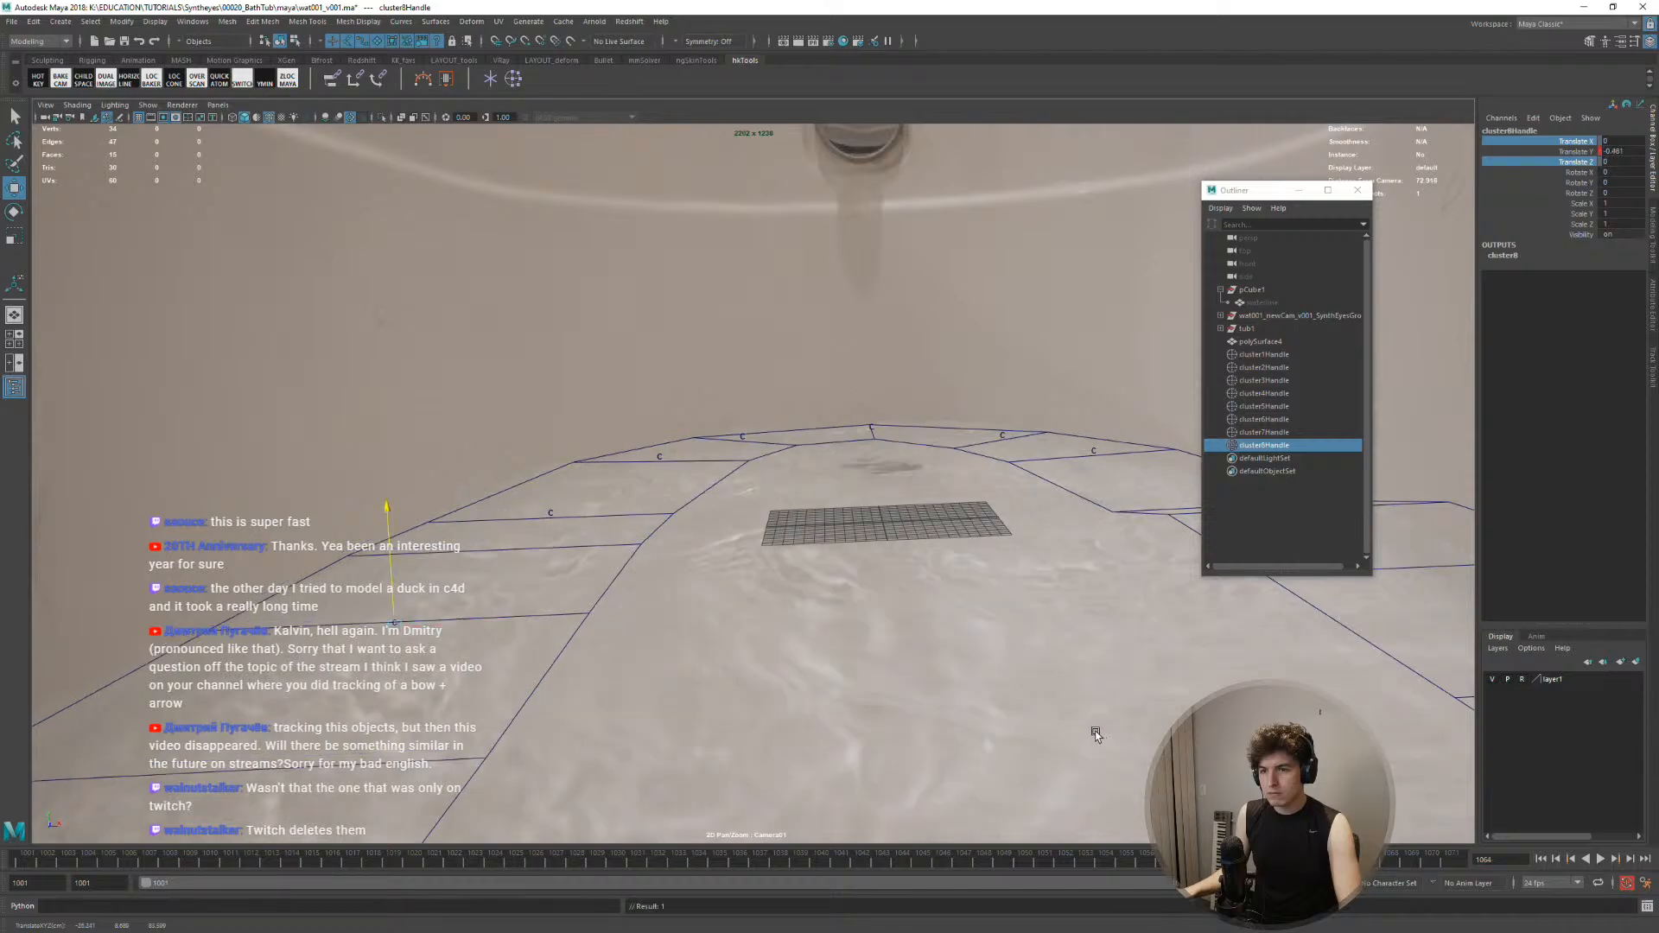
key(alt+comma)
key(alt+comma)
key(alt+comma)
key(alt+comma)
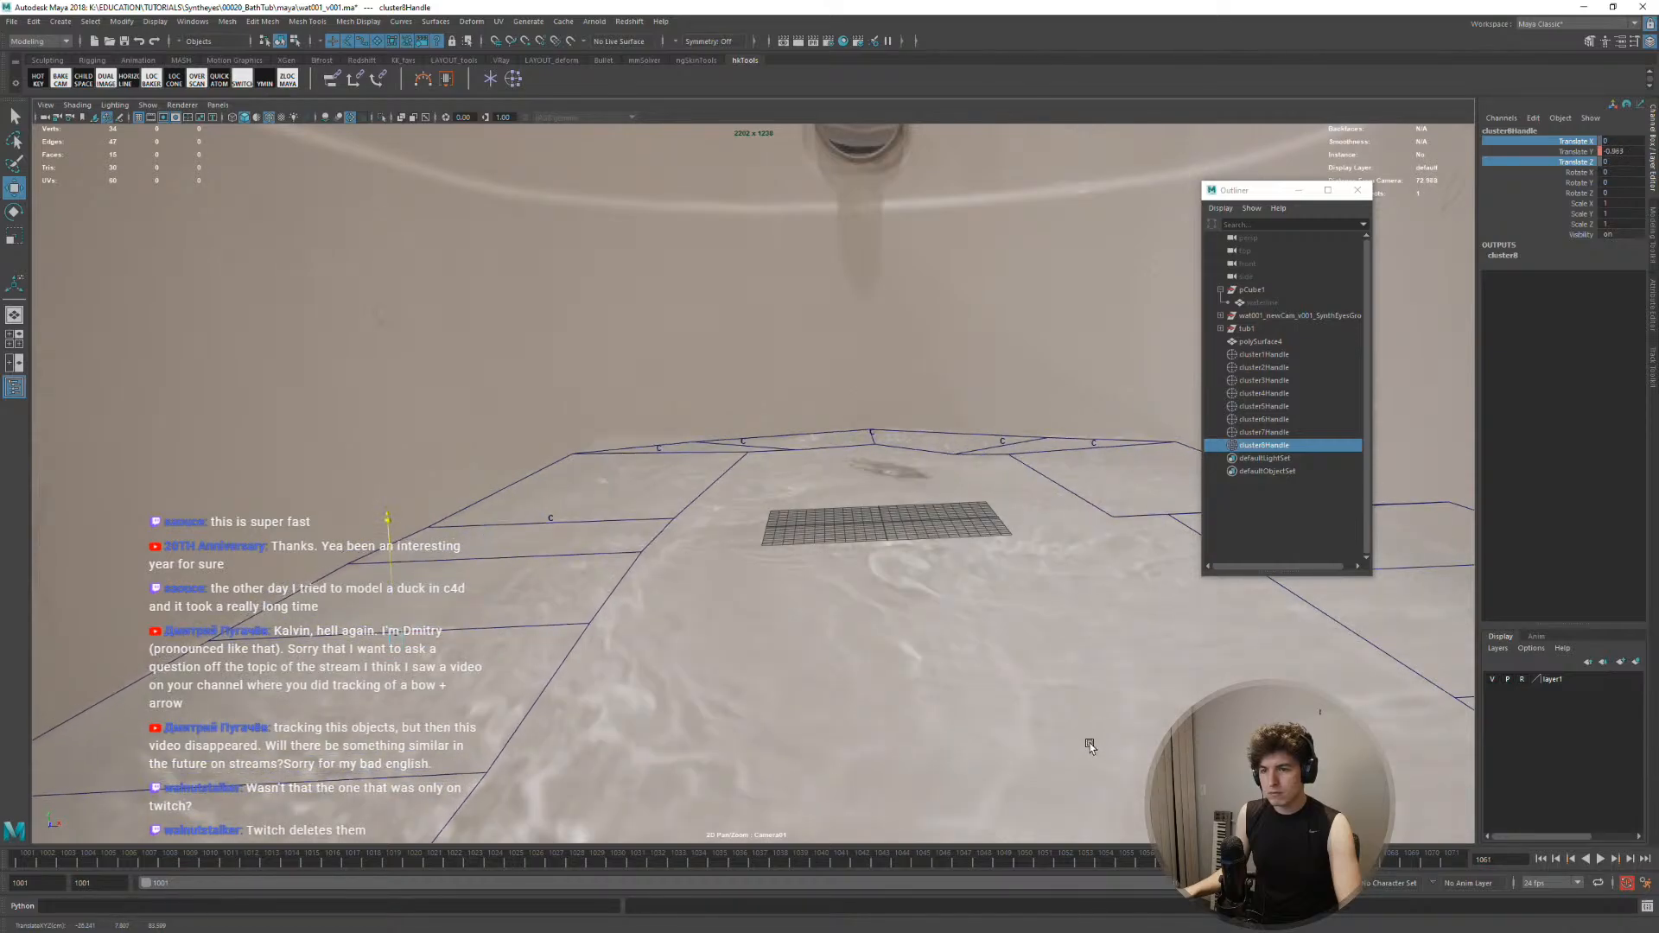
key(alt+comma)
key(alt+comma)
key(alt+comma)
key(alt+comma)
key(alt+comma)
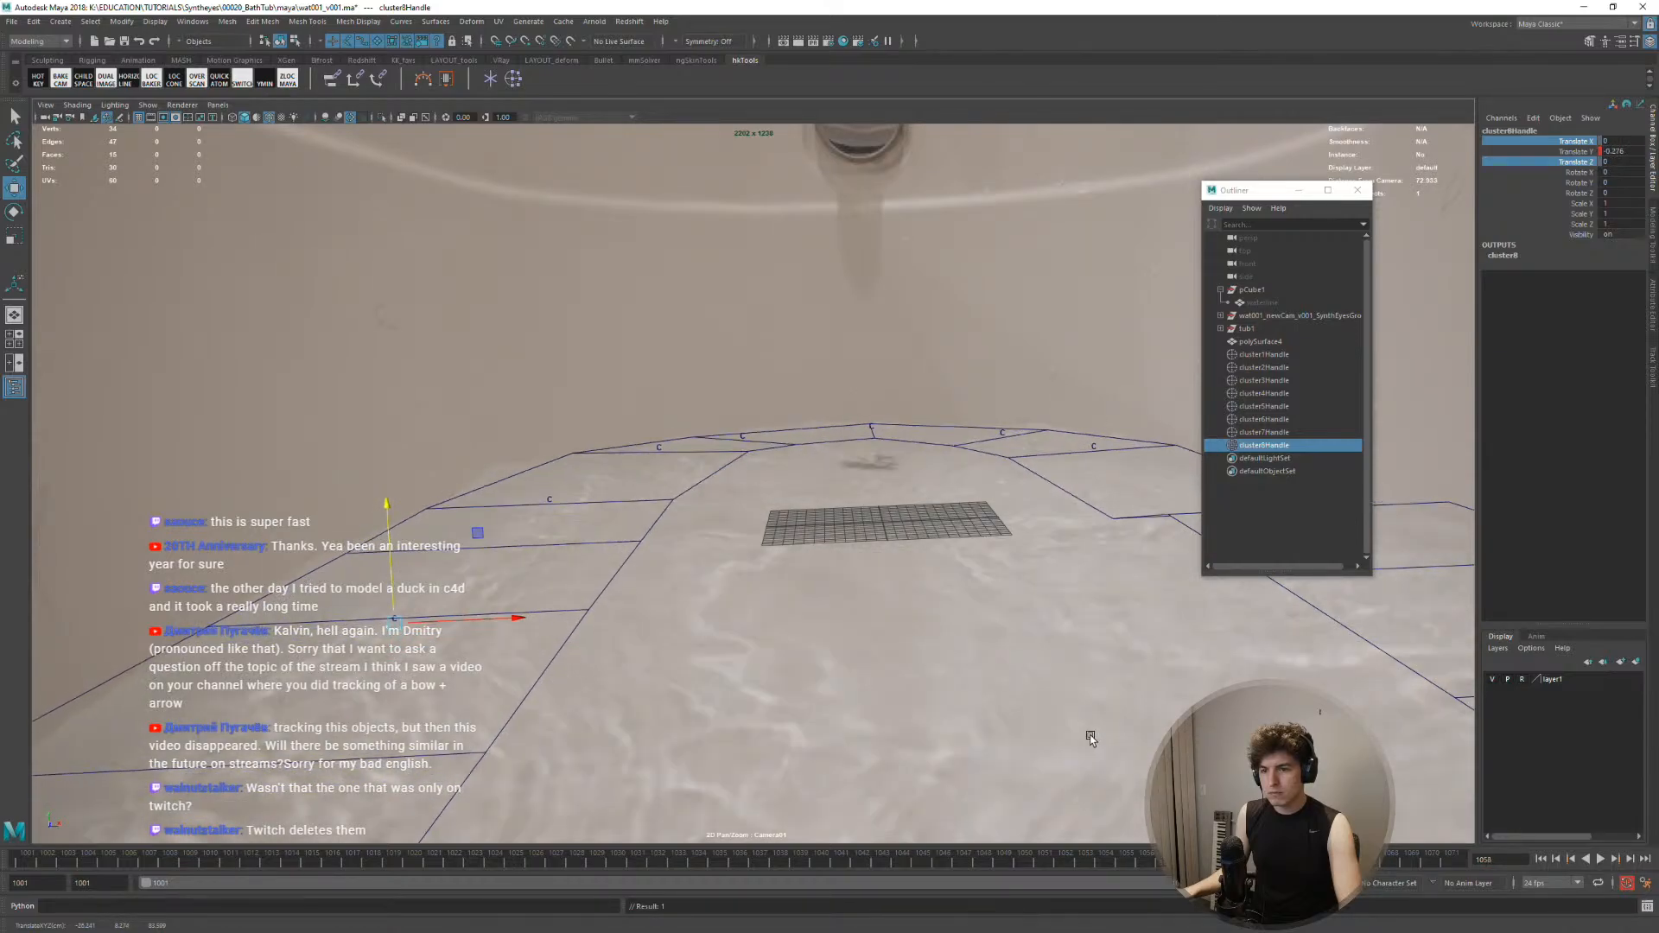
key(alt+comma)
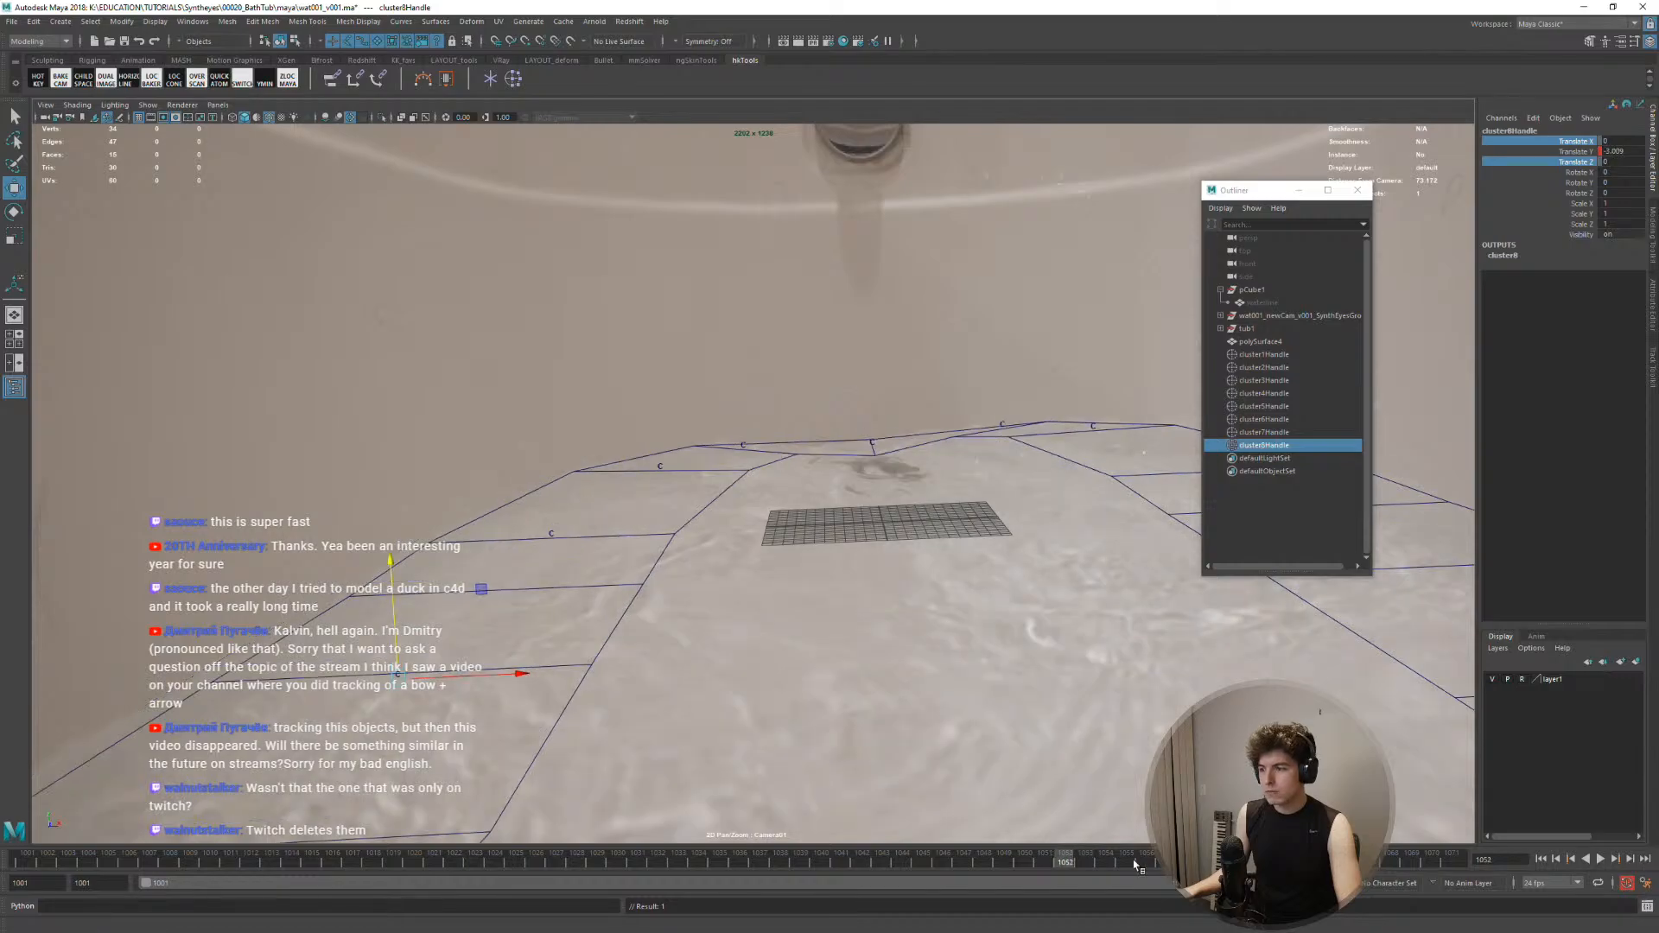
Go back to frame 1001, turn off the 2D pan/zoom, and play the animation to review the whole water edge
drag(1049, 864, 24, 866)
key(backslash)
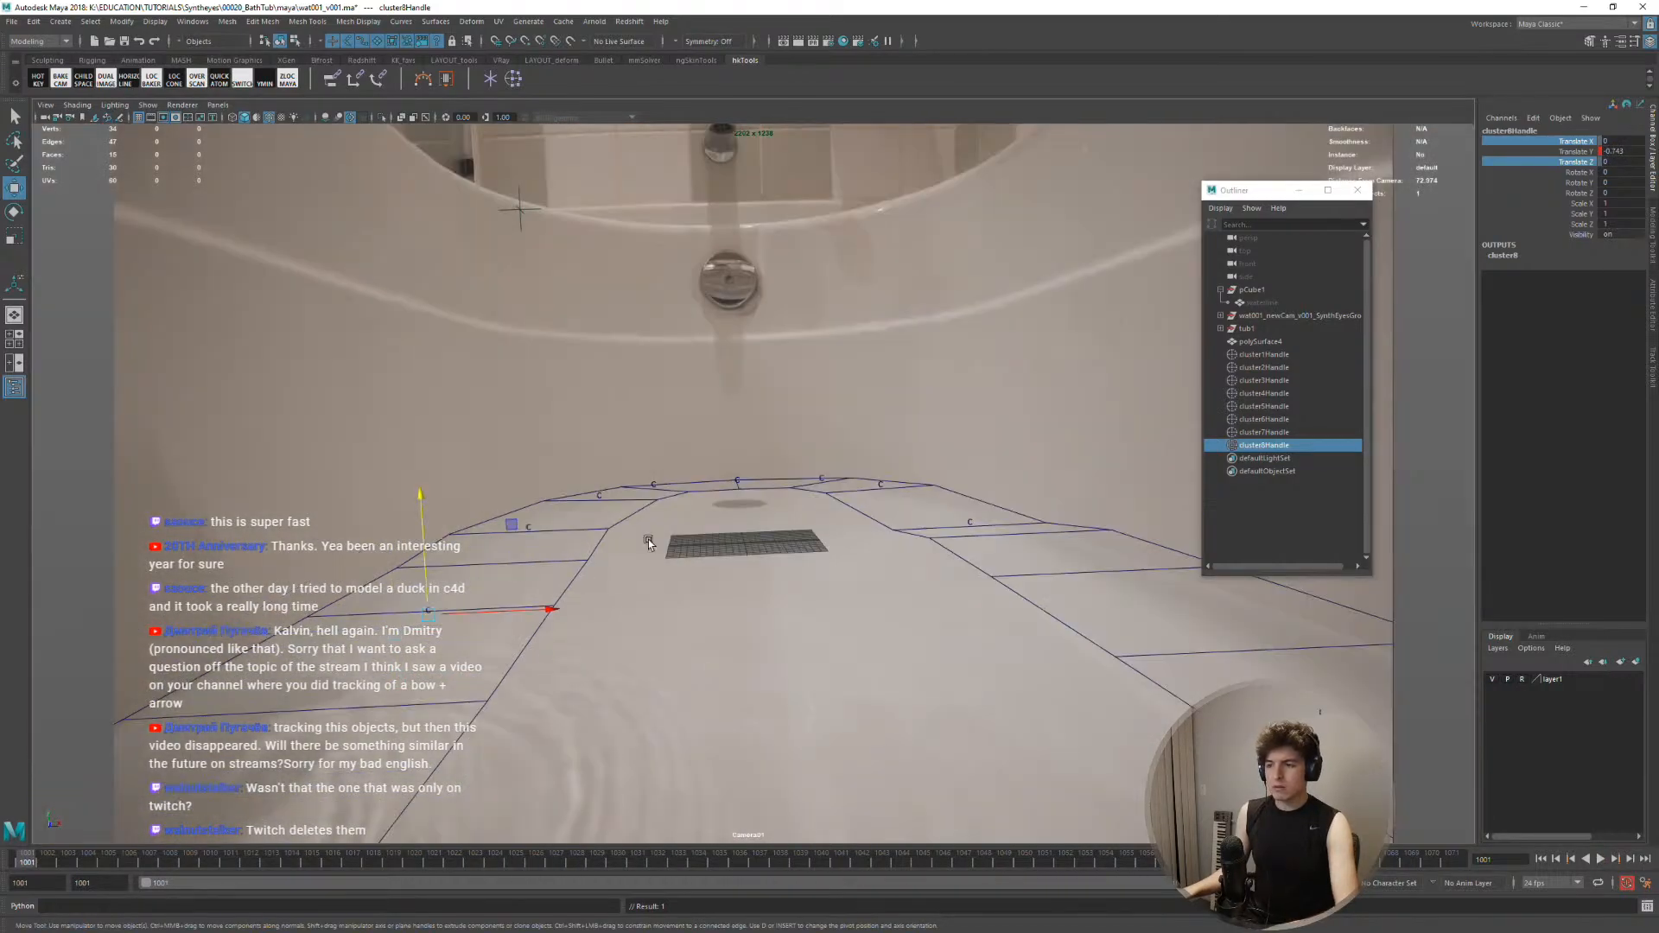
key(alt+v)
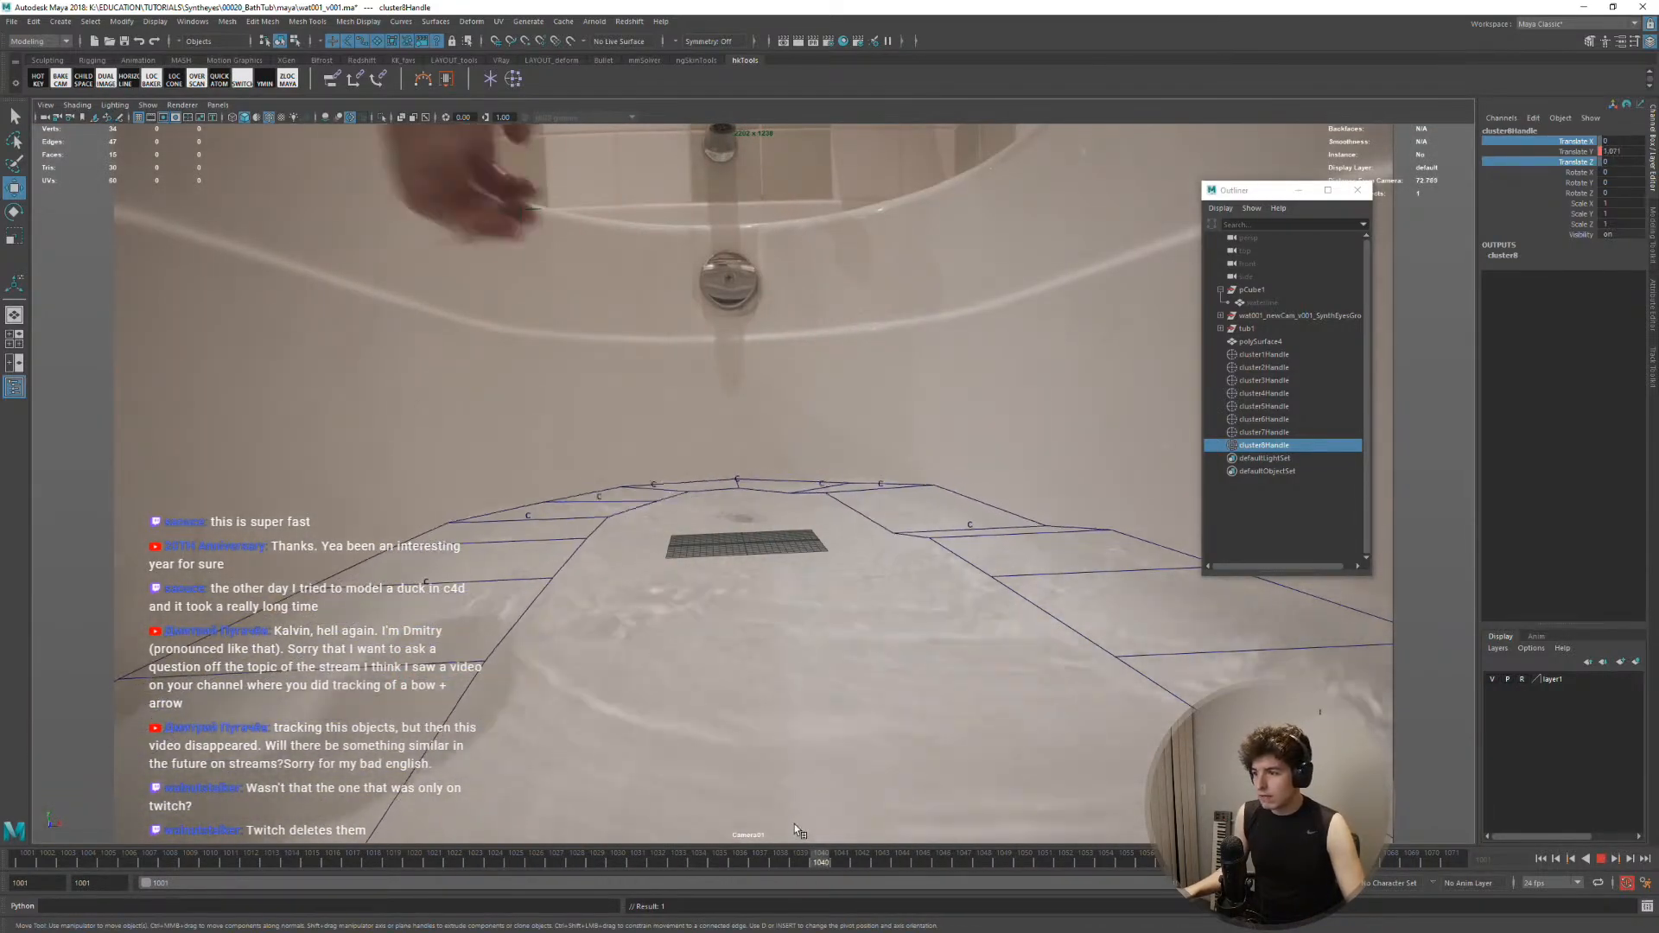
key(alt+v)
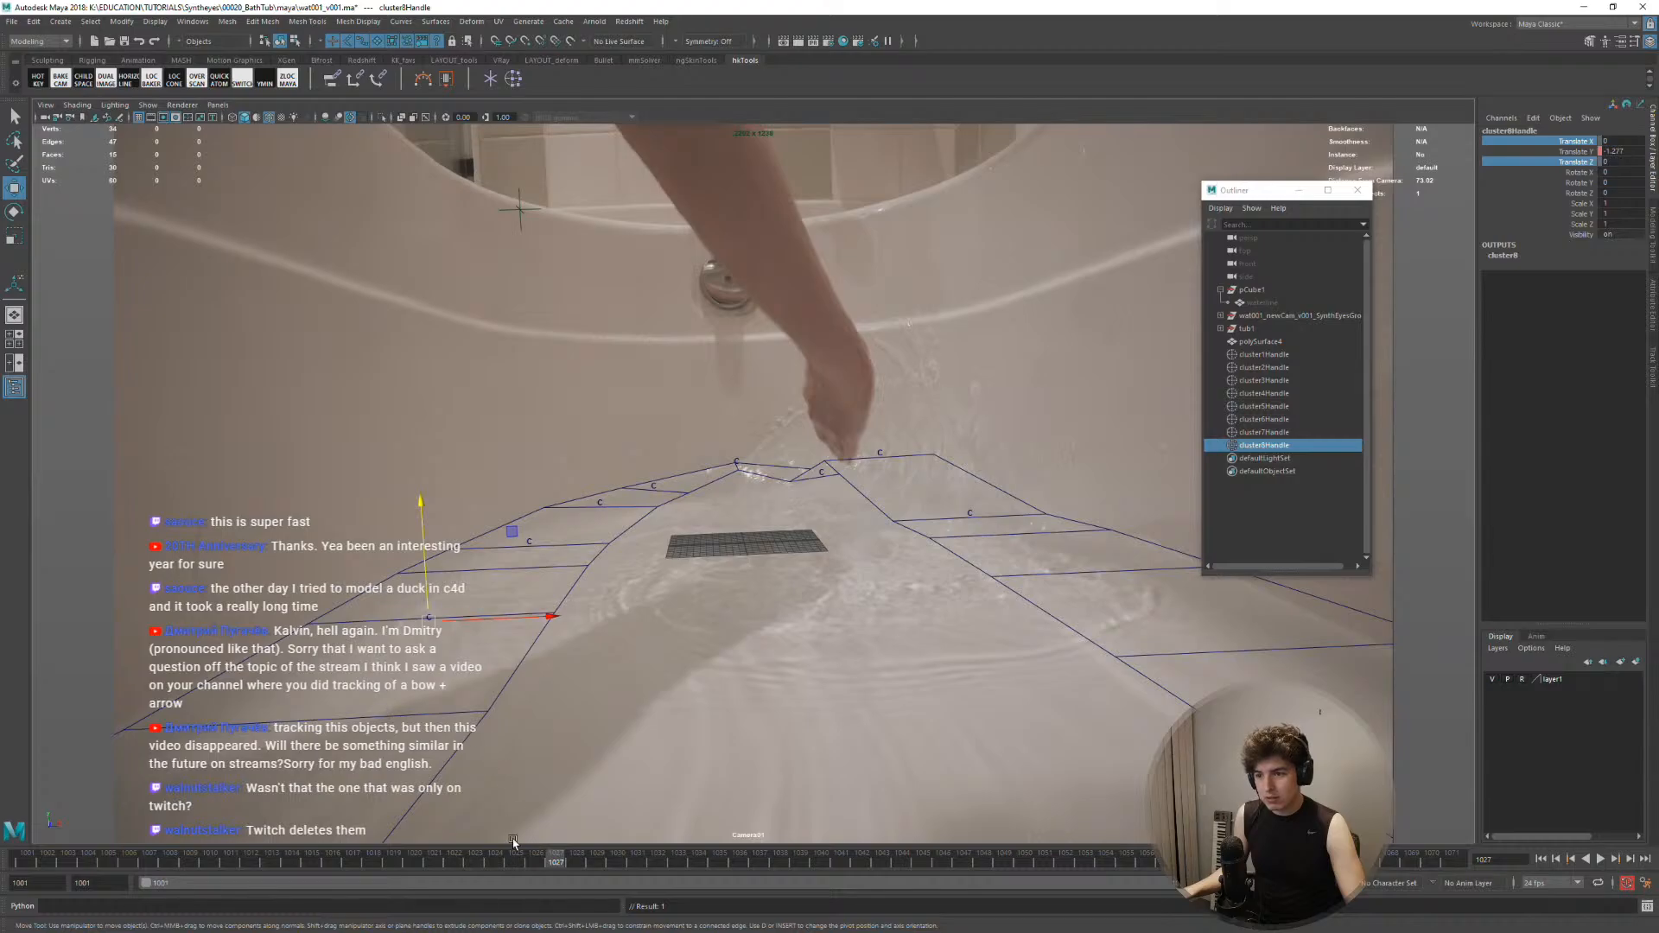
drag(518, 865, 25, 862)
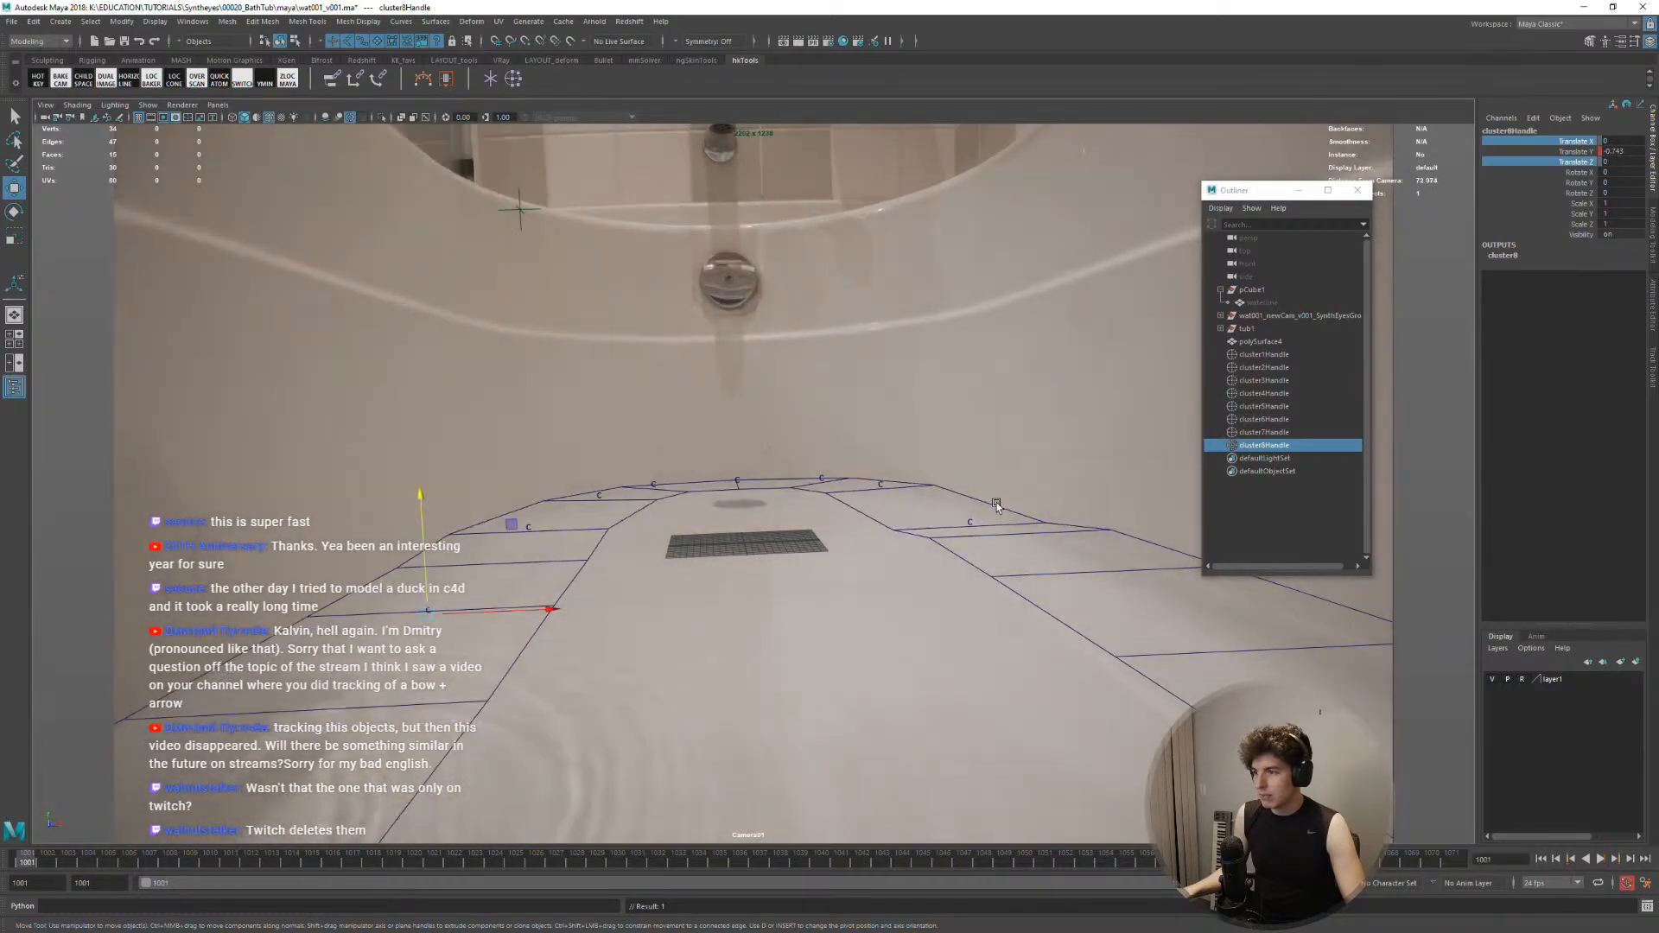
Create a cluster with envelope 1.000 from the near faces on polySurface4's right-hand strip, and delete the cluster tool from the shelf
right_drag(1132, 579, 1134, 596)
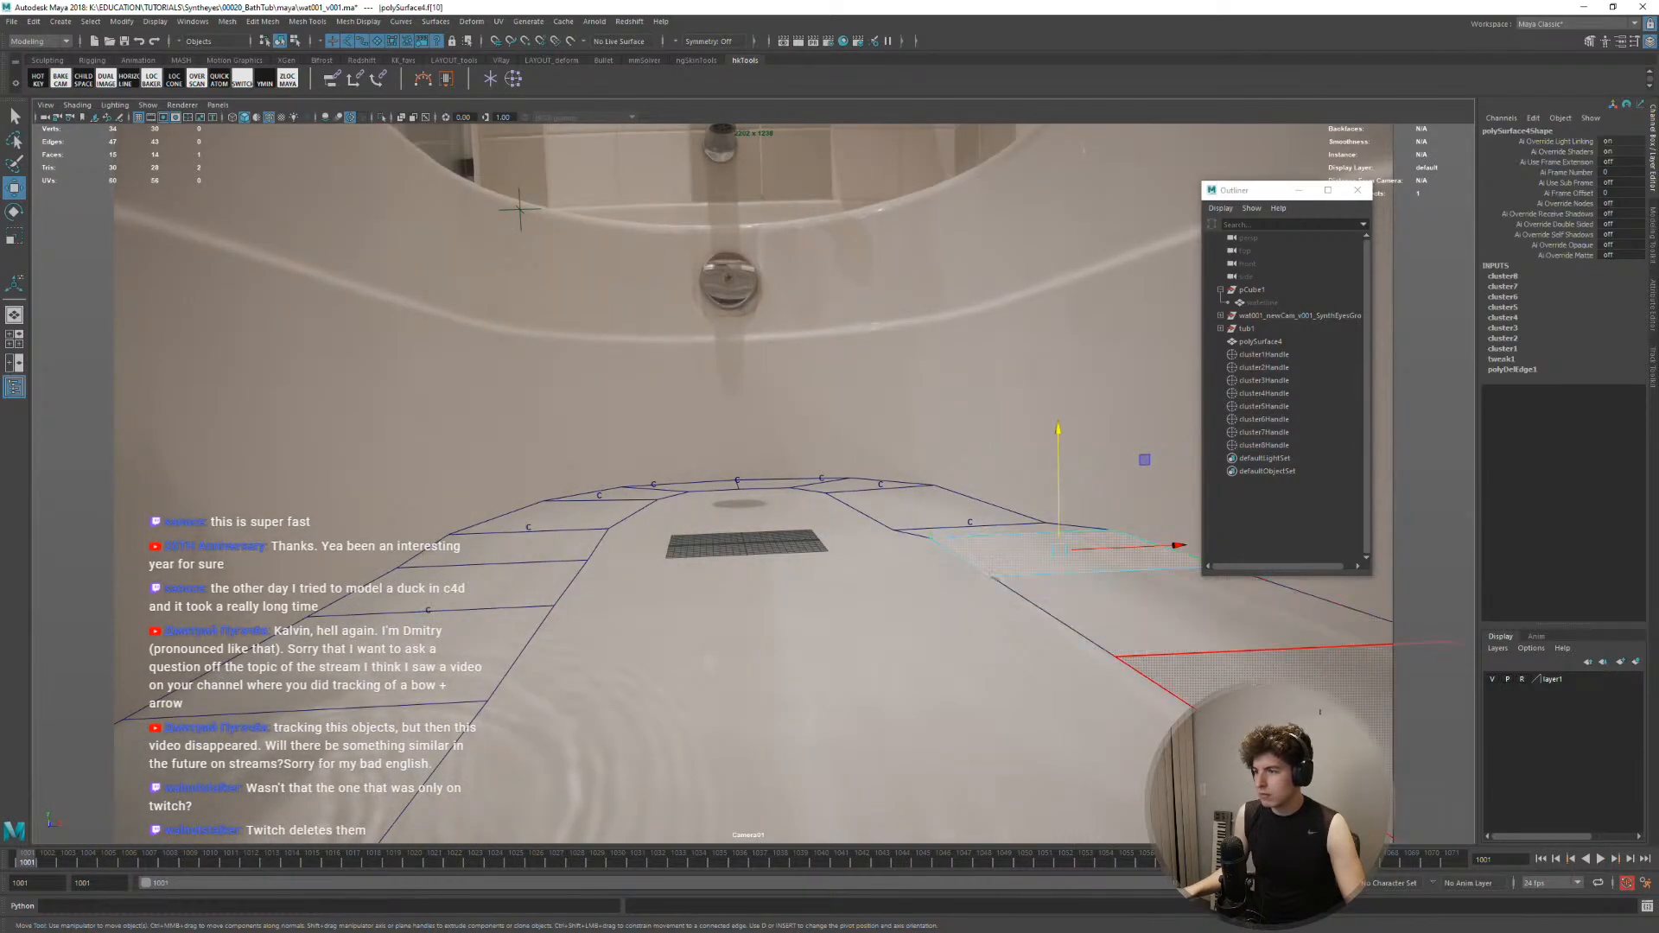
click(1218, 598)
click(1357, 190)
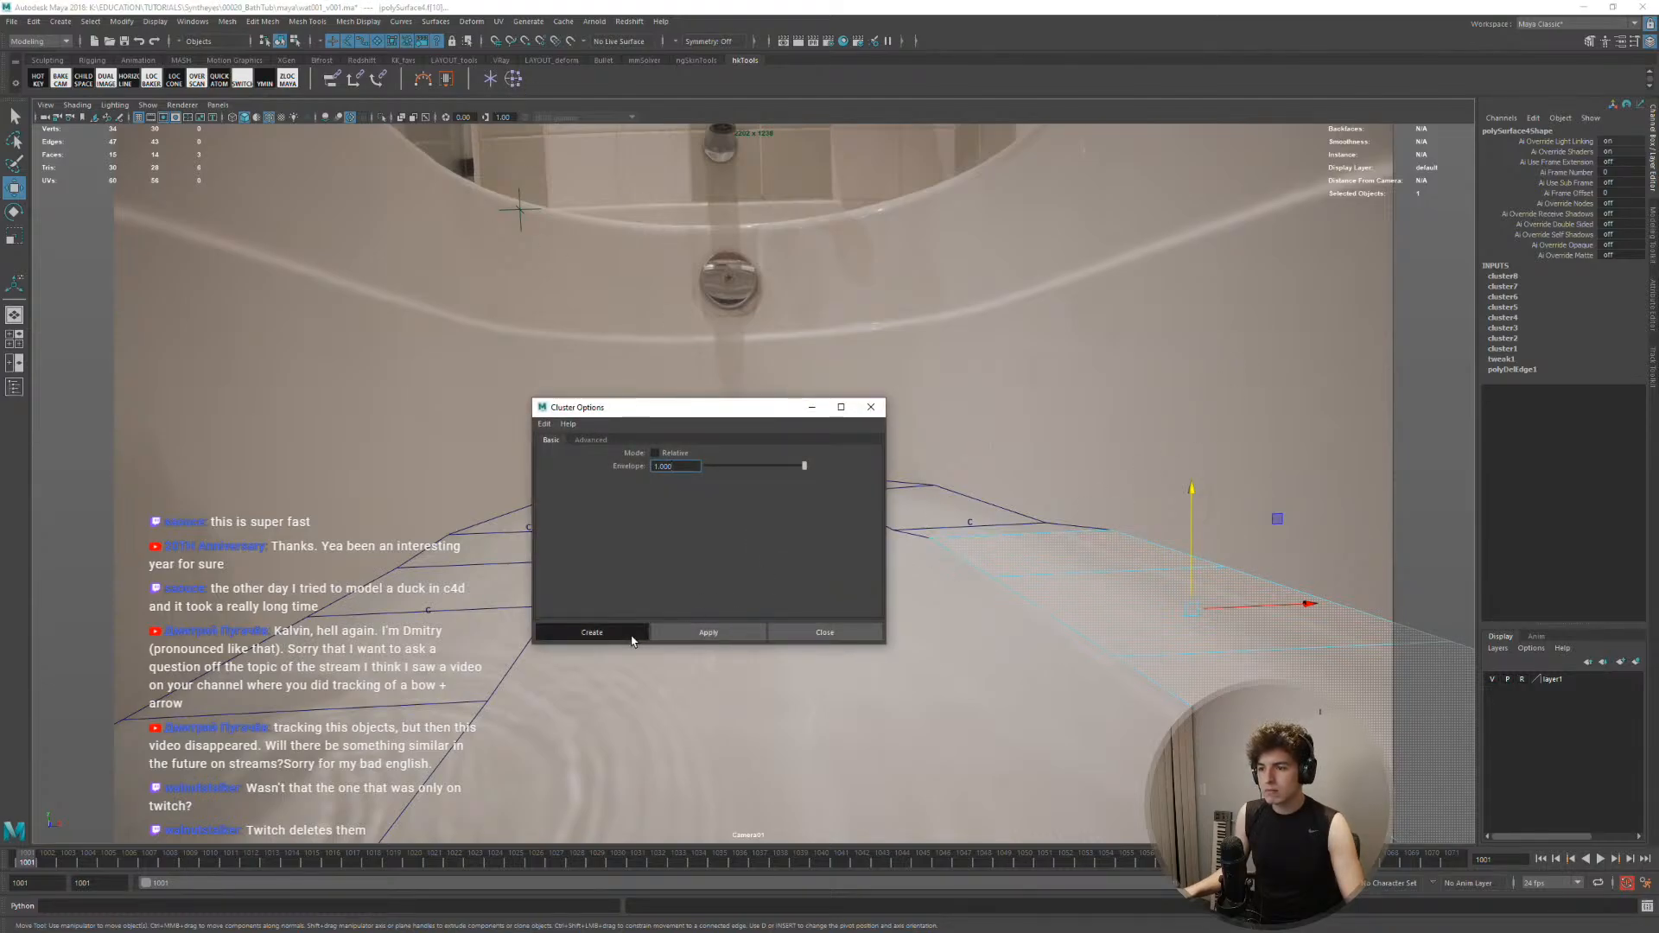
click(631, 639)
right_click(513, 83)
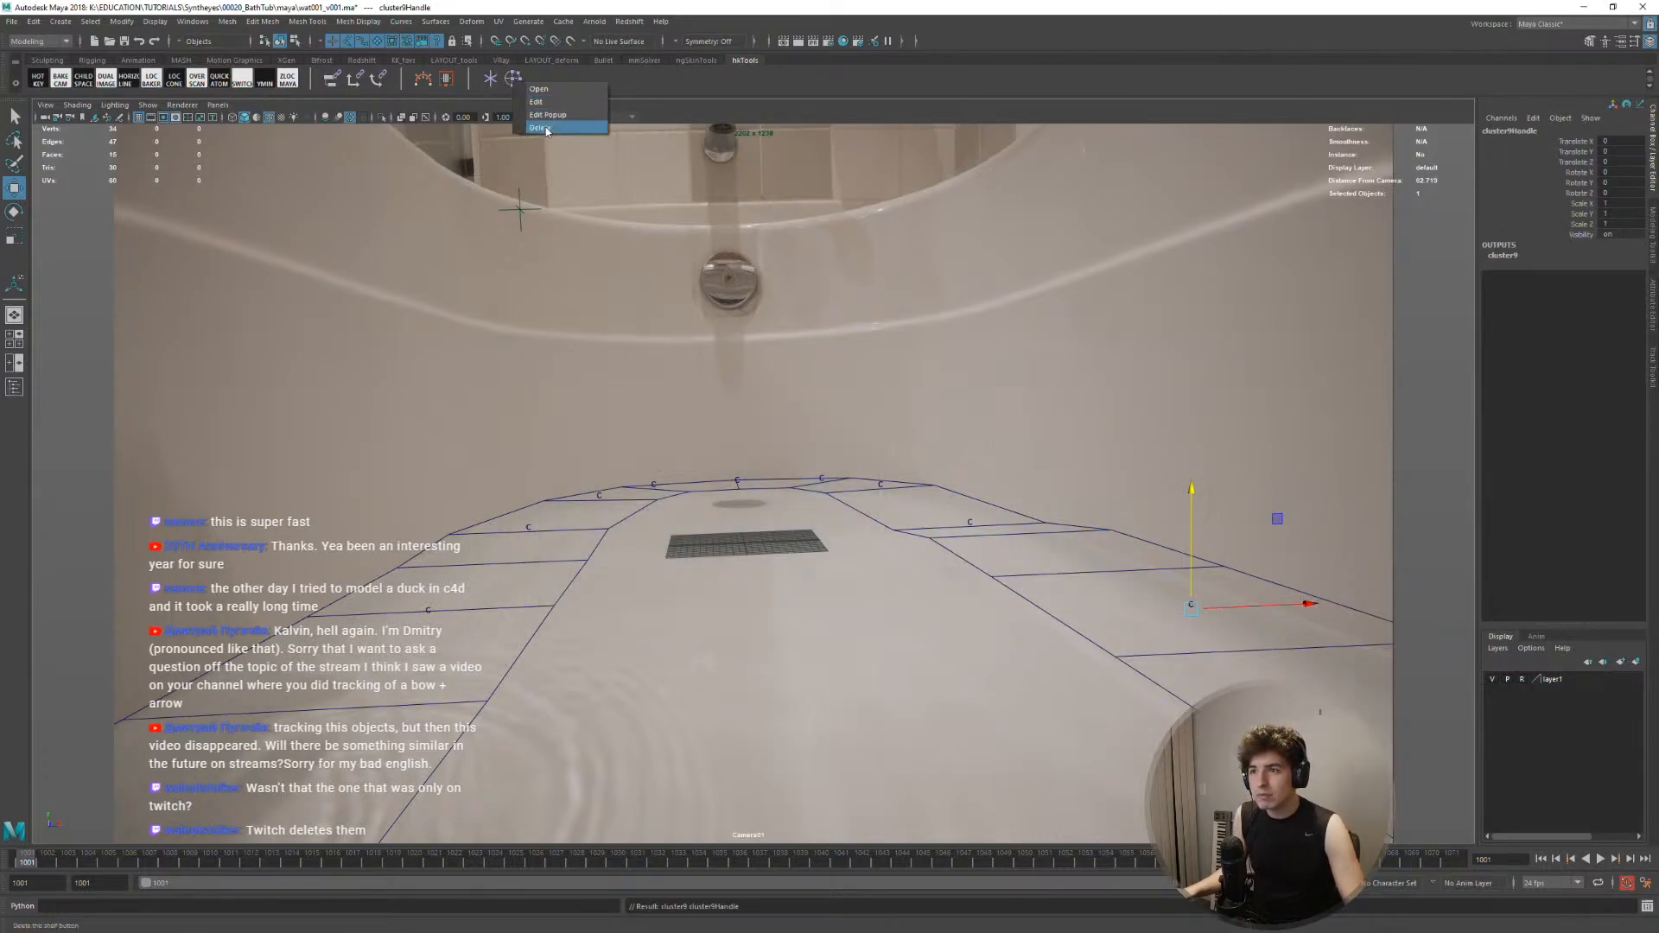
click(549, 127)
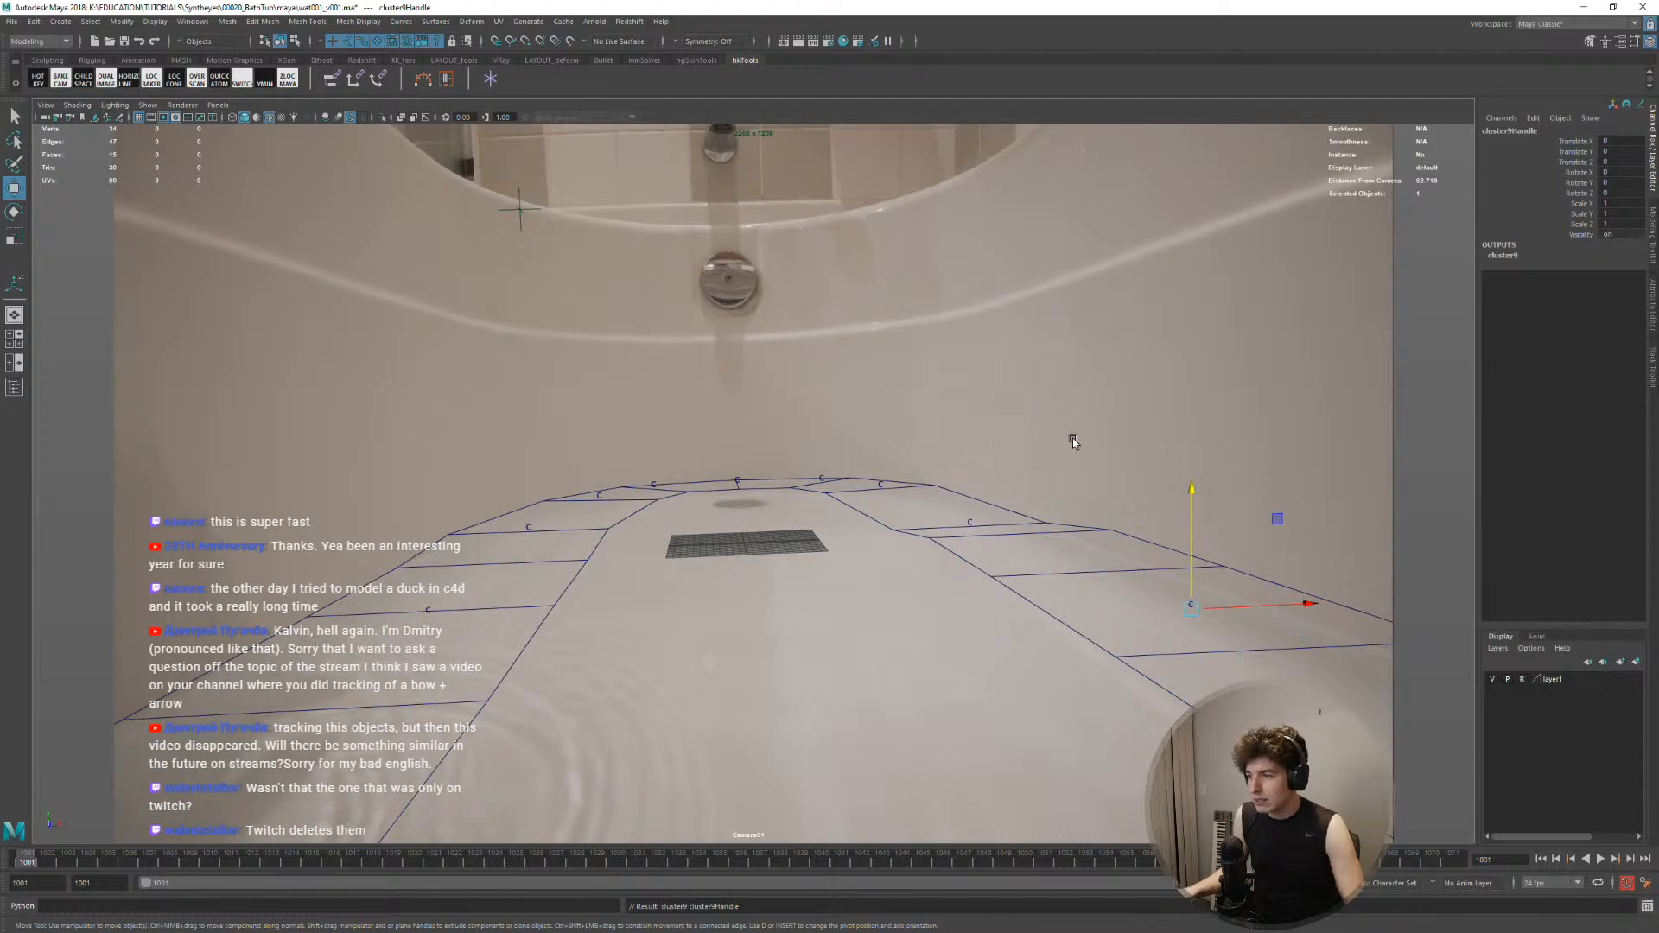
Lock cluster9's Translate X and Translate Z, and key its Y translation lowered to the water edge at frame 1001
click(1570, 141)
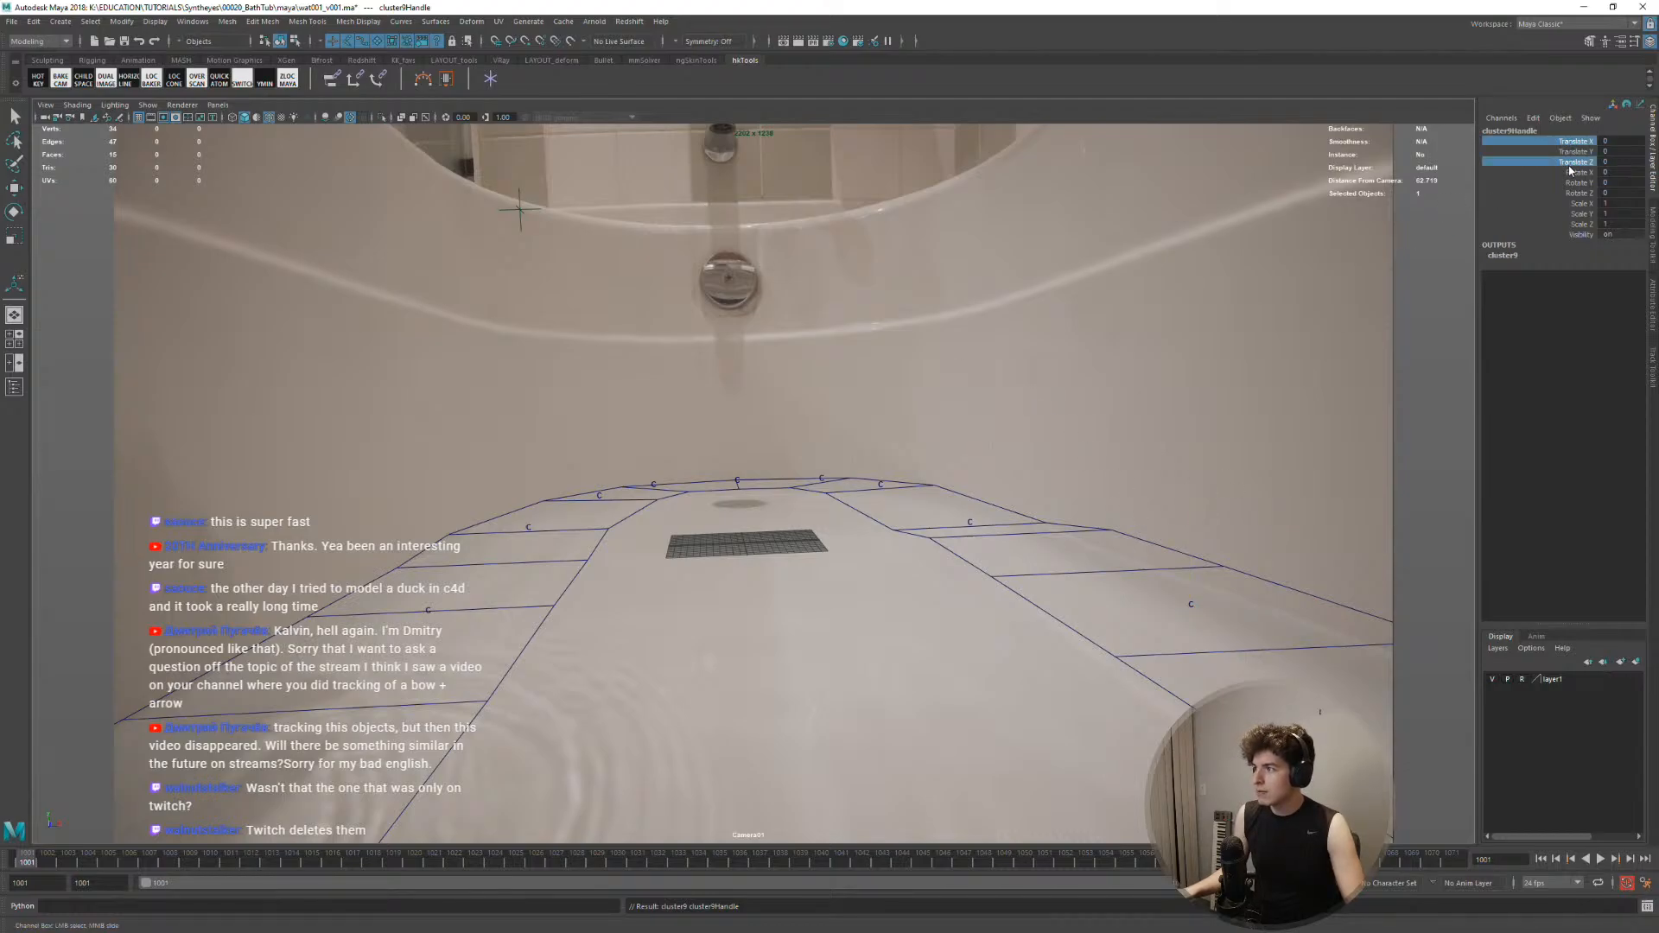
right_click(1570, 170)
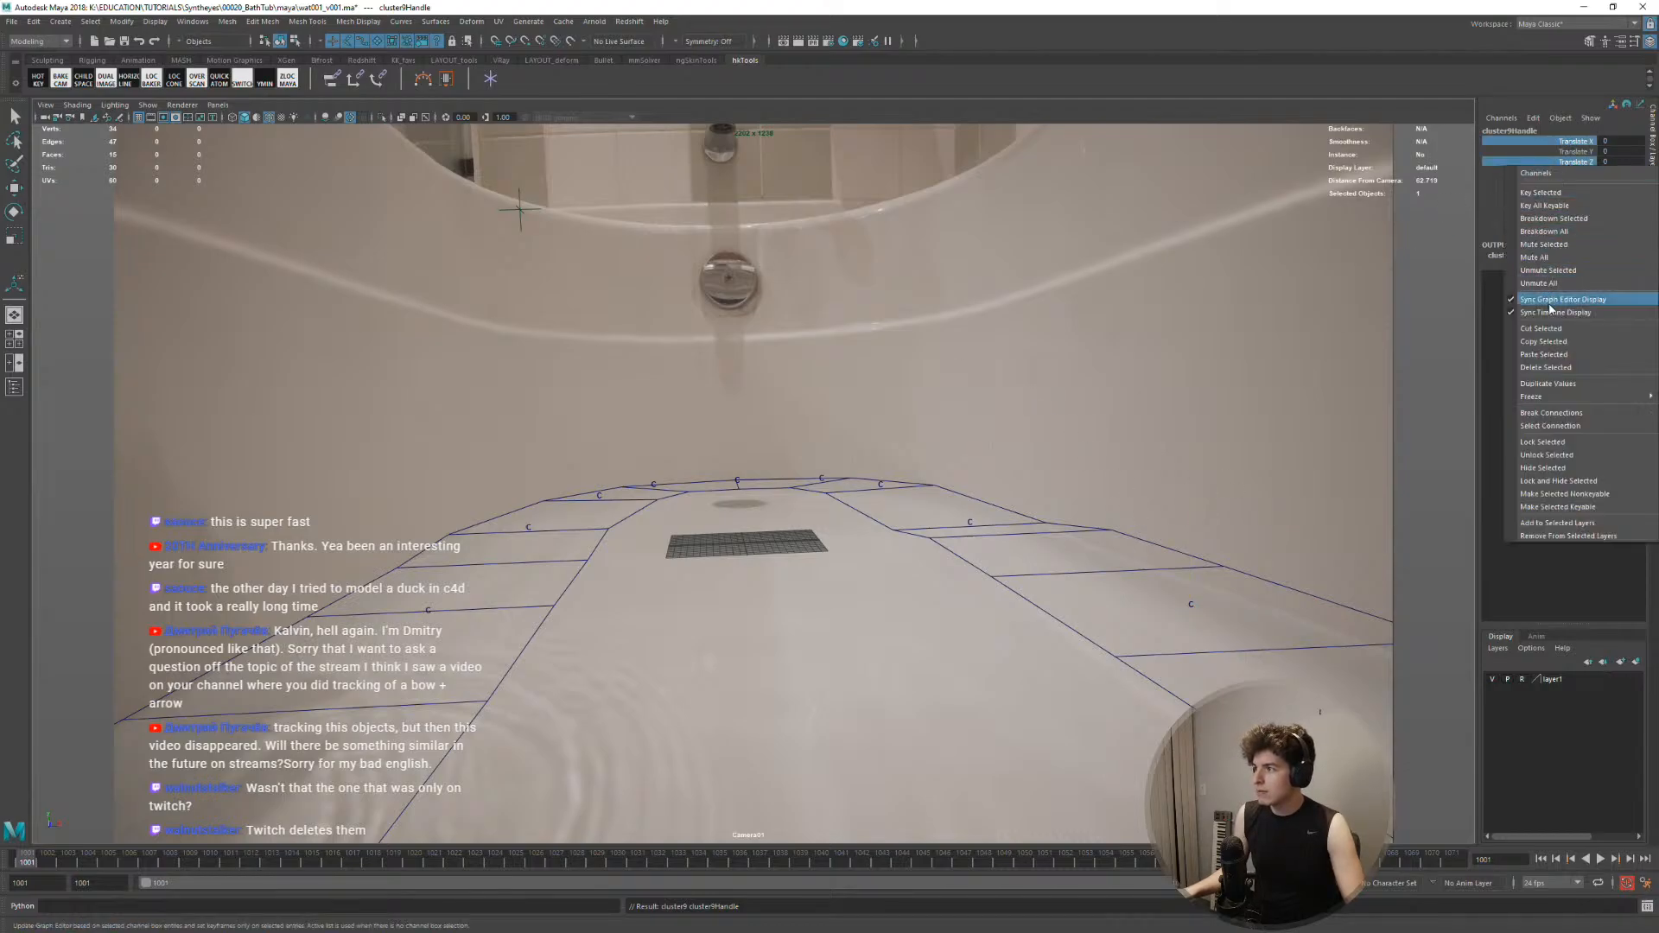
click(1559, 427)
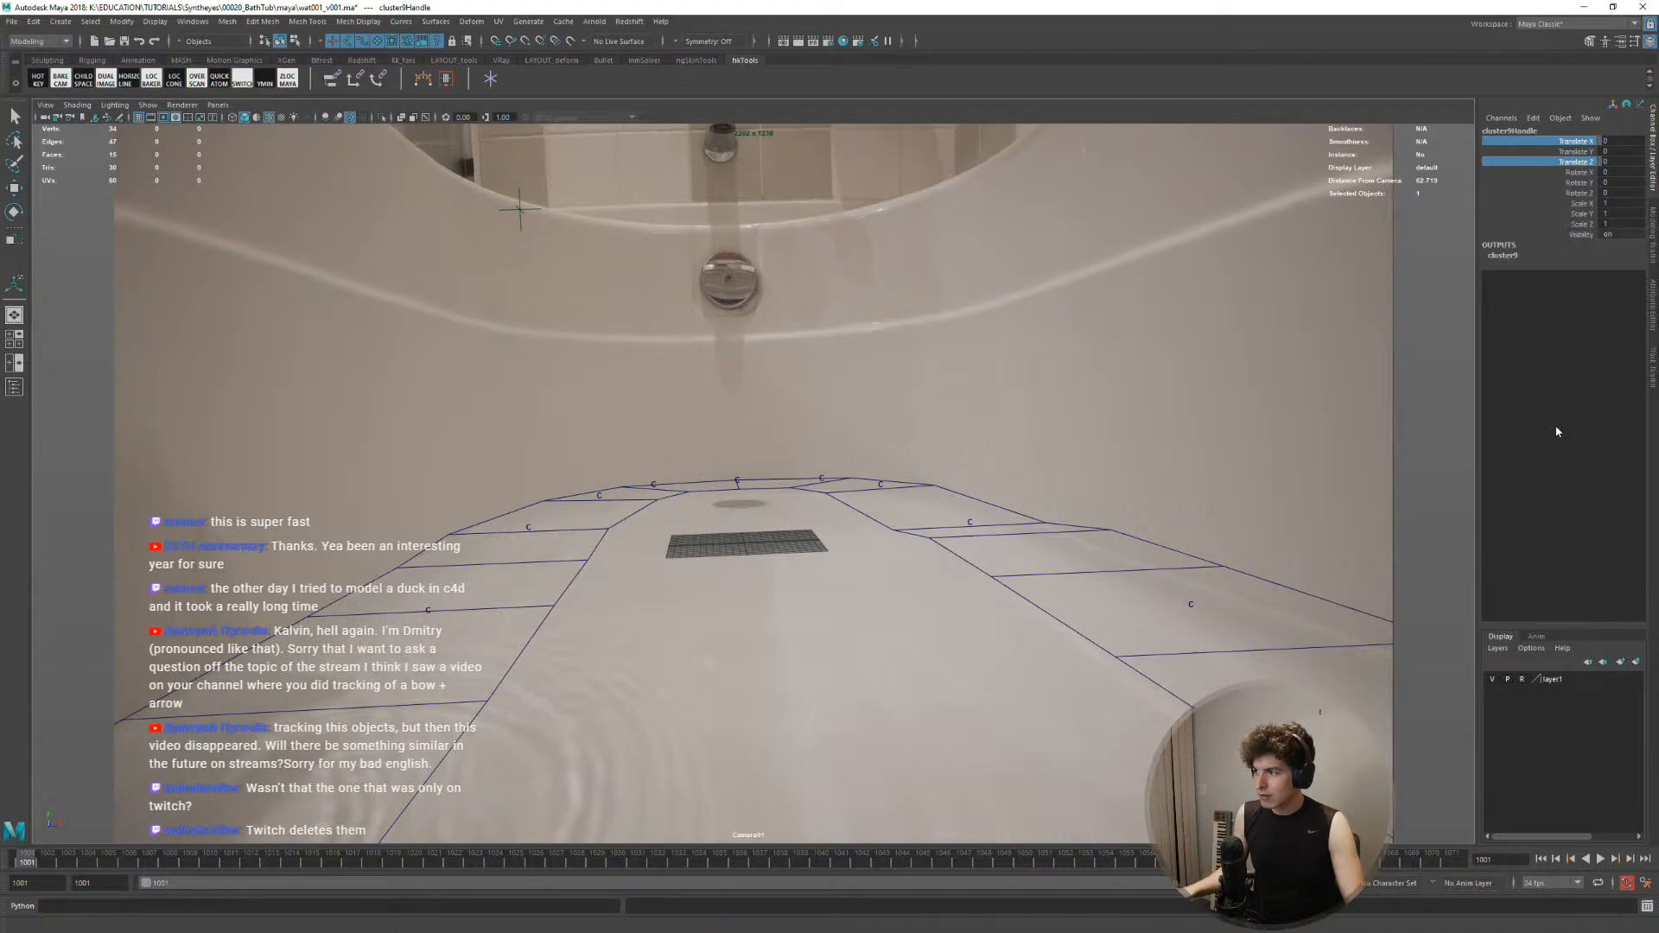
key(w)
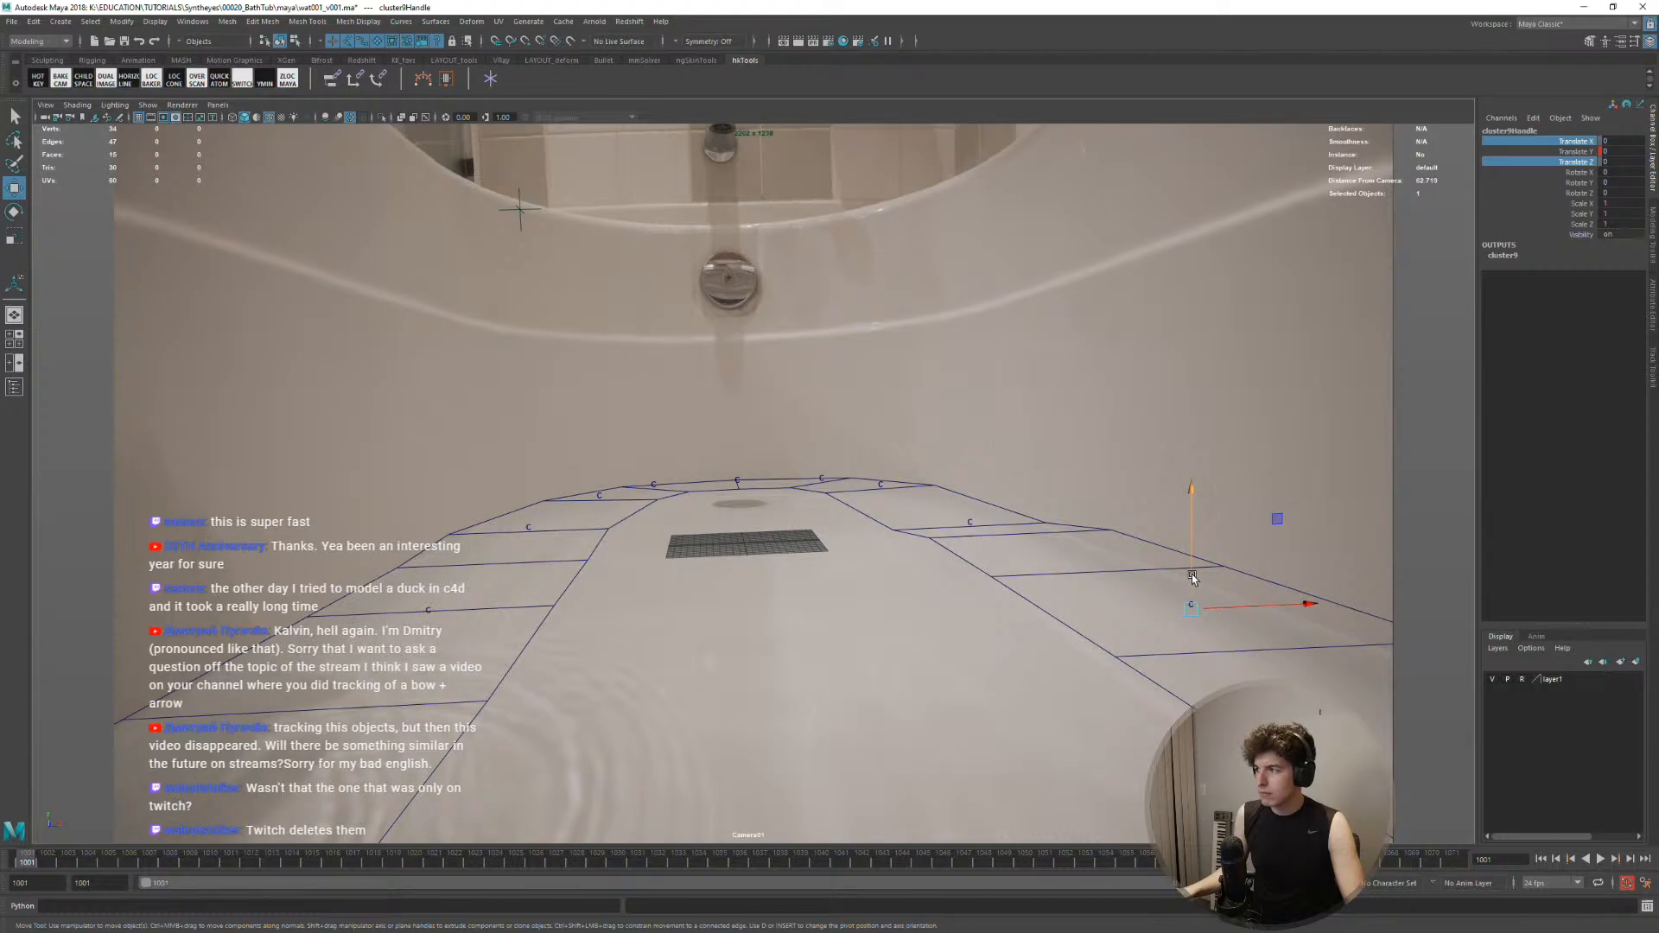
mouse_move(1192, 577)
mouse_down()
mouse_move(1188, 618)
mouse_move(1205, 575)
mouse_up()
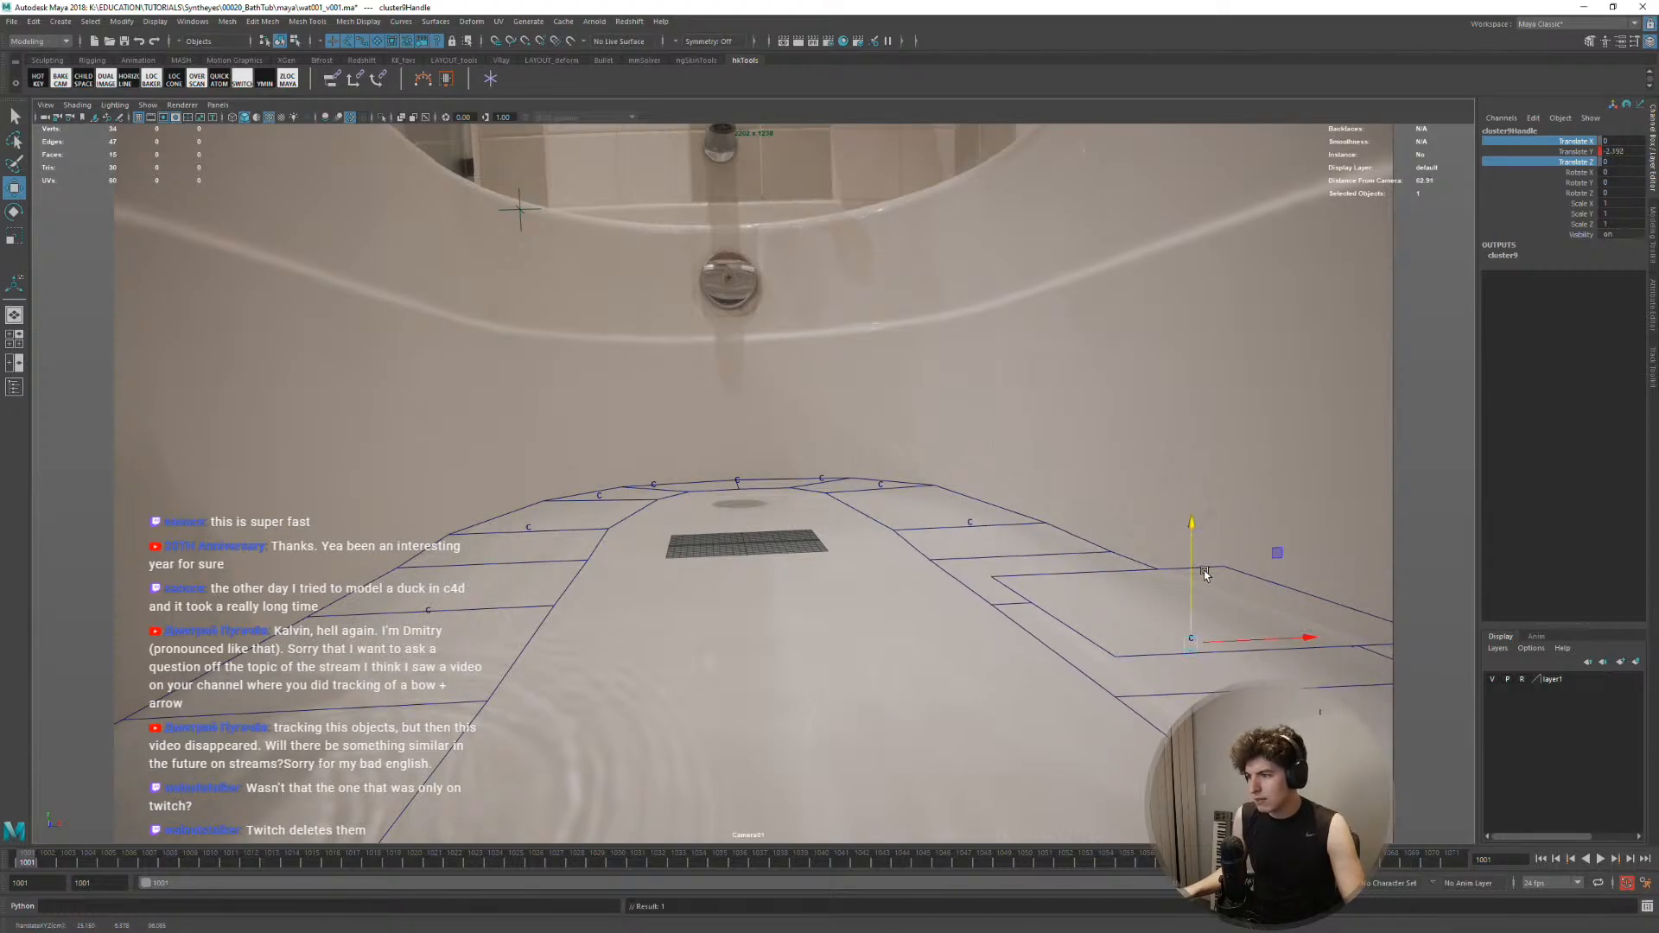
Select the stray polySurface3 face overlapping the right-hand strip and move it well away from the water mesh
click(1166, 576)
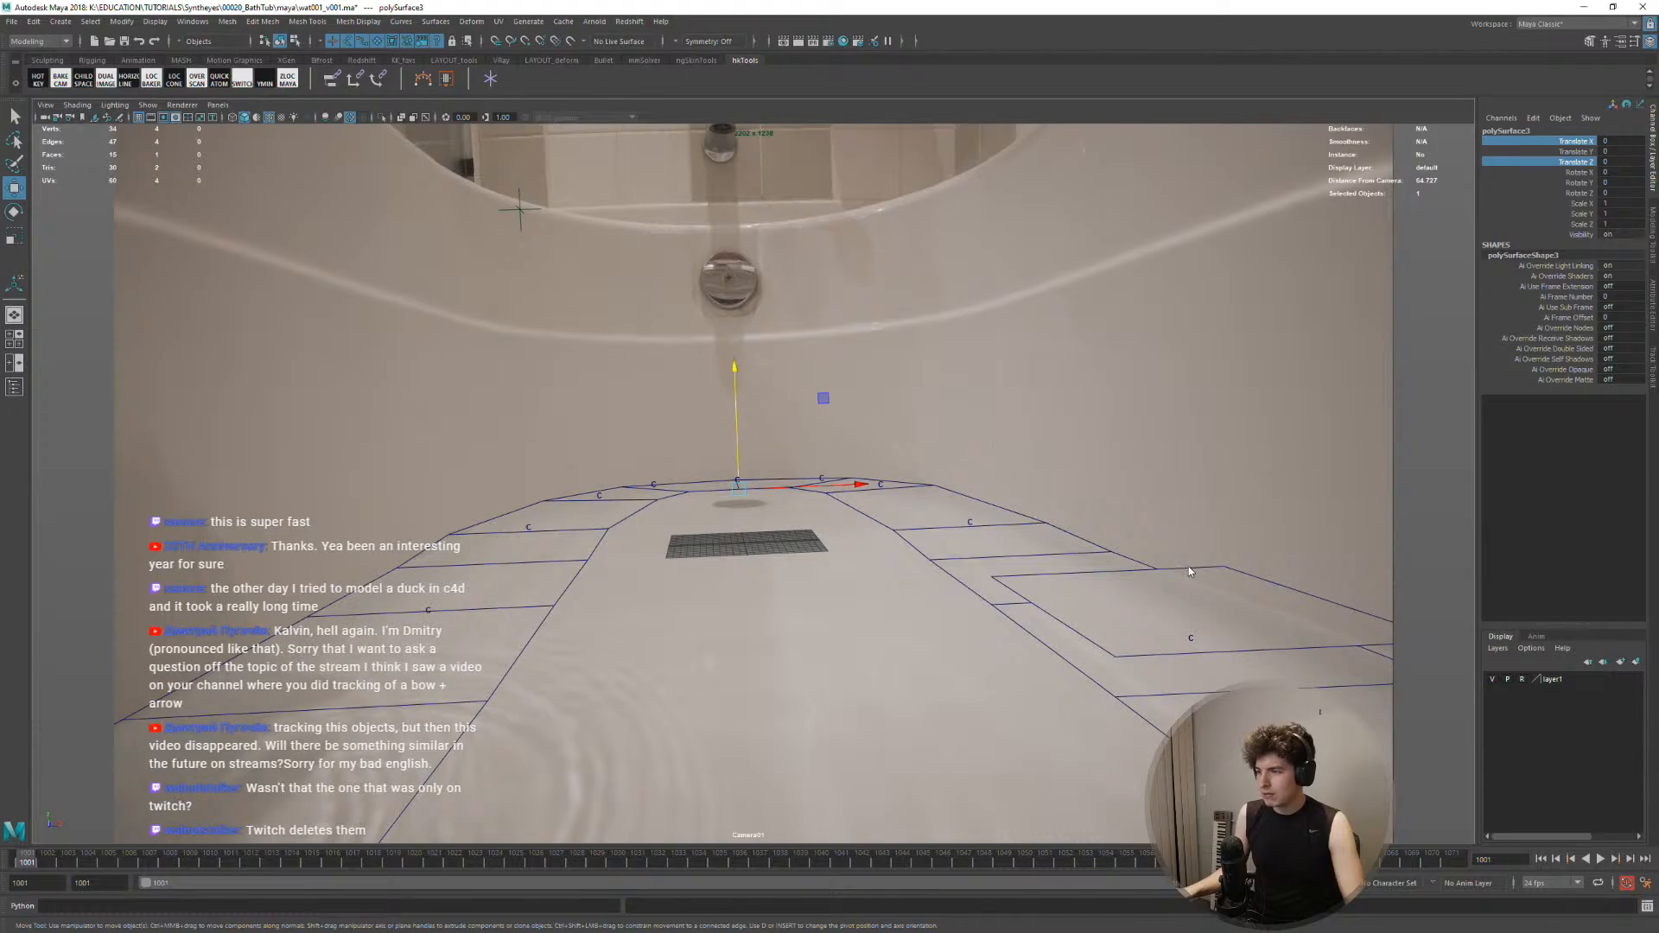
key(F11)
click(1196, 577)
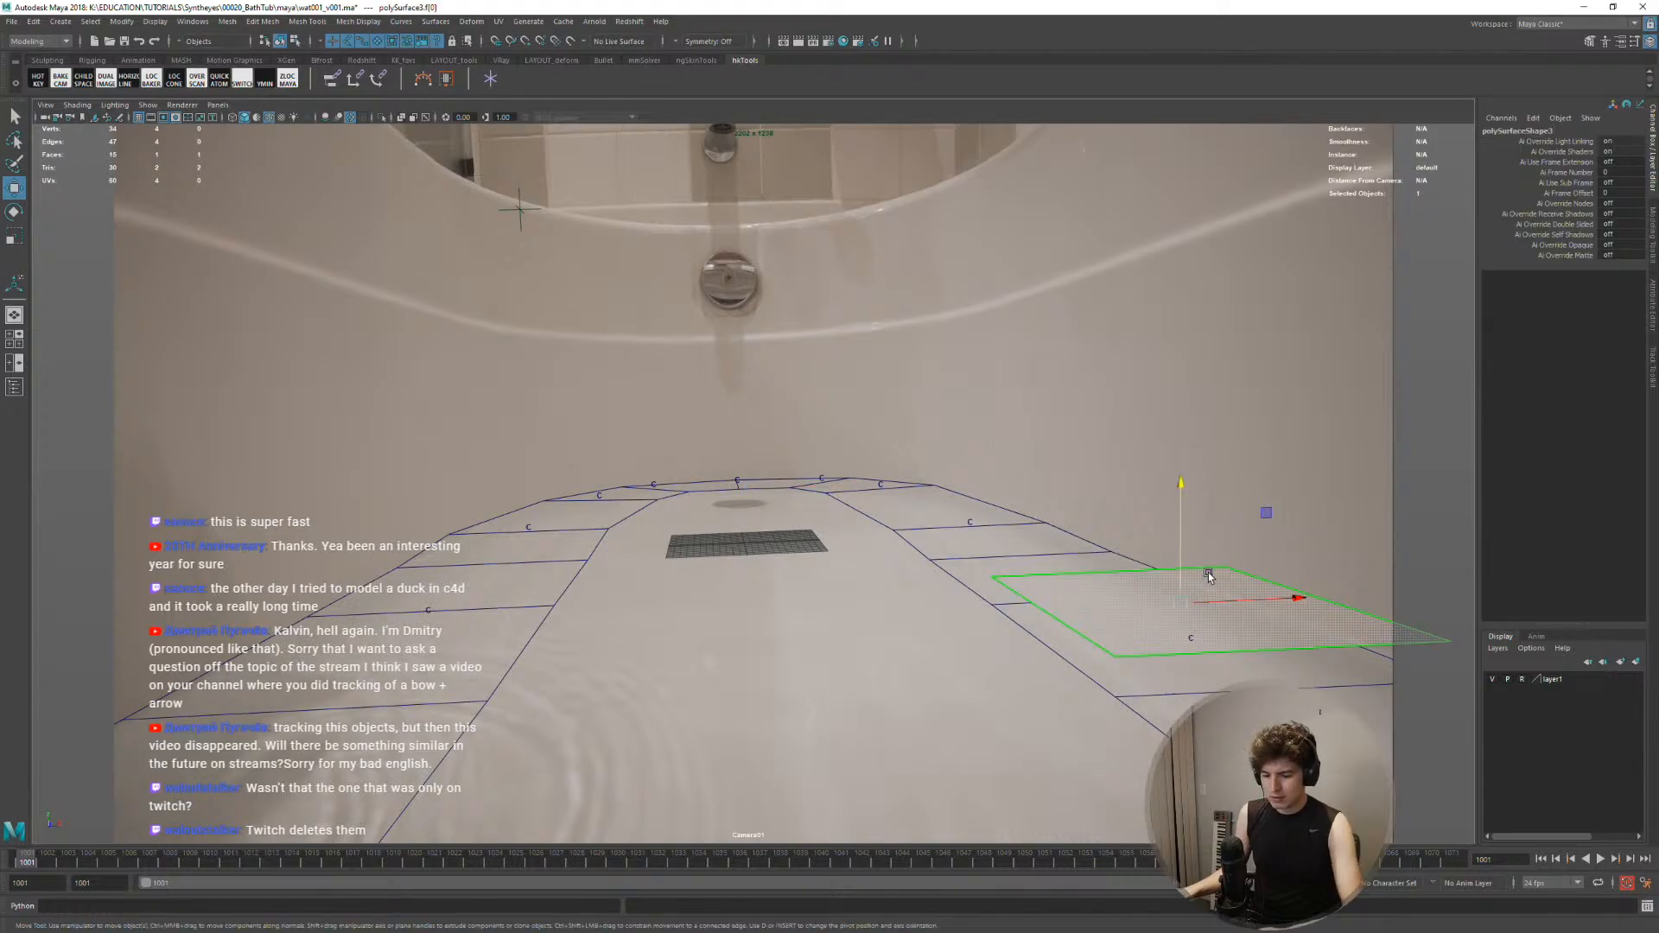
key(ctrl+z)
click(1222, 585)
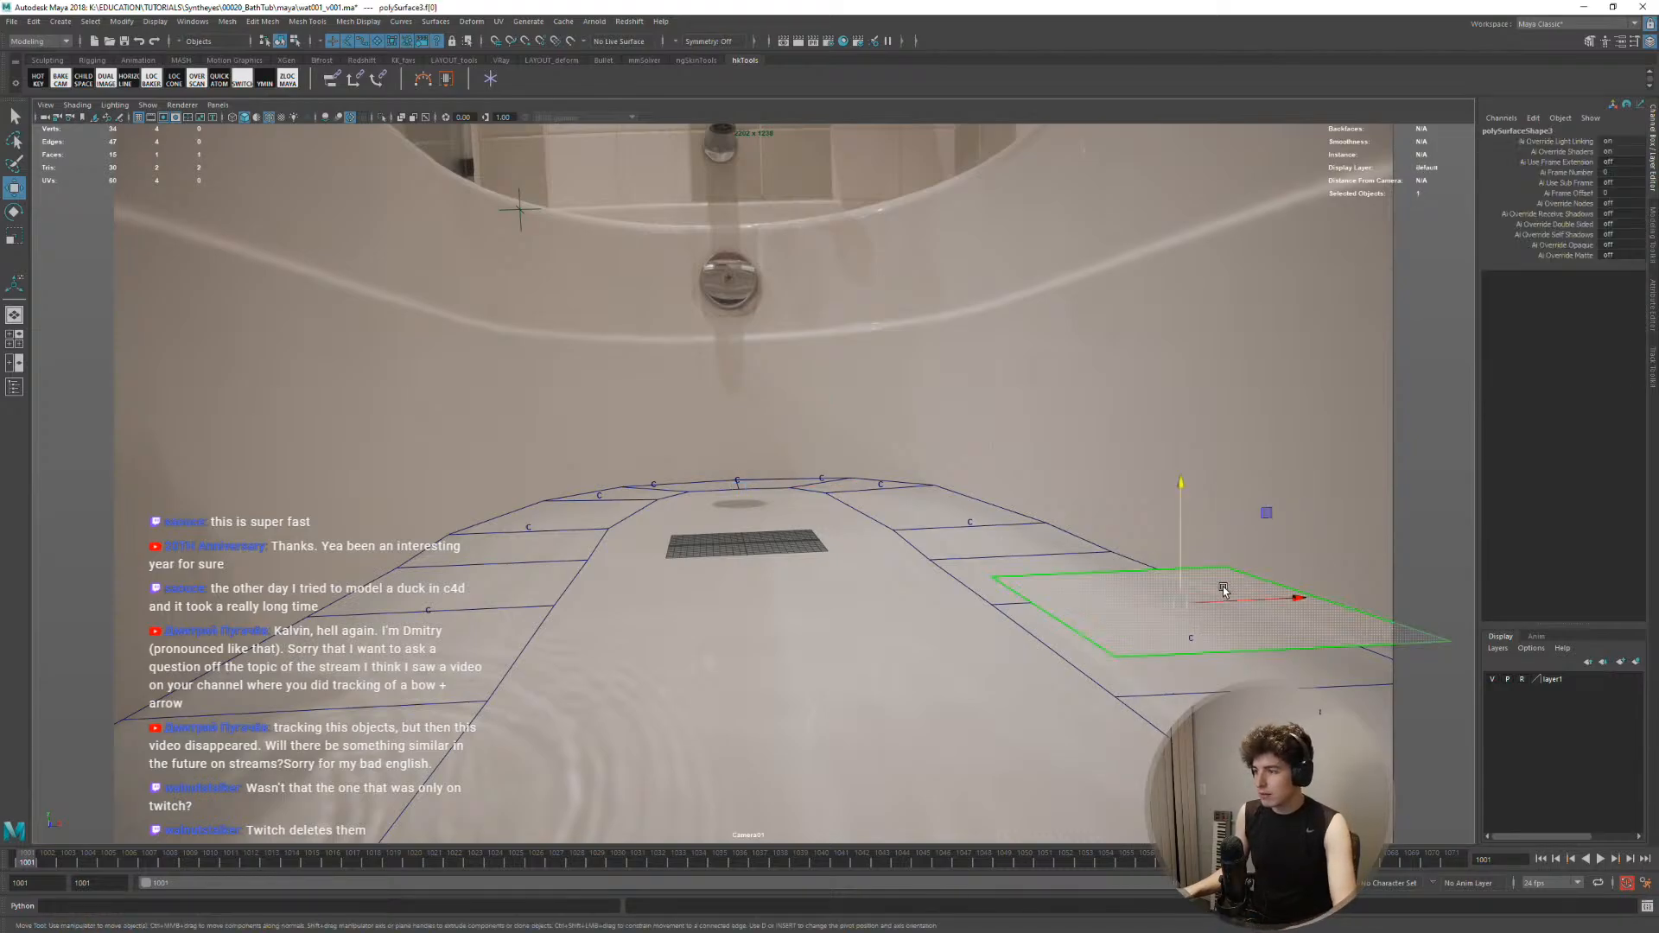
key(ctrl+z)
click(1219, 583)
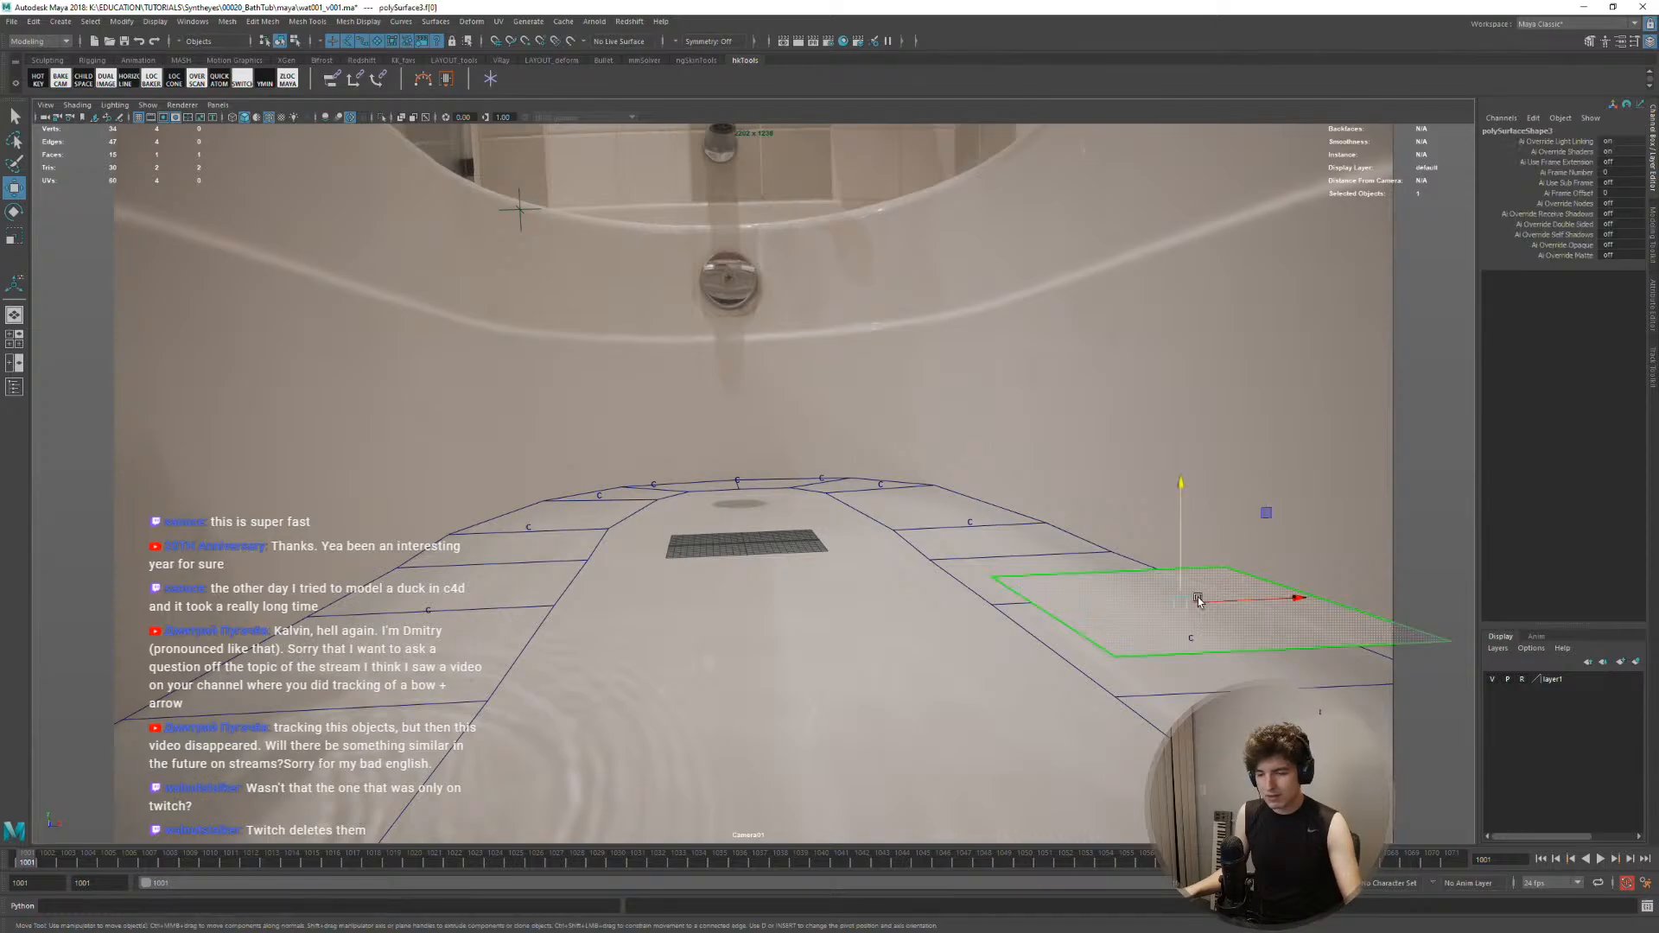
drag(1181, 603, 1193, 446)
key(ctrl+z)
click(1224, 553)
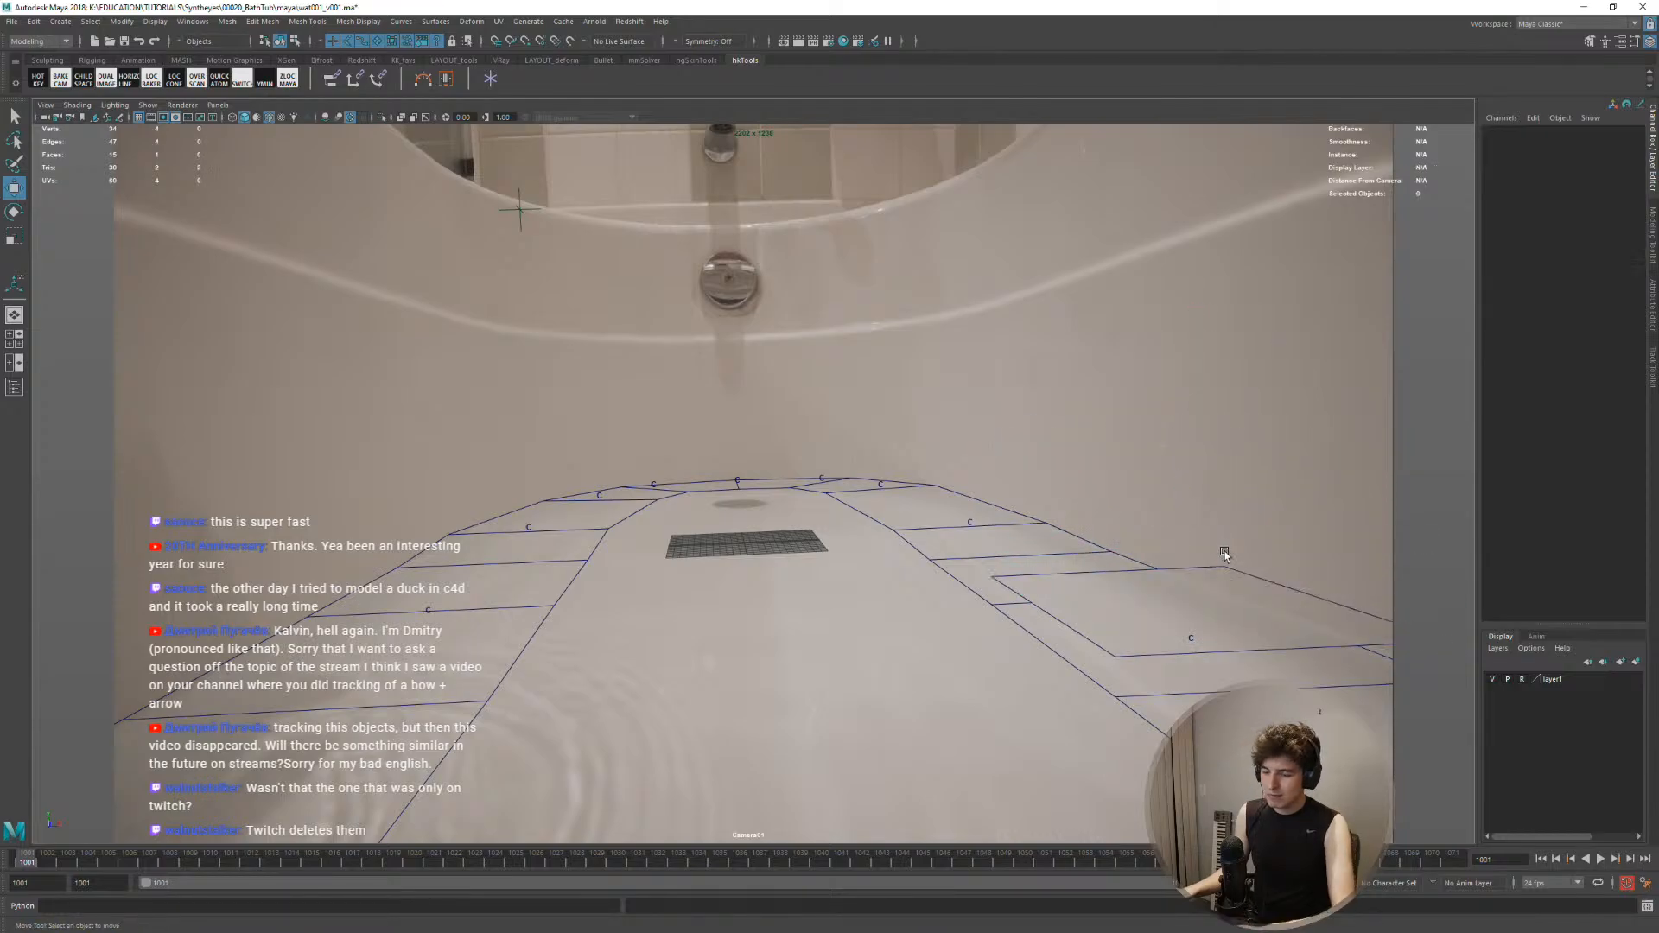
click(1197, 594)
drag(1197, 593, 1326, 460)
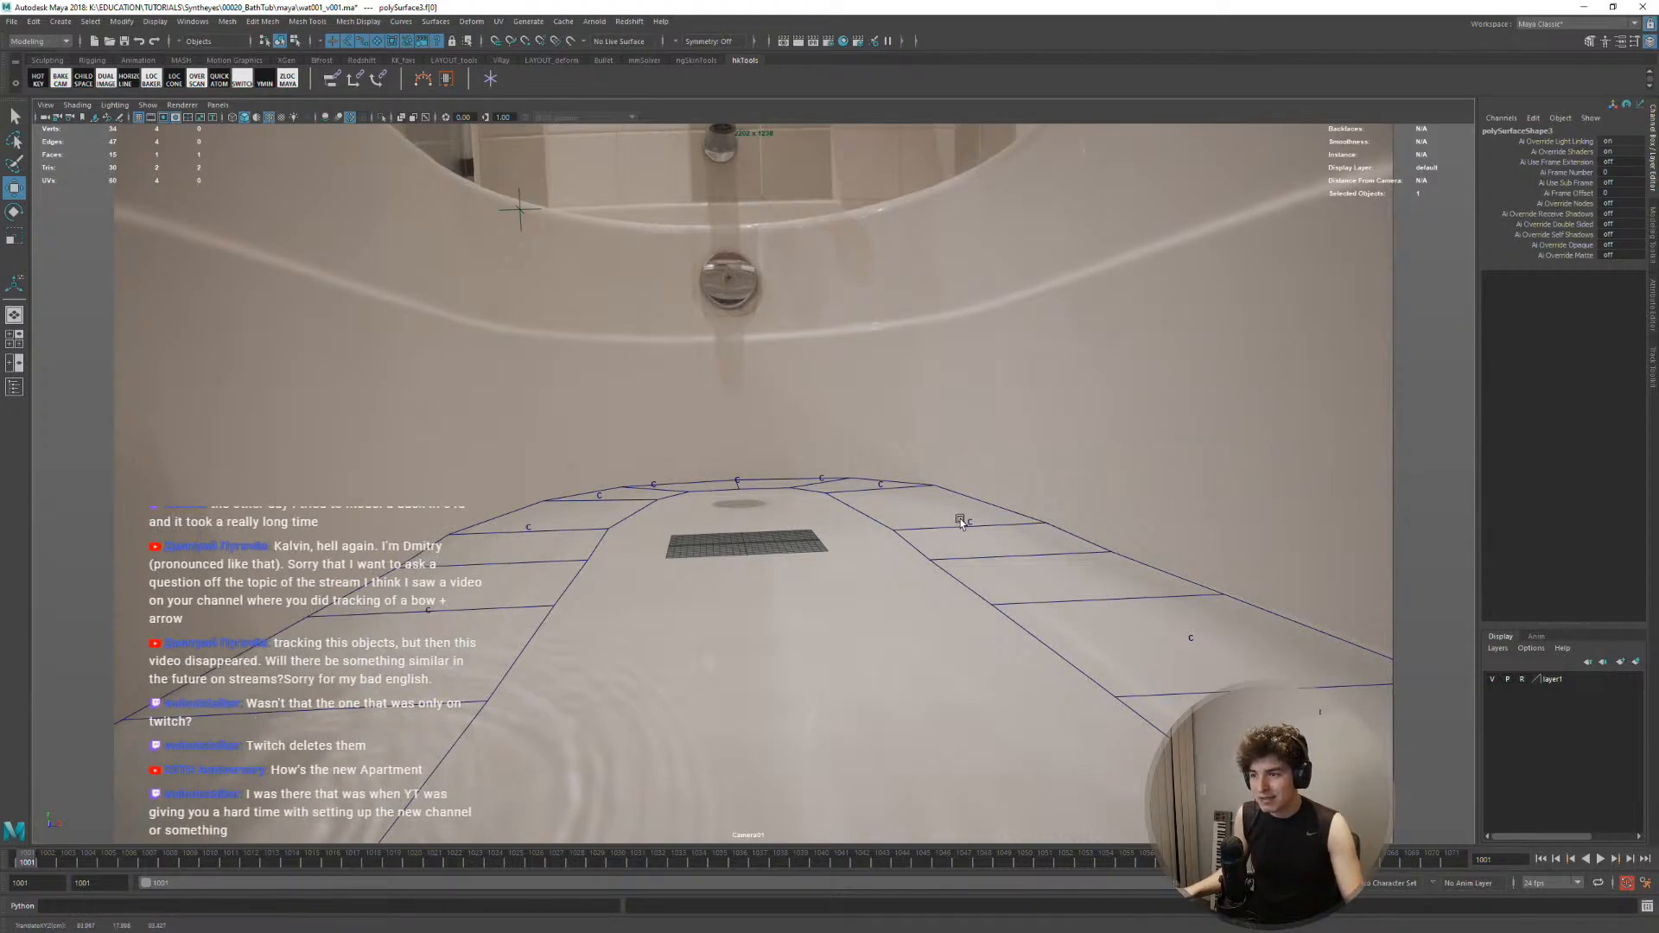
Select polySurface4 and play the animation from frame 1001 to review how the strip follows the water
click(930, 541)
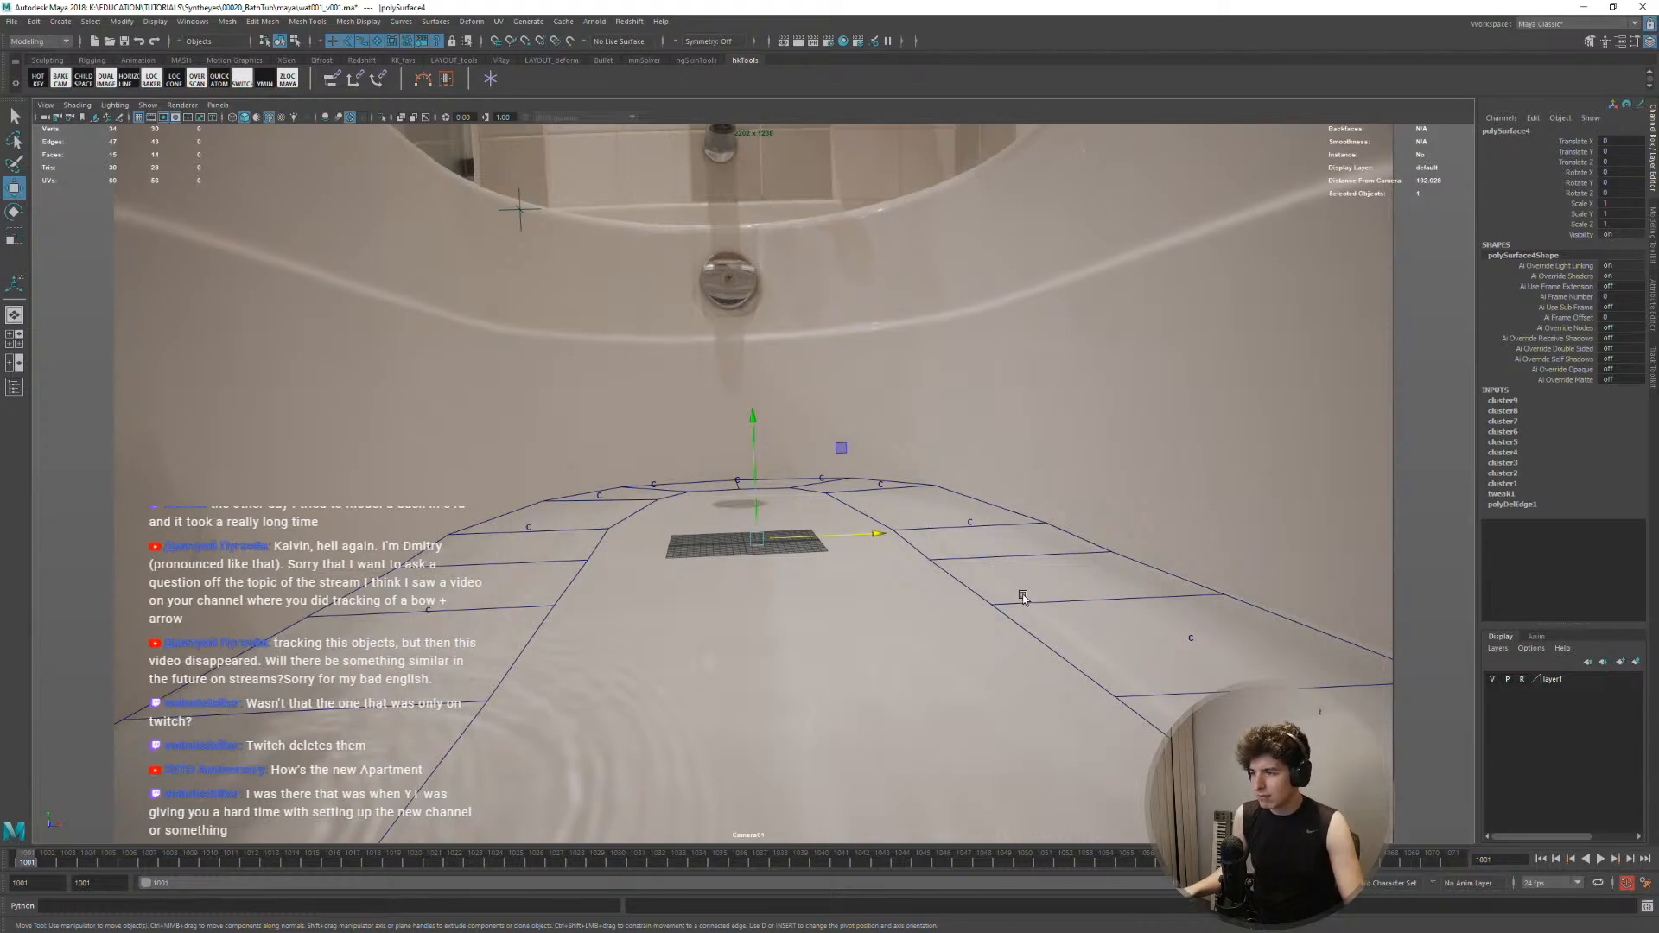
key(alt+v)
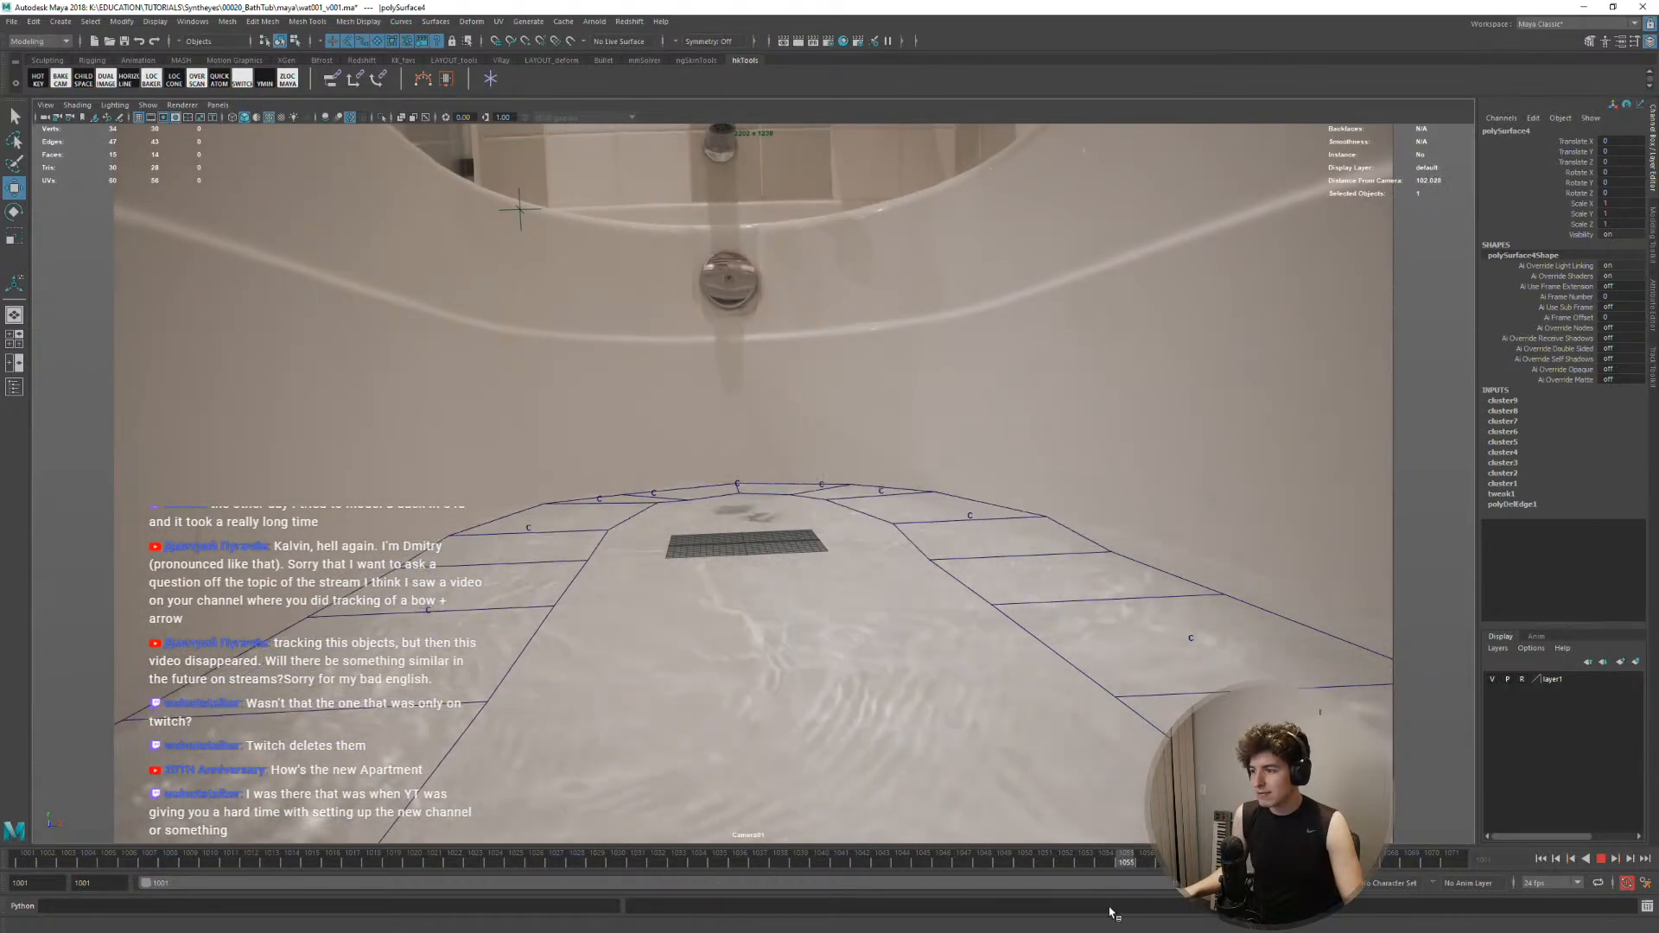
key(Escape)
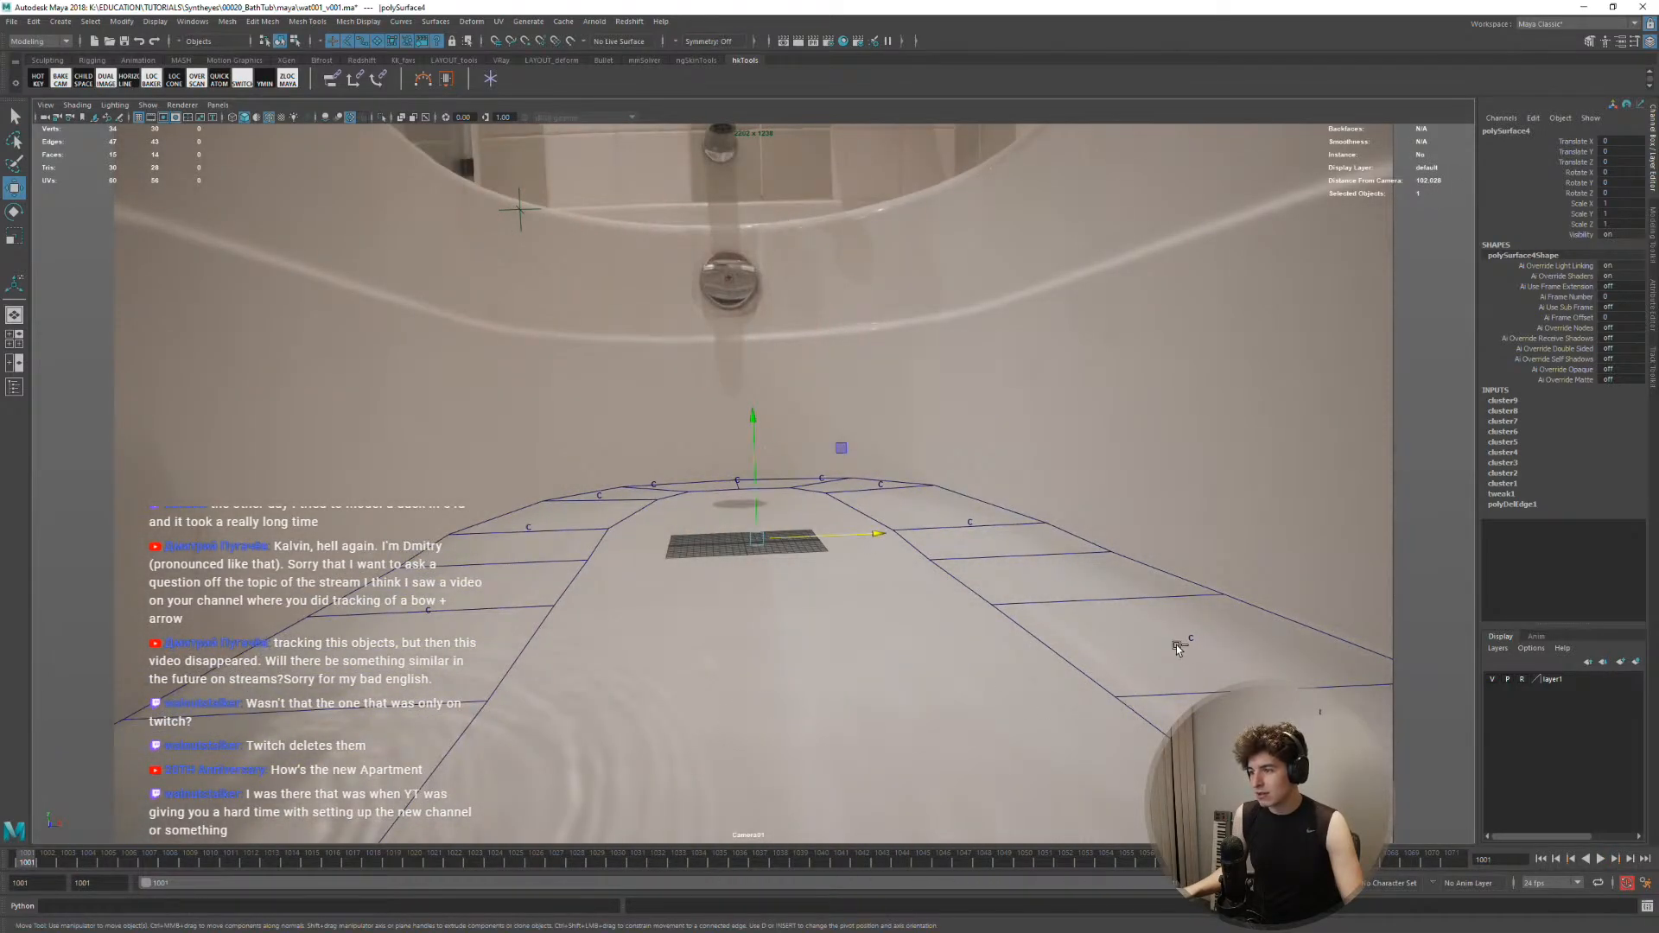
Keyframe cluster9's Y translation to follow the water along the right-hand strip, ending with 0.552 at frame 1035
drag(1229, 658, 1205, 580)
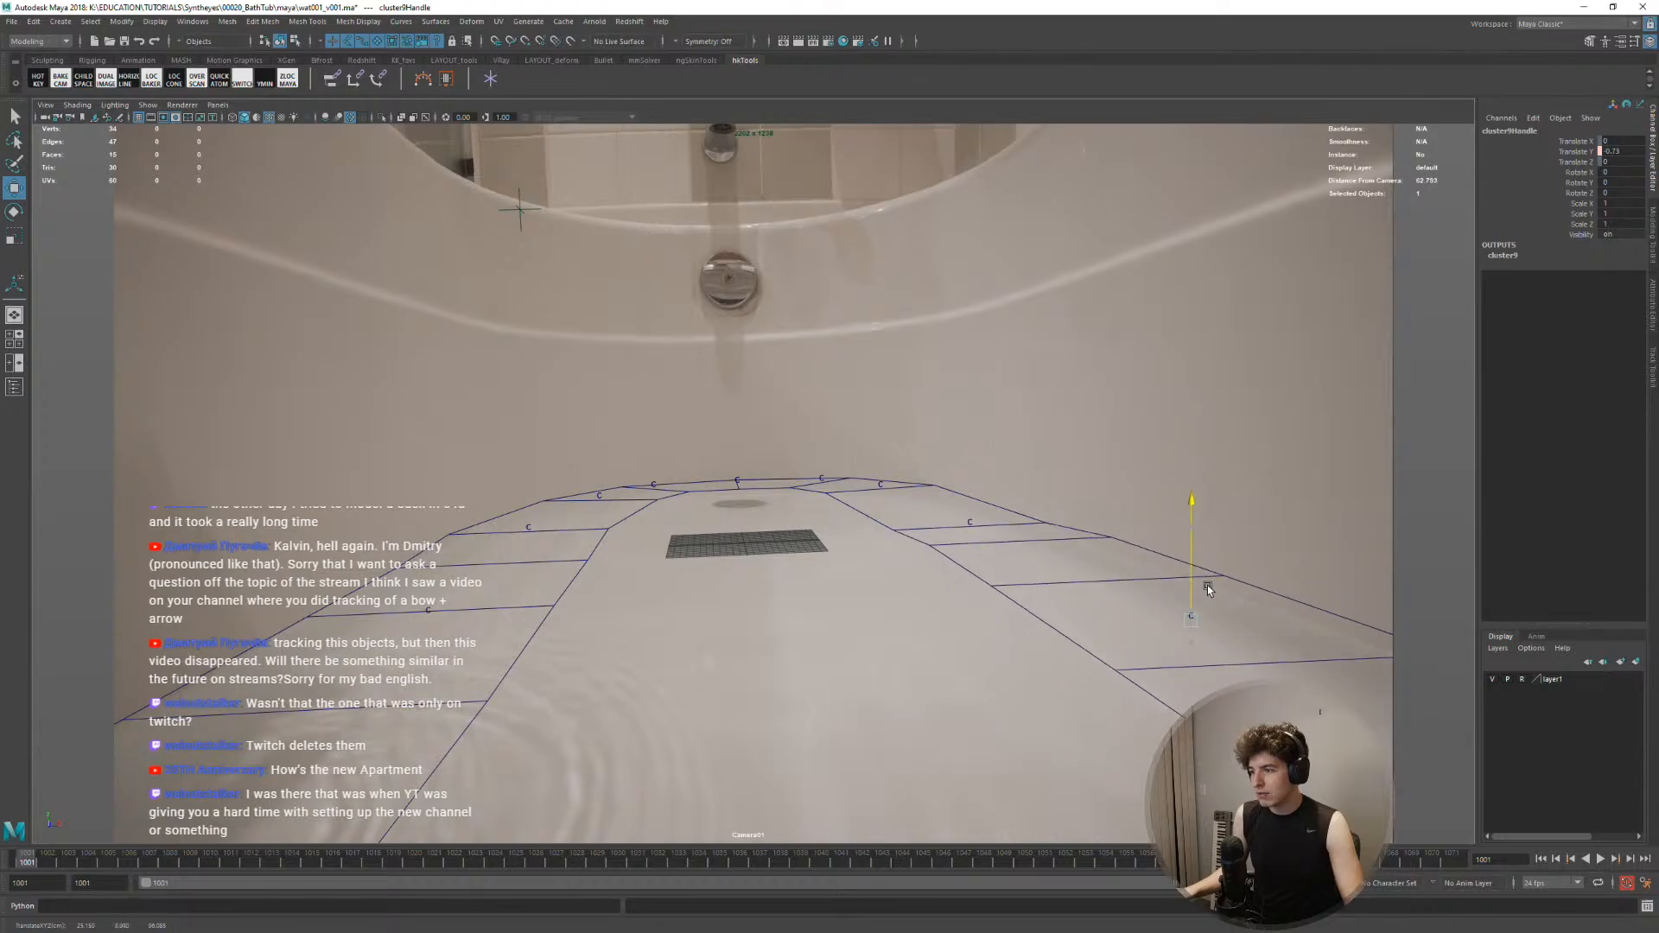
key(ctrl+z)
key(alt+v)
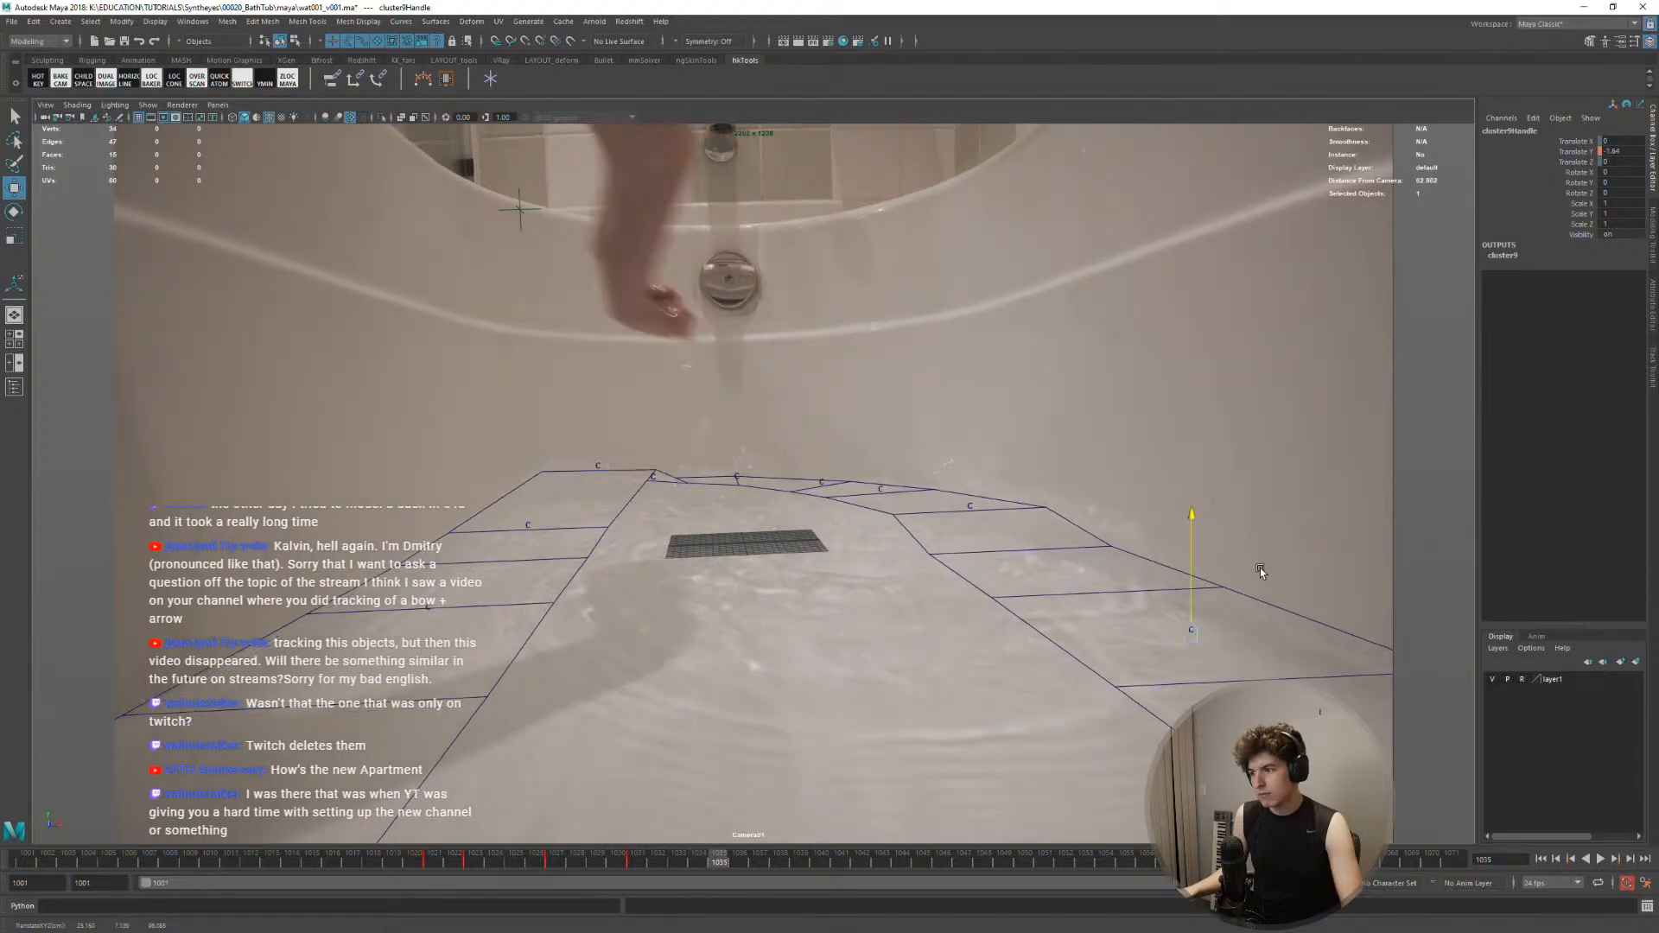
key(alt+period)
key(alt+comma)
key(alt+comma)
key(alt+comma)
key(alt+period)
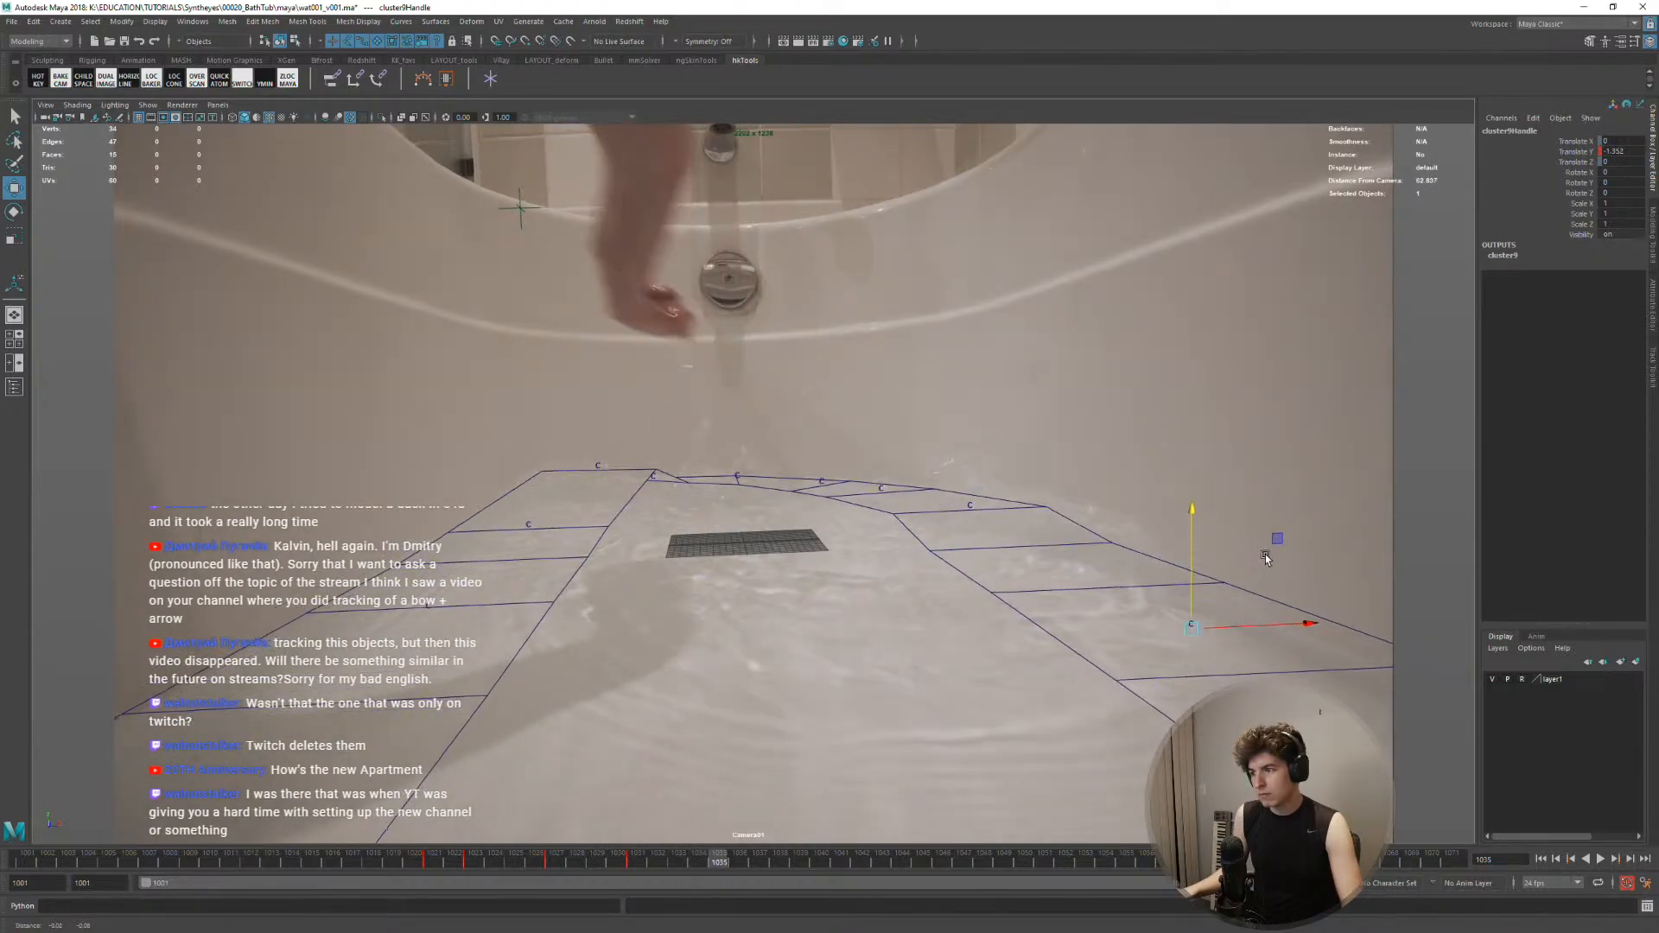
middle_drag(1242, 575, 1238, 547)
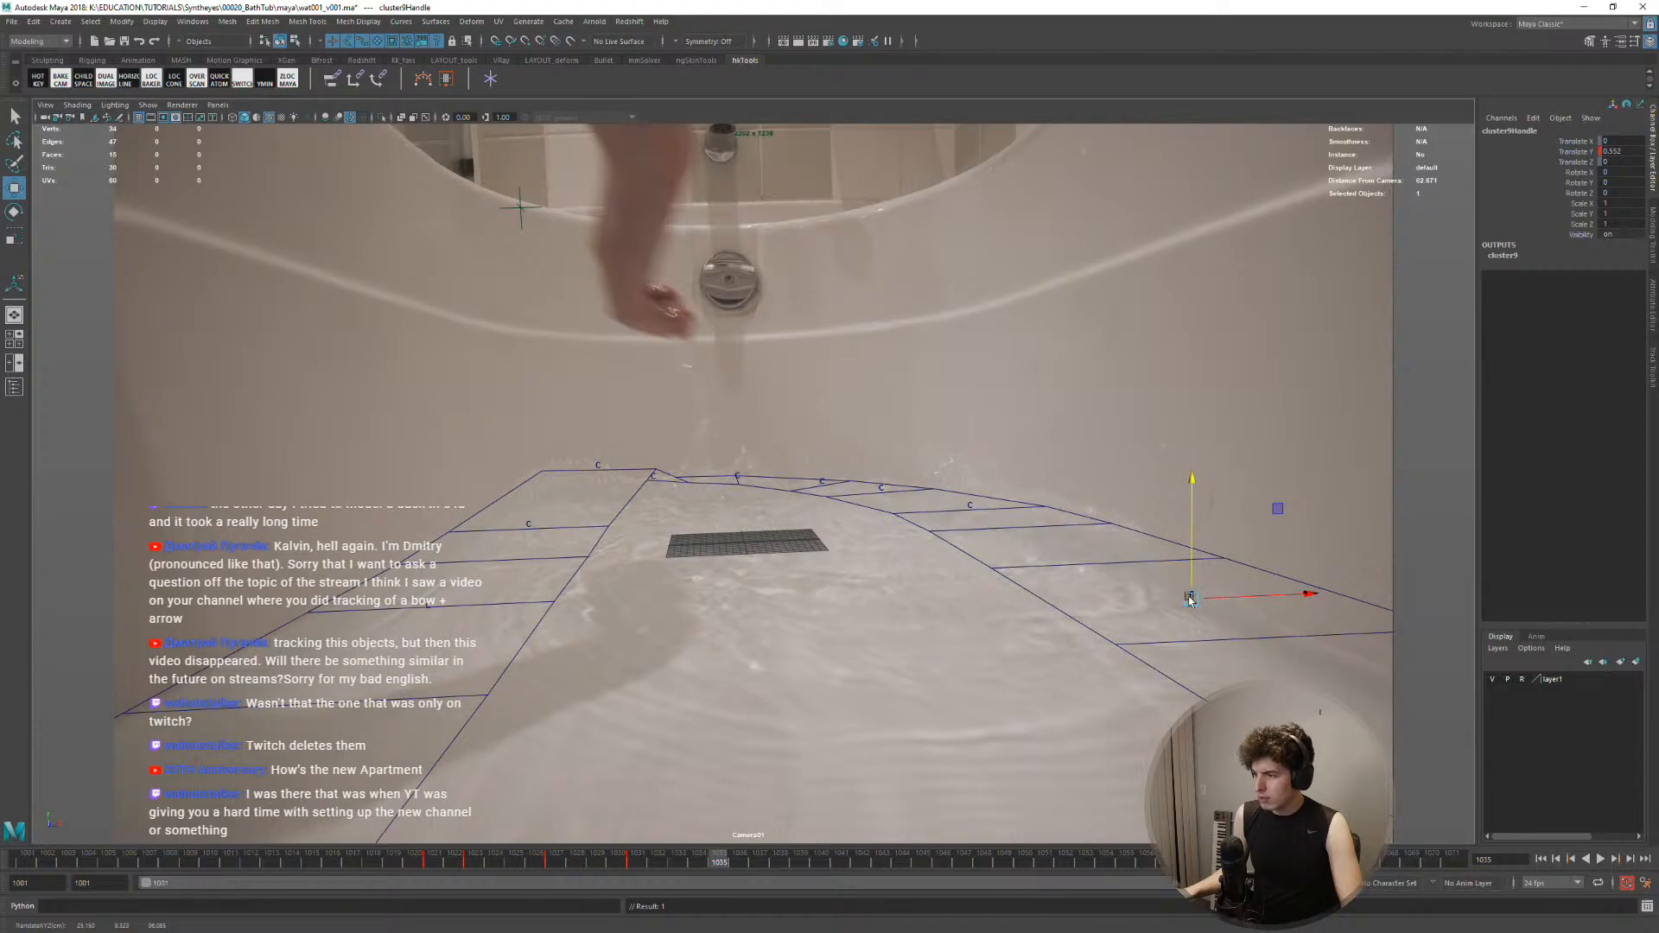
Keyframe cluster9's Y translation from frame 1036 to about frame 1043, lowering it to about -2.41 to follow the water
key(alt+period)
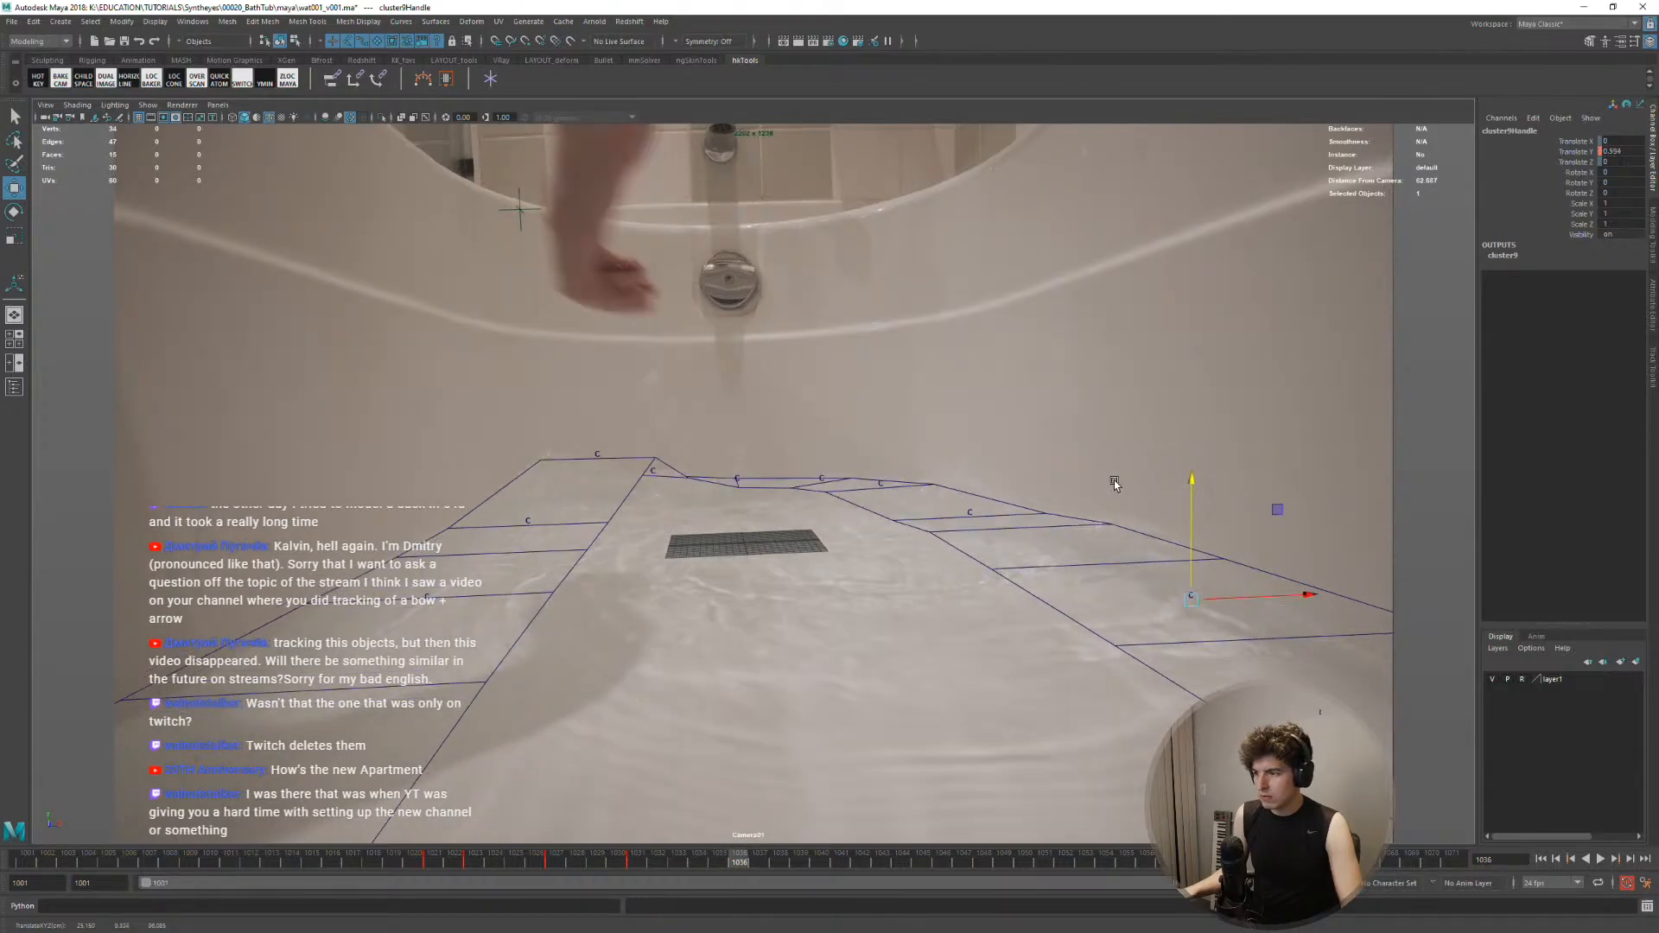
key(alt+period)
key(alt+period)
key(alt+period)
key(alt+period)
key(alt+period)
key(alt+period)
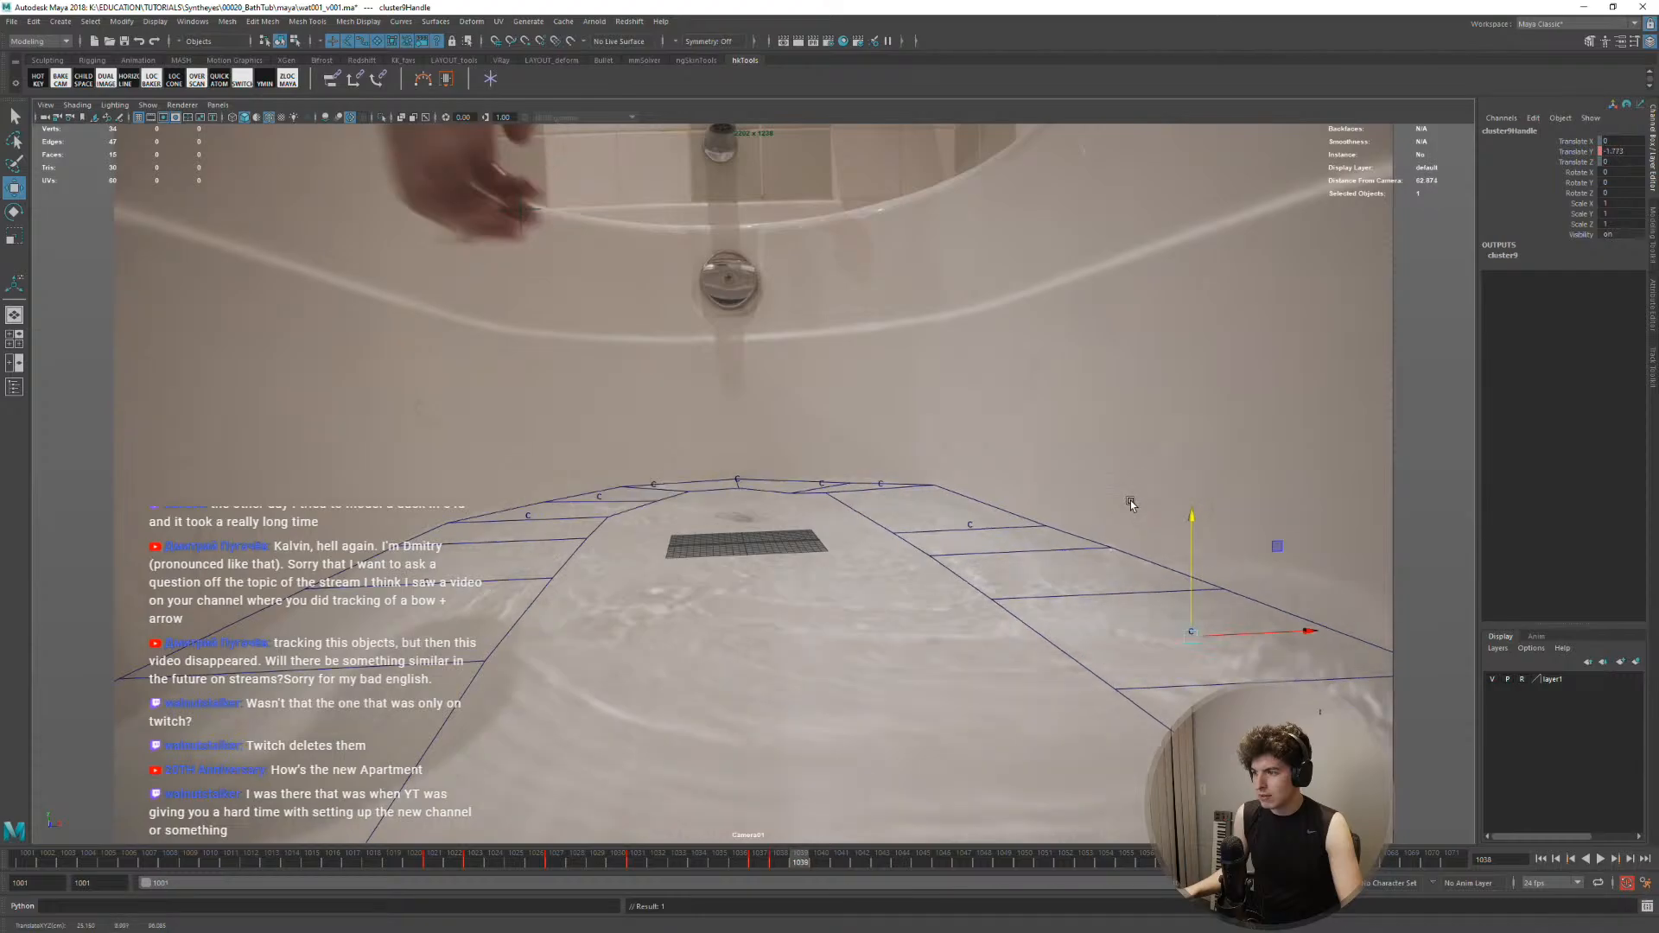
key(alt+period)
key(alt+period)
key(alt+period)
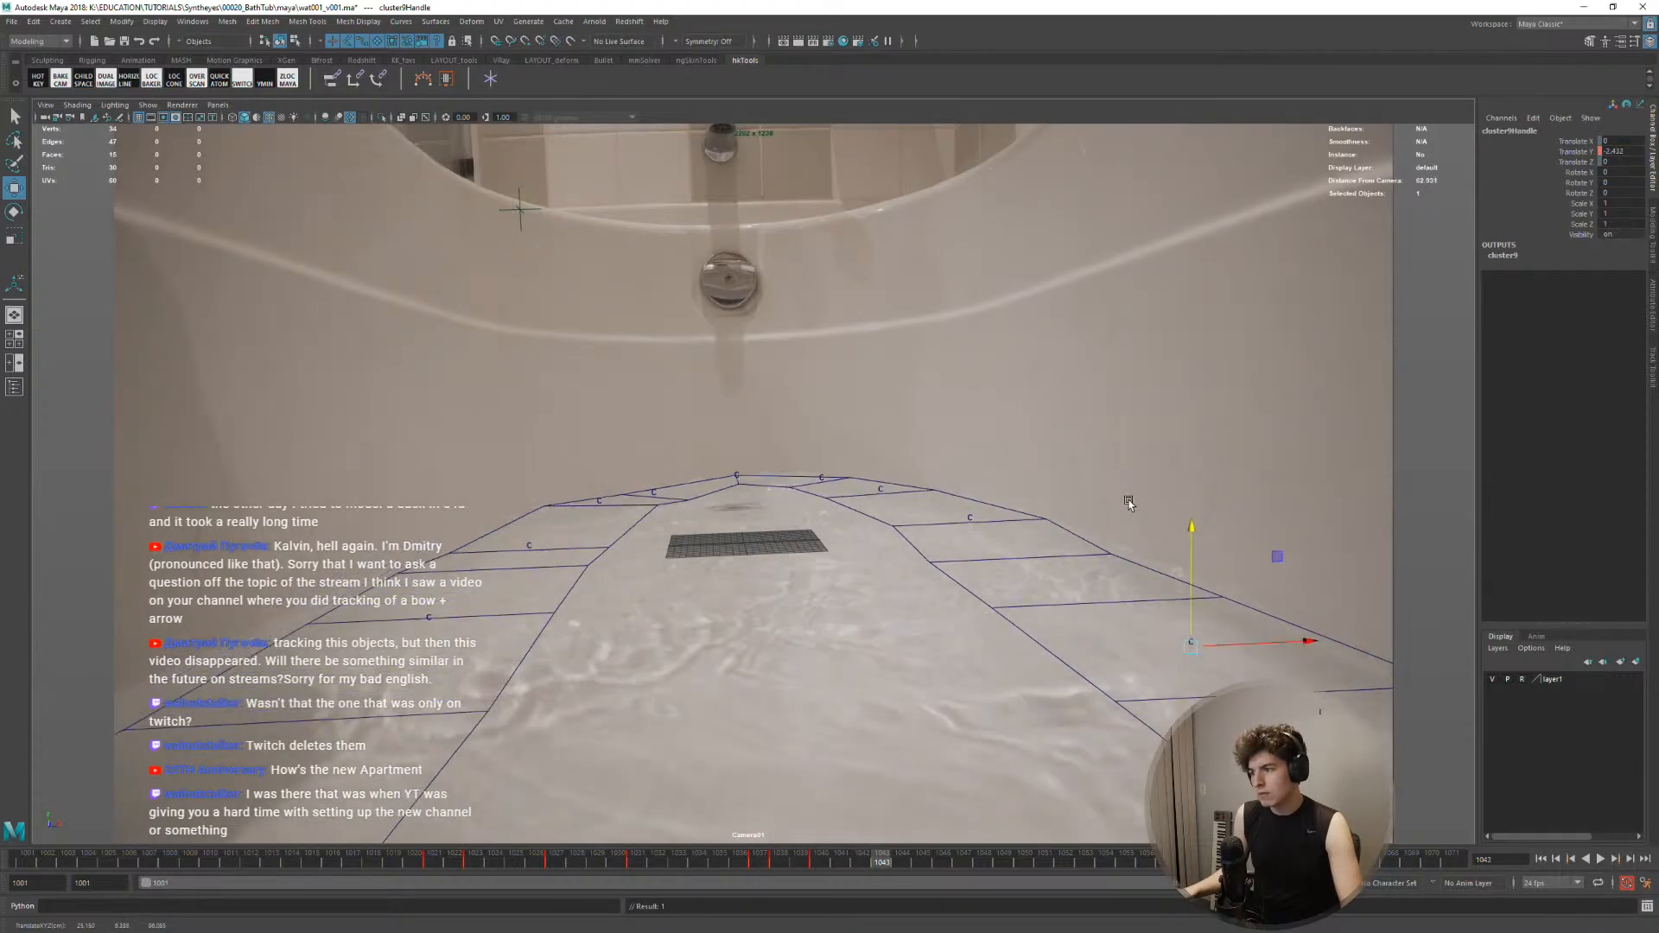
Keyframe cluster9's Y translation from about frame 1043 to frame 1052, raising it again to match the water edge
key(alt+period)
key(alt+period)
key(alt+period)
key(alt+period)
key(alt+period)
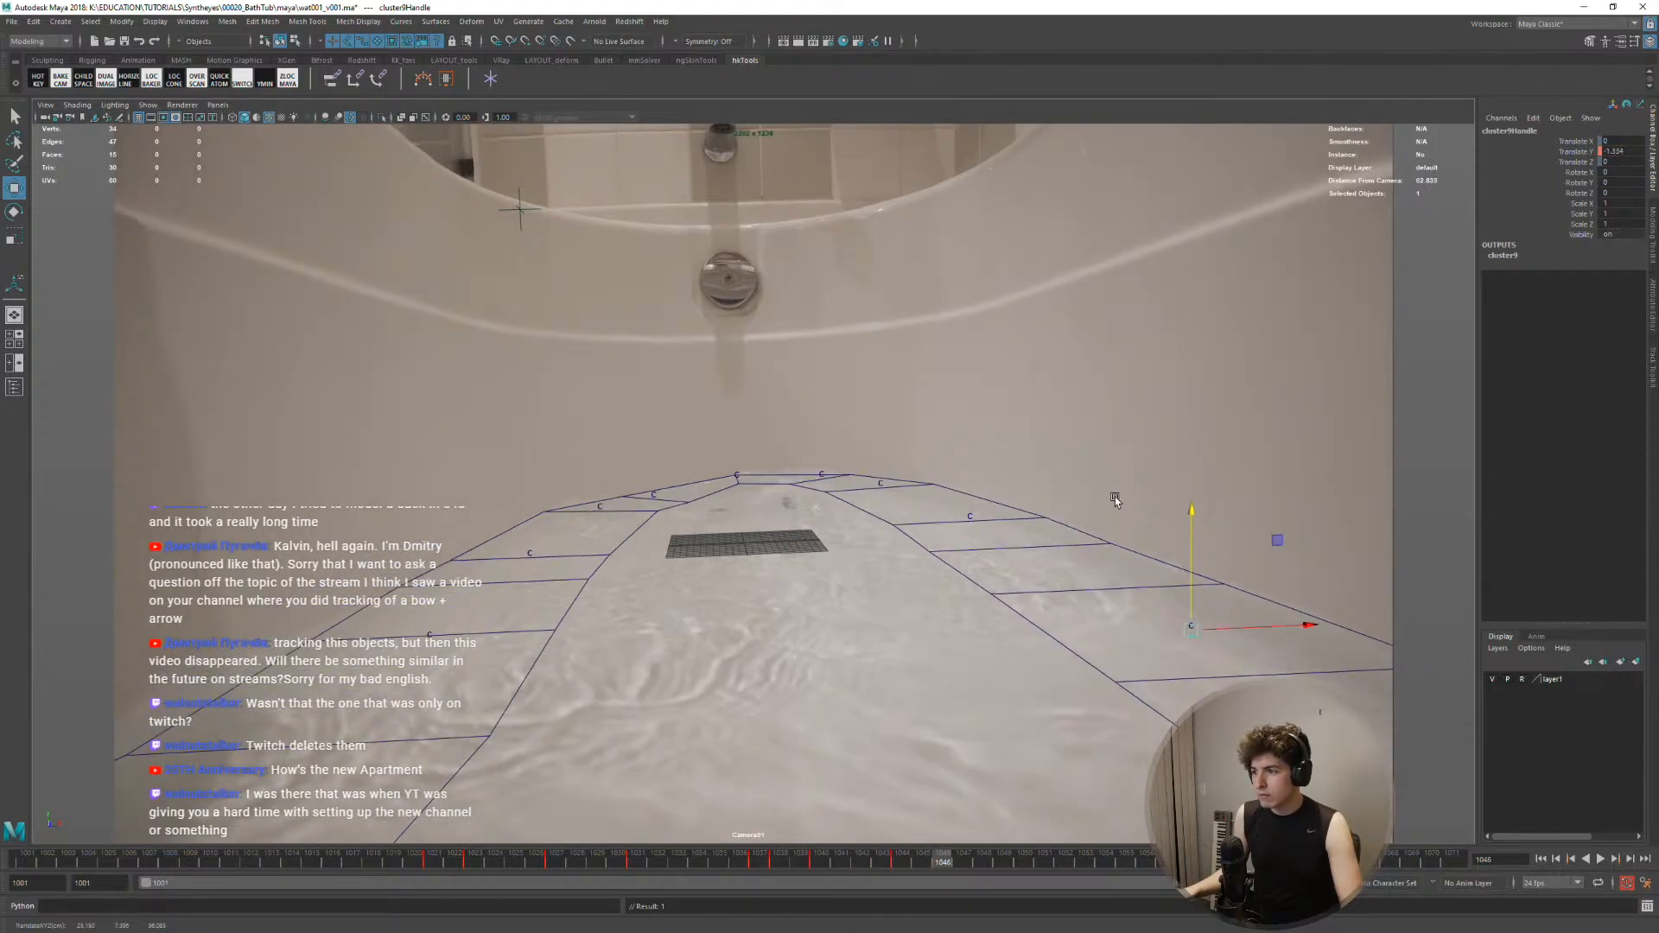
key(alt+period)
key(alt+period)
key(alt+period)
key(alt+period)
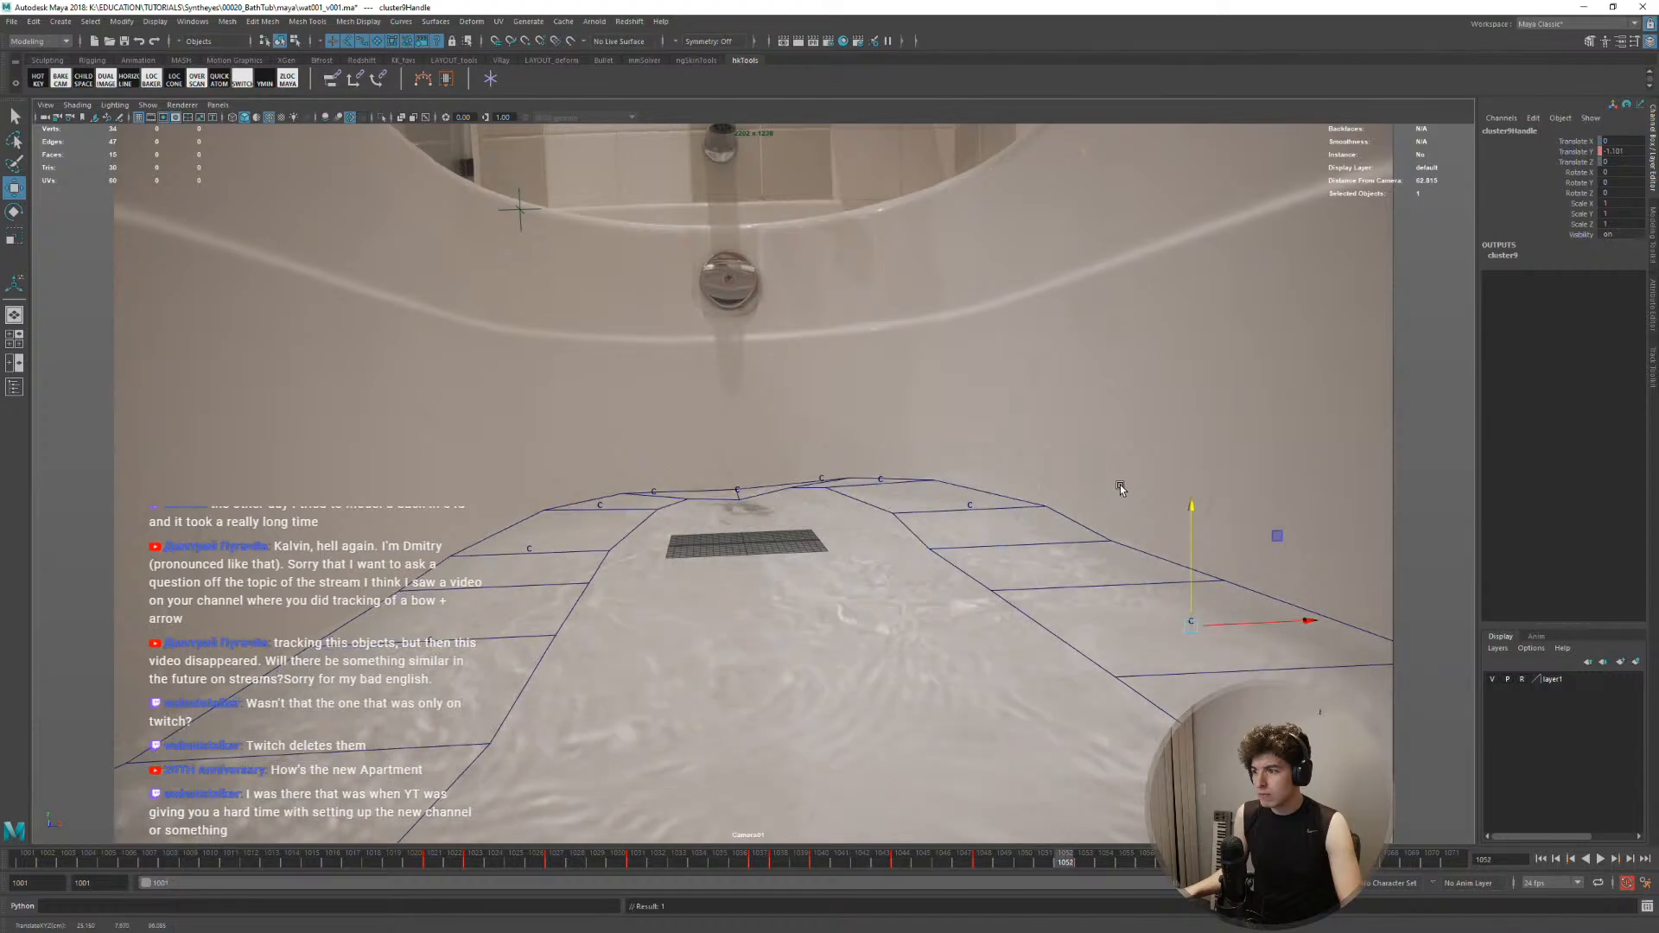
Keyframe cluster9's Y translation along the water edge from frame 1052 through the last frames, near 1070
key(alt+period)
key(alt+period)
middle_drag(1130, 471, 1129, 498)
key(alt+period)
key(alt+period)
key(alt+period)
key(alt+period)
key(alt+period)
key(alt+period)
key(alt+period)
key(alt+period)
key(alt+period)
key(alt+period)
key(alt+period)
key(alt+period)
key(alt+period)
key(alt+period)
key(alt+period)
key(alt+period)
At frame 1001, create a cluster on the right-hand strip's cross edge just beyond cluster9, and key its translation
drag(1431, 857, 24, 883)
middle_drag(1028, 691, 1035, 654)
key(ctrl+z)
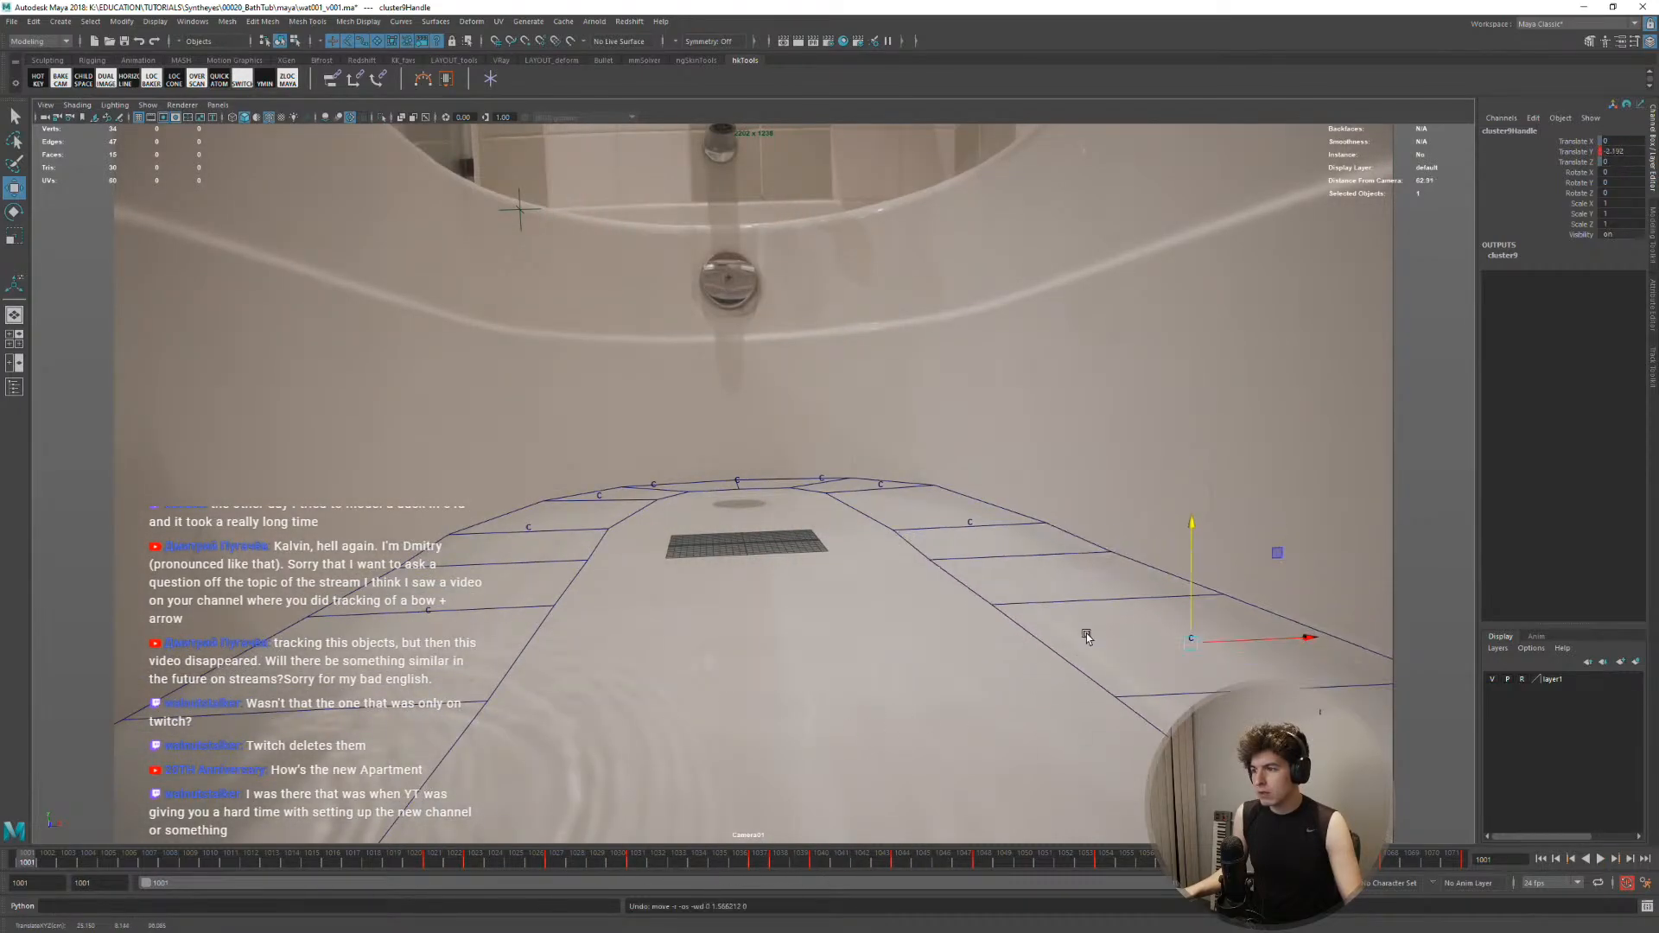
right_drag(1103, 599, 1105, 536)
click(1102, 599)
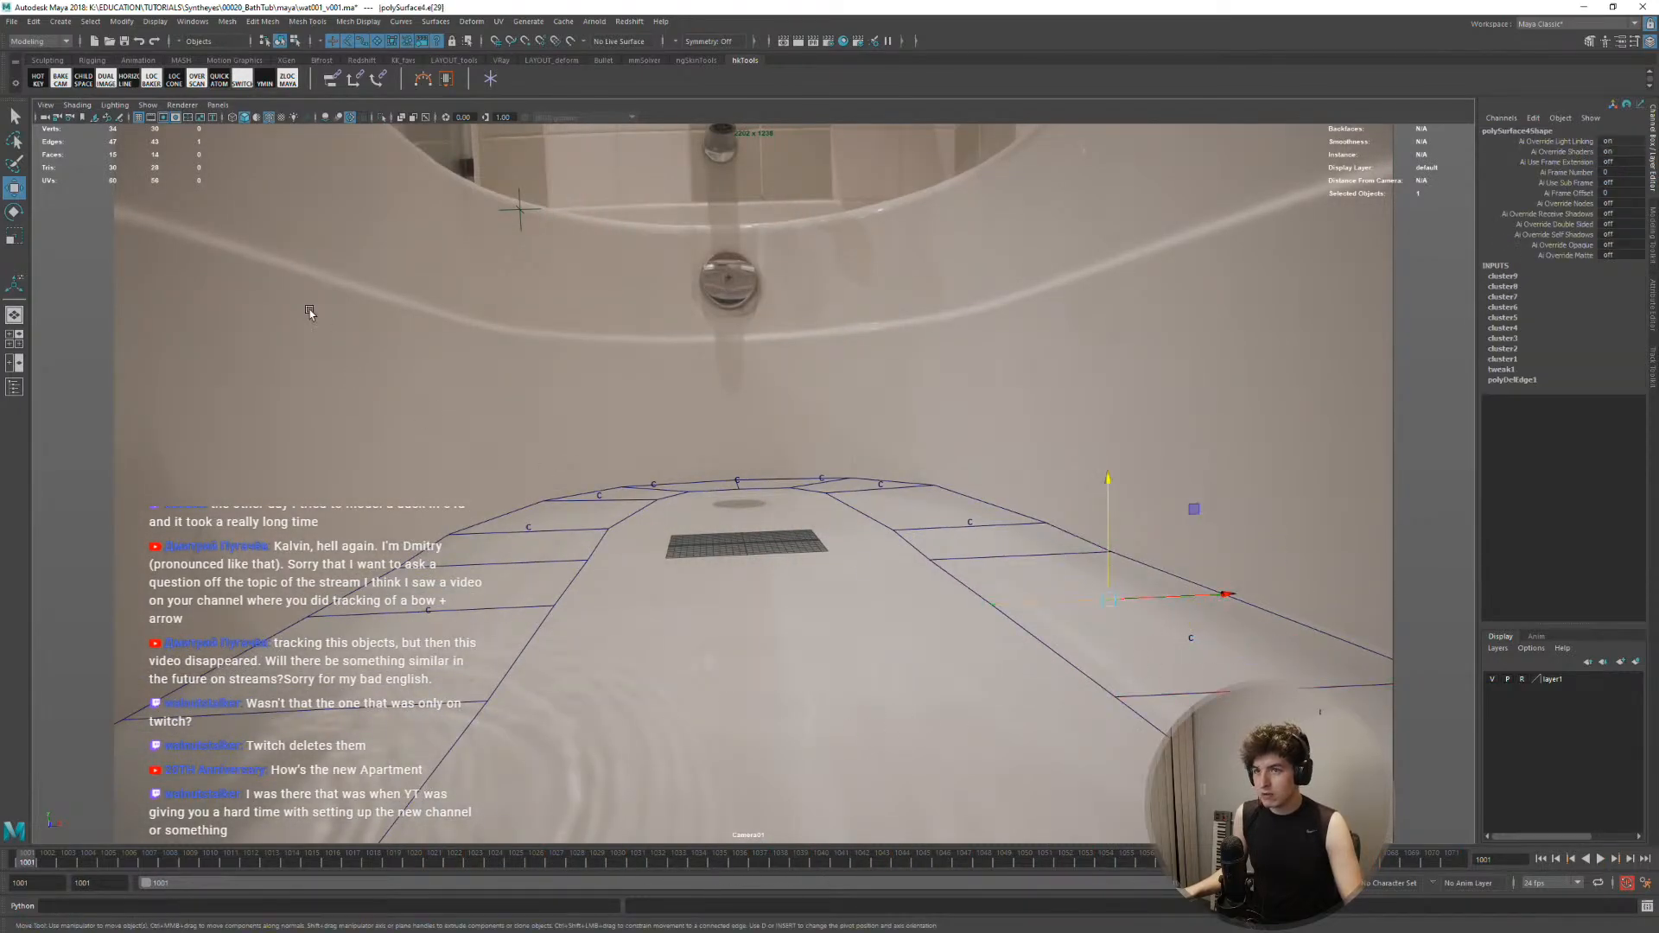
key(space)
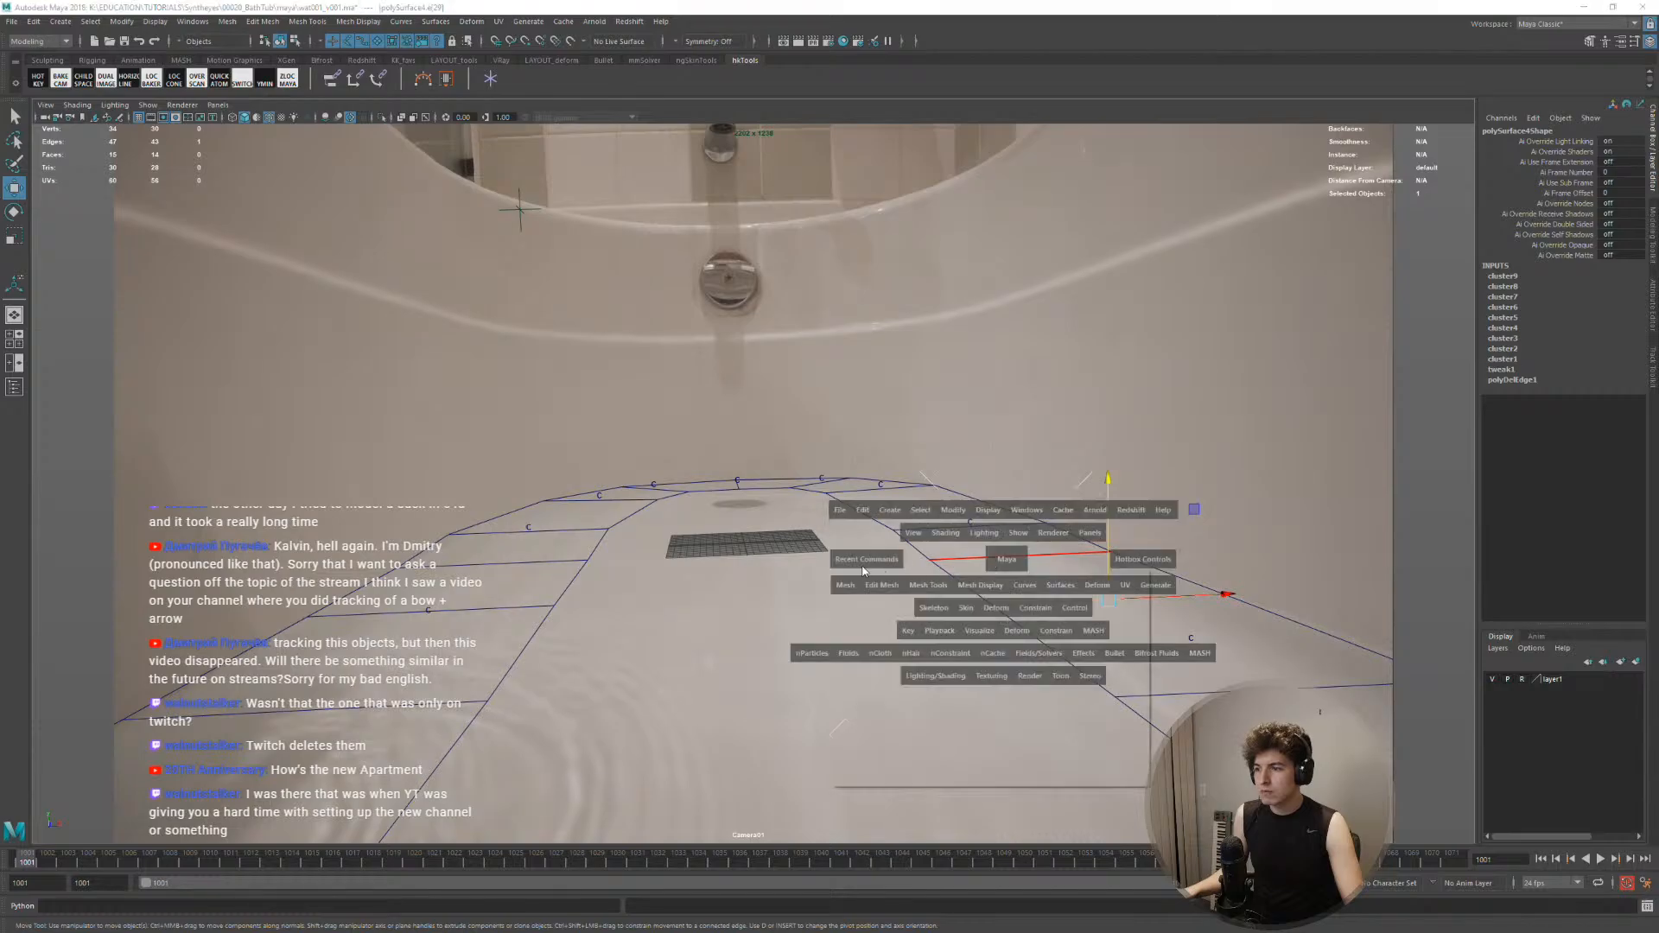
click(864, 566)
click(854, 596)
key(shift+w)
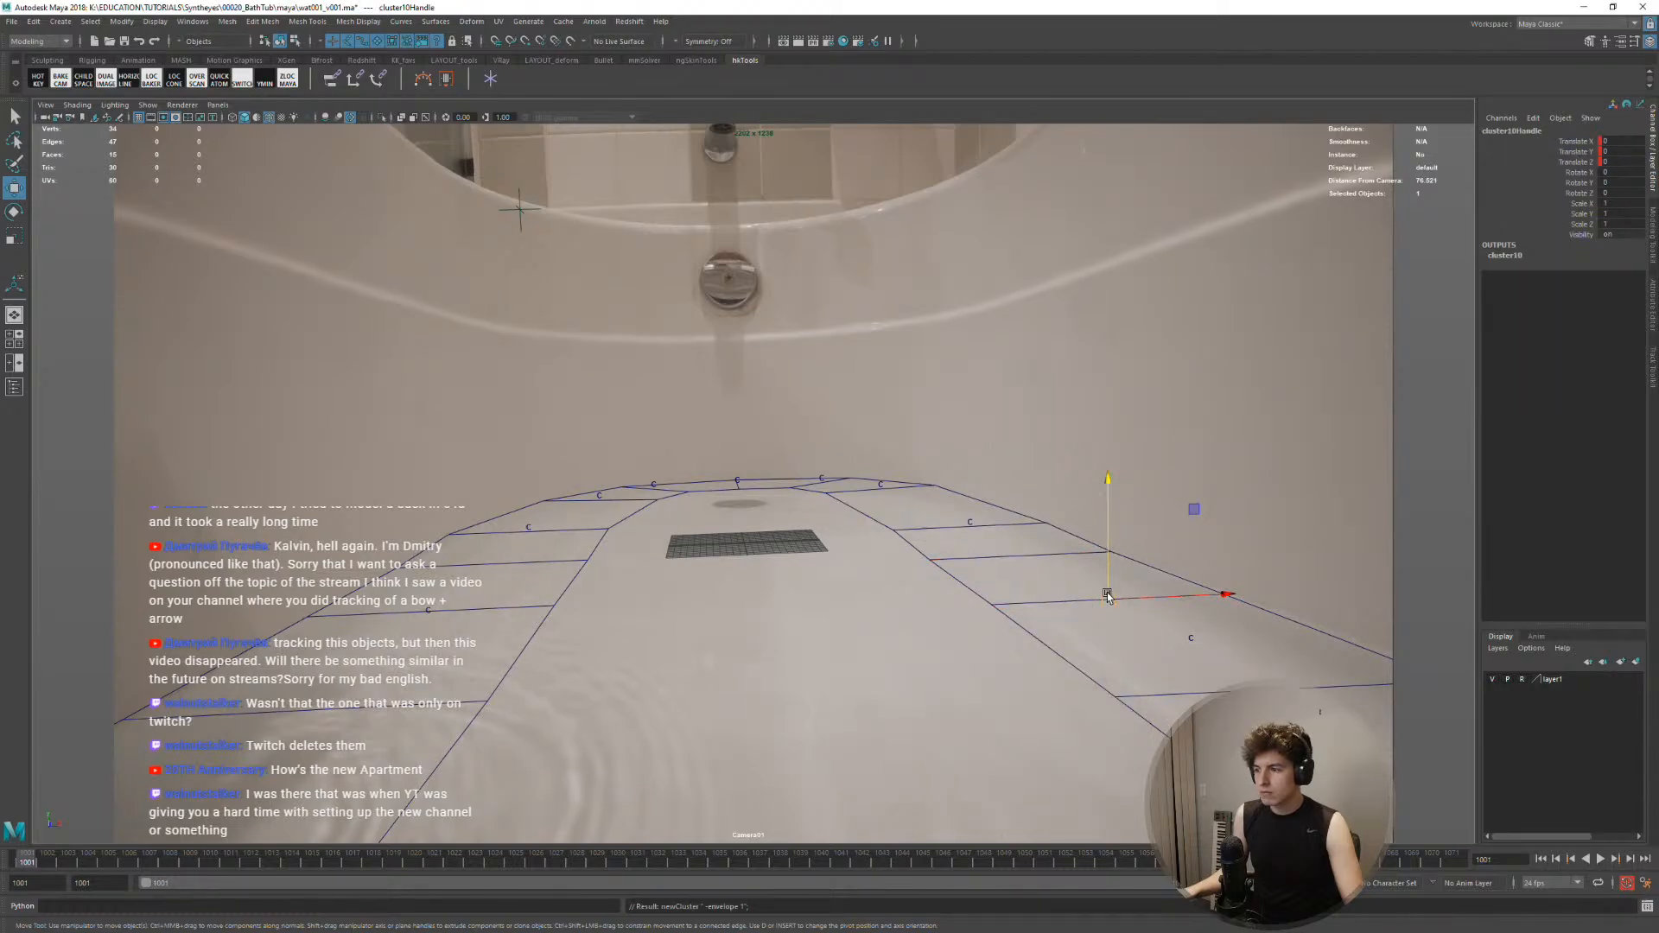
Lock cluster10's Translate X and Translate Z, and raise its Y translation to the water edge at frame 1001
drag(1107, 596, 1138, 564)
click(1575, 143)
ctrl+click(1576, 162)
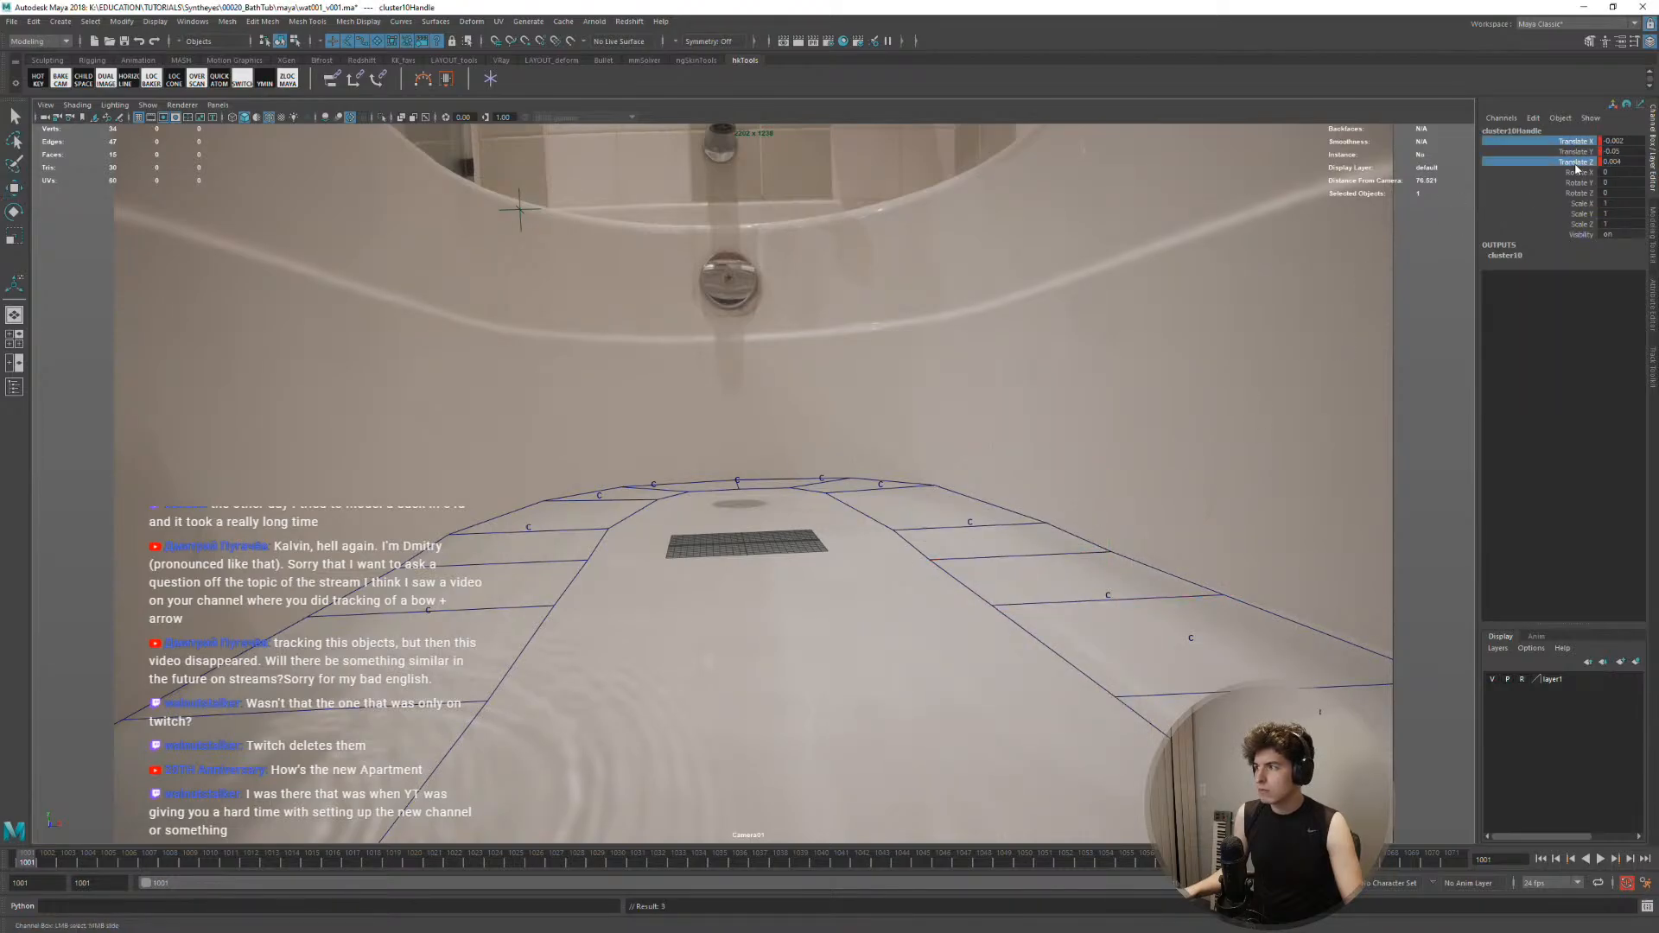
right_click(1577, 163)
click(1547, 440)
key(w)
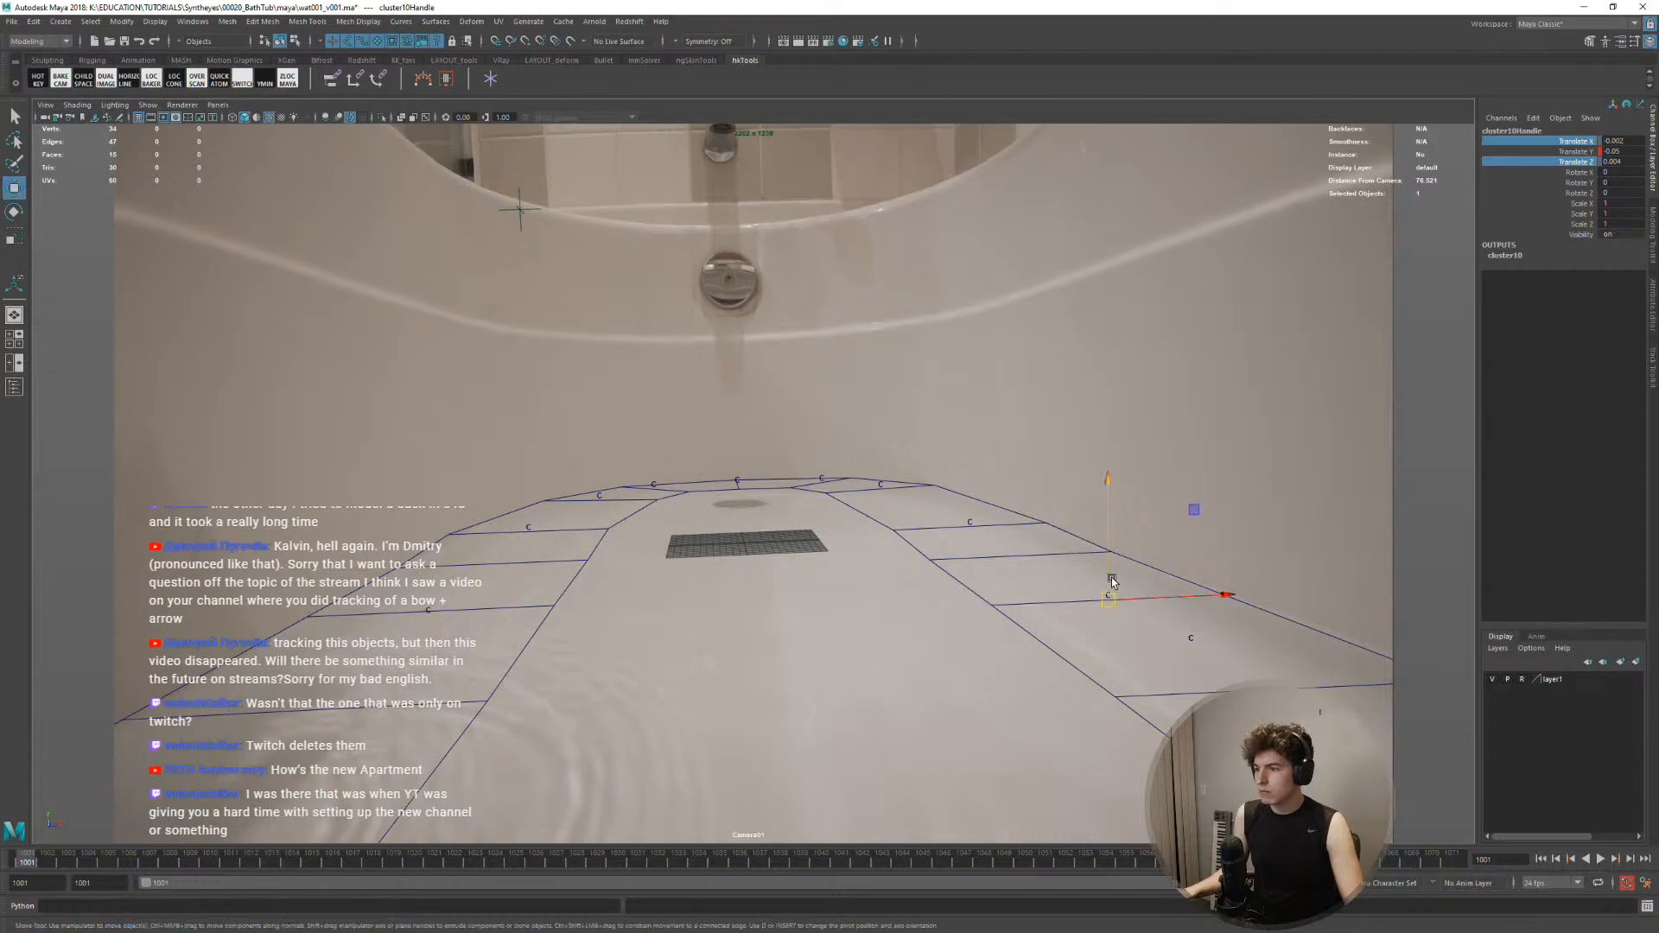
drag(1110, 586, 1113, 569)
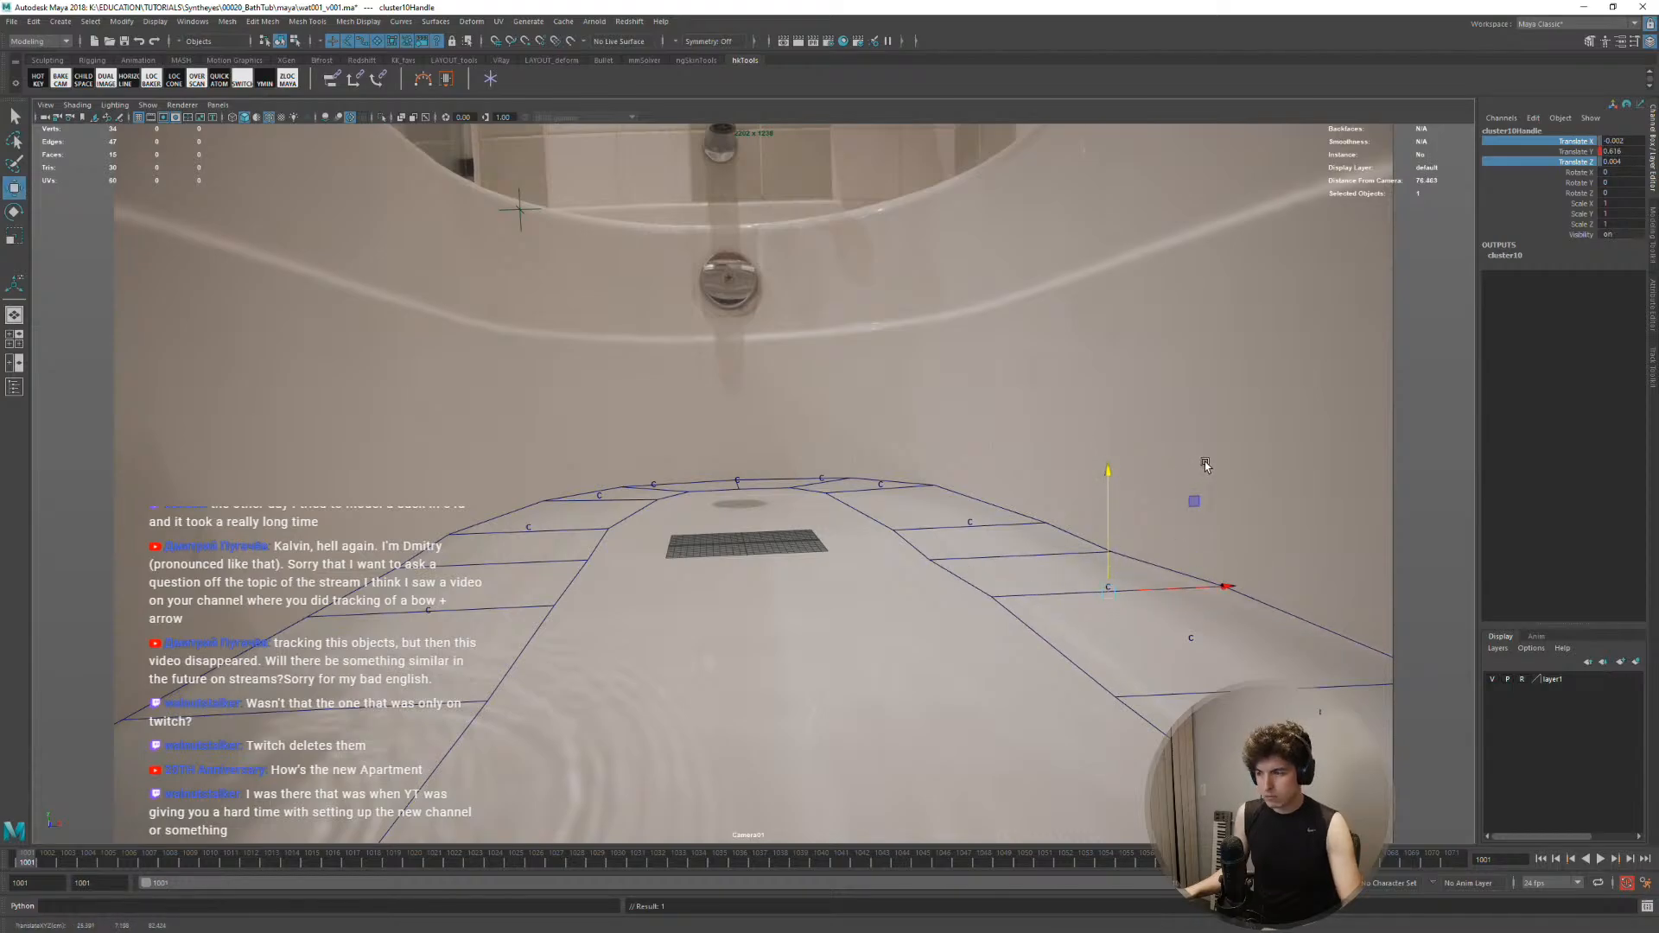
Play to frame 1038 and keyframe cluster10's Y translation to follow the wave between frames 1035 and 1041
key(alt+v)
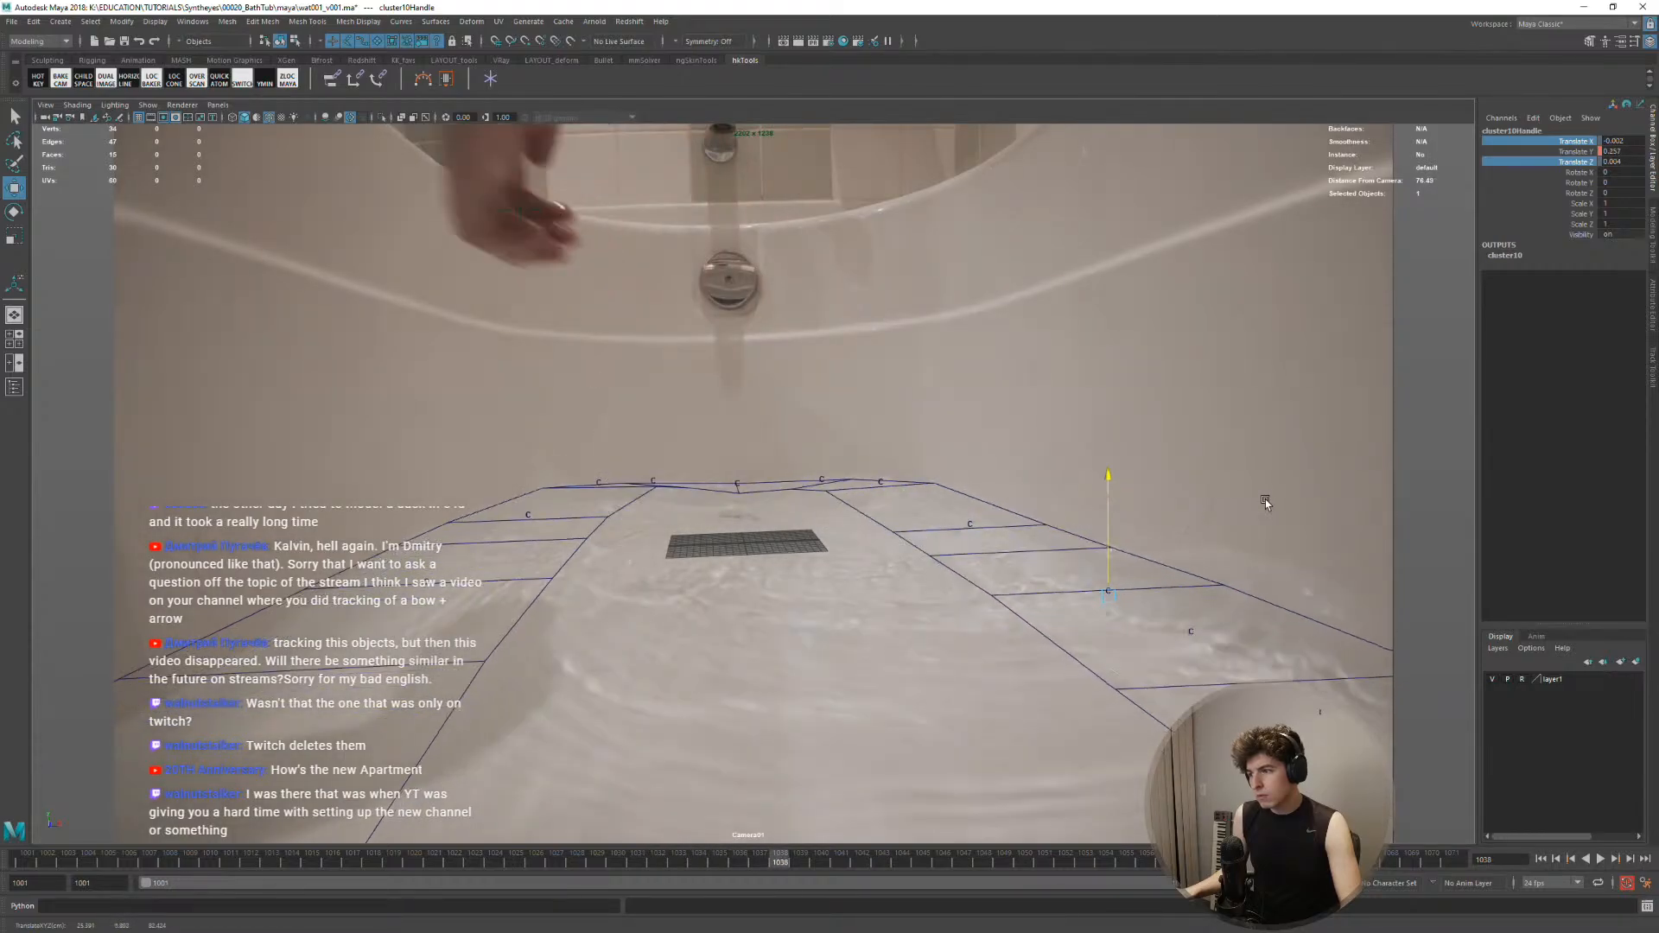
middle_drag(1265, 499, 1273, 469)
key(alt+comma)
key(alt+comma)
key(alt+comma)
key(alt+period)
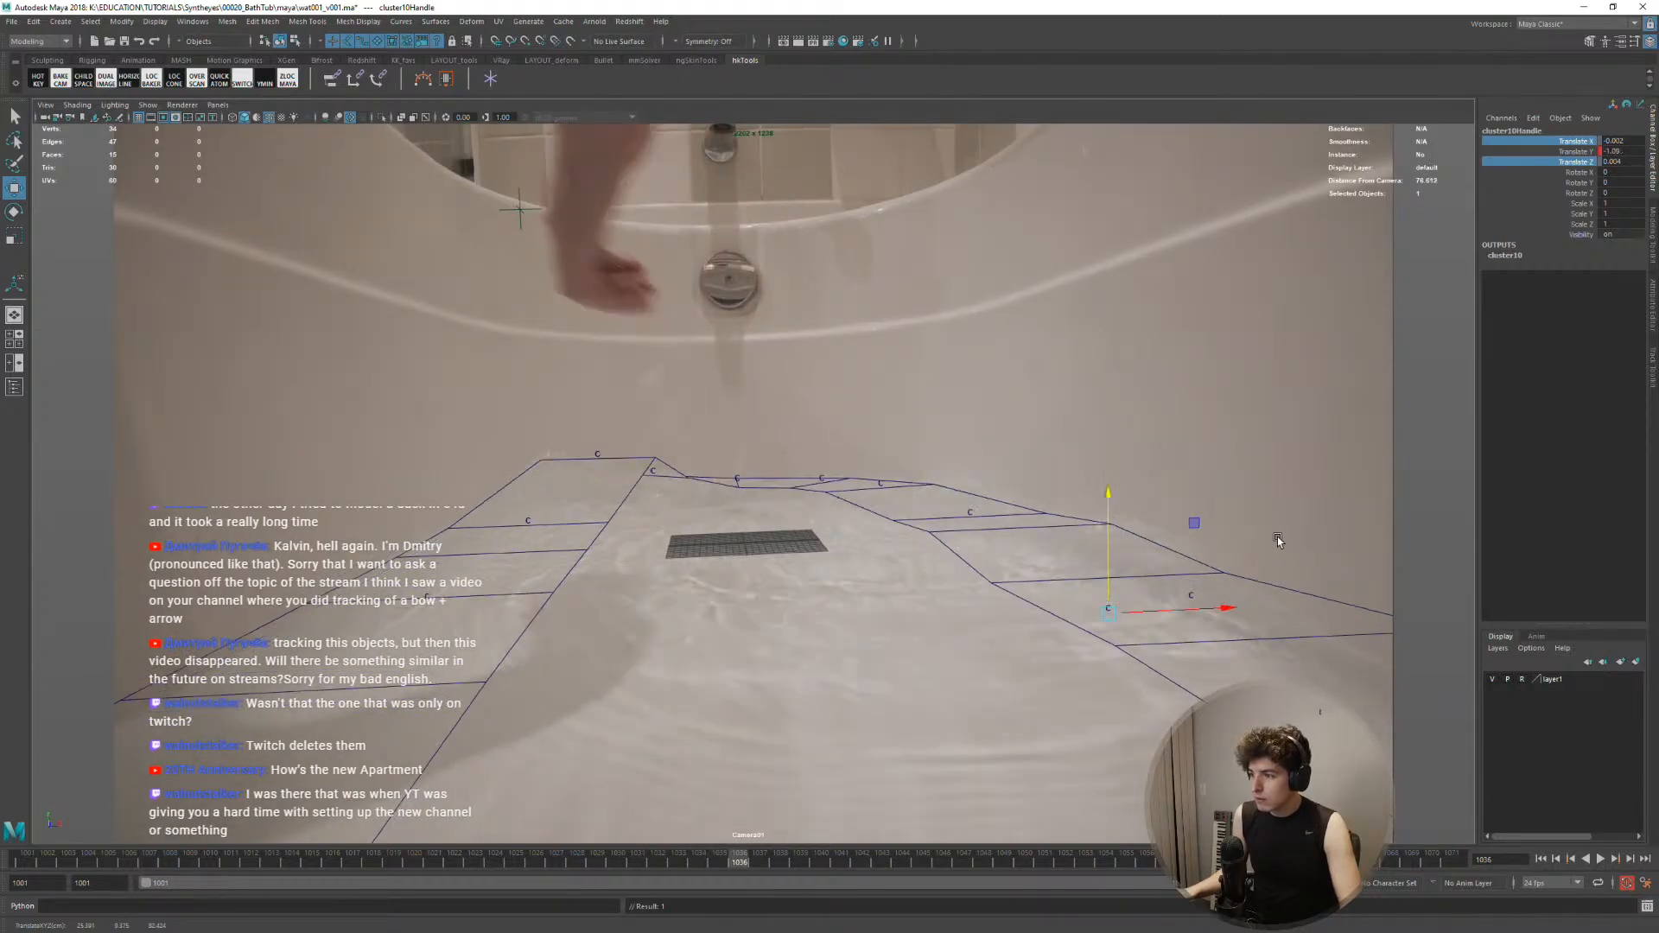
key(alt+period)
middle_drag(1277, 537, 1276, 524)
key(alt+period)
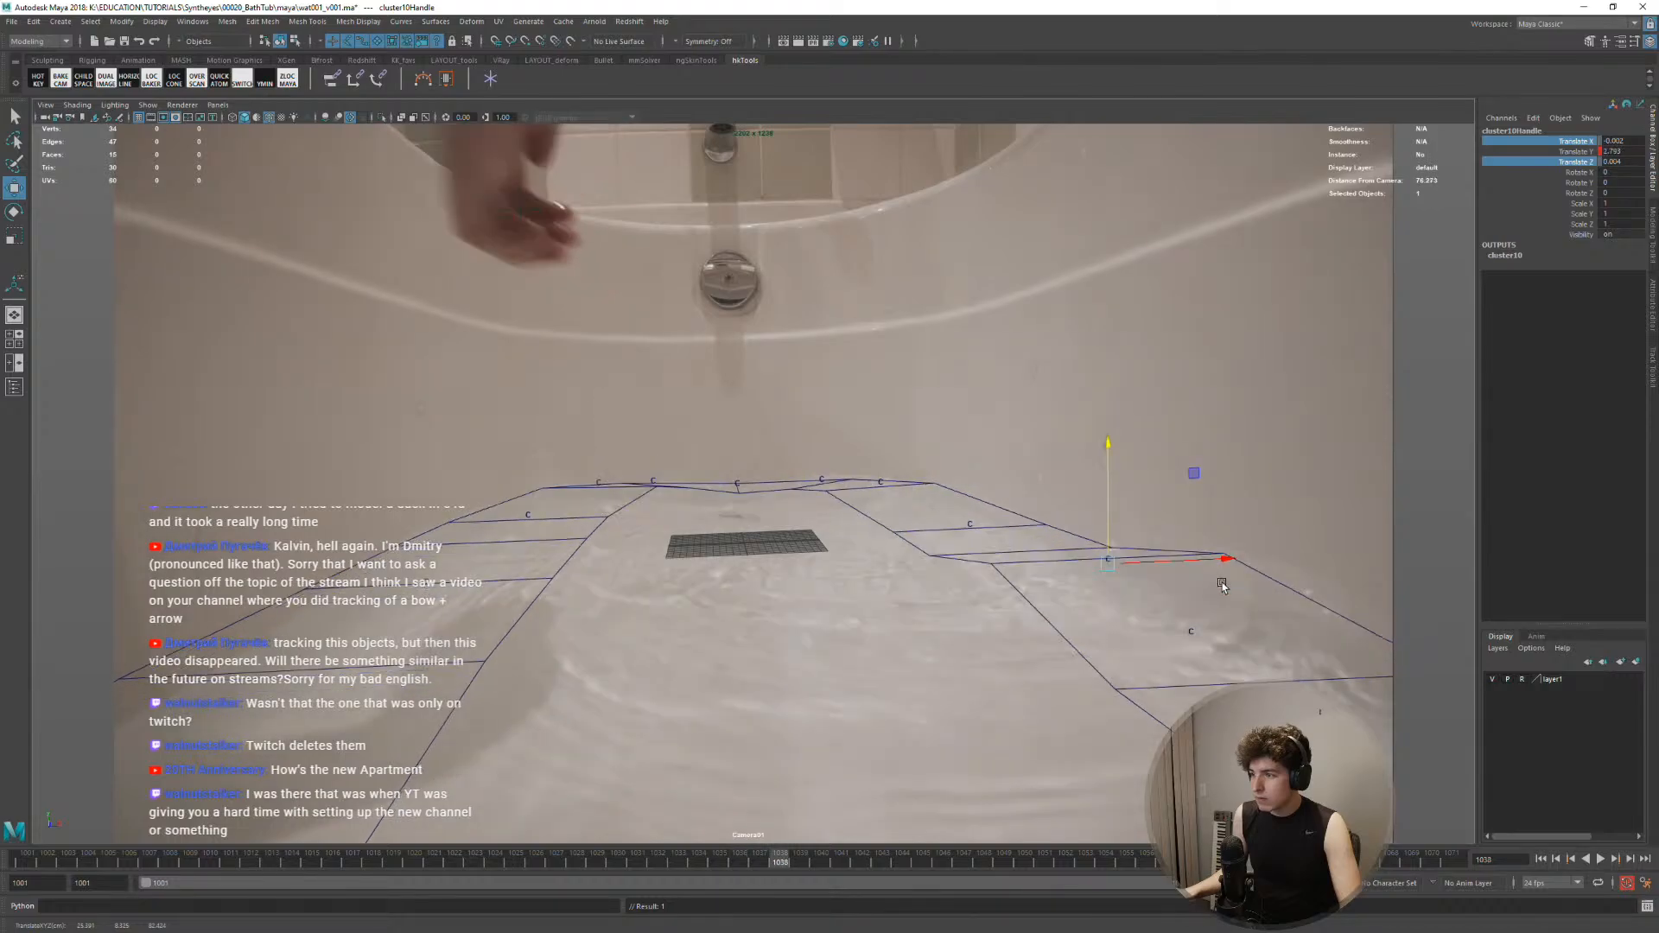
key(alt+comma)
key(alt+period)
key(alt+period)
key(alt+period)
key(alt+period)
mouse_move(1272, 532)
middle_down()
mouse_move(1272, 554)
mouse_move(1265, 528)
middle_up()
Keyframe cluster10's Y translation to match the moving water between frames 1041 and 1054
key(alt+period)
key(alt+period)
key(alt+comma)
key(alt+comma)
key(alt+period)
key(alt+period)
key(alt+period)
key(alt+period)
key(alt+period)
key(alt+period)
key(alt+period)
key(alt+period)
key(alt+comma)
key(alt+period)
key(alt+period)
key(alt+period)
key(alt+period)
key(alt+period)
key(alt+period)
Keyframe cluster10's Y translation between frames 1053 and 1058, checking neighbouring frames against the footage
key(alt+comma)
key(alt+period)
key(alt+period)
key(alt+comma)
key(alt+period)
key(alt+period)
key(alt+period)
key(alt+comma)
key(alt+period)
key(alt+period)
key(alt+comma)
key(alt+comma)
key(alt+comma)
key(alt+comma)
key(alt+comma)
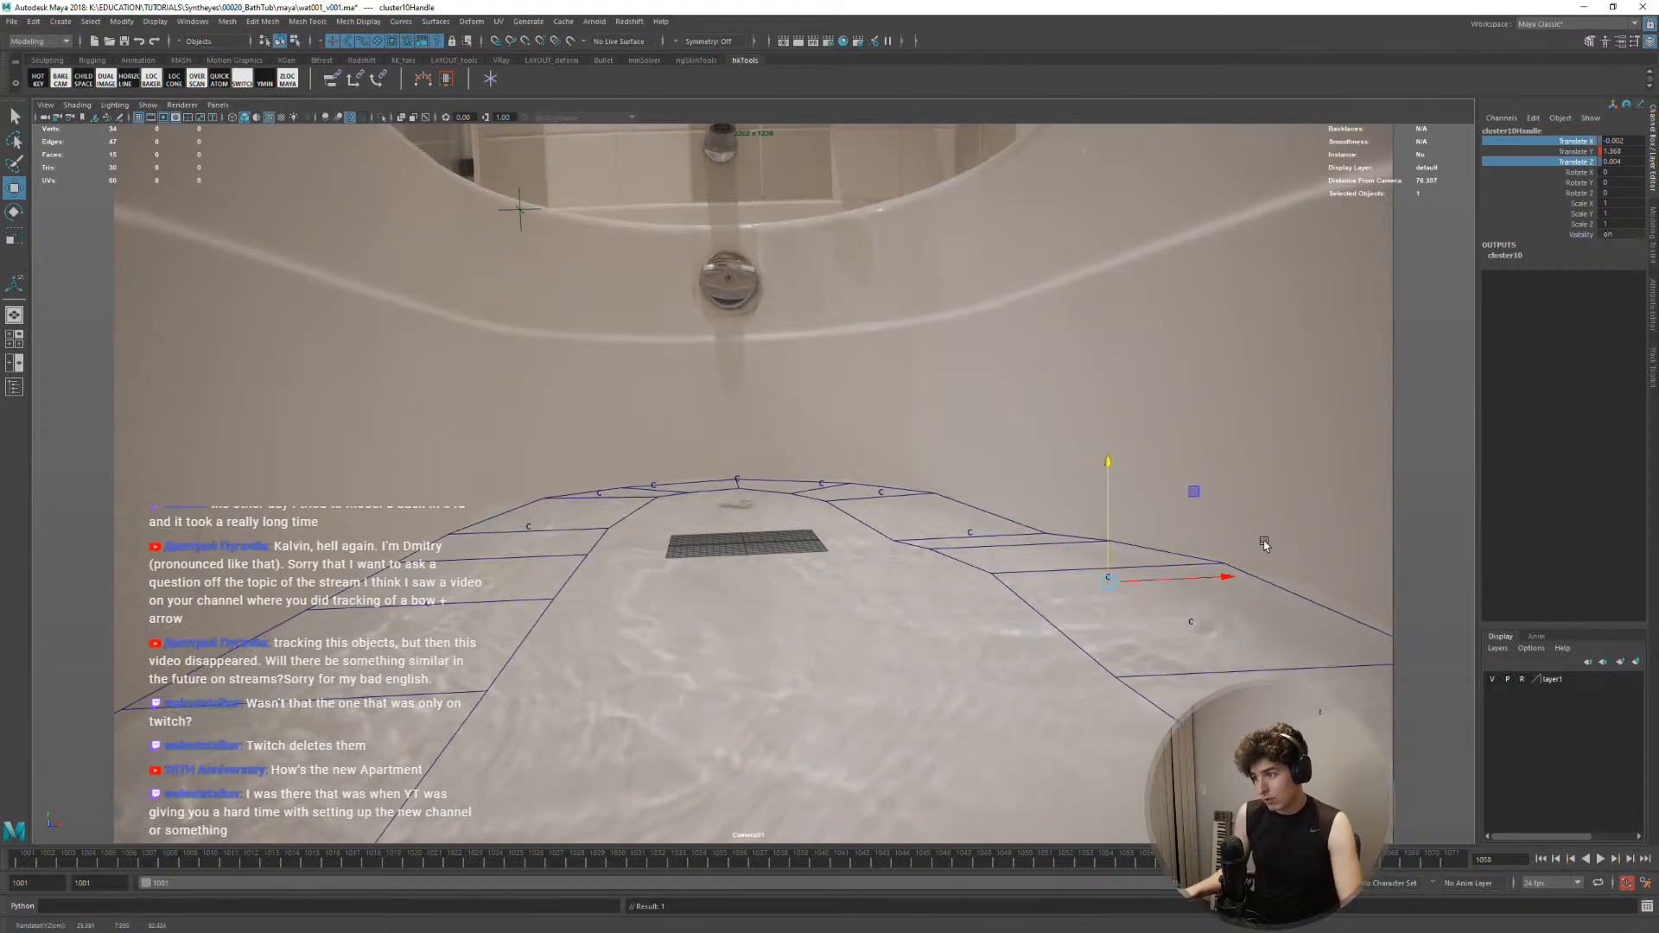
Refine cluster10's Y translation around frames 1054 and 1055 so its edge matches the water
key(alt+period)
key(alt+period)
key(alt+comma)
key(alt+period)
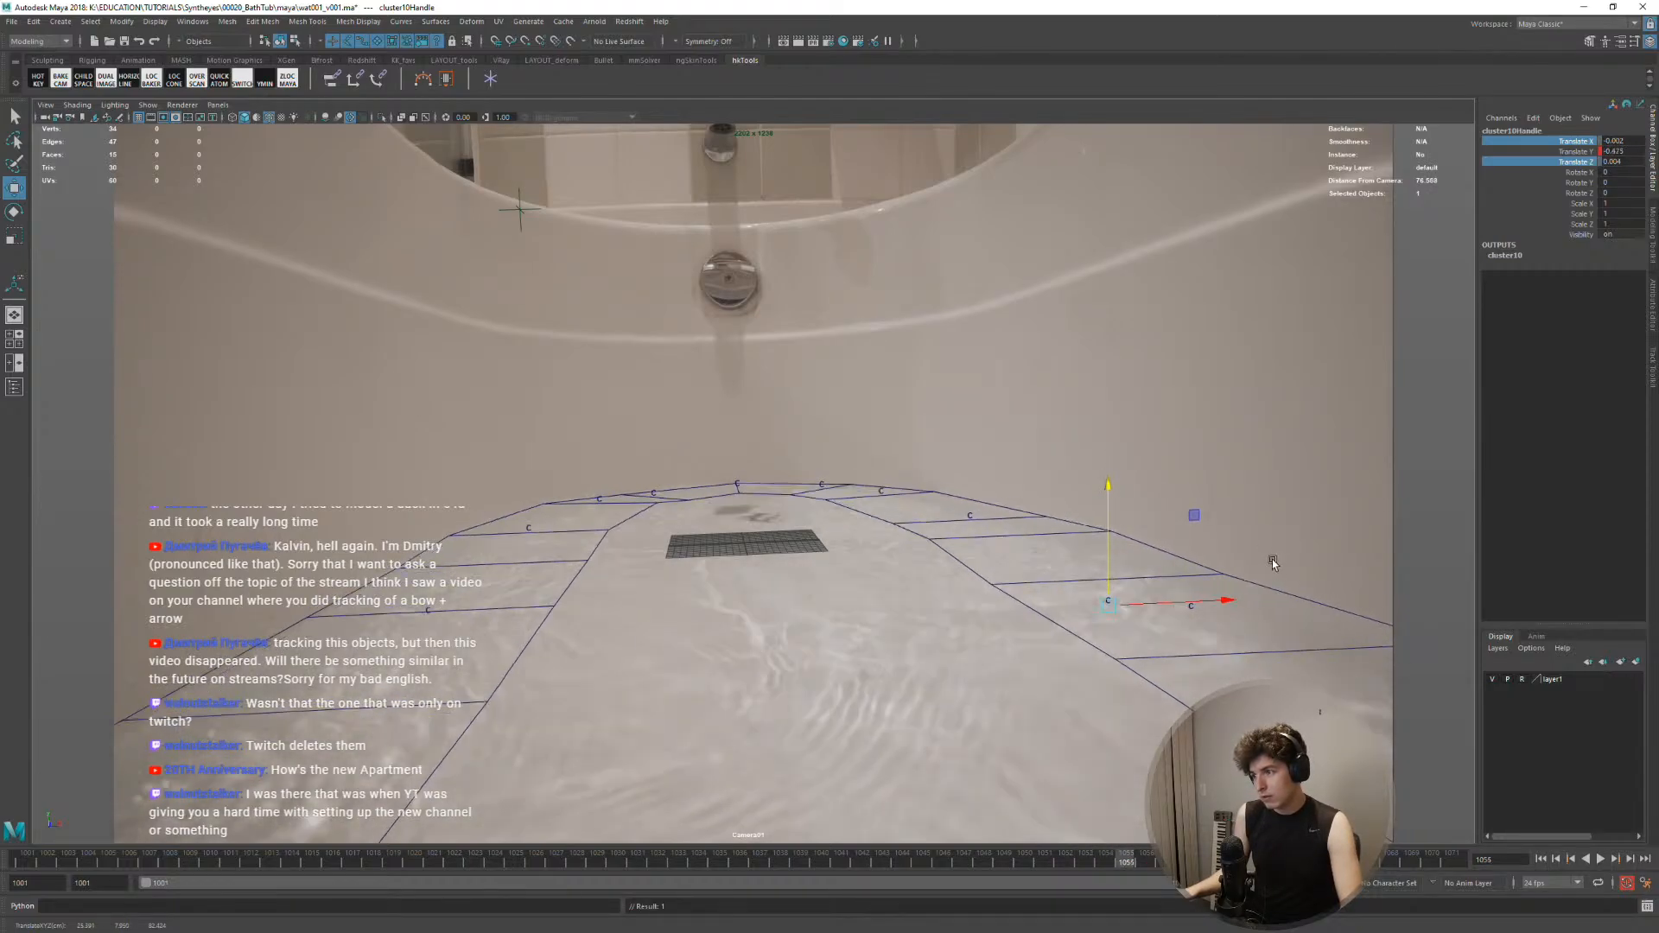
key(alt+period)
key(alt+comma)
key(alt+comma)
middle_drag(1272, 556, 1279, 548)
Keyframe cluster10's Y translation from frame 1054 to frame 1065 along the water edge
key(alt+period)
key(alt+period)
key(alt+period)
key(alt+period)
key(alt+period)
key(alt+period)
key(alt+period)
key(alt+period)
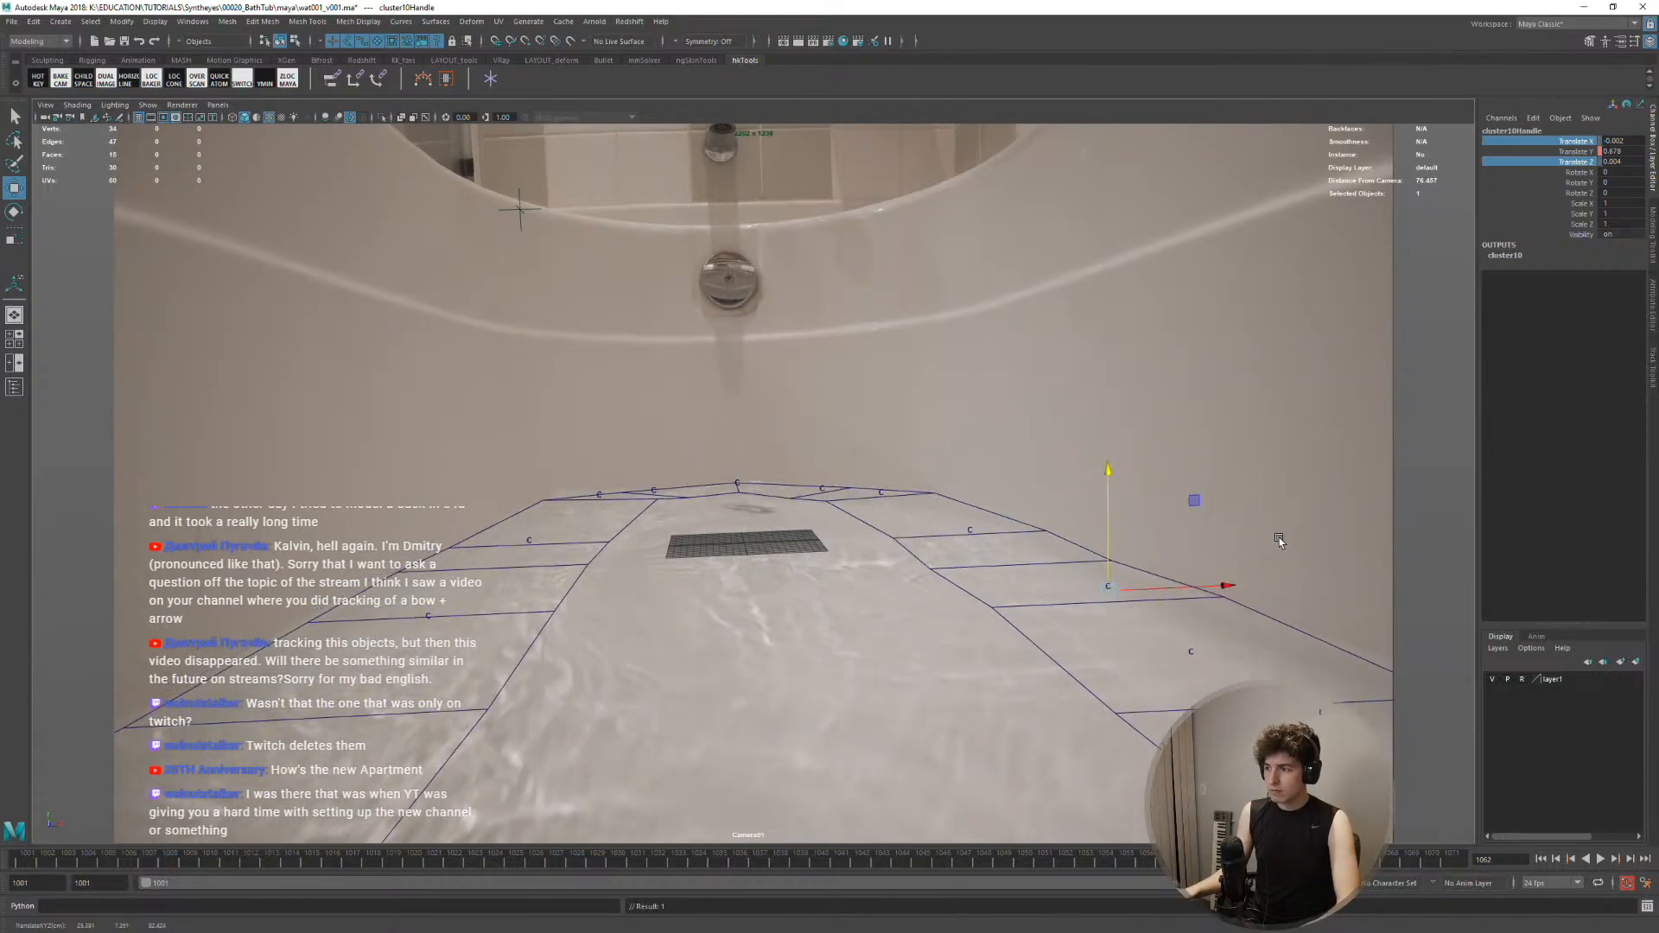
key(alt+period)
key(alt+period)
key(alt+period)
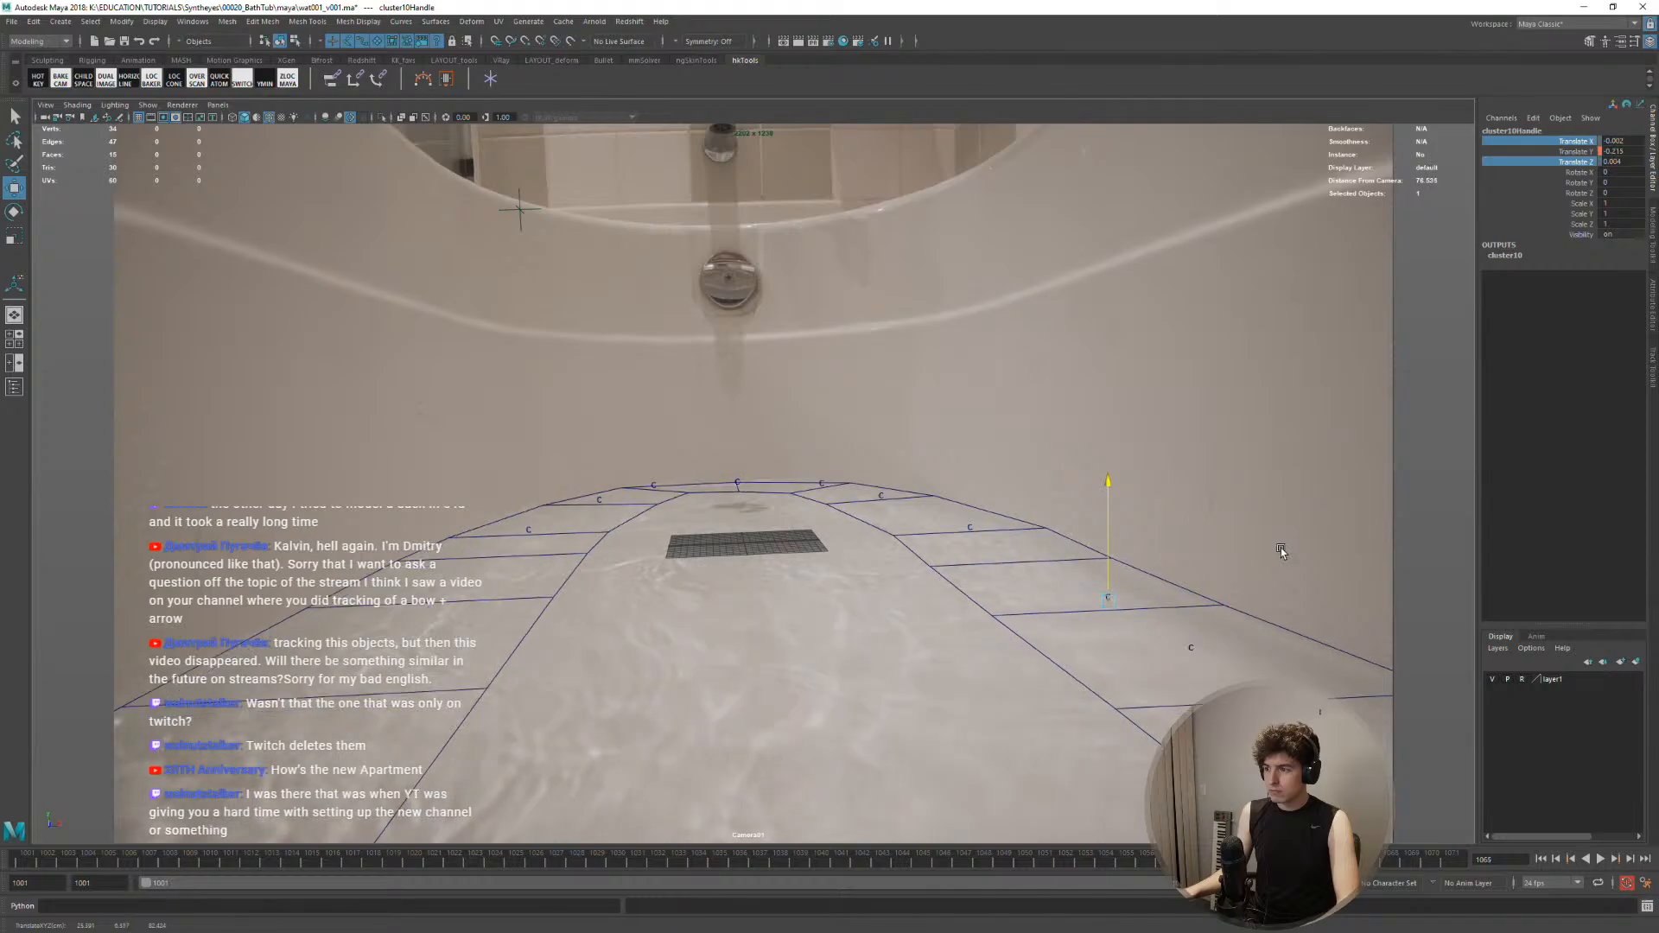
Keyframe cluster10's Y translation for the final frames, adjusting it around frame 1069 to fit the water
key(alt+period)
key(alt+period)
key(alt+period)
key(alt+period)
middle_drag(1289, 542, 1288, 542)
key(alt+period)
key(alt+period)
key(alt+v)
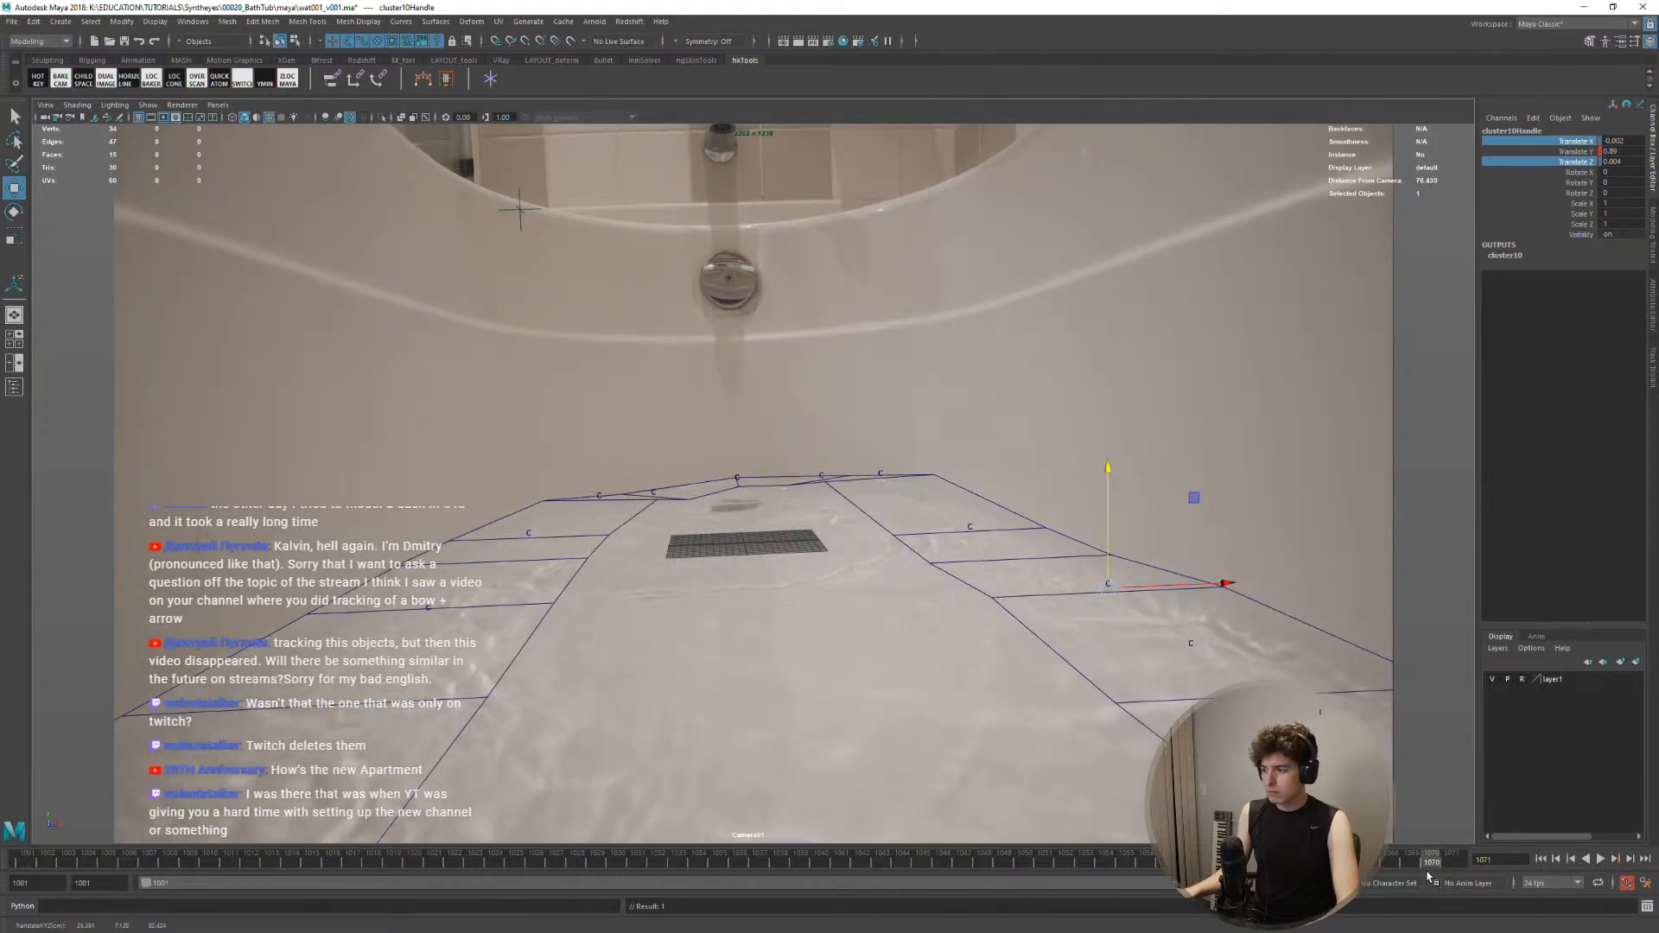
Return to frame 1001 and create a cluster on the right-hand strip's cross edge nearest the camera, just in front of cluster9
drag(768, 781, 43, 752)
right_drag(1243, 562, 1242, 674)
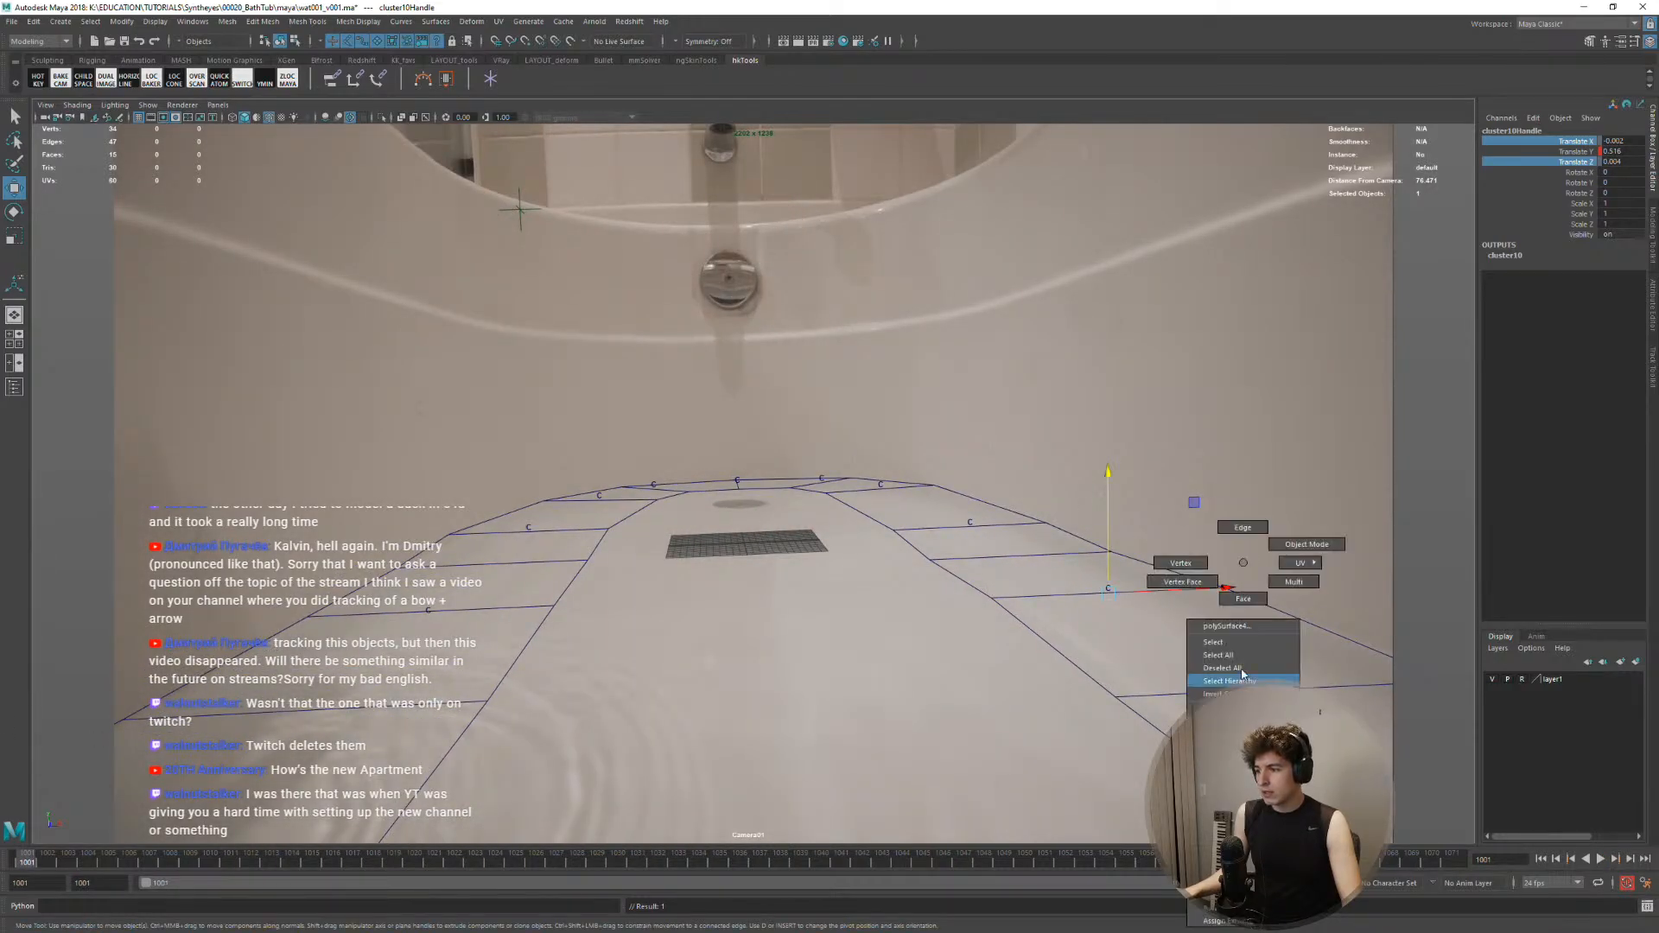
right_drag(1245, 539, 1245, 531)
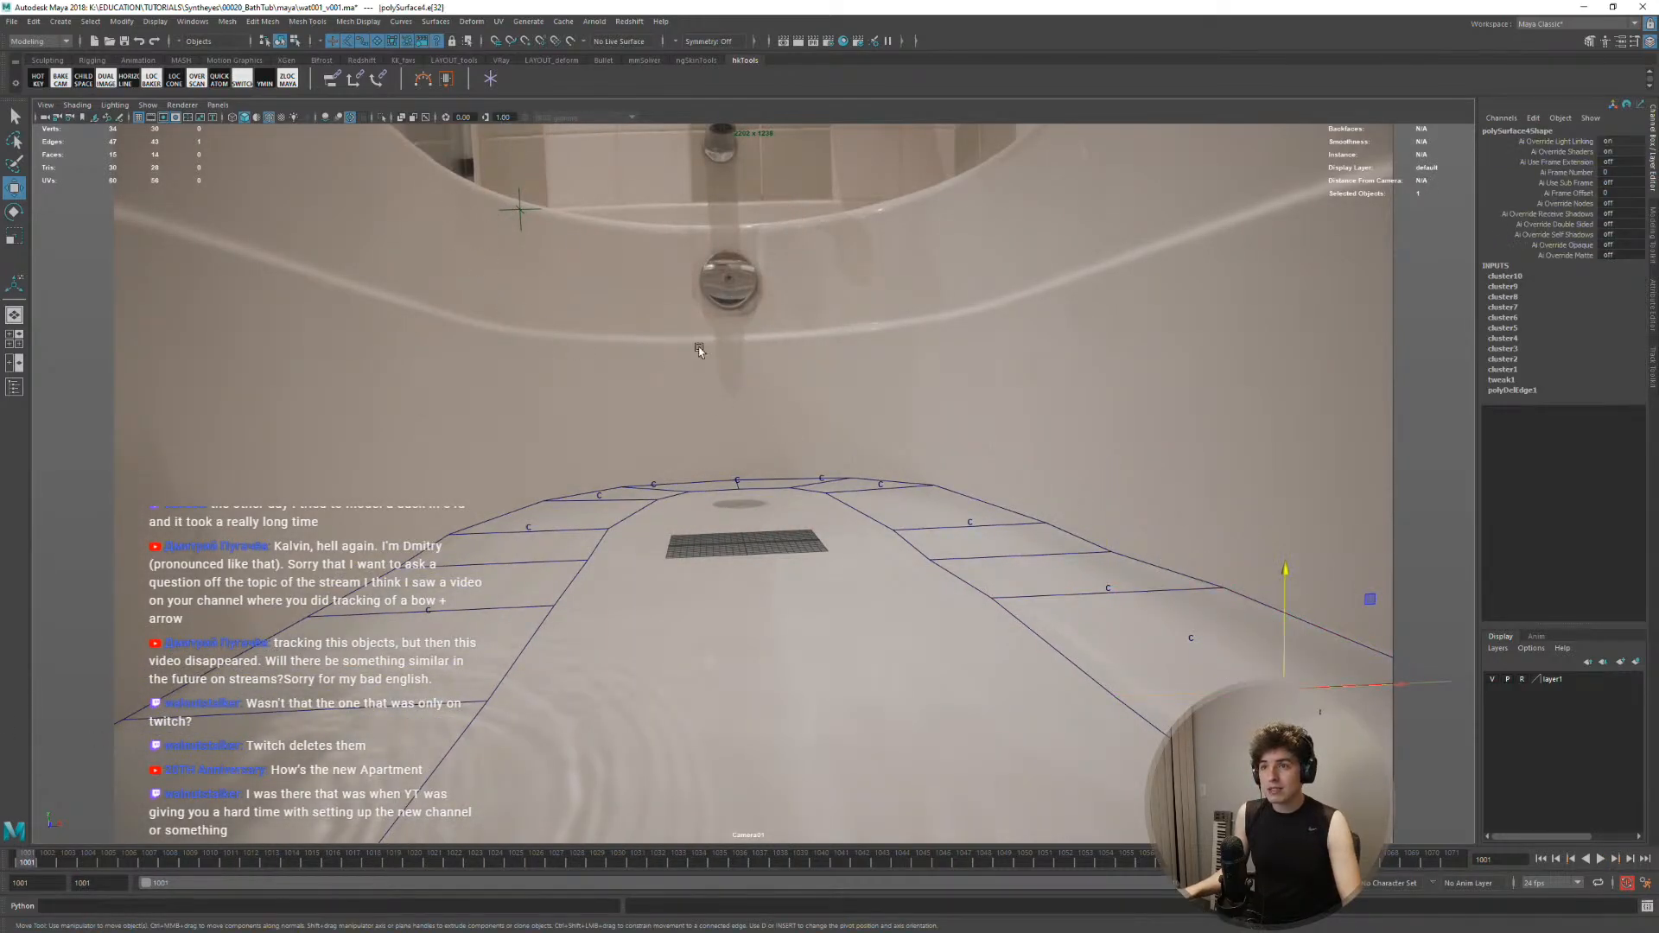
key(space)
click(926, 549)
click(953, 566)
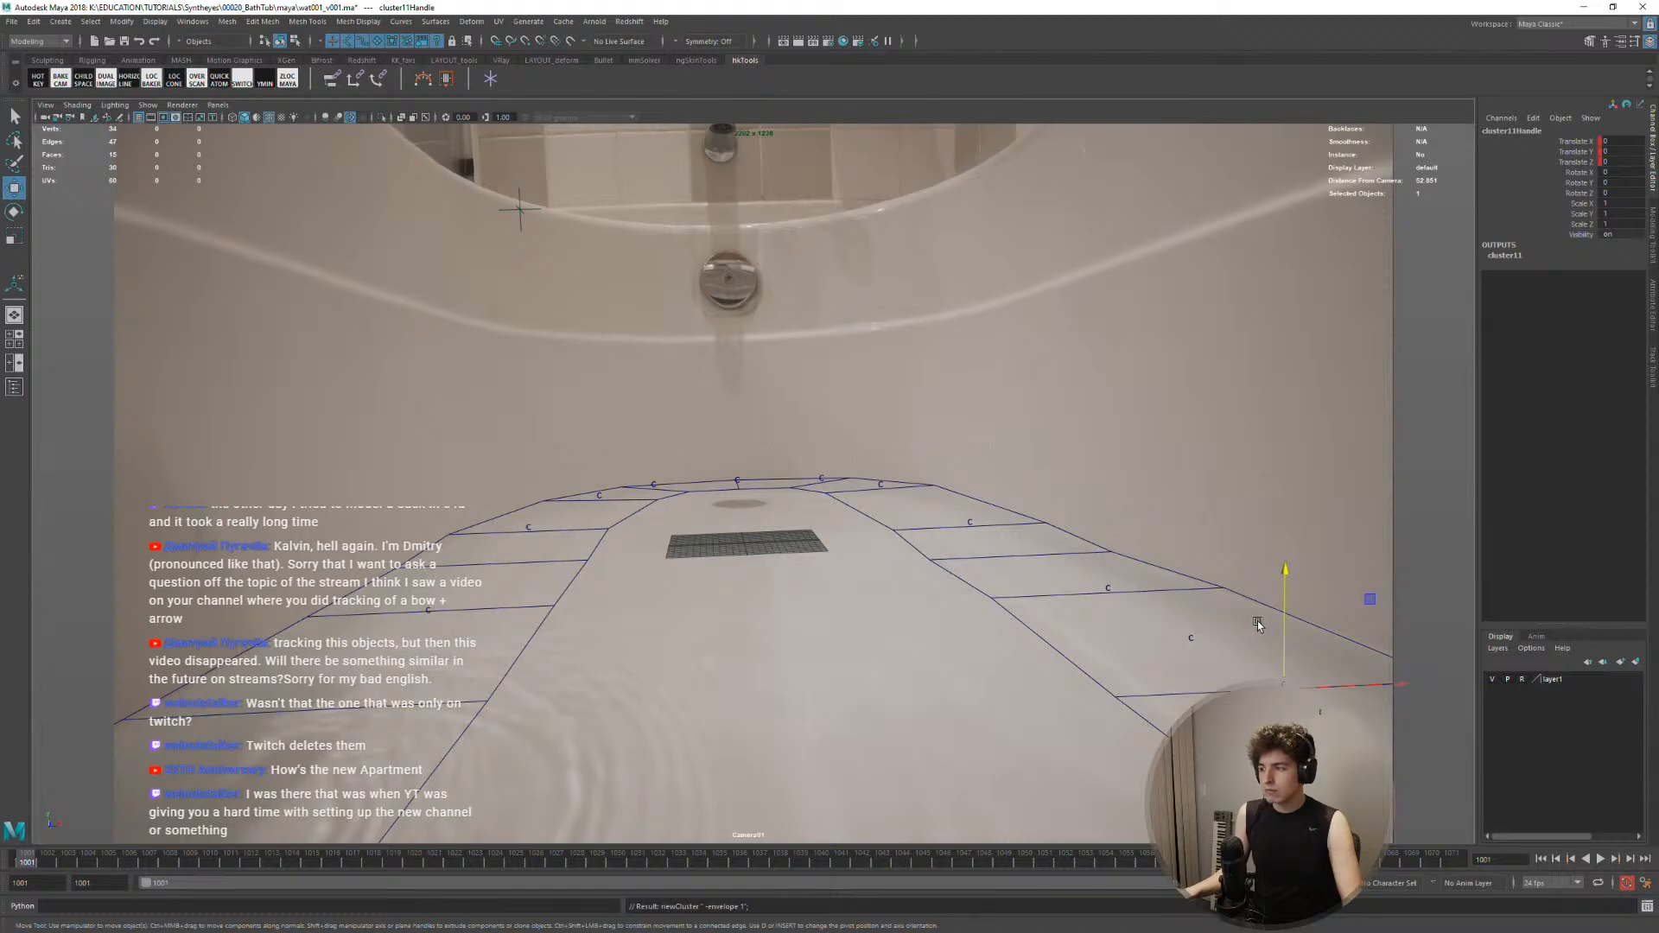
Lock cluster11's Translate X and Translate Z
drag(1568, 141, 1568, 162)
right_click(1568, 162)
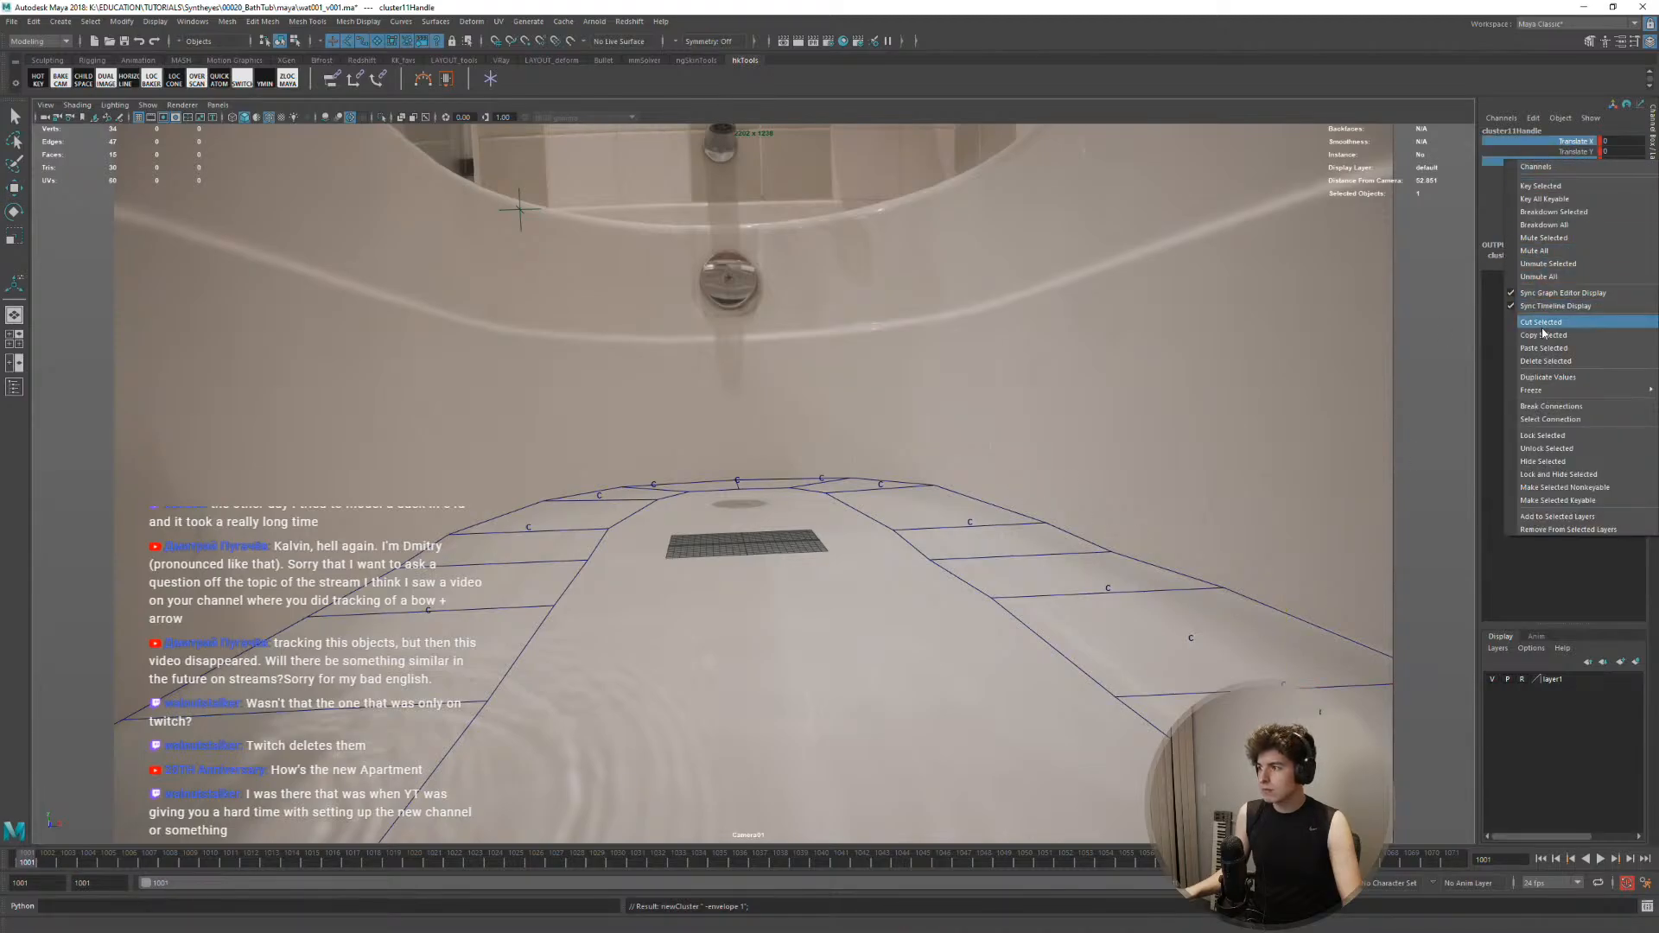
click(1560, 438)
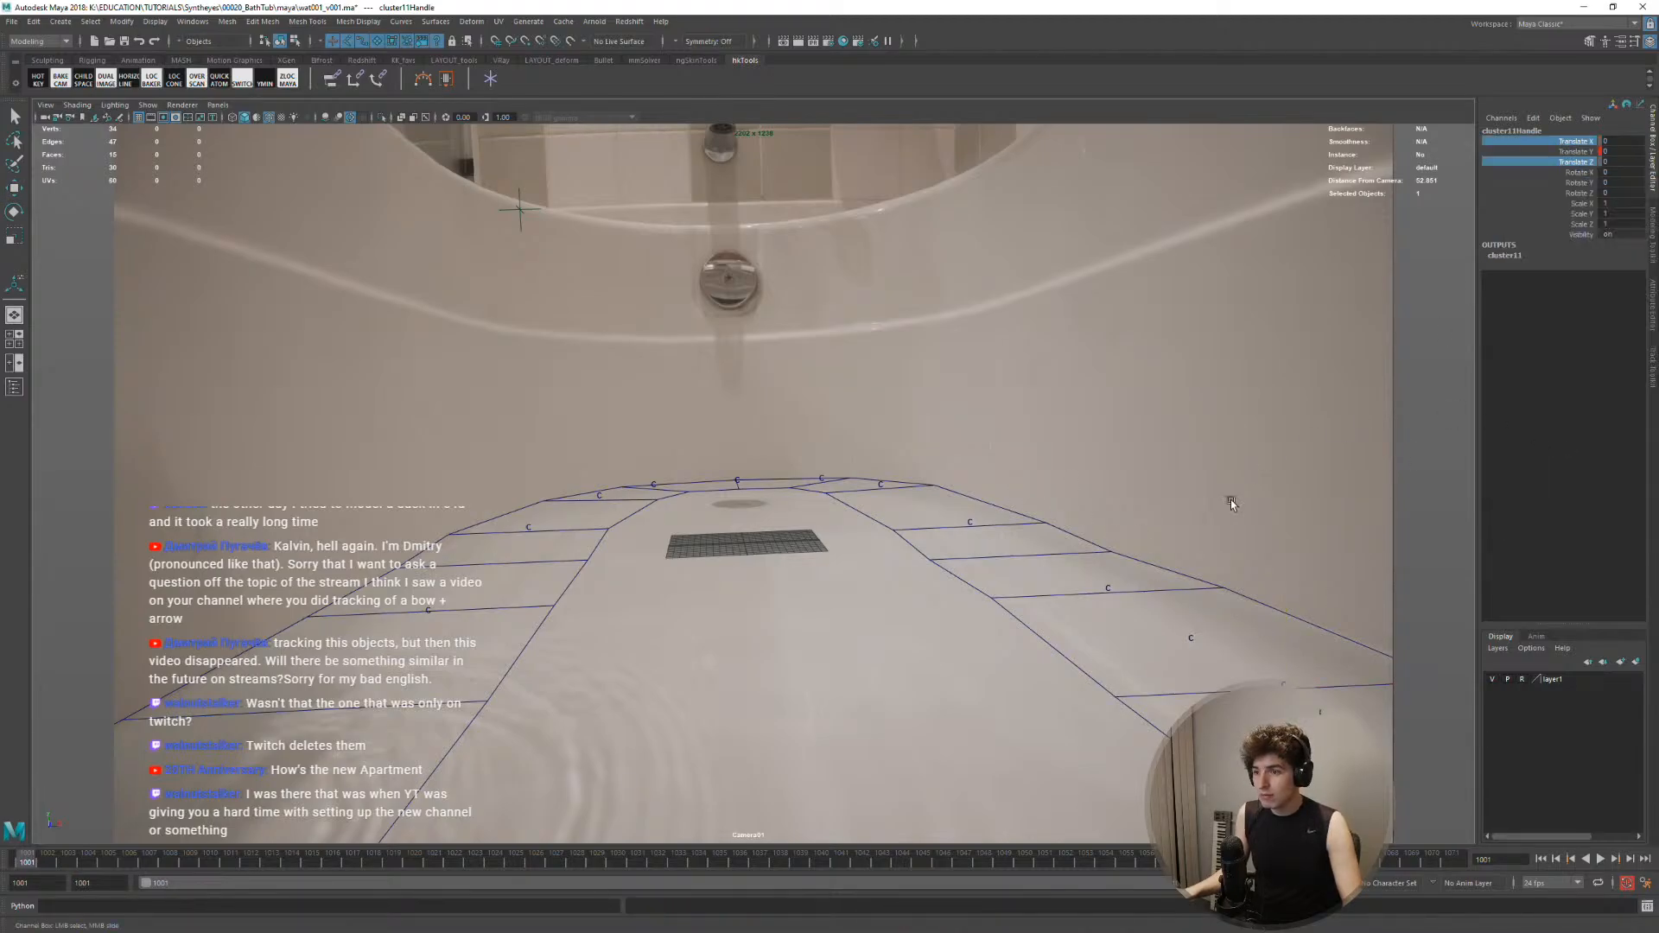
key(w)
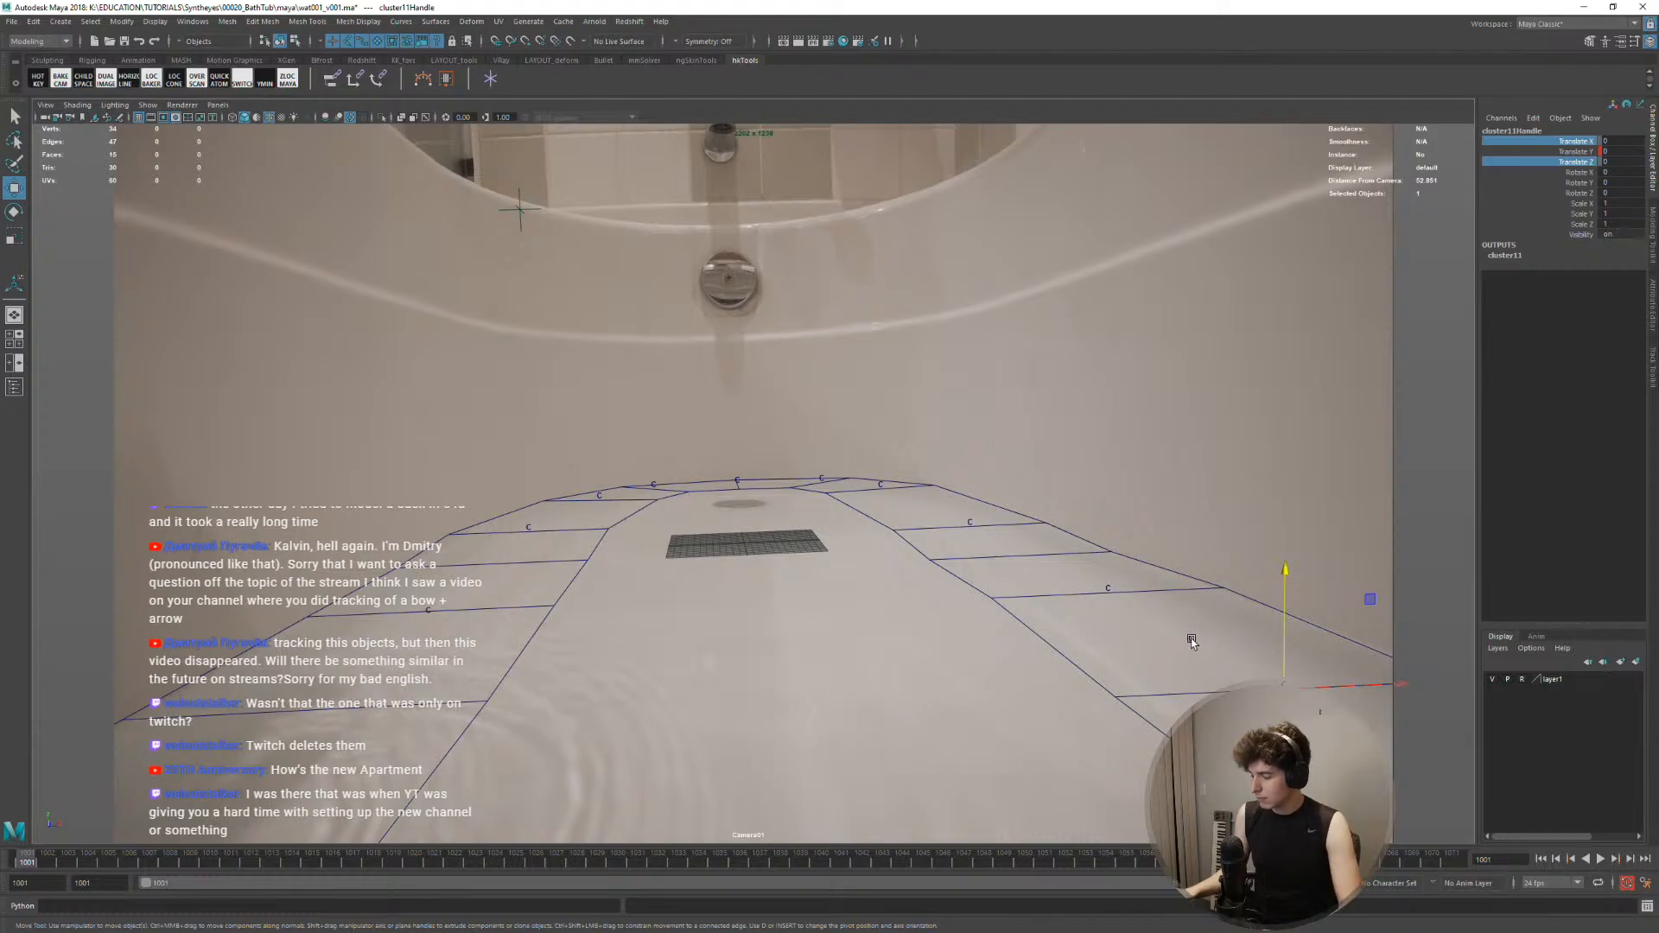
Play to frame 1020 and keyframe cluster11's Y translation to the water edge between frames 1017 and 1020, reaching 0.212
key(alt+v)
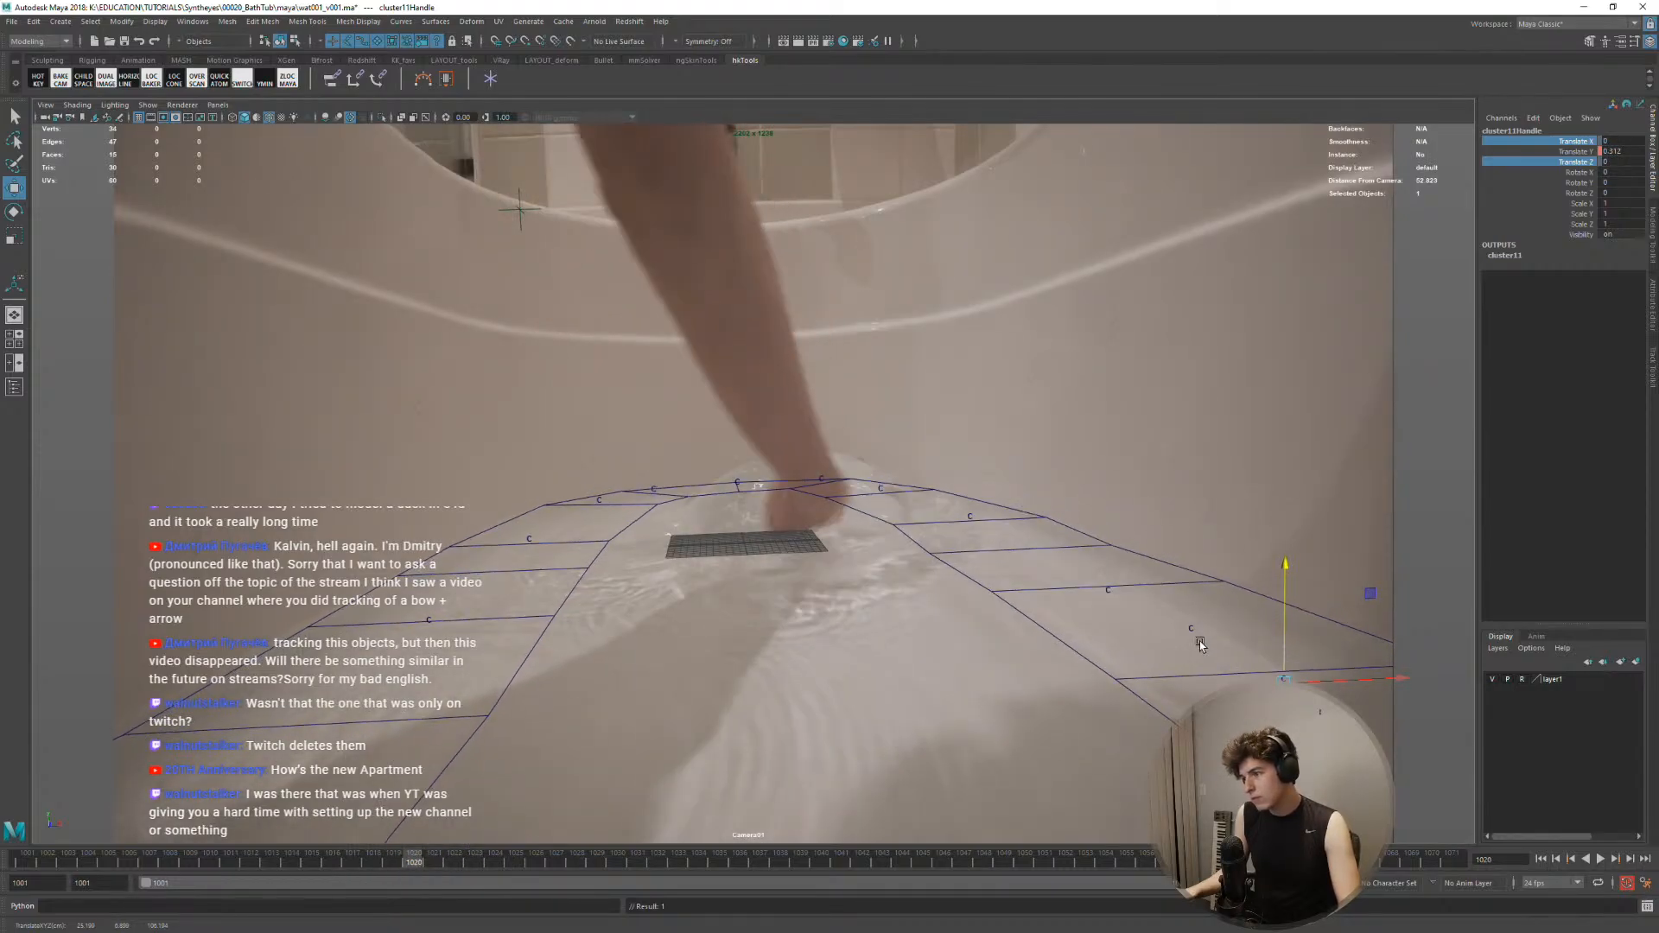
key(alt+comma)
key(alt+comma)
key(alt+comma)
mouse_move(1199, 641)
middle_down()
mouse_move(1199, 695)
mouse_move(1198, 643)
middle_up()
key(alt+period)
key(alt+period)
key(alt+period)
Keyframe cluster11's Y translation to the water edge between frames 1020 and 1026
key(alt+period)
key(alt+period)
key(alt+period)
key(alt+period)
key(alt+period)
key(alt+comma)
key(alt+comma)
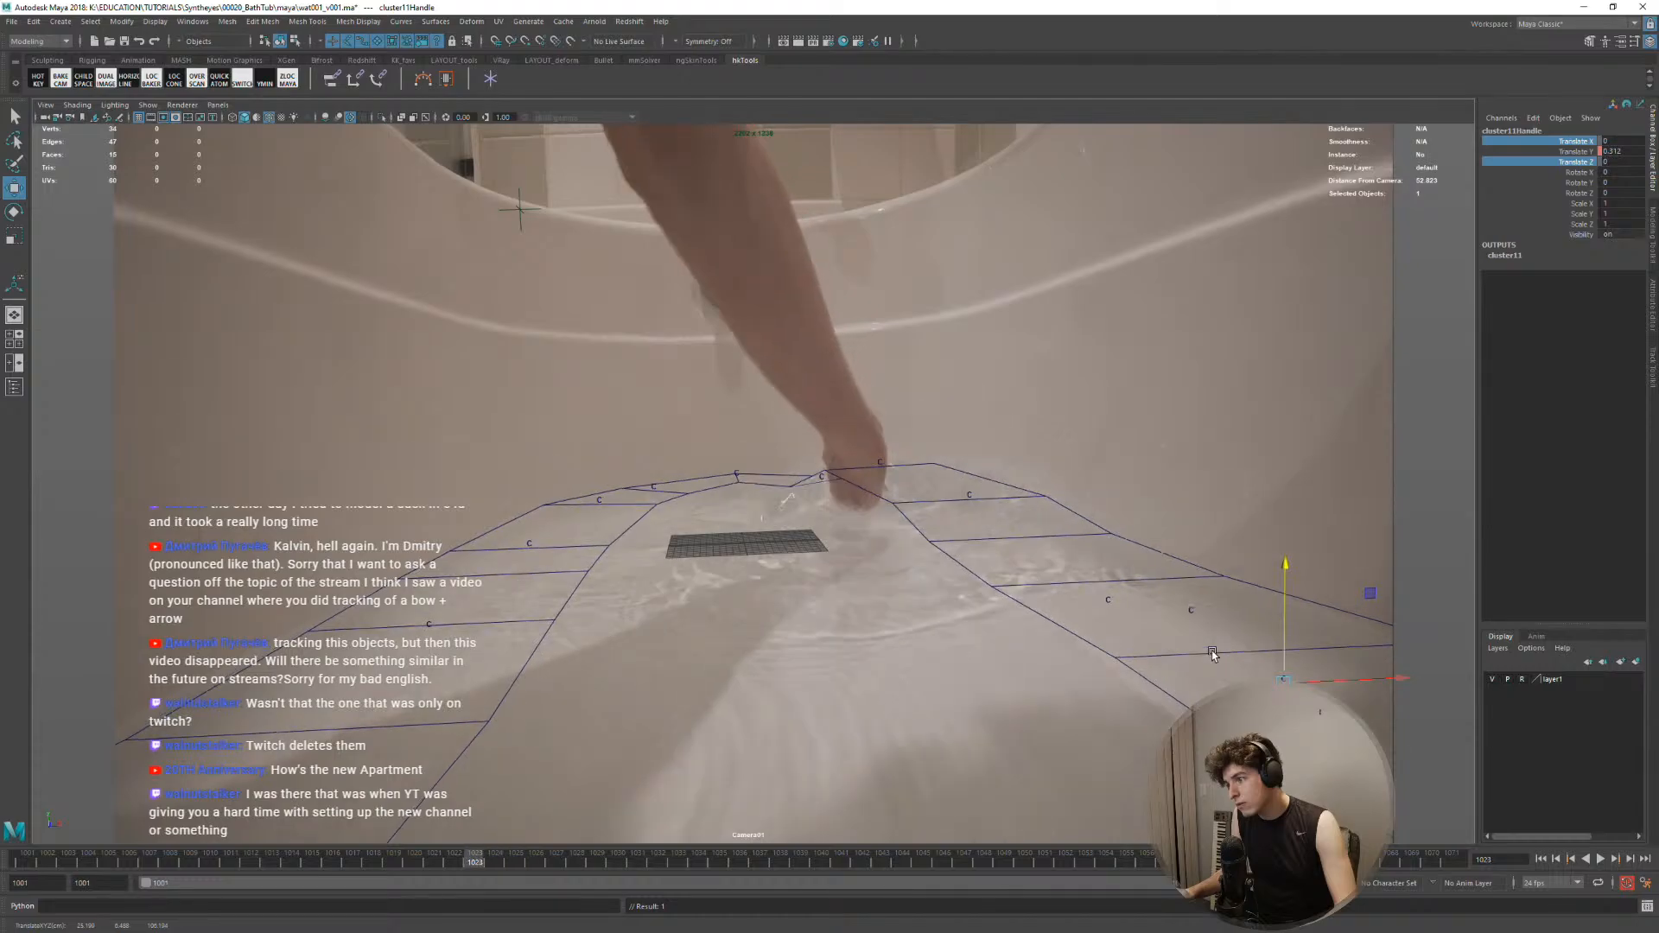
key(alt+comma)
key(alt+period)
key(alt+period)
key(alt+period)
key(alt+period)
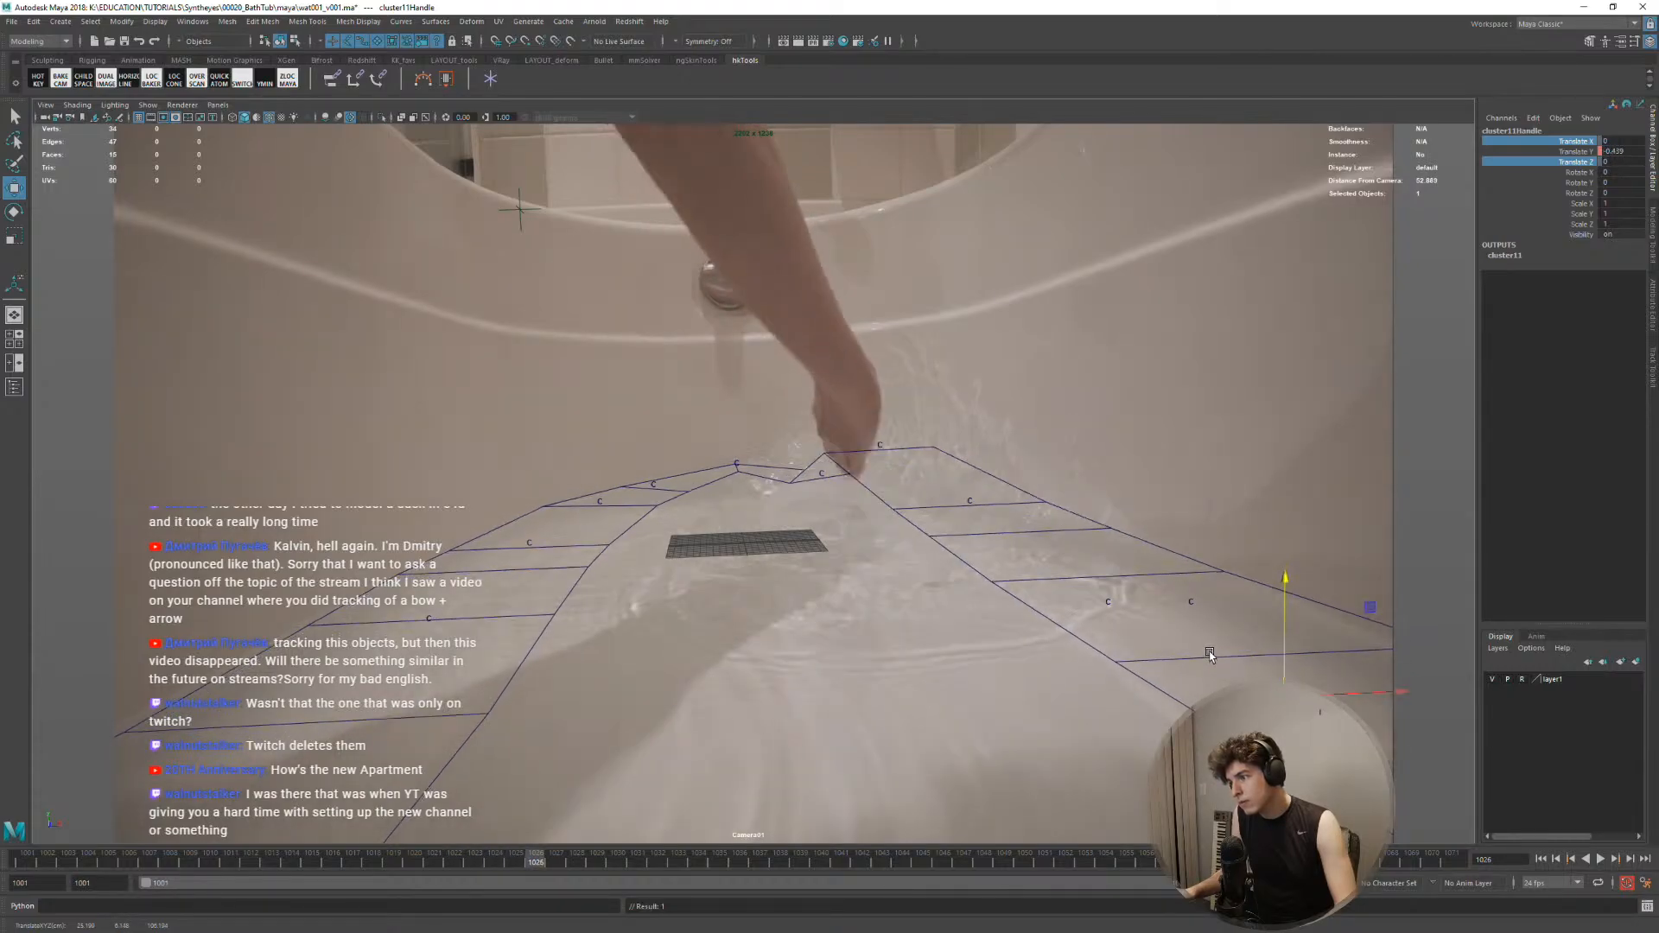
mouse_move(1209, 654)
middle_down()
mouse_move(1199, 677)
mouse_move(1204, 631)
mouse_move(1185, 710)
mouse_move(1200, 562)
mouse_move(1183, 641)
mouse_move(1184, 581)
mouse_move(1187, 623)
mouse_move(1180, 584)
mouse_move(1162, 648)
mouse_move(1153, 629)
middle_up()
Keyframe cluster11's Y translation from frame 1026 through the final frames, stepping back to correct the fit to the water
key(alt+period)
key(alt+period)
key(alt+period)
key(alt+period)
key(alt+period)
key(alt+period)
key(alt+period)
key(alt+period)
key(alt+period)
key(alt+period)
key(alt+period)
key(alt+period)
key(alt+period)
key(alt+period)
key(alt+period)
key(alt+period)
key(alt+period)
key(alt+period)
key(alt+period)
key(alt+period)
key(alt+comma)
key(alt+comma)
key(alt+period)
key(alt+period)
key(alt+period)
key(alt+period)
key(alt+period)
key(alt+period)
key(alt+period)
key(alt+period)
key(alt+period)
key(alt+period)
key(alt+period)
key(alt+period)
key(alt+period)
key(alt+comma)
key(alt+comma)
key(alt+period)
key(alt+period)
key(alt+period)
key(alt+period)
key(alt+period)
key(alt+comma)
key(alt+period)
key(alt+comma)
key(alt+comma)
key(alt+period)
key(alt+period)
key(alt+period)
key(alt+period)
key(alt+period)
key(alt+period)
key(alt+period)
key(alt+period)
key(alt+period)
key(alt+period)
key(alt+period)
key(alt+period)
key(alt+period)
key(alt+comma)
key(alt+comma)
key(alt+comma)
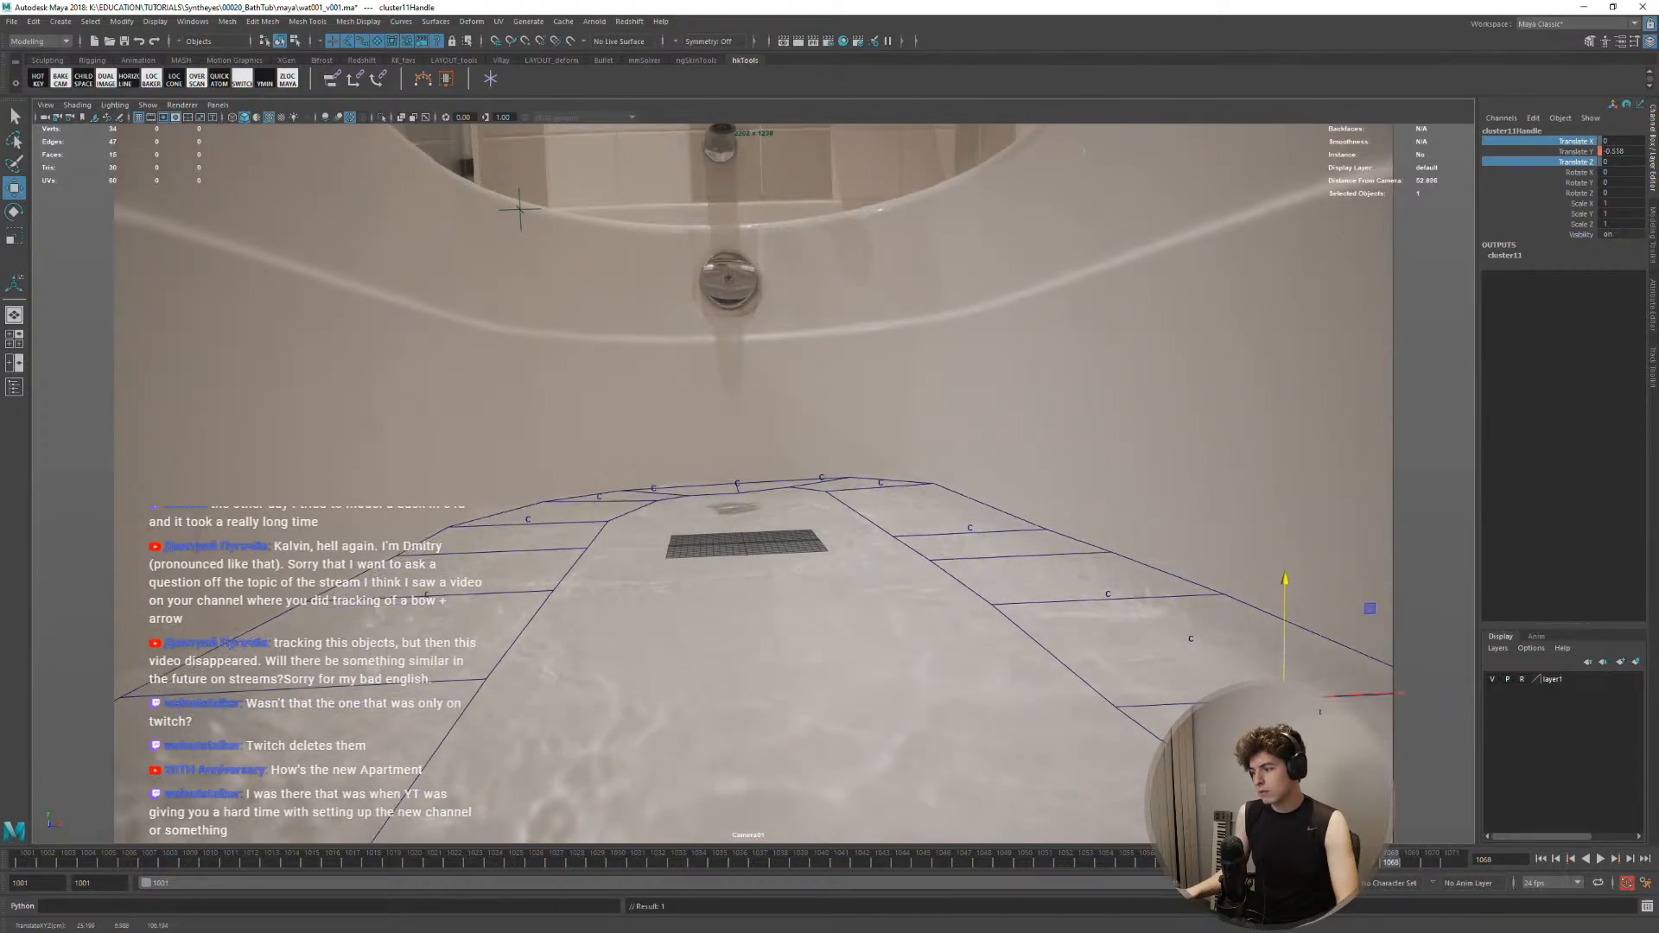
key(alt+comma)
Return to frame 1001 and adjust cluster7's Y translation in the opening frames to fit the left-hand water edge
drag(1371, 860, 27, 850)
click(540, 561)
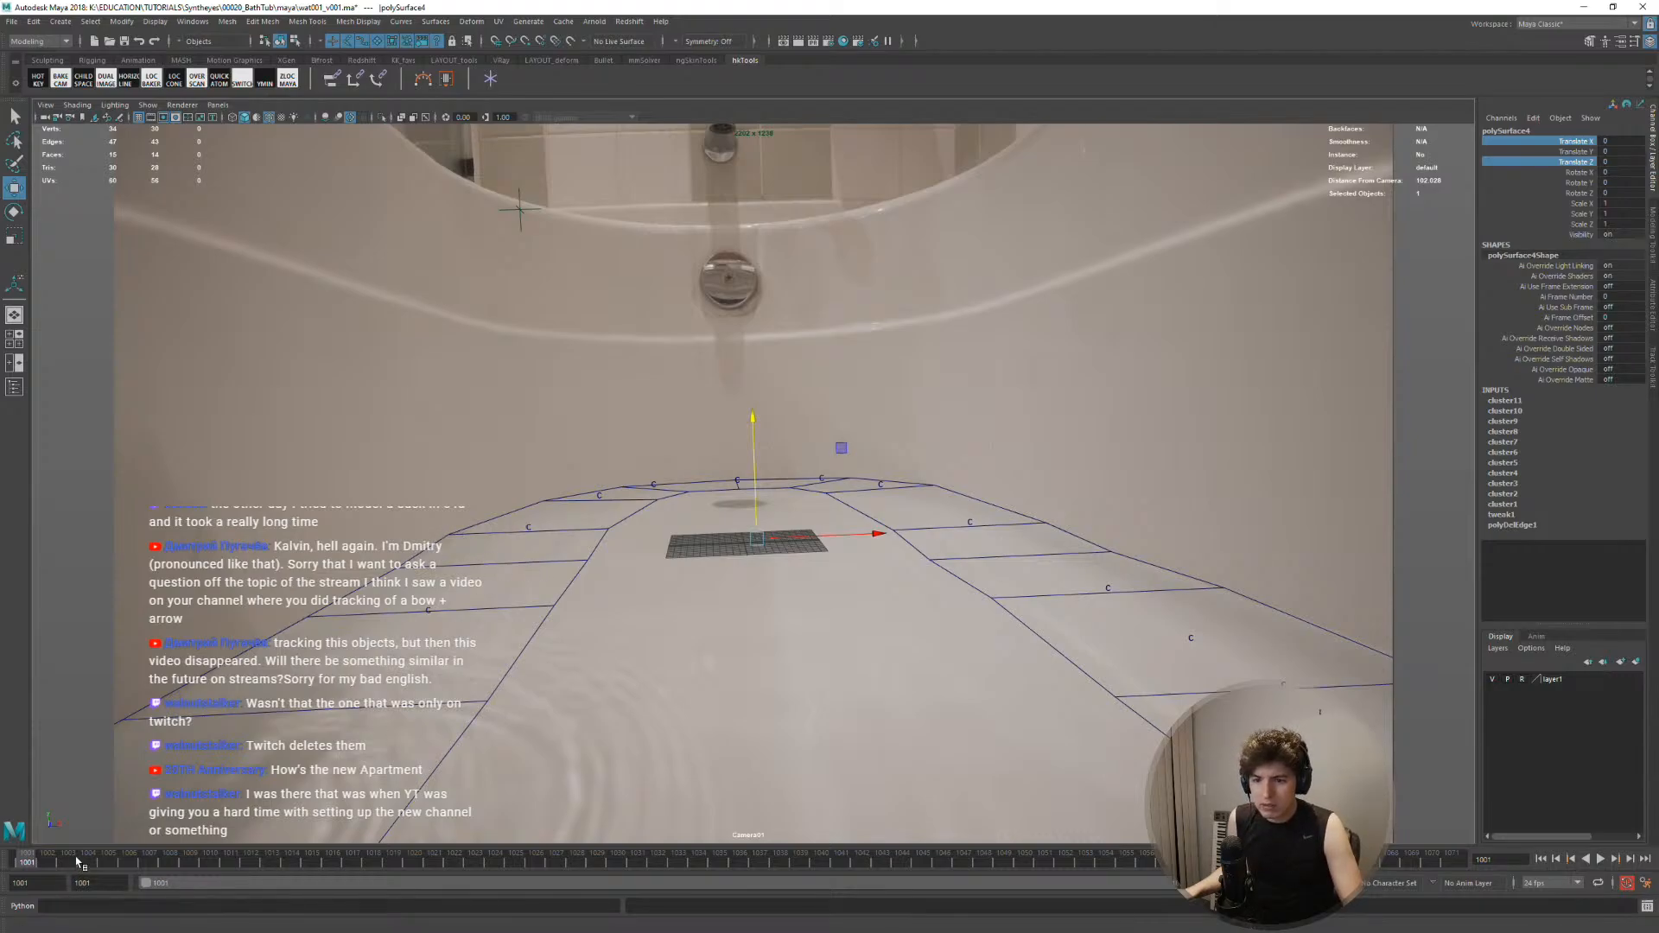
drag(82, 864, 27, 864)
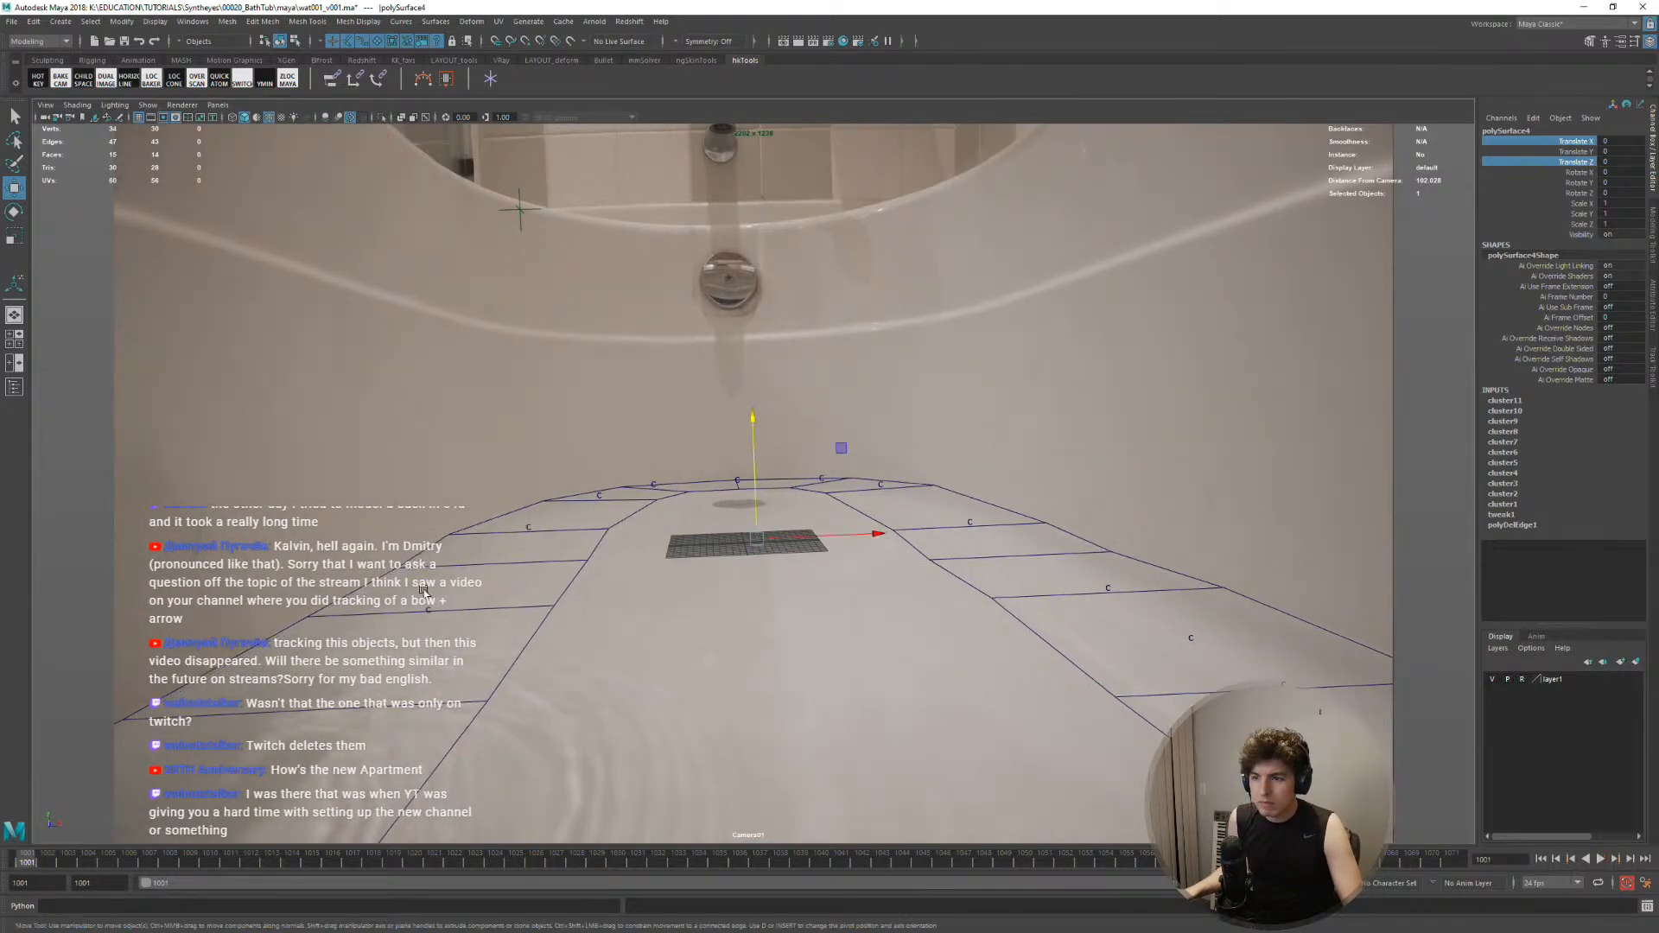
click(530, 530)
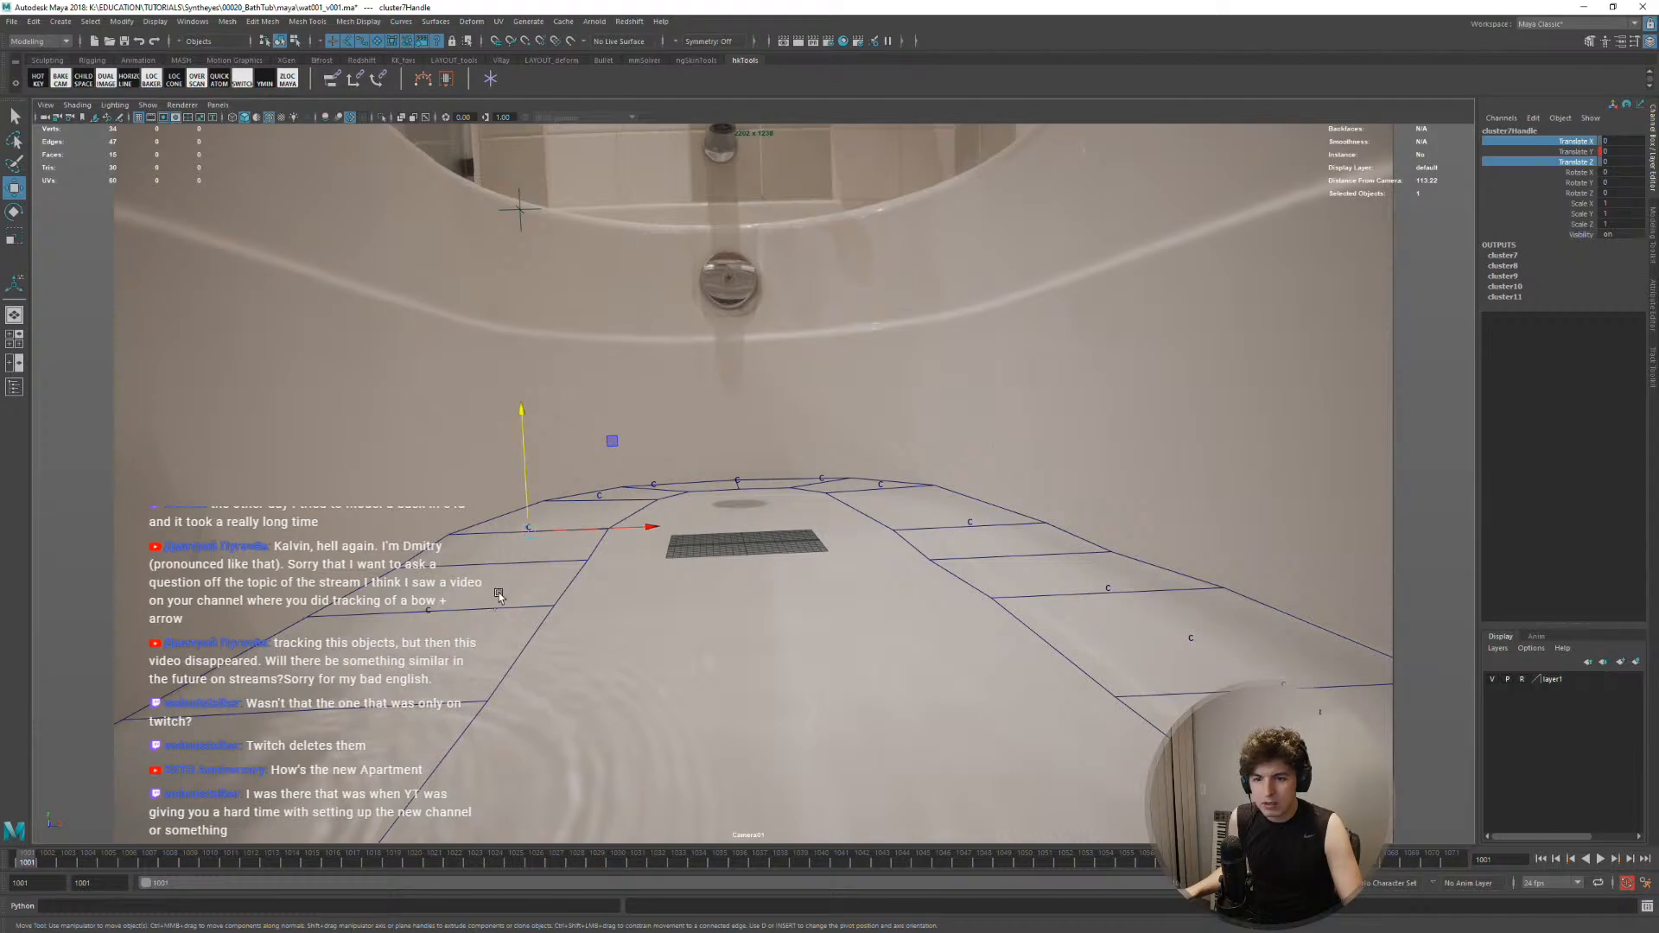
middle_drag(556, 606, 562, 617)
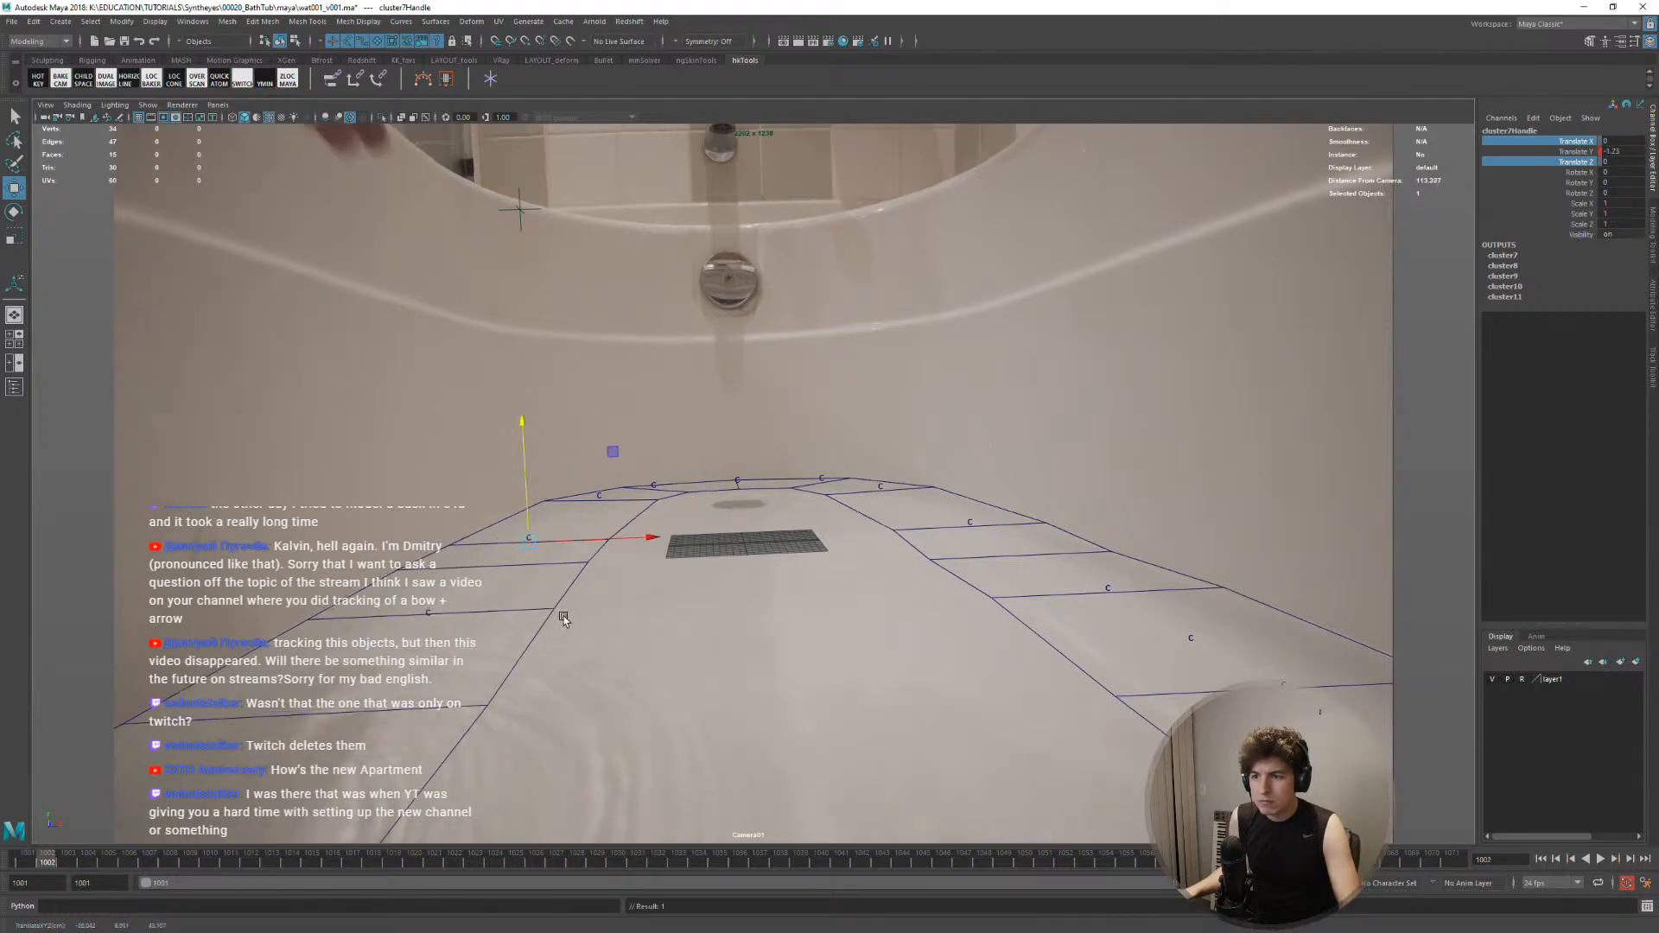
Cut a new cross edge through the mesh's left-hand strip just in front of the curved end with Multi-Cut in the perspective view
click(510, 564)
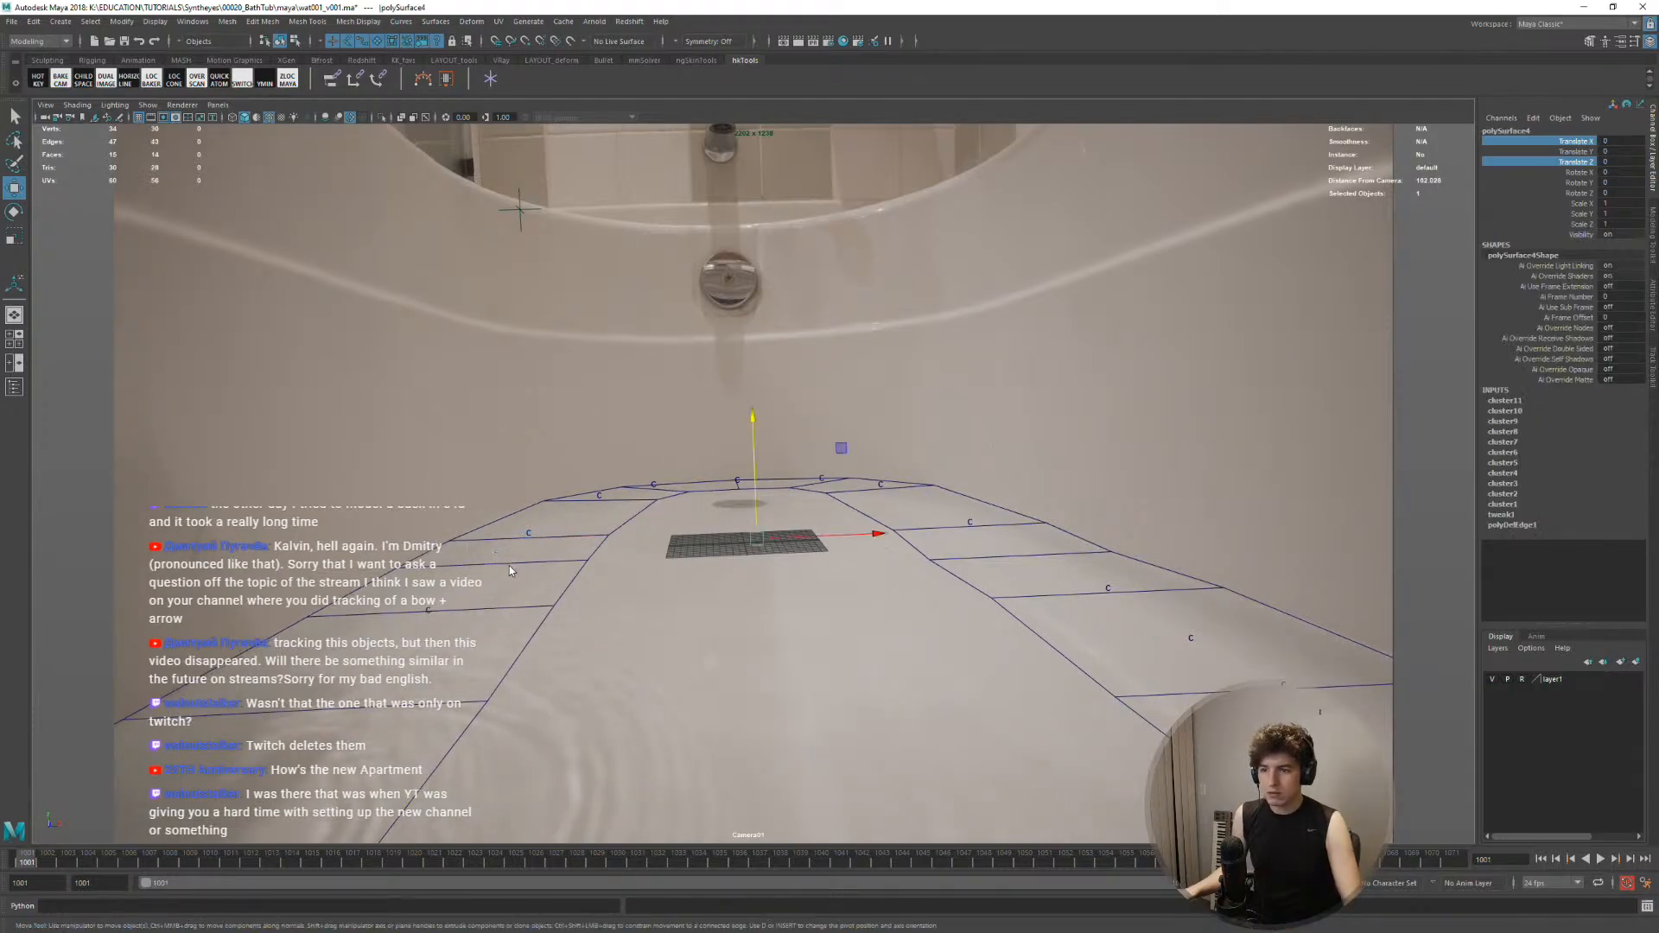
shift+right_drag(509, 565, 458, 567)
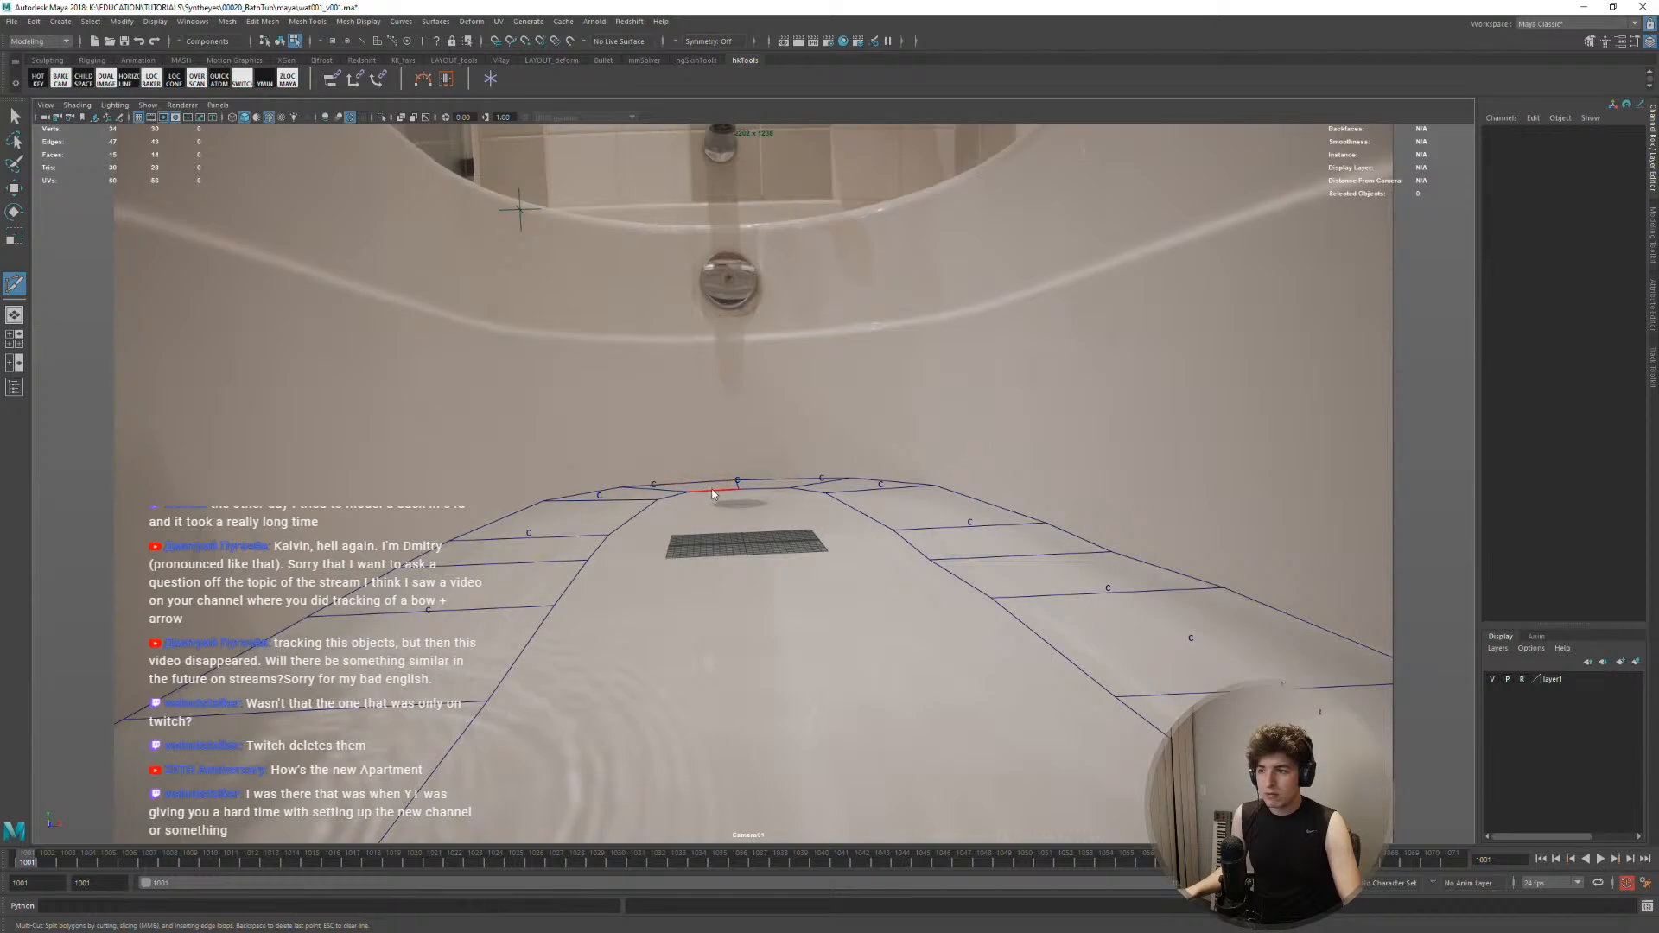
mouse_move(711, 489)
right_down()
mouse_move(736, 471)
mouse_move(711, 490)
right_up()
key(w)
key(space)
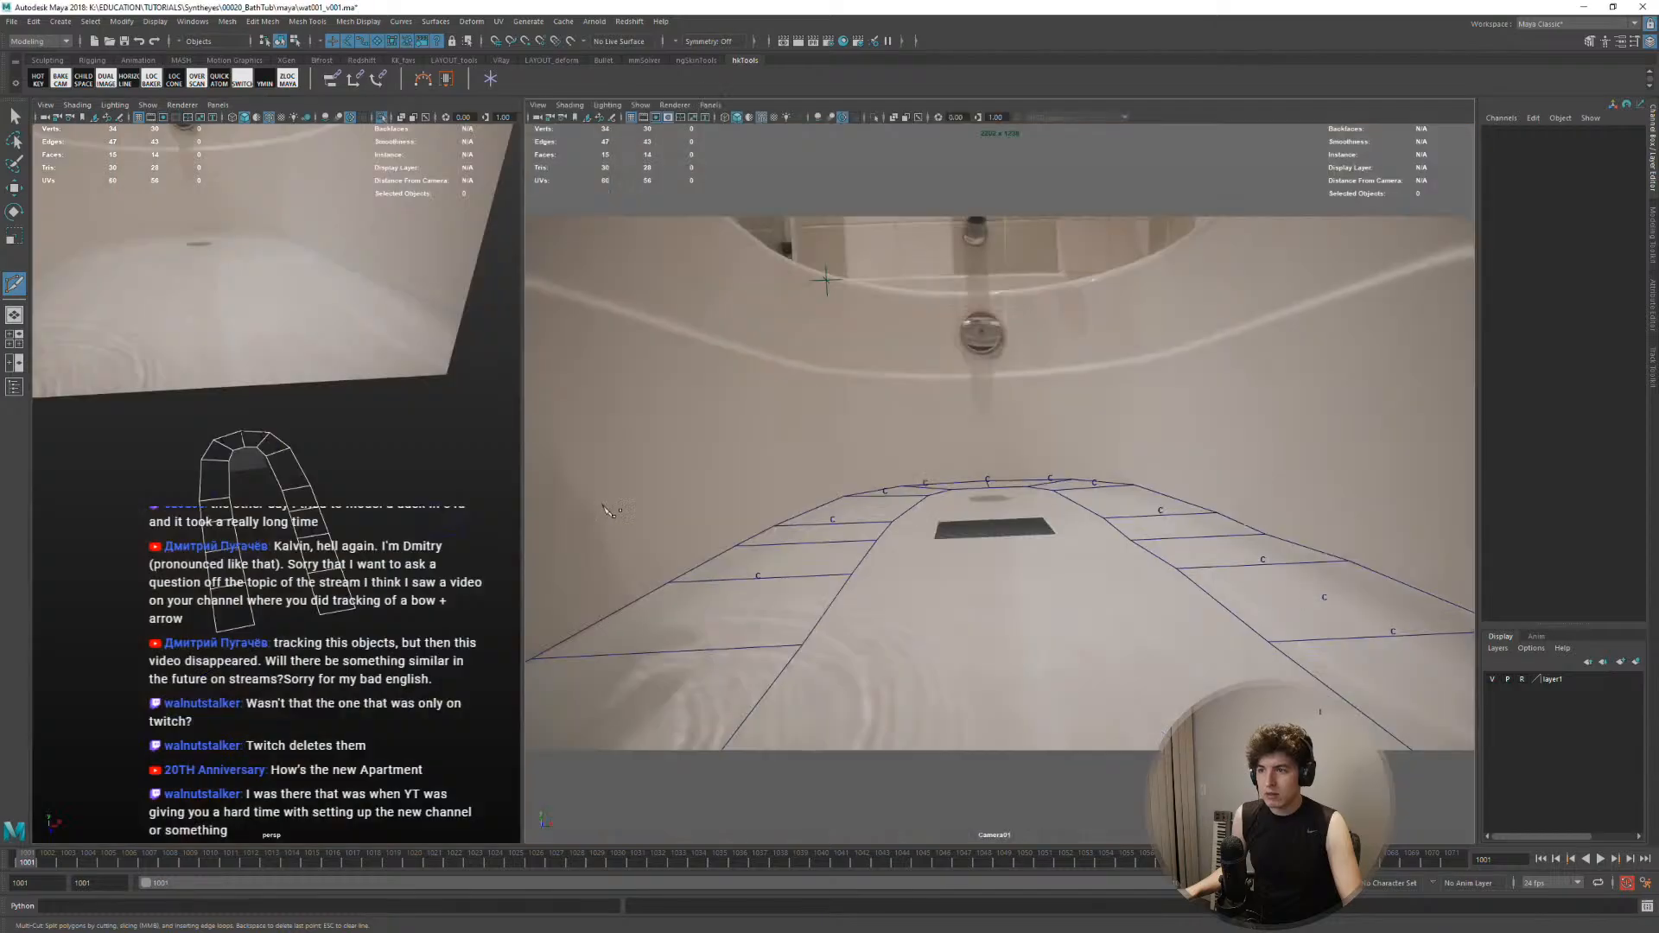
alt+right_drag(327, 467, 515, 510)
alt+drag(515, 511, 432, 553)
alt+middle_drag(285, 518, 193, 470)
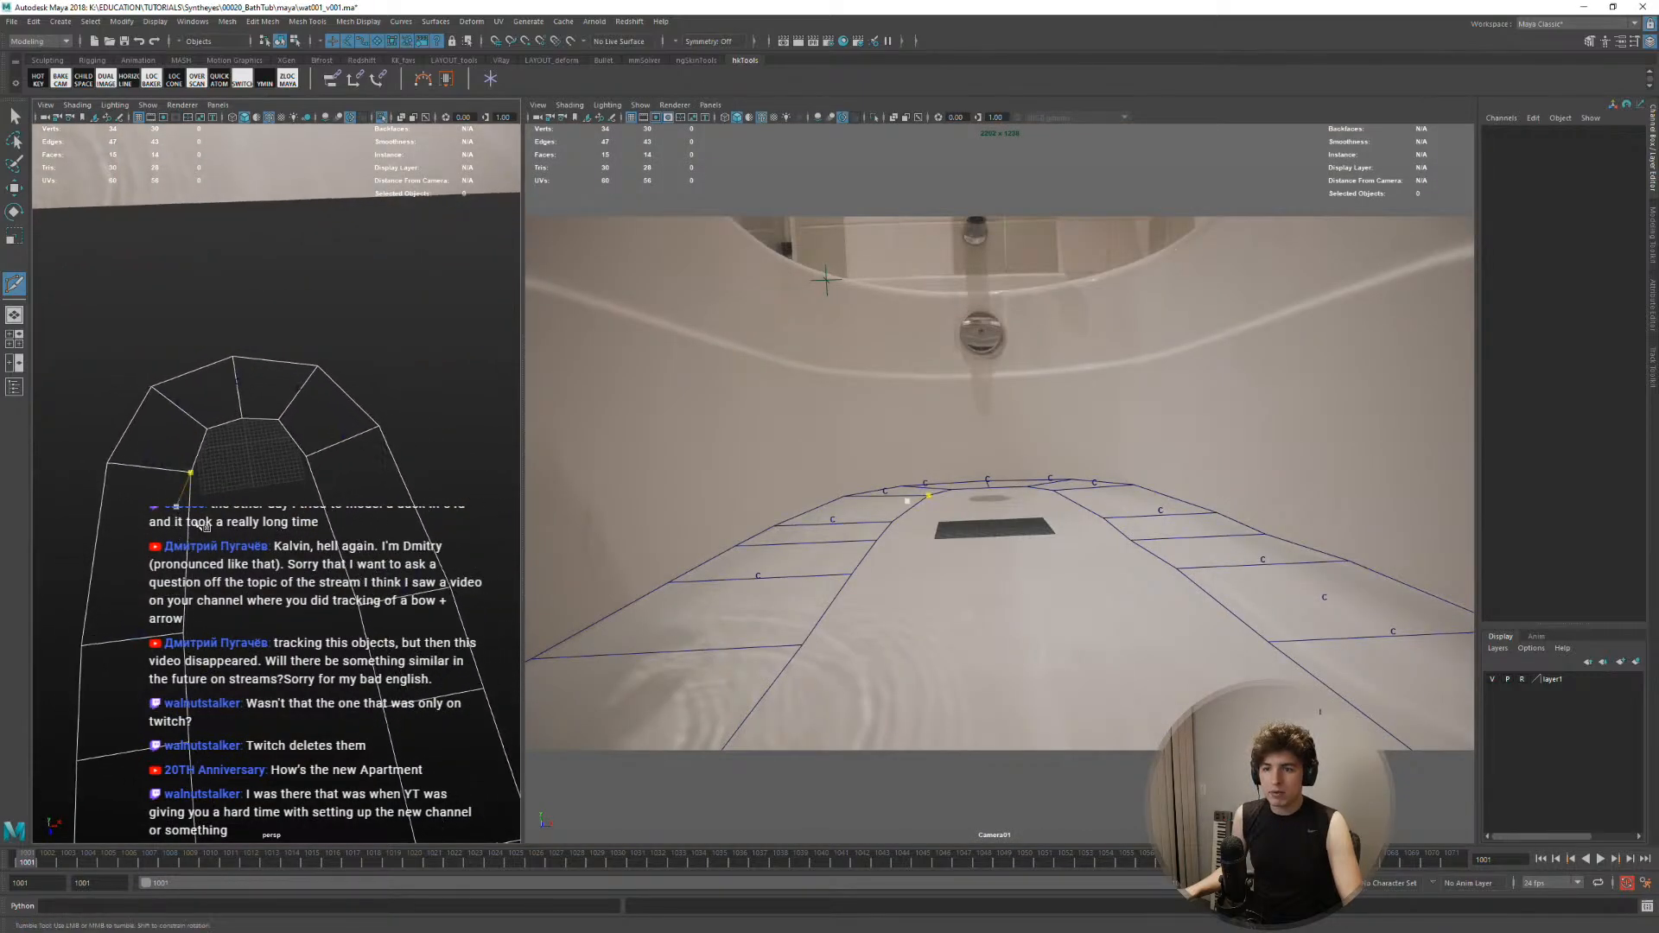
click(120, 503)
click(207, 504)
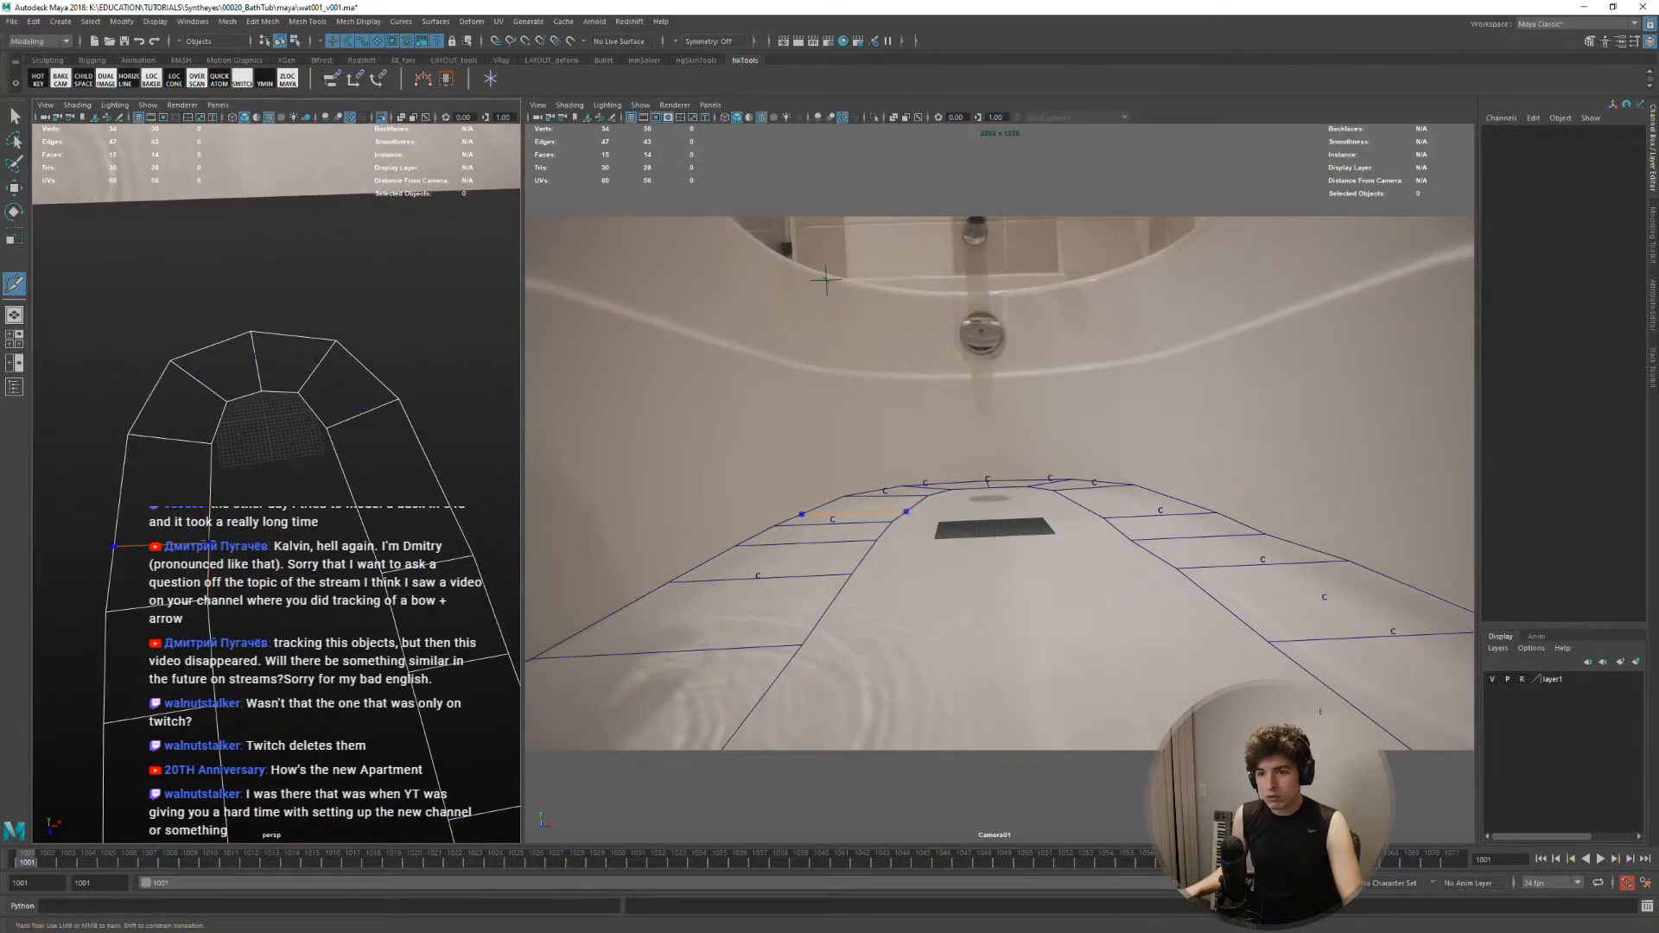
Add more cross edges with Multi-Cut between the existing ones around the curved end and along both strips
shift+right_drag(386, 488, 353, 490)
key(w)
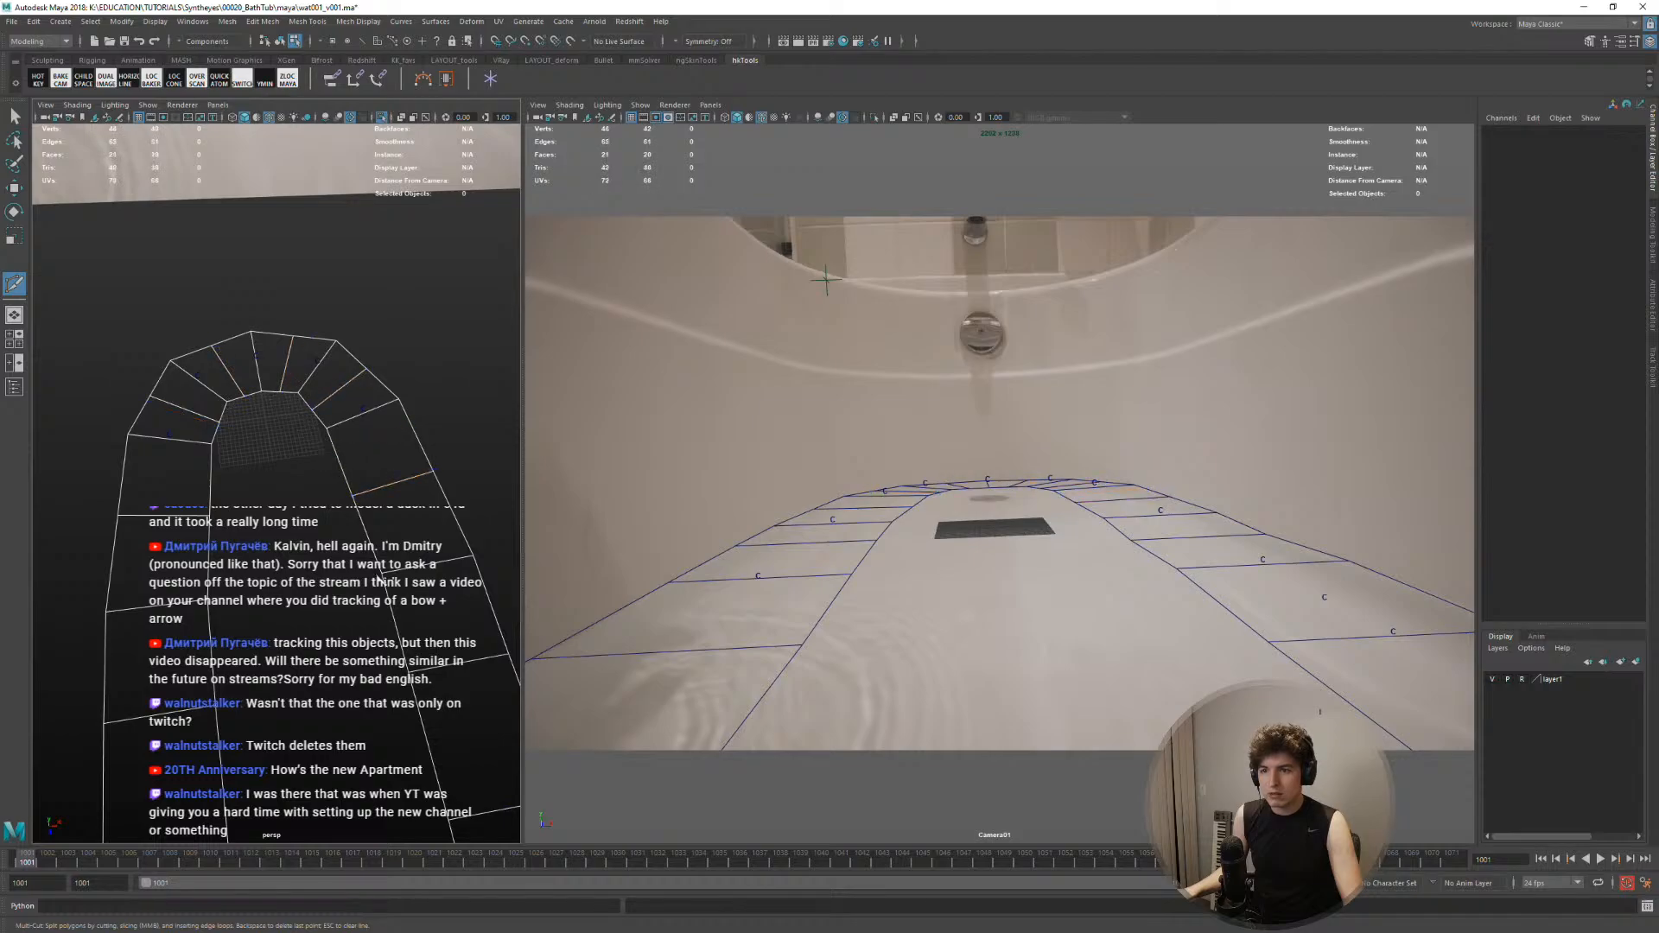
ctrl+click(214, 651)
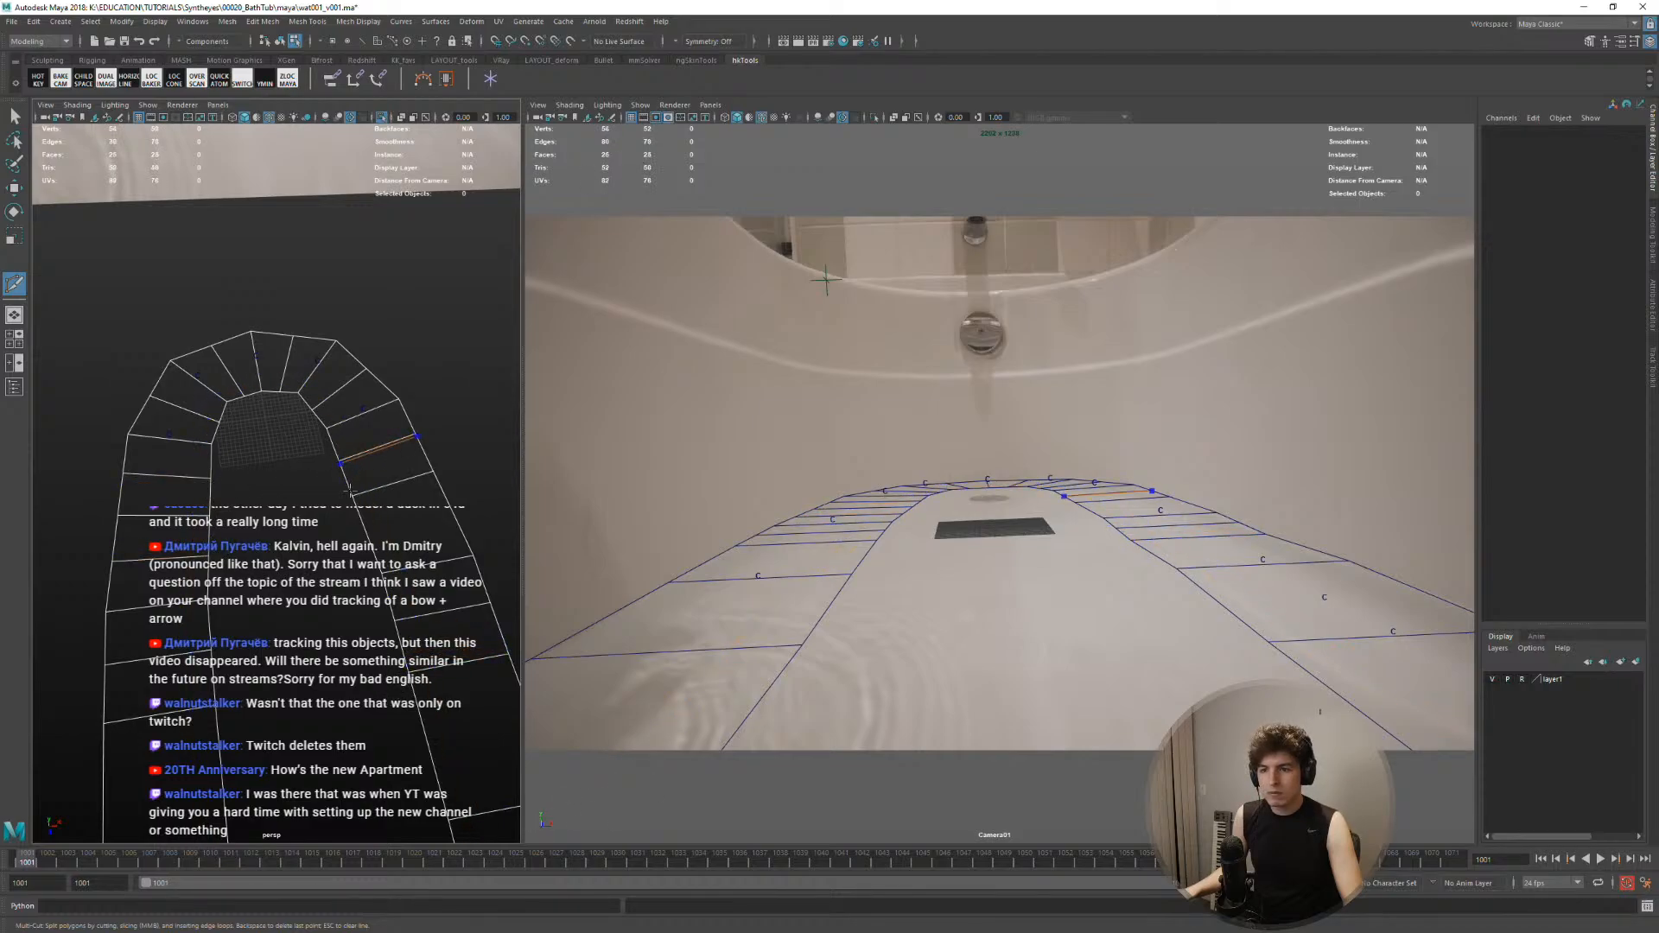
key(space)
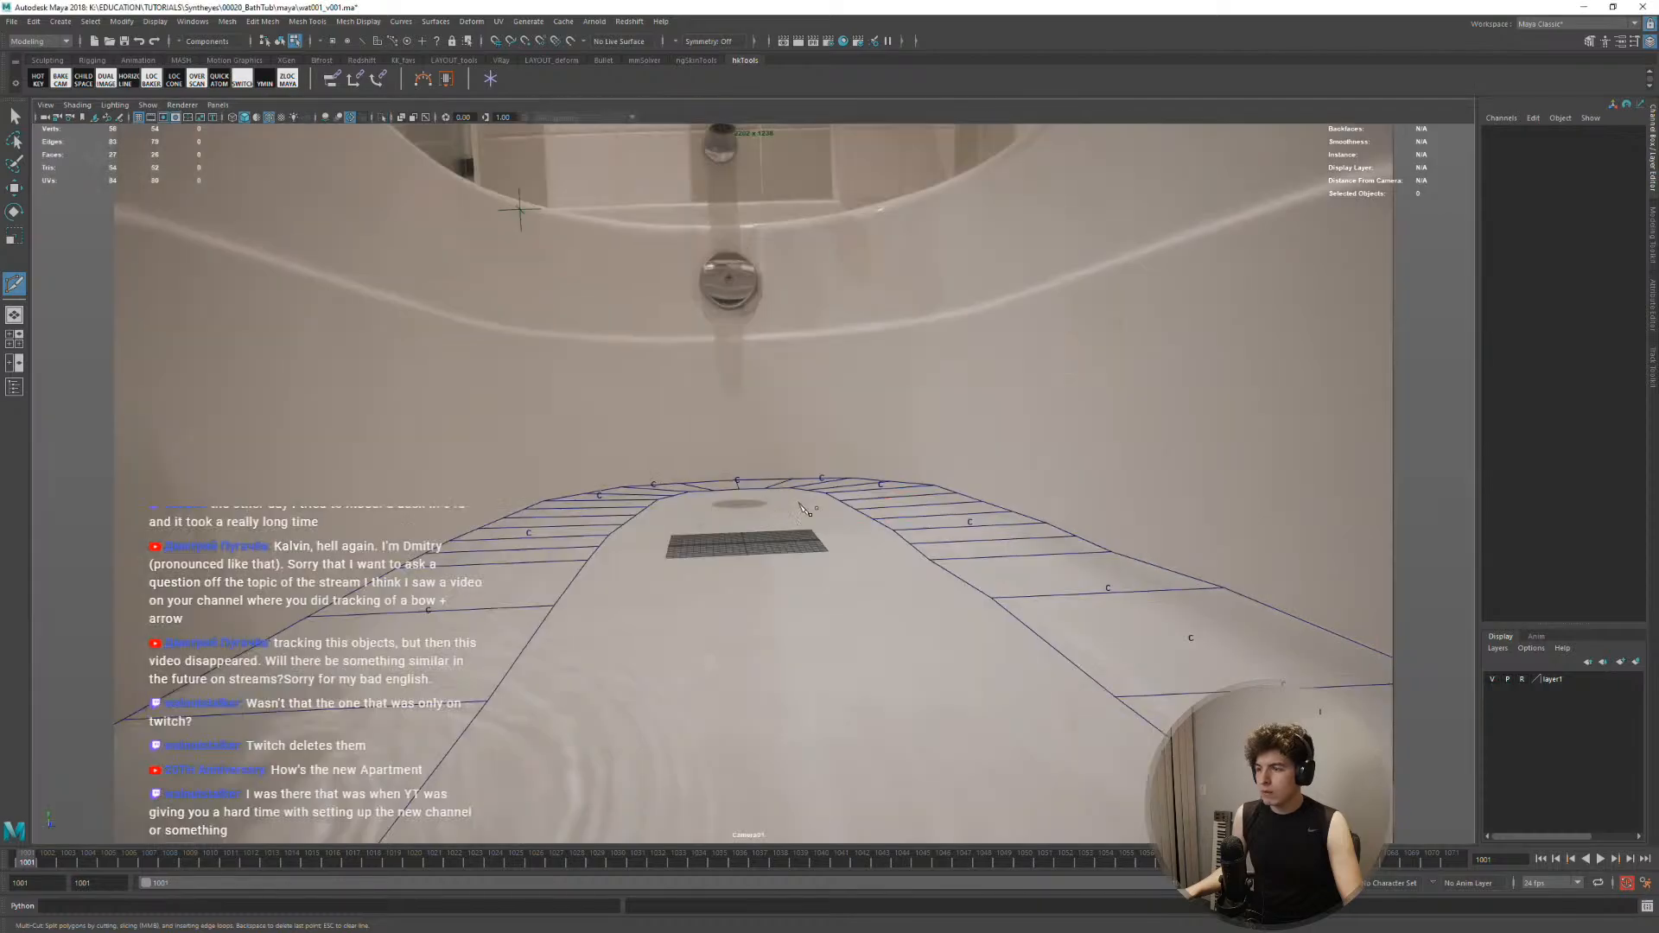
Create a cluster on the right-hand strip's cross edge just in front of the cluster at the curved end
key(w)
right_drag(671, 496, 672, 459)
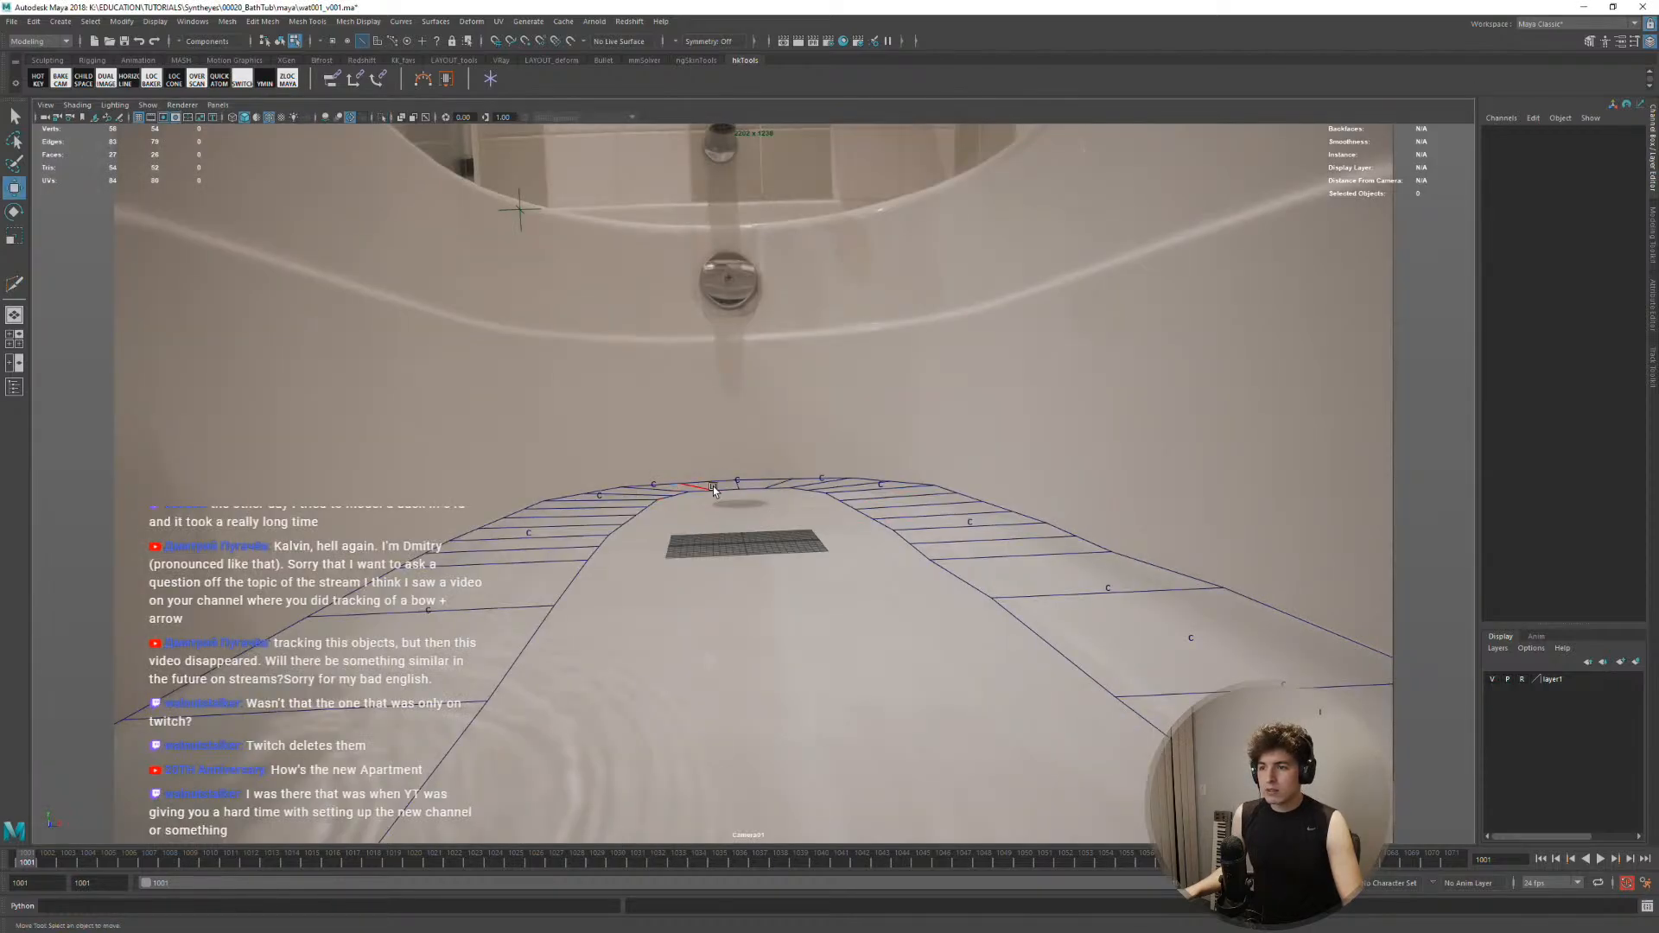
click(901, 496)
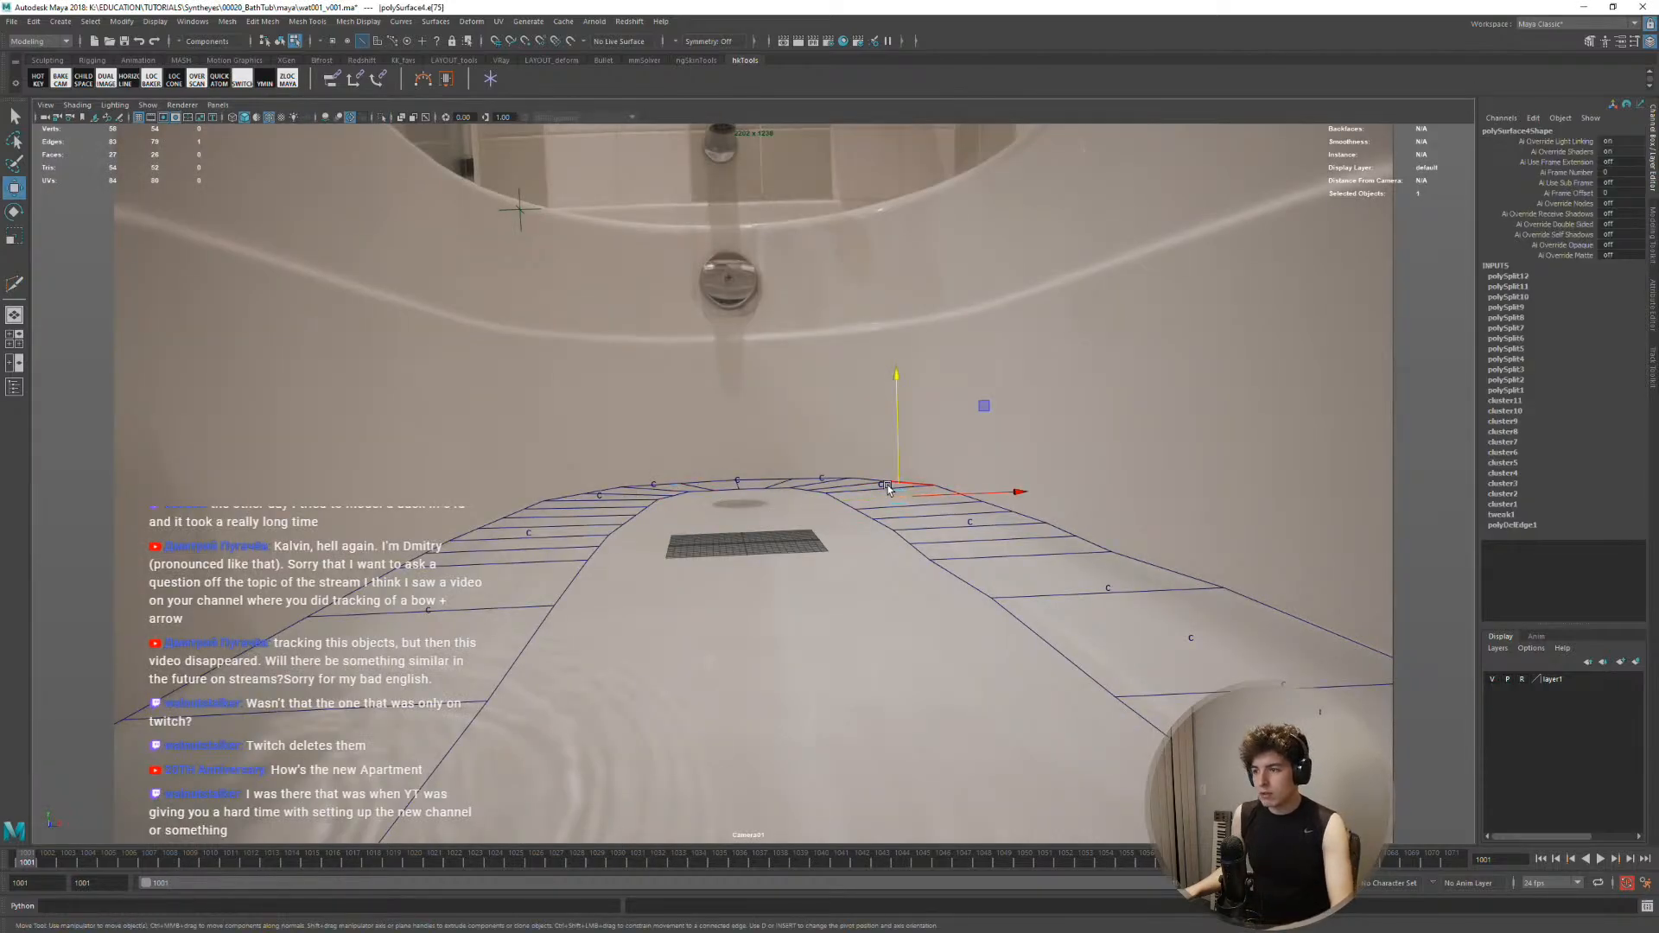
middle_drag(903, 496, 1087, 530)
right_drag(1087, 530, 1059, 485)
middle_drag(1060, 484, 807, 536)
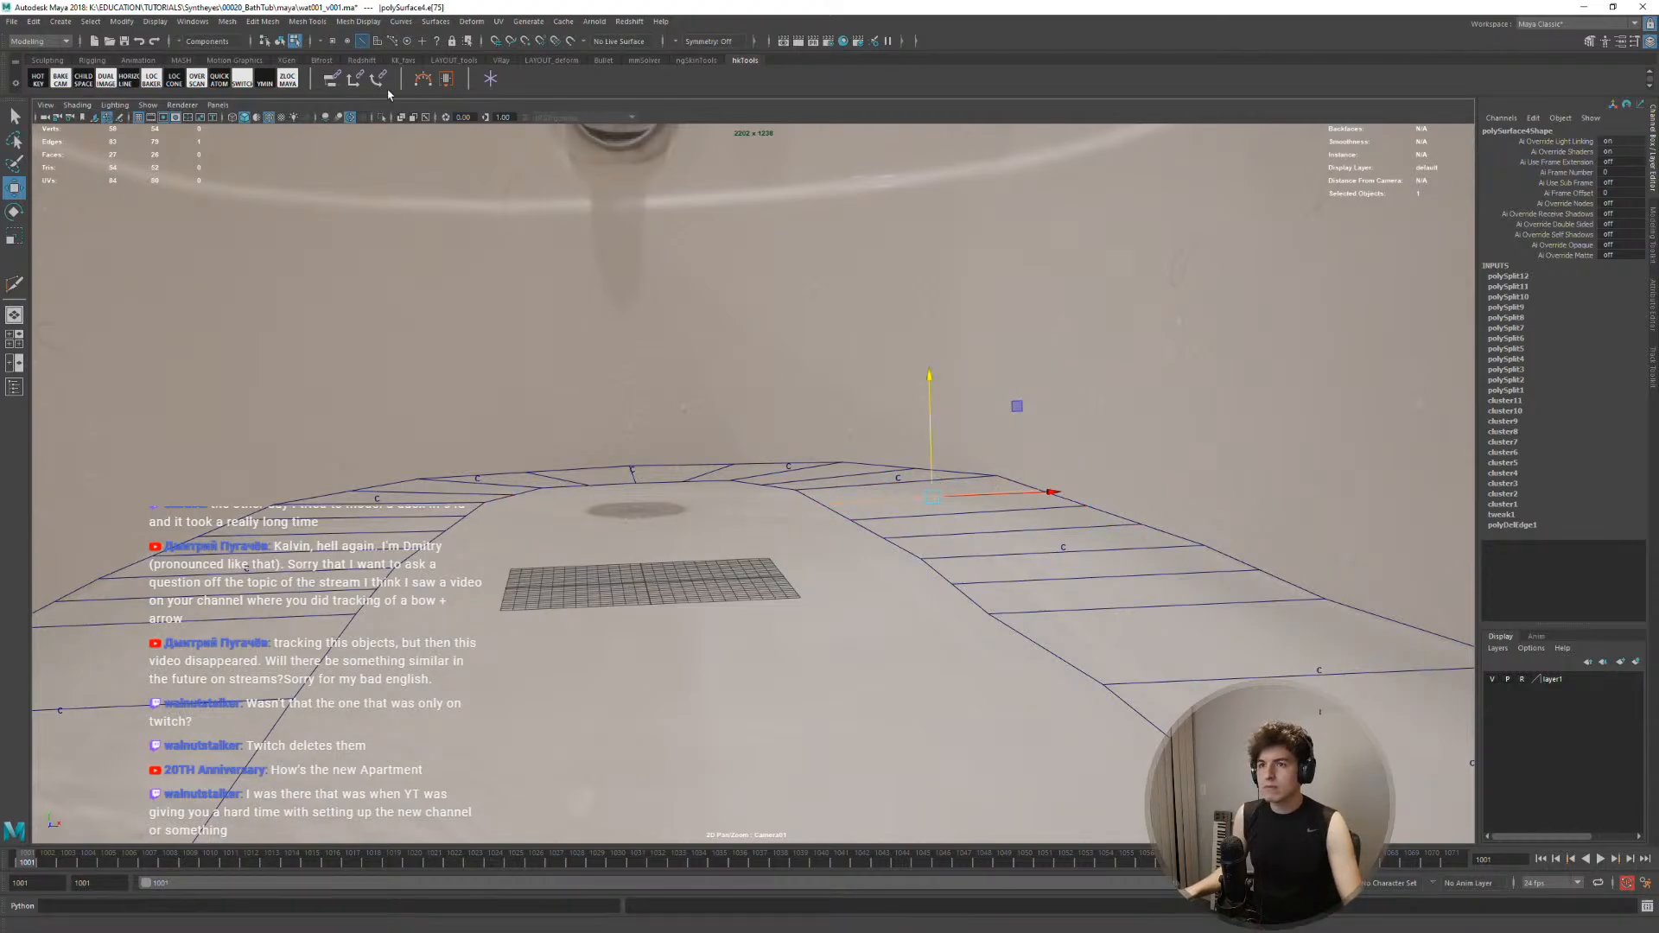
key(space)
drag(476, 339, 474, 396)
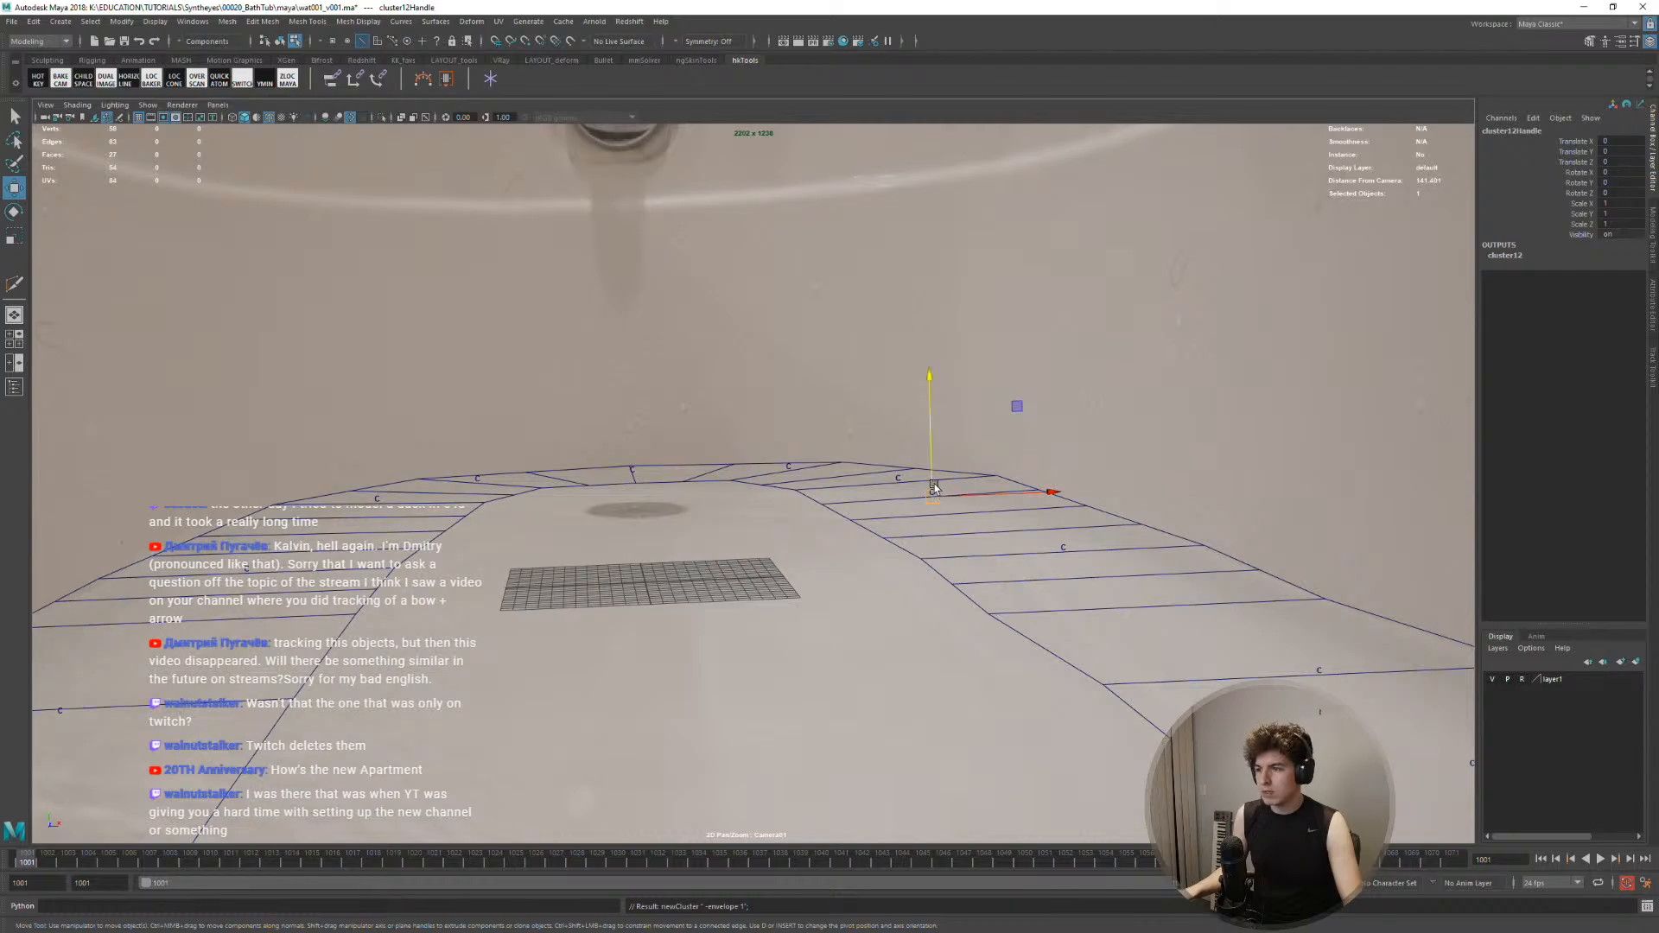
Lock cluster12's Translate X and Translate Z
click(1580, 141)
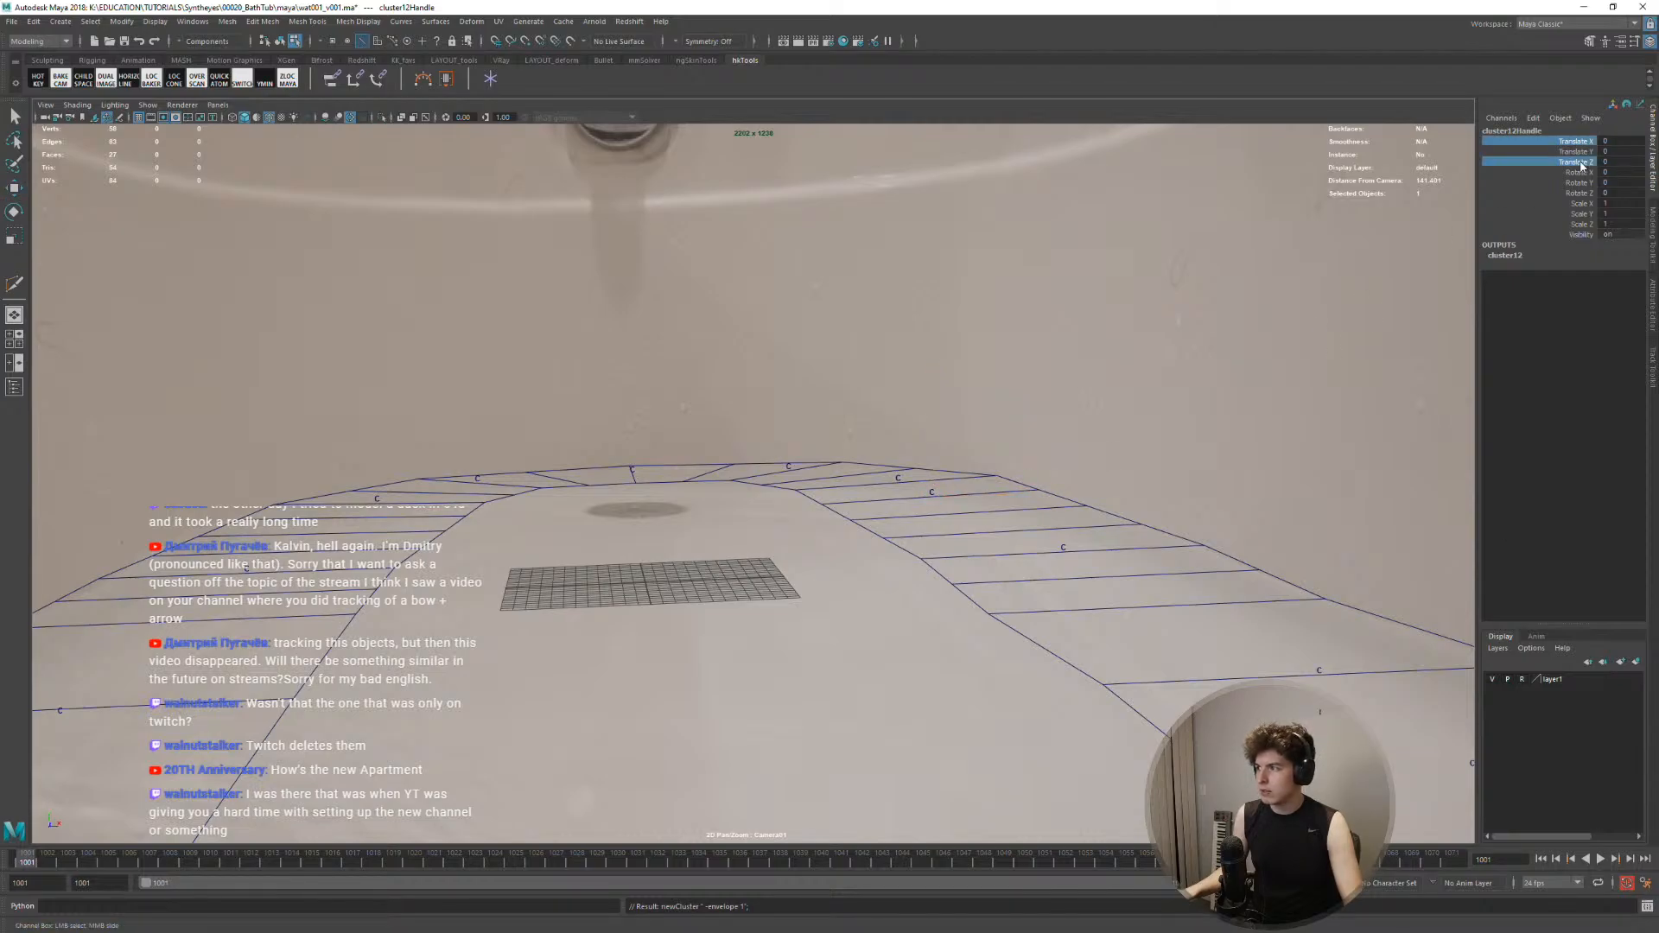
right_click(1581, 164)
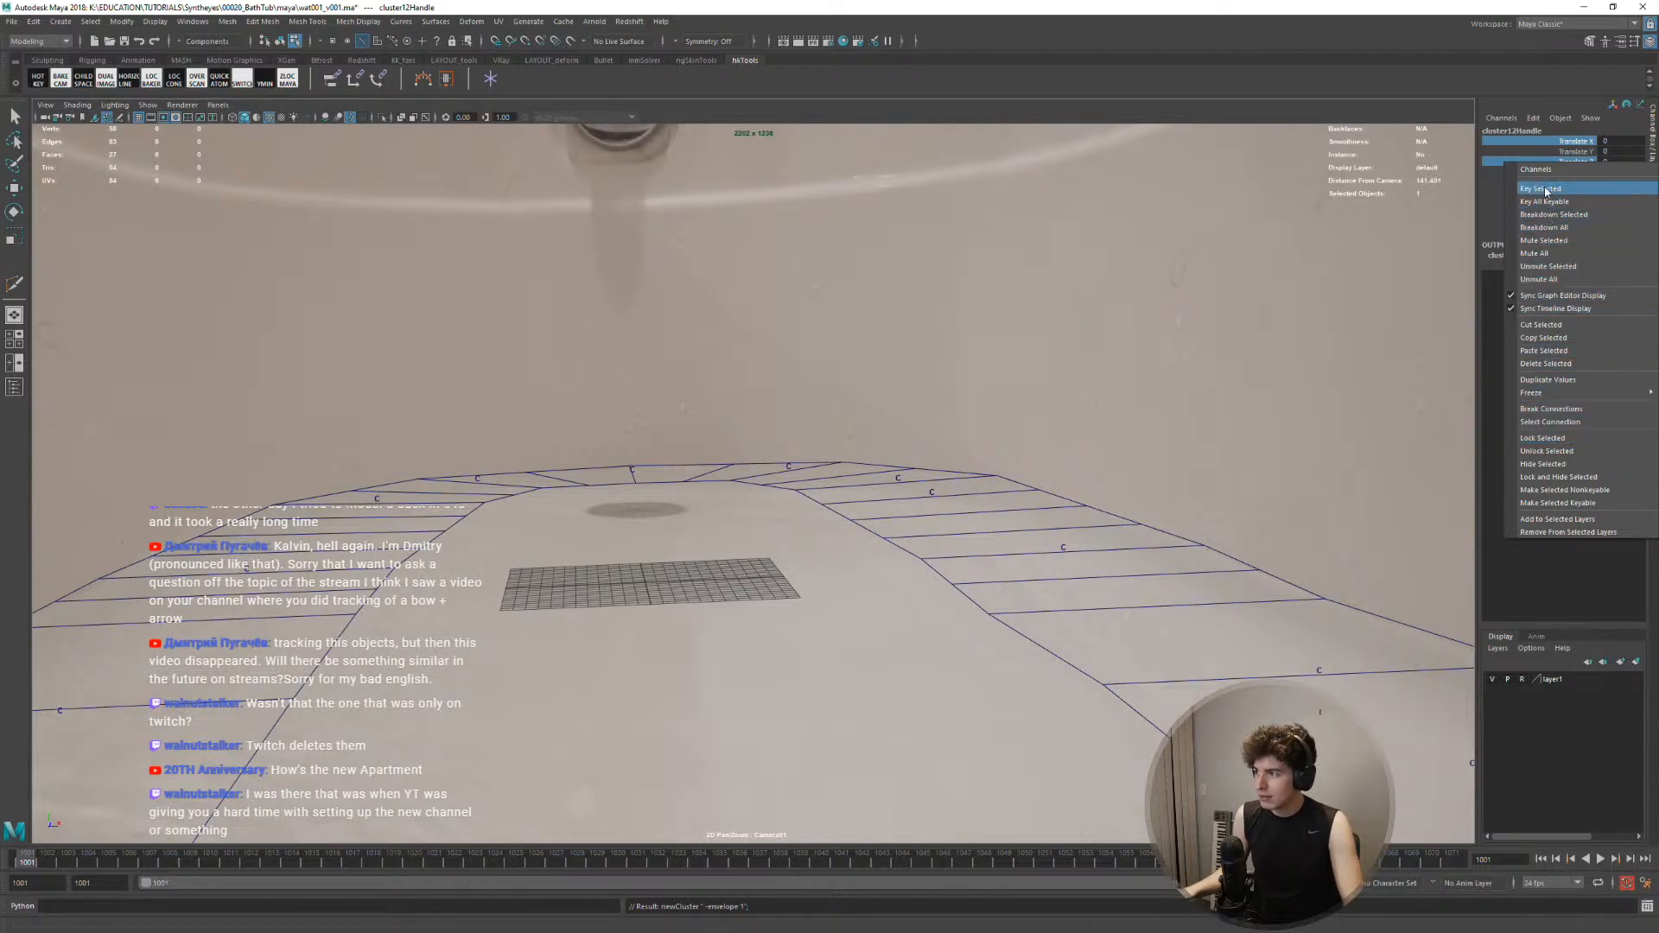
click(1543, 438)
Key cluster12's translation at frame 1001 and keyframe its Y translation to the water edge up to frame 1023
key(shift+w)
drag(931, 464, 935, 456)
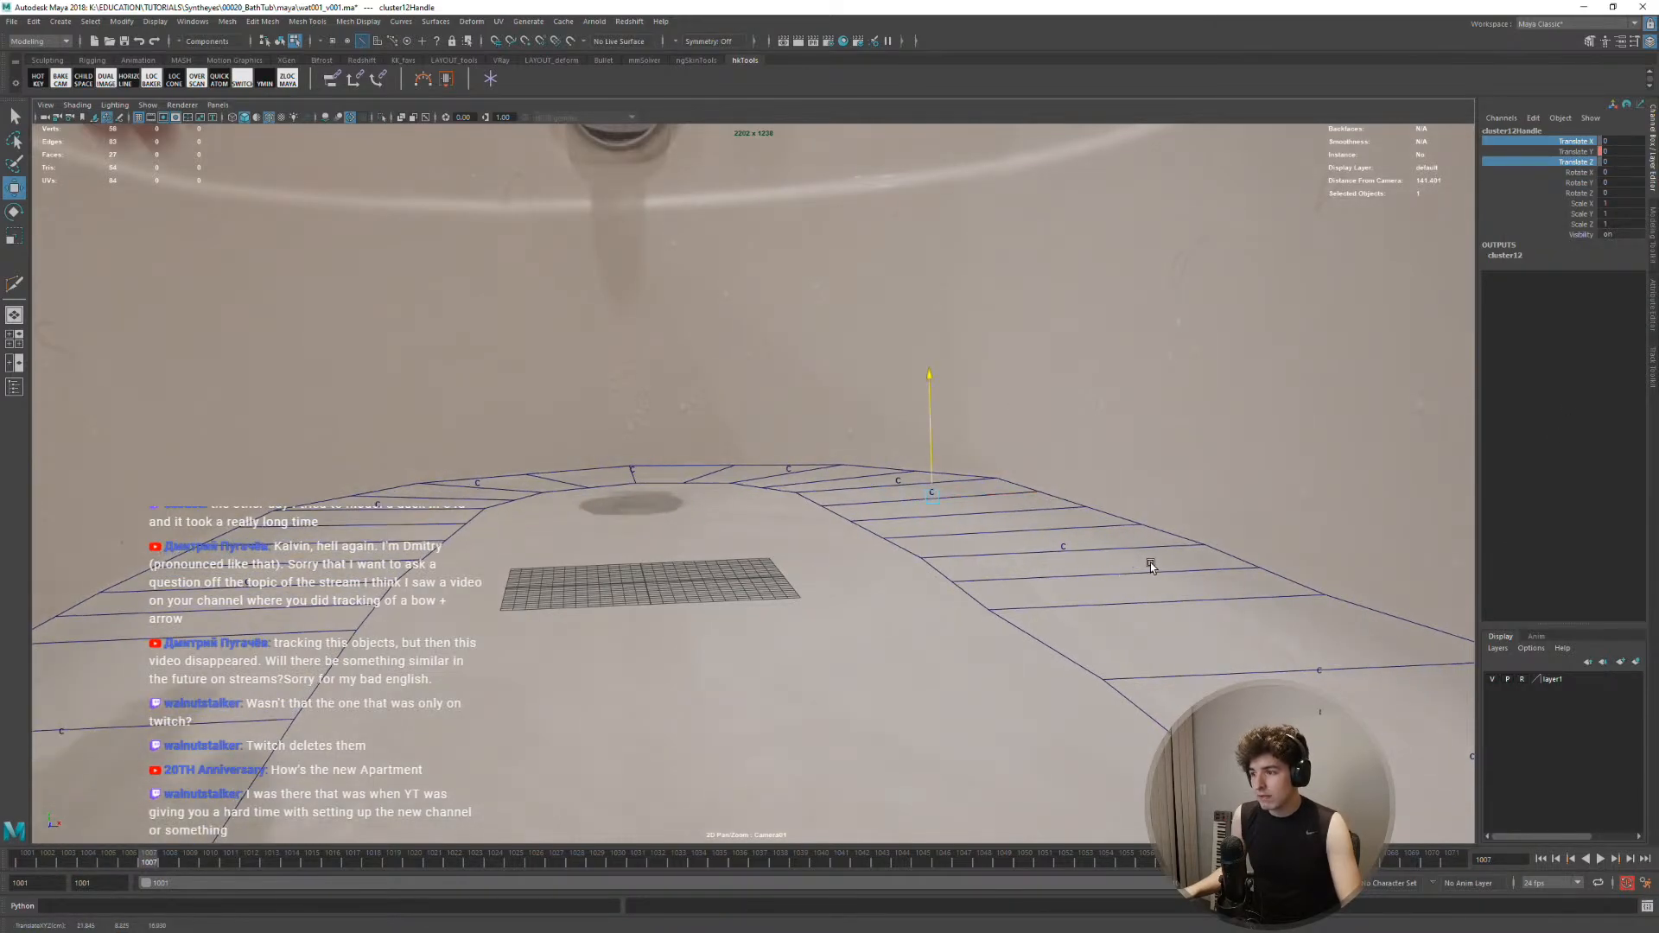
key(.)
key(alt+period)
key(alt+period)
key(alt+period)
key(alt+period)
key(alt+period)
key(alt+period)
key(alt+period)
key(alt+period)
key(alt+period)
key(alt+period)
key(alt+period)
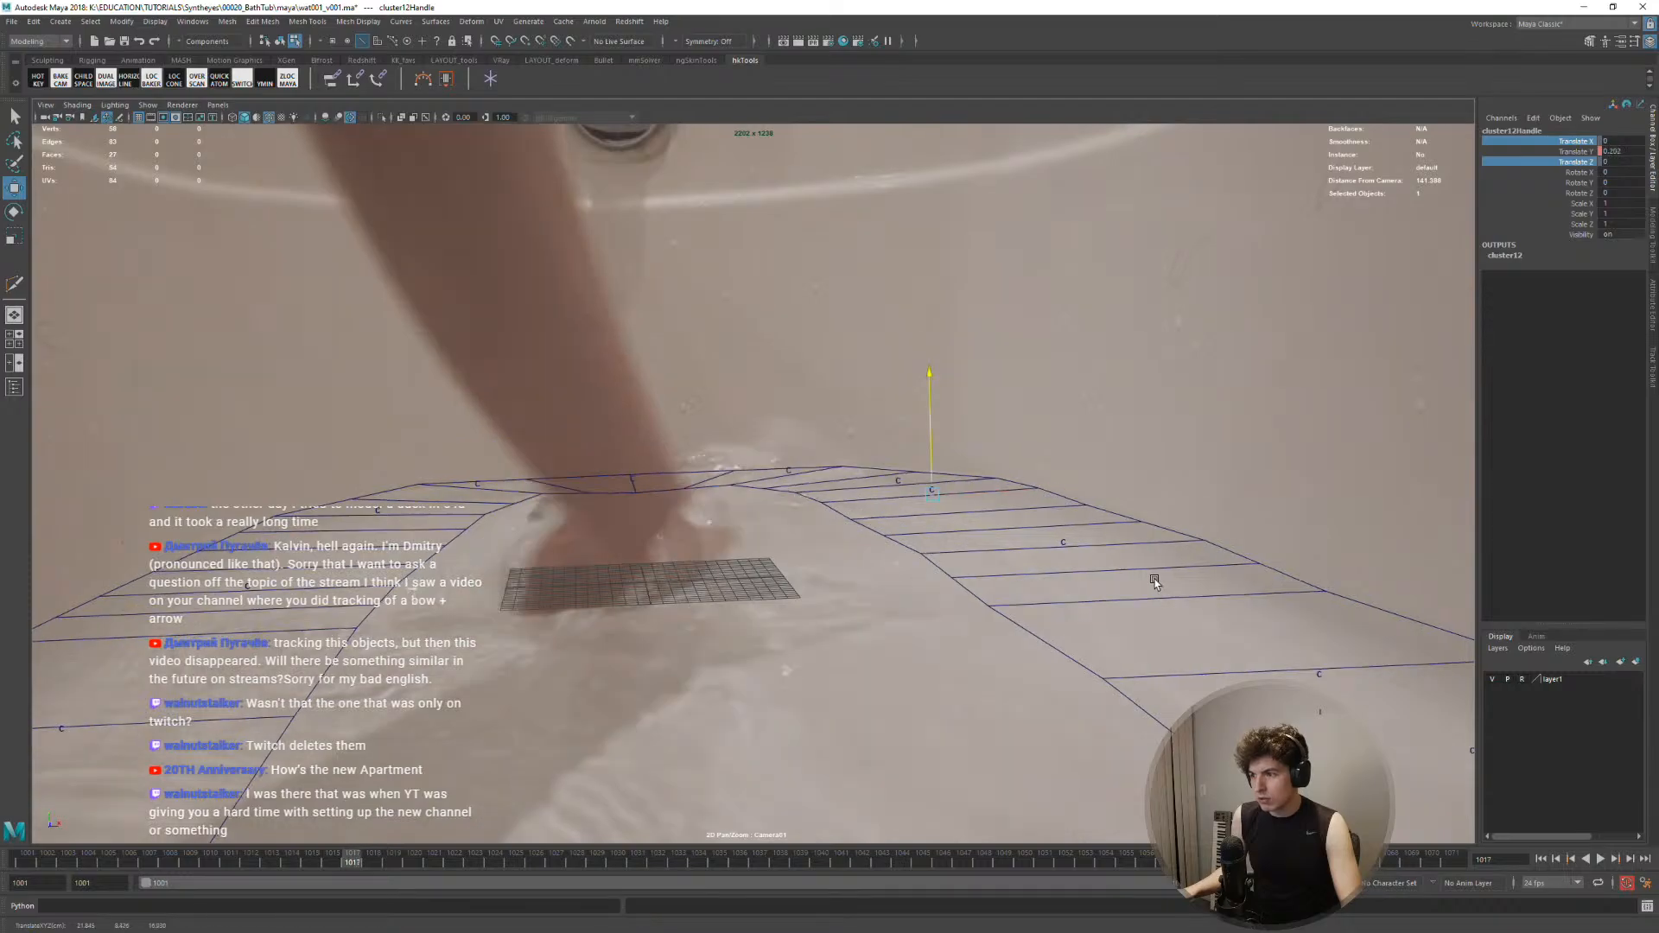
key(alt+period)
key(alt+period)
key(alt+period)
key(alt+period)
key(alt+period)
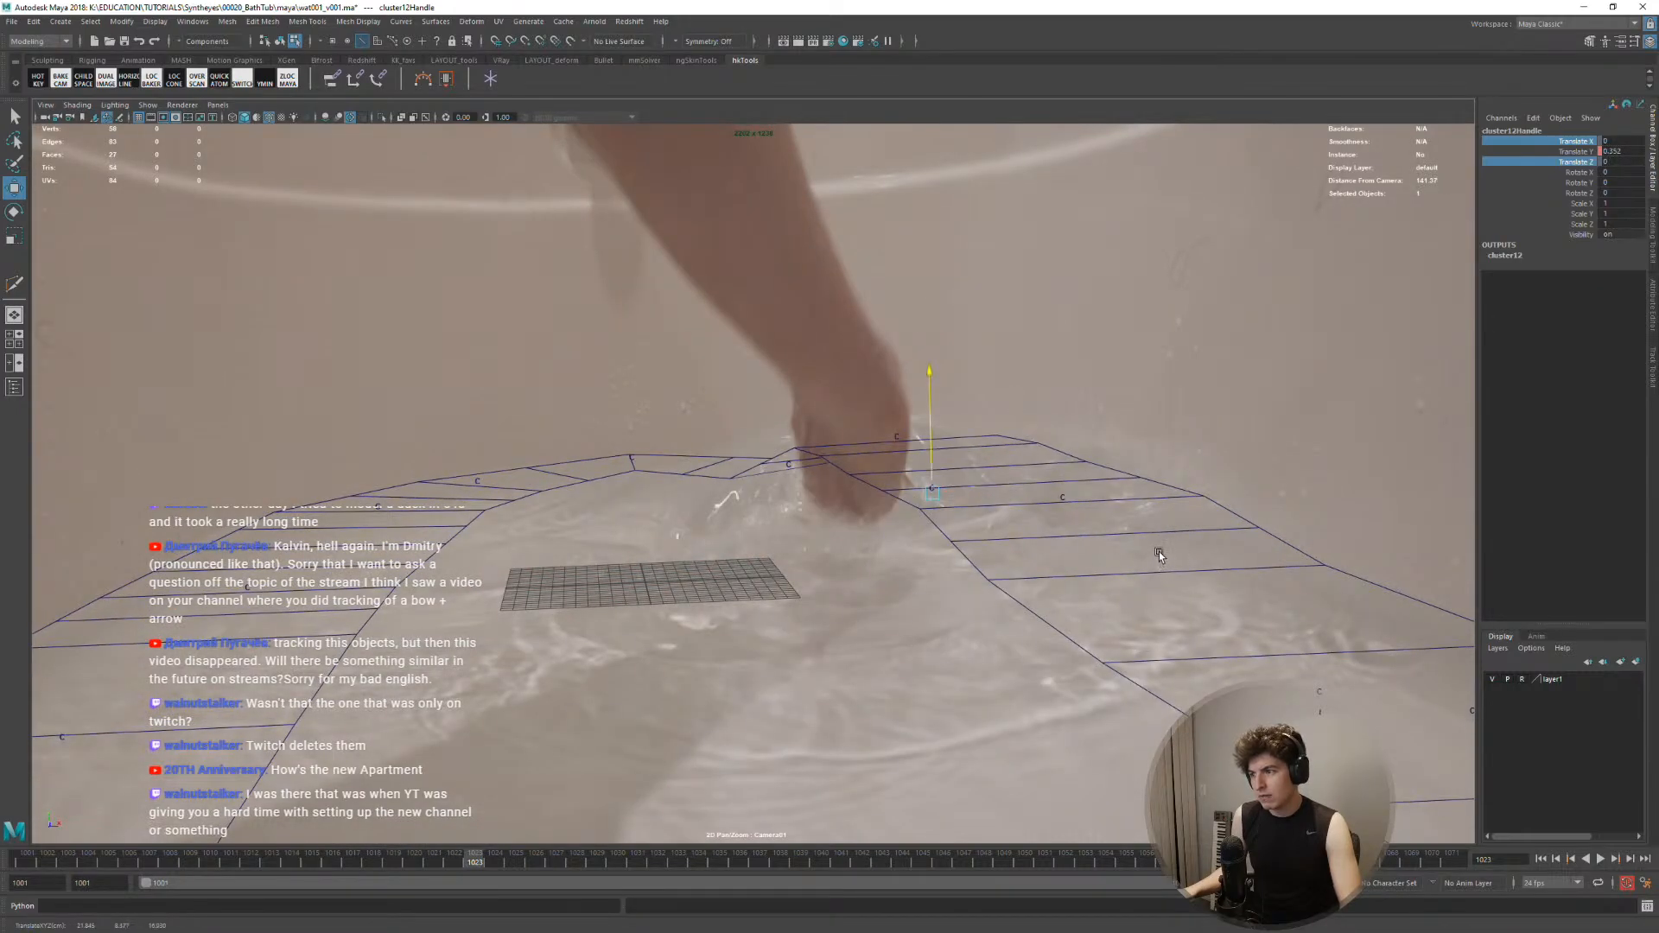
Keyframe cluster12's Y translation to the water edge frame by frame from 1024 to 1065 and play the animation back
key(alt+period)
key(alt+period)
key(alt+period)
key(alt+period)
key(alt+period)
key(alt+period)
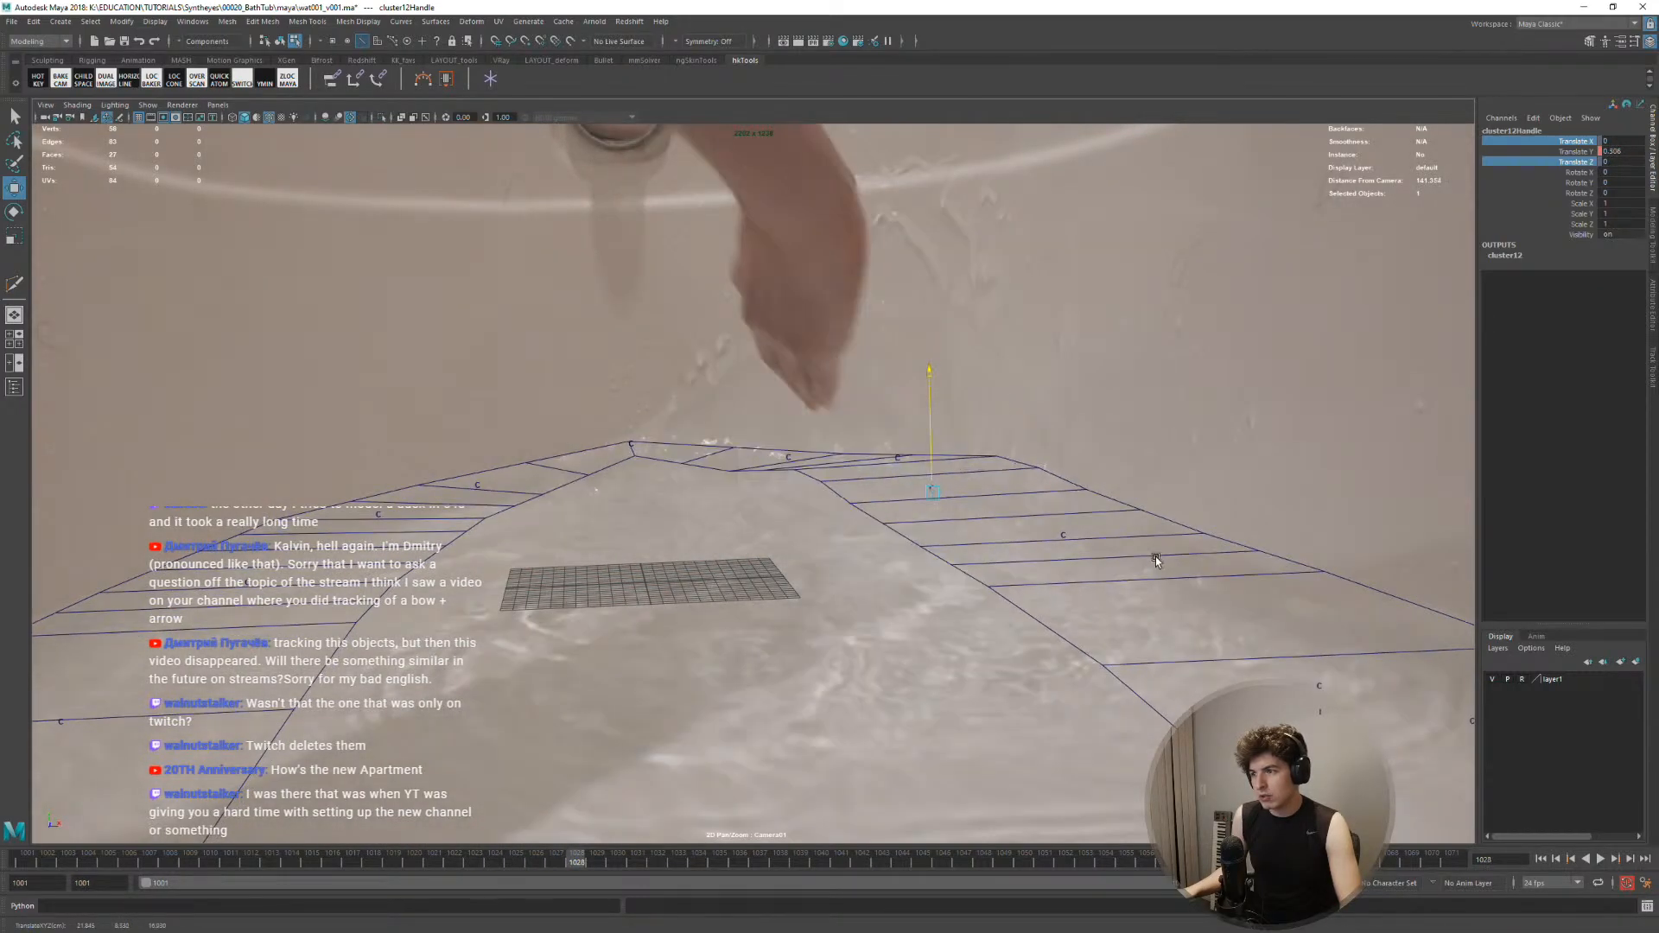
key(alt+period)
key(alt+period)
key(alt+period)
key(alt+period)
key(alt+period)
key(alt+period)
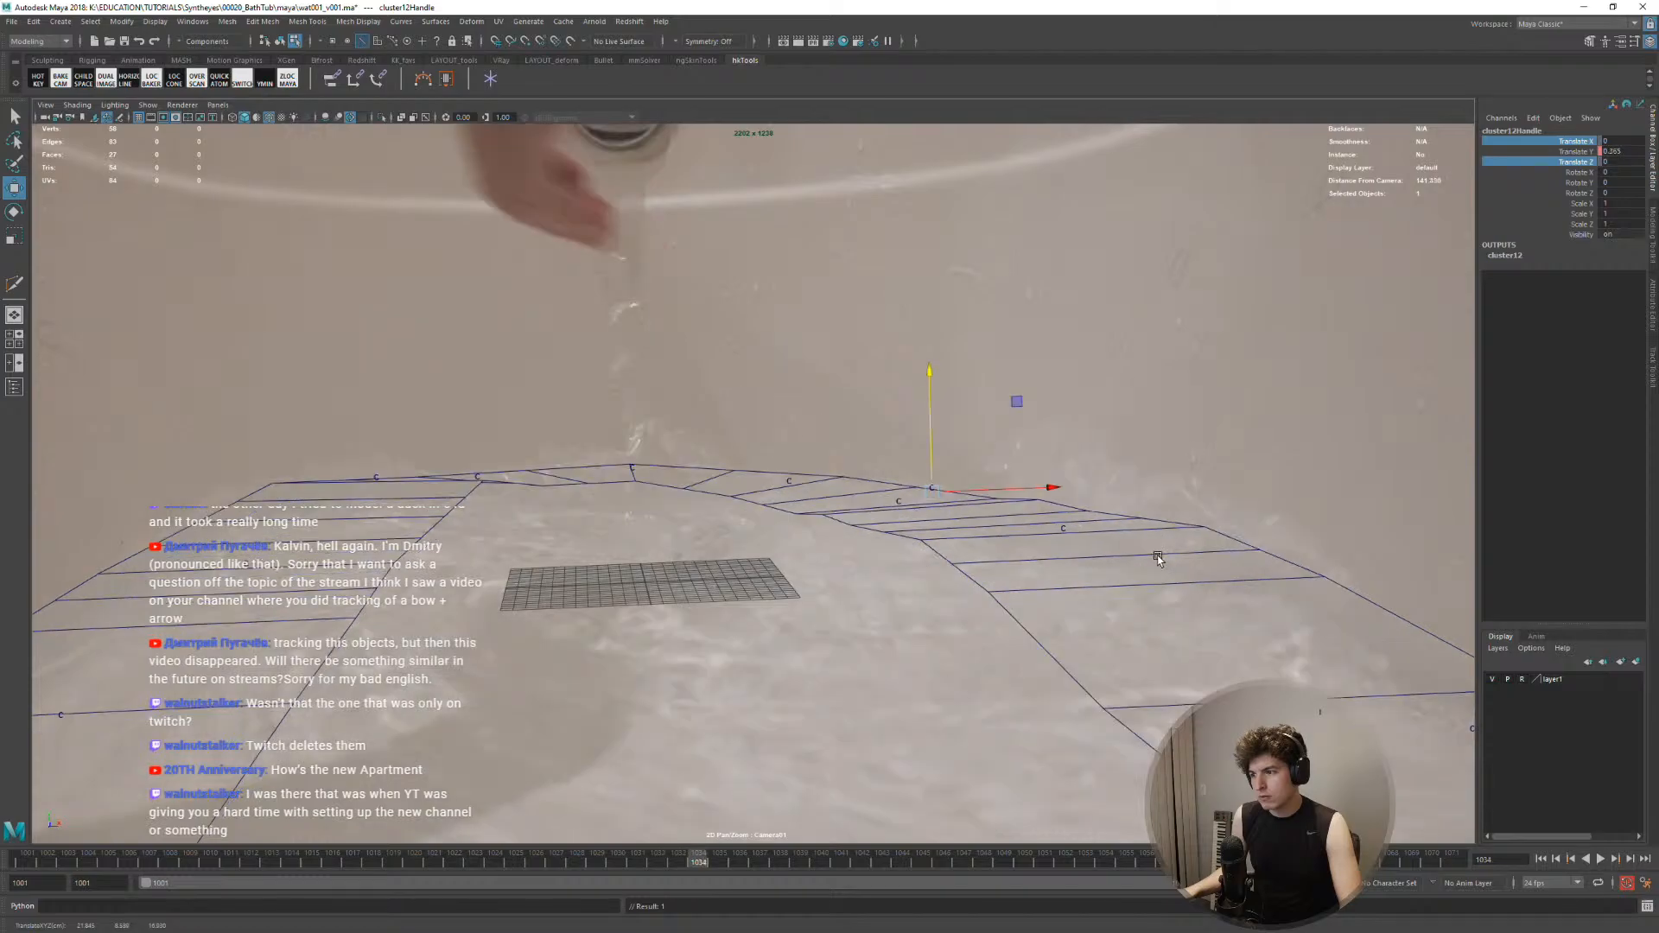
key(alt+period)
key(alt+period)
key(alt+period)
key(alt+period)
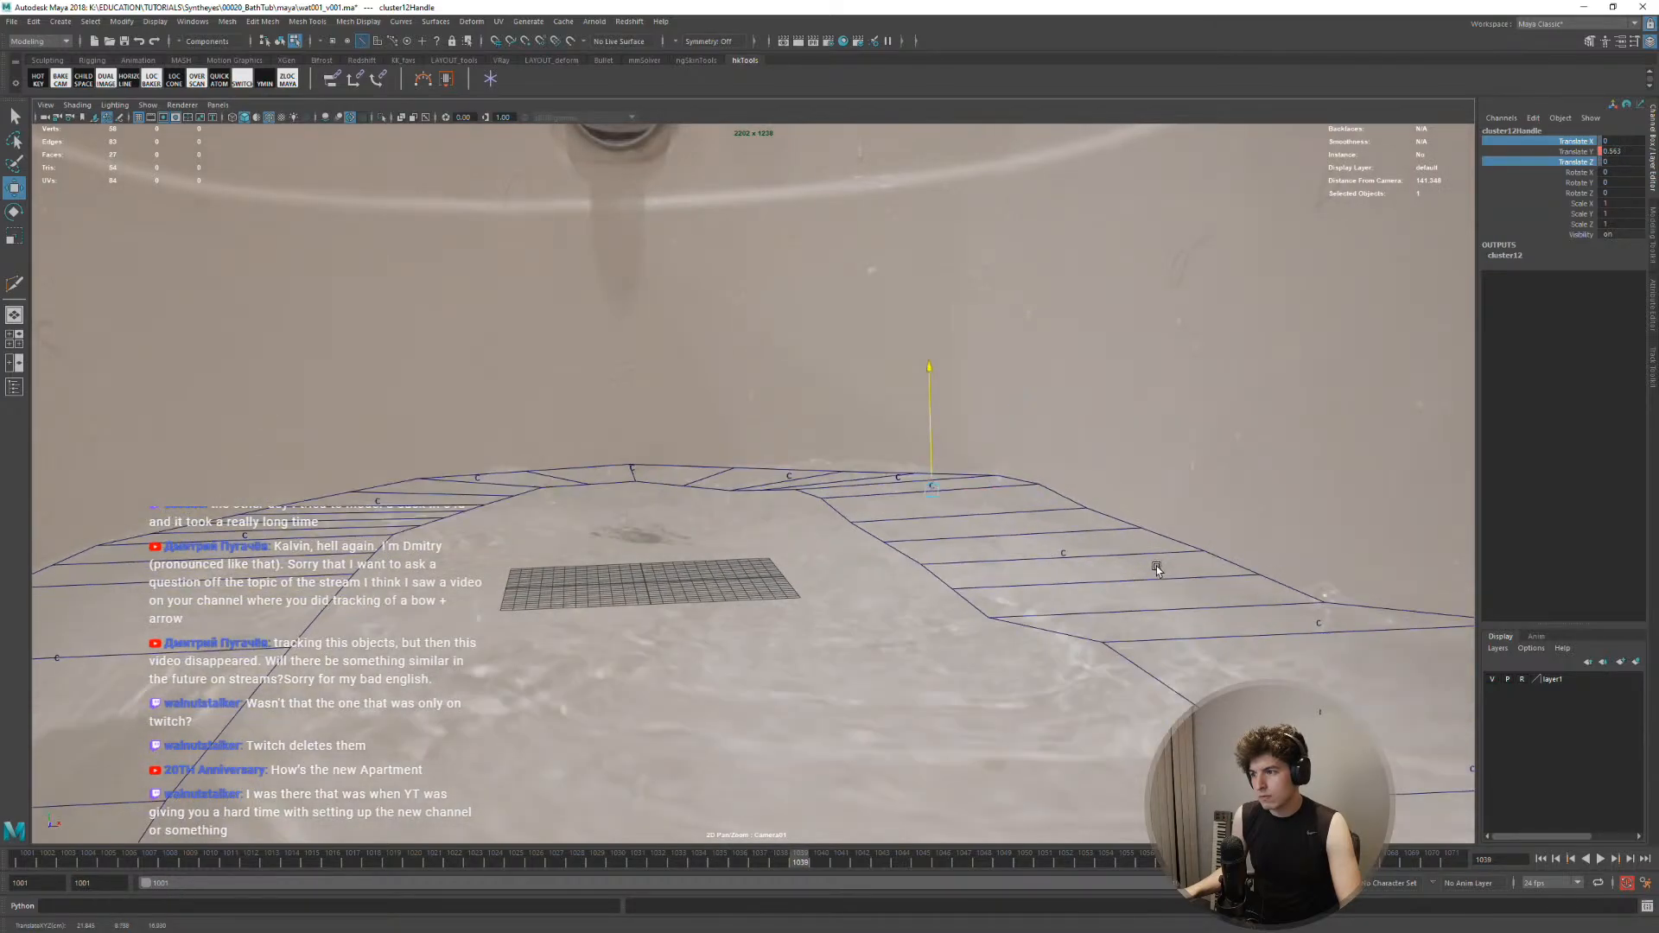
key(alt+period)
key(alt+period)
key(alt+period)
key(alt+period)
key(alt+period)
key(alt+period)
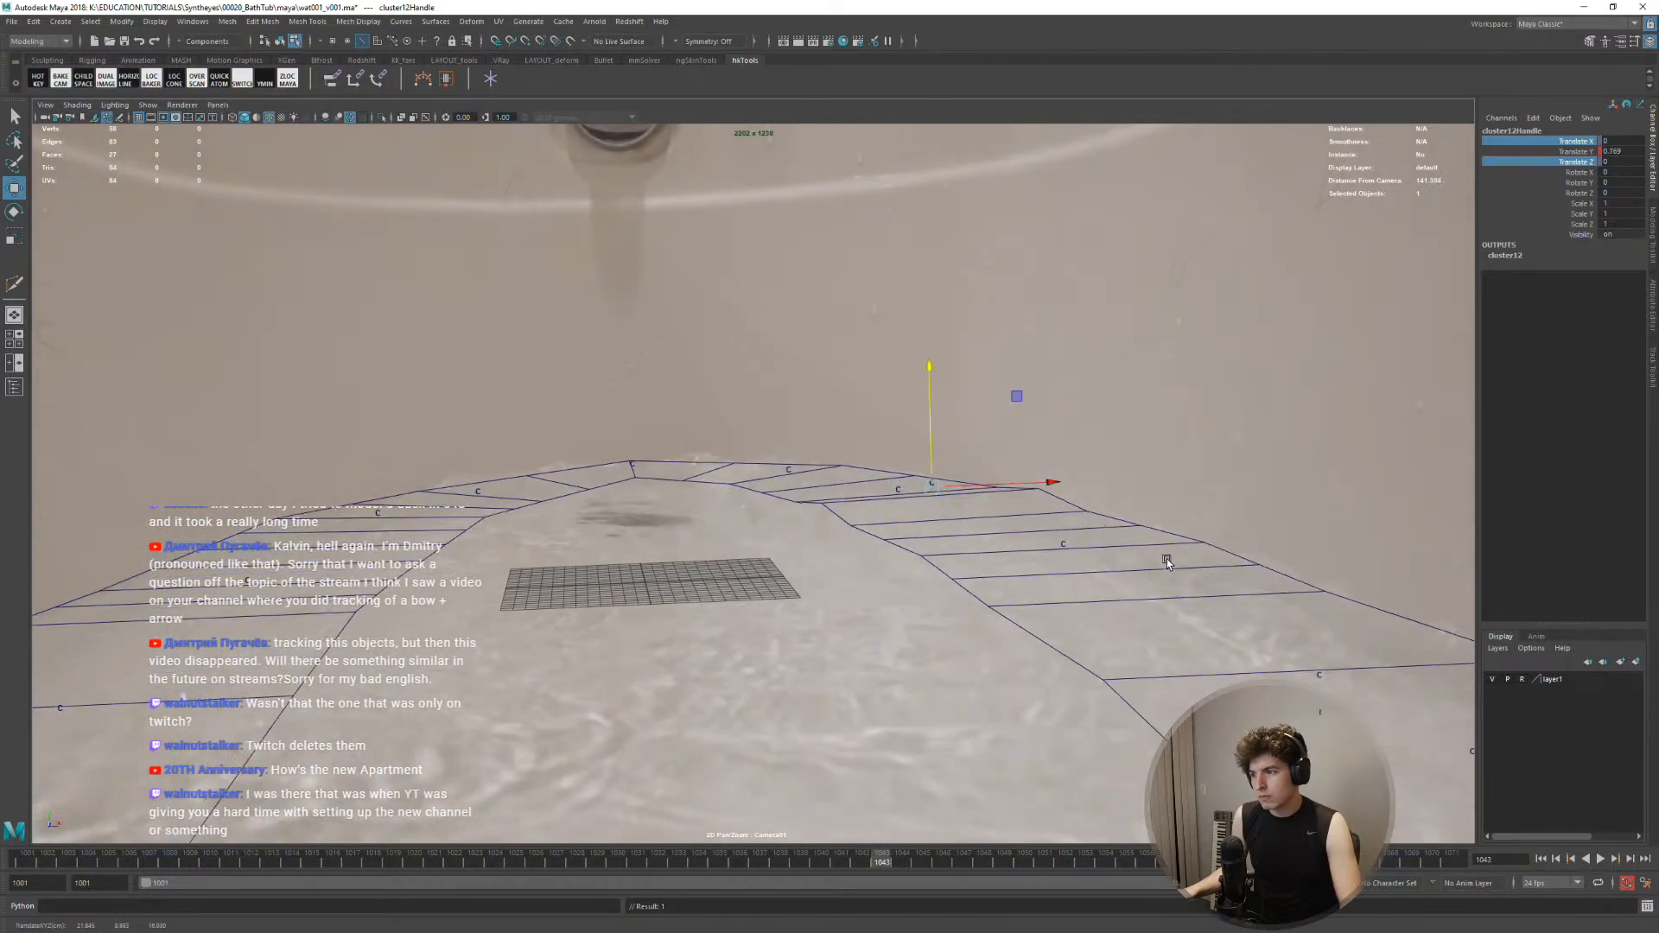
key(alt+period)
key(alt+period)
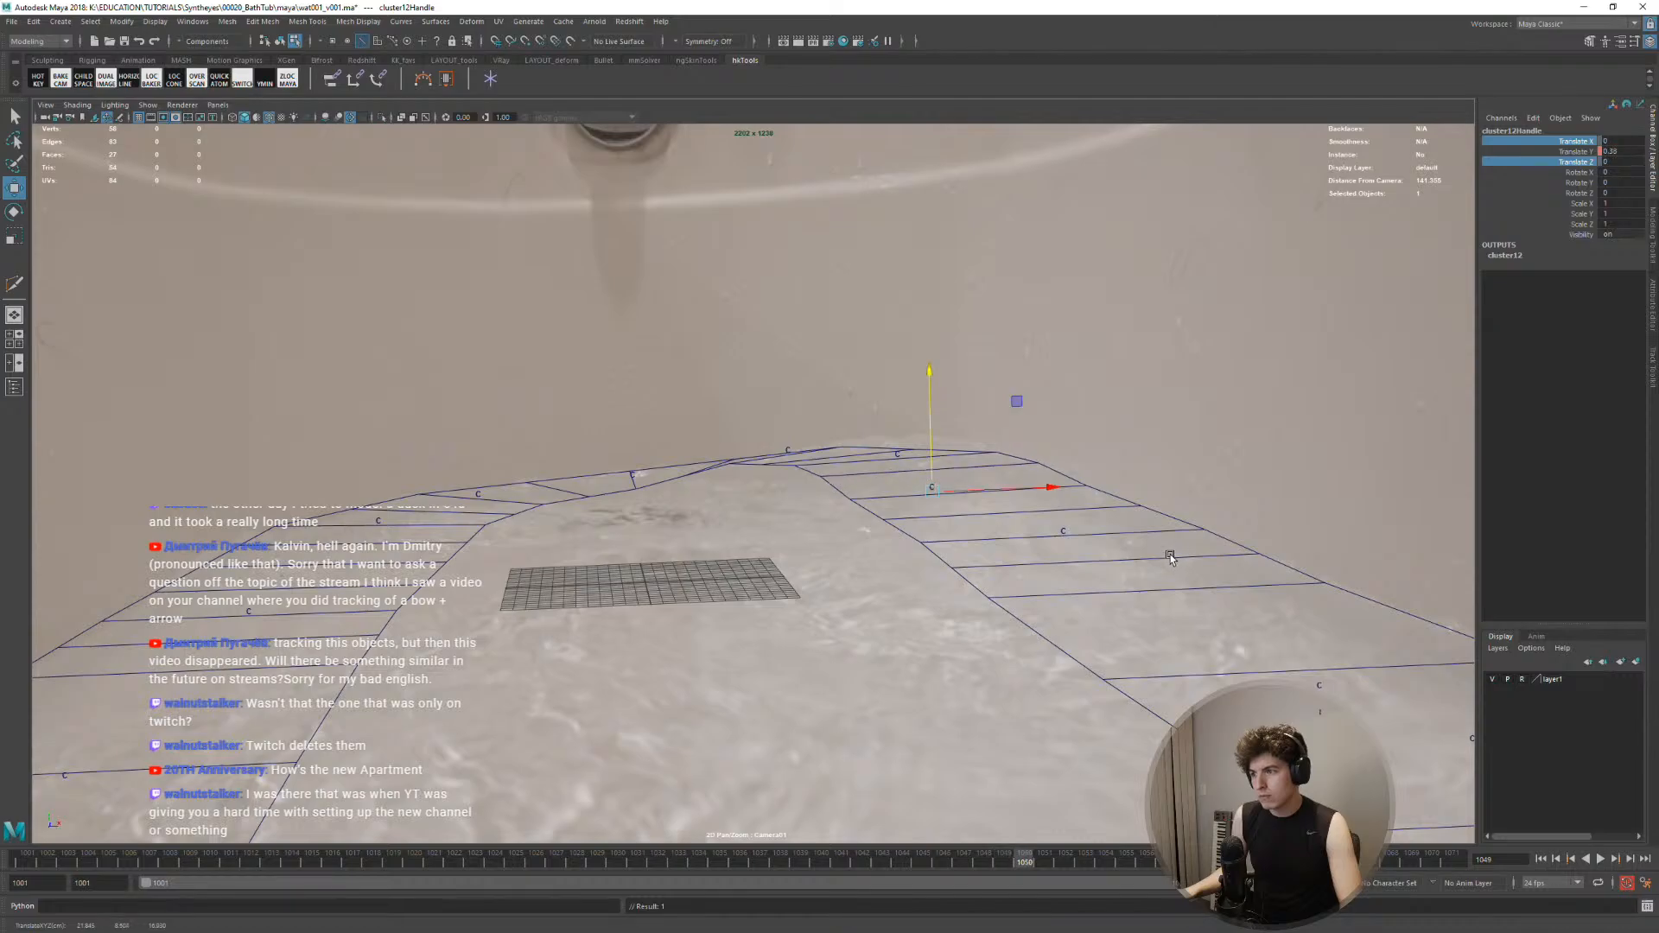
key(alt+period)
key(alt+period)
key(alt+period)
key(alt+period)
key(alt+period)
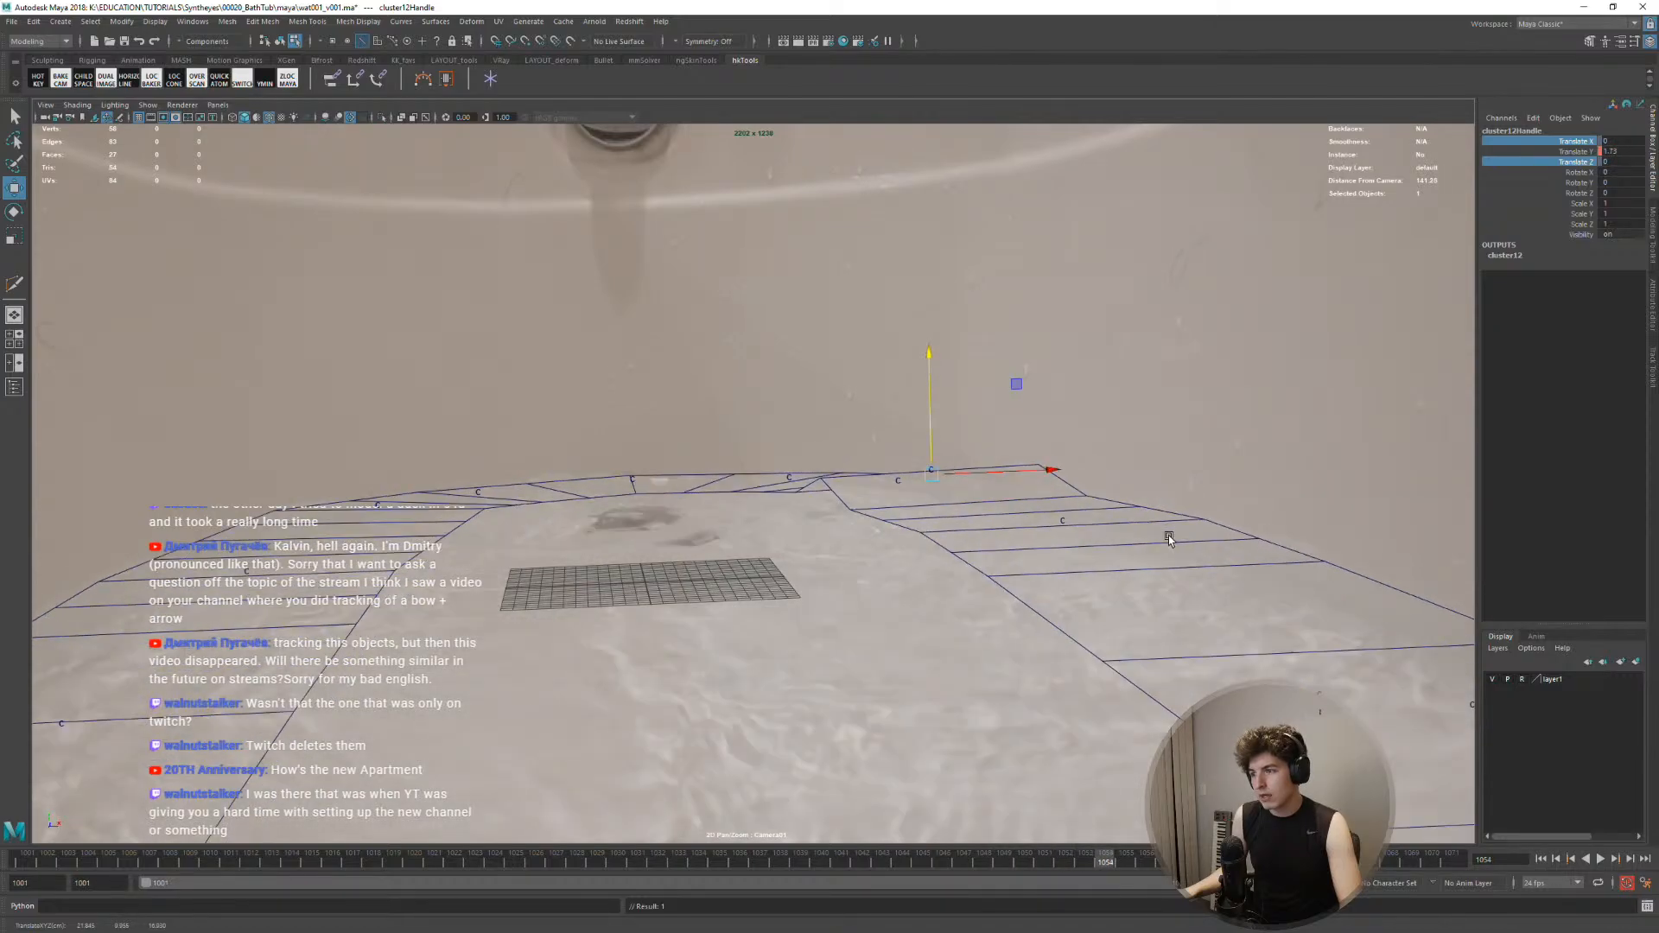
key(alt+period)
key(alt+period)
key(alt+period)
key(alt+period)
key(alt+period)
key(alt+period)
key(alt+period)
key(alt+period)
key(alt+period)
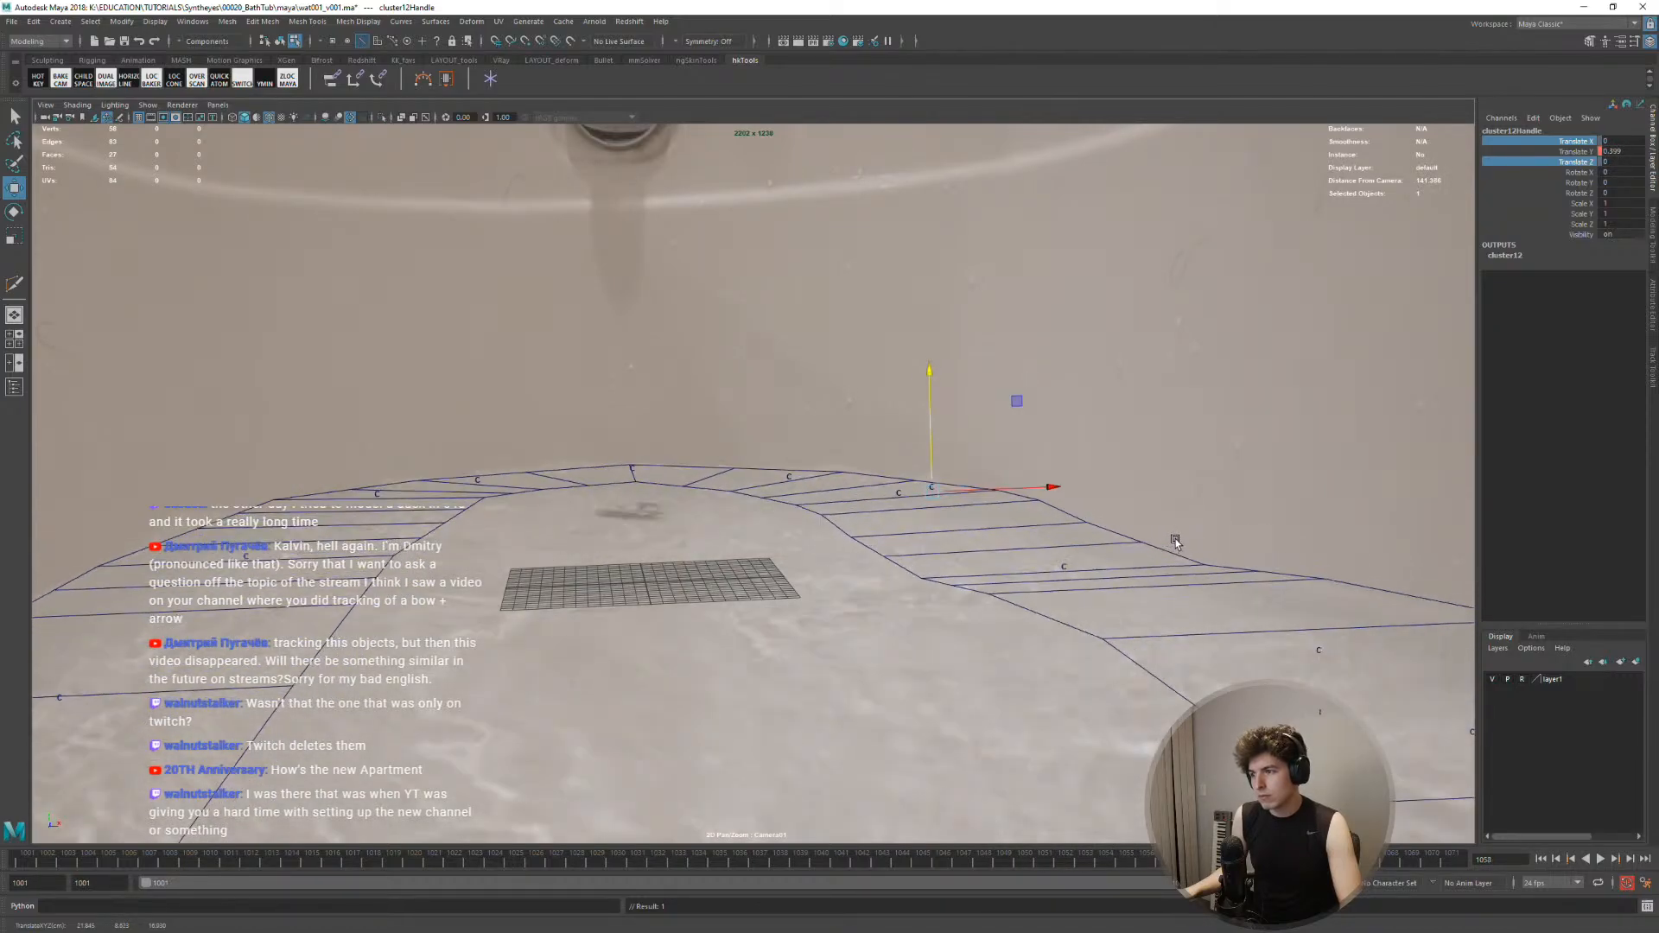
key(alt+period)
key(alt+period)
key(alt+period)
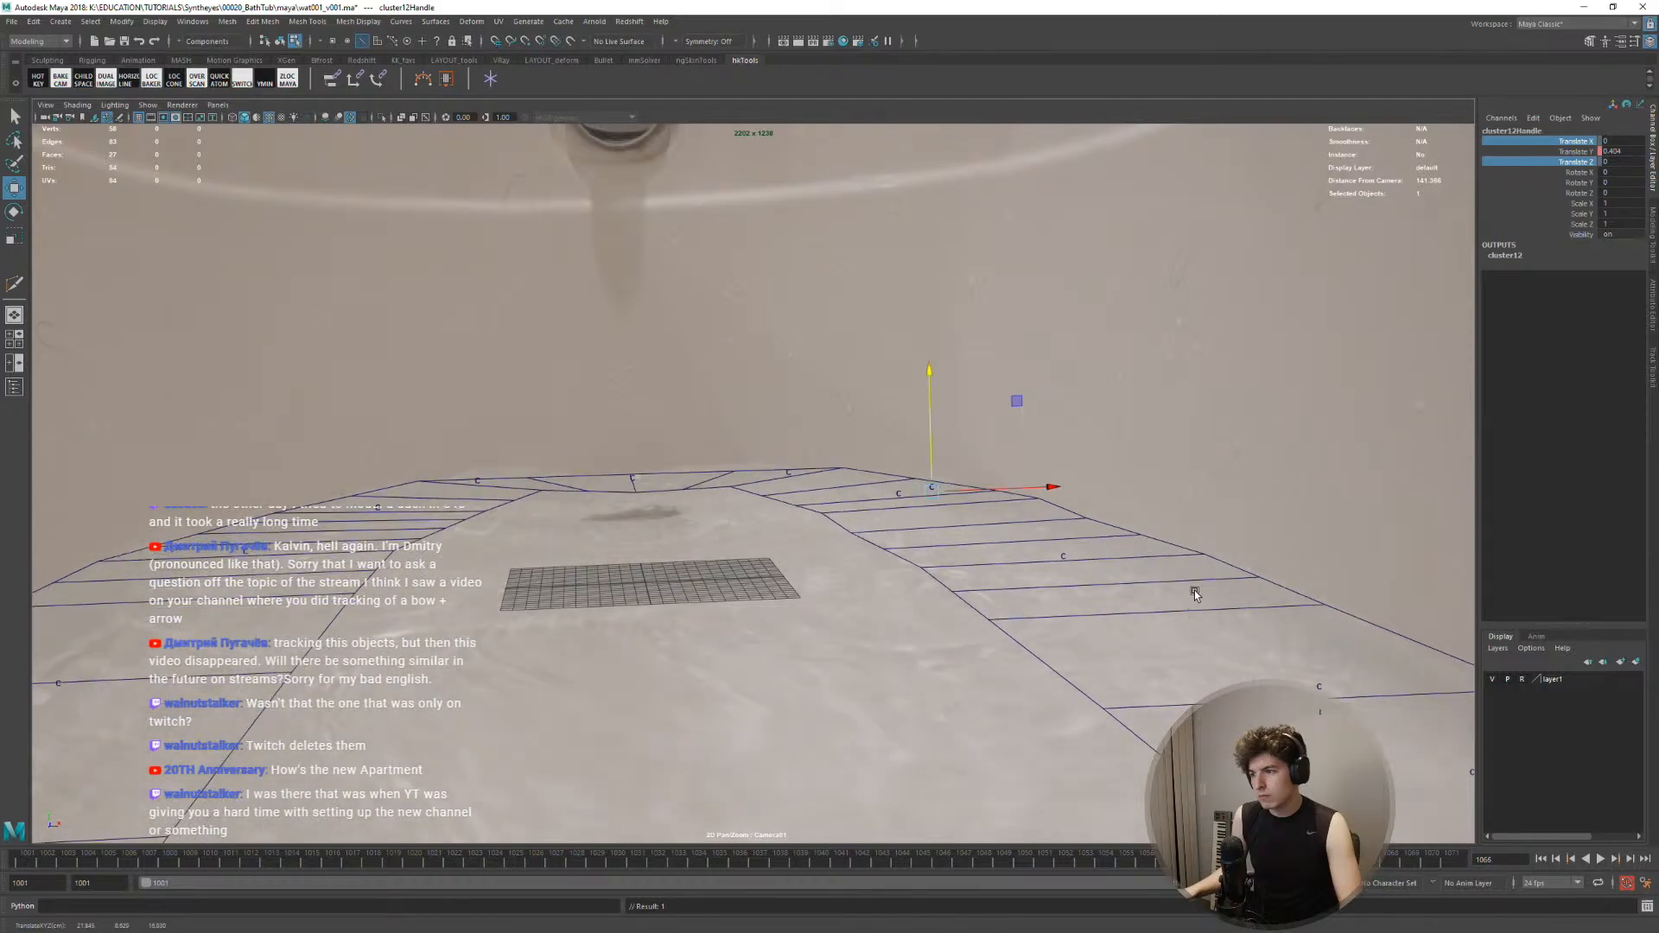
key(alt+v)
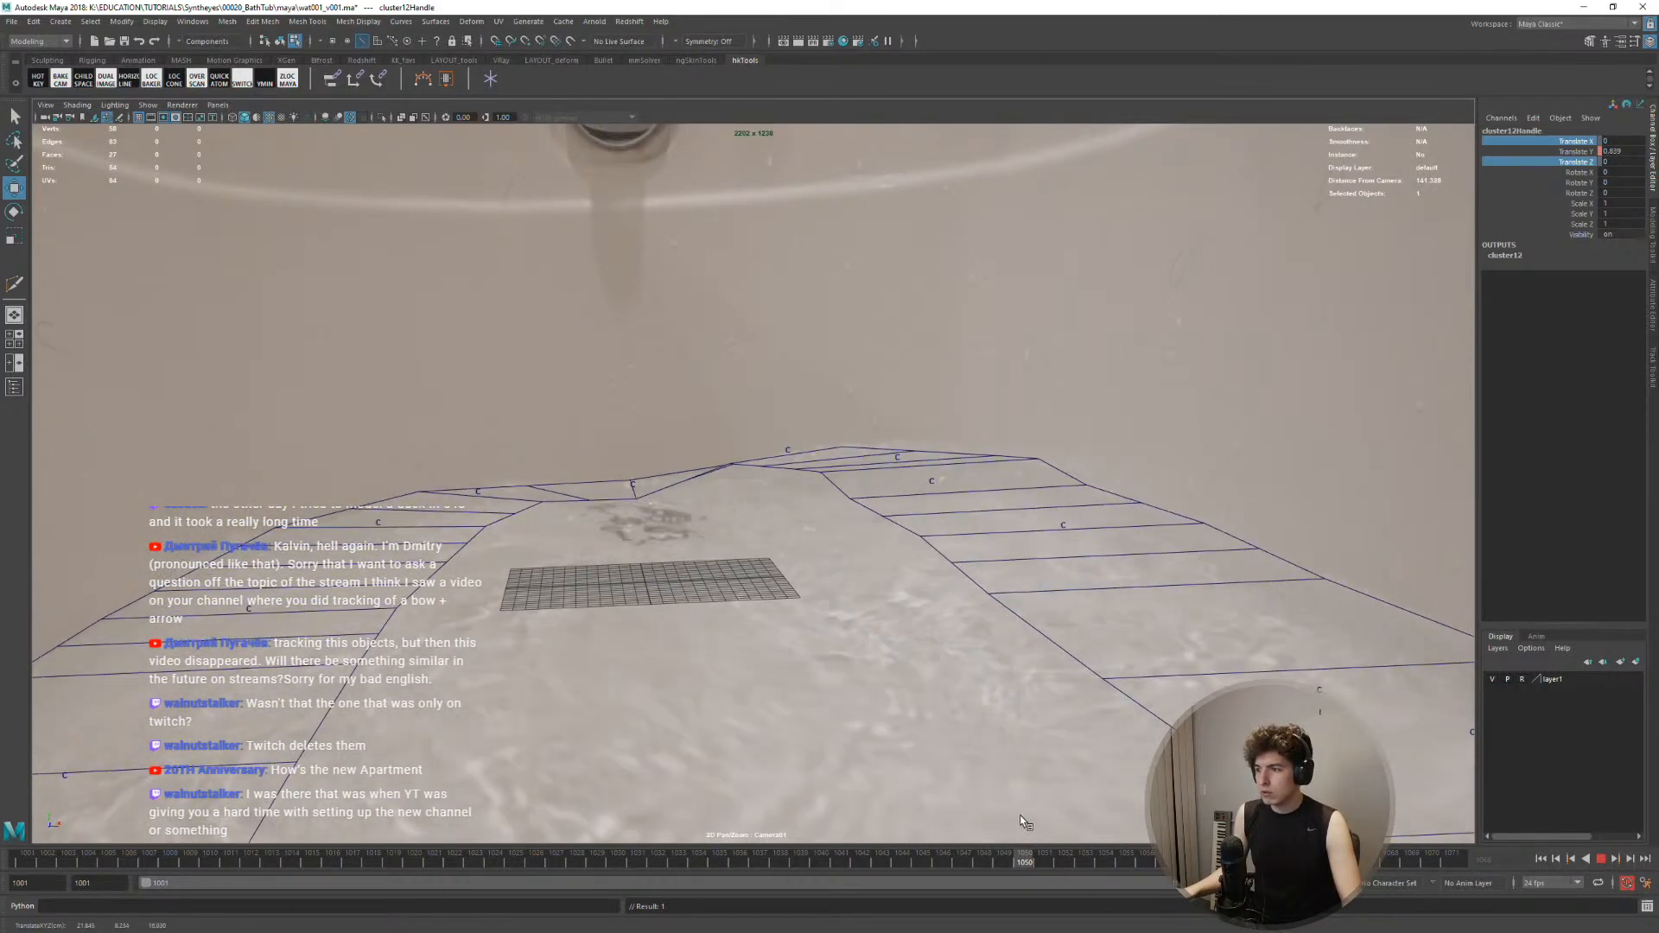
key(alt+v)
Create a cluster on the next cross edge of the right-hand strip, just in front of cluster12
right_drag(1076, 486, 1075, 449)
click(1056, 486)
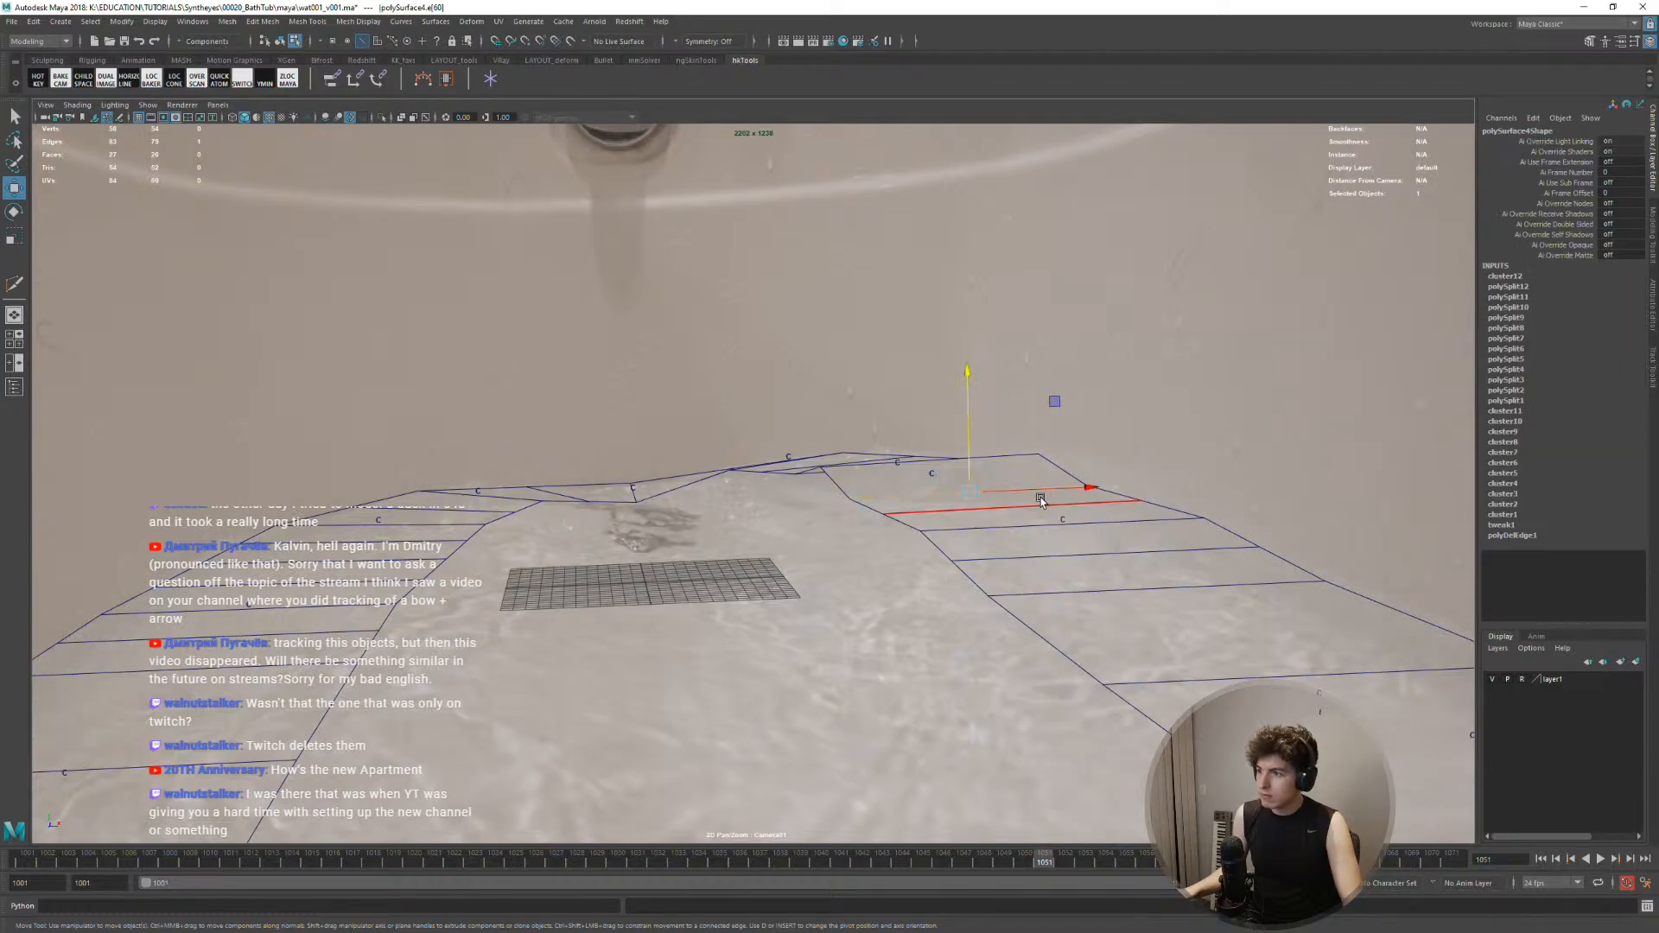
key(space)
click(915, 510)
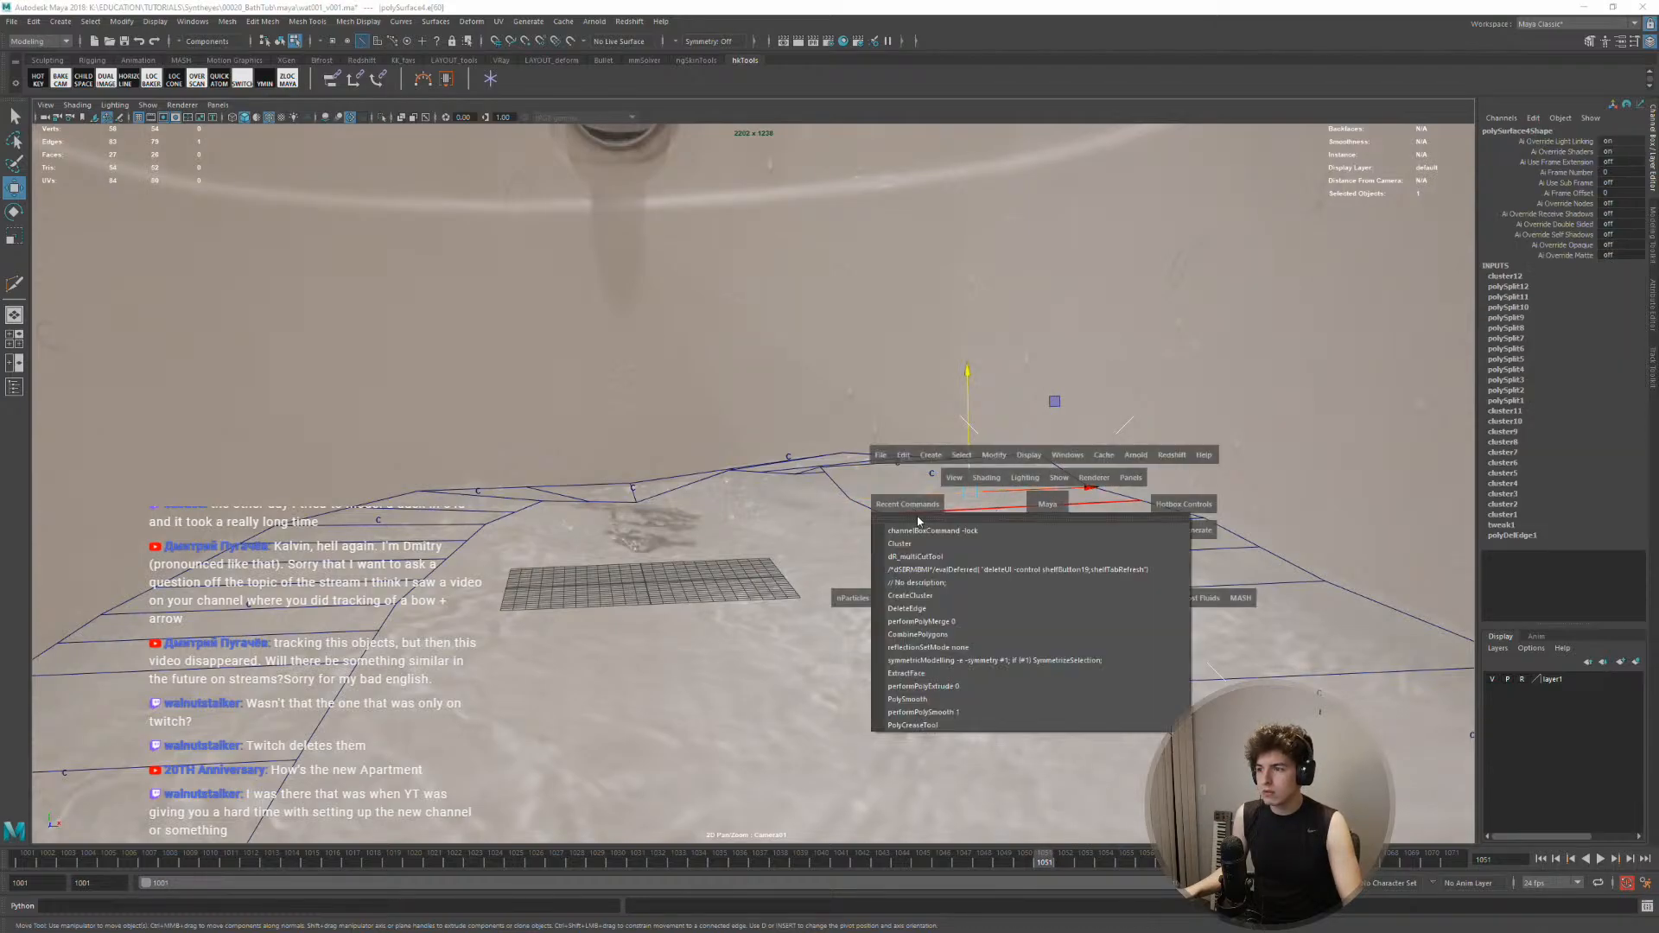
click(929, 536)
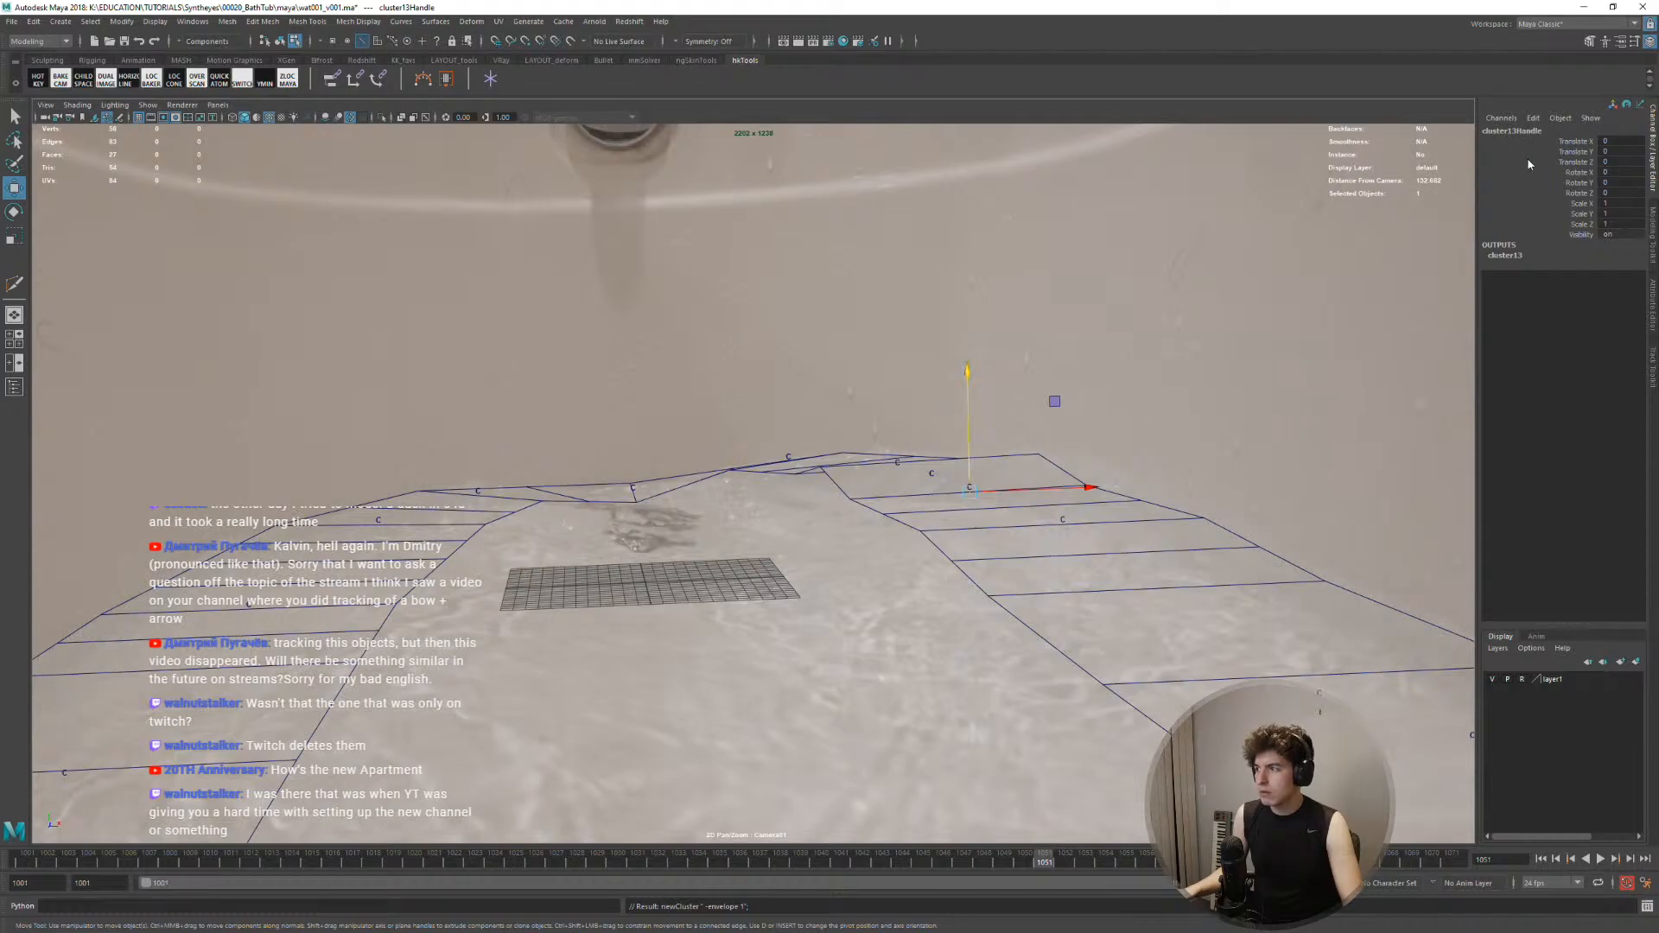
Lock cluster13's Translate X and Translate Z and activate the Move tool
click(1565, 142)
right_click(1570, 163)
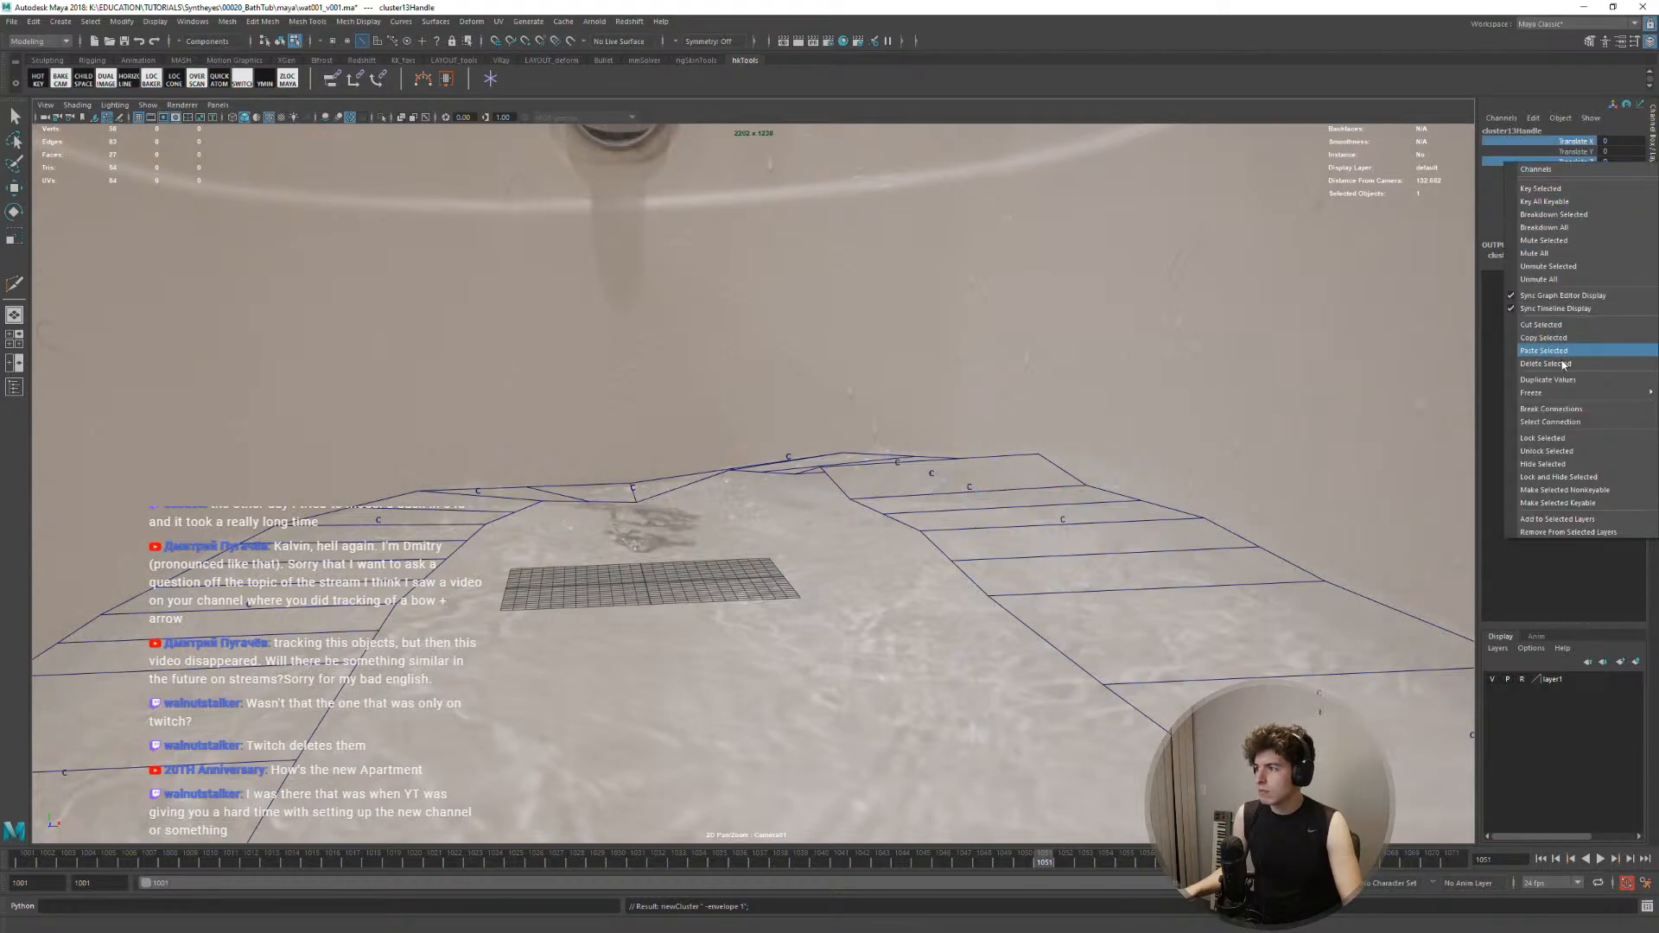
click(1557, 439)
key(w)
Raise cluster13 at frame 1051 and keyframe its Y translation to the water edge frame by frame going forward
middle_drag(993, 489, 975, 436)
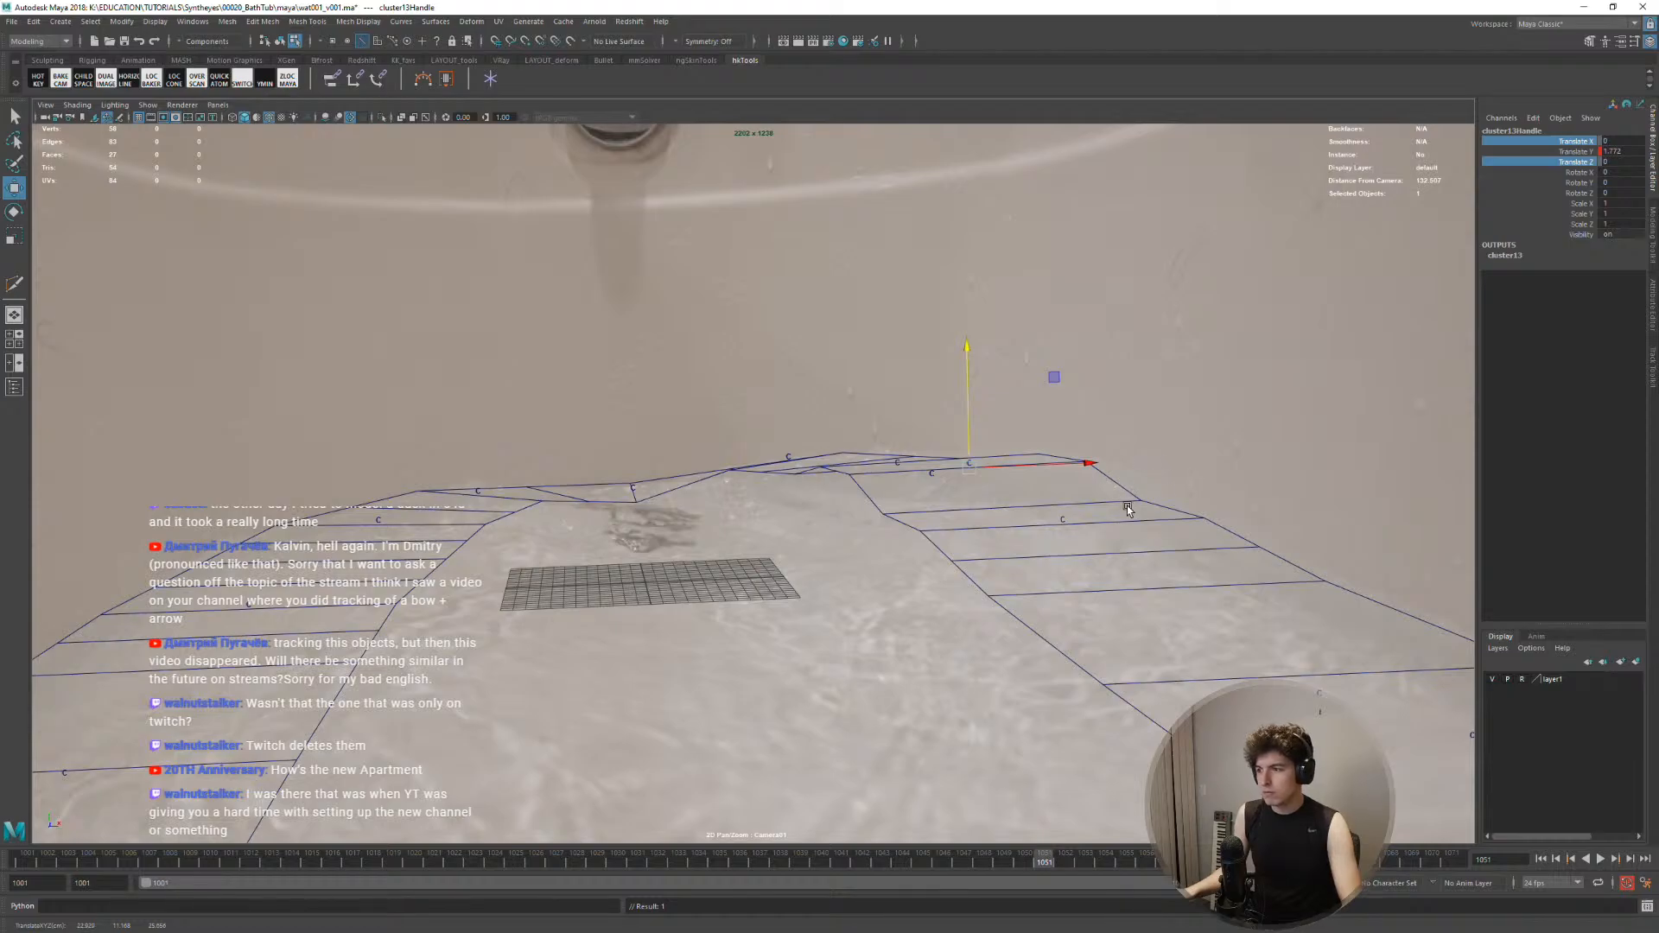
key(alt+period)
key(alt+period)
key(alt+period)
middle_drag(1145, 521, 1181, 527)
key(alt+period)
key(alt+period)
key(alt+period)
key(alt+period)
key(alt+period)
key(alt+period)
key(alt+period)
key(alt+period)
key(alt+period)
key(alt+period)
key(alt+period)
key(alt+period)
key(alt+period)
key(alt+period)
key(alt+period)
key(alt+period)
key(alt+period)
key(alt+period)
key(alt+period)
Keyframe cluster13's Y translation to the water edge frame by frame backwards from frame 1048 to 1016
drag(1391, 868, 985, 843)
middle_drag(1093, 676, 1091, 661)
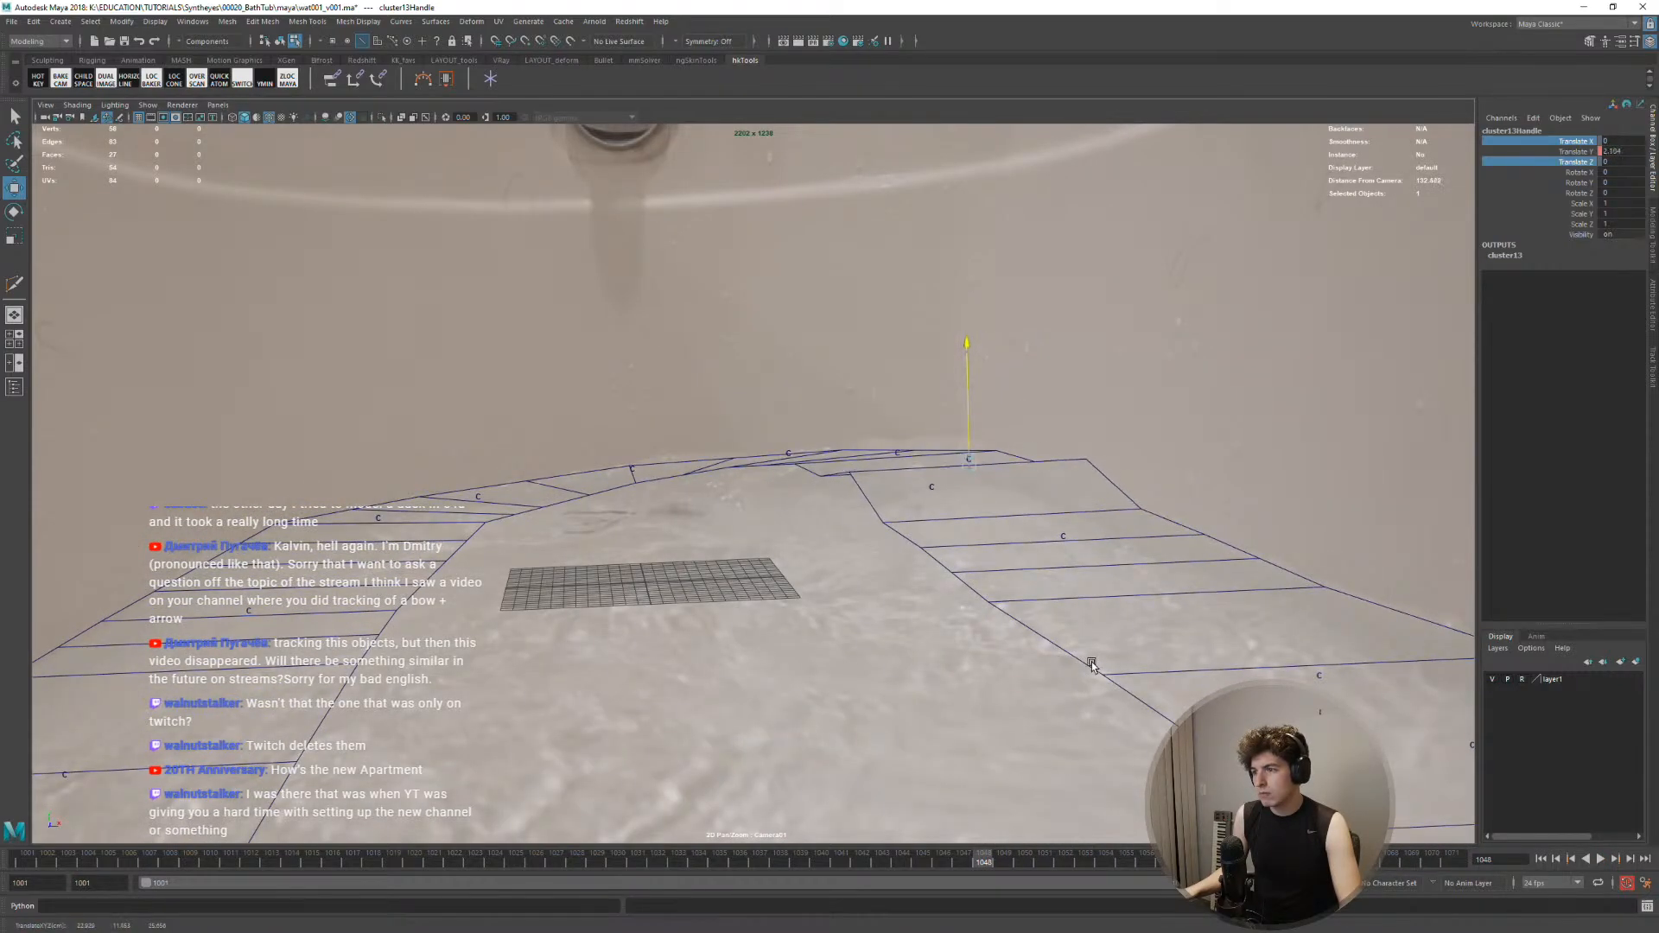
key(alt+comma)
key(alt+comma)
key(alt+comma)
key(alt+comma)
key(alt+comma)
key(alt+comma)
key(alt+comma)
key(alt+comma)
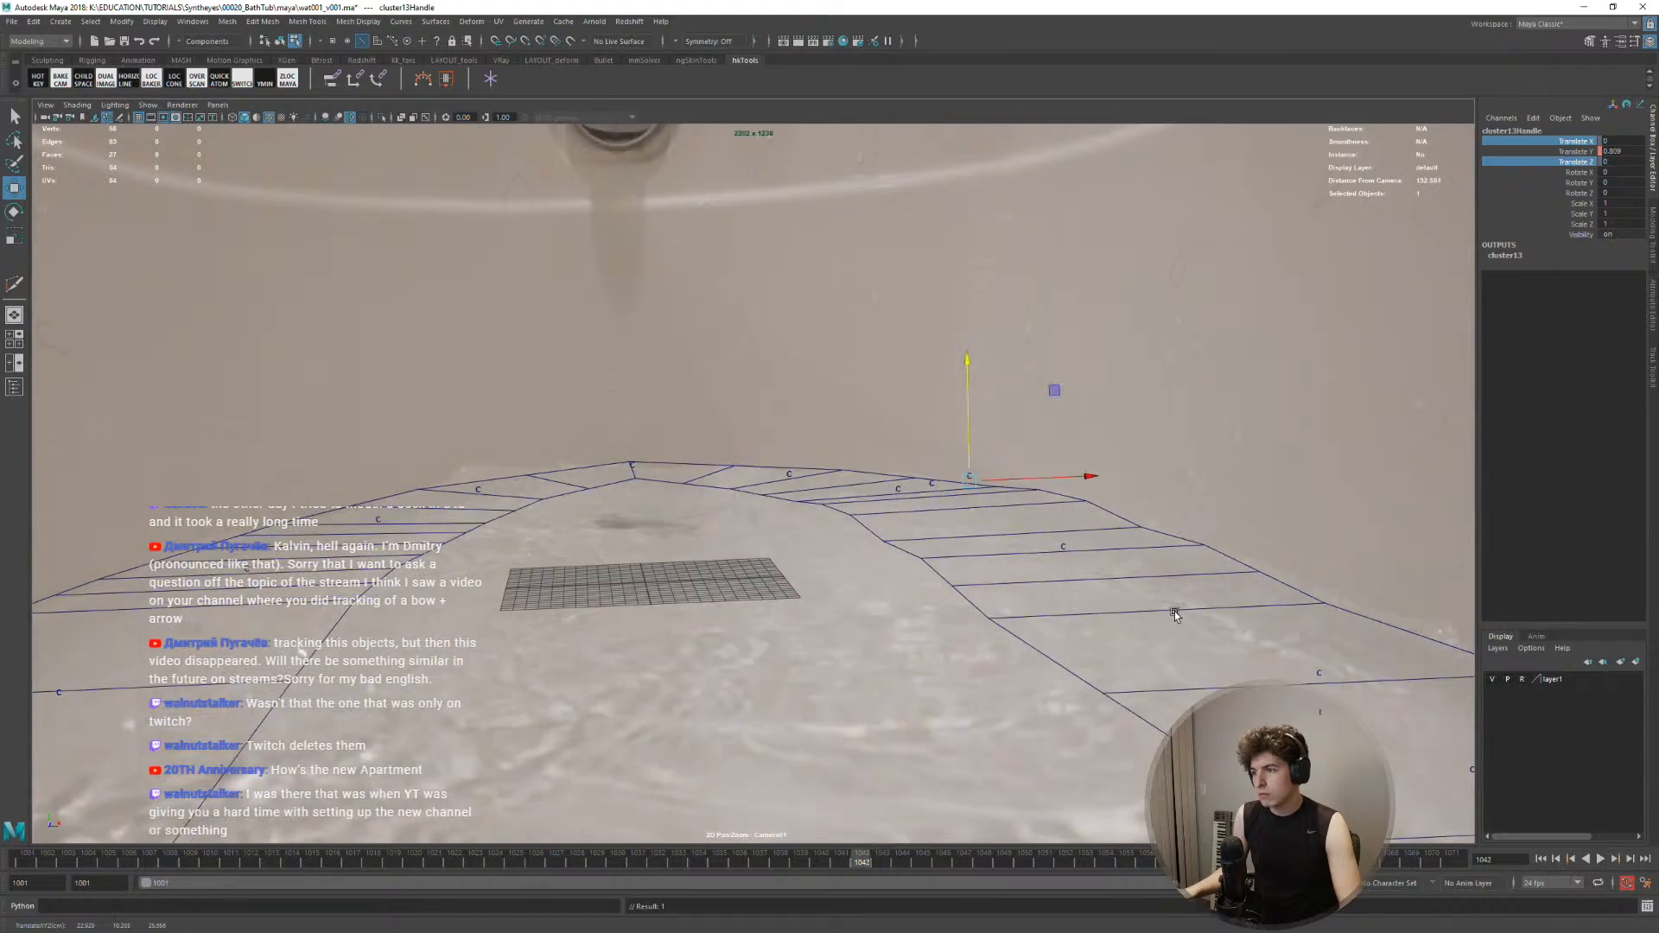
key(alt+comma)
key(alt+comma)
key(alt+comma)
key(alt+comma)
key(alt+comma)
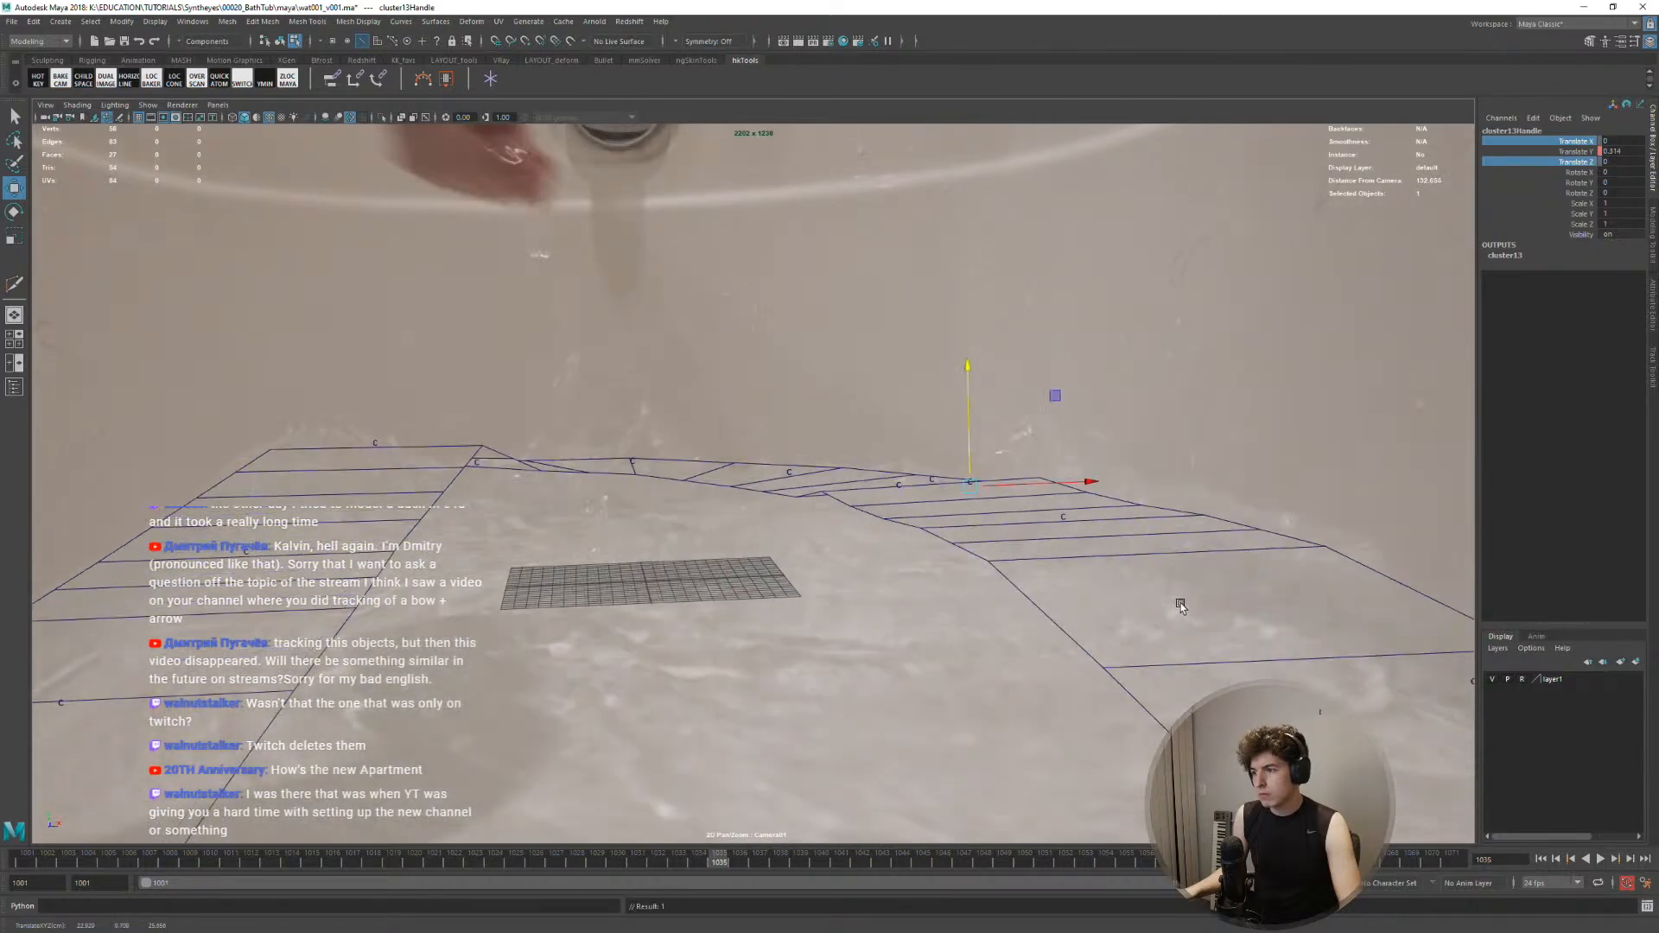
key(alt+comma)
key(alt+comma)
key(alt+comma)
key(alt+comma)
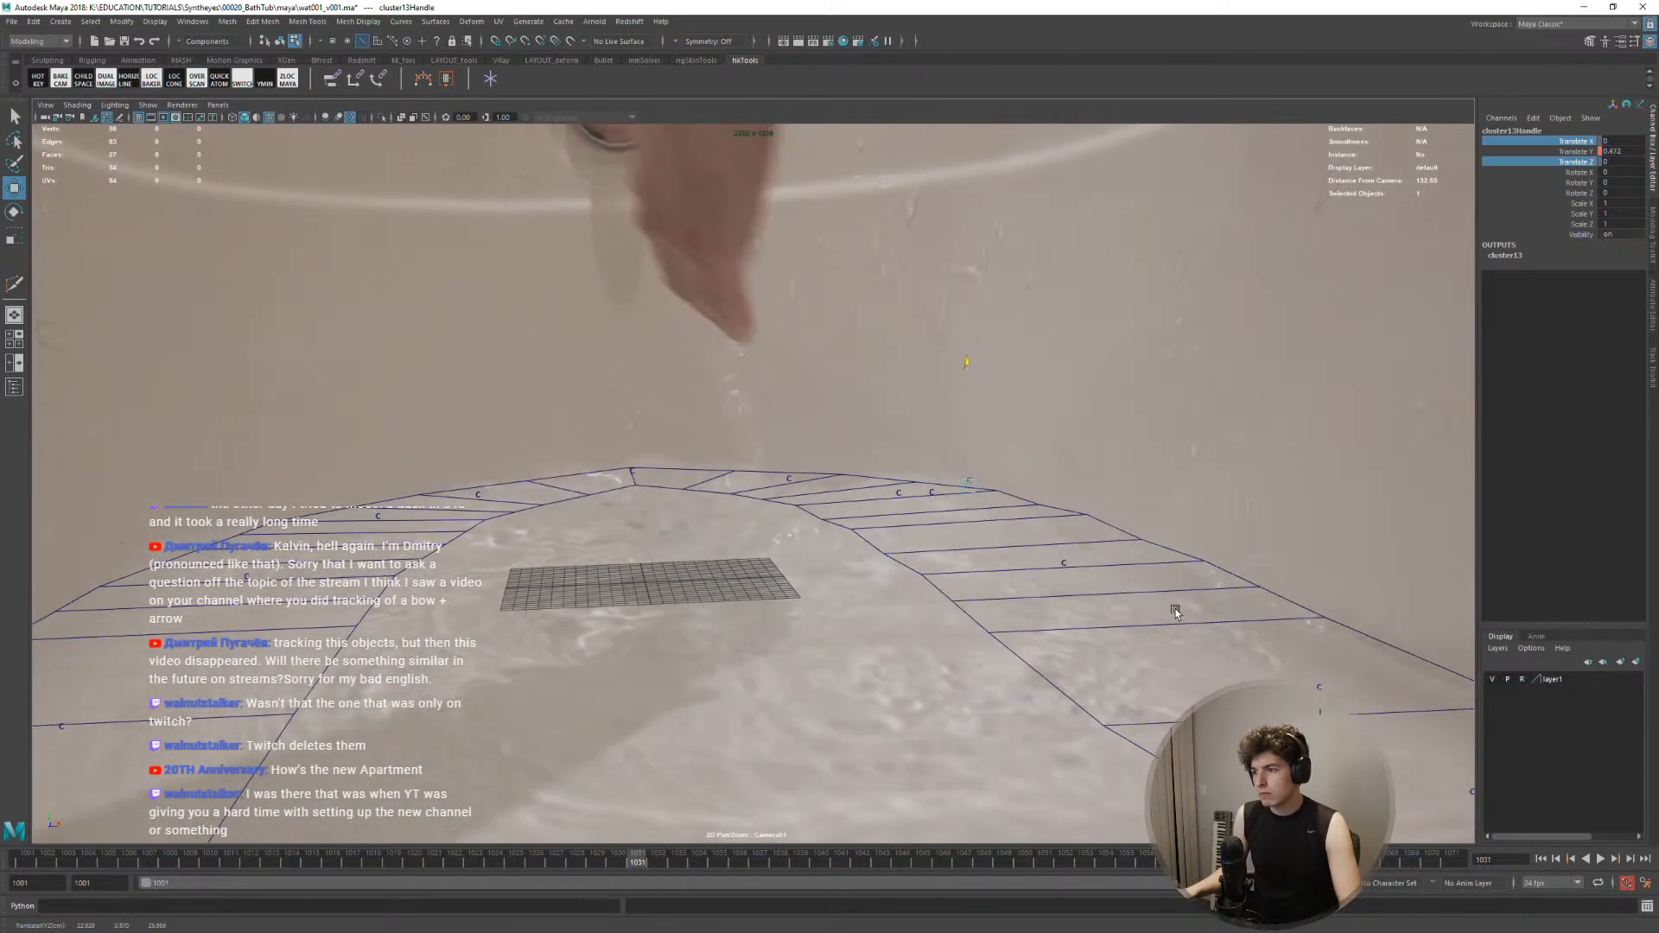
key(alt+comma)
key(alt+comma)
key(alt+comma)
key(alt+comma)
key(alt+comma)
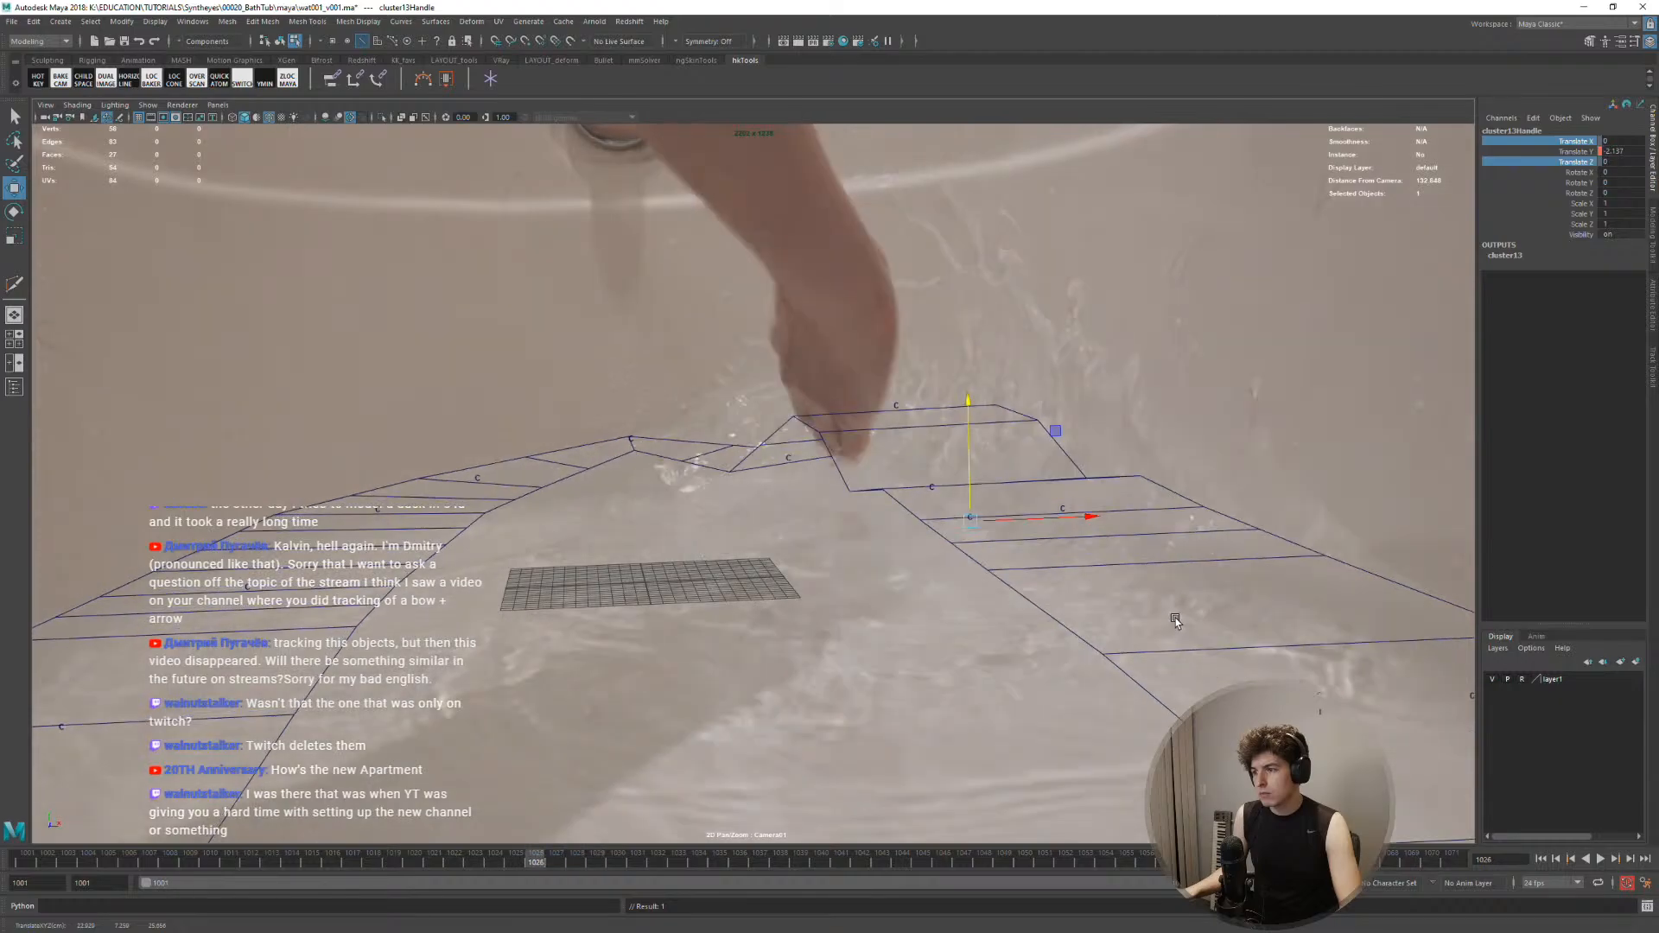
key(alt+comma)
key(alt+comma)
key(alt+comma)
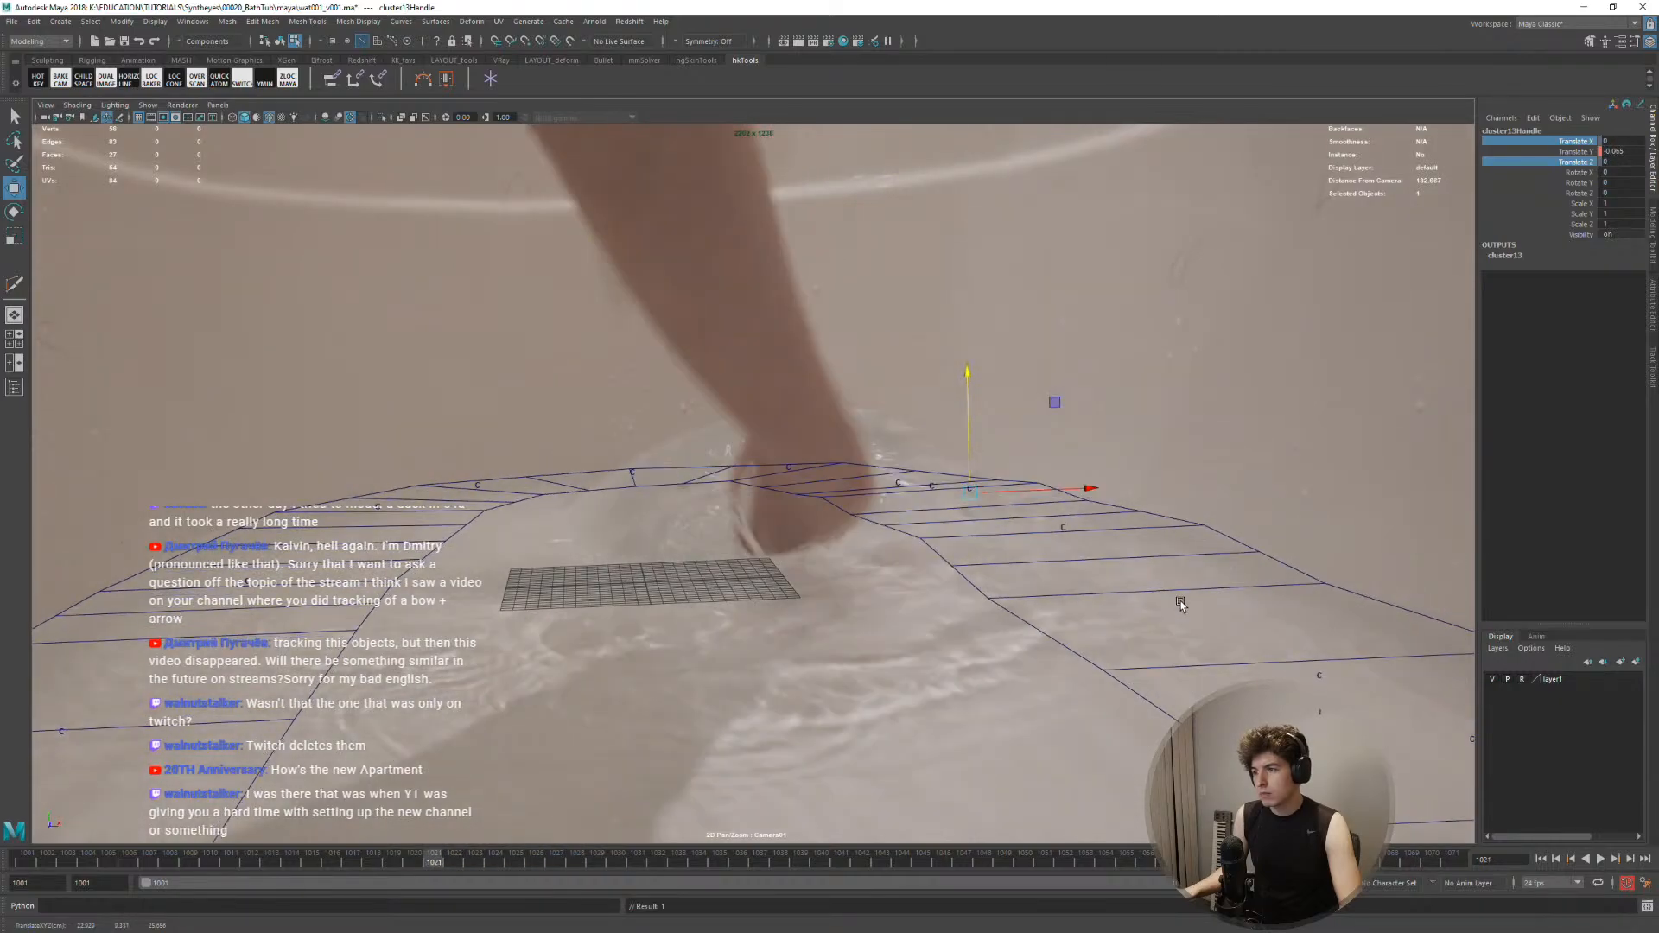
key(alt+comma)
key(alt+comma)
key(alt+comma)
key(alt+comma)
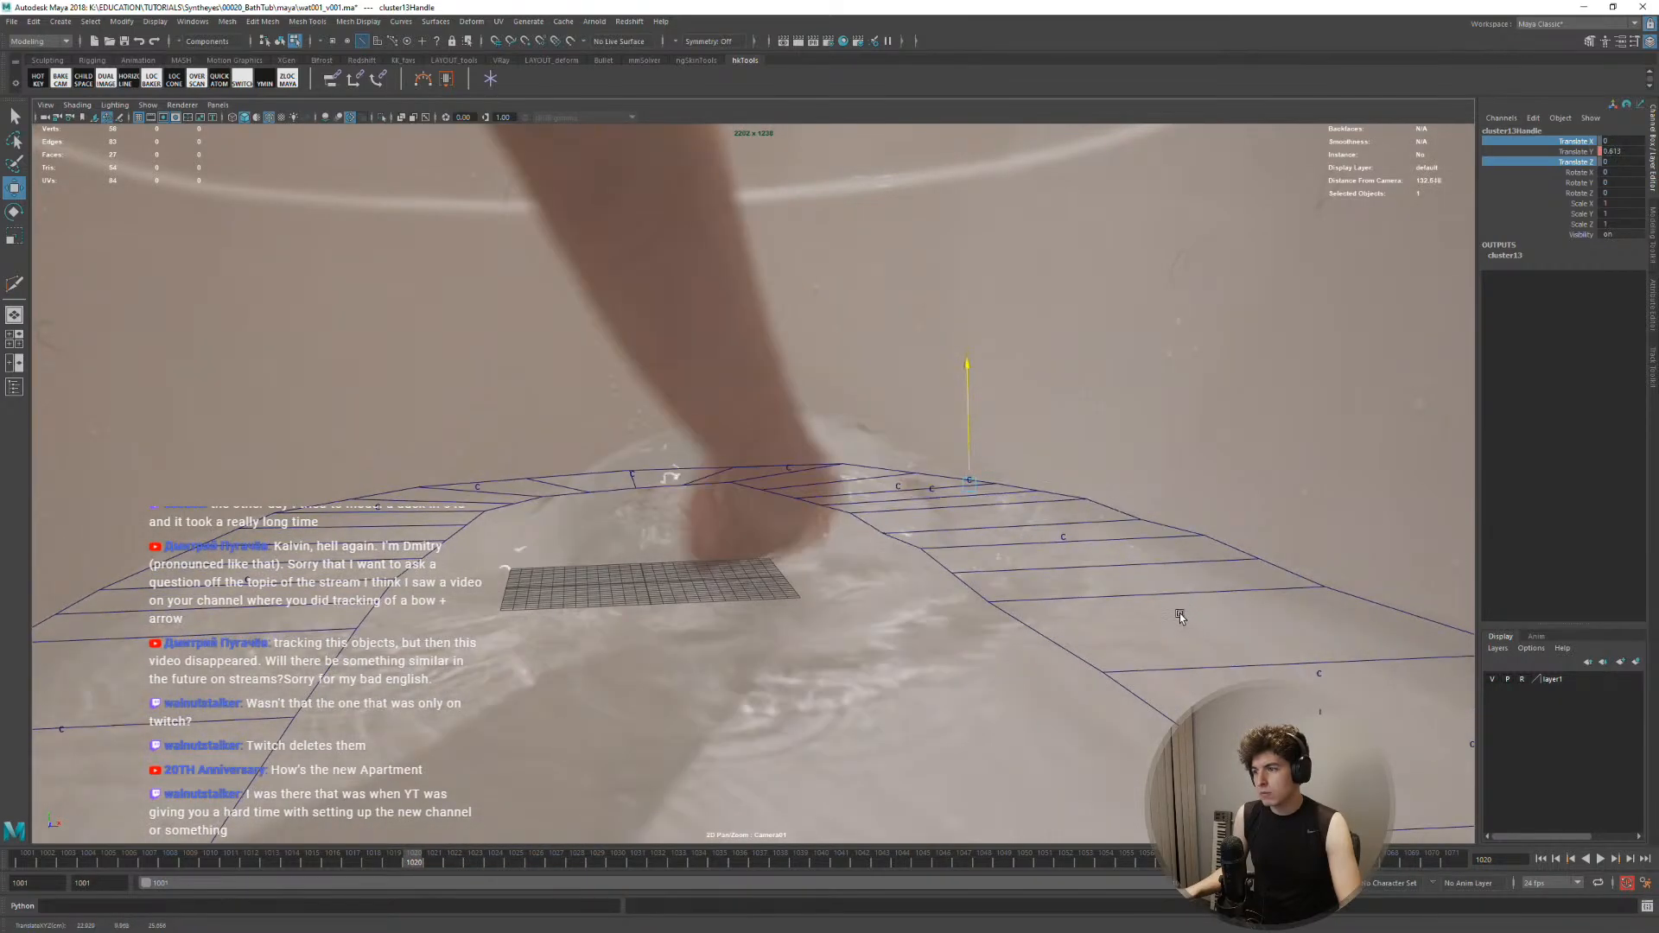
key(alt+comma)
key(alt+comma)
key(alt+comma)
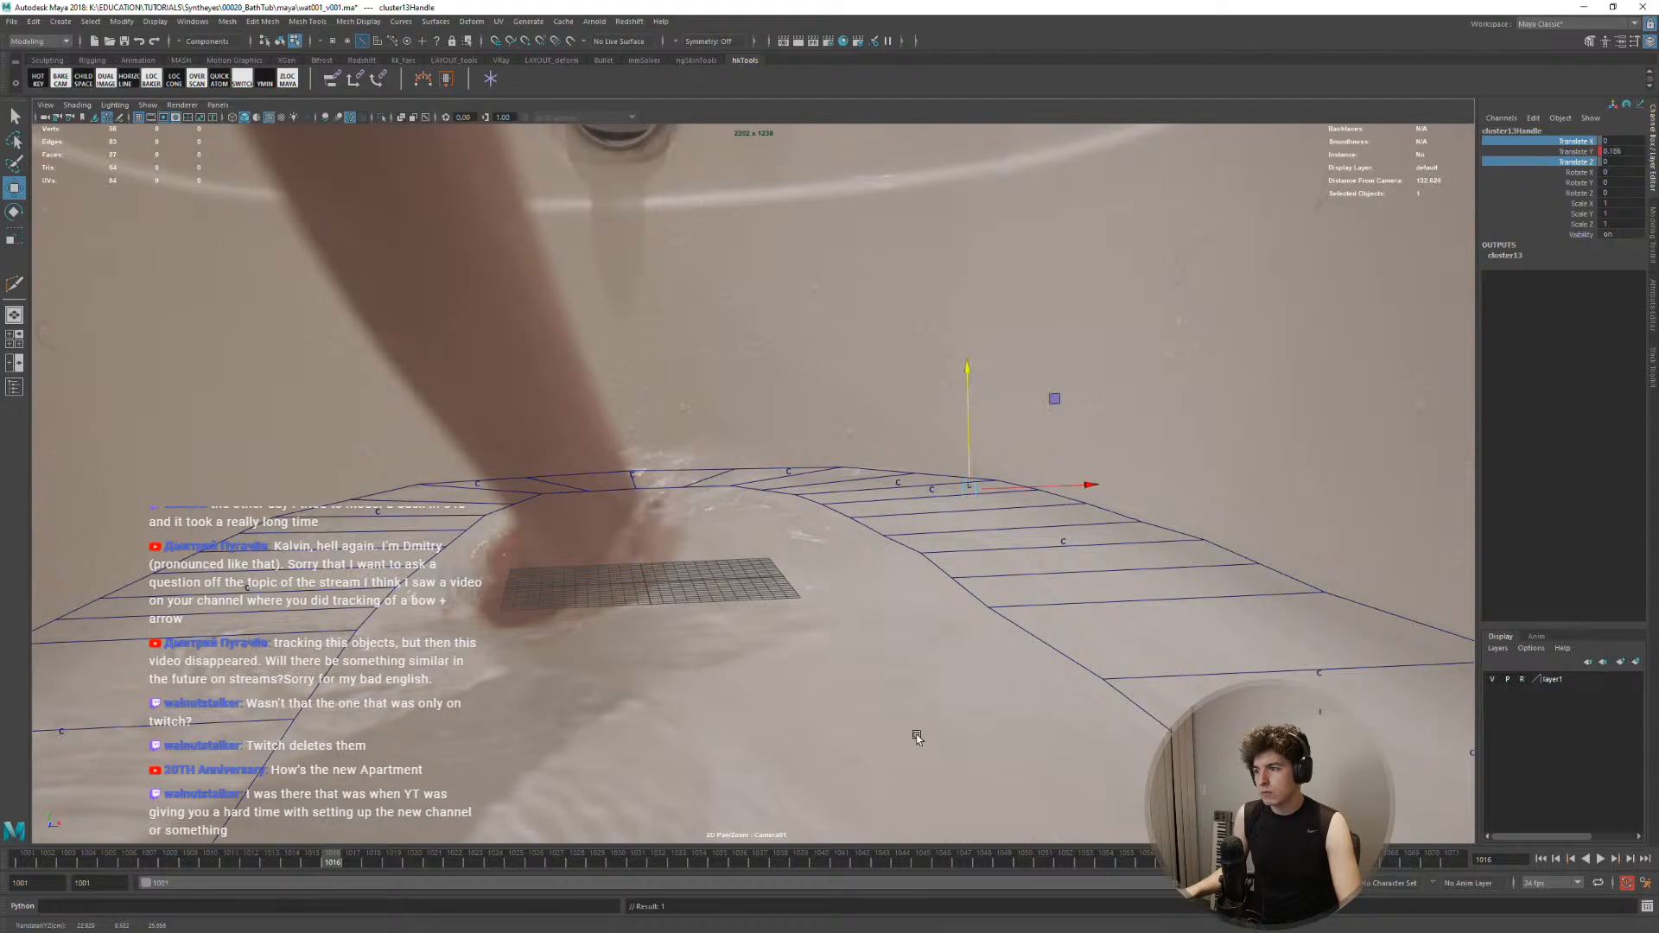
At frame 1029, create a cluster on the right-hand strip's cross edge just in front of the next existing cluster
drag(320, 866, 596, 835)
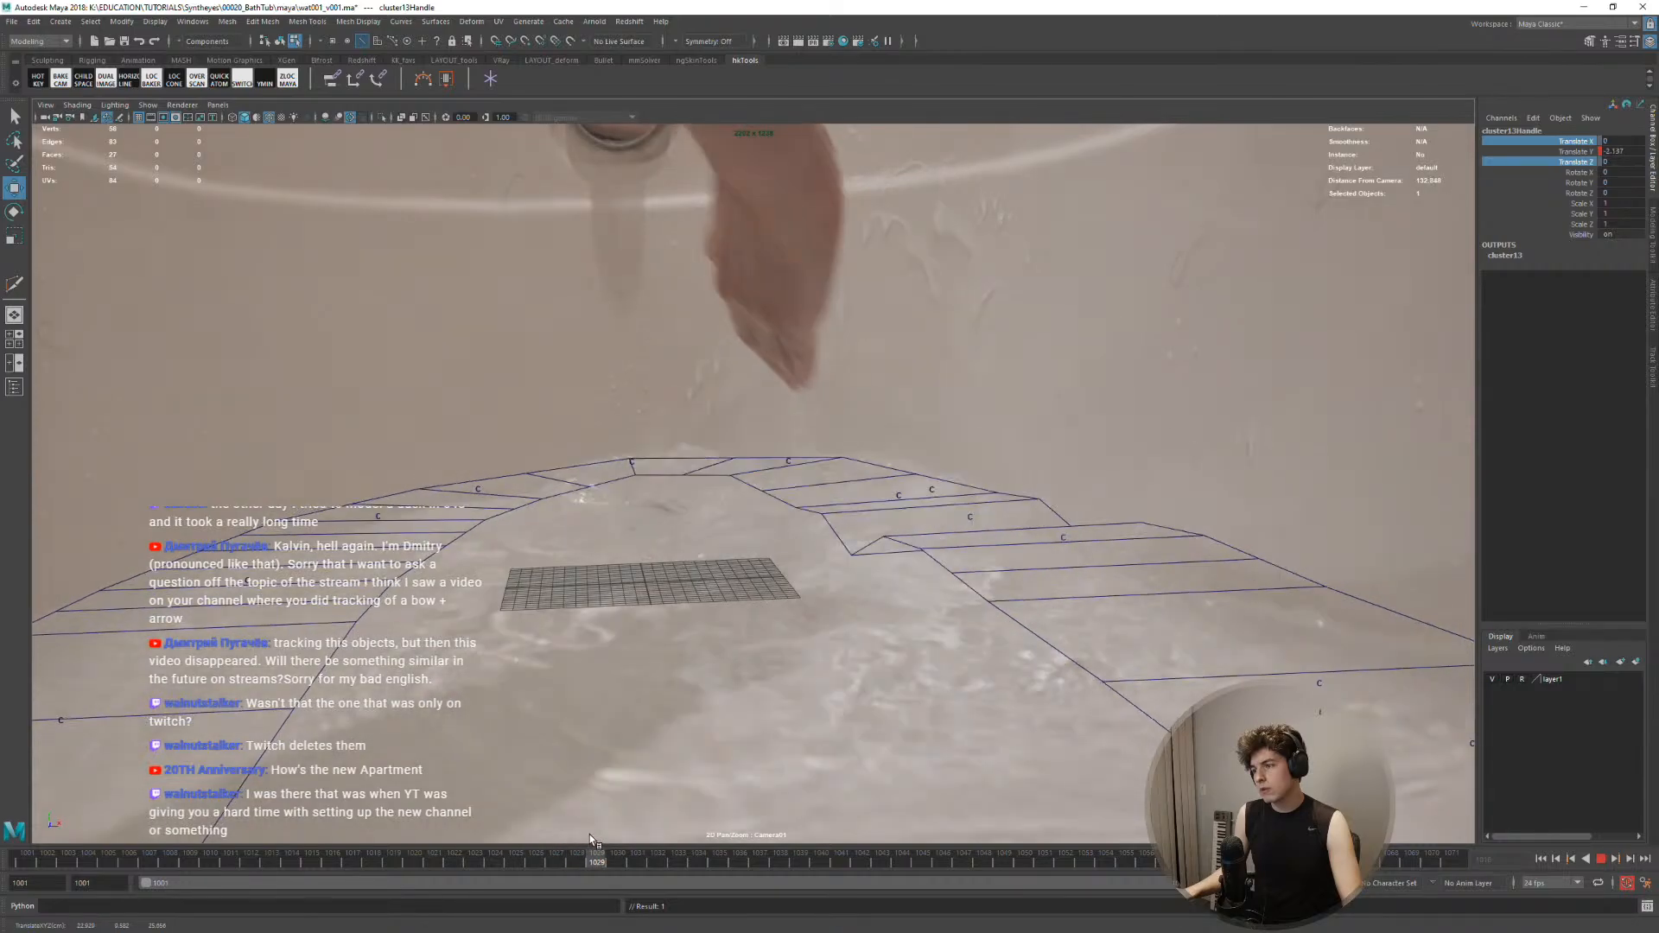
right_click(1243, 559)
right_drag(1245, 563, 1242, 523)
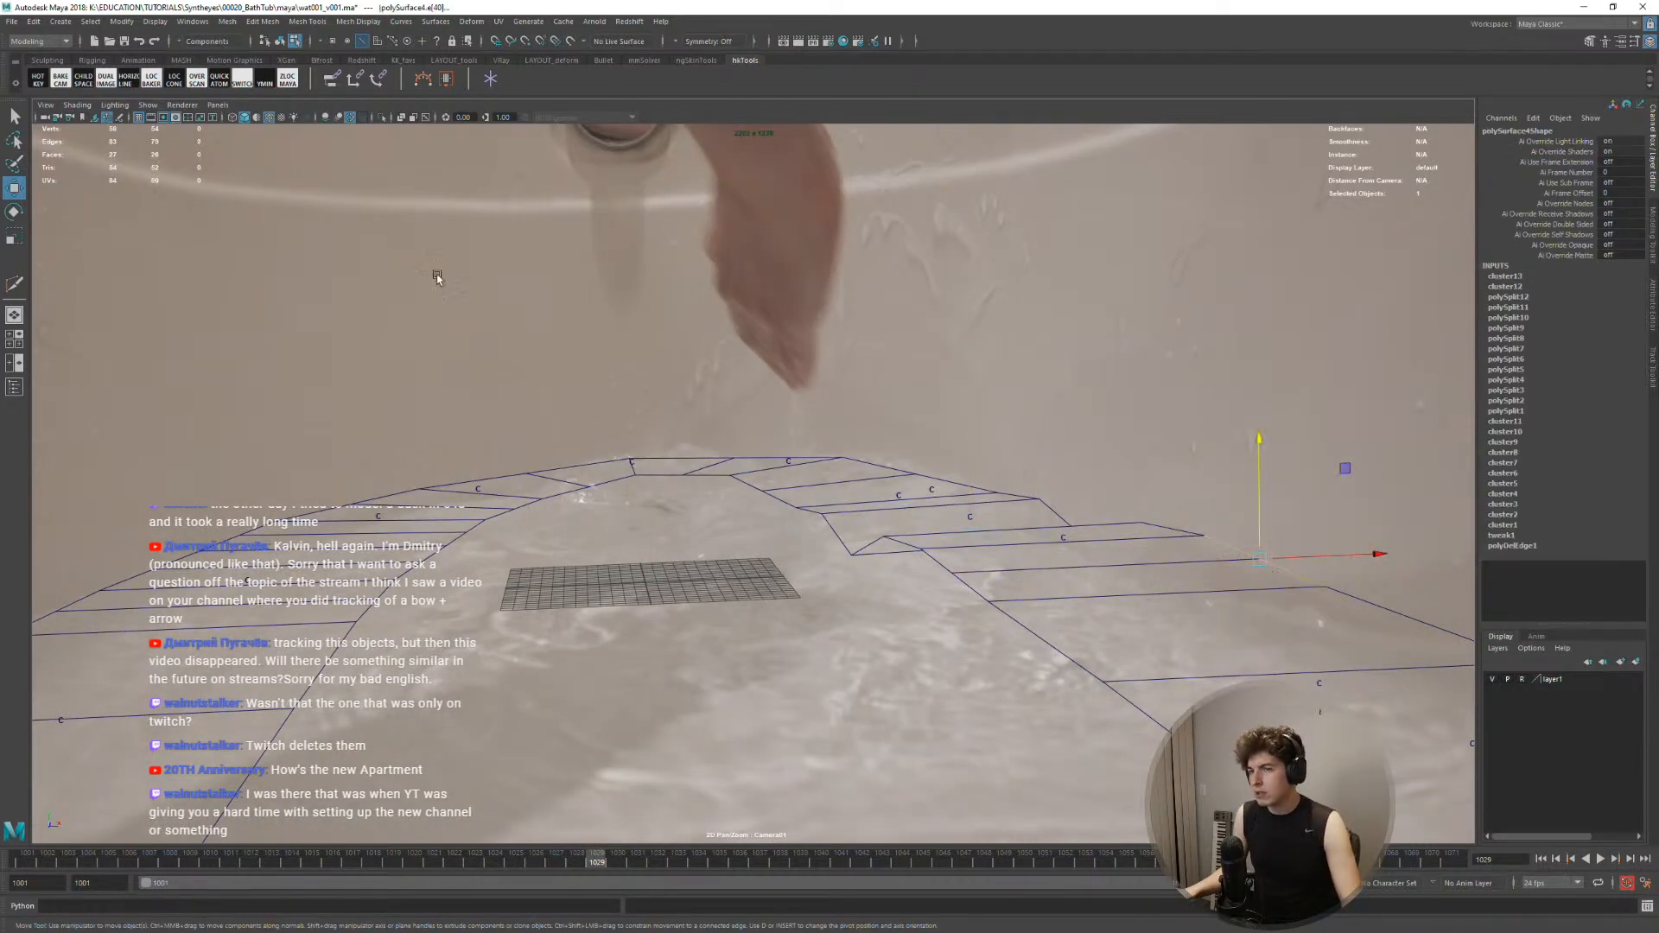
key(space)
click(857, 515)
click(861, 557)
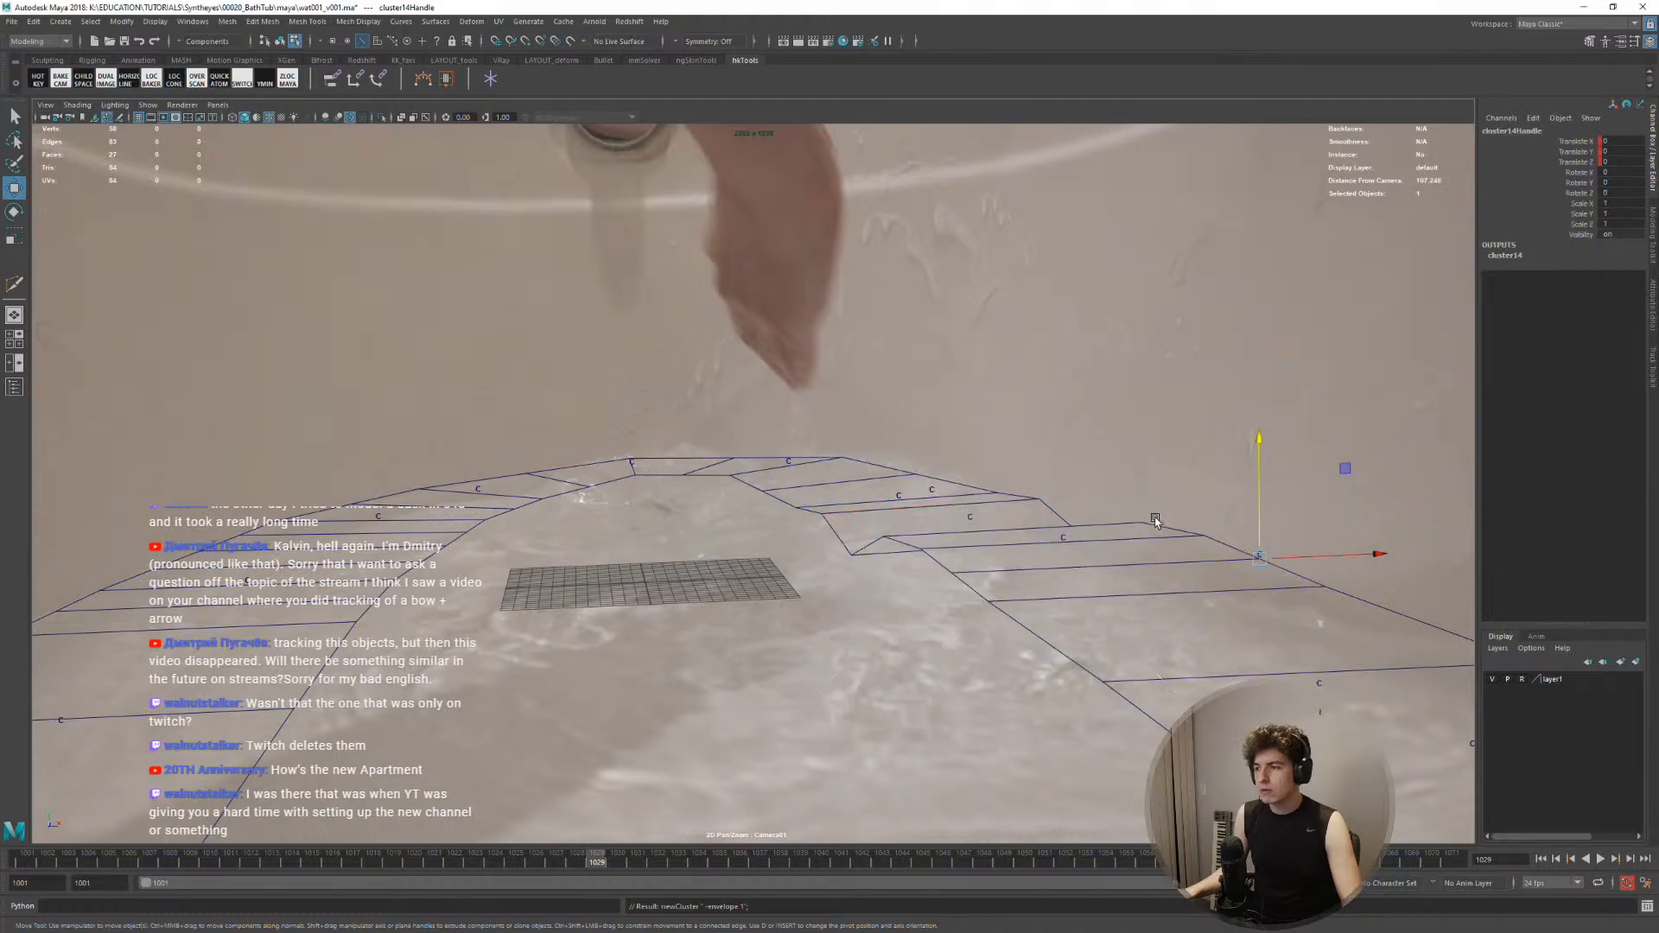
Lower cluster14 to the water edge at frame 1029 and adjust its Y translation going back to frame 1012
drag(1256, 516, 1257, 539)
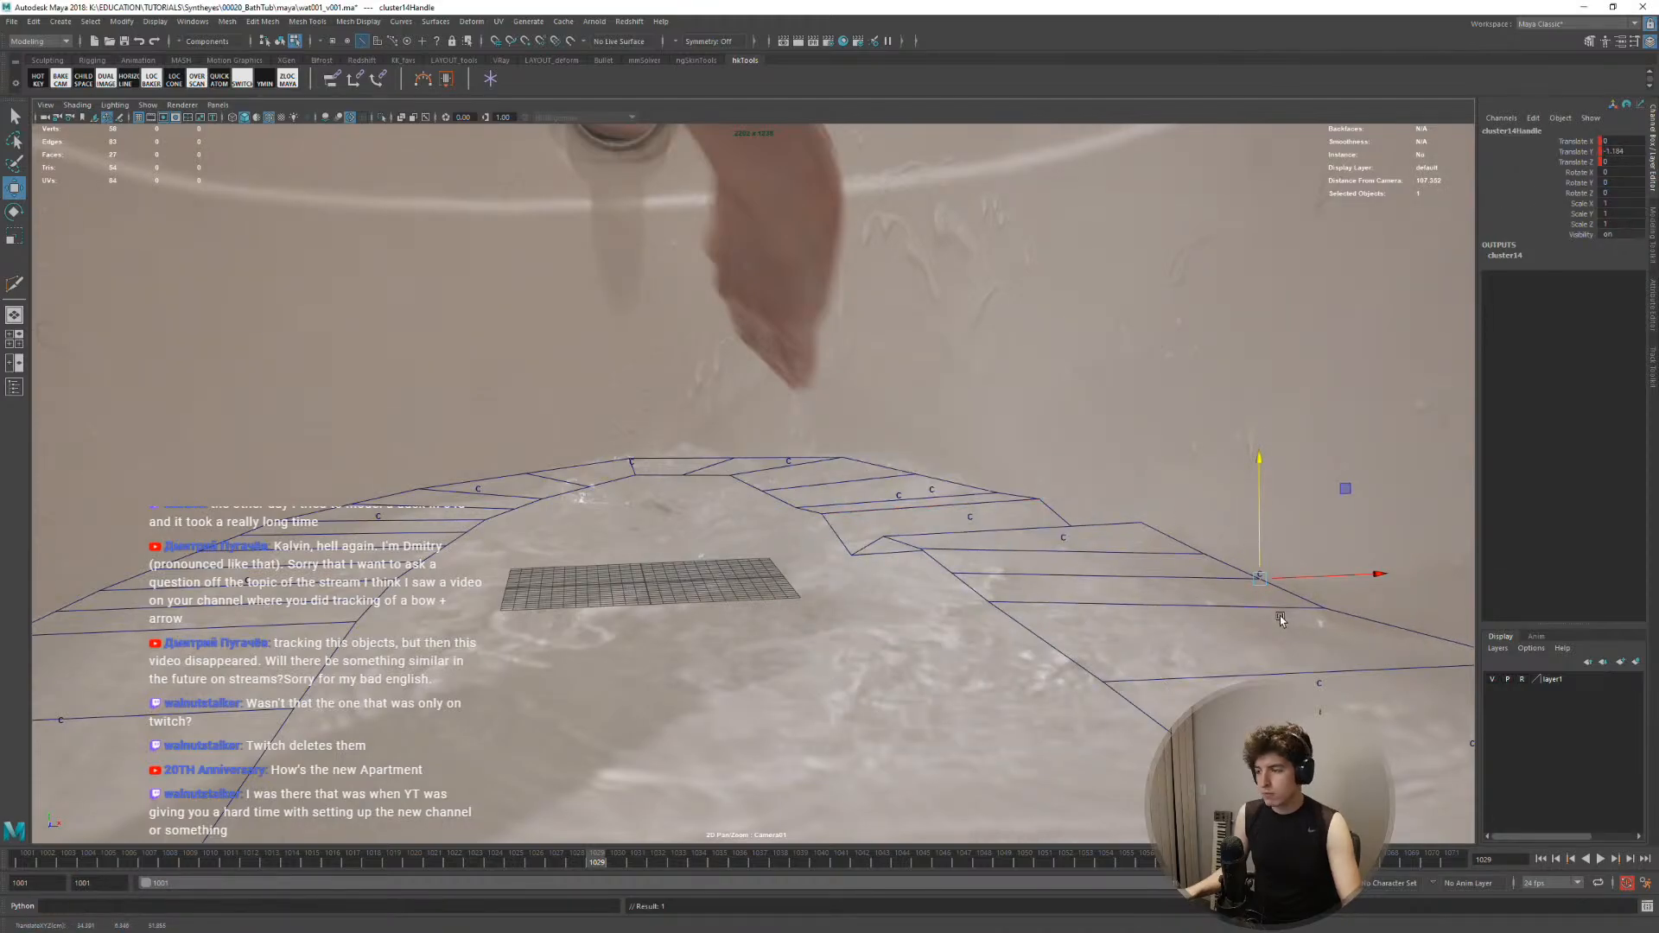
key(alt+comma)
key(alt+comma)
mouse_move(1260, 652)
middle_down()
mouse_move(1263, 635)
mouse_move(1255, 666)
middle_up()
key(alt+comma)
key(alt+comma)
key(alt+comma)
key(alt+comma)
key(alt+comma)
key(alt+comma)
key(alt+comma)
key(alt+comma)
key(alt+comma)
key(alt+comma)
key(alt+comma)
key(alt+comma)
key(alt+comma)
key(alt+comma)
key(alt+comma)
key(alt+comma)
key(alt+comma)
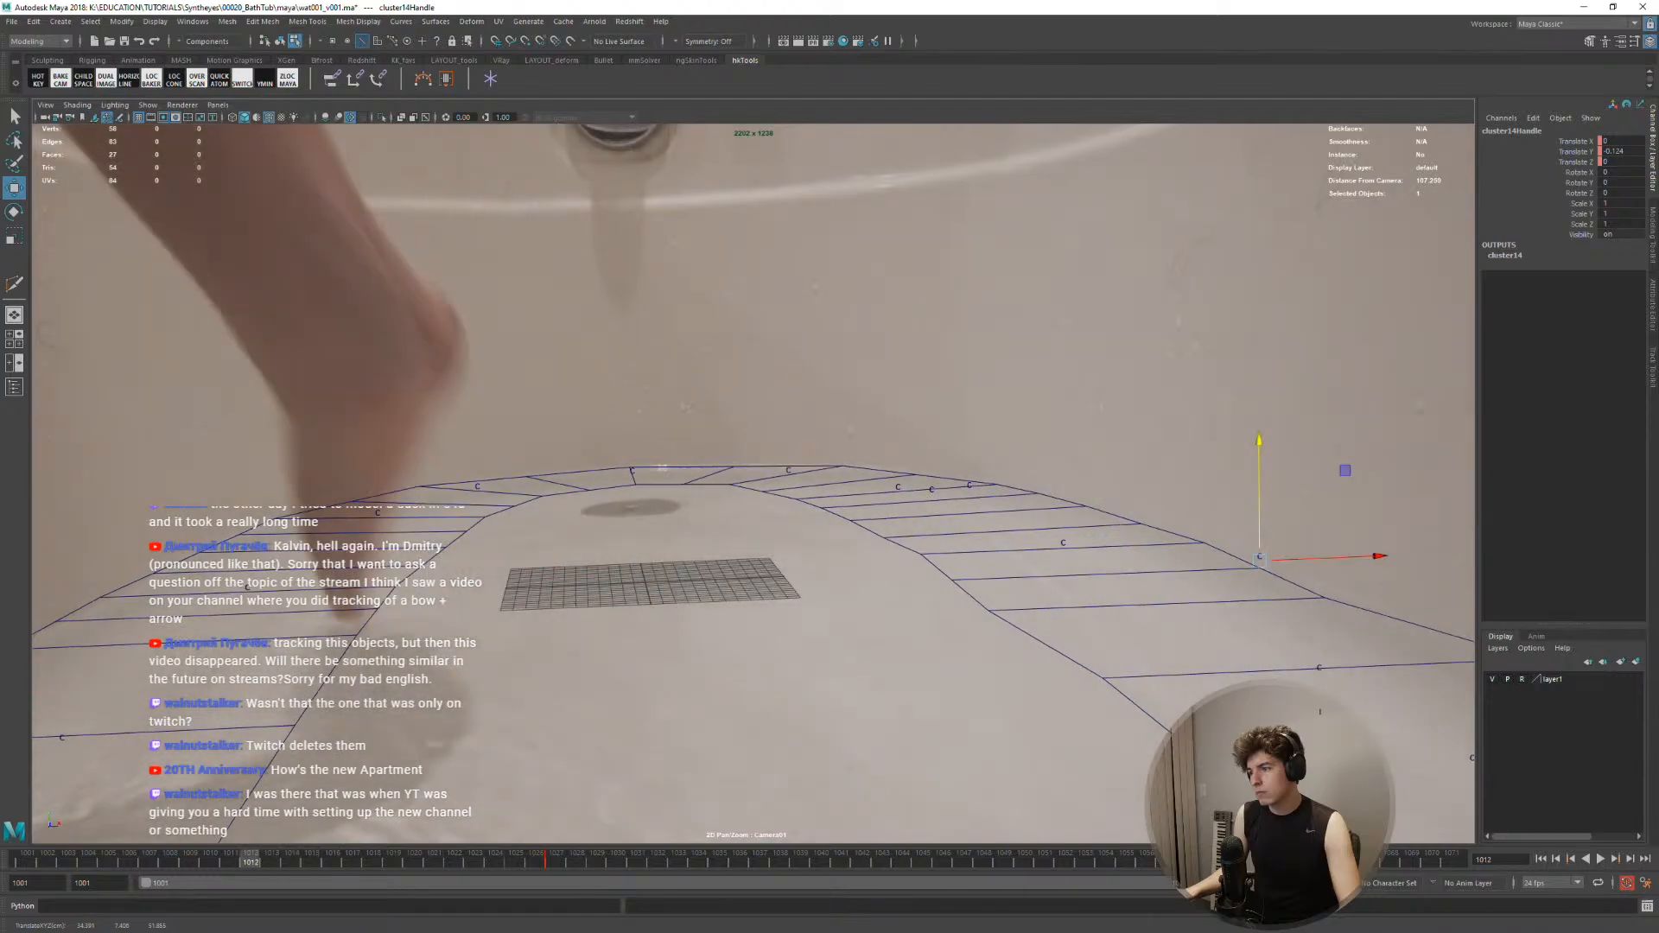
Keyframe cluster14's Y translation to the water edge going forward from frame 1030 to 1038
click(602, 867)
key(alt+period)
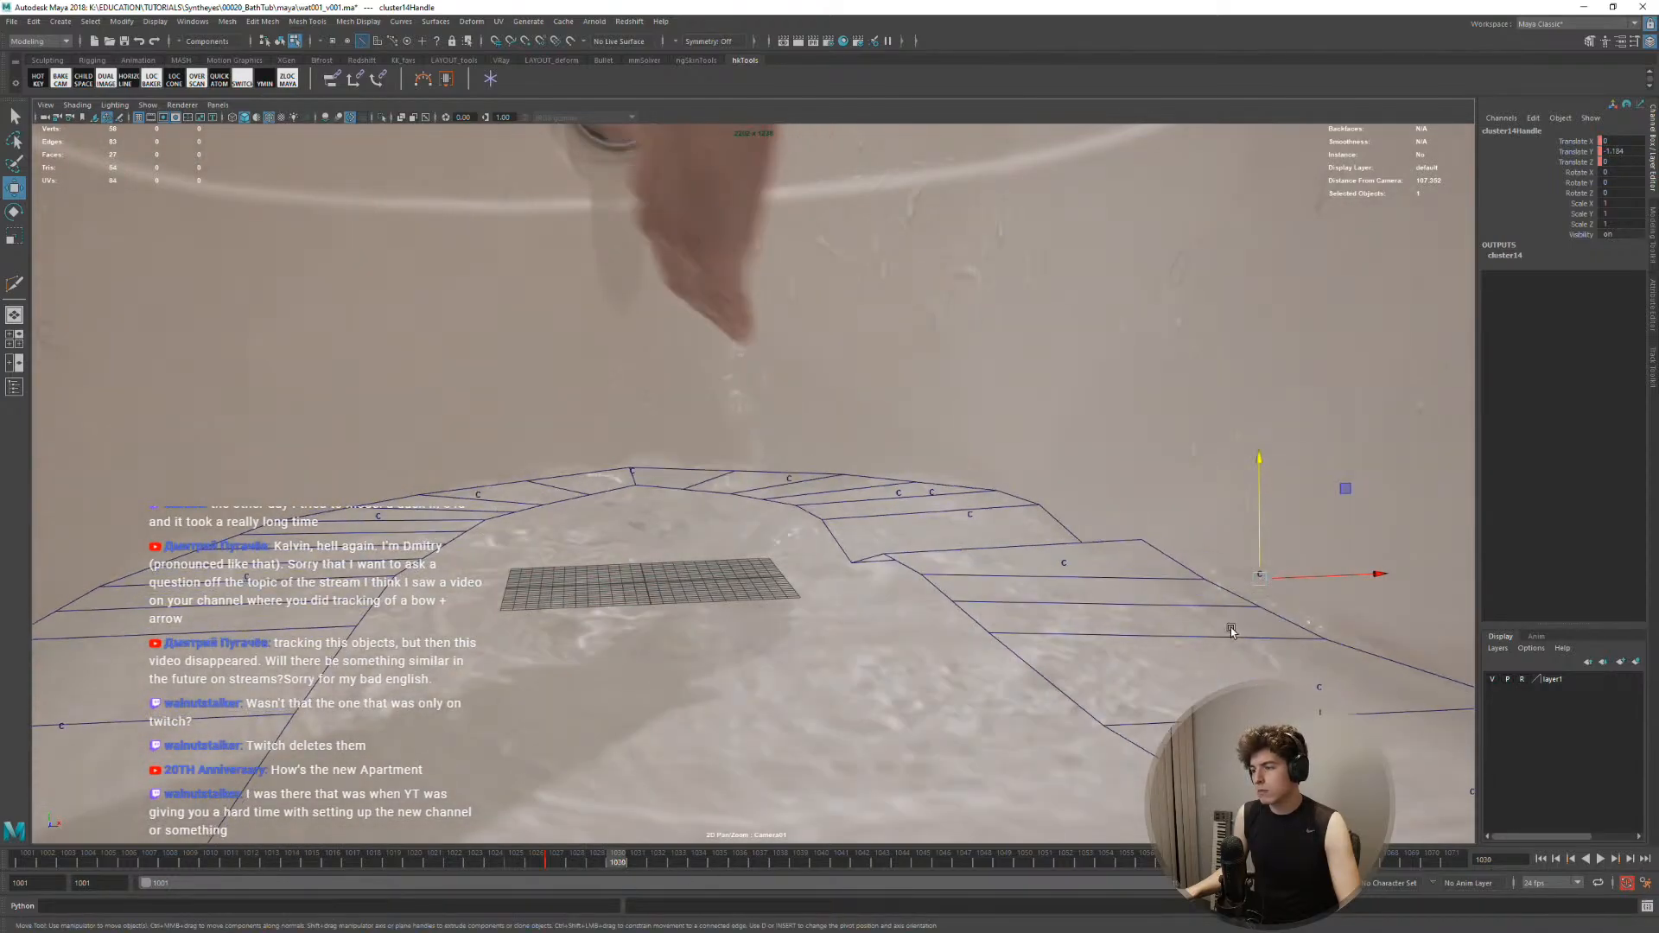
key(alt+period)
key(alt+period)
middle_drag(1259, 658, 1259, 666)
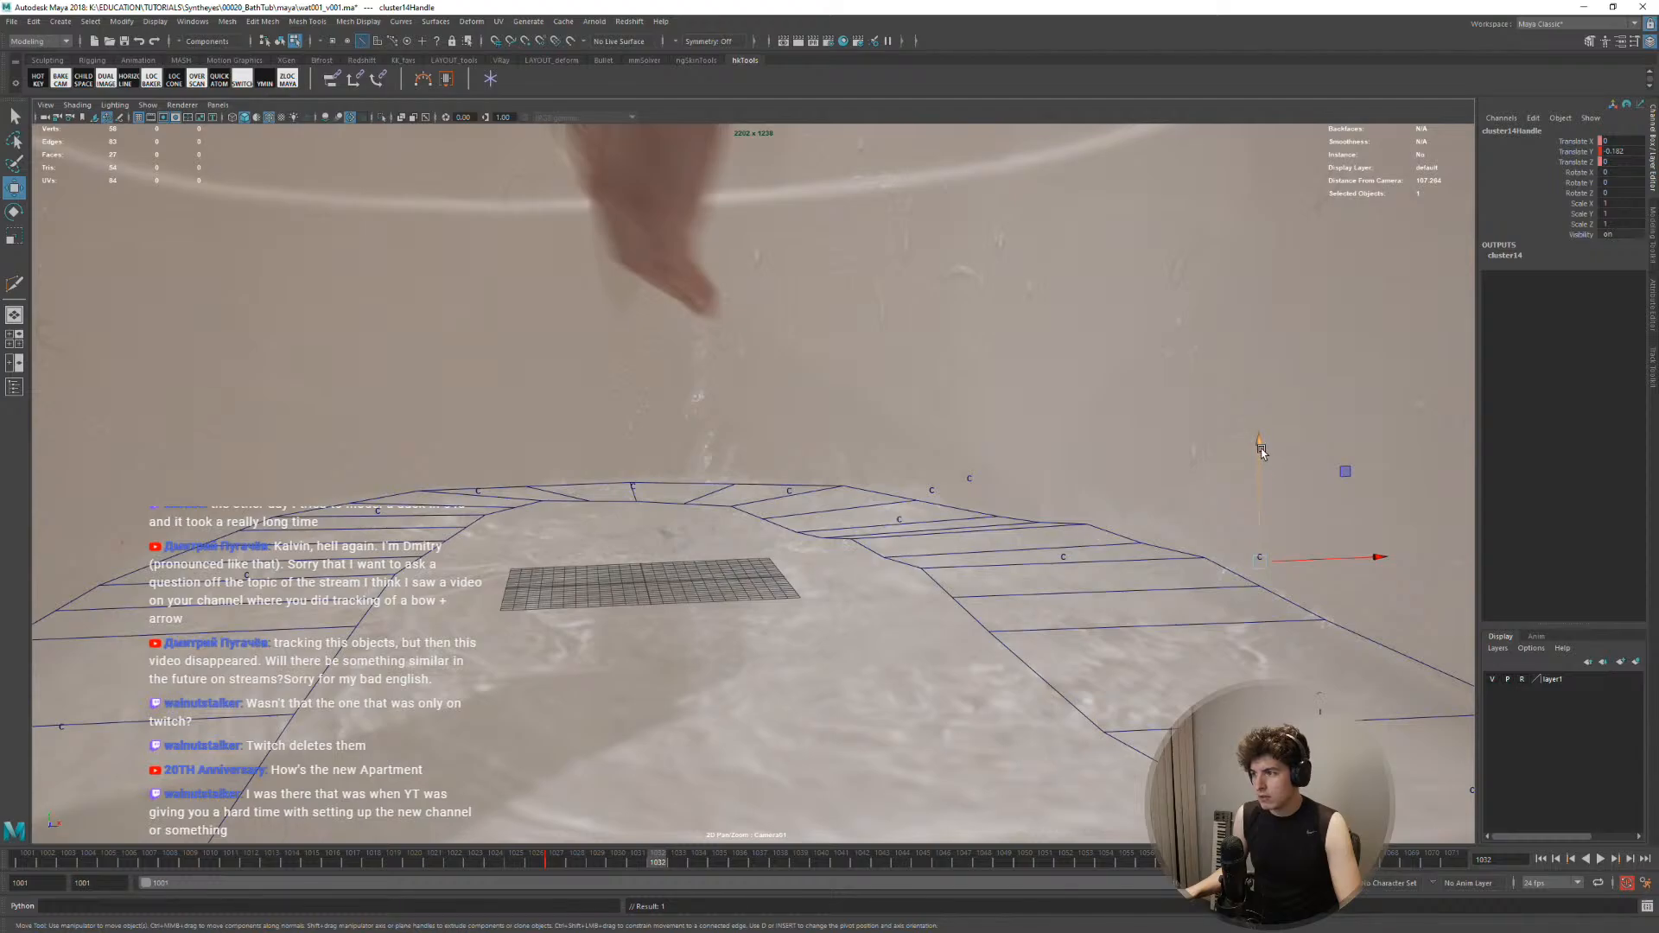
middle_drag(1127, 591, 1066, 560)
key(alt+period)
key(alt+period)
key(alt+period)
key(alt+period)
key(alt+period)
key(alt+period)
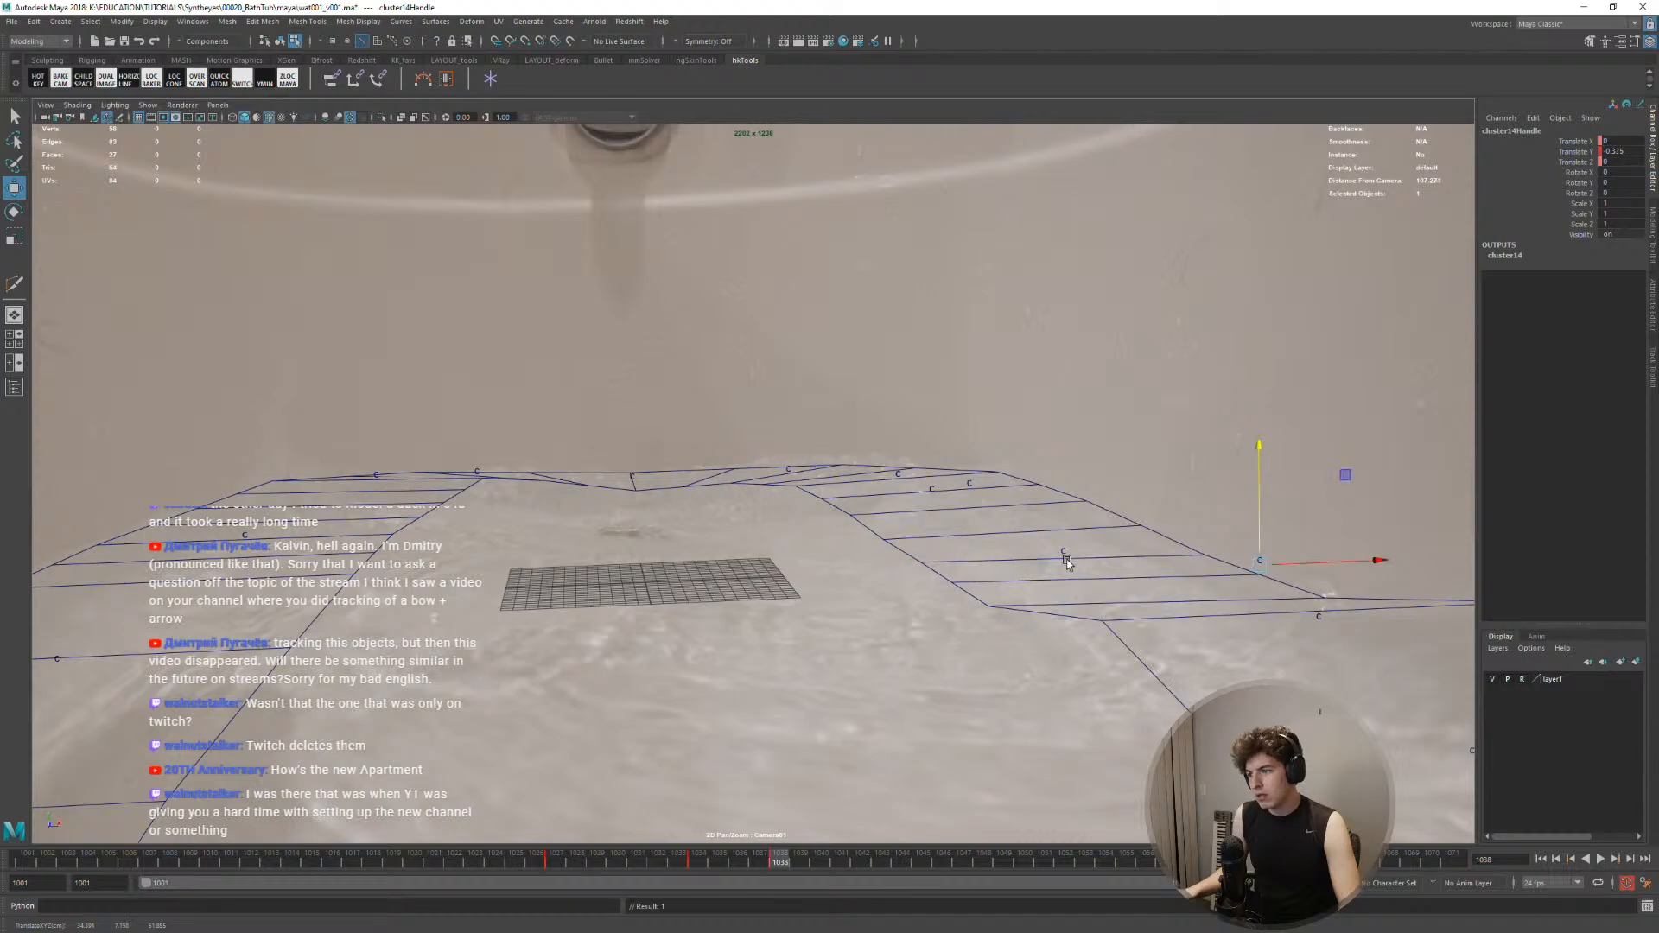
Try moving cluster14 in X and Y at frame 1040, and undo back to frame 1038
key(alt+period)
key(alt+period)
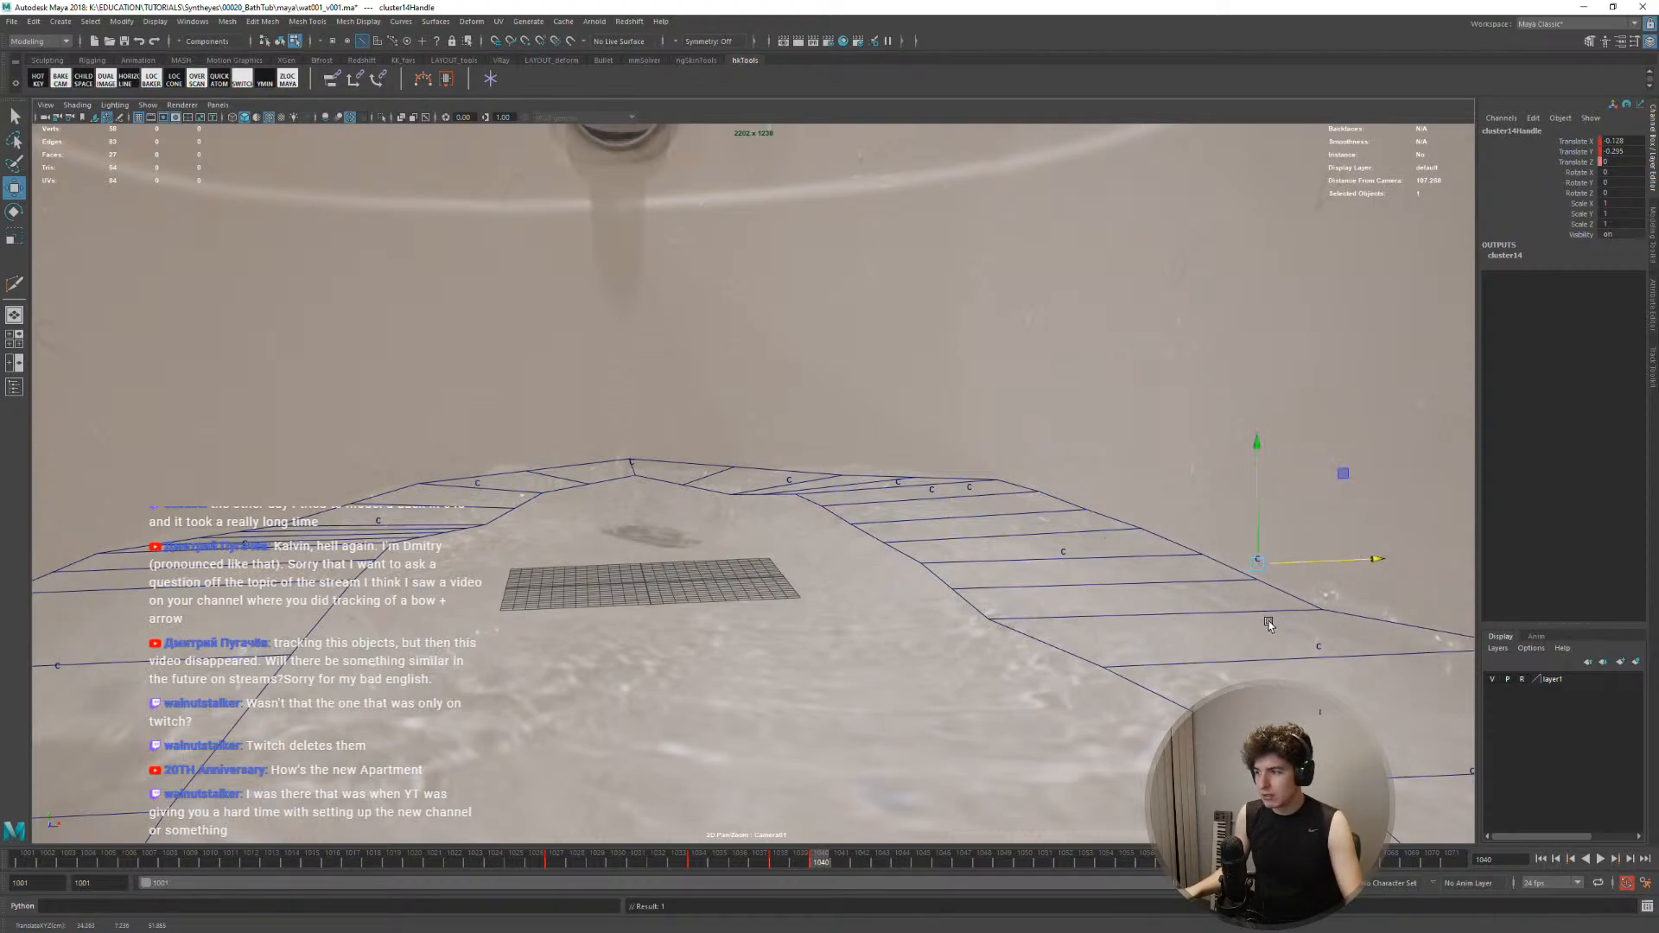
key(ctrl+z)
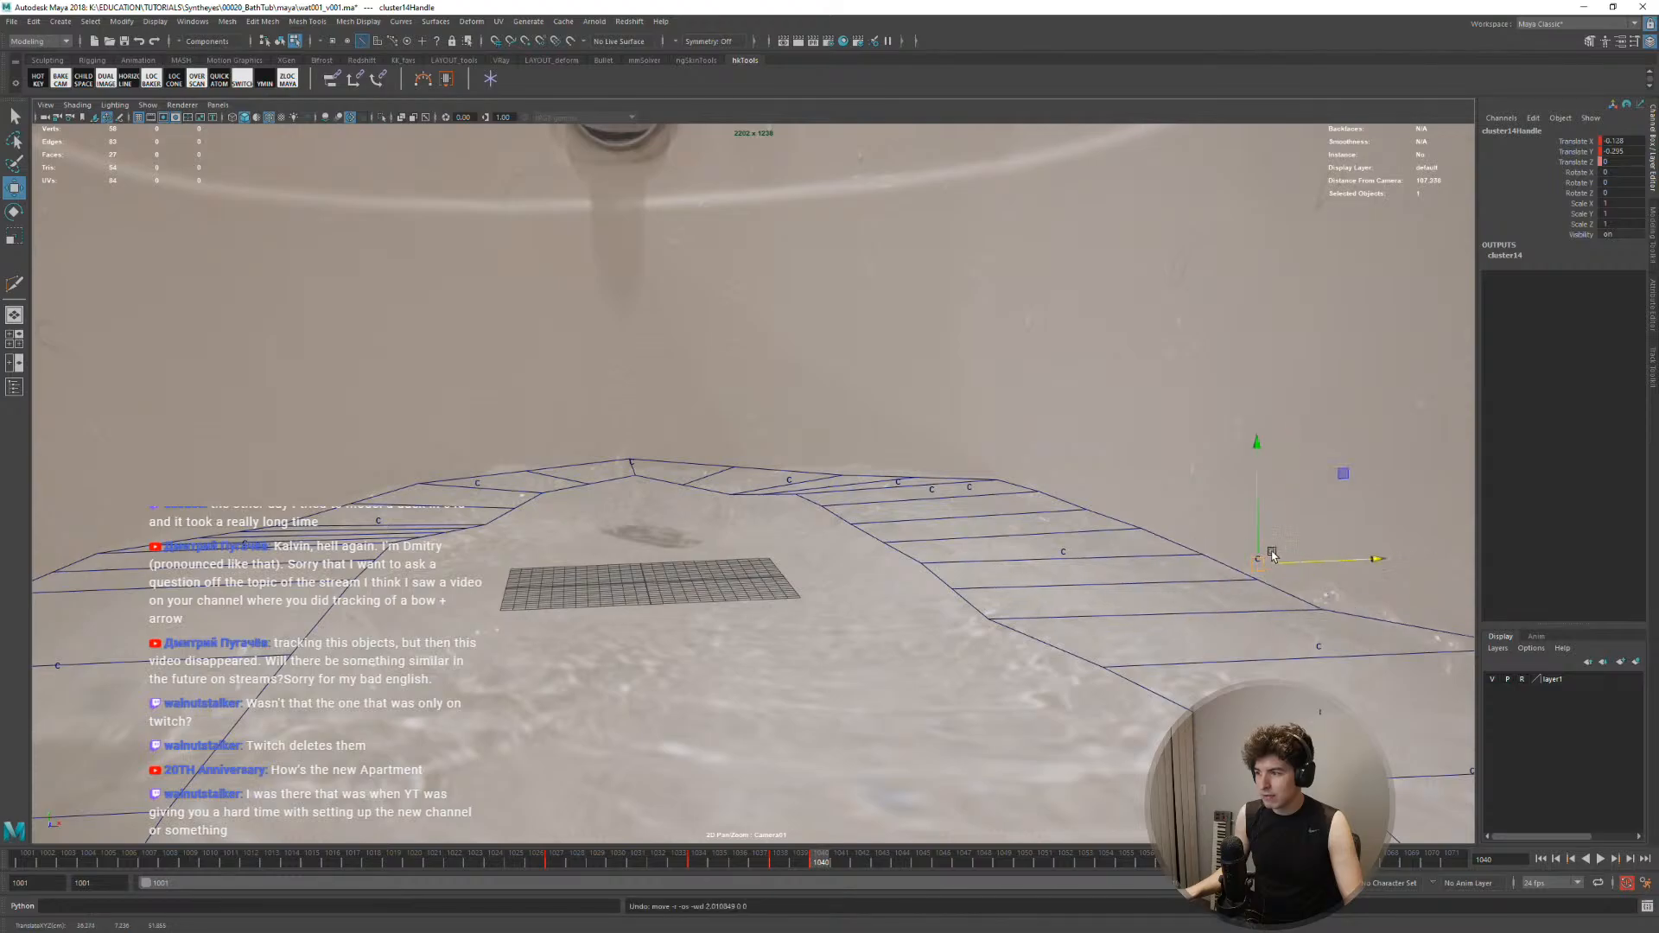
mouse_move(1344, 478)
mouse_down()
mouse_move(1340, 444)
mouse_move(1352, 467)
mouse_up()
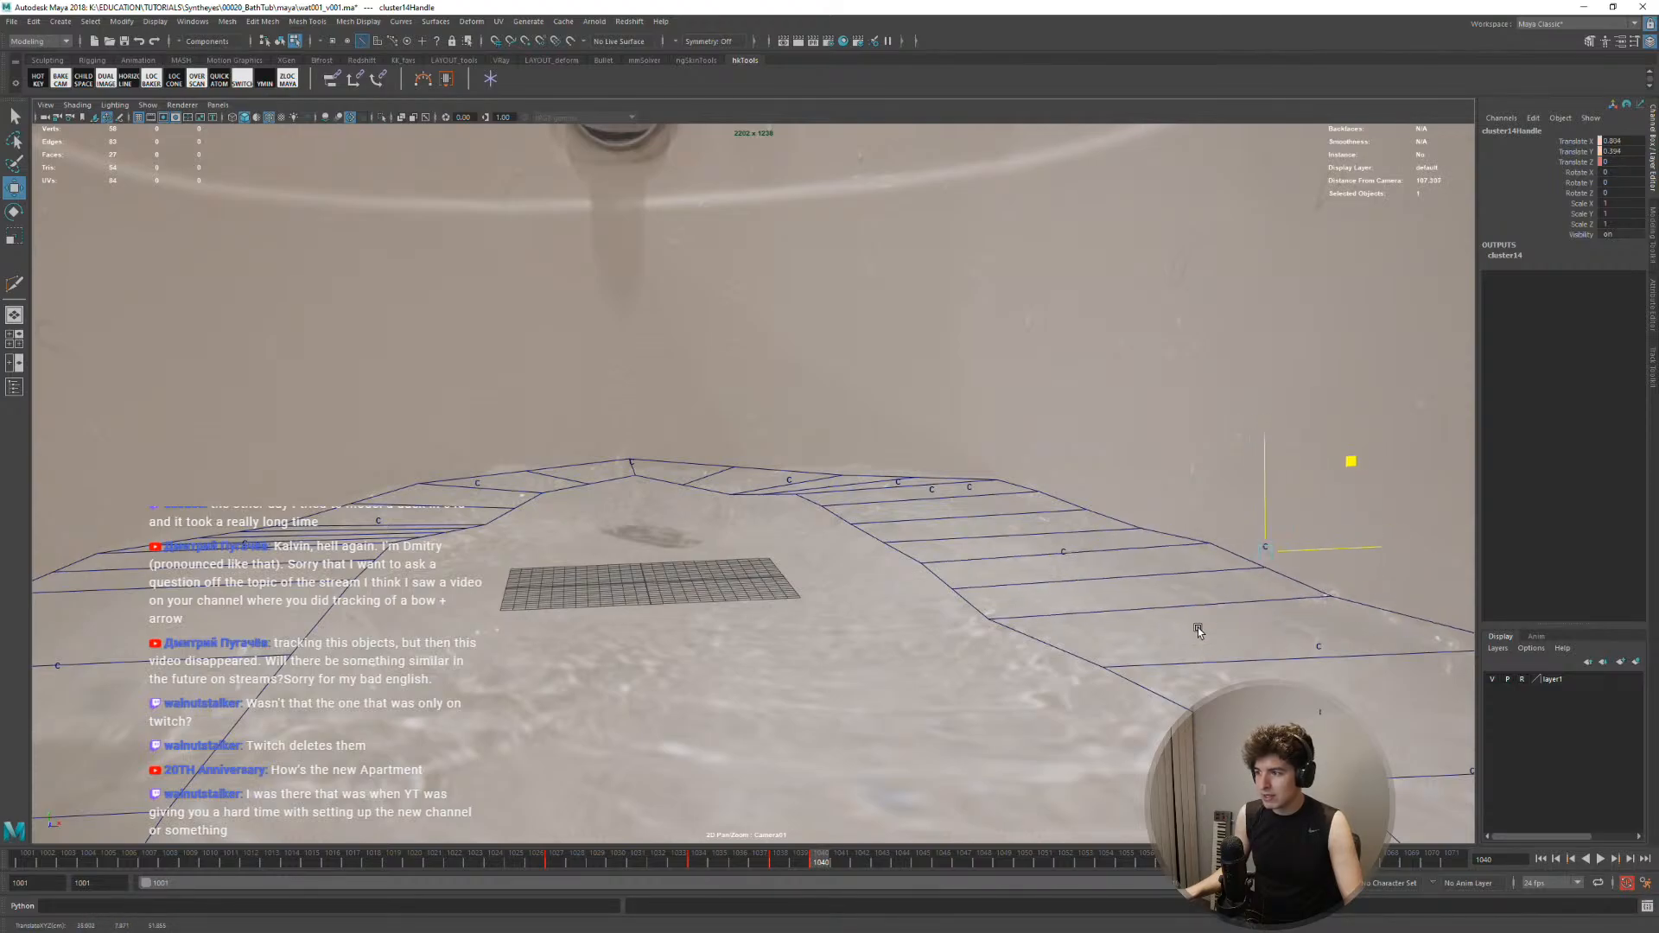
key(ctrl+z)
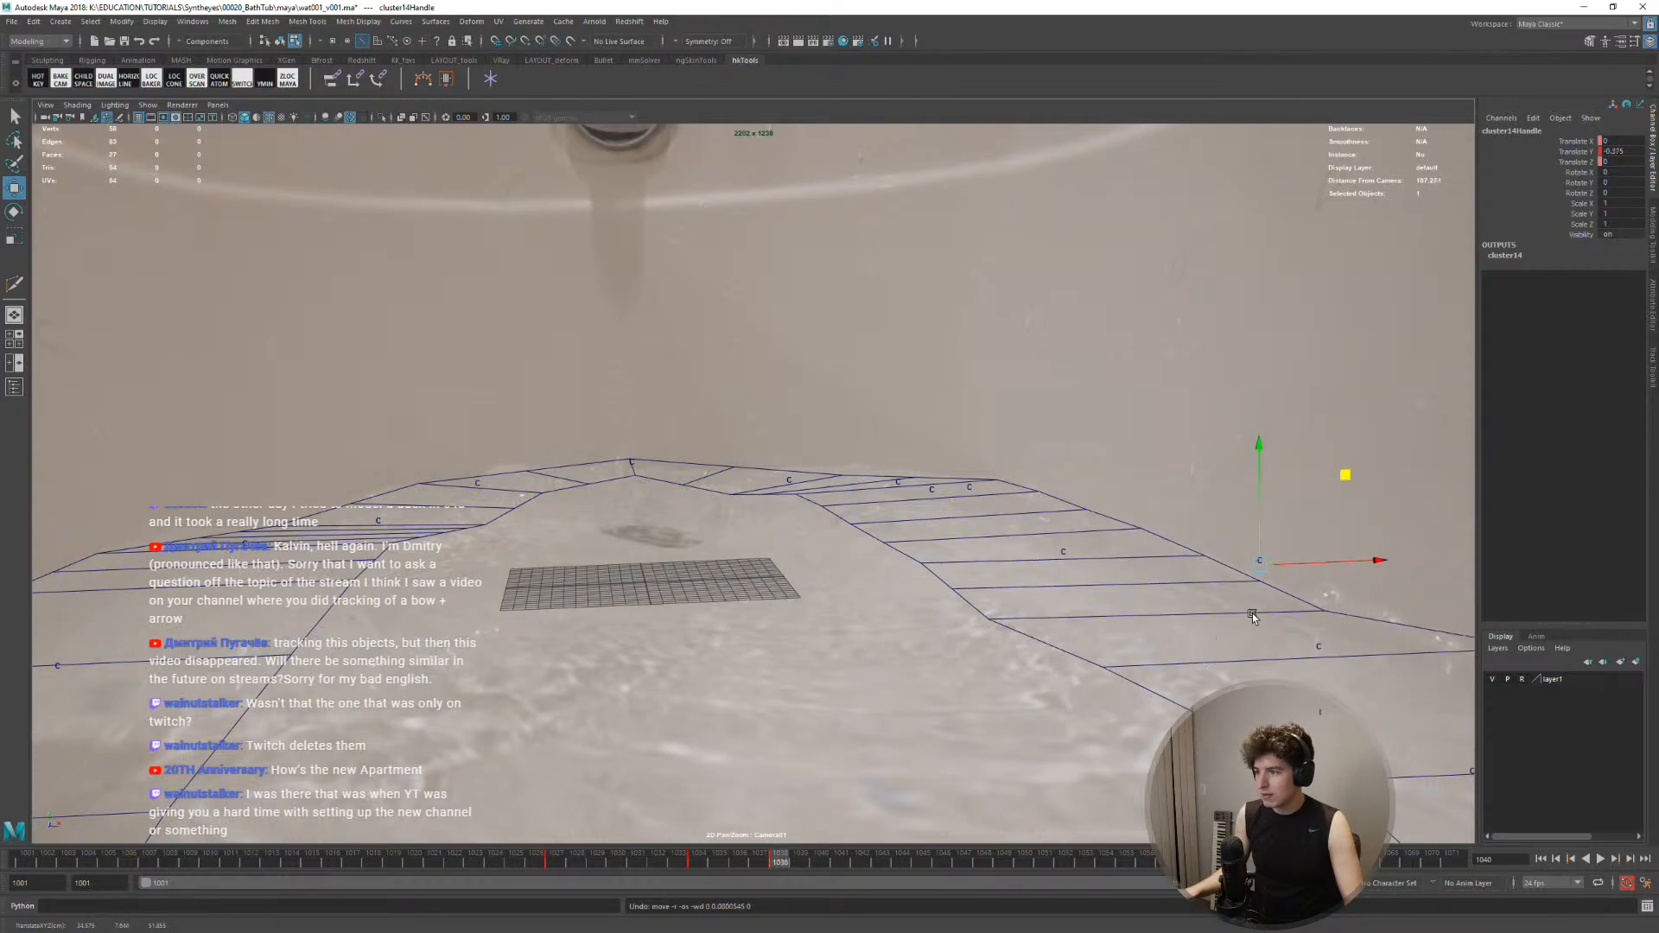
key(ctrl+z)
key(ctrl+z)
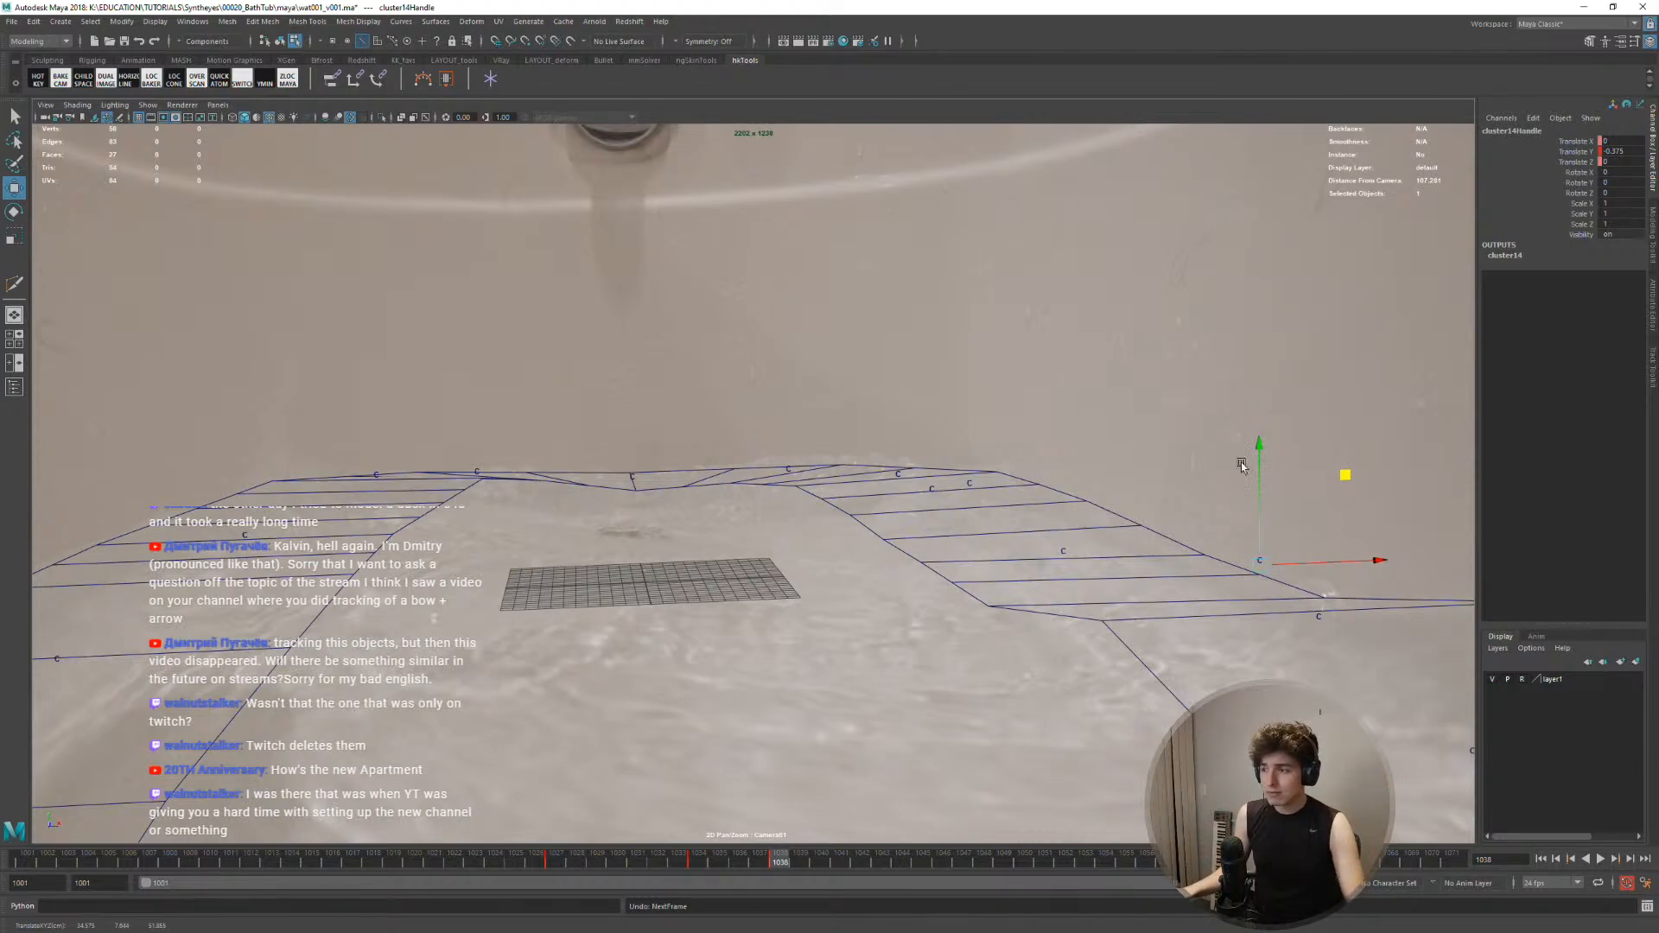
Keyframe cluster14's Y translation to the water edge going forward from frame 1038 to 1049, including keys at frames 1041 and 1044
key(alt+period)
key(alt+period)
key(alt+period)
key(alt+period)
key(alt+period)
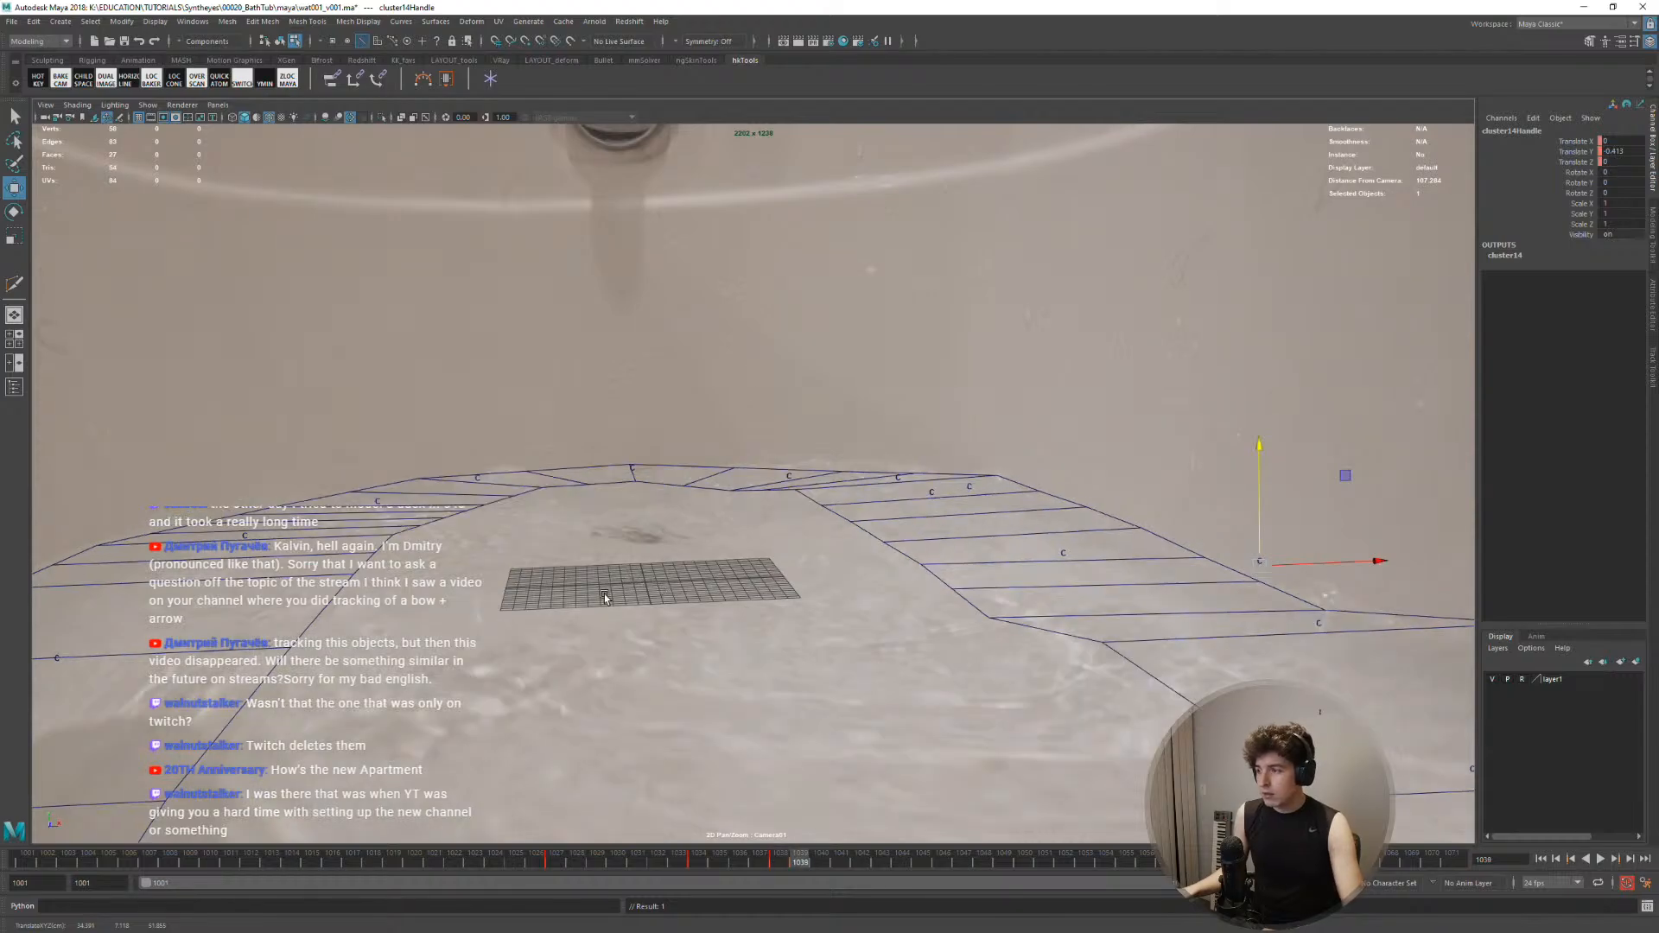
key(alt+comma)
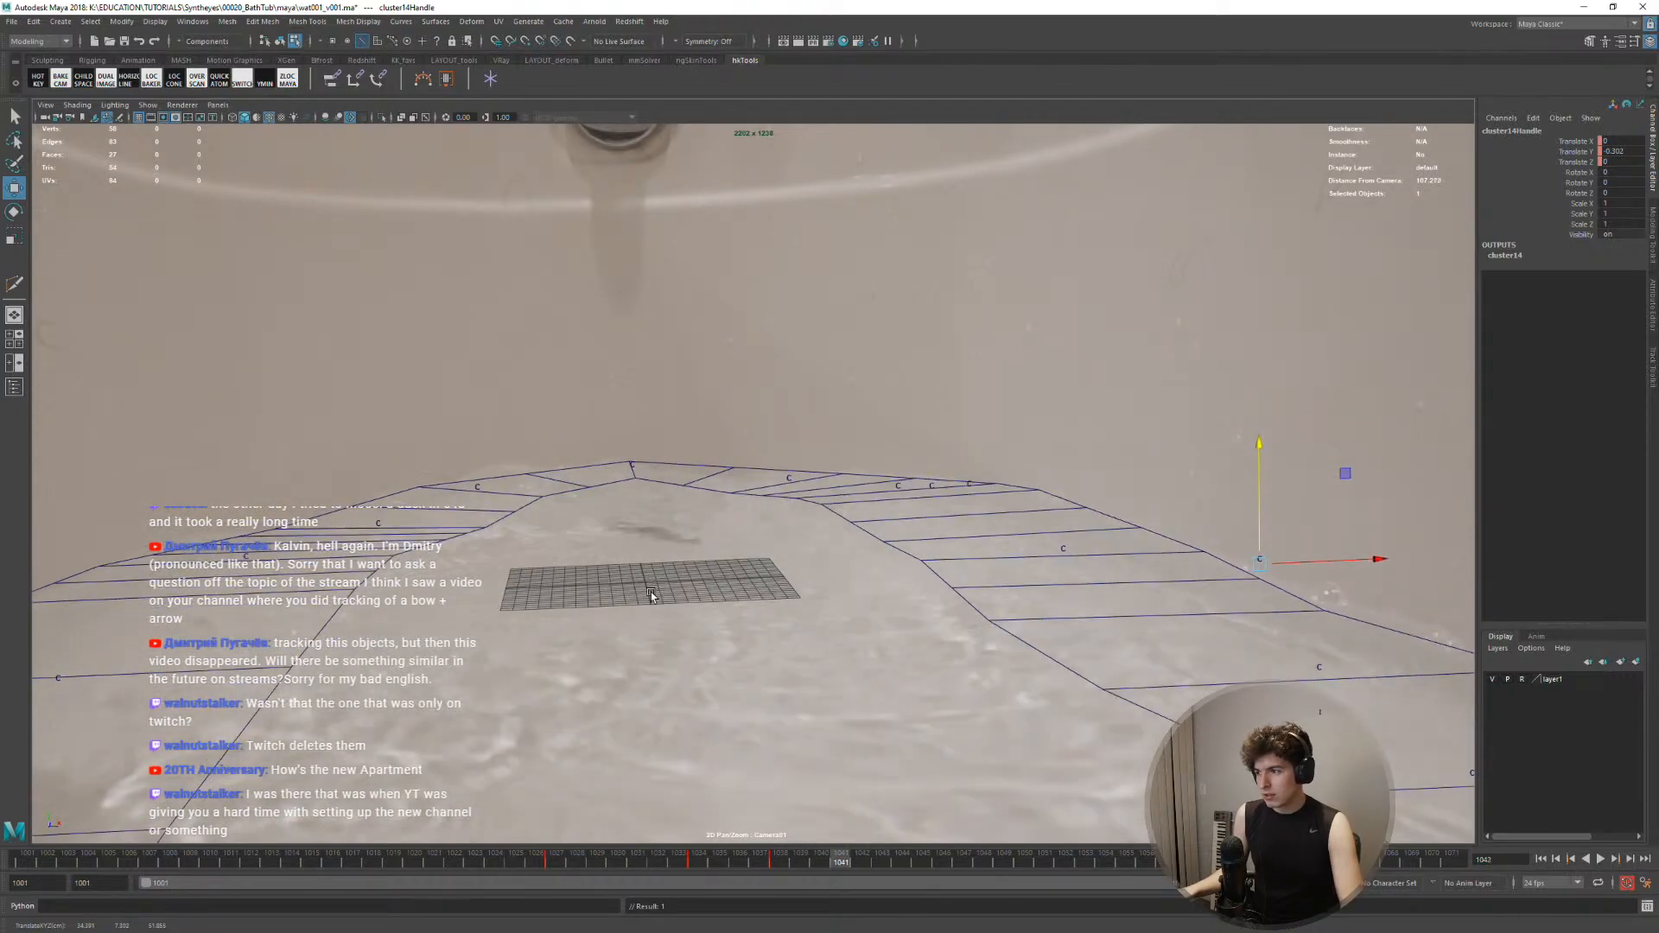
key(alt+period)
key(alt+period)
key(alt+period)
key(alt+period)
key(alt+period)
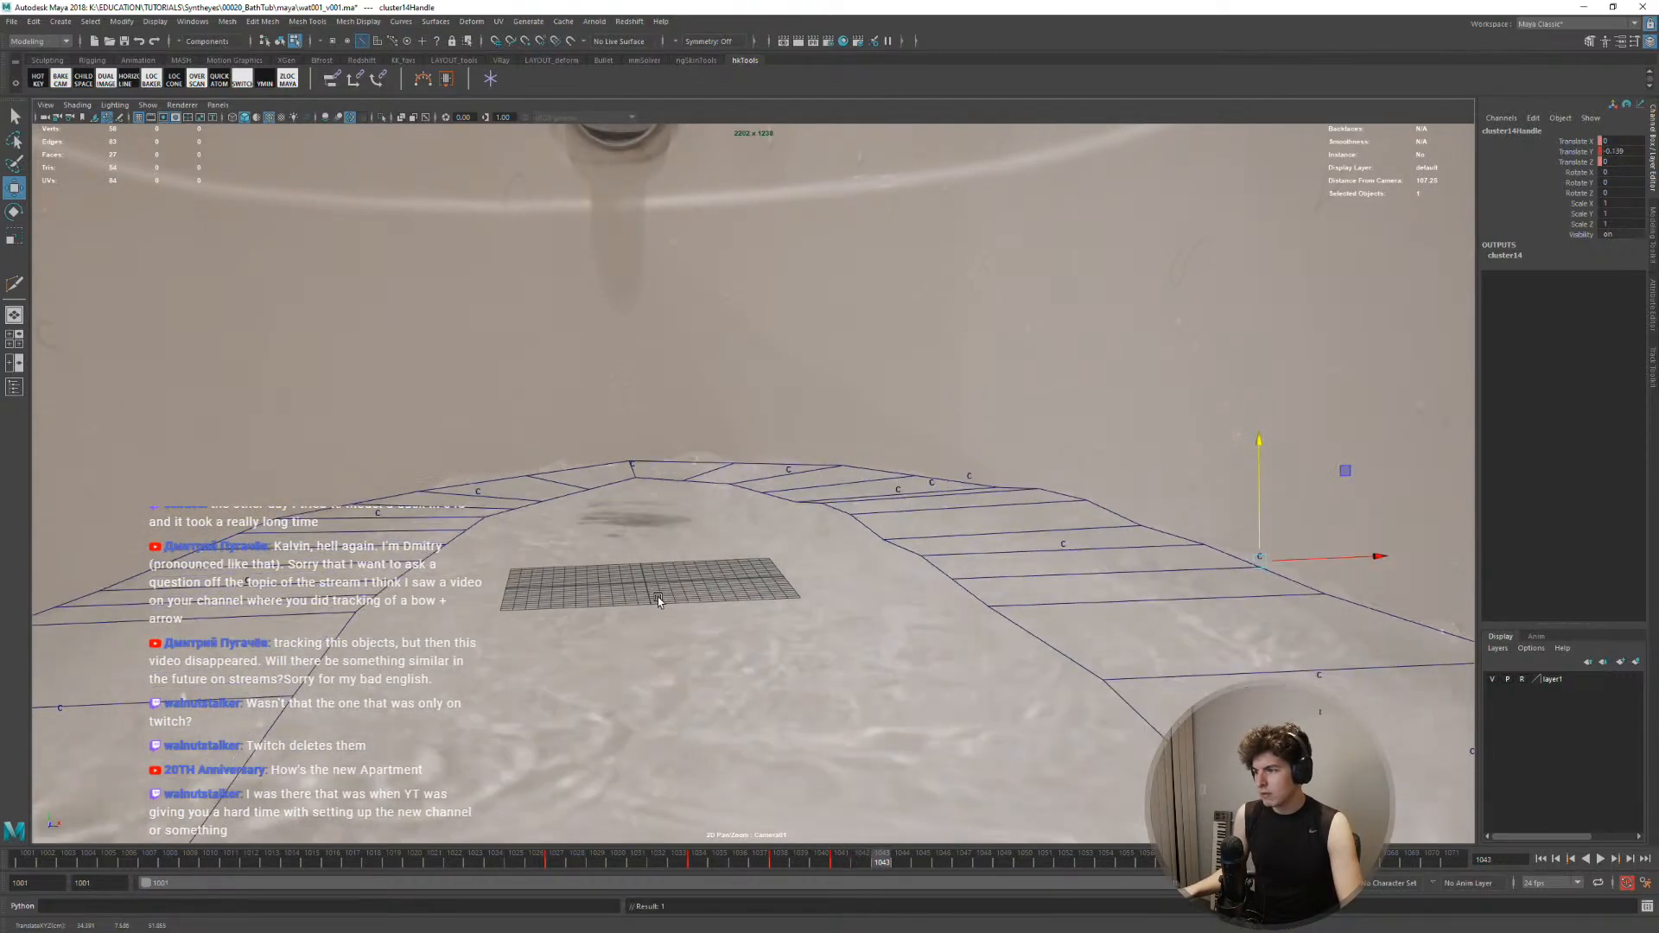
key(alt+period)
key(alt+period)
key(alt+period)
key(alt+period)
key(alt+period)
key(alt+period)
key(alt+period)
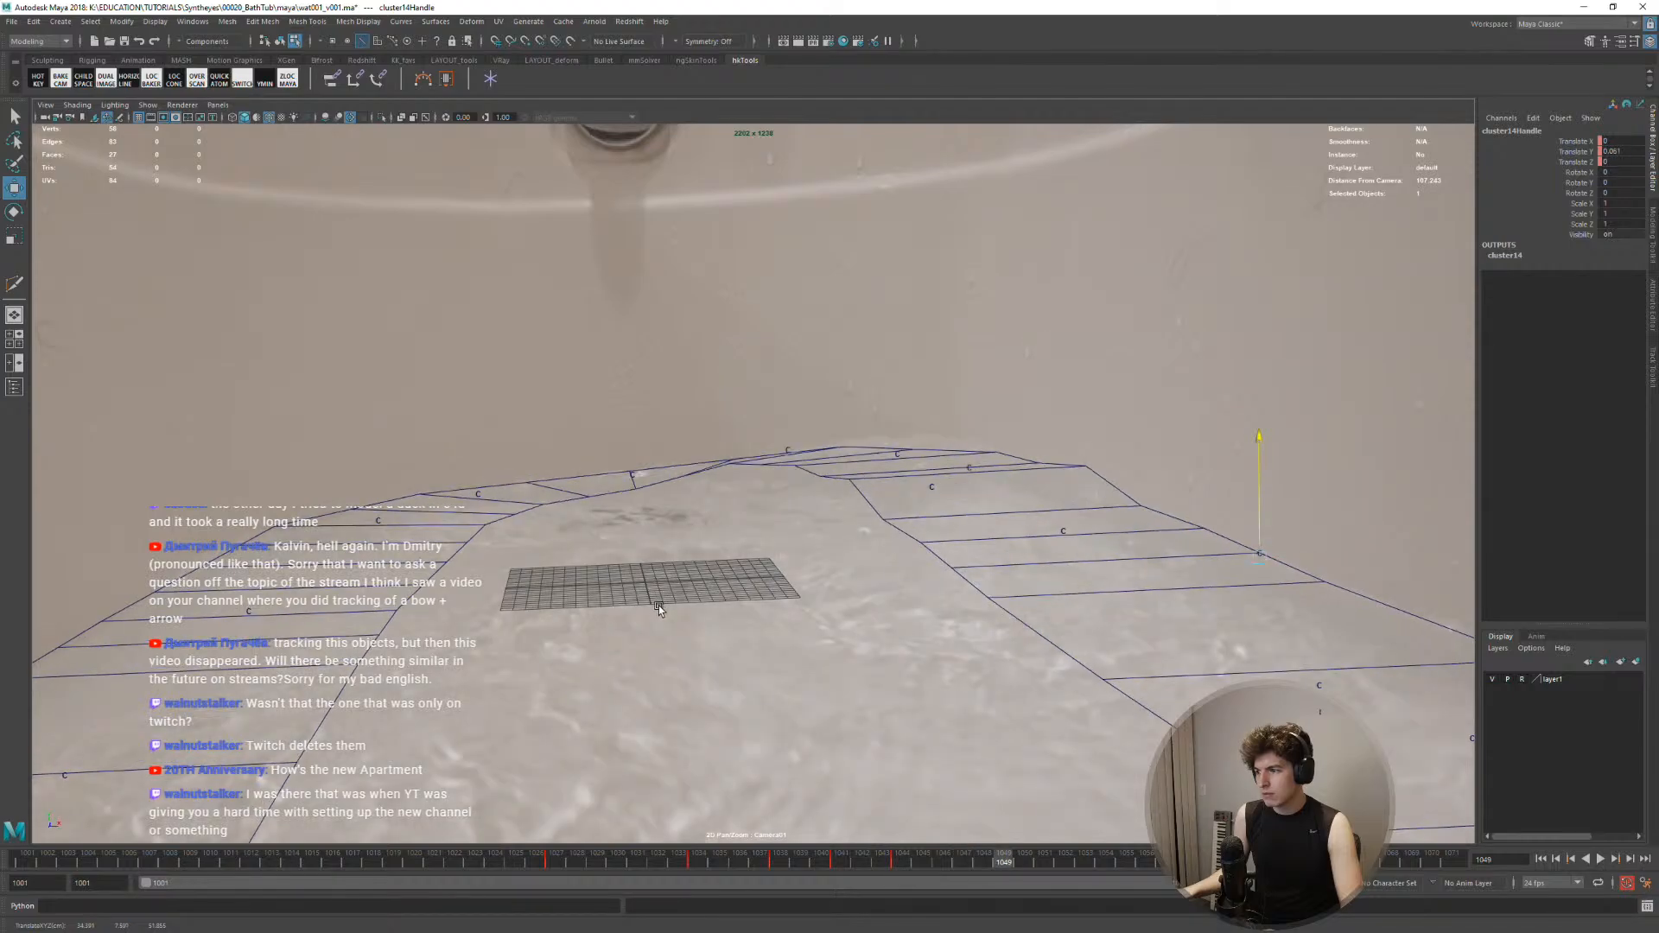
Keyframe cluster14's Y translation to the water edge from frame 1049 to the end of the shot, and play back the animation
key(alt+period)
key(alt+period)
key(alt+period)
key(alt+period)
key(alt+period)
key(alt+period)
key(alt+period)
key(alt+period)
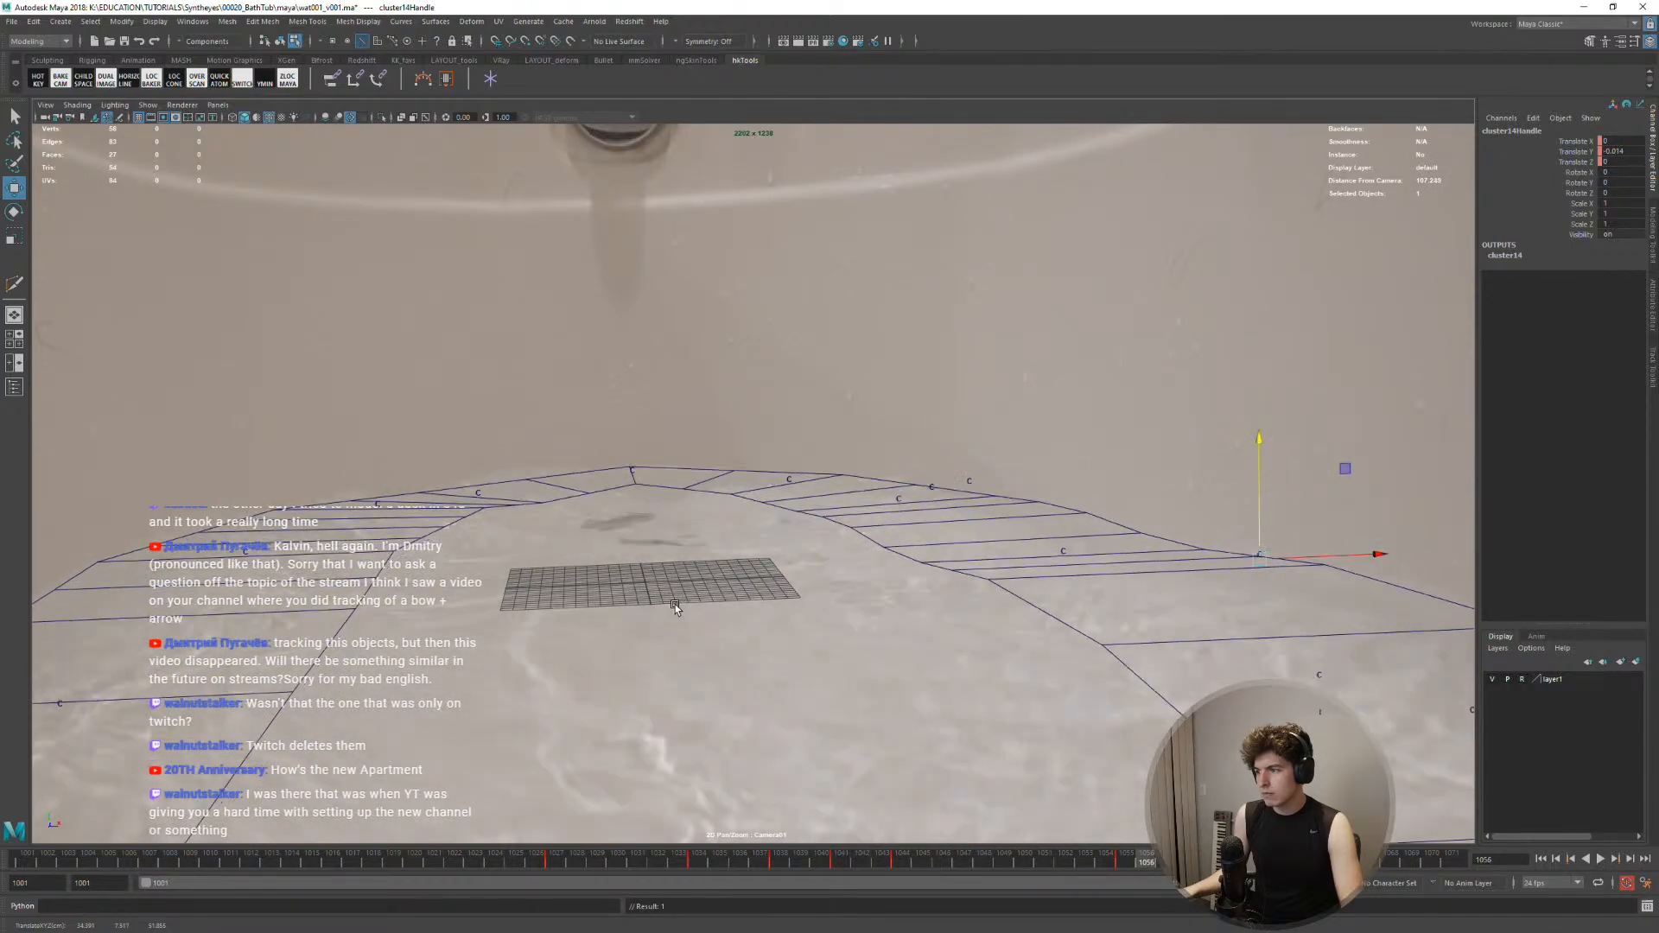
key(alt+period)
key(alt+period)
key(alt+period)
key(alt+period)
key(alt+period)
key(alt+period)
key(alt+period)
key(alt+period)
key(alt+period)
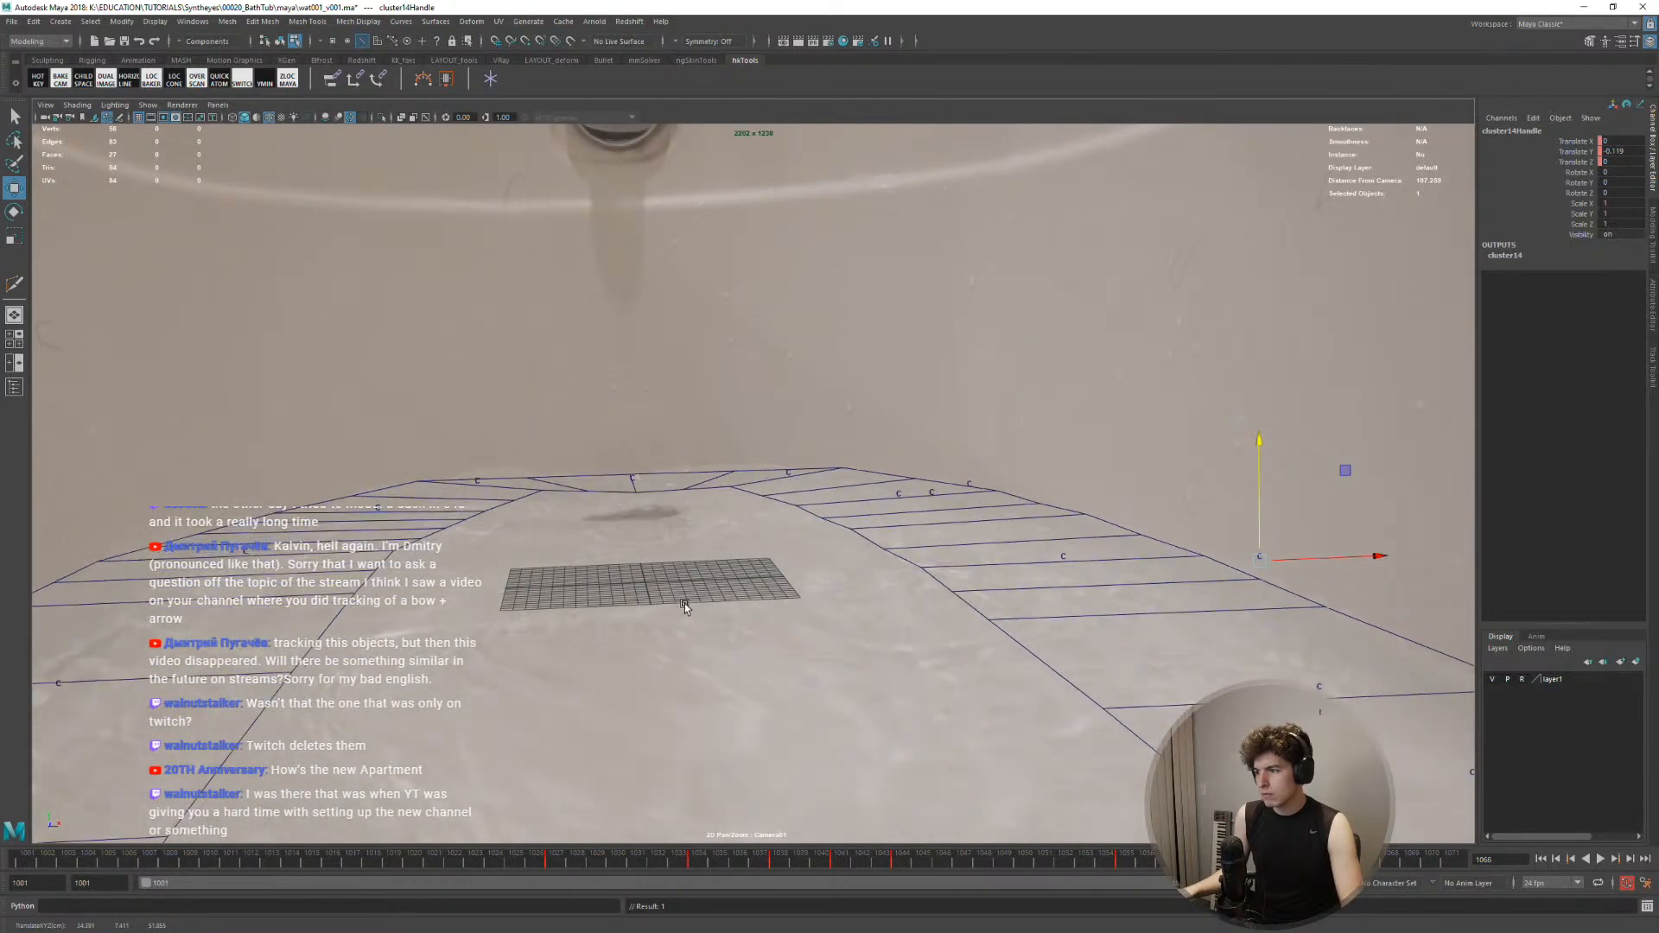
key(alt+period)
key(alt+period)
key(alt+period)
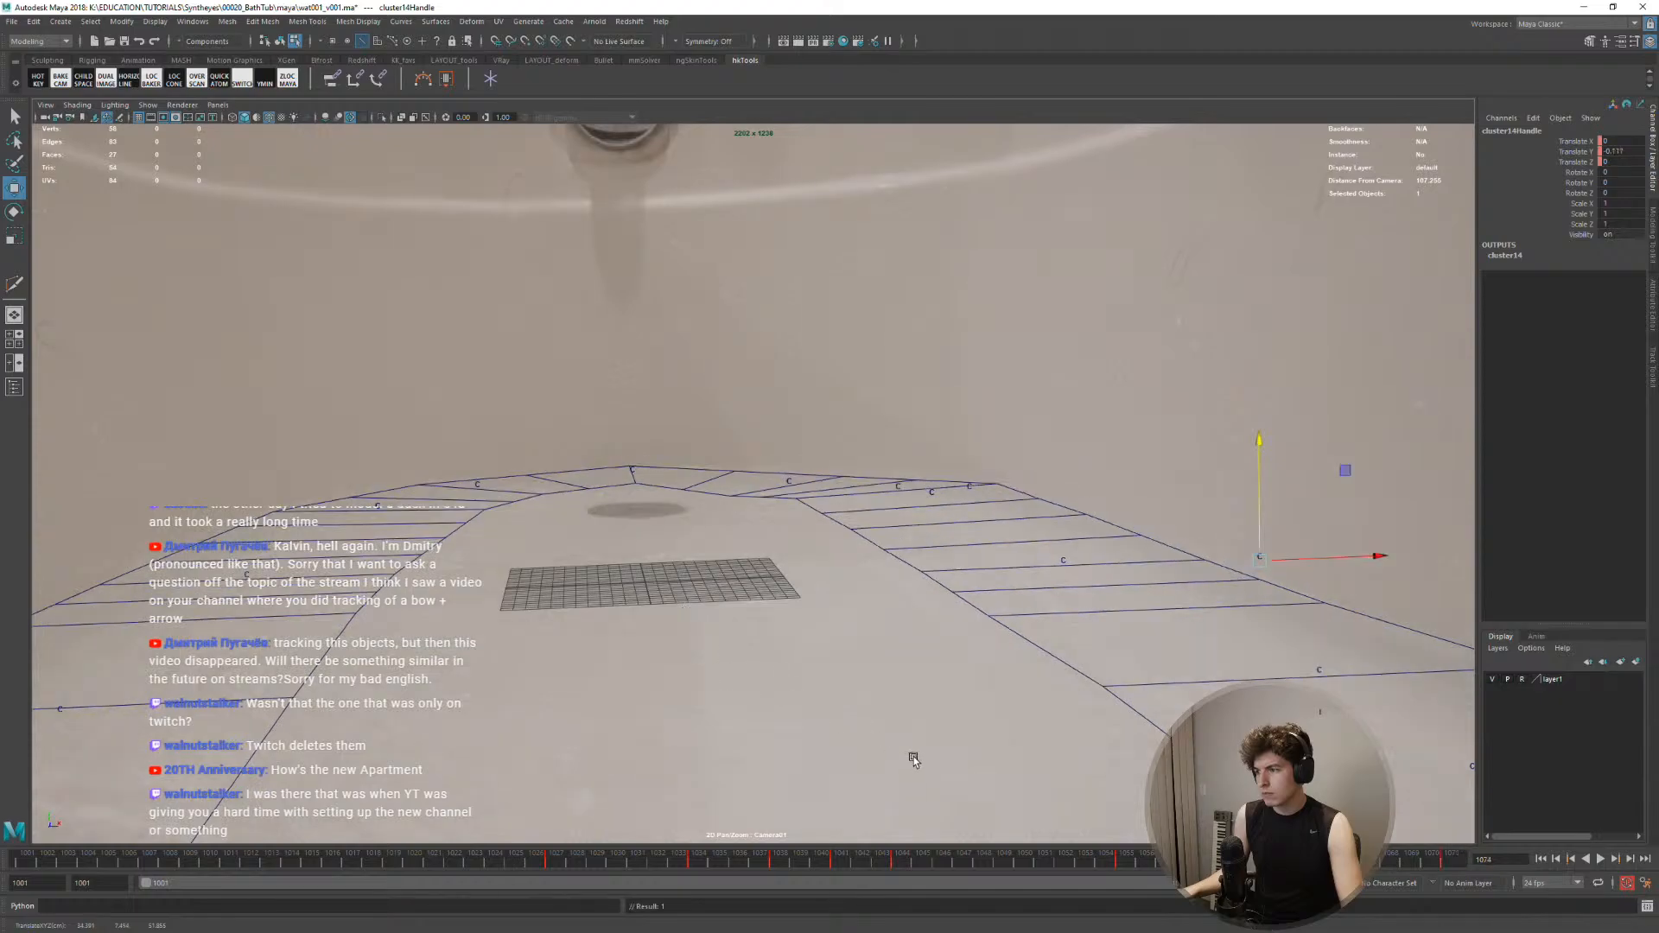
key(alt+v)
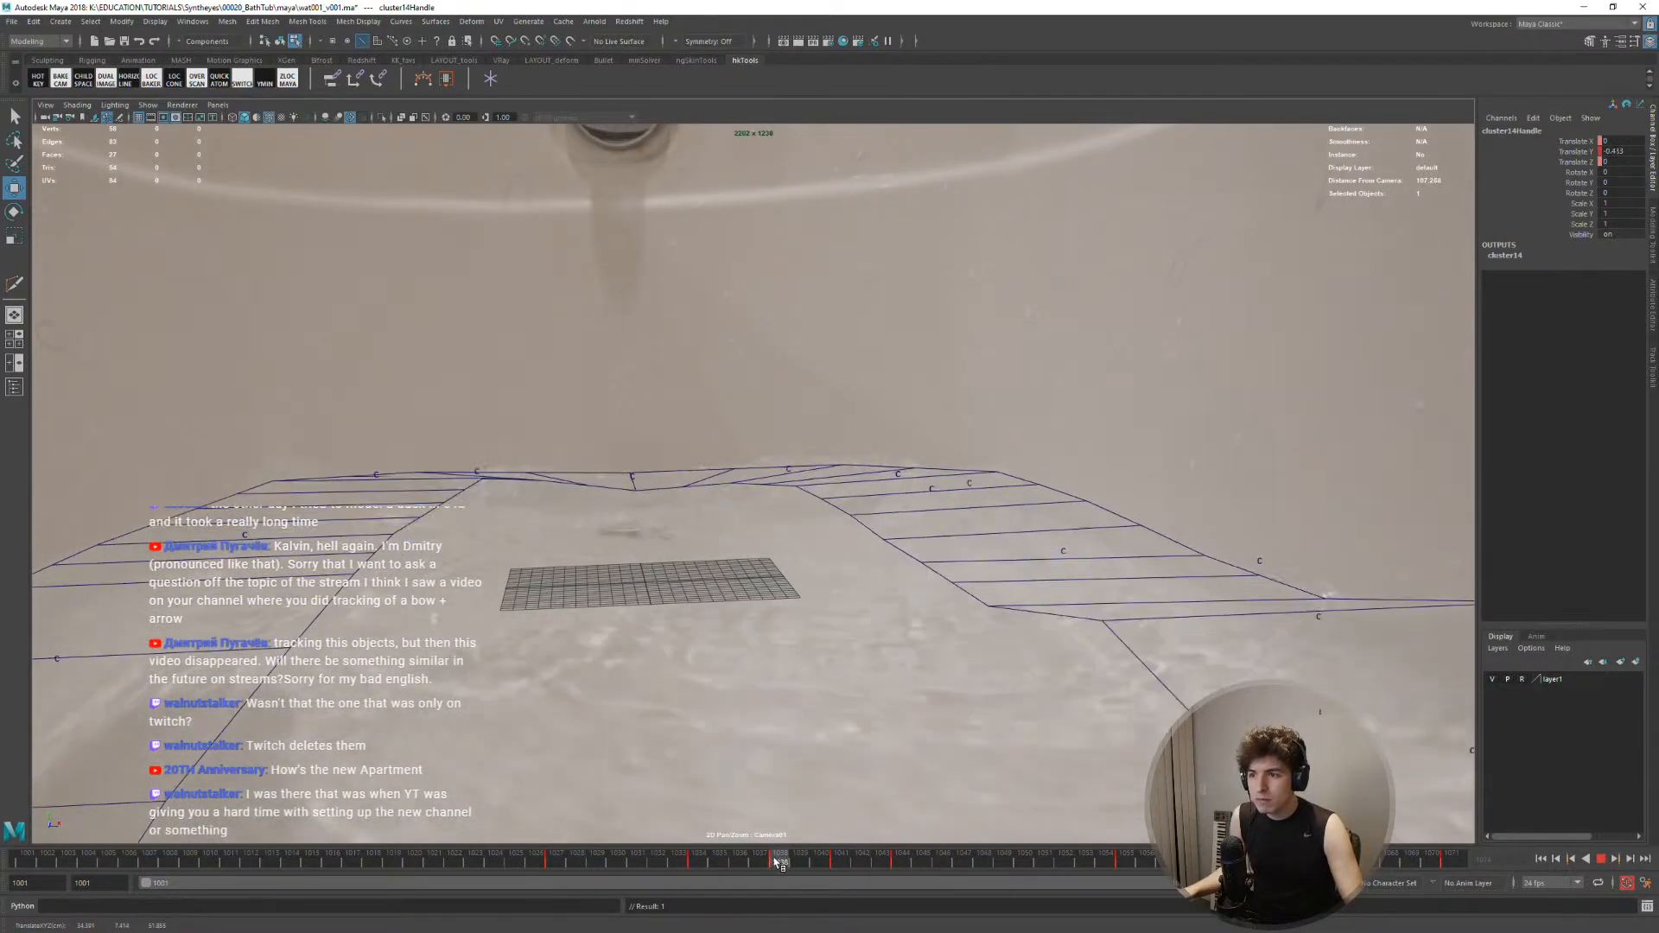
key(alt+v)
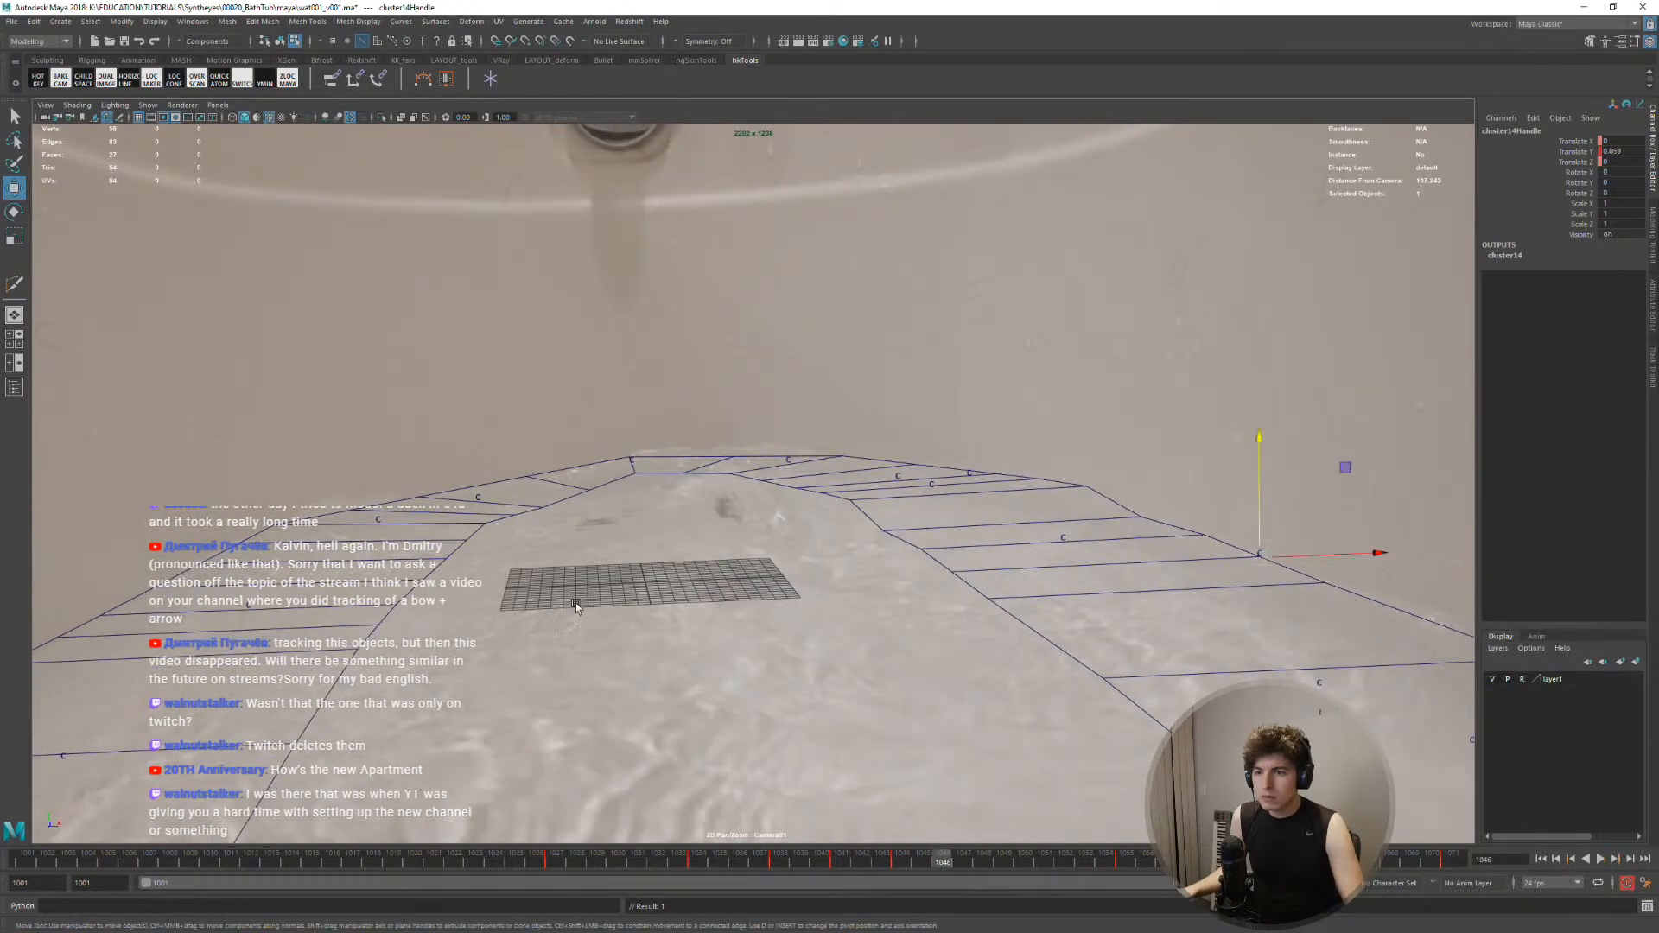
At frame 1046, create a cluster on the left-hand strip's cross edge between the two existing clusters near the bend
right_drag(421, 513, 412, 506)
click(373, 525)
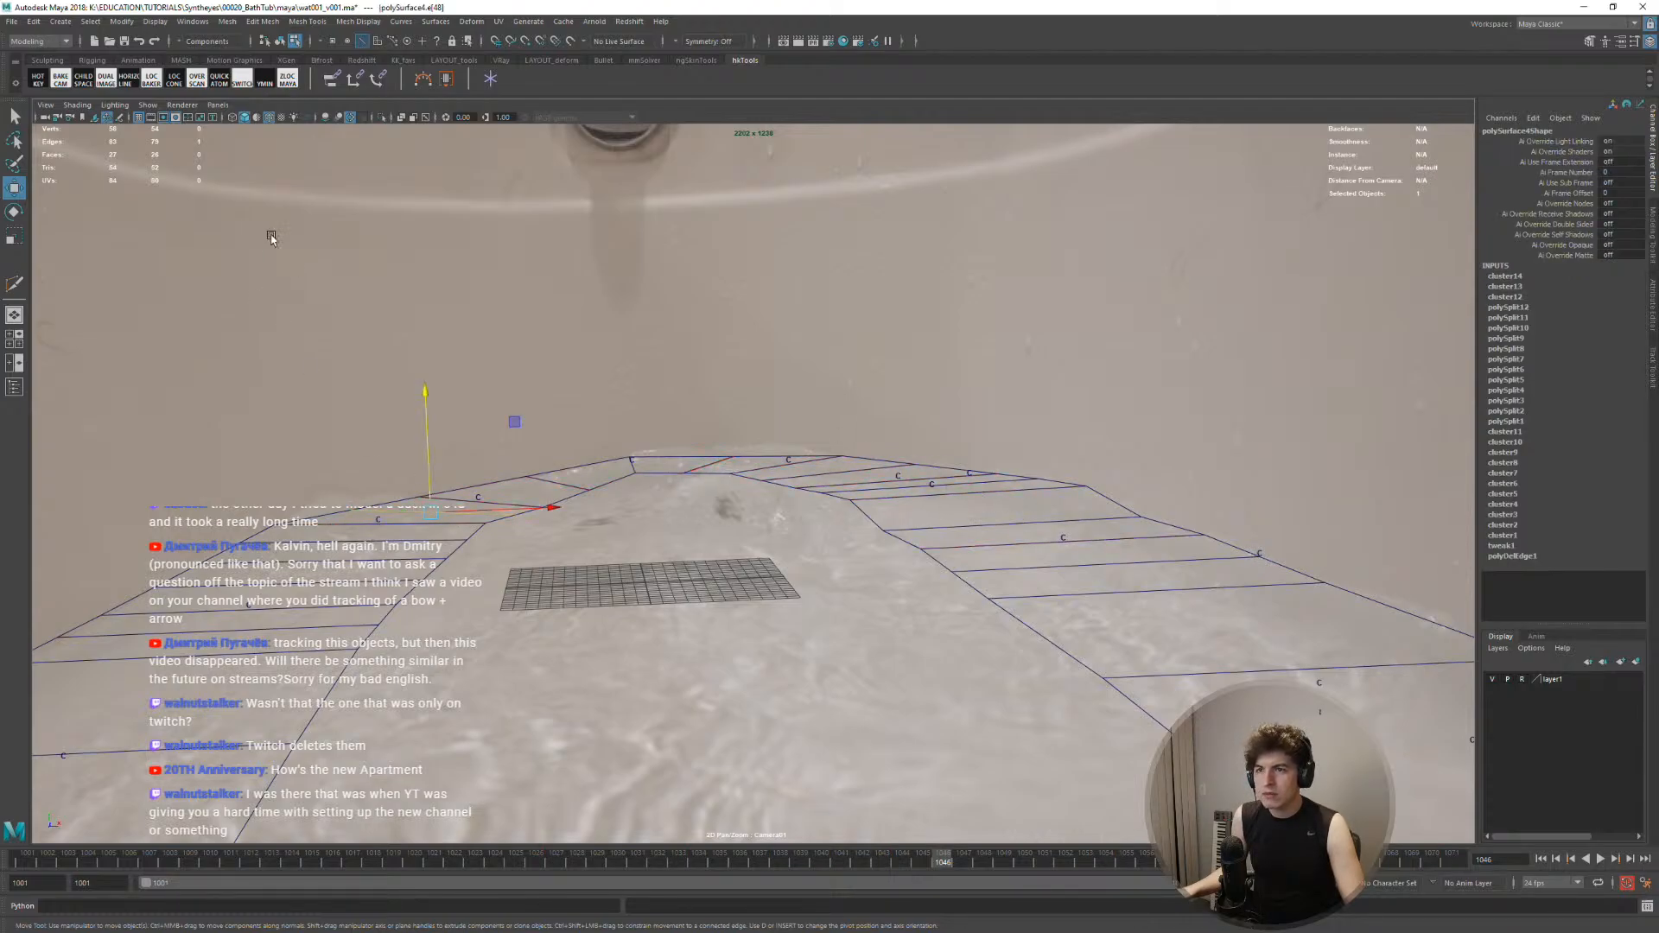
key(space)
click(502, 451)
click(502, 483)
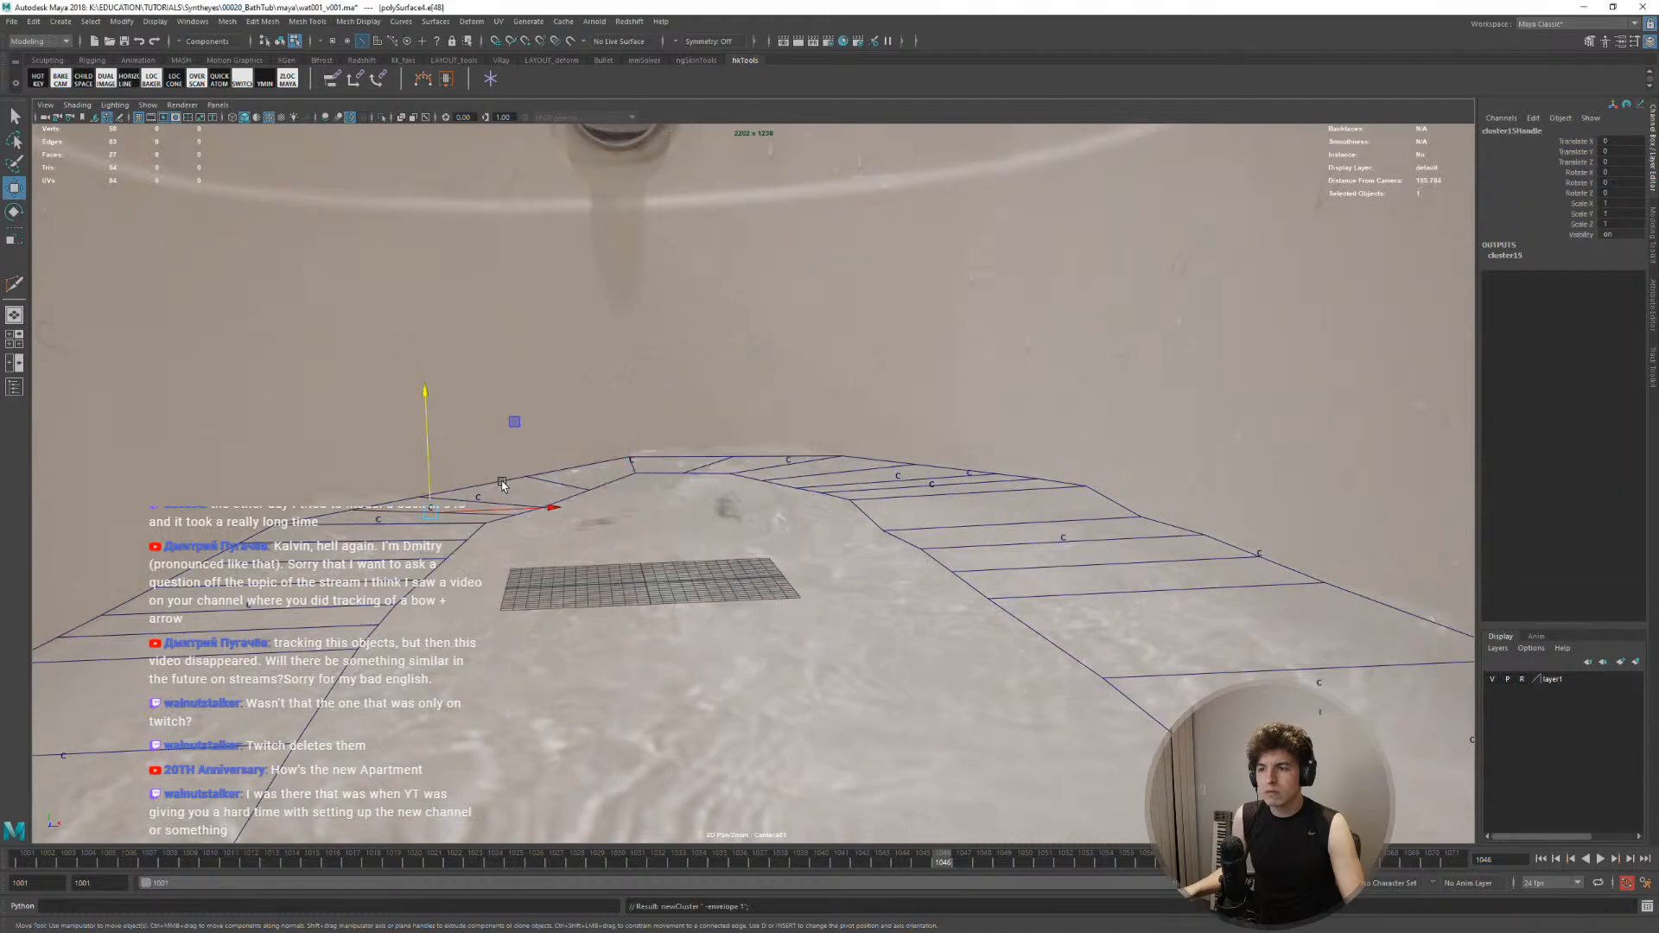
Raise cluster15 to the water edge at frame 1046 and keyframe its Y translation going back to frame 1025
middle_drag(826, 510, 825, 500)
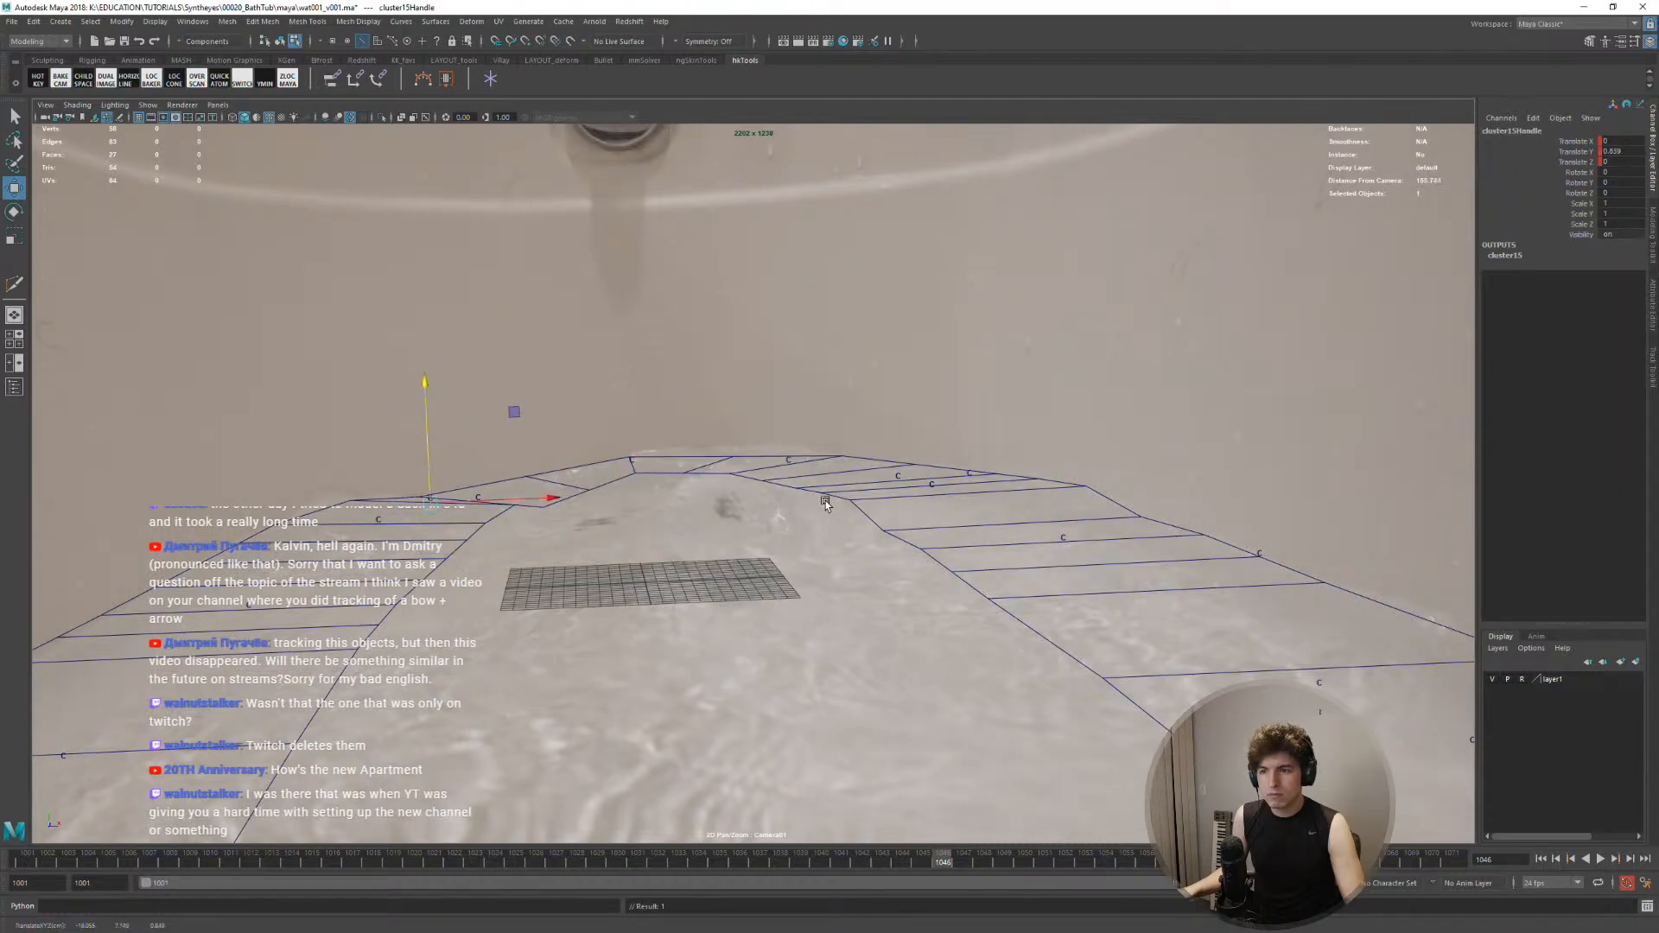
drag(947, 605, 916, 589)
middle_drag(916, 589, 970, 574)
key(alt+comma)
key(alt+comma)
key(alt+comma)
key(alt+comma)
key(alt+comma)
key(alt+comma)
key(alt+comma)
key(alt+comma)
key(alt+comma)
key(alt+comma)
key(alt+comma)
key(alt+comma)
key(alt+comma)
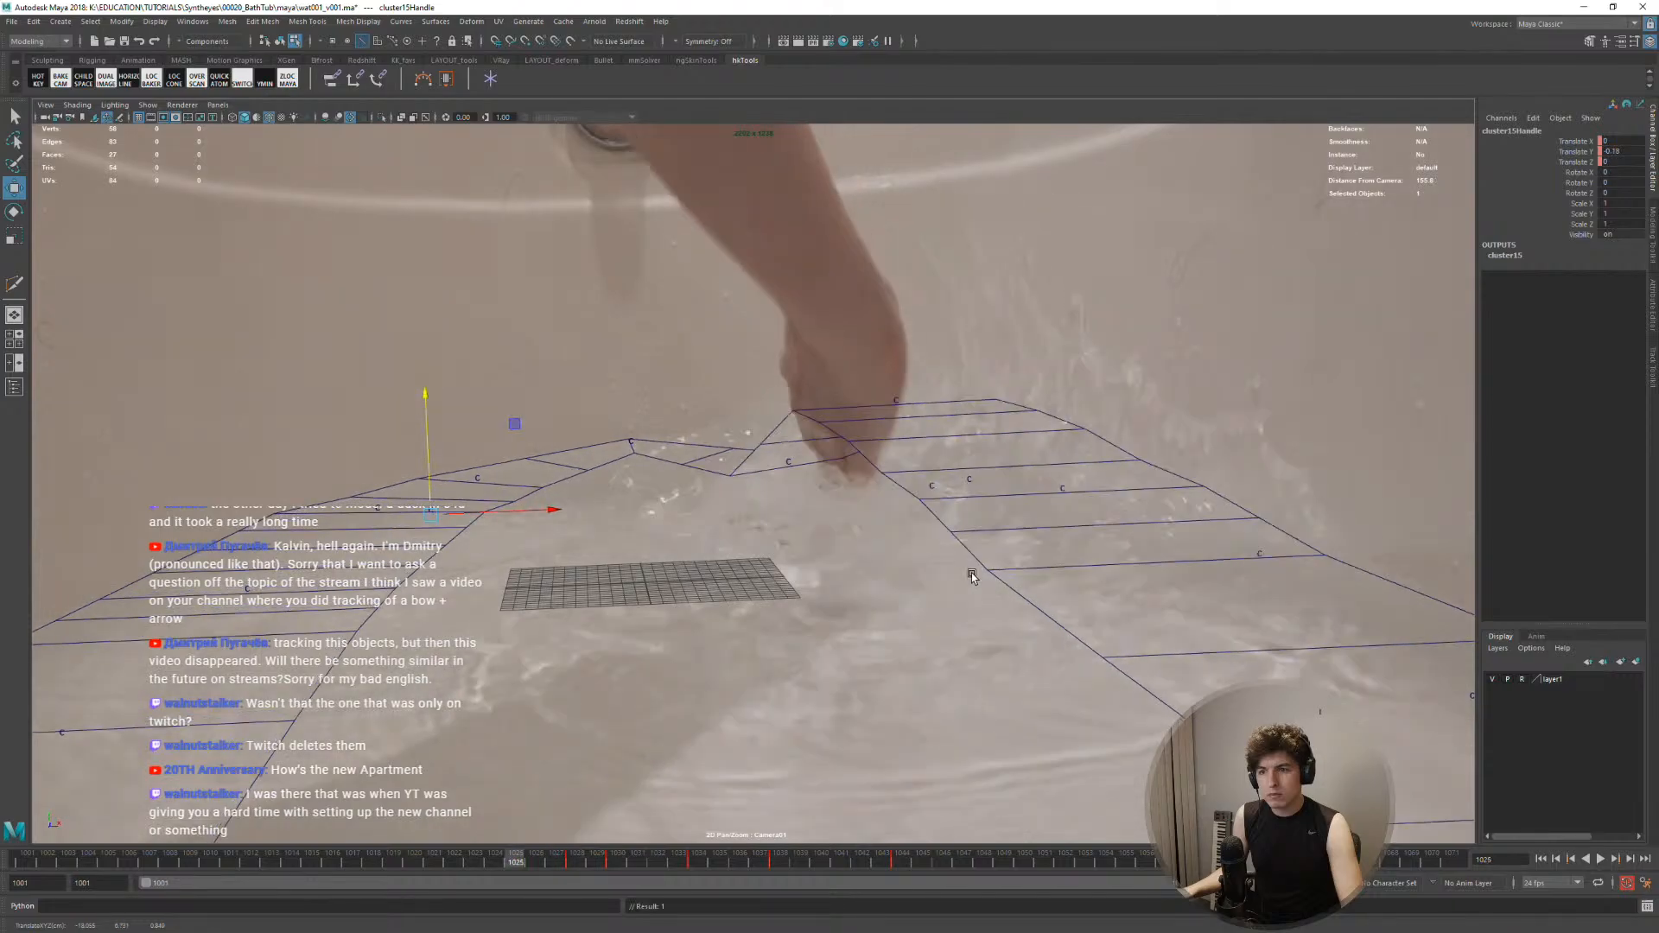
Keyframe cluster15's Y translation going back from frame 1025 to about frame 1012, and play back the result
key(alt+comma)
key(alt+comma)
key(alt+comma)
key(alt+comma)
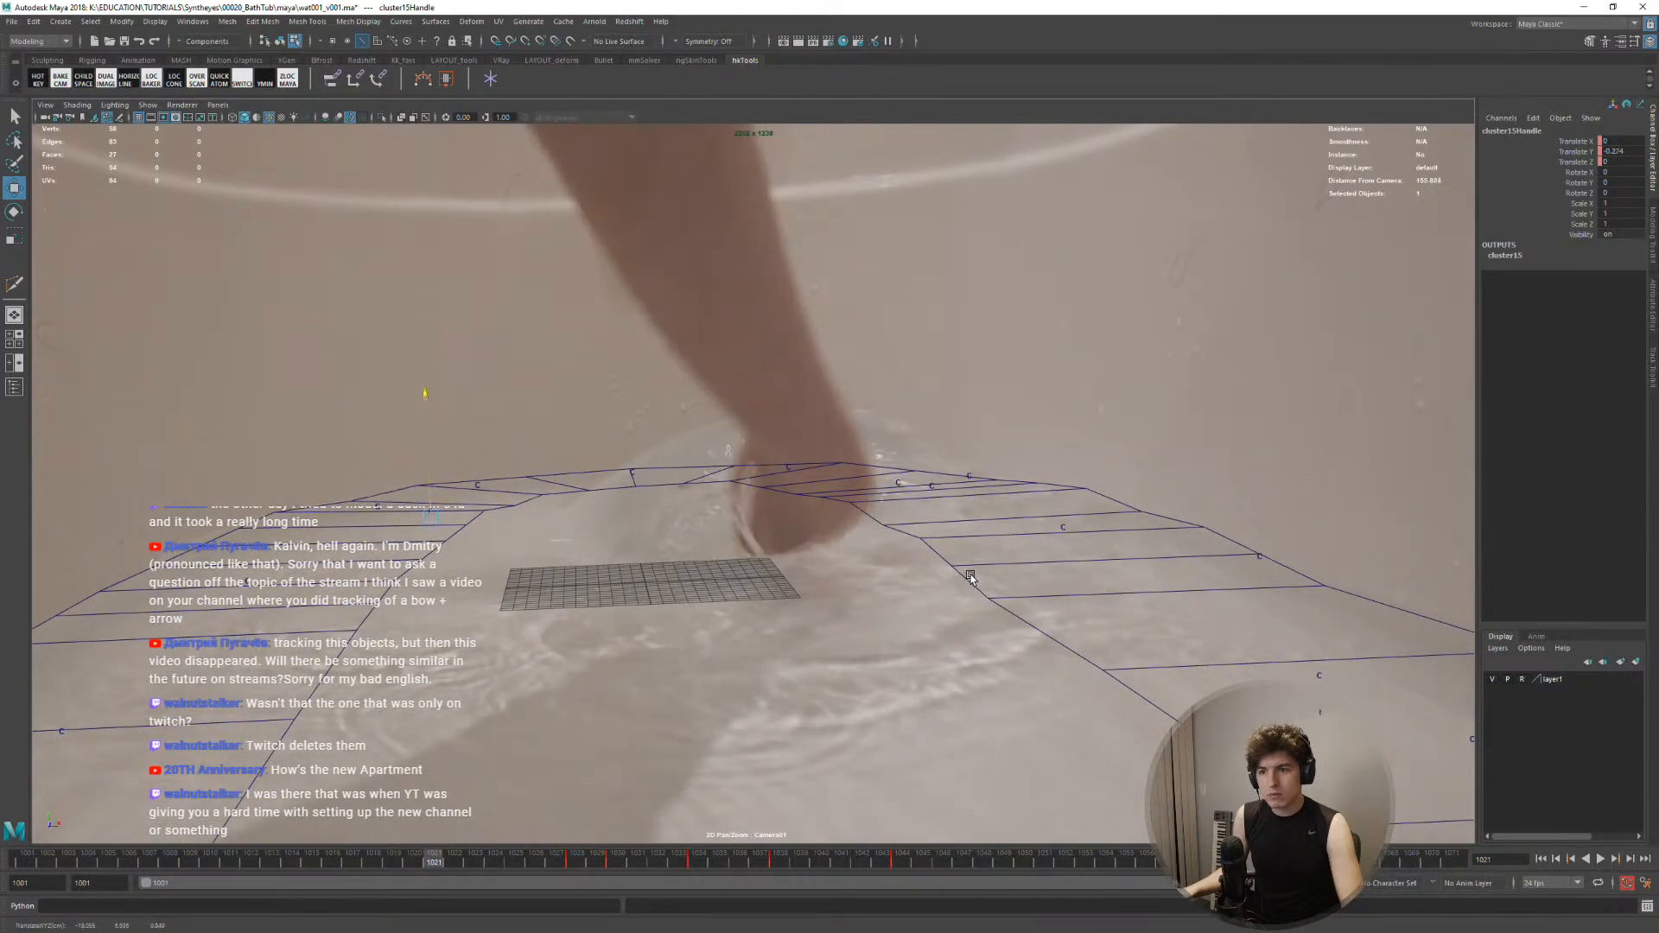
key(alt+comma)
key(alt+comma)
key(alt+comma)
key(alt+v)
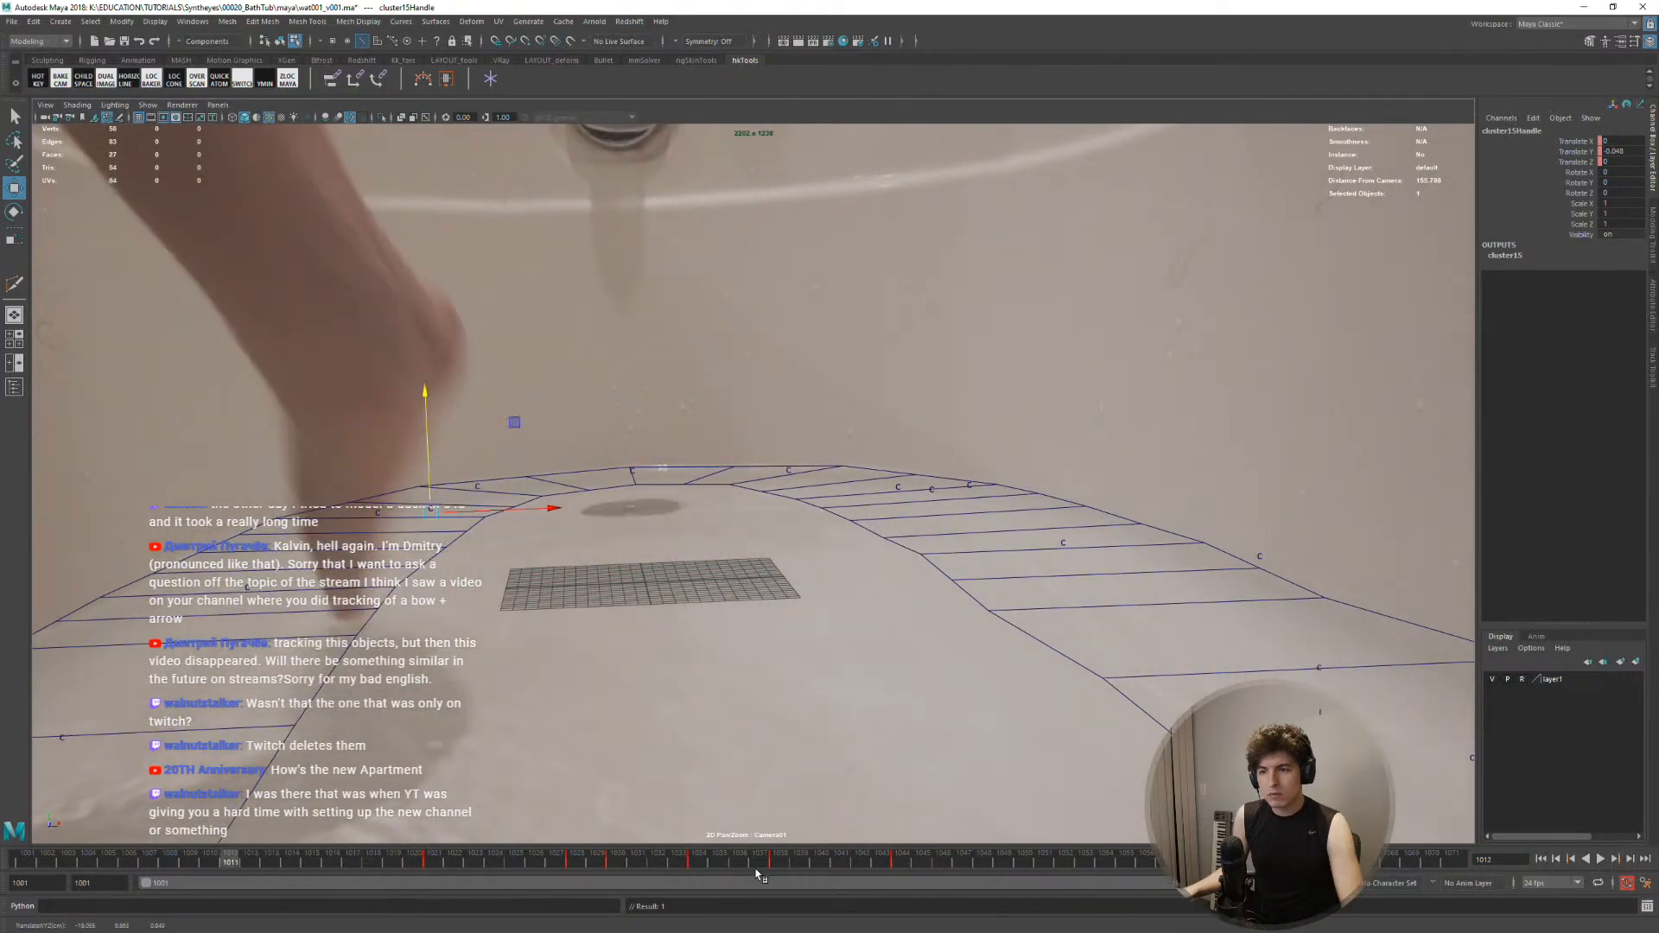
key(alt+v)
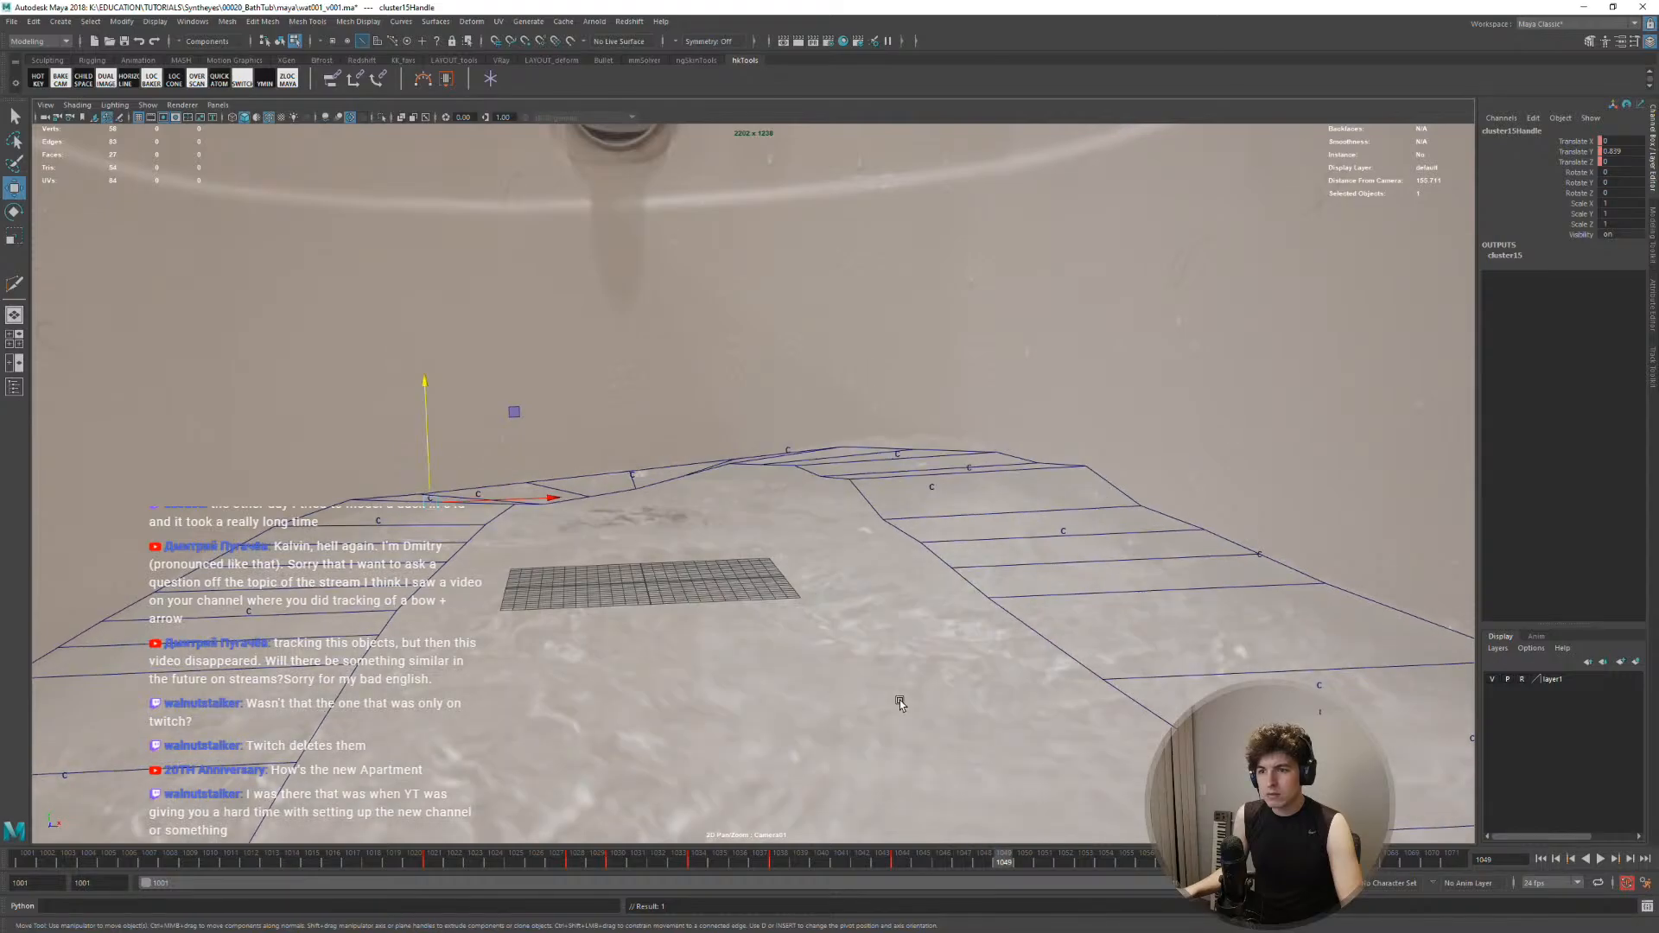
Keyframe cluster15's Y translation to the water edge going forward from frame 1049 to 1062
key(alt+period)
key(alt+period)
key(alt+period)
key(alt+period)
key(alt+period)
key(alt+period)
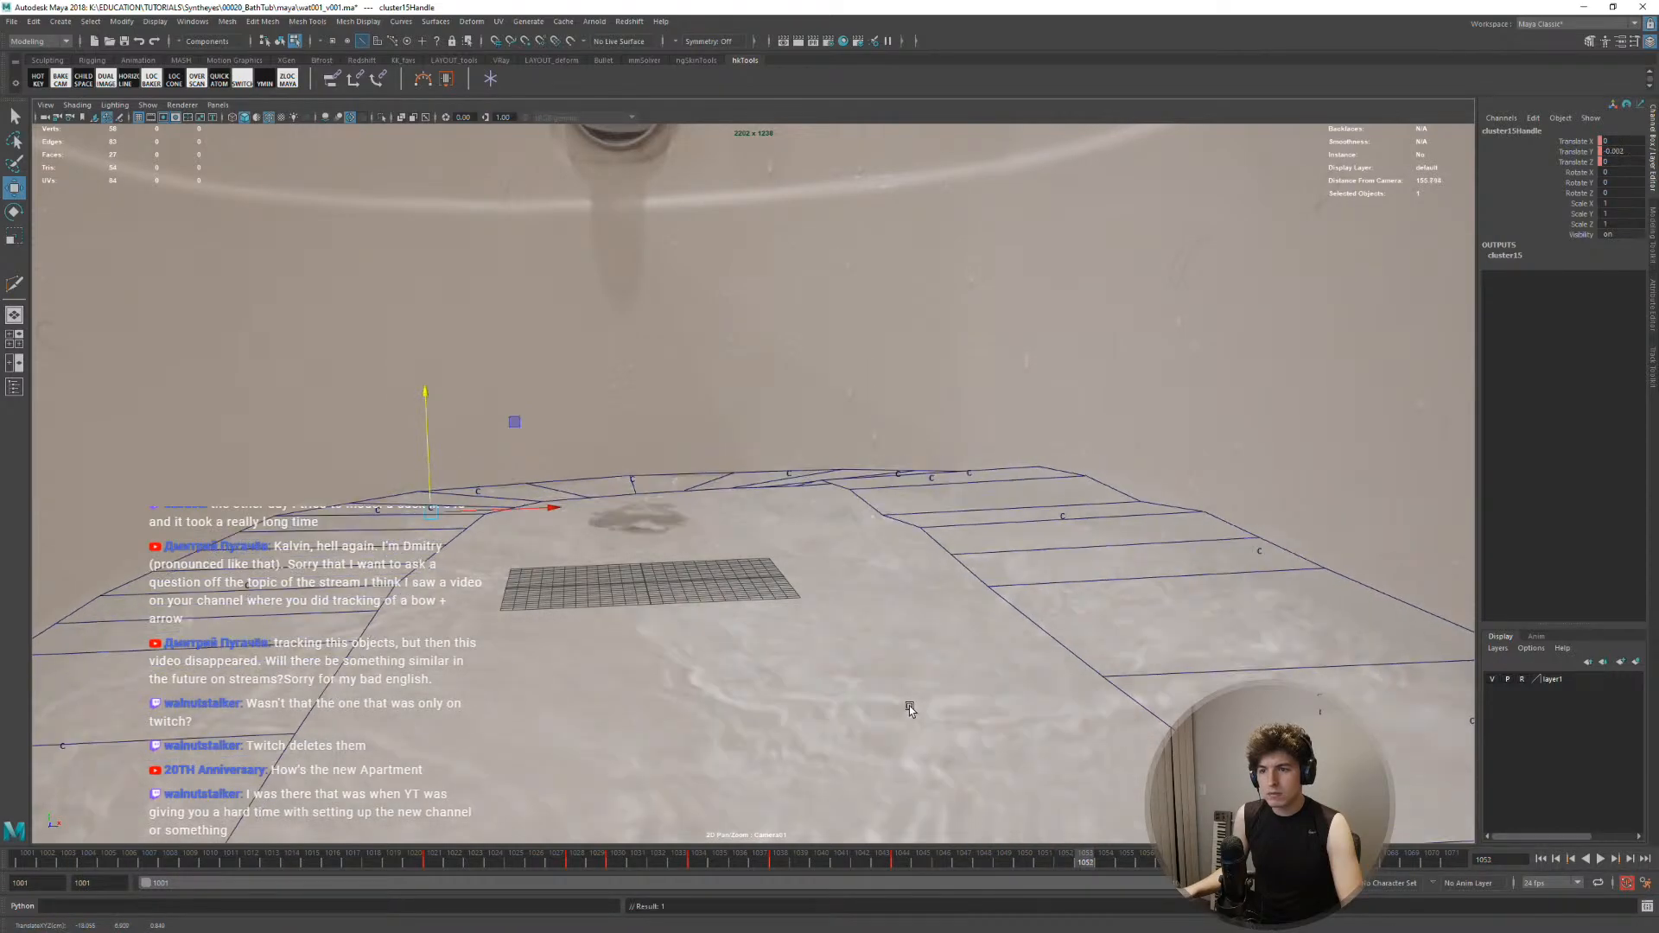
key(alt+period)
key(alt+period)
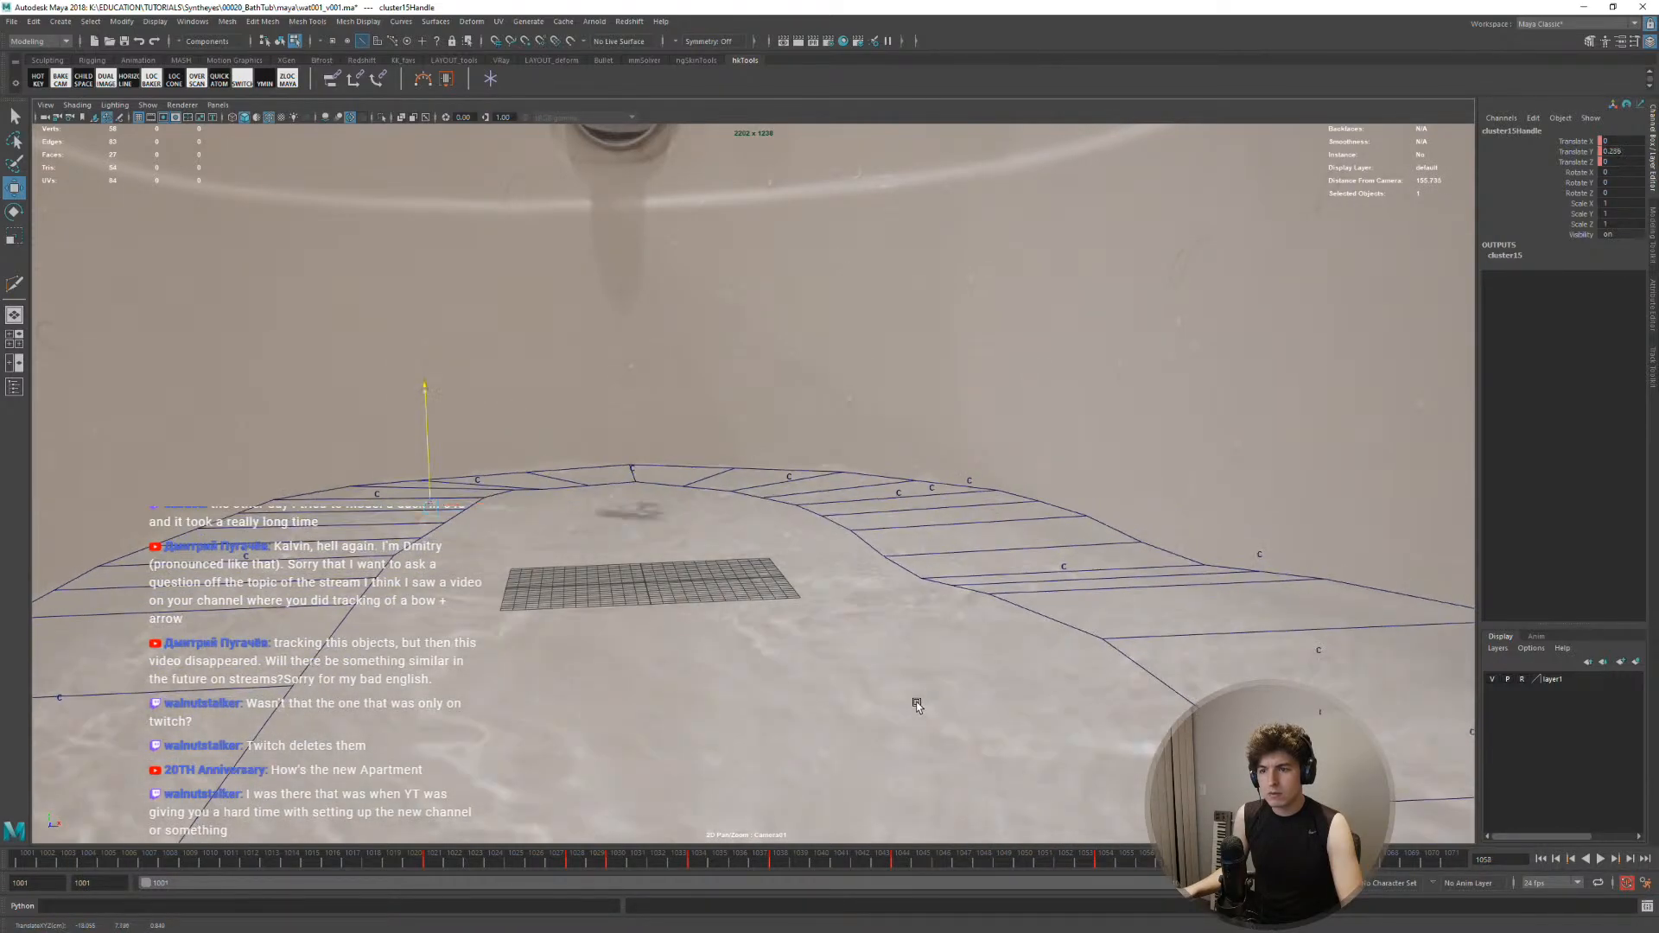
key(alt+period)
key(alt+period)
key(alt+period)
key(alt+period)
key(alt+period)
key(alt+period)
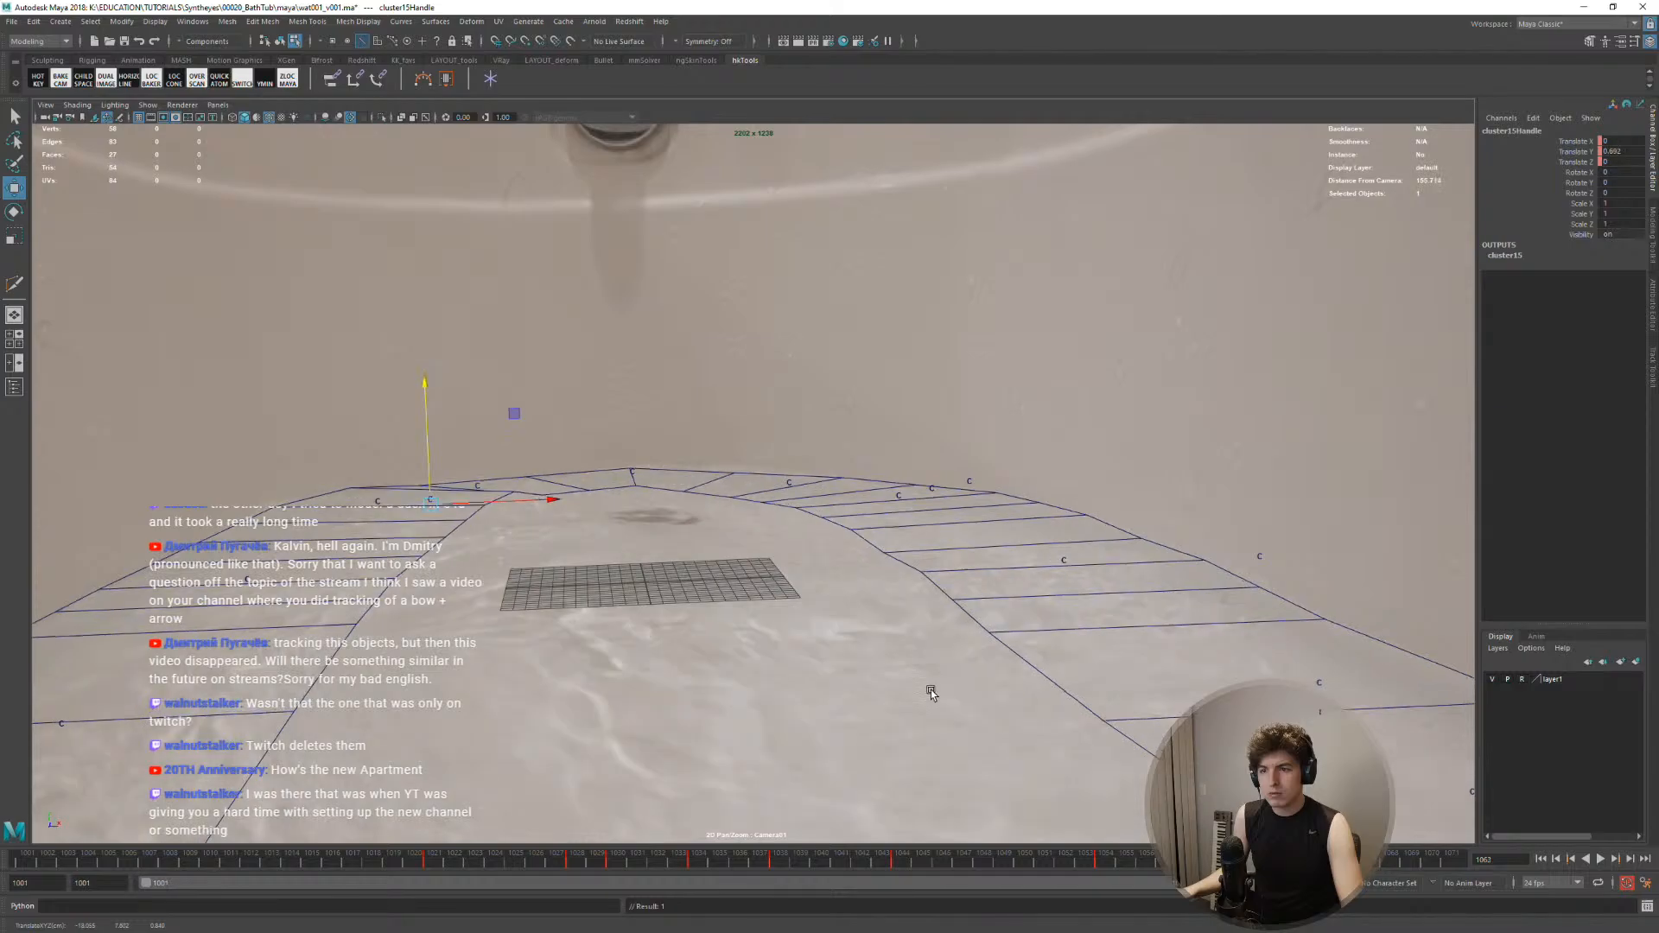
Adjust cluster15's Y translation on the frames after 1062 to match the water edge, and play back the animation
key(alt+period)
key(alt+period)
middle_drag(935, 695, 936, 688)
key(alt+period)
key(alt+period)
key(alt+v)
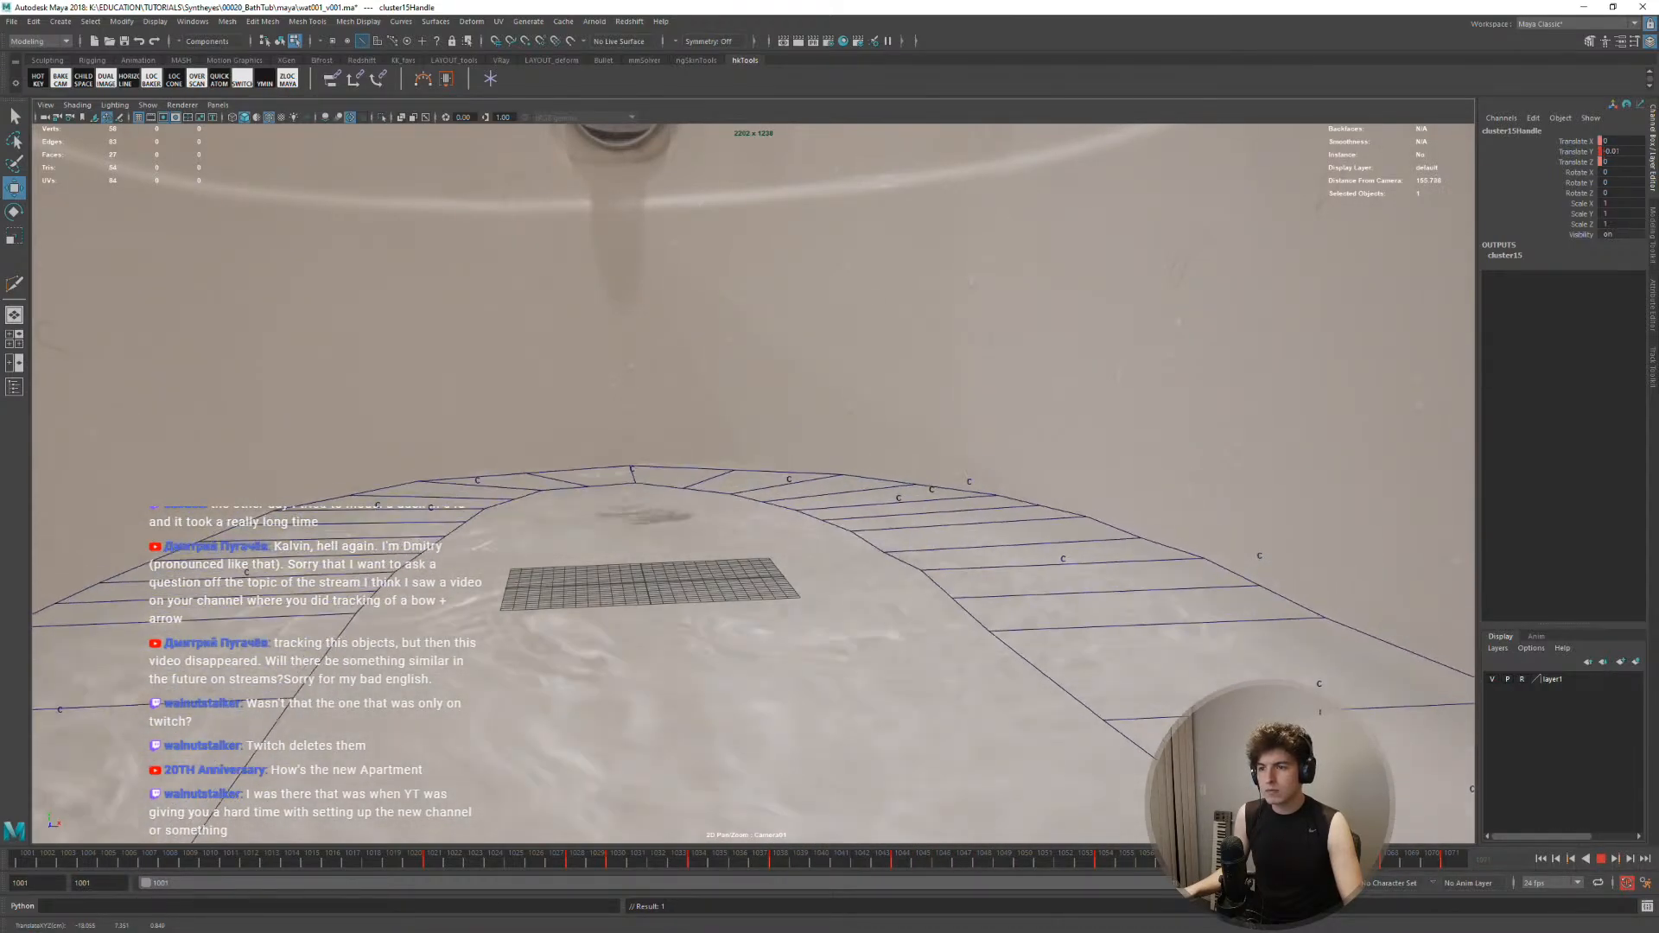
key(alt+v)
At frame 1041, create a cluster on the cross edge just left of the mesh's far centre cluster
key(w)
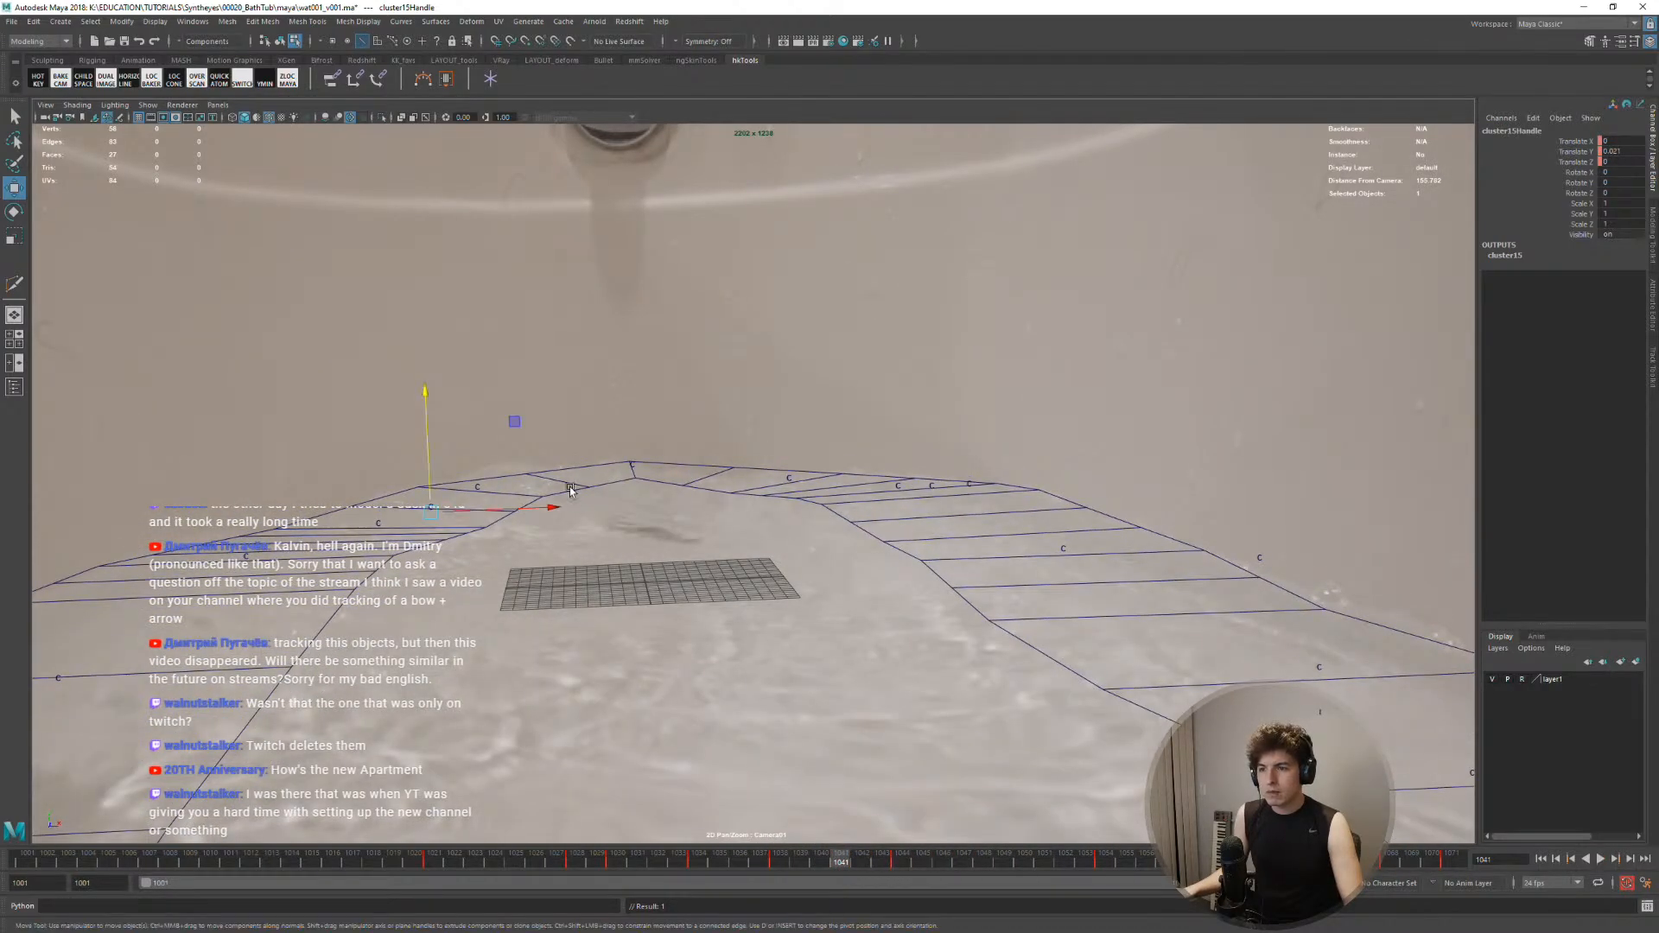
right_drag(569, 488, 570, 464)
click(570, 484)
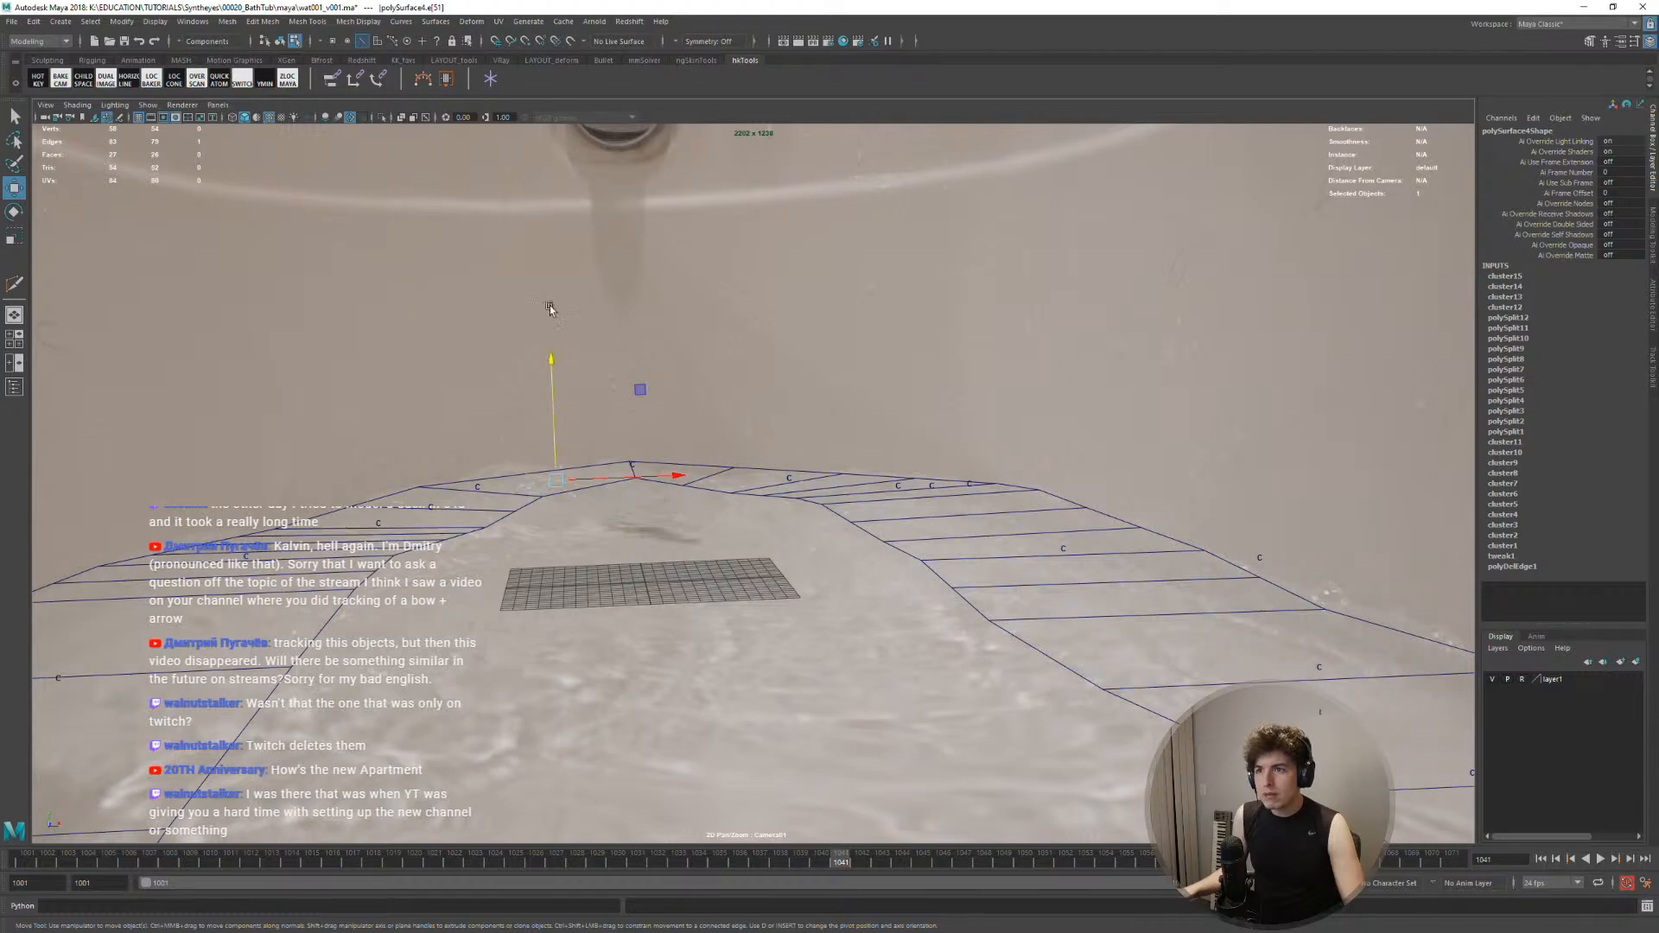
key(space)
click(511, 471)
click(508, 487)
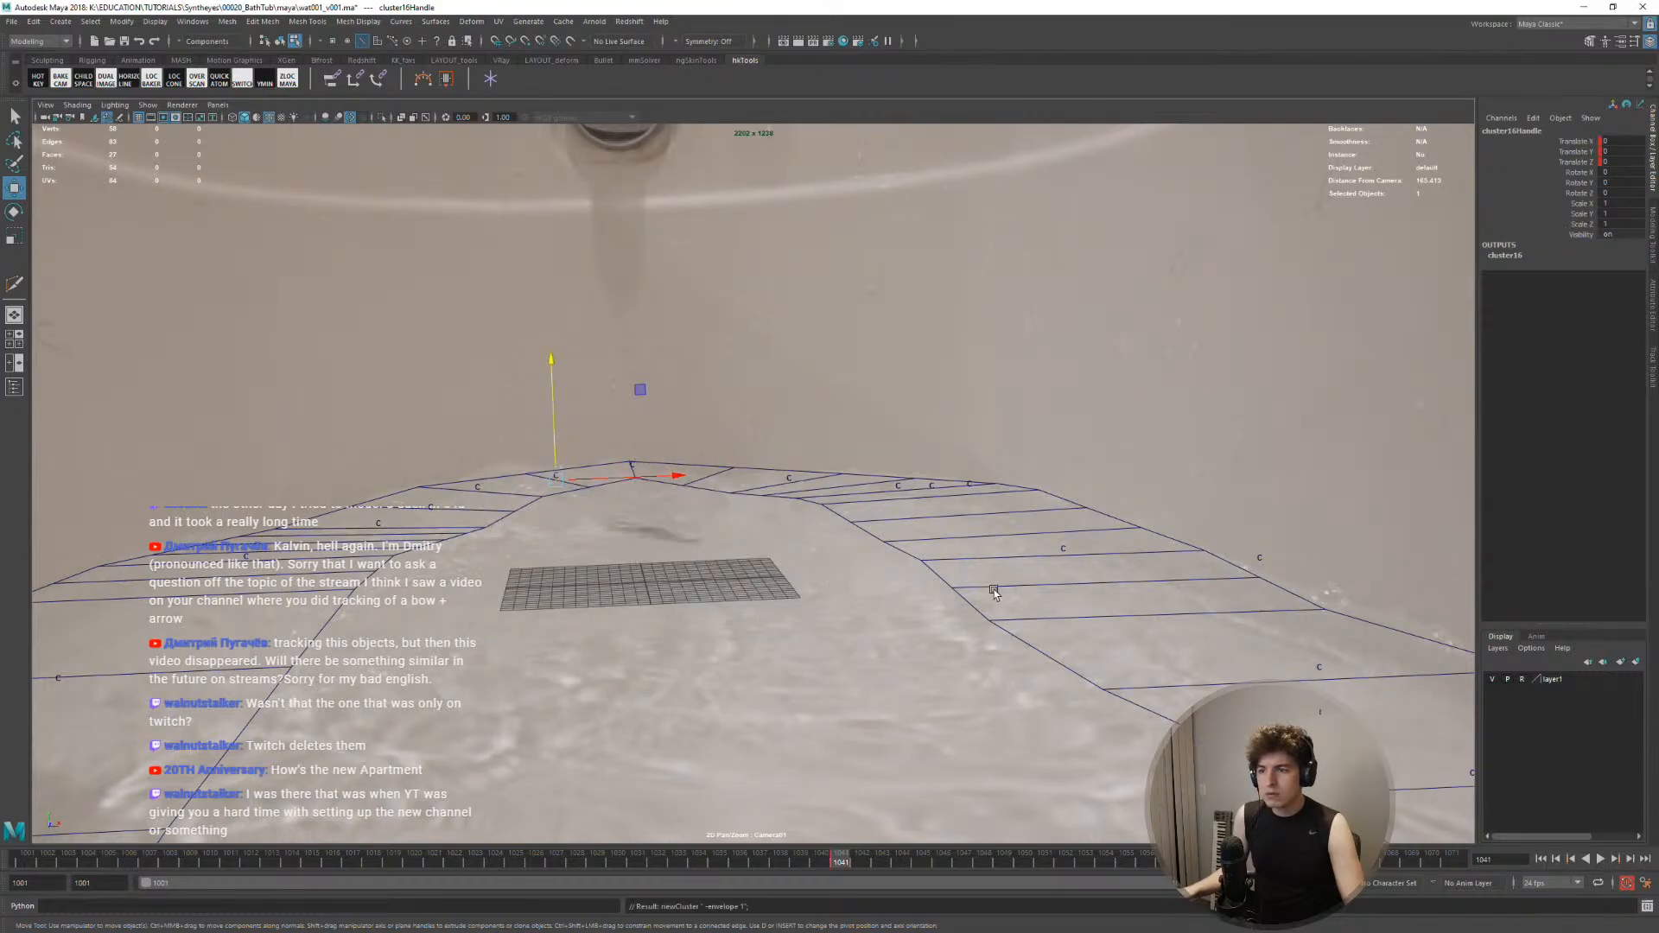
Keyframe cluster16's Y translation to the water edge going back from frame 1041 to 1032
key(alt+comma)
key(alt+comma)
key(alt+comma)
key(alt+comma)
middle_drag(966, 616, 938, 619)
key(alt+comma)
key(alt+comma)
key(alt+comma)
key(alt+comma)
key(alt+comma)
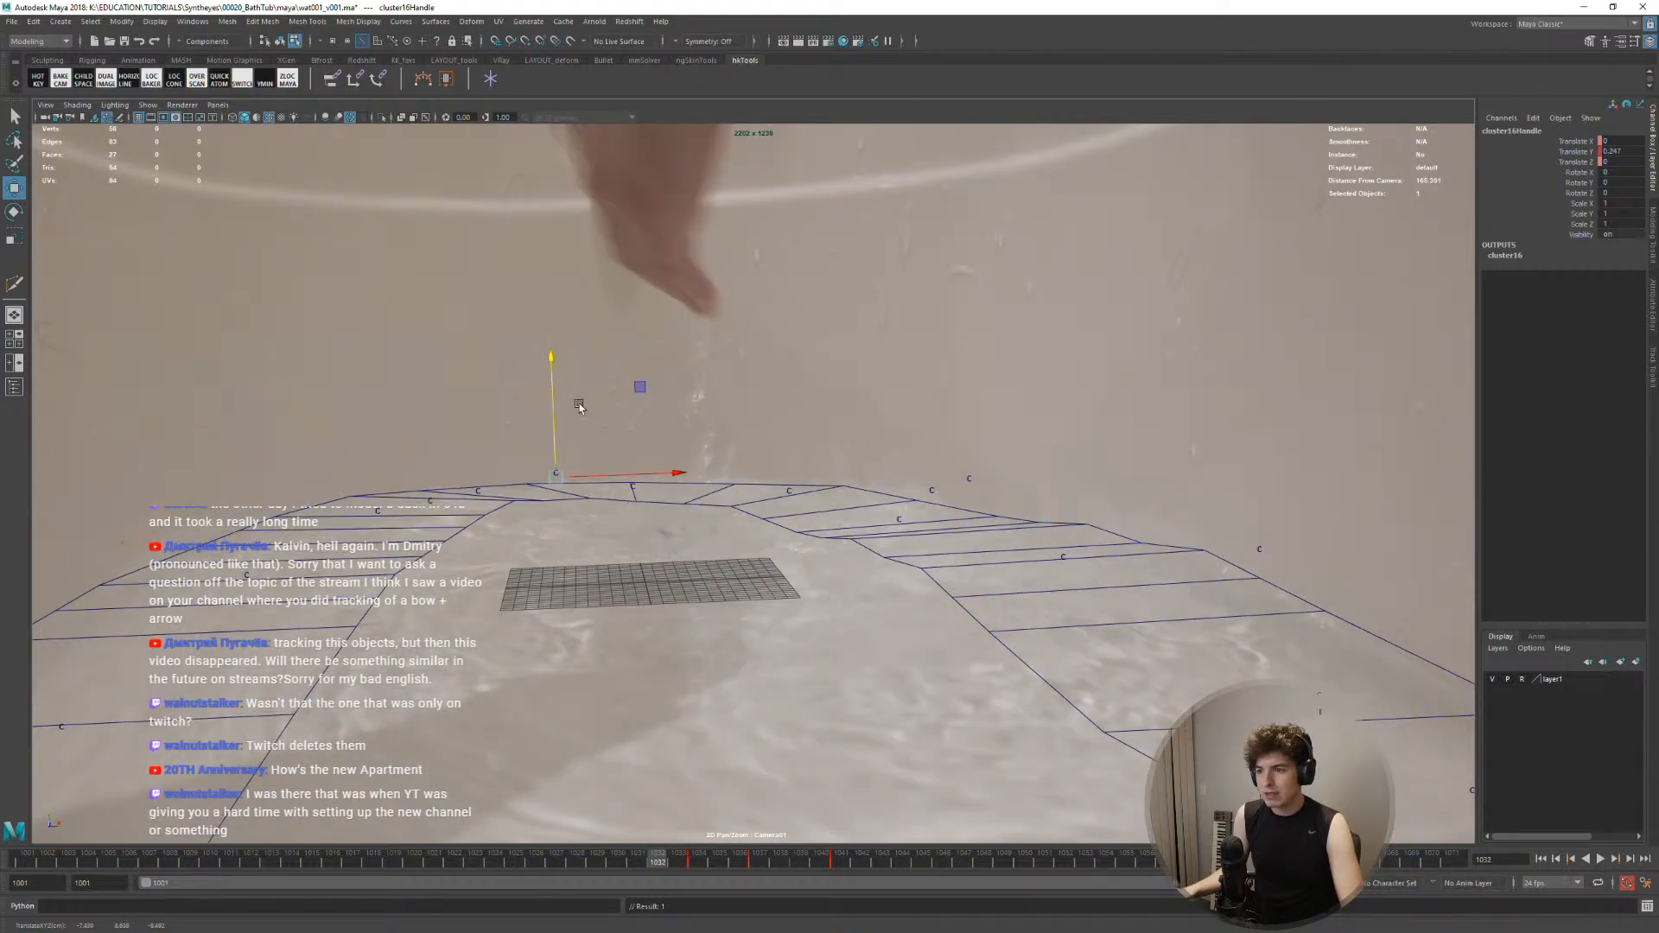
Keyframe cluster16's Y translation to the water edge going back from frame 1032 to 1024
key(alt+comma)
key(alt+comma)
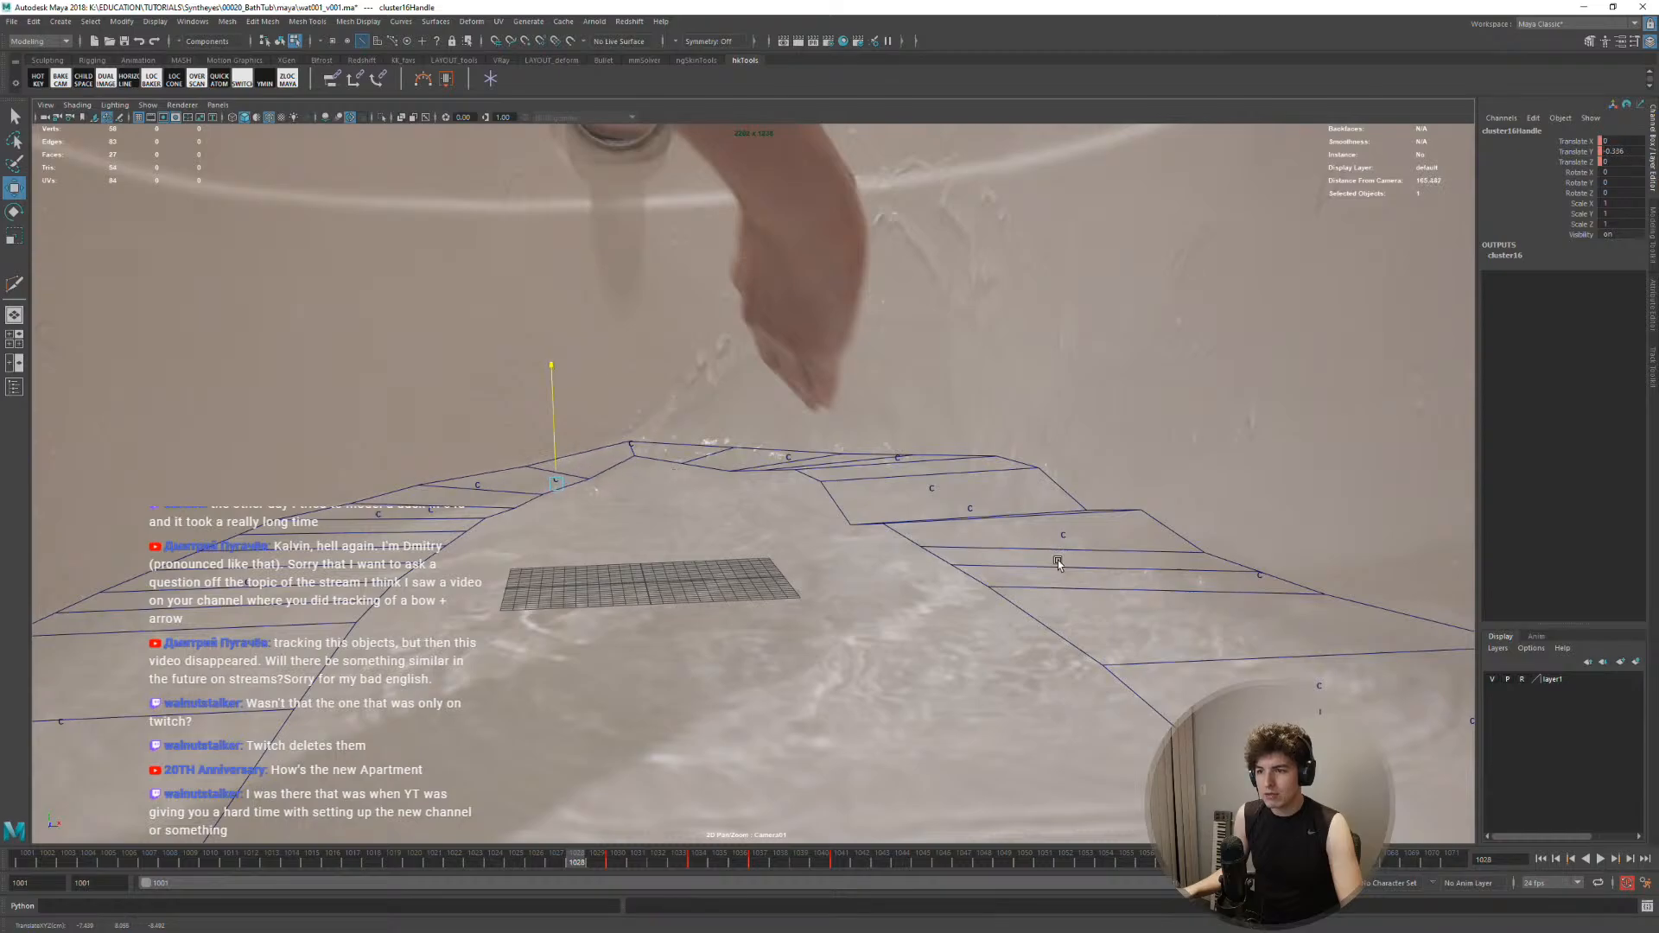
key(alt+comma)
key(alt+comma)
middle_drag(1057, 563, 1056, 557)
key(alt+comma)
key(alt+comma)
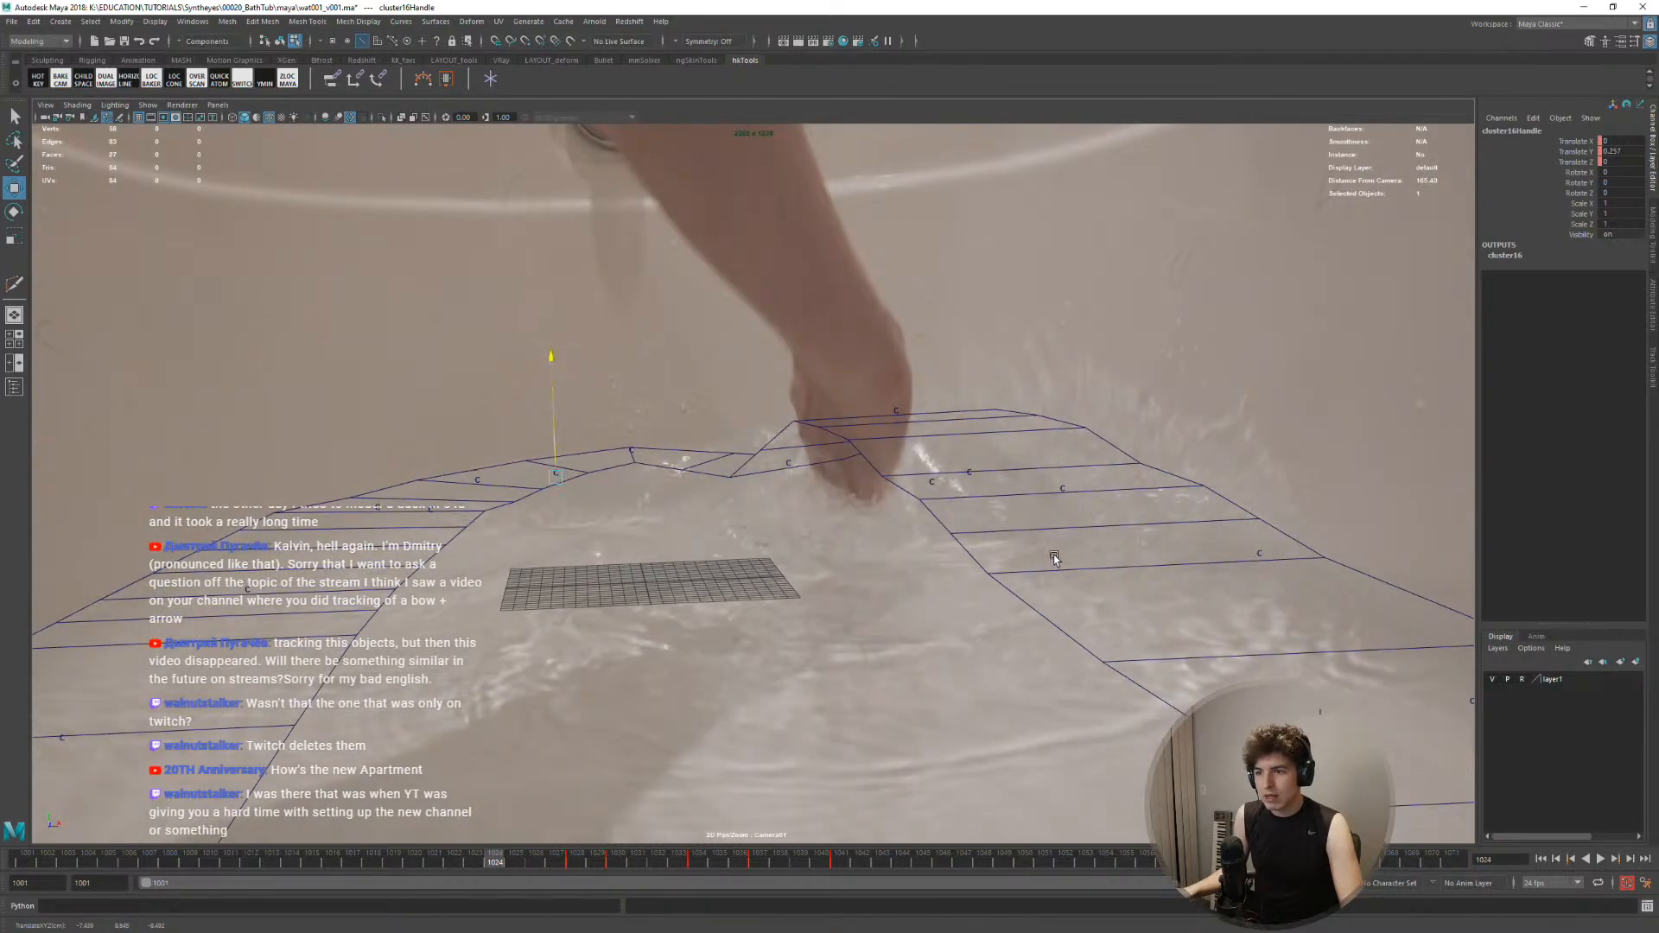
key(s)
Keyframe cluster16's Y translation to the water edge going back from frame 1024 to 1013
key(alt+comma)
key(alt+comma)
key(alt+comma)
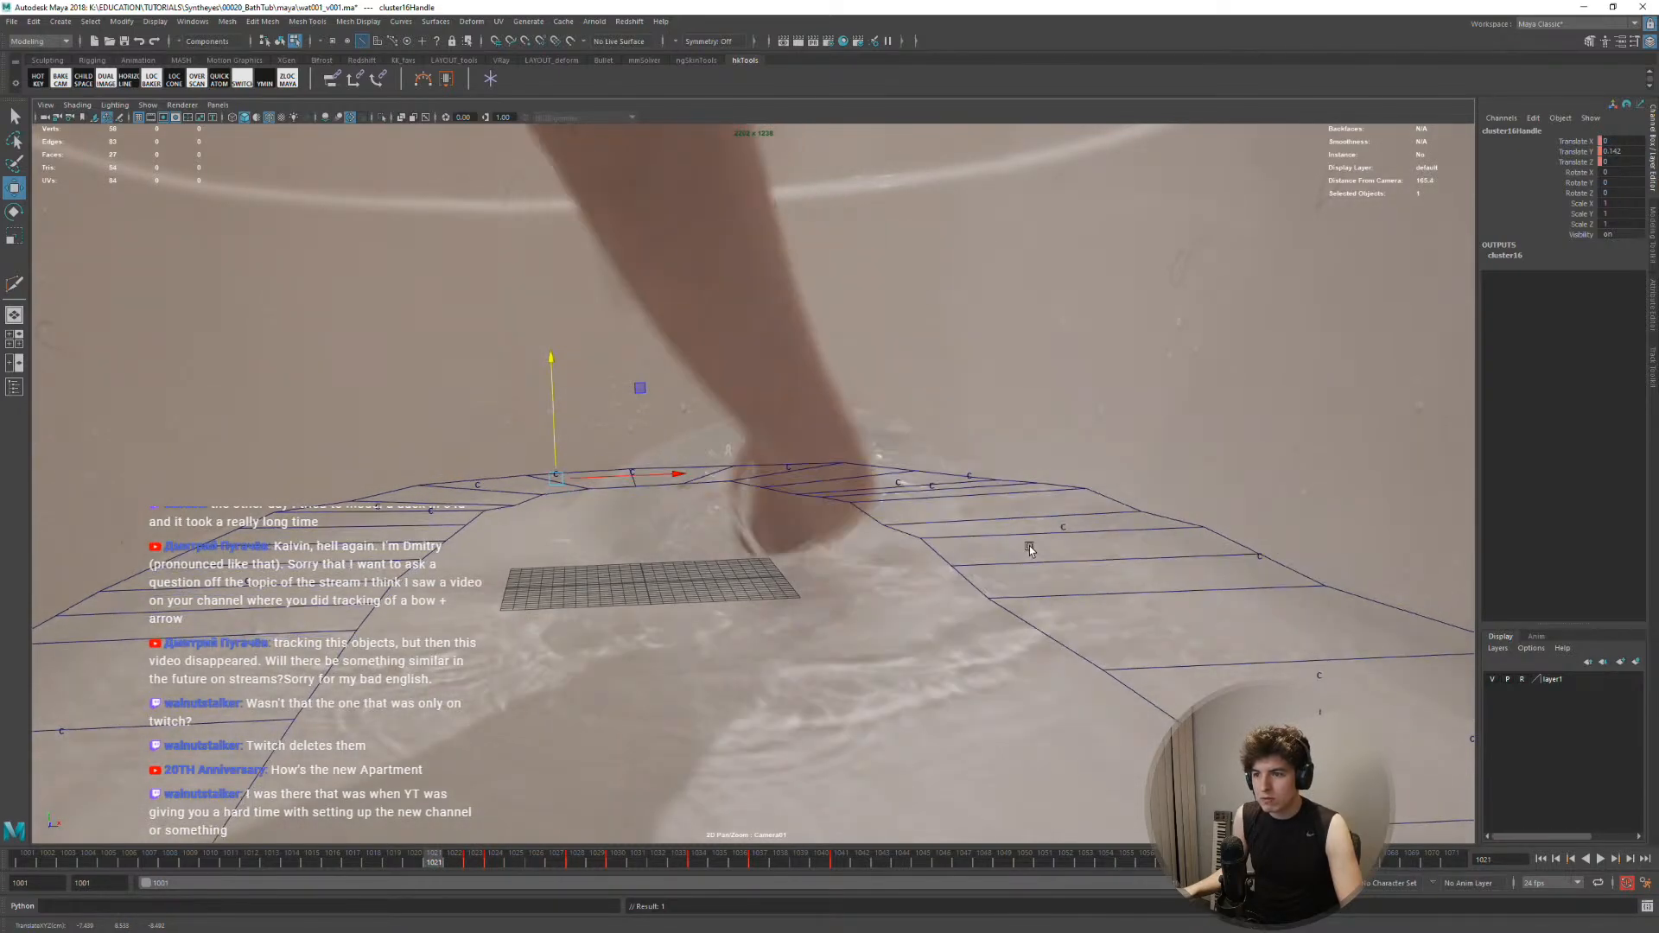
key(alt+comma)
key(alt+comma)
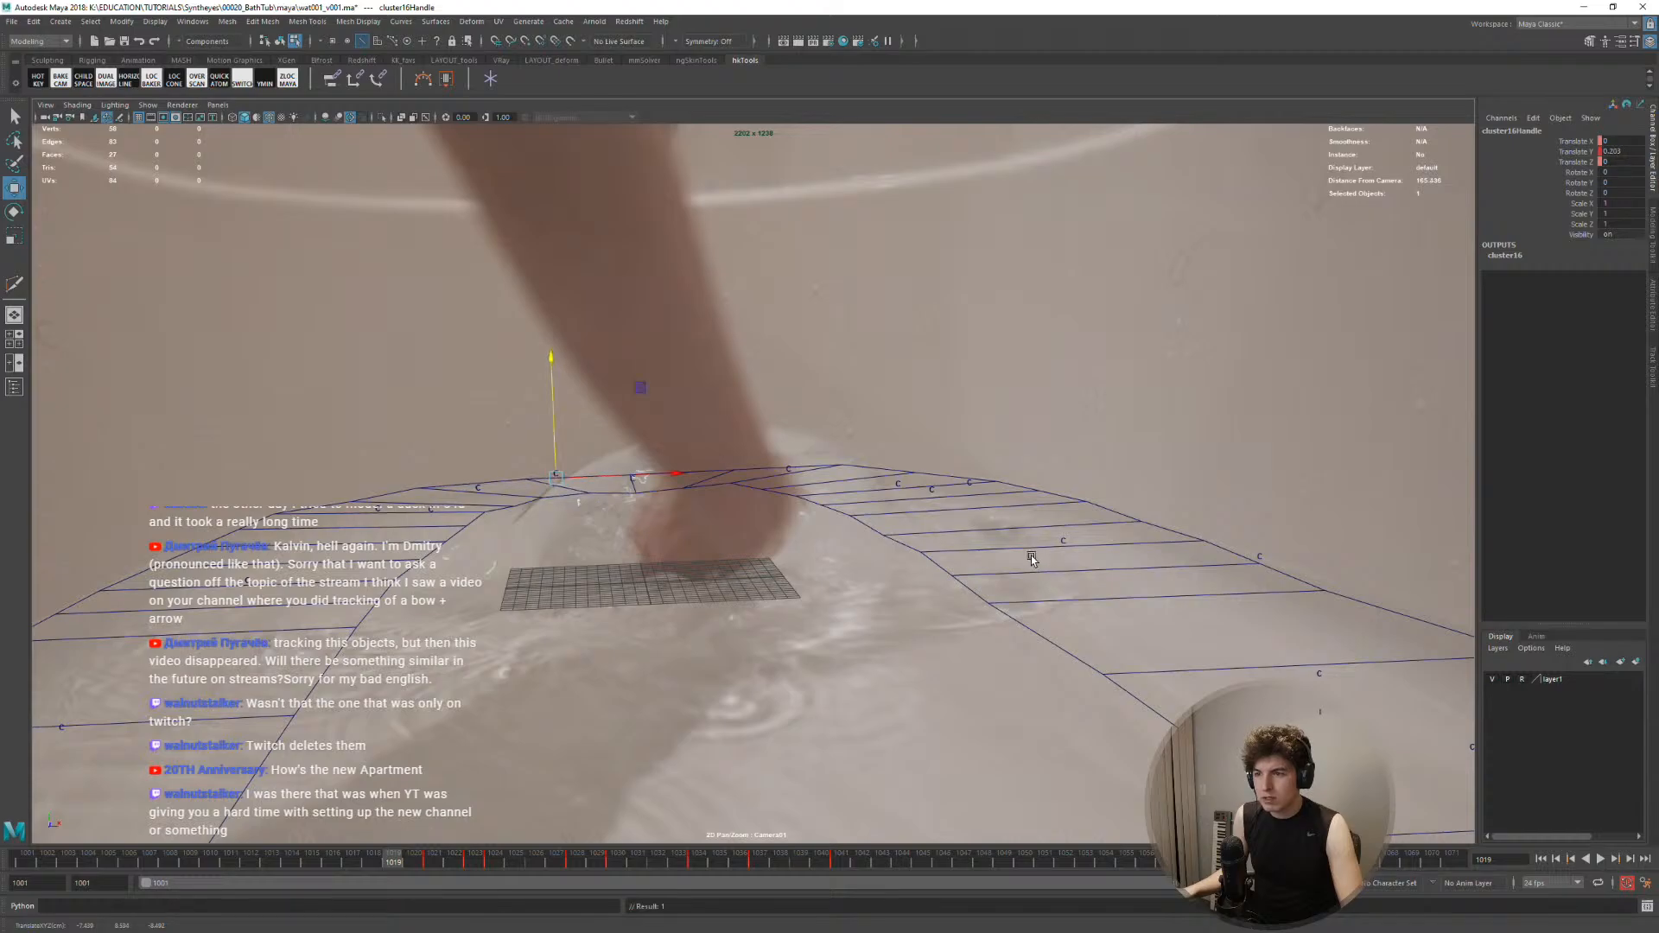
key(alt+comma)
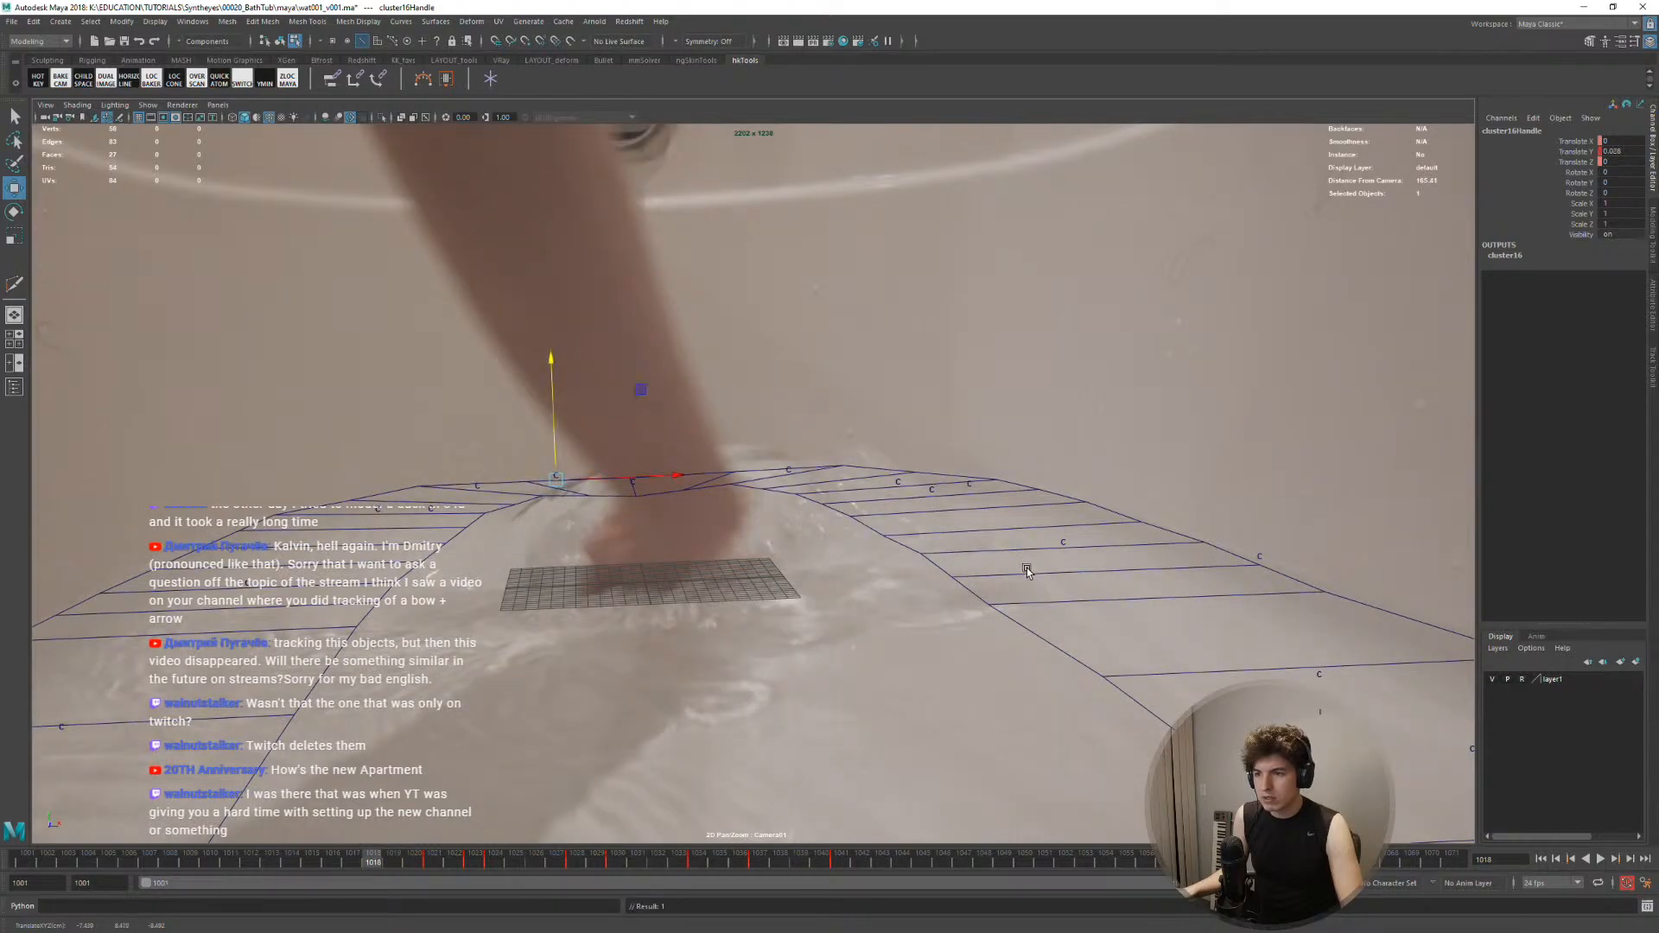
key(alt+comma)
key(alt+comma)
key(alt+comma)
key(alt+comma)
key(alt+comma)
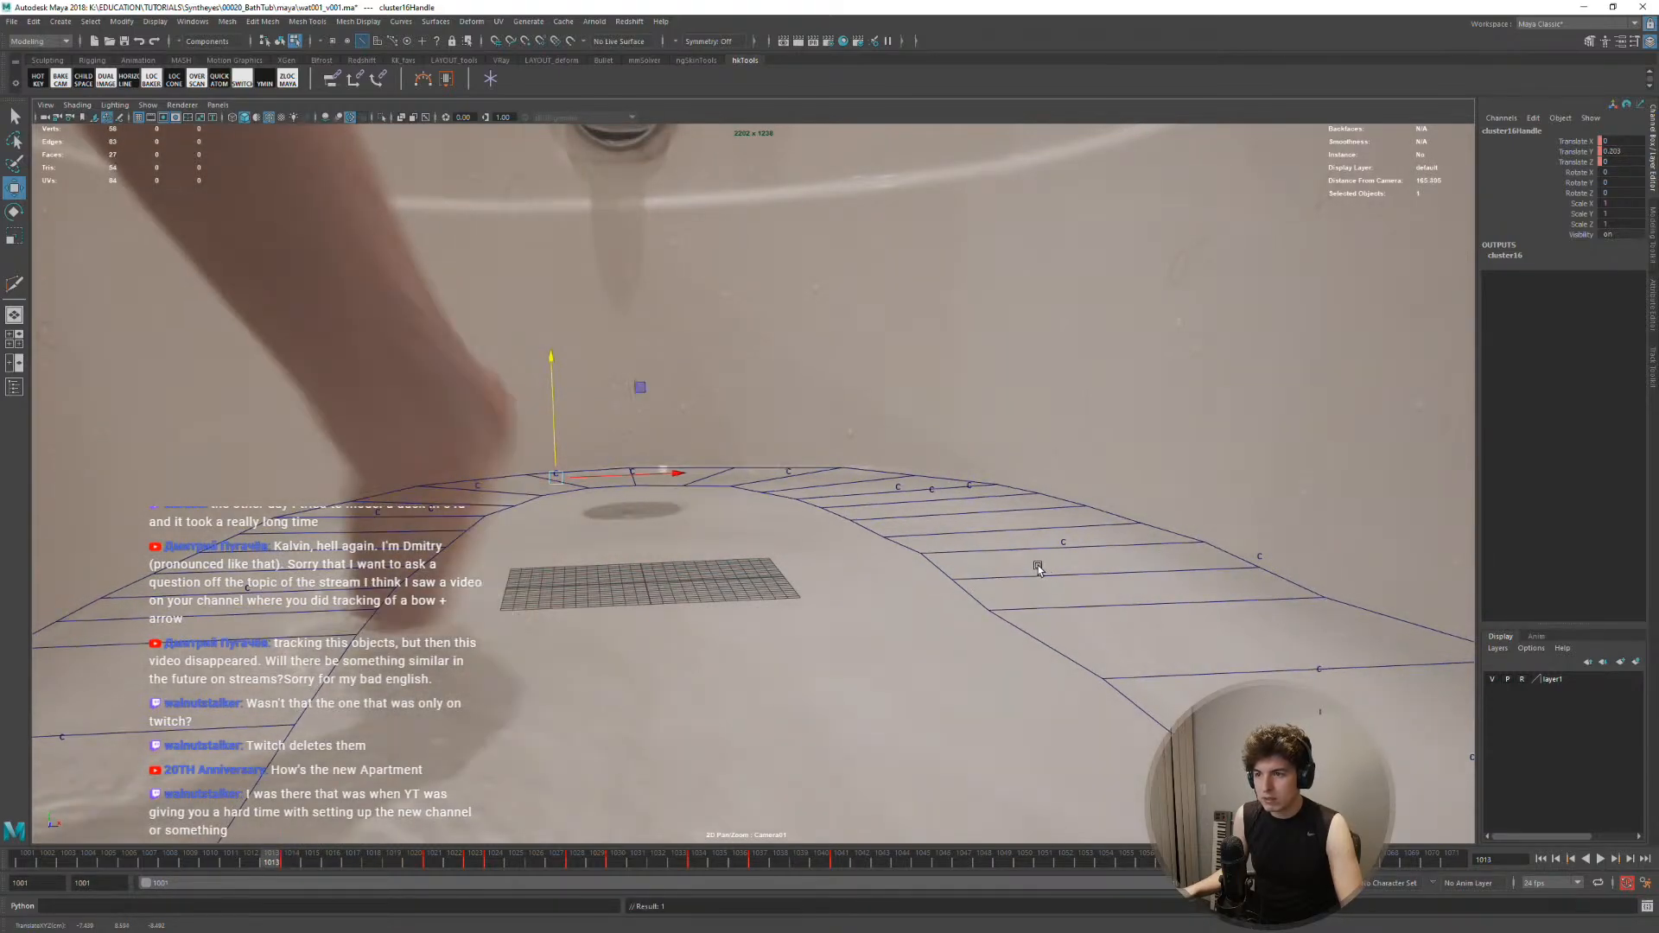
Check cluster16's motion back to frame 1005 and play back the animation against the footage
key(alt+comma)
key(alt+comma)
key(alt+comma)
key(alt+comma)
key(alt+comma)
key(alt+comma)
key(alt+comma)
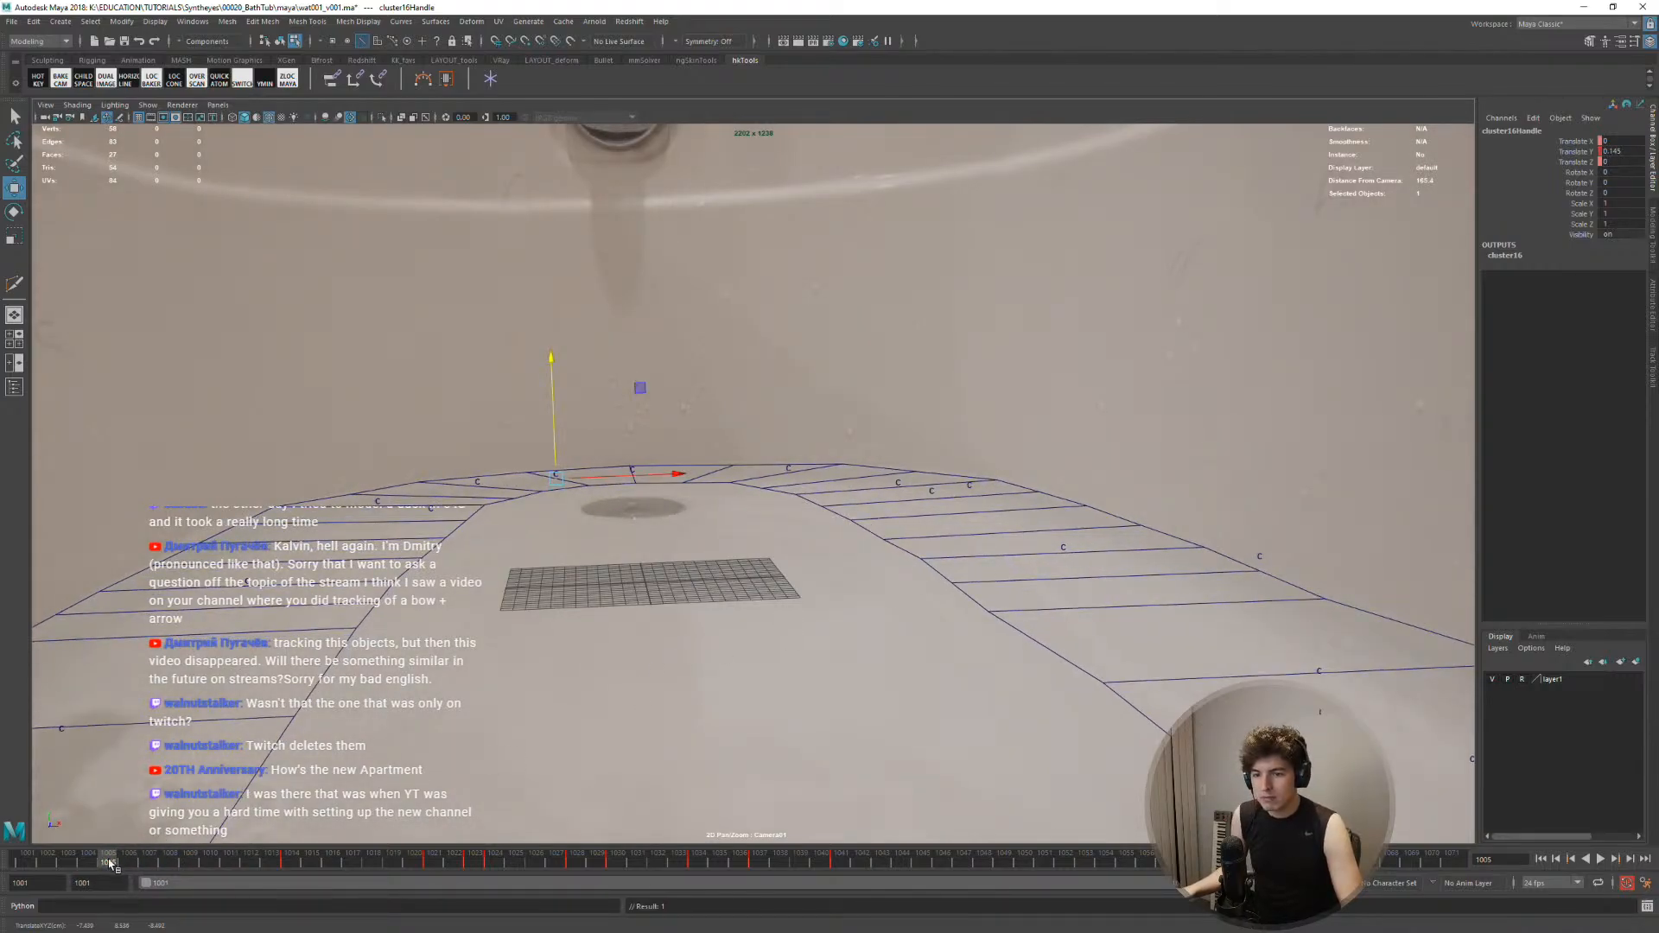
key(alt+v)
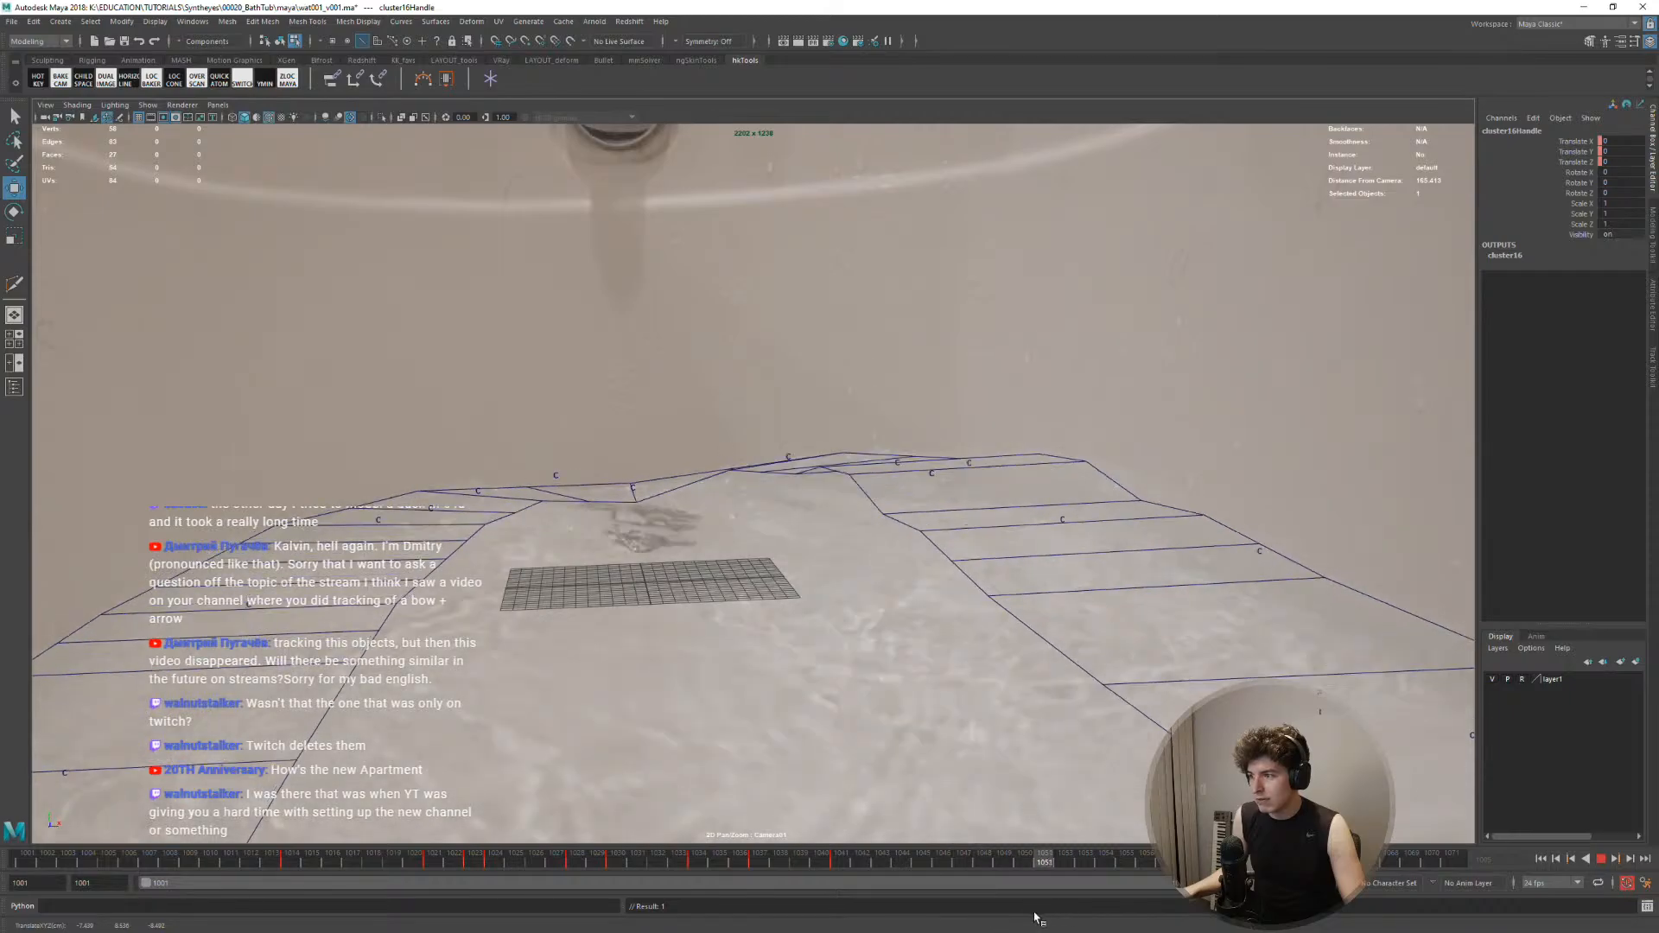
key(Escape)
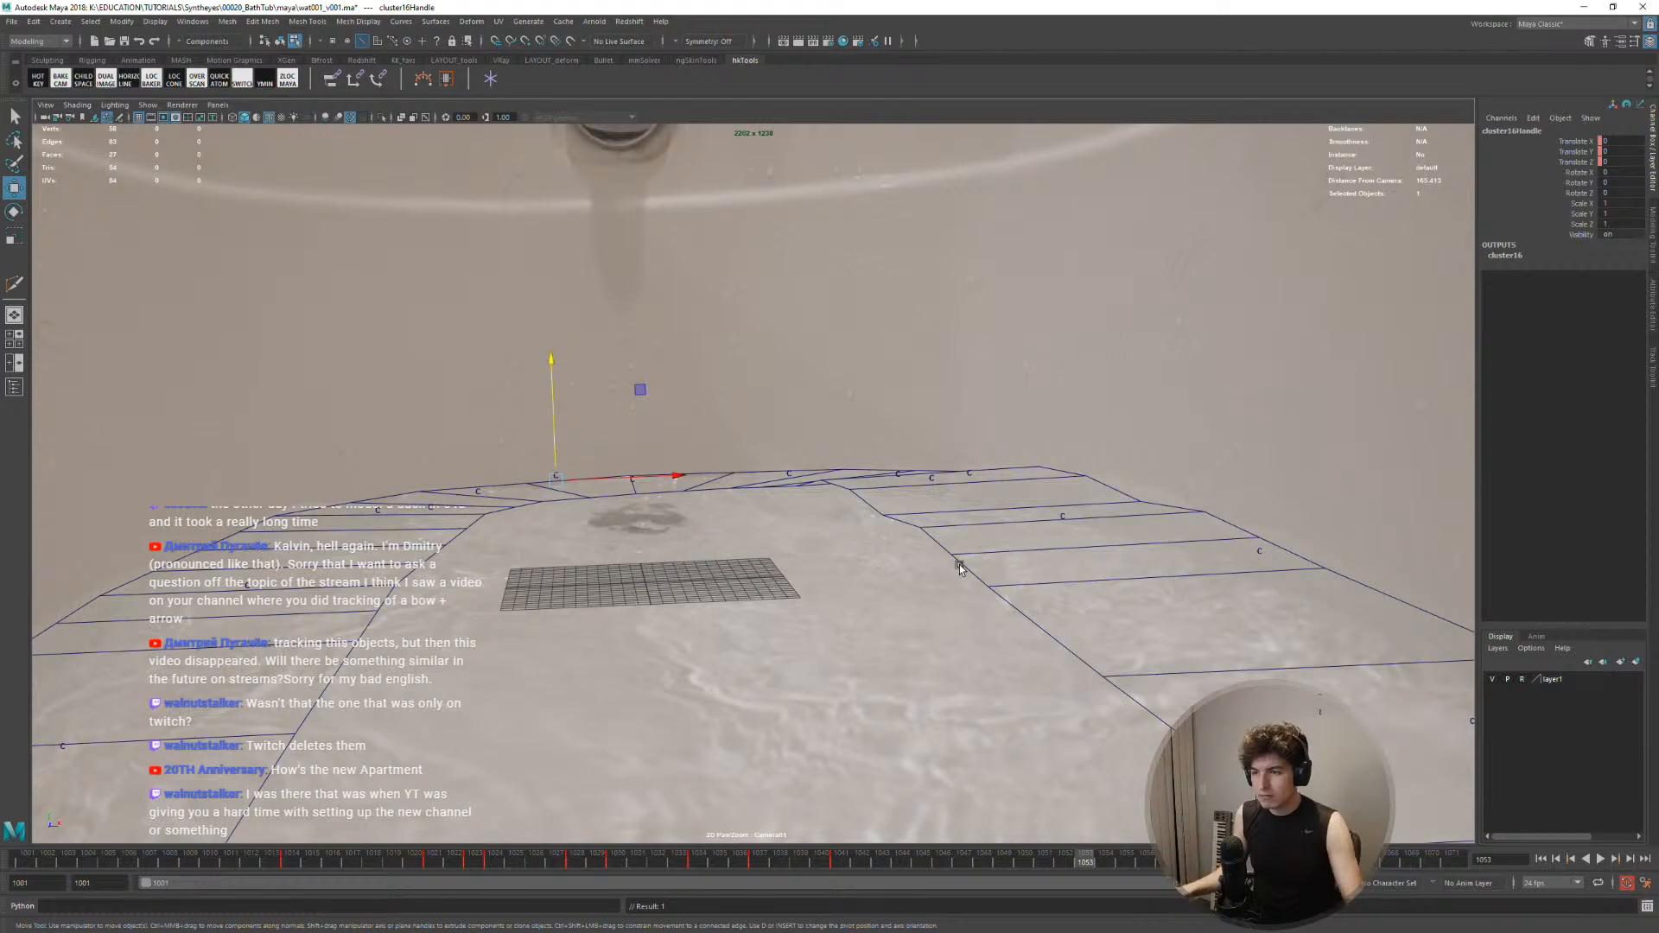
key(alt+v)
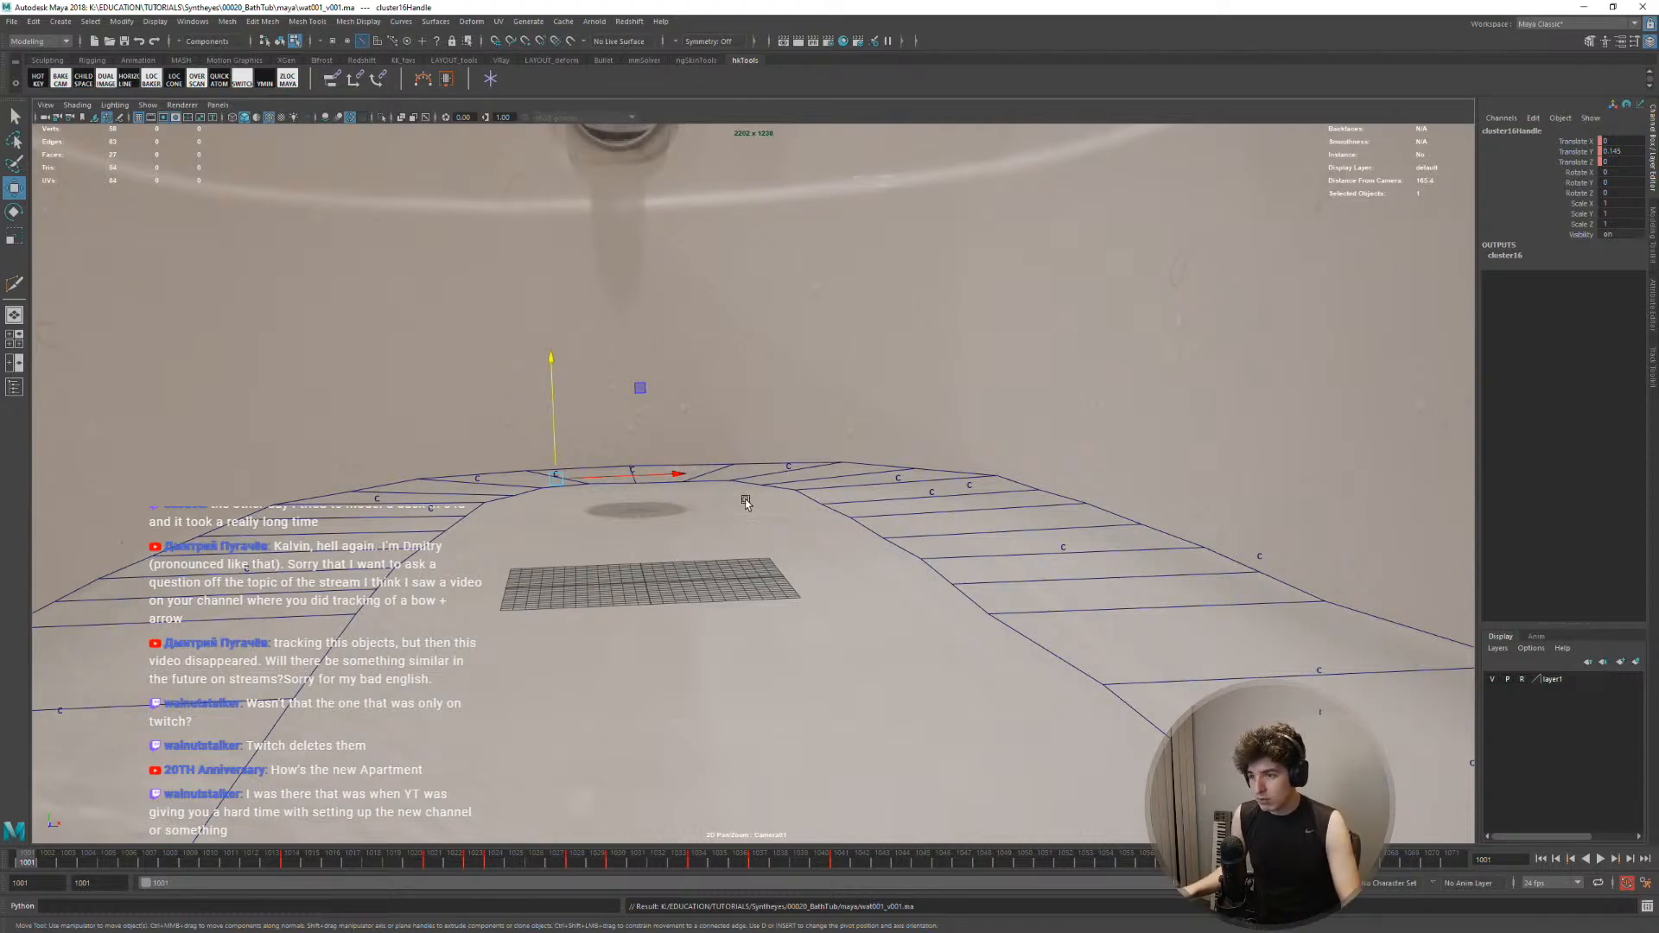
Switch from the camera view to the full-size perspective view of the water-edge mesh
key(space)
scroll(361, 428, down, 5)
key(space)
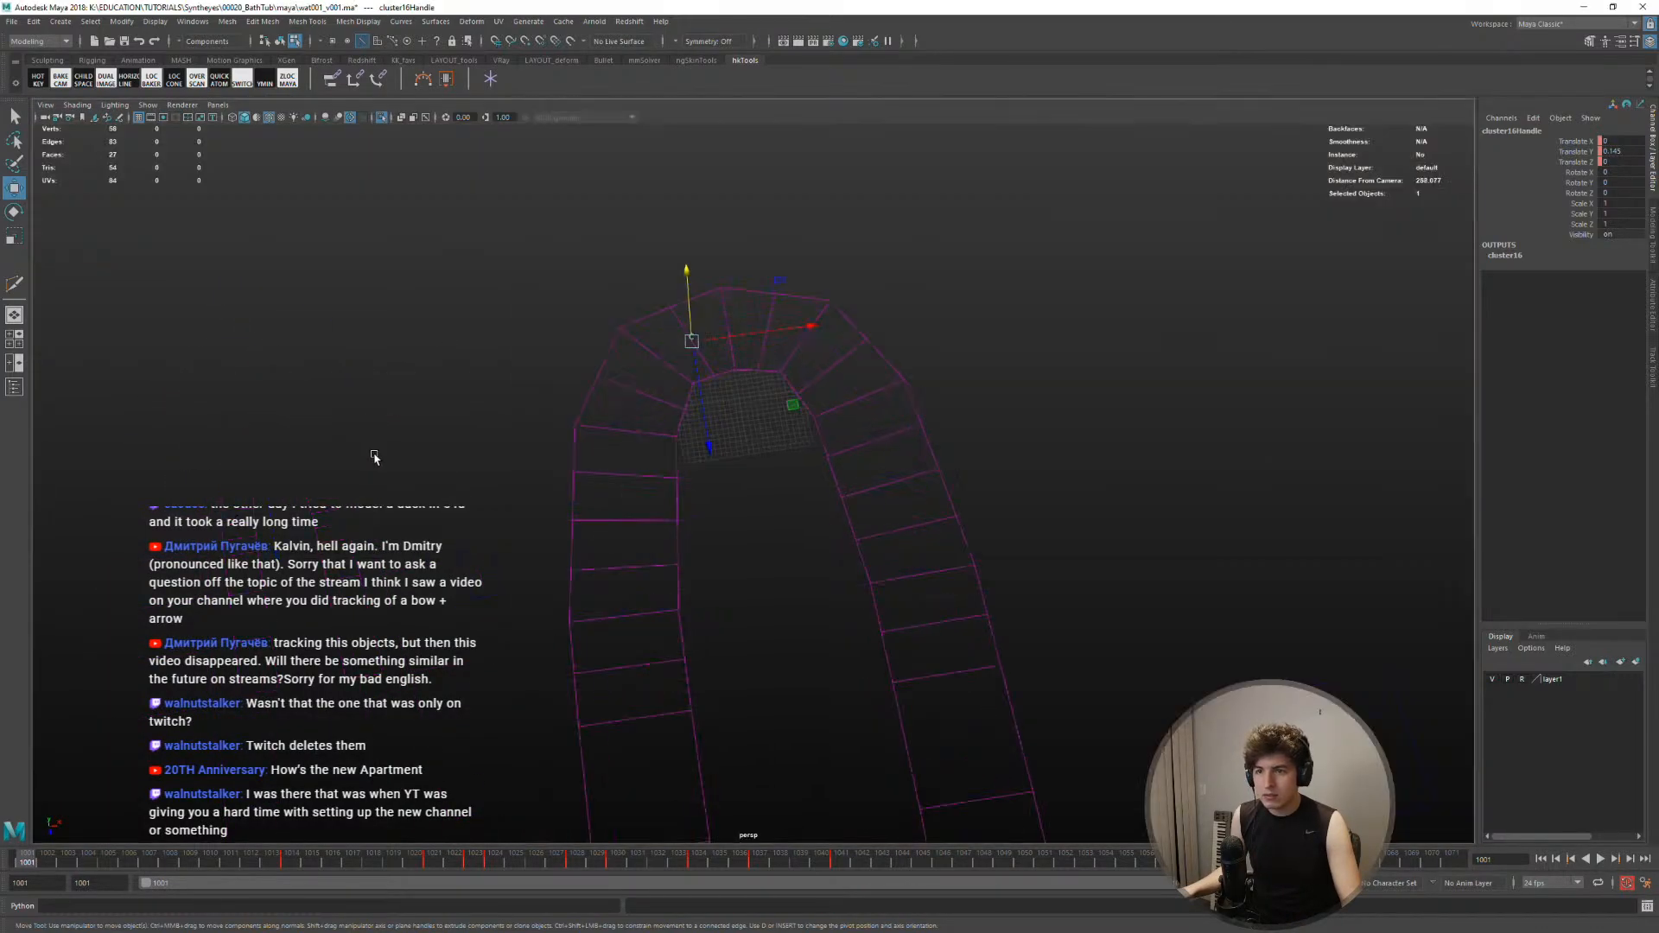
Select the cross edge just past the far bend of the water-edge mesh and nudge it within the mesh plane
alt+drag(652, 532, 751, 504)
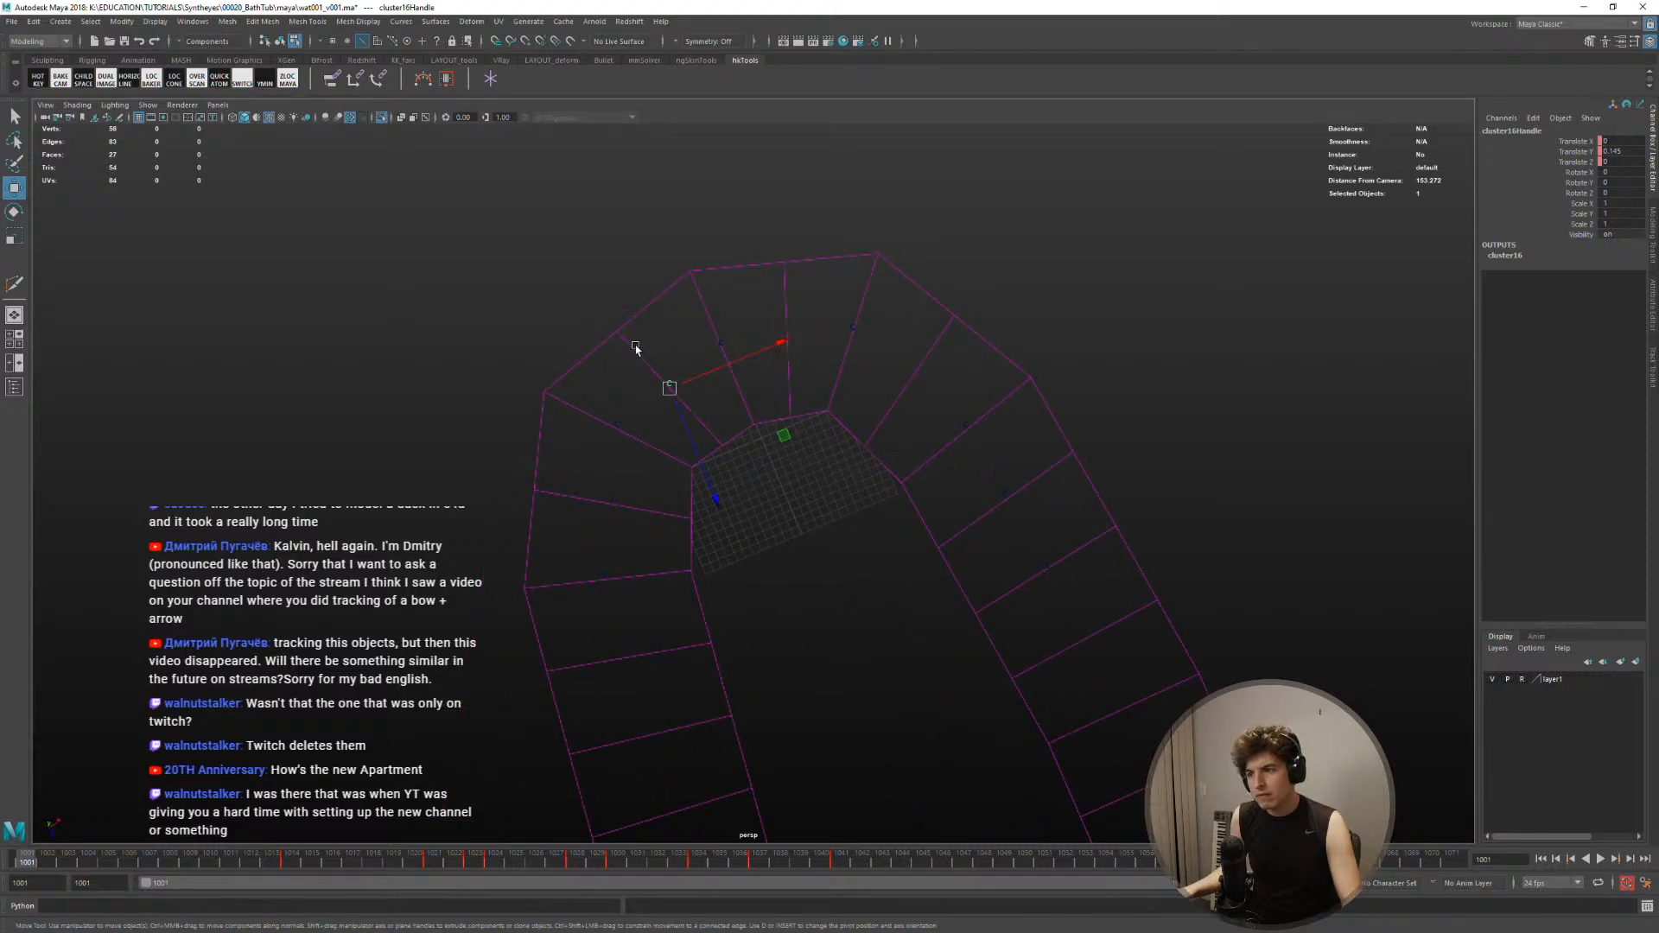
right_drag(639, 354, 644, 309)
scroll(691, 349, down, 2)
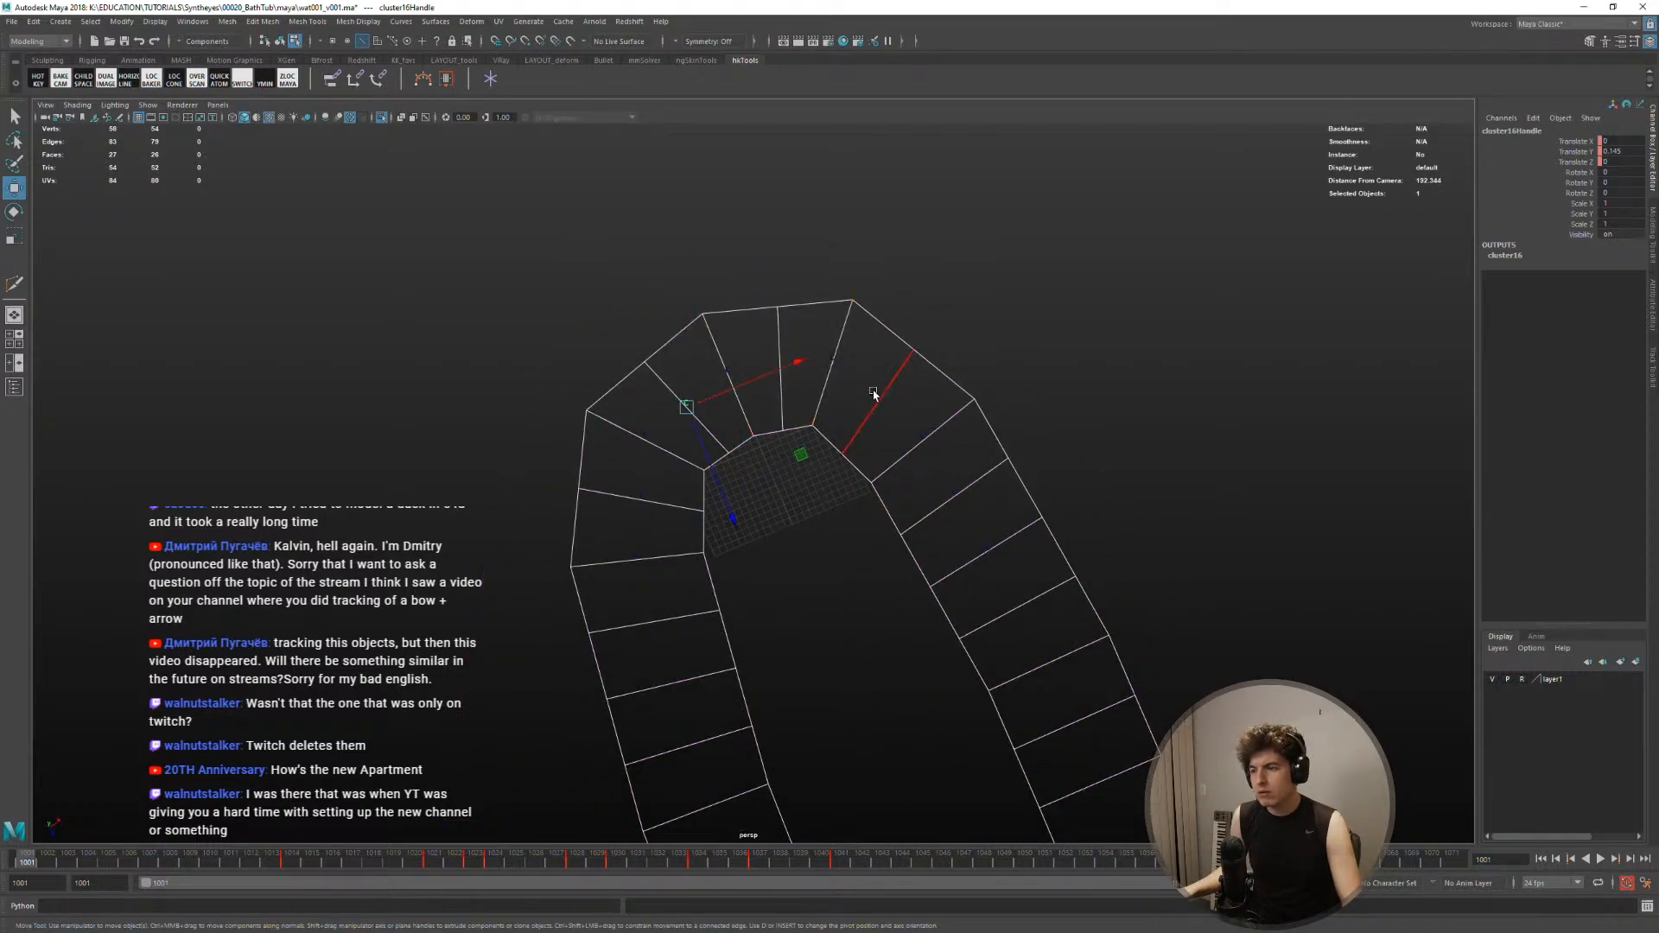
click(873, 394)
drag(998, 449, 995, 444)
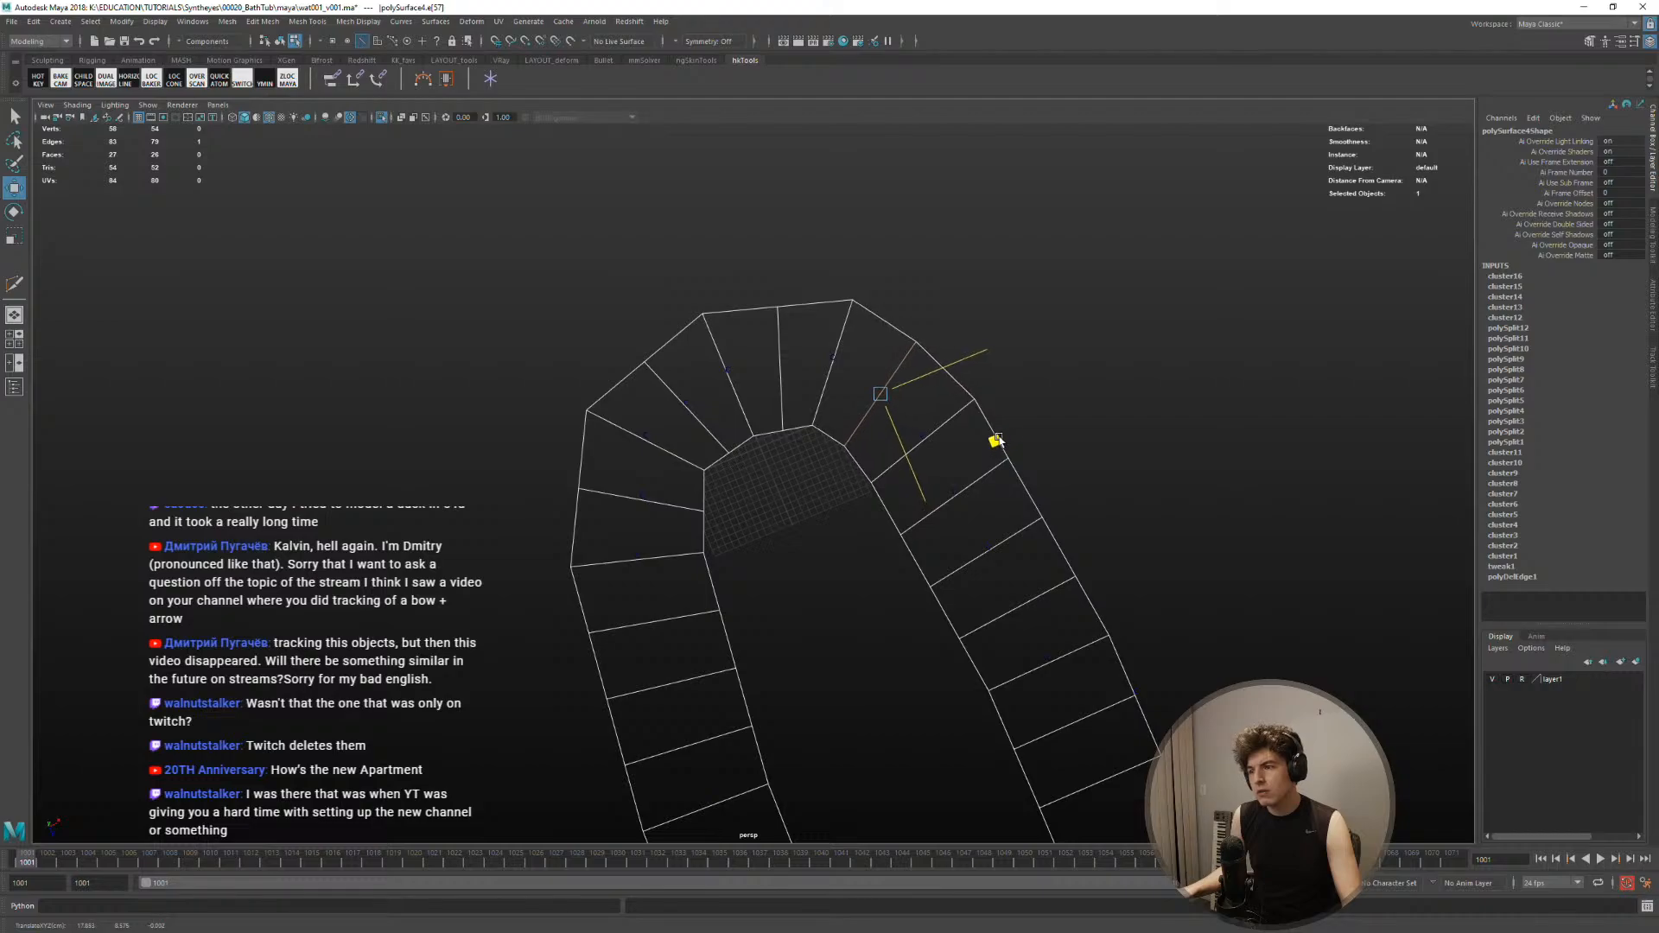
key(alt+v)
key(alt+shift+v)
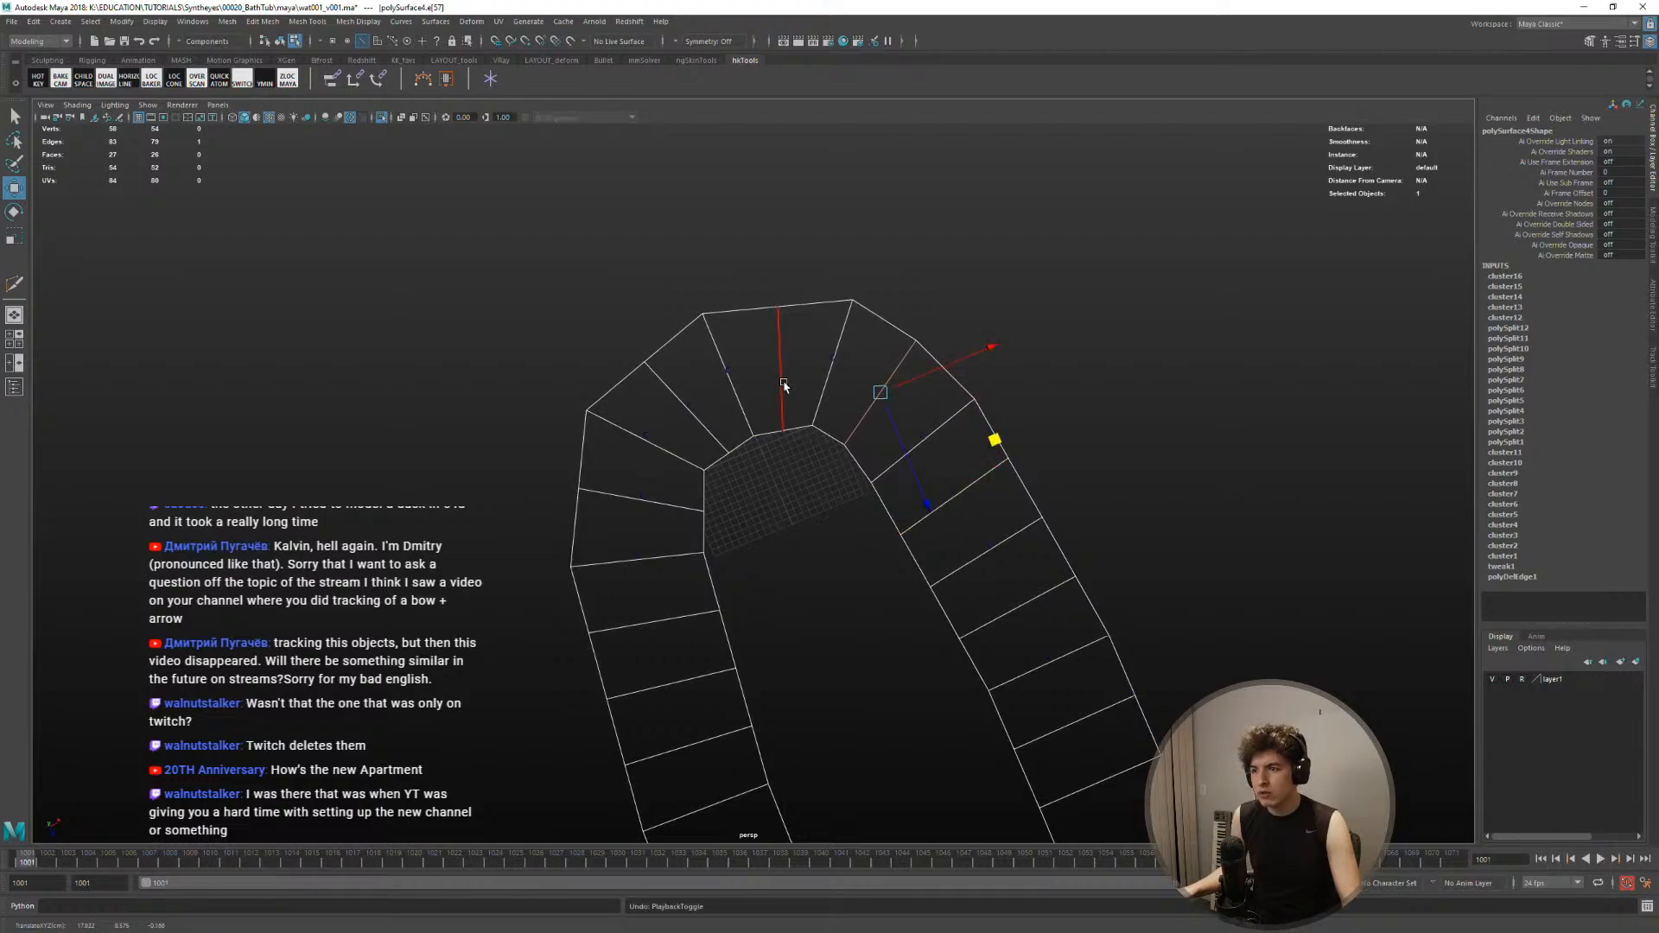
Reposition three more cross edges around the far end of the mesh to even out its curve
click(784, 385)
drag(890, 415, 890, 407)
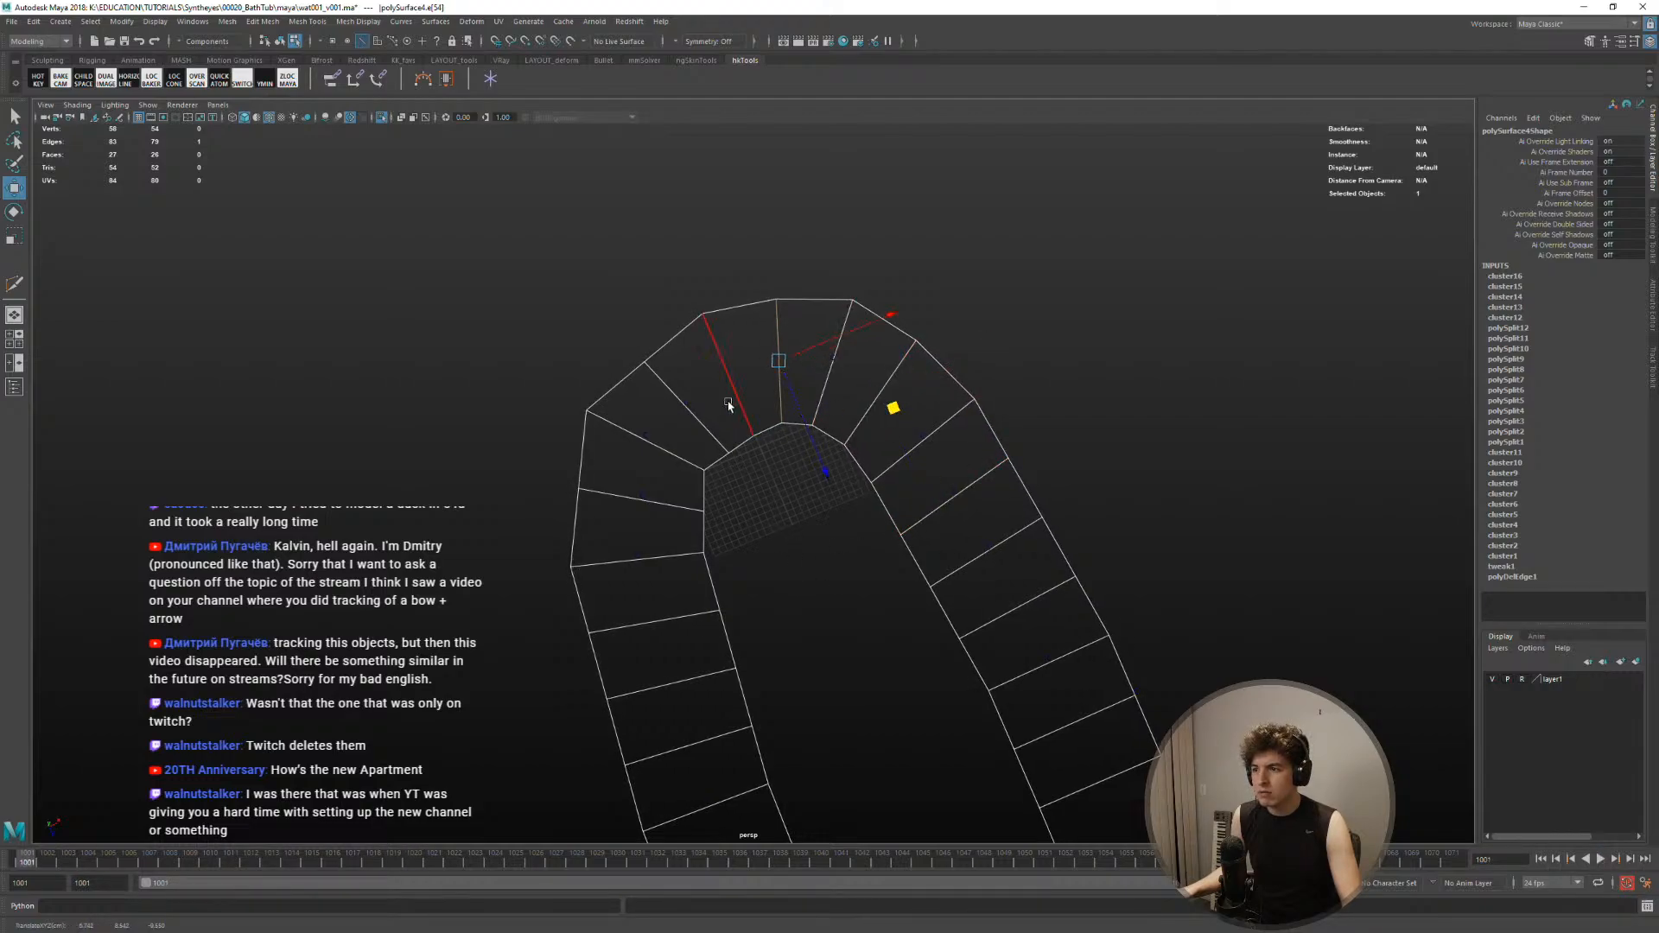
click(699, 420)
drag(799, 455, 794, 448)
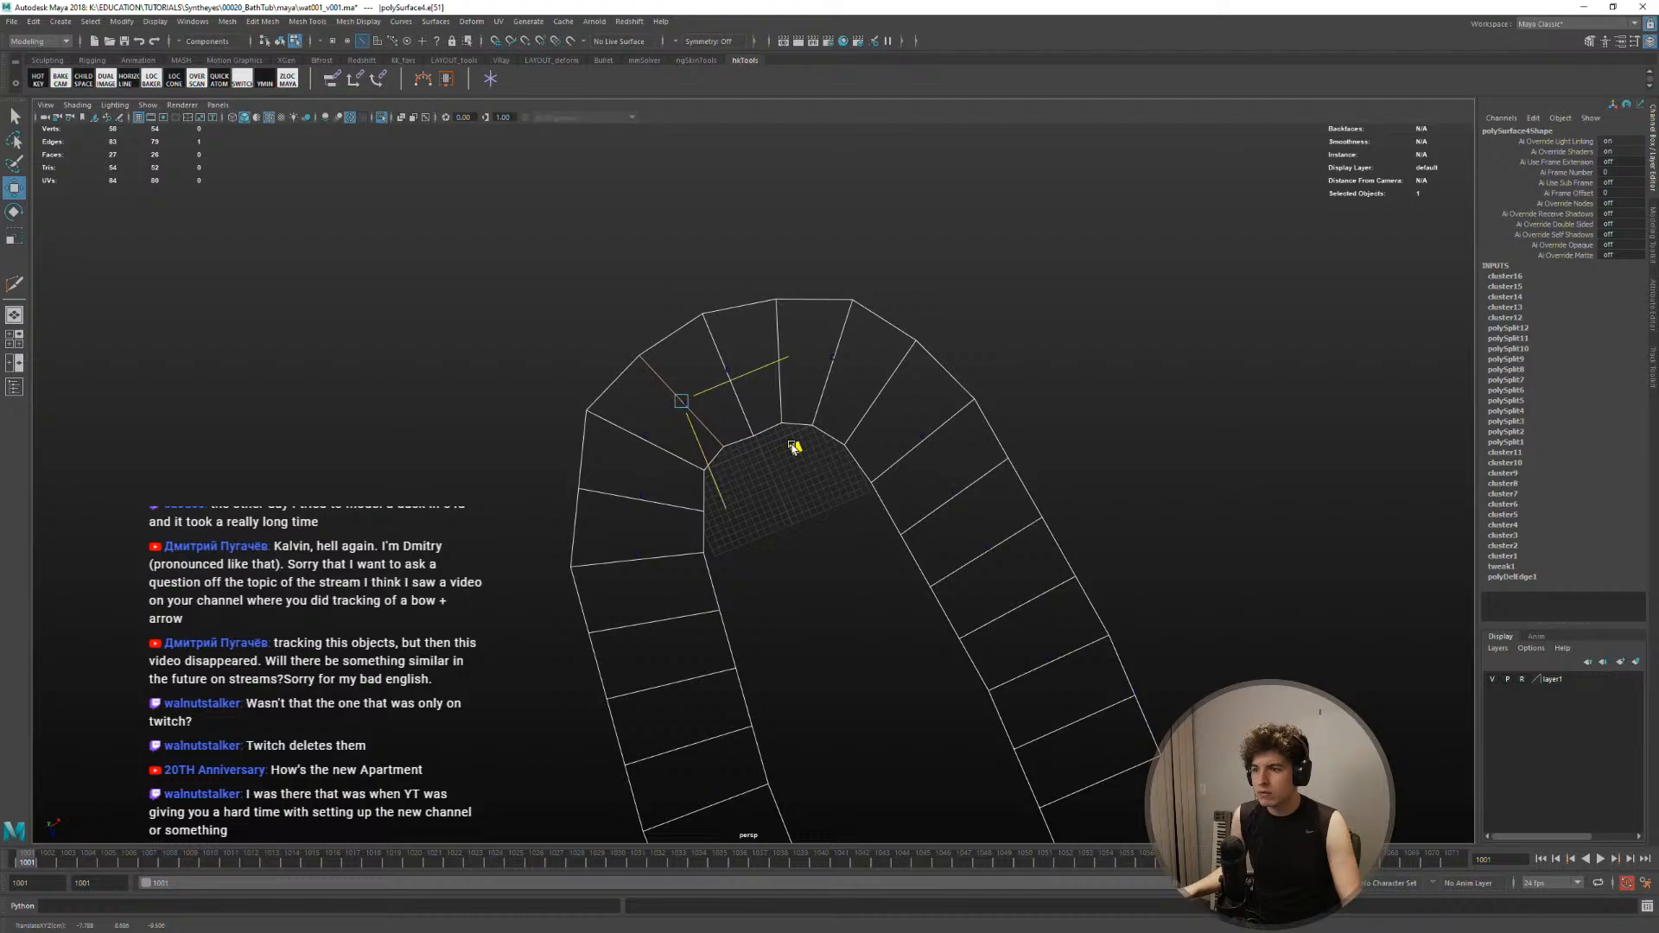
click(656, 498)
drag(755, 548, 749, 547)
Play back the mesh's motion in the perspective view and return to object selection mode
key(alt+v)
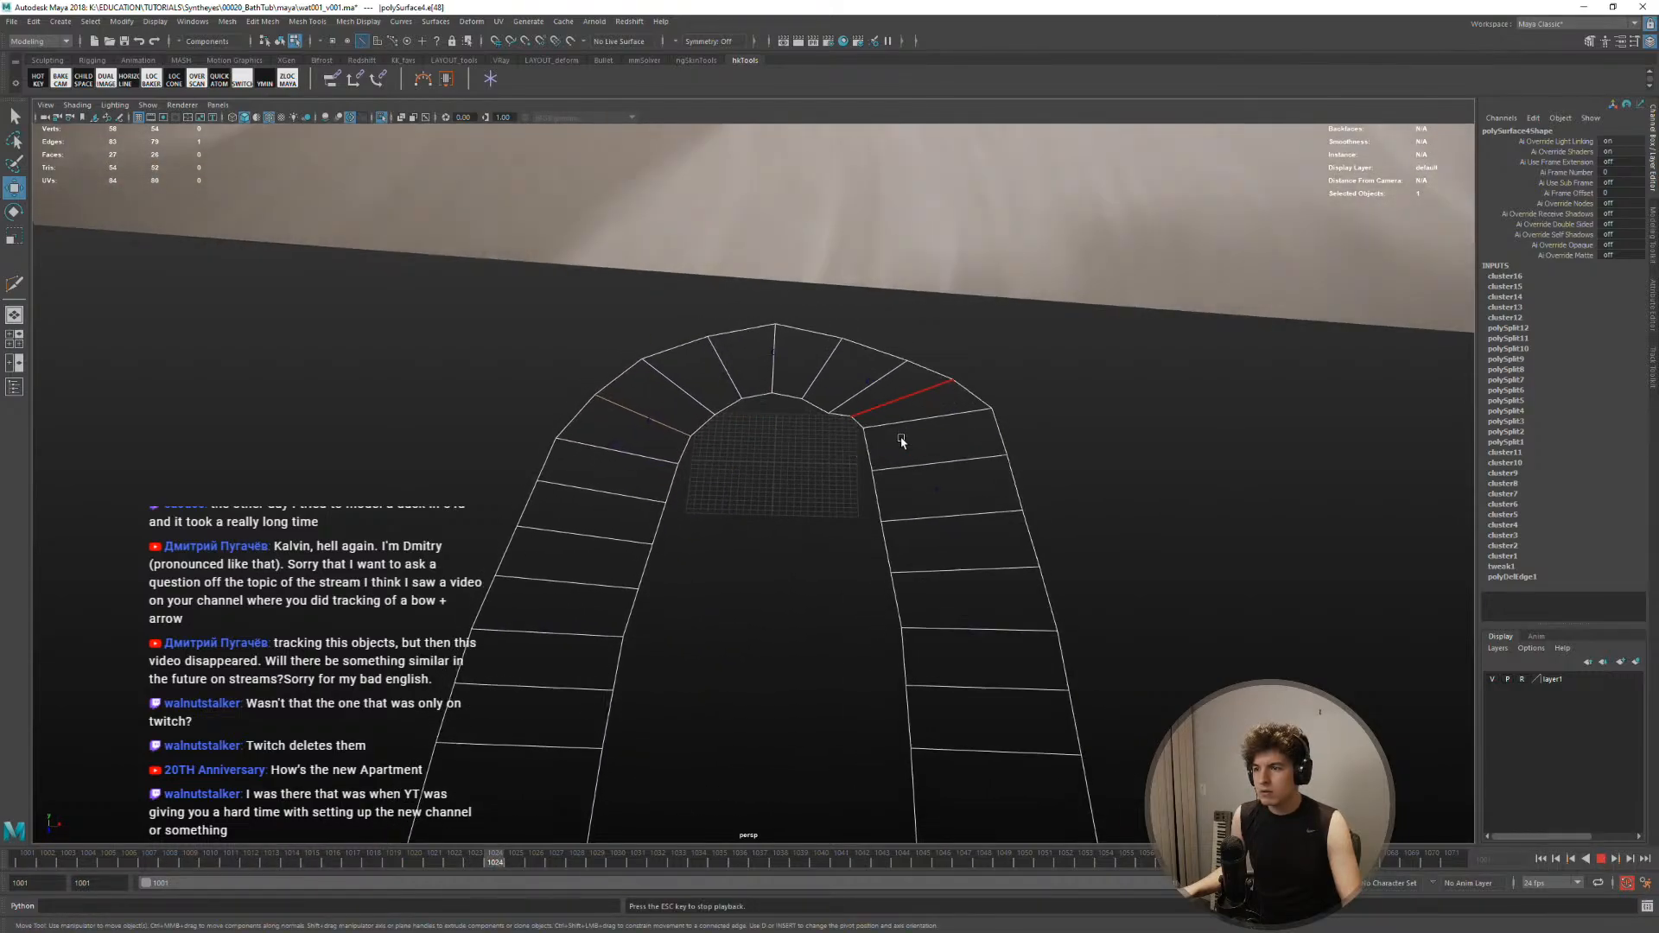
key(alt+v)
key(F8)
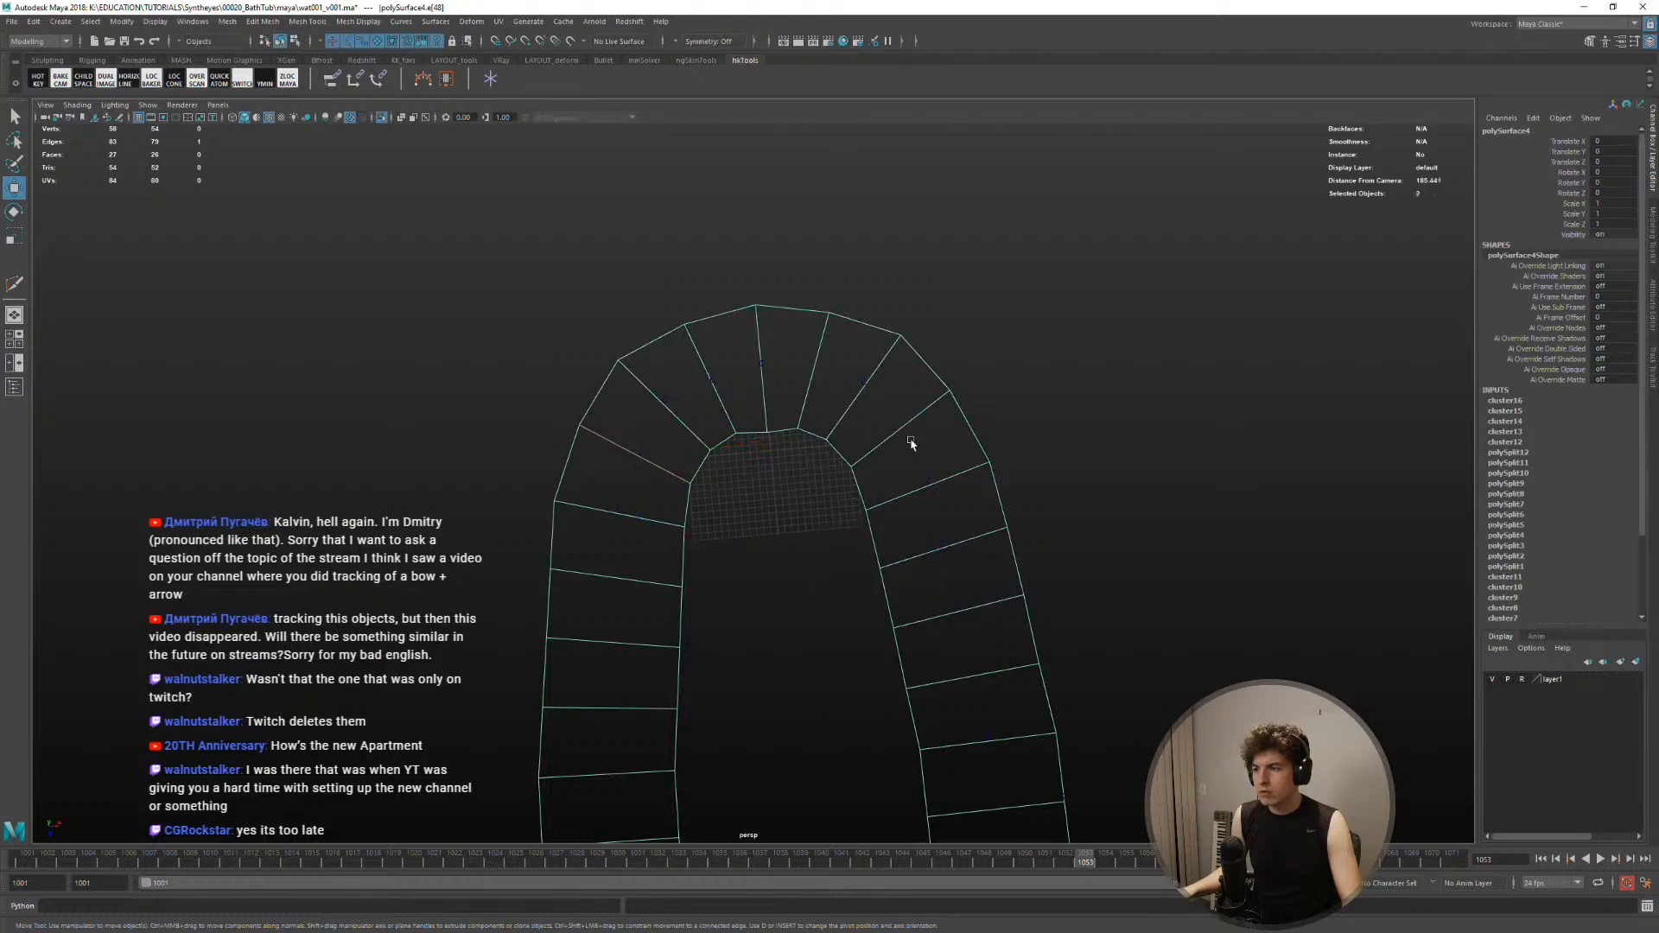
scroll(1521, 477, down, 3)
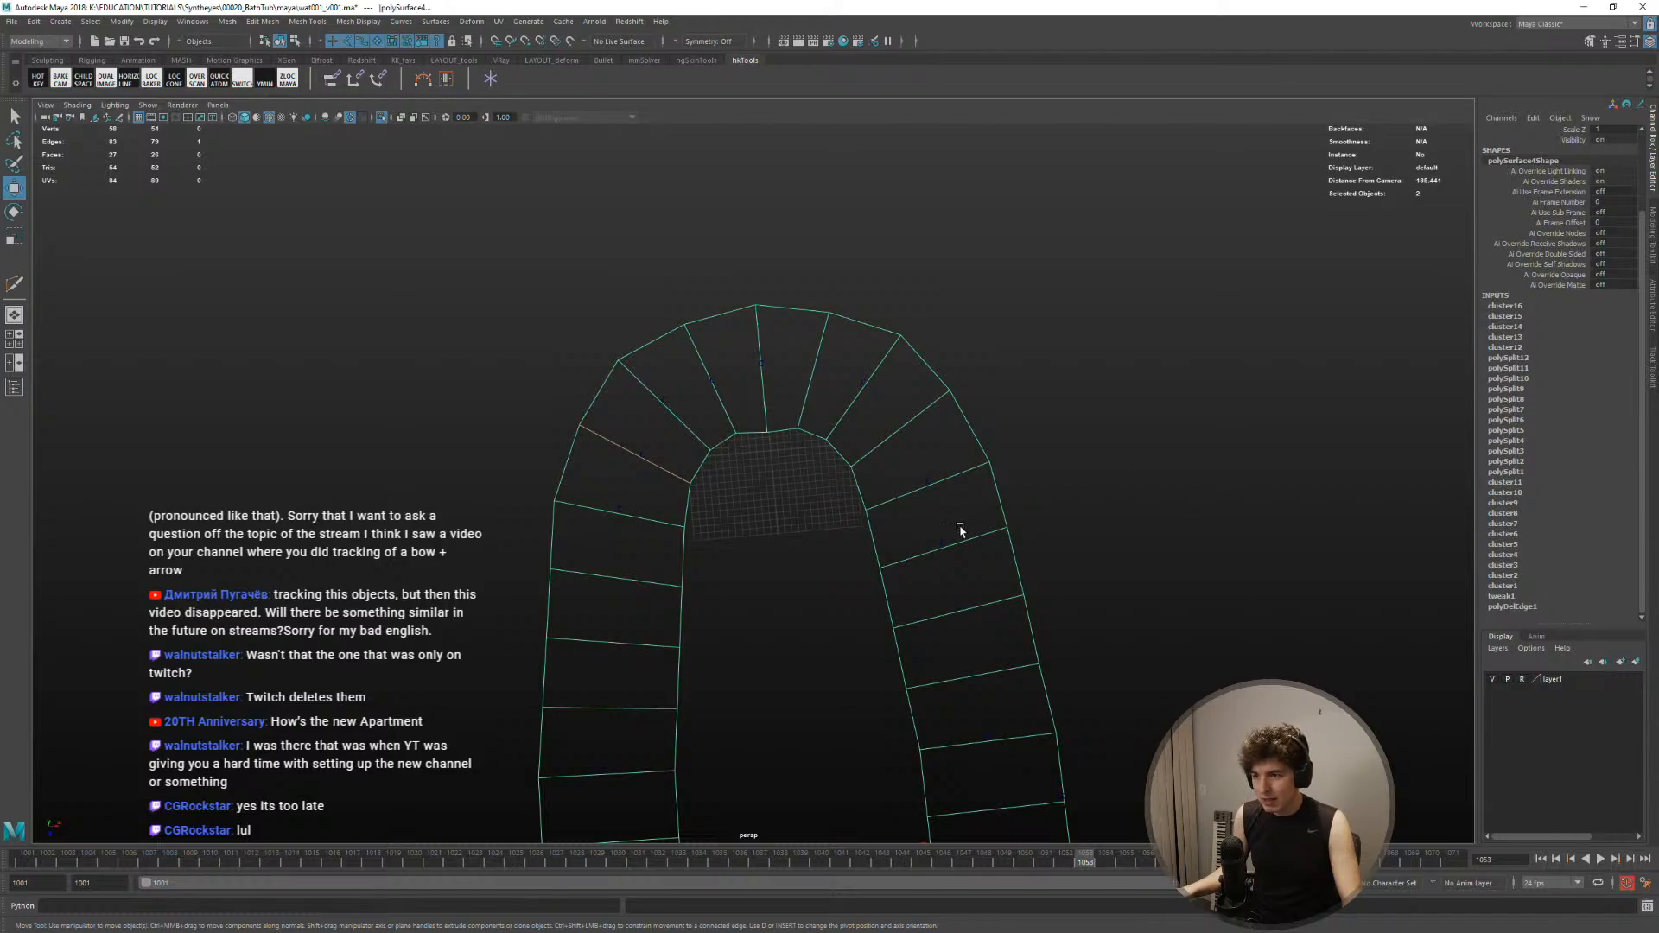
alt+drag(924, 501, 985, 653)
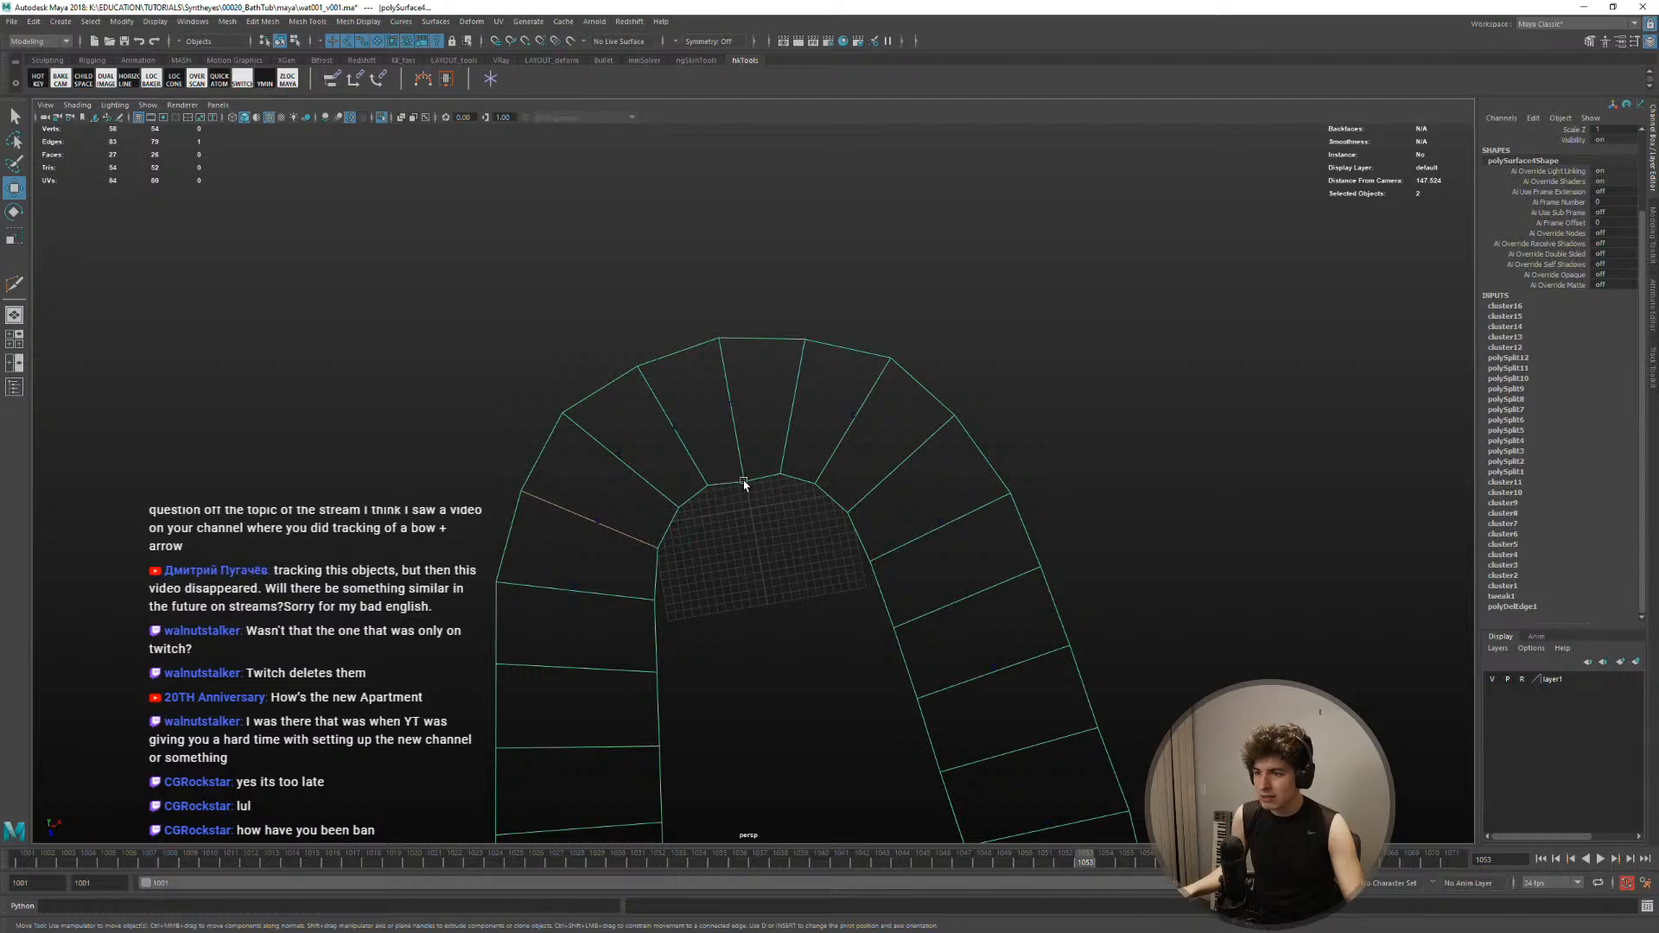
Switch to the full-size camera view and play back the water-edge mesh against the footage several times
key(space)
key(space)
key(alt+v)
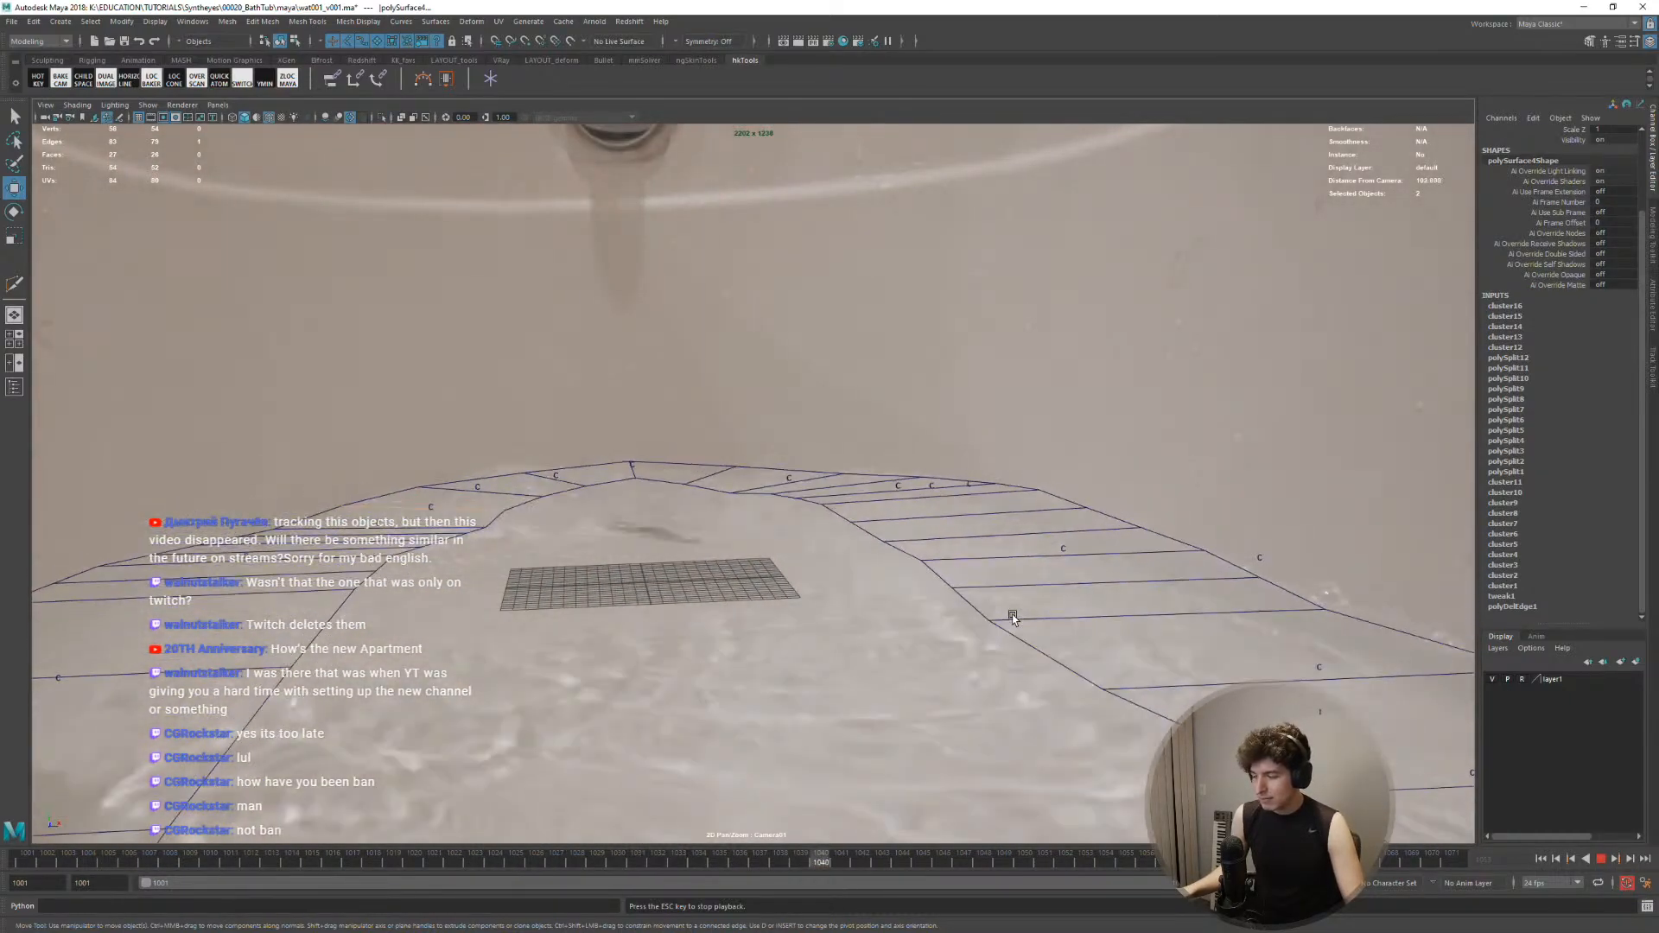
key(Escape)
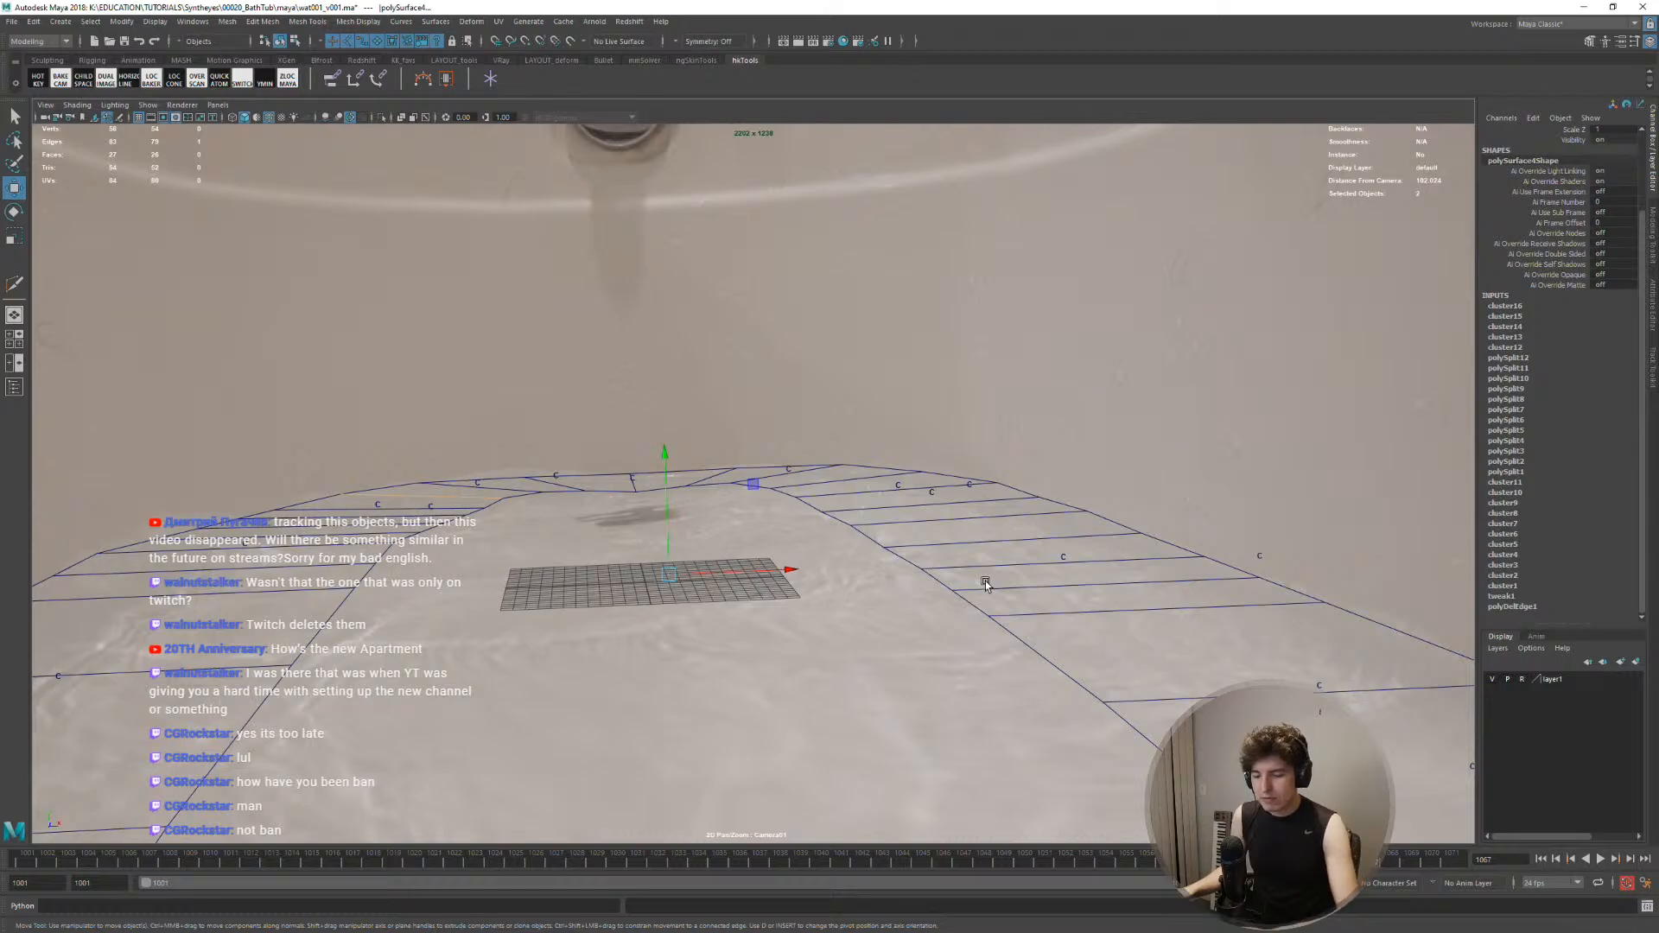
key(backslash)
key(alt+v)
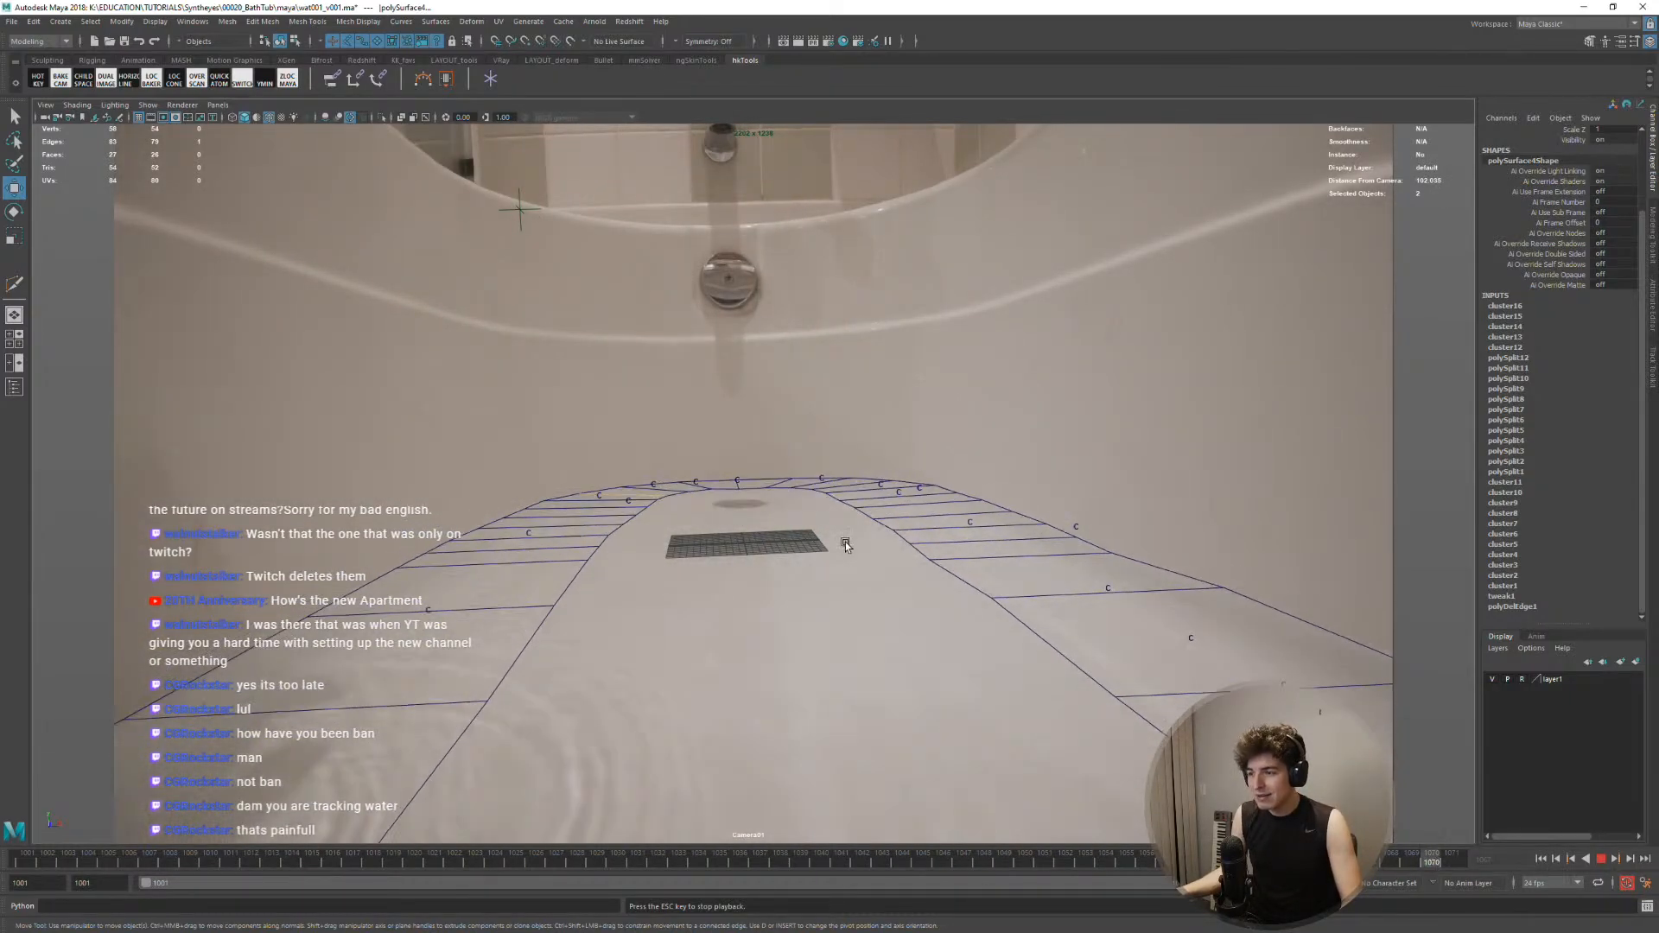
key(Escape)
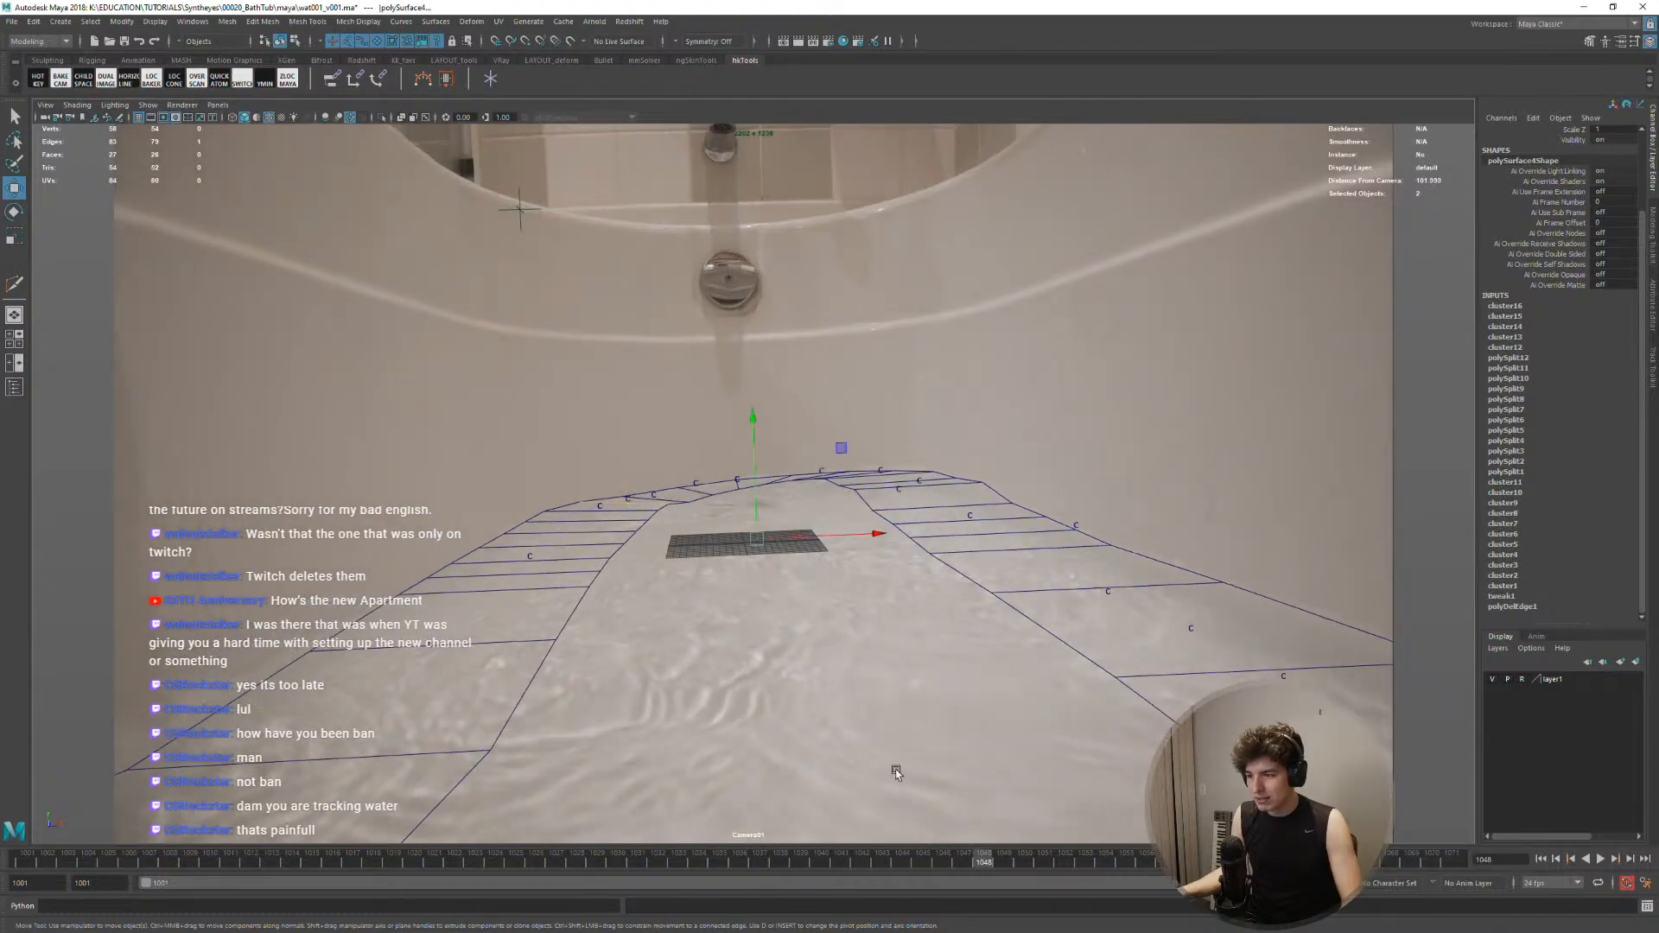
key(alt+v)
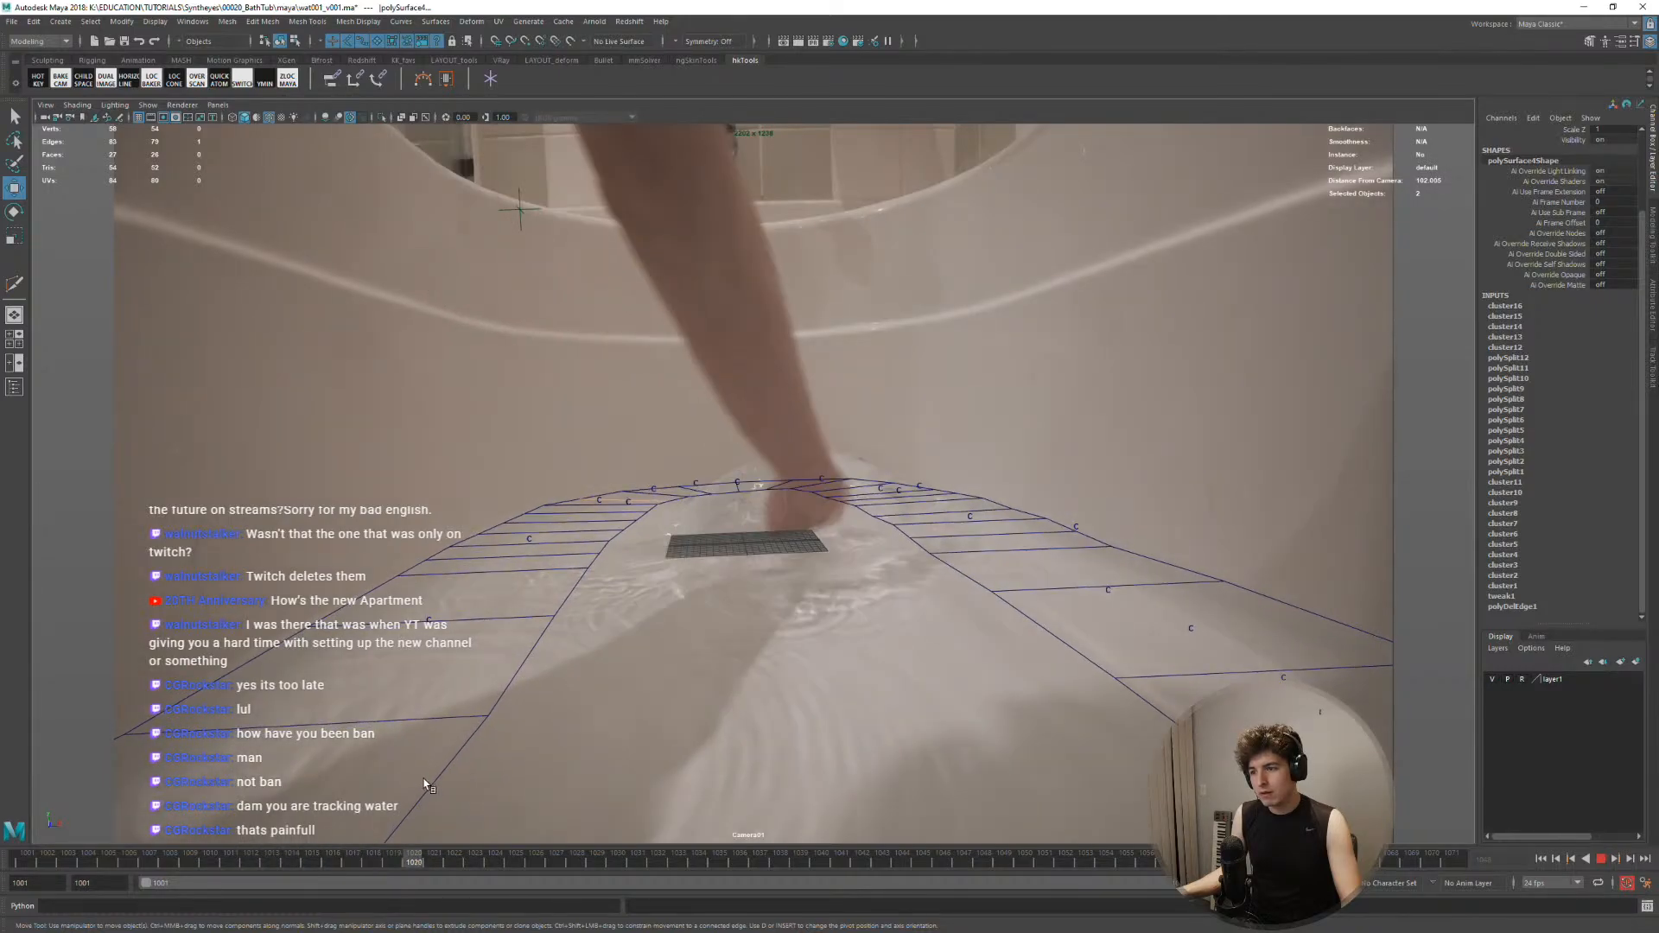
key(Escape)
Inspect the mesh around the arm in close-up from frame 1021 to 1034 and play back the shot
click(737, 529)
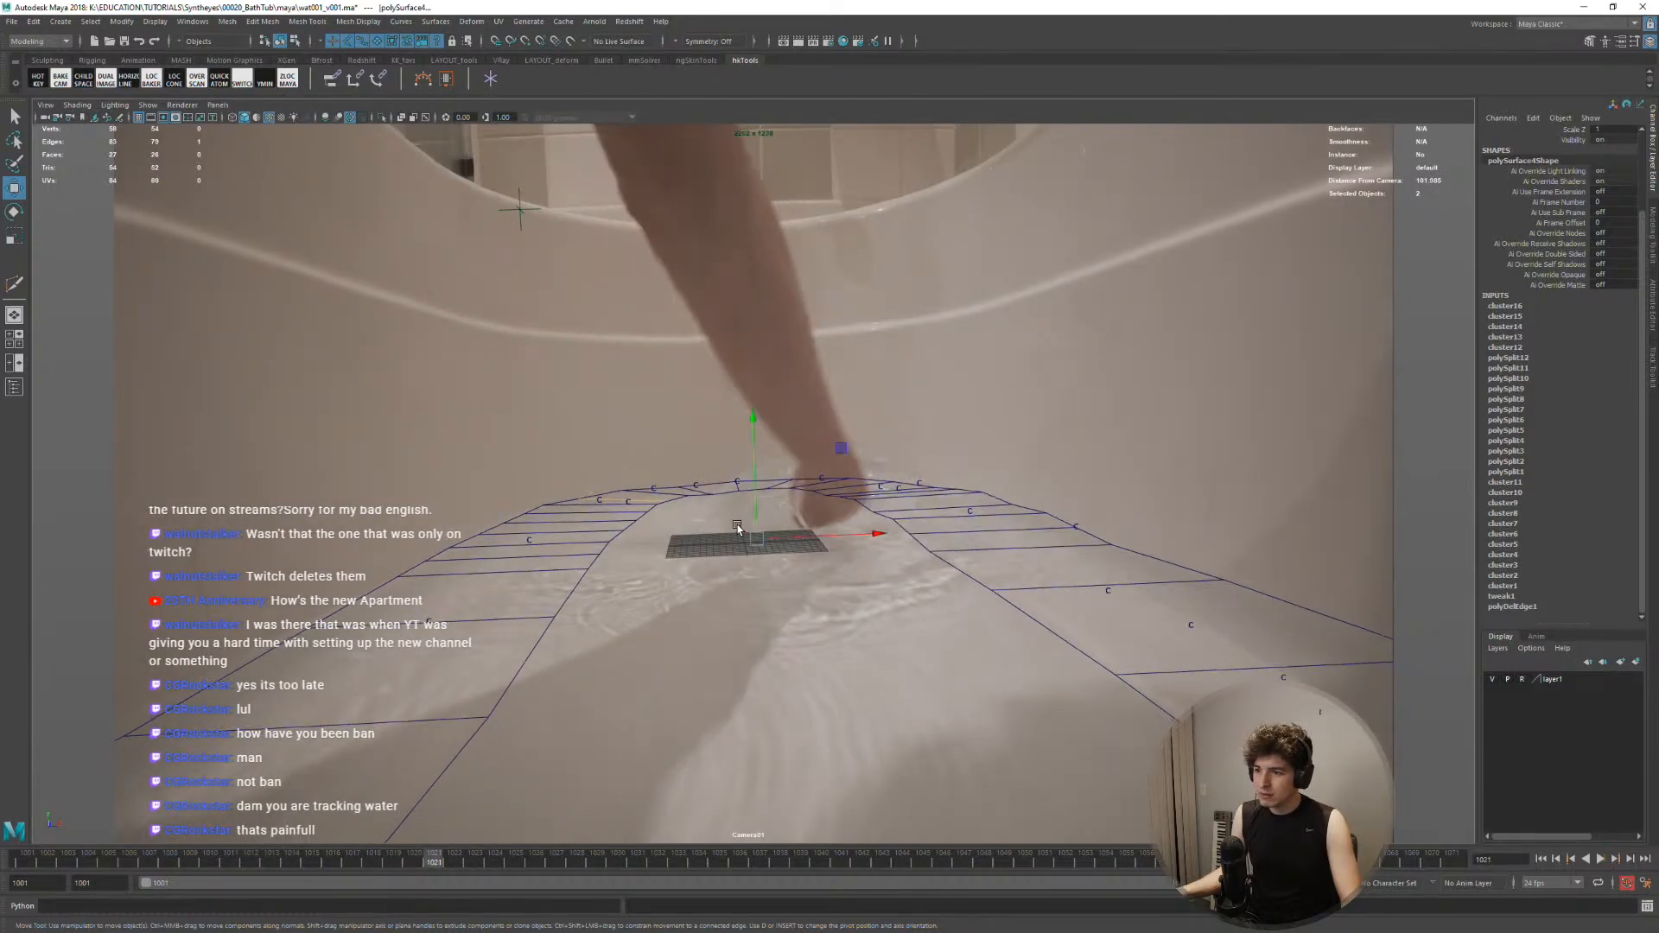
key(backslash)
middle_drag(842, 546, 878, 484)
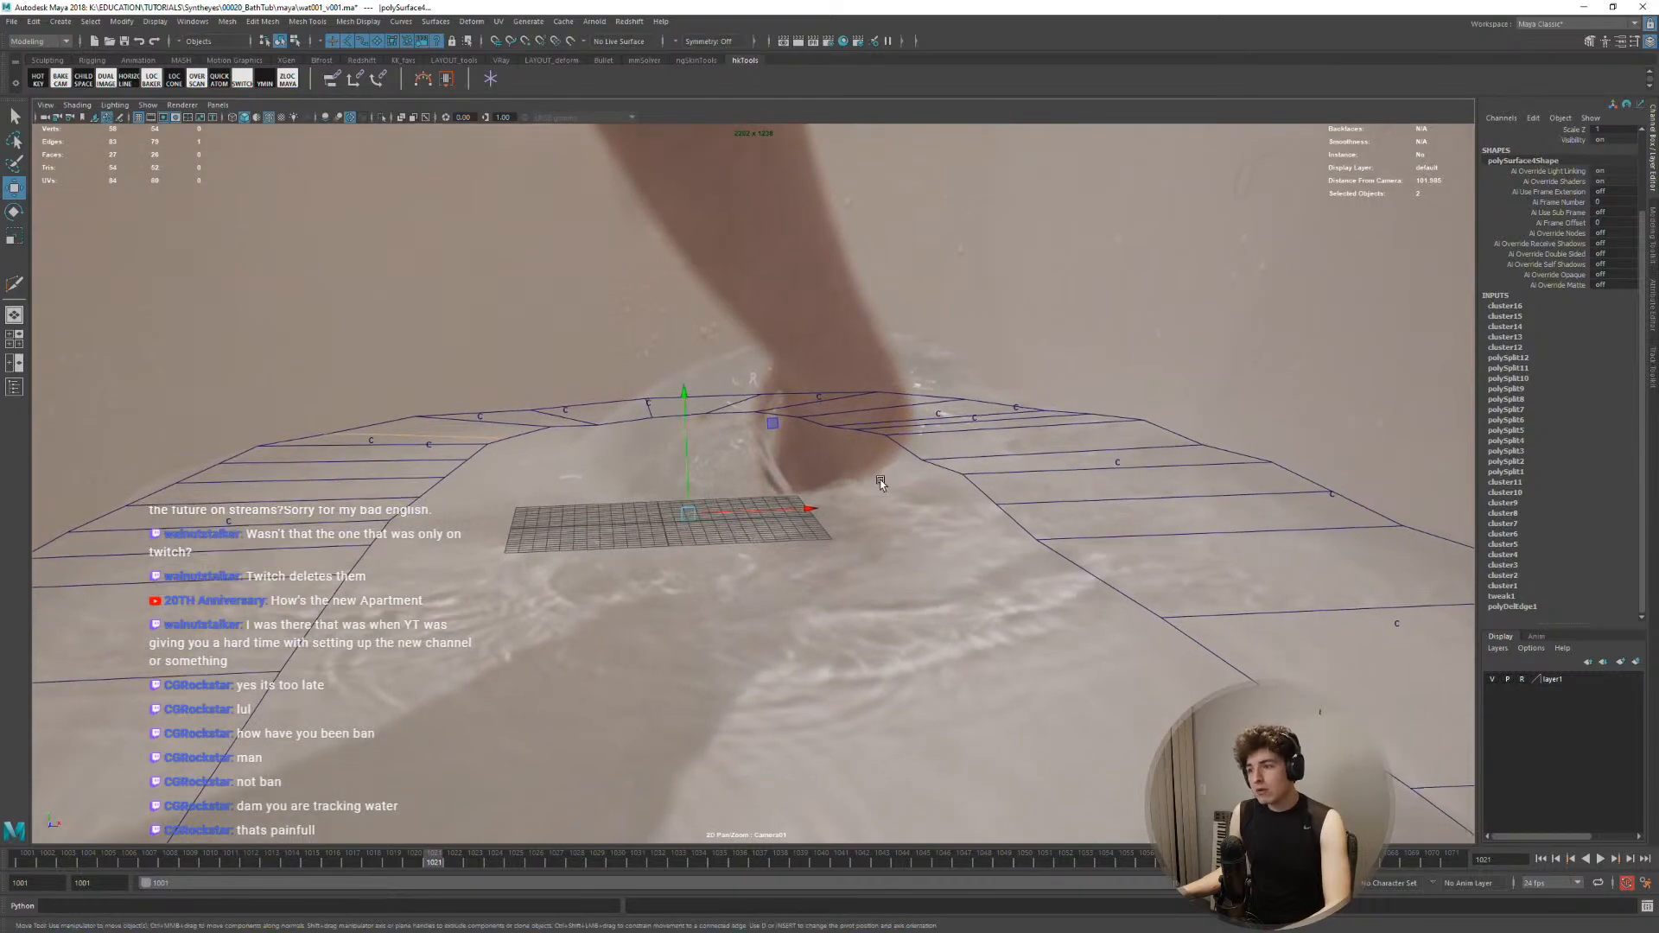
right_drag(877, 484, 766, 534)
middle_drag(766, 535, 761, 512)
right_drag(761, 512, 840, 469)
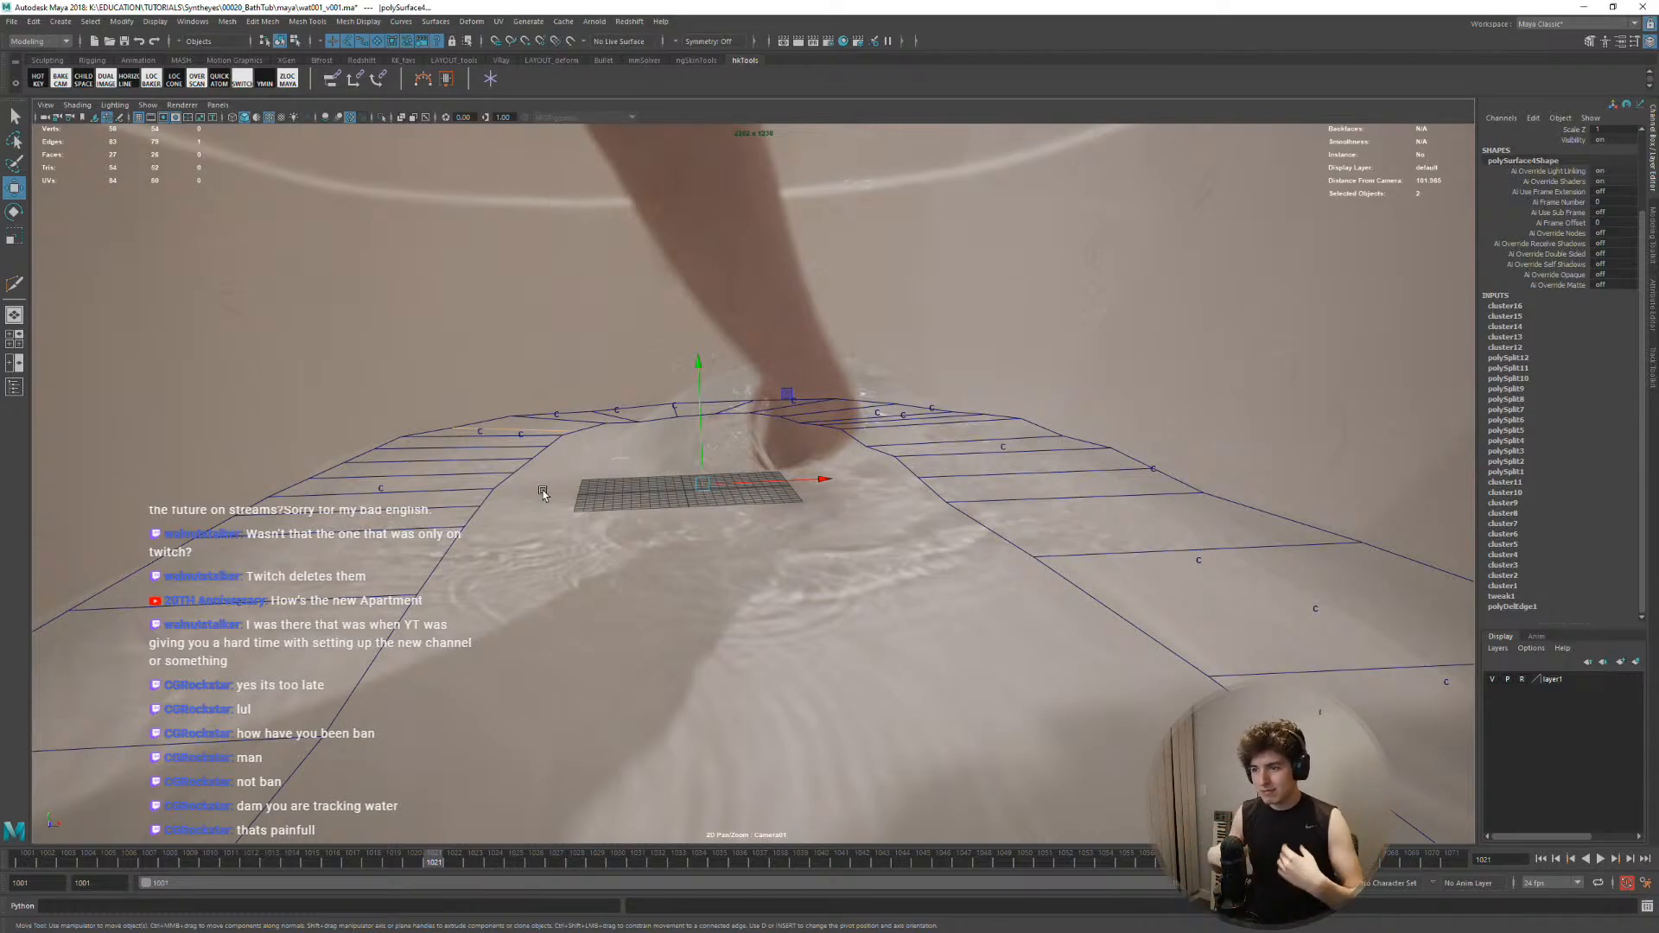
drag(480, 862, 698, 860)
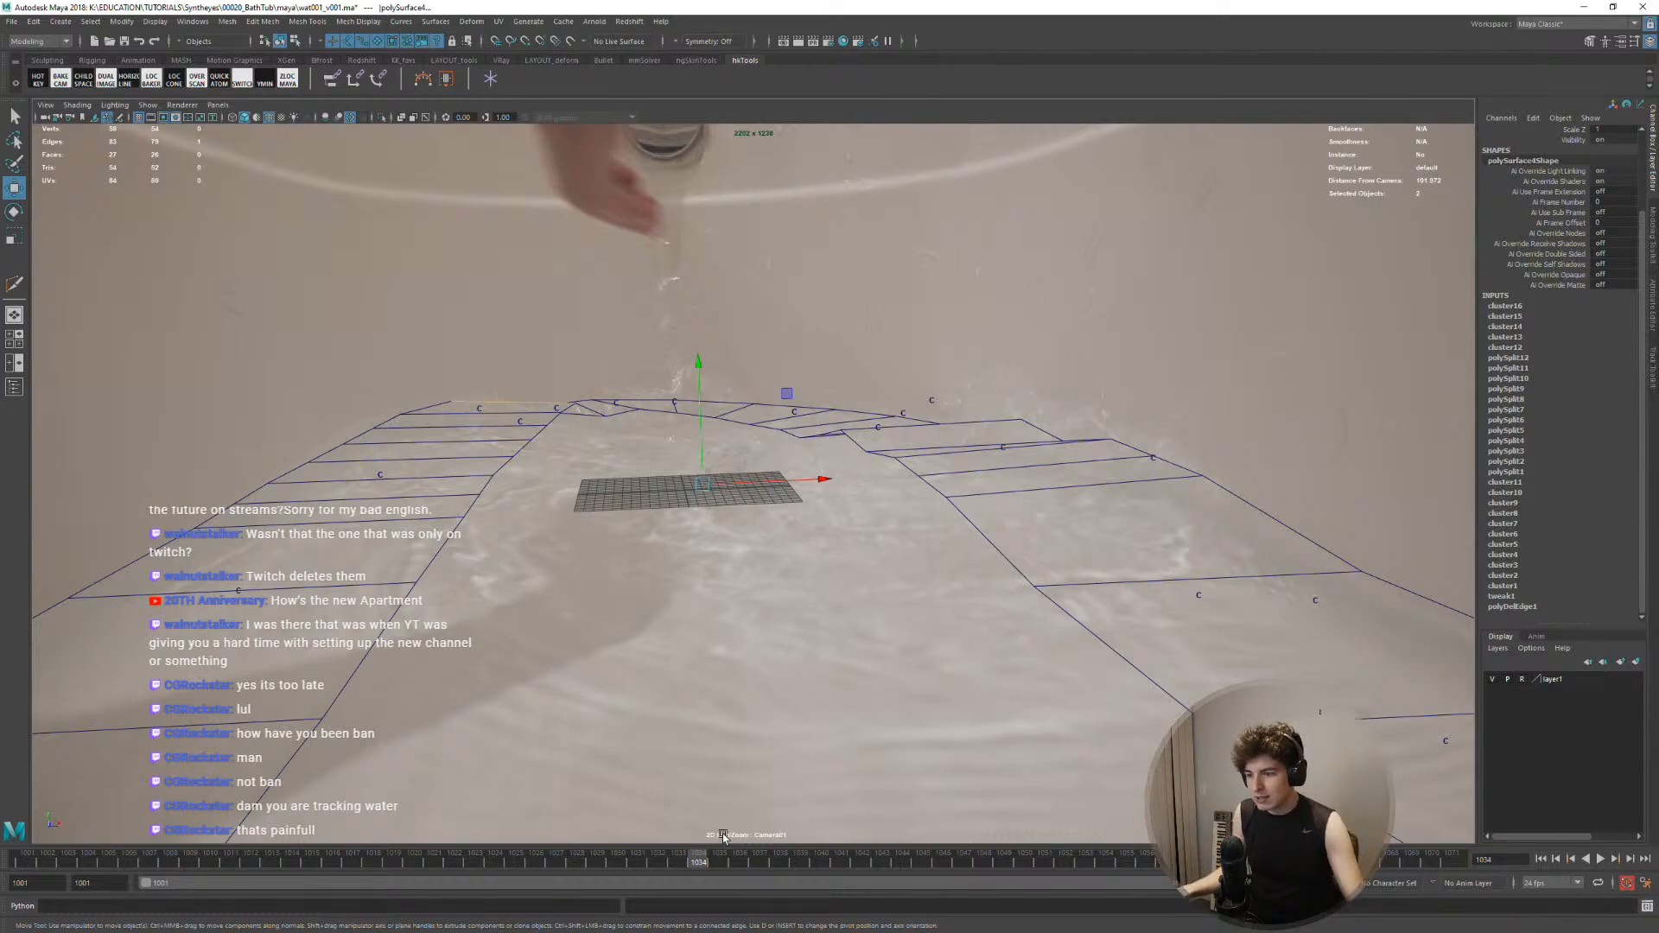
key(alt+v)
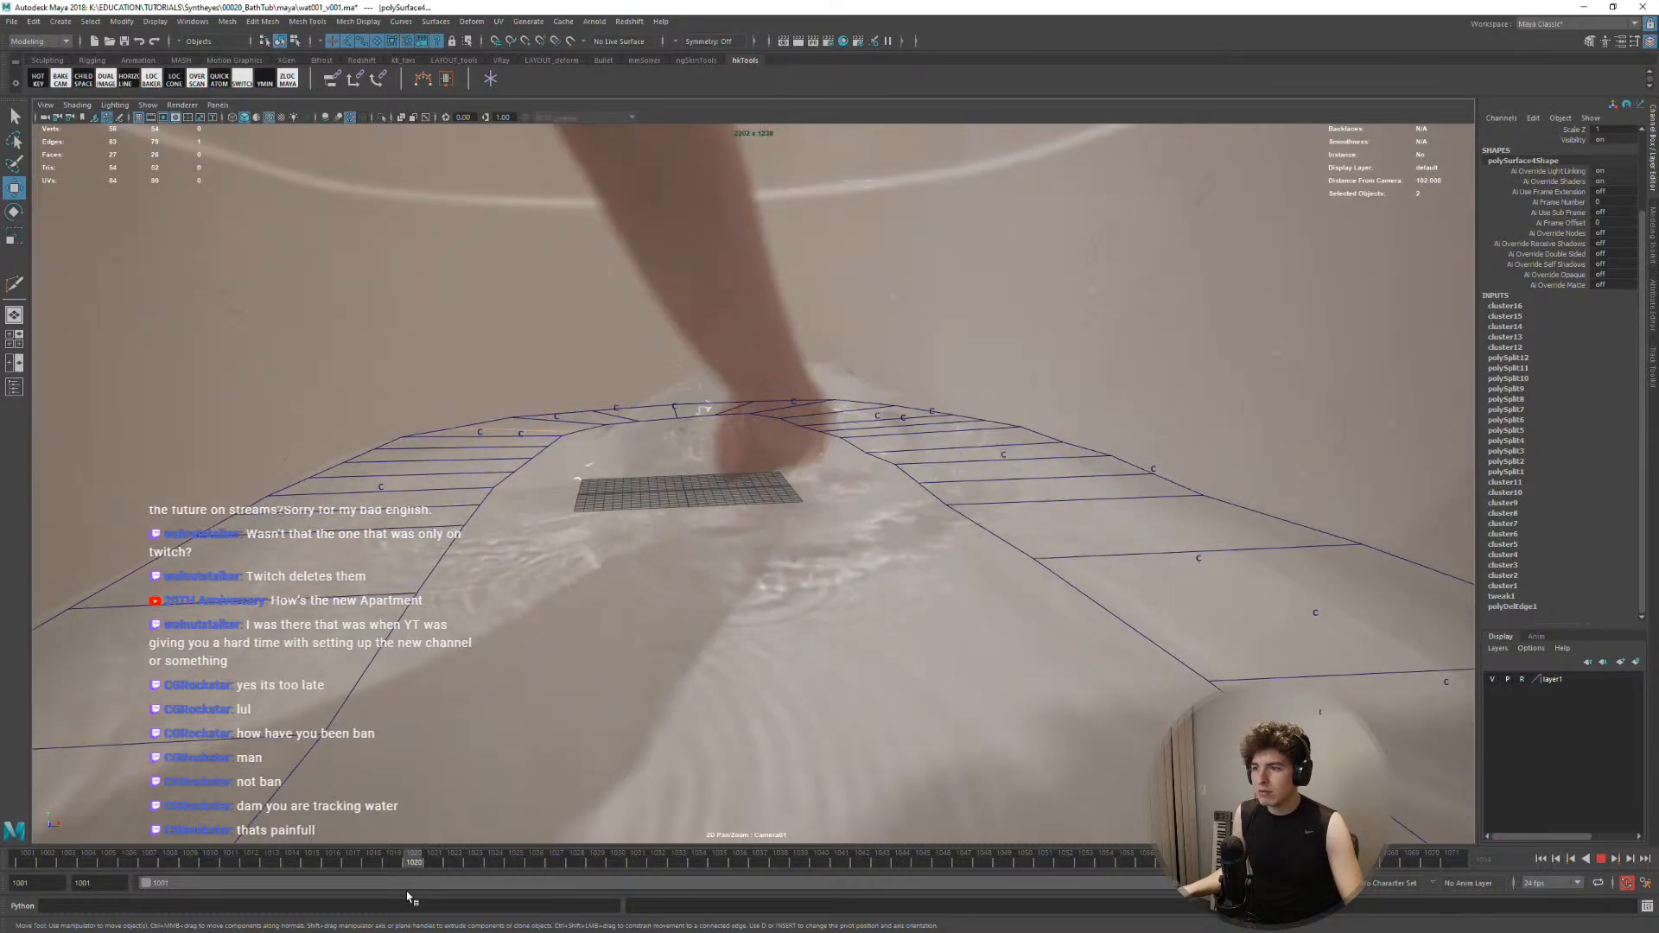
key(alt+v)
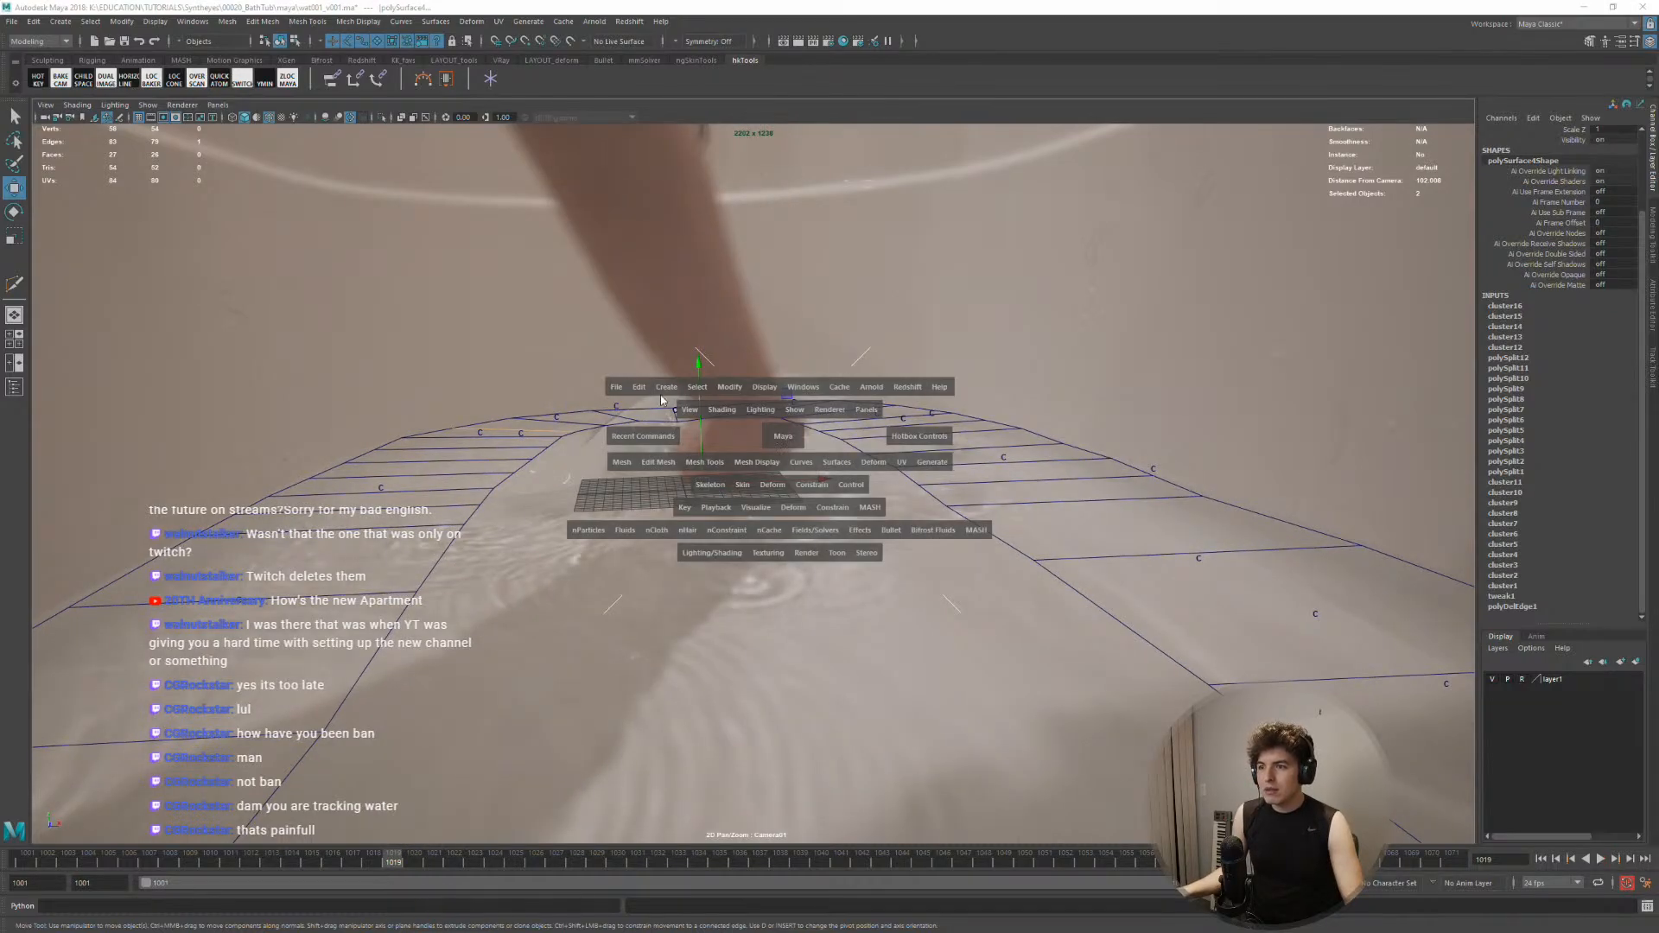
Create a polygon torus at the origin
click(665, 387)
mouse_move(704, 435)
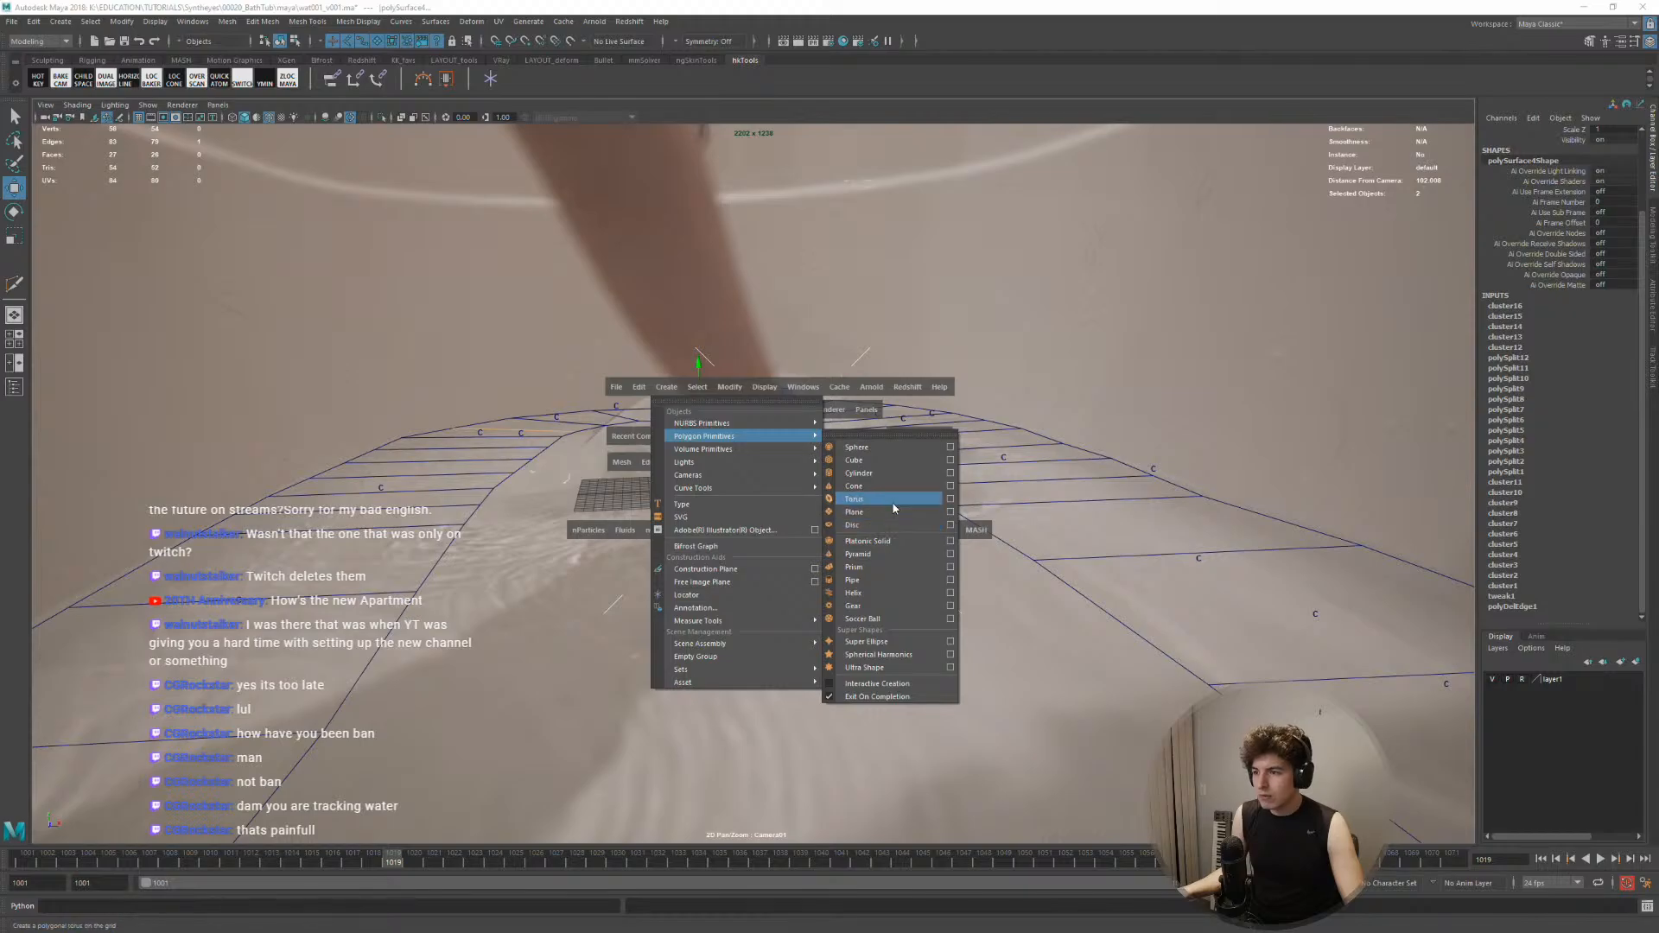
click(895, 502)
key(r)
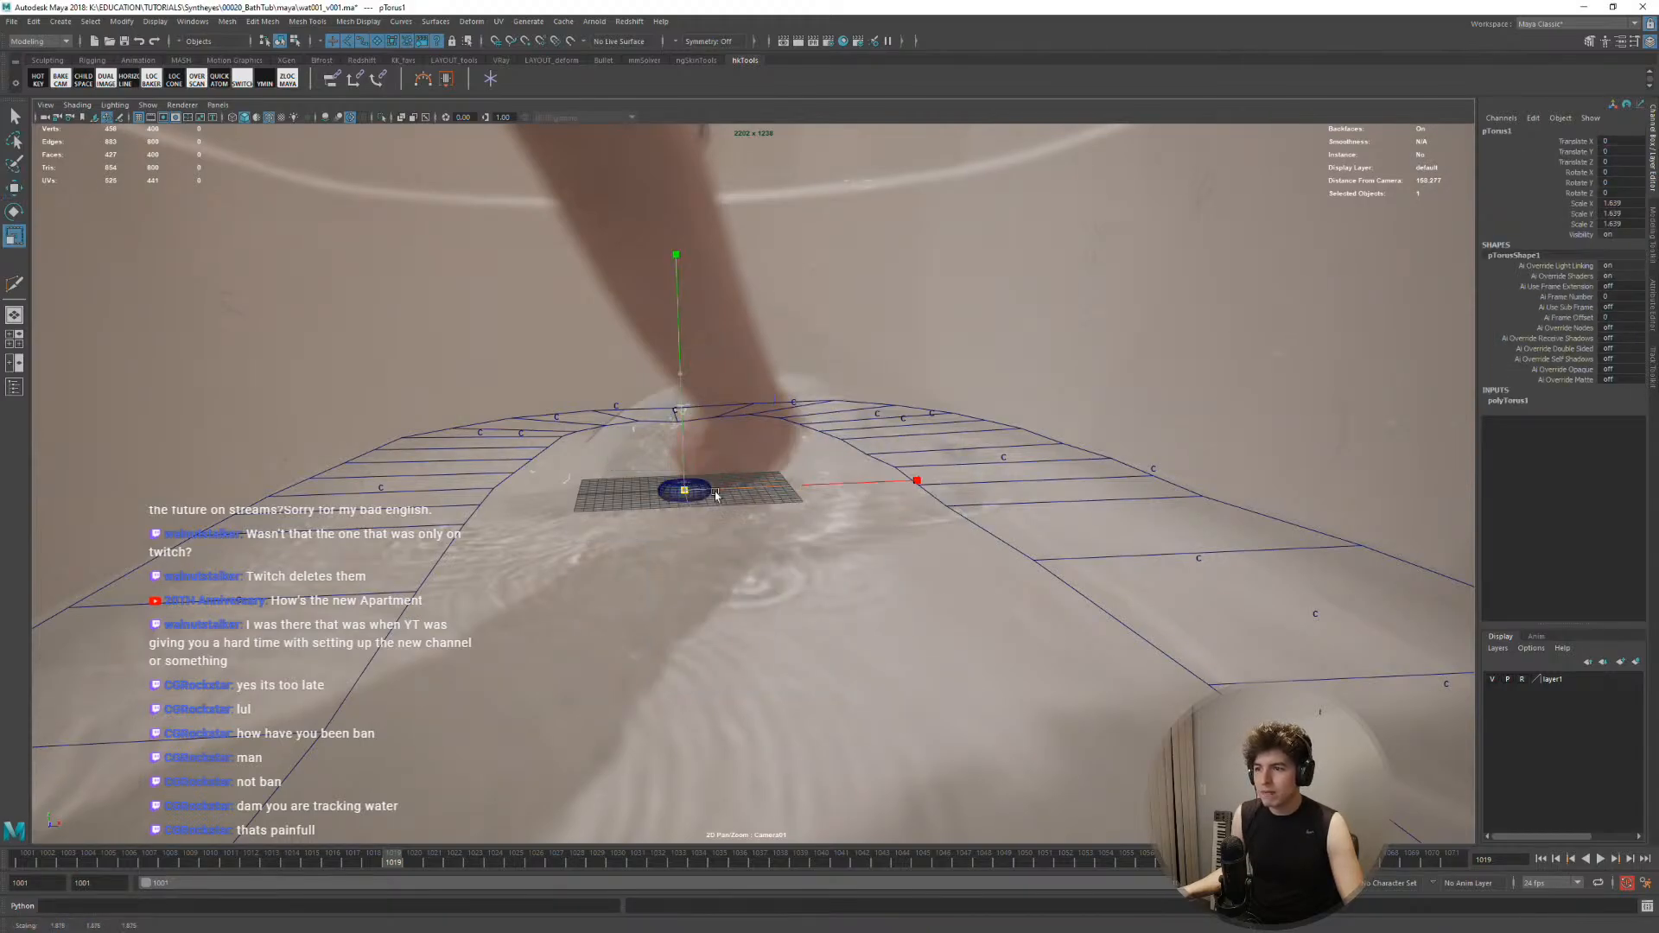
drag(698, 490, 826, 495)
key(ctrl+z)
key(ctrl+z)
Set the torus's section radius to 7.6 and its radius to 12
click(1506, 401)
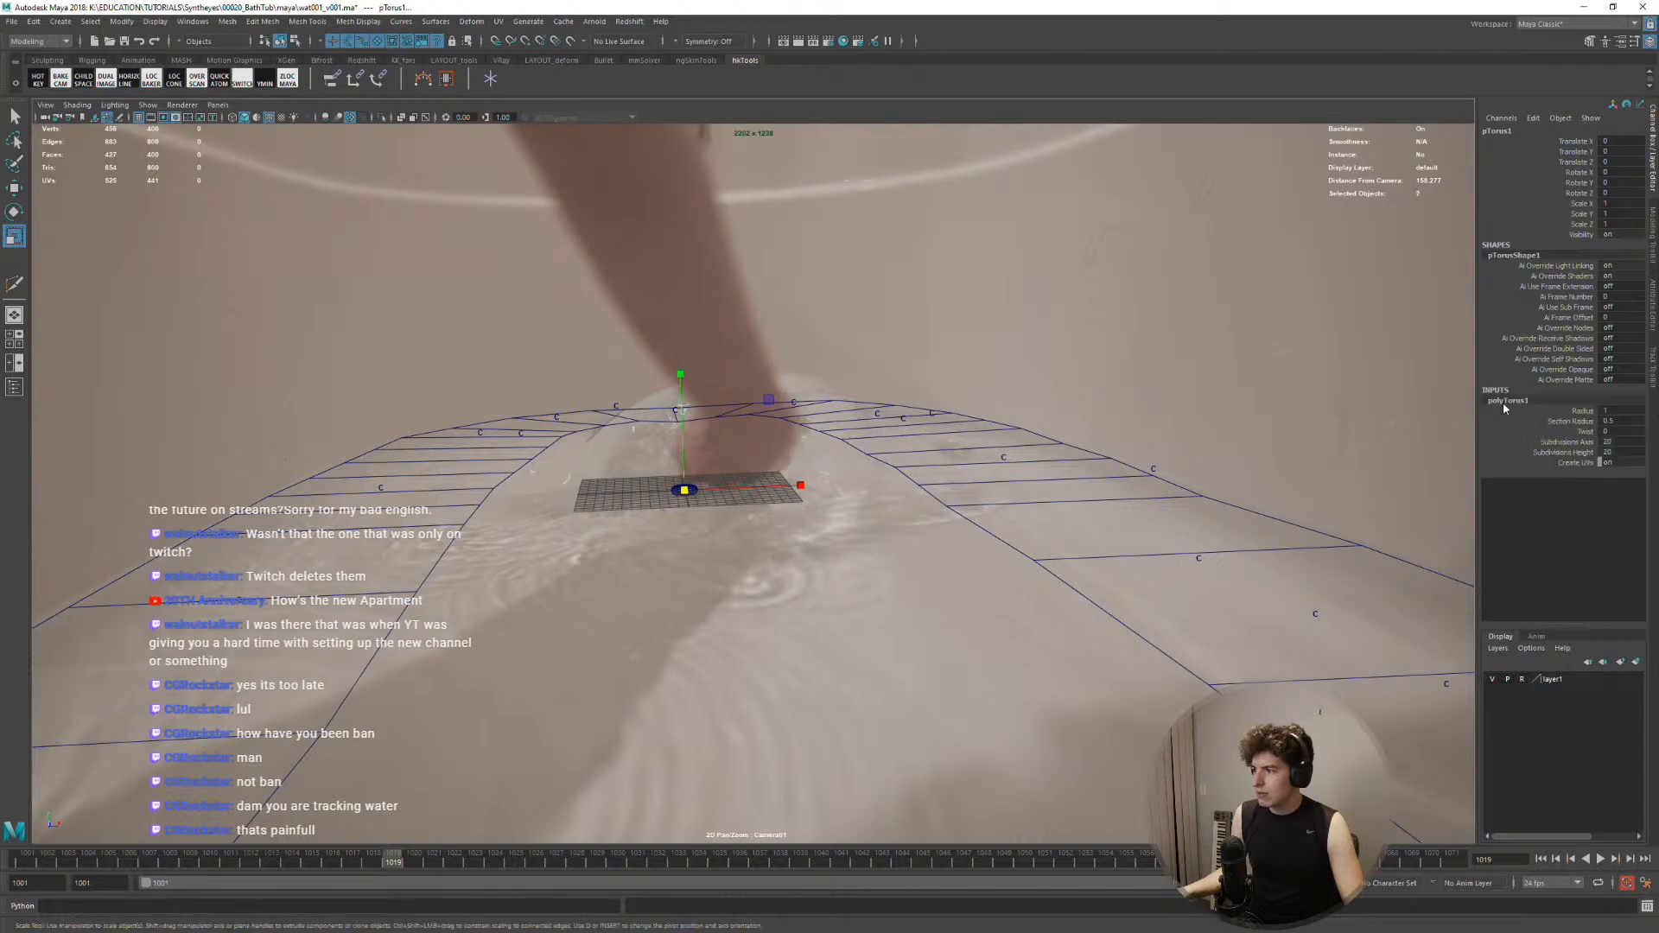
click(1568, 421)
middle_drag(1175, 426, 1231, 433)
click(1583, 410)
middle_drag(1114, 423, 1179, 428)
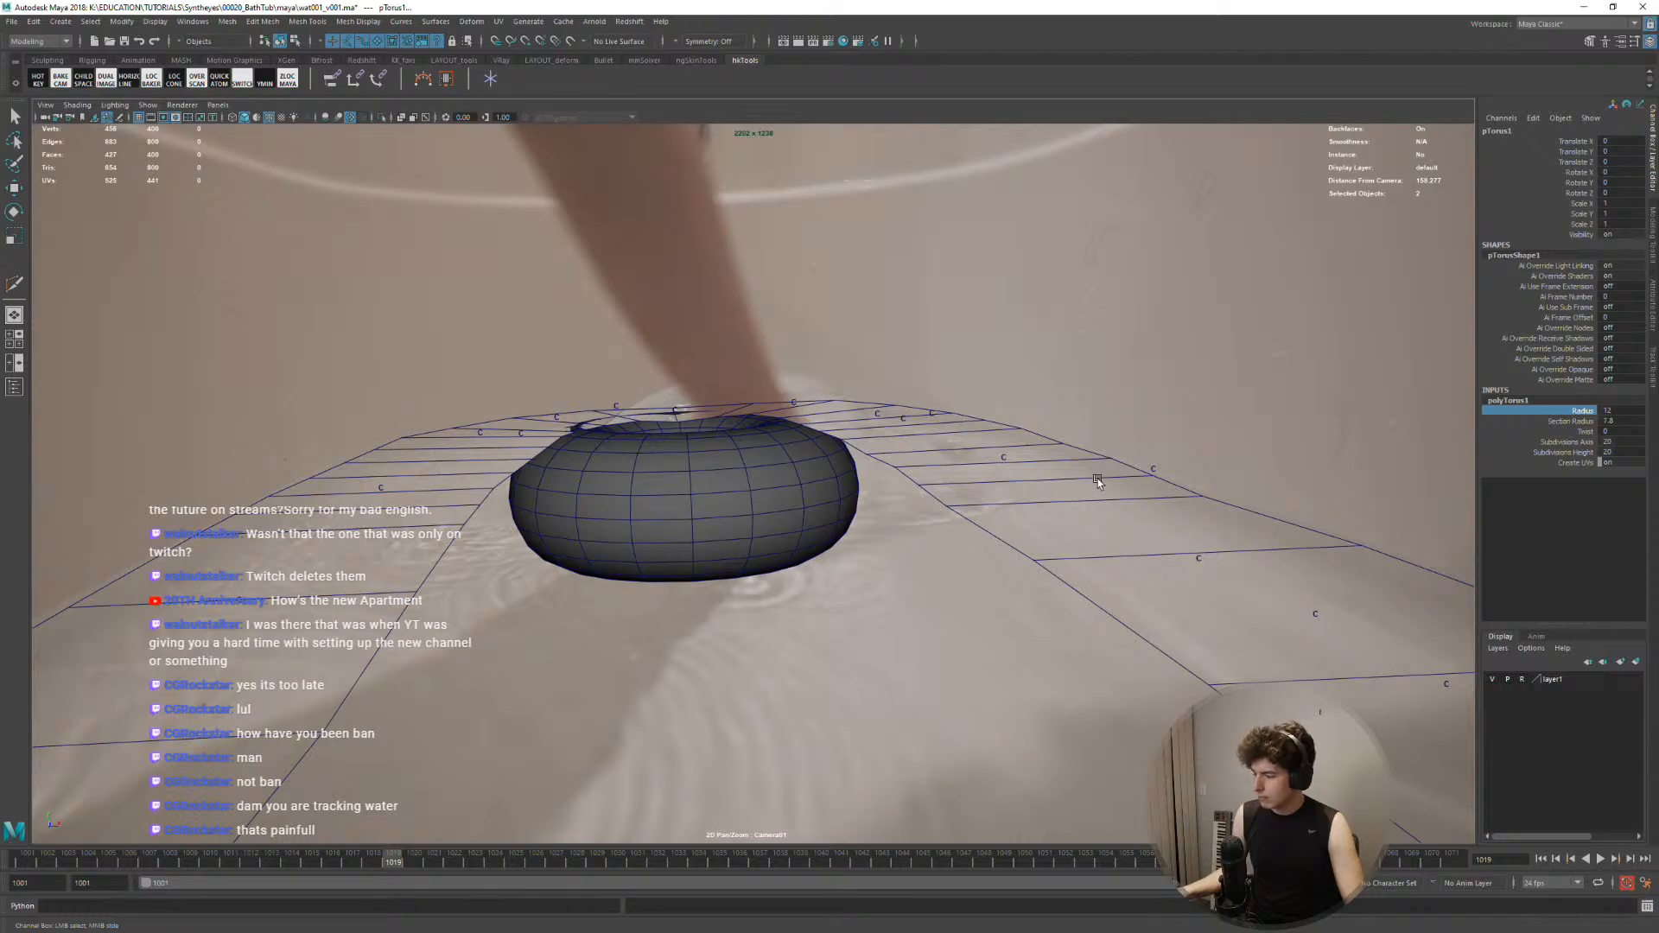
Raise the torus to about Y 5.4 and scale it uniformly to about 0.6
click(678, 513)
key(w)
drag(686, 480, 685, 424)
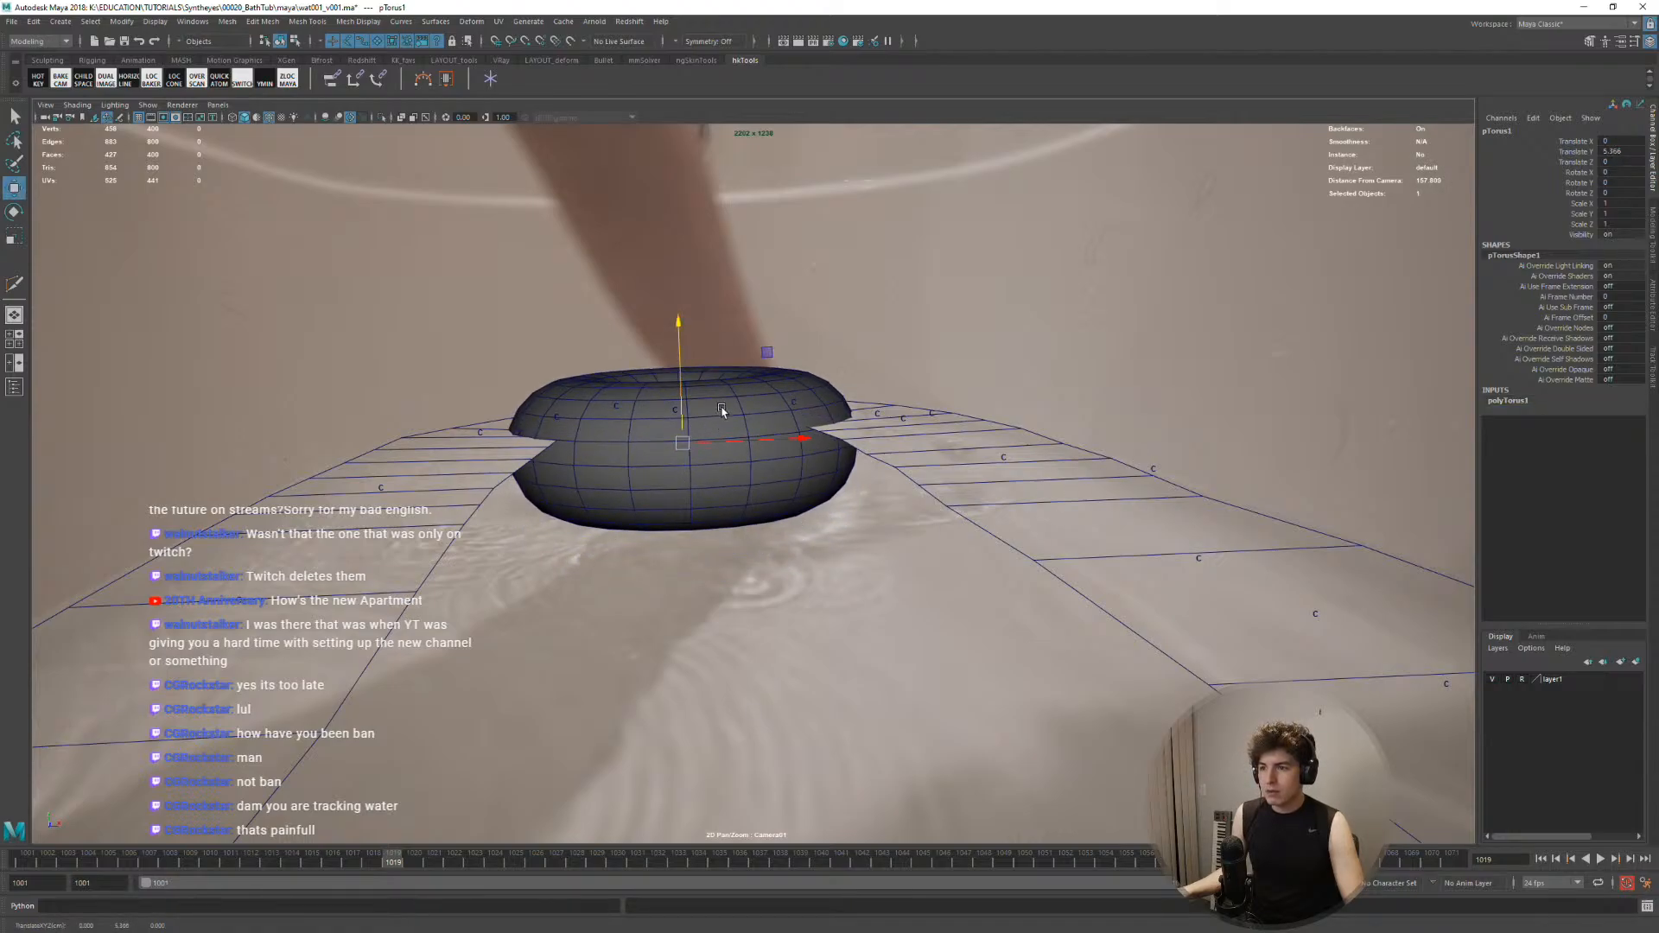
key(r)
drag(682, 442, 666, 449)
Show the perspective and camera views side by side and move the torus to about X 1.4, Z 33.3
key(space)
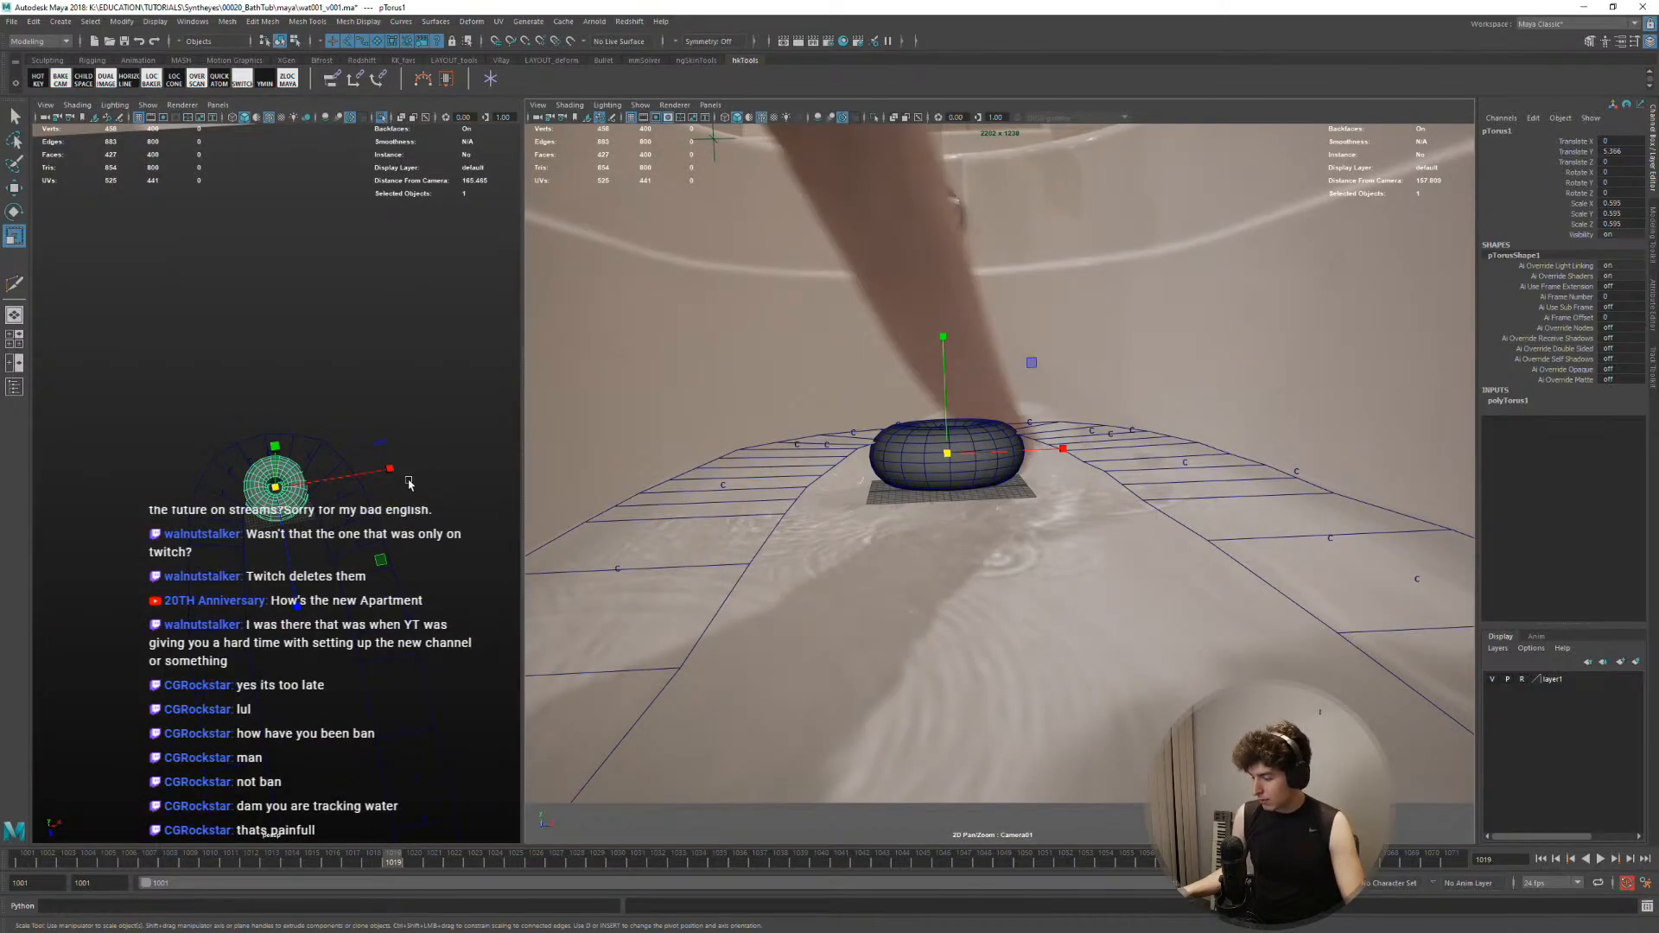
alt+drag(409, 484, 302, 419)
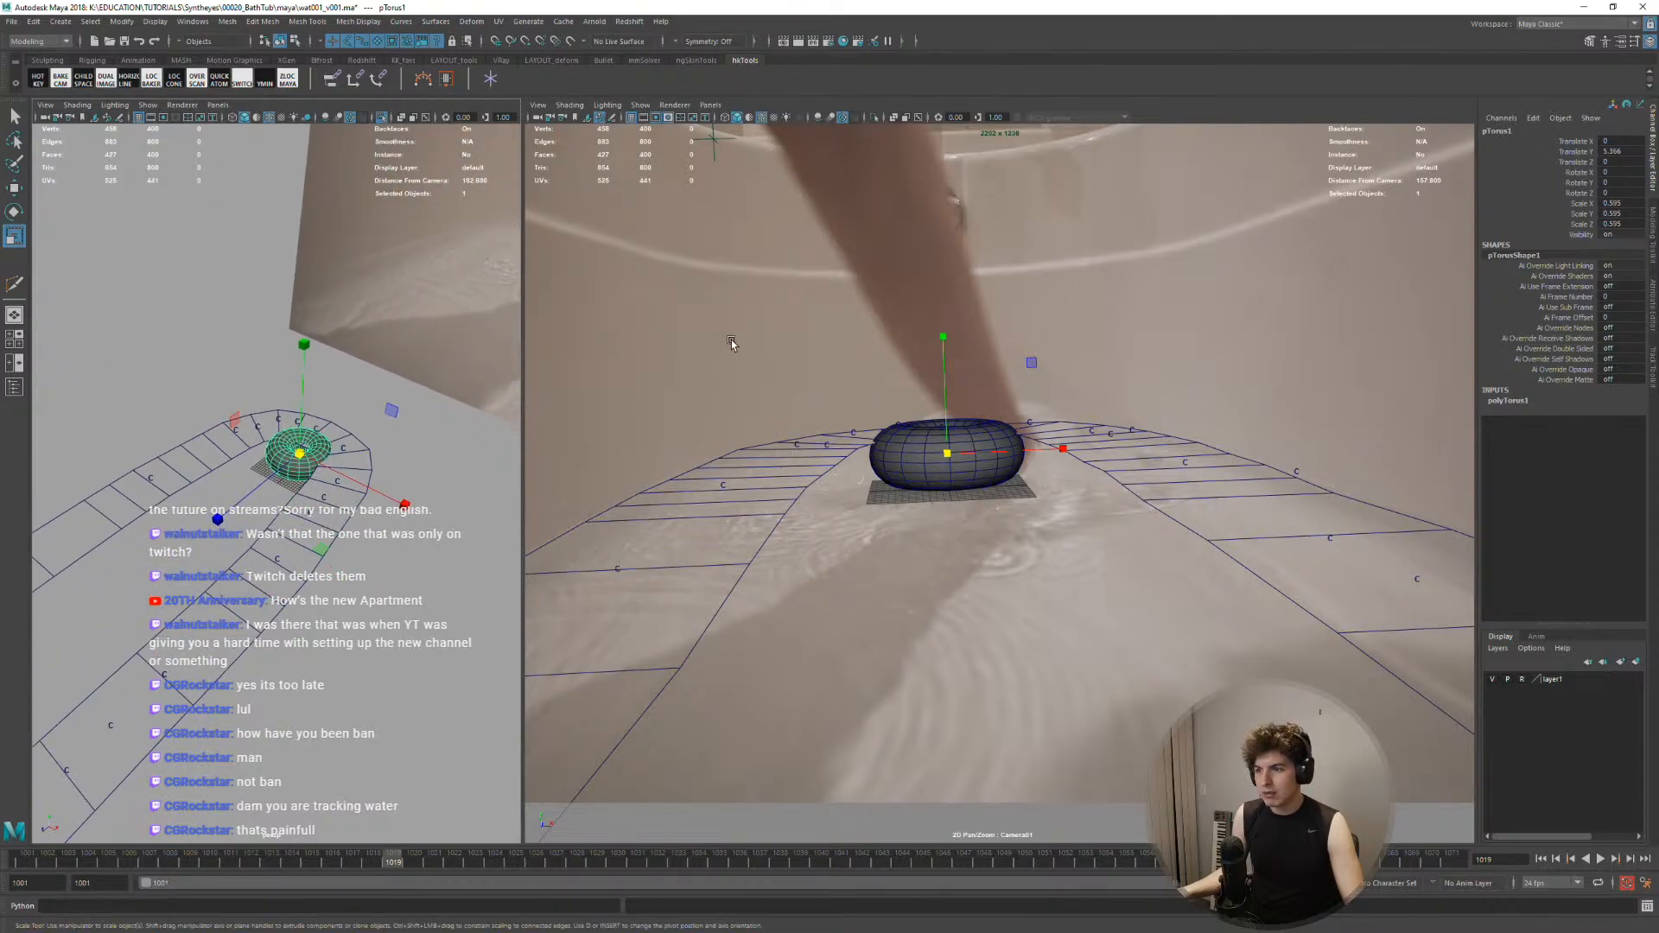
alt+drag(287, 494, 278, 614)
key(w)
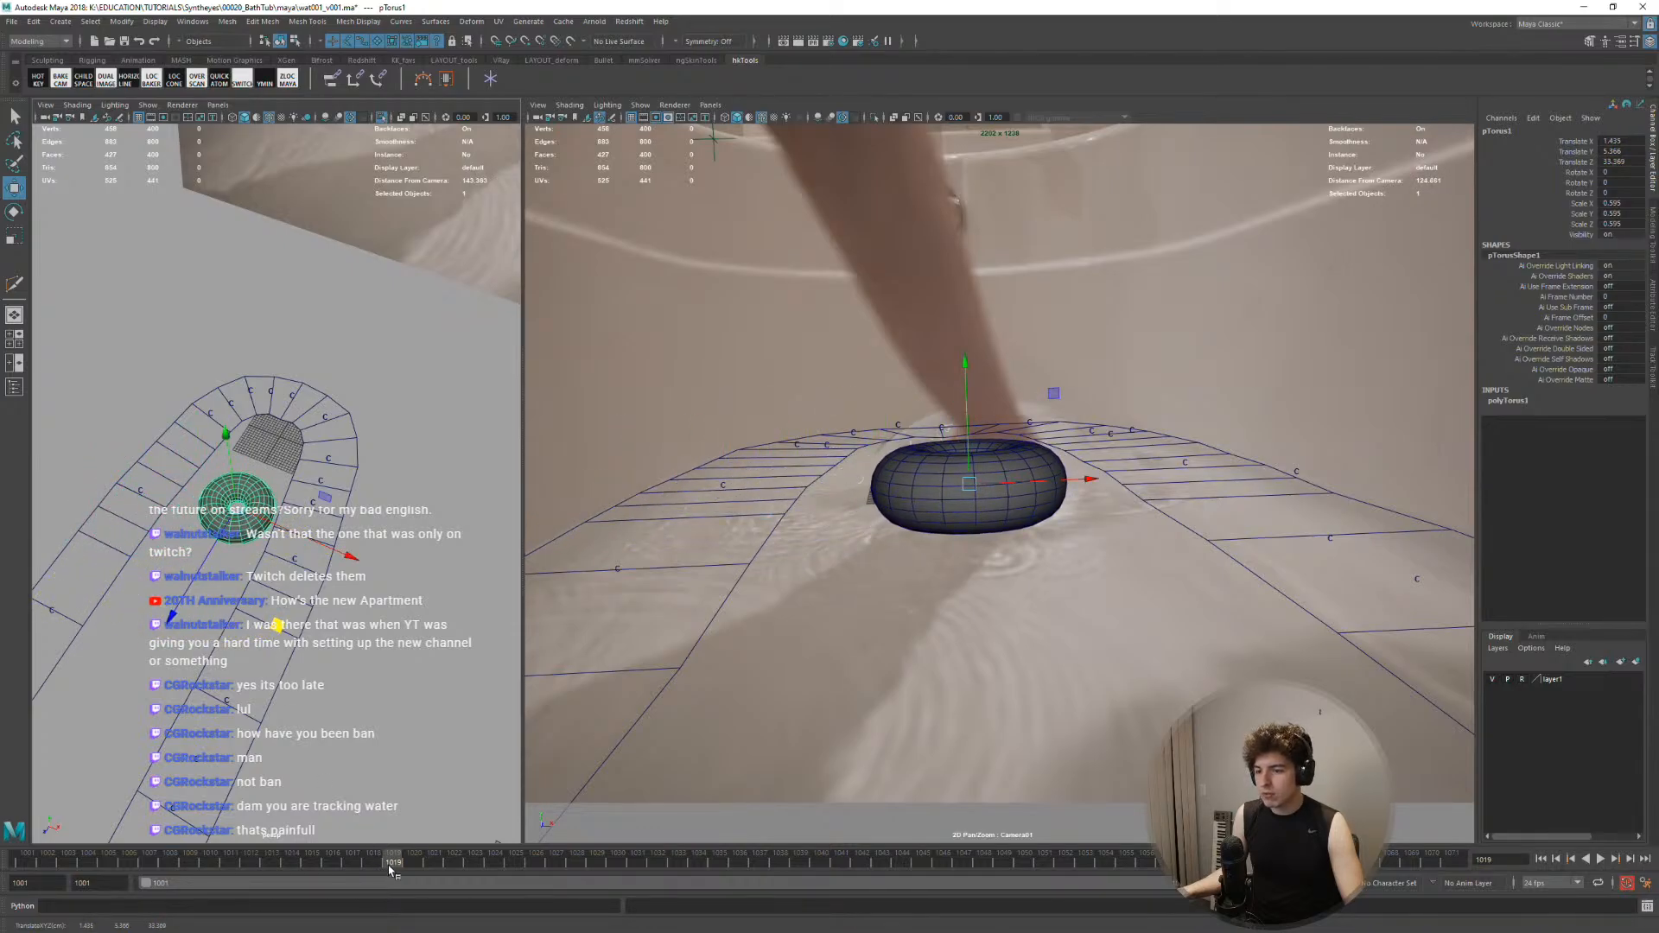
At frame 1013, position the torus below the hand at about X -15, Y 6.4, Z 44.6 and keyframe it
drag(393, 866, 259, 865)
drag(1001, 492, 895, 504)
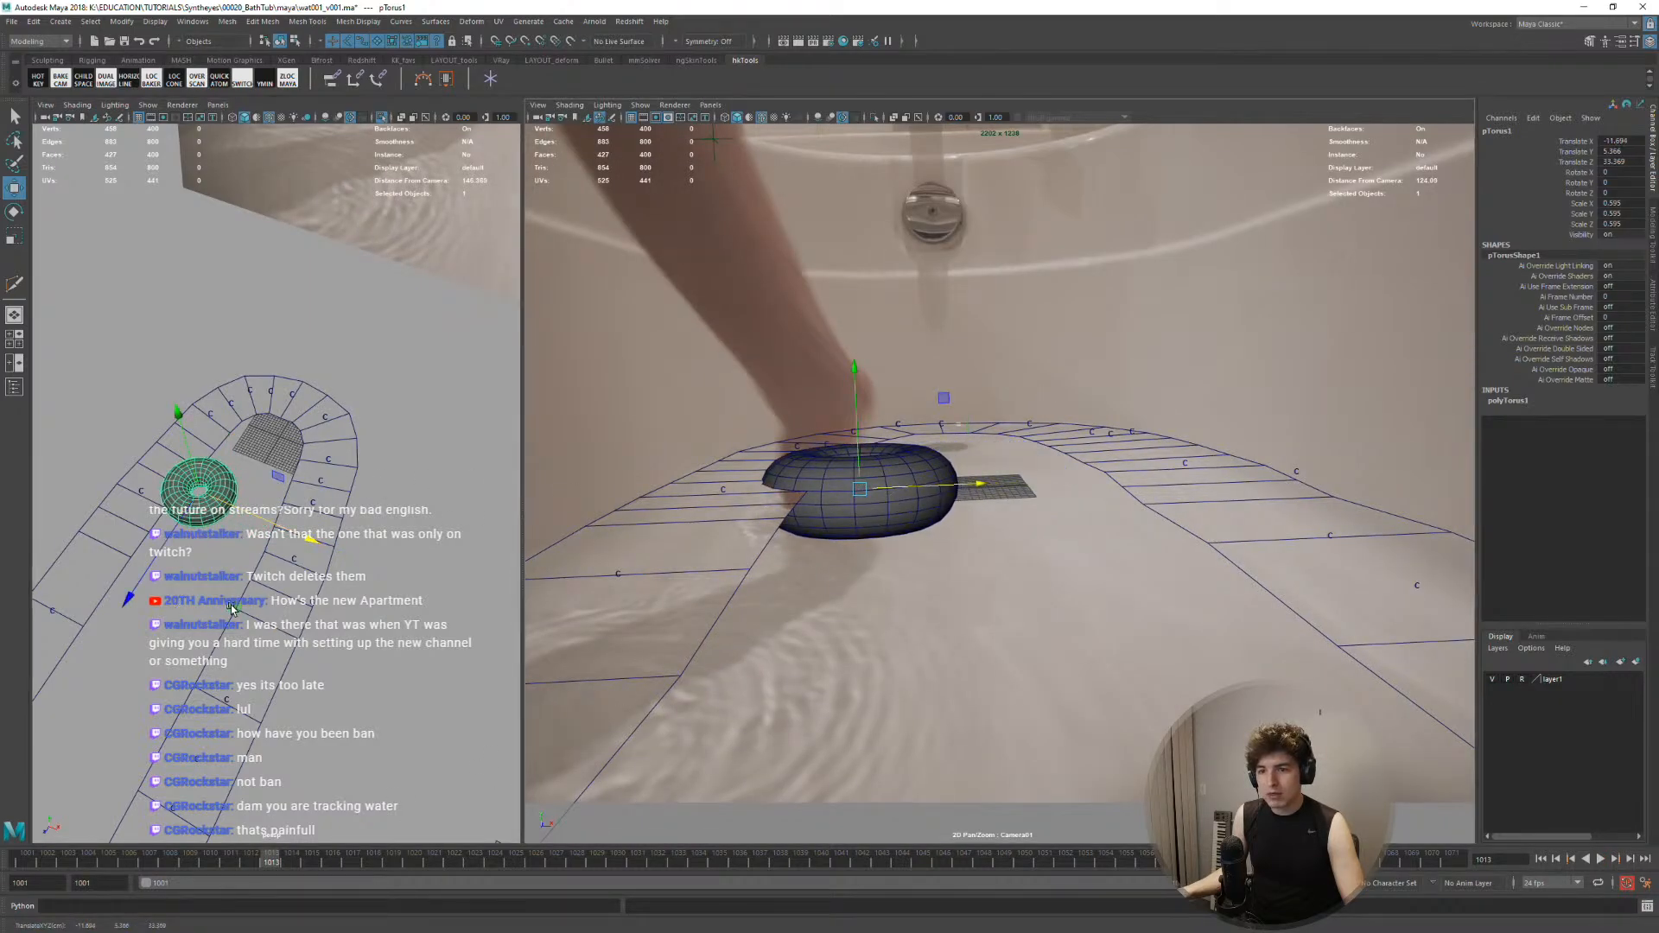
middle_drag(232, 609, 195, 657)
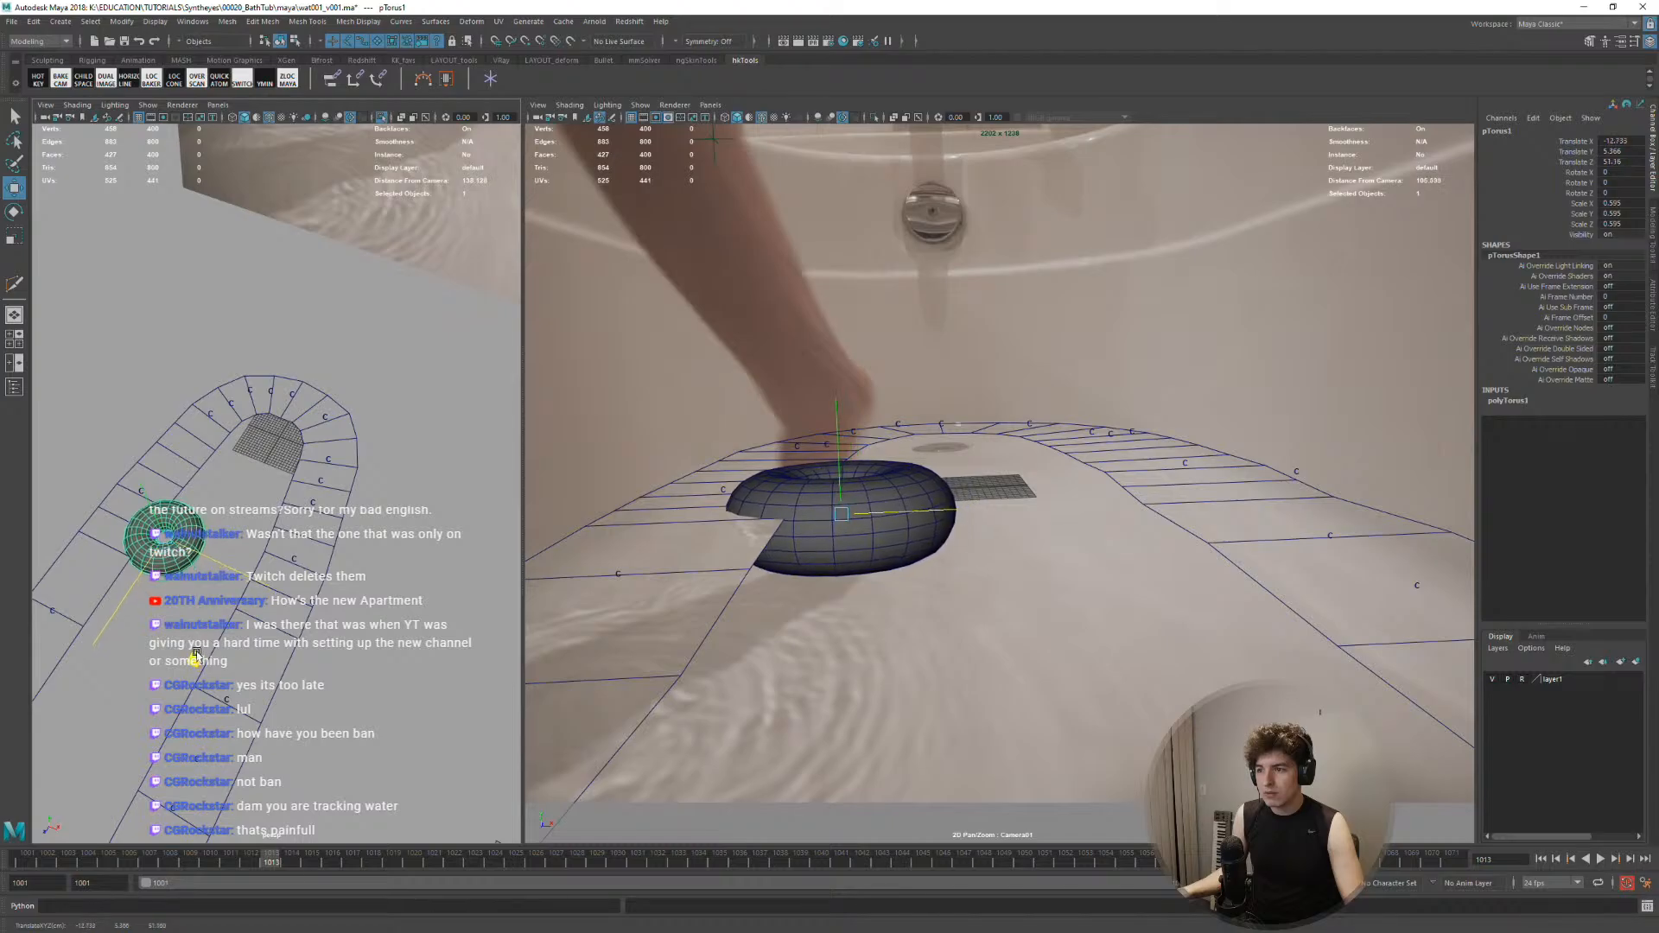
drag(196, 656, 199, 634)
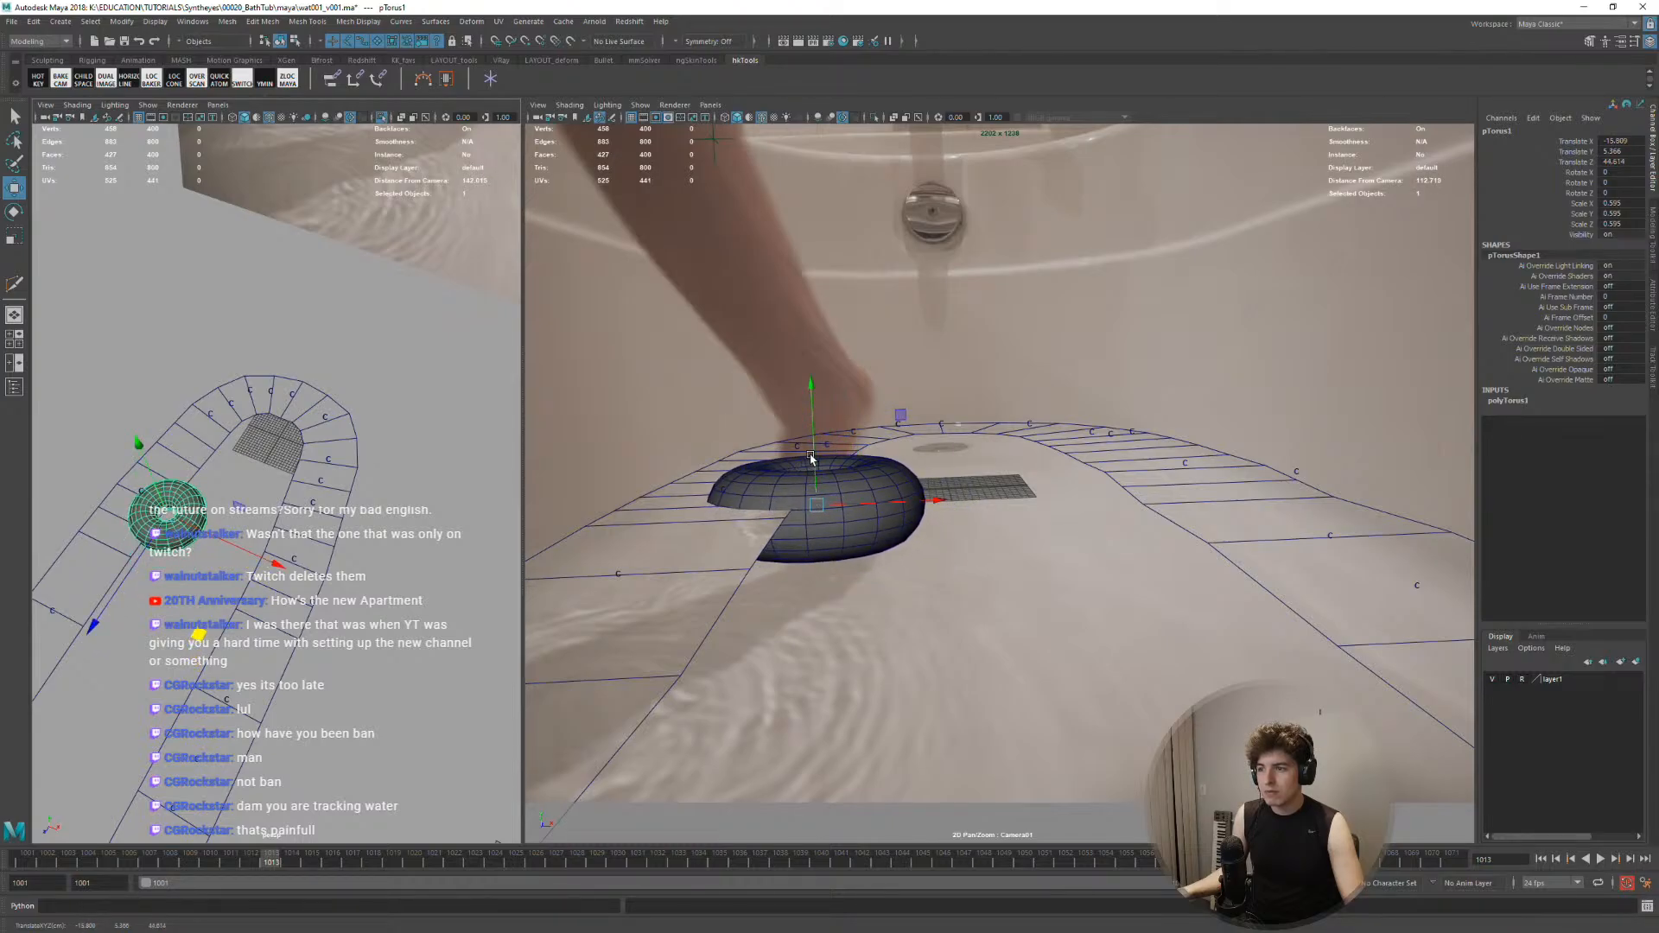
mouse_move(810, 458)
mouse_down()
mouse_move(810, 486)
mouse_move(812, 442)
mouse_up()
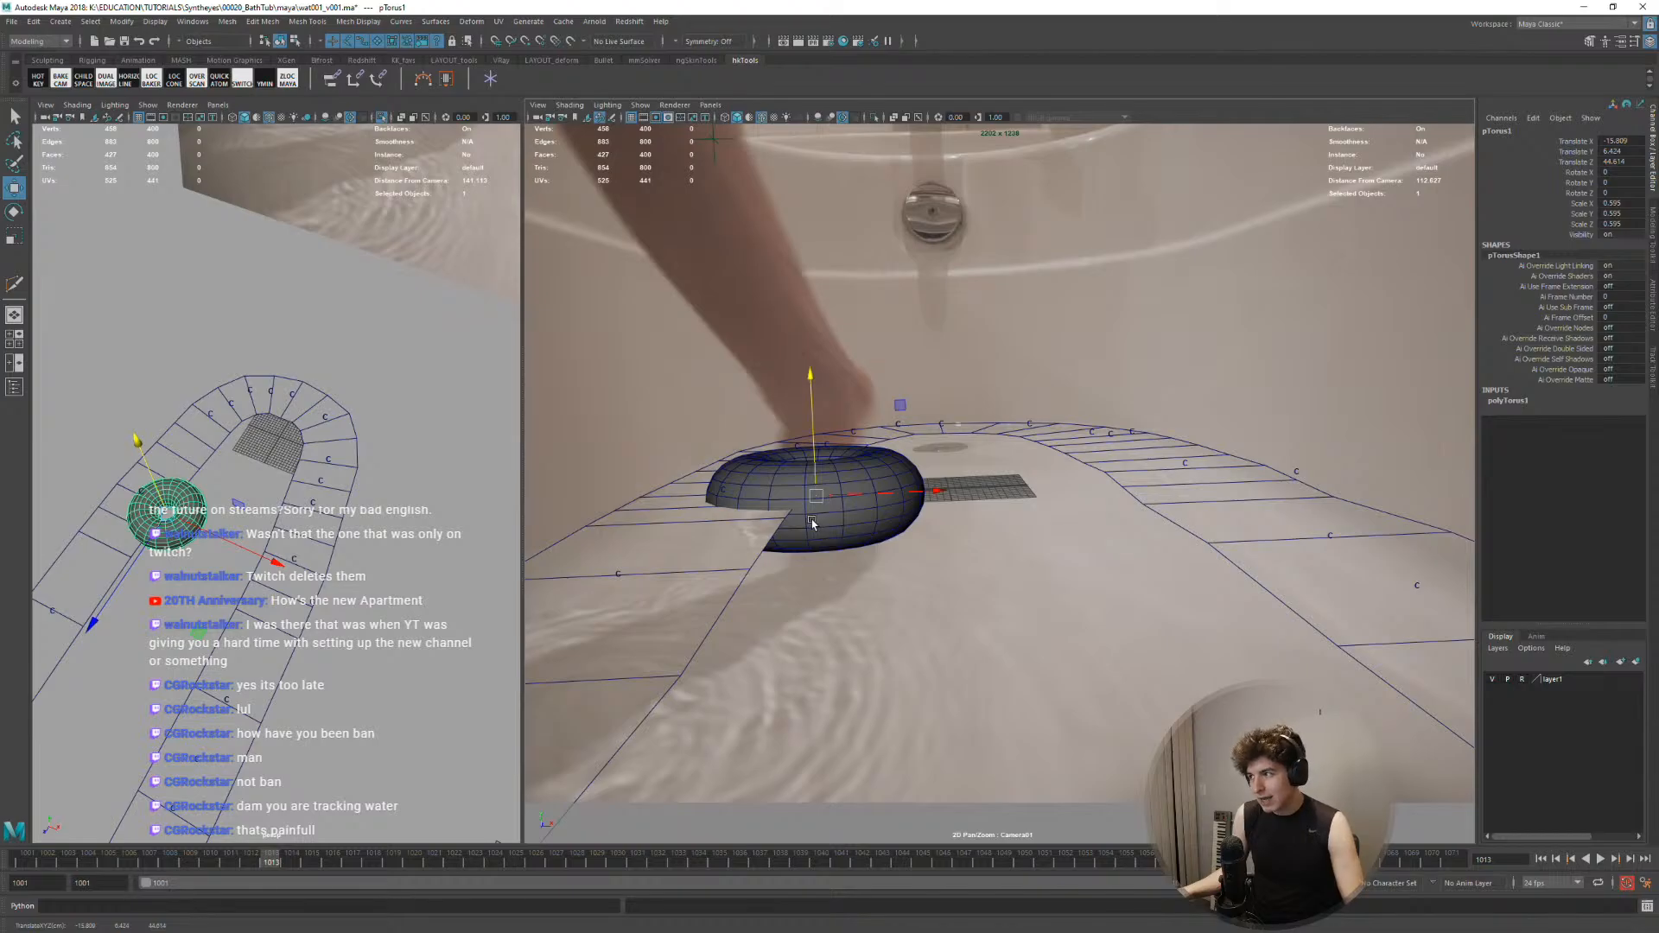
key(s)
Keyframe the torus at the hand's position at frame 1021 and play back its motion
drag(286, 858, 433, 857)
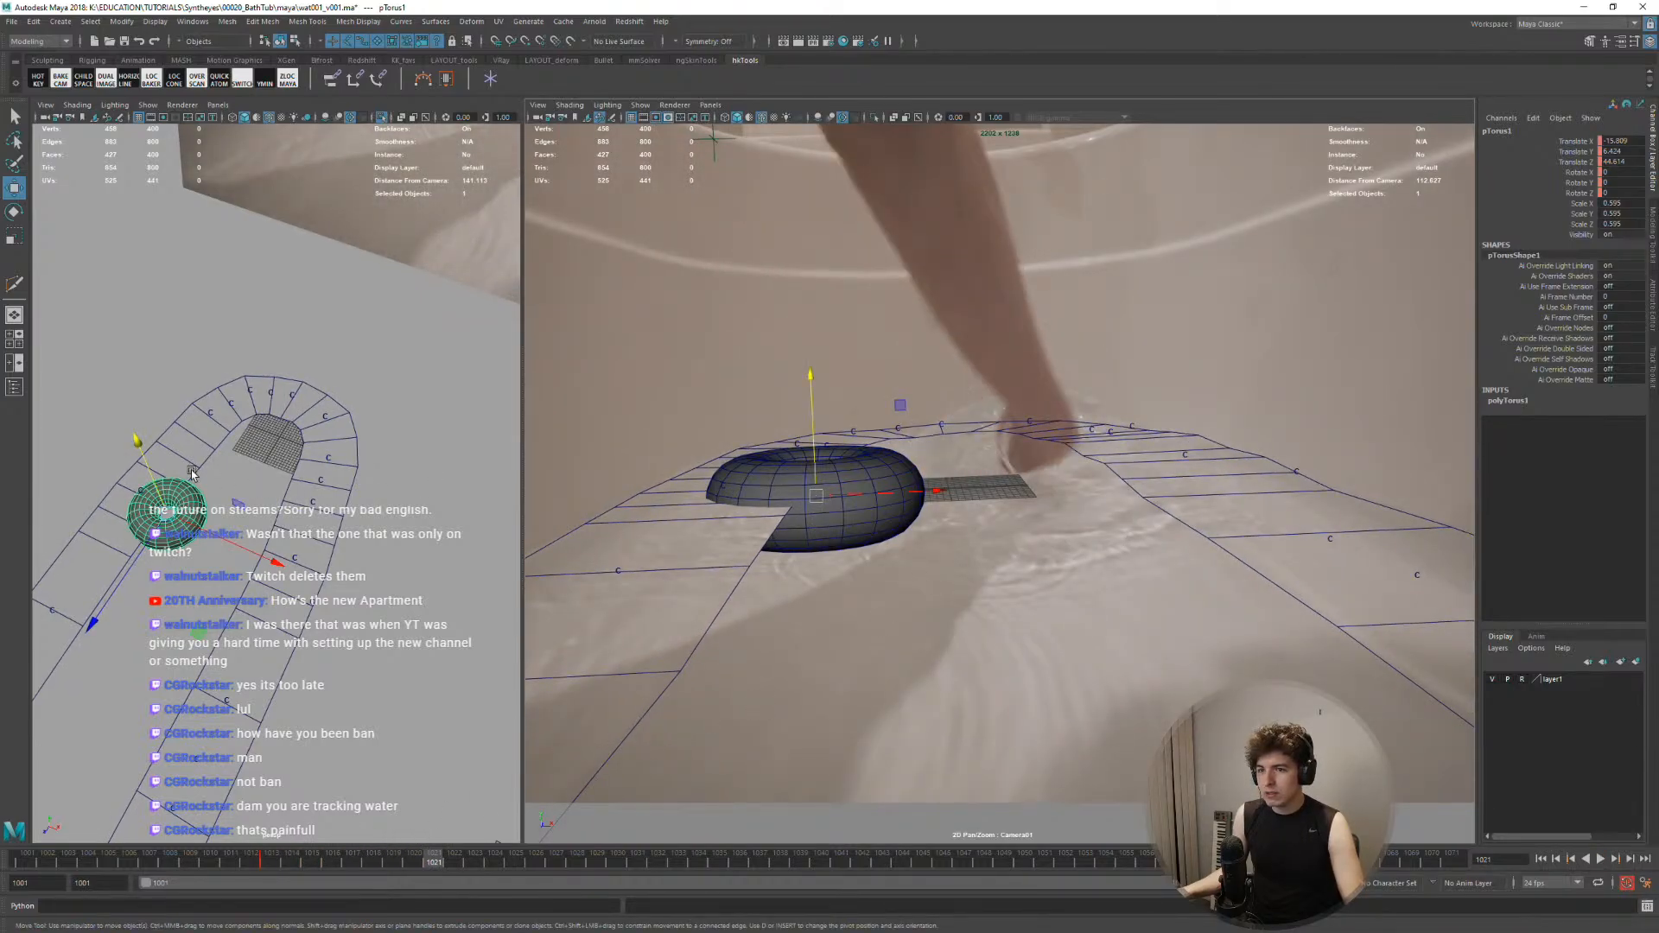
alt+drag(191, 472, 246, 473)
mouse_move(299, 586)
alt+mouse_down()
mouse_move(284, 610)
mouse_move(322, 592)
alt+mouse_up()
key(alt+v)
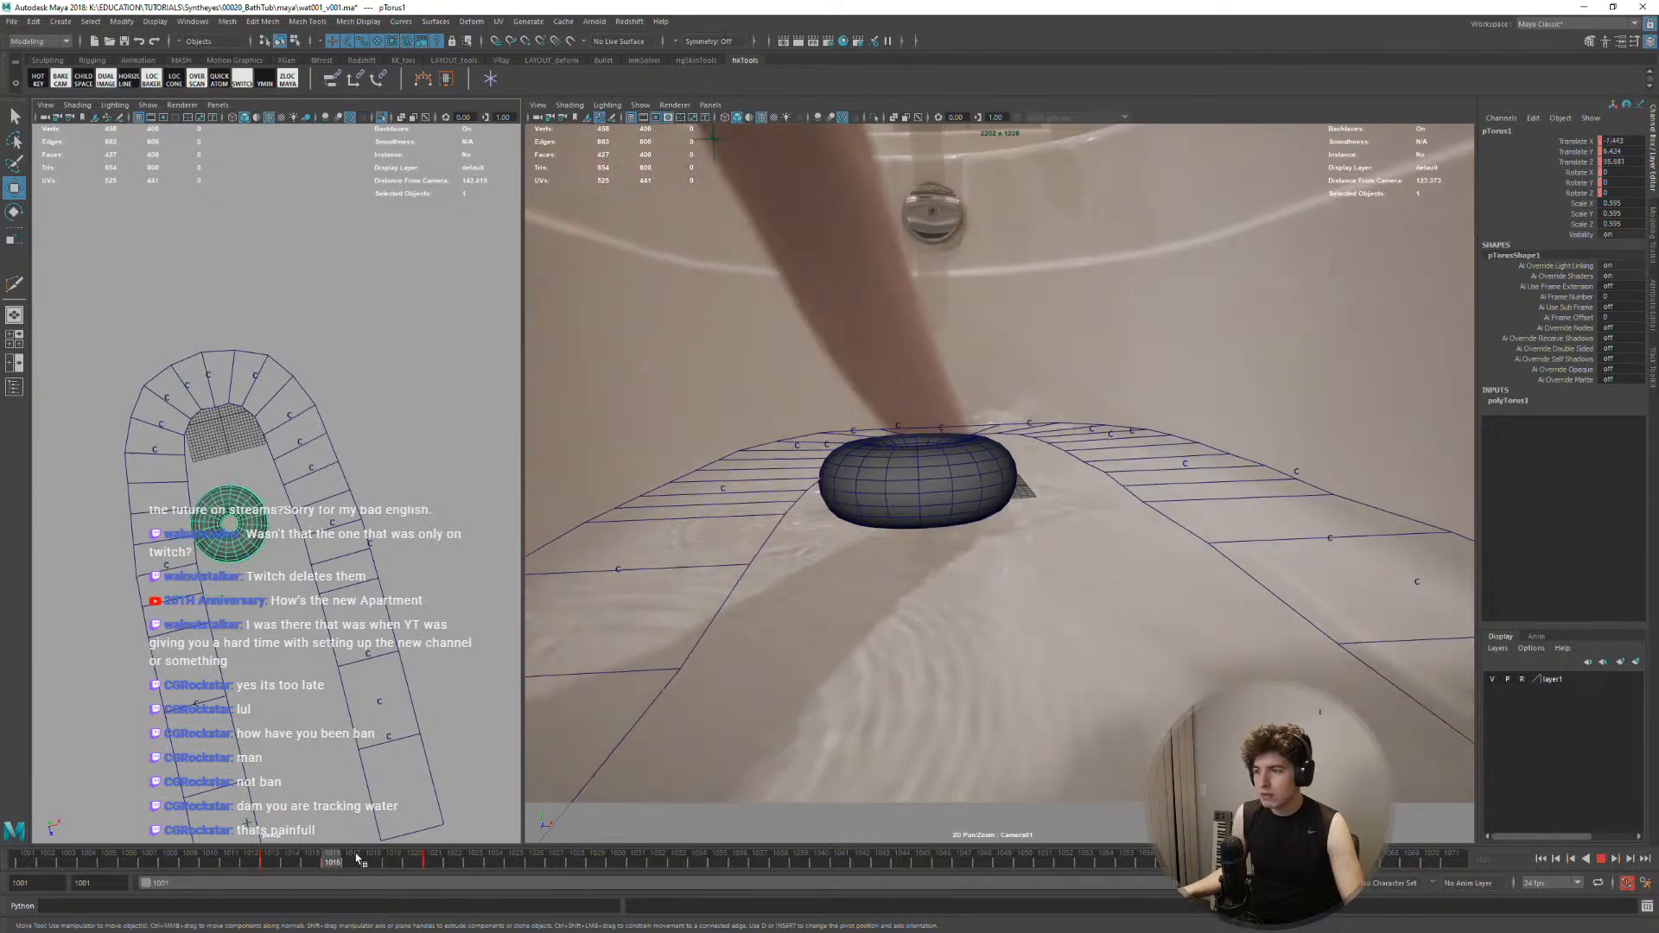
Check the torus's travel up to frame 1021 and reposition it there at about X 6.9, Z 22.1
drag(432, 858, 432, 857)
alt+drag(286, 606, 298, 605)
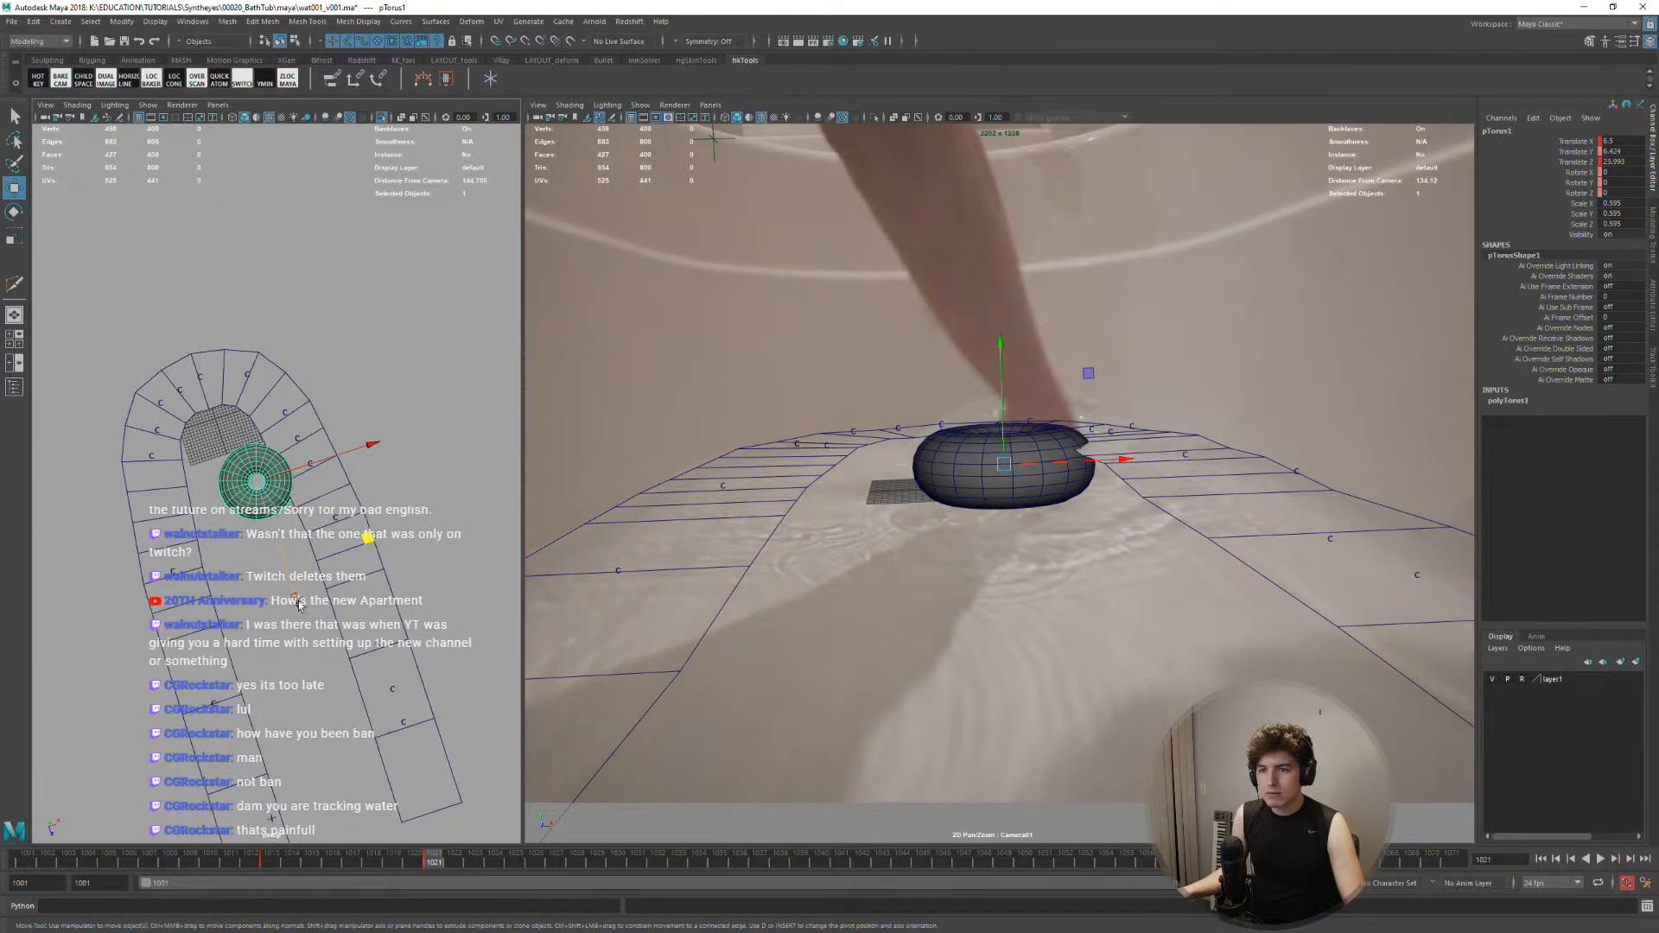
drag(269, 857, 430, 855)
drag(368, 539, 368, 535)
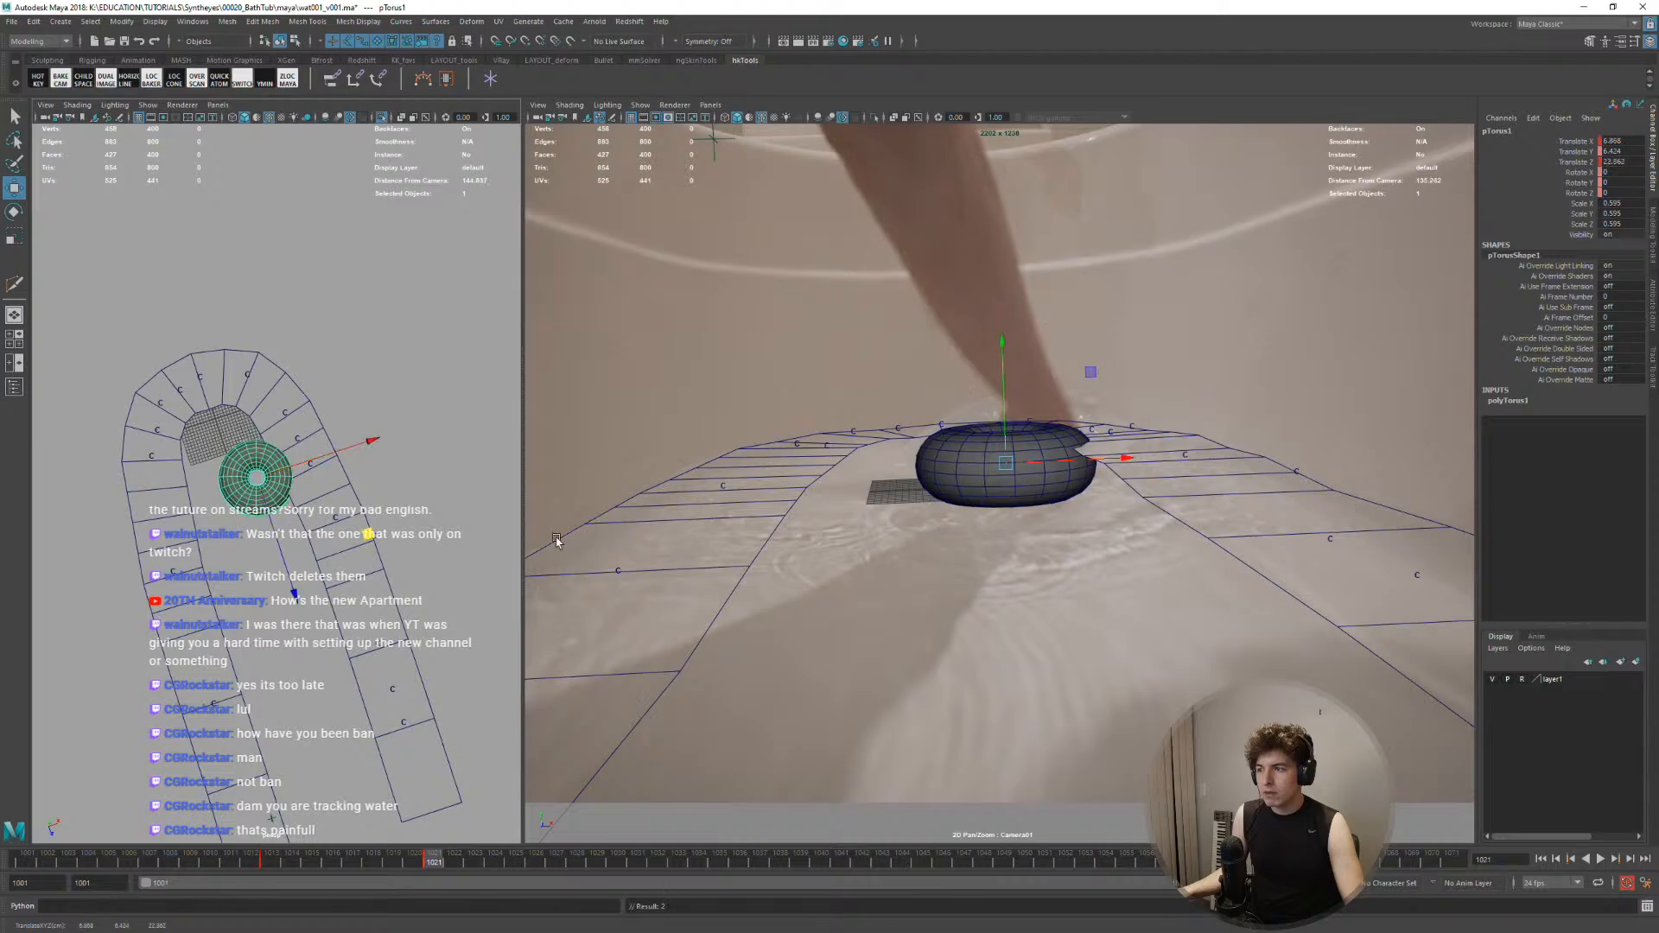
drag(1010, 444, 1012, 464)
Keyframe the torus's Radius and Section Radius at frame 1021
click(1499, 400)
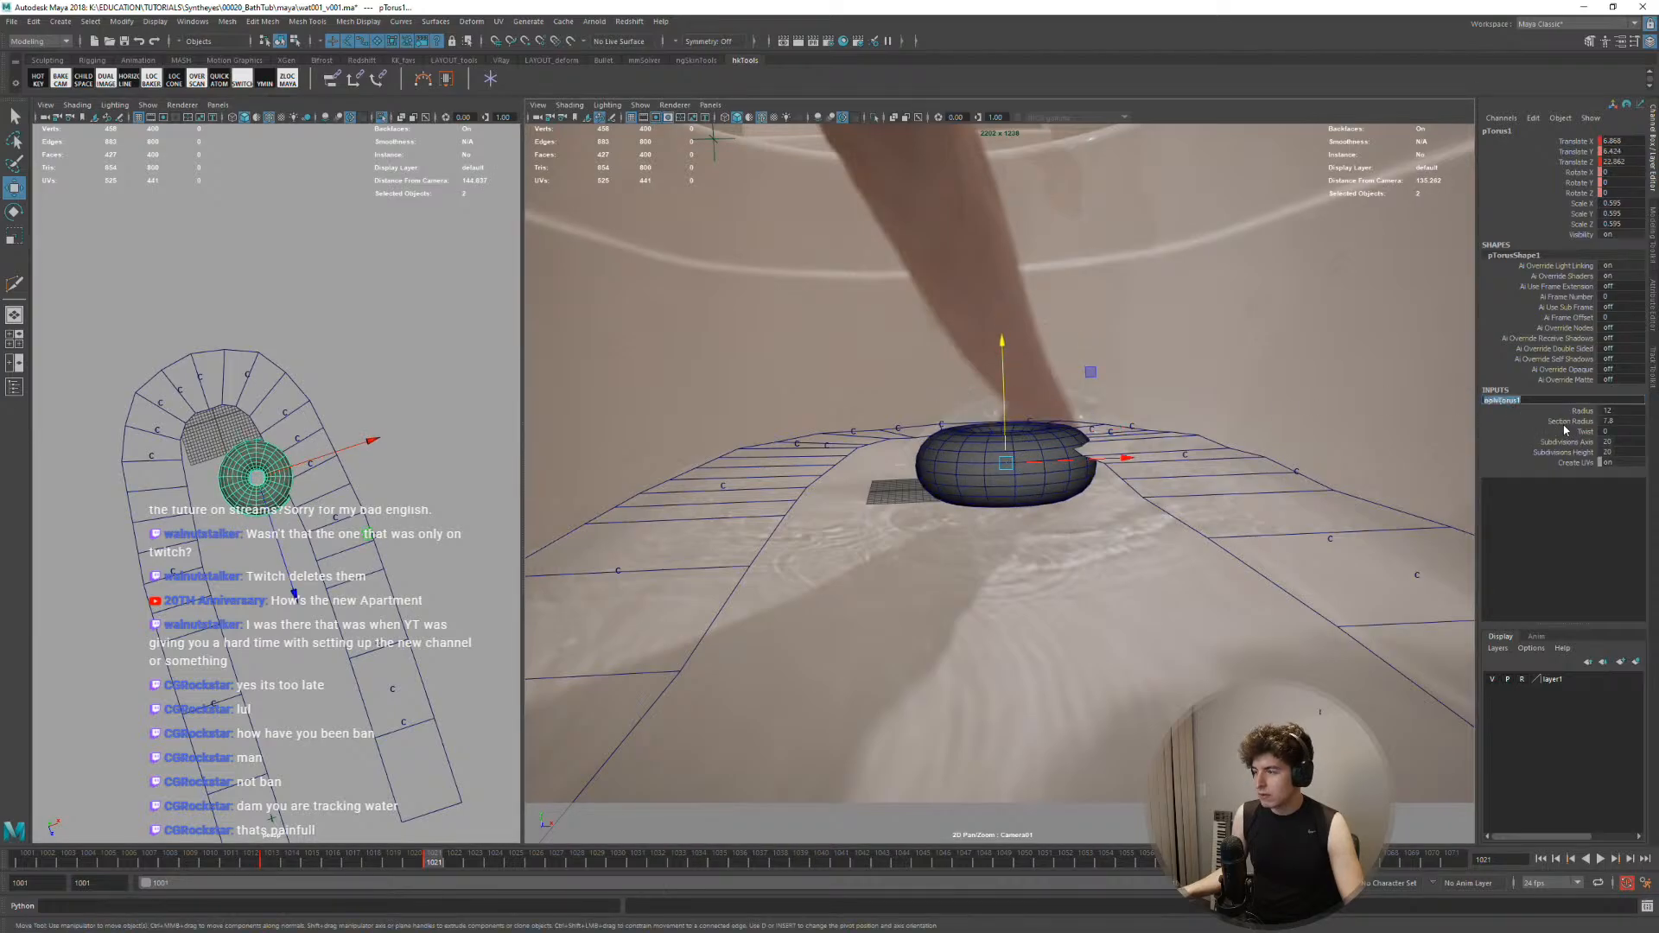
click(1573, 414)
right_click(1571, 419)
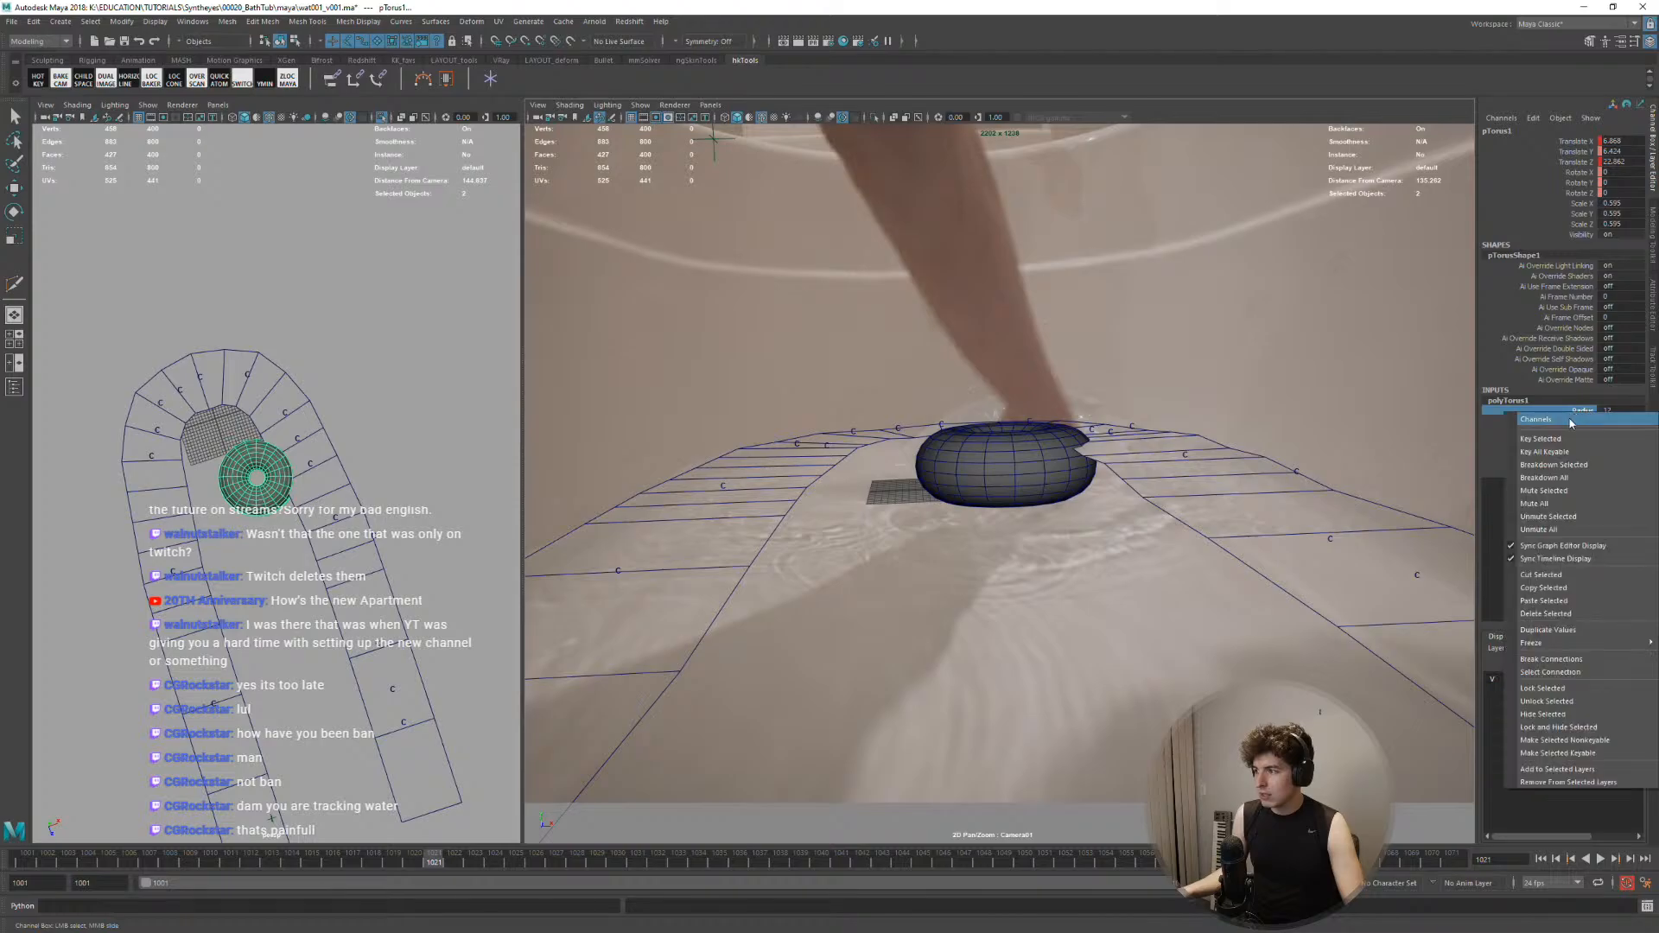
click(1565, 440)
click(1571, 423)
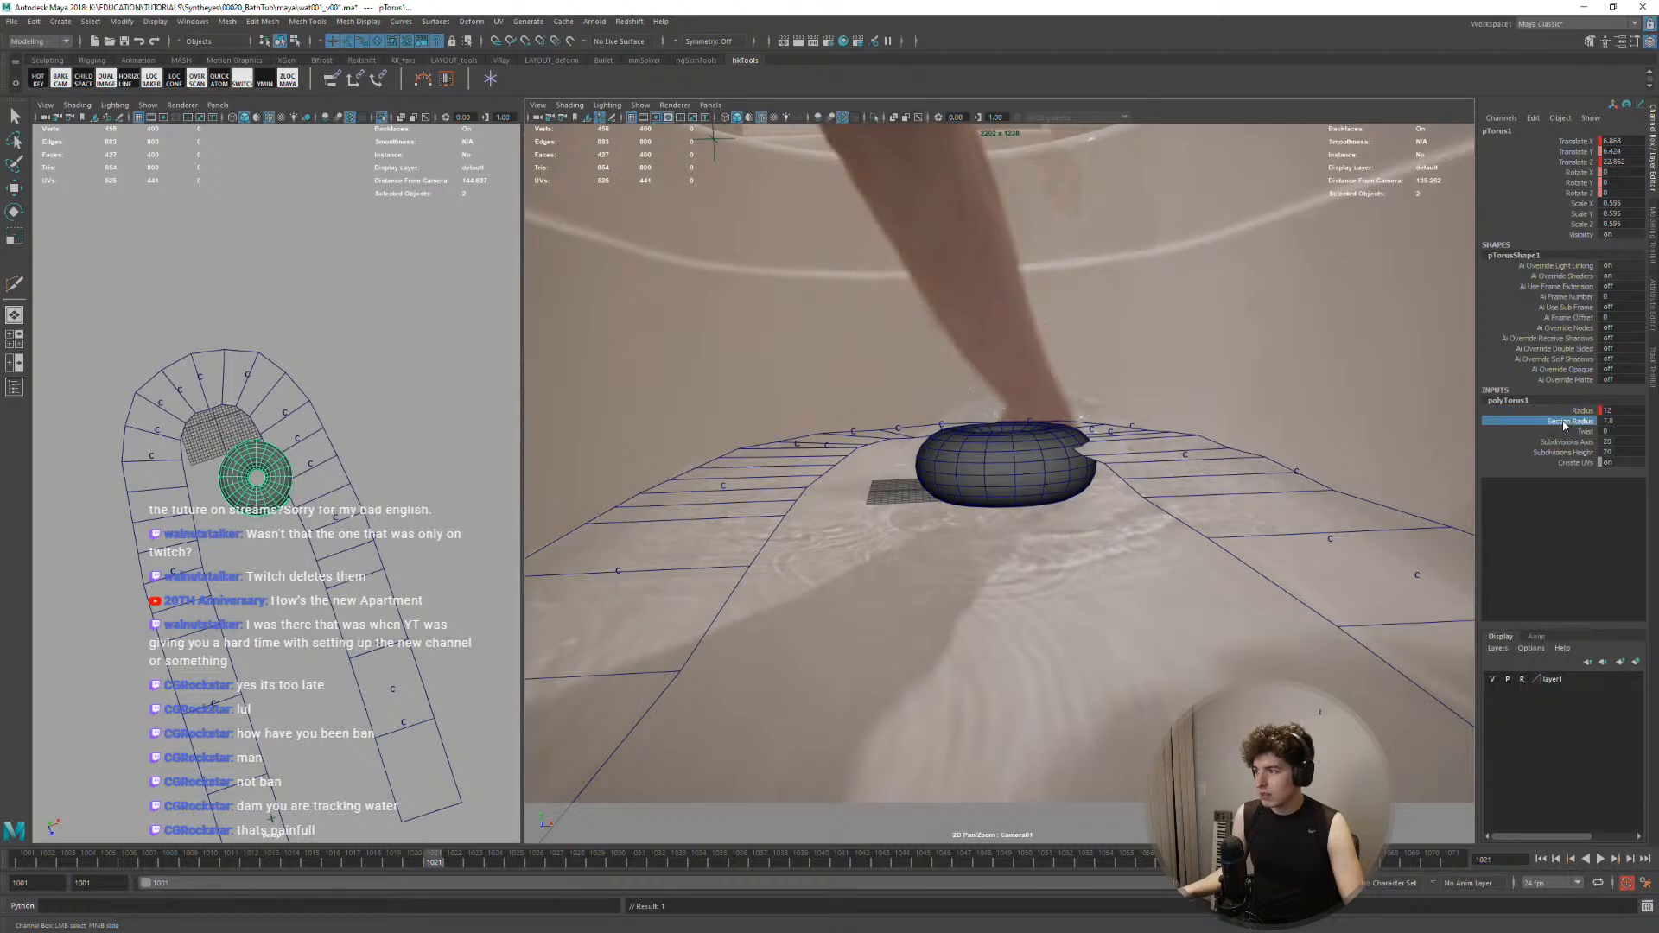
middle_drag(1304, 435, 1406, 460)
key(ctrl+z)
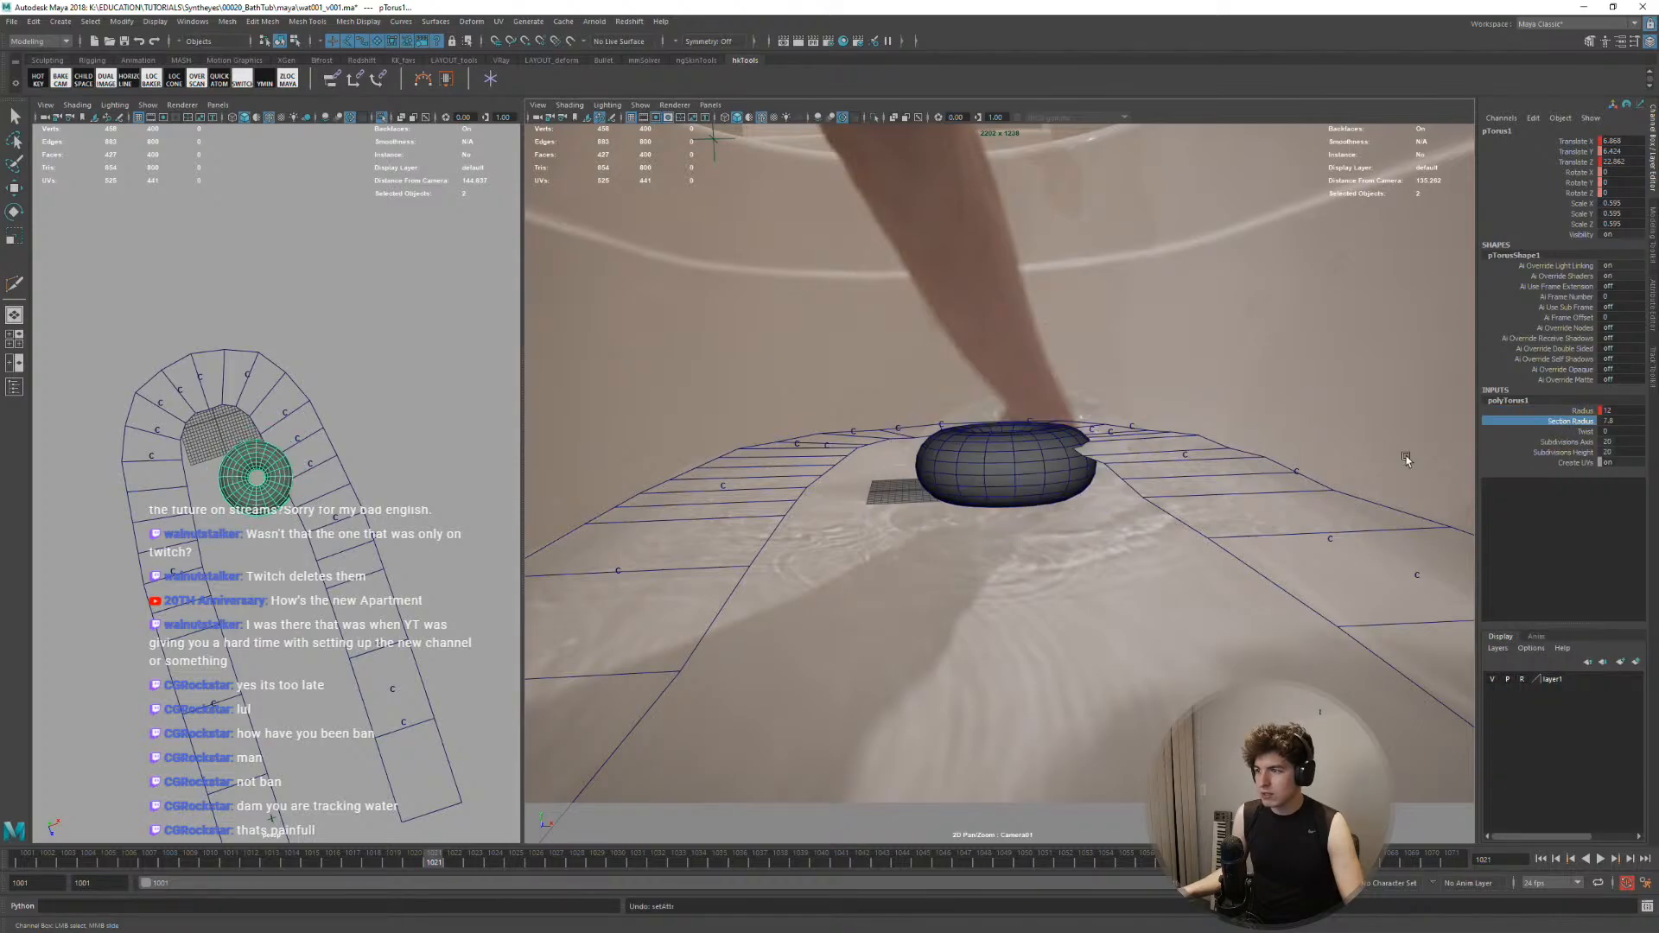
right_click(1568, 426)
click(1564, 432)
right_click(1564, 432)
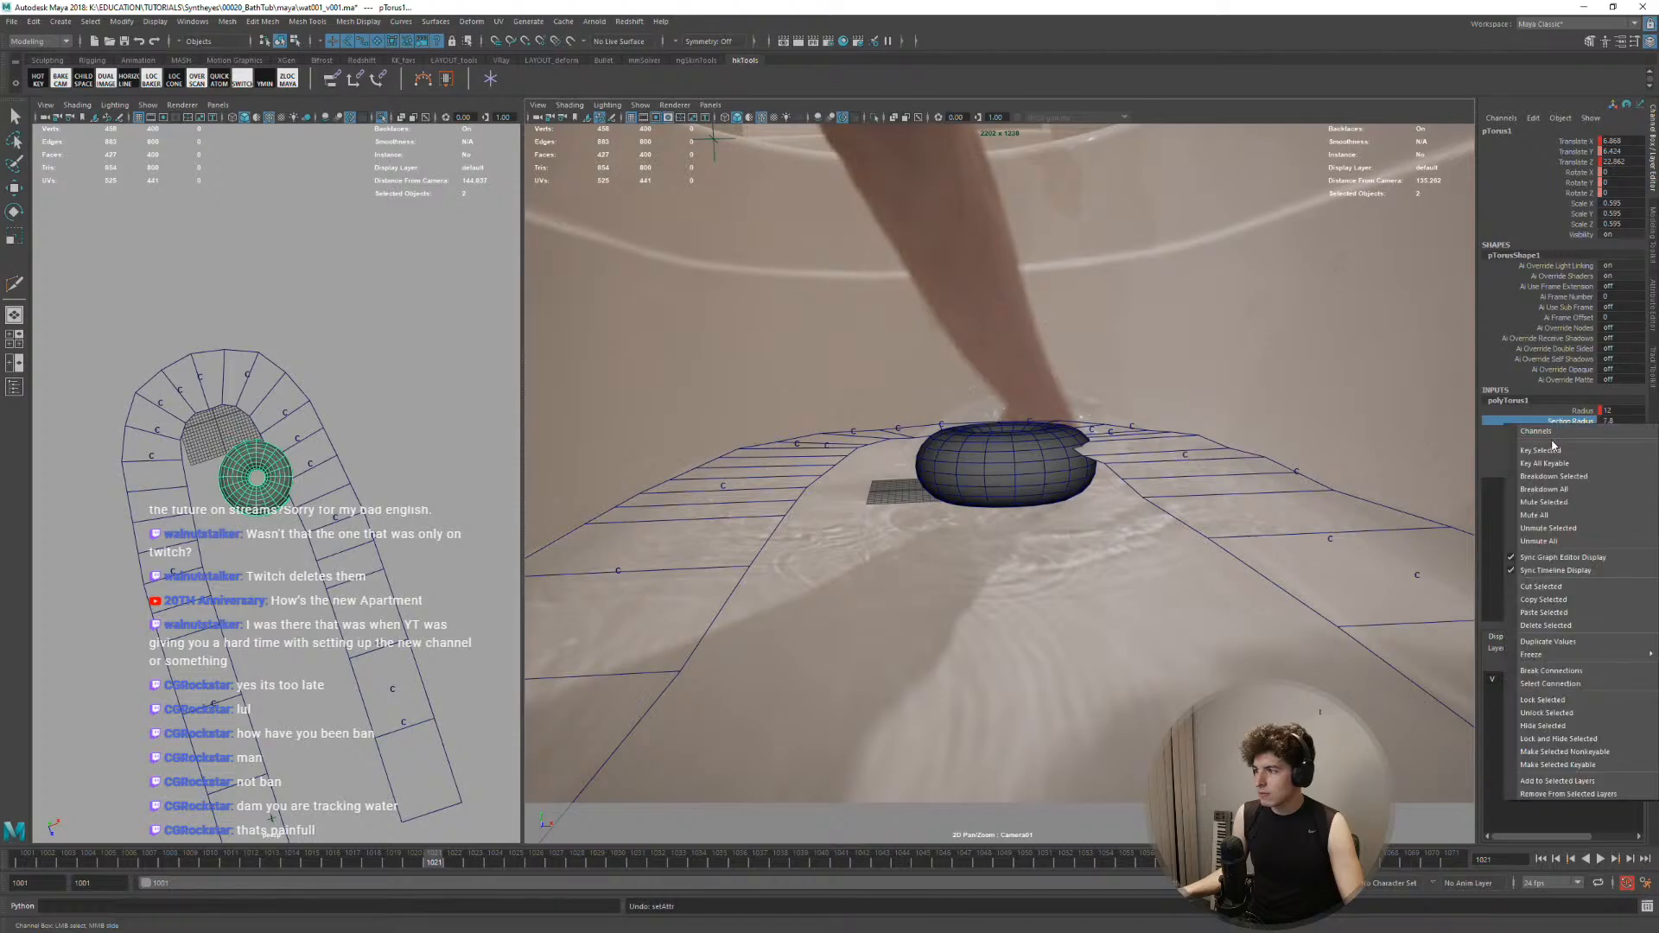
click(1555, 448)
At frame 1013, thin the torus to a Section Radius of about 0.8 with a slightly larger Radius, and play back the growth
drag(432, 862, 278, 893)
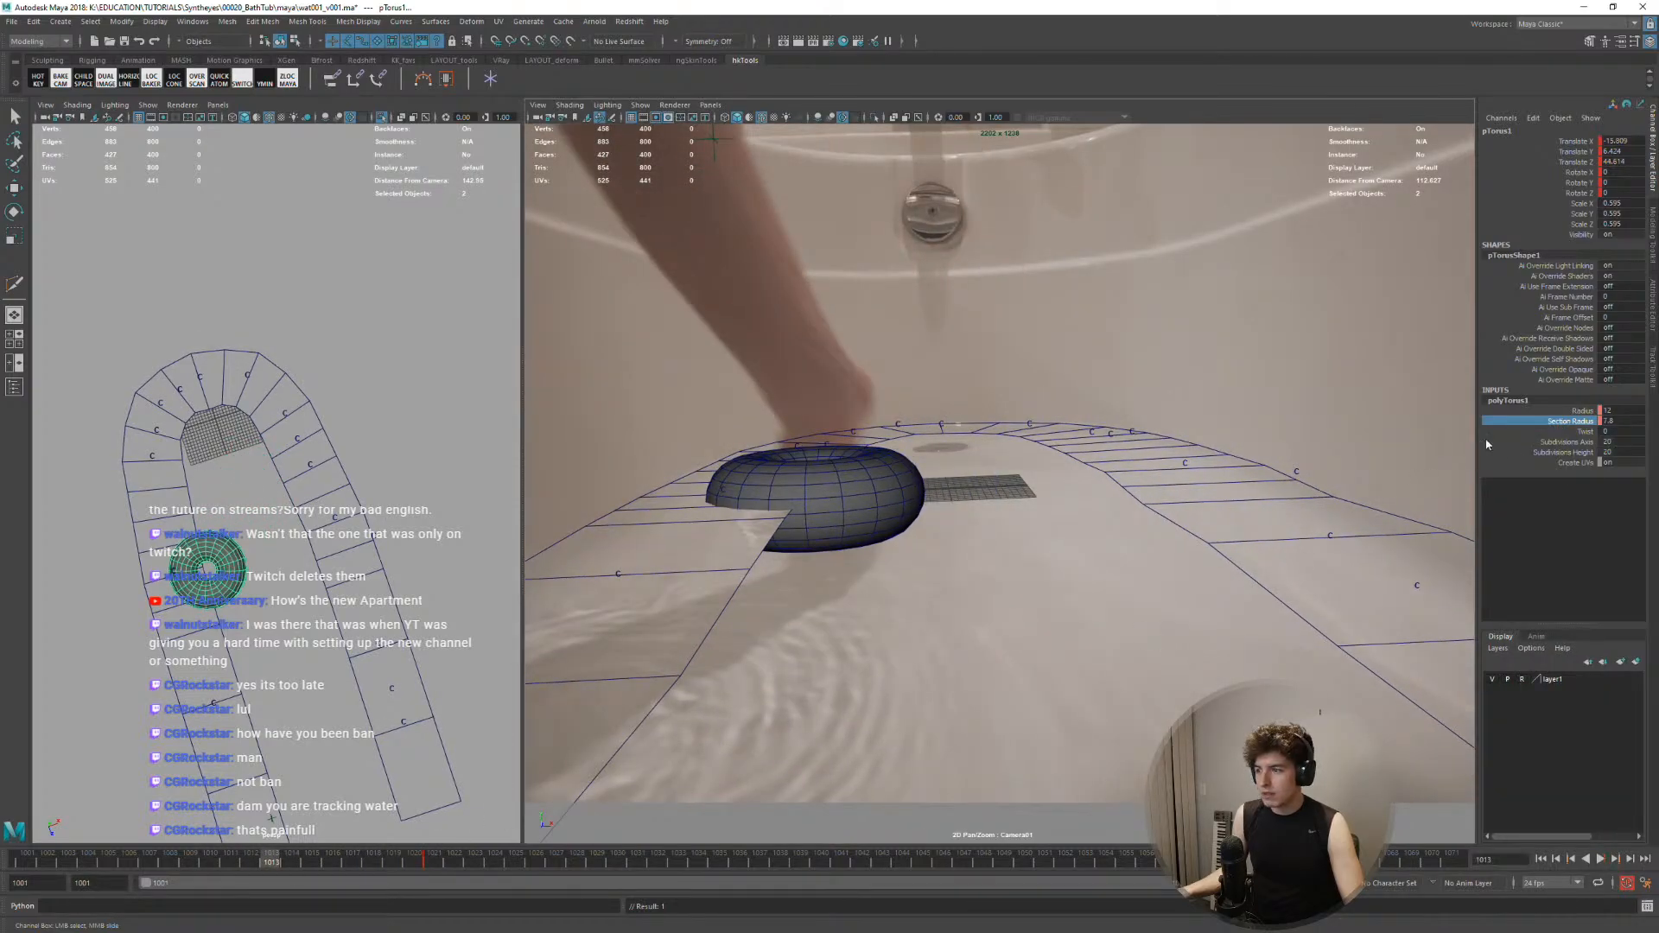
click(1578, 411)
mouse_move(1155, 425)
middle_down()
mouse_move(1220, 445)
mouse_move(1182, 438)
middle_up()
click(1570, 421)
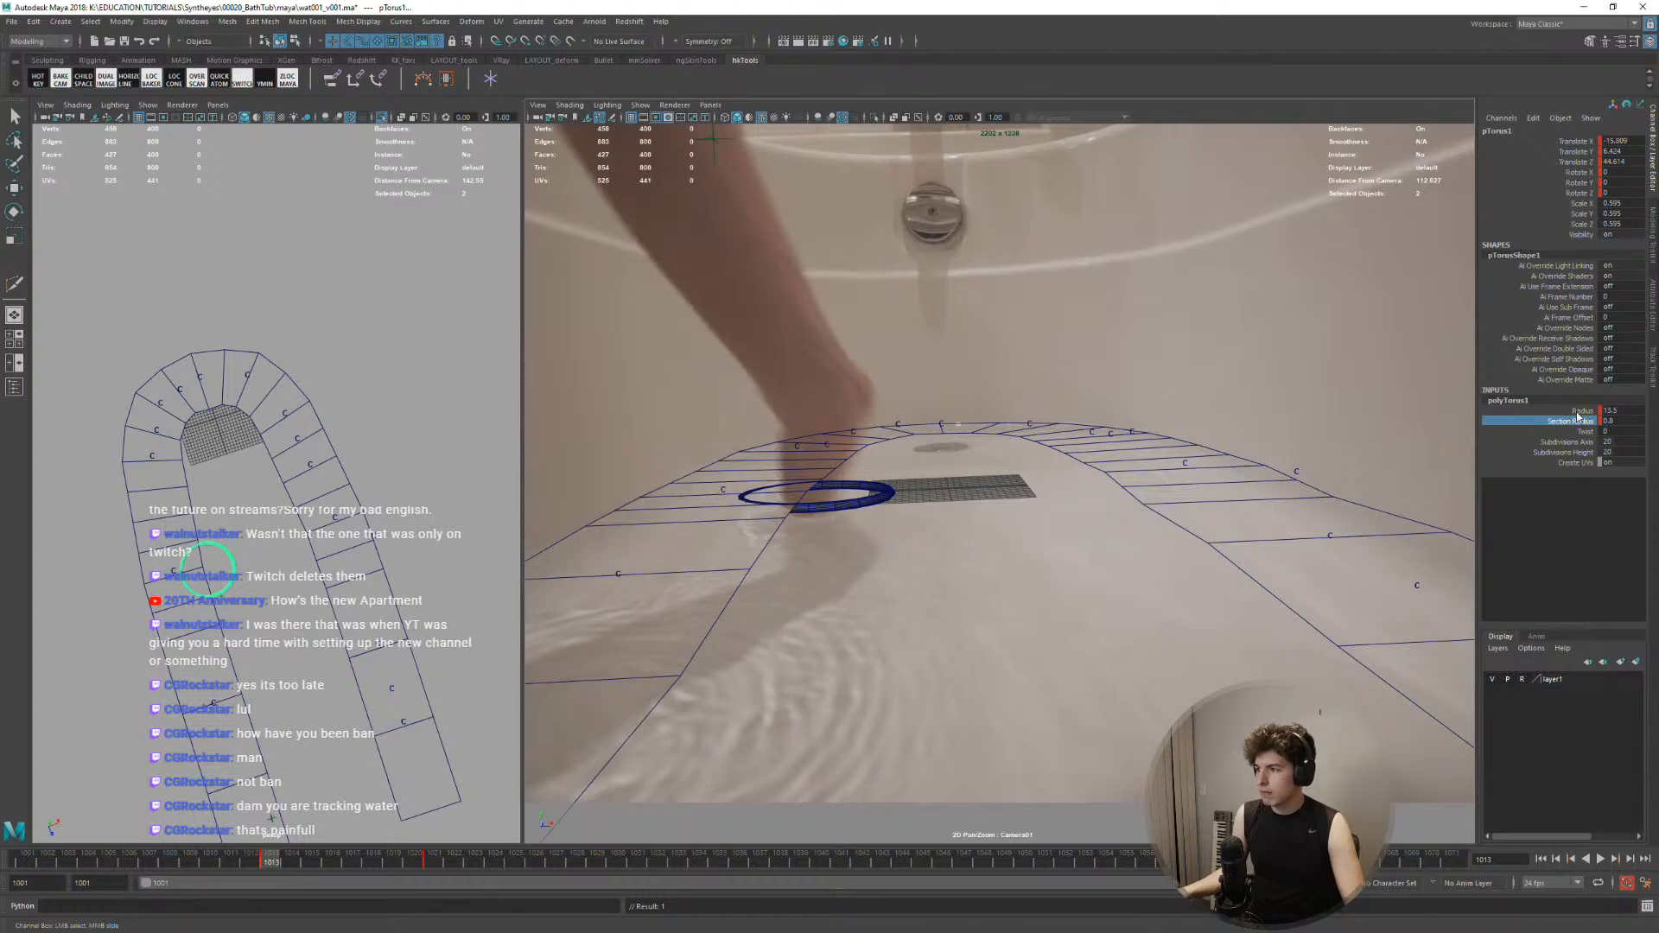
key(alt+v)
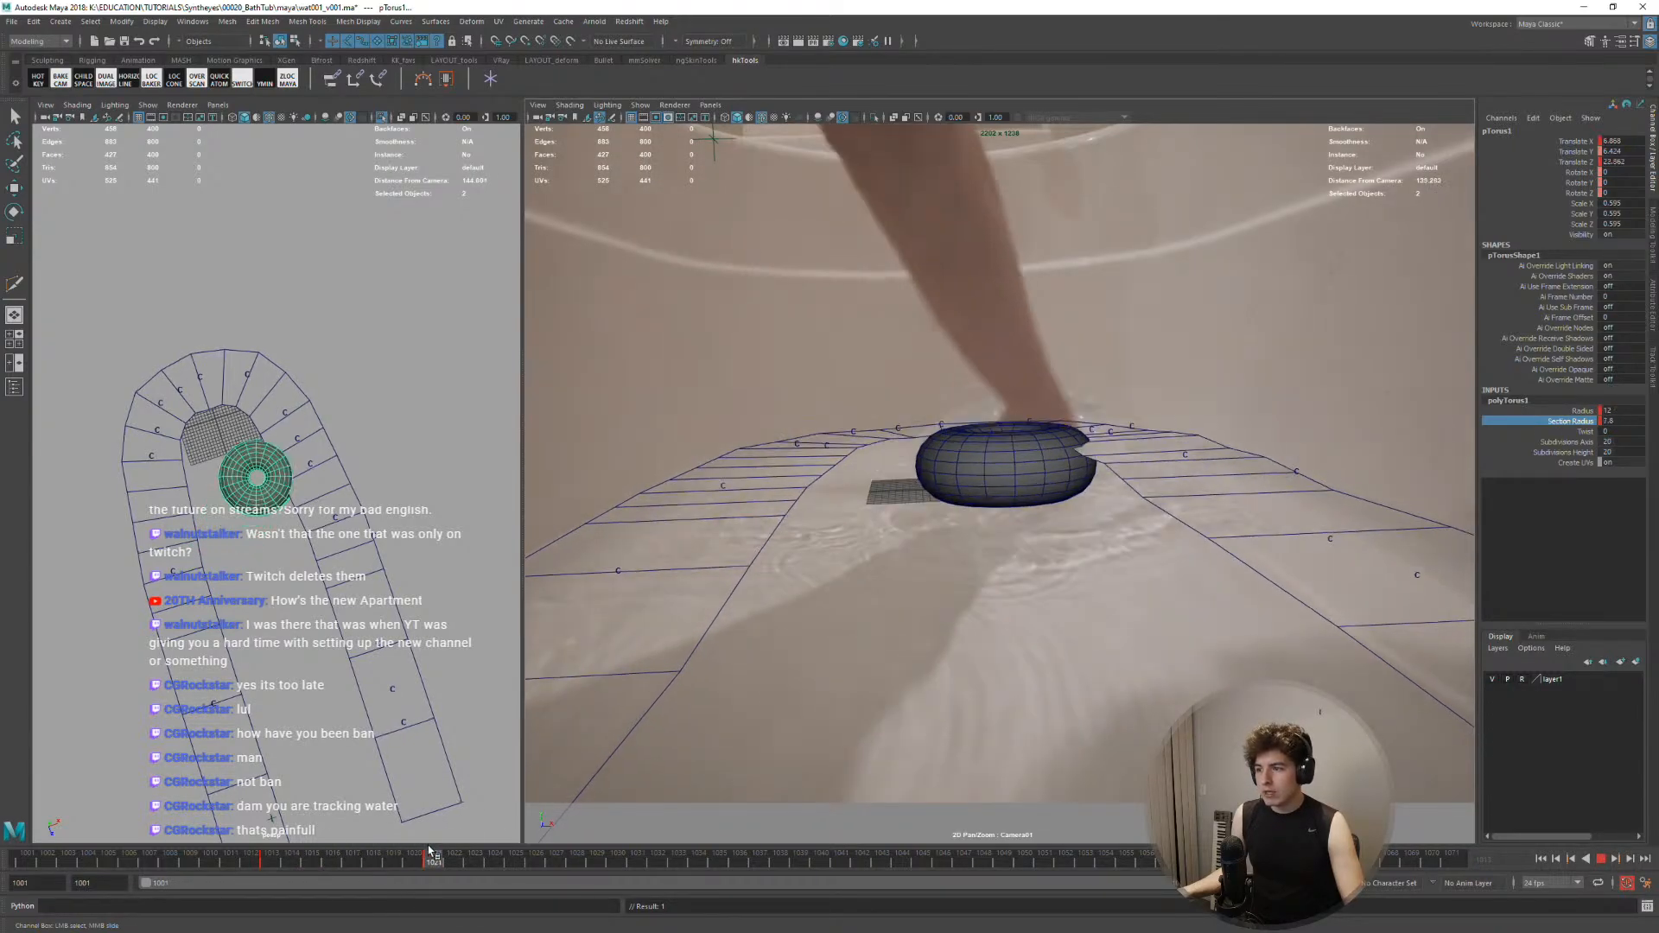
At frame 1021, tilt the torus forward and increase its Radius to about 17.8
key(e)
drag(986, 456, 979, 486)
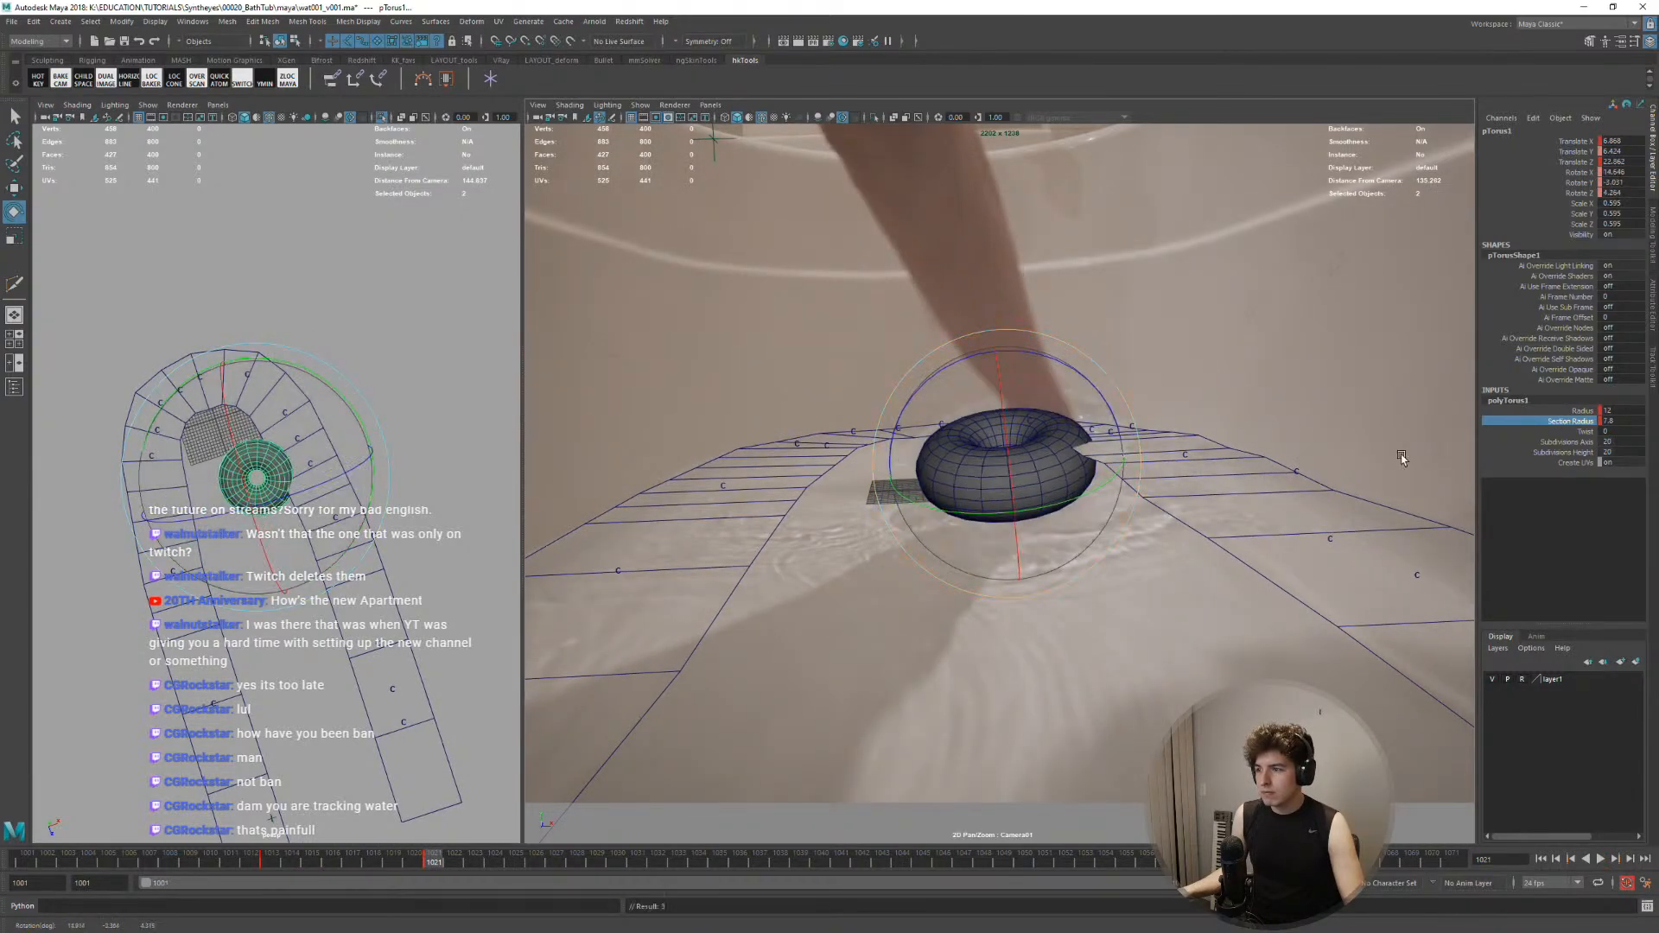
click(1583, 411)
middle_drag(1201, 450, 1257, 452)
Refine the torus to about rotation 20, -11, 7 and position X 7, Y 6.7, Z 22.9, and assign it the Use Background material
key(e)
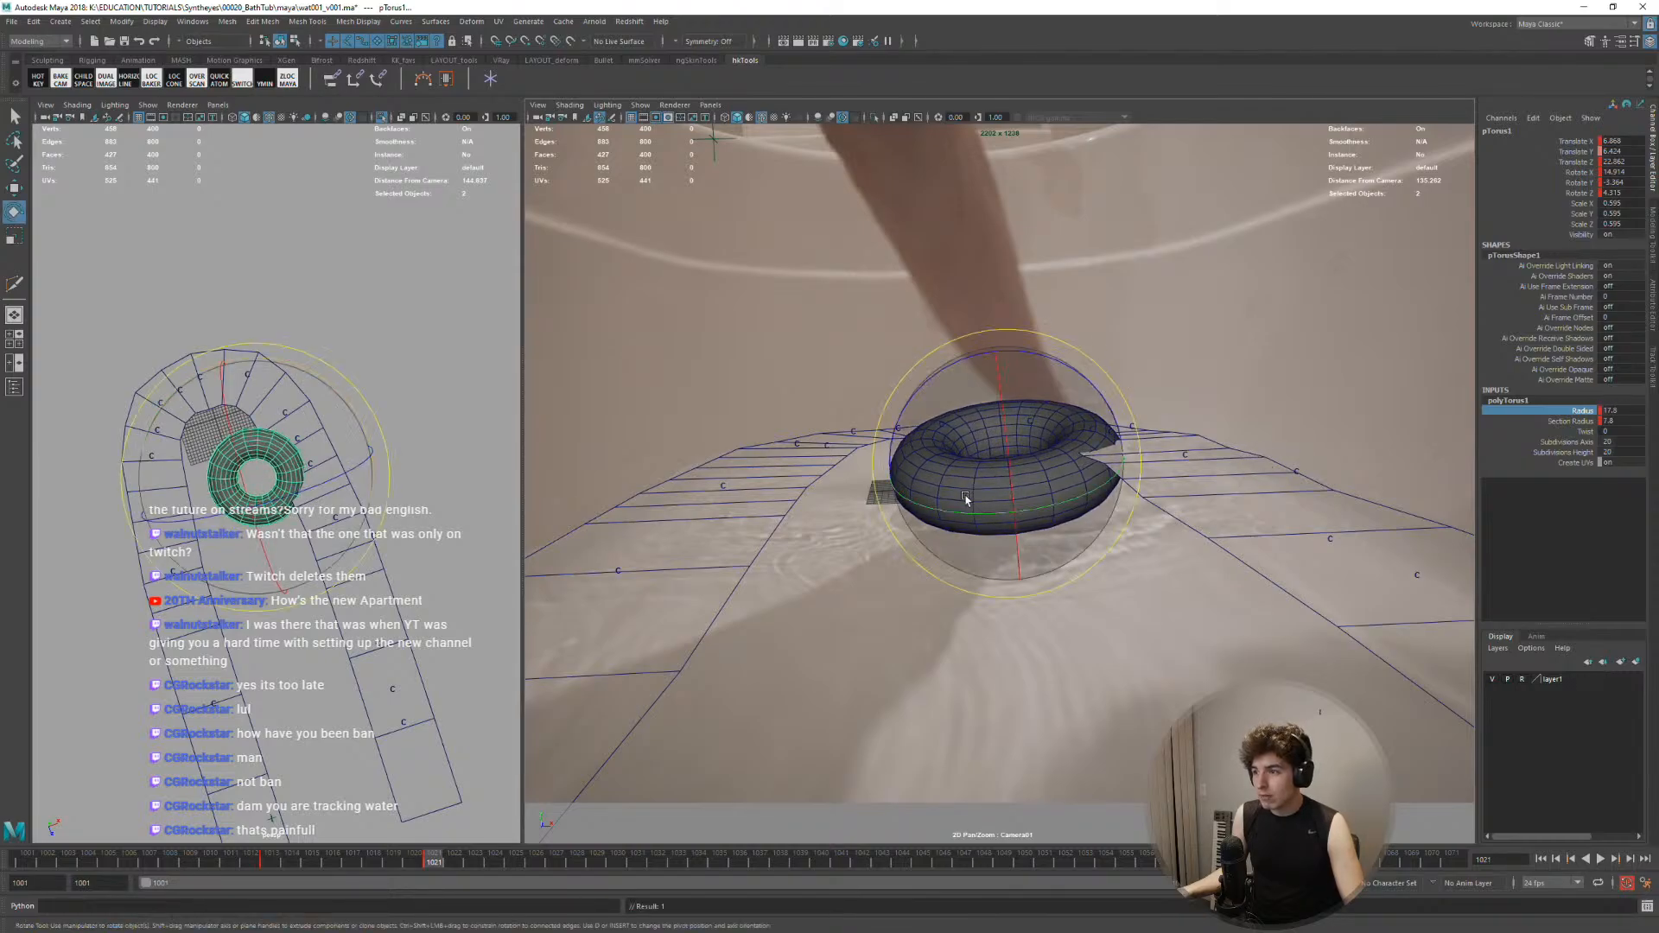
drag(965, 461, 1009, 464)
key(w)
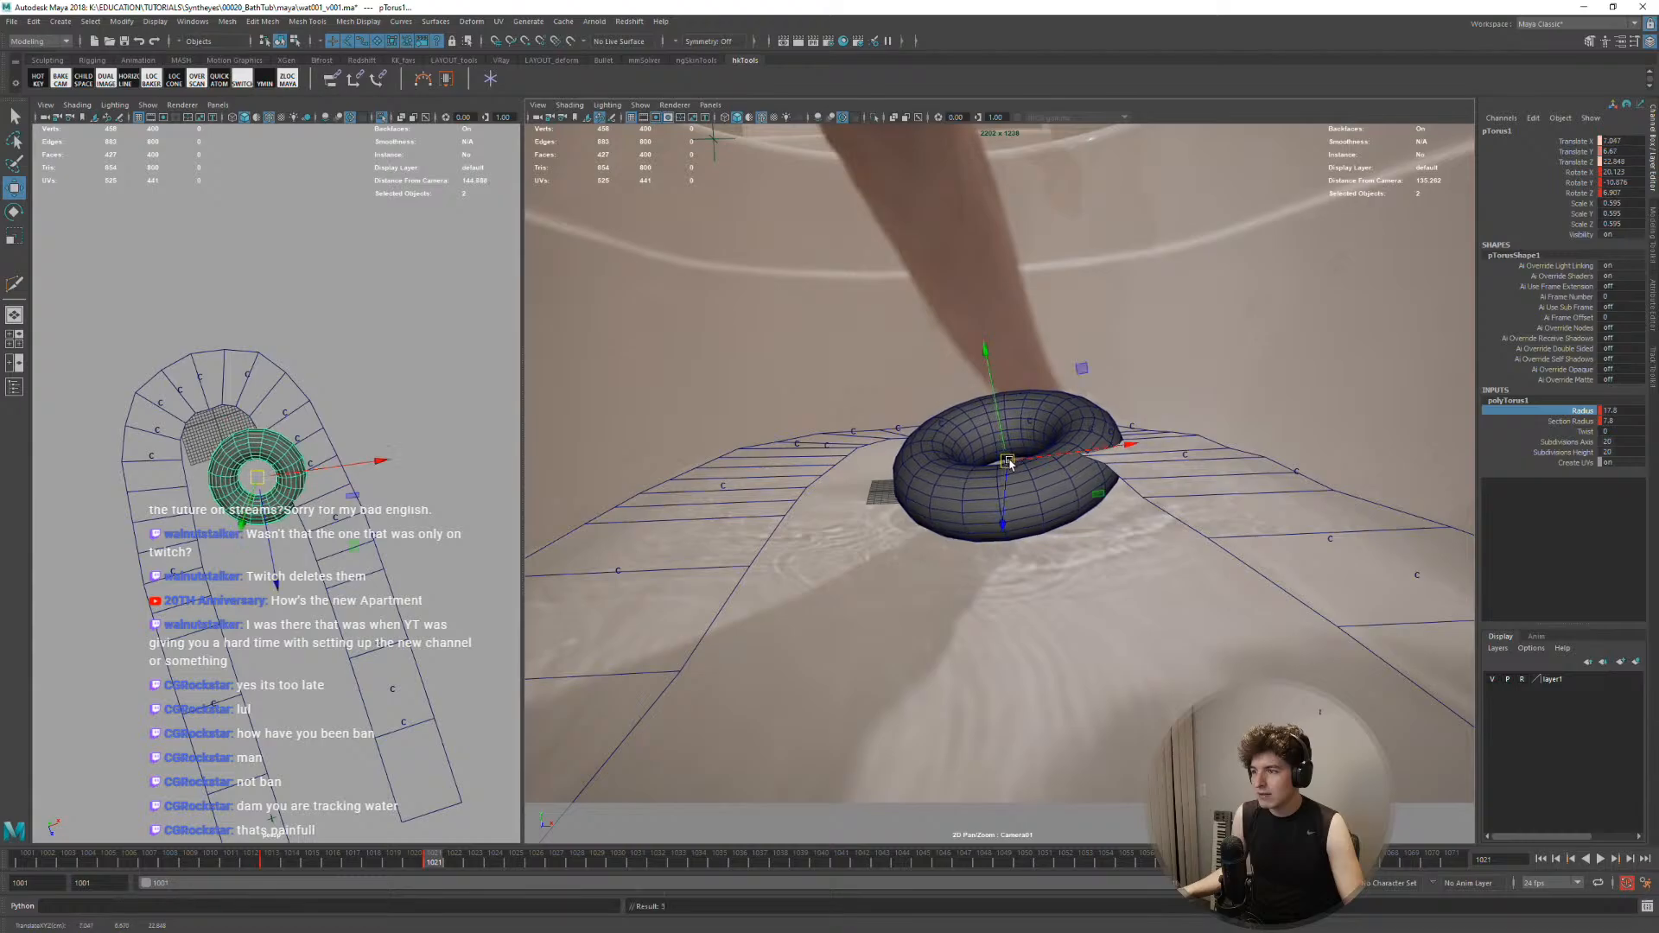
right_drag(977, 435, 1063, 808)
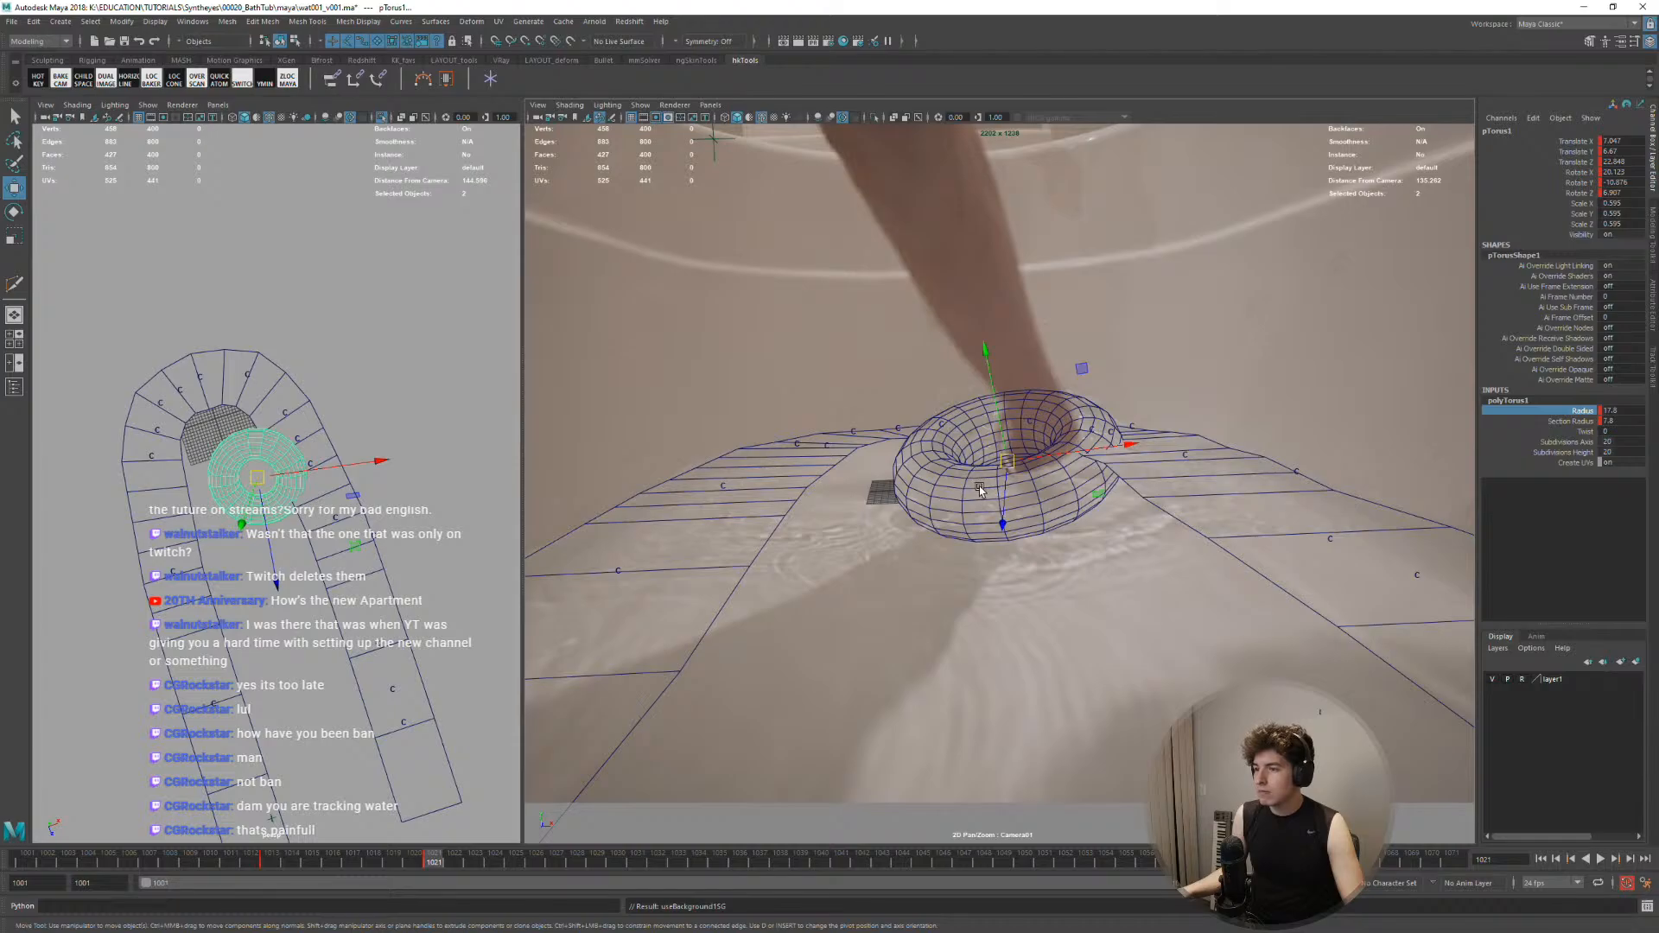
Create a polygon plane and snap it to the water-edge mesh at water level
key(space)
click(864, 436)
mouse_move(942, 485)
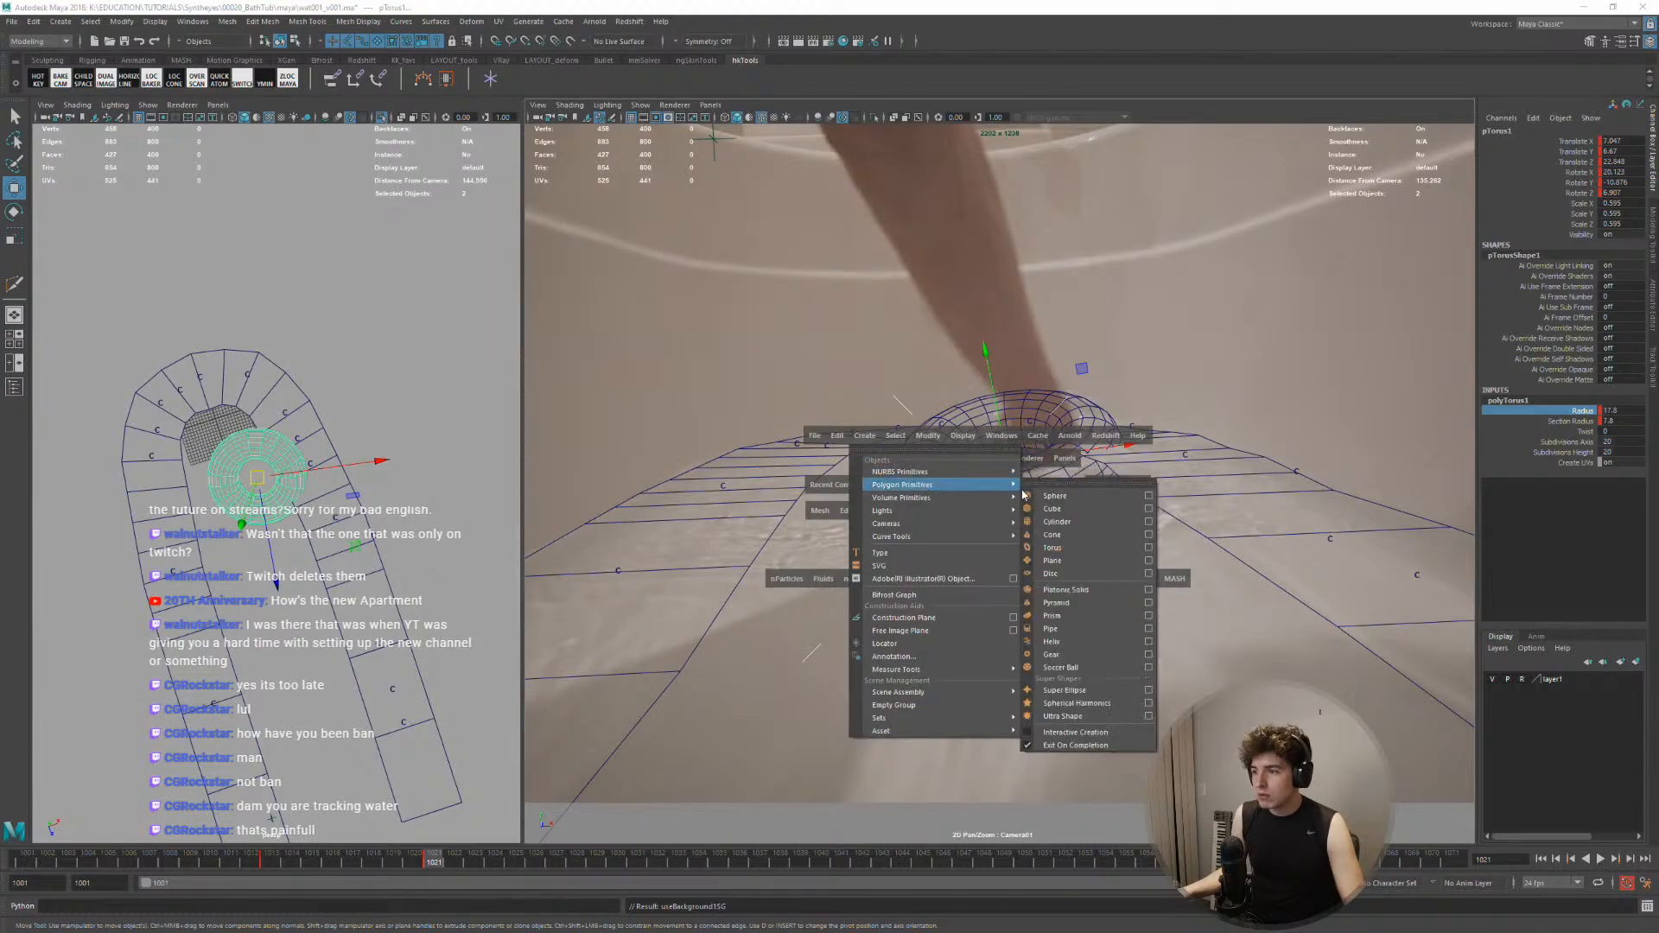
click(1067, 560)
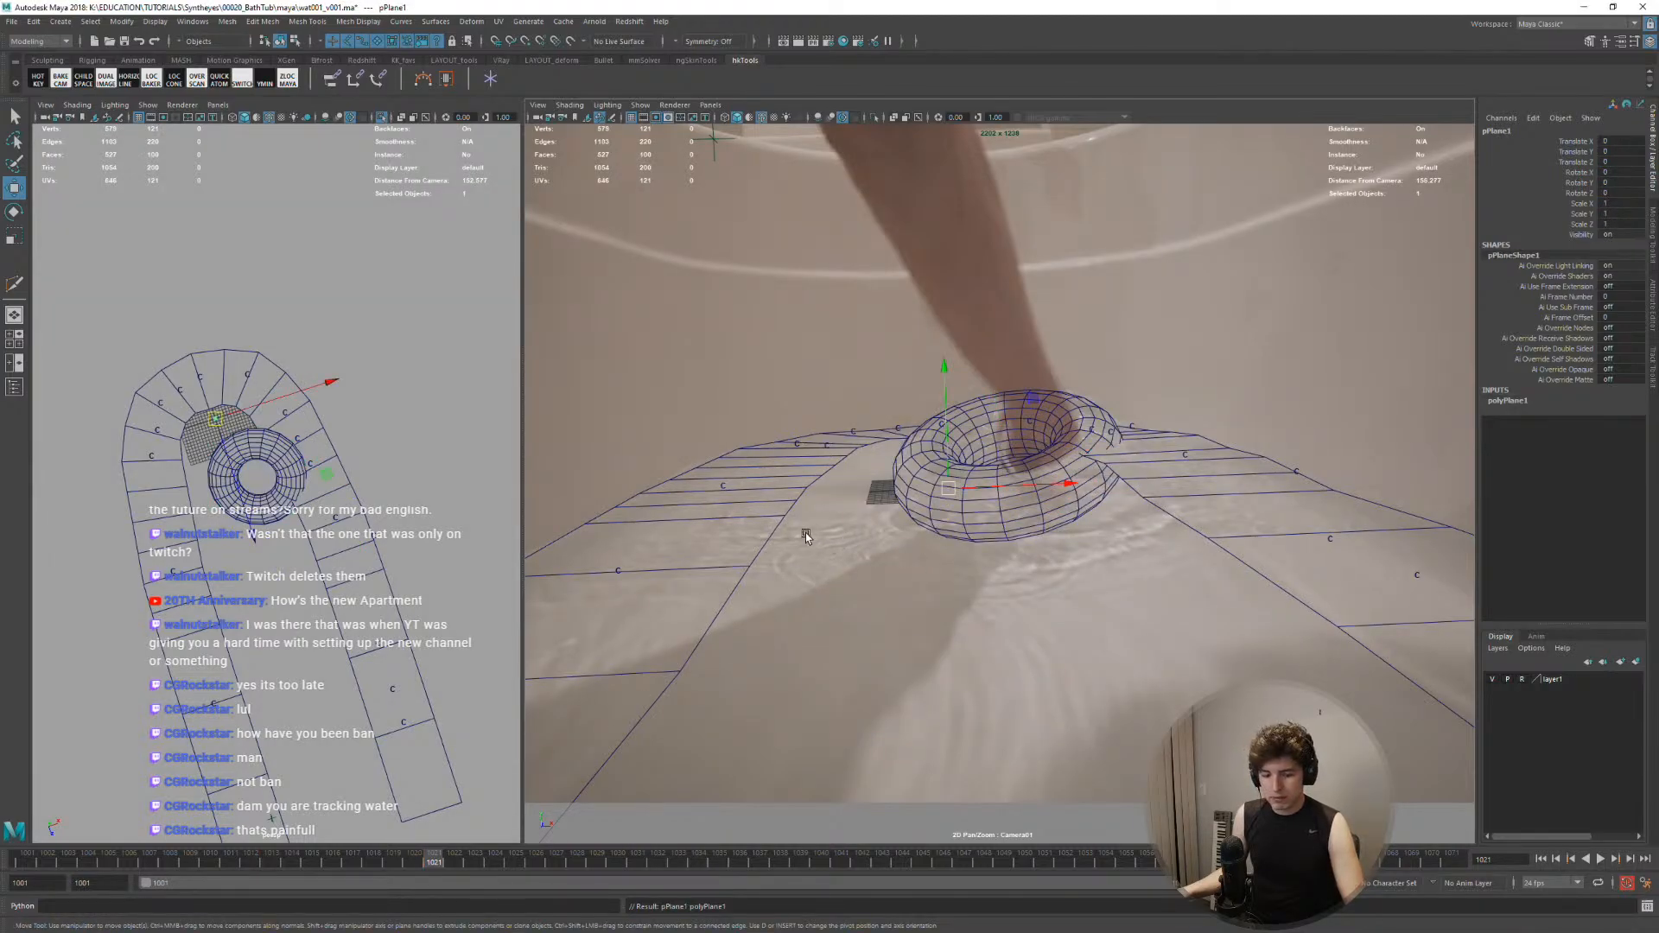
key(v)
middle_drag(805, 536, 782, 516)
Scale the plane uniformly to about 155, shift it to about X 1.7, and assign it the Use Background material
key(r)
drag(784, 516, 1633, 581)
key(w)
drag(910, 513, 1029, 511)
right_drag(935, 506, 1024, 877)
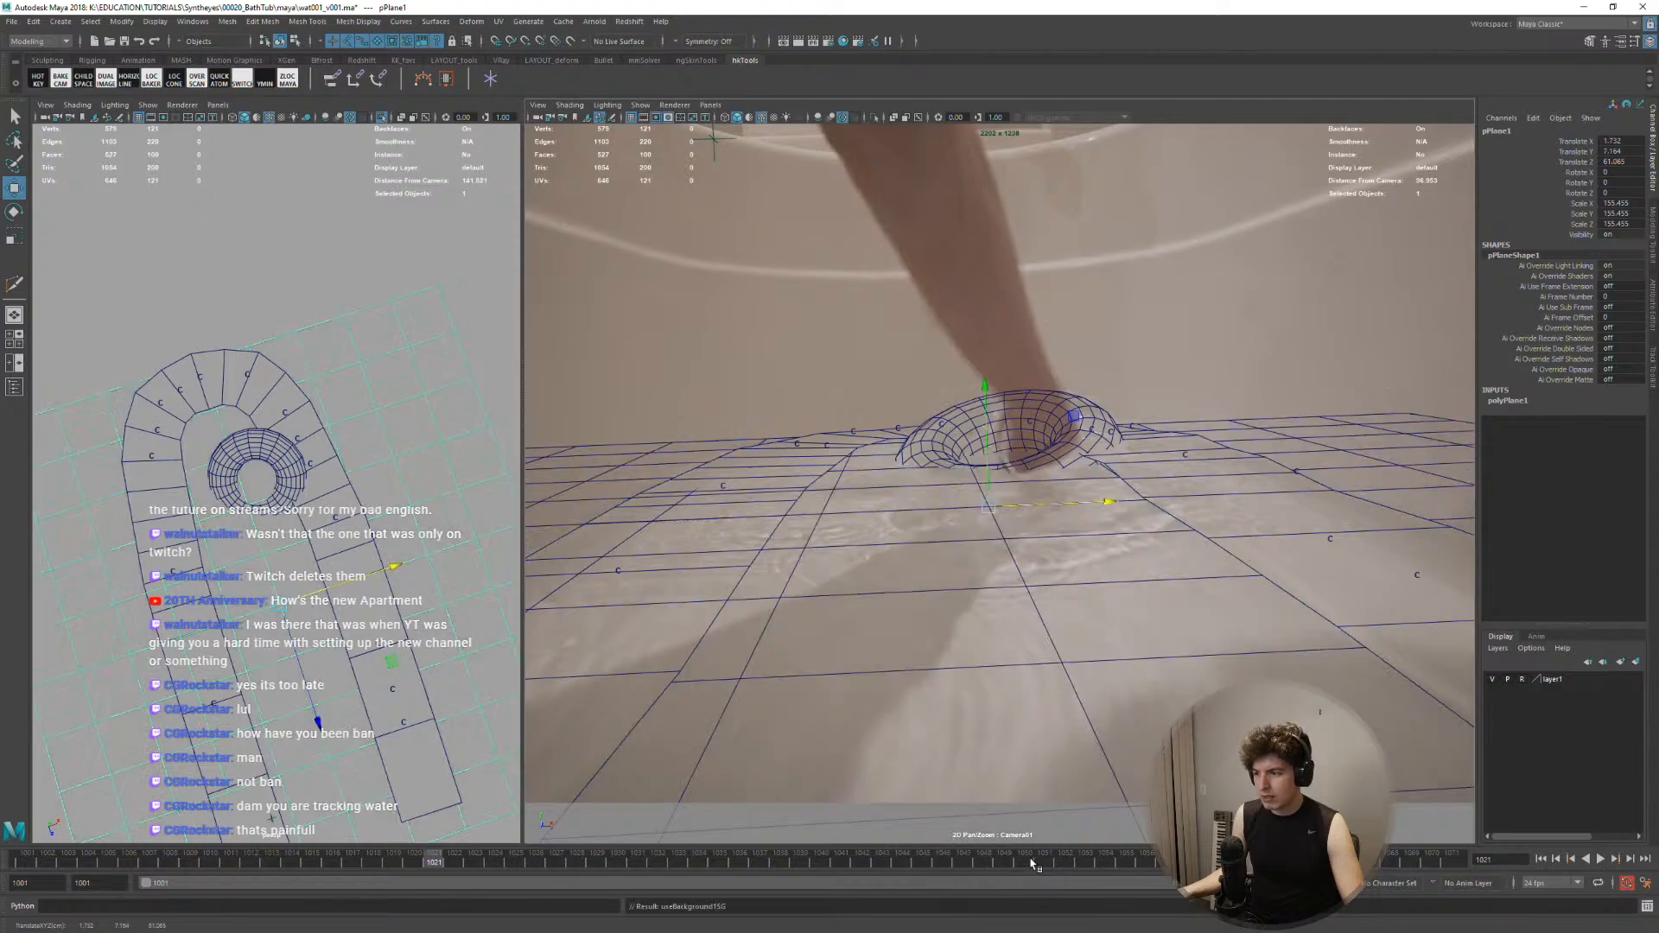
Unhide the waterline mesh under pCube1 in the Outliner and delete it
alt+drag(309, 449, 310, 385)
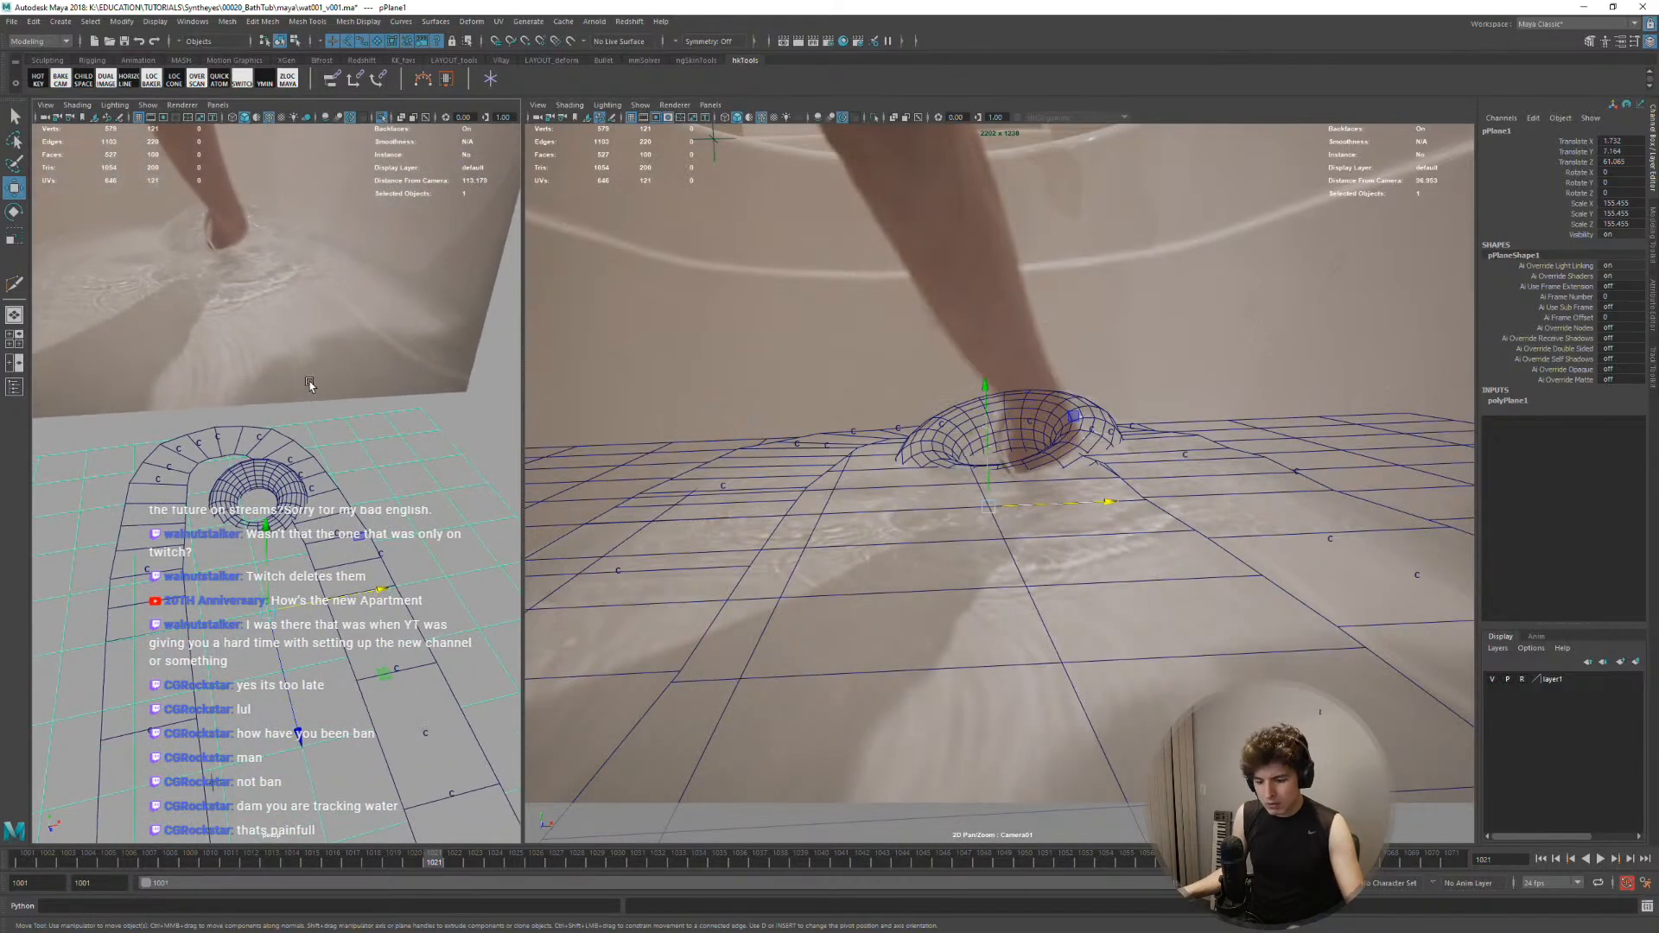
click(13, 387)
click(1271, 303)
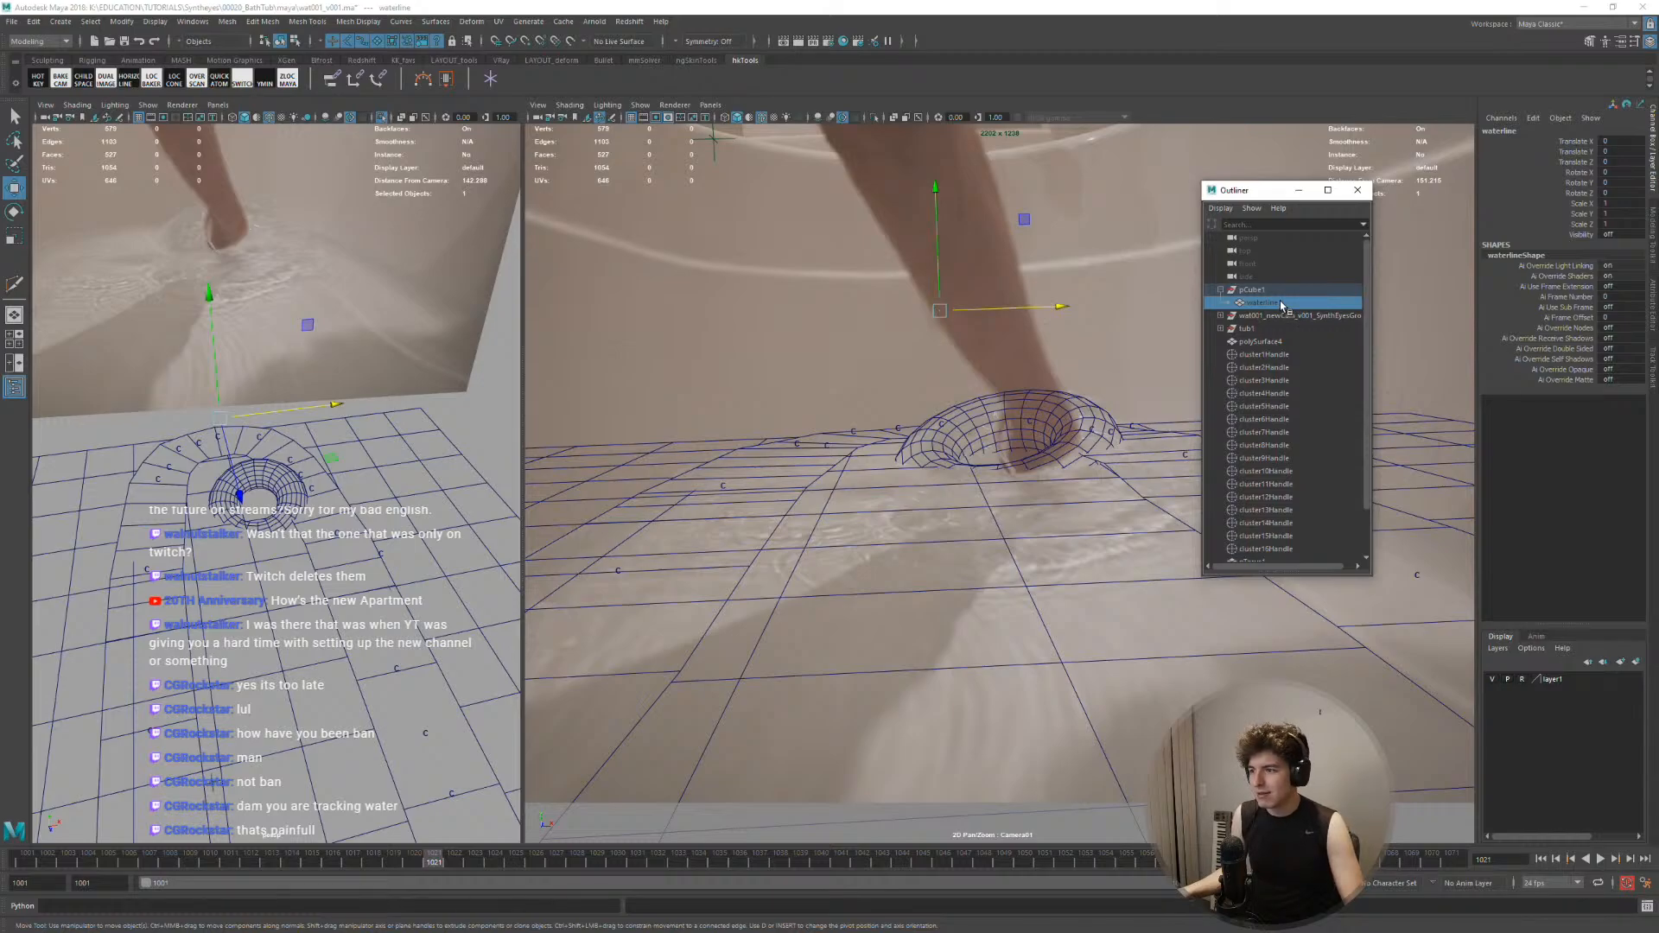
key(shift+h)
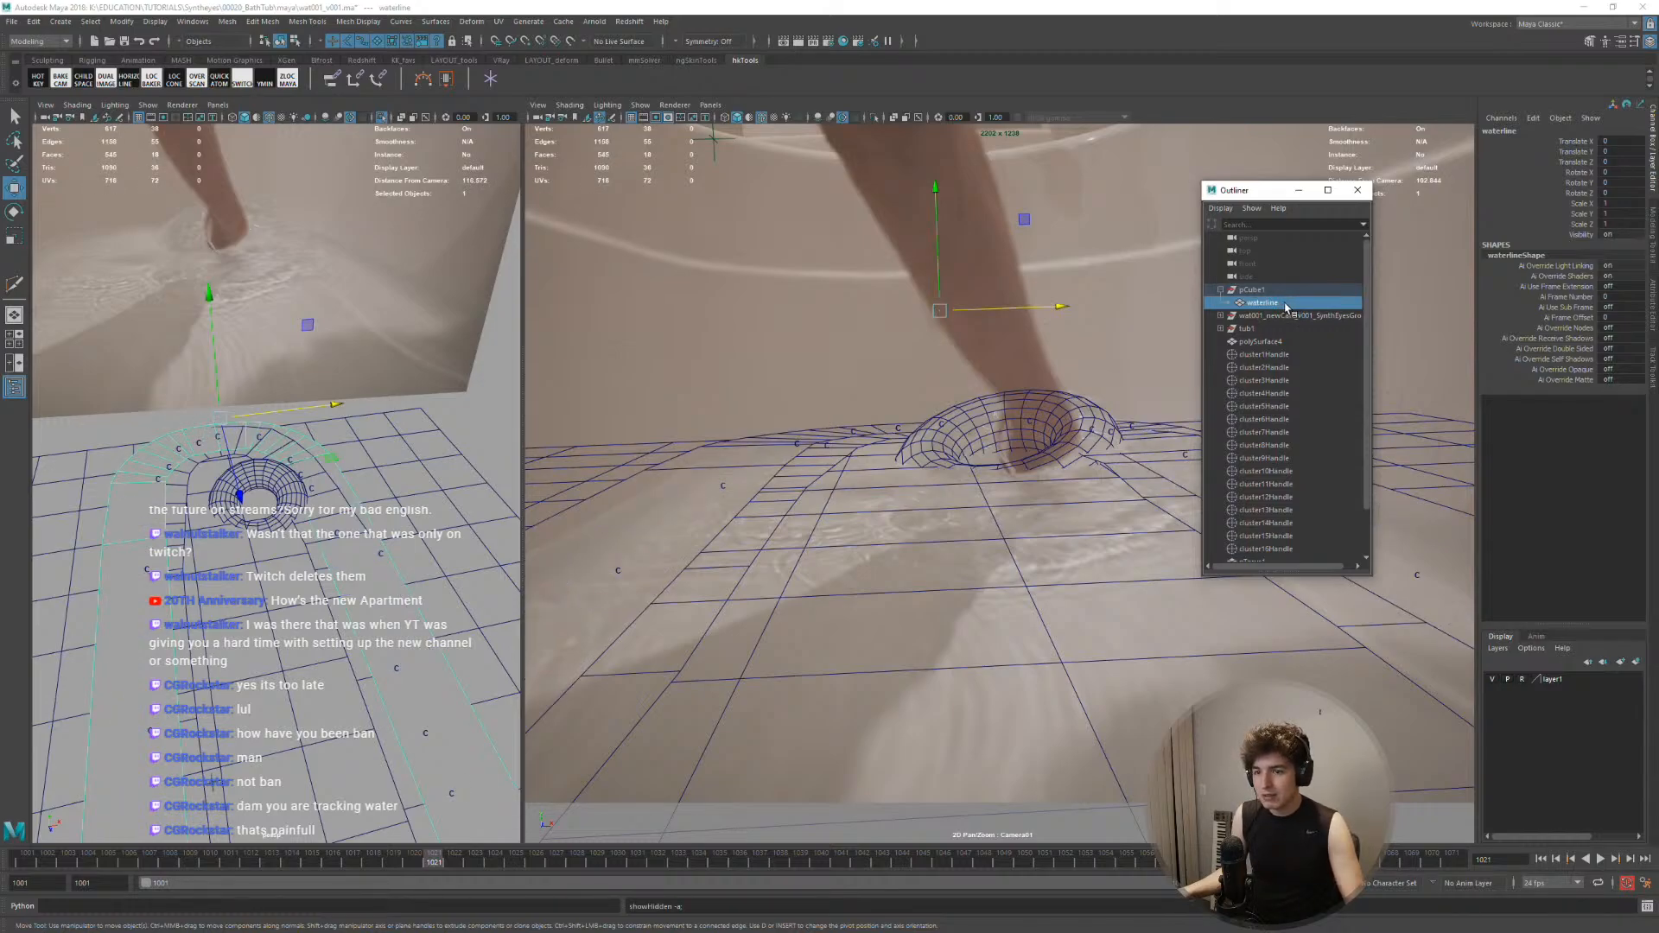
key(Delete)
Unhide polySurface1 inside the tub1 group and delete its construction history
scroll(1273, 413, down, 1)
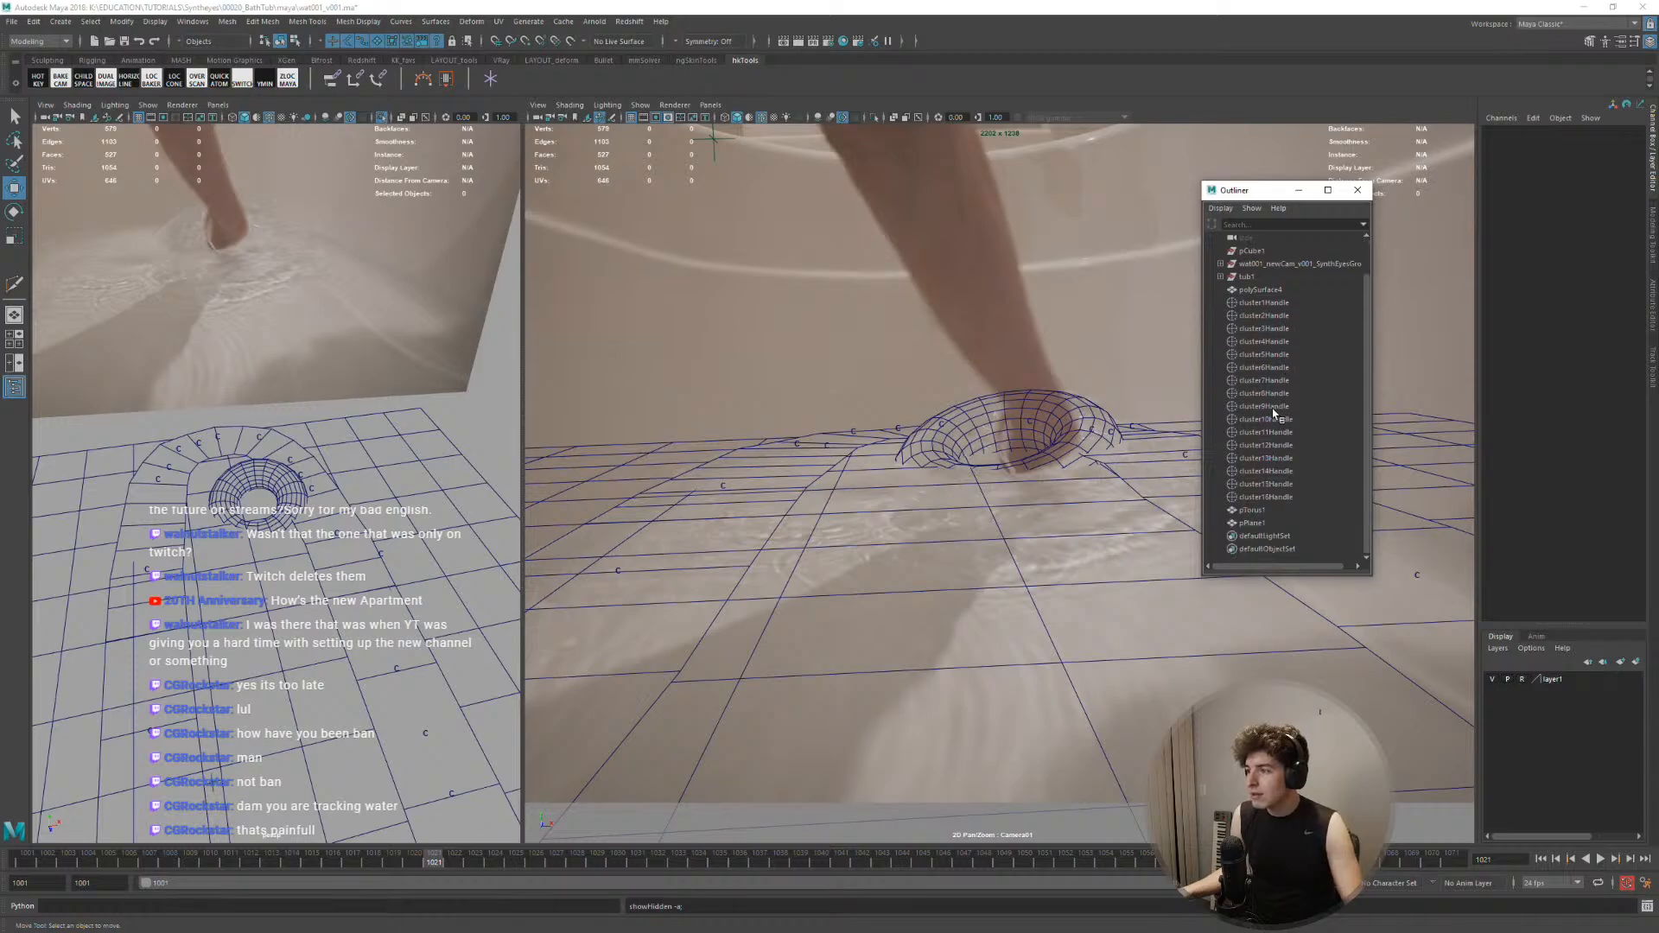
click(1255, 510)
click(1246, 279)
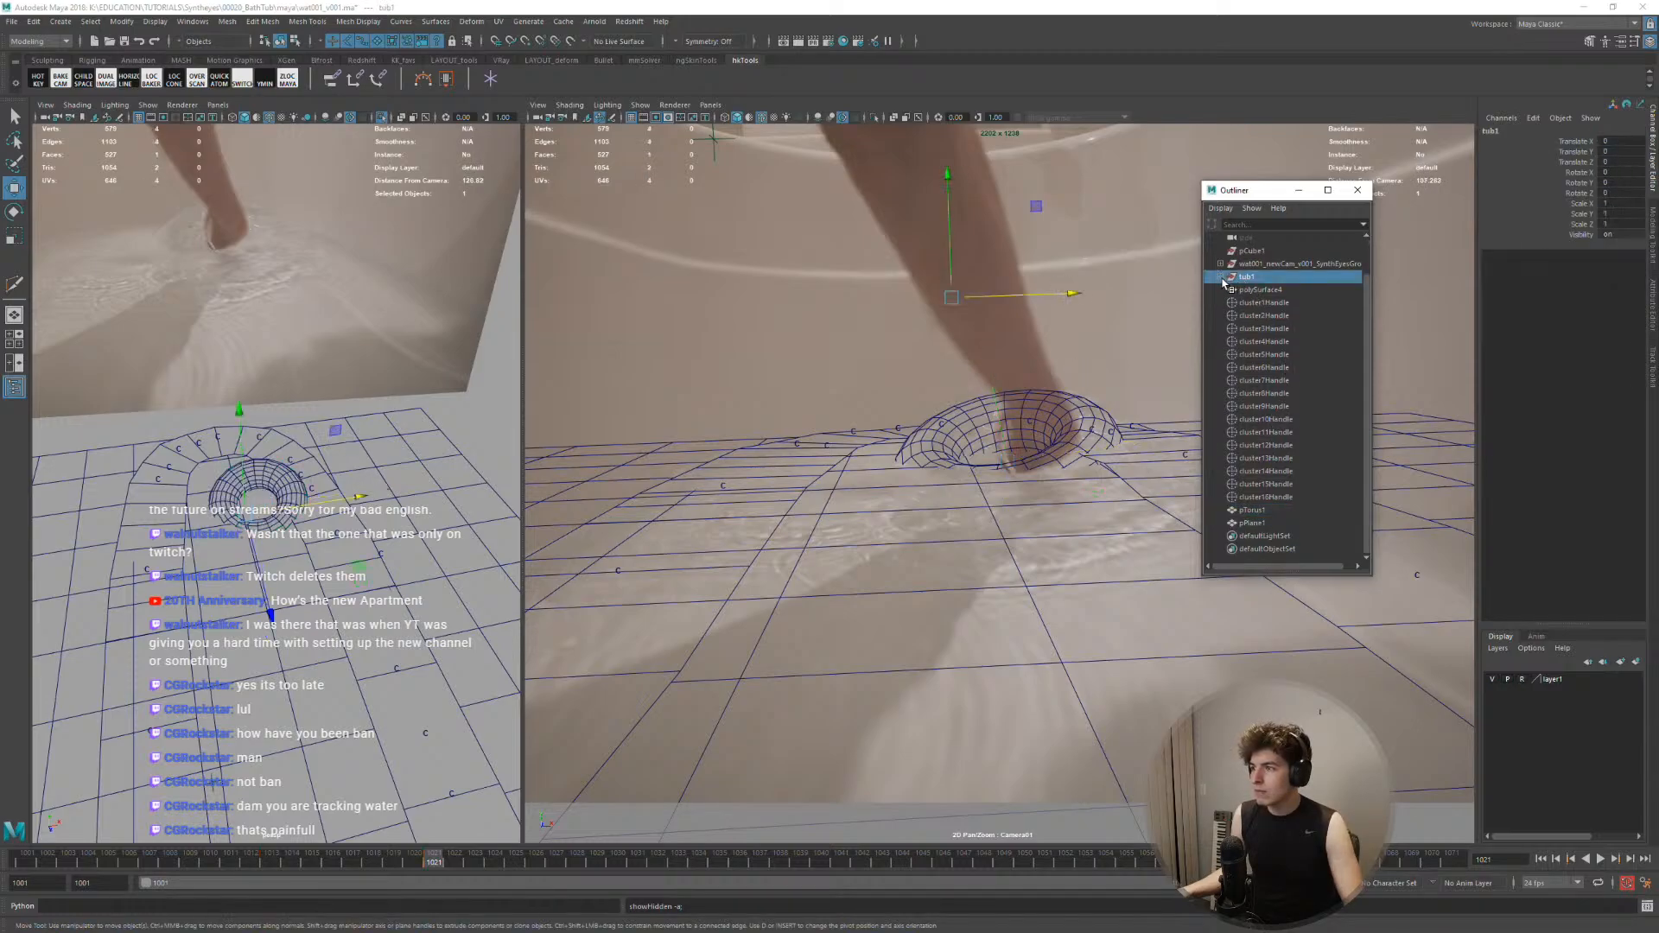
click(1221, 277)
click(1271, 292)
key(shift+h)
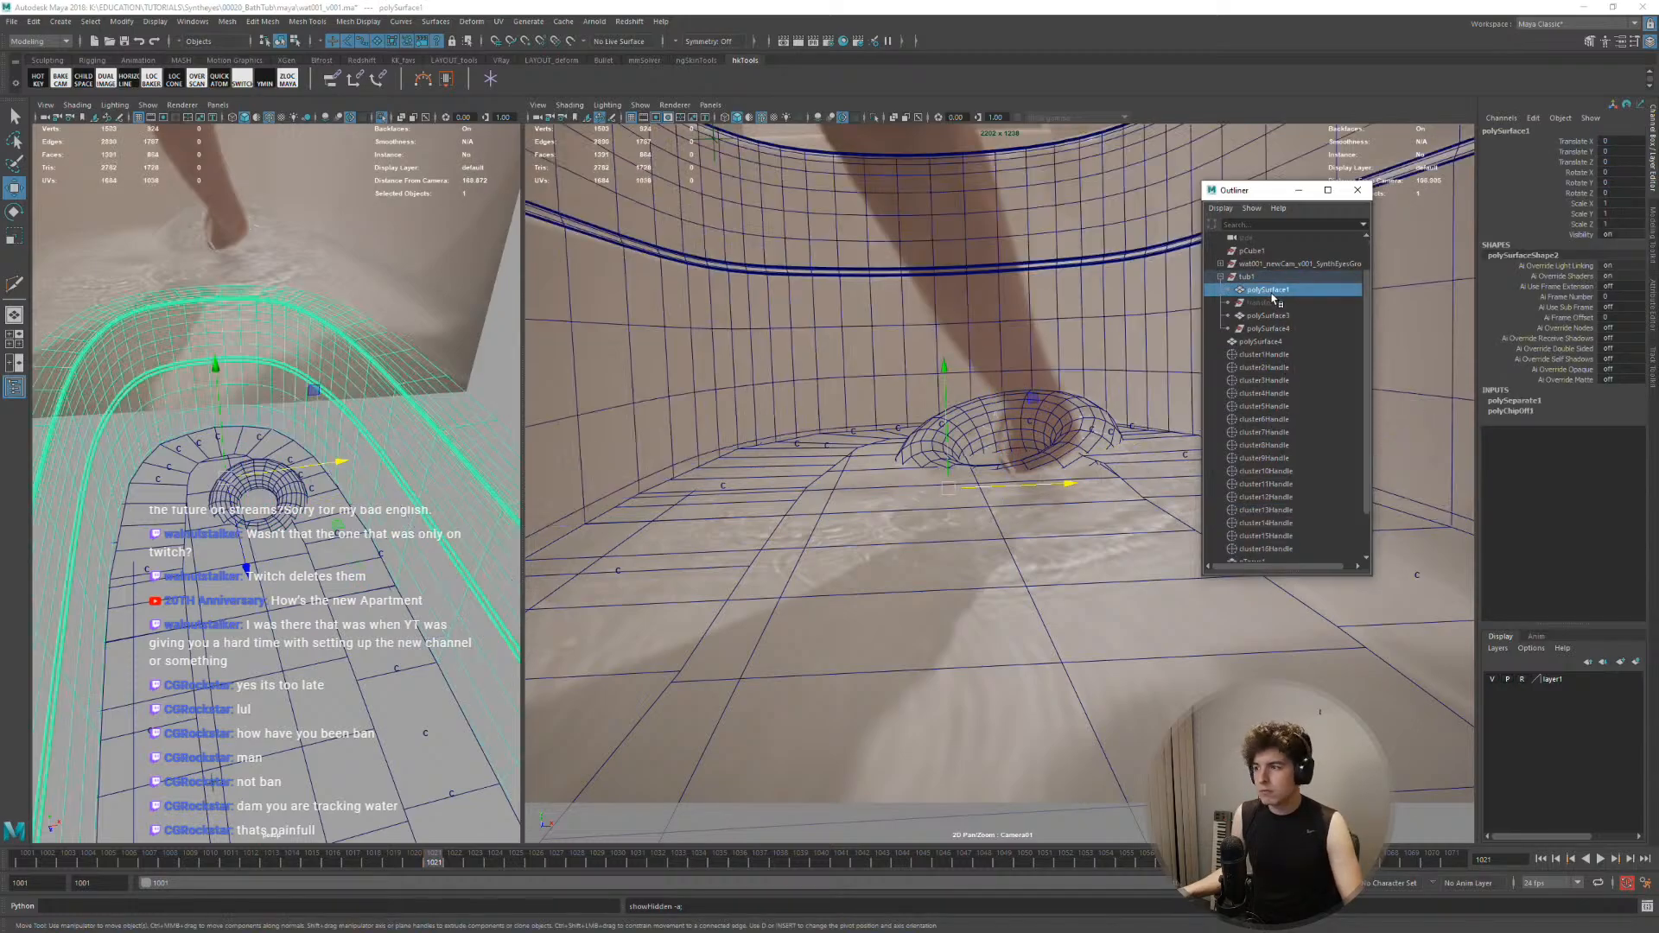
key(alt+shift+d)
Move polySurface3 aside to identify it, then delete it and the nested polySurface4 from the tub1 group
click(1270, 304)
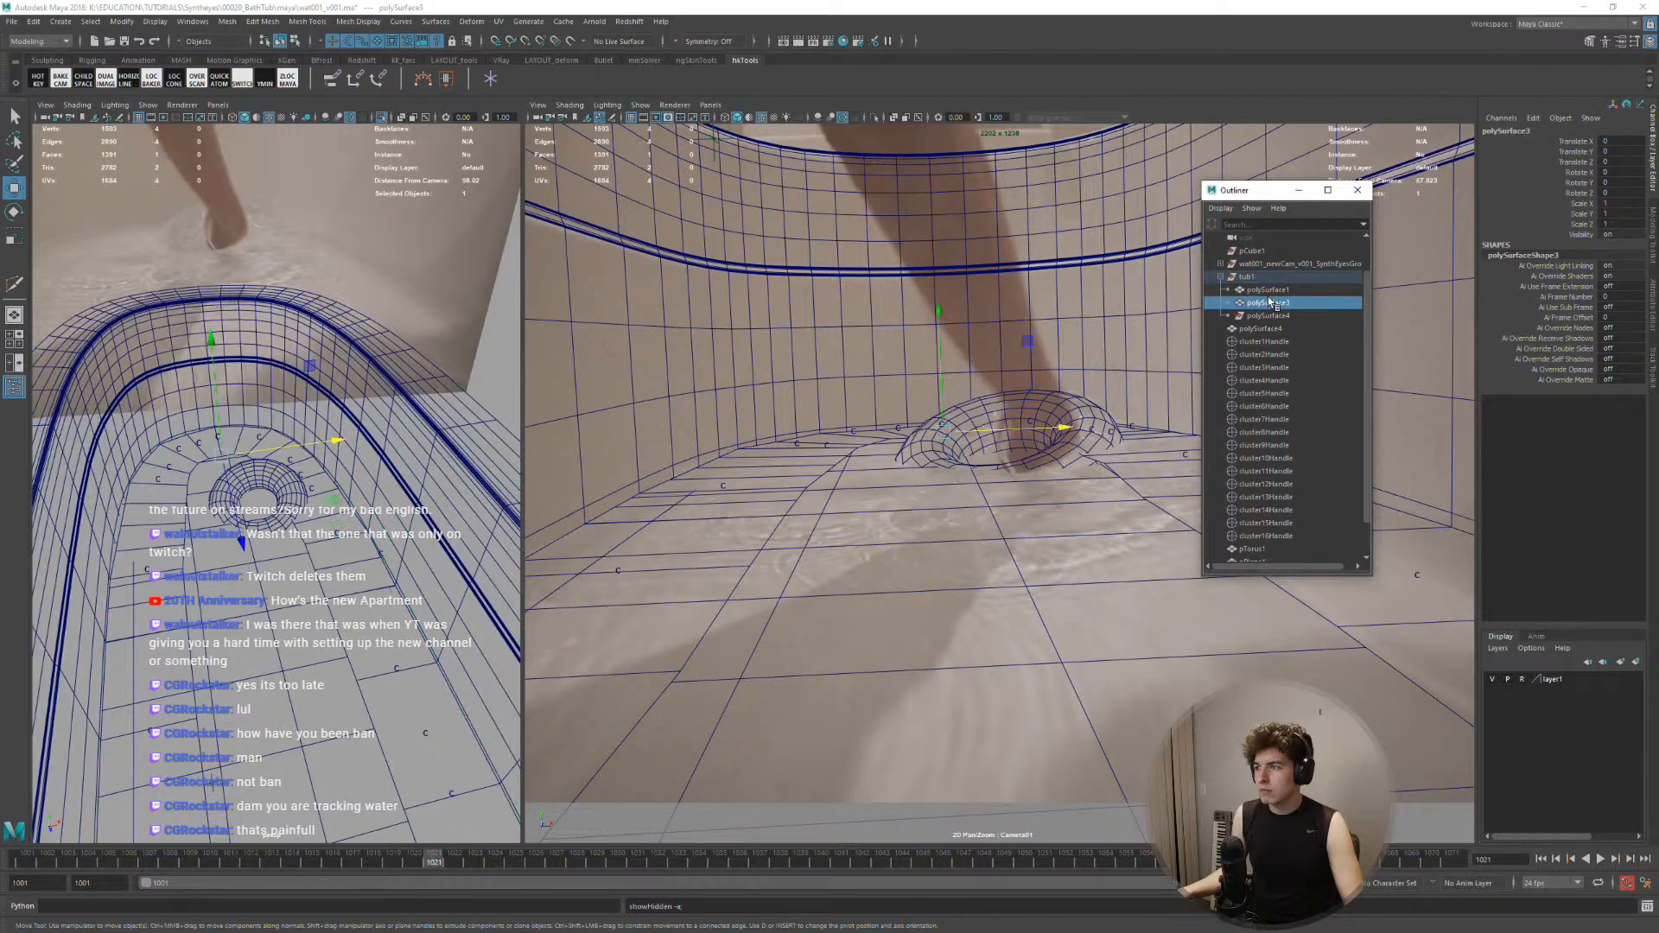
middle_drag(414, 462, 522, 450)
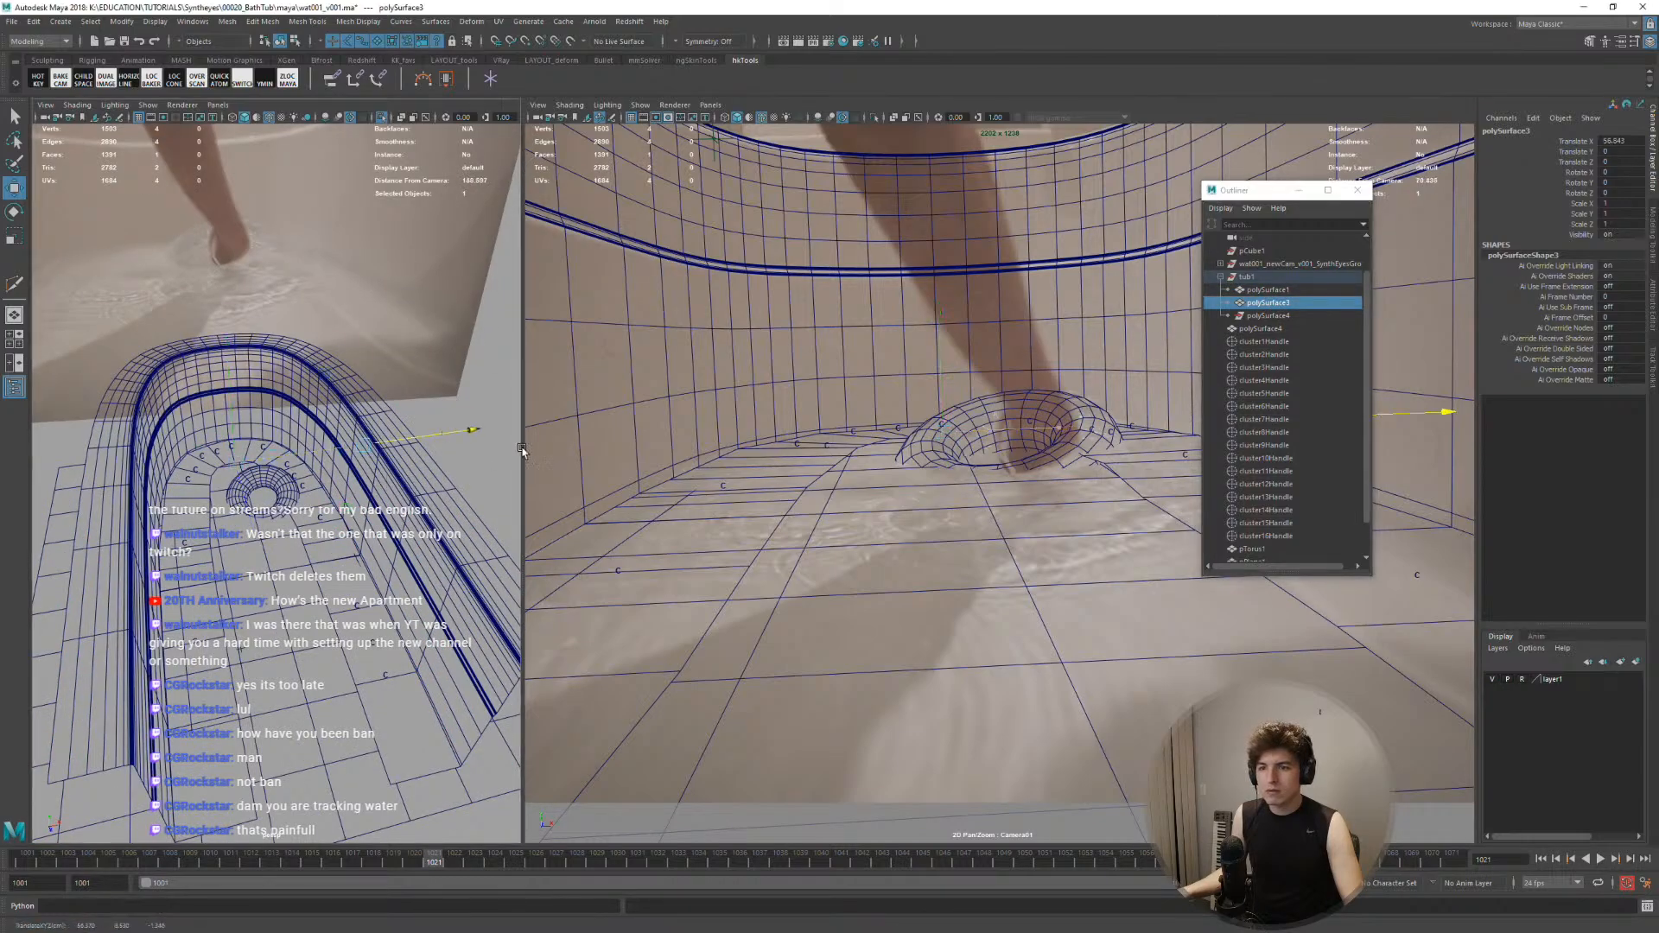
drag(395, 470, 249, 624)
scroll(326, 494, down, 5)
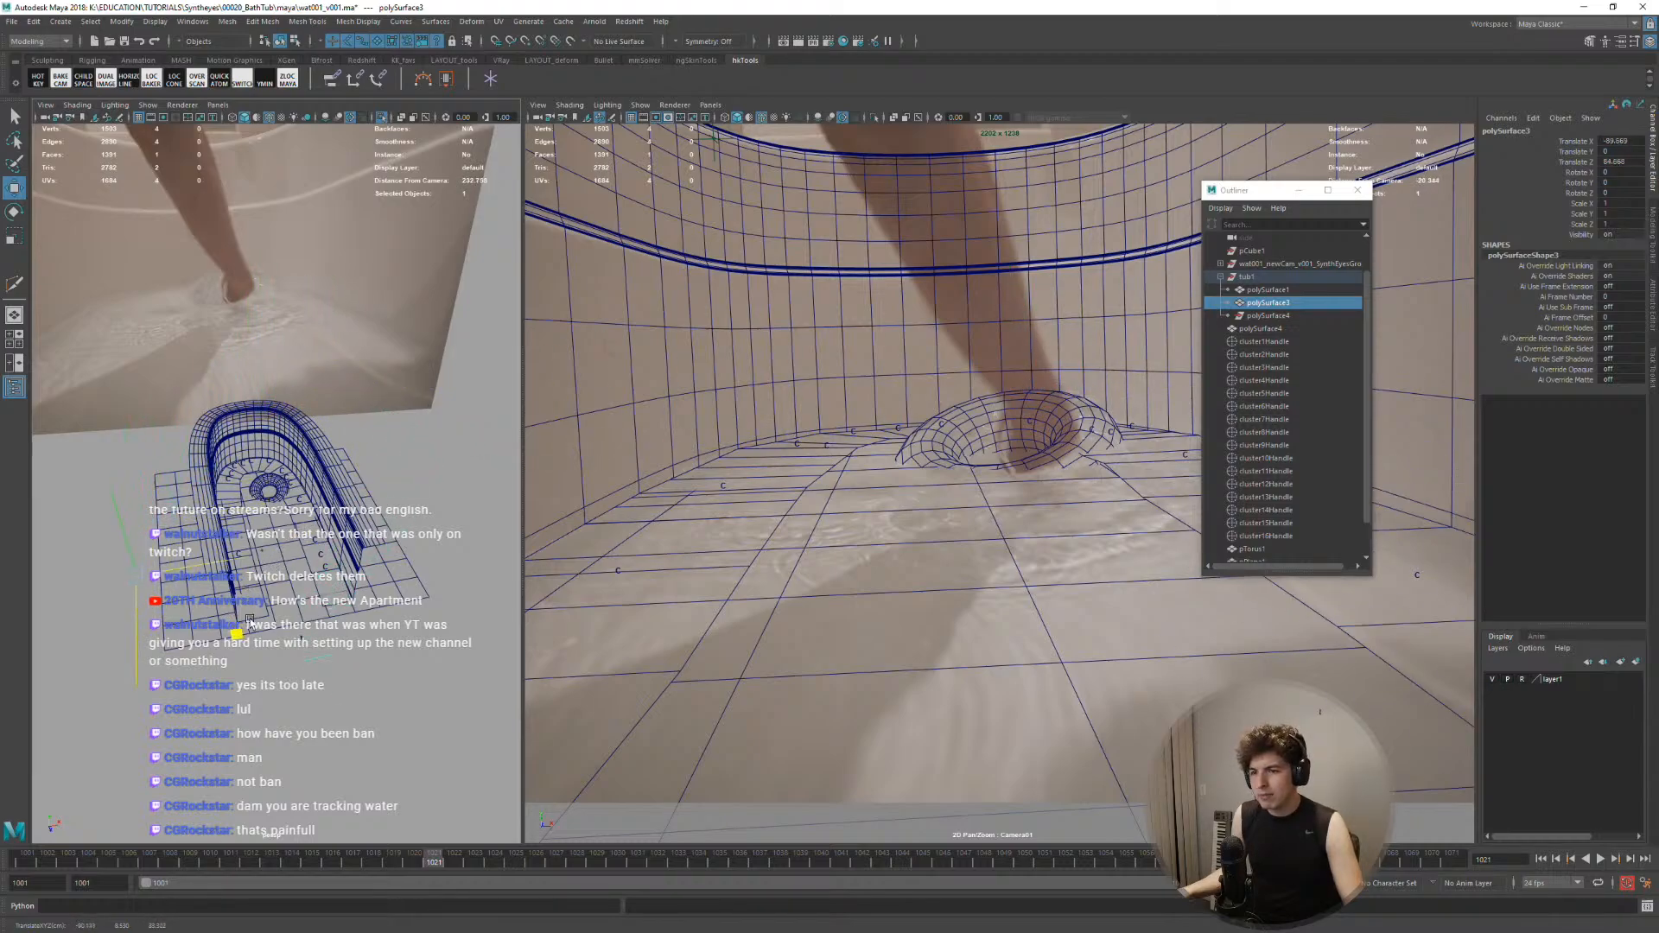
drag(372, 572, 233, 659)
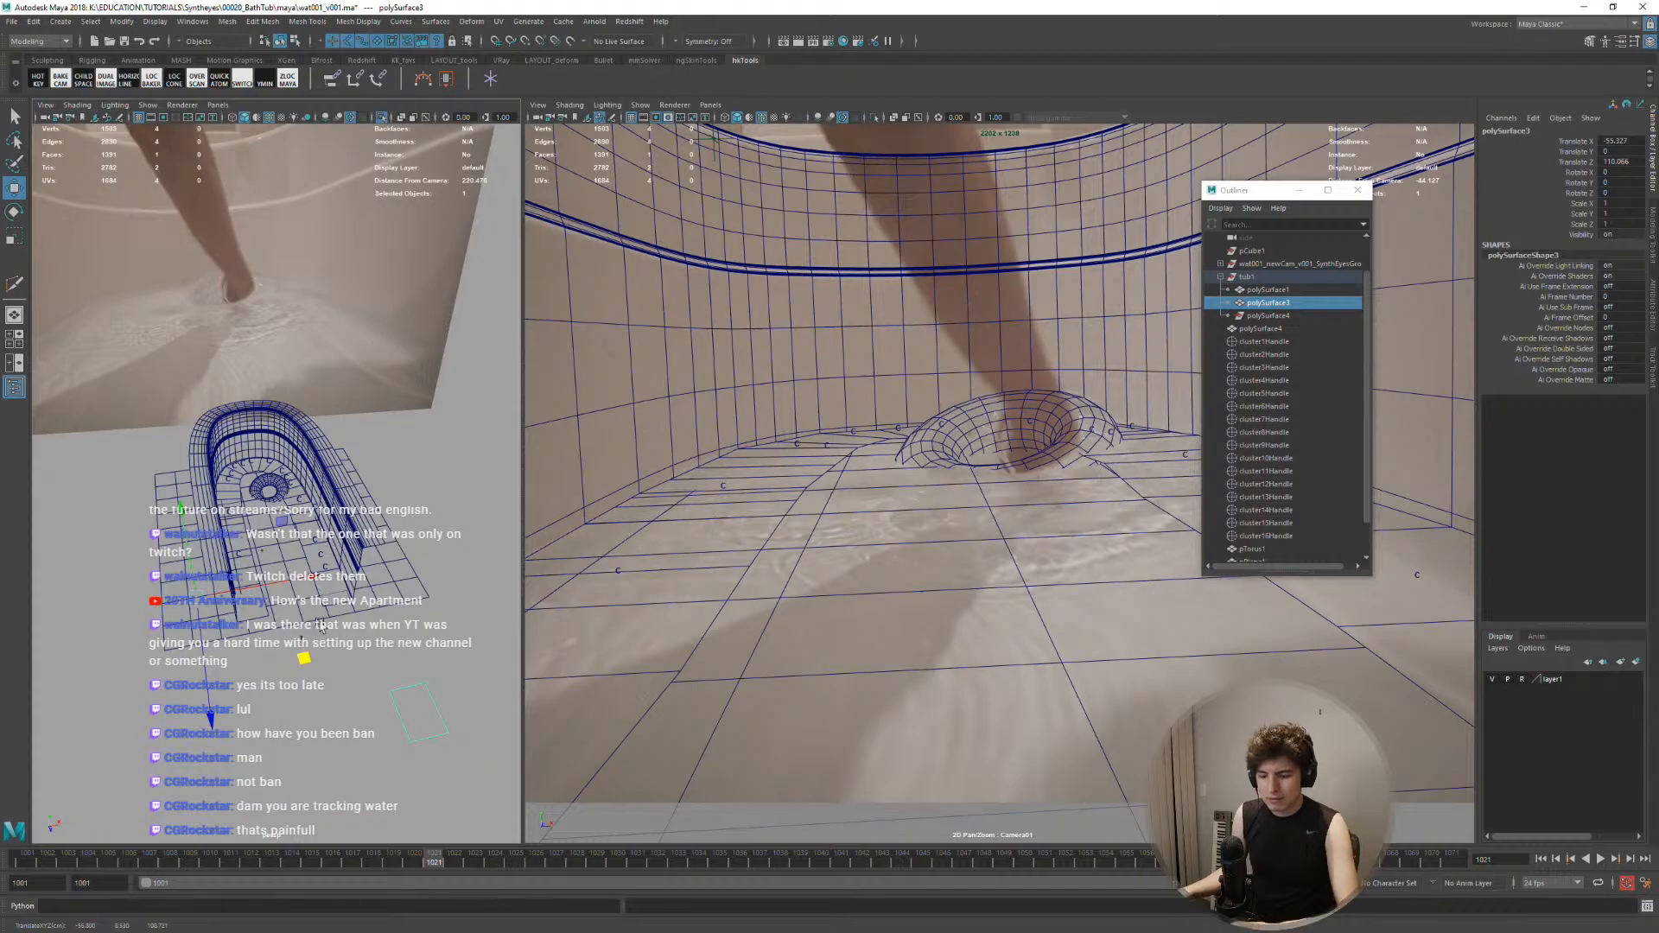
key(Delete)
click(1266, 291)
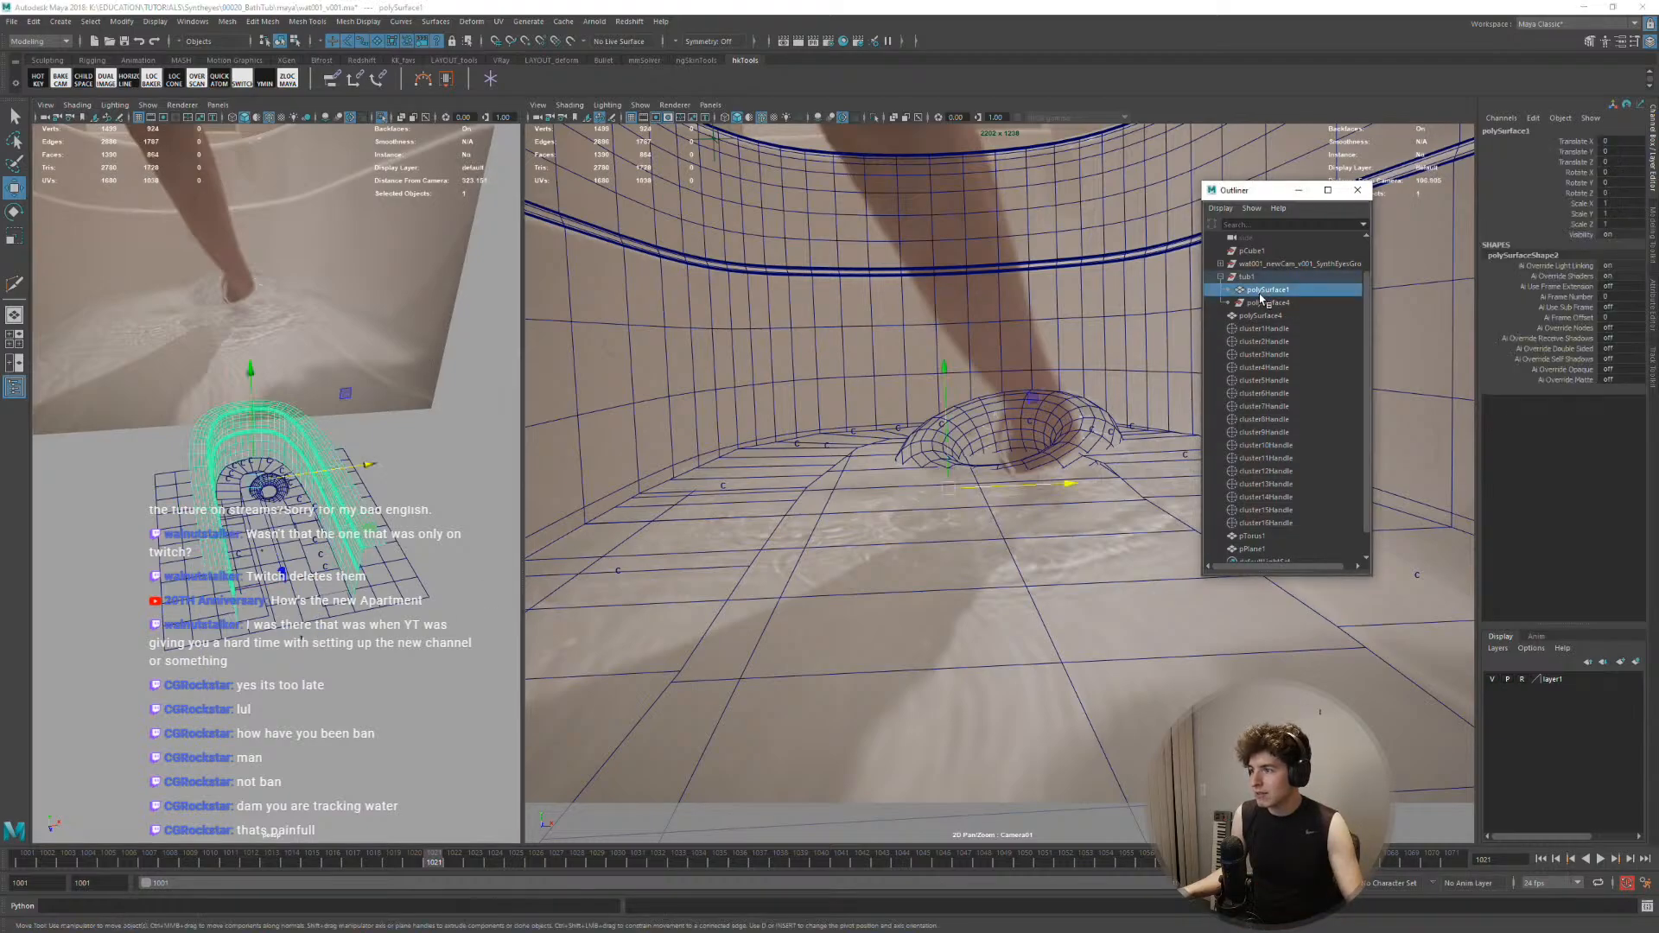
middle_drag(1266, 308, 1260, 316)
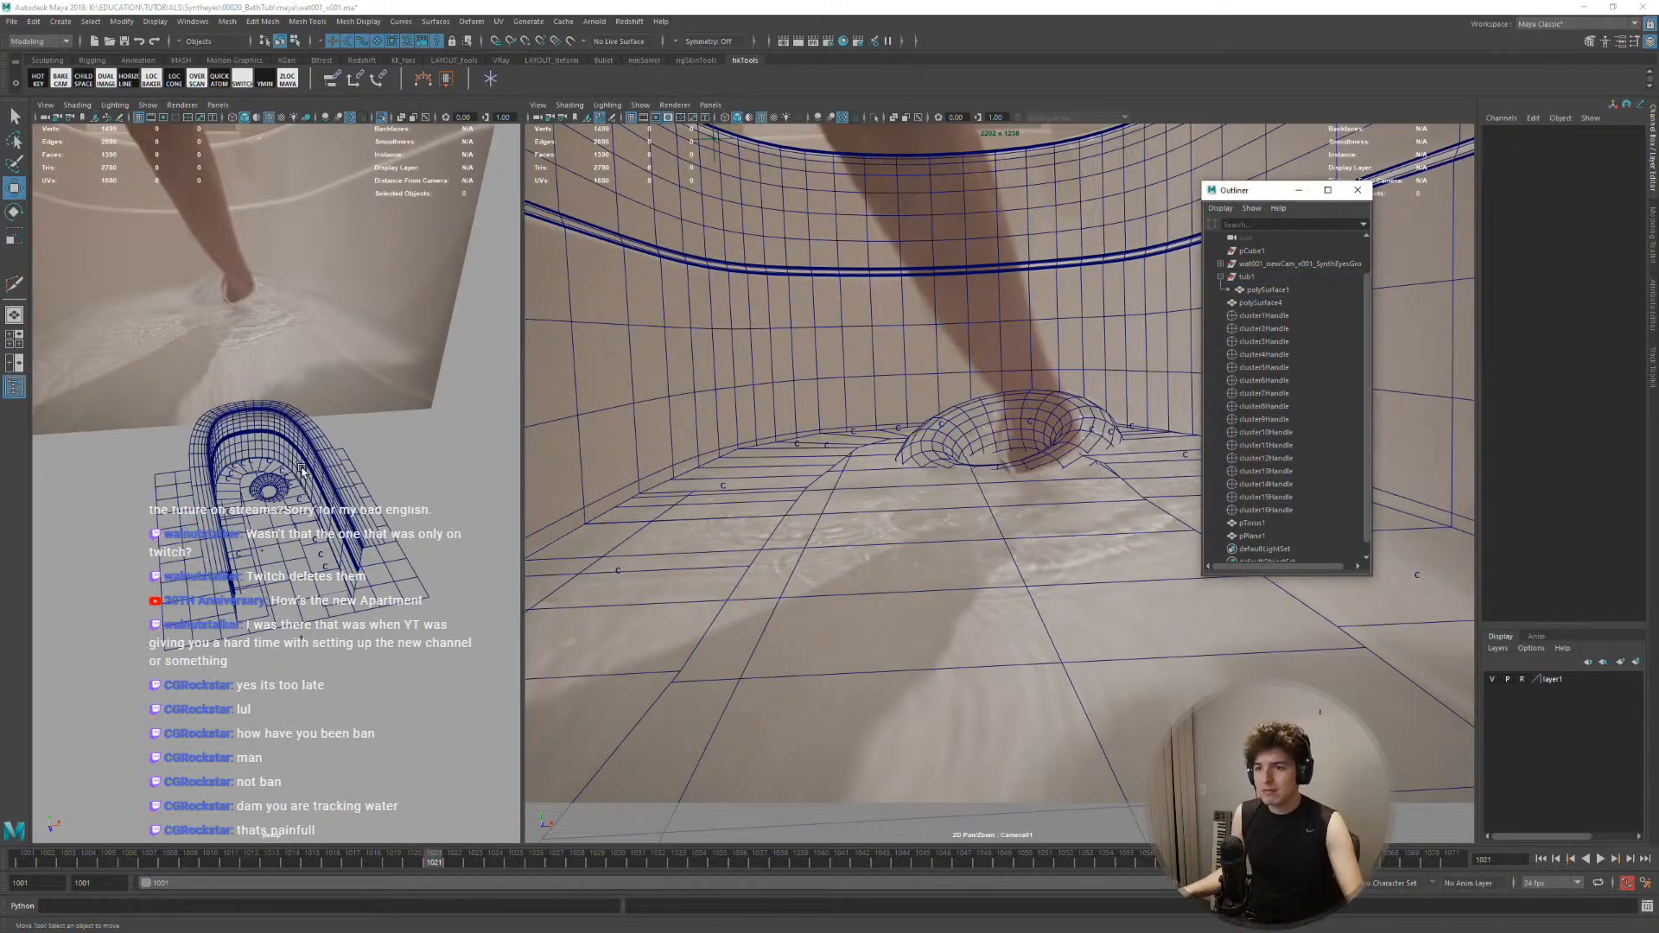
Maximize the camera view and play the footage to check how the tub mesh and water plane line up
key(space)
key(alt+v)
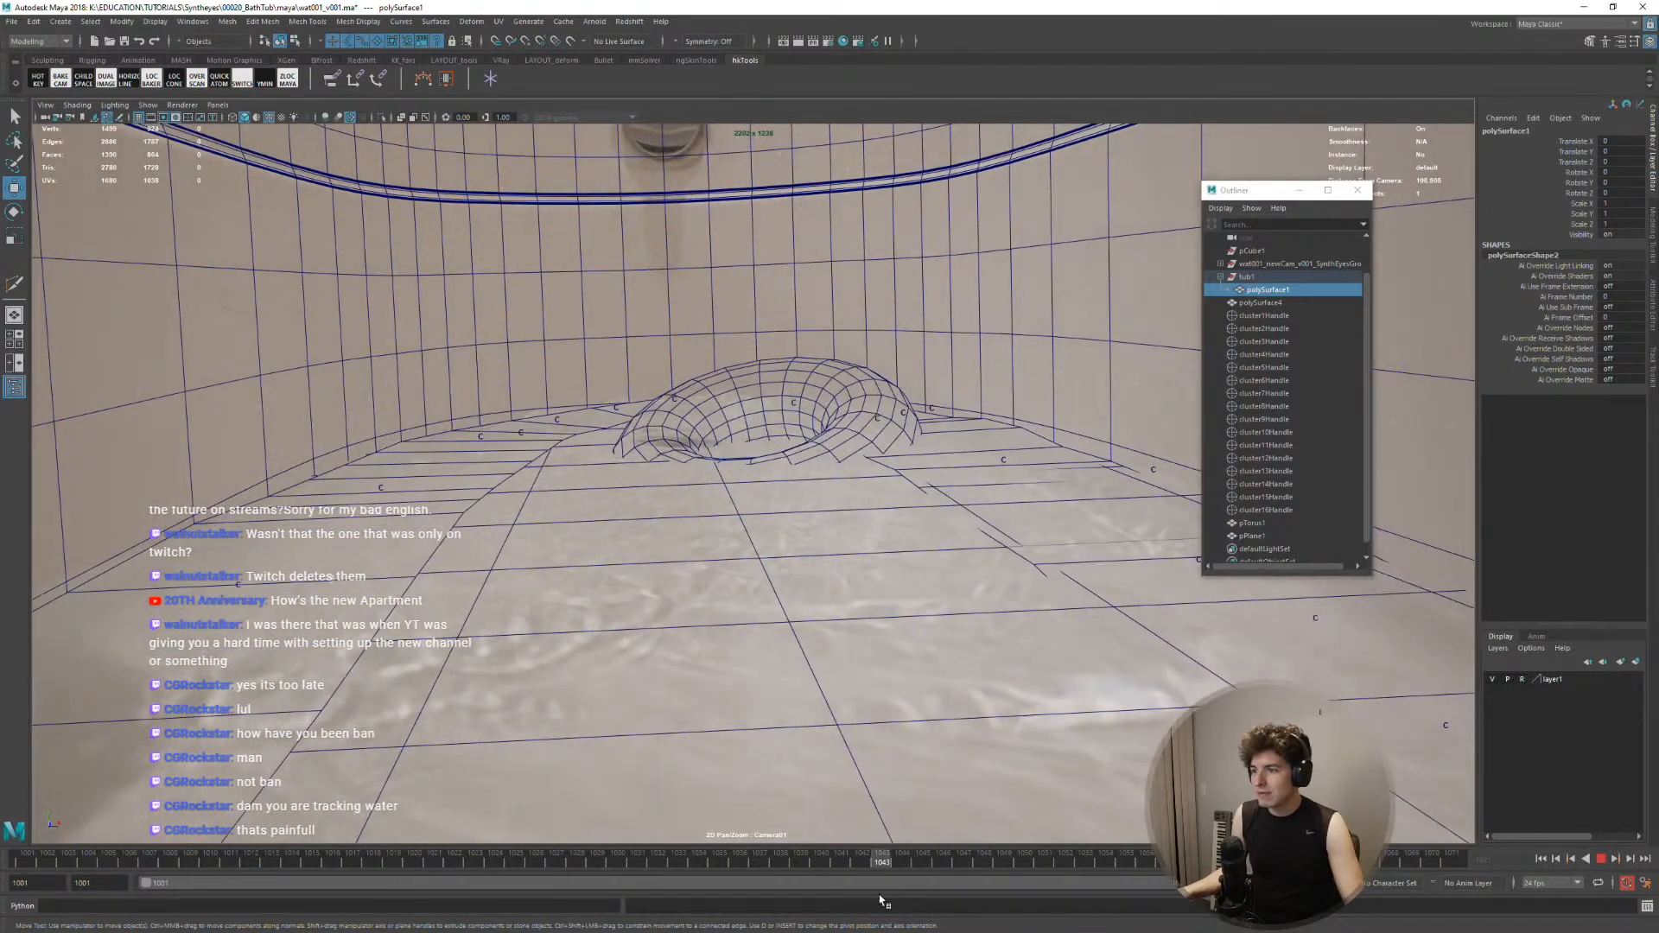
key(alt+v)
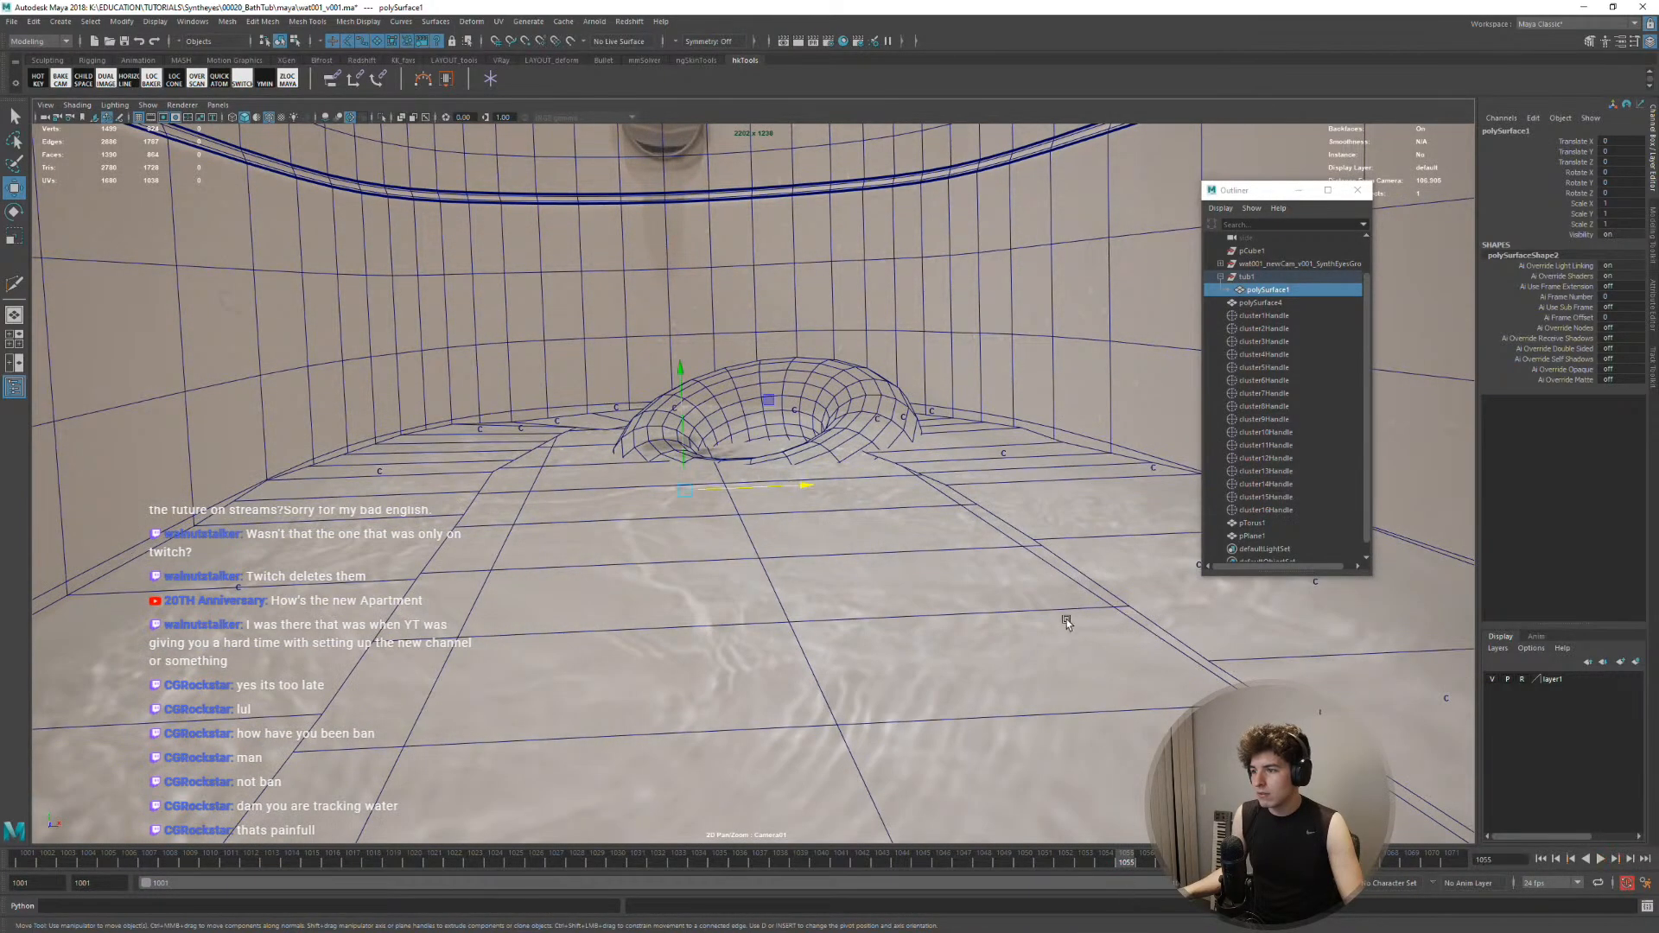
Reduce the water plane's width and height subdivisions to 1 and select the torus
click(799, 639)
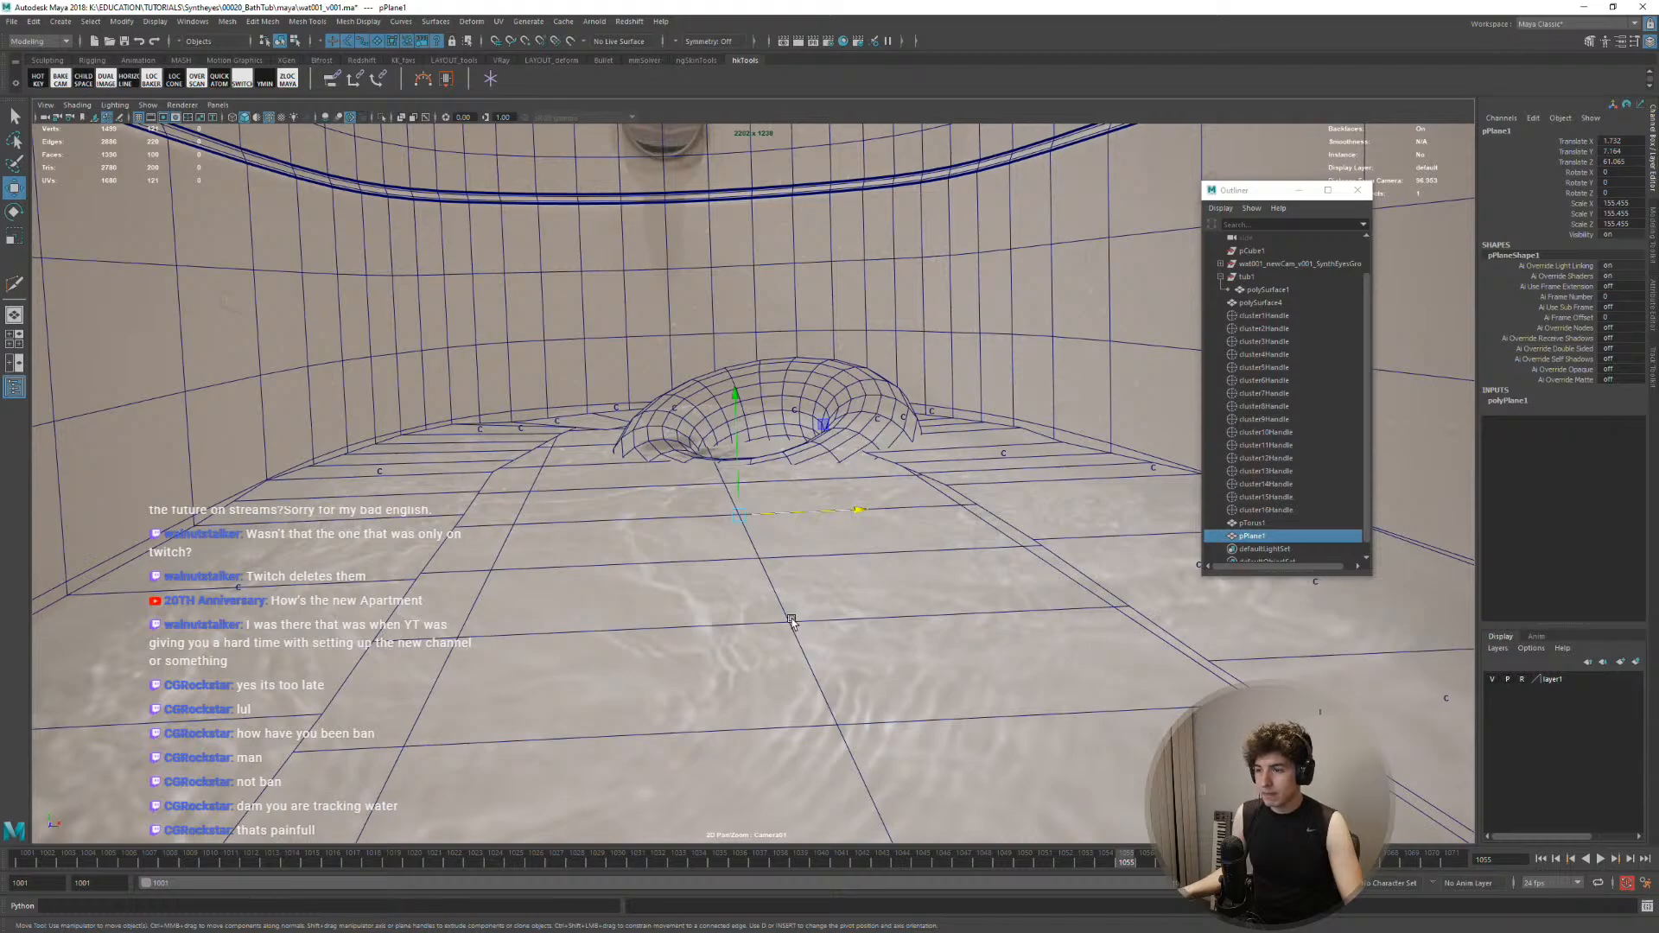
click(1506, 400)
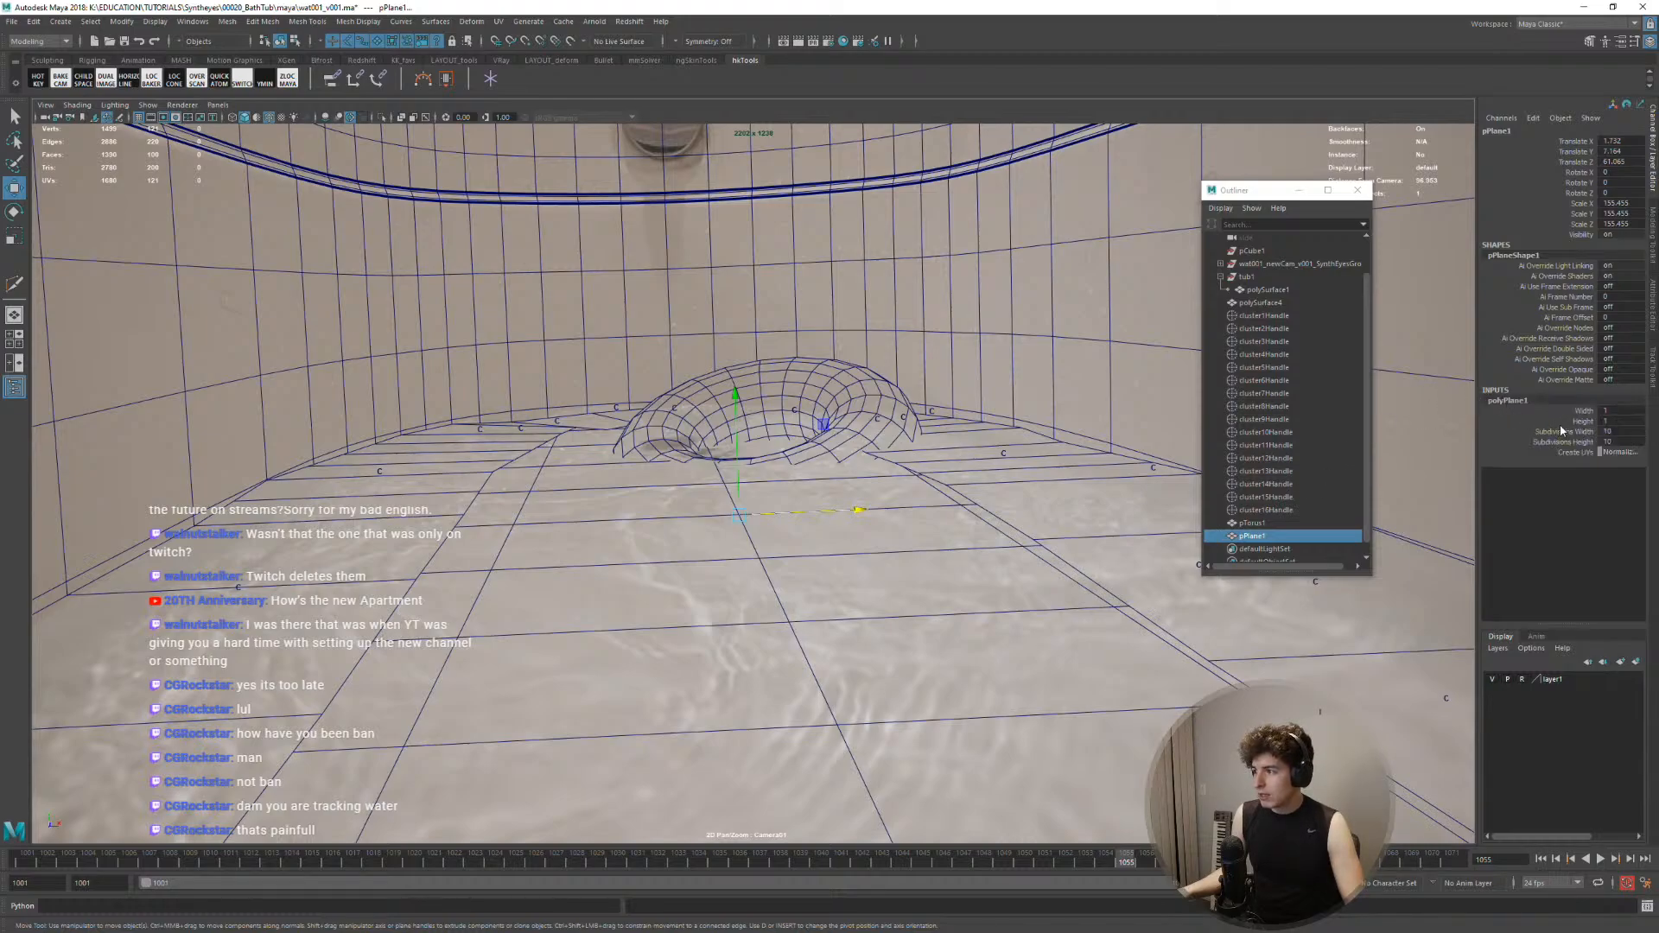
drag(1562, 432, 1562, 442)
middle_drag(1031, 501, 691, 497)
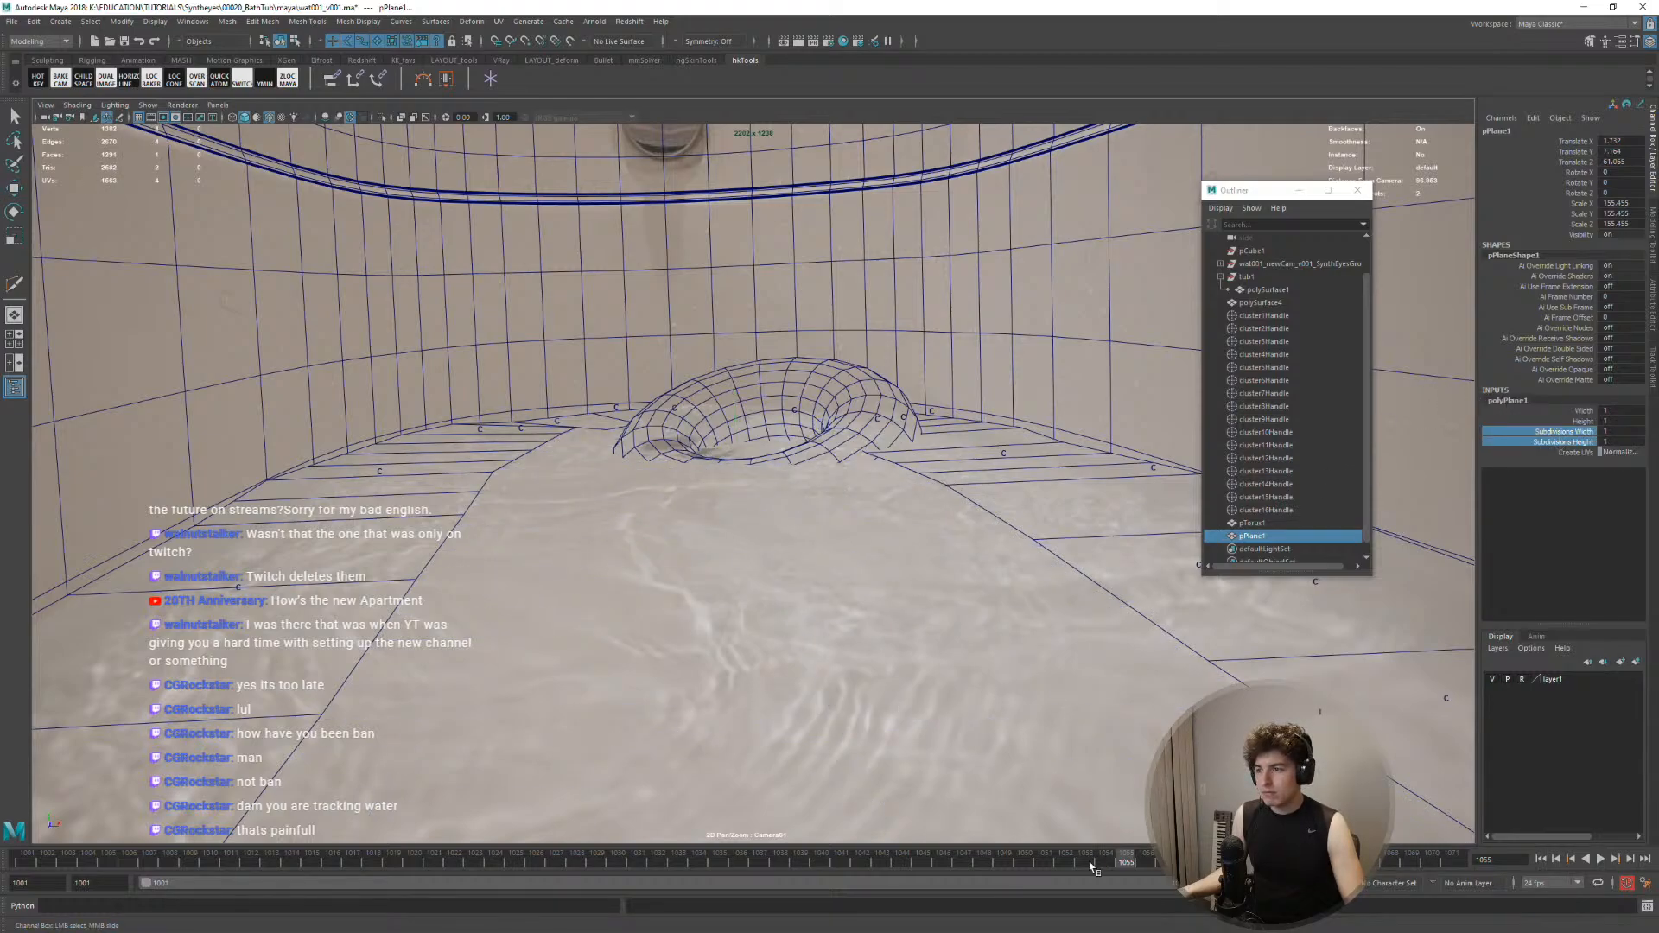
click(828, 463)
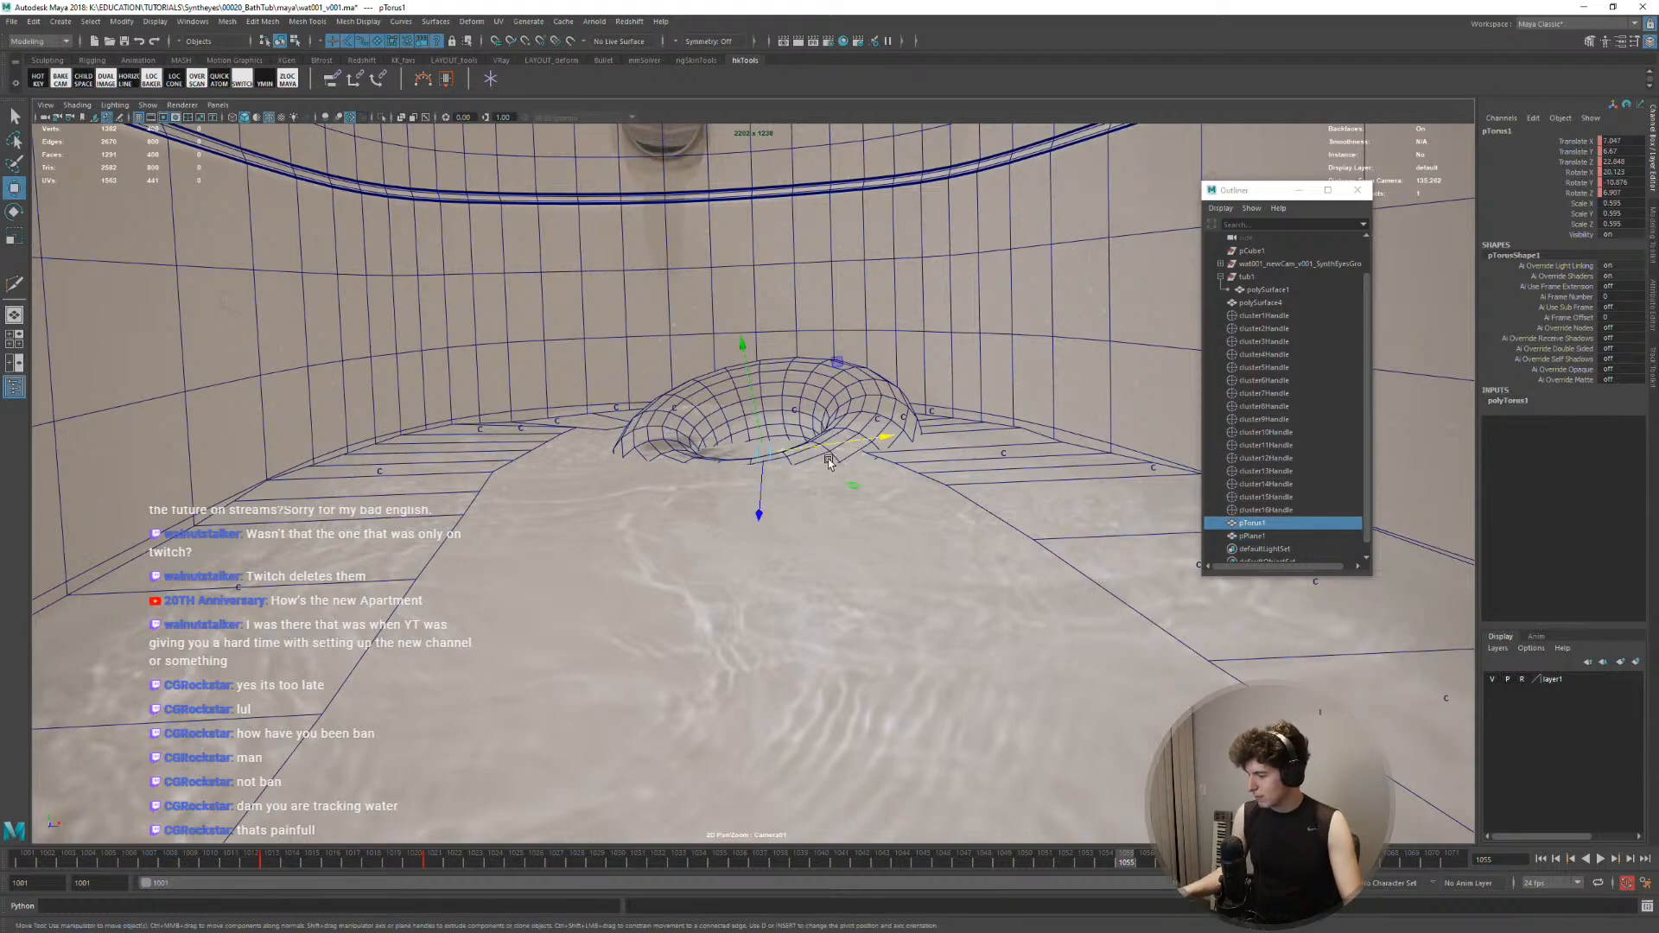
Play the footage to frame 1026 and set the Move tool's axis orientation to World, undoing any trial move of the torus
key(alt+v)
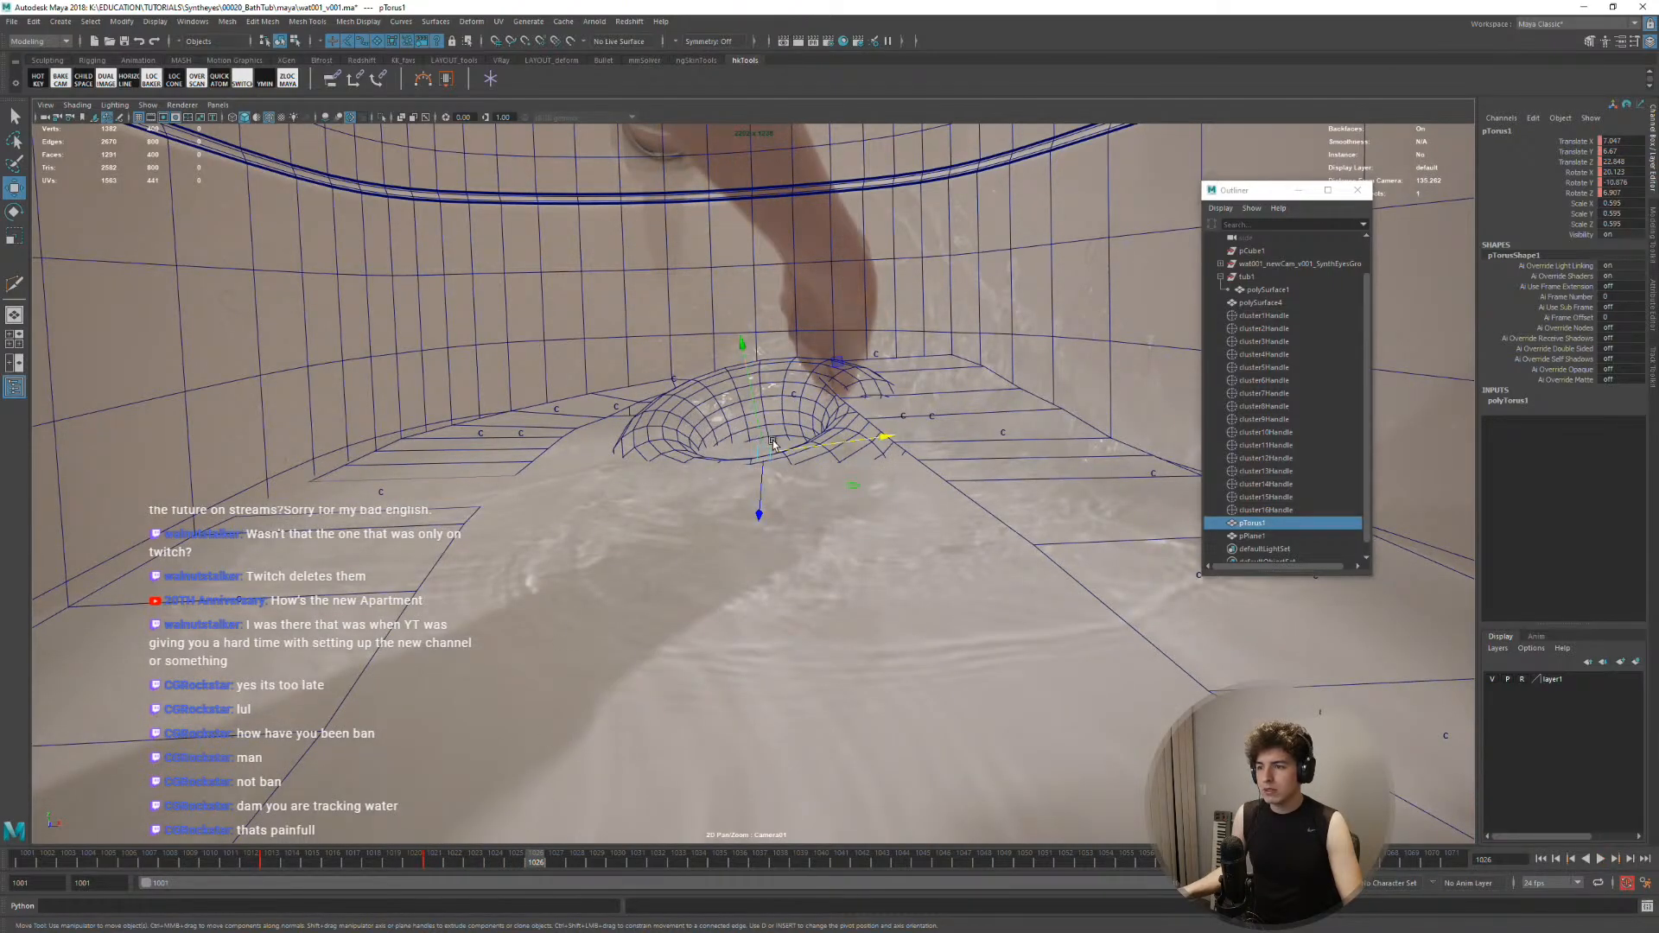
middle_drag(853, 490, 819, 445)
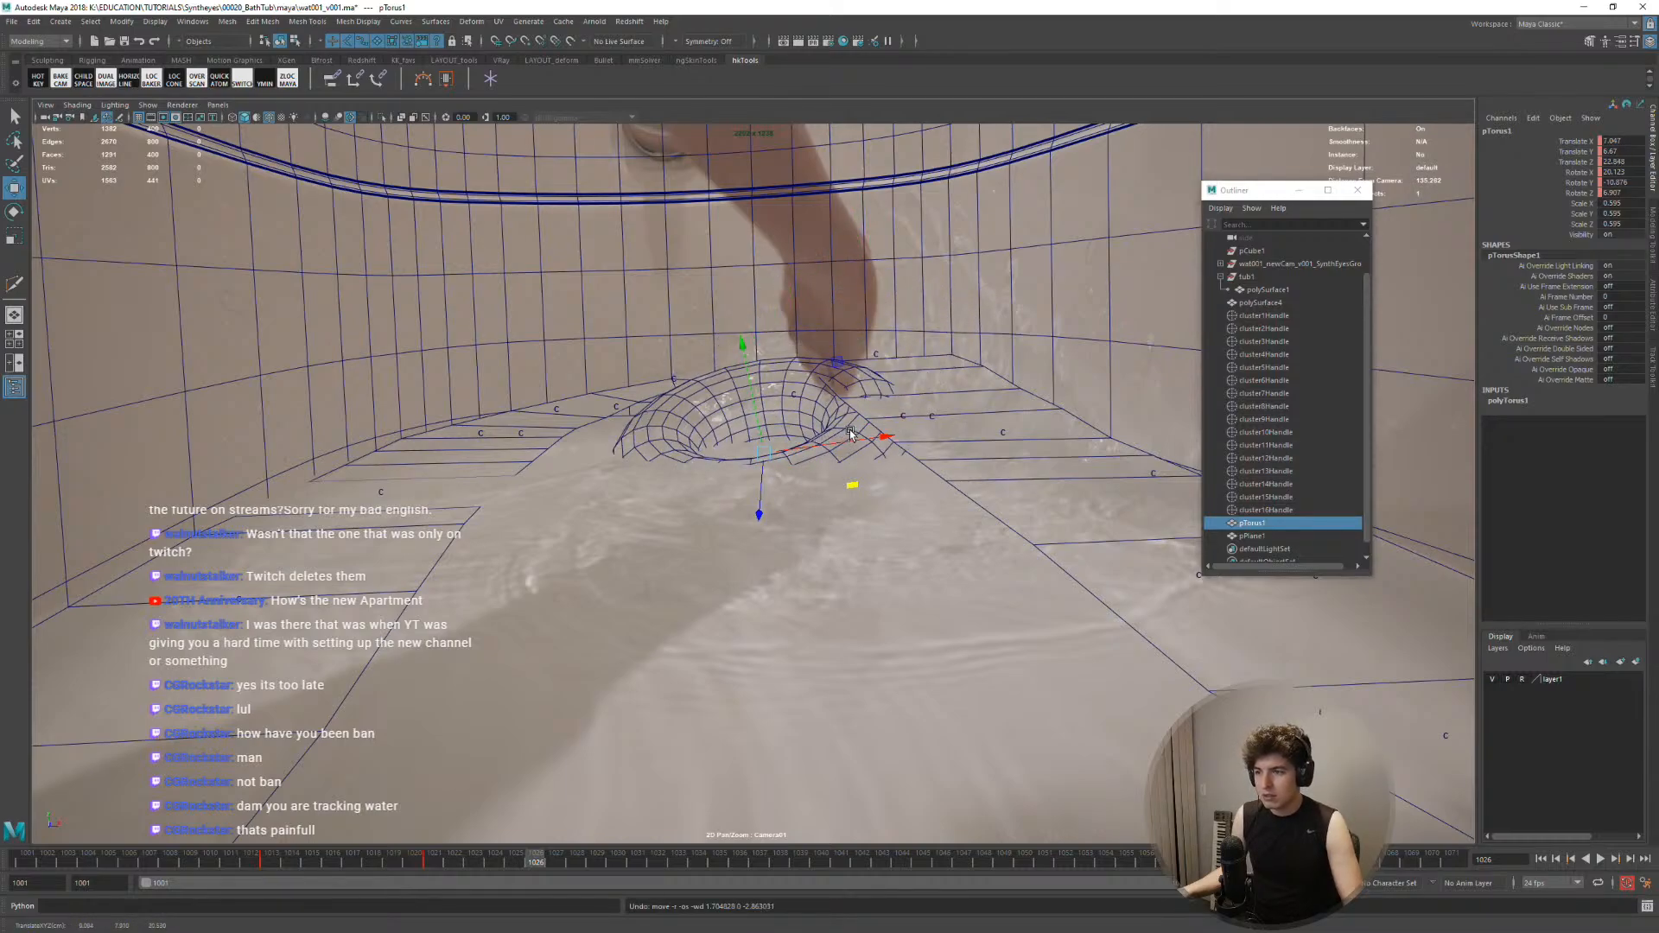
click(831, 429)
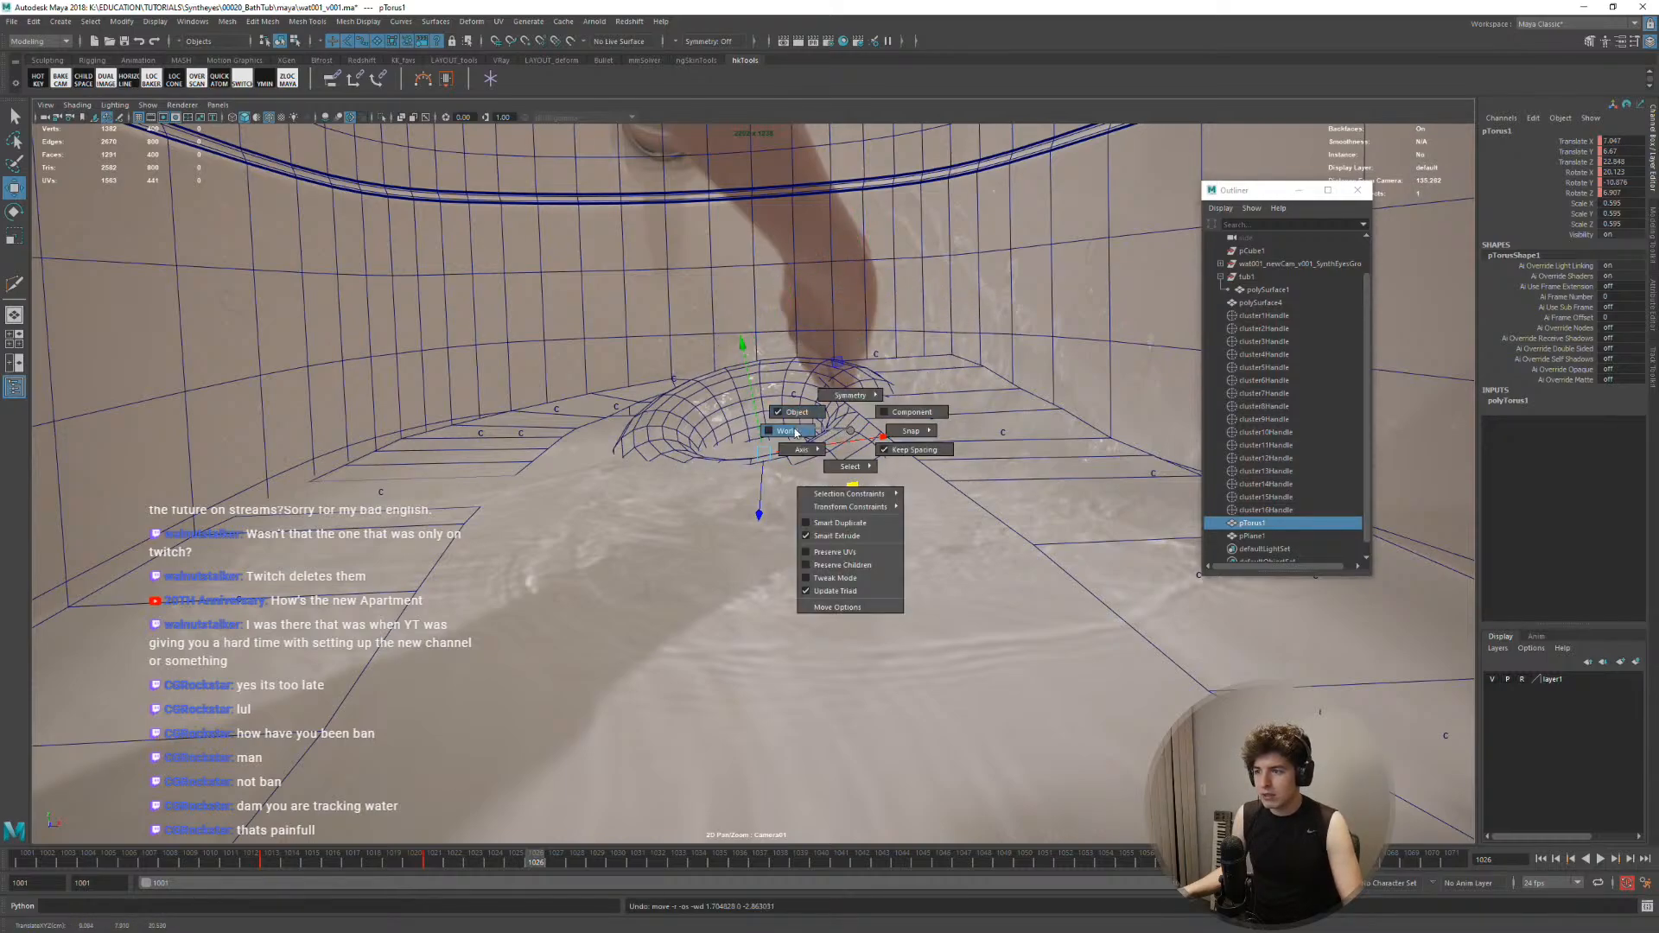
drag(796, 432, 796, 433)
middle_drag(821, 425, 853, 306)
key(ctrl+z)
With the perspective view beside the camera view, move the torus horizontally at frame 1027 to about X 14.2, Z 11.6
key(space)
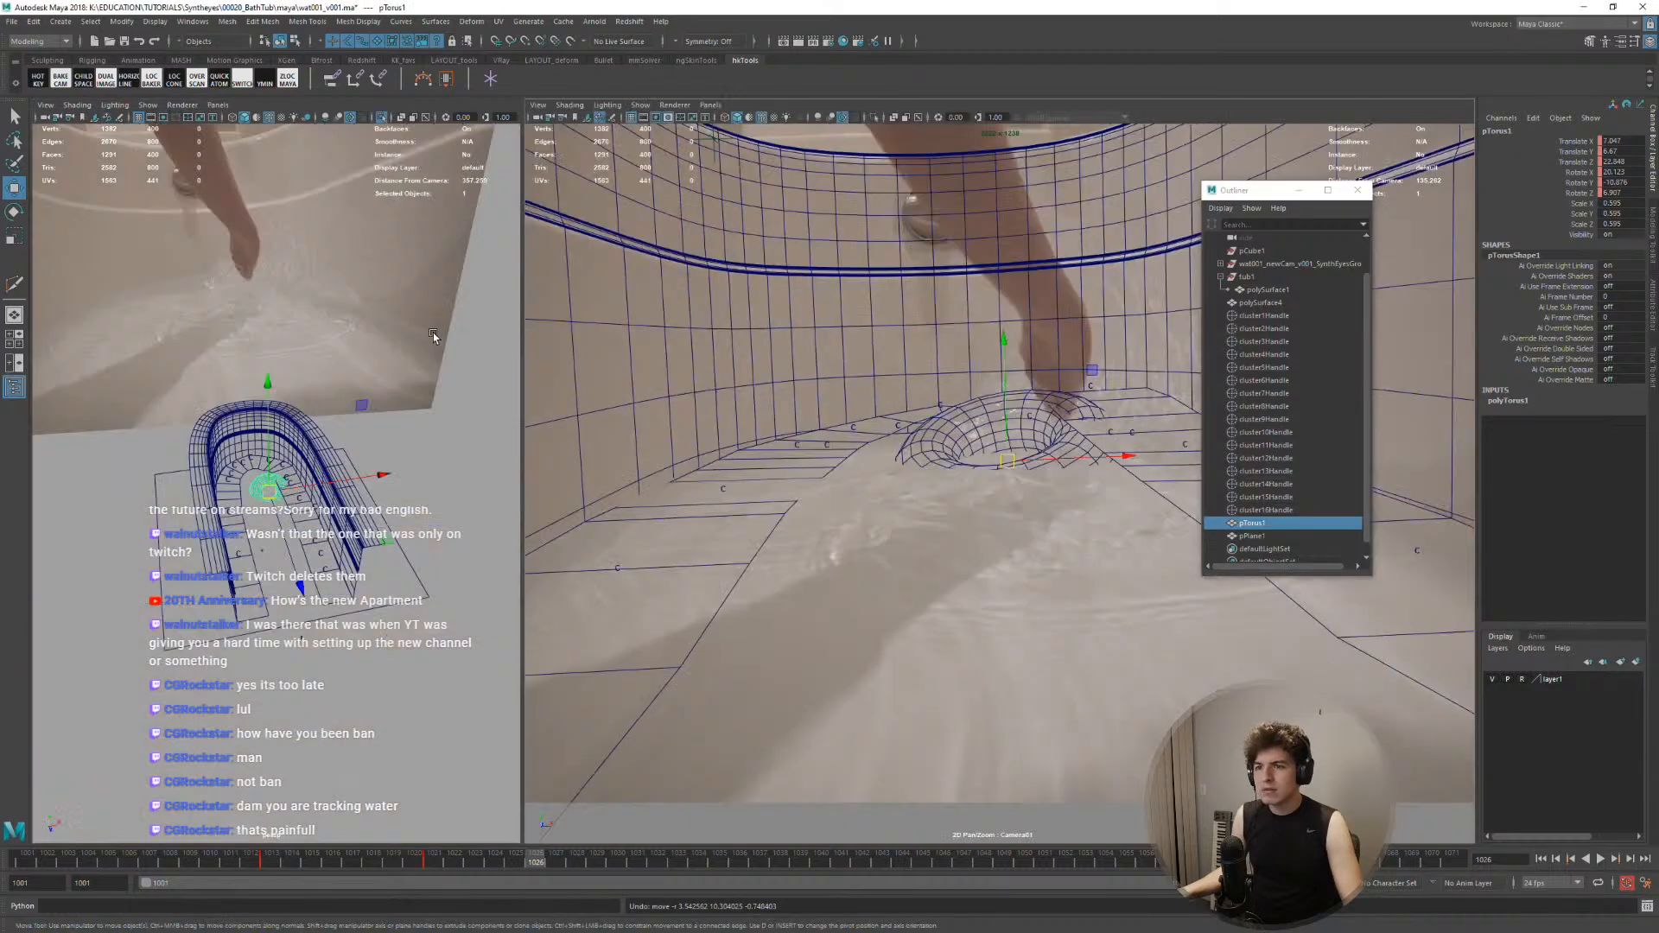
click(384, 541)
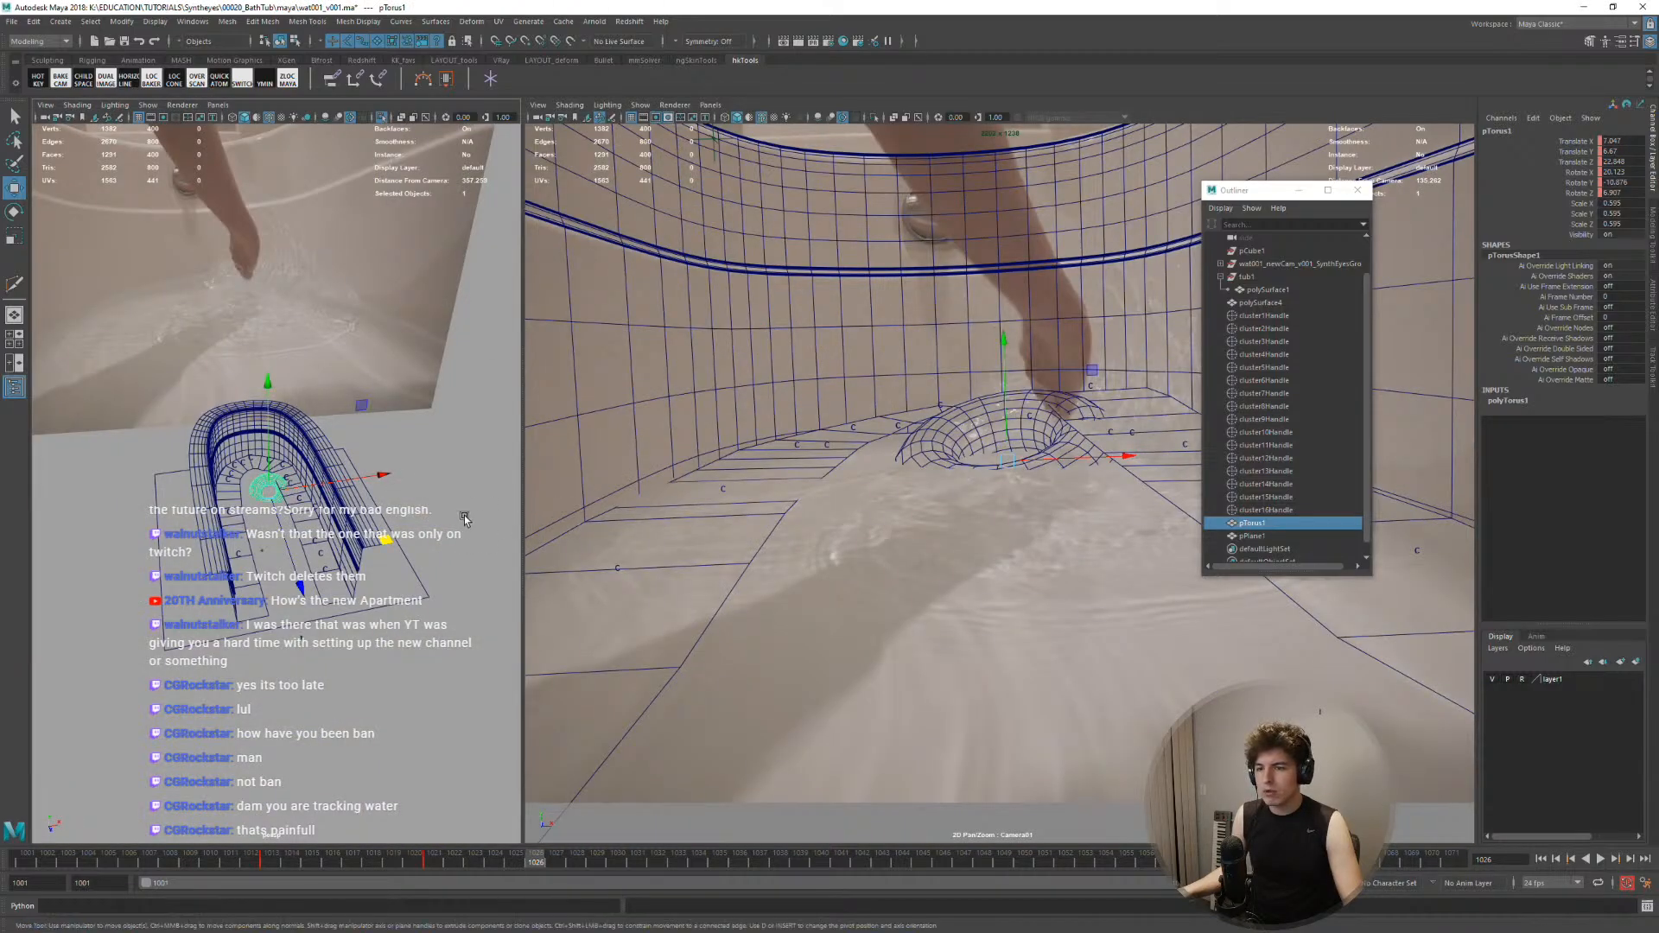
key(space)
key(space)
key(space)
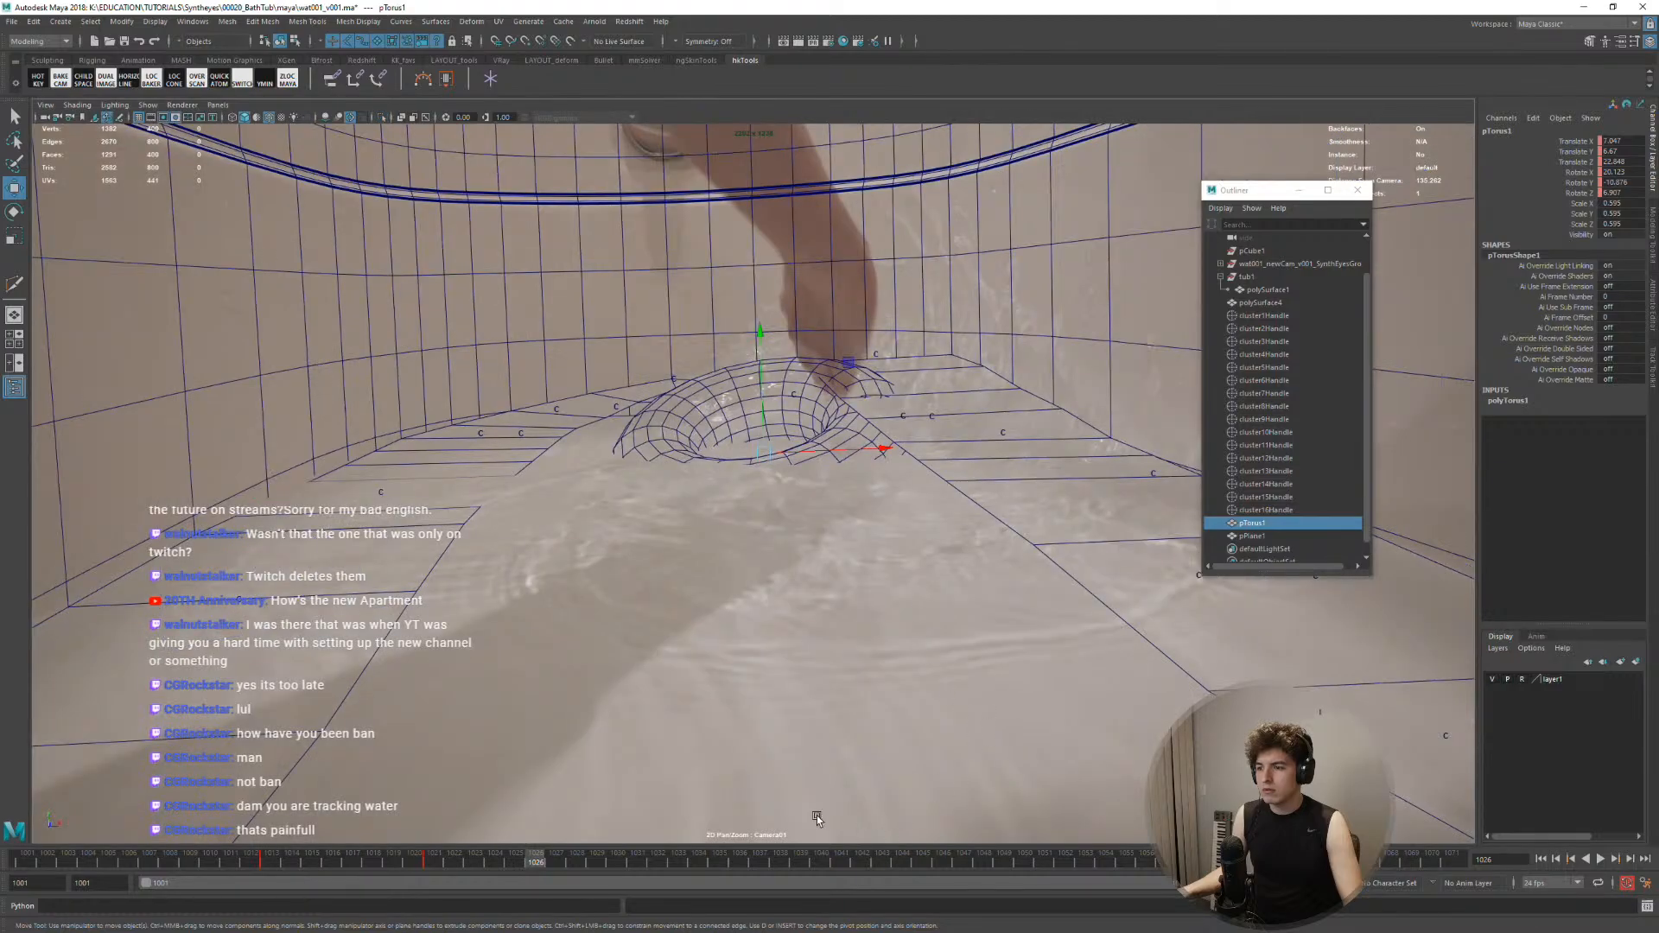
key(space)
alt+right_drag(327, 557, 566, 581)
alt+drag(380, 570, 399, 502)
drag(1241, 191, 1329, 446)
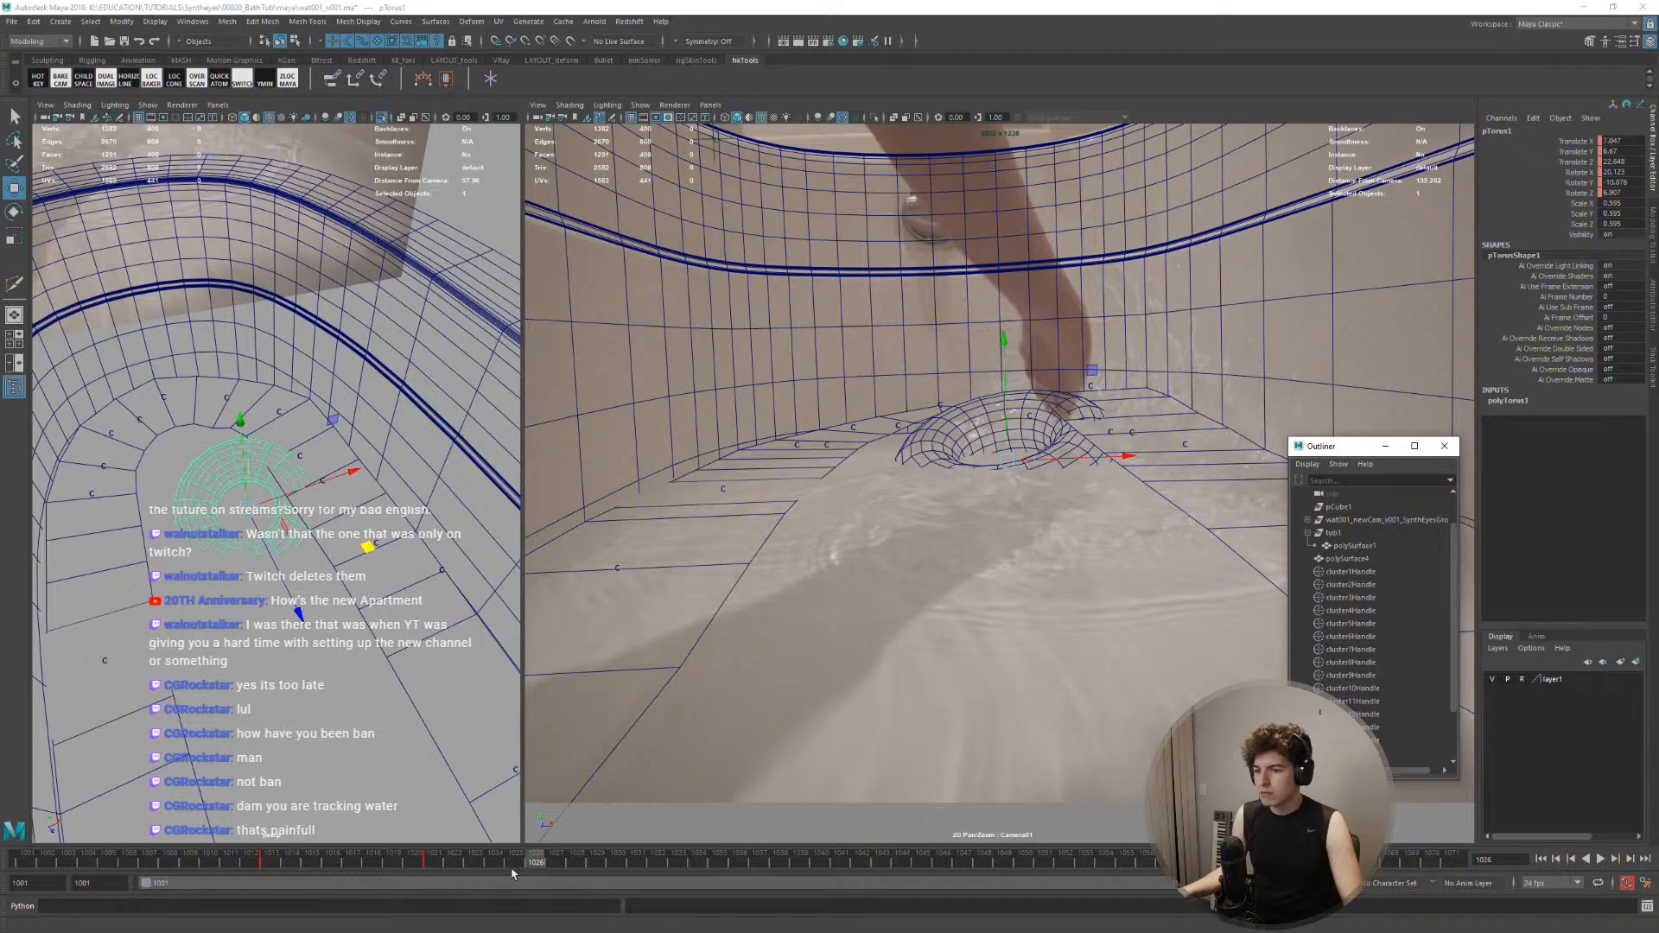
key(alt+v)
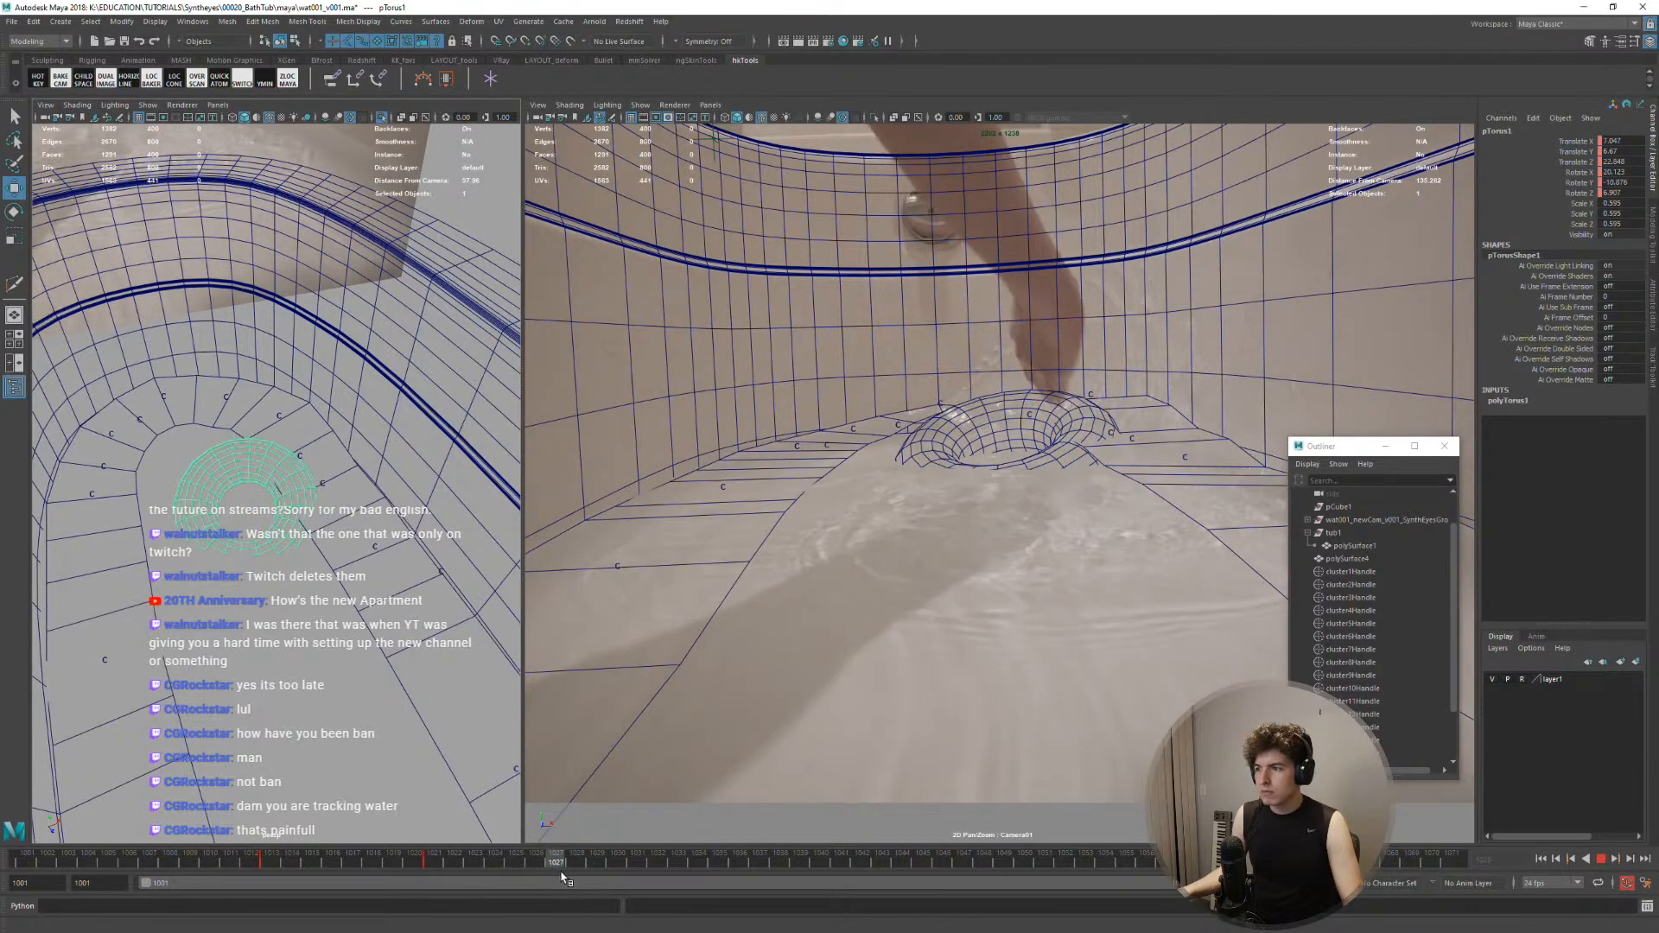
key(alt+v)
alt+drag(333, 475, 374, 477)
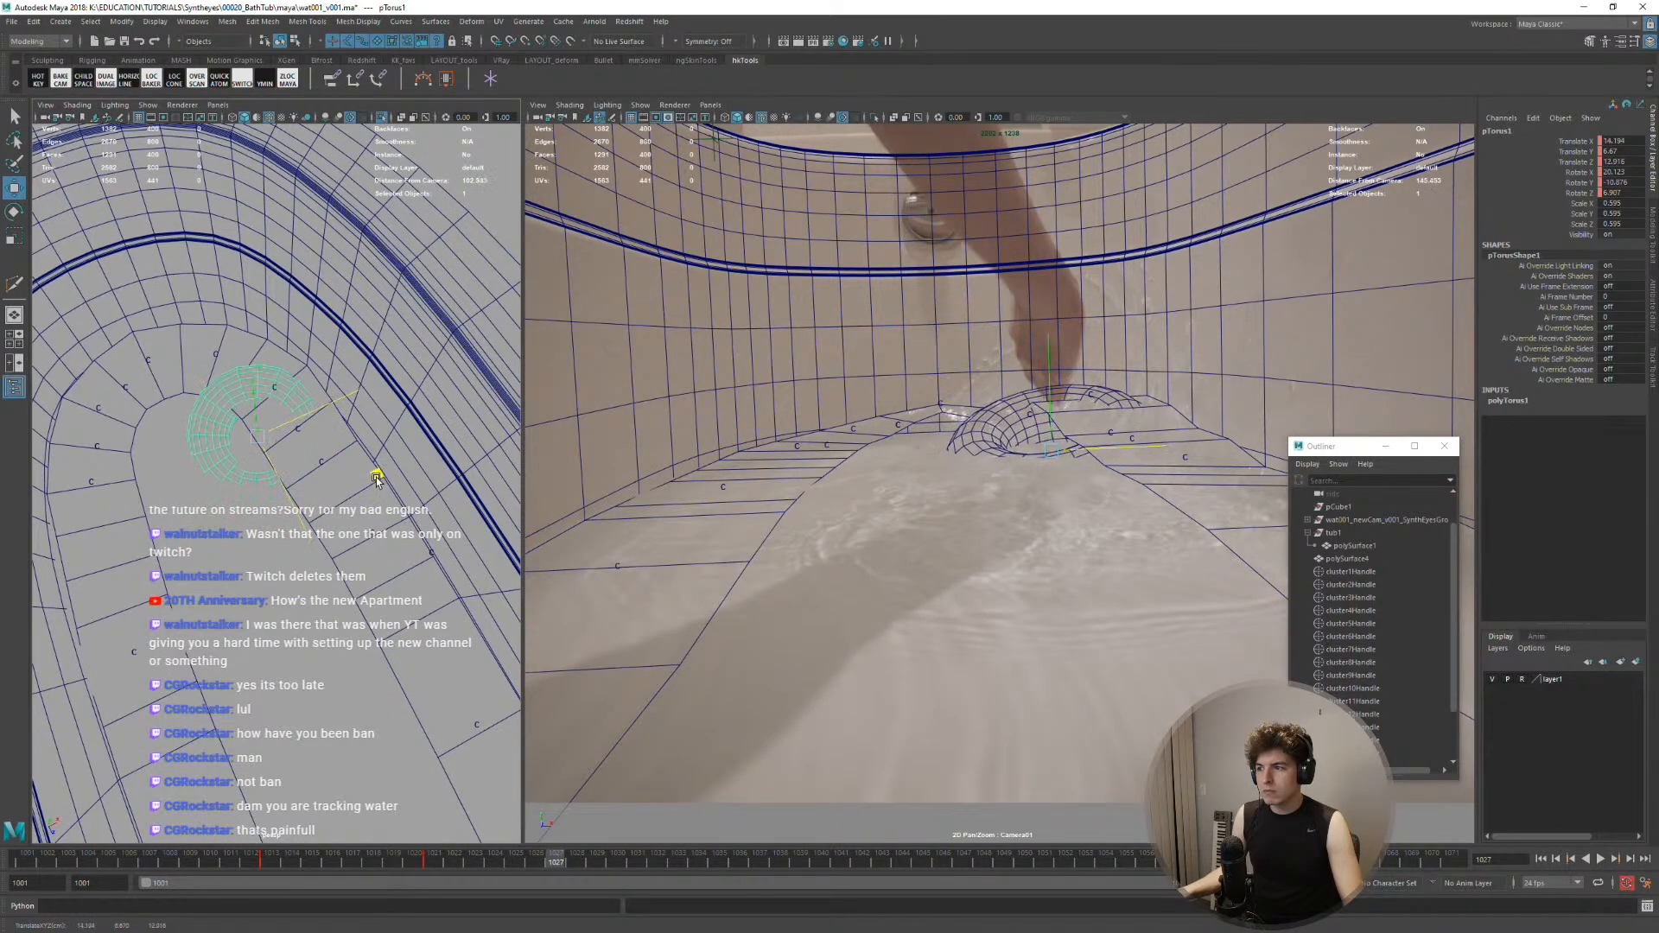
Play back the torus motion, then rotate it flatter and lower it into the water at frame 1030
key(alt+v)
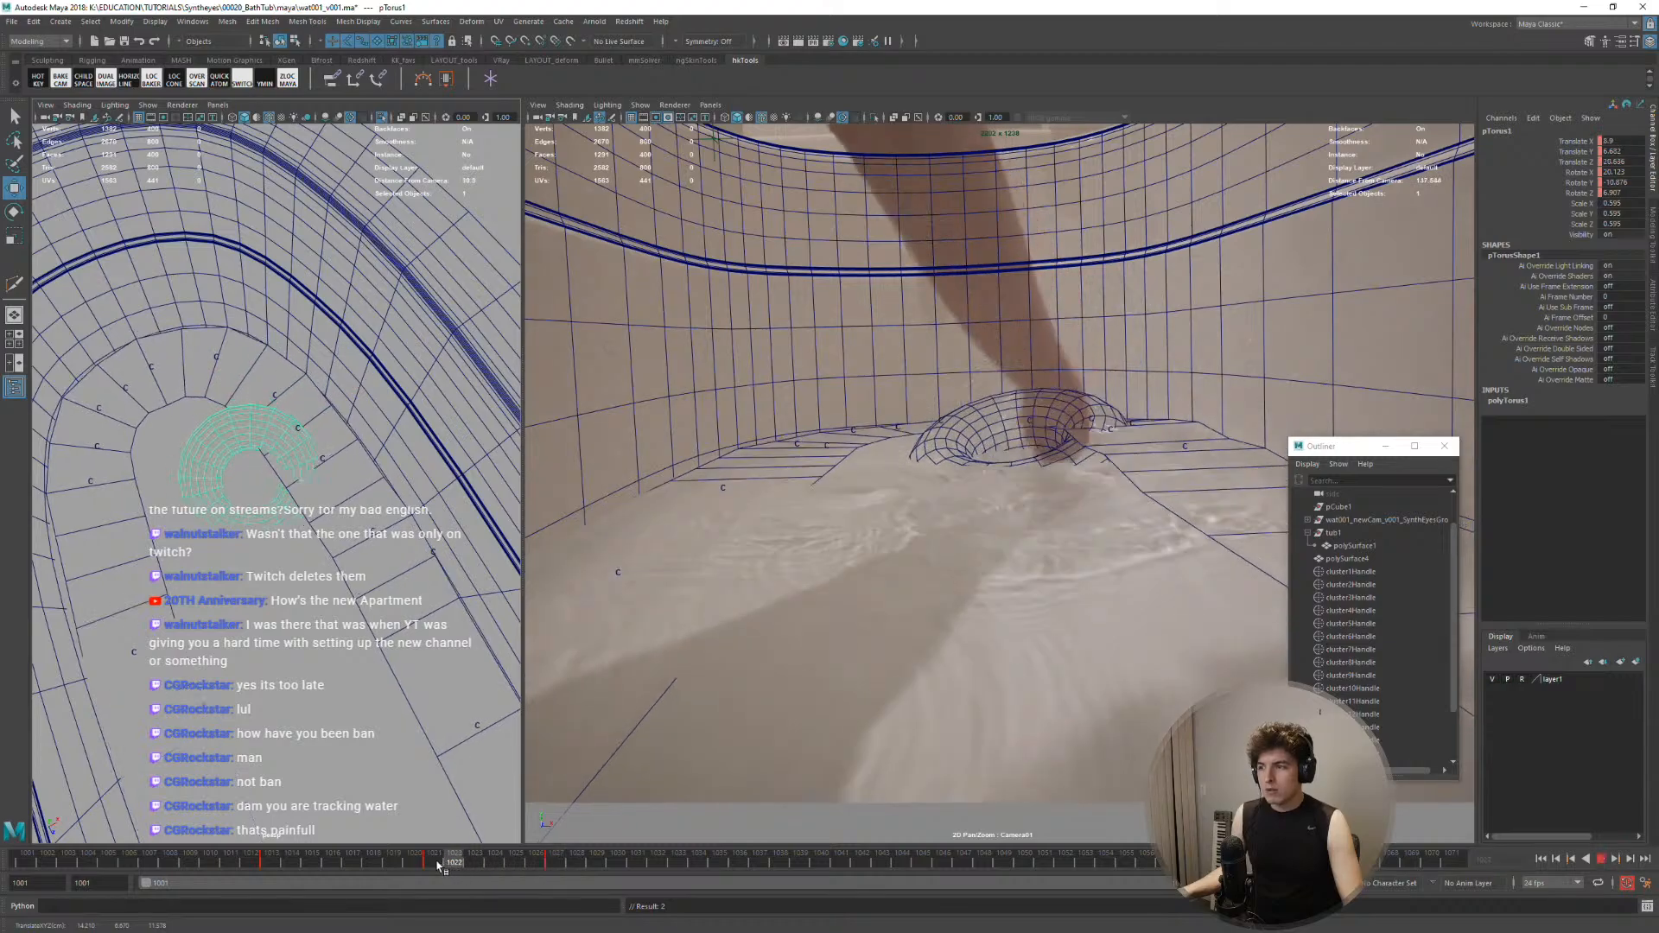
key(alt+v)
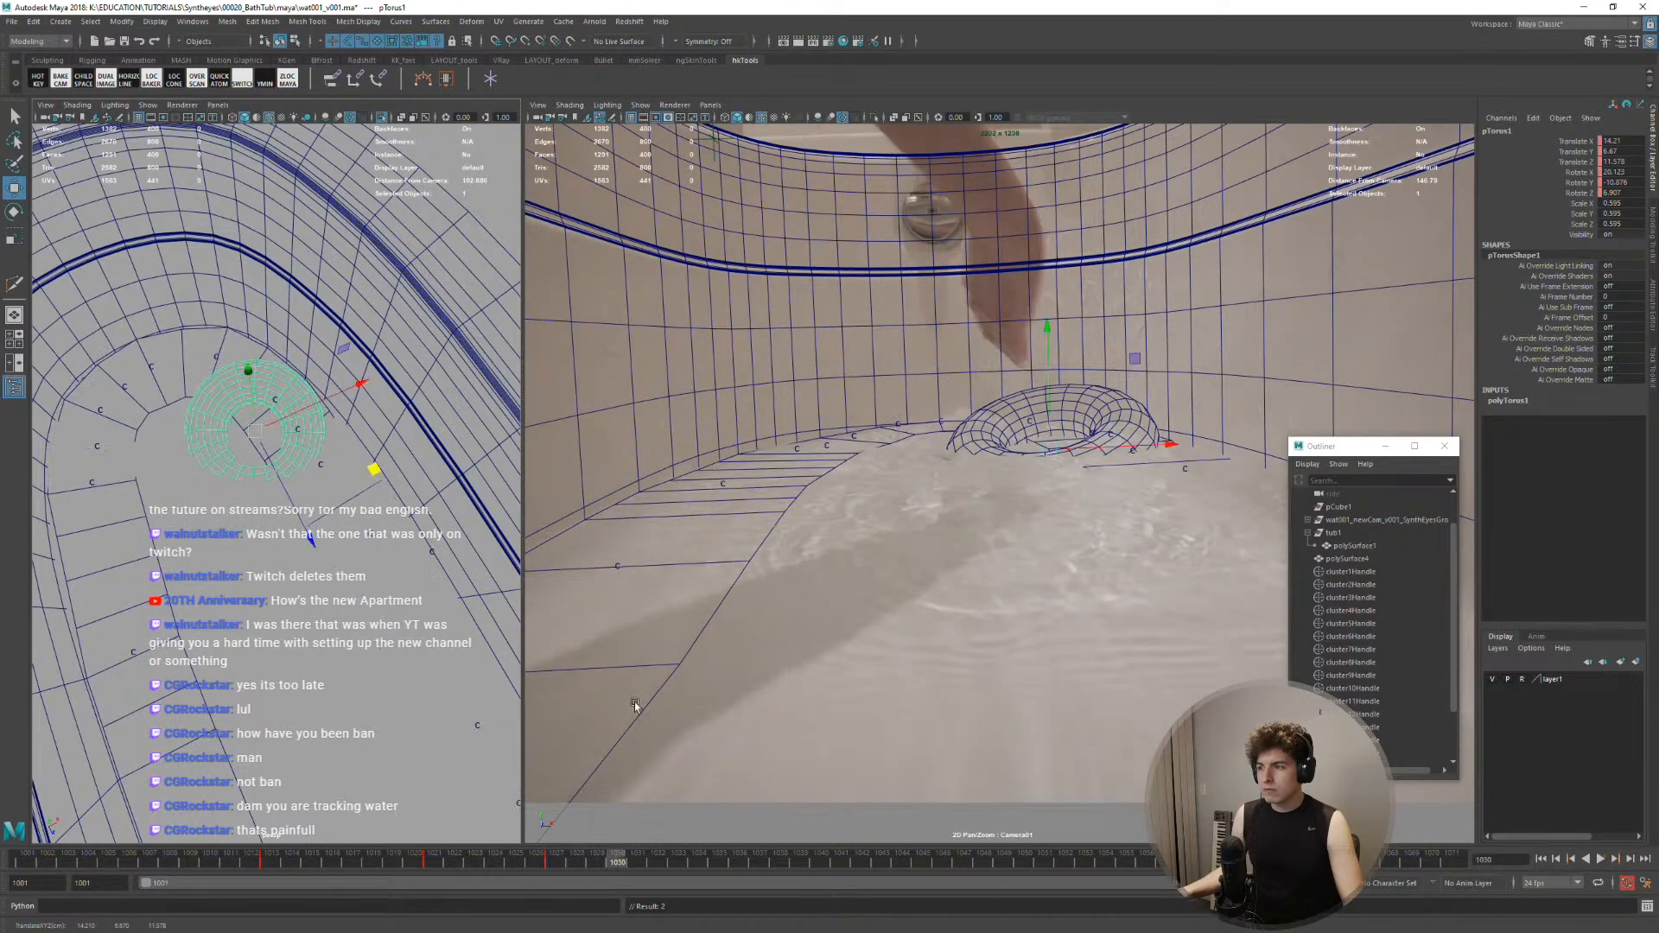
key(e)
drag(1001, 441, 1042, 463)
key(w)
click(1514, 402)
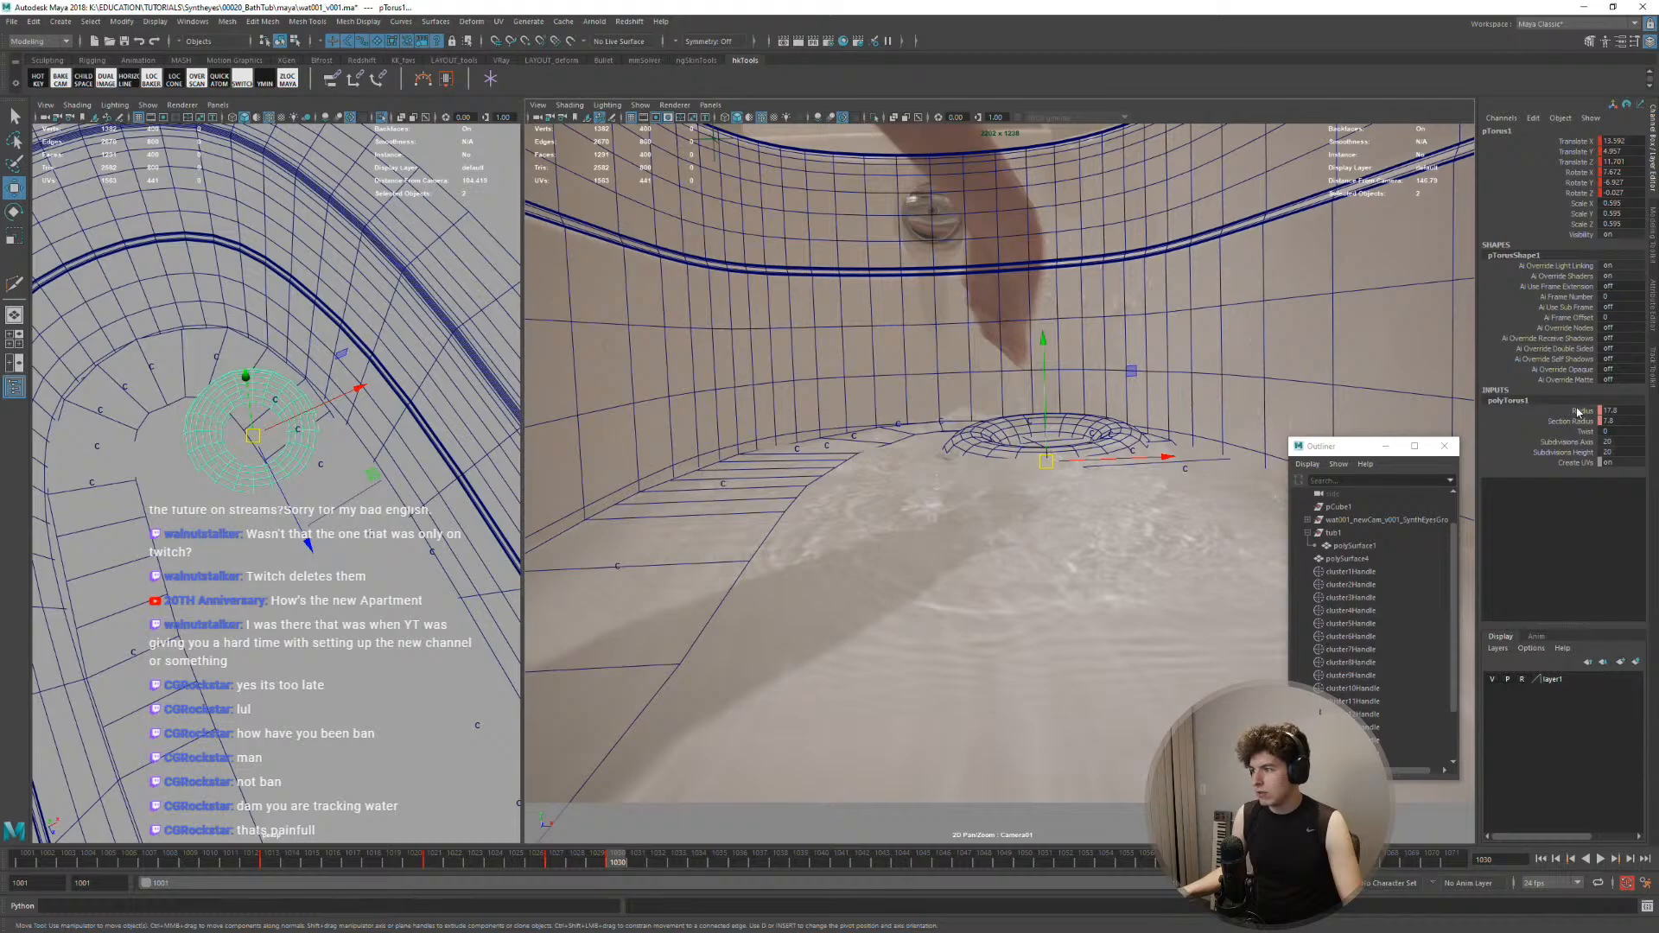
Keyframe the torus sinking below the water surface through frame 1034 and play back the animation
mouse_move(1045, 476)
mouse_down()
mouse_move(1036, 453)
mouse_move(1053, 498)
mouse_up()
click(636, 860)
key(w)
key(alt+period)
key(alt+period)
key(alt+period)
key(alt+v)
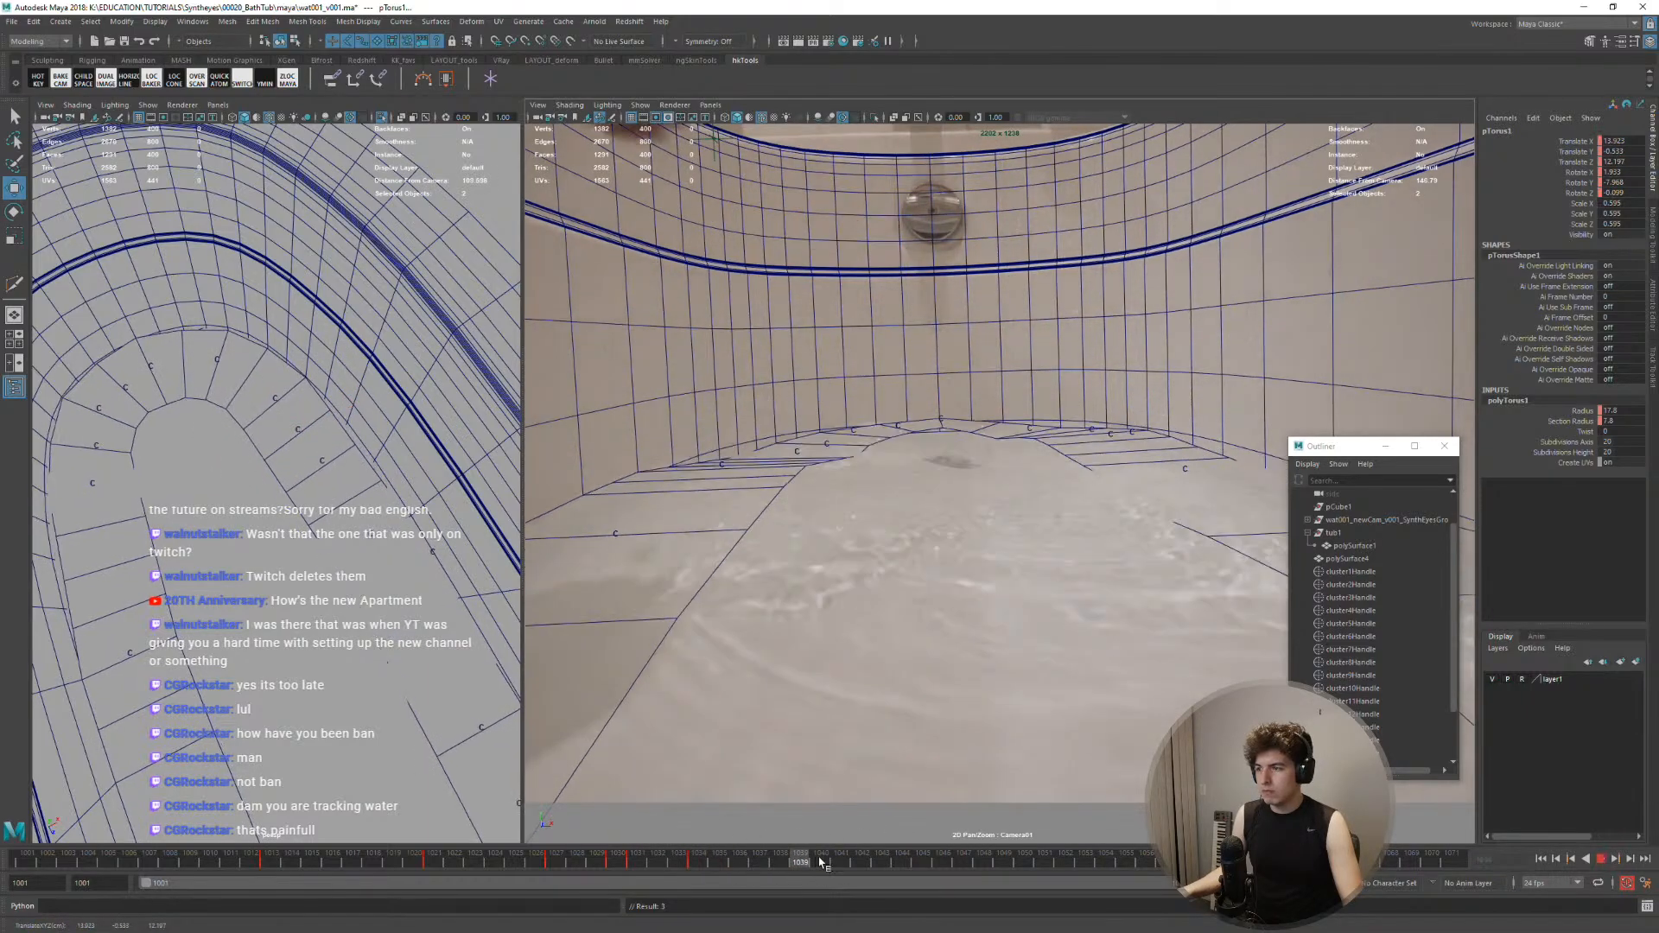
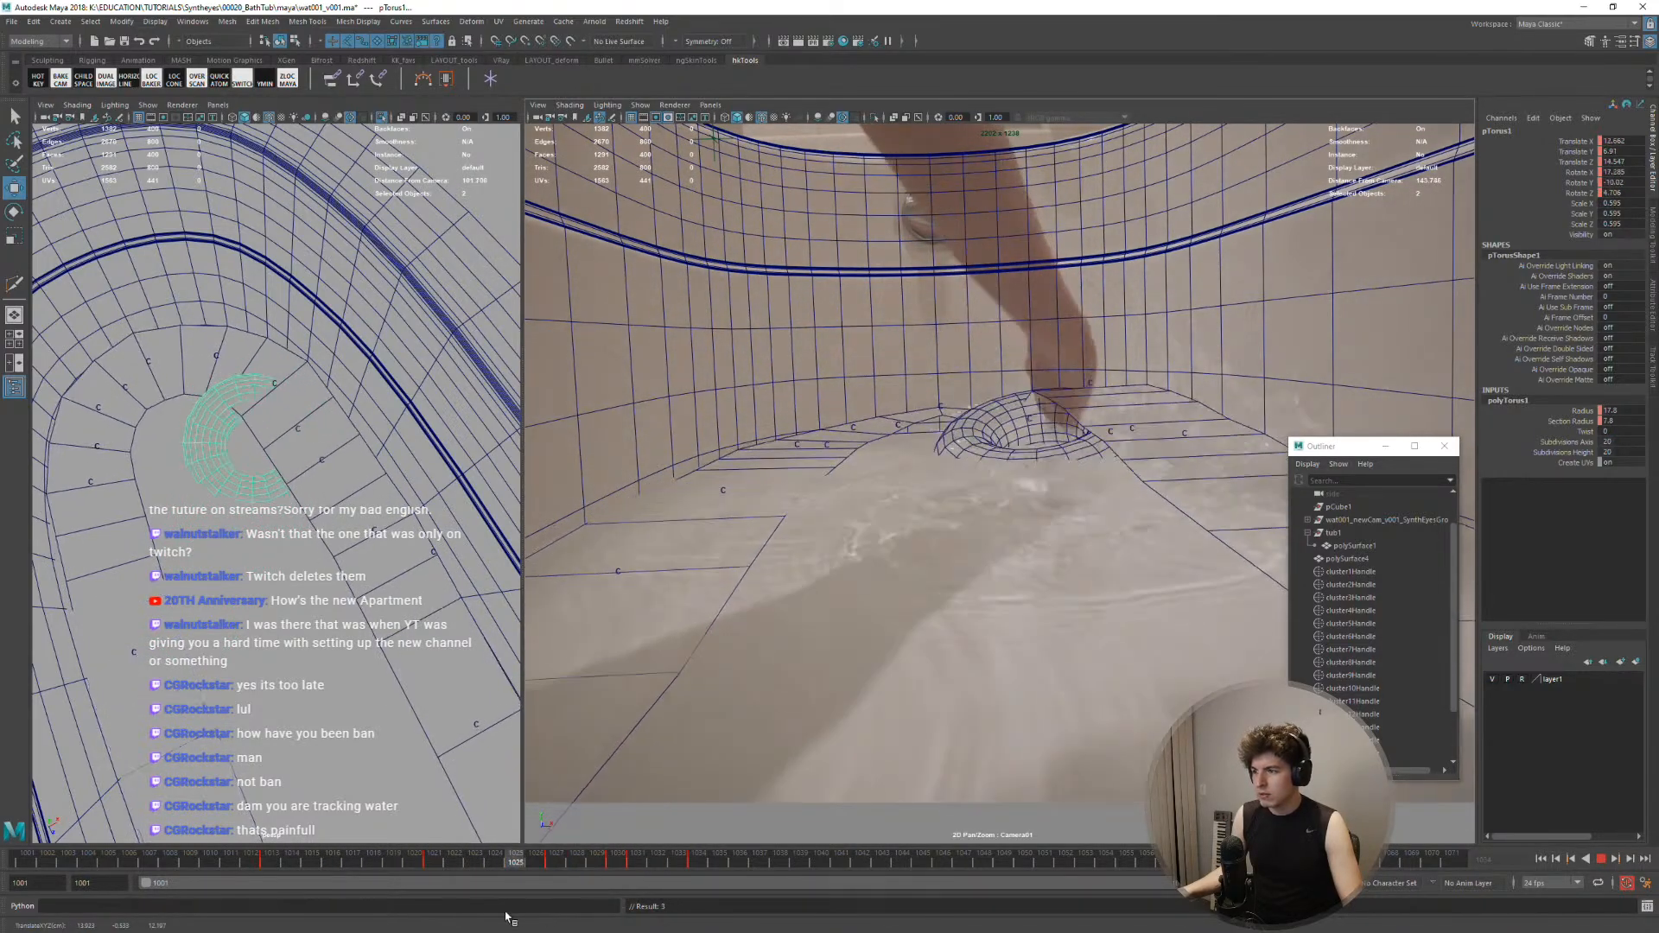
key(Escape)
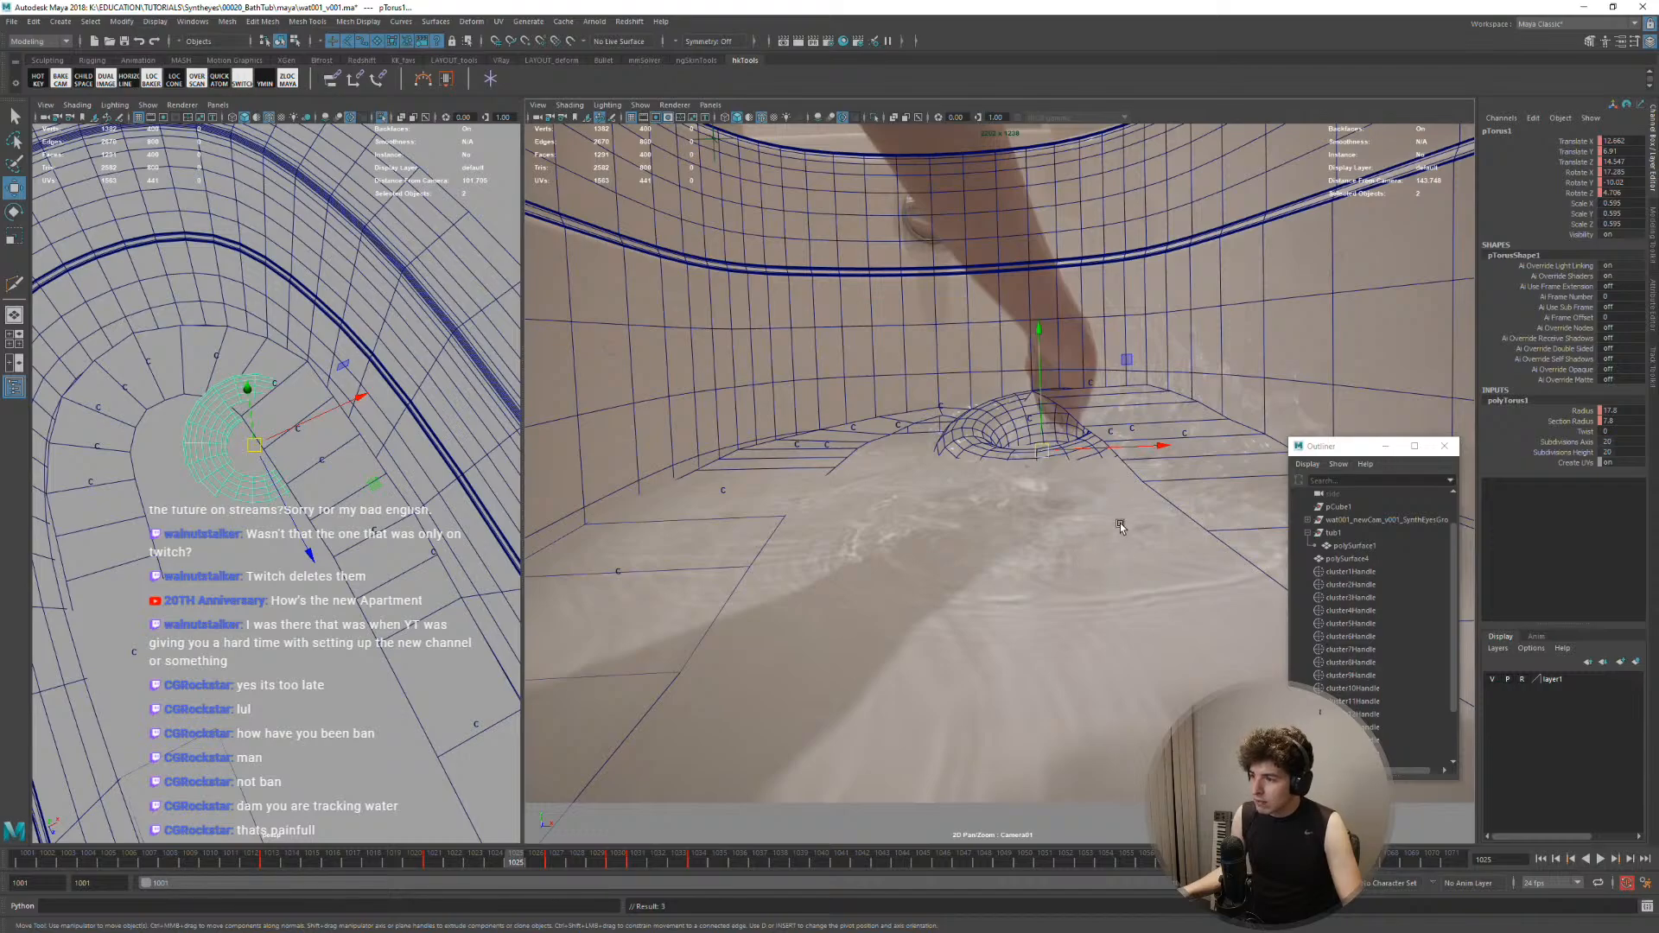
Create a second polygon torus, place it in the foreground of the tub, and scale it uniformly to about 11.5
drag(1341, 446, 1374, 472)
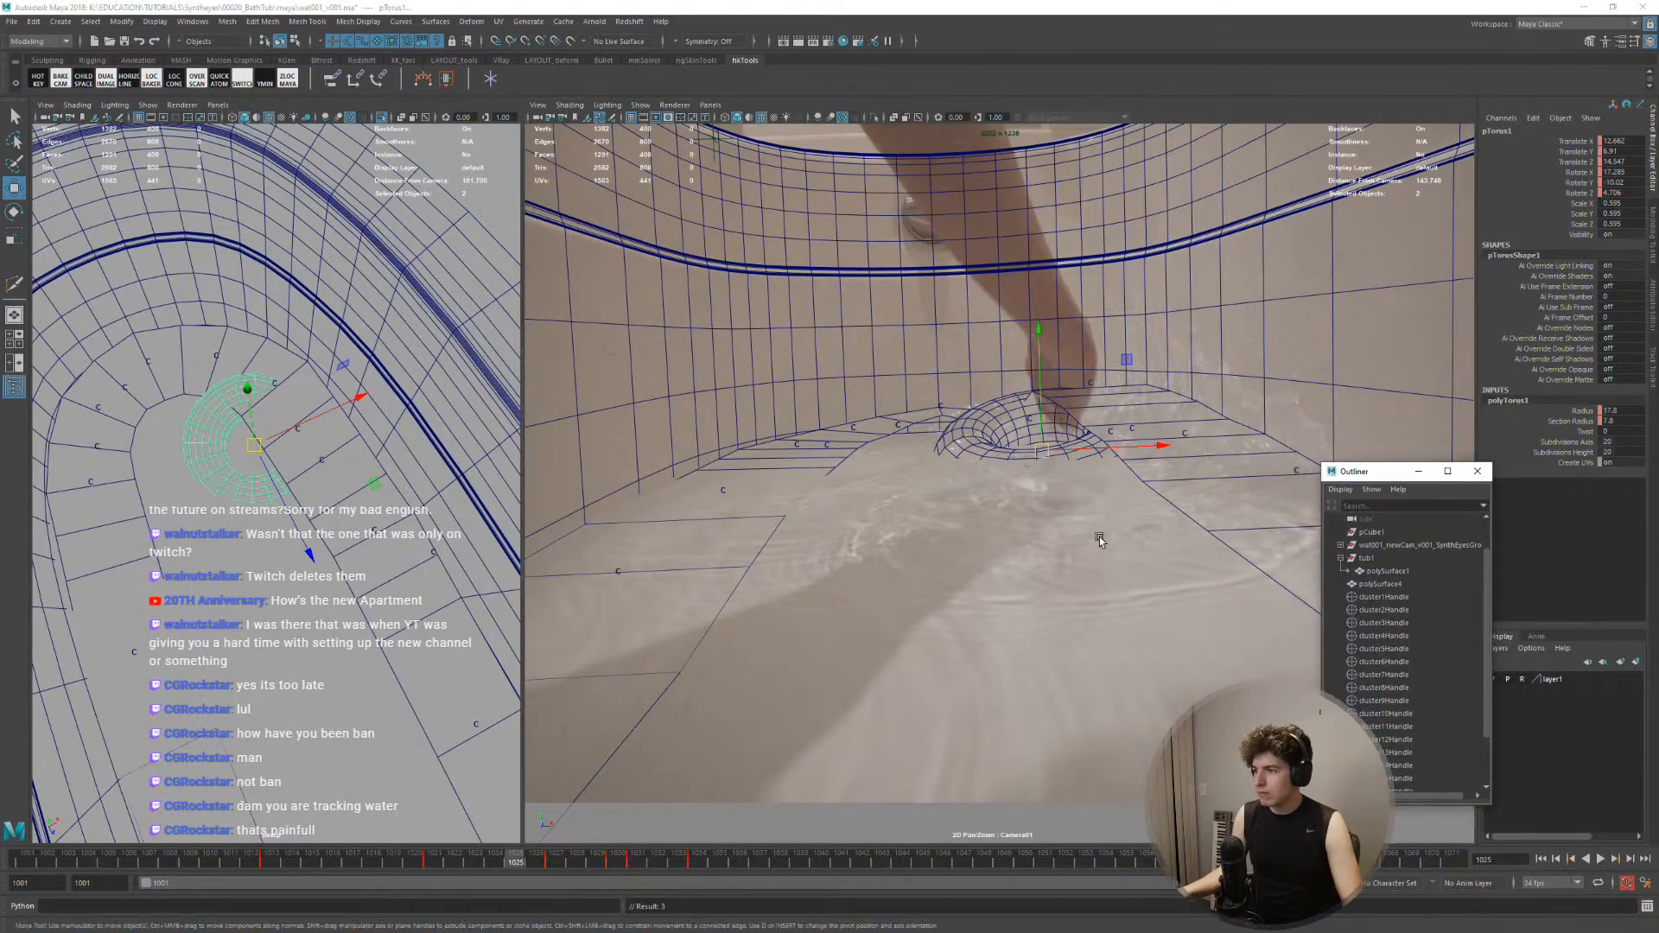
key(space)
click(889, 455)
mouse_move(1005, 515)
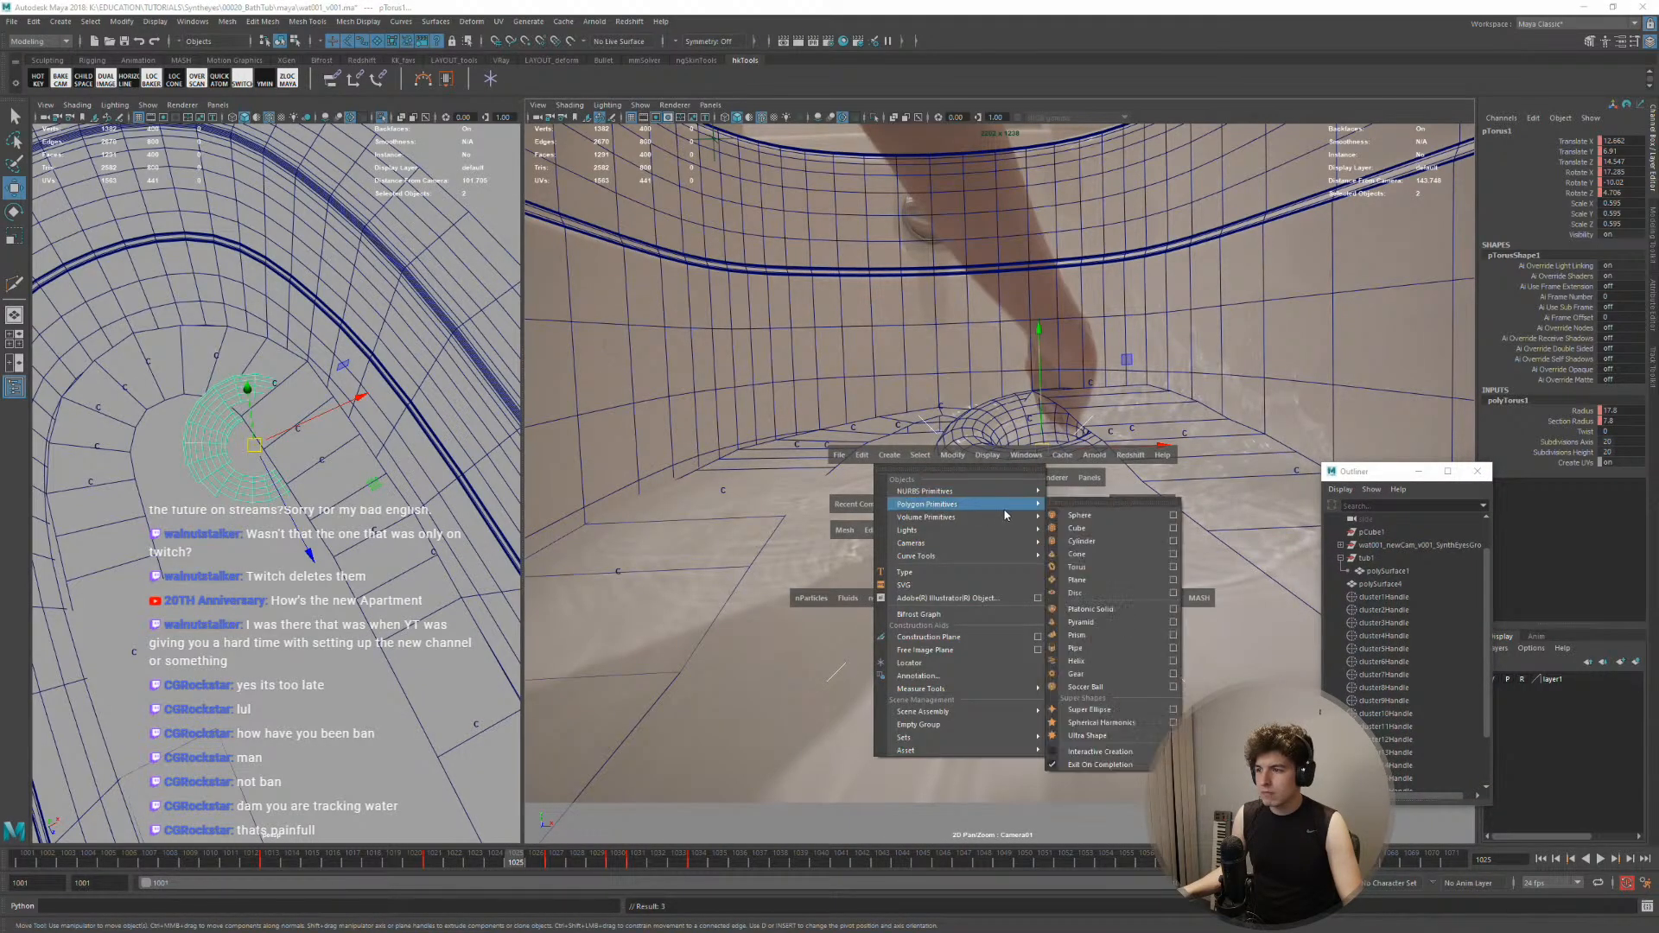
click(1078, 567)
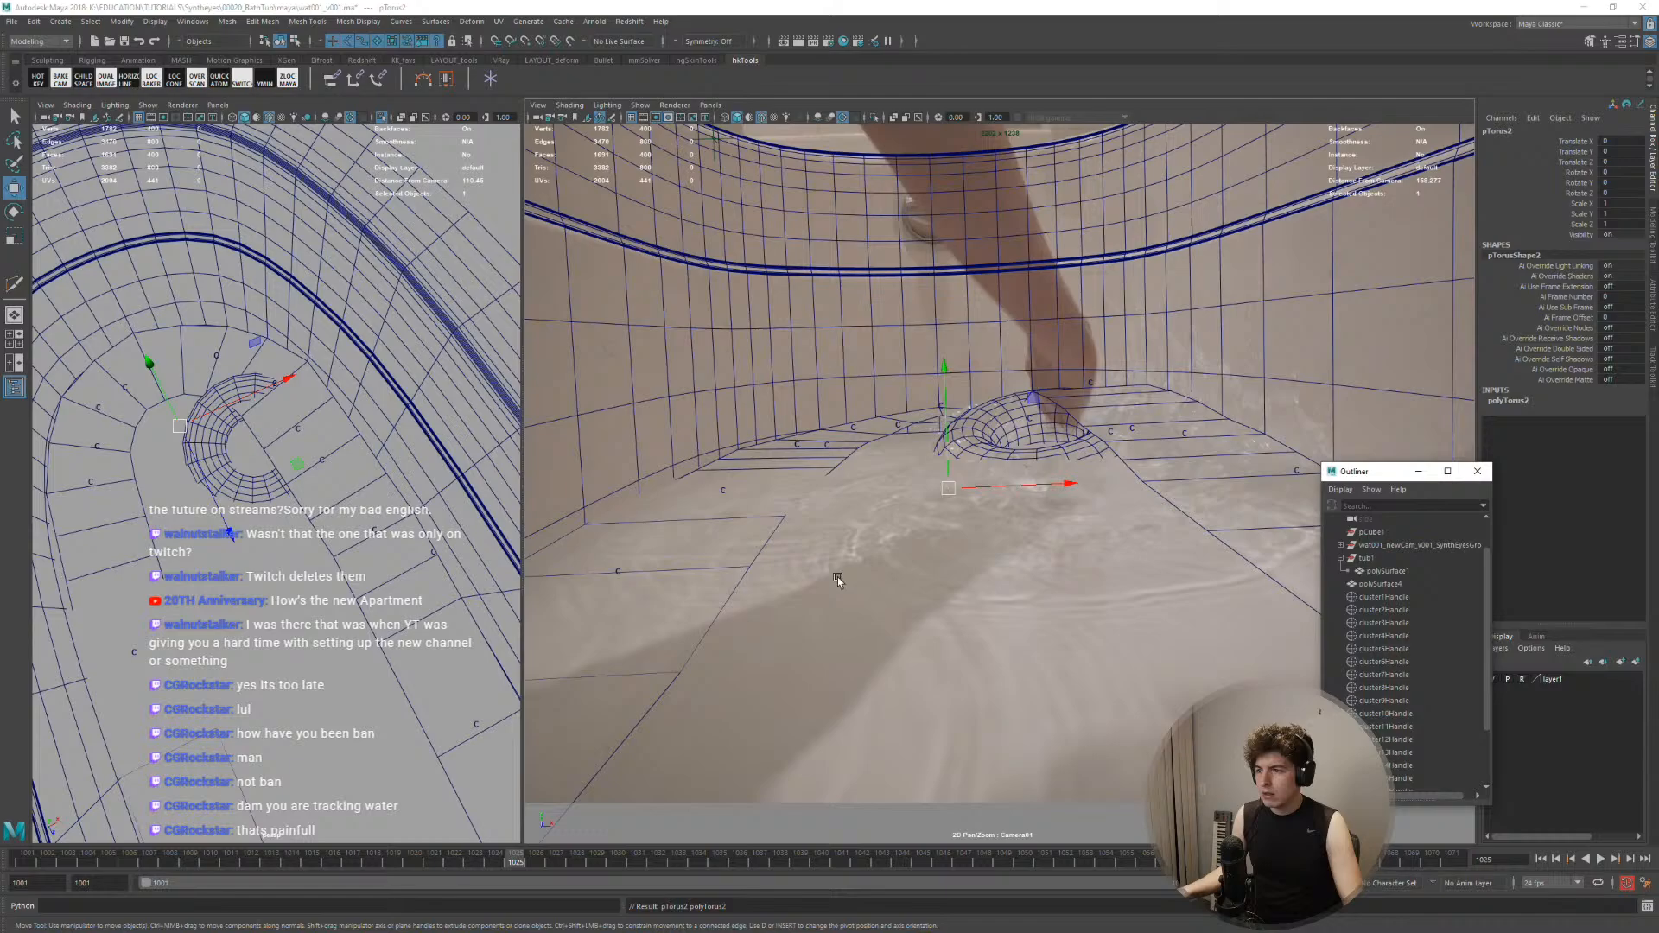
middle_click(781, 515)
key(r)
drag(784, 516, 1065, 534)
Increase the new torus's radius to about 2.5, adjust its section radius for a thin ring, and scale it down to about 5.3
click(1512, 401)
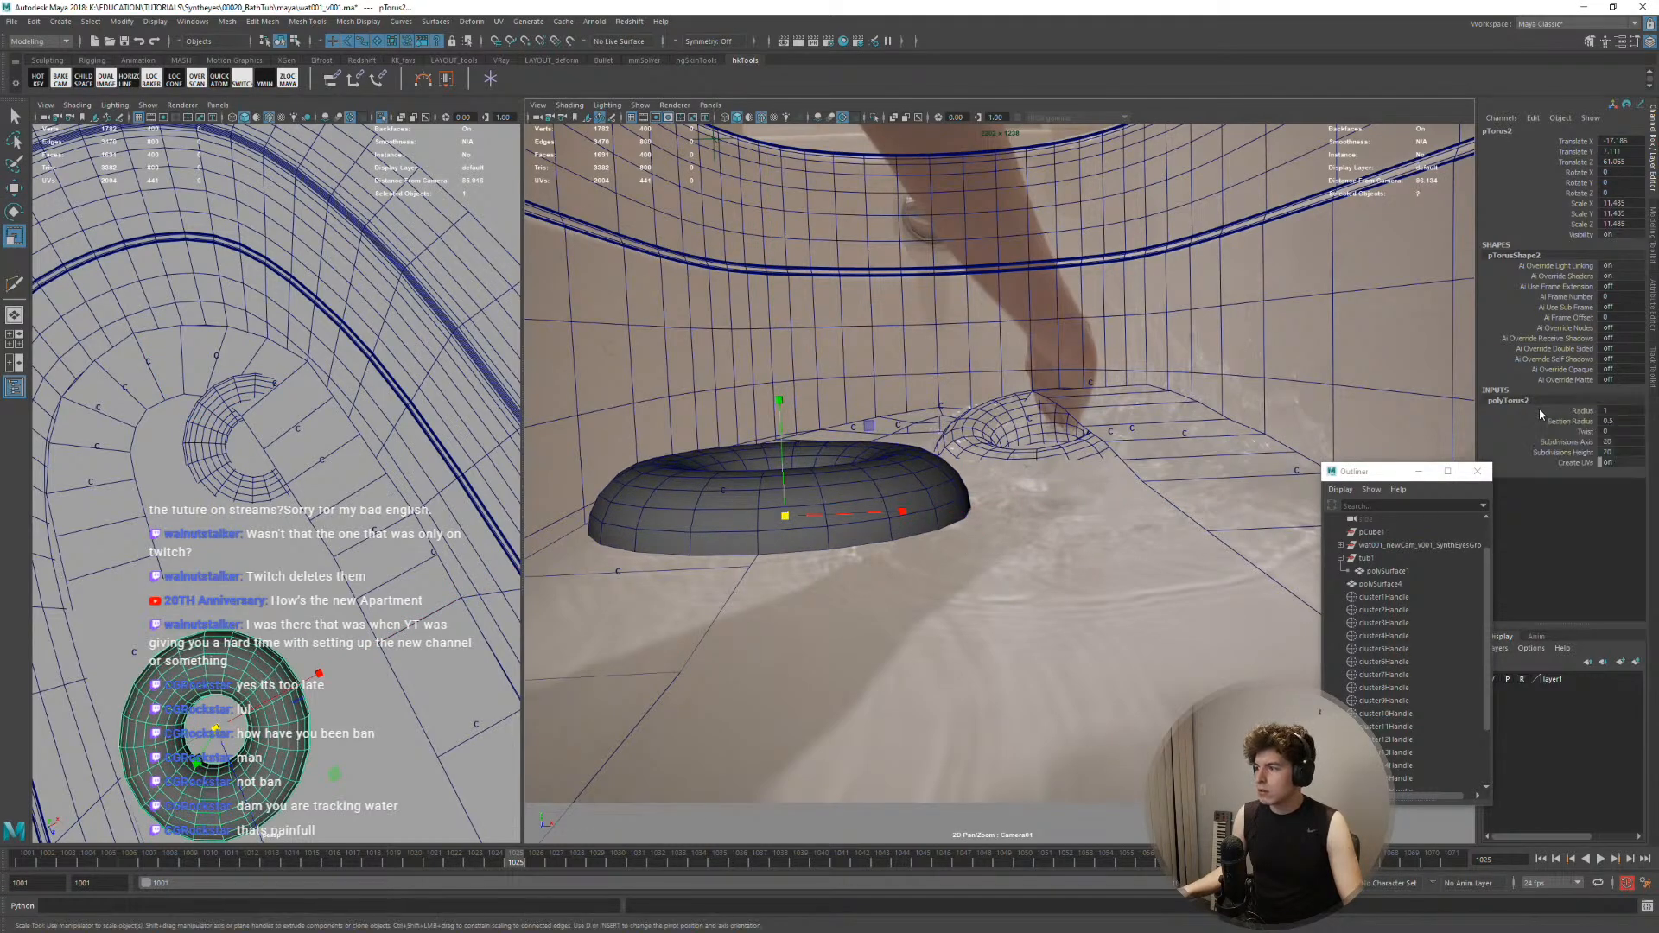
middle_drag(1059, 473, 840, 532)
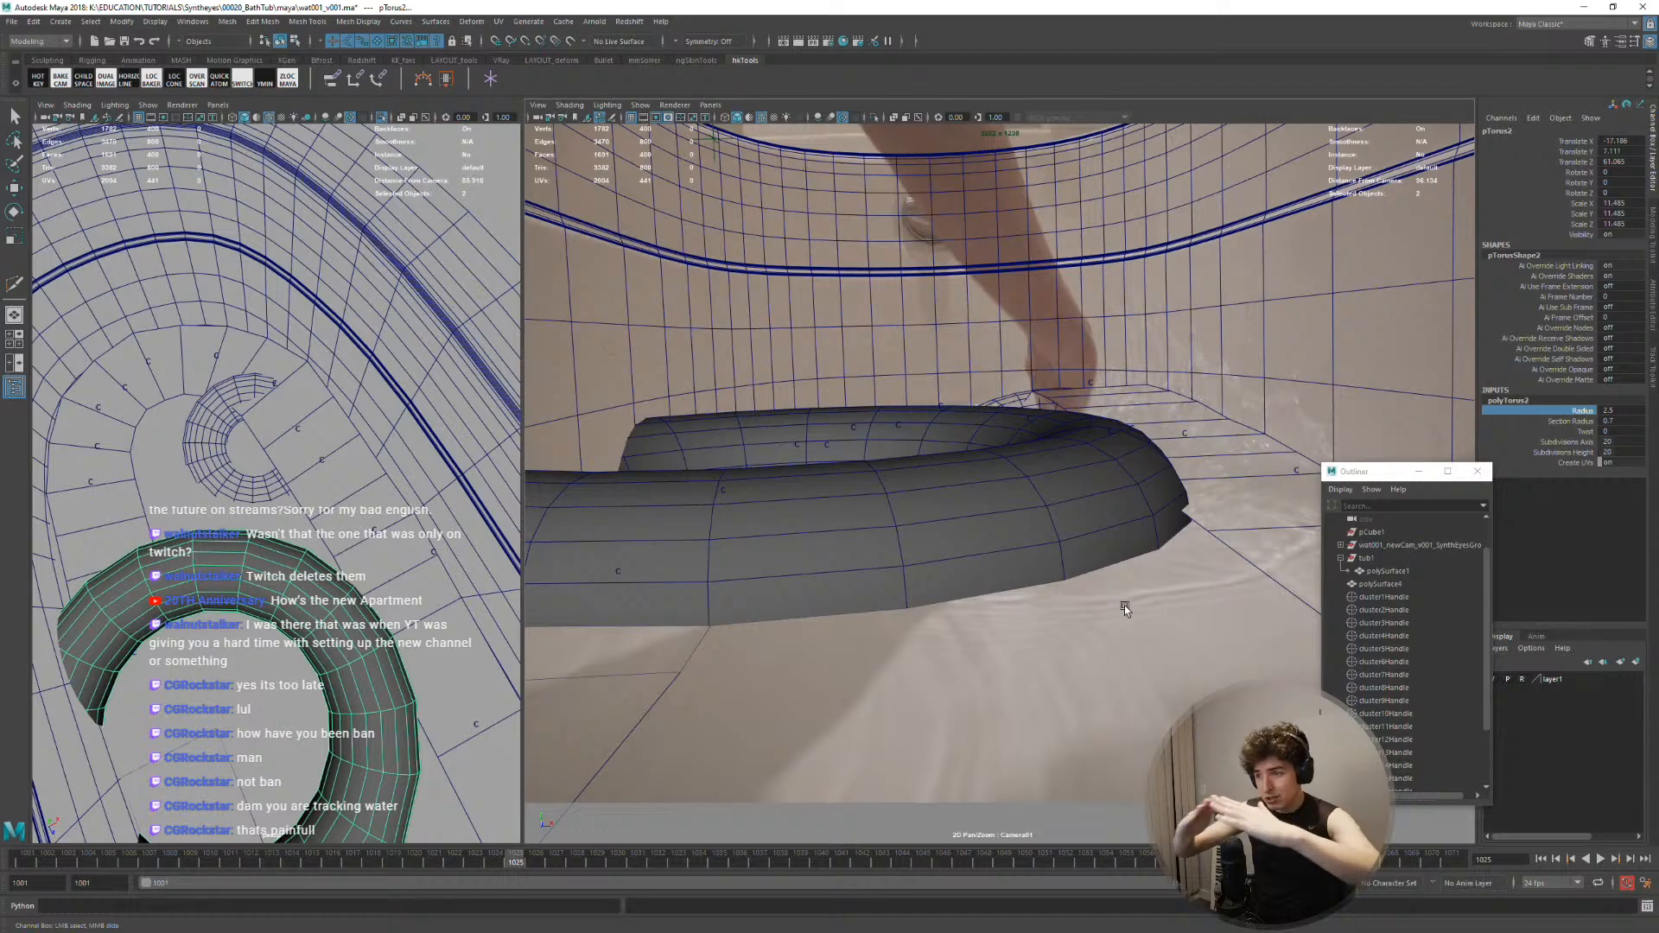
click(1580, 423)
middle_drag(1039, 439, 773, 518)
key(r)
Assign the existing useBackground material to the second torus, then move and rotate it onto the water below the hand
right_click(923, 496)
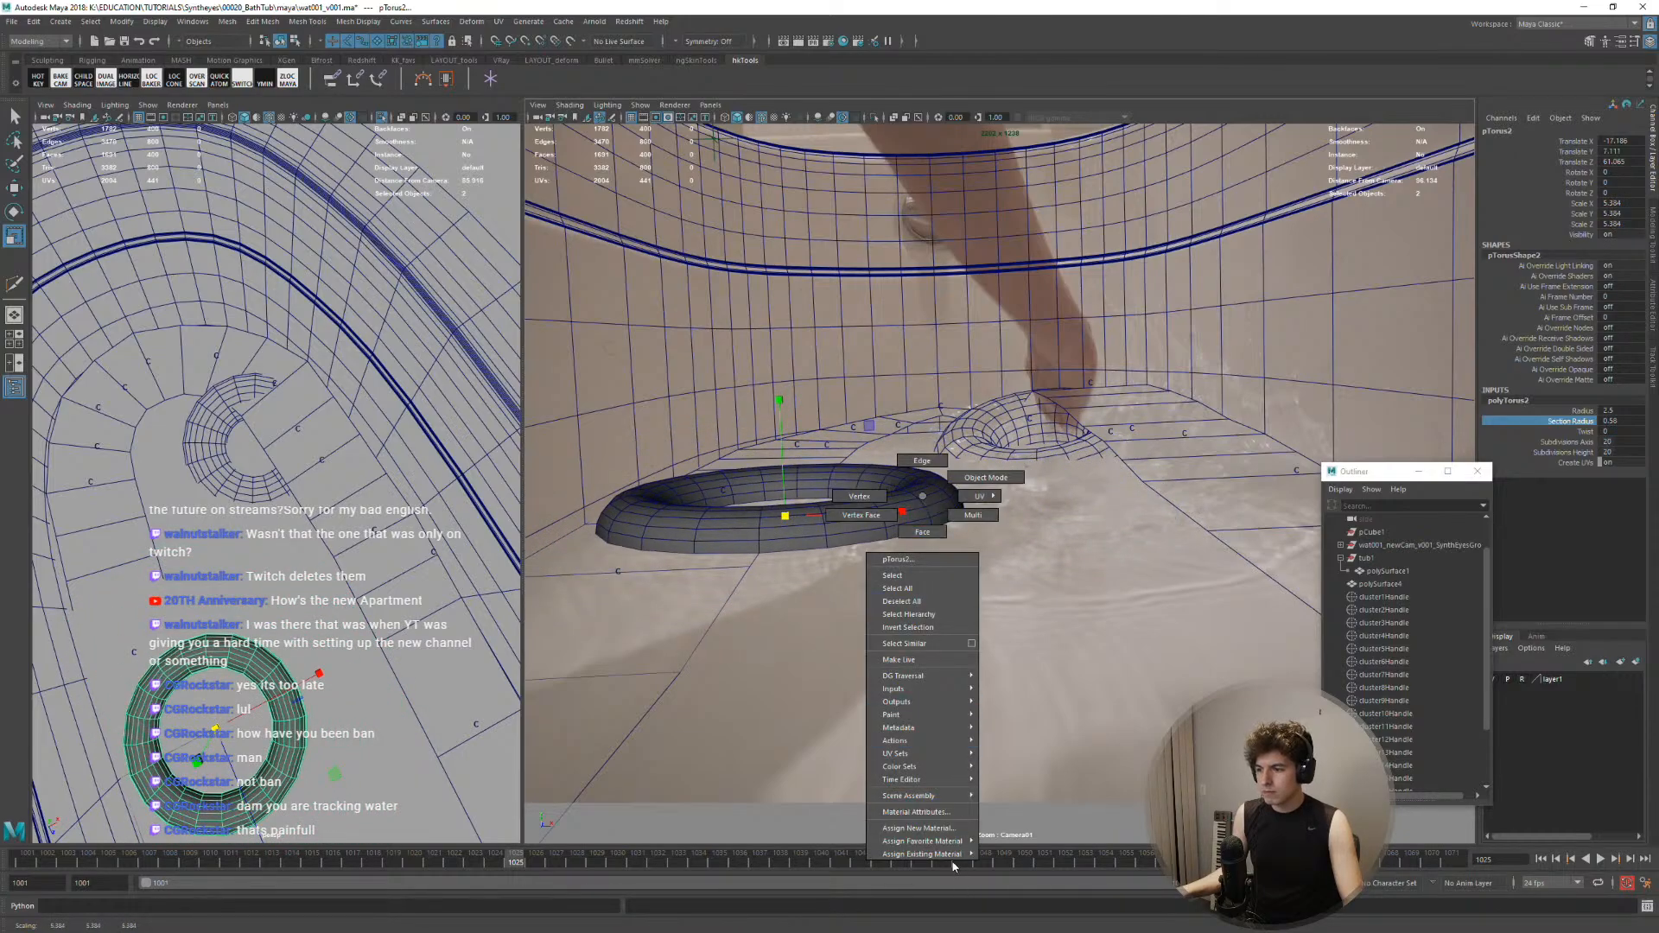
click(1007, 867)
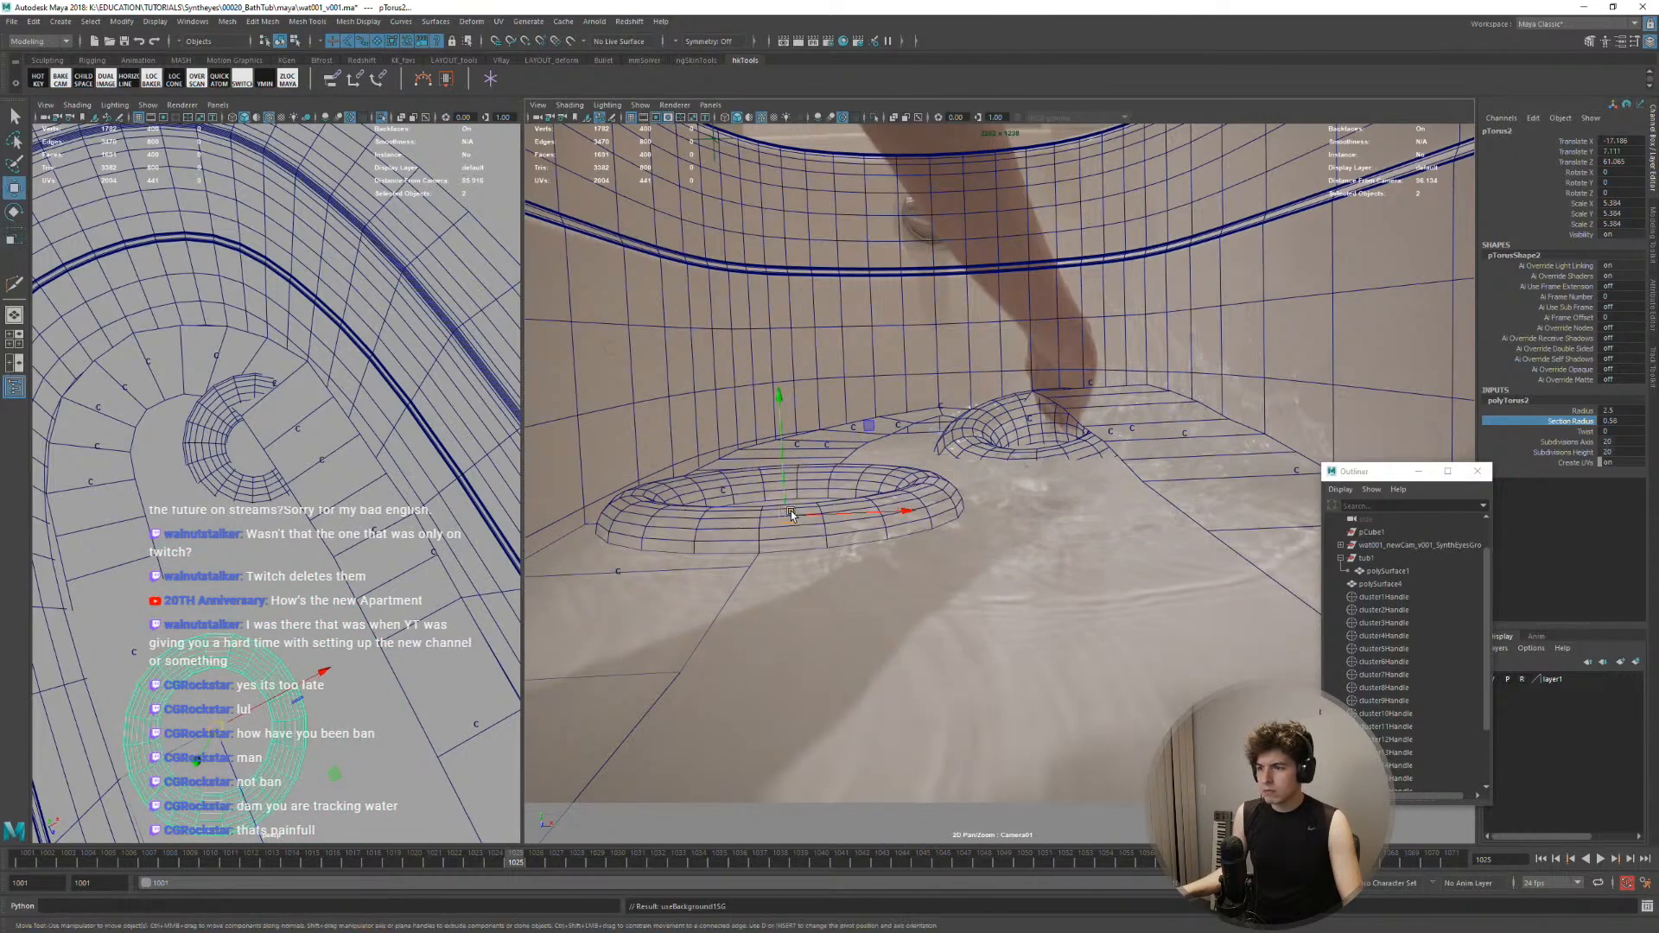
drag(791, 515, 1078, 535)
key(e)
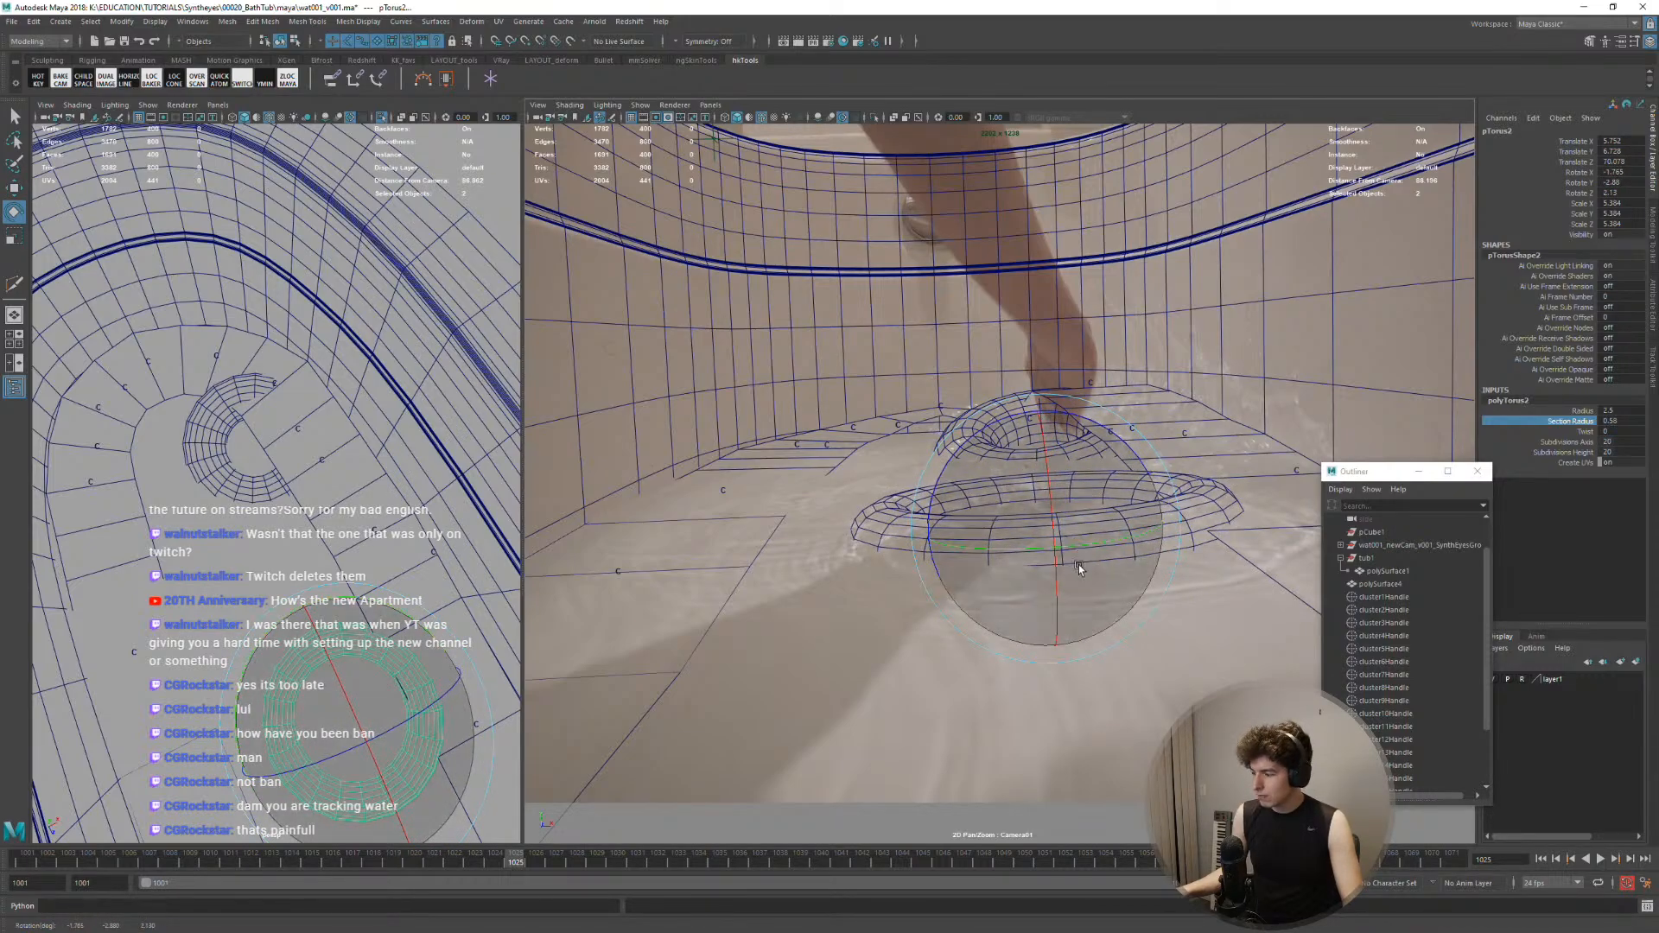
Key the second torus's translation and rotation at frame 1025 and refine its tilt and position to match the water ripple
key(shift+w)
key(shift+e)
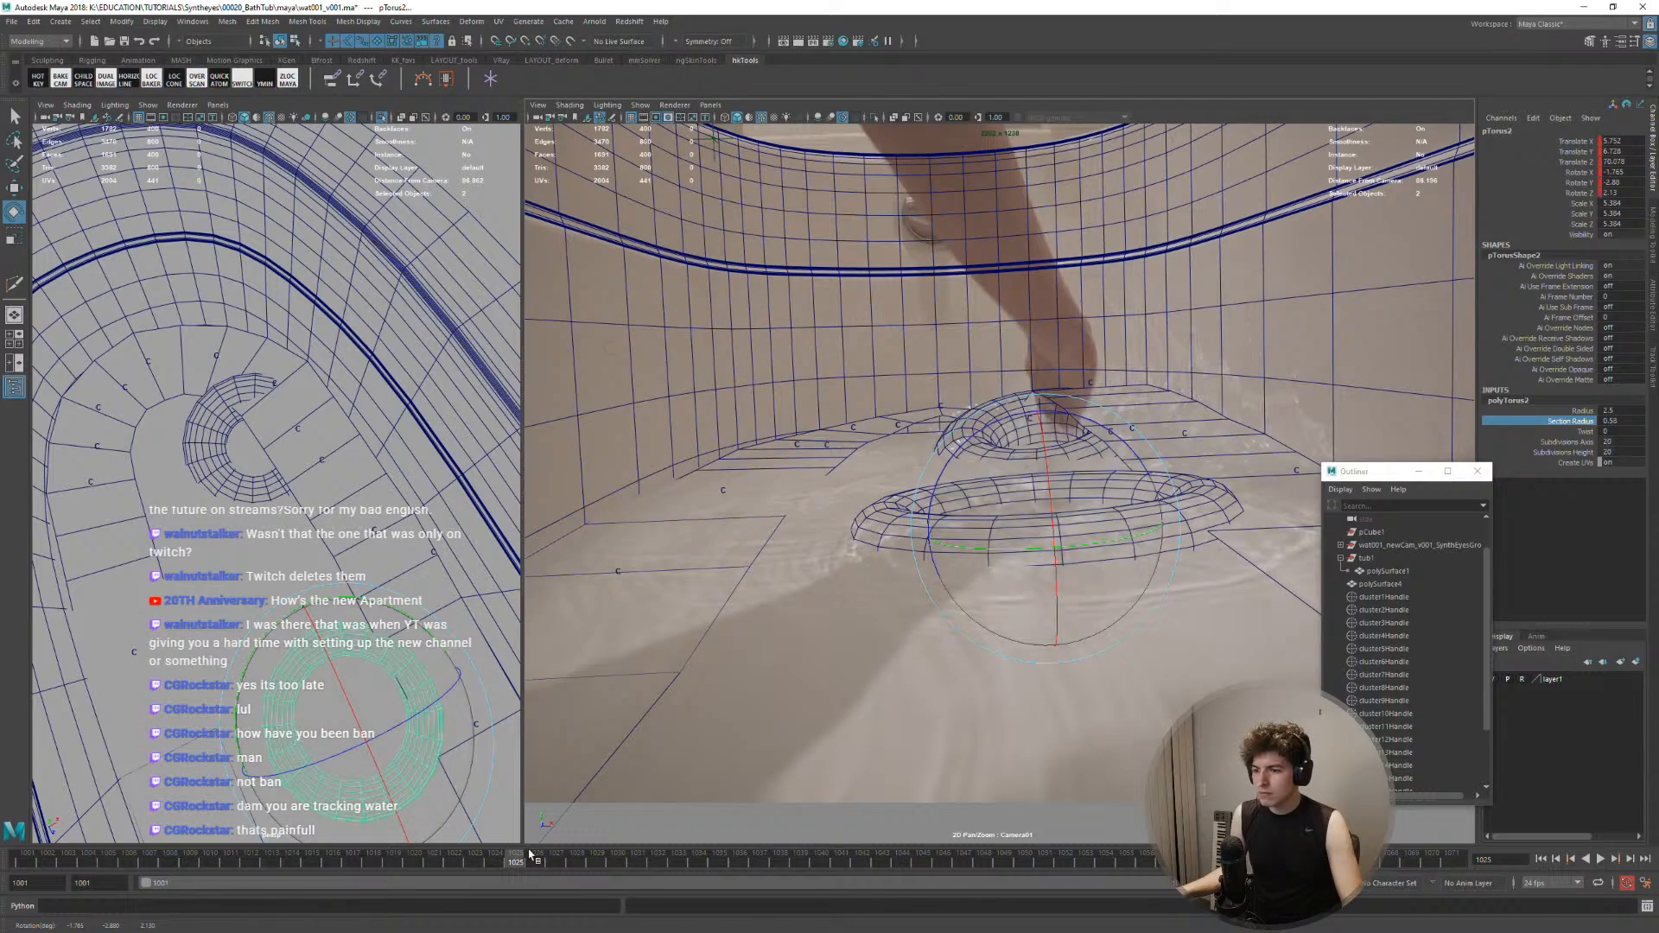
drag(1073, 514, 1054, 535)
key(w)
key(e)
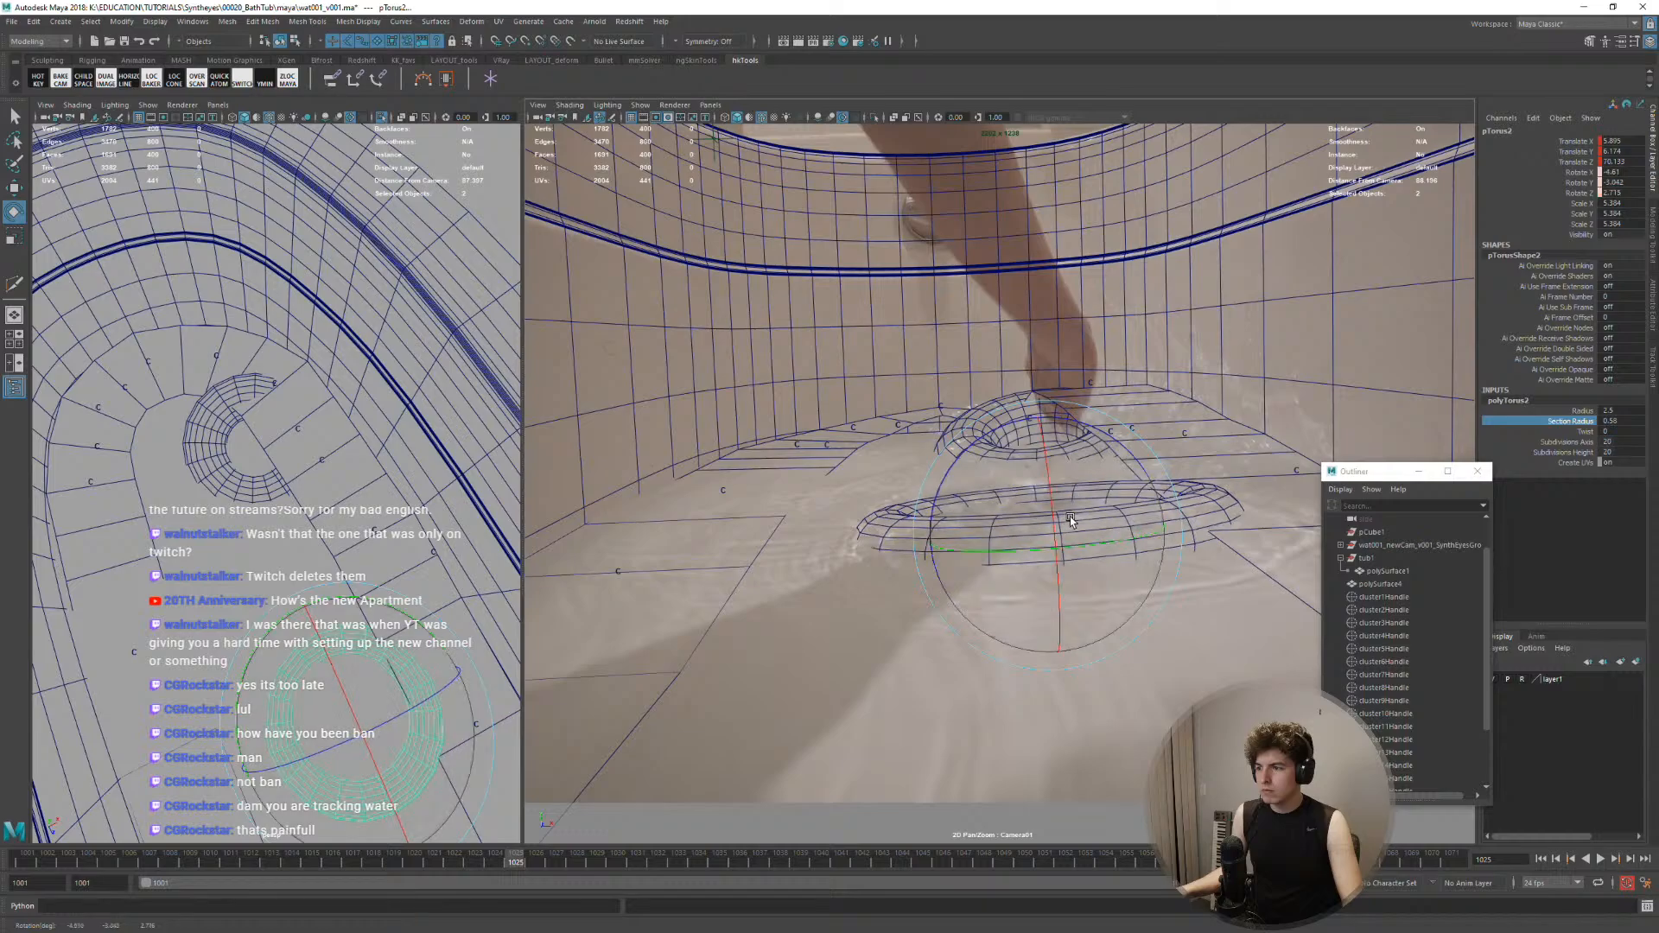
key(w)
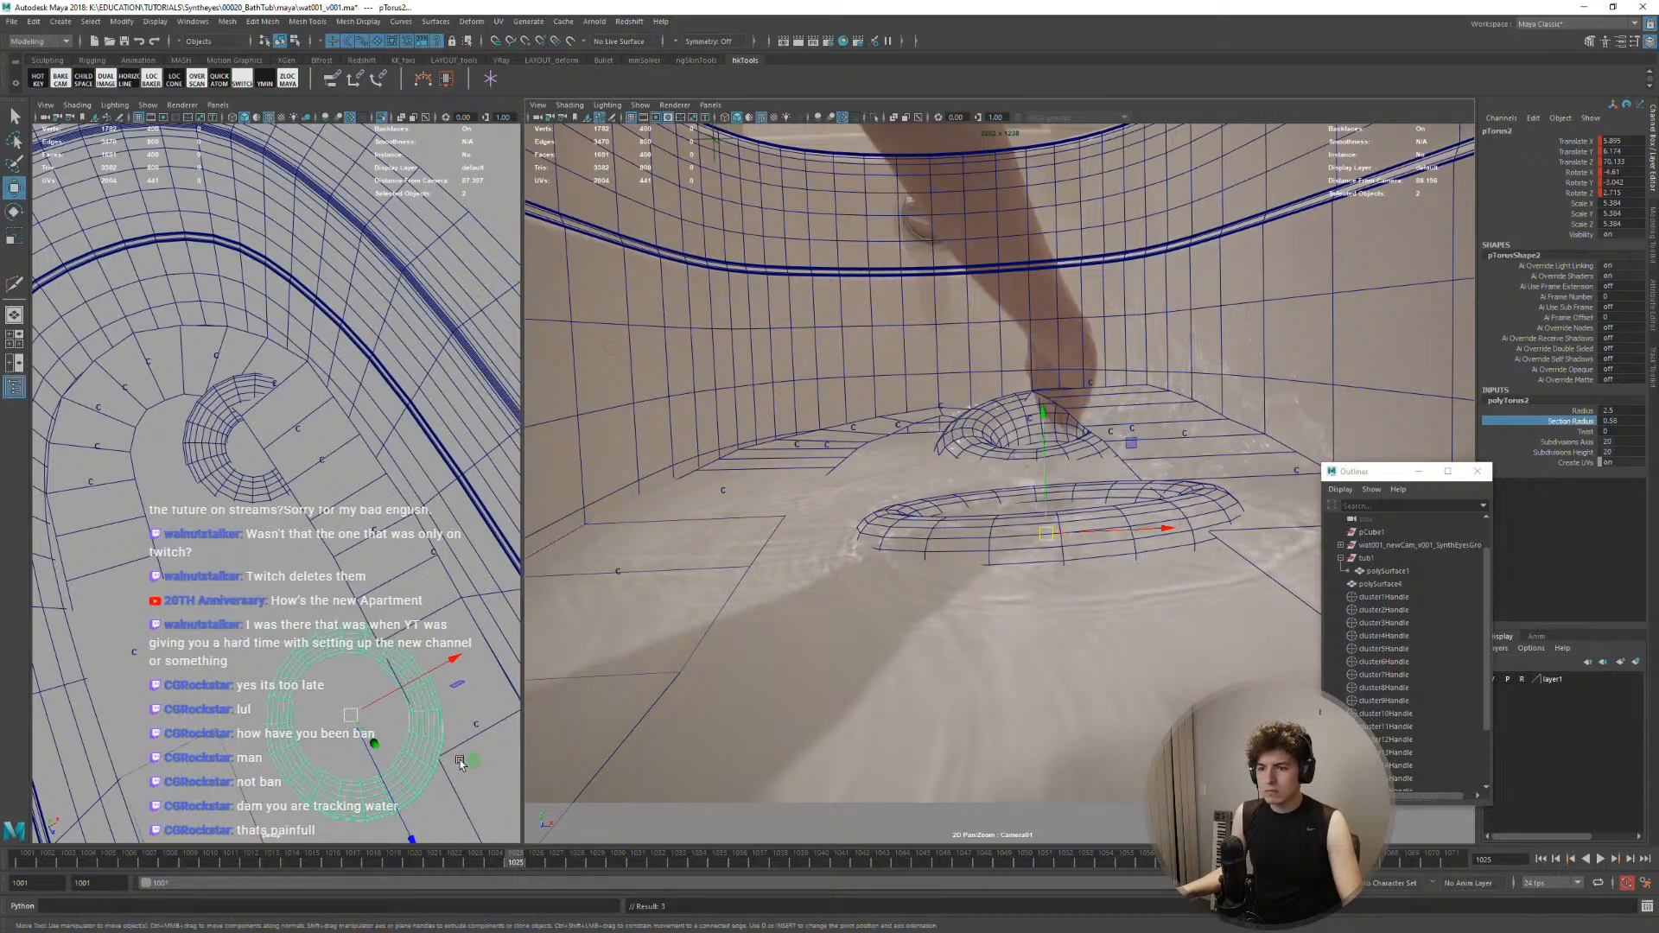
drag(459, 764, 467, 750)
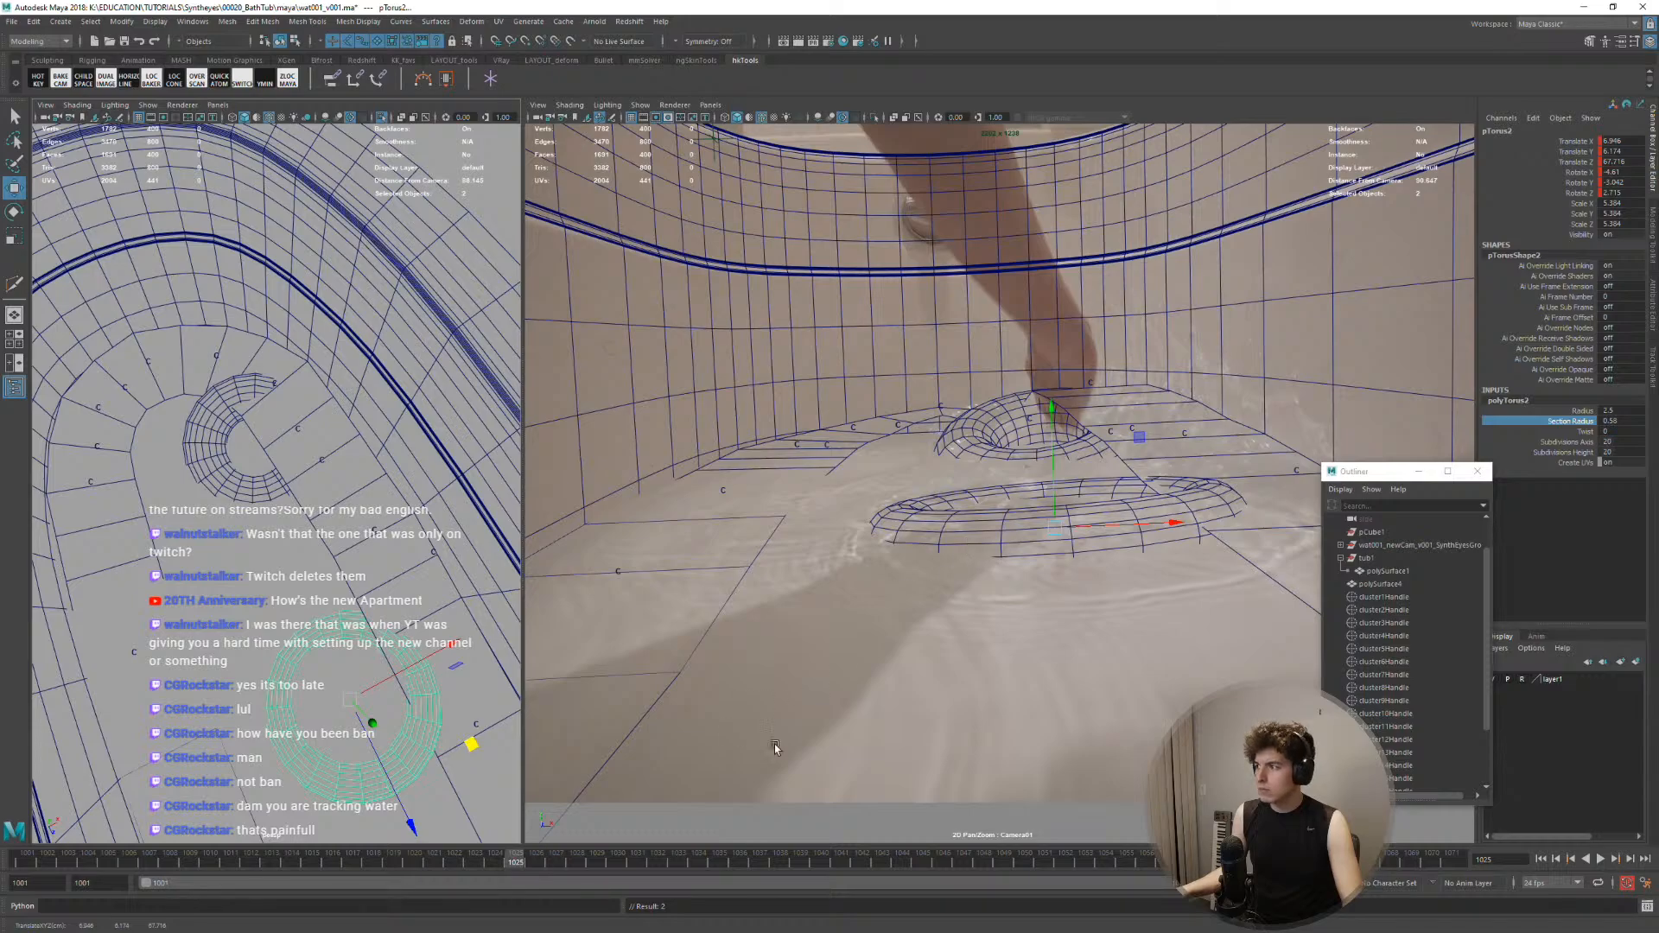
At frame 1018, move the second torus back to the hand and lower it slightly into the water
click(430, 733)
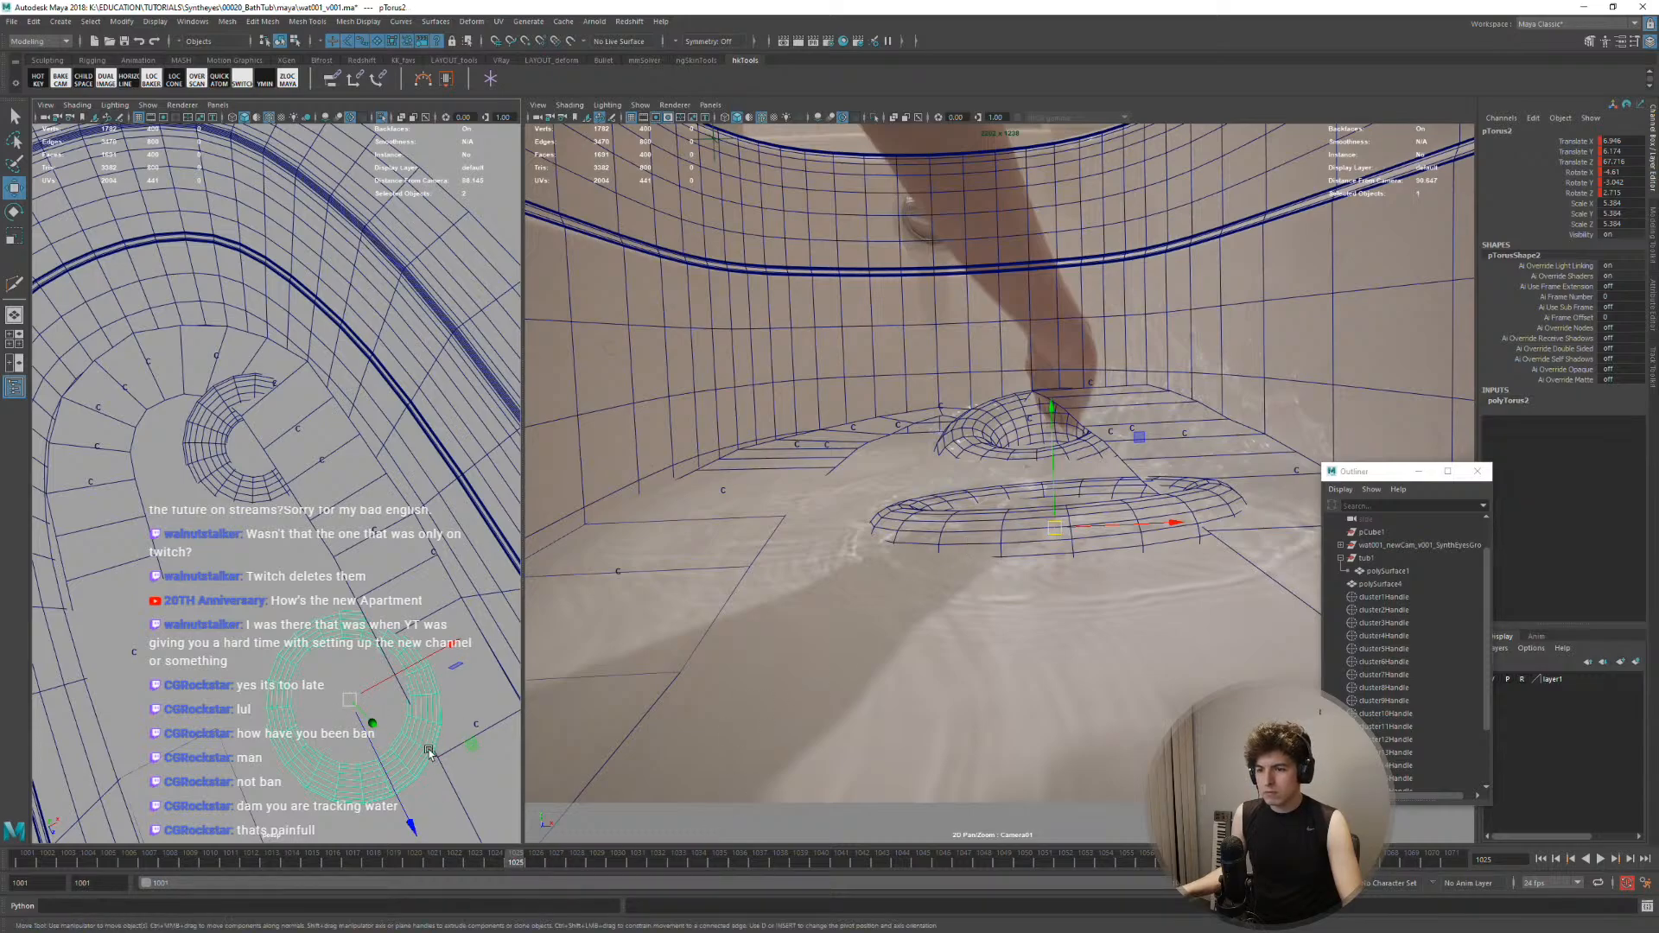
alt+drag(429, 733, 430, 748)
drag(509, 867, 378, 869)
alt+drag(372, 692, 386, 720)
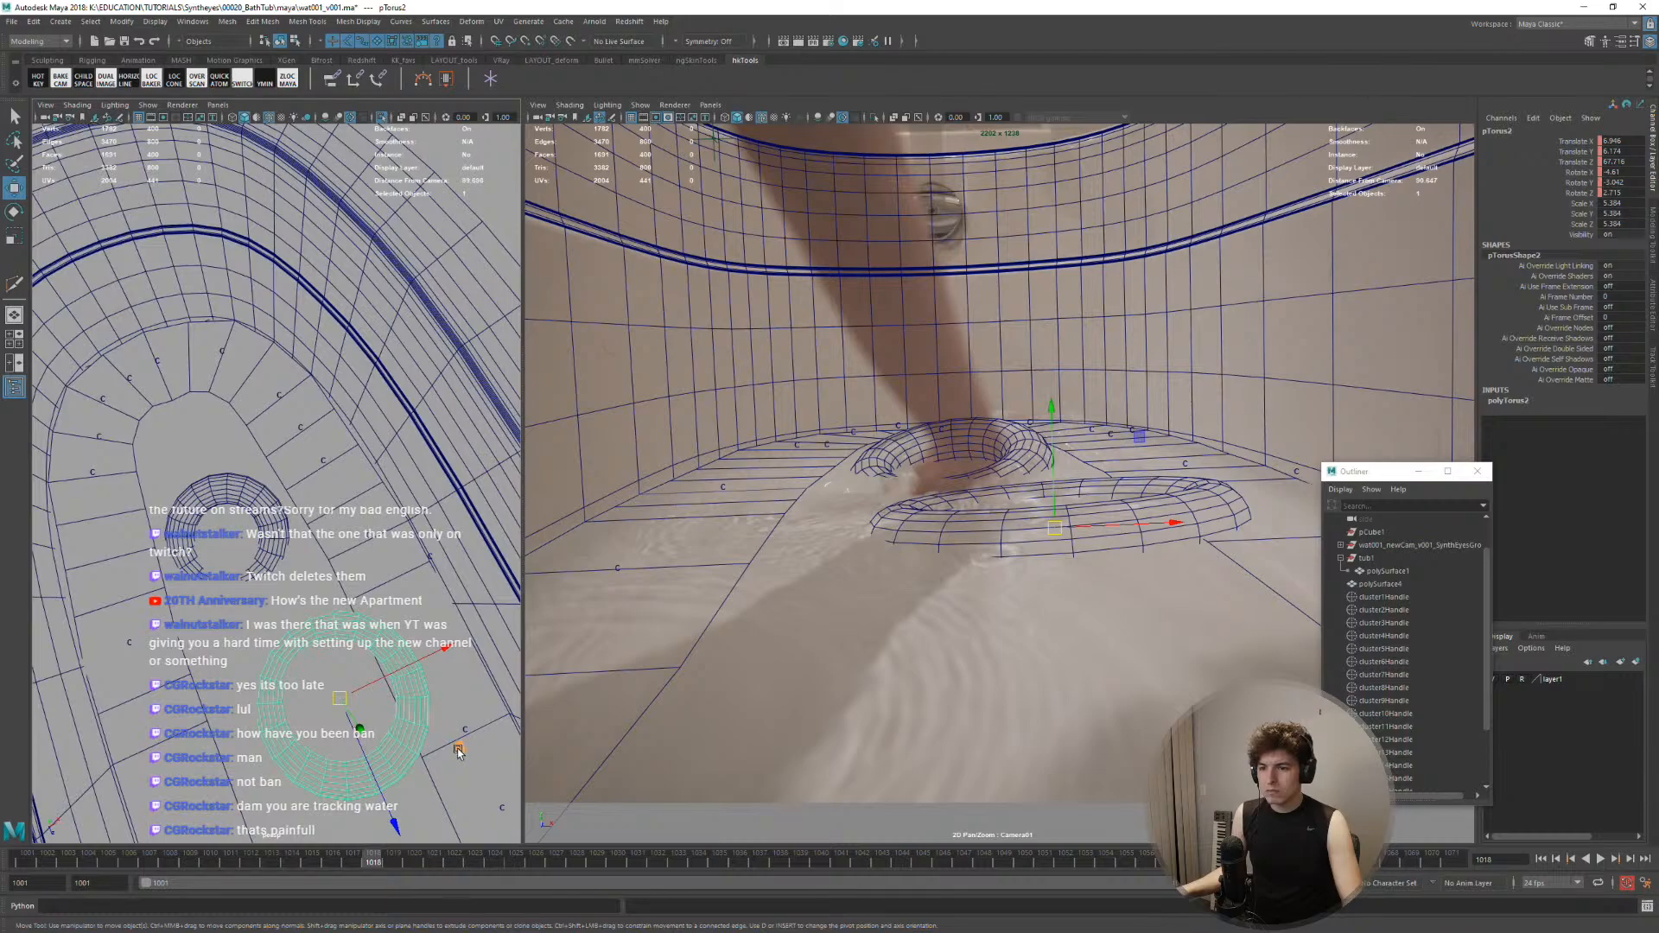
middle_drag(458, 750, 369, 628)
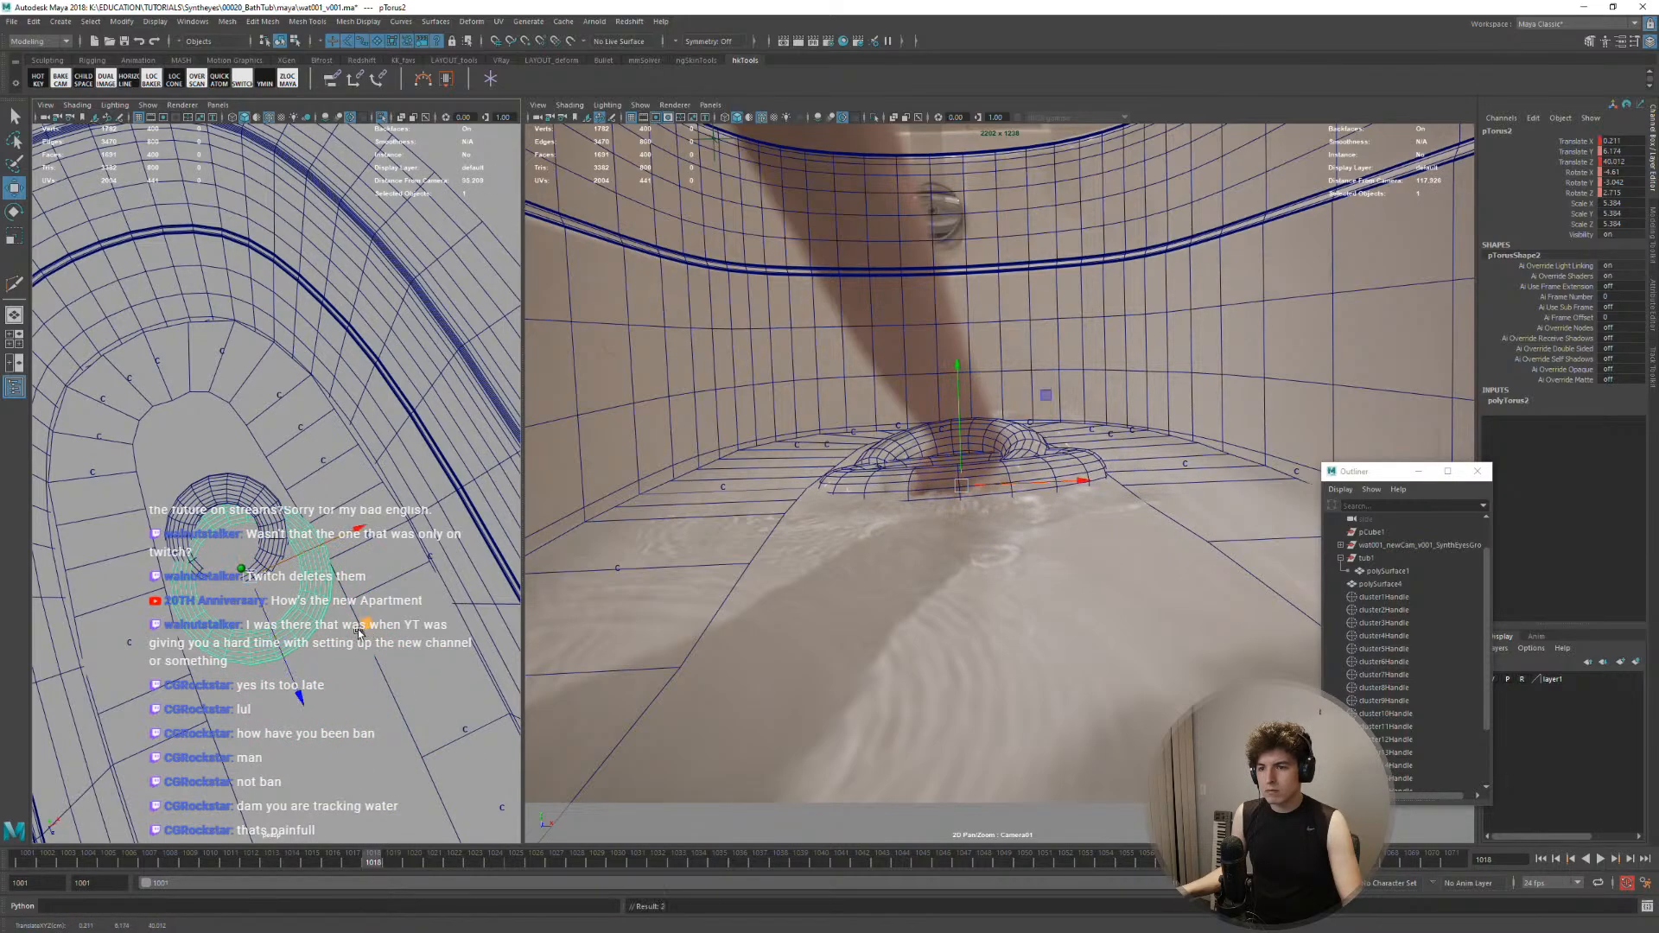
alt+drag(311, 623, 227, 557)
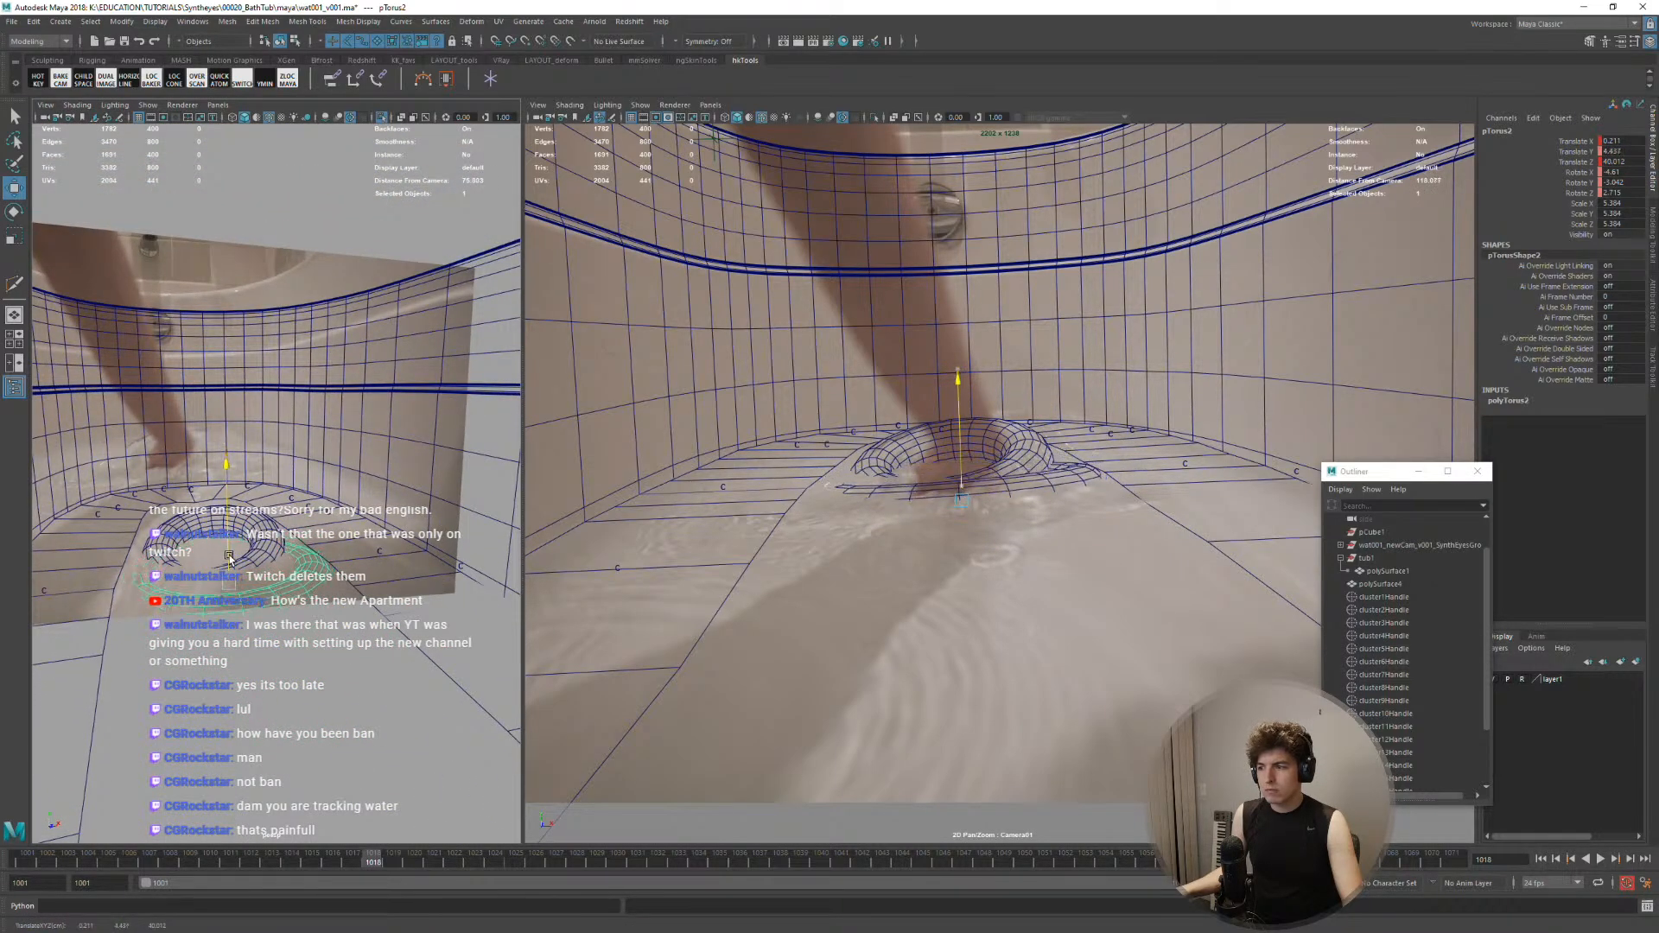
At frame 1013, move the second torus sideways to the hand's entry point and key its scale
drag(366, 864, 270, 863)
alt+drag(230, 628, 333, 664)
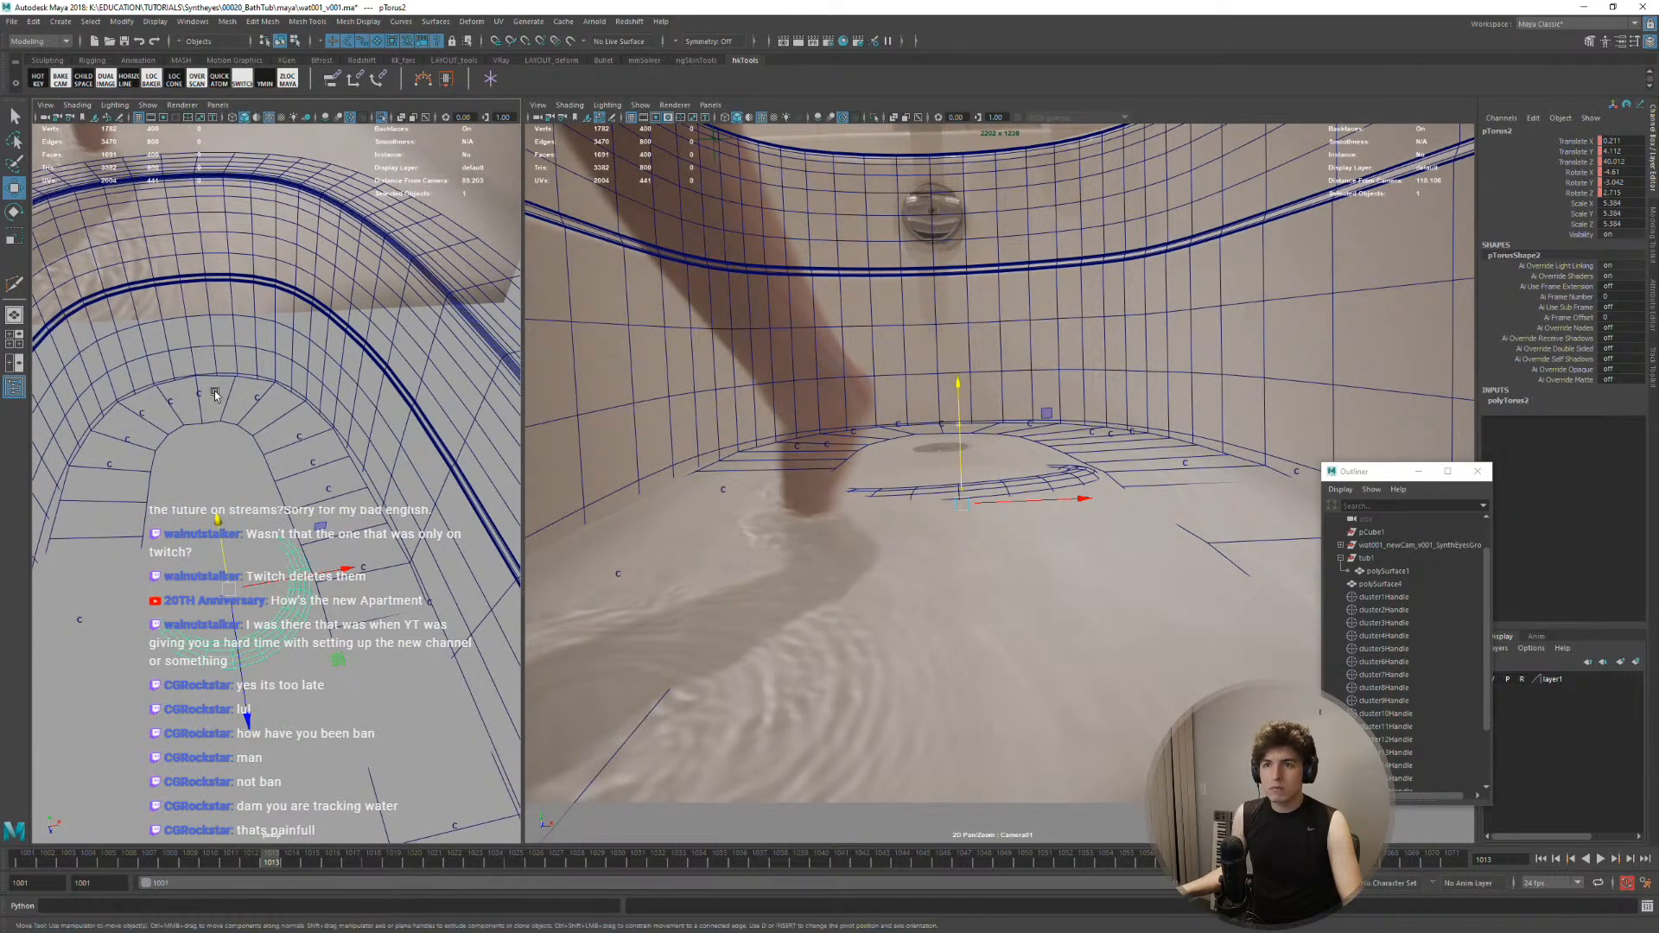
alt+drag(215, 393, 386, 605)
drag(286, 514, 218, 515)
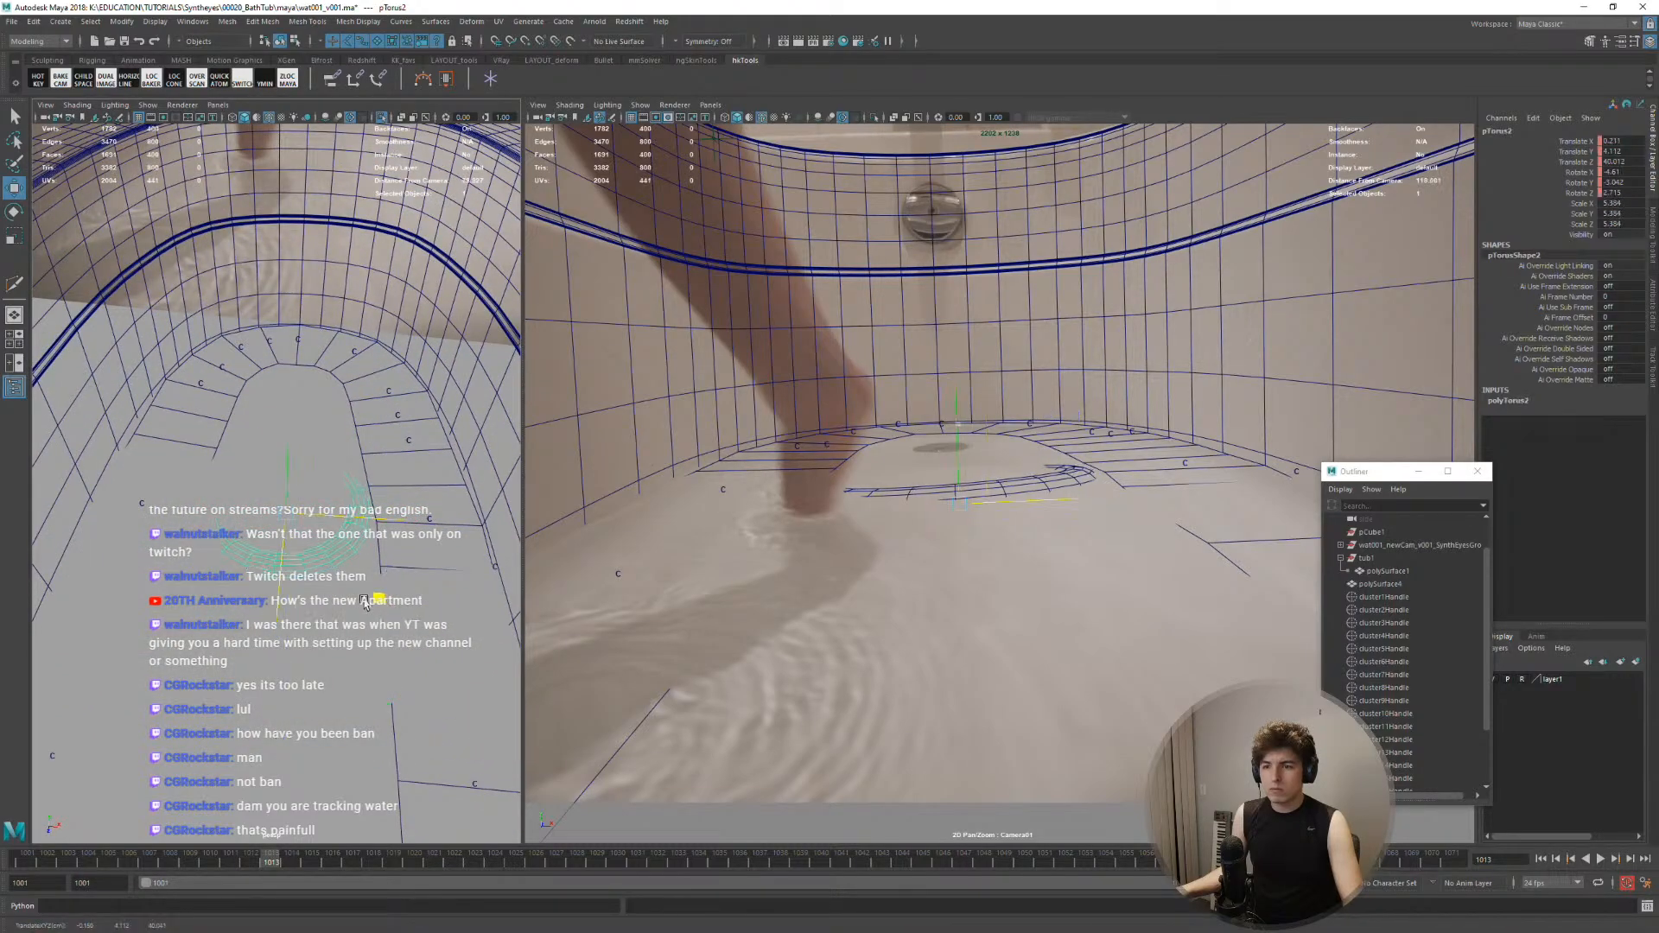
key(r)
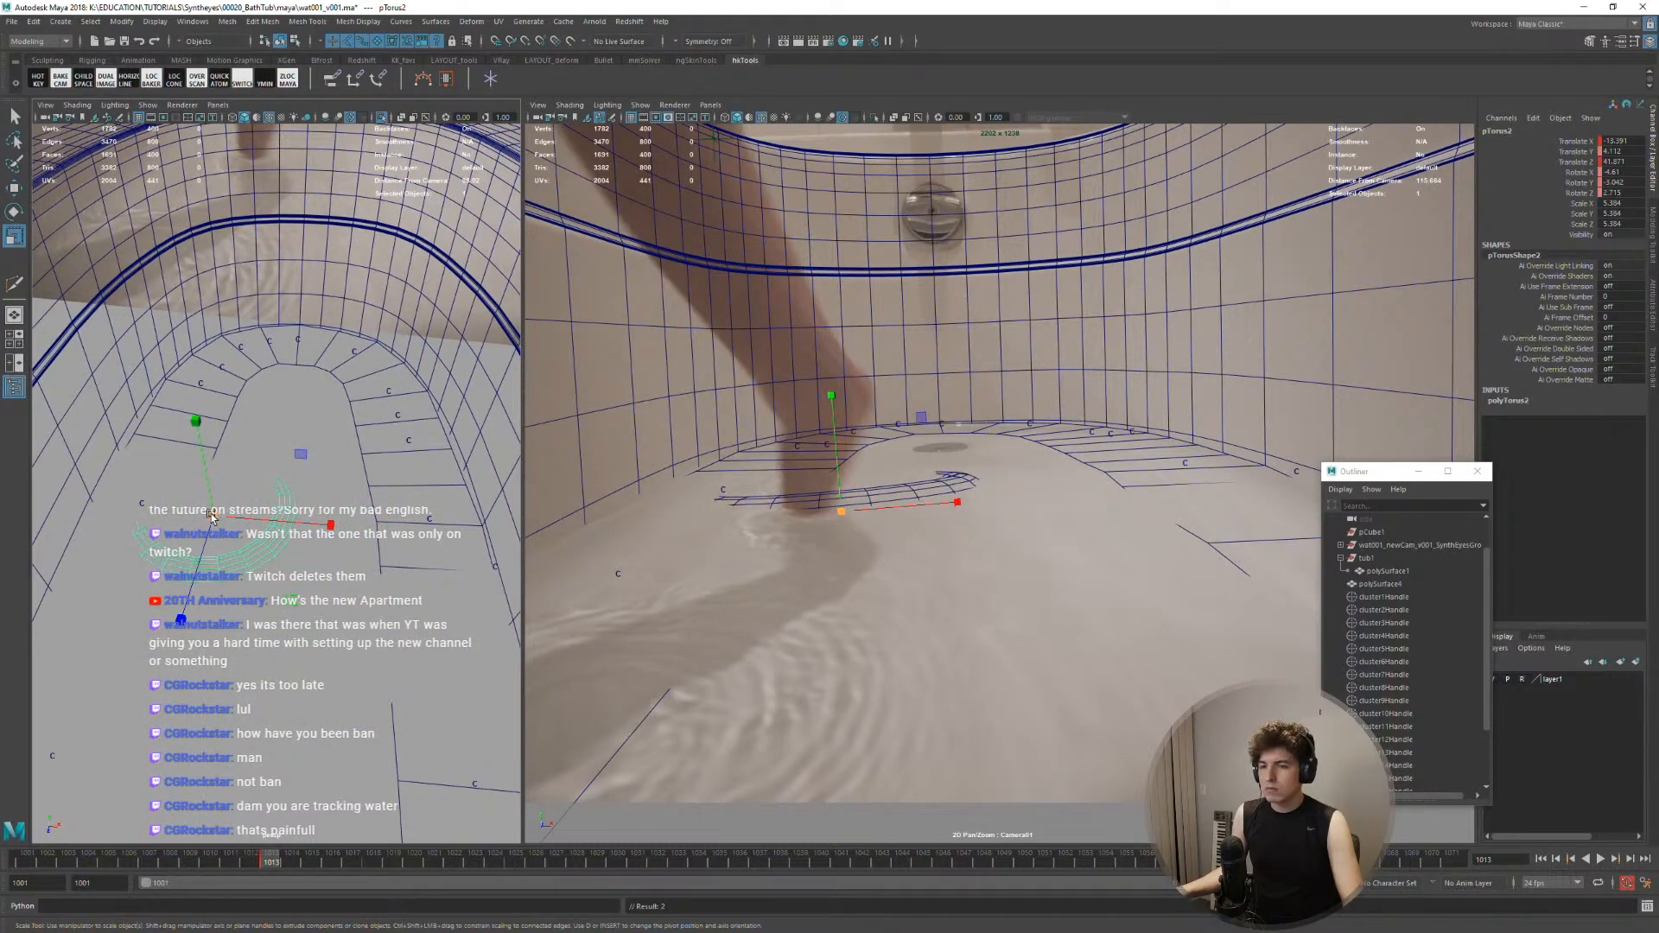
mouse_move(271, 857)
mouse_down()
mouse_move(497, 870)
mouse_move(282, 847)
mouse_up()
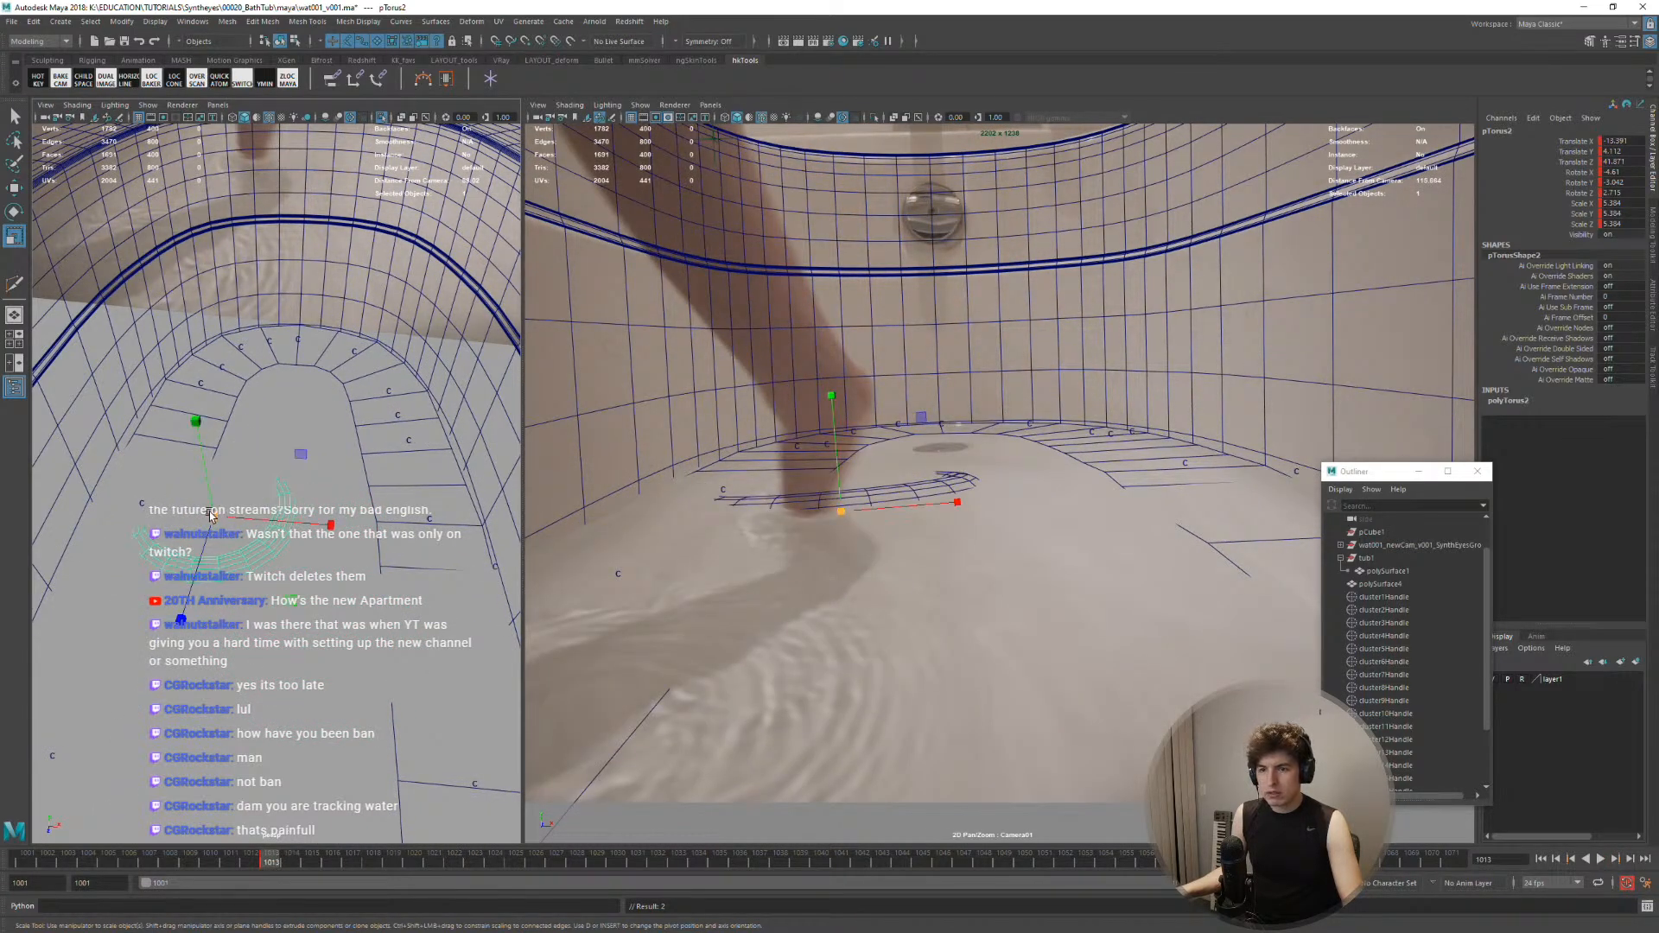
Scale the second torus down to about 2.97 at frame 1013, then lower it beneath the tub floor at frame 1011
drag(210, 516, 171, 516)
key(w)
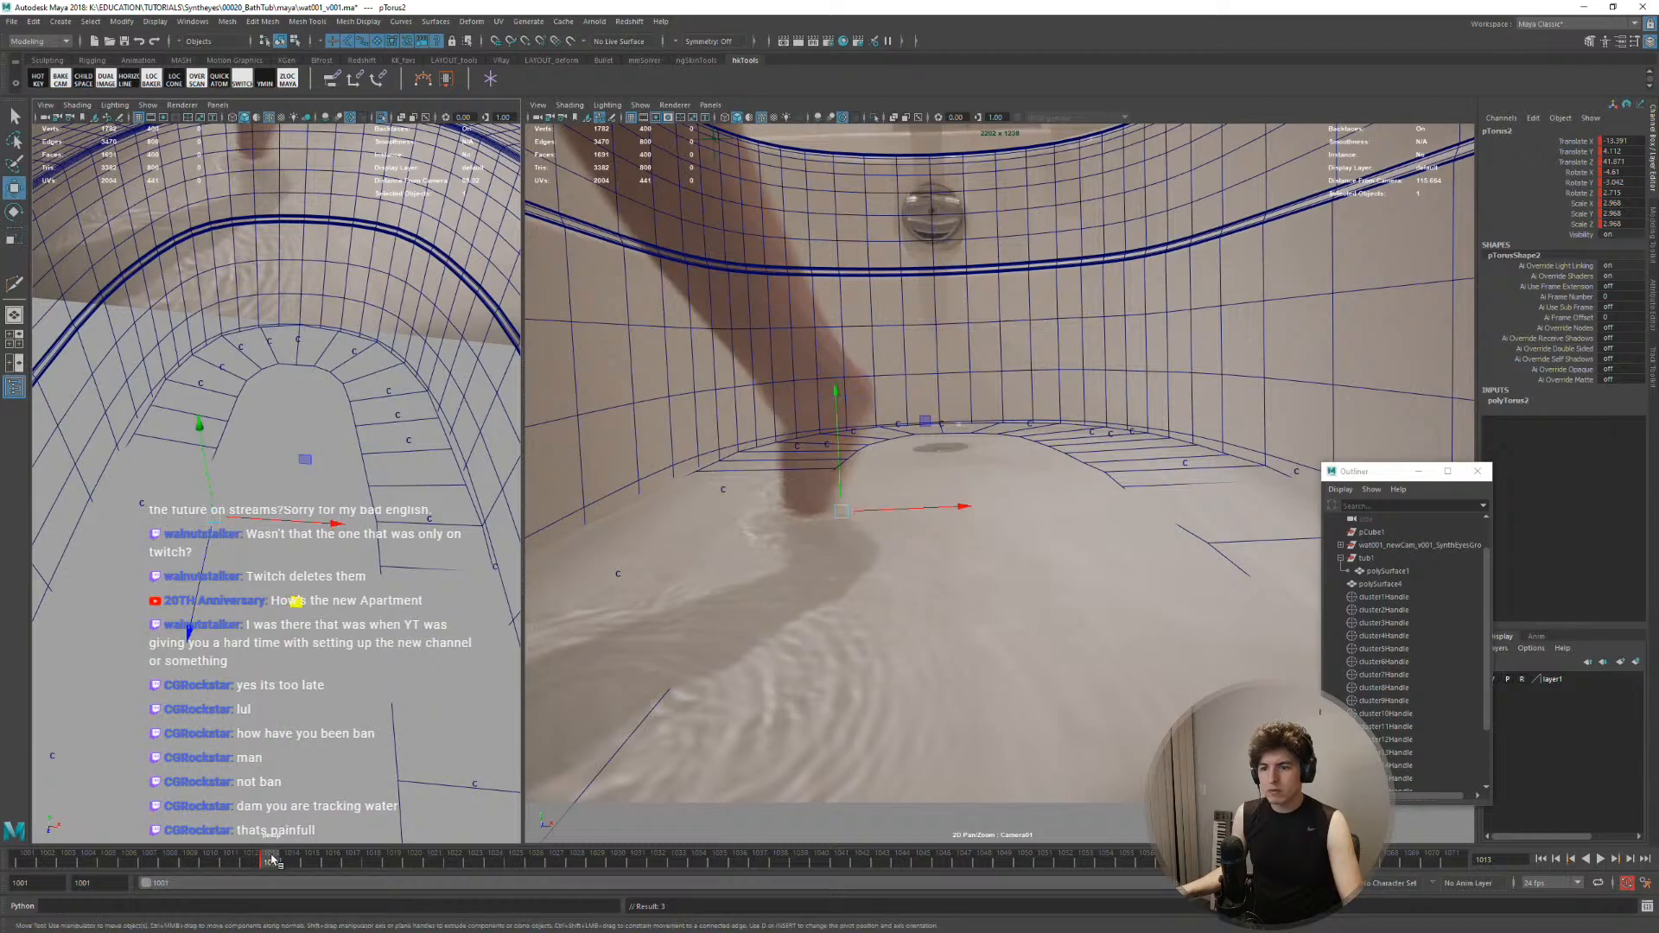
alt+drag(283, 792, 267, 645)
alt+drag(282, 748, 267, 694)
drag(210, 502, 206, 533)
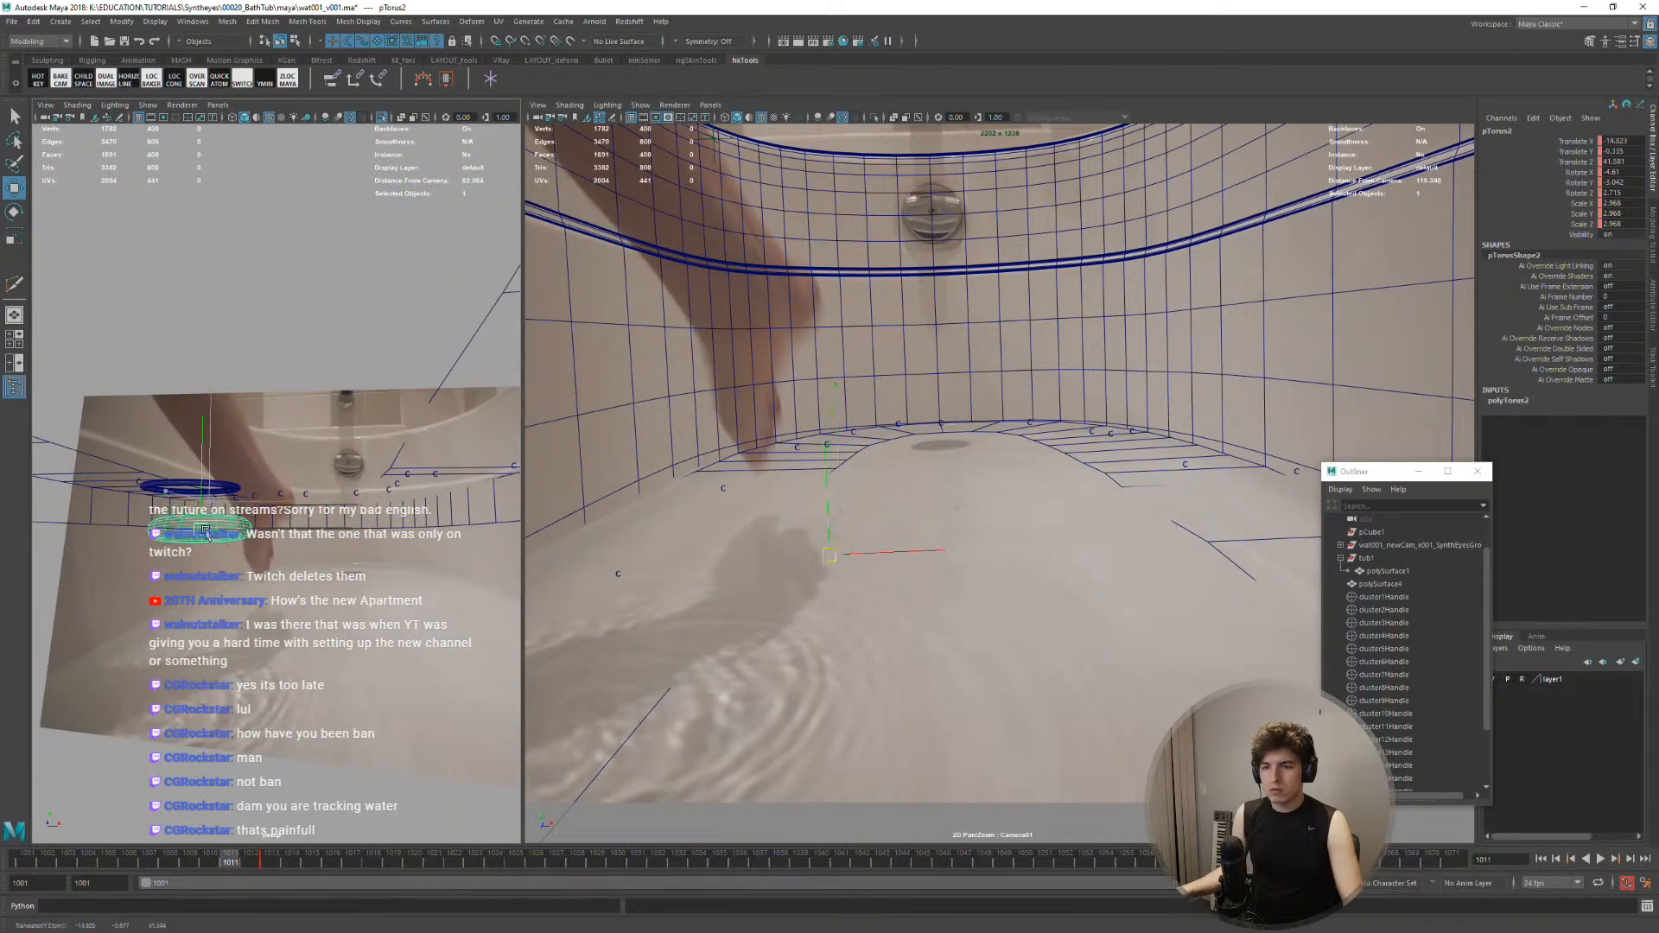
At frame 1034, enlarge the second torus to a scale of about 10.15 and adjust its tilt and height to match the spreading ripple
drag(239, 862, 474, 854)
alt+drag(456, 734, 435, 817)
key(alt+v)
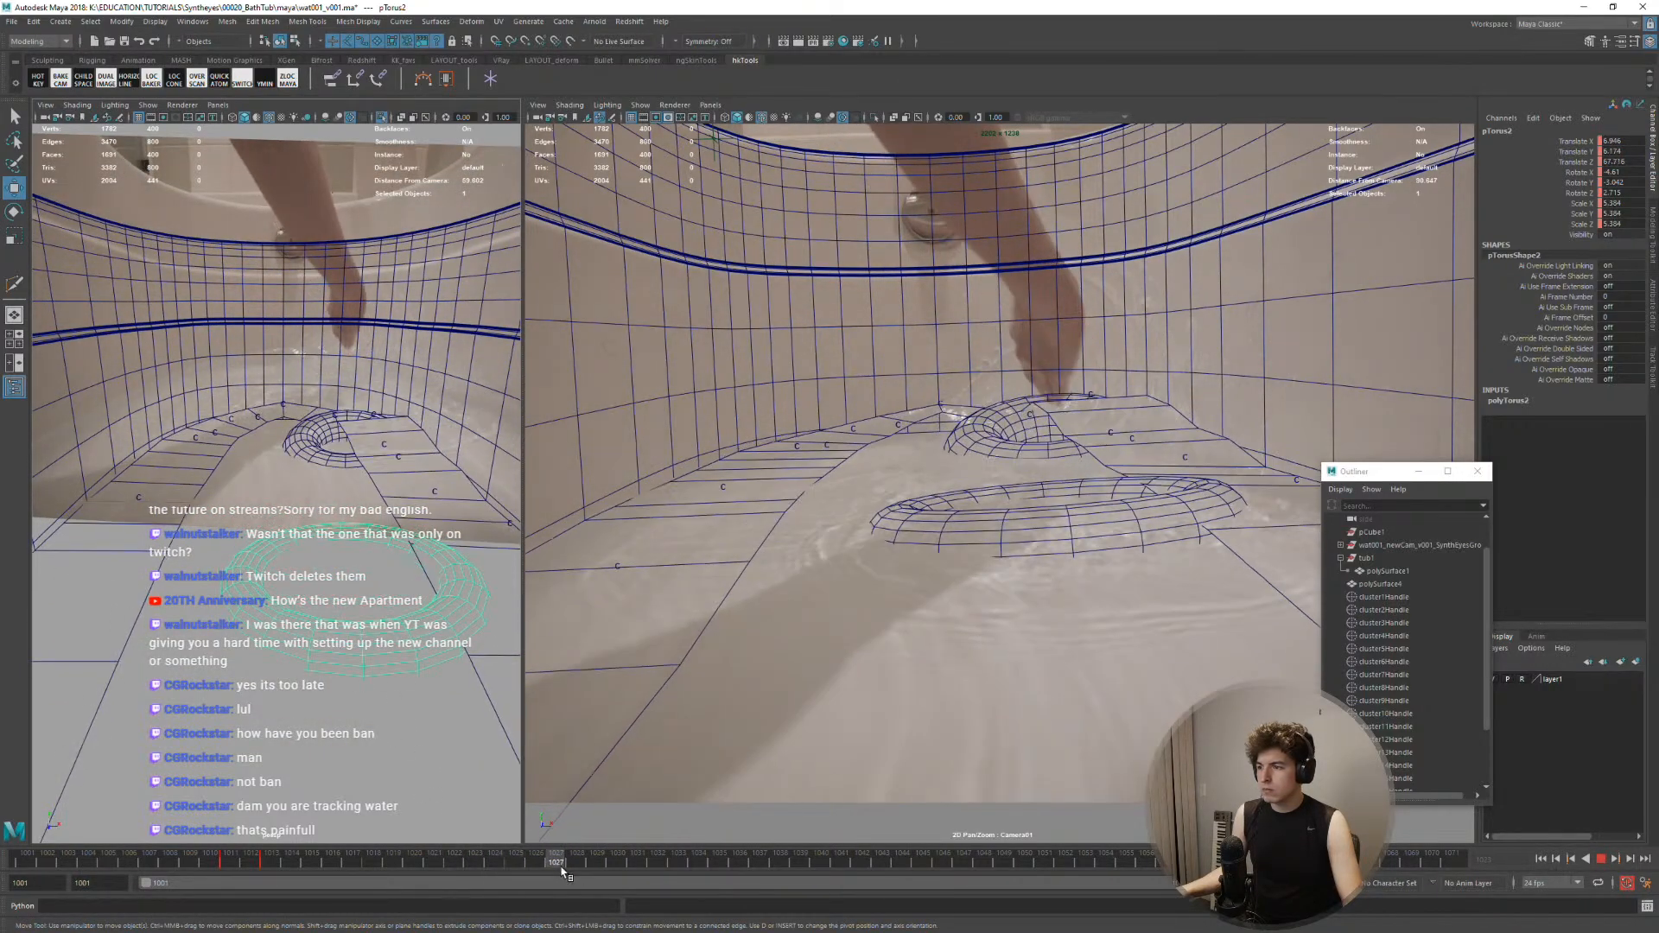
key(alt+v)
key(r)
drag(1051, 536, 1016, 568)
key(e)
key(w)
key(e)
key(w)
key(r)
key(w)
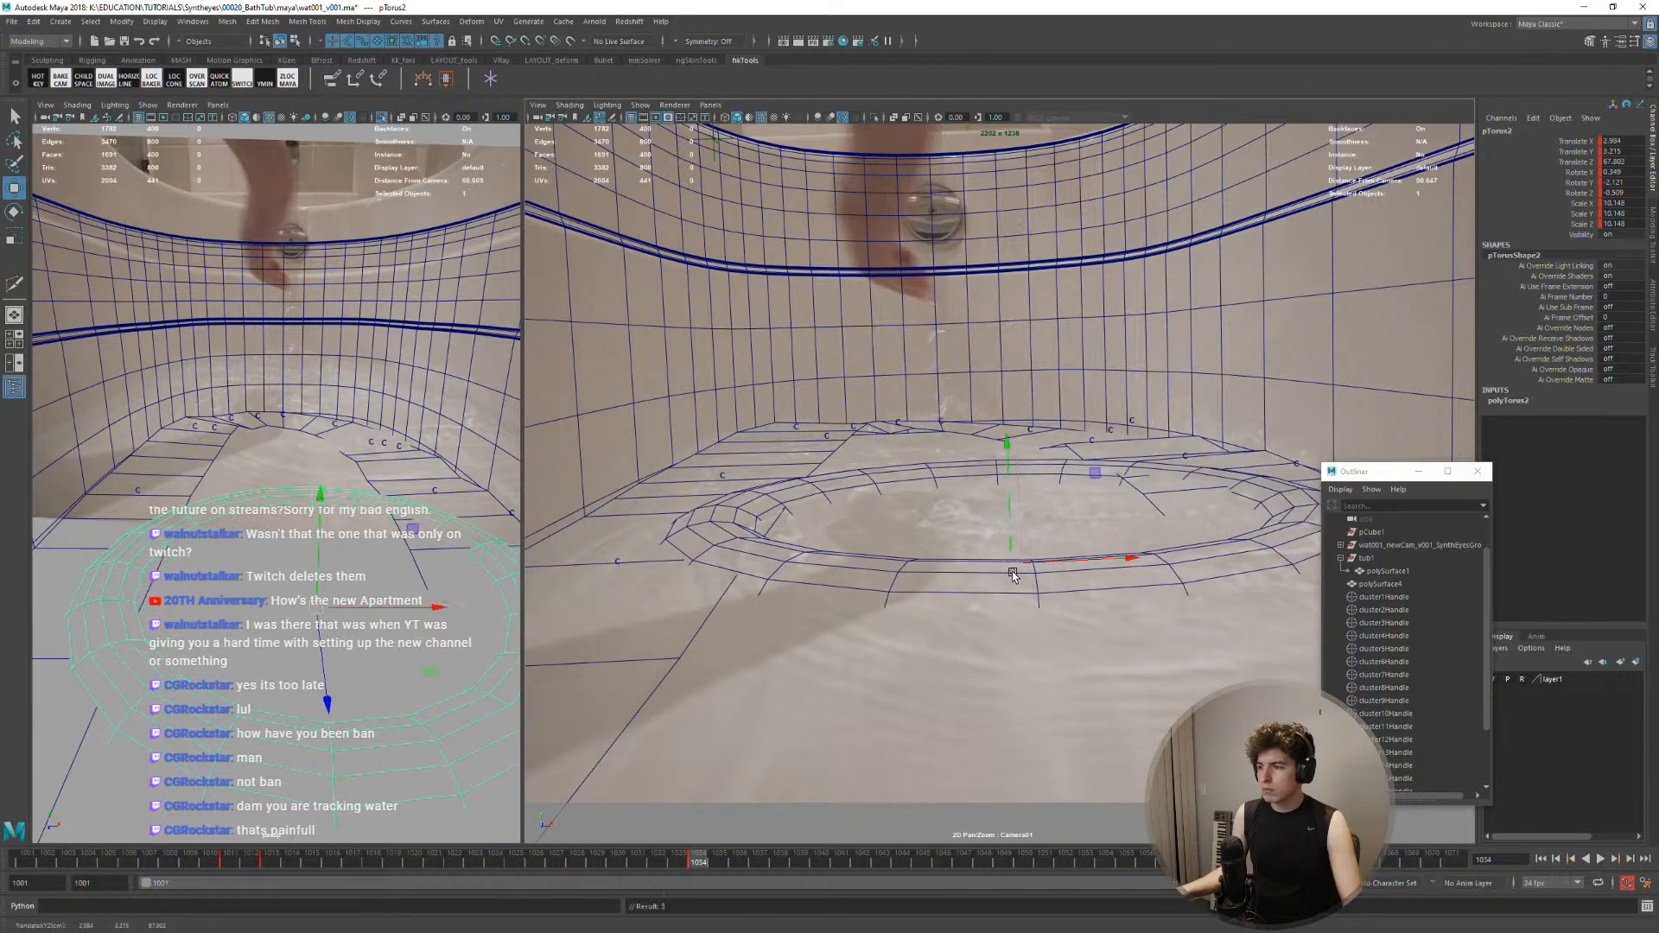
At frame 1046, enlarge the second torus to a scale of about 15.27, then lower and tilt it to follow the ripple
key(alt+v)
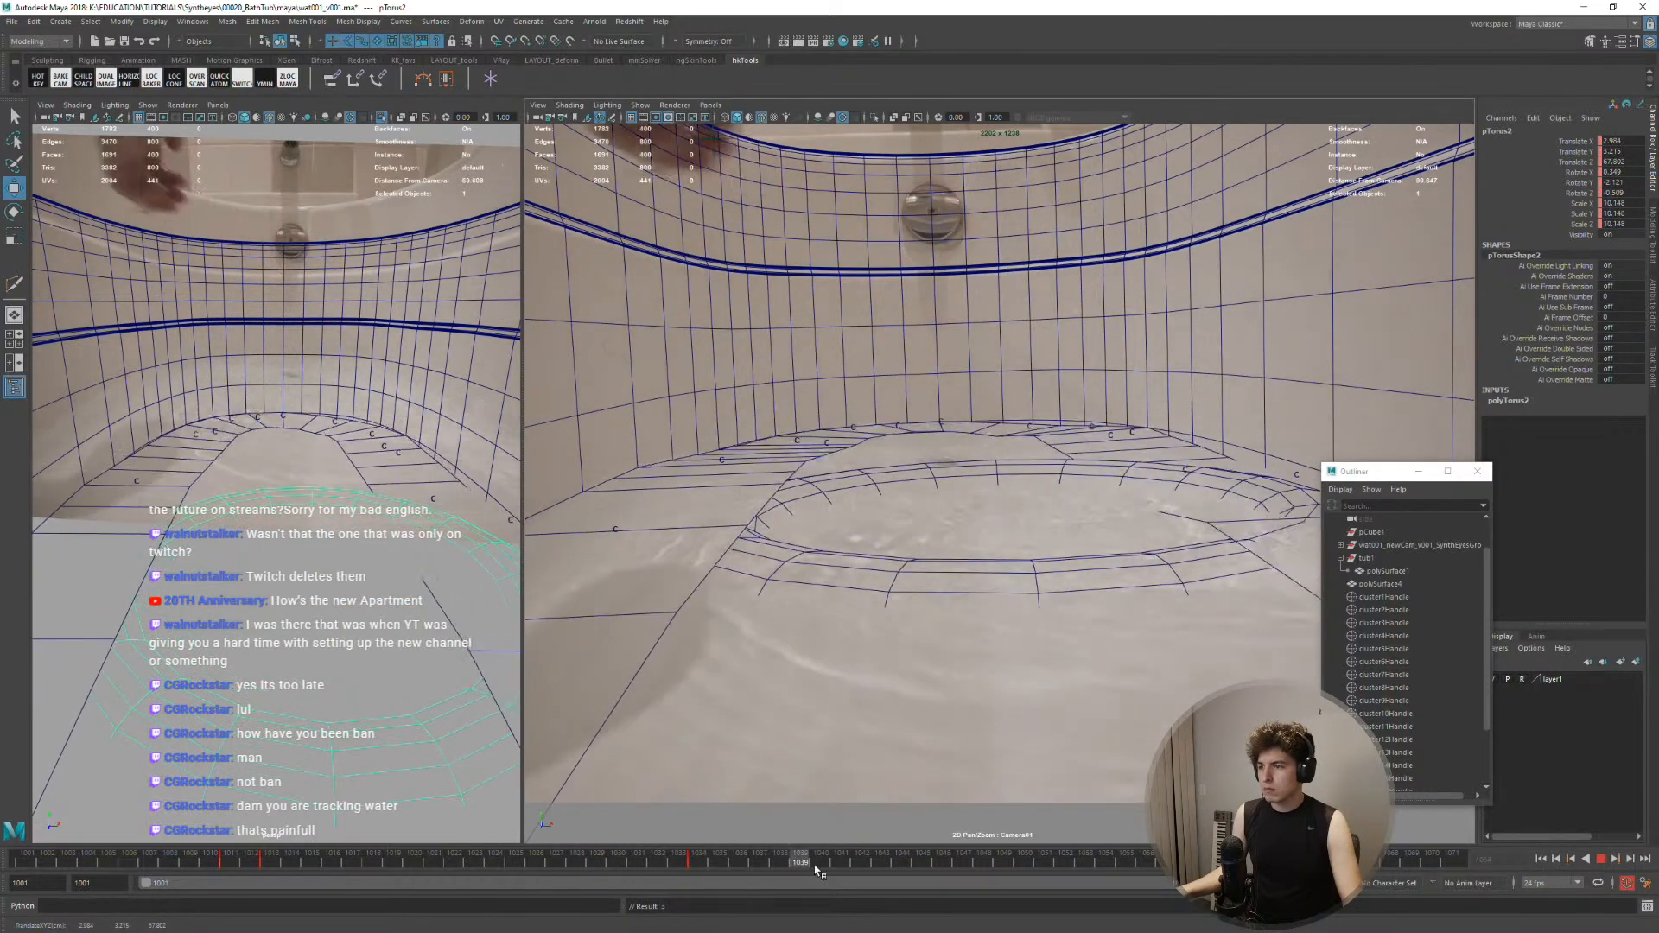
key(alt+v)
key(r)
drag(1011, 563, 1147, 570)
key(e)
drag(1056, 545, 1011, 583)
key(w)
key(e)
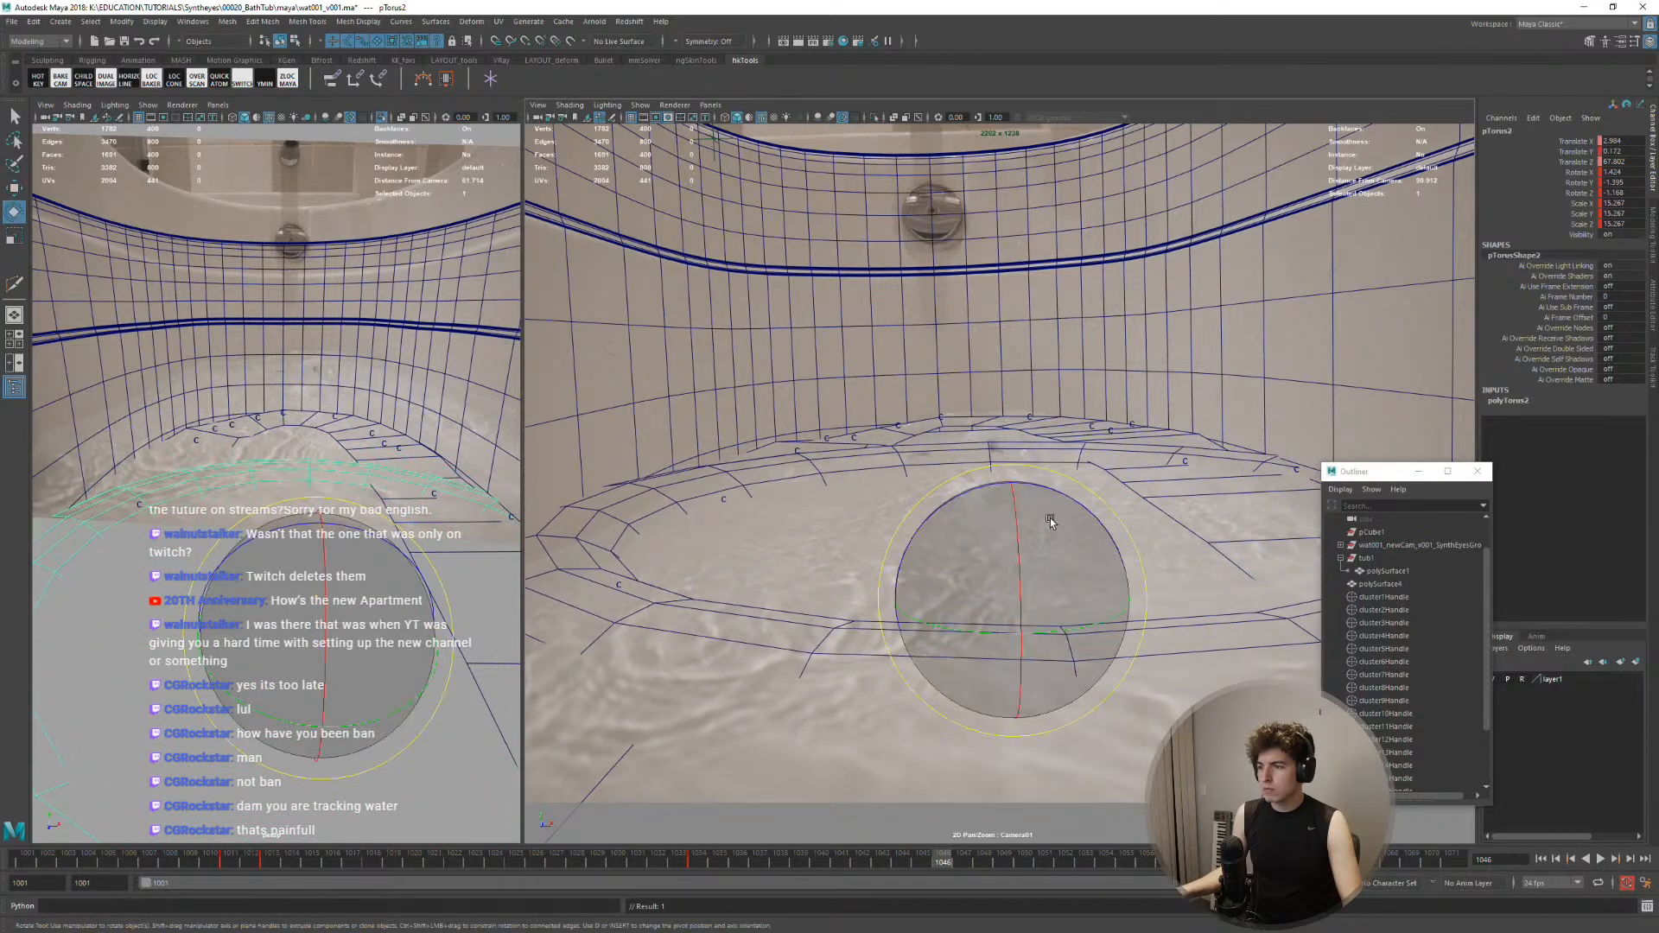
drag(1048, 519, 1043, 508)
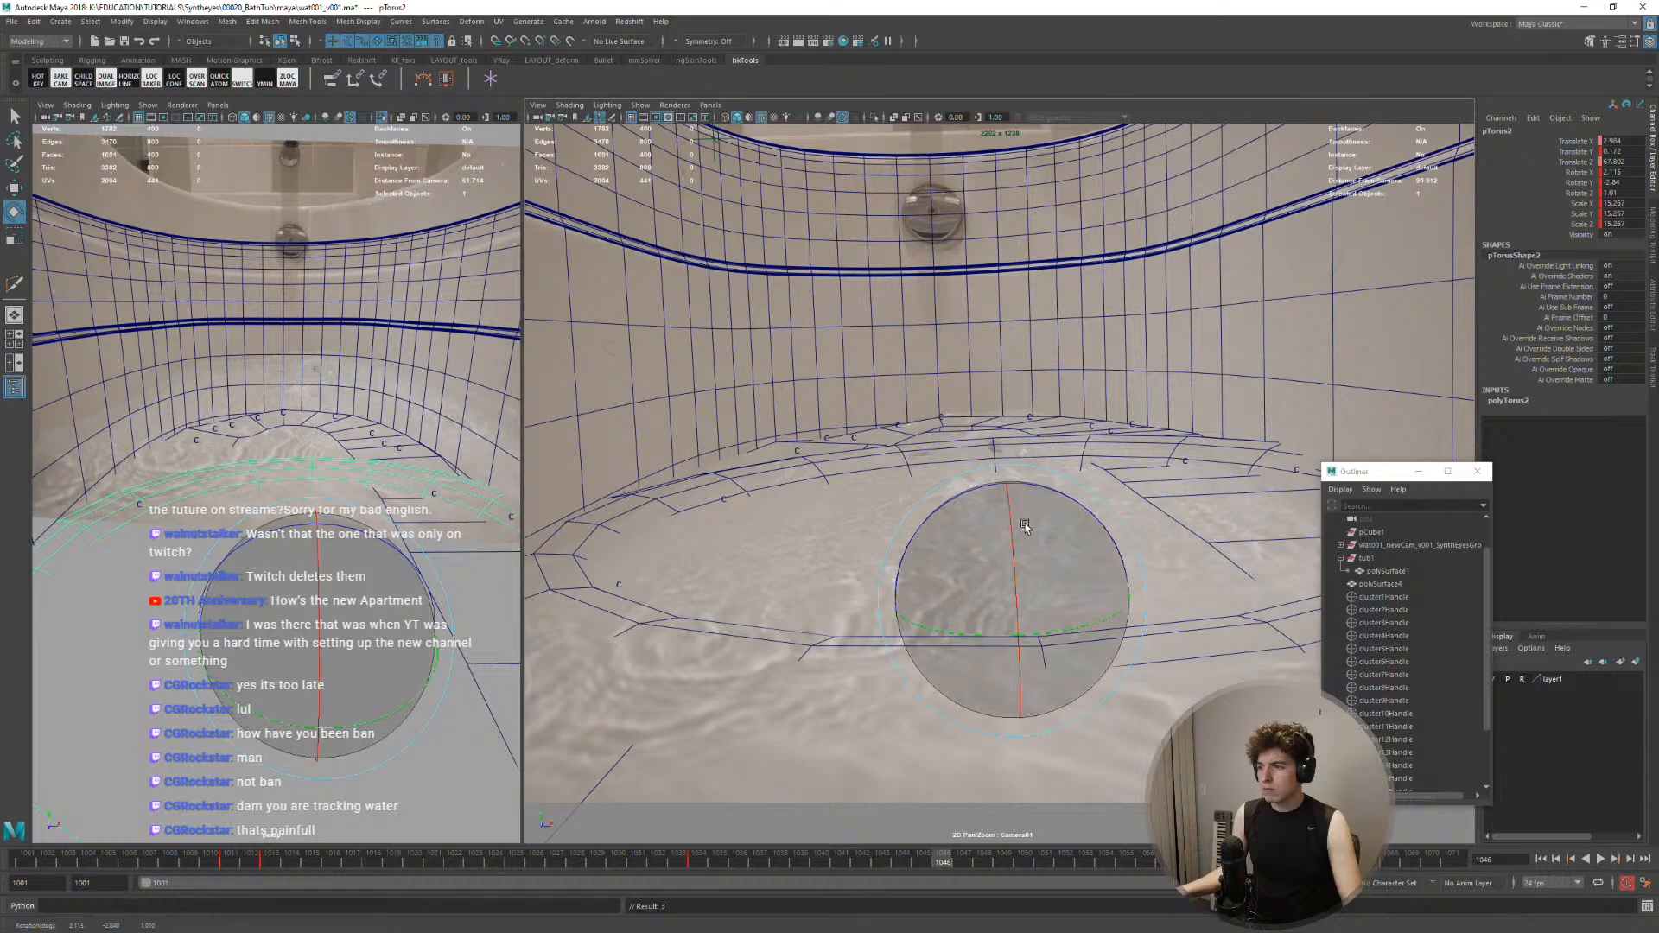
At frame 1055, scale the second torus to about 21.47 and lower it beneath the tub floor, then play the animation back
key(alt+v)
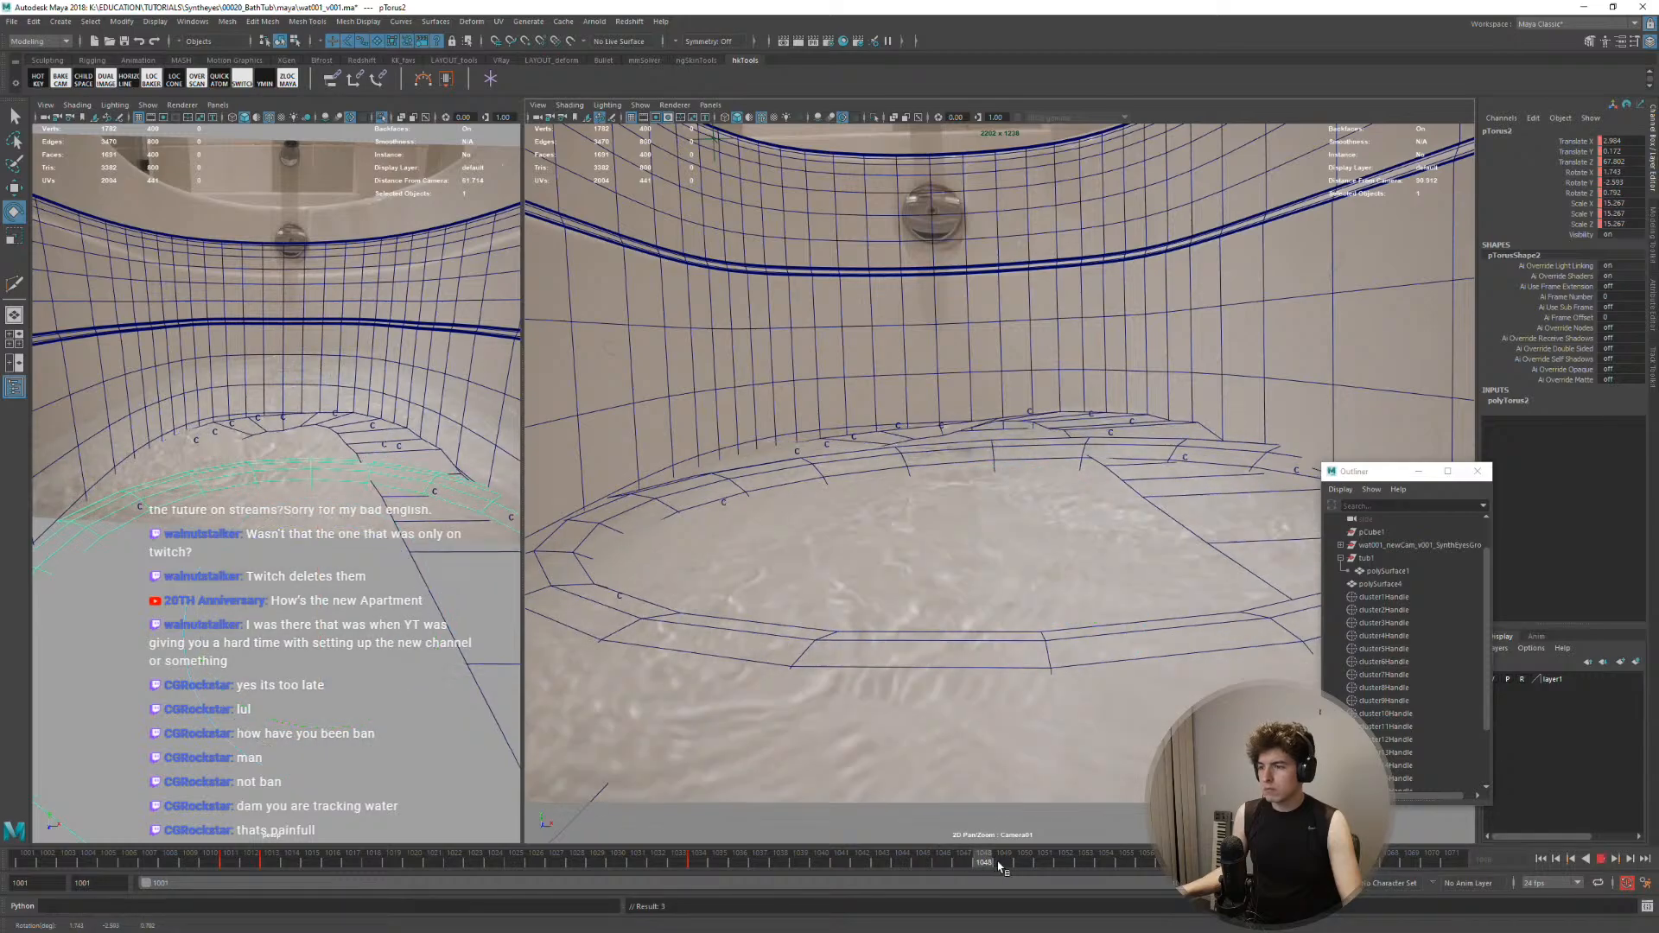
drag(1121, 865, 1124, 864)
key(r)
drag(1012, 598, 1186, 583)
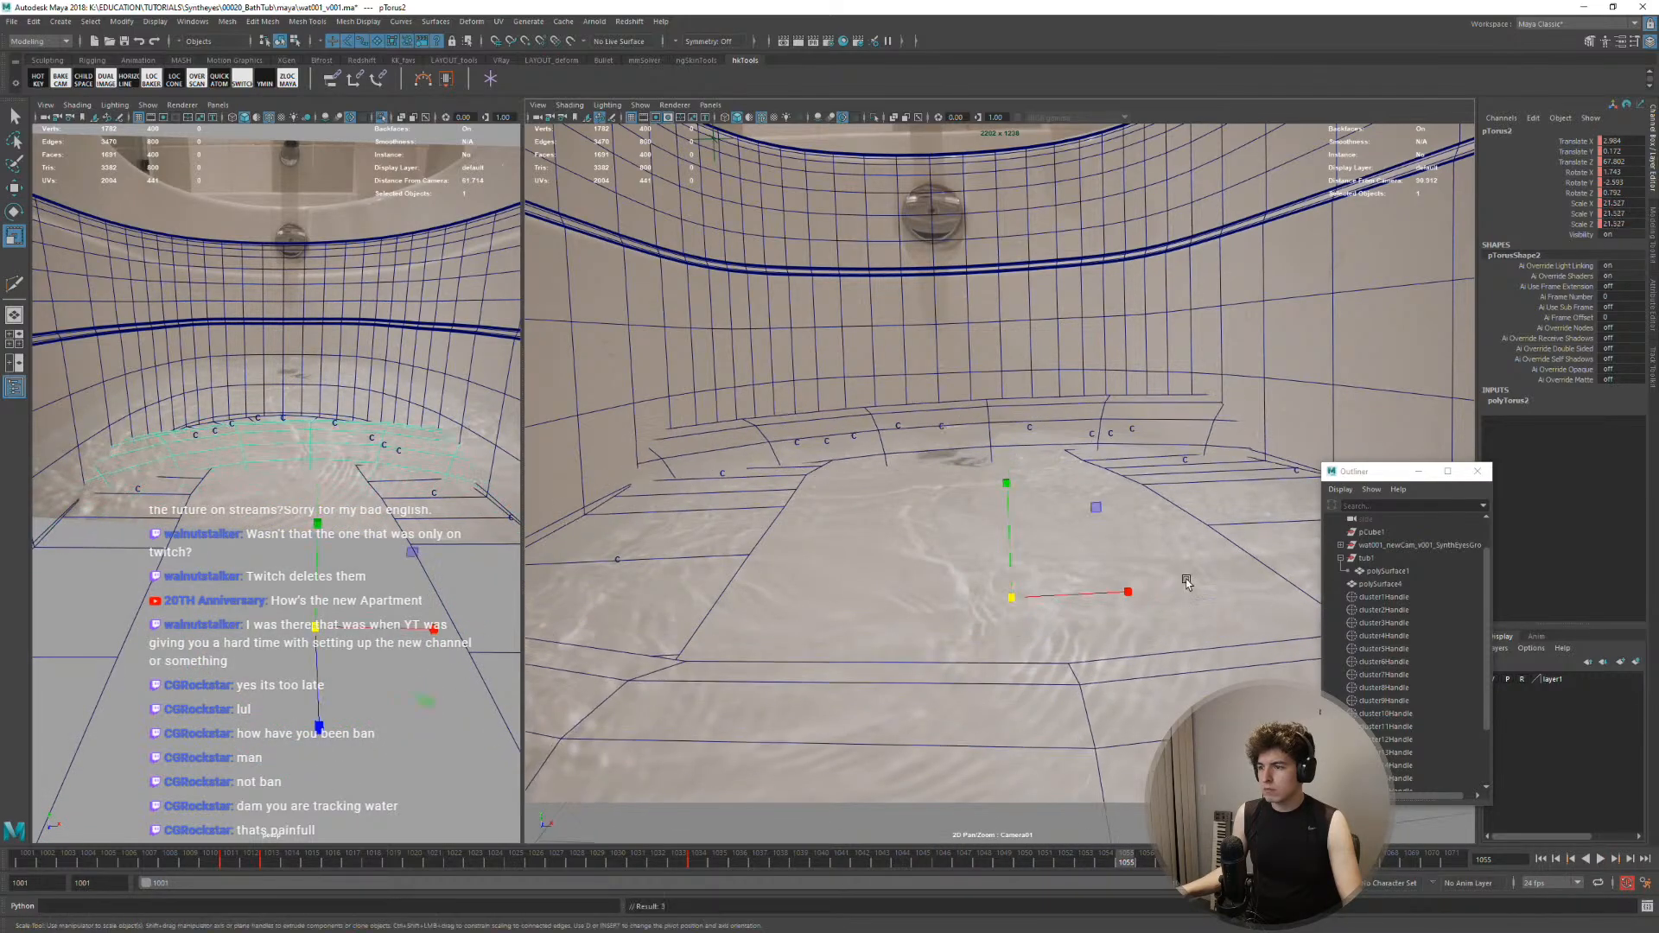
drag(1025, 561, 995, 647)
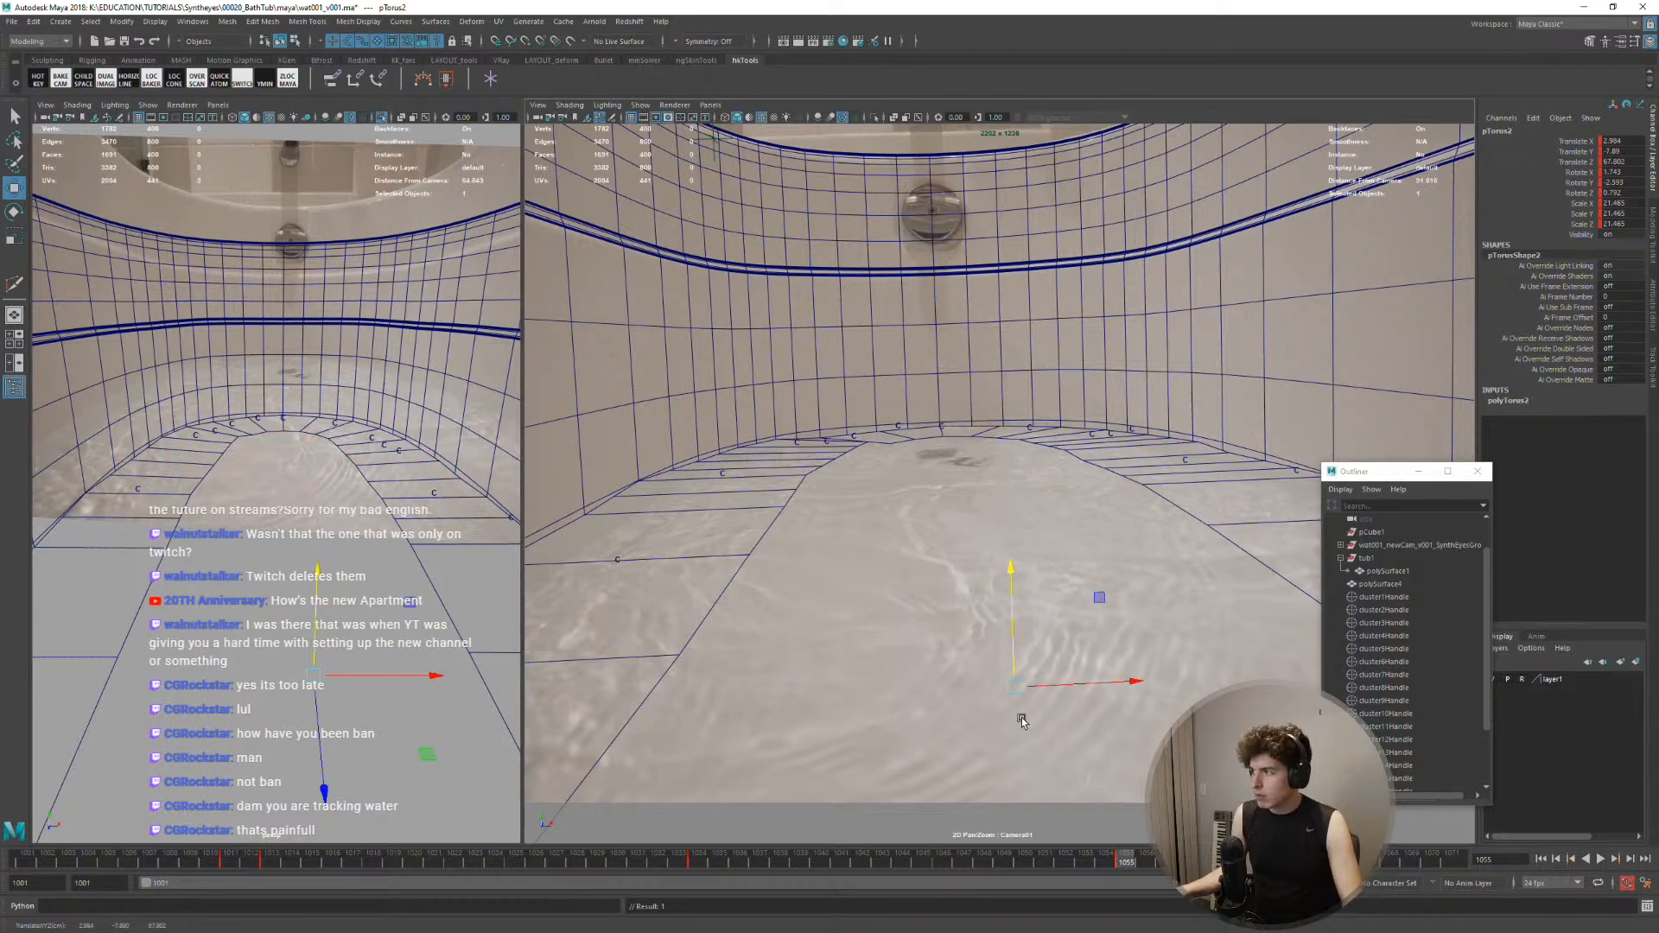
key(alt+v)
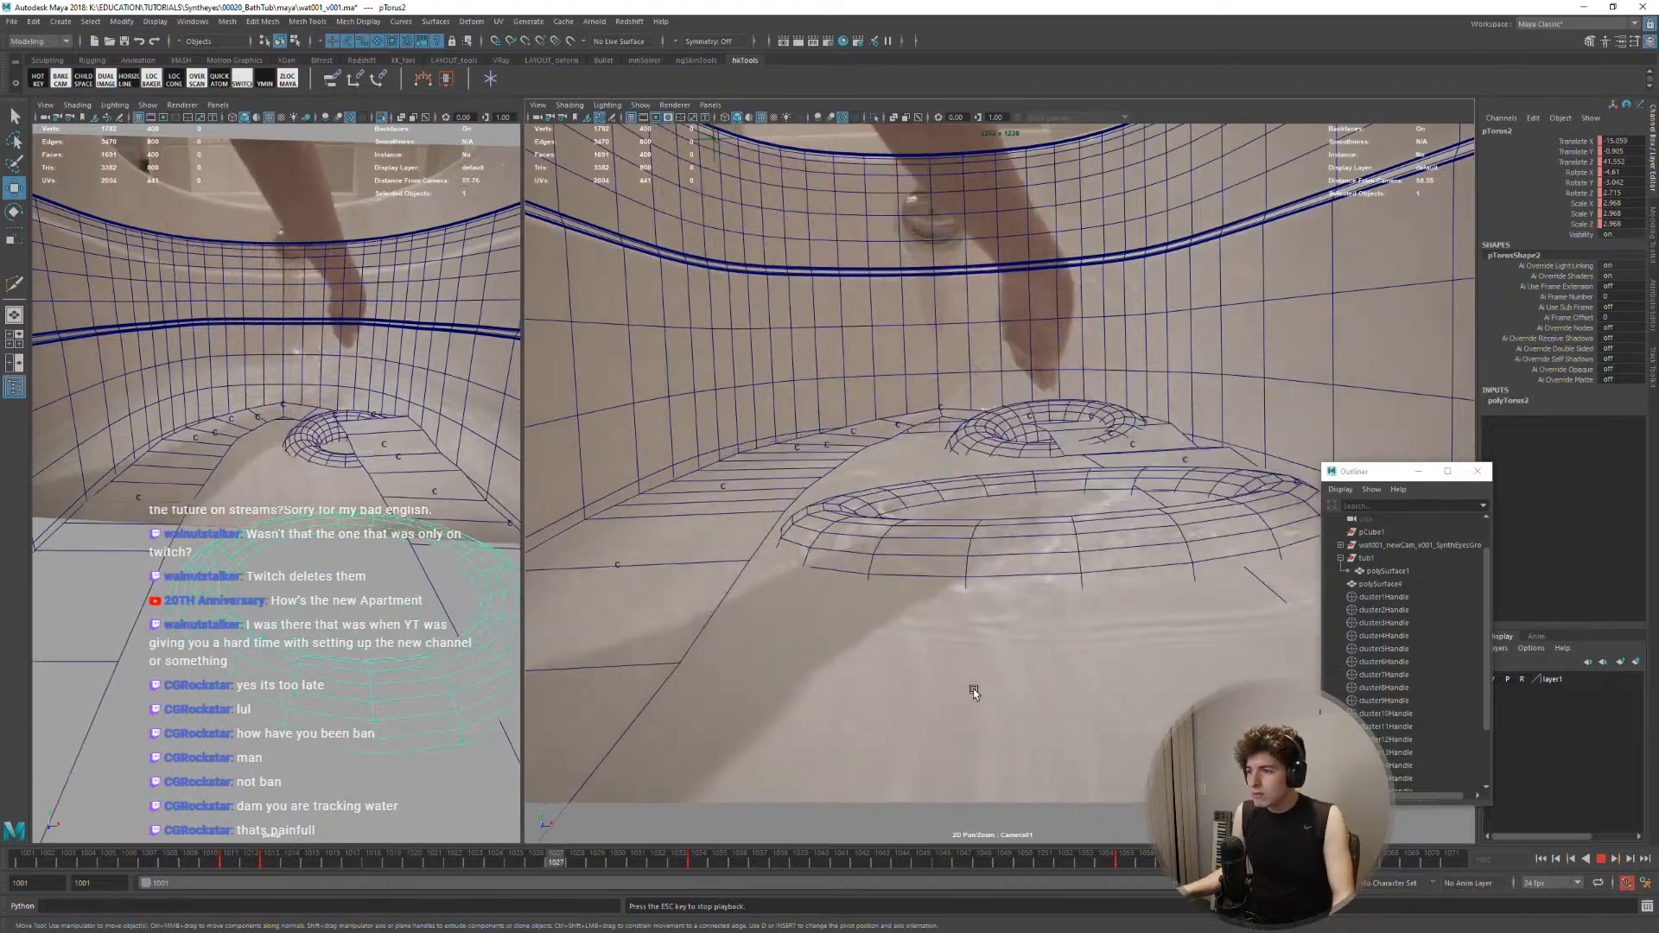
key(Escape)
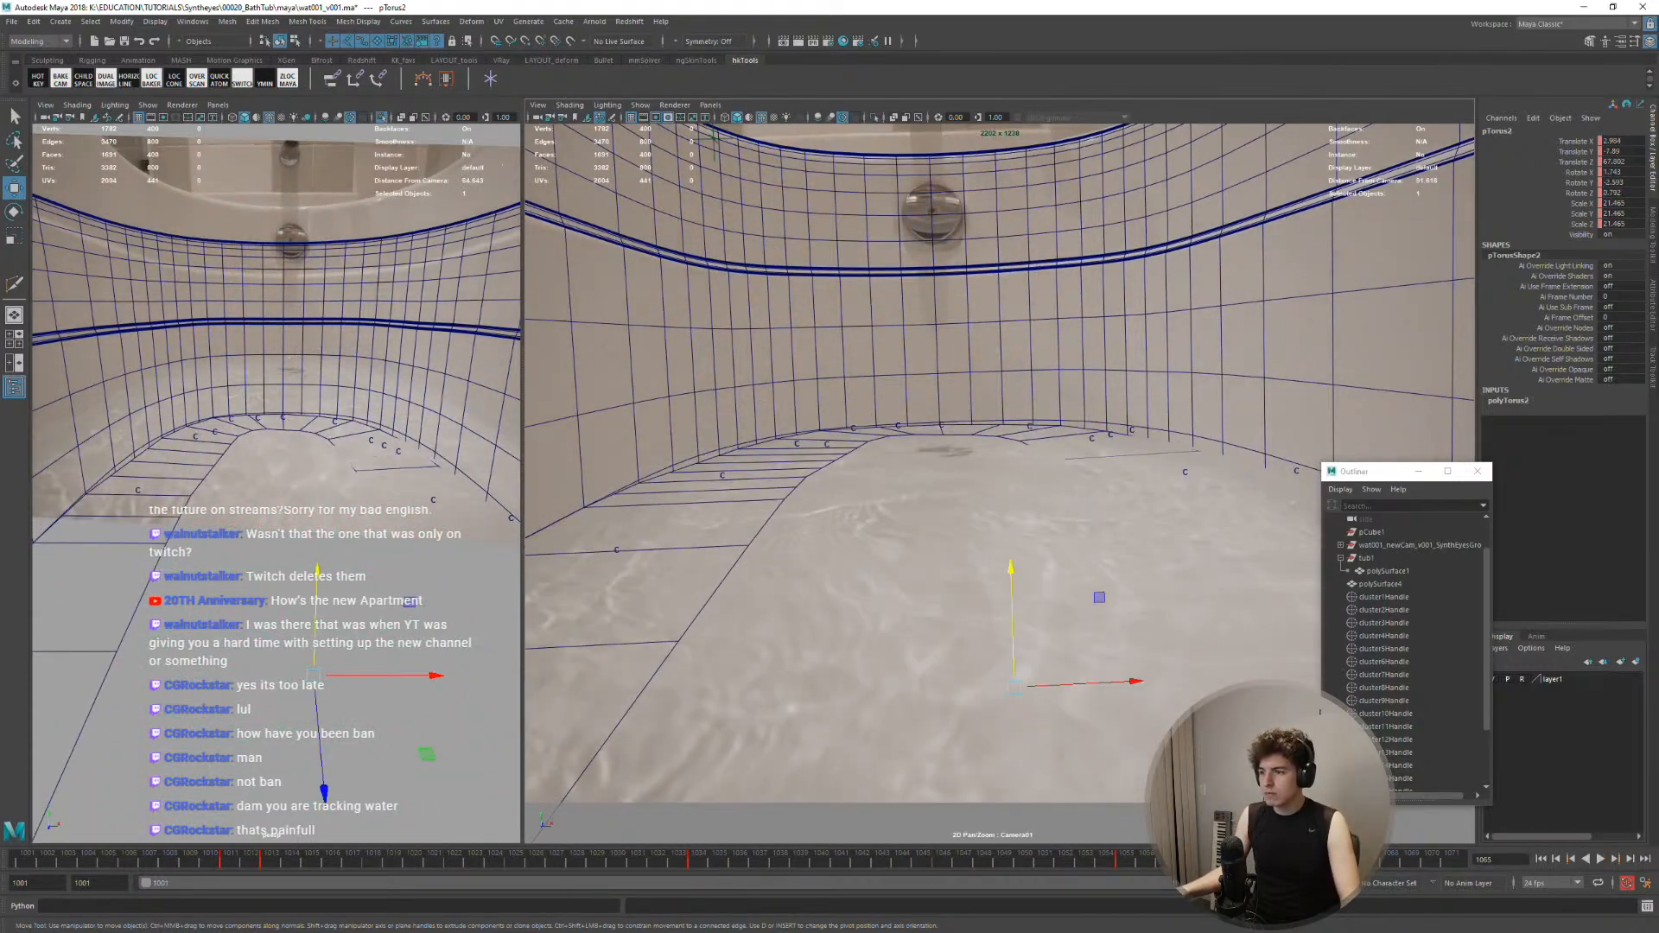
key(alt+v)
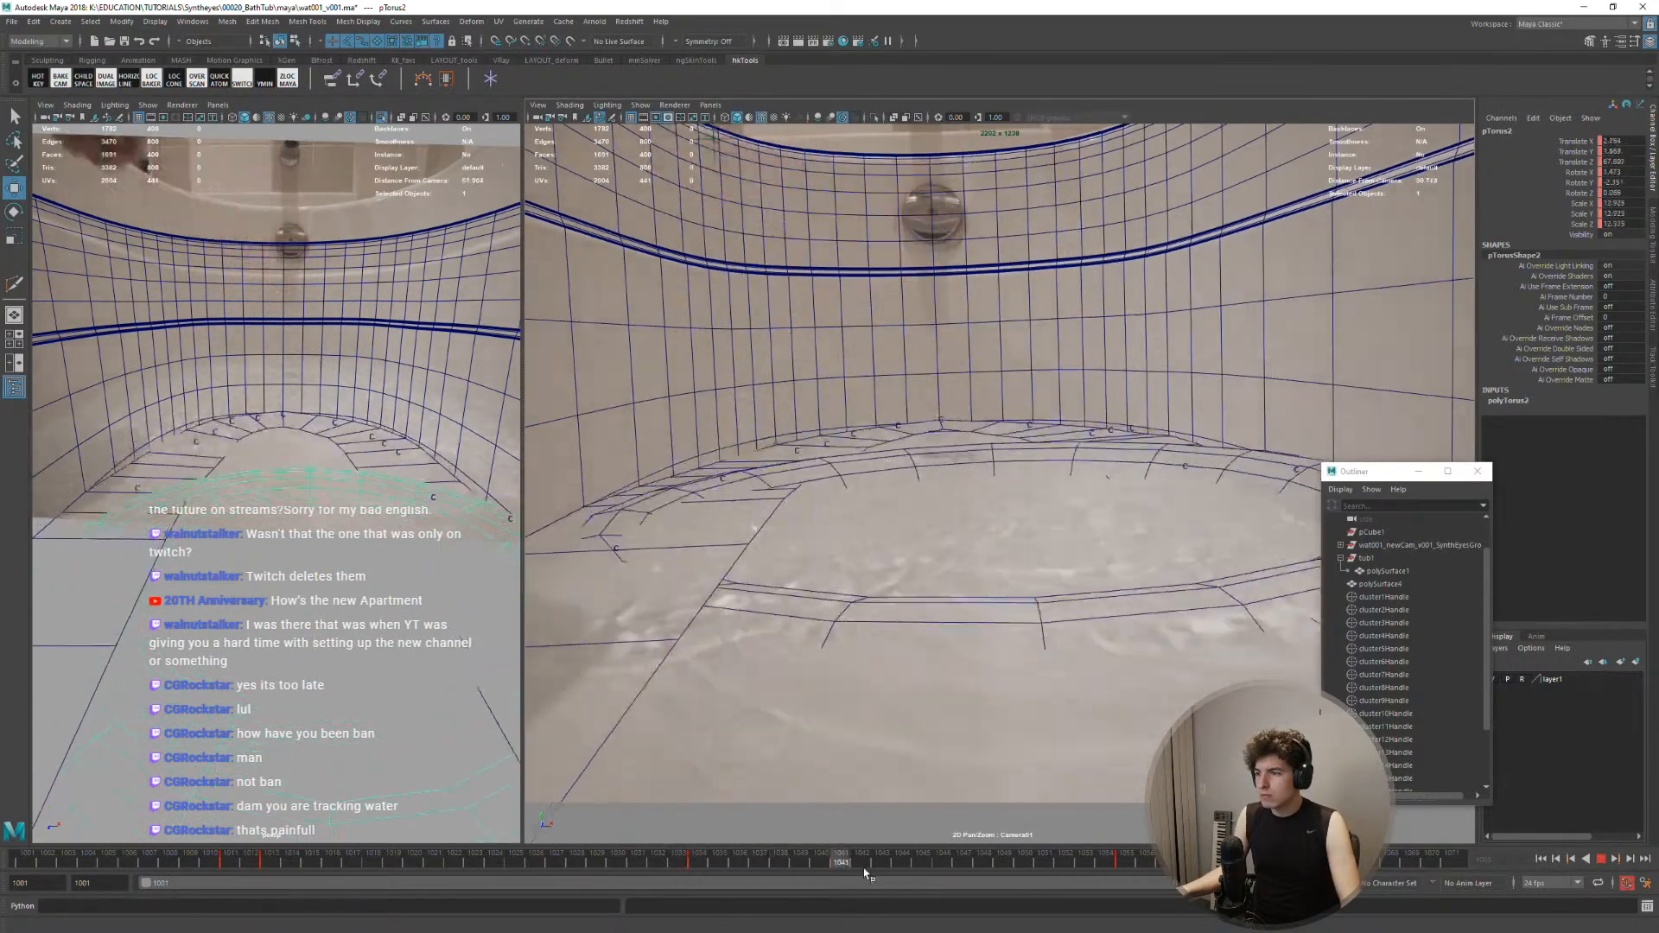
key(Escape)
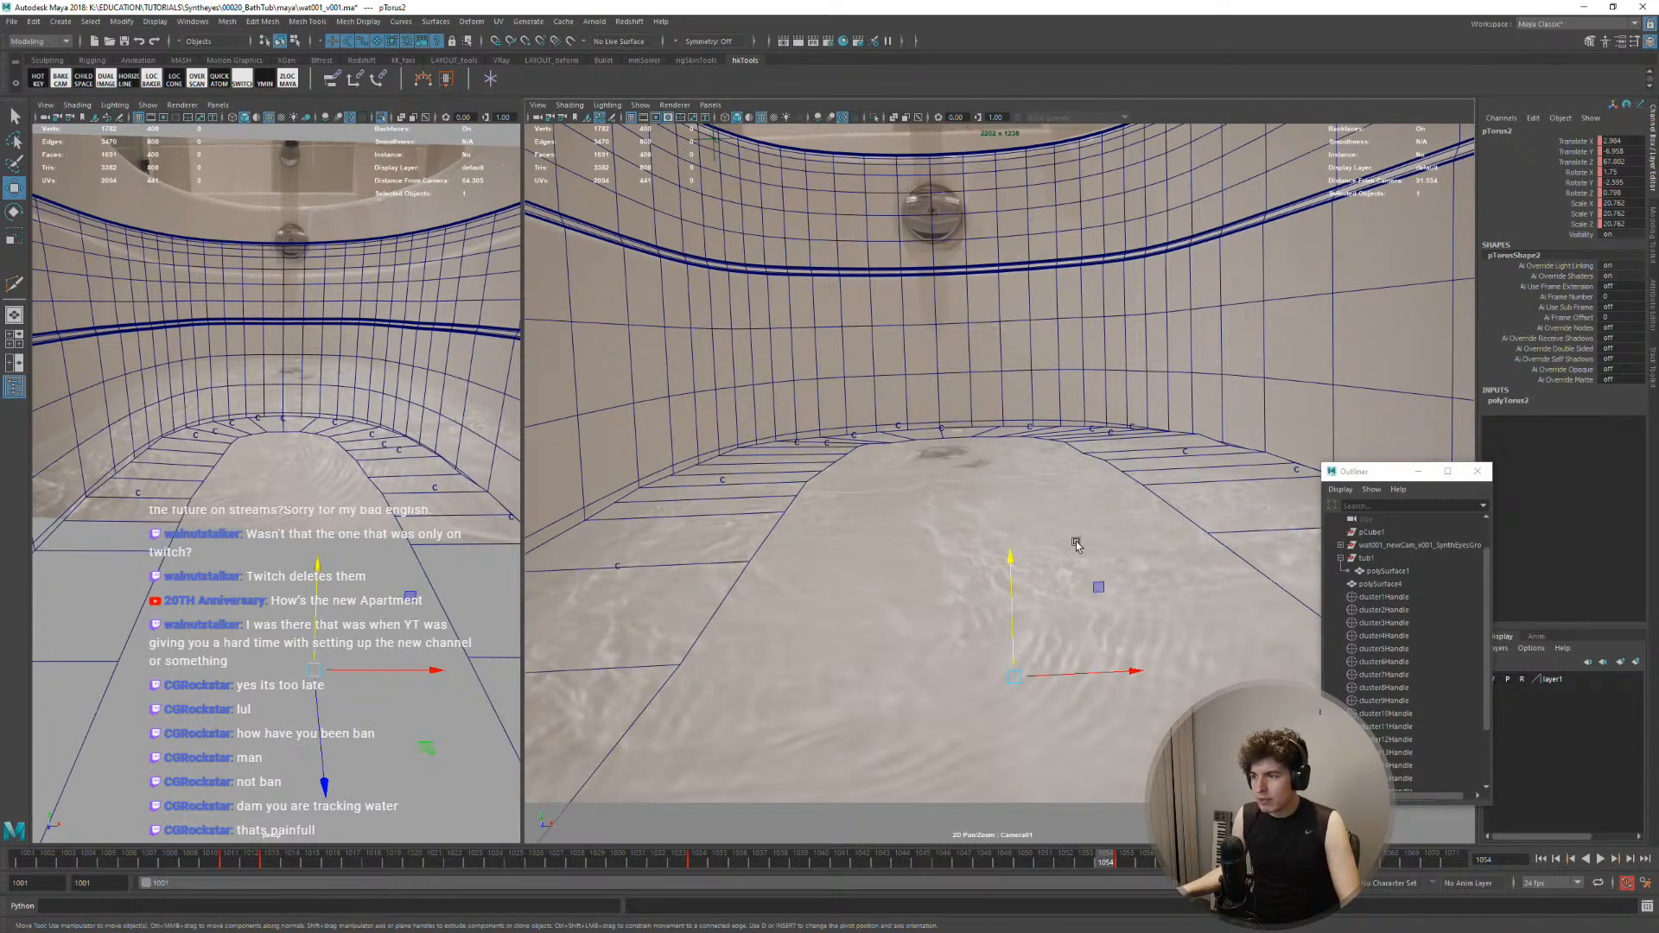
Create a third polygon torus, move it over the water beside the ripple, and enlarge it to about 14 with a taller Y scale
key(space)
click(963, 488)
mouse_move(1071, 536)
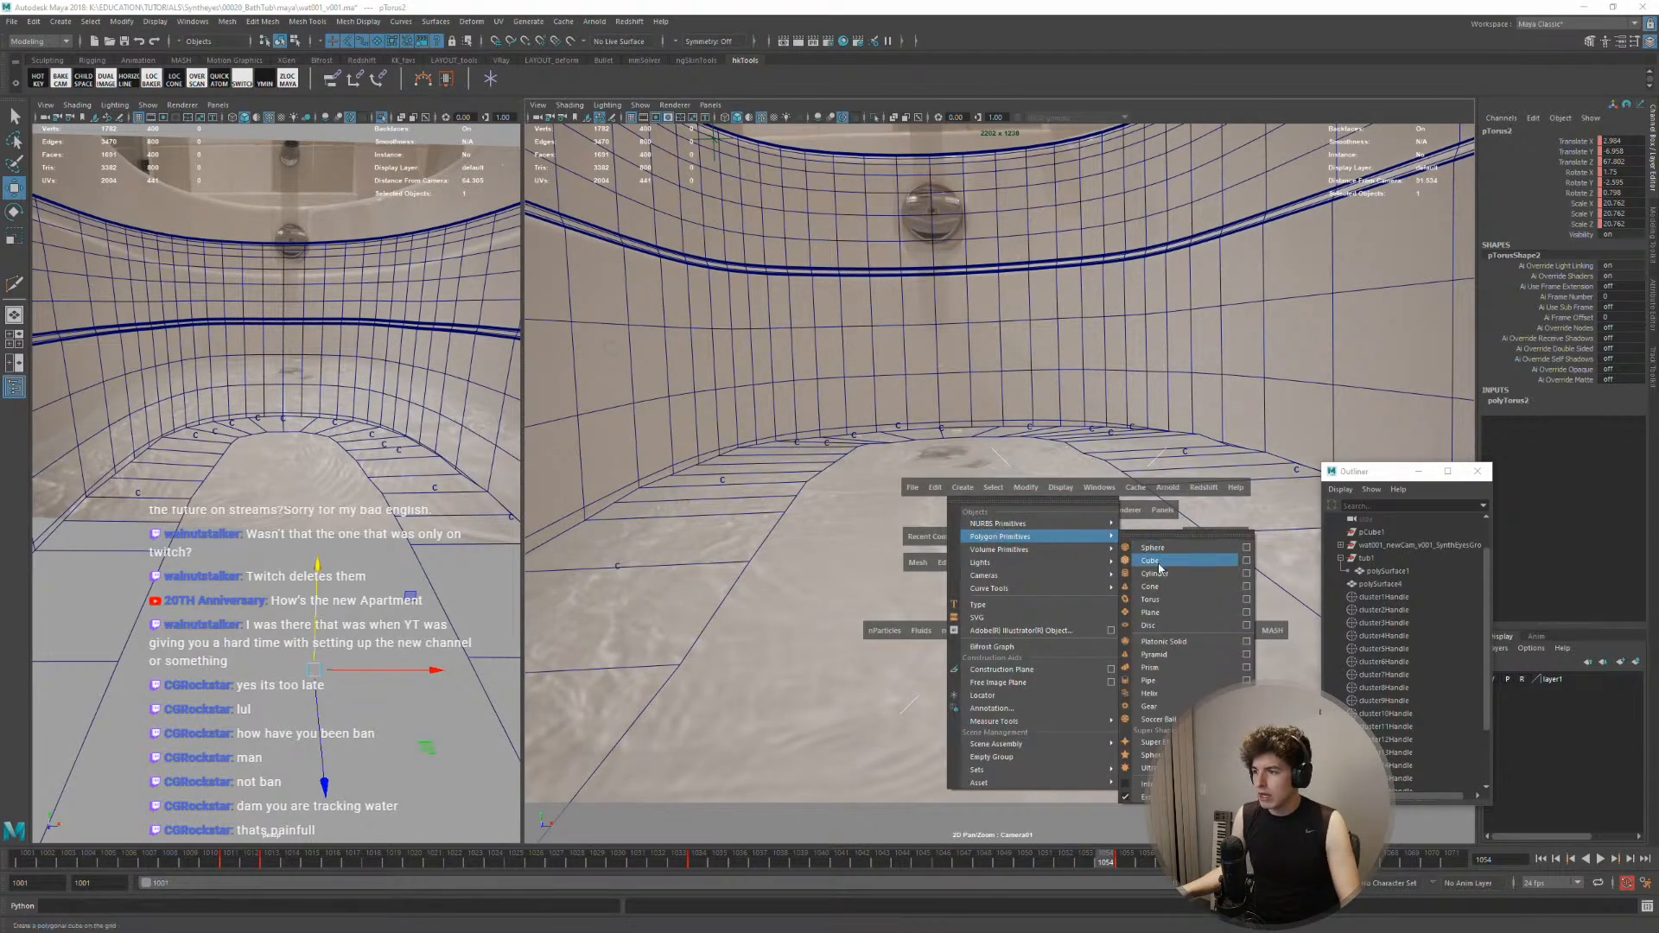
click(1172, 604)
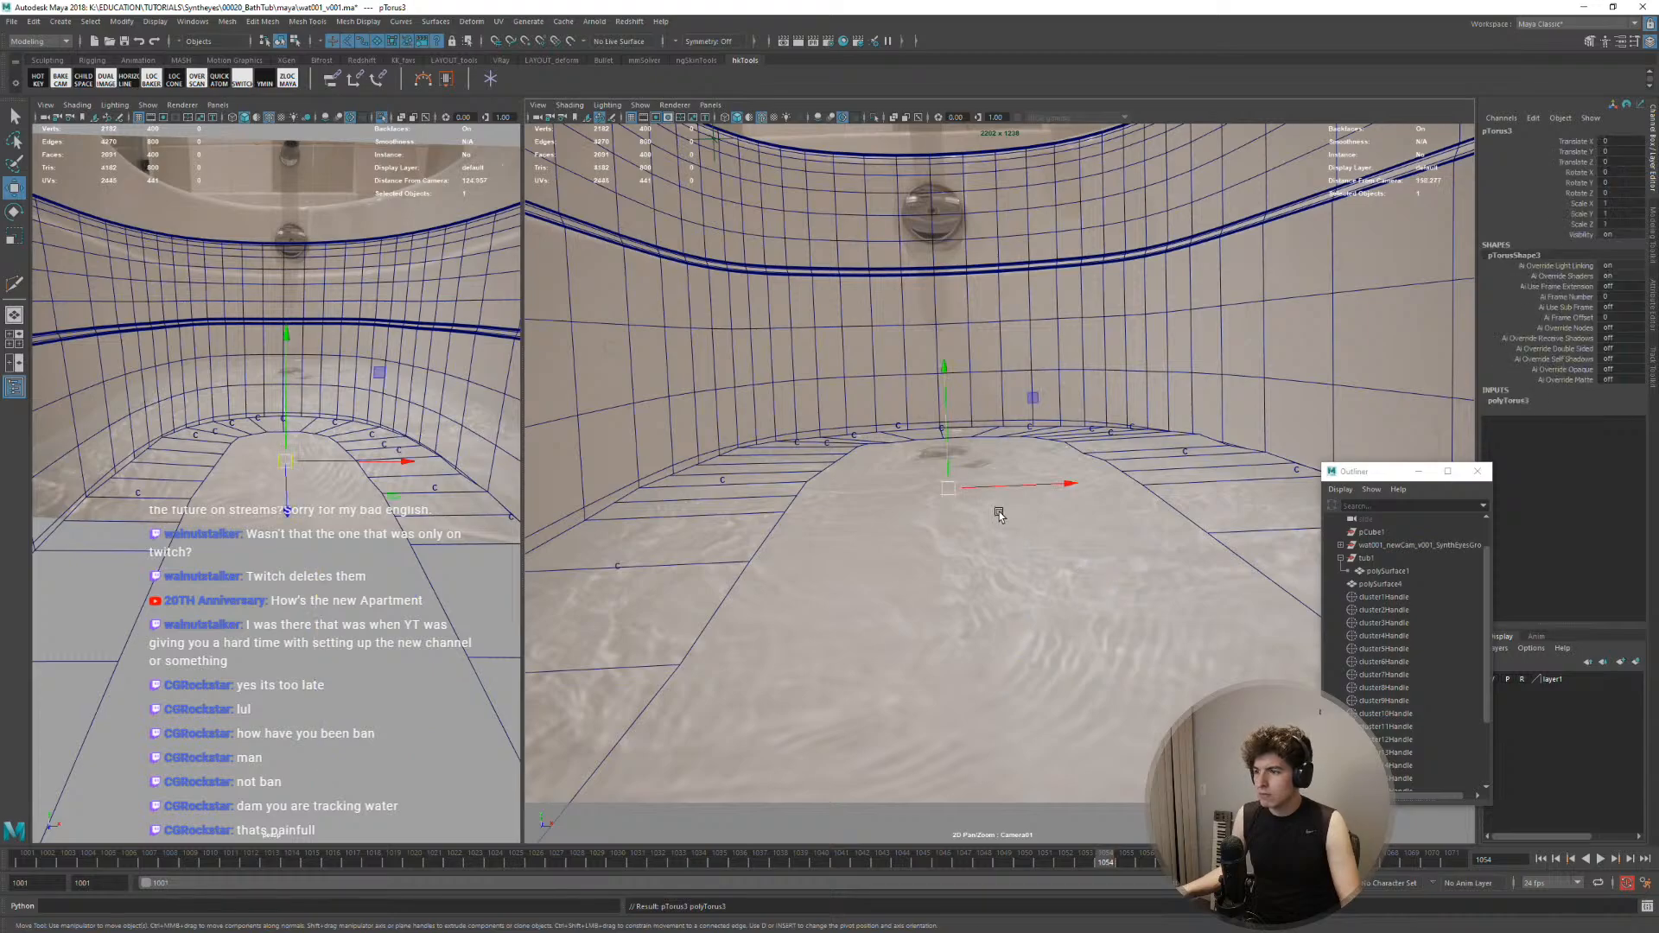
drag(950, 490, 1112, 512)
key(w)
key(r)
ctrl+middle_drag(1117, 504, 1117, 394)
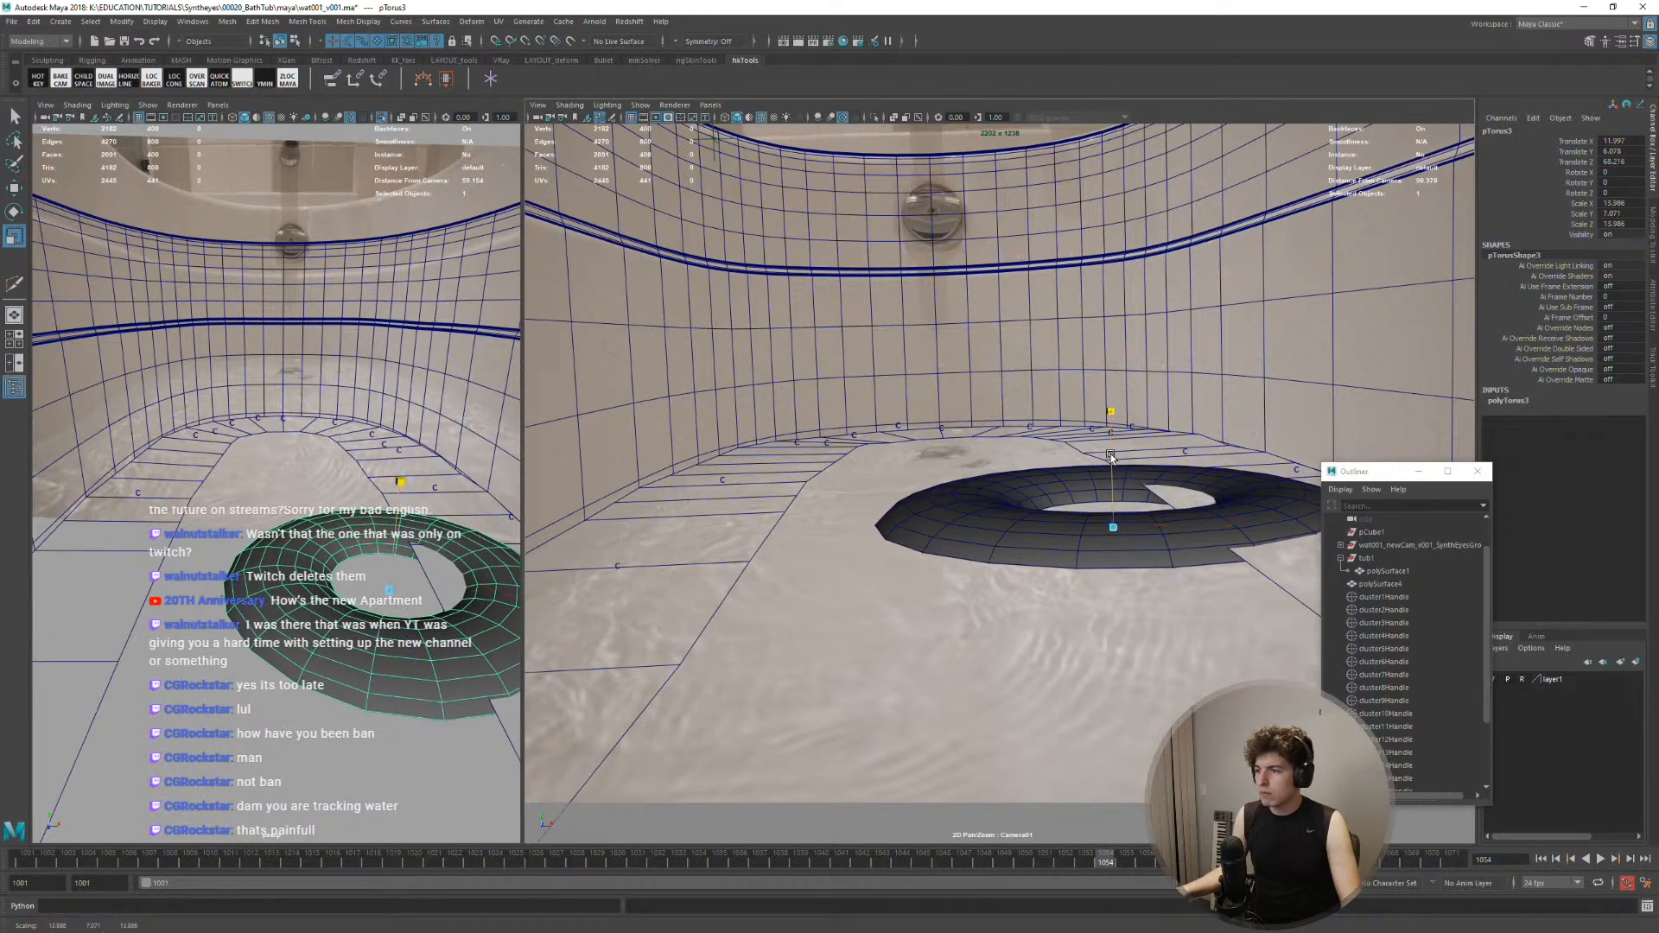
drag(1110, 456, 1130, 330)
Set the third torus's section radius to 0.17, then raise it slightly and scale its width to about 15.64
click(1522, 401)
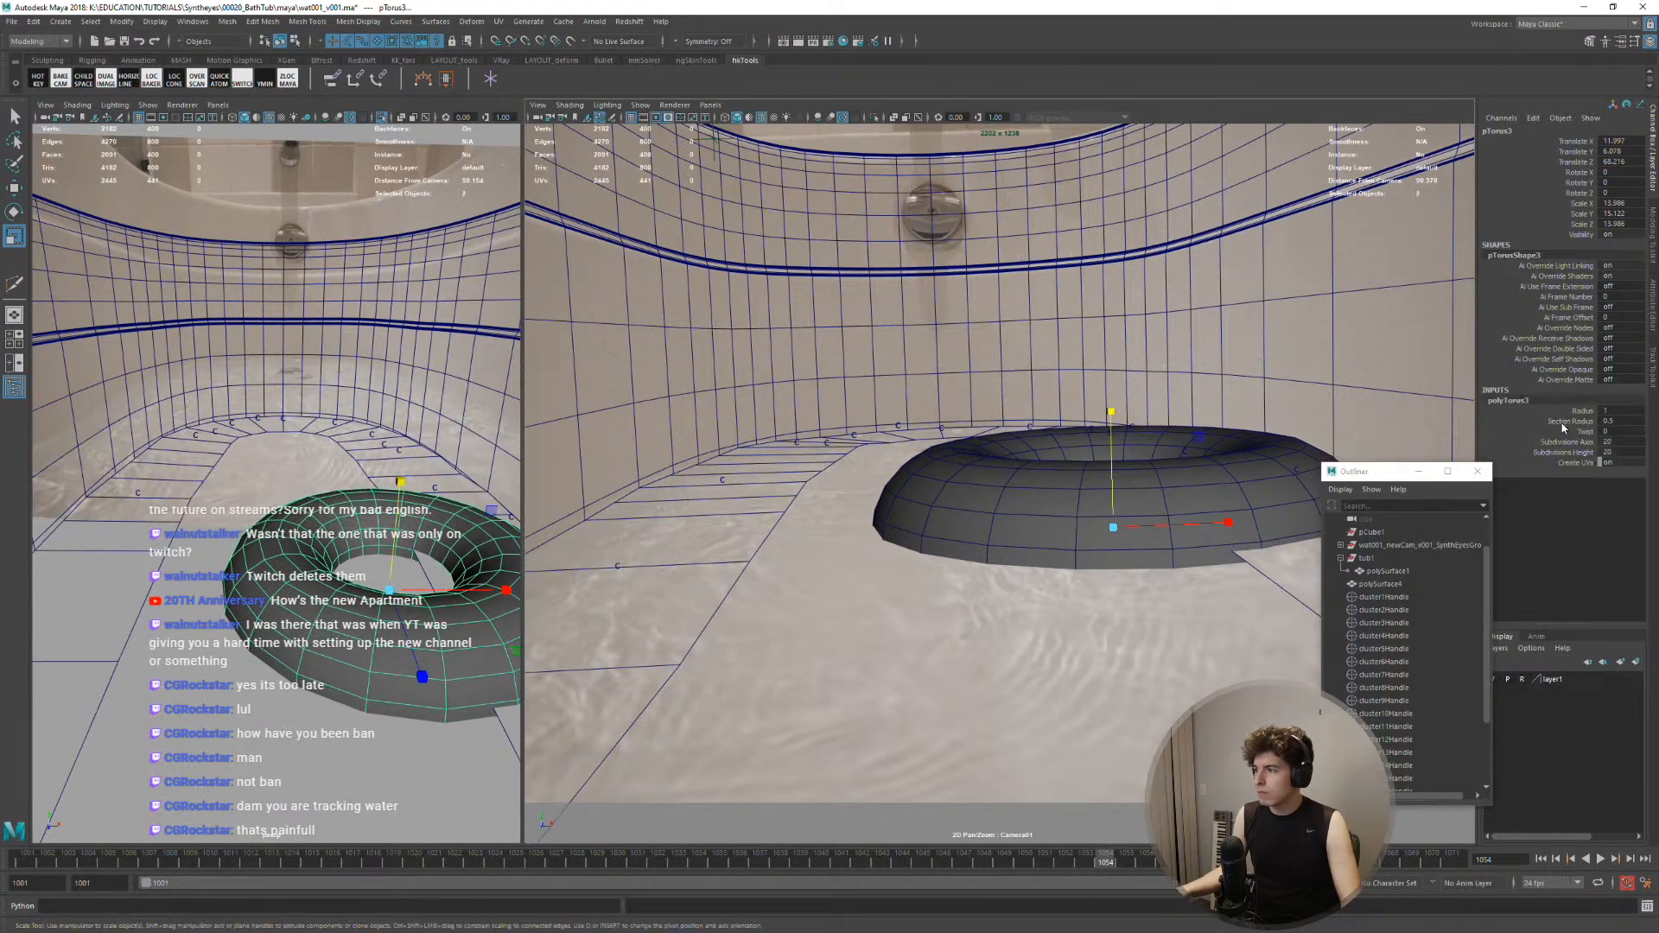
click(1570, 421)
mouse_move(1276, 423)
middle_down()
mouse_move(1248, 422)
mouse_move(1296, 421)
mouse_move(1248, 422)
middle_up()
key(w)
mouse_move(1113, 505)
mouse_down()
mouse_move(1112, 487)
mouse_move(1144, 513)
mouse_move(1113, 505)
mouse_up()
key(r)
key(w)
Assign the existing useBackground material to the third torus and key its transforms at frame 1054
right_click(1054, 539)
right_drag(1042, 887, 1136, 900)
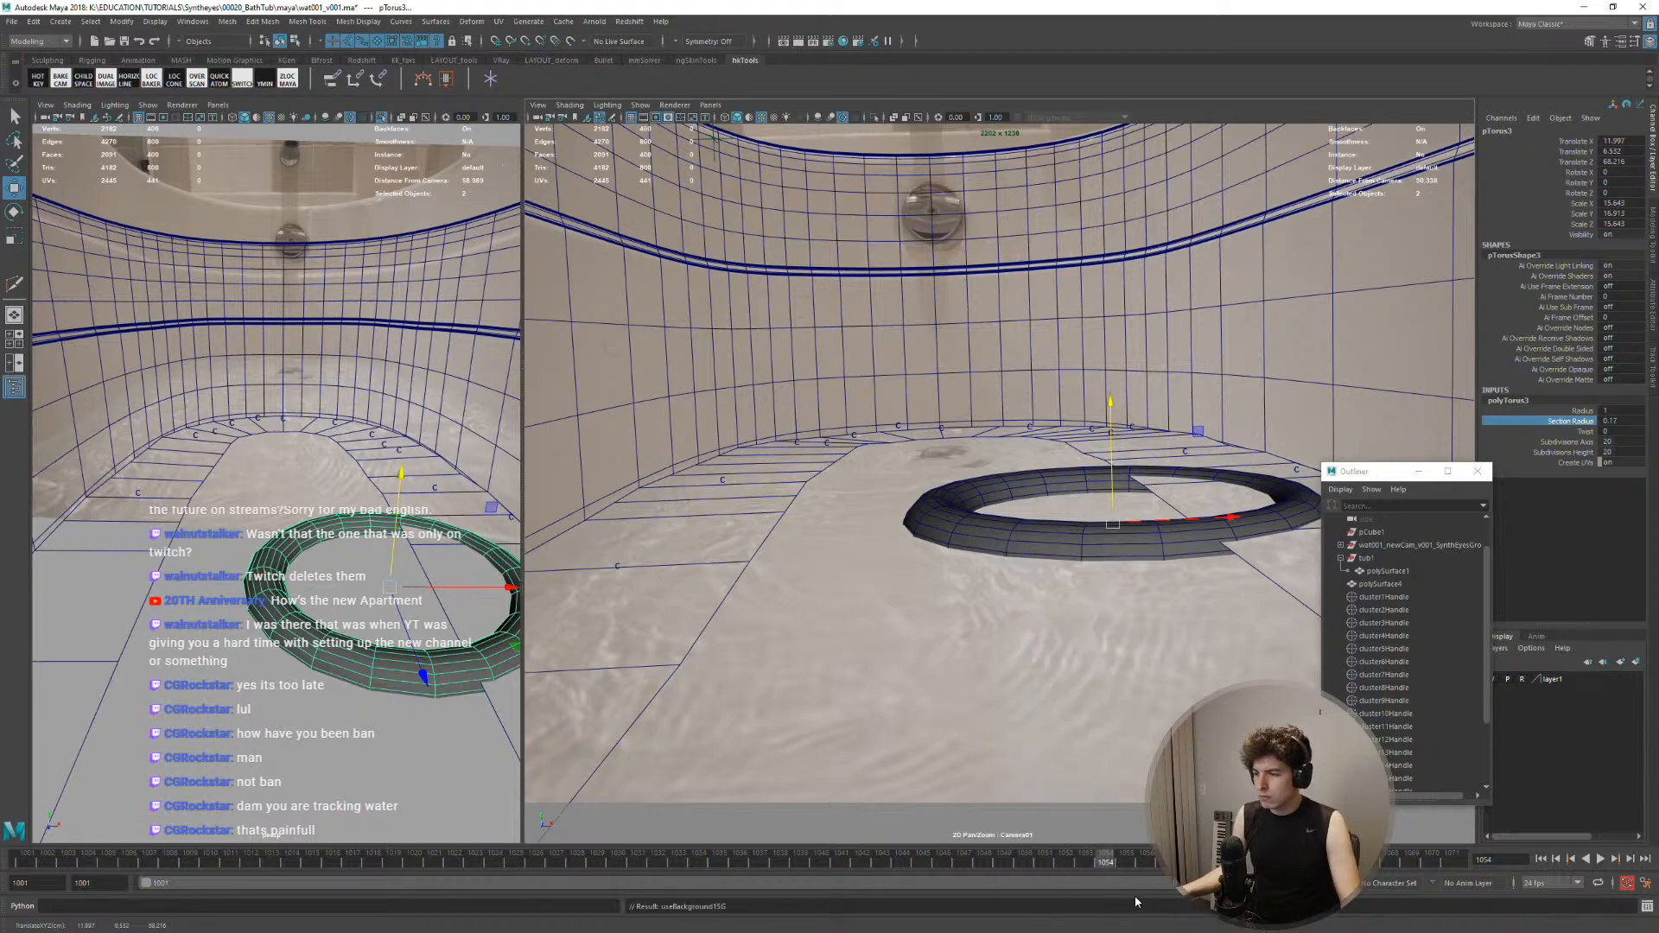
click(1084, 535)
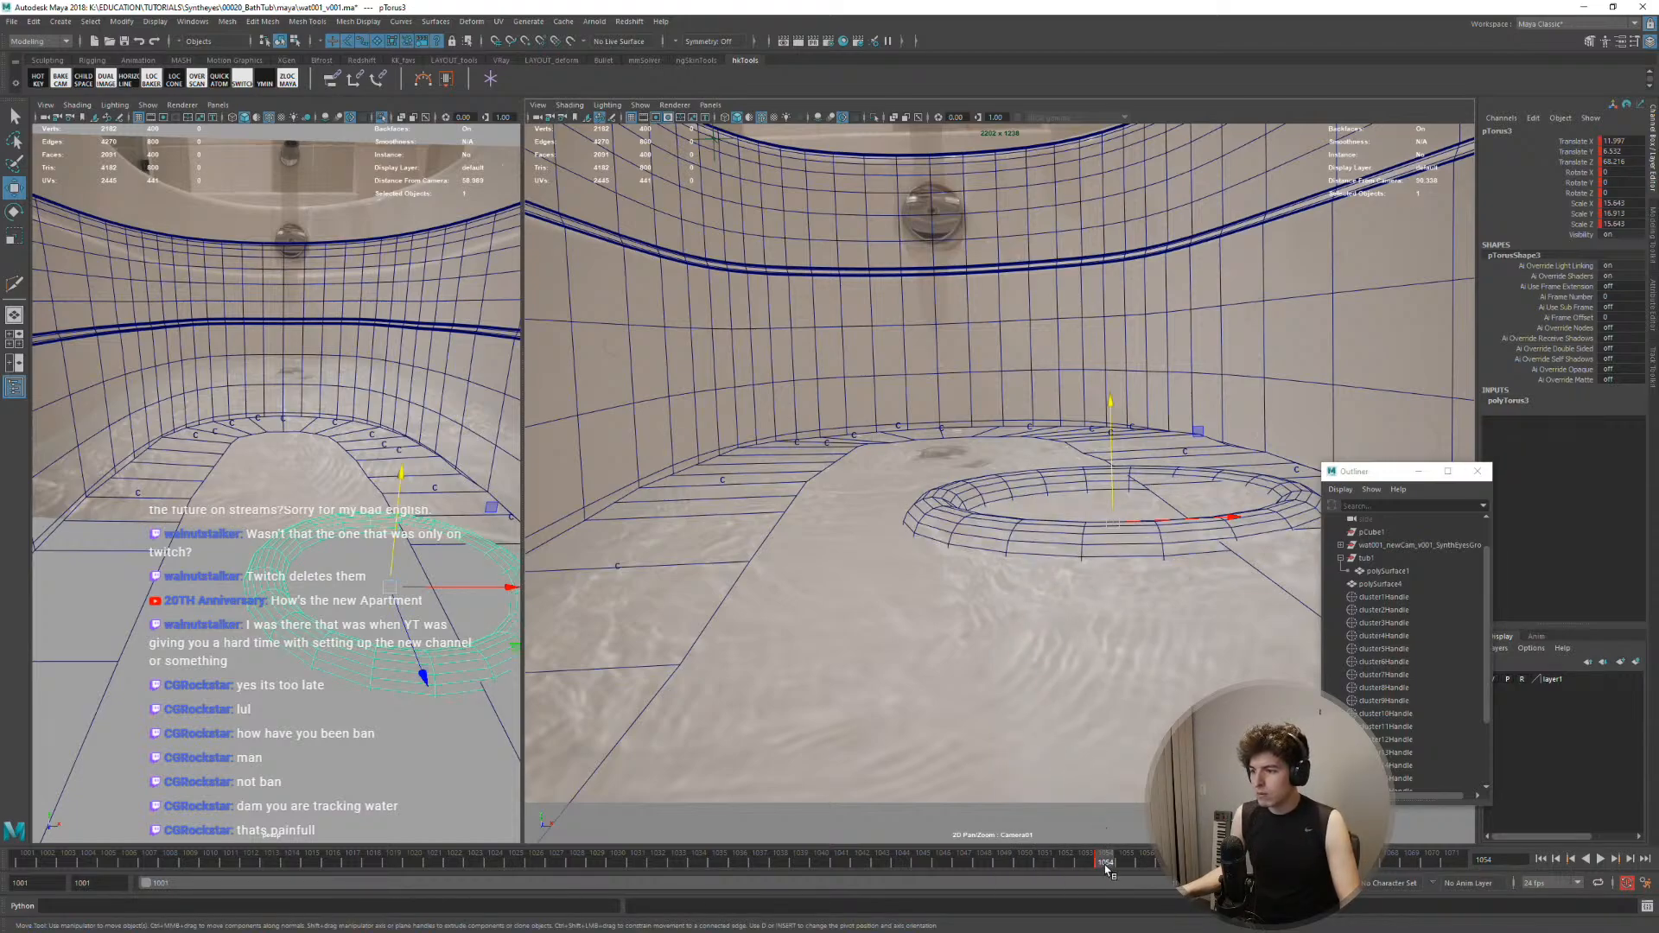
Shrink the third torus to about 7.11 and raise it slightly at frame 1046, then lower it into the tub floor at frame 1038
drag(1107, 869, 942, 851)
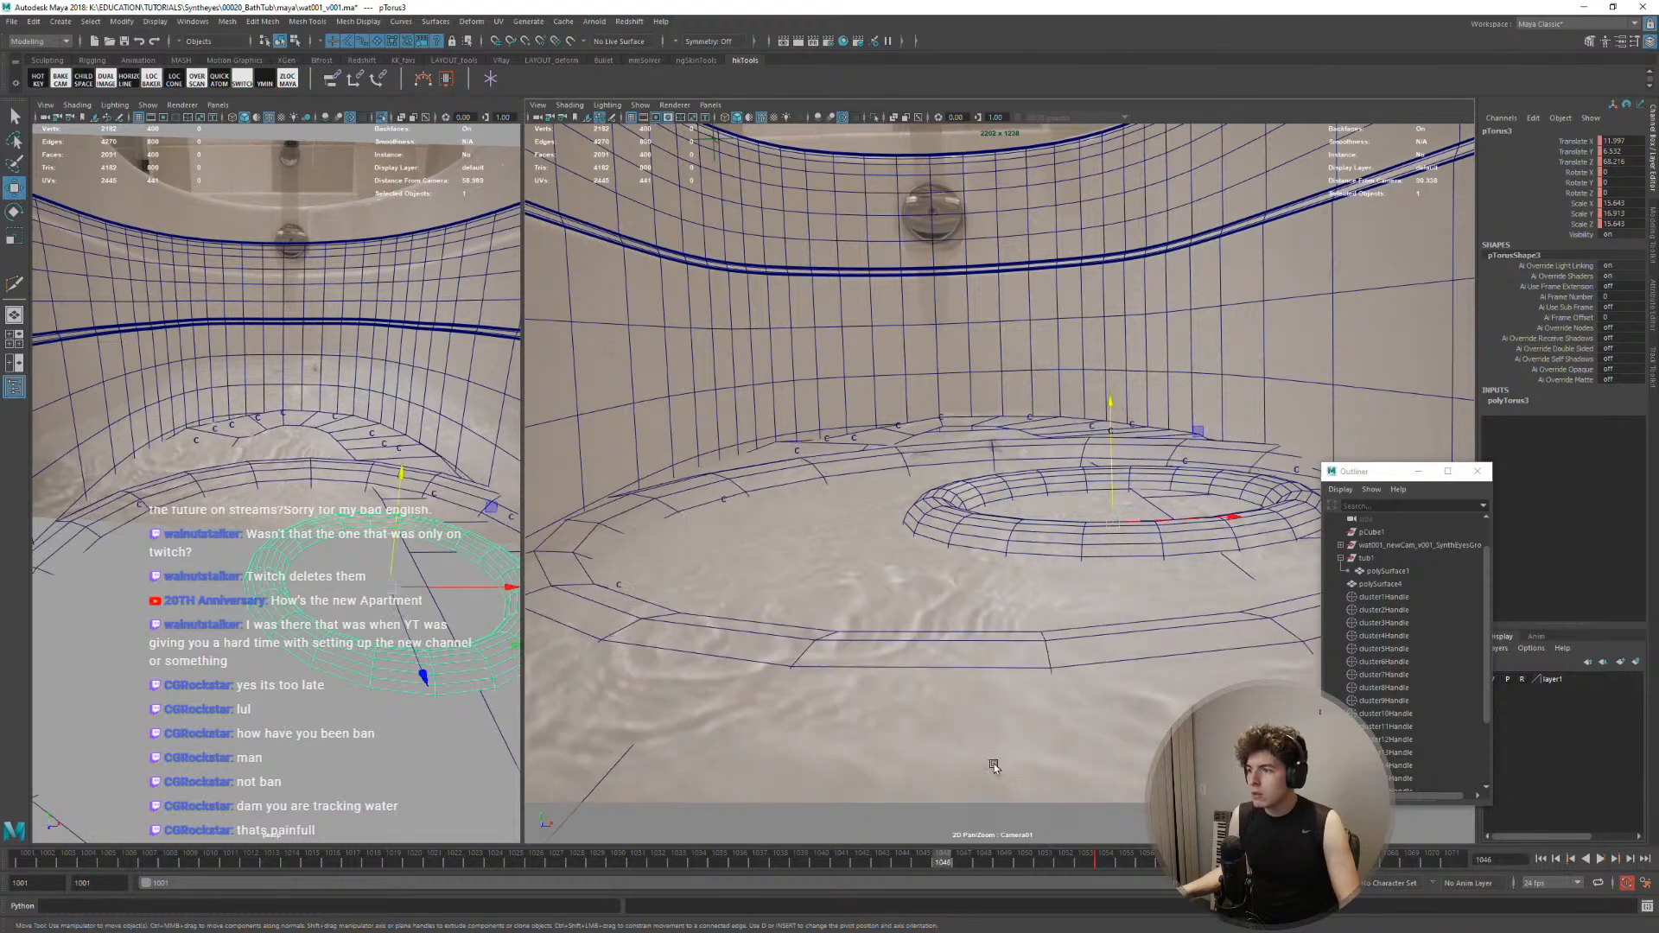
mouse_move(1113, 521)
mouse_down()
mouse_move(1051, 520)
mouse_move(1115, 490)
mouse_up()
key(w)
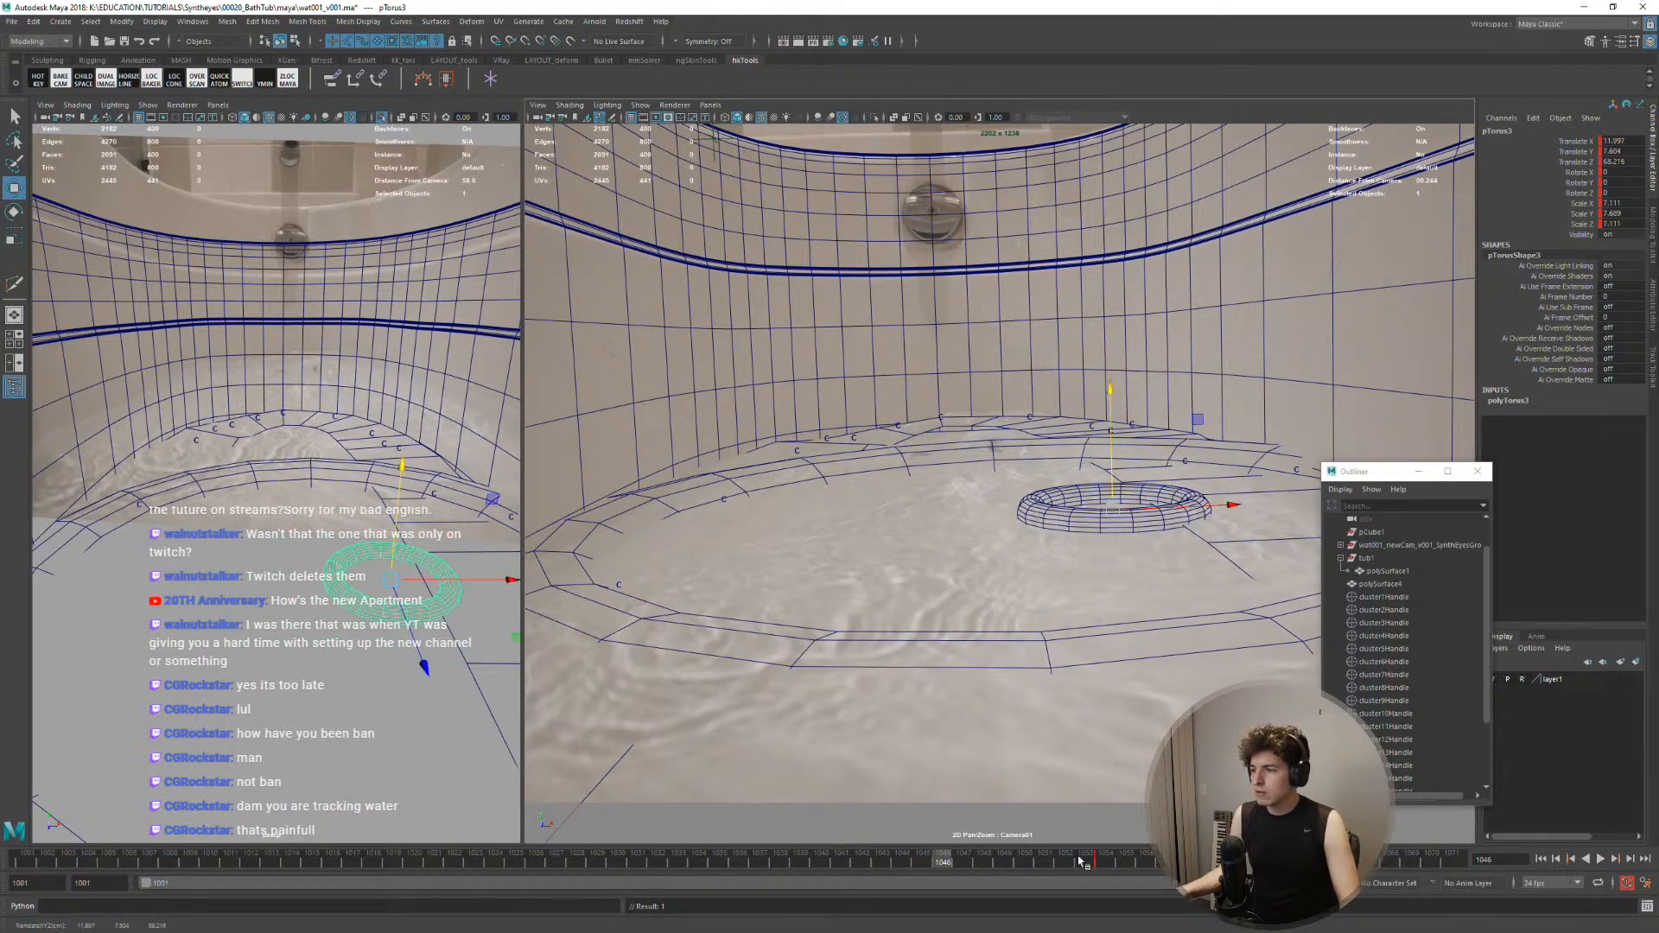
drag(941, 867, 780, 864)
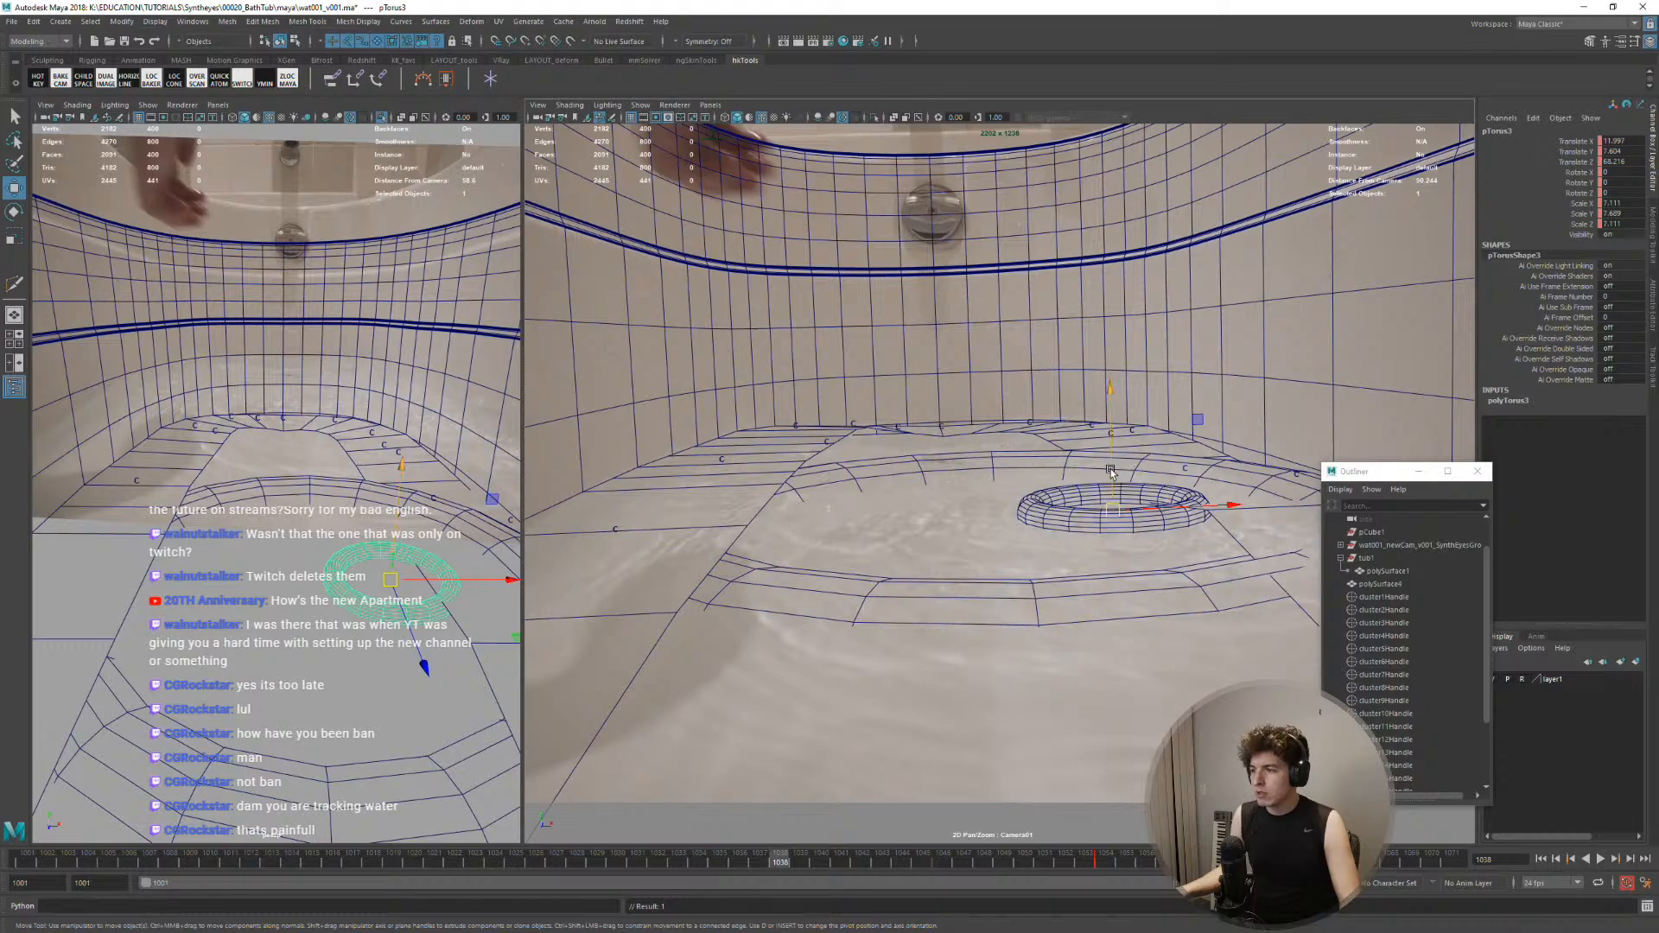
drag(1111, 468, 1103, 516)
Widen the third torus to a scale of about 30.2 at frame 1062, then lower it beneath the tub floor at frame 1071
key(alt+v)
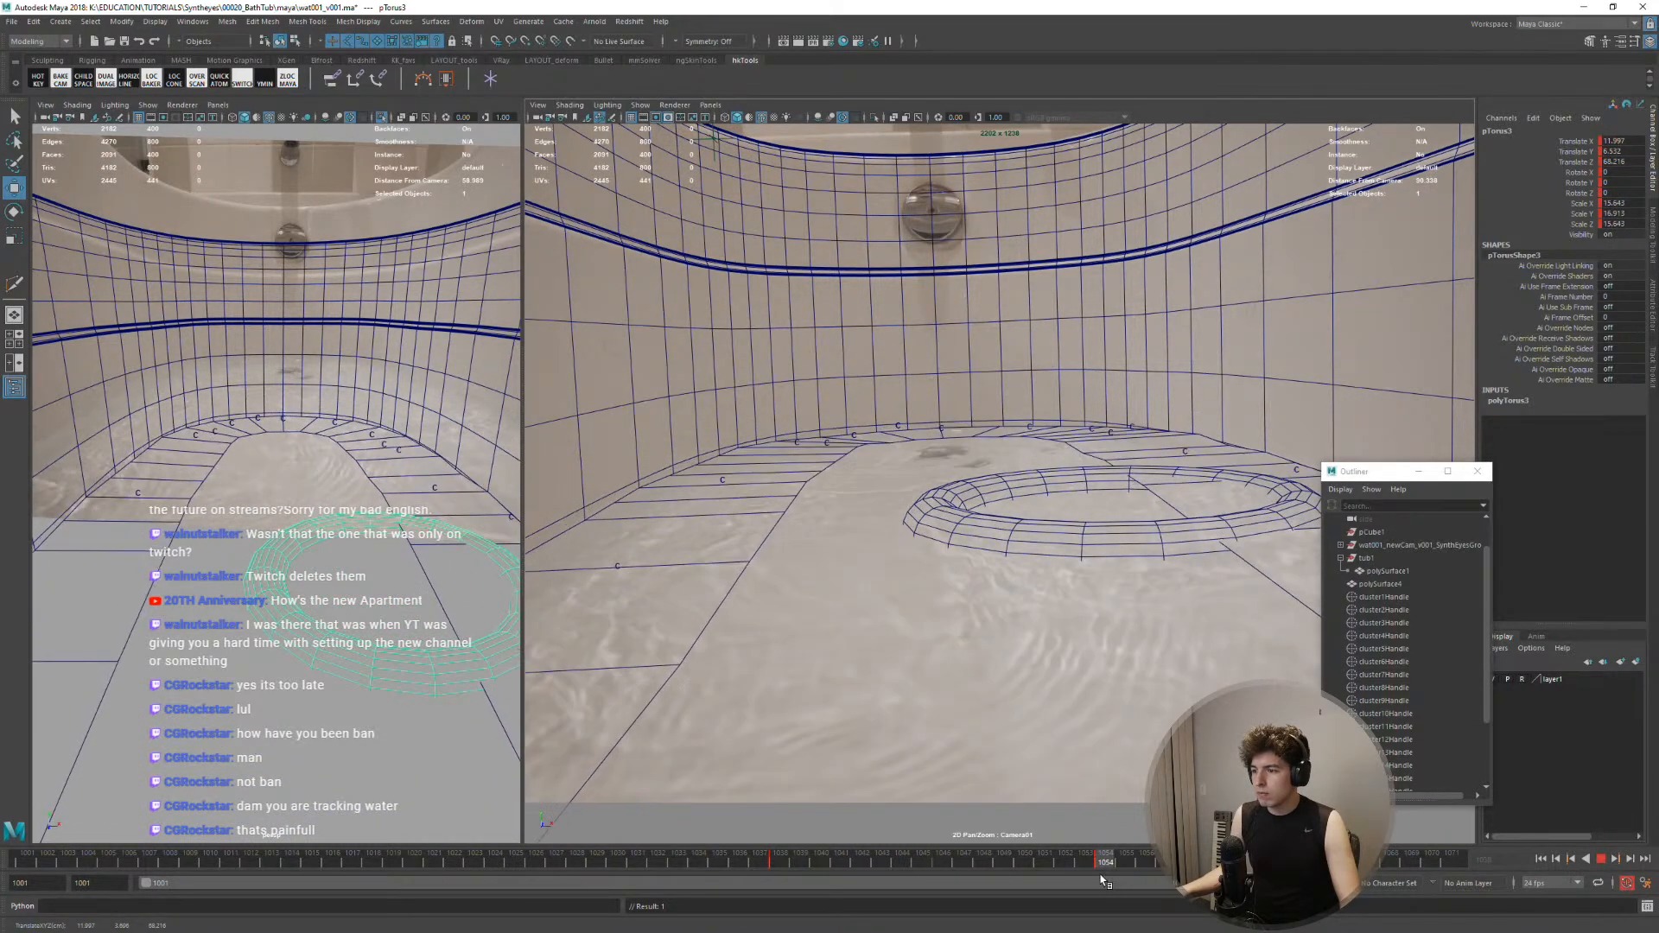
key(alt+v)
key(r)
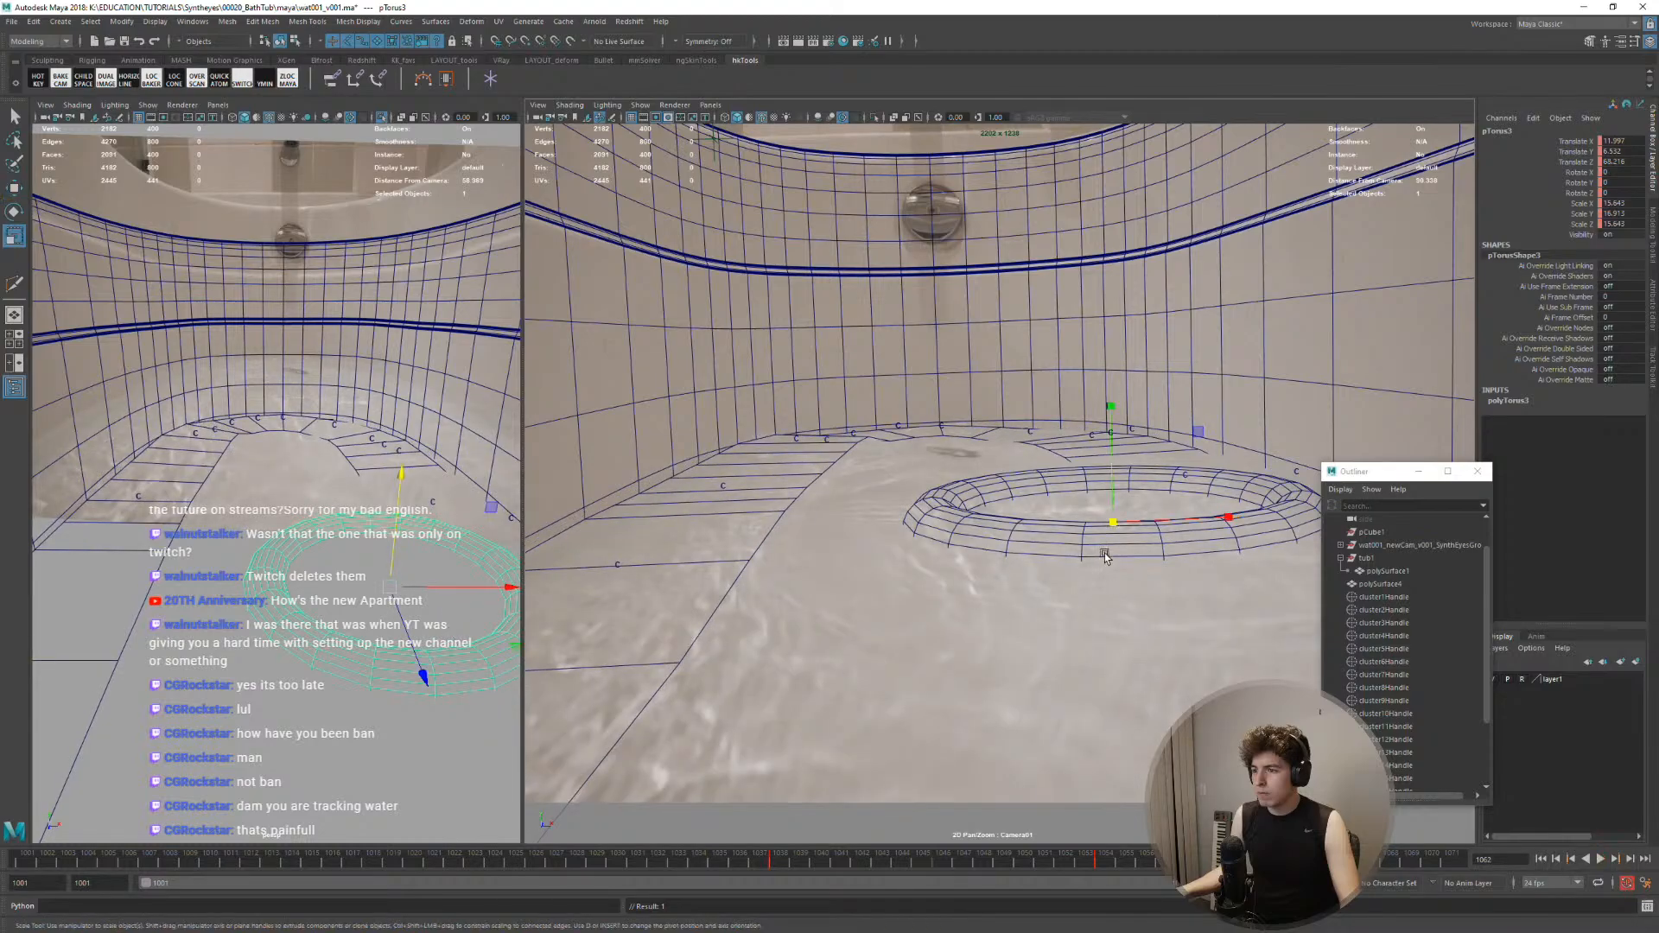
ctrl+drag(1114, 499, 1143, 430)
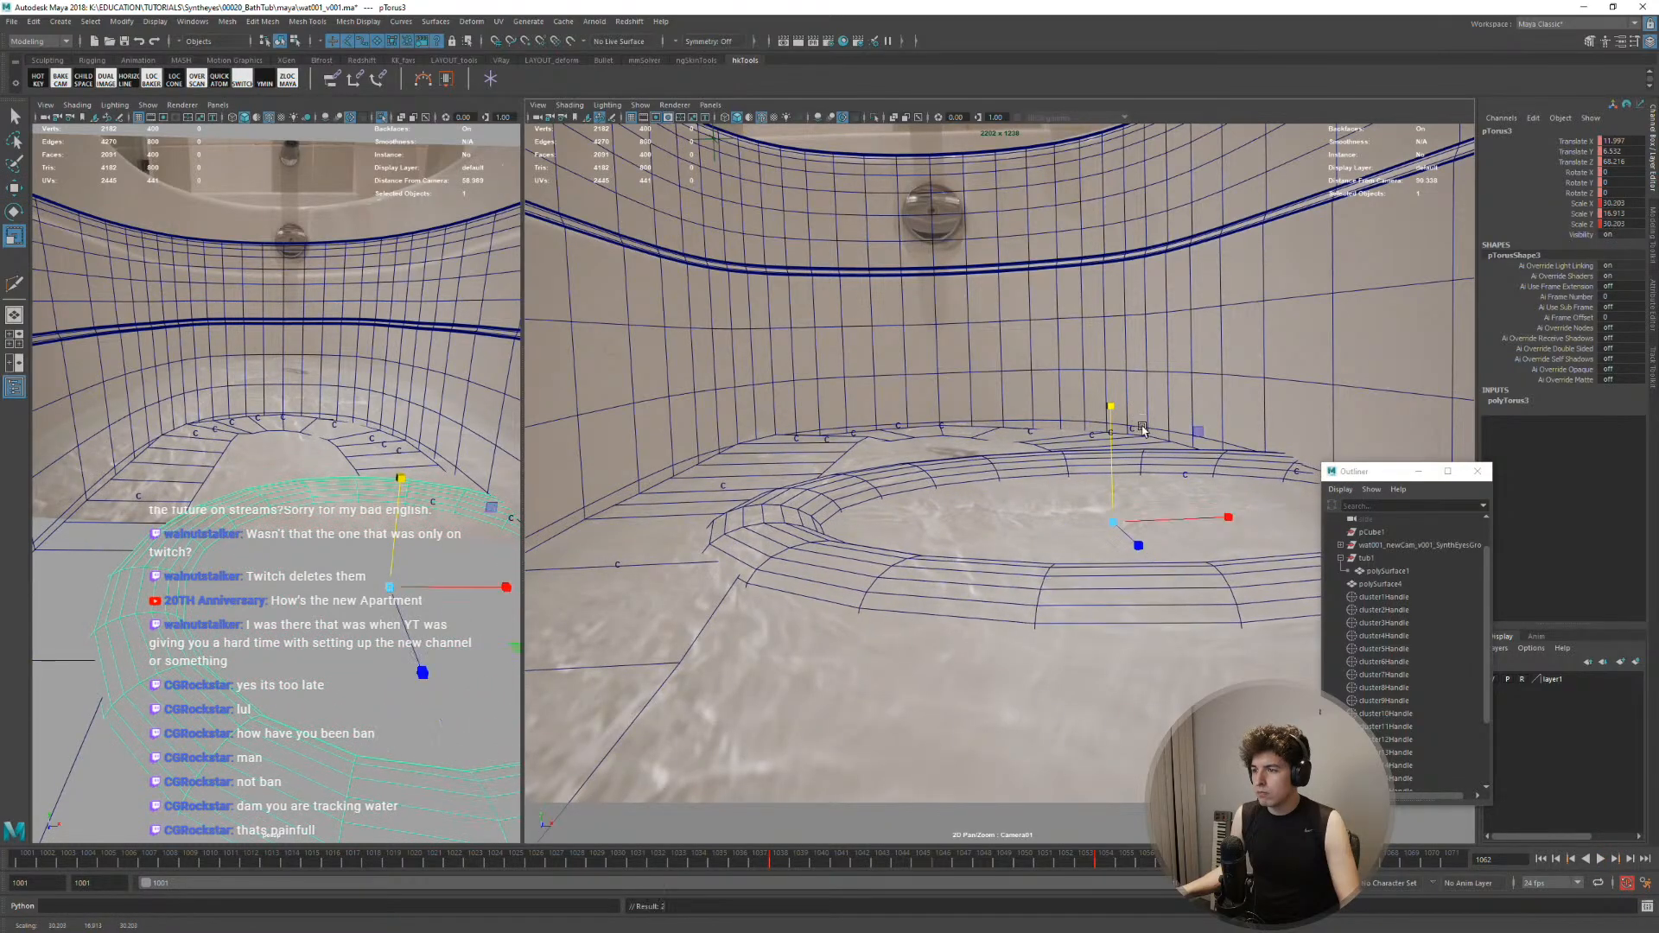
drag(1277, 866, 1453, 865)
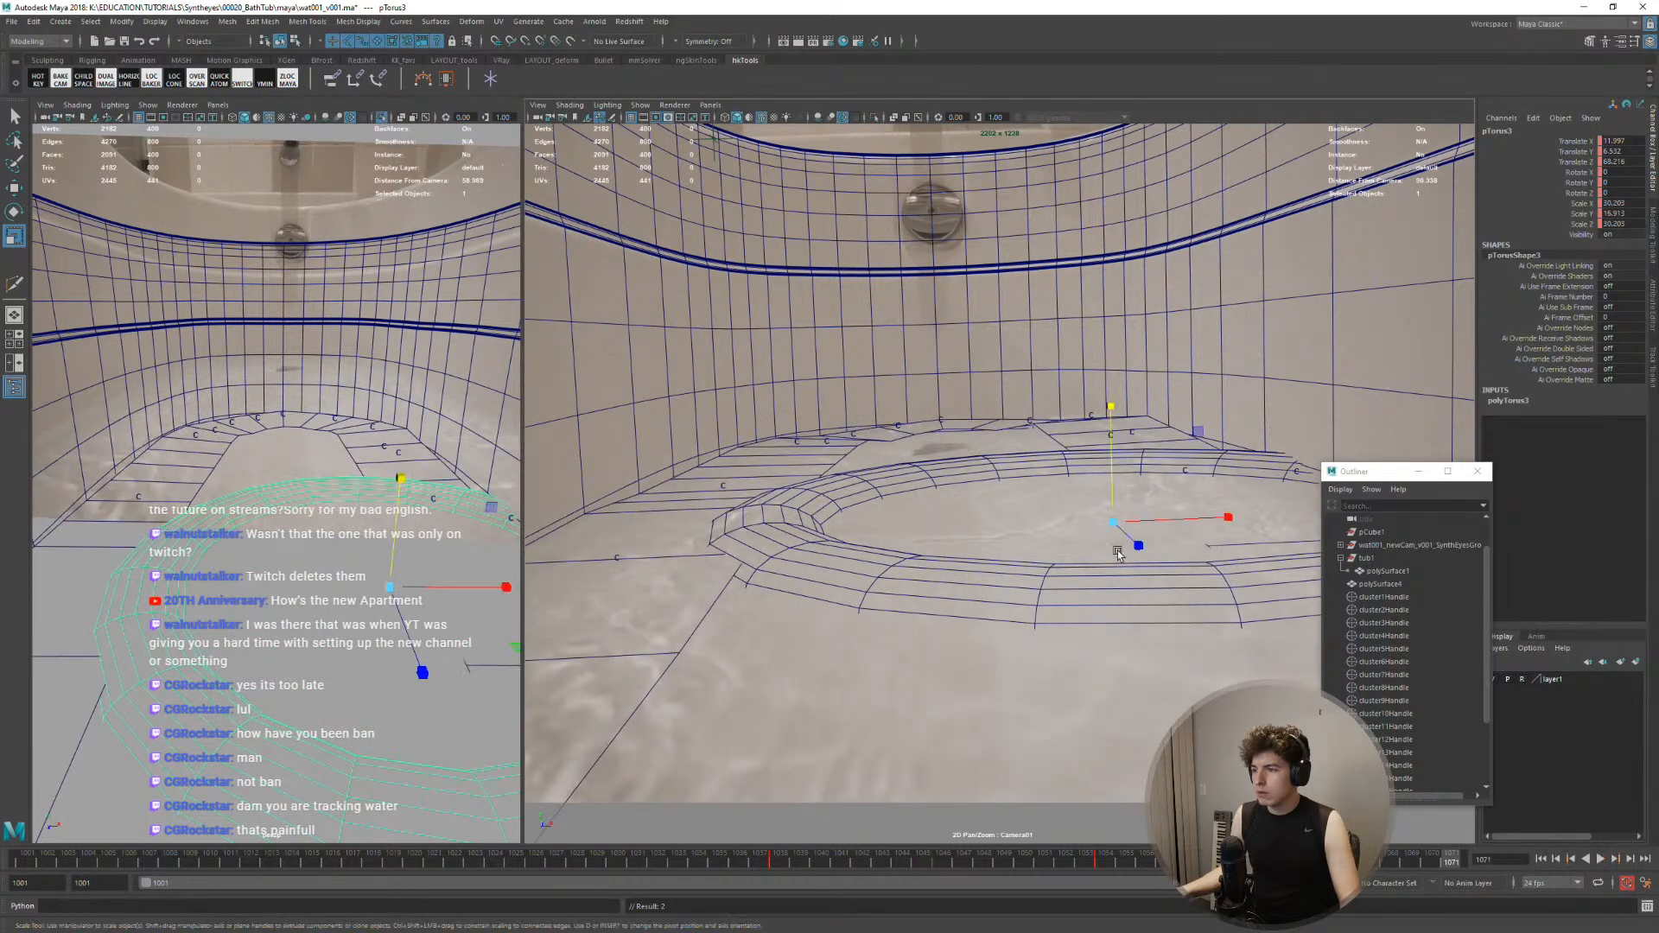
drag(1117, 481, 1117, 508)
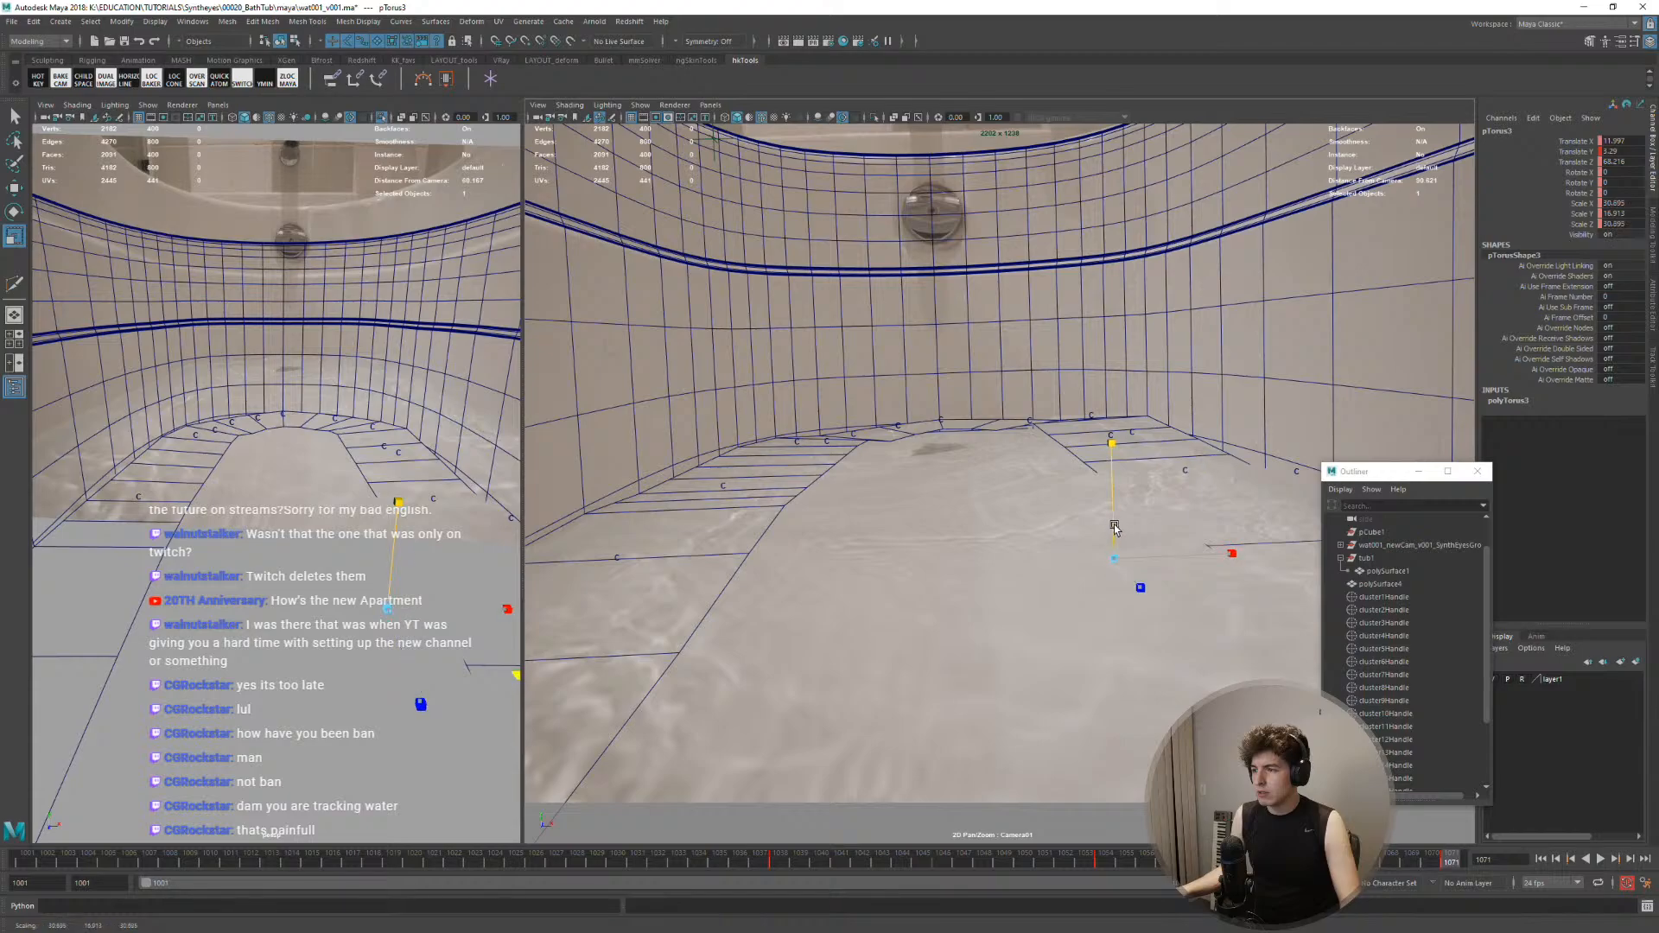
drag(1440, 865, 1044, 855)
drag(1082, 917, 721, 861)
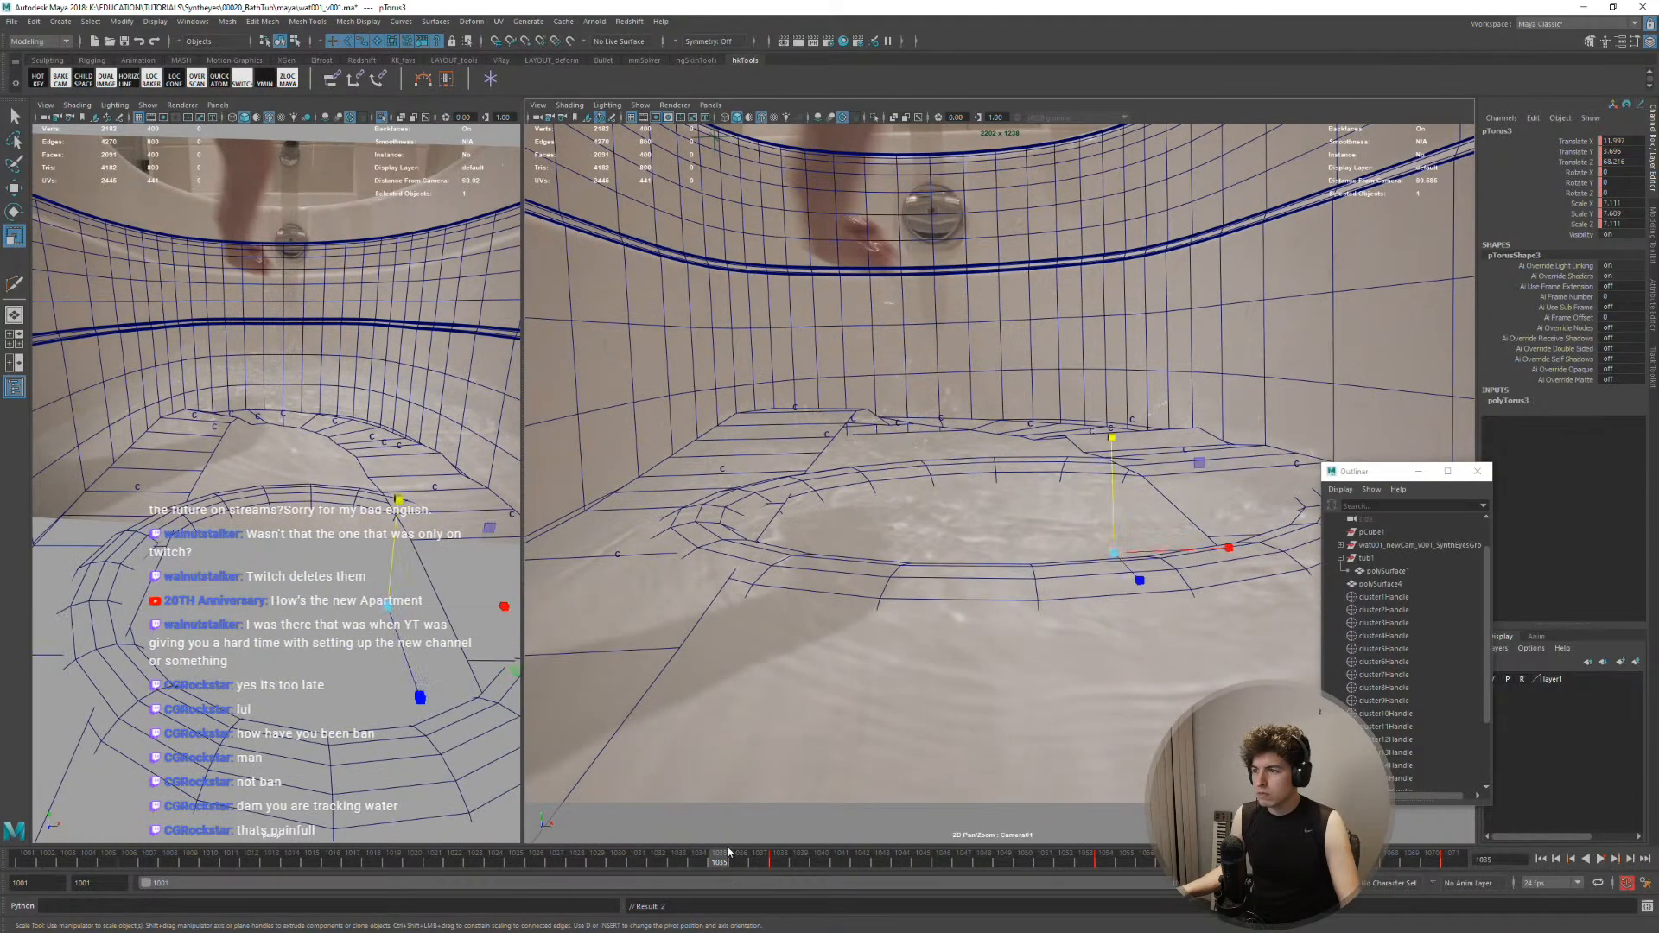
Create a polygon sphere at frame 1035, raise it above the tub floor, and enlarge it to a scale of about 14
key(space)
click(835, 419)
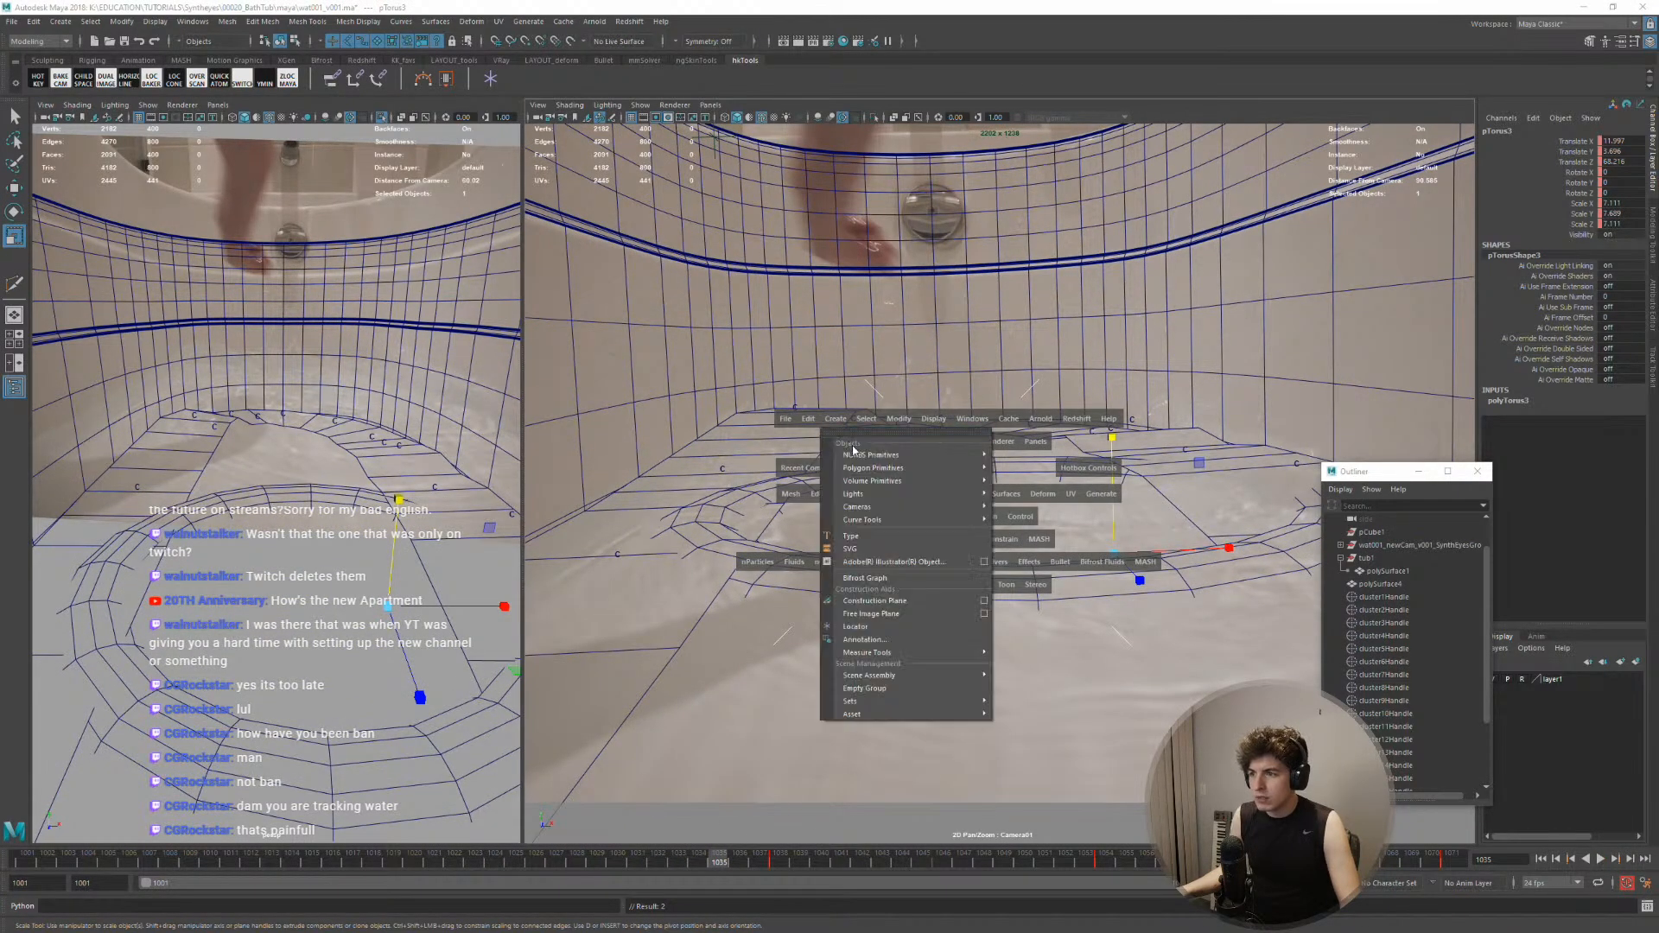
mouse_move(872, 468)
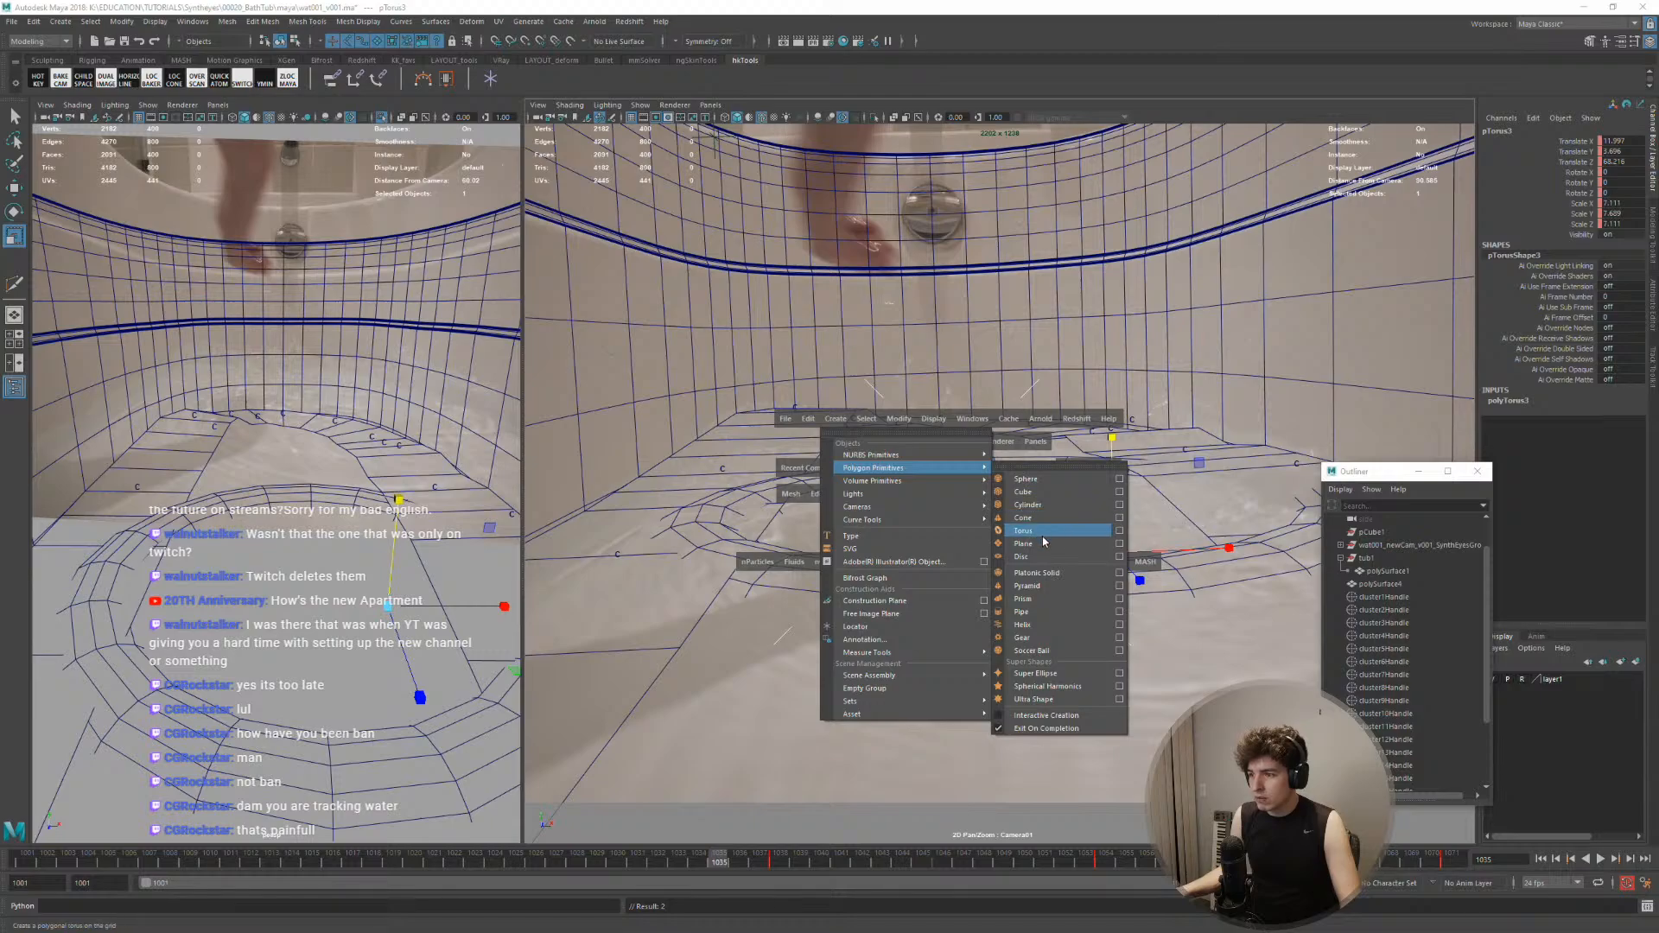
click(1041, 479)
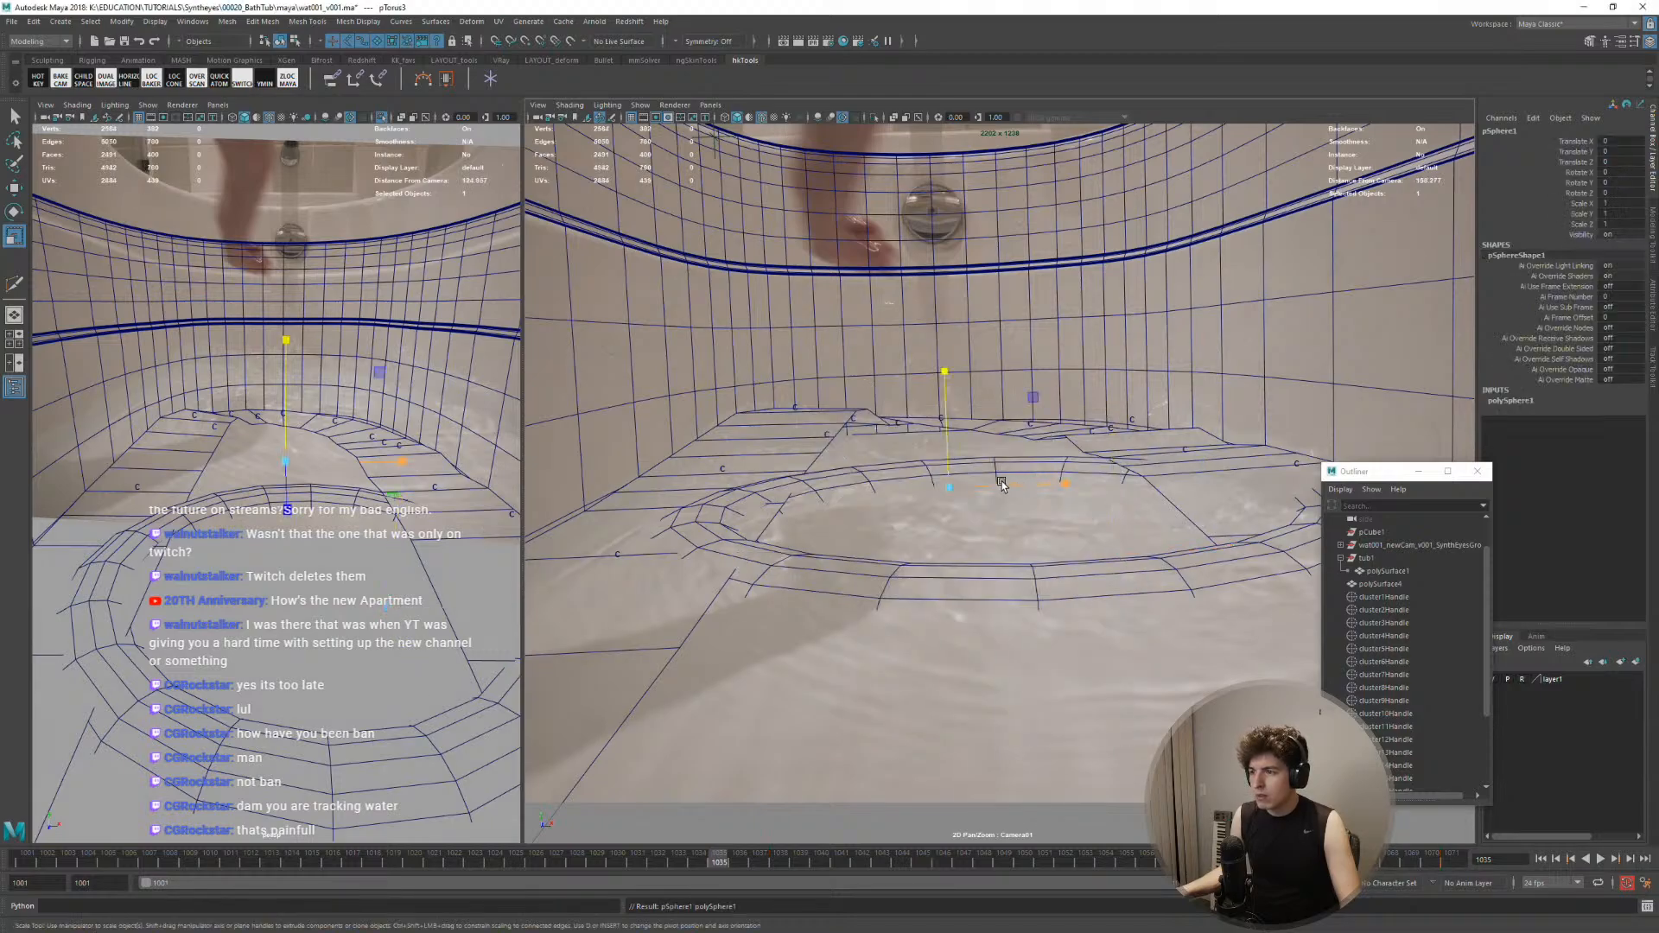
key(w)
drag(920, 439, 1006, 391)
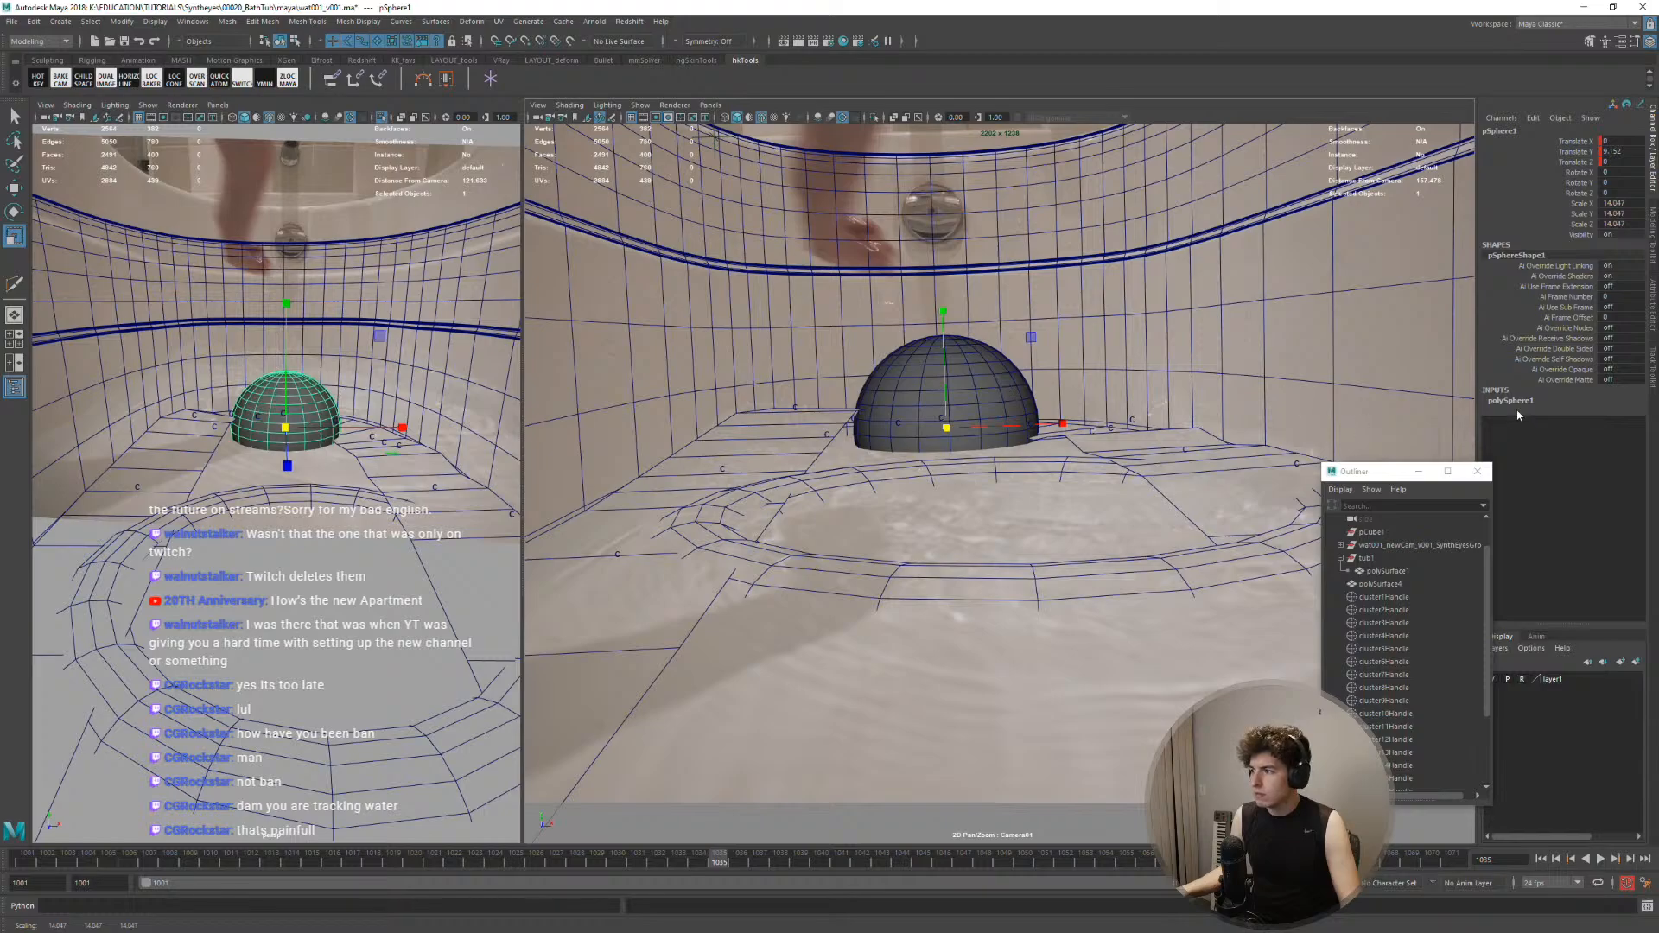
Assign the existing useBackground material to the sphere, scale it to about 15.5 wide and 12.5 tall, and lower it into the tub floor
right_drag(1039, 375, 1080, 751)
drag(950, 429, 927, 465)
key(r)
key(w)
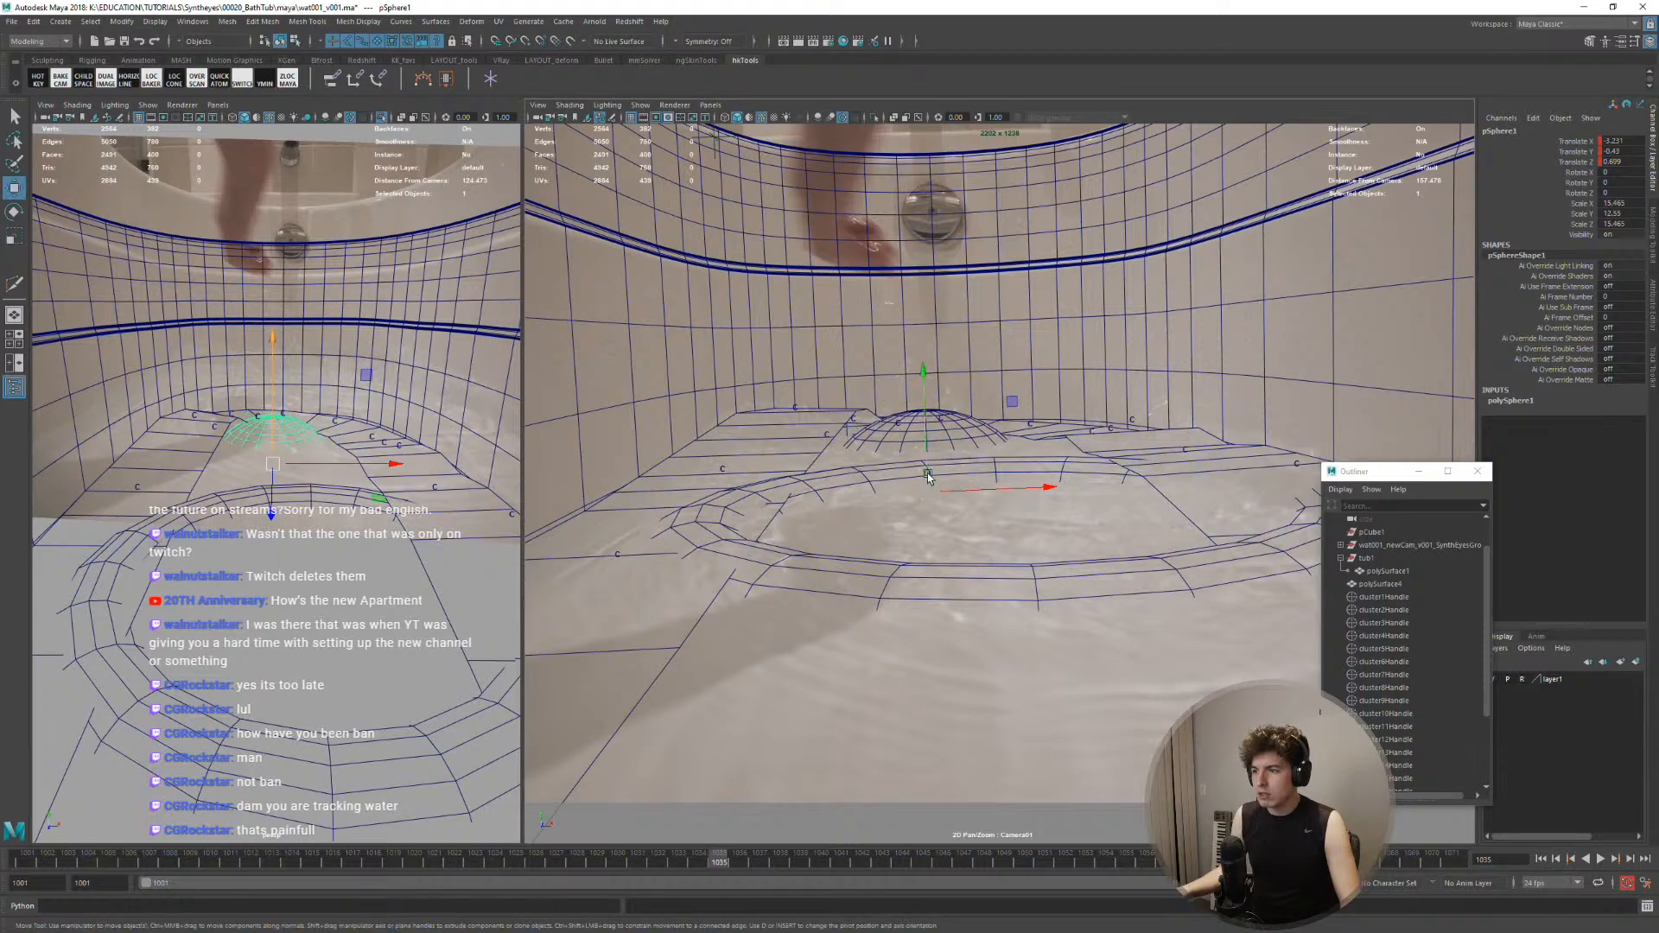
Enlarge the sphere to about 17.2 wide and 14 tall, adjust its floor position, and key its transforms at frame 1035
alt+drag(429, 405, 363, 456)
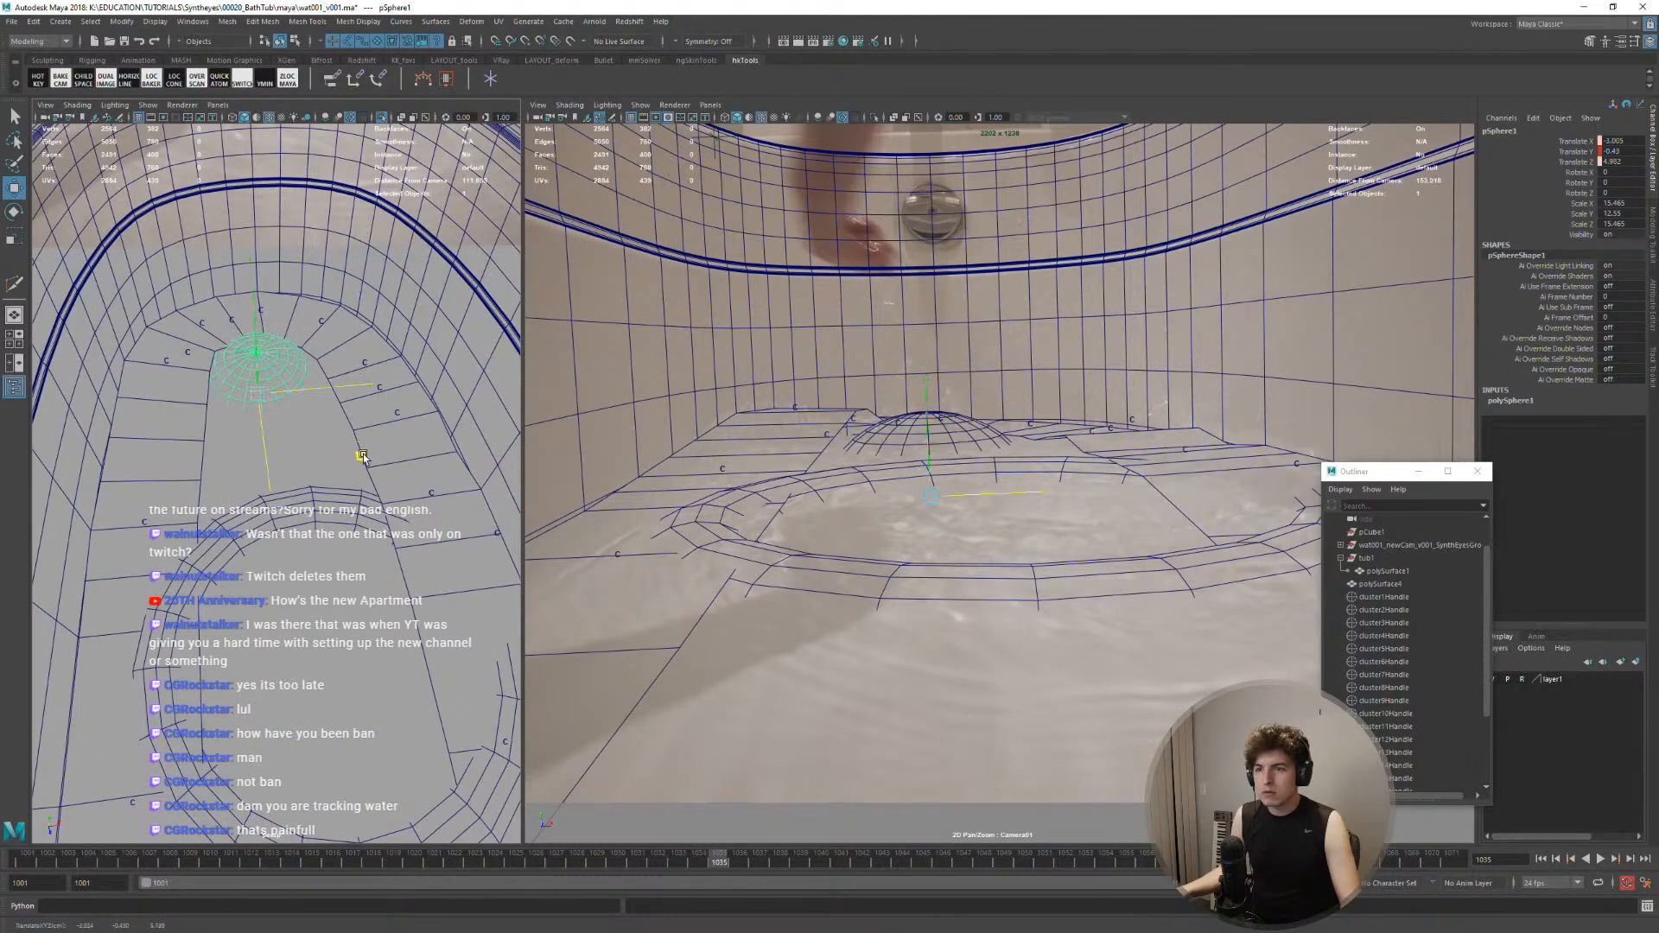
drag(257, 407, 274, 407)
key(w)
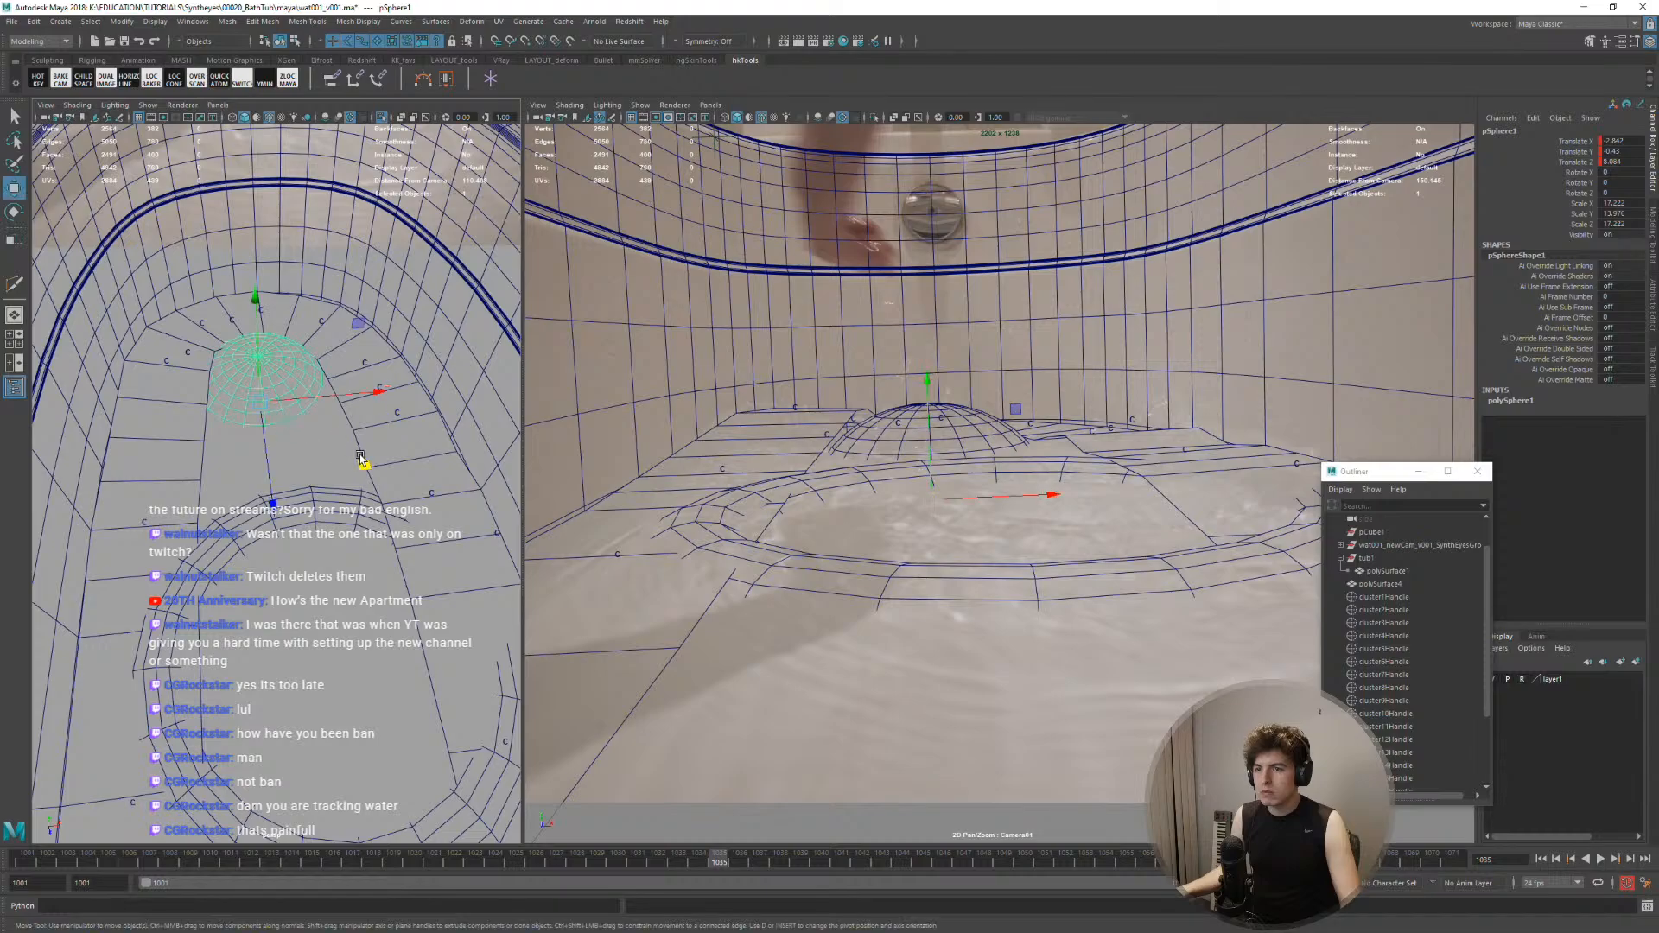
key(shift+e)
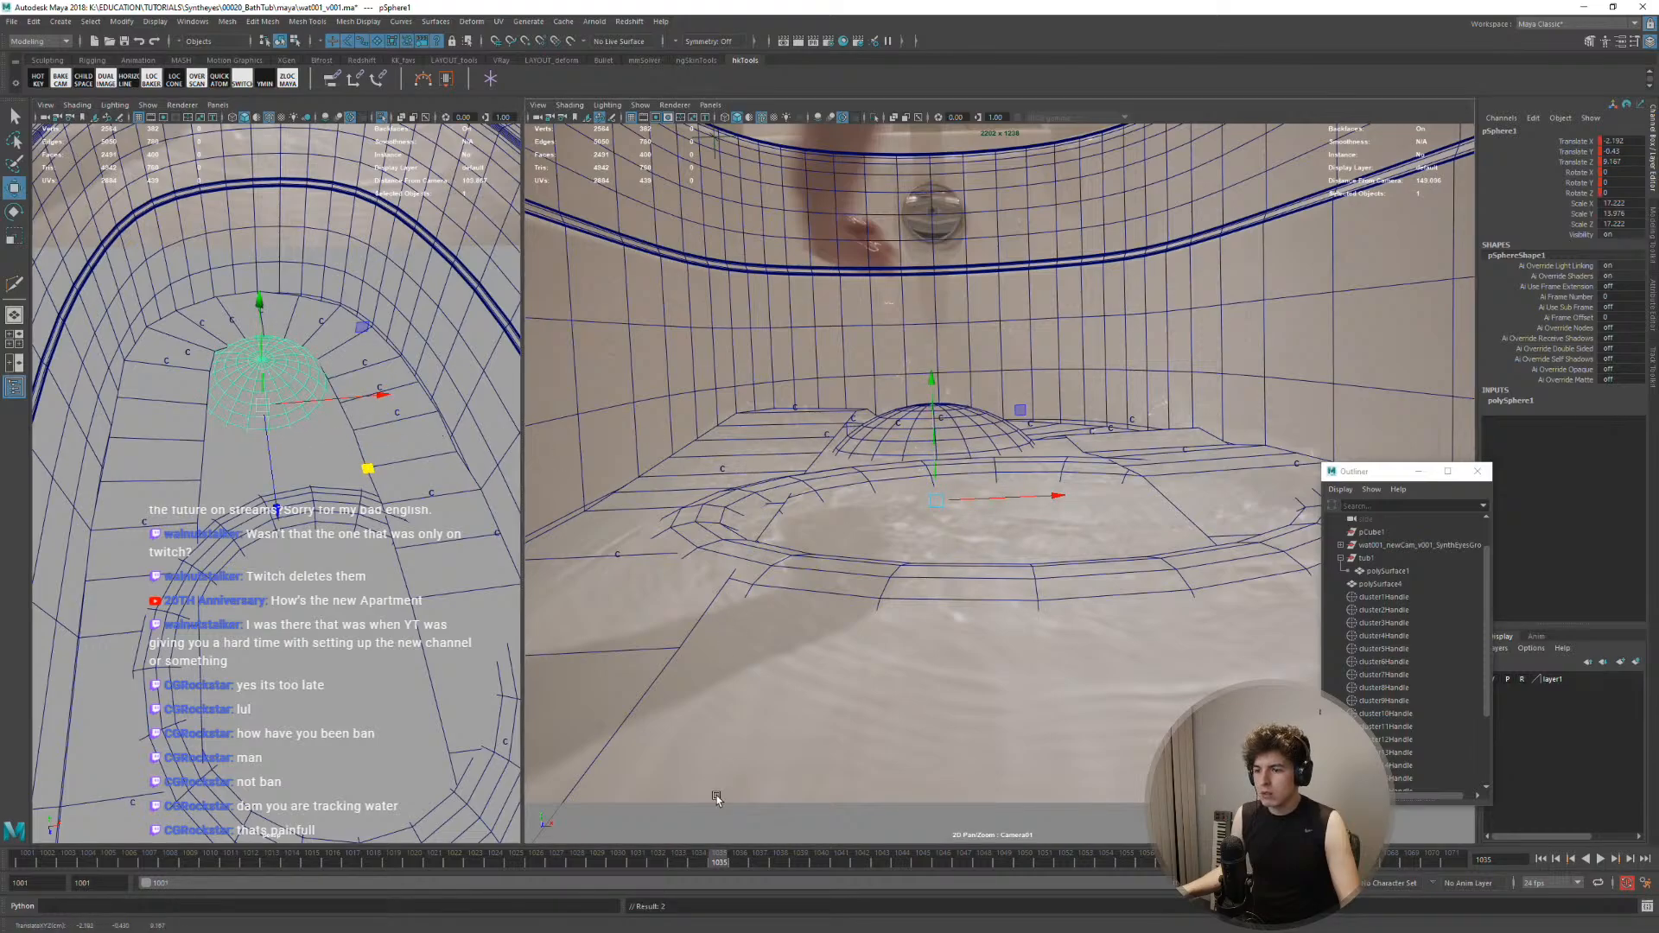
key(shift+r)
Lower the sphere to a Y of about -7.9 at frame 1032, then shift its frame 1035 key to about frame 1033
drag(726, 860, 663, 844)
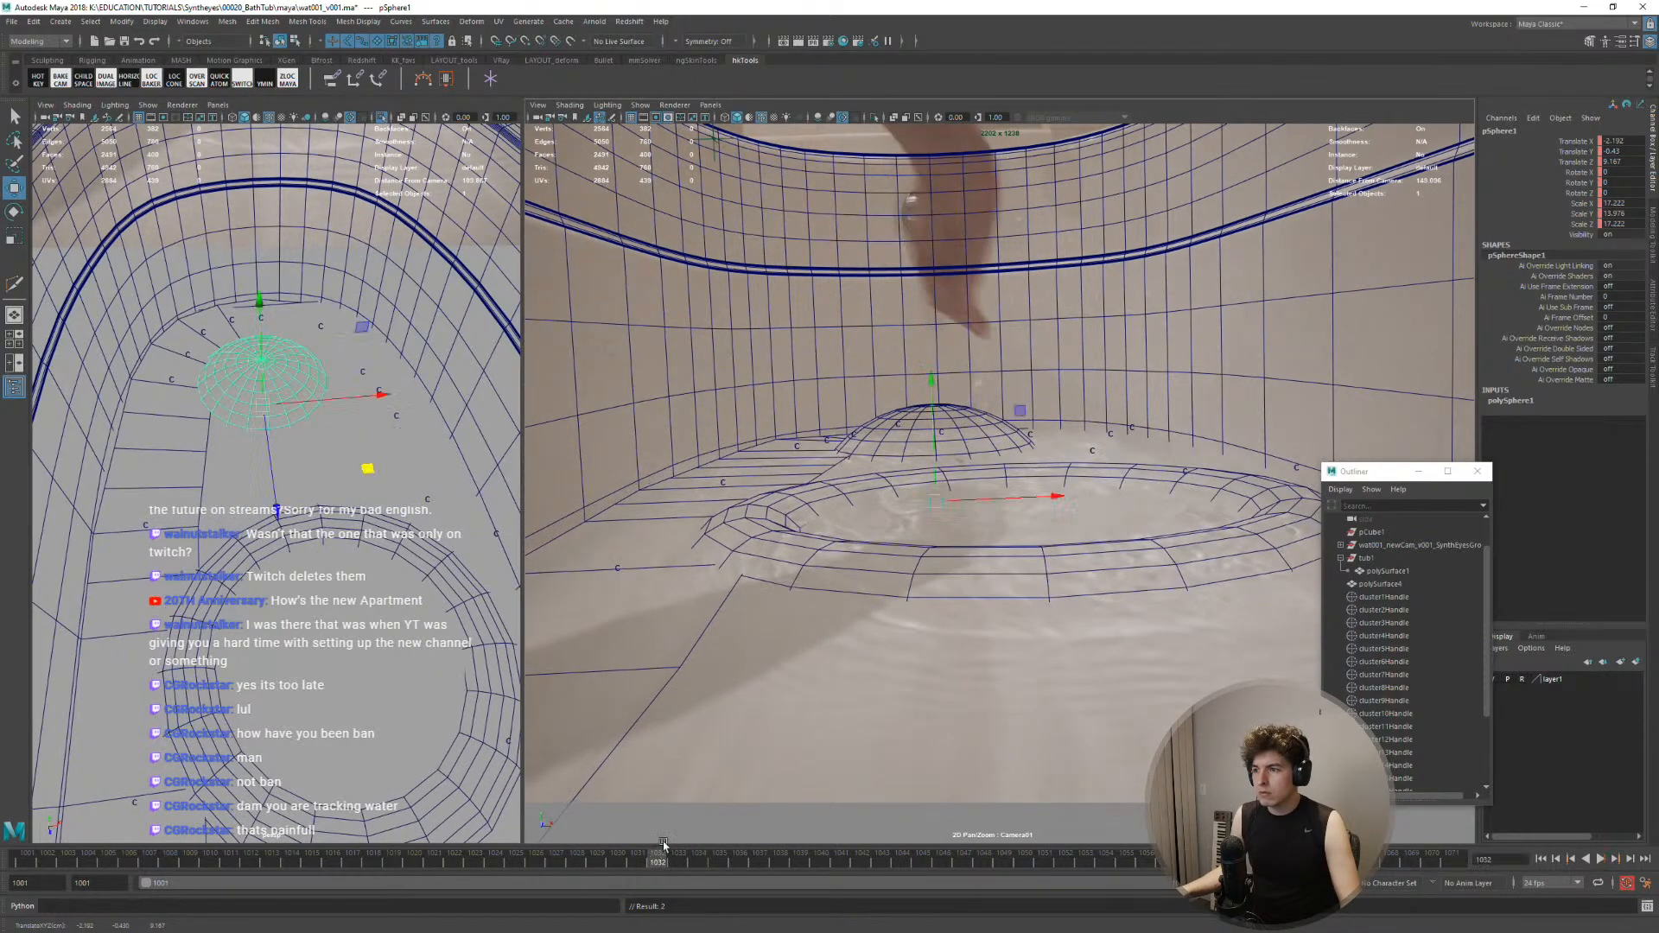
drag(932, 450, 931, 495)
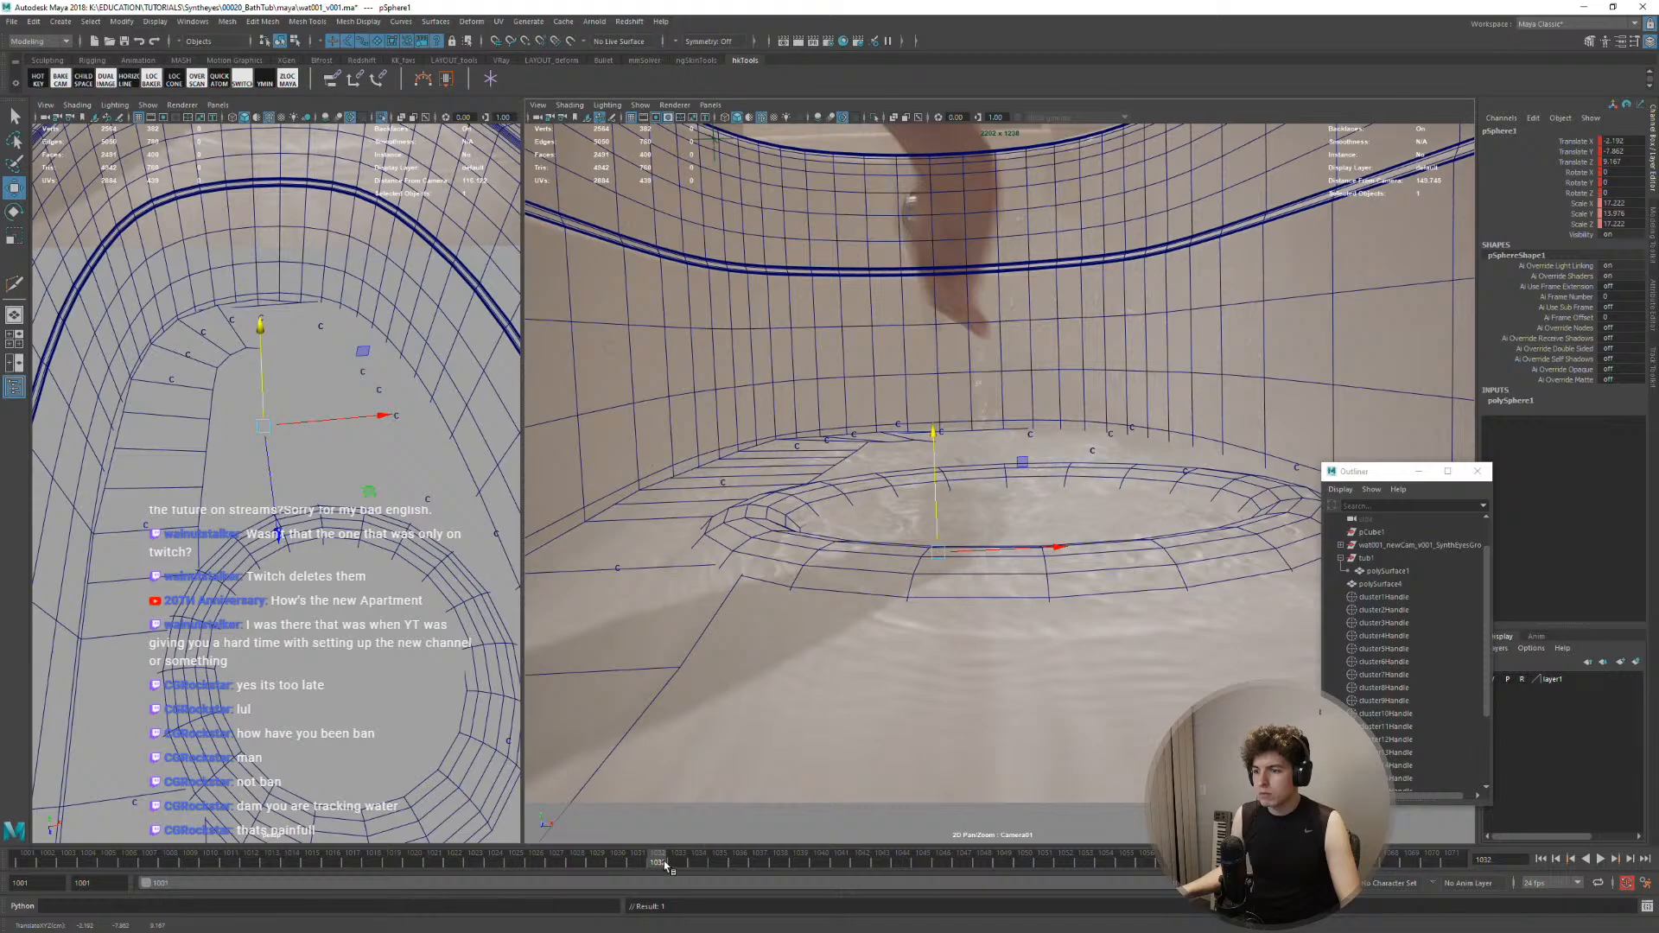
mouse_move(665, 862)
mouse_down()
mouse_move(728, 859)
mouse_move(654, 866)
mouse_up()
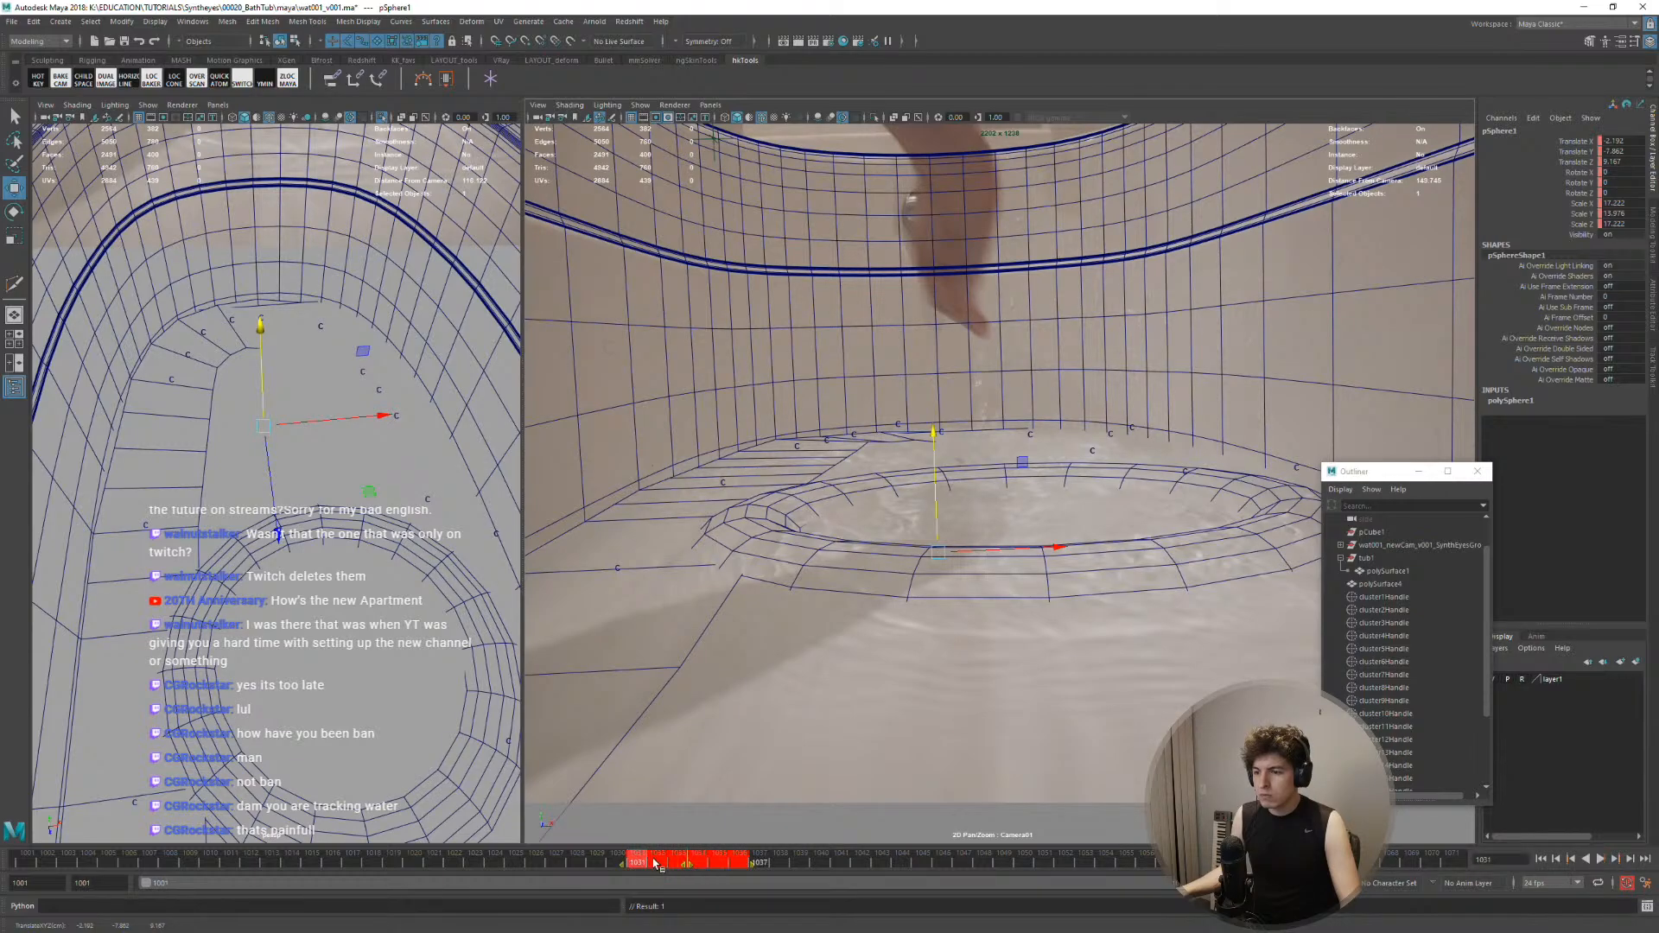
mouse_move(629, 870)
shift+mouse_down()
mouse_move(602, 875)
mouse_move(643, 871)
mouse_move(633, 885)
shift+mouse_up()
click(796, 872)
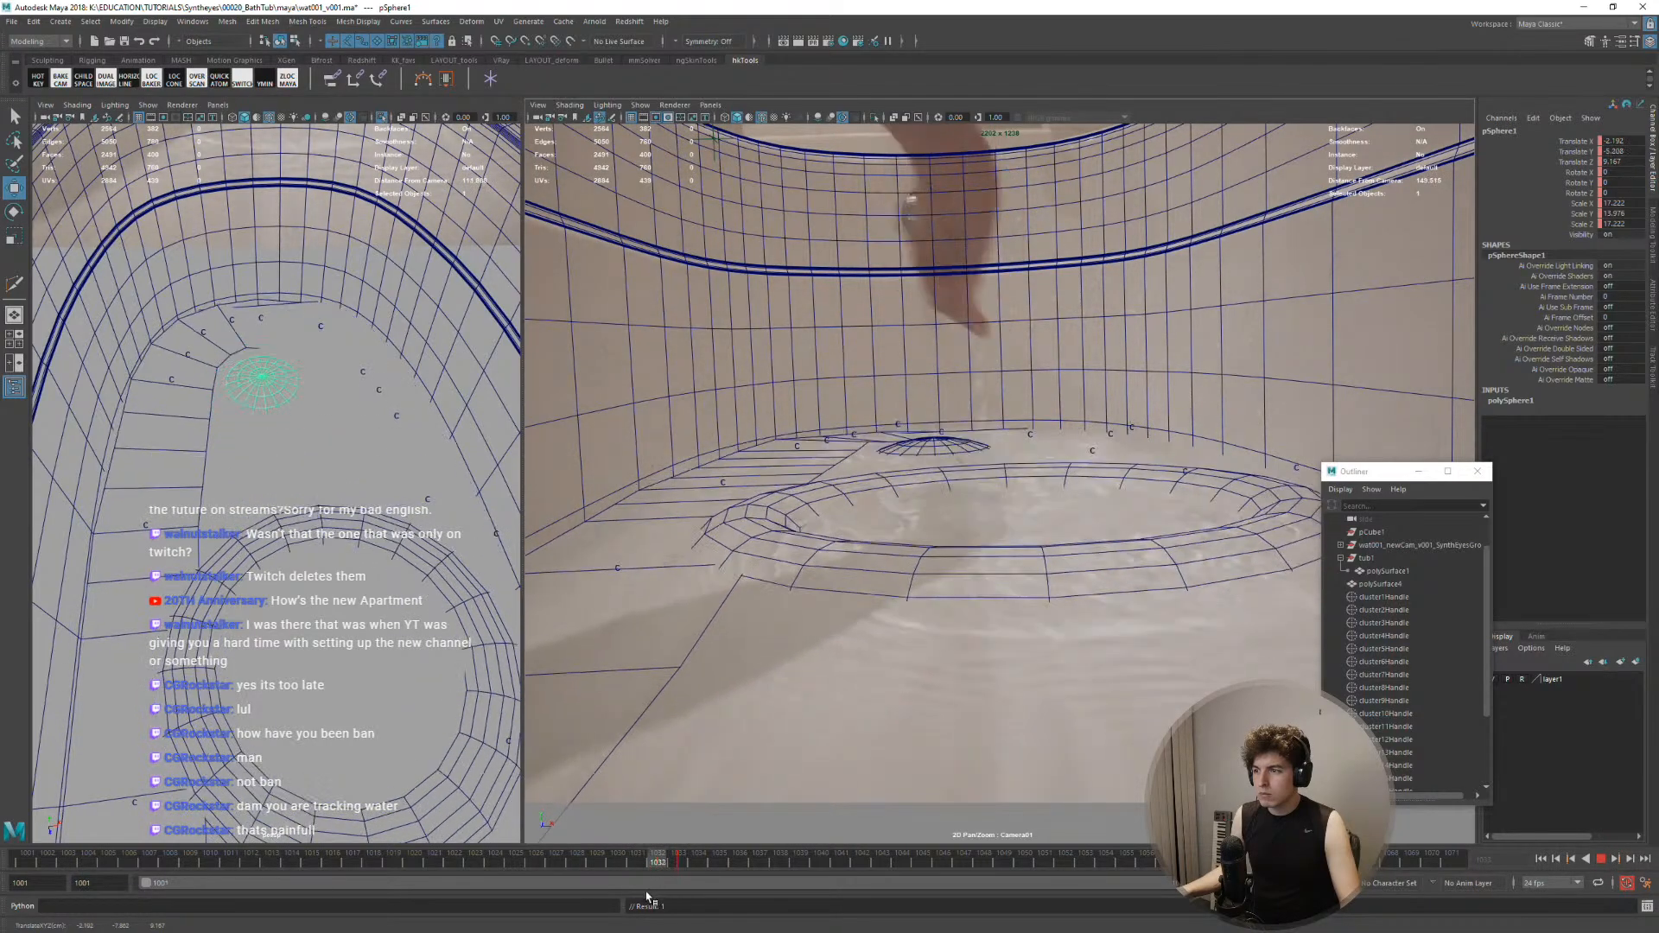
key(Escape)
Lower the sphere to a Y of about -13.3 at frame 1029 and play back the motion
alt+drag(350, 590, 505, 767)
drag(628, 863, 597, 863)
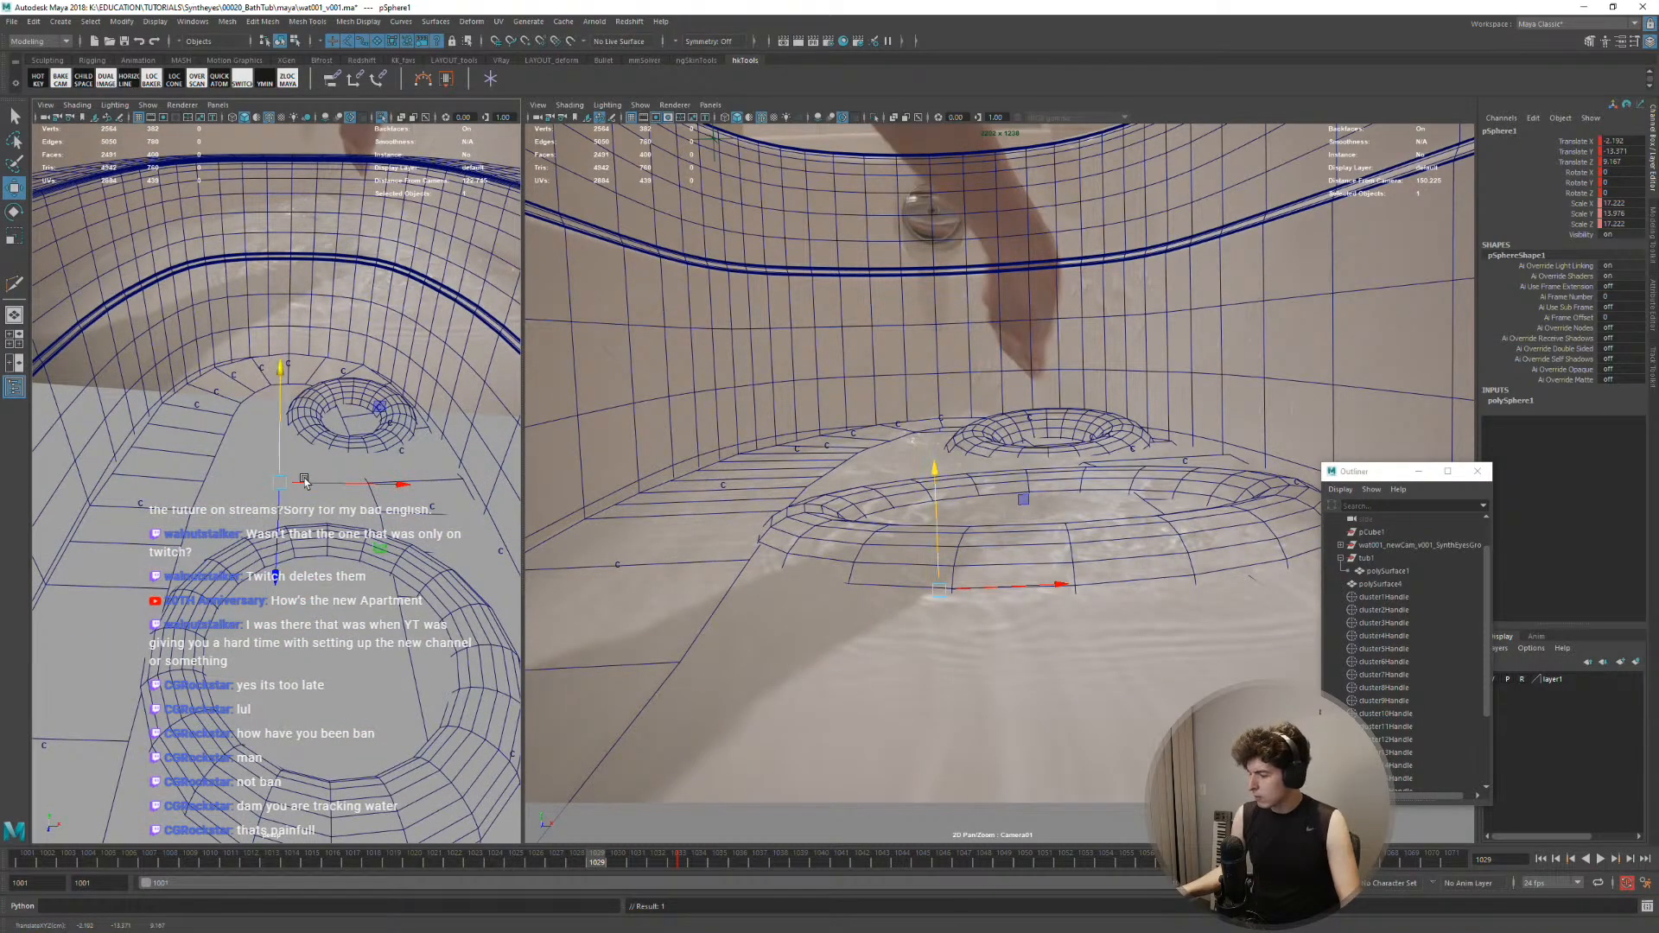
key(alt+v)
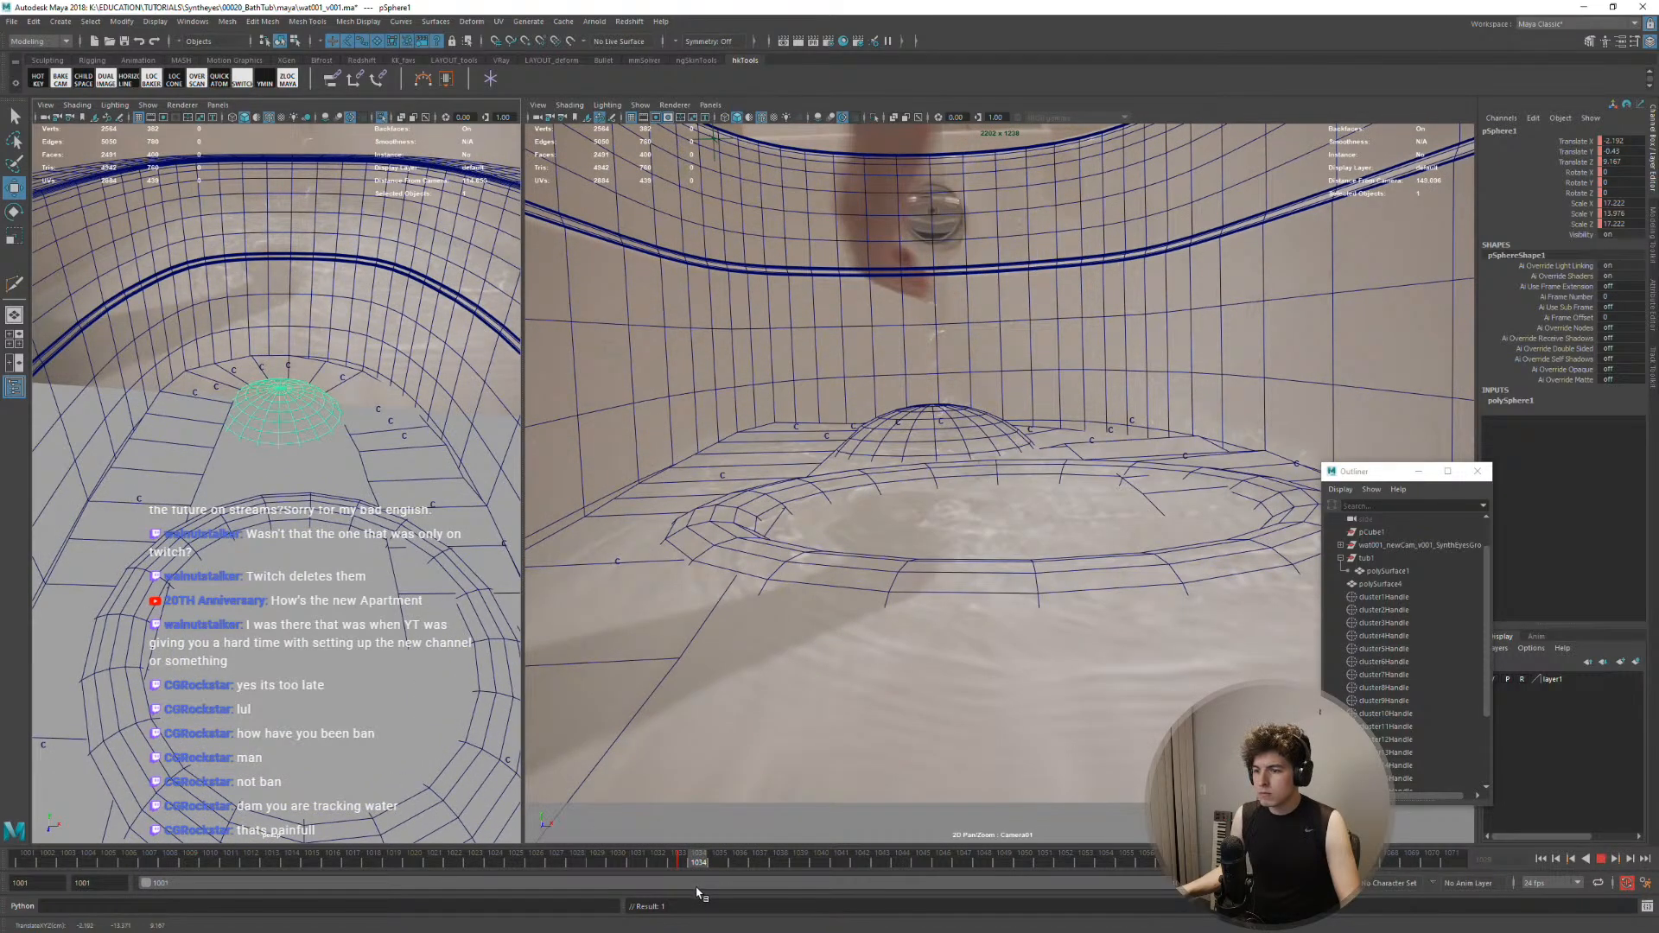
Delete the sphere's key at frame 1033, then raise the sphere to a Y of about -4.7 at frame 1034
drag(930, 392, 929, 398)
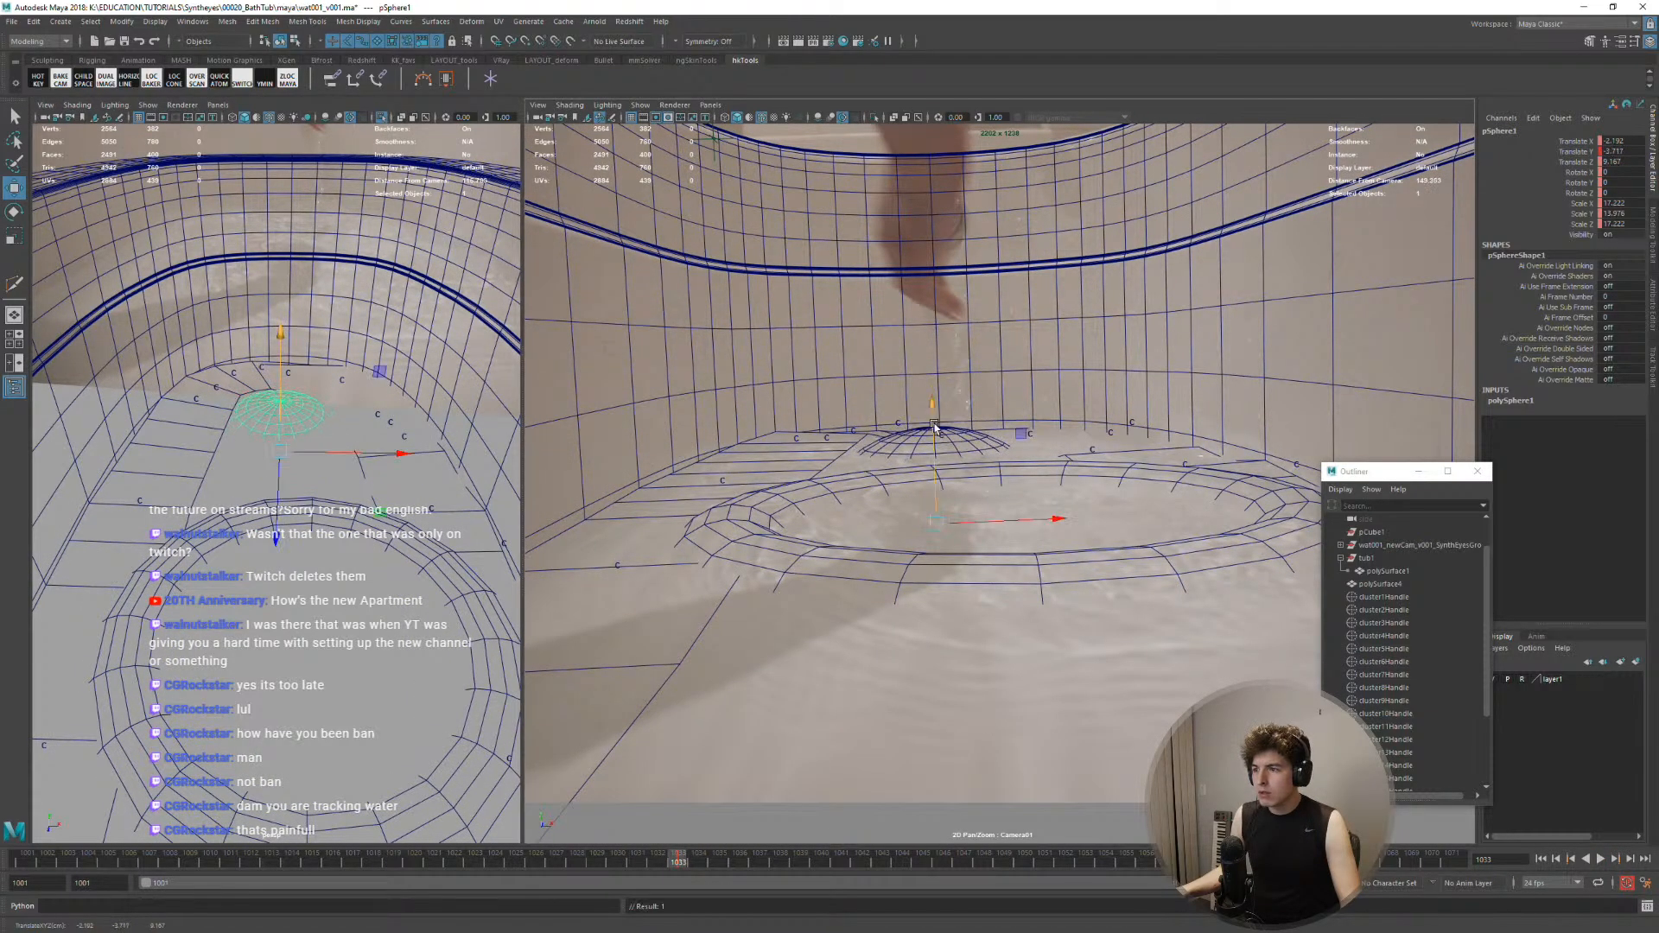
right_click(683, 862)
click(700, 661)
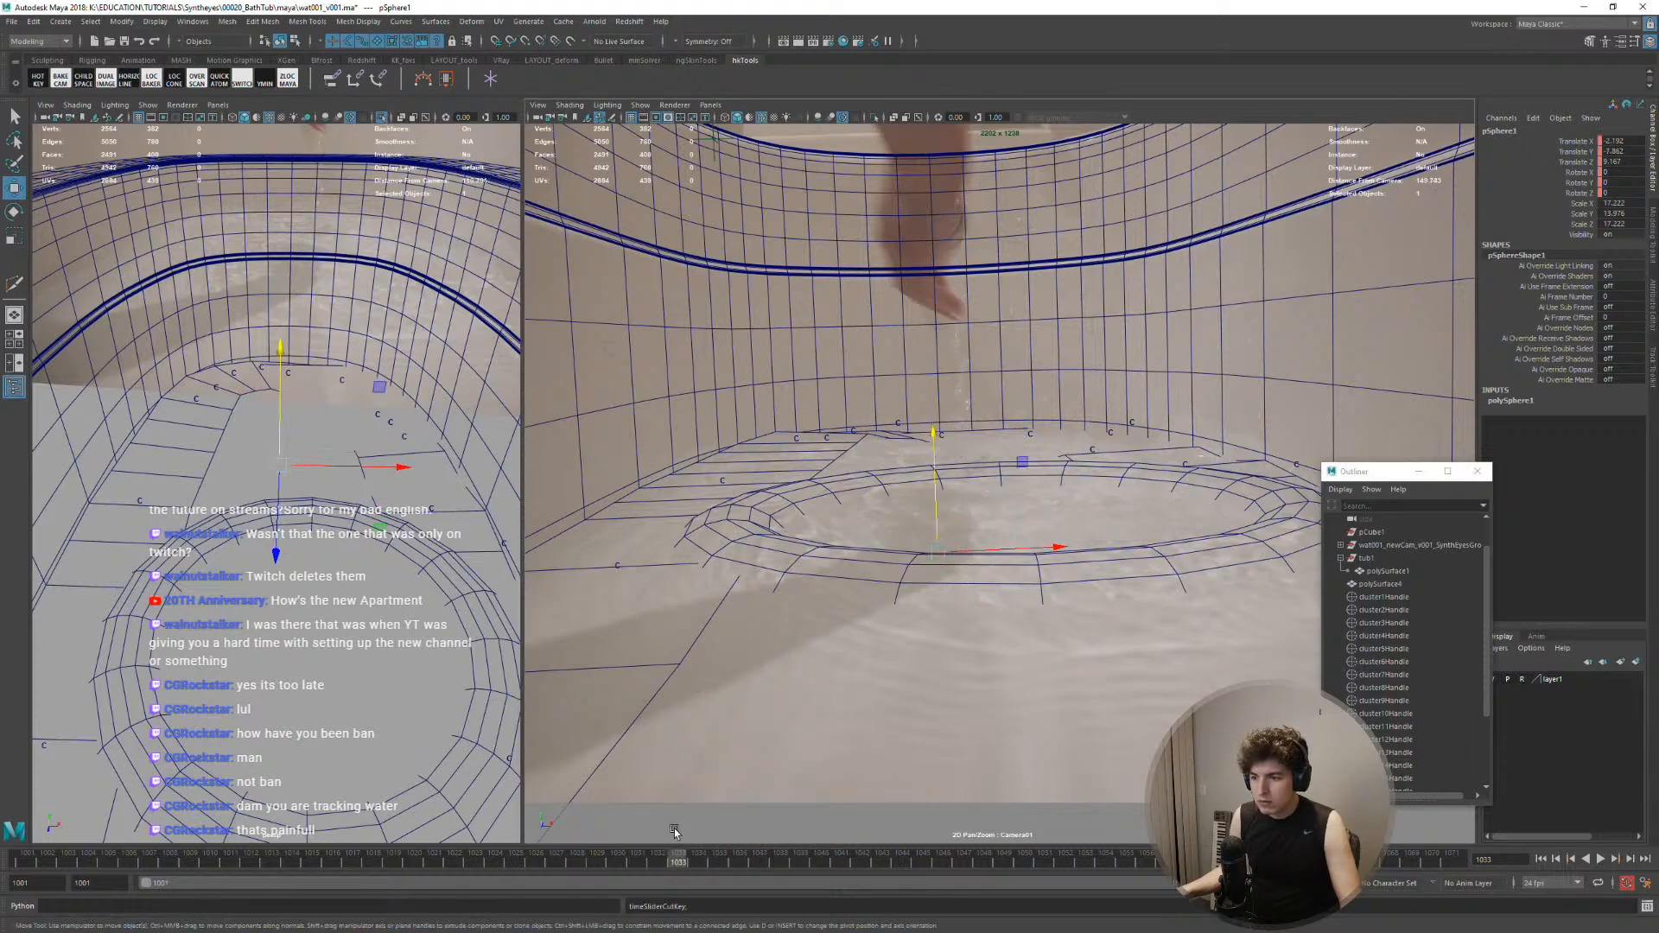
key(alt+v)
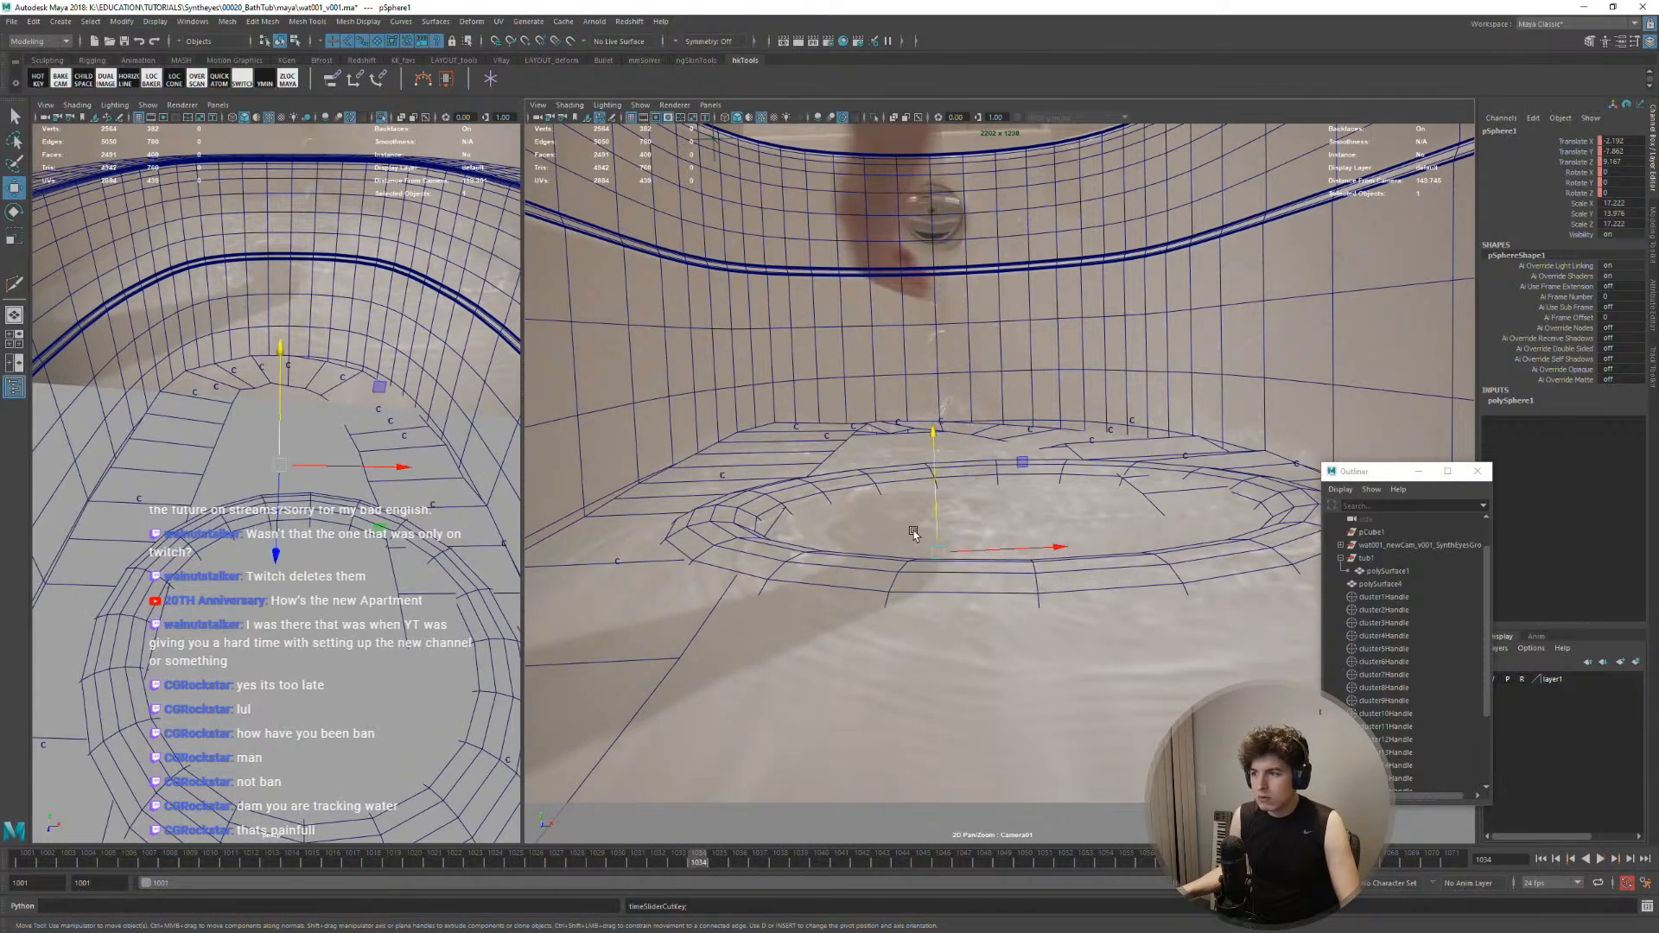
drag(935, 480, 935, 460)
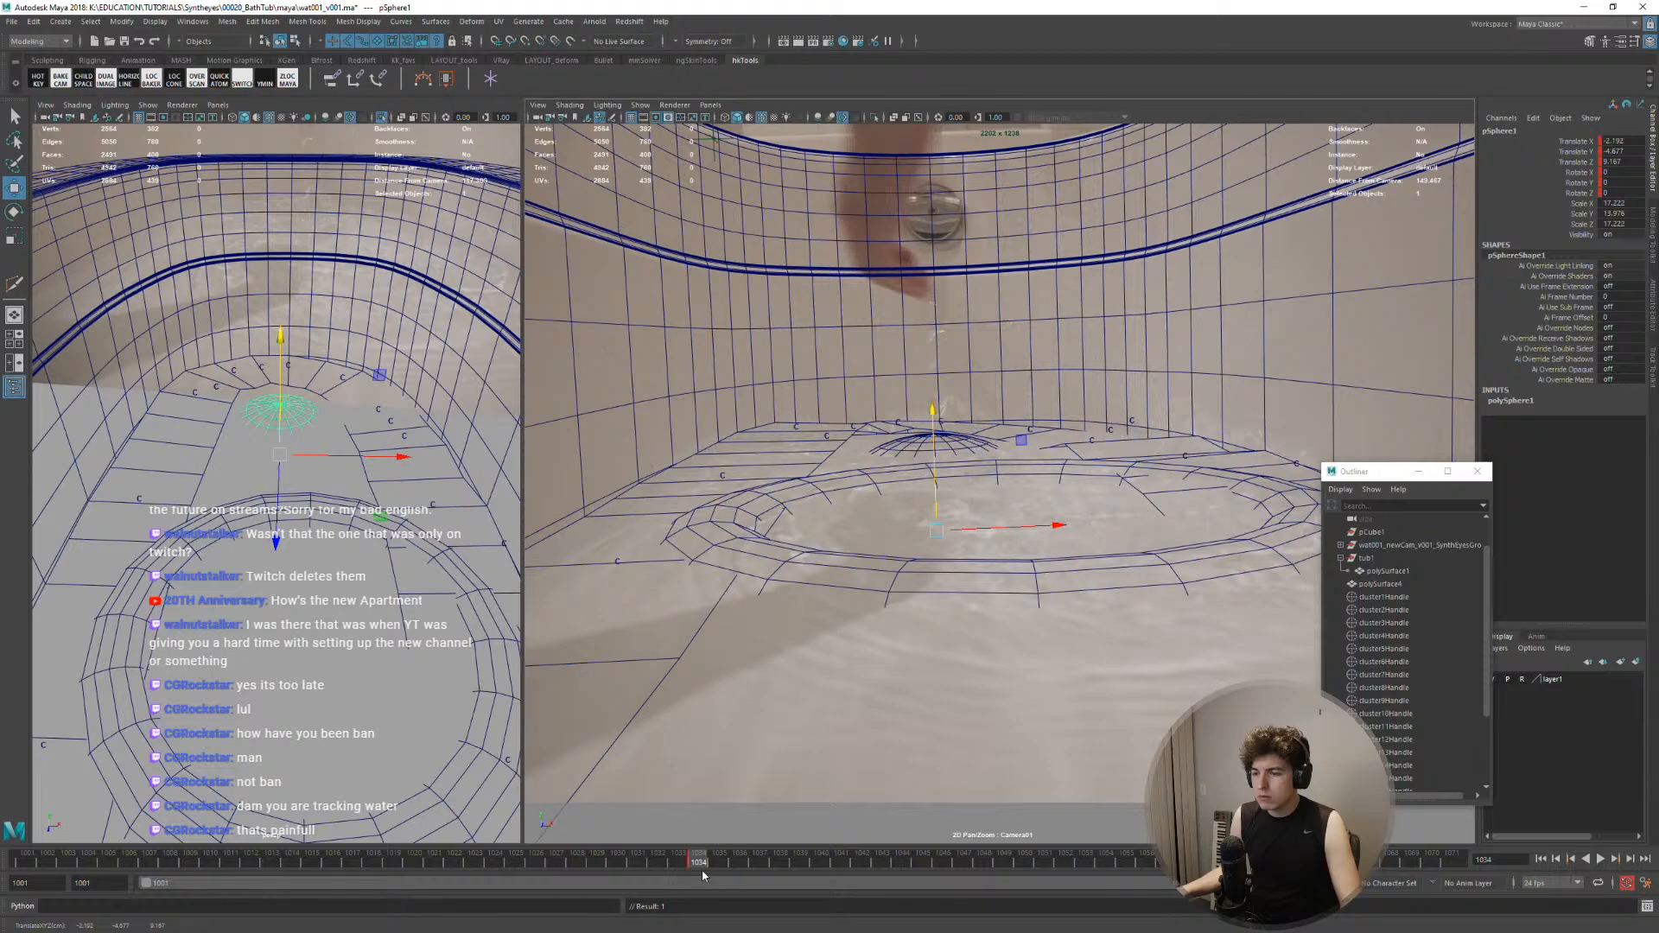
key(alt+v)
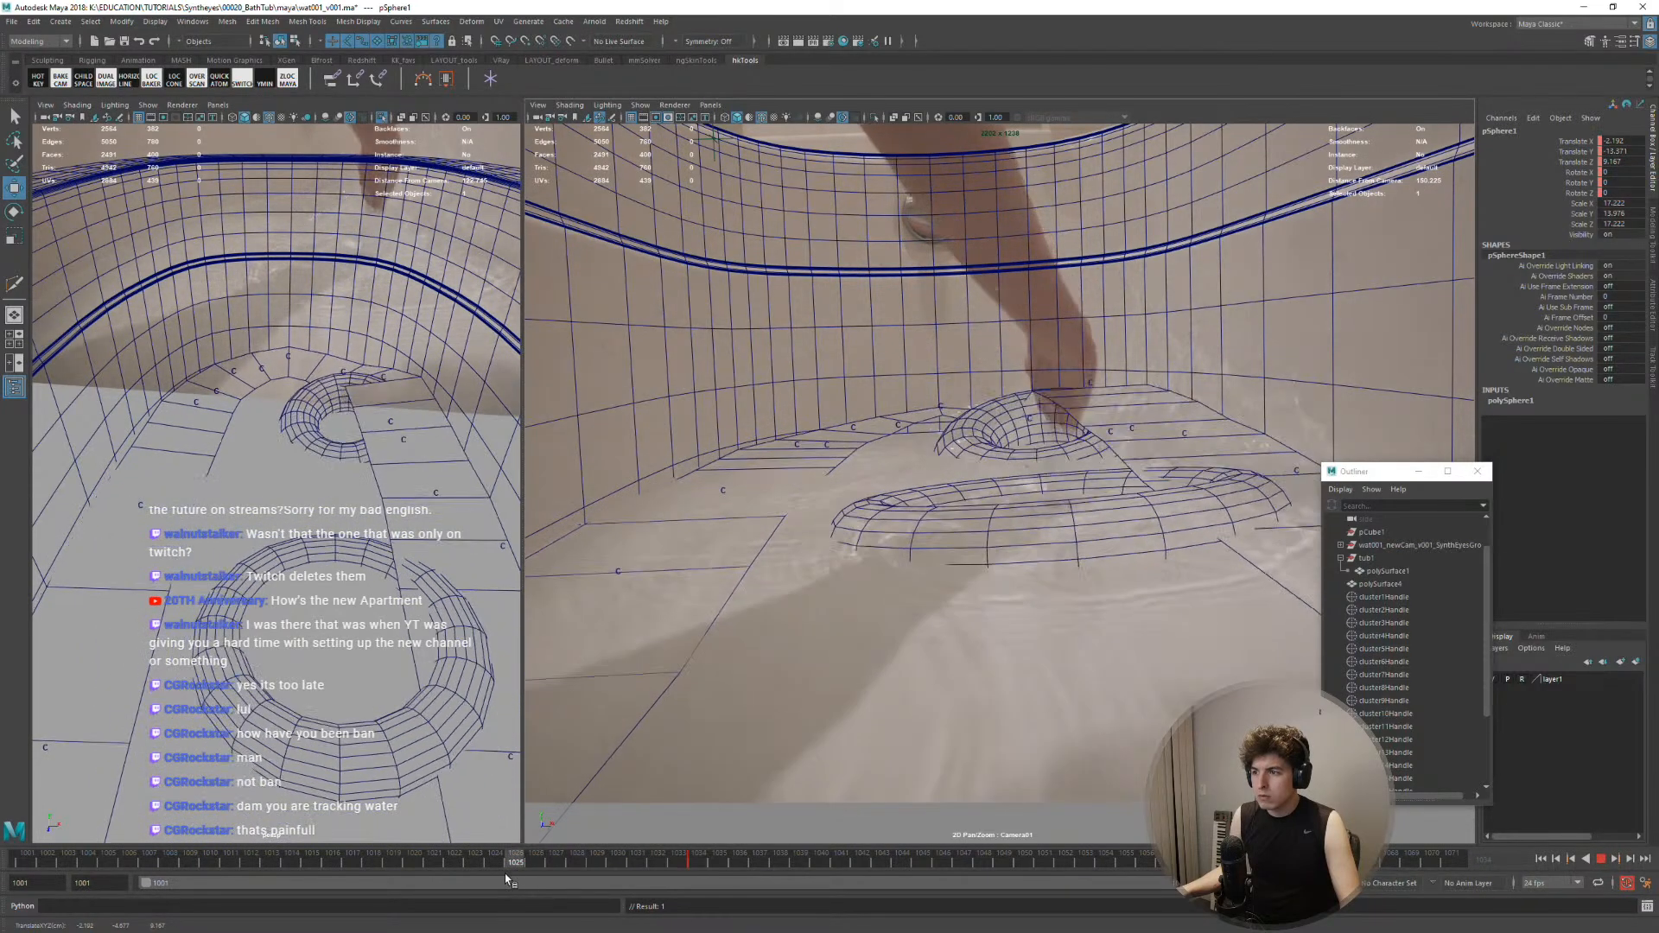
Try raising the sphere to a Y of about -4.2 at frame 1031
key(alt+v)
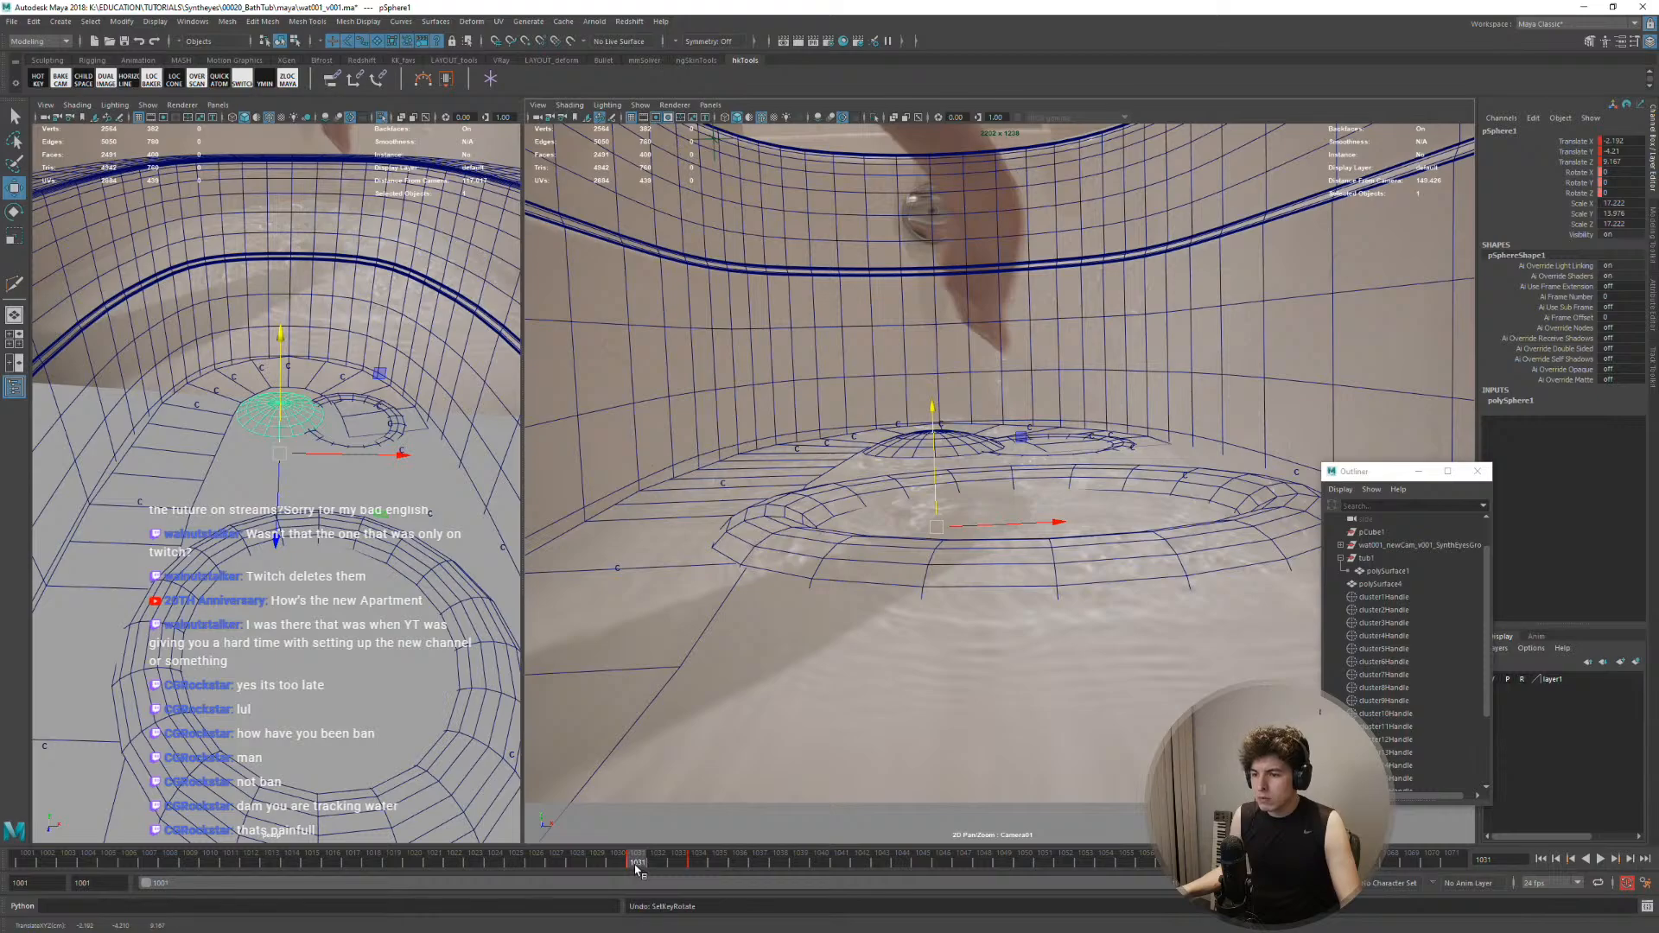
key(ctrl+z)
key(alt+v)
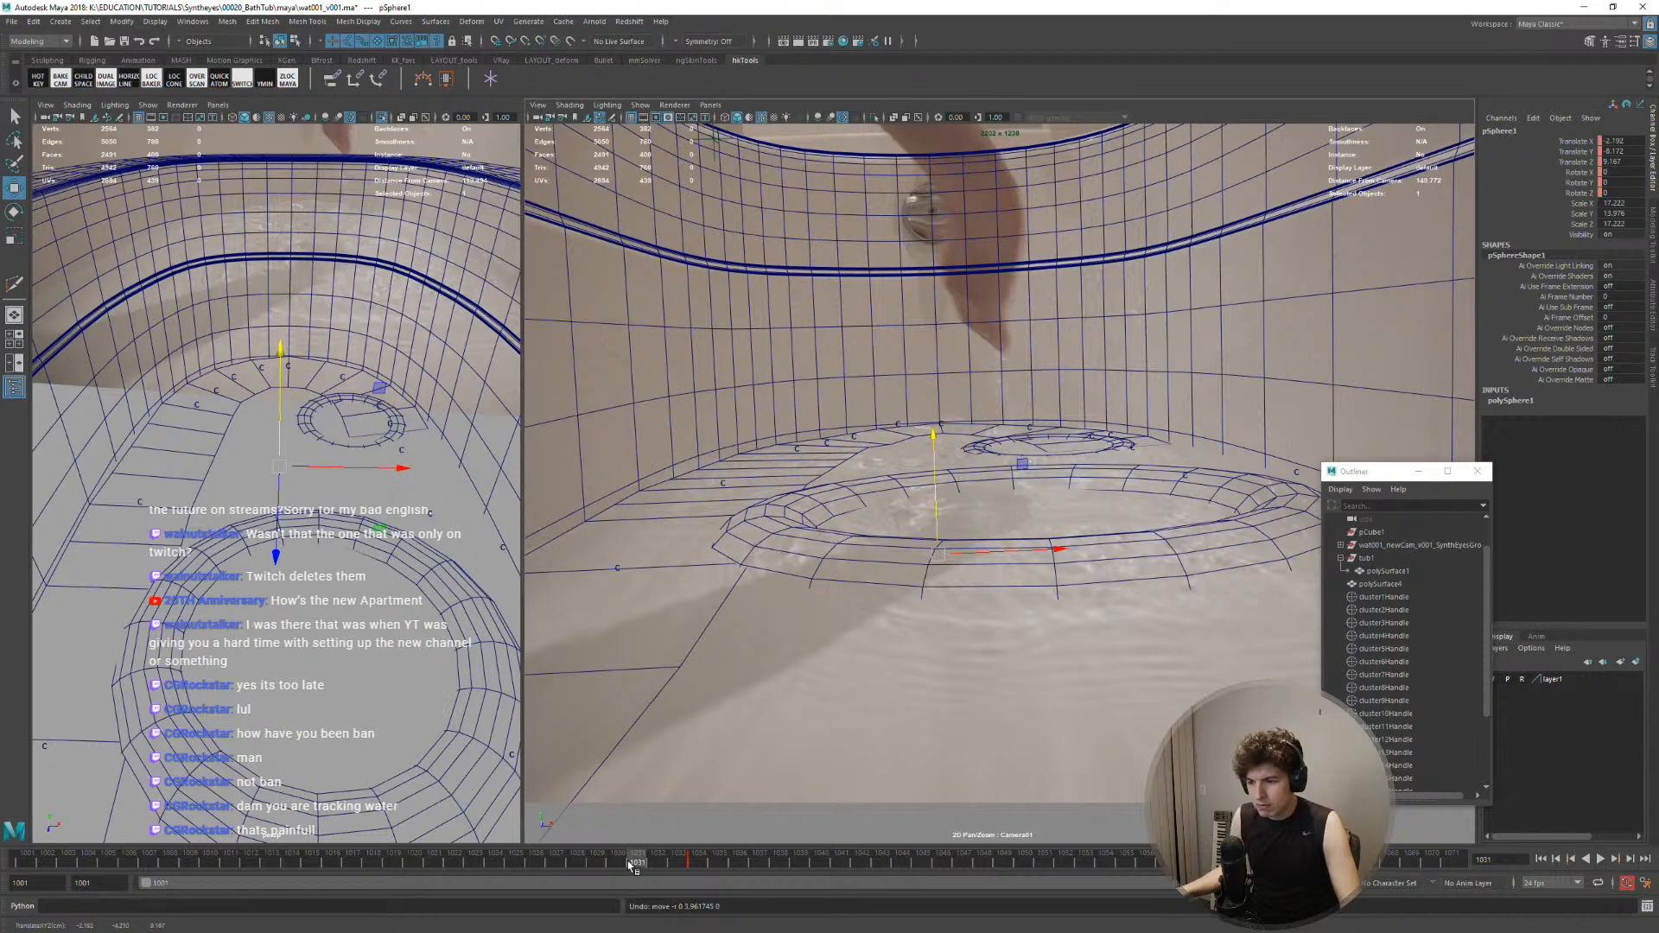
Raise the sphere to a Y of about -4.1 at frame 1037 and nudge its position again at frame 1044
key(alt+v)
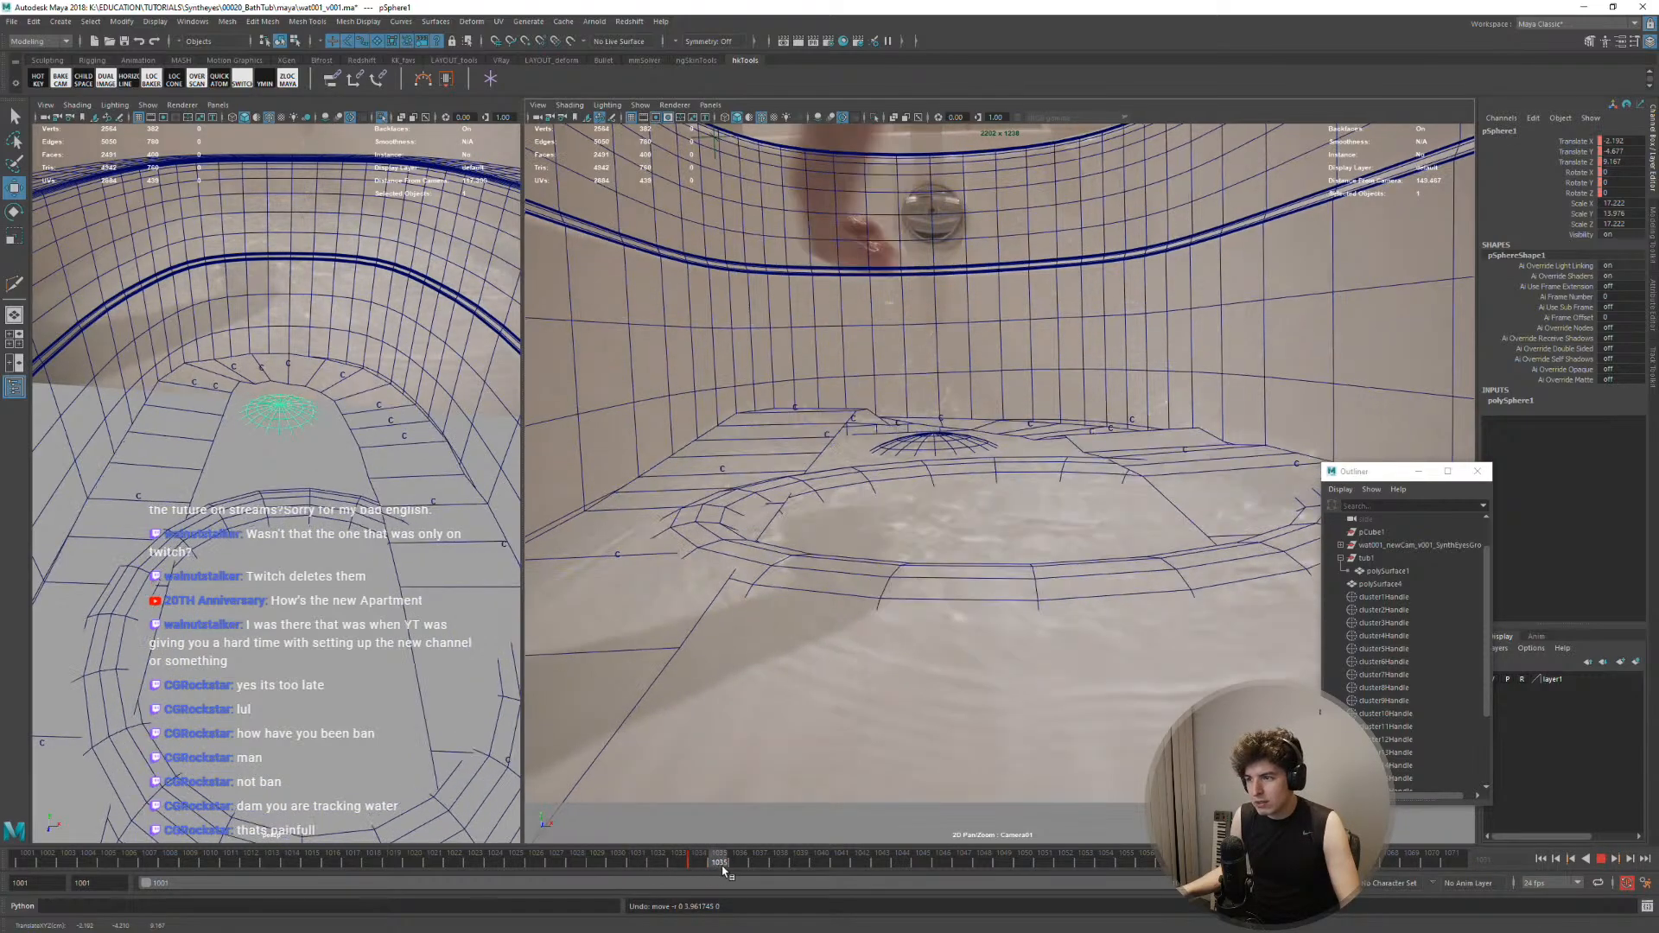
middle_drag(875, 722, 871, 717)
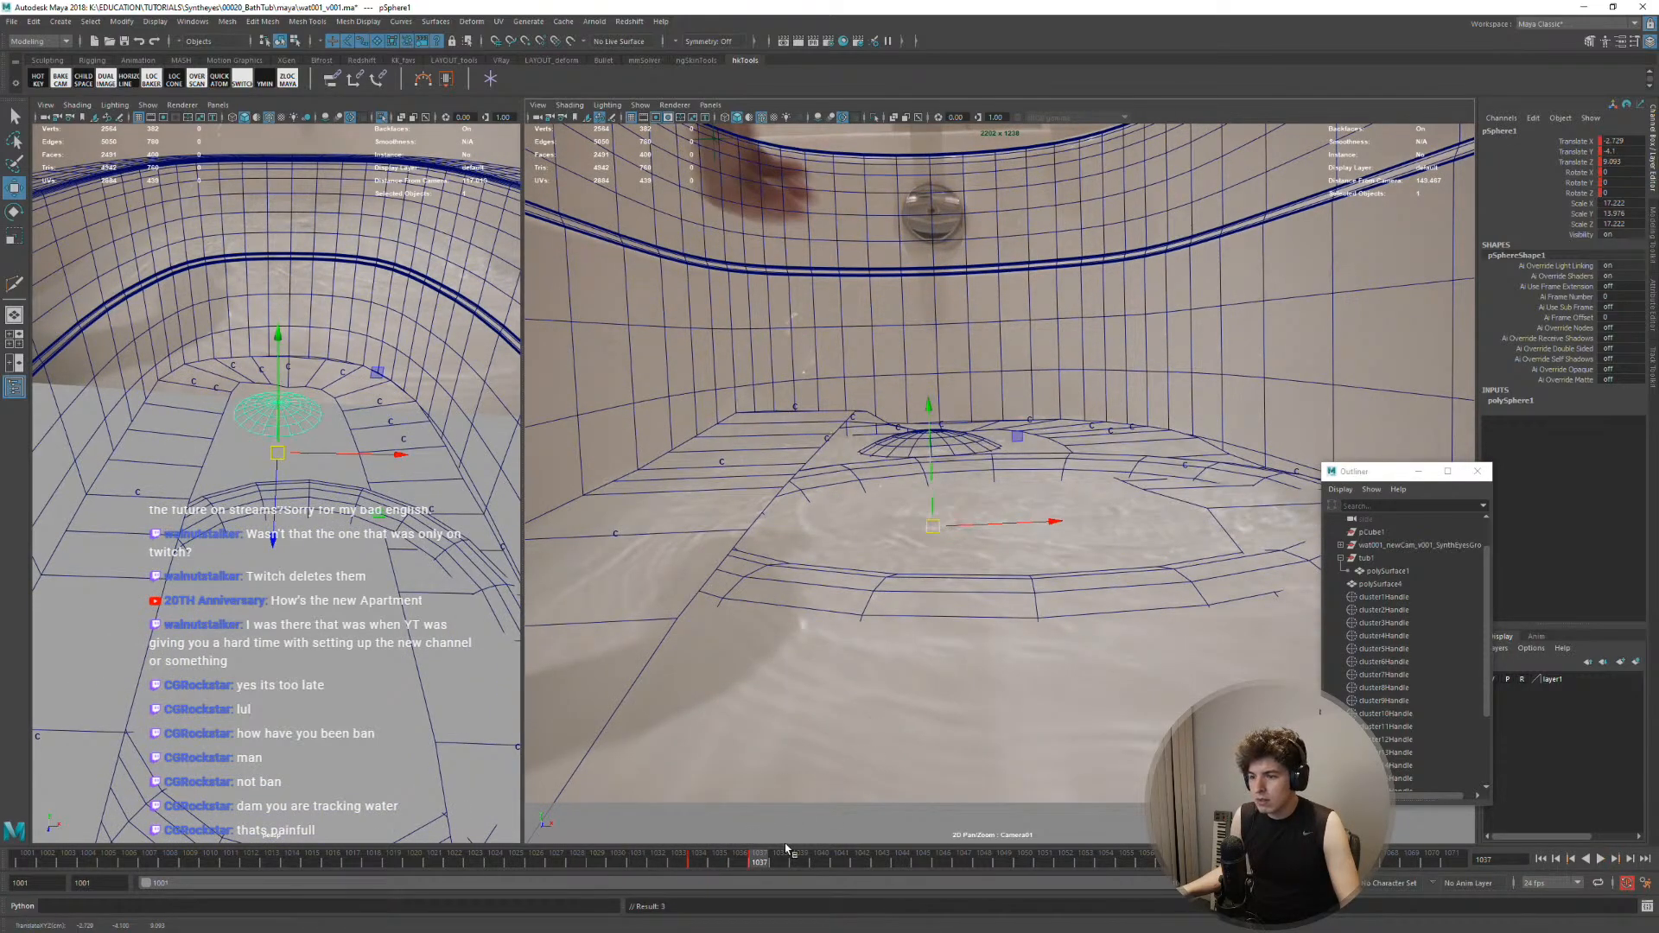
drag(762, 865, 902, 865)
middle_drag(911, 784, 915, 786)
Lower the sphere to a Y of about -6.4 at frame 1068, fine-tune its position at frame 1071, and play back the motion
drag(901, 866, 1390, 864)
drag(915, 540, 919, 541)
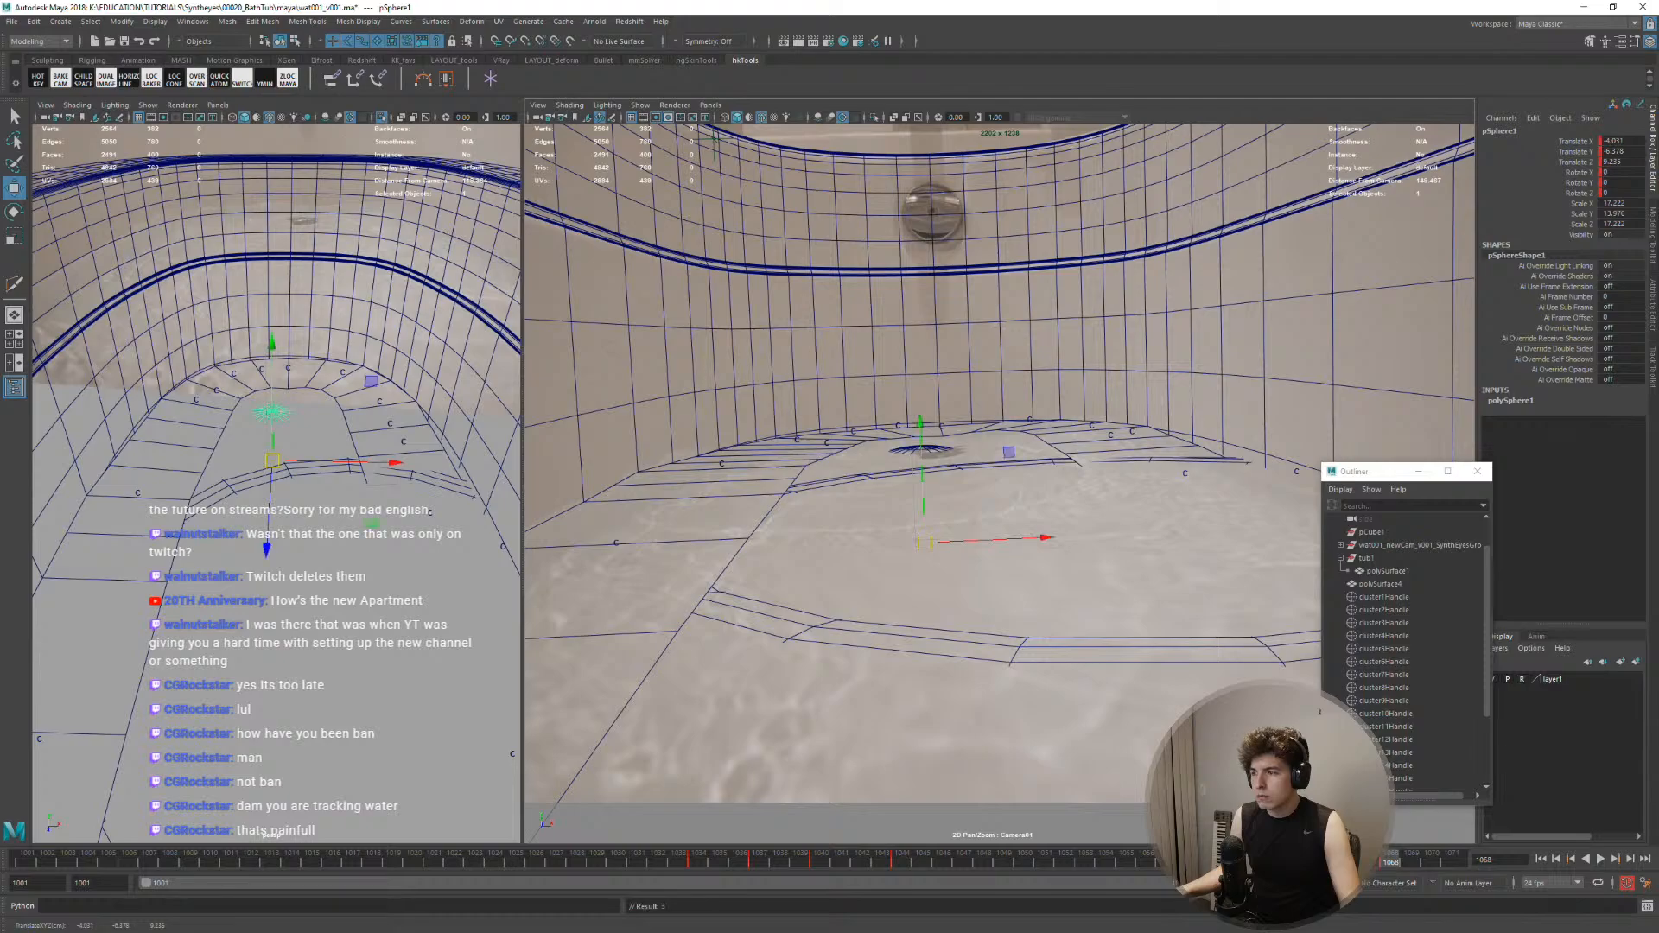
drag(1401, 868, 1452, 864)
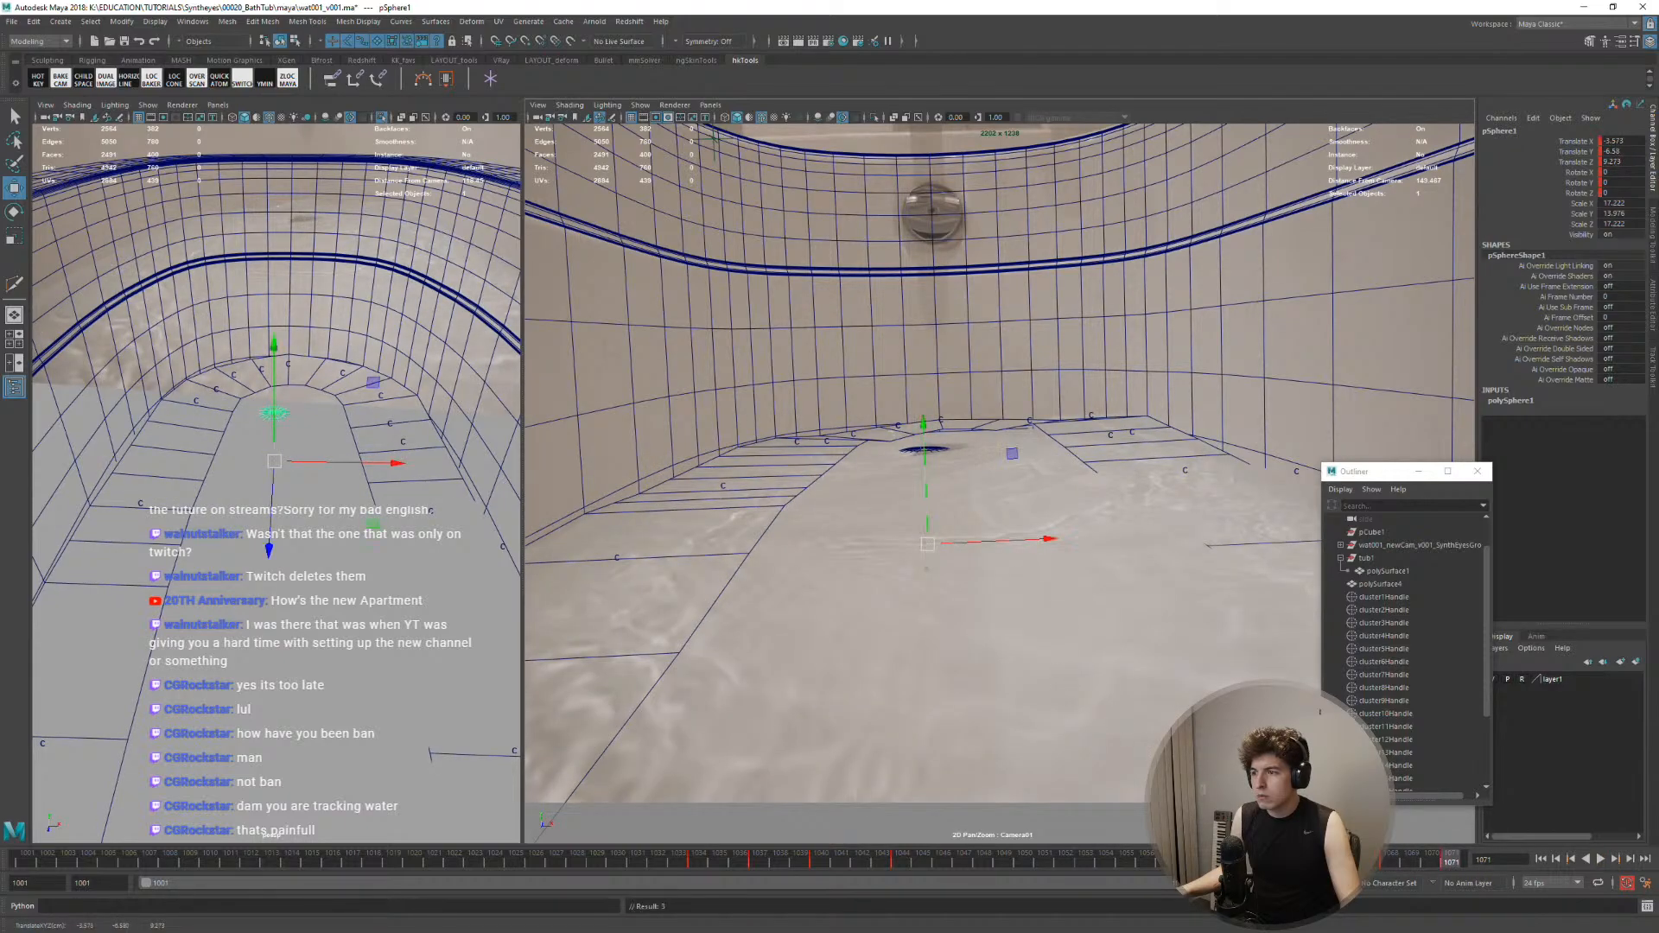
key(alt+v)
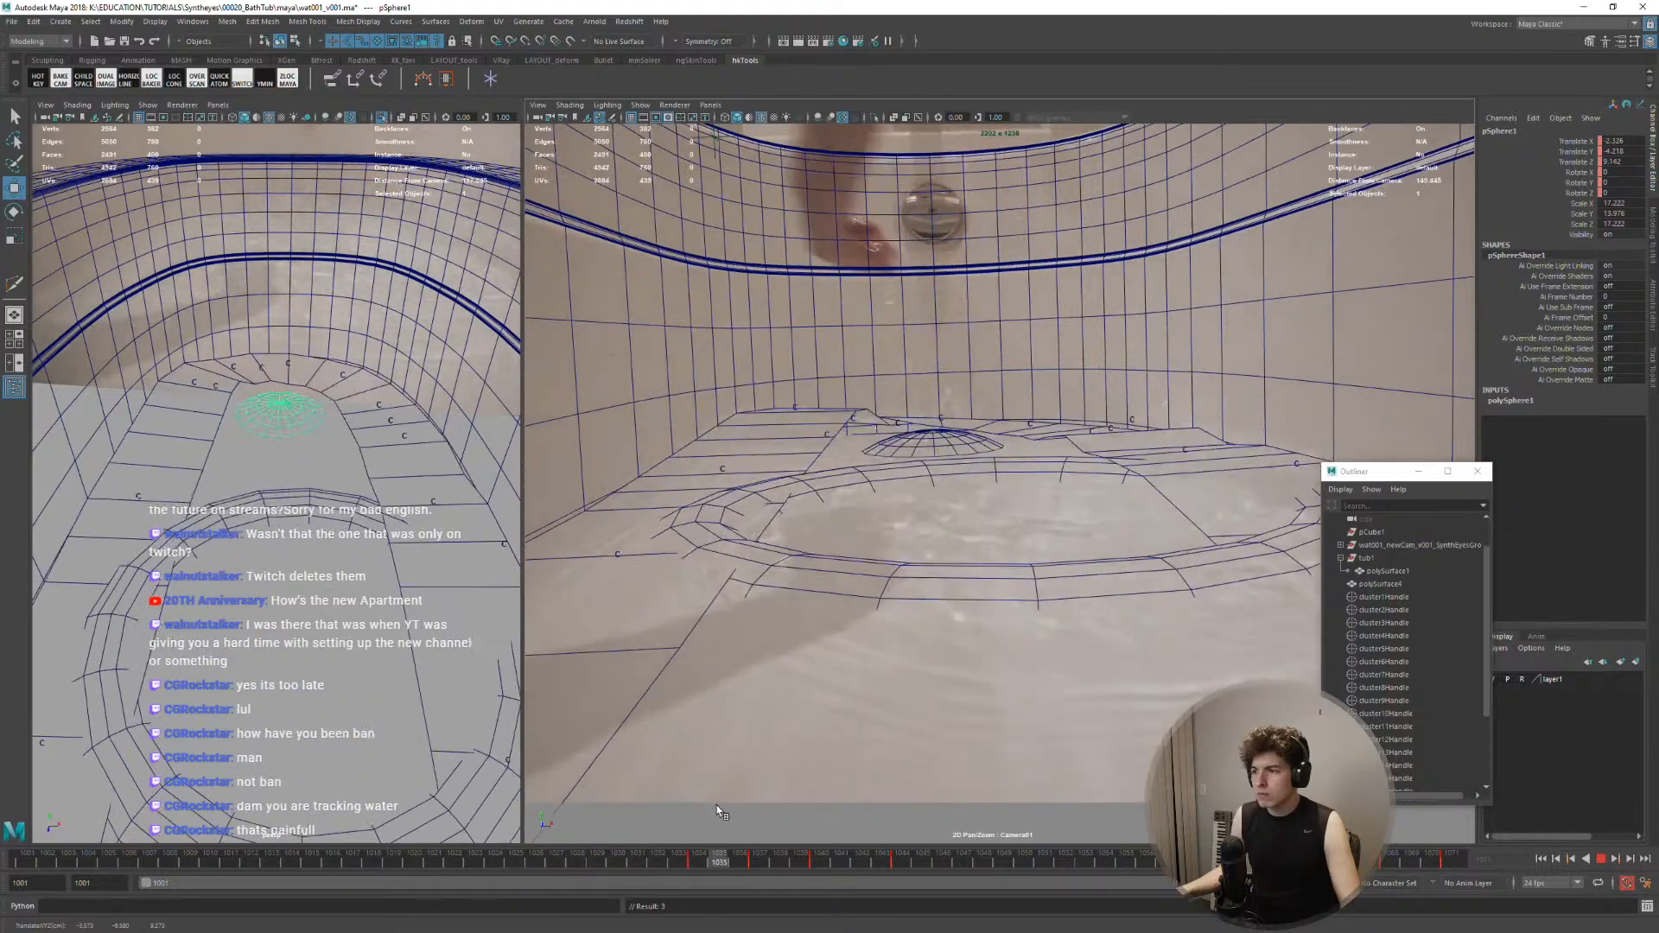
key(alt+v)
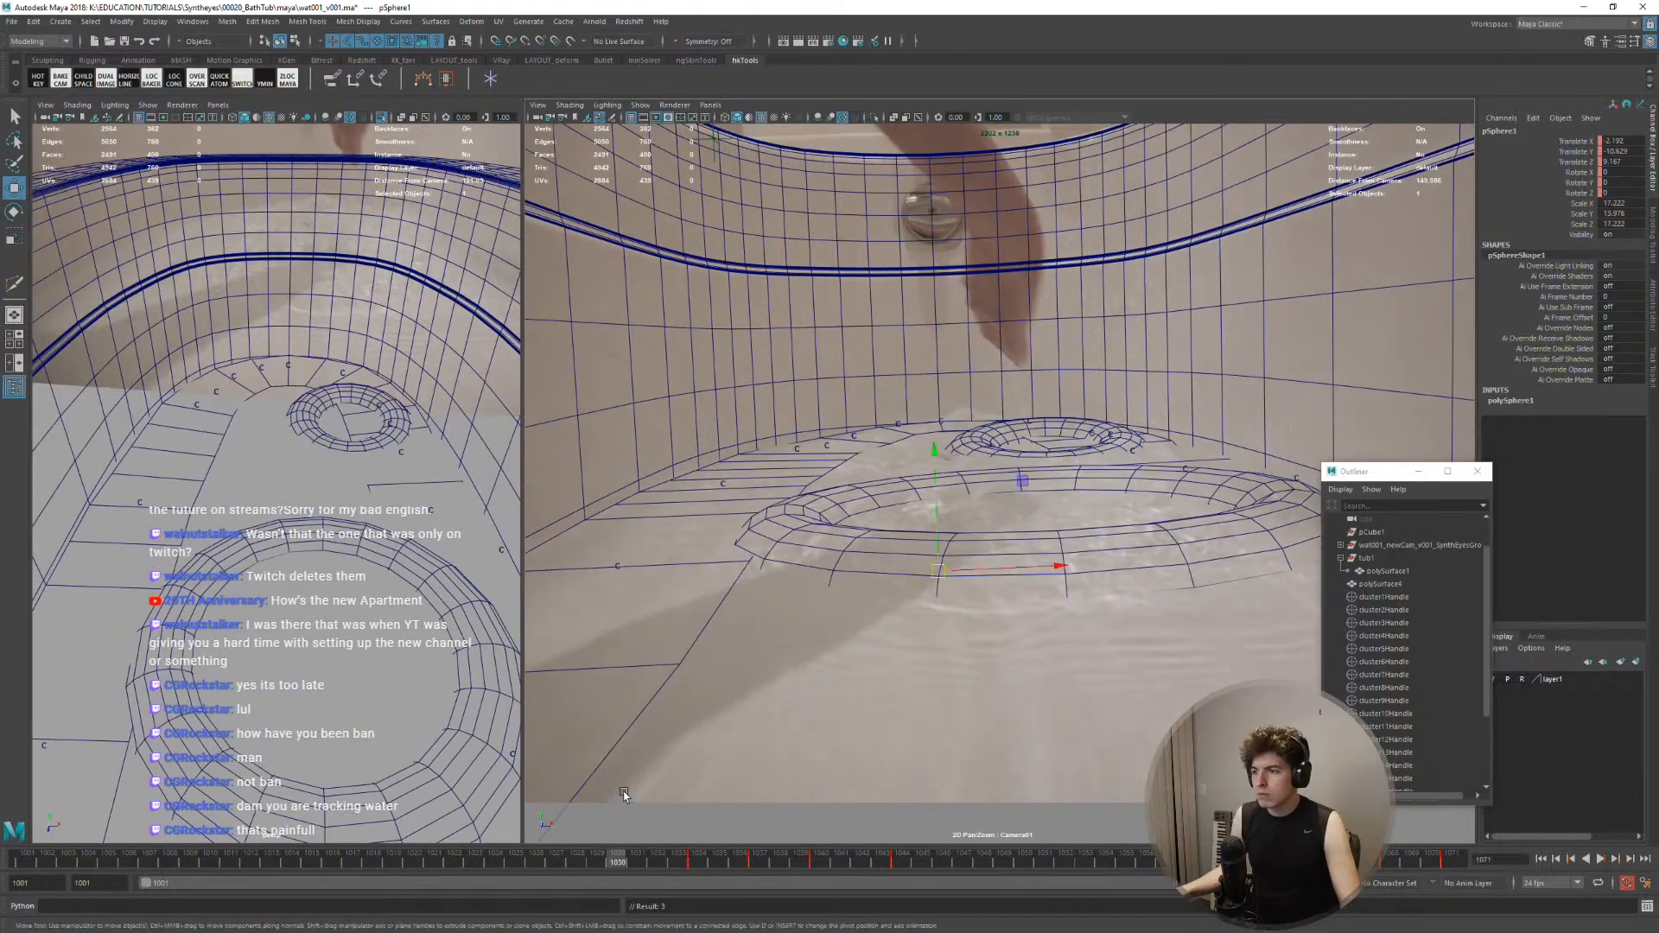
Raise the sphere back up through the tub floor at frame 1026
click(601, 860)
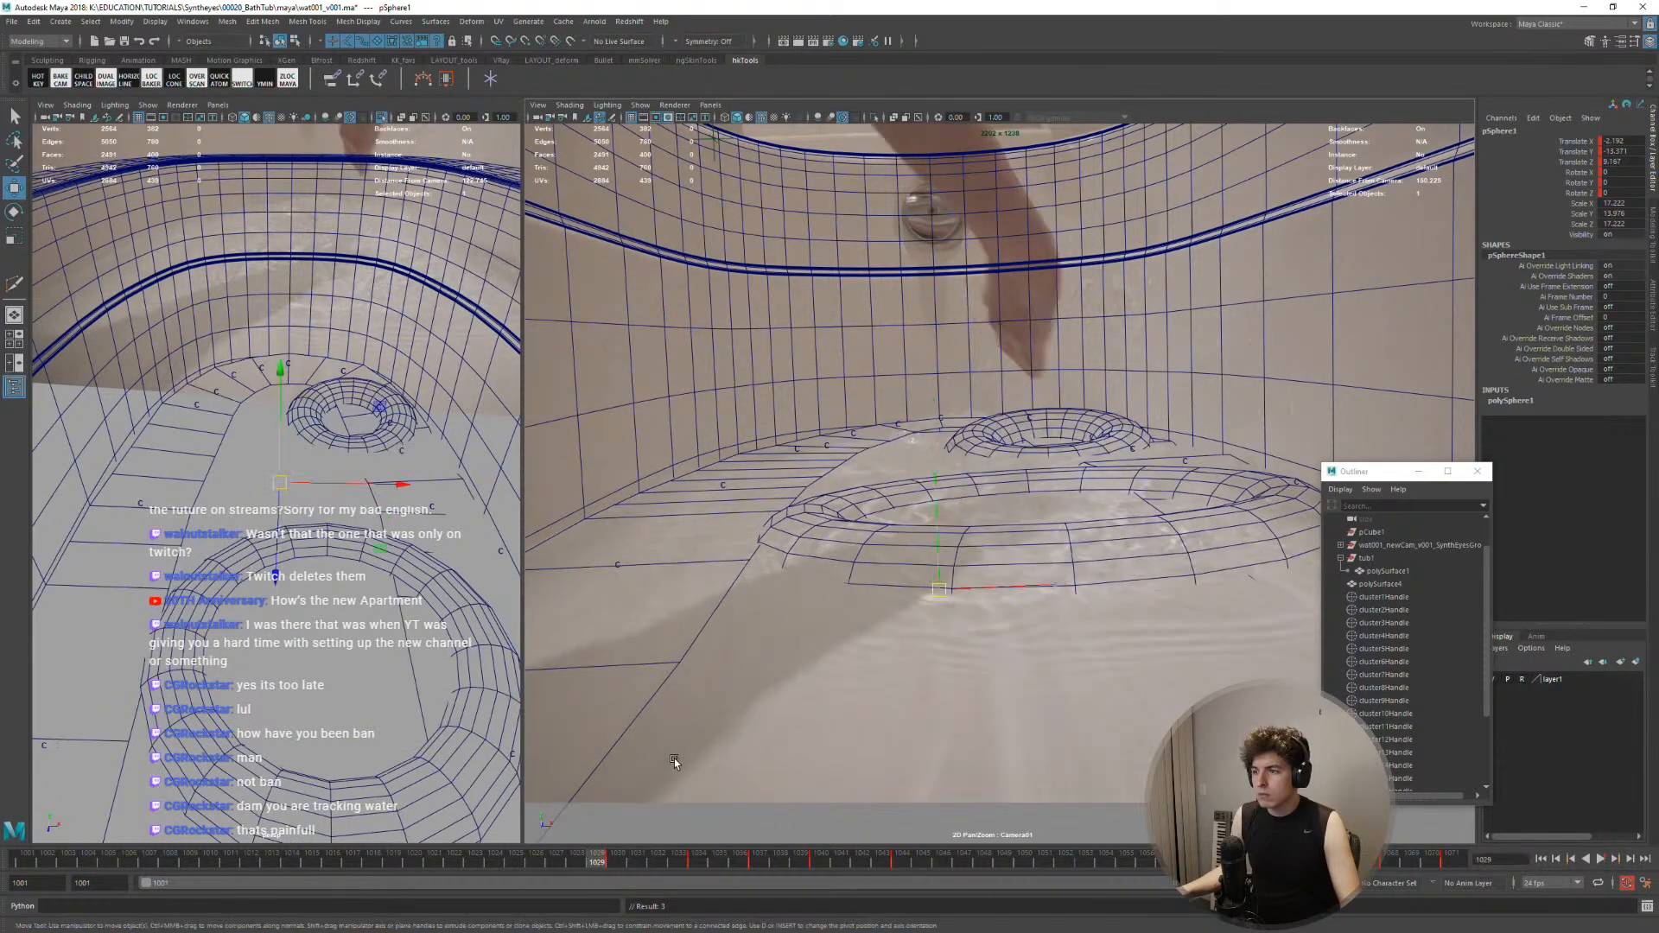
click(616, 867)
drag(616, 867, 537, 864)
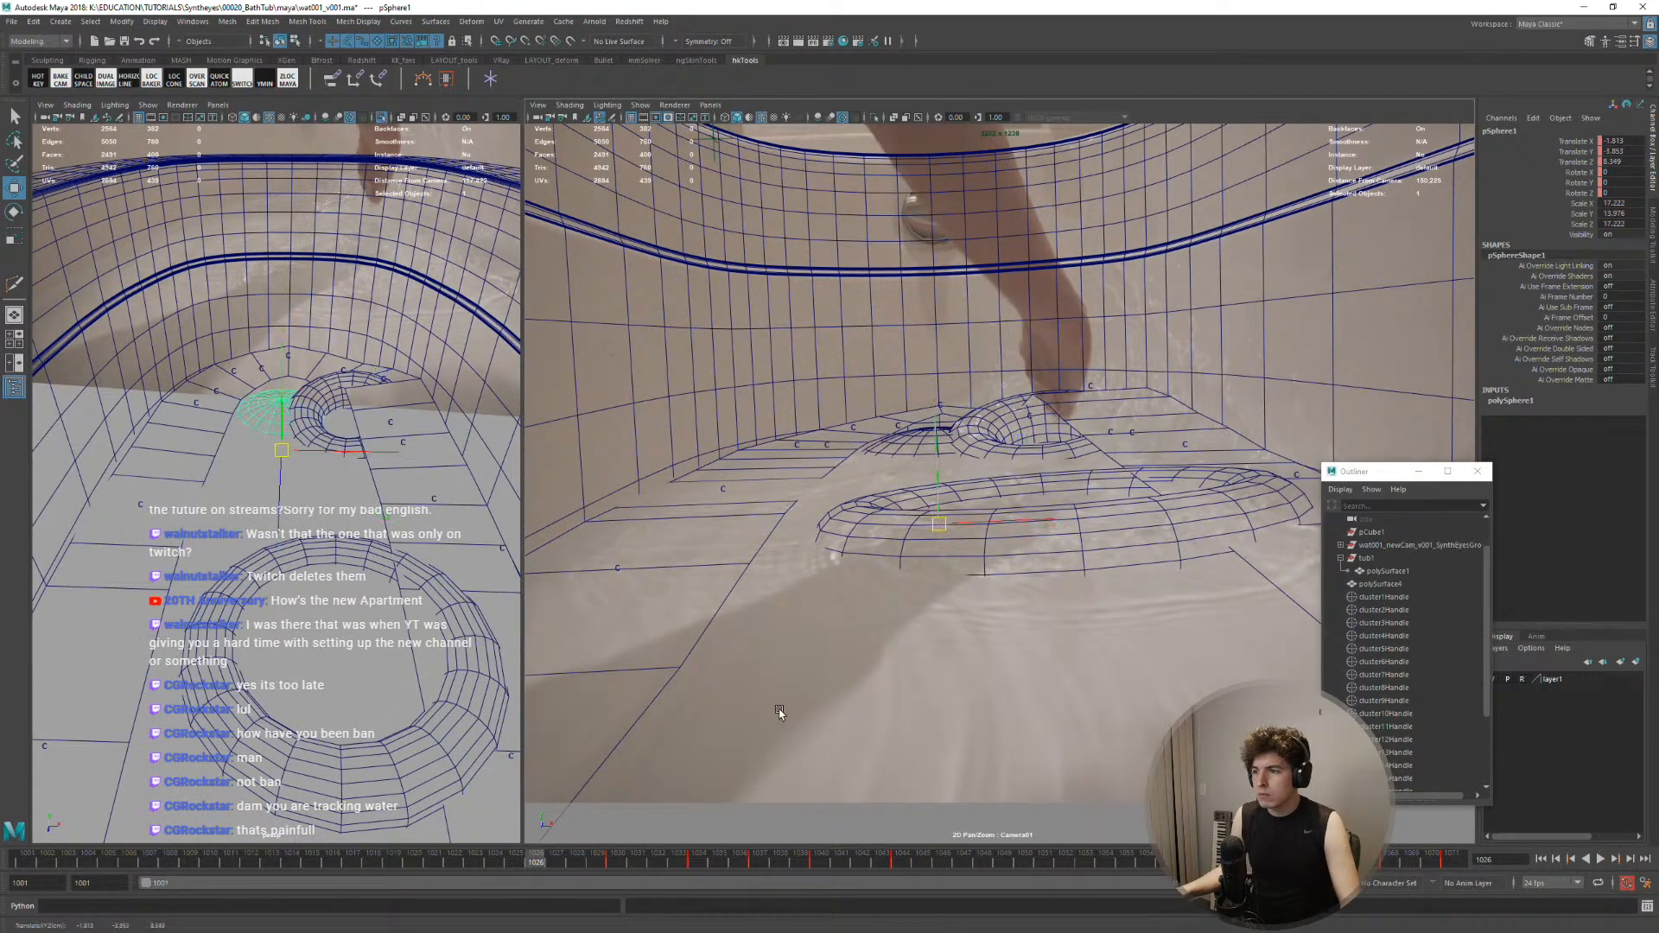
mouse_move(247, 566)
alt+mouse_down()
mouse_move(277, 544)
mouse_move(253, 563)
alt+mouse_up()
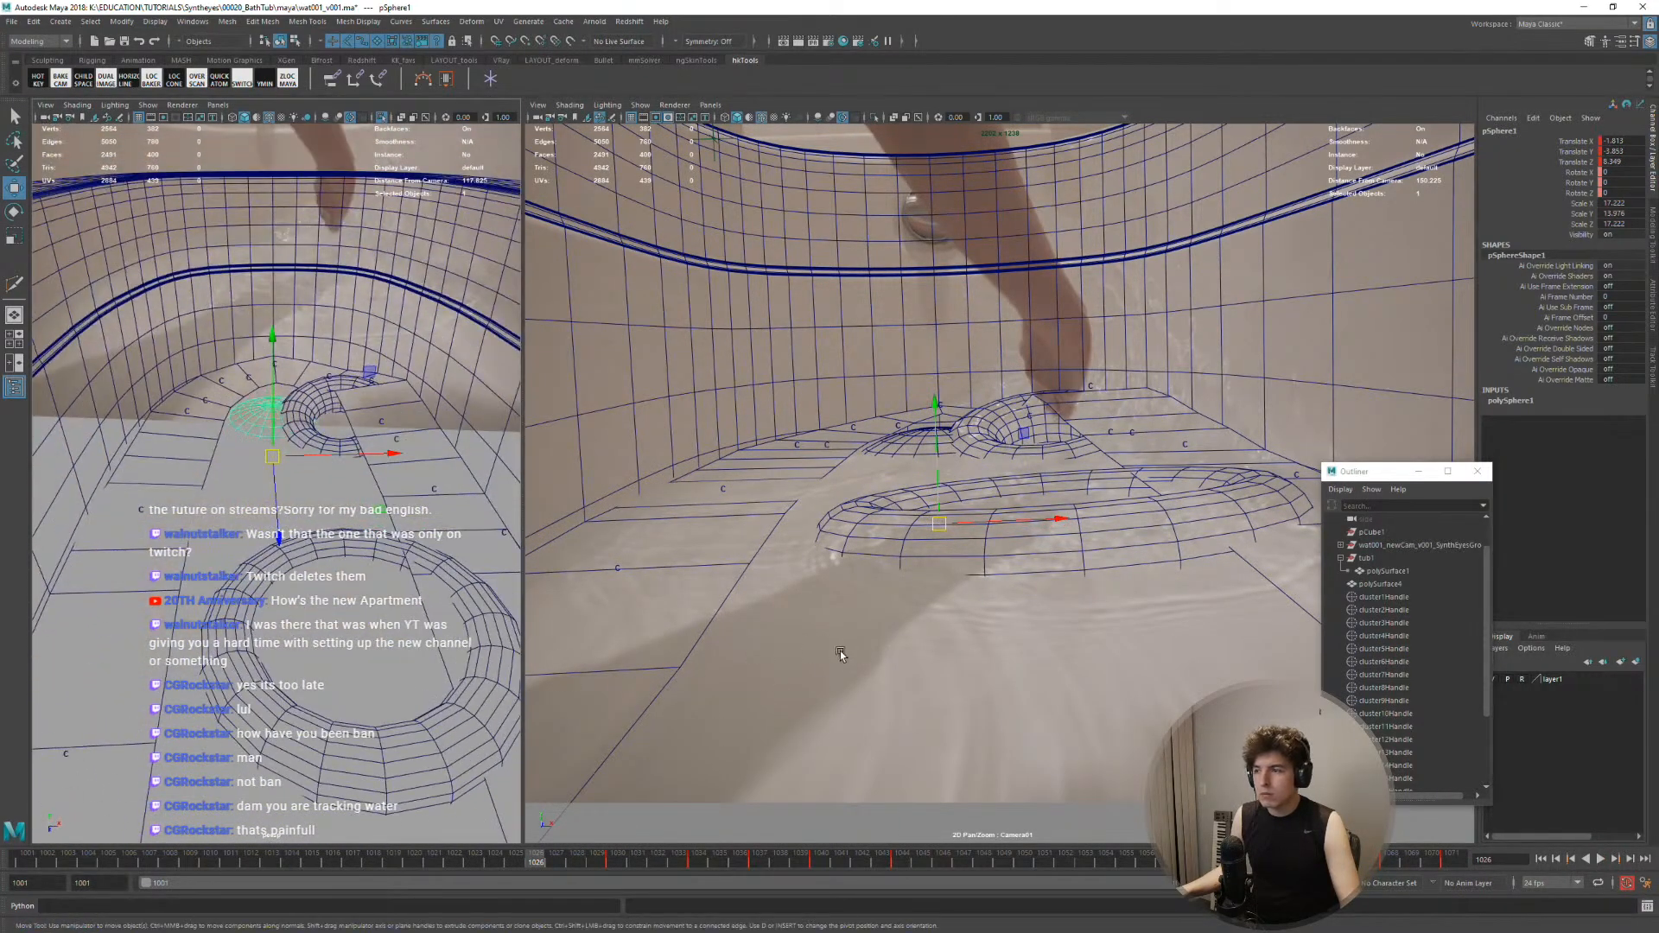
middle_click(841, 655)
Lower the sphere to a Y of about -6.7 at frame 1016 and key its translation and rotation
drag(540, 864, 170, 863)
click(333, 862)
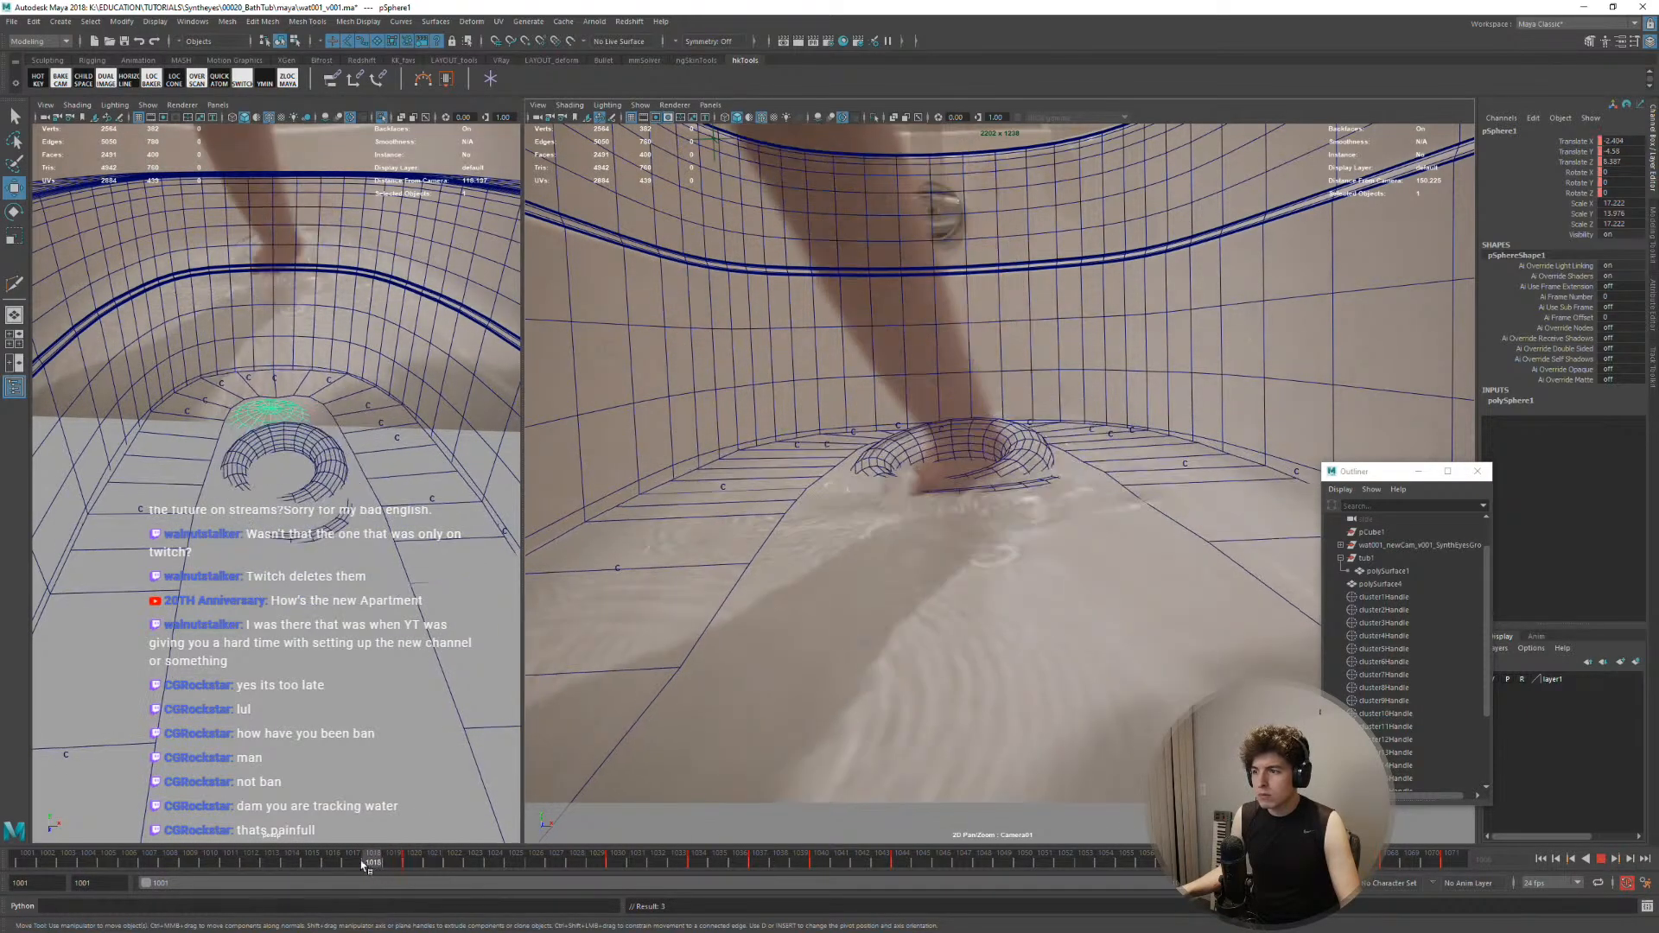
middle_drag(837, 733, 835, 735)
key(shift+w)
key(shift+e)
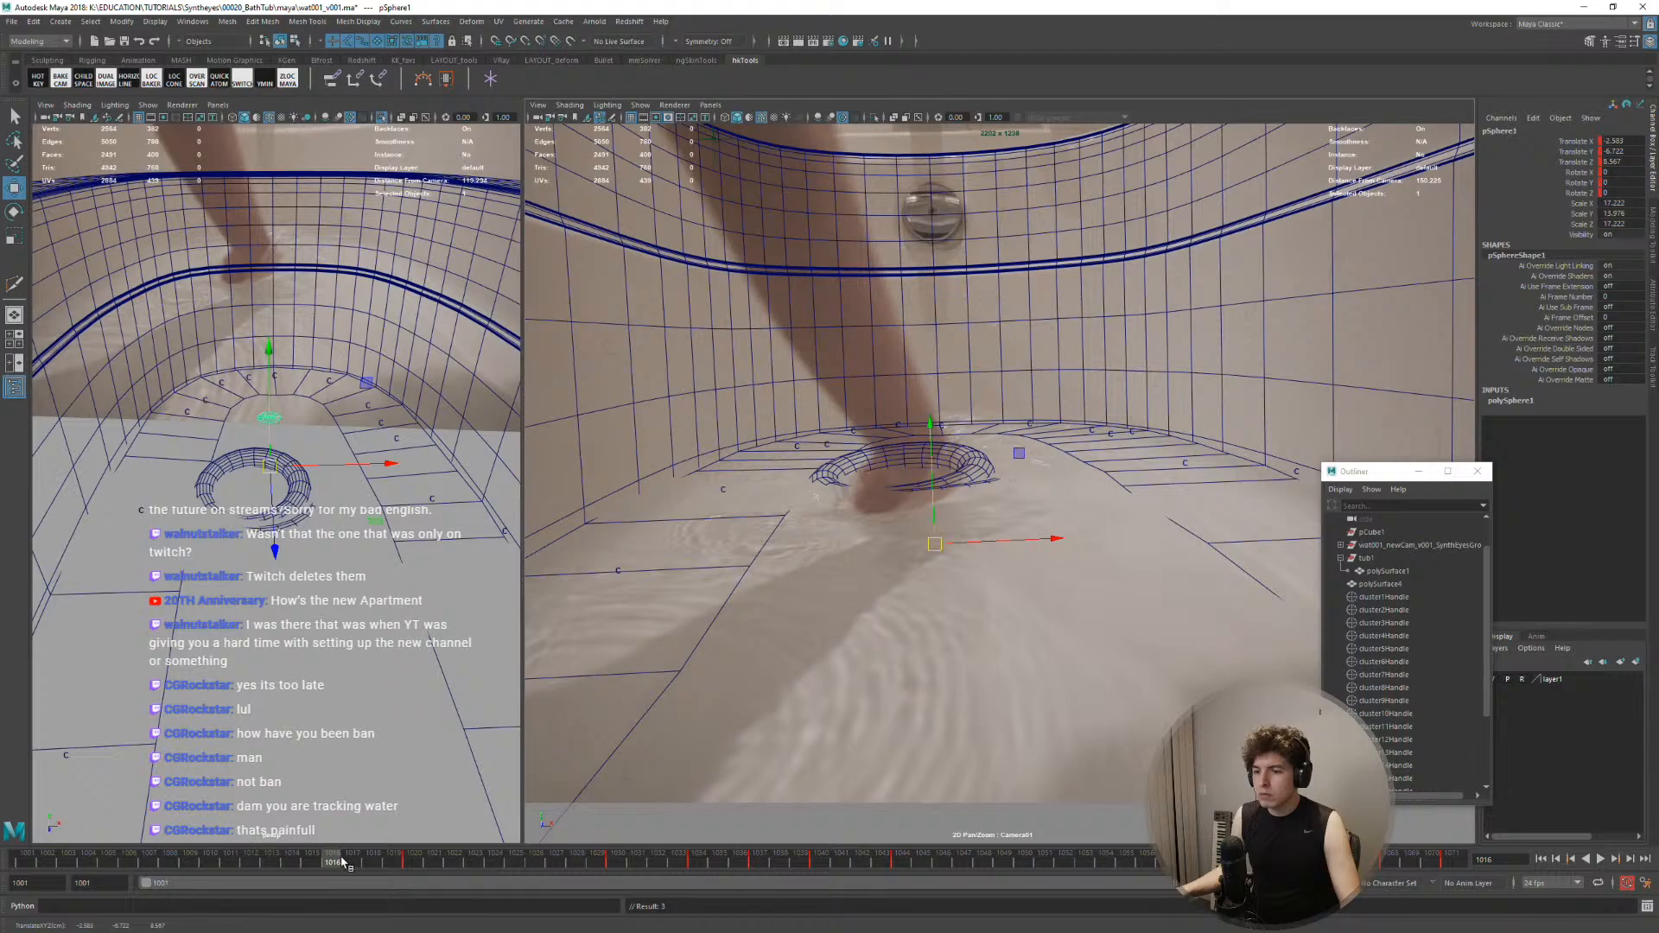
Examine the sphere and torus animation against the footage in playback, using the maximized and reframed camera view
drag(343, 862, 128, 862)
key(alt+v)
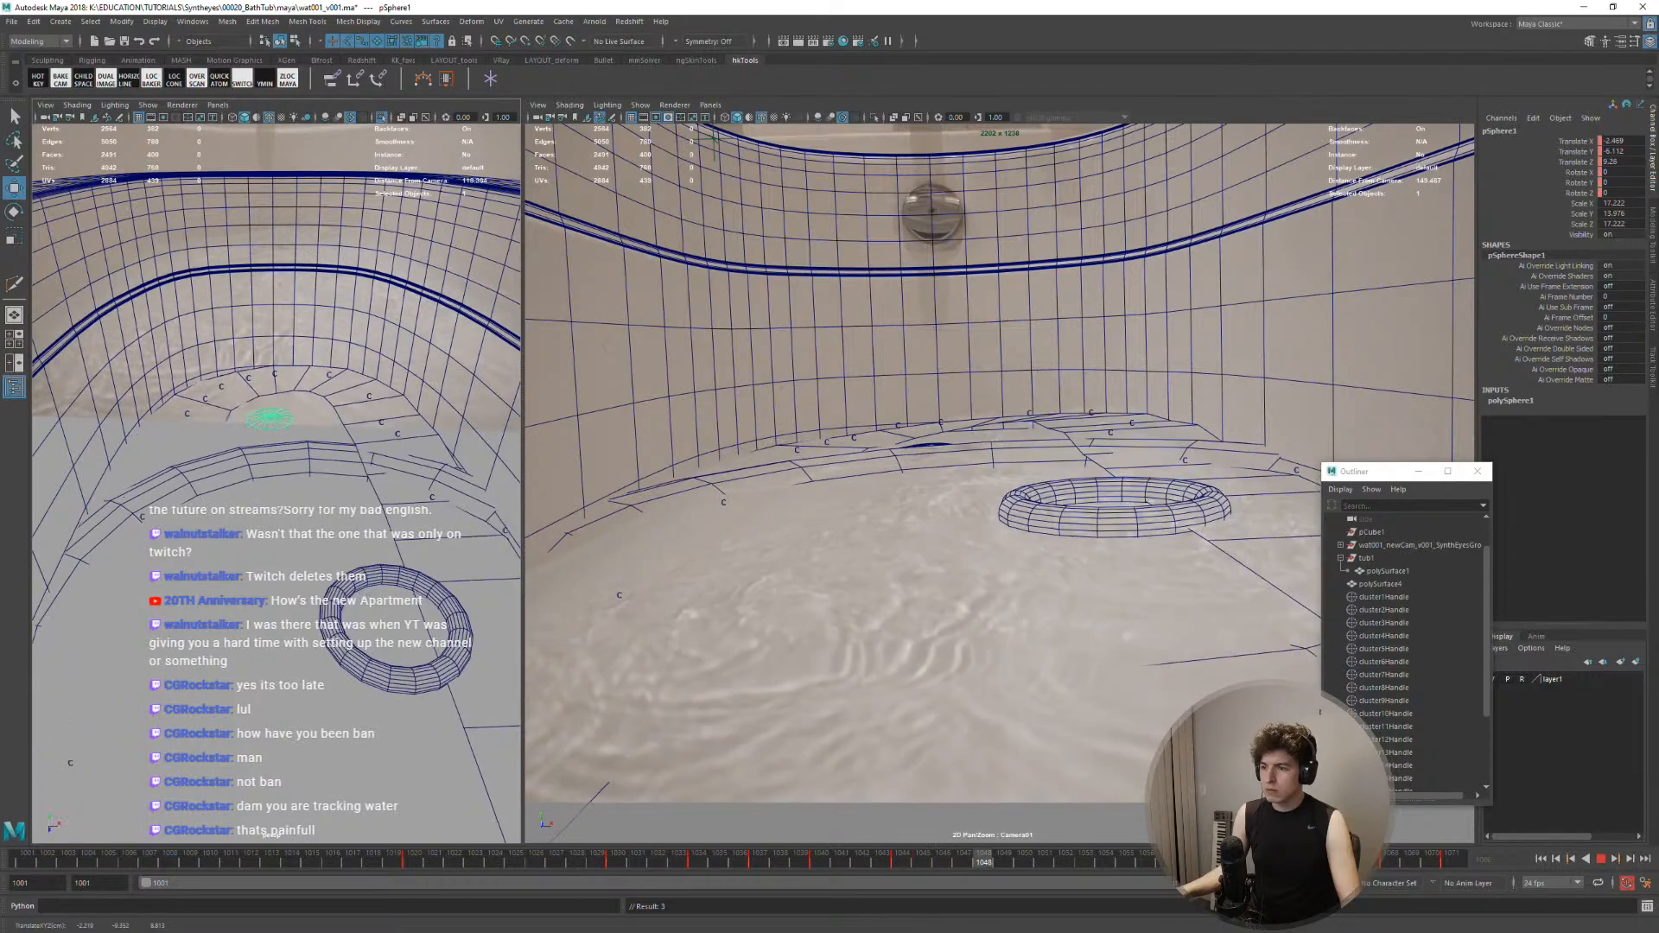
mouse_move(1185, 930)
mouse_down()
mouse_move(610, 851)
mouse_move(1132, 781)
mouse_move(753, 775)
mouse_move(179, 692)
mouse_move(577, 754)
mouse_up()
middle_drag(729, 752, 1114, 765)
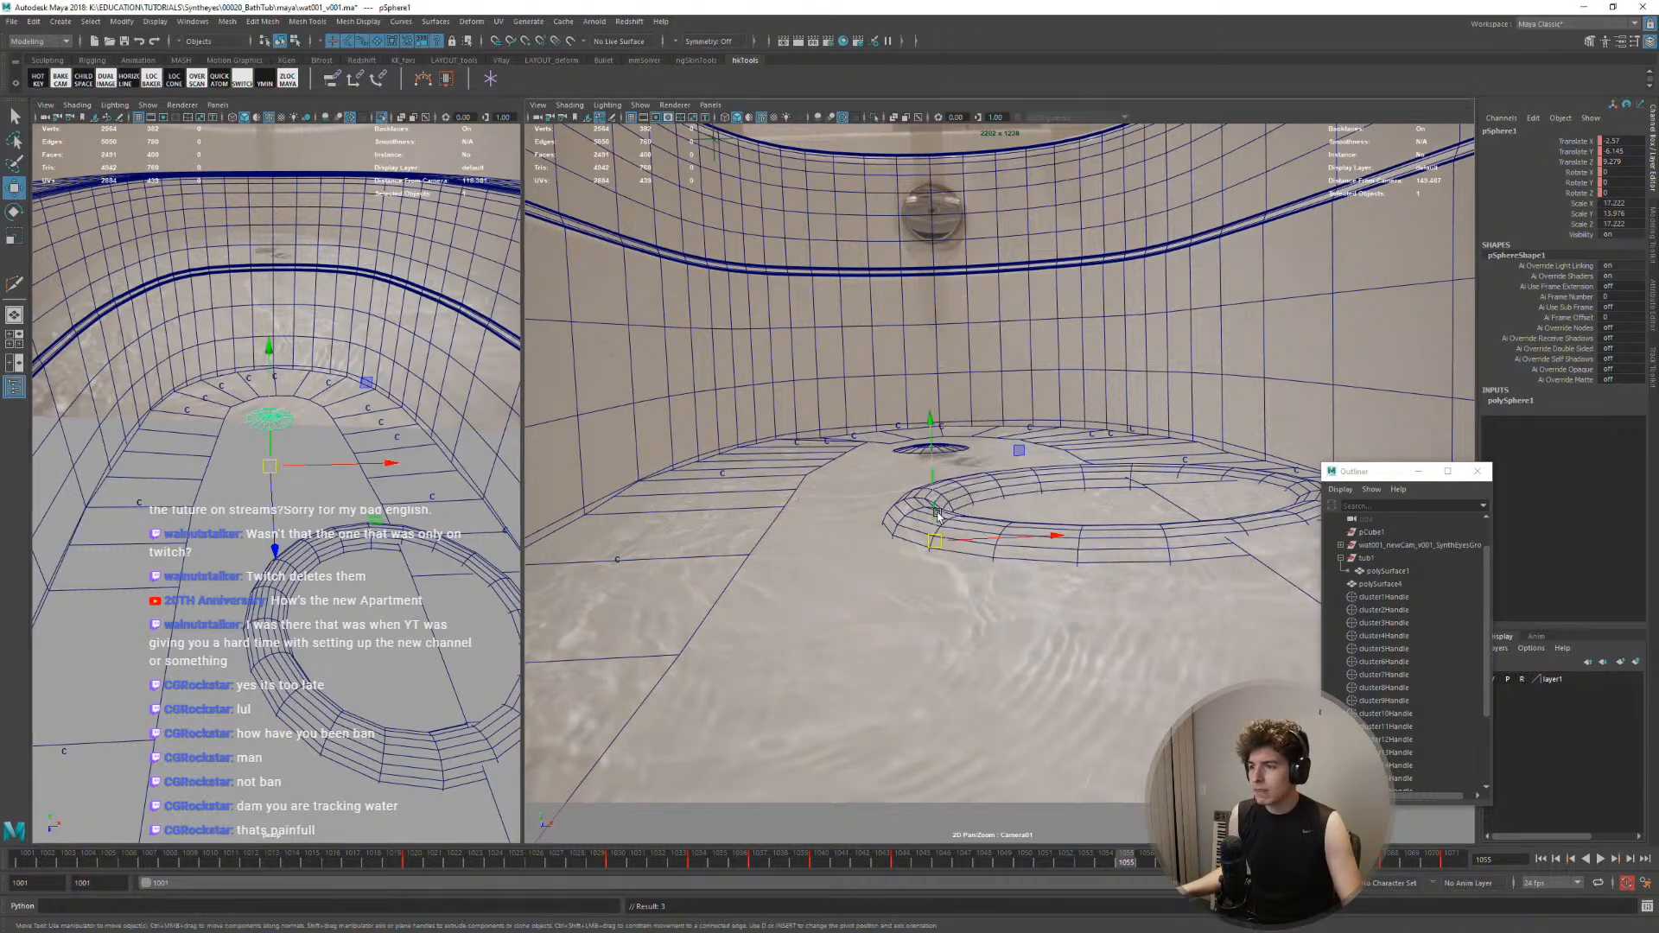
key(space)
right_drag(1009, 649, 777, 583)
middle_drag(778, 583, 809, 537)
right_drag(943, 644, 733, 651)
key(alt+v)
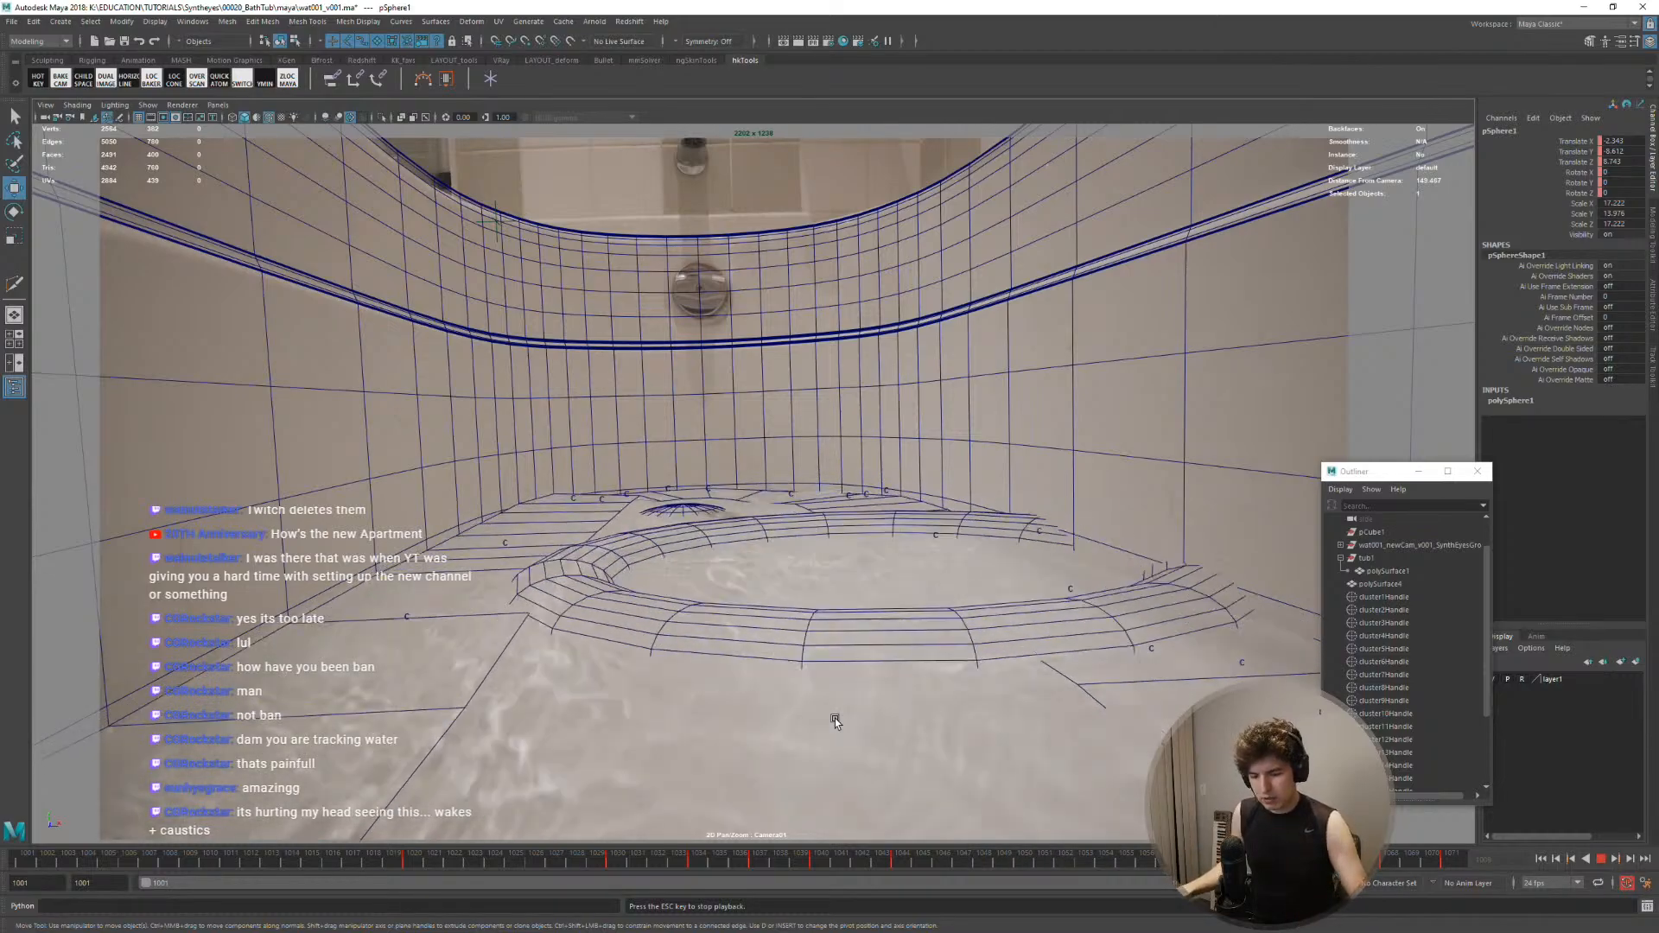
key(Escape)
Create a second polygon sphere at frame 1046 and place it over the tub floor beside the small torus
drag(779, 857, 945, 899)
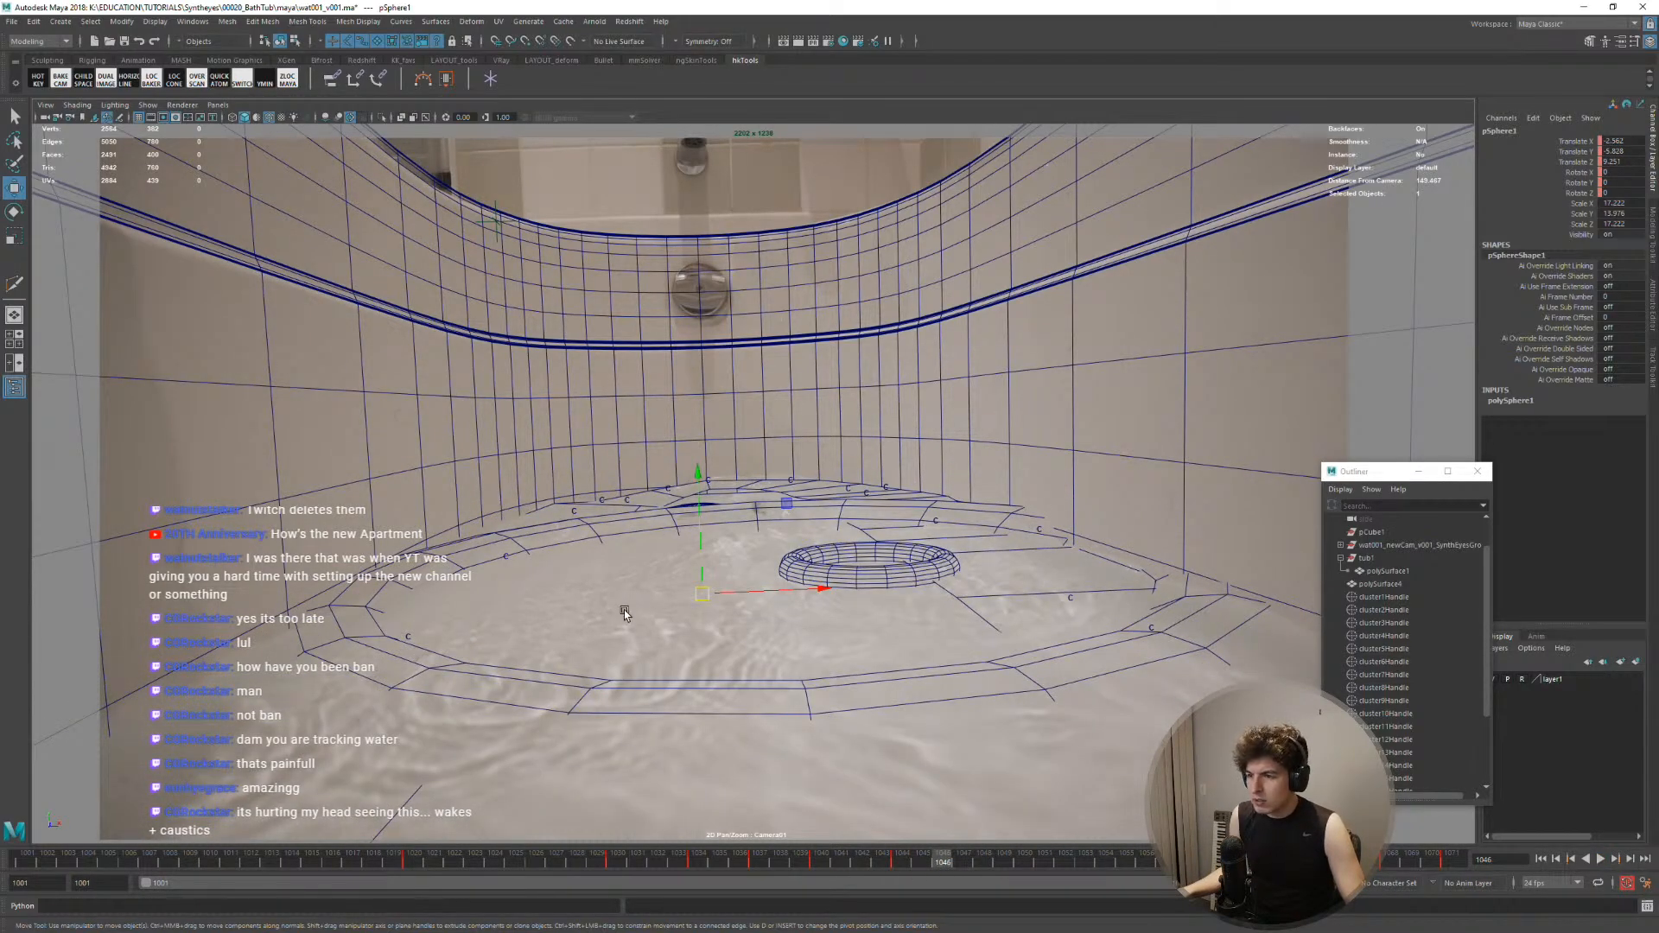
key(space)
click(610, 571)
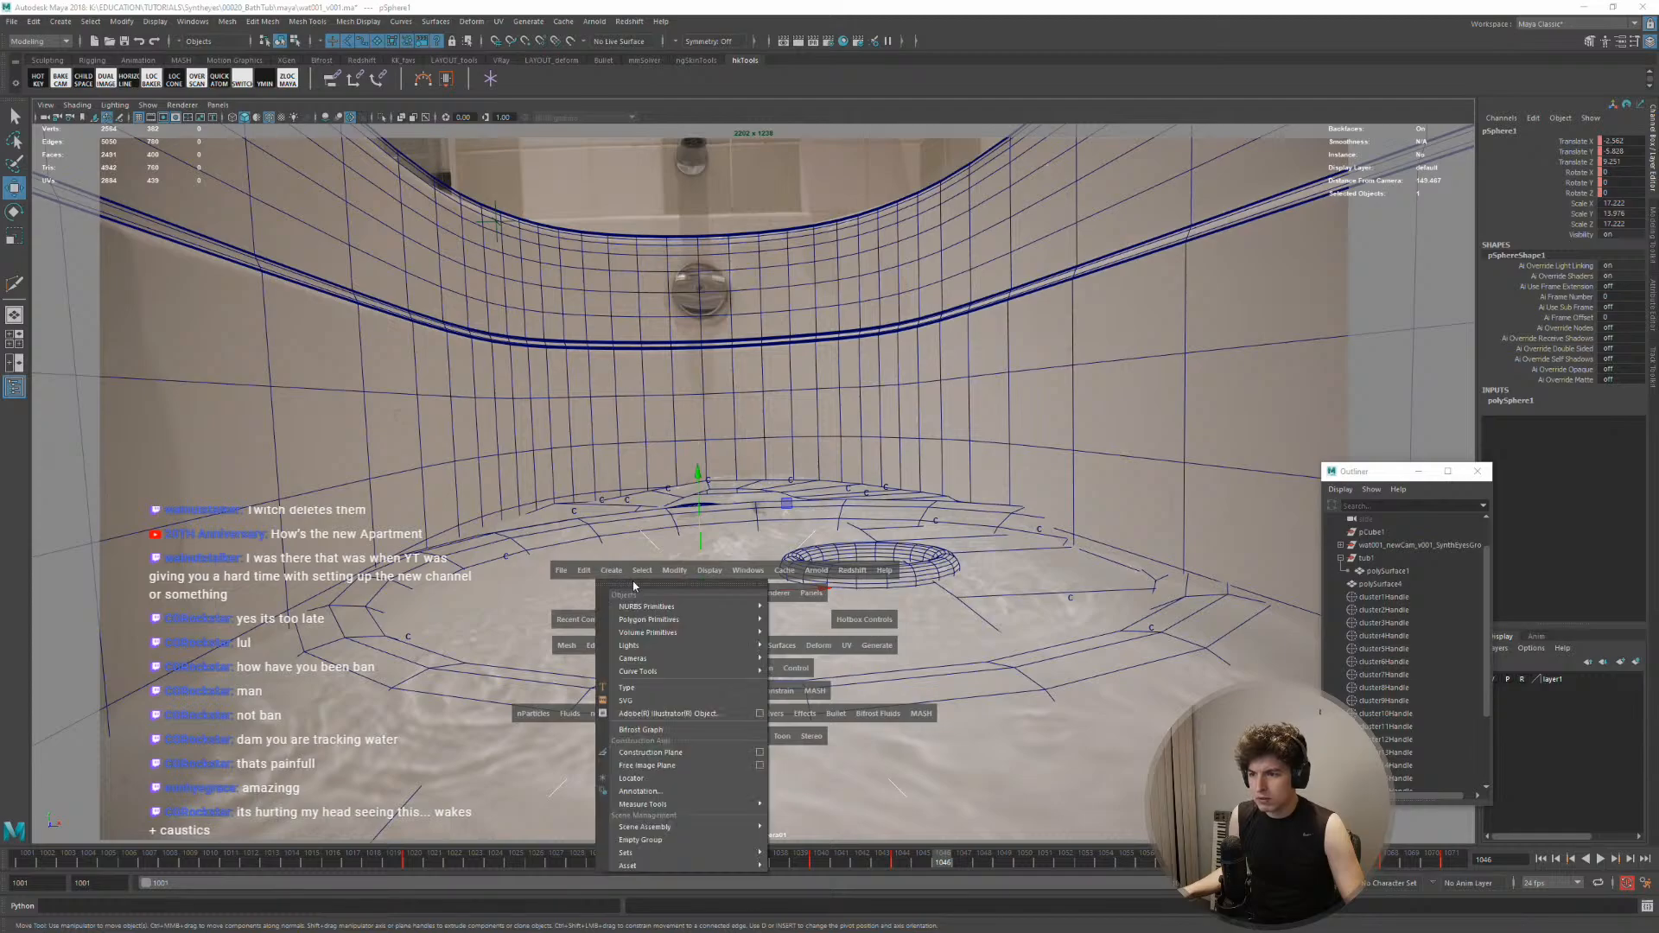
mouse_move(682, 619)
click(823, 637)
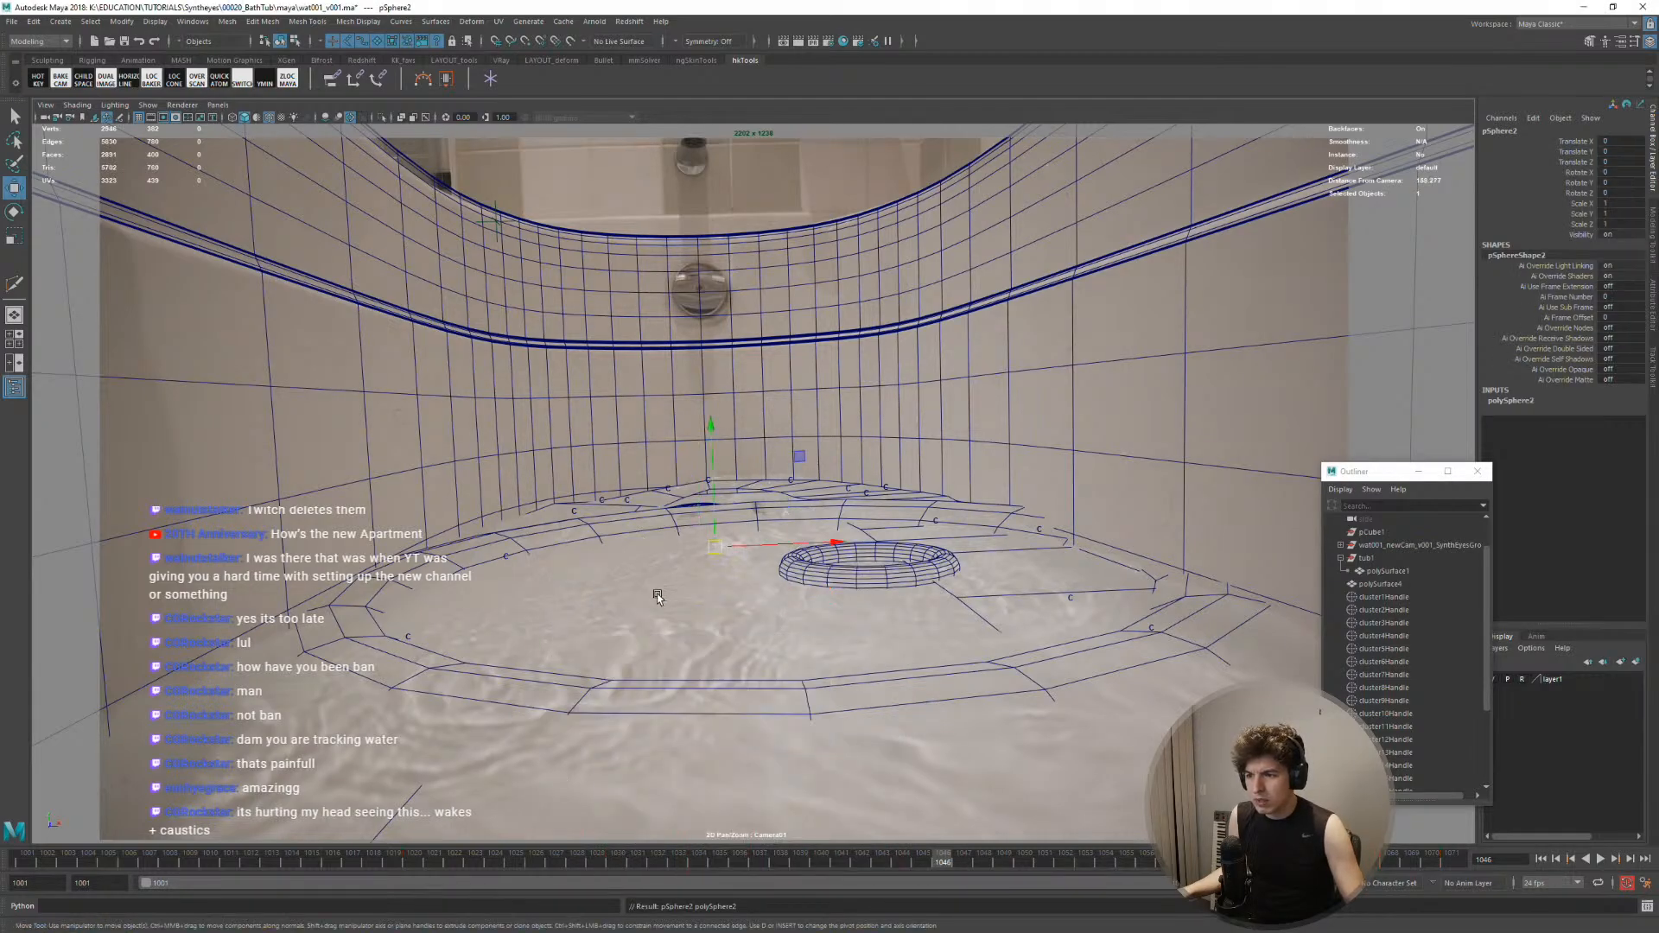
middle_drag(387, 605, 363, 608)
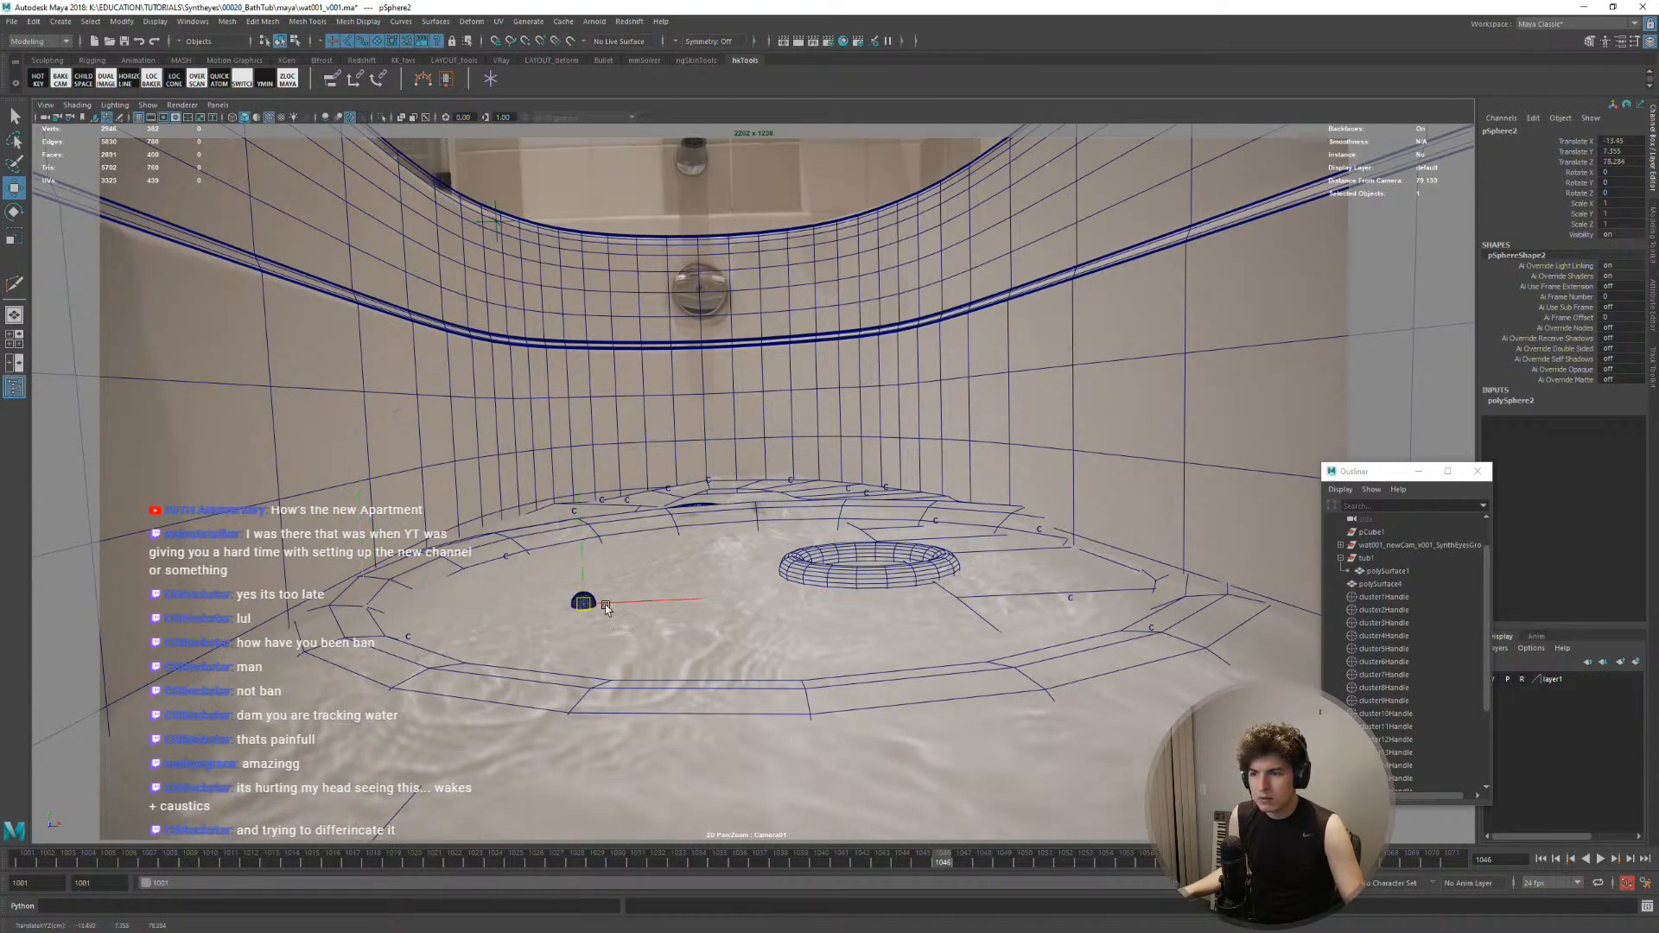
Scale the new sphere to about 7.9 in X and Z and 4 in Y, lower it into the tub floor, and key it at frame 1046
key(r)
drag(605, 608, 739, 612)
drag(600, 547, 609, 603)
key(w)
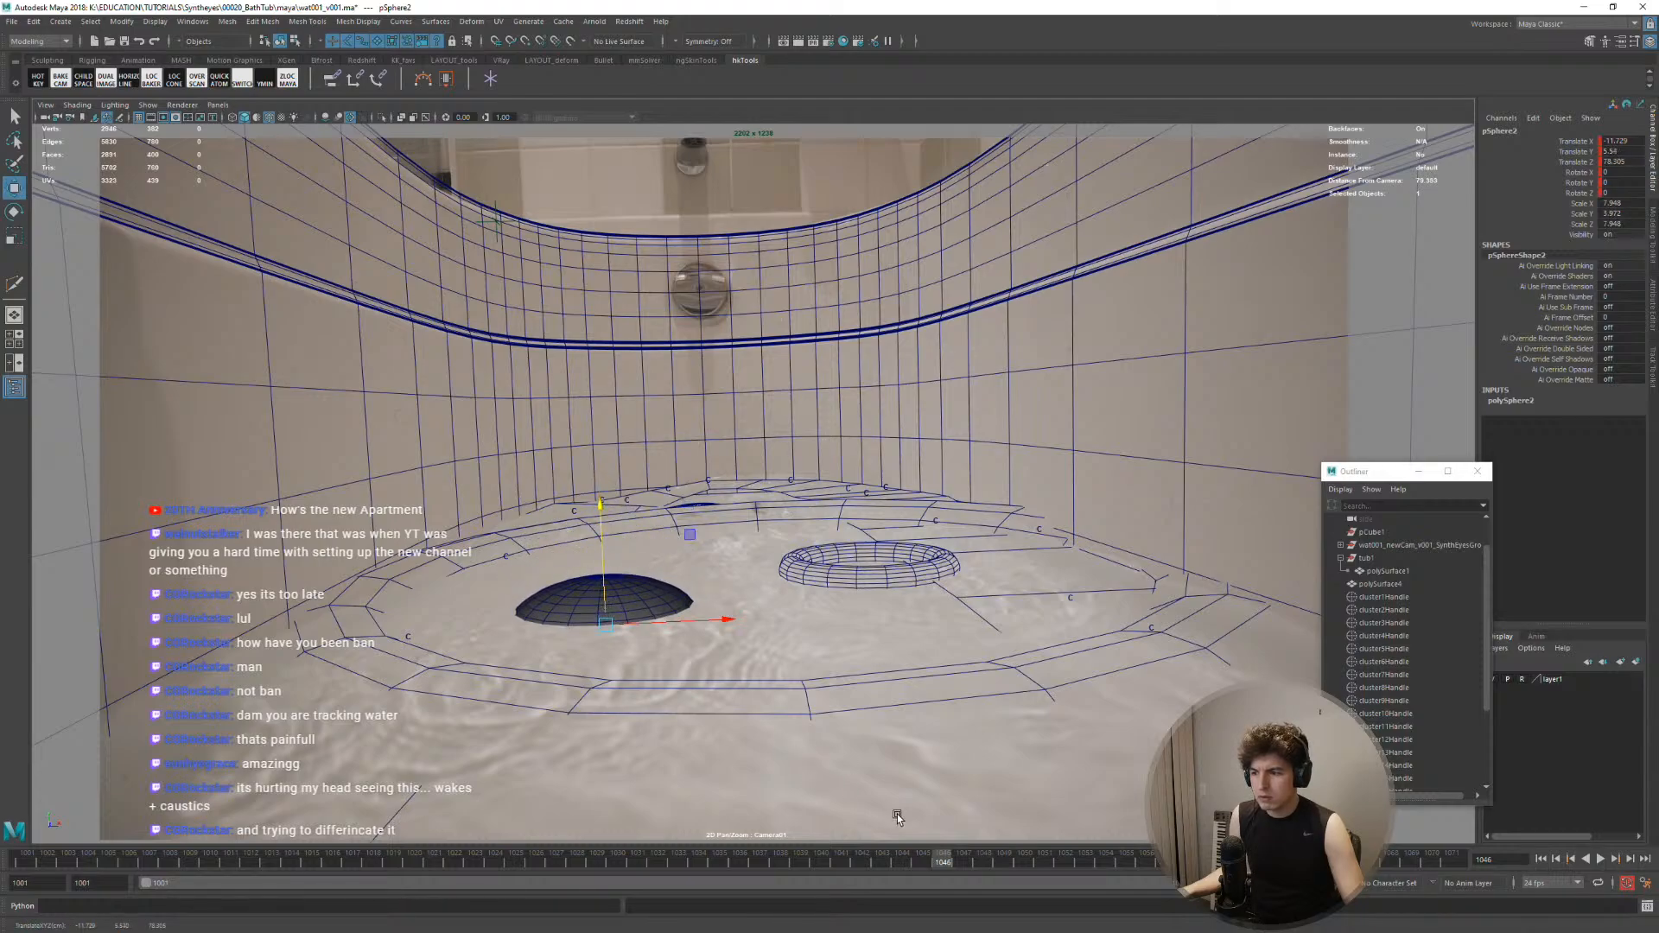
Lower the new sphere to a Y of about 3.3 at frame 1040 and 3.1 at frame 1052, and play back the motion
drag(940, 863, 820, 859)
middle_drag(620, 651, 620, 689)
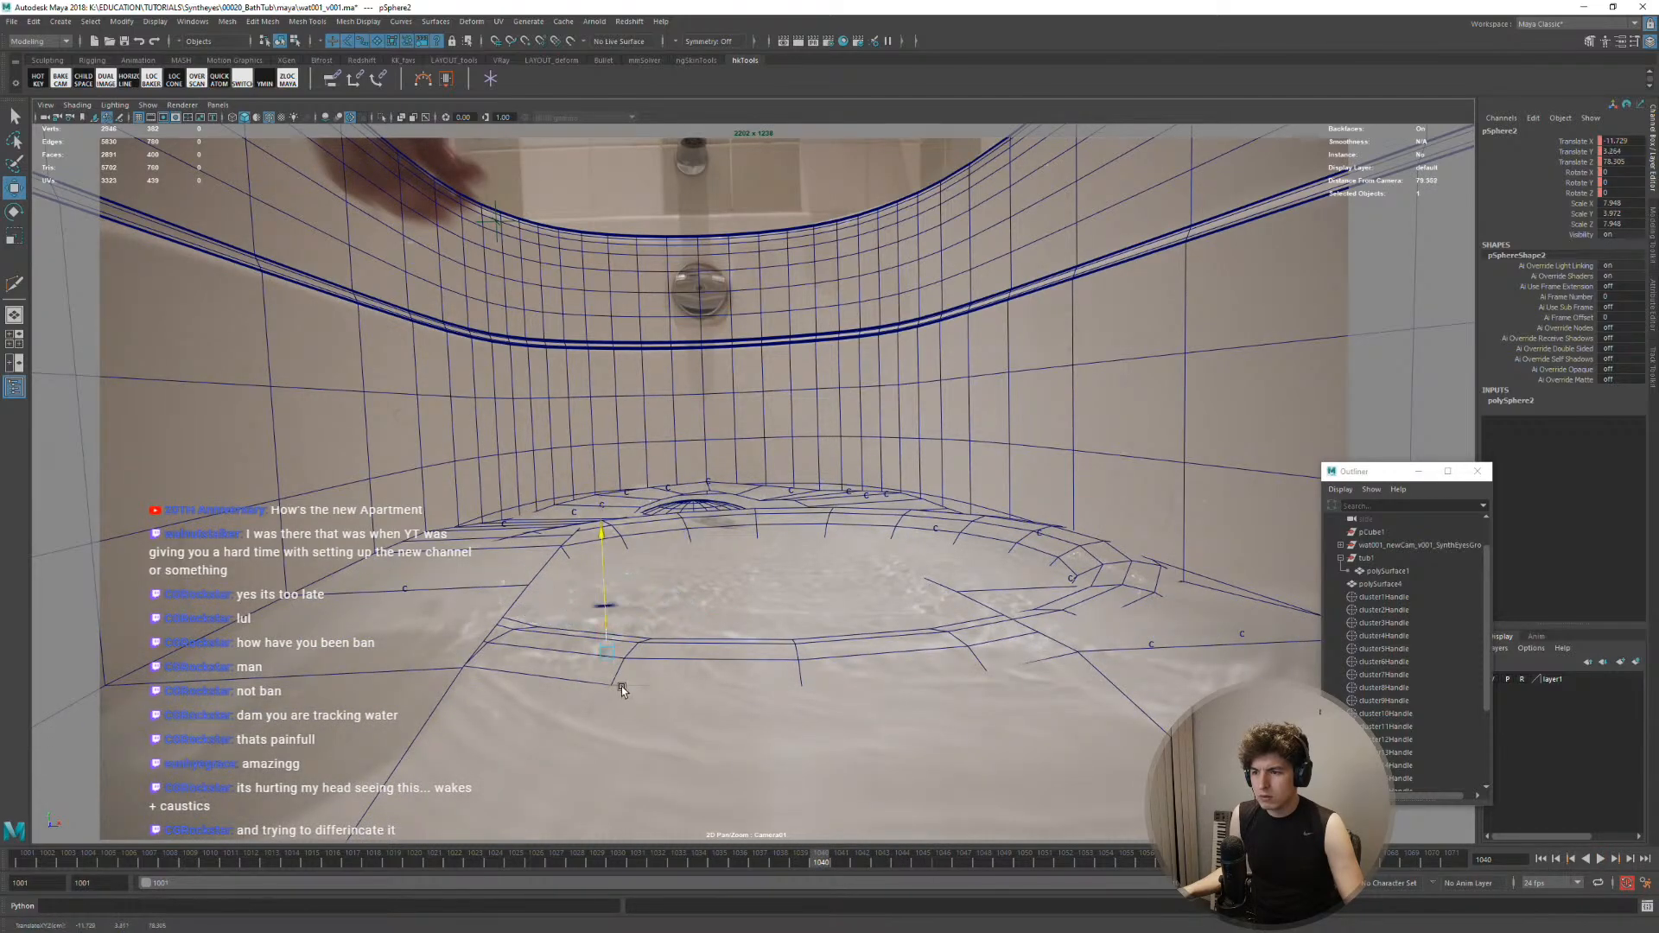
drag(823, 860, 1065, 864)
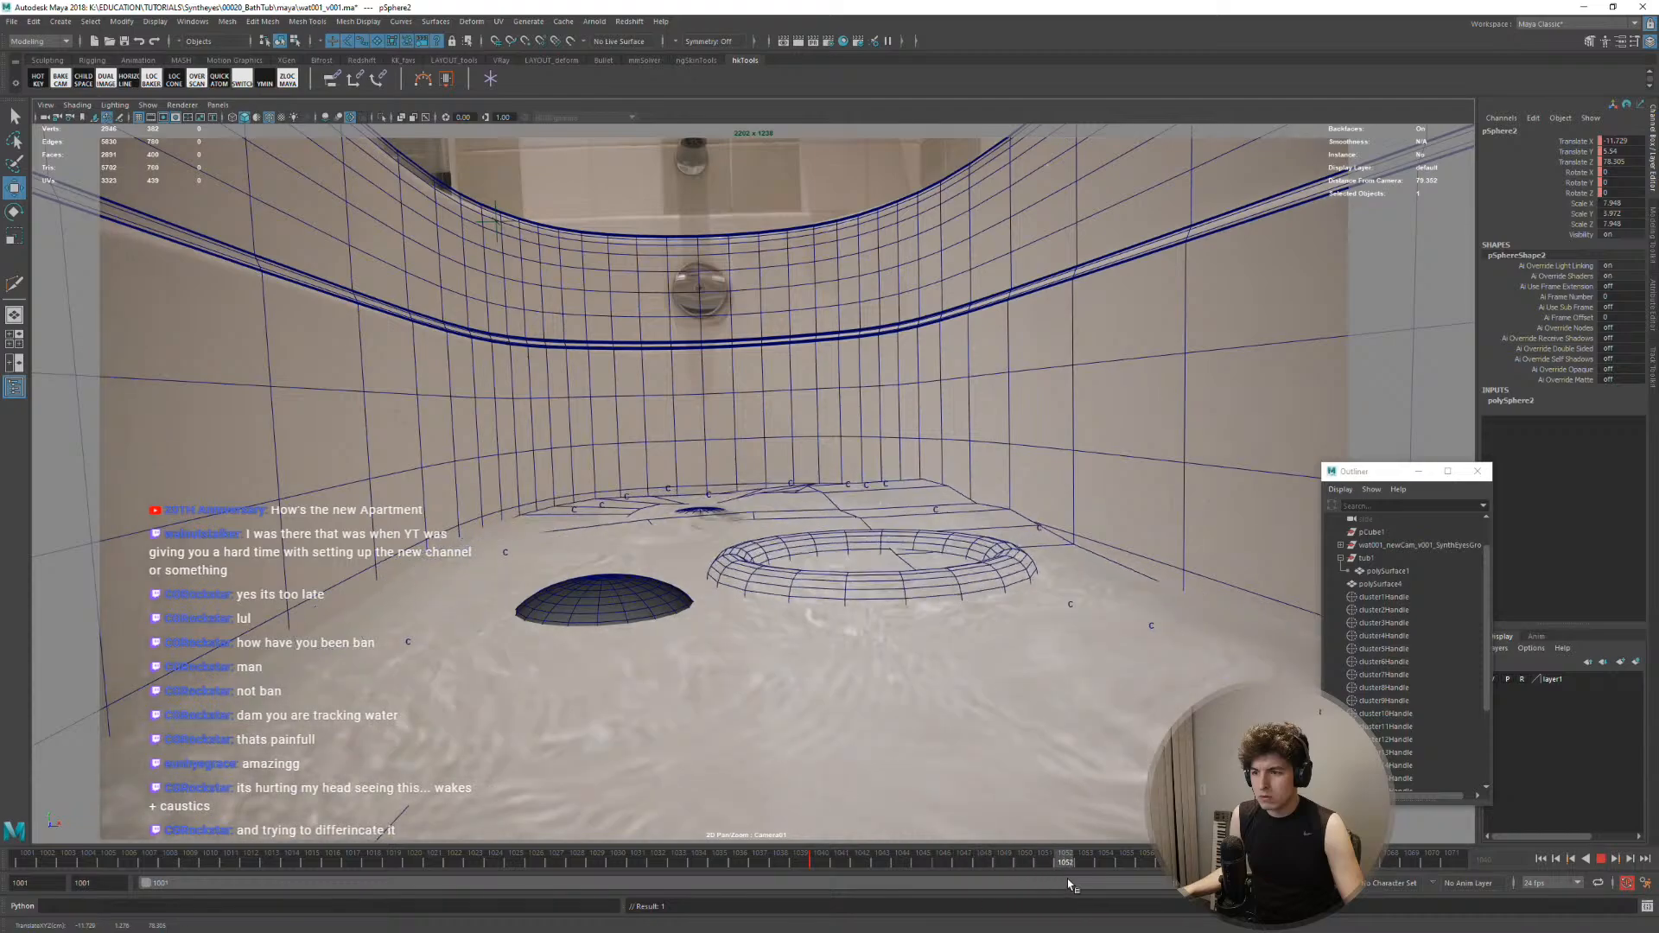
middle_drag(953, 744, 941, 770)
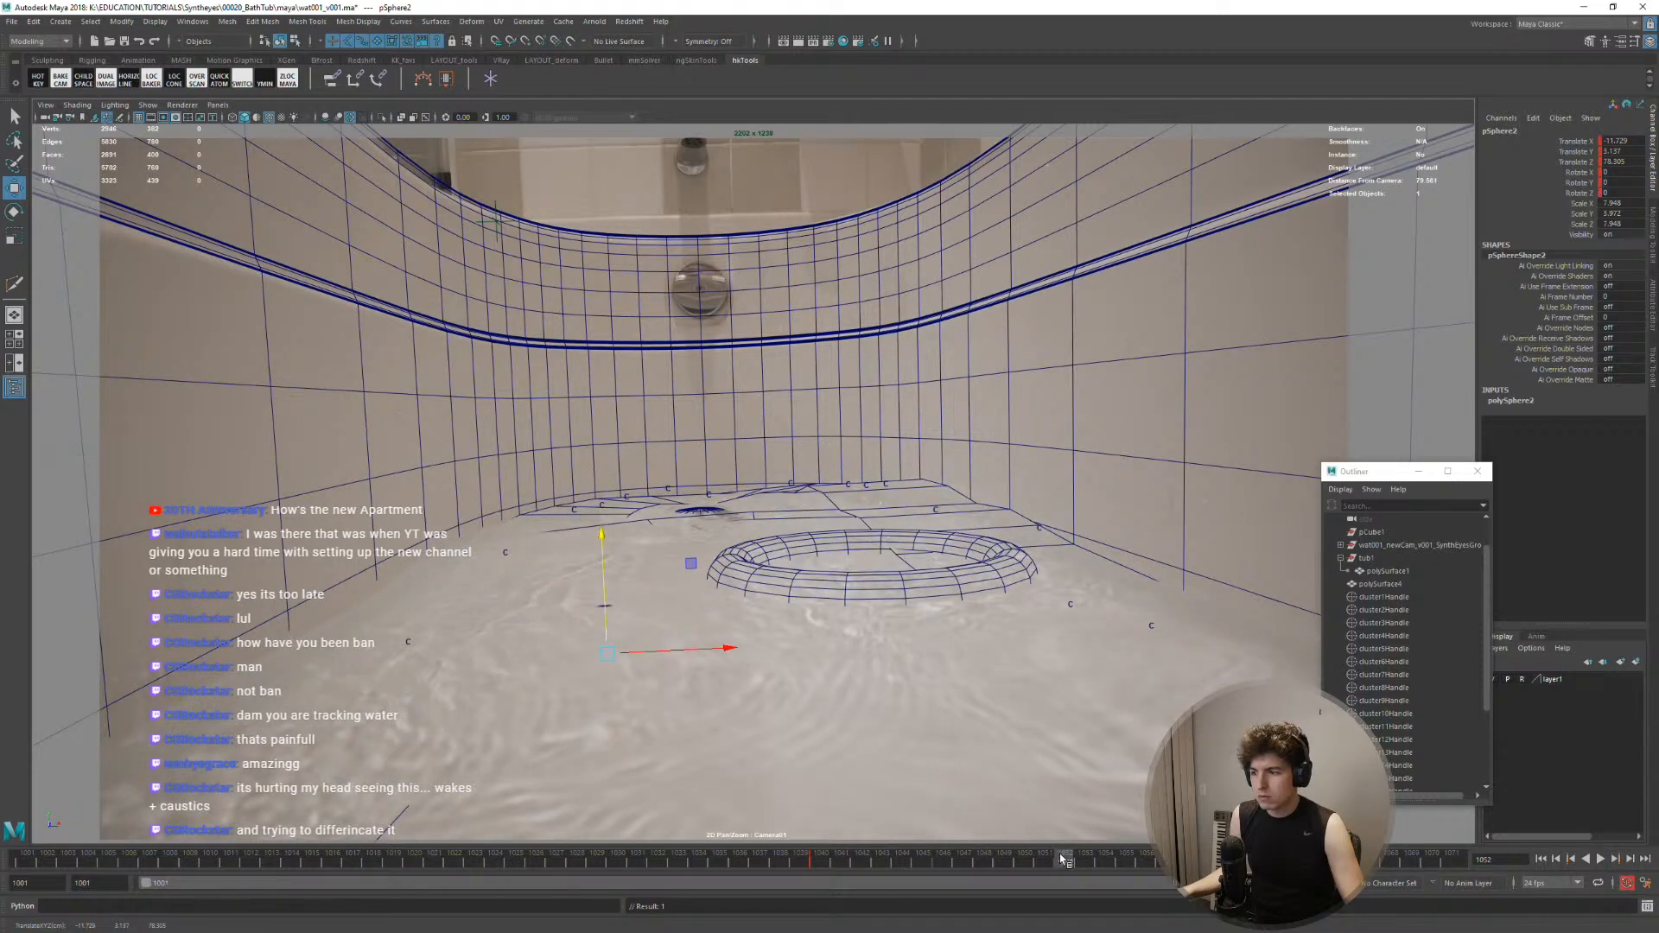
drag(1065, 861, 740, 855)
key(alt+v)
key(alt+v)
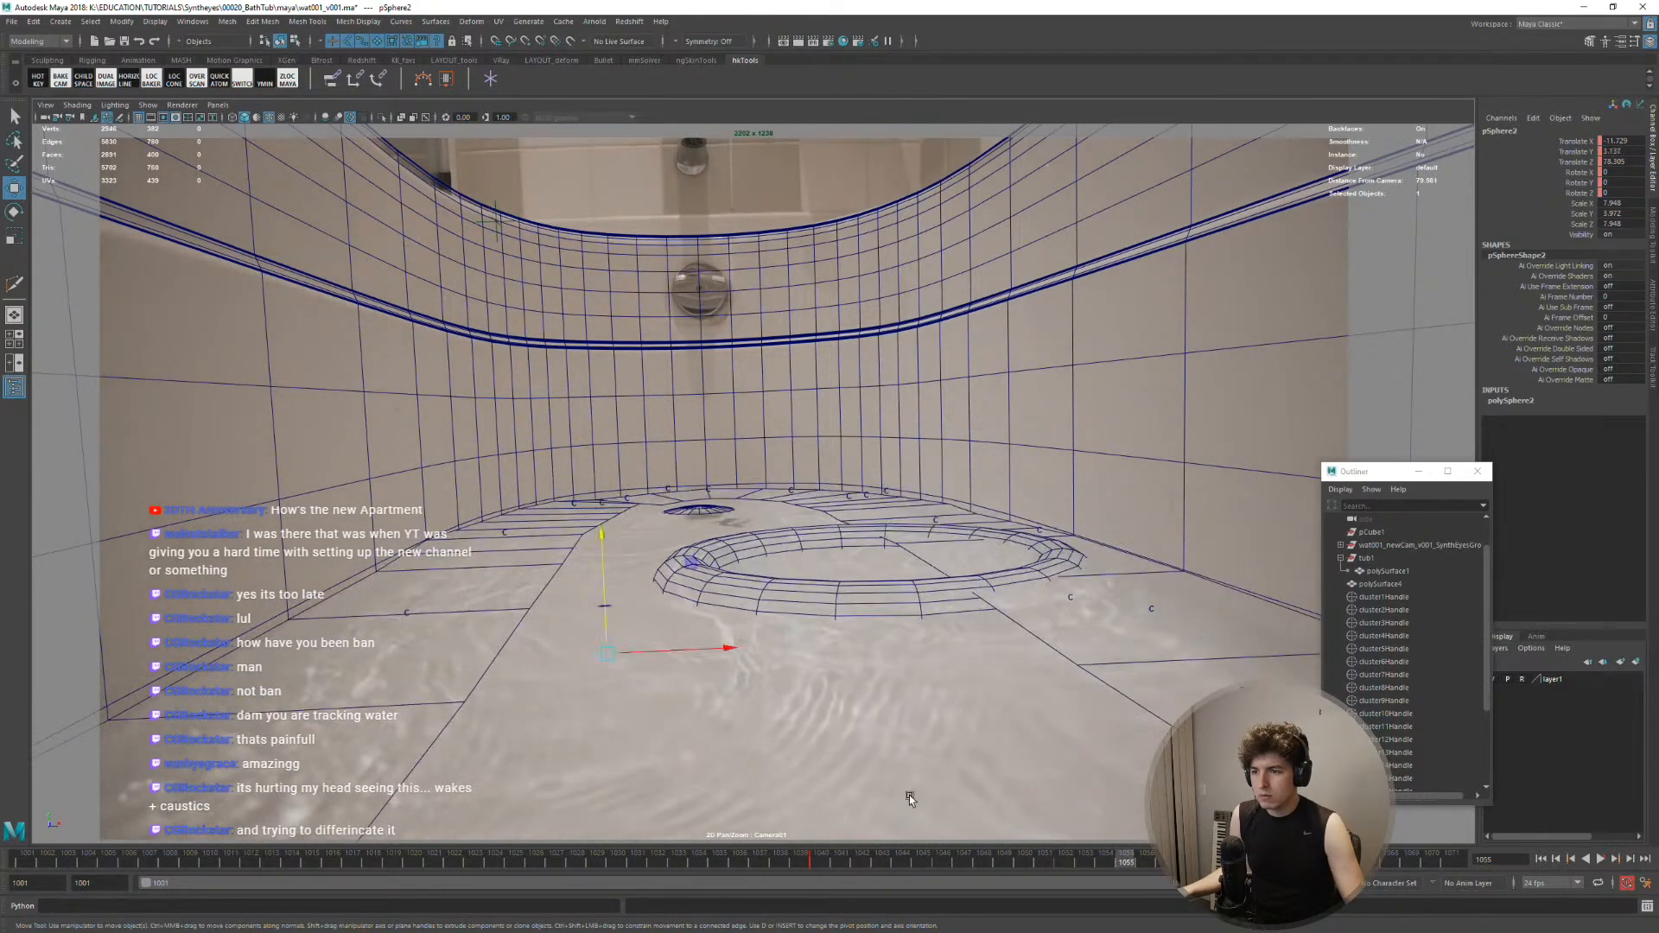
Lower the new sphere to a Y of about 4.0 at frame 1046 and key its translation and rotation
click(942, 864)
middle_drag(784, 726, 784, 748)
key(s)
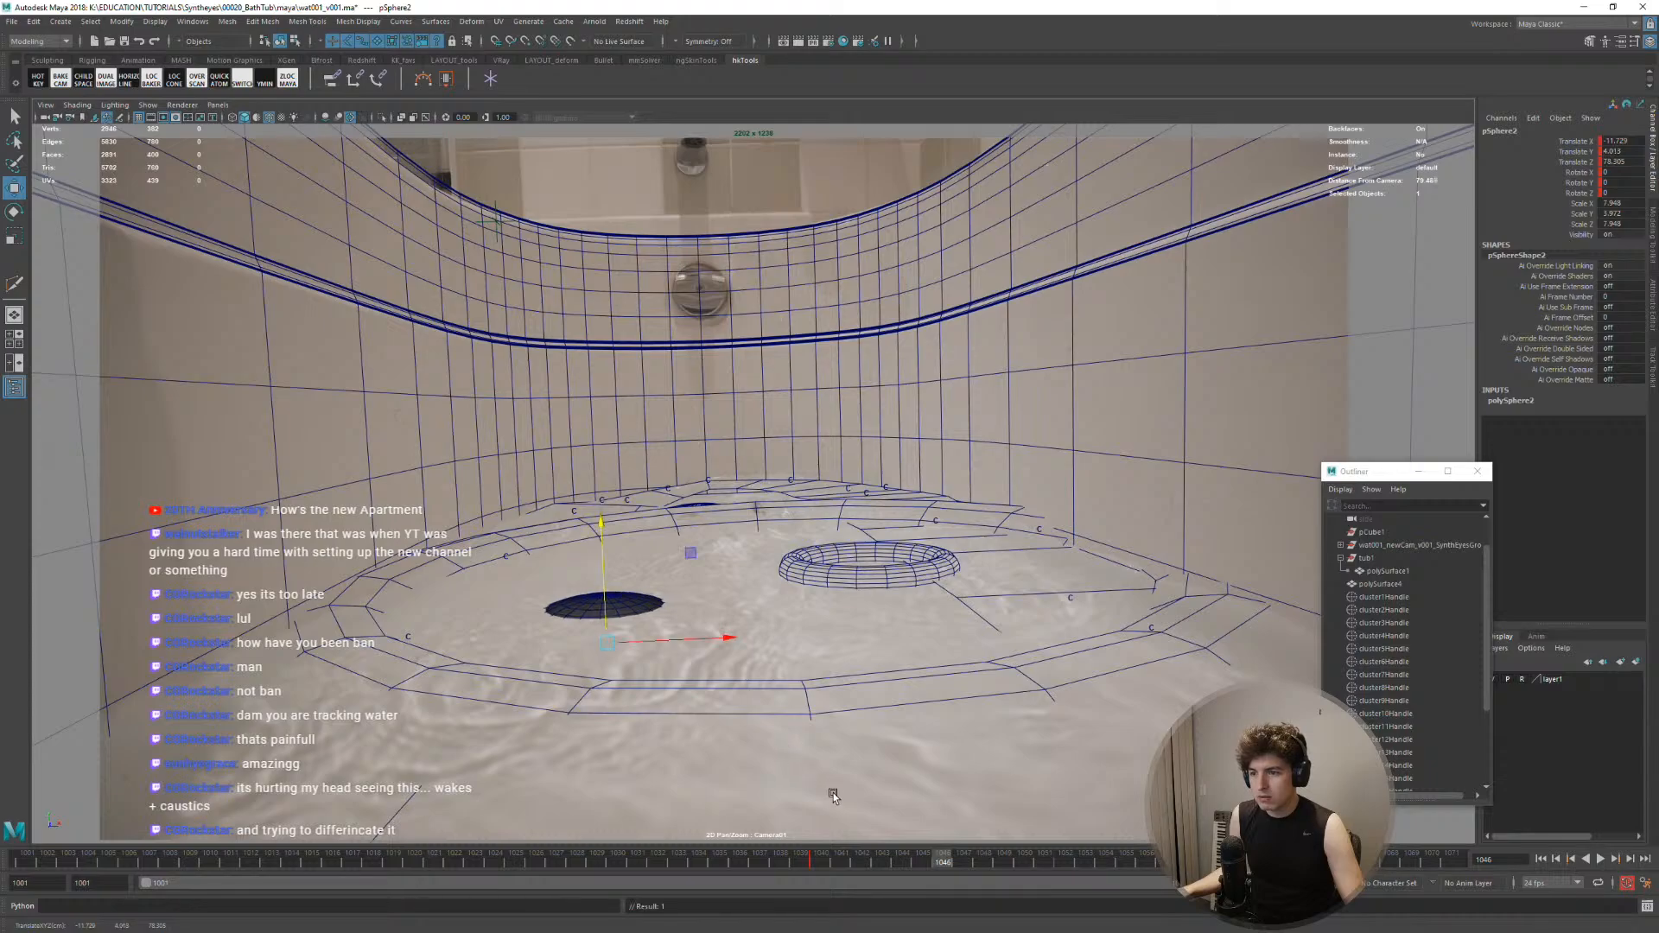
Play back and scrub the shot to examine how the ripple and water wireframes line up with the footage
drag(924, 859, 897, 858)
key(alt+v)
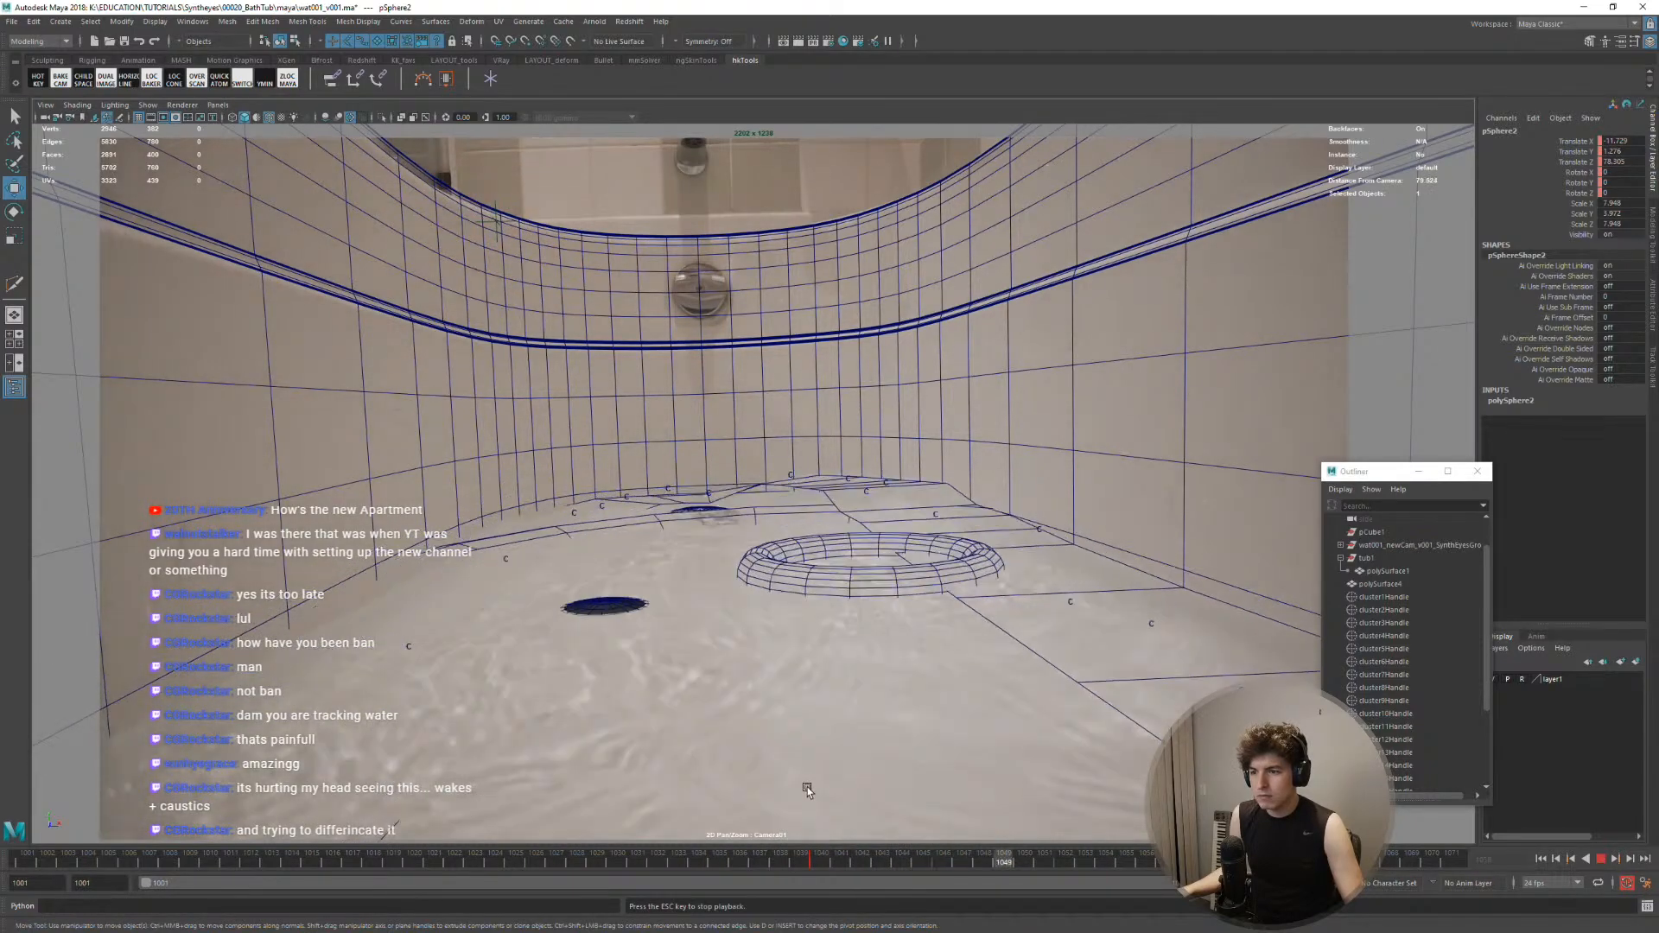
click(1044, 862)
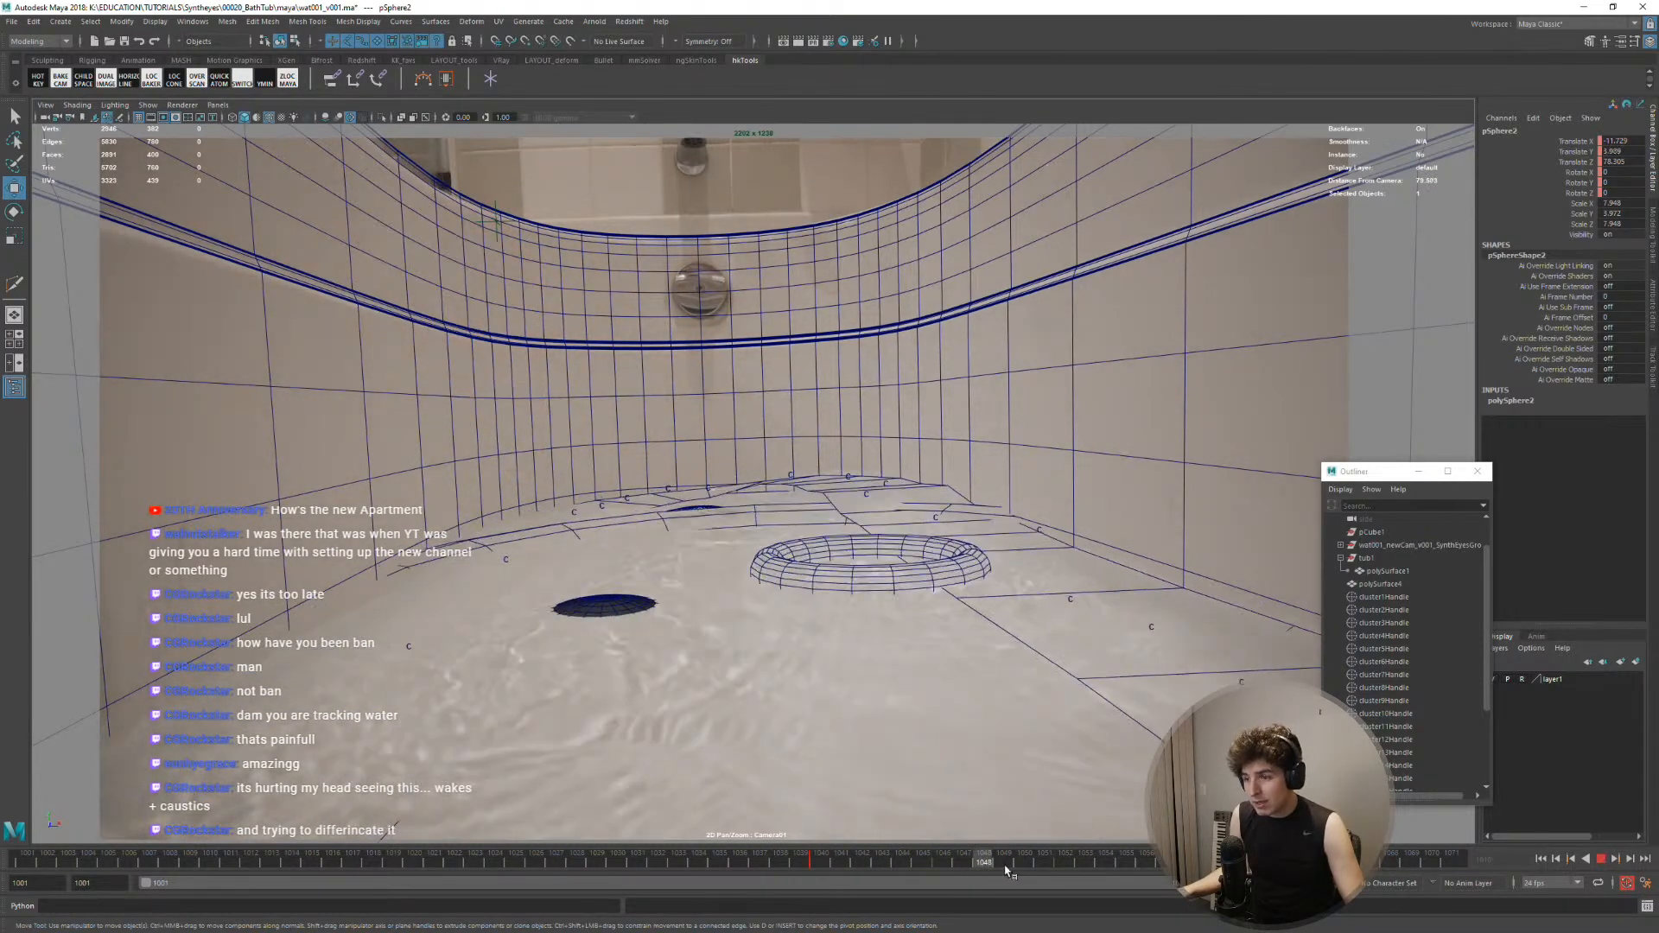
drag(1051, 870, 700, 711)
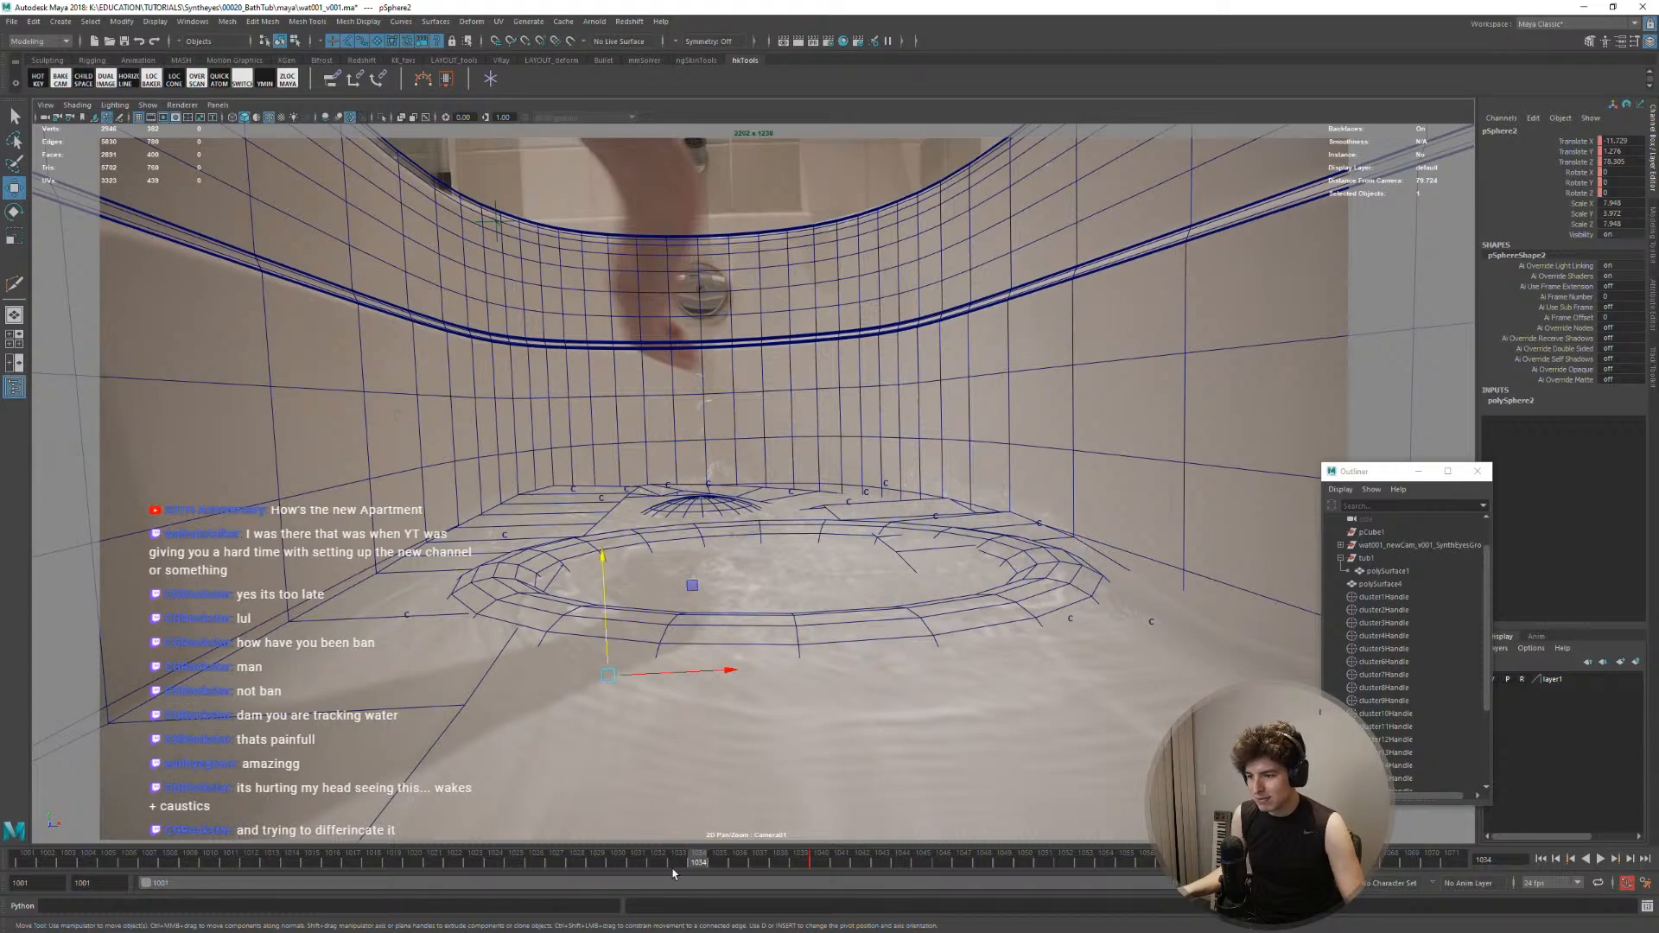
drag(691, 859, 48, 759)
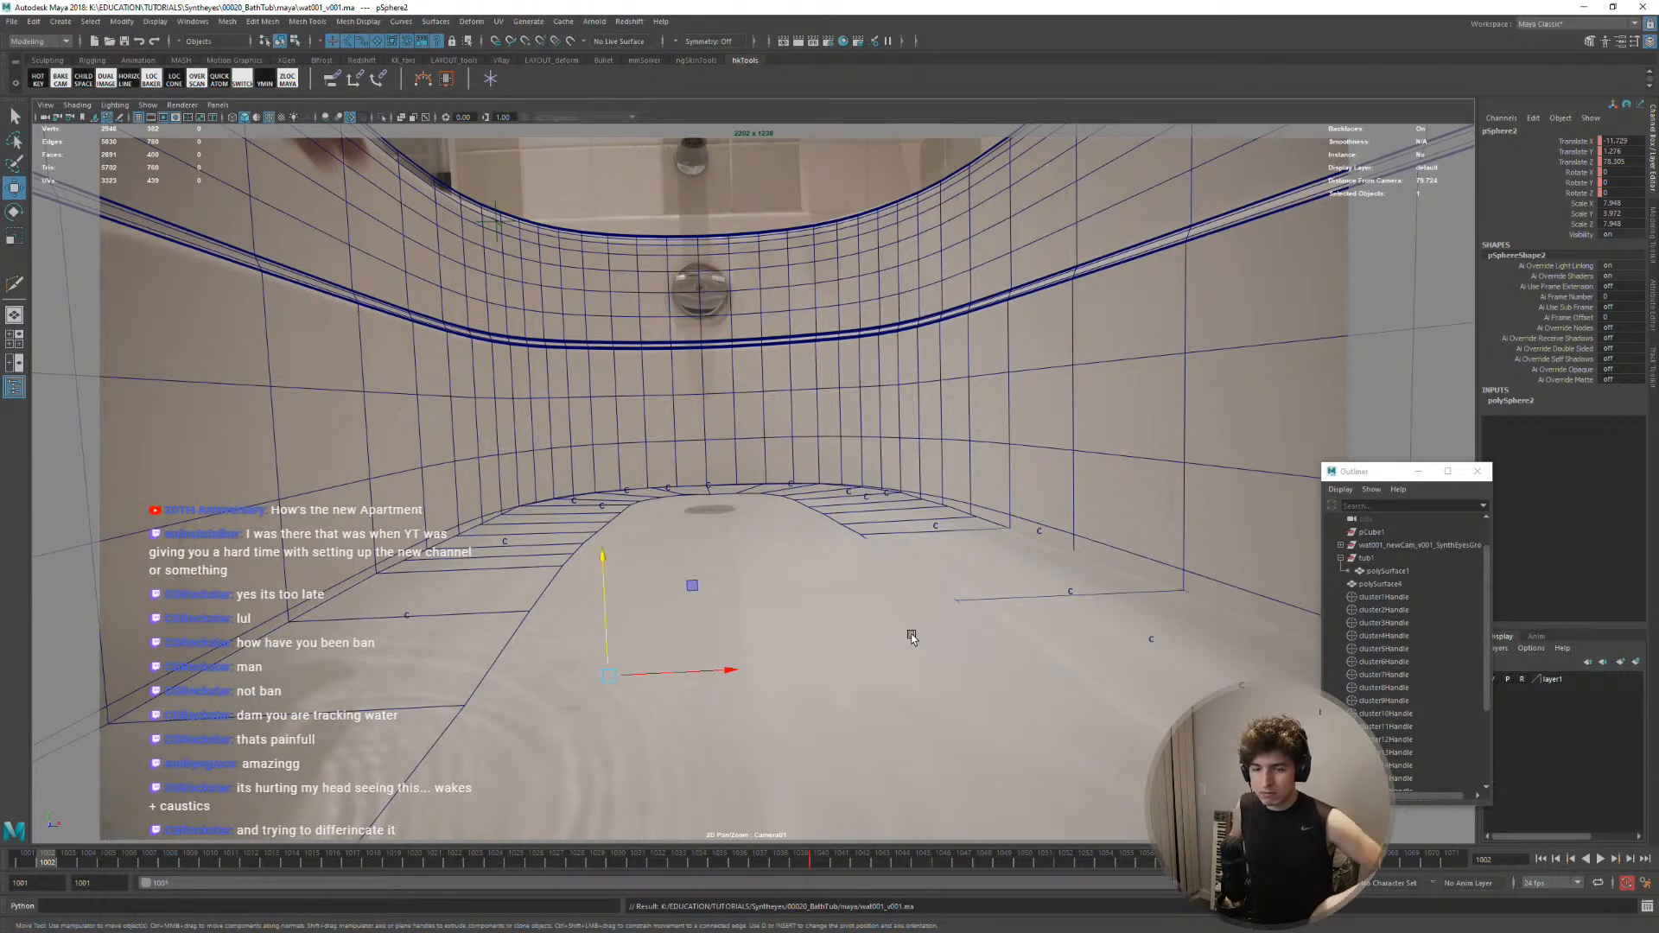
key(alt+v)
key(alt+v)
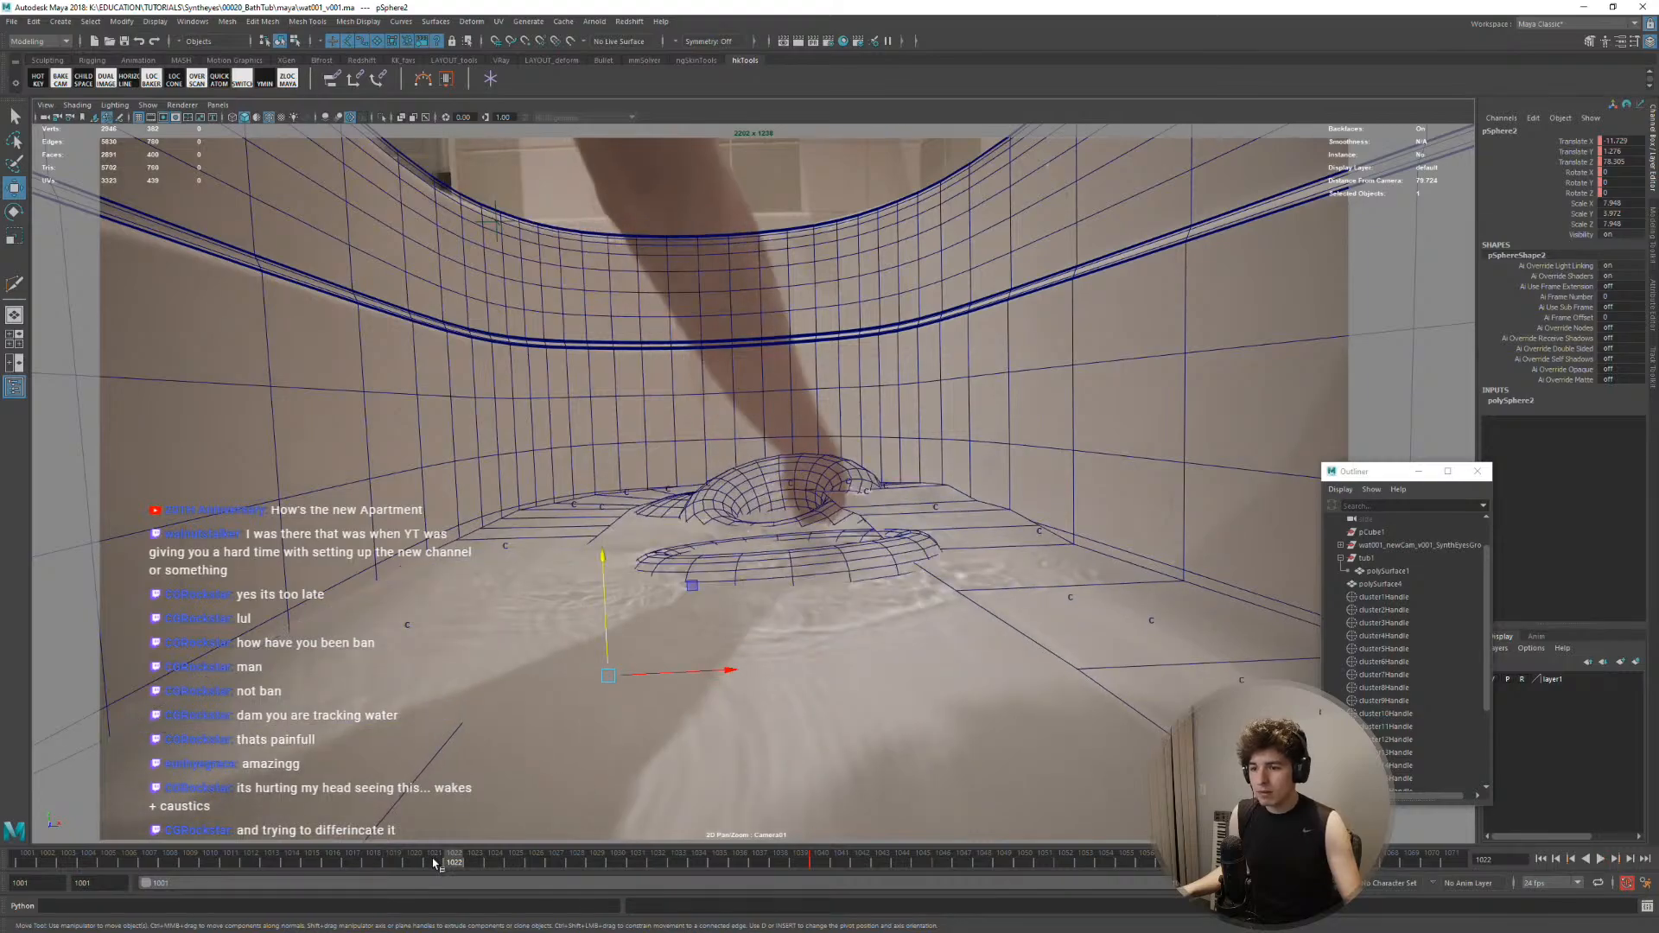
key(alt+v)
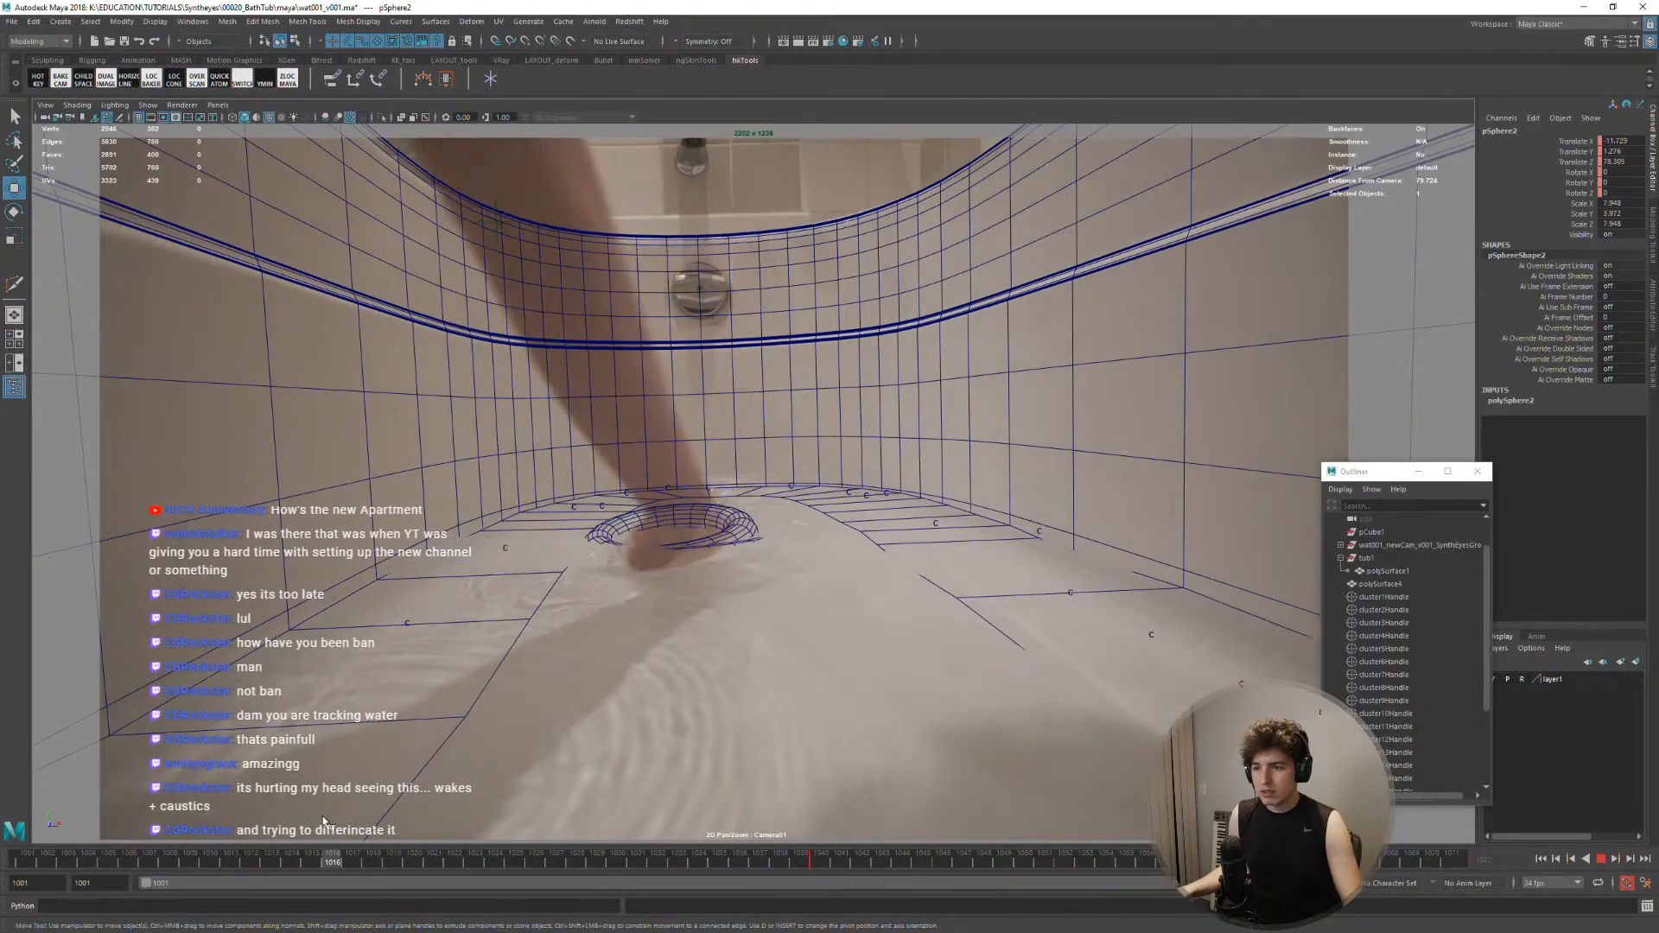
key(alt+v)
Hide the polySurface4 water-edge mesh and turn off the display of deformers in the camera view
click(486, 624)
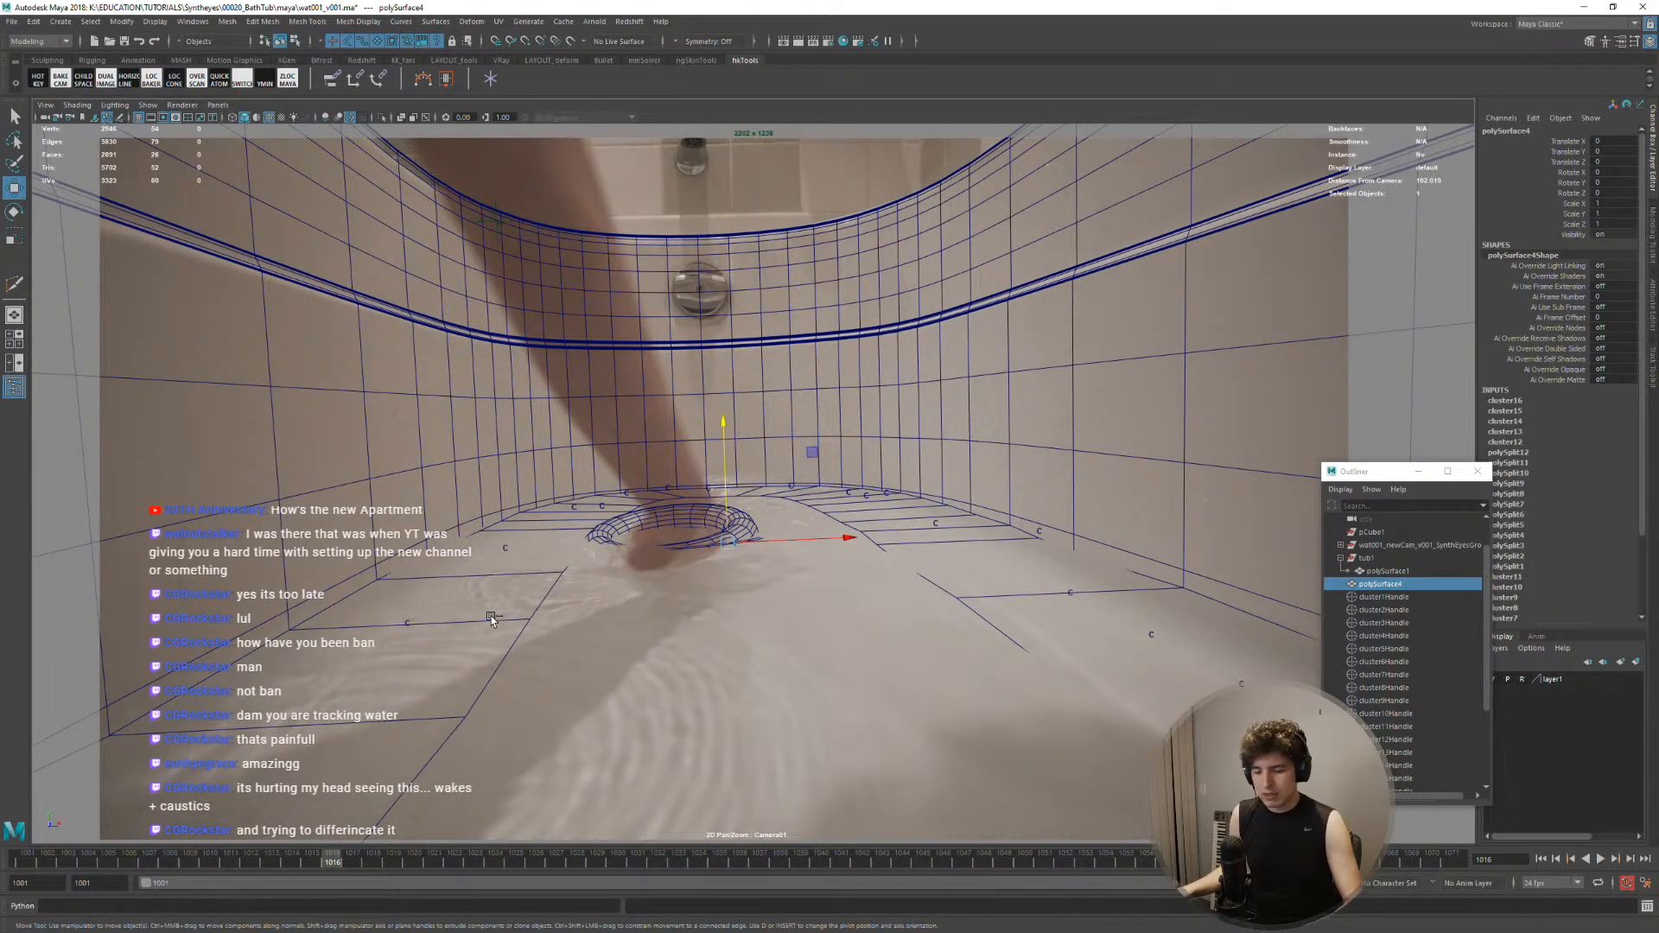
key(ctrl+h)
key(alt+v)
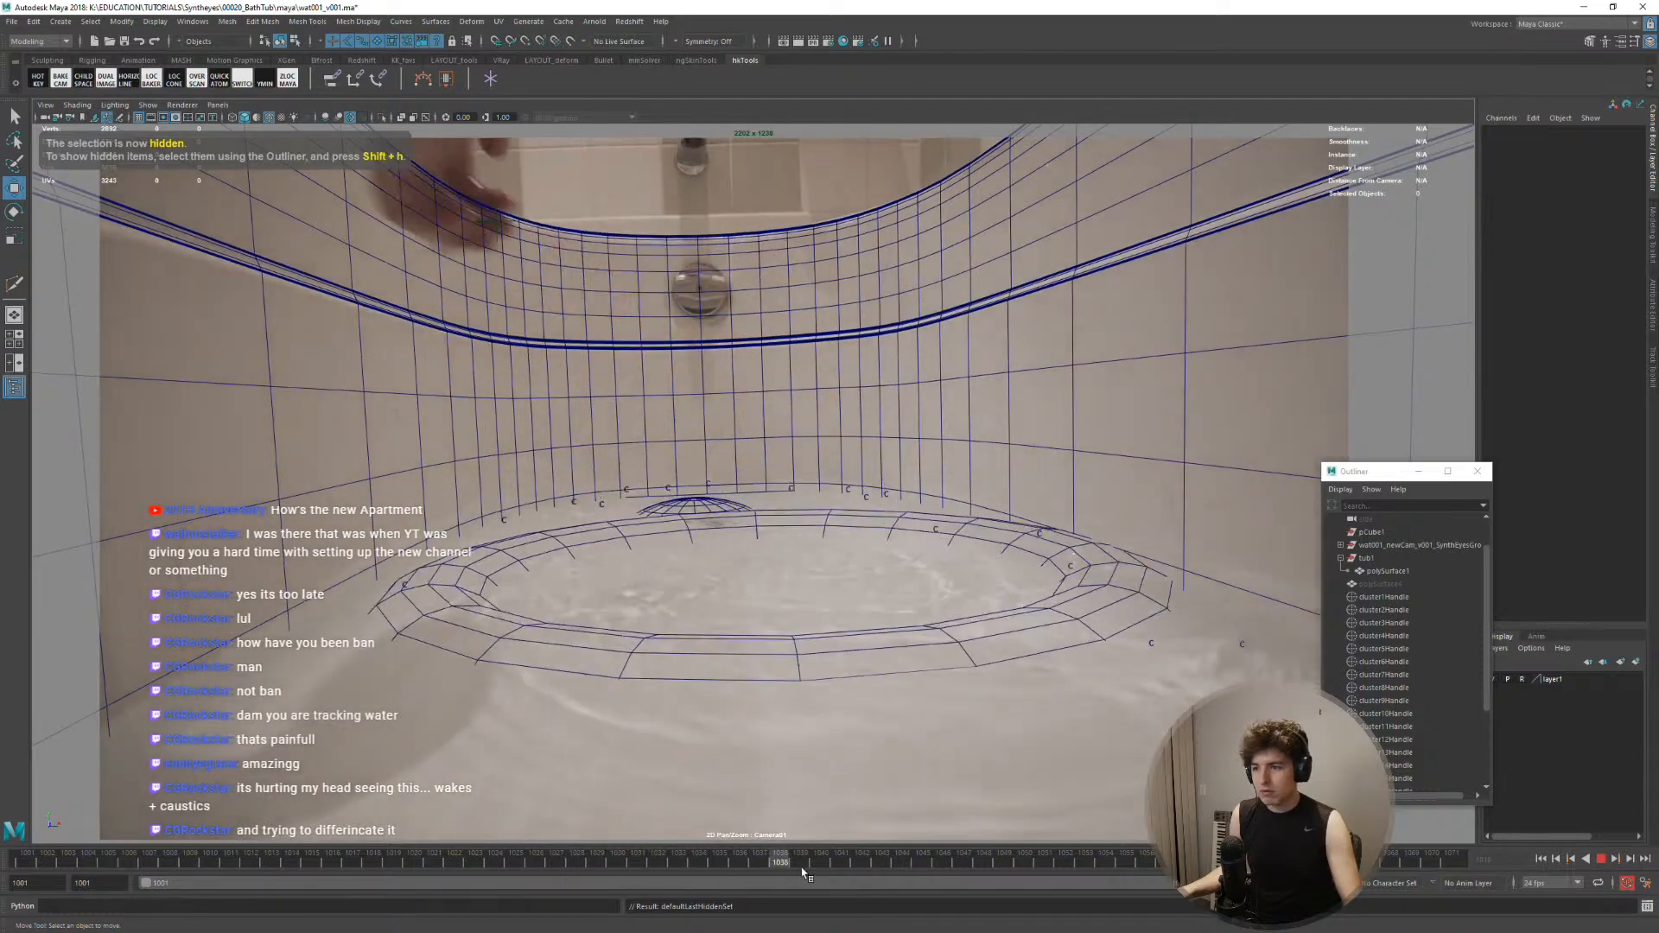
drag(907, 863, 24, 862)
click(148, 105)
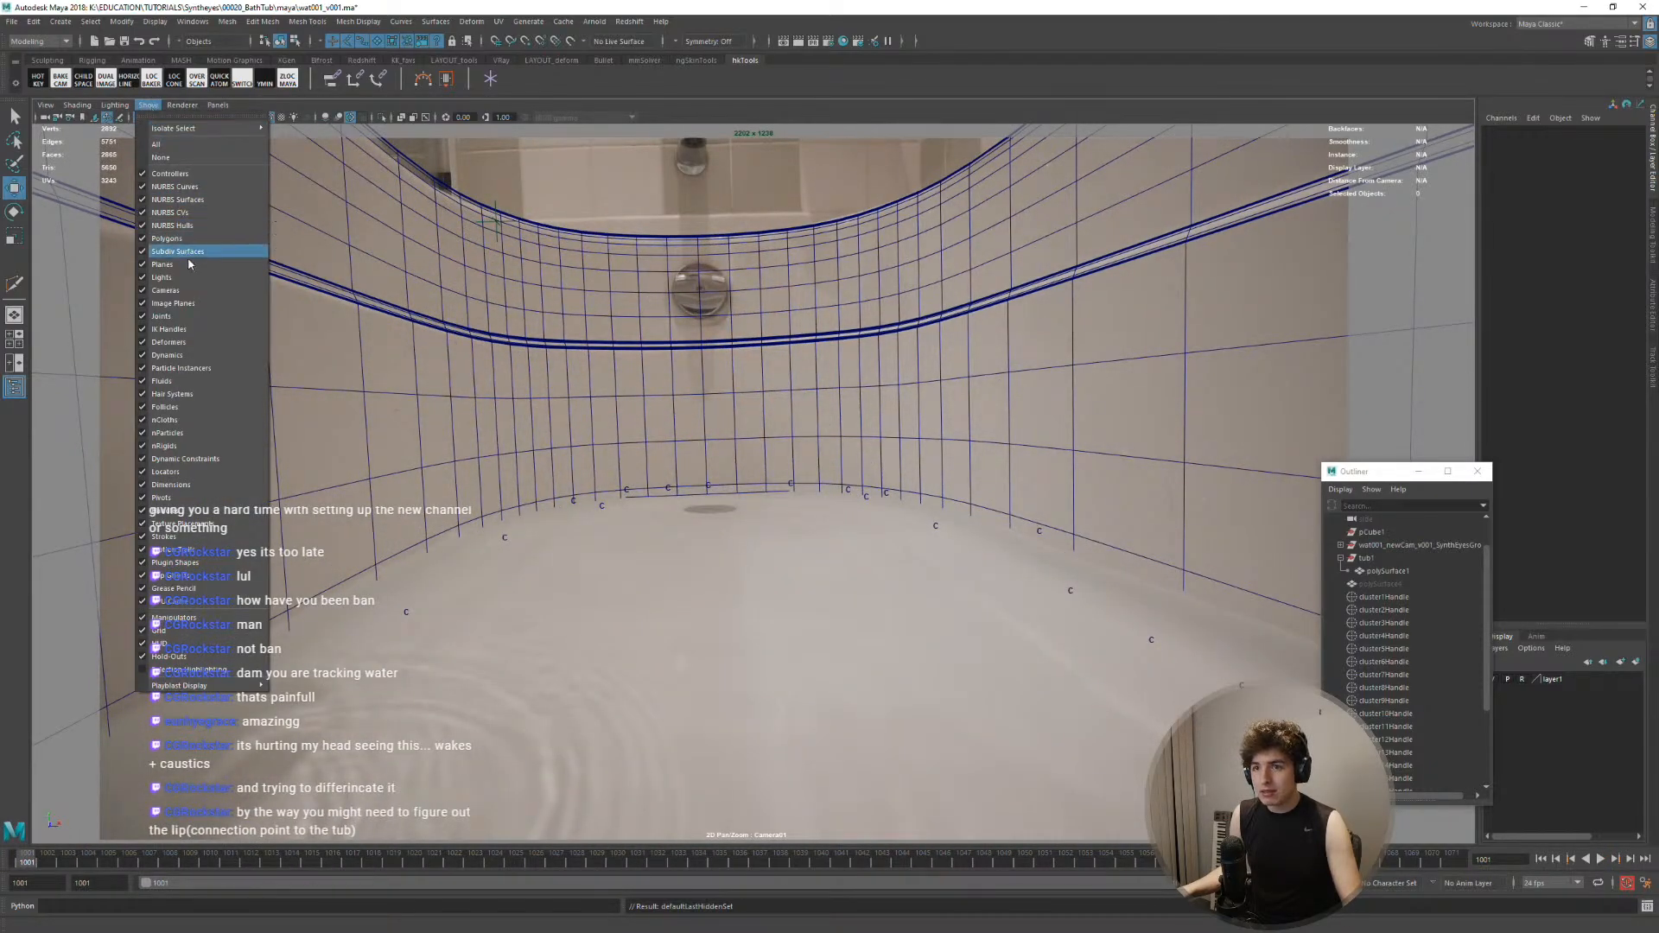
click(195, 341)
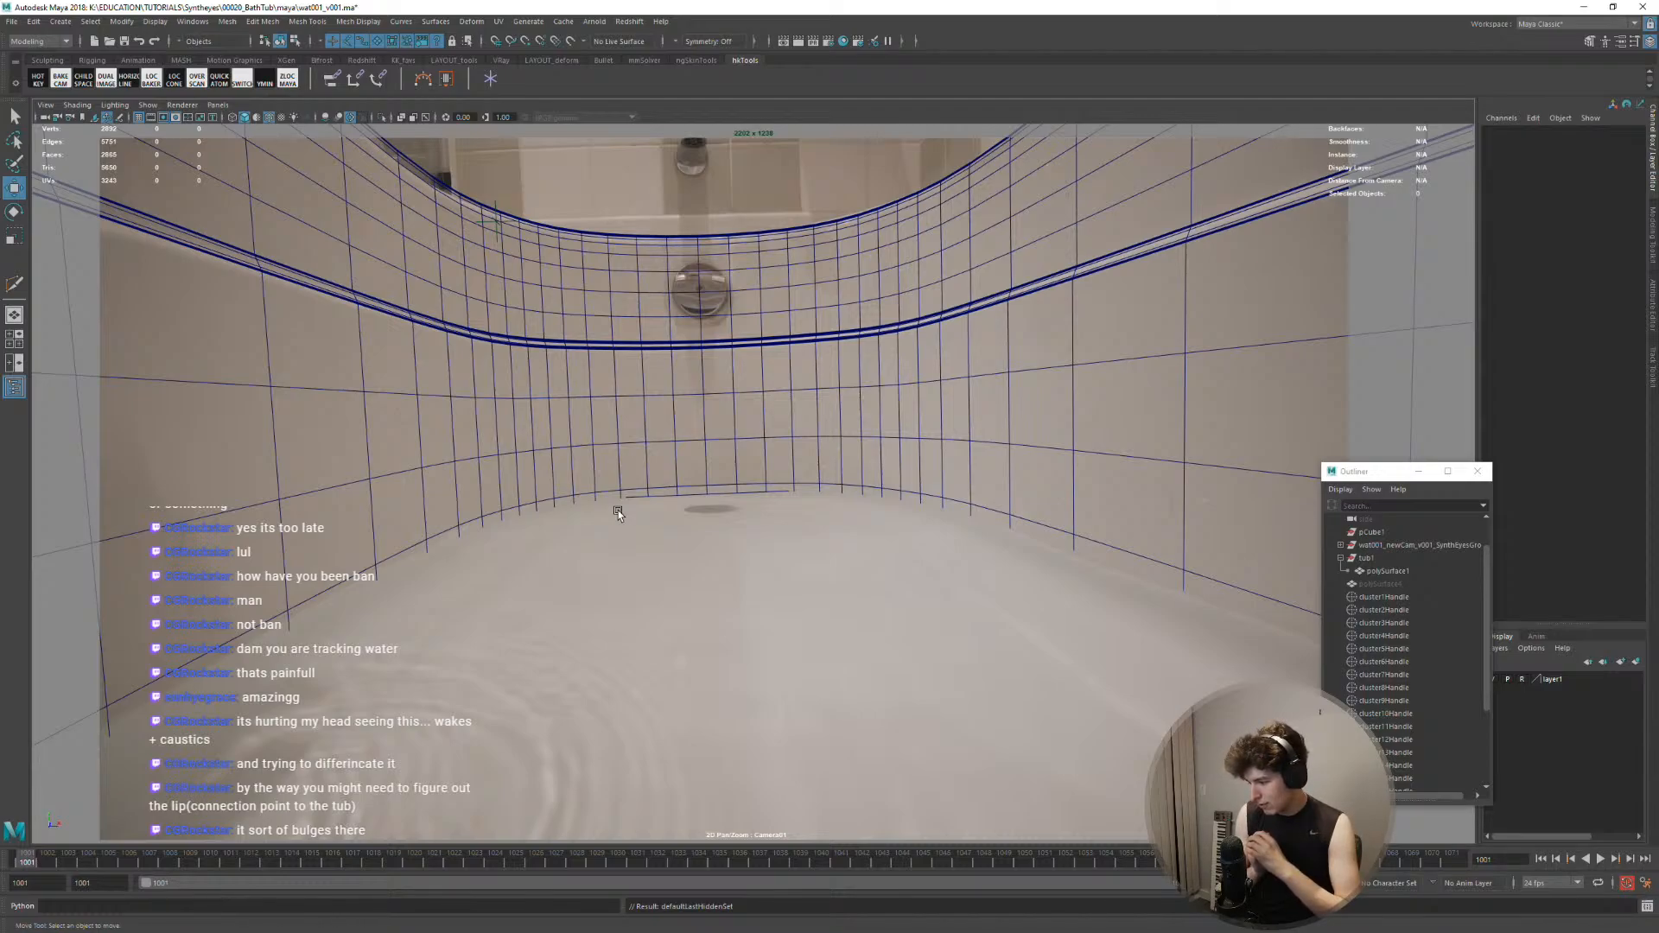
key(alt+v)
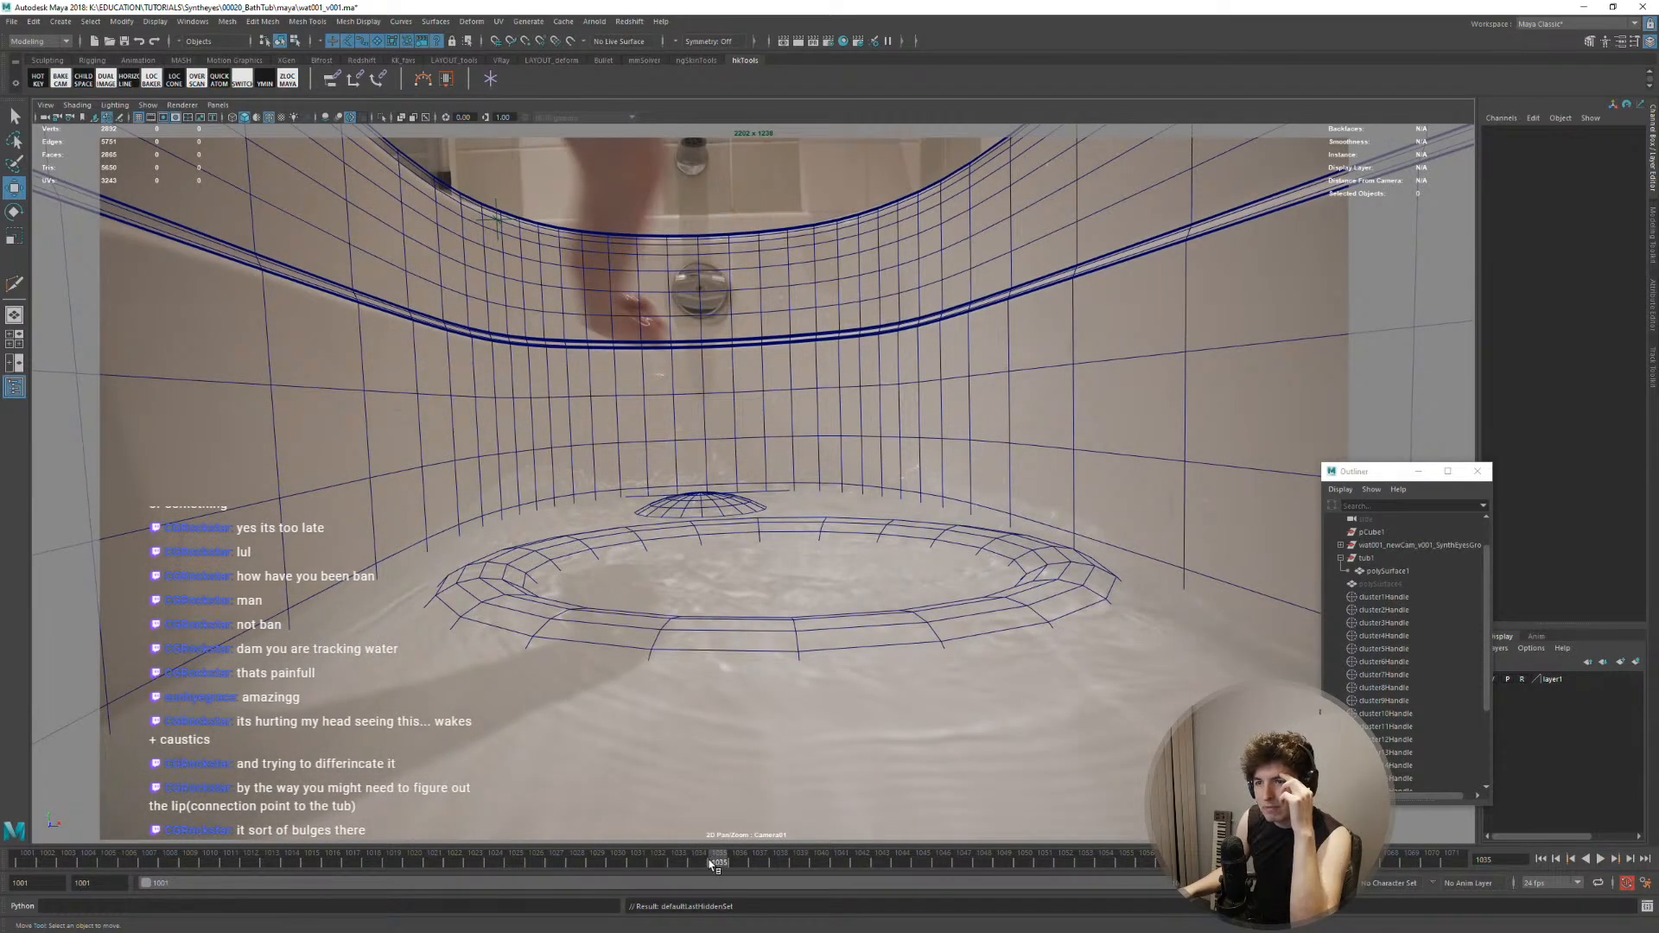
key(alt+v)
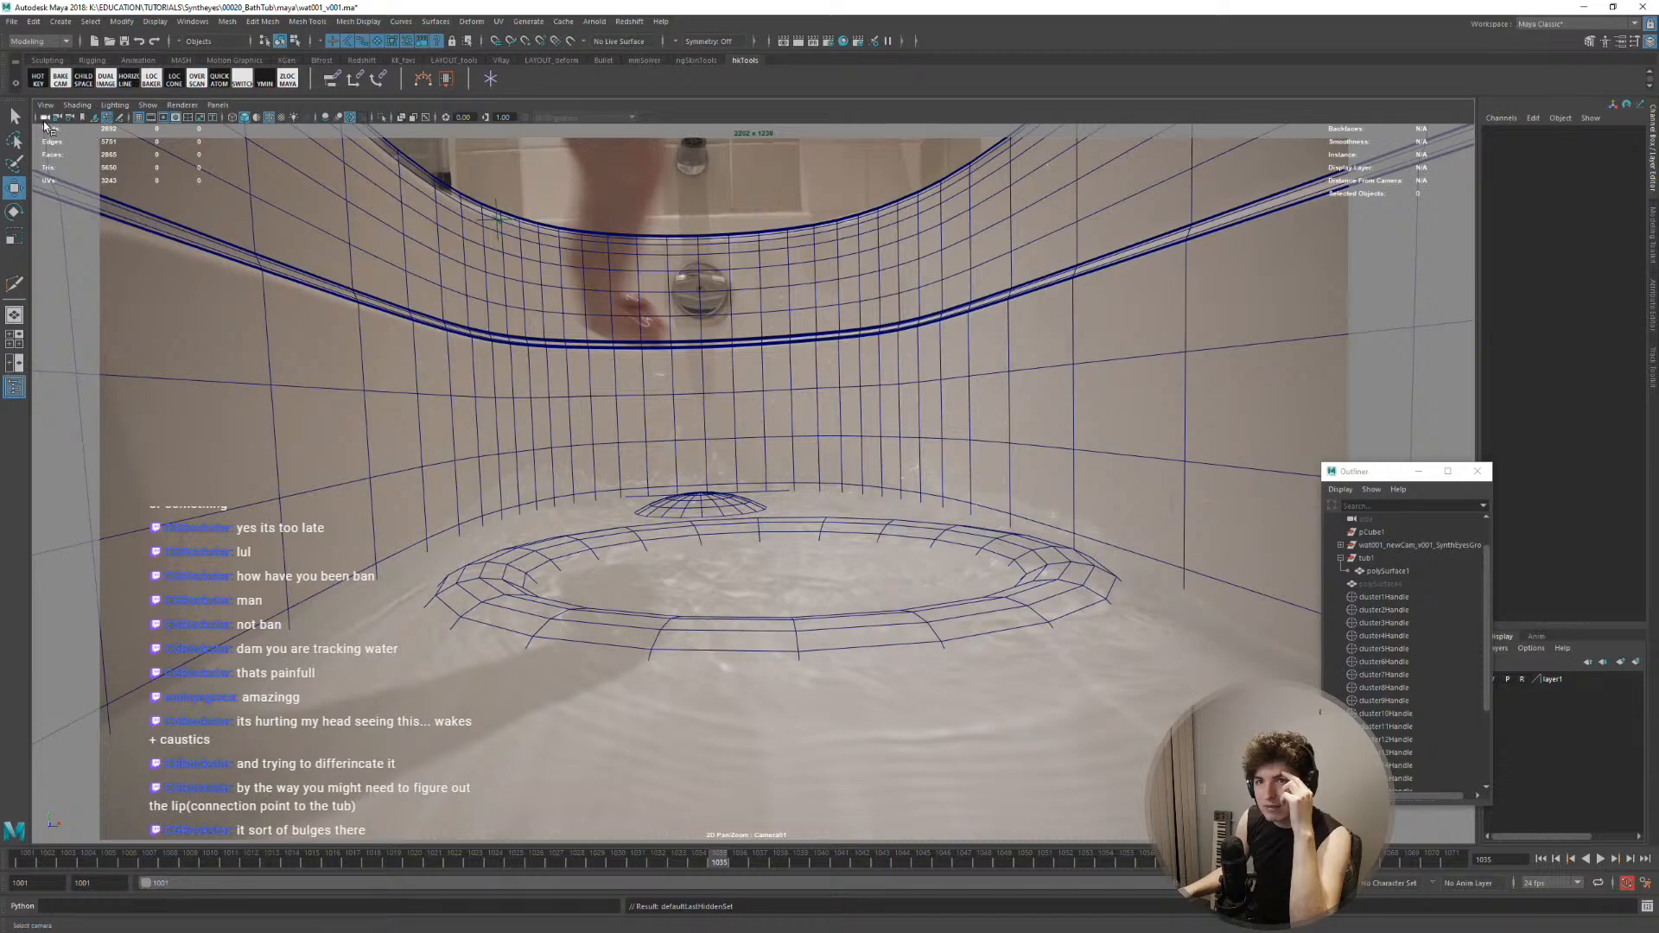
Delete the stray keys at frame 1035 from Camera01's Translate X, Y and Z curves in the Graph Editor
click(44, 120)
key(alt+g)
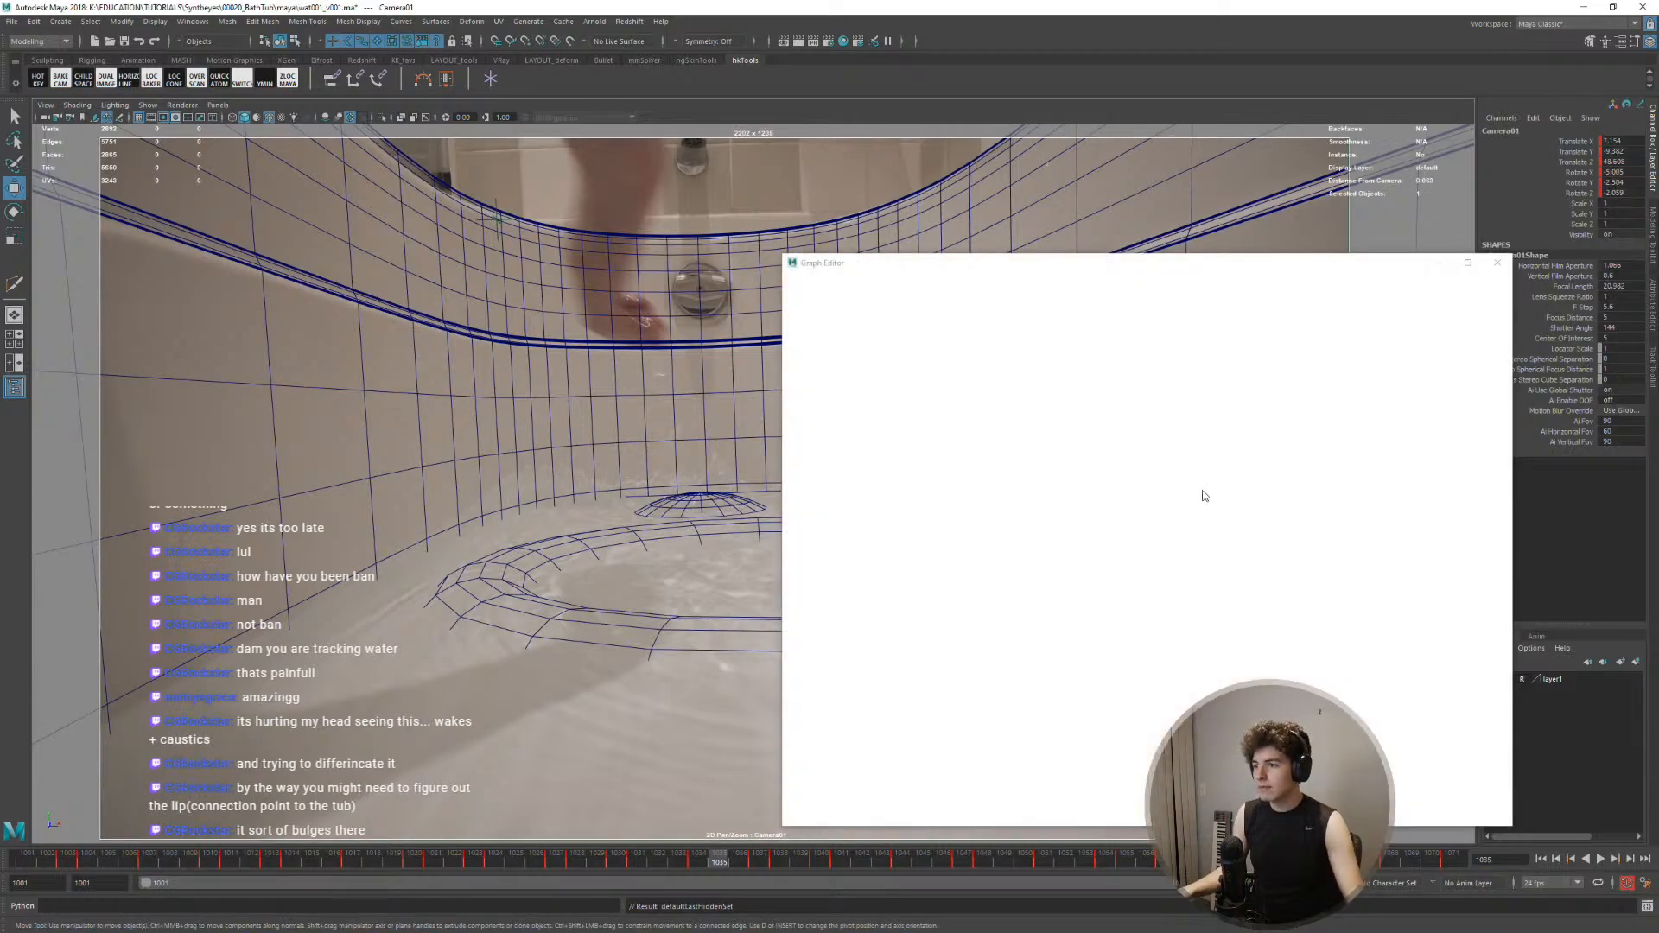
scroll(1227, 665, up, 5)
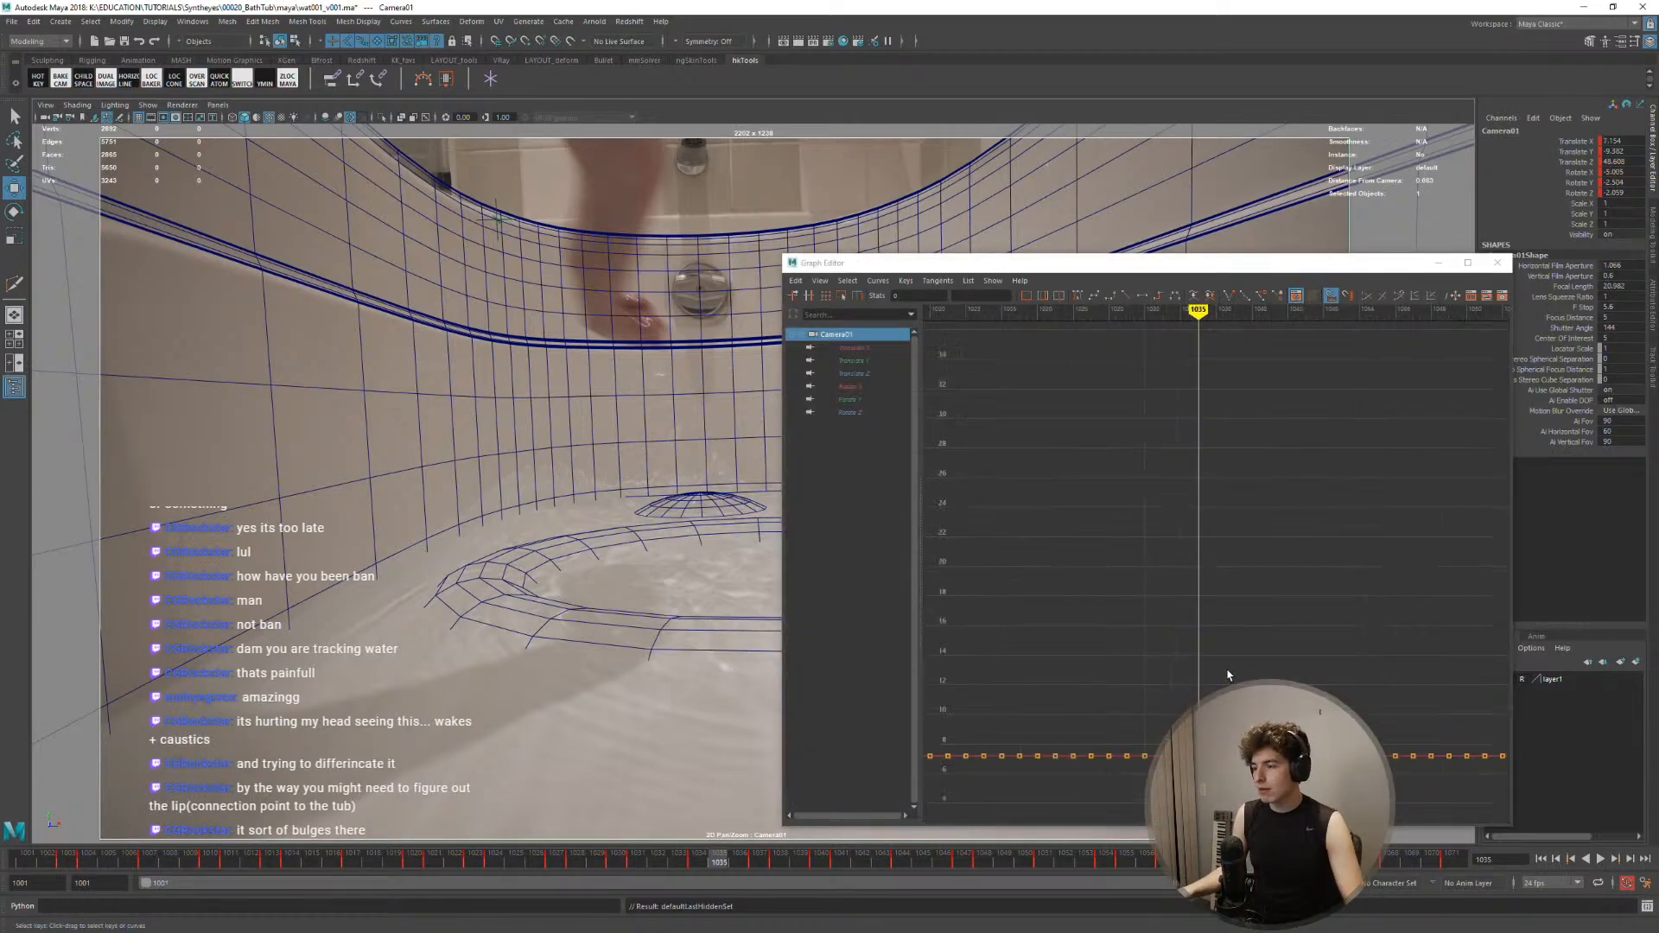
alt+middle_drag(1230, 674, 1225, 526)
click(869, 350)
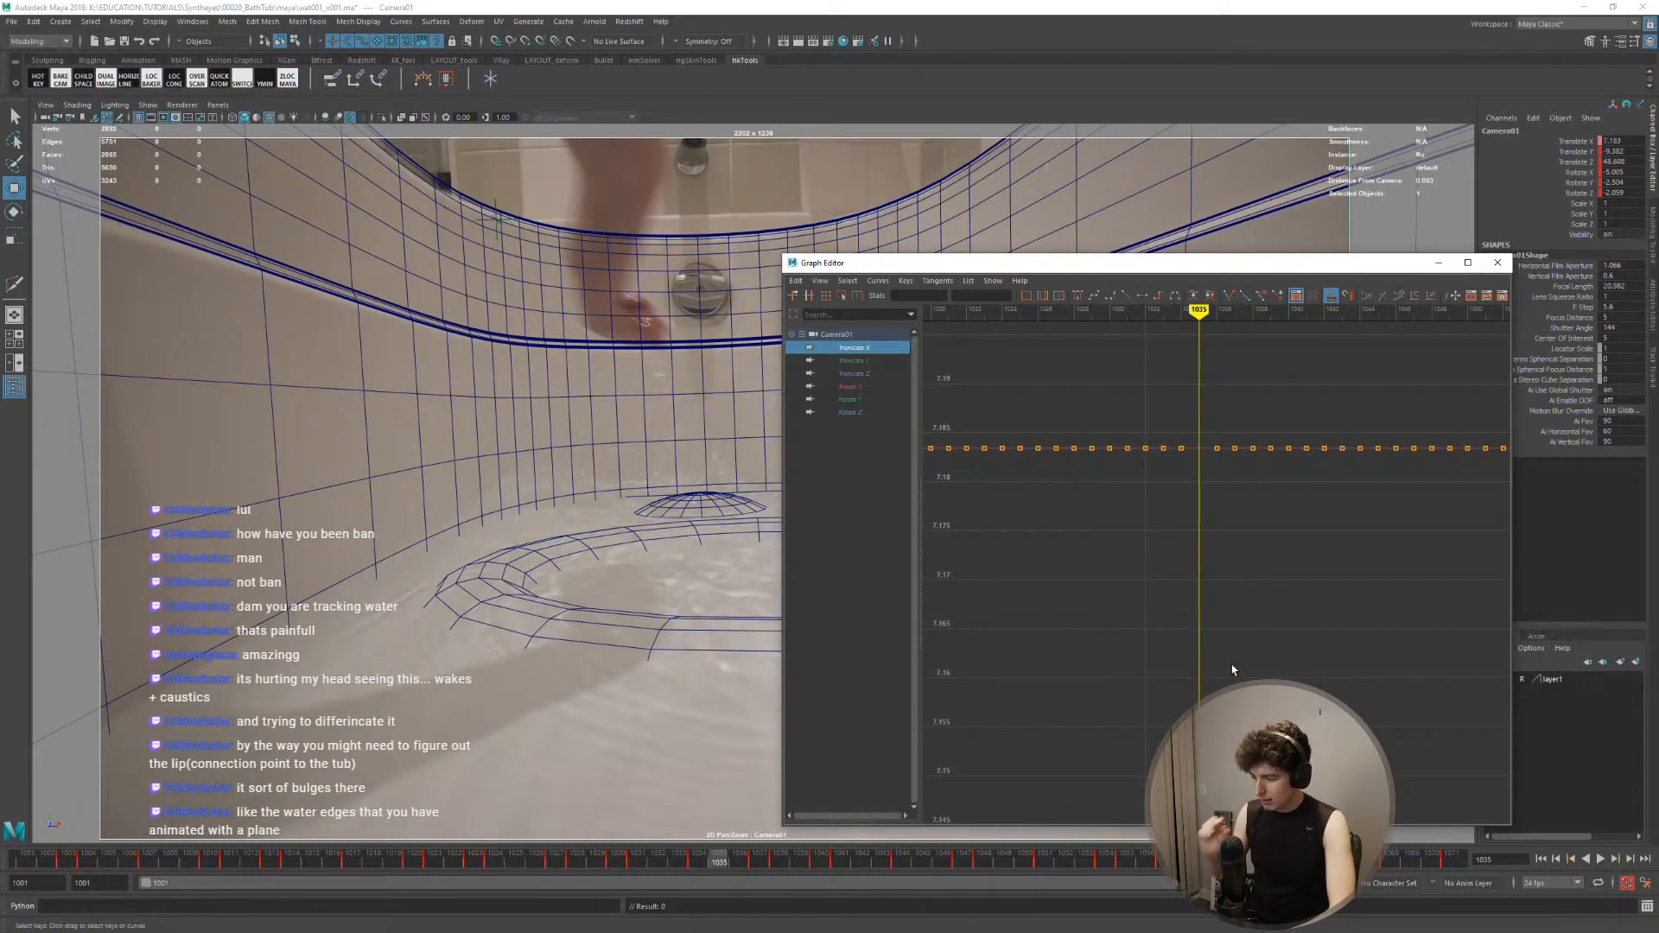
click(853, 360)
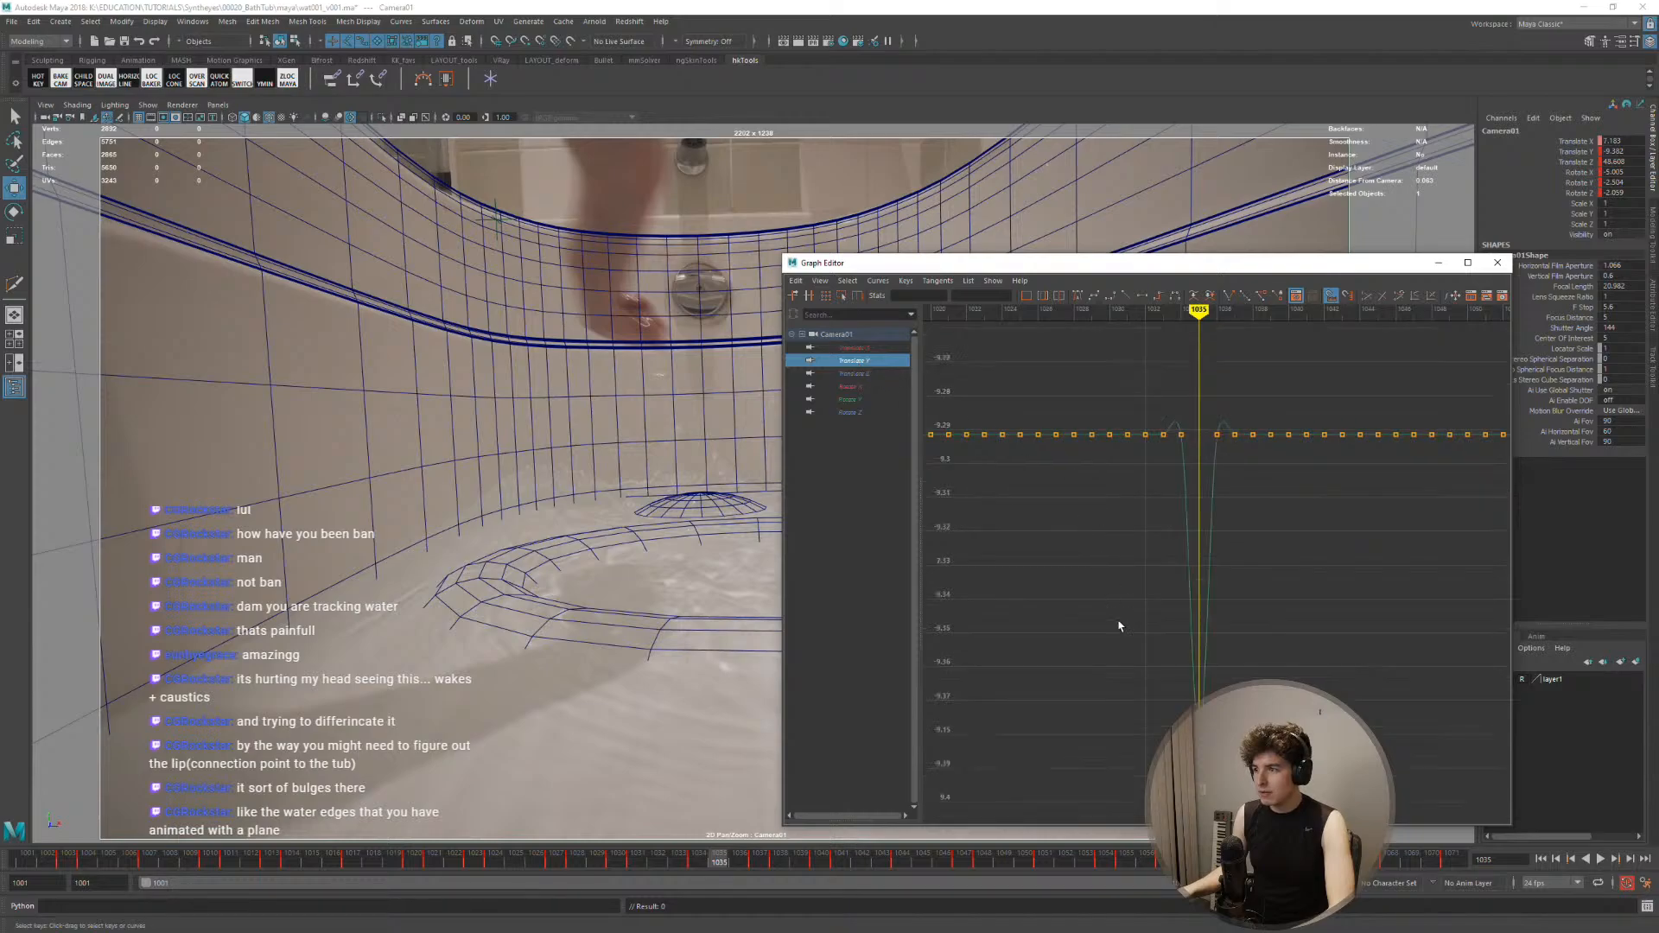
click(865, 373)
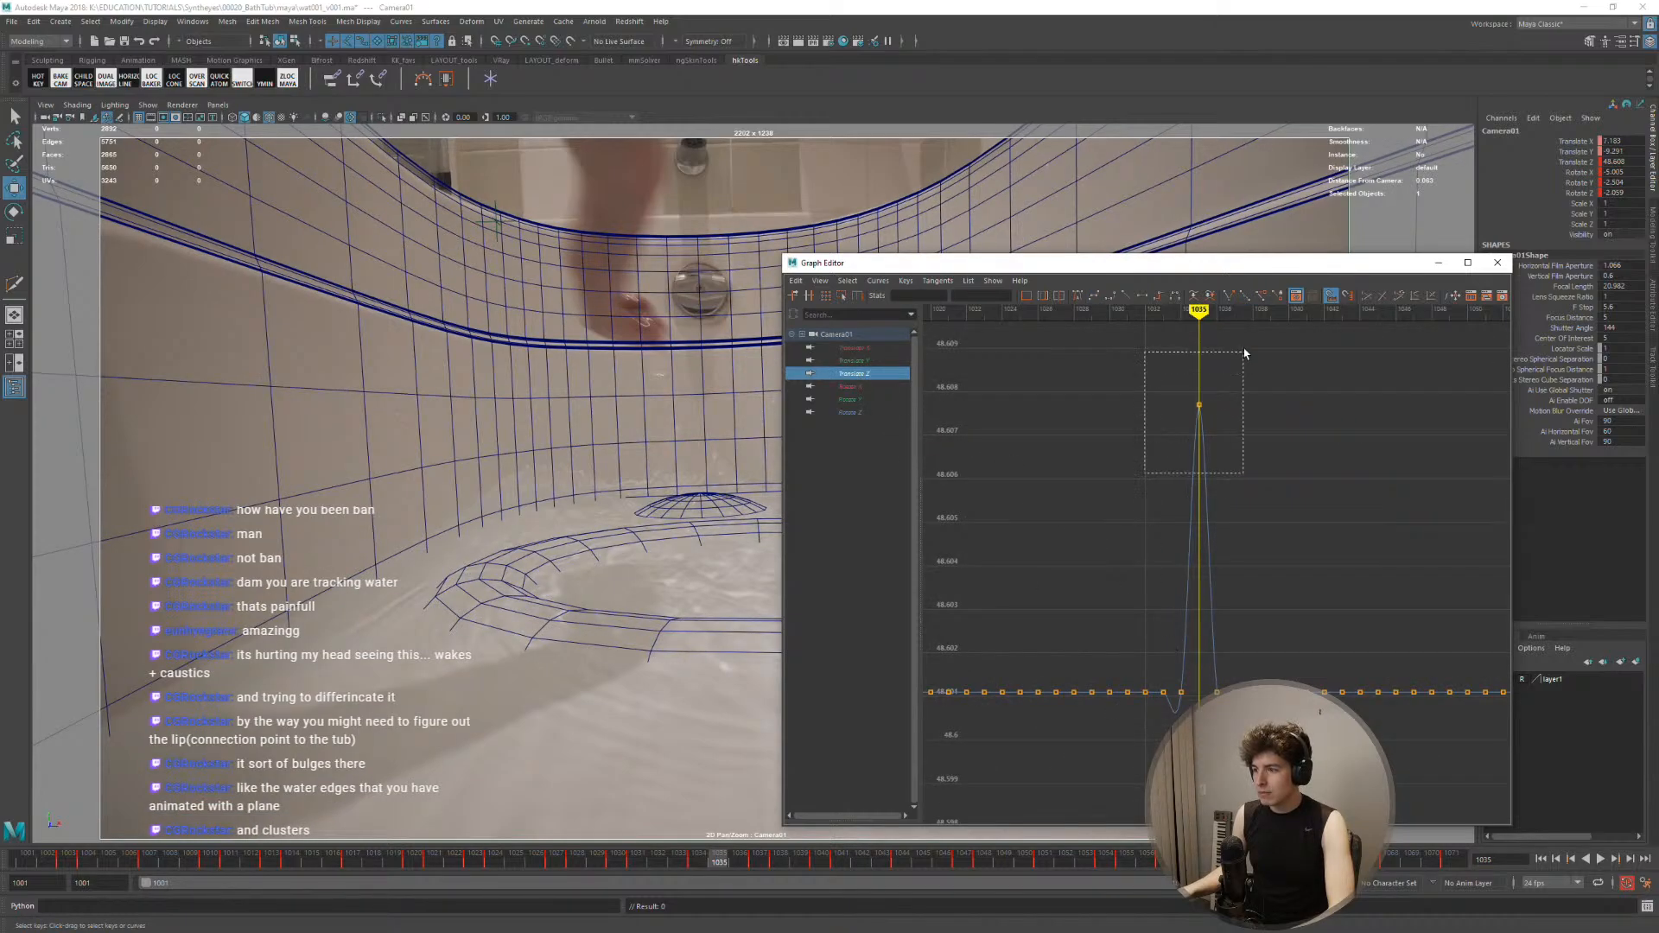
click(851, 386)
click(851, 412)
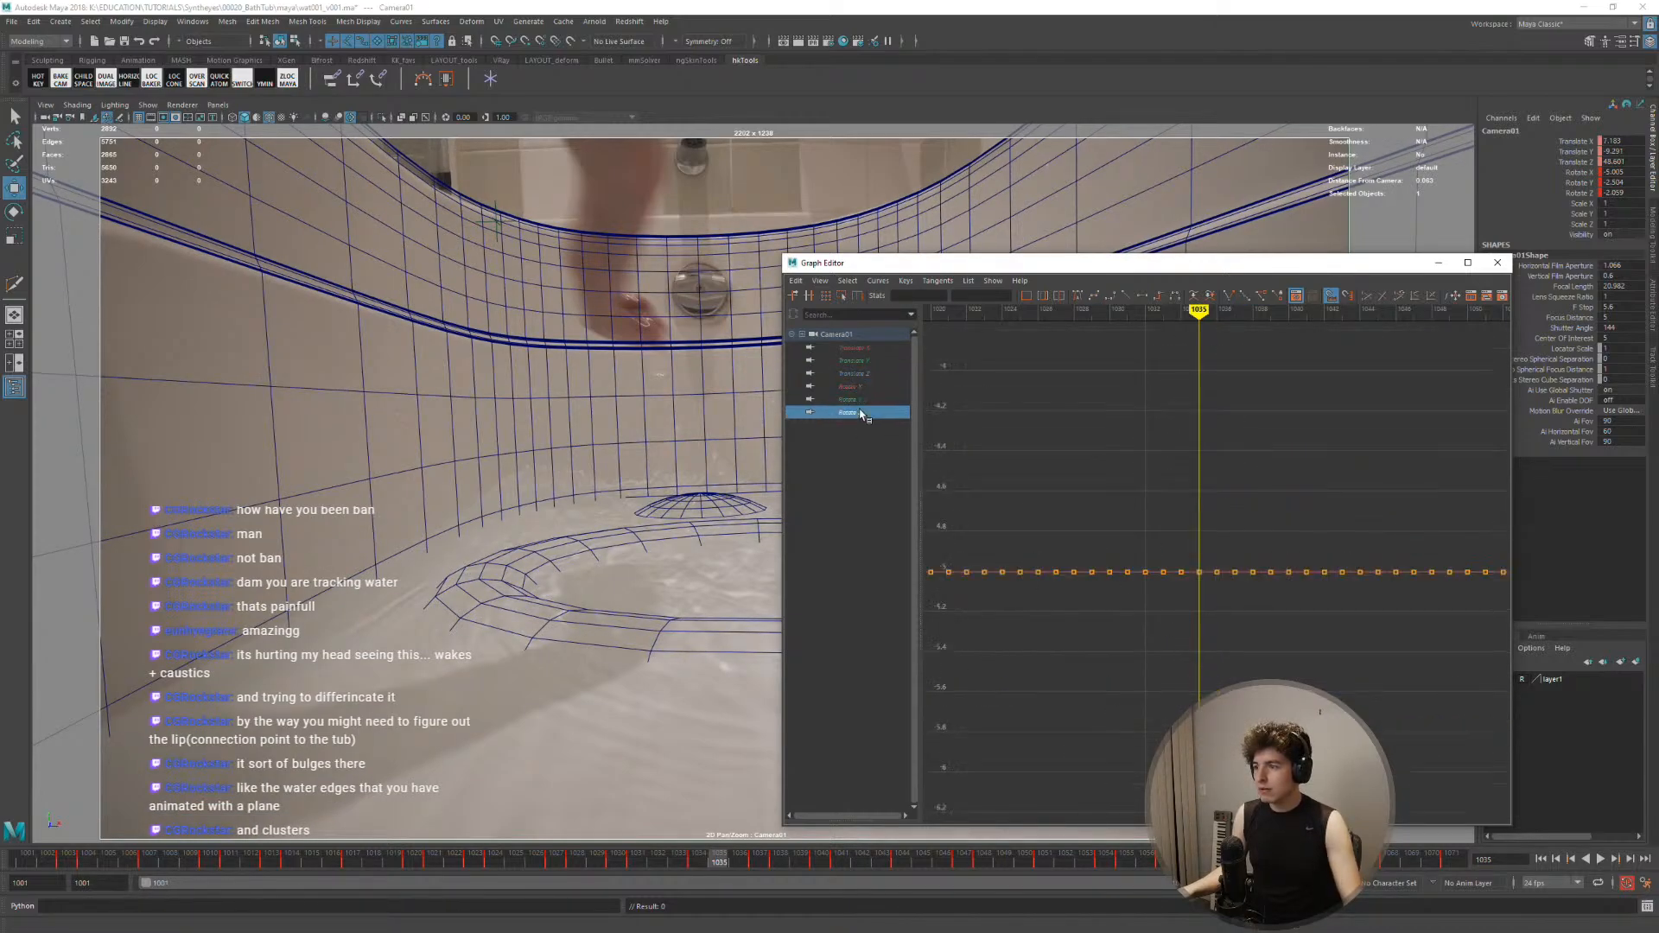
click(863, 426)
click(1498, 265)
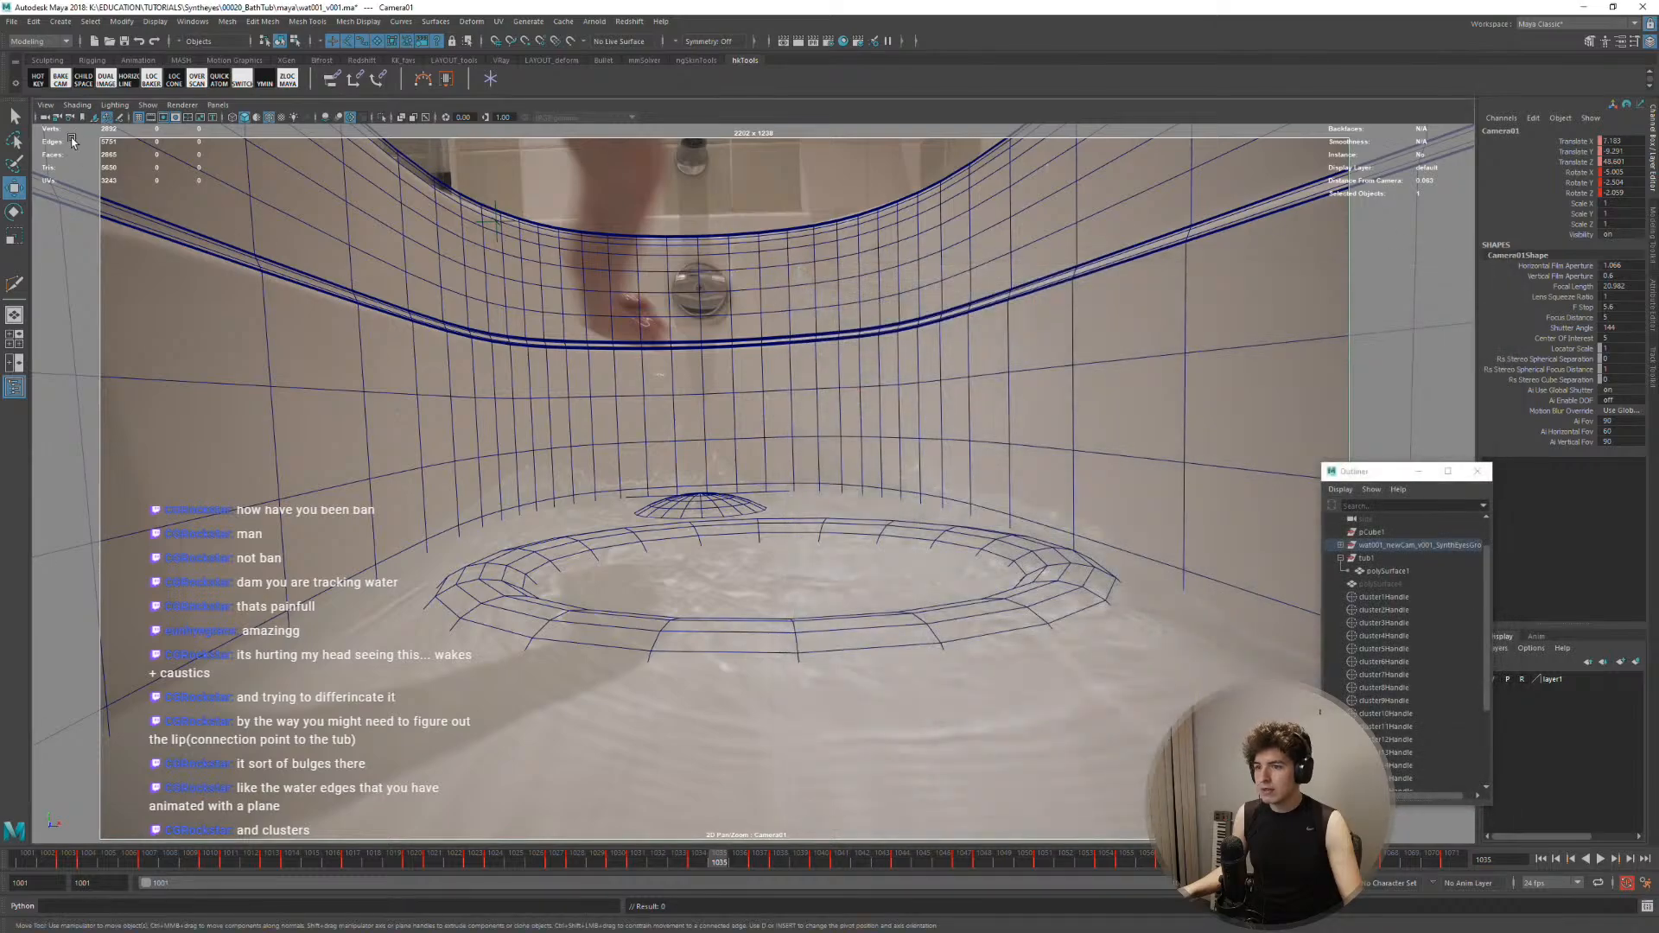
Remove the animation from all of Camera01's Translate and Rotate channels and play back the shot to check it
drag(1578, 194, 1580, 141)
right_click(1577, 142)
click(1553, 421)
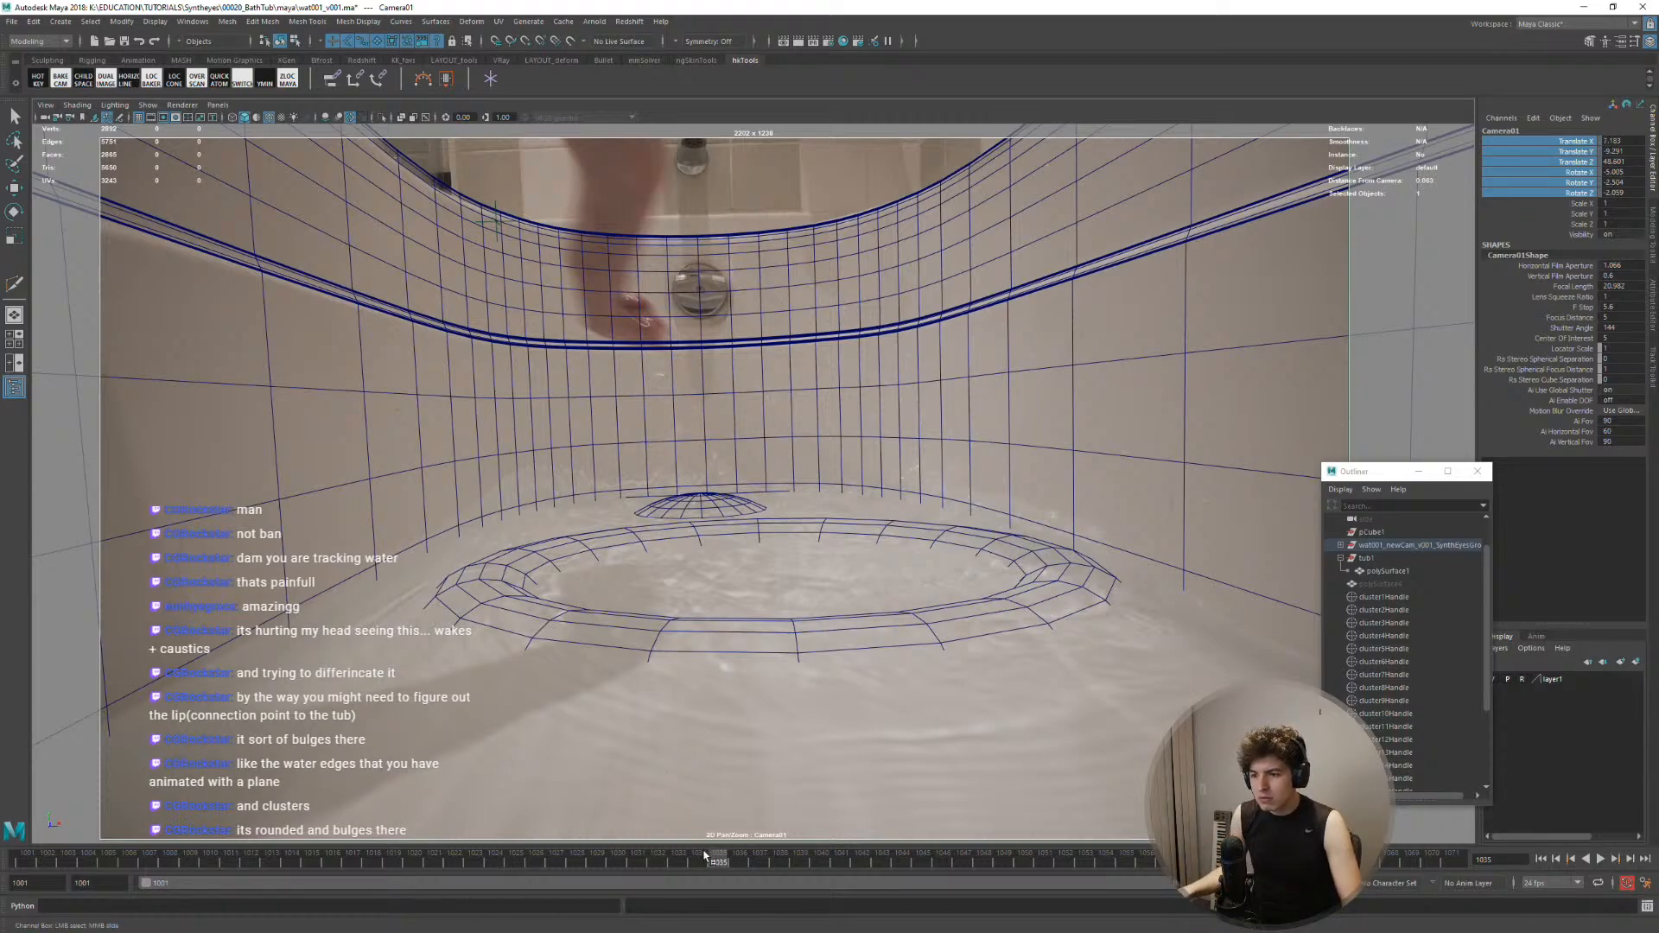
drag(704, 852, 725, 905)
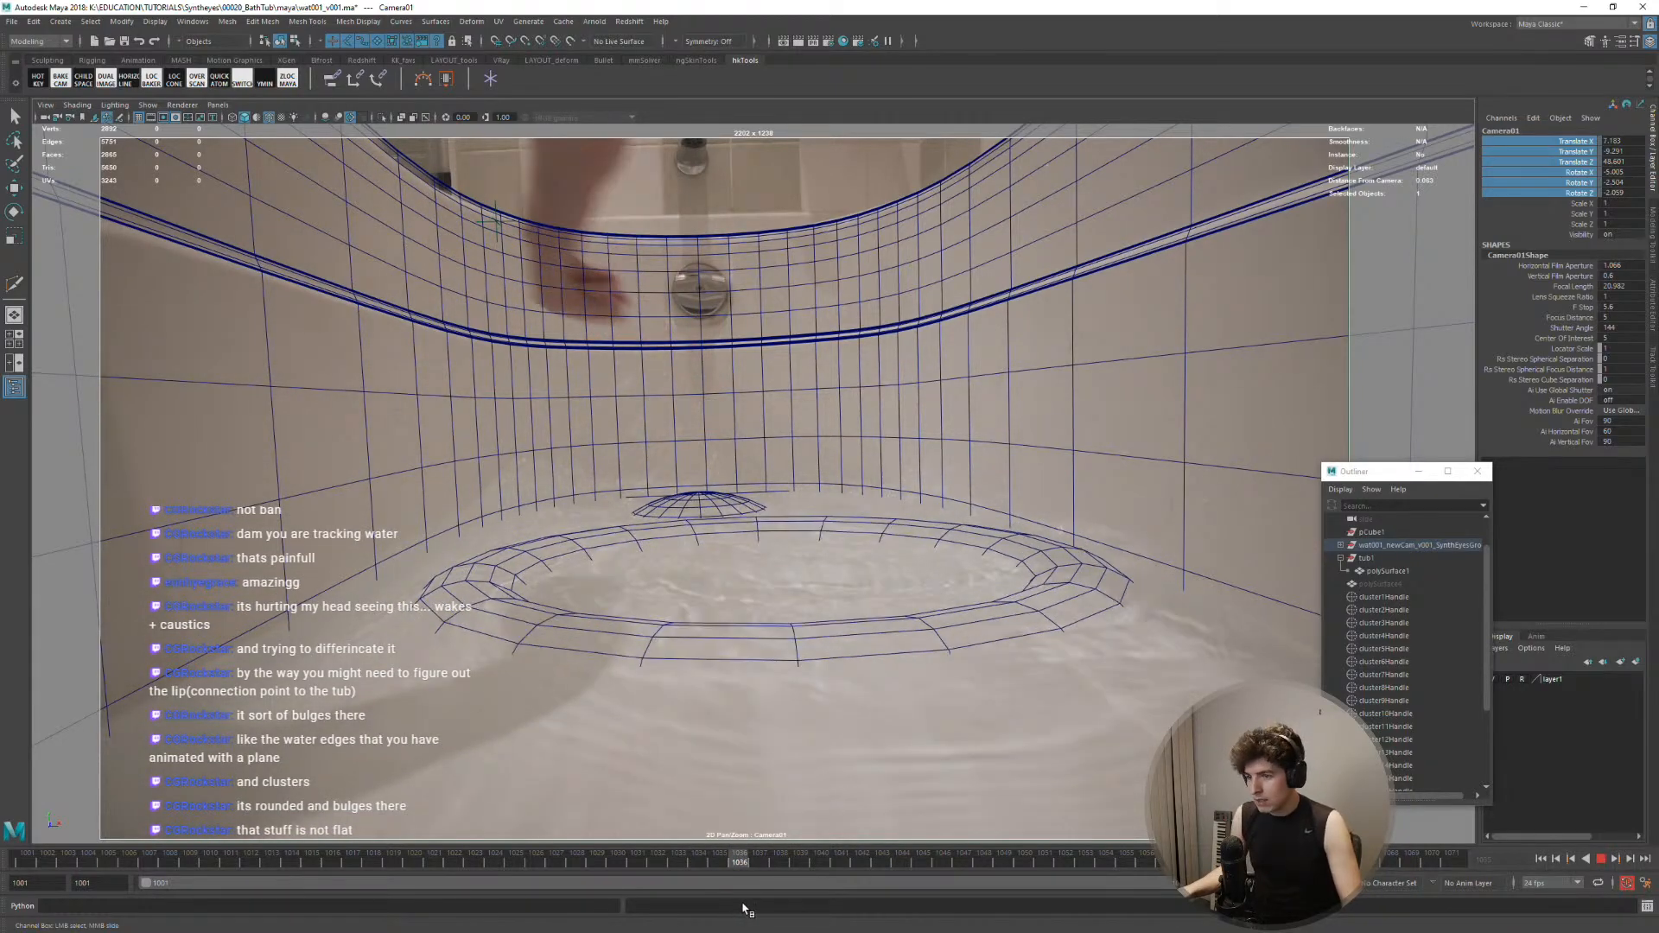
key(Escape)
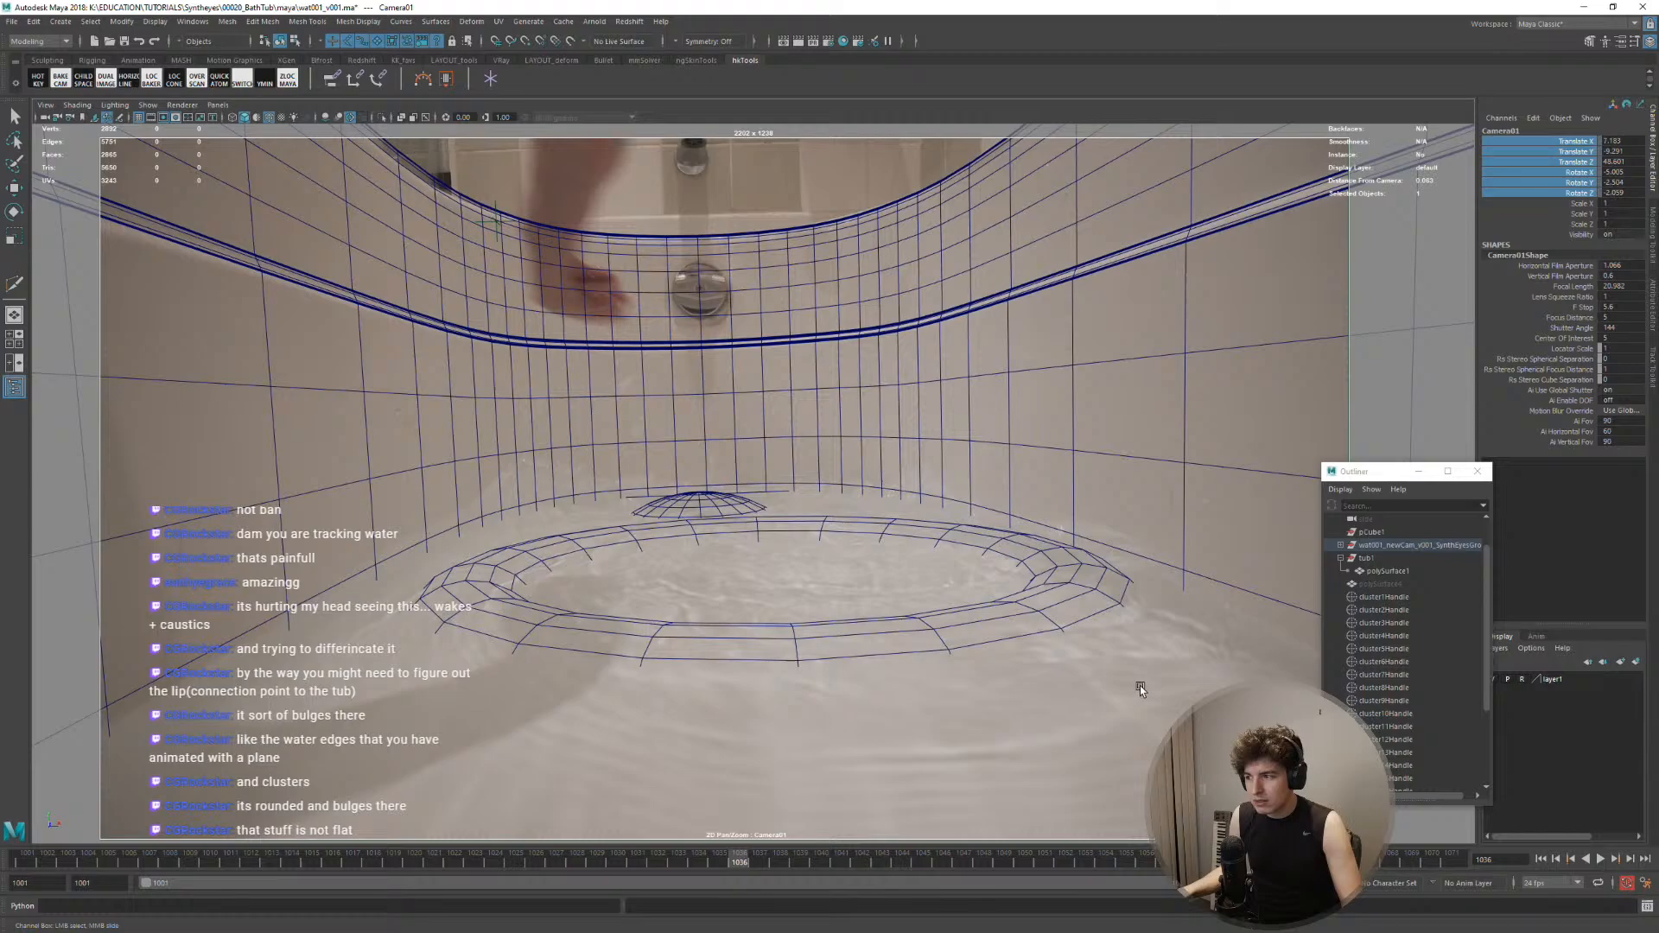
Unhide the polySurface4 mesh and play back the shot with it showing
click(1379, 584)
key(shift+h)
key(alt+v)
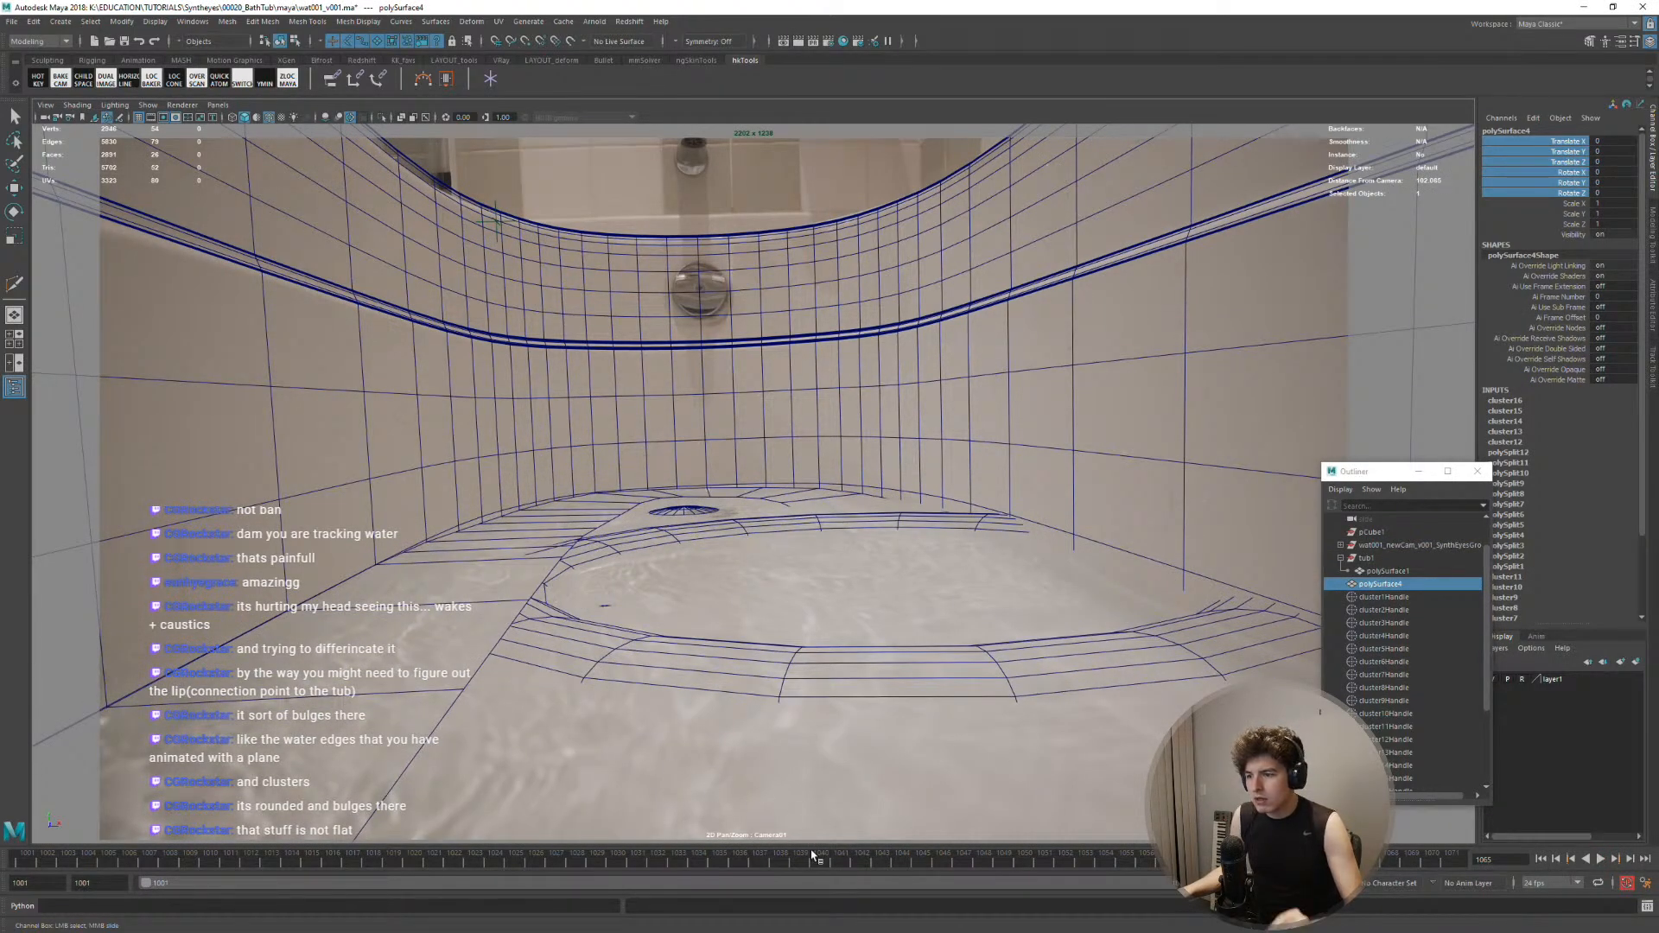
key(alt+v)
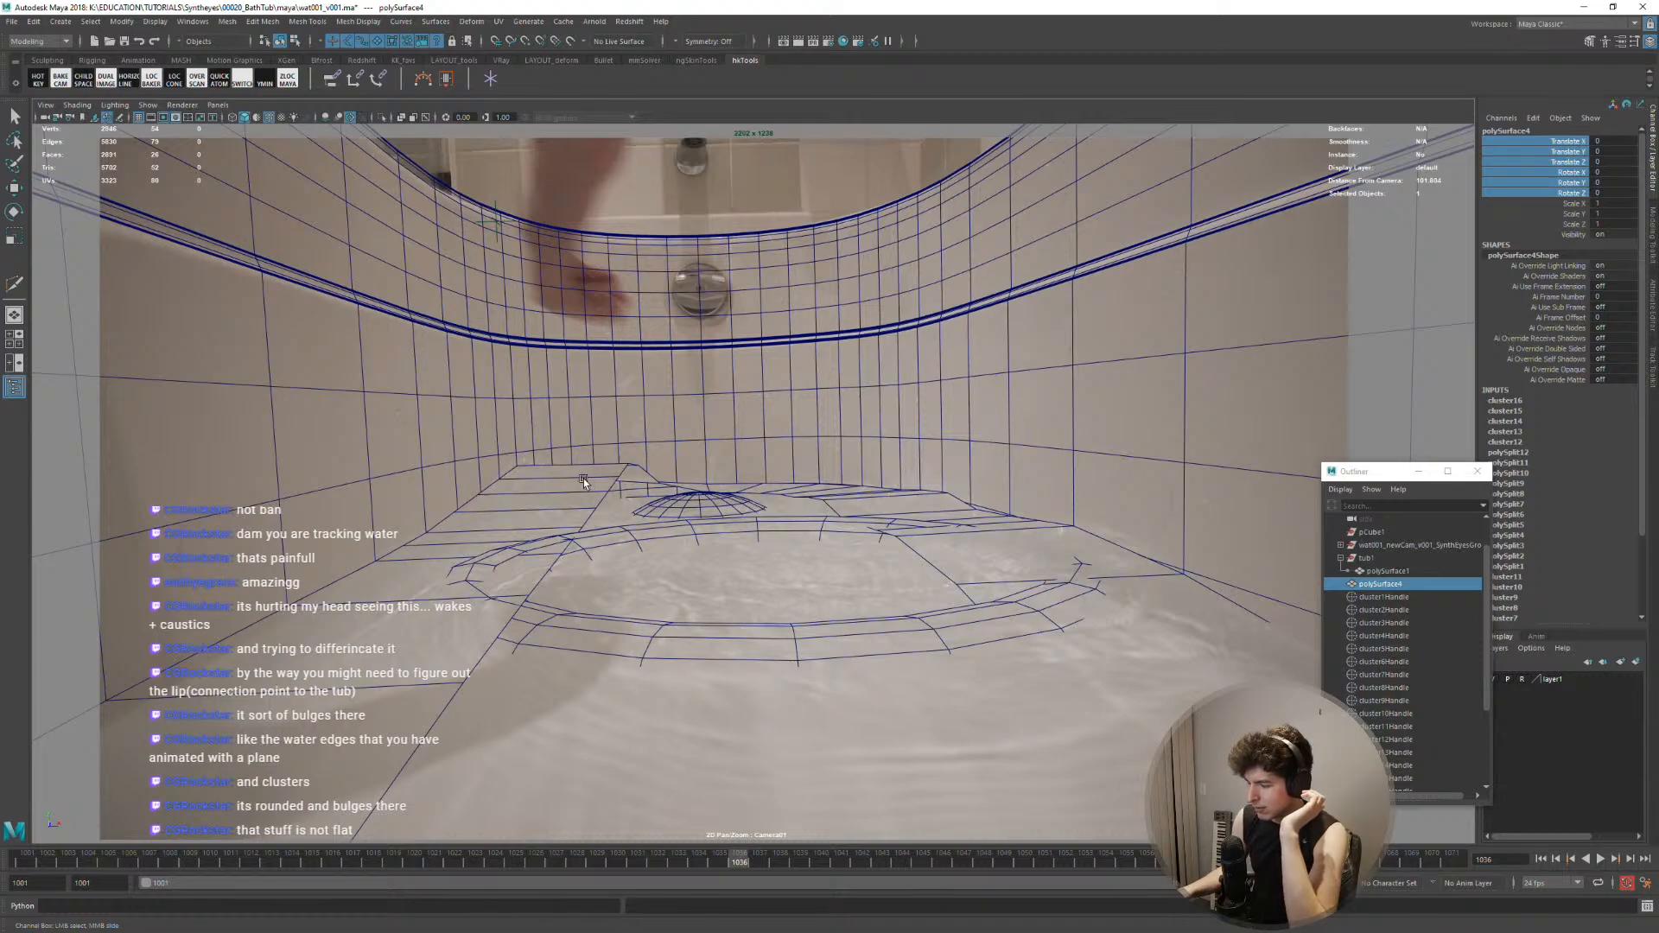
Scrub and play the shot to examine how the water-edge mesh and ripples follow the water against the tub walls
click(716, 864)
drag(716, 864, 739, 864)
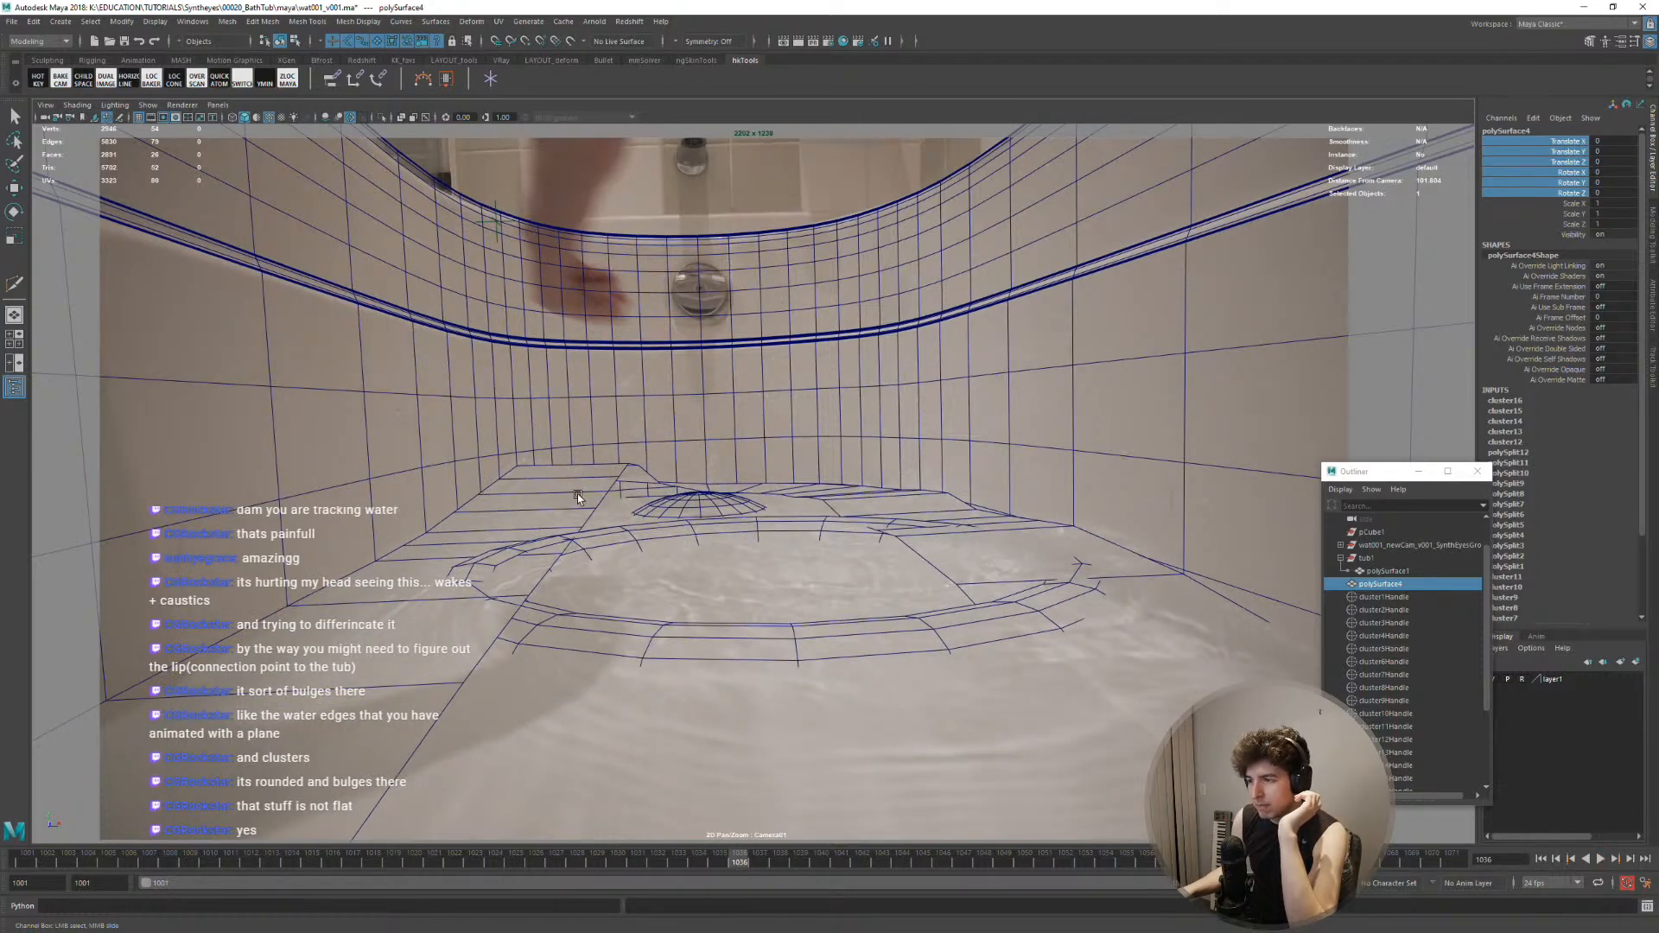
mouse_move(802, 865)
mouse_down()
mouse_move(839, 865)
mouse_move(719, 864)
mouse_up()
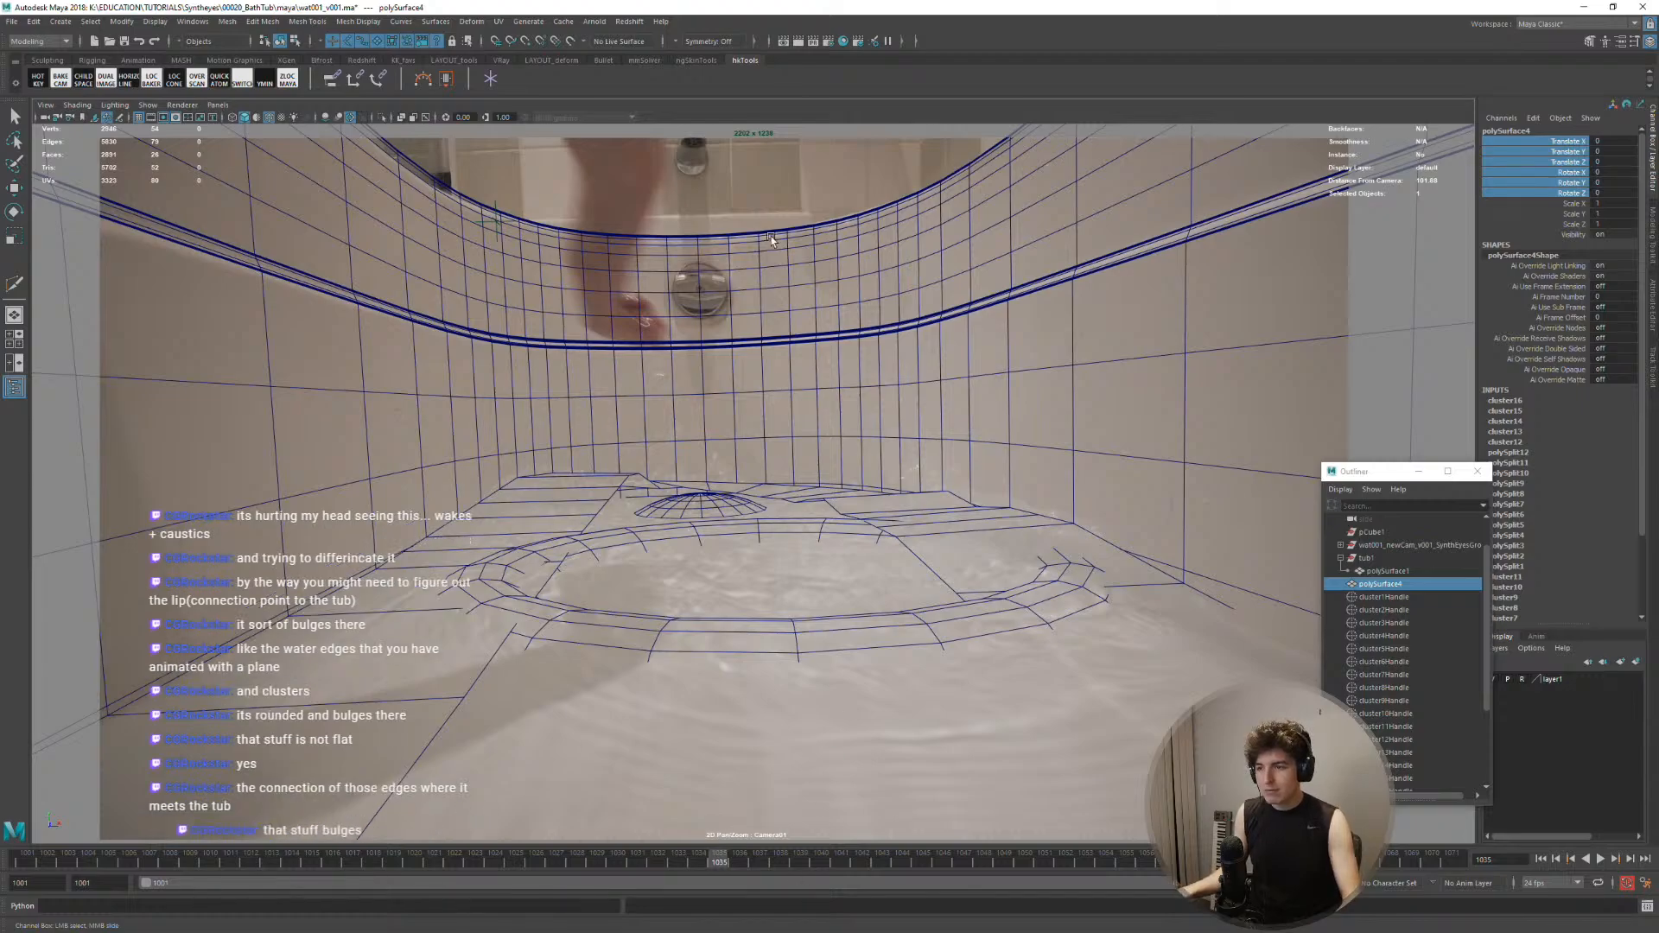
key(alt+v)
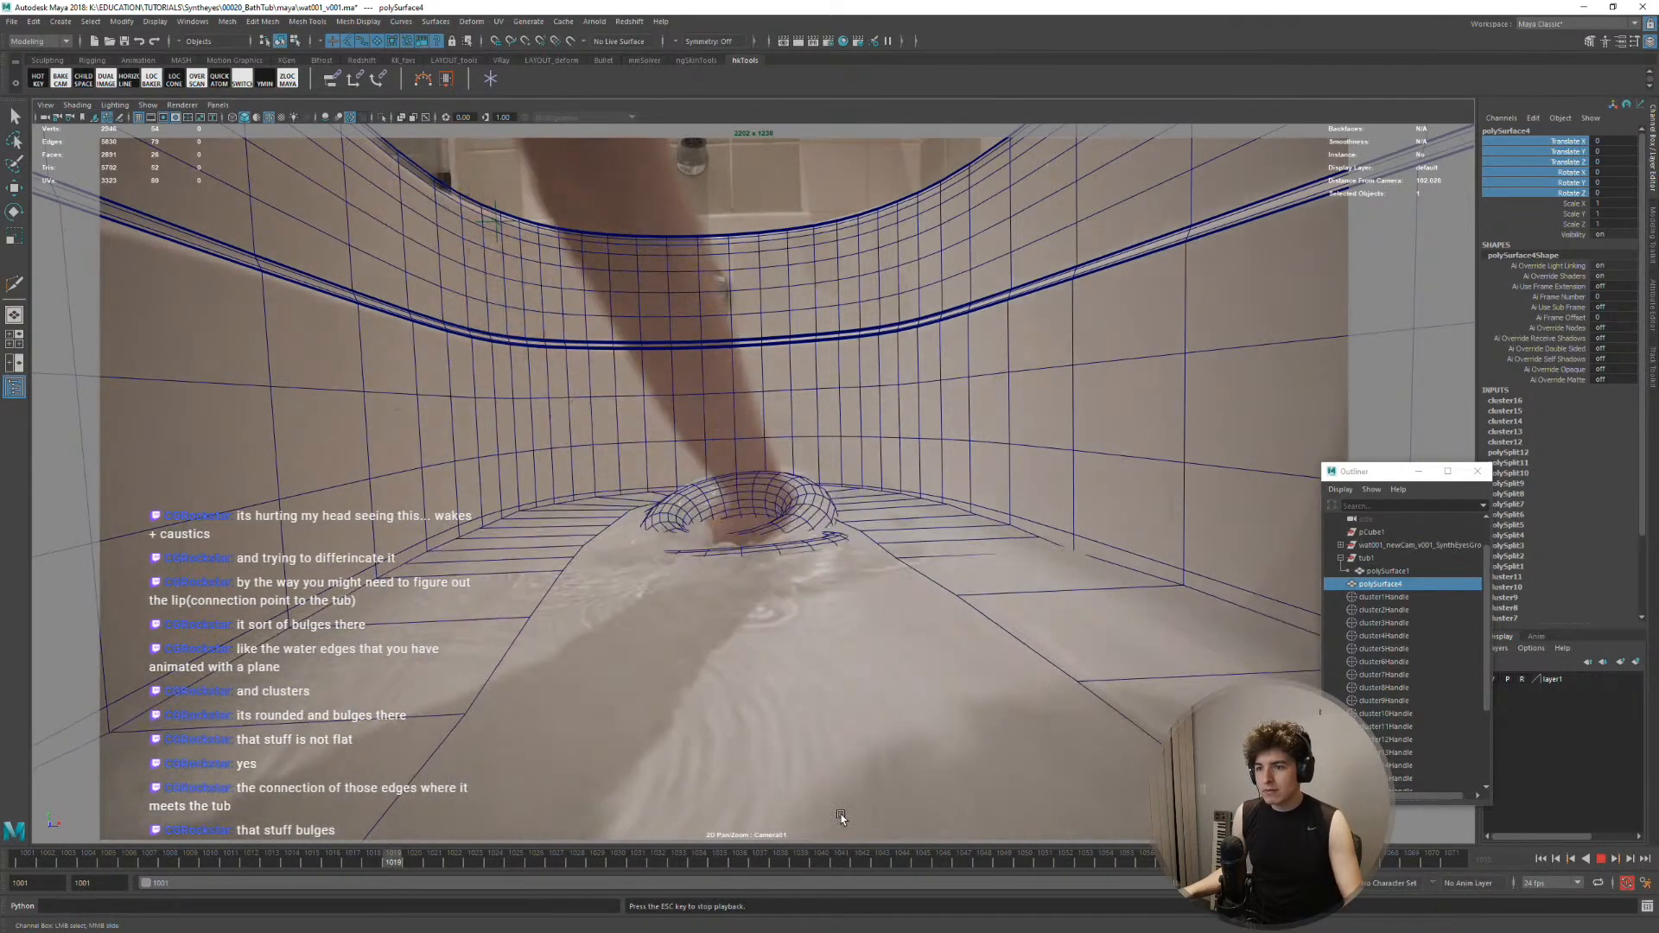
click(782, 867)
mouse_move(782, 866)
mouse_down()
mouse_move(184, 818)
mouse_move(764, 859)
mouse_up()
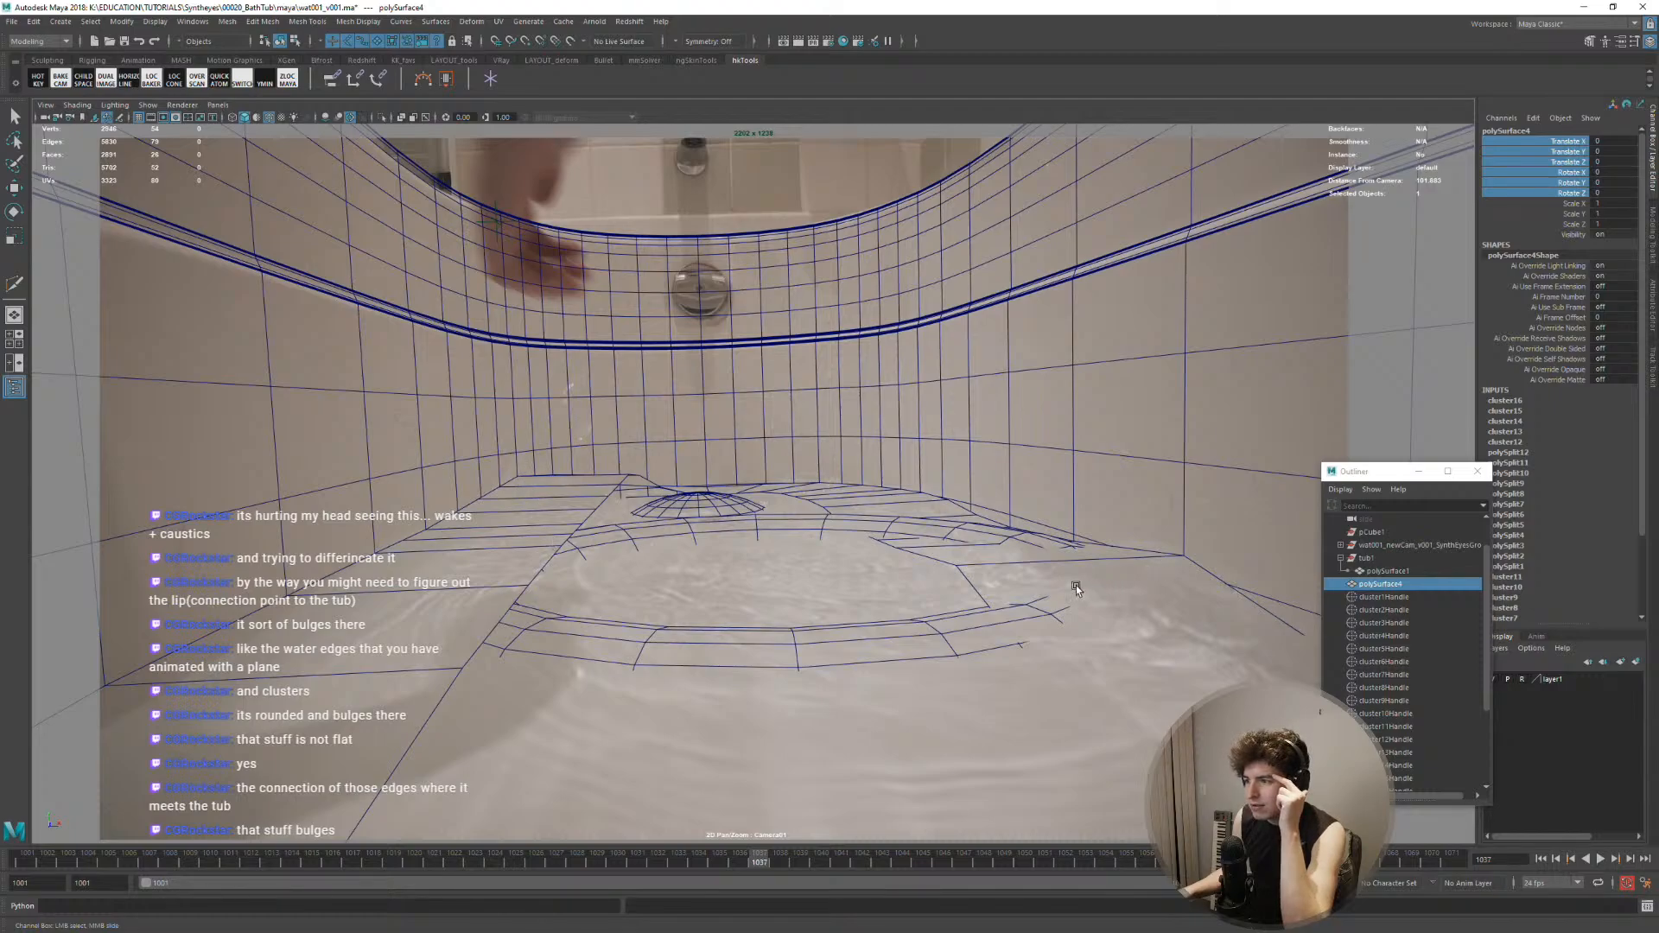
mouse_move(750, 866)
mouse_down()
mouse_move(781, 862)
mouse_move(738, 862)
mouse_up()
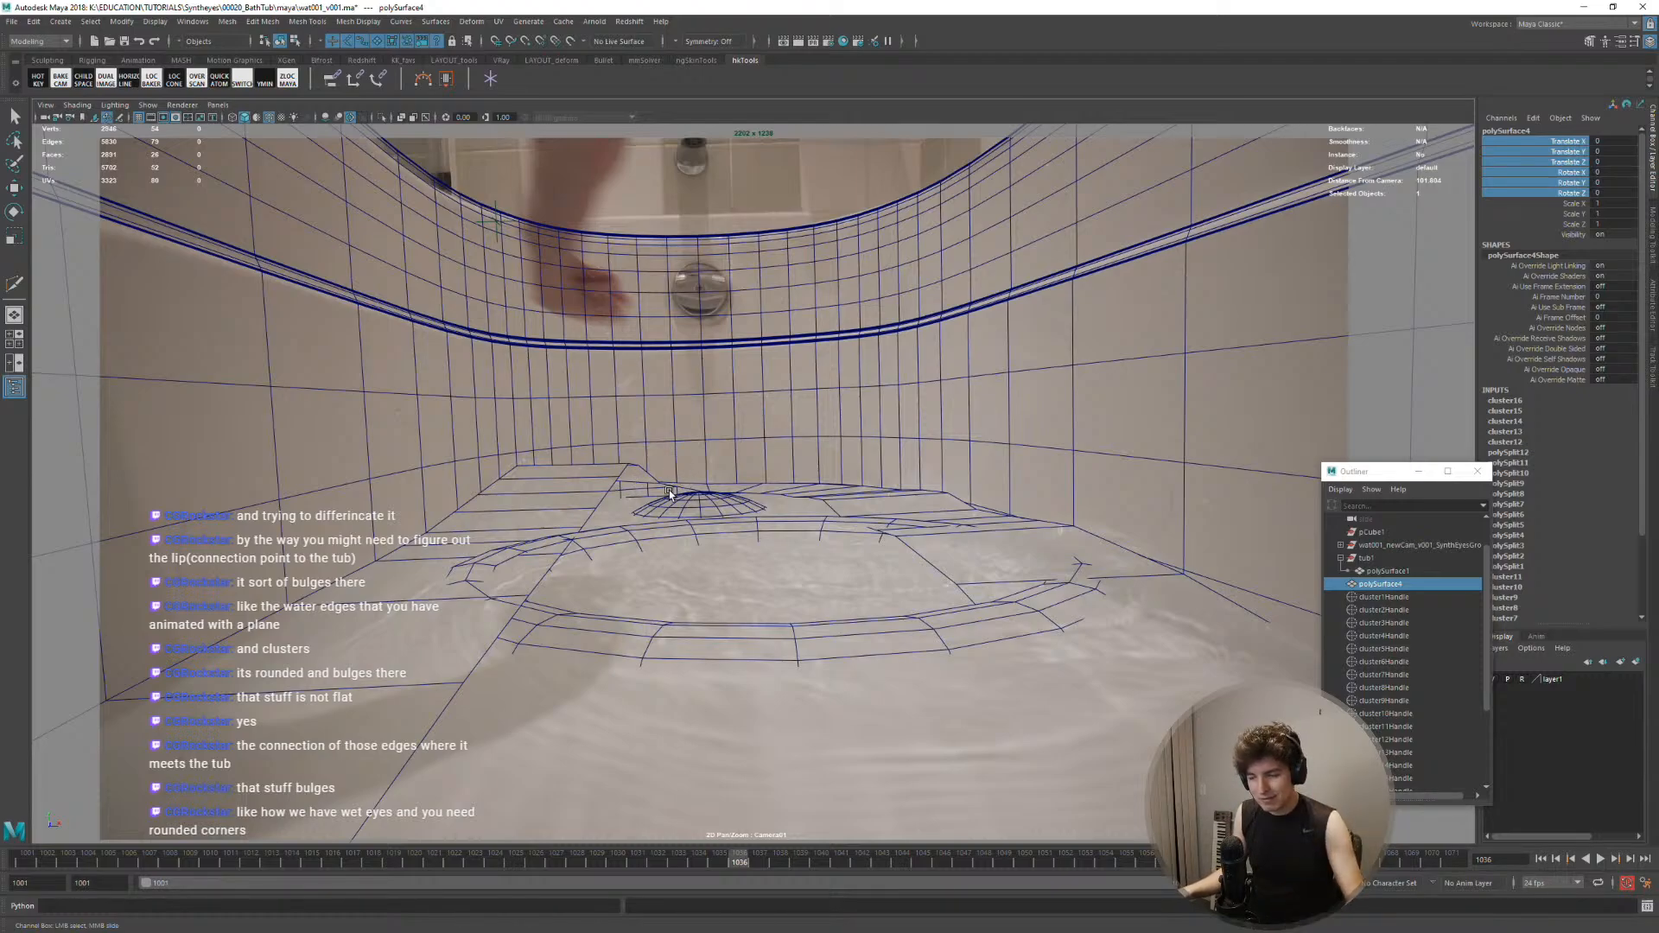
drag(748, 864, 602, 805)
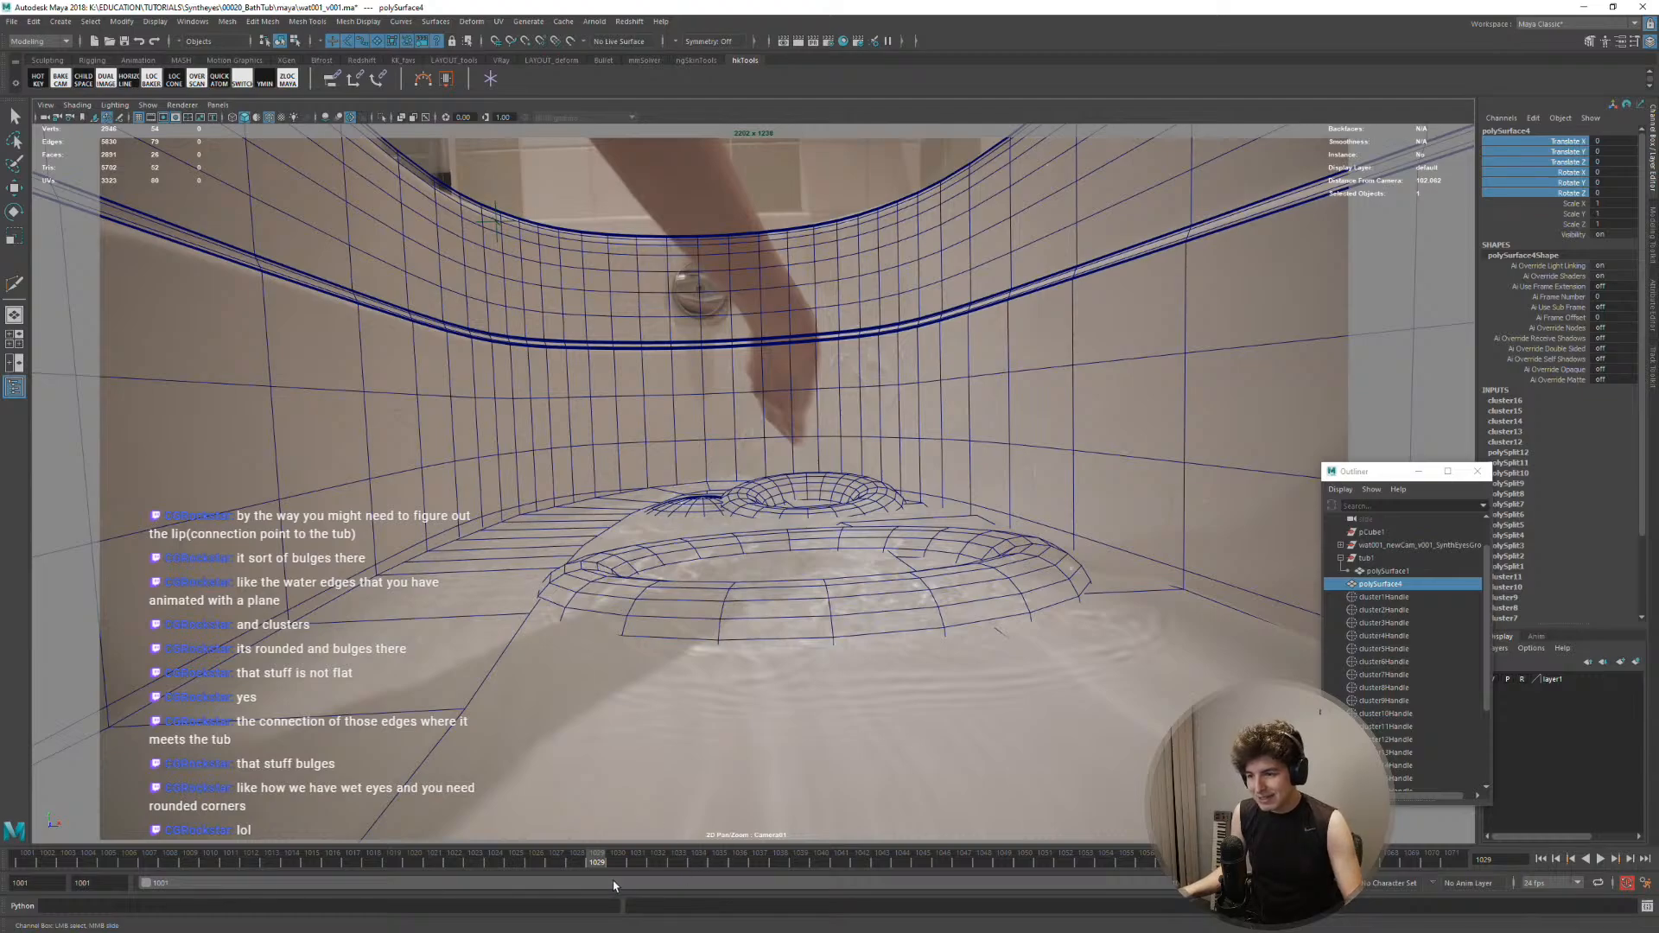
drag(615, 865, 7, 825)
In the perspective view, scale the pPlane1 water plane to about 84.4 in X and 135.8 in Y and Z
click(656, 543)
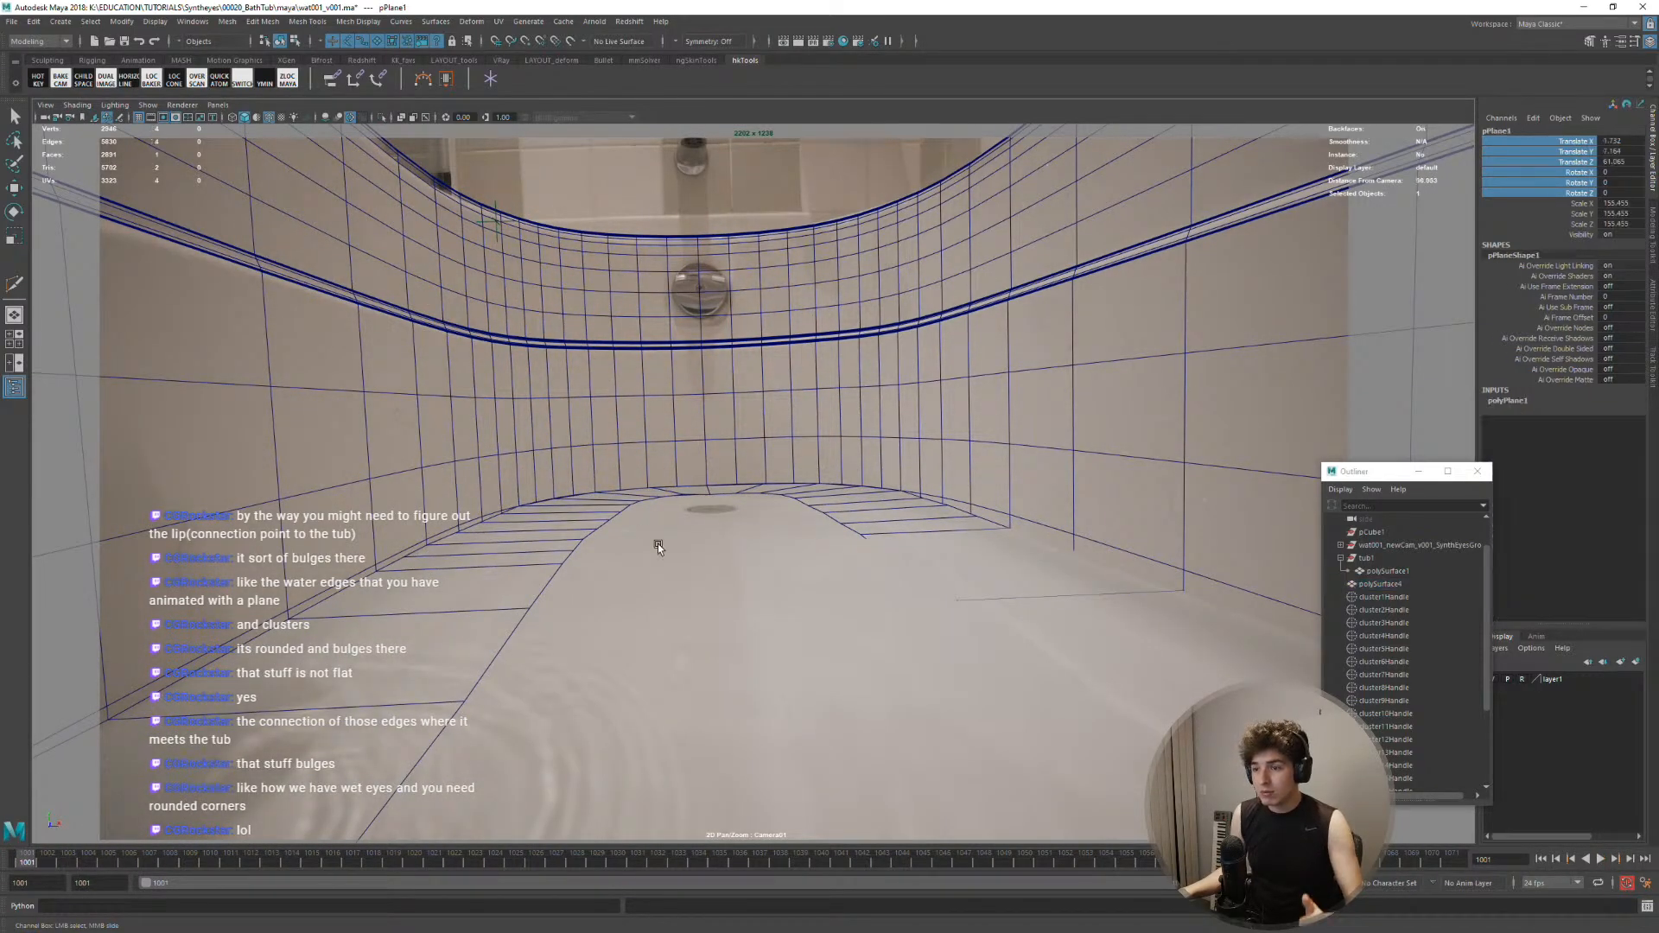
key(space)
key(space)
mouse_move(335, 463)
alt+right_down()
mouse_move(477, 478)
mouse_move(346, 473)
alt+right_up()
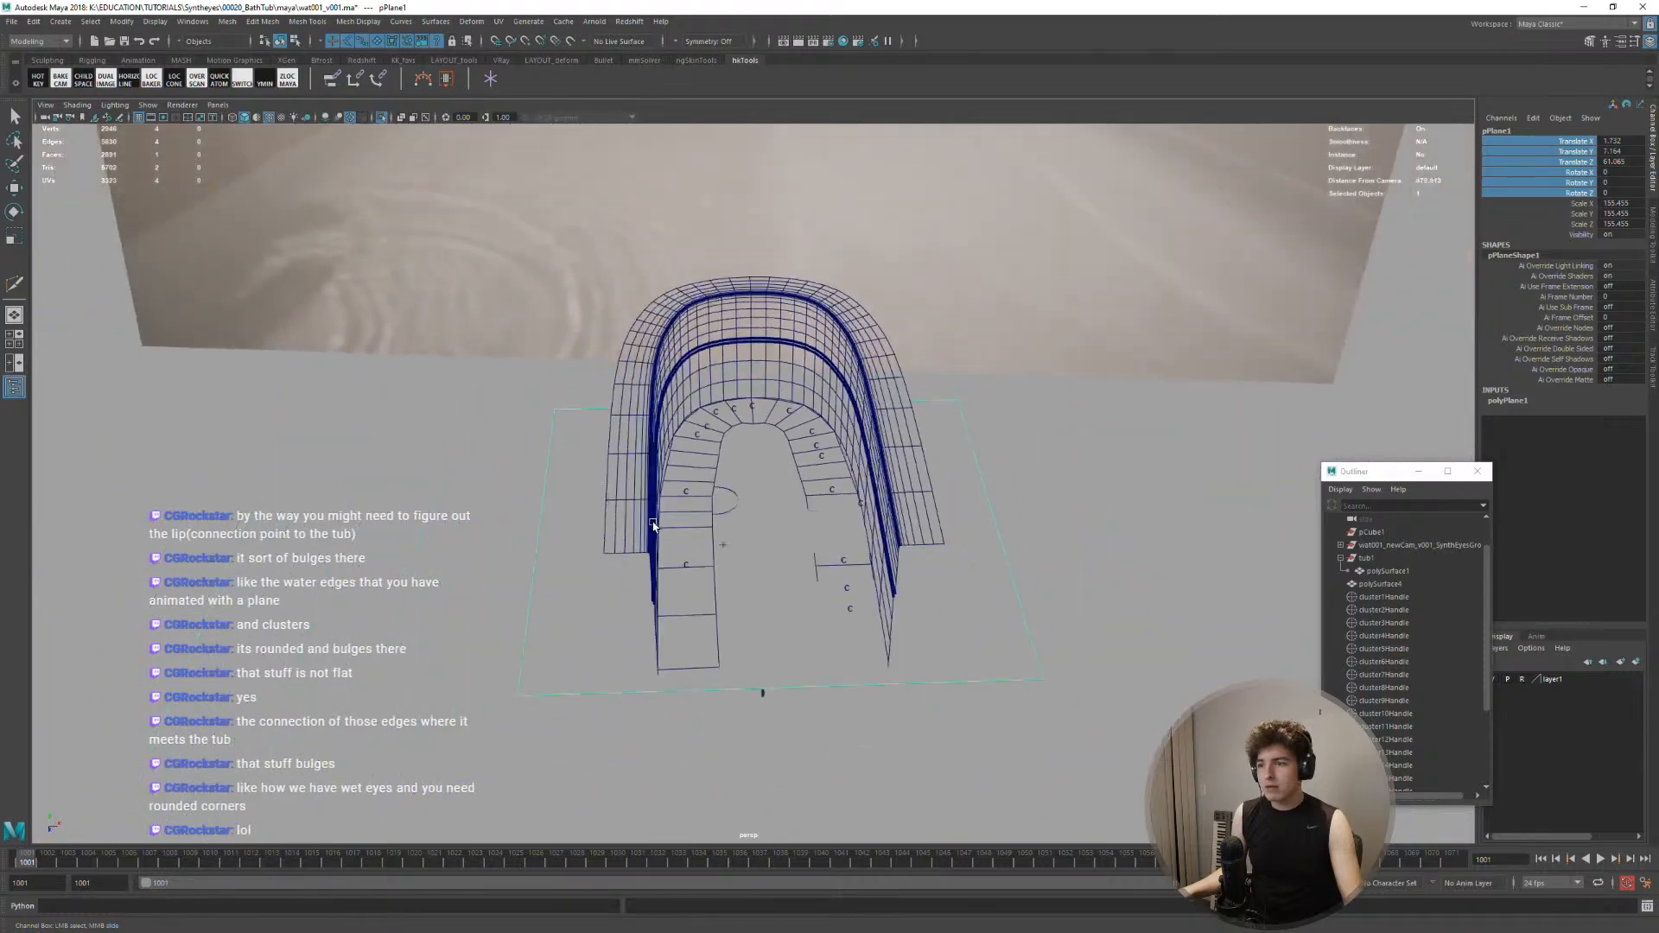
alt+drag(656, 521, 873, 484)
alt+right_drag(872, 483, 981, 553)
alt+middle_drag(981, 553, 942, 575)
alt+right_drag(942, 575, 903, 582)
key(r)
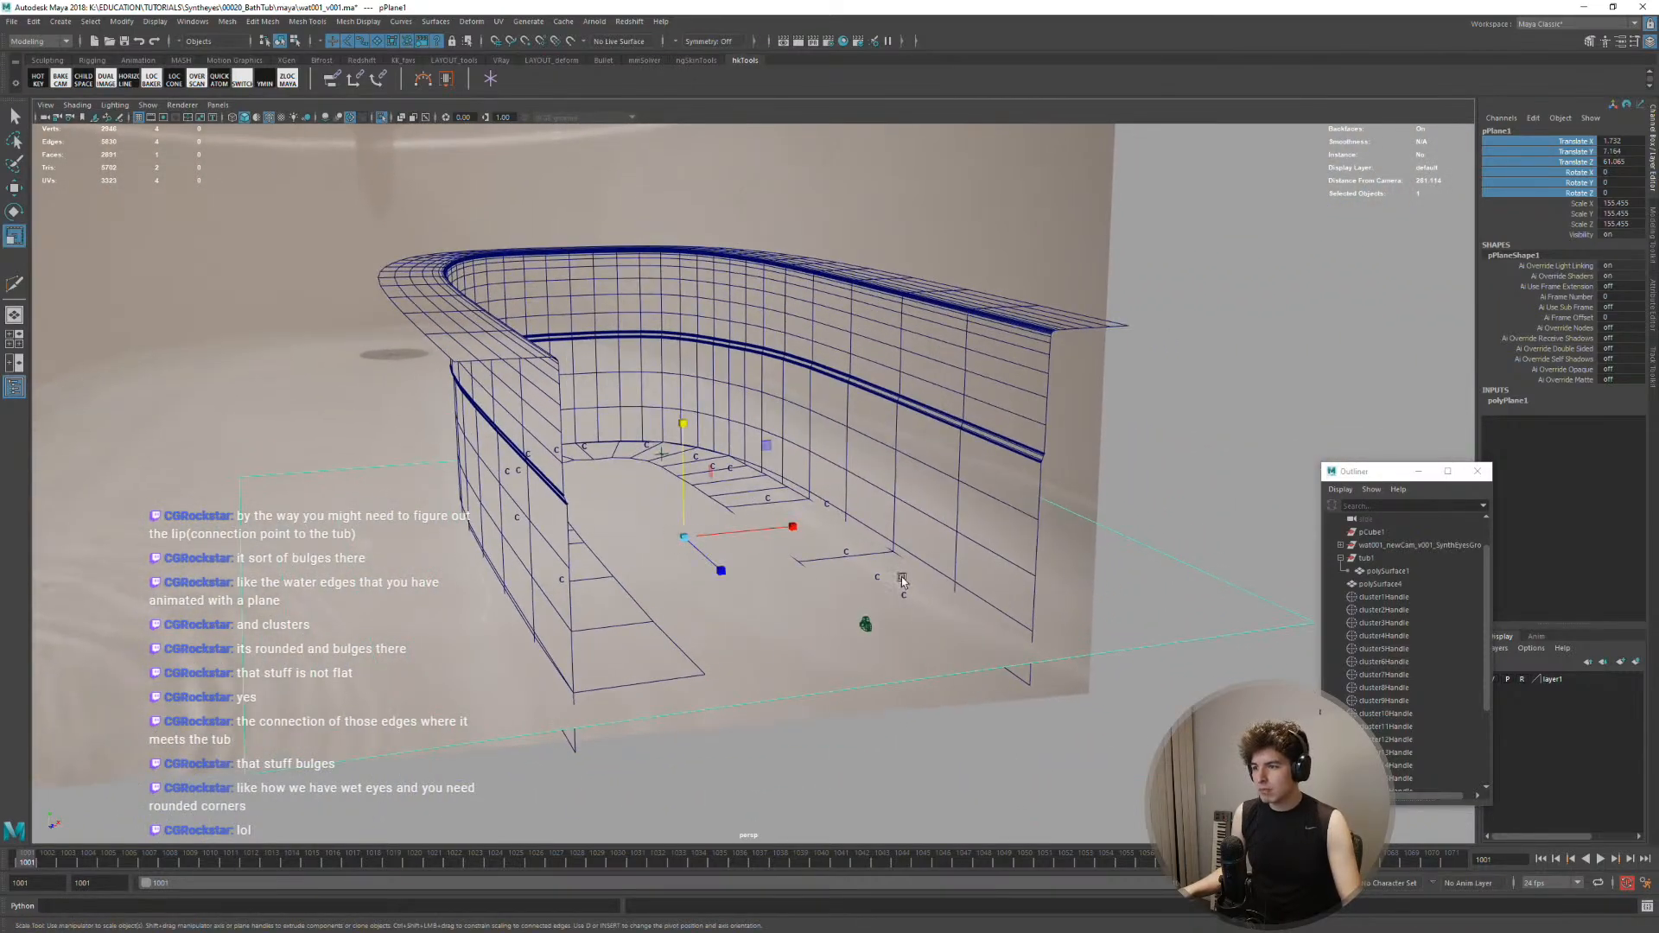
drag(684, 538, 609, 544)
alt+drag(679, 523, 615, 564)
drag(762, 550, 825, 522)
alt+drag(825, 521, 741, 544)
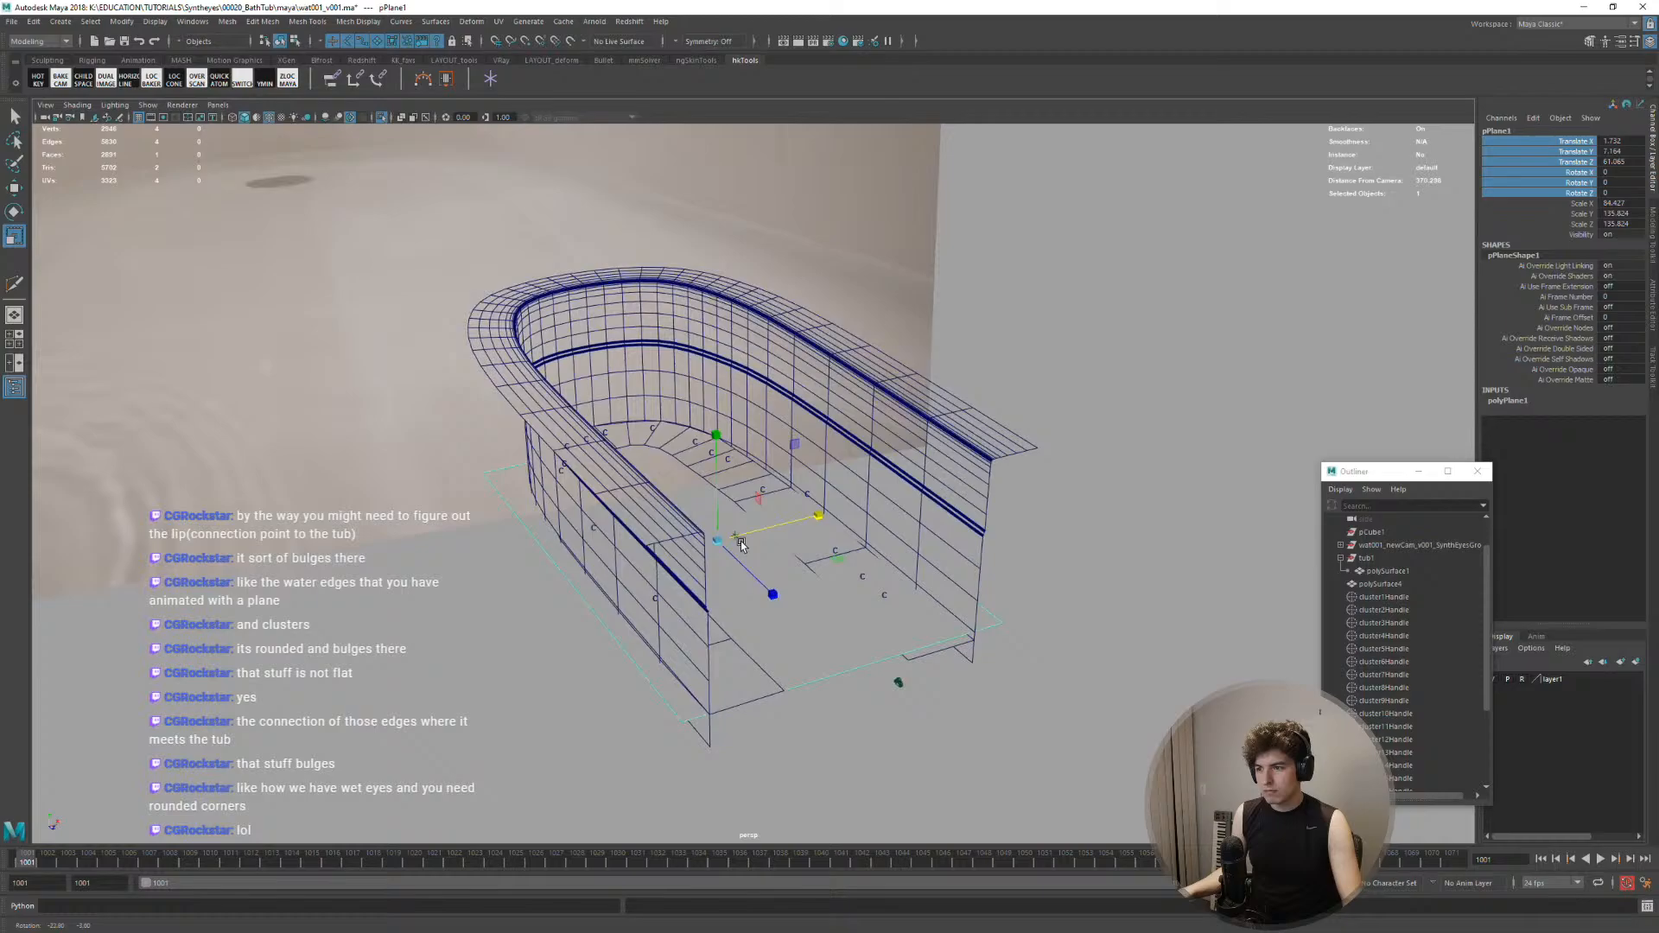
click(1489, 407)
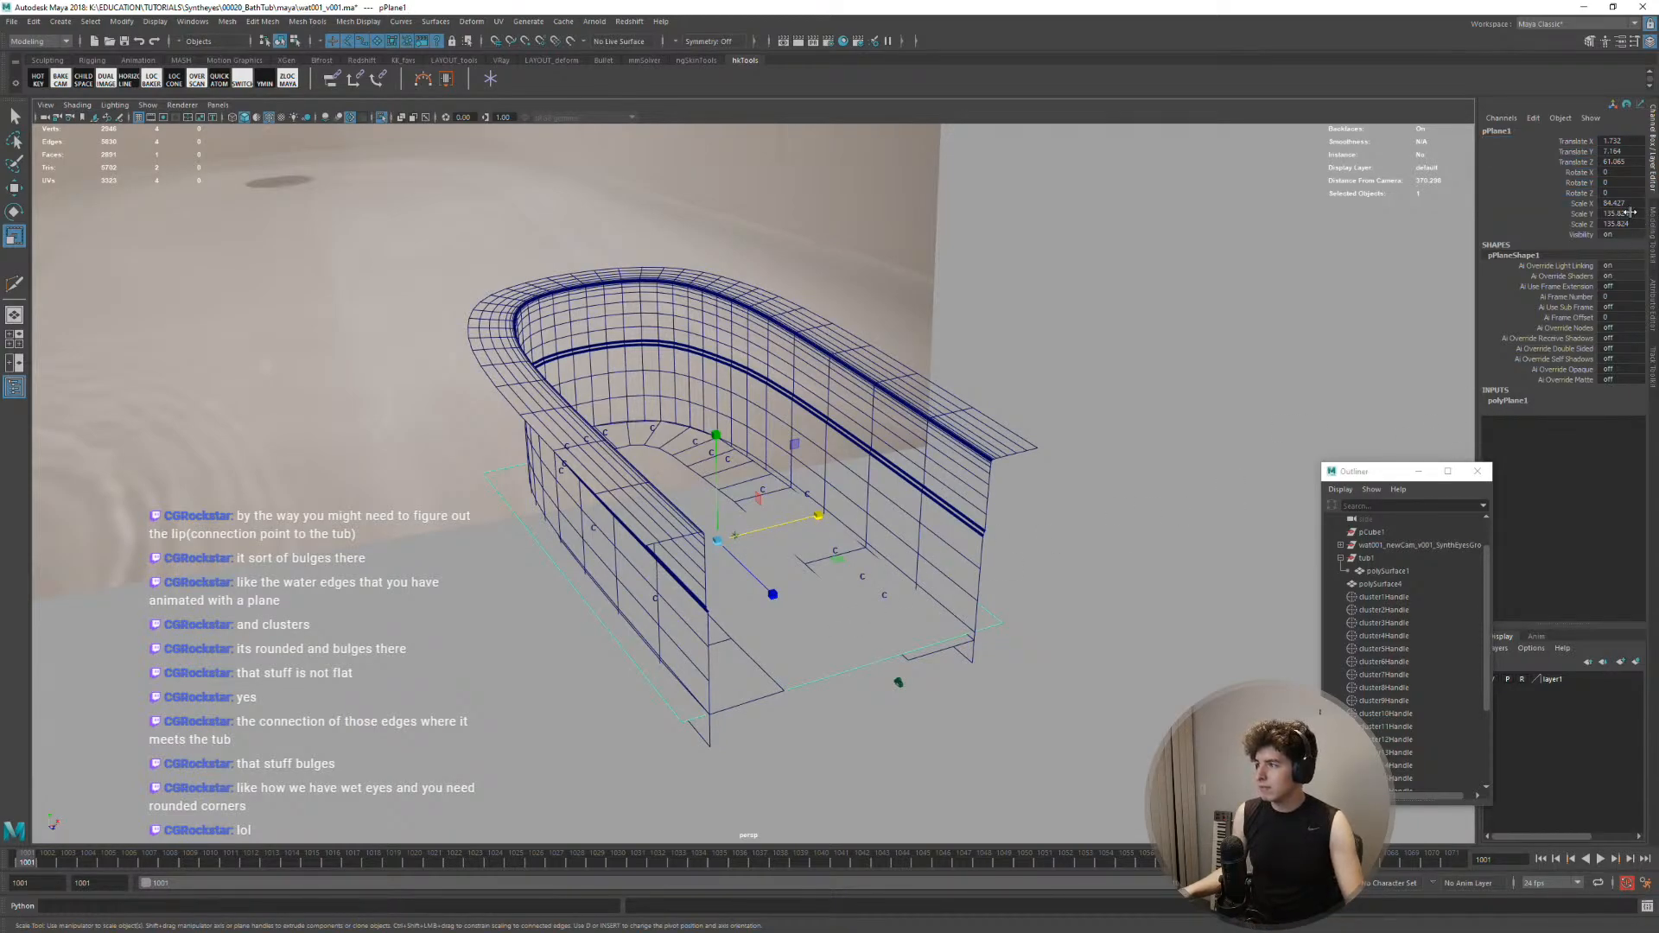
Copy the pPlane1 water plane's Scale Z value into Scale X so that it becomes 135.824
double_click(1615, 224)
key(ctrl+c)
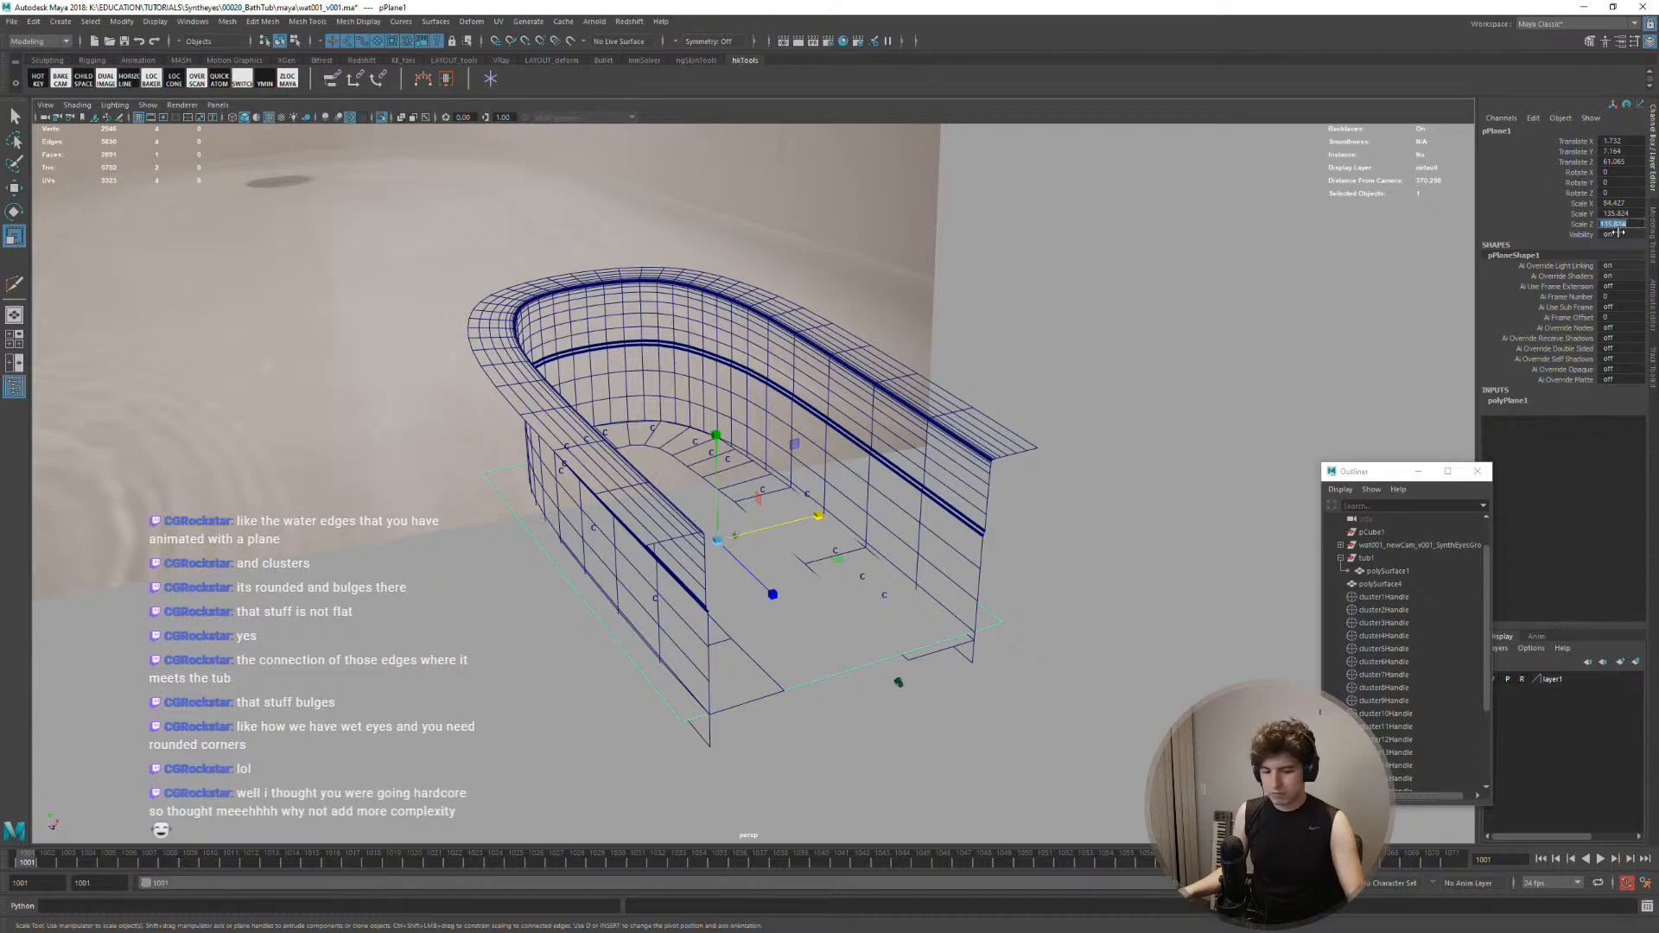
double_click(1614, 203)
key(ctrl+v)
key(Return)
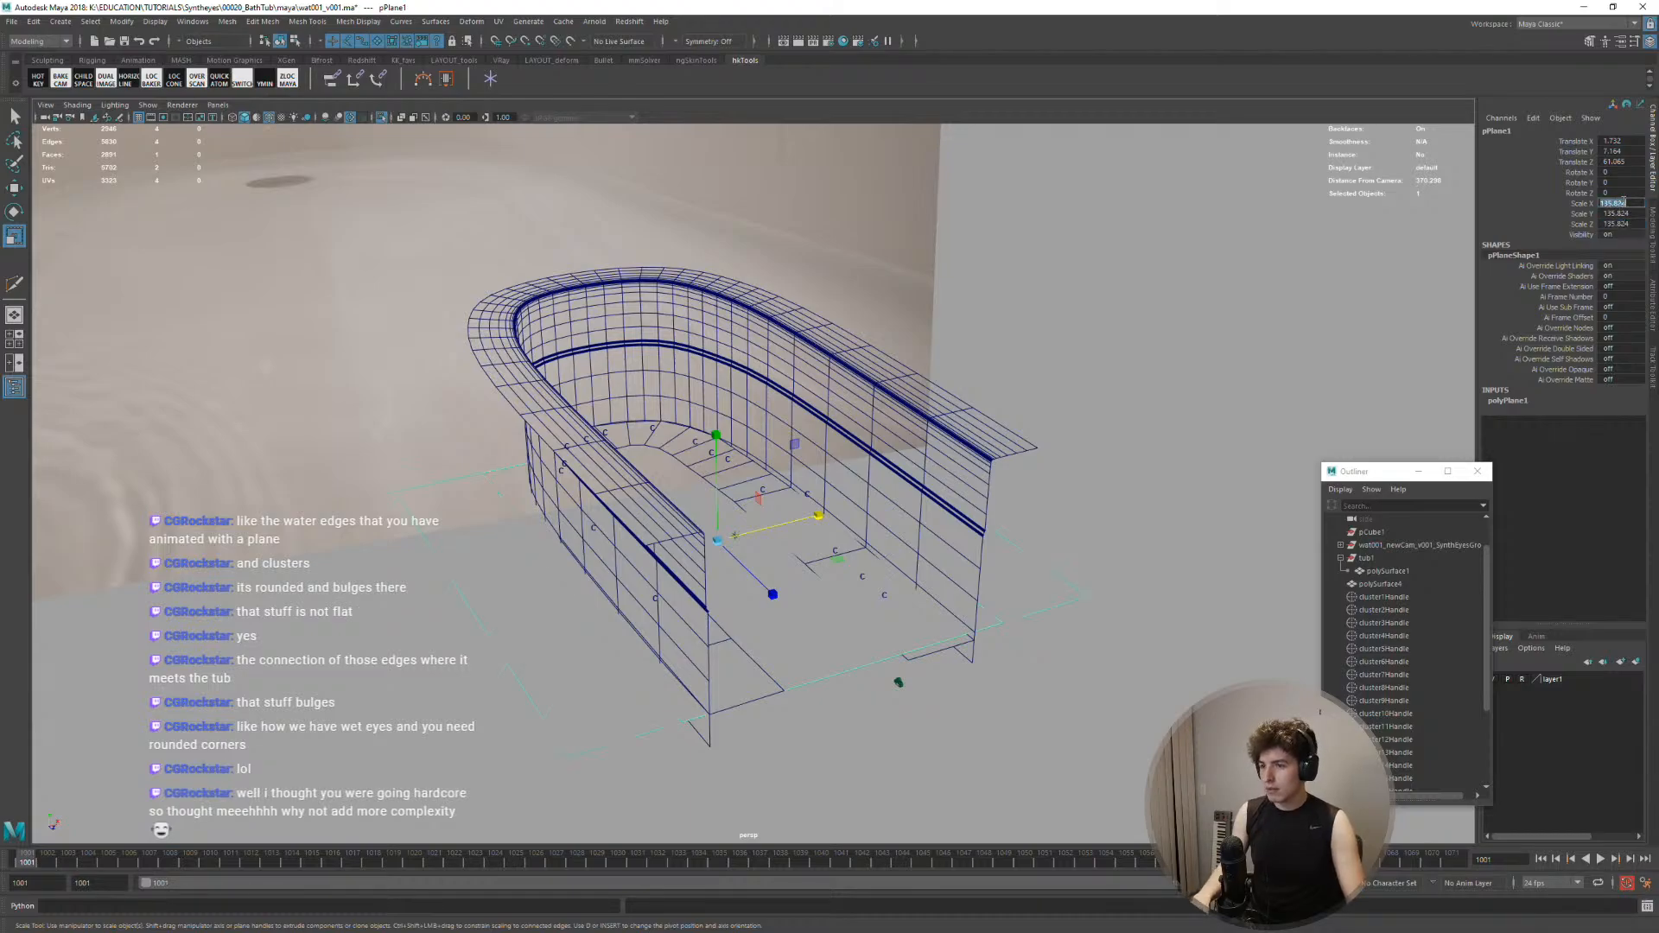
Scale the water plane up uniformly beyond the tub walls and move it along Z to about 51.1
alt+drag(1146, 323, 970, 518)
drag(690, 547, 697, 604)
middle_drag(697, 604, 741, 584)
alt+drag(742, 584, 708, 555)
key(w)
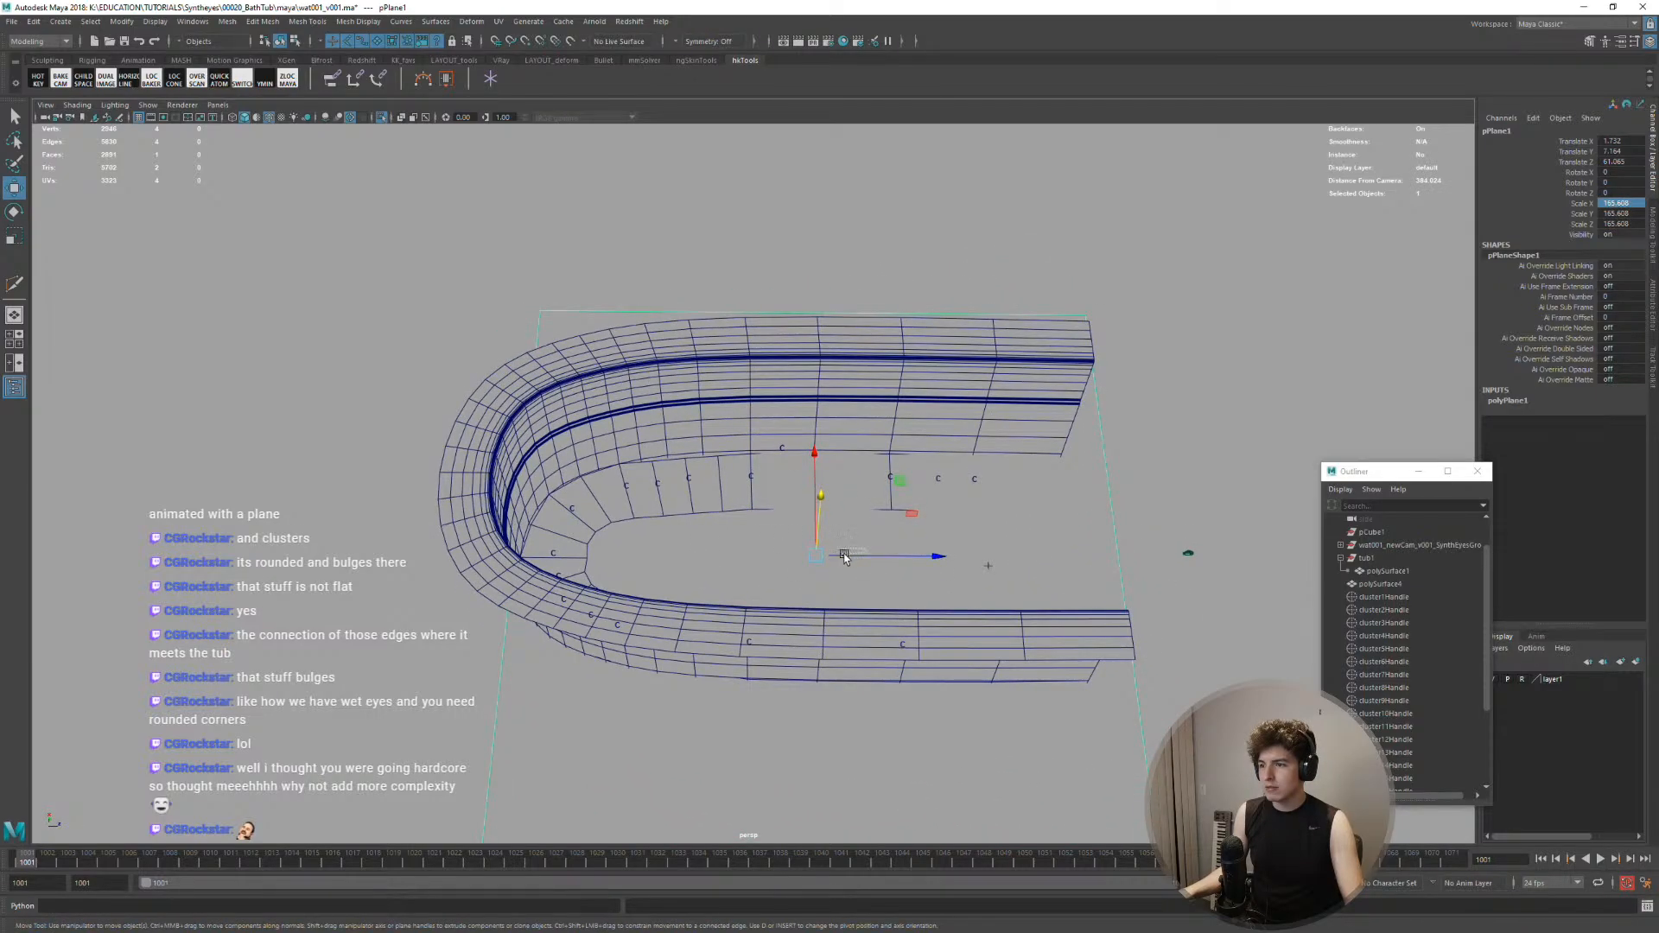
mouse_move(844, 555)
mouse_down()
mouse_move(867, 556)
mouse_move(850, 559)
mouse_up()
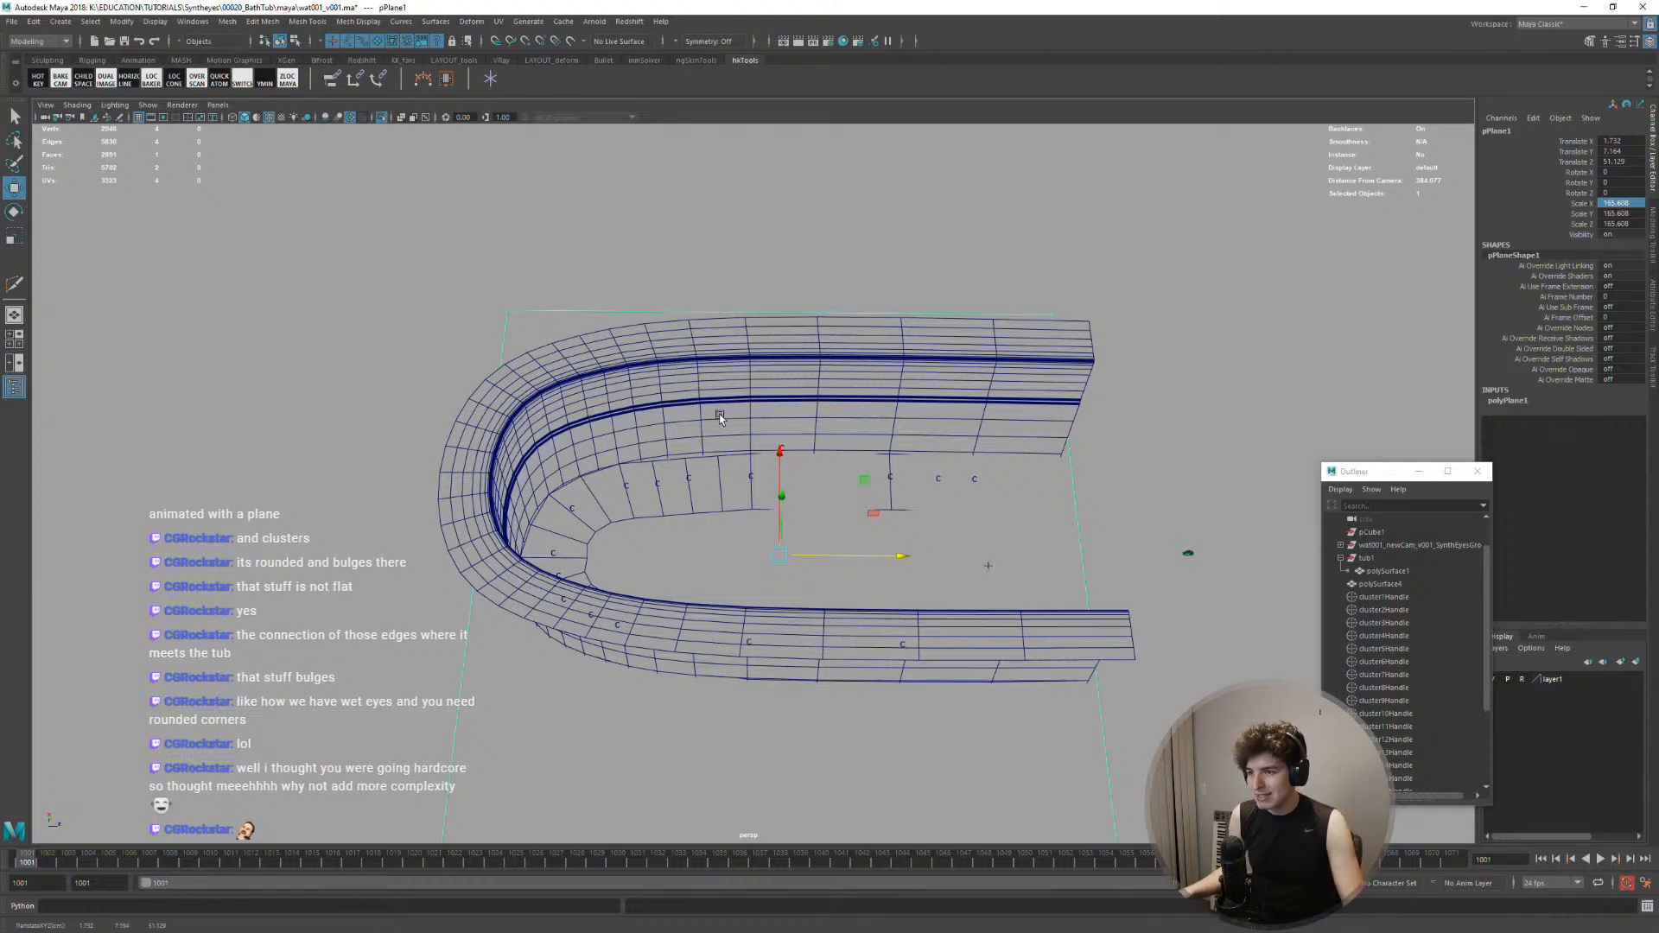
alt+drag(720, 419, 765, 529)
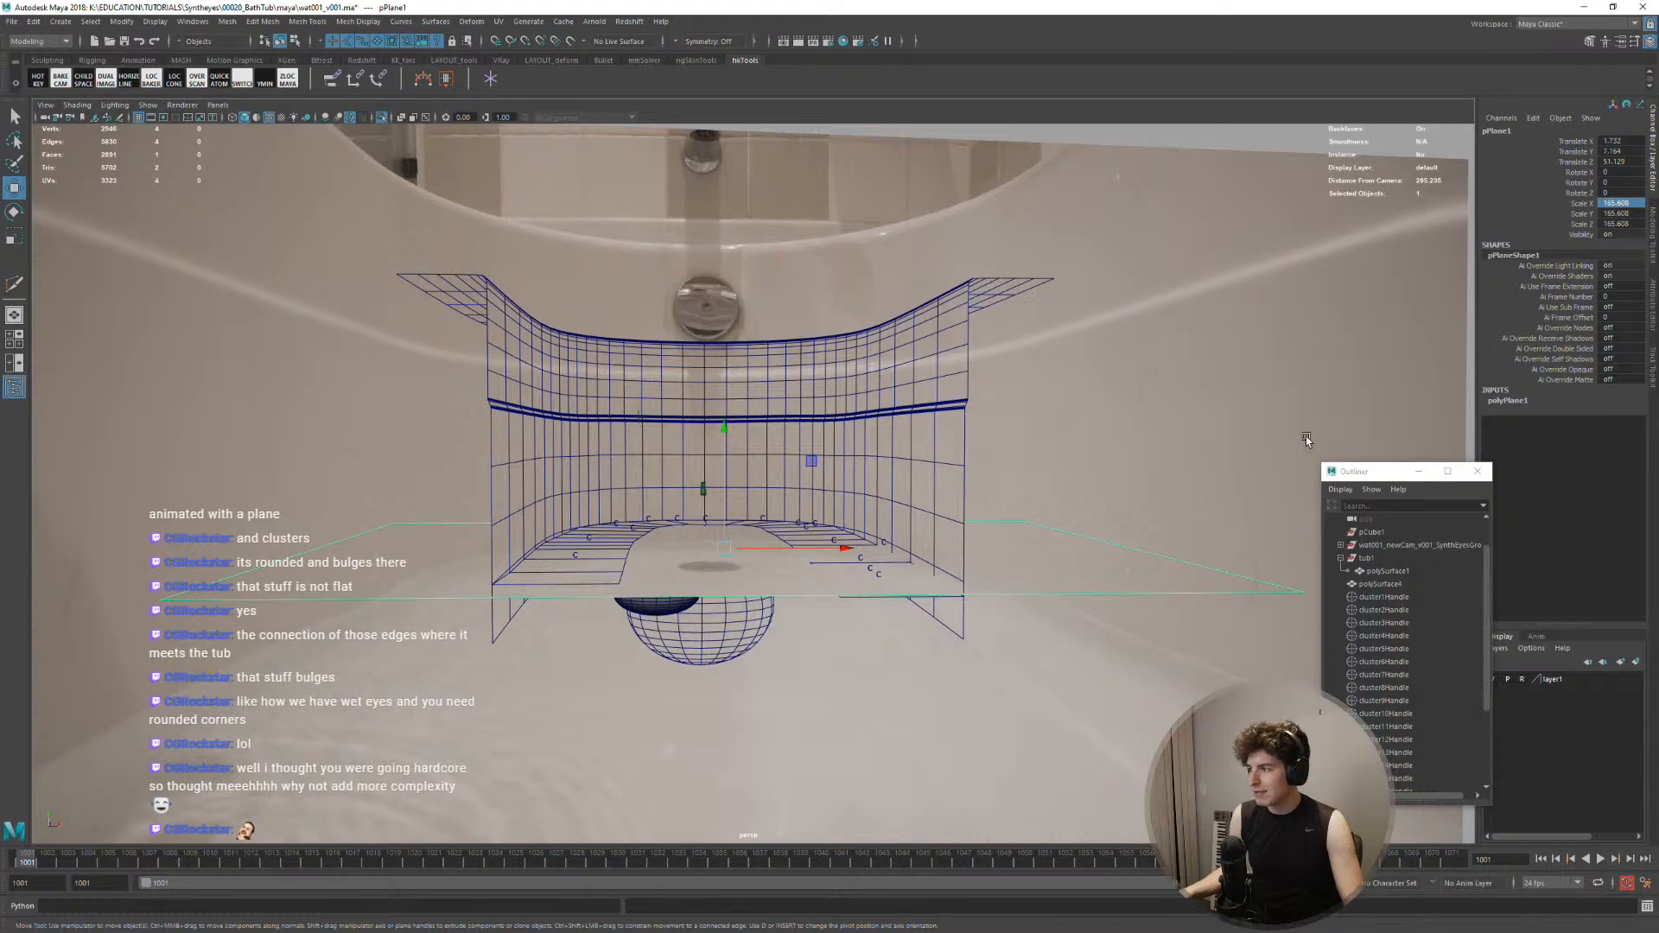
Set both Subdivisions Width and Subdivisions Height of the water plane to 50
click(1507, 400)
drag(1546, 431, 1546, 441)
middle_drag(757, 426, 870, 445)
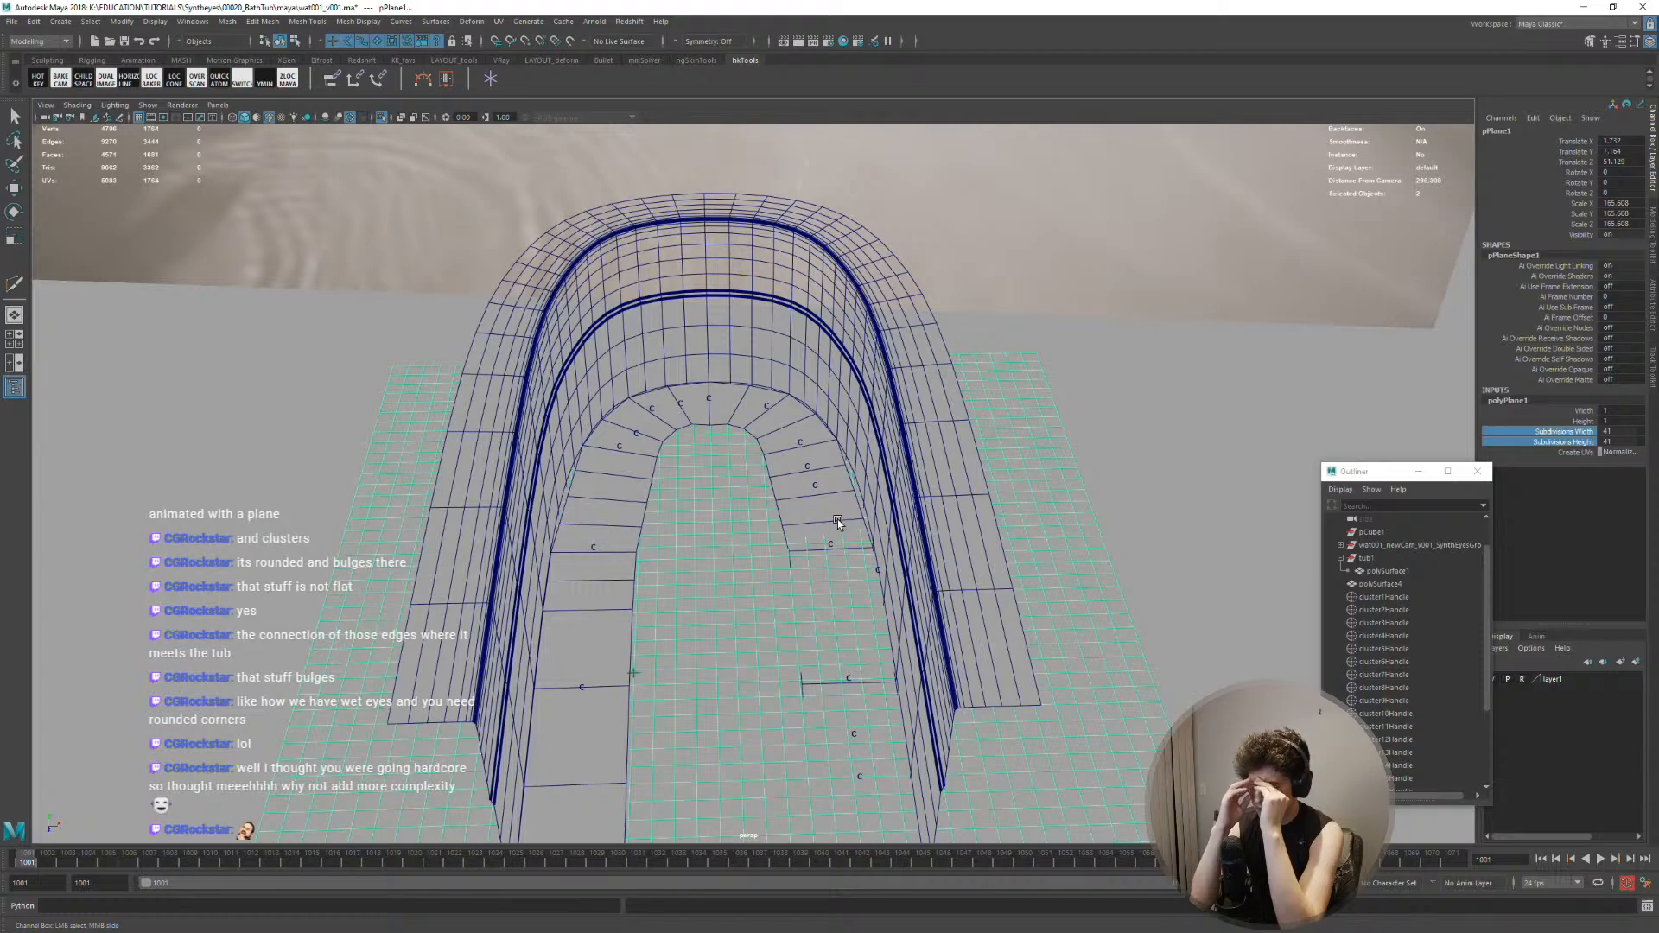
middle_drag(767, 558, 886, 588)
Examine how the subdivided water plane sits inside the tub through Camera01 and from several perspective angles
key(space)
key(space)
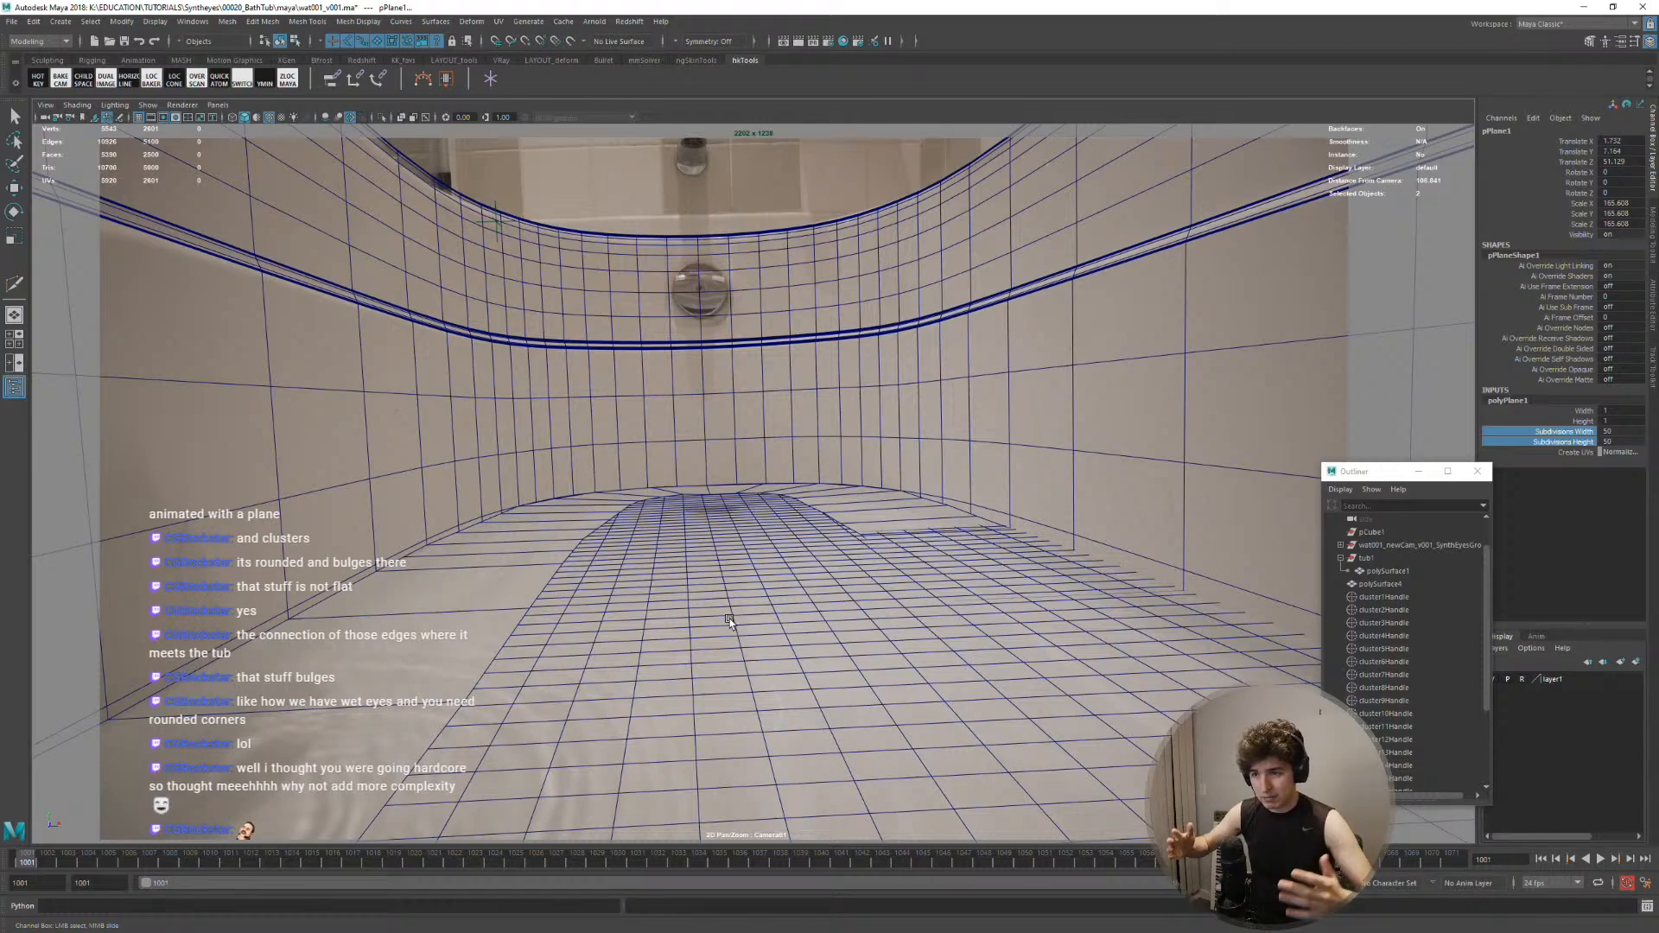
click(728, 621)
key(w)
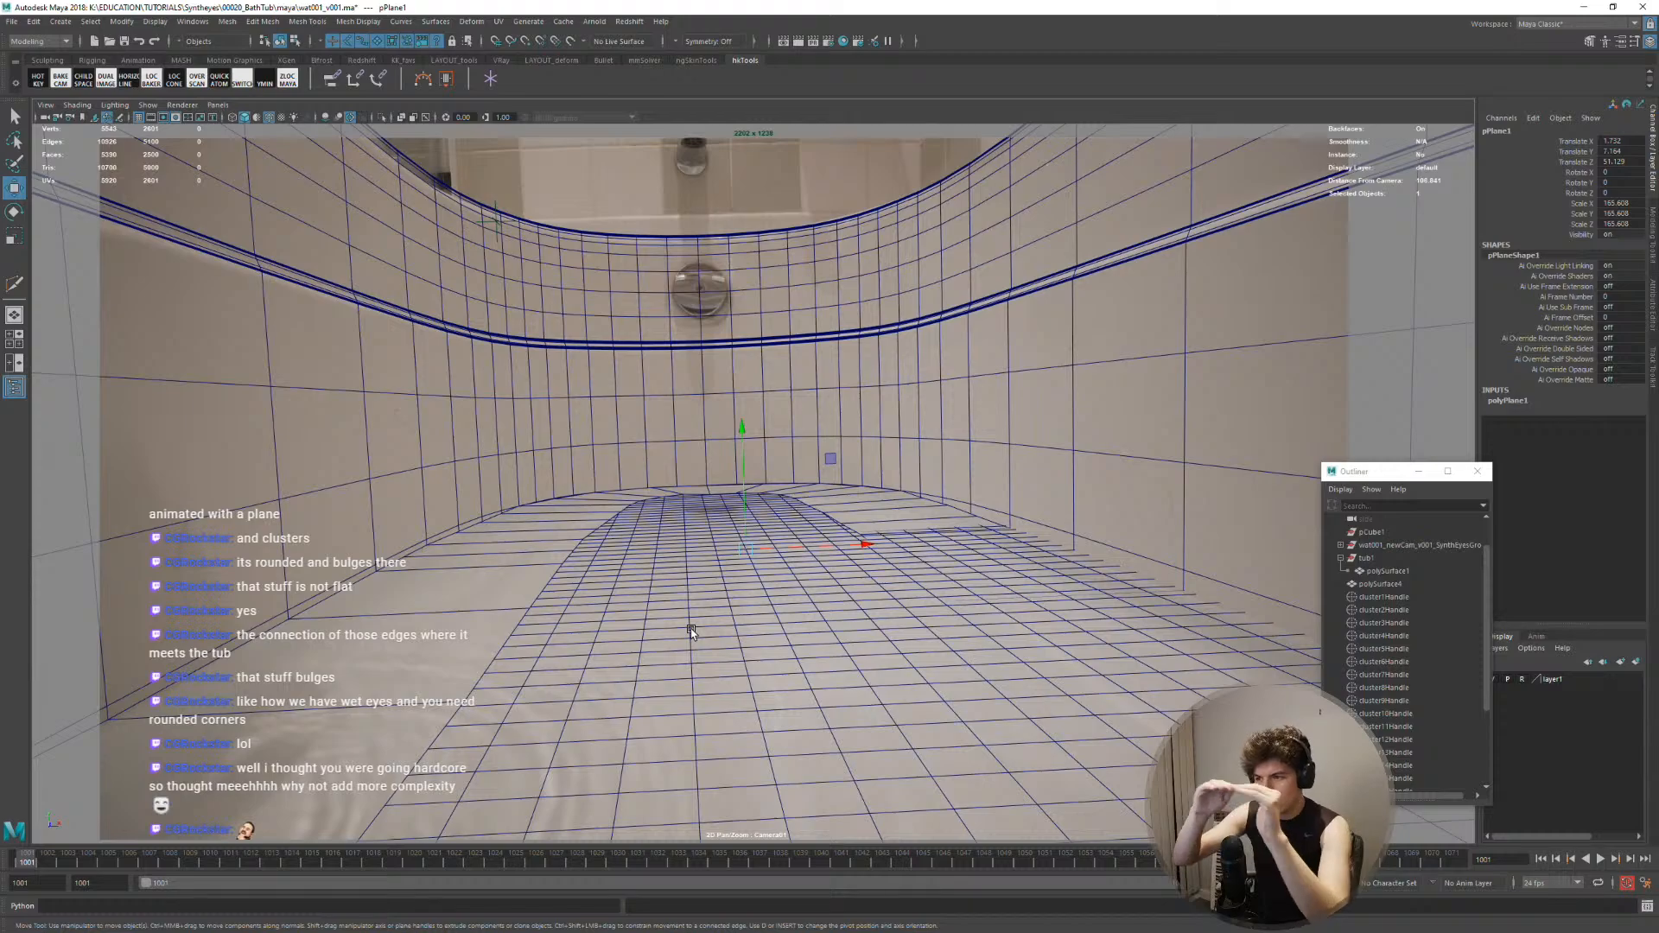
key(space)
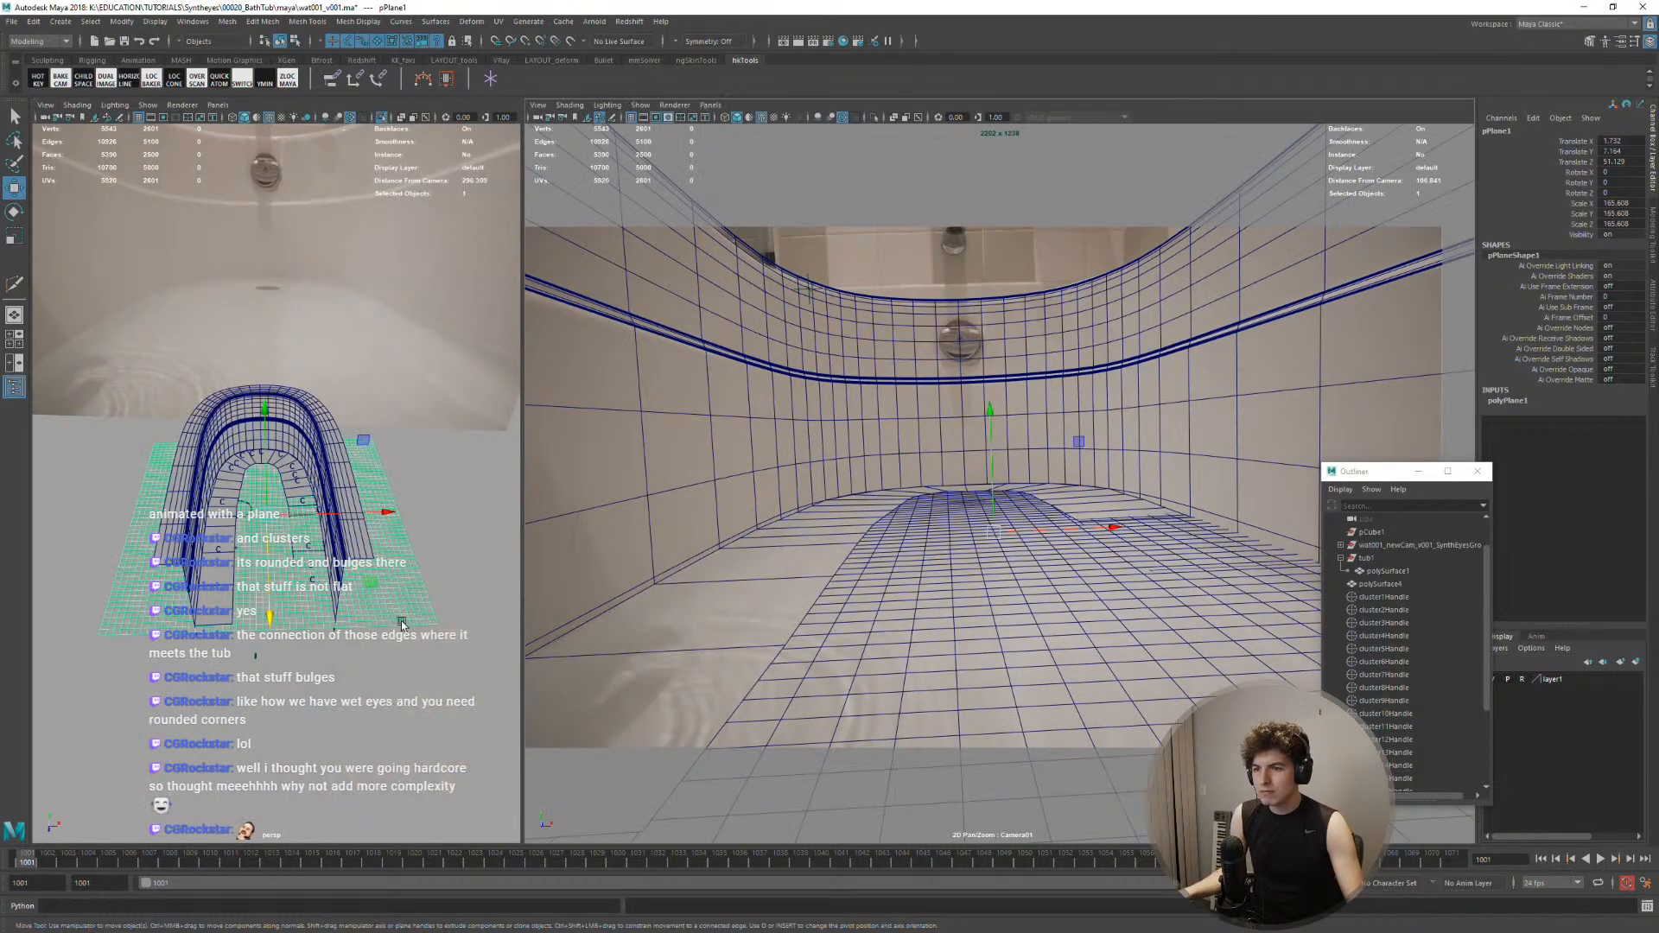
key(space)
alt+drag(726, 574, 849, 570)
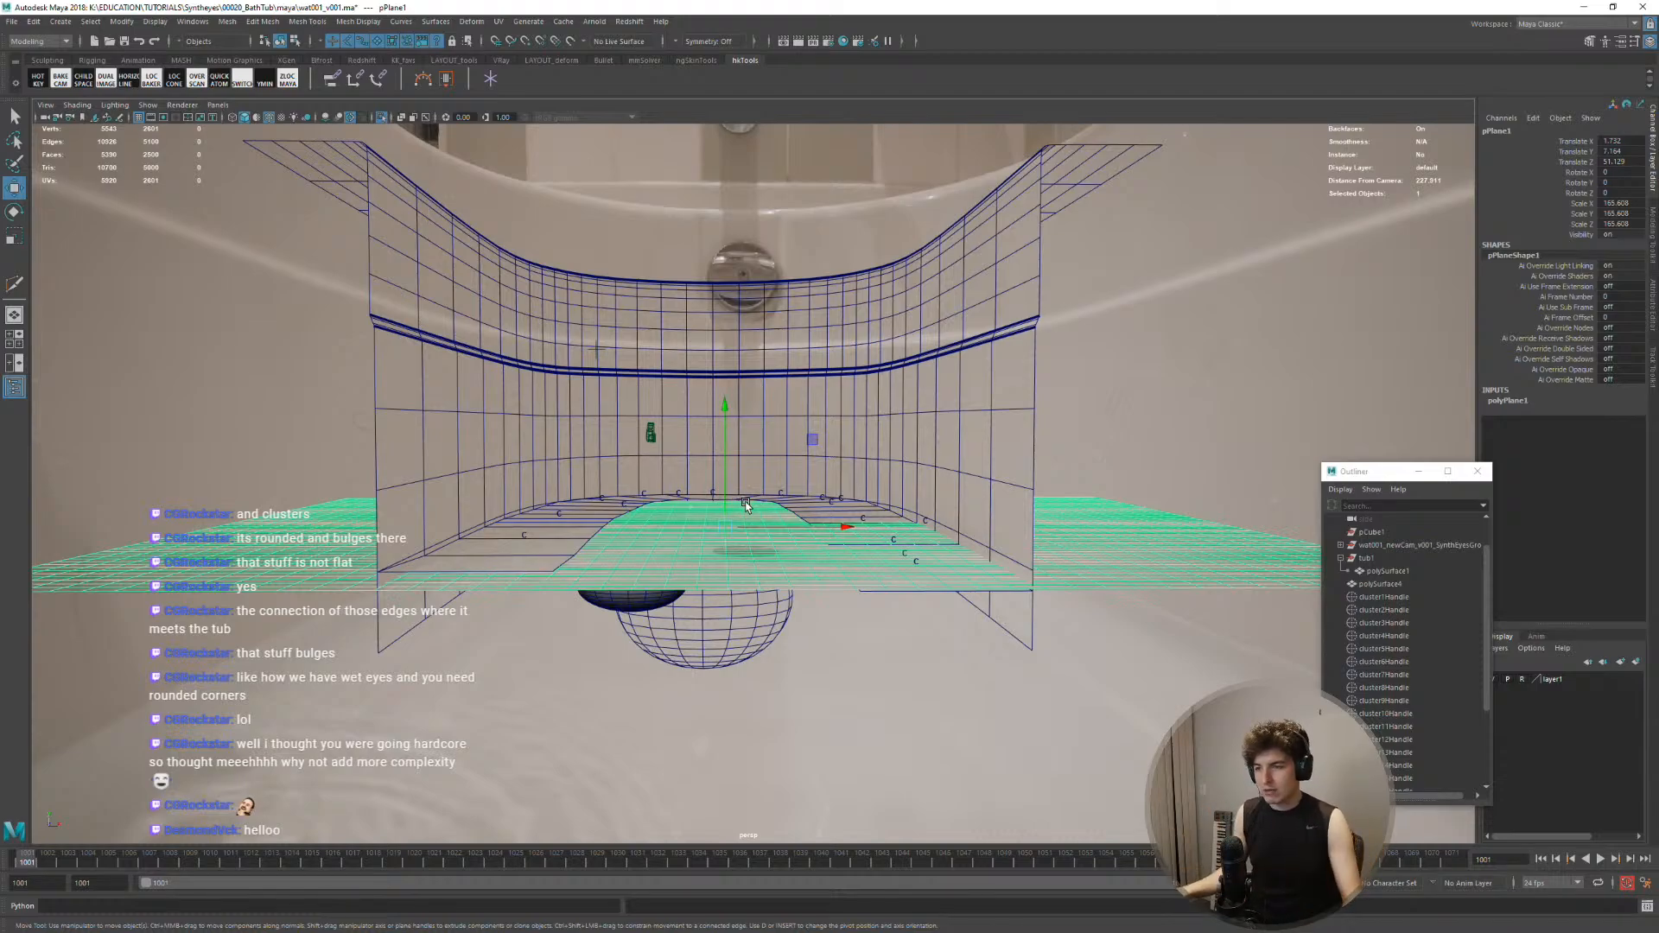
alt+drag(745, 505, 860, 493)
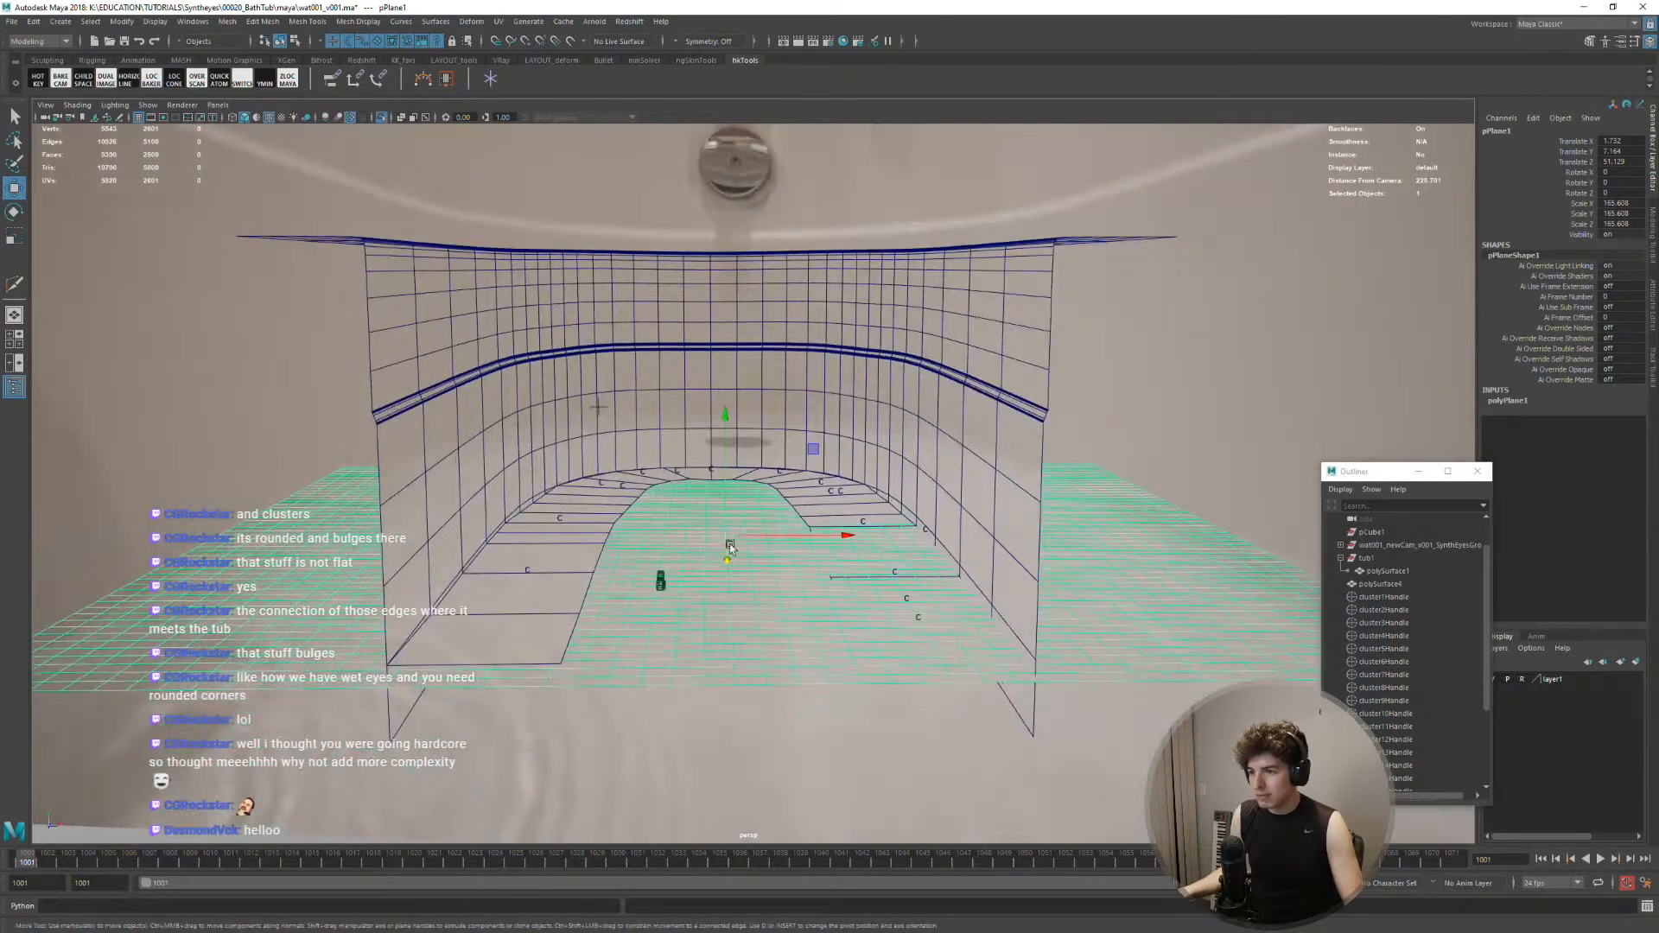
alt+drag(838, 558, 831, 553)
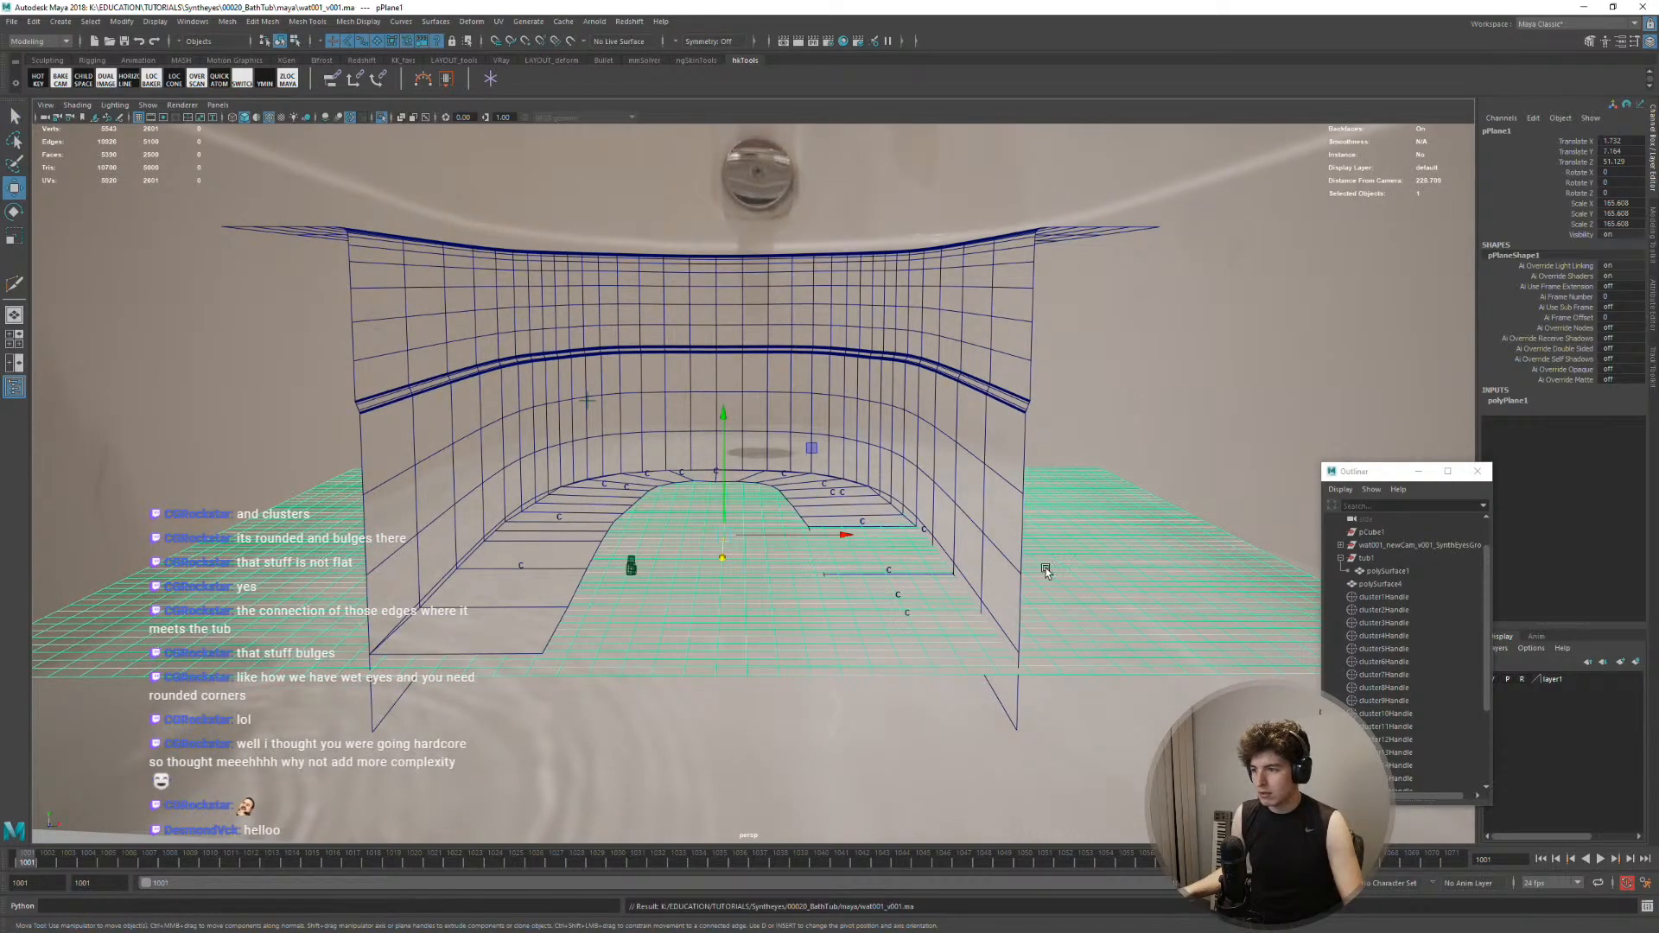
Convert the pPlane1 water plane to an nCloth object
right_click(1056, 572)
key(space)
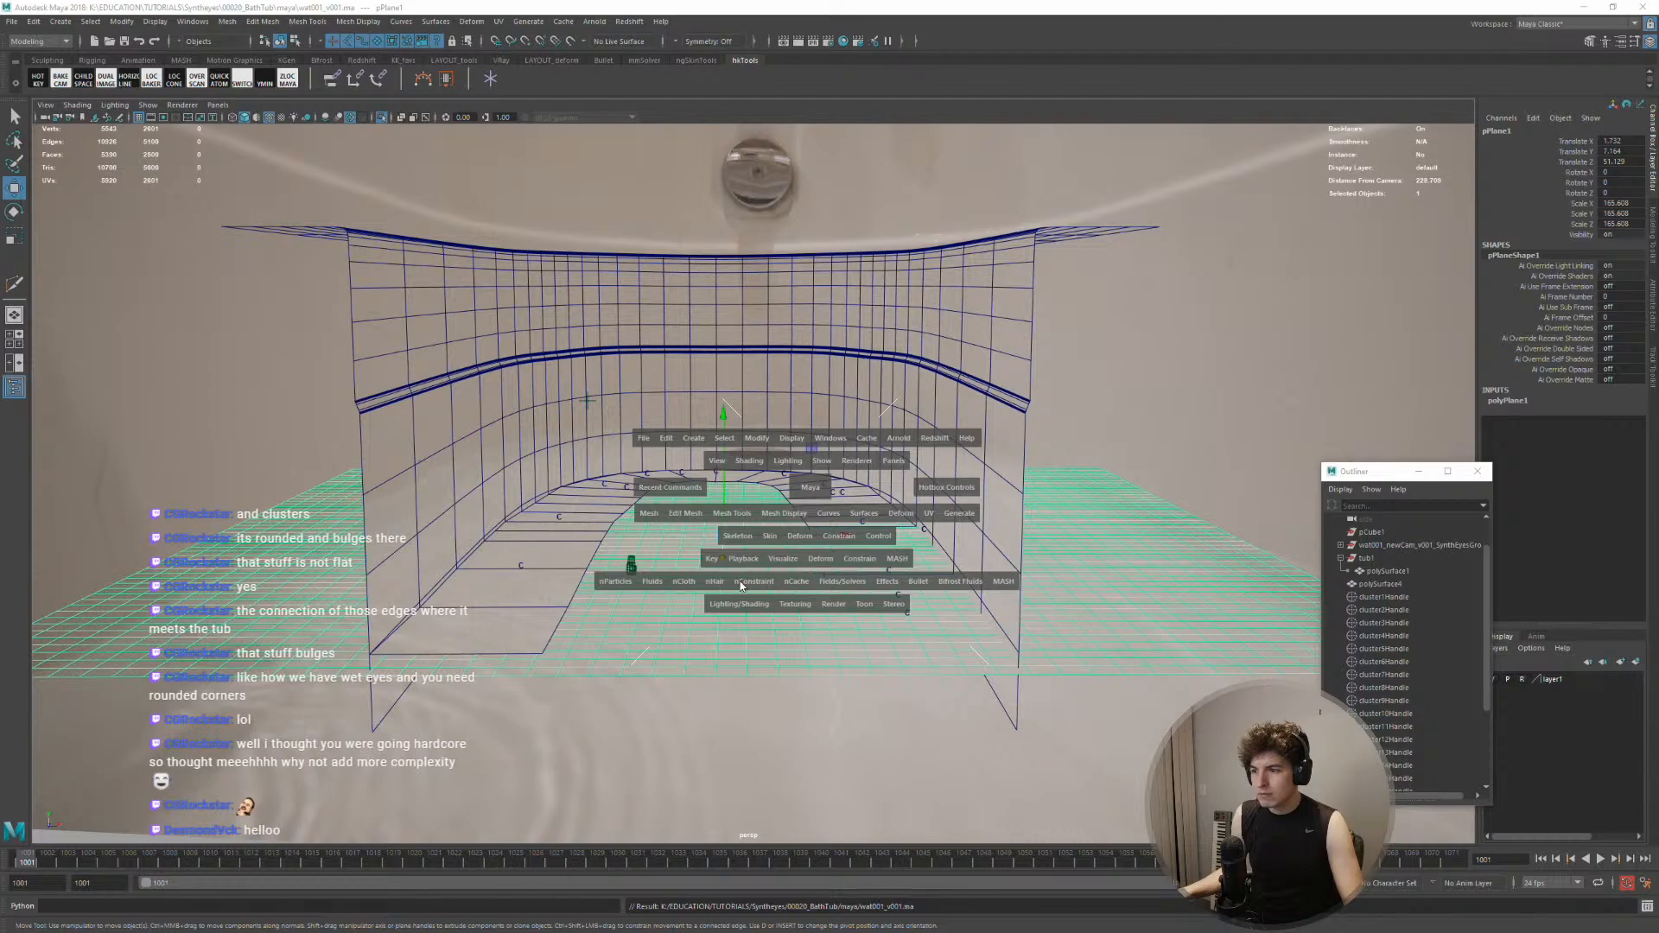
click(683, 580)
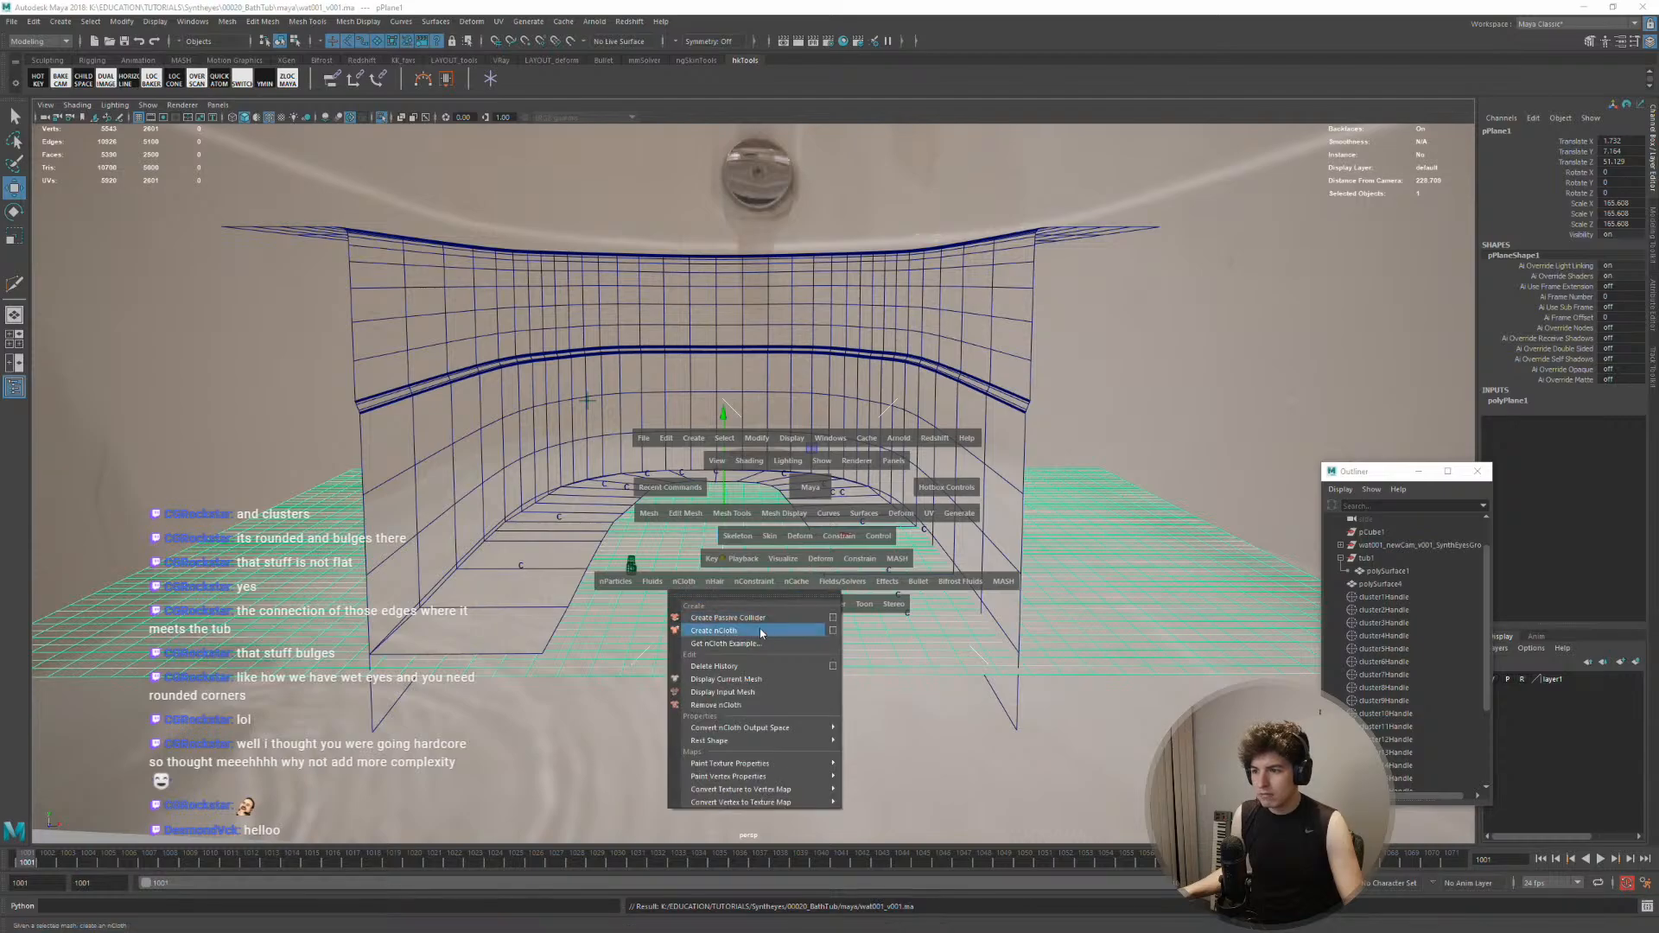
click(809, 632)
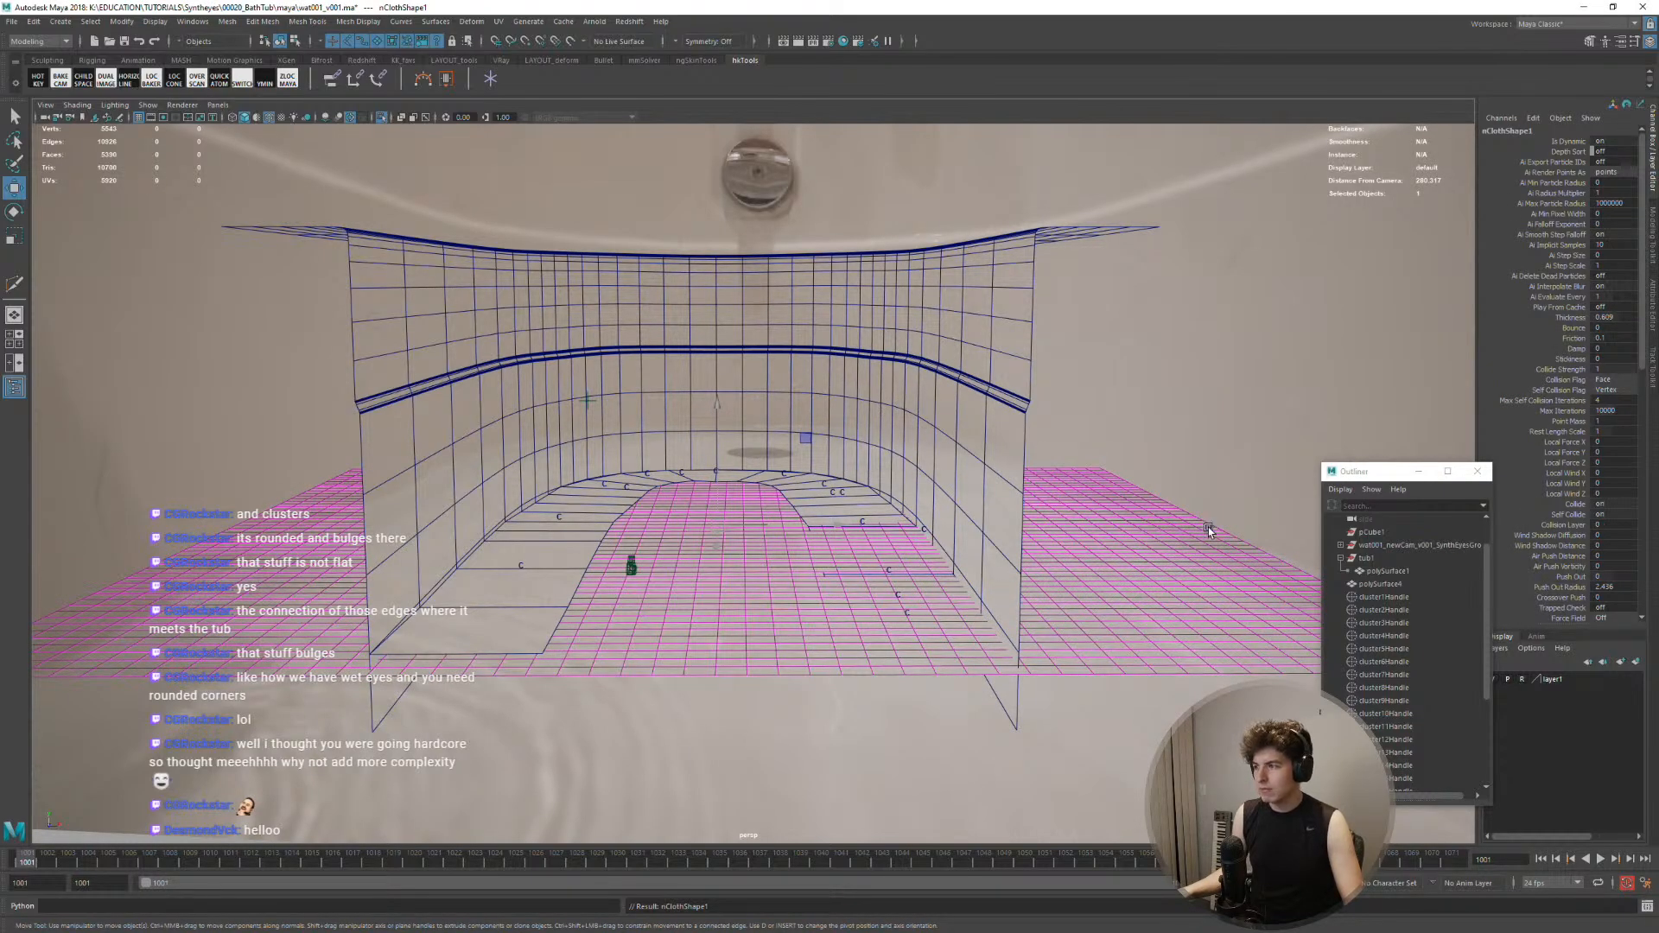
Set the nucleus1 solver's Gravity to 0 and its Start Frame to 1001
drag(1378, 466, 1263, 251)
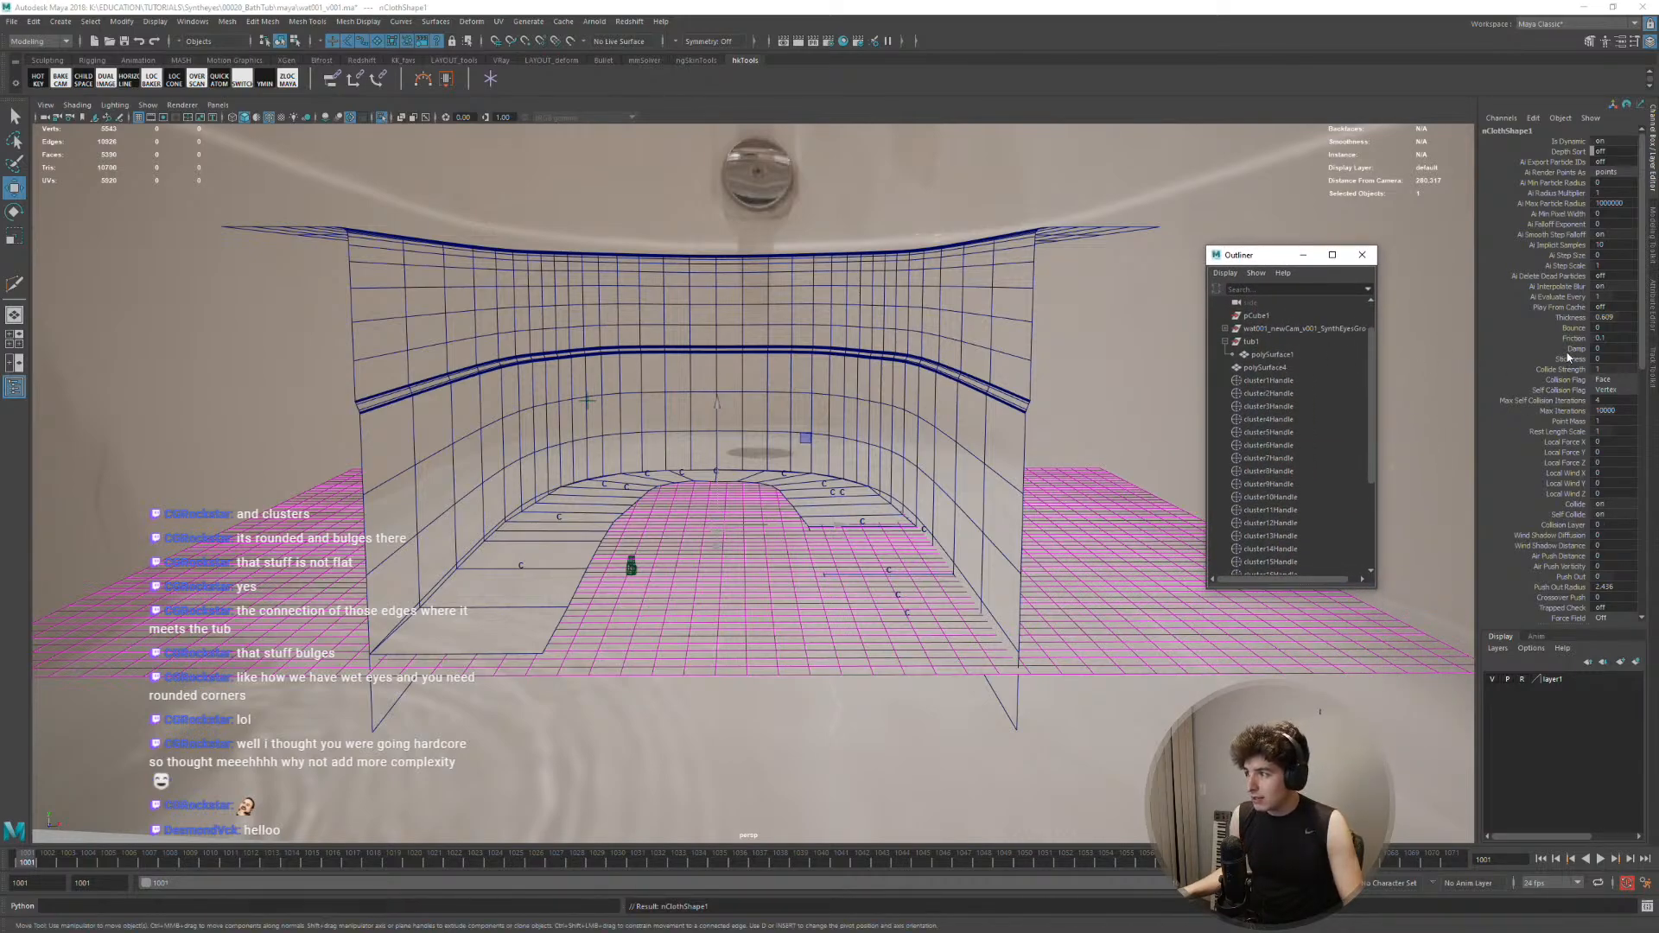
scroll(1565, 227, down, 3)
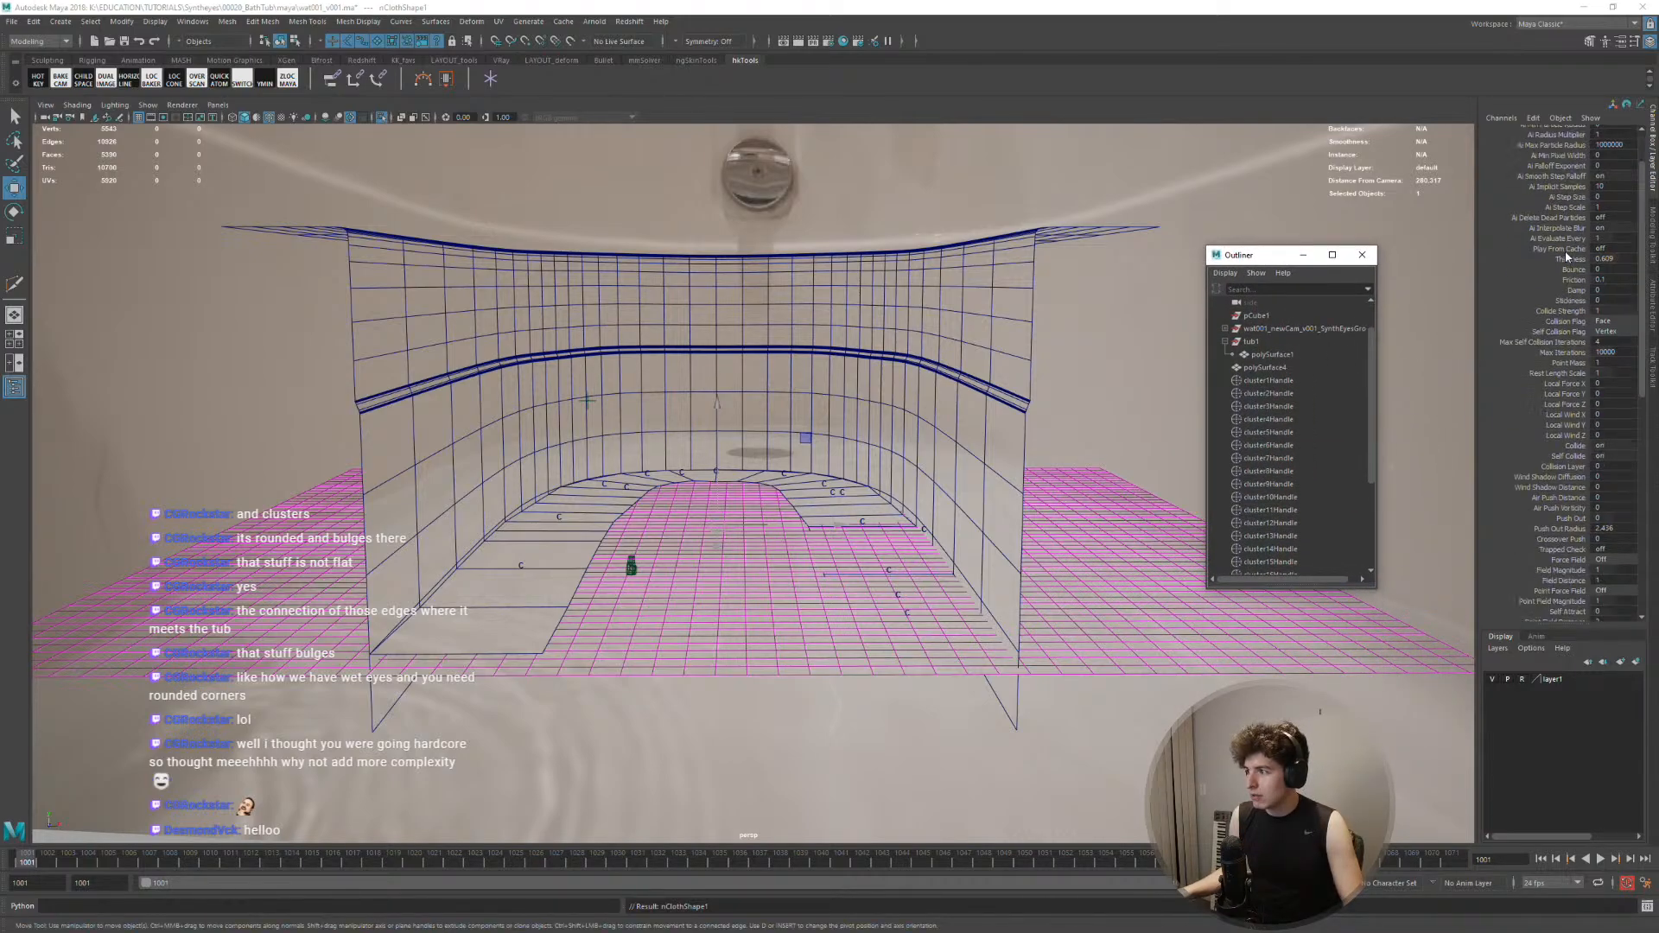
scroll(1273, 423, down, 4)
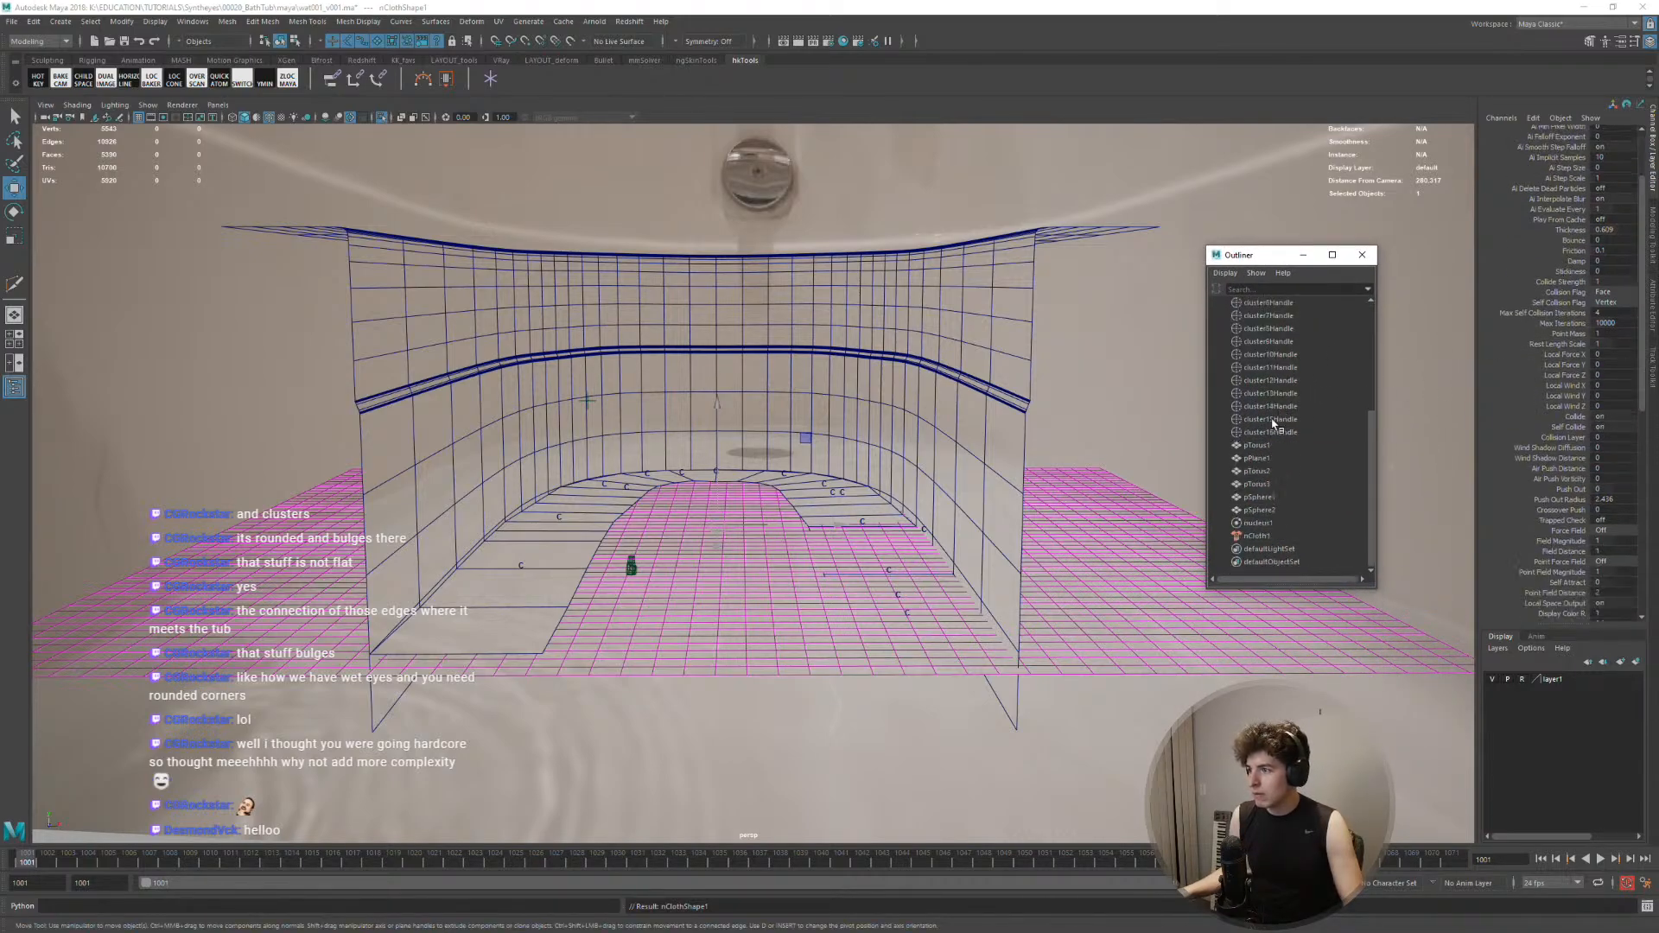
click(1261, 524)
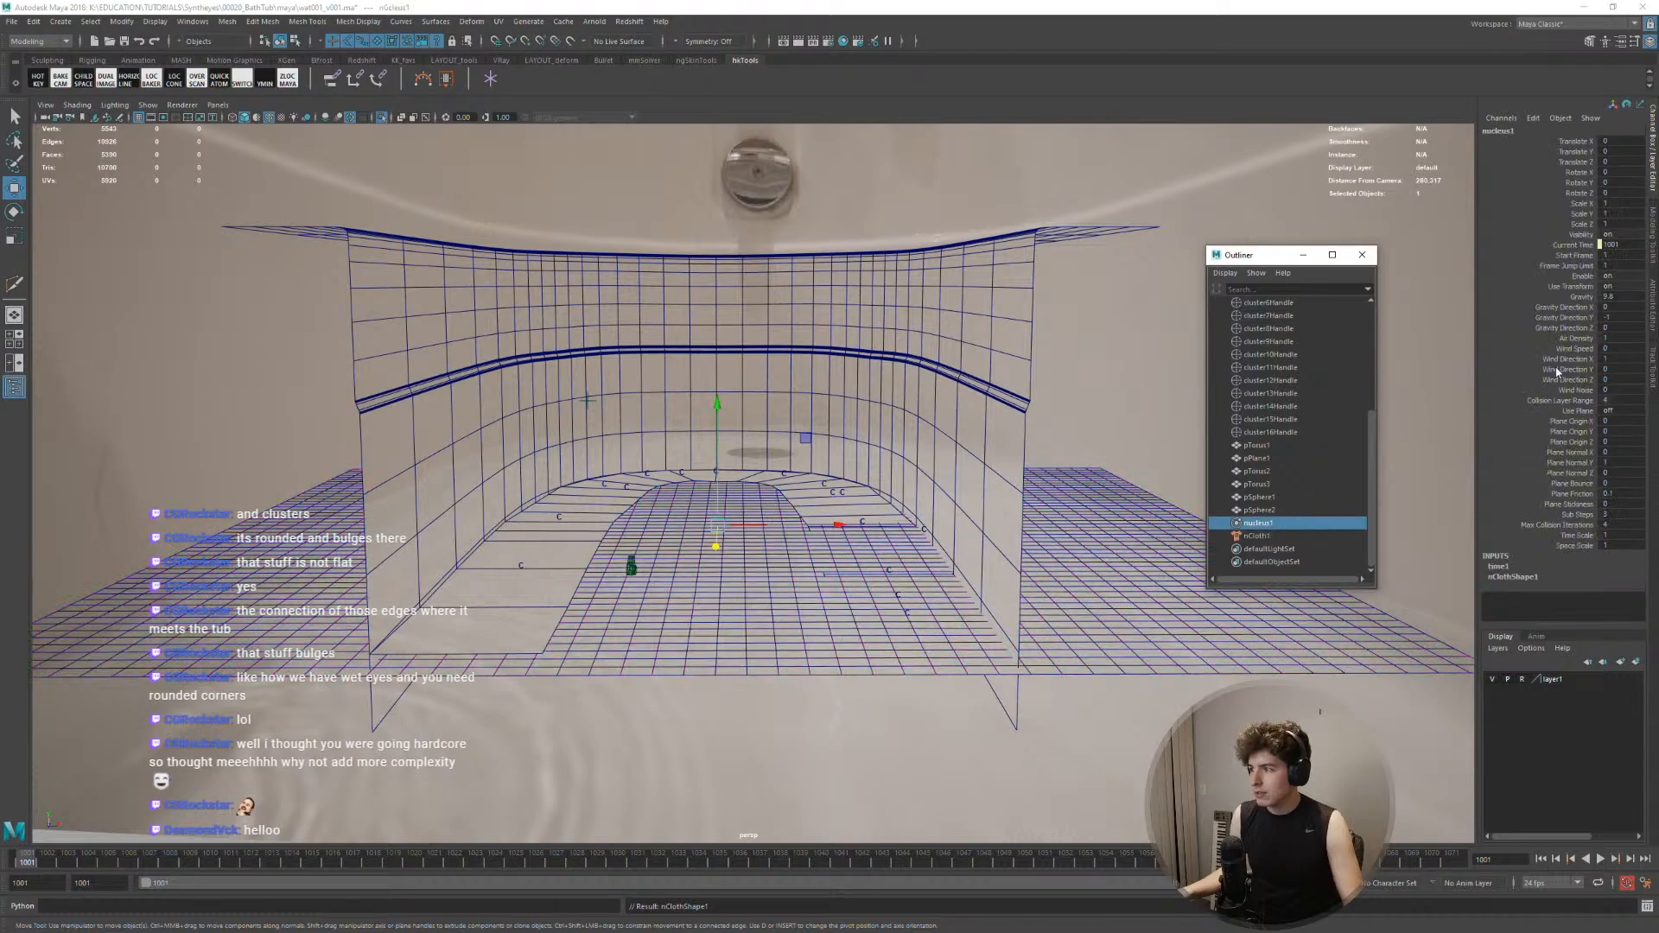
double_click(1624, 296)
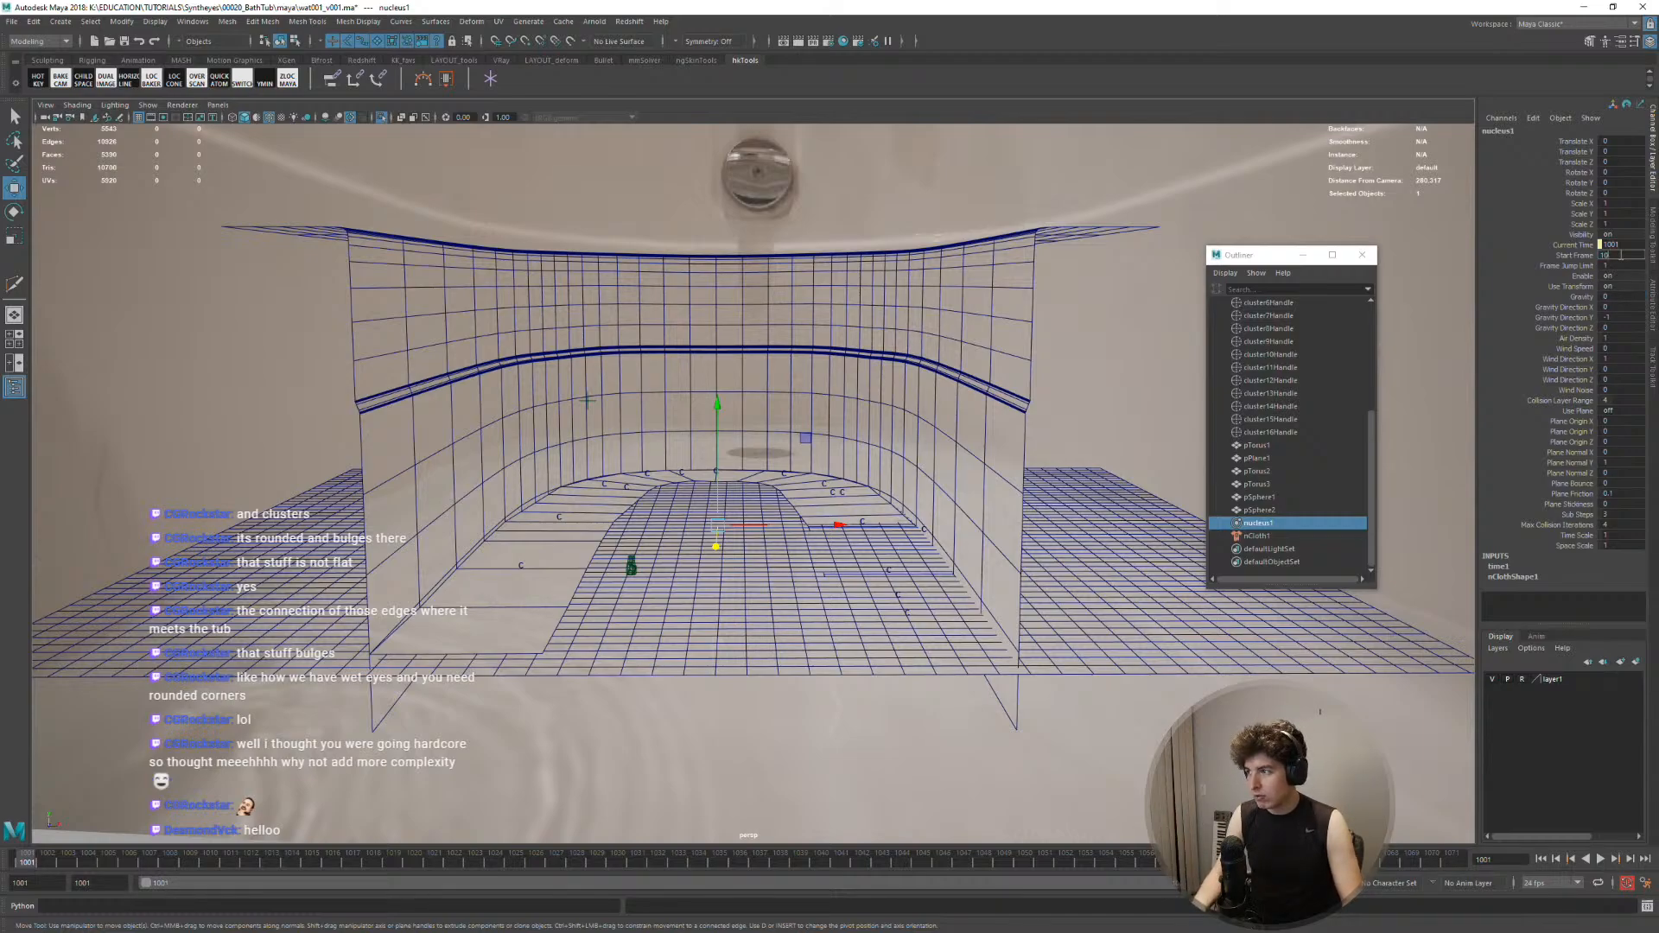
key(Return)
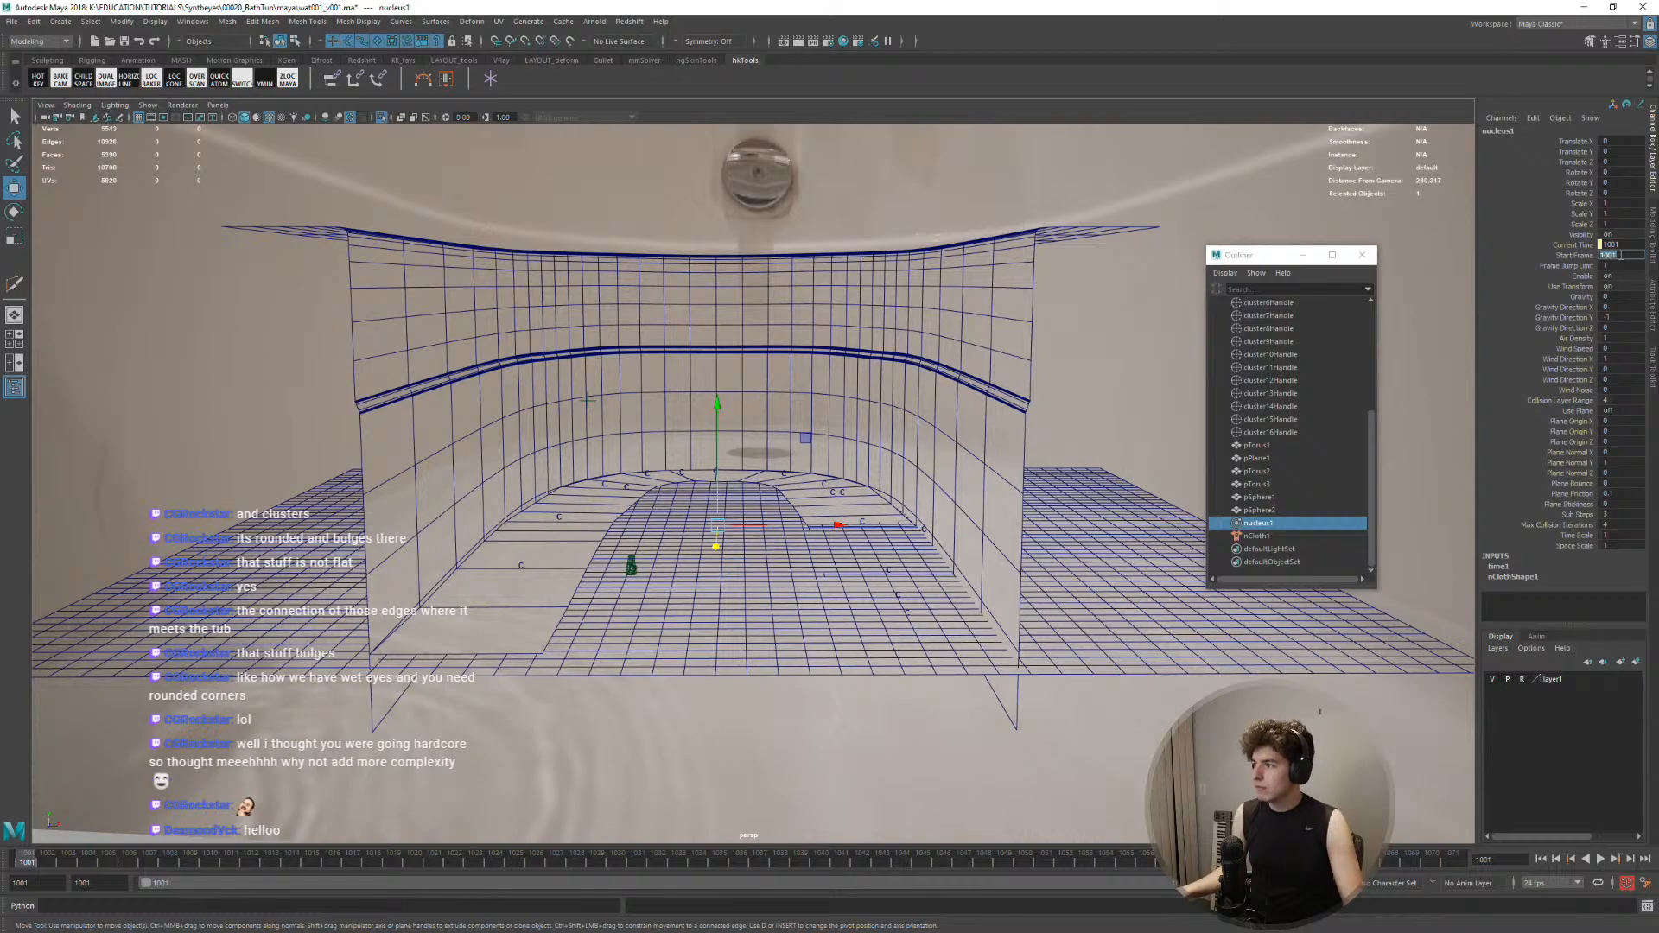
Play the simulation, return to the first frame, and inspect pPlane1 from a low angle against the ripple objects
click(1066, 401)
key(alt+v)
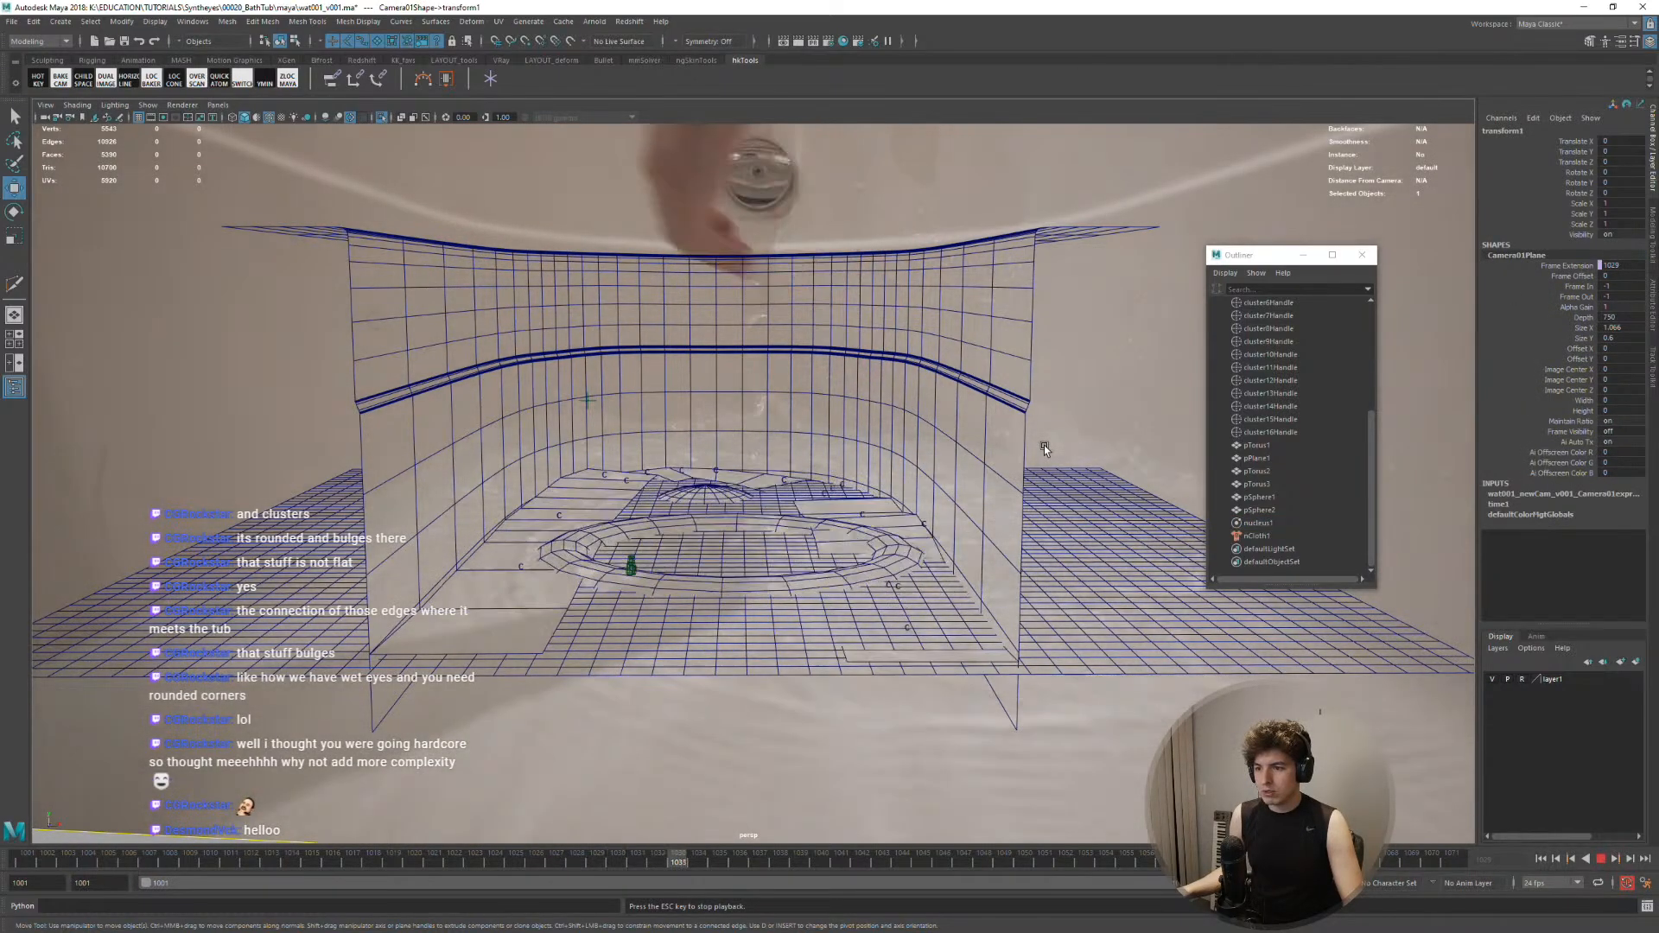
key(alt+v)
key(alt+shift+v)
alt+drag(794, 666, 764, 604)
click(1264, 447)
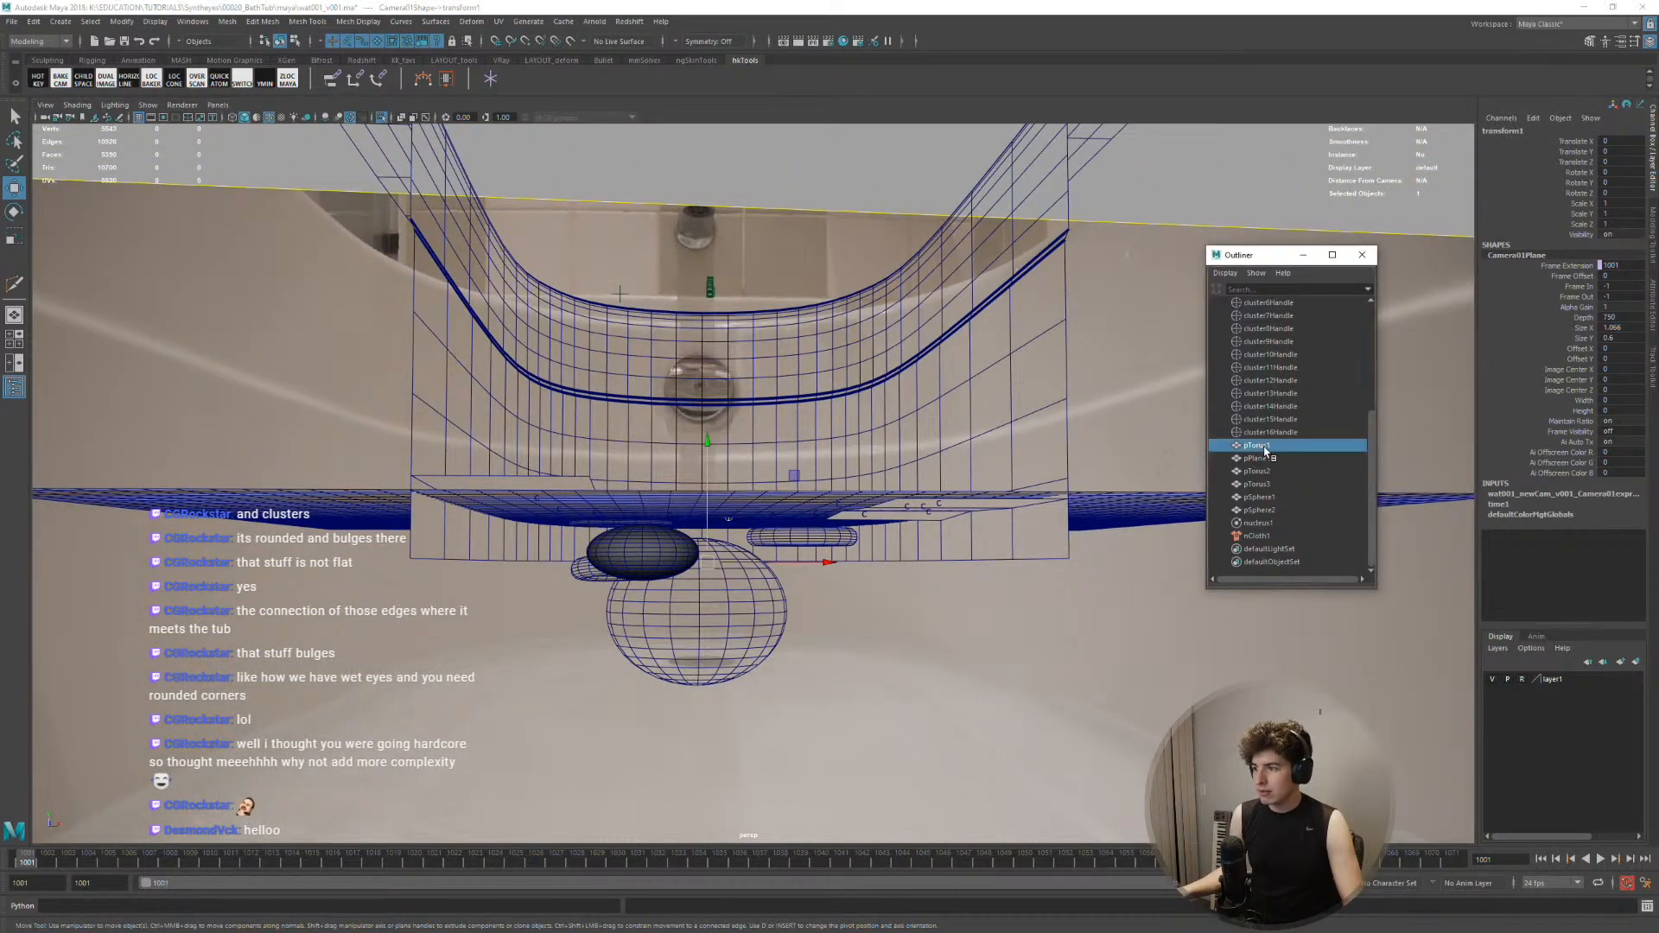
click(1257, 458)
key(f)
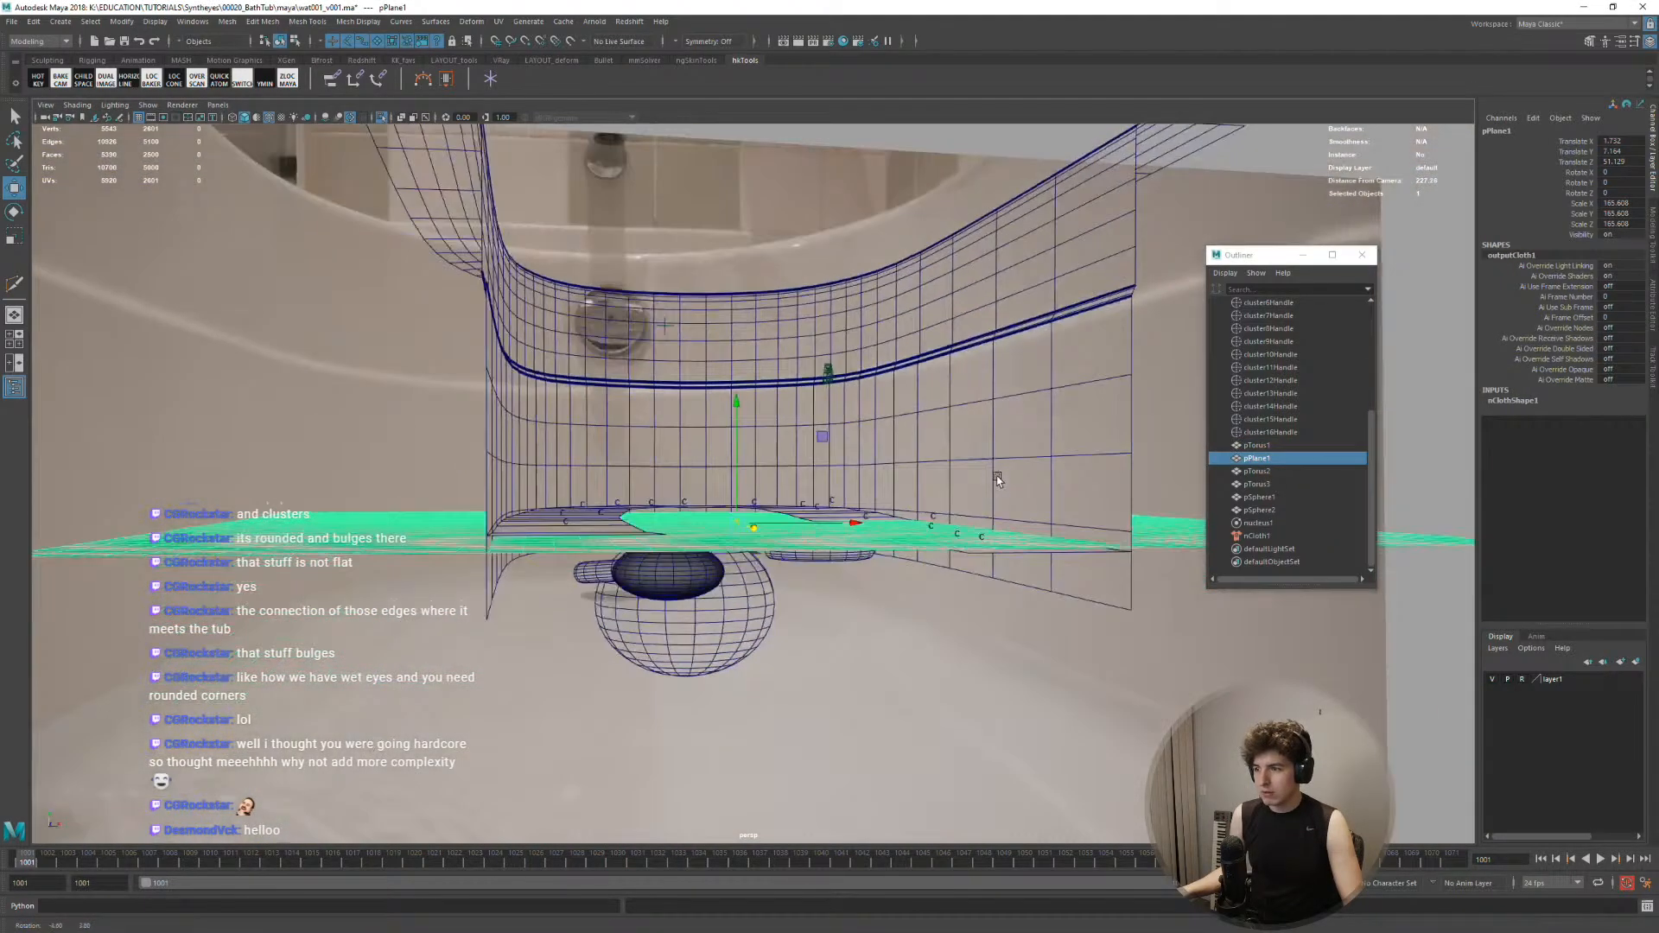
Preview the motion of pTorus1, pTorus2, pTorus3, pSphere1 and pSphere2 and make all five objects passive colliders
click(1252, 446)
ctrl+drag(1257, 471, 1261, 511)
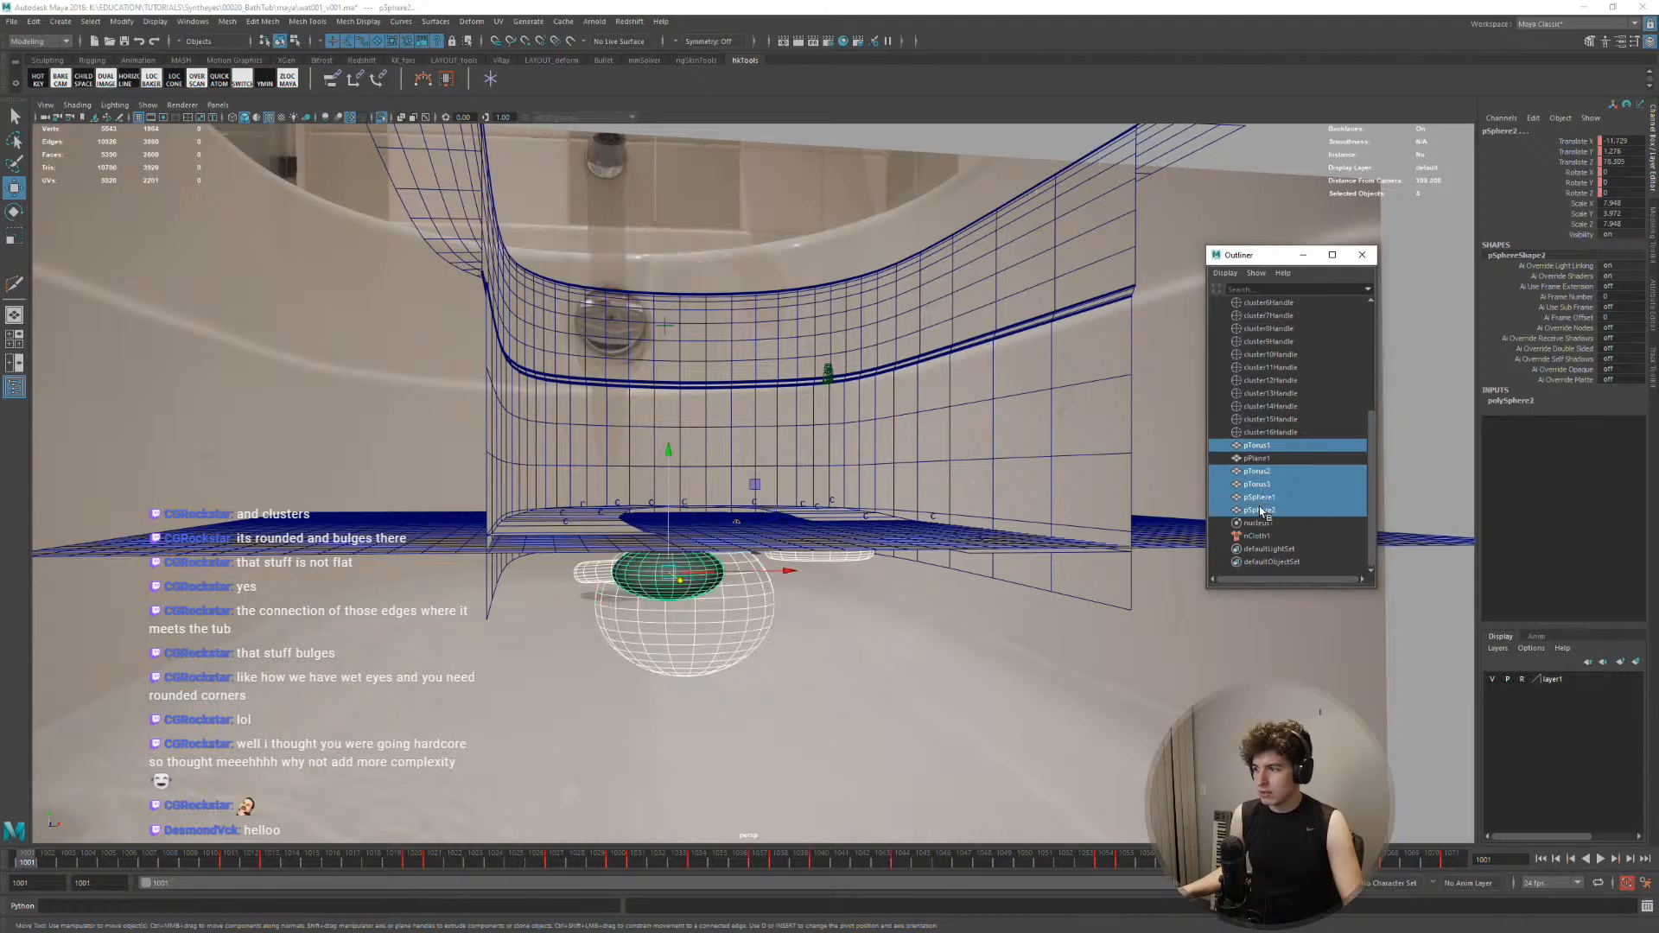
mouse_move(1000, 482)
alt+mouse_down()
mouse_move(977, 496)
mouse_move(982, 453)
mouse_move(977, 505)
alt+mouse_up()
key(alt+v)
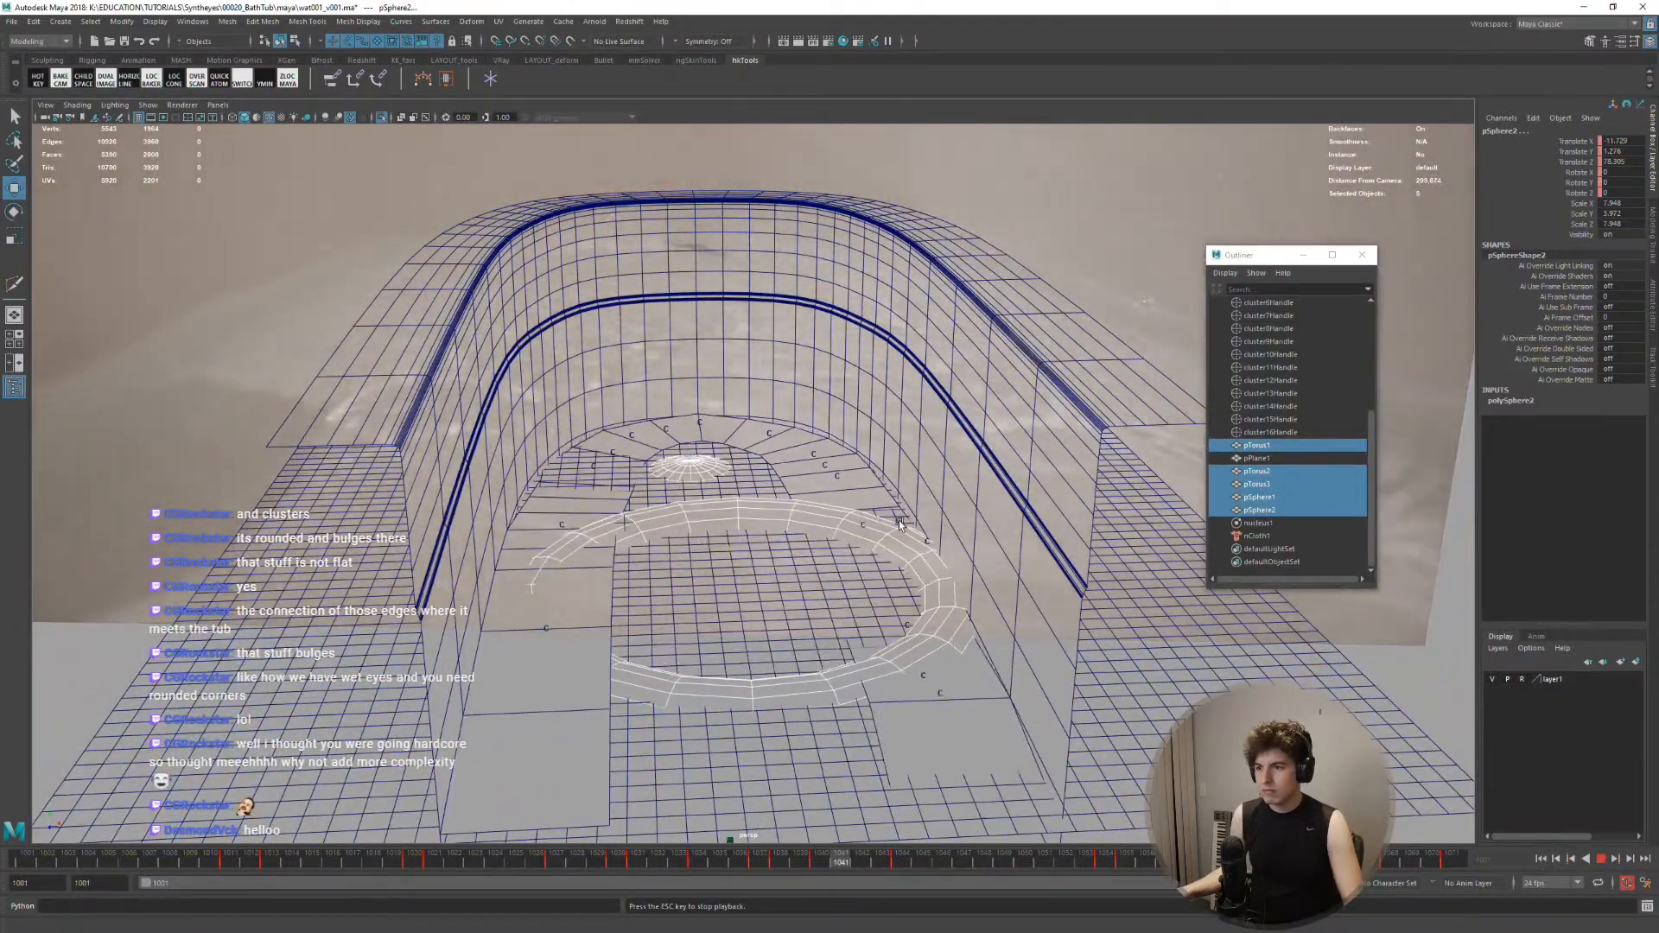
key(alt+v)
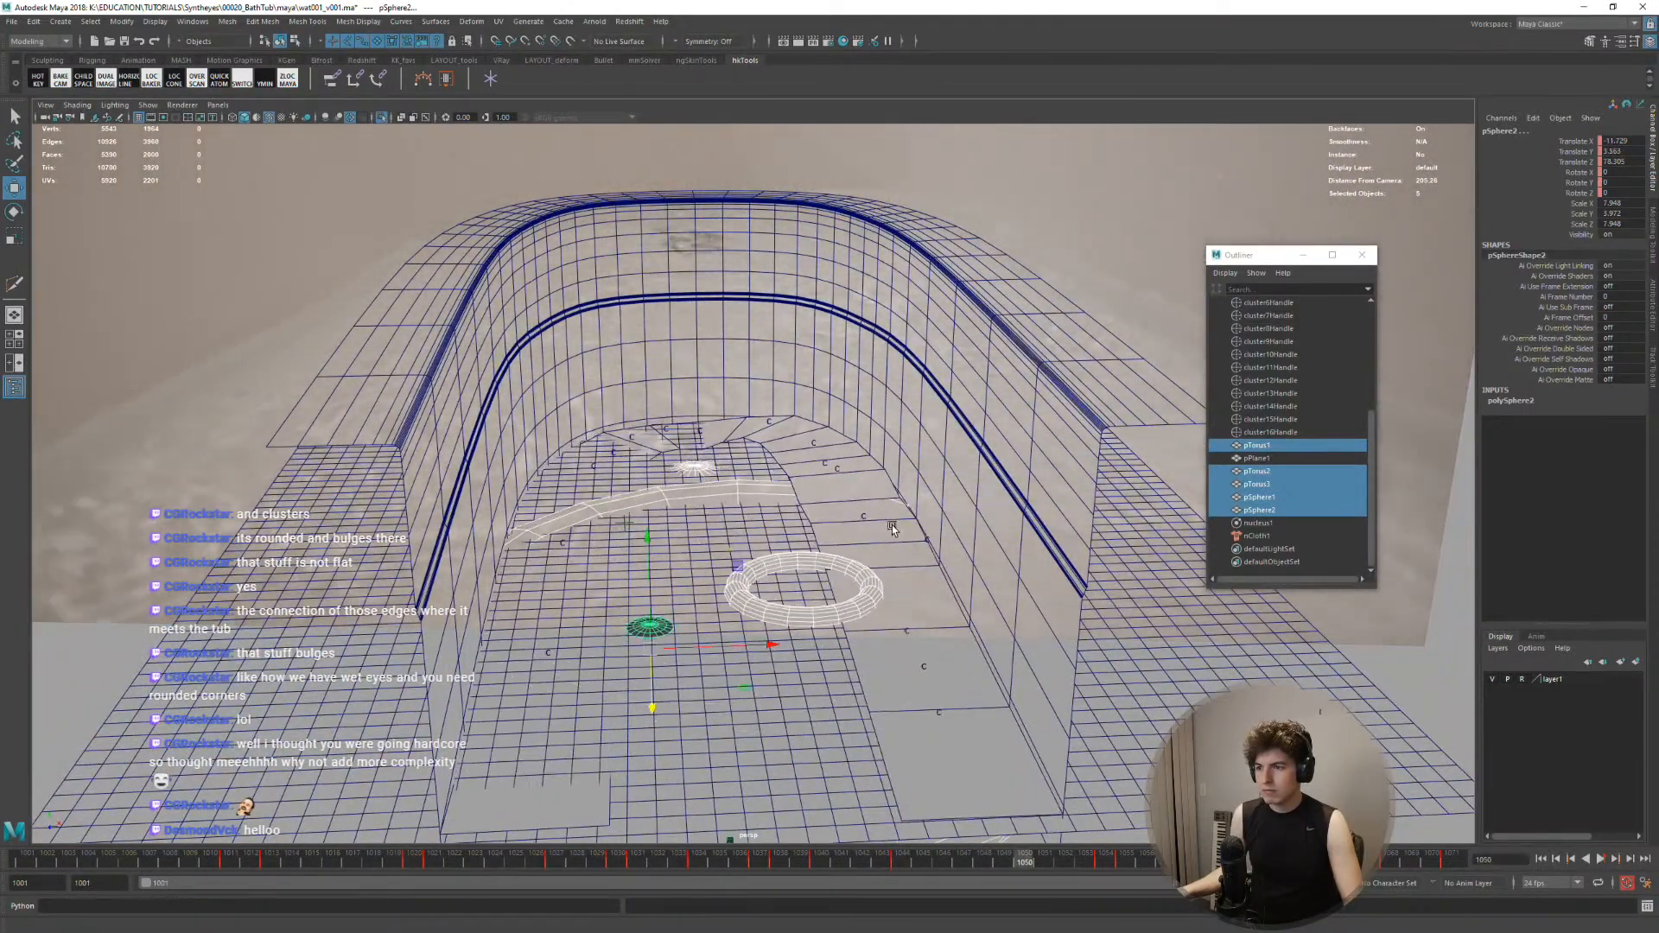
key(alt+shift+v)
key(space)
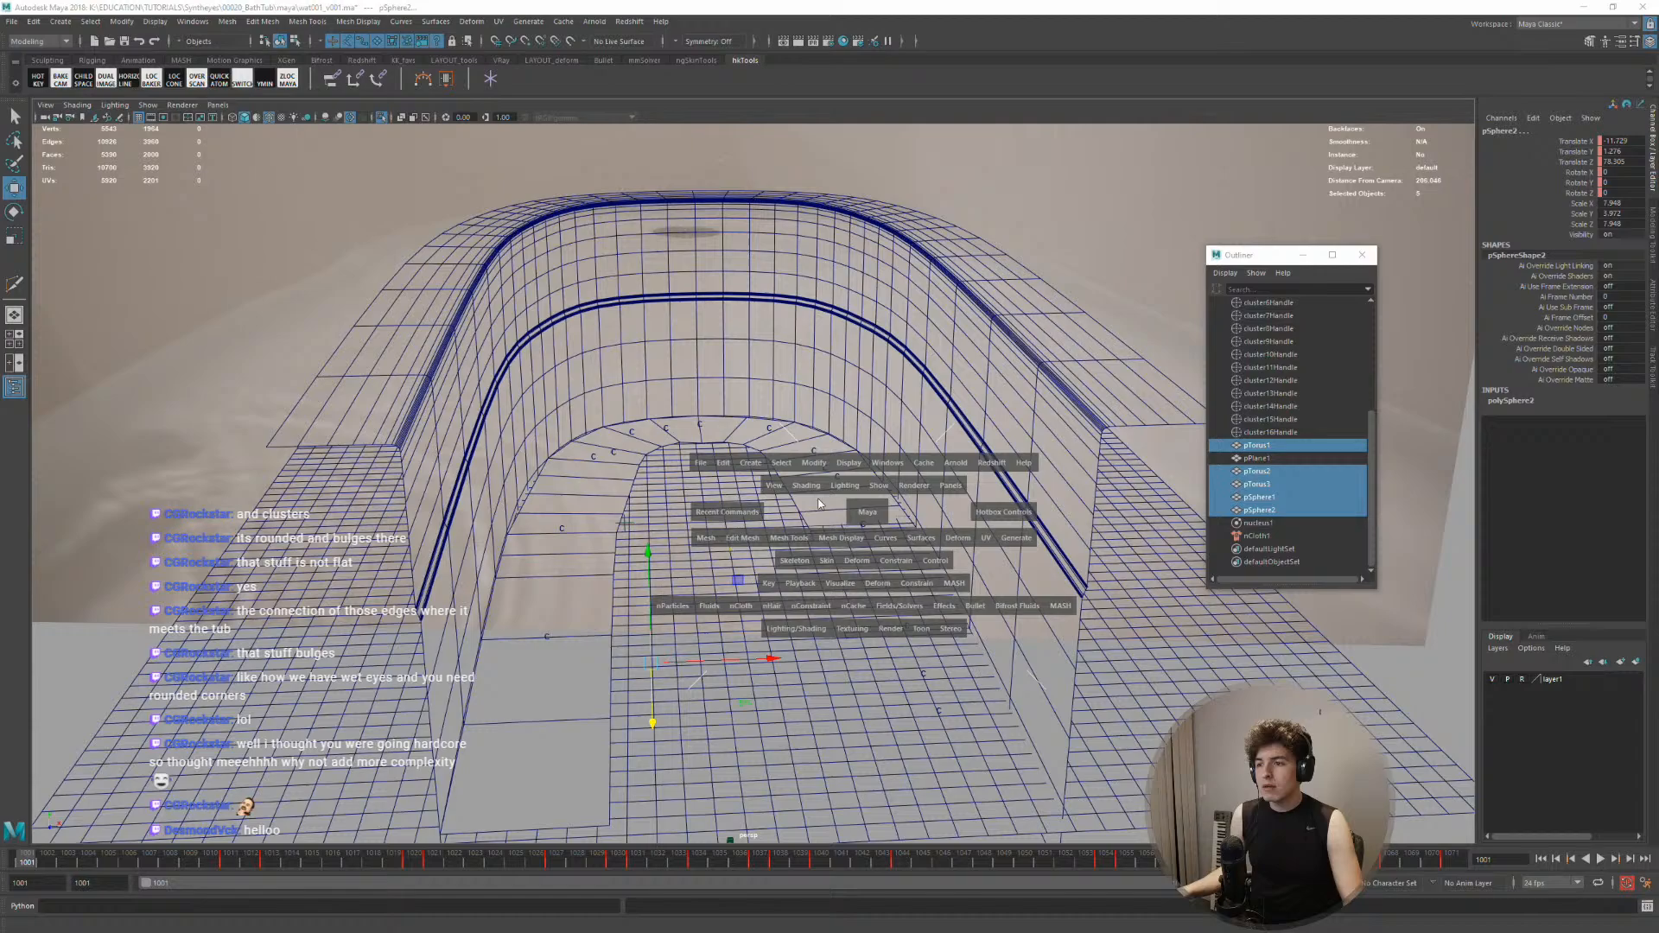
click(749, 464)
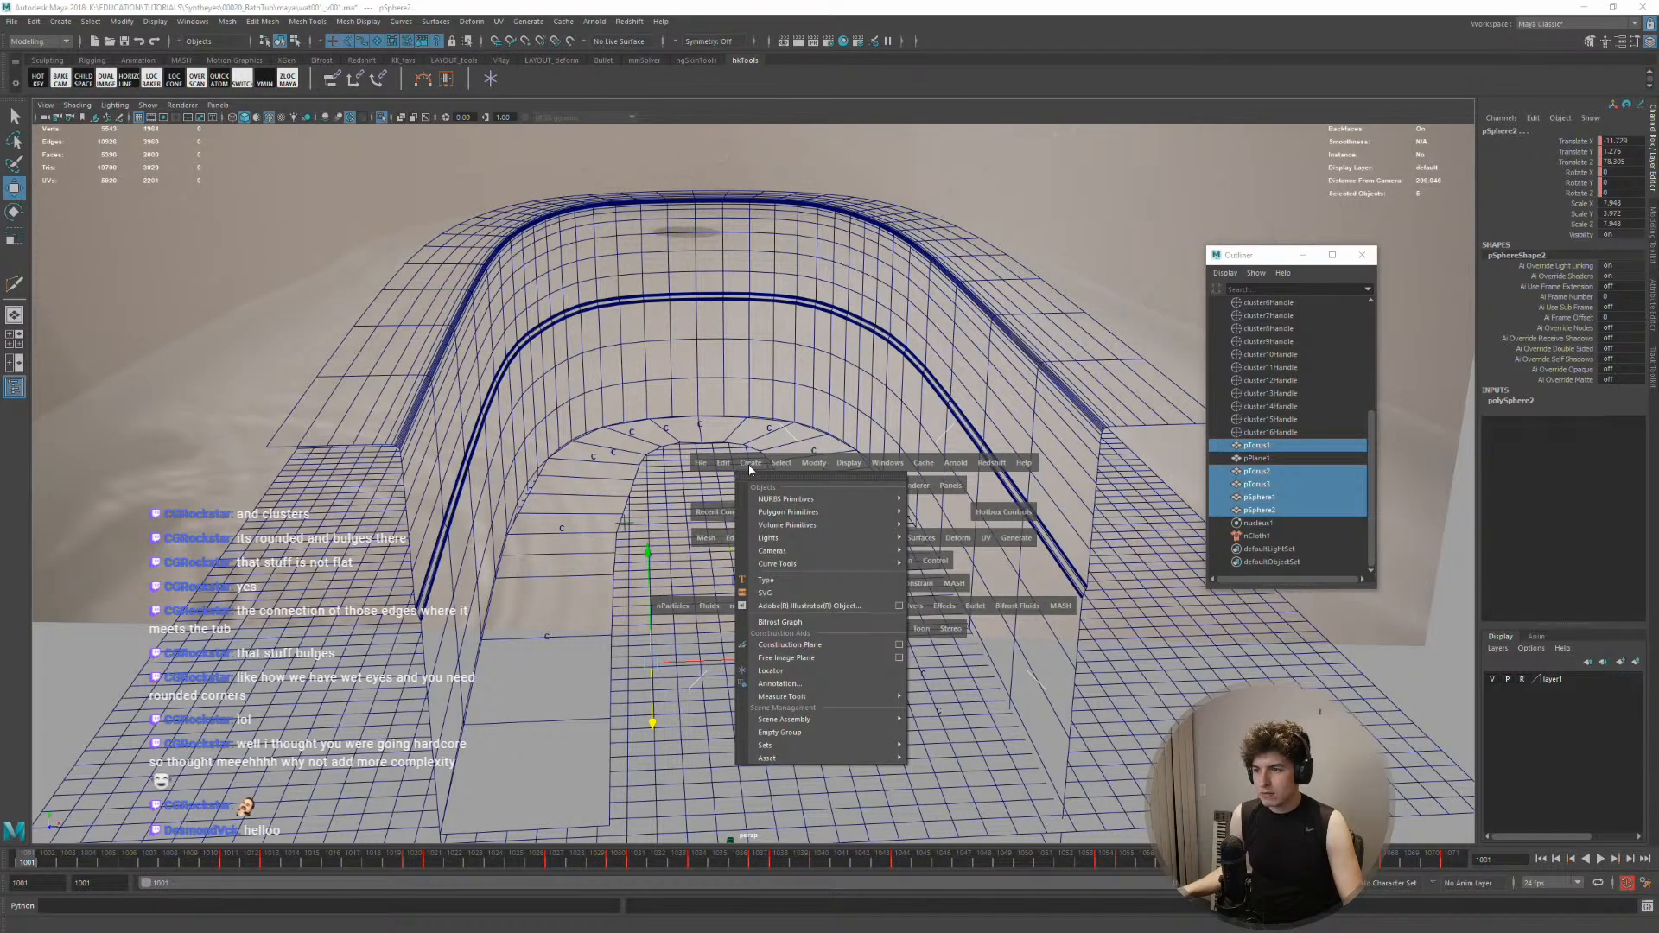
click(748, 465)
click(744, 607)
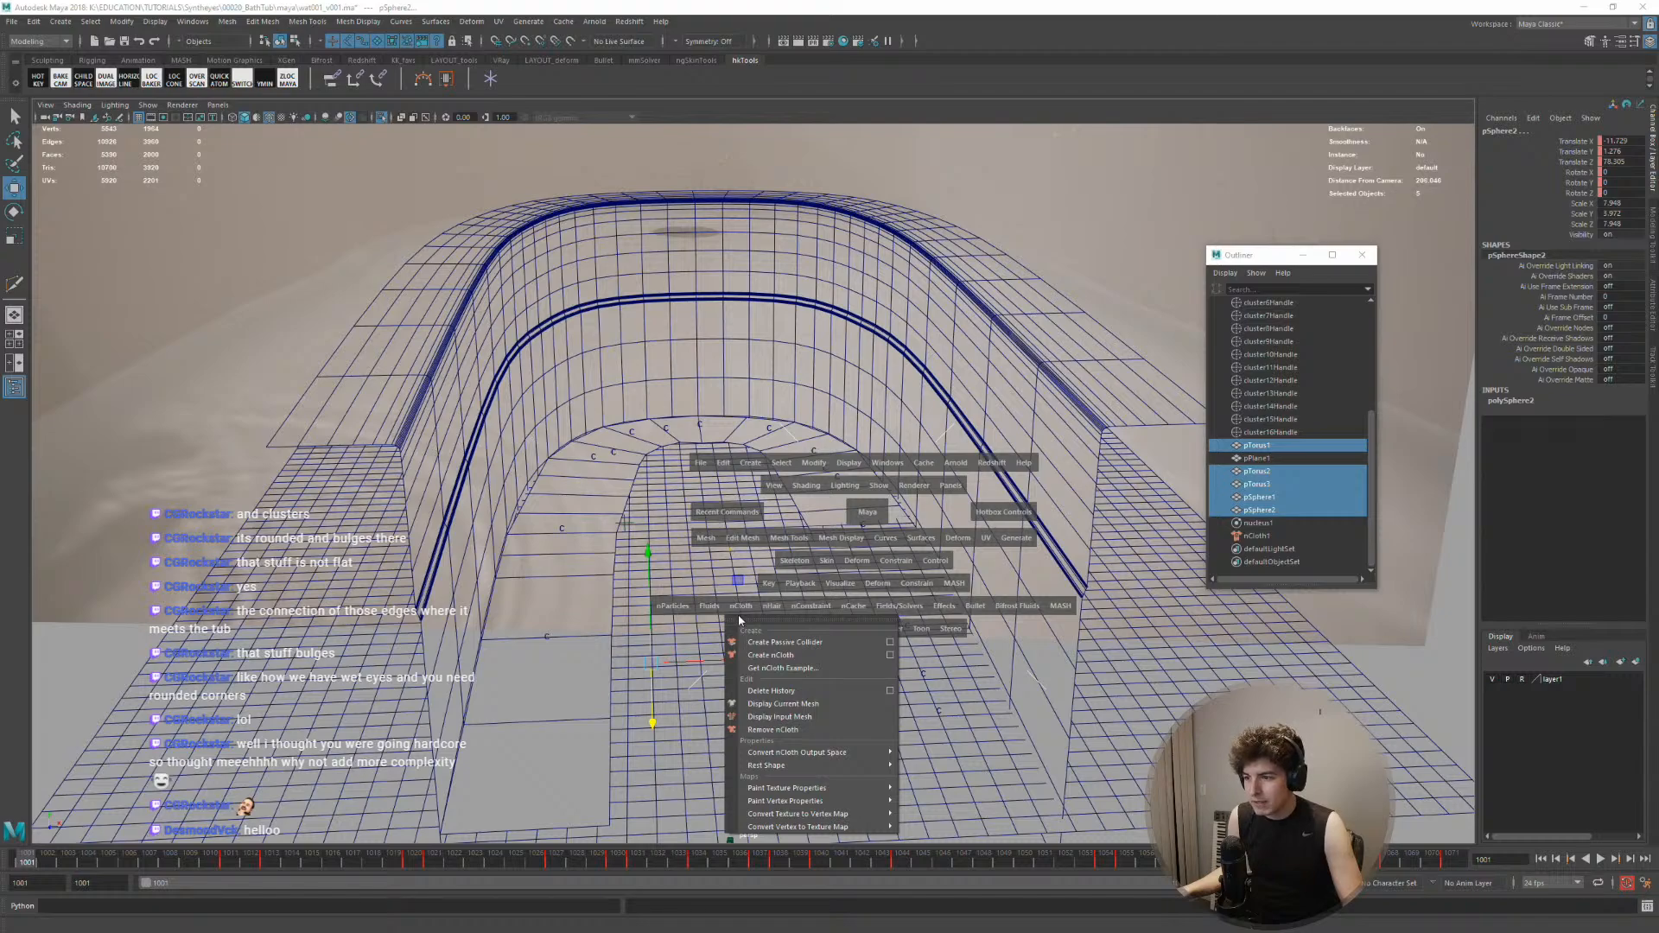
click(818, 643)
Play the cloth simulation to frame 1042 and examine from a low angle how the colliders deform the water plane
key(alt+v)
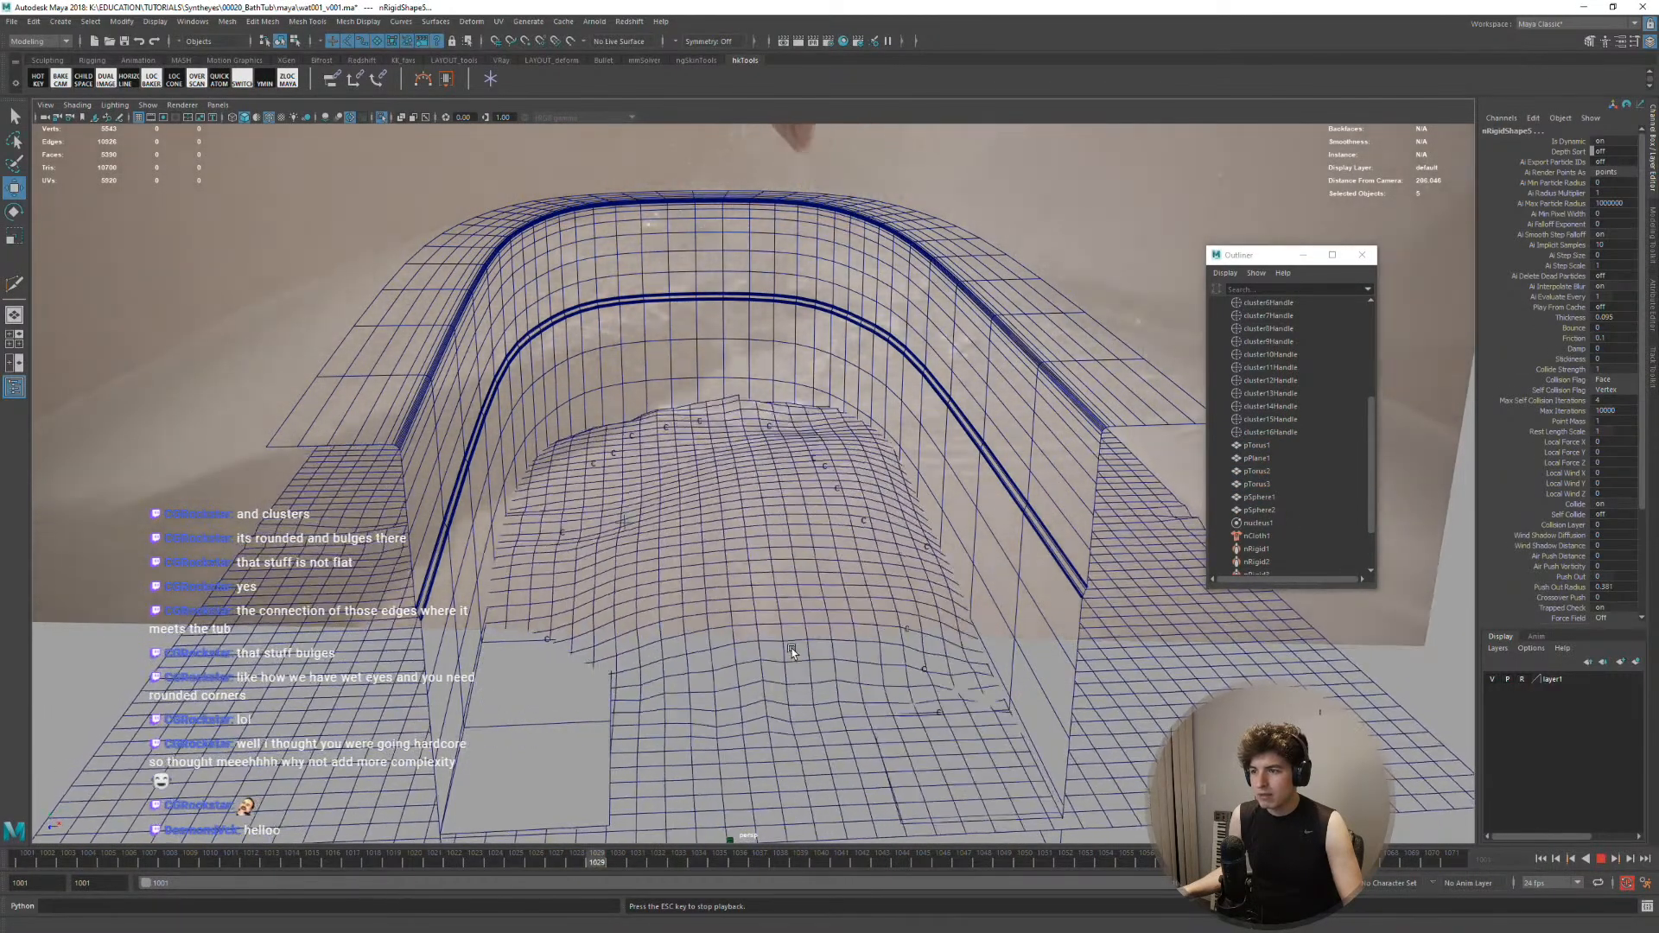
alt+drag(791, 649, 890, 612)
key(Escape)
scroll(916, 570, down, 1)
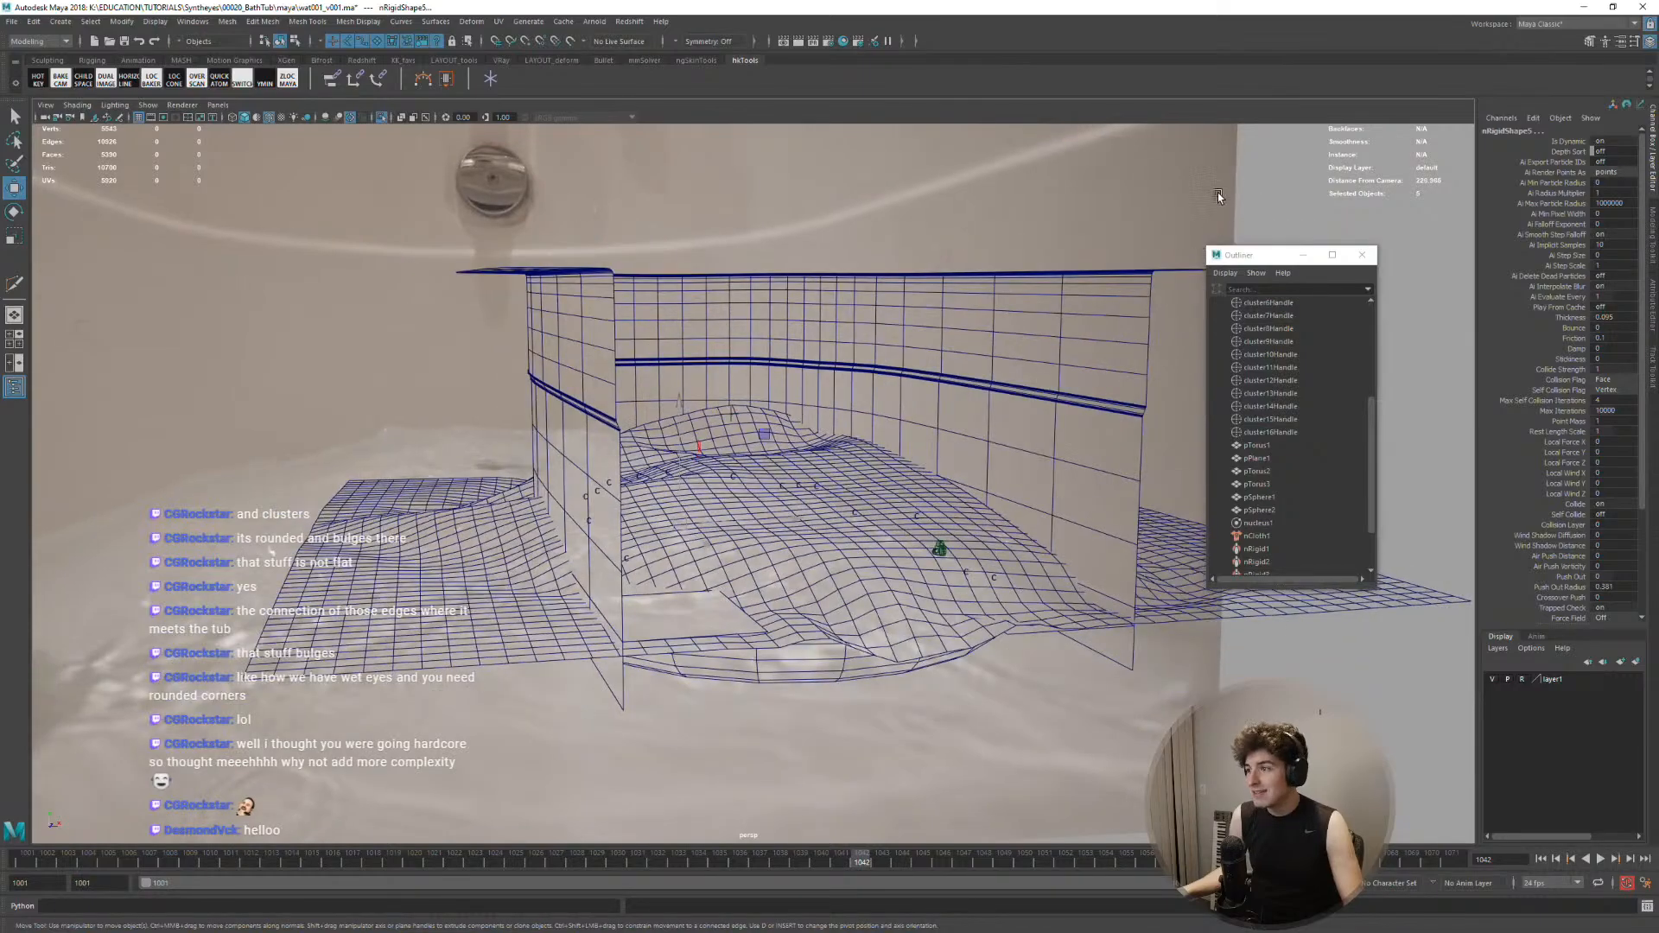
Set the Camera01 footage image plane to display only when looking through its camera
click(1218, 196)
key(ctrl+a)
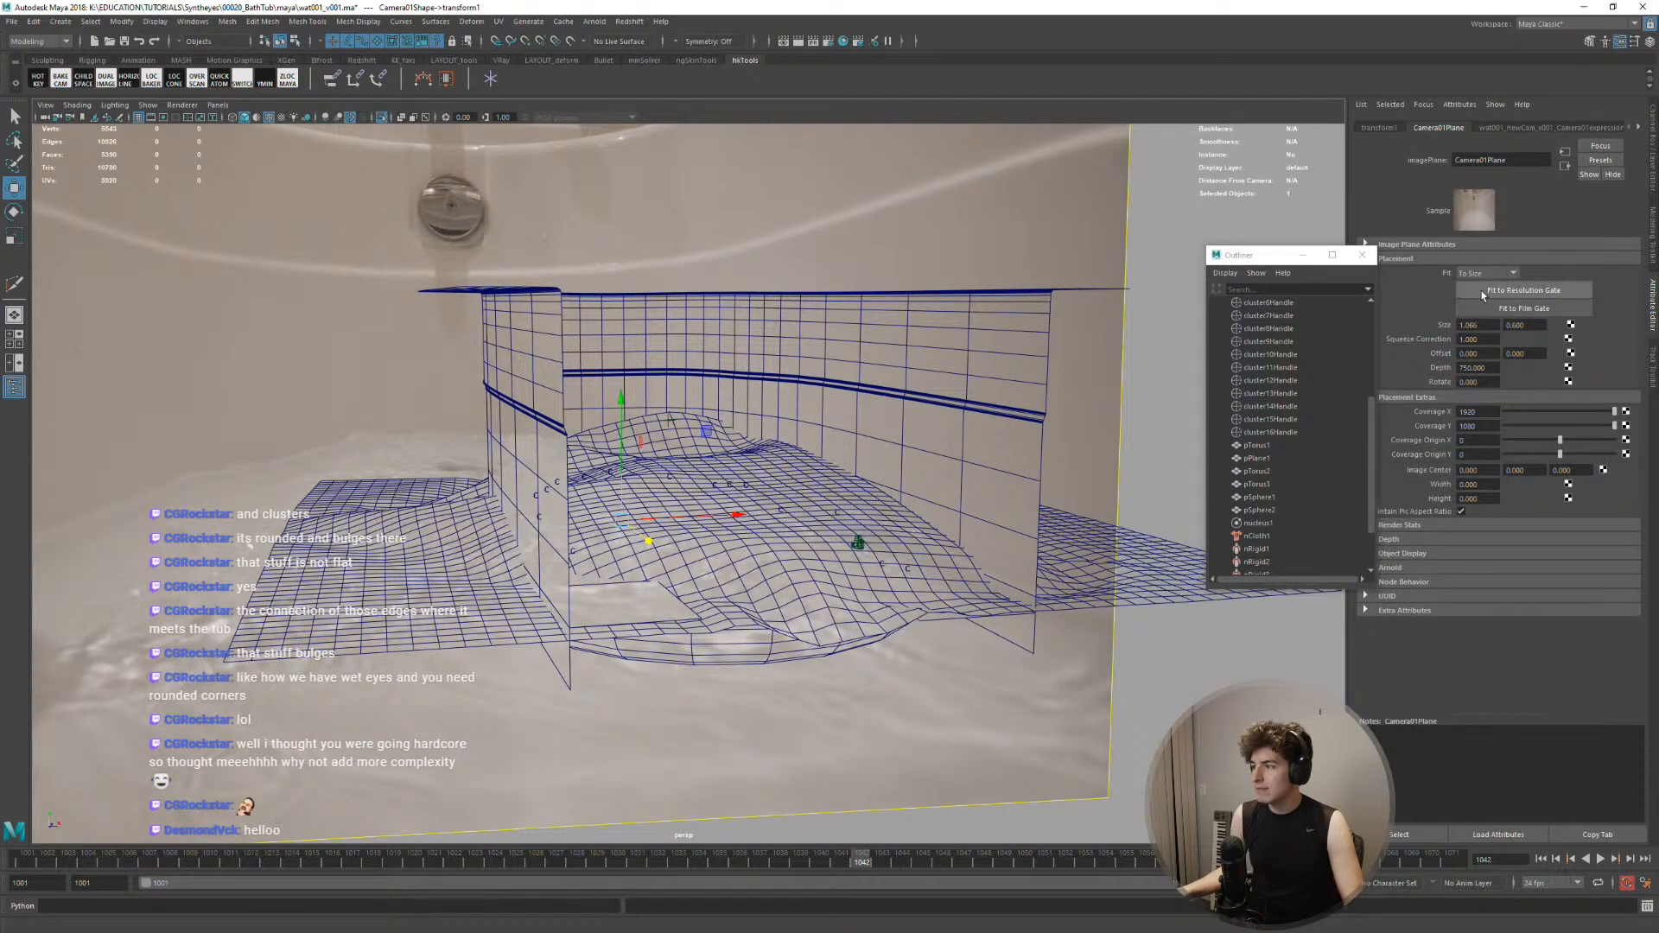
key(ctrl+a)
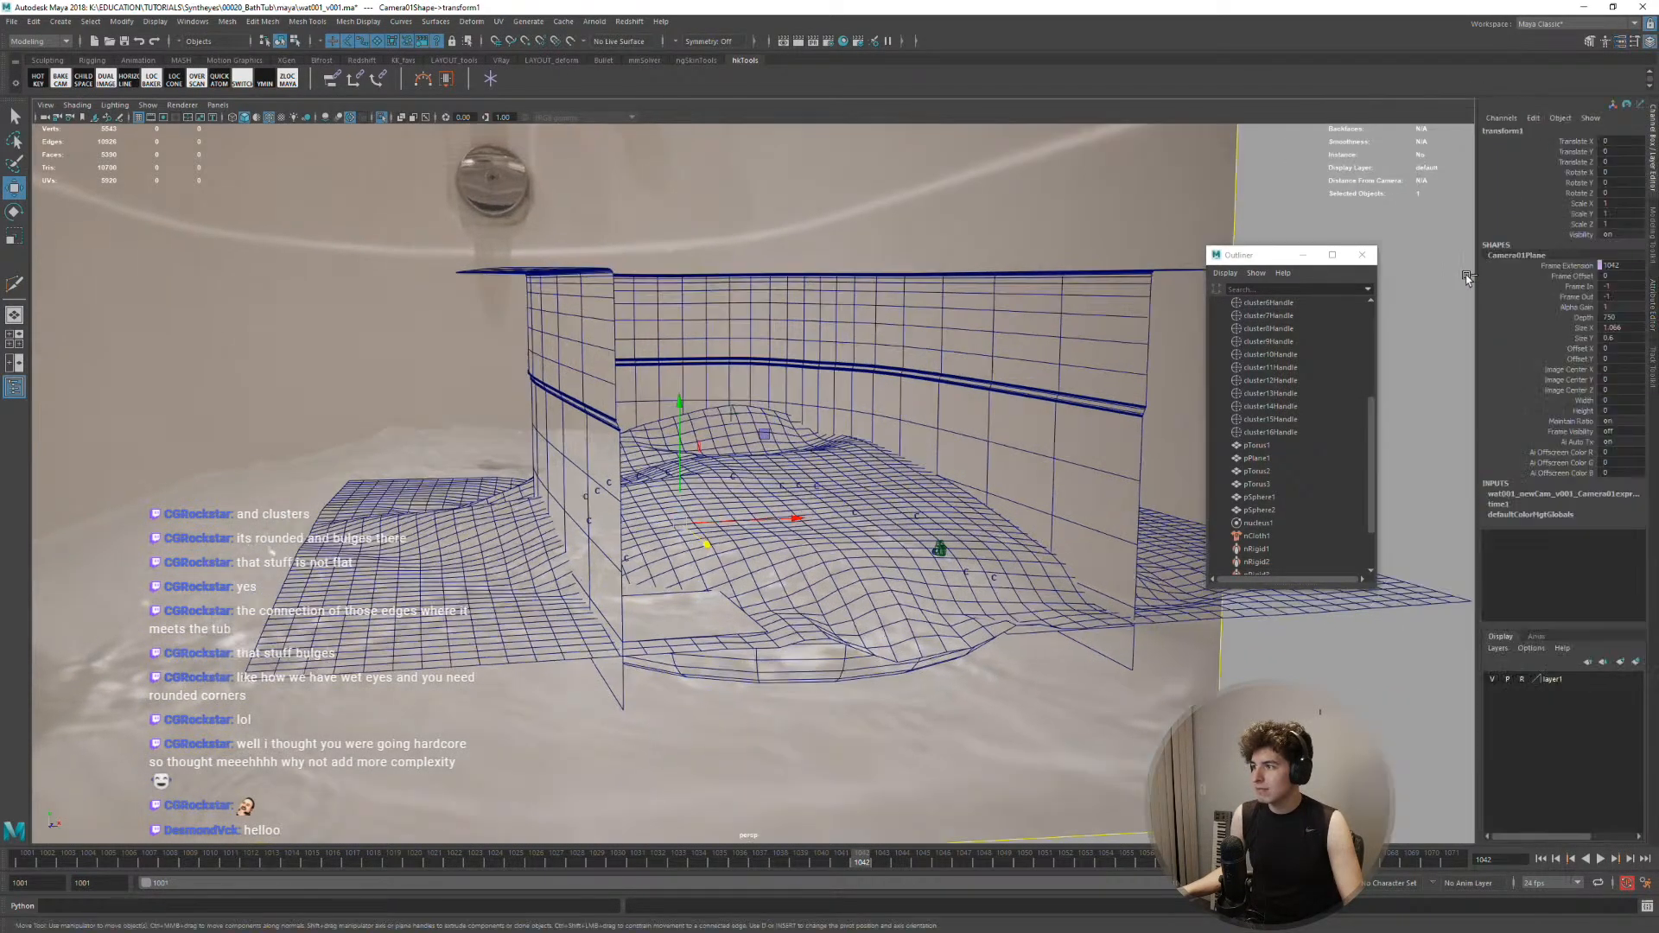
key(ctrl+a)
click(1414, 246)
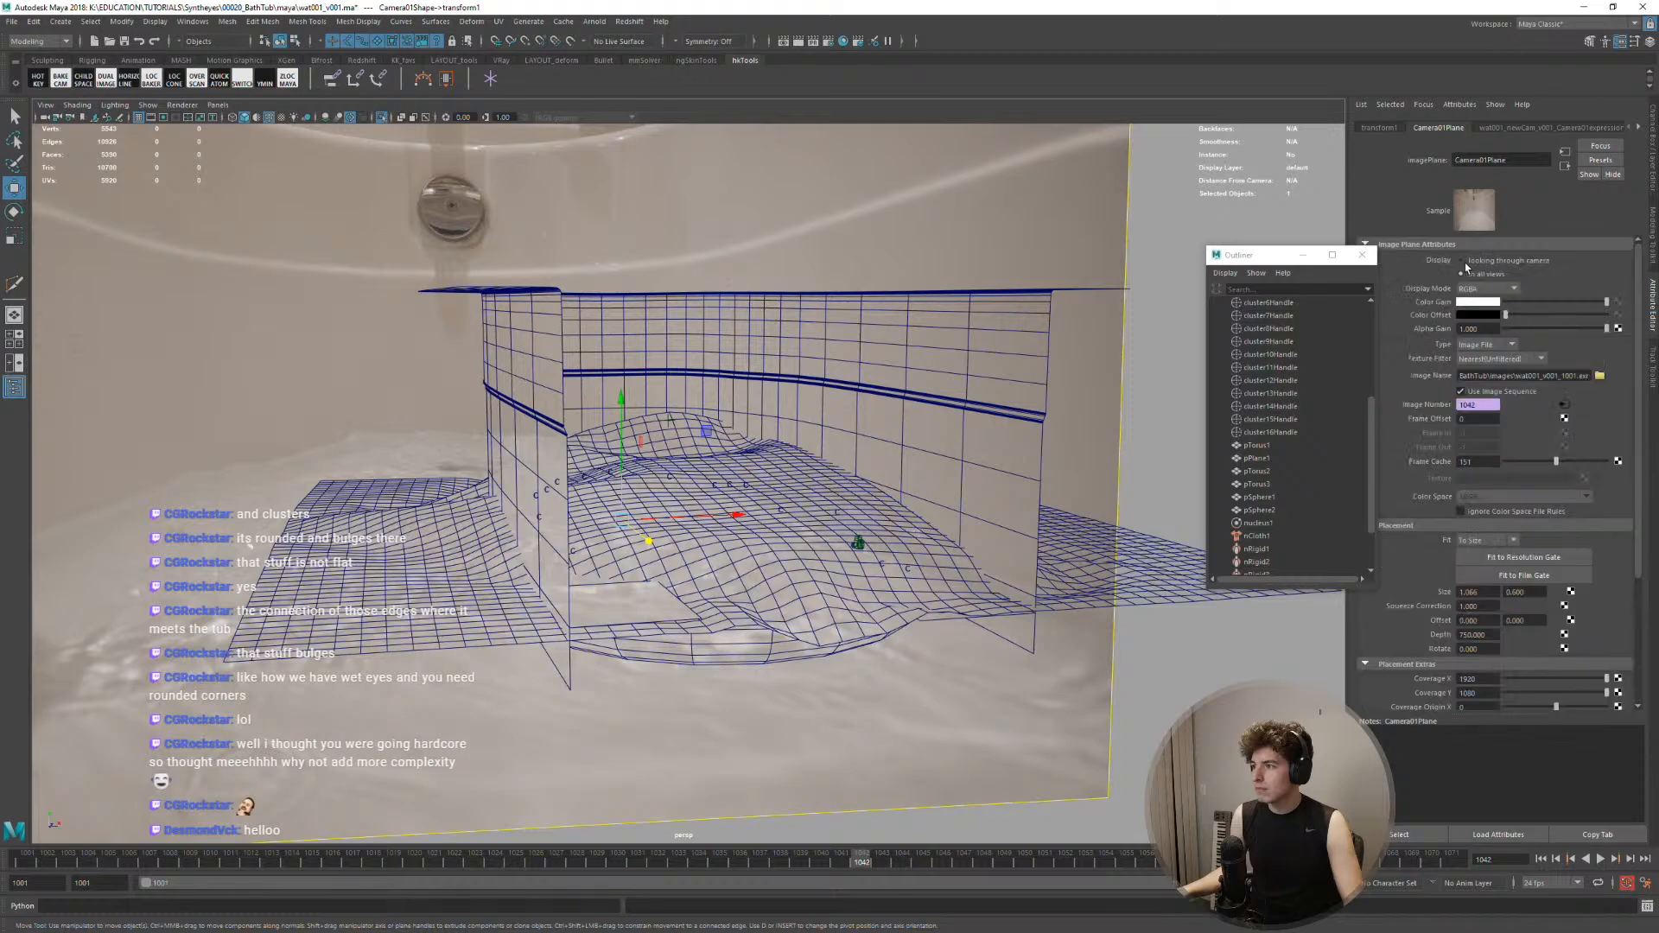
Play the cloth simulation in the perspective view, and again through Camera01 to compare pPlane1 with the footage
key(alt+v)
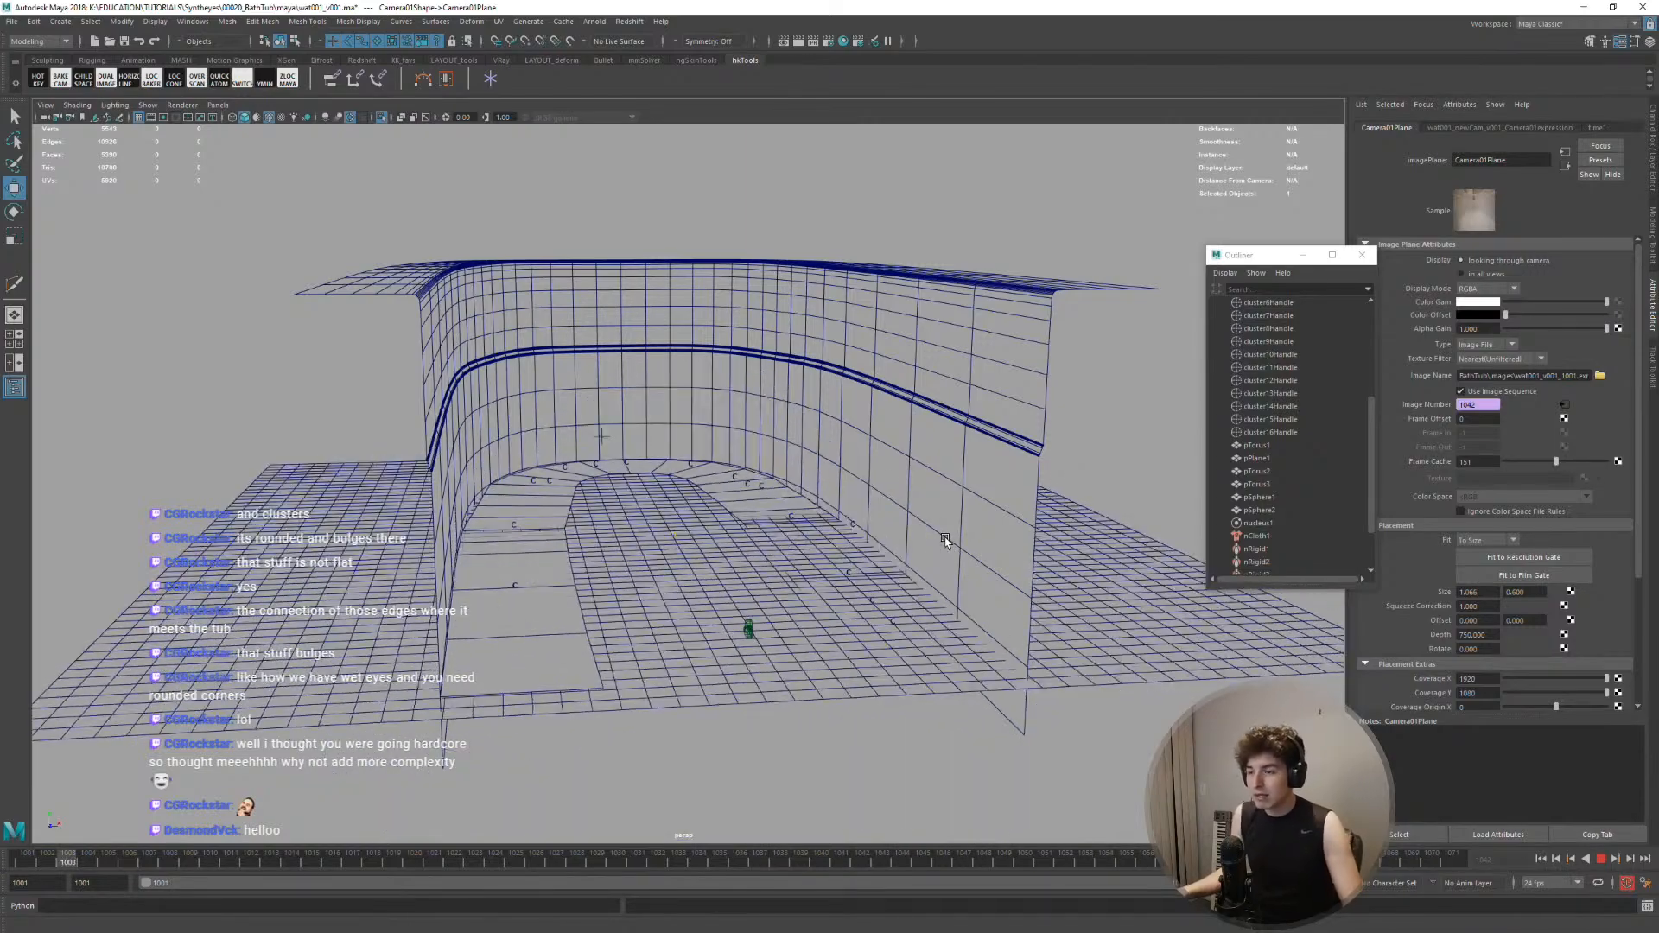
key(Escape)
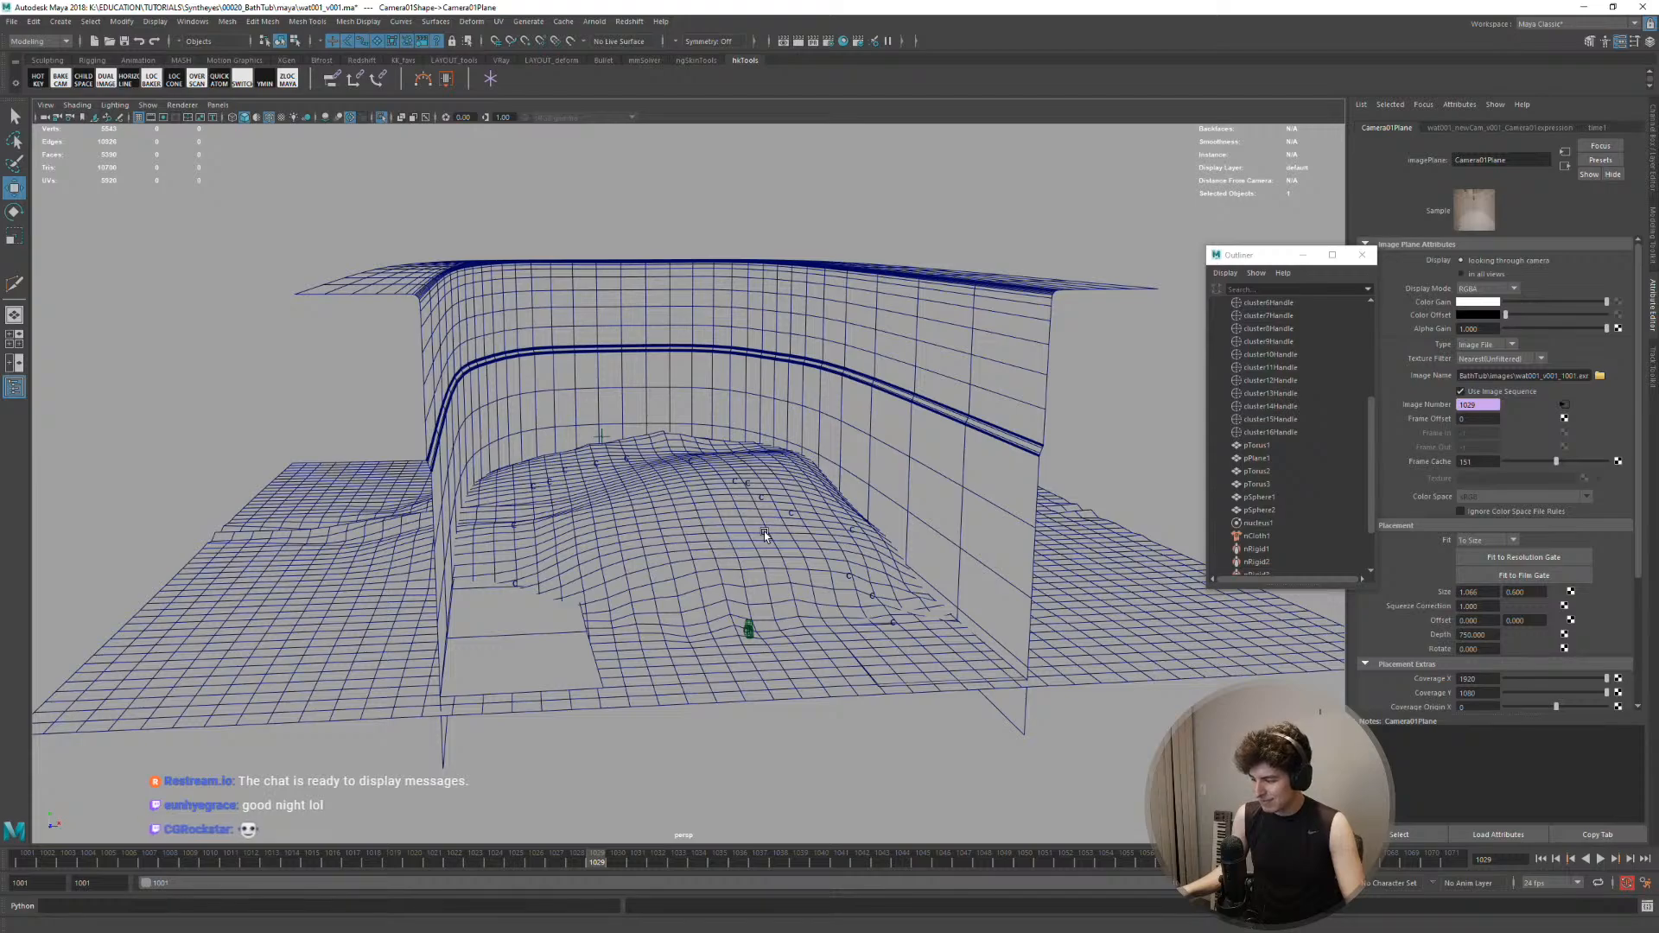
click(724, 552)
key(space)
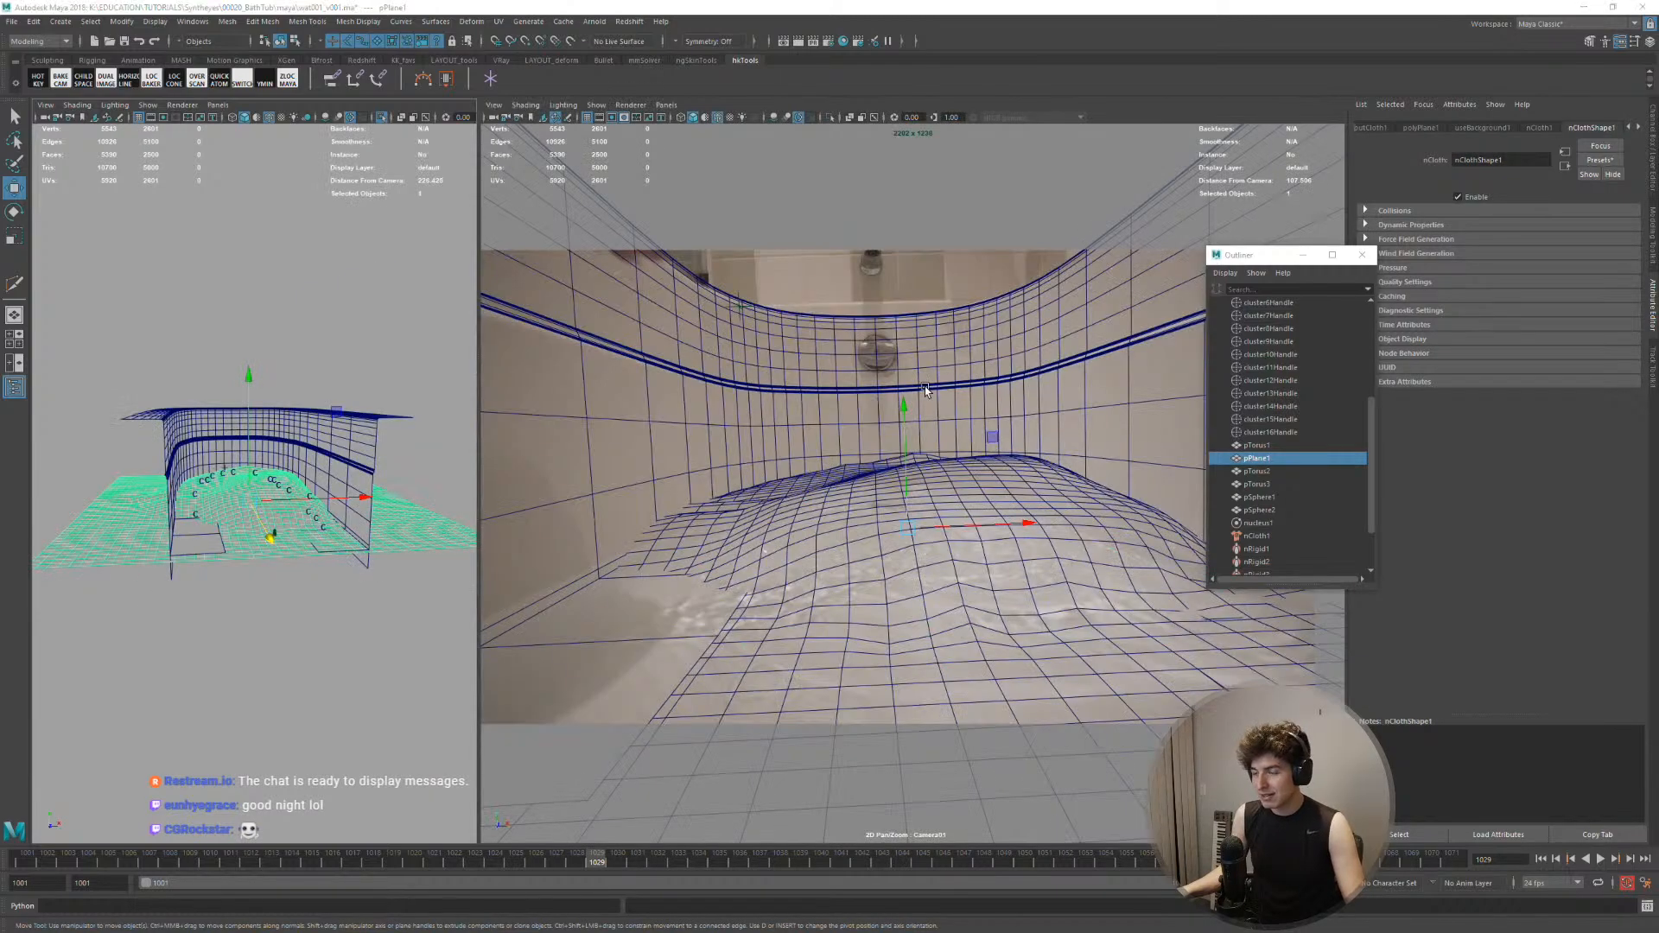
key(space)
key(alt+v)
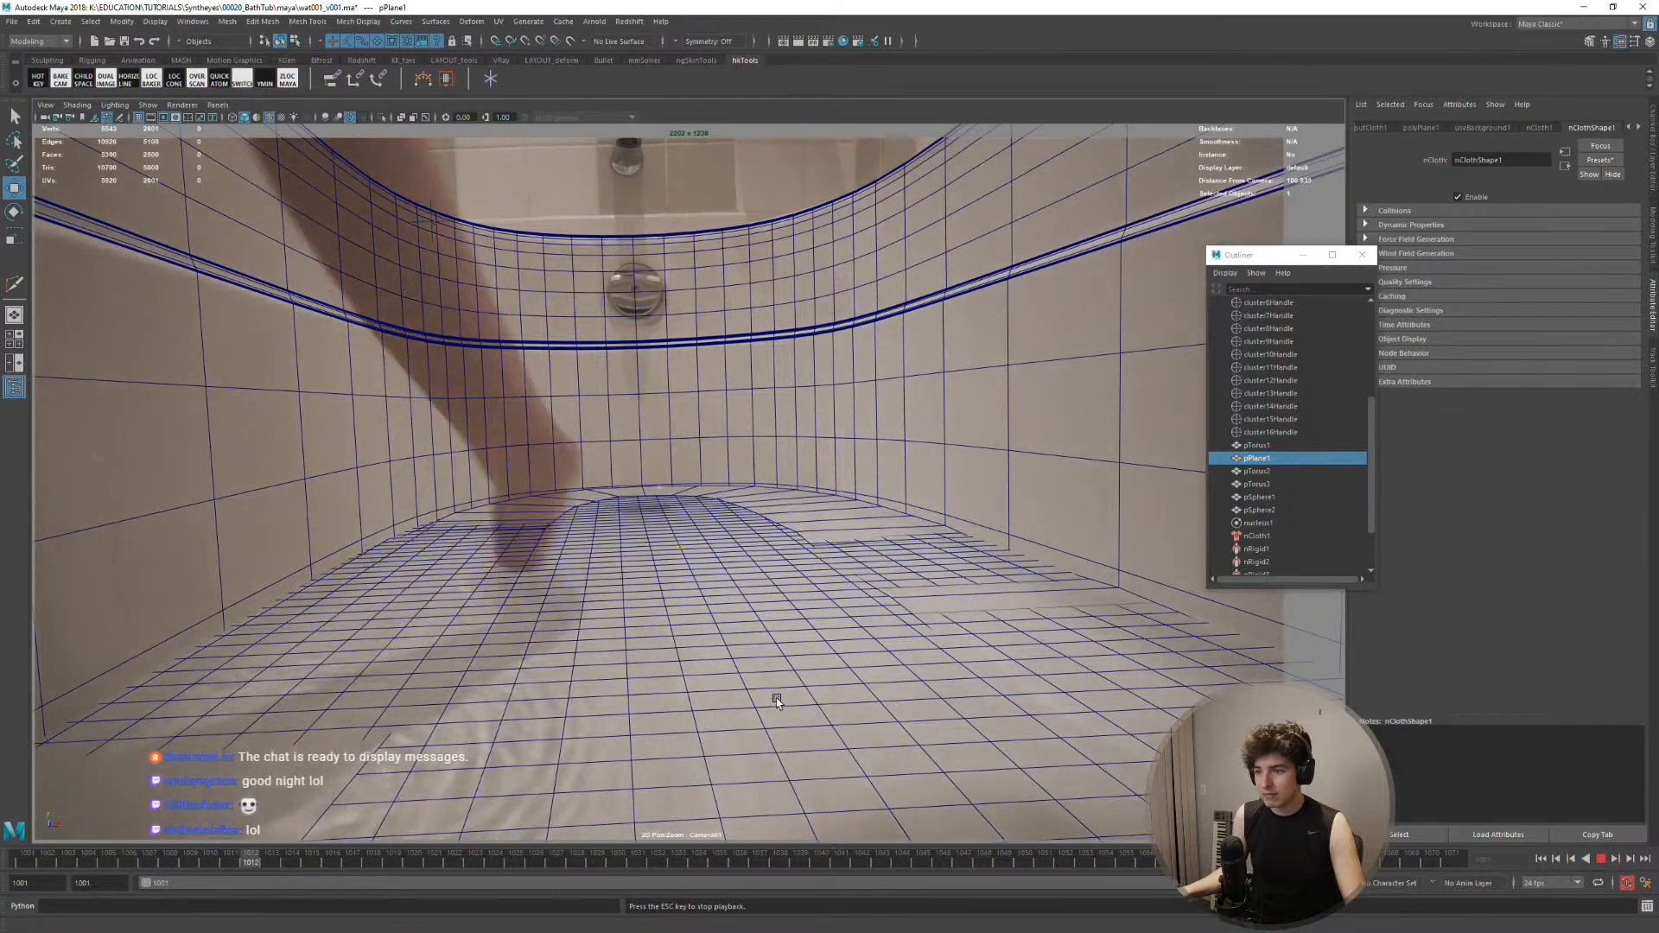
key(Escape)
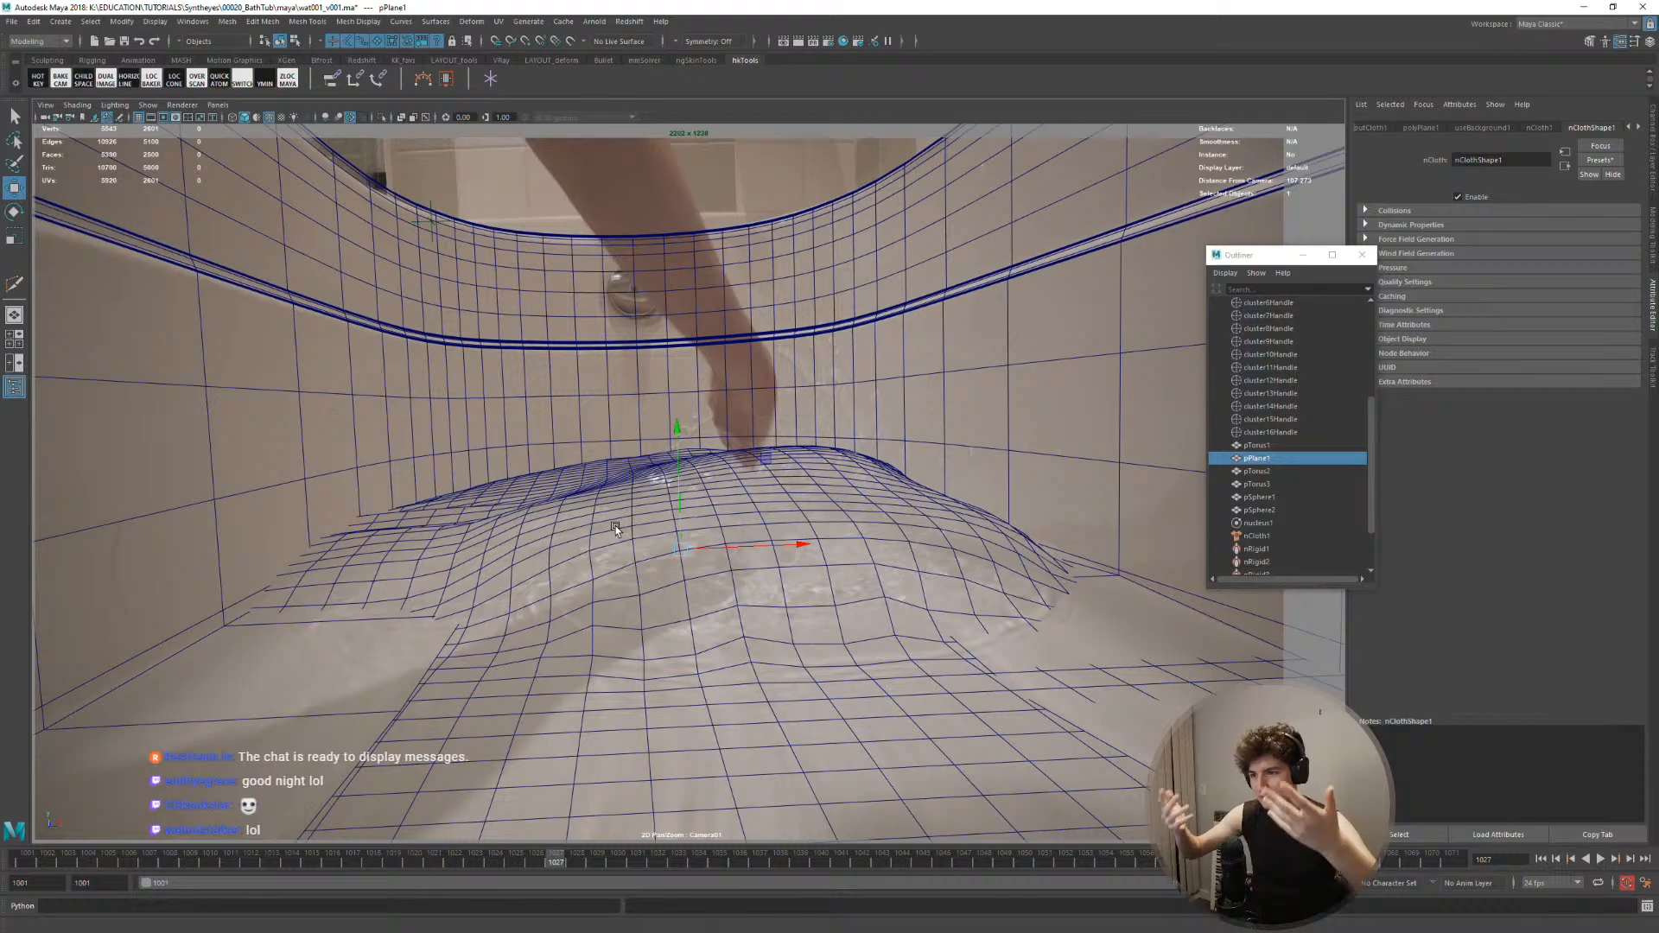
Continue the playback through Camera01 to examine the swelling water plane against the footage, and return to frame 1001
key(alt+v)
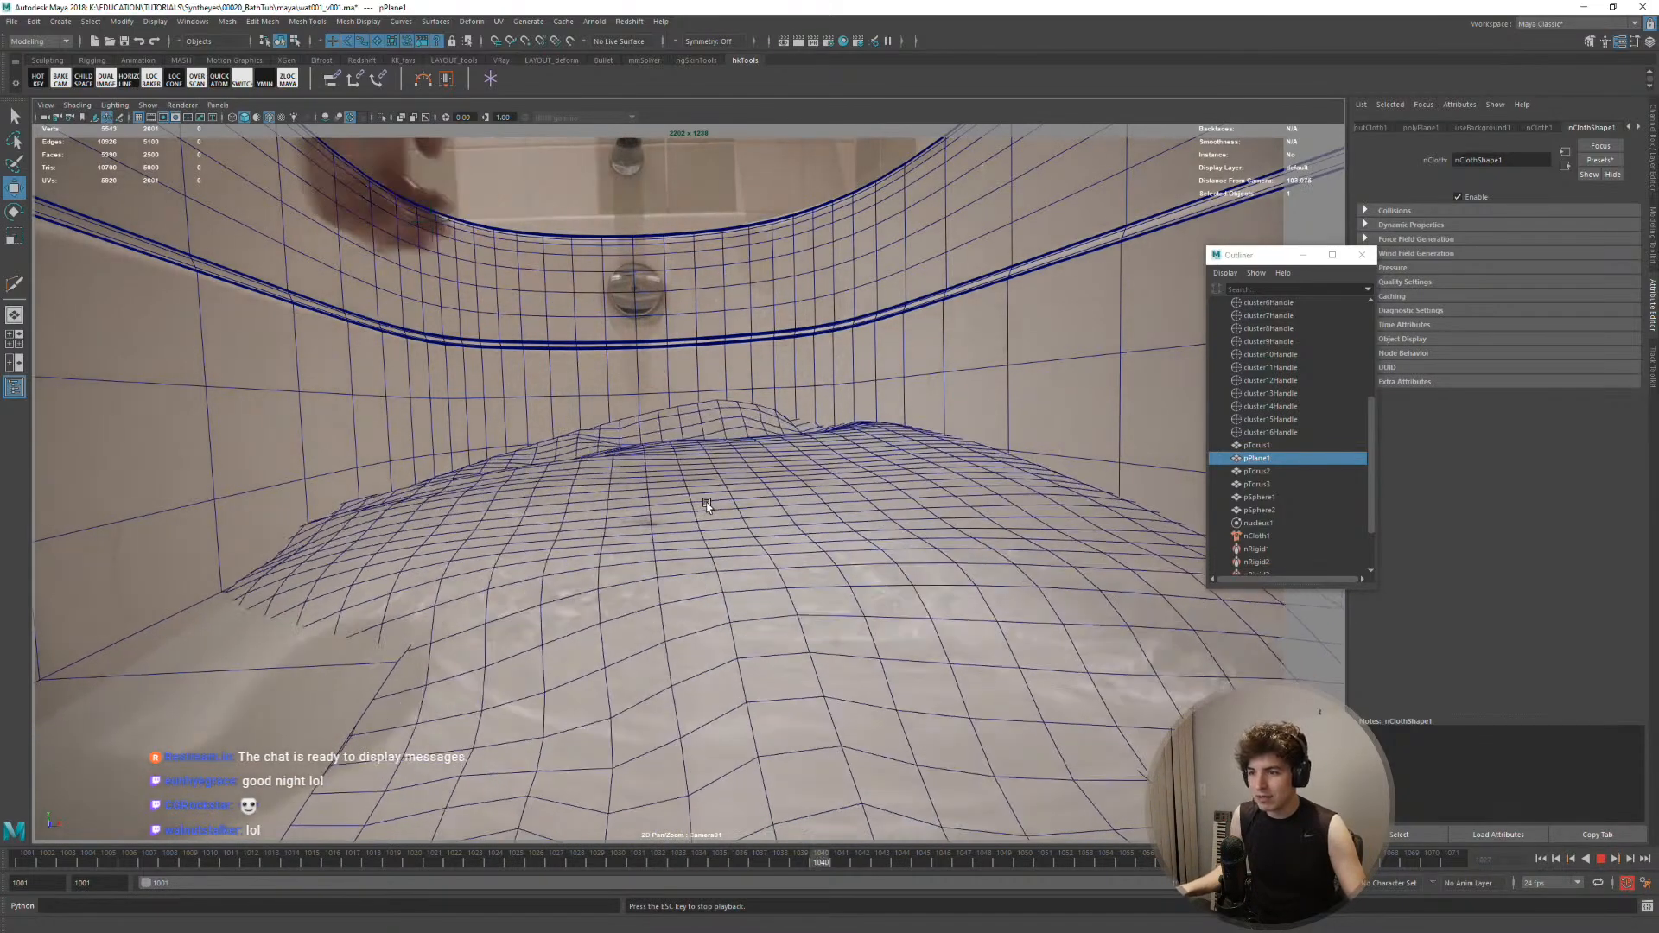
key(Escape)
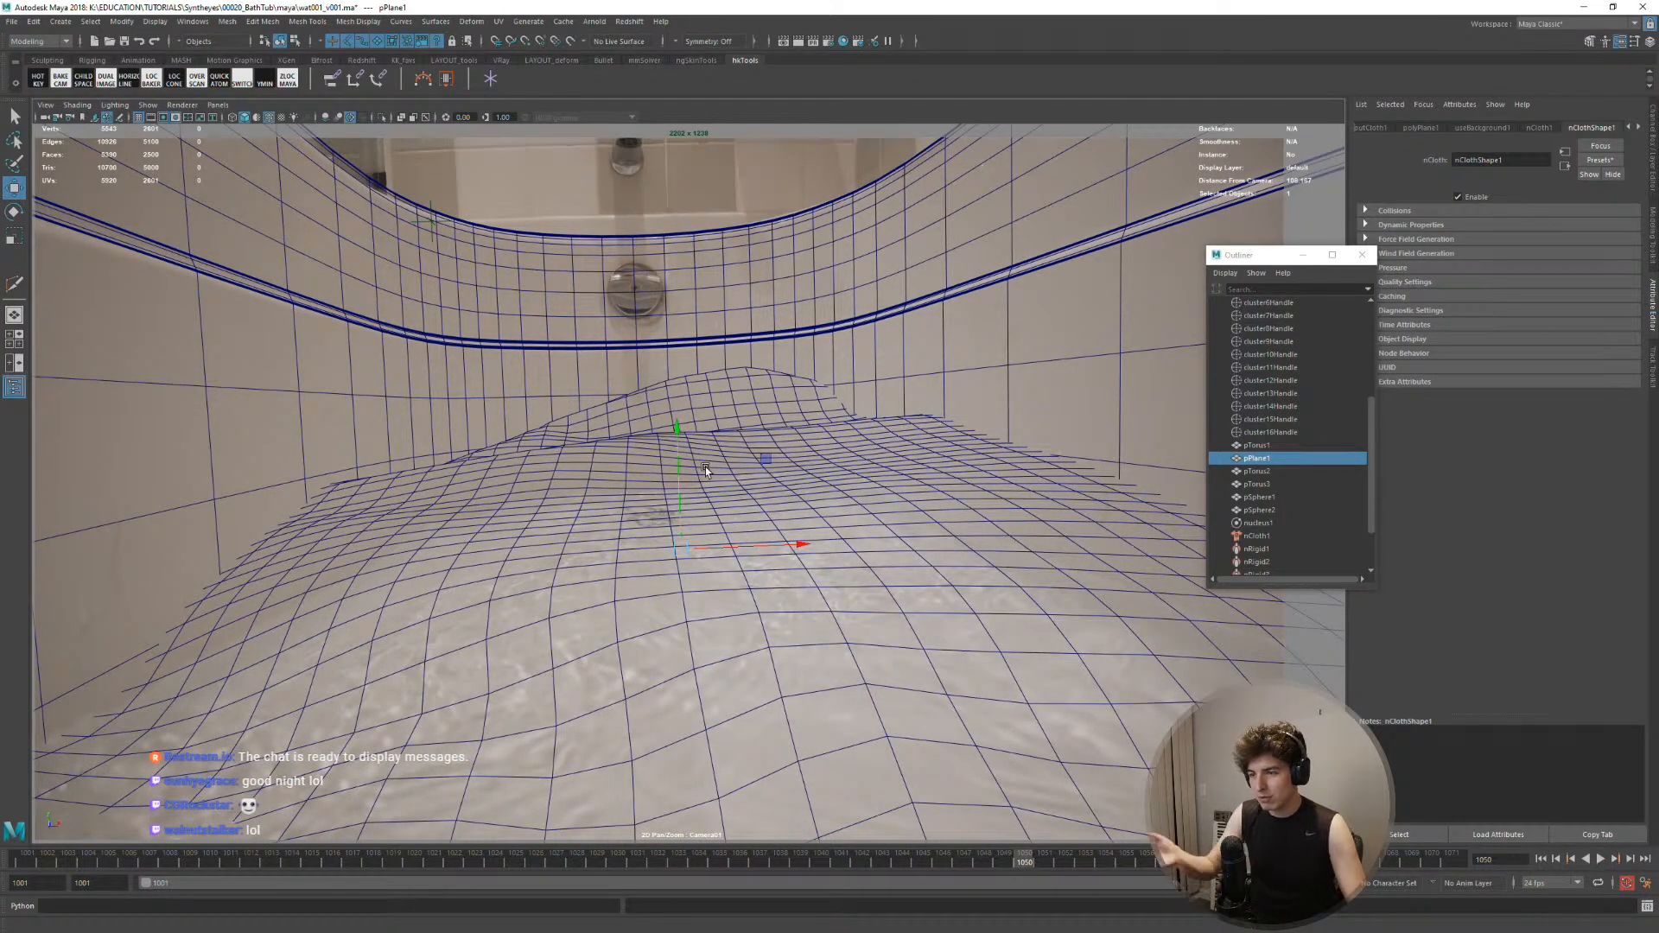
key(alt+v)
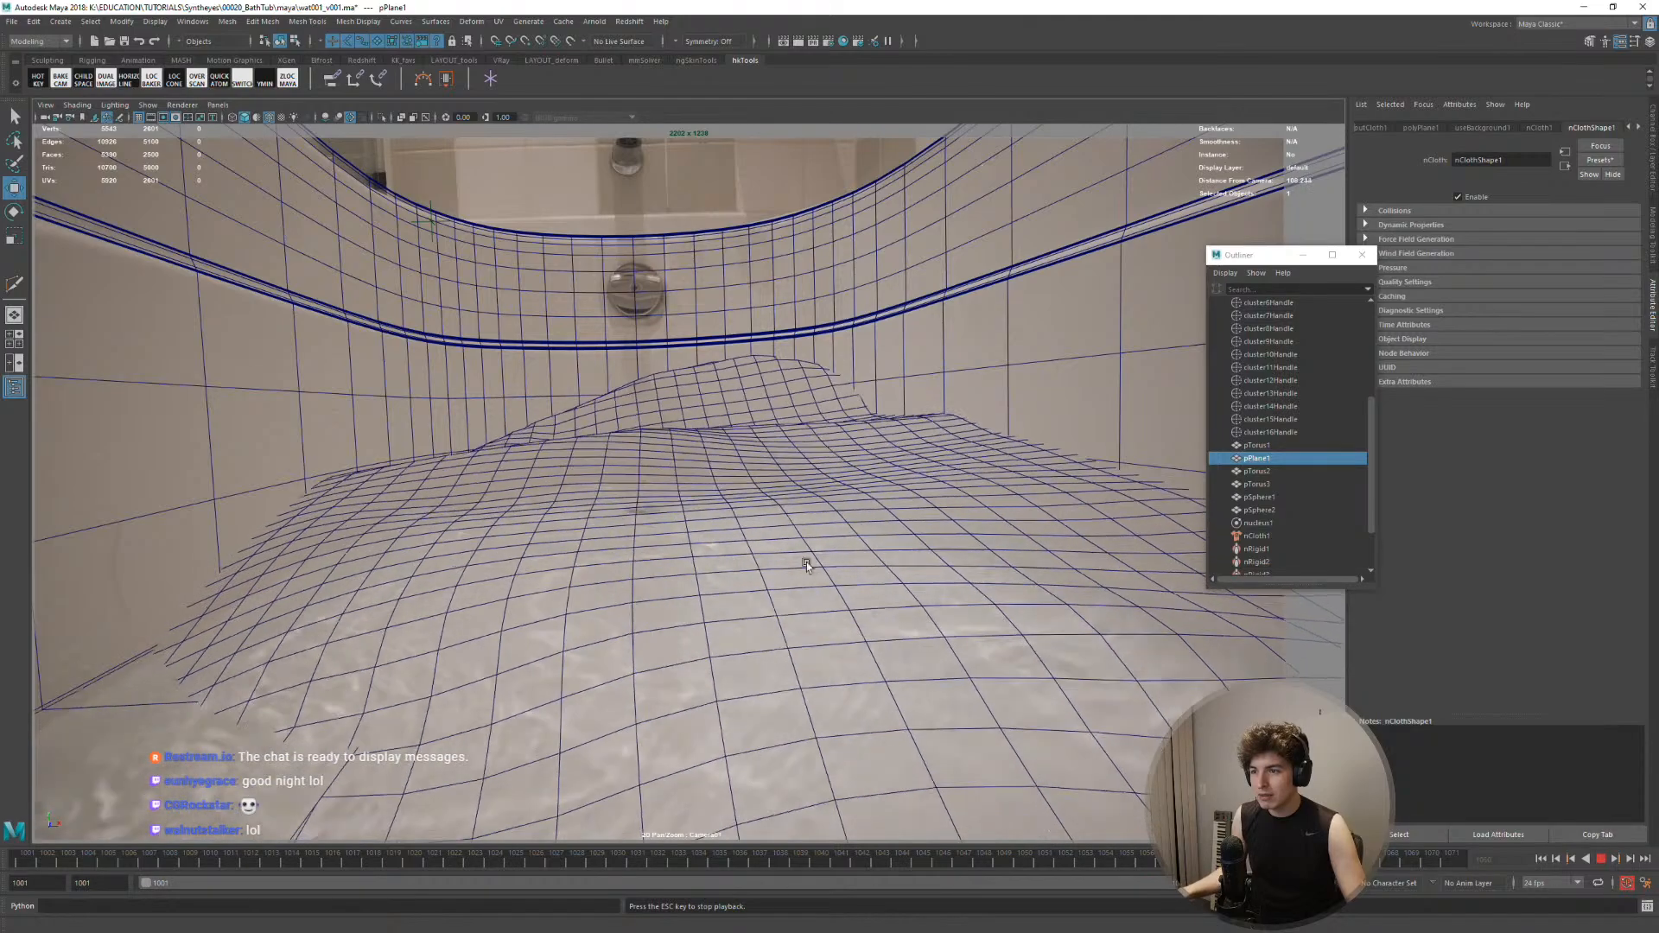
key(Escape)
key(shift+alt+v)
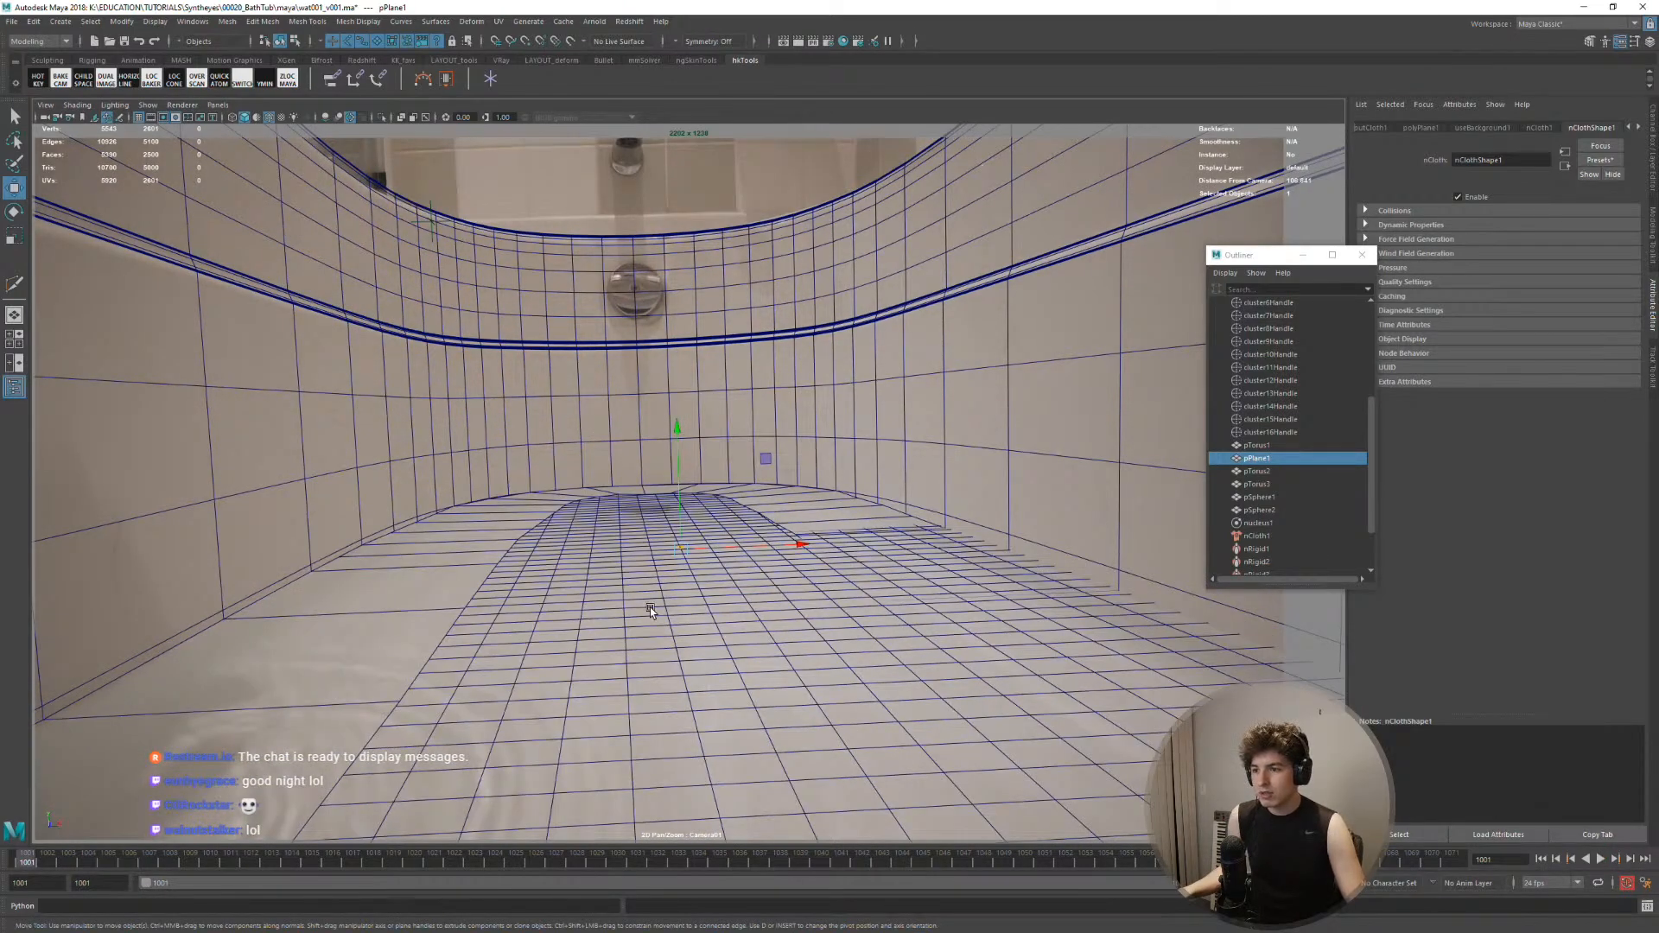
Inspect pPlane1's transform, shape, polyPlane1 and useBackground1 attributes, moving the Outliner clear of the attributes
key(ctrl+a)
drag(1280, 256, 1151, 248)
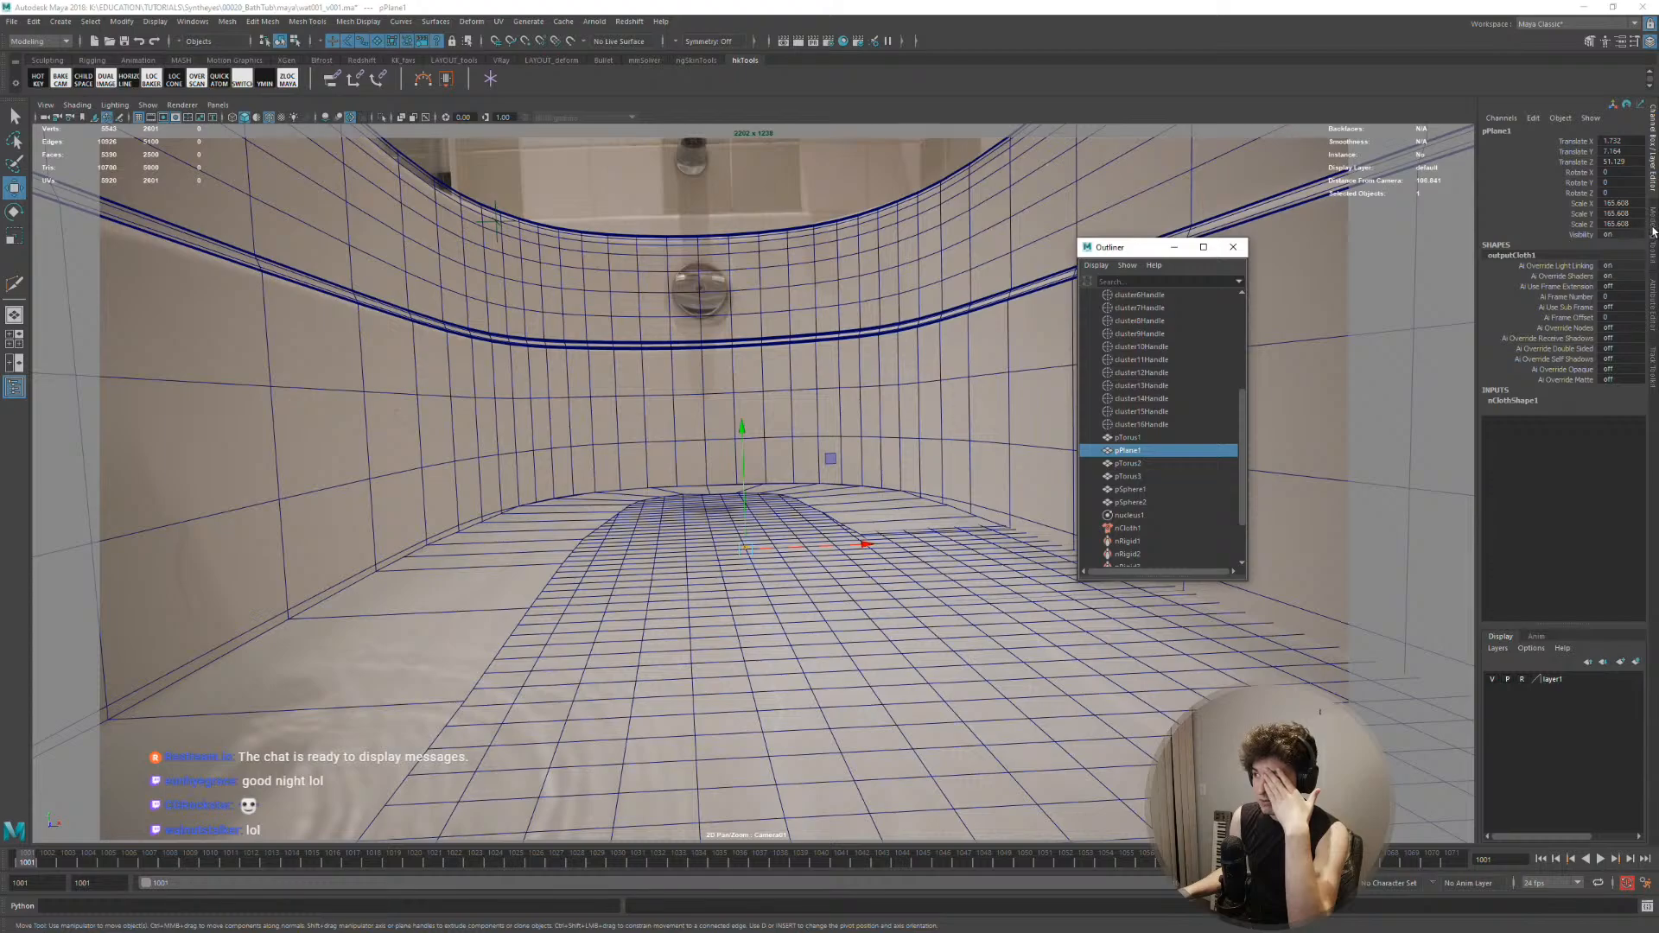
click(1651, 302)
click(1426, 128)
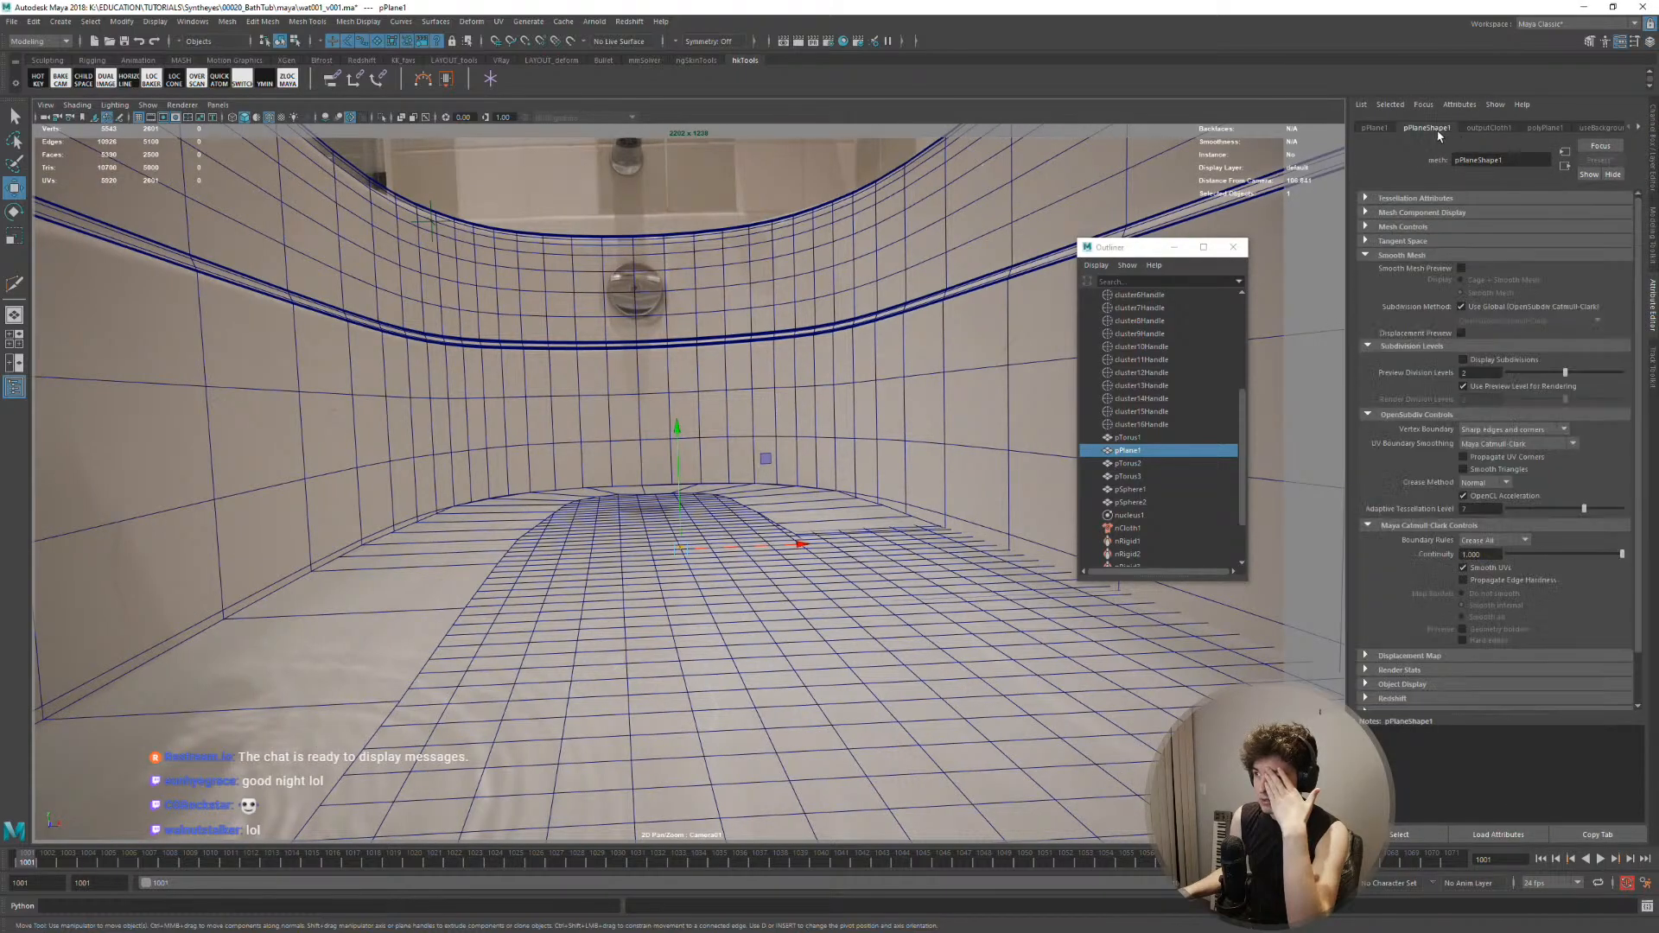
click(1540, 127)
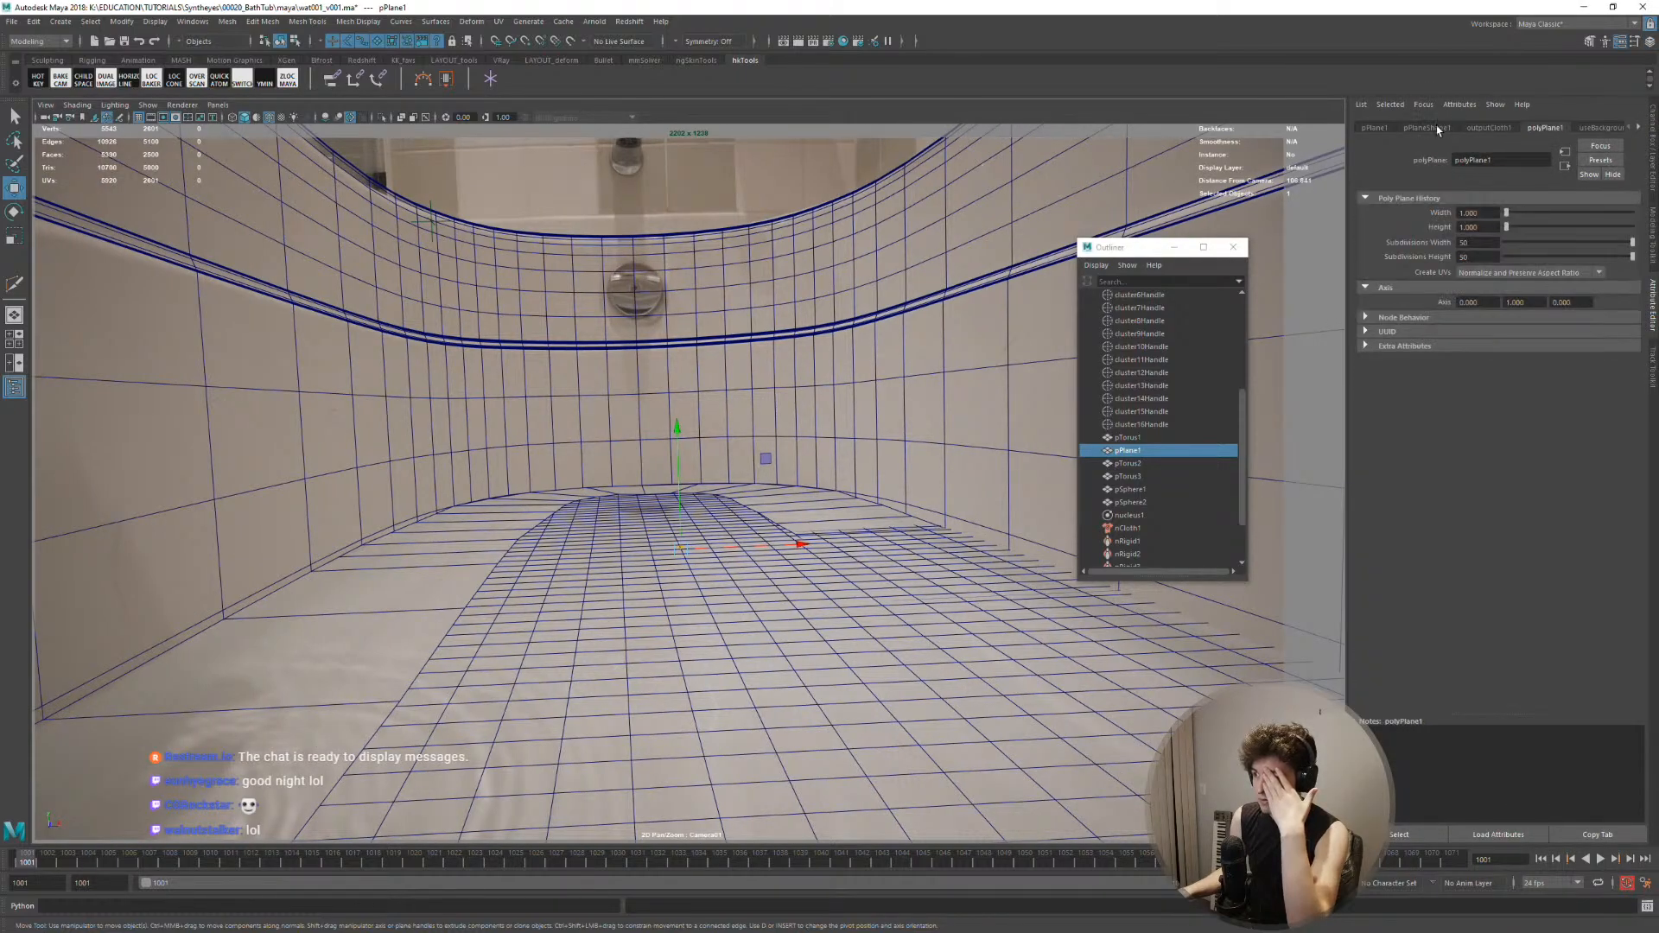
click(1406, 129)
click(1377, 129)
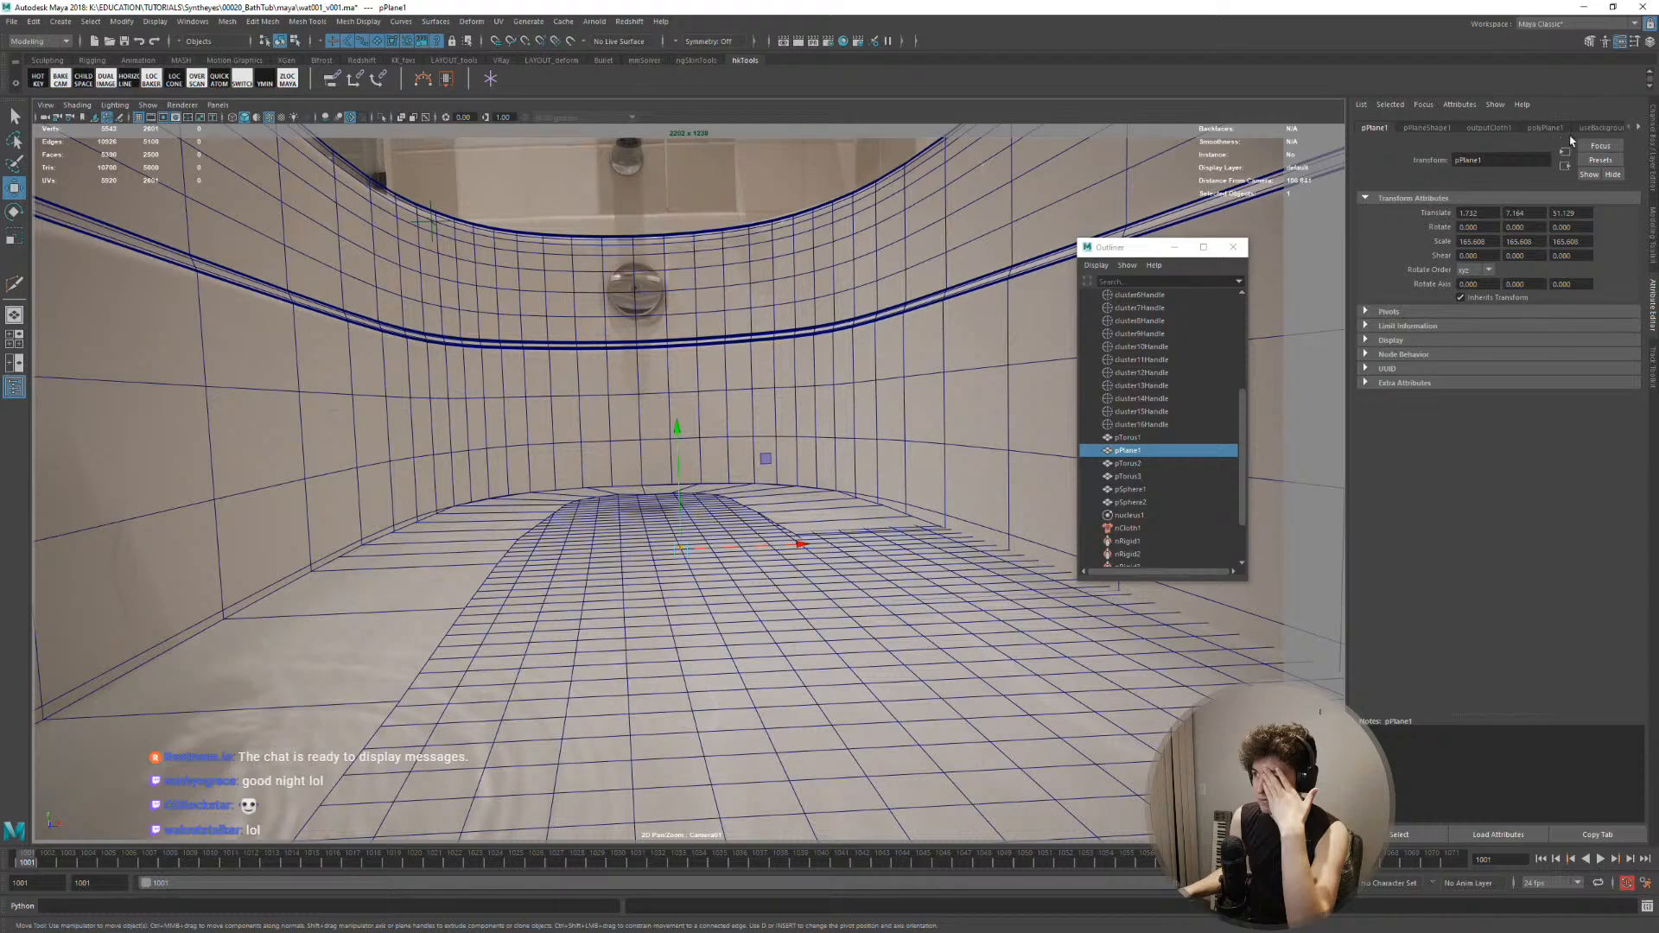
click(1594, 130)
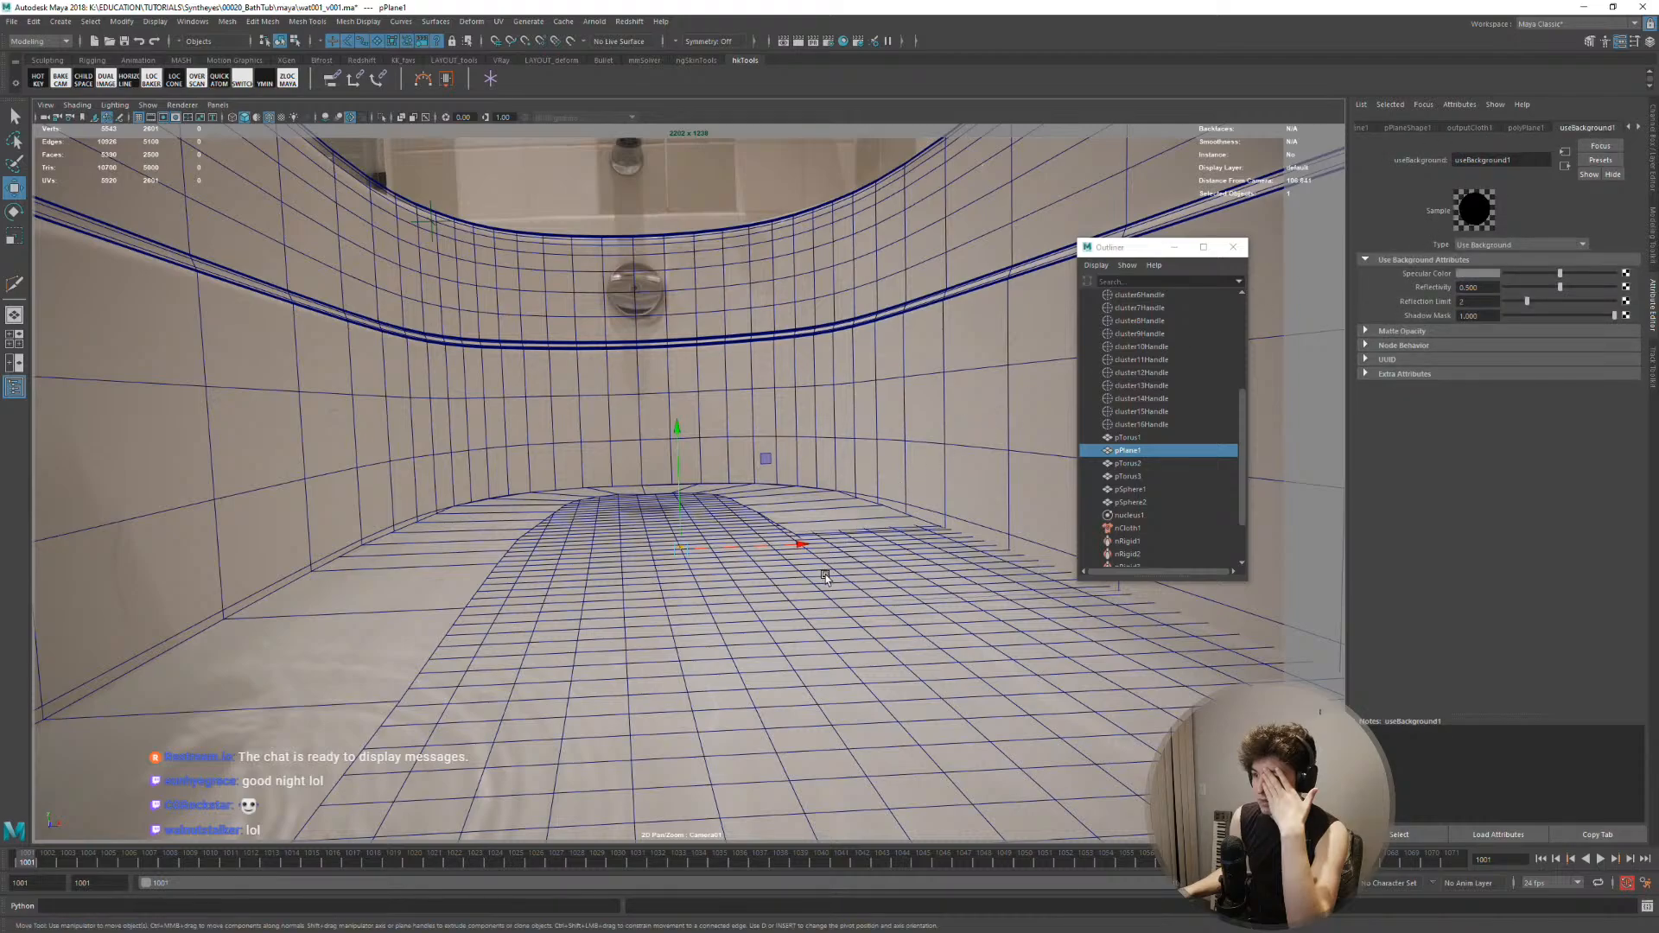
key(ctrl+a)
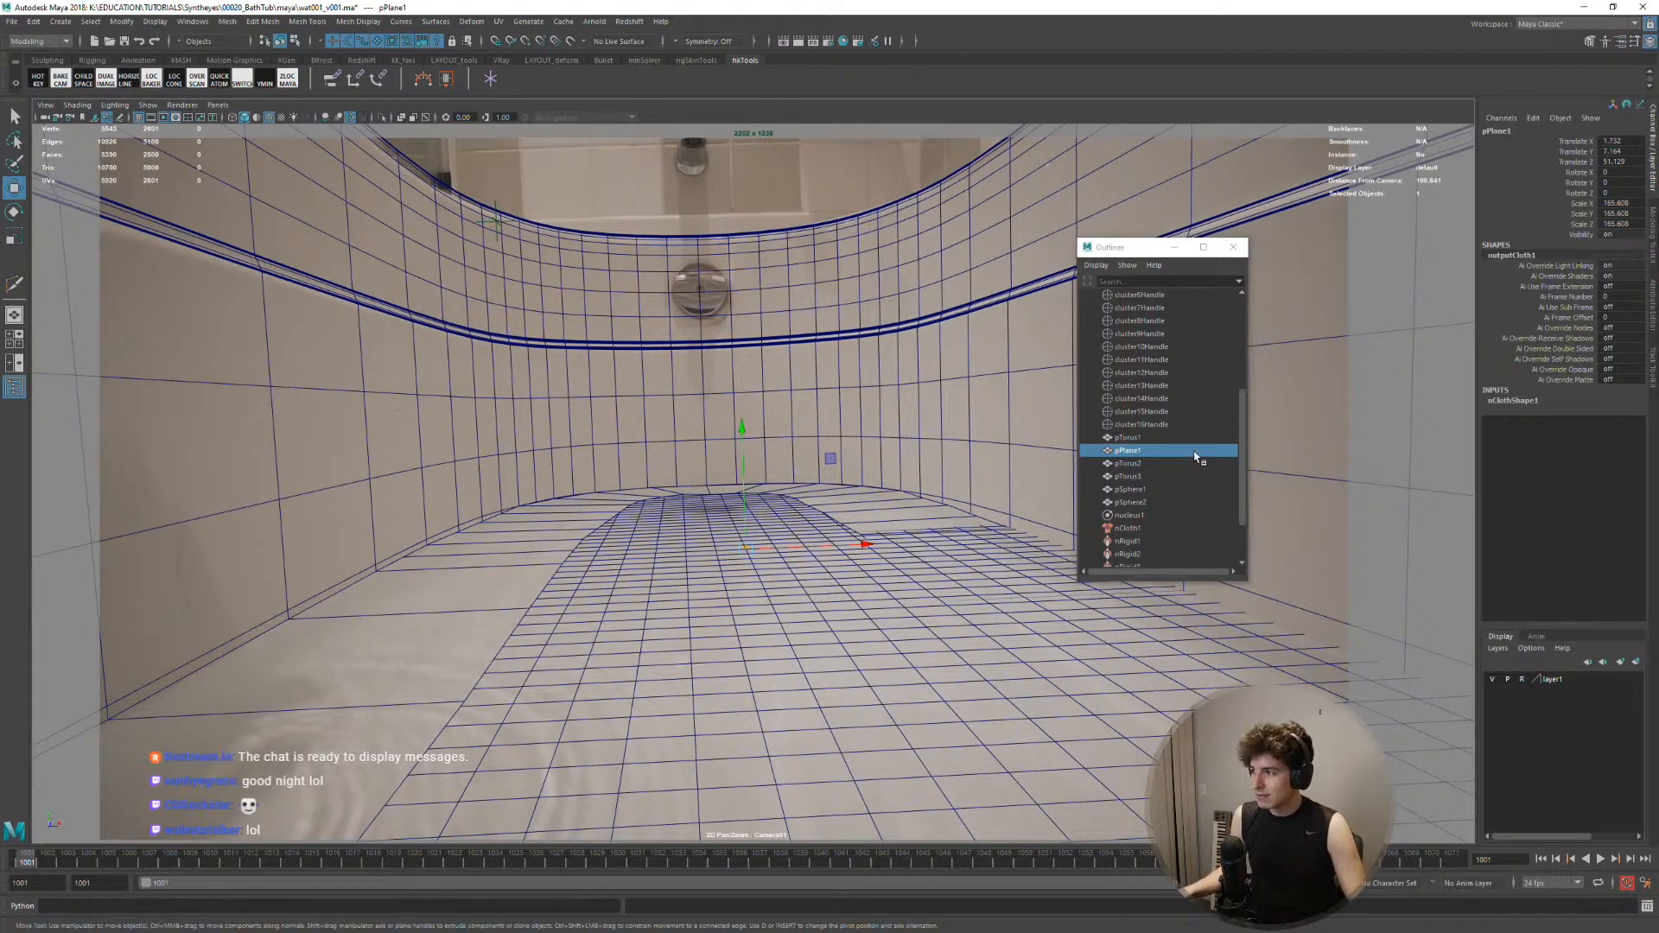
Check the outputCloth1, pPlaneShape1 and polyPlane1 nodes of pPlane1 for cloth settings
key(ctrl+a)
click(1460, 131)
click(1424, 131)
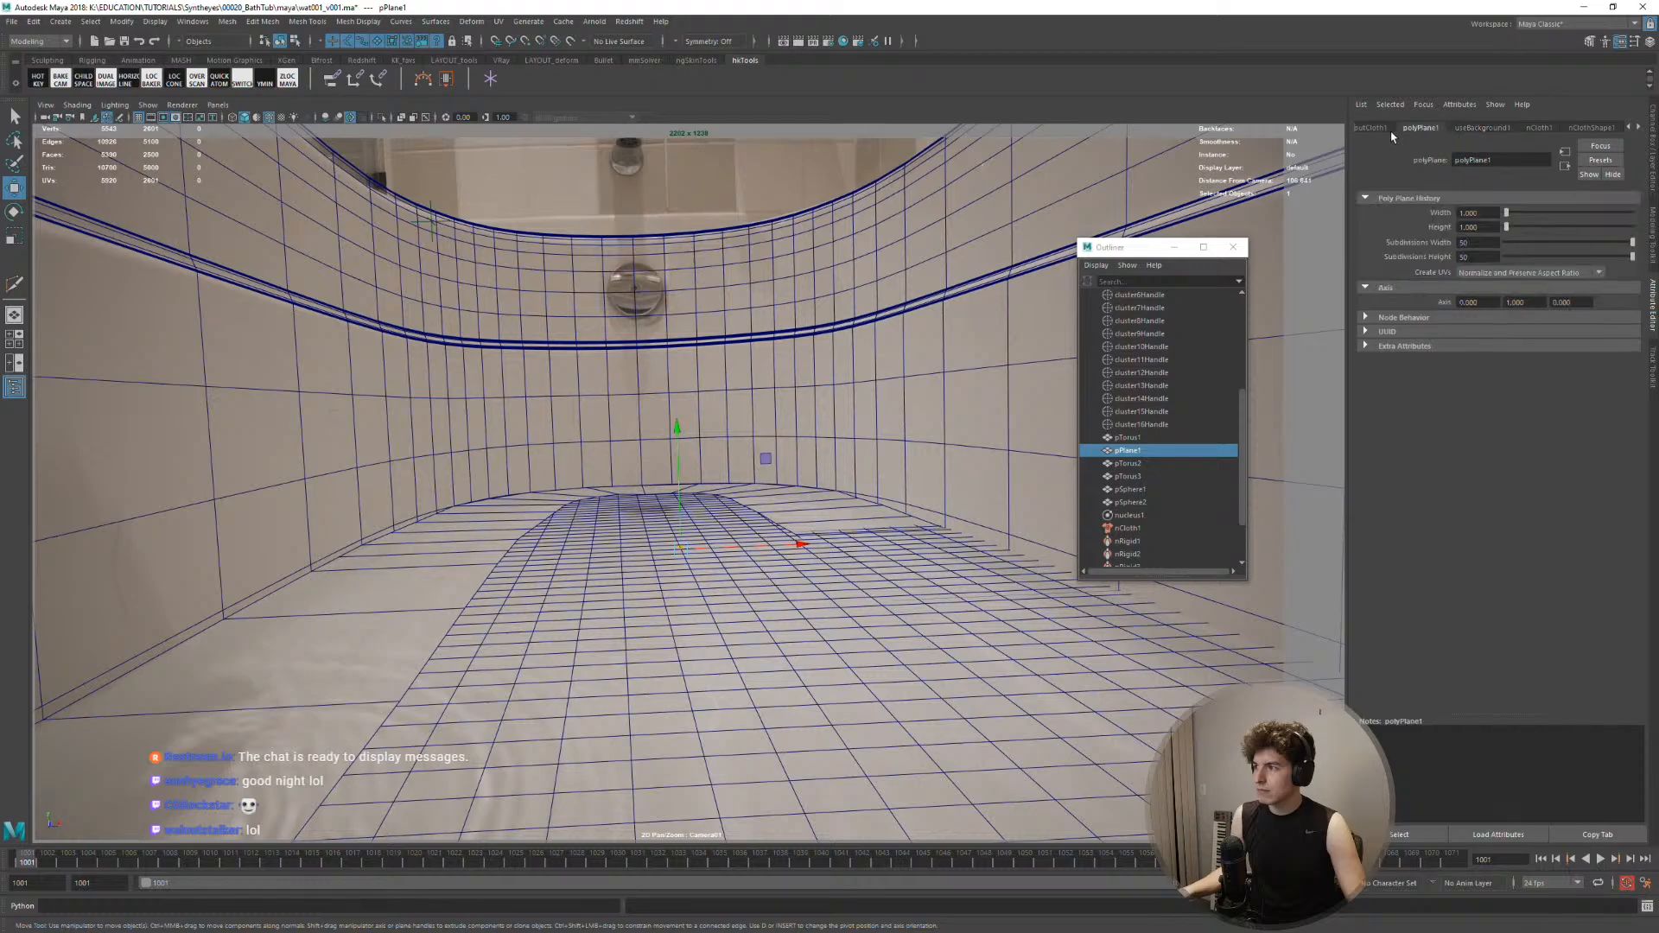
click(1381, 129)
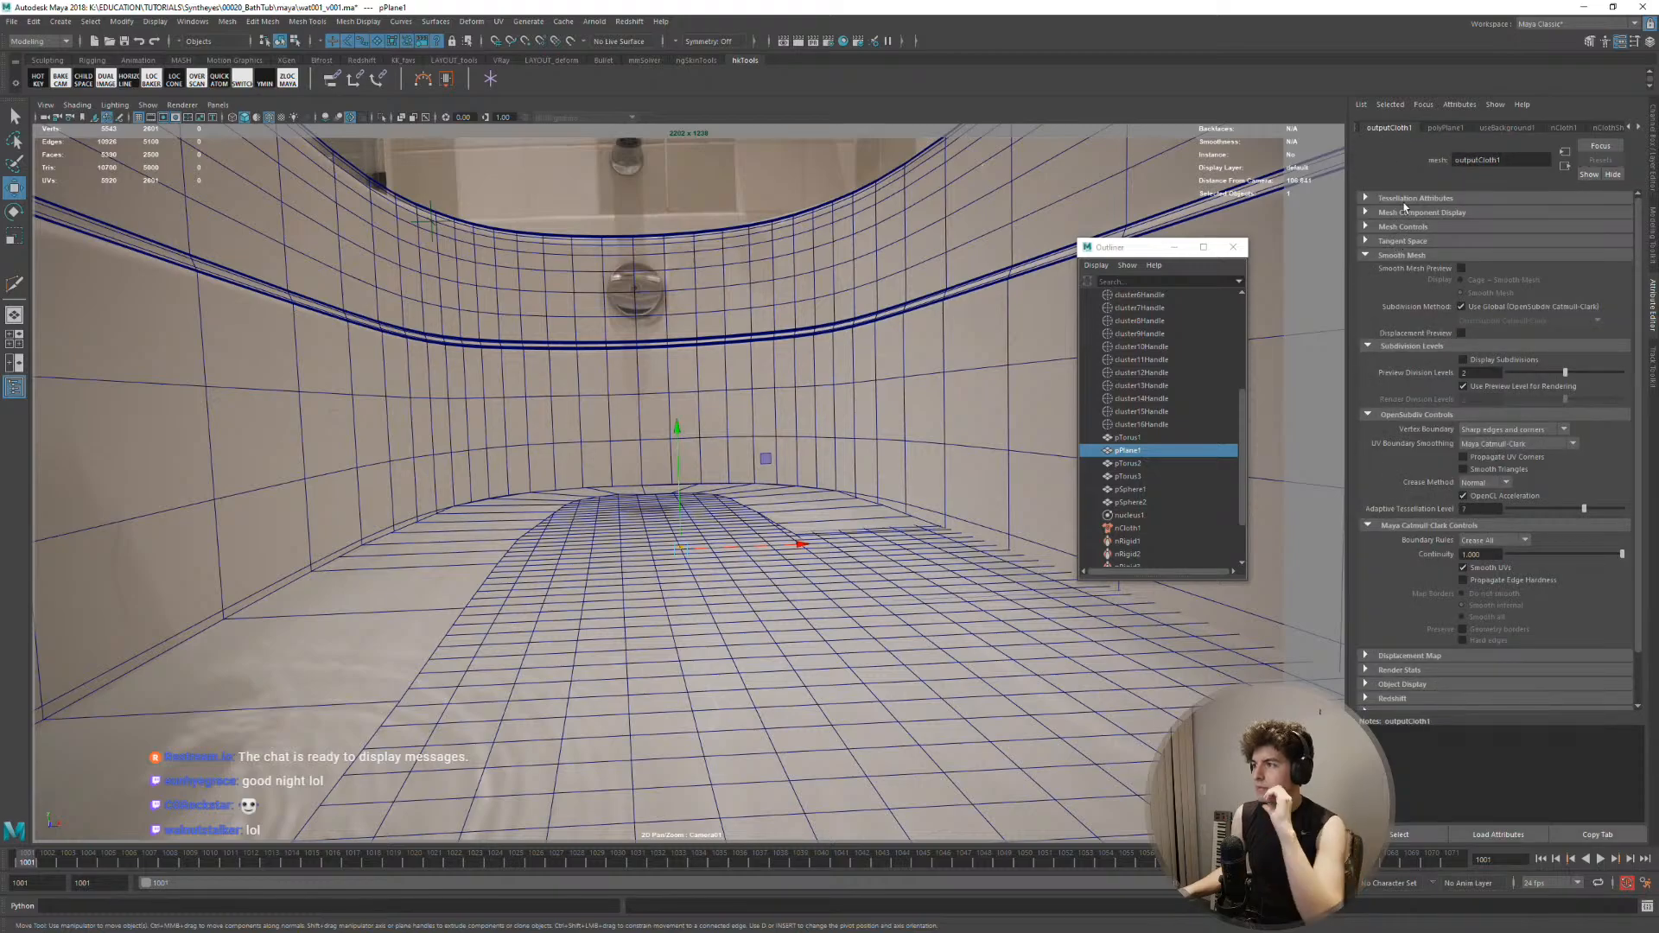
scroll(1424, 127, up, 2)
click(1428, 129)
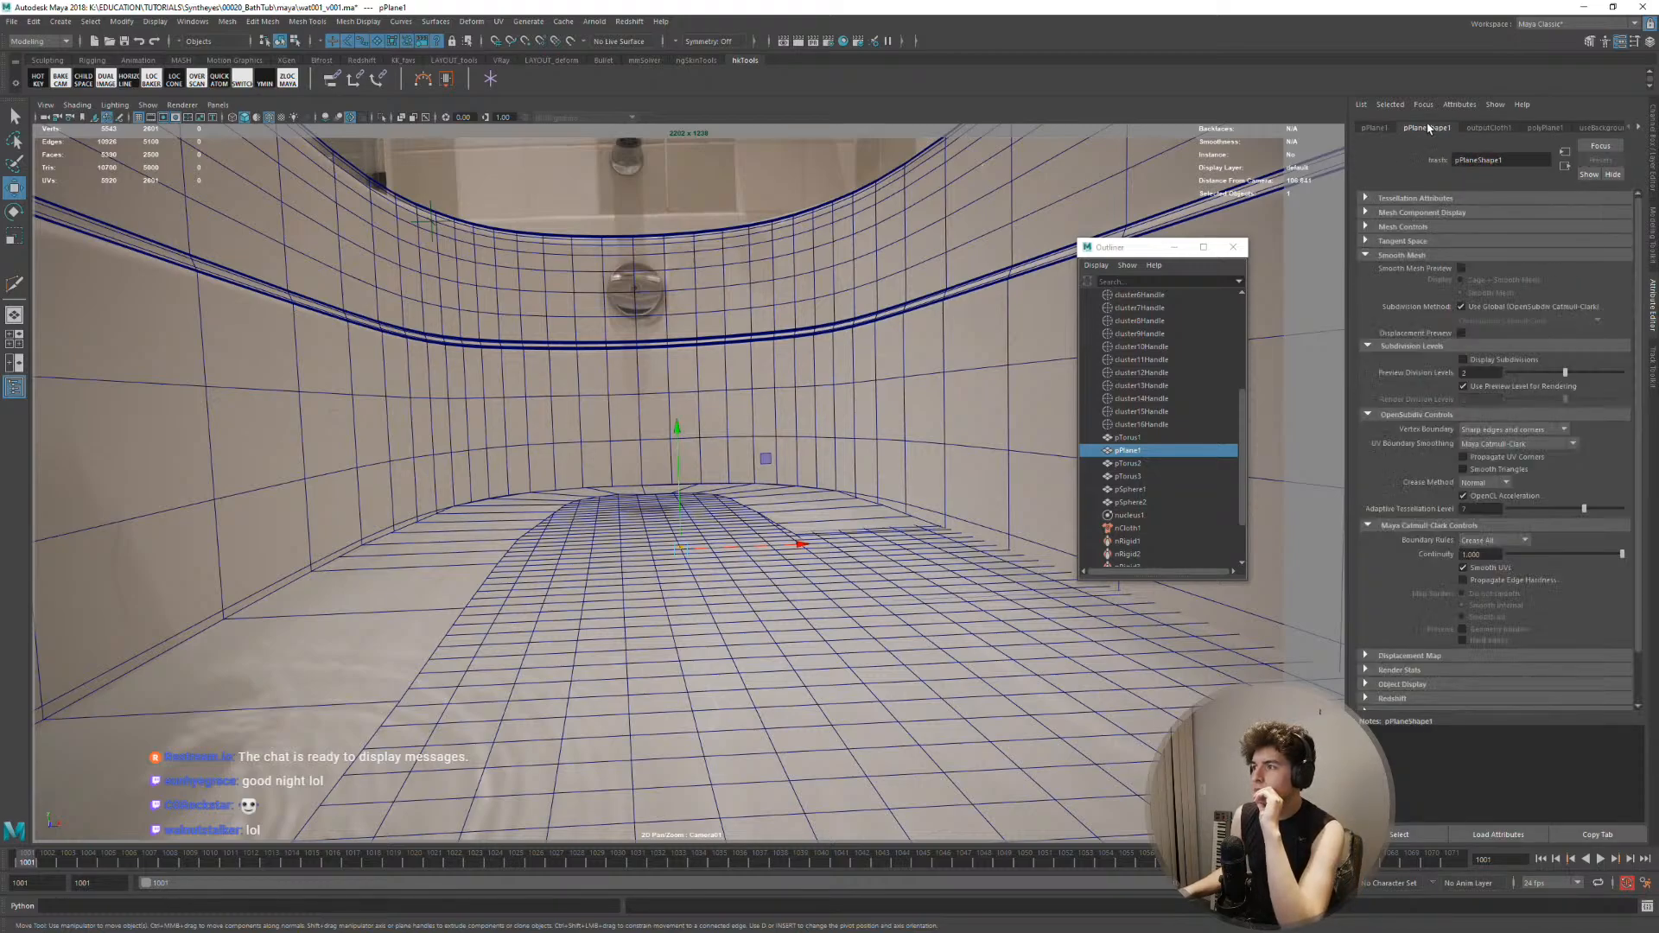
click(1545, 129)
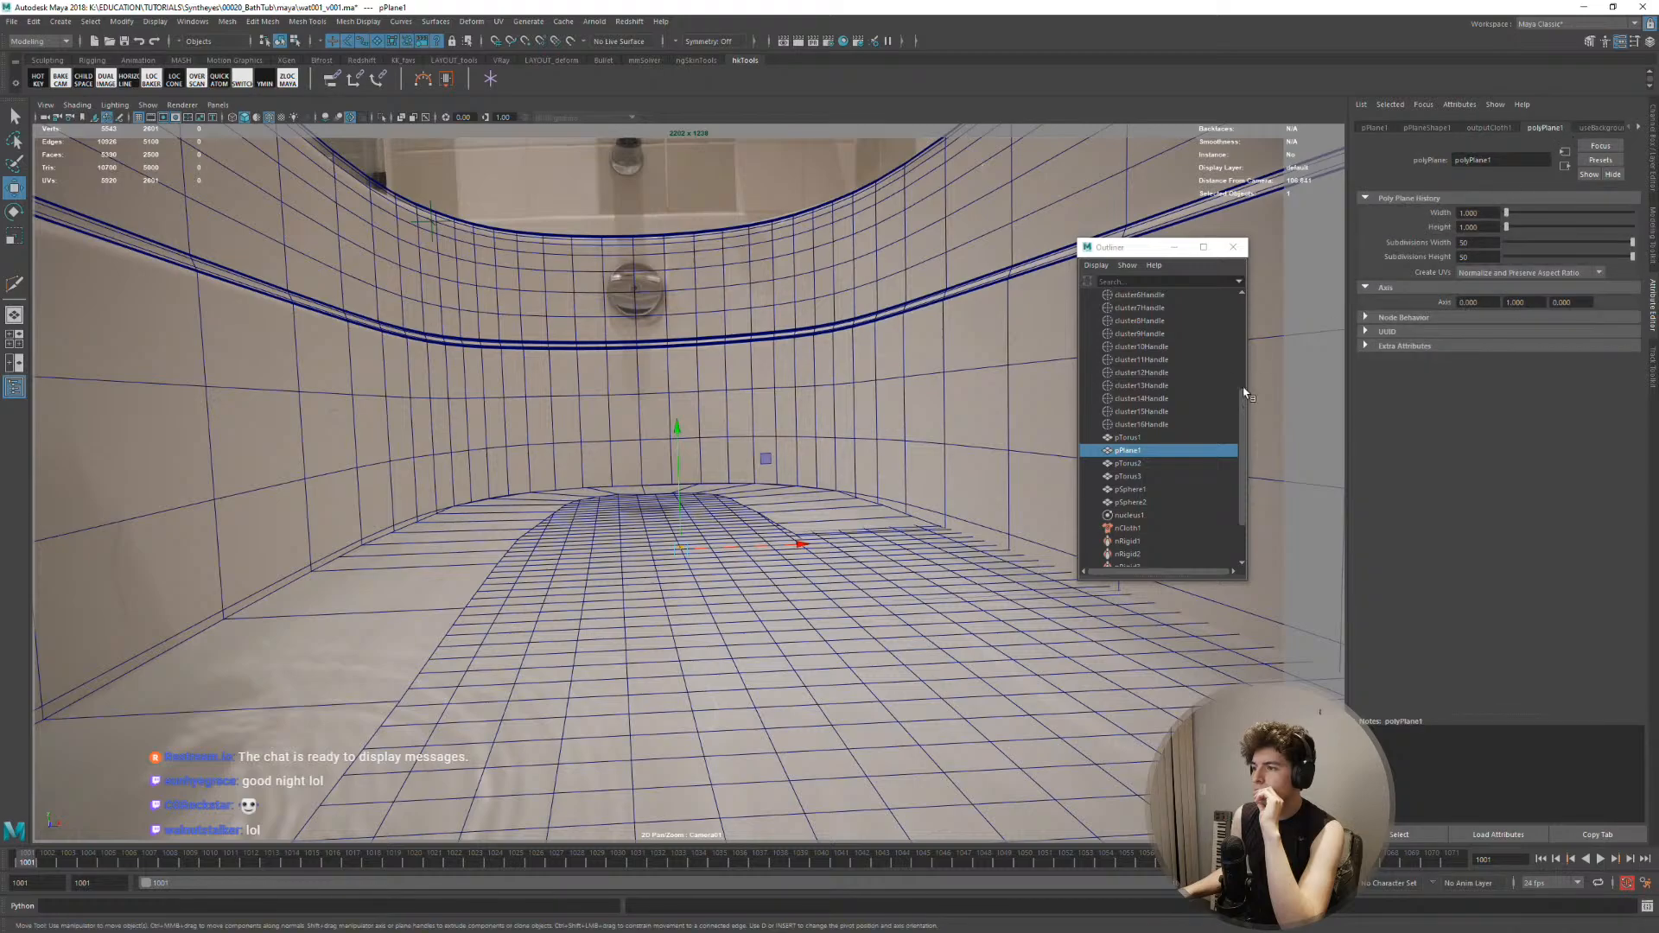
Set nClothShape1's Input Mesh Attract to 0.115 and play the simulation to frame 1026 to test it
click(1592, 130)
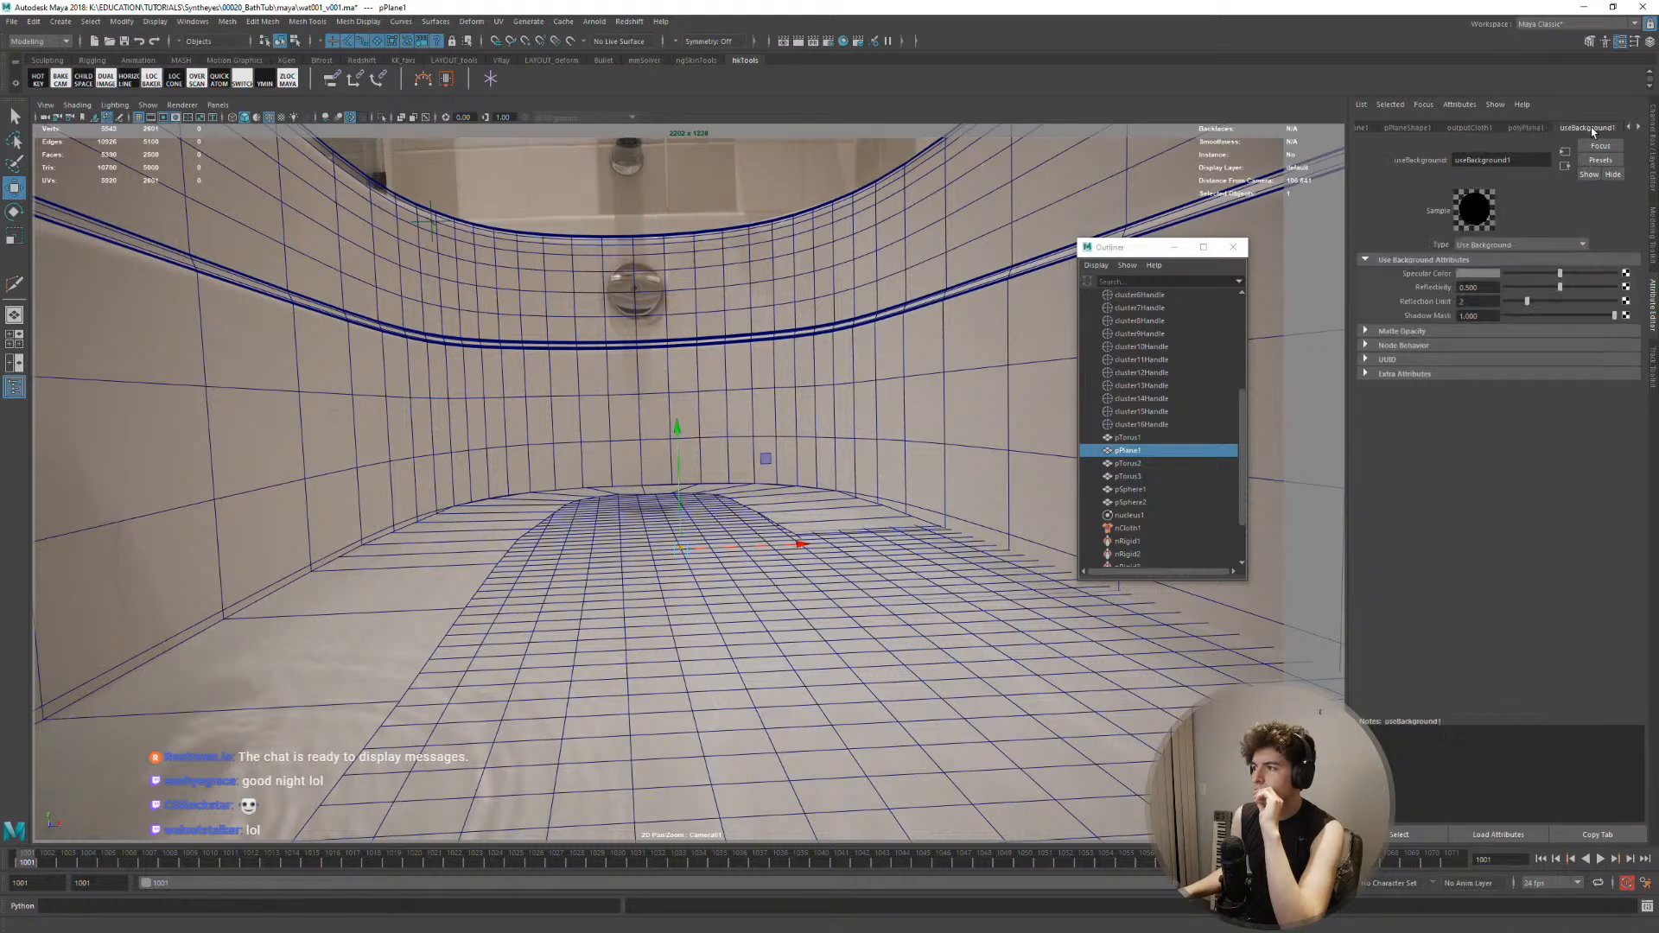
click(1592, 130)
click(1573, 132)
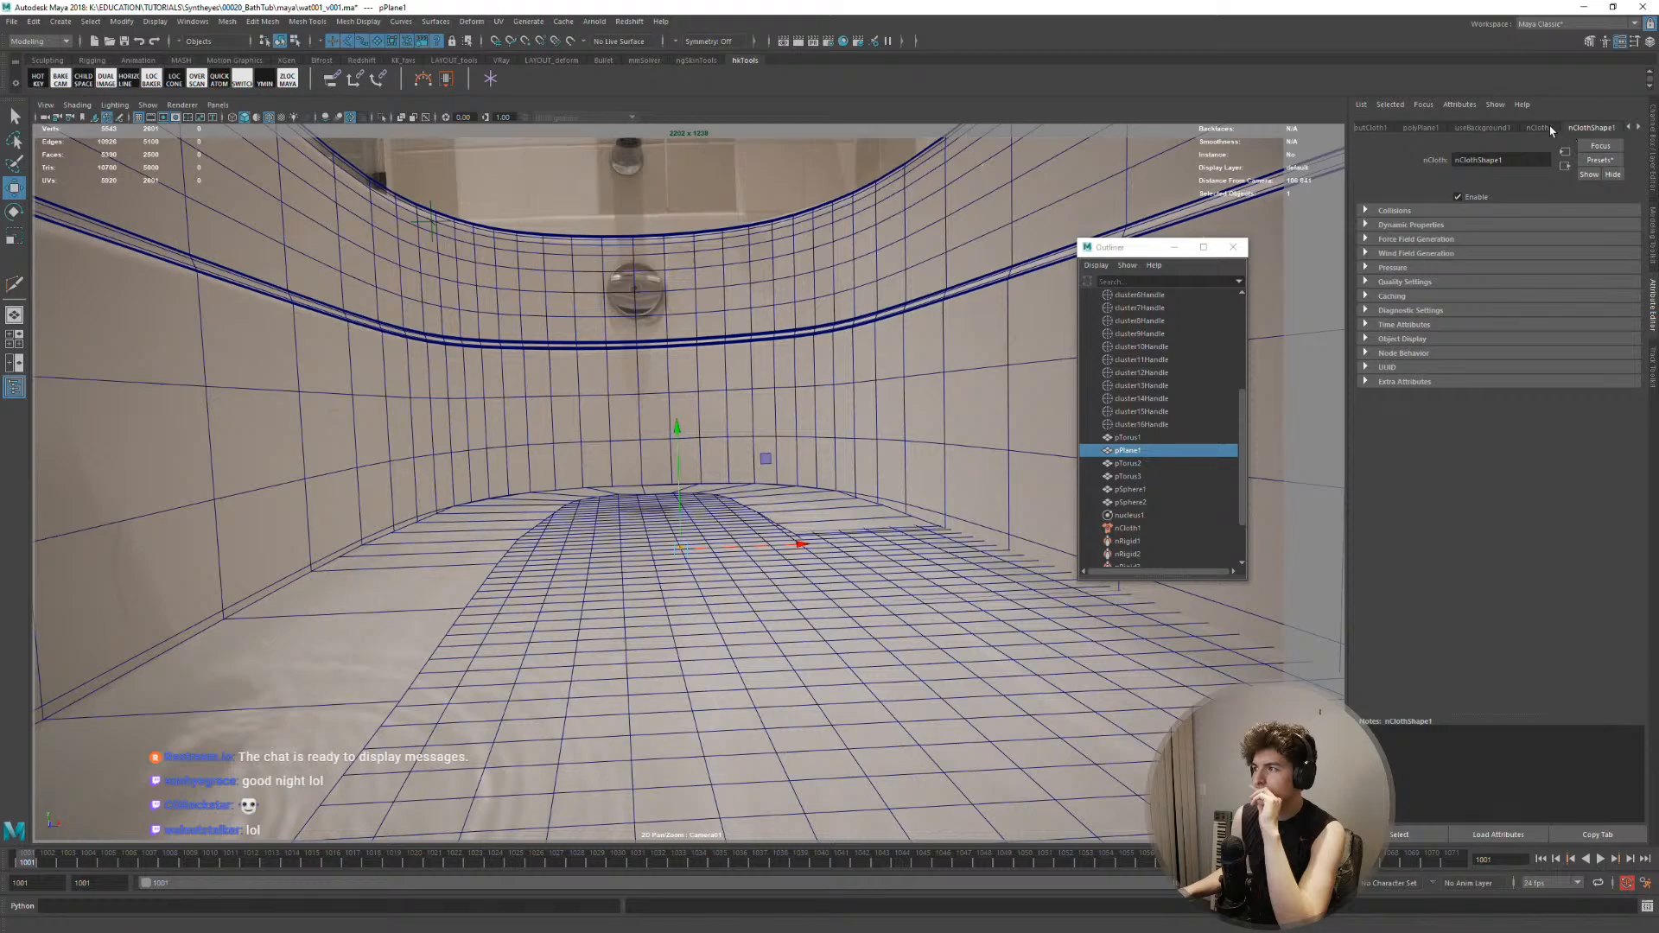
click(1422, 224)
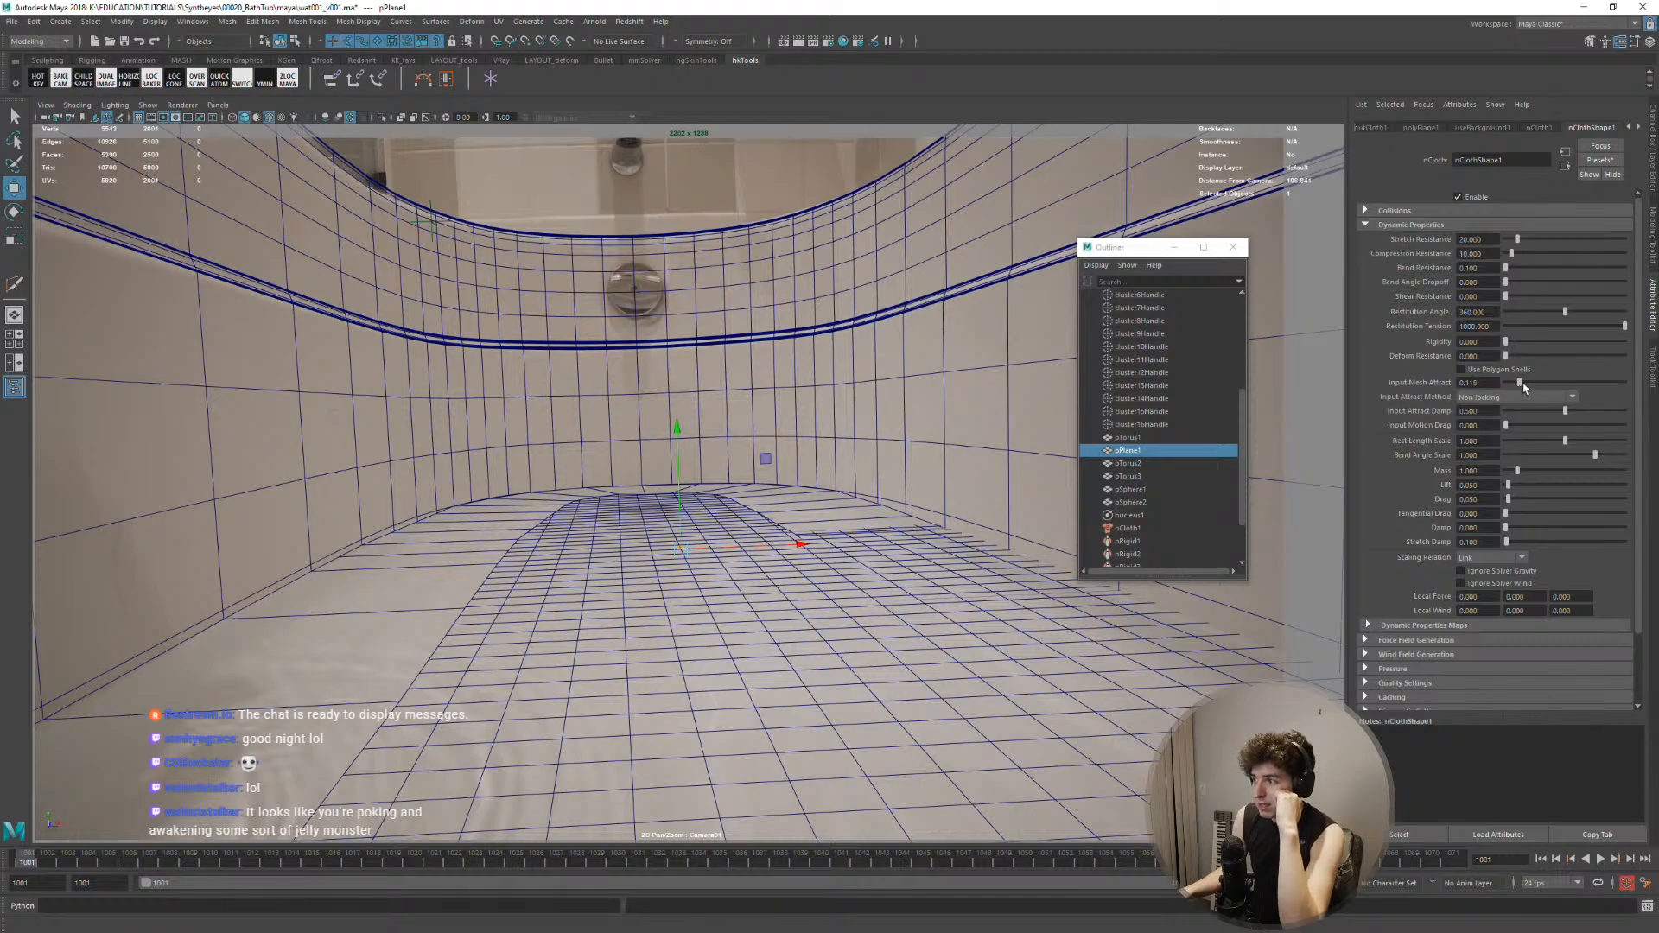
click(767, 176)
key(alt+v)
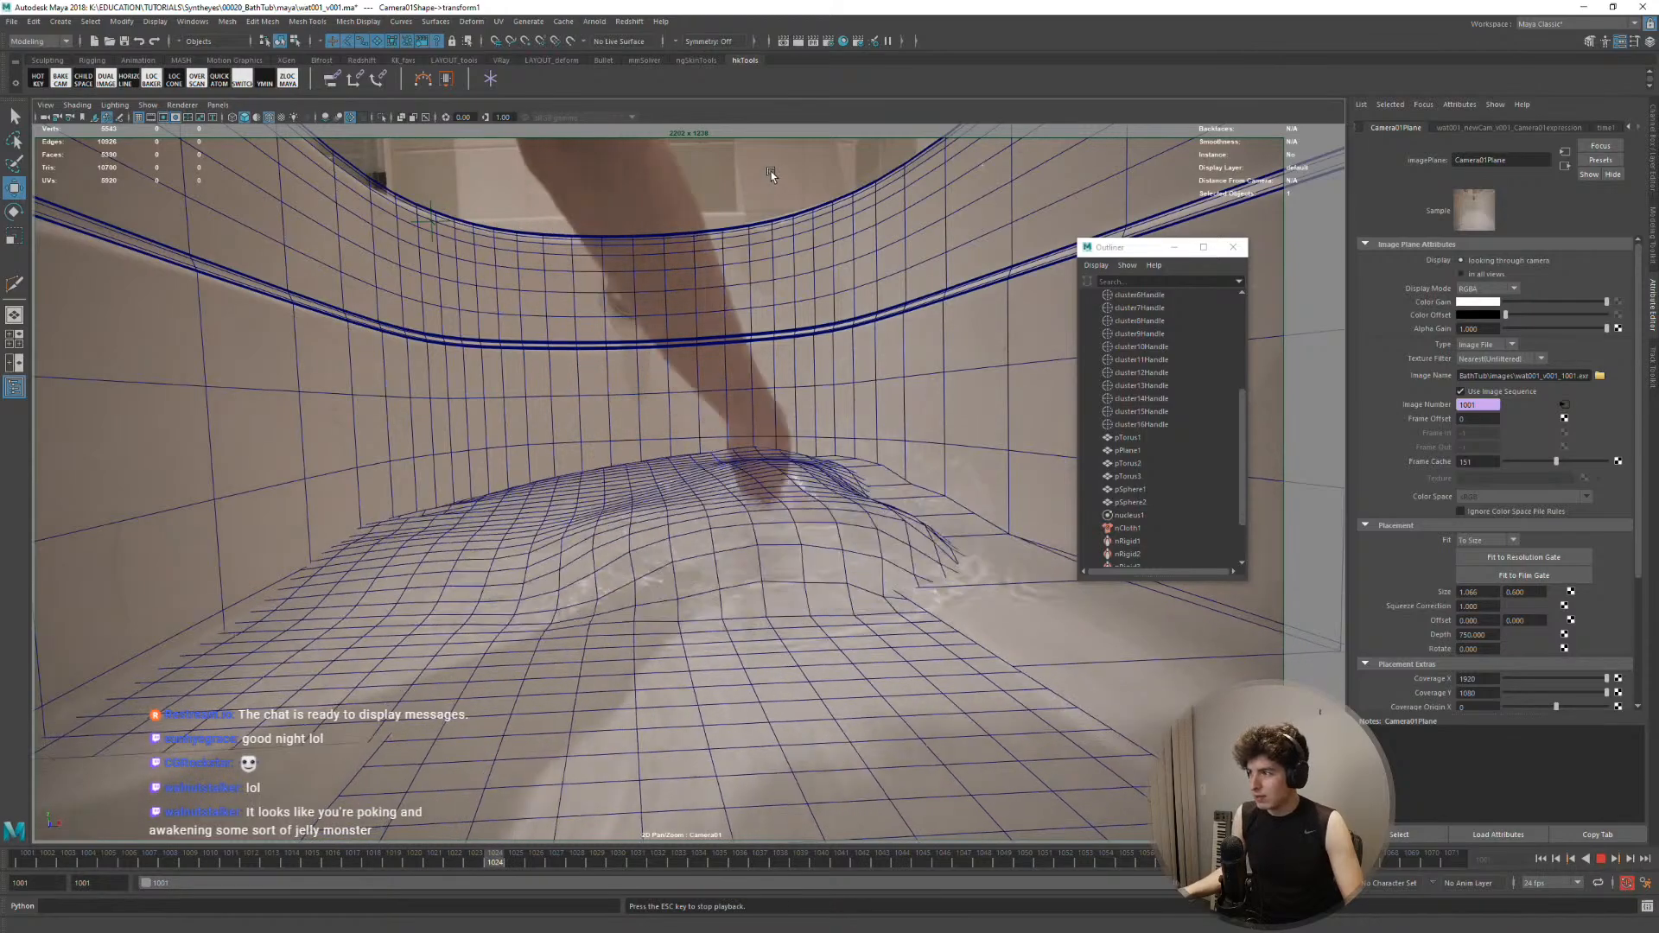
key(Escape)
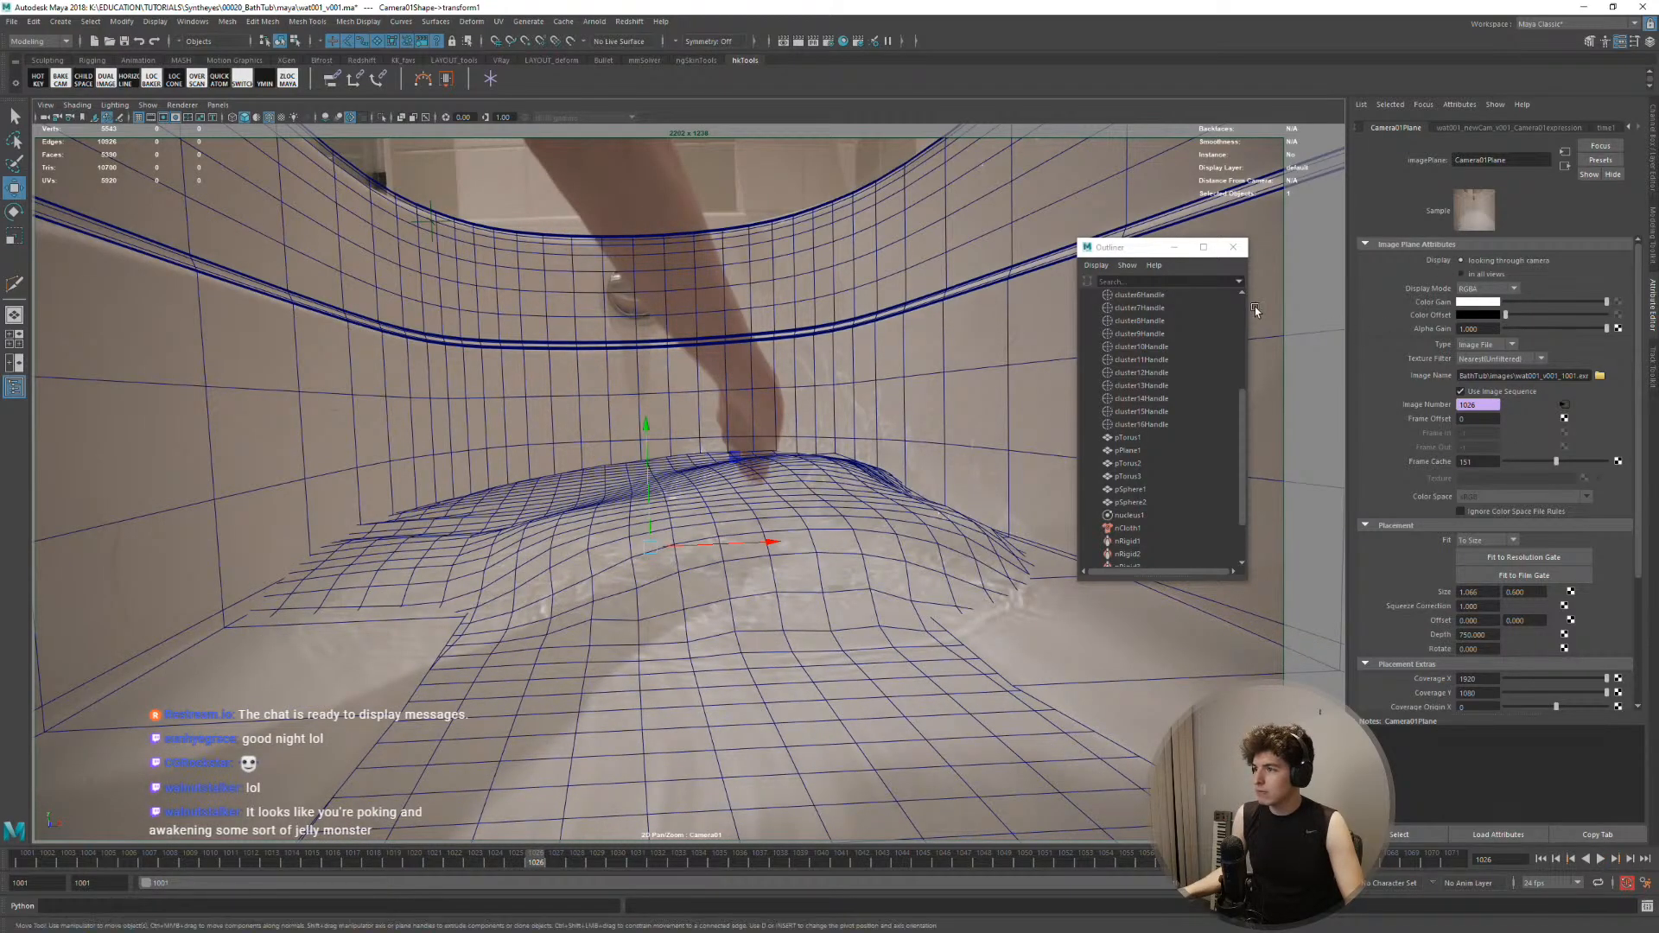
Set Input Mesh Attract on pPlane1's nCloth to about 0.27 and play the simulation through Camera01 to judge the ripples
click(699, 572)
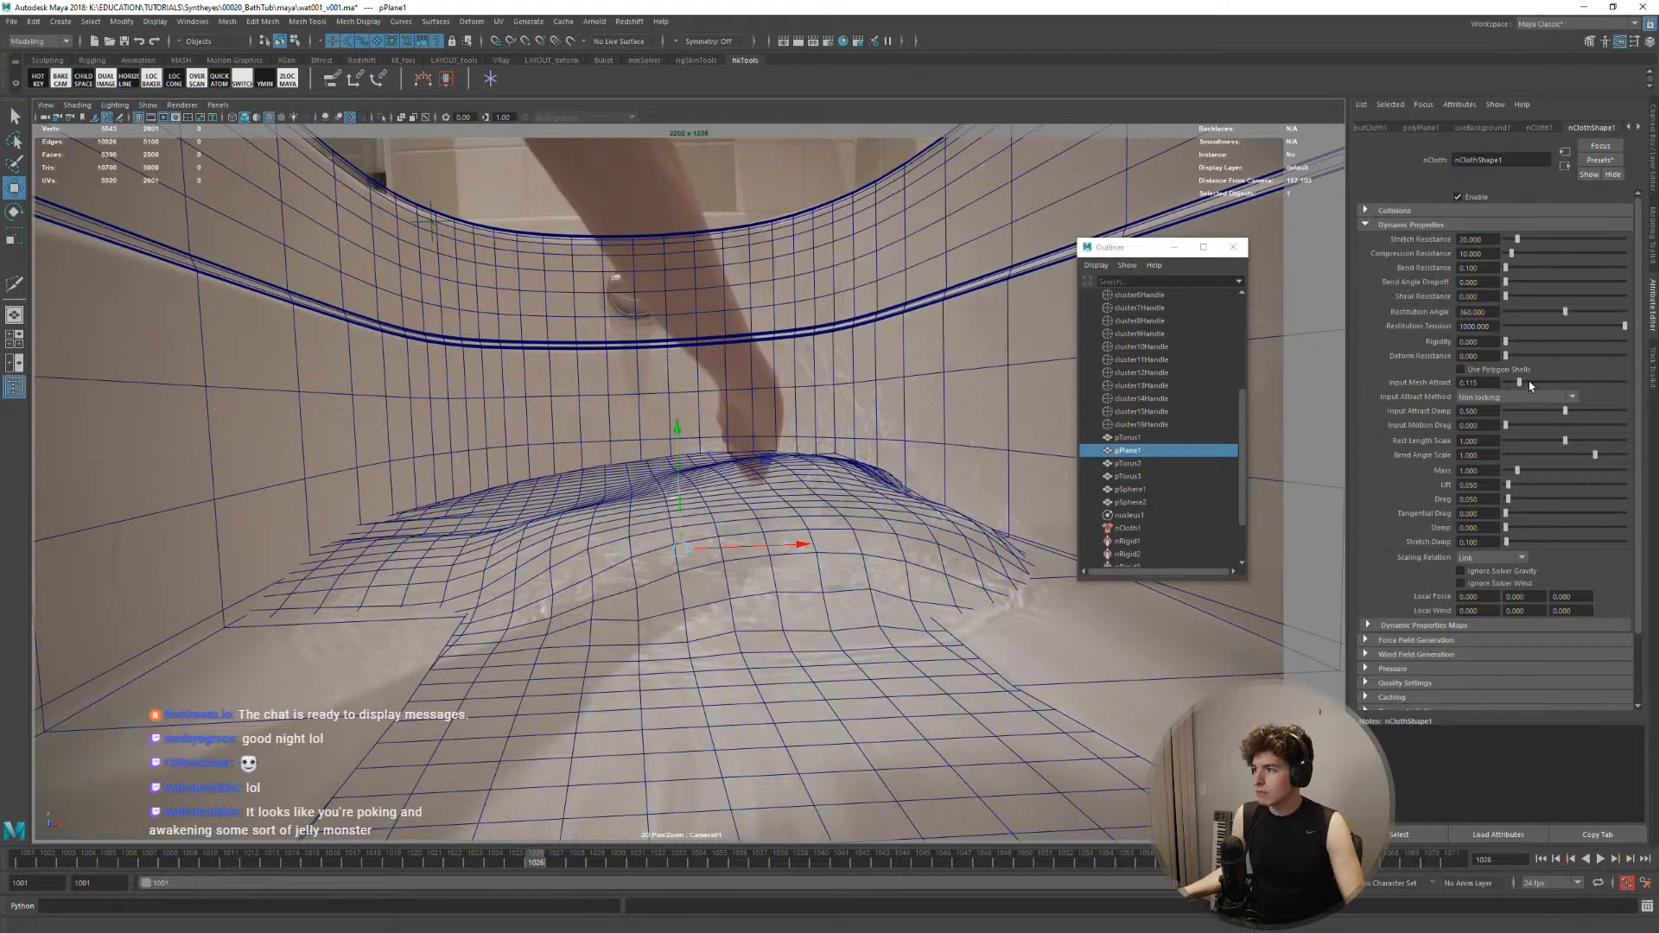
click(1537, 862)
key(alt+v)
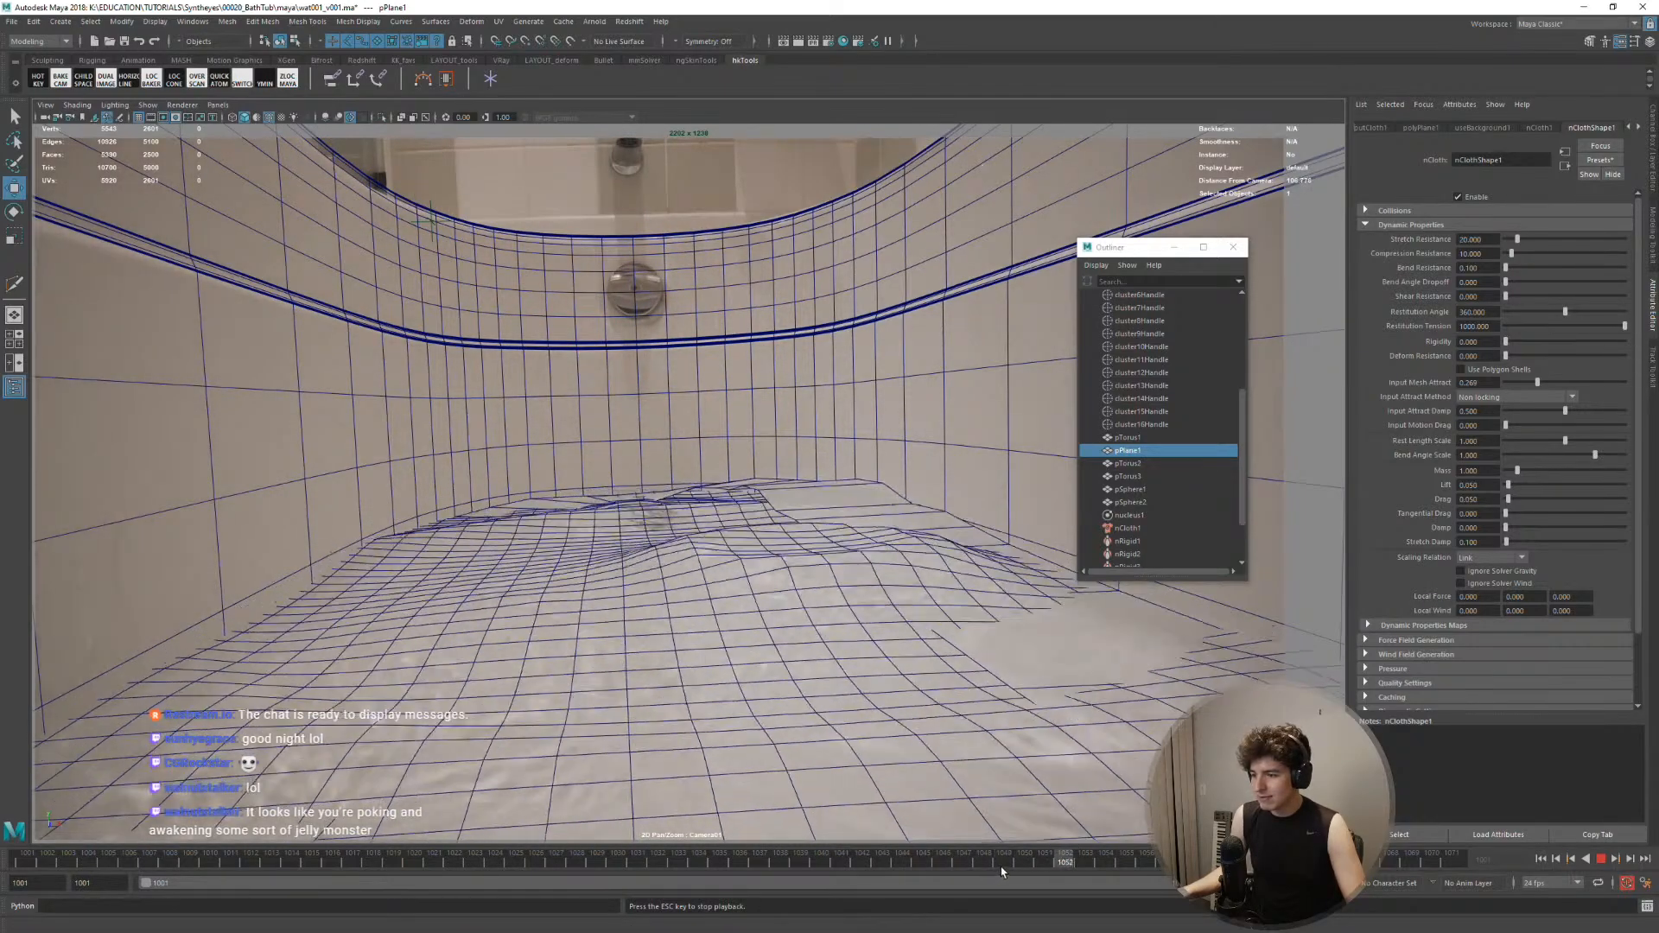
key(Escape)
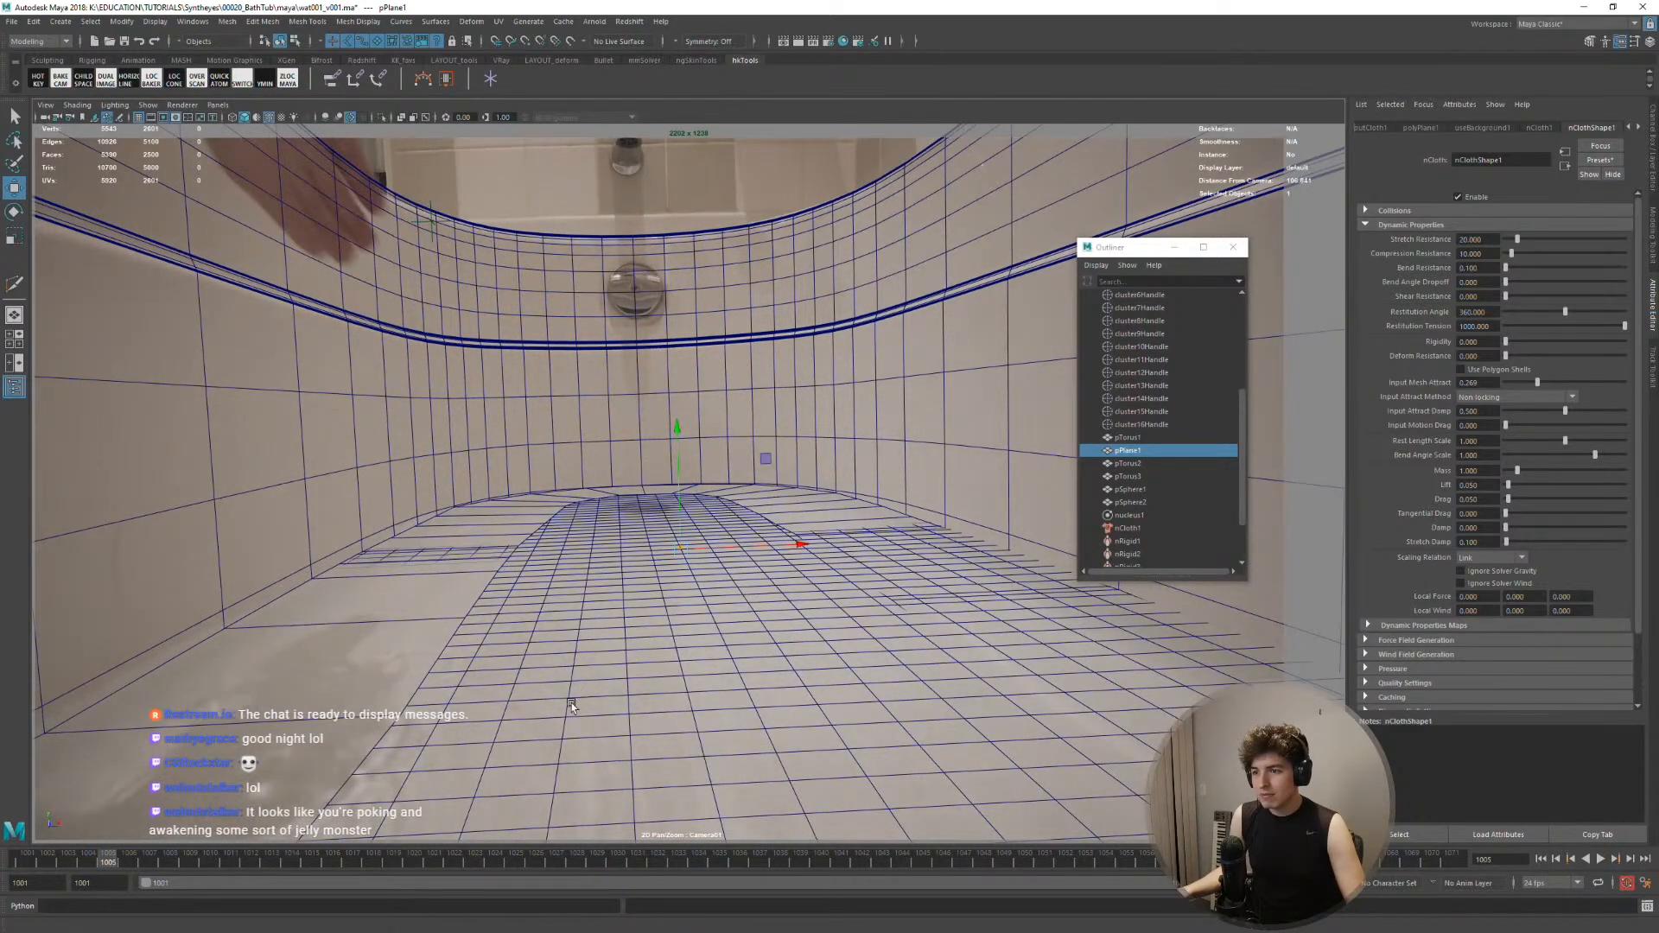
key(alt+v)
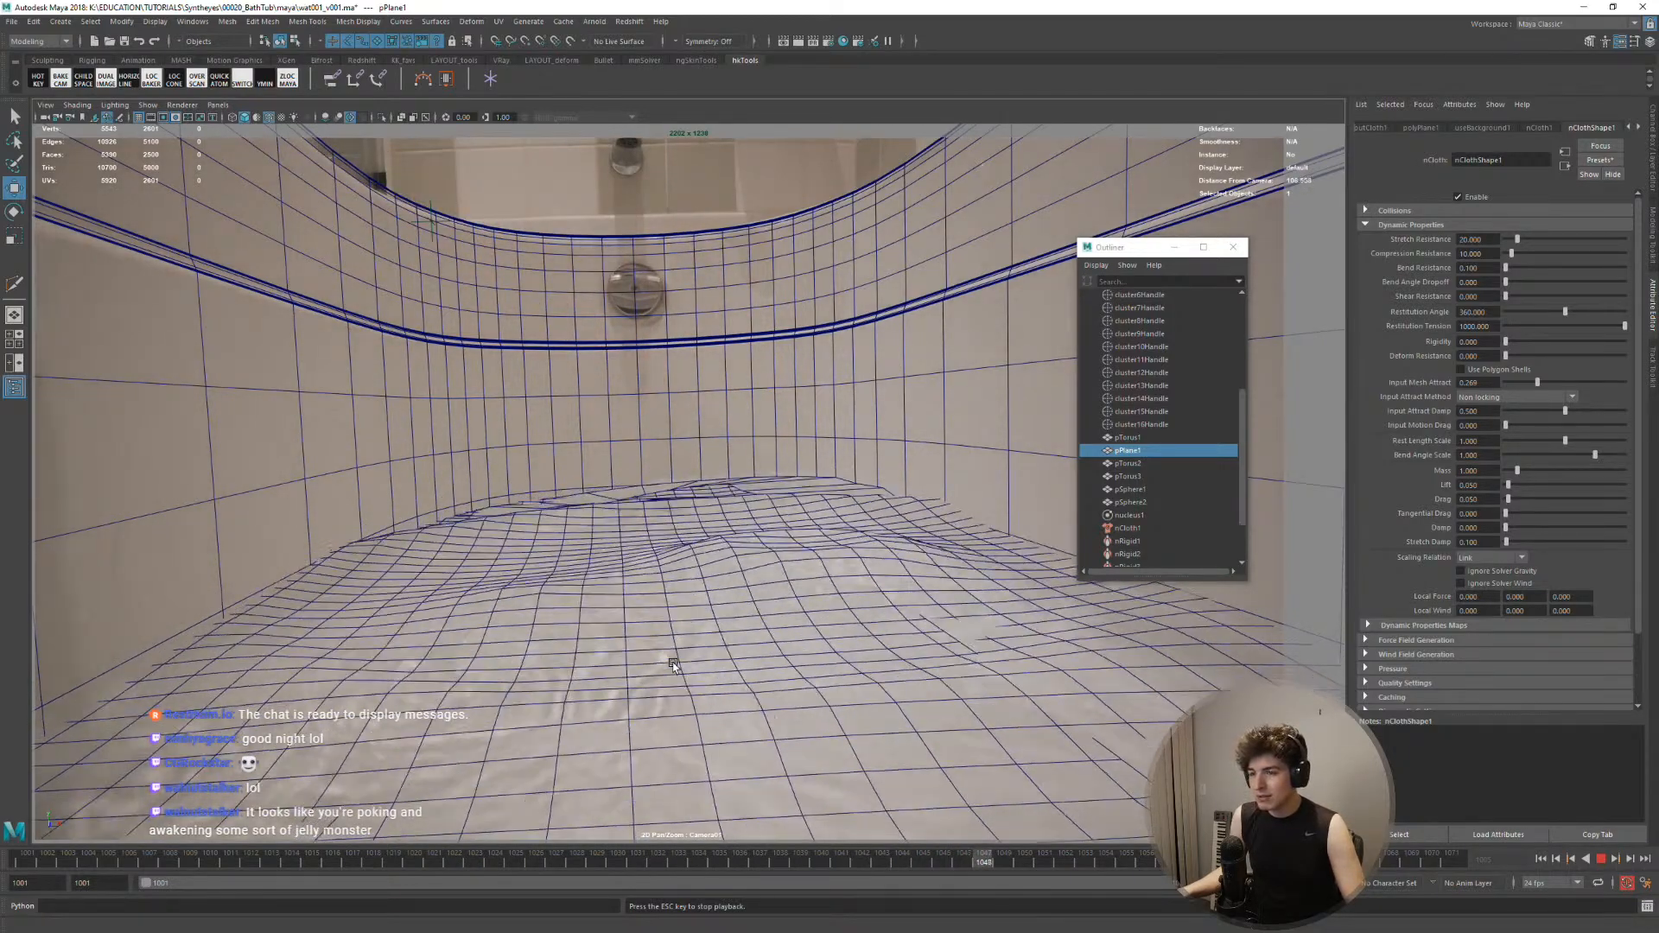
key(Escape)
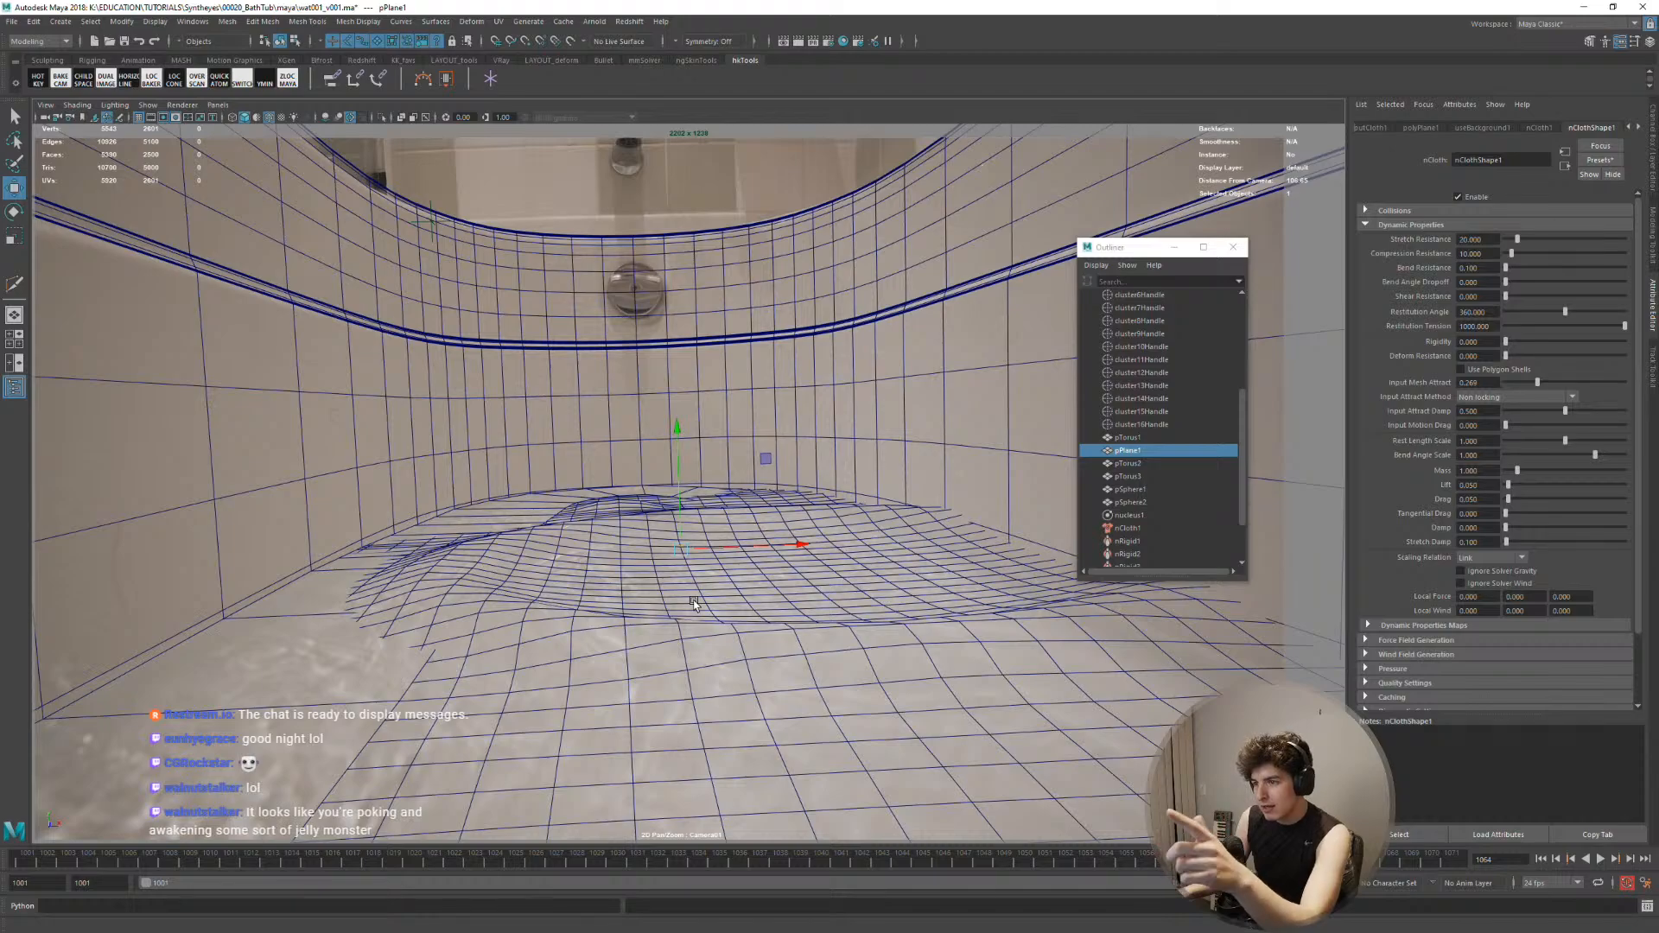
Replay the cloth simulation from frame 1001 through Camera01, including with polySurface4 selected, to judge the ripples against the tub footage
drag(545, 861, 1, 859)
key(alt+v)
key(Escape)
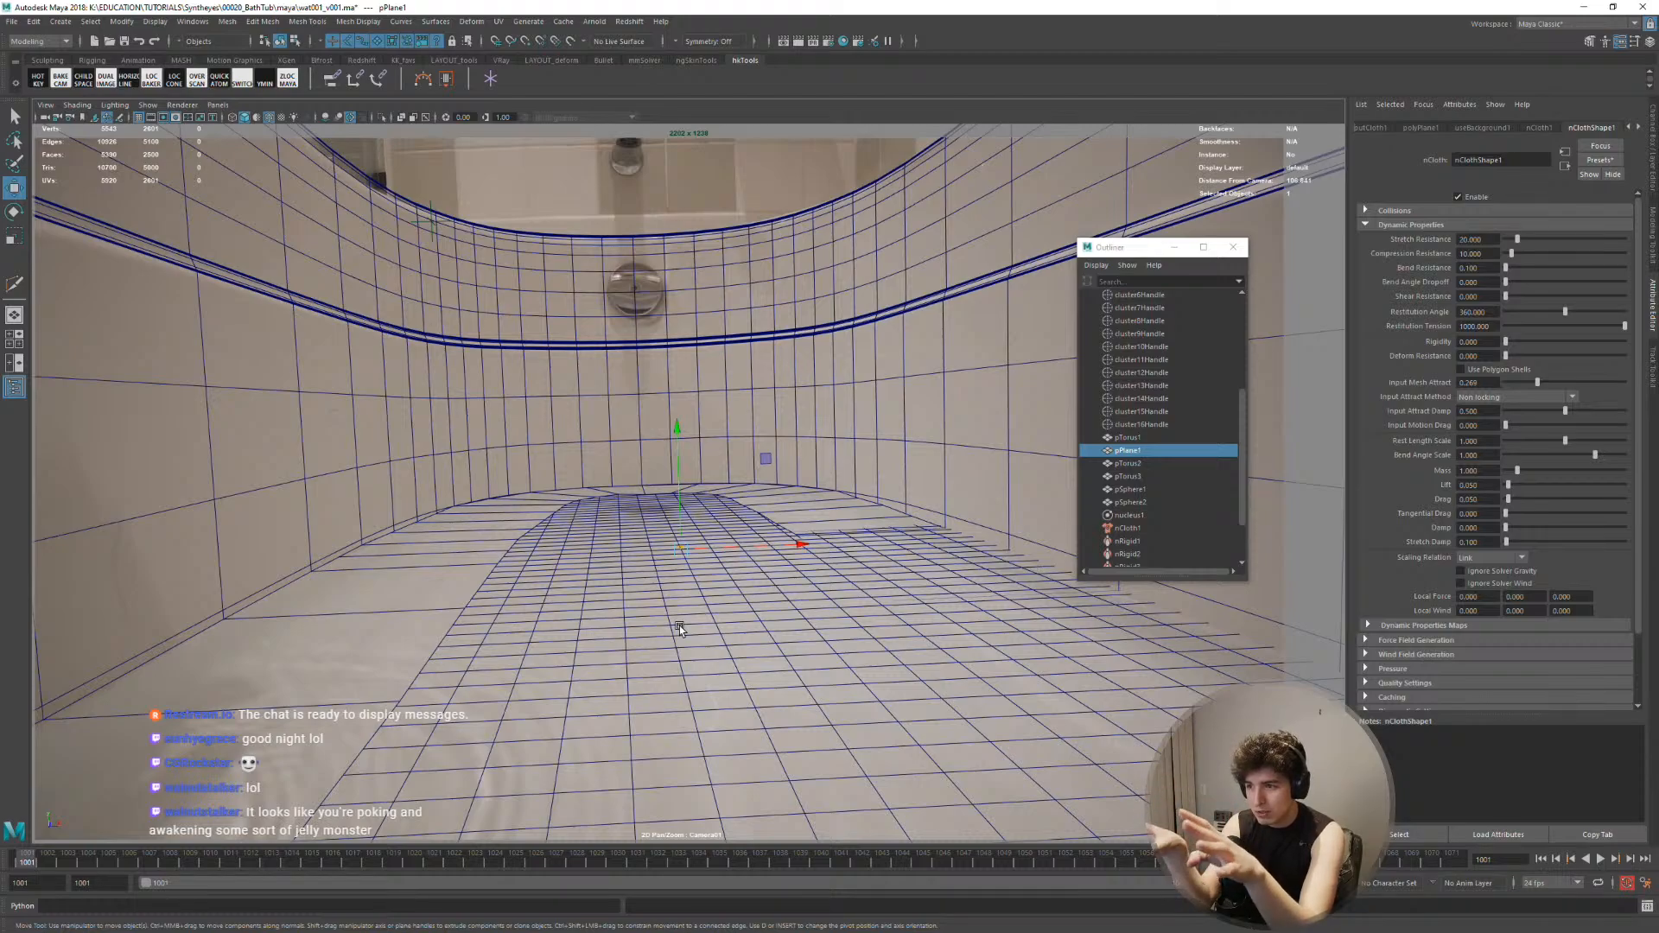
click(389, 601)
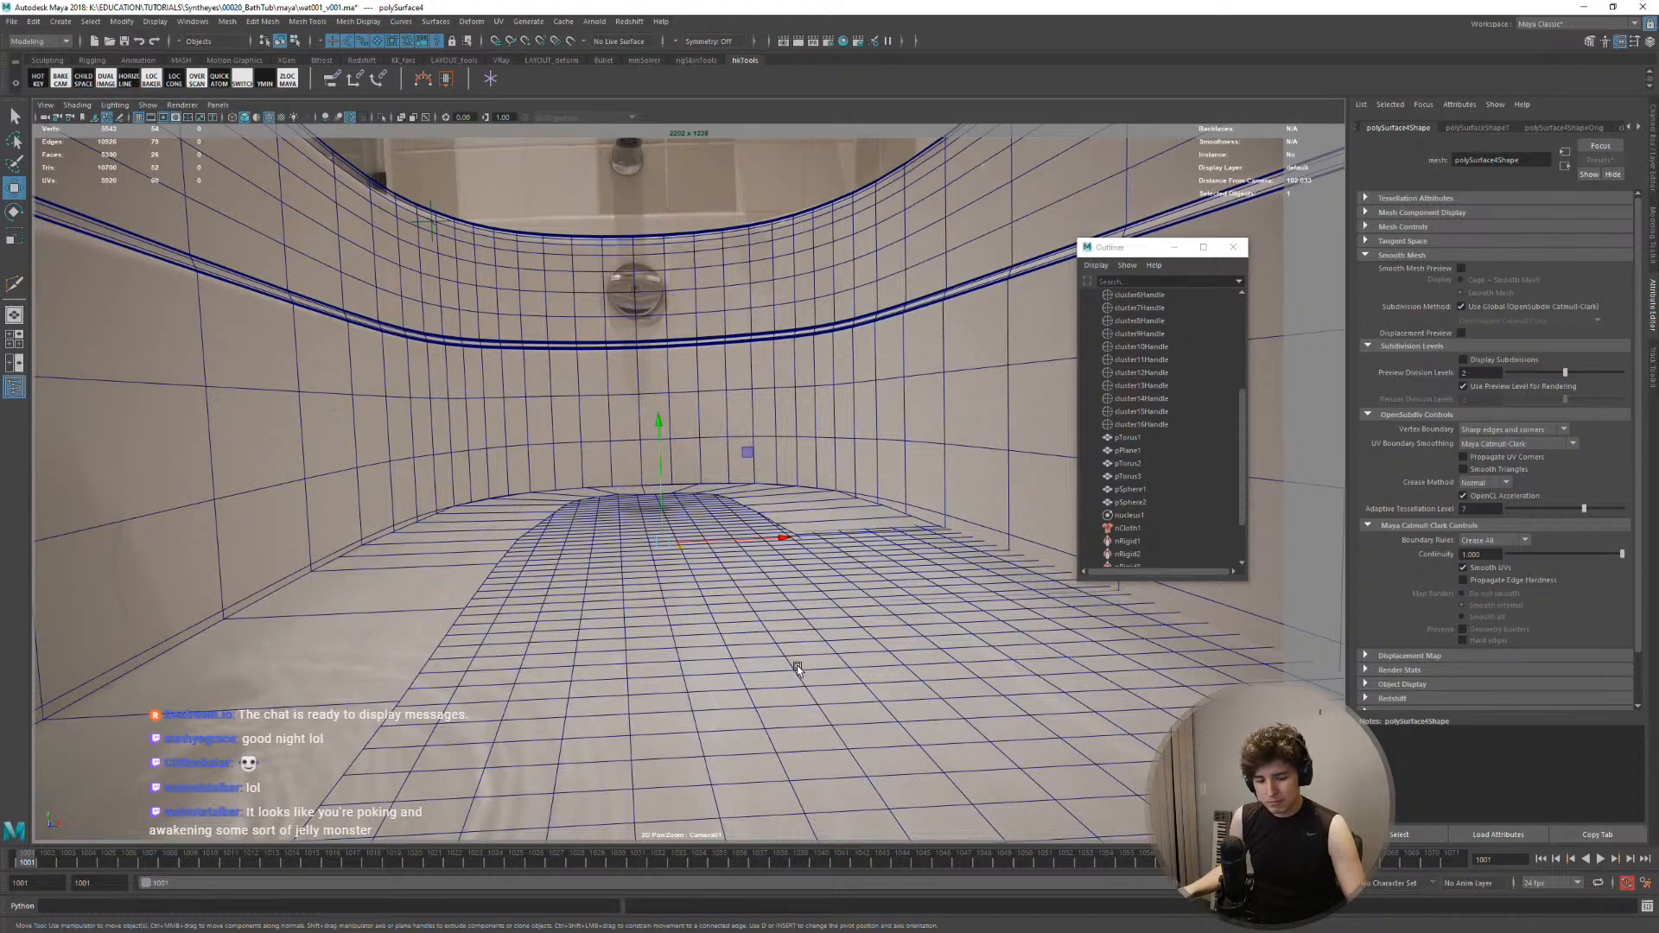
key(alt+v)
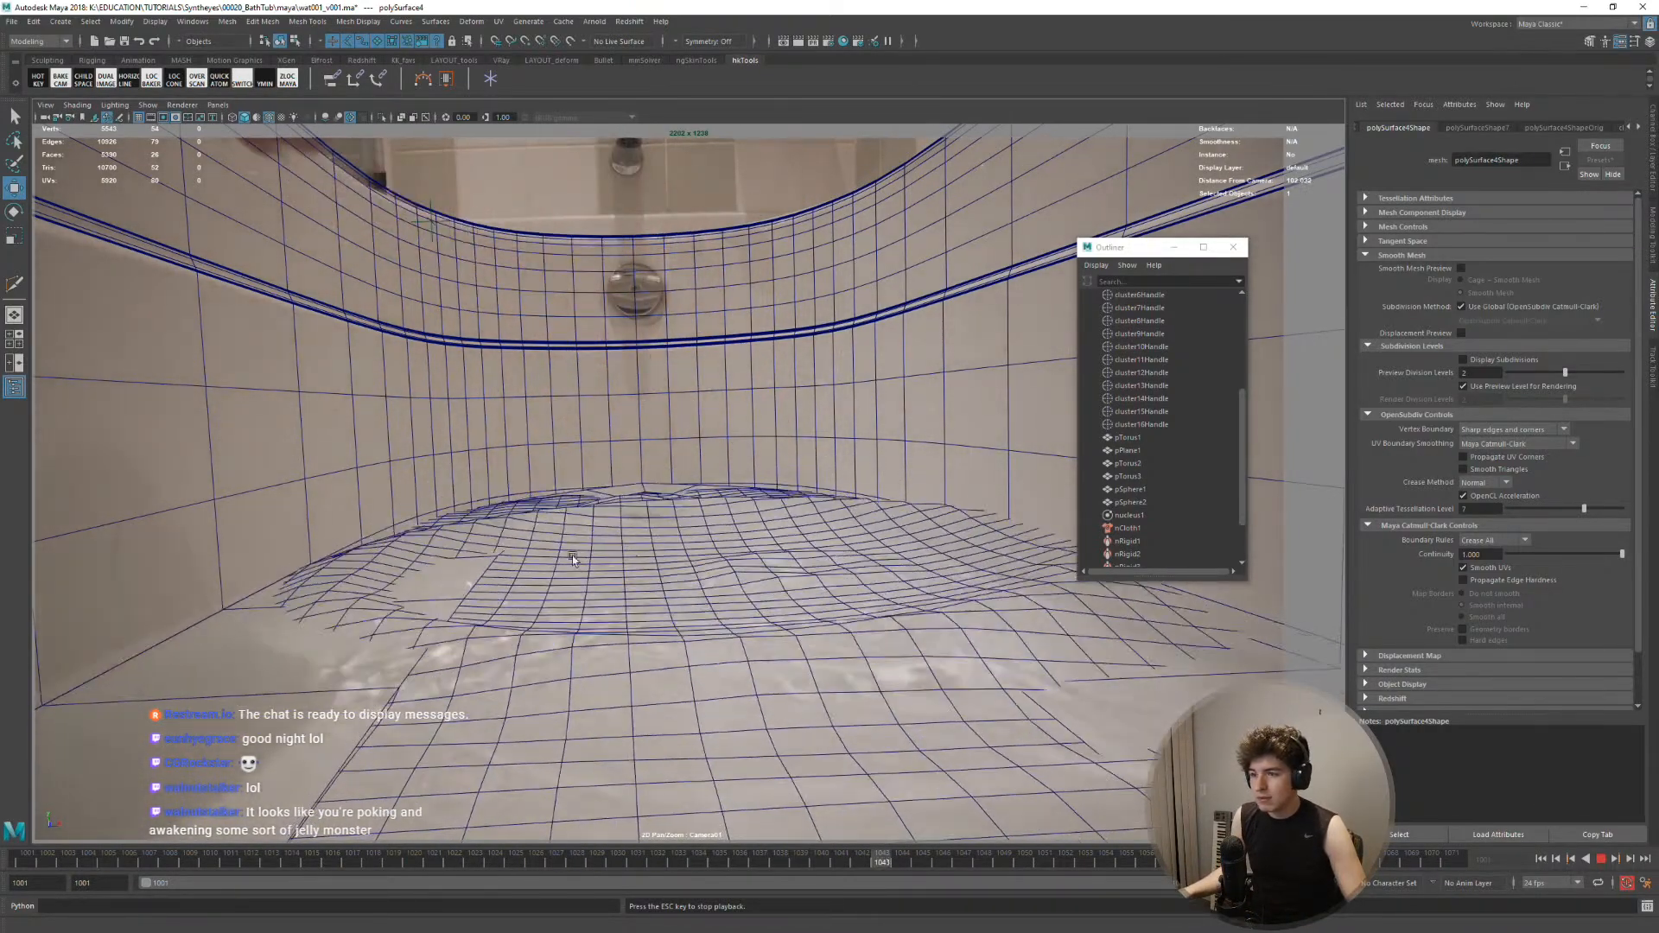
key(Escape)
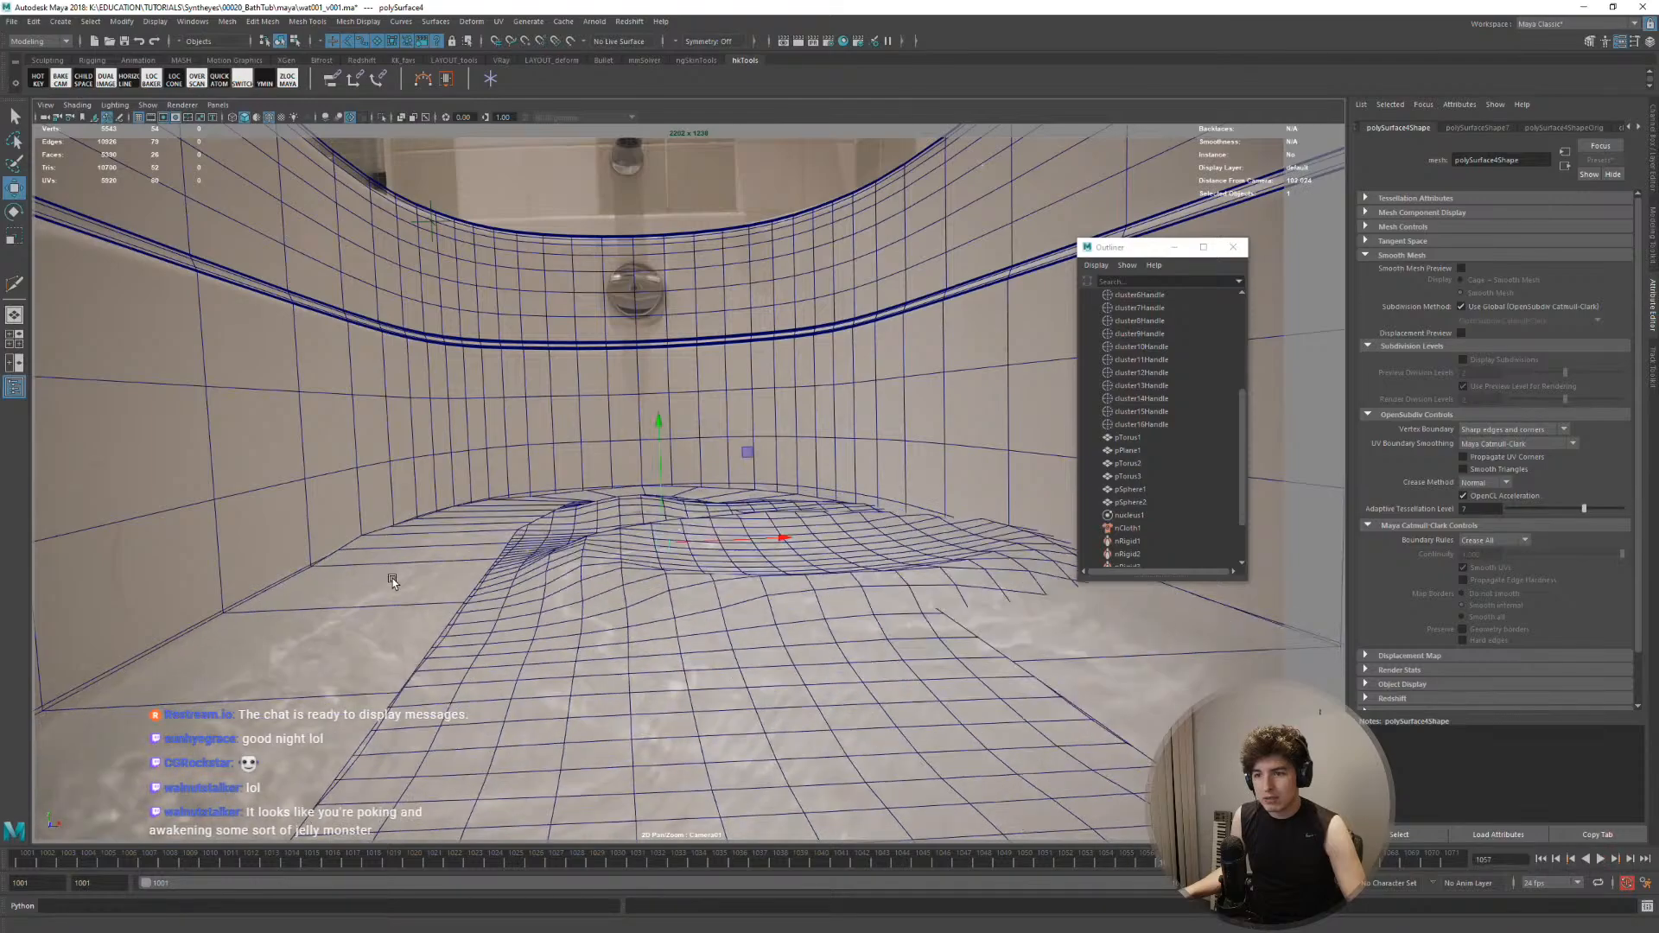
Play the simulation with pPlane1 selected, examine the water around frame 1029, and return to the first frame
click(598, 607)
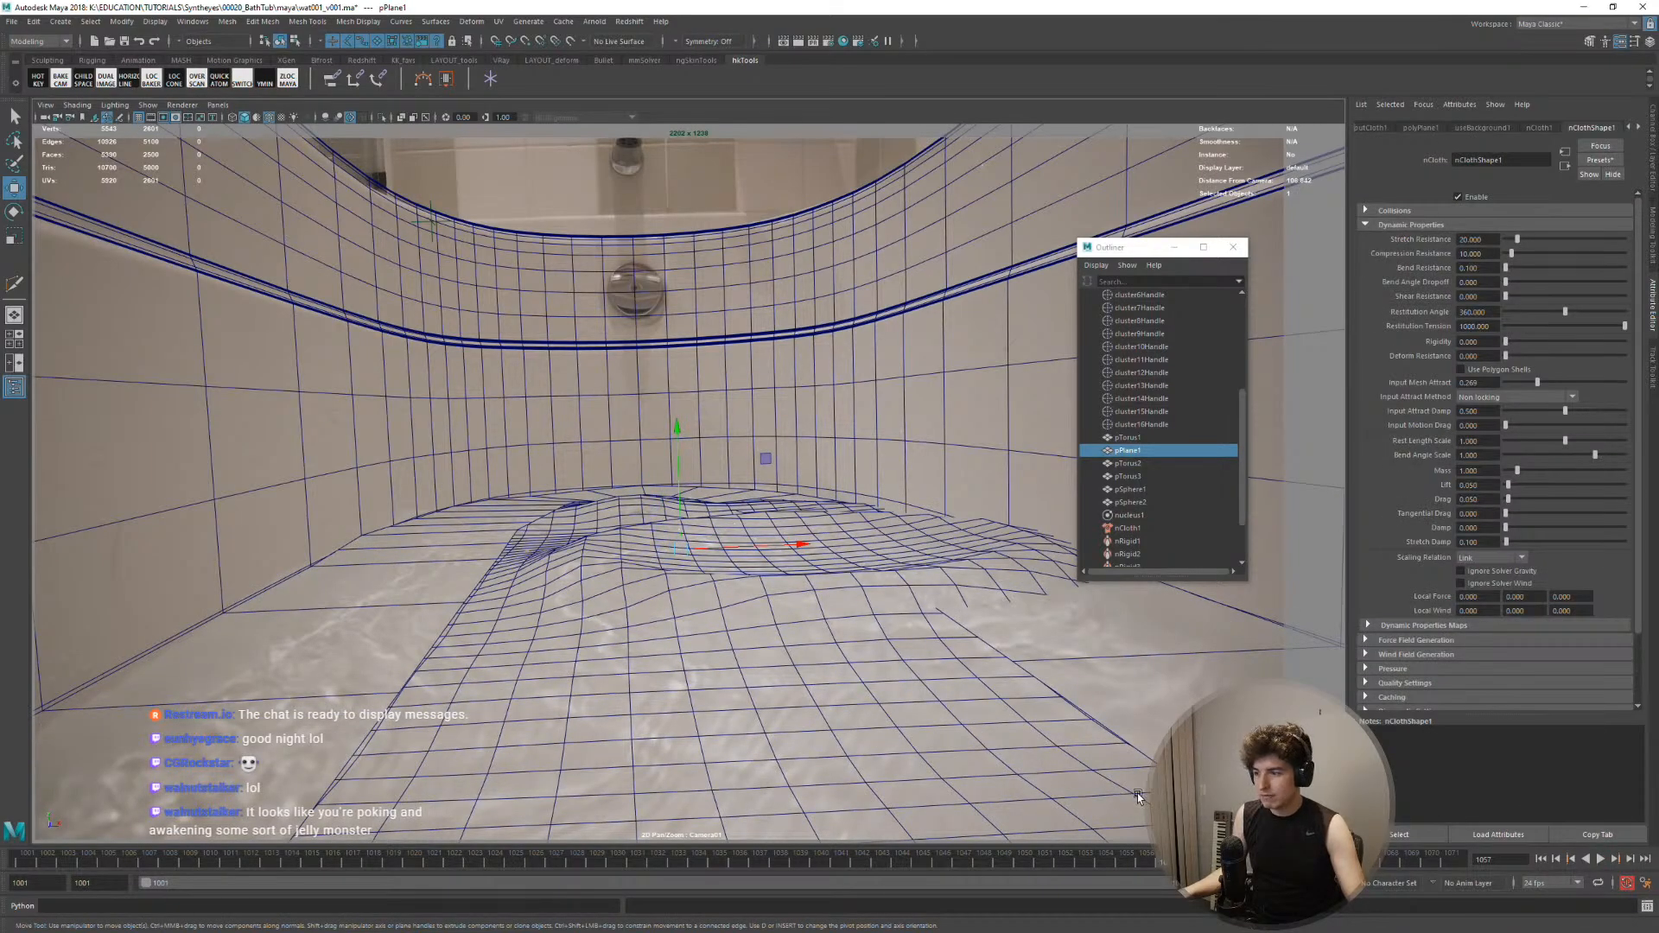
key(alt+v)
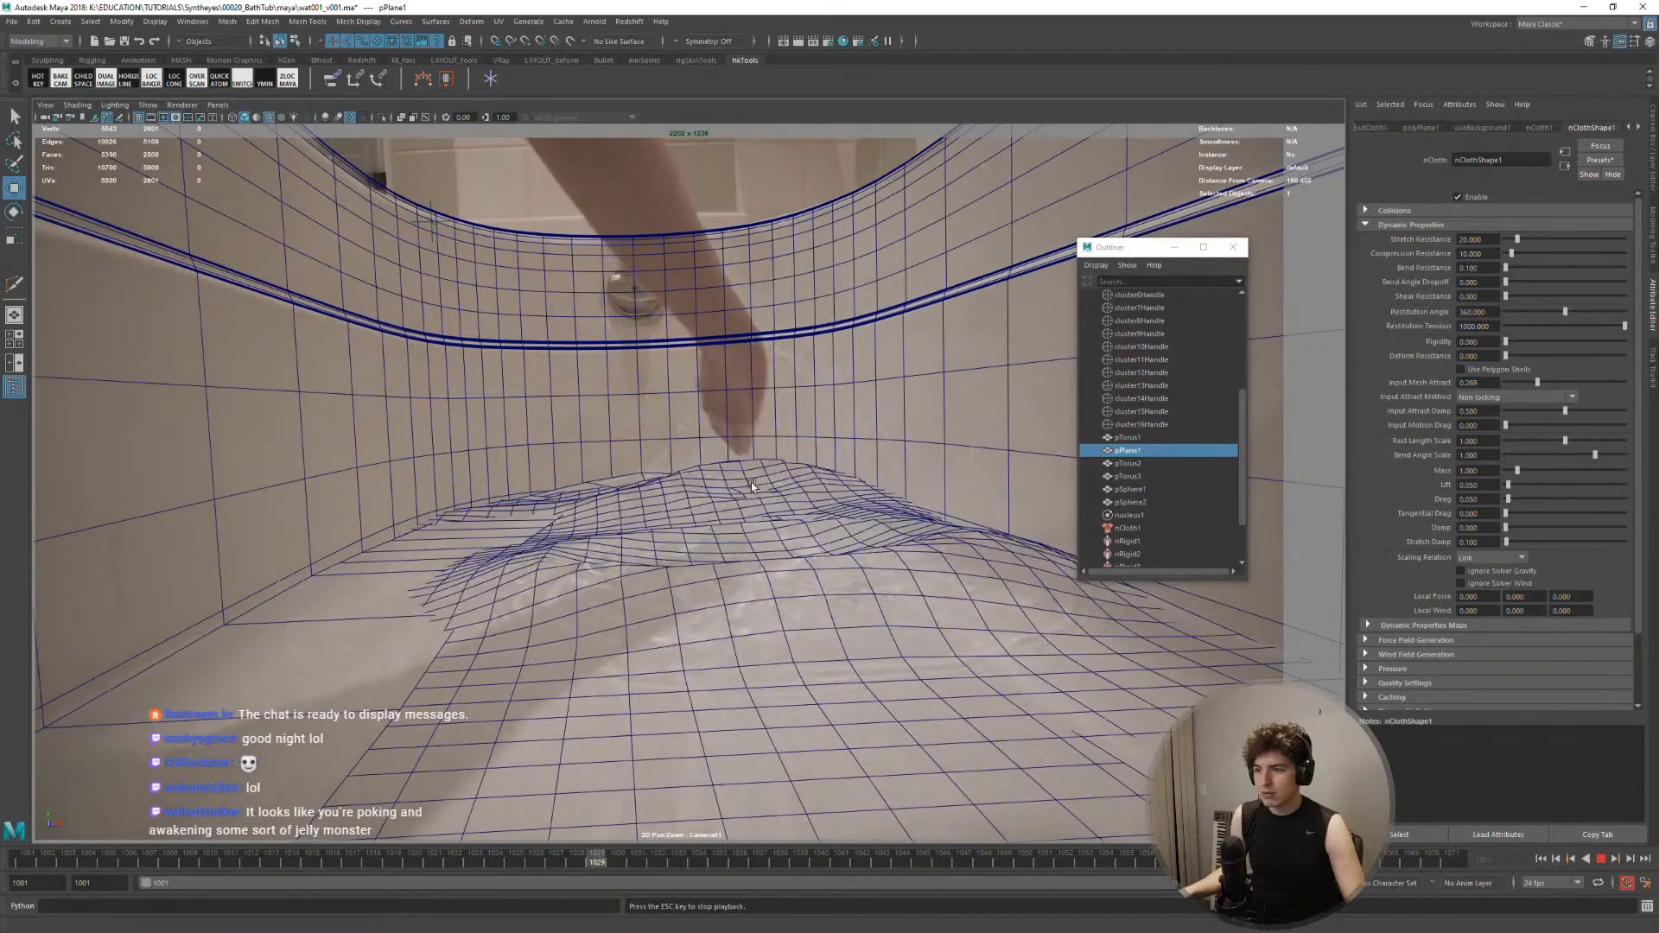
click(579, 860)
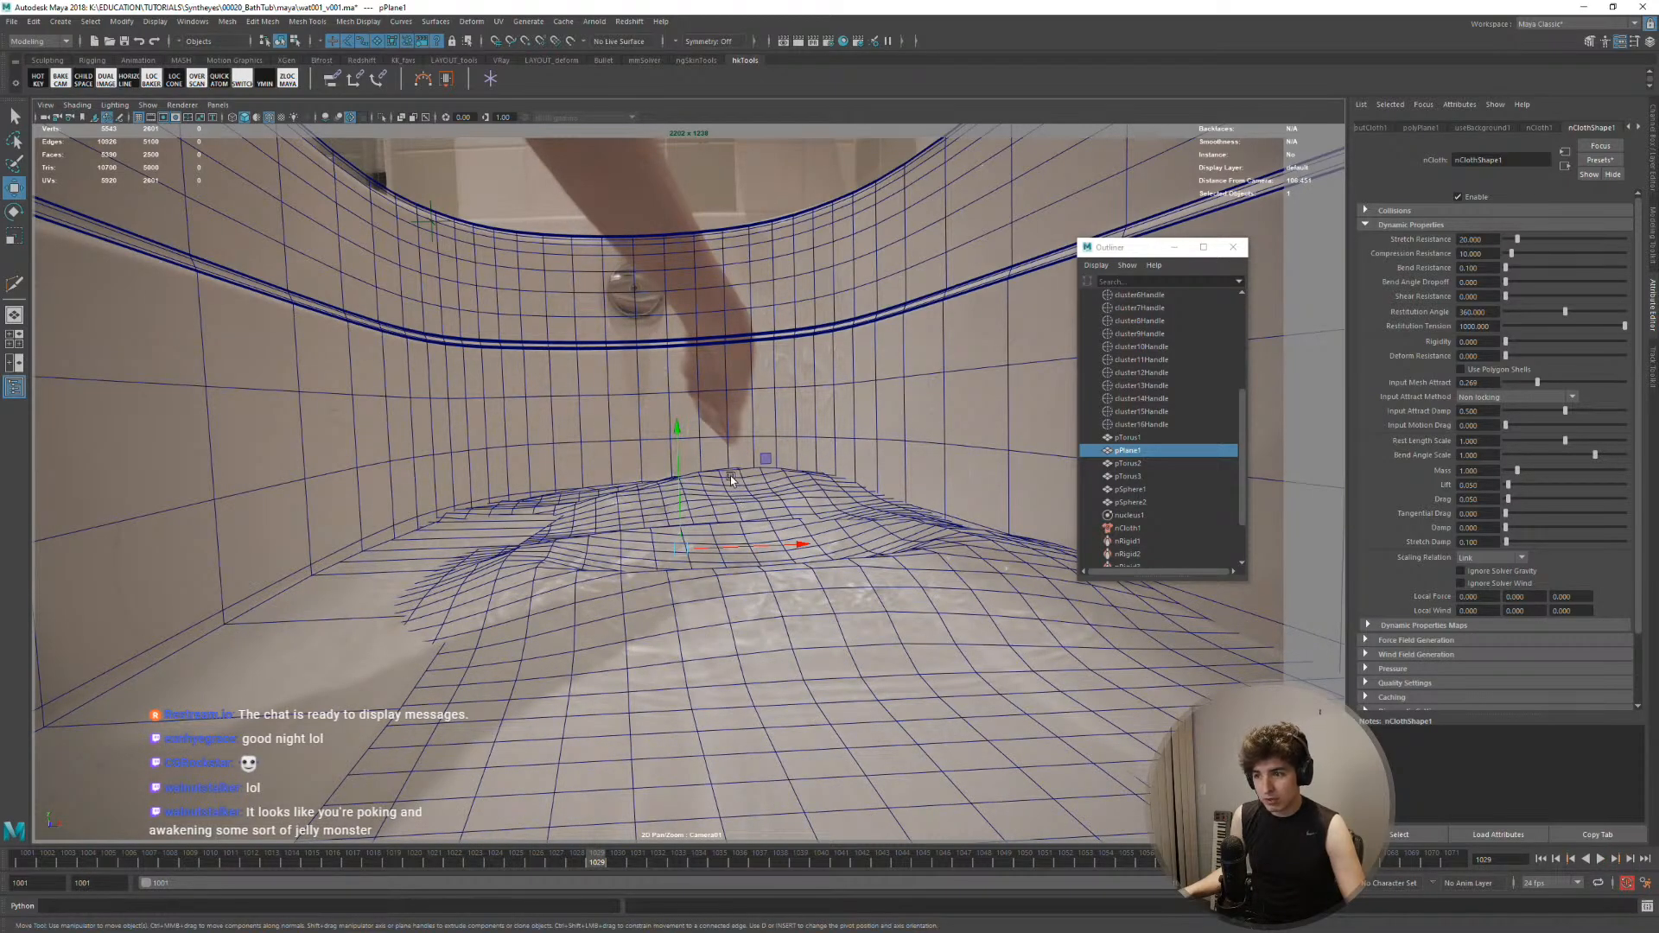
key(alt+shift+v)
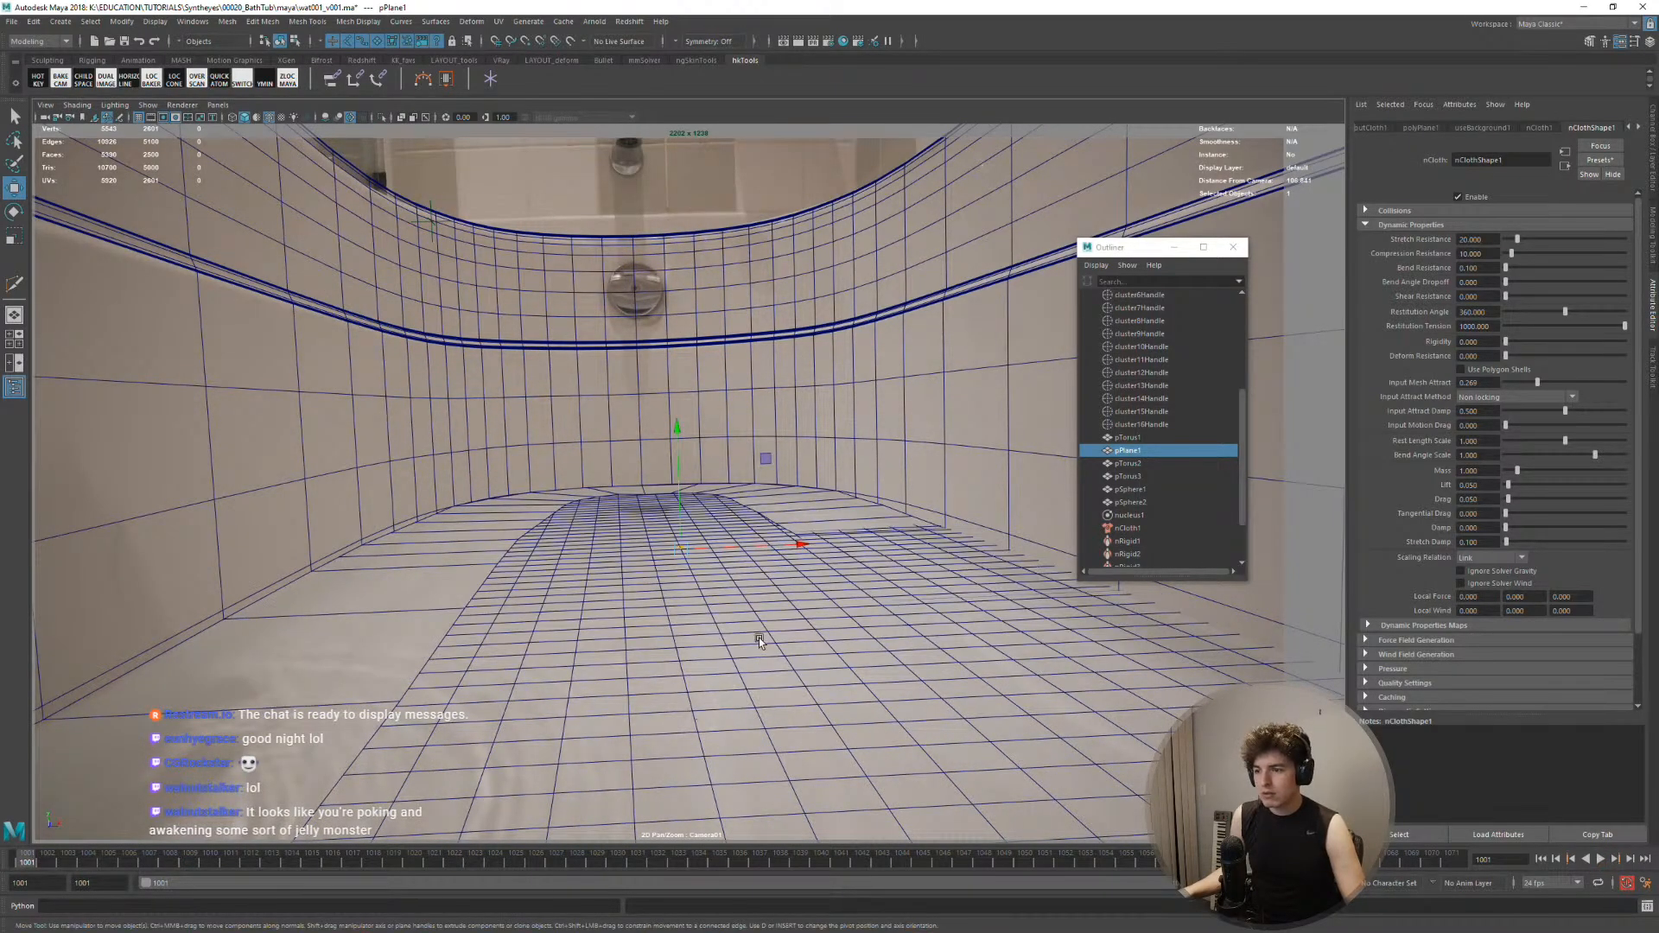
Save the scene and save an incremented version as wat001_v002.ma
key(ctrl+s)
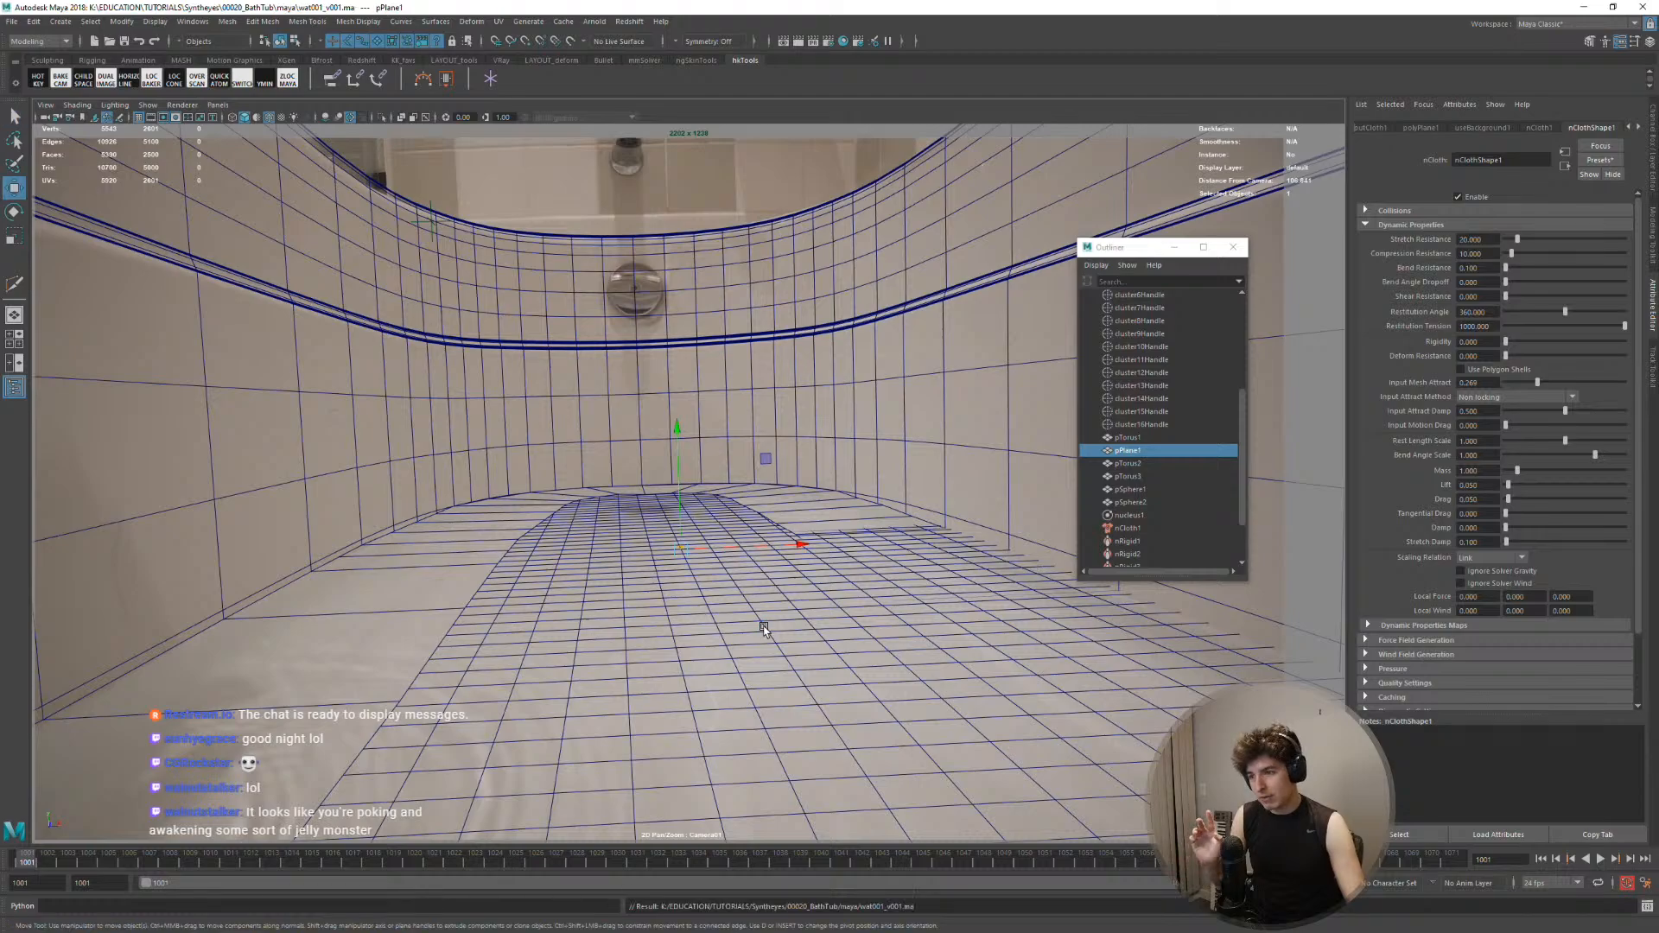
key(q)
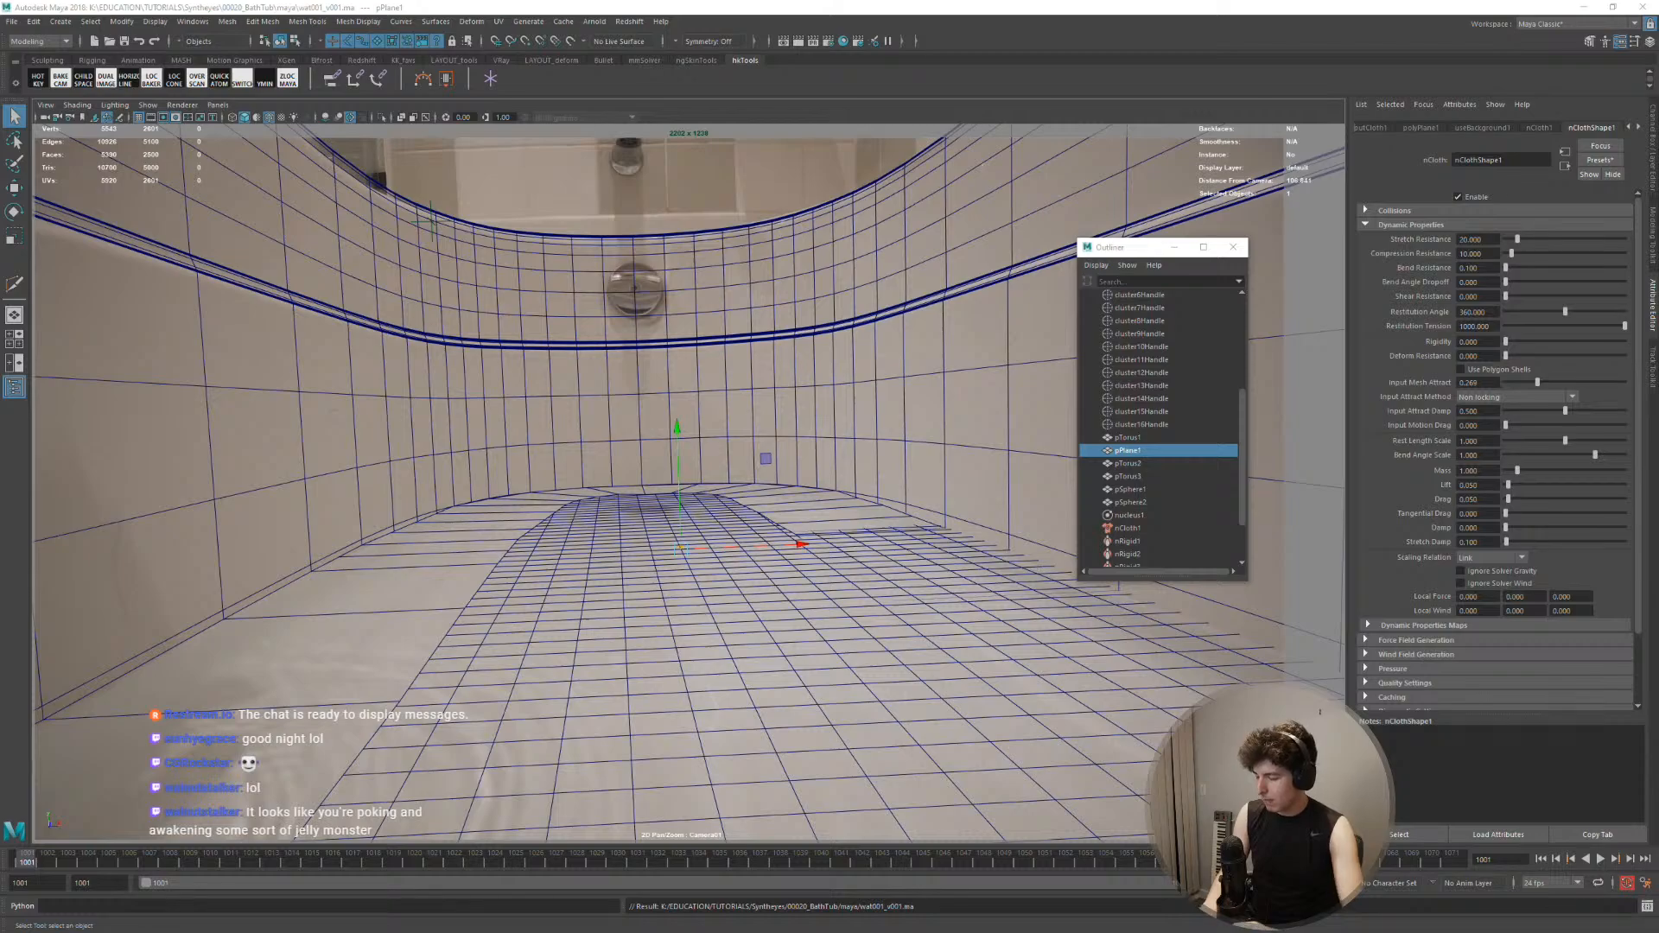
key(w)
key(ctrl+alt+s)
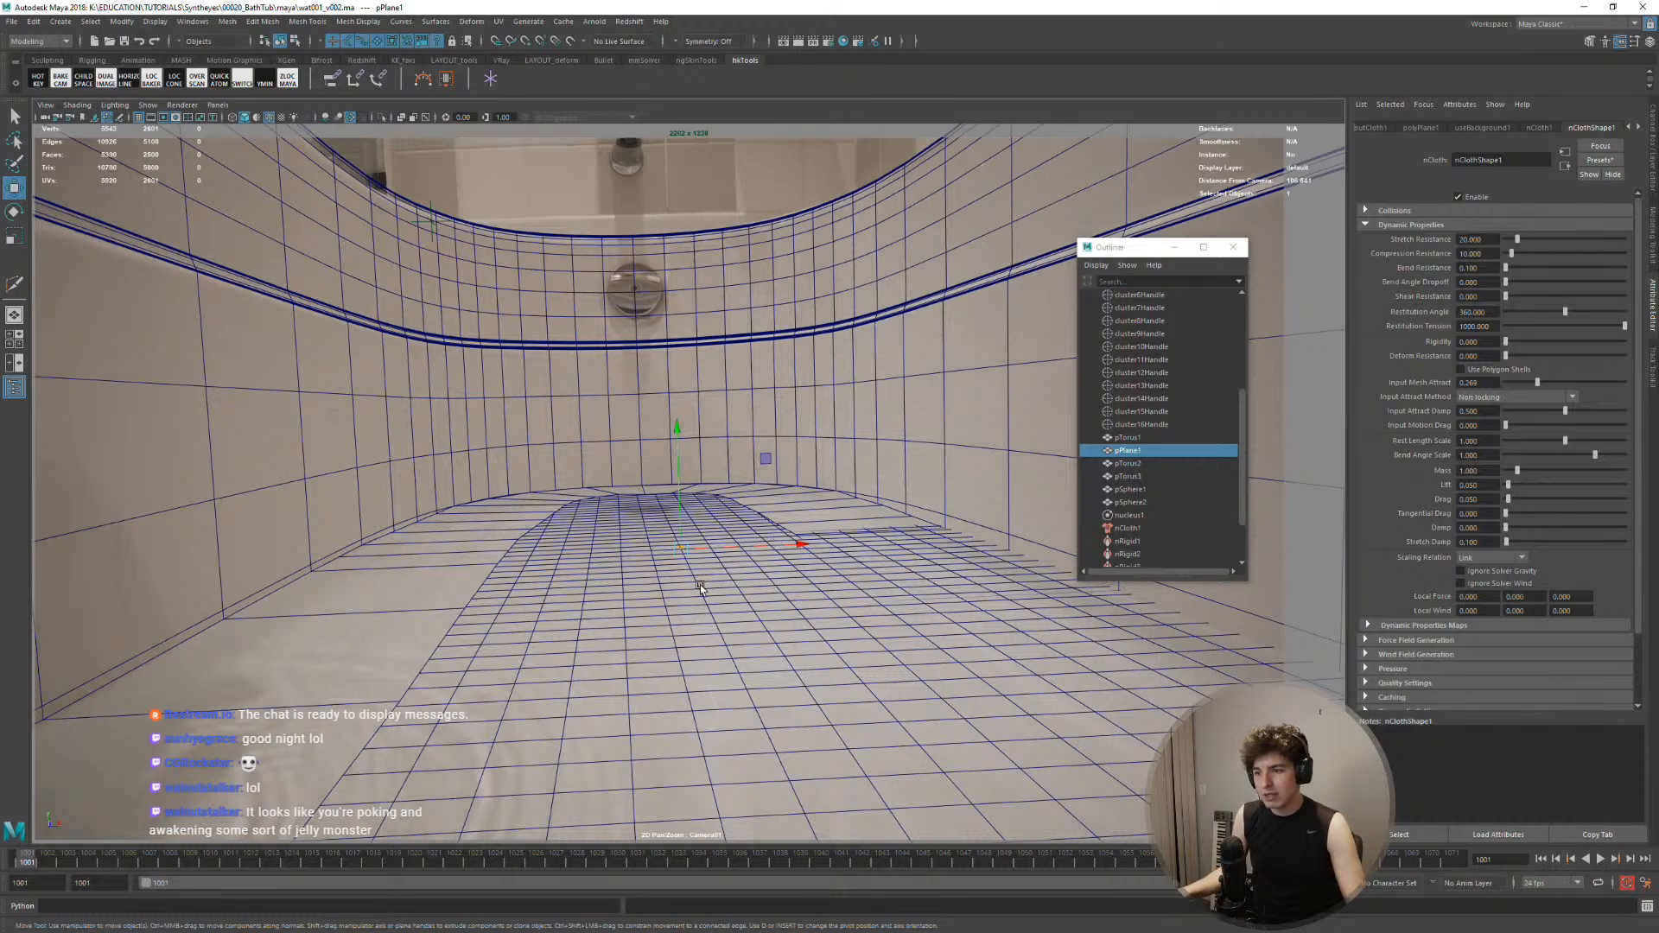
Create an nCache for pPlane1's nCloth simulation and return to Maya with the other window minimized
key(space)
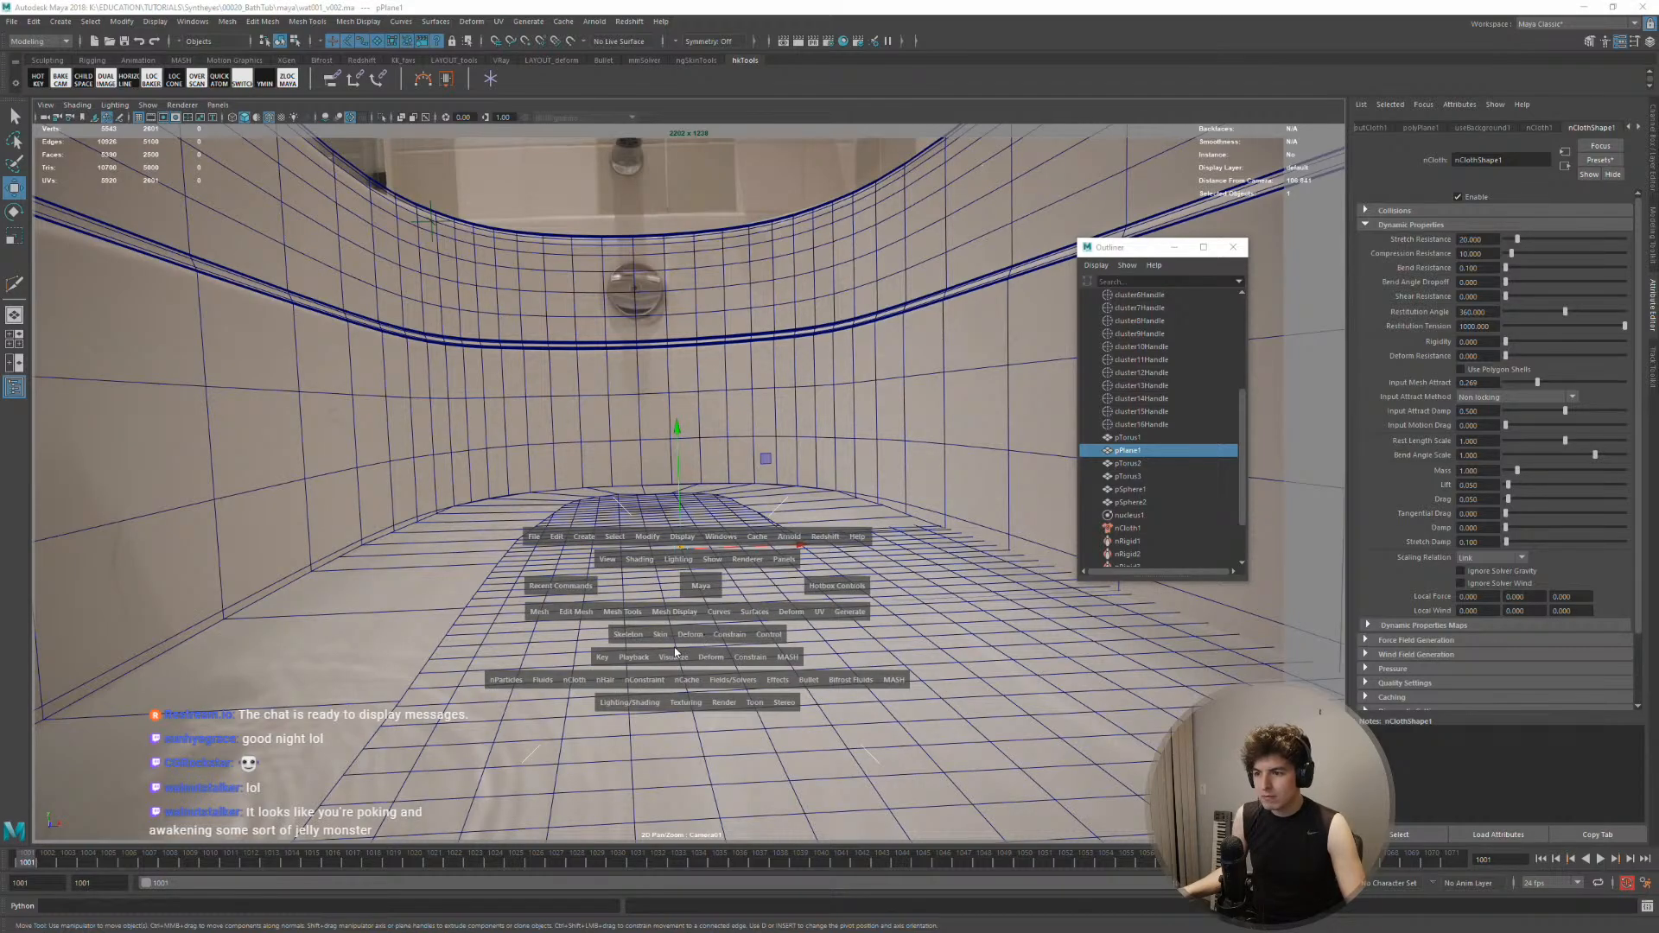
click(584, 685)
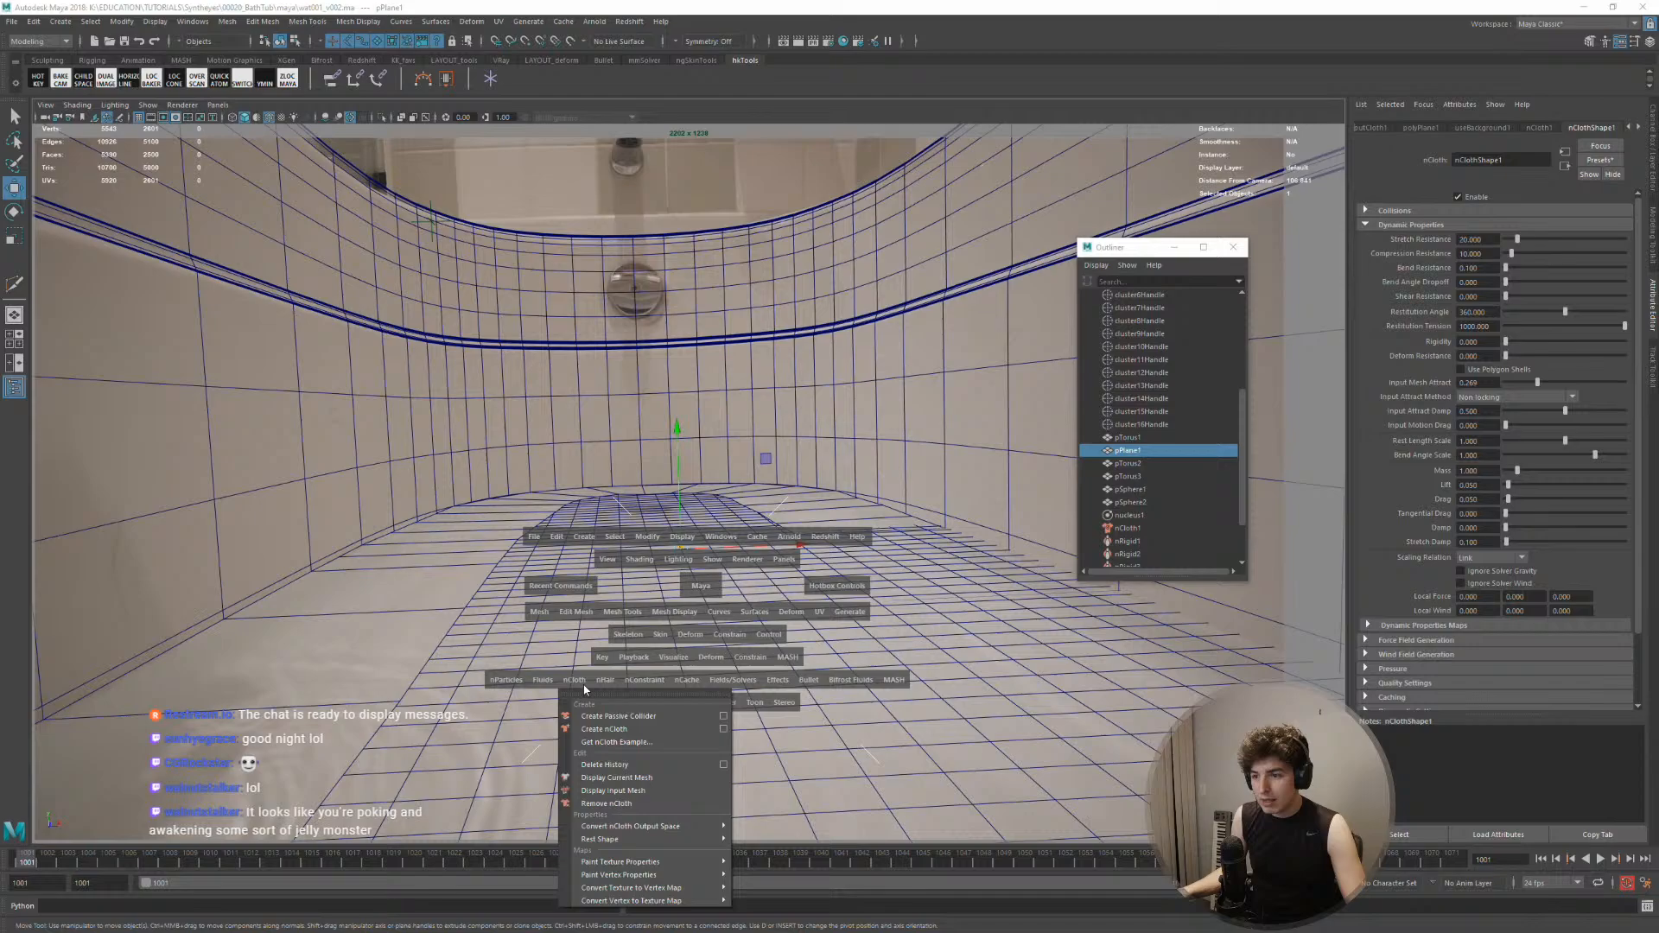
click(688, 684)
mouse_move(775, 443)
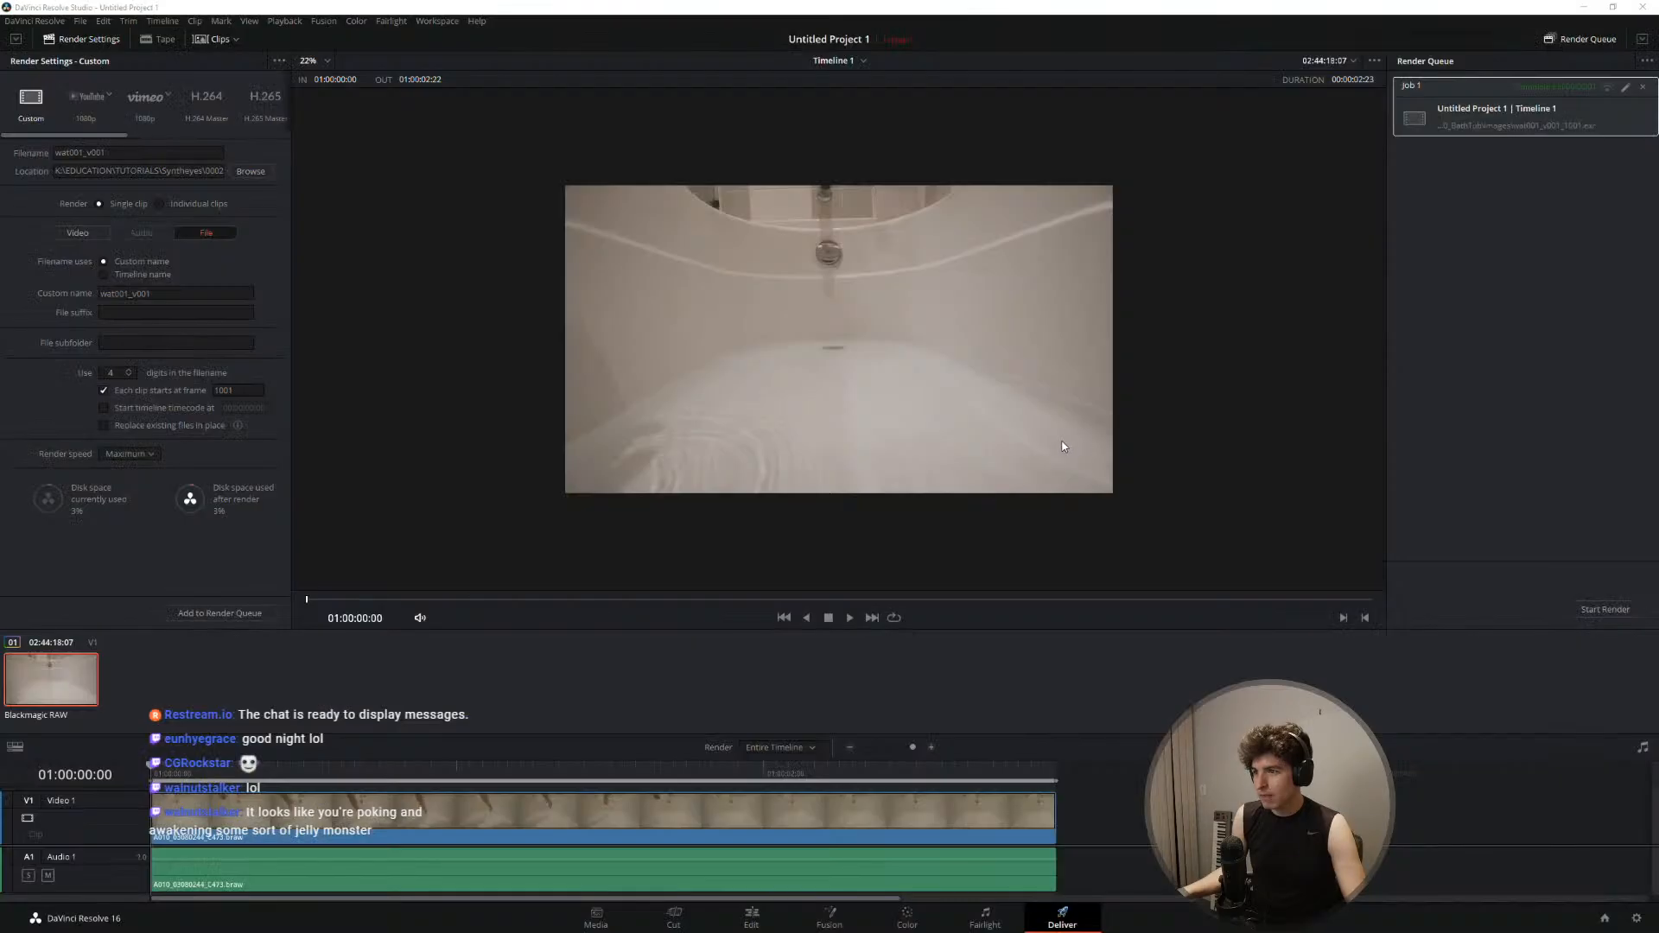
key(alt+Tab)
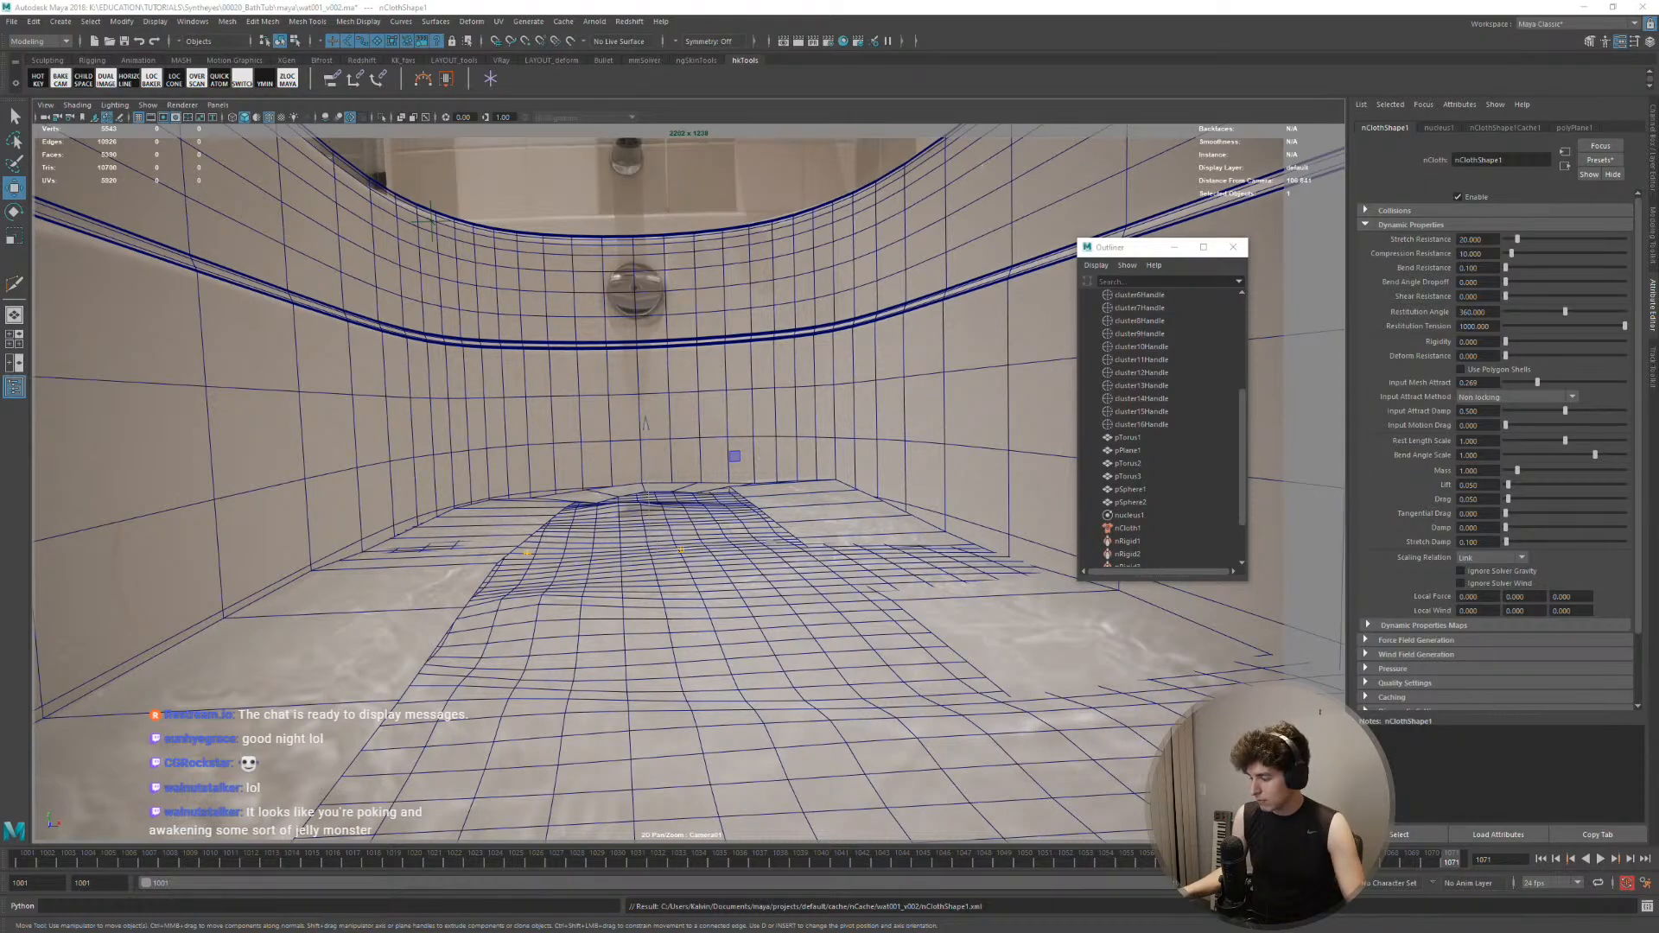
key(alt+Tab)
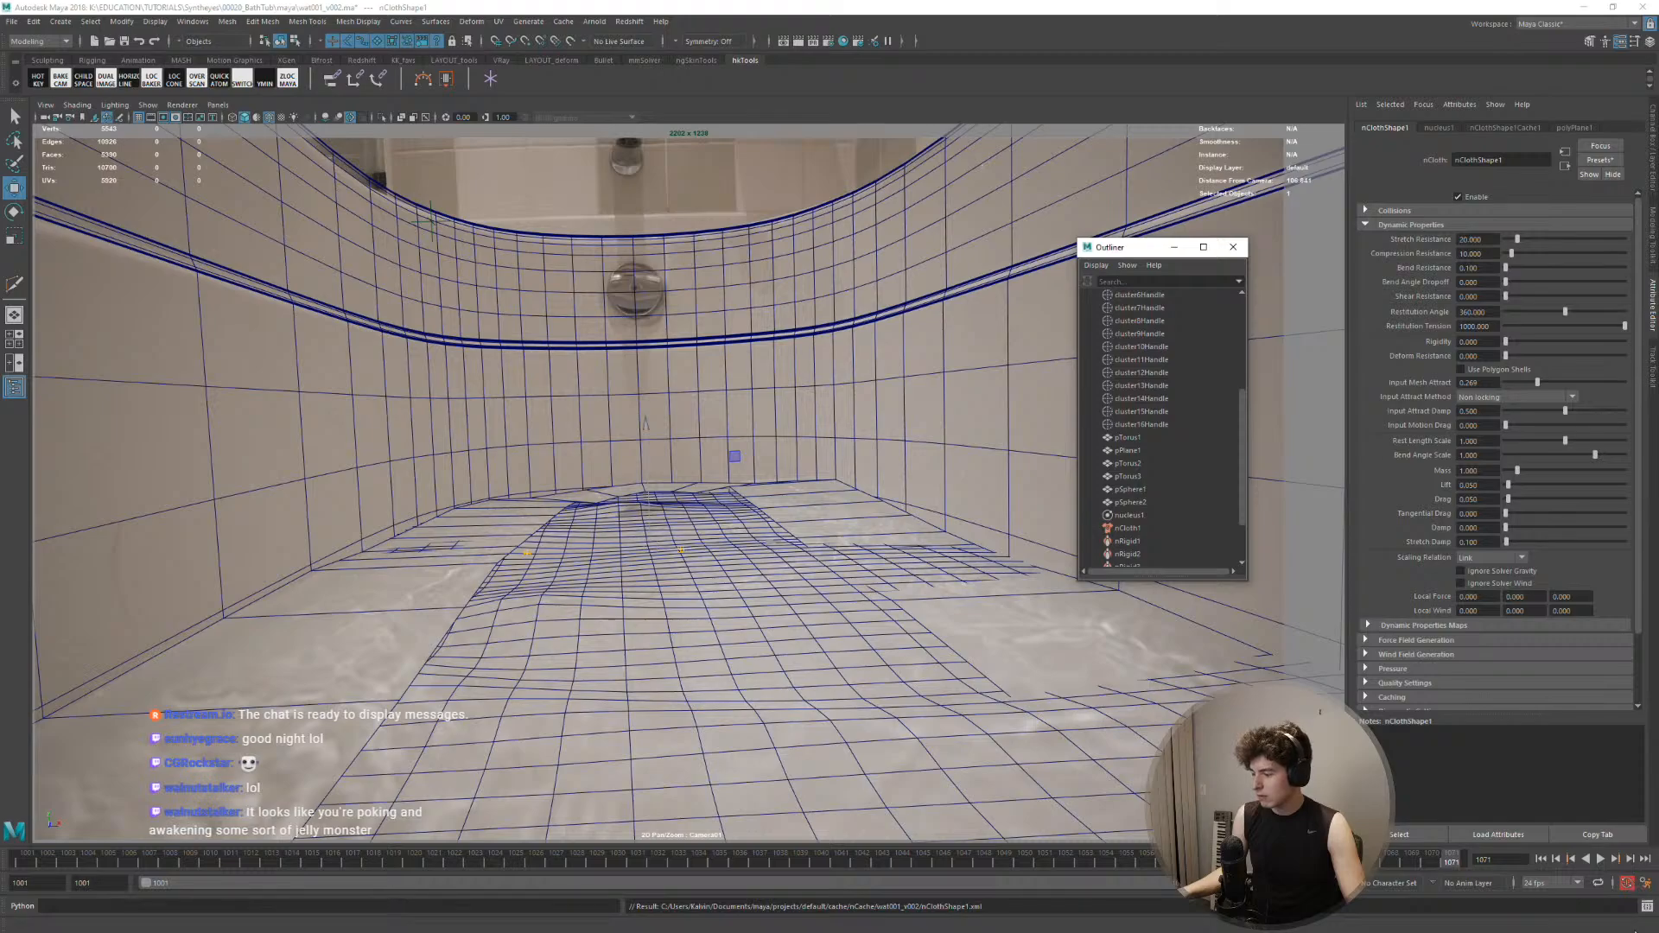
key(alt+Tab)
click(1580, 9)
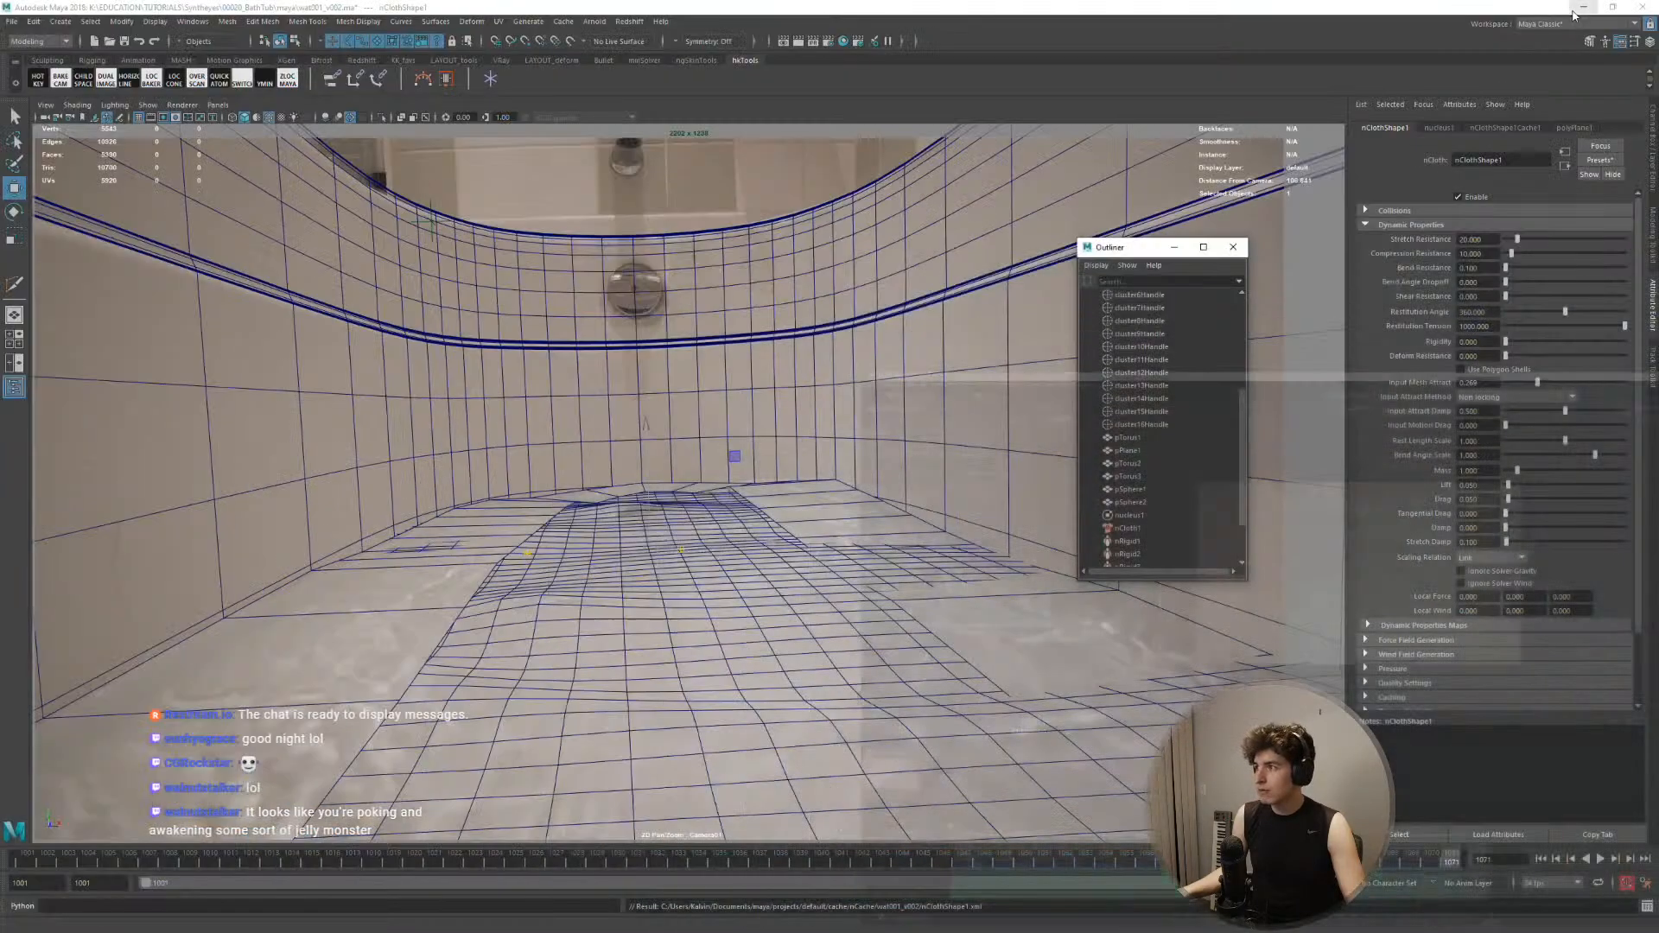
Play back pPlane1's cached ripples and examine the water surface at frame 1037
click(677, 548)
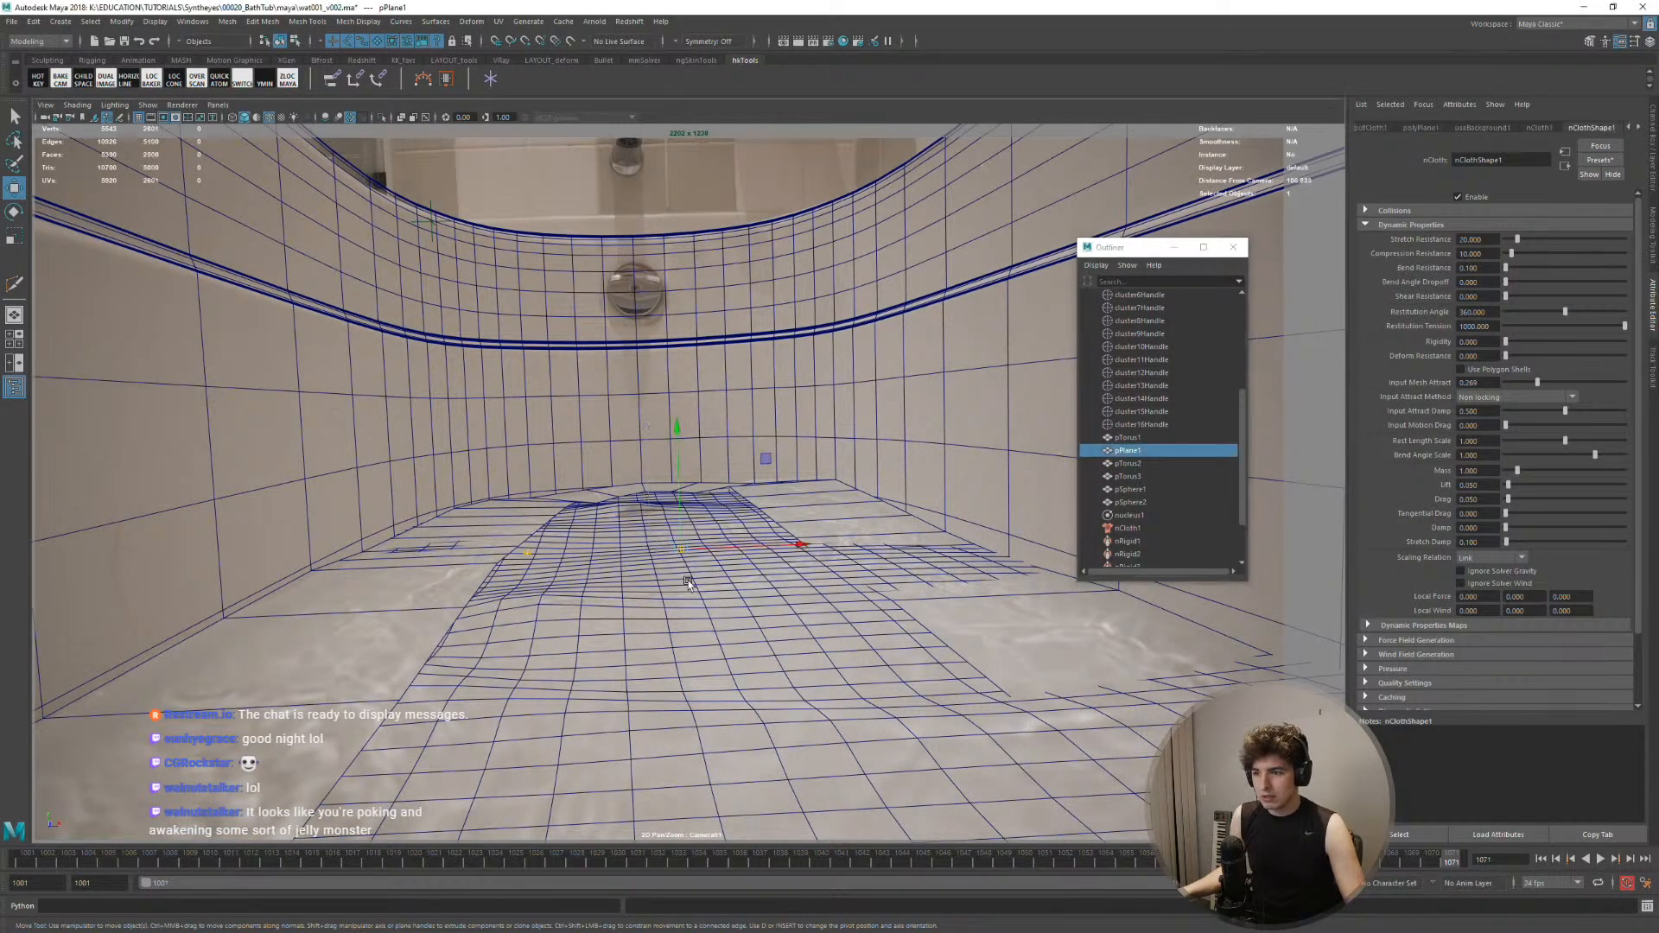
key(alt+v)
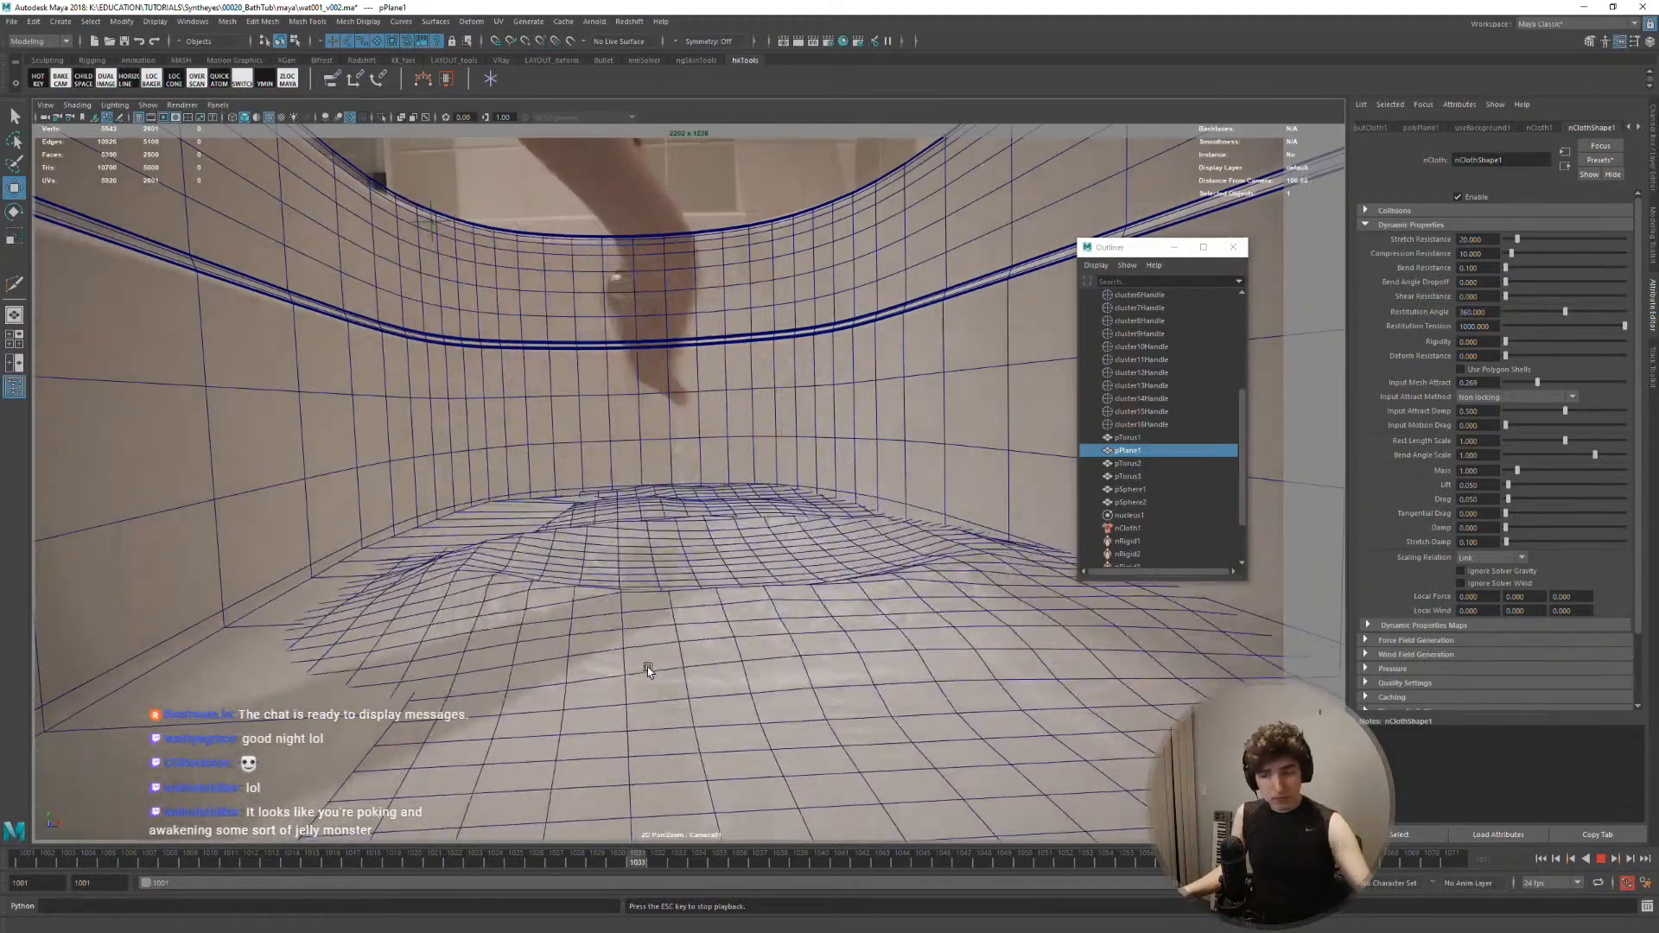
key(Escape)
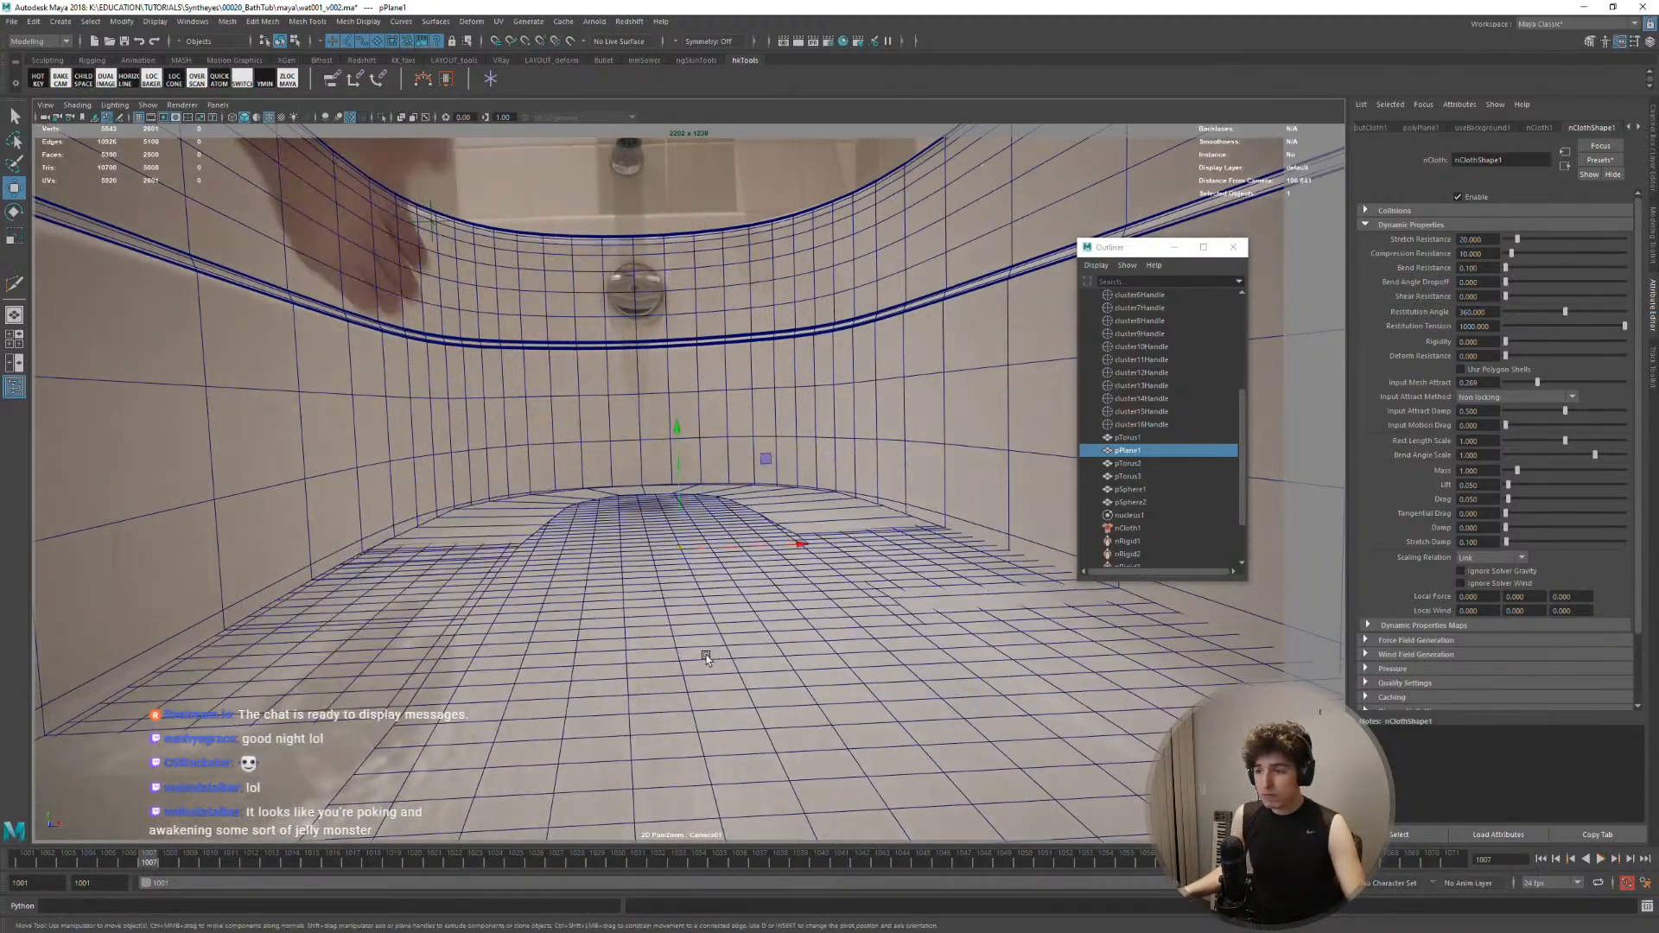
drag(617, 859, 759, 863)
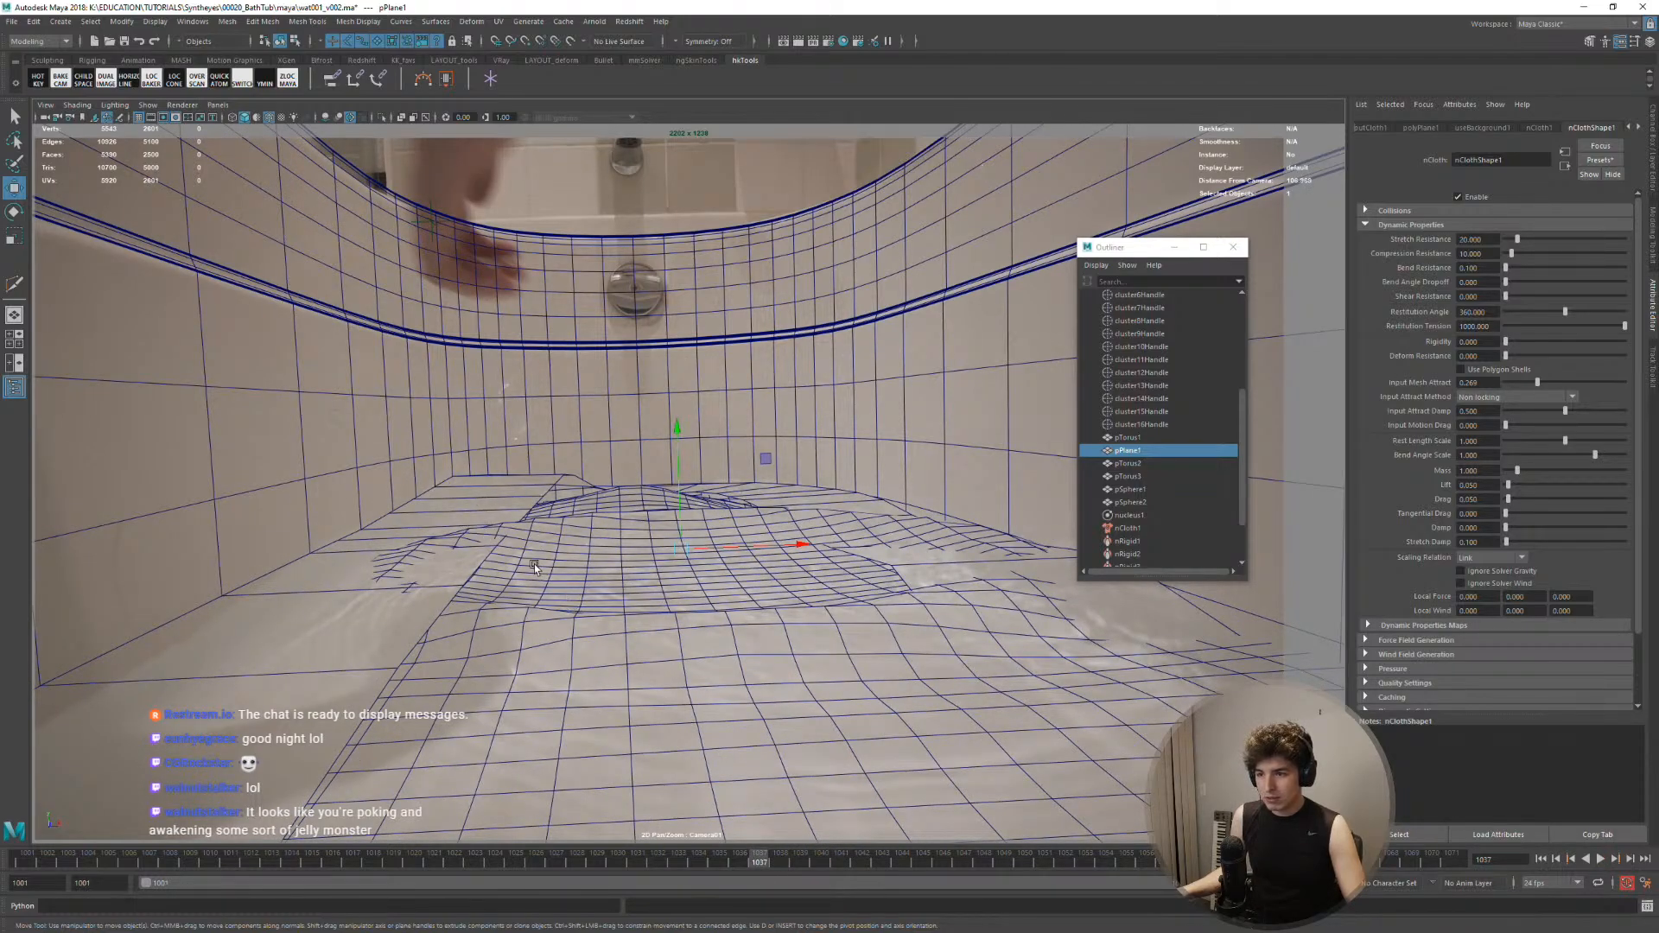
Select the polySurface4 mesh and enable Selection Highlighting in the Camera01 viewport
click(465, 494)
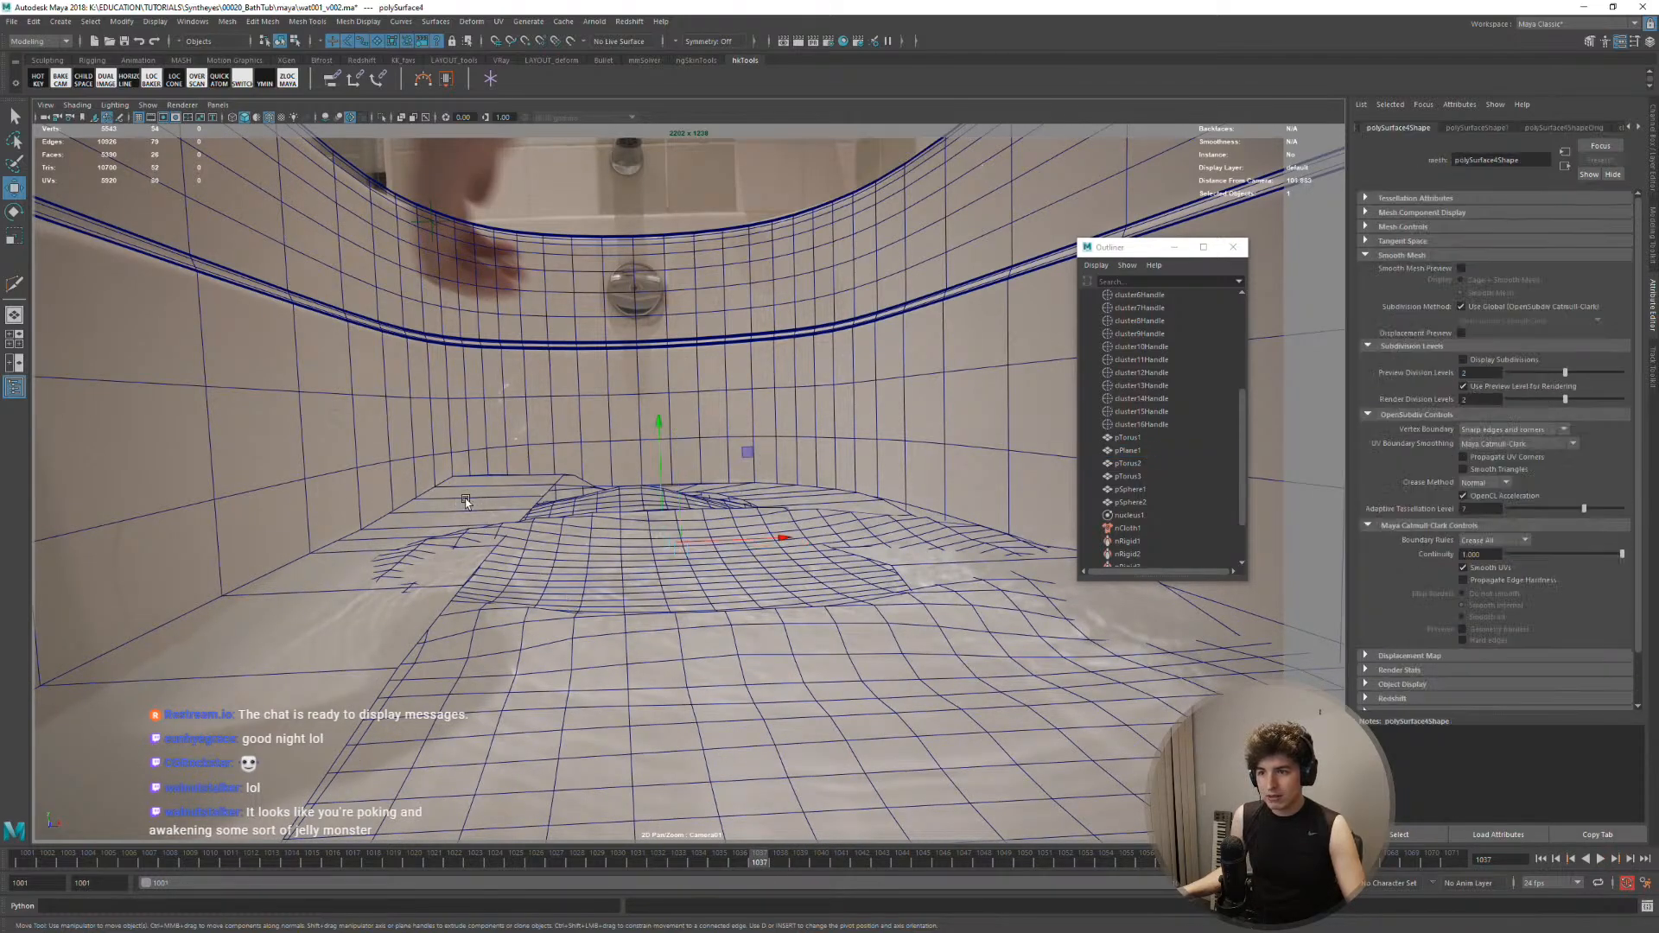
click(182, 105)
mouse_move(145, 107)
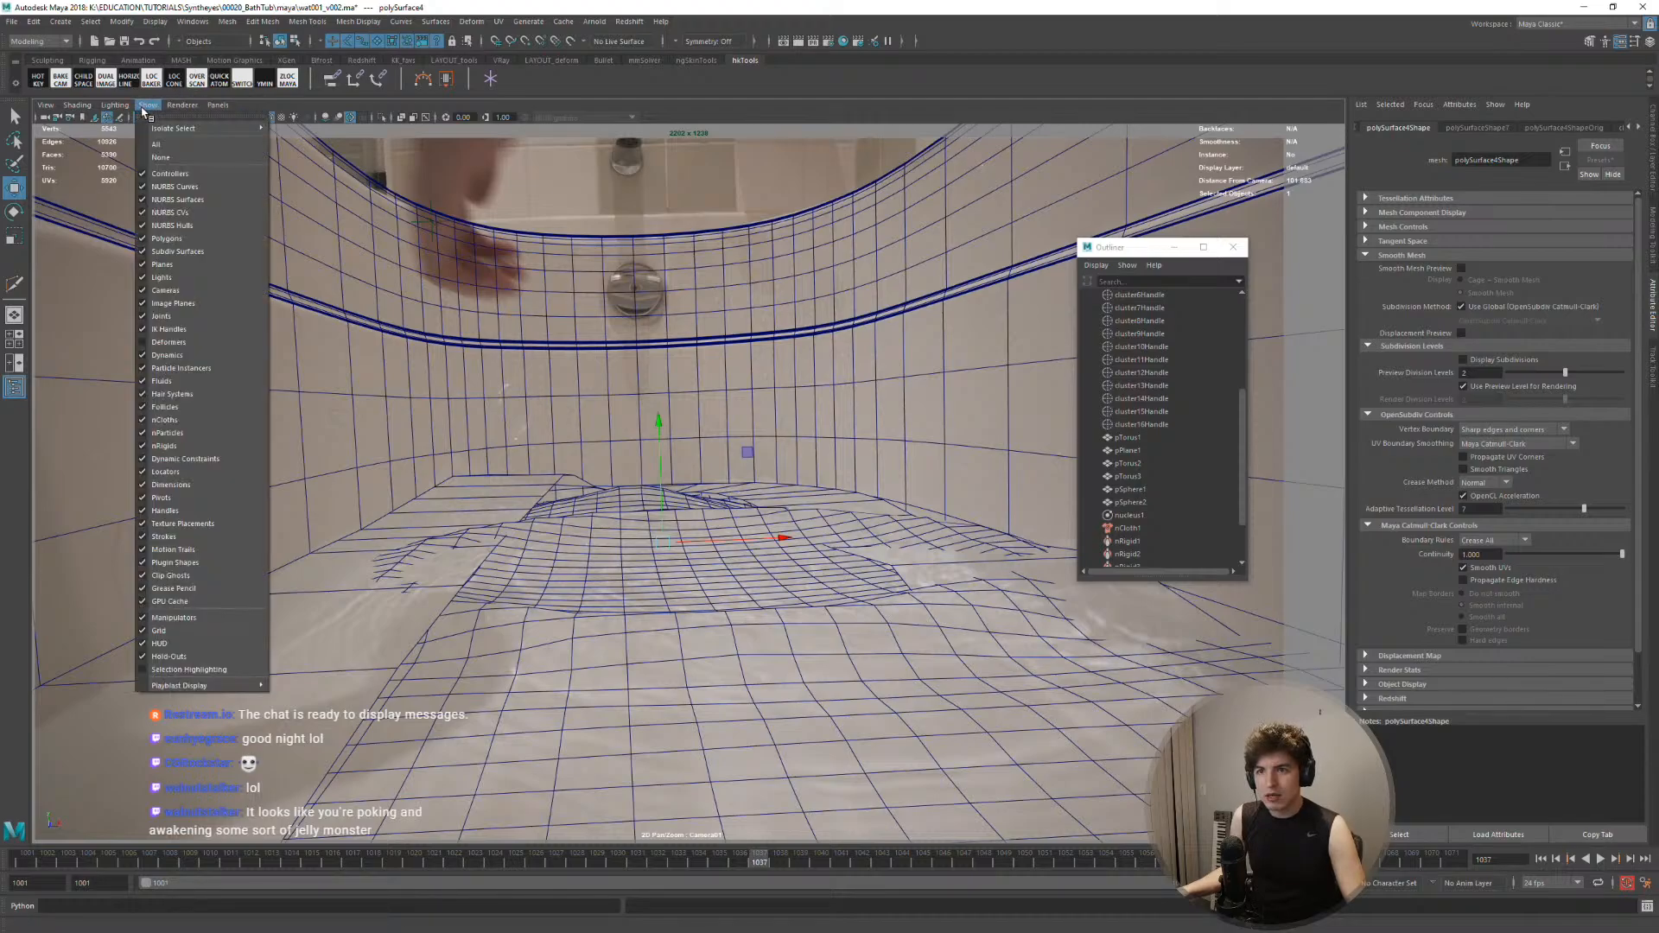
click(194, 670)
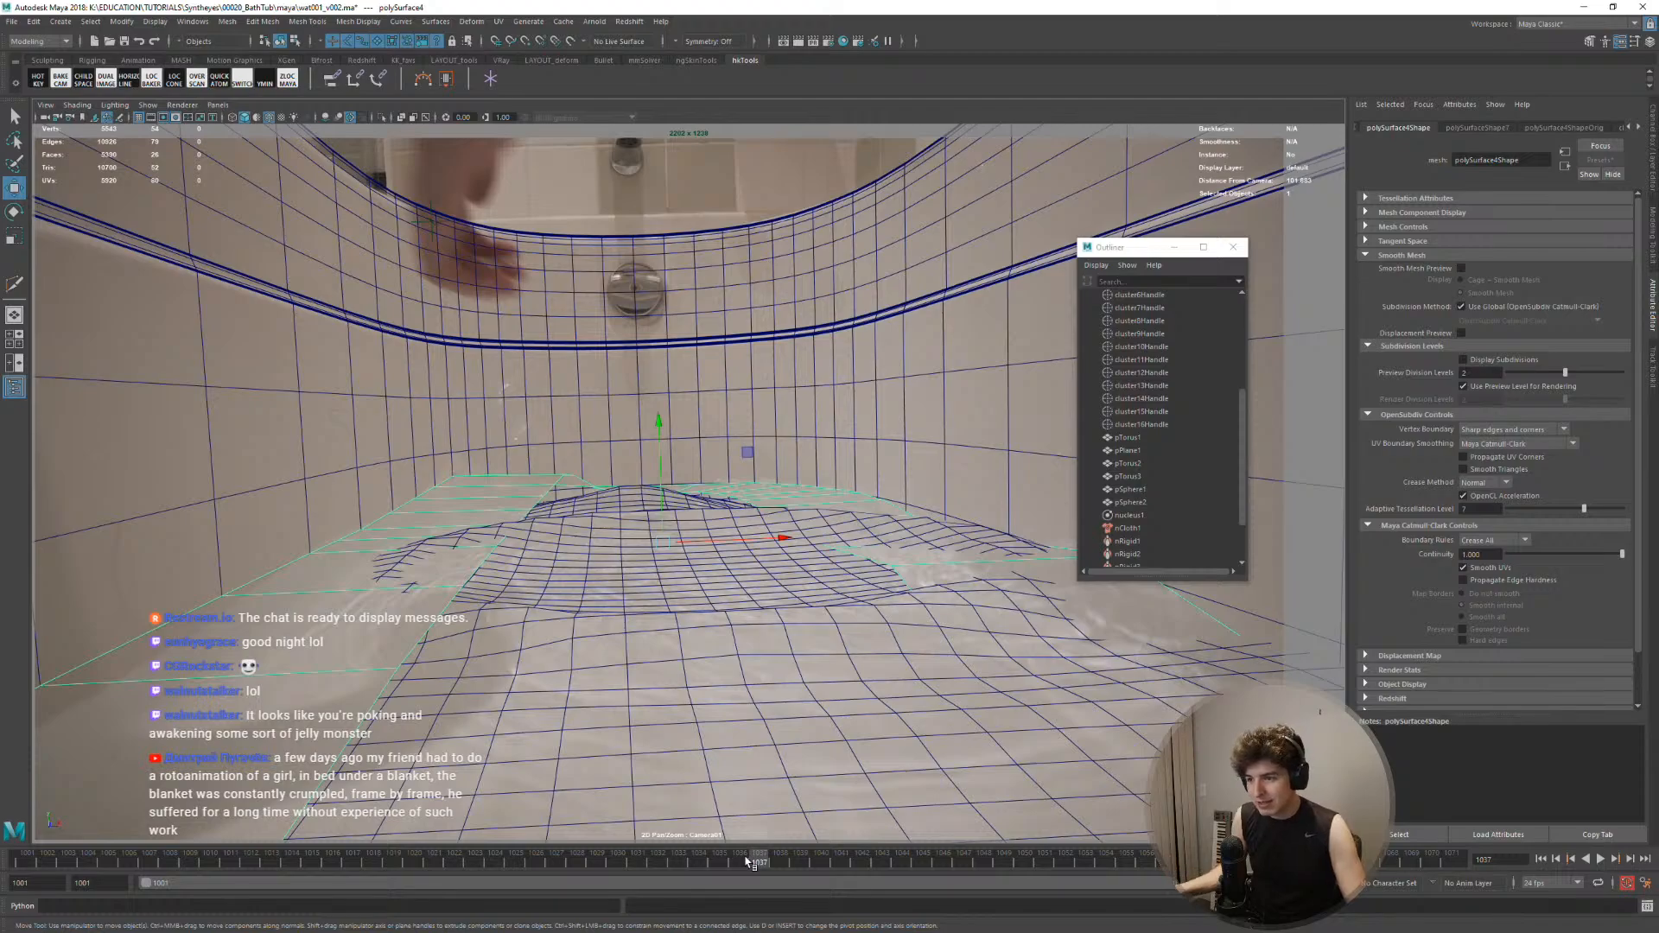
Play the cached animation from frame 1001 to compare the highlighted polySurface4 with the moving water plane
drag(748, 862, 3, 860)
key(w)
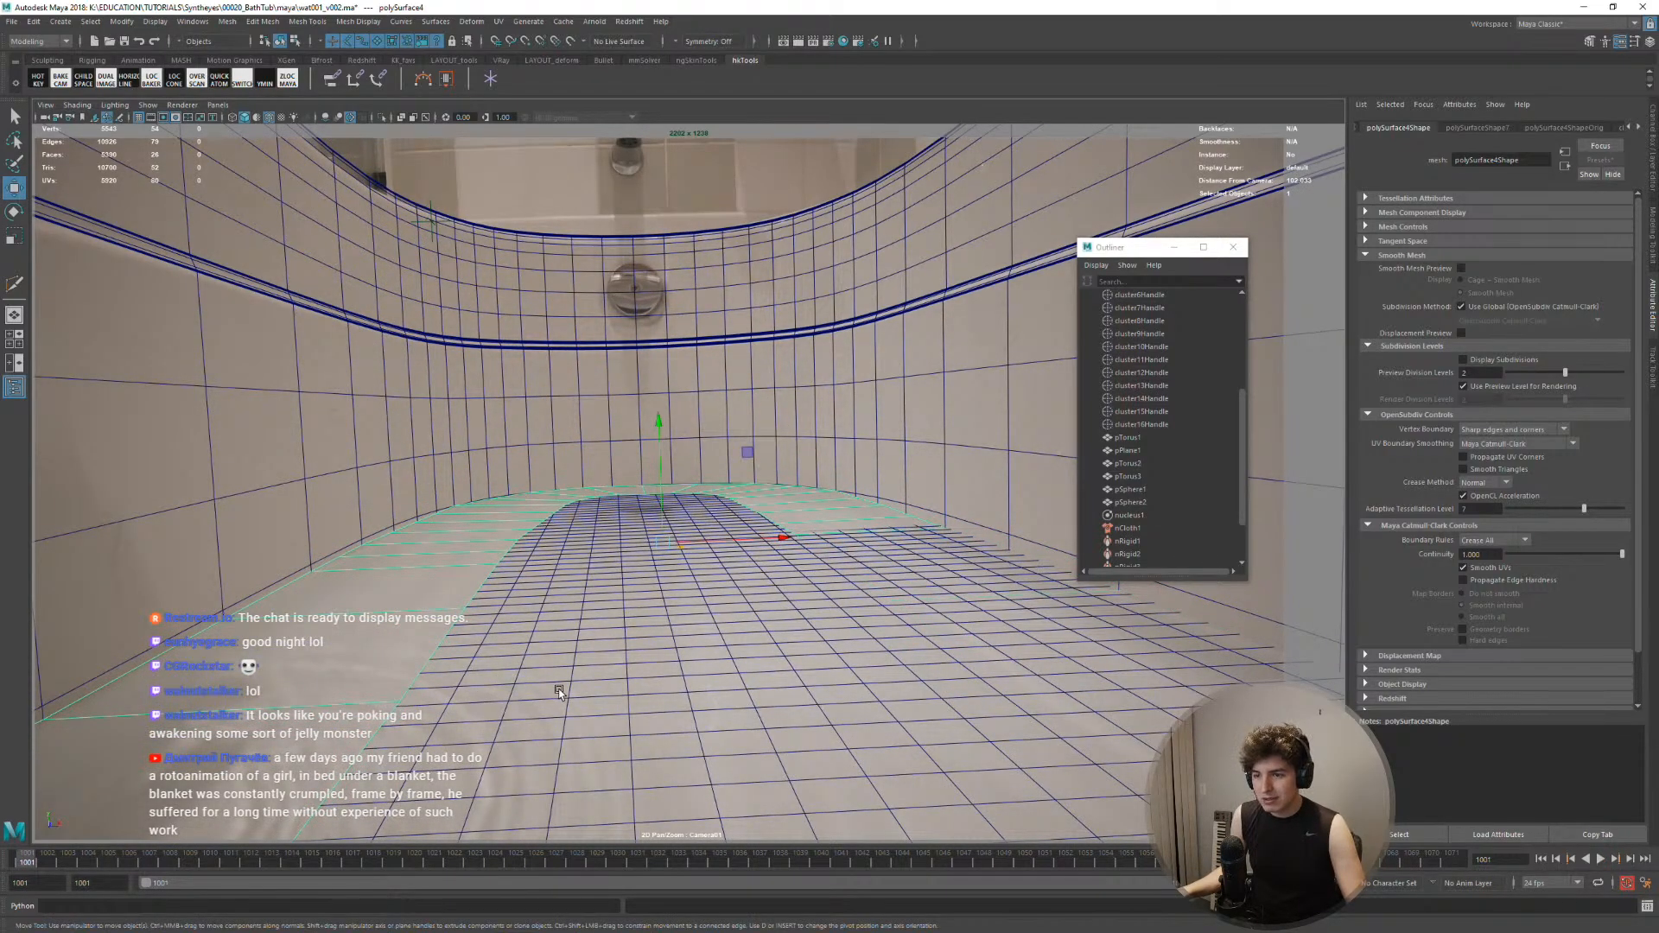
key(alt+v)
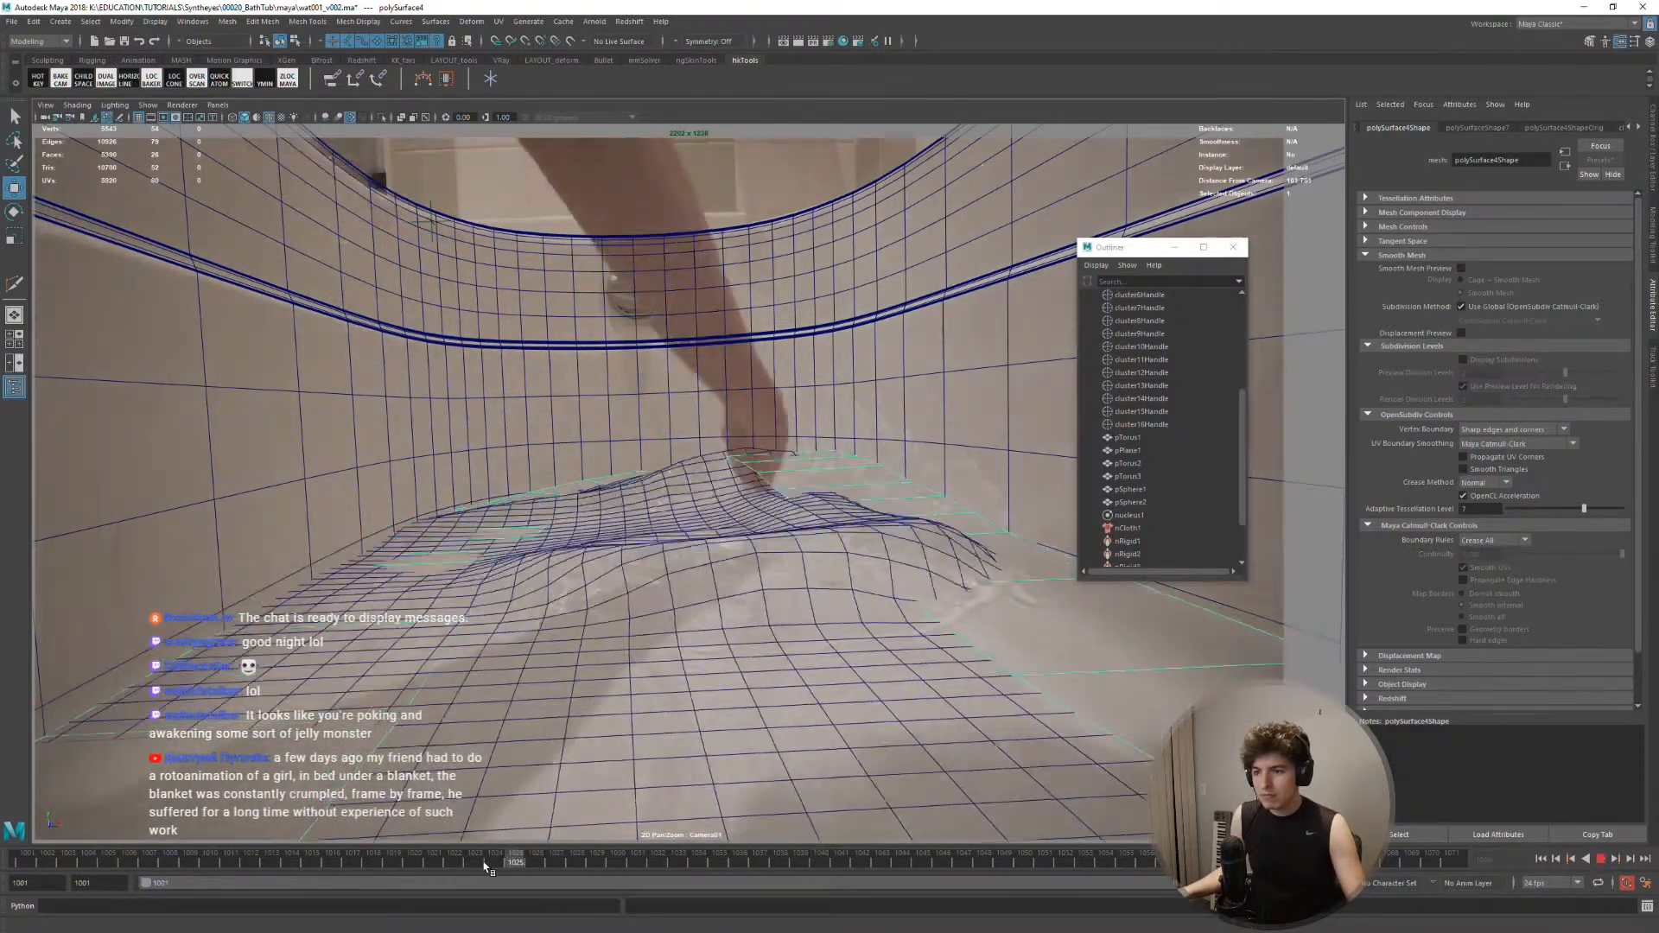
key(Escape)
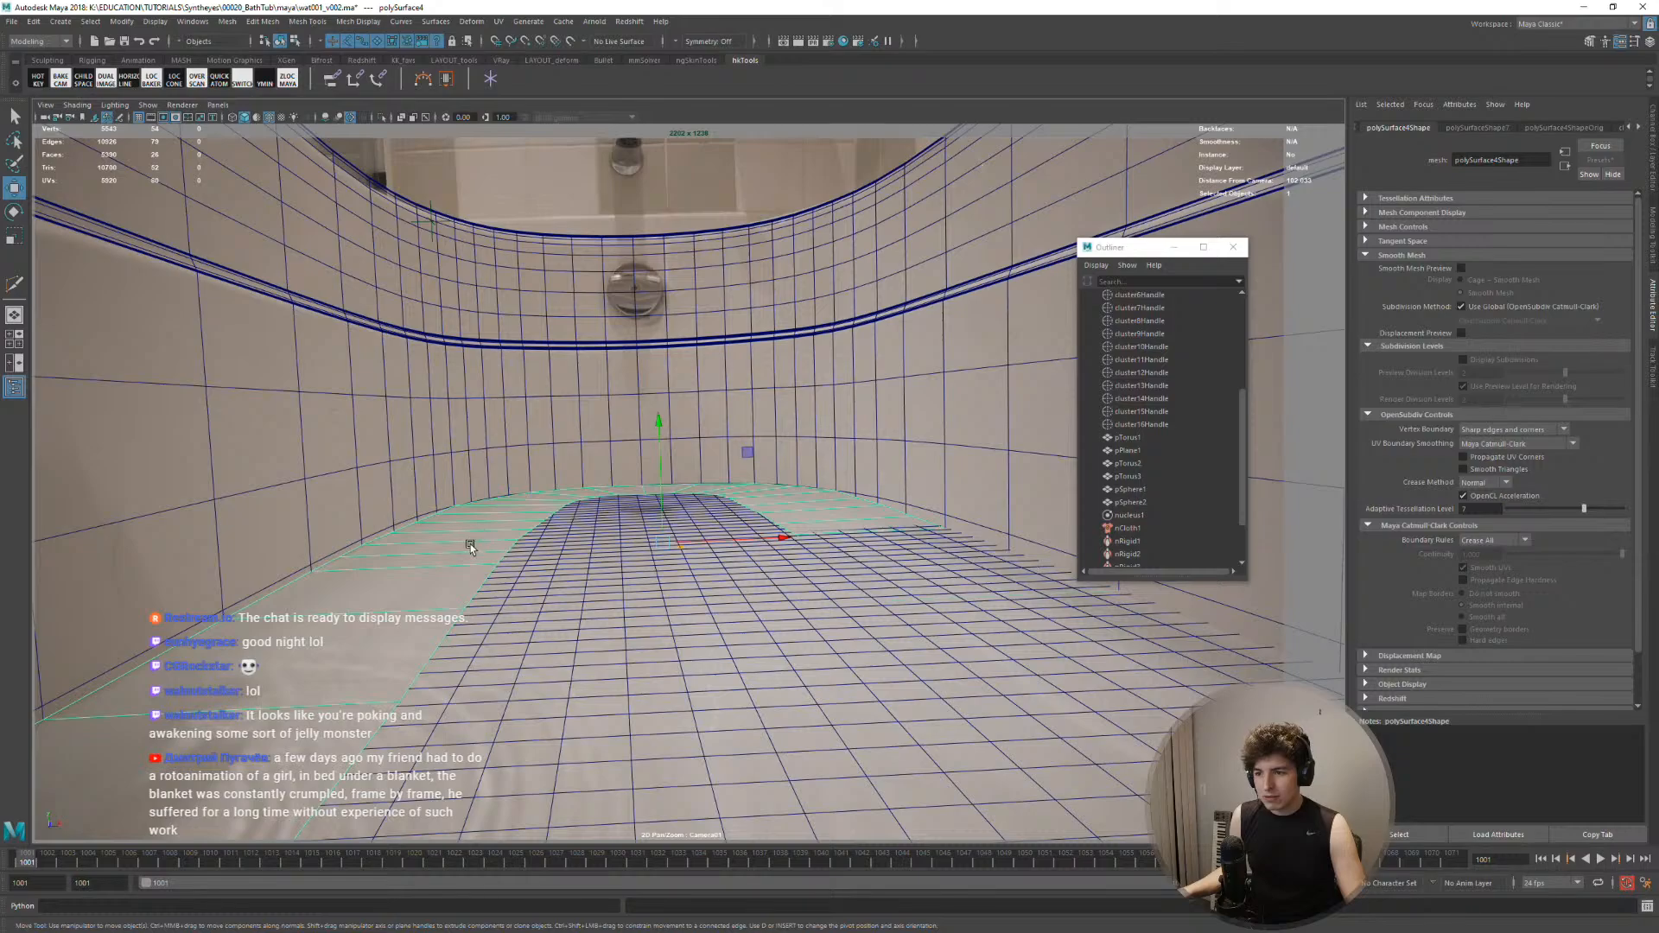
Transfer vertex position and vertex normal from polySurface4 to pPlane1 in World sample space, with UV and color sets Off and search method Closest along normal
click(574, 558)
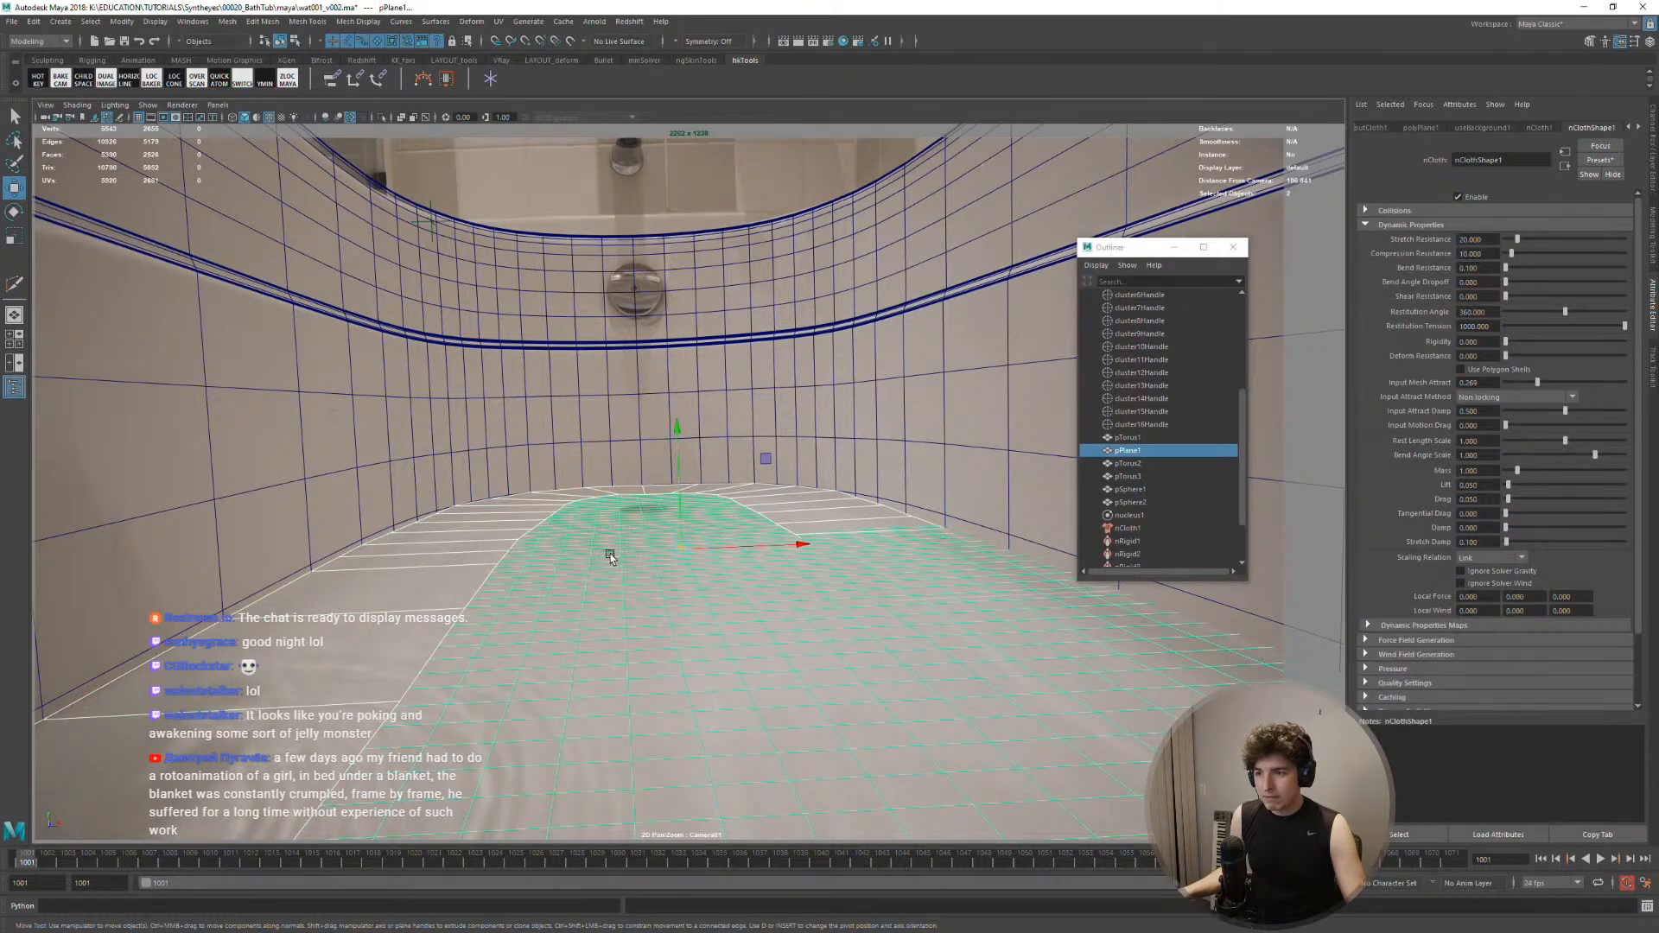
key(space)
drag(449, 583, 568, 800)
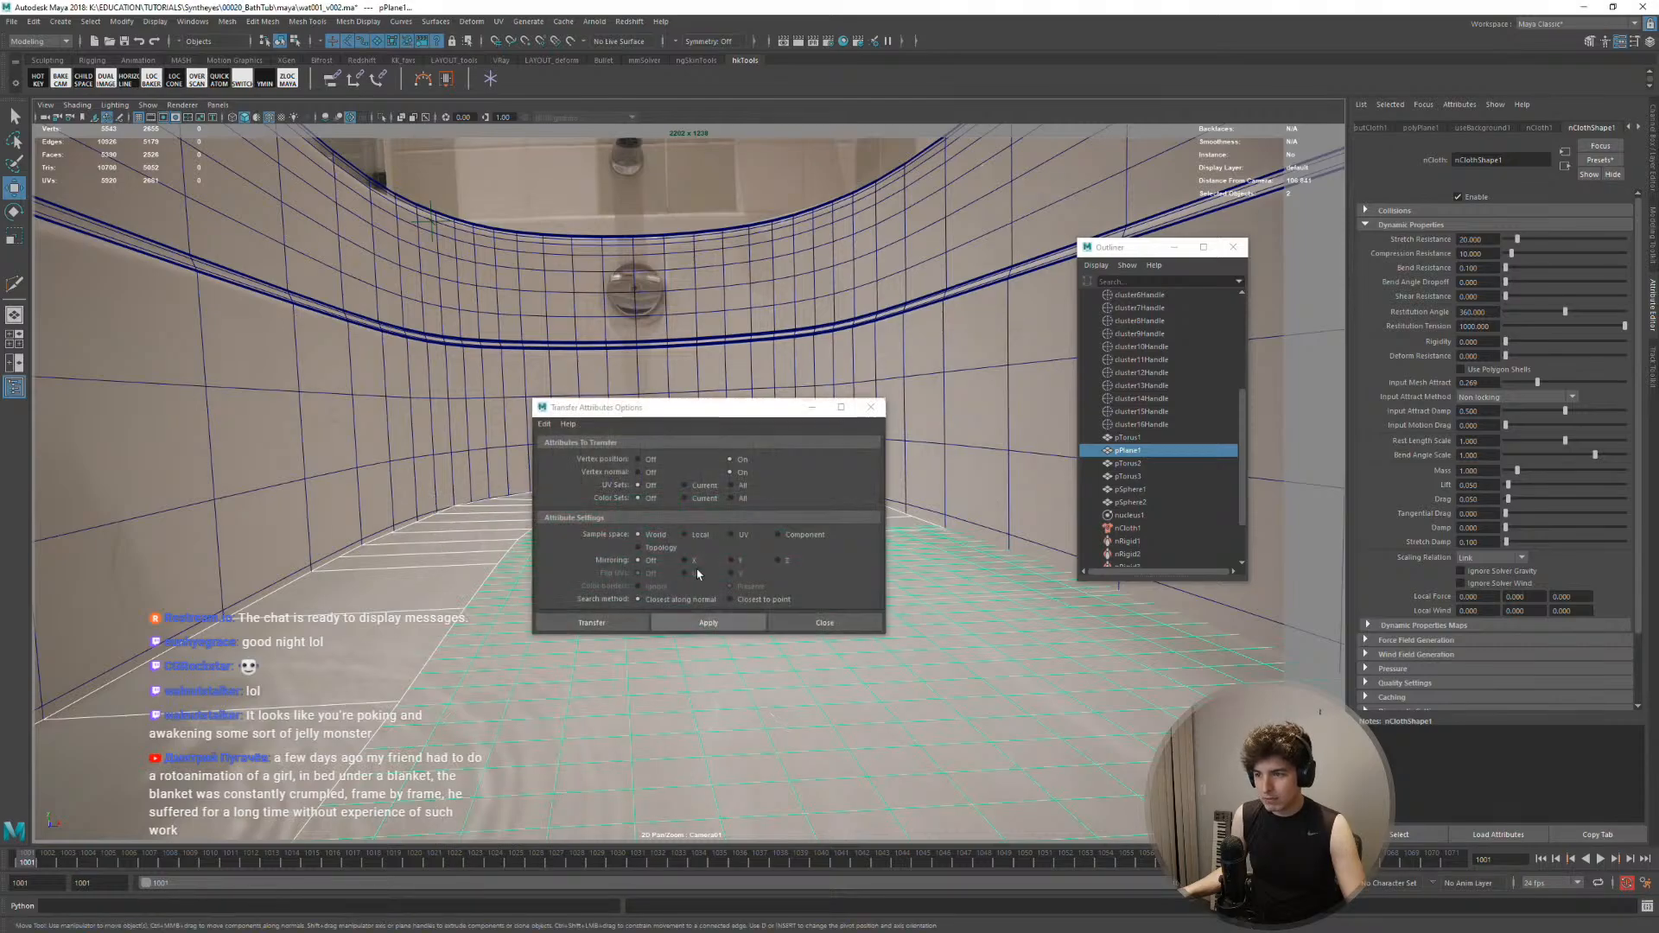
drag(718, 411, 727, 346)
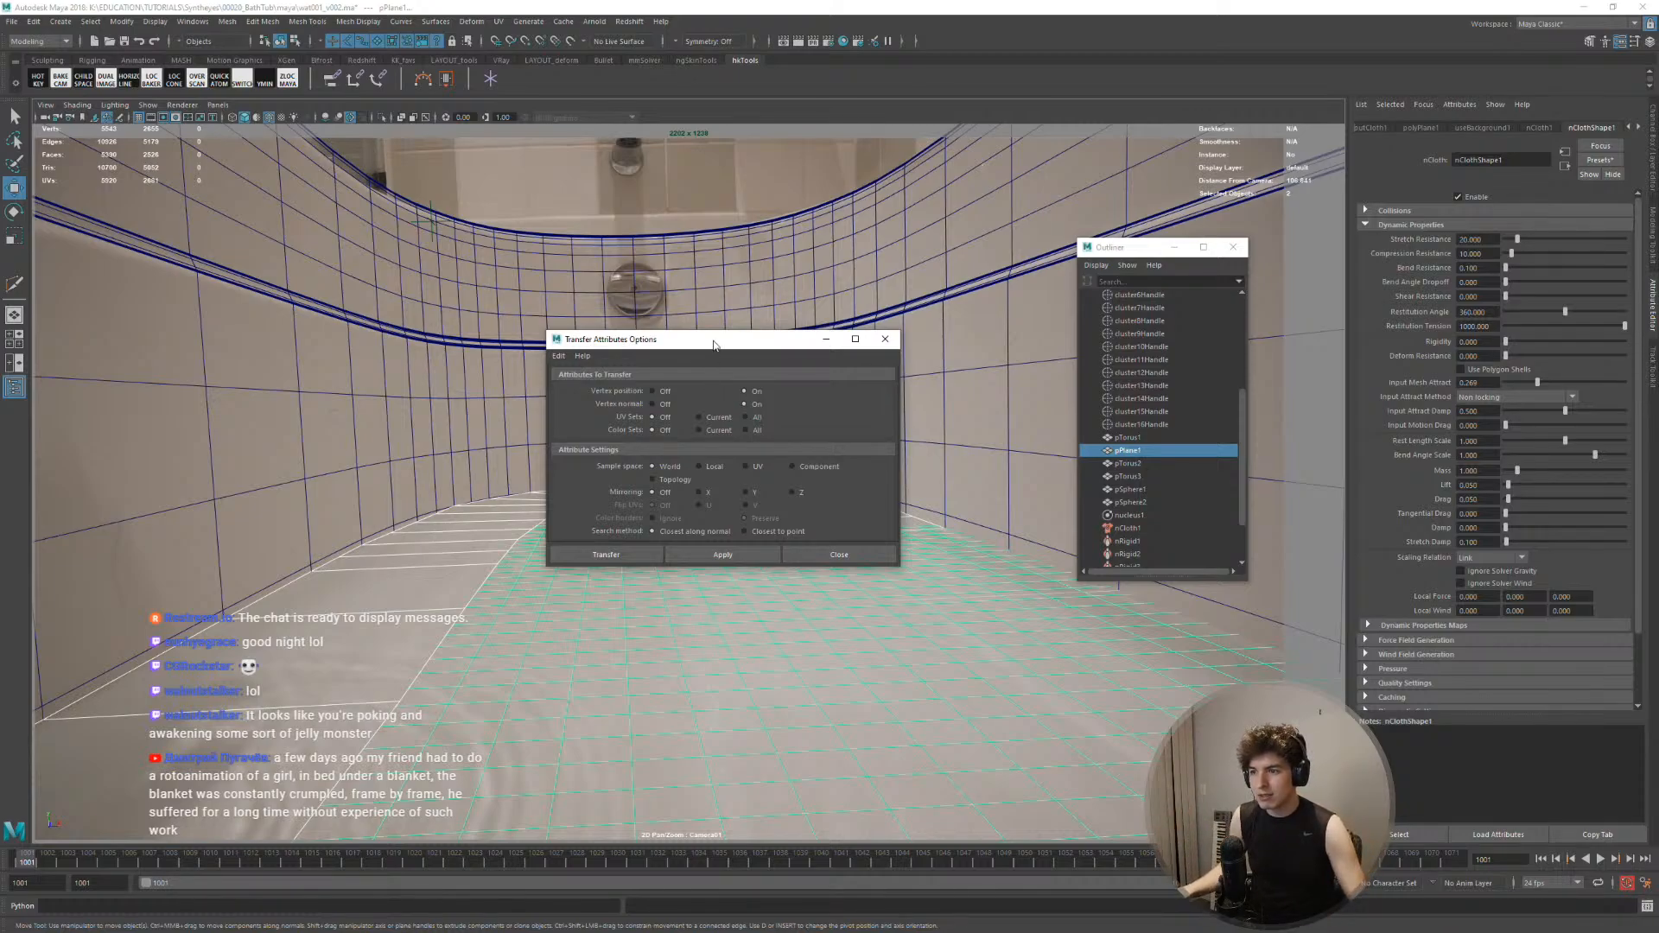
drag(716, 341, 671, 400)
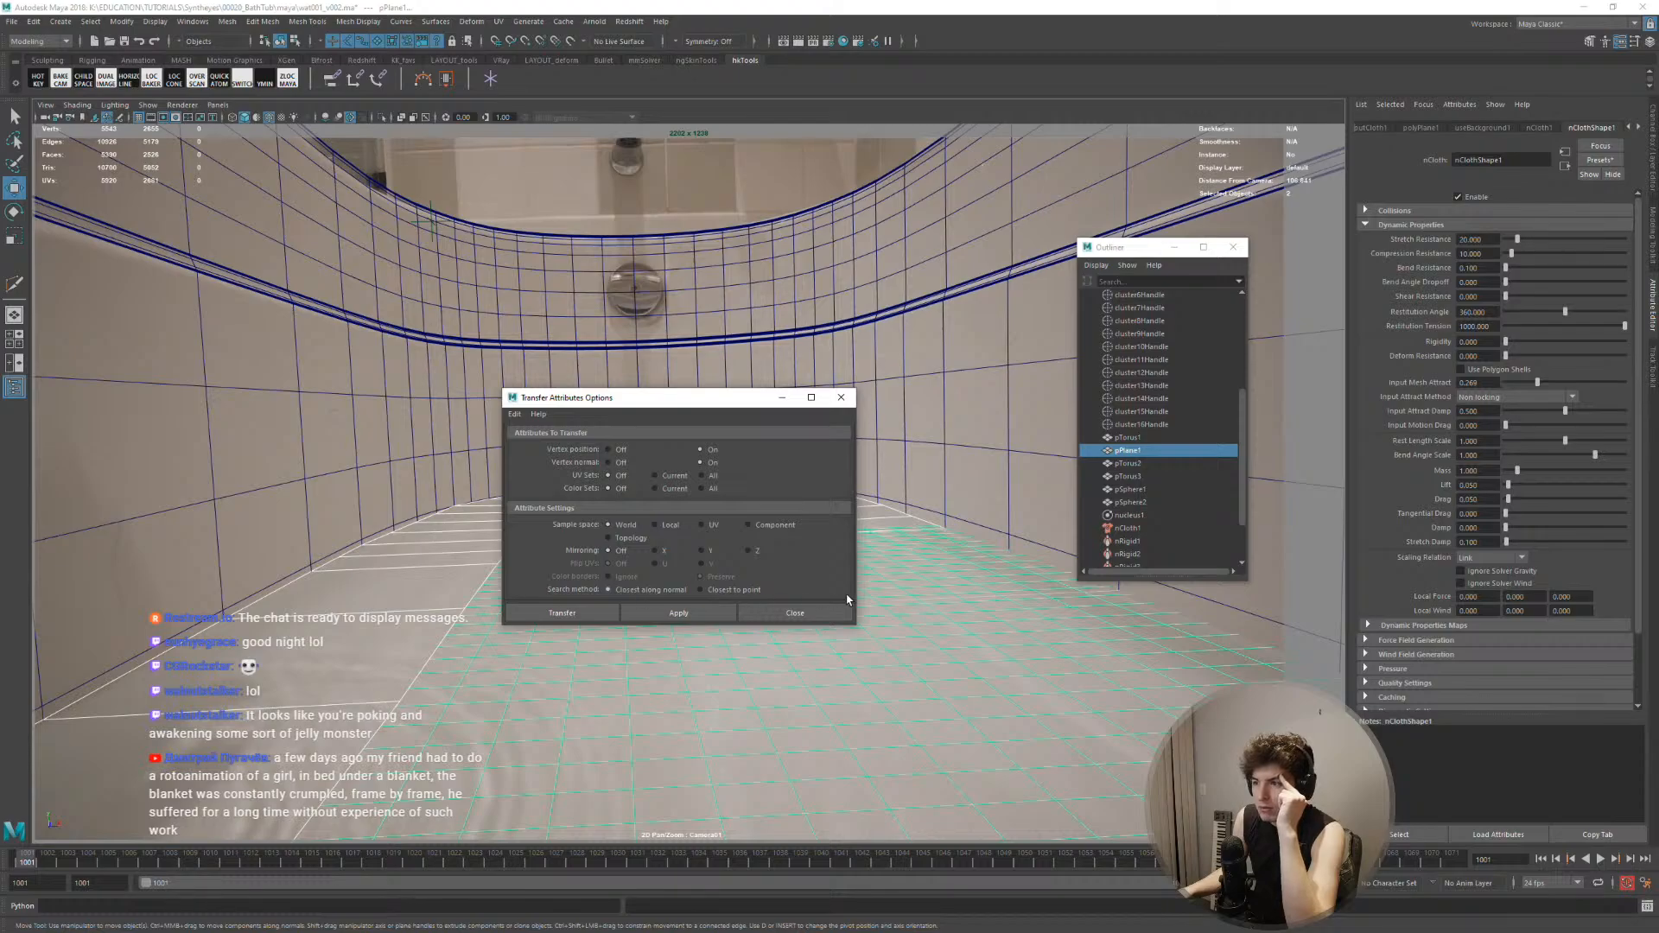
drag(728, 400, 547, 192)
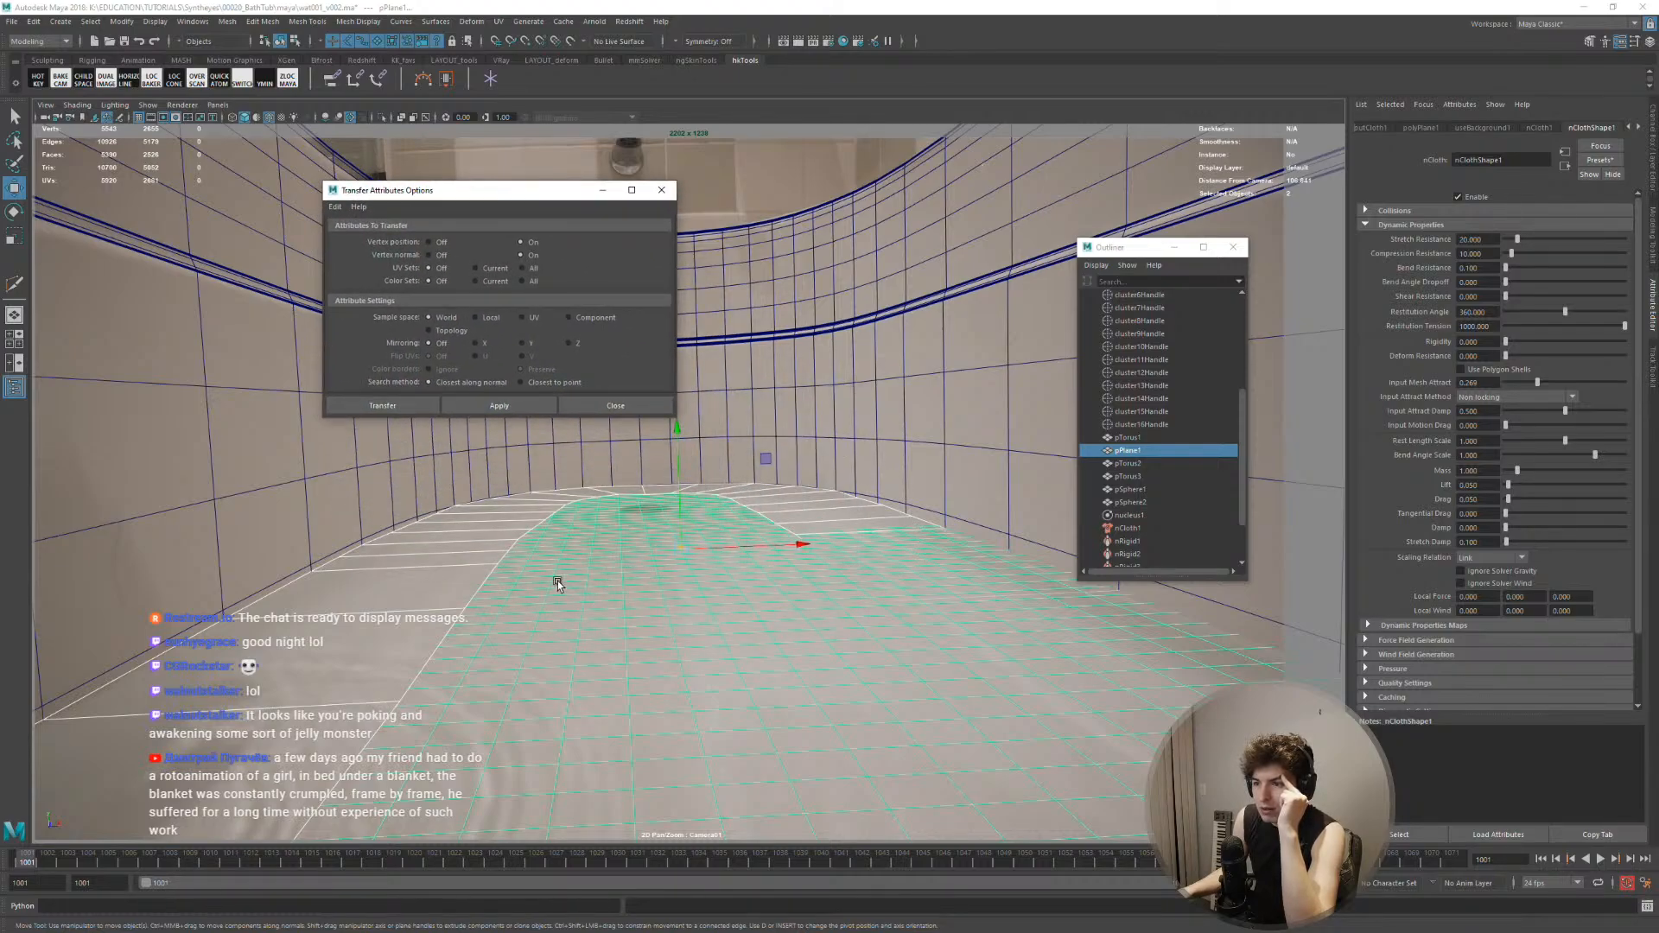
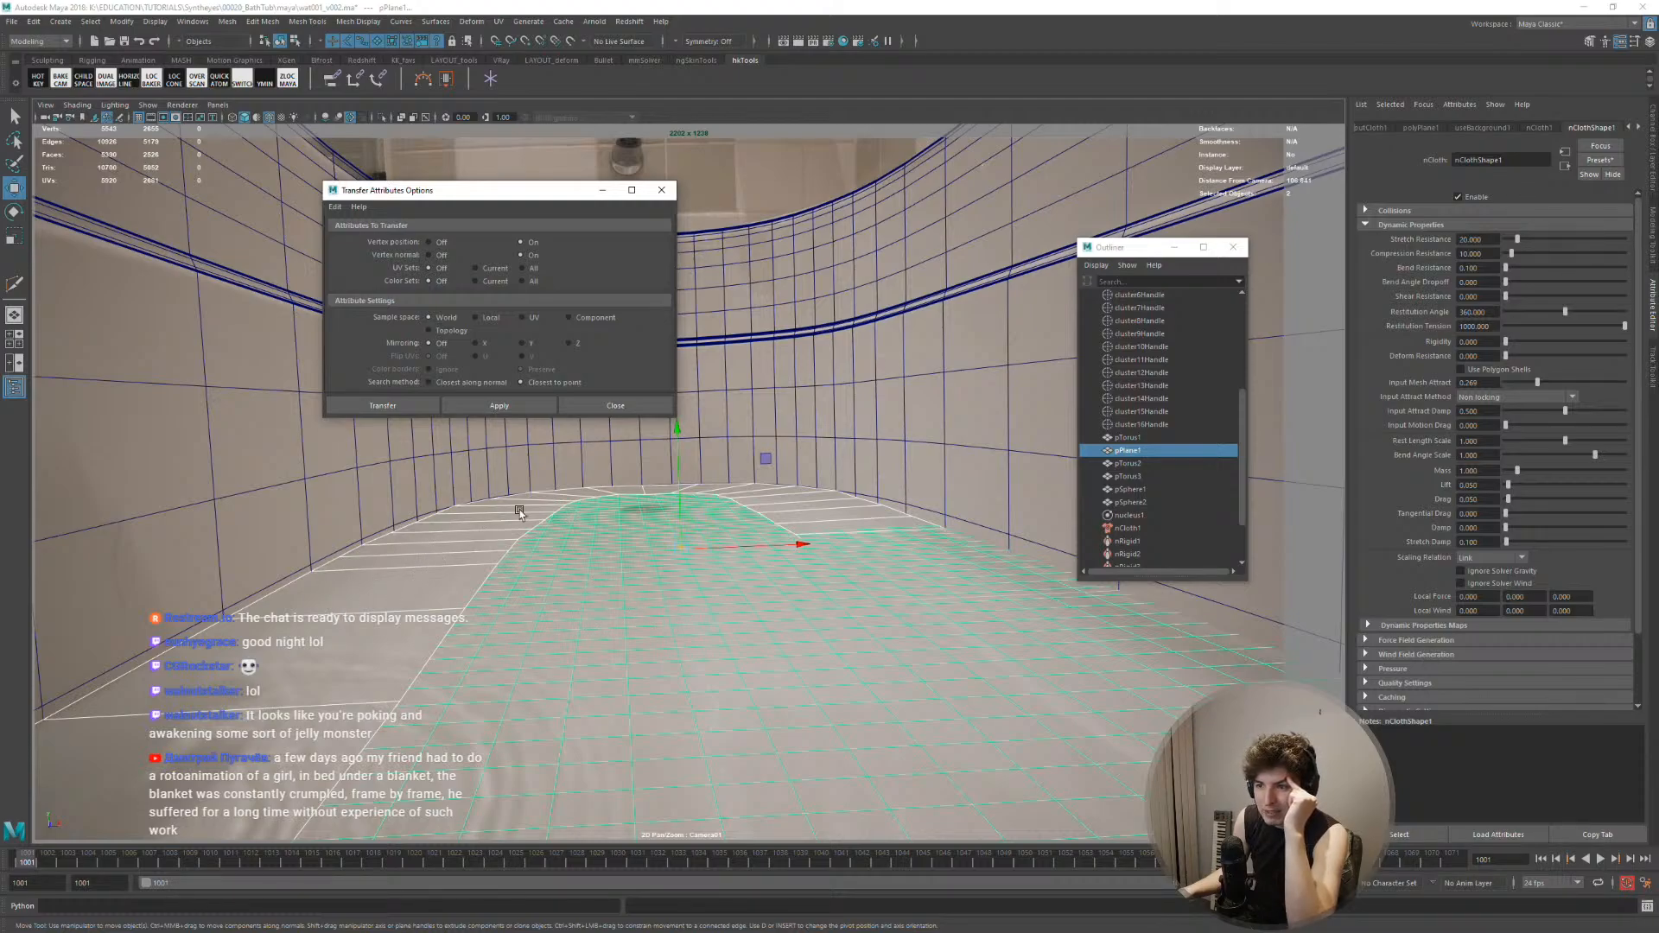
click(480, 386)
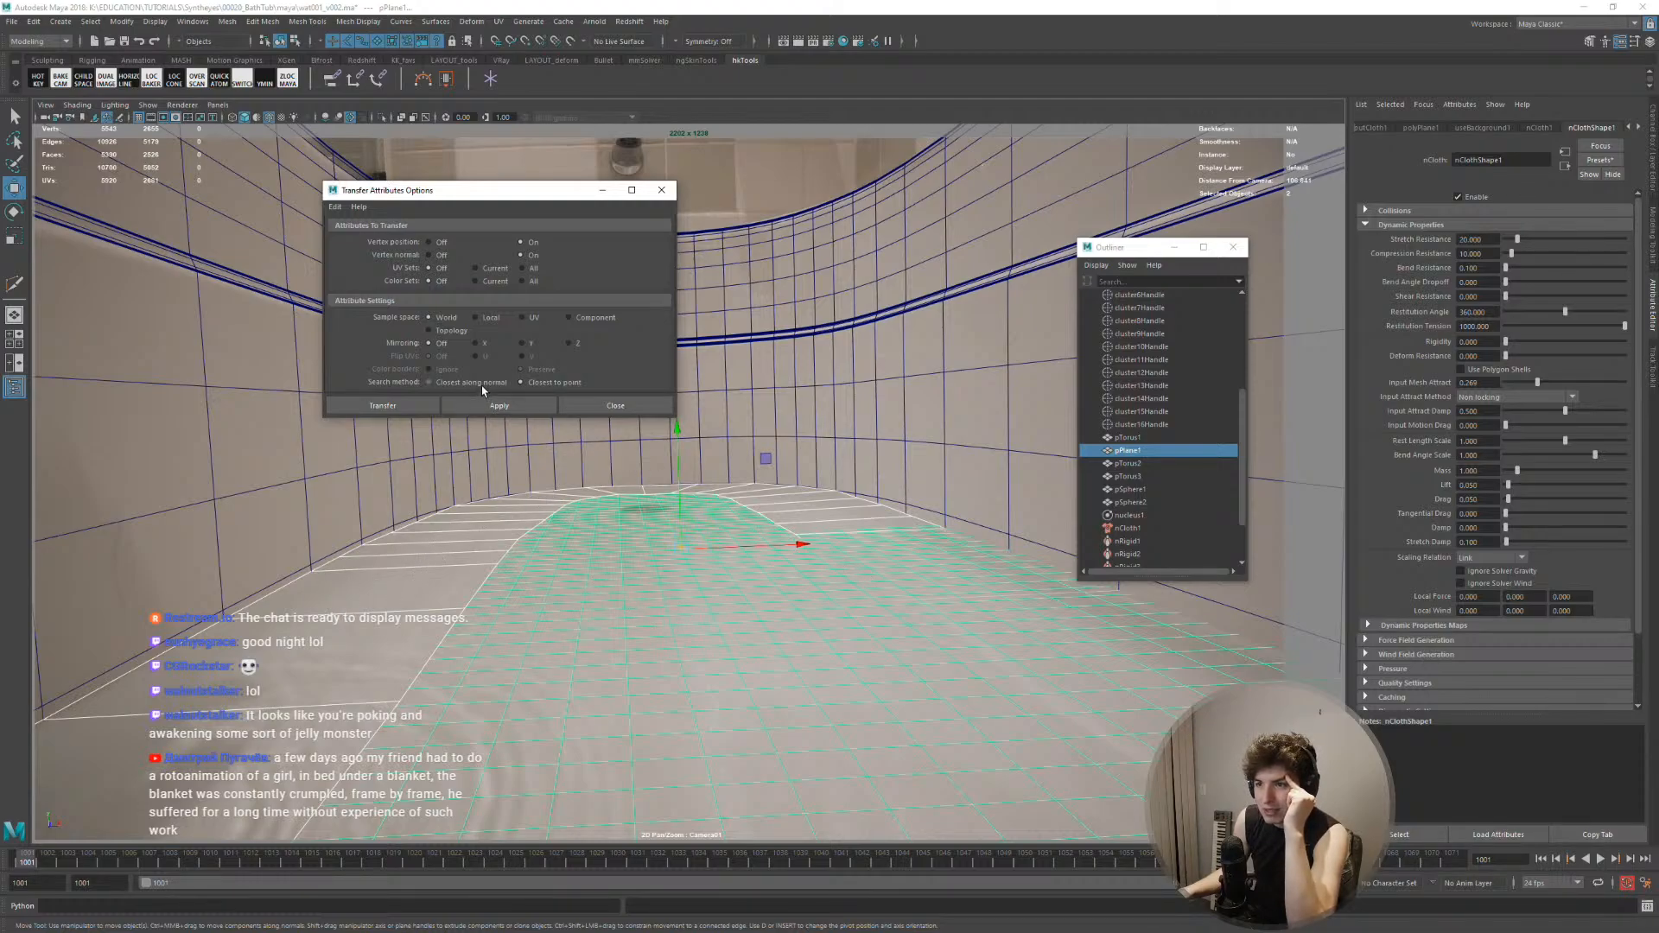
click(411, 406)
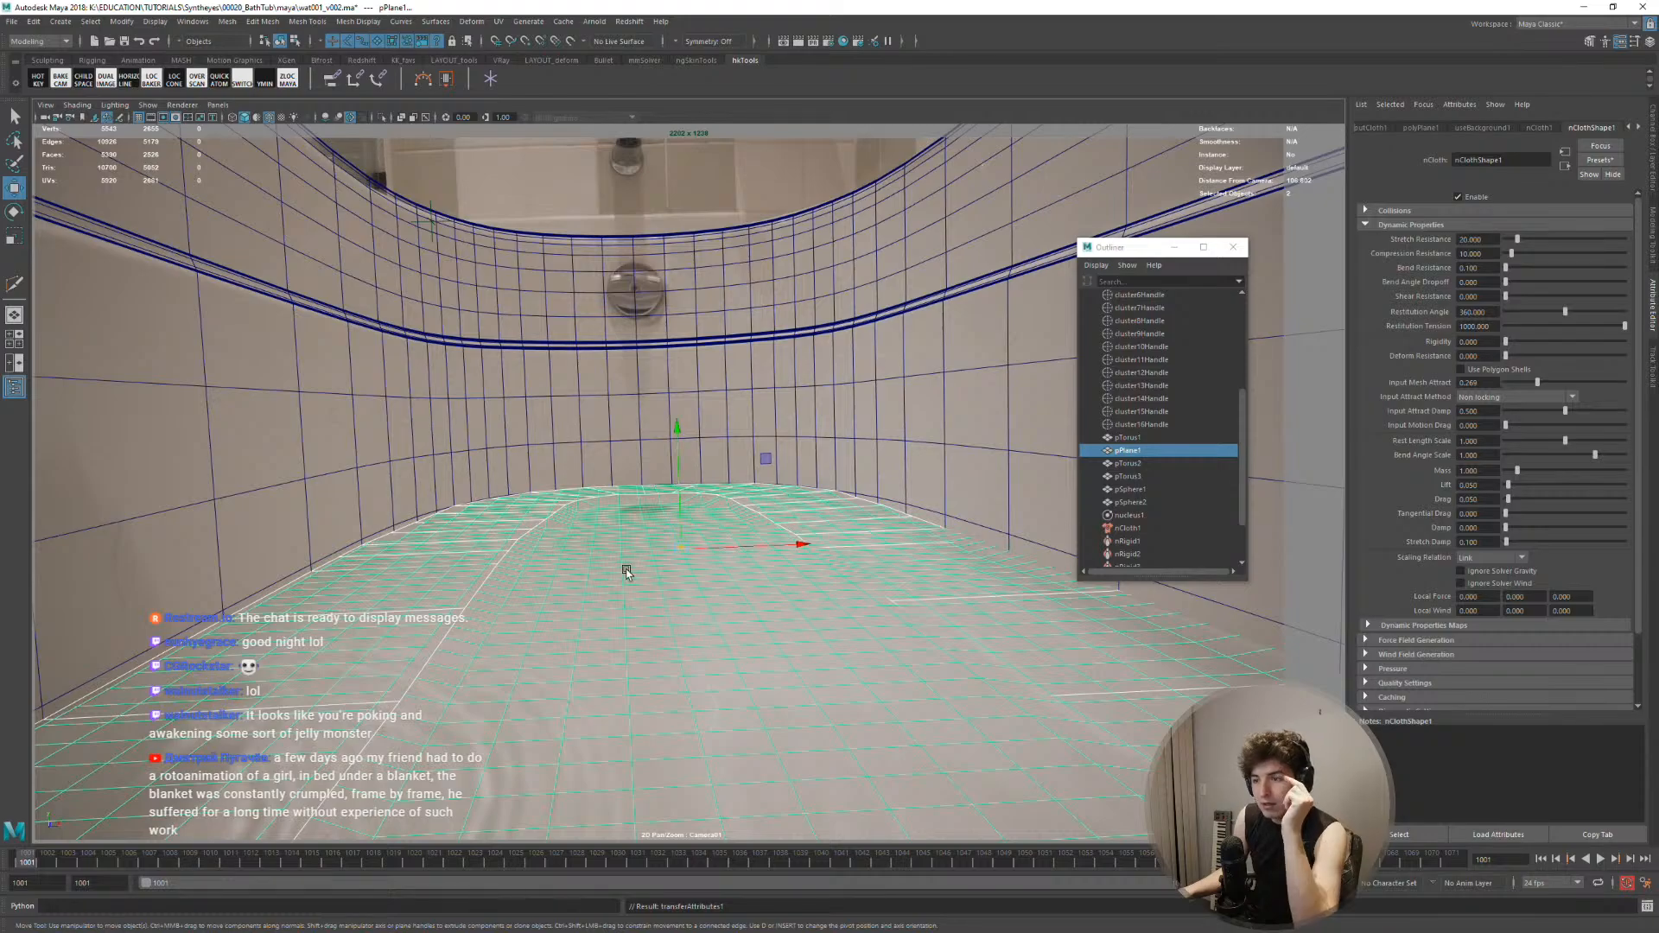
Play the animation to examine how pPlane1 follows polySurface4 after the attribute transfer, and return to frame 1001
key(alt+v)
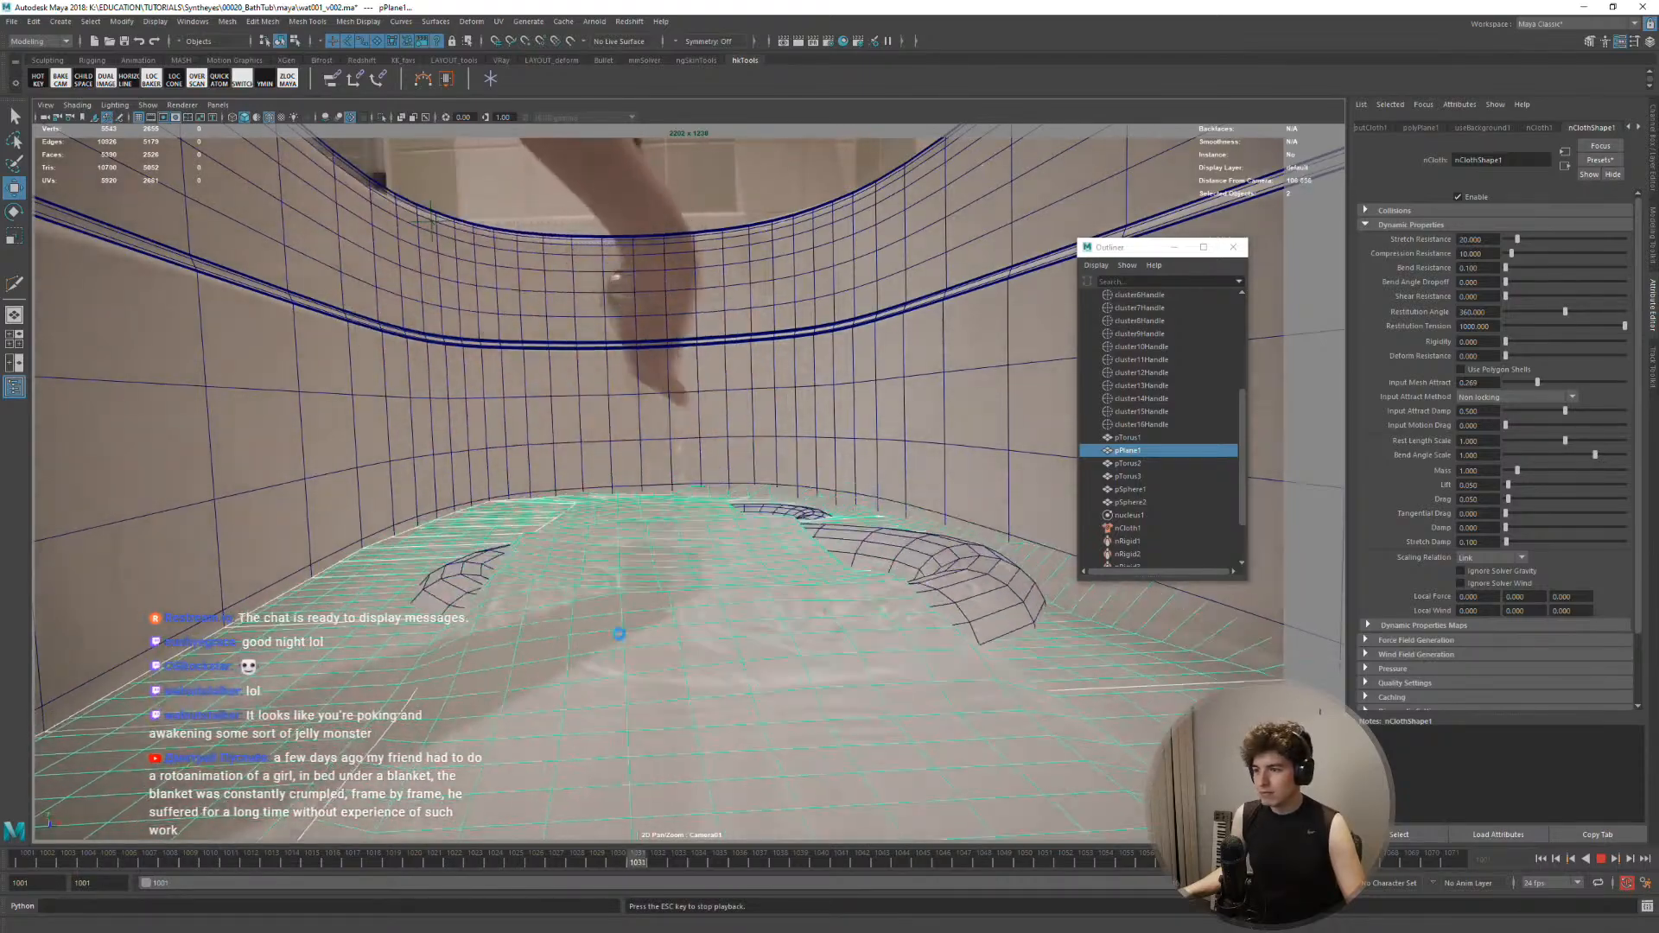
key(Escape)
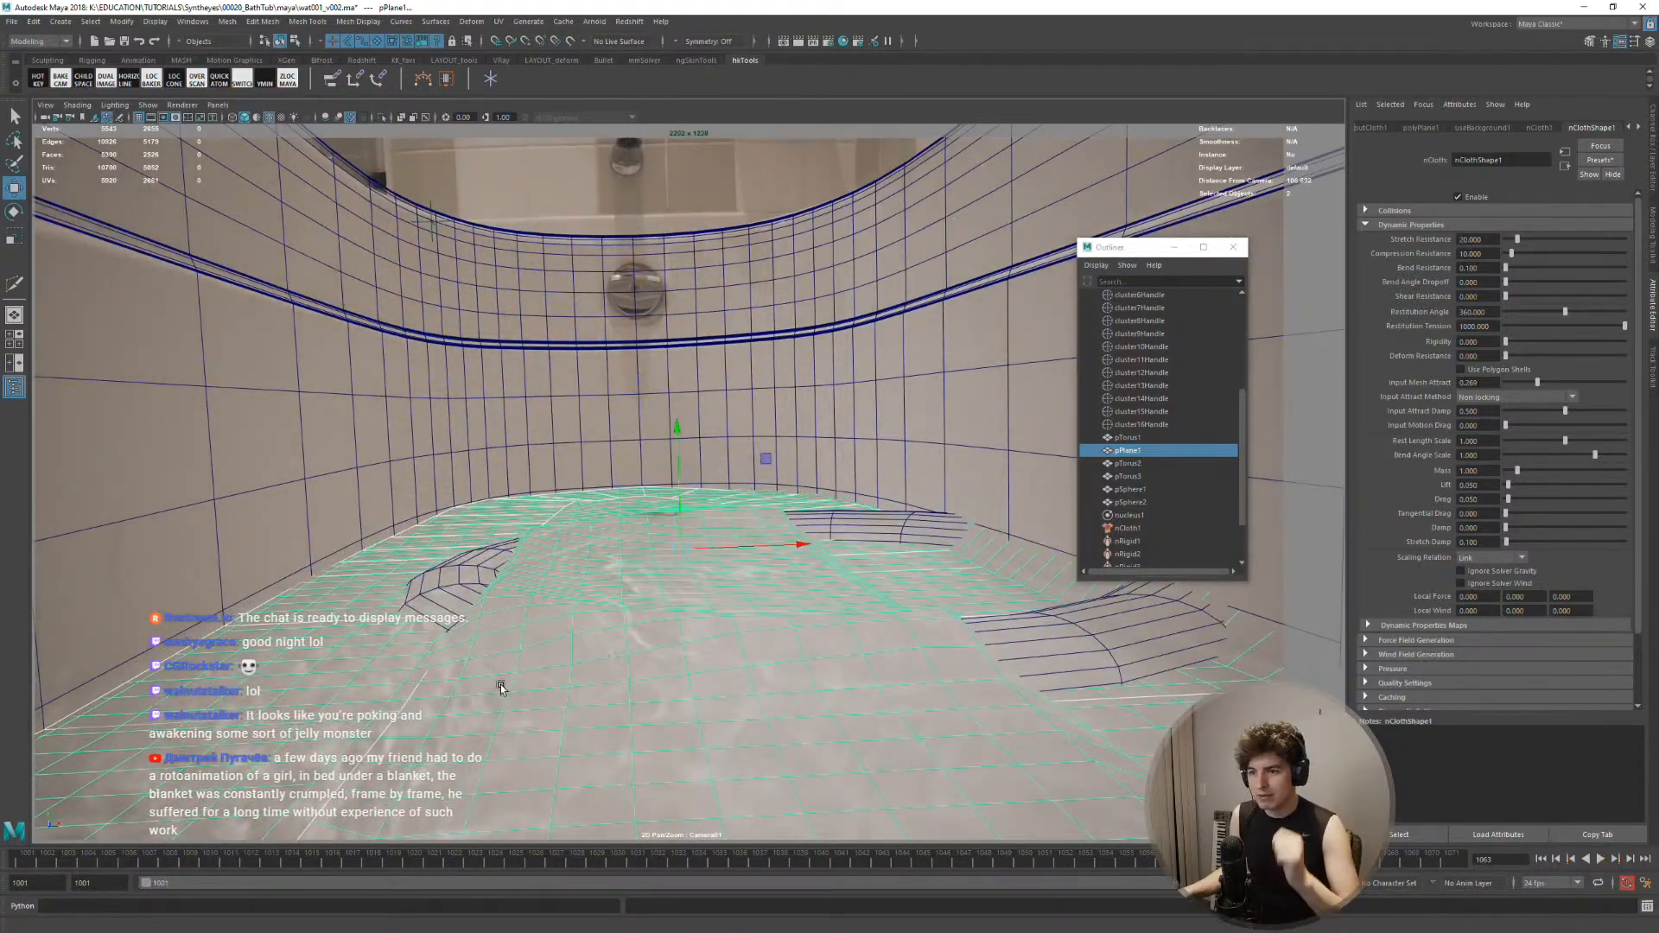
click(382, 732)
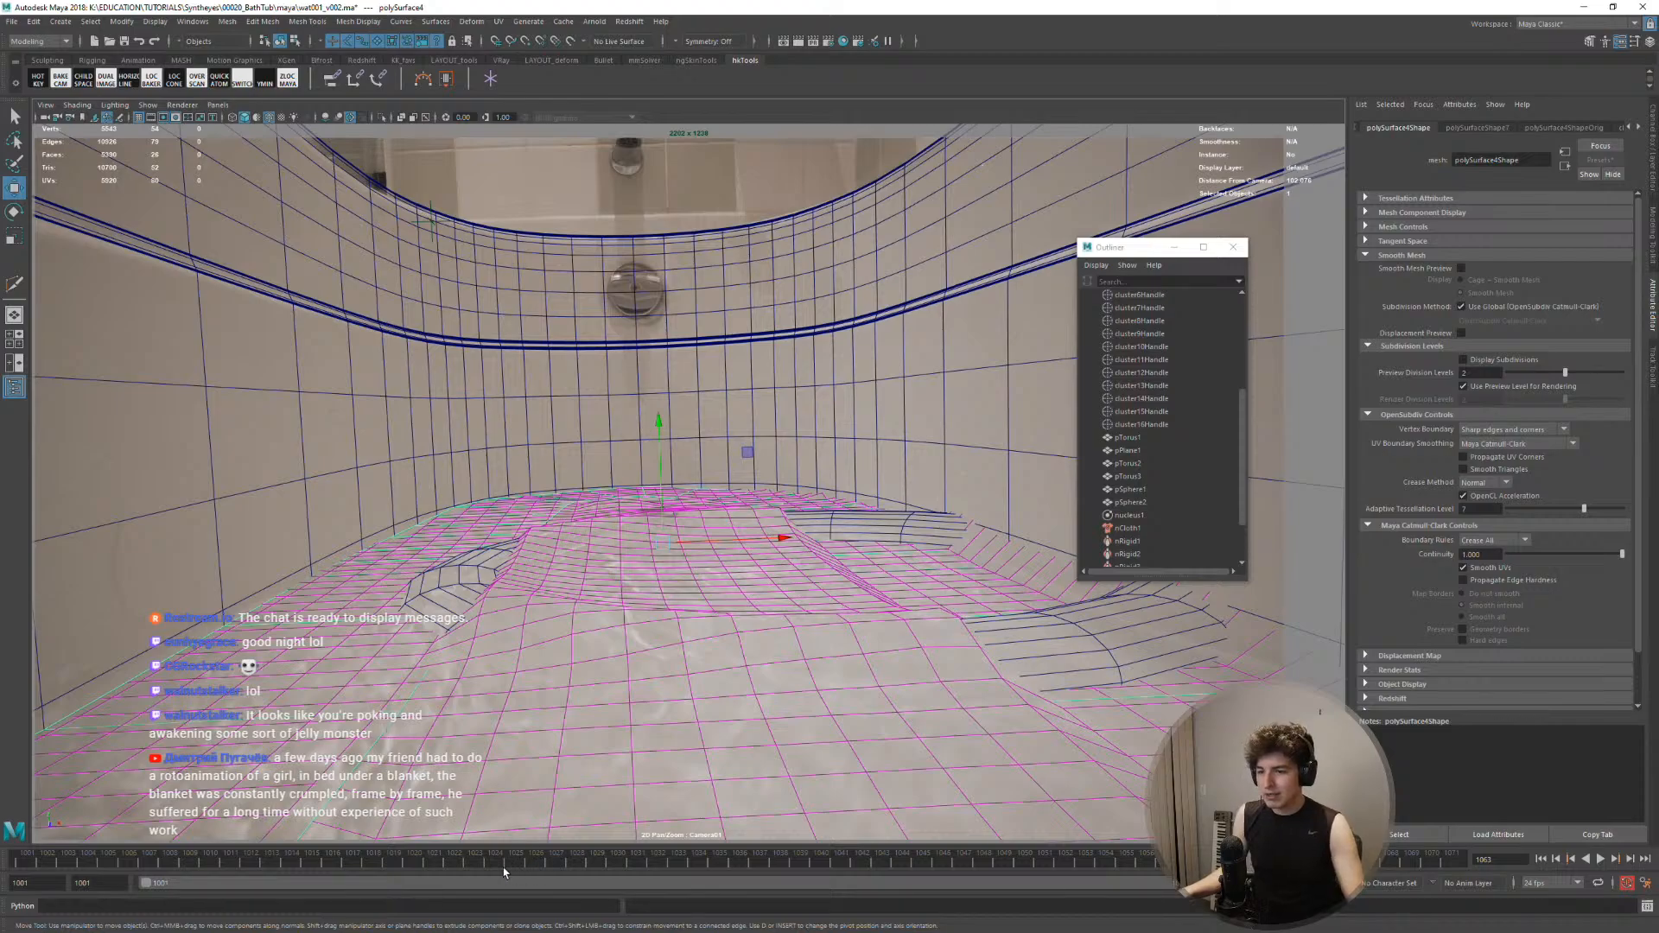
drag(492, 858, 26, 860)
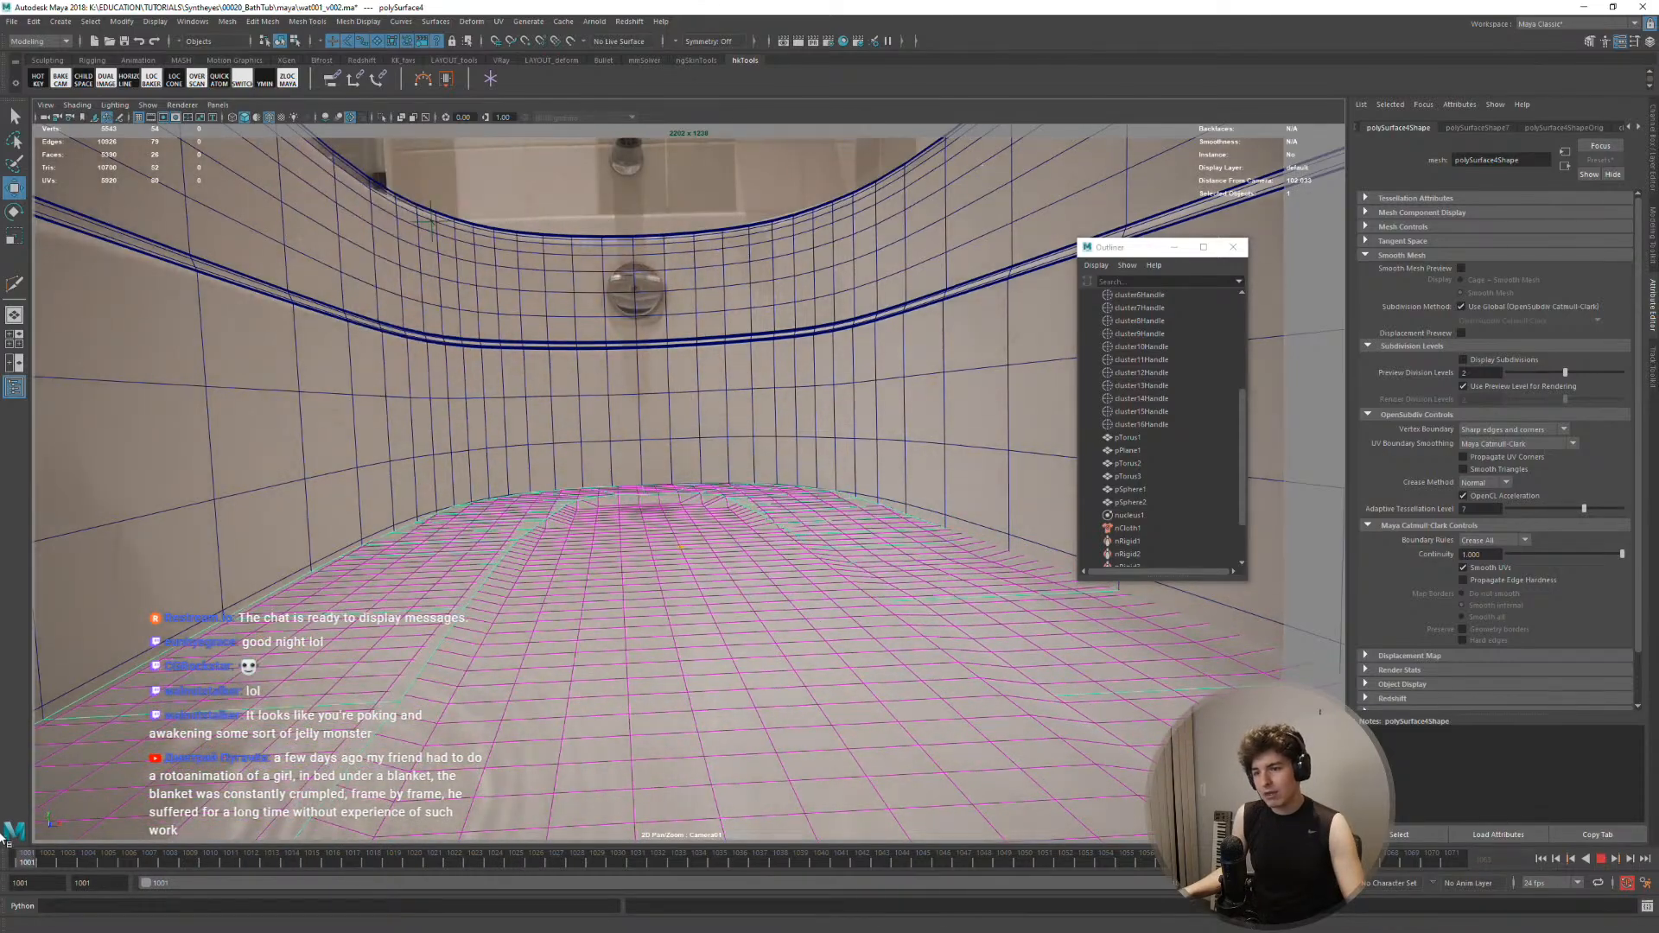
Start painting pPlane1's transferAttributes1 weights with the Replace operation at value 0, beginning along one long side of the polySurface4 strip
click(422, 721)
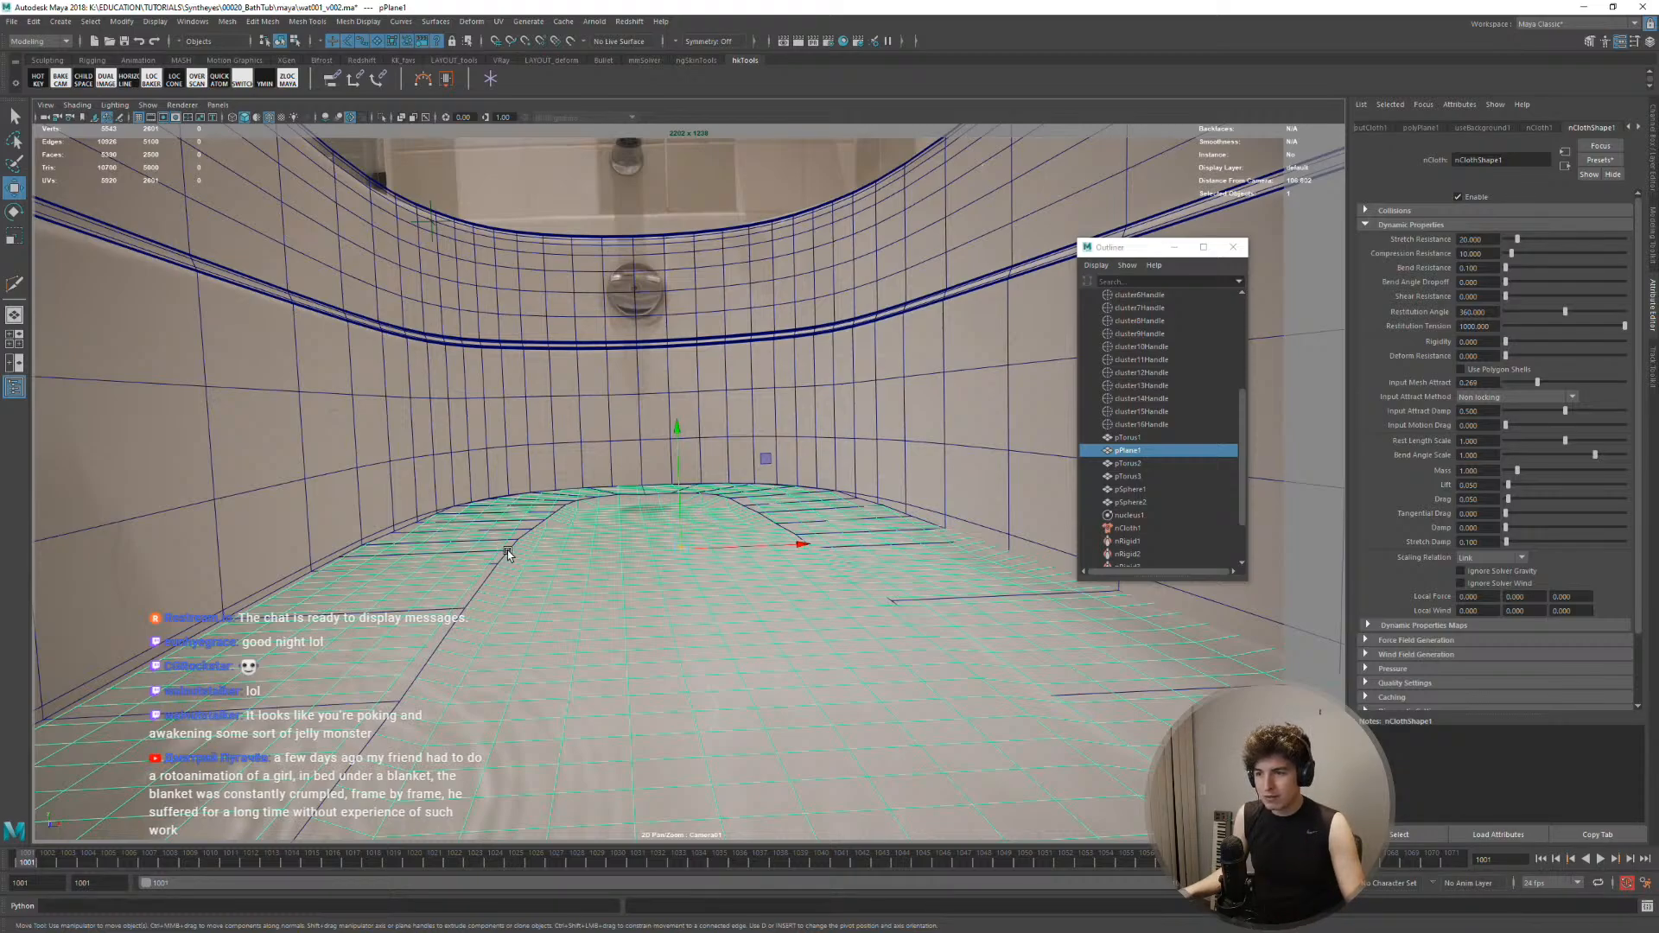
key(space)
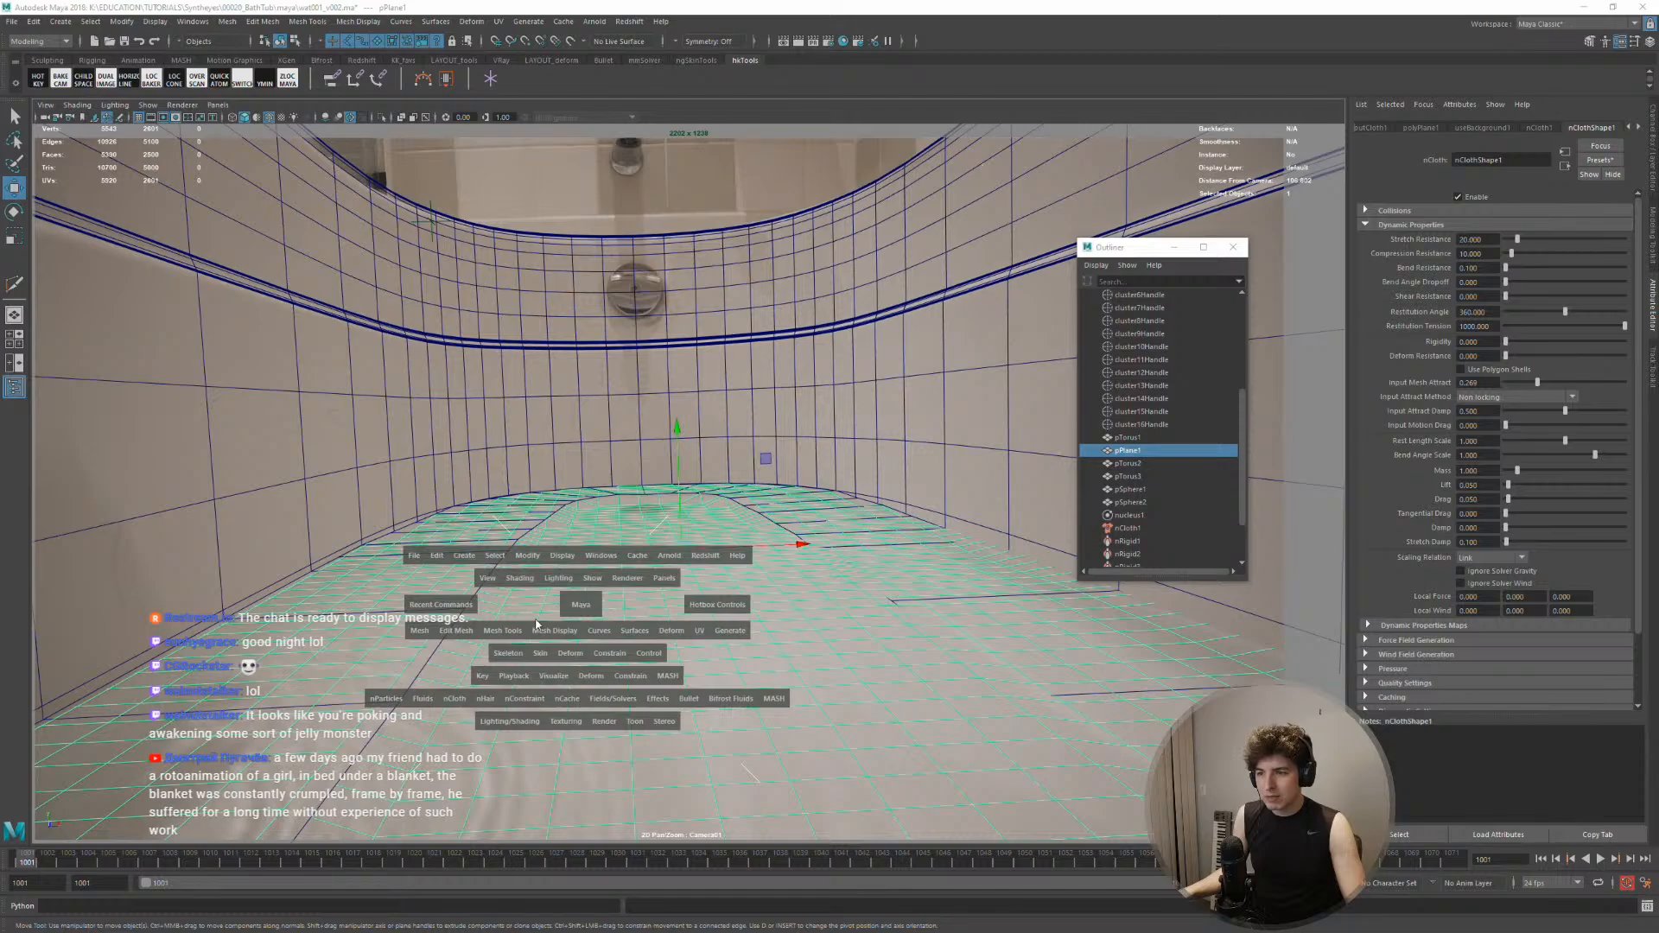
click(494, 635)
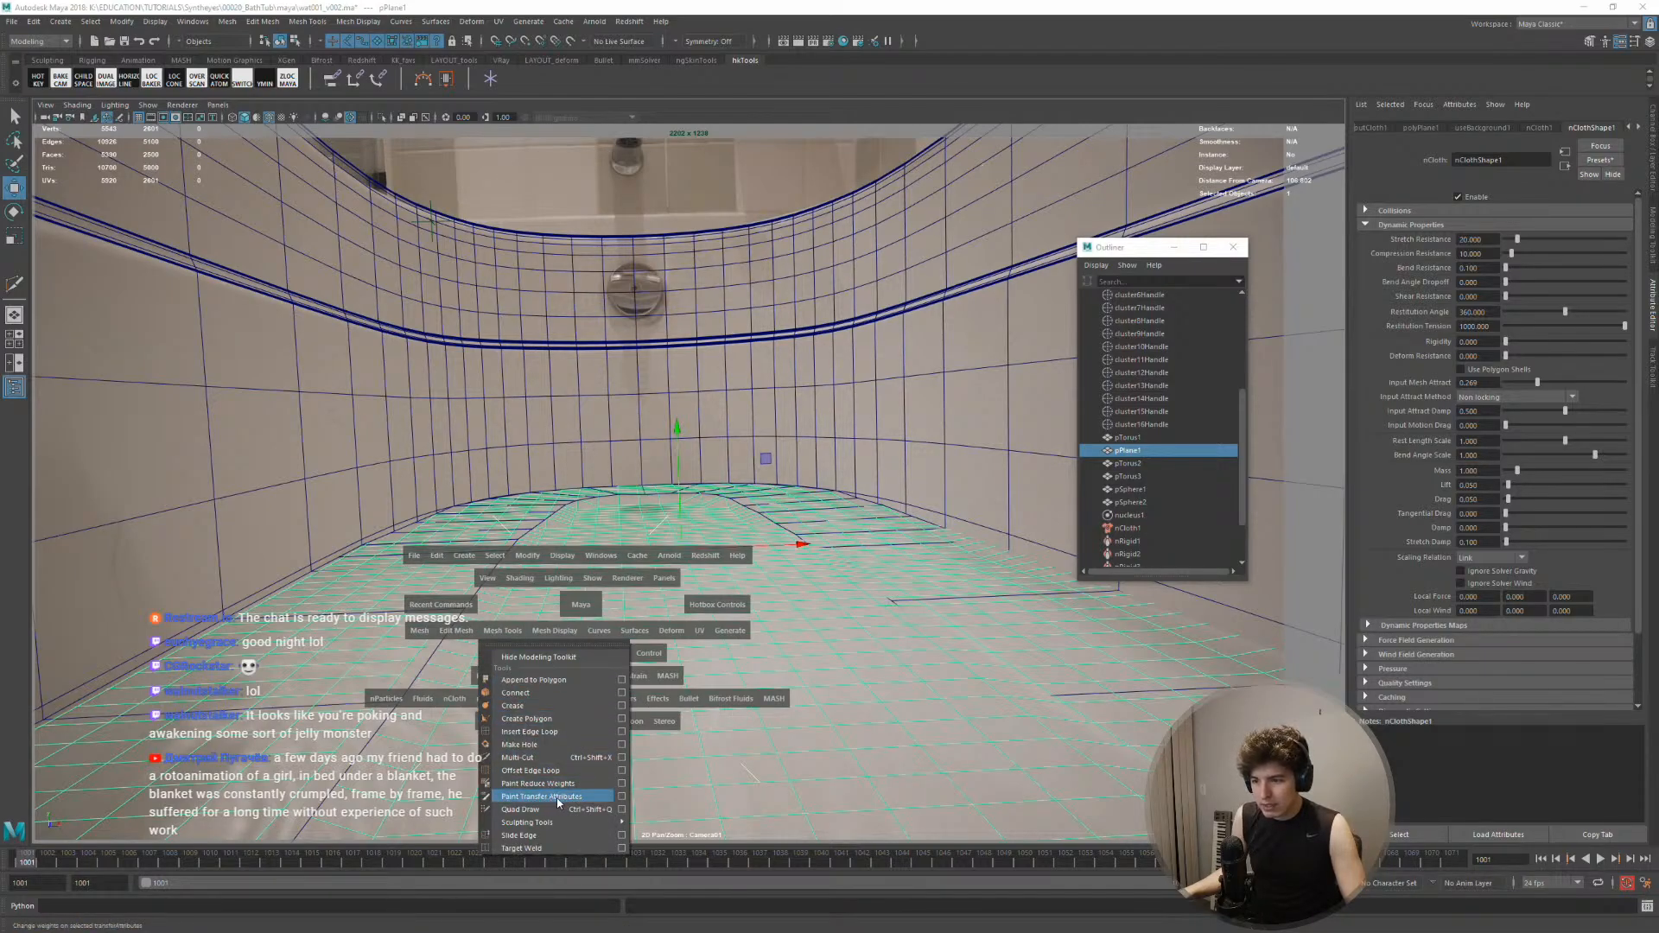
click(610, 797)
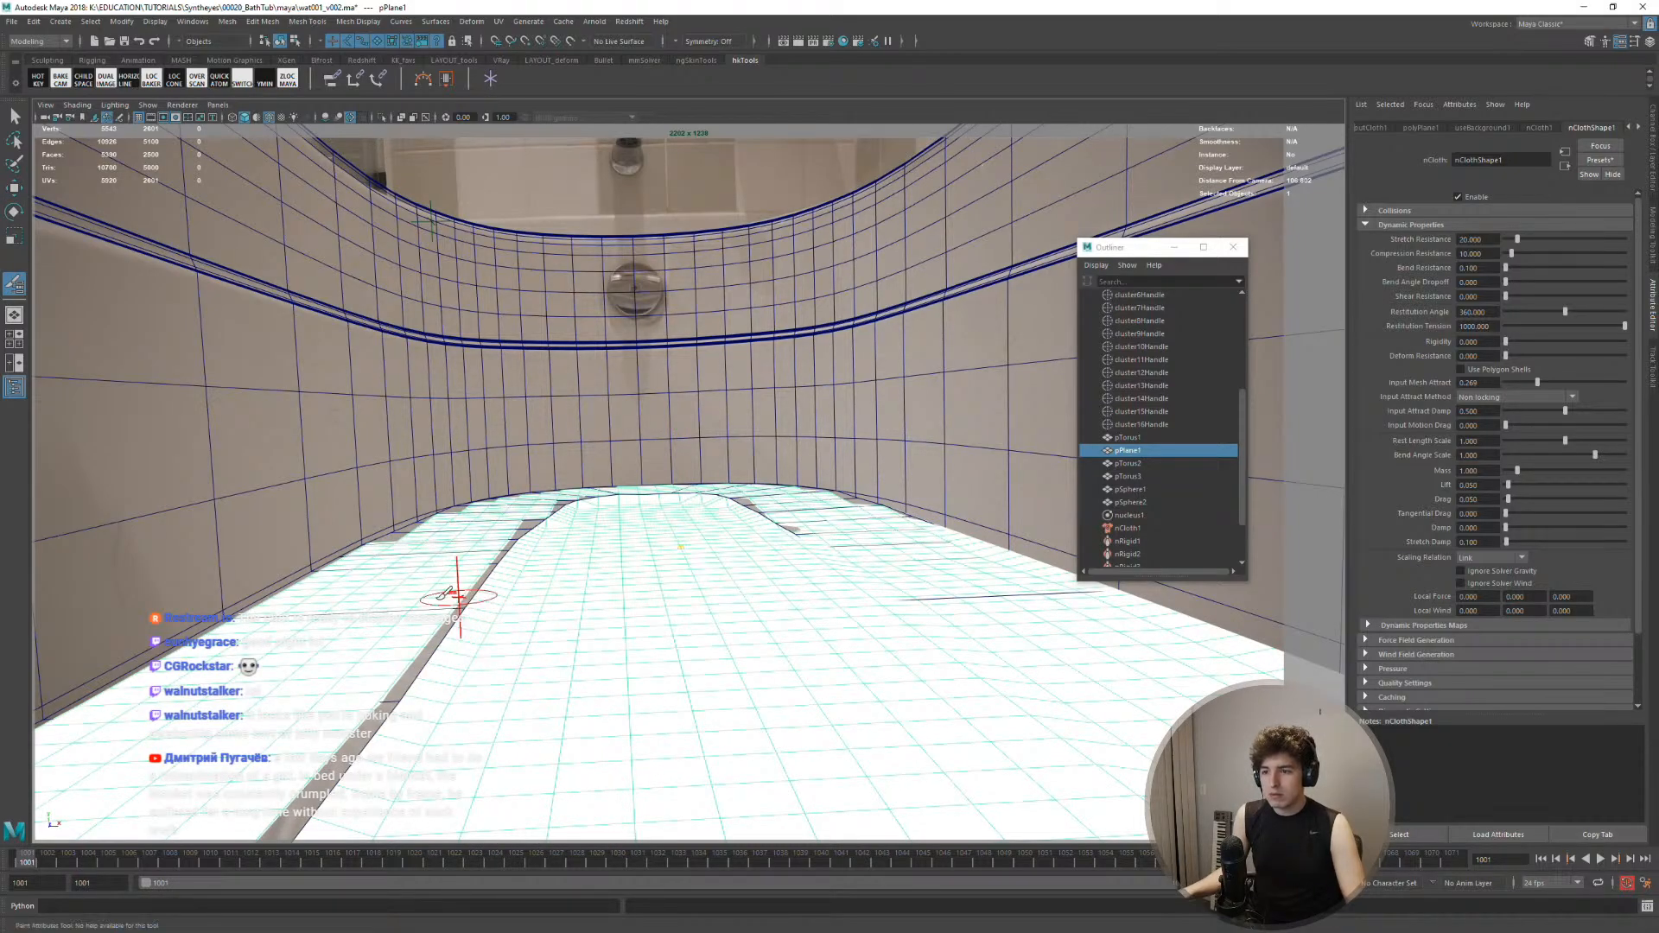
double_click(14, 285)
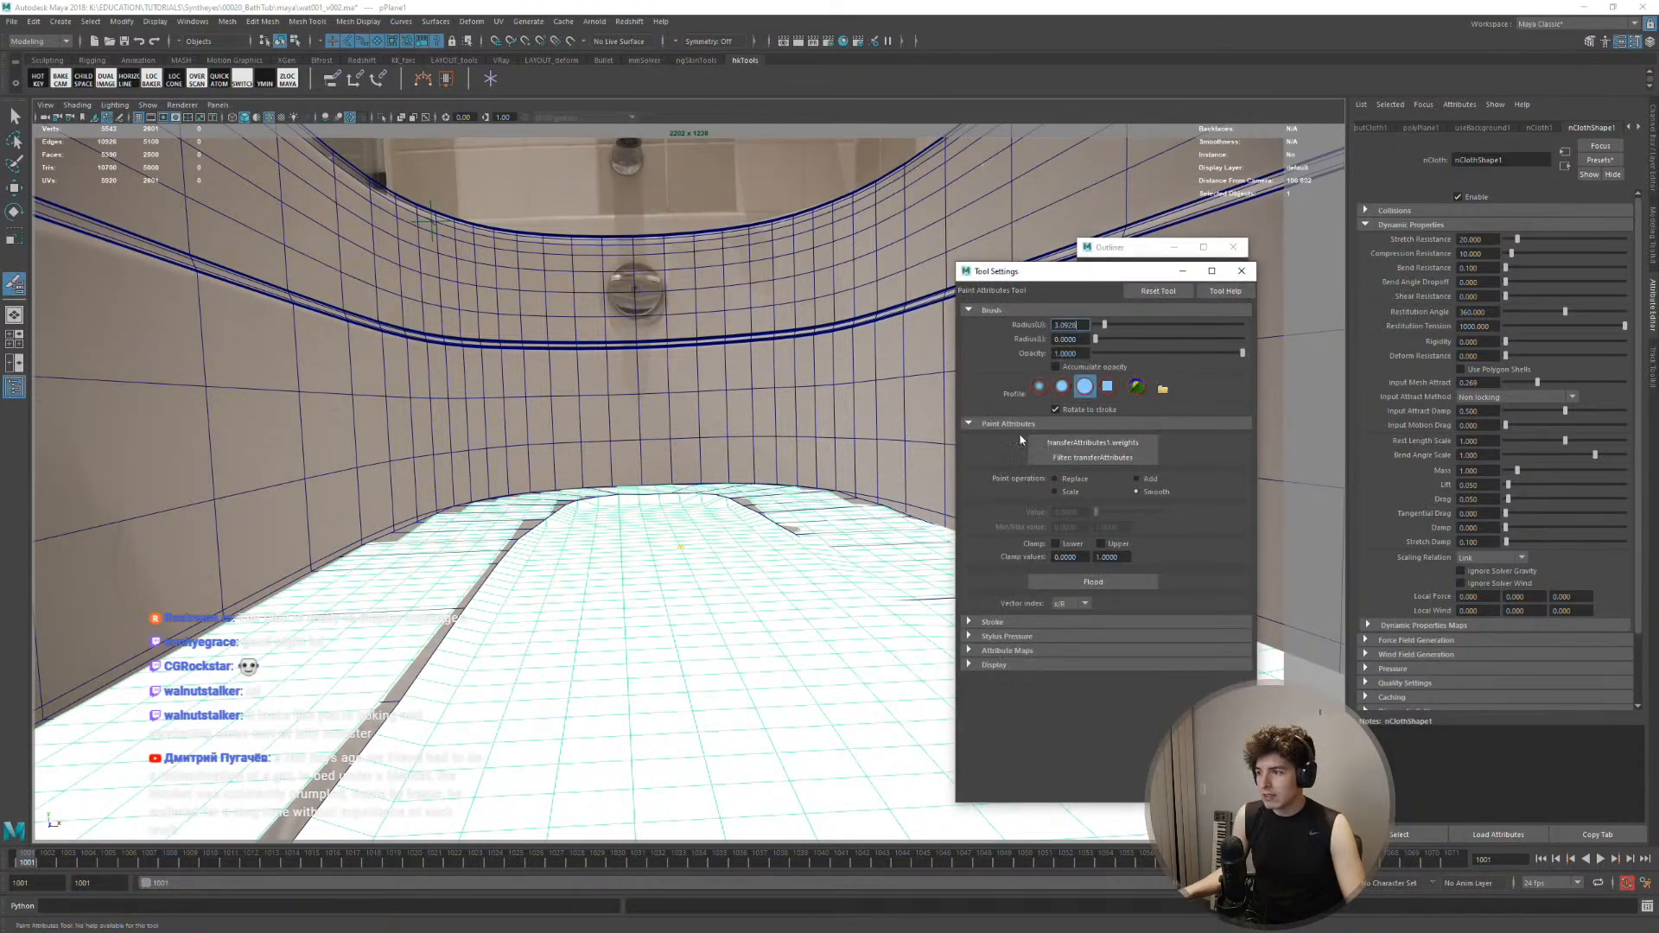
click(1055, 479)
mouse_move(450, 604)
mouse_down()
mouse_move(424, 637)
mouse_move(291, 685)
mouse_move(307, 643)
mouse_move(428, 567)
mouse_move(467, 644)
mouse_move(494, 532)
mouse_up()
In the perspective view, extend the 0-weight painting on pPlane1 along the first long side towards the curved far end
key(space)
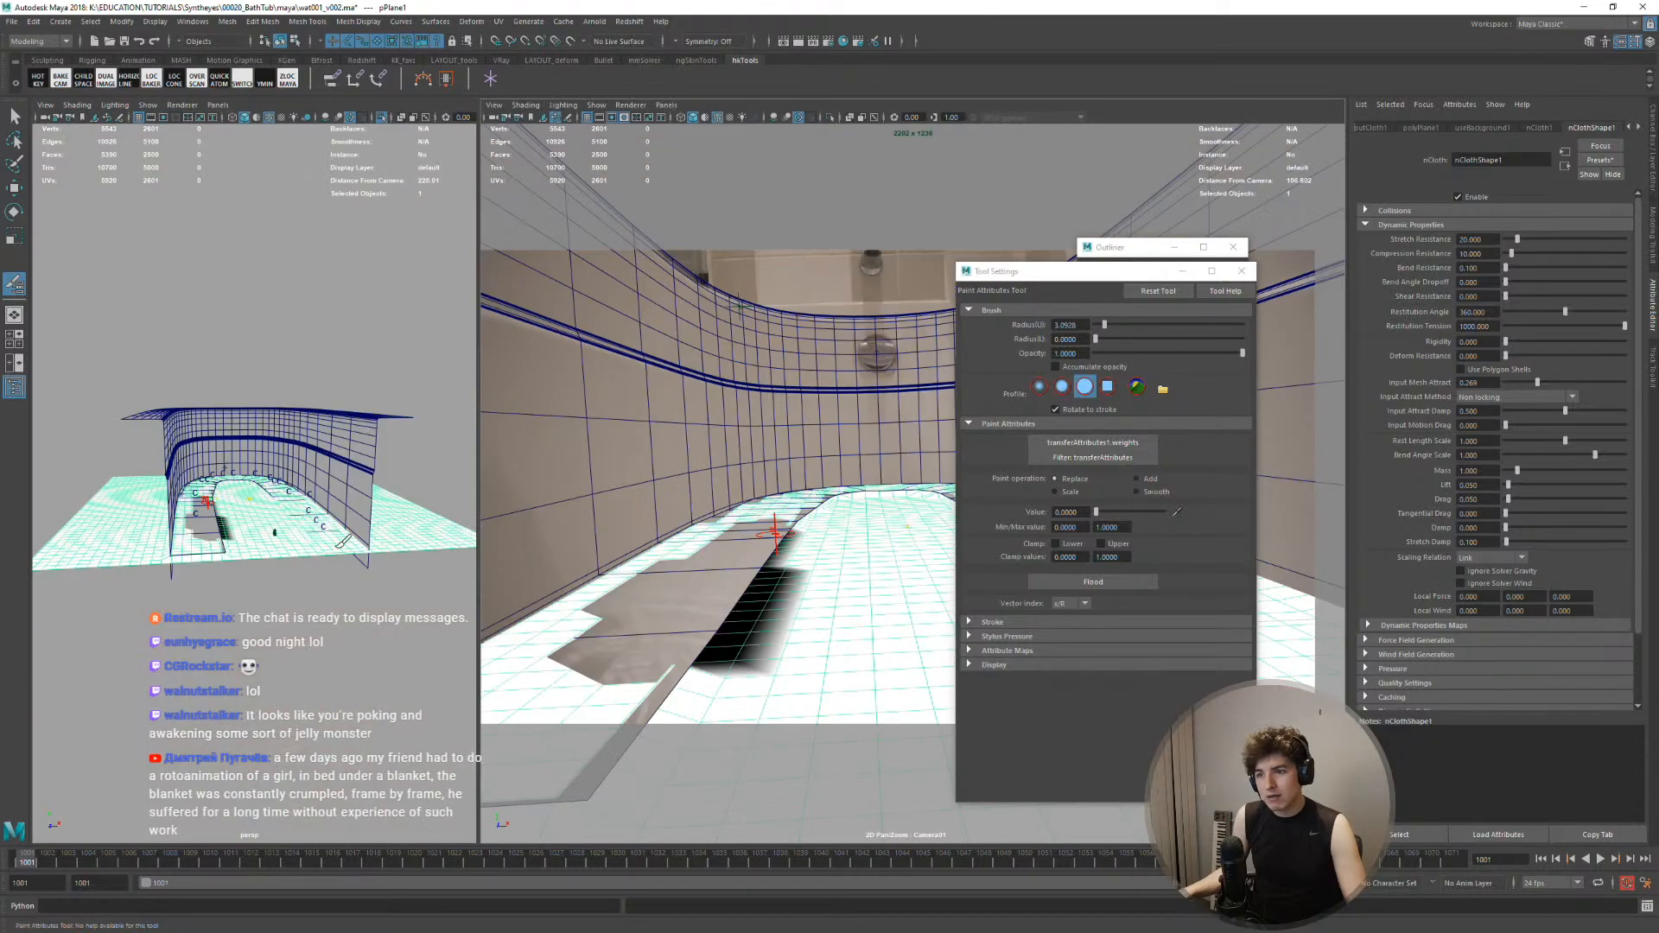
alt+drag(314, 541, 346, 596)
alt+right_drag(259, 562, 345, 570)
alt+middle_drag(229, 553, 313, 554)
alt+drag(324, 556, 251, 553)
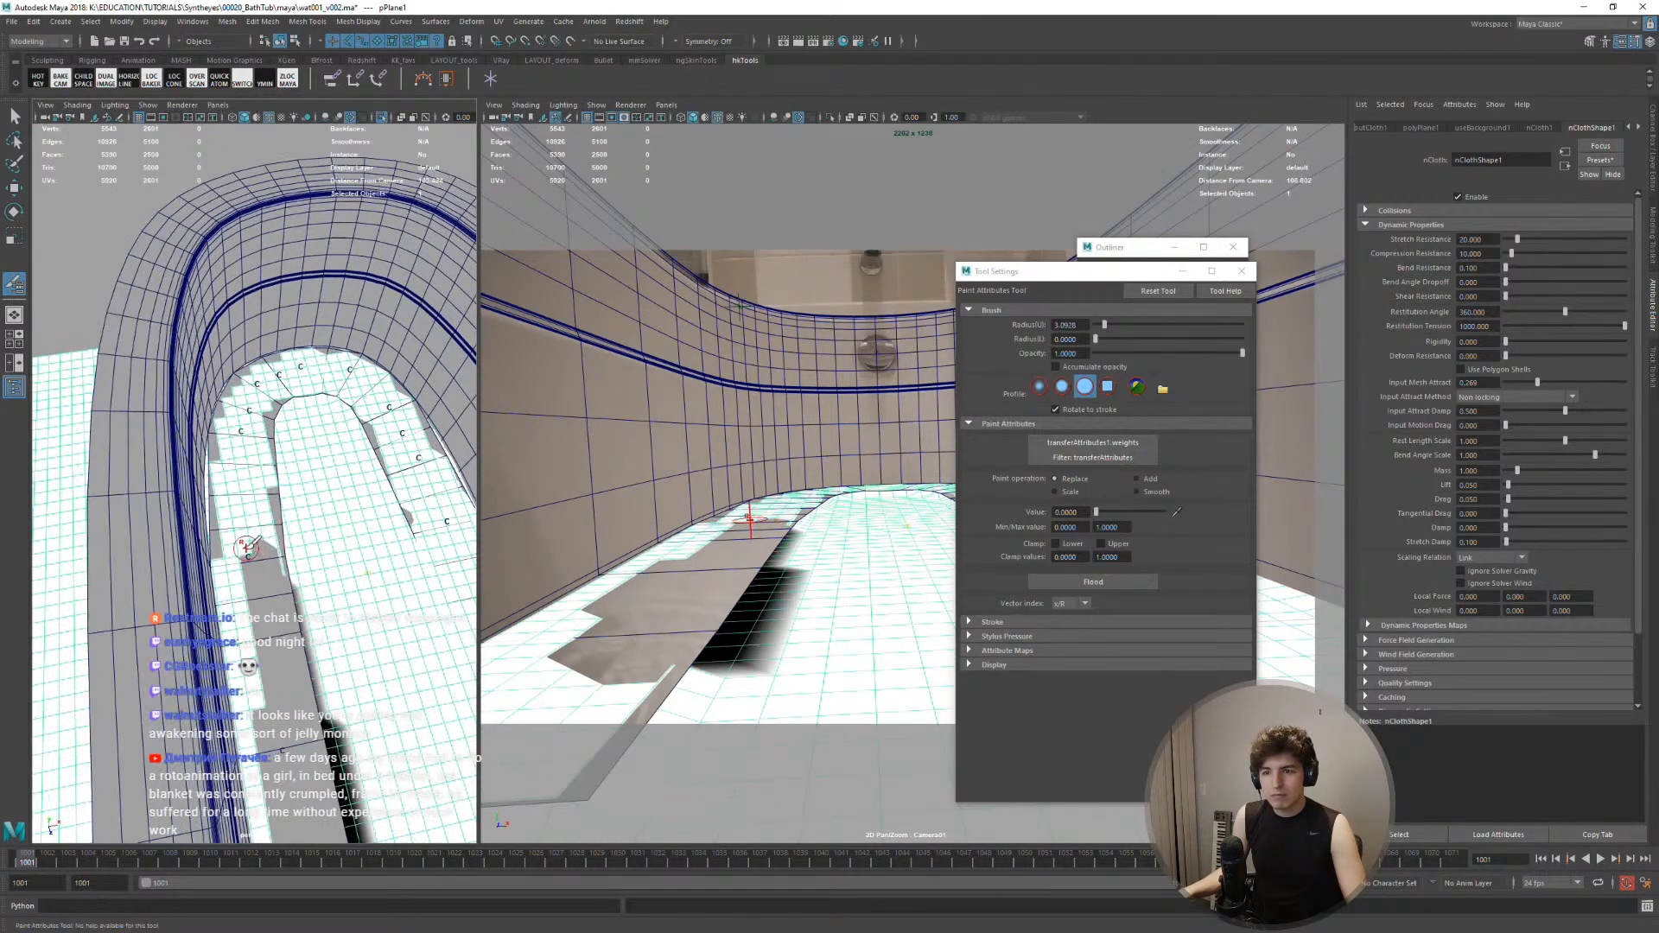
alt+right_drag(251, 553, 267, 573)
drag(270, 478, 270, 342)
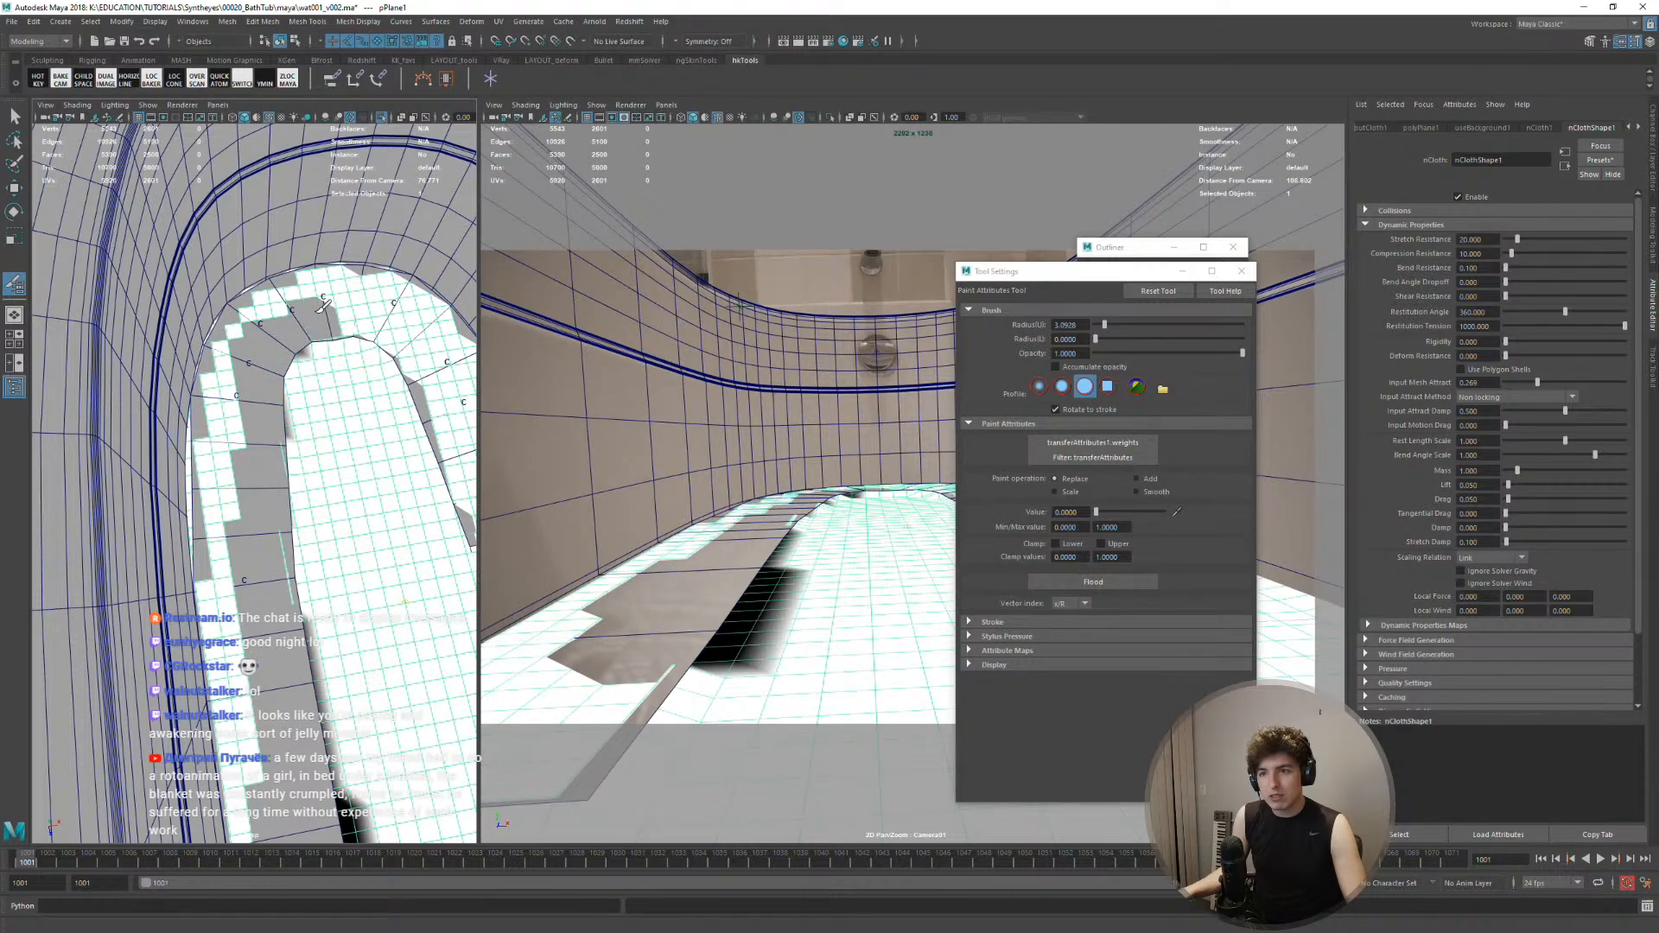
Paint 0 transfer weight on pPlane1 around the curved far end and down the opposite long side
alt+drag(377, 373, 351, 407)
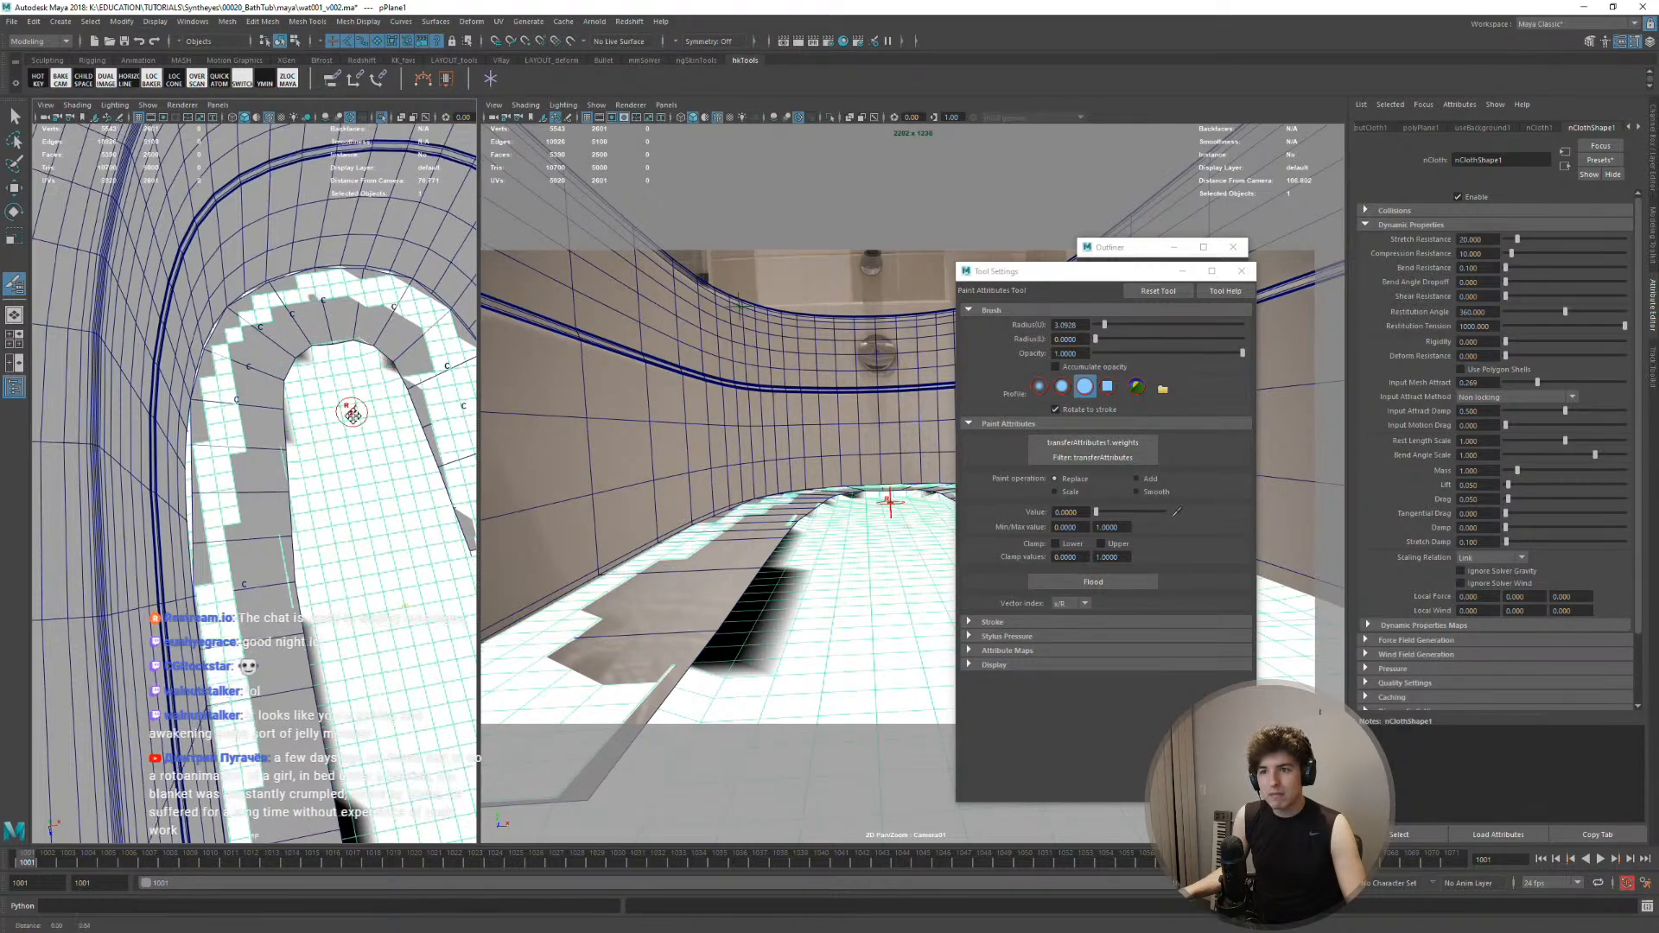
alt+right_drag(216, 462, 320, 473)
mouse_move(278, 389)
alt+mouse_down()
mouse_move(298, 310)
mouse_move(251, 306)
alt+mouse_up()
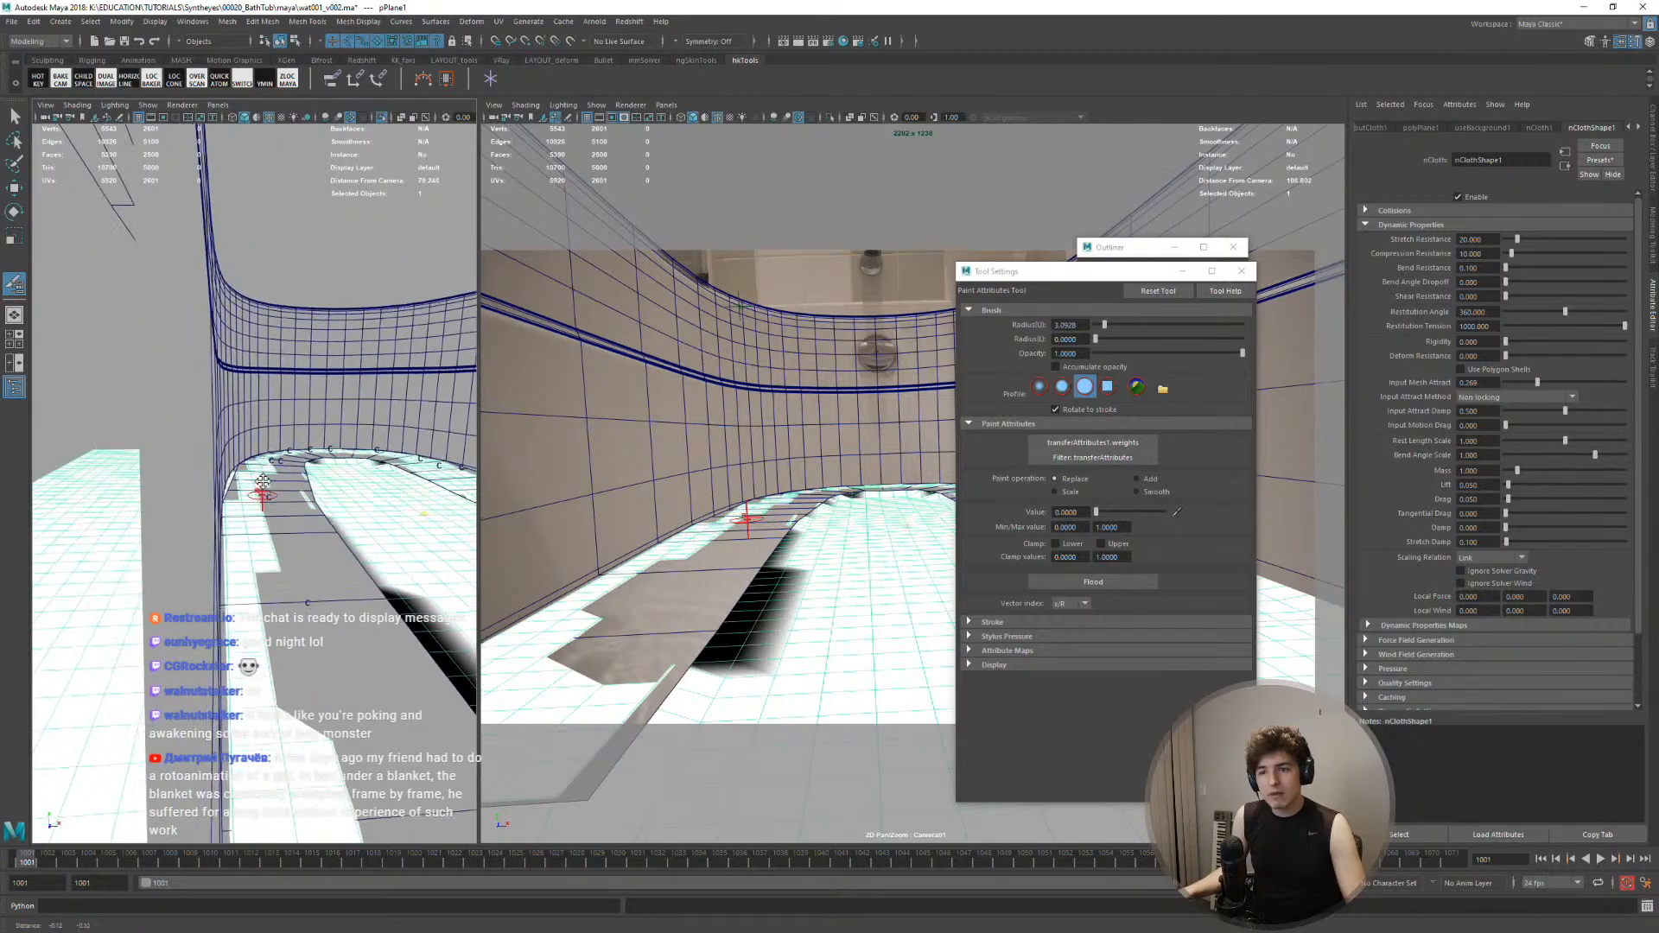
alt+right_drag(333, 380, 280, 385)
mouse_move(257, 429)
alt+mouse_down()
mouse_move(268, 467)
mouse_move(244, 488)
mouse_move(177, 494)
mouse_move(326, 519)
mouse_move(294, 371)
alt+mouse_up()
drag(296, 443, 267, 455)
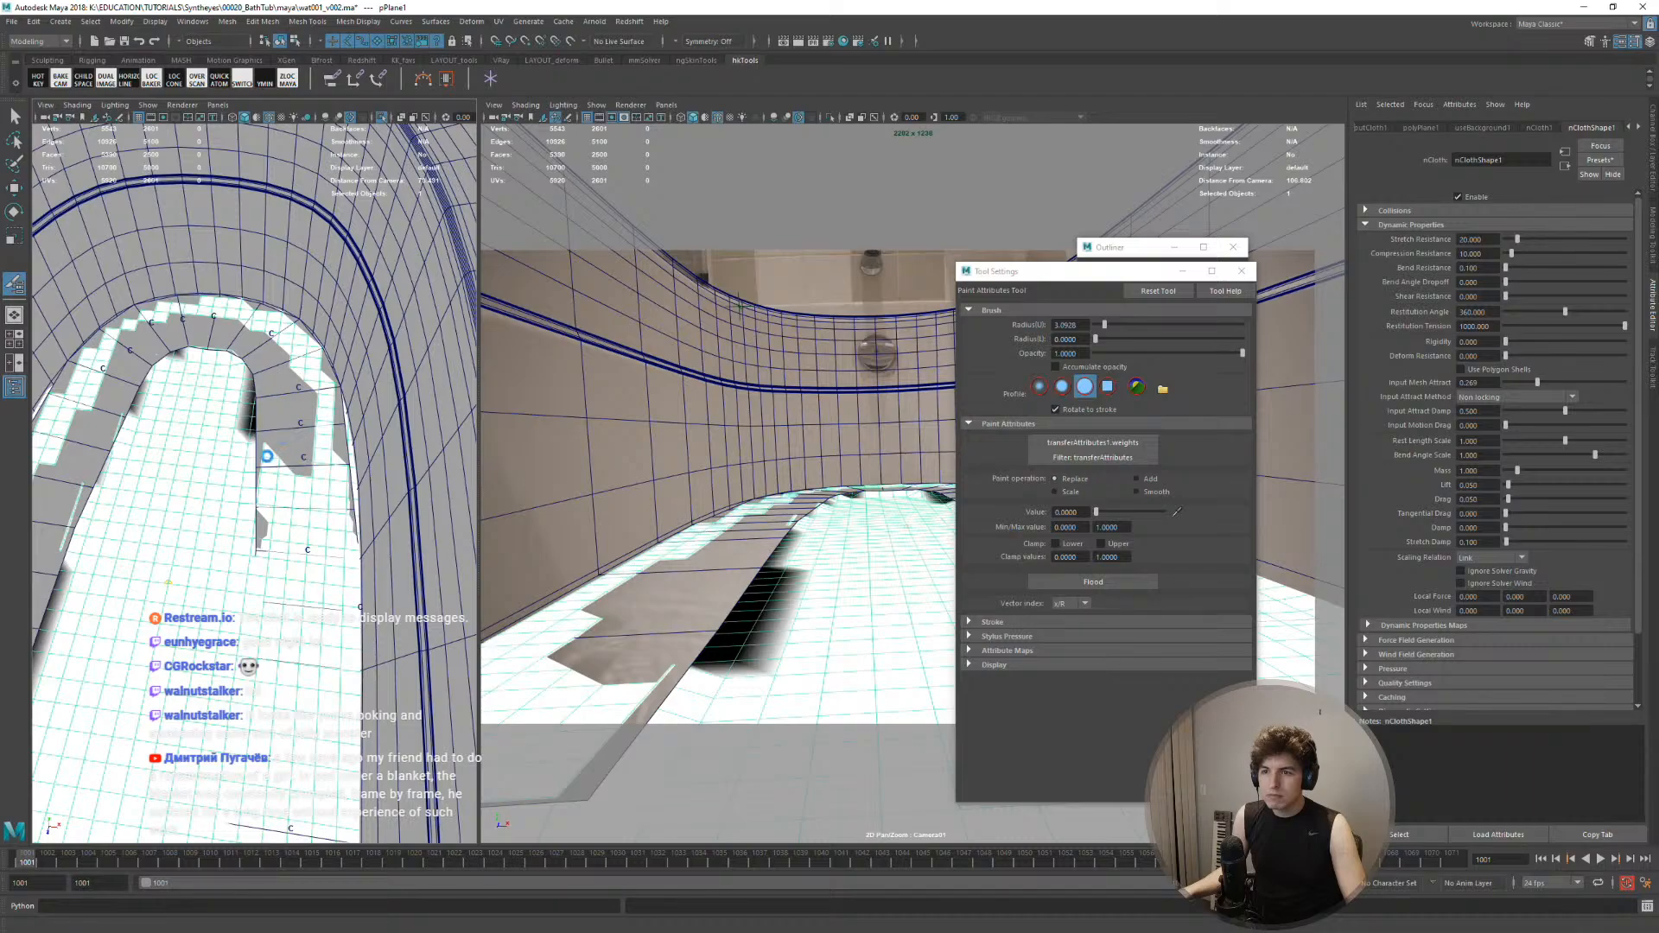
drag(298, 514, 272, 439)
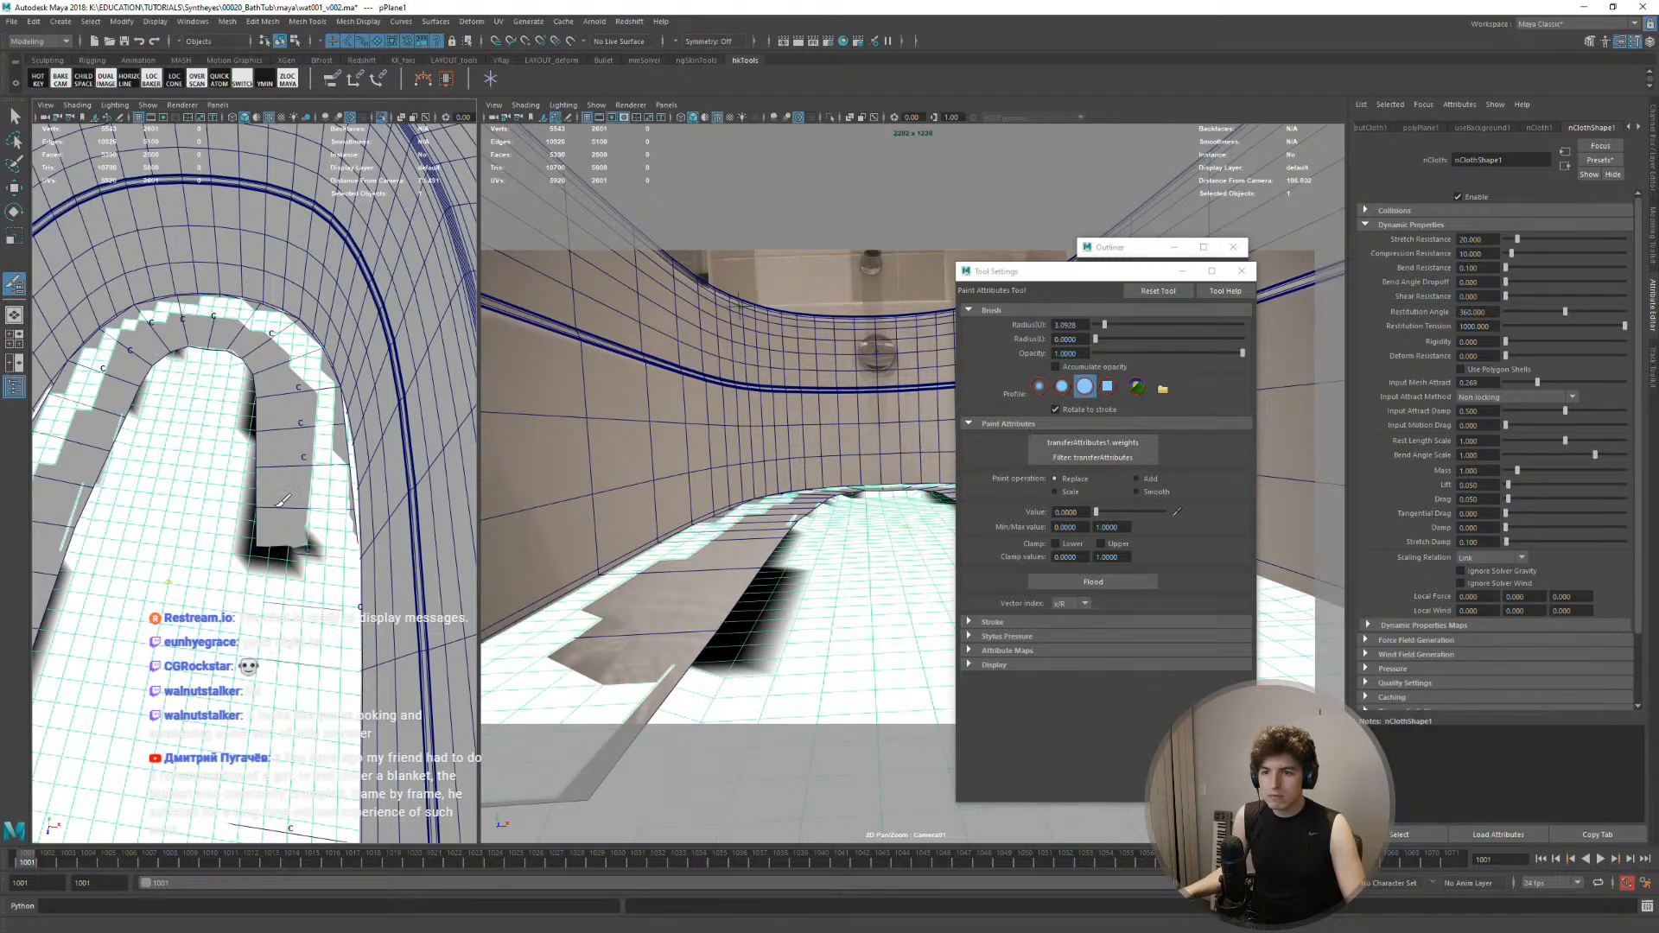
drag(280, 504, 294, 607)
alt+middle_drag(294, 601, 295, 389)
mouse_move(296, 393)
mouse_down()
mouse_move(292, 528)
mouse_move(258, 672)
mouse_up()
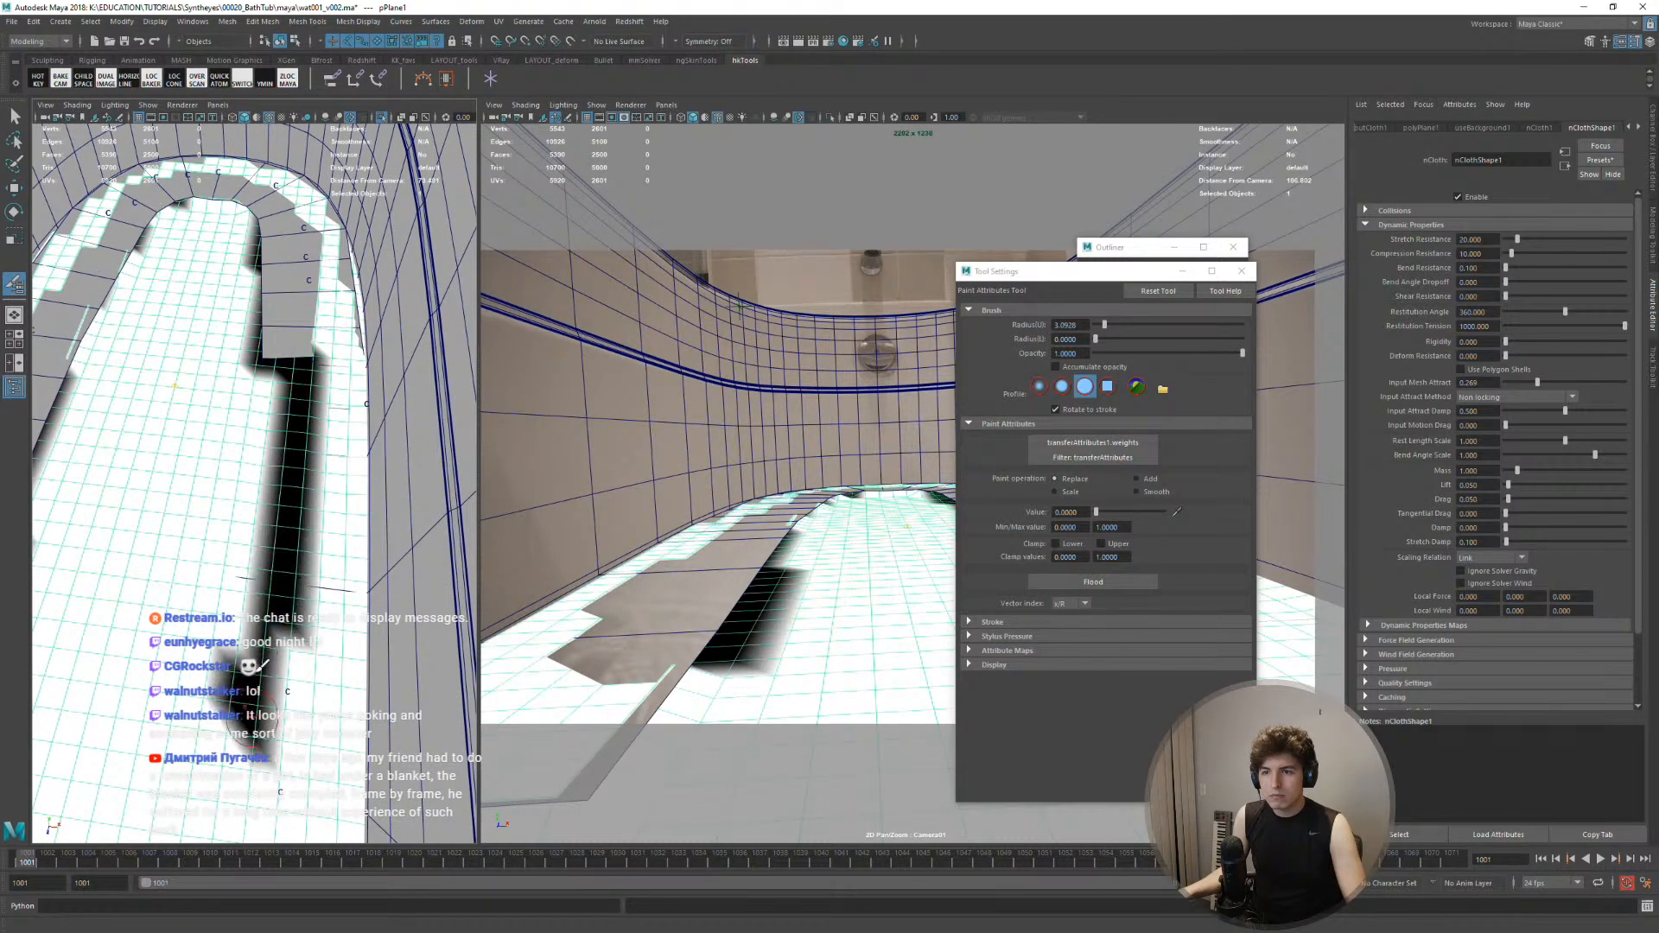
Finish the opposite side down to the near end, enlarge the brush to about 10, and fill pPlane1's whole interior with 0 weight
alt+middle_drag(258, 672, 302, 460)
drag(330, 434, 299, 754)
alt+right_drag(312, 591, 268, 602)
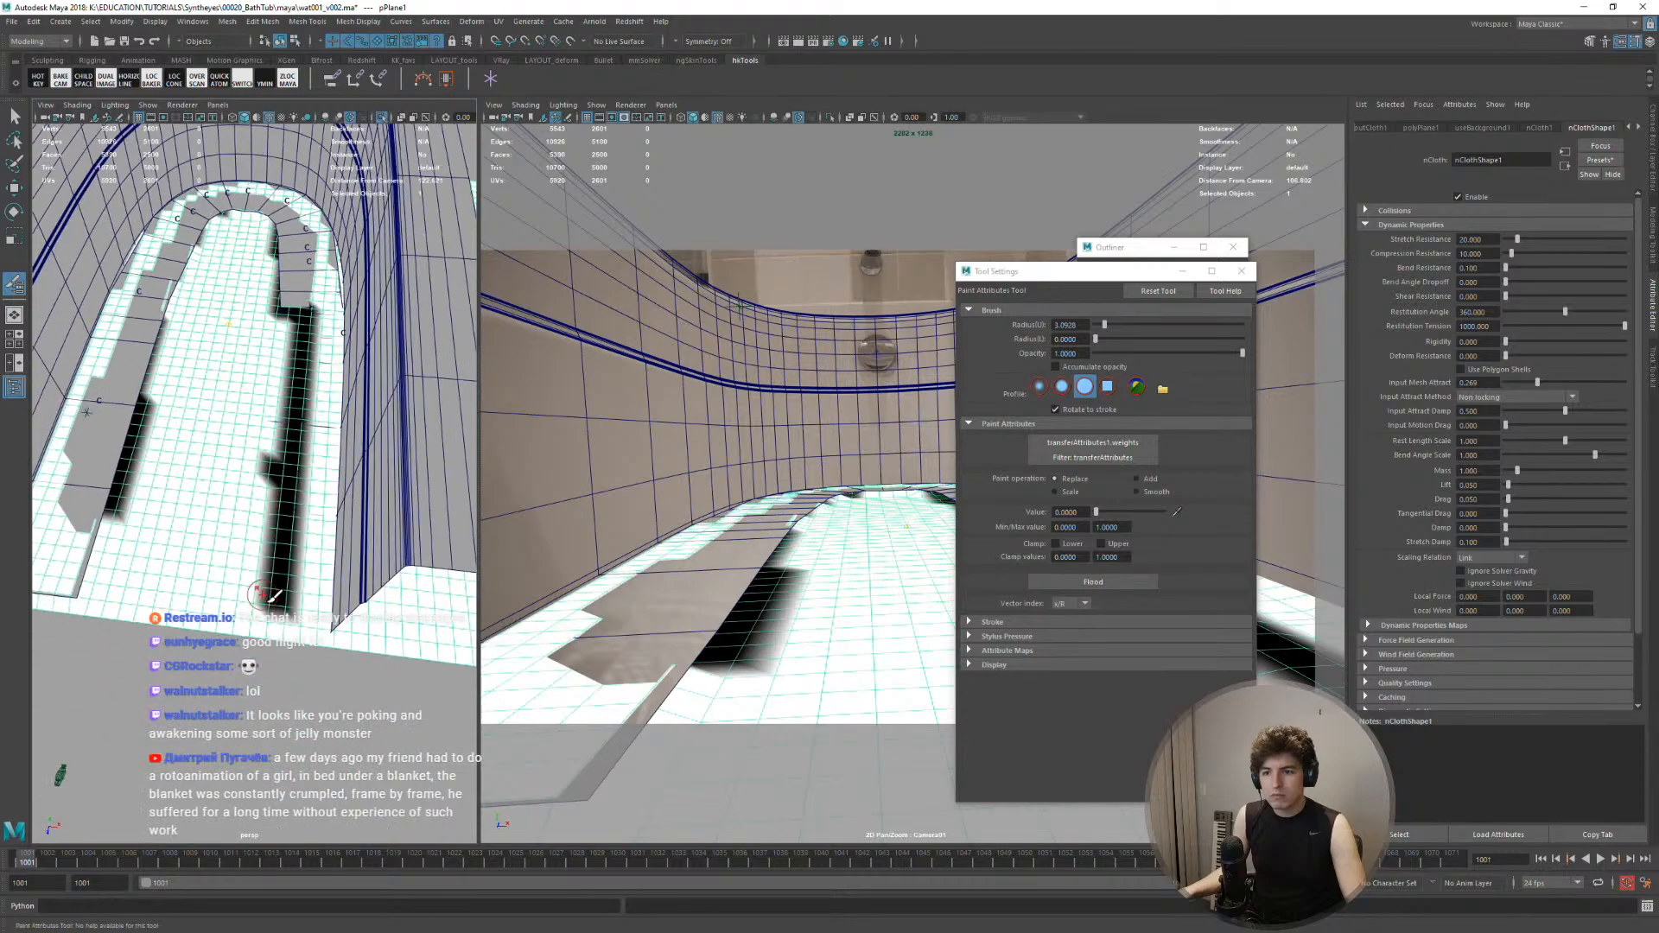
drag(263, 595, 228, 589)
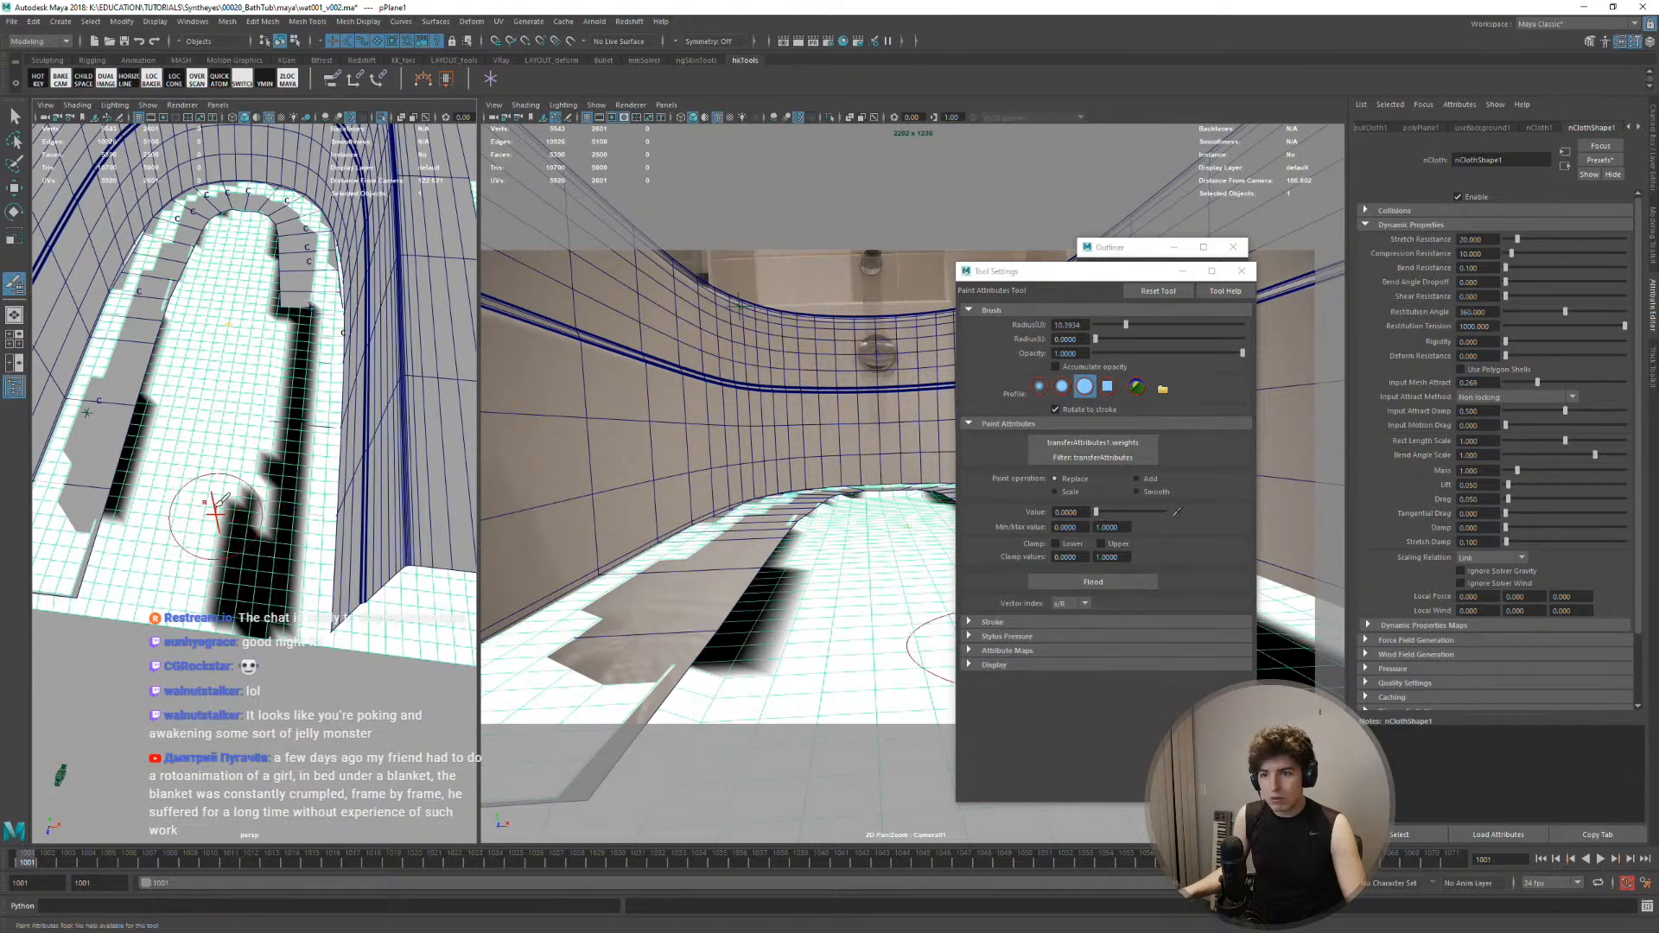
mouse_move(218, 510)
mouse_down()
mouse_move(248, 221)
mouse_move(173, 313)
mouse_move(193, 290)
mouse_move(139, 578)
mouse_move(247, 531)
mouse_move(238, 494)
mouse_move(227, 598)
mouse_up()
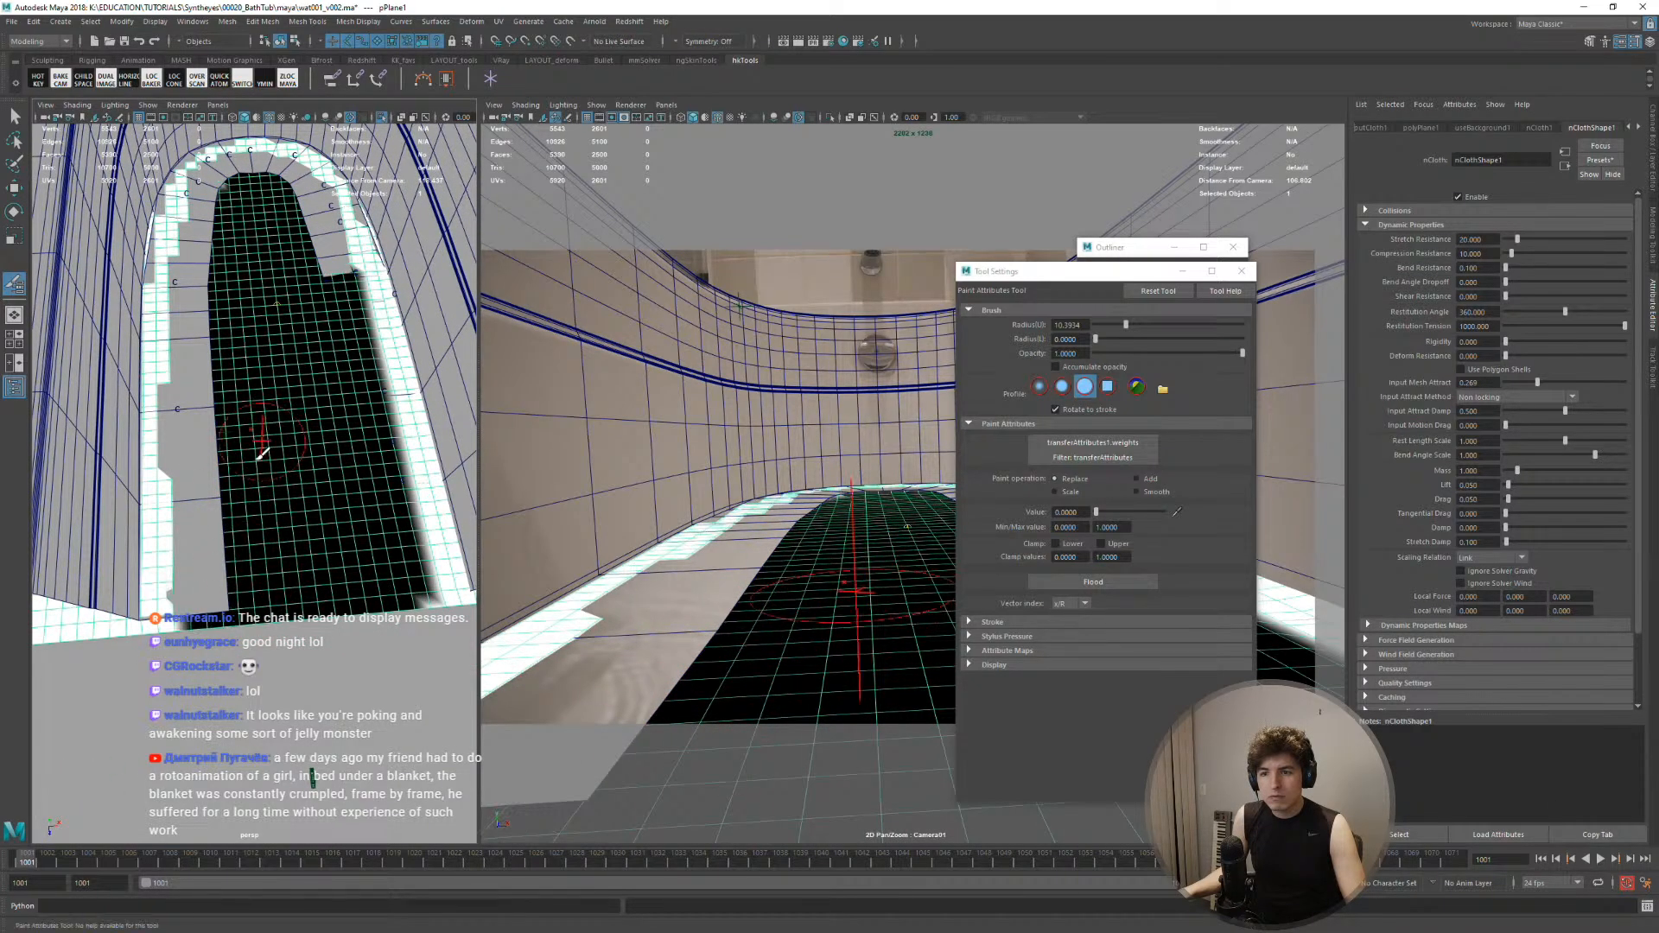
Reduce the brush radius to about 6.1 and touch up the 0-weight area on pPlane1 near the spheres and tori
alt+middle_drag(259, 451, 210, 577)
alt+right_drag(210, 577, 280, 578)
mouse_move(282, 577)
alt+mouse_down()
mouse_move(280, 486)
mouse_move(306, 436)
mouse_move(243, 424)
mouse_move(267, 282)
alt+mouse_up()
alt+right_drag(267, 282, 234, 374)
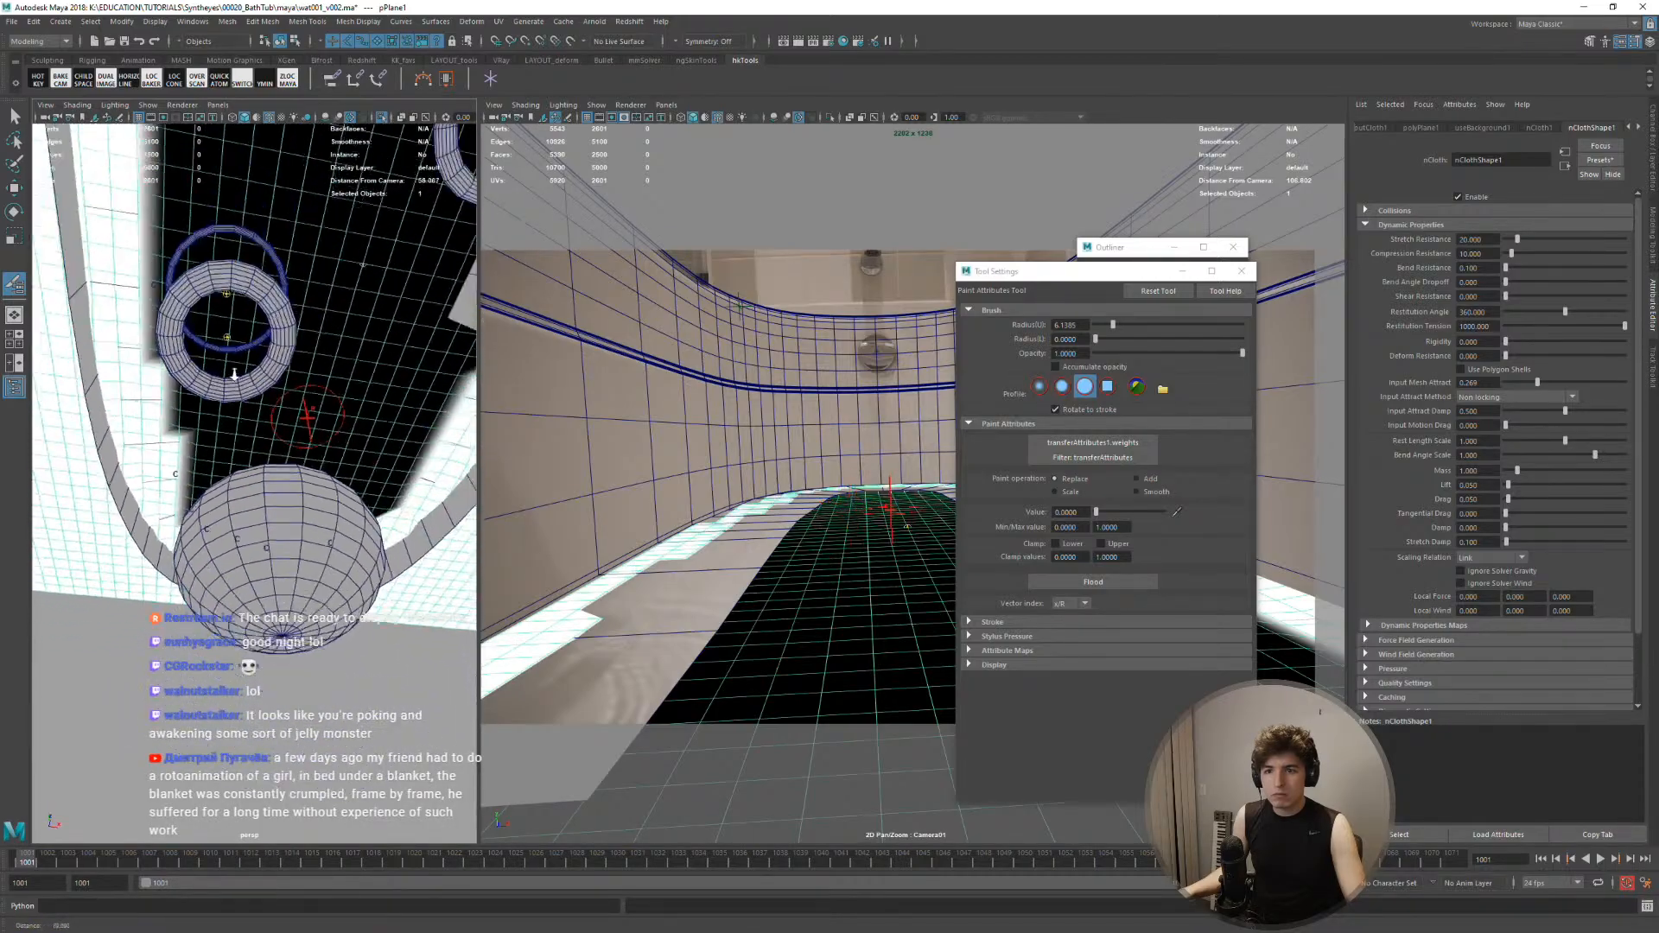
mouse_move(242, 399)
alt+mouse_down()
mouse_move(222, 527)
mouse_move(256, 383)
mouse_move(265, 406)
alt+mouse_up()
alt+right_drag(265, 406, 219, 432)
alt+middle_drag(219, 432, 333, 373)
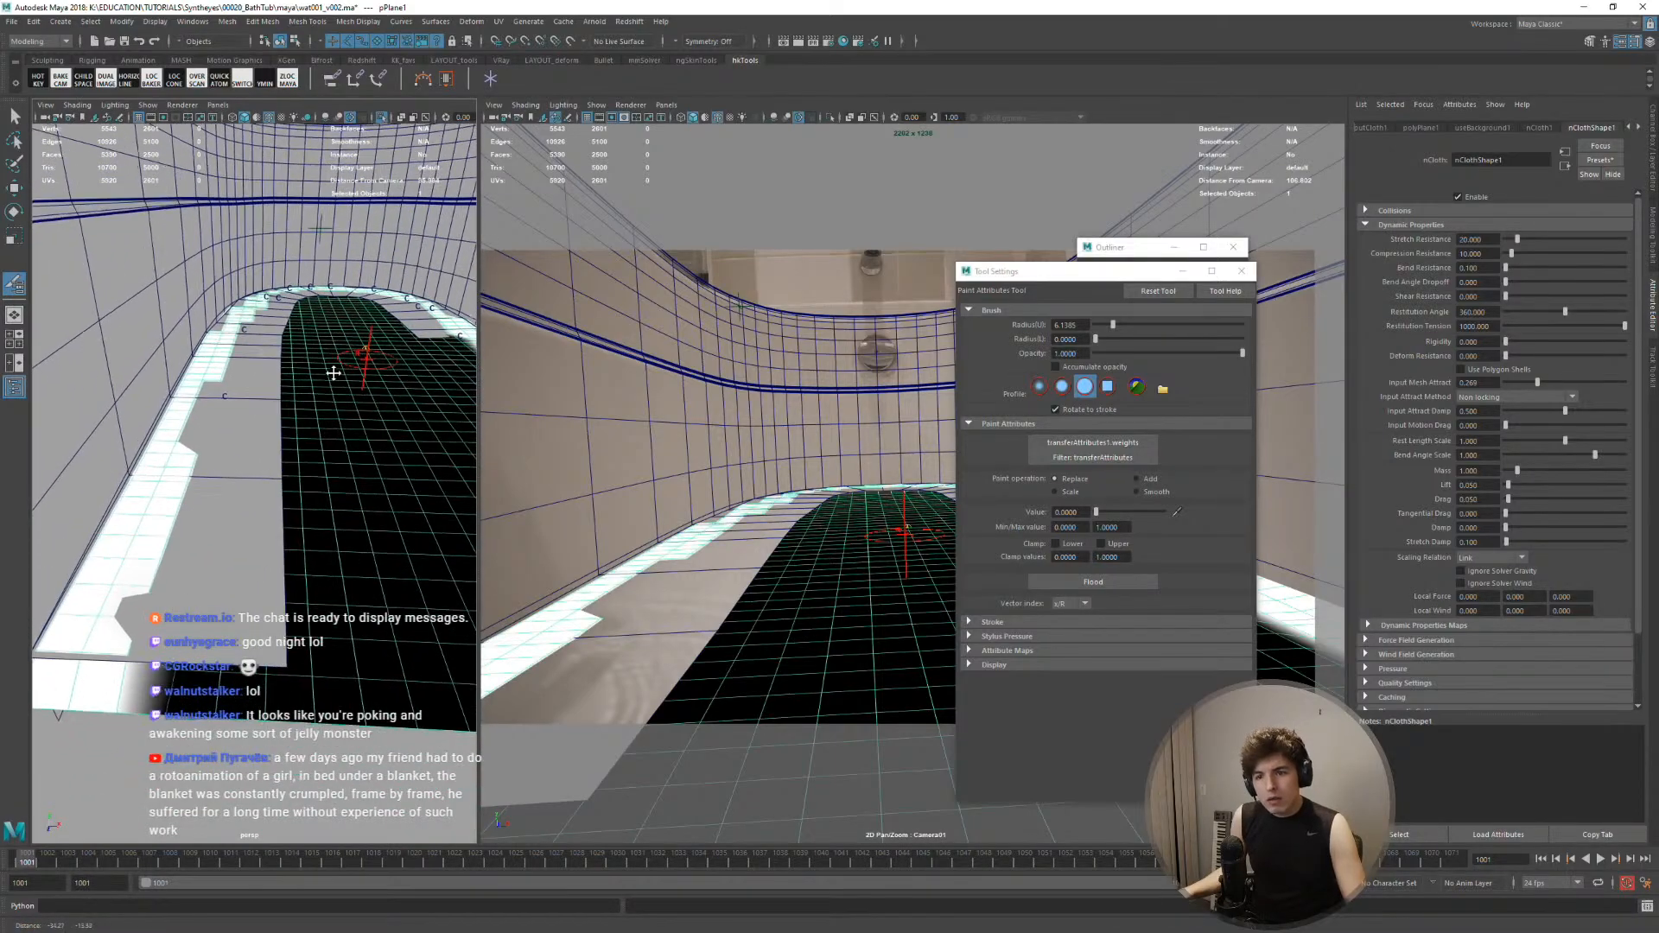
alt+drag(333, 373, 309, 362)
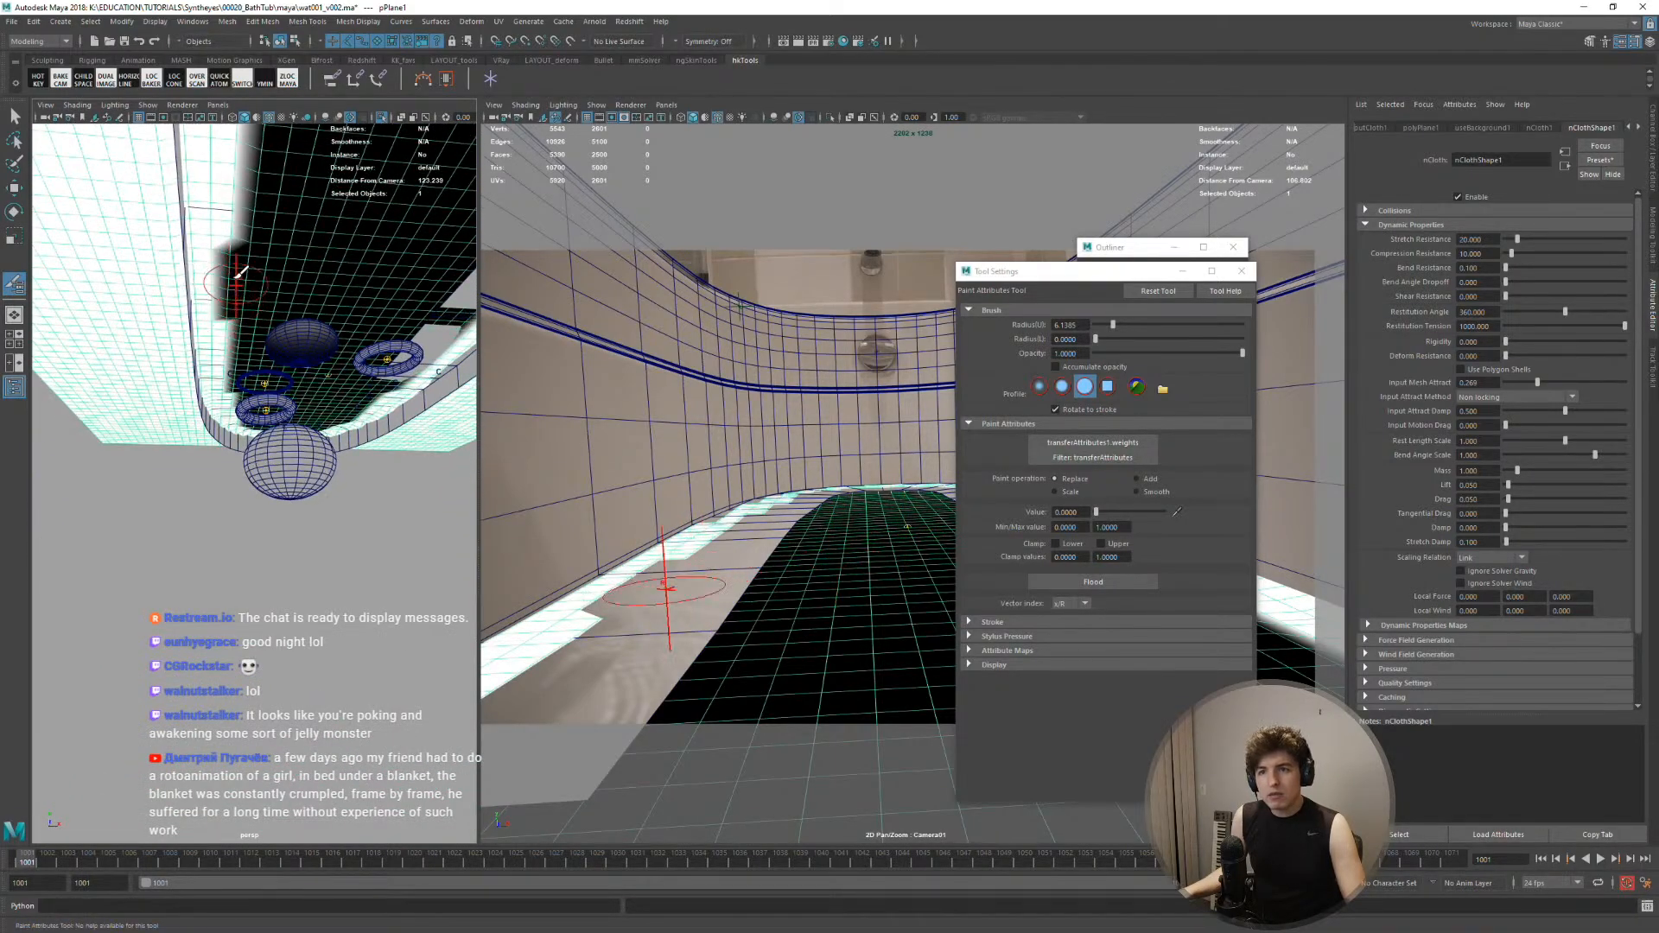
alt+drag(257, 272, 212, 538)
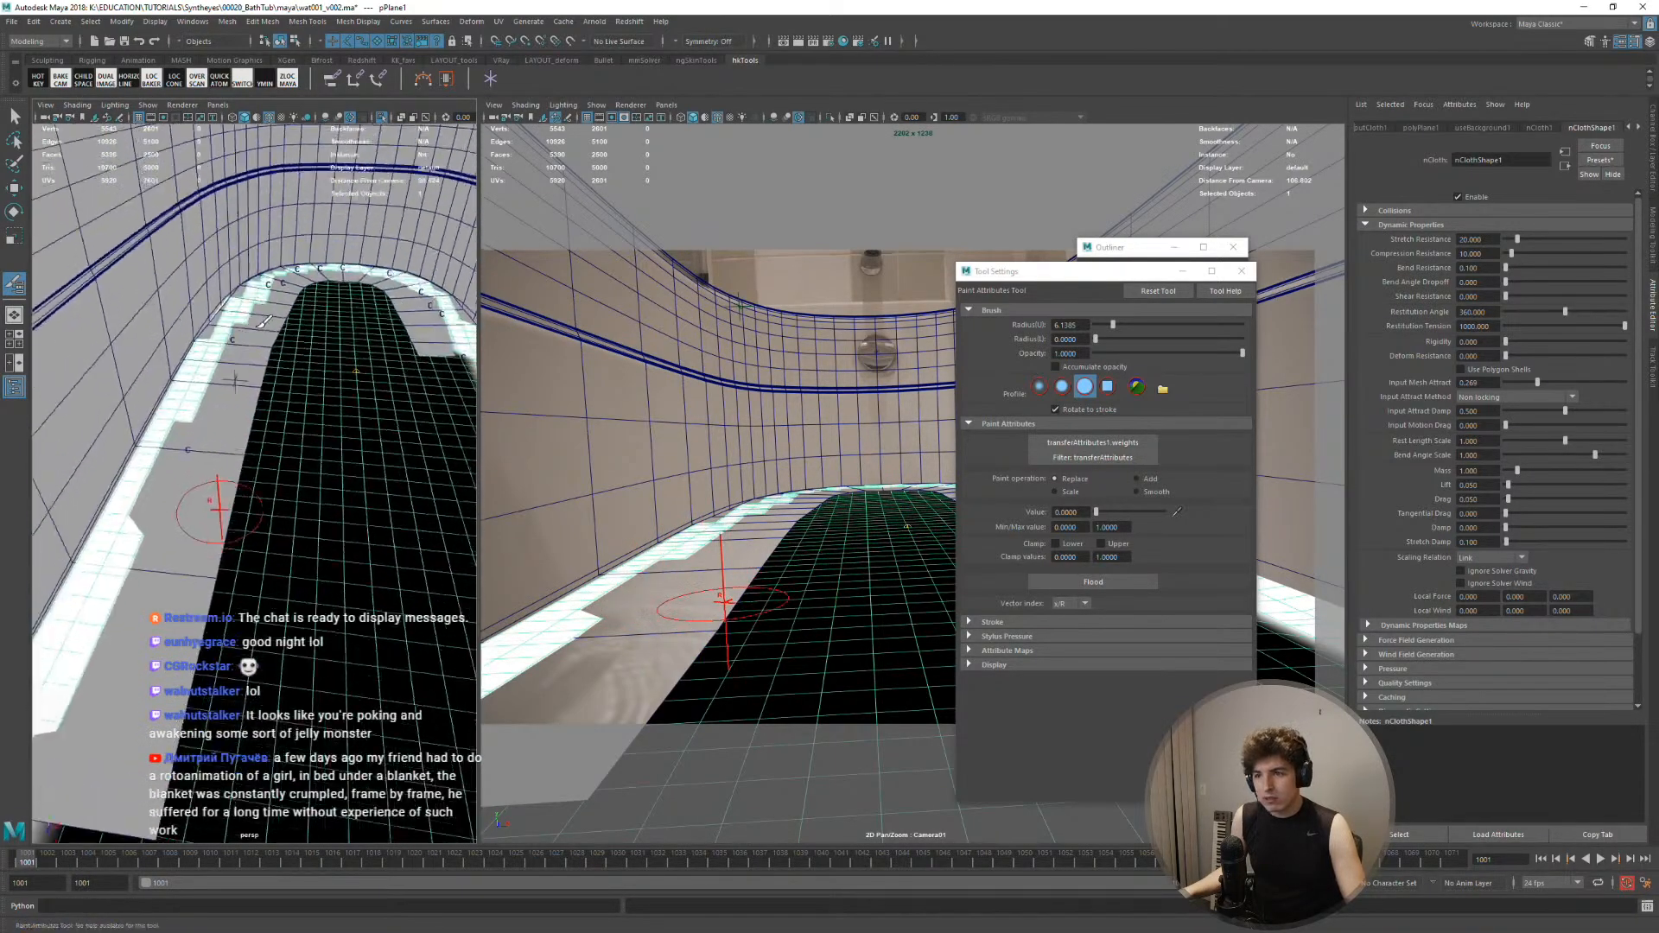
Smooth pPlane1's transfer weights by flooding with the Smooth operation twice, and return to the Move tool with its settings closed
click(1136, 492)
click(1071, 582)
click(1036, 585)
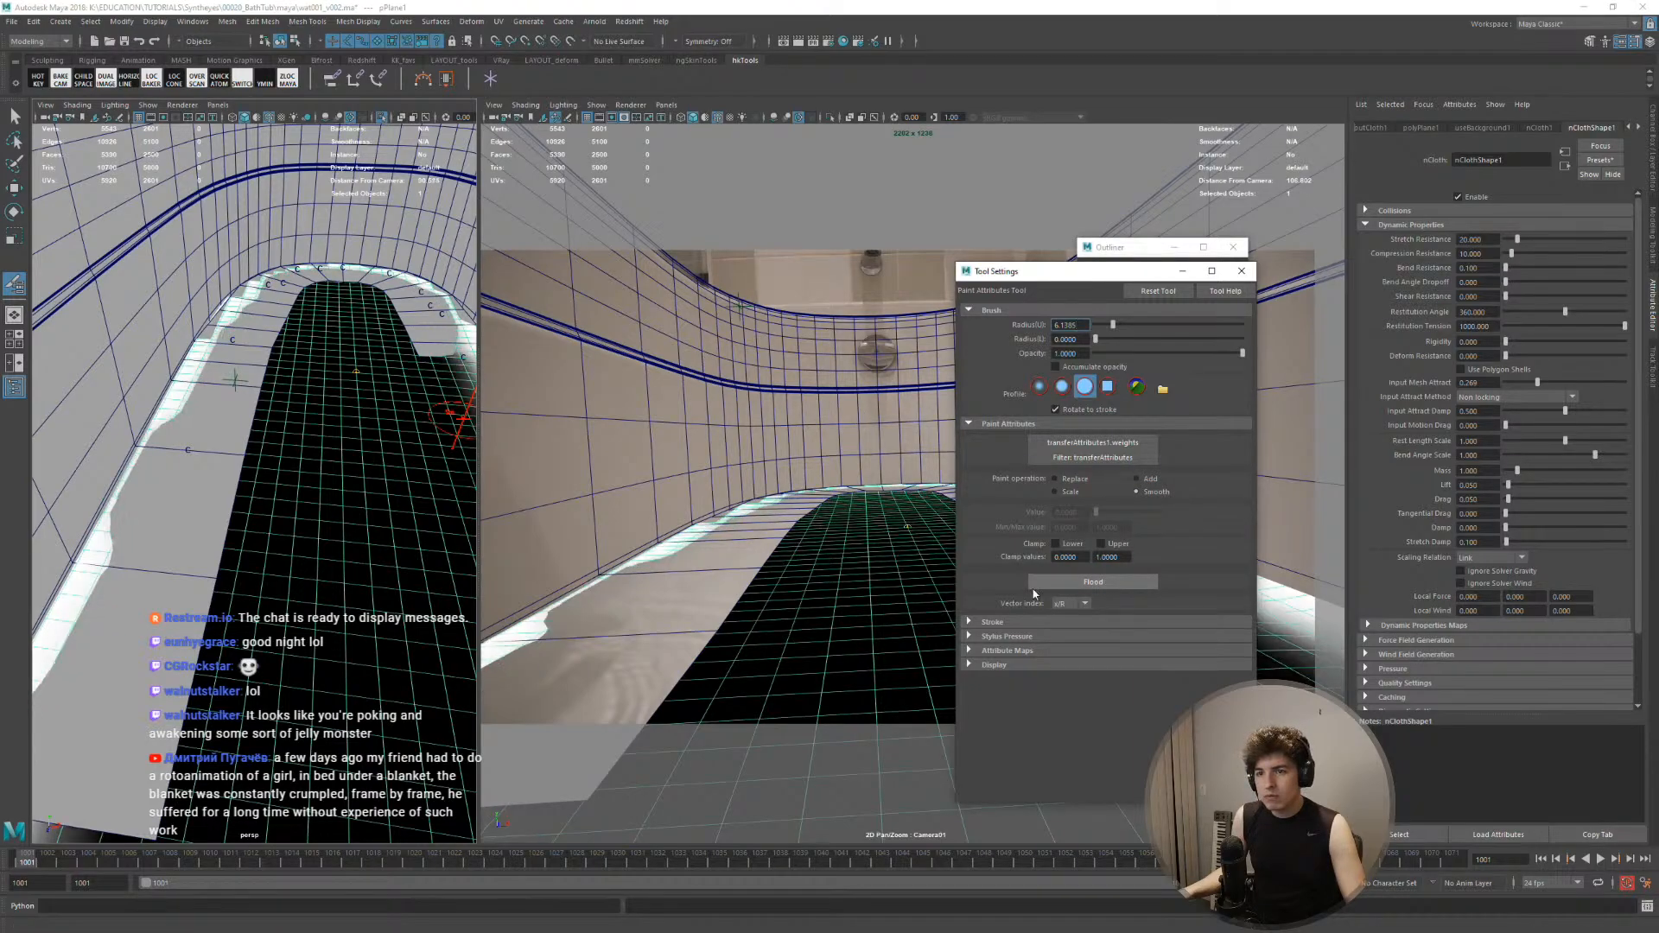
mouse_move(337, 489)
alt+mouse_down()
mouse_move(297, 483)
mouse_move(326, 466)
alt+mouse_up()
key(w)
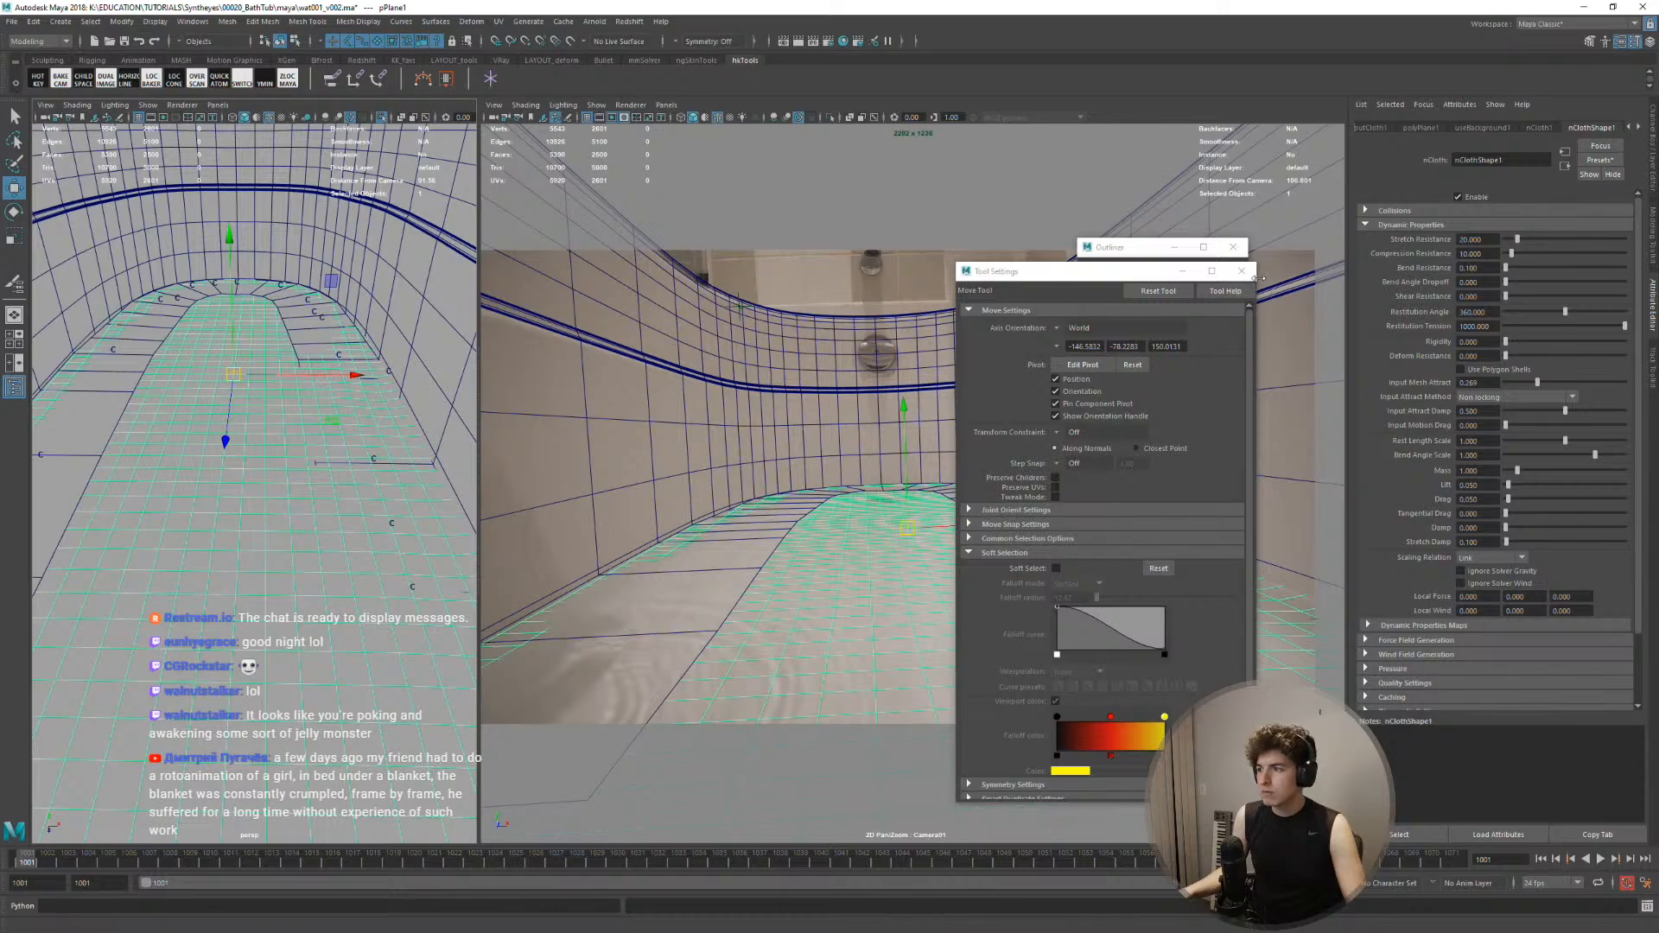
click(1241, 272)
Hide polySurface4 and play the animation full-size through Camera01 to check the blended edges of pPlane1
click(740, 568)
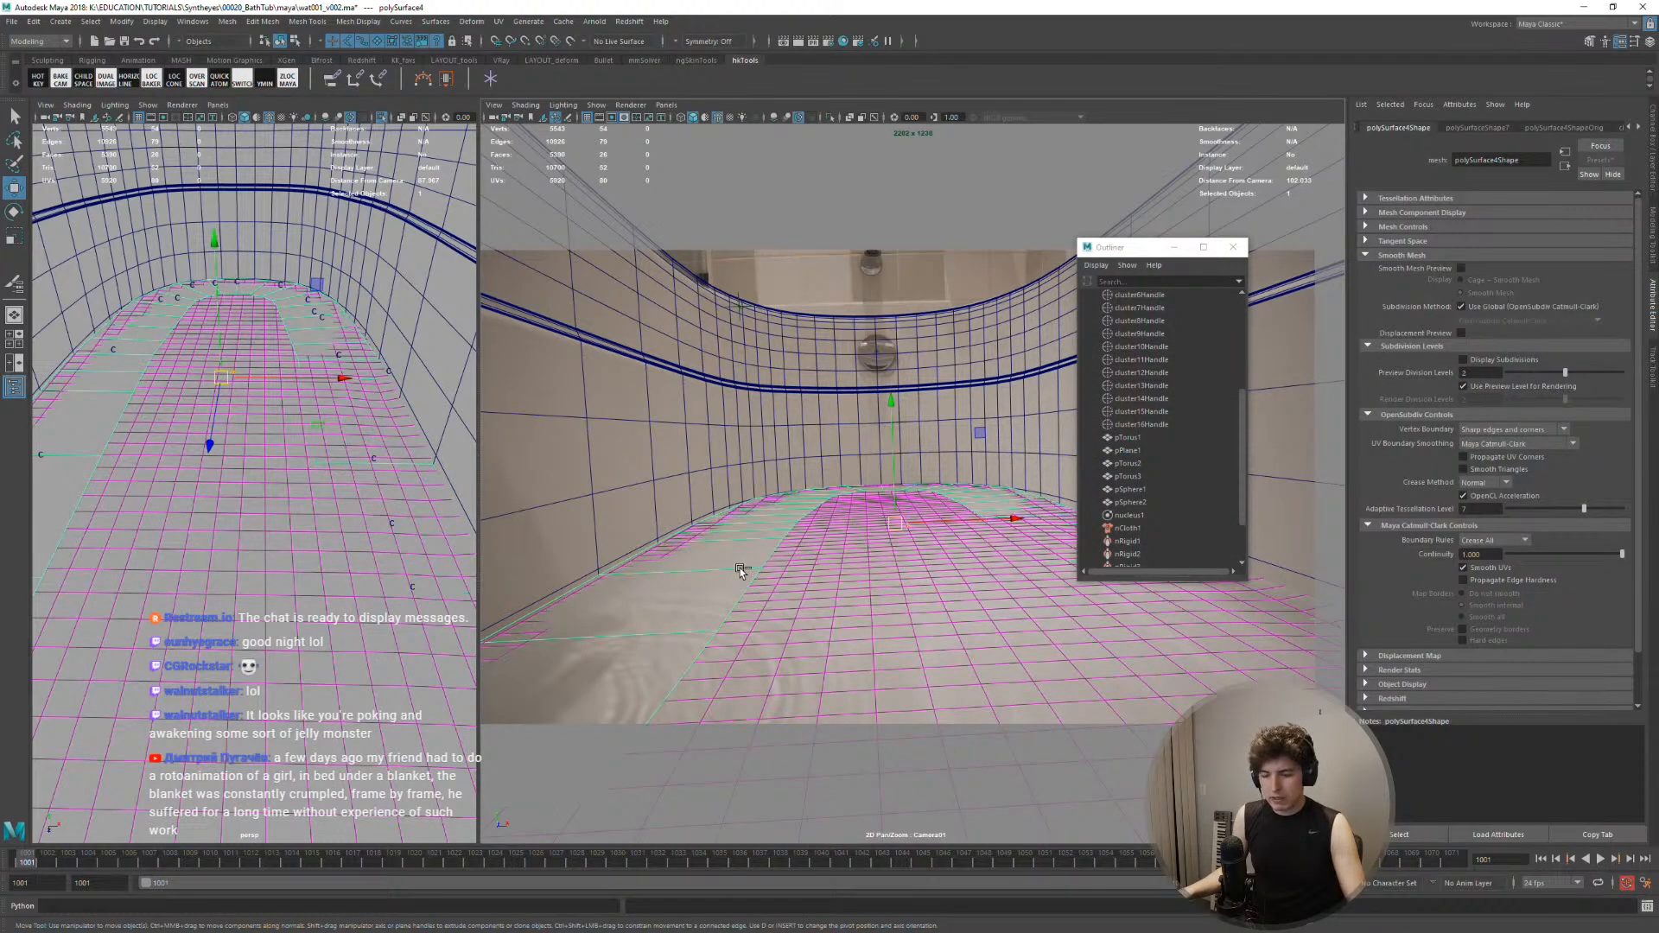
key(ctrl+h)
key(space)
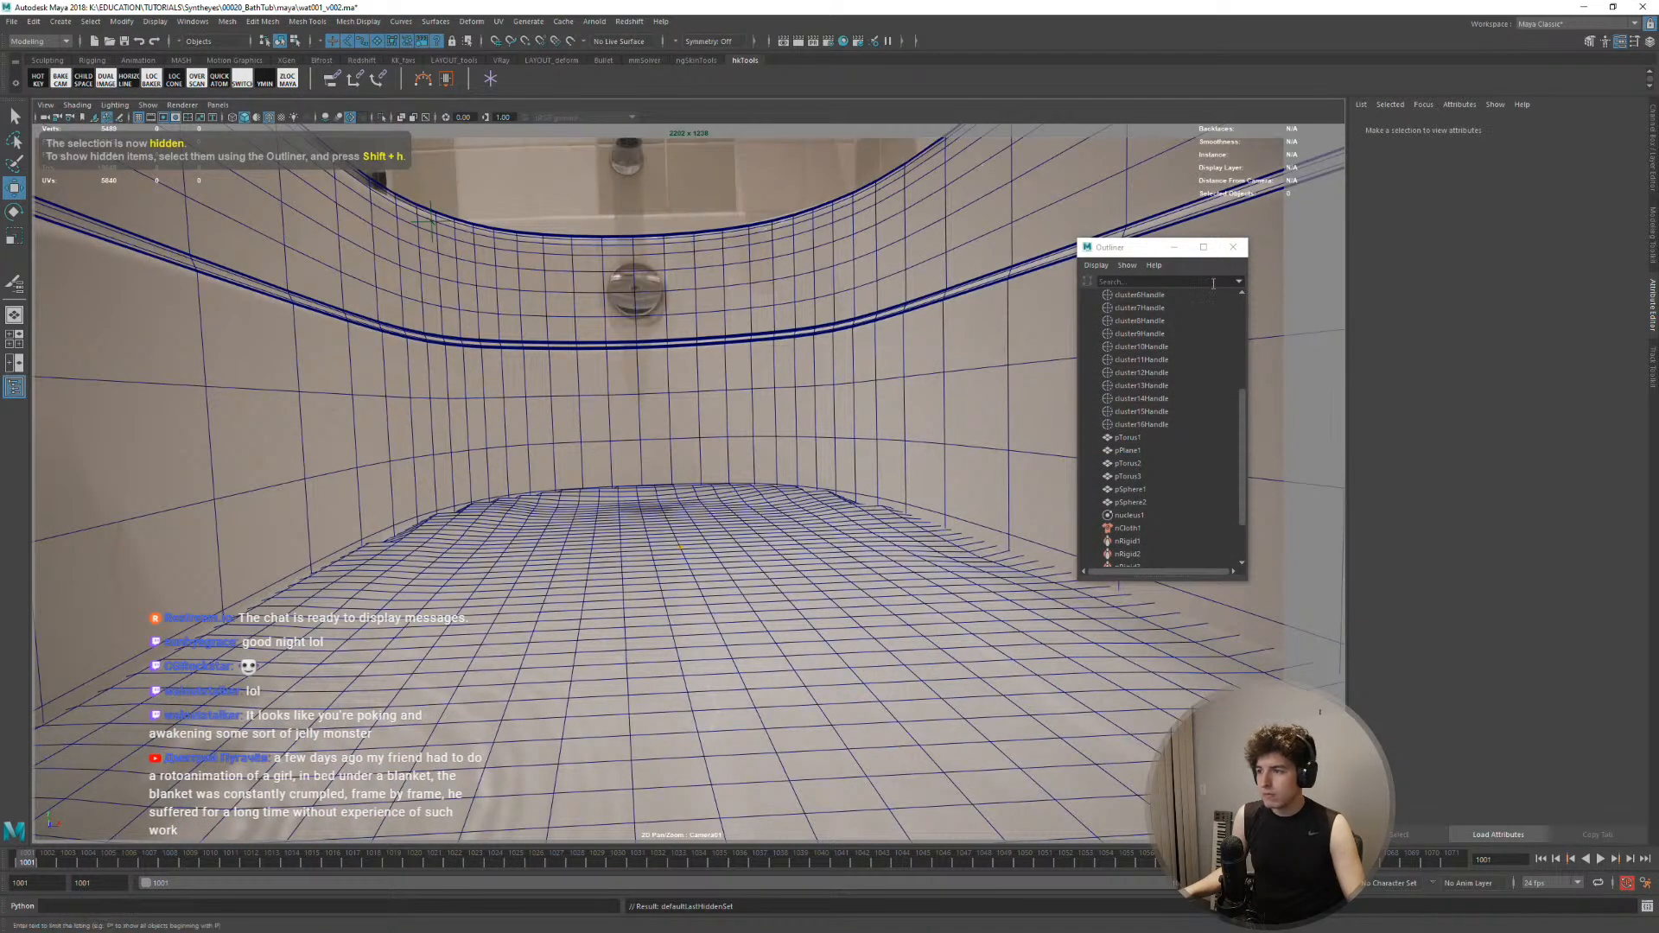
click(1233, 247)
key(alt+v)
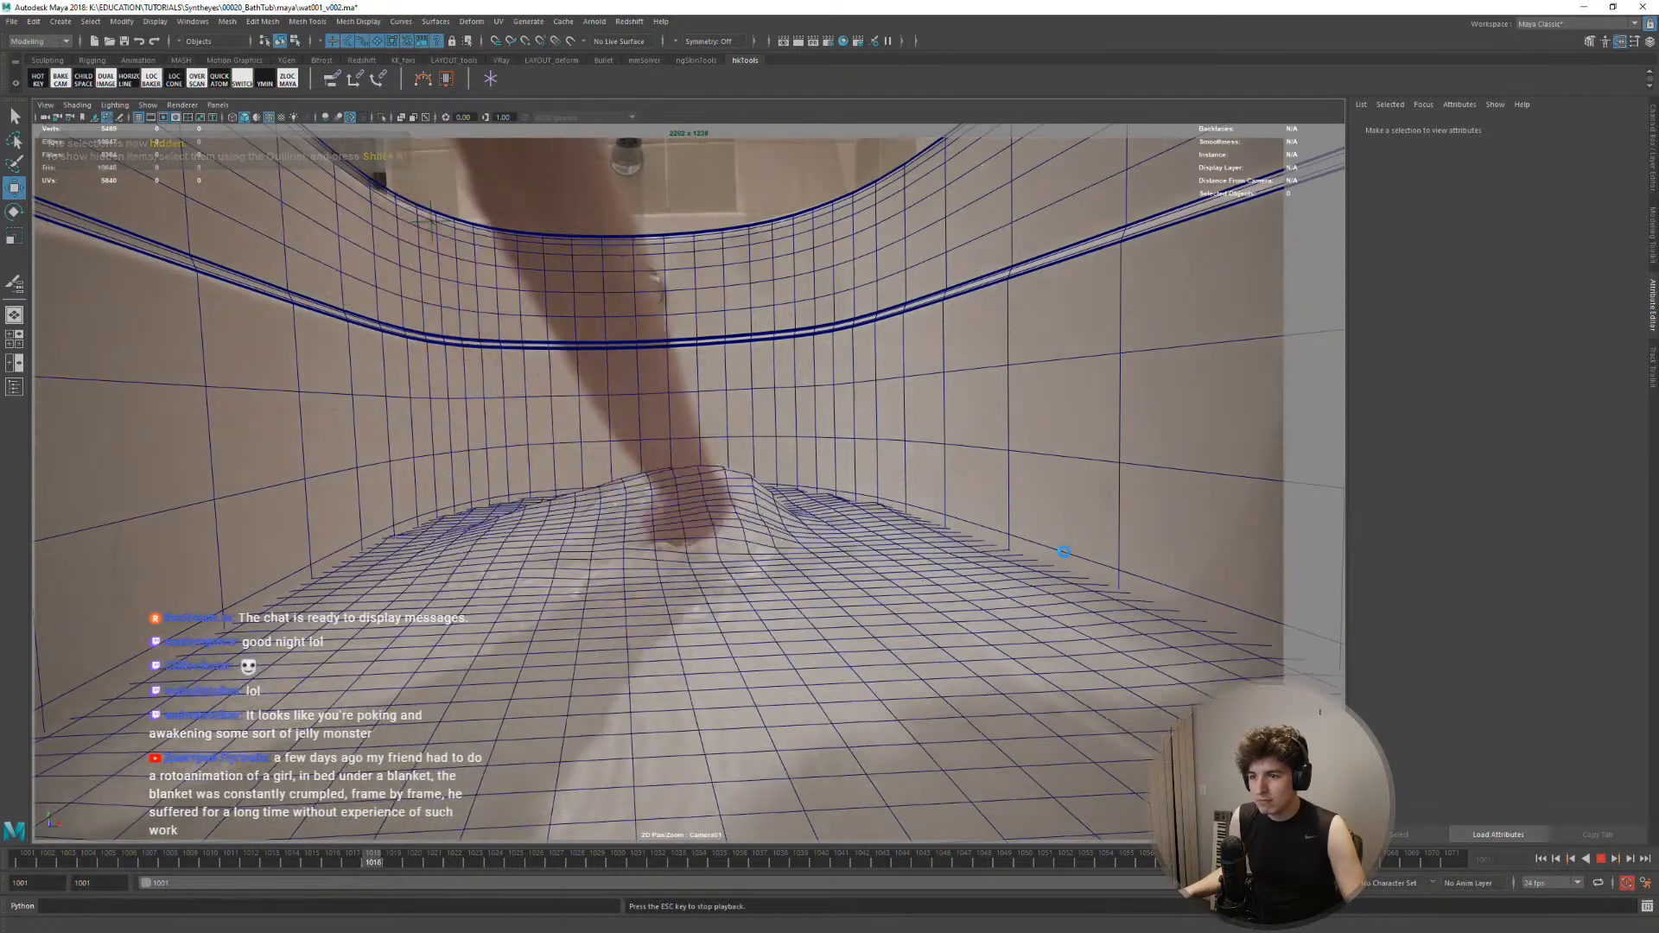
key(alt+v)
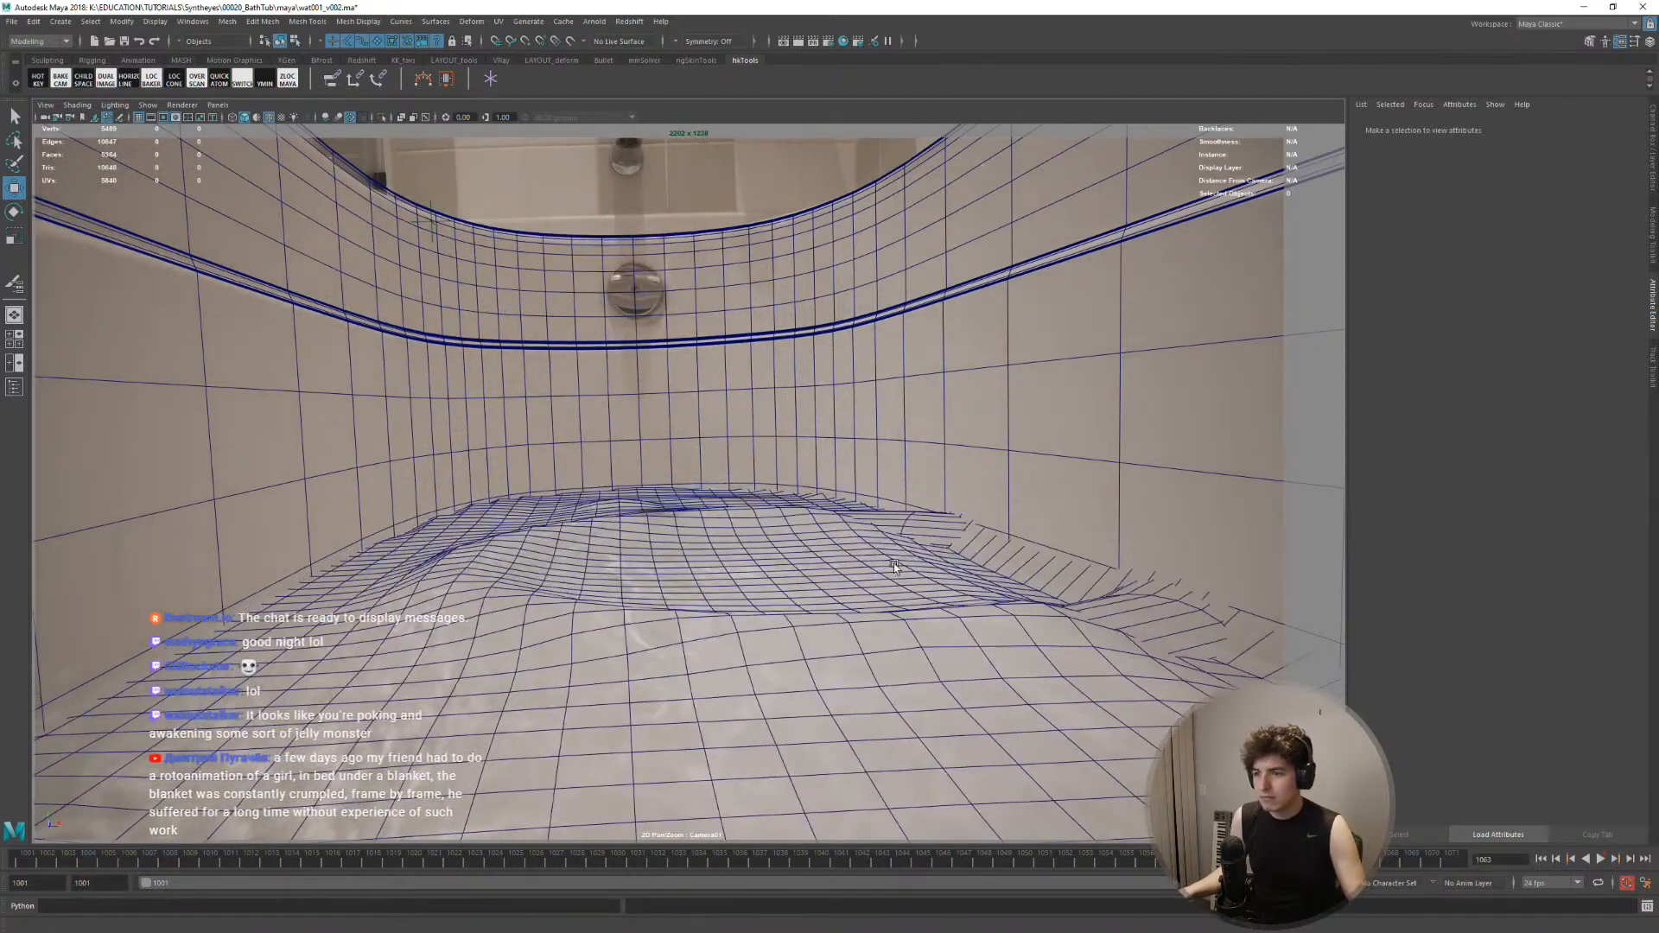
Place pTorus1 below pPlane1 in the Outliner, group all three pTorus and both pSphere objects, and hide the group
key(shift+o)
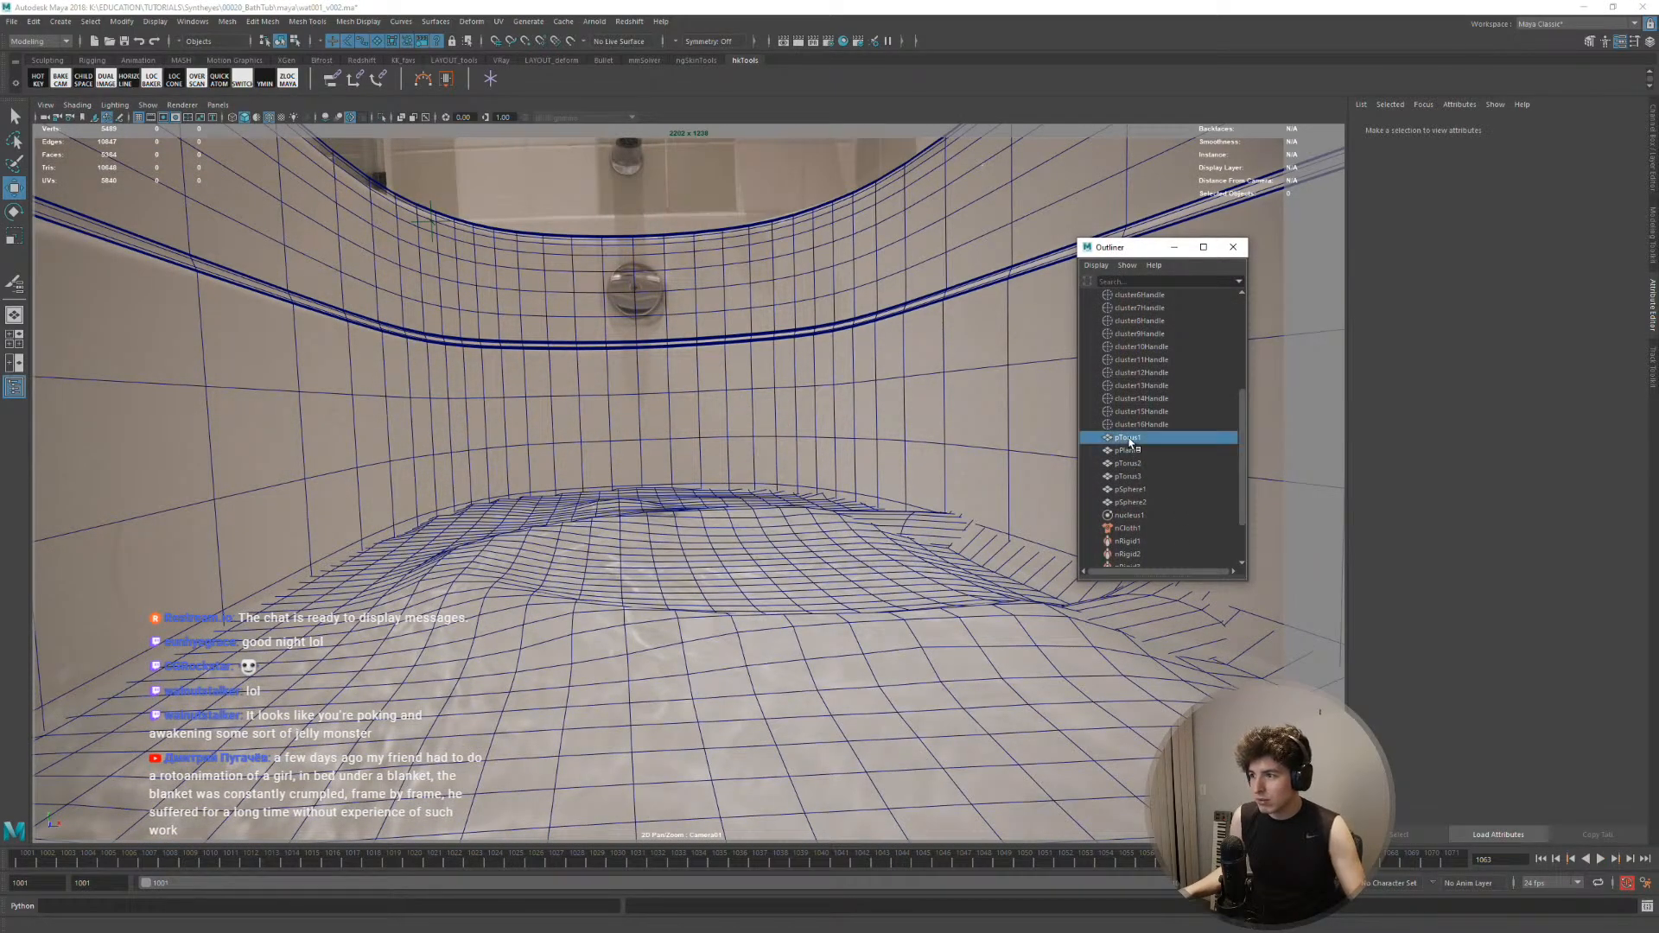
click(1128, 438)
click(1130, 450)
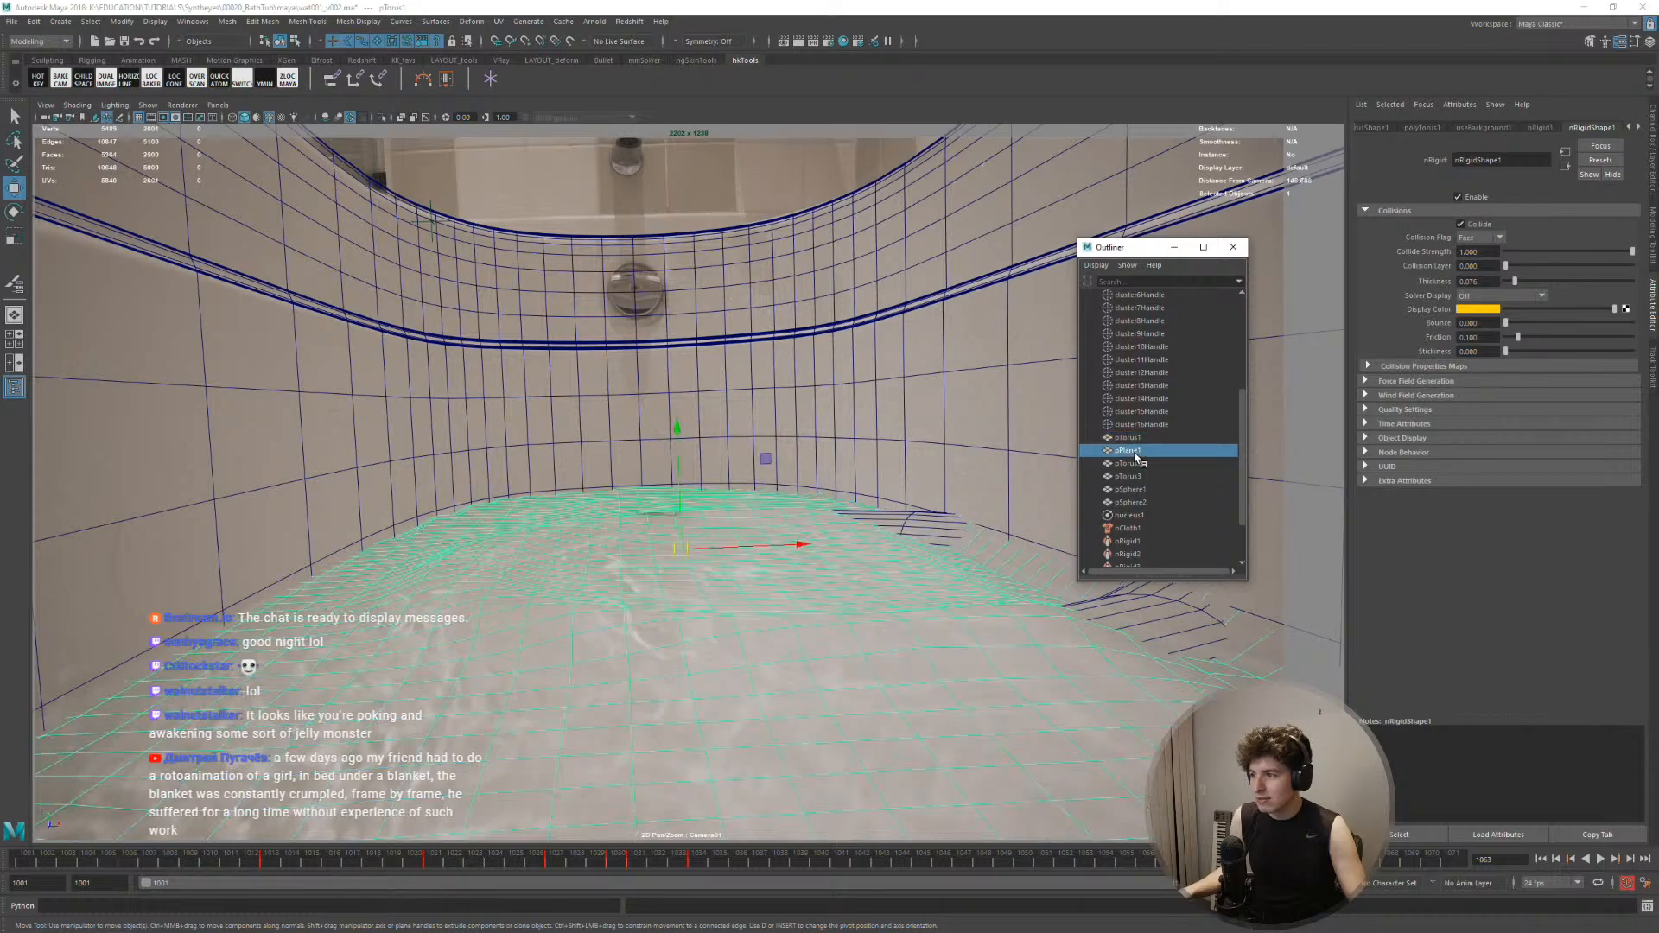
drag(1134, 453, 1138, 499)
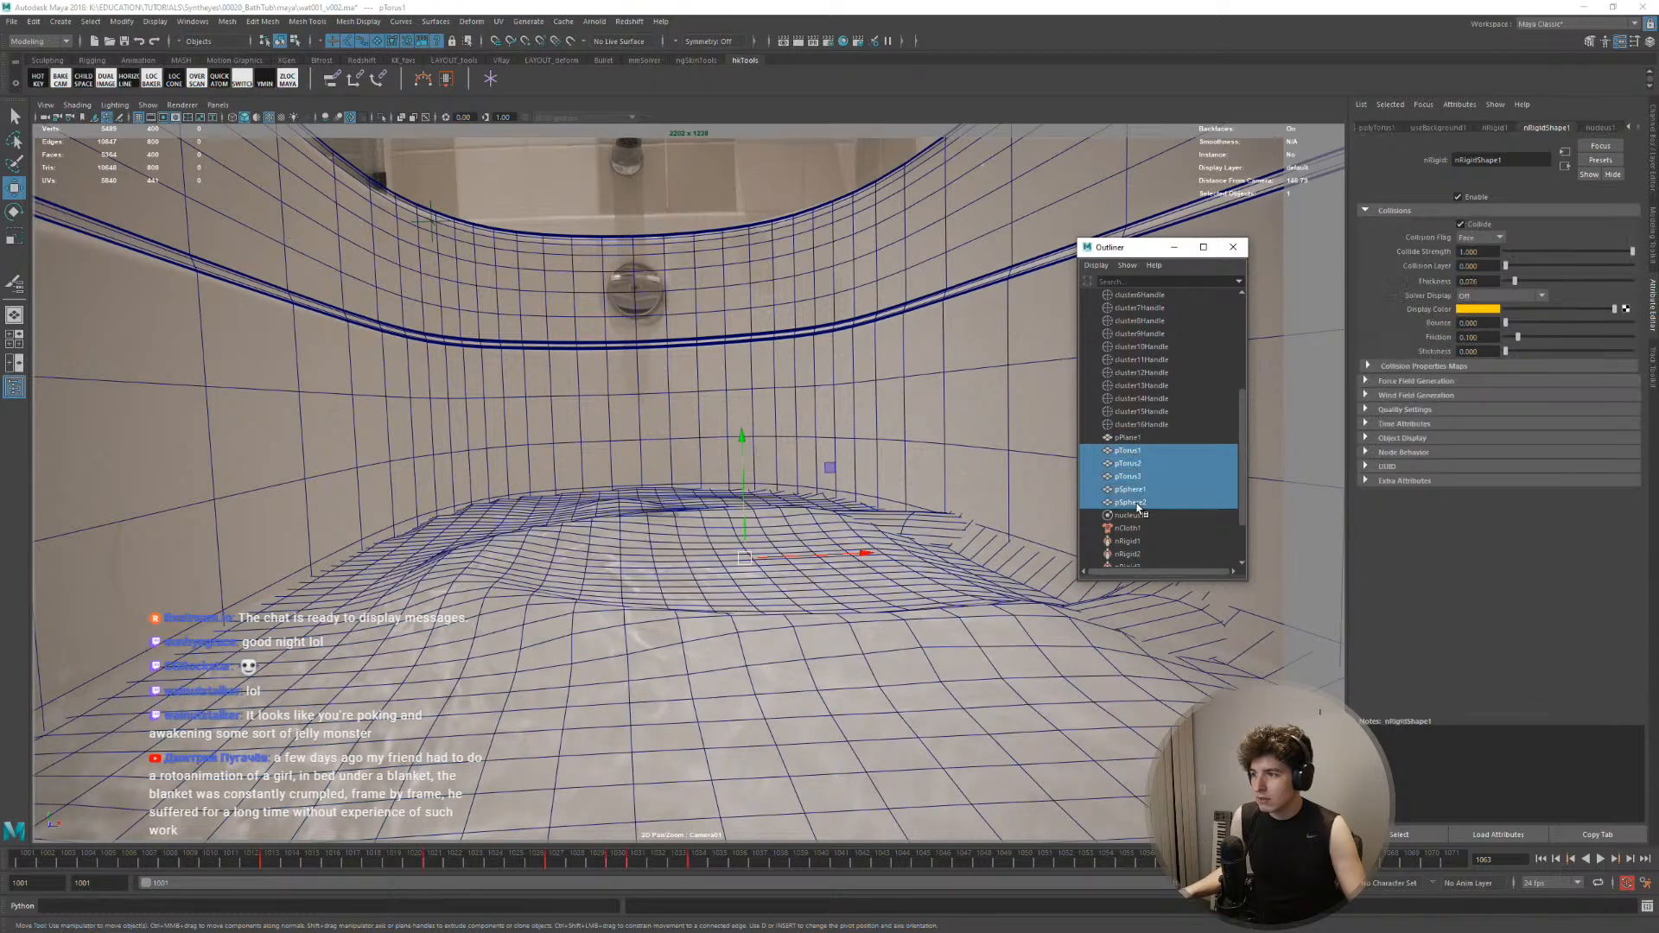
key(ctrl+g)
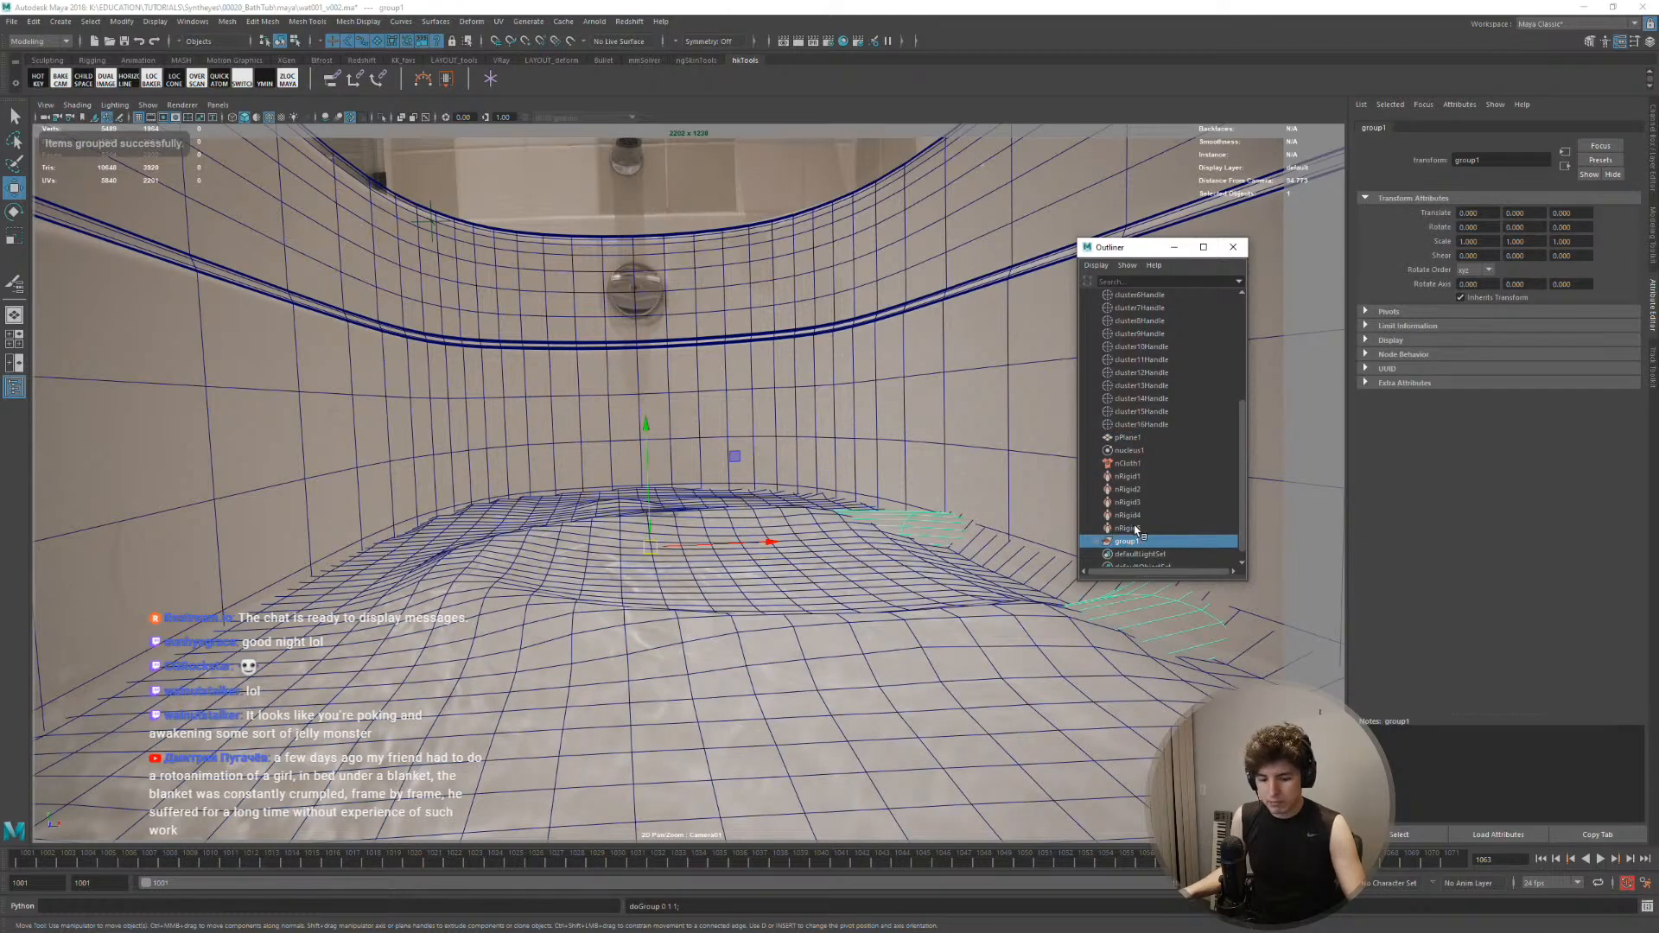
key(ctrl+h)
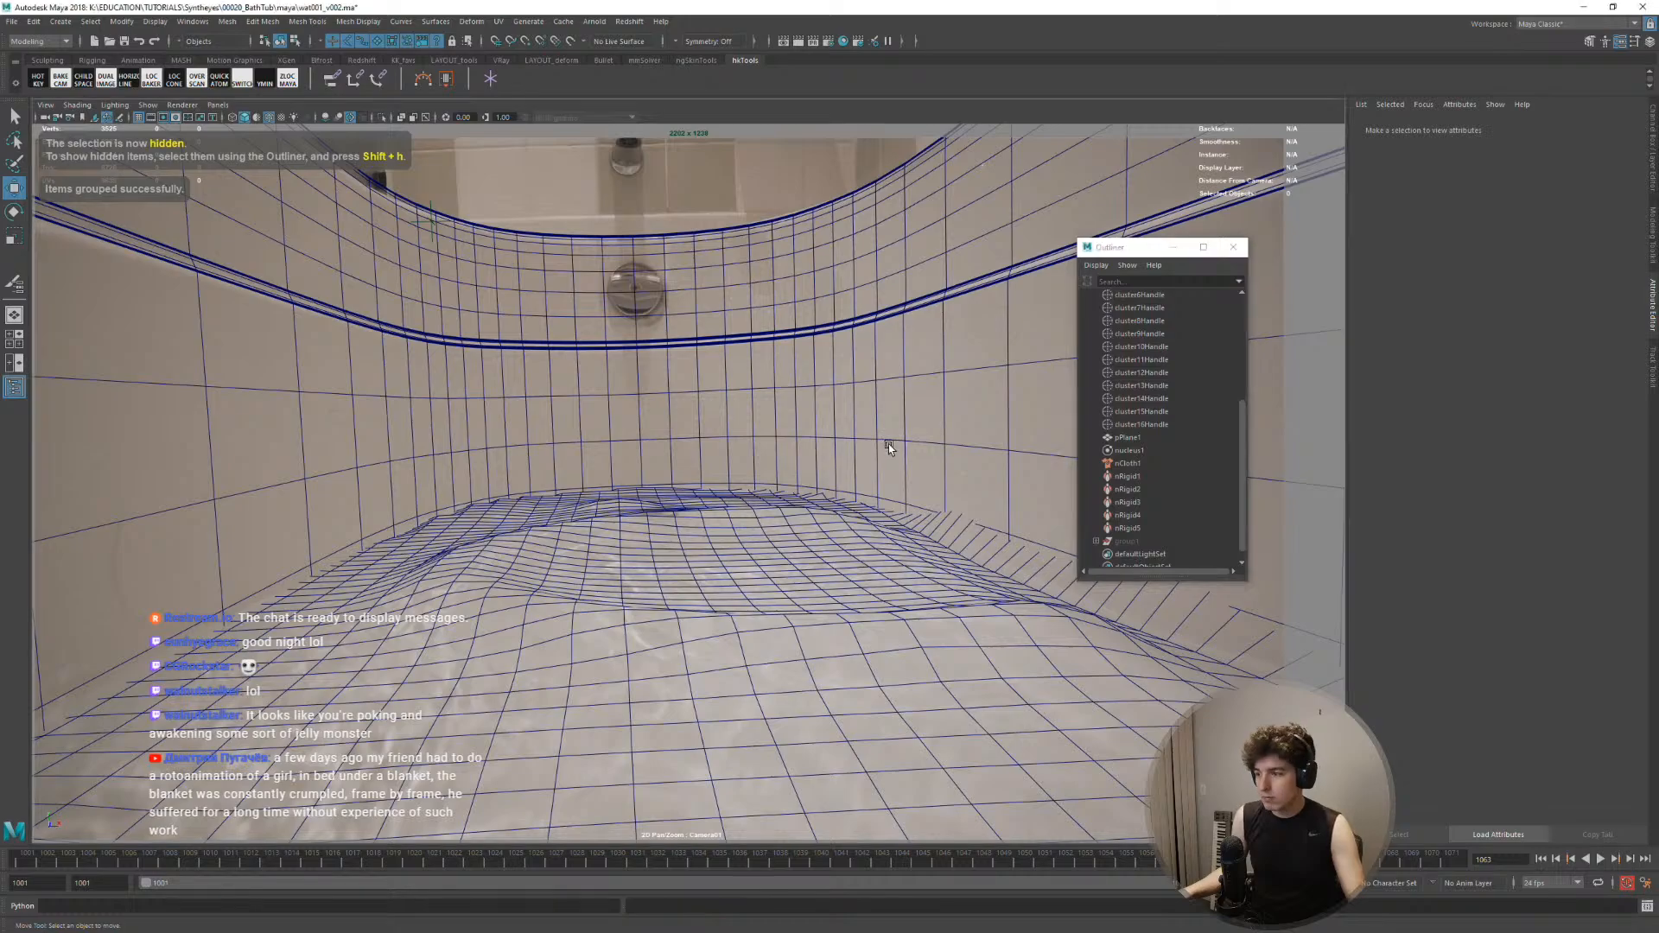
Select polySurface1 and play the animation through Camera1 with the Outliner moved aside to check the water plane's edges
click(889, 446)
key(alt+v)
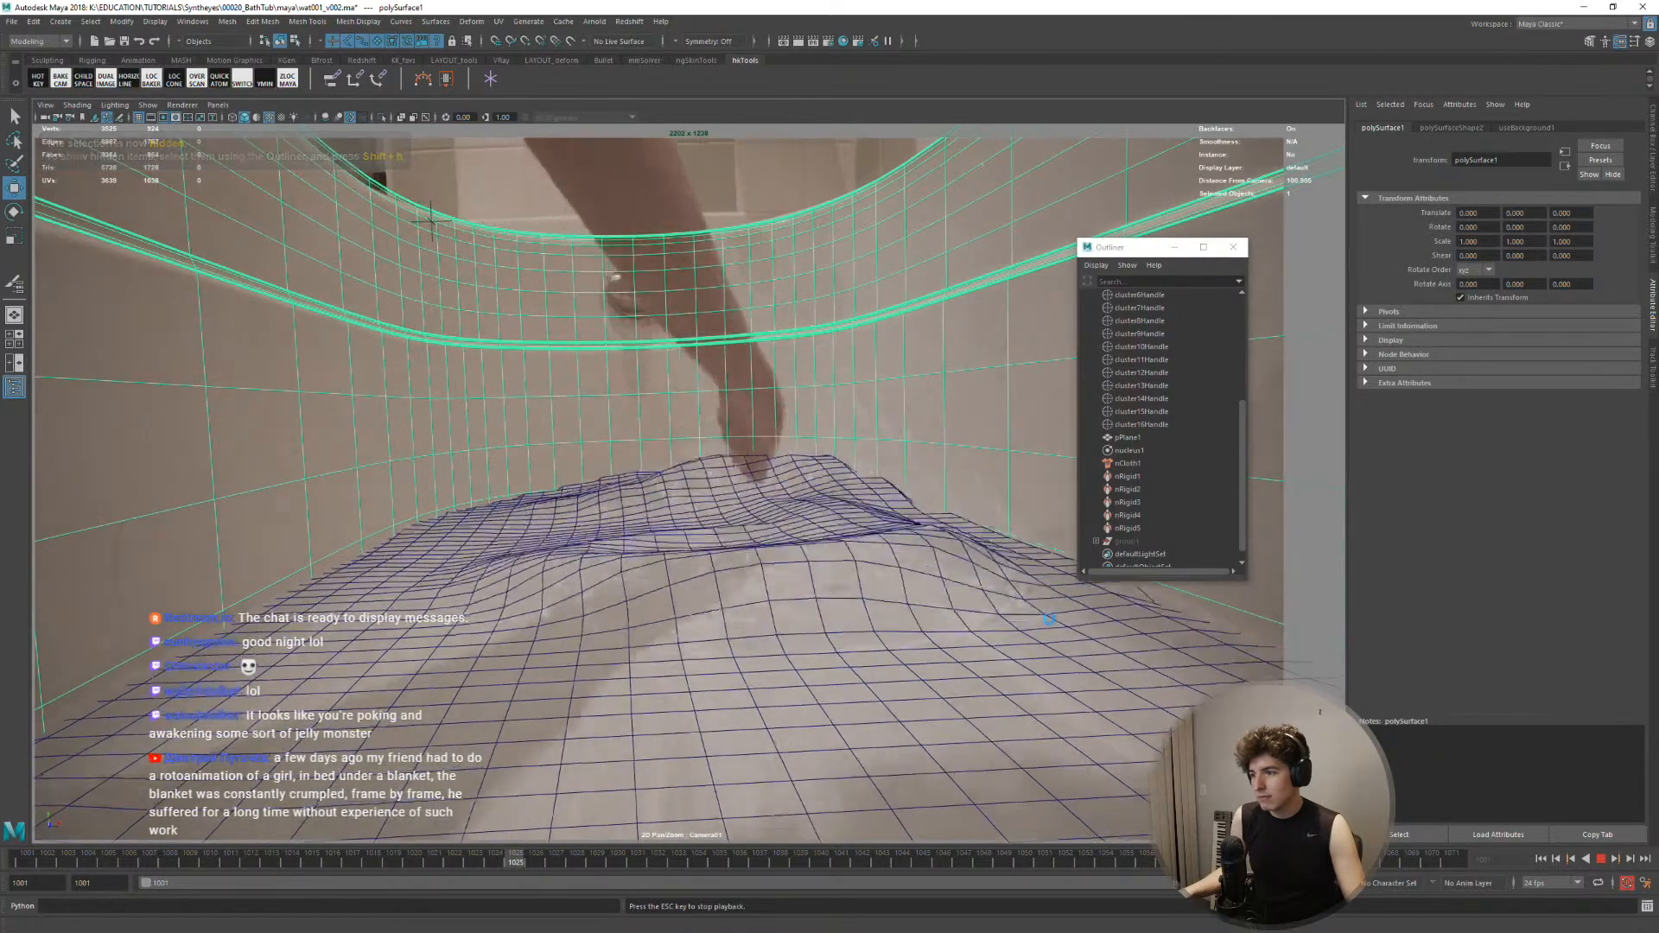
key(Escape)
click(1129, 252)
drag(1129, 252, 1308, 239)
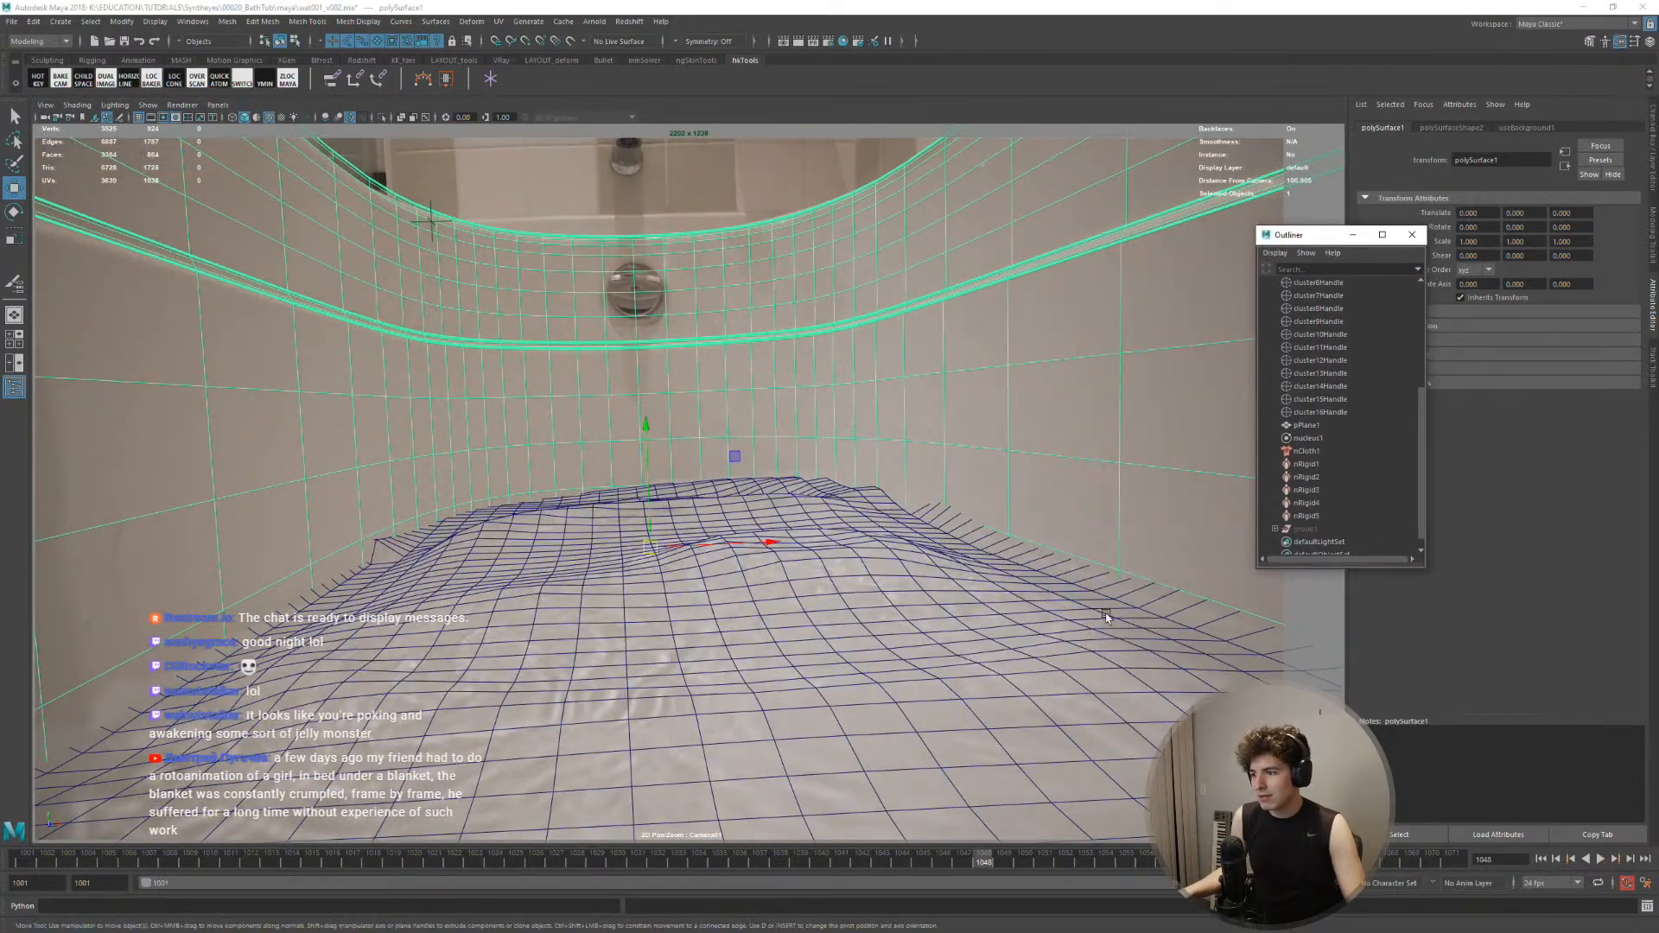
key(alt+v)
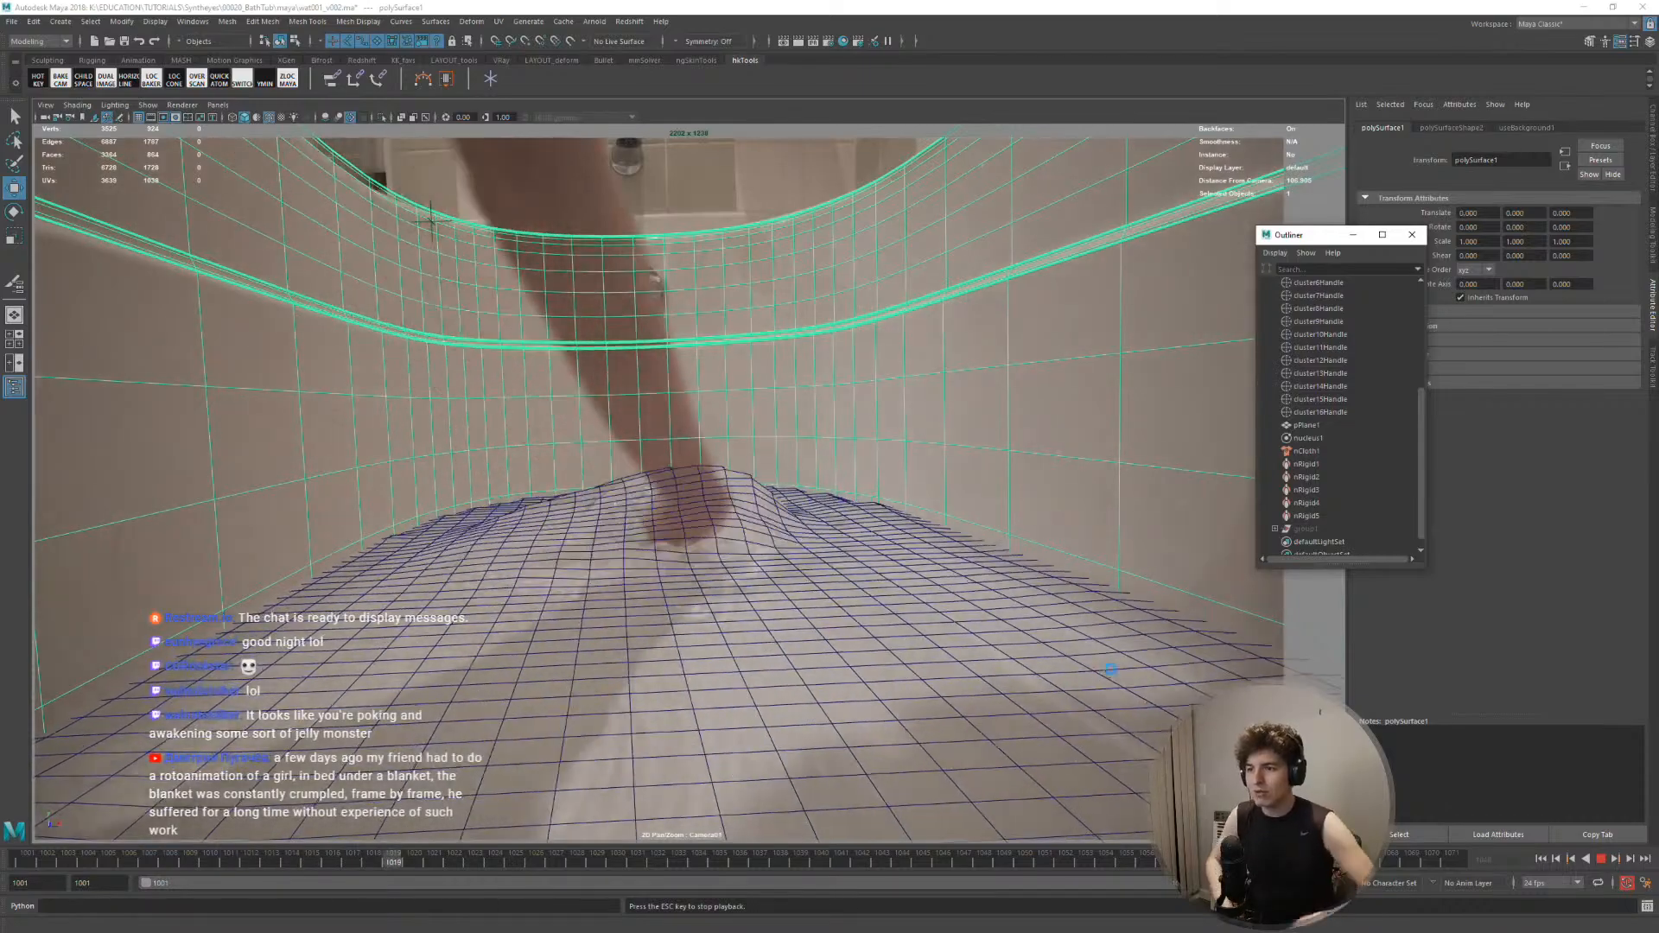
key(Escape)
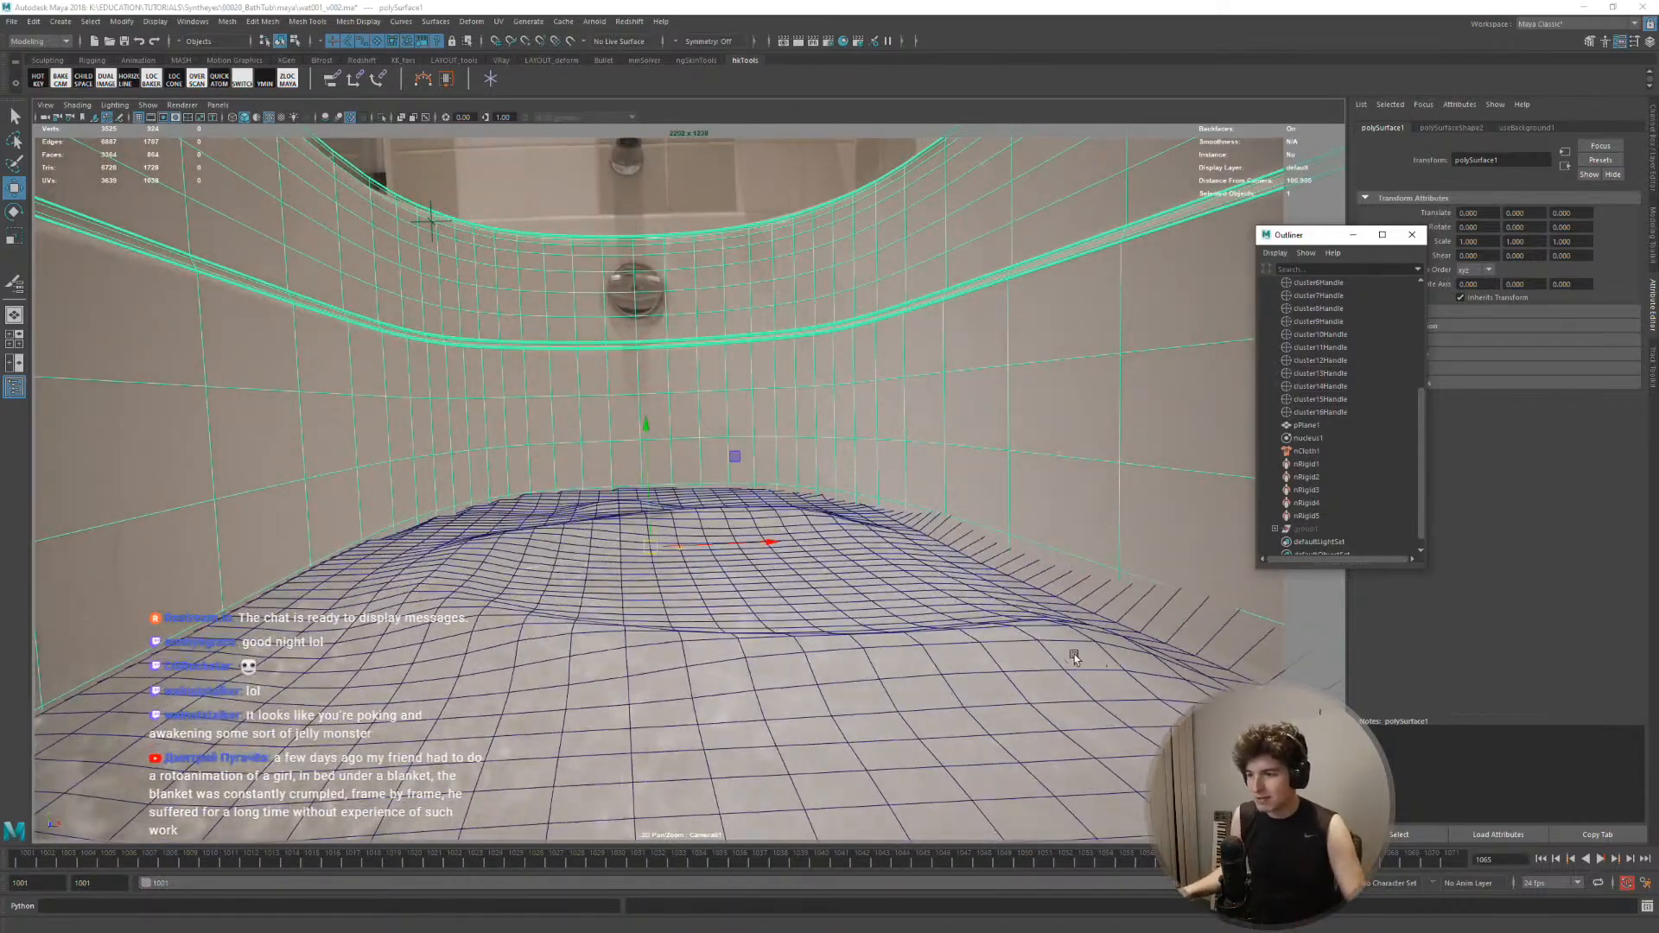
Undo the helper grouping and hiding, the painted weights and the attribute transfer, back to polySurface4 and pPlane1 being selected
key(ctrl+z)
key(ctrl+z)
key(ctrl+z)
key(ctrl+z)
key(ctrl+z)
key(ctrl+z)
key(ctrl+z)
key(ctrl+z)
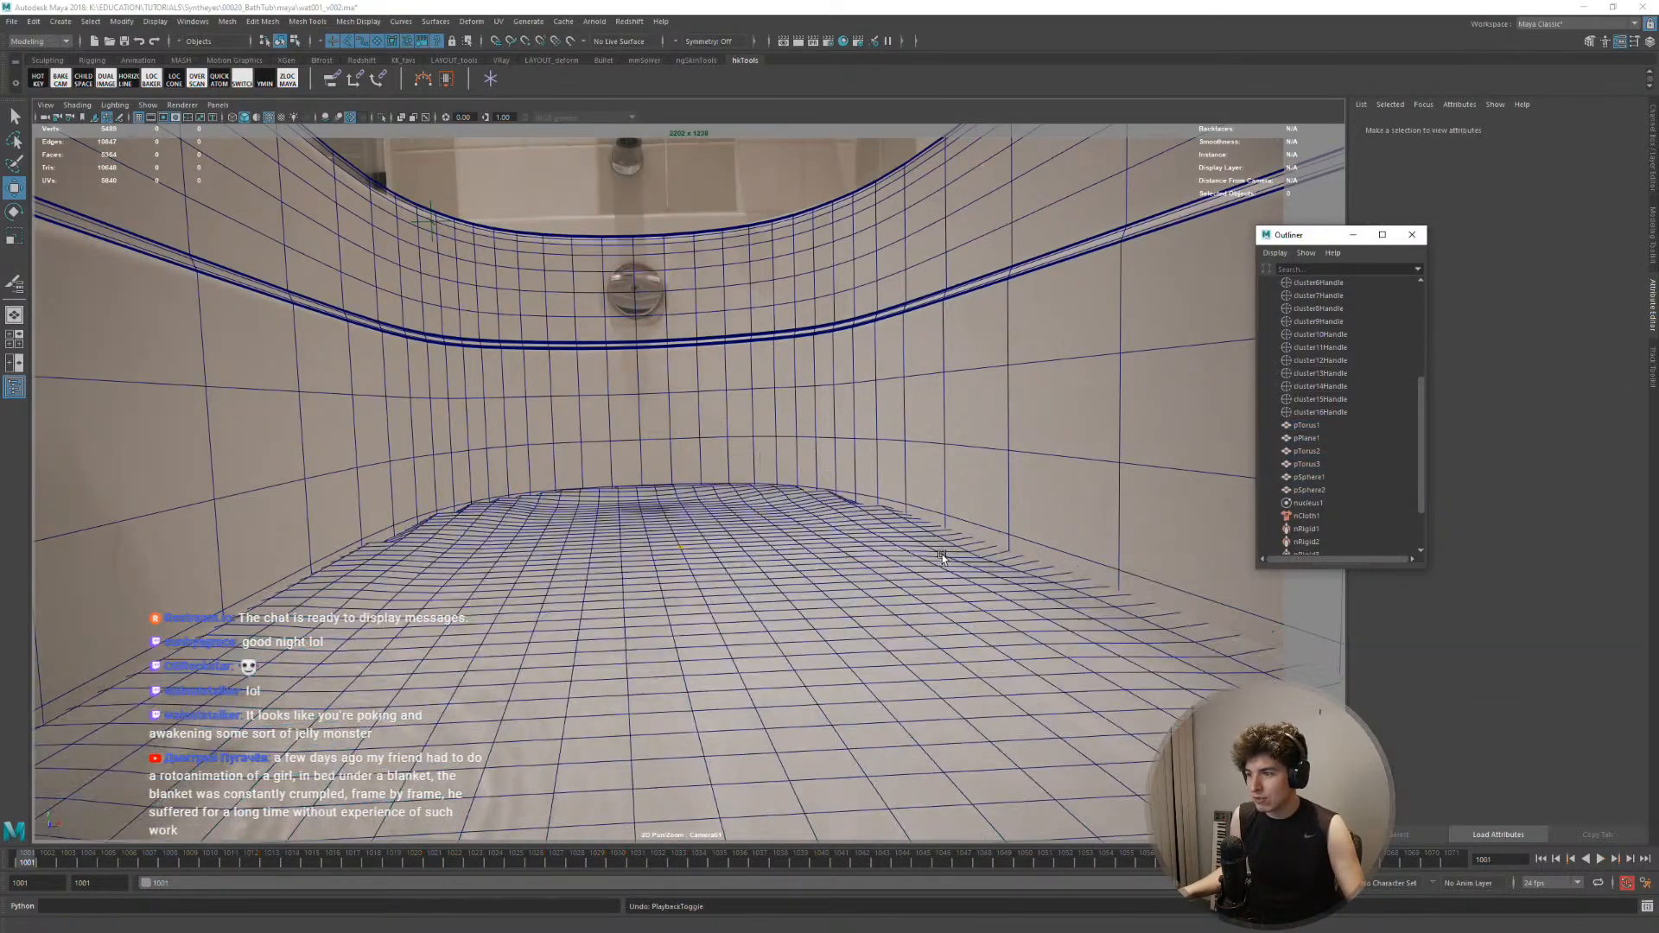
key(ctrl+z)
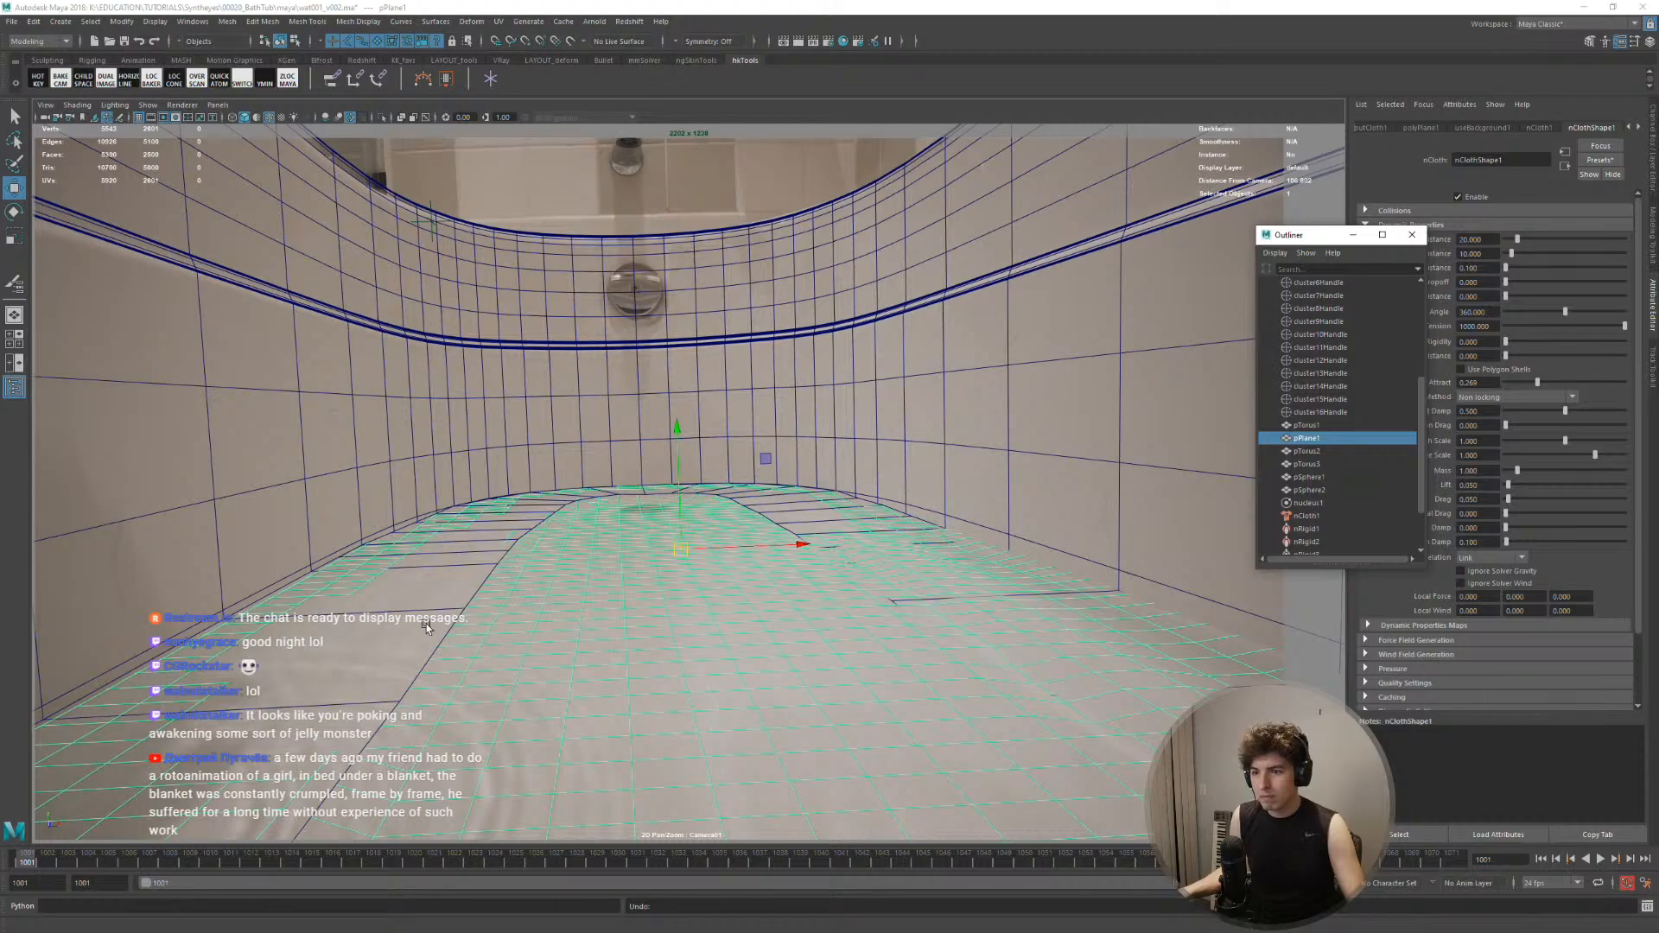
key(ctrl+z)
key(ctrl+z)
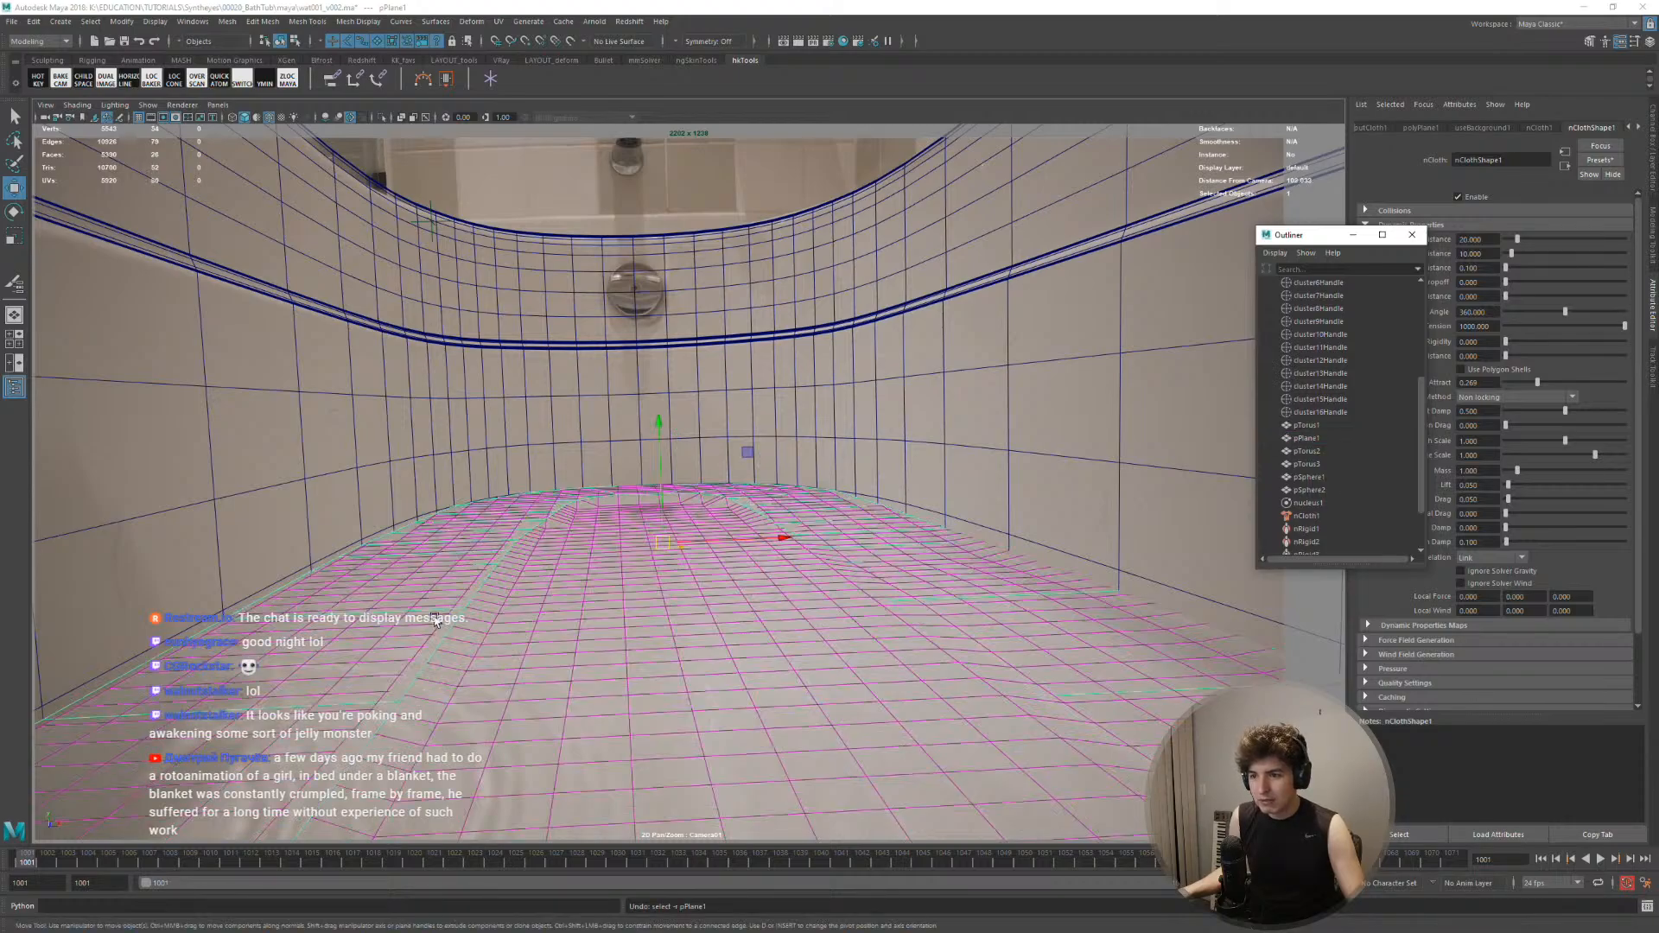
key(ctrl+z)
key(ctrl+z)
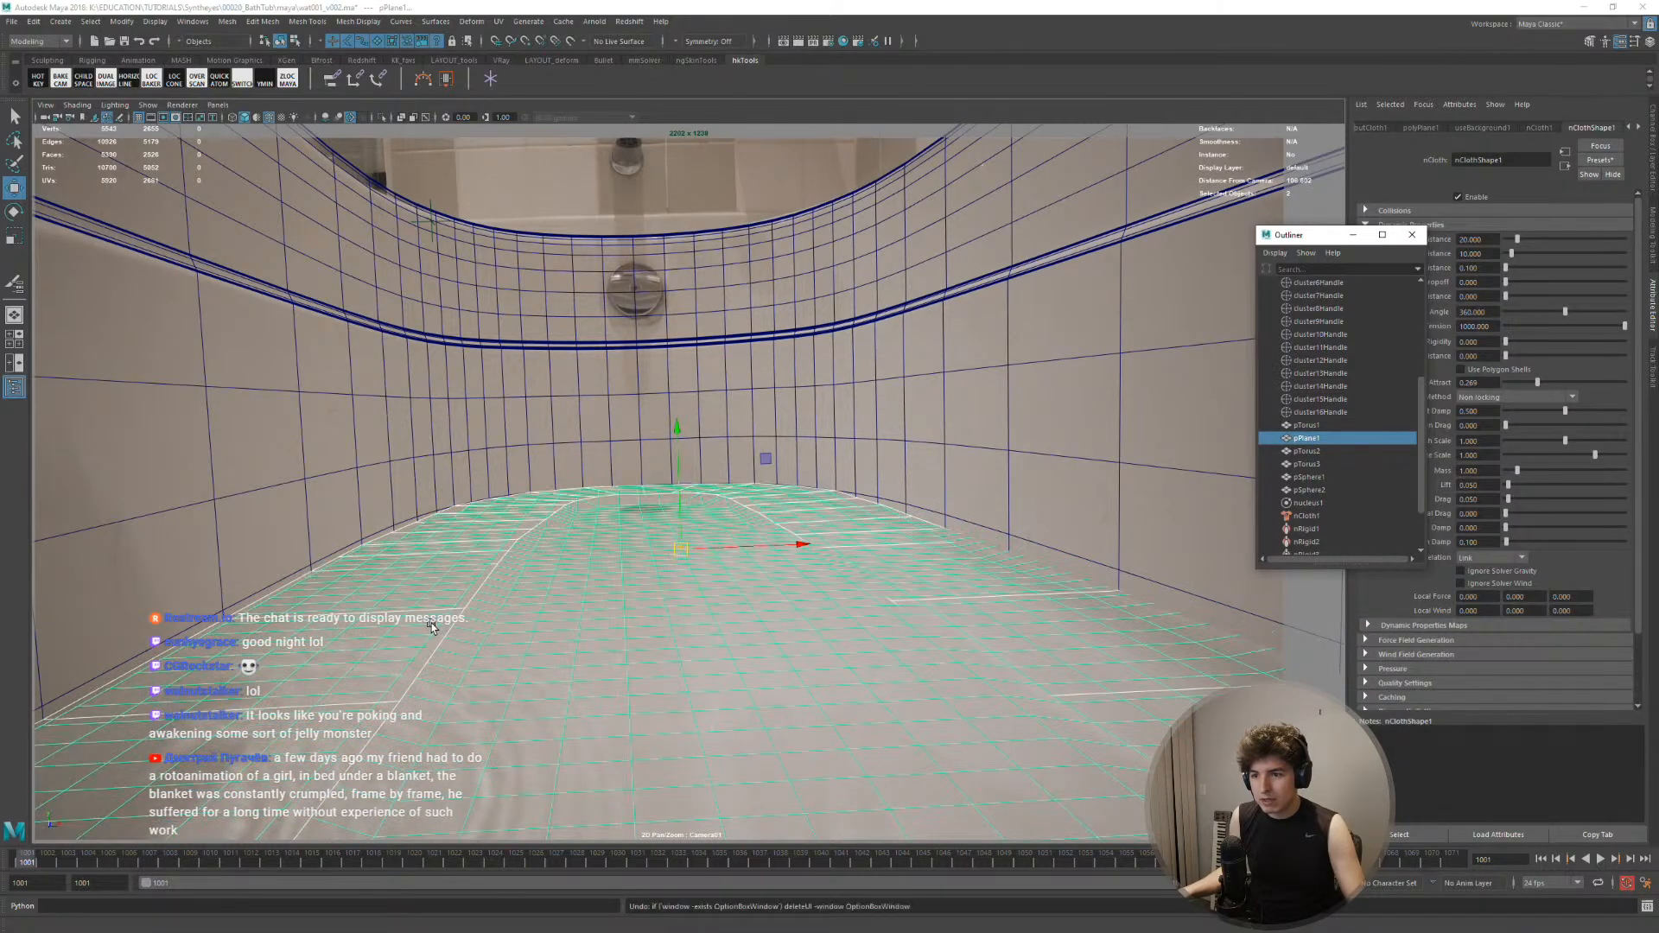
Enter edge selection on polySurface4 and show the scene as wireframe in the perspective view
click(436, 610)
right_drag(454, 565, 456, 530)
key(space)
key(space)
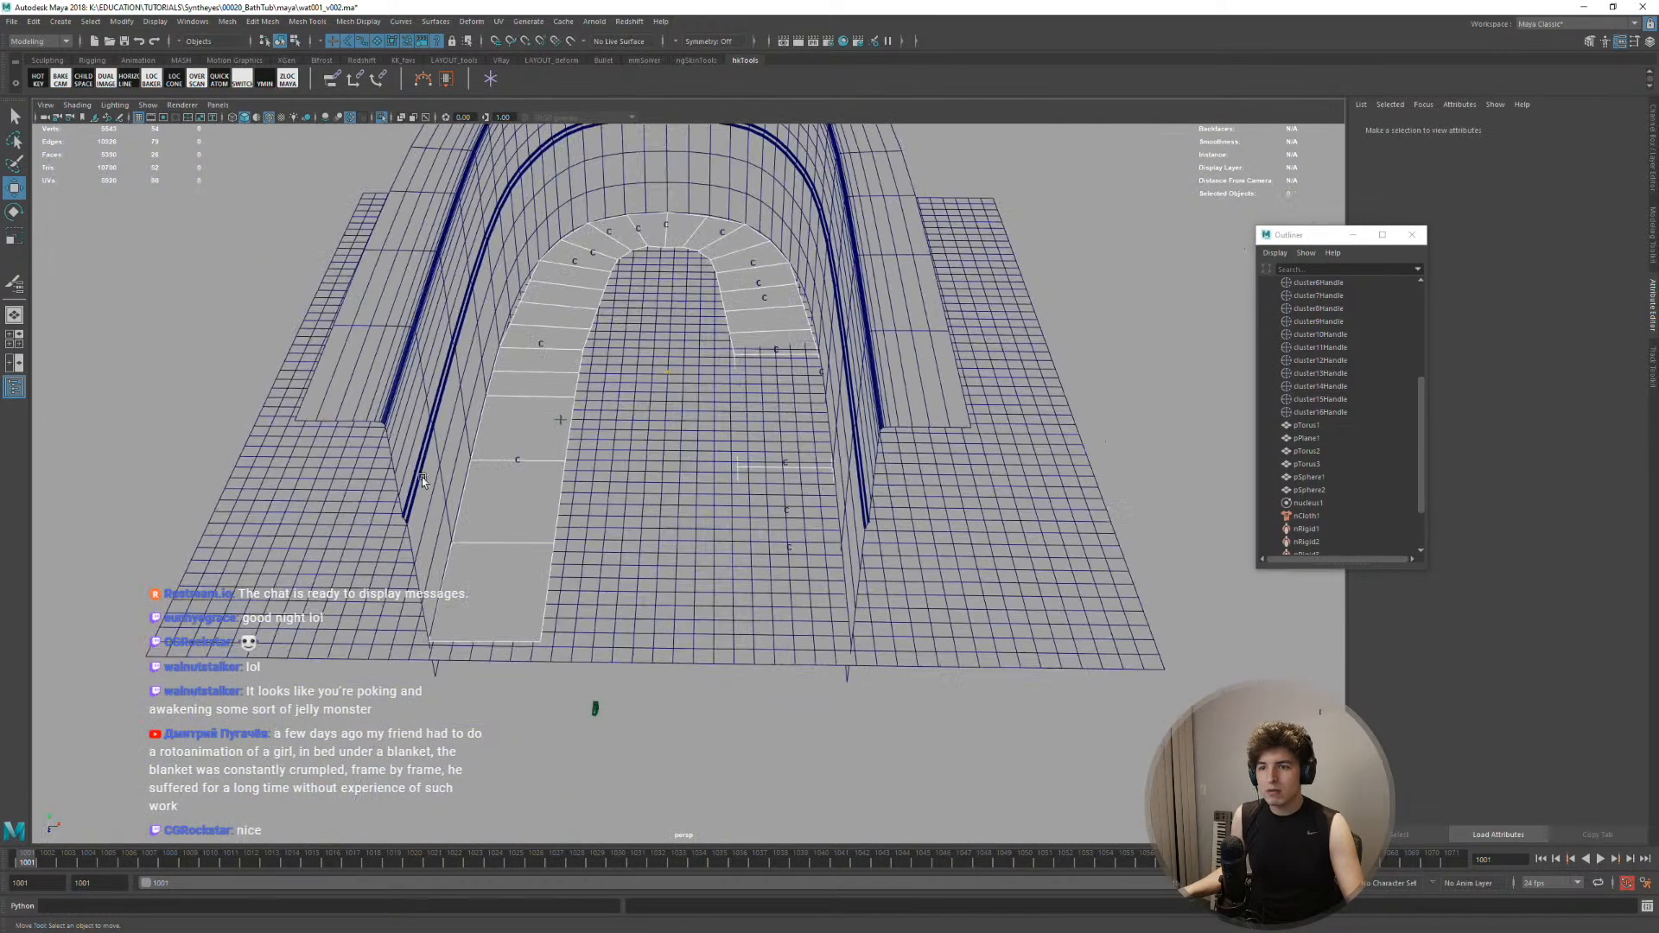
click(453, 577)
alt+drag(717, 540, 760, 631)
alt+drag(790, 769, 779, 246)
alt+drag(780, 257, 629, 572)
key(4)
Select the outer border edges of polySurface4 along both long sides and around the rounded end
shift+double_click(548, 635)
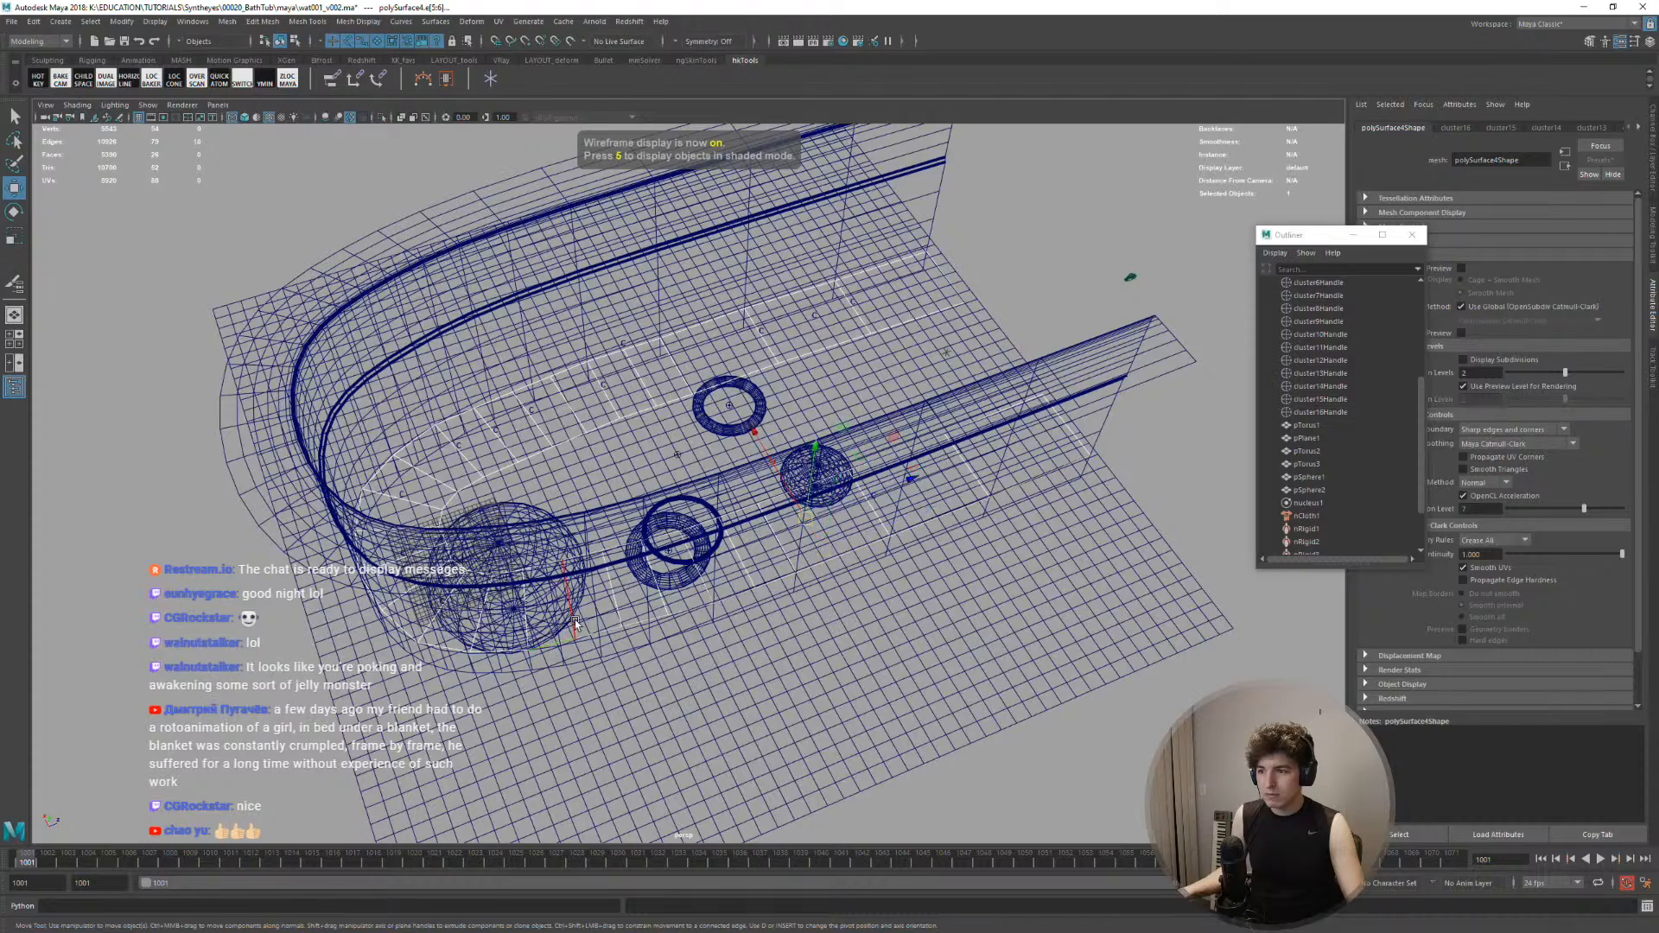
alt+drag(850, 566, 816, 526)
click(1034, 519)
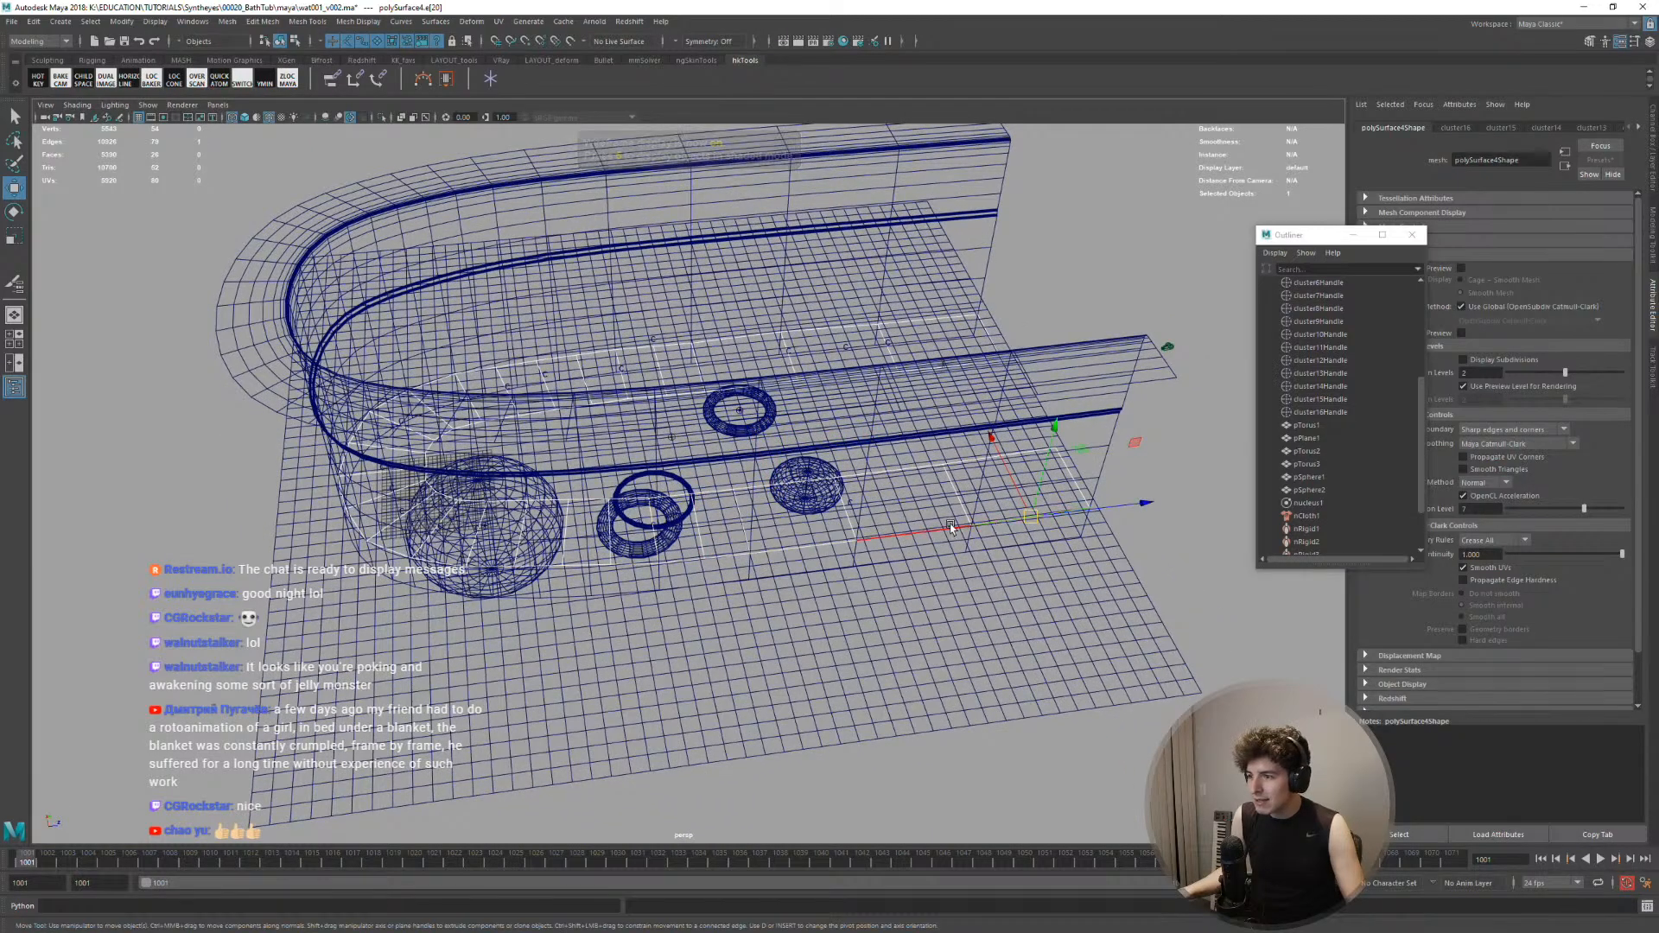
double_click(951, 529)
alt+drag(950, 529, 710, 524)
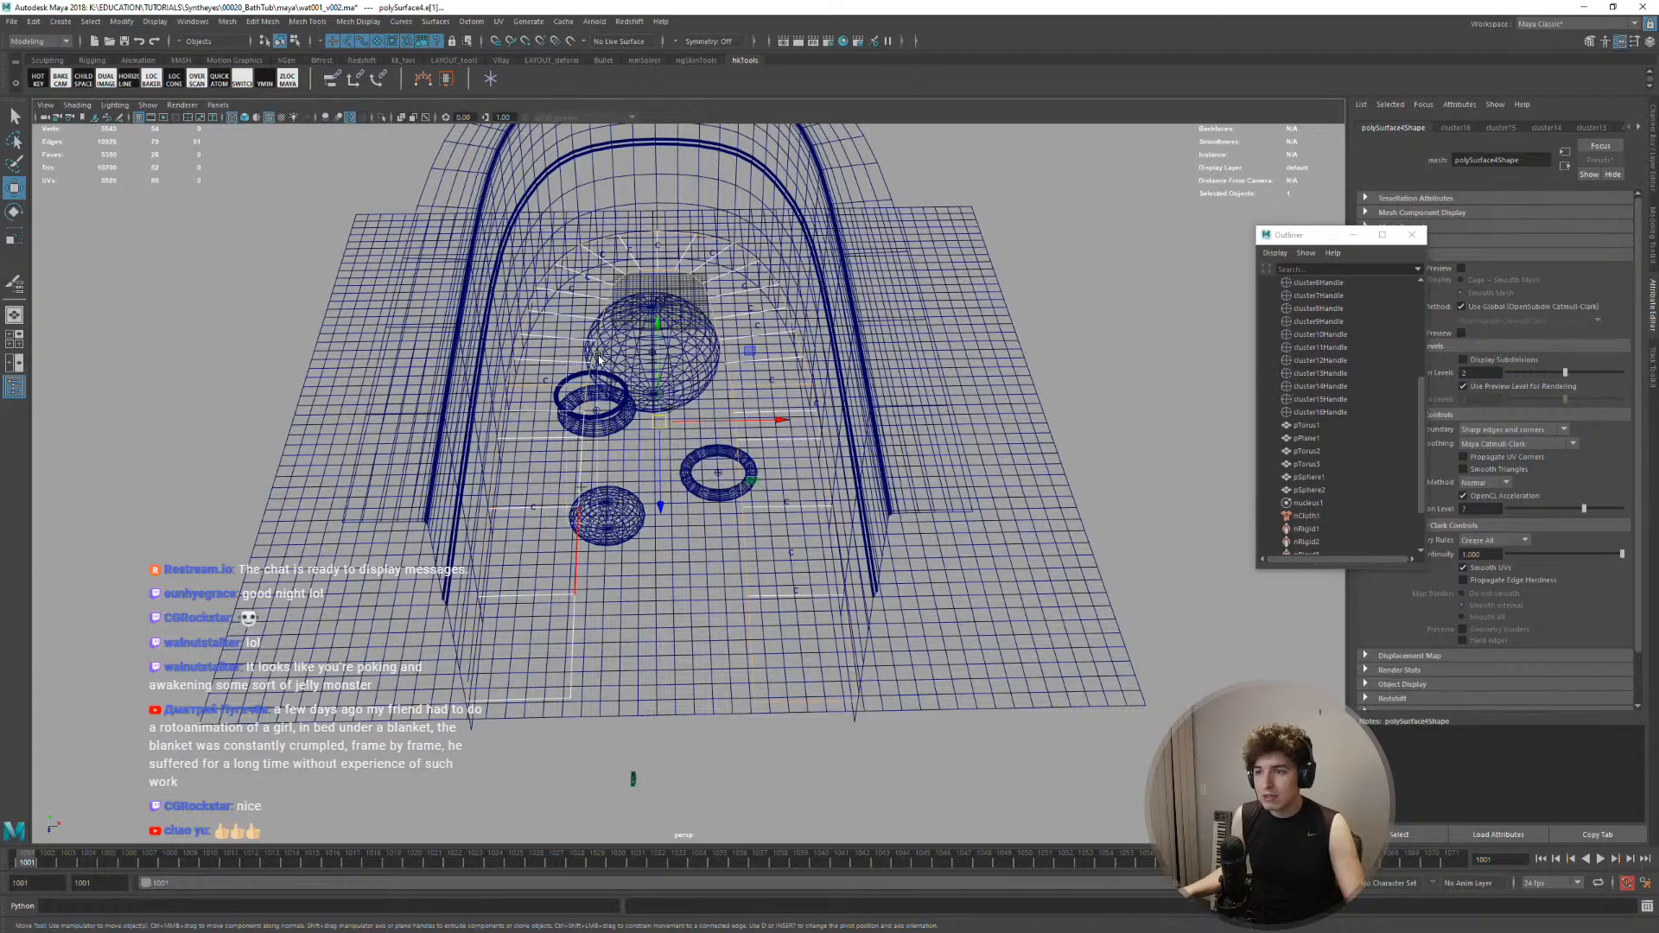
alt+drag(602, 371, 609, 432)
alt+right_drag(609, 432, 661, 457)
alt+middle_drag(661, 458, 615, 523)
alt+right_drag(615, 522, 740, 493)
alt+drag(740, 493, 616, 413)
alt+drag(711, 521, 667, 343)
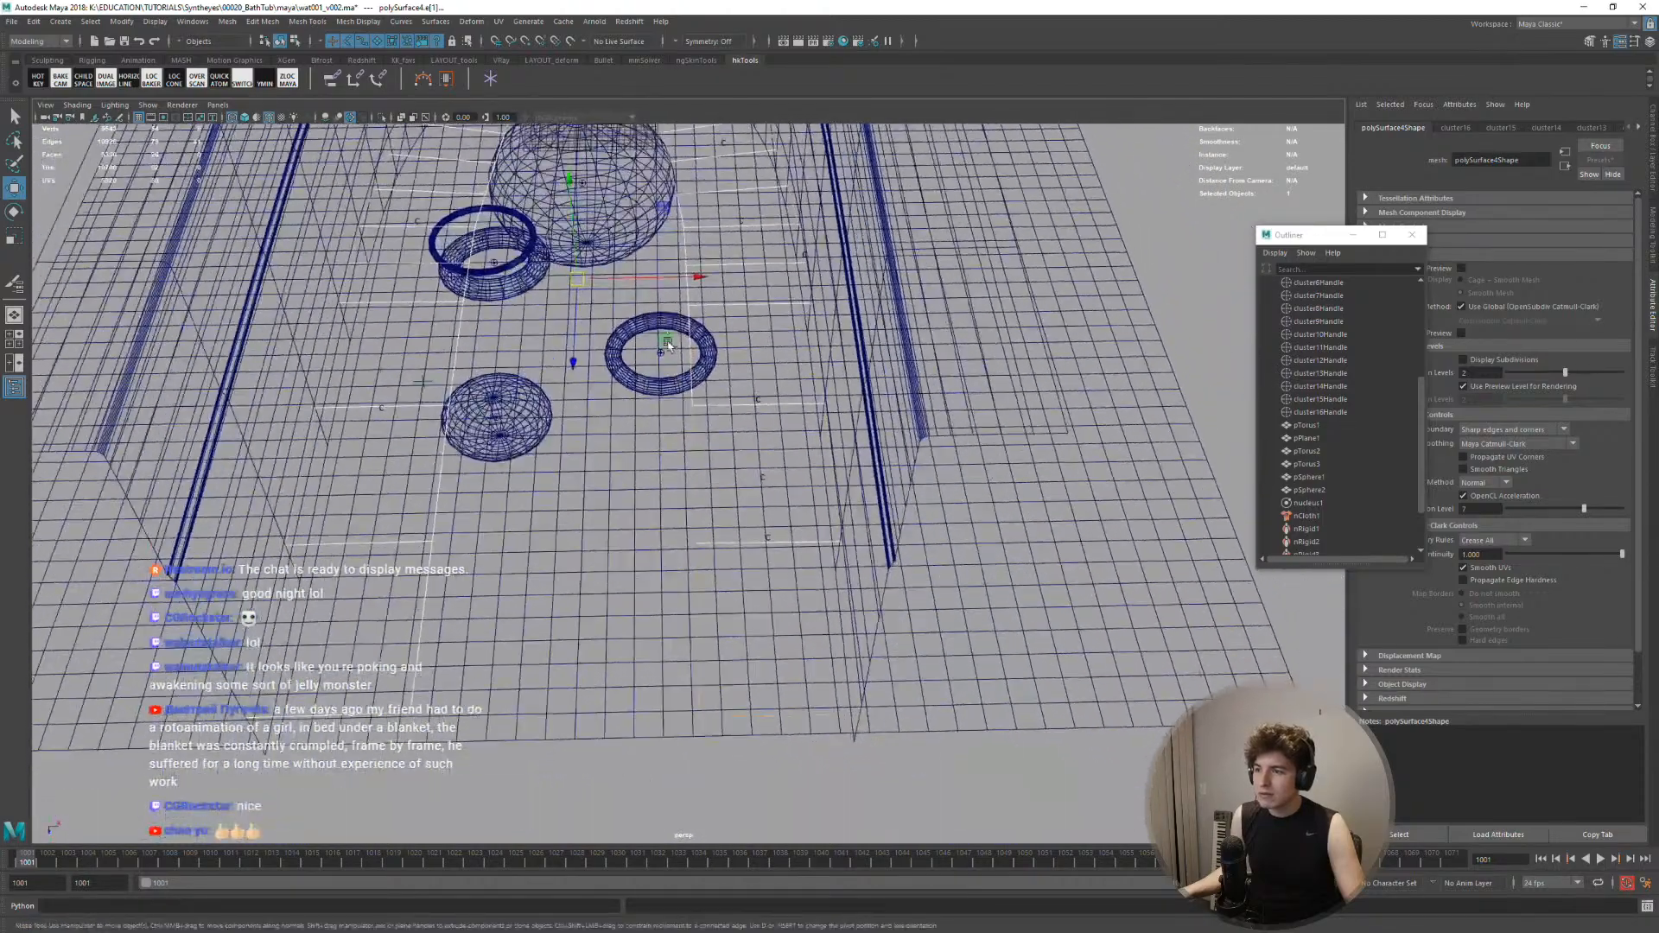
alt+drag(754, 768, 714, 709)
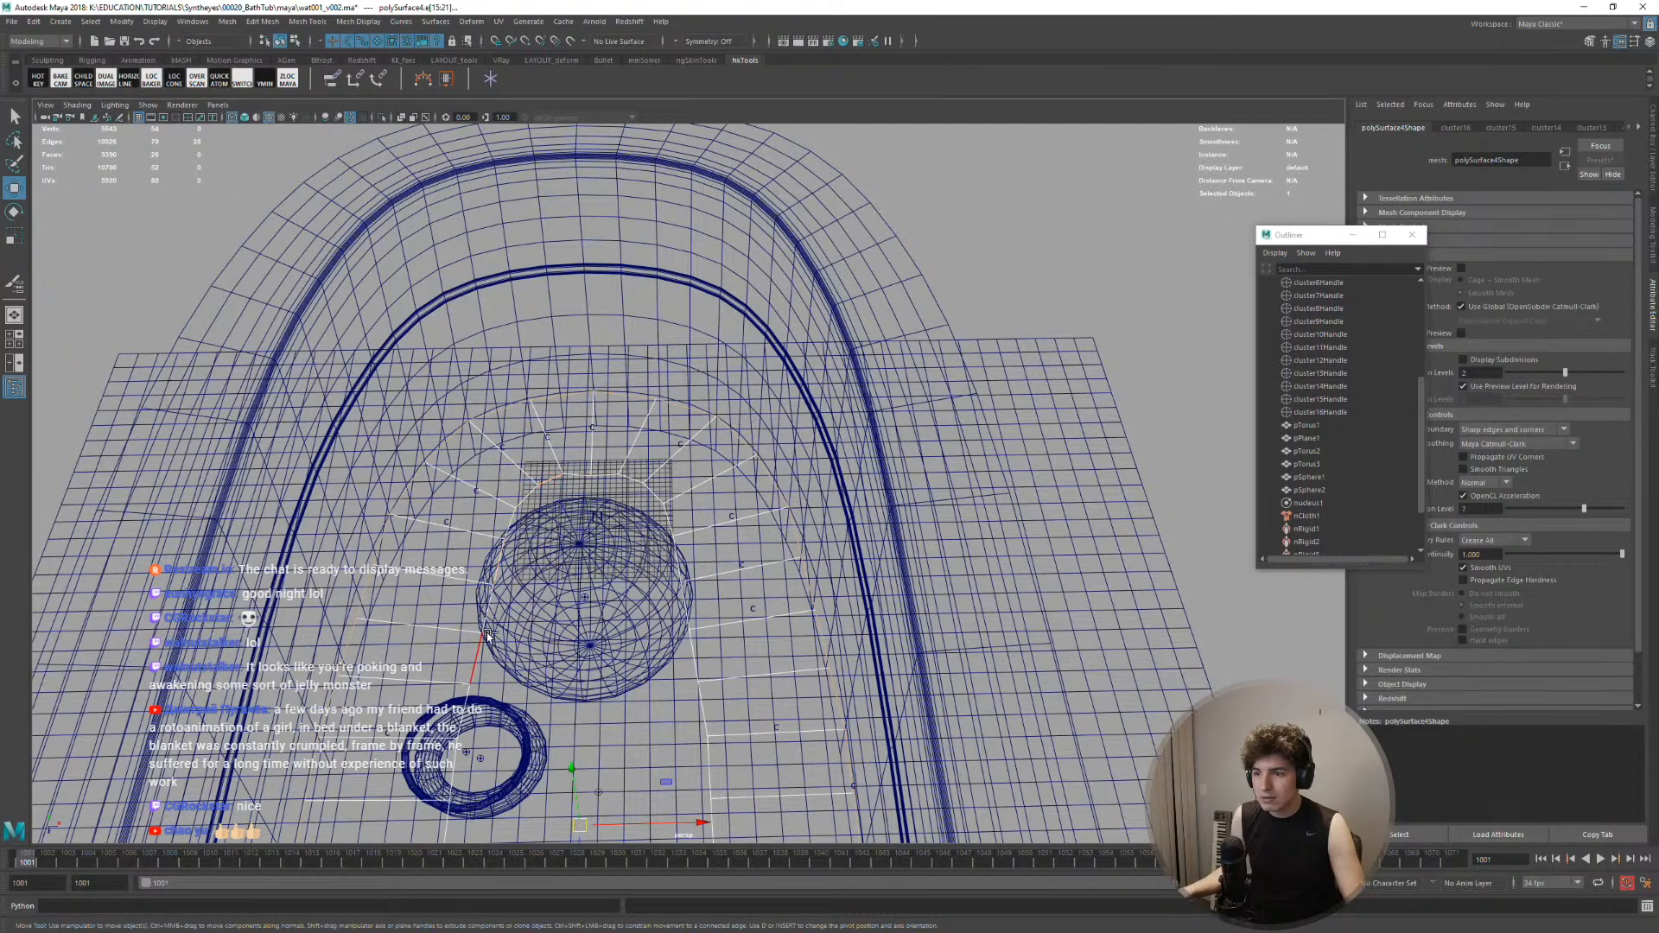
alt+drag(488, 635, 851, 453)
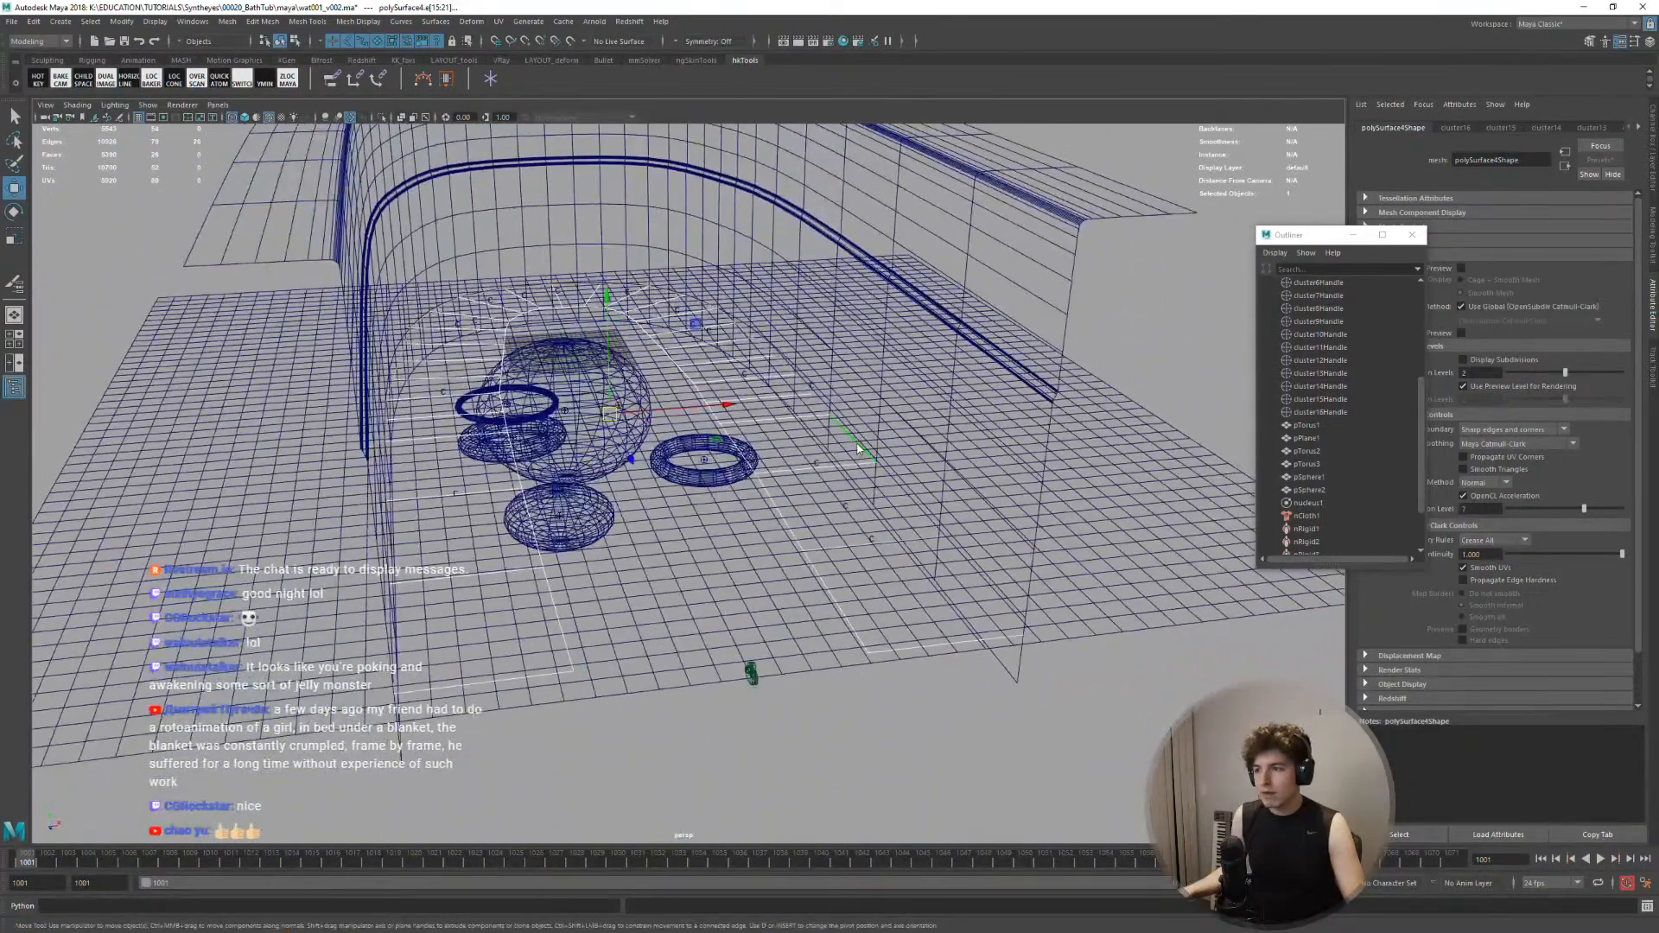
Extrude the selected border edges of polySurface4 outward with an Offset of about 15.8
shift+right_drag(858, 448, 858, 482)
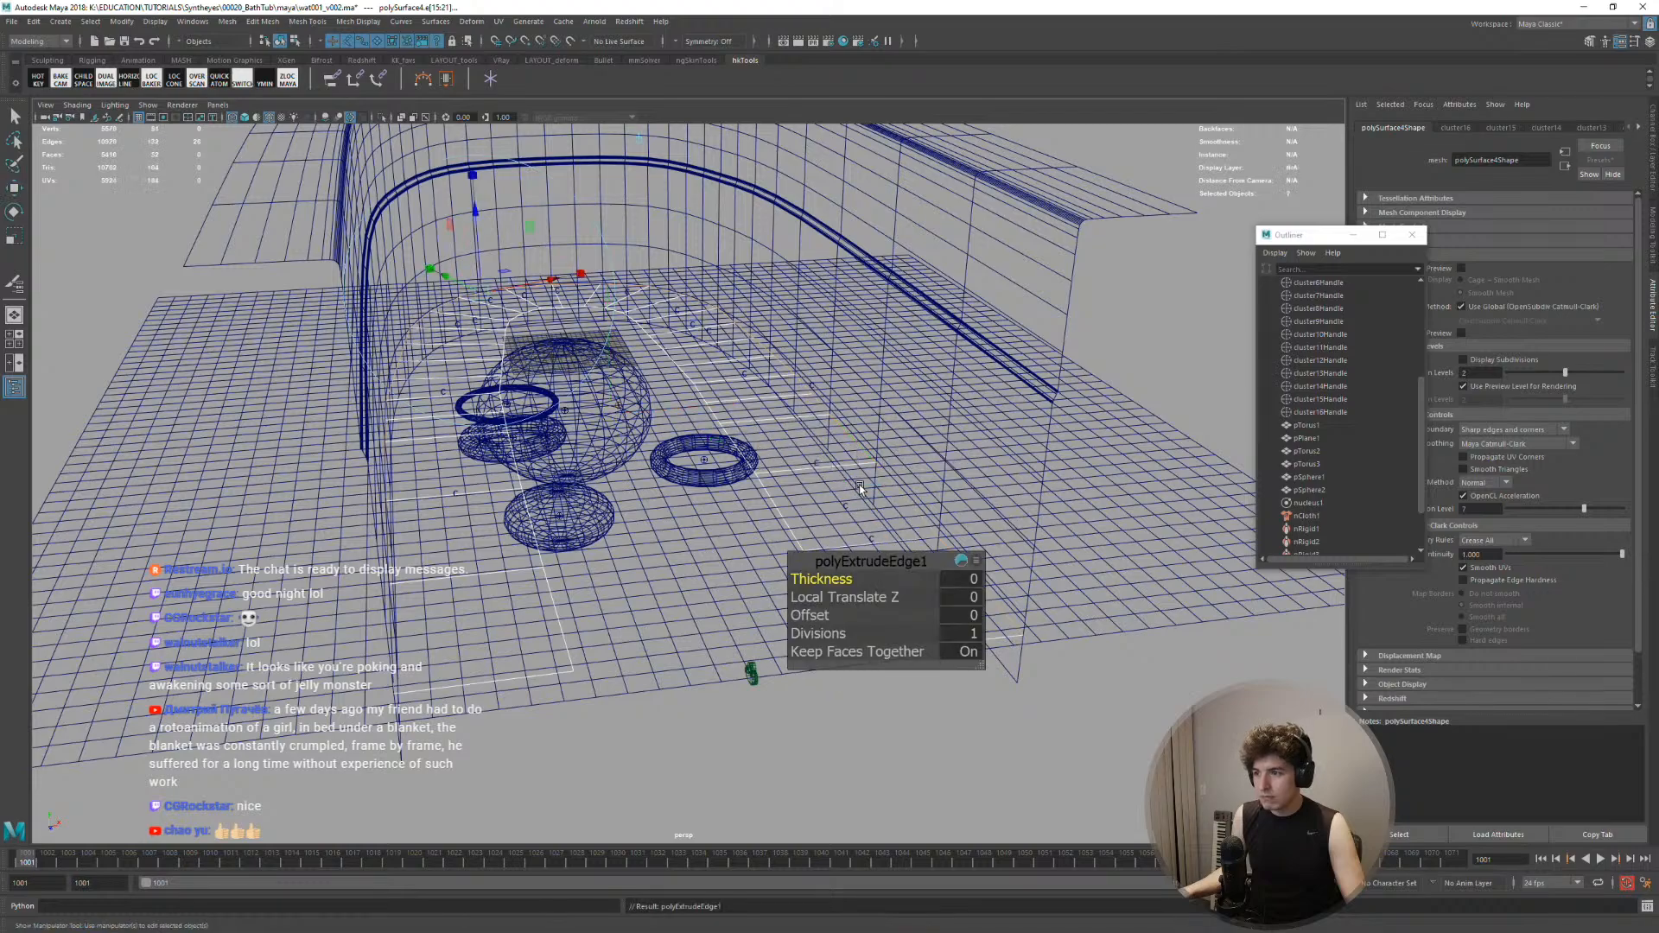
click(853, 597)
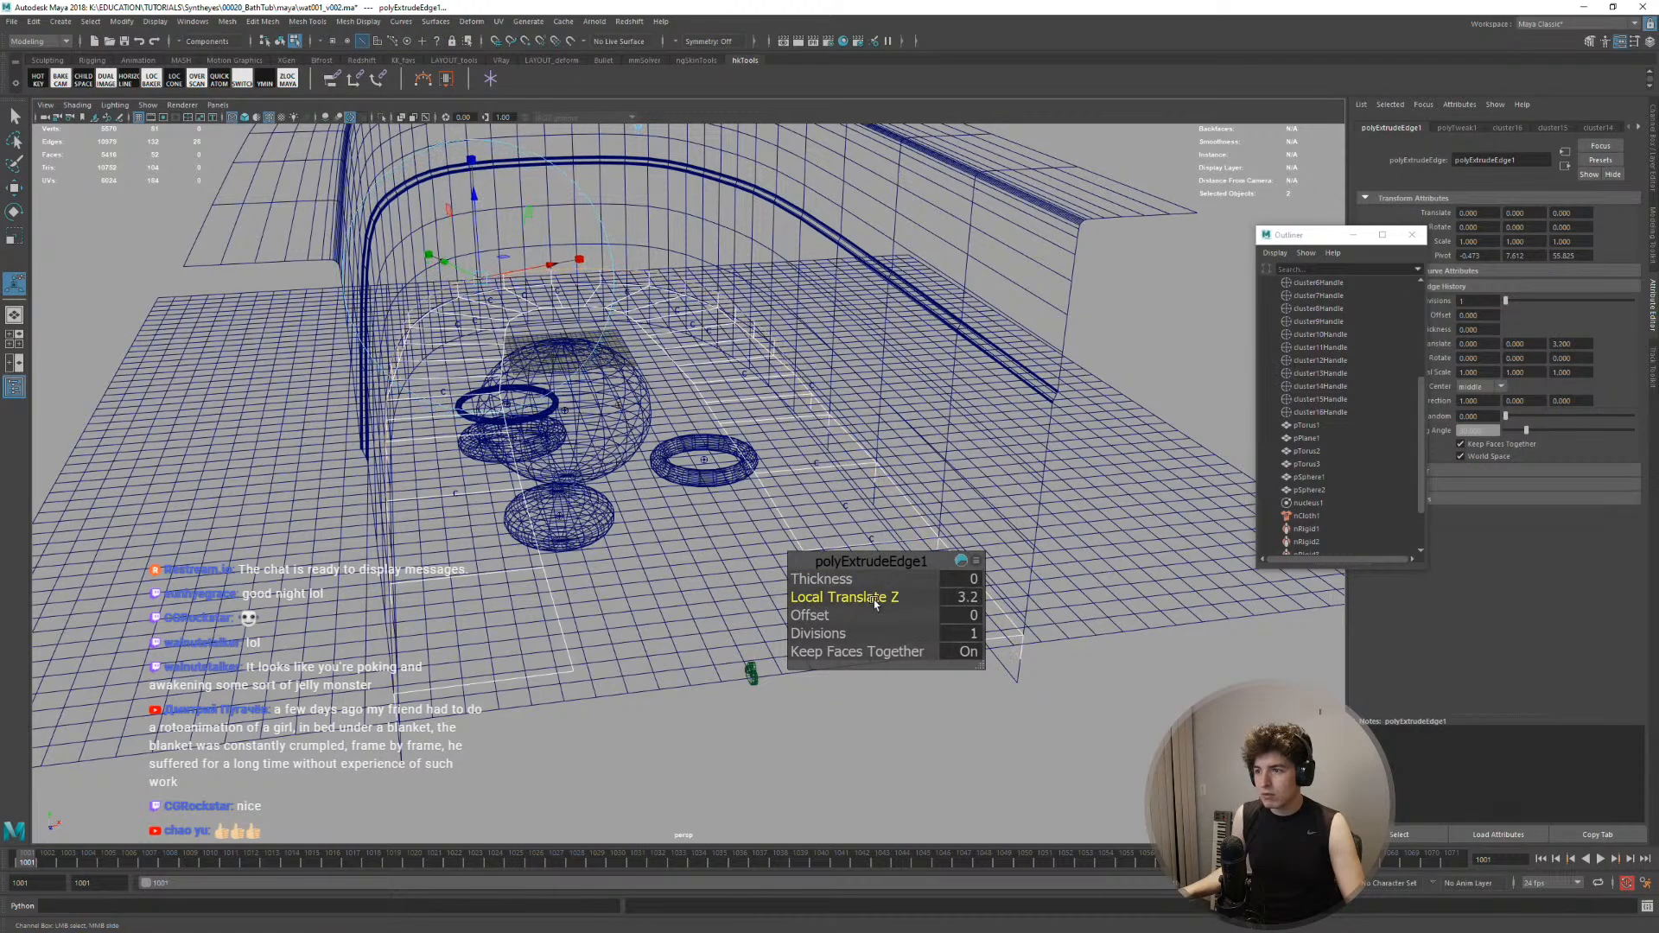
click(819, 578)
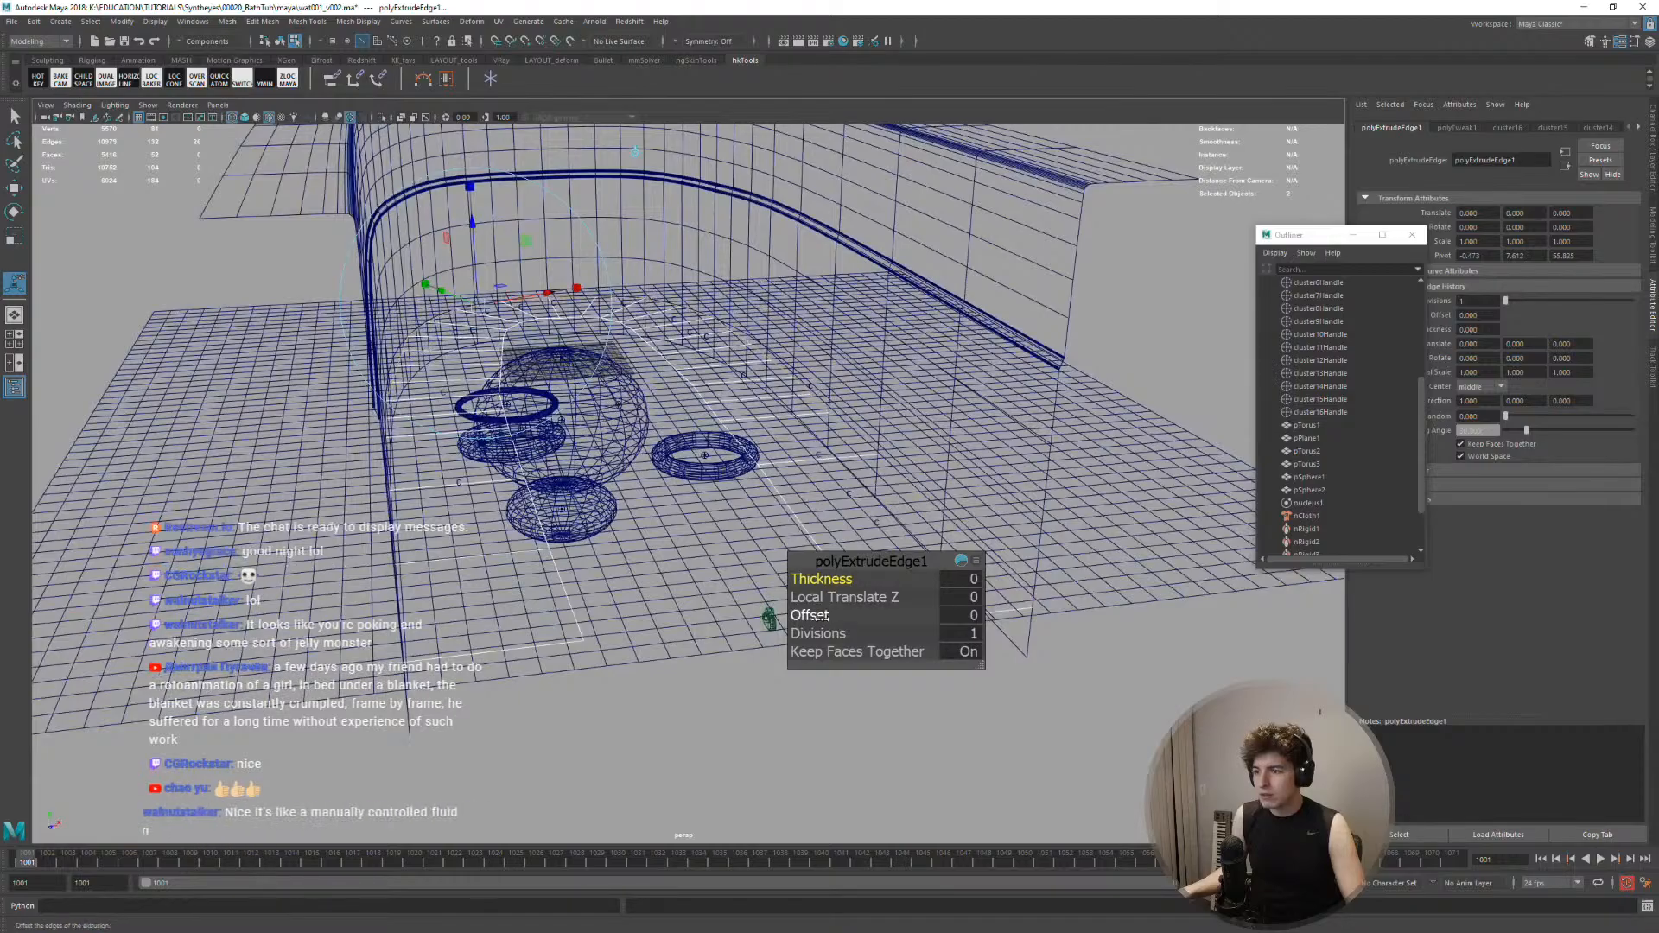
drag(830, 614, 848, 614)
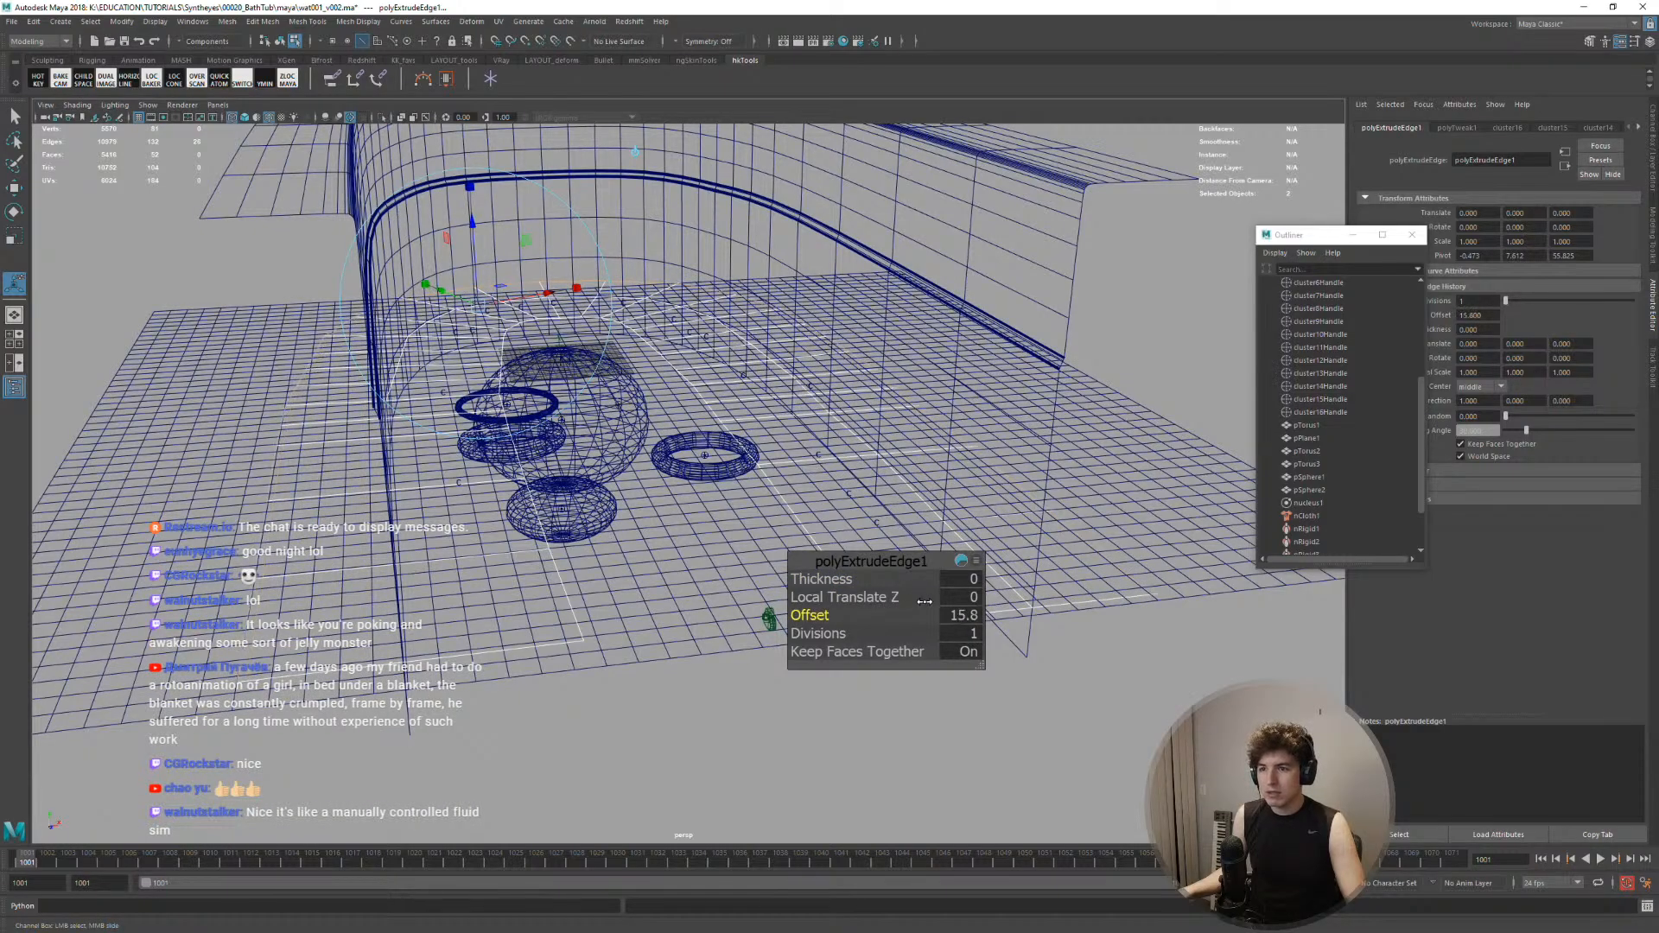
Return polySurface4 to object mode, play the animation to check the extended strip, rewind, and turn textured shading back on
alt+drag(882, 388, 853, 390)
alt+drag(690, 388, 380, 403)
key(w)
right_drag(381, 405, 418, 371)
alt+drag(418, 370, 658, 478)
key(alt+v)
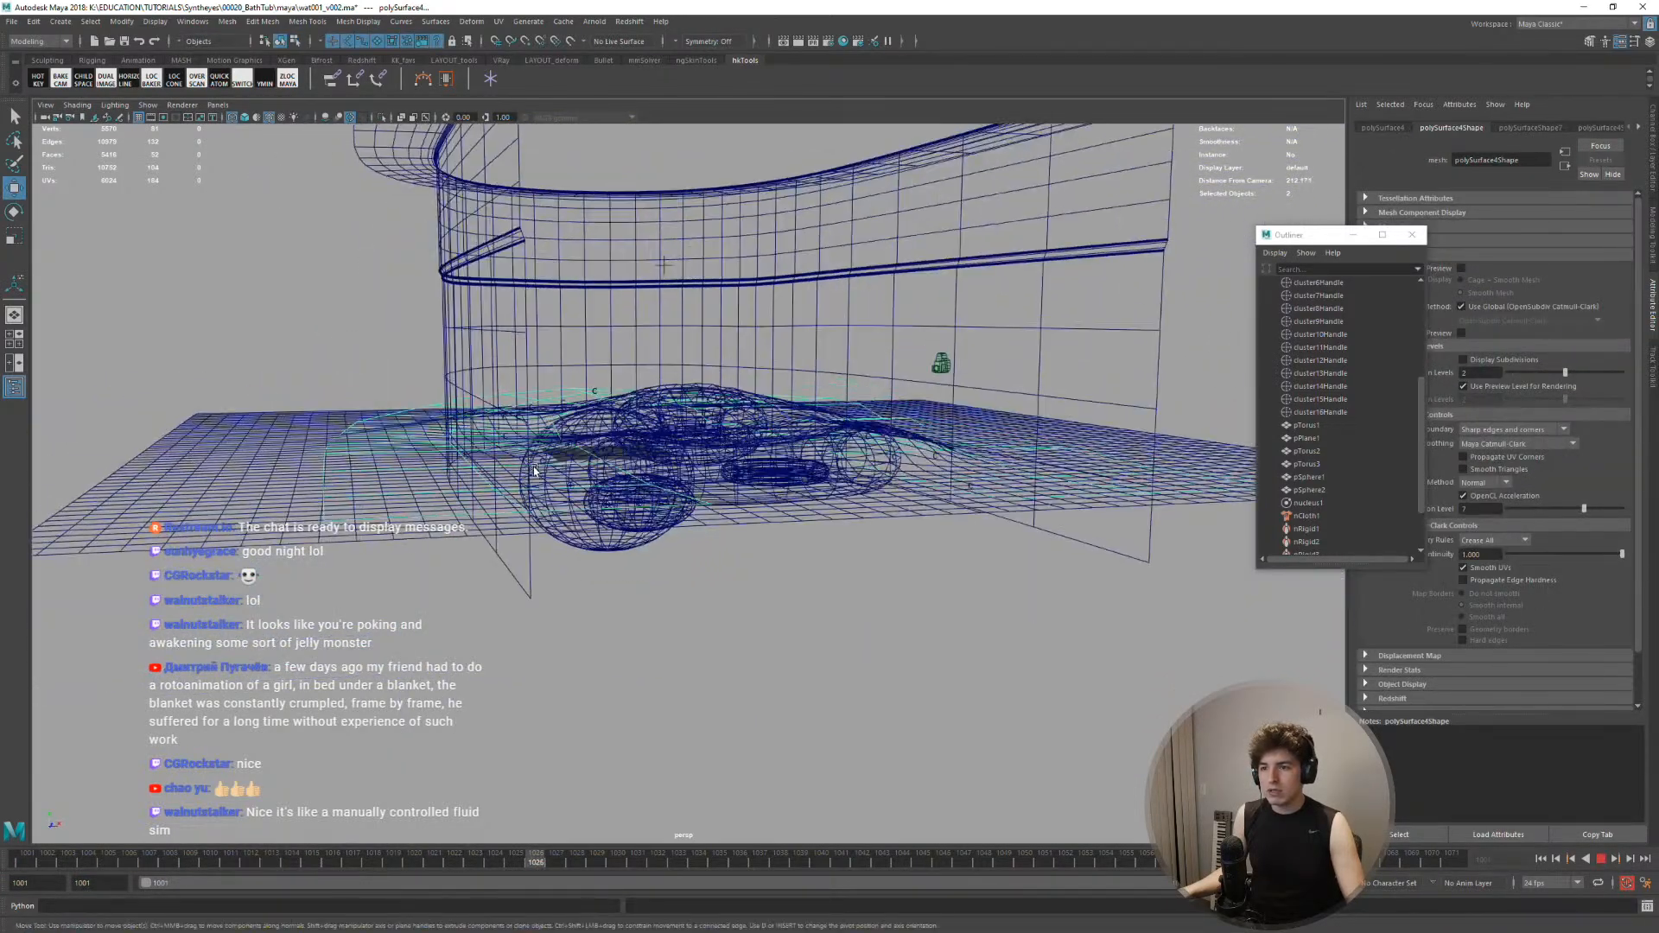
key(alt+v)
key(alt+shift+v)
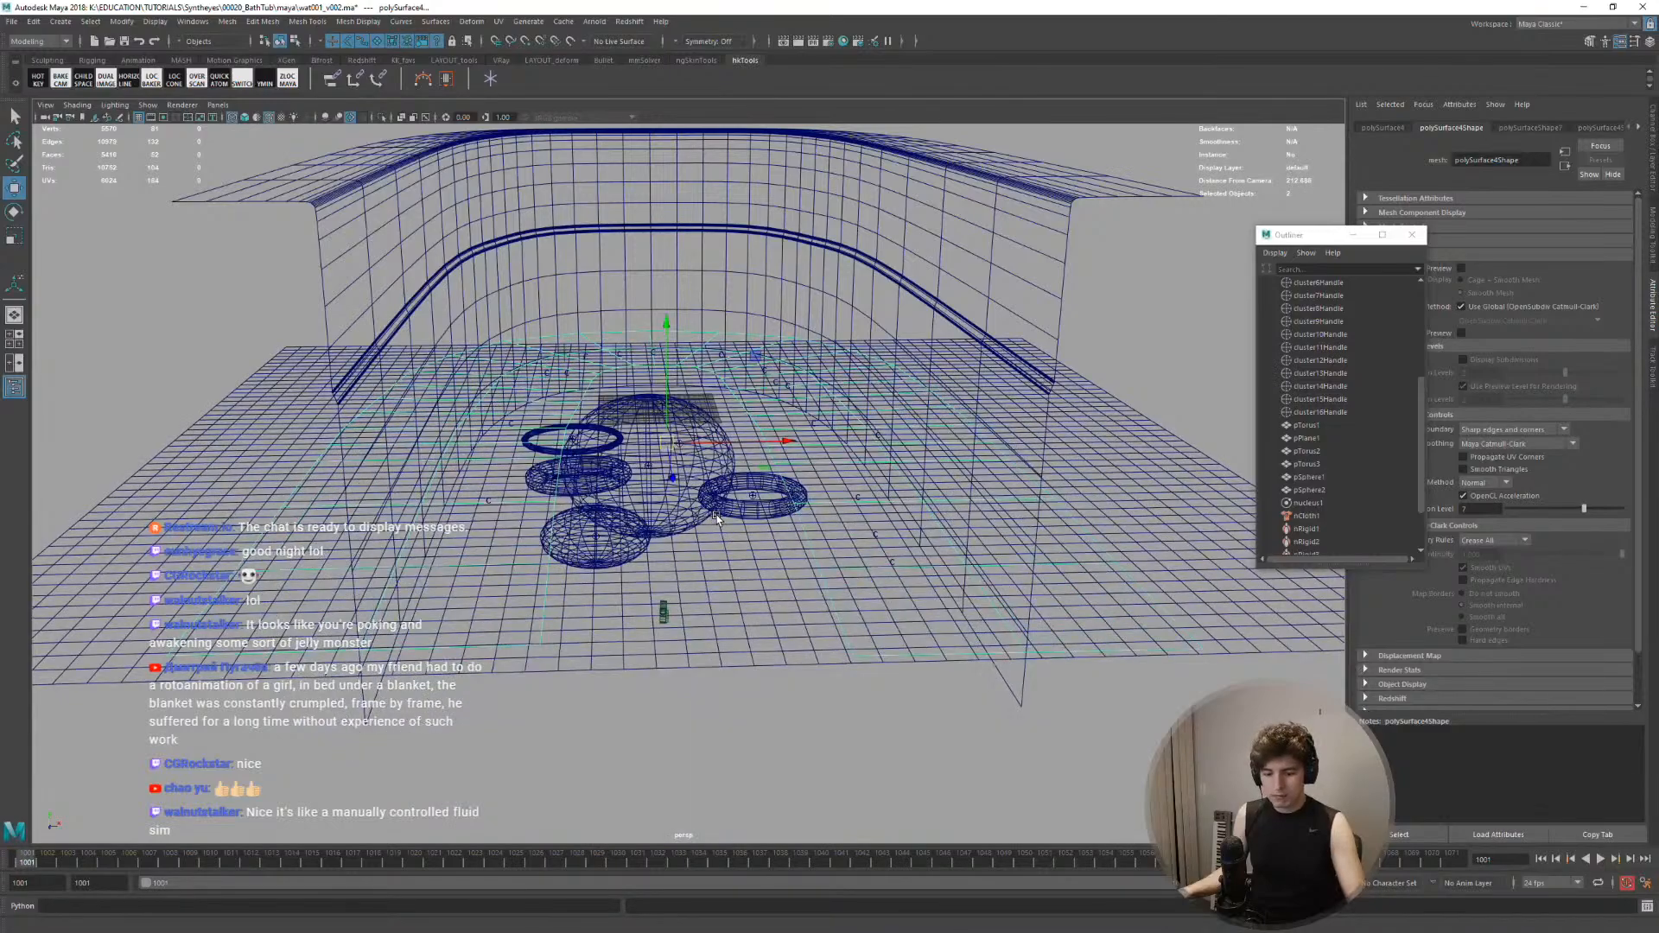
key(6)
scroll(619, 527, up, 3)
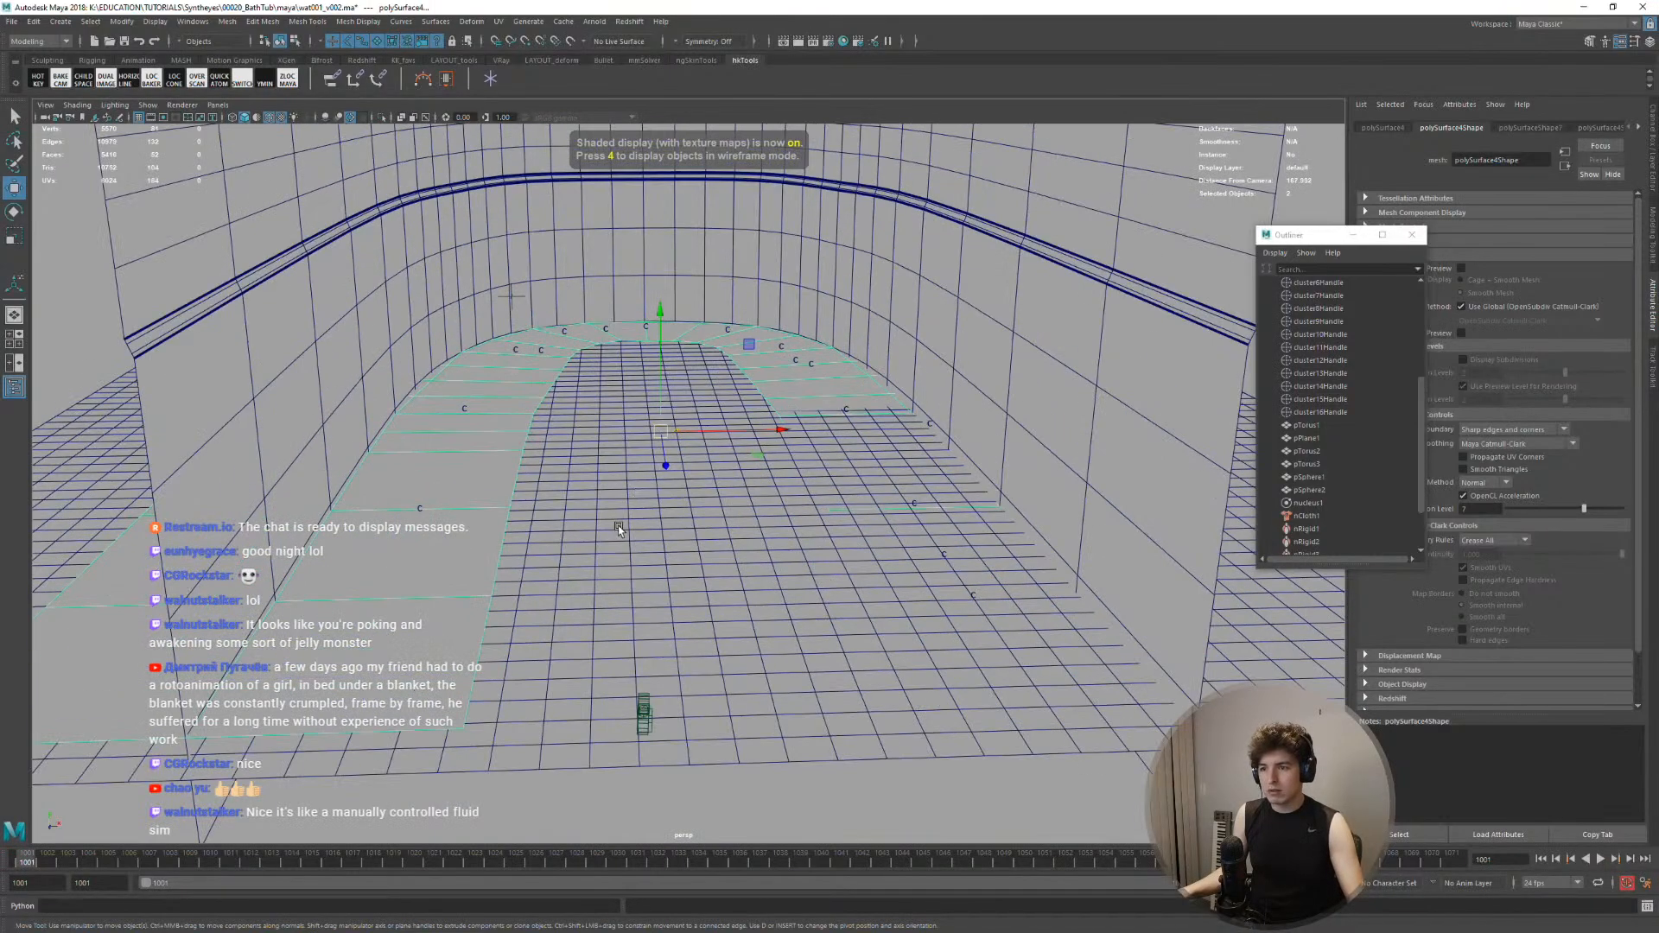
Add pPlane1 to the polySurface4 selection and transfer the attributes from polySurface4 to pPlane1
click(614, 525)
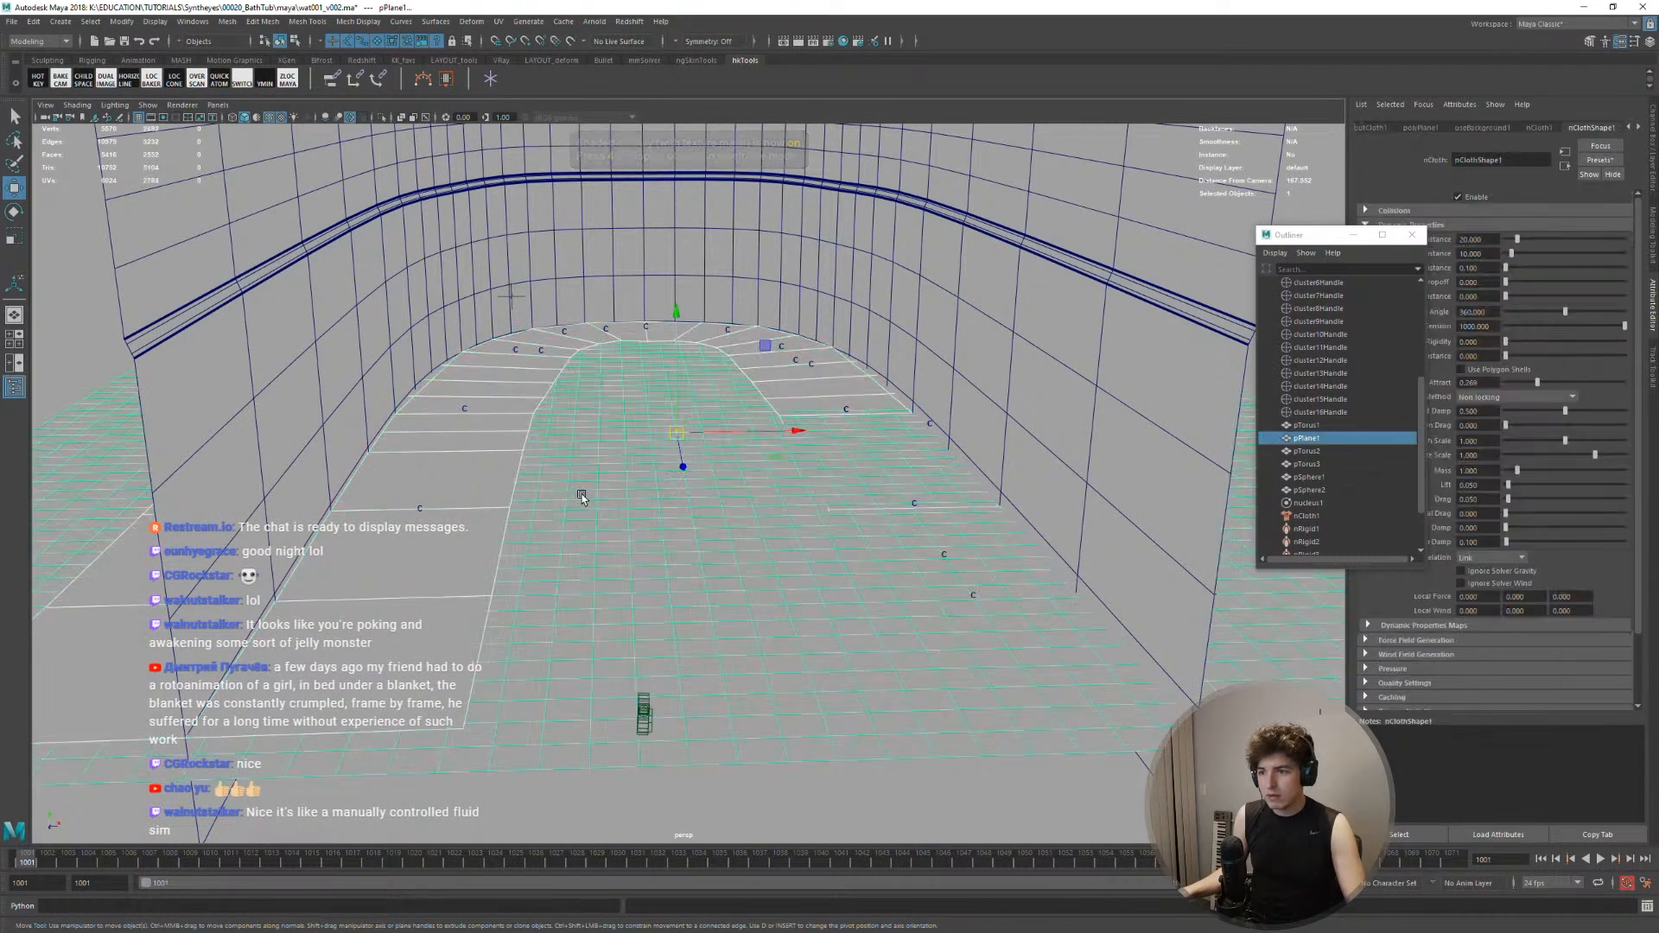
key(space)
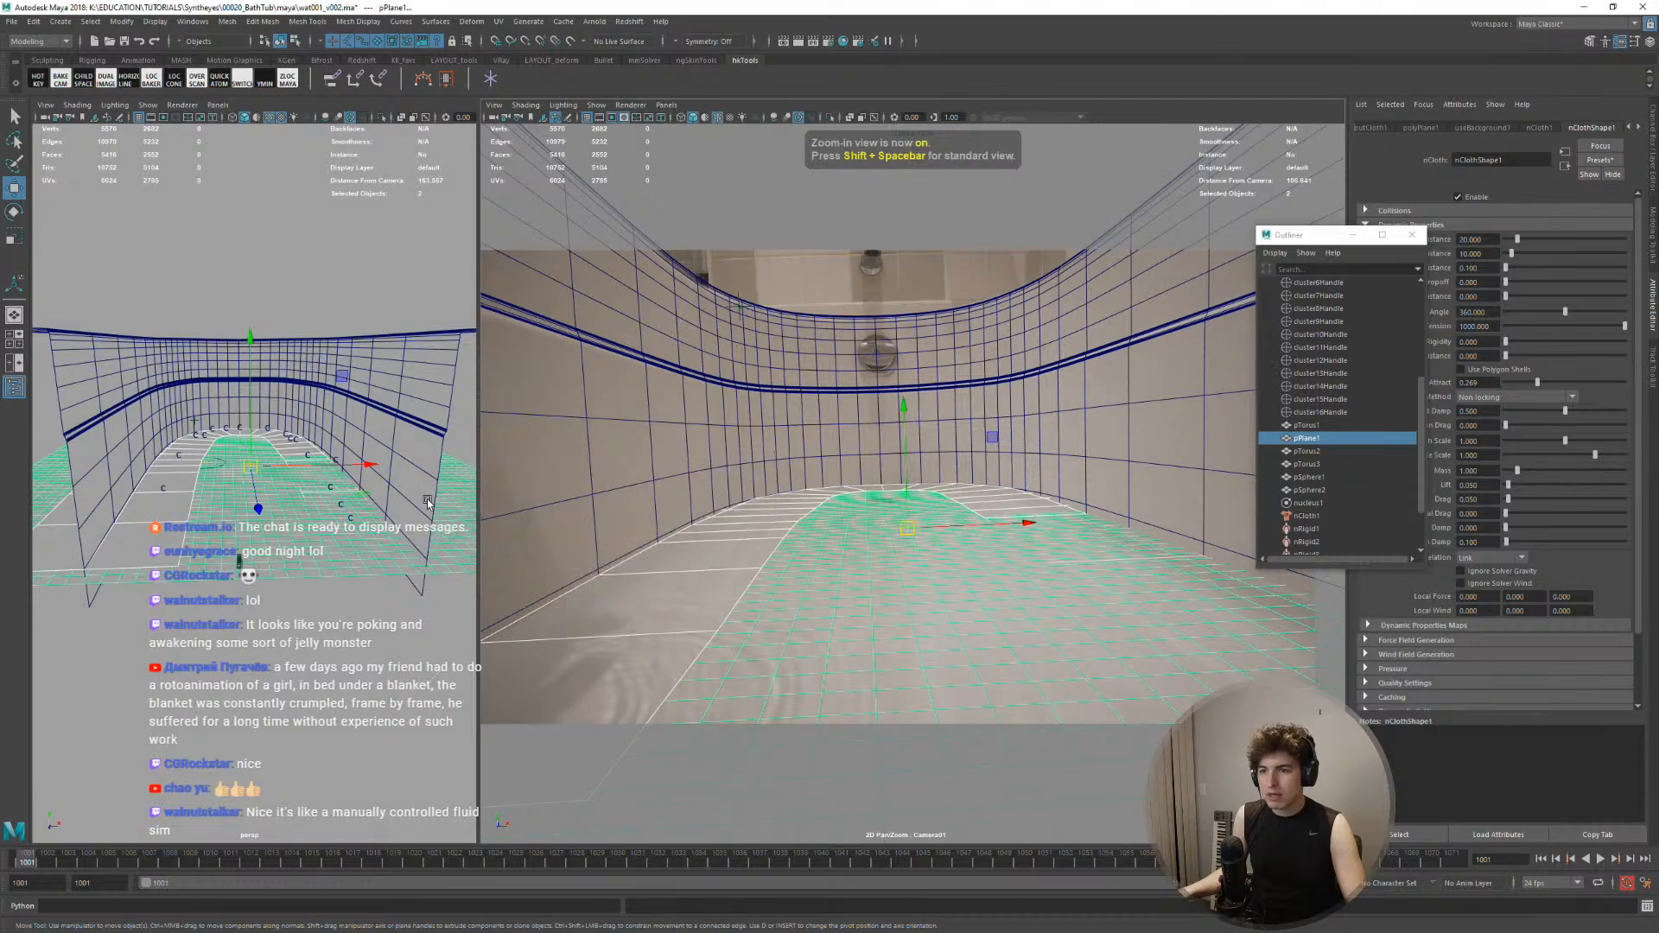
key(space)
key(space)
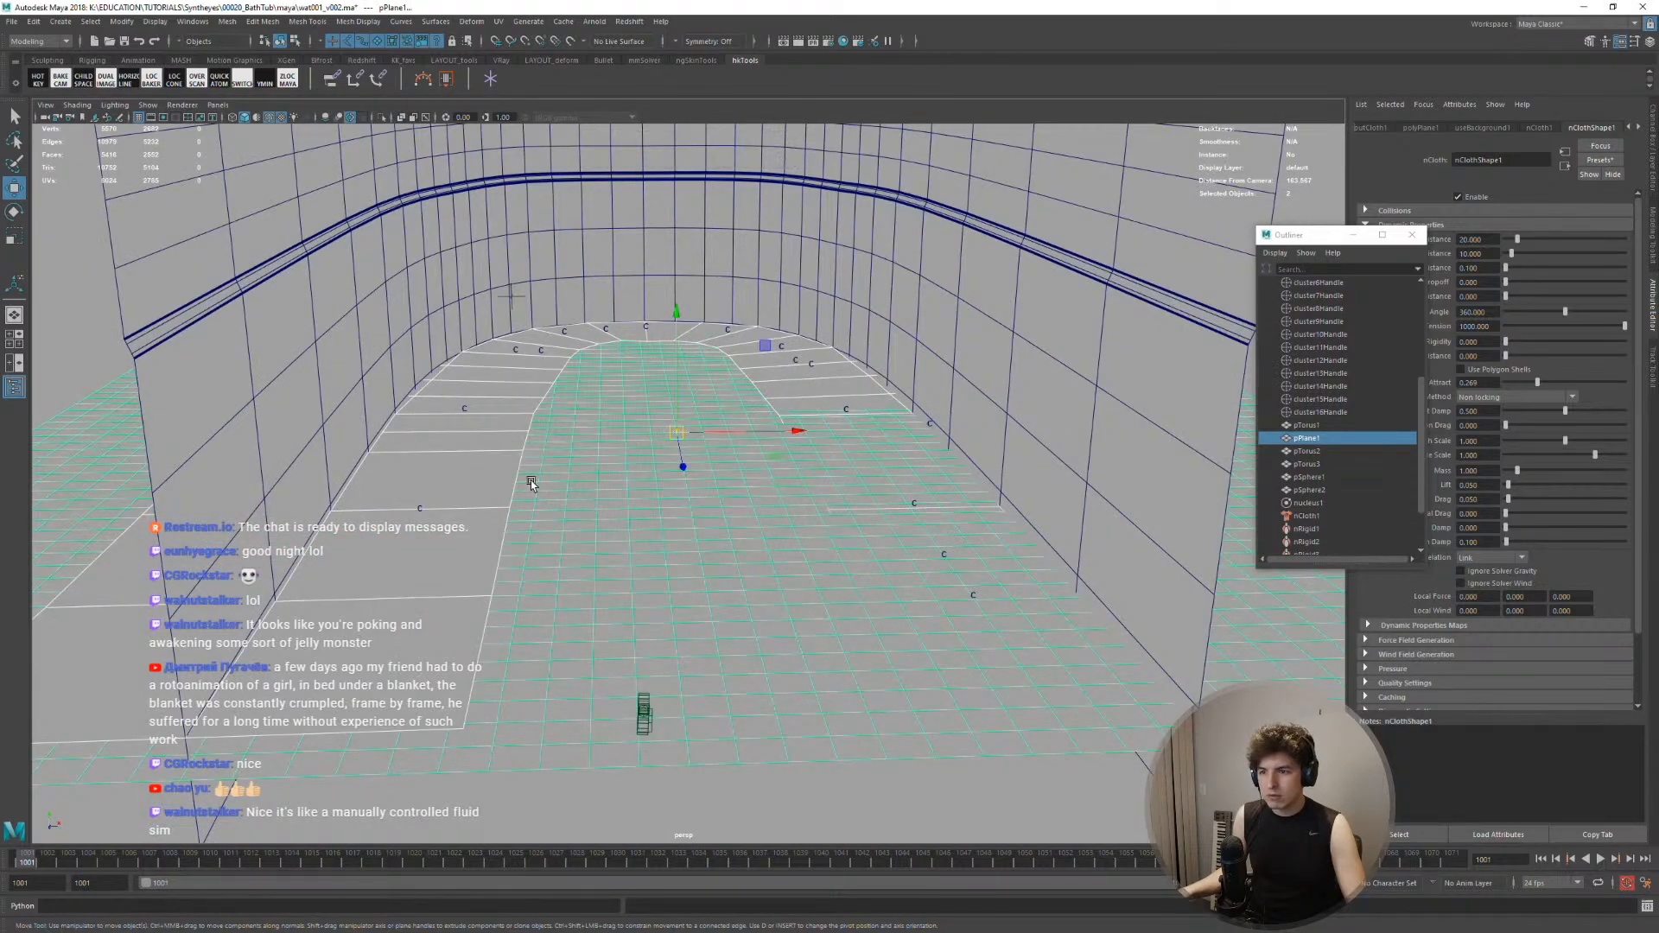
key(space)
click(478, 534)
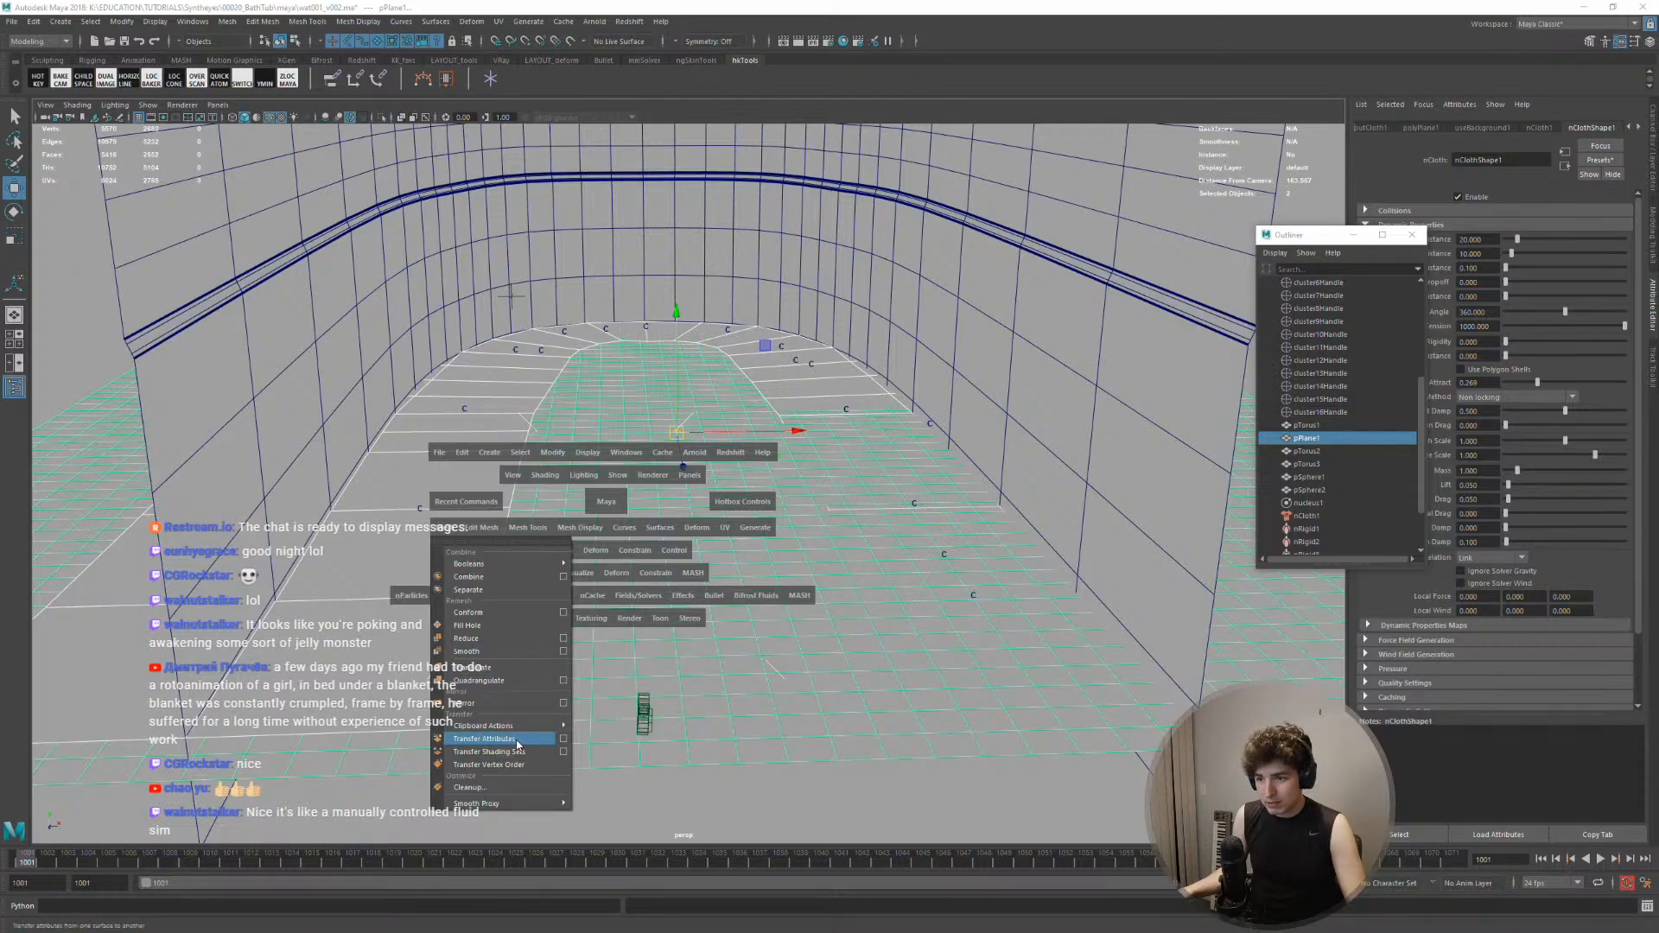
click(516, 739)
alt+drag(493, 445, 556, 506)
Start Paint Transfer Attributes on pPlane1 and set the paint operation to Replace with a value of 0
key(space)
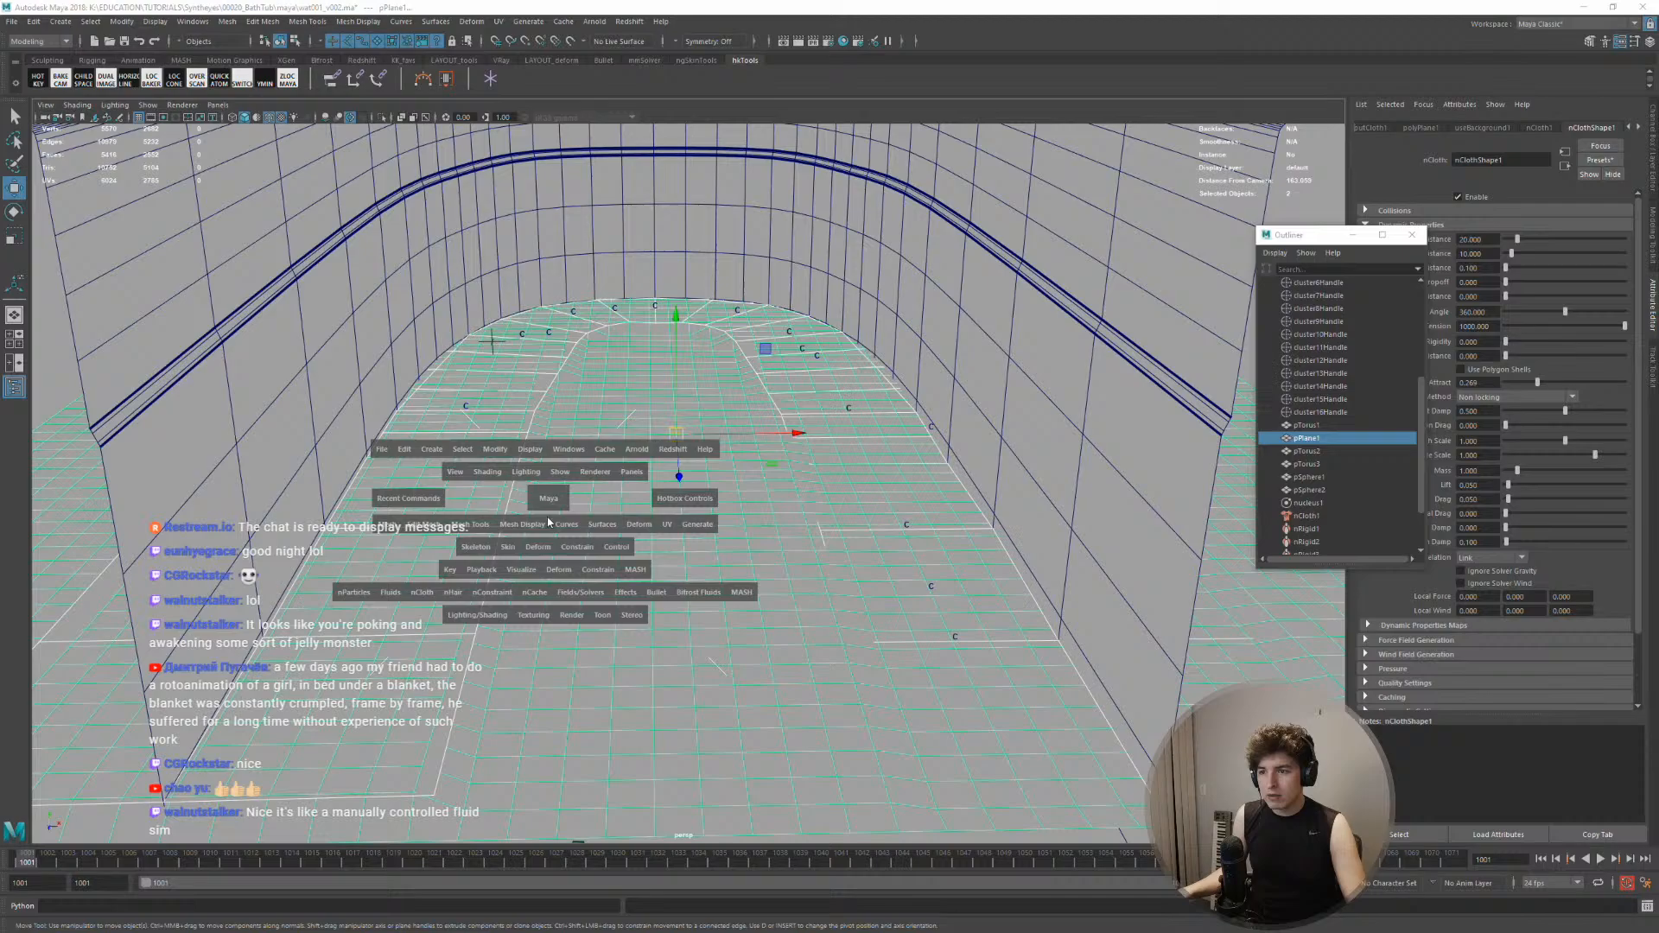
click(488, 524)
click(518, 684)
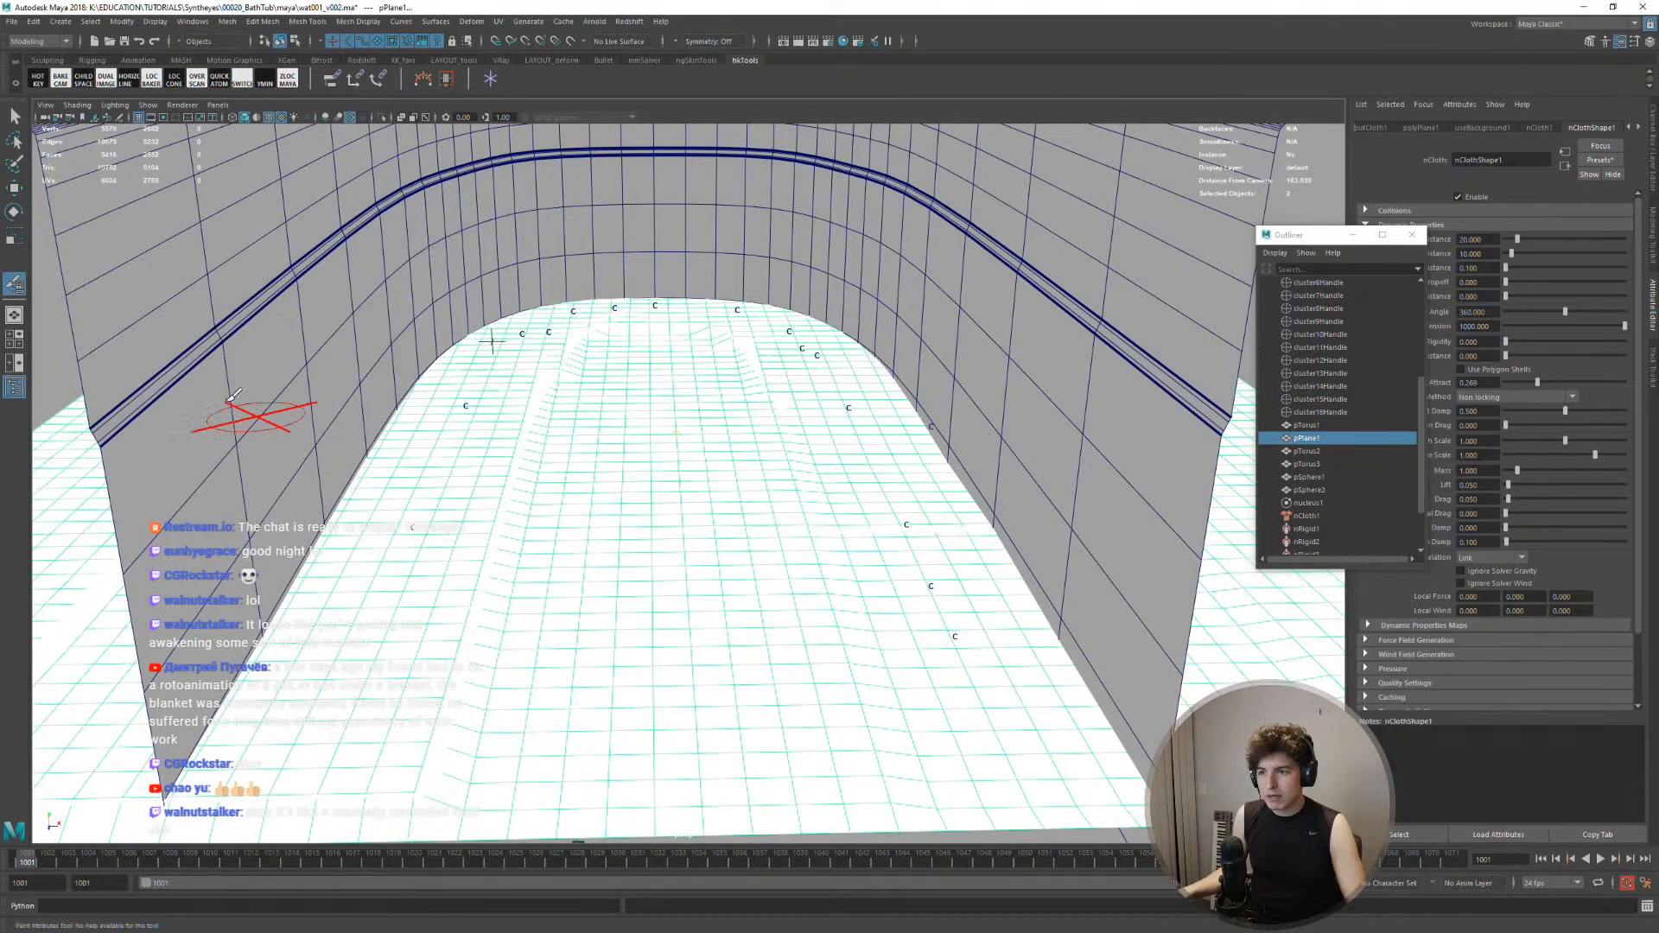
double_click(14, 285)
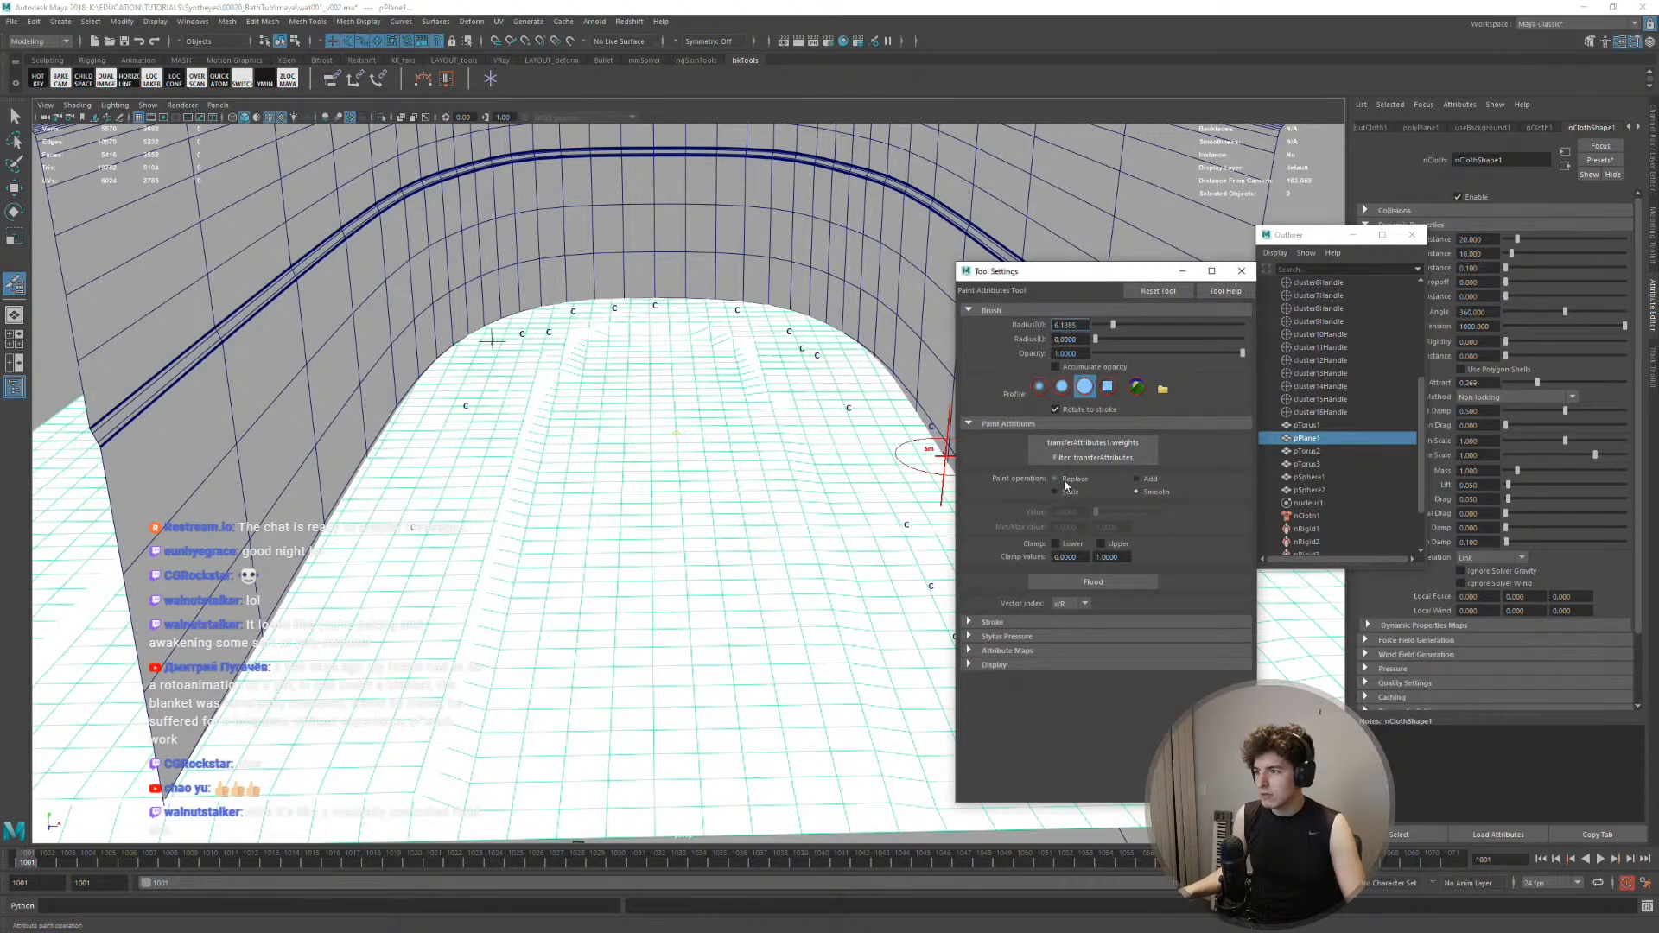
Paint 0 transfer weights on pPlane1 along the inner border of polySurface4, covering both sides and the rounded end
alt+drag(497, 488, 543, 489)
mouse_move(534, 560)
mouse_down()
mouse_move(494, 618)
mouse_move(506, 764)
mouse_up()
alt+middle_drag(518, 717, 563, 436)
alt+drag(563, 435, 542, 479)
mouse_move(560, 320)
alt+mouse_down()
mouse_move(545, 457)
mouse_move(544, 393)
alt+mouse_up()
mouse_move(561, 519)
alt+mouse_down()
mouse_move(564, 405)
mouse_move(555, 472)
alt+mouse_up()
alt+middle_drag(591, 432, 598, 477)
scroll(598, 477, down, 2)
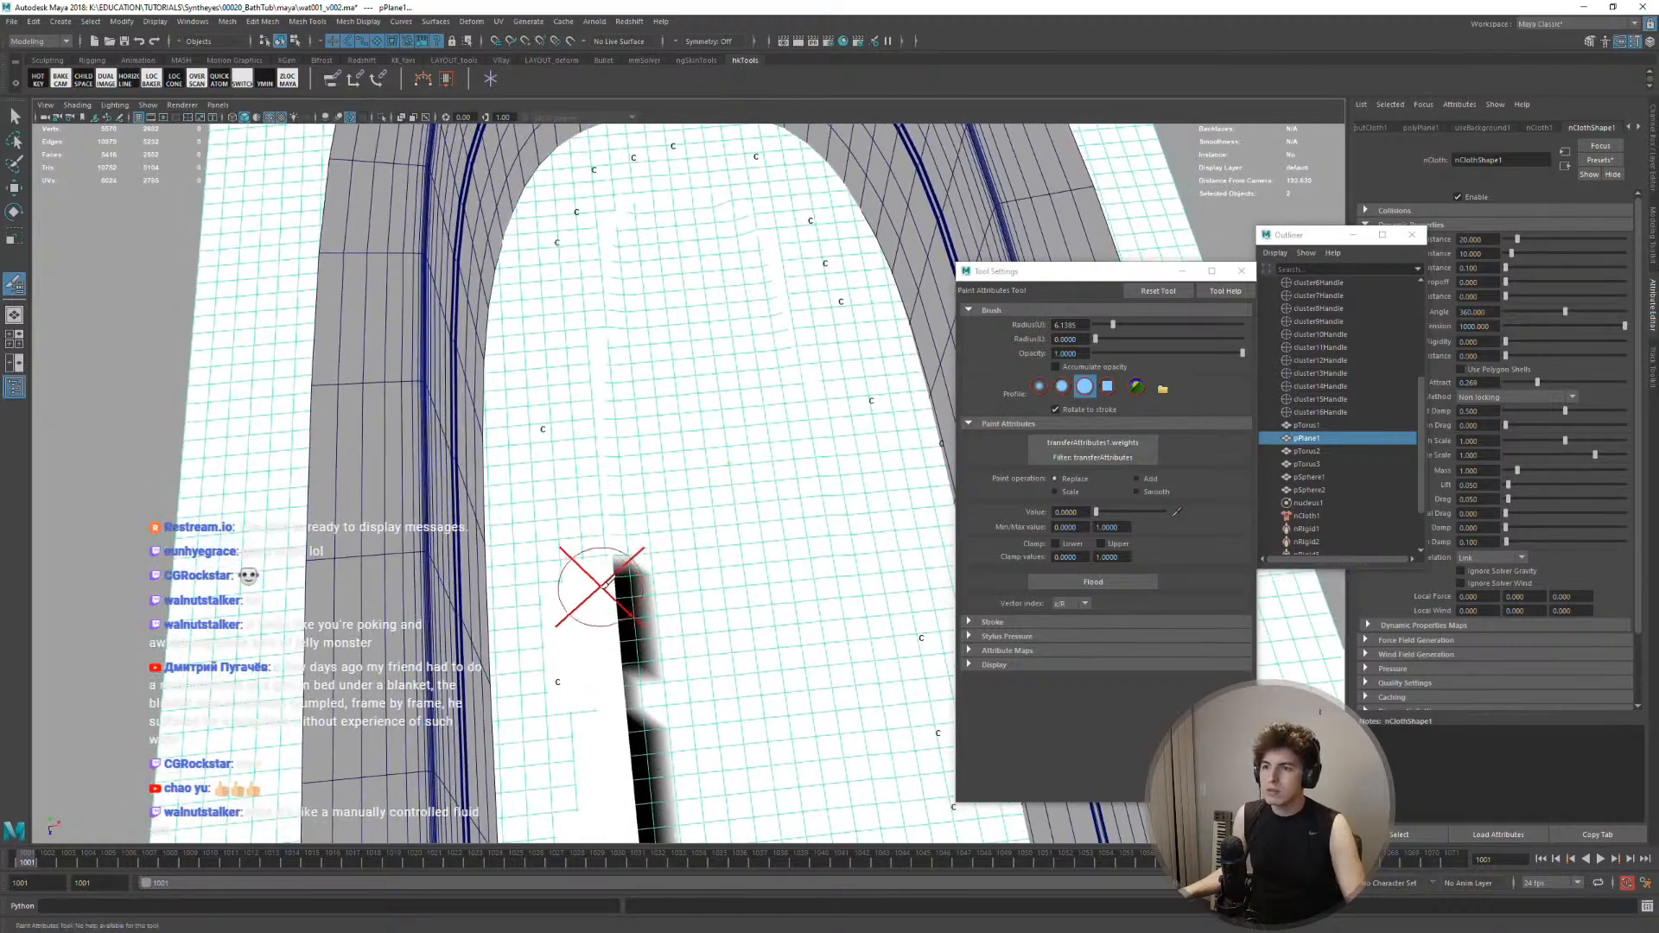
mouse_move(593, 574)
mouse_down()
mouse_move(574, 492)
mouse_move(613, 352)
mouse_up()
scroll(593, 452, down, 3)
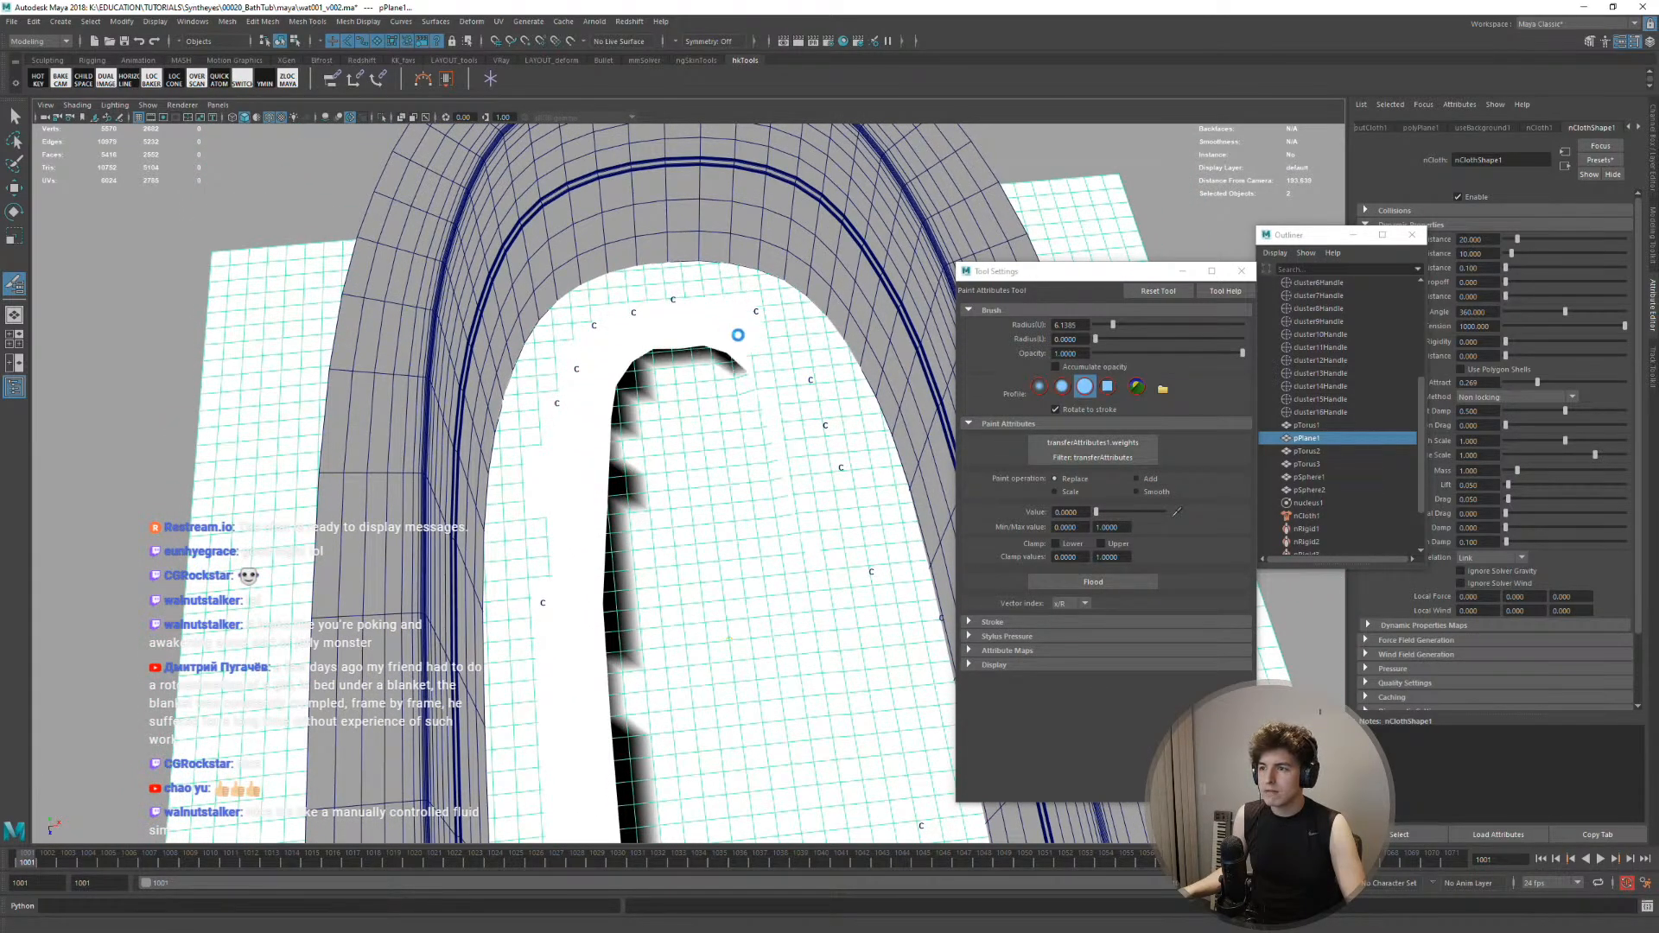
alt+middle_drag(840, 578, 689, 322)
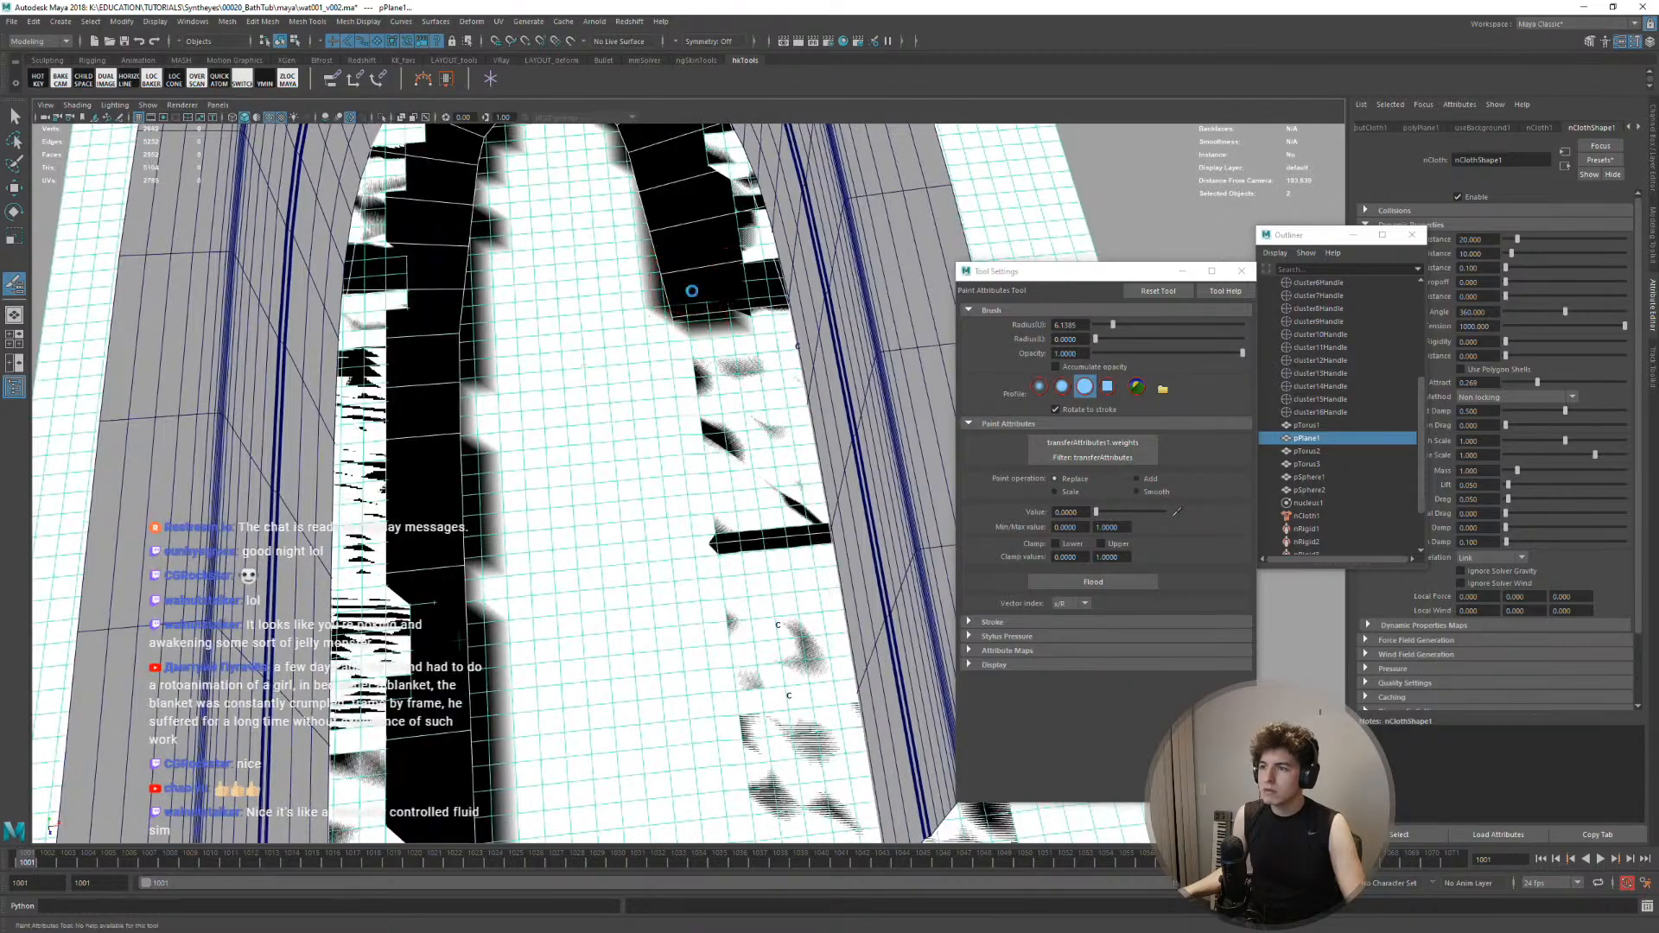
drag(692, 292, 729, 538)
alt+middle_drag(728, 537, 682, 324)
mouse_move(685, 309)
mouse_down()
mouse_move(715, 642)
mouse_move(673, 553)
mouse_move(604, 674)
mouse_move(592, 570)
mouse_move(633, 621)
mouse_up()
mouse_move(753, 744)
mouse_down()
mouse_move(704, 665)
mouse_move(692, 388)
mouse_move(664, 285)
mouse_move(635, 324)
mouse_up()
Undo the painted weights and the attribute transfer on pPlane1
key(ctrl+z)
key(ctrl+z)
key(ctrl+z)
key(ctrl+z)
key(ctrl+z)
key(ctrl+z)
key(ctrl+z)
key(ctrl+z)
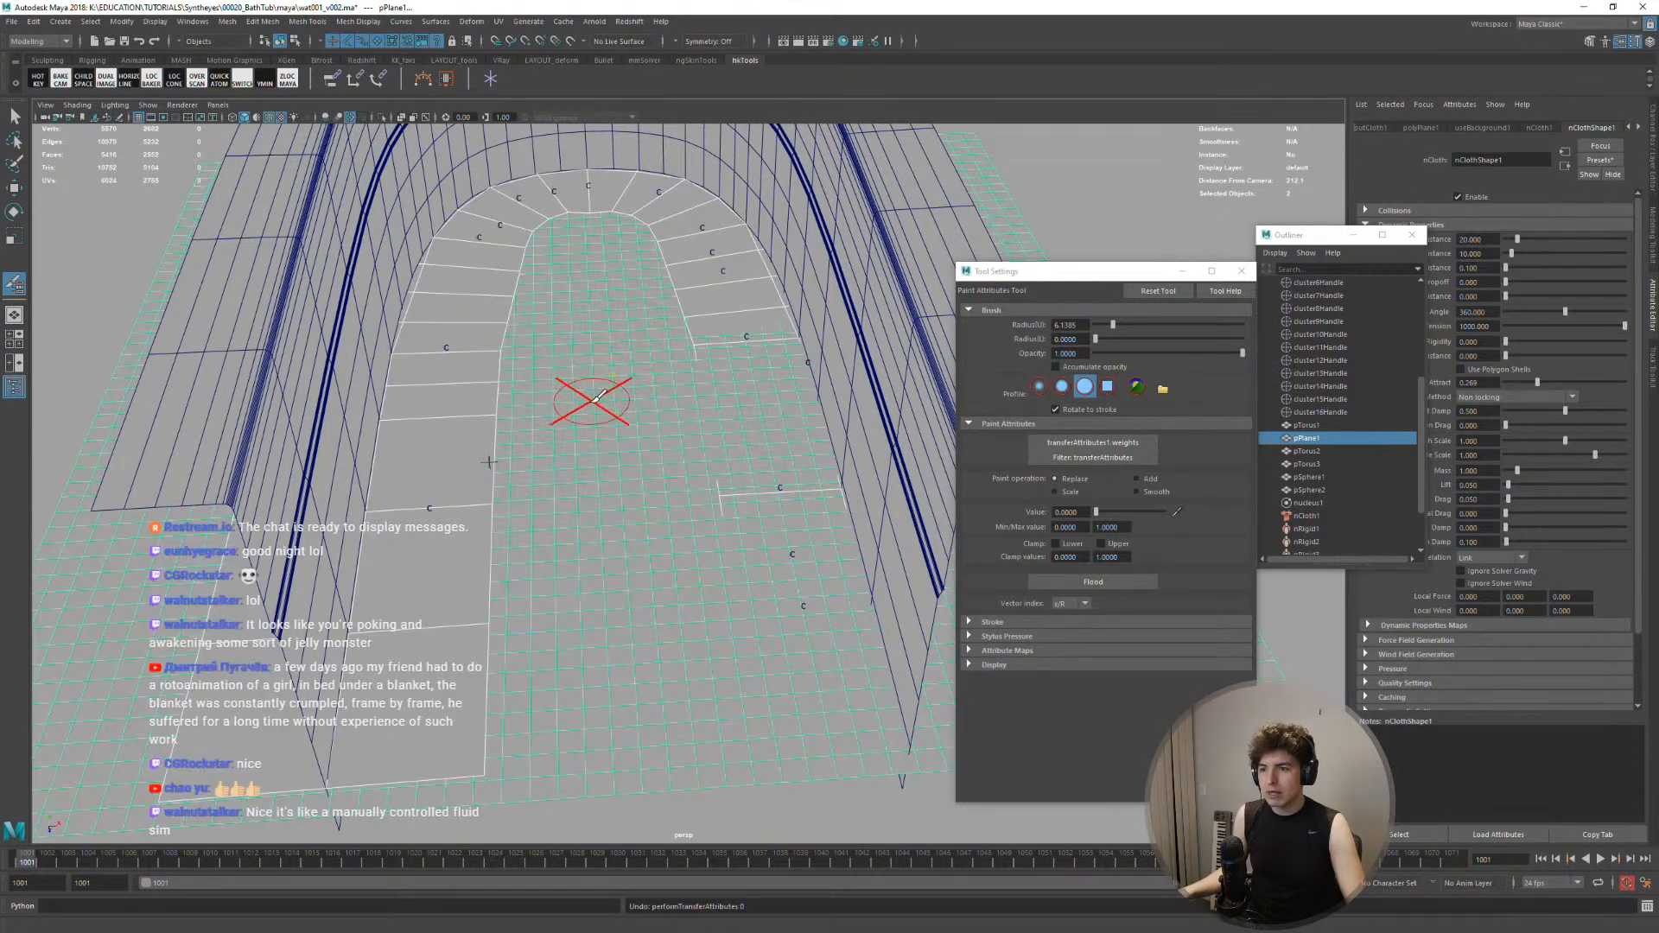
Try to reuse Paint Transfer Attributes on pPlane1 without a new transfer, with the viewport set to shaded display
key(w)
click(560, 465)
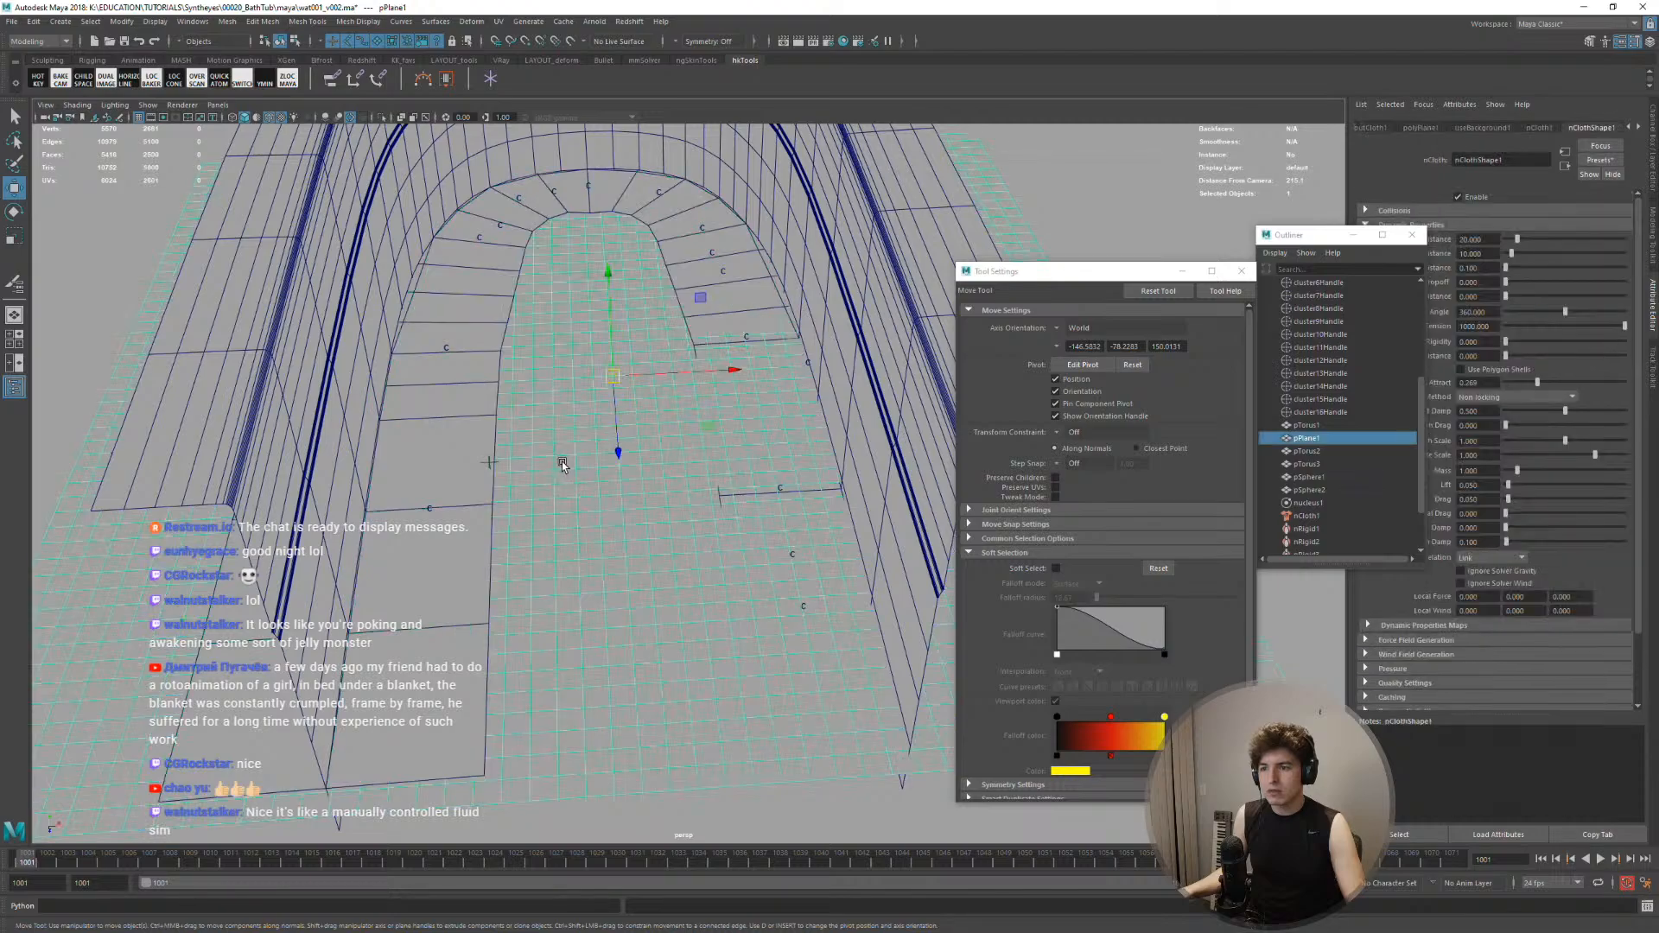
key(space)
click(515, 520)
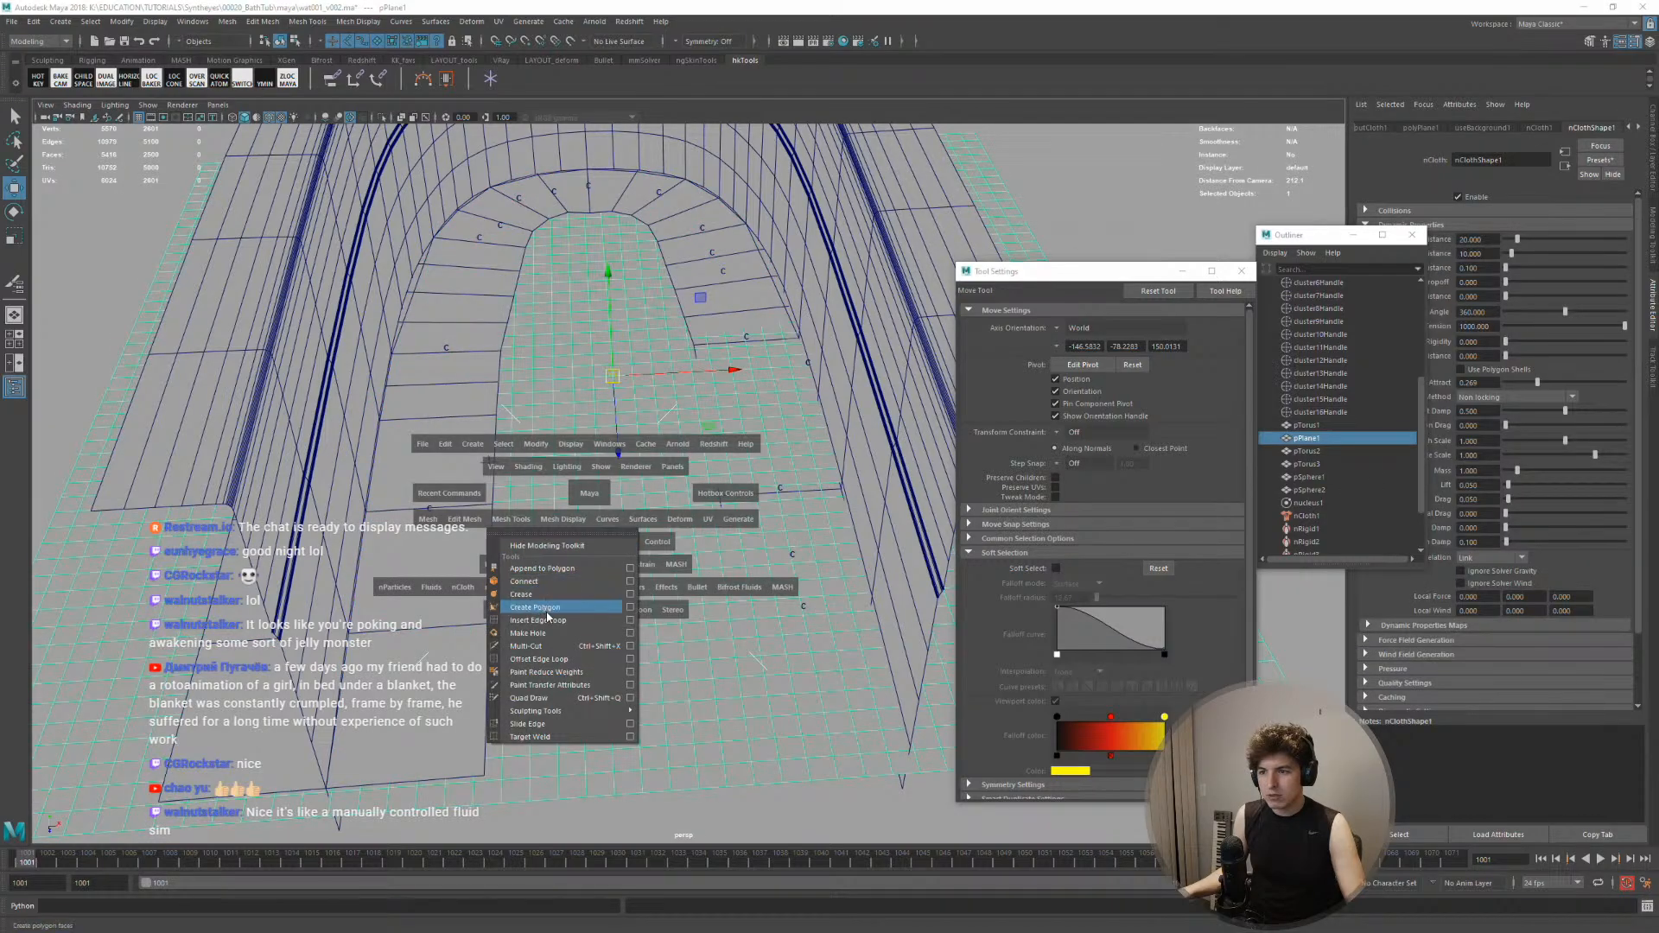
click(562, 685)
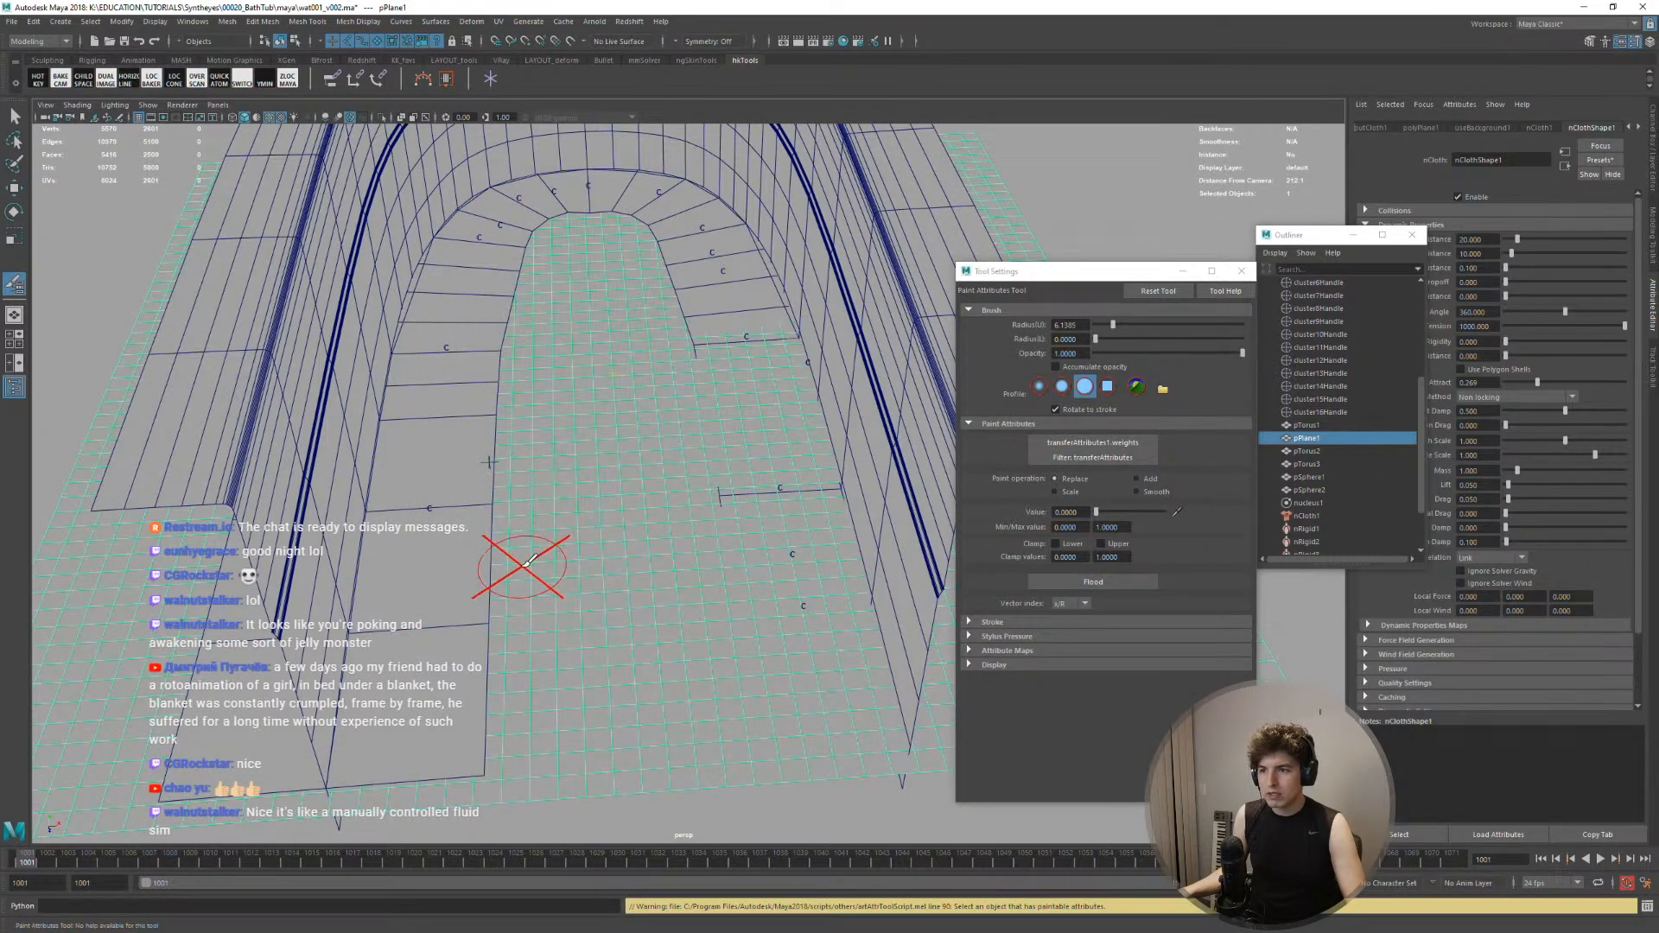
key(5)
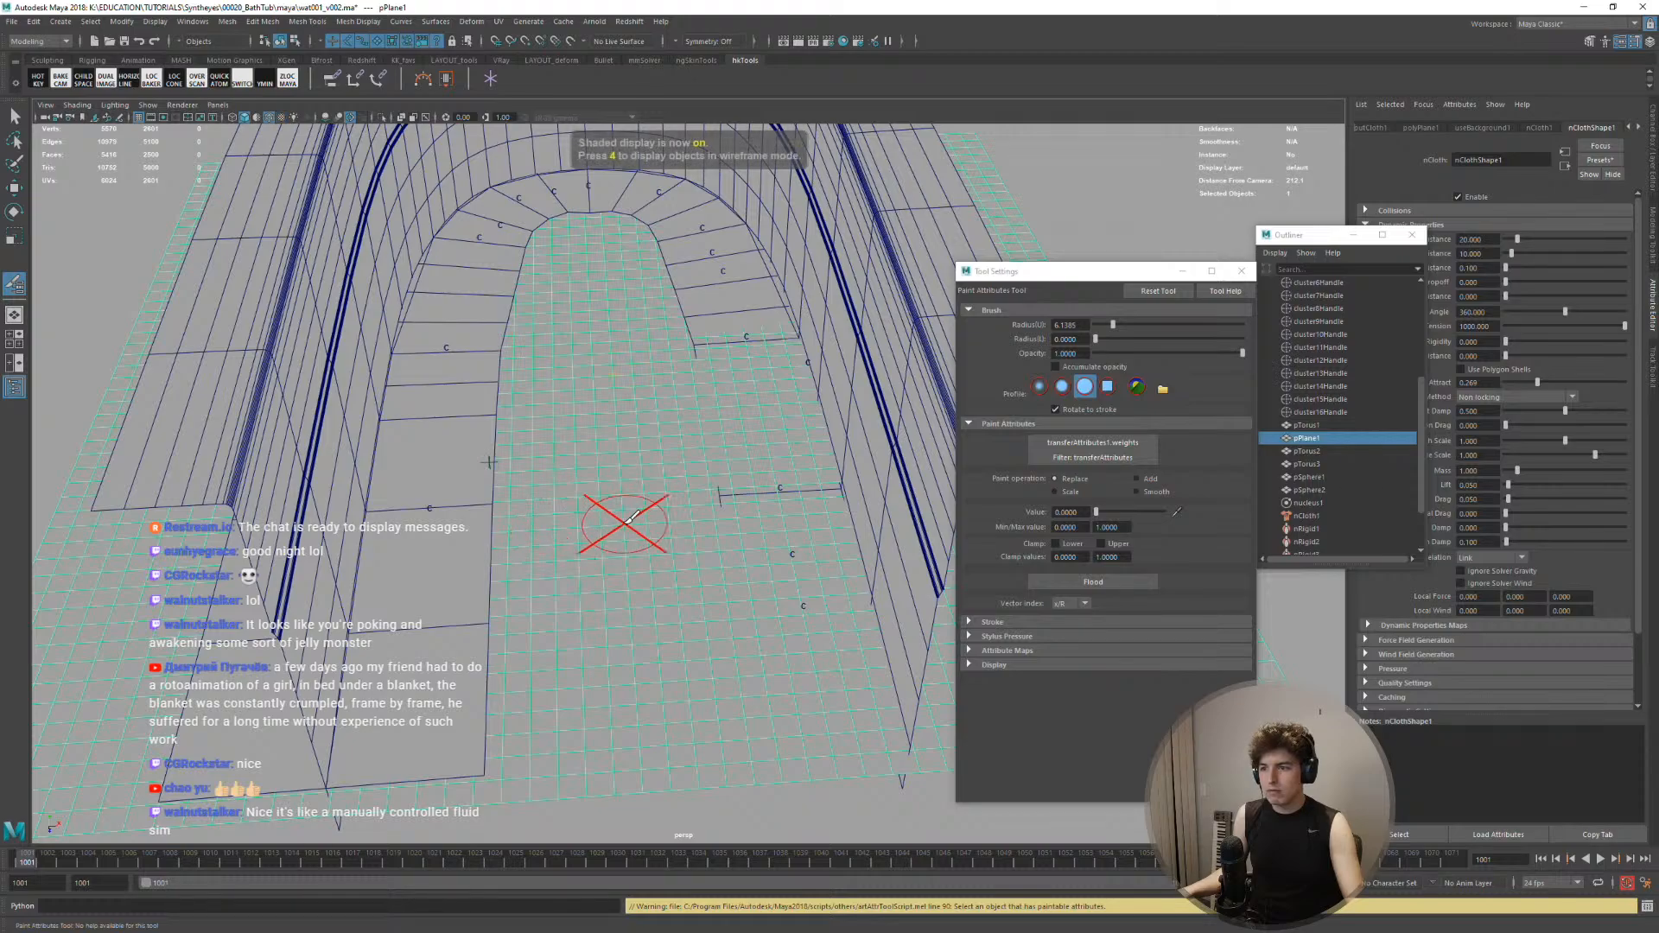
key(w)
alt+drag(615, 551, 615, 496)
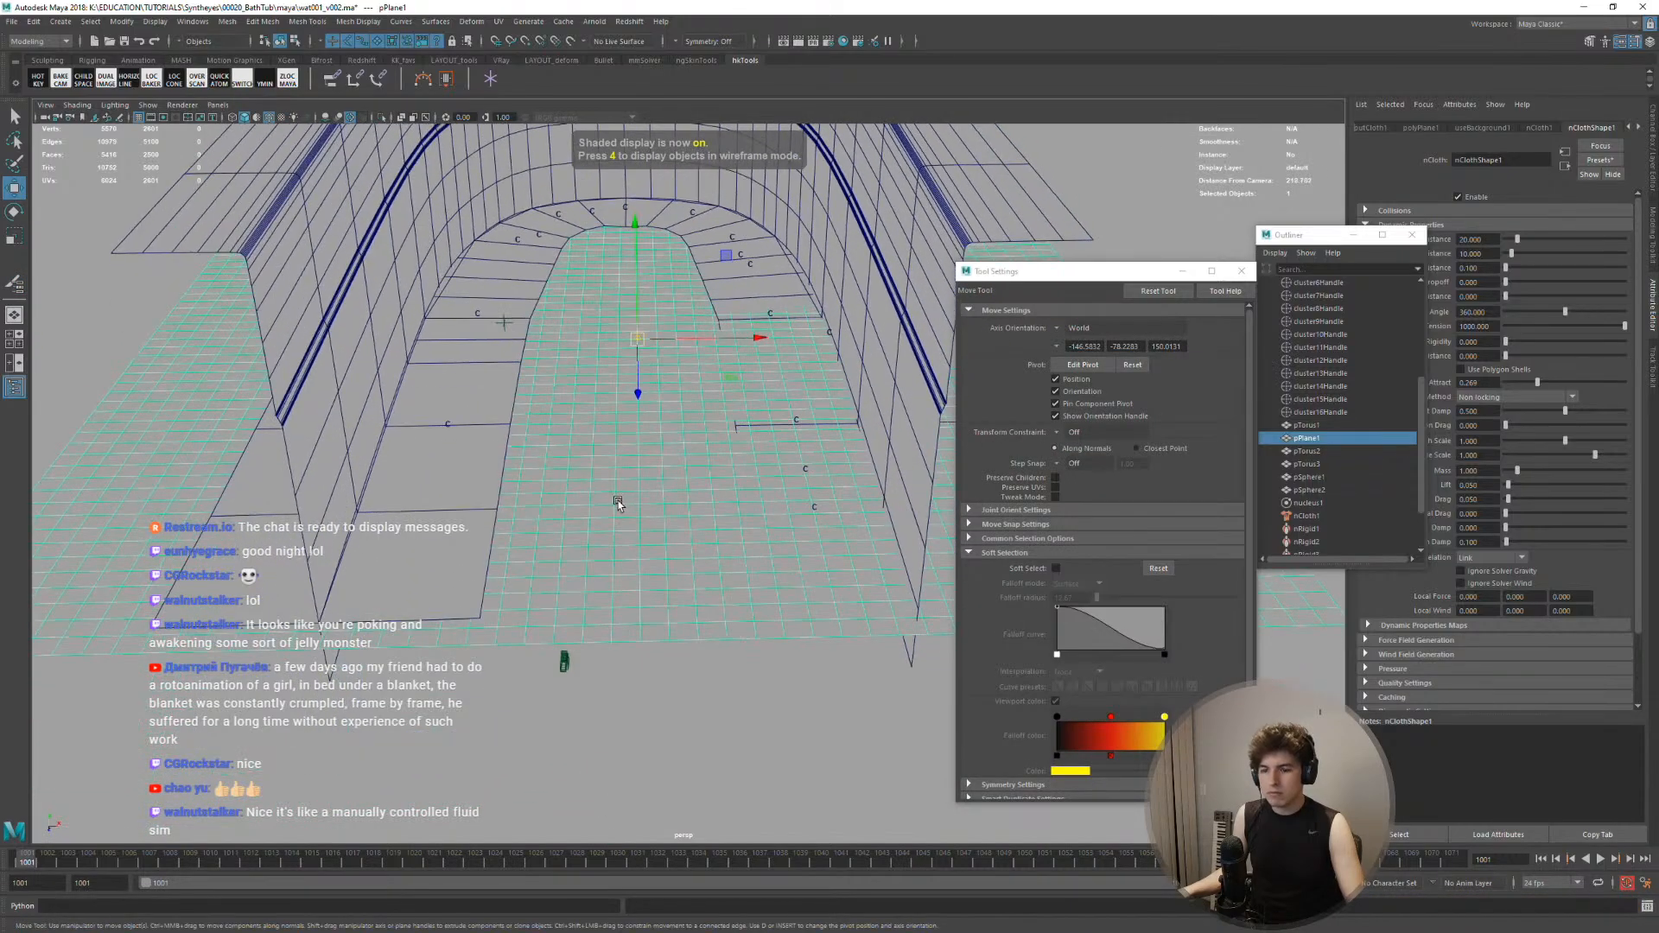
key(space)
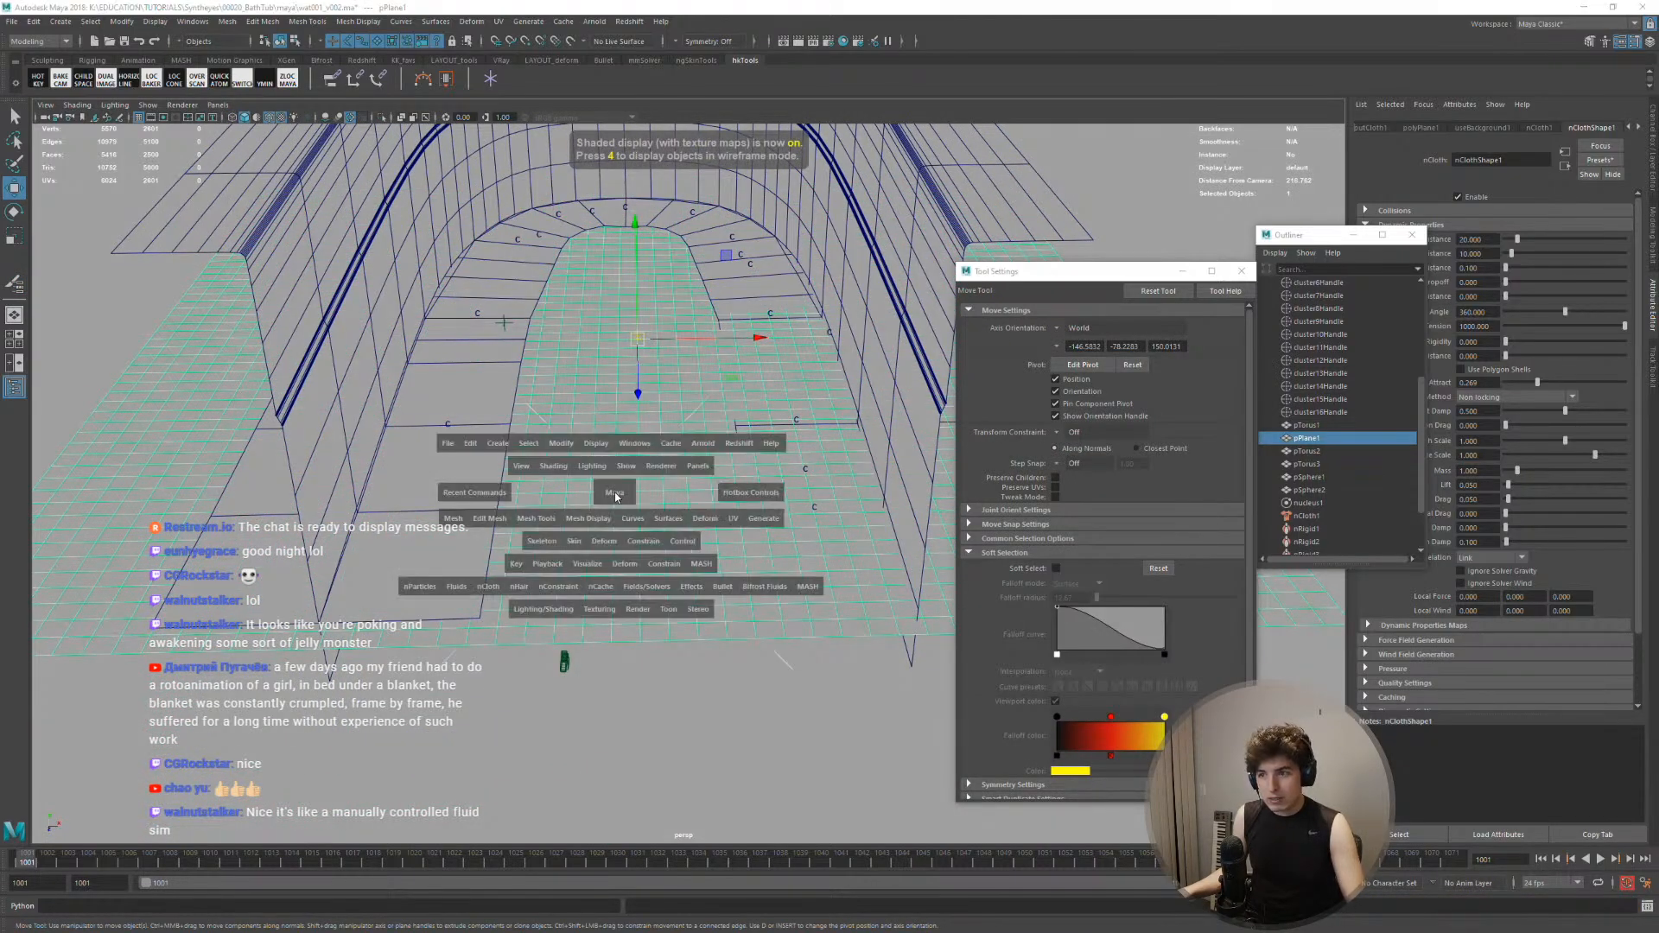
click(605, 541)
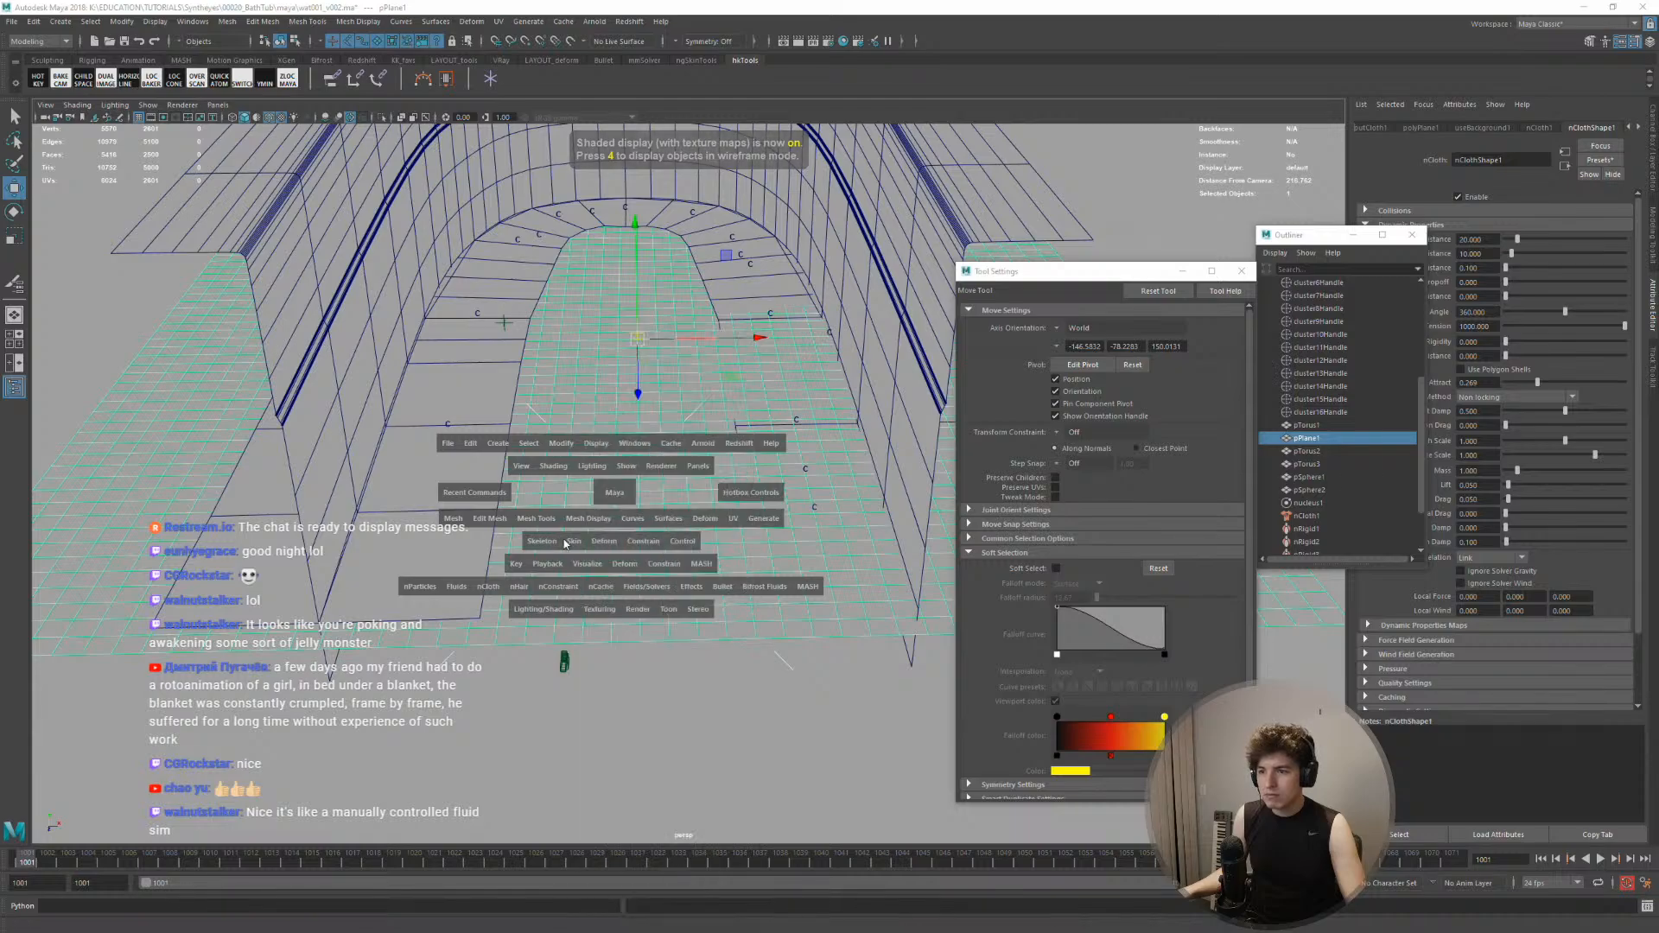
click(536, 518)
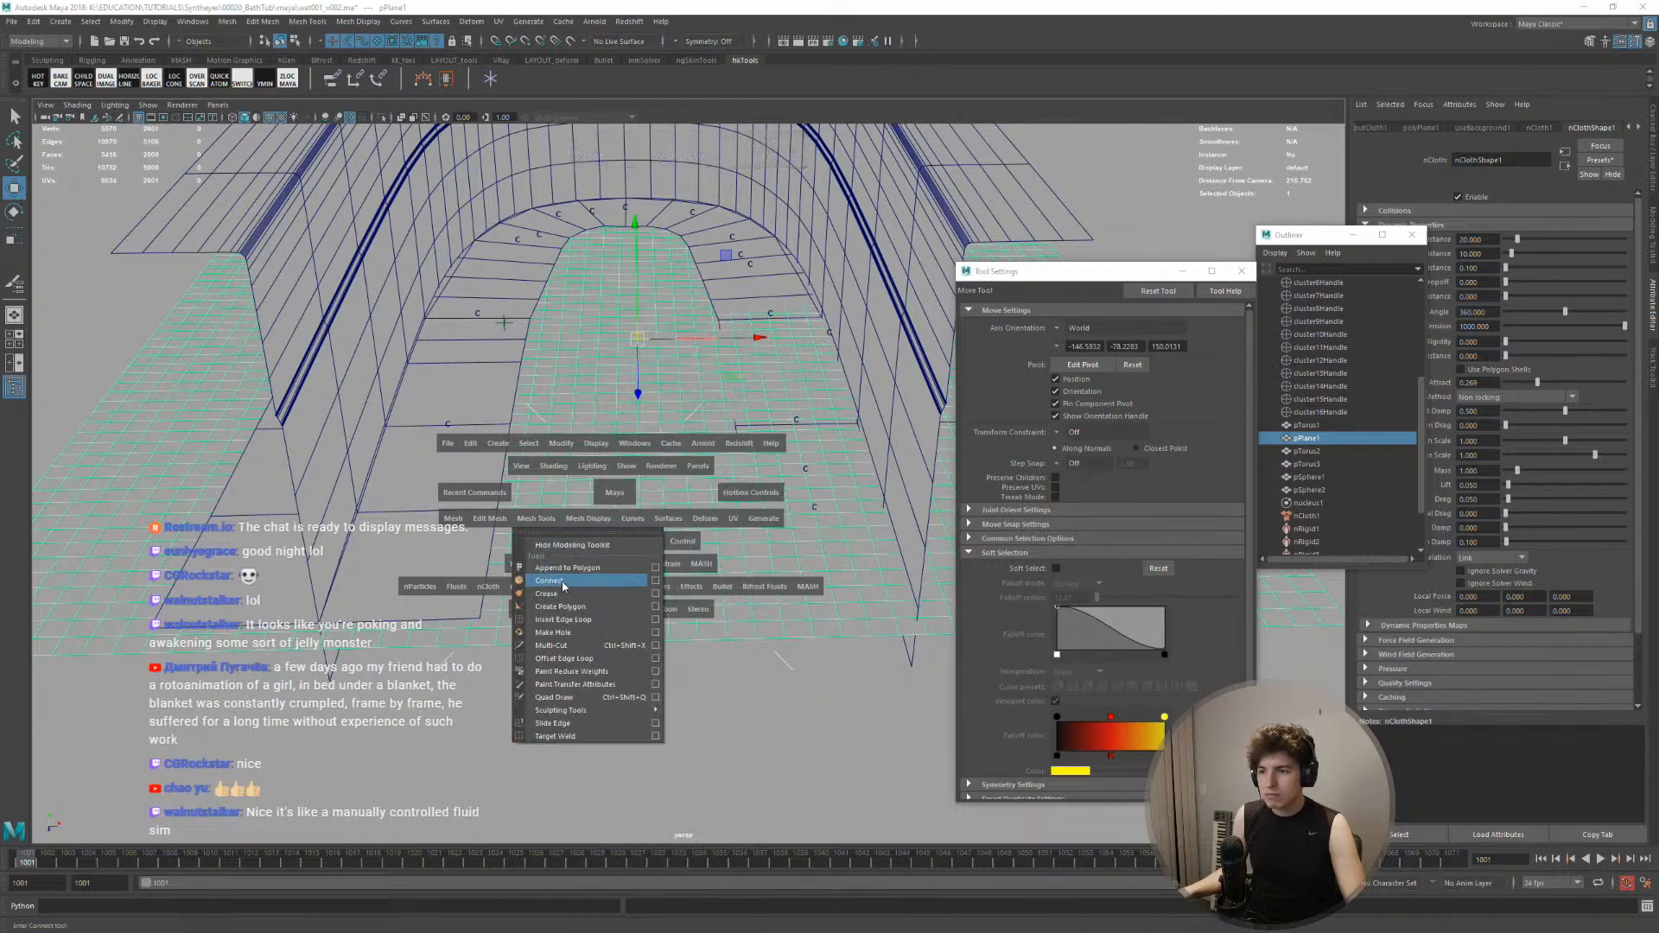
click(574, 683)
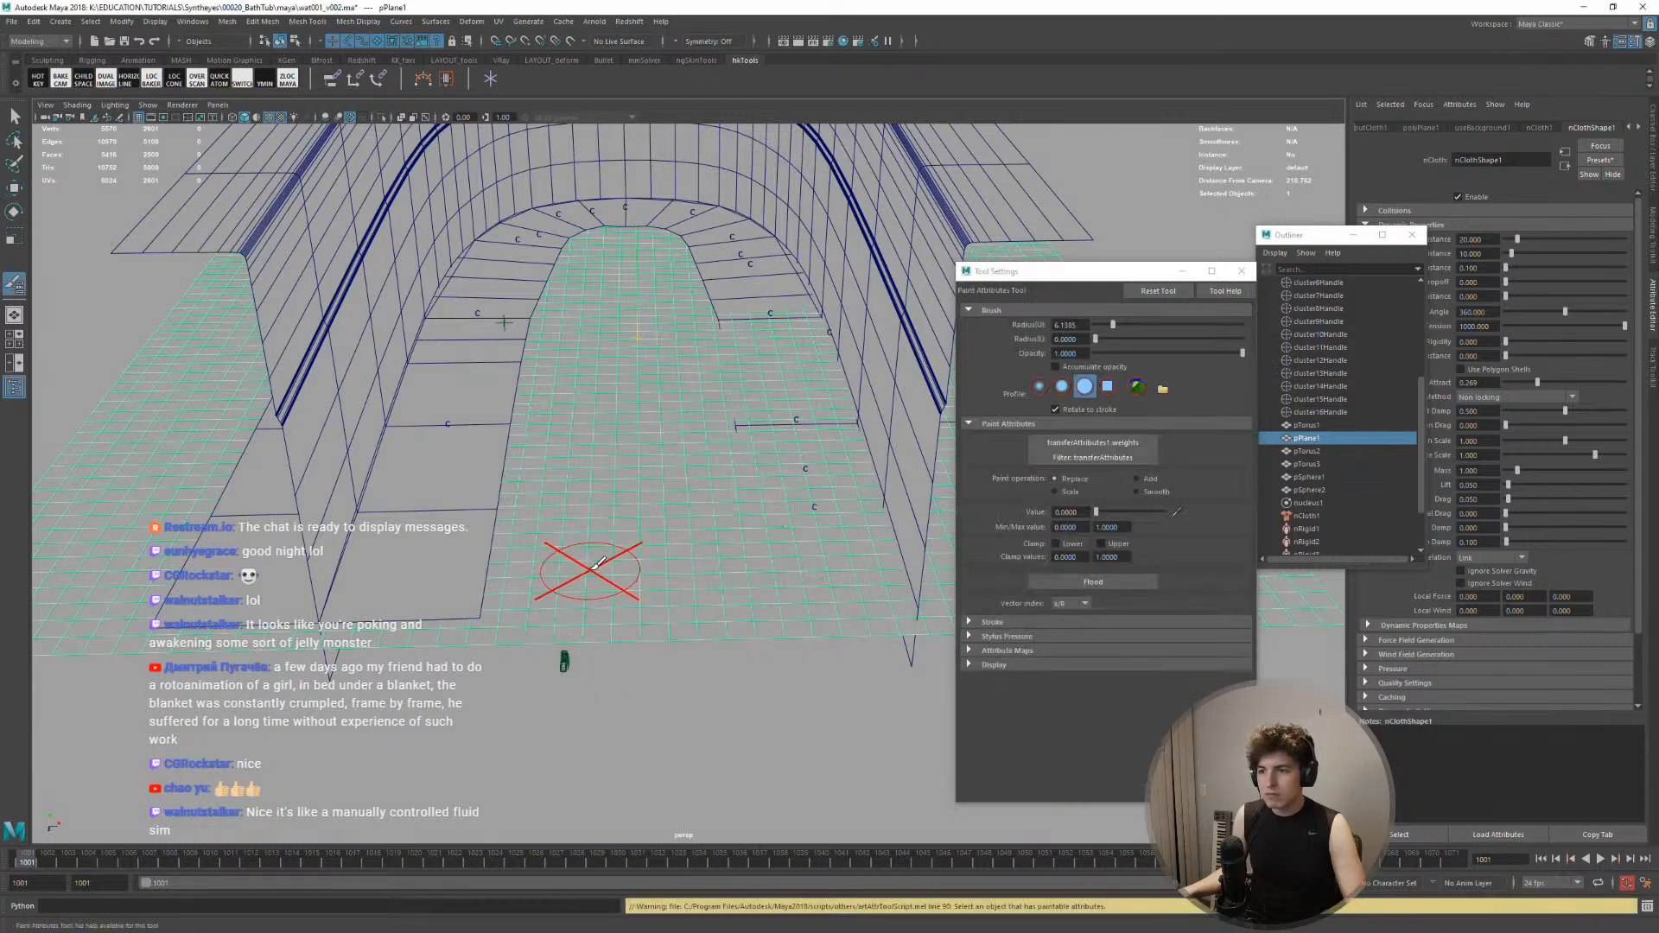
click(1113, 513)
alt+drag(644, 470, 600, 517)
key(w)
Play back the cached nCloth motion of pPlane1 and check how the water surface moves against the tub walls
drag(78, 855, 458, 846)
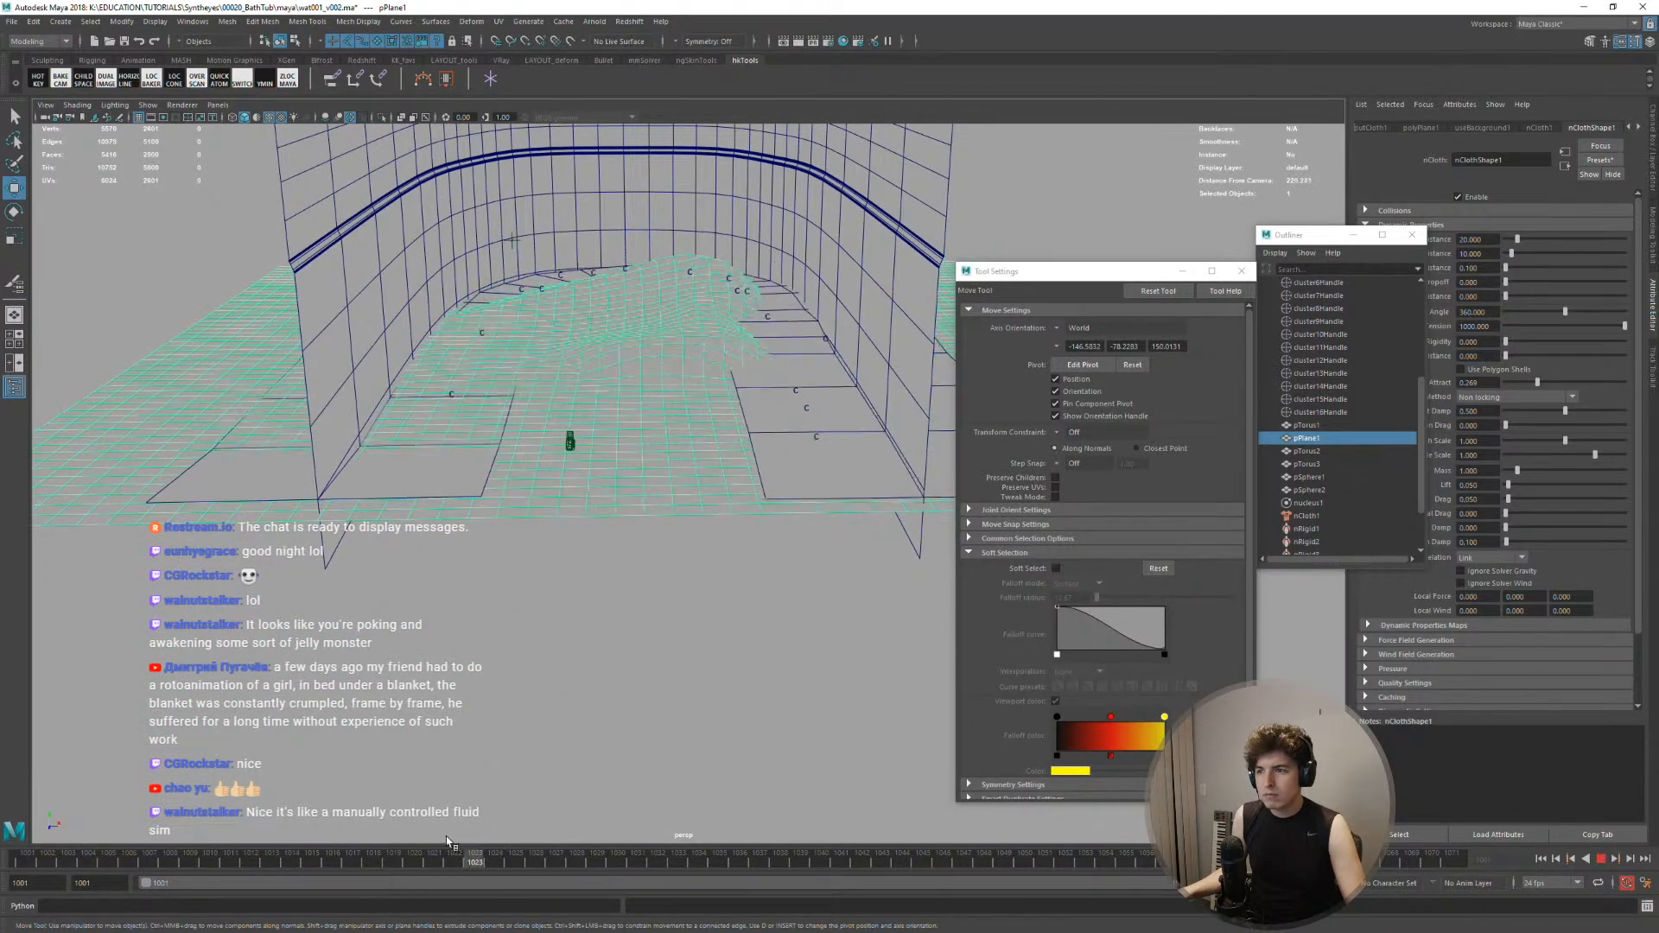
key(alt+shift+v)
alt+drag(583, 524, 583, 509)
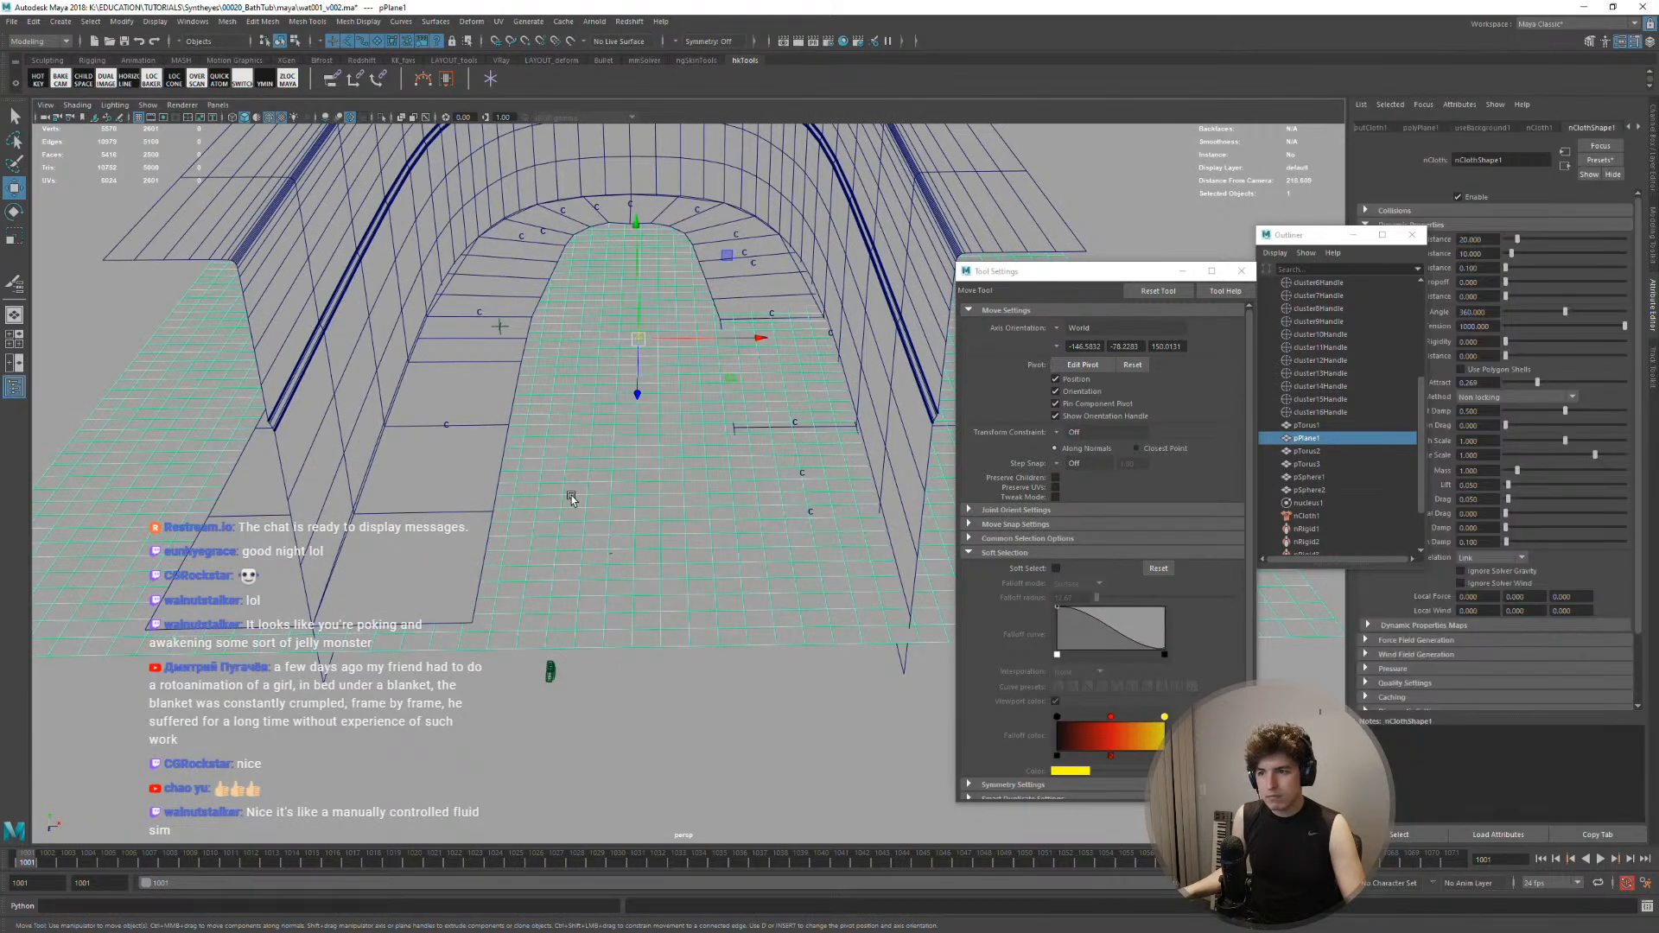
right_drag(572, 495, 658, 853)
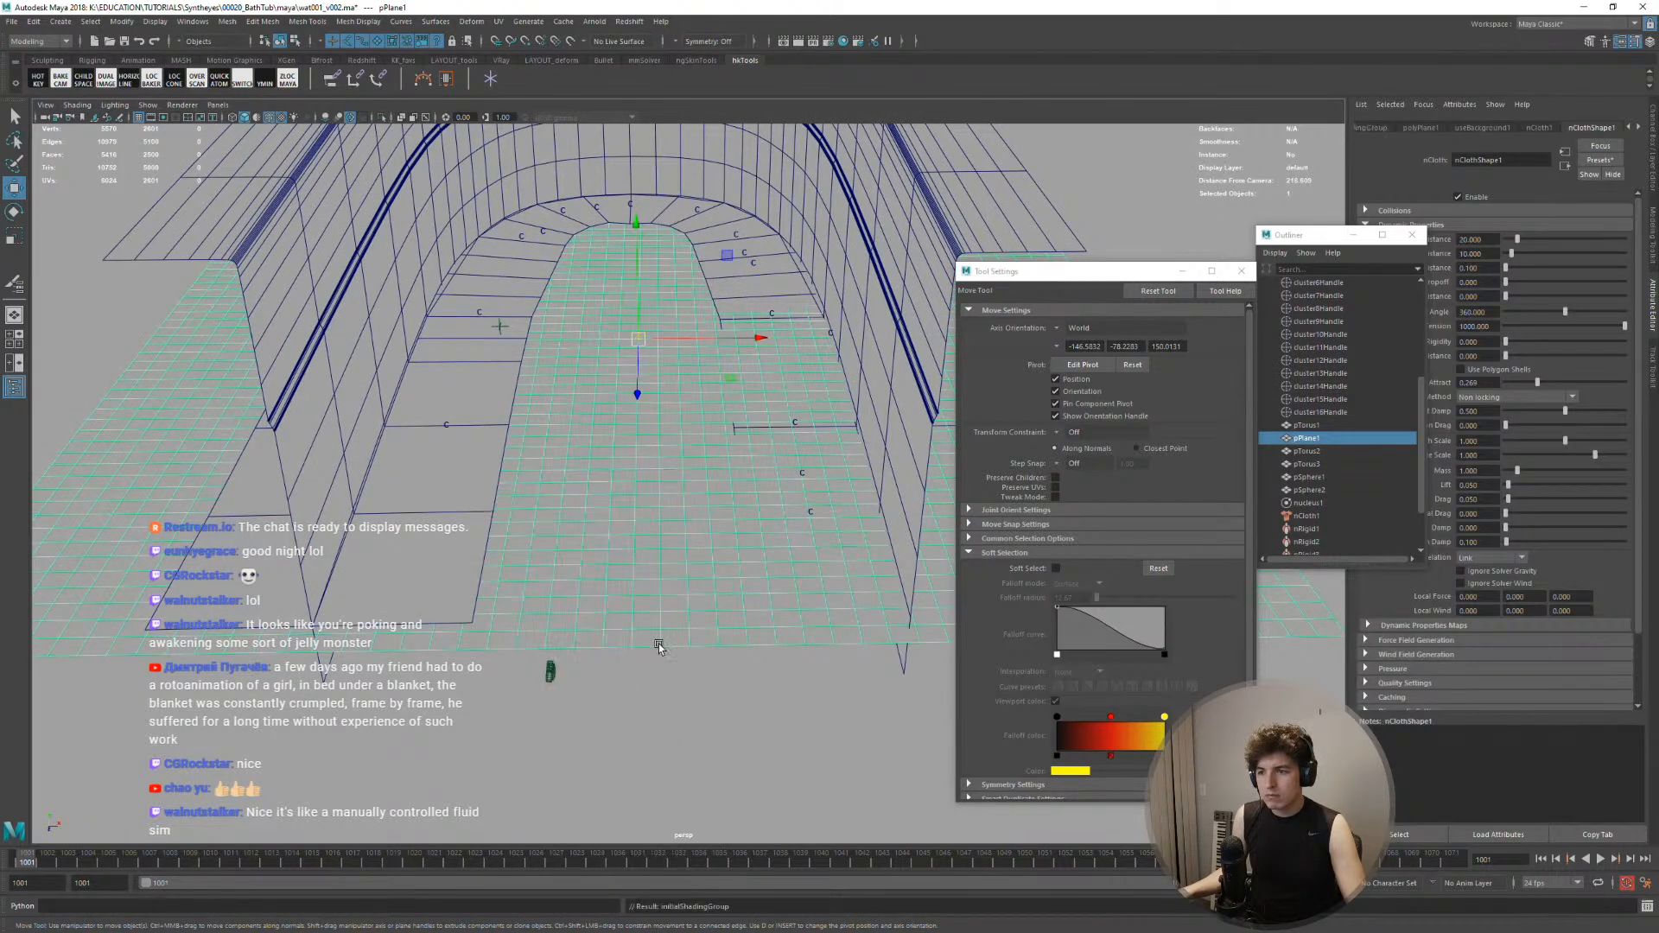
key(alt+v)
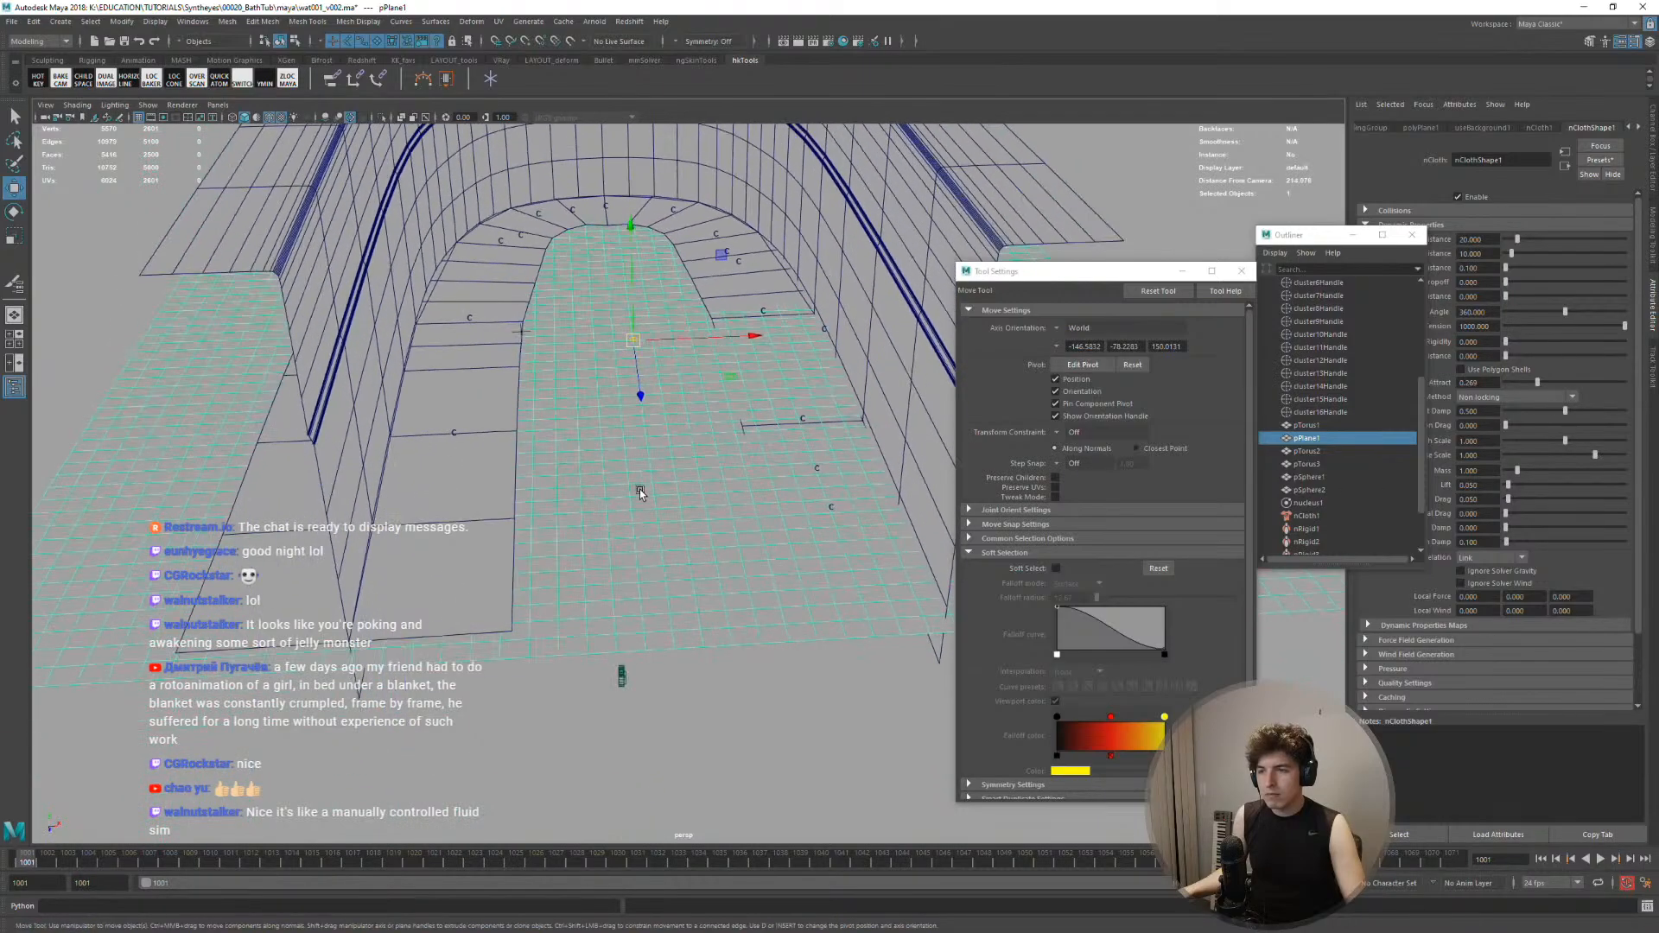
key(alt+v)
shift+right_click(650, 432)
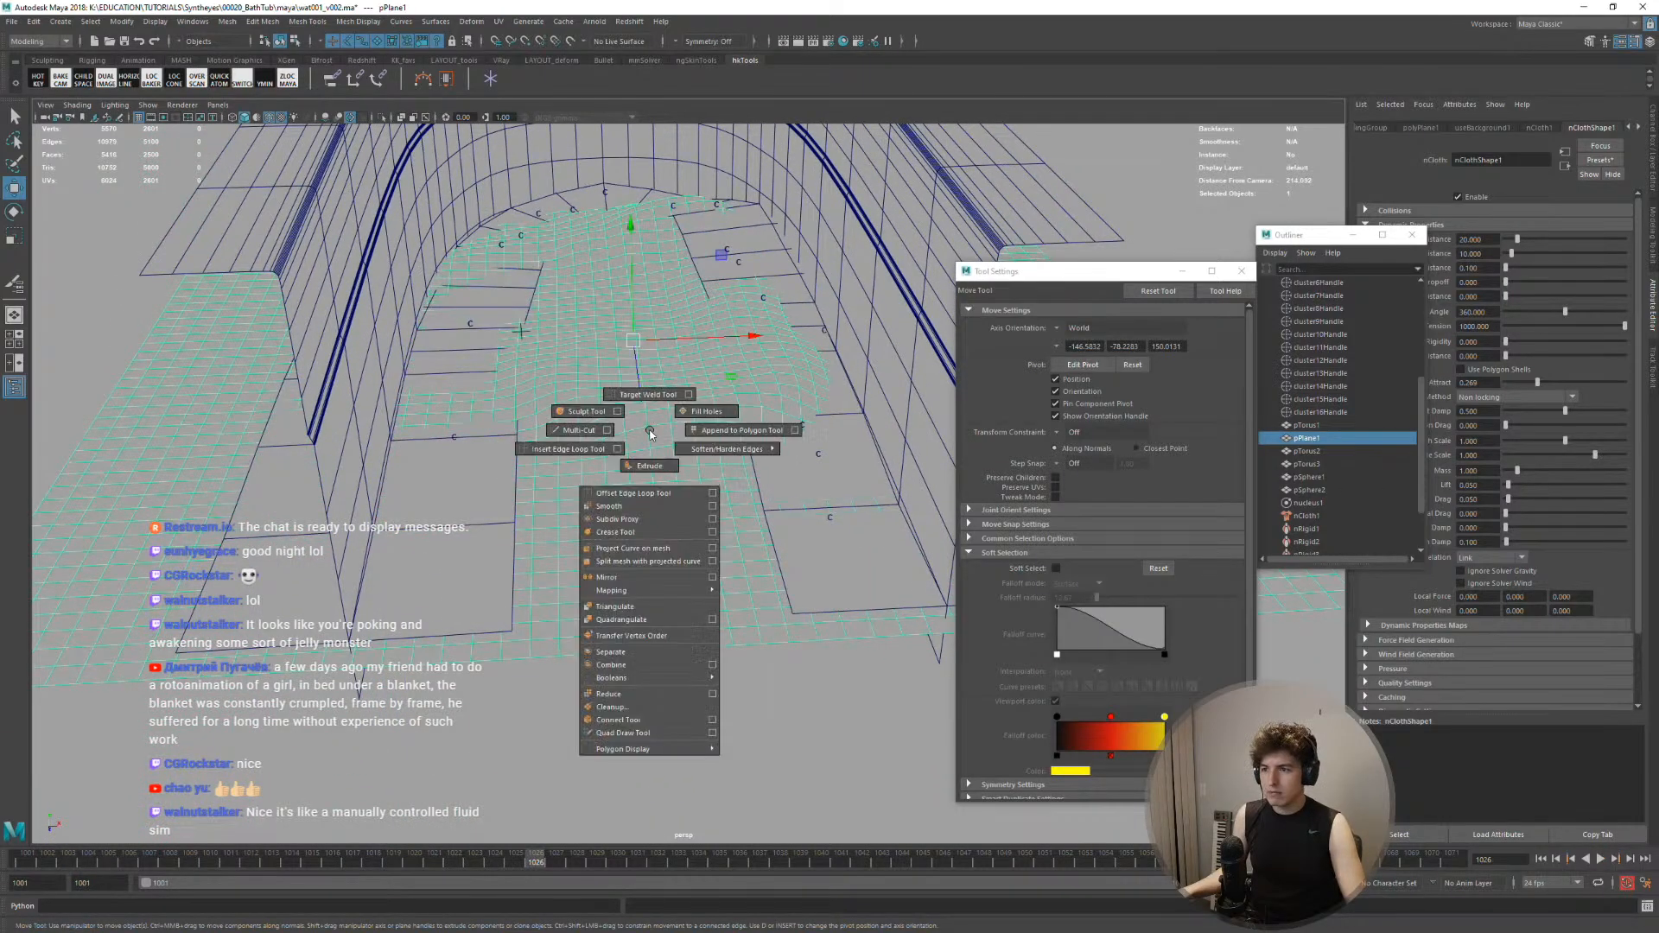
key(space)
click(538, 458)
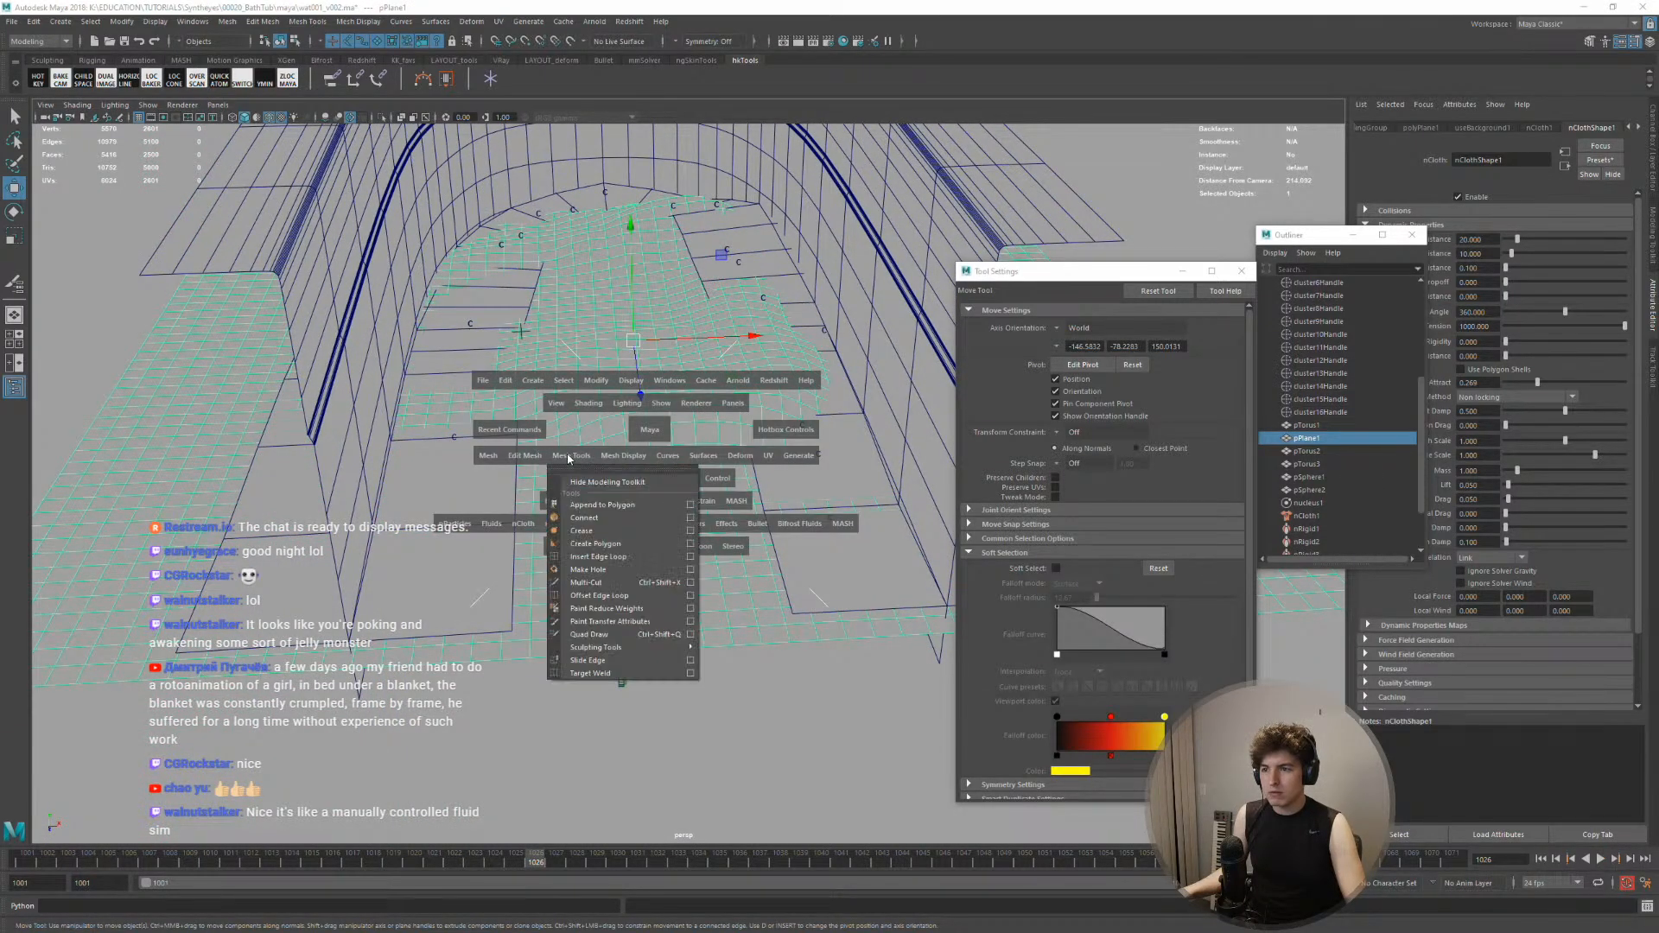
key(alt+v)
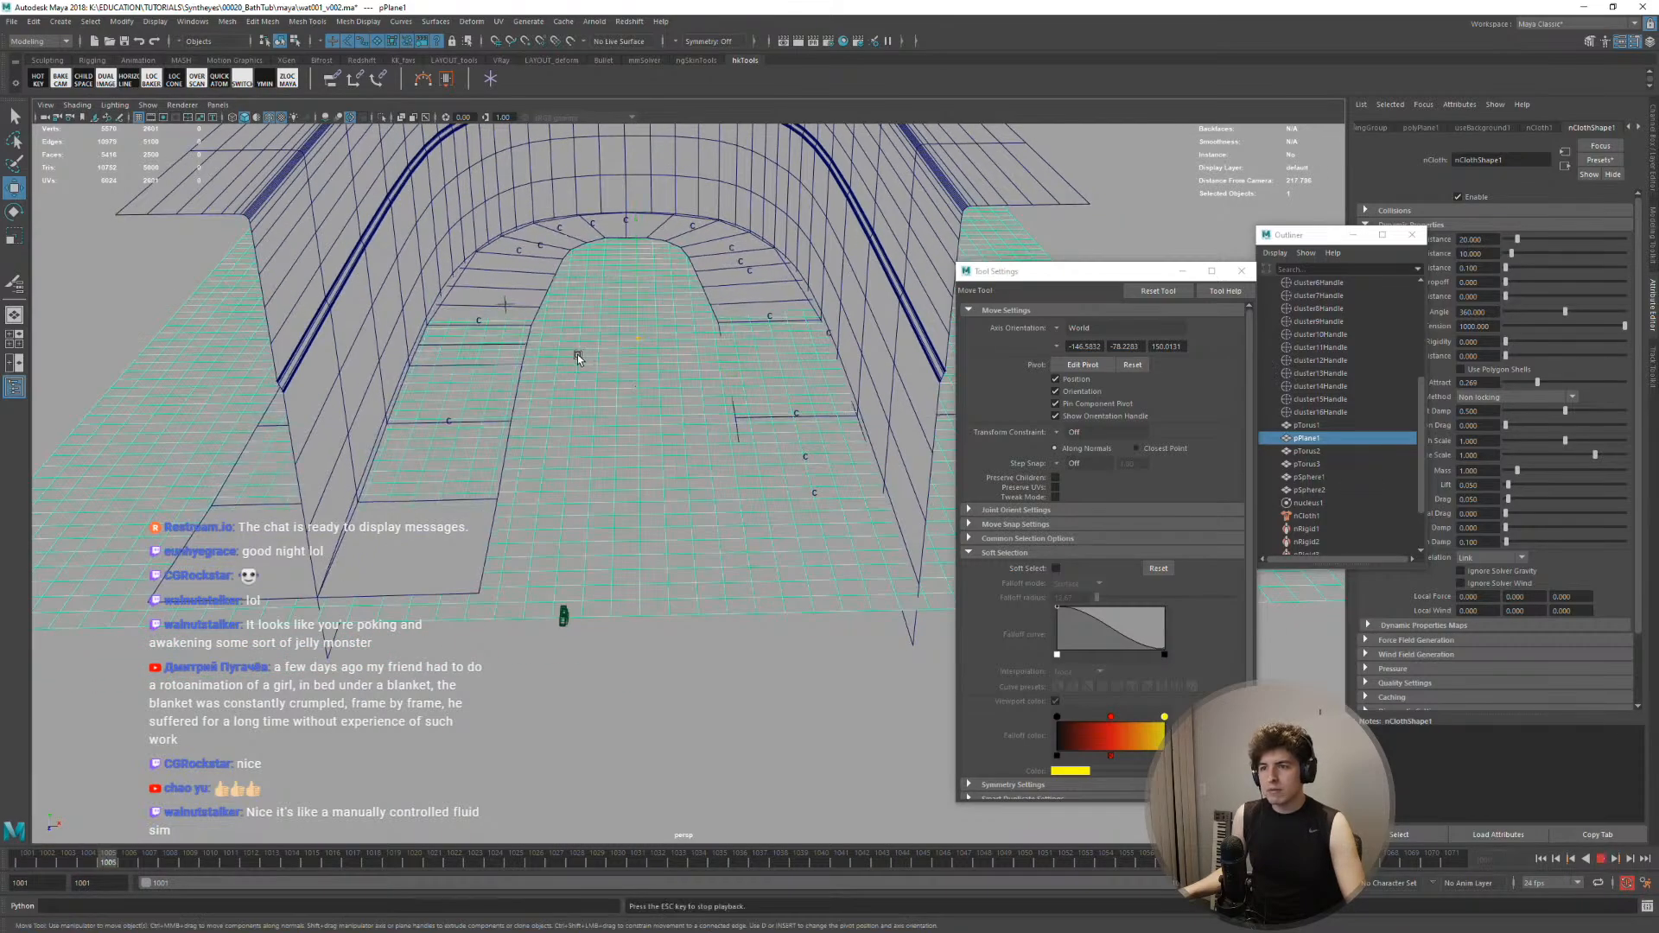
key(Escape)
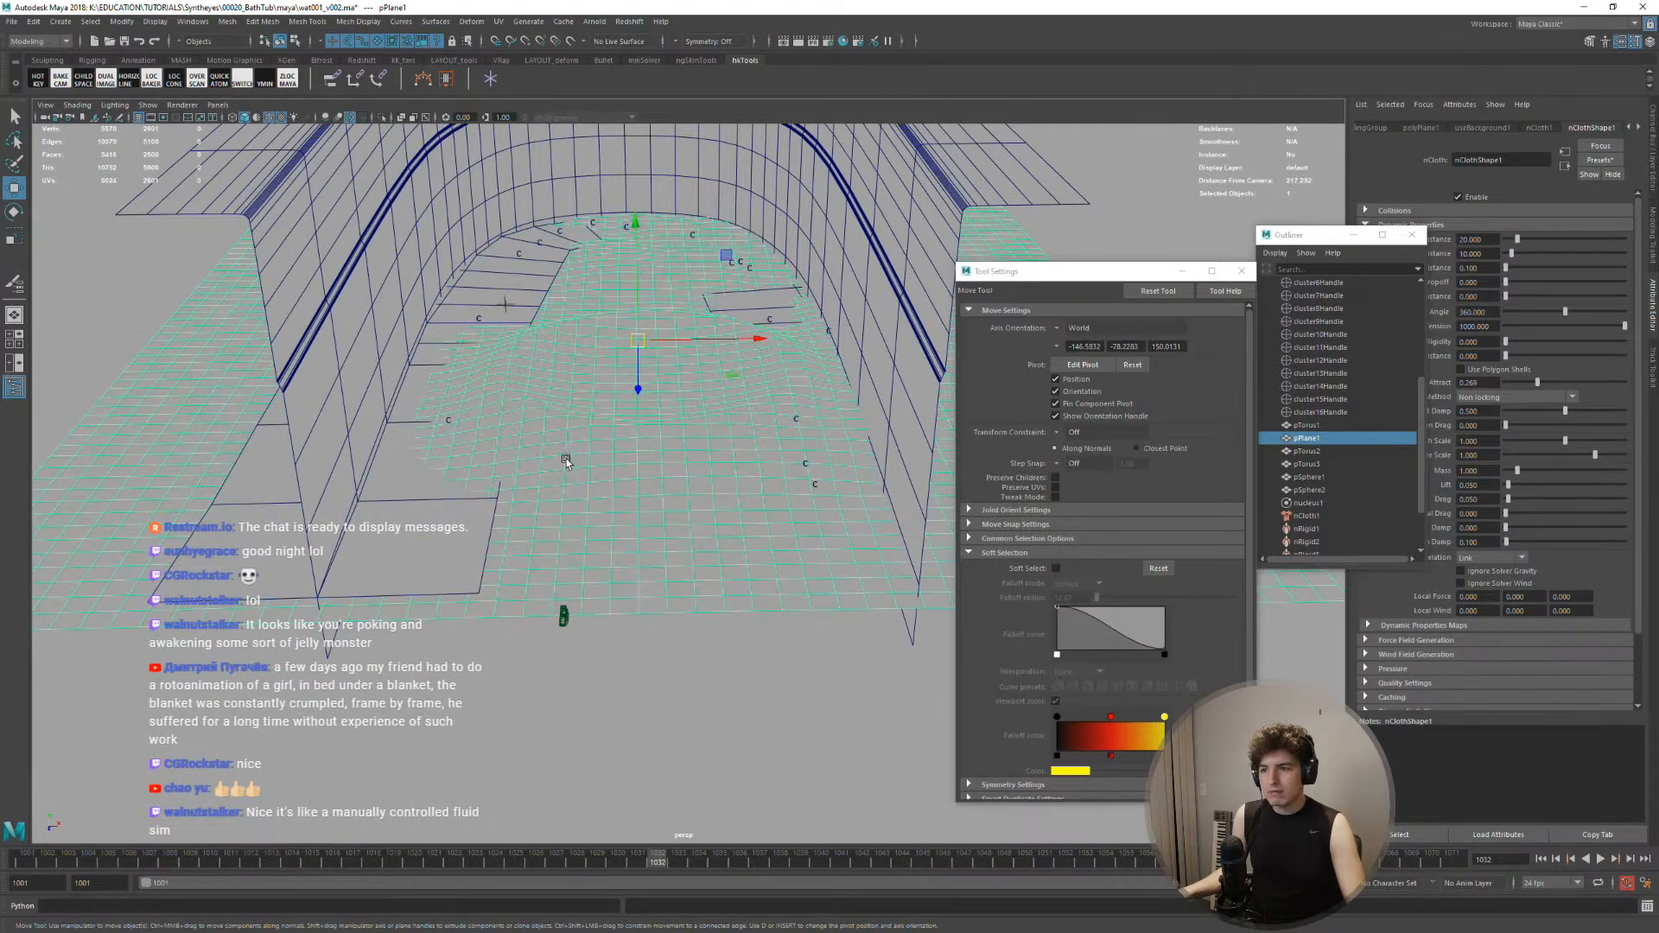
key(shift+alt+v)
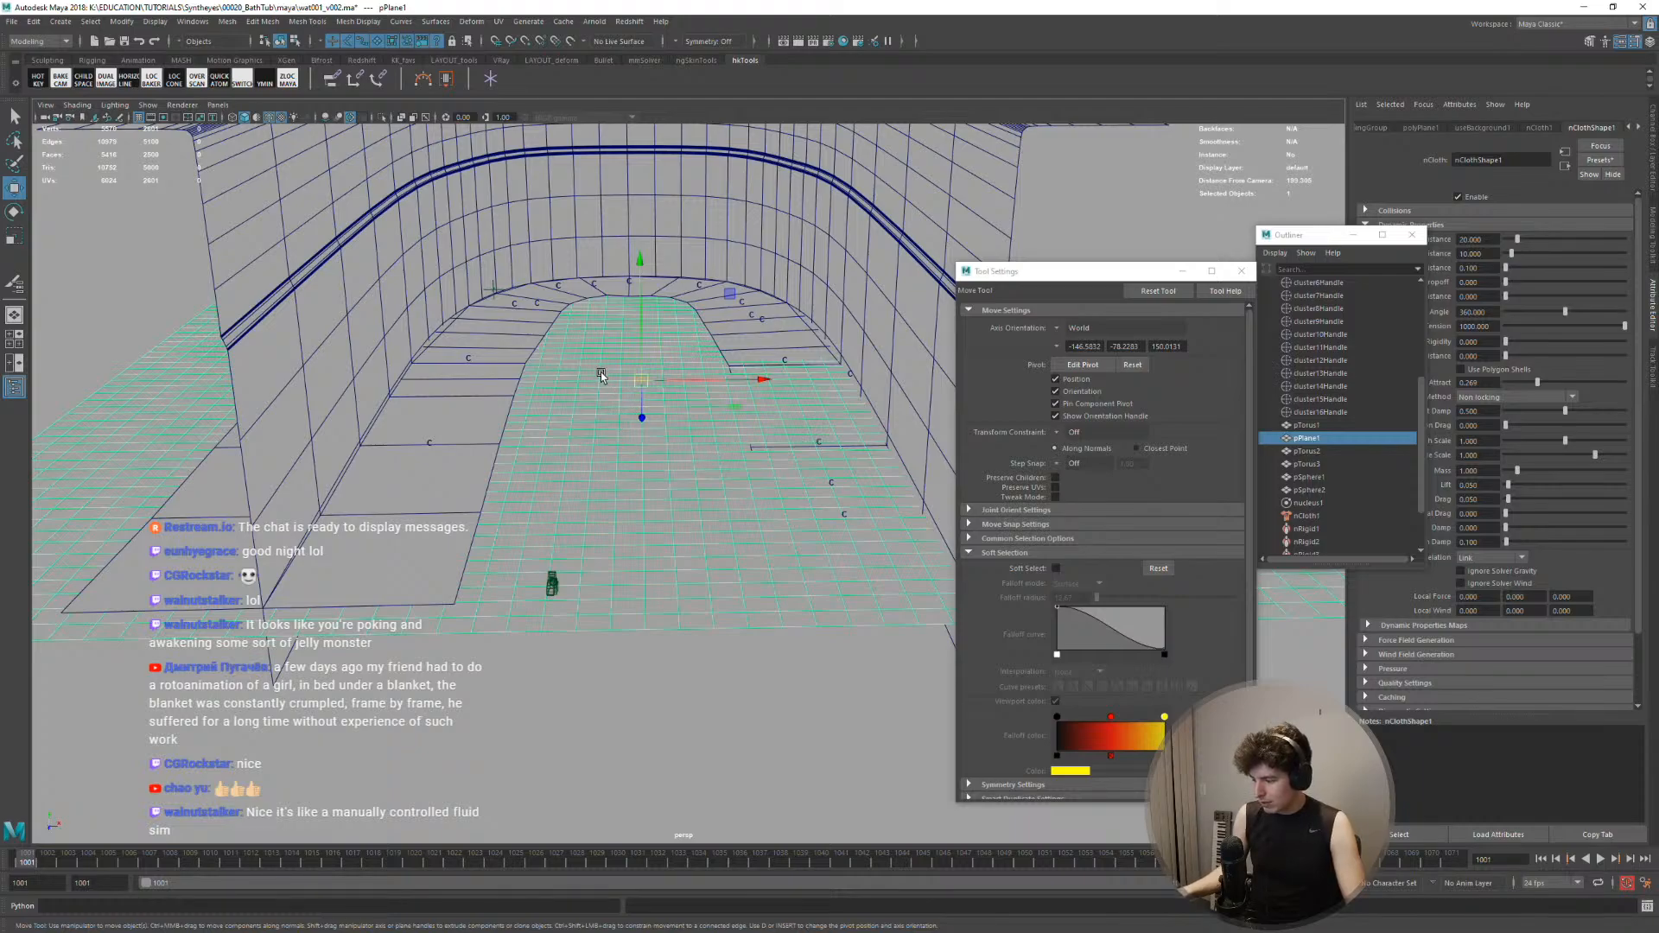
Select polySurface4 and add pPlane1 to the selection, then transfer the attributes from polySurface4 to pPlane1
alt+drag(541, 344, 588, 436)
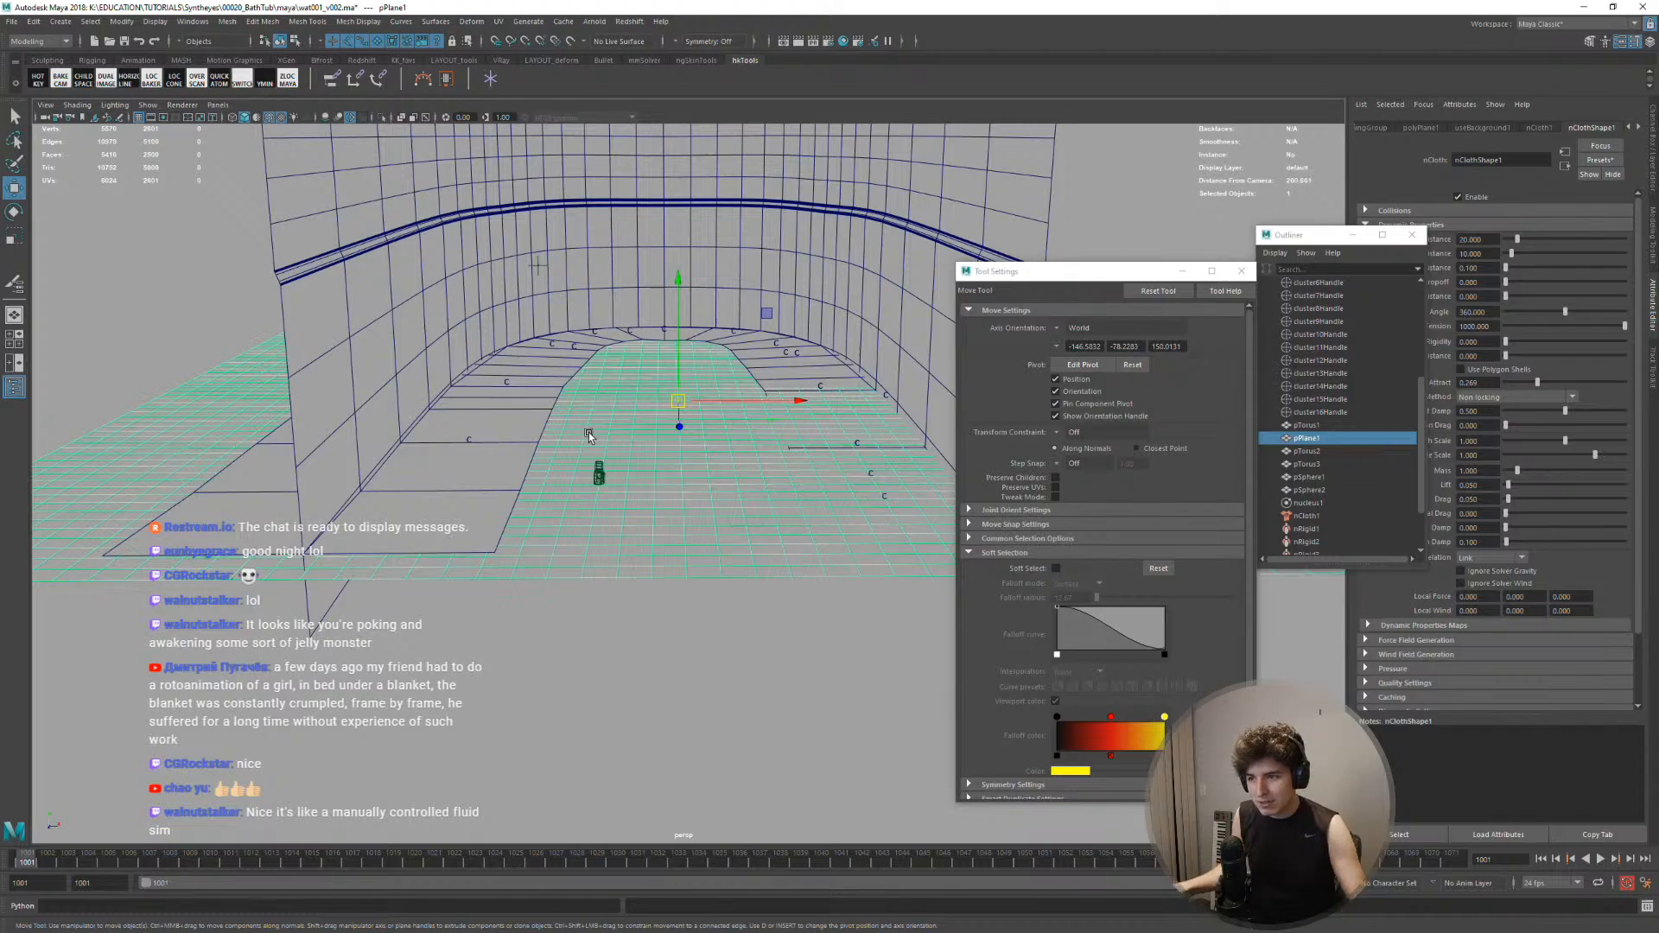
alt+drag(645, 420, 536, 435)
click(515, 428)
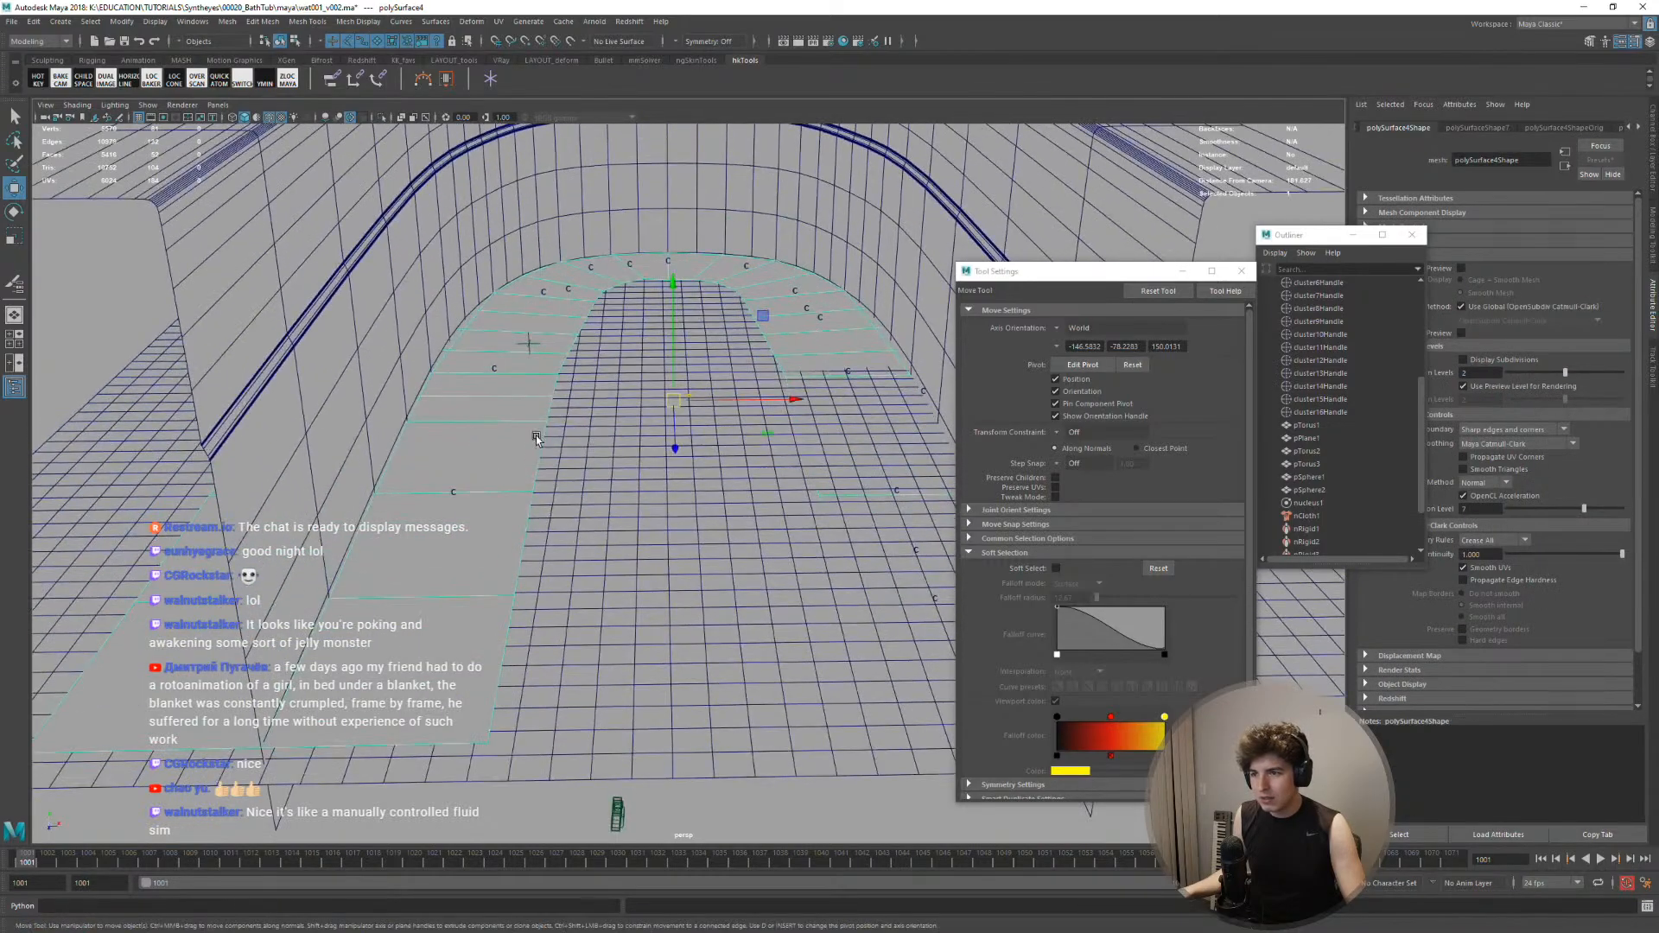
click(594, 453)
click(562, 454)
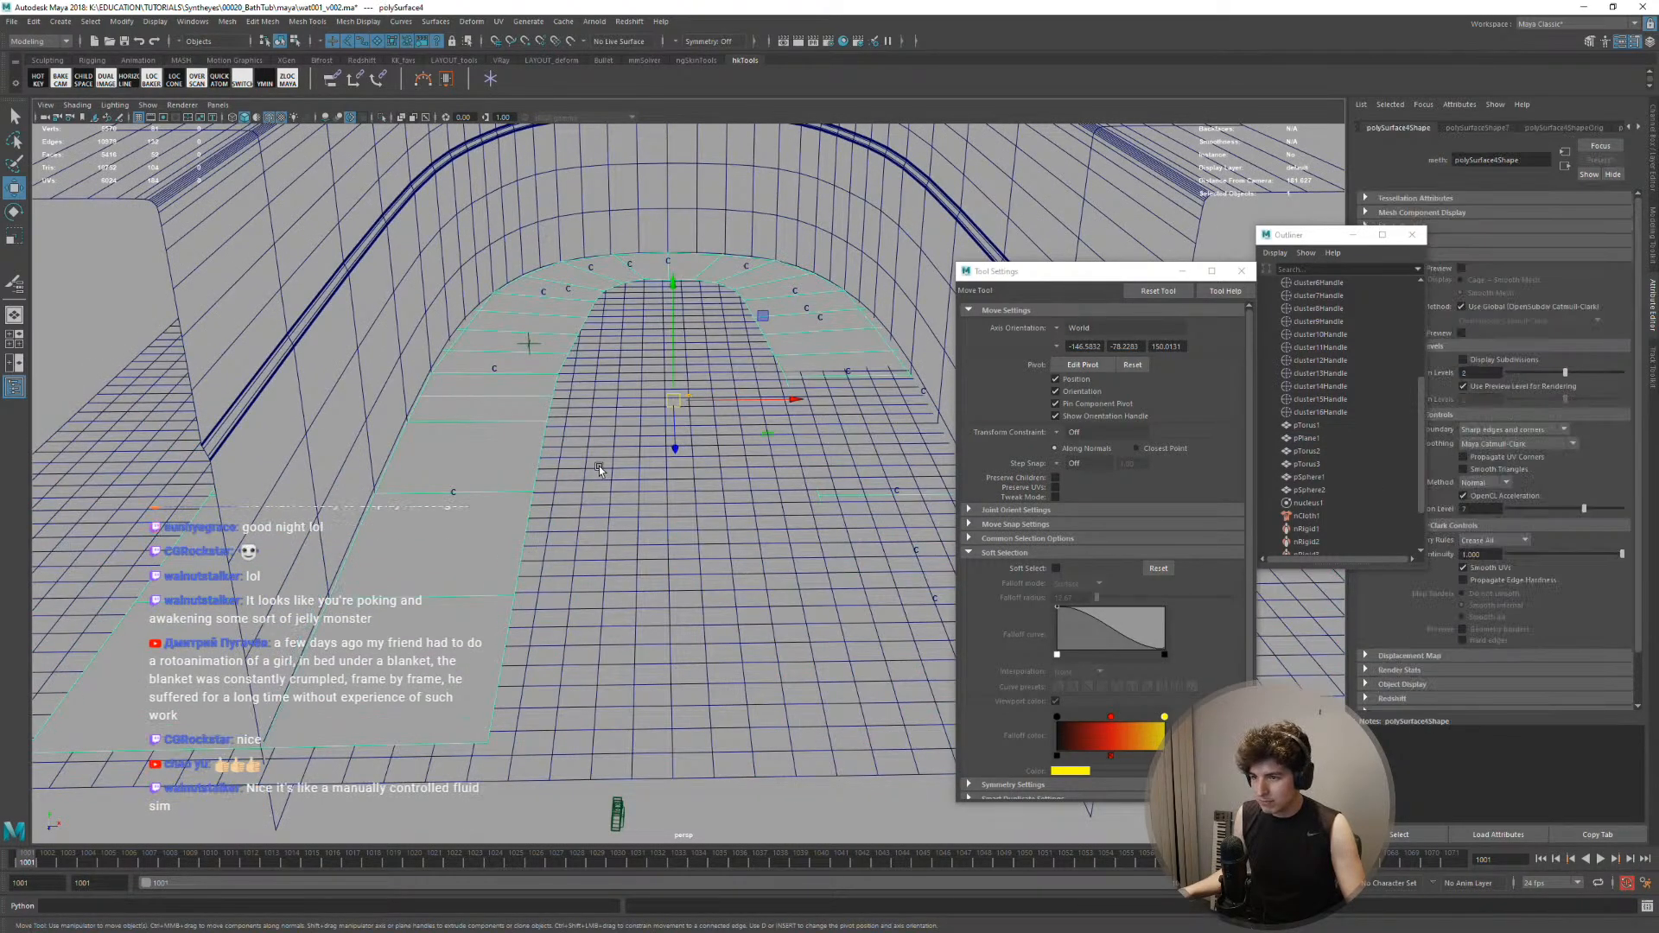
click(599, 465)
key(space)
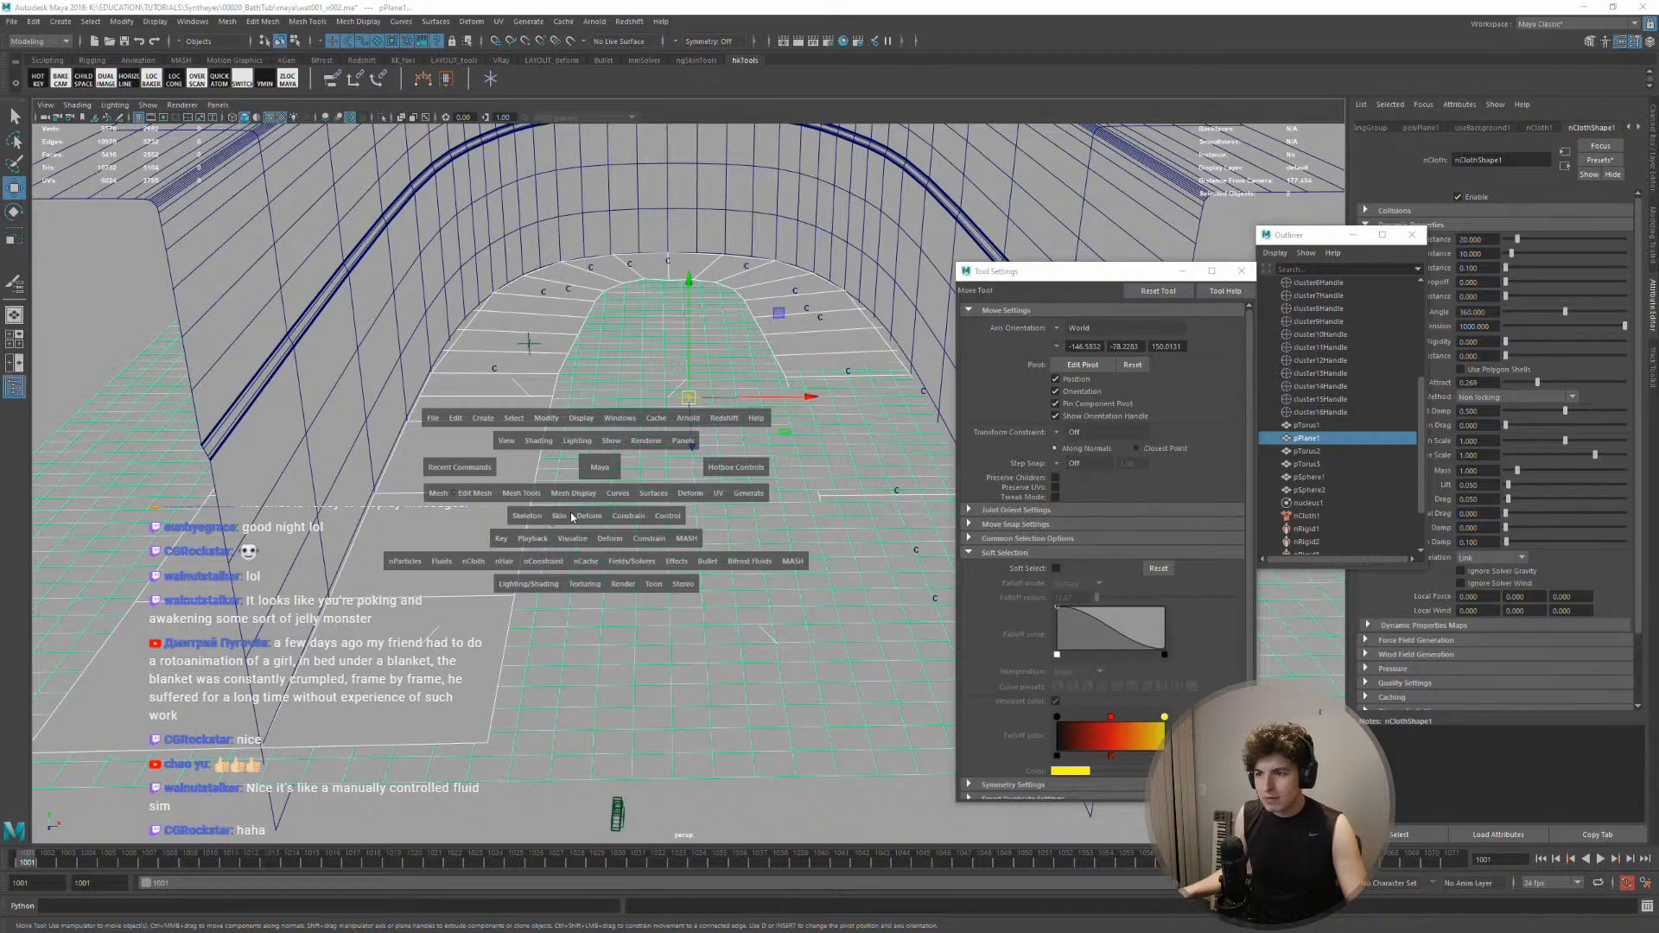
click(441, 495)
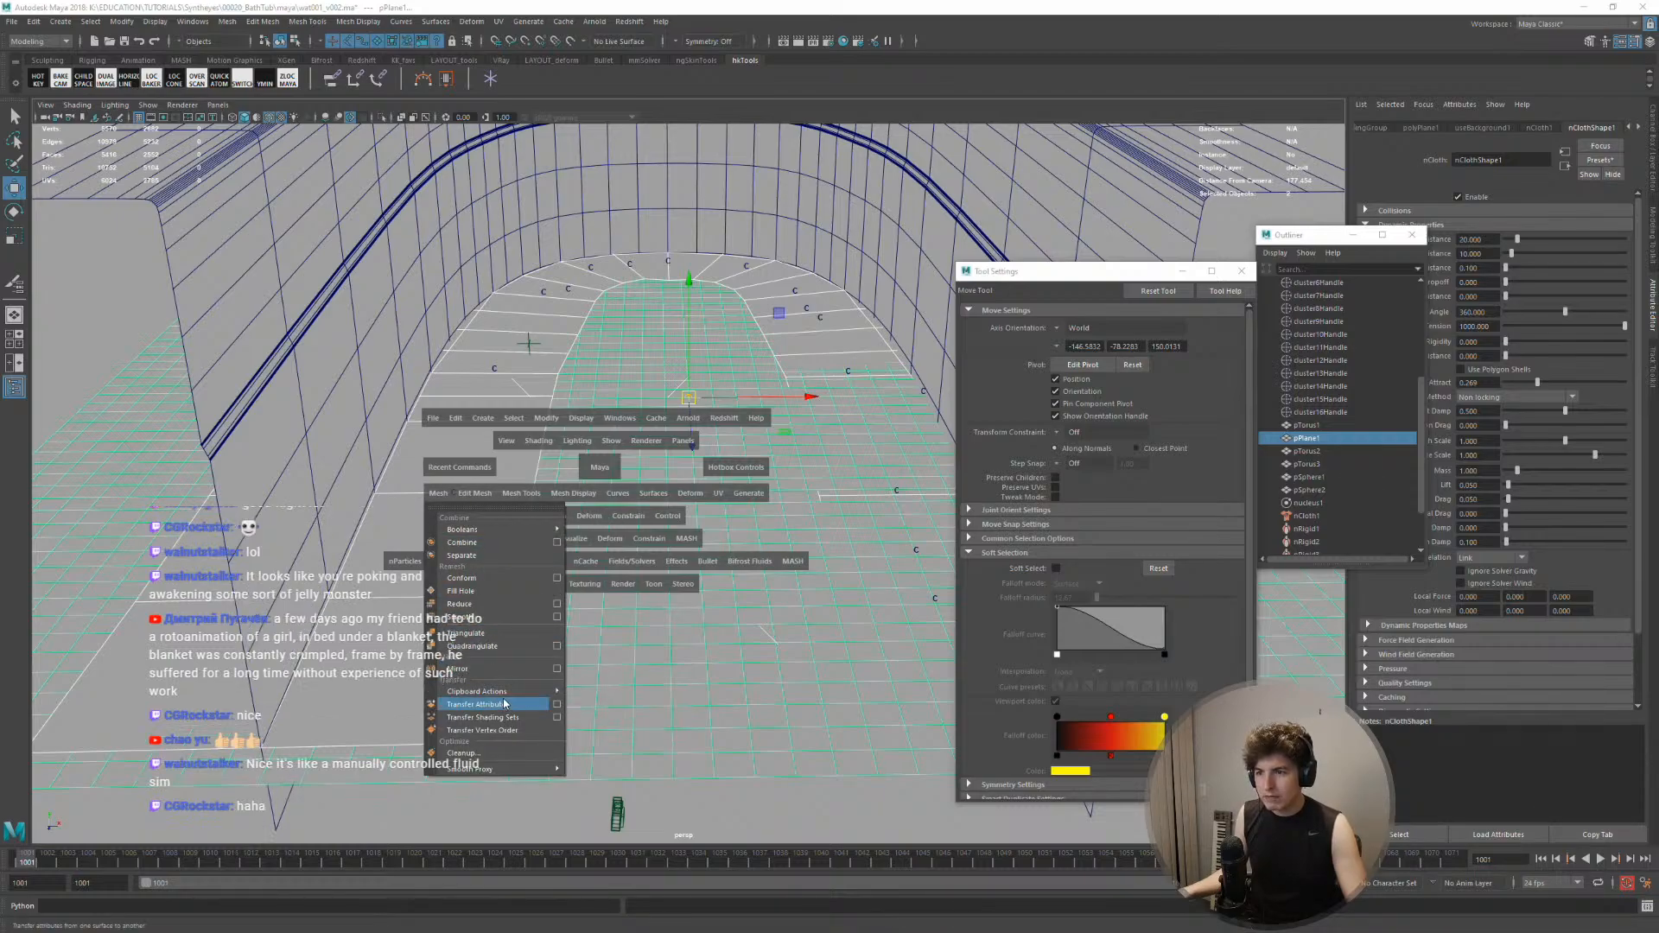
click(505, 702)
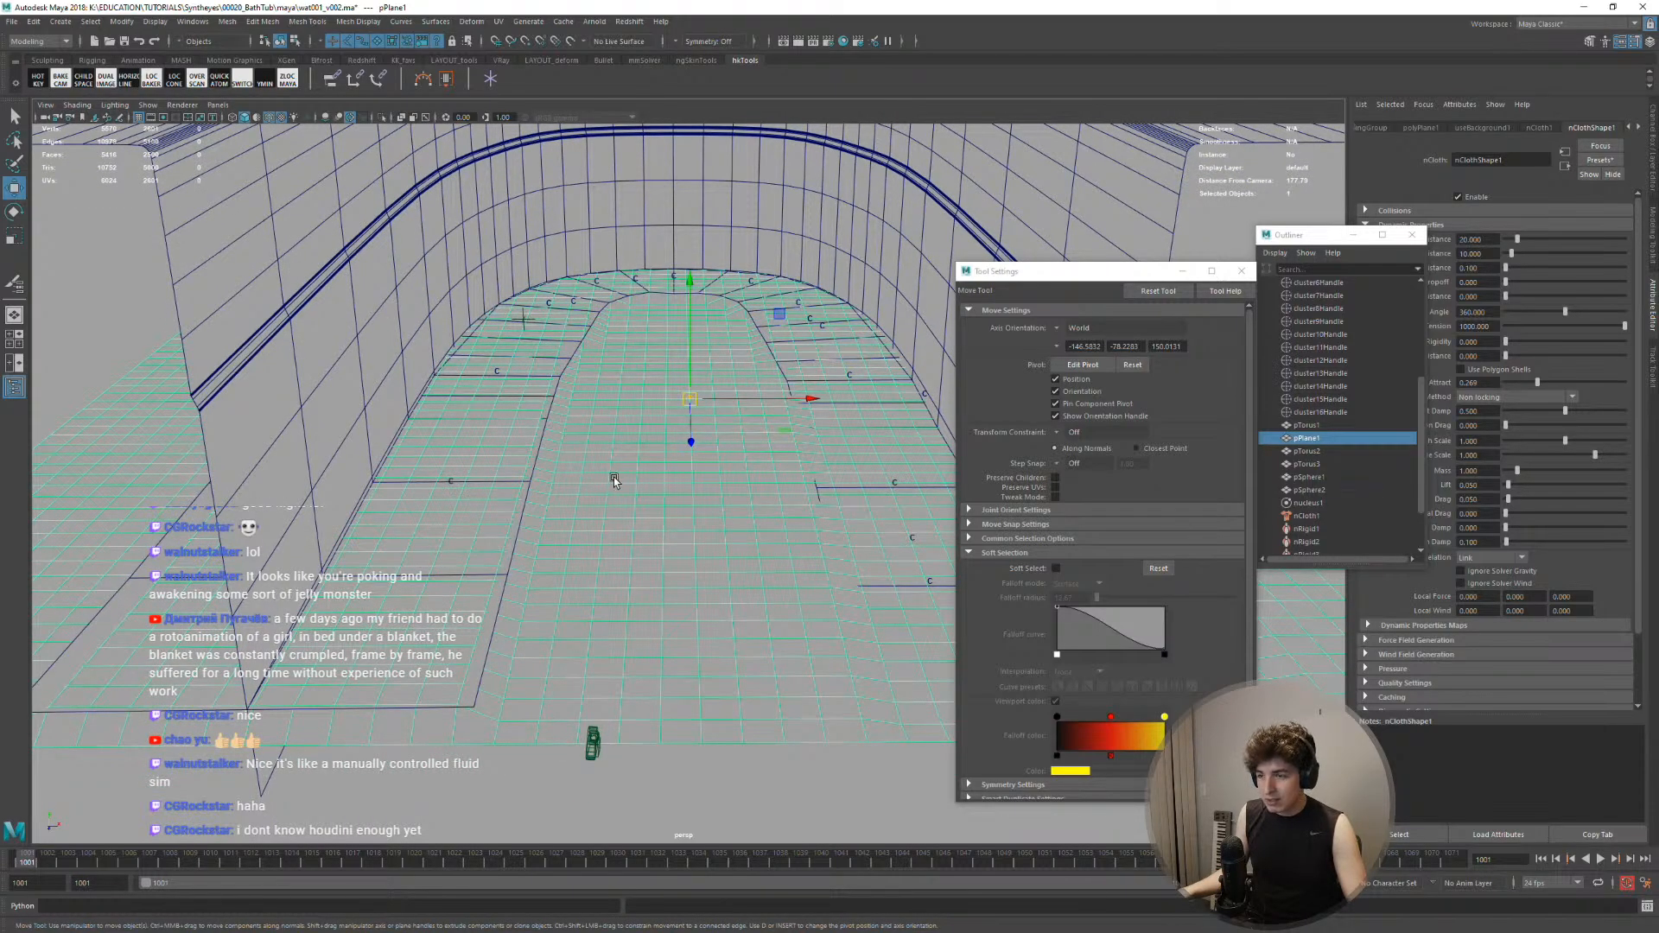
Start Paint Transfer Attributes on pPlane1 with the Replace operation and a value of 0
key(space)
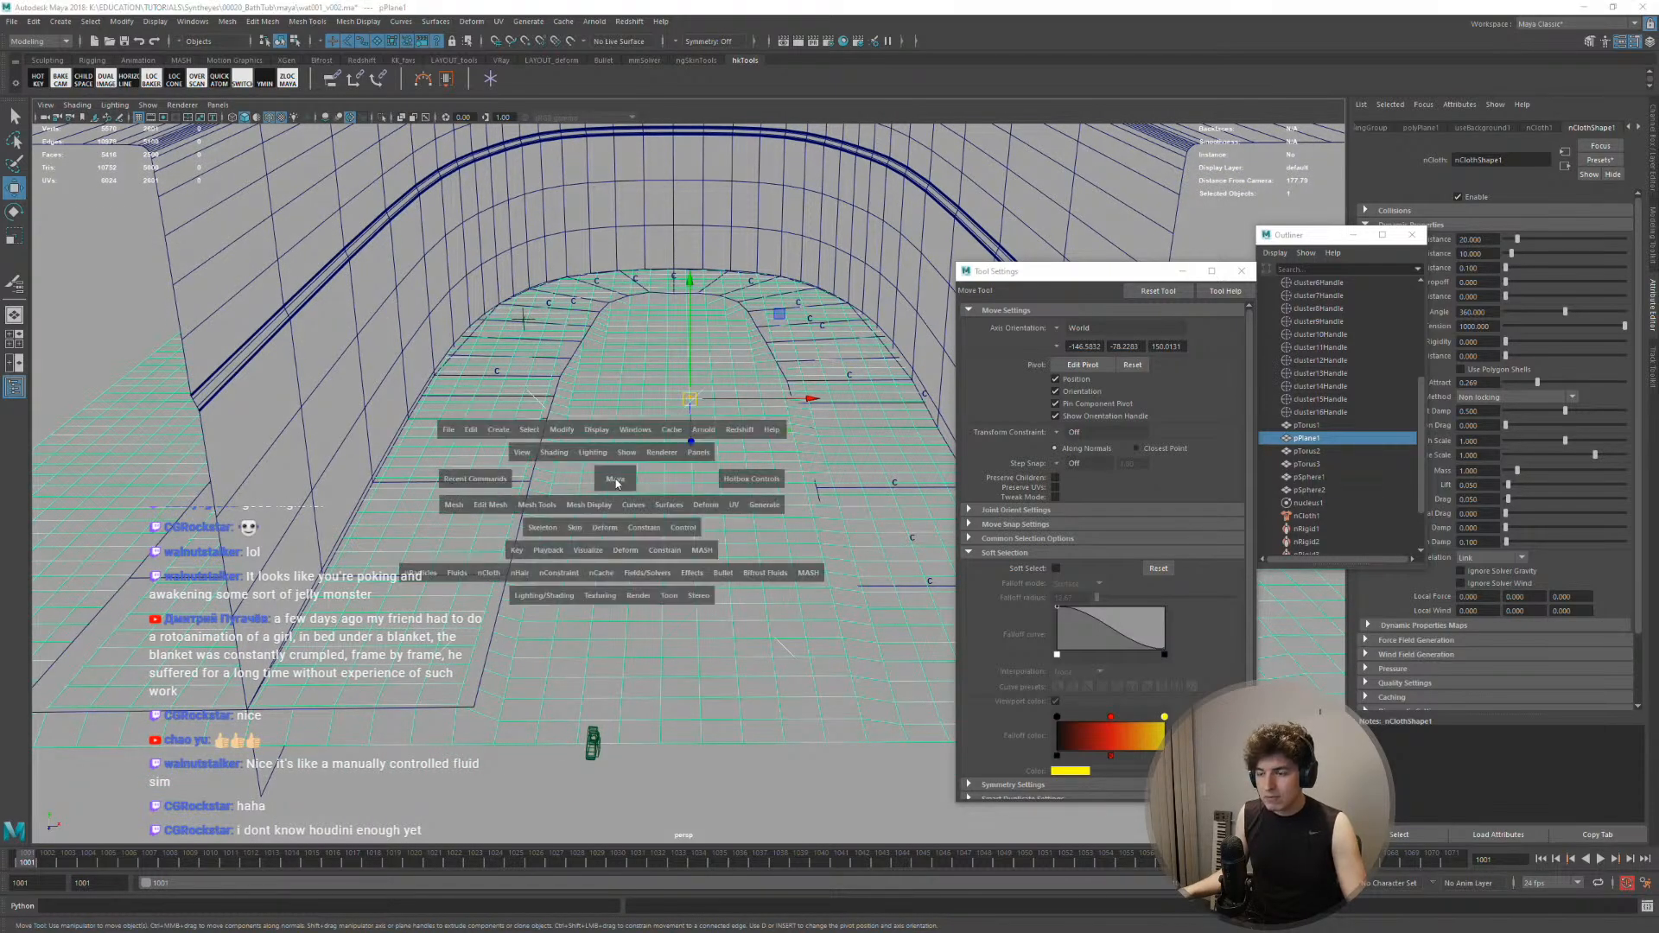
click(636, 553)
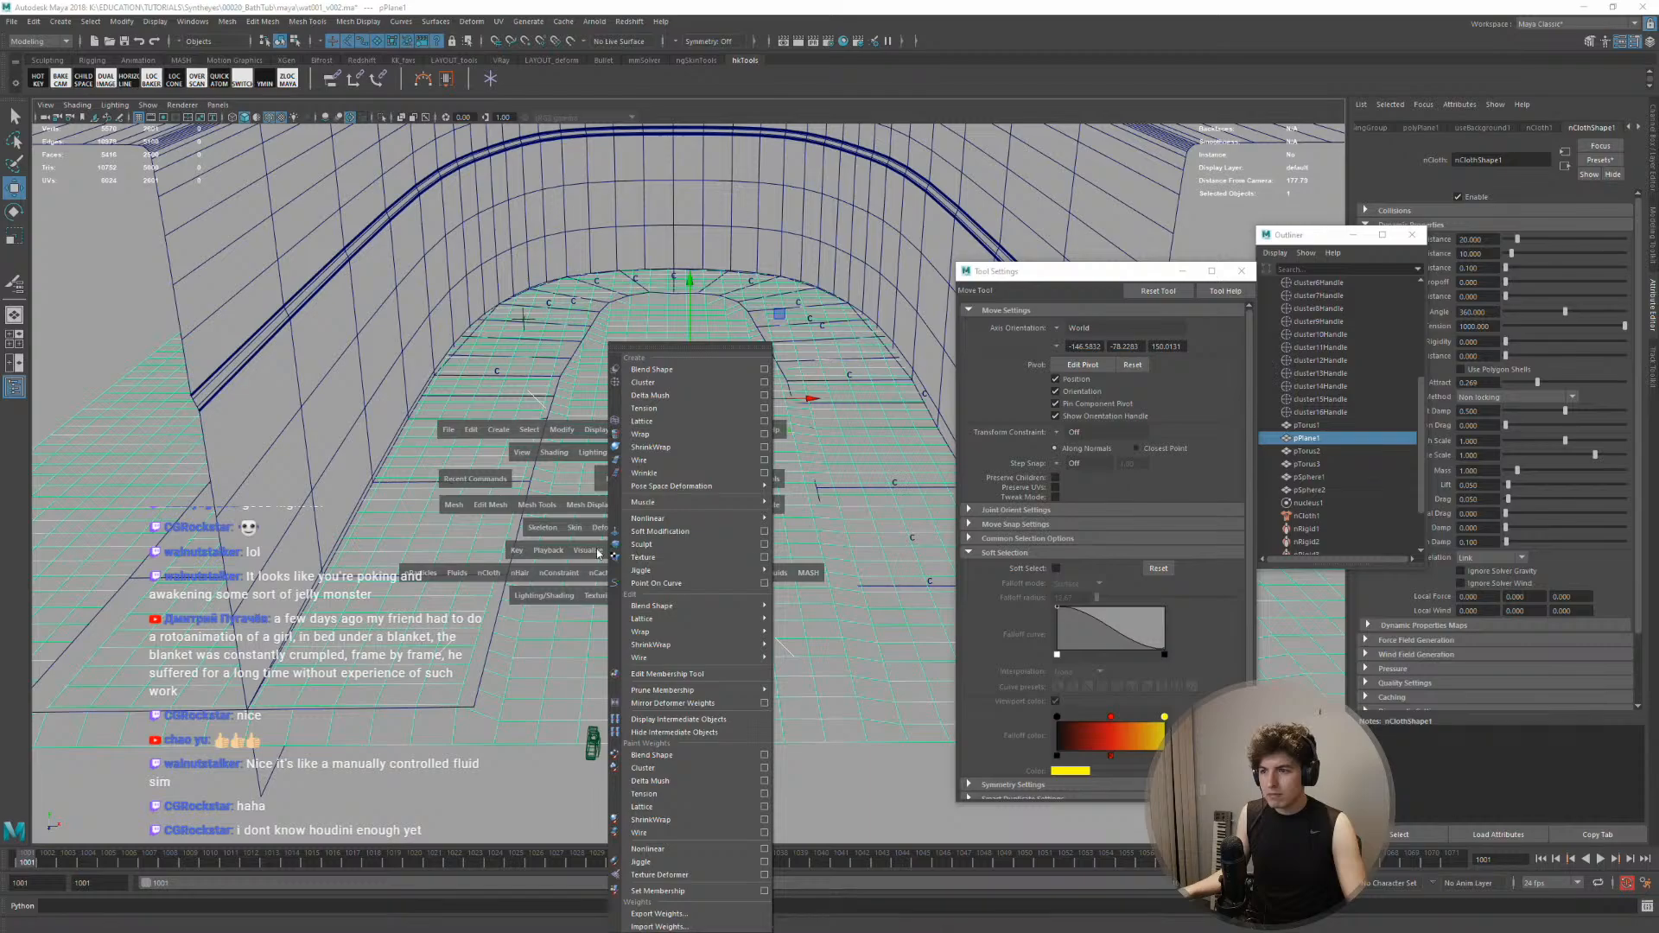
click(592, 553)
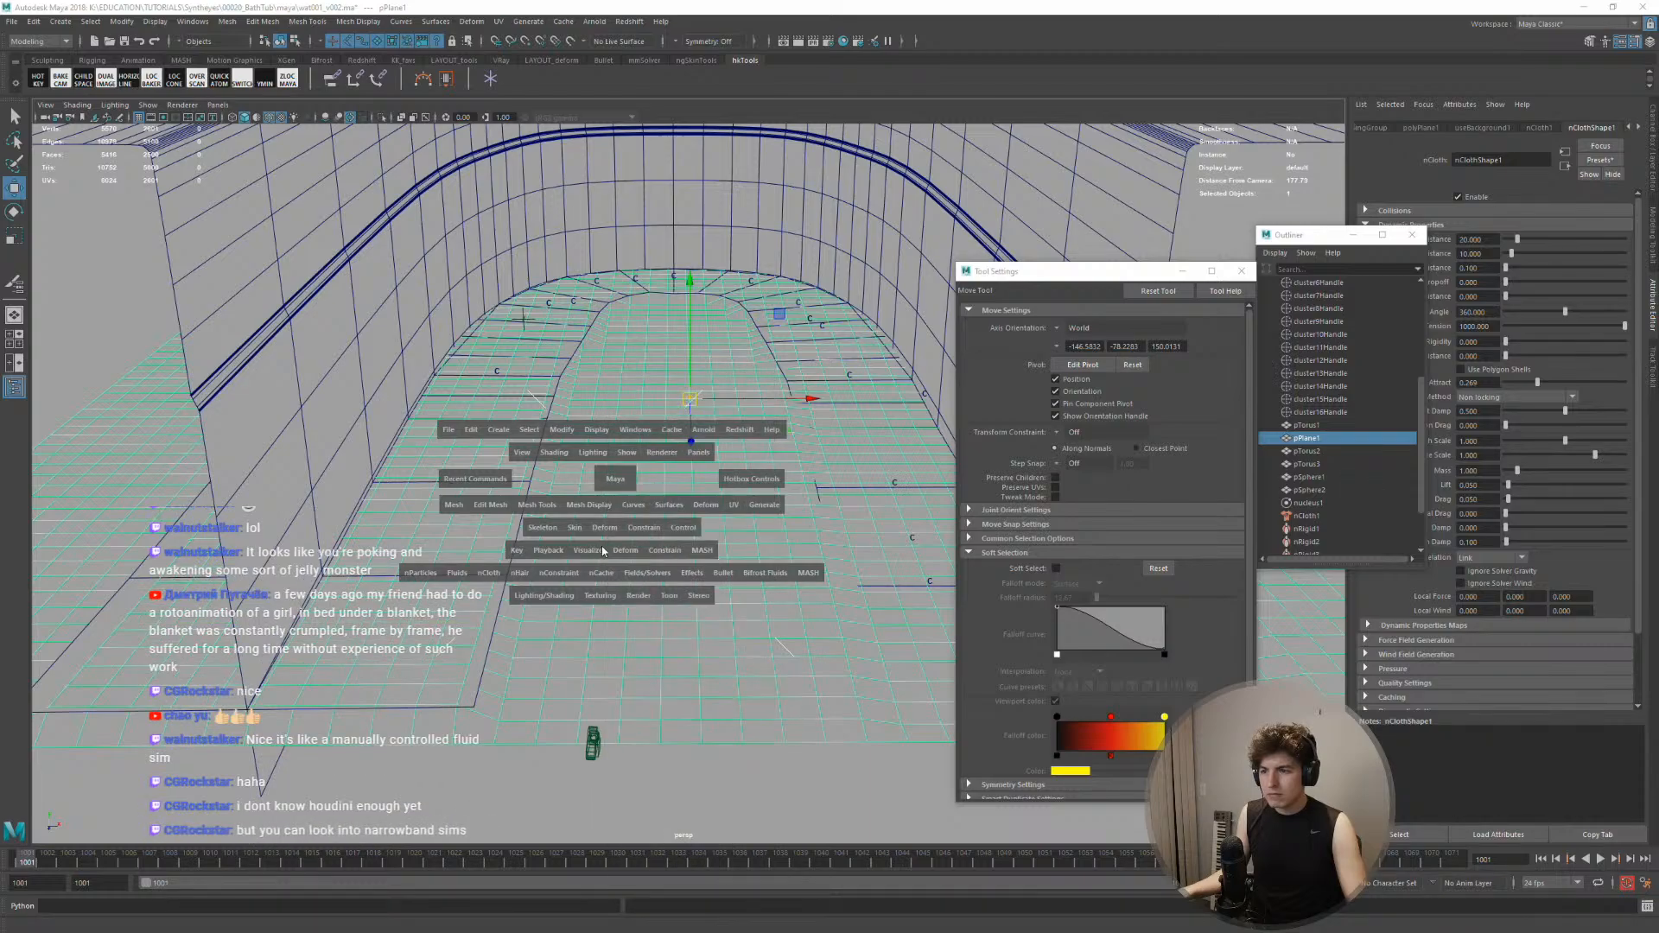
click(536, 507)
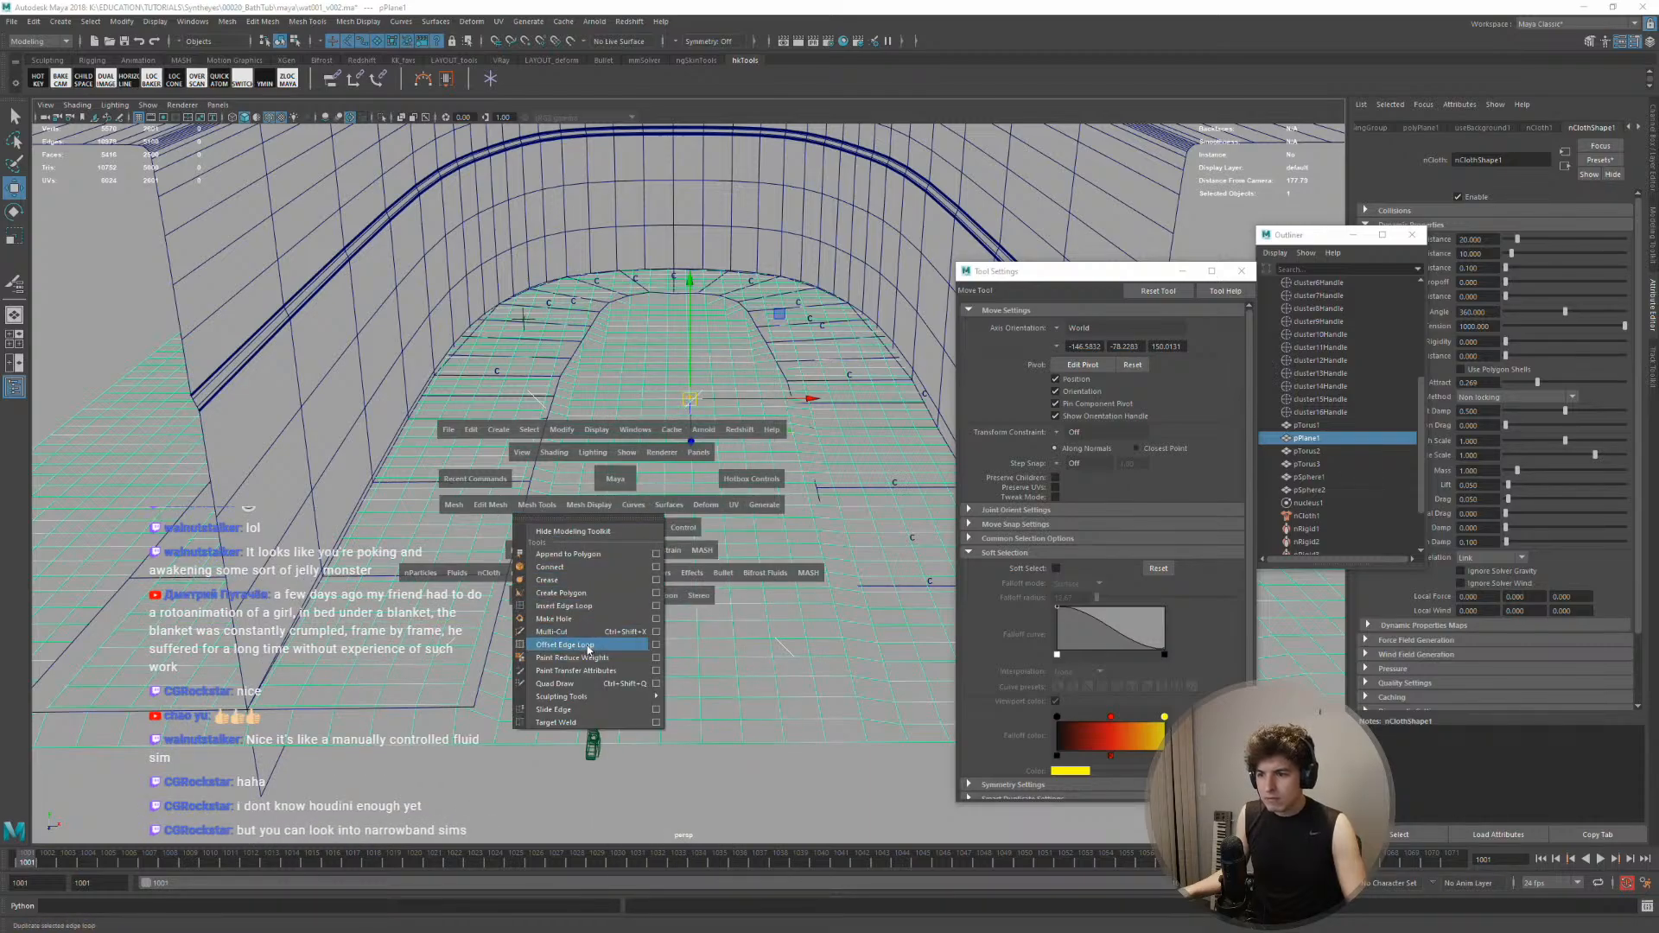
click(584, 672)
Paint 0 transfer weights on pPlane1 along the inner border of polySurface4 on both long sides
scroll(574, 482, down, 2)
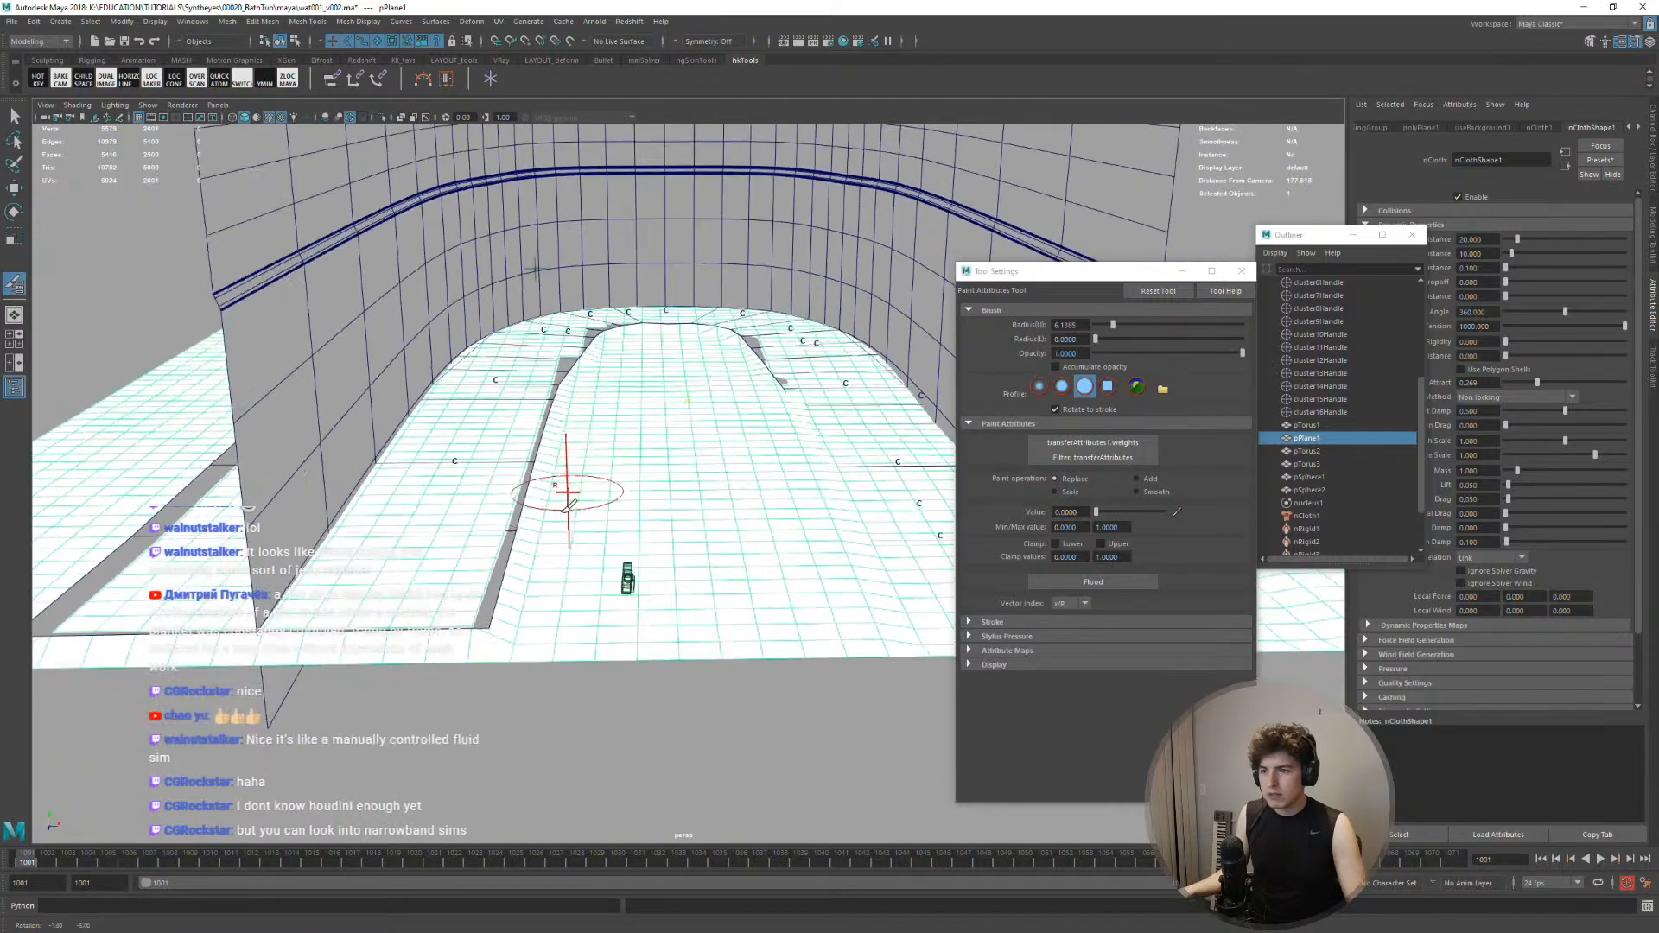
alt+drag(622, 481, 652, 522)
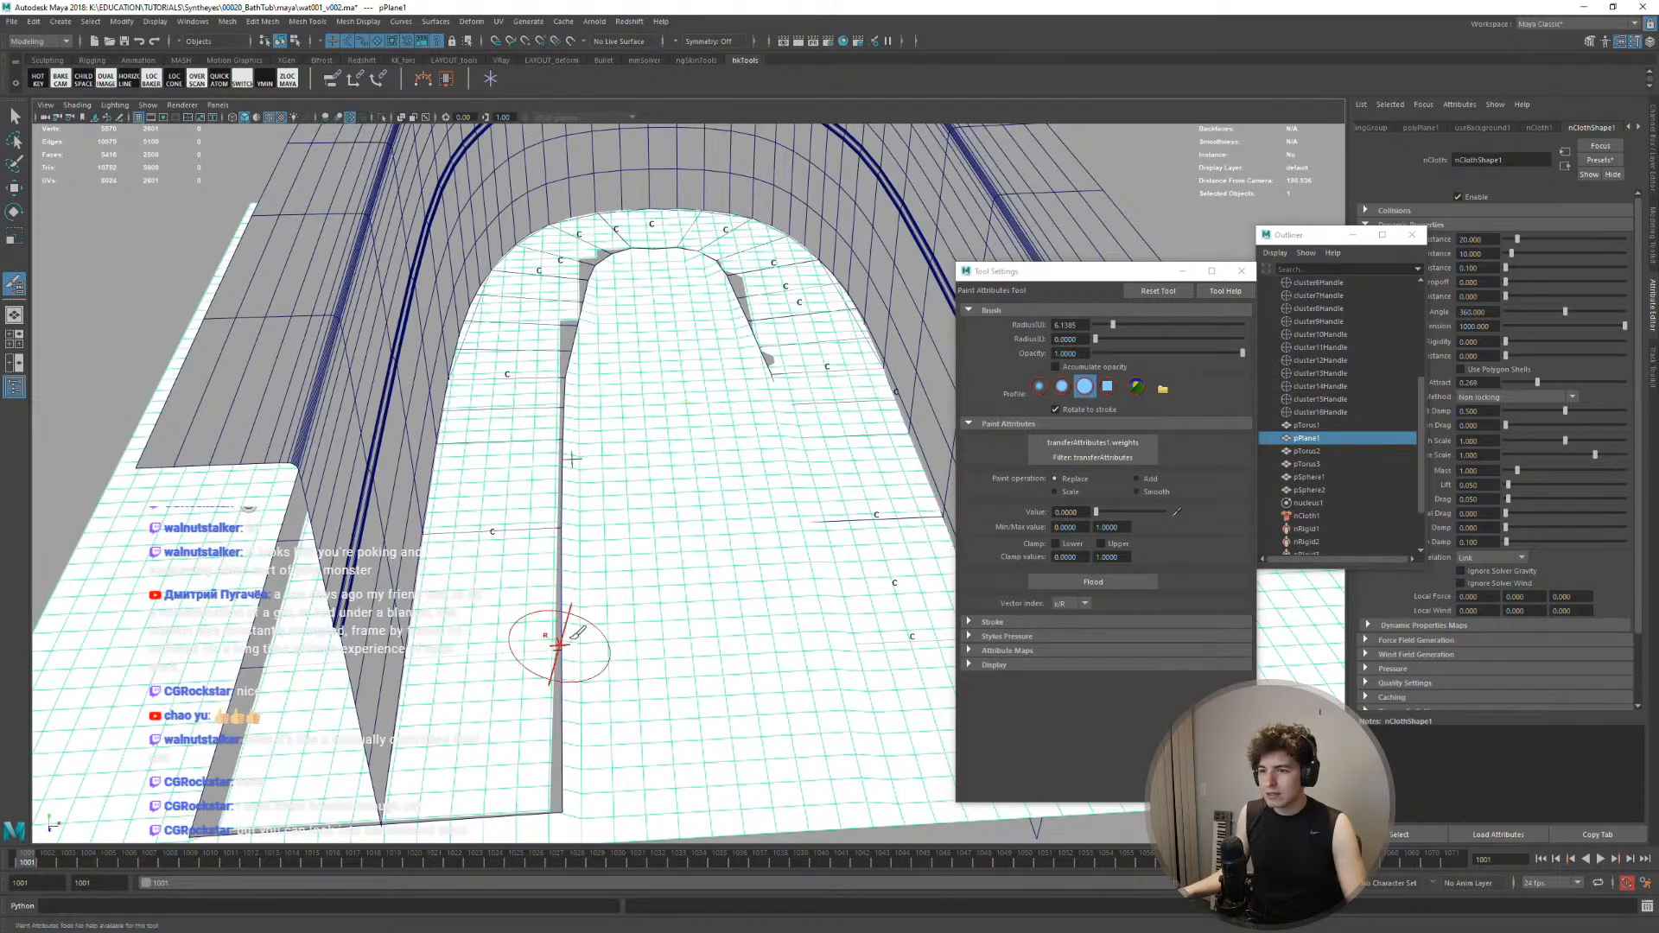
alt+middle_drag(560, 645, 579, 520)
mouse_move(588, 541)
mouse_down()
mouse_move(536, 633)
mouse_move(566, 565)
mouse_move(572, 252)
mouse_move(570, 315)
mouse_up()
key(ctrl+z)
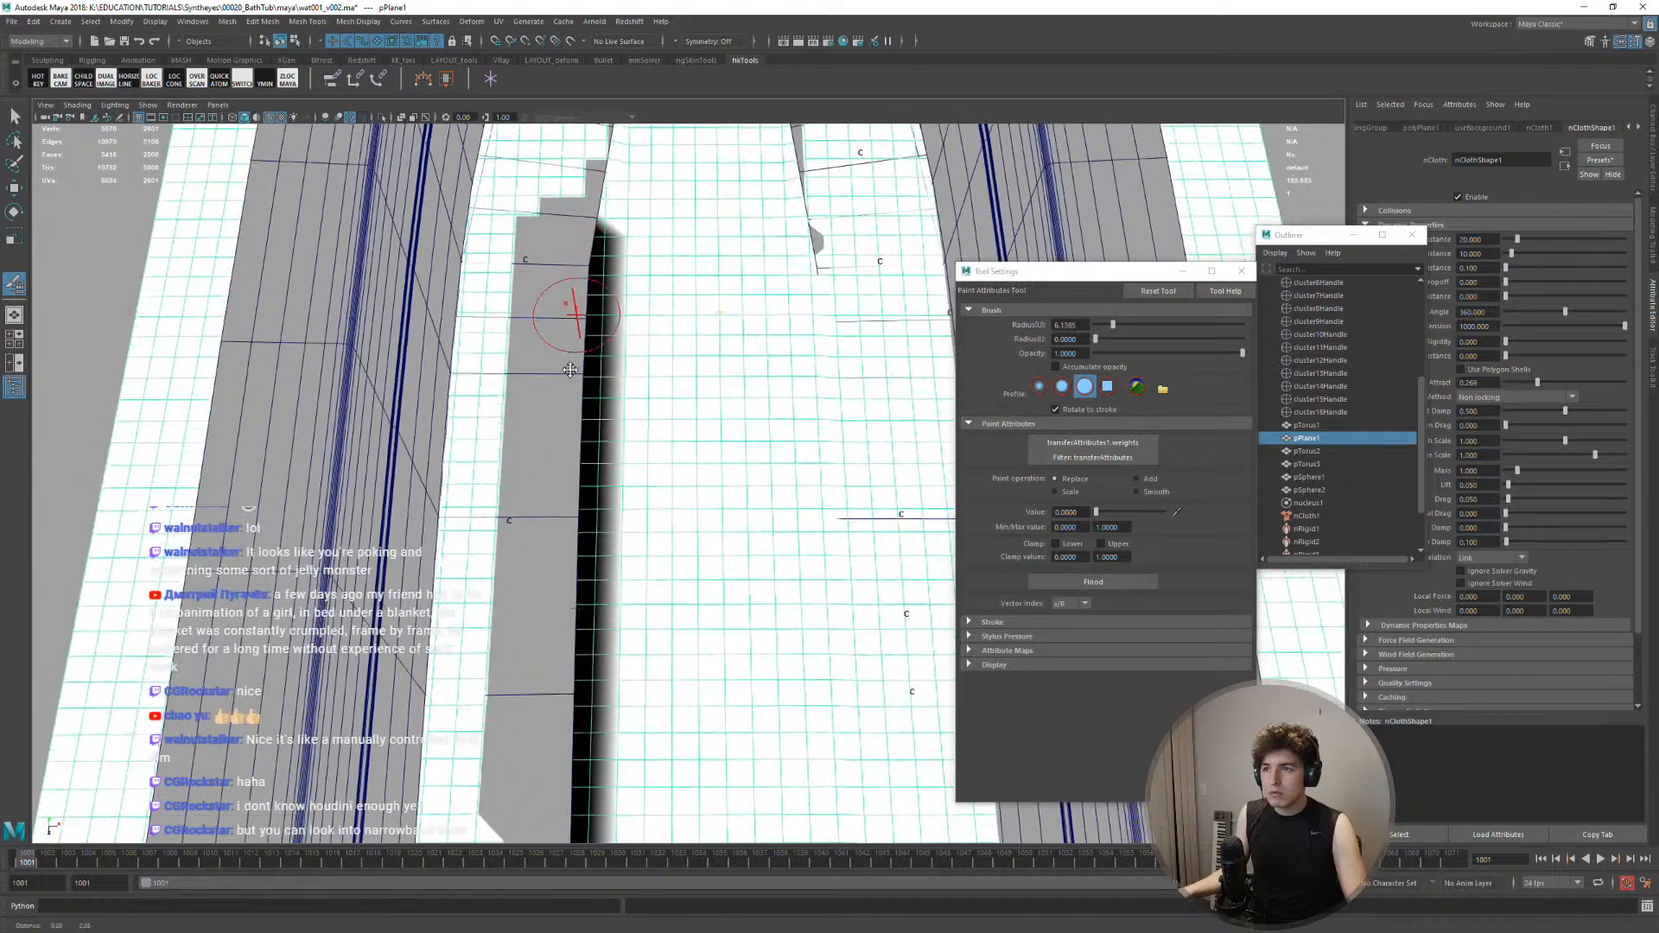
alt+middle_drag(571, 315, 467, 663)
mouse_move(468, 659)
mouse_down()
mouse_move(537, 399)
mouse_move(588, 361)
mouse_move(663, 361)
mouse_move(717, 484)
mouse_move(740, 495)
mouse_move(744, 686)
mouse_up()
alt+middle_drag(743, 657, 726, 275)
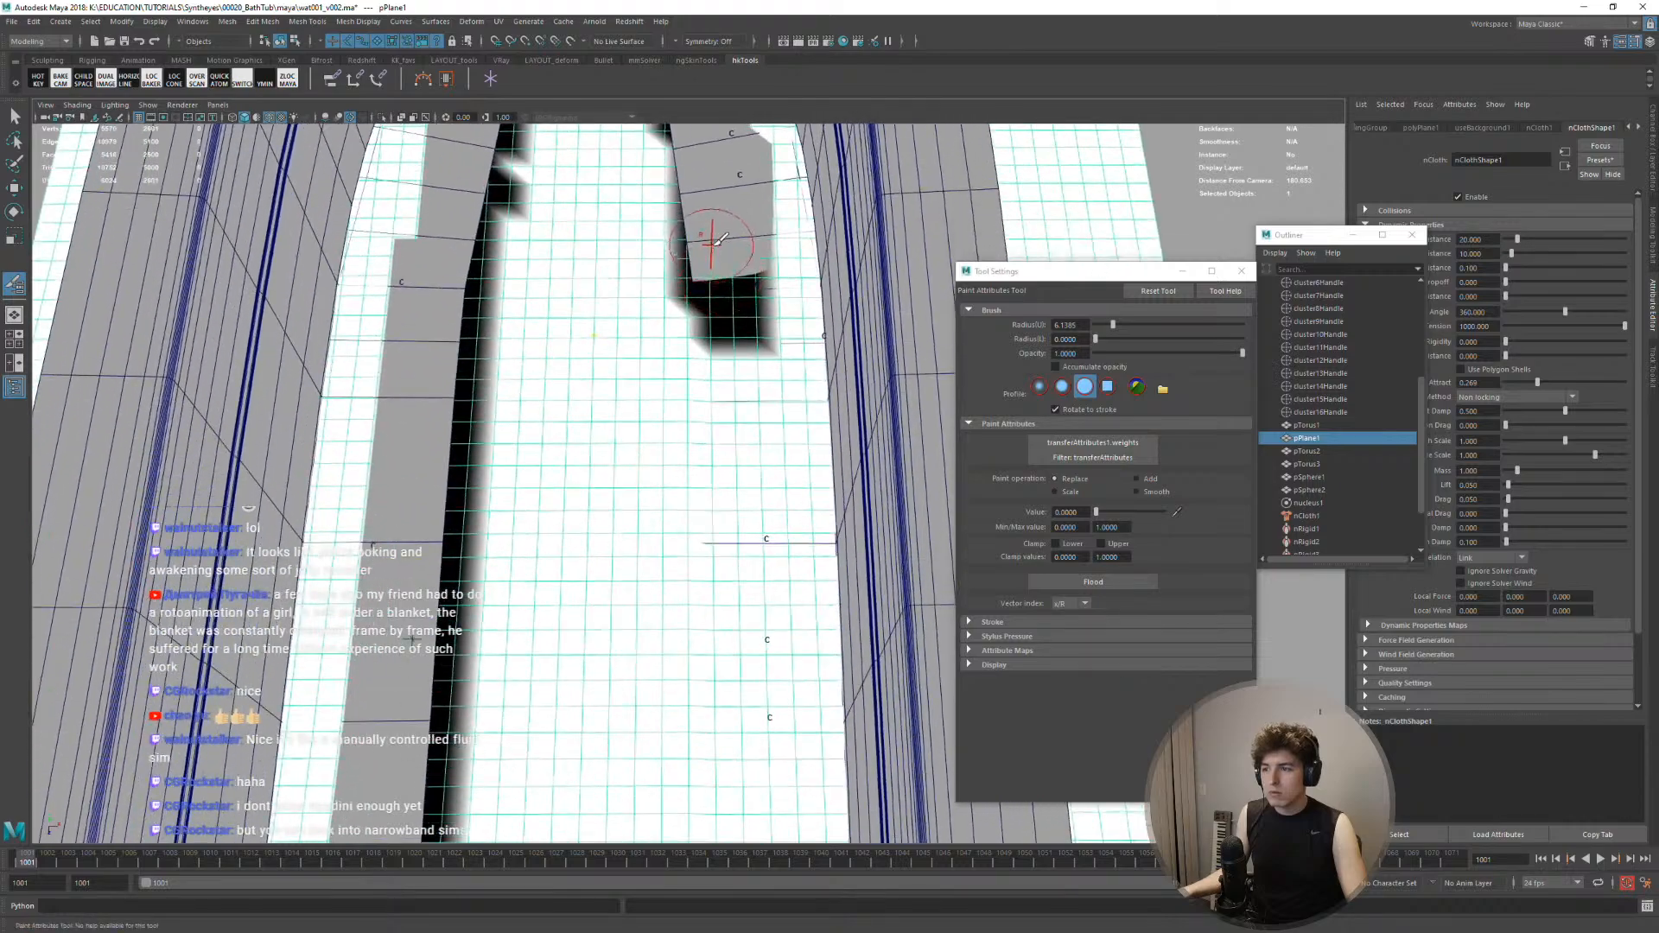
drag(713, 238, 731, 702)
alt+middle_drag(730, 618, 726, 387)
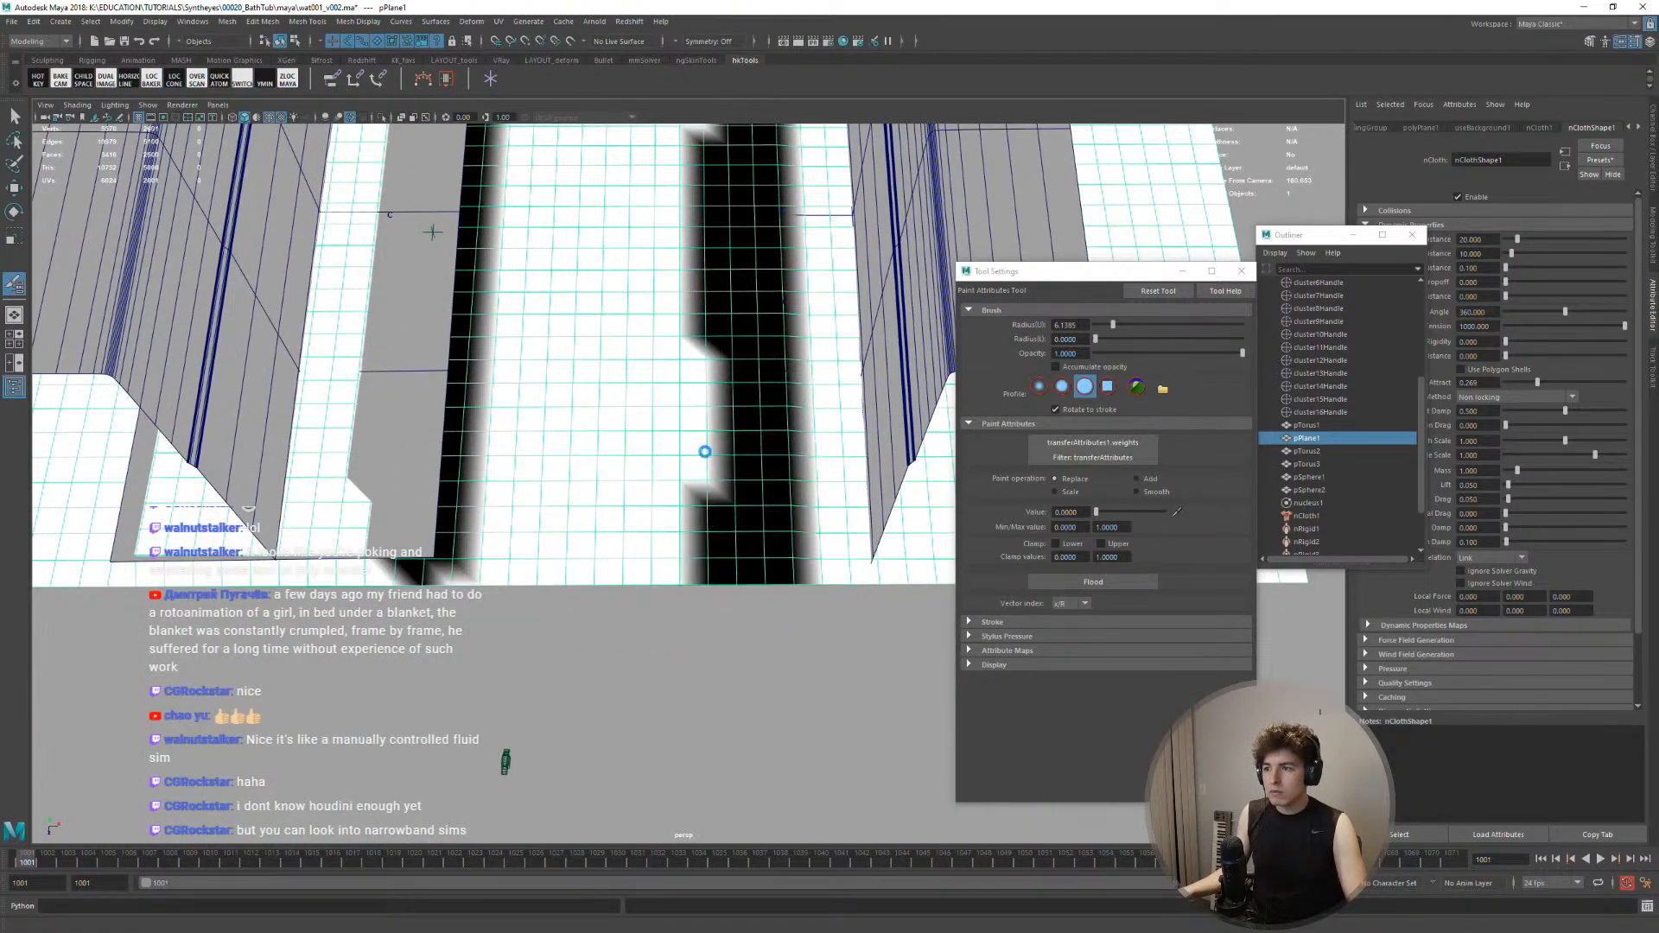
Paint 0 transfer weights across the remaining interior of pPlane1, filling the area inside polySurface4 up to its rounded end
drag(705, 452, 557, 588)
alt+middle_drag(459, 552, 537, 674)
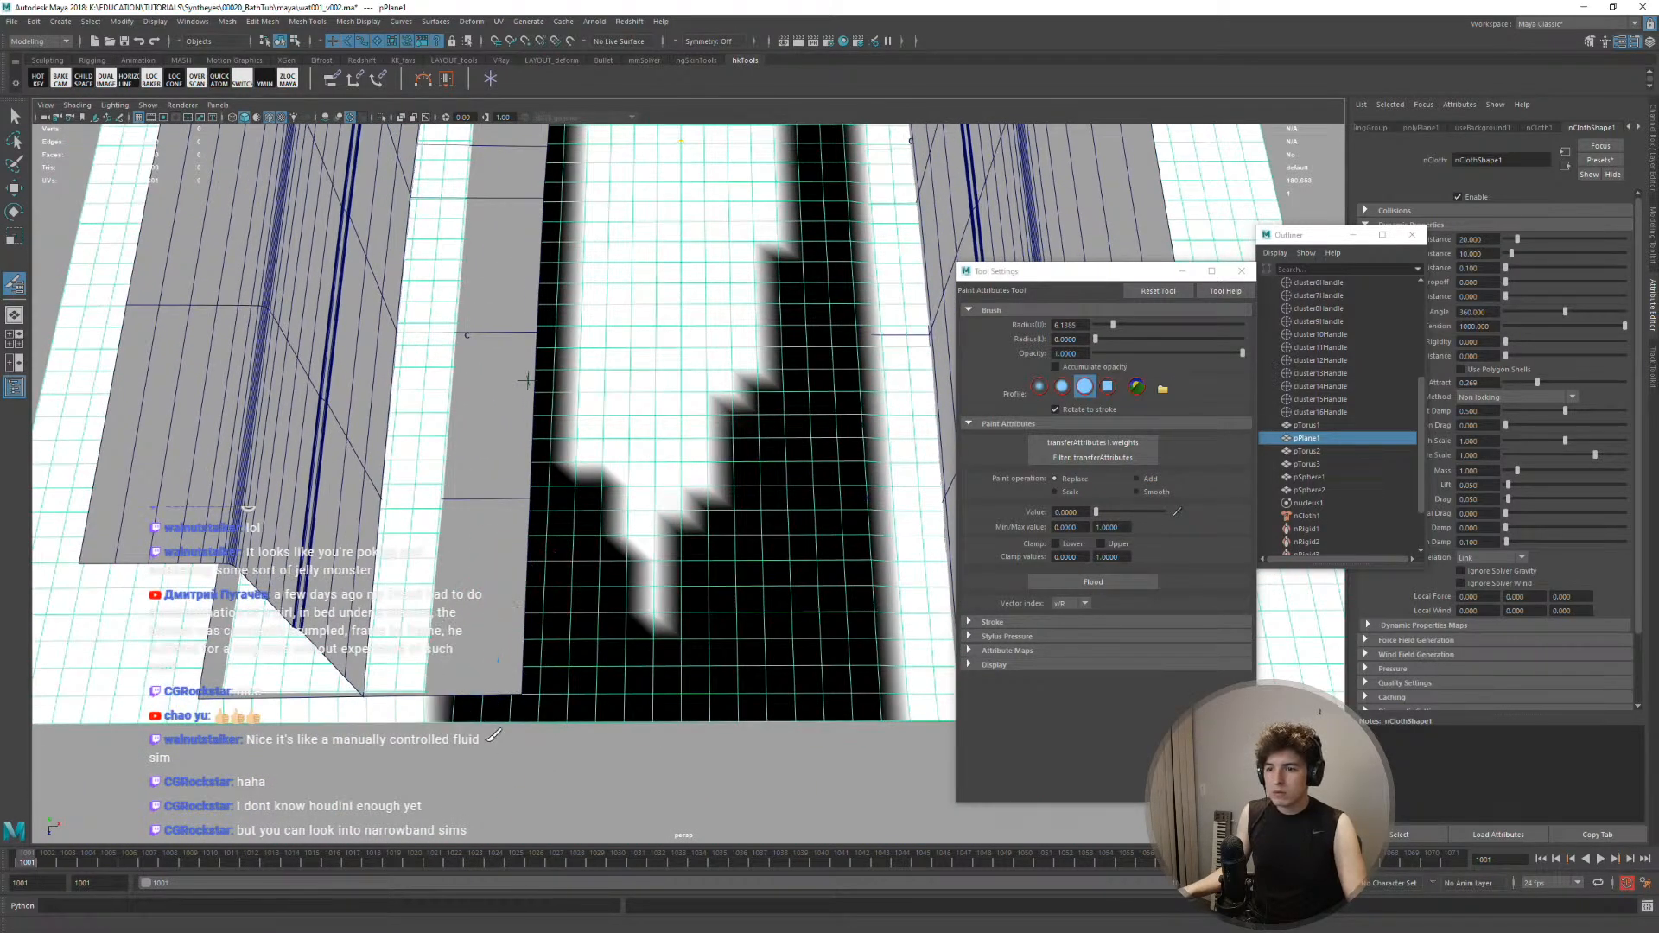
alt+middle_drag(480, 511, 467, 717)
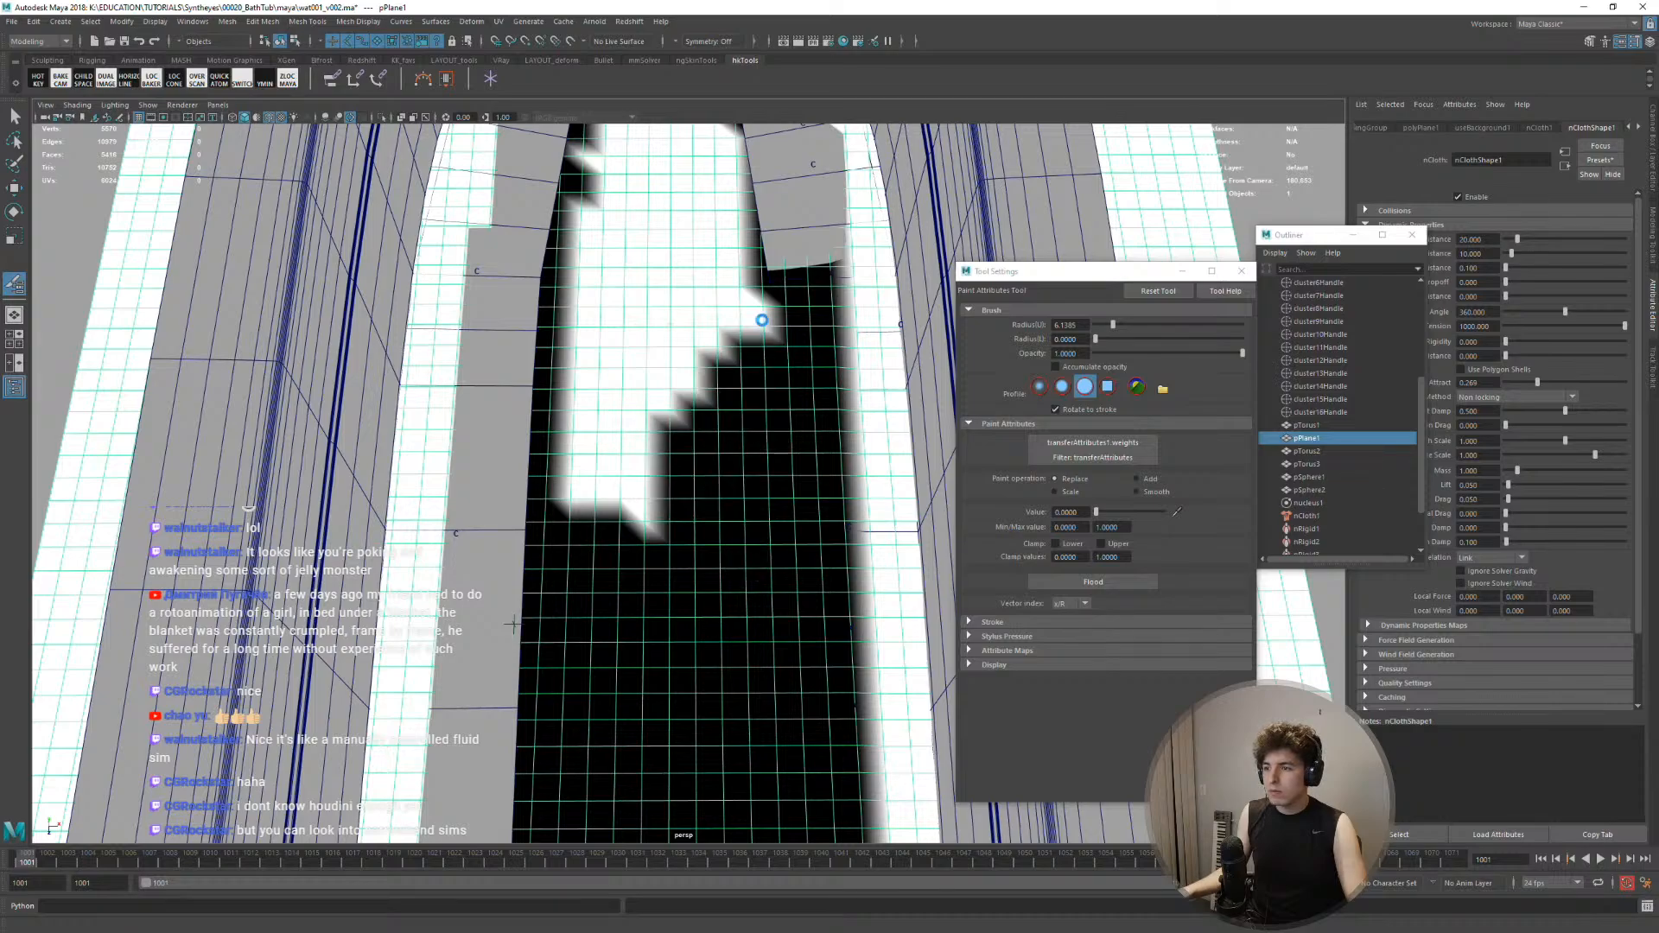
alt+middle_drag(629, 291, 570, 451)
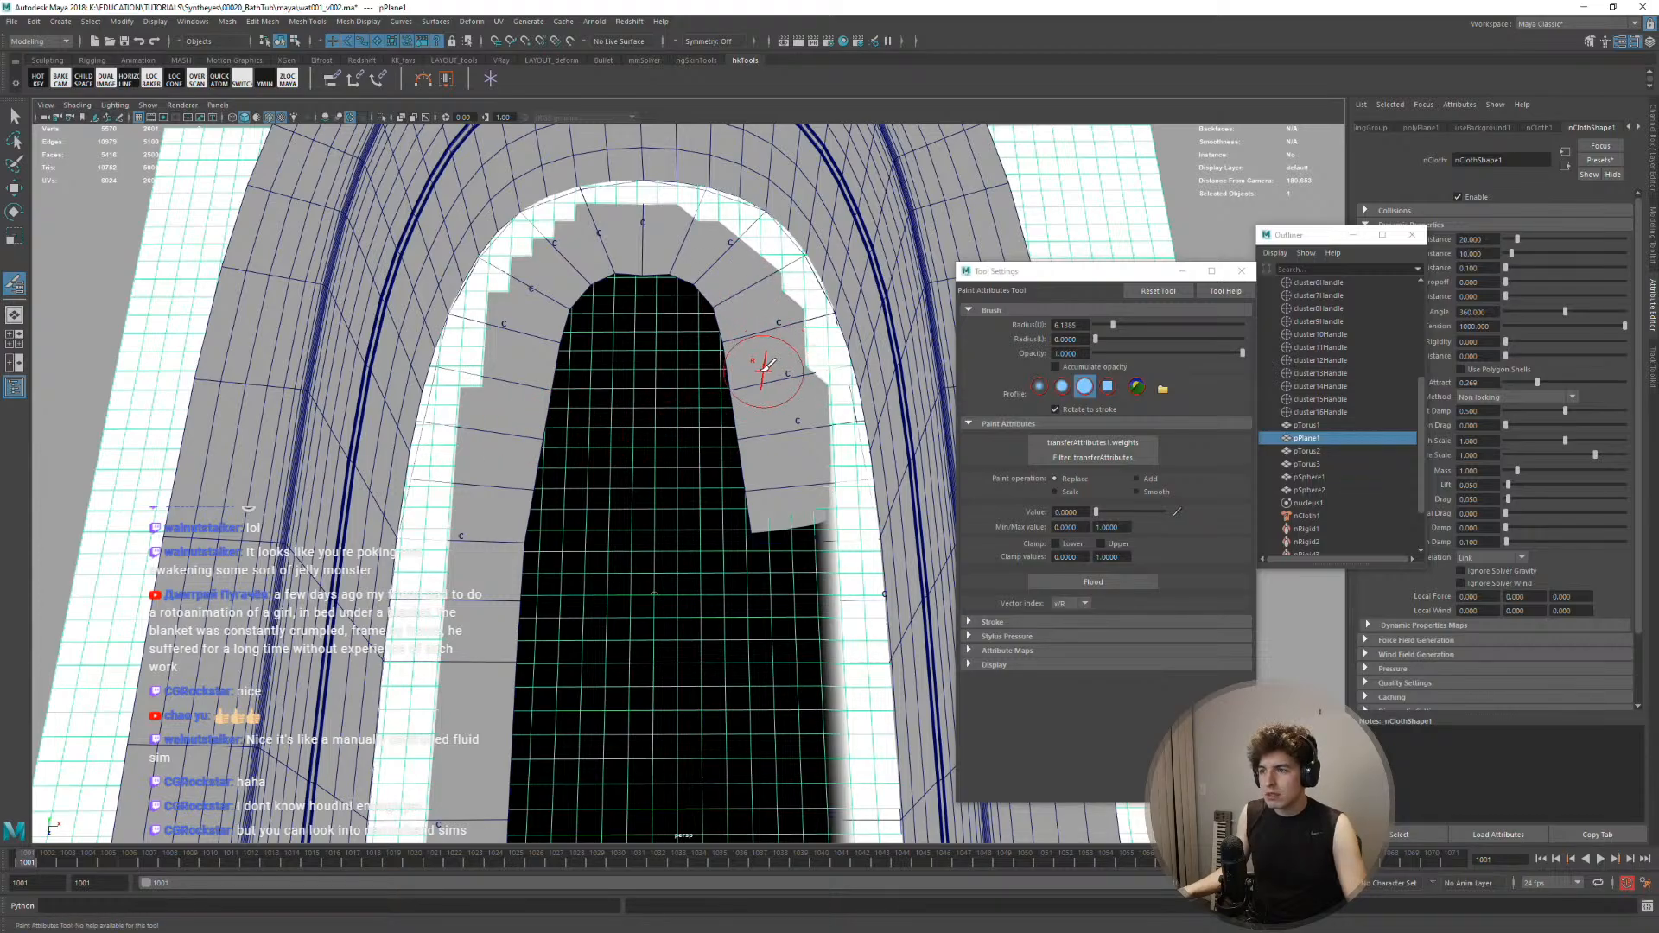
Switch the weight painting operation to Smooth, flood the transfer weights of pPlane1, and return to the Move tool
mouse_move(629, 268)
alt+mouse_down()
mouse_move(687, 247)
mouse_move(673, 372)
alt+mouse_up()
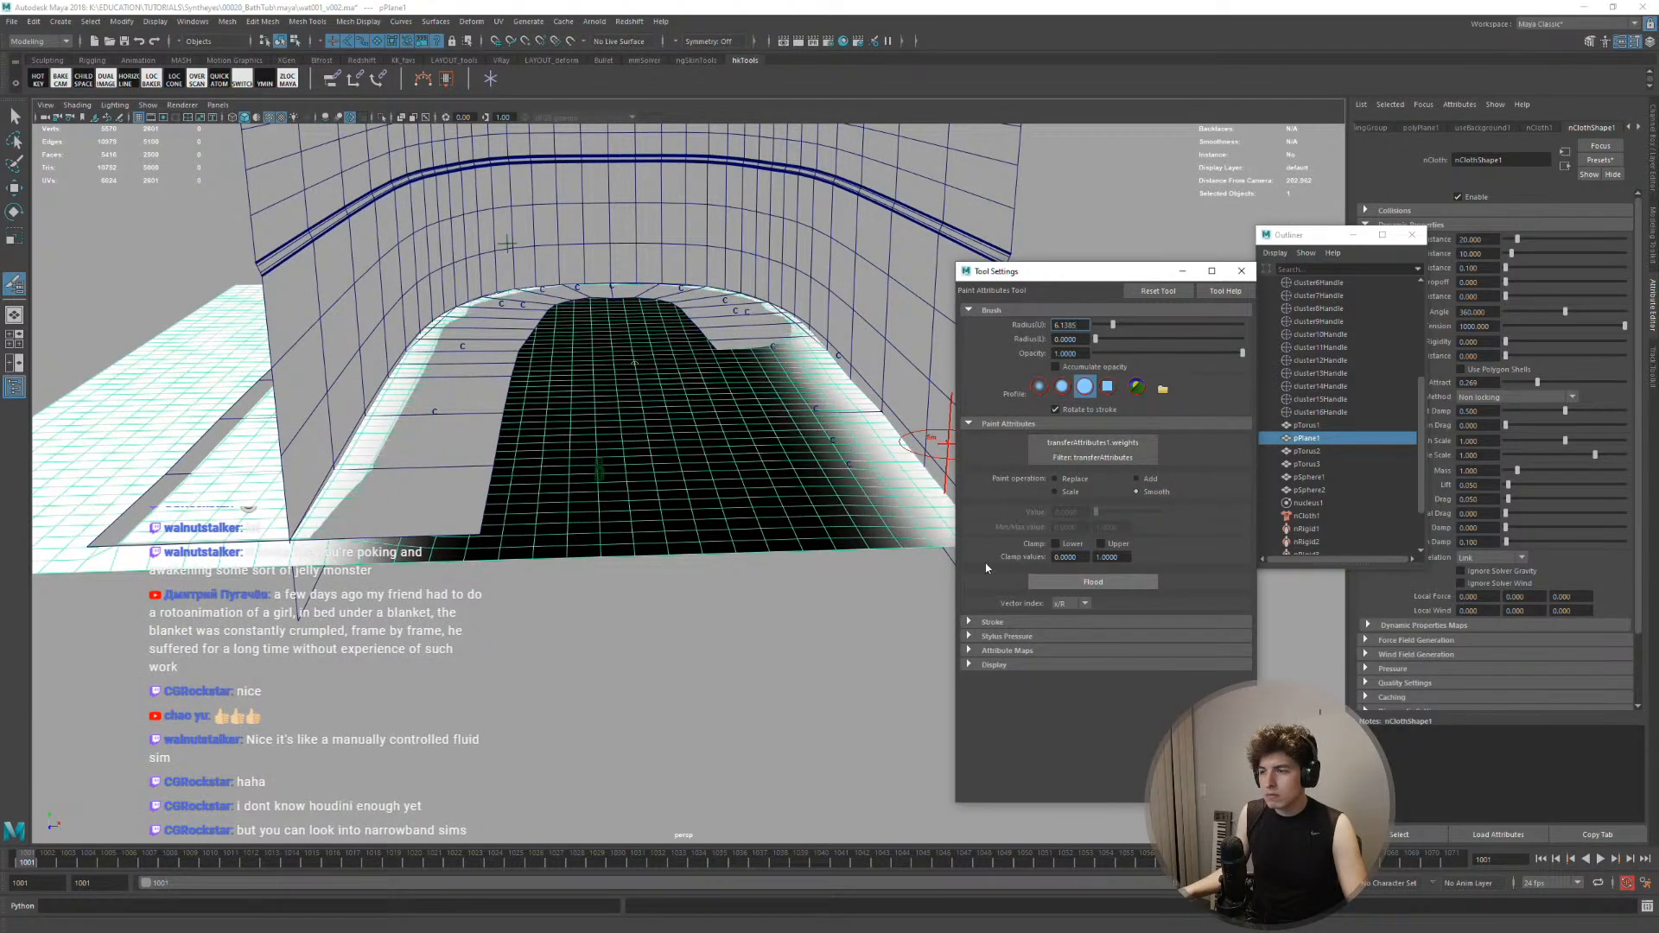
click(1093, 582)
key(w)
Hide polySurface4, then group the pTorus and pSphere collision objects and hide the group
alt+drag(708, 556, 461, 421)
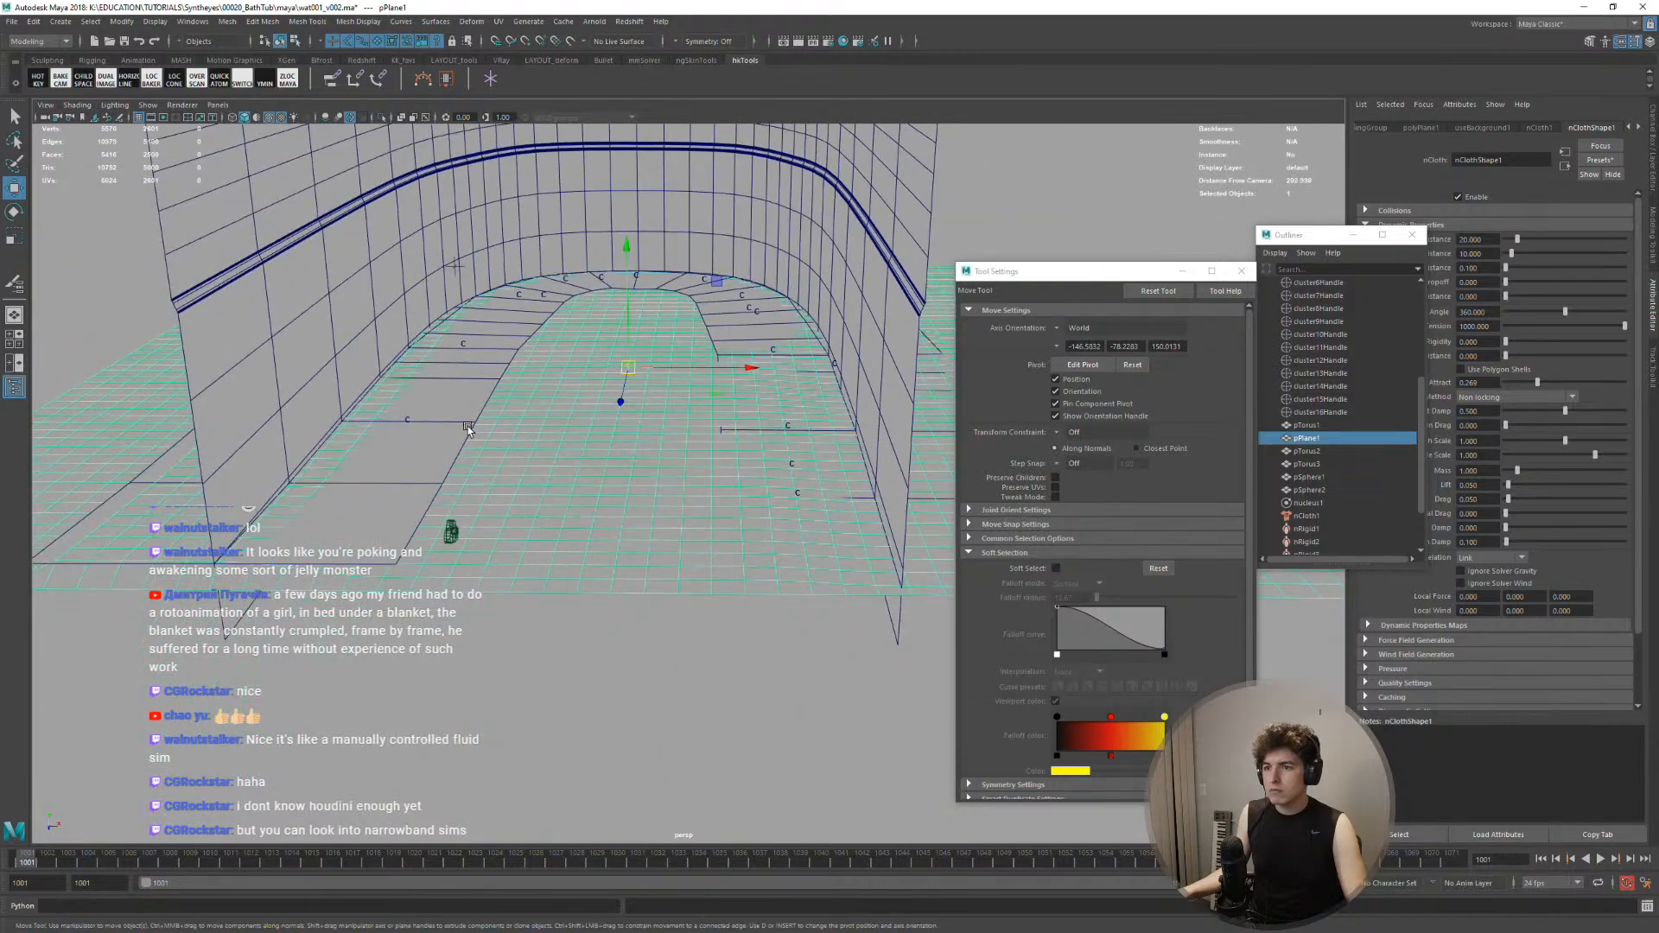
click(461, 421)
key(ctrl+h)
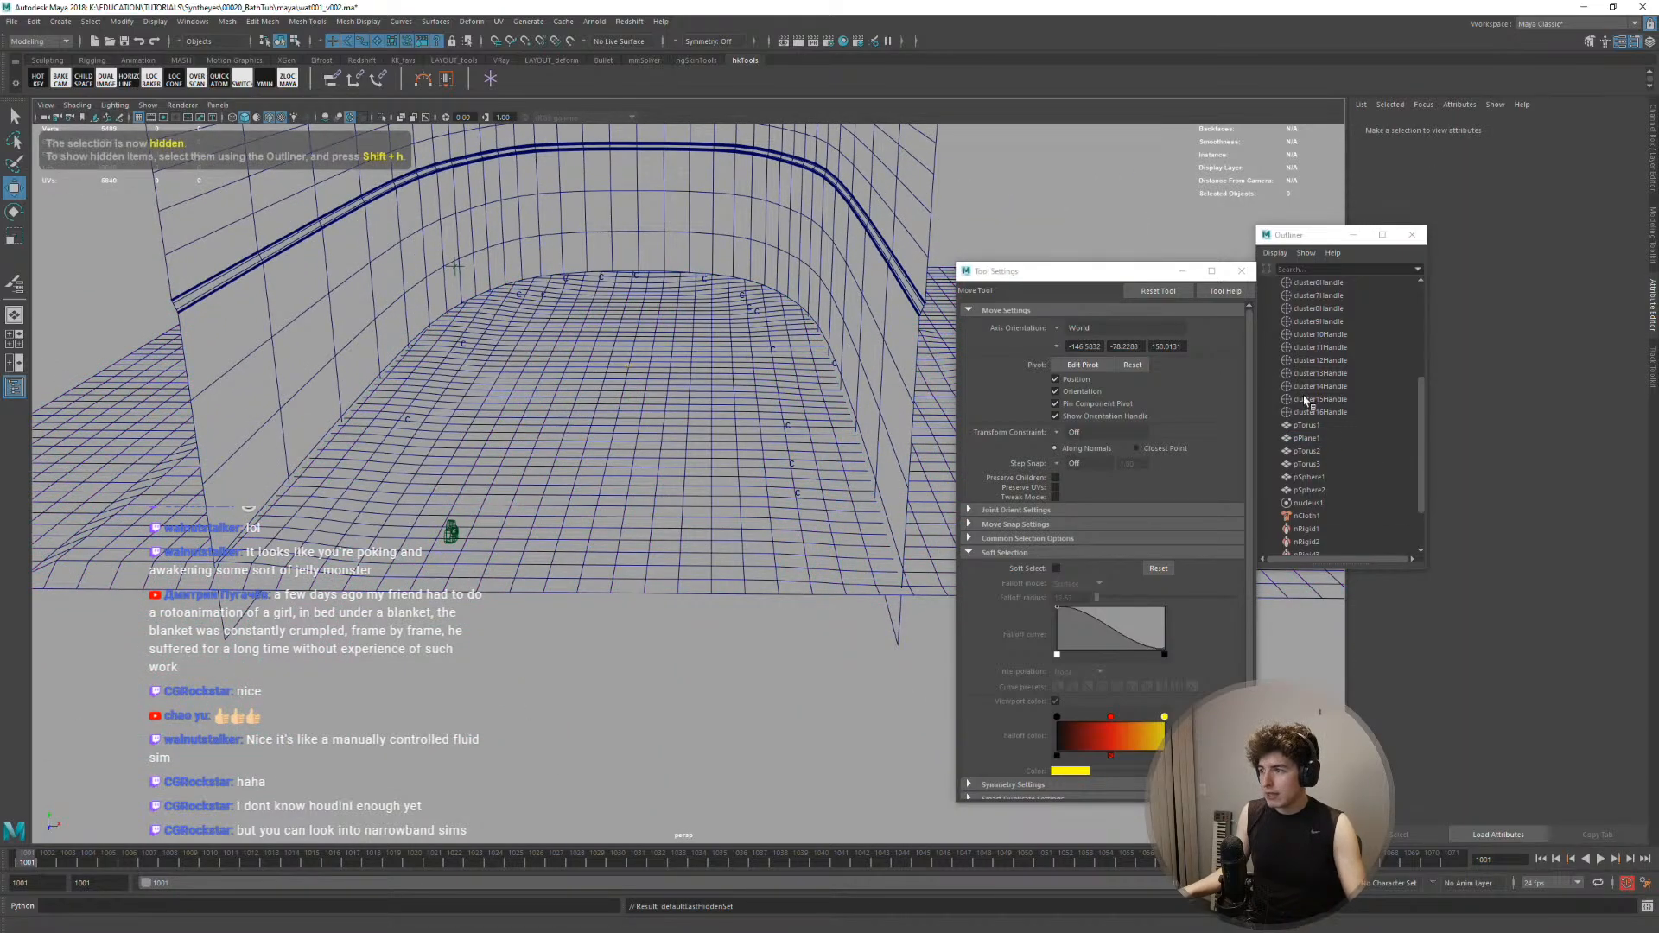
click(1317, 490)
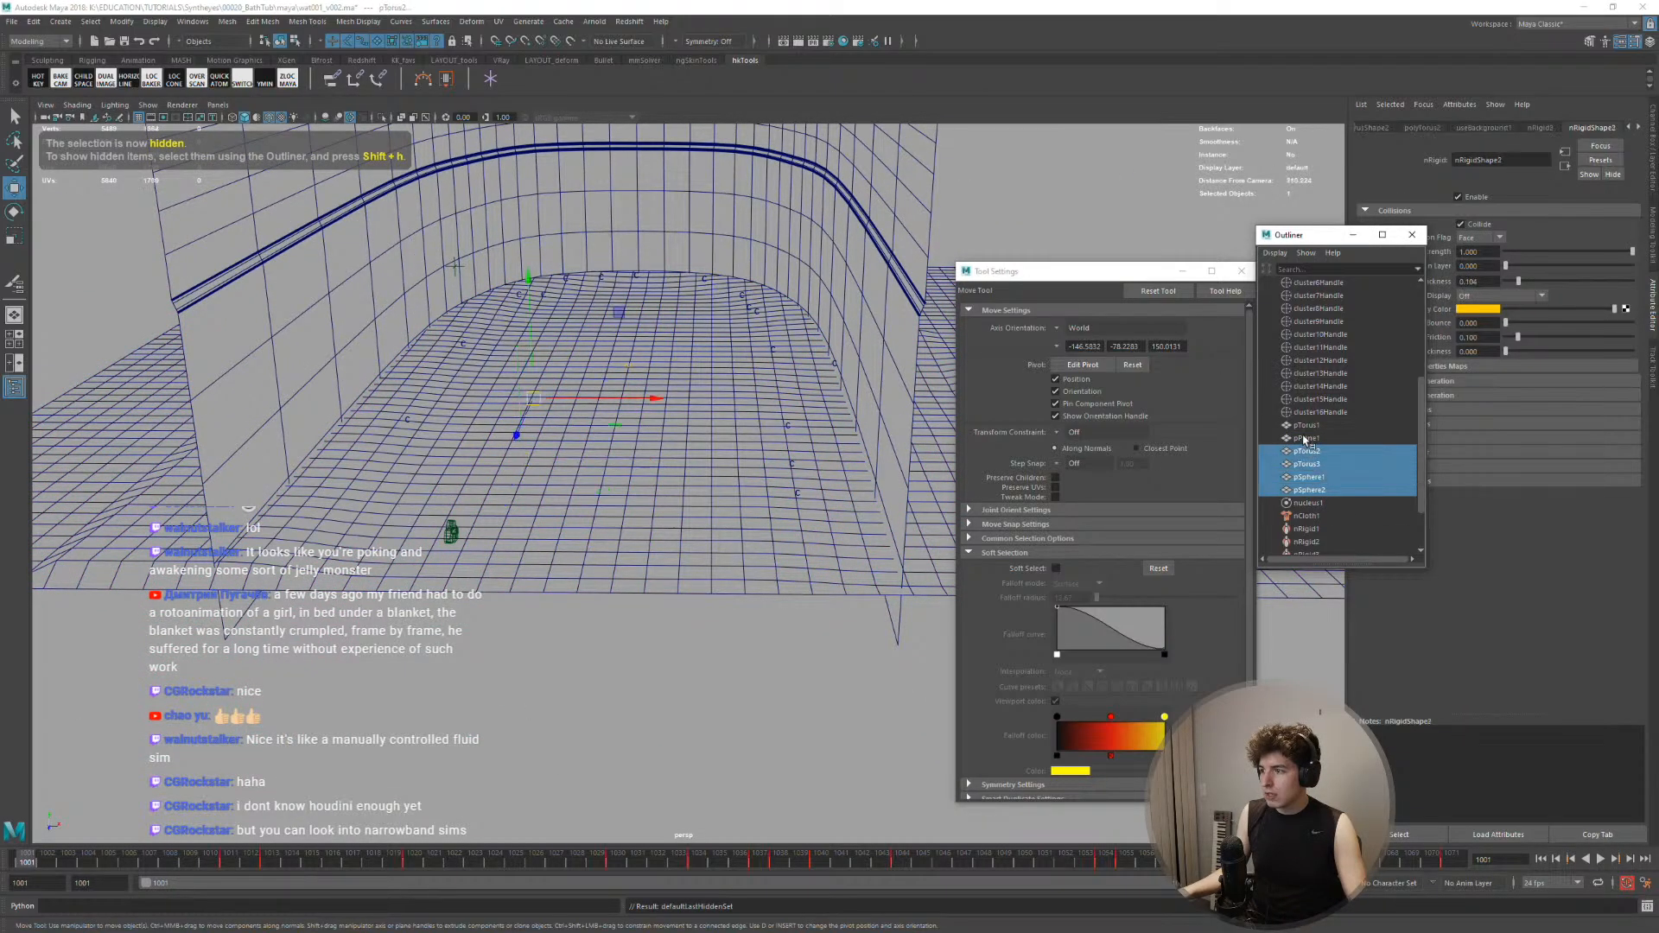
key(ctrl+g)
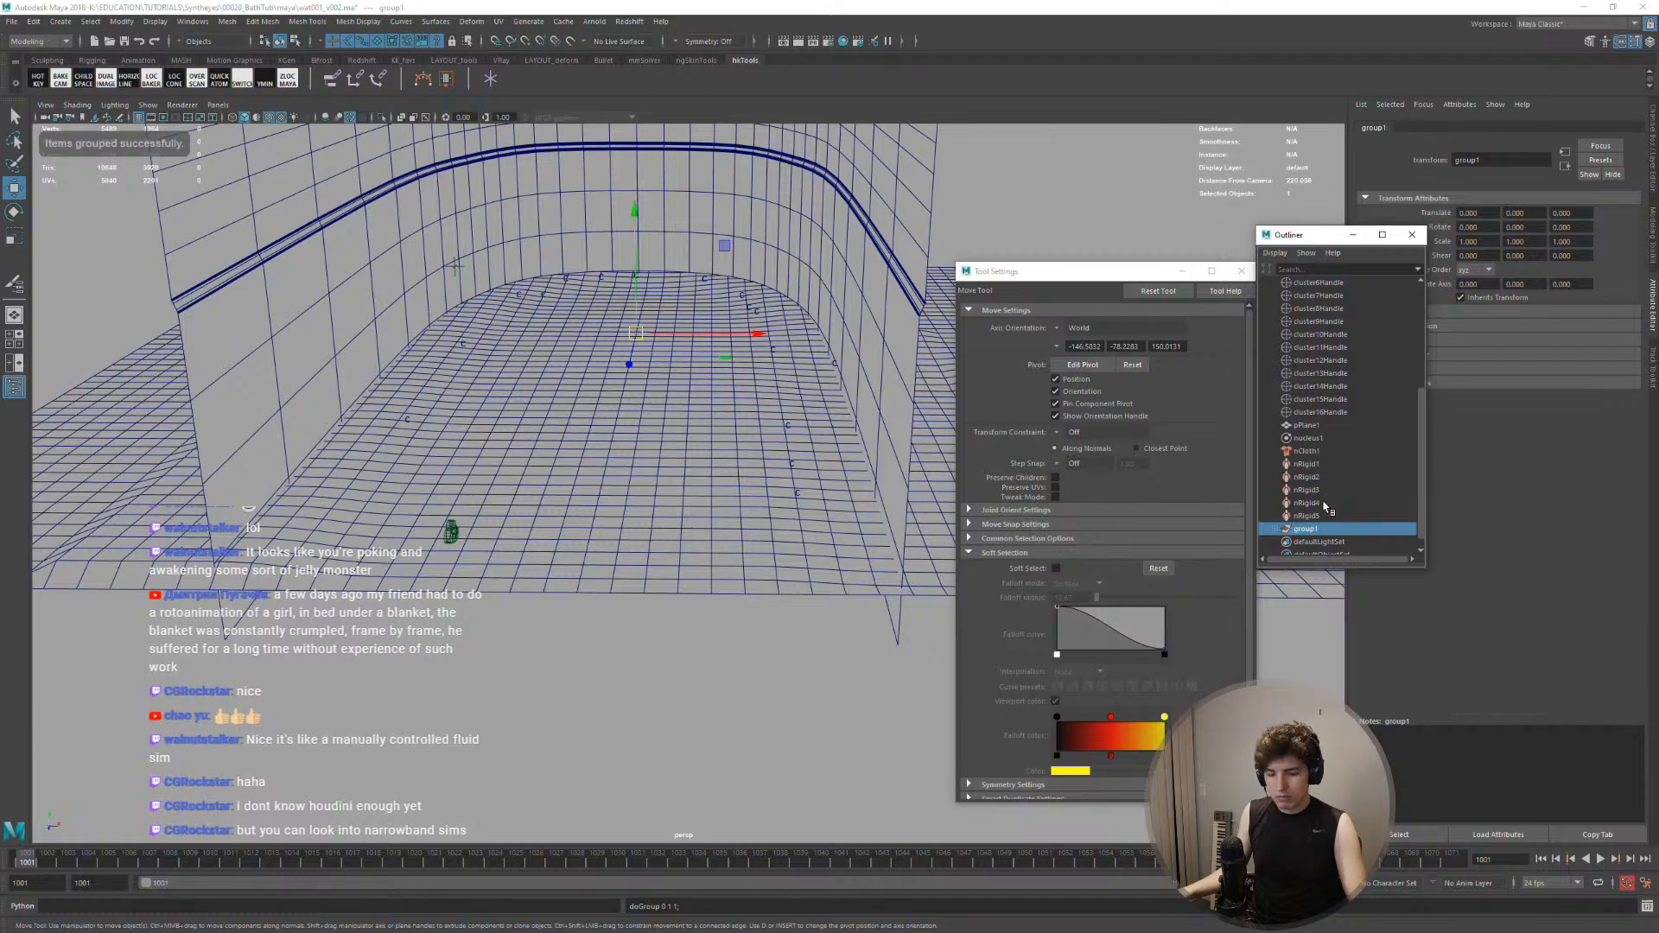
key(ctrl+h)
Select pPlane1 and play back its motion in the perspective view to check the blended edges
click(648, 432)
key(alt+v)
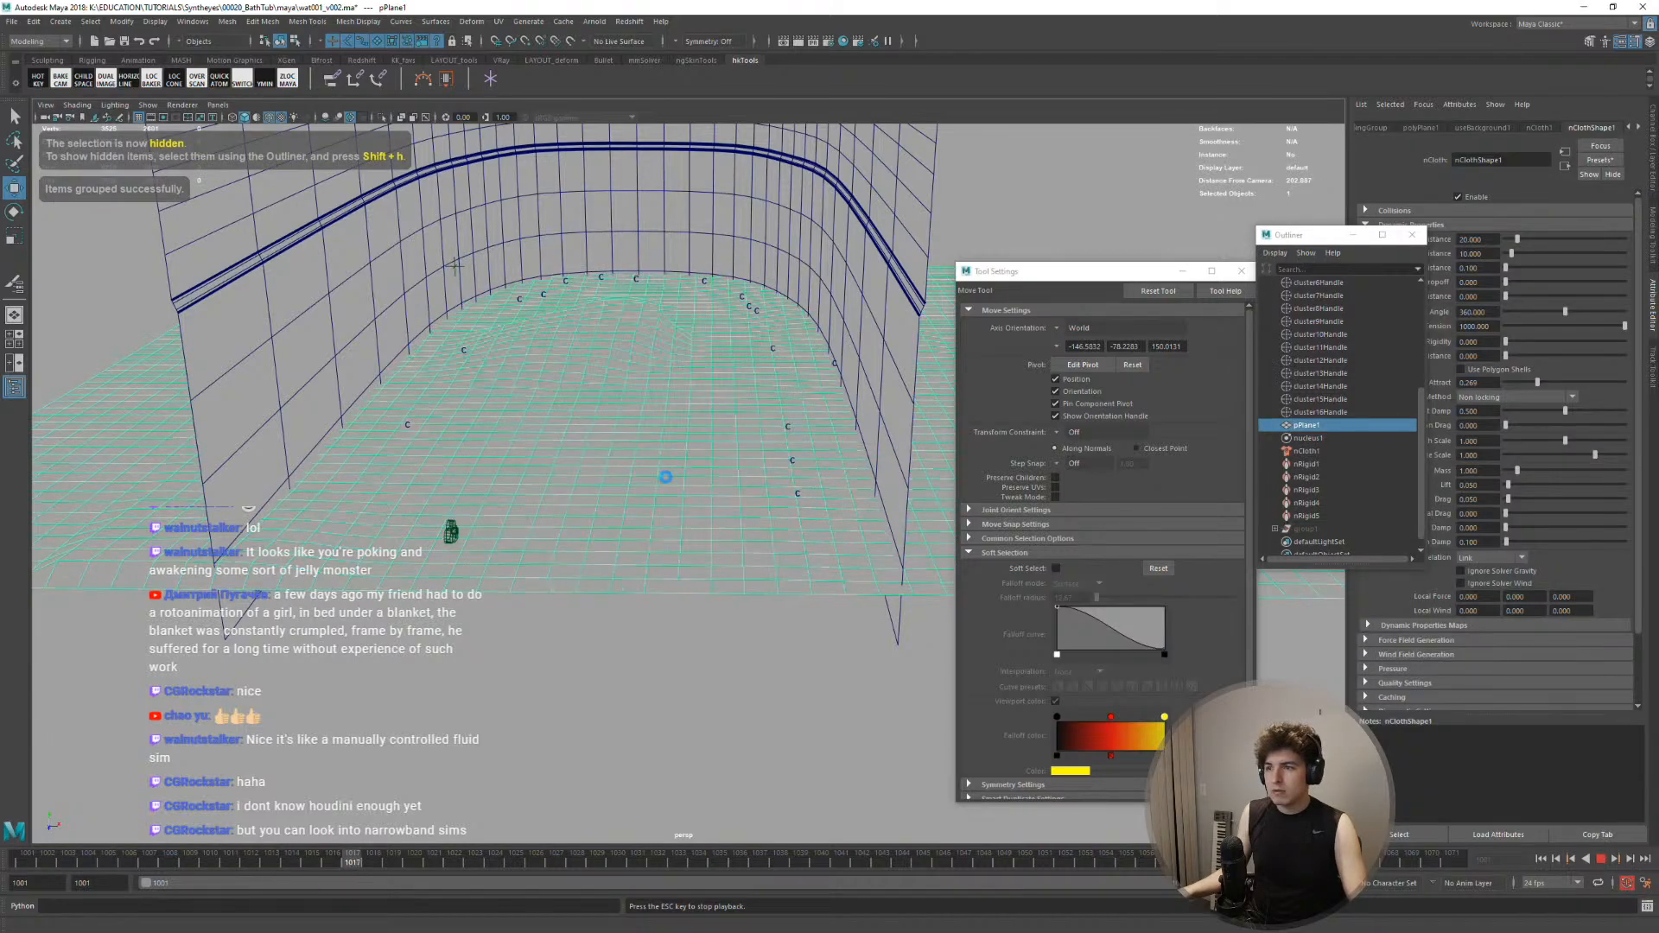
key(Escape)
alt+middle_drag(665, 479, 659, 601)
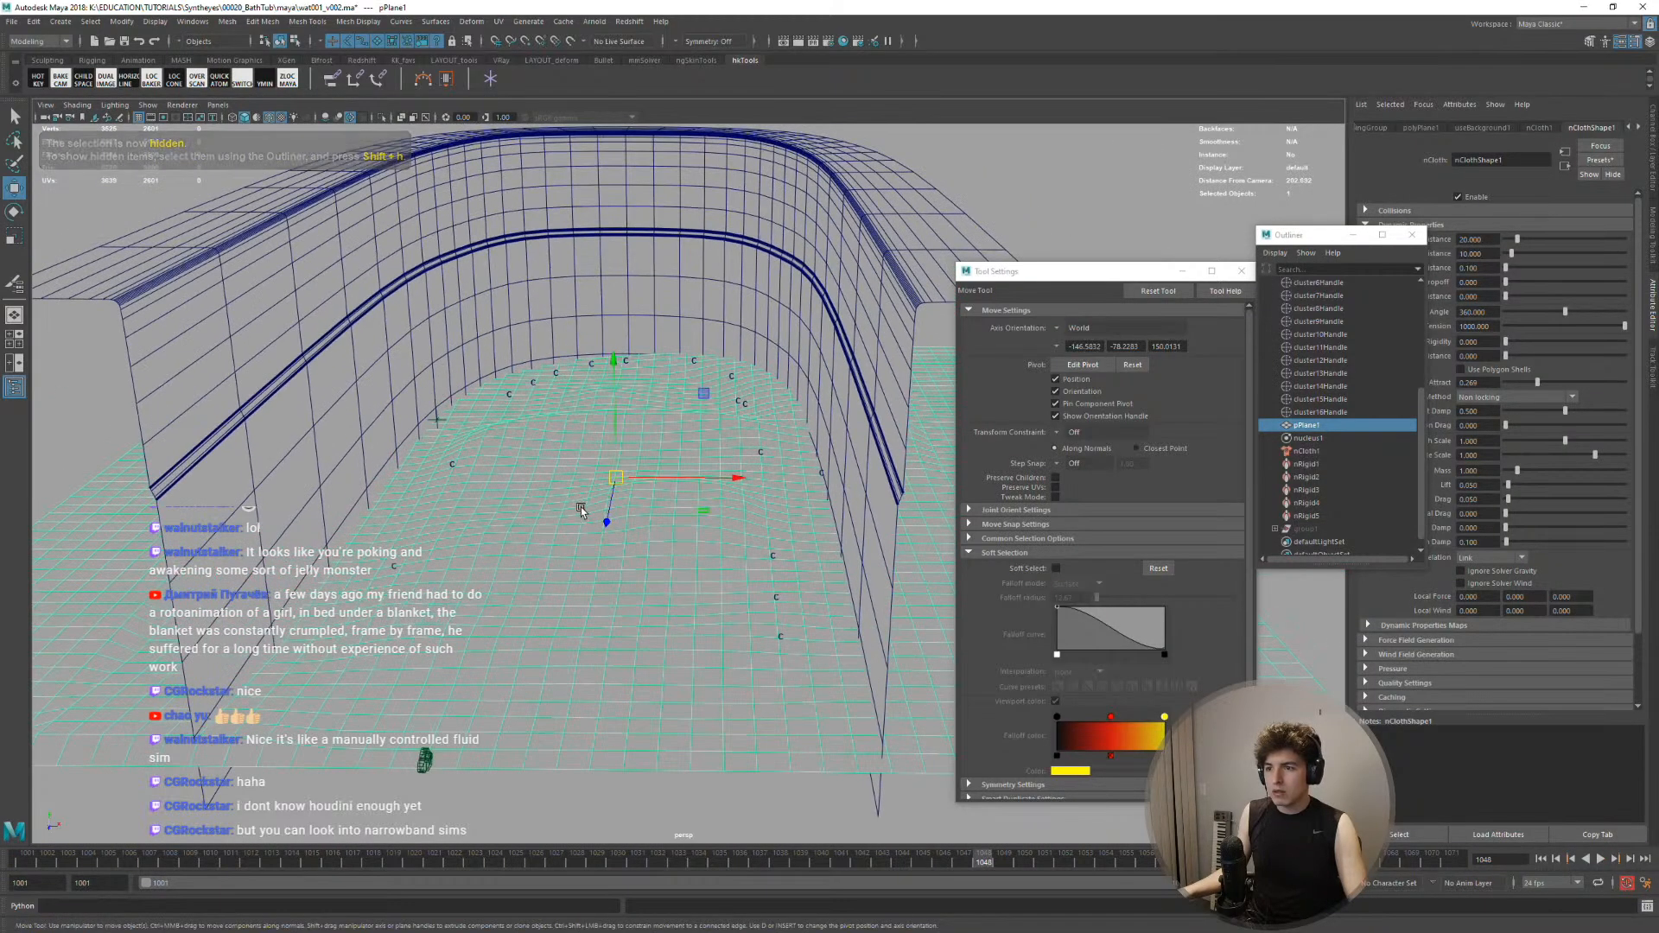
Switch to the tracked Camera01 view and close the Tool Settings and Outliner windows
key(space)
key(space)
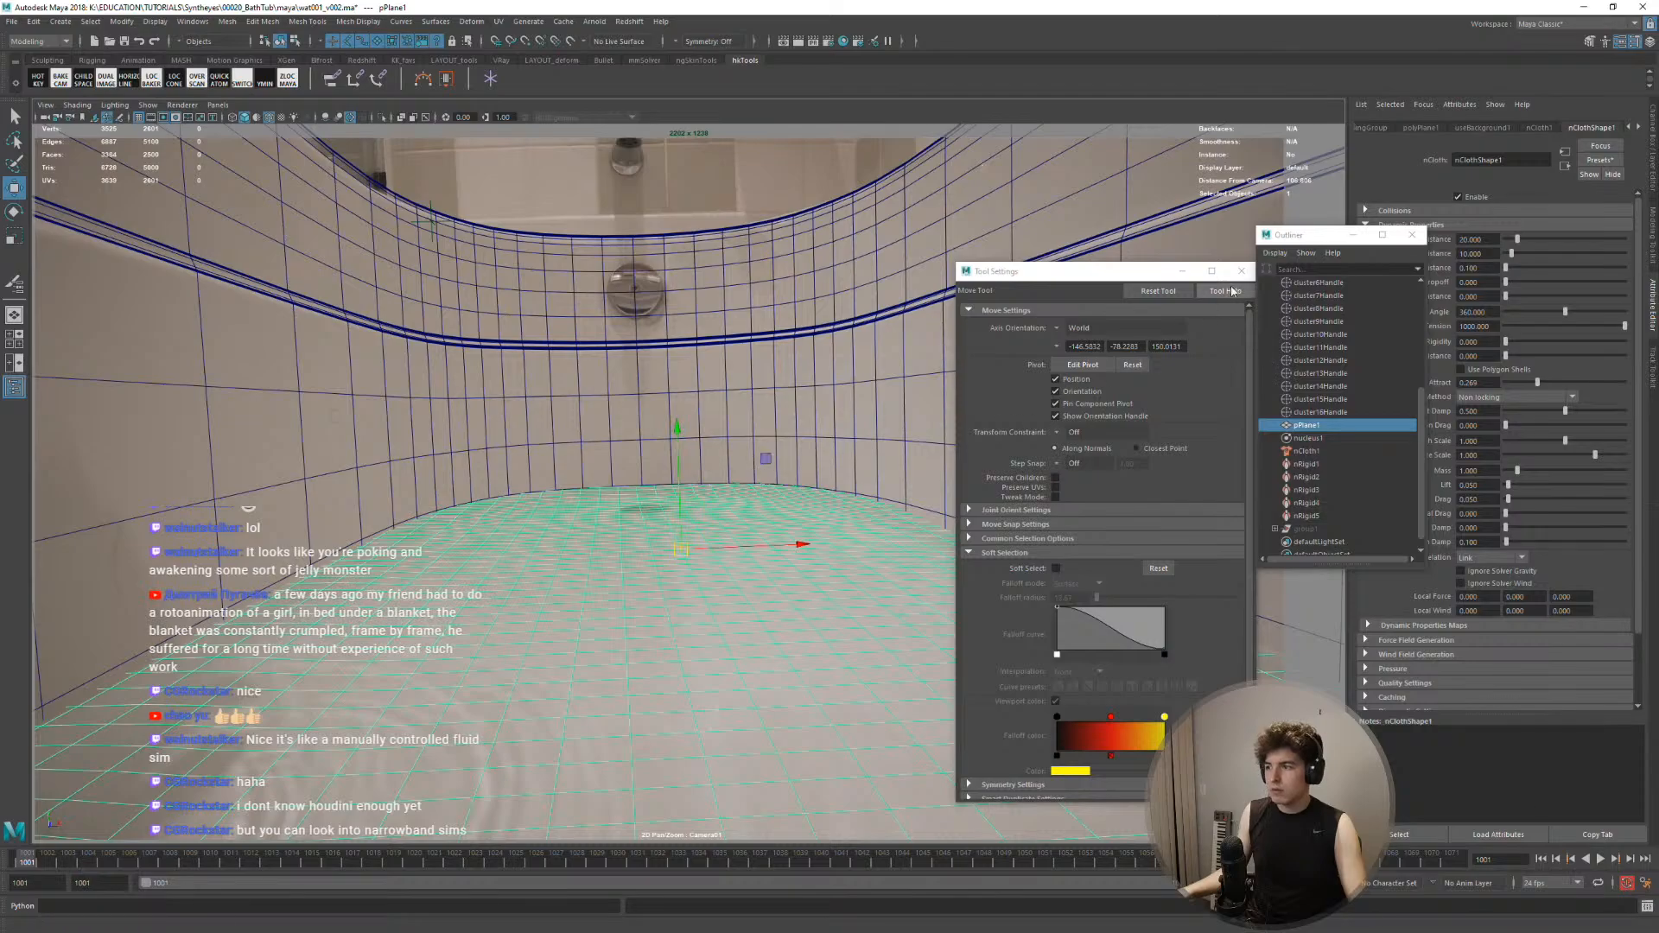
click(1242, 270)
click(1413, 237)
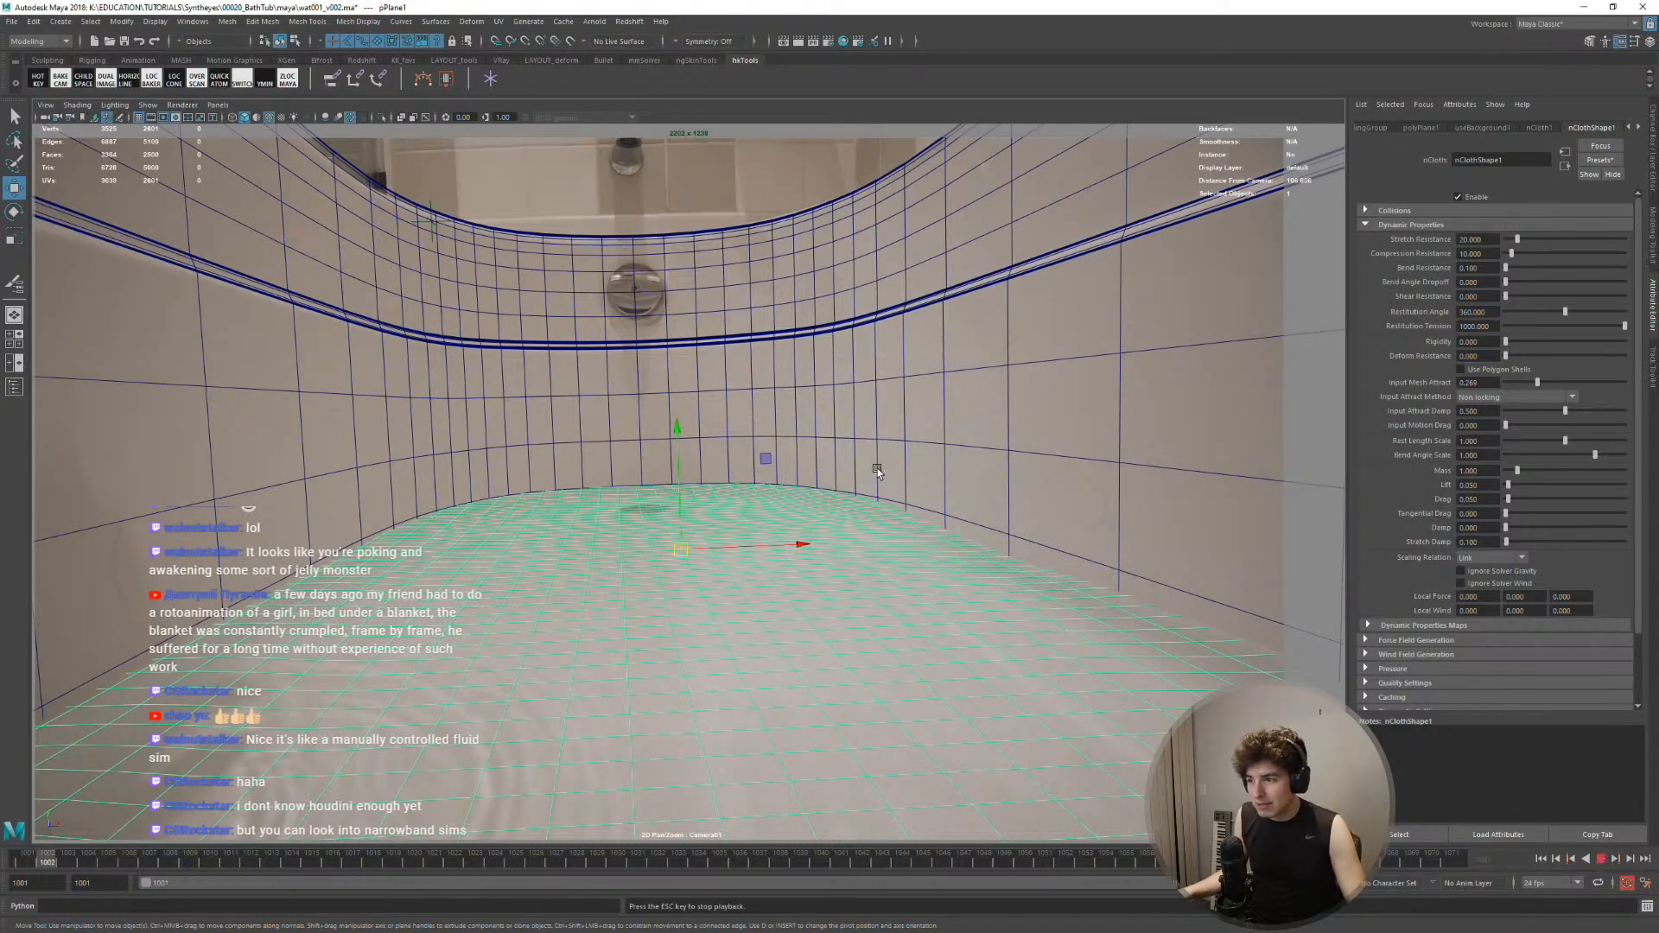
Deselect pPlane1 and replay from the first frame through the tracked camera to compare the water mesh with the footage
click(1093, 745)
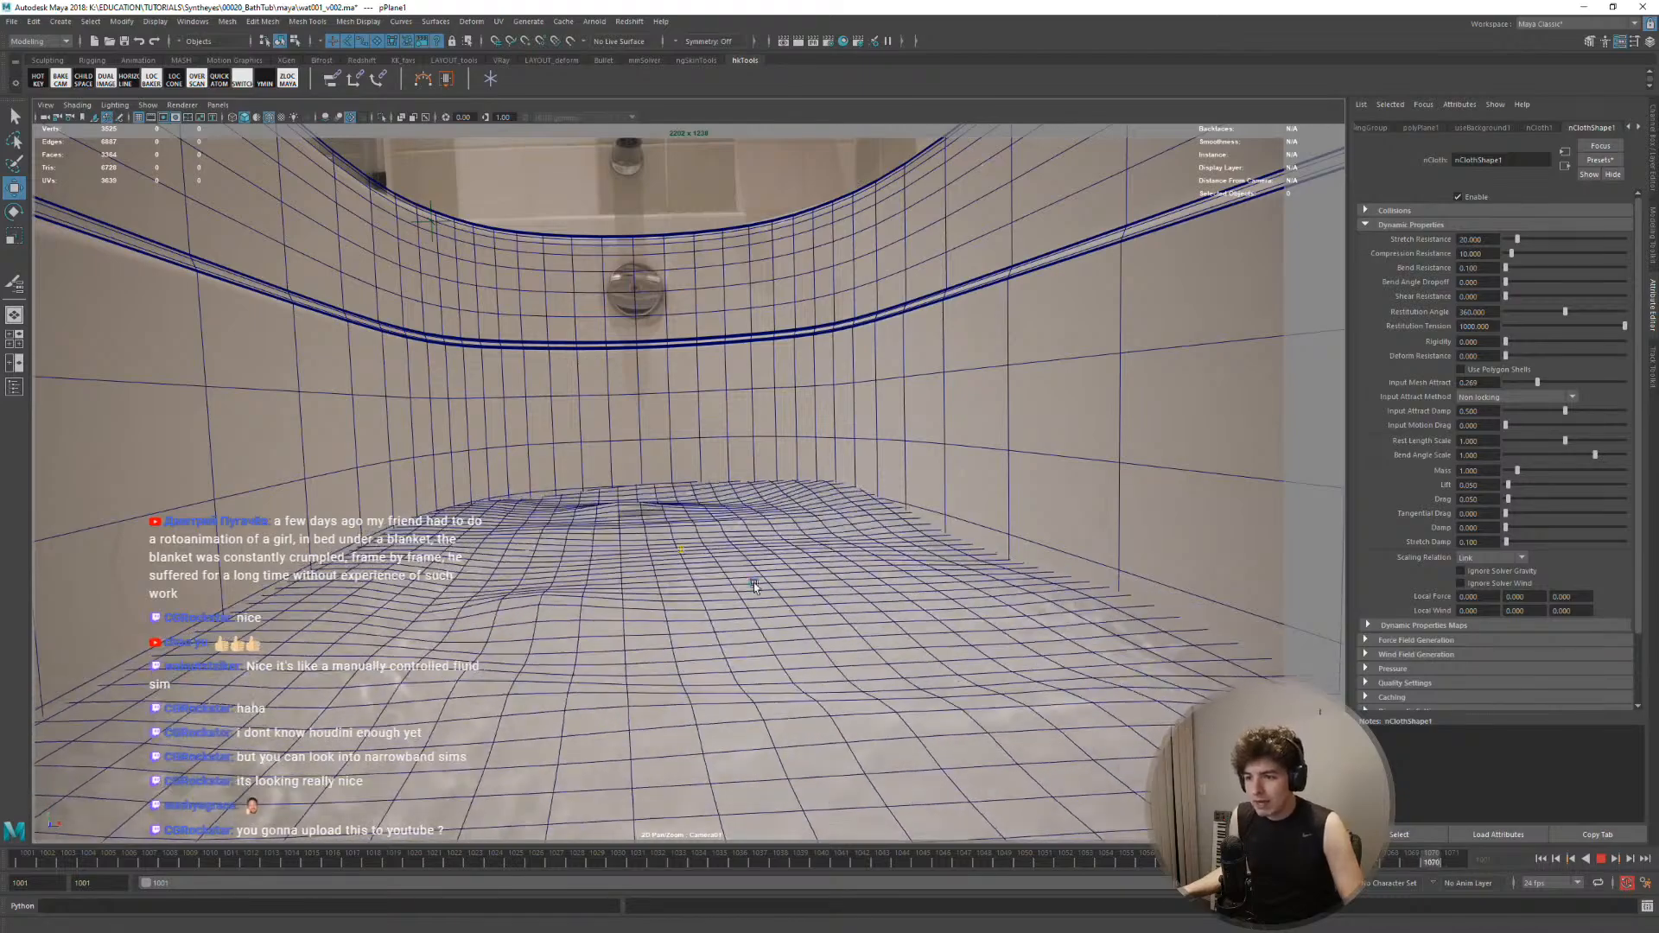
key(alt+shift+v)
key(alt+v)
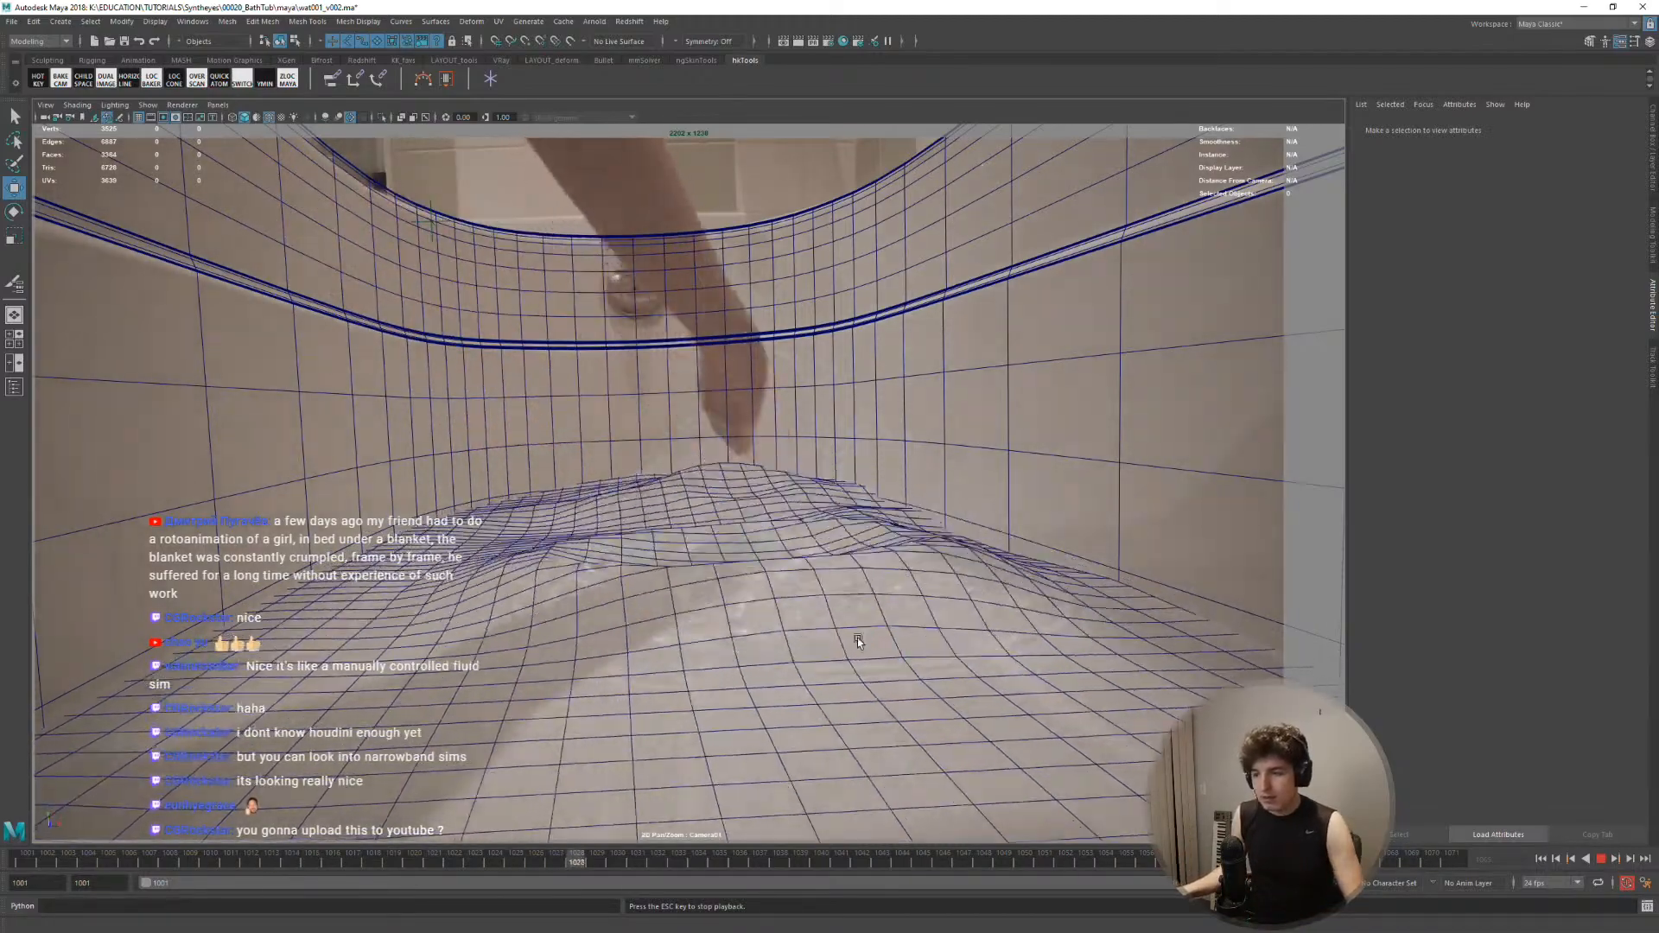
key(Escape)
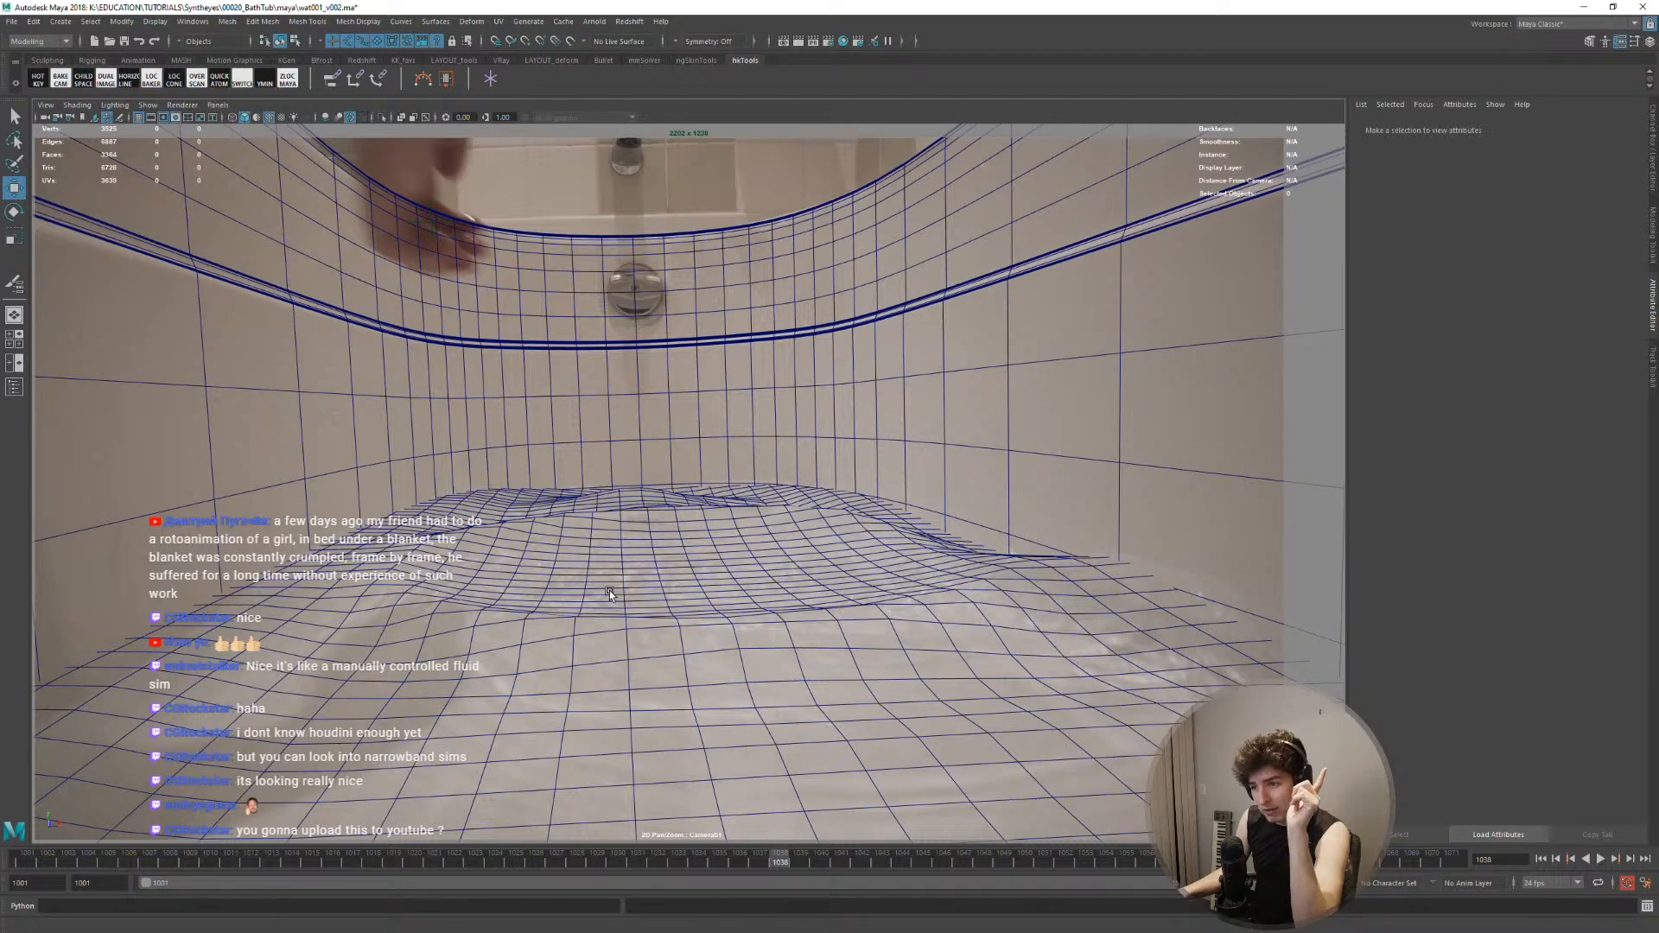
Select pPlane1 and look up the Texture deformer among the Deform commands
click(769, 162)
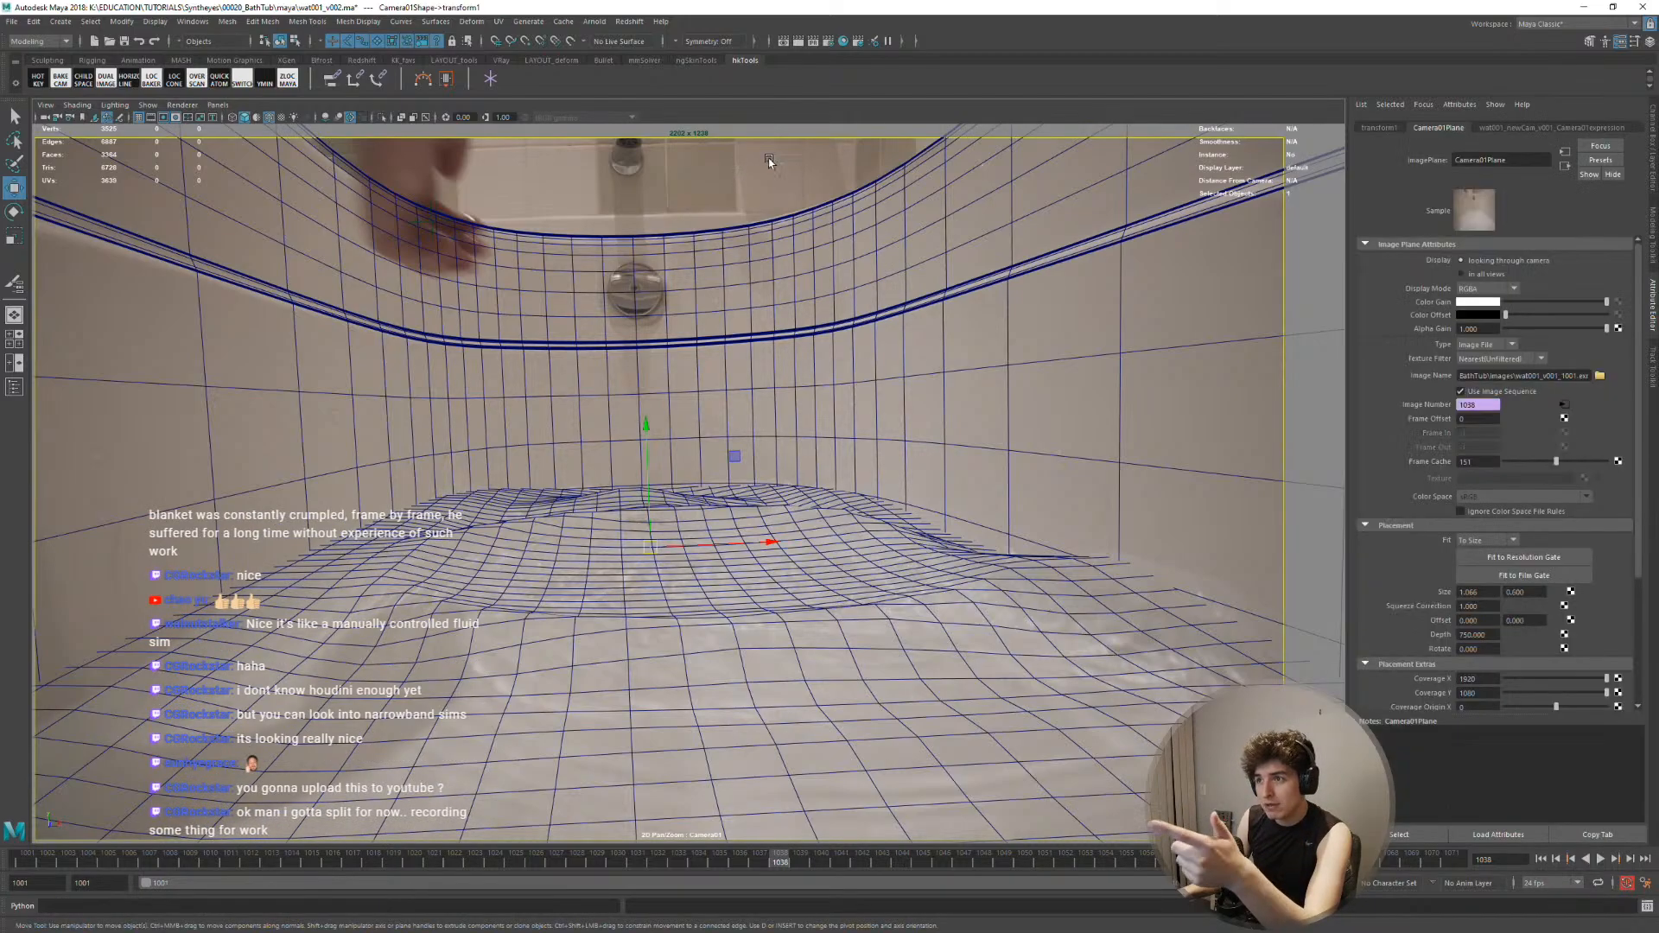
click(645, 623)
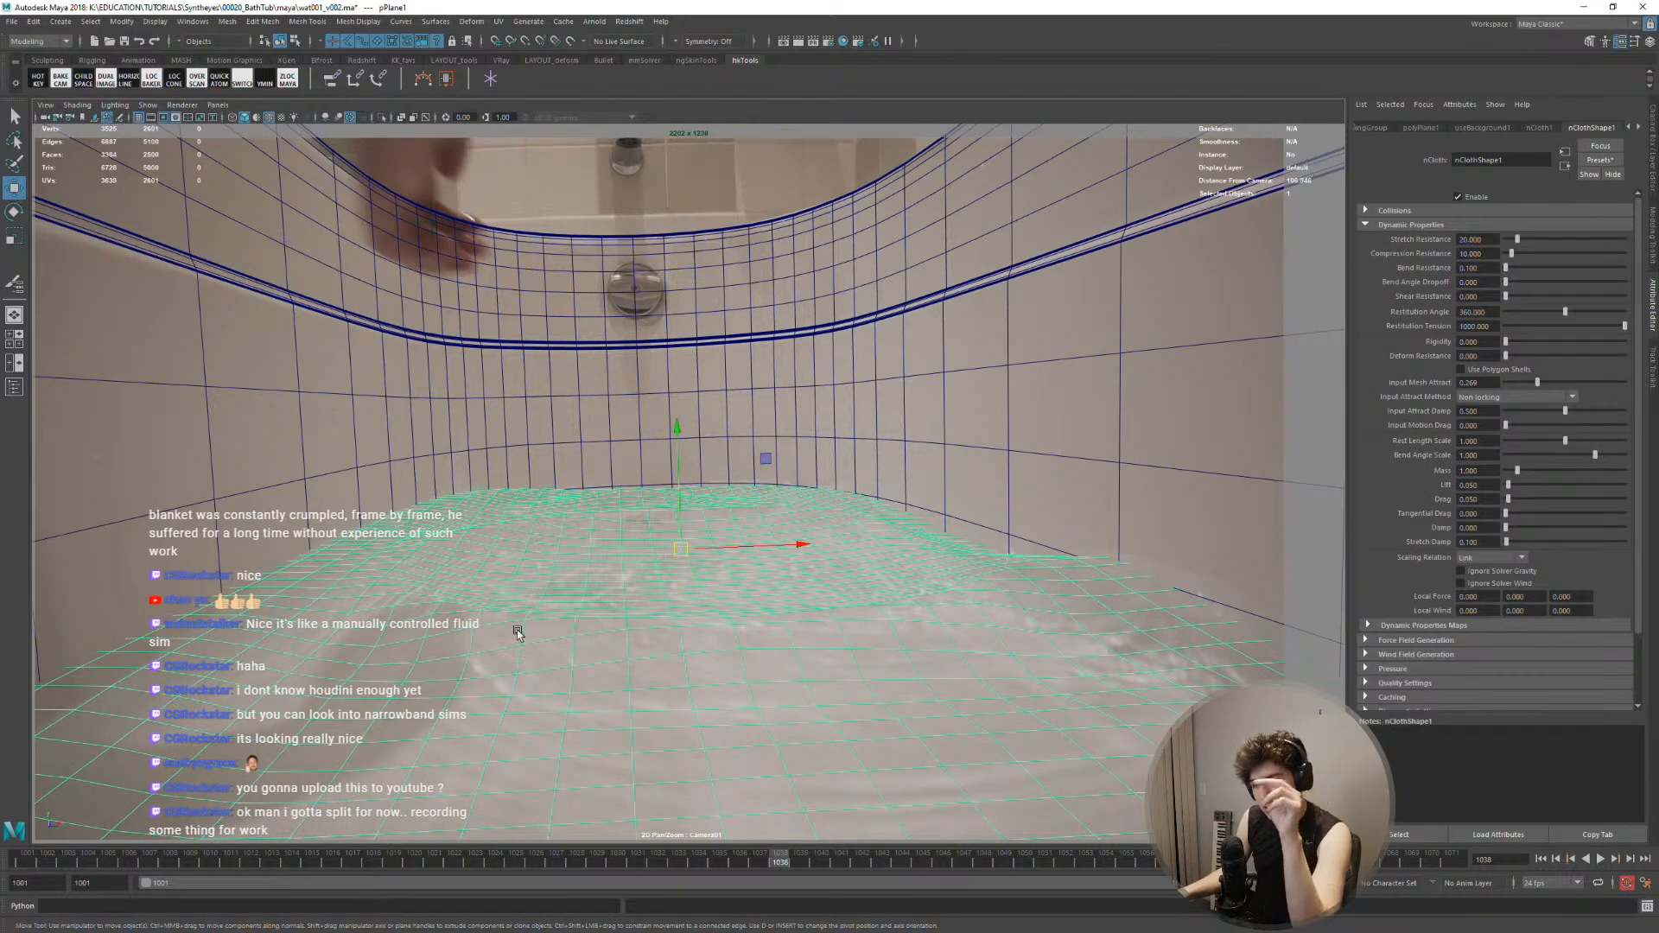
key(space)
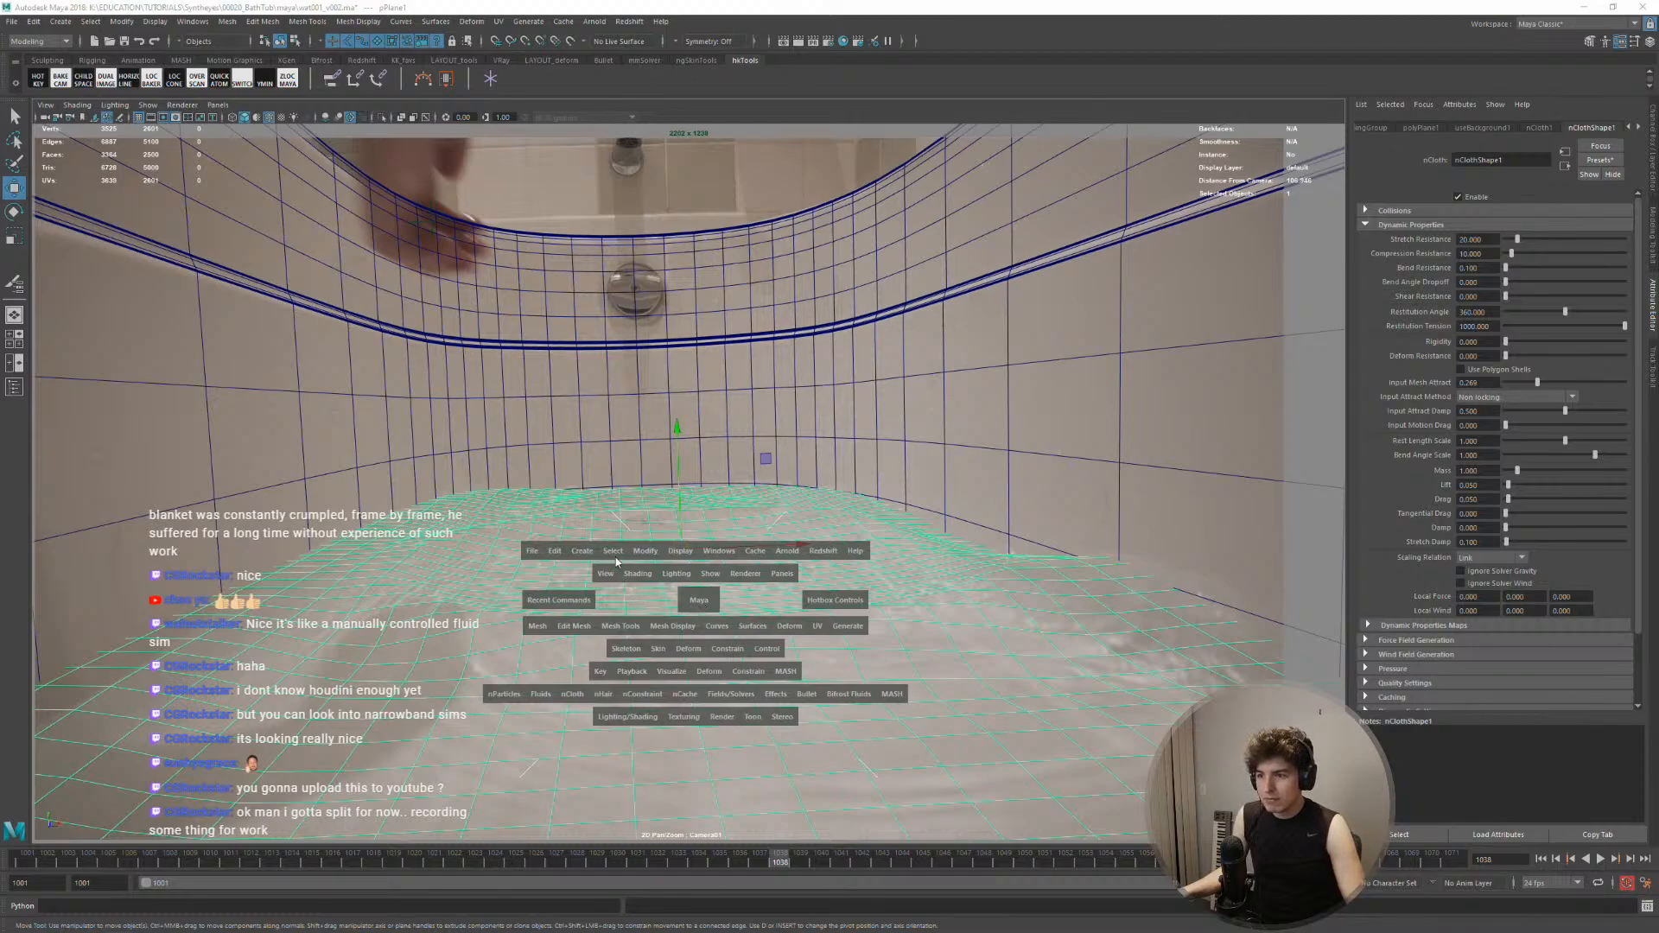
click(704, 650)
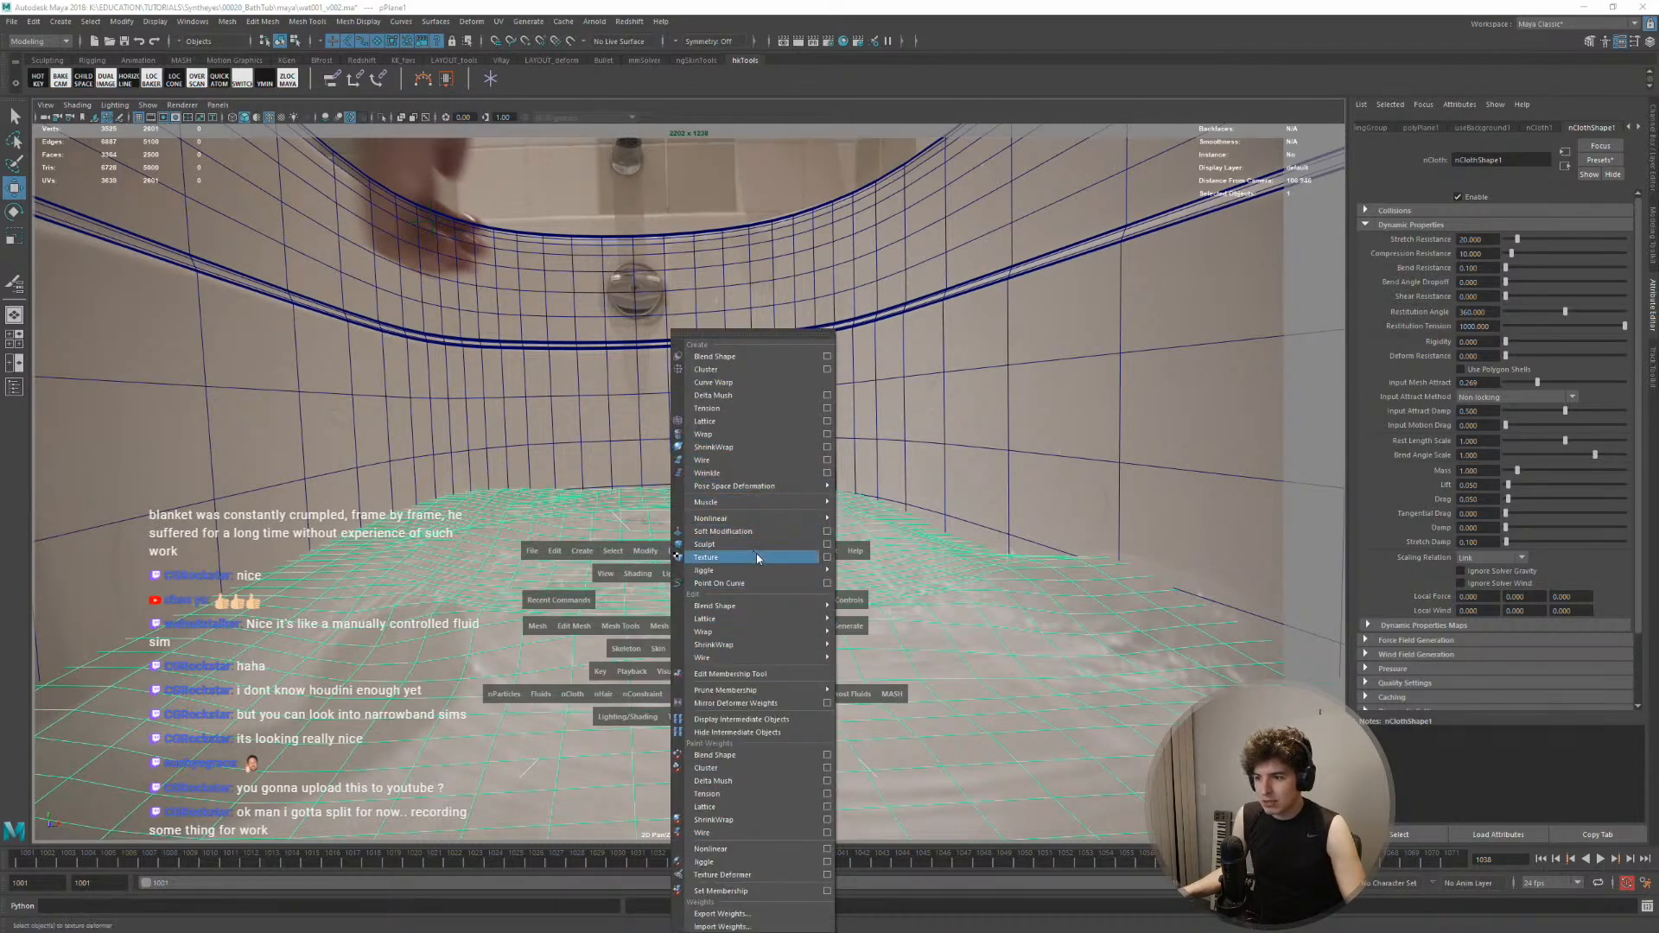
click(555, 511)
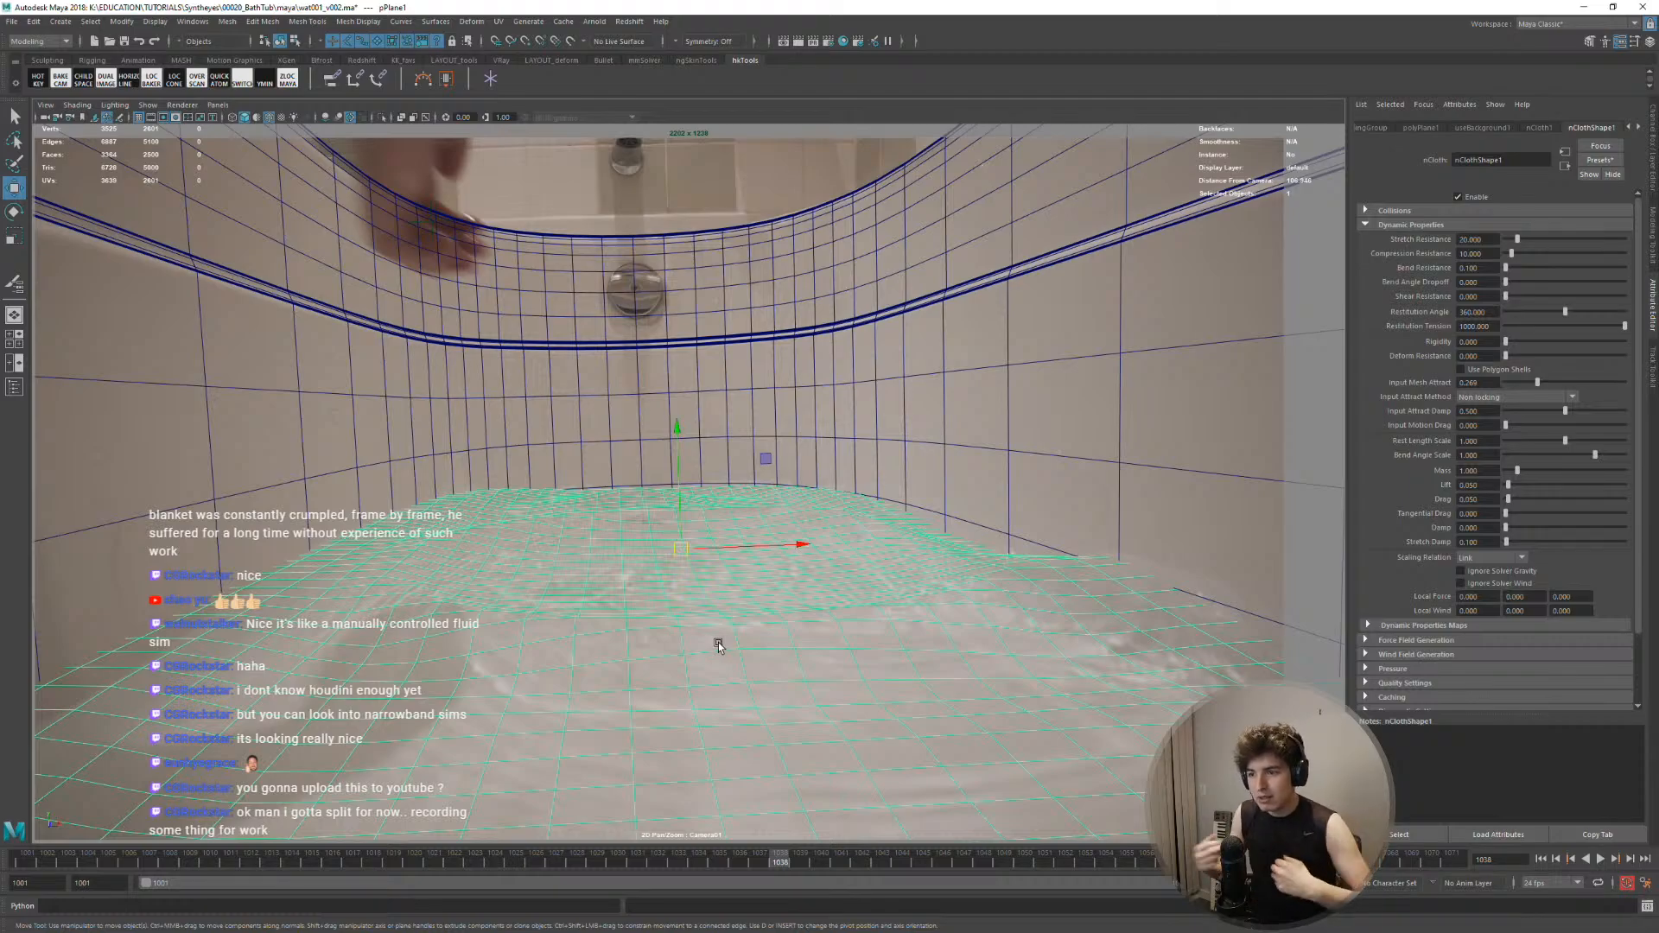
Play back the deselected water mesh against the footage, then stop playback and reselect pPlane1
key(alt+v)
click(964, 513)
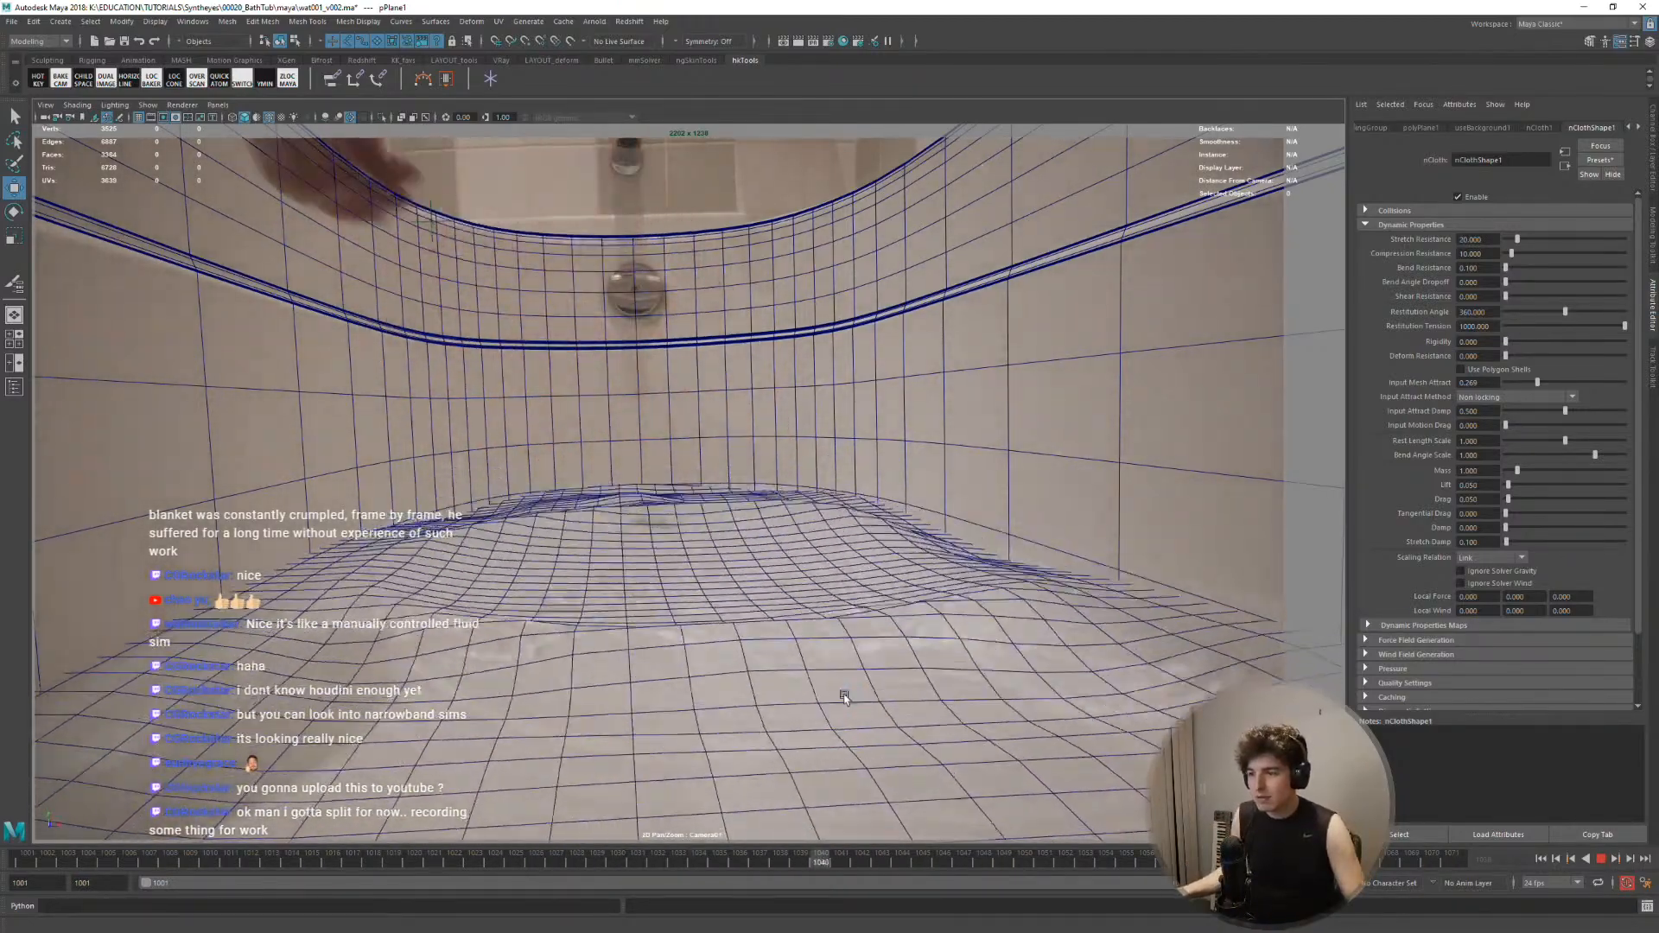
click(822, 636)
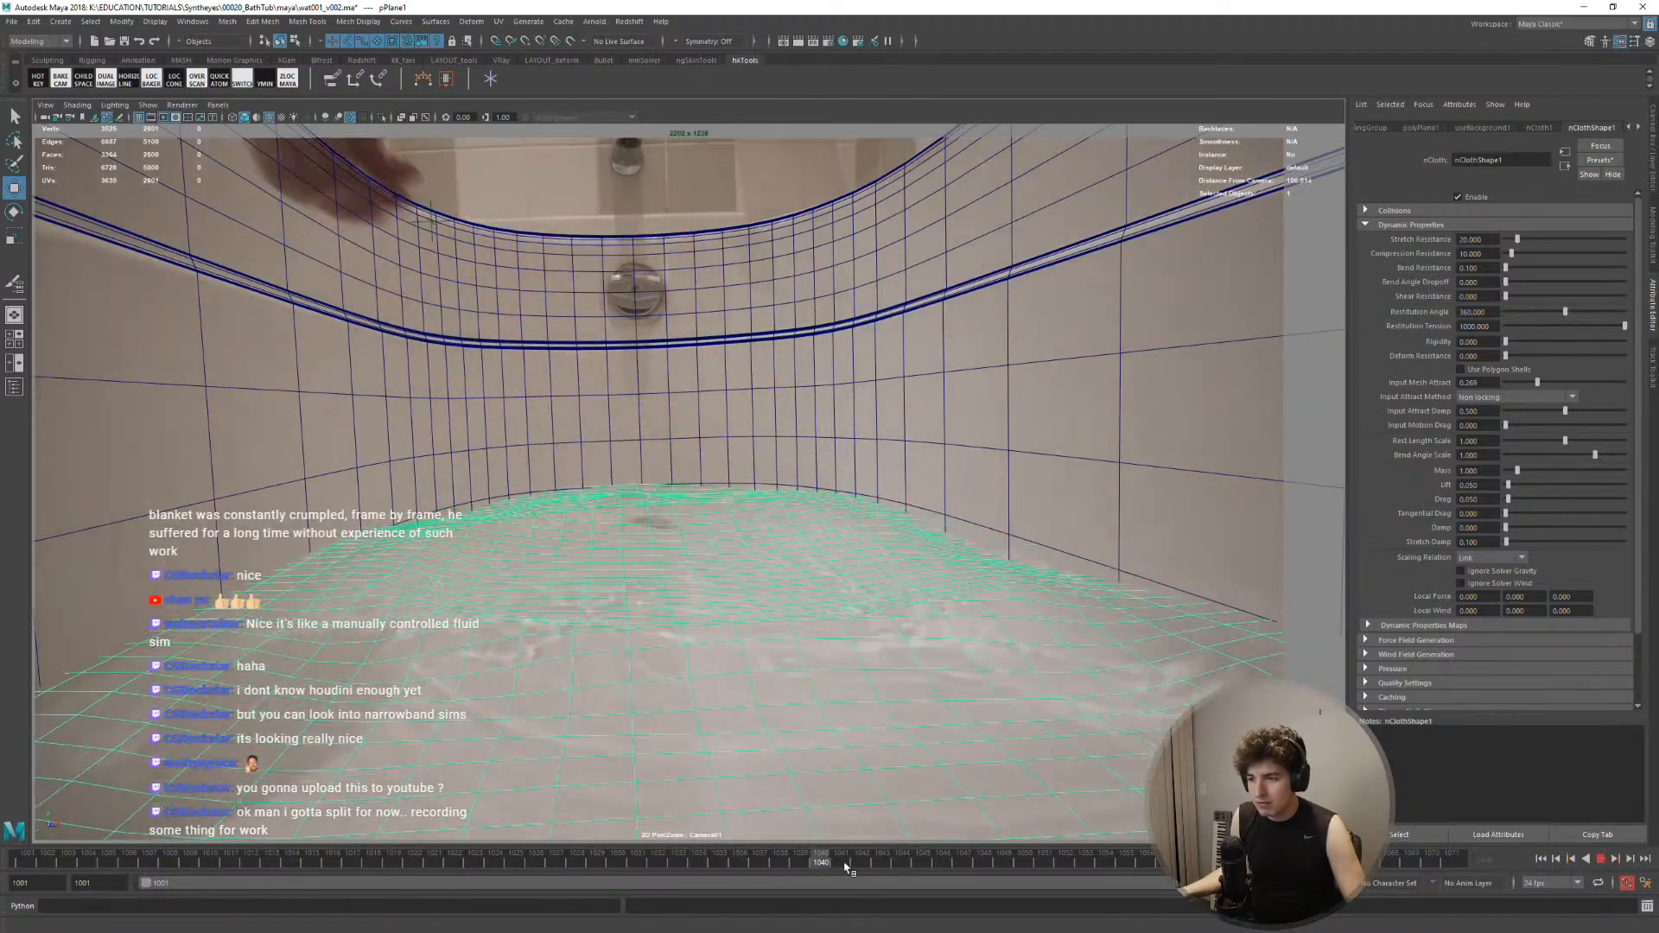
key(Escape)
key(w)
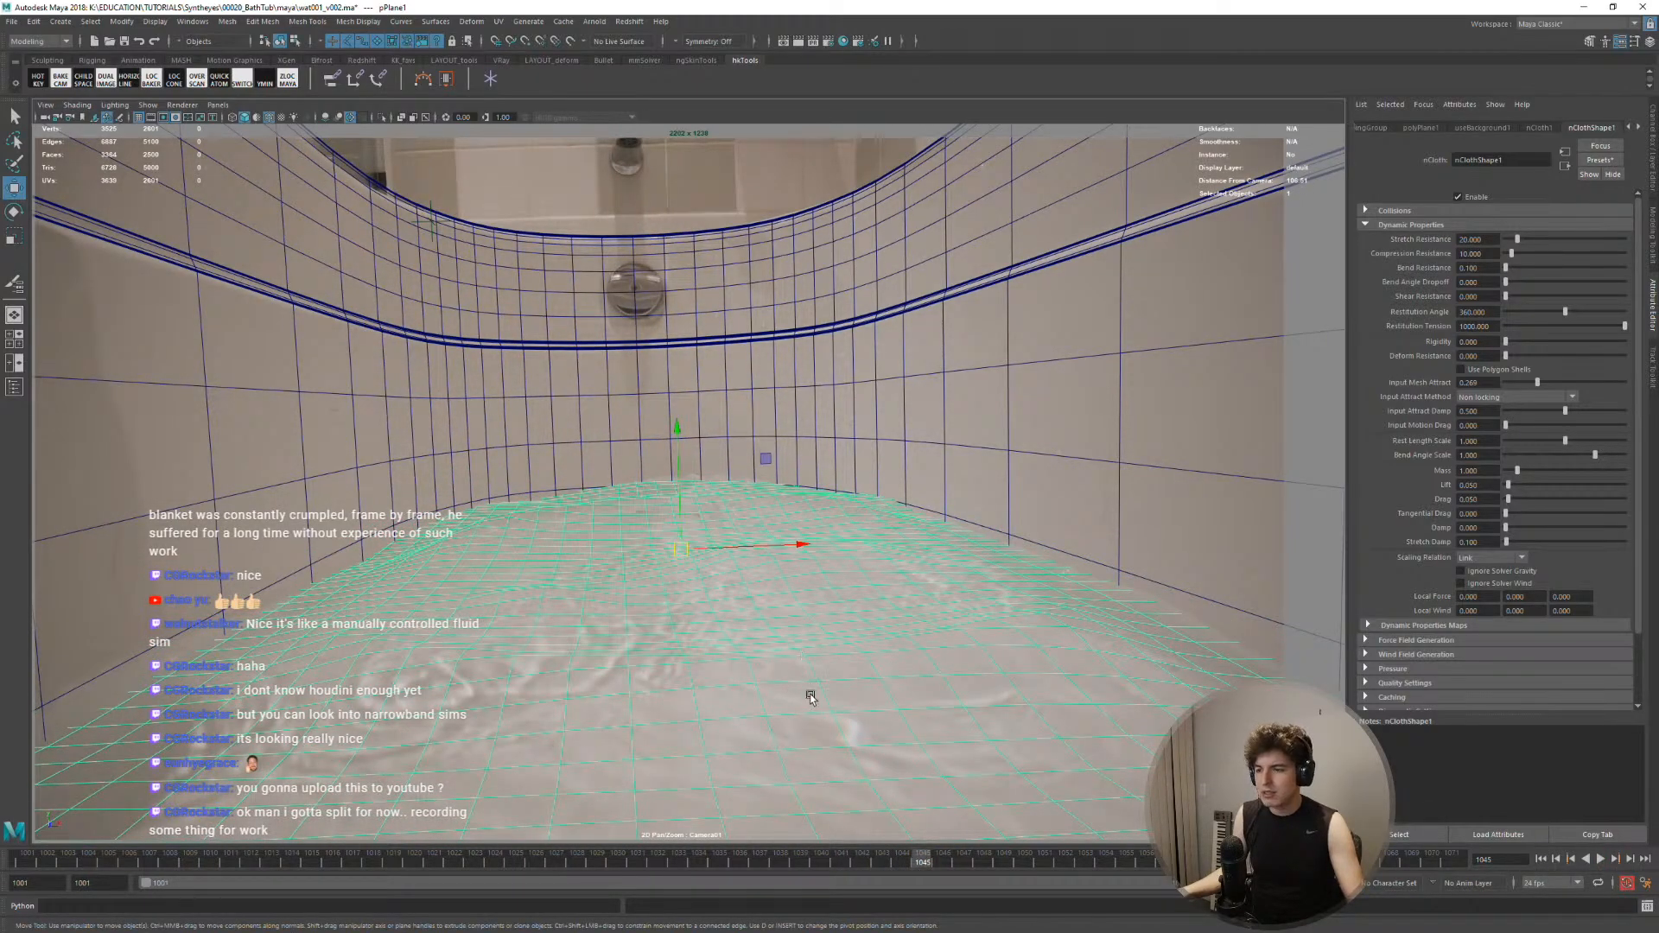
Scrub back to frame 1020 and replay the hand splash to compare pPlane1 with the filmed water, stopping at frame 1030
drag(944, 866, 416, 837)
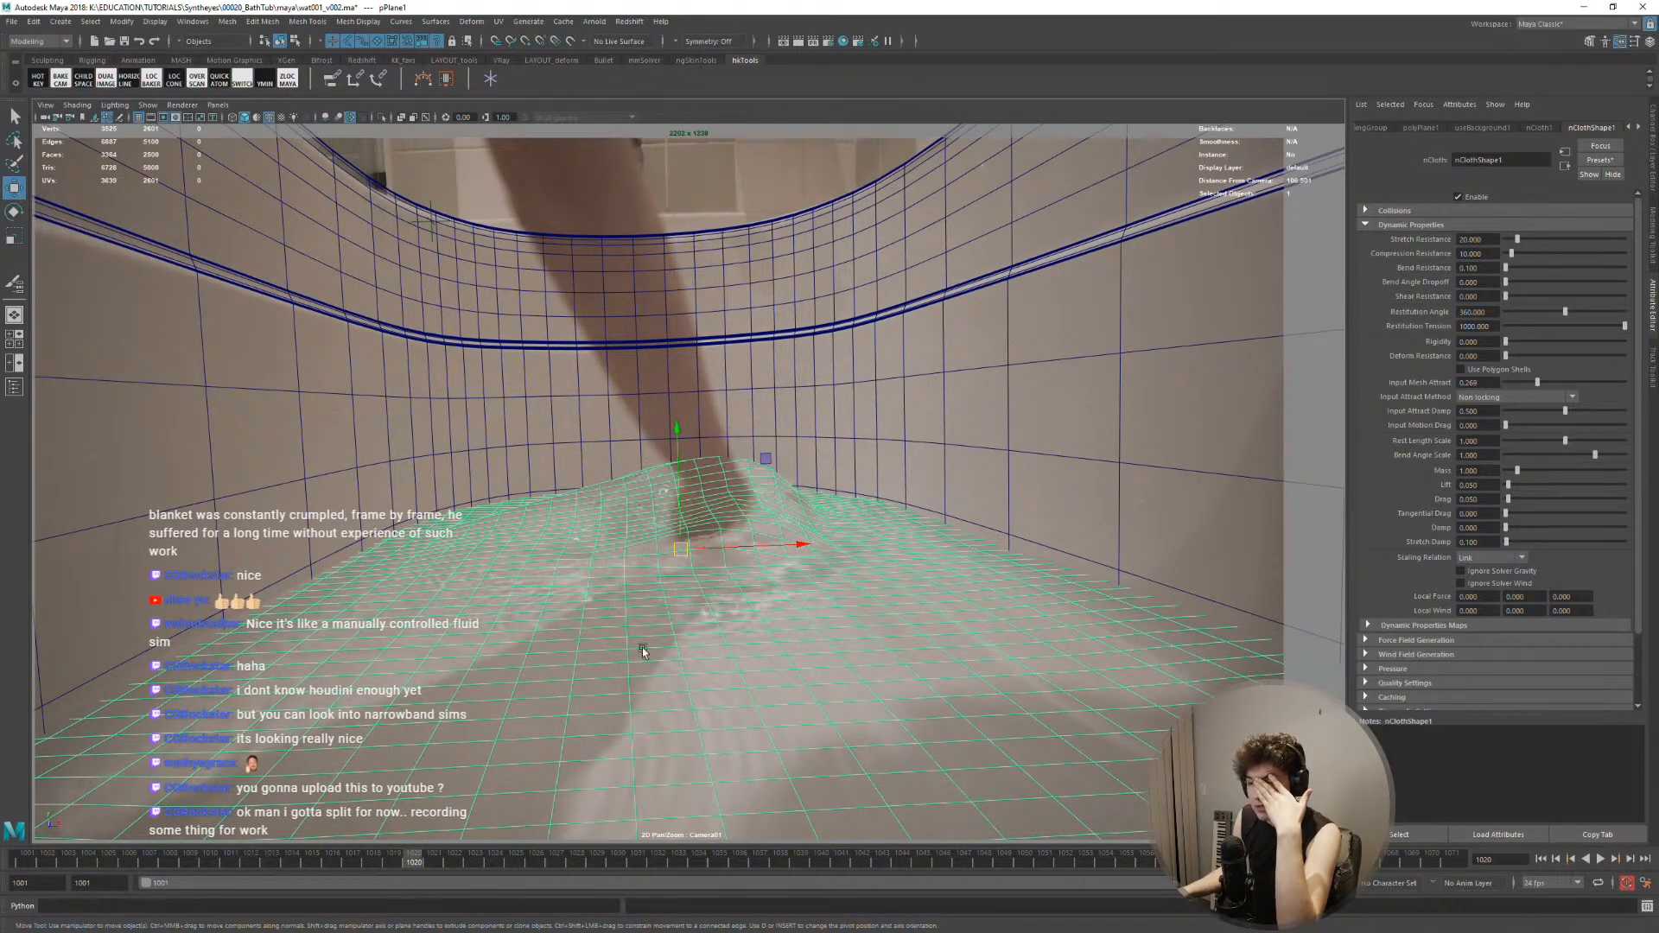
key(alt+v)
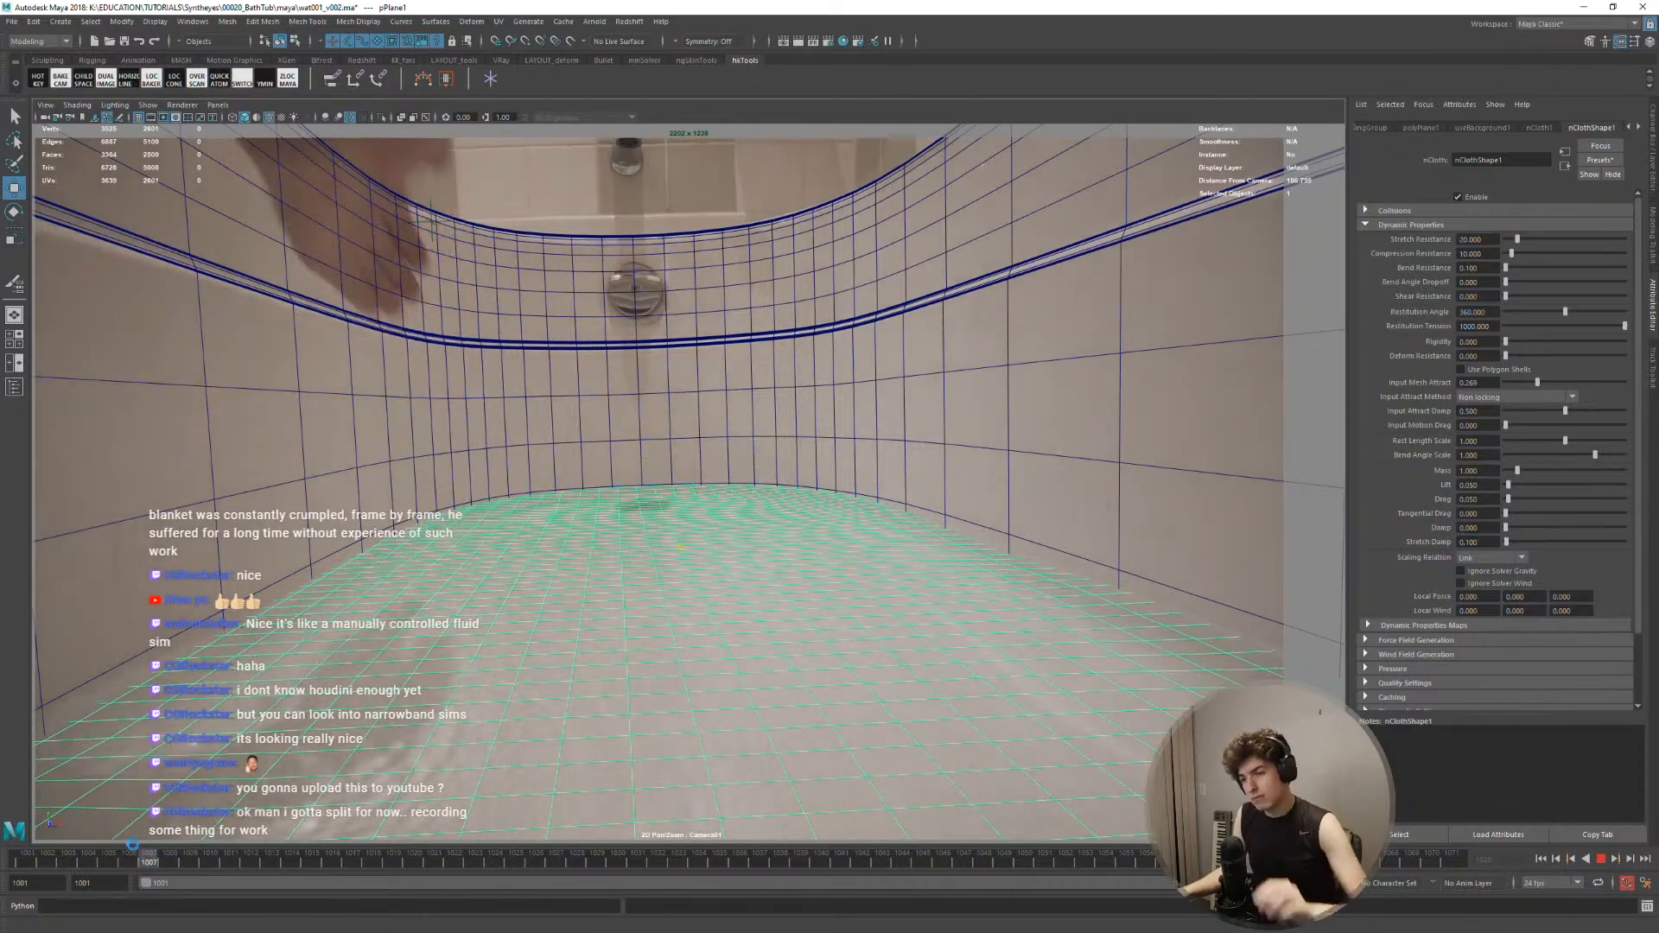
key(alt+v)
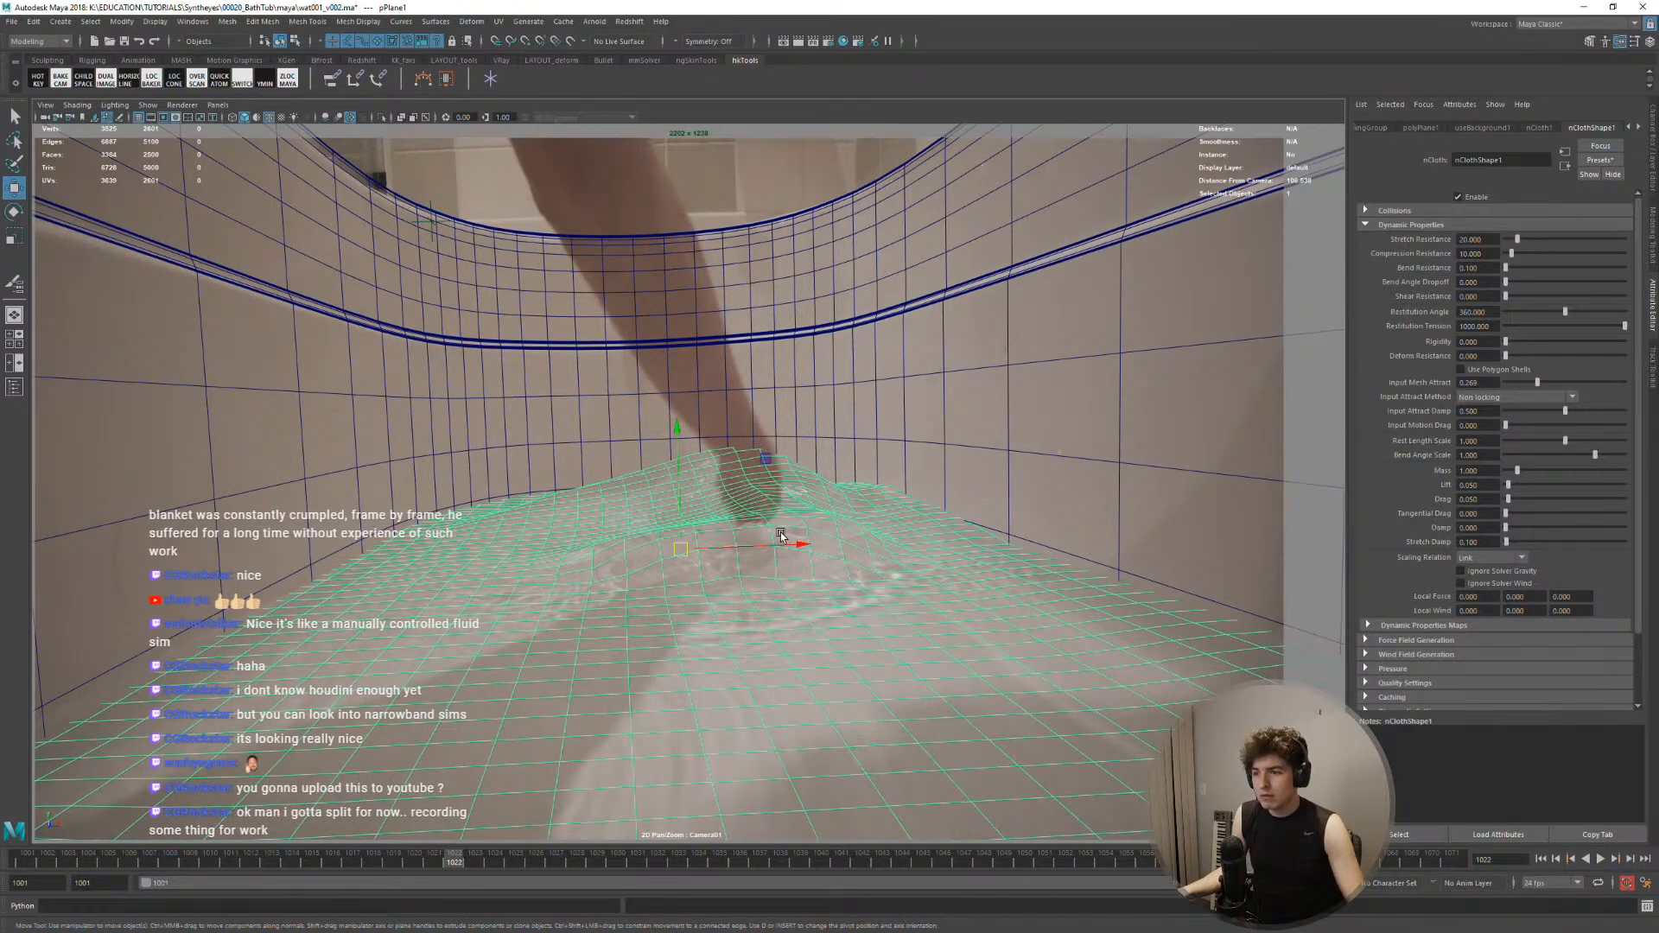
key(alt+v)
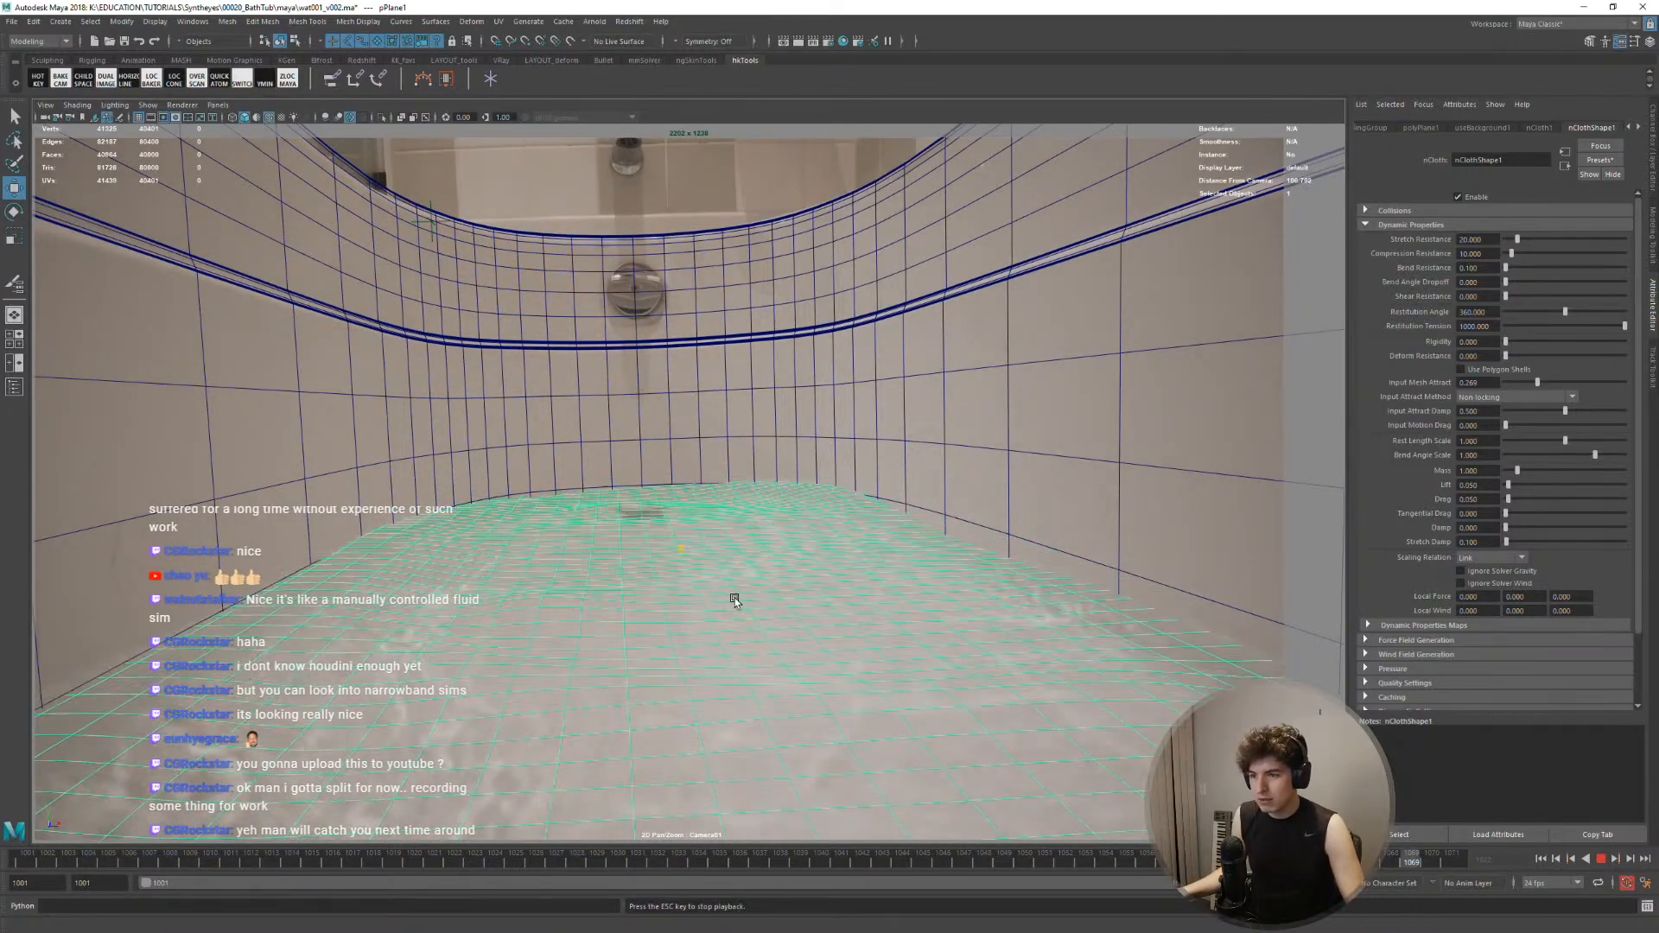
key(Escape)
key(alt+v)
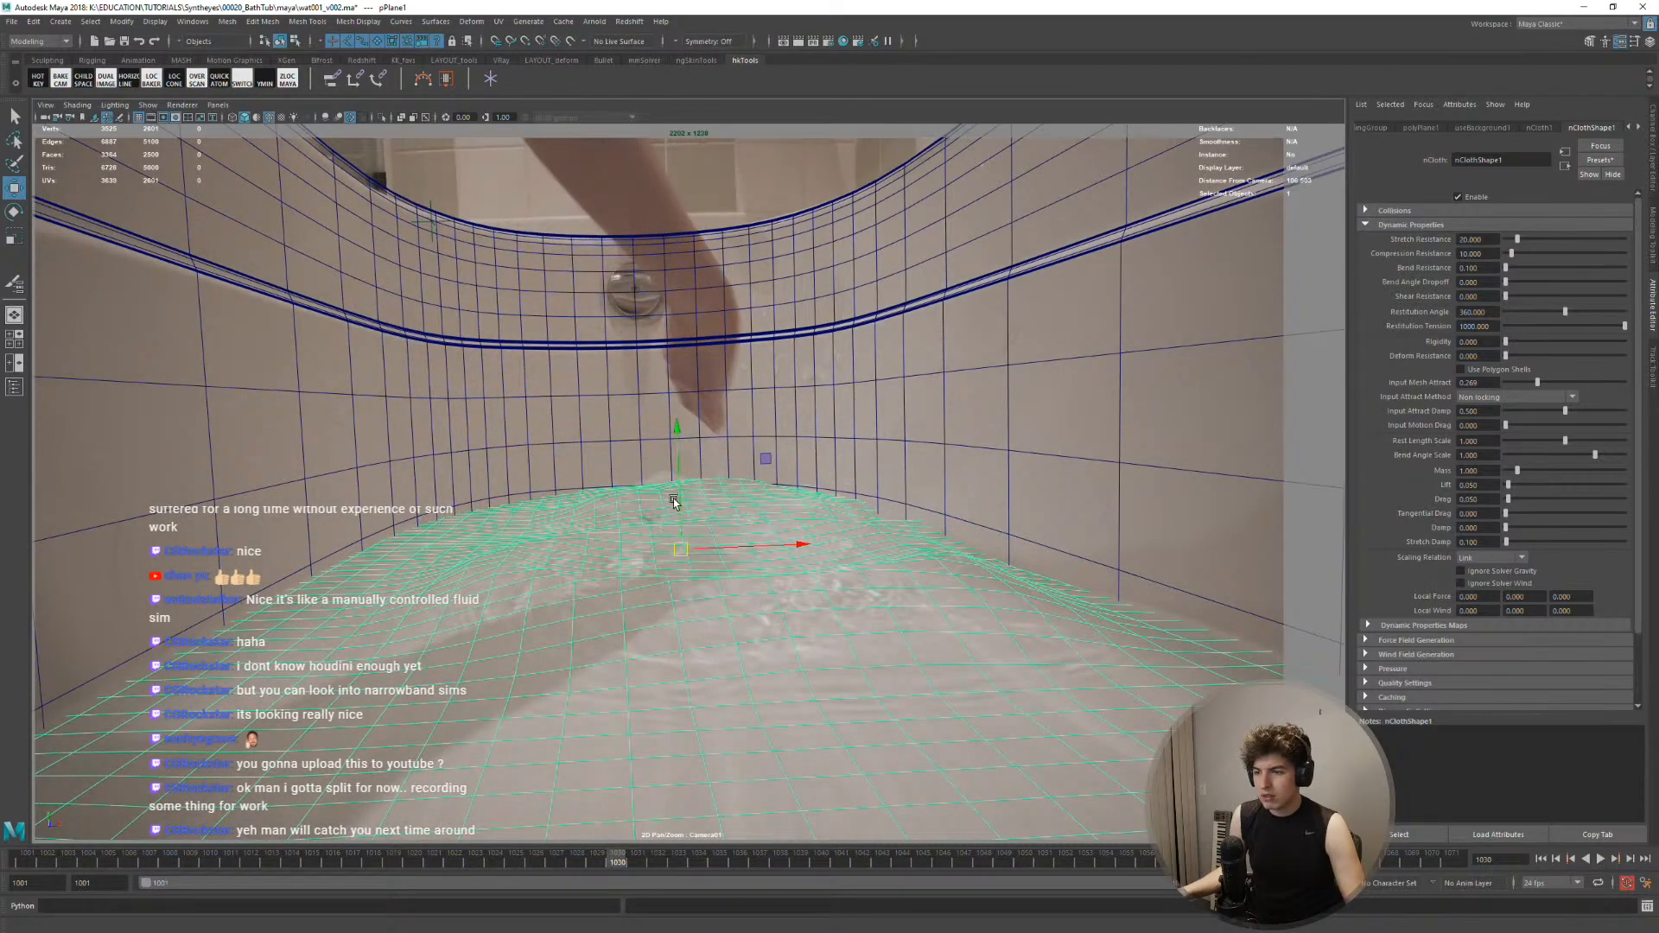
Switch pPlane1 to vertex editing and select the vertex on its far edge beneath the splash
right_drag(658, 556, 1137, 651)
middle_drag(533, 500, 630, 451)
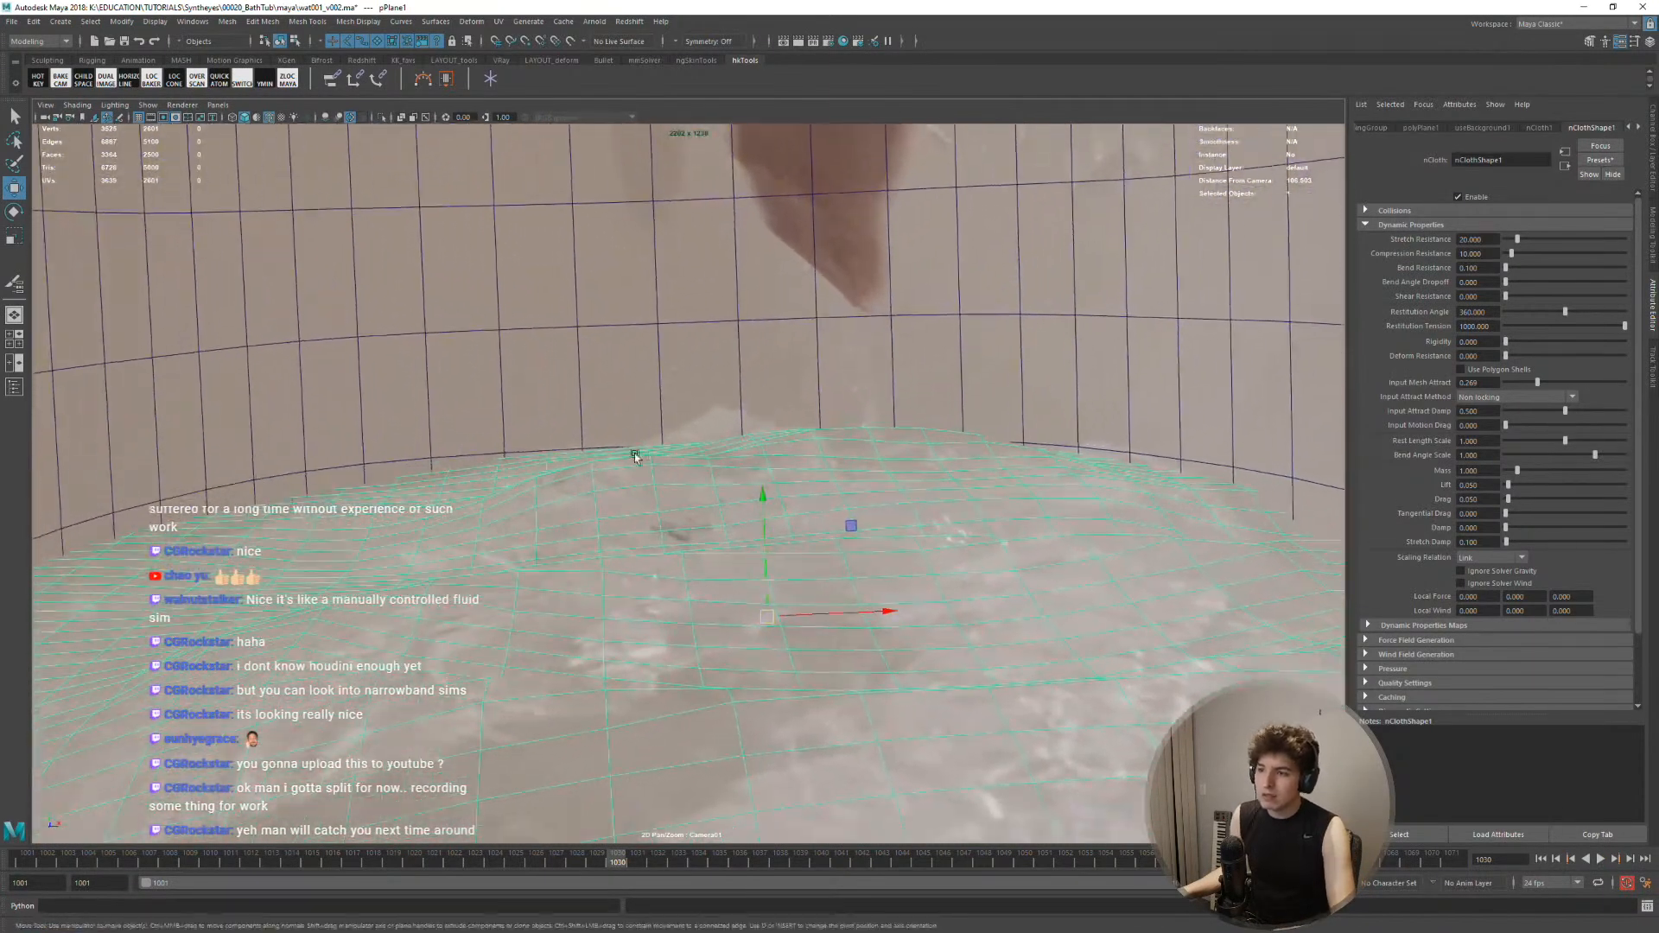
right_drag(630, 452, 371, 393)
right_drag(832, 489, 1123, 544)
mouse_move(585, 866)
mouse_down()
mouse_move(510, 860)
mouse_move(638, 860)
mouse_up()
right_drag(766, 472, 687, 719)
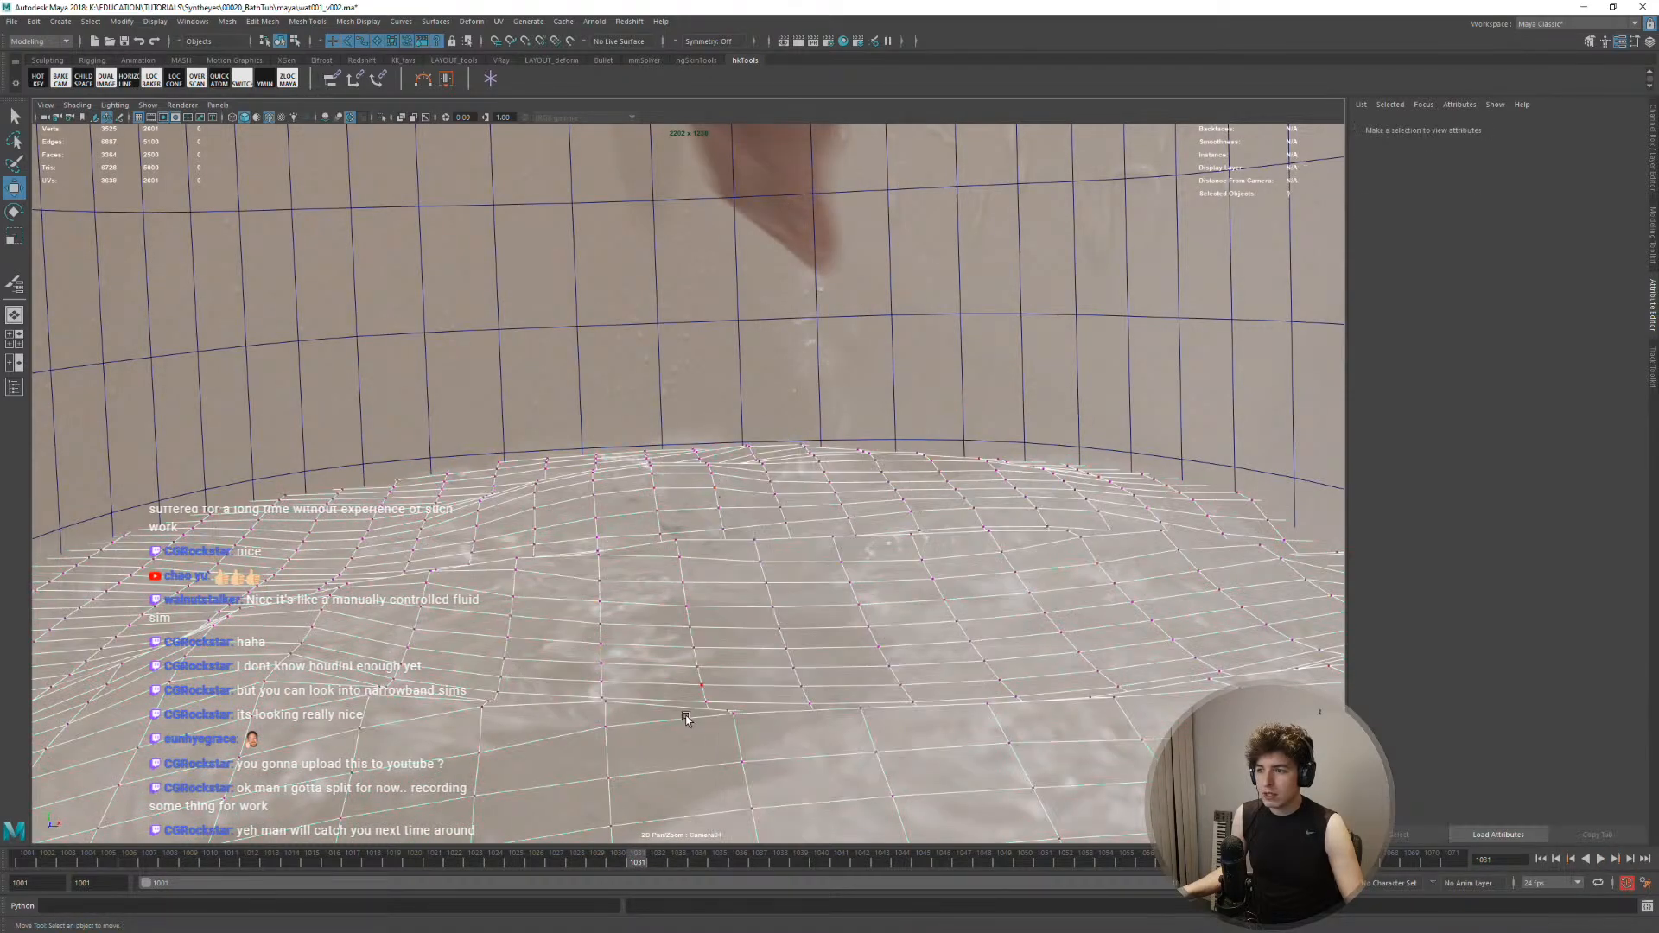
drag(637, 868, 598, 870)
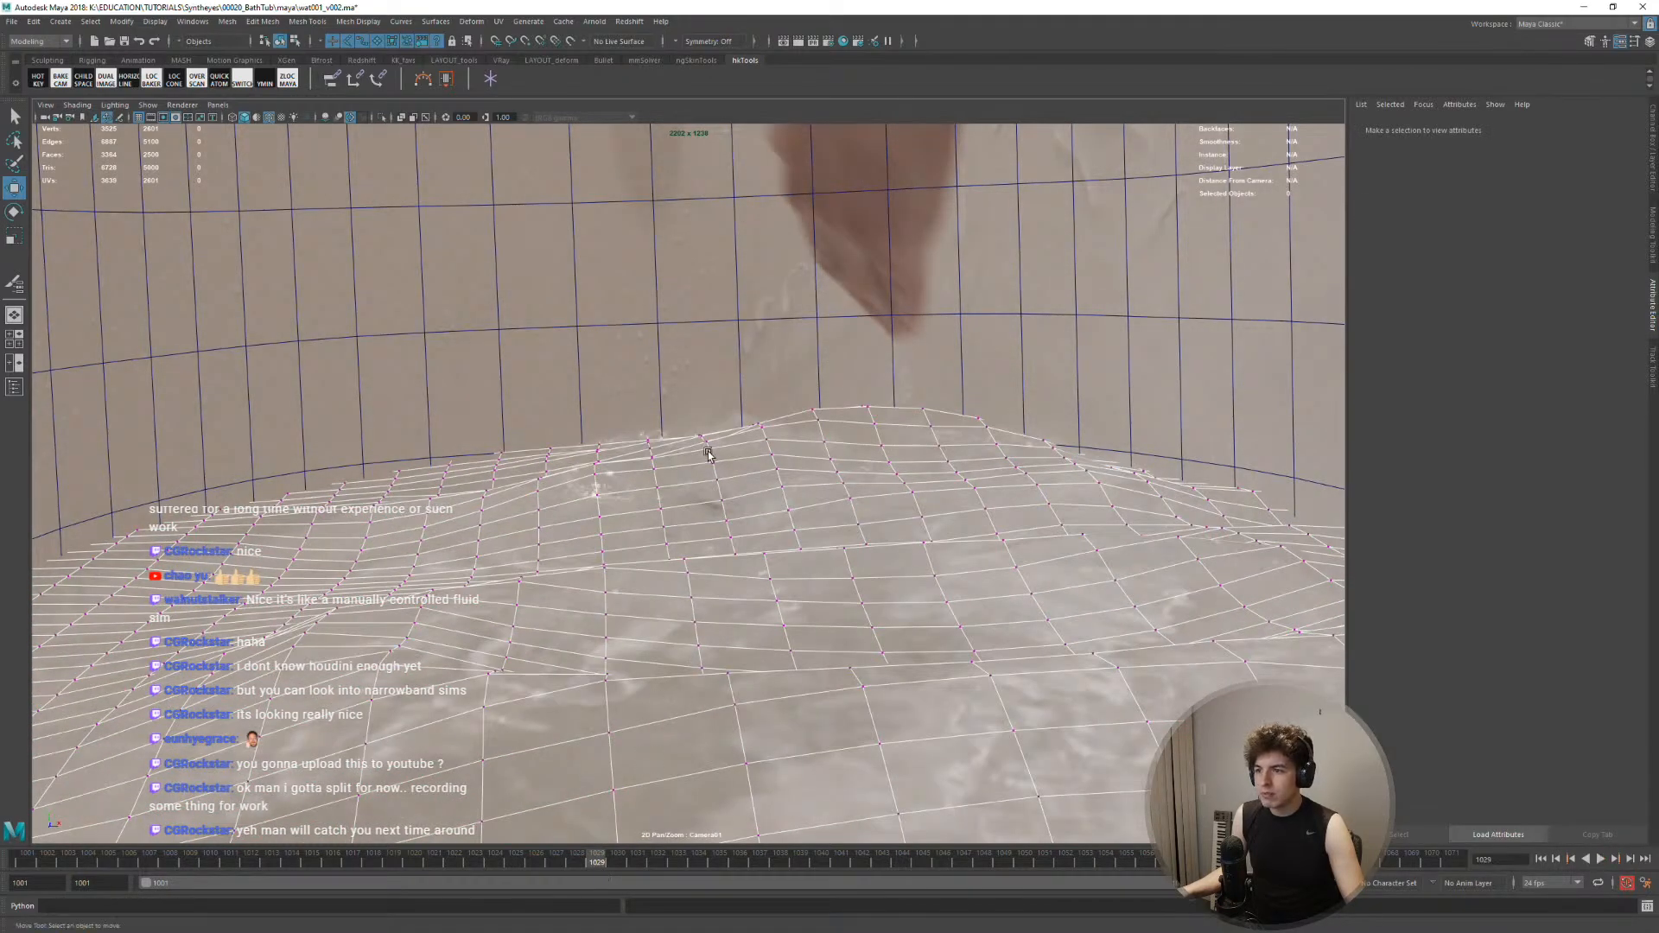
click(703, 436)
At frame 1030, raise the vertex to the splash height with a small soft-selection falloff, key it, and advance to frame 1032
click(607, 858)
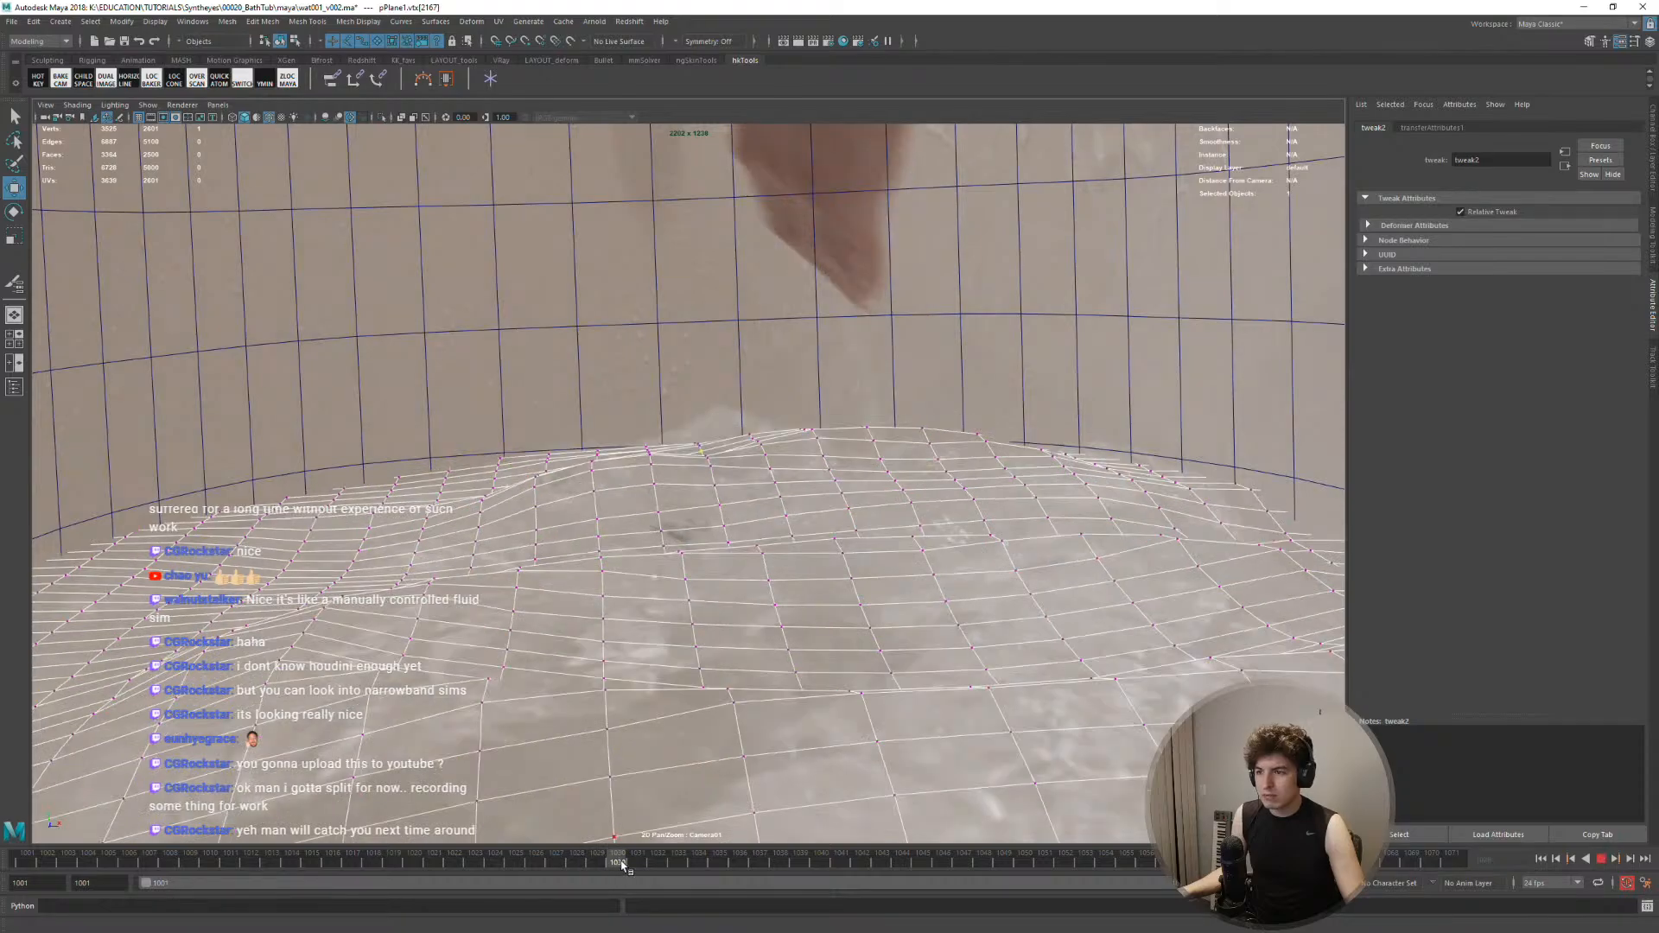
key(b)
mouse_move(740, 523)
mouse_down()
mouse_move(717, 508)
mouse_move(754, 512)
mouse_up()
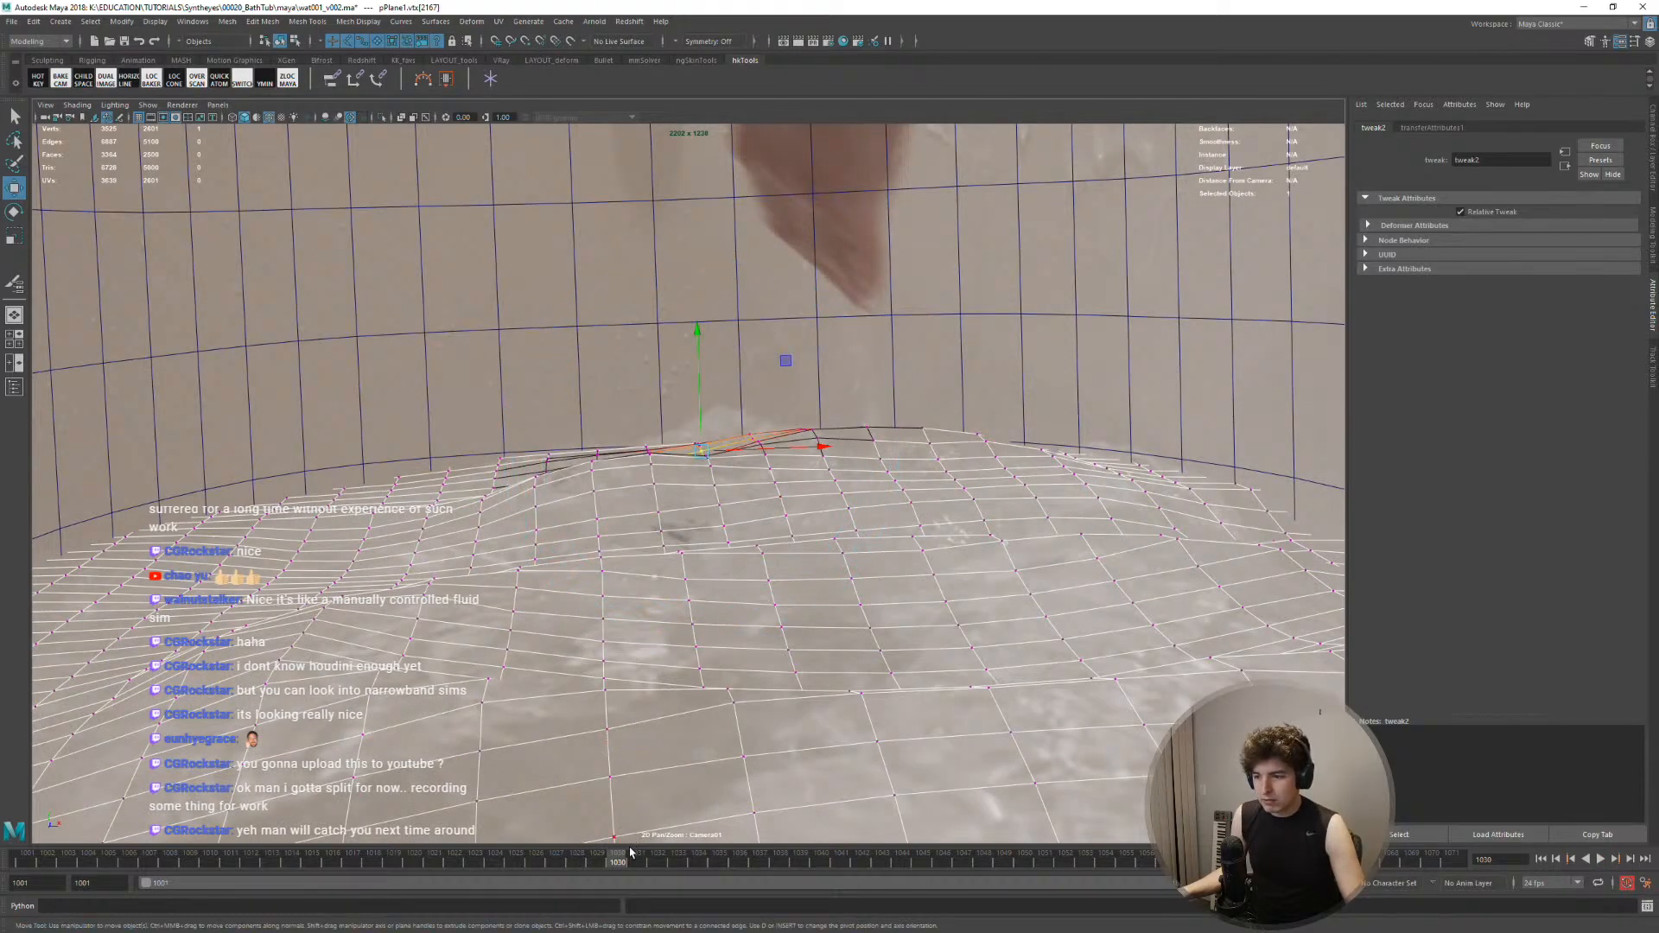
drag(706, 450, 708, 420)
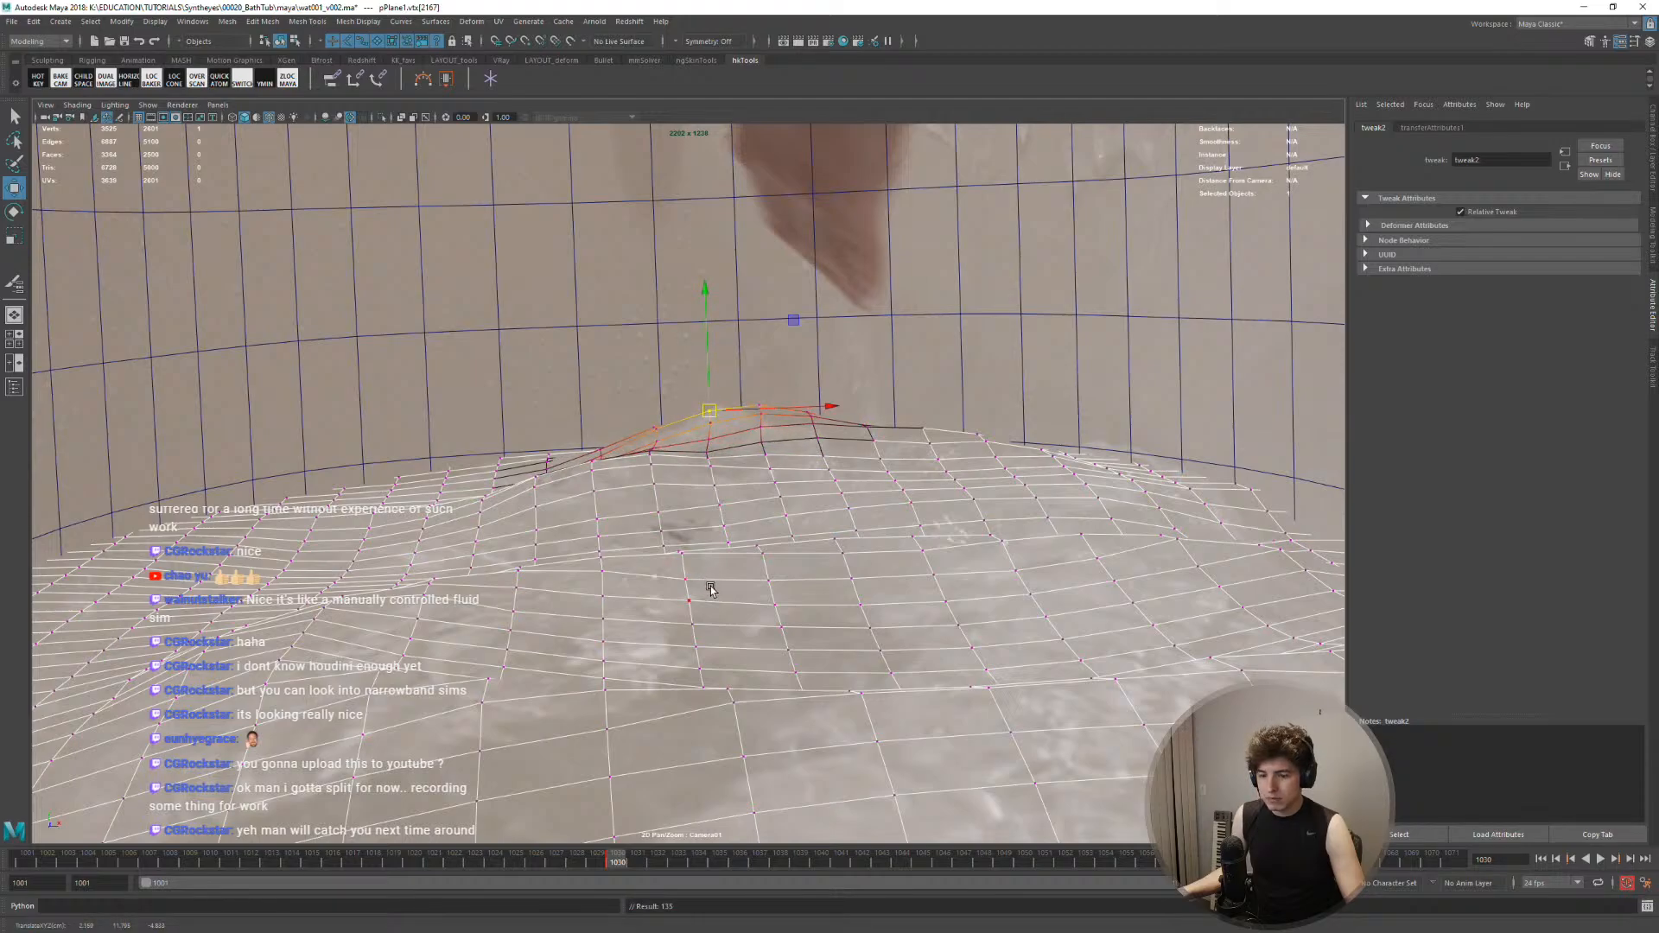
key(alt+period)
key(alt+period)
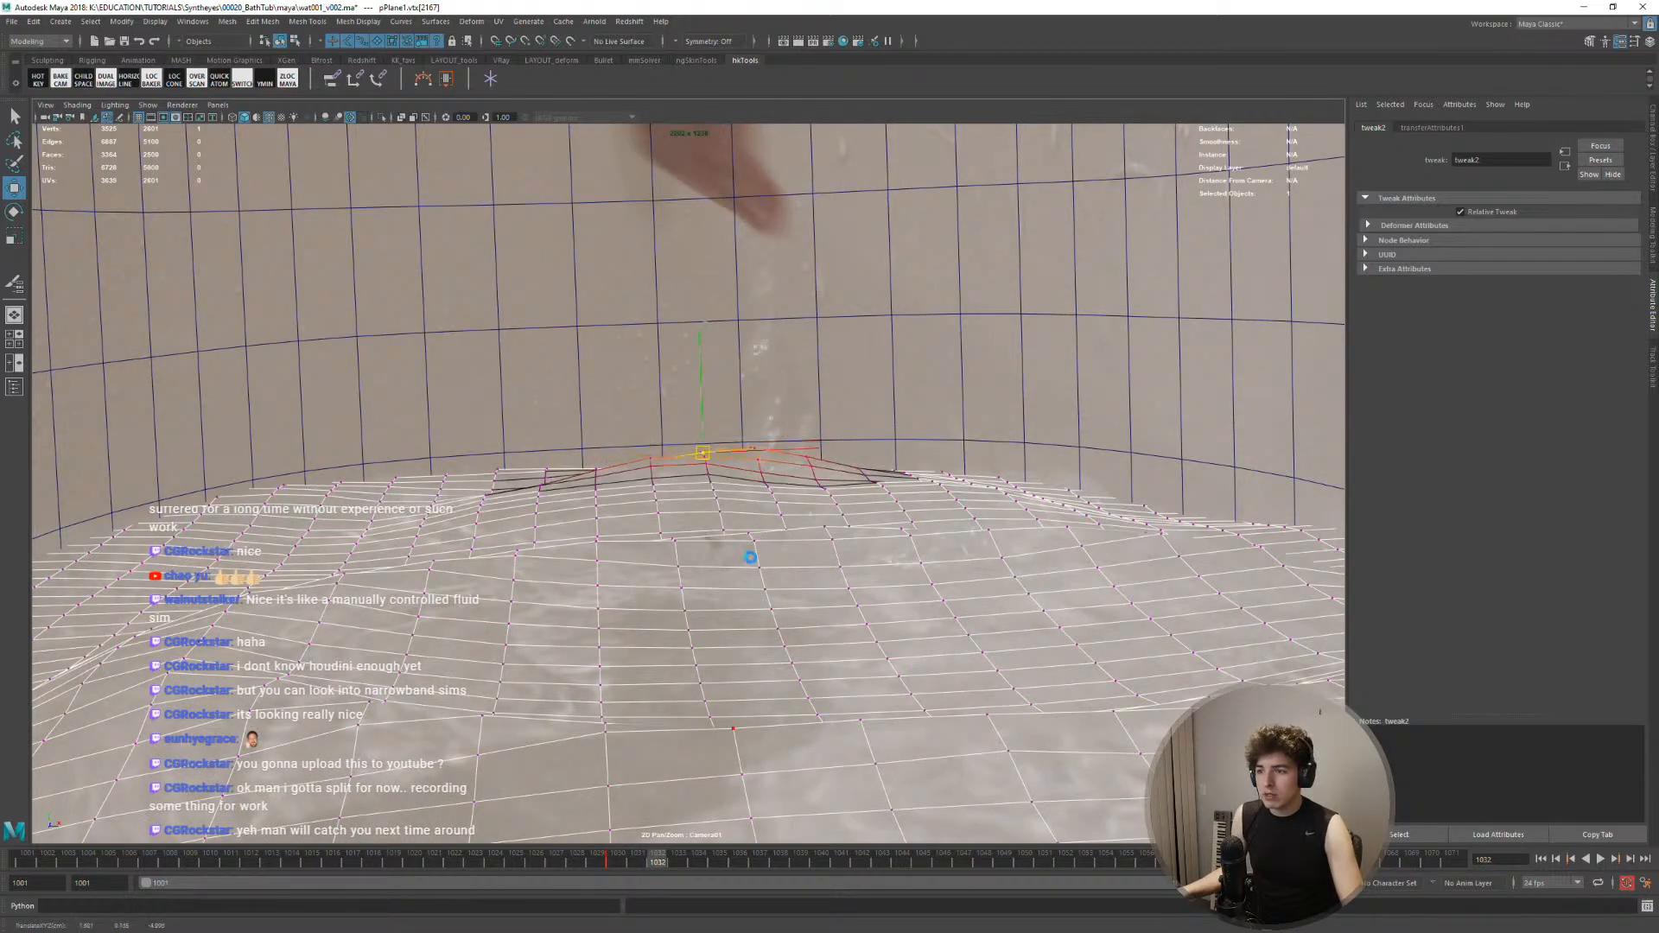
Step forward from frame 1032 to 1044, repositioning and keying the far-edge vertex to follow the filmed waterline
key(alt+period)
key(alt+period)
key(alt+period)
key(alt+period)
key(alt+period)
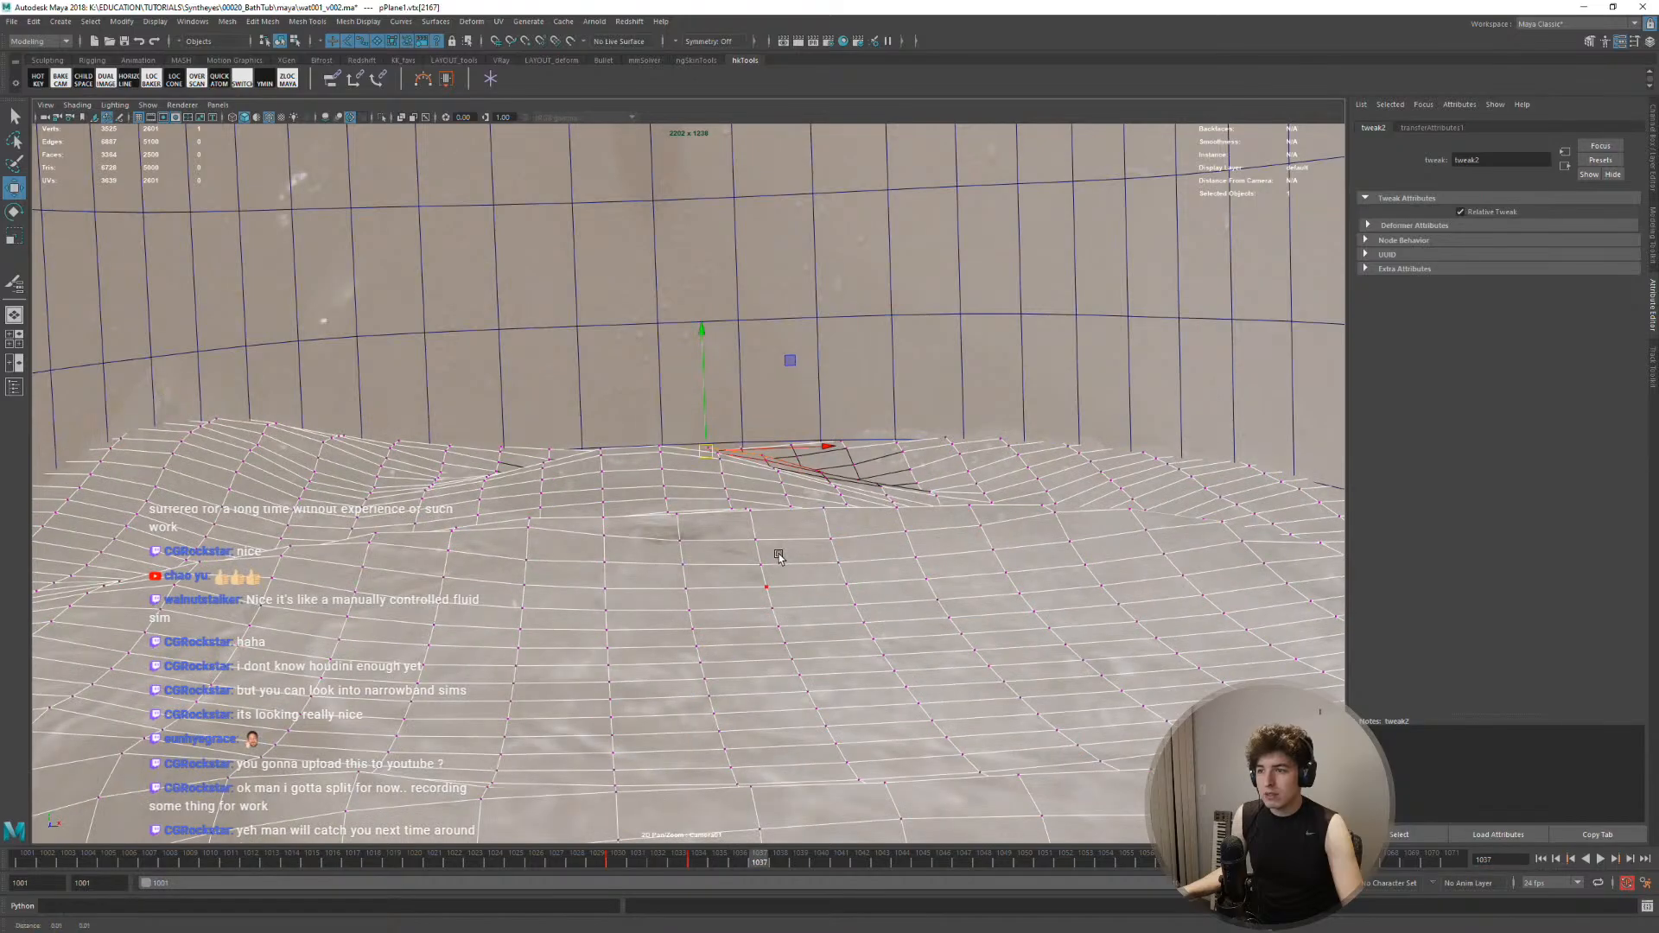
key(alt+period)
key(alt+period)
key(alt+period)
key(alt+period)
key(alt+period)
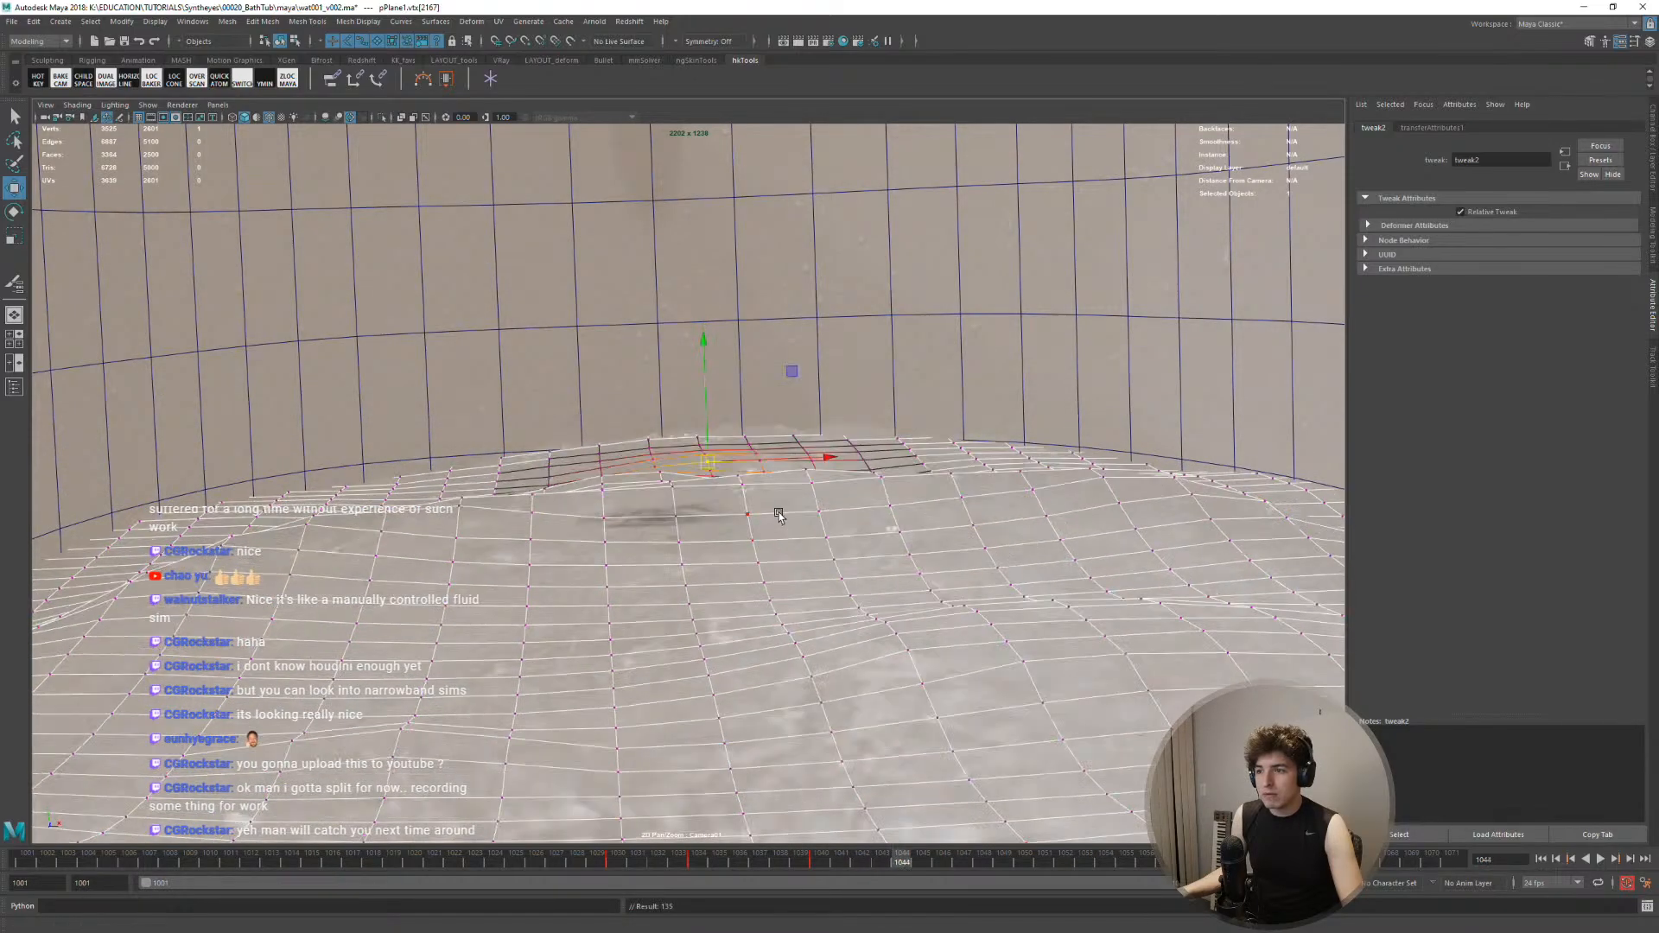
Continue from frame 1045 to 1053, adjusting and keying the far-edge vertex's height against the receding ripples
key(alt+period)
key(alt+period)
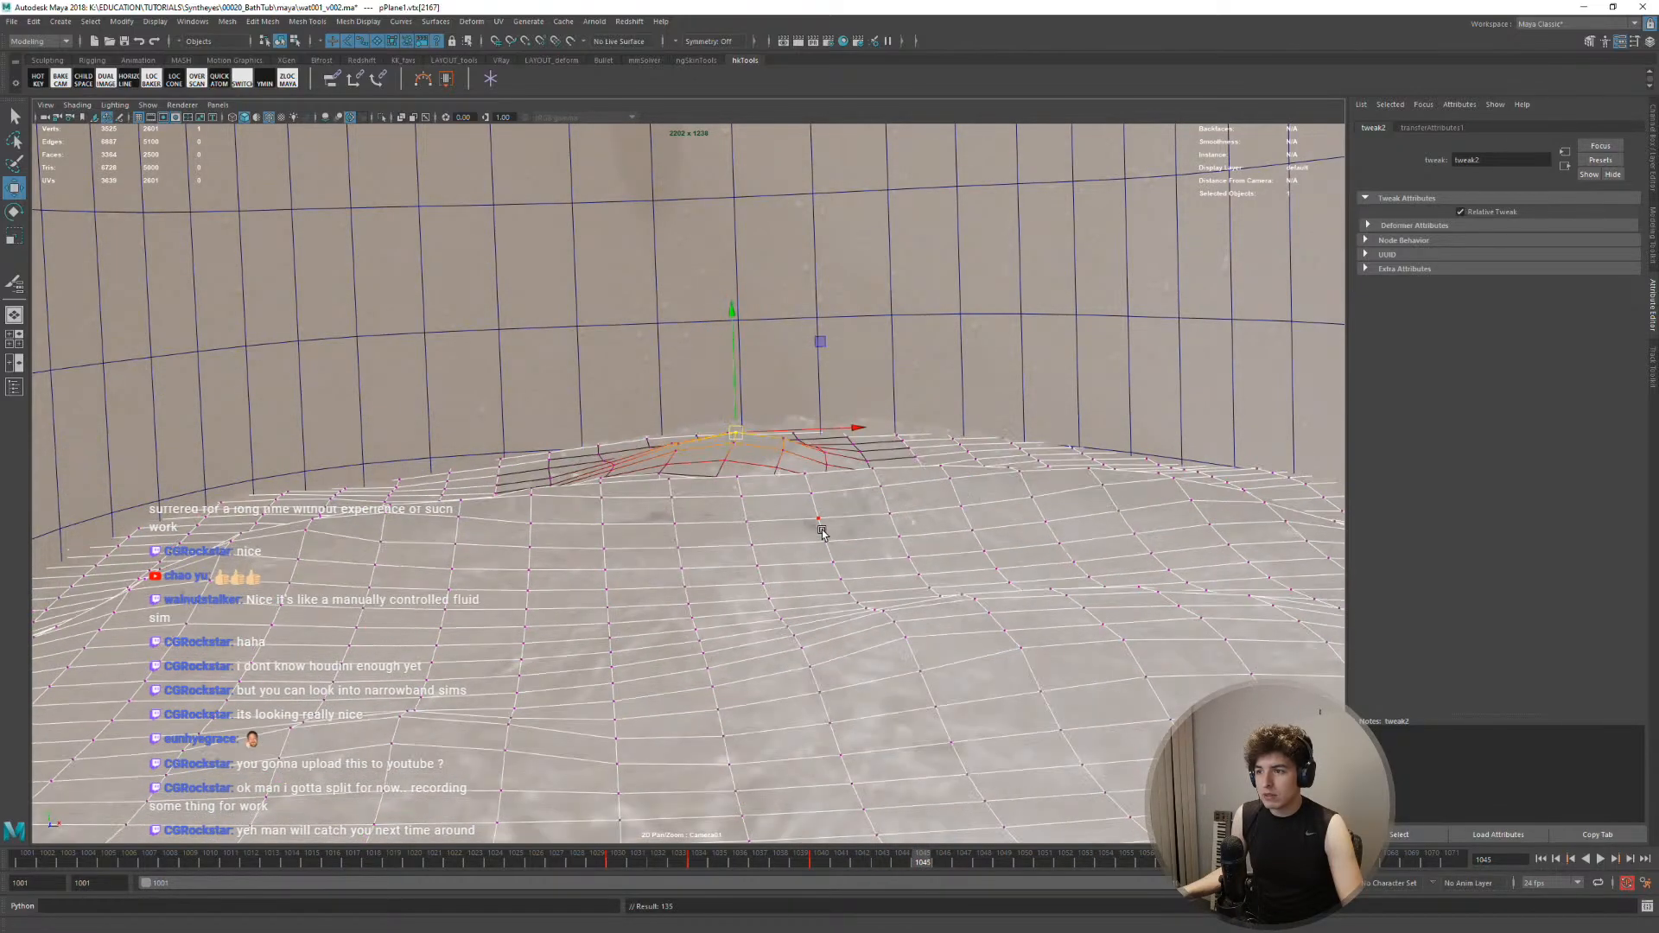
key(alt+period)
key(alt+period)
key(alt+period)
key(alt+period)
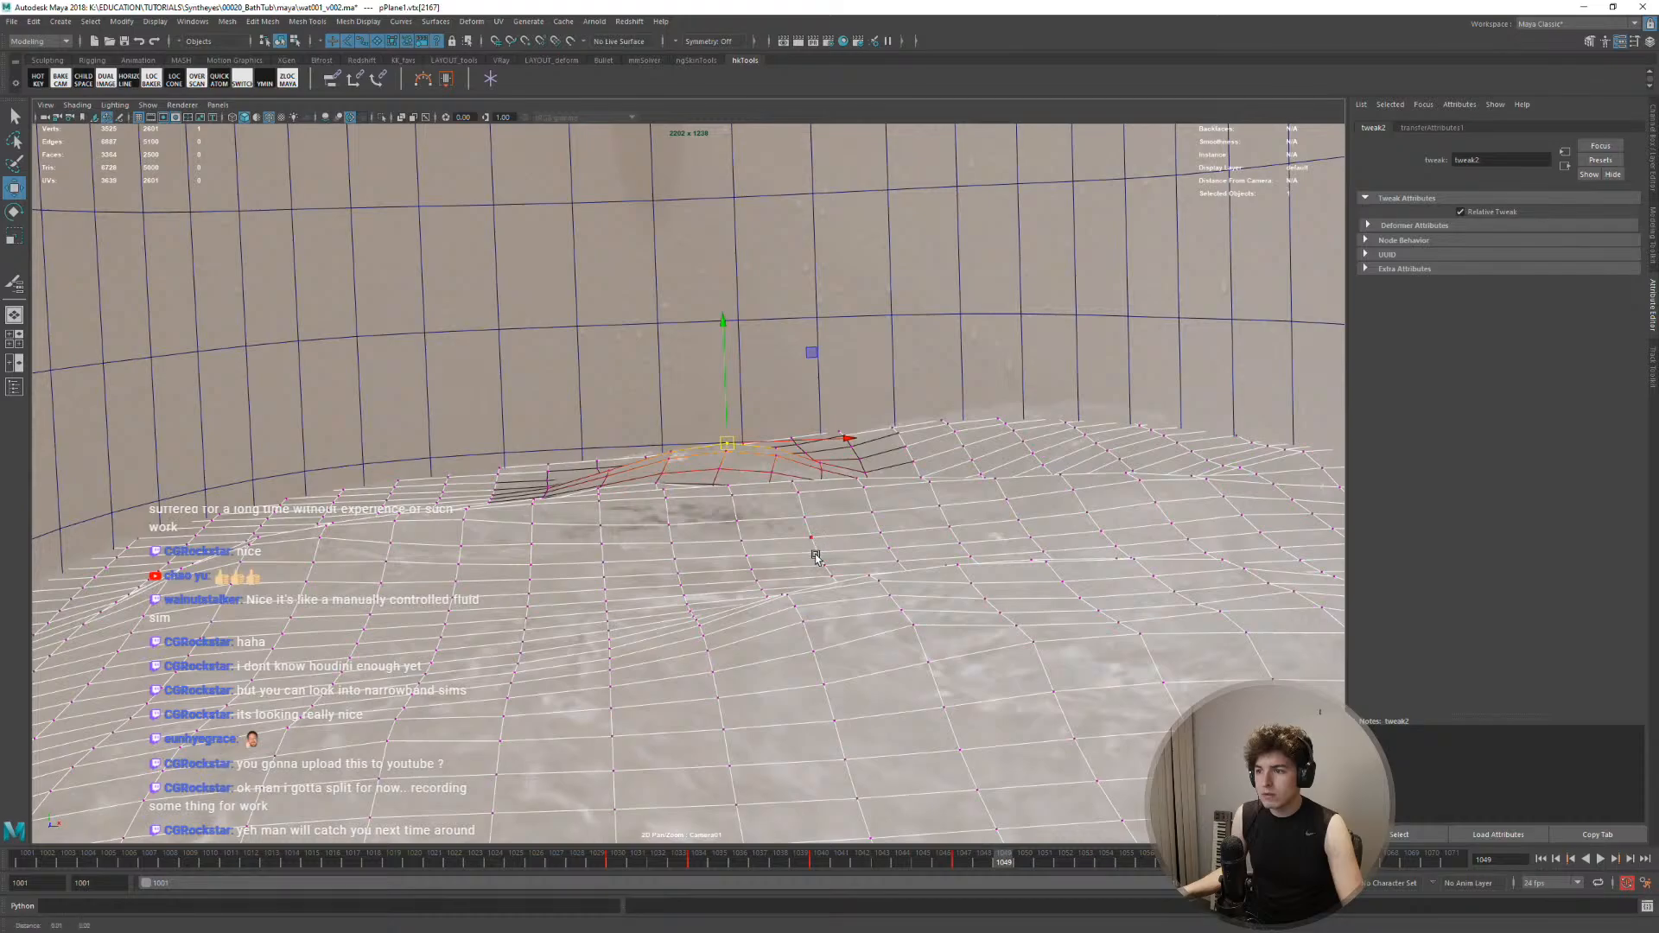
key(alt+period)
key(alt+period)
key(alt+period)
key(alt+period)
key(alt+period)
key(alt+period)
key(alt+period)
key(alt+period)
key(alt+period)
key(alt+period)
key(alt+period)
key(alt+period)
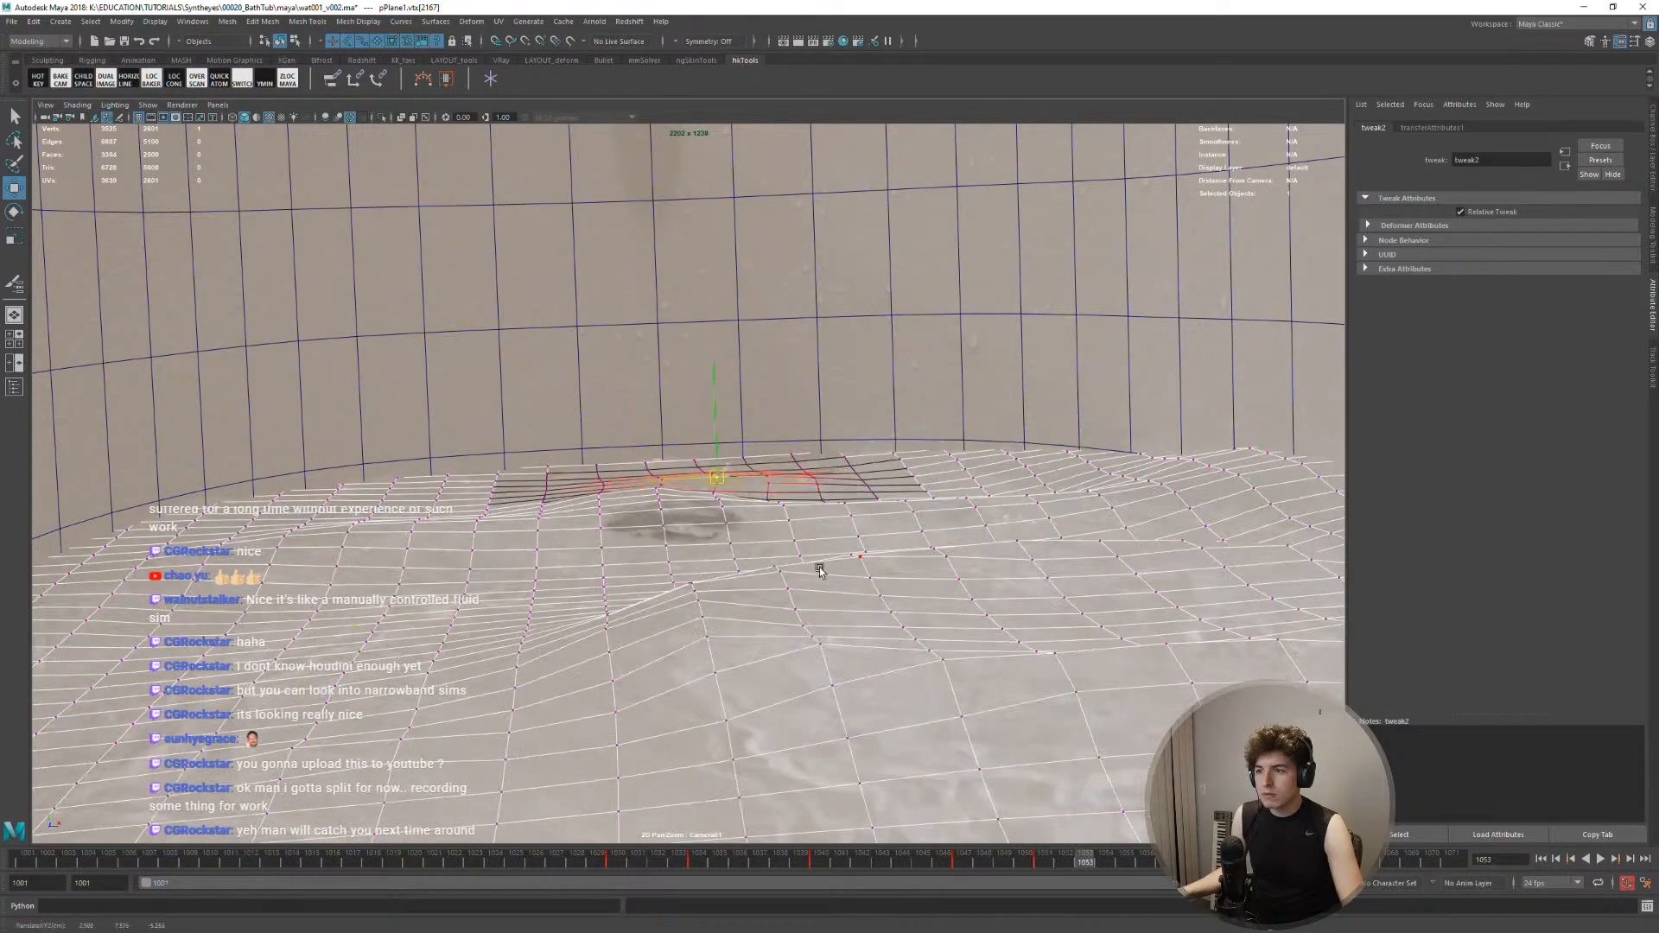
Replay the vertex correction, then step back to frame 1022 and key the vertex beside the hand's wave
key(alt+v)
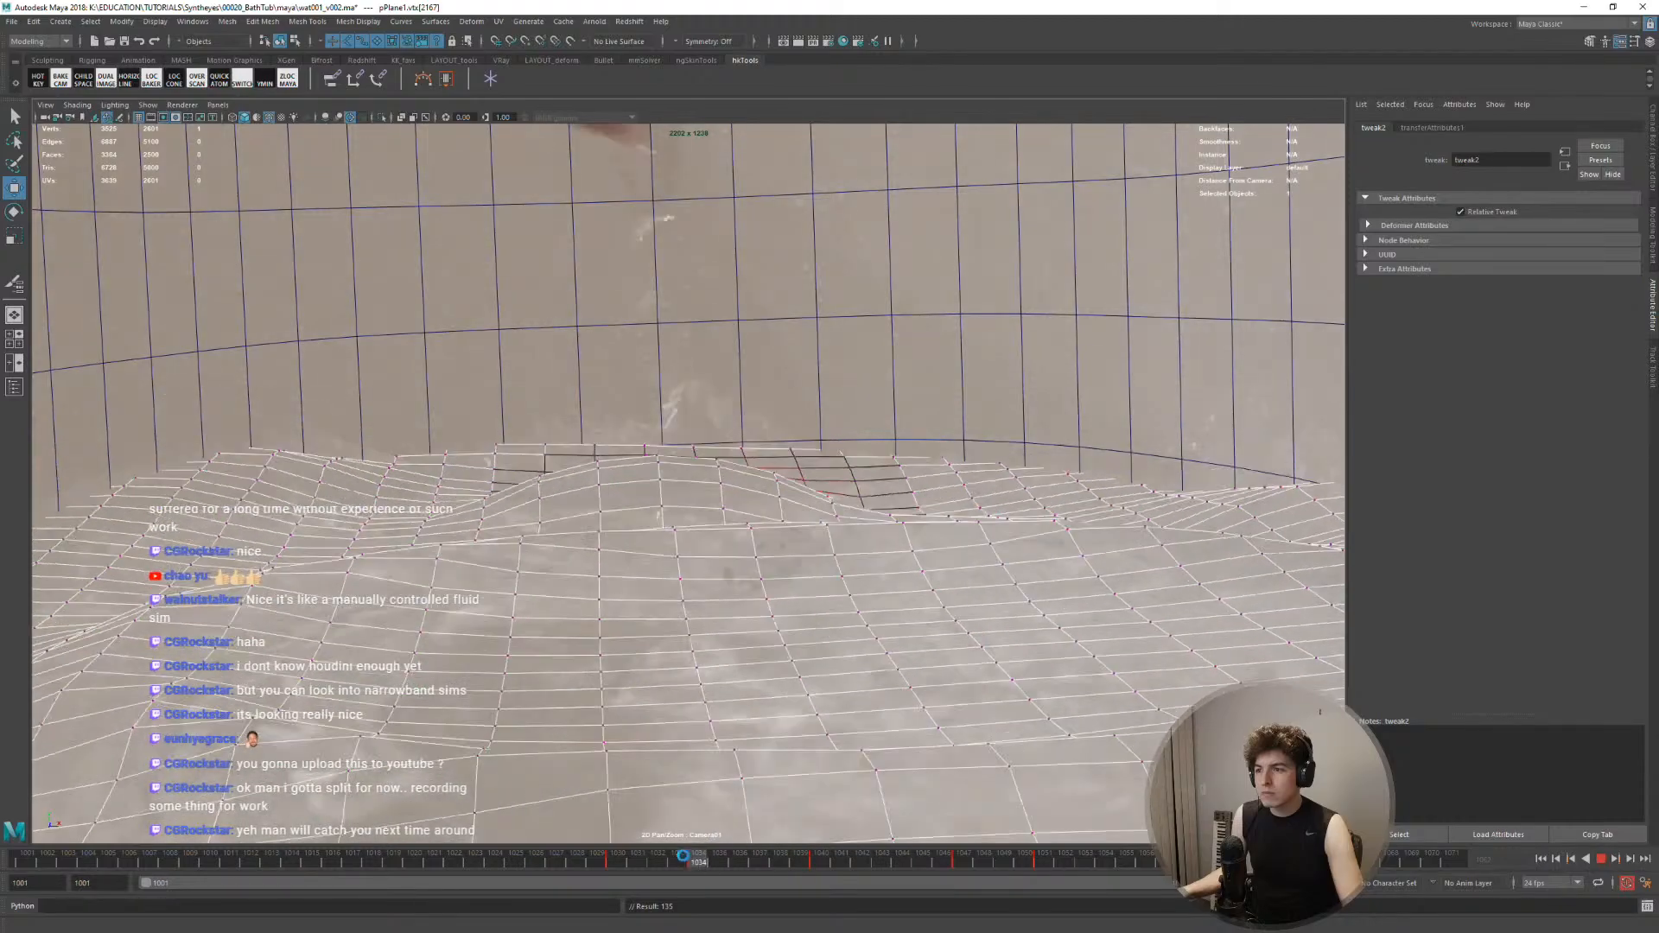
key(alt+v)
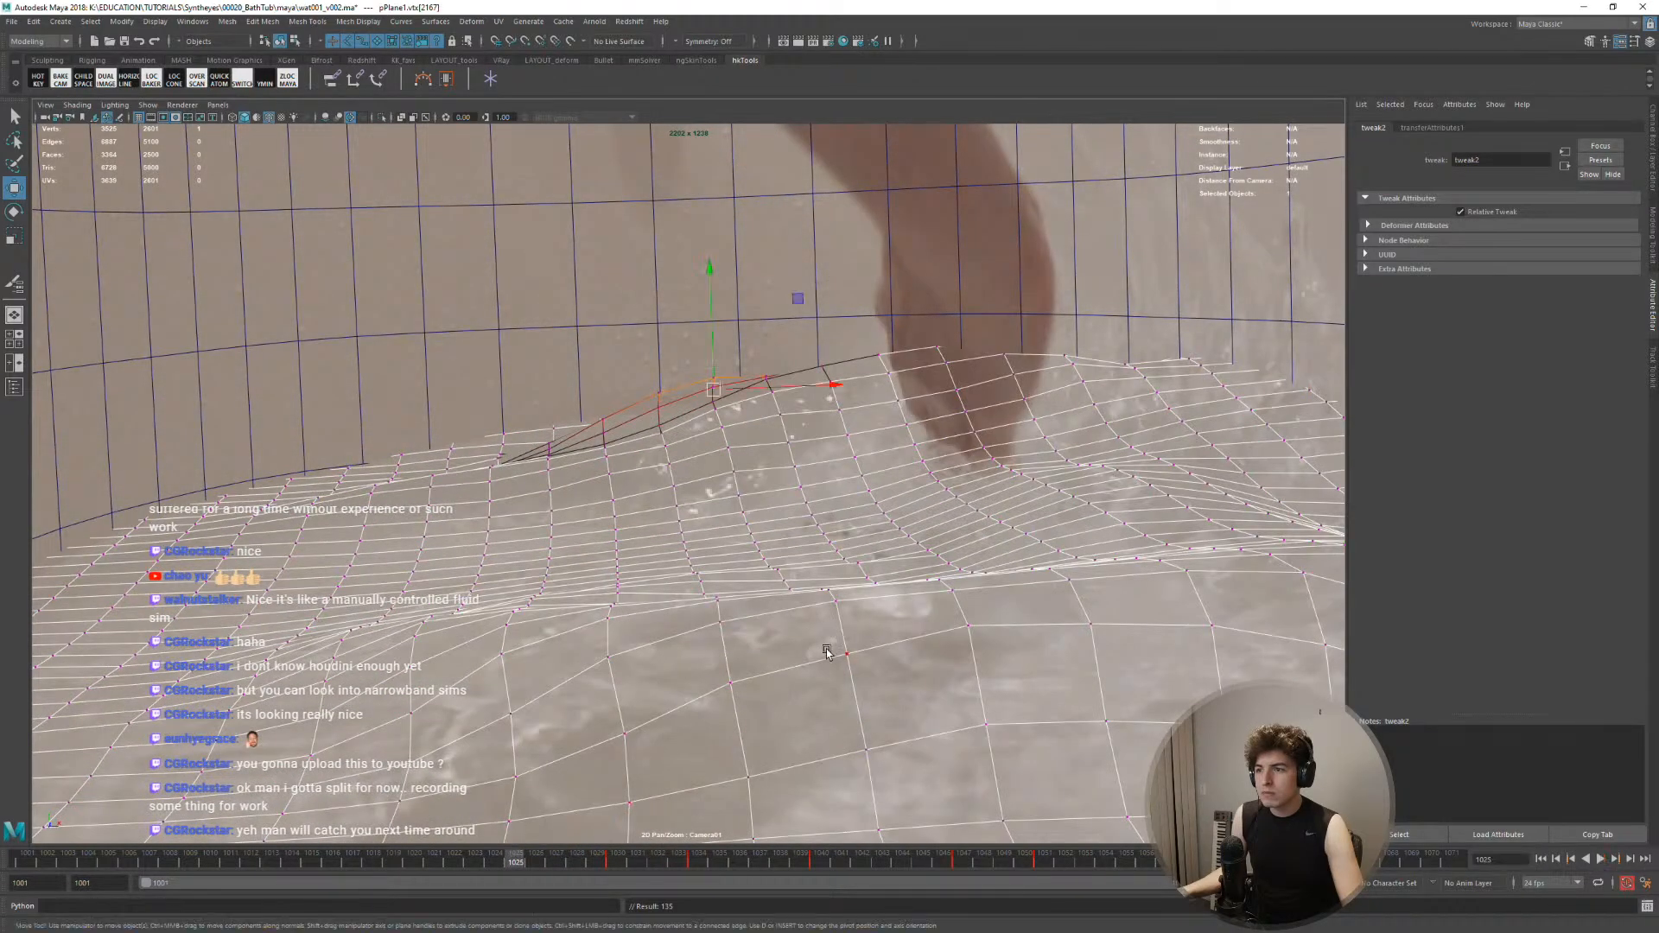
key(alt+comma)
key(alt+comma)
key(alt+comma)
key(alt+comma)
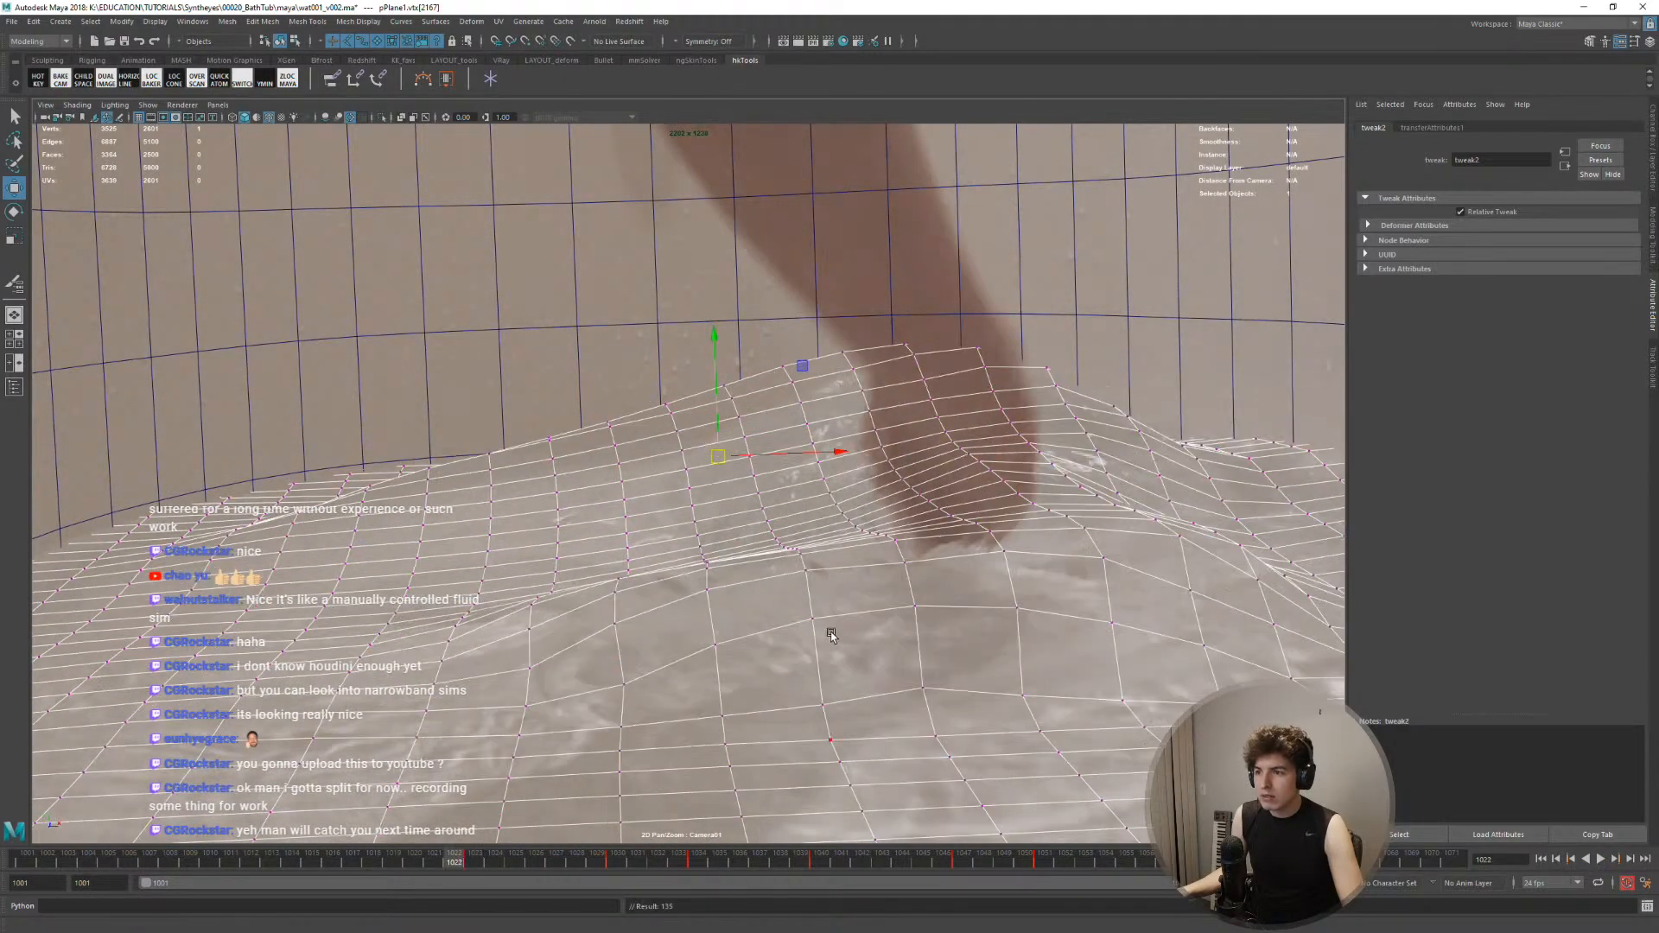
Step back to frame 1012, nudge the vertex on the calm surface, and play the splash through
key(alt+comma)
key(alt+comma)
key(alt+comma)
key(alt+comma)
key(alt+comma)
key(alt+comma)
key(alt+comma)
key(alt+comma)
key(alt+comma)
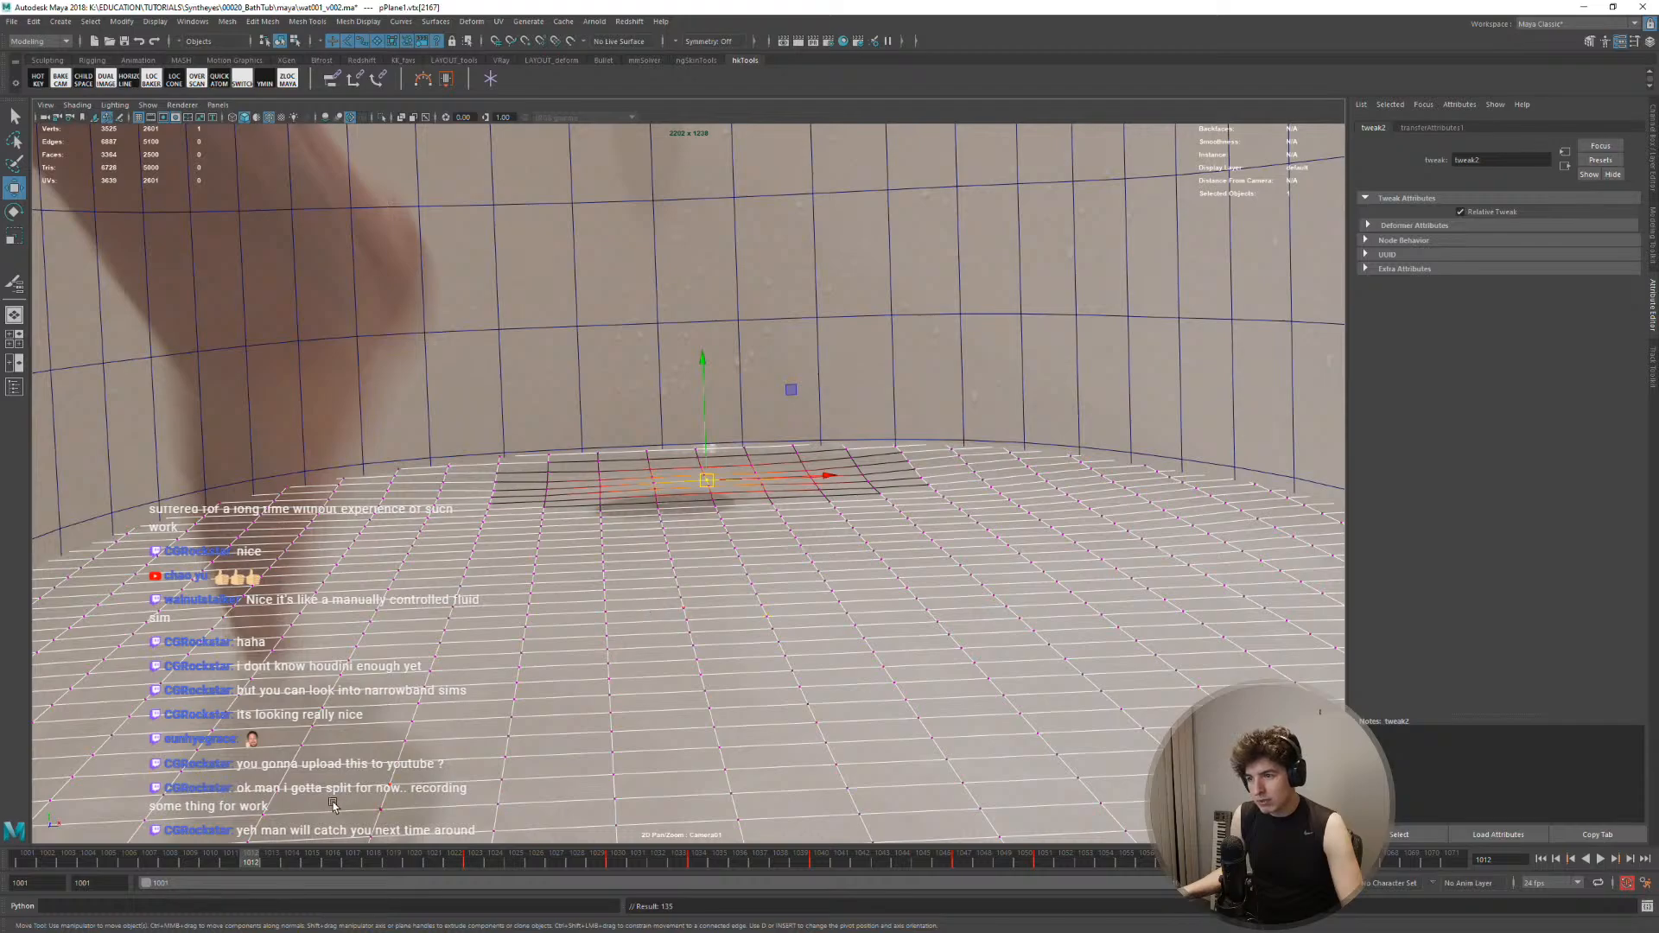
drag(713, 482, 707, 483)
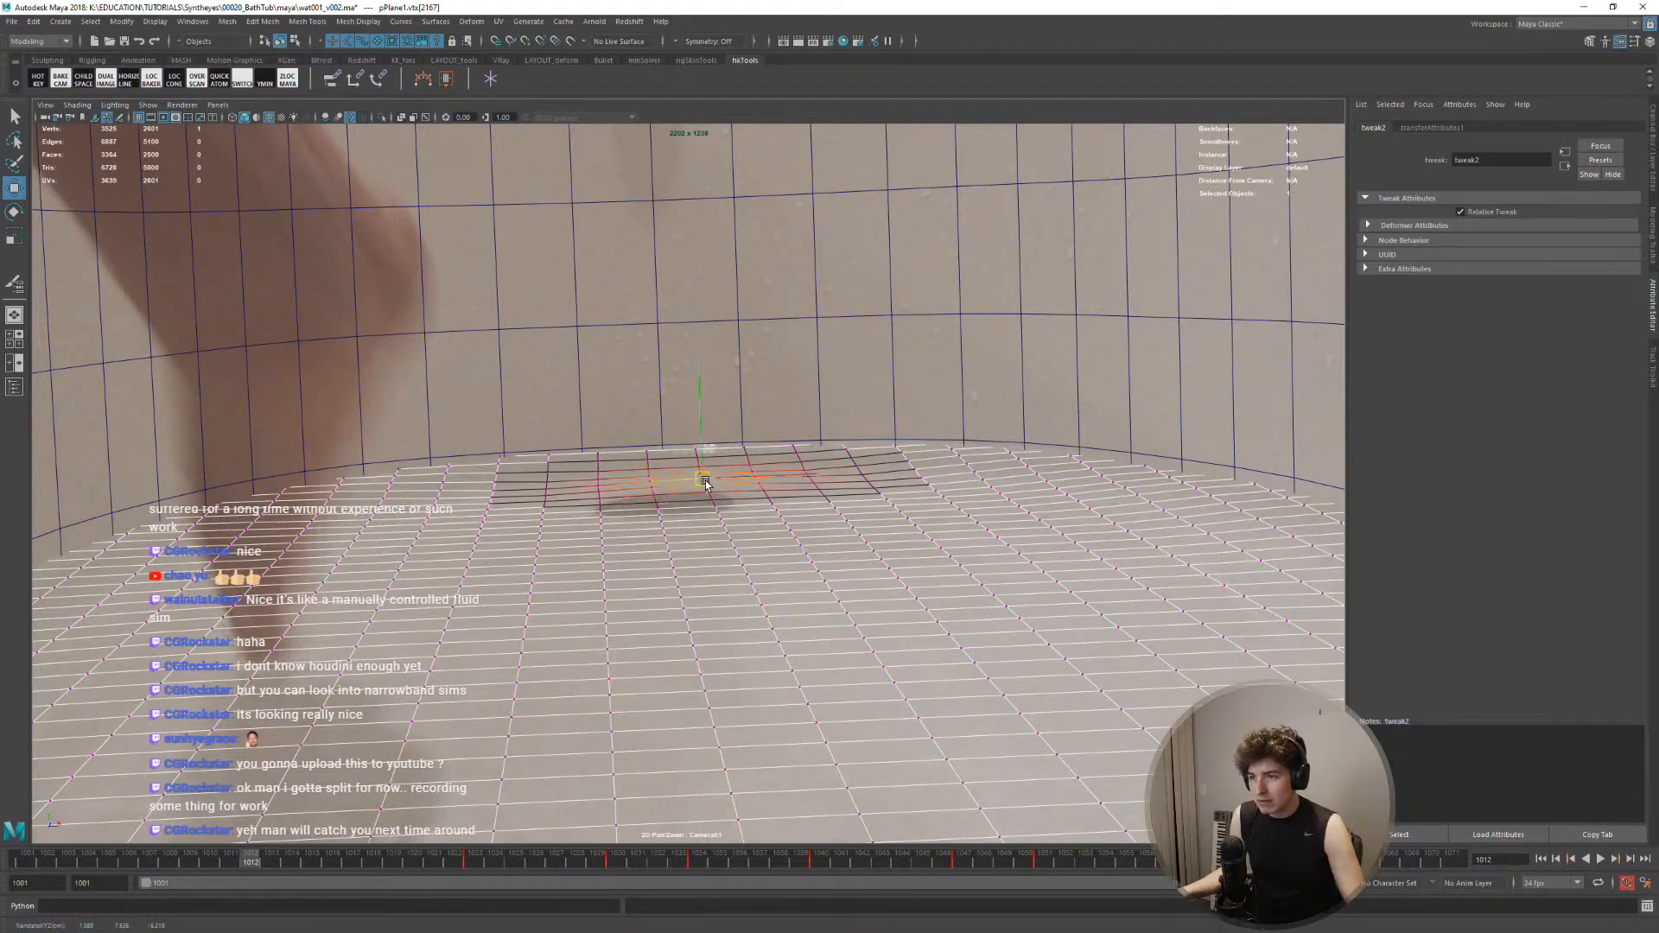
key(alt+v)
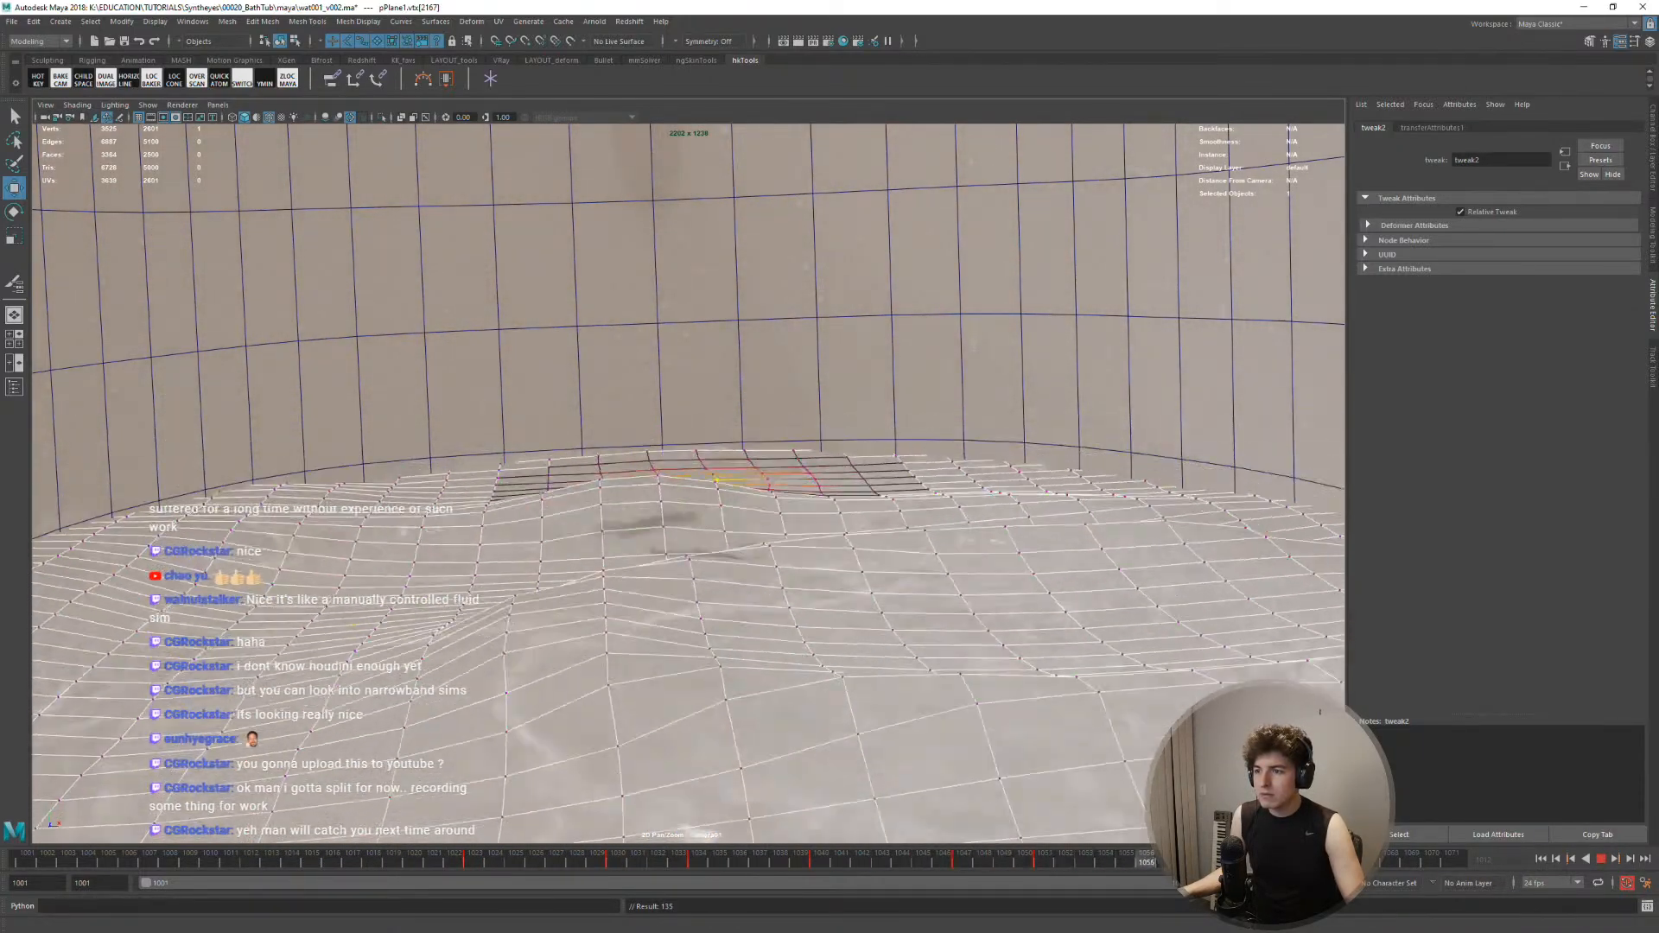
Select the vertex on the wave's slope, replay from frame 1012, and lower and key it at frame 1021
click(620, 855)
drag(620, 856, 440, 853)
click(613, 423)
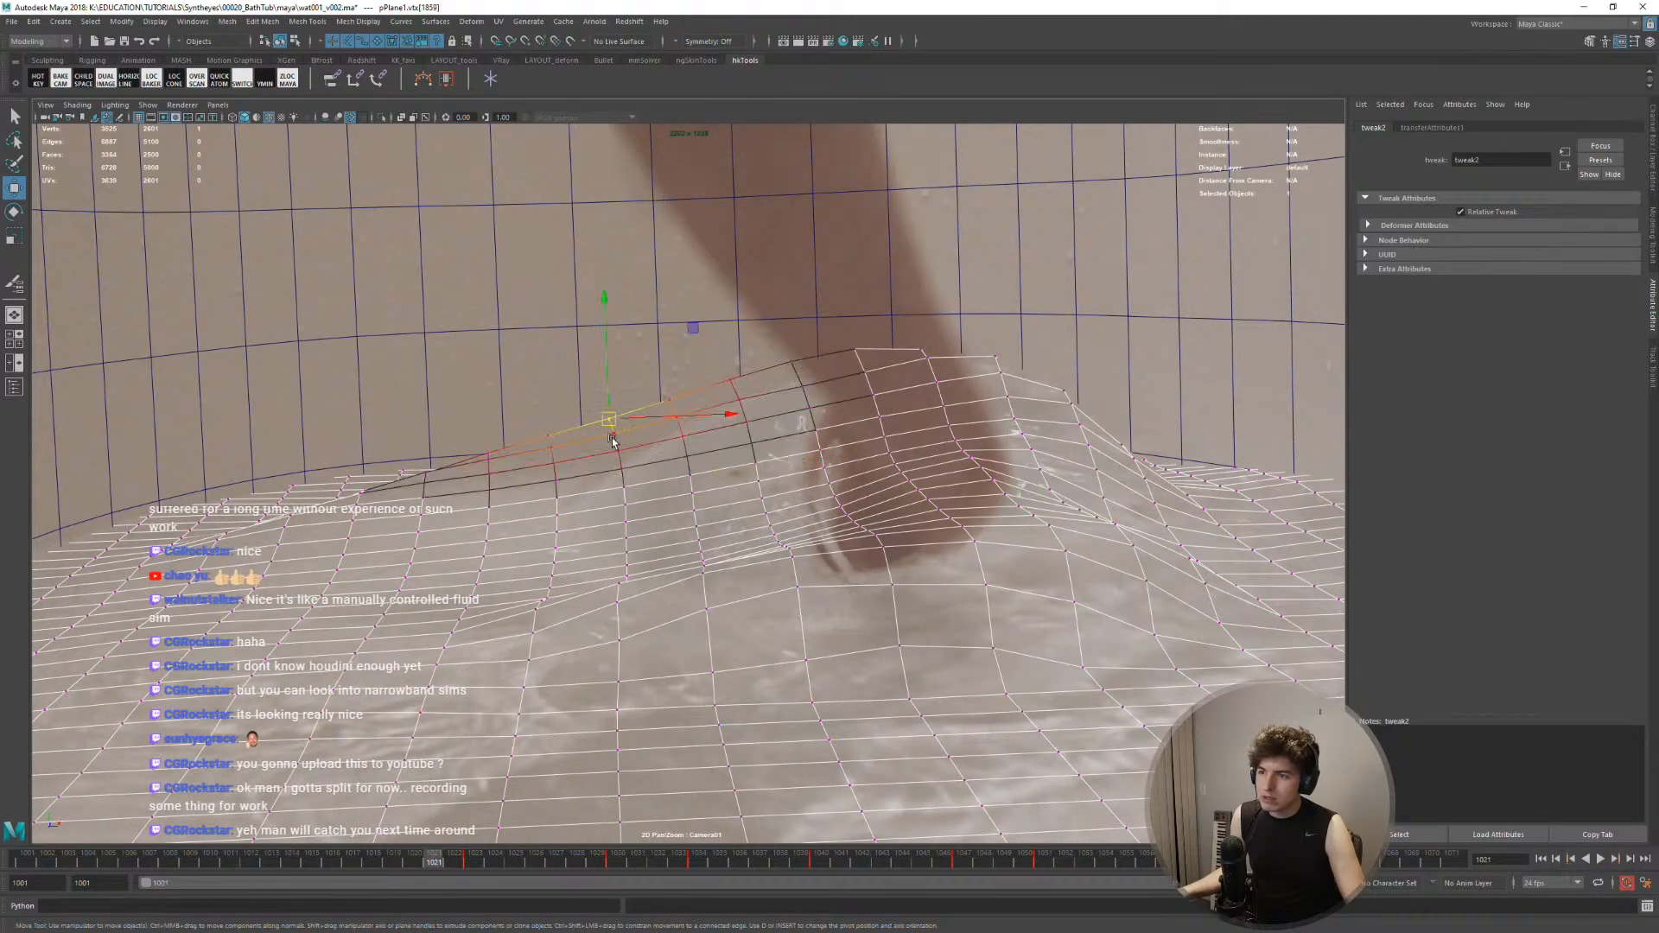
drag(433, 858, 254, 868)
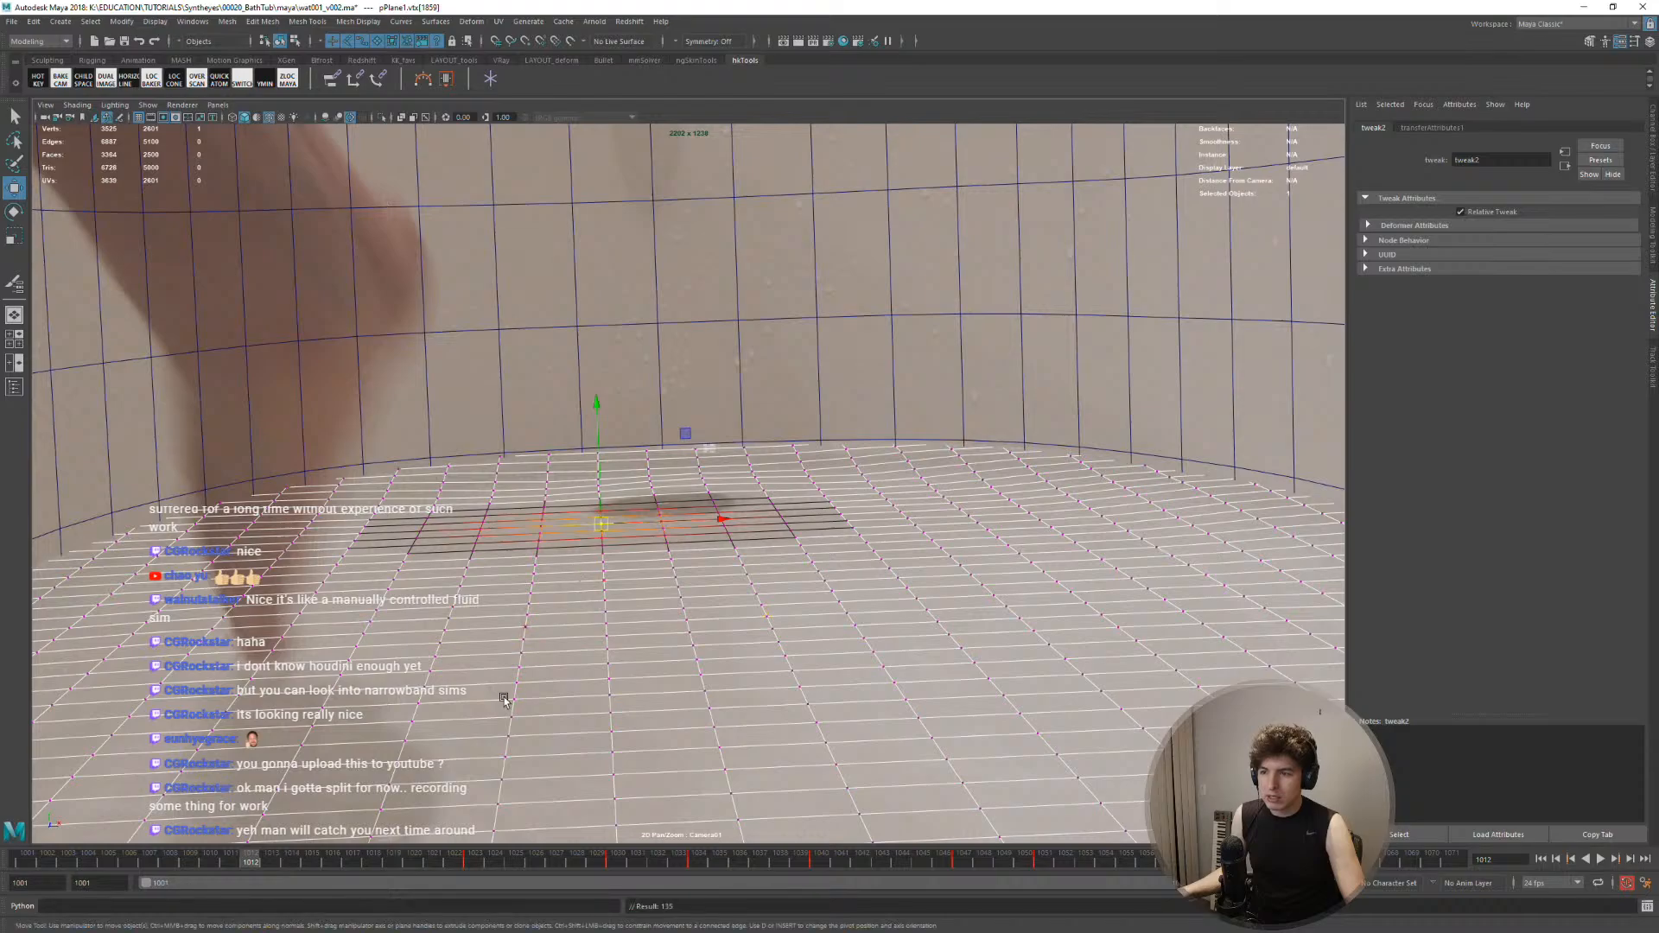
key(alt+v)
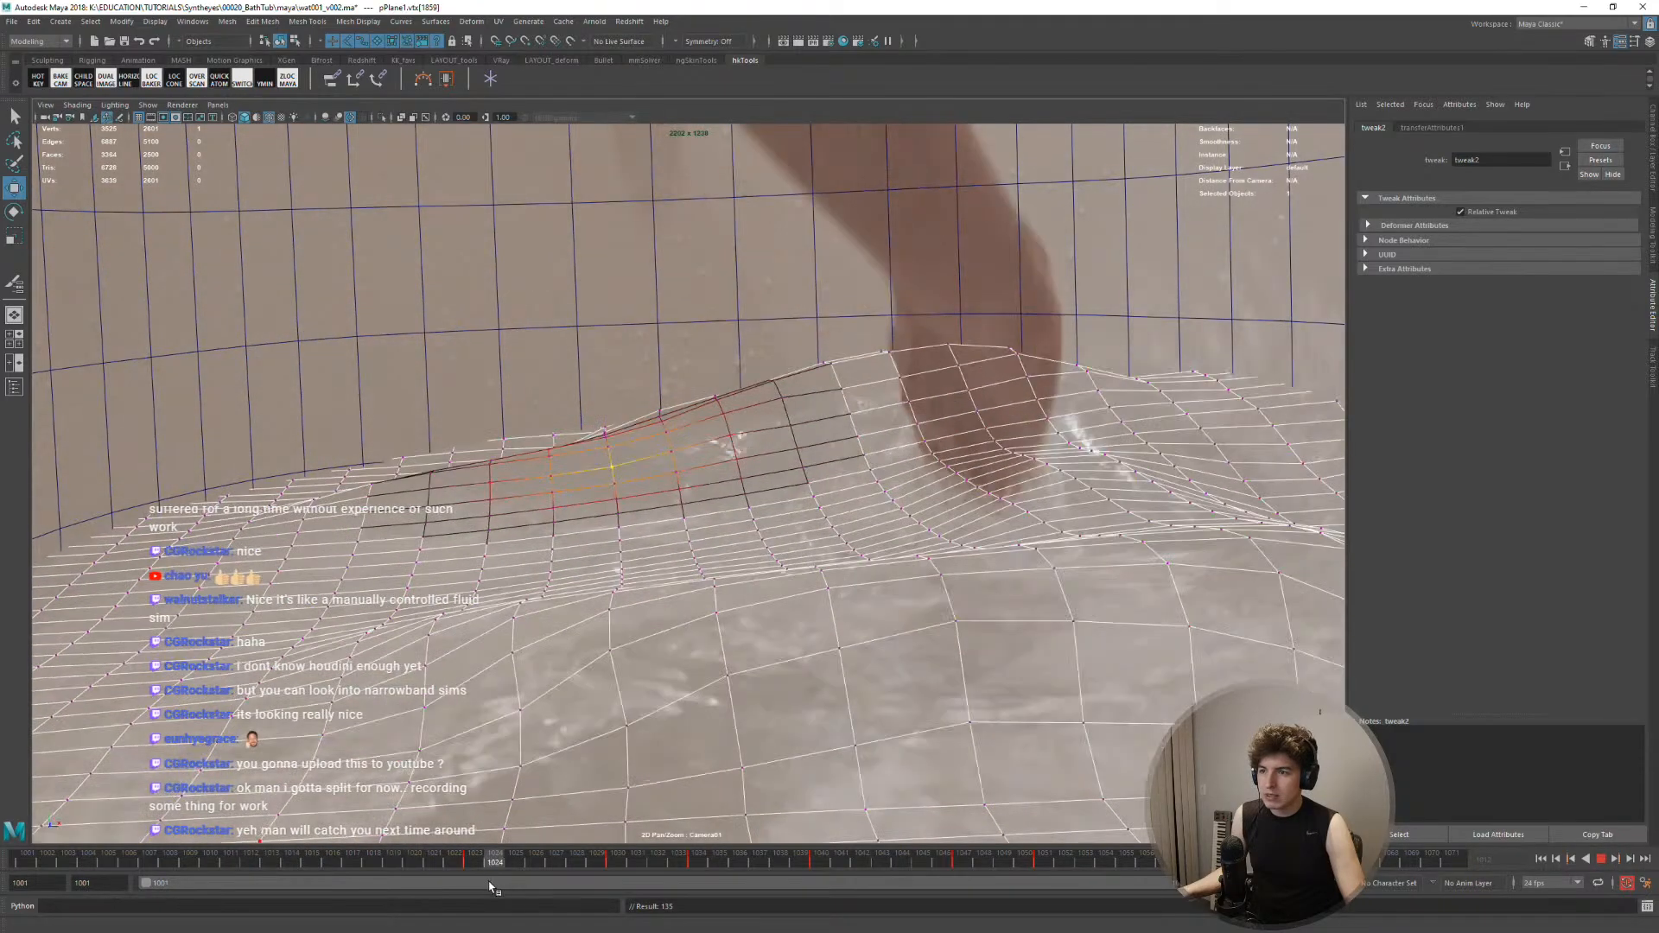
key(alt+v)
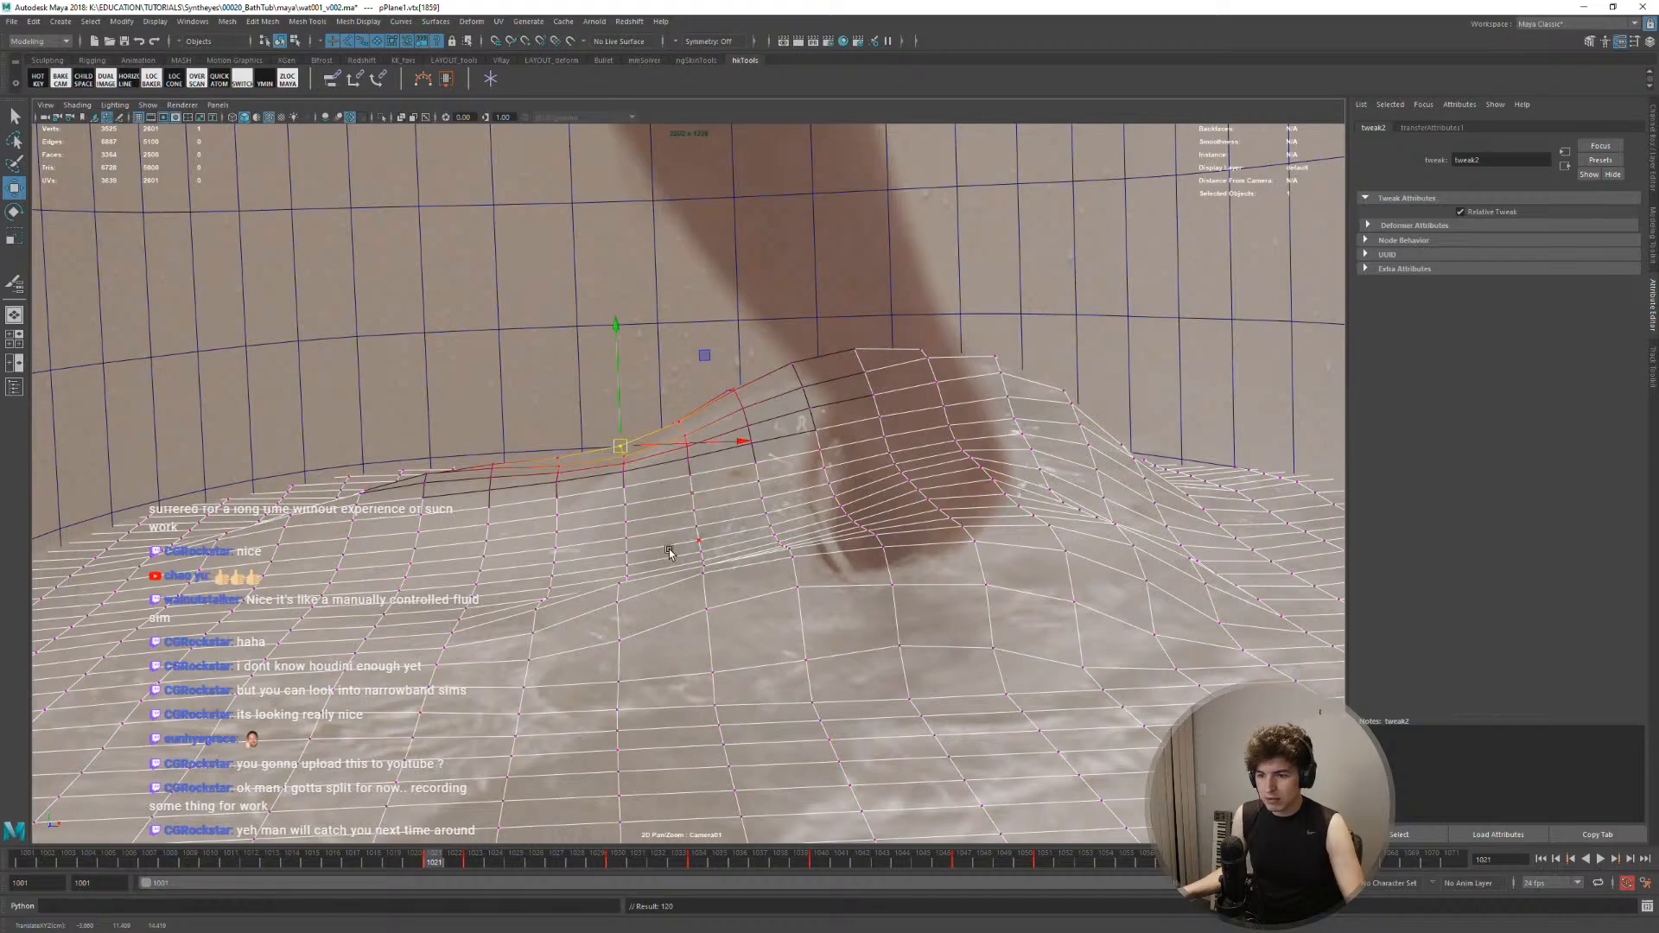
Step from frame 1021 to 1038, shaping and keying the slope vertex to match the filmed water
key(alt+period)
key(alt+period)
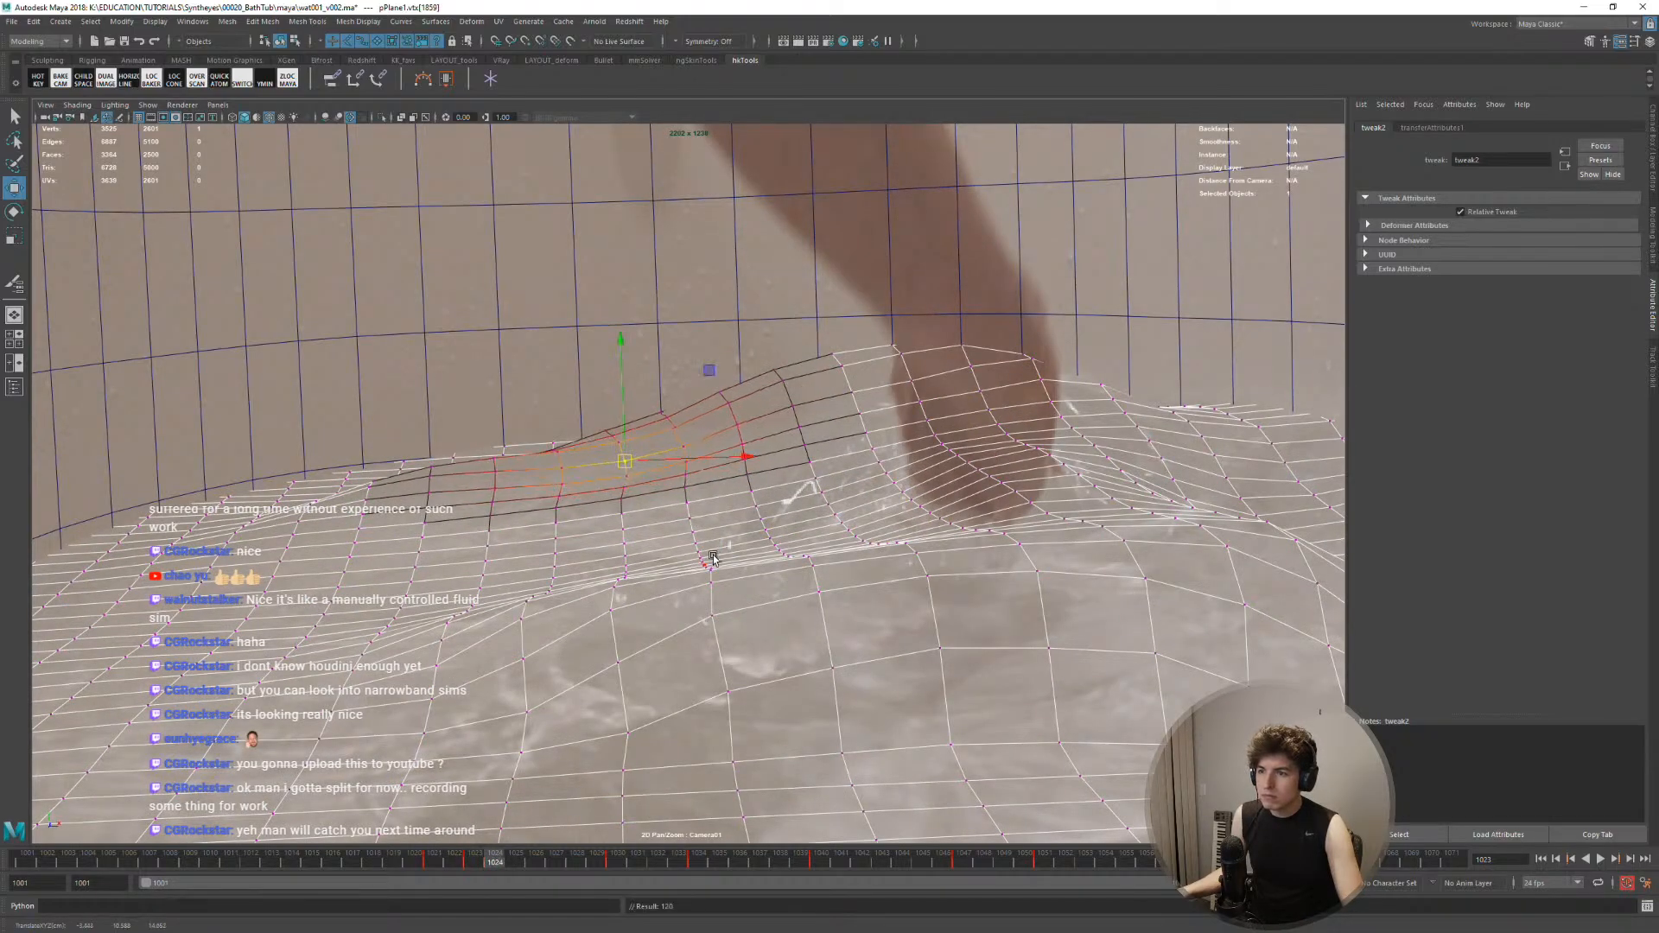
key(alt+period)
key(alt+period)
key(alt+period)
key(alt+period)
key(alt+period)
key(alt+period)
key(alt+period)
key(alt+period)
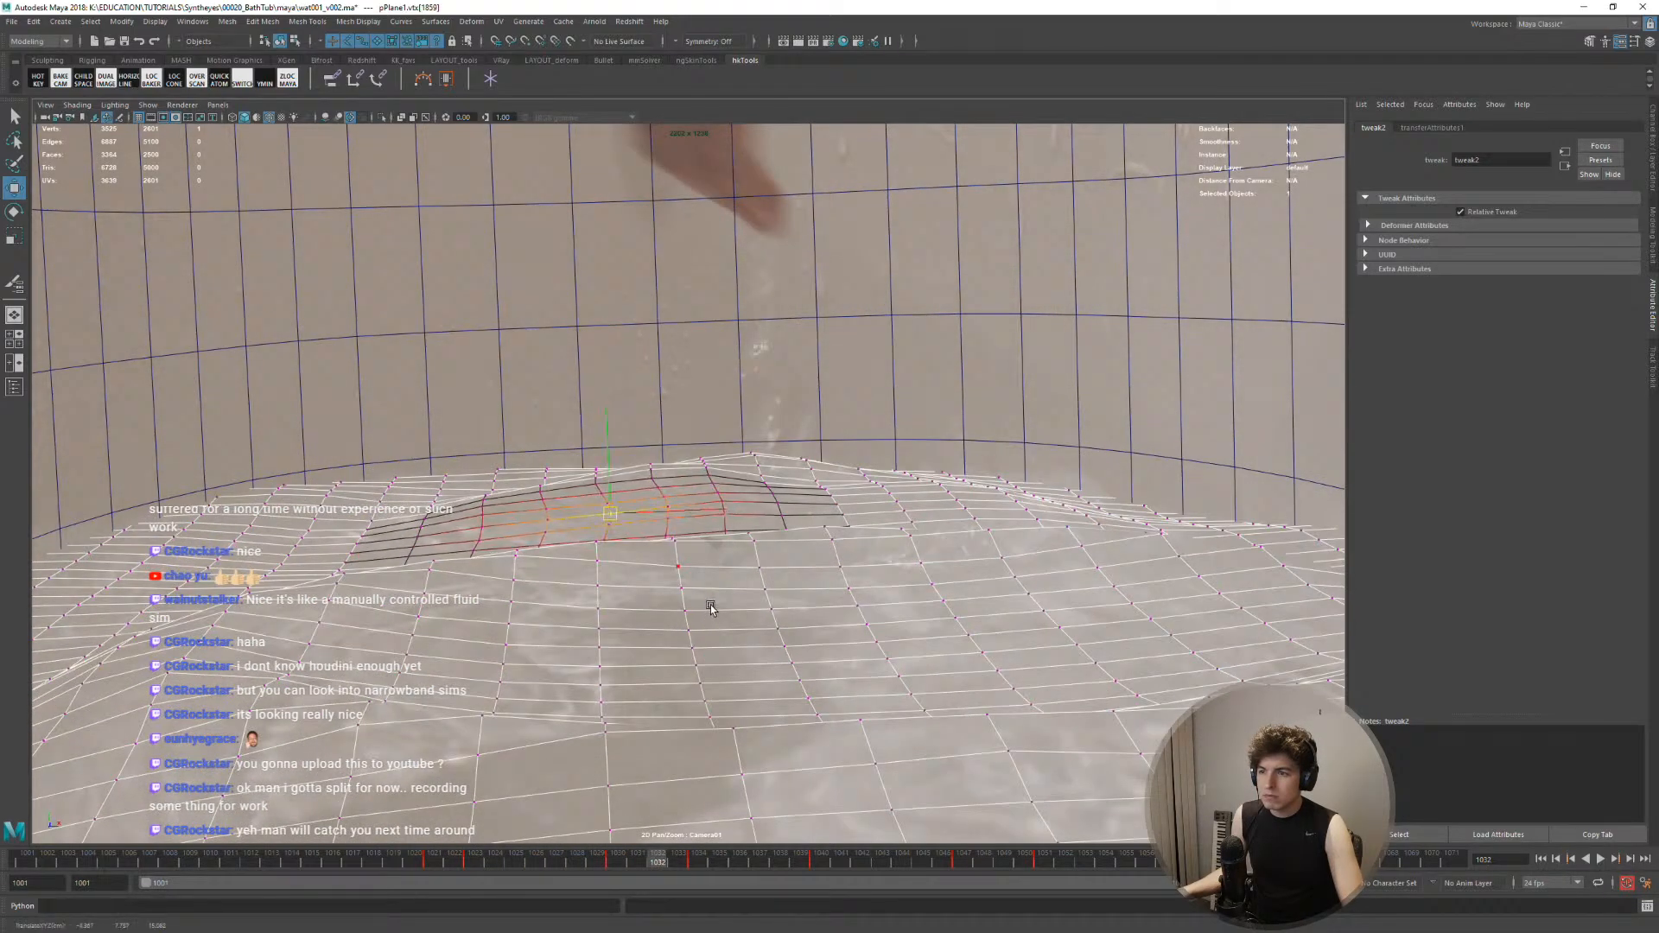
key(alt+period)
key(alt+period)
key(alt+period)
key(alt+period)
key(alt+period)
key(alt+period)
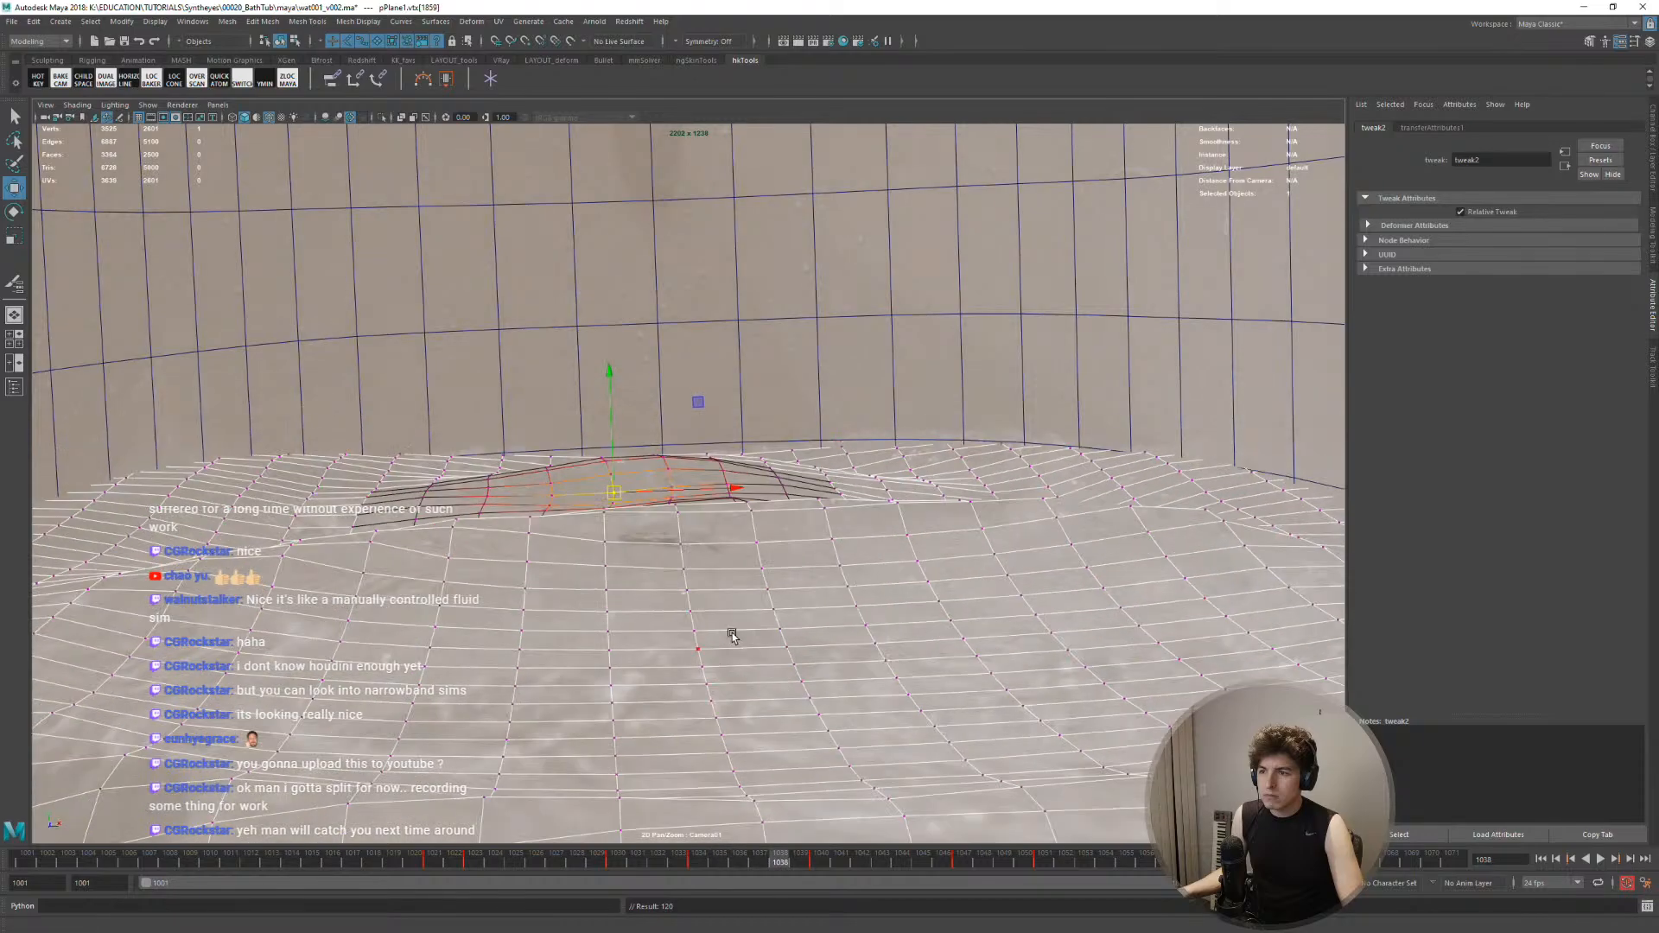
Replay the splash, select the crest vertex beside the arm at frame 1022, and reposition it at frame 1023
key(alt+v)
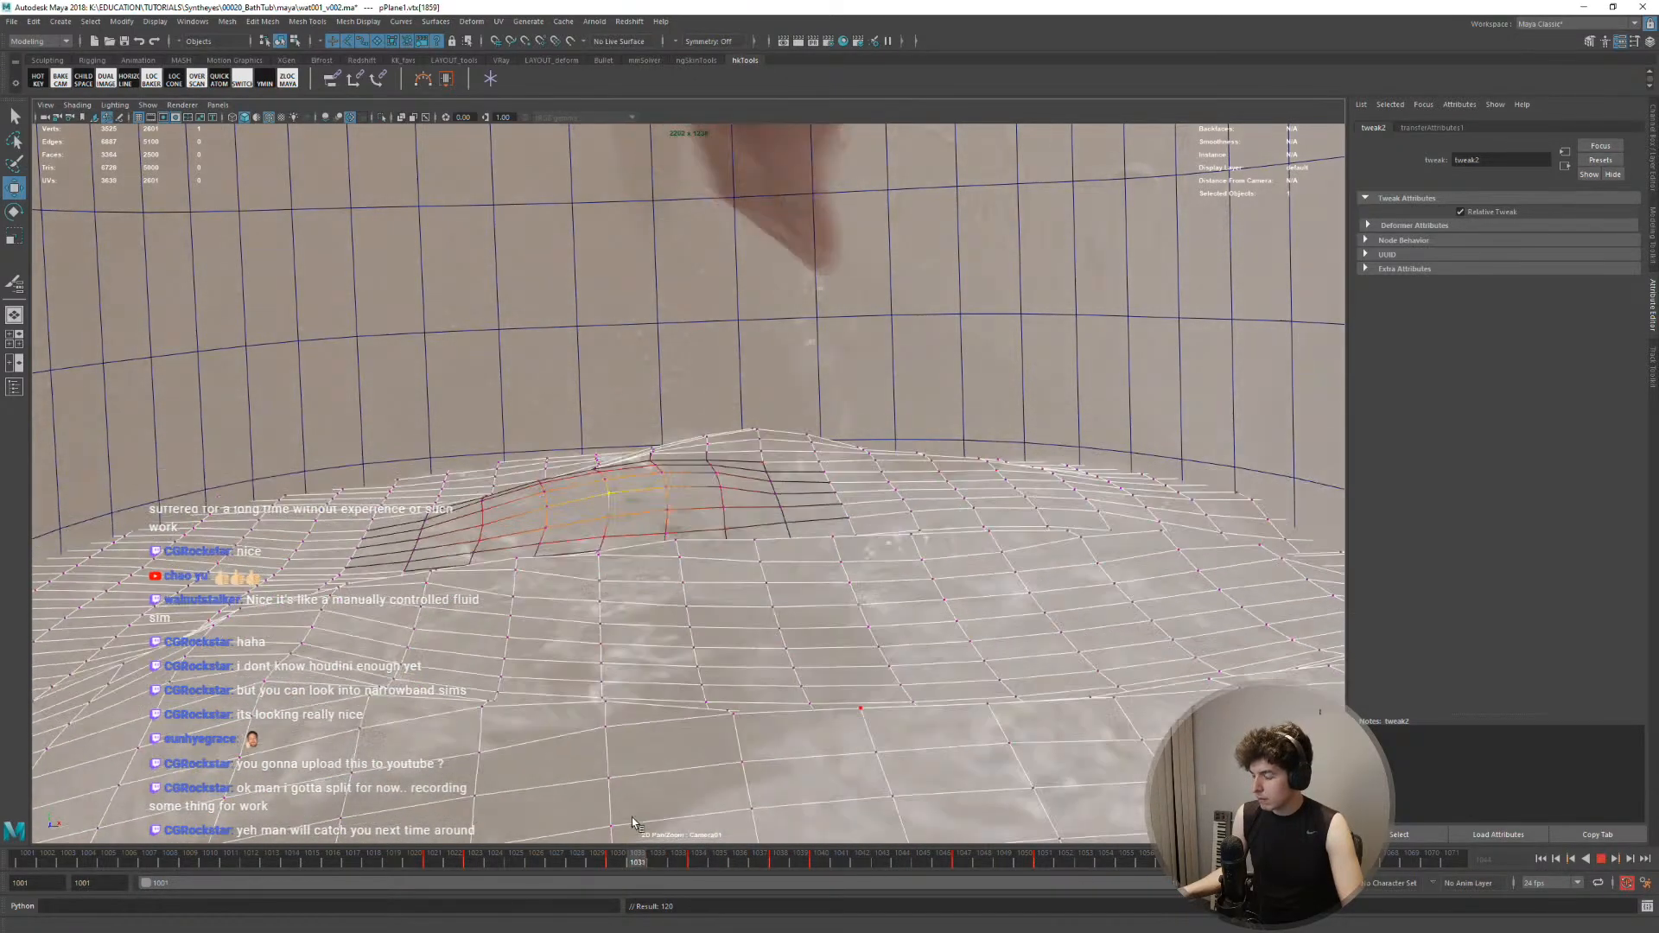
key(alt+v)
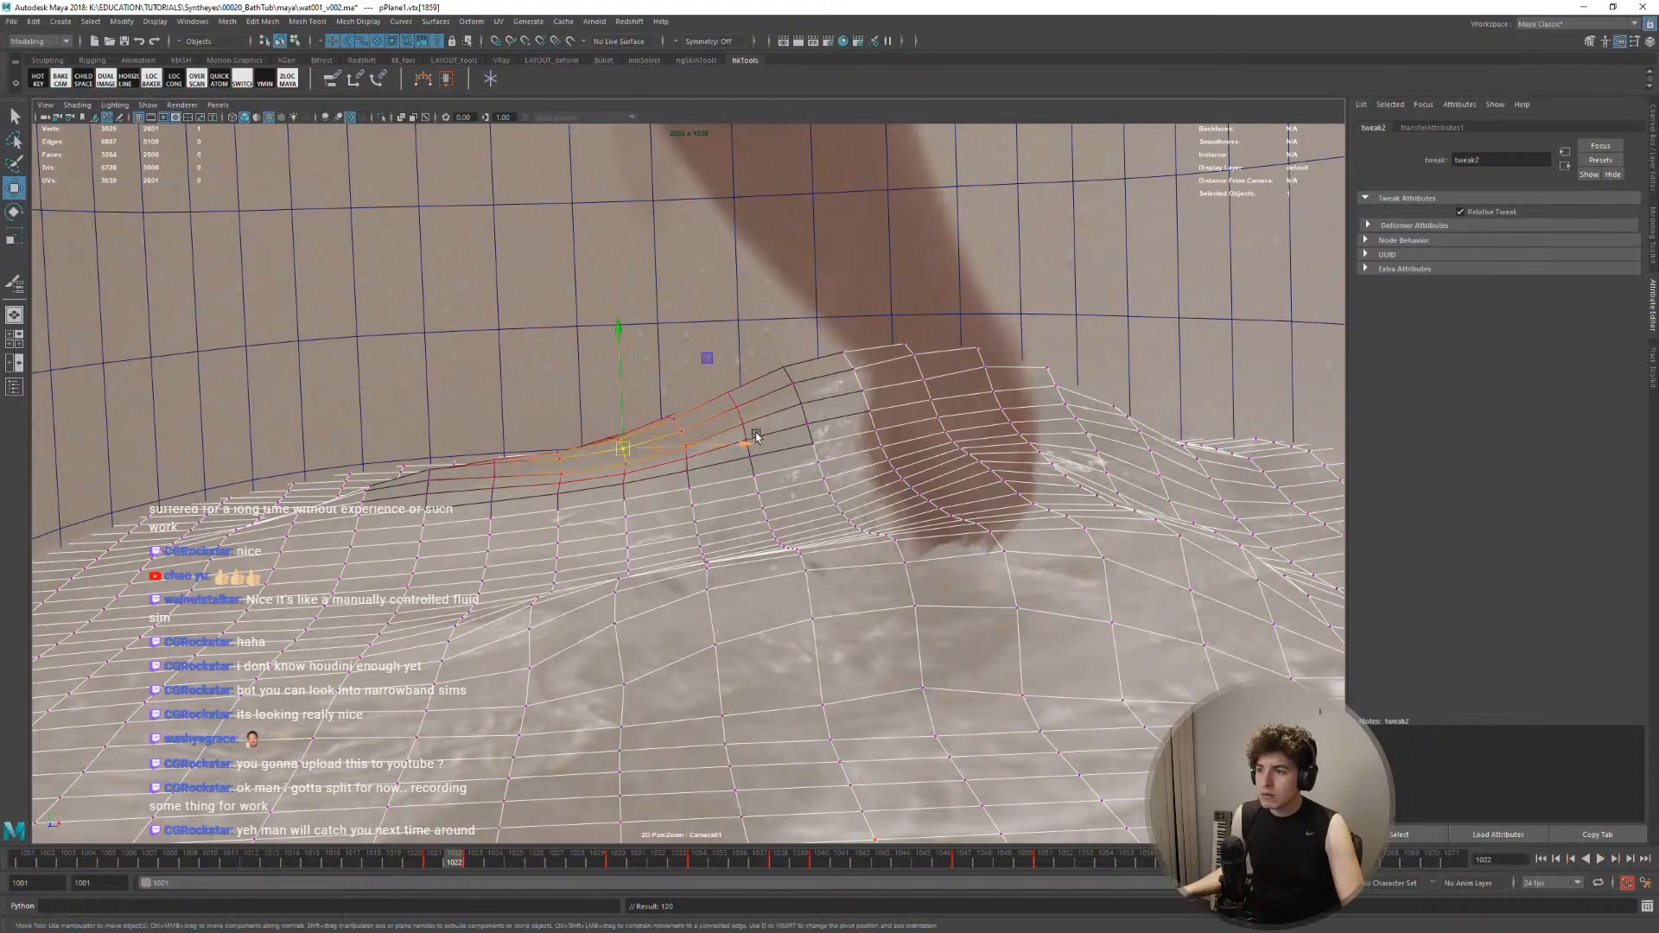
click(778, 367)
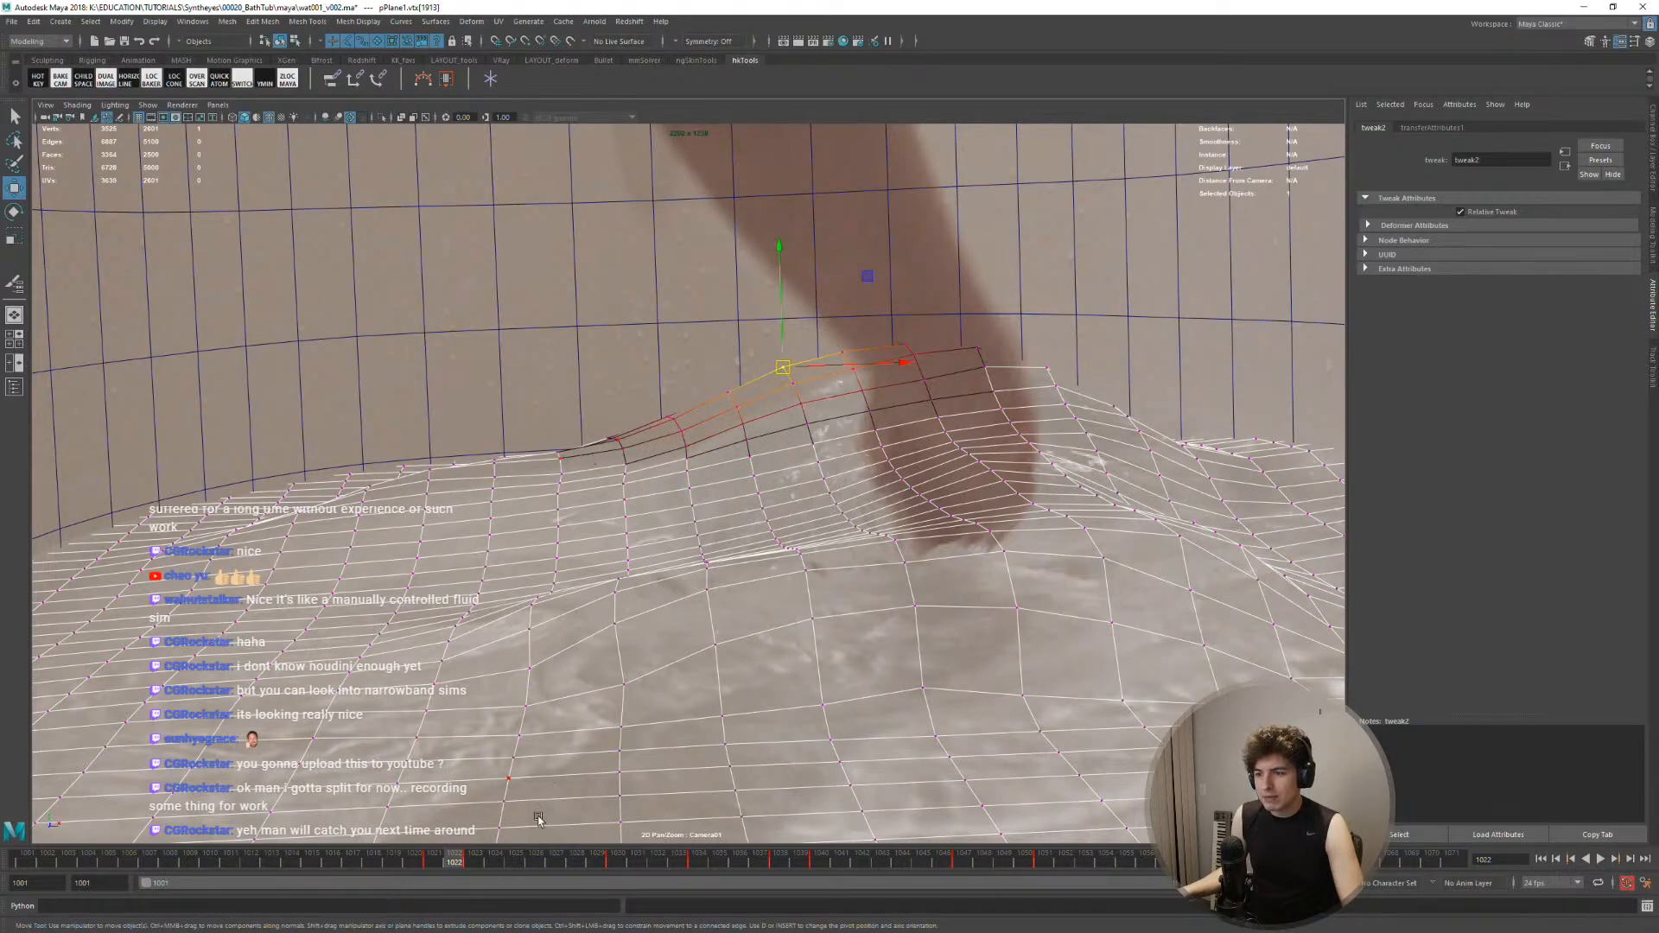
drag(456, 865, 469, 862)
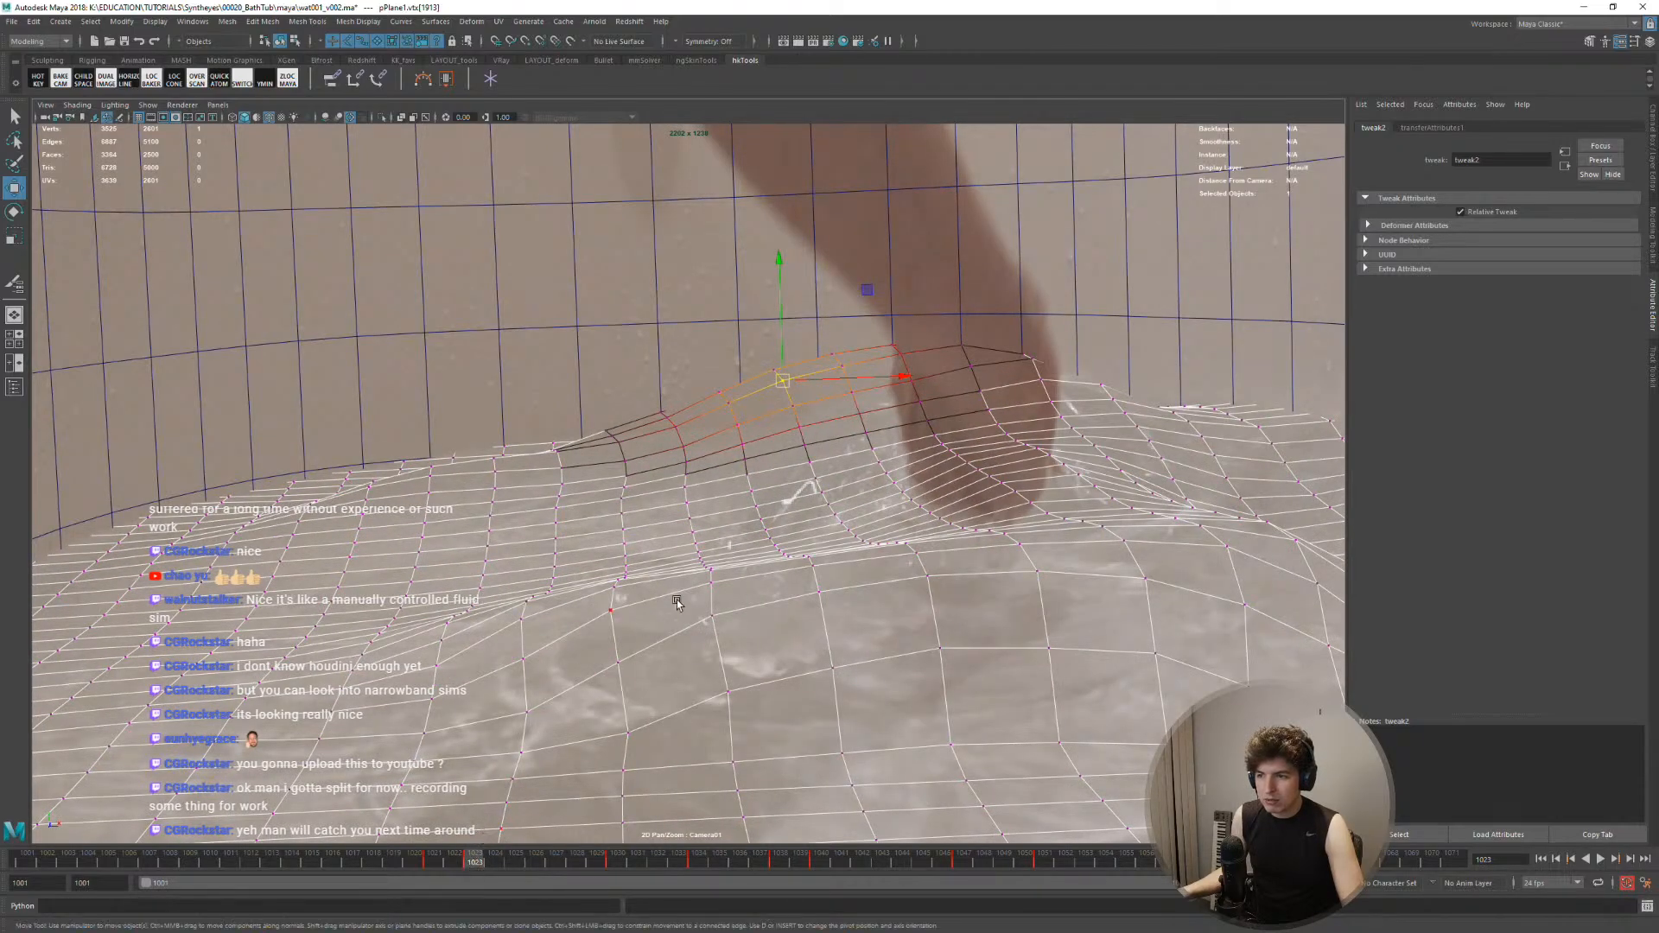
mouse_move(748, 578)
middle_down()
mouse_move(744, 604)
mouse_move(760, 588)
middle_up()
Step through the frames around 1023 up to 1032, lowering and keying the crest vertex as the hand lifts out
key(alt+comma)
key(alt+comma)
key(alt+period)
key(alt+period)
key(alt+period)
key(alt+period)
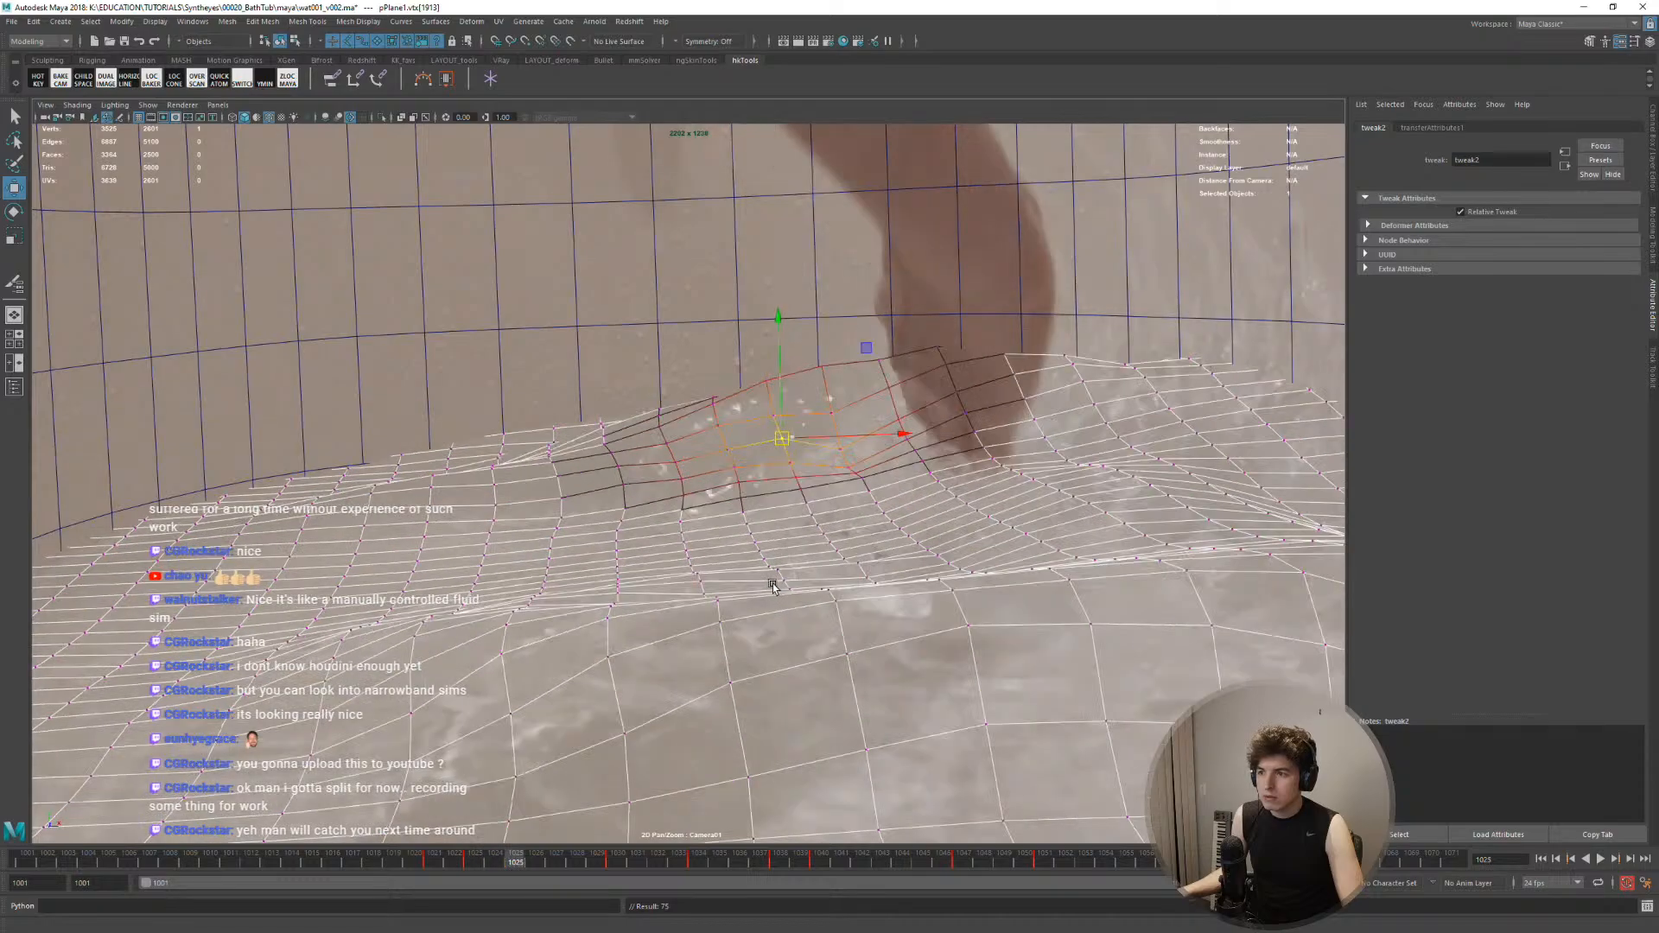
key(alt+period)
key(alt+period)
key(alt+period)
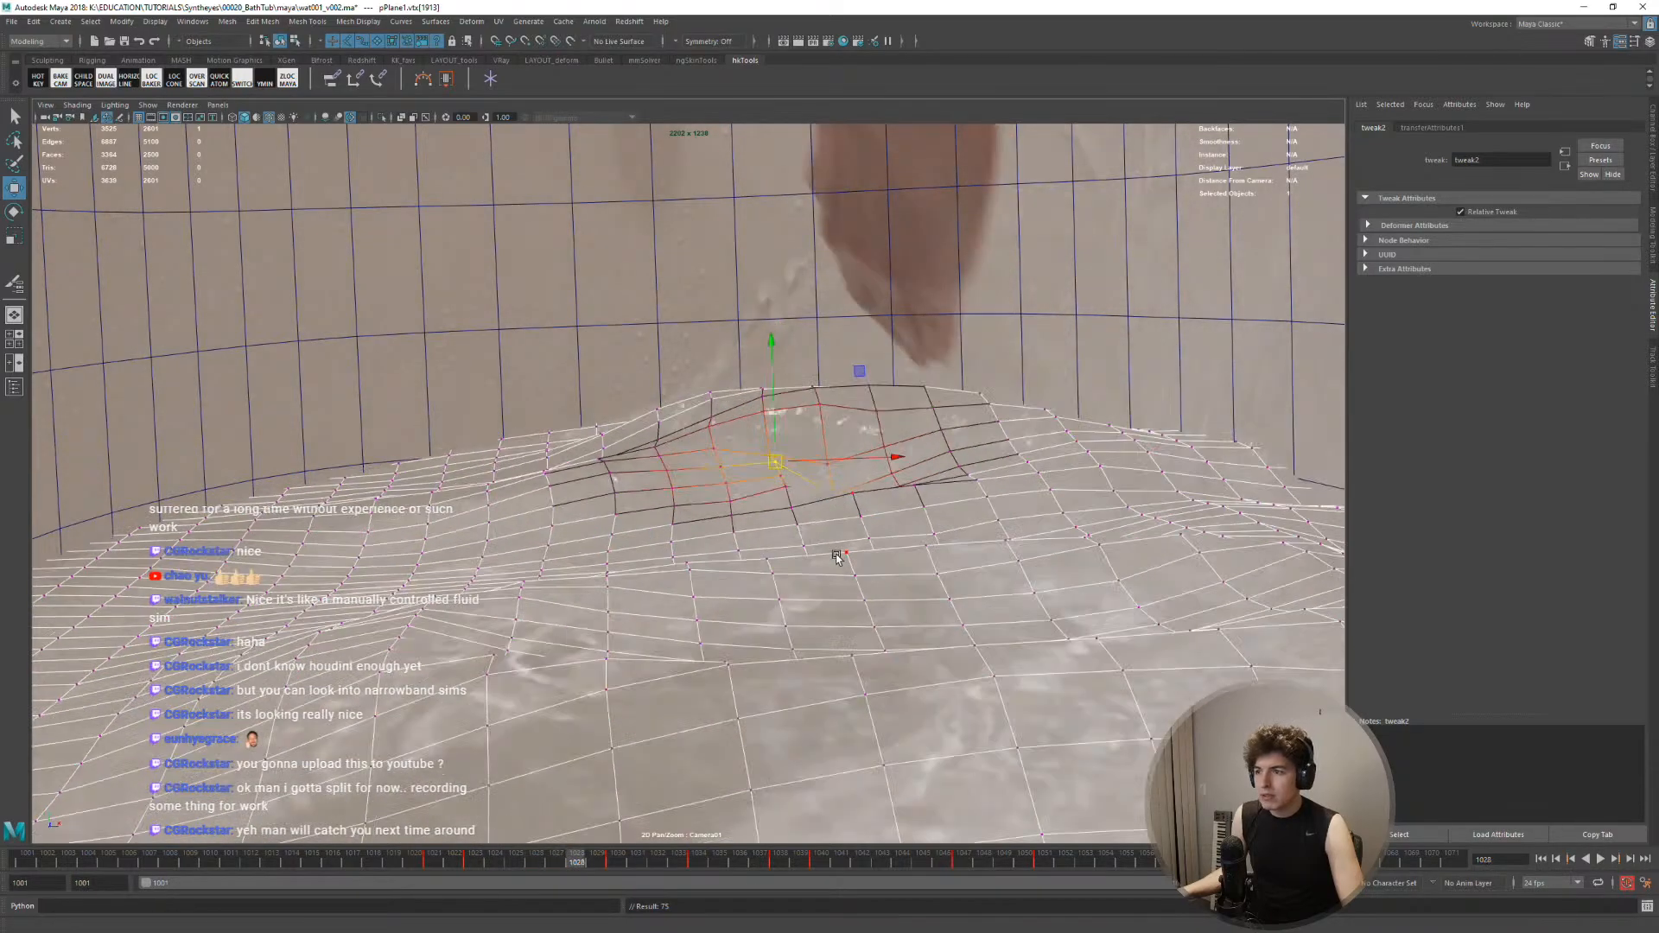
key(alt+period)
key(alt+period)
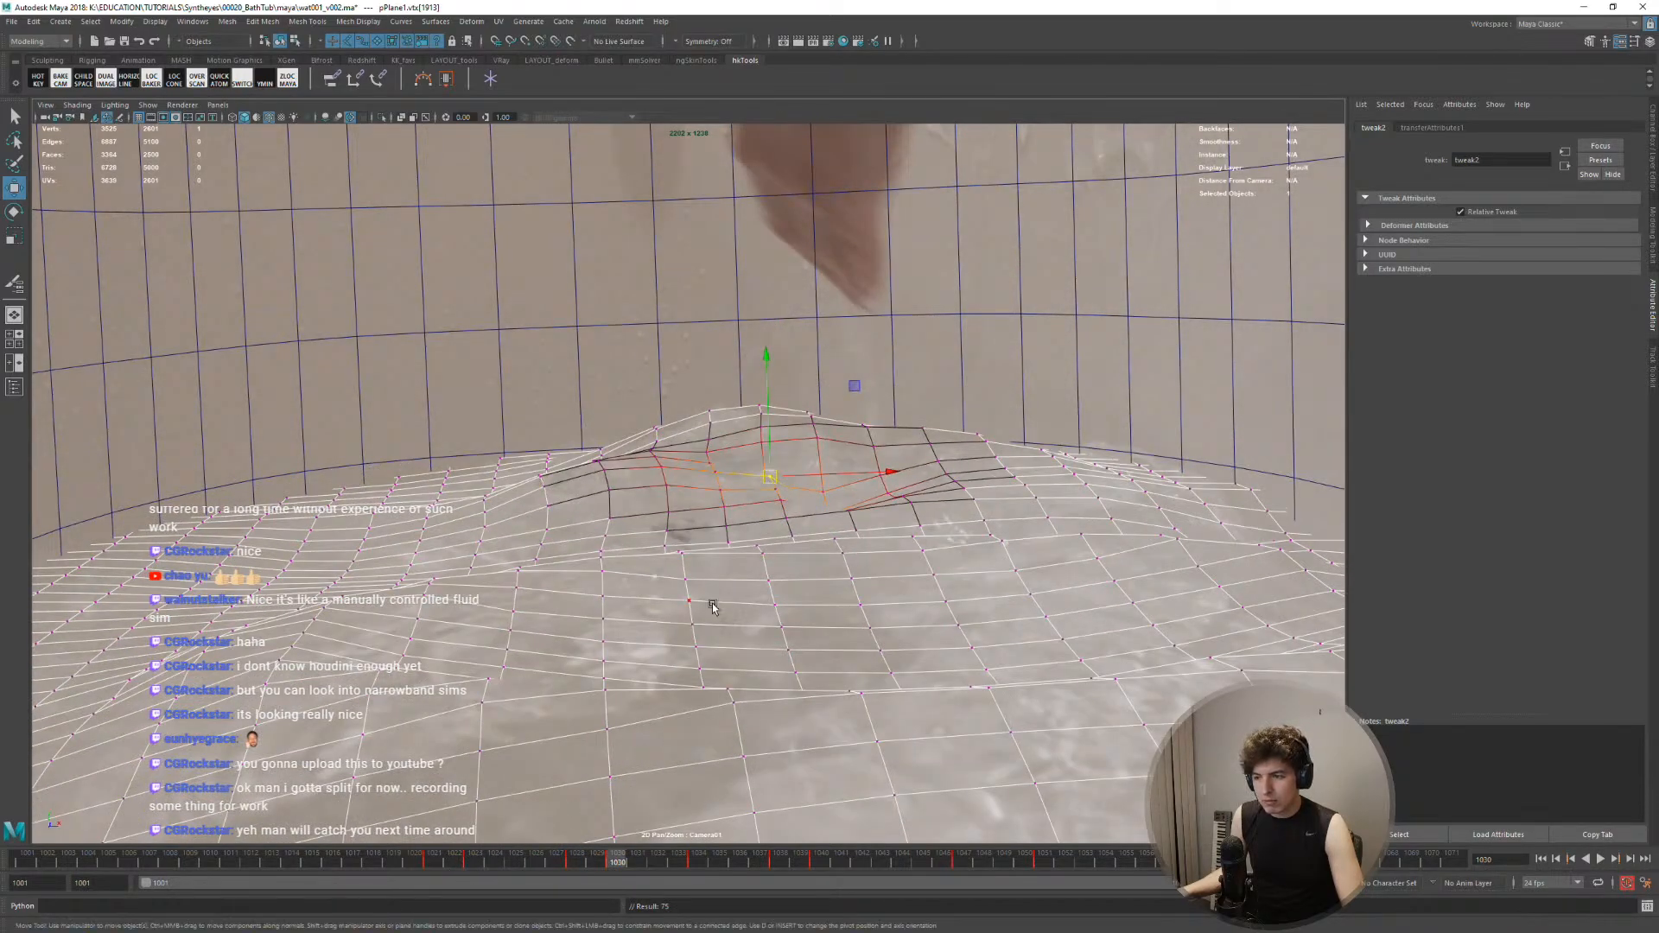
key(alt+period)
key(alt+period)
key(alt+period)
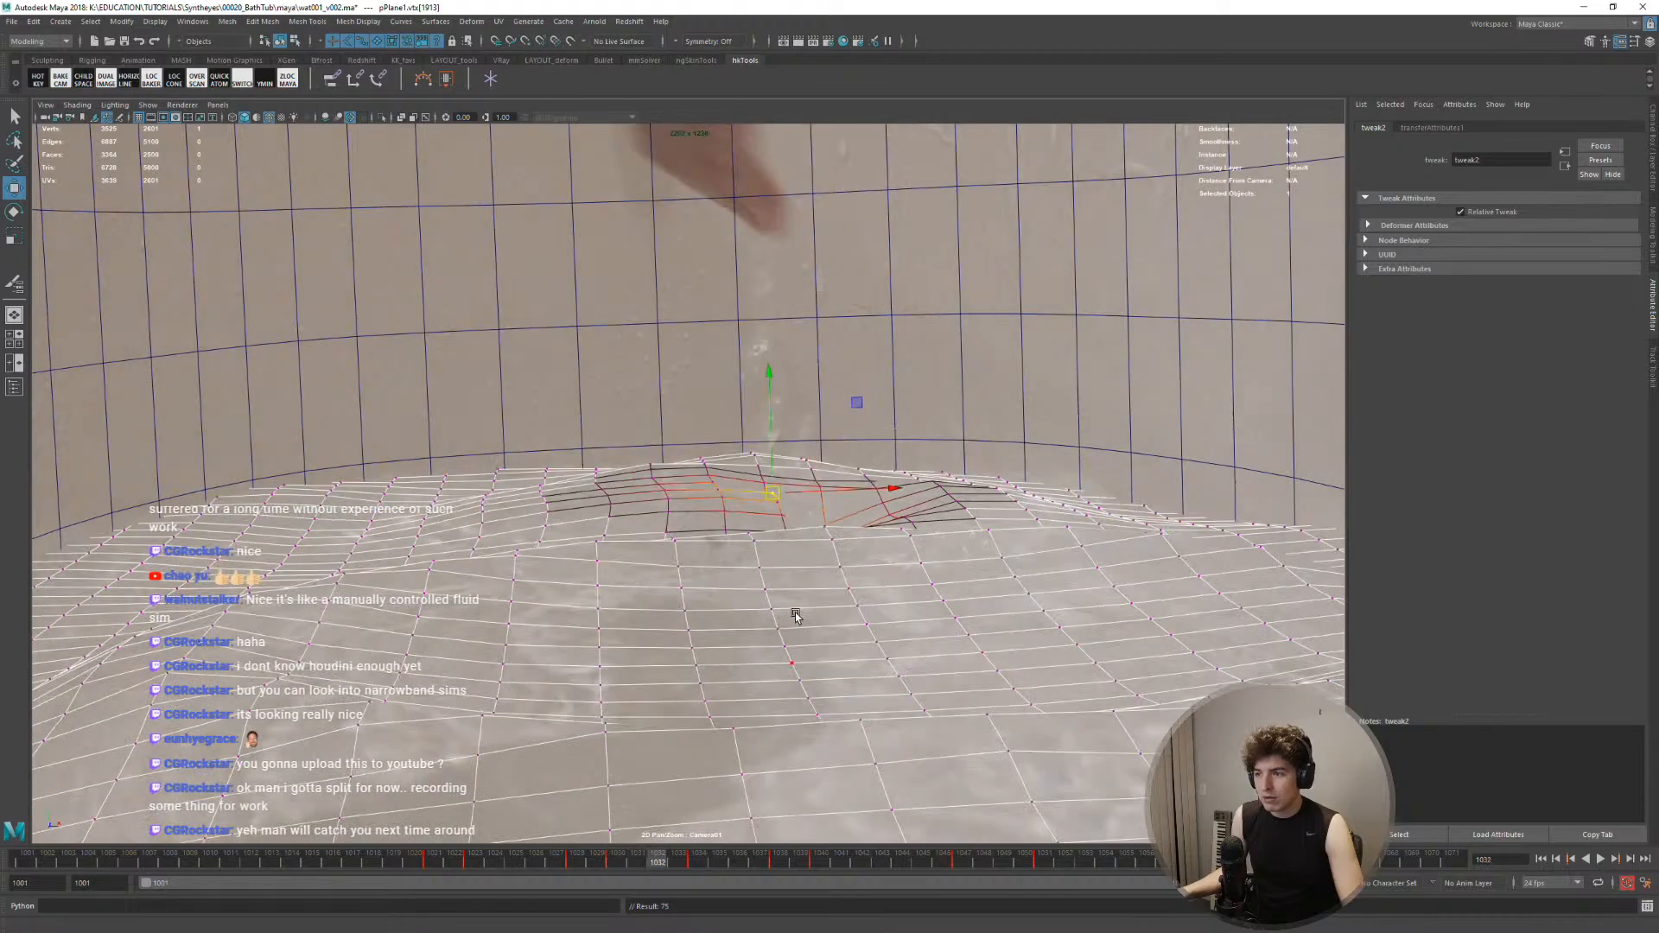
Play the crest correction against the footage and stop at frame 1056 to examine the mesh
key(alt+comma)
key(alt+comma)
key(alt+comma)
key(alt+v)
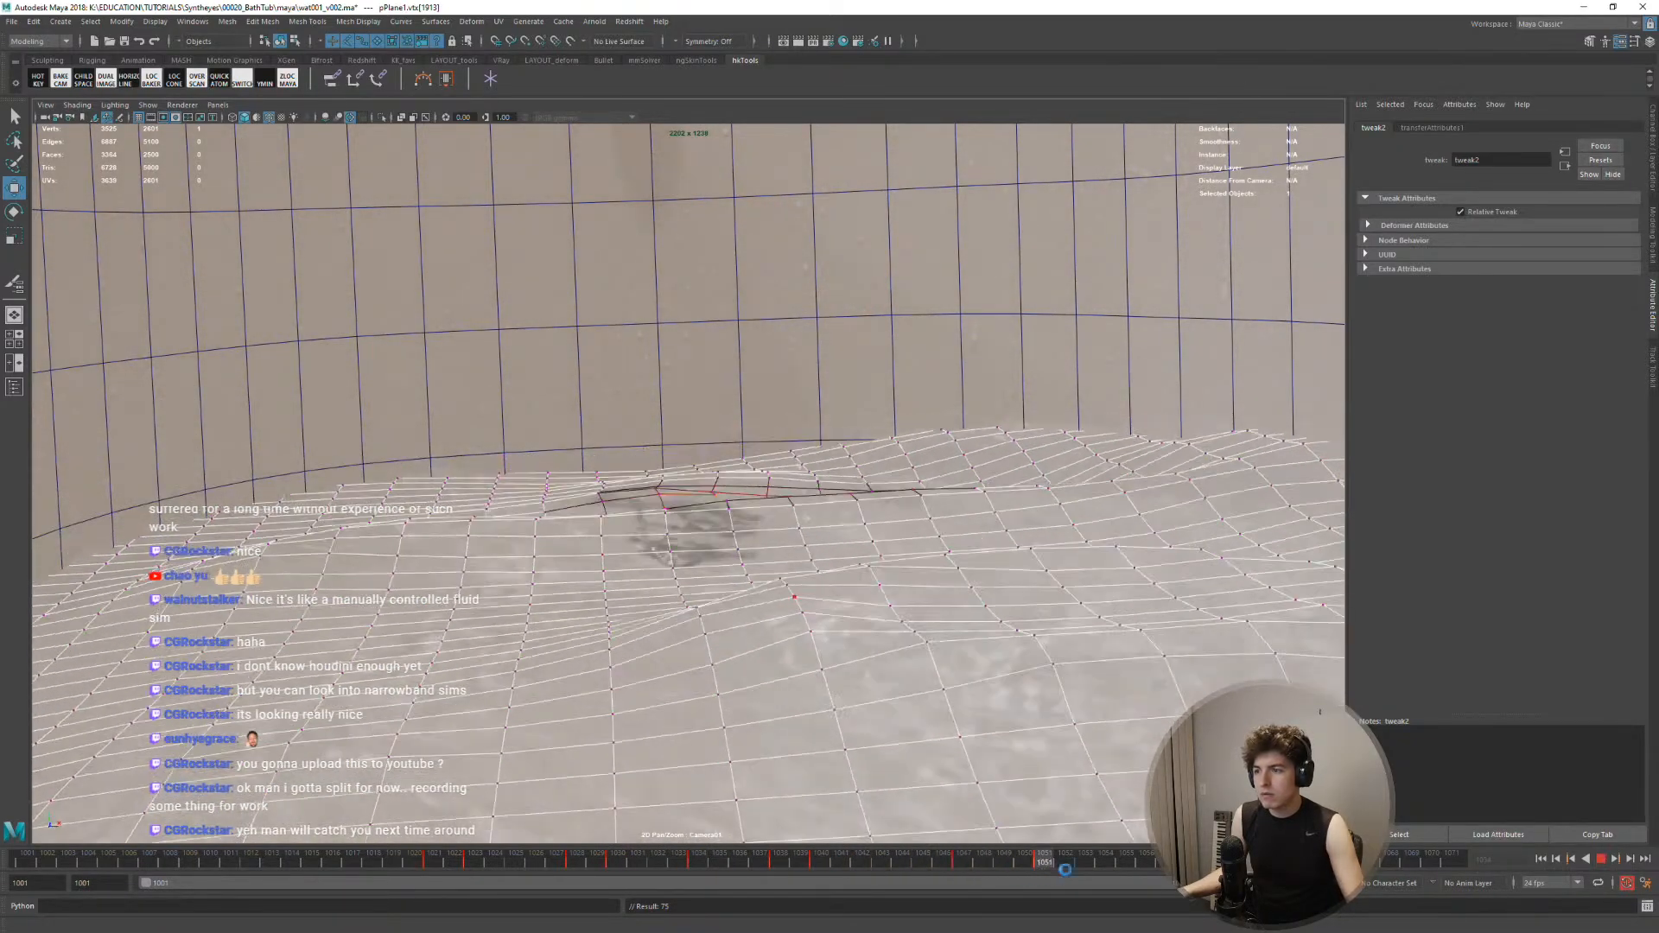
key(alt+v)
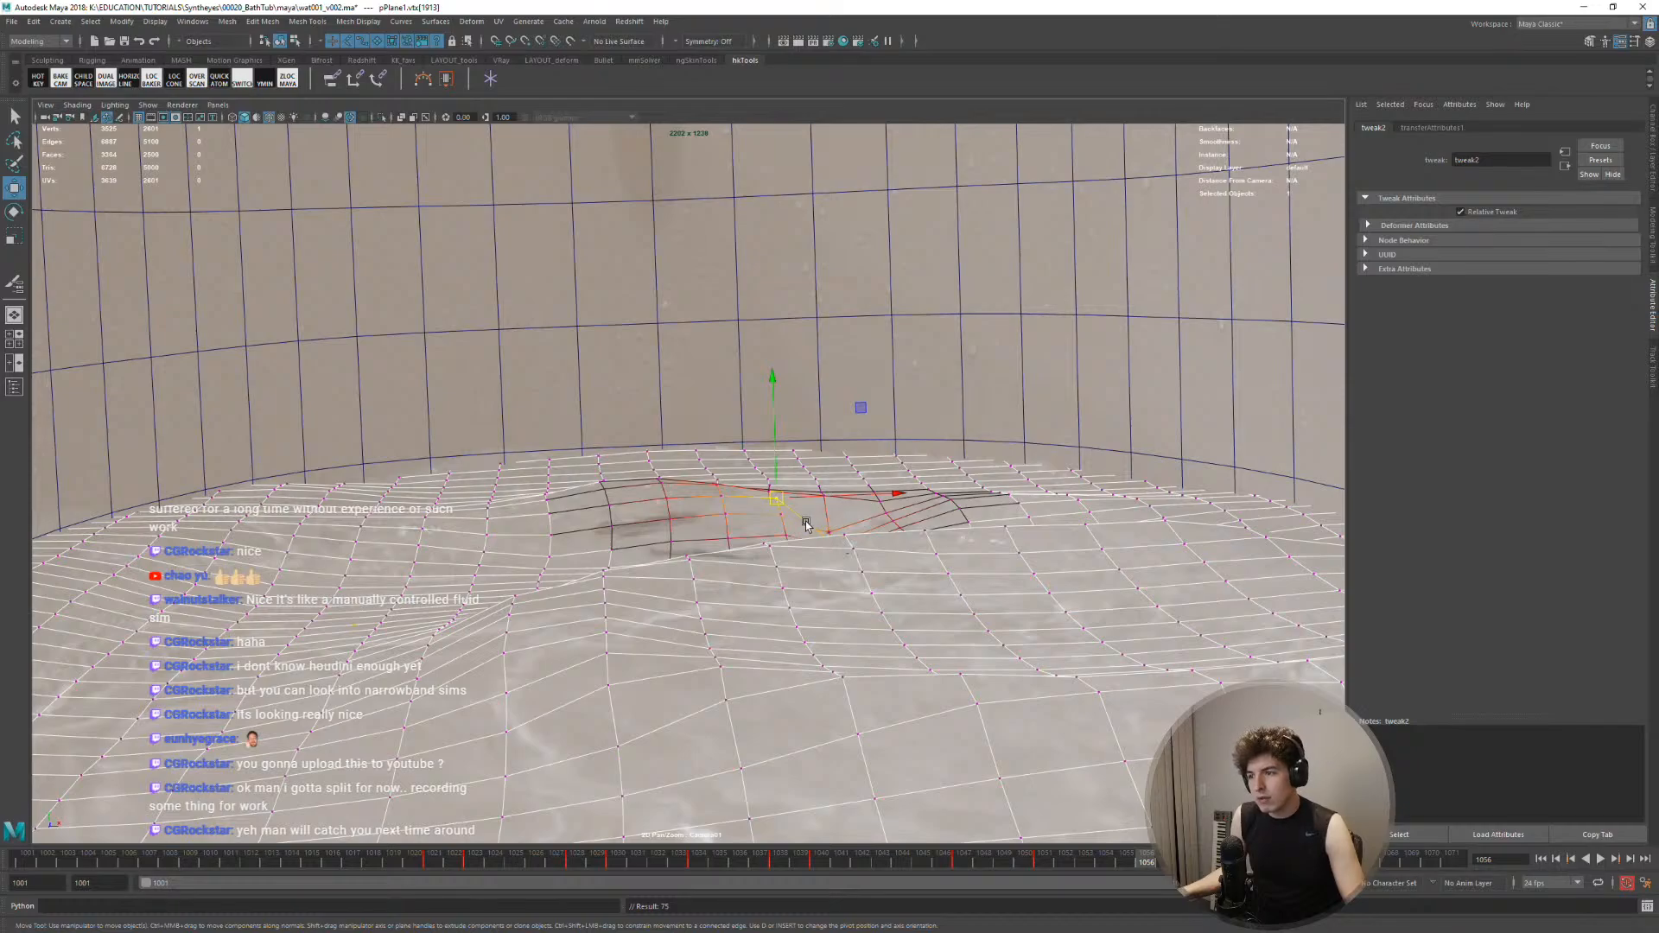
In the perspective view, select the vertex in the water's dent, go to frame 1053, and shrink its soft-selection falloff
key(space)
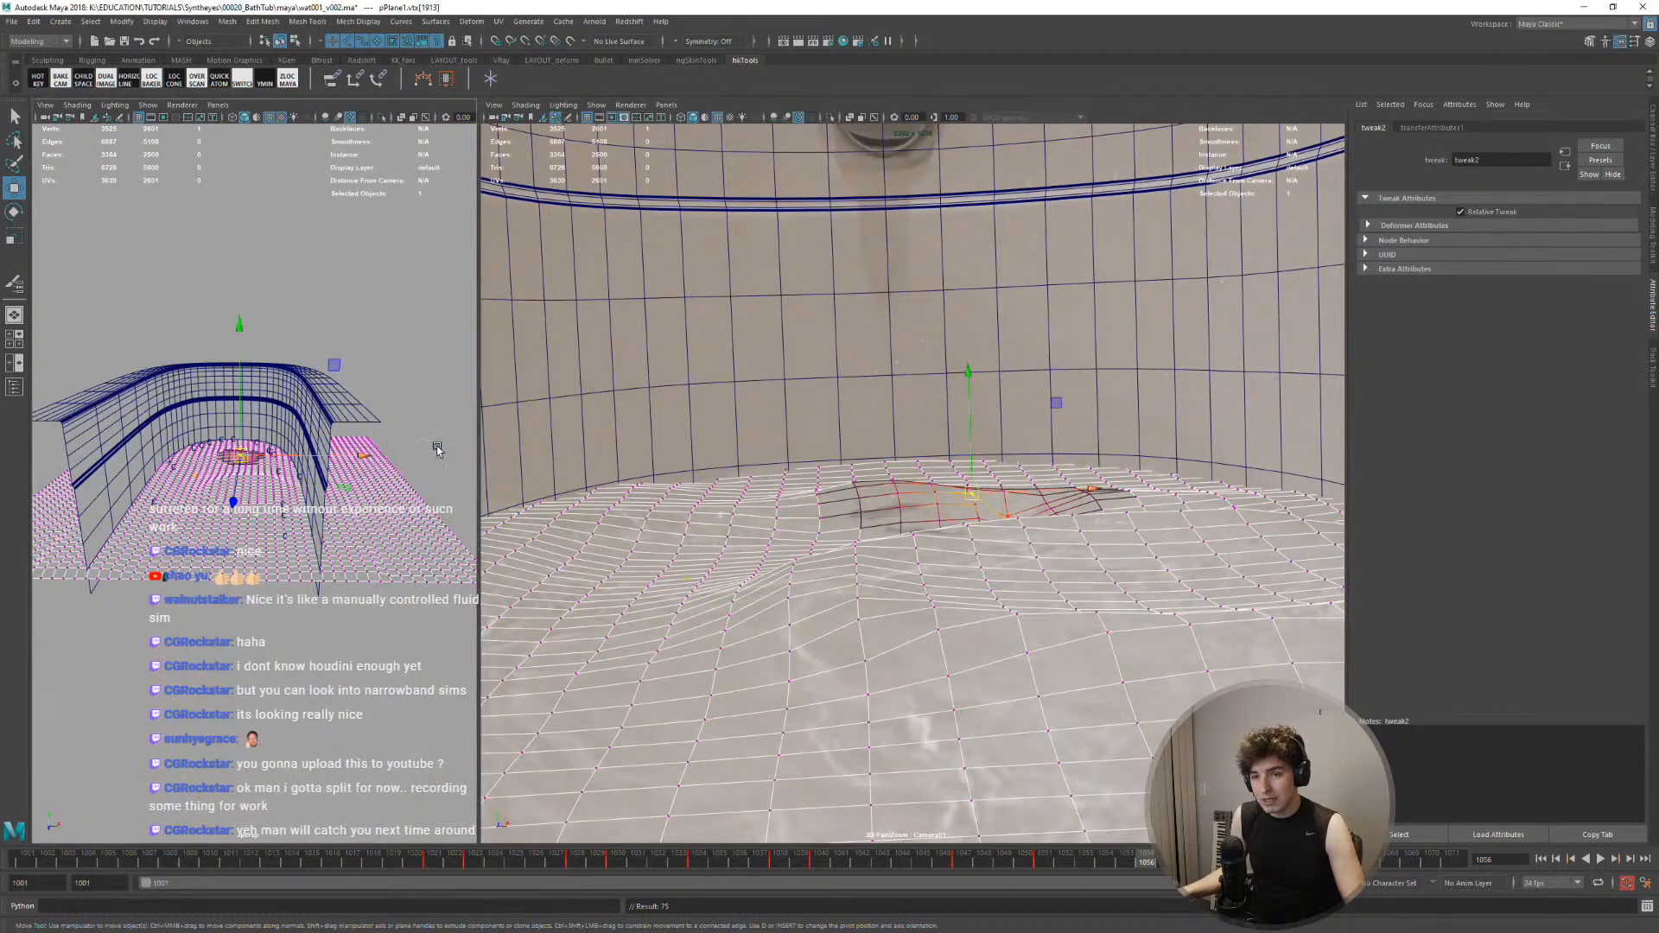
key(space)
alt+right_drag(458, 570, 617, 564)
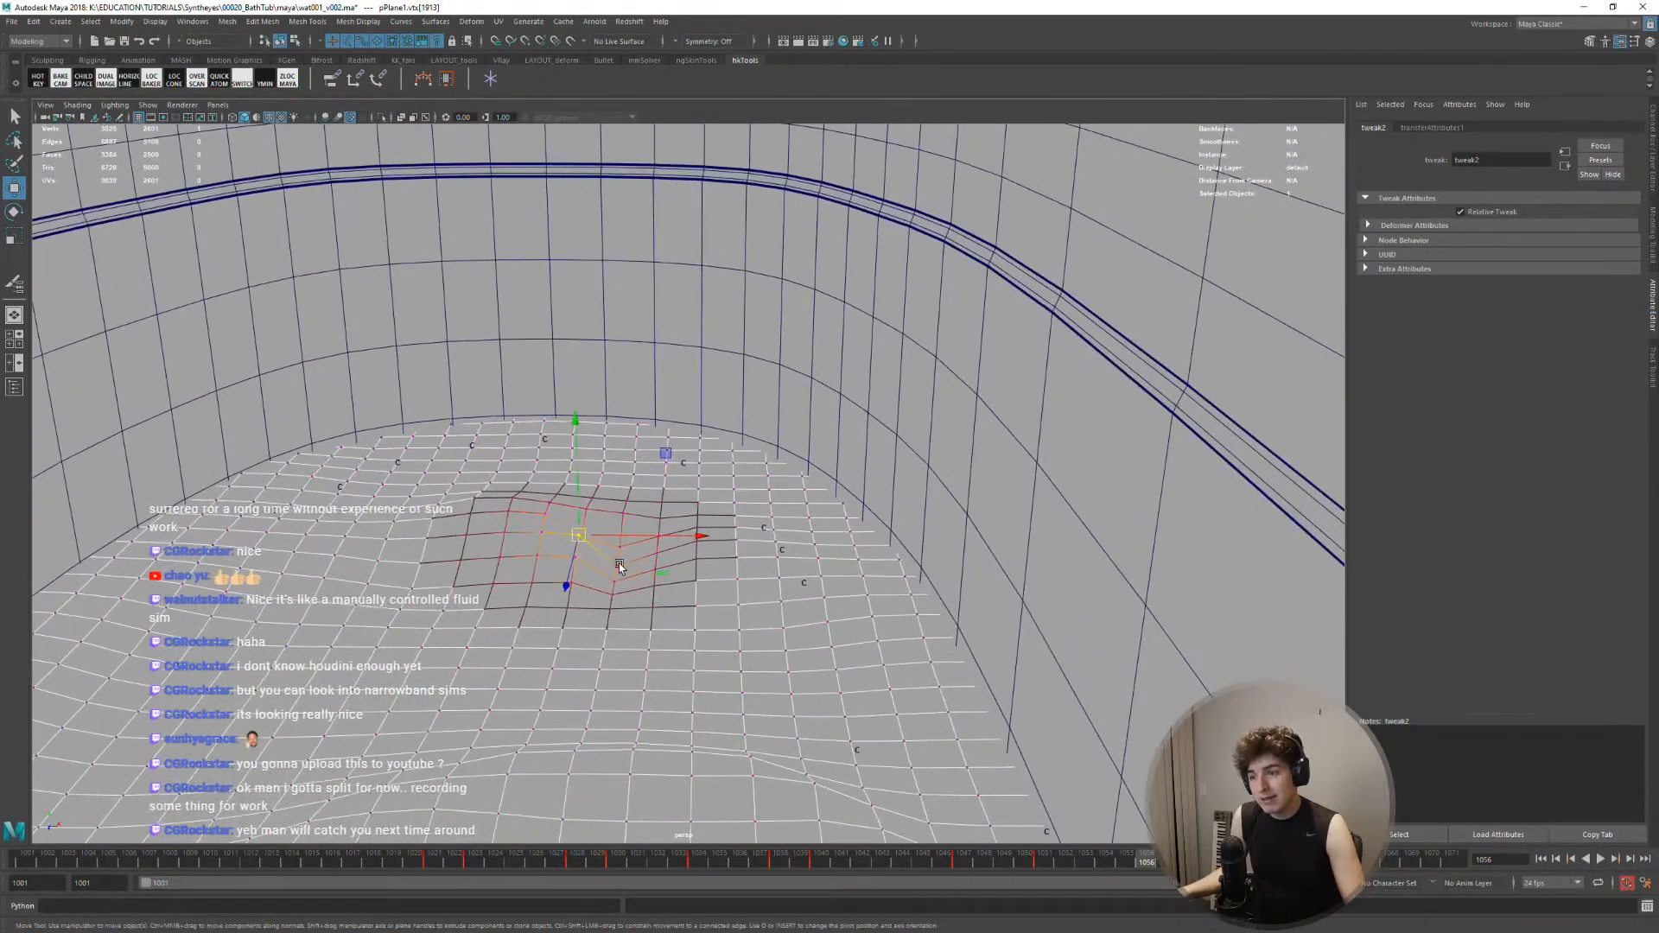
click(618, 566)
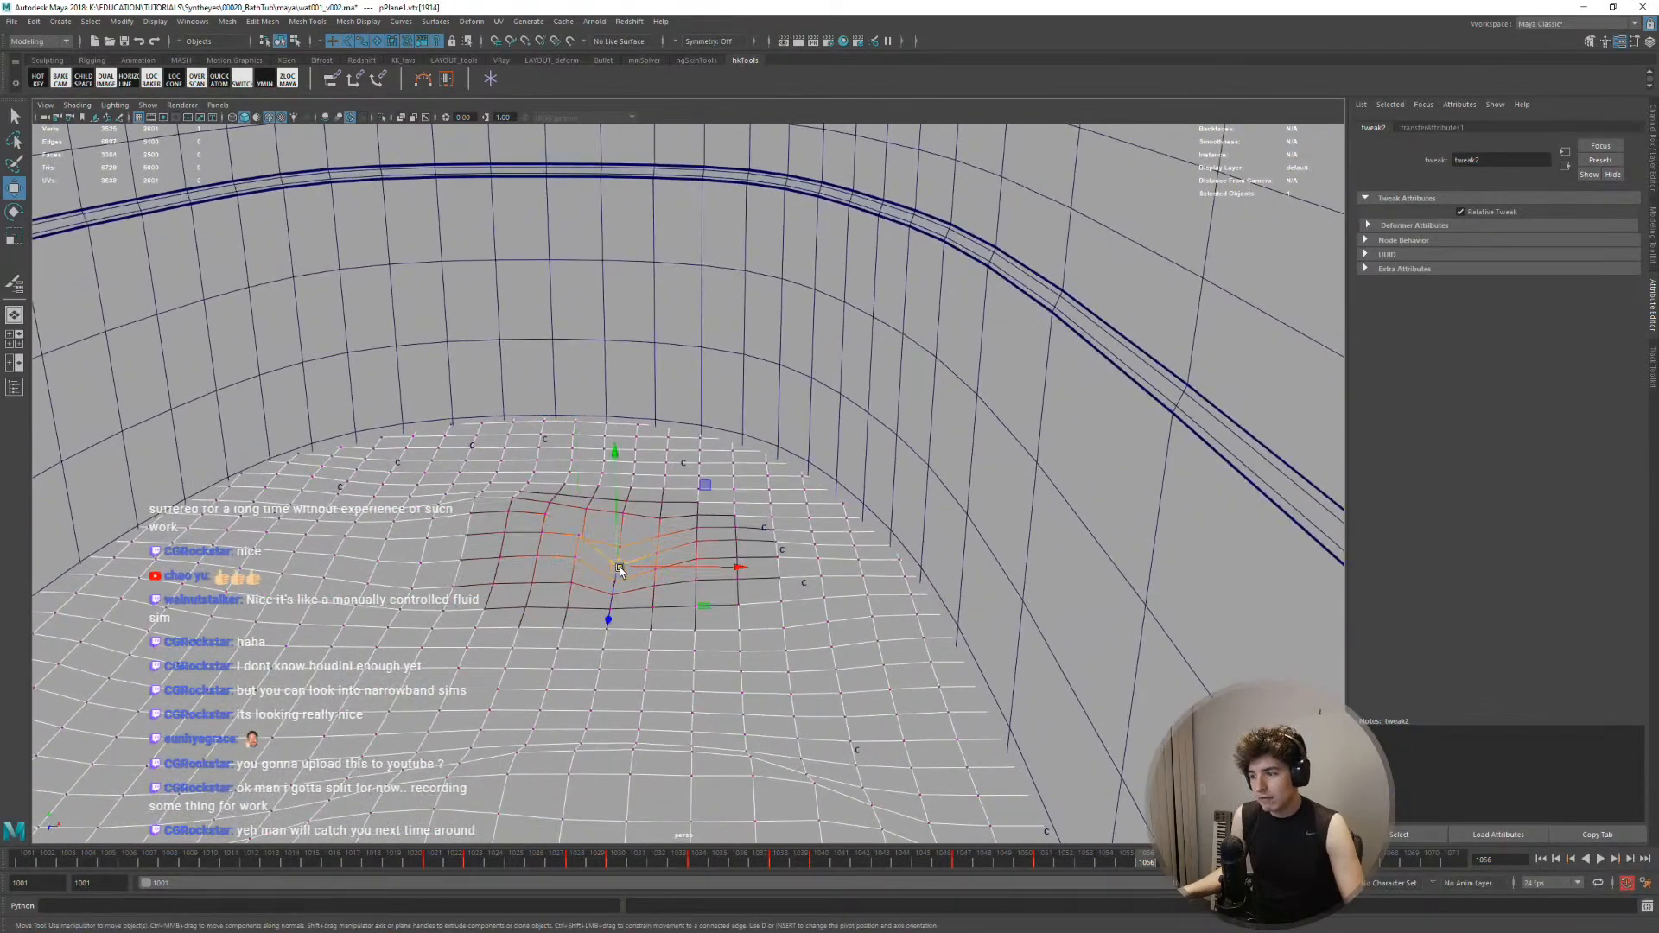
click(1083, 858)
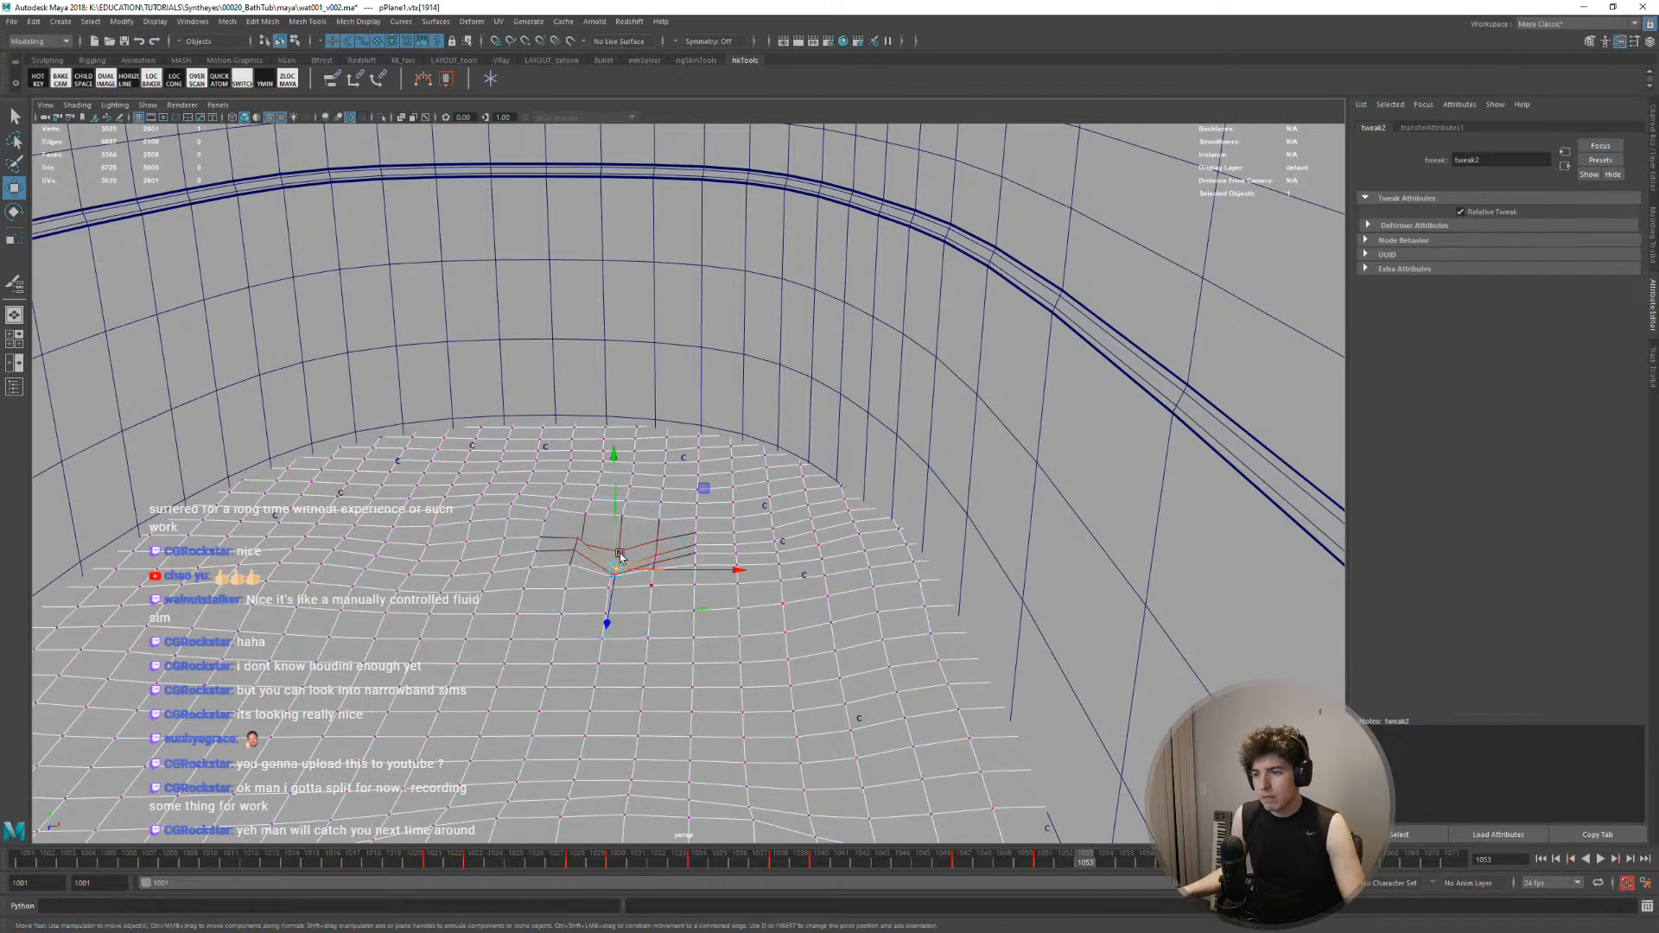
drag(614, 540, 602, 546)
With soft selection off, pick the vertices around the dent one at a time and replay the water from a low angle
click(580, 399)
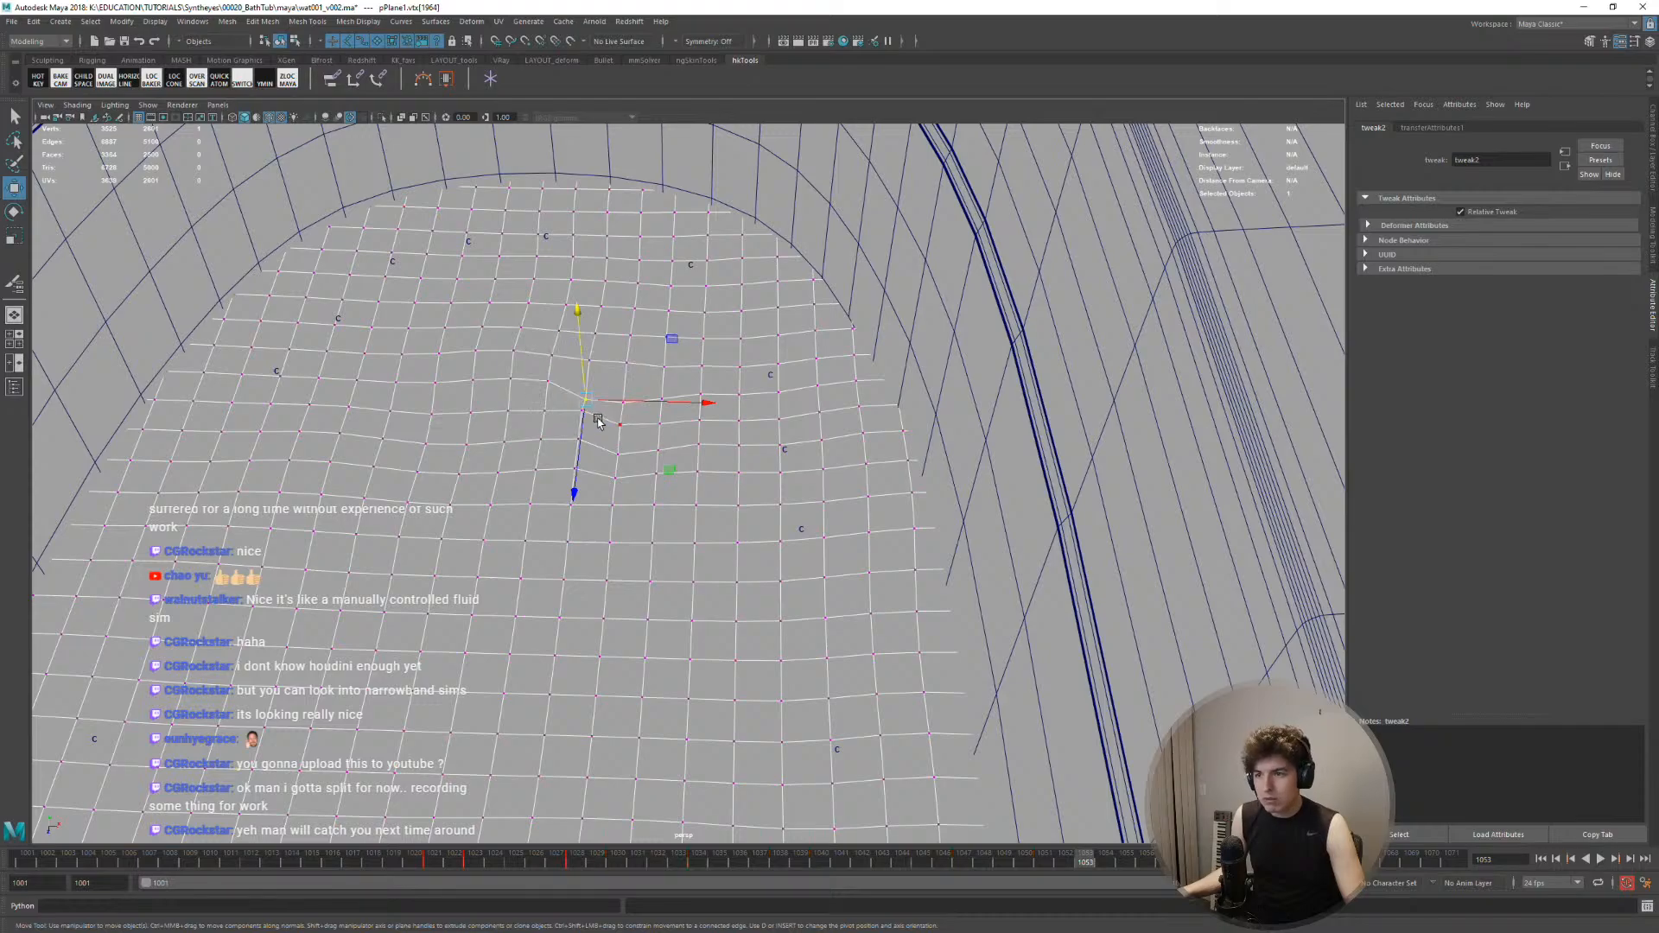
alt+drag(596, 420, 591, 393)
click(630, 430)
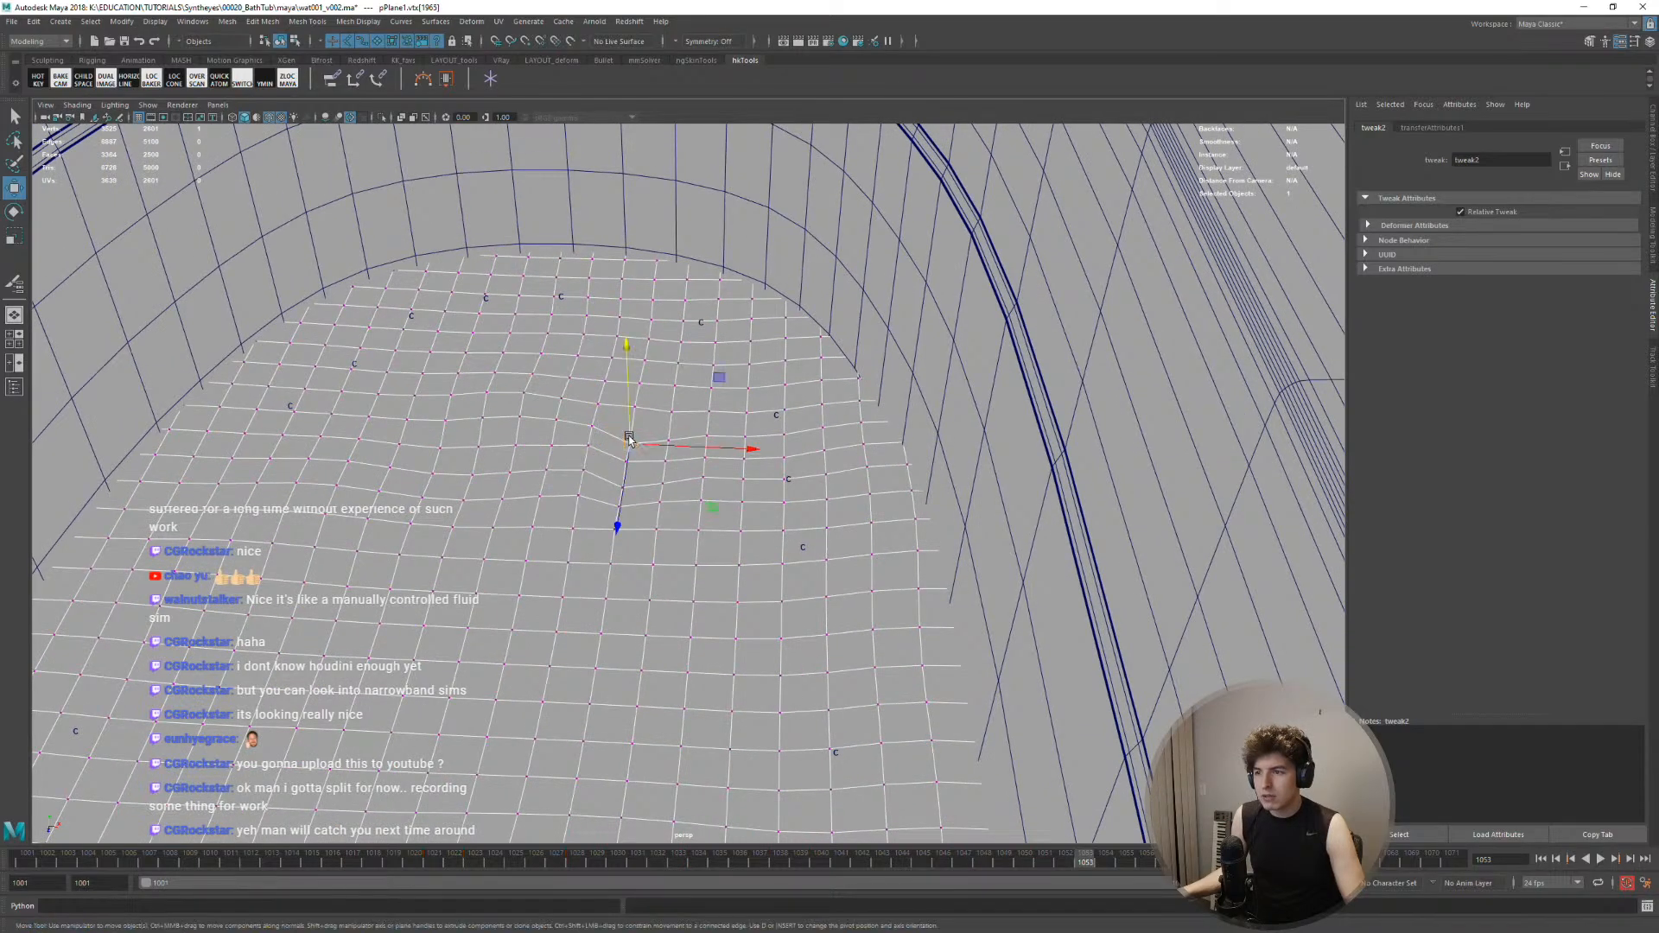
click(634, 459)
drag(626, 435, 660, 402)
mouse_move(603, 609)
alt+mouse_down()
mouse_move(588, 585)
mouse_move(595, 637)
alt+mouse_up()
key(alt+v)
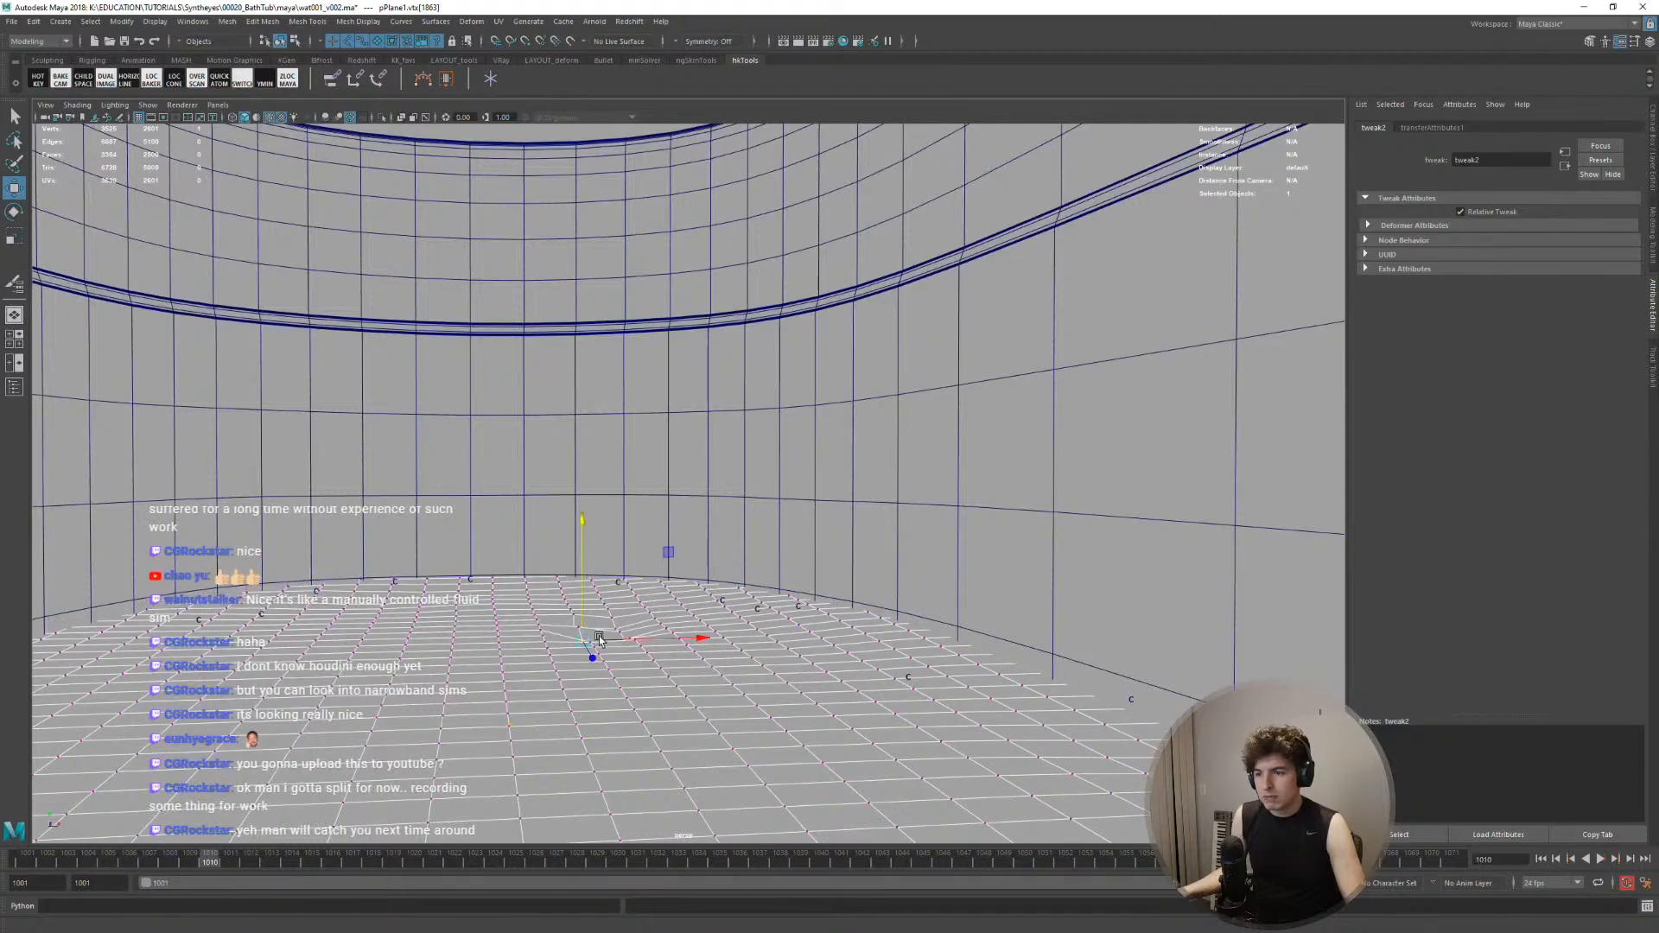
Review the water through the camera around frame 1012 and key all of the plane's vertices at that frame
key(Escape)
drag(475, 856, 251, 857)
alt+drag(574, 571, 551, 638)
key(space)
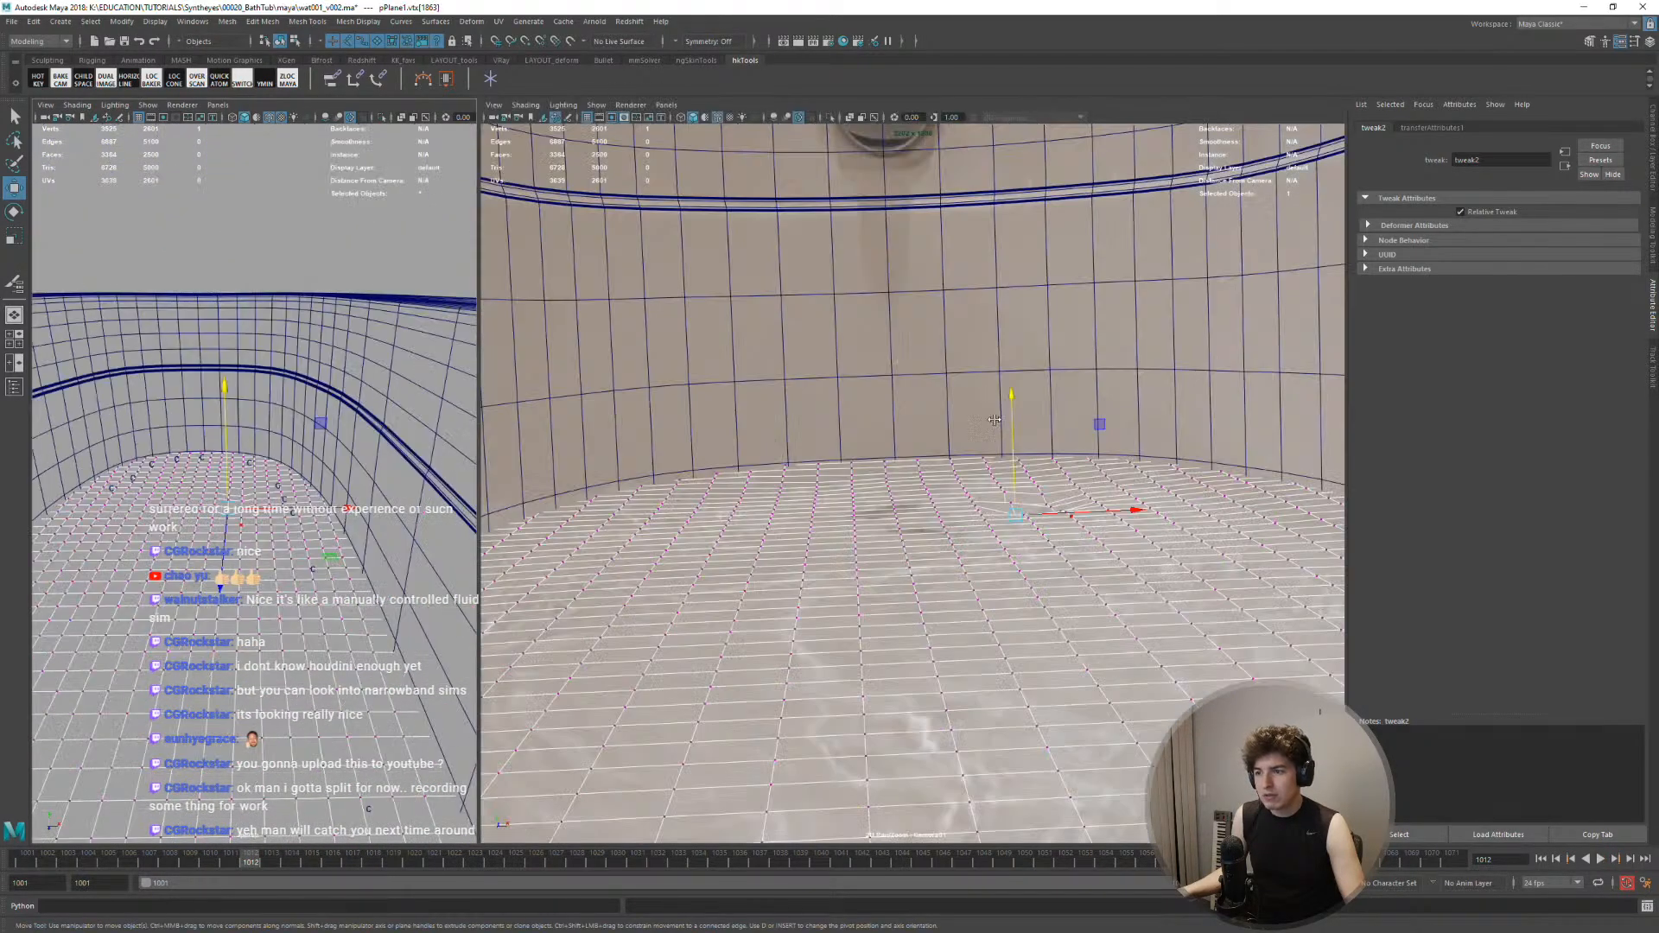
key(space)
key(alt+v)
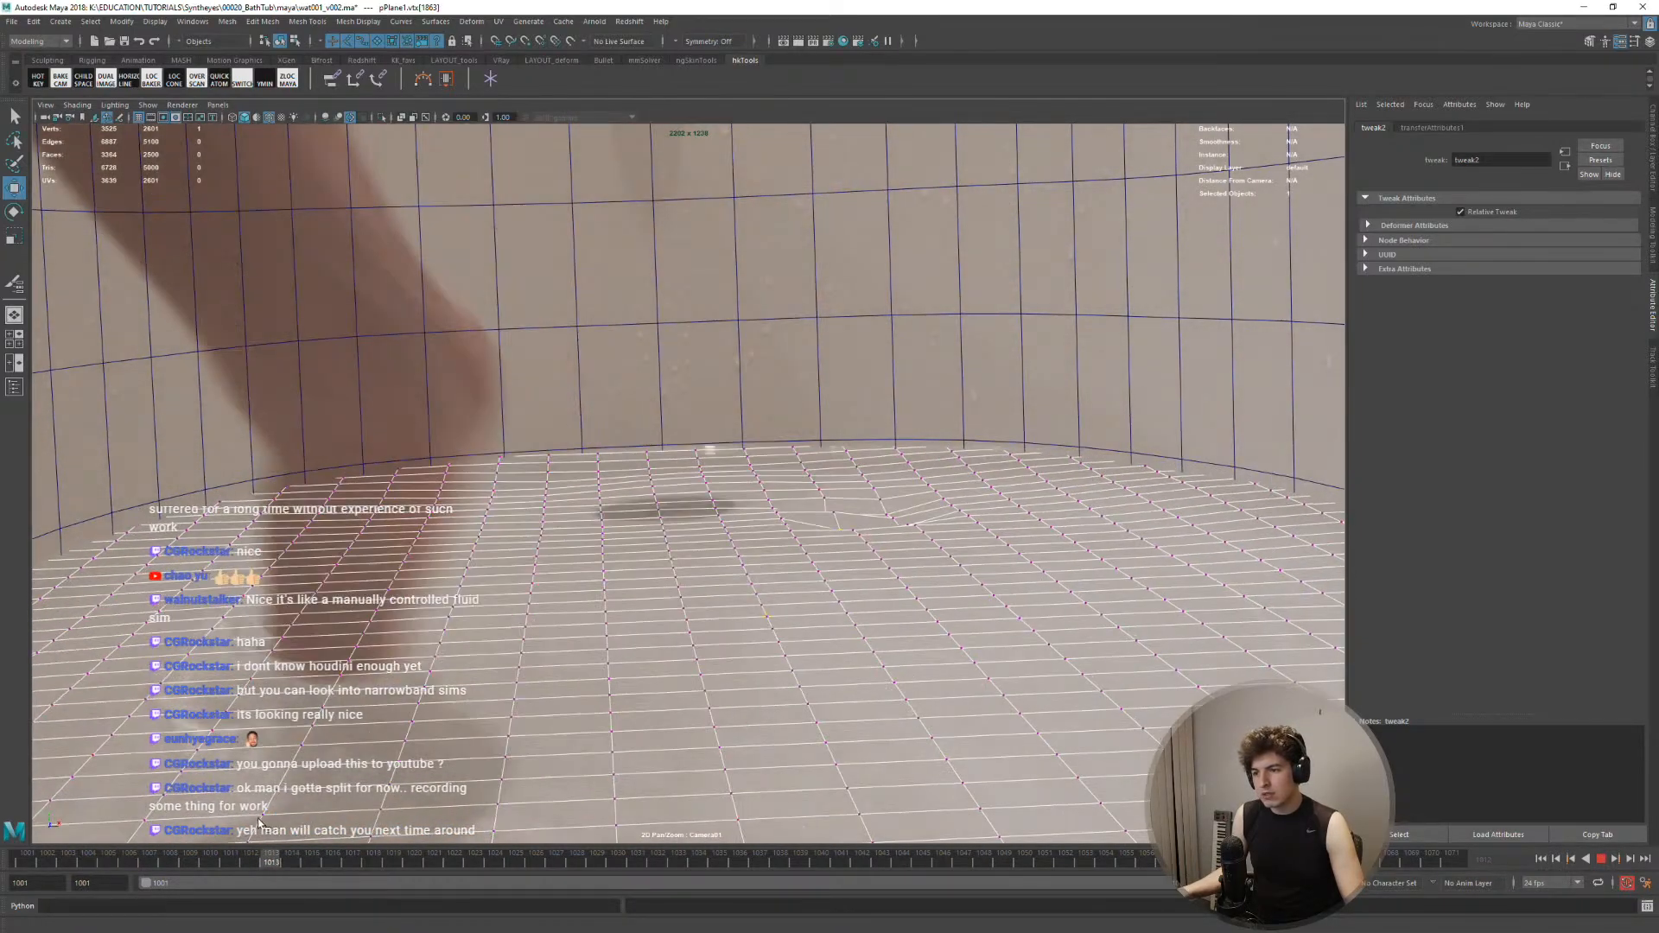
key(alt+v)
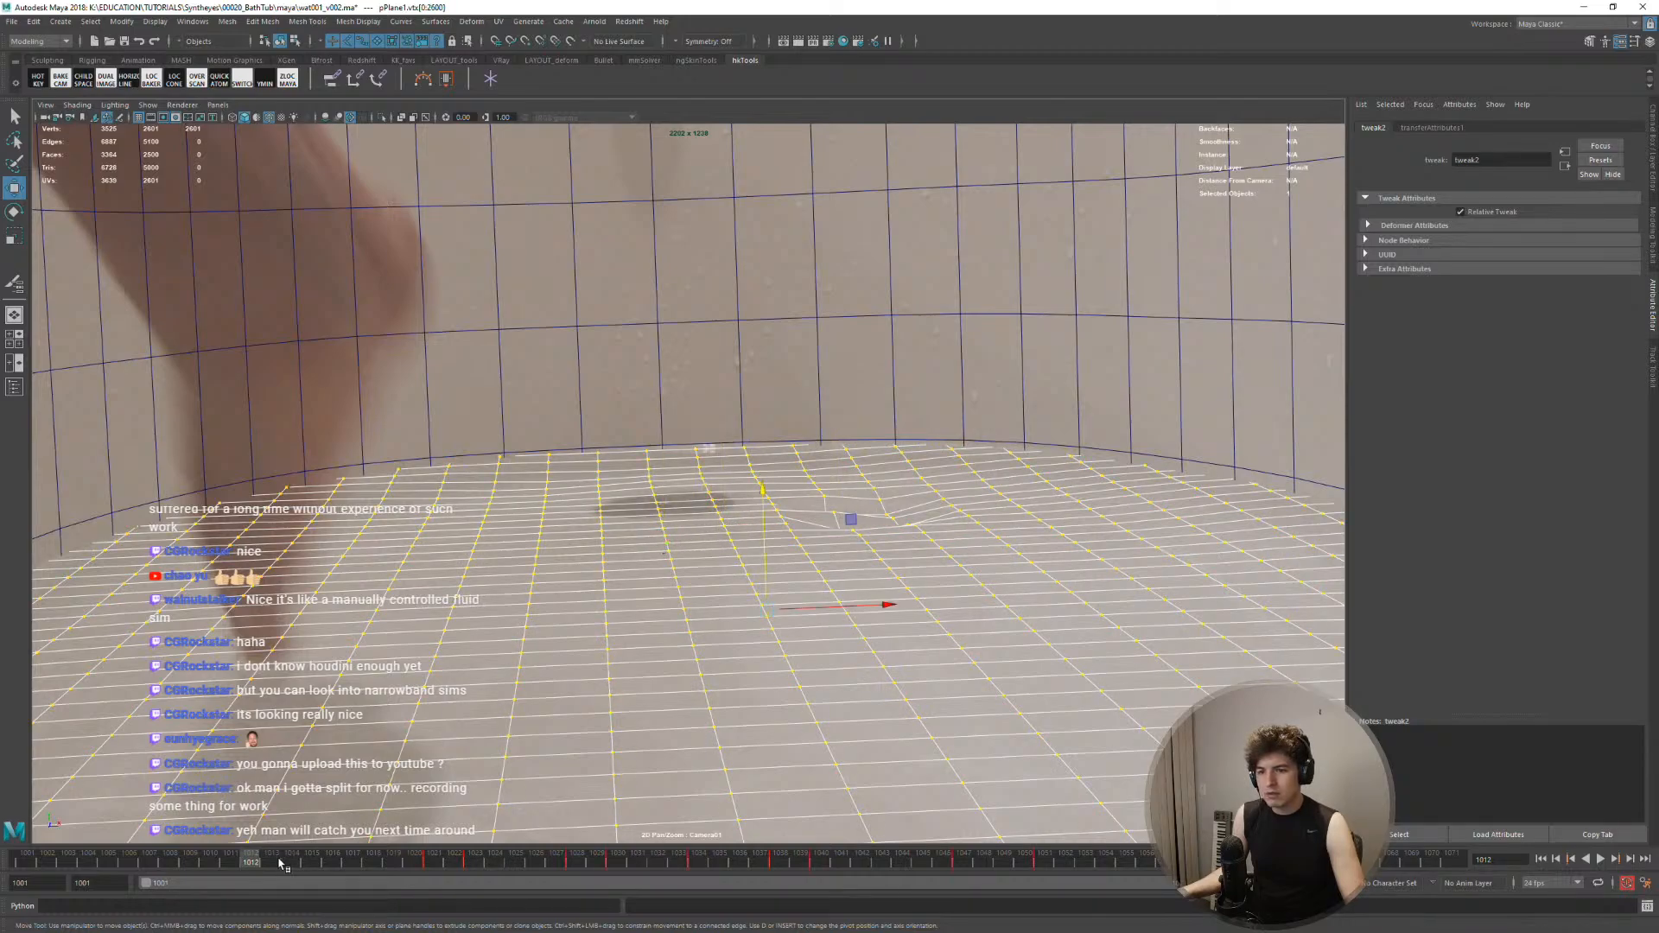
mouse_move(279, 863)
mouse_down()
mouse_move(310, 863)
mouse_move(253, 865)
mouse_up()
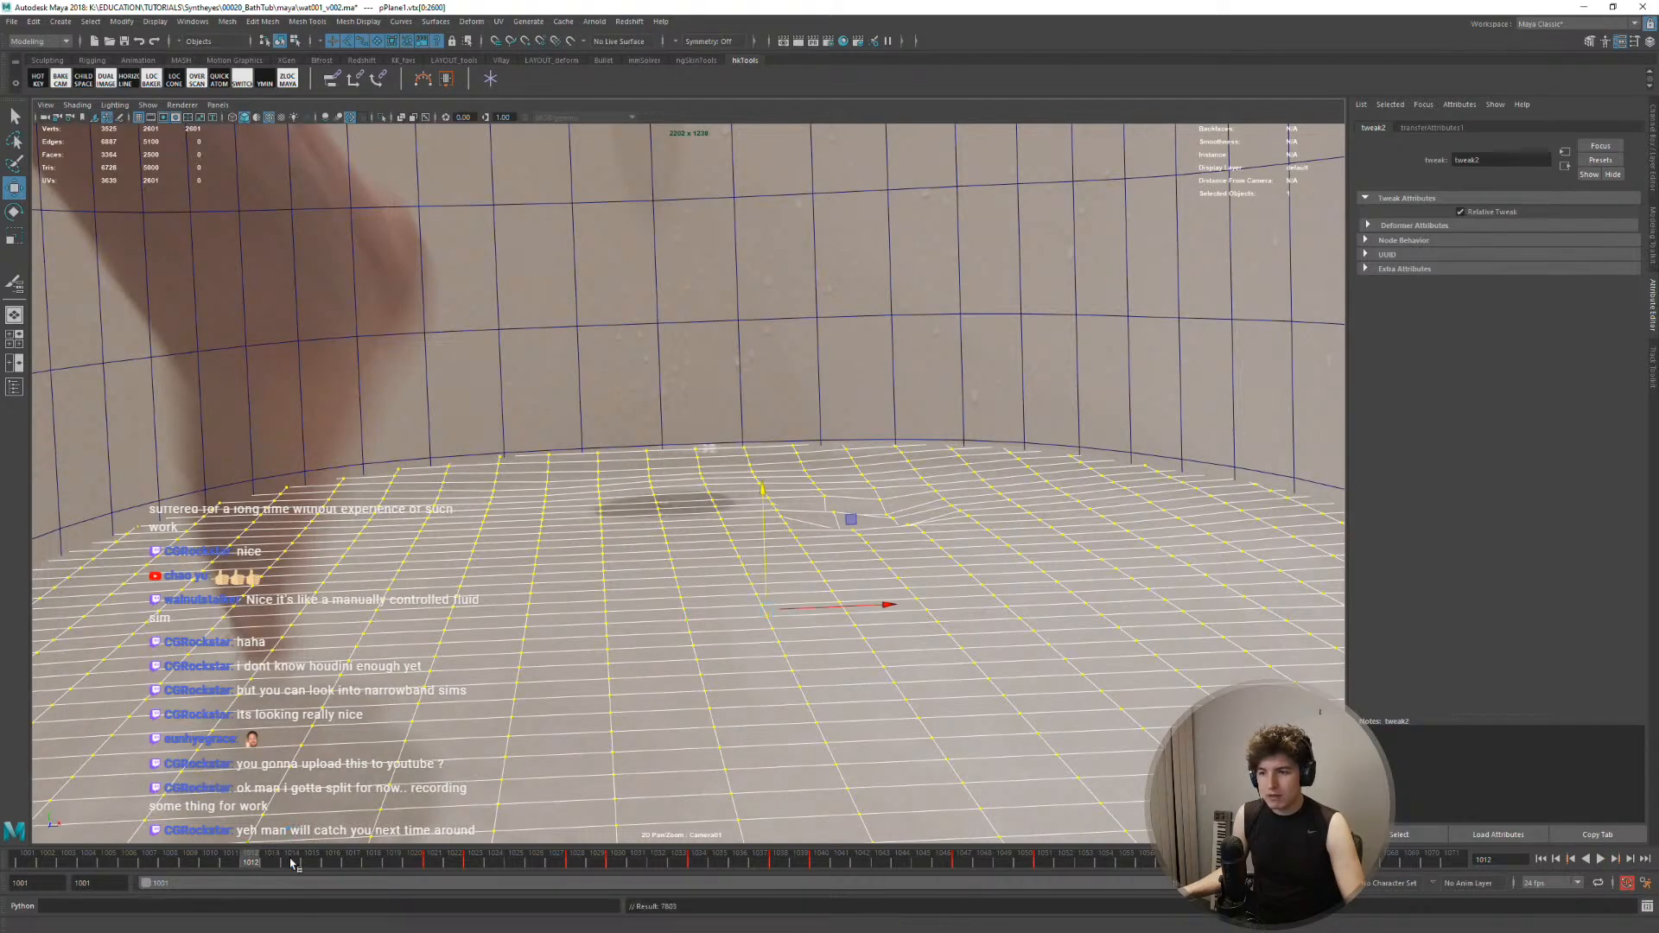
Try raising and keying a single vertex near the hand at frame 1017, play the result, and delete that key
drag(295, 863, 351, 863)
click(992, 676)
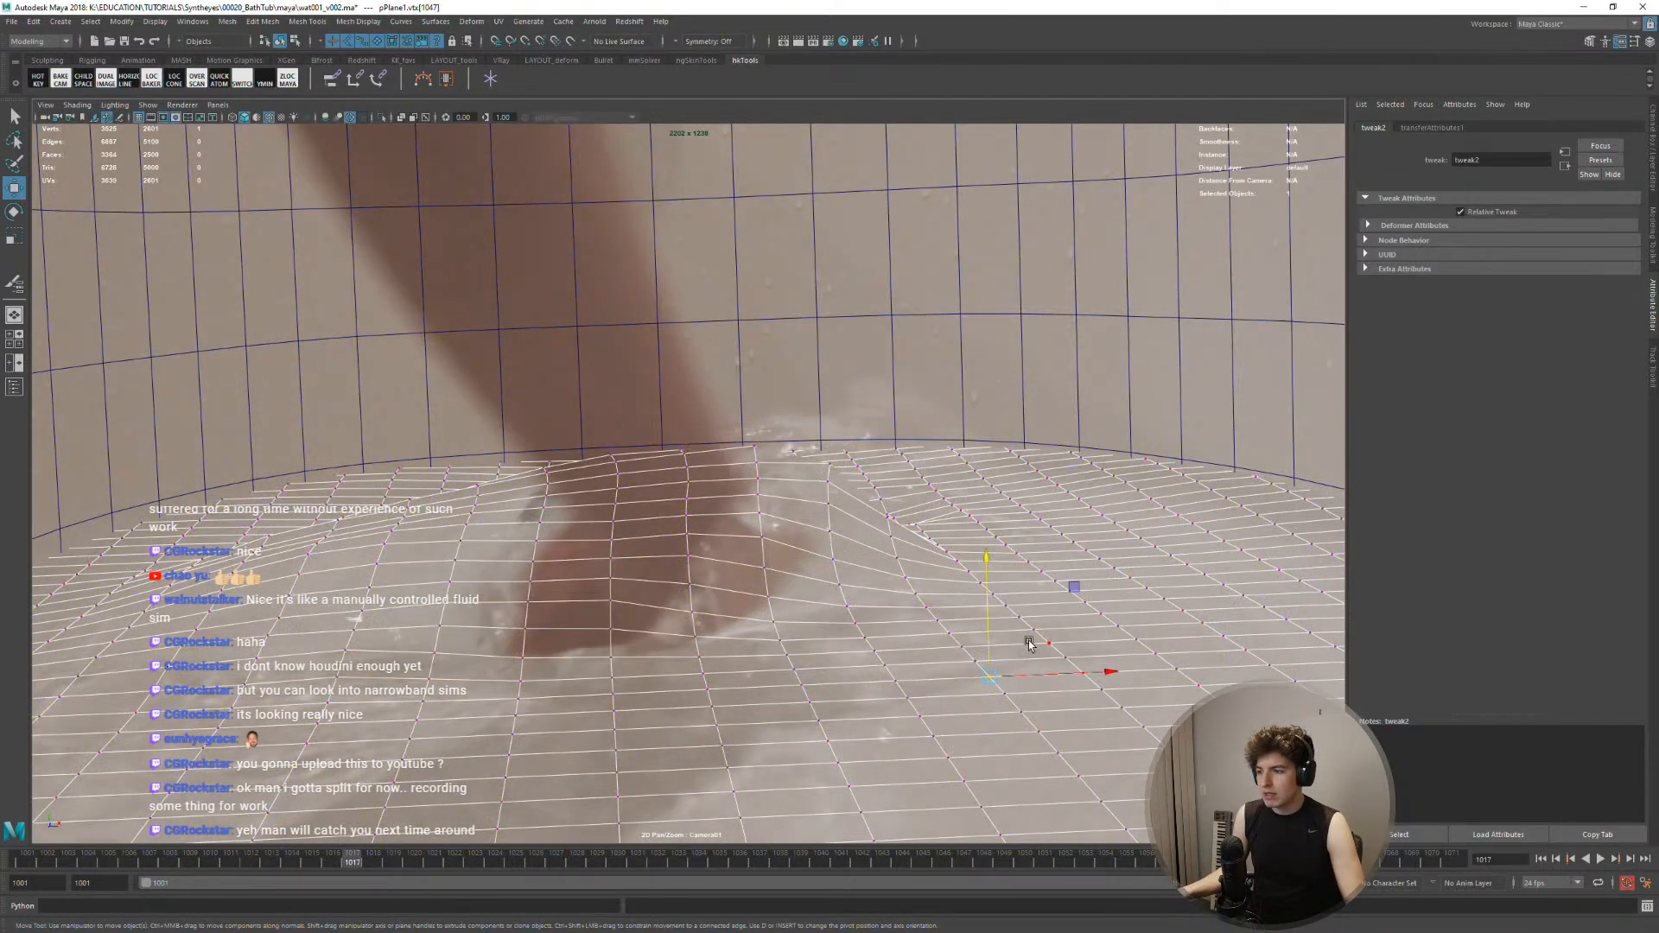
click(975, 651)
key(ctrl+z)
click(977, 657)
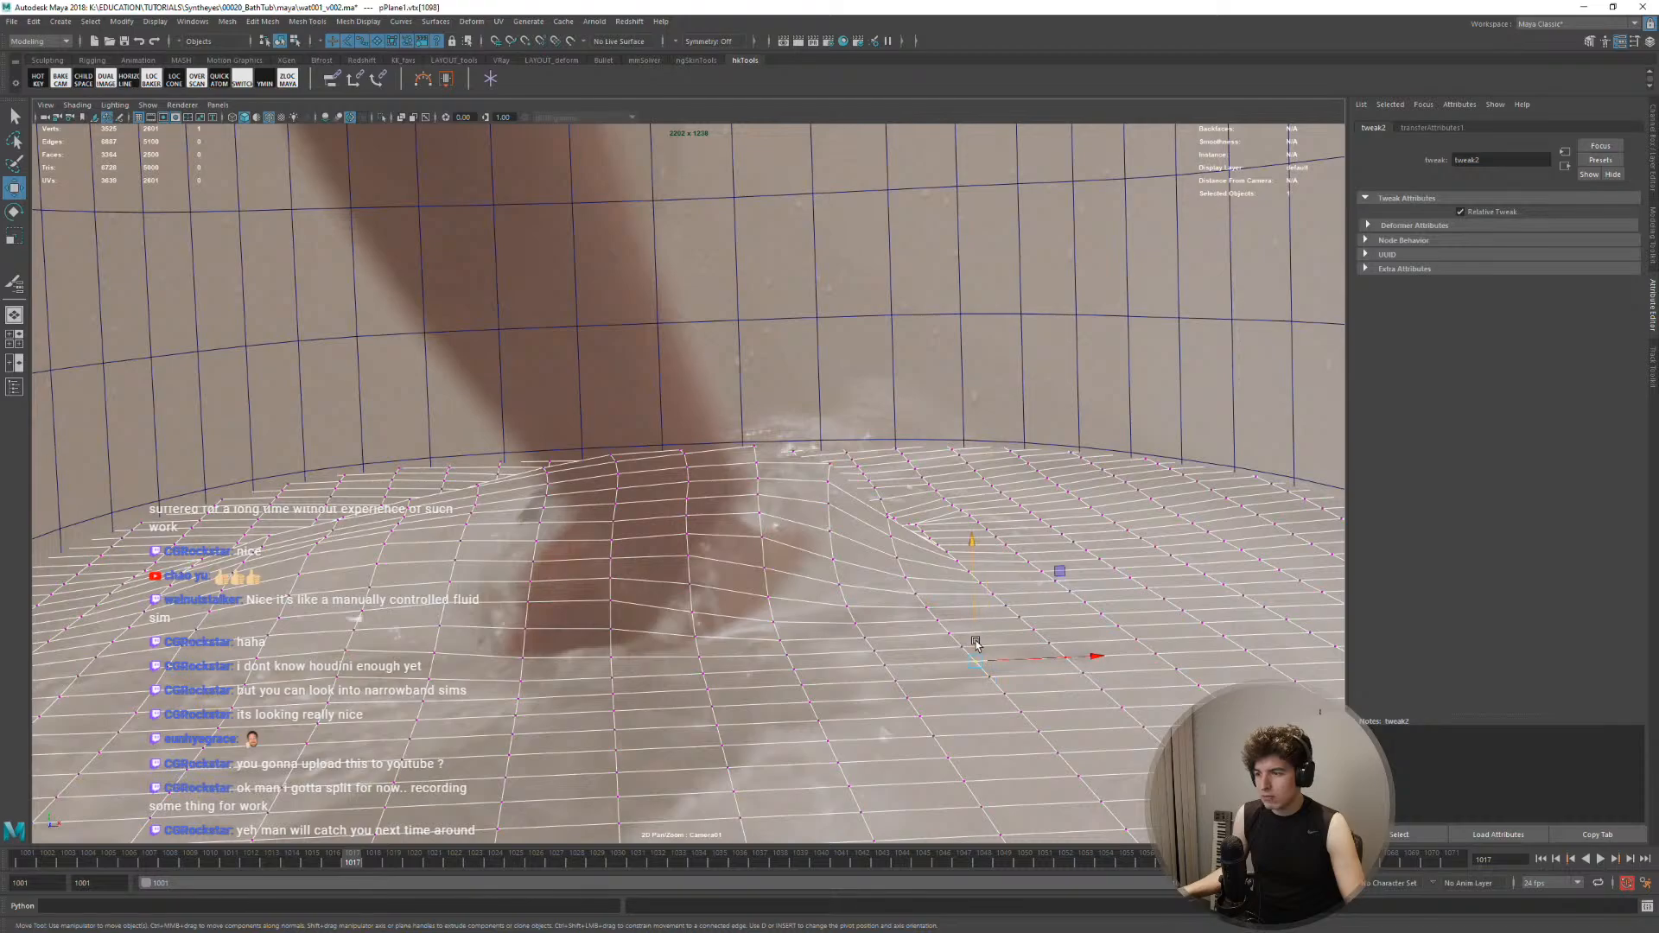
drag(978, 635, 977, 550)
key(alt+v)
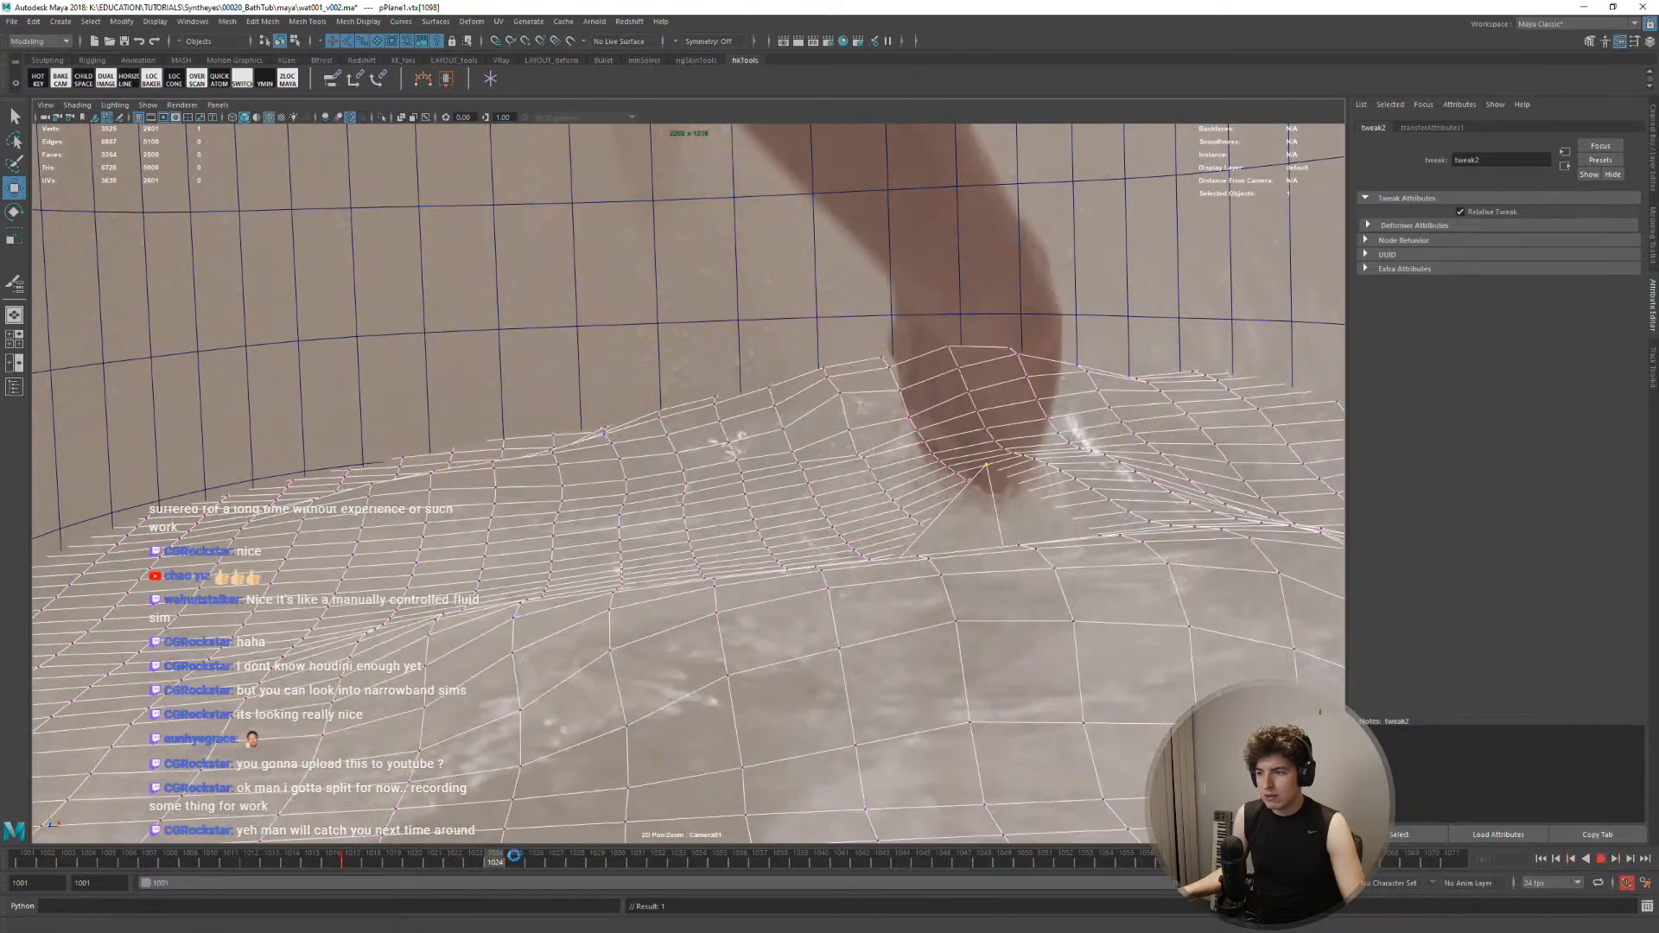
mouse_move(404, 855)
mouse_down()
mouse_move(154, 856)
mouse_move(365, 872)
mouse_move(346, 862)
mouse_up()
right_click(346, 862)
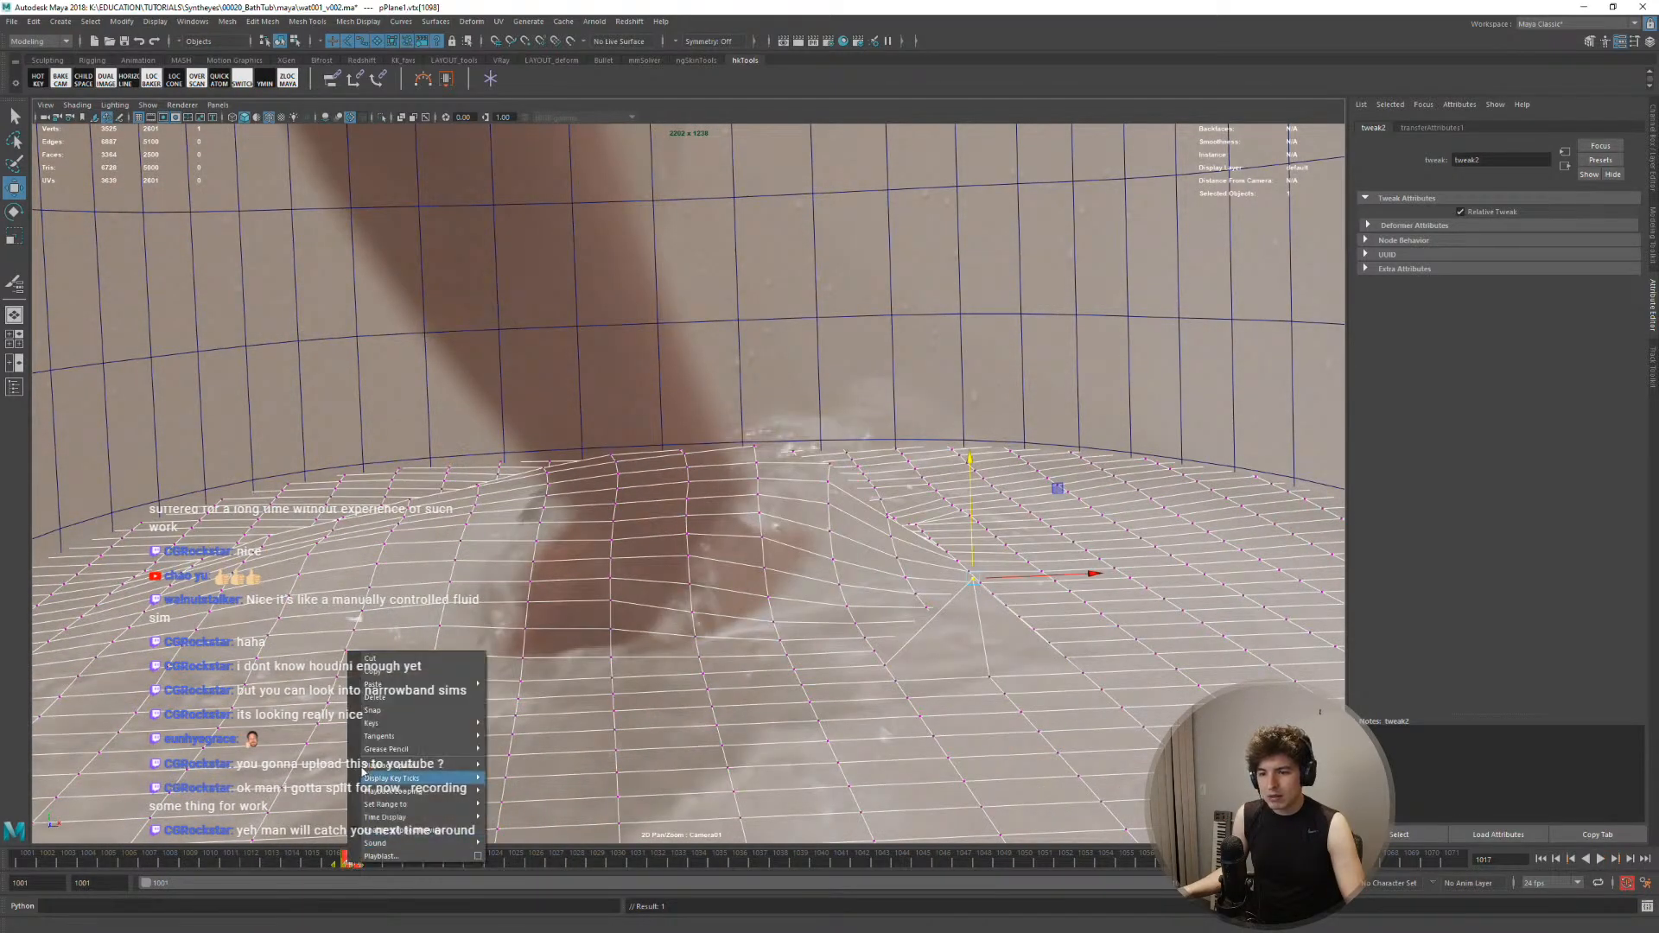
In the perspective view, select the vertices around the dent, cut their keys at frame 1012, and raise them level with the water
drag(351, 858, 129, 849)
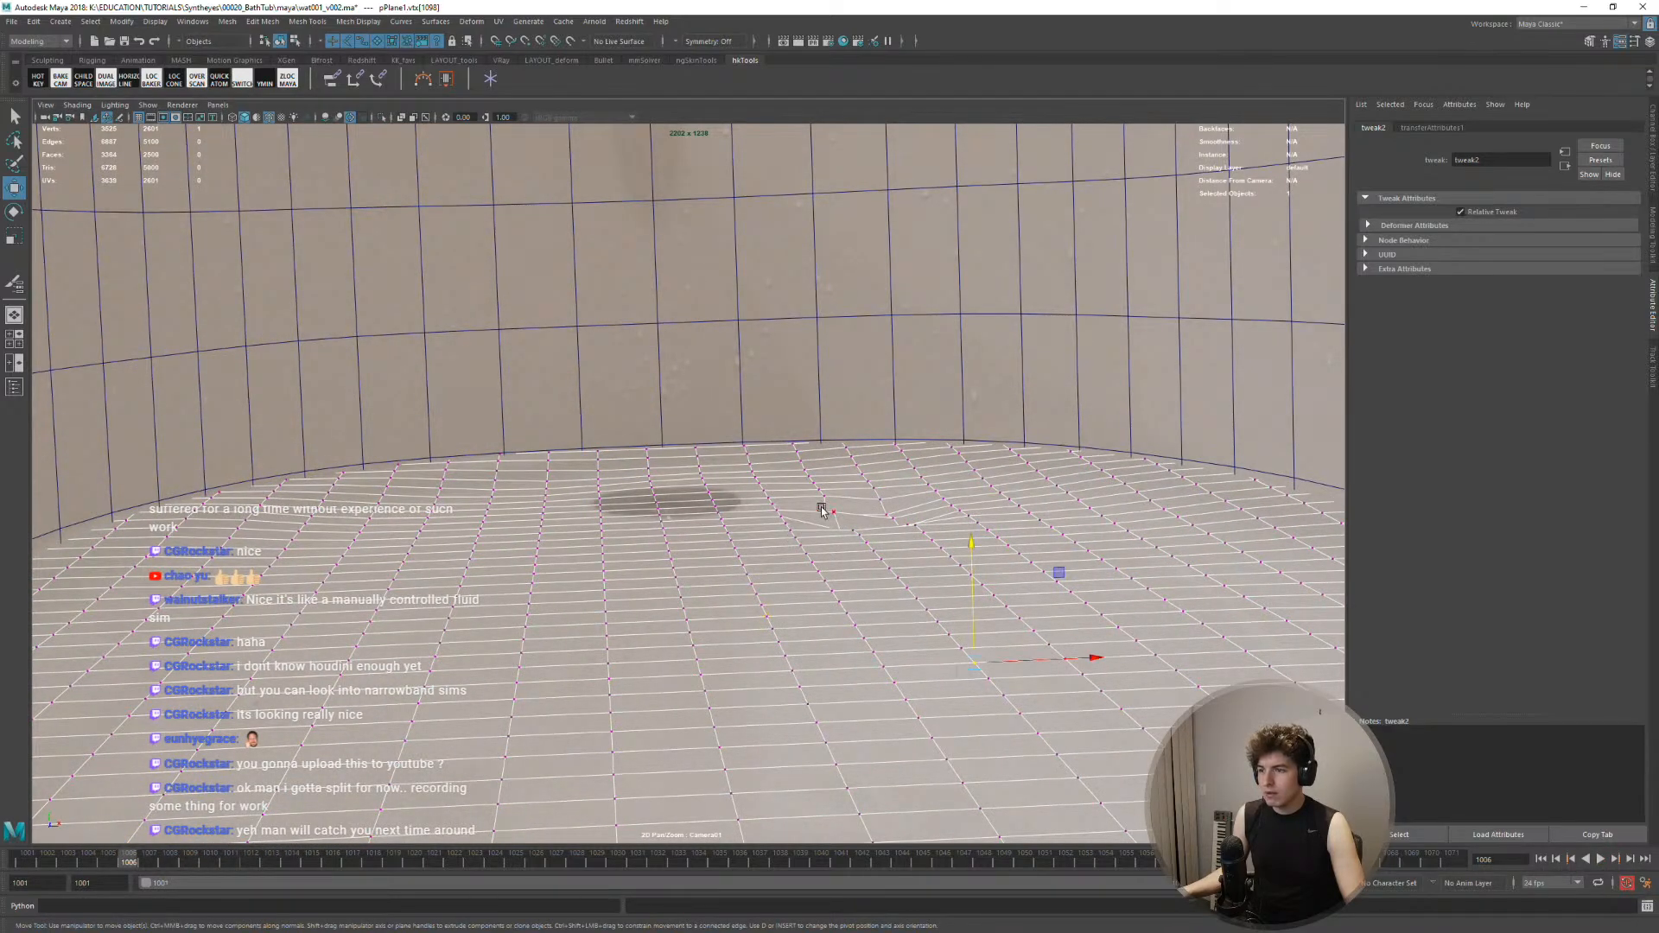
key(space)
alt+right_drag(164, 501, 231, 475)
alt+middle_drag(232, 475, 283, 503)
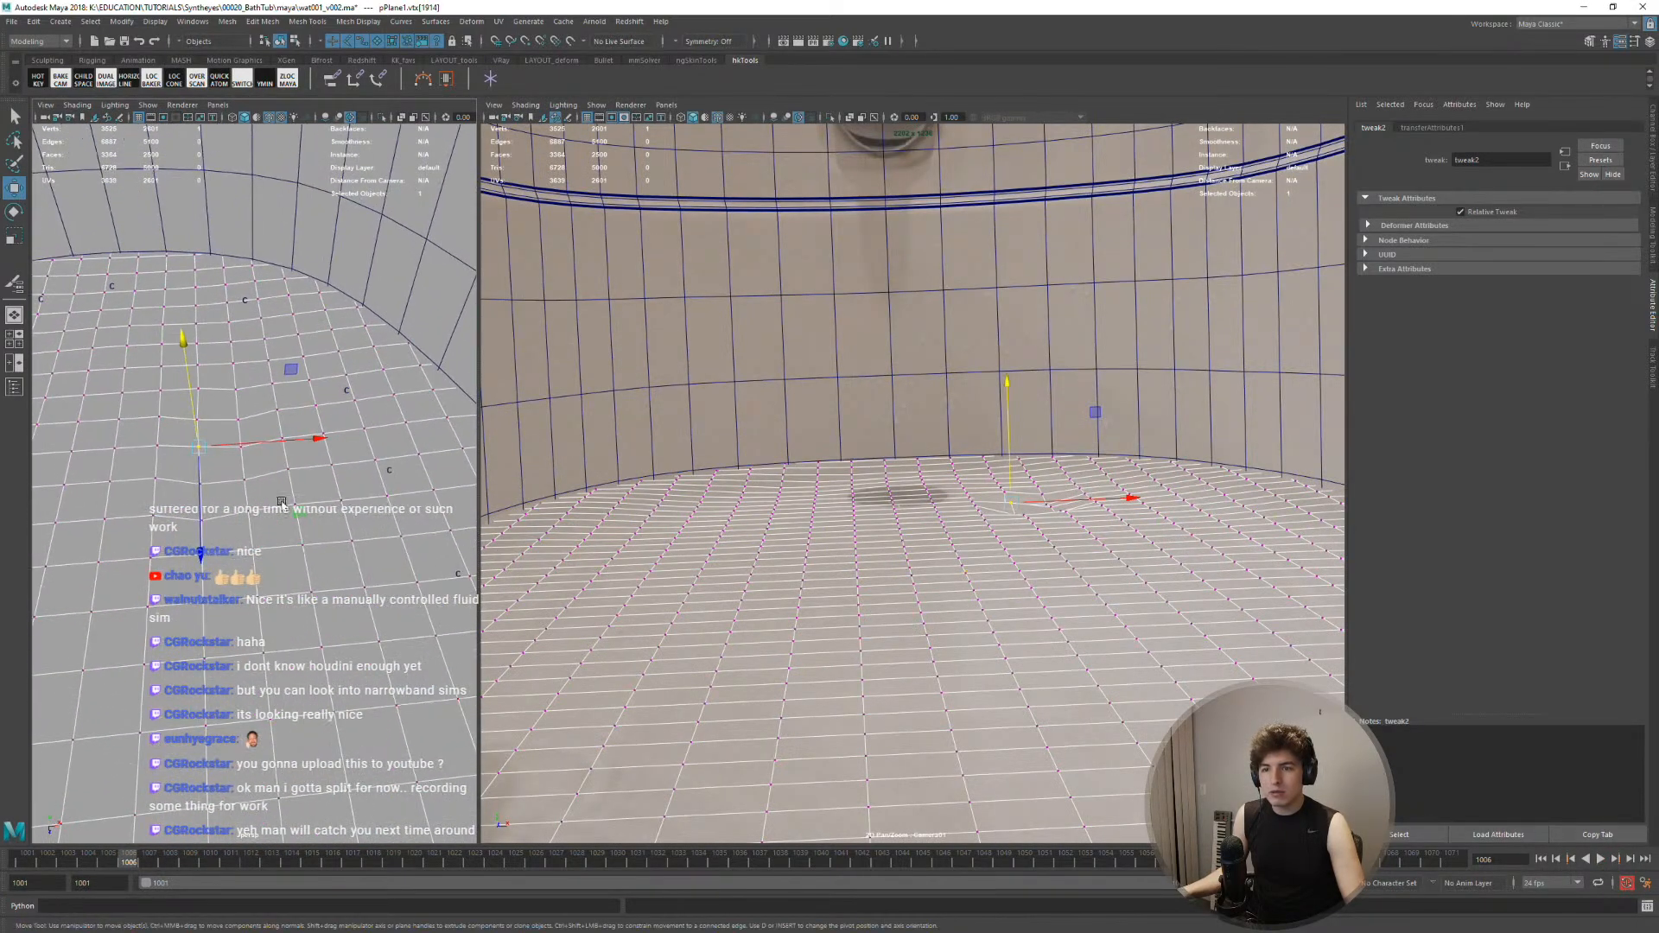
alt+drag(256, 505, 240, 648)
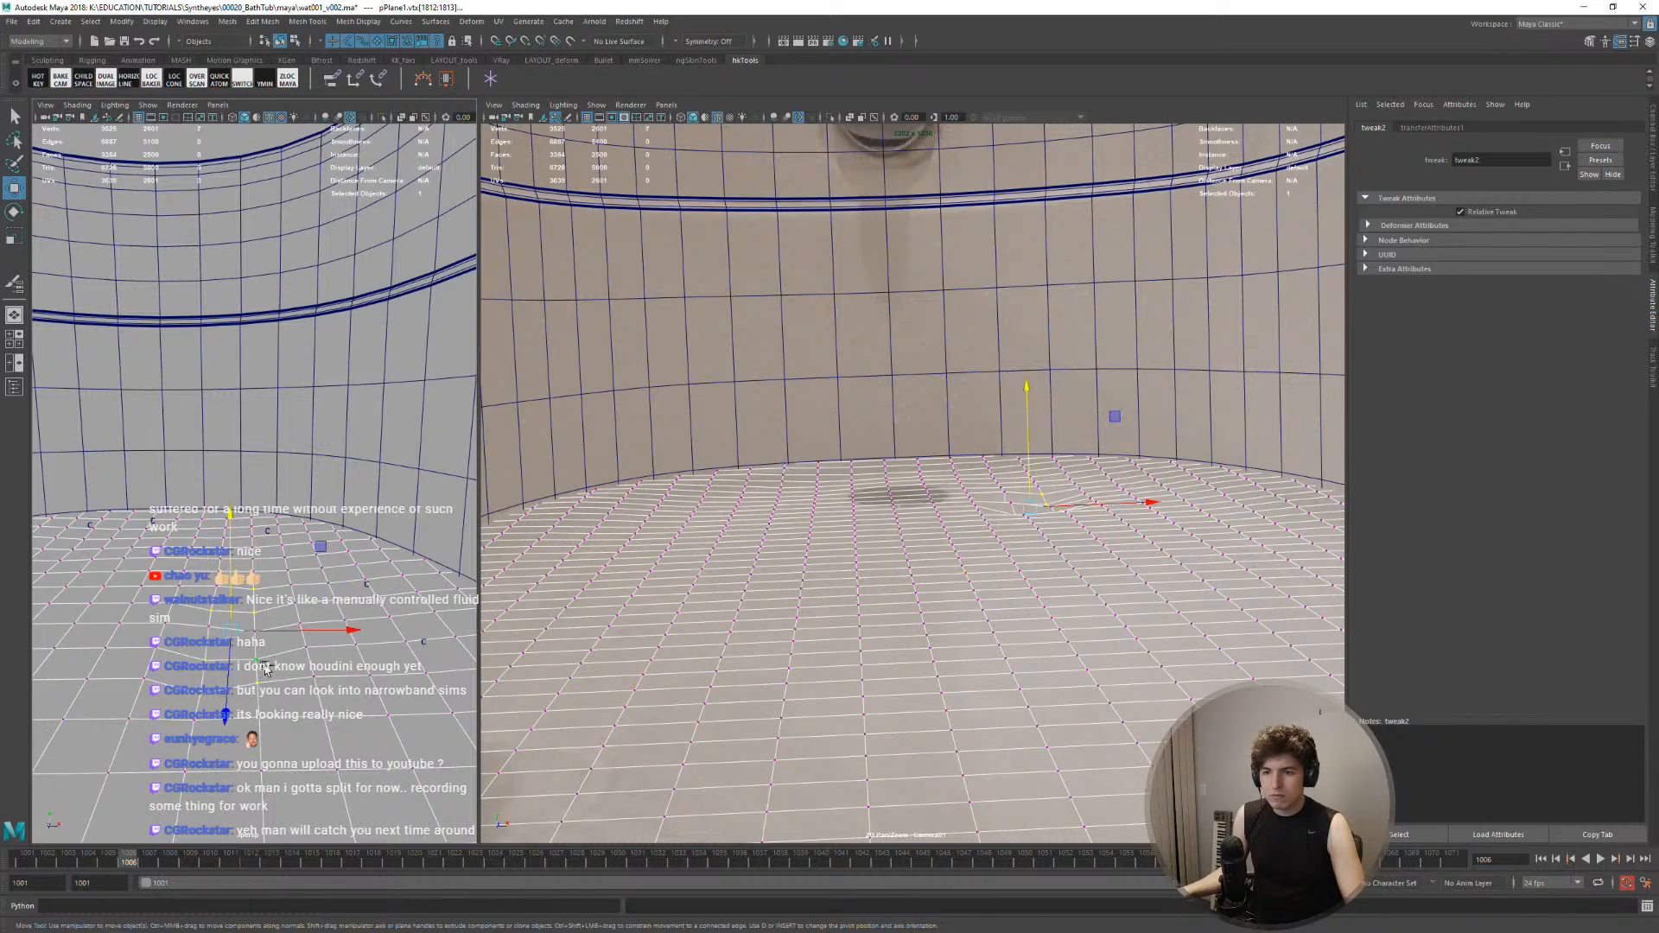
drag(206, 853, 250, 864)
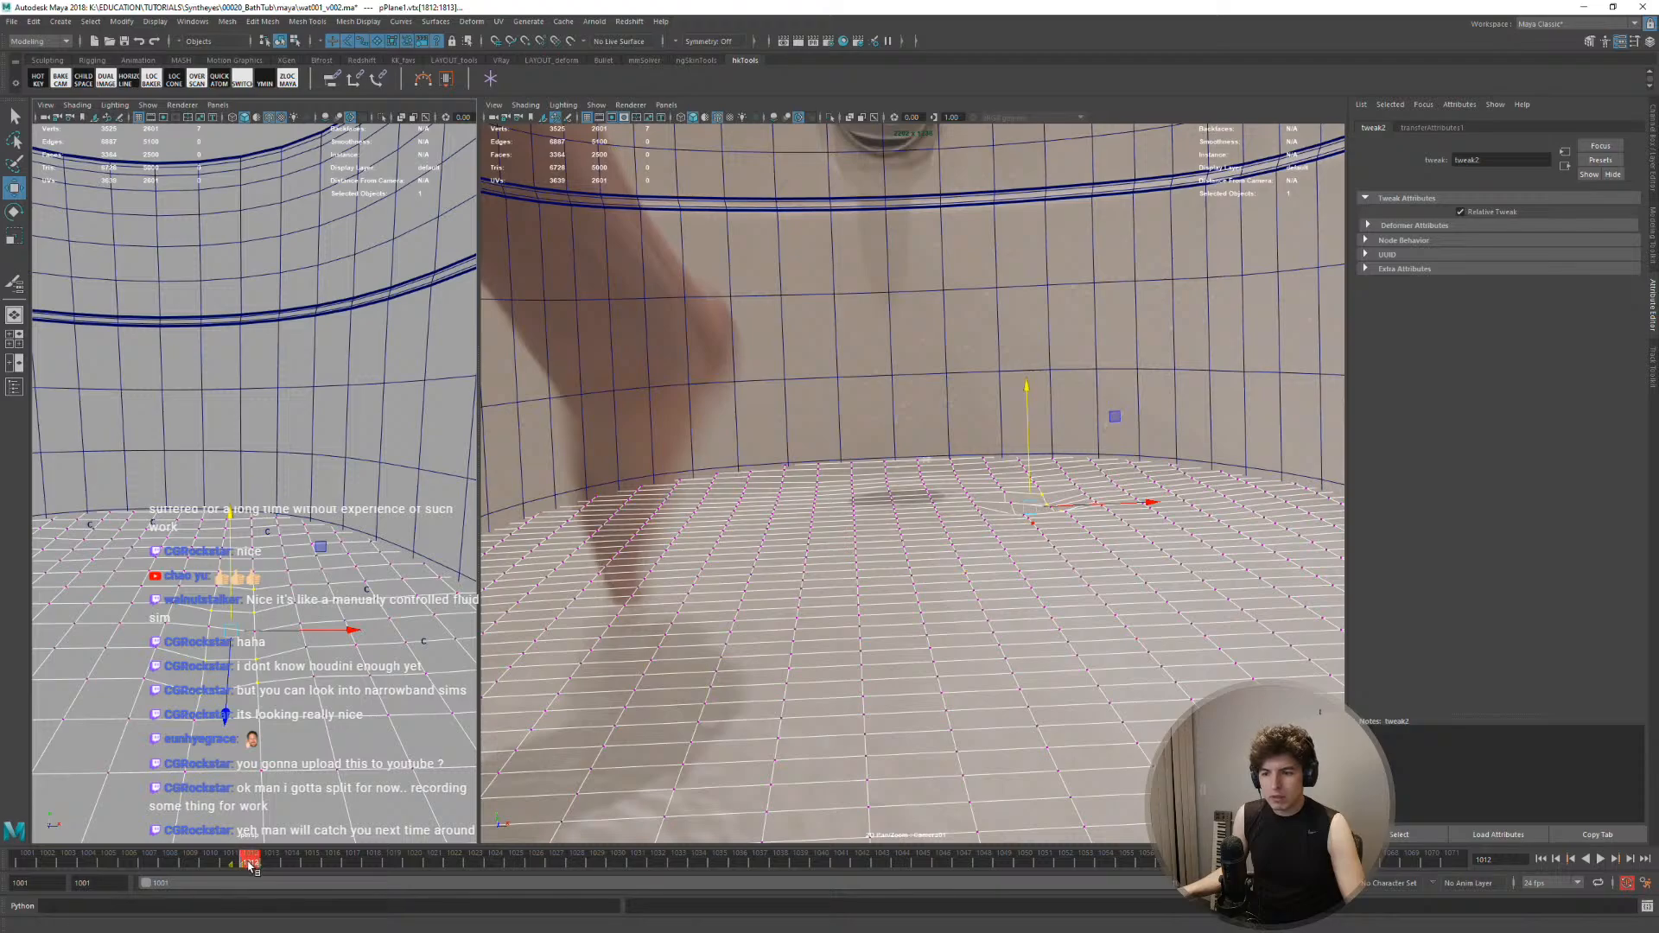
right_click(250, 866)
click(286, 662)
alt+drag(239, 760, 228, 716)
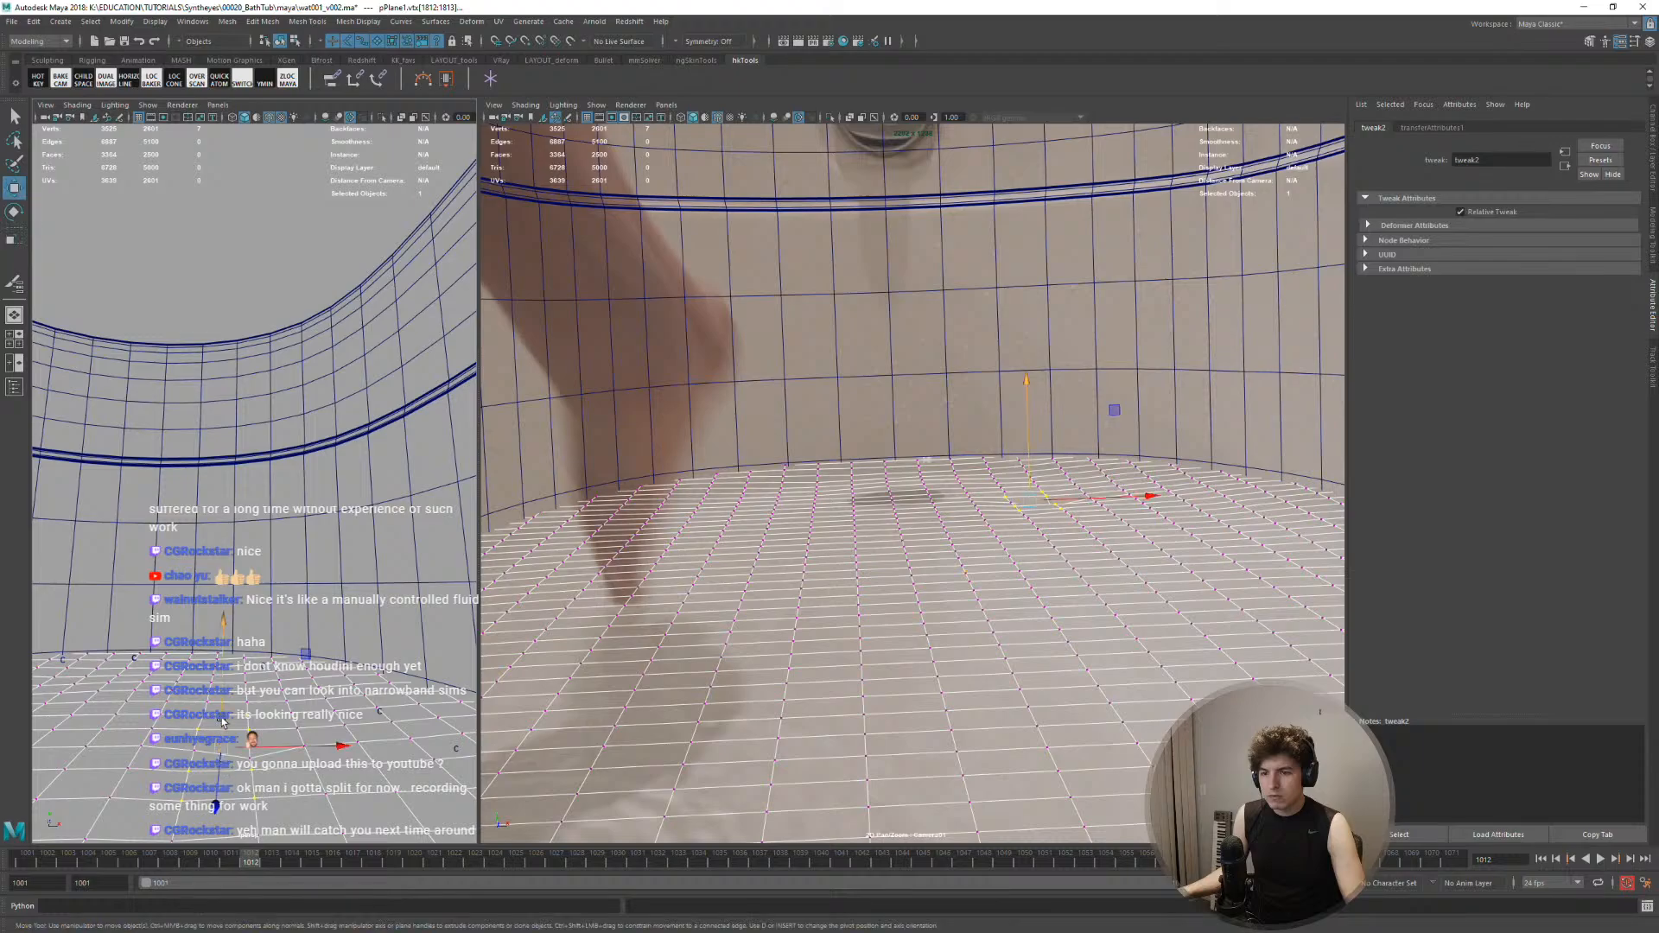
Return the water plane to object mode and play the flattened dent through the full camera frame
key(space)
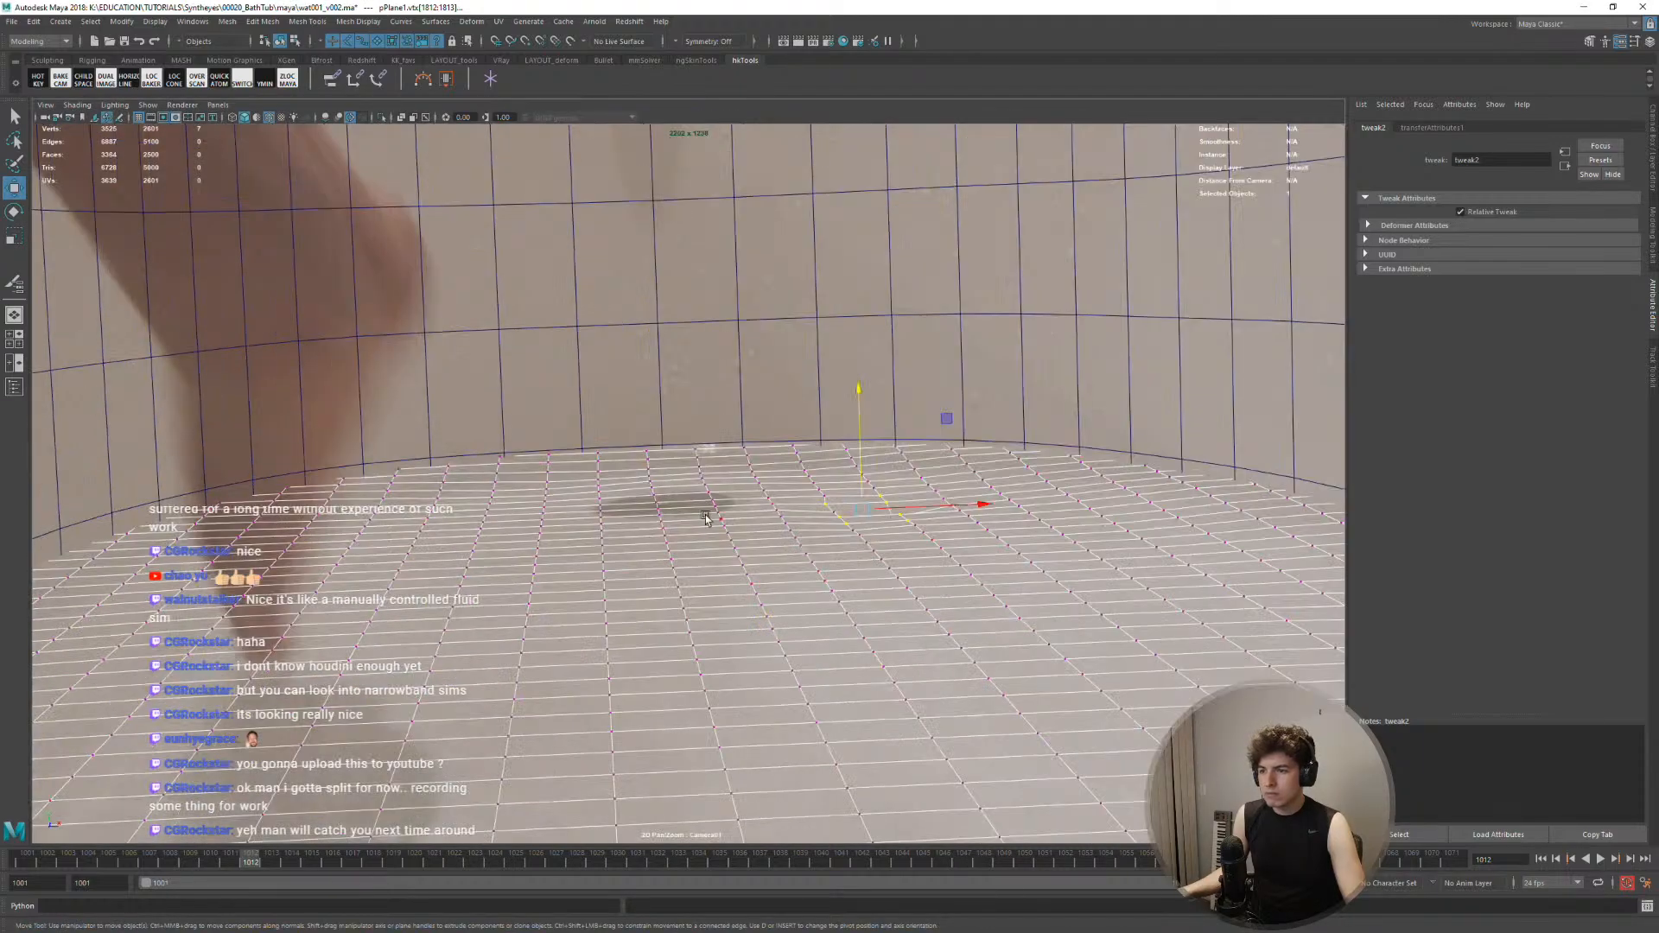
right_drag(704, 511, 741, 496)
key(alt+v)
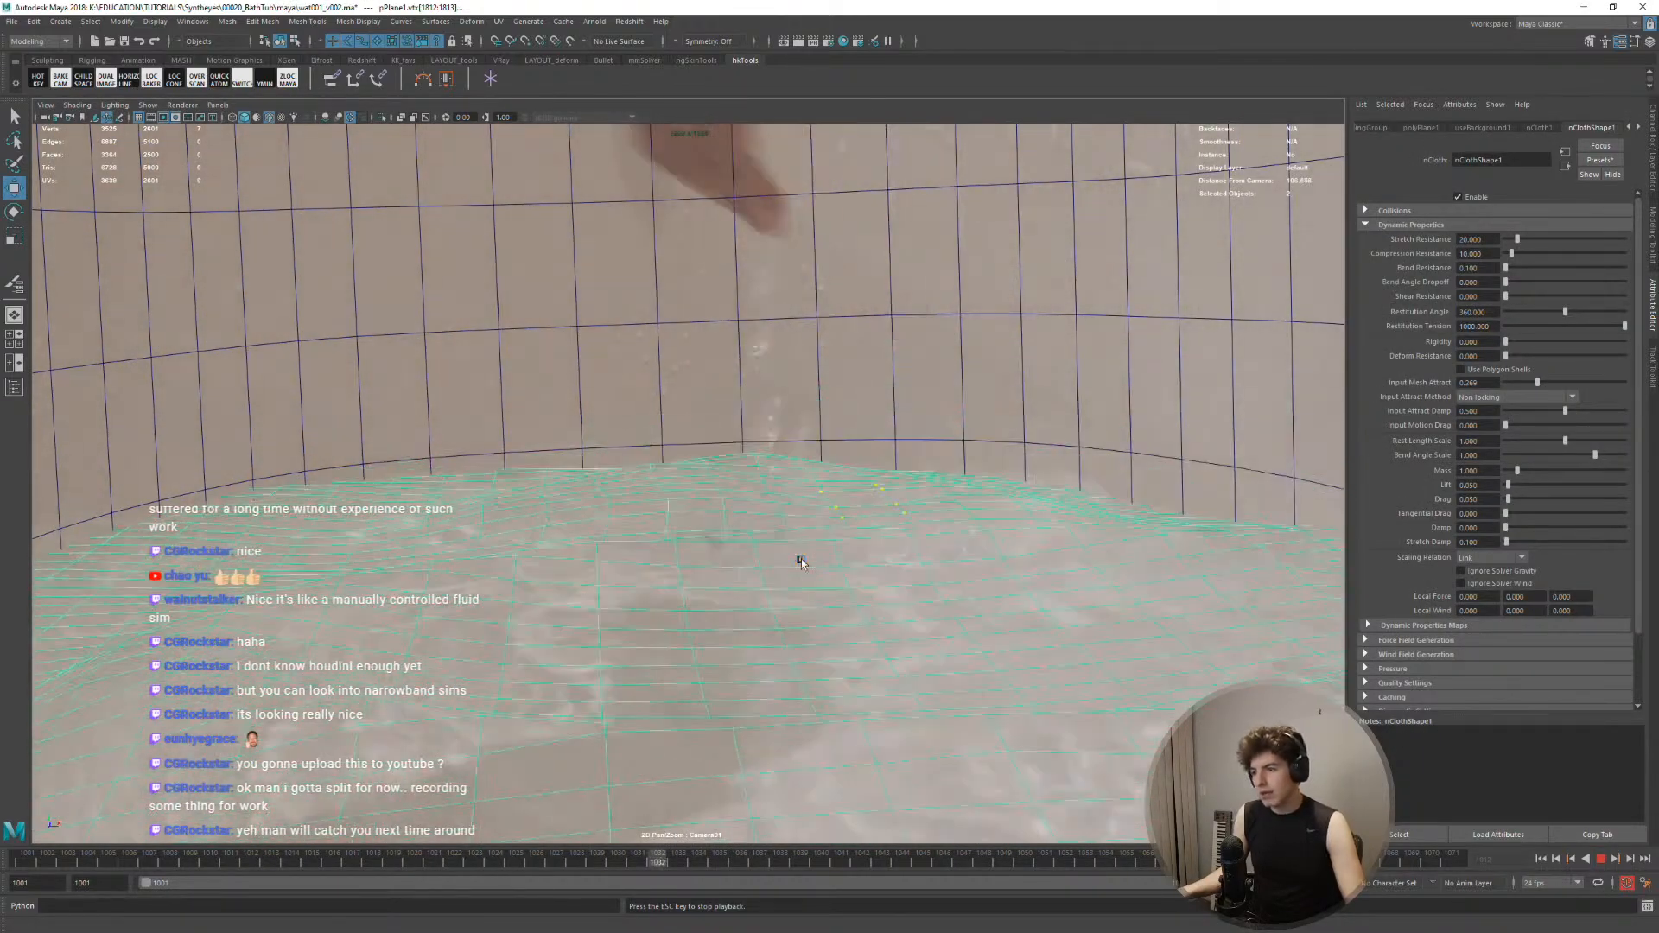
key(alt+v)
key(backslash)
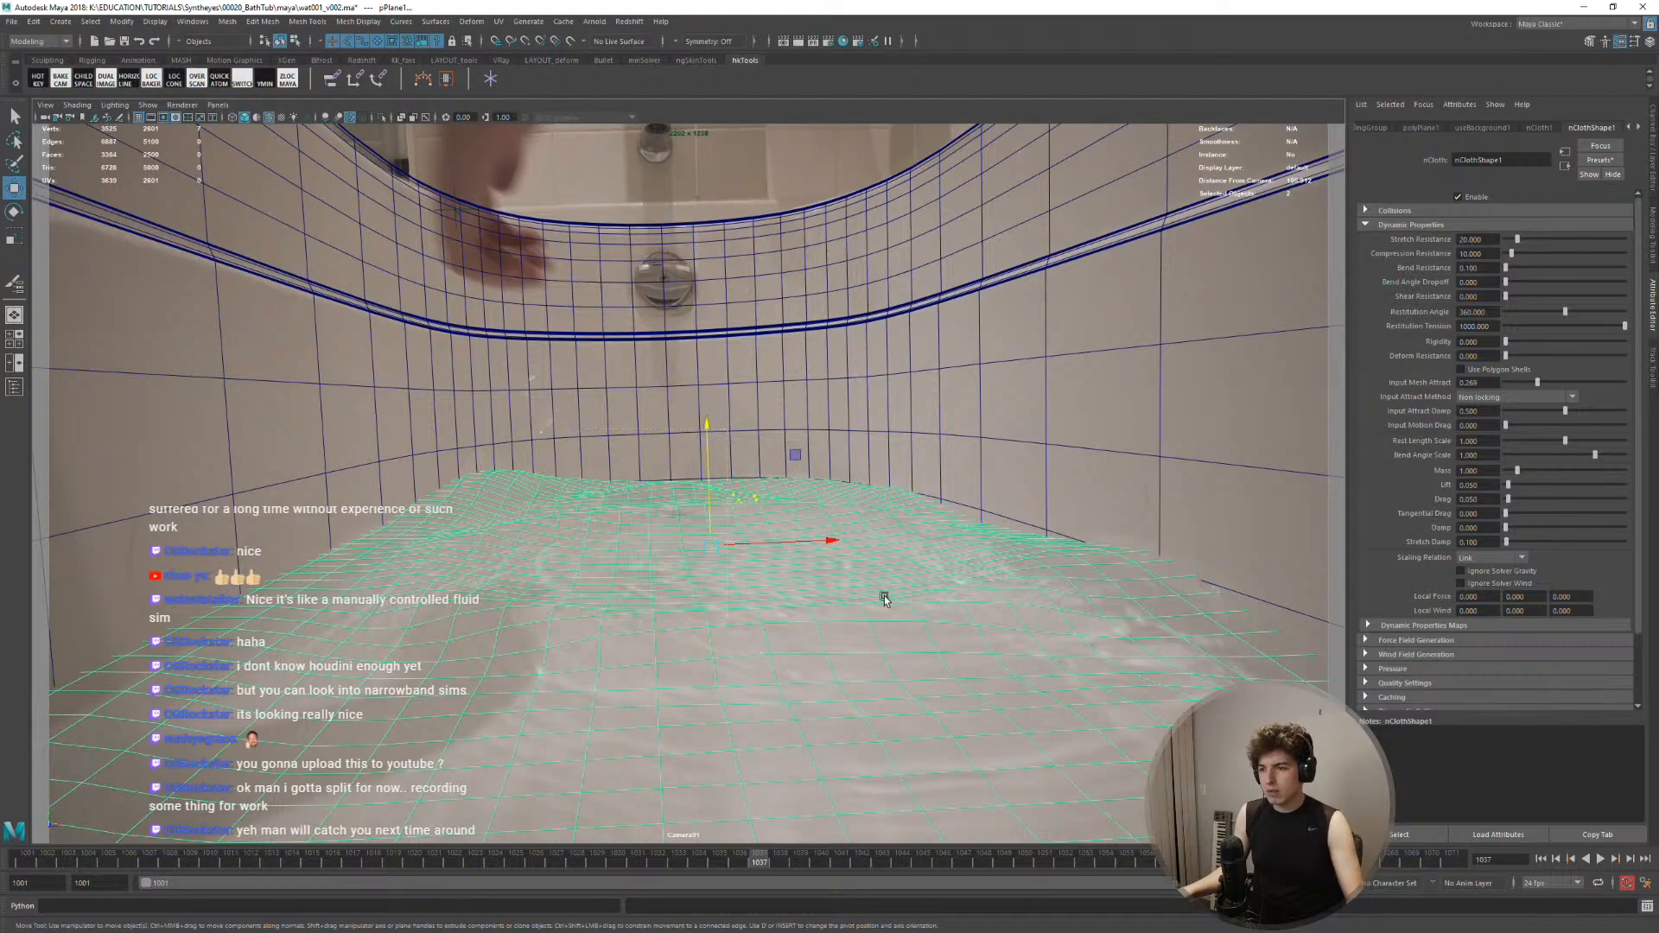
key(alt+v)
click(987, 491)
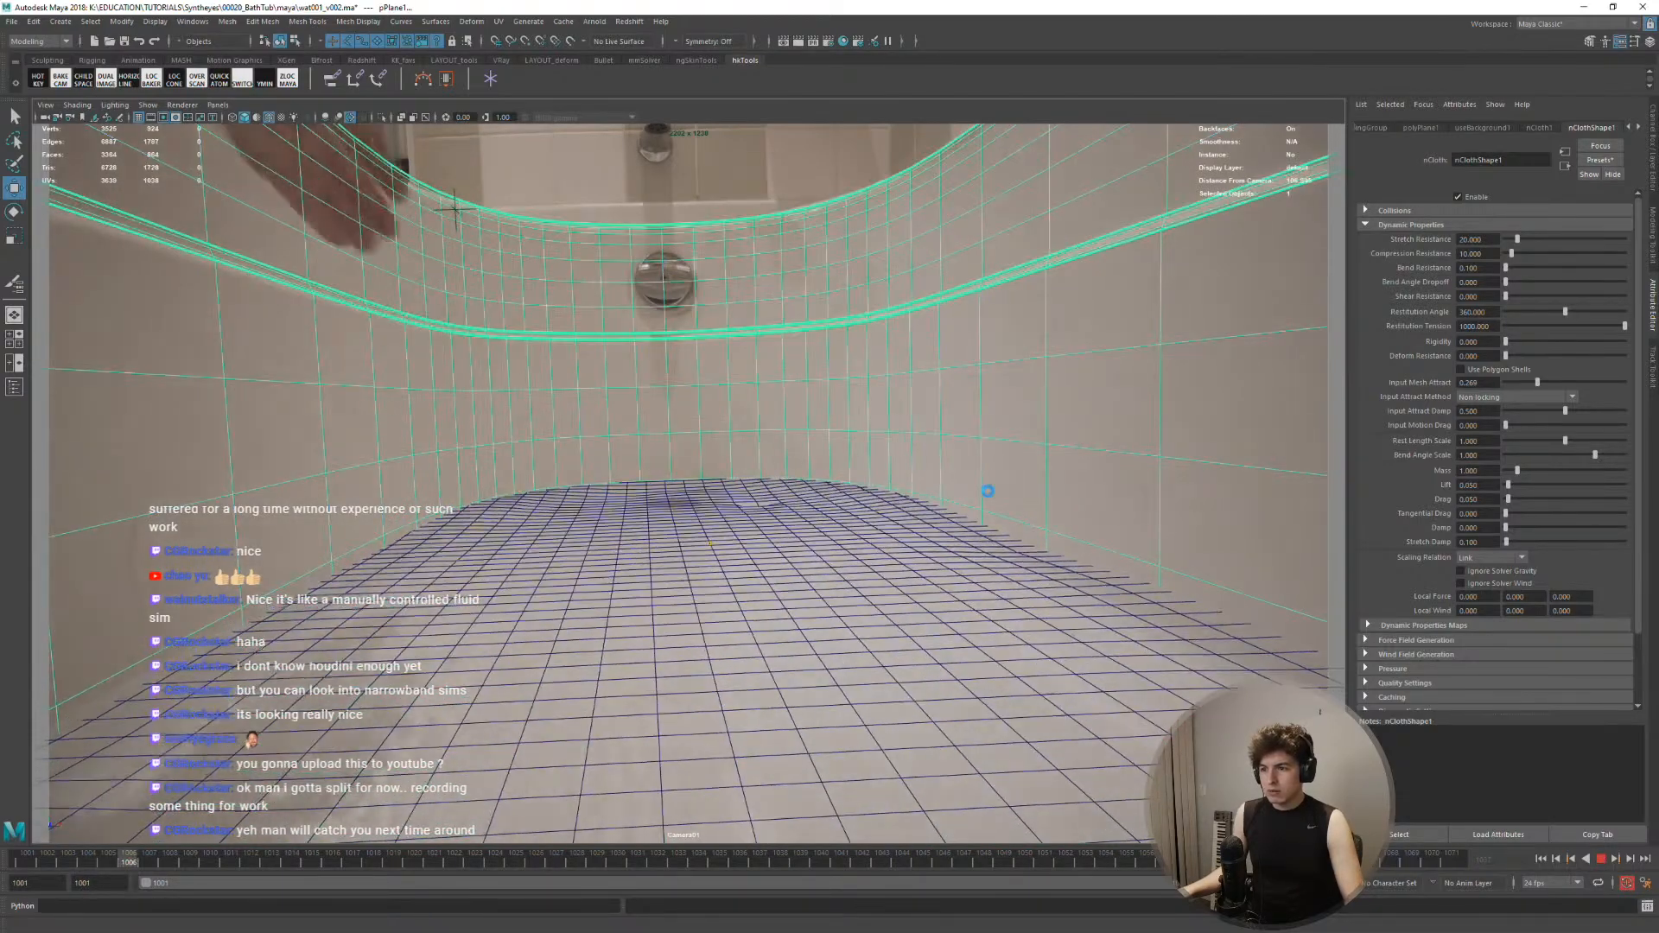
key(alt+v)
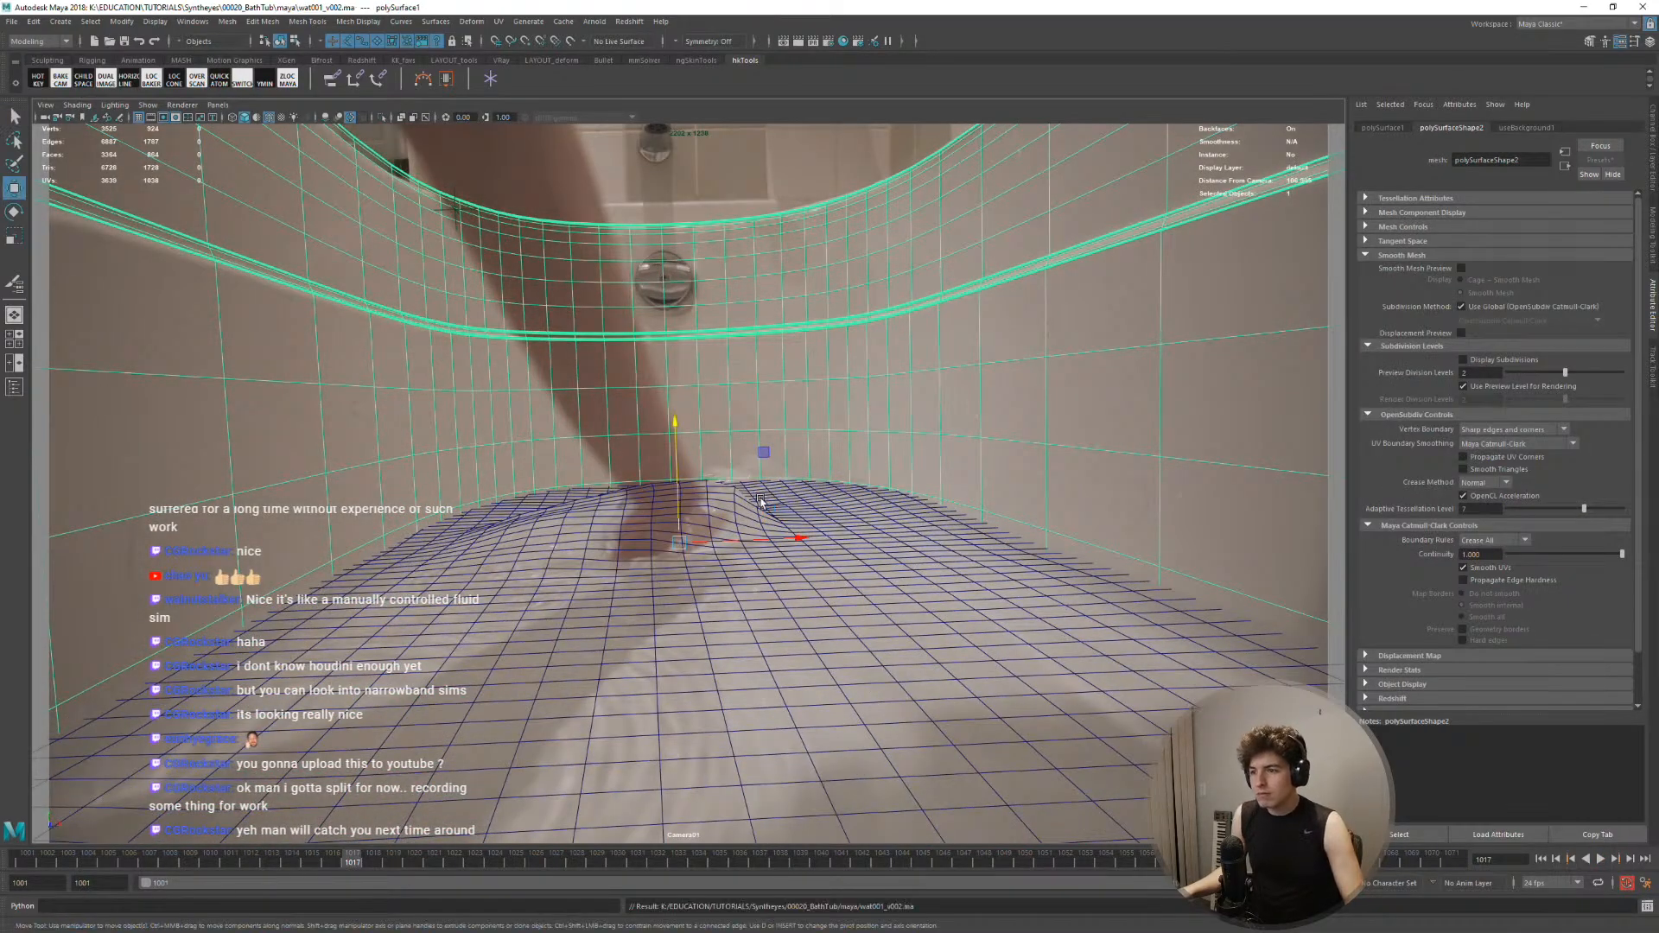
key(alt+v)
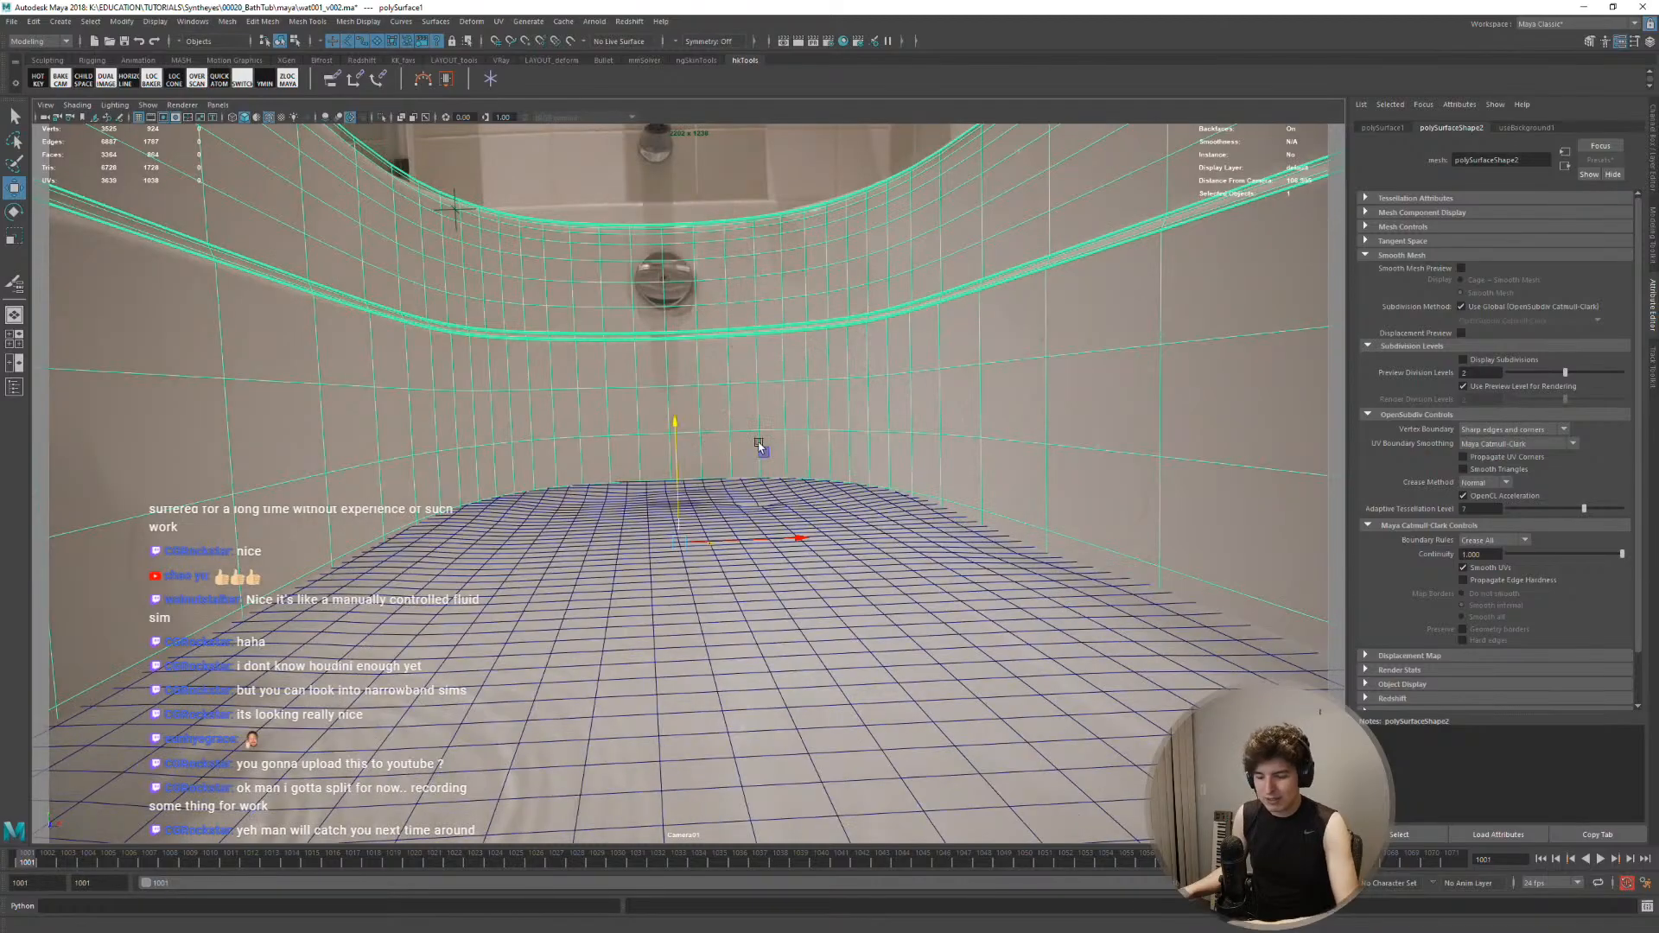
Select the vertex still sitting low in the dent and raise it at frame 1001 in the perspective view
key(backslash)
right_drag(759, 445, 977, 567)
middle_drag(977, 567, 725, 535)
right_click(766, 499)
right_drag(768, 499, 726, 497)
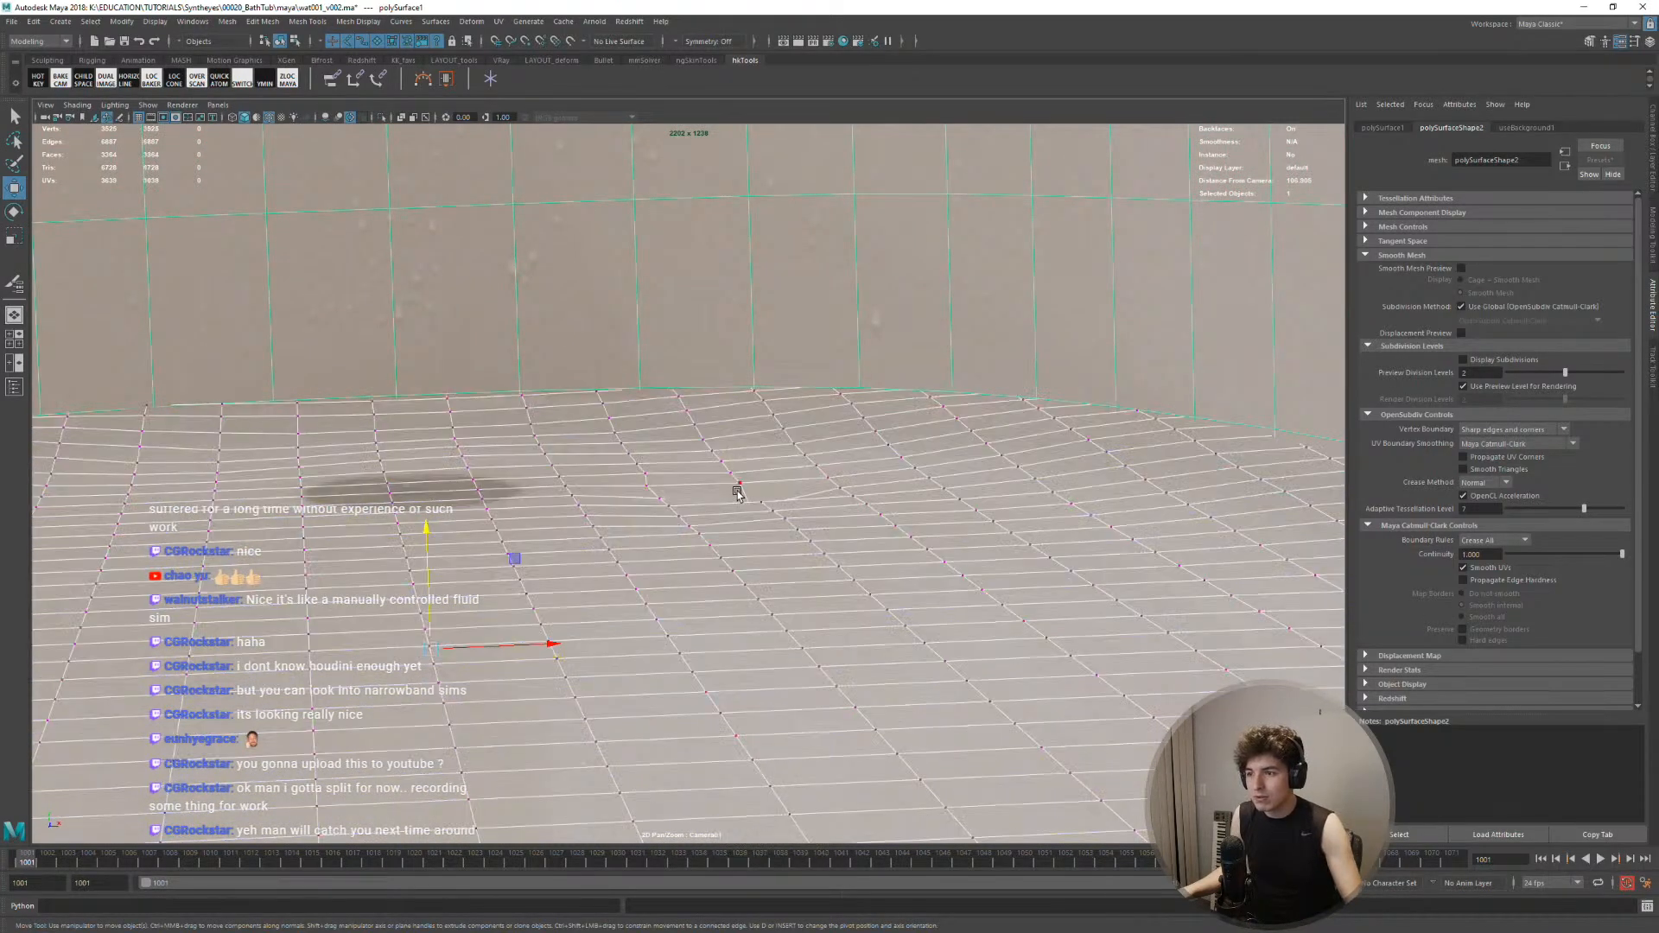
key(space)
alt+drag(194, 683, 289, 448)
click(235, 540)
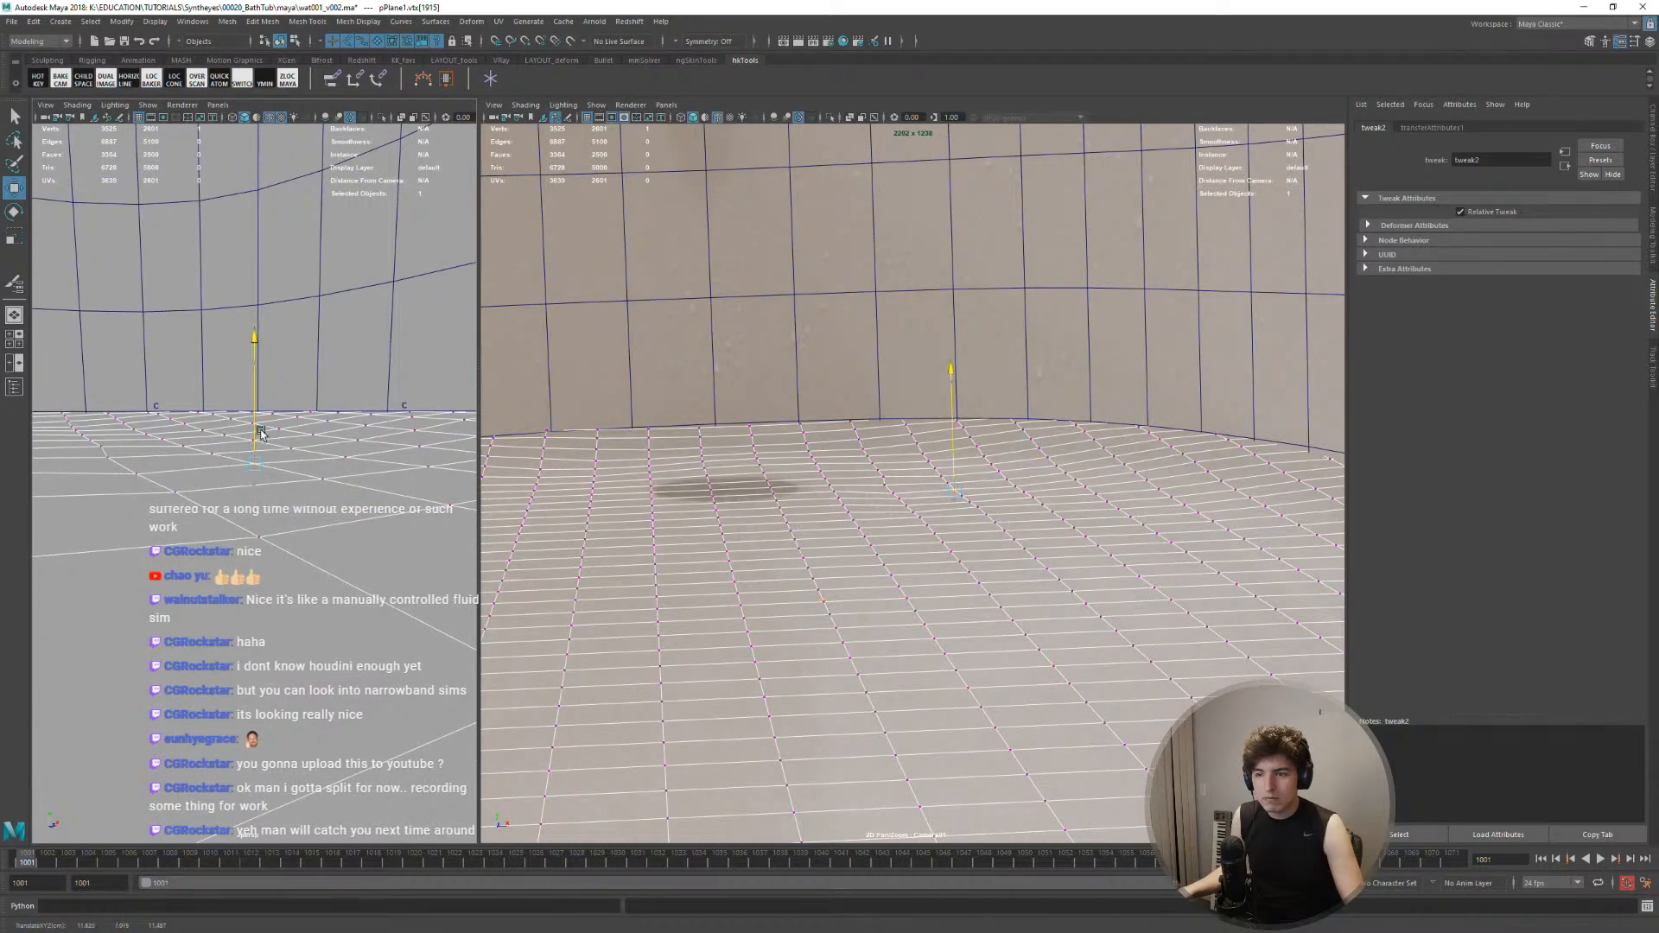
alt+drag(240, 464, 393, 466)
Play the water briefly, cut the low vertex's key at frame 1012, and level it with its neighbours
key(alt+v)
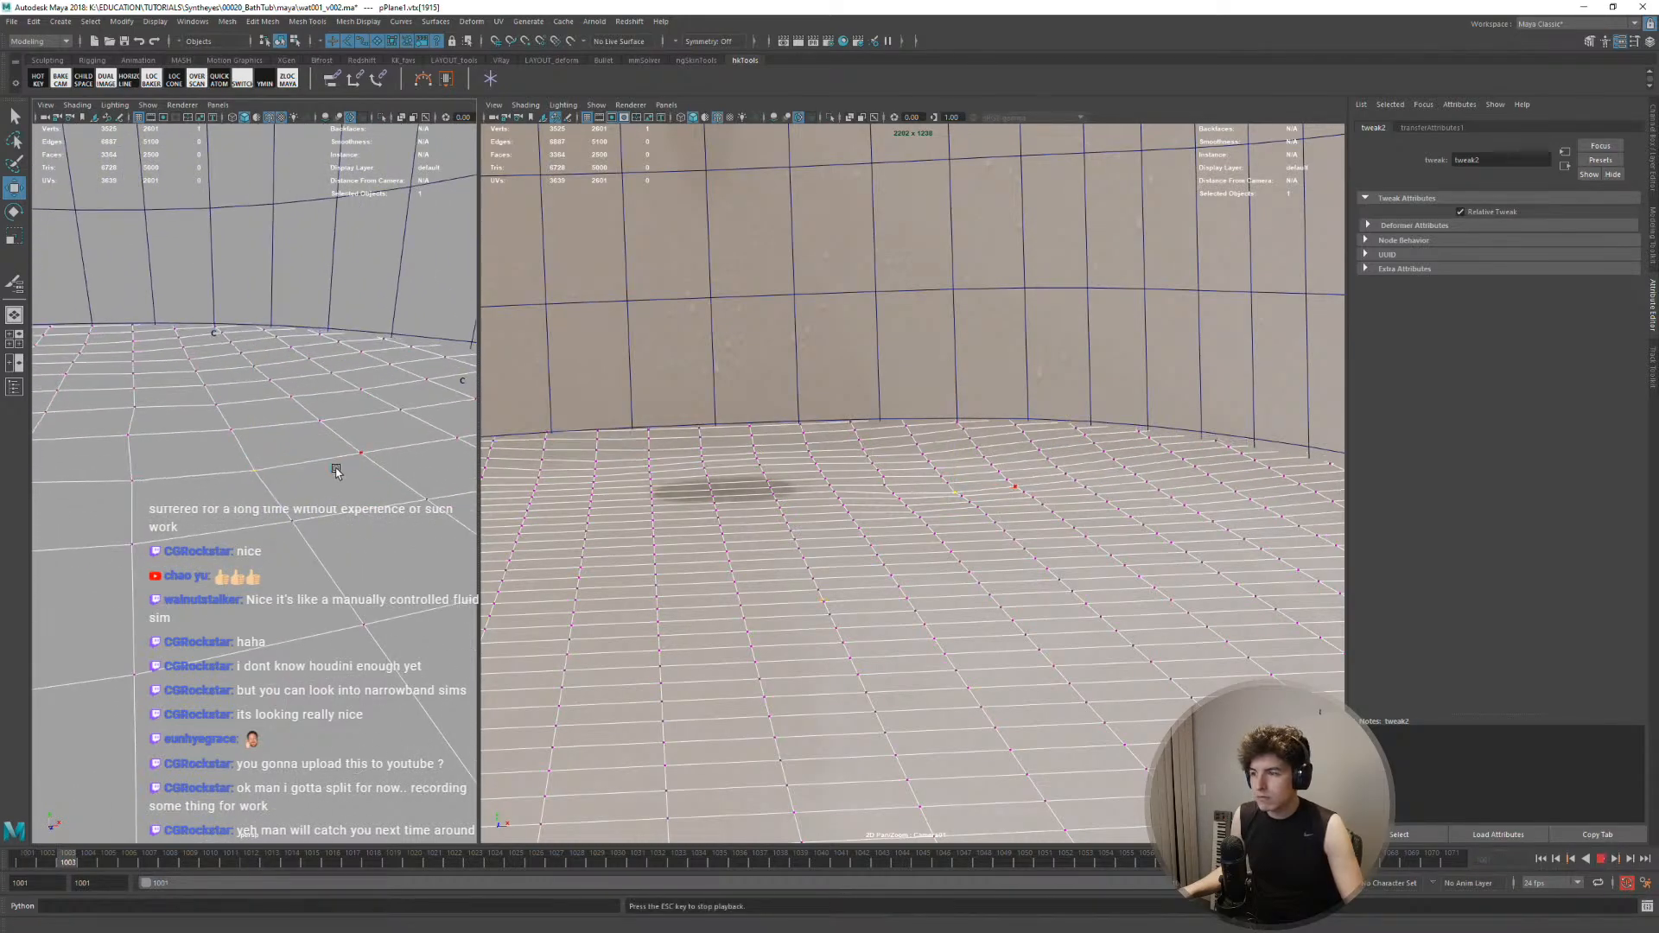
key(alt+v)
click(248, 861)
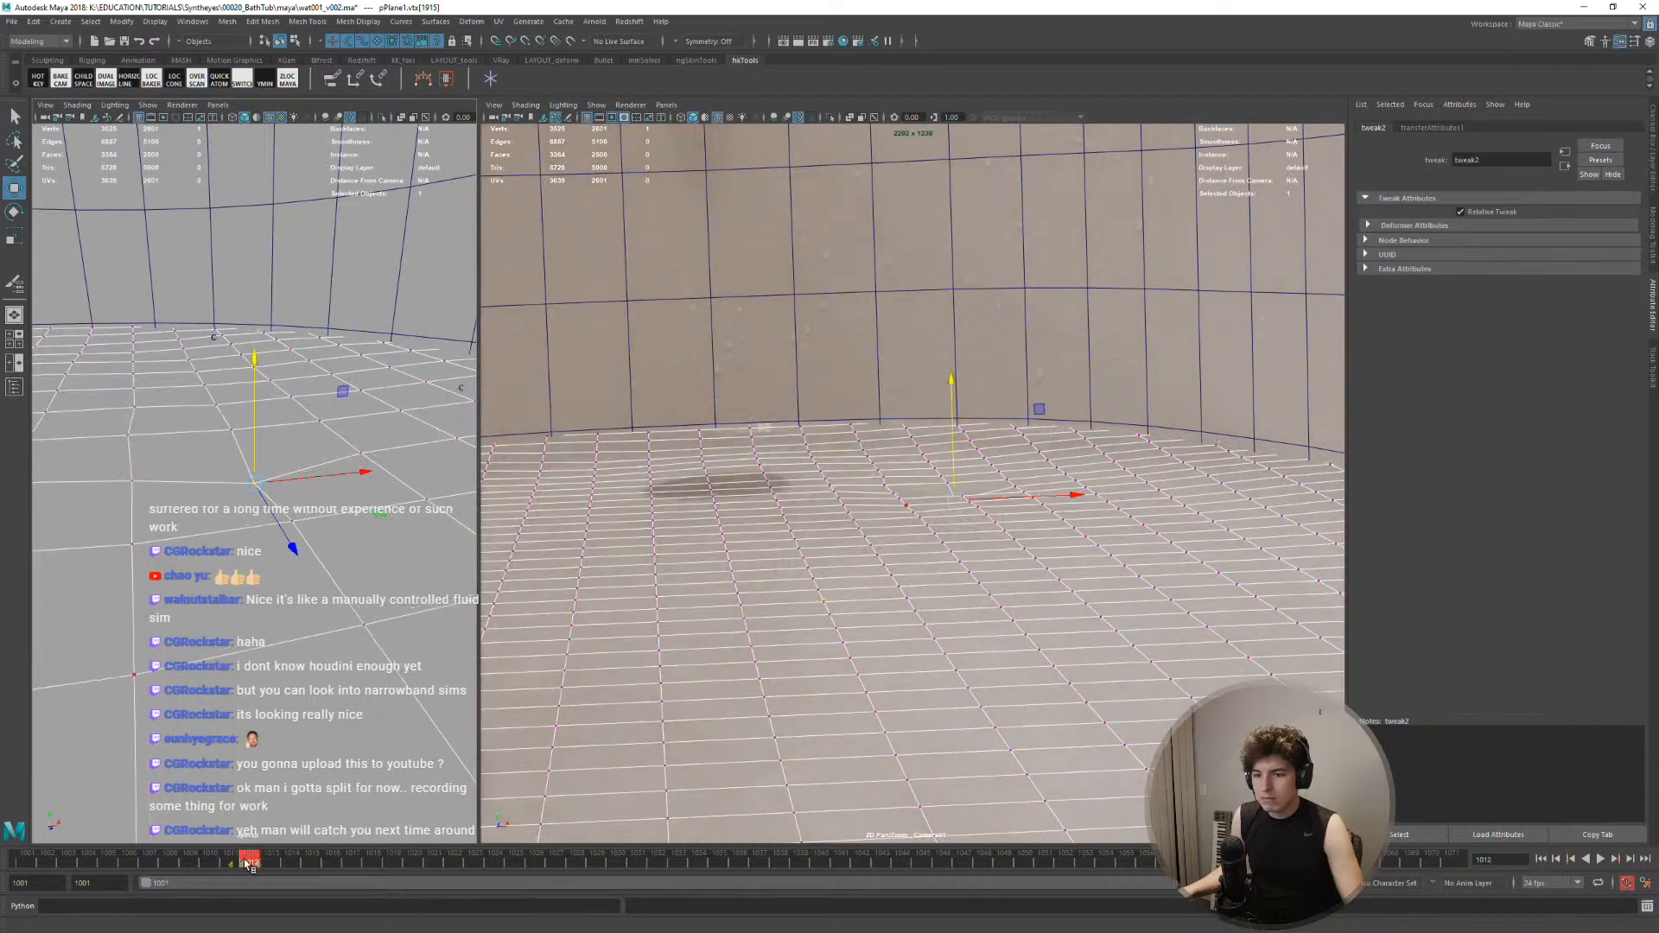
right_click(247, 862)
click(272, 659)
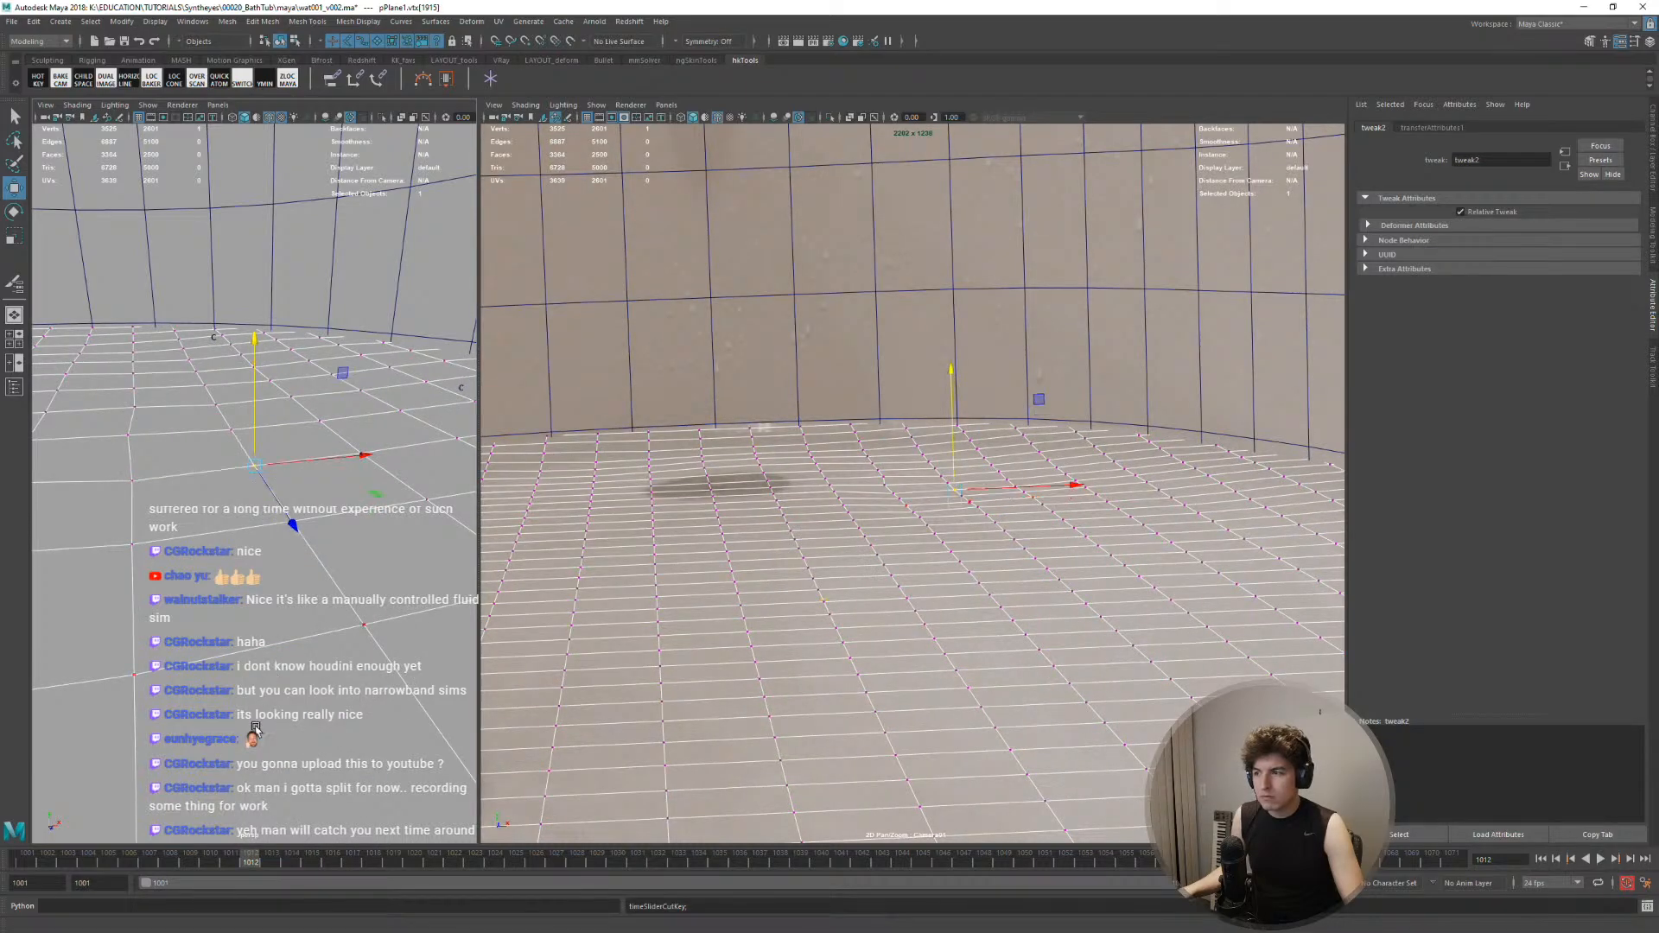
Rewind to frame 1001, return to object mode, and replay the water against the footage in the full camera view with nothing selected
drag(176, 864, 9, 855)
key(space)
right_drag(773, 497, 816, 467)
key(backslash)
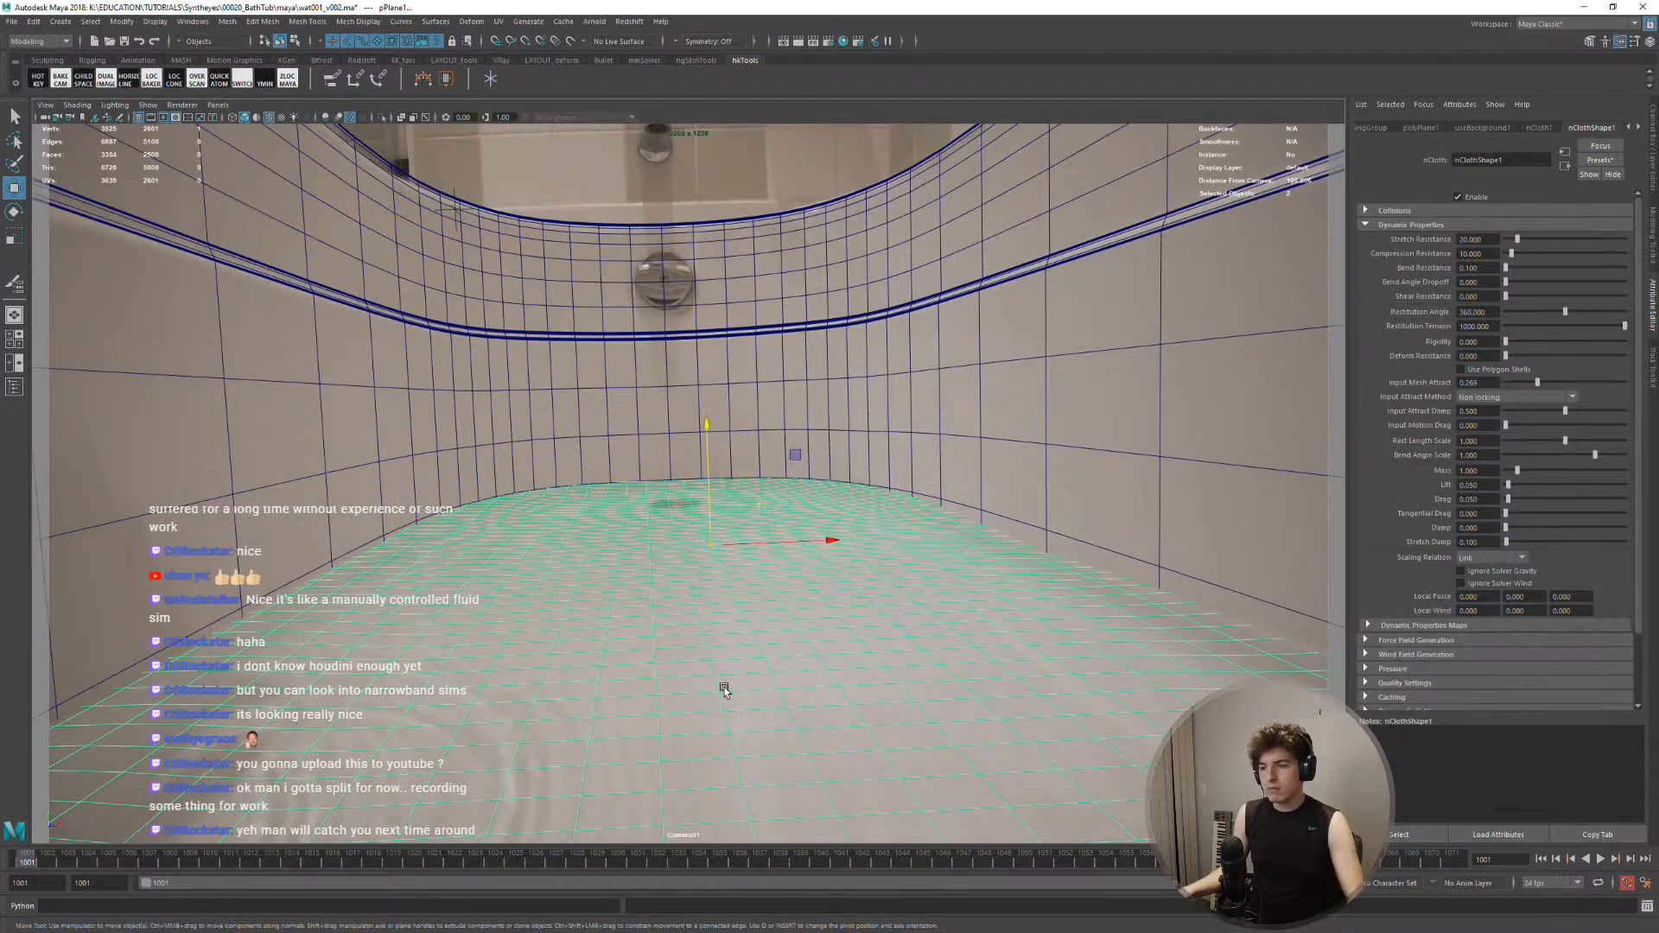
click(1028, 469)
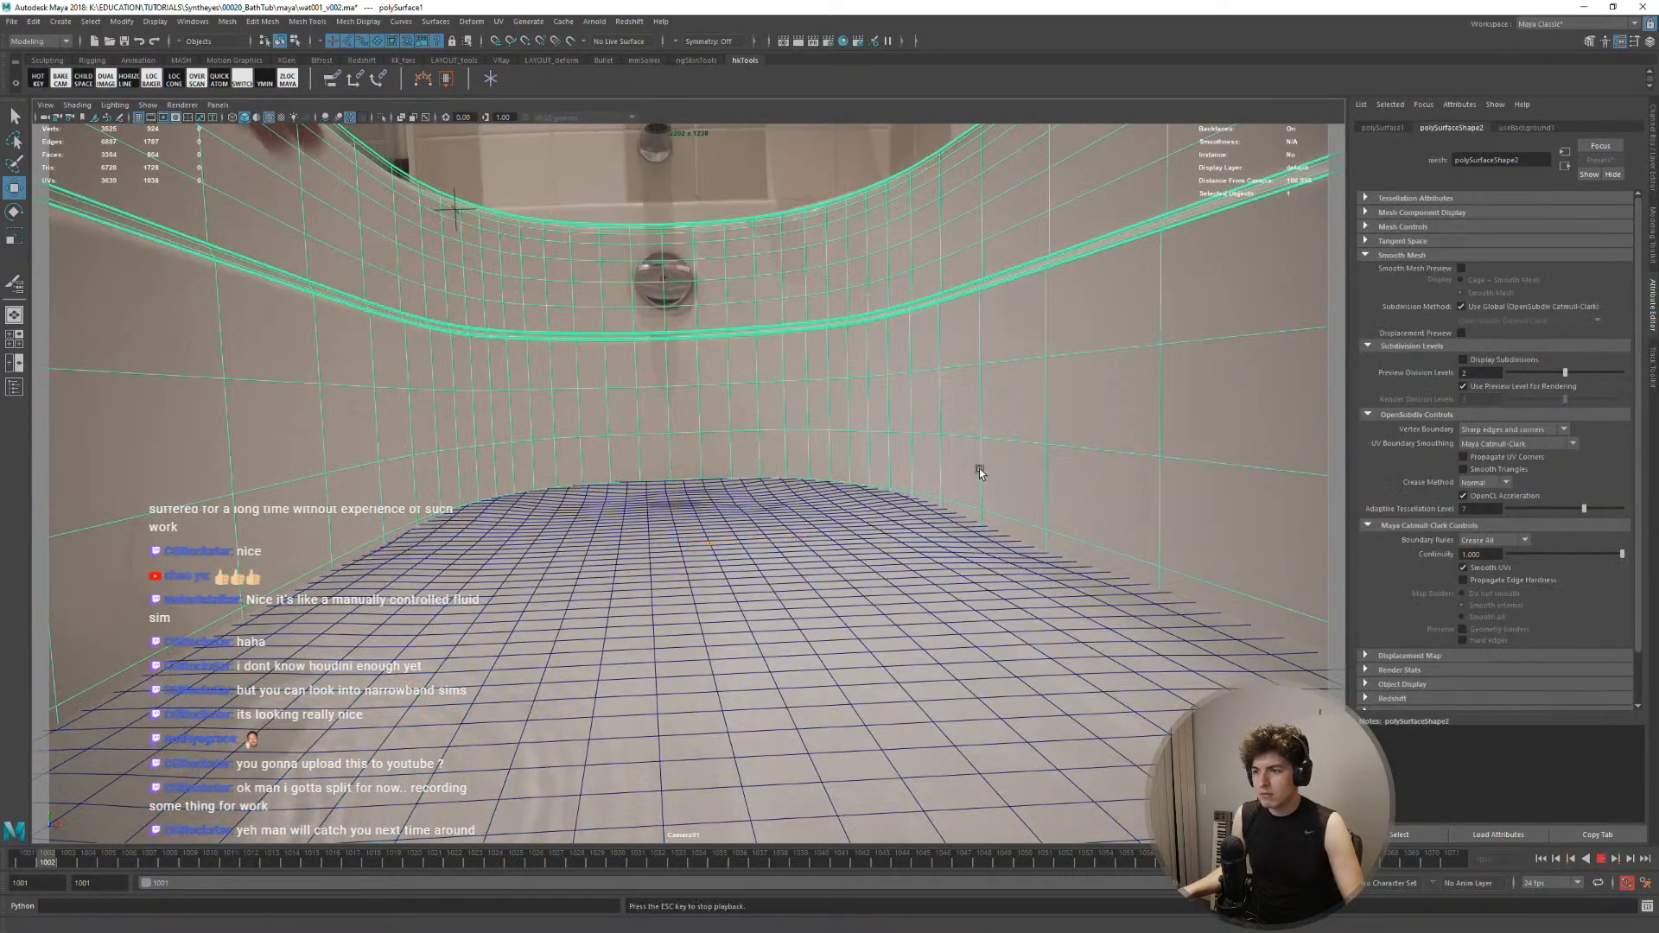
key(alt+v)
shift+click(1011, 519)
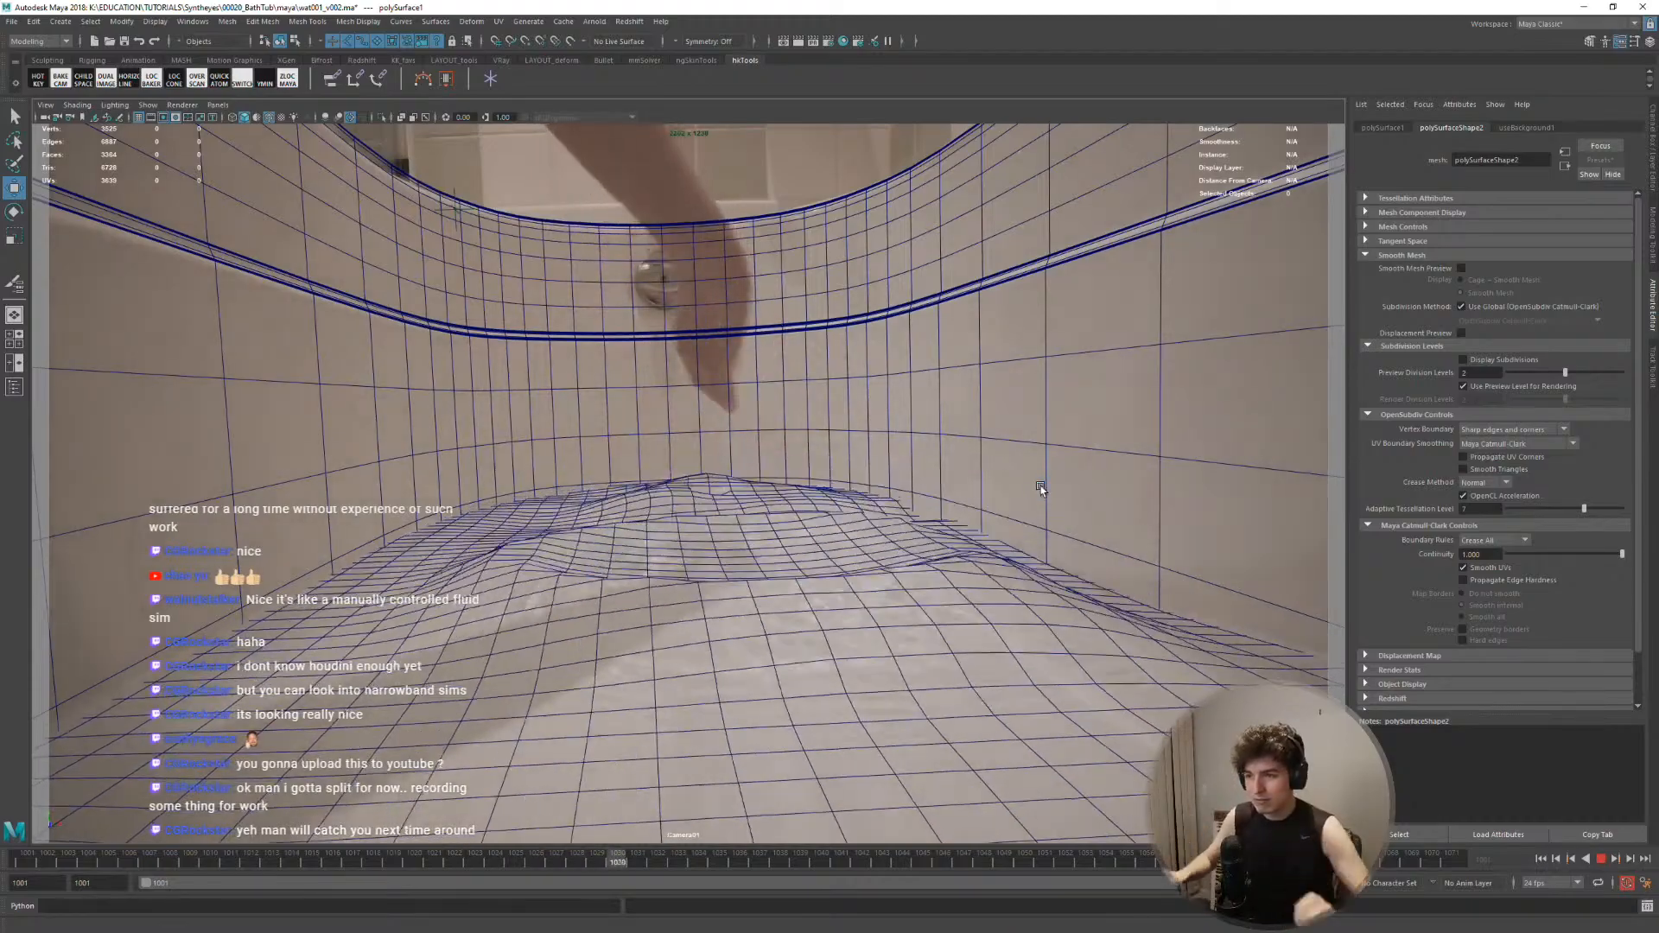
key(Escape)
click(956, 498)
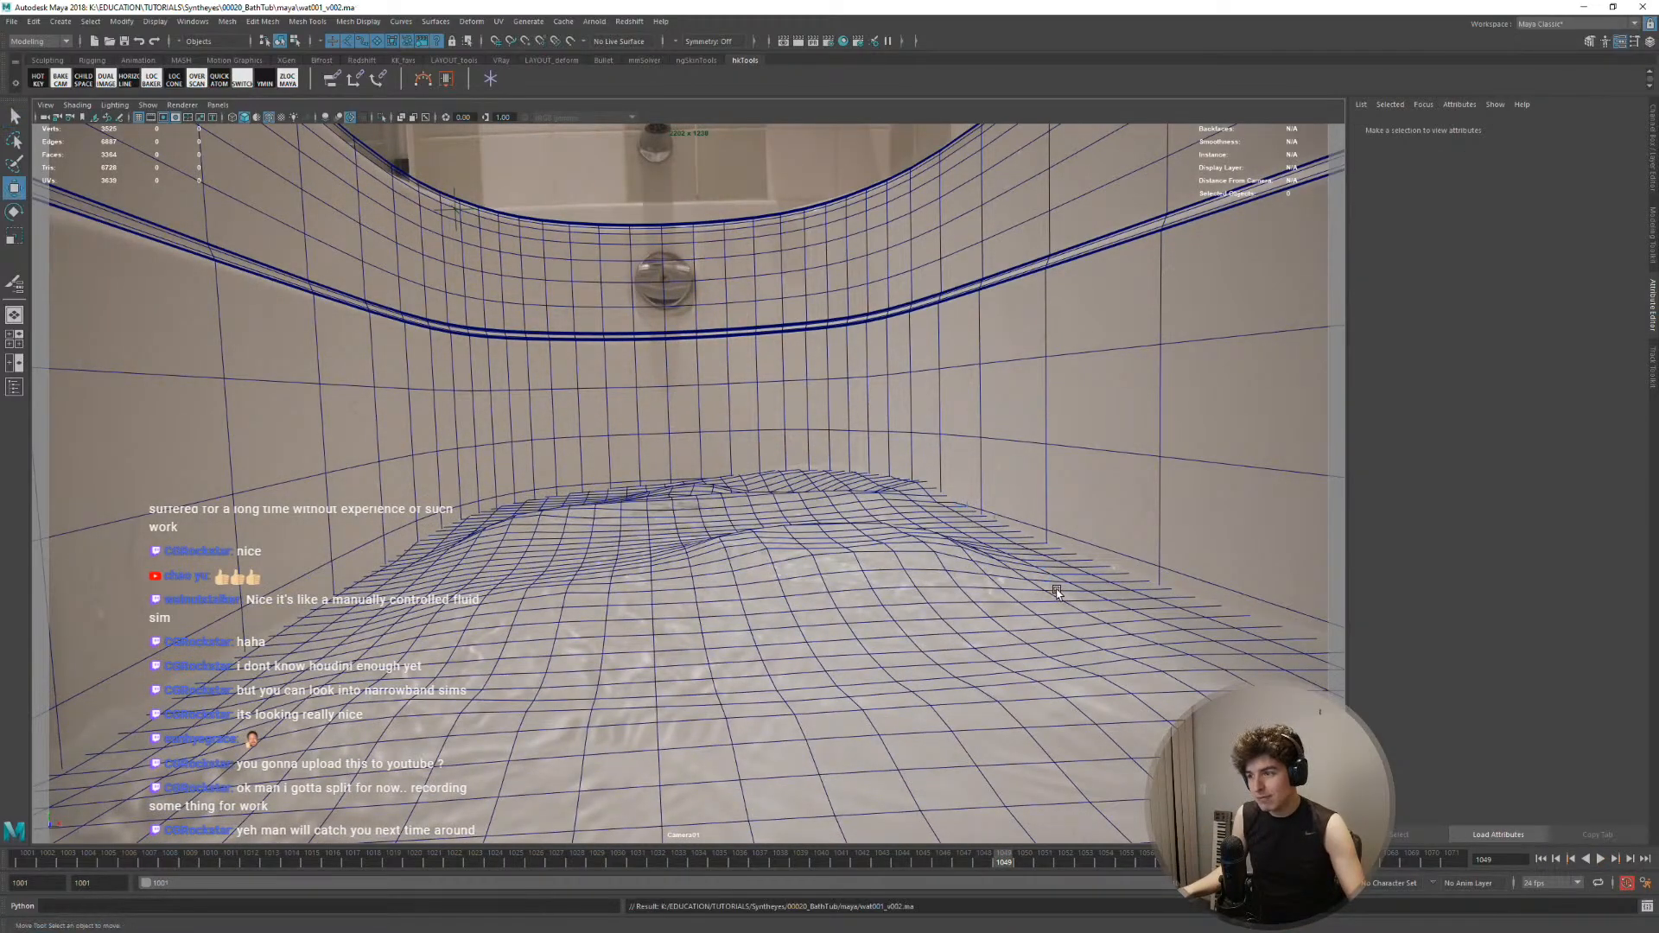
key(alt+v)
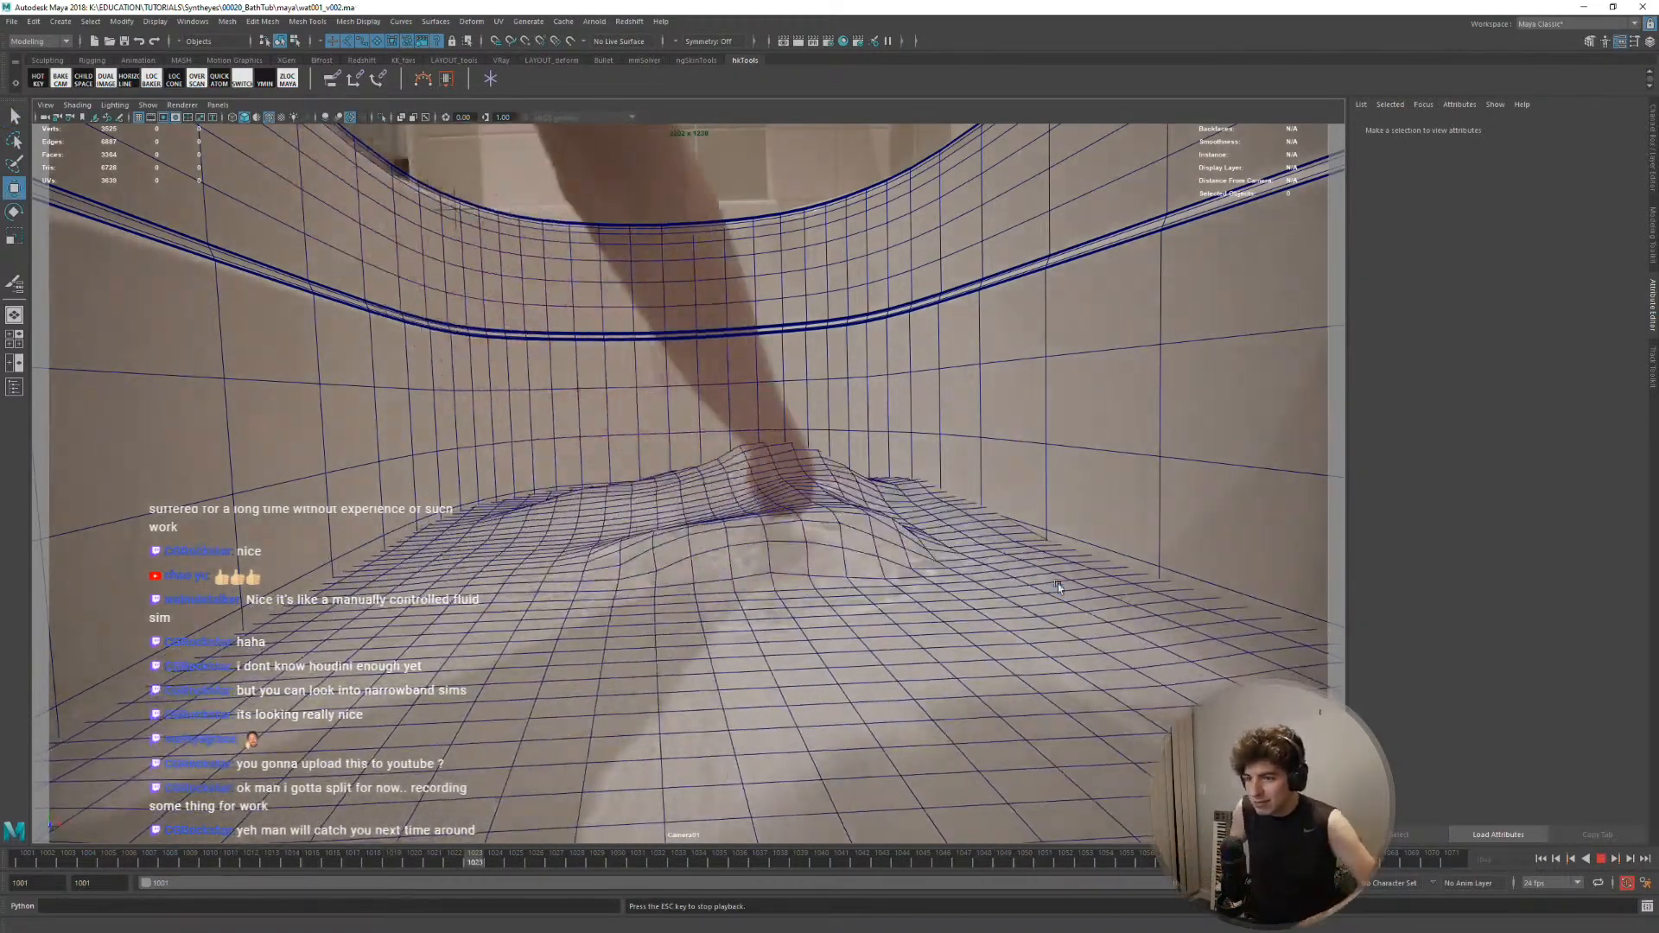